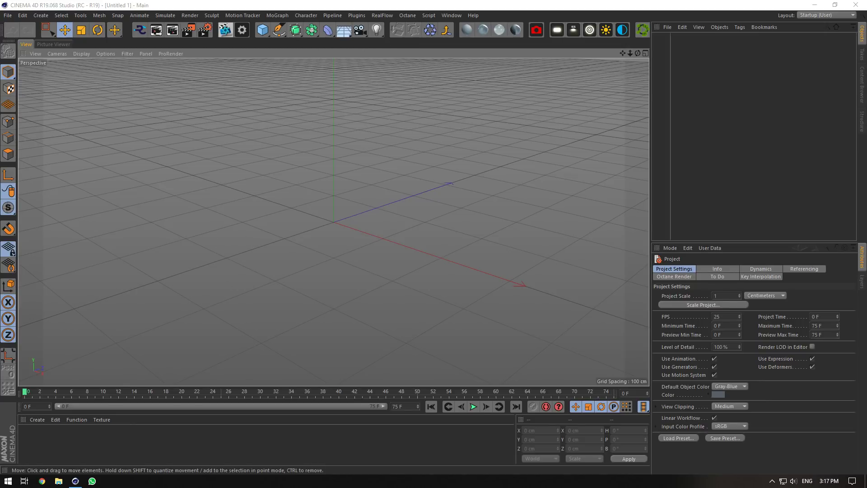
Bring the Orange Juice References folder and the wine photography image search onto the main screen, with the browser maximized.
drag(866, 106, 291, 52)
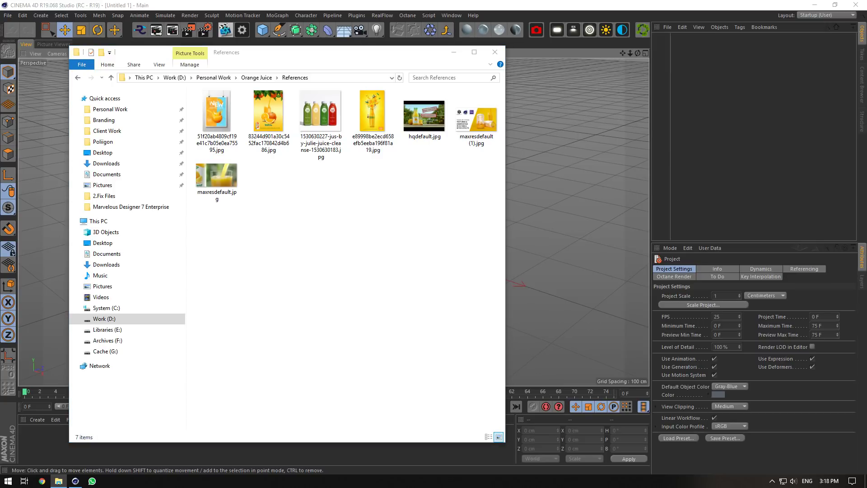
drag(866, 81, 614, 72)
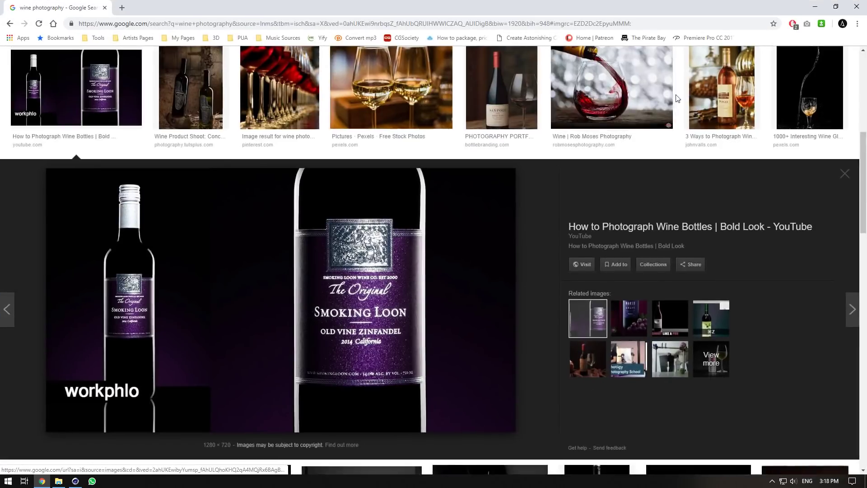
drag(585, 2, 636, 66)
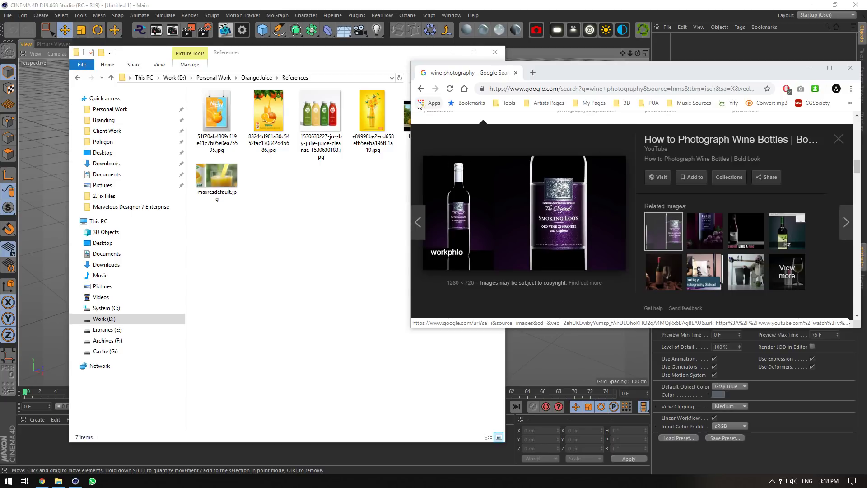
drag(673, 62, 670, 1)
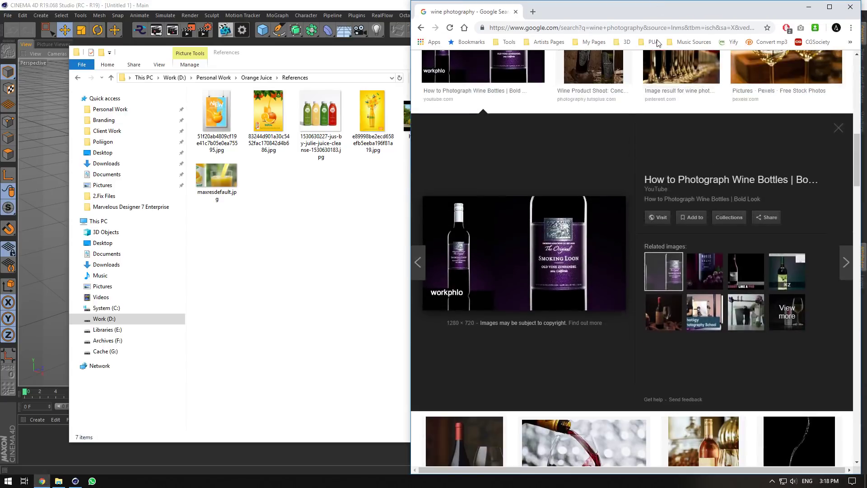
click(830, 6)
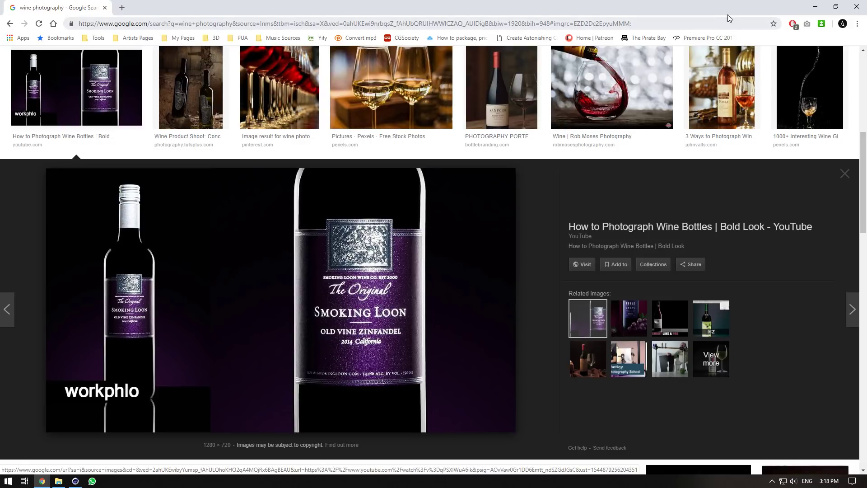
scroll(673, 131, up, 1)
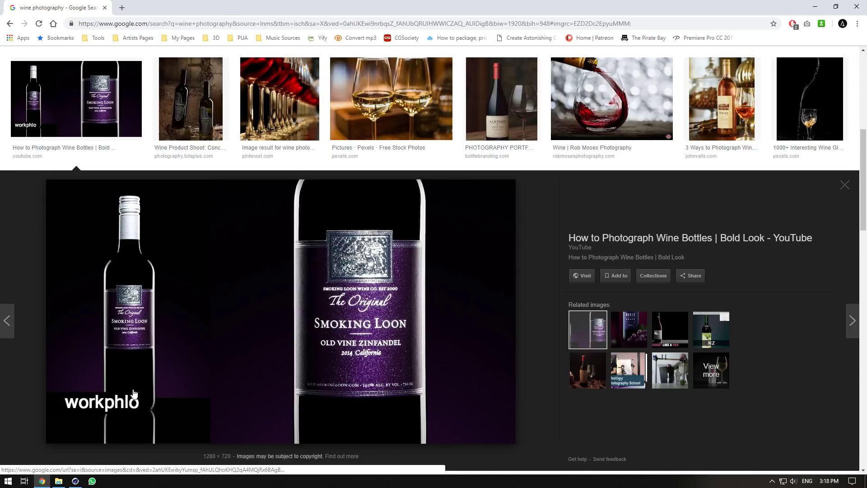
Open the first image in the References folder, advance to the Tropicana orange juice poster and enlarge its viewer window.
click(58, 481)
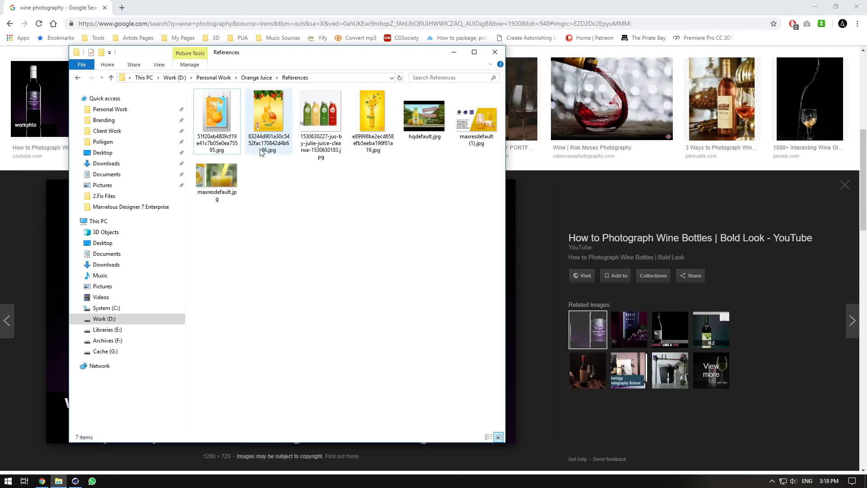
click(217, 118)
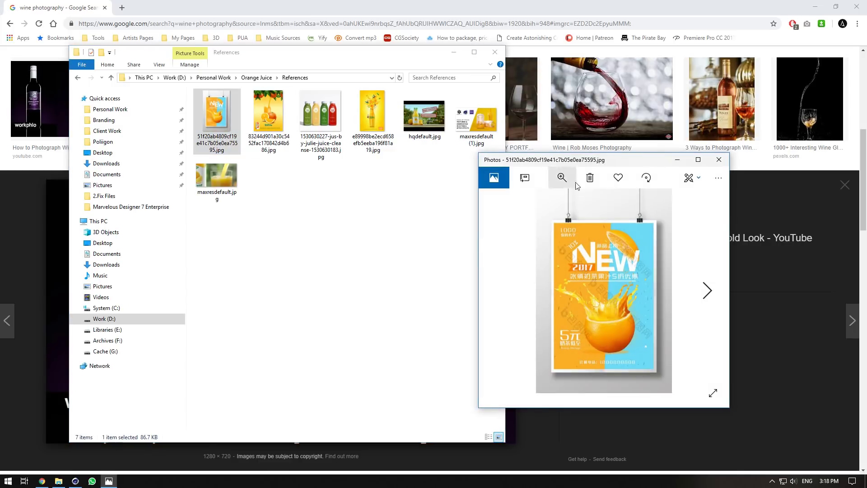
click(707, 289)
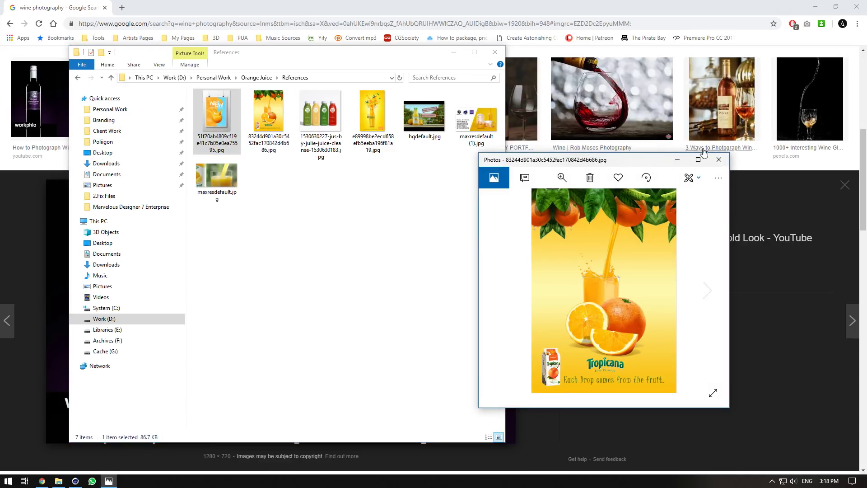
drag(672, 153, 672, 69)
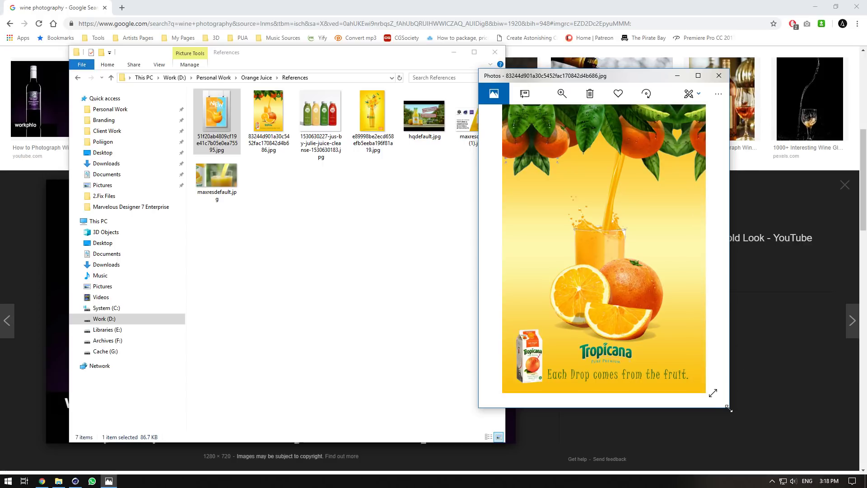
drag(730, 408, 815, 461)
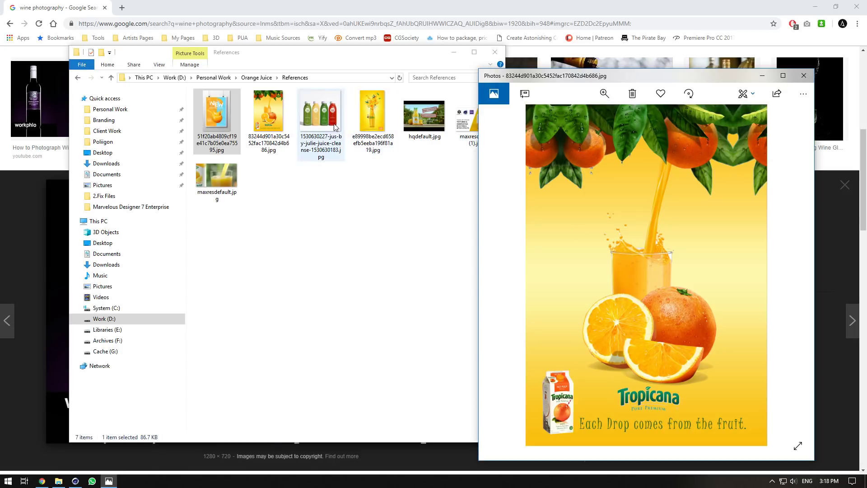
View the orange juice can reference maxresdefault (1).jpg from the References folder and close it.
click(443, 192)
double_click(468, 130)
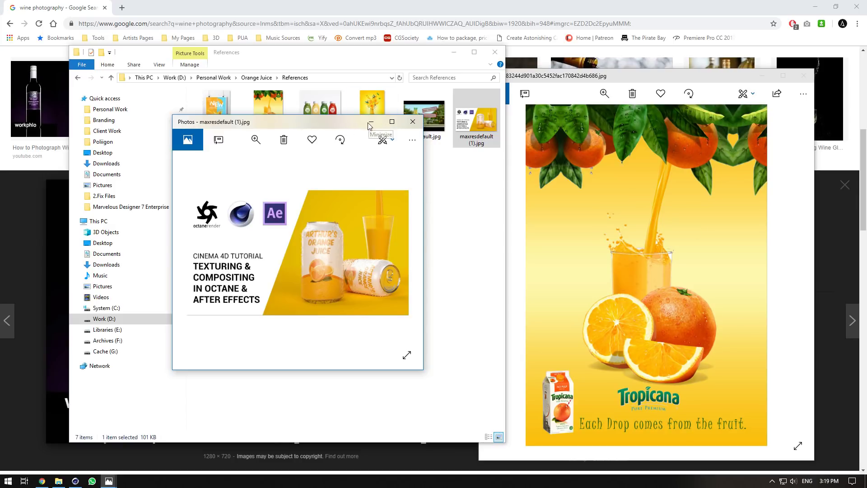
drag(341, 130, 374, 172)
click(403, 165)
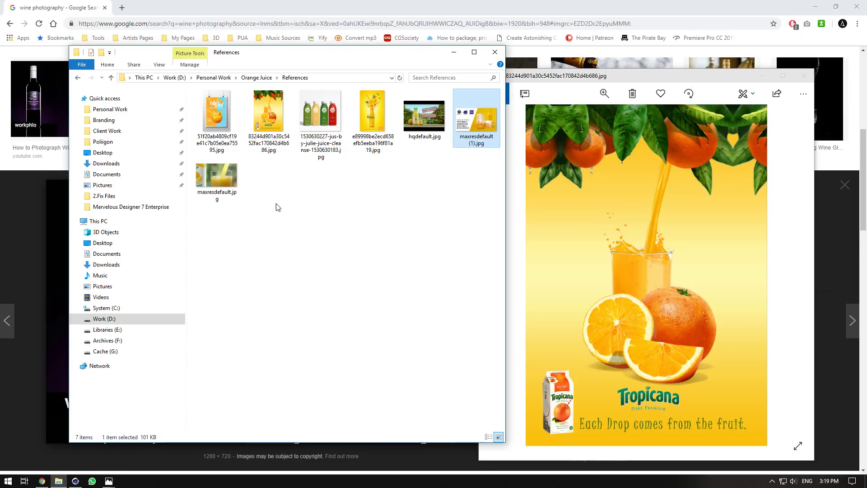
View the juice glass reference maxresdefault.jpg, then dismiss the open image viewers and the References folder.
double_click(216, 179)
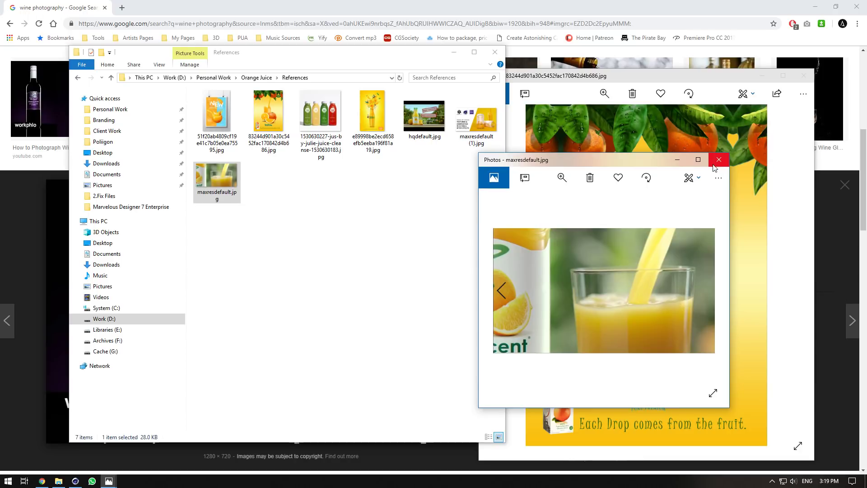
click(724, 157)
click(768, 76)
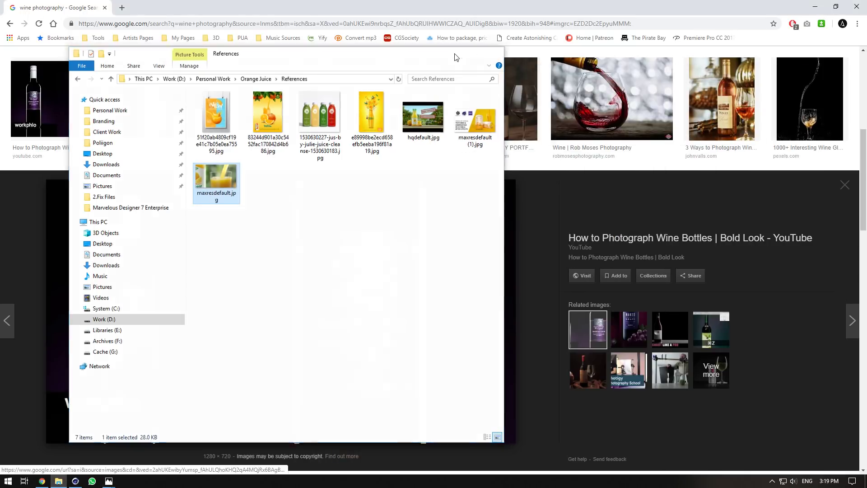
click(453, 53)
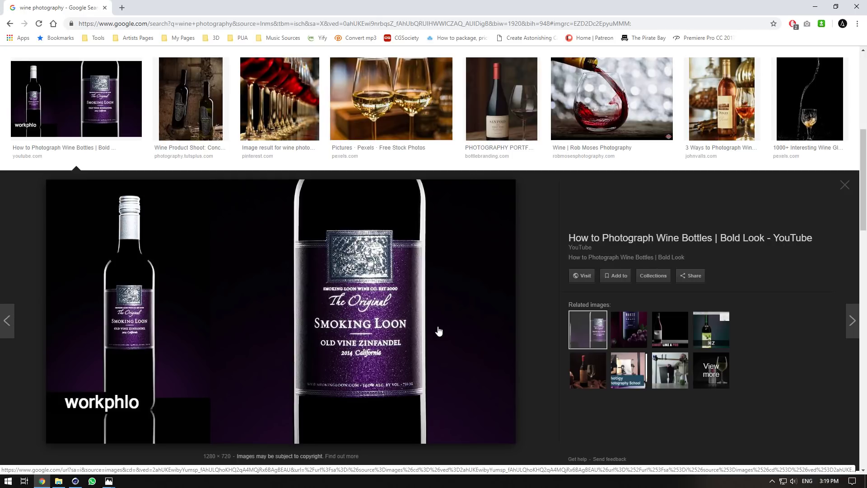
Examine the wine photography image results, comparing bottle lighting and backgrounds with the Smoking Loon bottle photo.
scroll(439, 331, up, 7)
scroll(588, 399, down, 4)
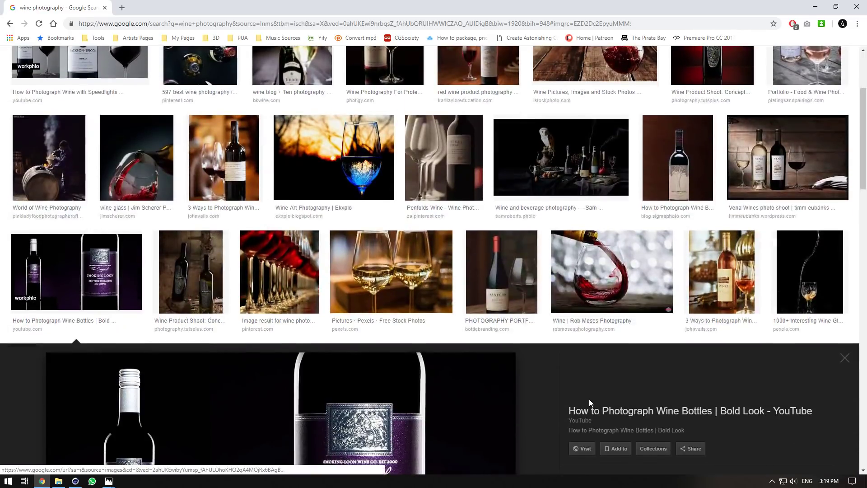
scroll(590, 396, down, 3)
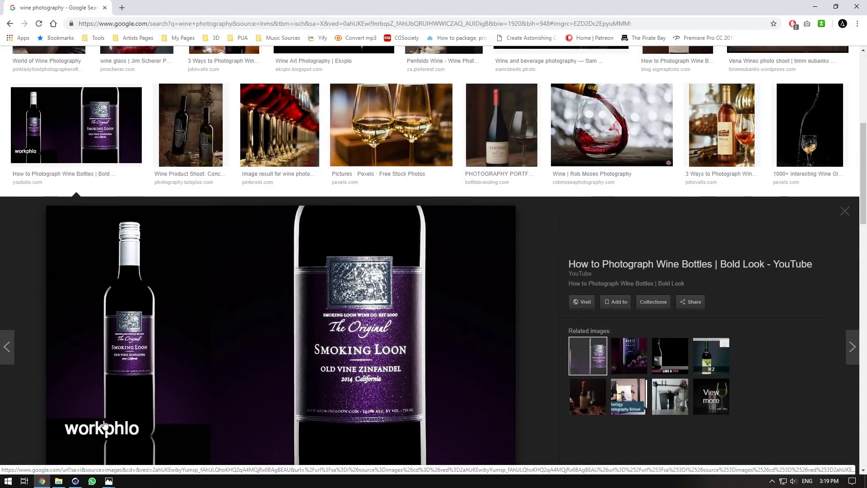
scroll(232, 382, up, 5)
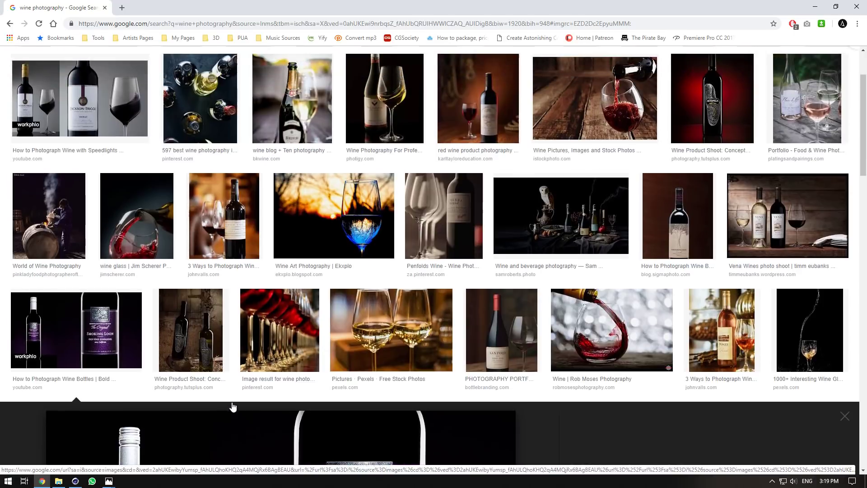
scroll(202, 376, up, 2)
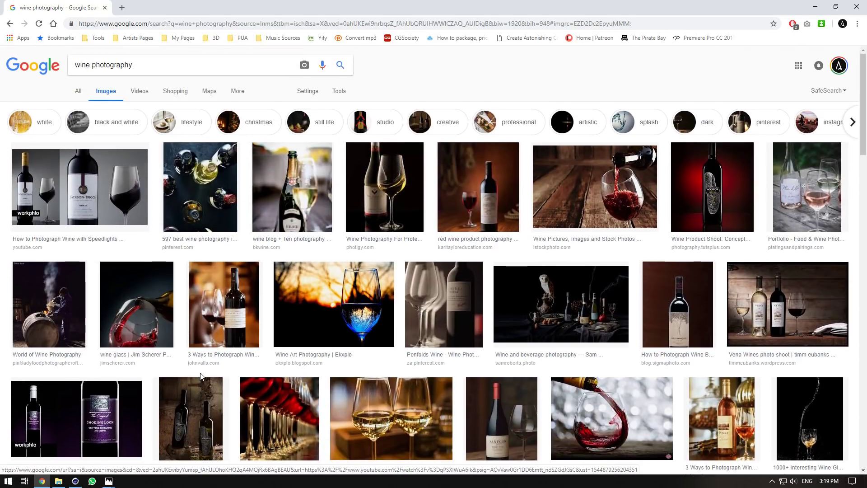
scroll(228, 357, down, 5)
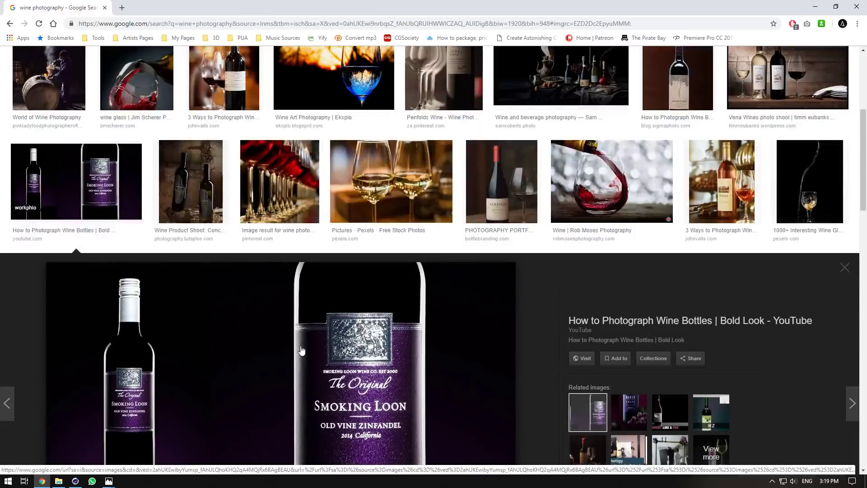
scroll(305, 346, down, 2)
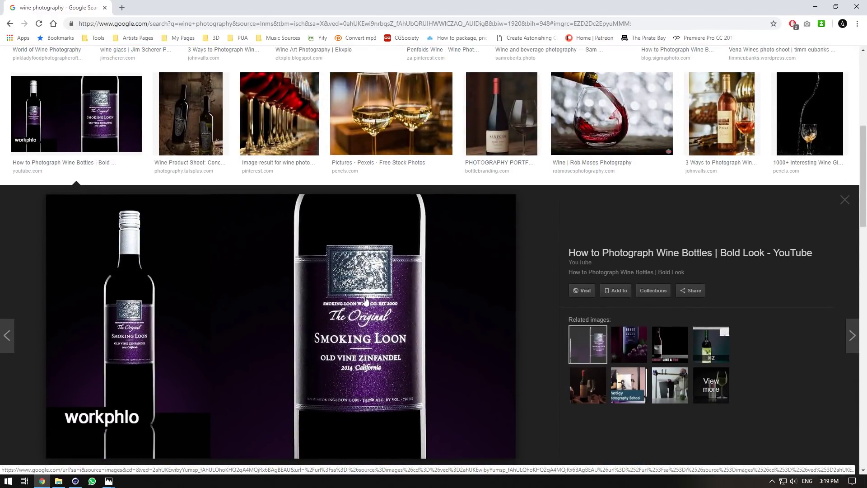
scroll(366, 300, down, 4)
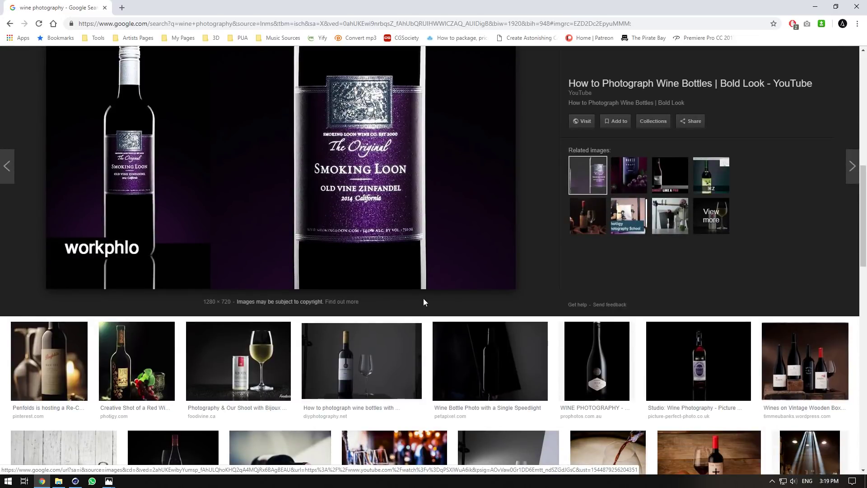
scroll(722, 377, down, 3)
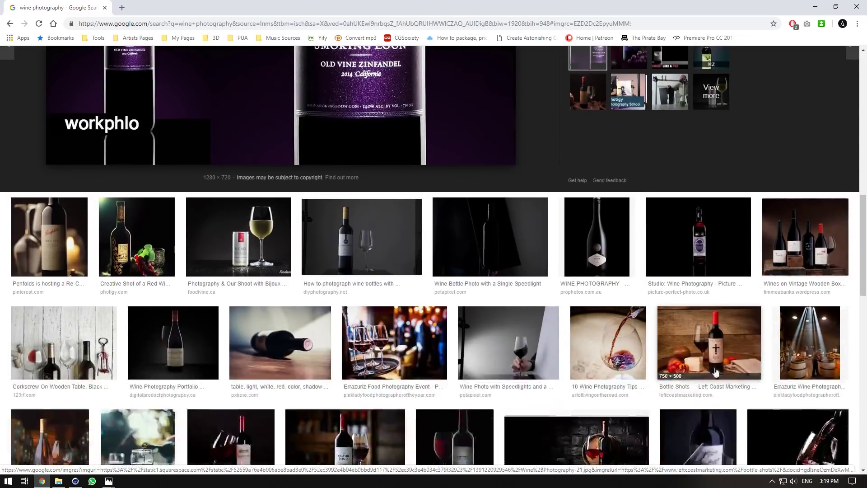
scroll(717, 373, up, 8)
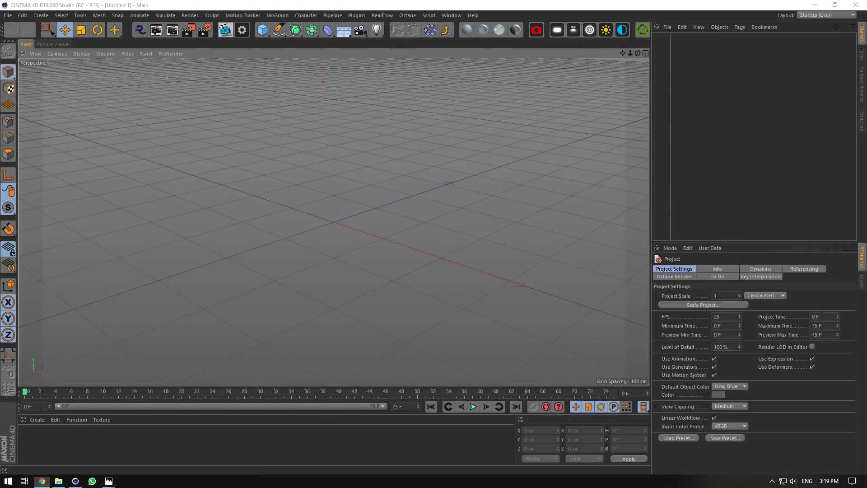
Close the wine photography search, bring up the saved wine bottle reference photo and move it onto the second monitor.
click(105, 8)
click(63, 482)
click(63, 482)
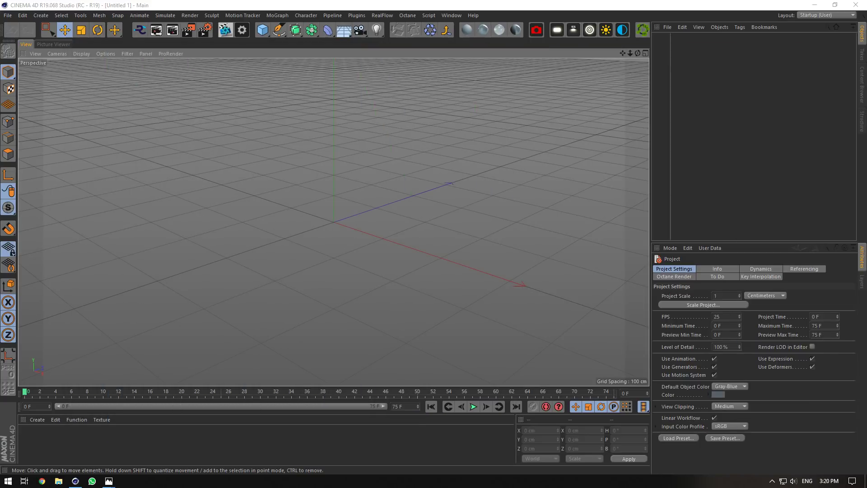
click(108, 480)
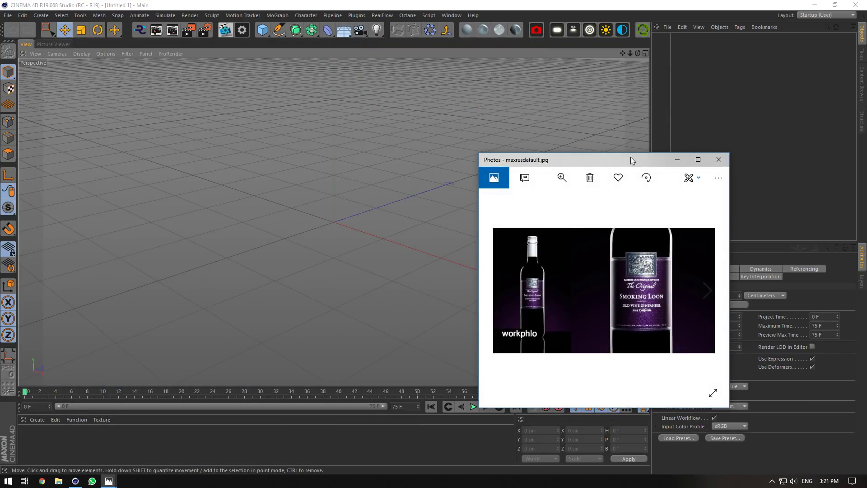
drag(632, 161, 866, 98)
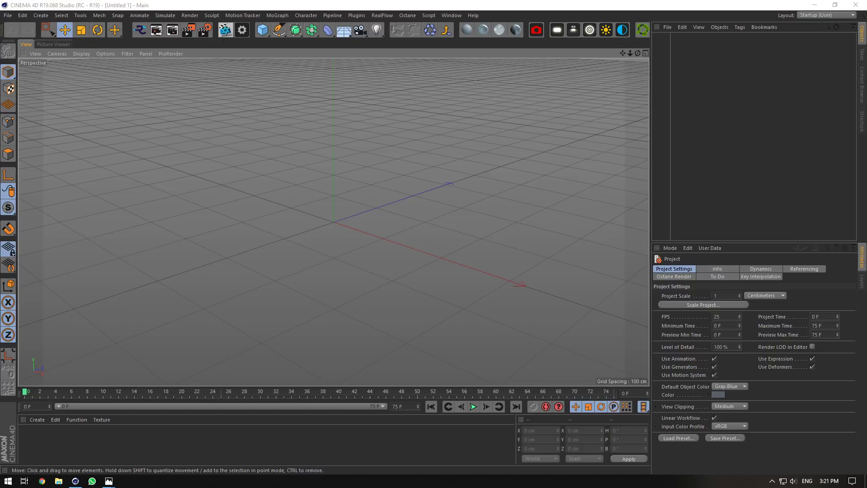
Add a cylinder primitive to the scene and set its height to 25 cm.
click(262, 30)
click(440, 47)
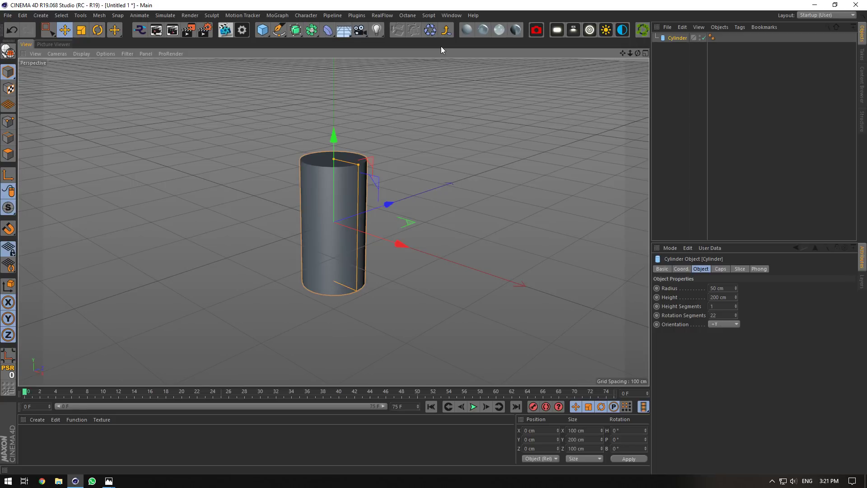
double_click(721, 298)
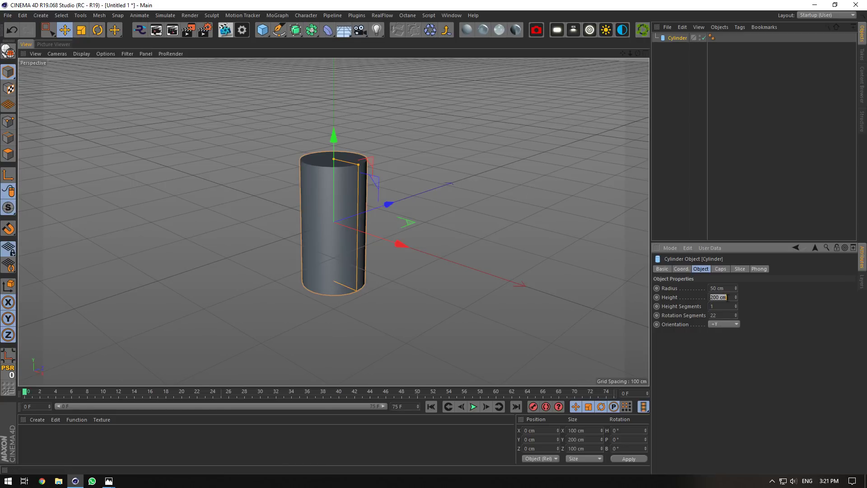
text(25)
click(728, 288)
Set the cylinder's radius to 5 cm.
scroll(295, 213, up, 6)
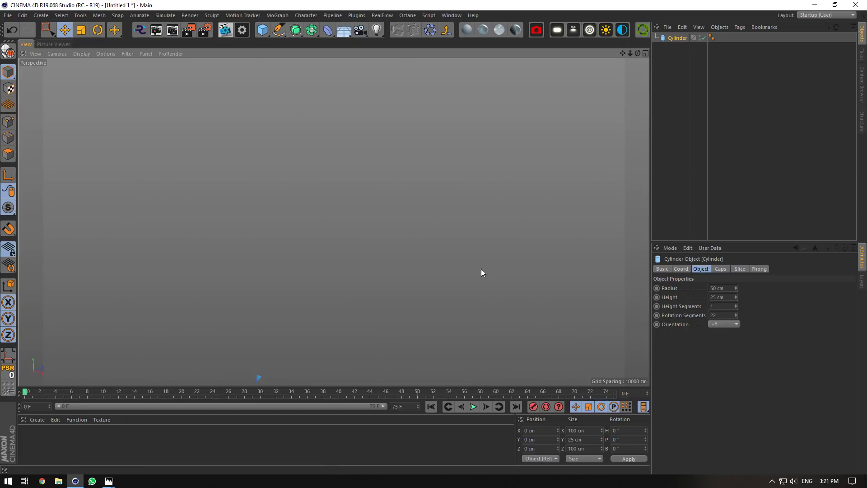
scroll(362, 265, down, 3)
drag(632, 54, 605, 55)
double_click(721, 288)
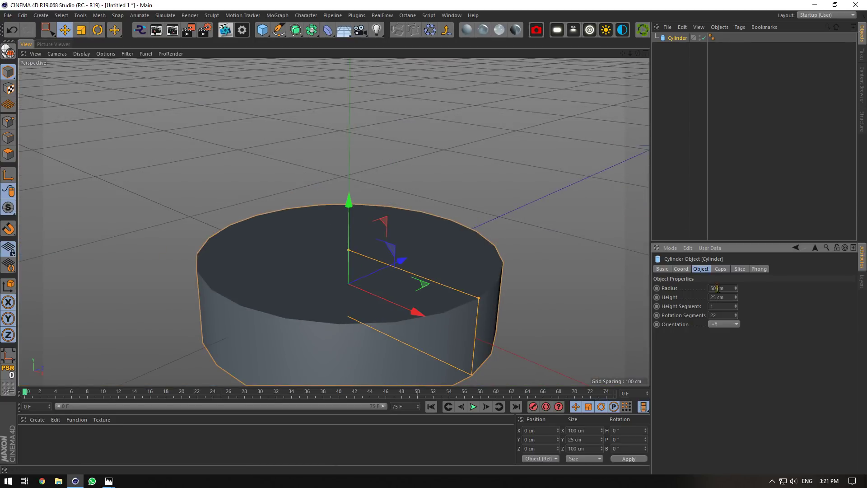
text(5)
key(Return)
scroll(351, 275, up, 4)
scroll(351, 275, up, 1)
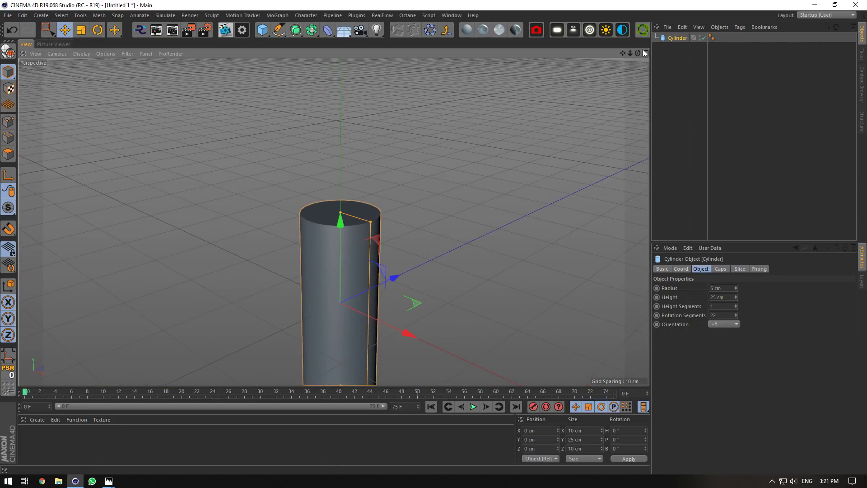
Set the cylinder's height to 30 cm.
drag(638, 53, 702, 193)
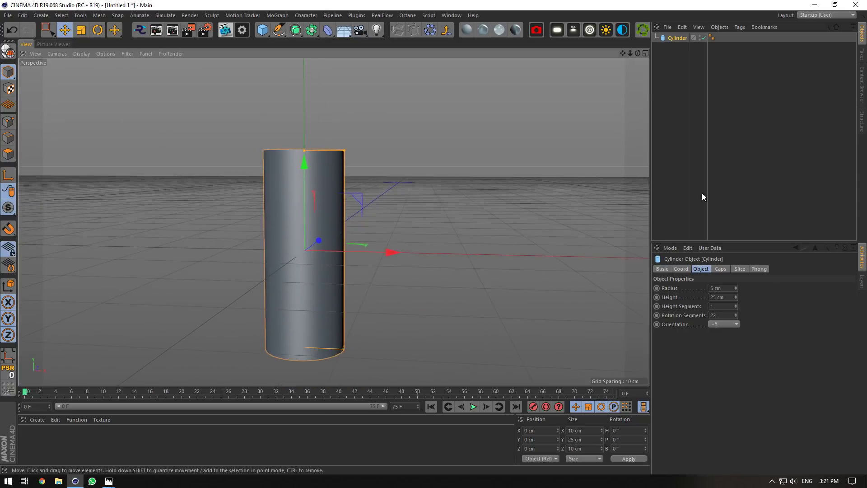
double_click(722, 297)
text(30)
key(Return)
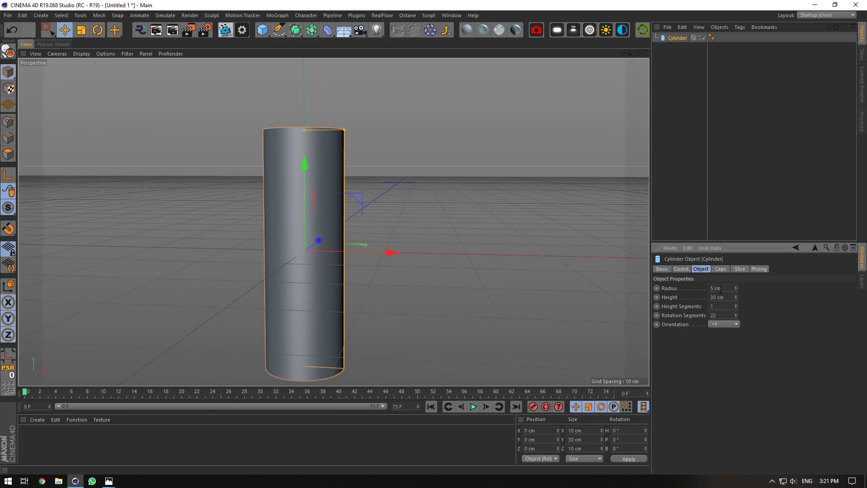
Set the cylinder's rotation segments to 12.
click(721, 288)
drag(637, 53, 643, 104)
double_click(715, 315)
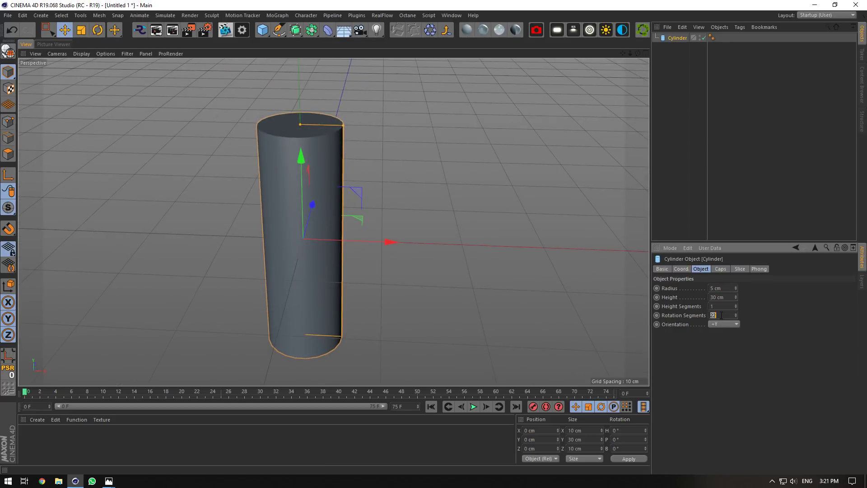
text(12)
click(718, 306)
drag(637, 54, 636, 23)
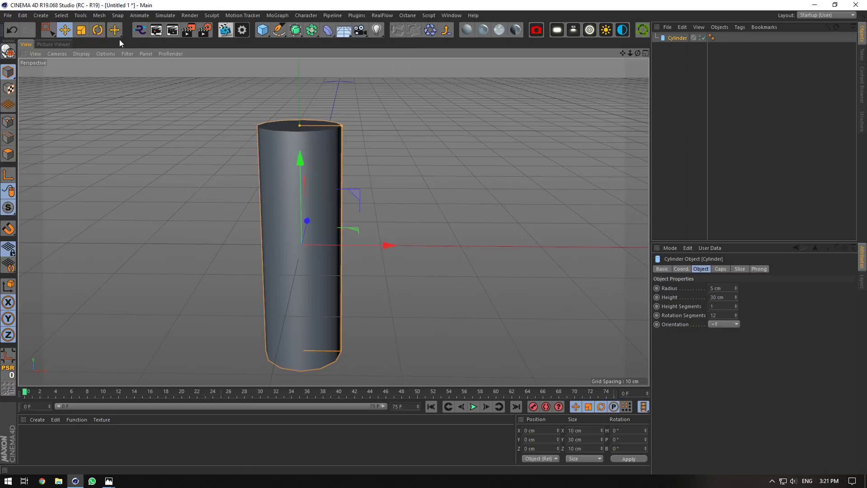
Change the perspective view's display mode to shading with lines to show the cylinder's segment edges.
click(93, 57)
click(99, 76)
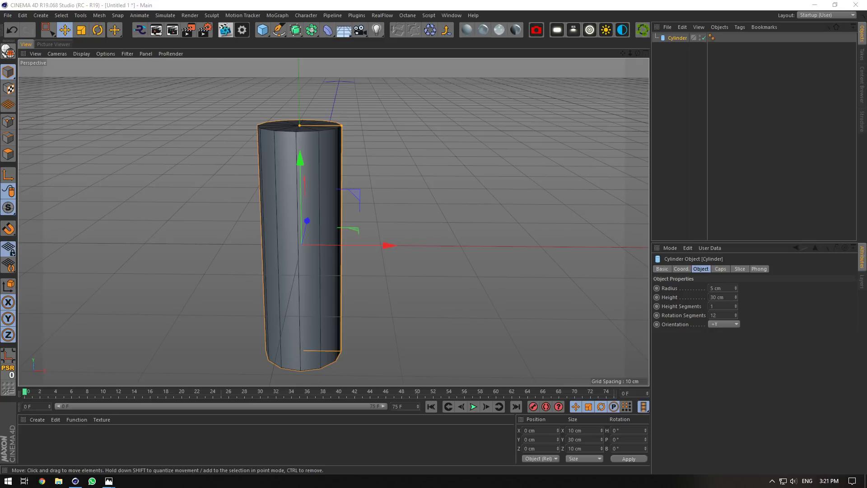
click(779, 255)
mouse_move(637, 53)
mouse_down()
mouse_move(650, 50)
mouse_move(638, 55)
mouse_up()
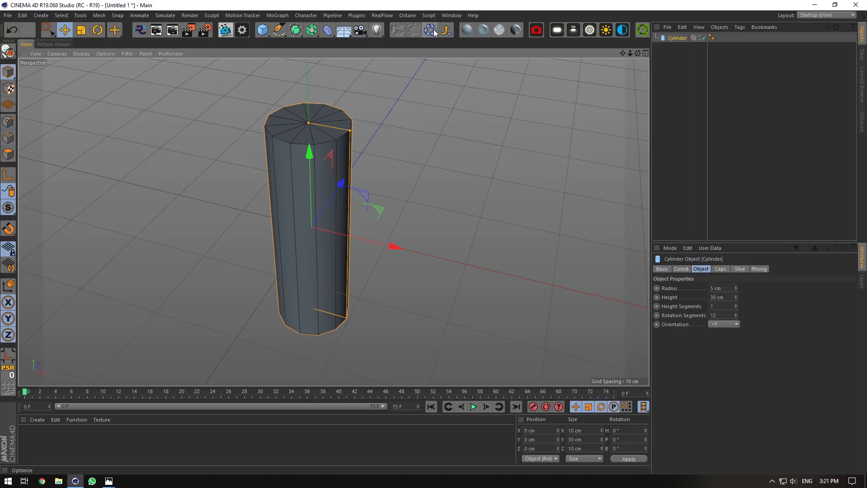
Convert the cylinder to an editable polygon object and move its axis to the centre of its base.
key(c)
click(99, 14)
mouse_move(122, 101)
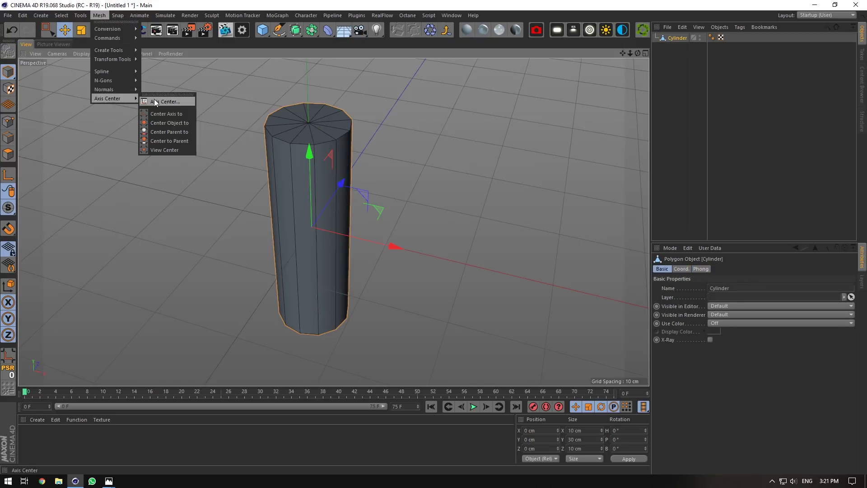
click(154, 99)
click(149, 163)
click(227, 42)
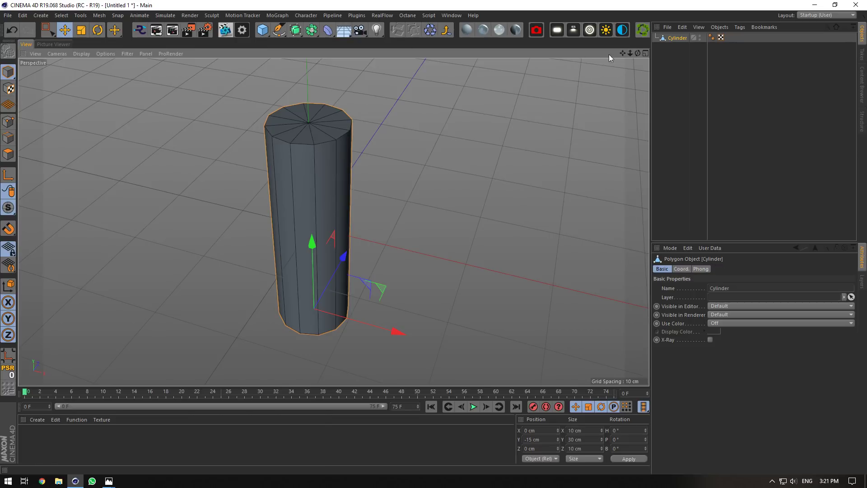
Reset the cylinder's position to the world origin so that its base rests on the ground plane.
drag(628, 54, 617, 95)
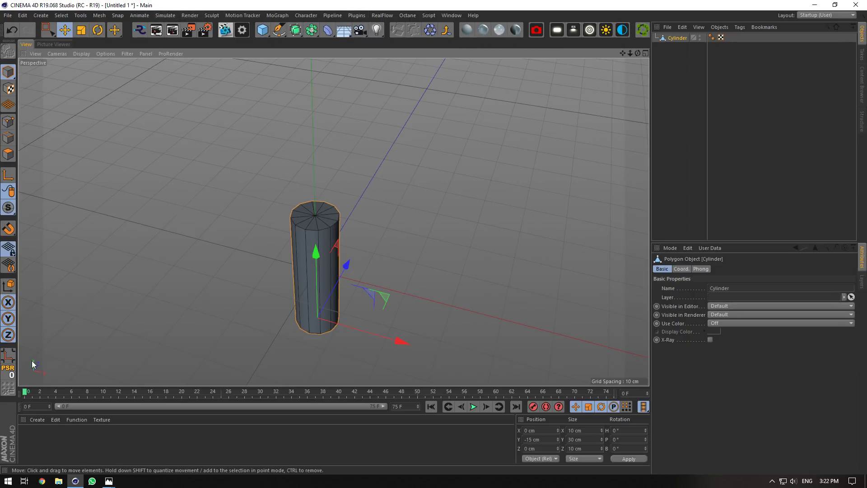
click(9, 371)
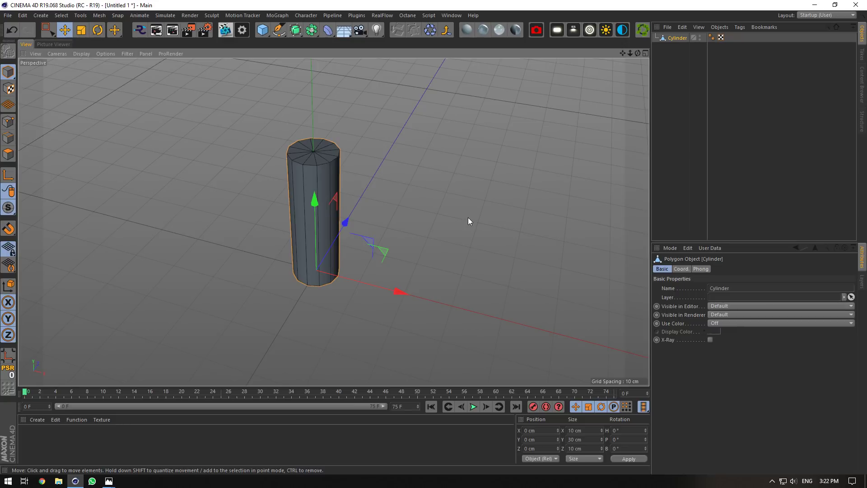
scroll(314, 216, up, 1)
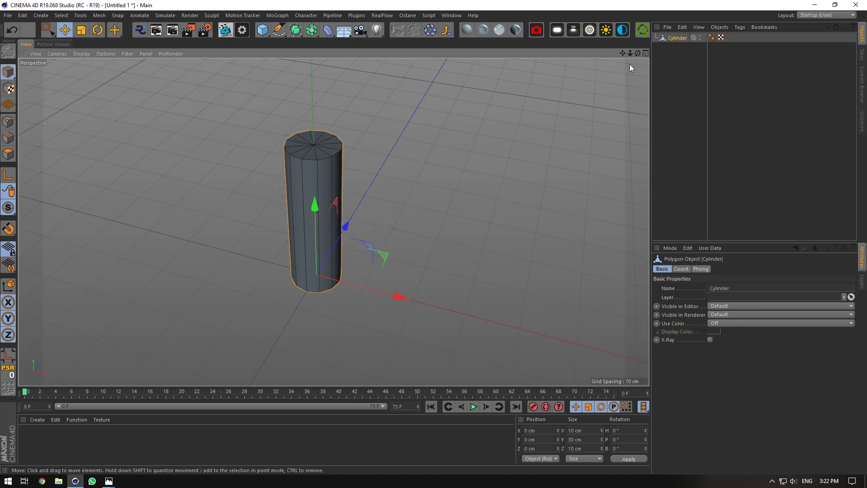
mouse_move(638, 53)
mouse_down()
mouse_move(649, 37)
mouse_move(643, 48)
mouse_up()
scroll(271, 202, up, 3)
click(8, 138)
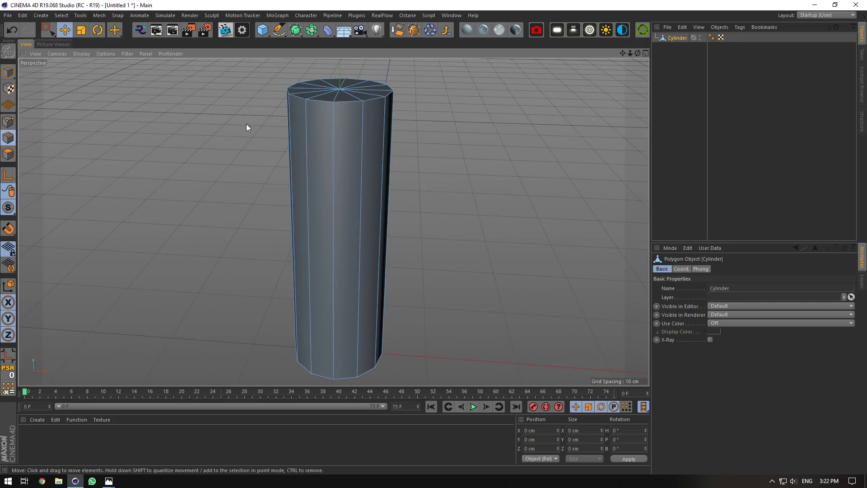
click(300, 131)
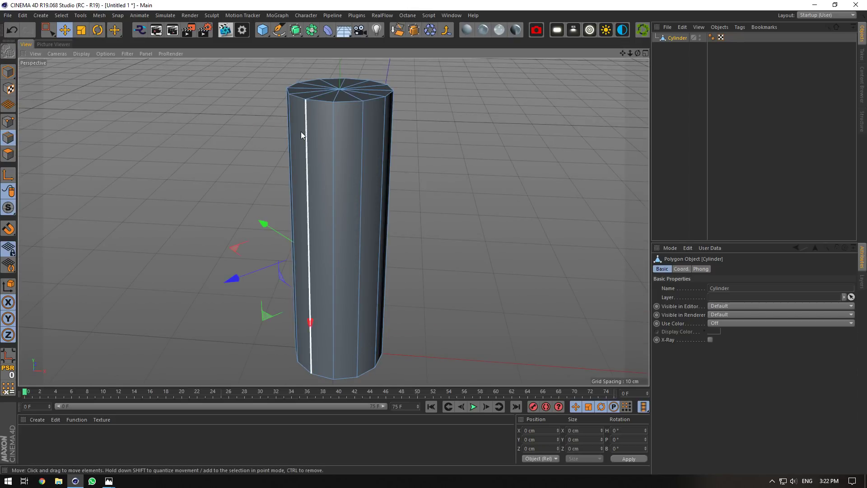
right_click(301, 132)
click(346, 261)
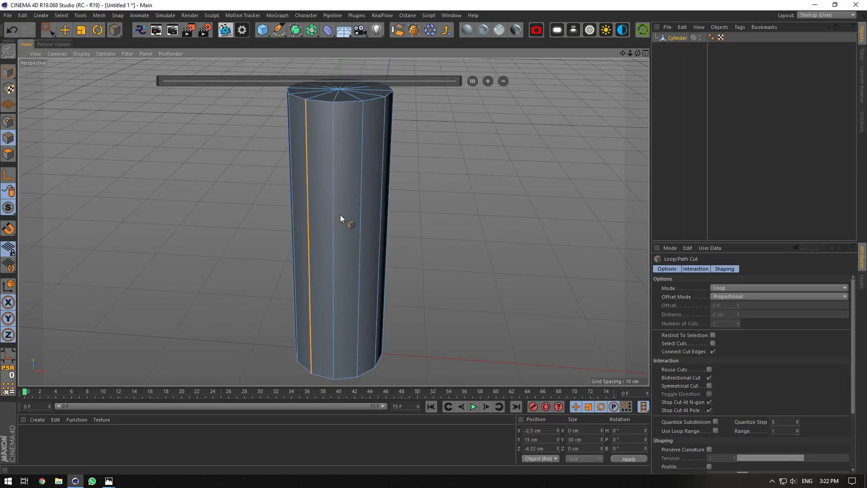
Bring up the wine bottle reference photo beside the cylinder and examine the bottle's shape.
key(alt+Tab)
drag(457, 119, 528, 69)
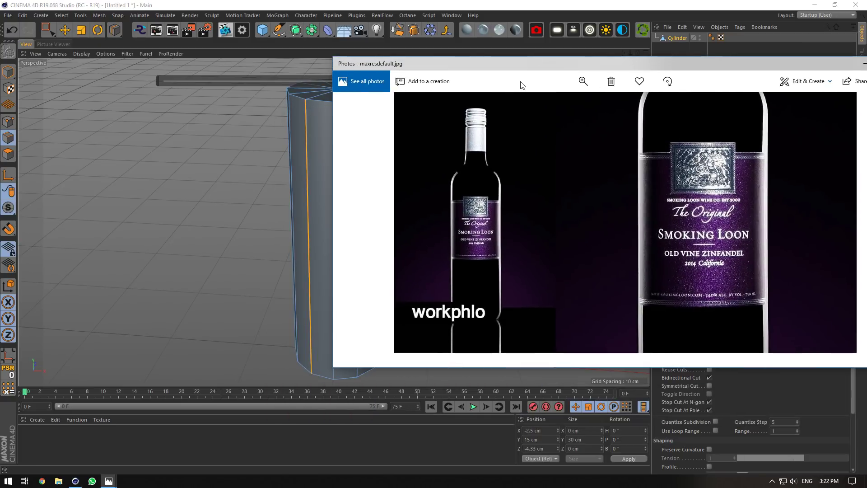
drag(449, 63, 550, 140)
drag(434, 137, 459, 121)
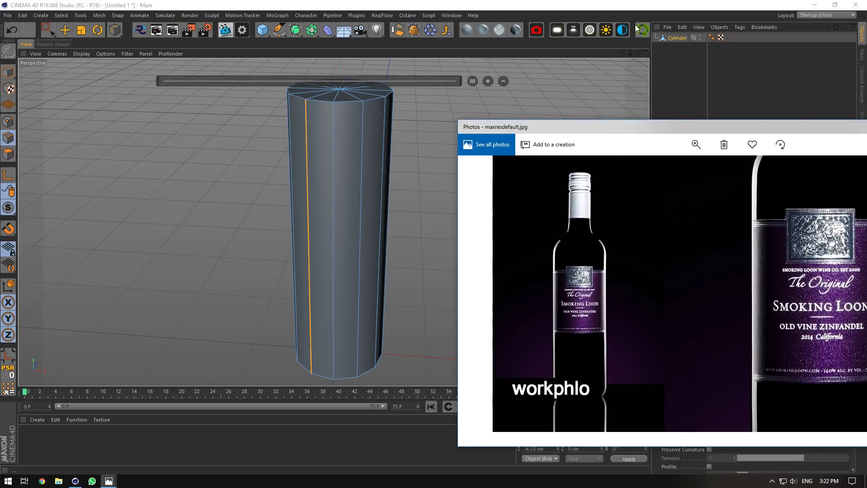
Maximize the front view and load maxresdefault.jpg from the Desktop as its background image.
click(645, 54)
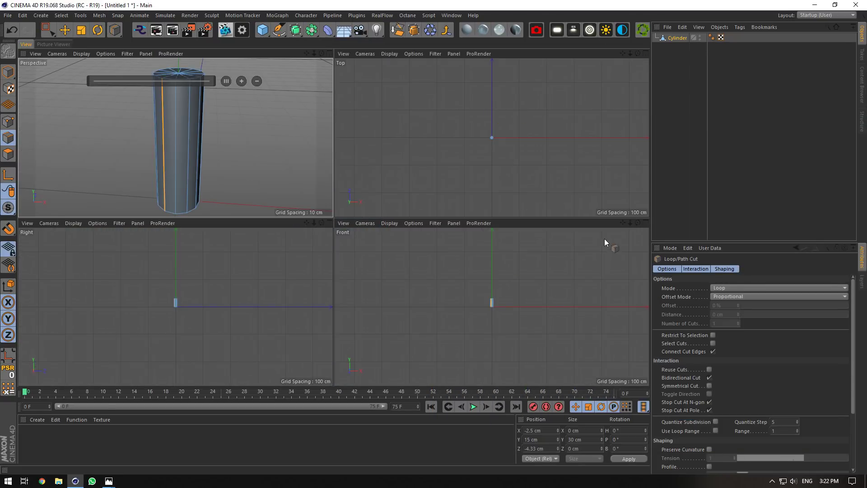
click(645, 223)
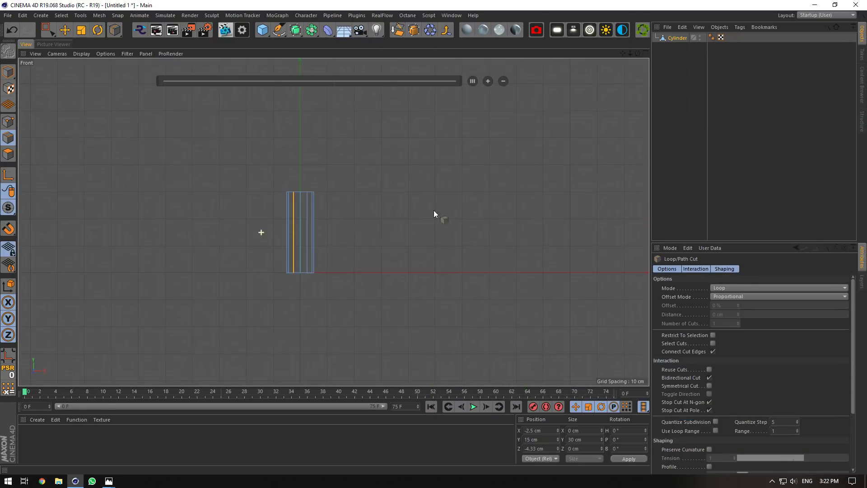
click(669, 247)
click(664, 403)
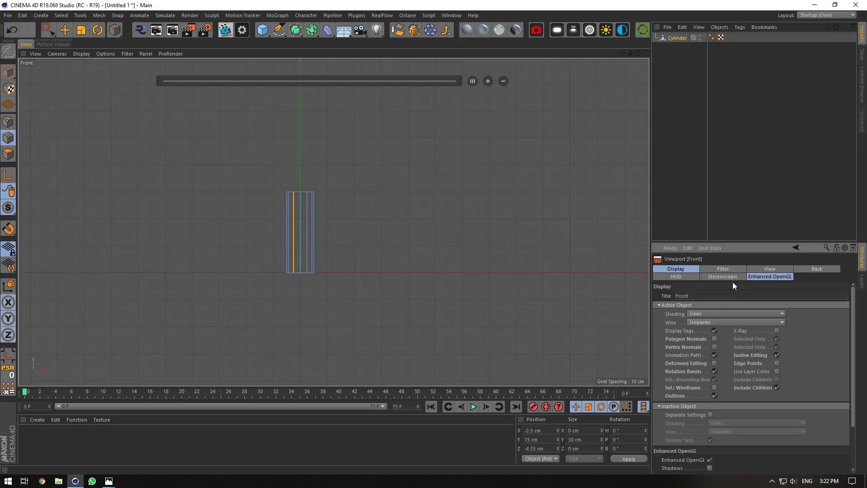
click(799, 269)
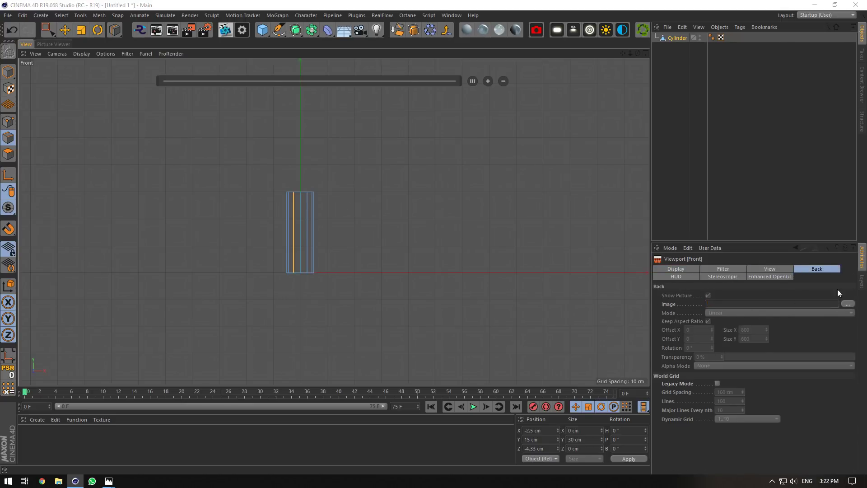
click(847, 304)
click(37, 211)
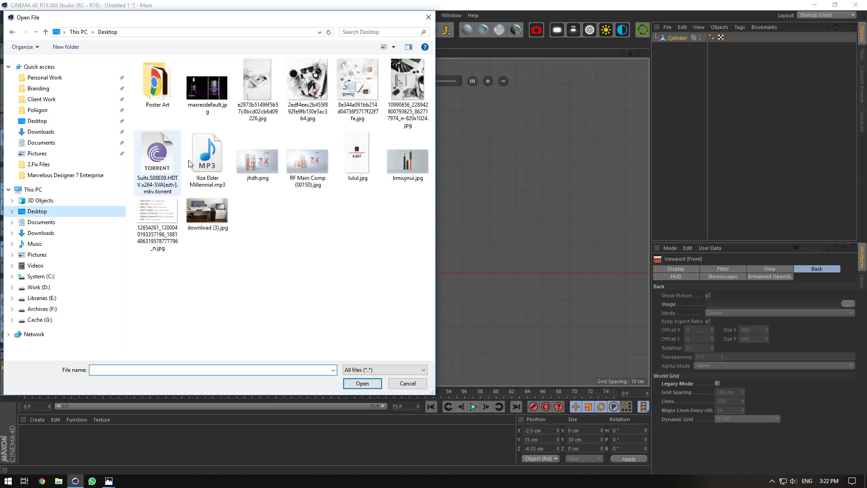
double_click(208, 87)
click(108, 481)
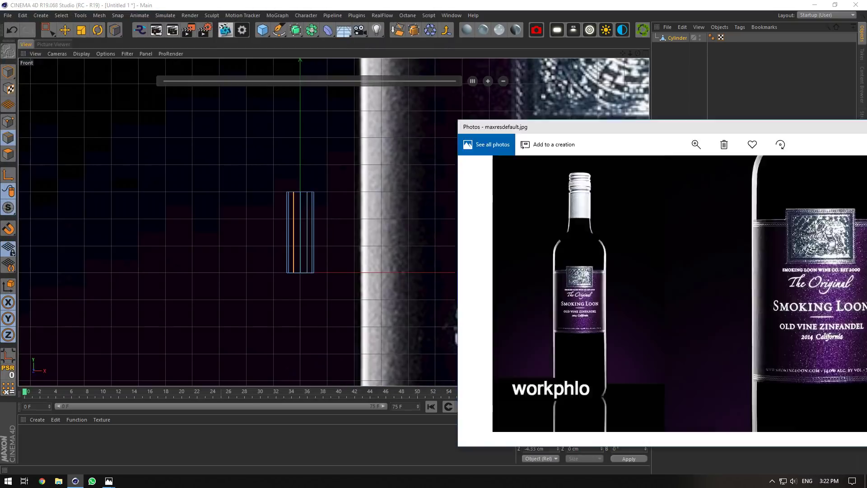
click(109, 481)
Shrink the front view's background image to a Size X of 41, keeping its aspect ratio.
scroll(388, 261, down, 3)
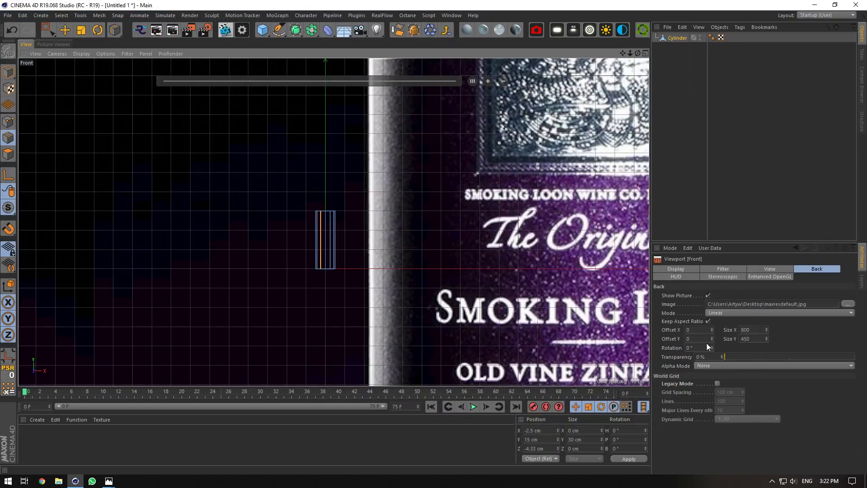
double_click(762, 330)
text(103)
key(Return)
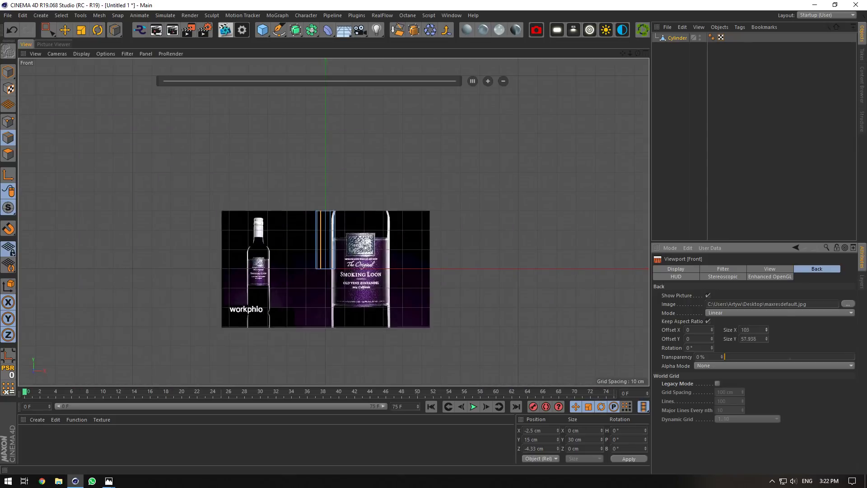
text(41)
key(Return)
Align the small bottle in the background image with the cylinder using Size X 66, Offset X 21 and Offset Y 14.
scroll(421, 240, up, 3)
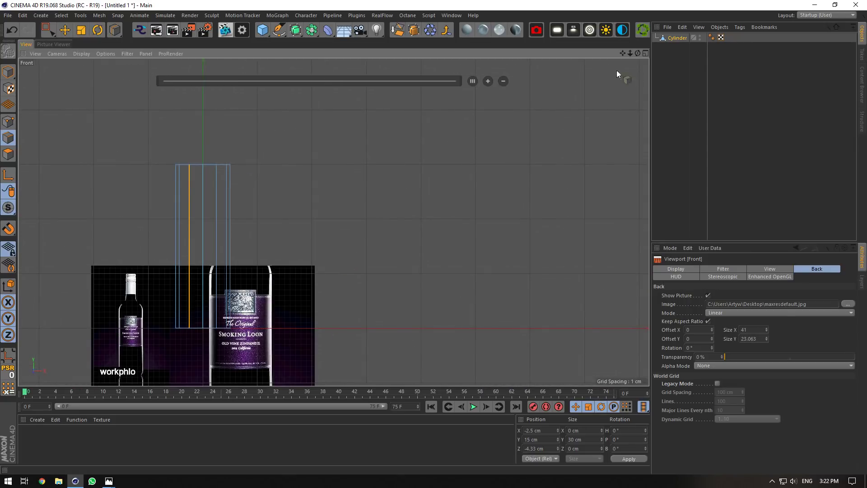
alt+middle_drag(326, 219, 551, 144)
drag(712, 329, 714, 341)
drag(767, 330, 767, 324)
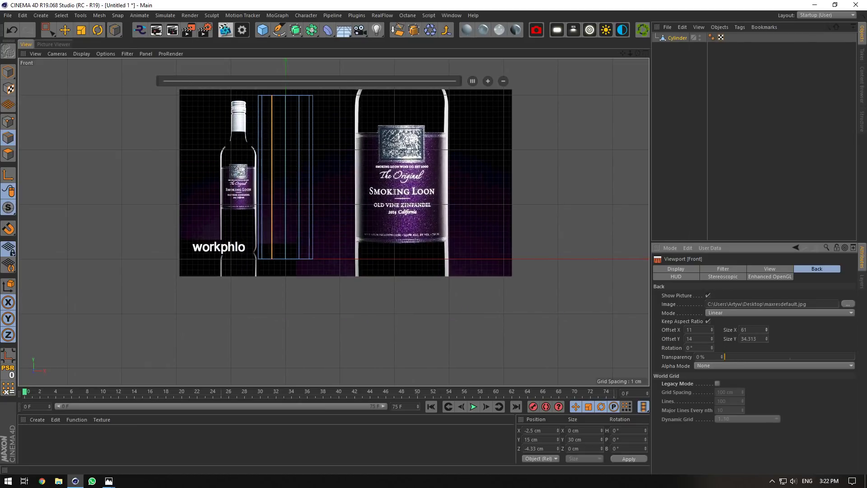
scroll(761, 329, up, 5)
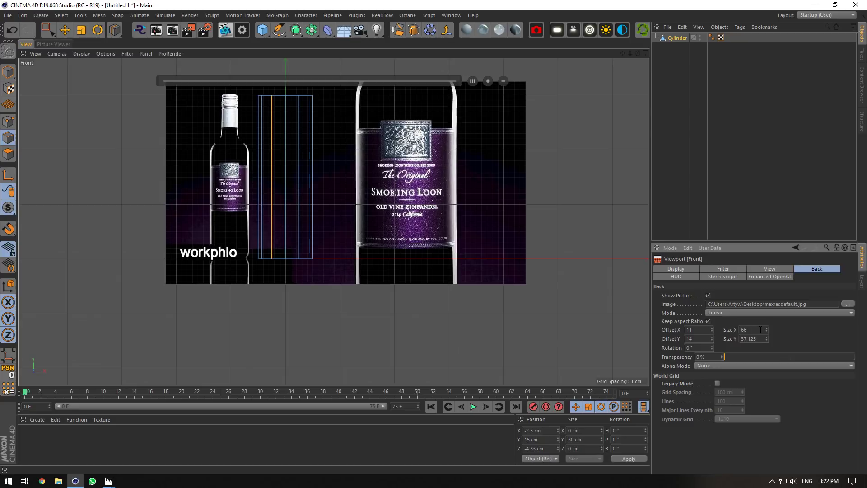
scroll(268, 97, up, 8)
scroll(289, 110, down, 9)
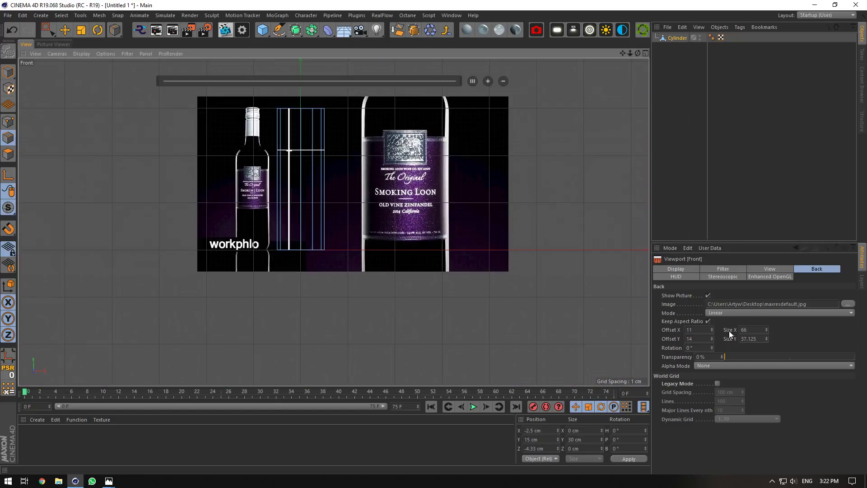
drag(712, 329, 712, 325)
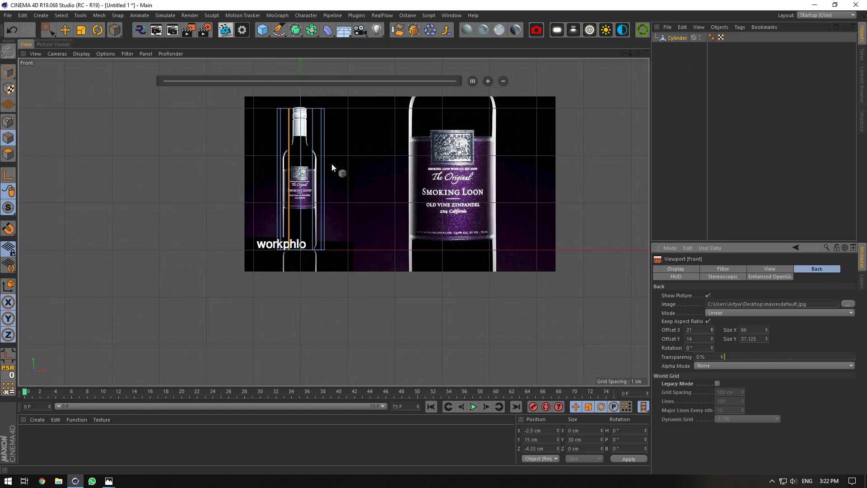
scroll(332, 164, up, 4)
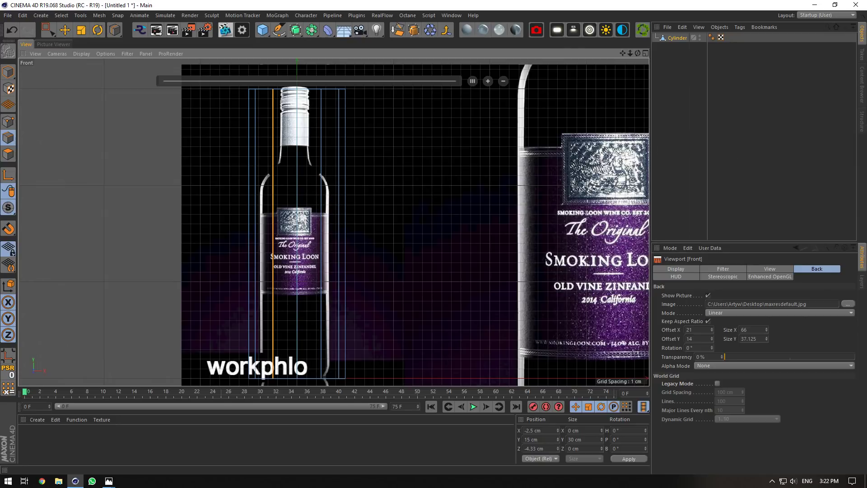
Reopen the reference photo, examine the full bottle's proportions and minimize the photo again.
mouse_move(108, 481)
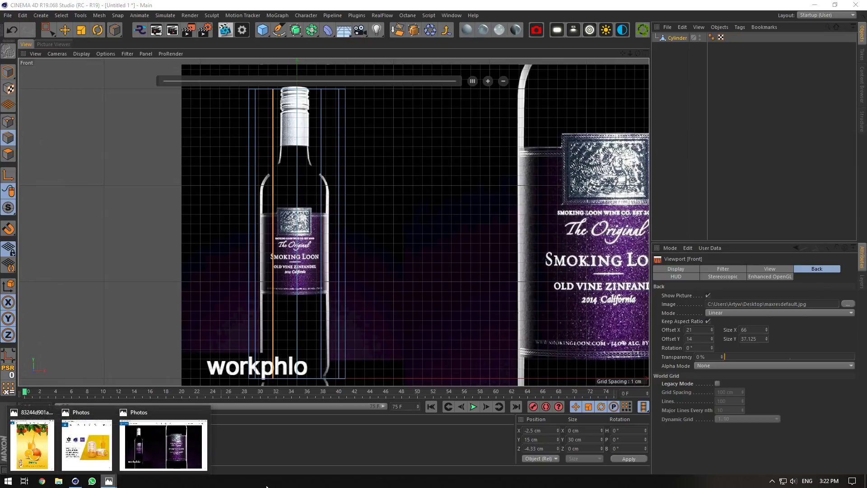
click(174, 442)
drag(668, 126, 425, 112)
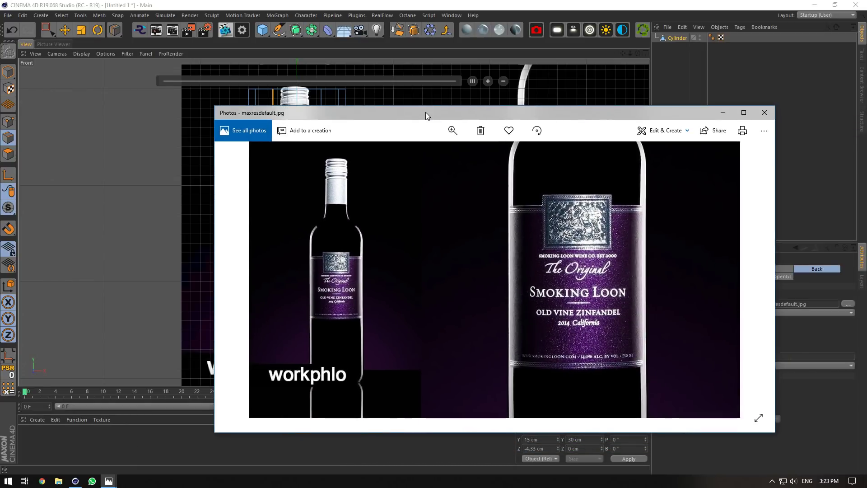
click(723, 113)
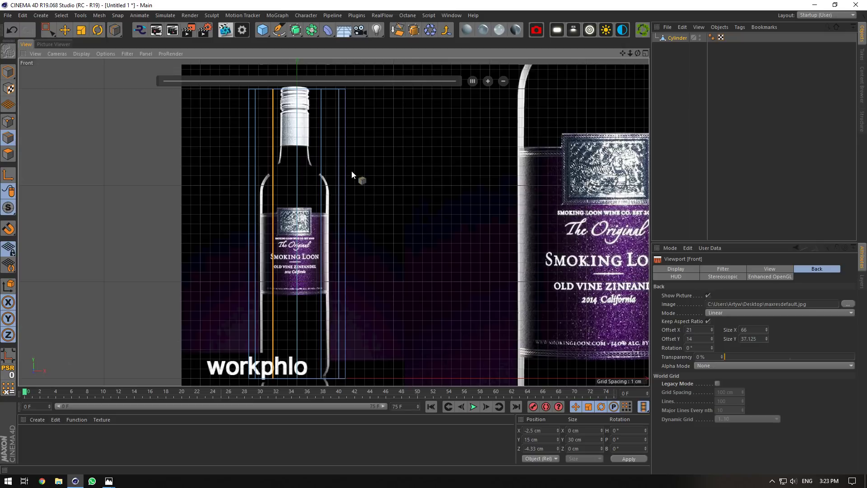
Scale the whole cylinder narrower in X and Z to fit the bottle's body in the reference, keeping its height.
click(65, 29)
click(8, 72)
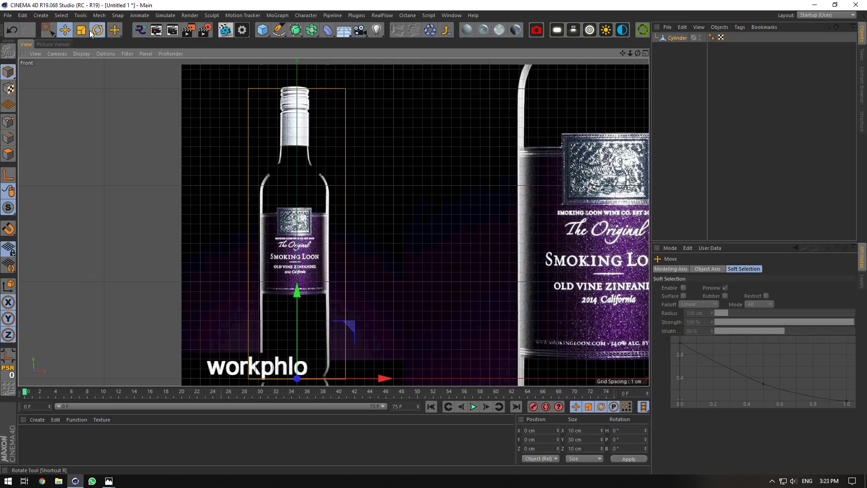
click(97, 30)
key(t)
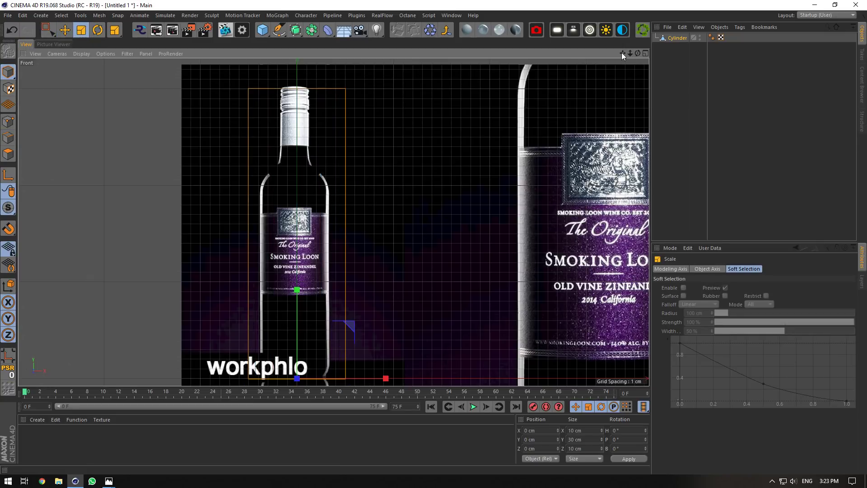
drag(622, 53, 638, 57)
click(645, 53)
drag(203, 194, 182, 194)
Loop-cut the cylinder around the shoulder, the base of the neck and the lower edge of the screw cap, following the reference photo.
click(9, 137)
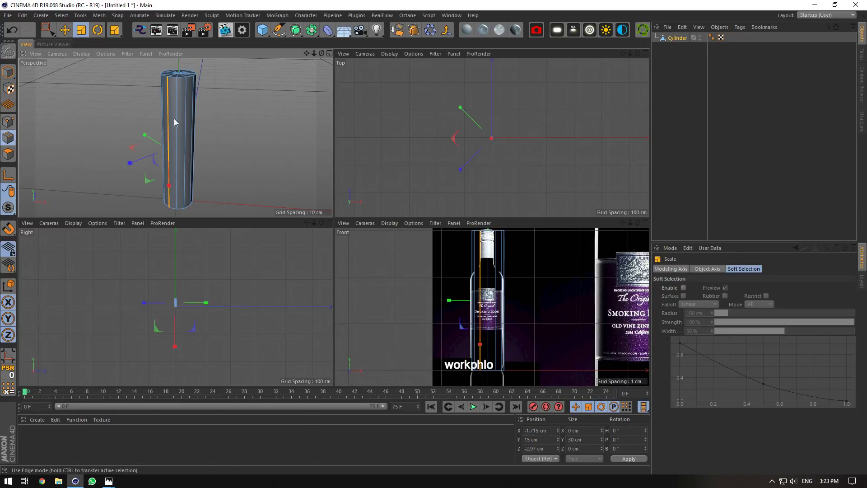
right_click(508, 253)
click(536, 332)
scroll(492, 346, up, 5)
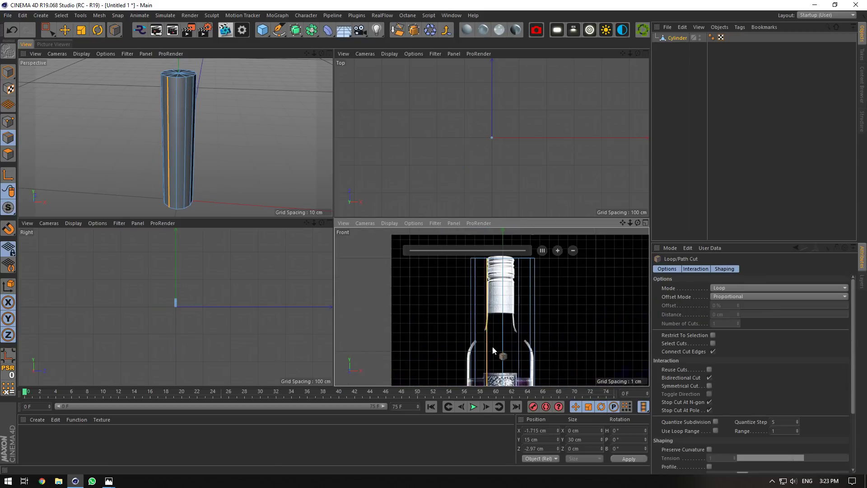
click(480, 343)
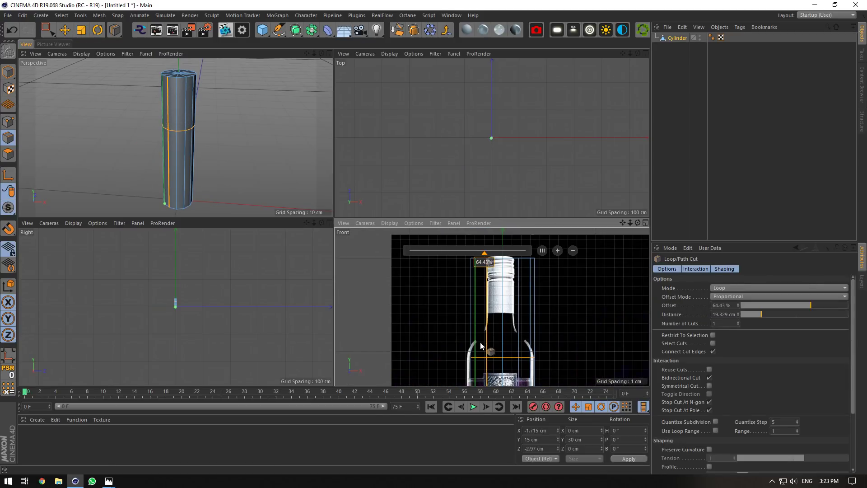
click(482, 331)
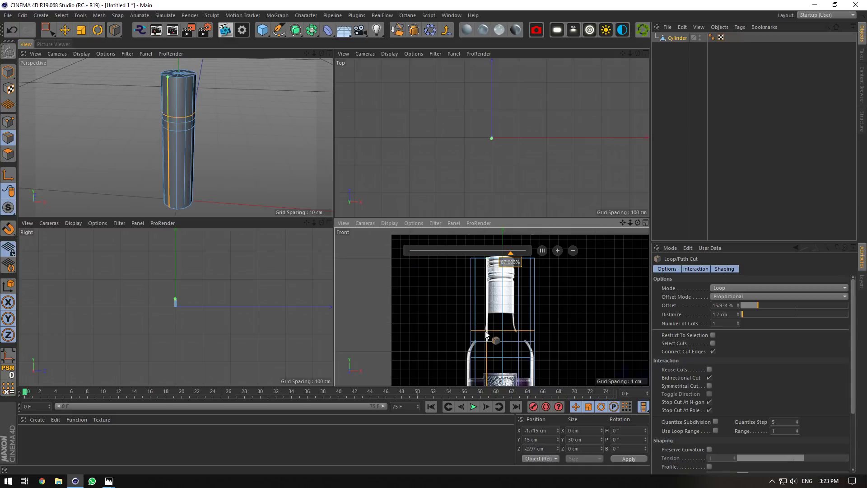
click(491, 322)
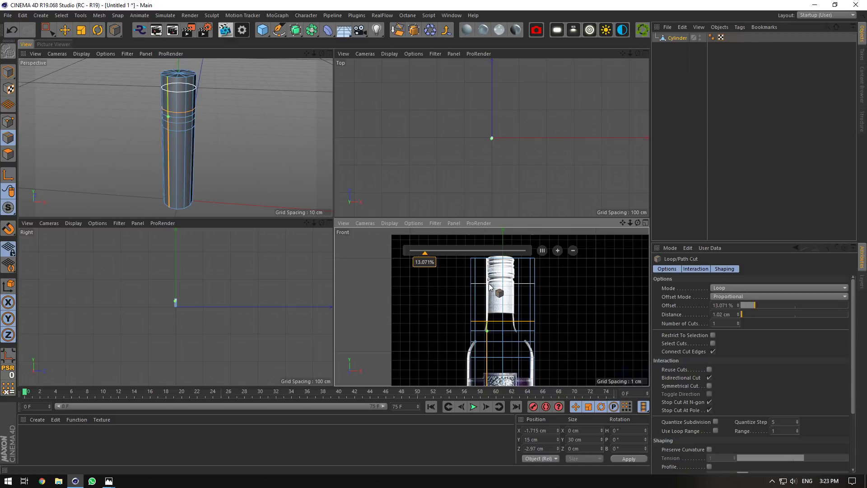
scroll(509, 283, up, 5)
scroll(509, 283, down, 5)
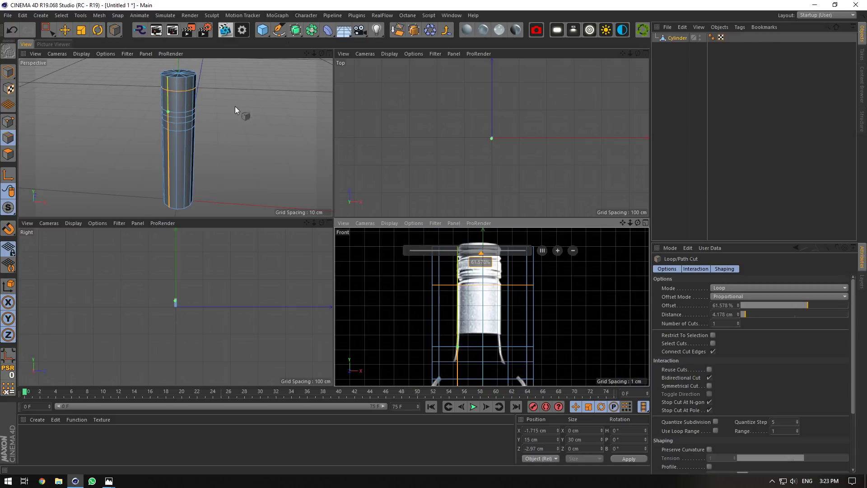
Select the top rim and the edge loop below it and scale both to 50% in X and Z.
key(e)
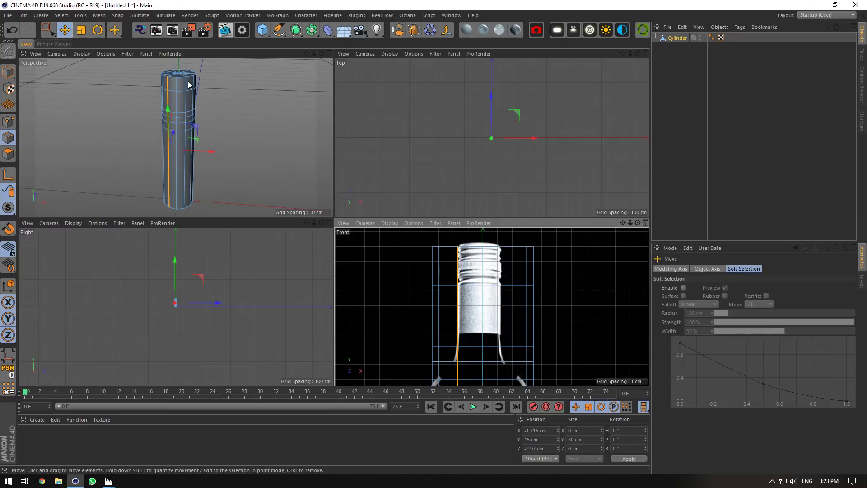
shift+double_click(174, 78)
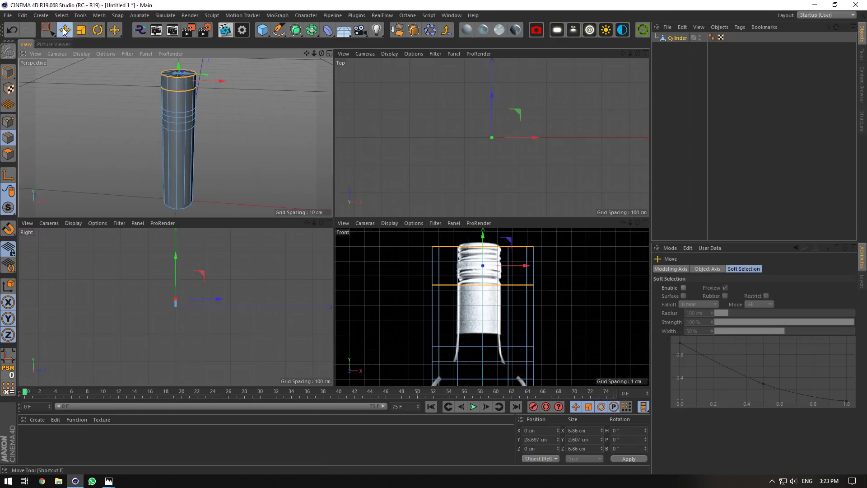
click(81, 30)
scroll(219, 59, up, 6)
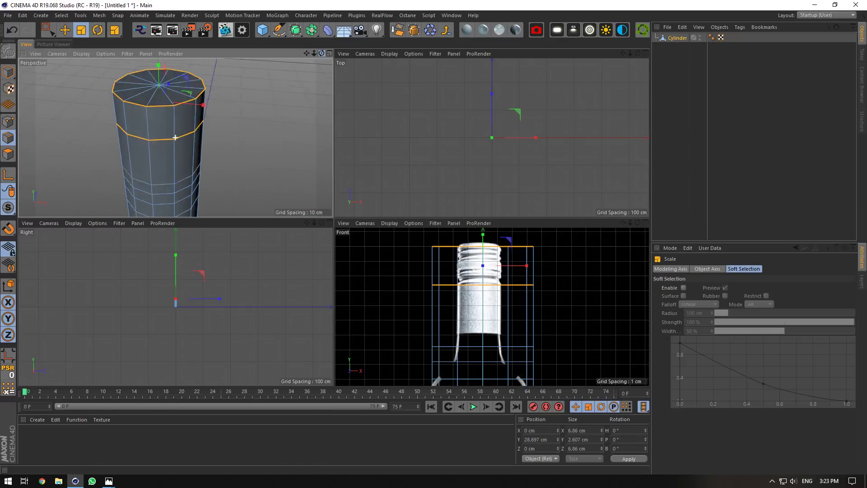
drag(191, 79, 35, 166)
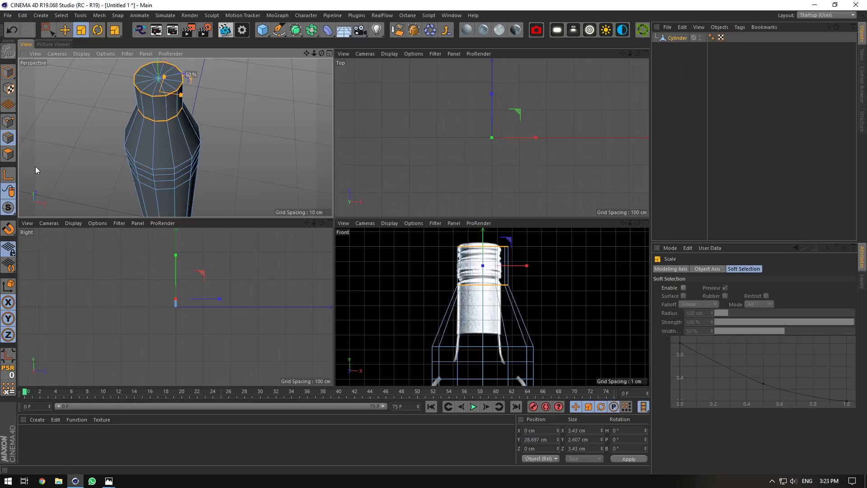
Set the front view's background image Offset X to 21.3 so the bottle's base lines up with the cylinder.
drag(622, 223, 652, 2)
alt+middle_drag(492, 306, 486, 220)
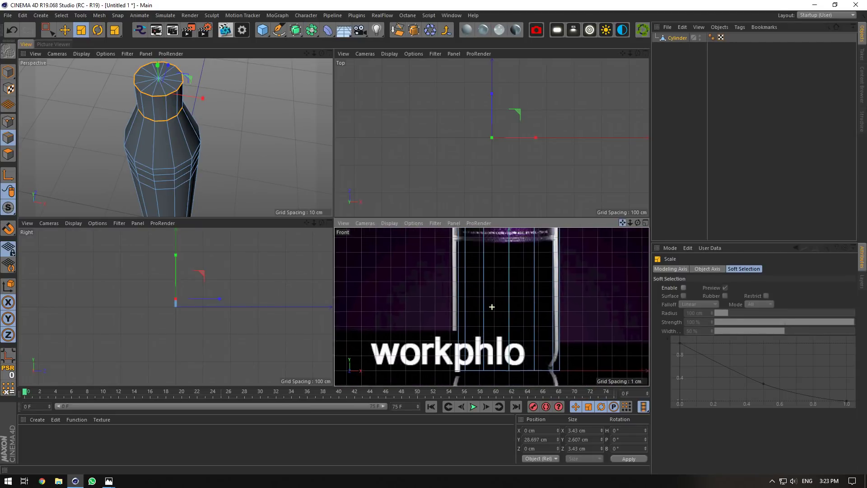
click(670, 247)
click(700, 392)
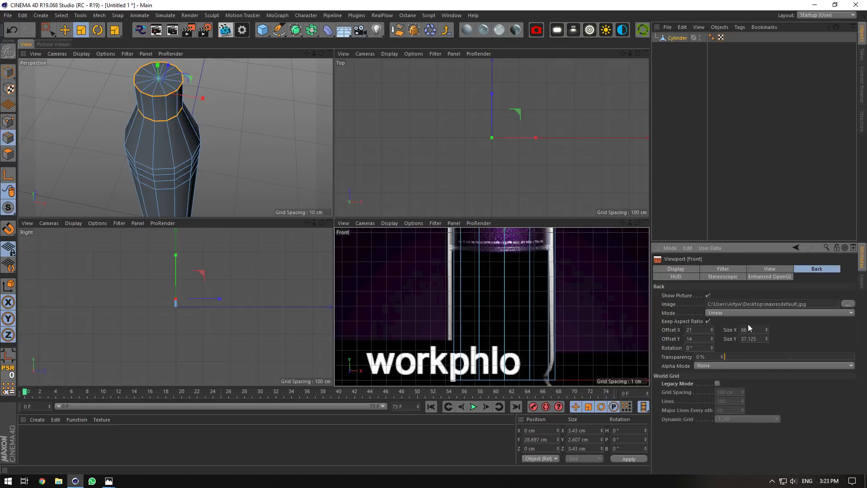
click(695, 337)
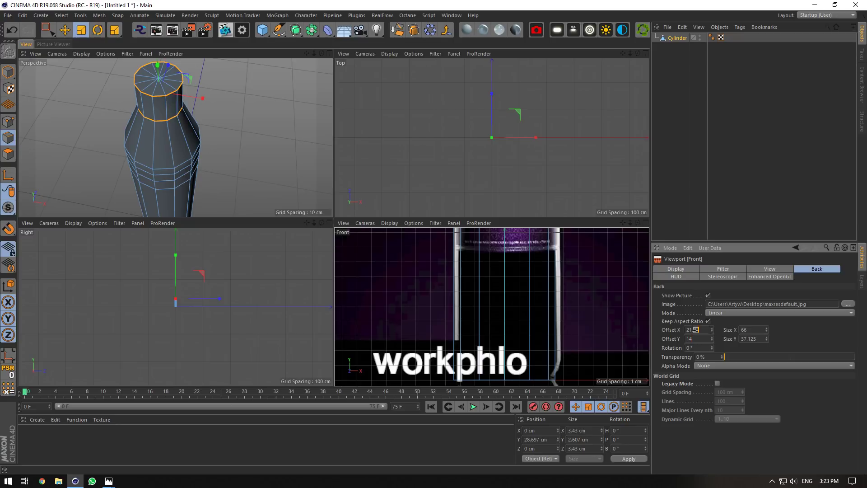
text(3)
click(699, 337)
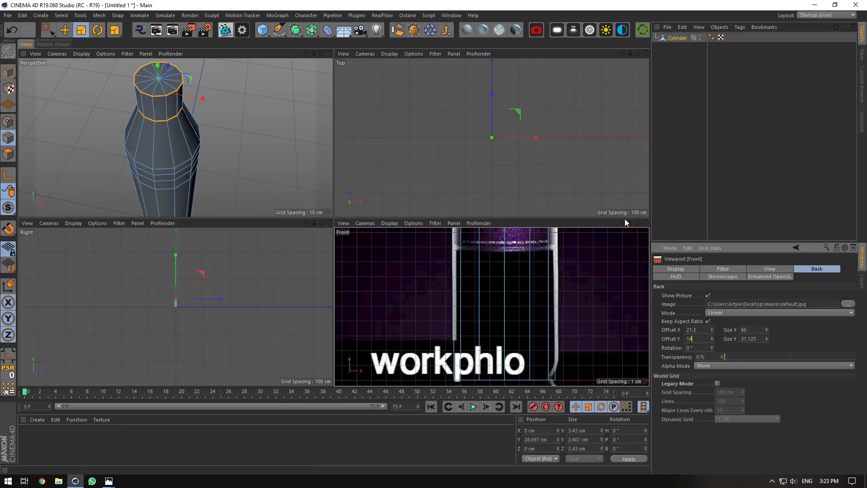
Scale the top rim and the loop below it to about 2.96 cm in X and Z to match the photographed cap.
drag(623, 223, 597, 468)
drag(492, 307, 493, 307)
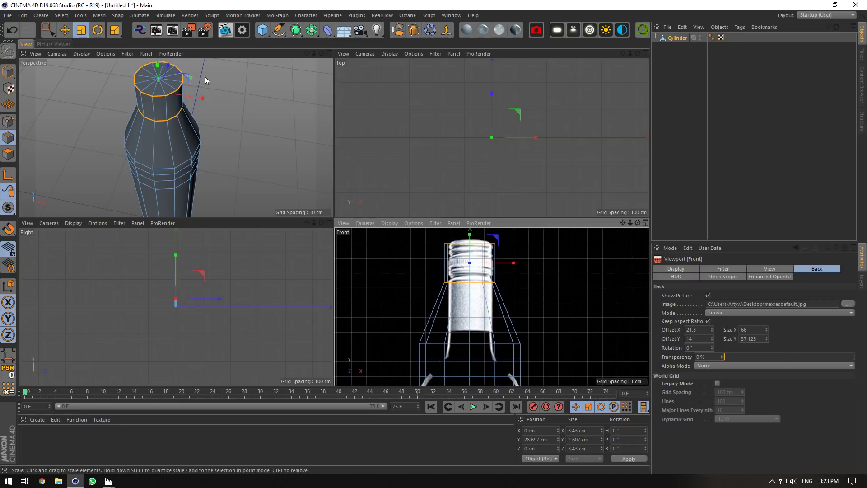
drag(194, 81, 169, 94)
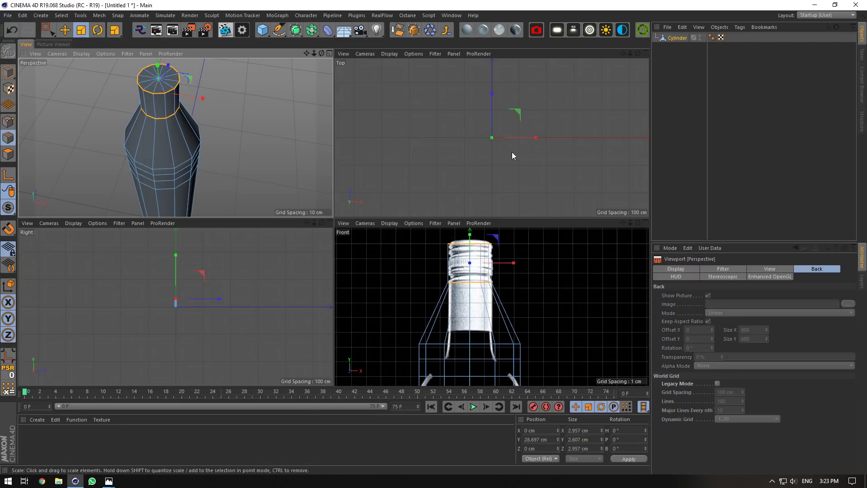
Select the edge loop at the lower neck and scale it to about 2.95 cm in X and Z.
drag(622, 223, 625, 174)
double_click(467, 296)
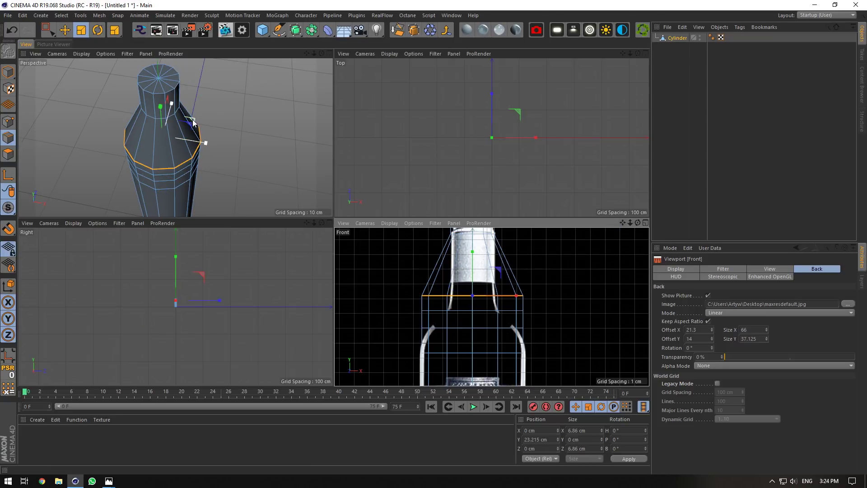
drag(203, 138, 21, 181)
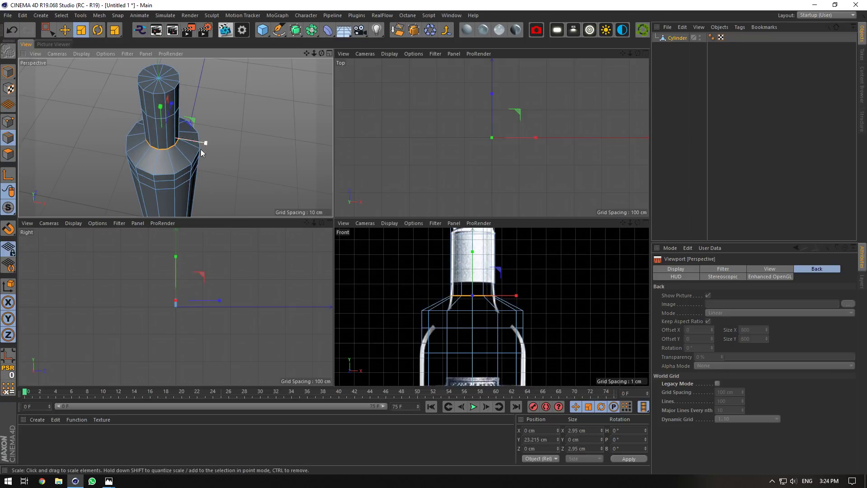
Scale the flare loop below the neck to about 3.4 cm and the upper shoulder loop to about 5.7 cm in X and Z.
double_click(164, 174)
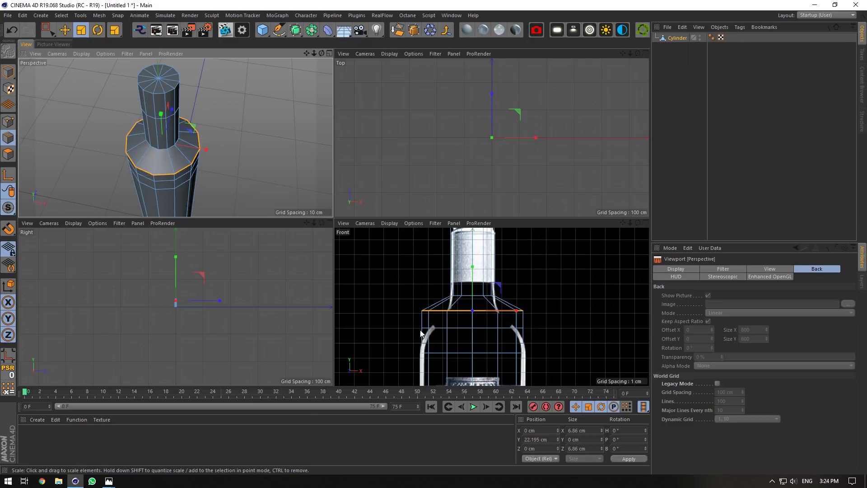
scroll(187, 164, up, 4)
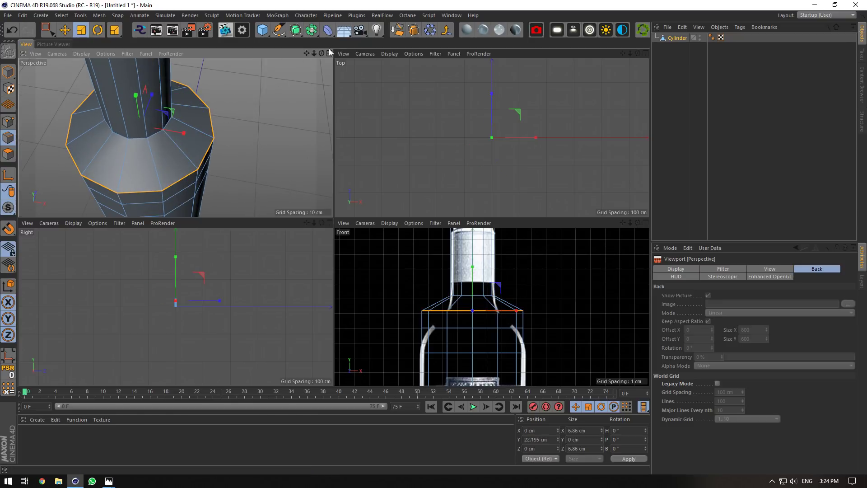
alt+drag(180, 135, 14, 168)
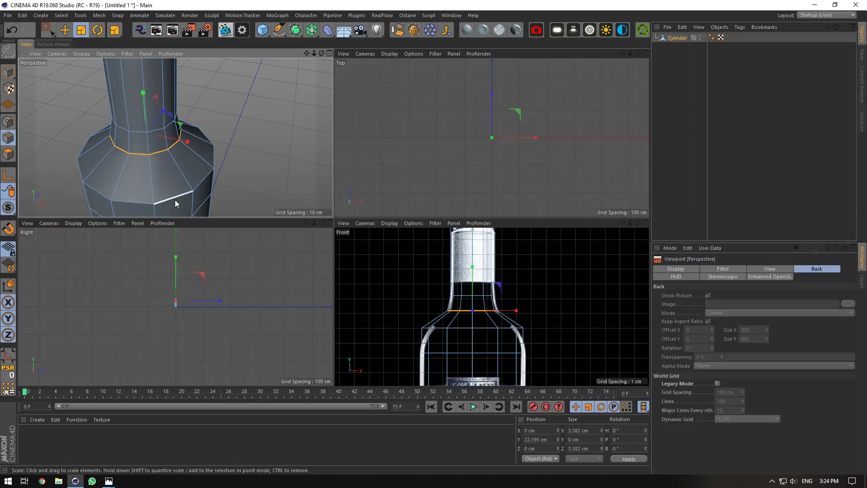
key(ctrl+z)
drag(181, 143, 116, 156)
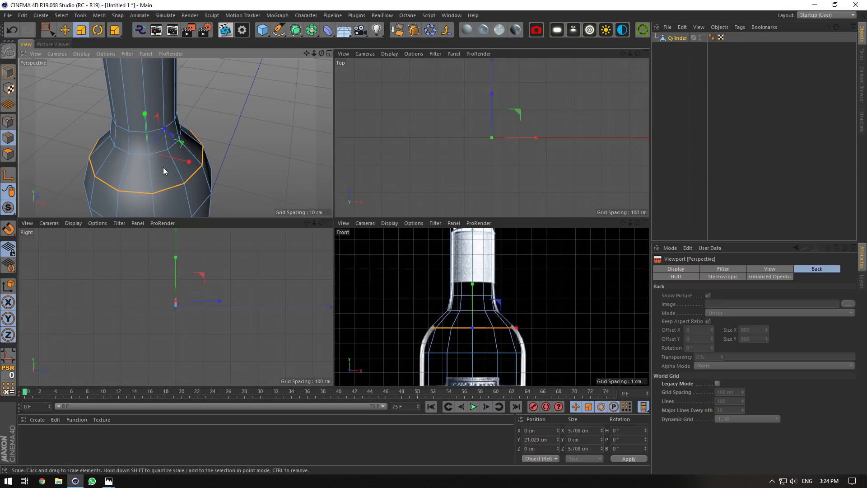
Examine the bottle's overall shape in an enlarged perspective view and compare it with the reference photo.
click(329, 53)
scroll(323, 159, down, 5)
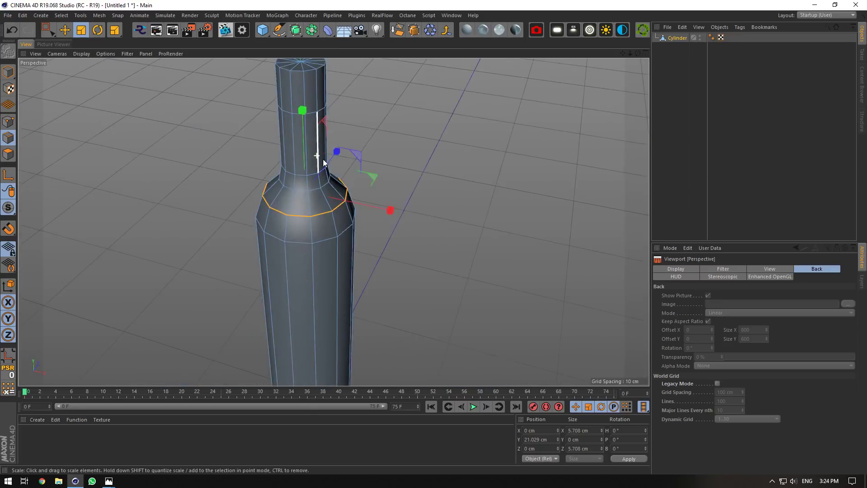
scroll(329, 149, up, 2)
scroll(329, 153, down, 5)
scroll(318, 157, up, 6)
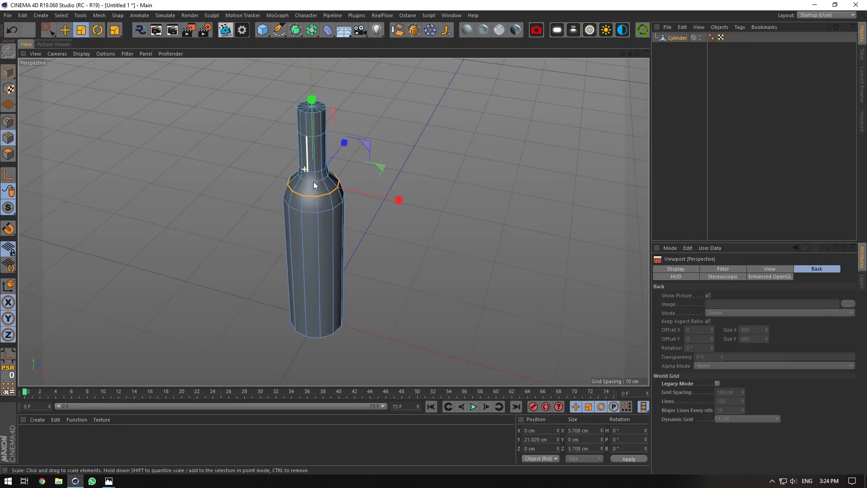
mouse_move(121, 473)
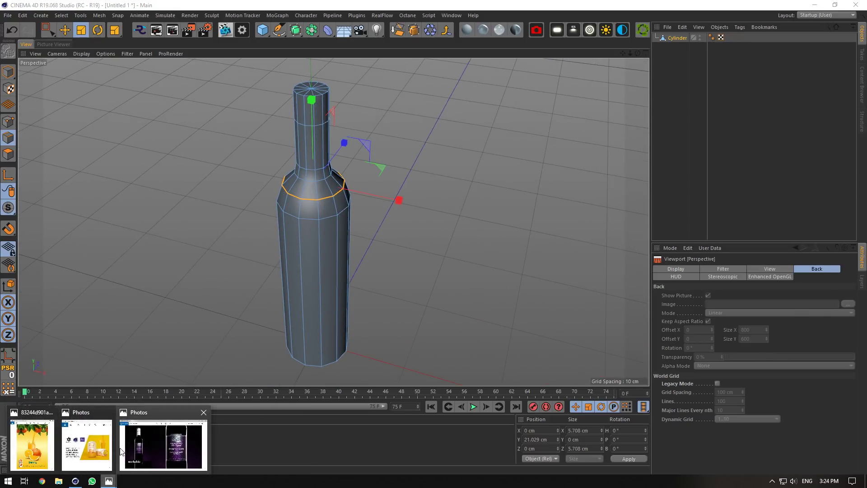
mouse_move(113, 437)
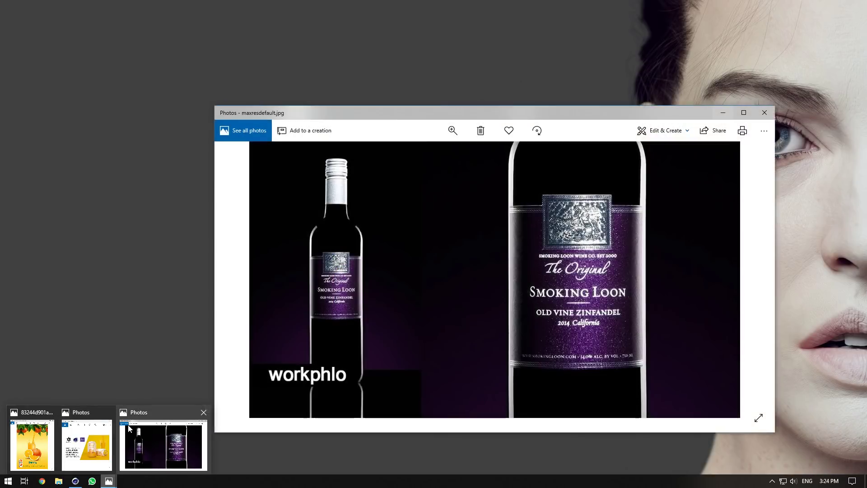
click(131, 431)
drag(560, 111, 667, 110)
click(828, 113)
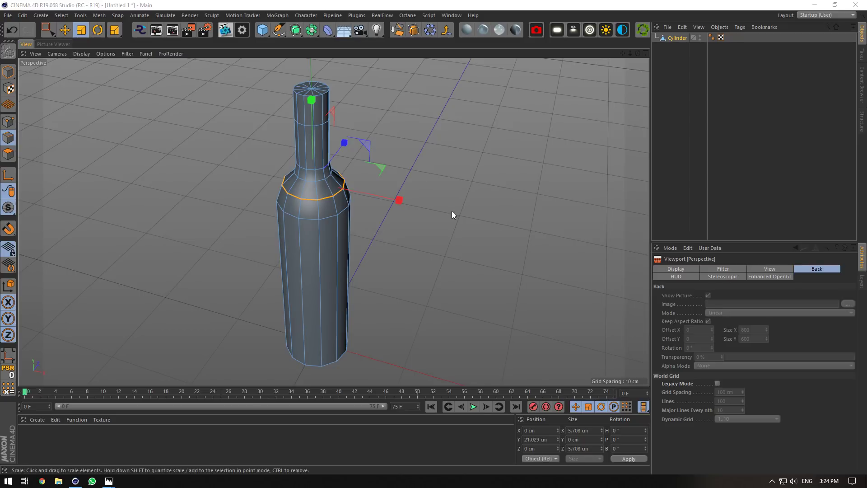
Widen the body's top and bottom edge loops slightly in X and Z, and the upper shoulder loop to about 6 cm.
double_click(307, 218)
shift+double_click(313, 366)
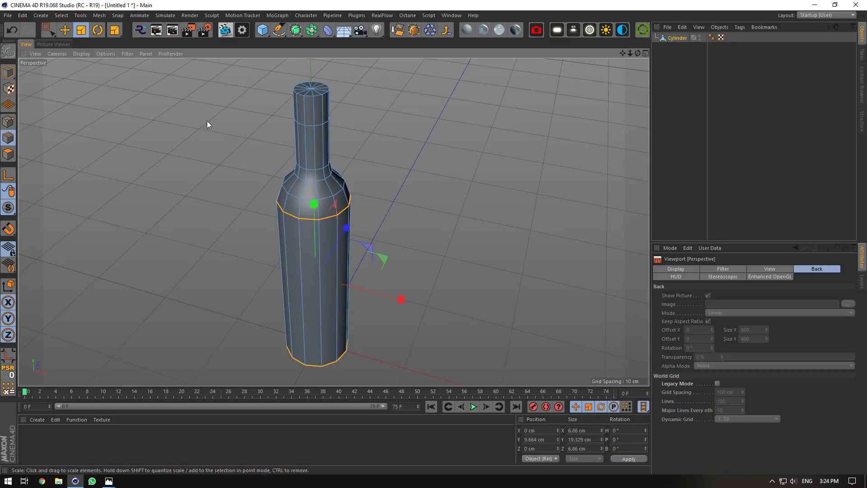
drag(389, 261, 407, 257)
double_click(290, 194)
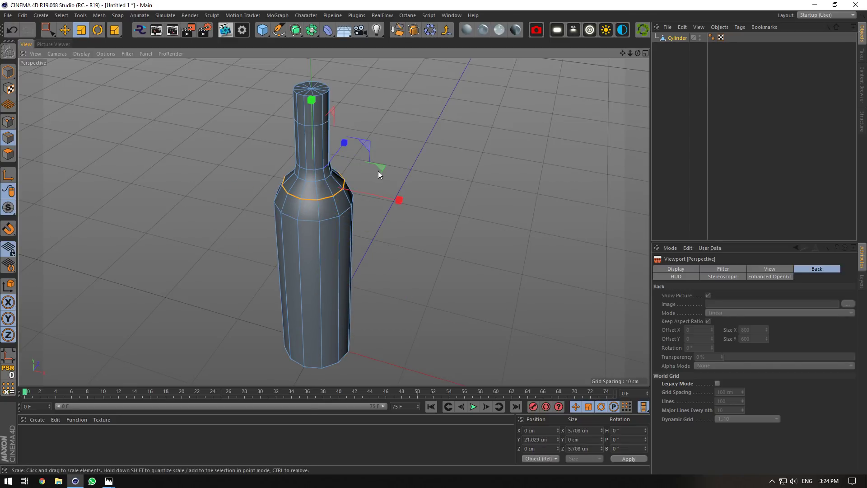
drag(378, 170, 402, 164)
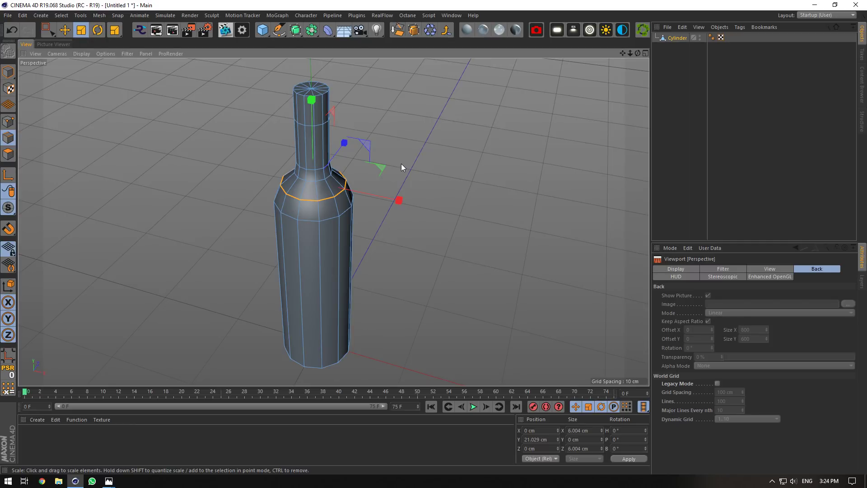
Save the project to the Desktop as "Wine for stream".
key(ctrl+s)
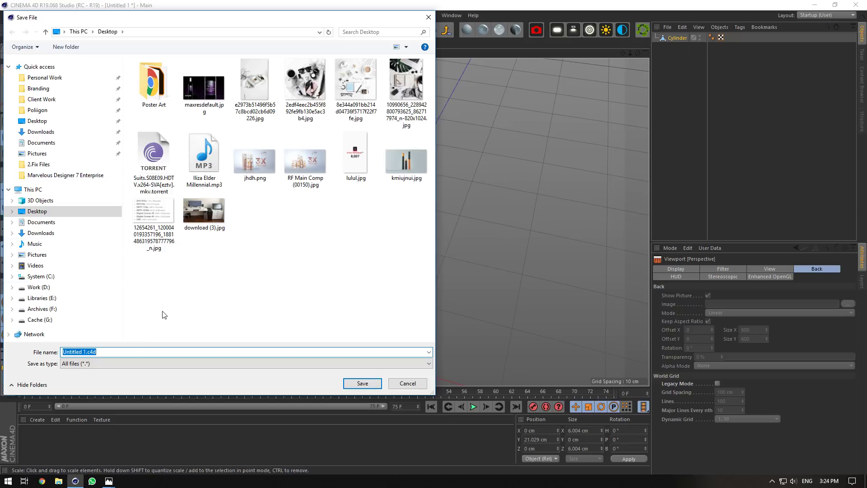
text(Wine for stream)
key(Return)
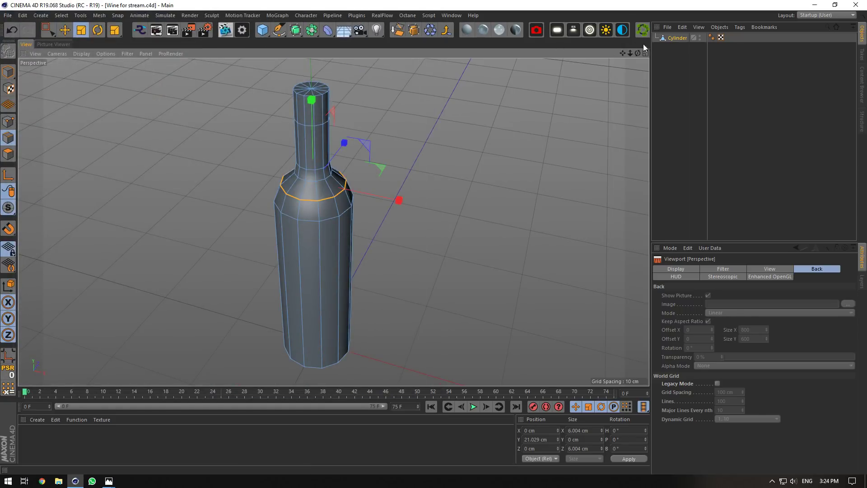
Loop-cut the bottle's bottom cap at about 33% and the body just above the base at about 96%.
scroll(334, 222, up, 3)
drag(638, 53, 633, 51)
alt+right_drag(184, 213, 288, 222)
scroll(306, 236, down, 5)
right_click(340, 221)
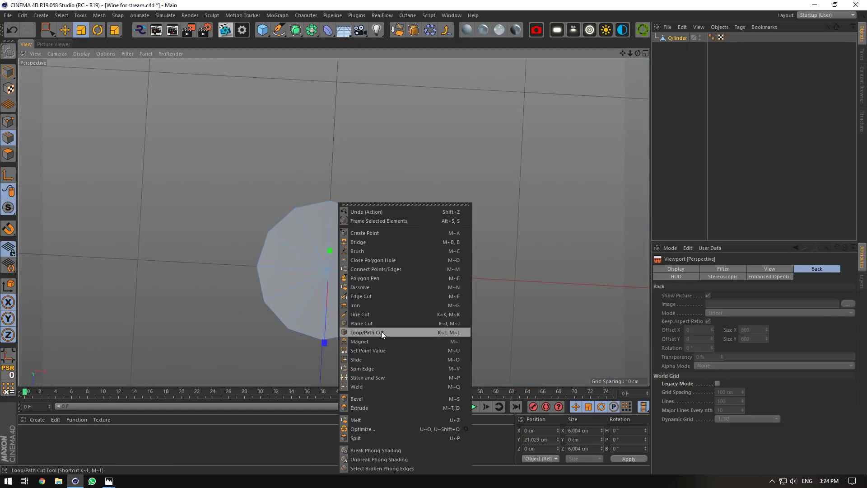
click(381, 331)
scroll(332, 270, up, 5)
click(381, 166)
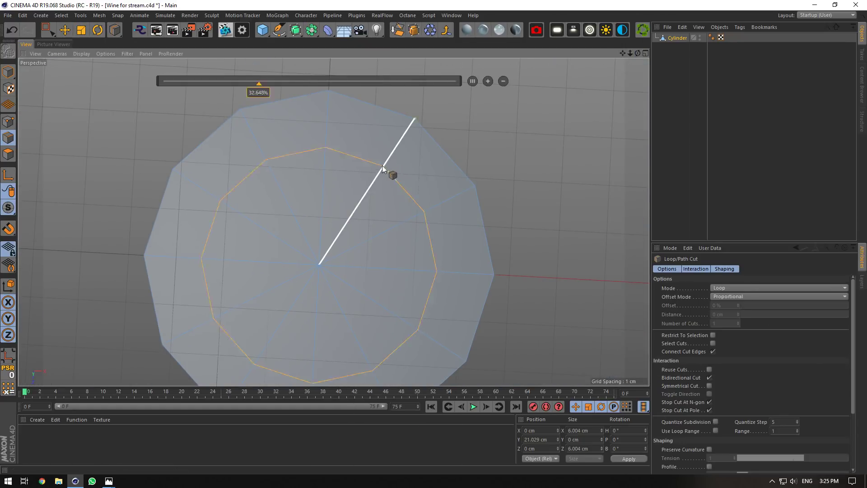
drag(637, 53, 635, 36)
click(379, 135)
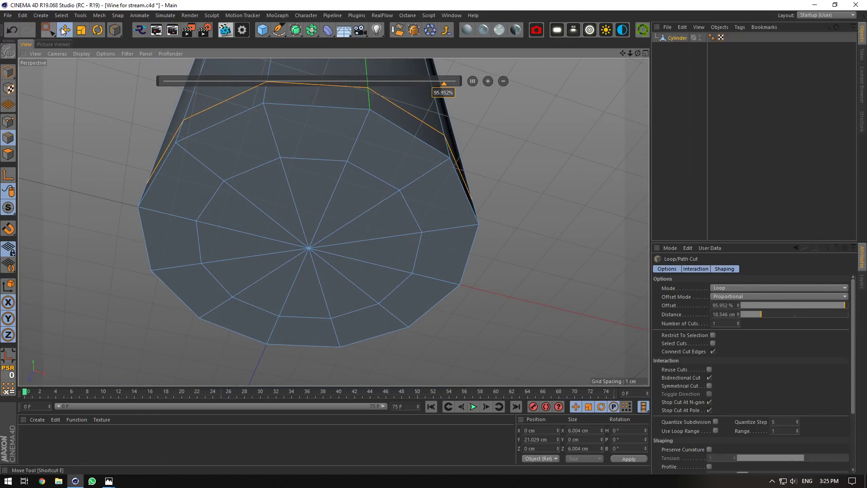
Inset the bottom cap's inner polygons by 0.93 cm with Extrude Inner and raise the inset polygons about 0.76 cm.
click(8, 154)
click(49, 30)
click(294, 249)
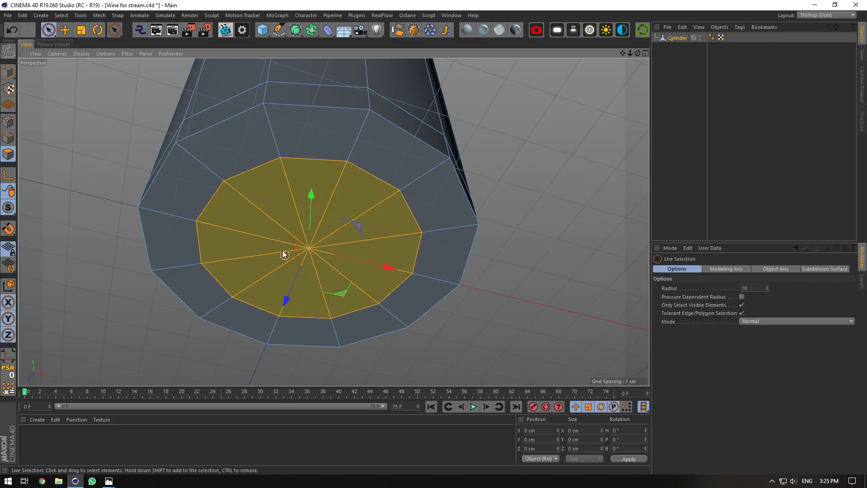
drag(316, 198, 316, 176)
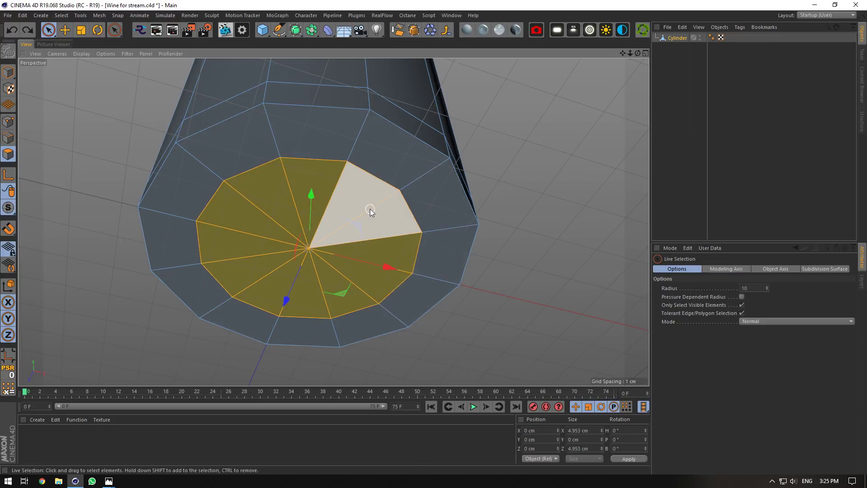
right_click(370, 208)
click(436, 294)
drag(419, 239, 410, 228)
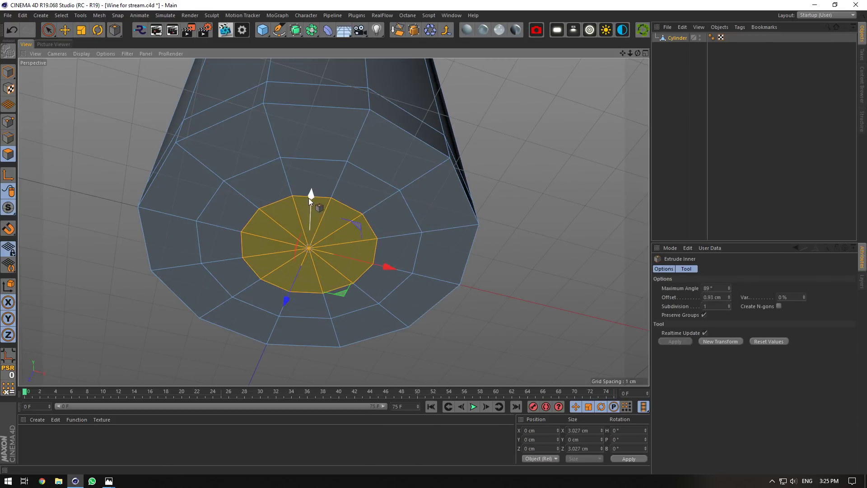
drag(308, 198, 322, 175)
Widen the edge loop around the base recess to about 6.3 cm in X and Z, and dissolve the original outer bottom loop.
click(8, 136)
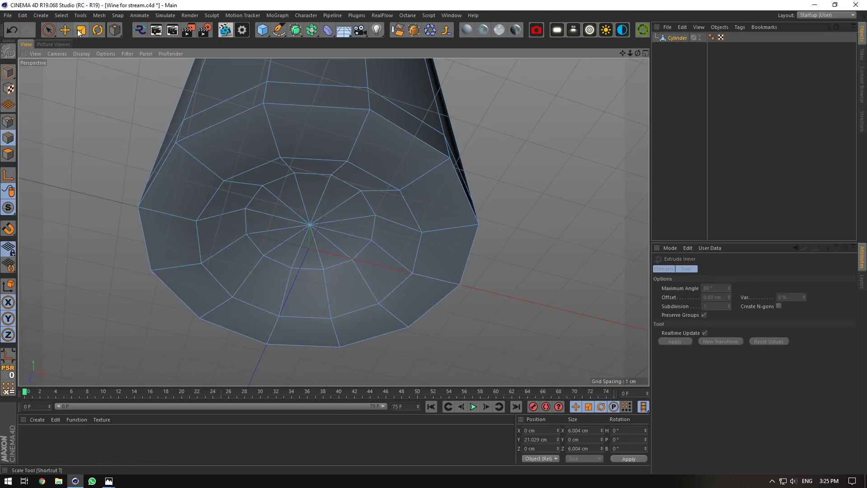
click(65, 30)
double_click(216, 194)
click(81, 30)
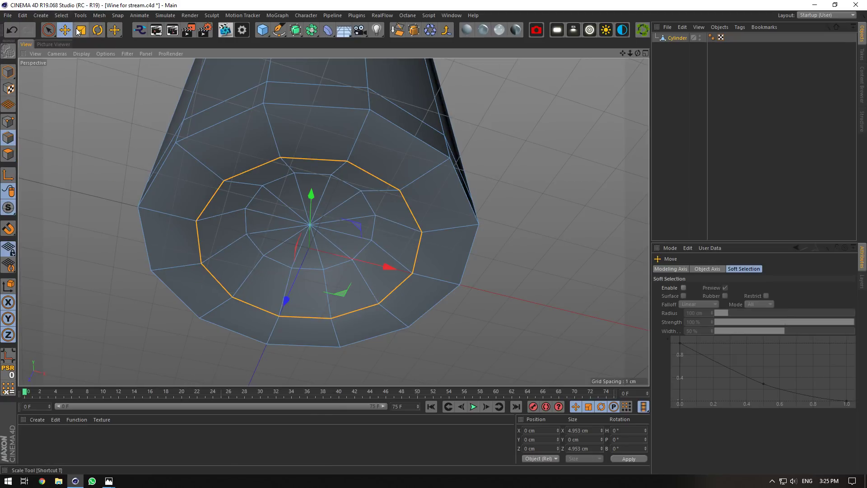
drag(306, 284, 470, 319)
double_click(194, 132)
click(410, 31)
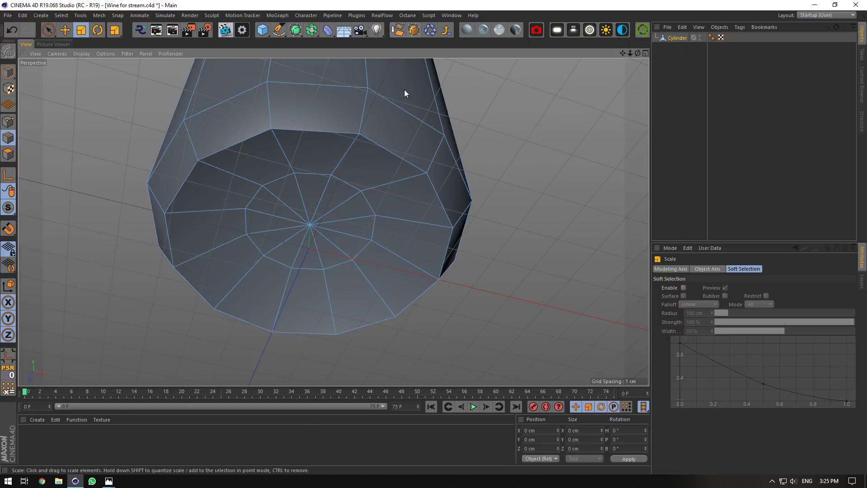
Add a loop cut around the body slightly above its lowest side edge loop.
right_click(404, 89)
click(456, 210)
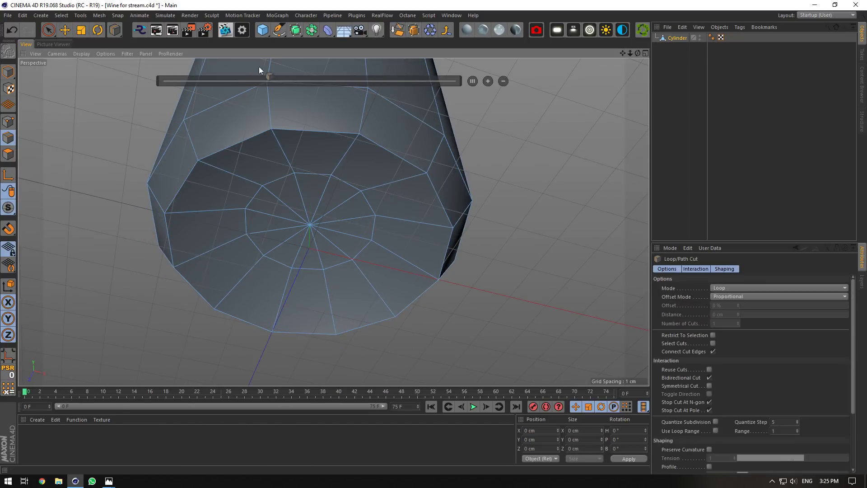
click(444, 126)
Widen the base's bottom rim loop slightly and the raised recess loop to about 5 cm in X and Z.
click(81, 30)
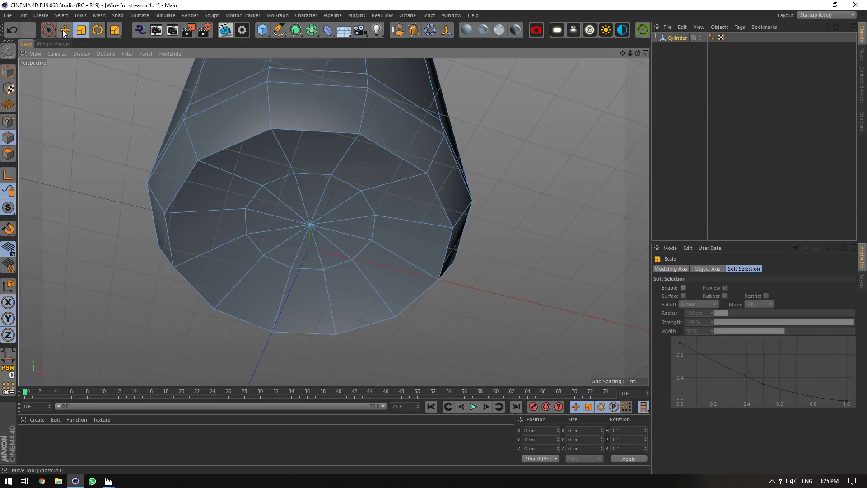
click(65, 30)
double_click(276, 135)
double_click(259, 143)
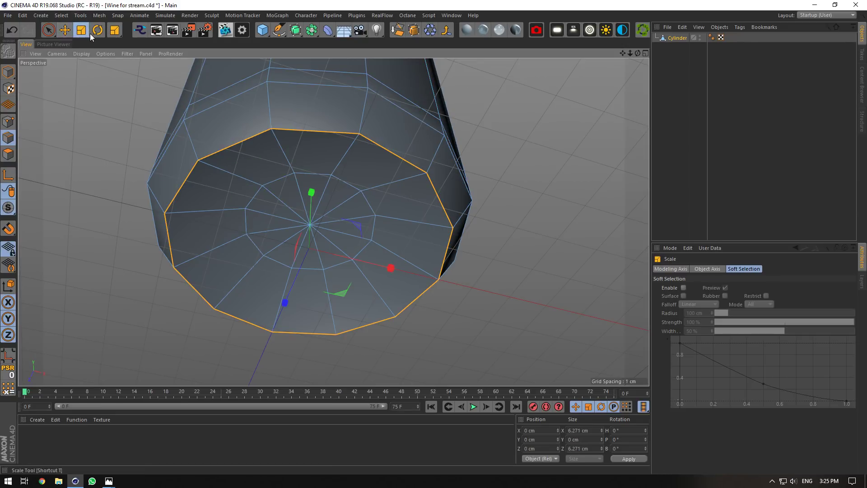
click(81, 29)
drag(345, 292, 492, 299)
click(339, 163)
double_click(347, 181)
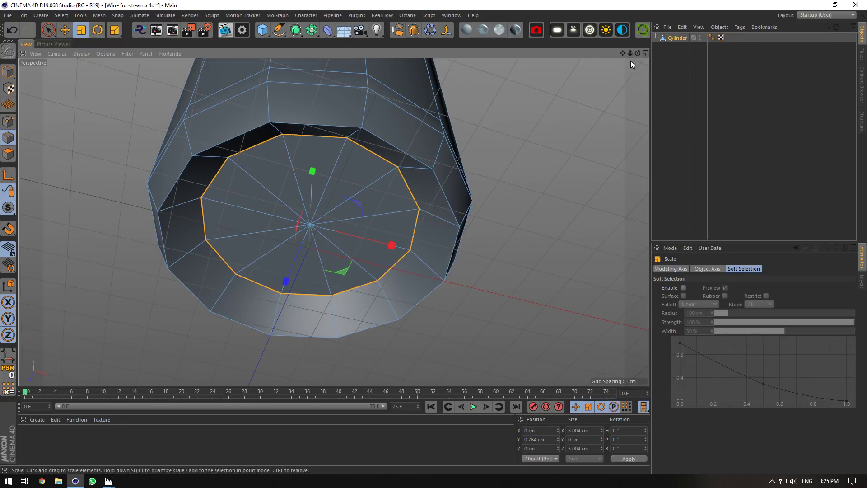
Place the Cylinder inside a Subdivision Surface and view the smoothed base and whole bottle.
alt+drag(631, 60, 503, 58)
click(295, 29)
alt+click(312, 41)
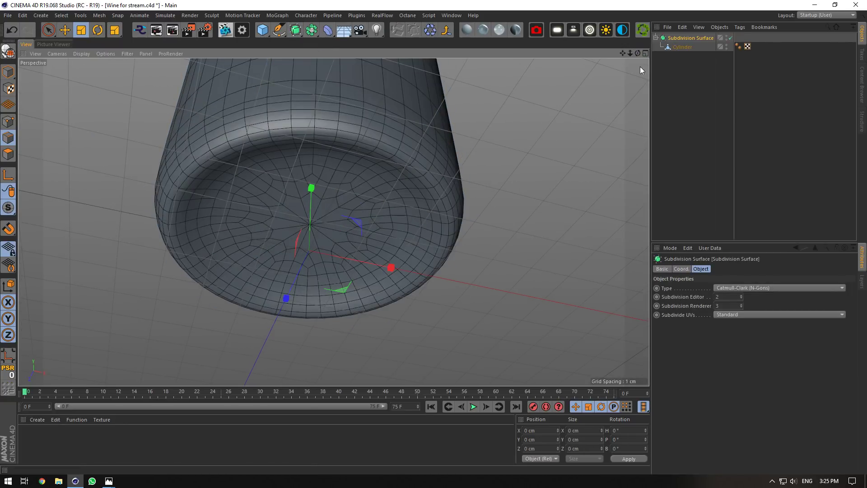
drag(637, 53, 623, 55)
scroll(343, 210, up, 4)
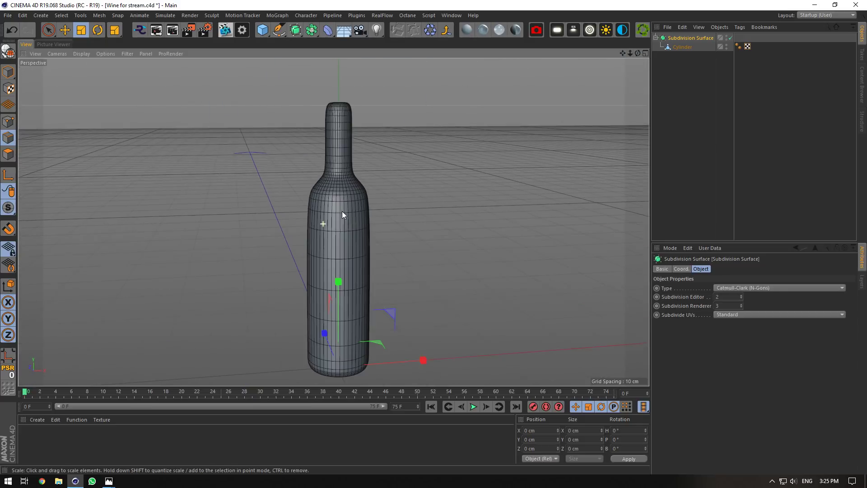
Turn off the Subdivision Surface and loop-cut the body just below the shoulder and the neck just above its base at about 9%.
click(729, 36)
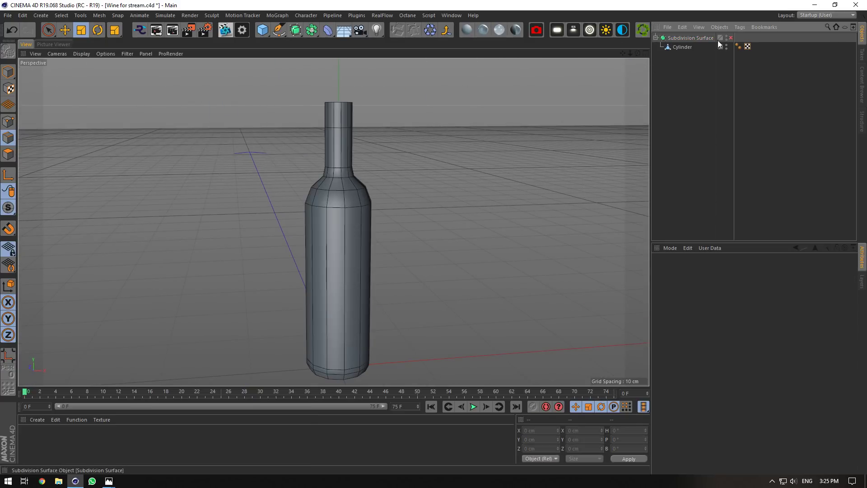
click(684, 47)
scroll(316, 168, up, 6)
right_click(368, 178)
click(396, 307)
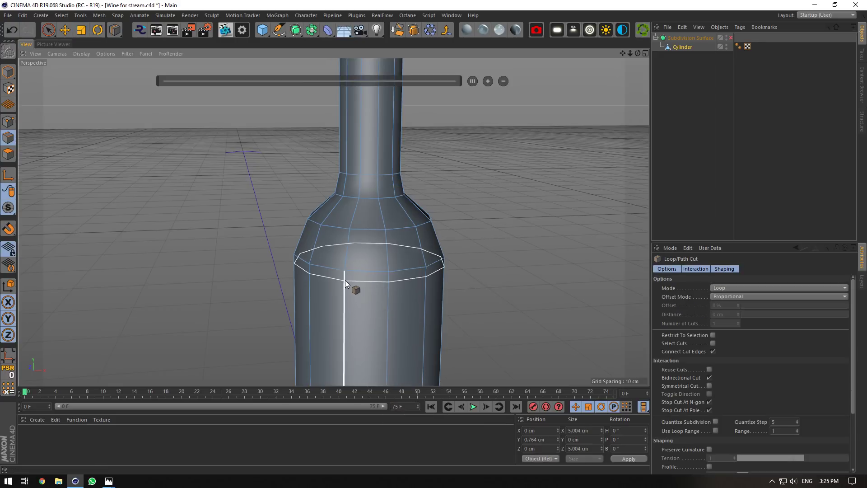
click(375, 163)
click(702, 71)
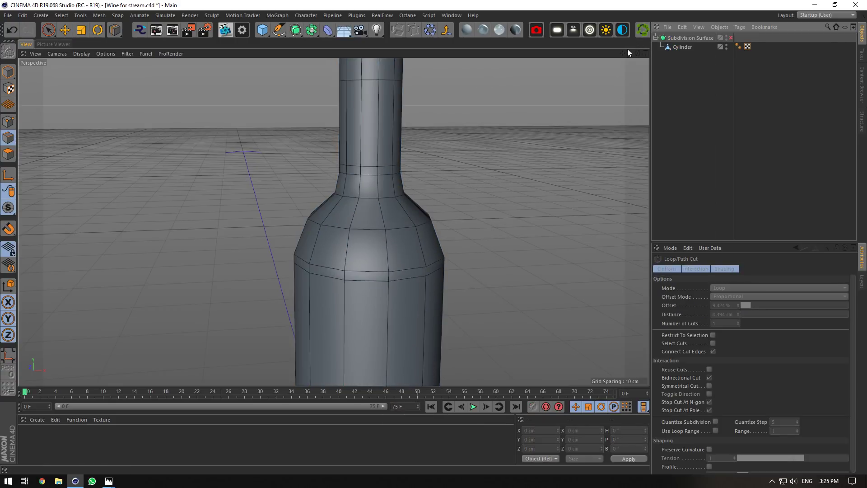
Loop-cut the Cylinder's neck just below the top rim at about 95%.
drag(623, 53, 589, 193)
click(673, 48)
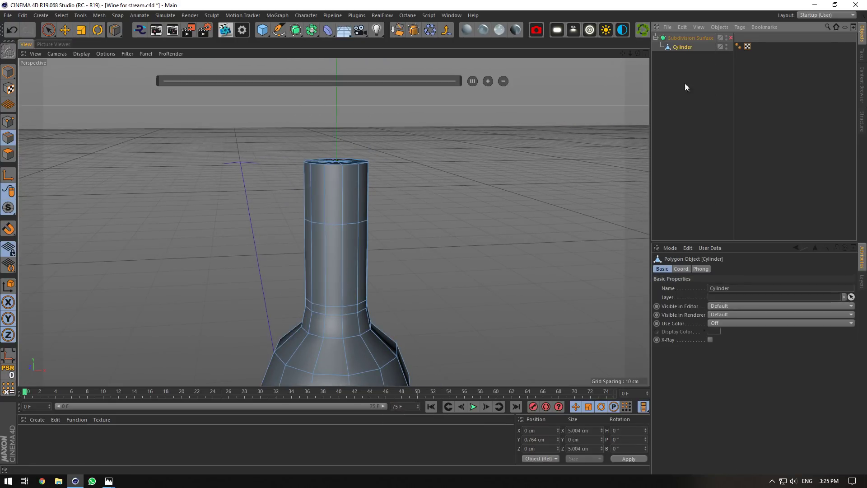
click(337, 168)
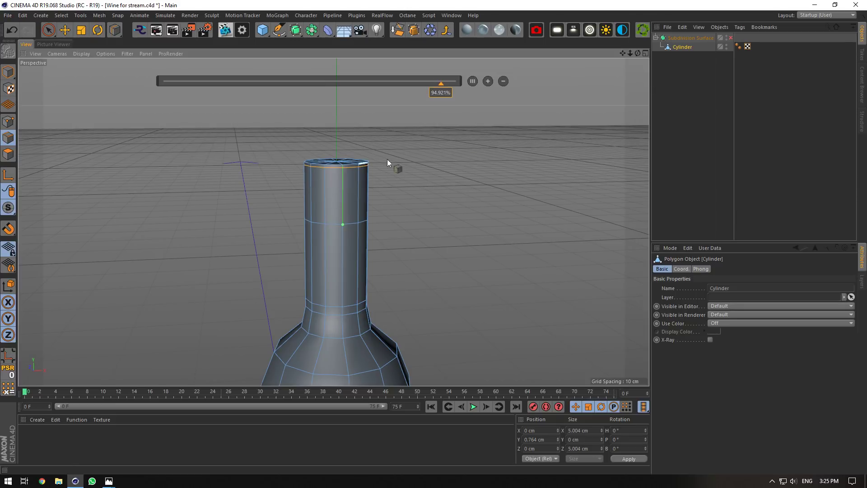
Turn the Subdivision Surface back on and examine the smoothed neck, shoulder and overall bottle shape.
click(731, 39)
scroll(455, 195, down, 5)
click(684, 131)
scroll(503, 174, down, 3)
scroll(497, 226, up, 3)
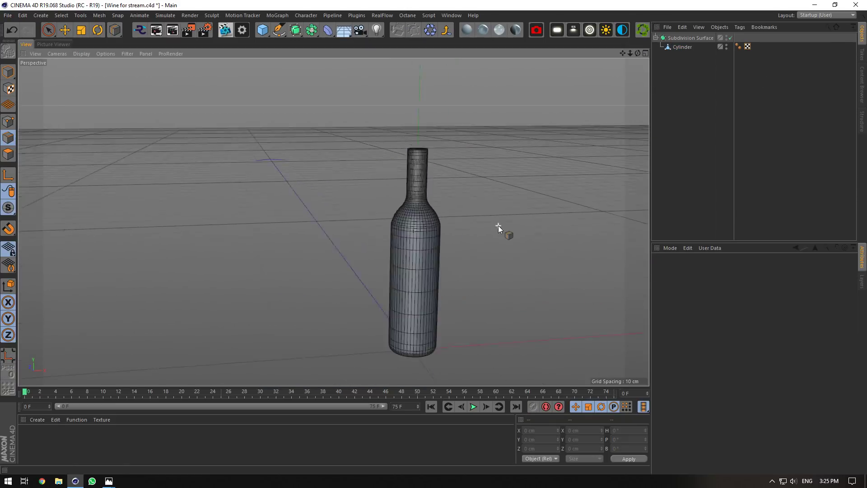
scroll(497, 225, up, 2)
scroll(430, 254, up, 1)
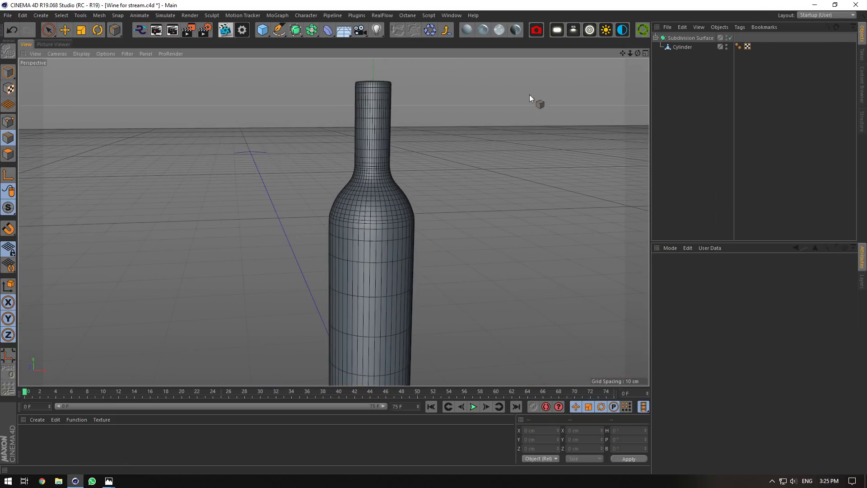
drag(638, 53, 630, 50)
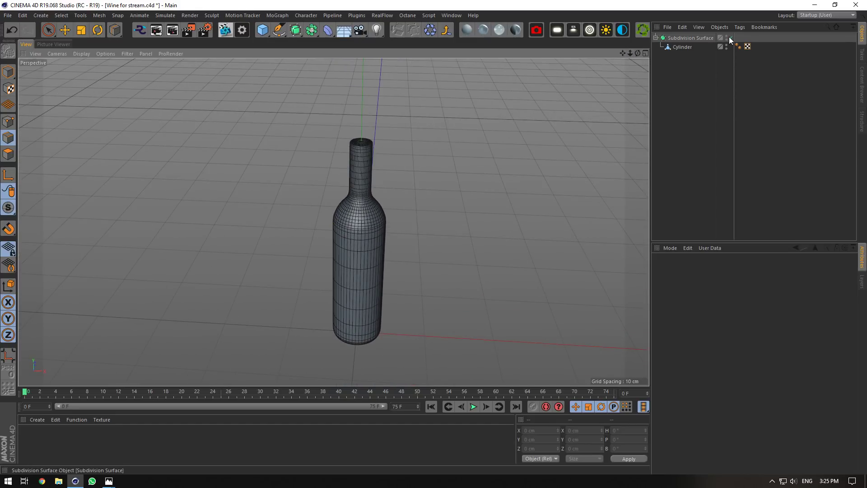
Turn off the Subdivision Surface and widen the Cylinder's body edges below the shoulder to about 8.2 cm in X and Z.
click(731, 38)
click(681, 47)
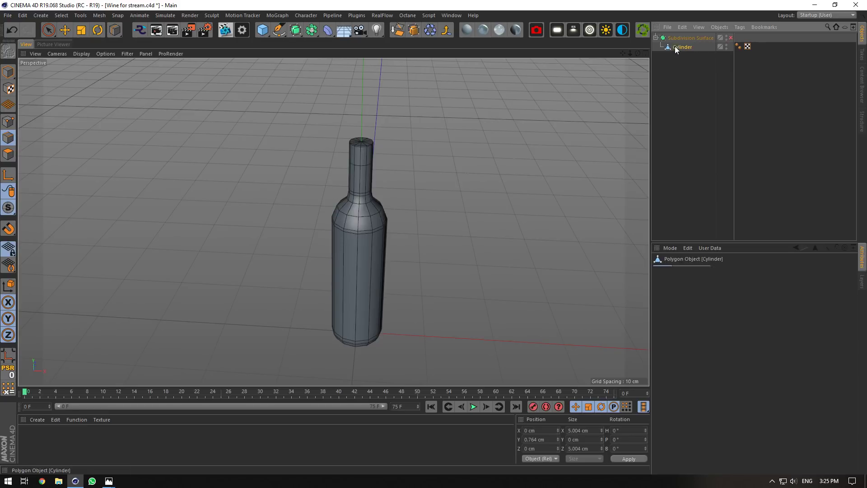
key(k)
key(l)
key(e)
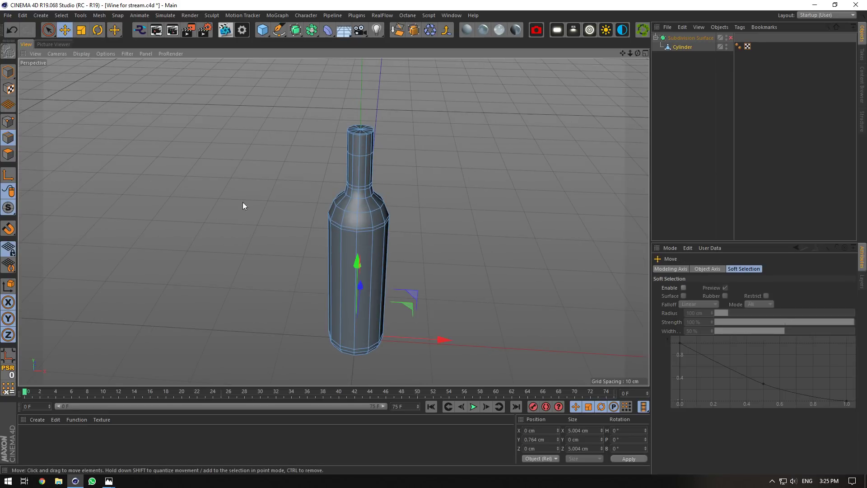
click(646, 54)
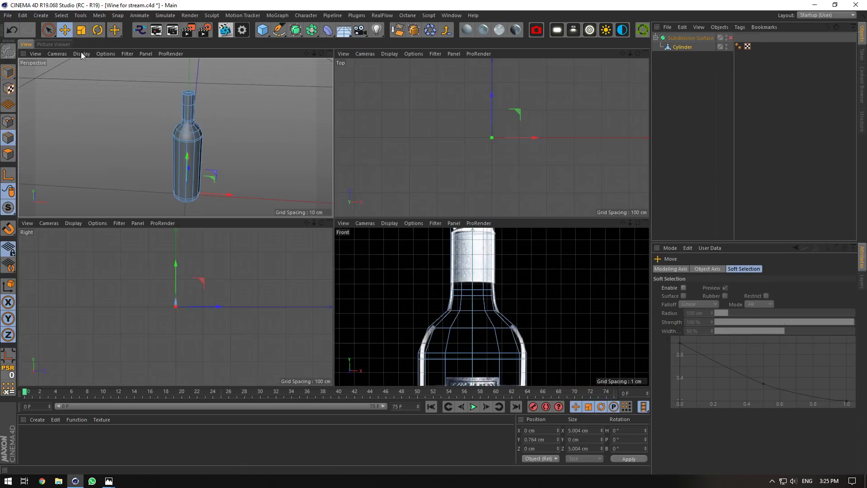
drag(50, 32, 93, 57)
scroll(540, 309, down, 8)
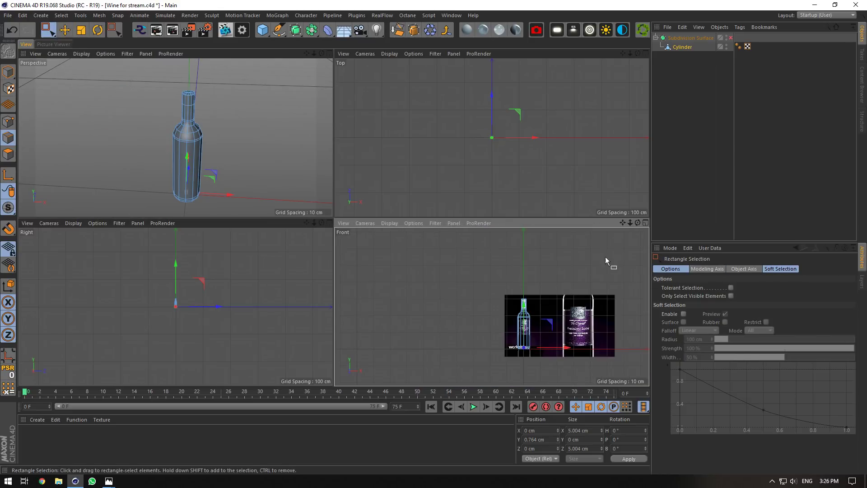
scroll(543, 361, up, 3)
drag(569, 343, 491, 238)
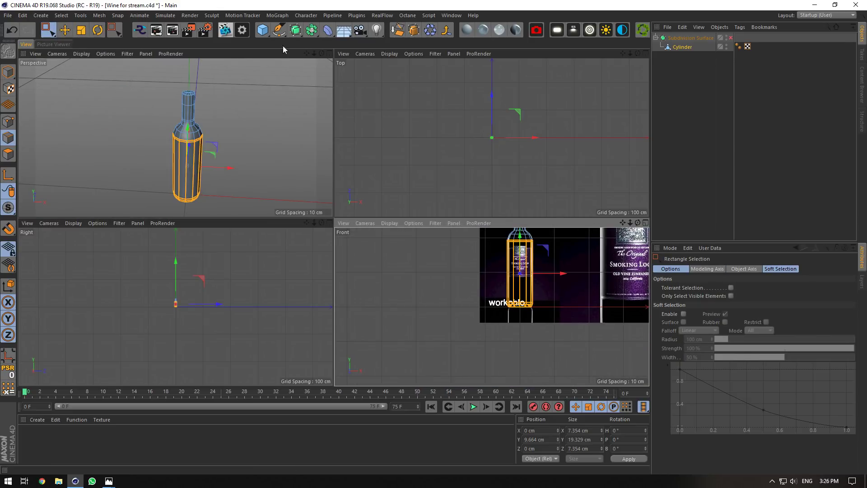
click(328, 51)
key(t)
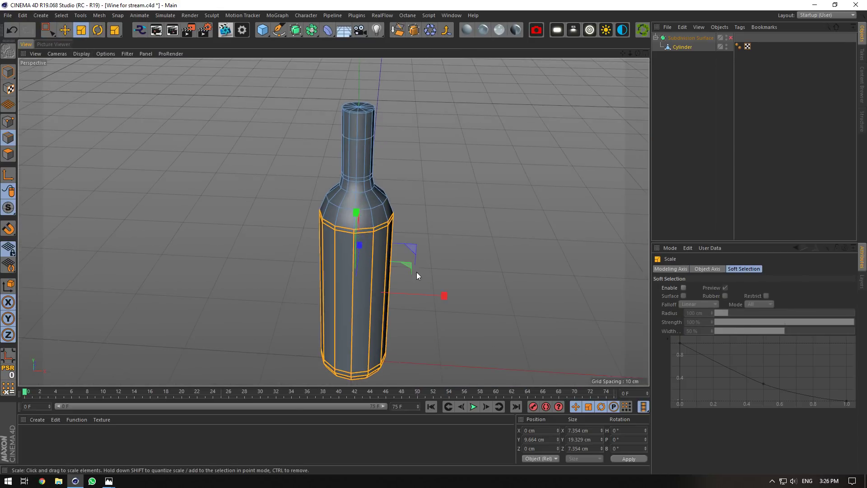
drag(409, 266, 454, 265)
Widen the upper shoulder loop to about 6.6 cm in X and Z, and turn the Subdivision Surface back on.
double_click(347, 208)
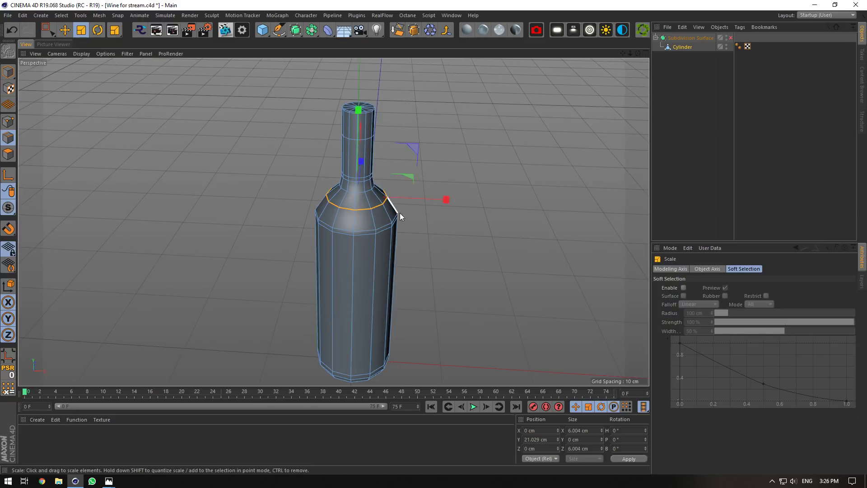
drag(411, 174, 451, 170)
click(702, 67)
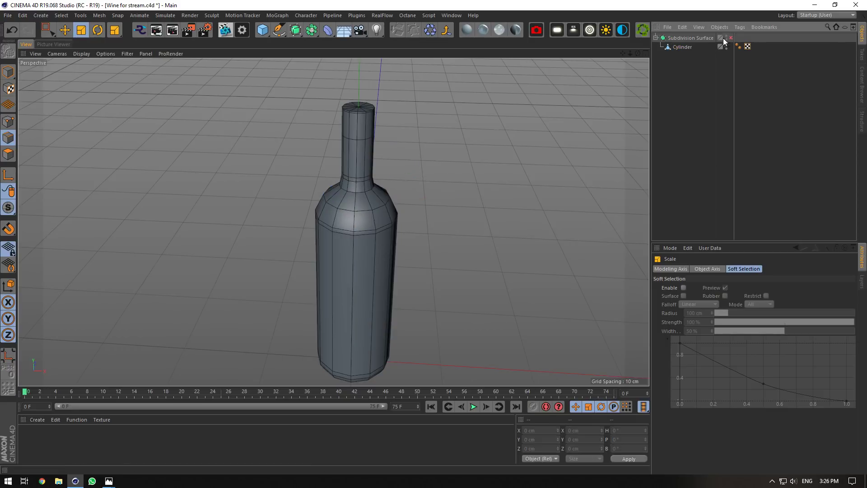
click(730, 38)
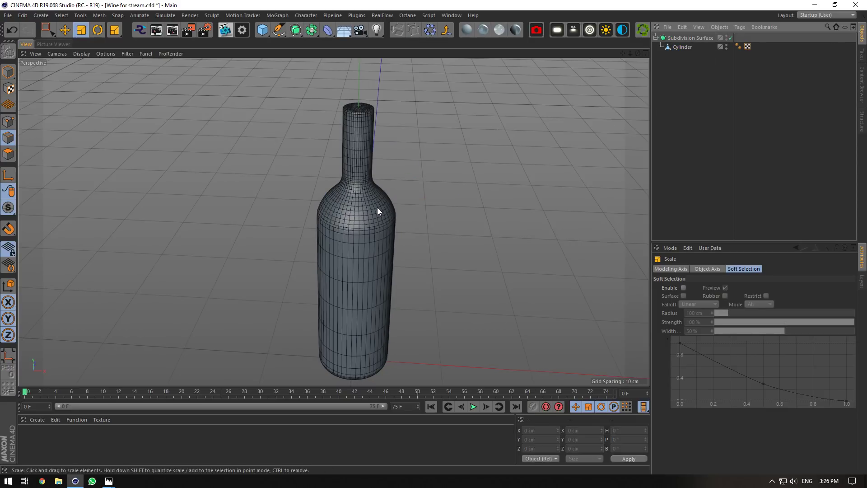
drag(638, 53, 624, 42)
Narrow the Cylinder's body edges below the shoulder to about 8.03 cm in X and Z, keeping the Subdivision Surface on at the end.
click(702, 46)
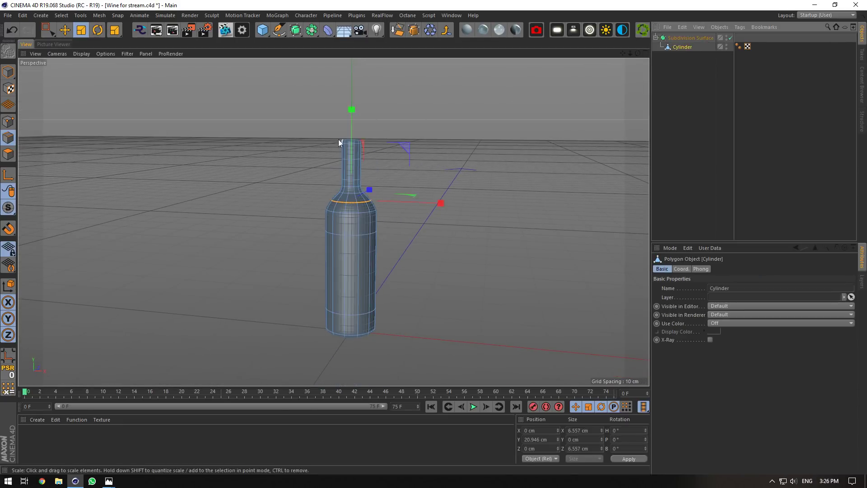
click(643, 54)
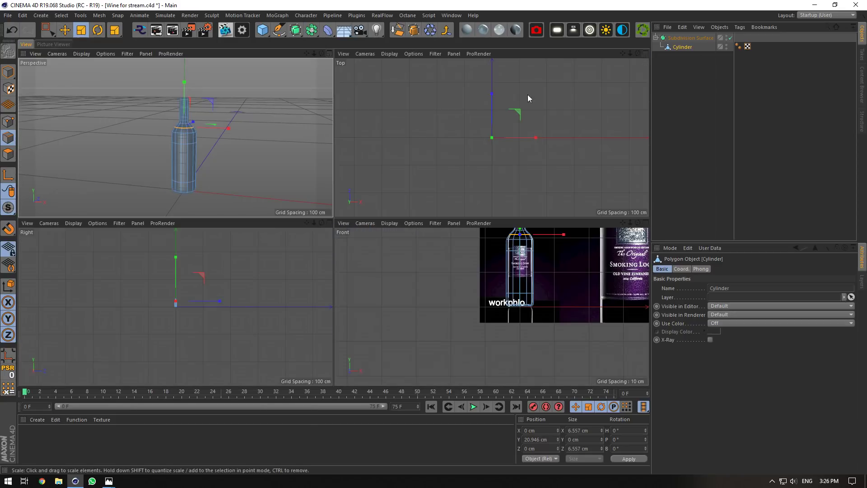
click(48, 30)
drag(547, 327, 481, 232)
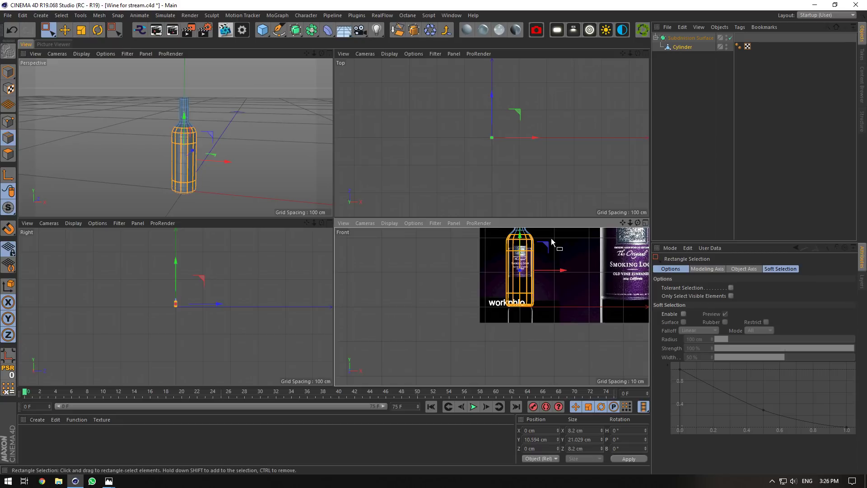
scroll(553, 238, up, 4)
scroll(548, 273, down, 4)
drag(561, 337, 485, 260)
click(81, 30)
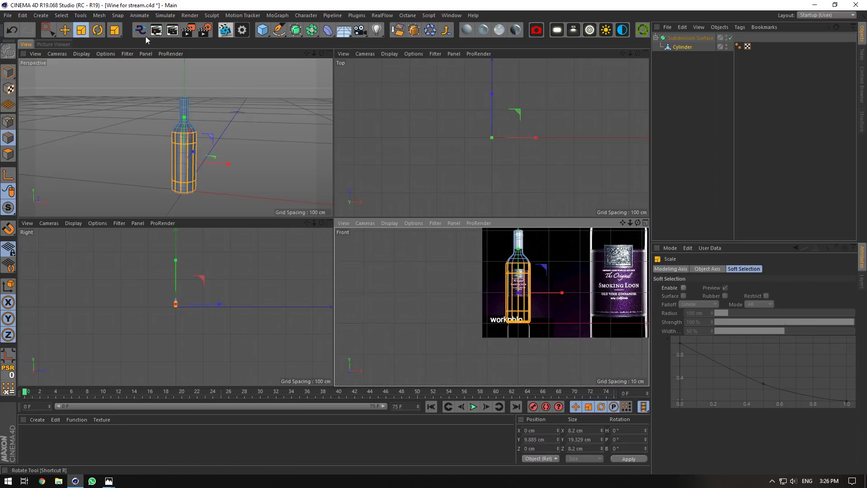
click(329, 54)
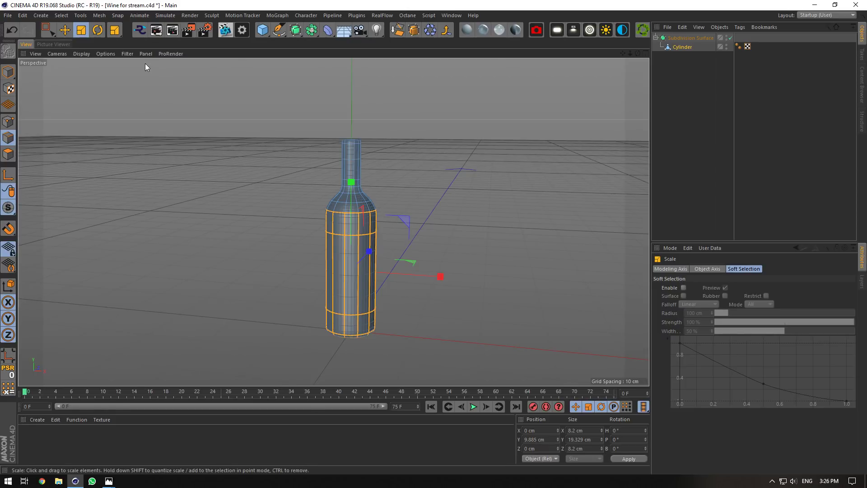
drag(637, 53, 638, 54)
click(730, 37)
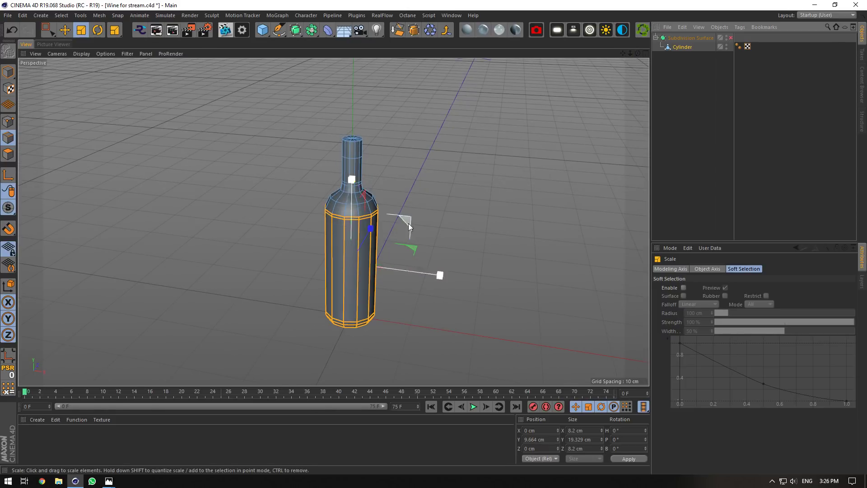
drag(414, 246, 412, 247)
click(730, 38)
click(736, 90)
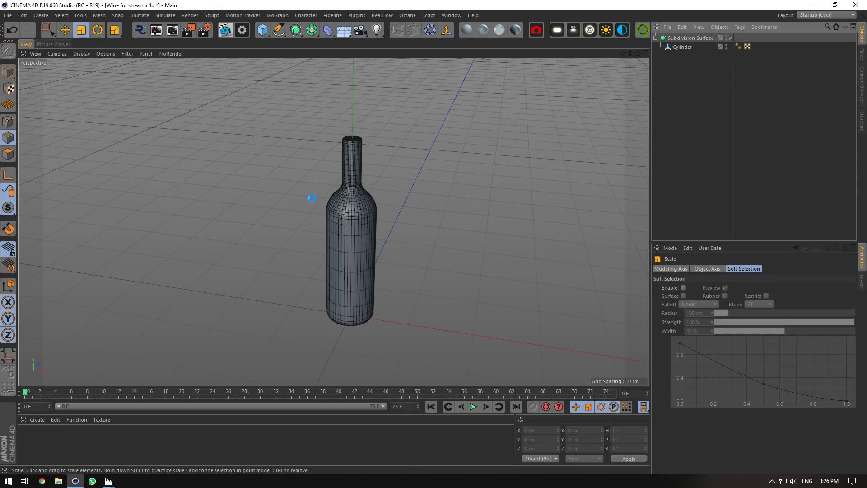
Turn off the Subdivision Surface, widen the upper shoulder loop to about 6.96 cm in X and Z, and turn smoothing back on.
scroll(364, 184, up, 5)
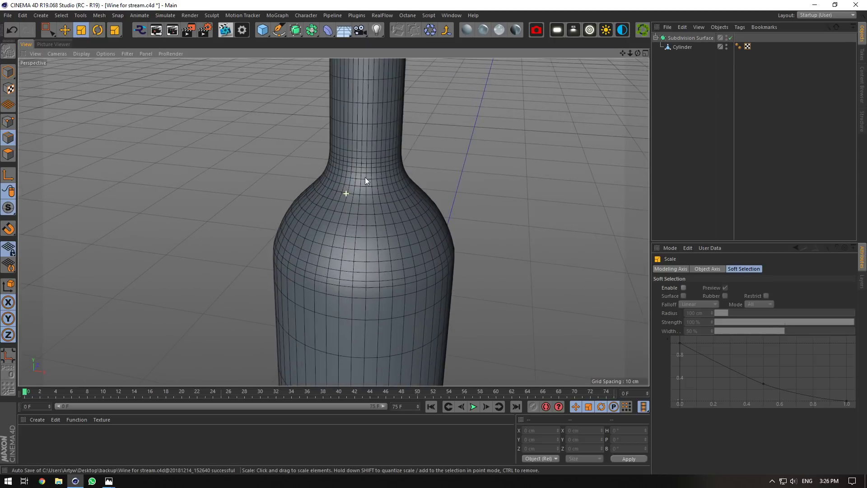
click(730, 38)
click(682, 47)
click(354, 237)
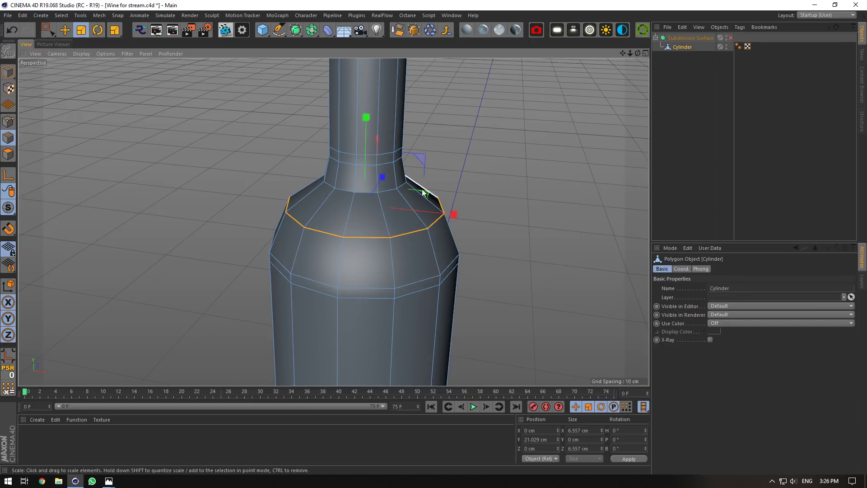
drag(430, 193, 464, 185)
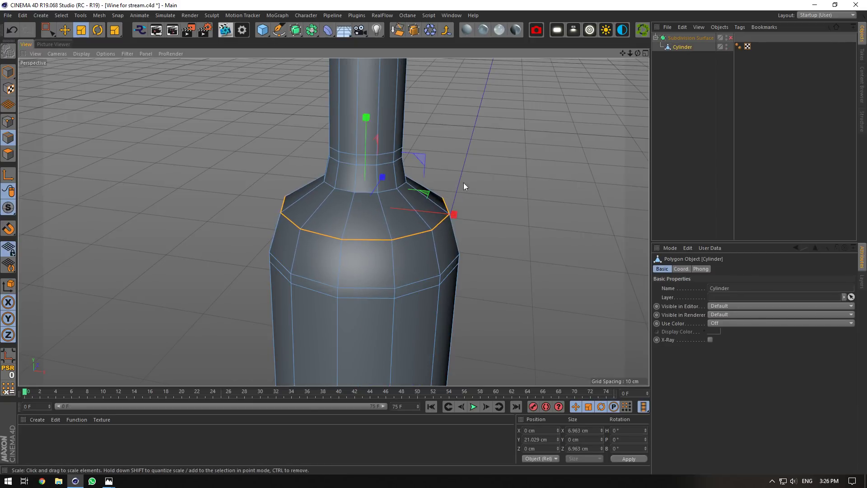
click(729, 33)
click(730, 38)
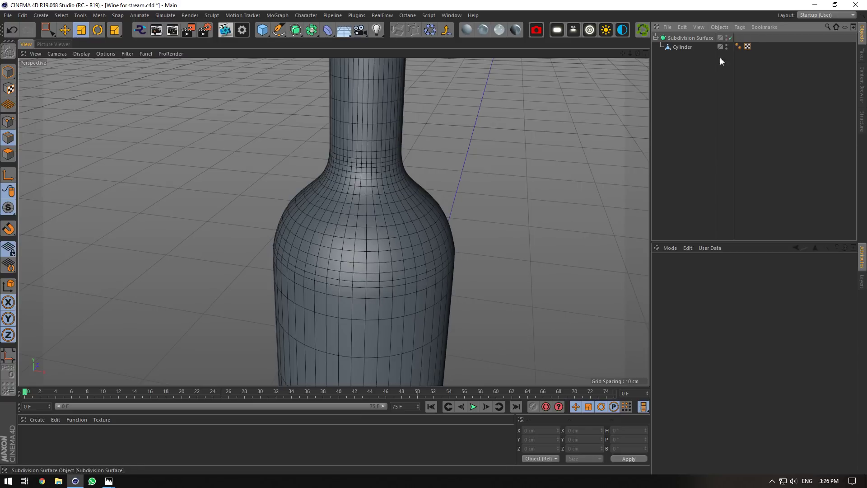
Lower the Cylinder's body loop just beneath the shoulder slightly, to a Y position of about 18.4 cm.
scroll(424, 245, down, 5)
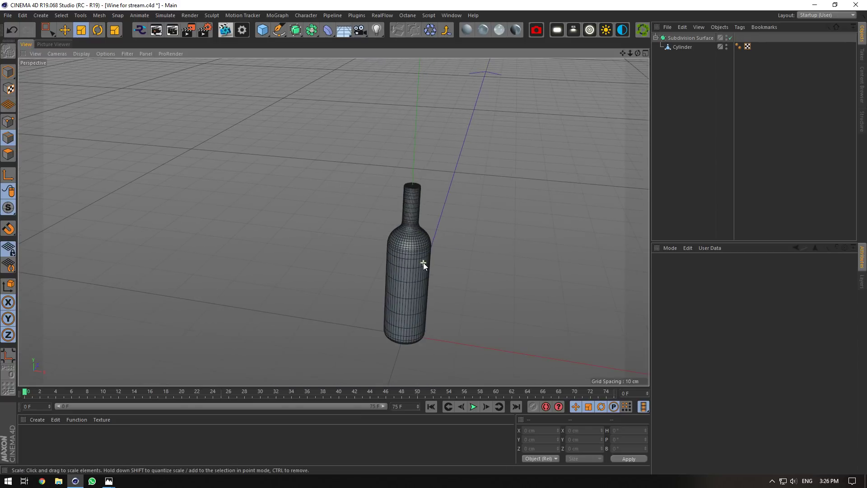
scroll(423, 262, up, 6)
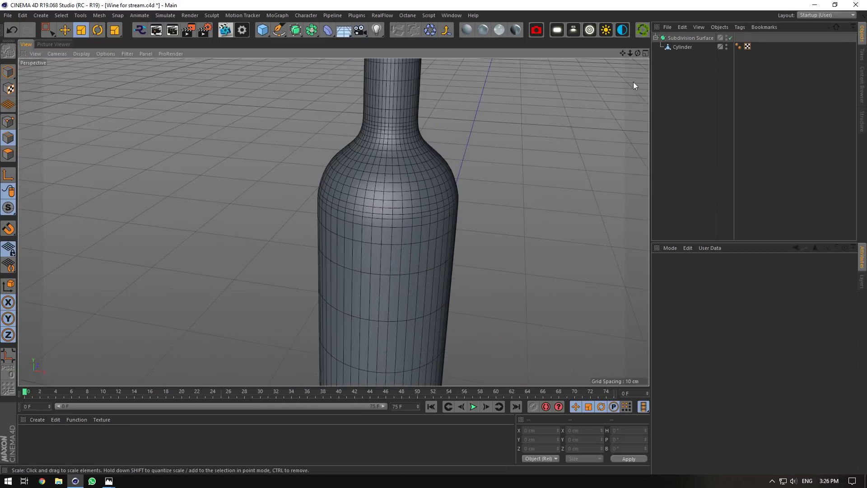
alt+drag(334, 221, 336, 178)
click(681, 49)
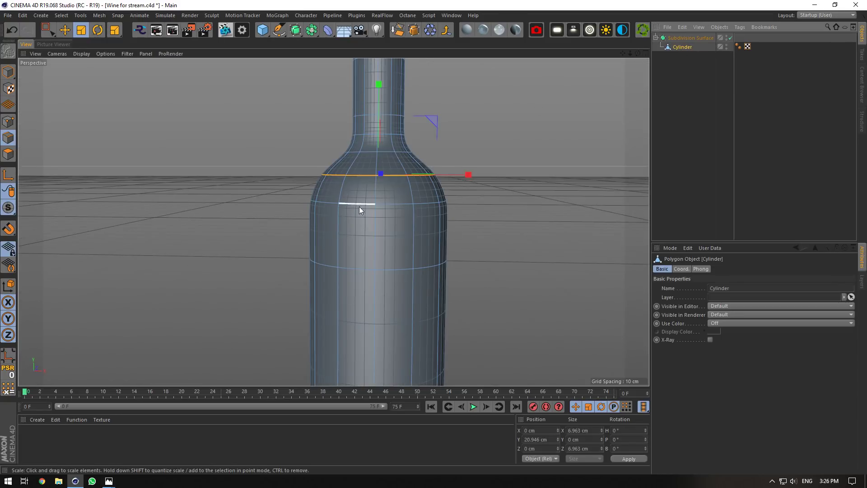
double_click(355, 269)
key(e)
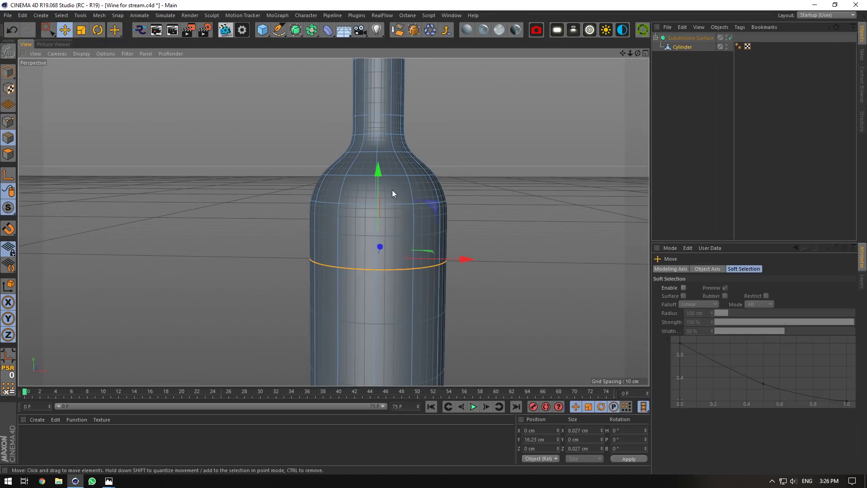
drag(378, 171, 374, 180)
click(682, 105)
scroll(380, 266, down, 5)
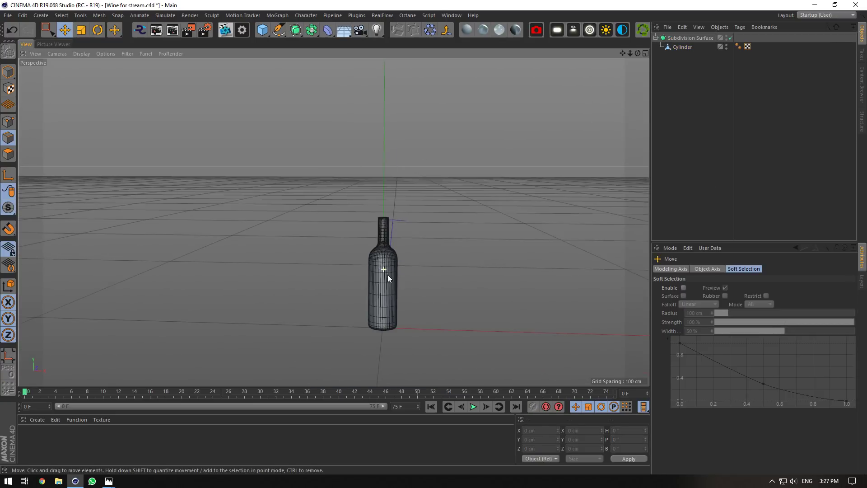
Turn off the Subdivision Surface and loop-cut the underside's radial edges about halfway between the center and the recess's outer loop.
scroll(387, 274, up, 8)
drag(637, 53, 635, 36)
scroll(629, 58, down, 4)
scroll(630, 58, up, 3)
click(731, 38)
click(682, 47)
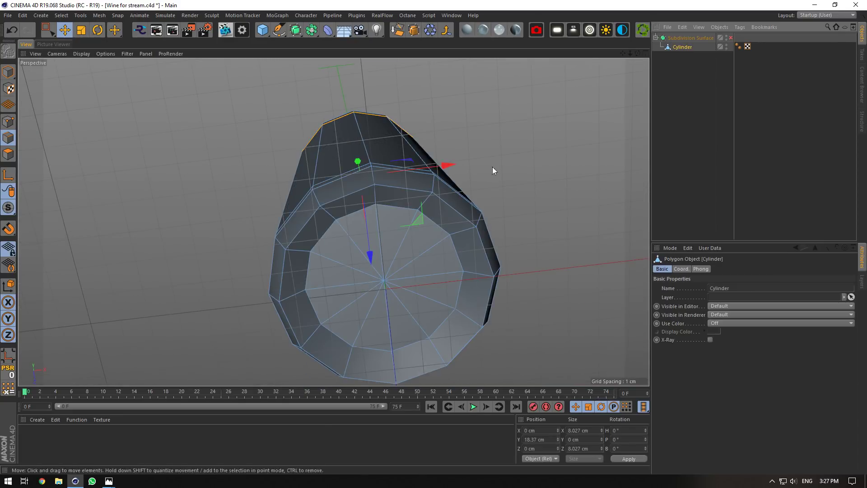
scroll(409, 273, up, 3)
click(399, 246)
right_click(440, 271)
click(471, 323)
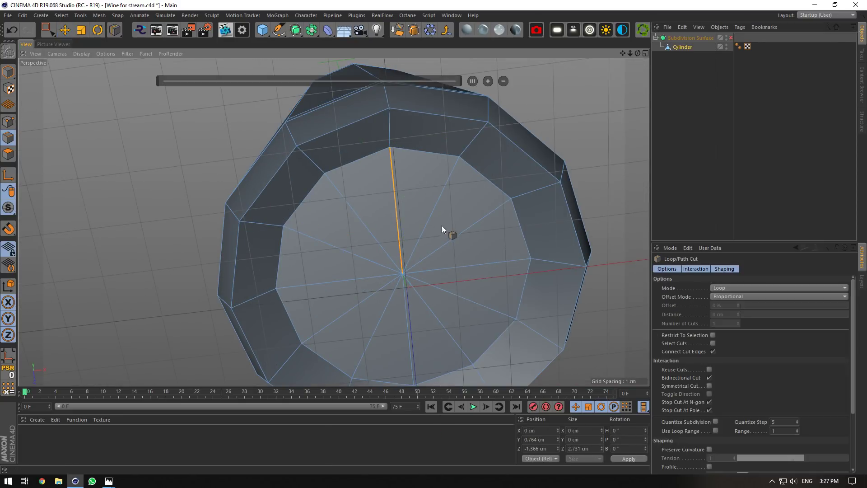
Raise the new inner loop of the base recess about 0.4 cm into the bottle.
key(e)
double_click(410, 213)
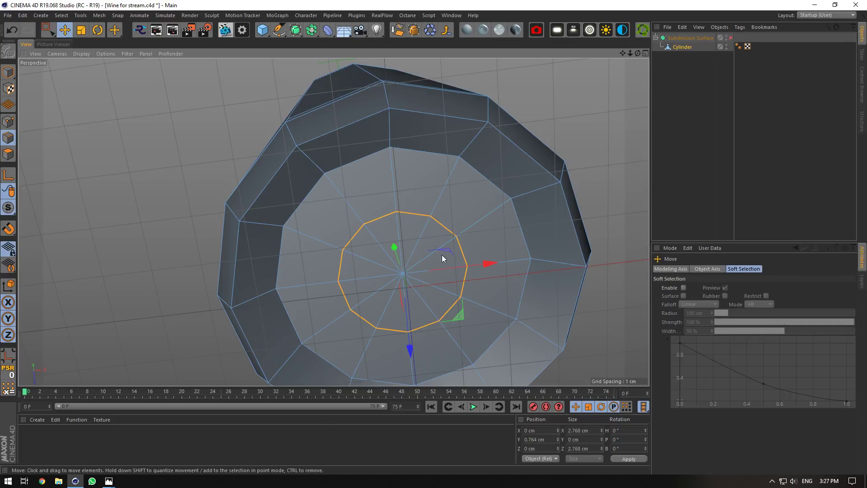
drag(637, 53, 464, 196)
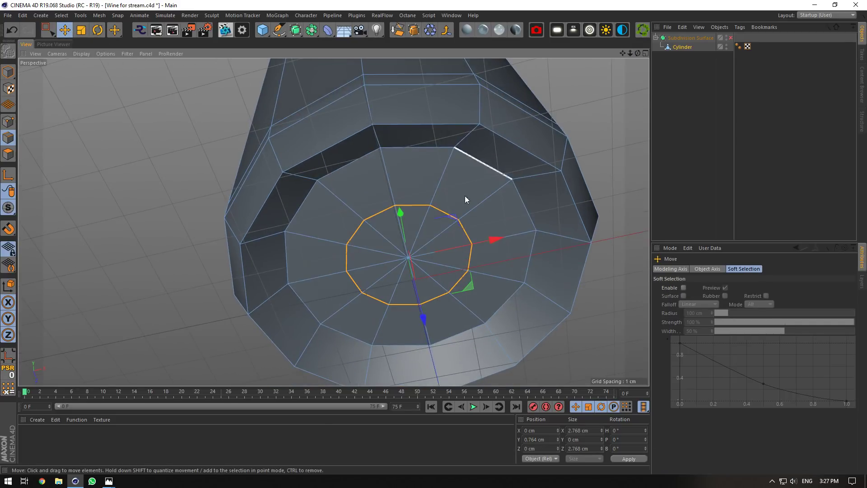
drag(403, 218, 400, 209)
key(ctrl+z)
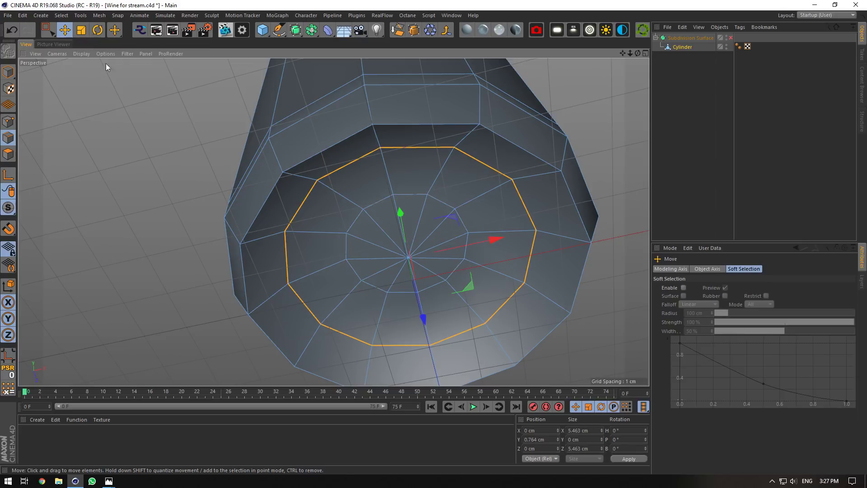
Narrow the recess's outer loop to about 5.1 cm and the bottom rim loop to about 6.7 cm, with the Subdivision Surface back on.
key(t)
drag(499, 162, 474, 167)
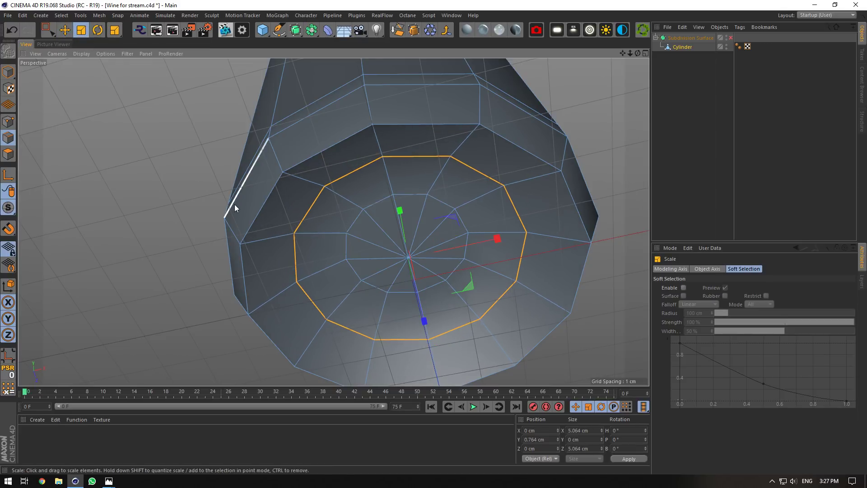
double_click(258, 213)
drag(621, 158, 593, 164)
click(715, 70)
click(730, 38)
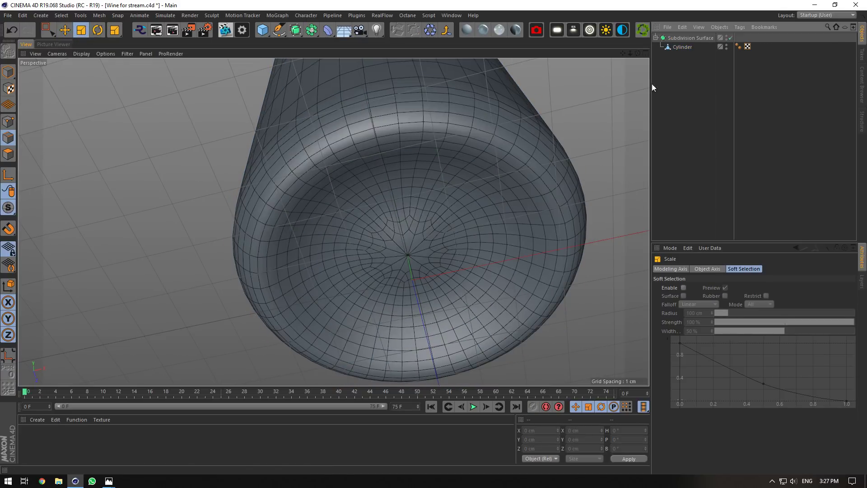
Set the Y position of the Cylinder's bottom rim loop to 0 cm.
drag(637, 53, 635, 140)
click(680, 47)
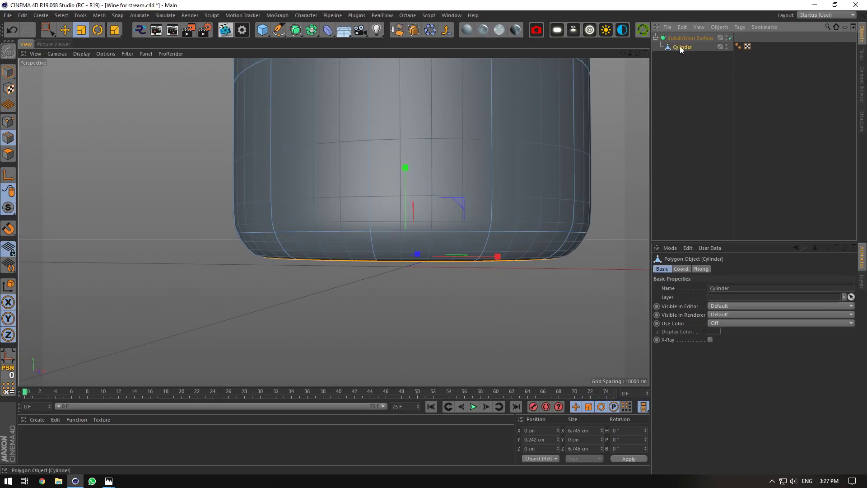
double_click(534, 439)
text(0)
key(Return)
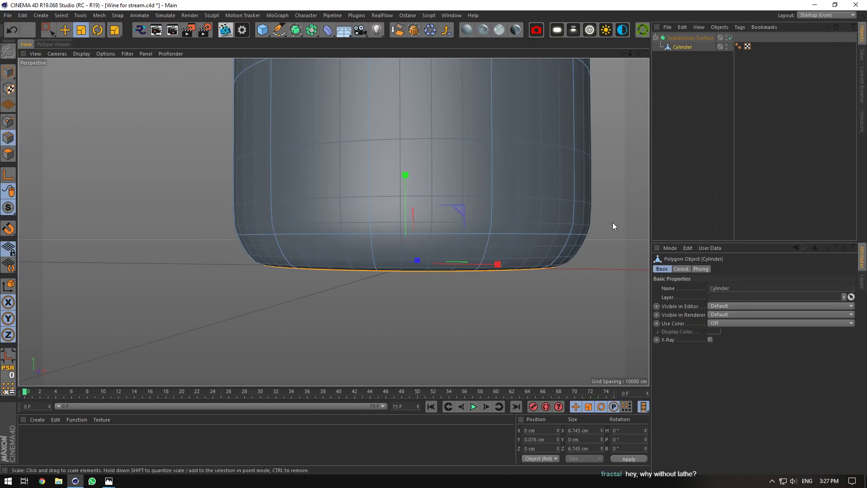
click(684, 100)
With the Subdivision Surface off, lower both recess loops and the center edges to about 0.84 cm in Y, then turn smoothing on.
drag(637, 53, 644, 36)
click(730, 38)
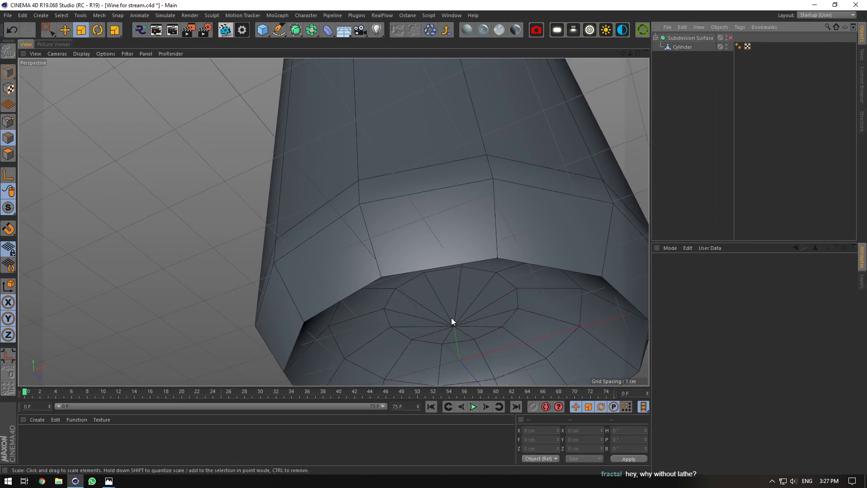
click(680, 47)
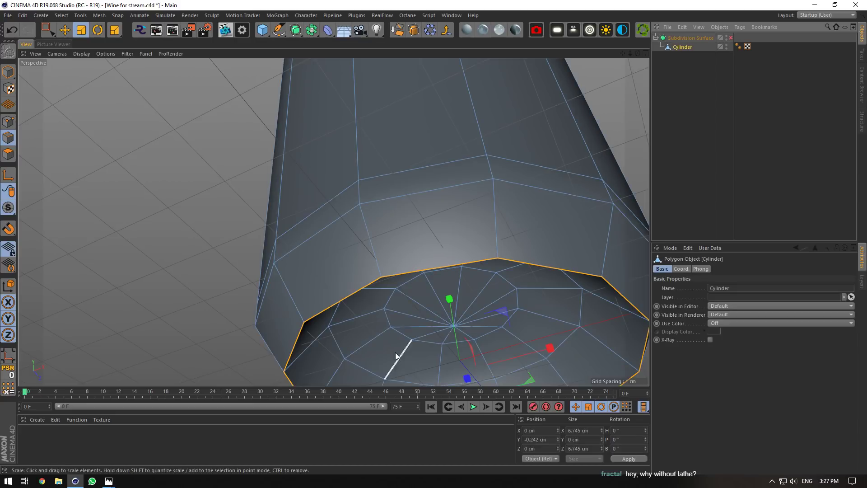
shift+double_click(388, 319)
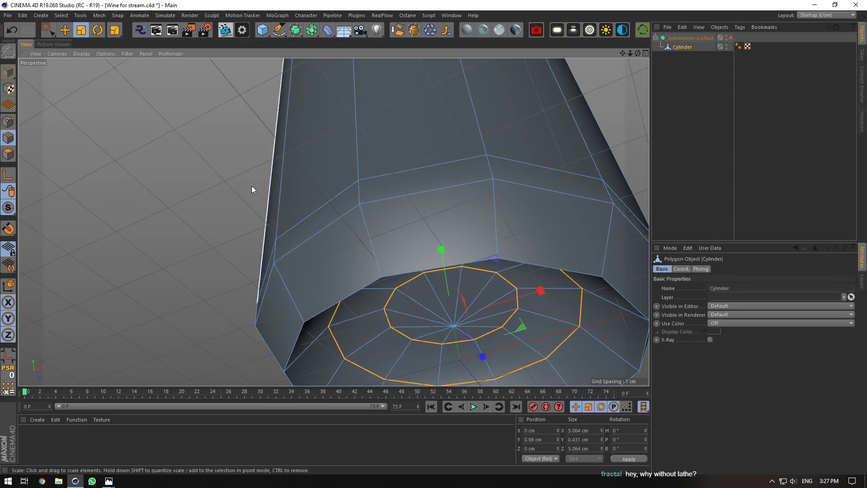
drag(49, 31, 75, 41)
shift+click(451, 325)
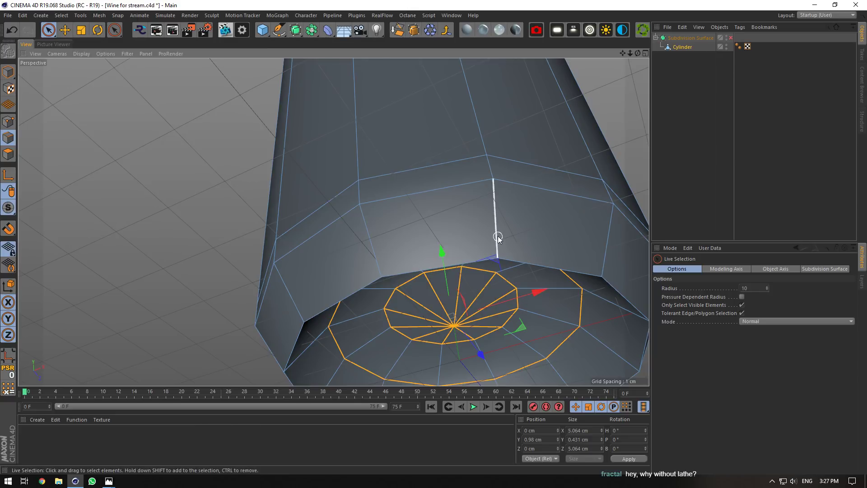
drag(442, 248, 442, 256)
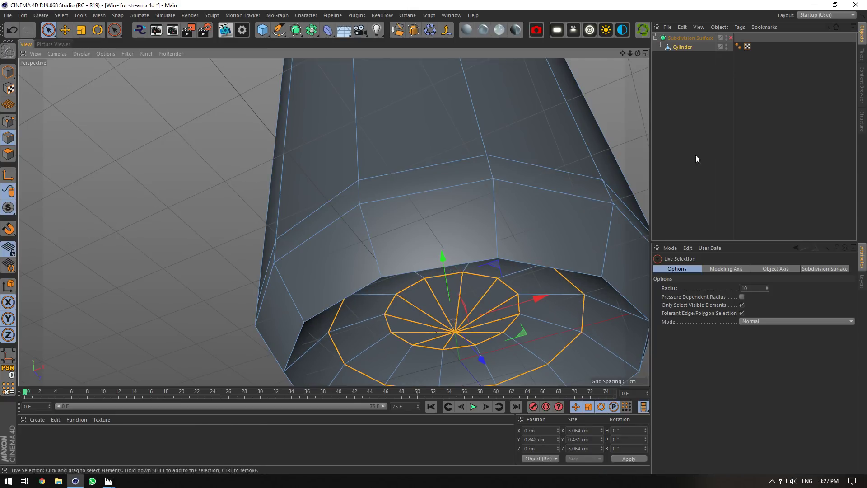
click(730, 107)
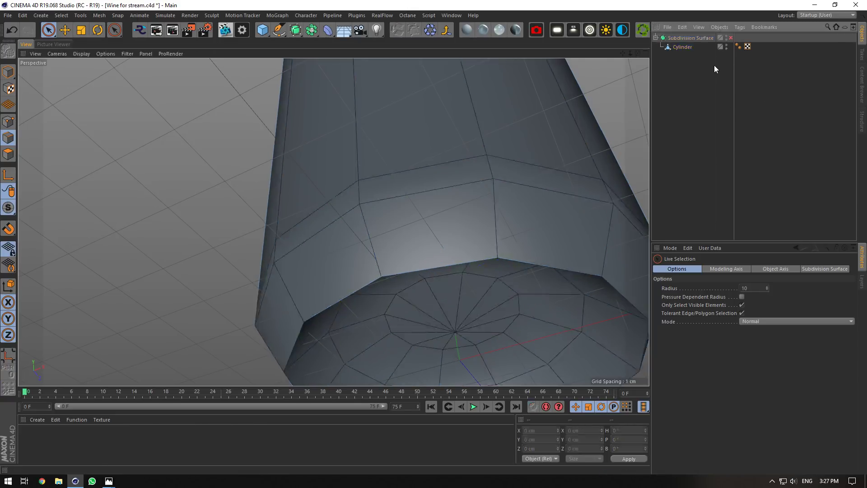
click(731, 38)
Switch to Model mode with the Move tool and save the scene.
drag(637, 53, 479, 55)
drag(622, 53, 631, 161)
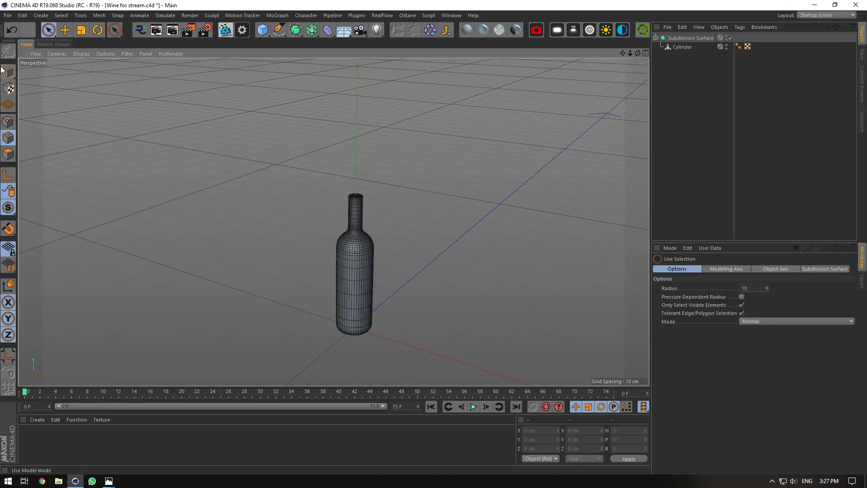
key(e)
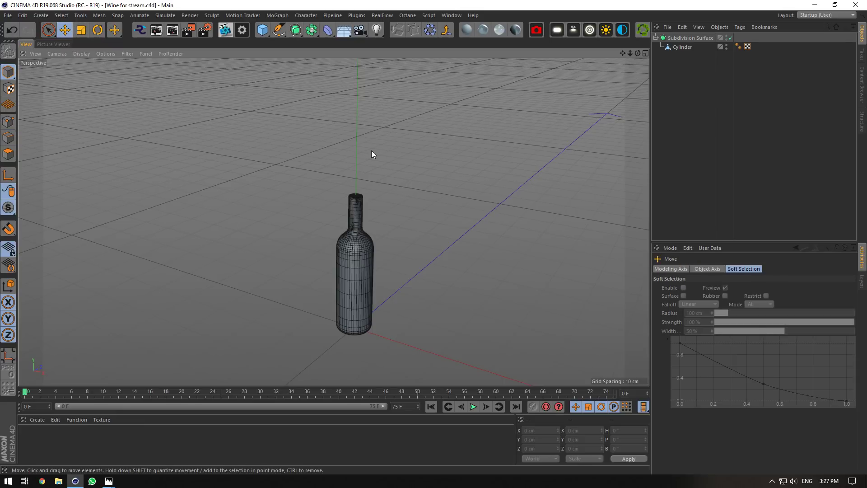
Examine the smoothed shoulder, neck and top cap of the bottle up close.
scroll(342, 216, up, 8)
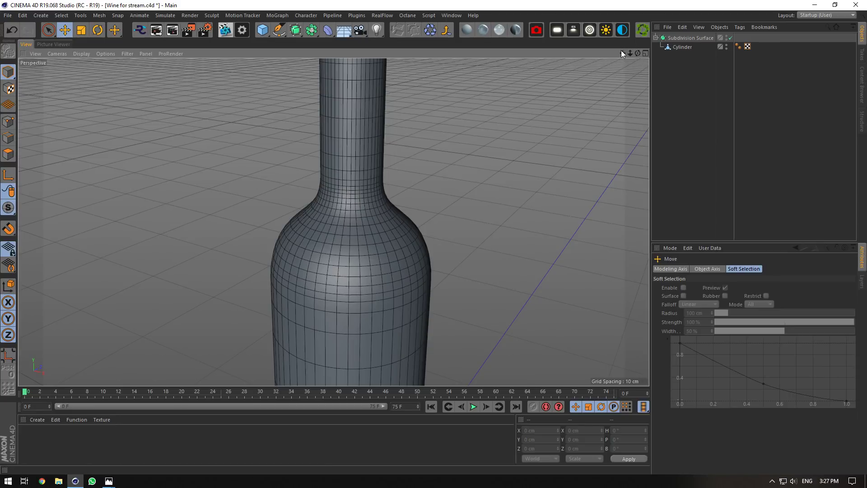
drag(622, 53, 641, 166)
alt+drag(333, 222, 333, 253)
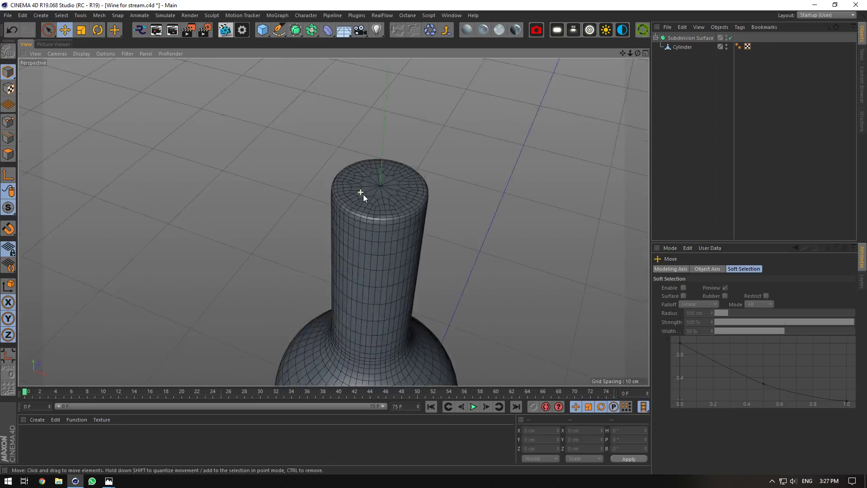
Turn off the Subdivision Surface and put the Cylinder in Polygons mode.
click(731, 38)
click(696, 46)
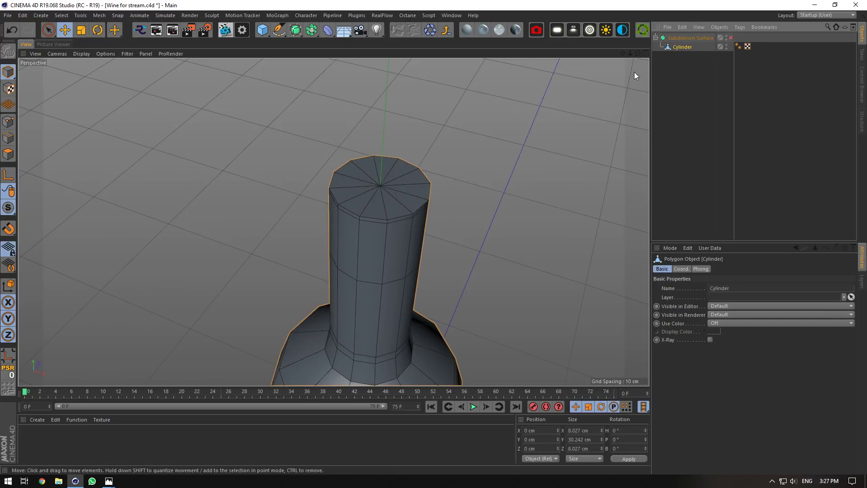
click(35, 167)
click(9, 154)
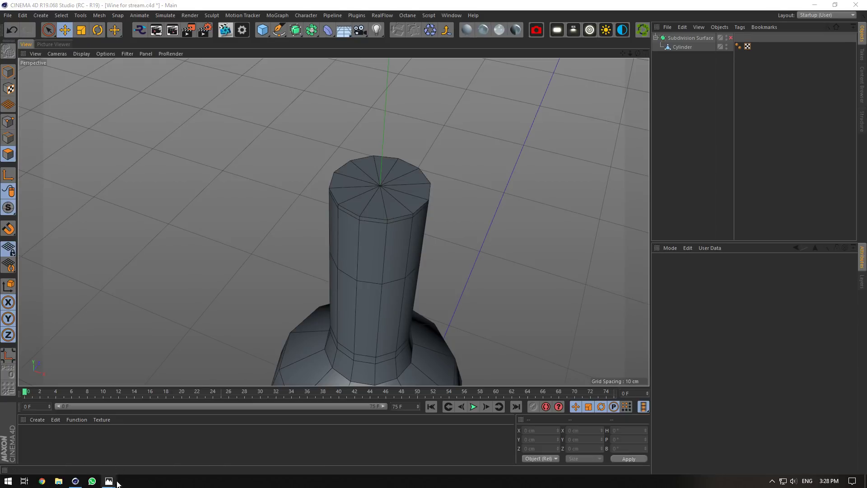
mouse_move(116, 482)
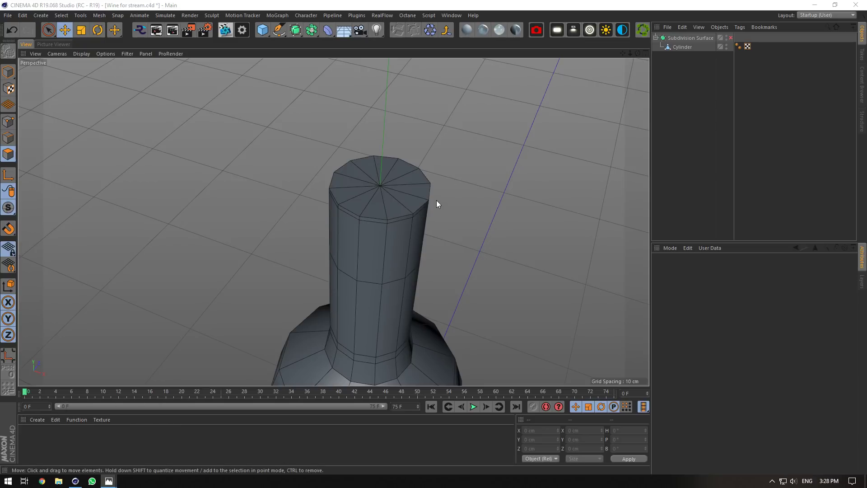
Show the front view close up on the reference's ridged cap and select the Cylinder in Edges mode.
click(645, 53)
click(644, 224)
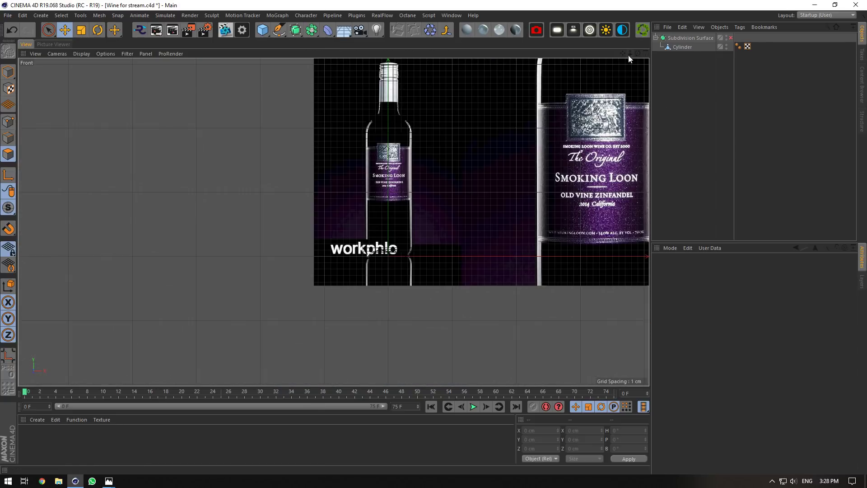
drag(630, 54, 636, 1)
scroll(347, 198, up, 5)
scroll(348, 197, up, 4)
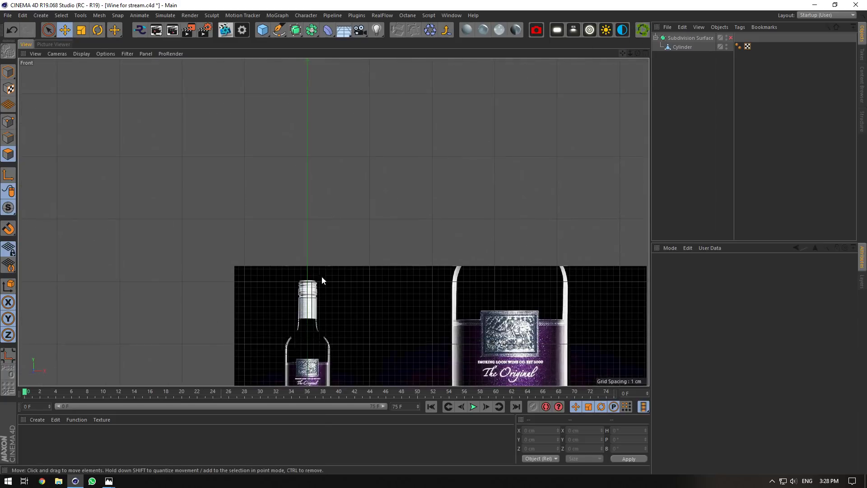
scroll(322, 293, up, 10)
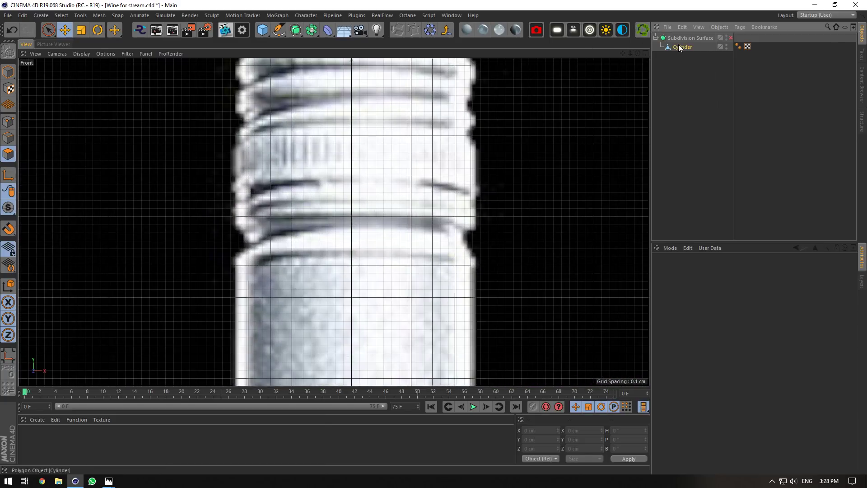
click(679, 48)
scroll(71, 110, down, 6)
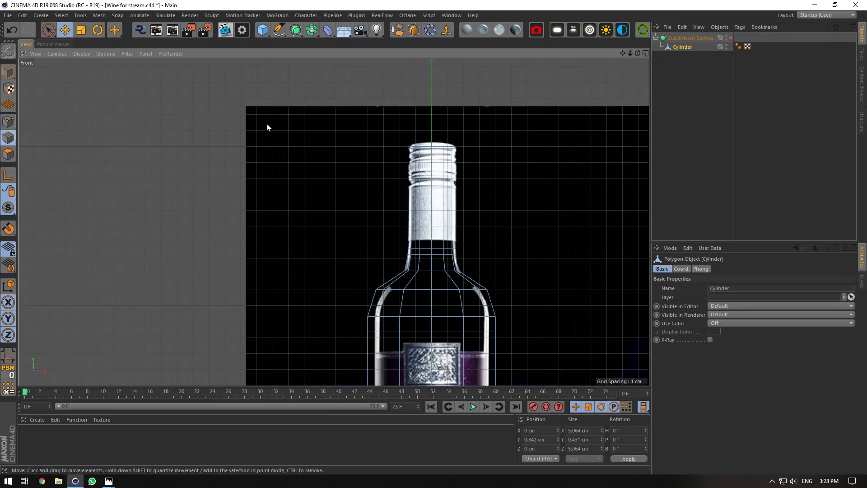
scroll(451, 161, up, 5)
Raise all edge loops of the cap section together until its lowest loop sits at about 27.5 cm in Y.
right_click(495, 243)
click(526, 331)
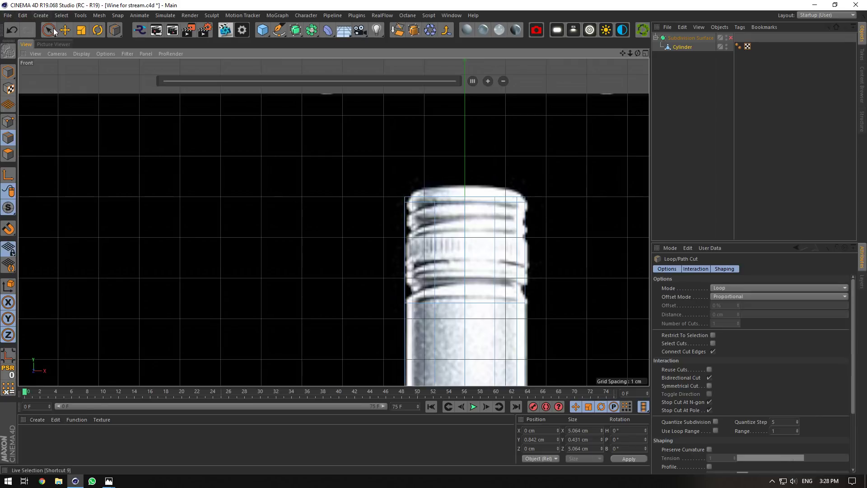
click(64, 30)
double_click(452, 301)
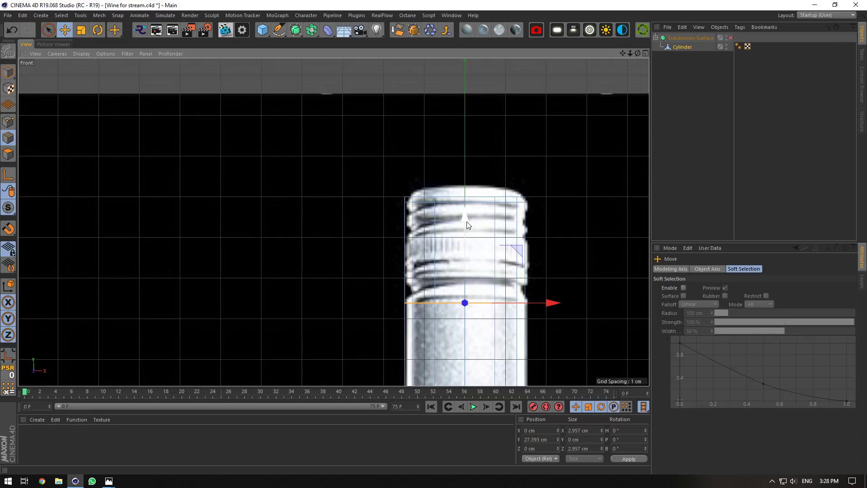
drag(52, 37, 81, 59)
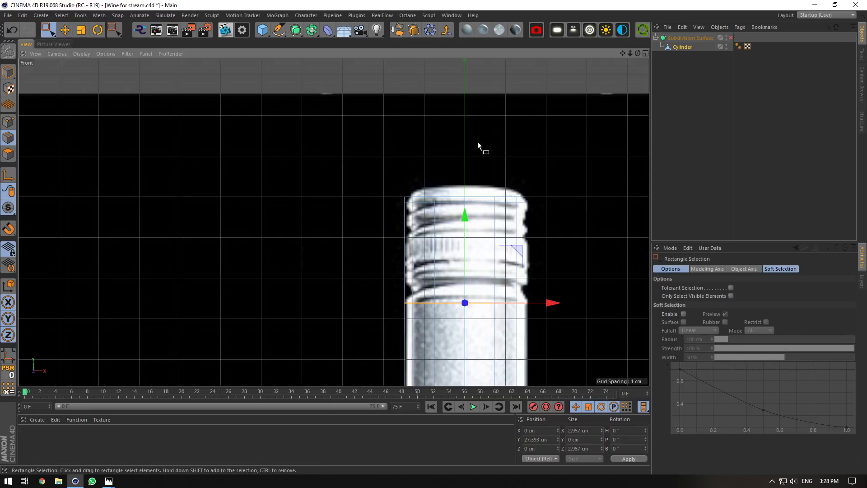
drag(564, 129, 380, 319)
drag(464, 166, 459, 161)
Raise only the top rim loops of the neck to about 30.19 cm in Y to meet the reference cap's top.
scroll(505, 224, up, 2)
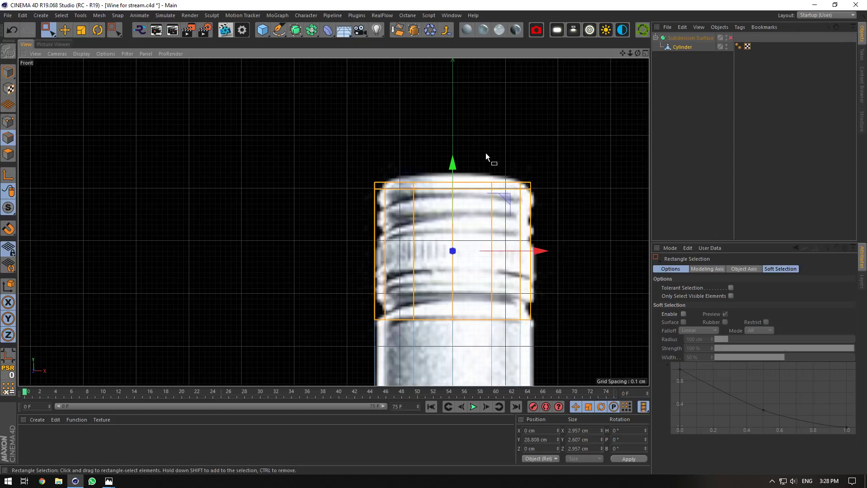
drag(590, 146, 366, 213)
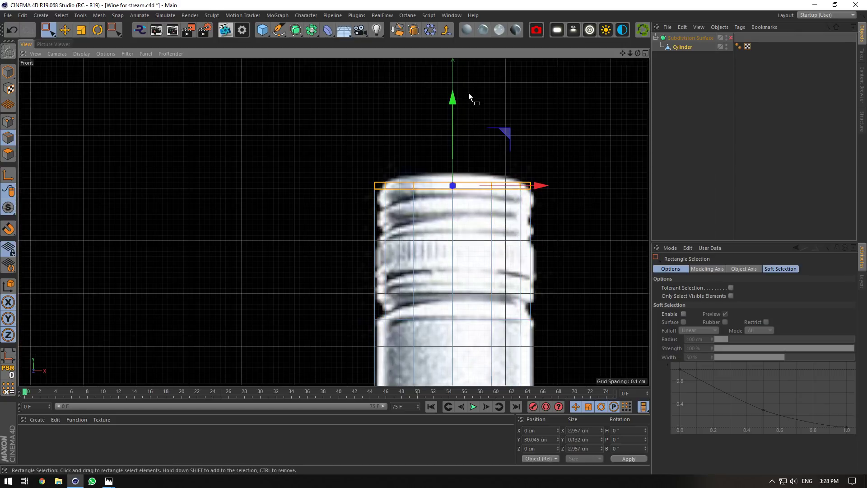
drag(450, 106, 447, 99)
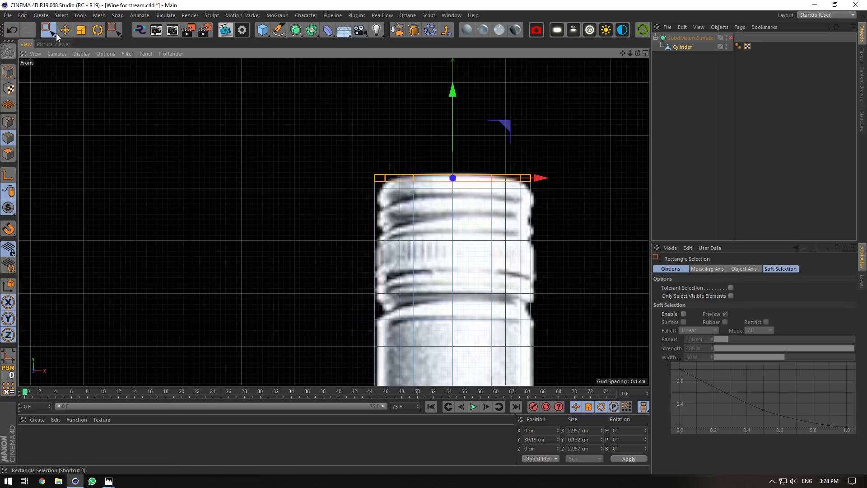
Add edge loops at each ridge and groove of the reference cap with Loop/Path Cut, leaving no edges selected.
key(e)
right_click(473, 214)
click(503, 332)
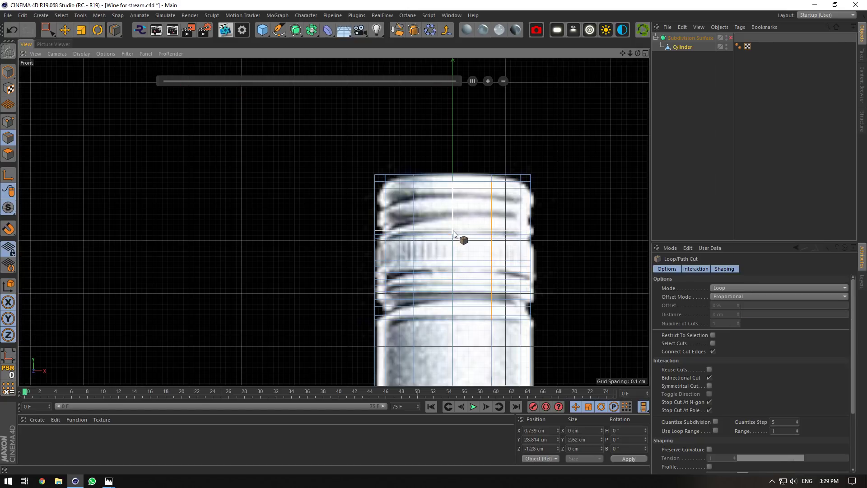
click(453, 205)
drag(454, 205, 453, 191)
key(e)
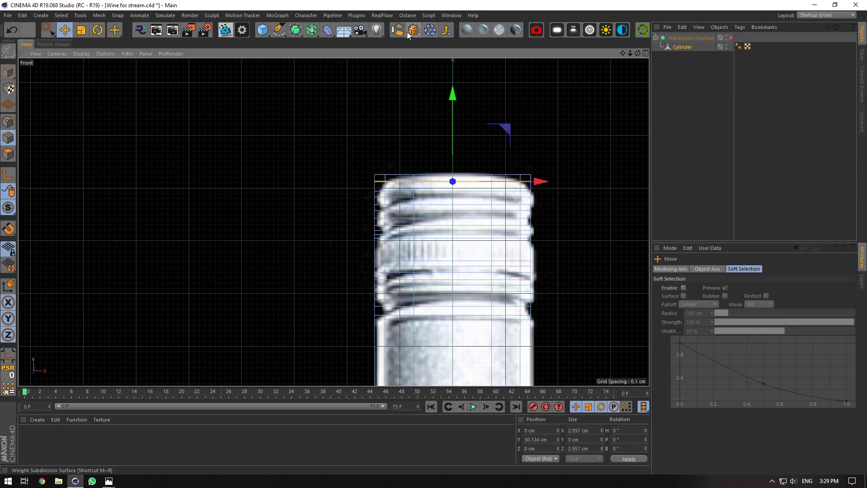
click(466, 63)
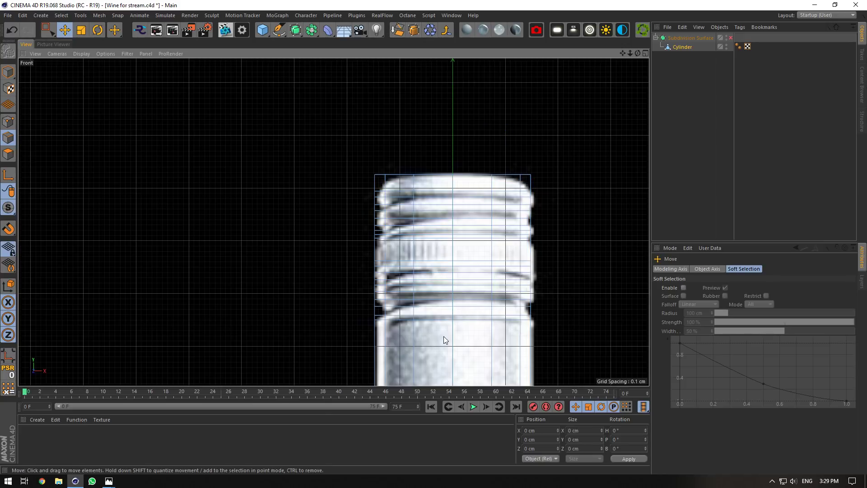
Scale the loop just above the cap section's lowest loop outward to about 3.07 cm across.
scroll(448, 338, up, 3)
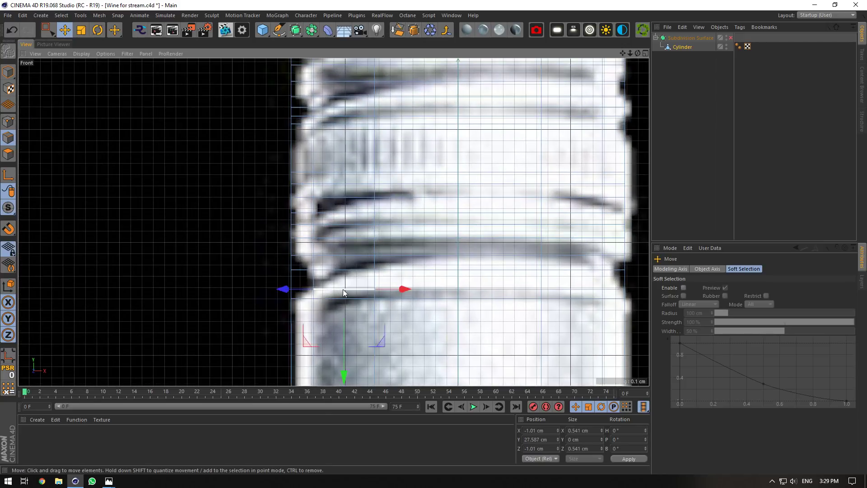
double_click(343, 289)
key(t)
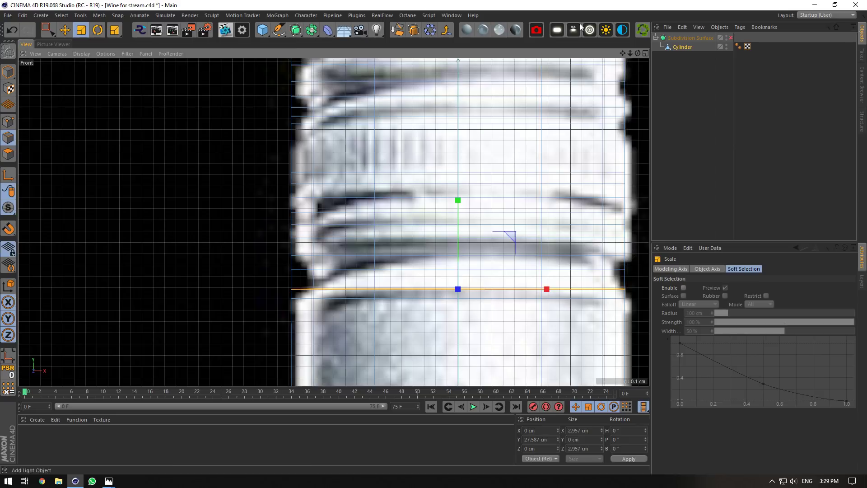
click(644, 53)
scroll(221, 159, up, 5)
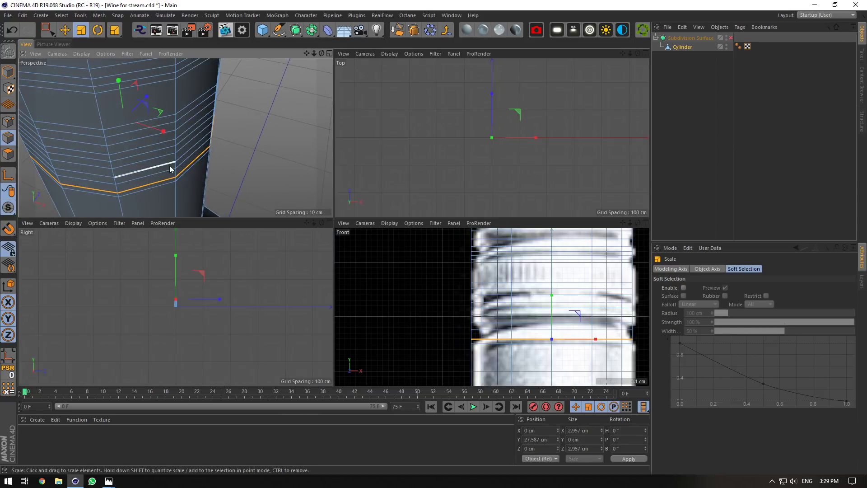
drag(159, 111, 178, 112)
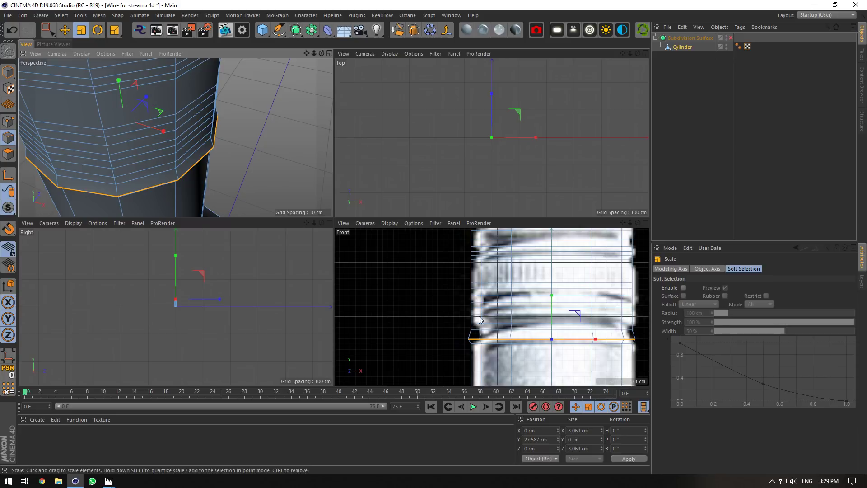
key(ctrl+z)
key(ctrl+z)
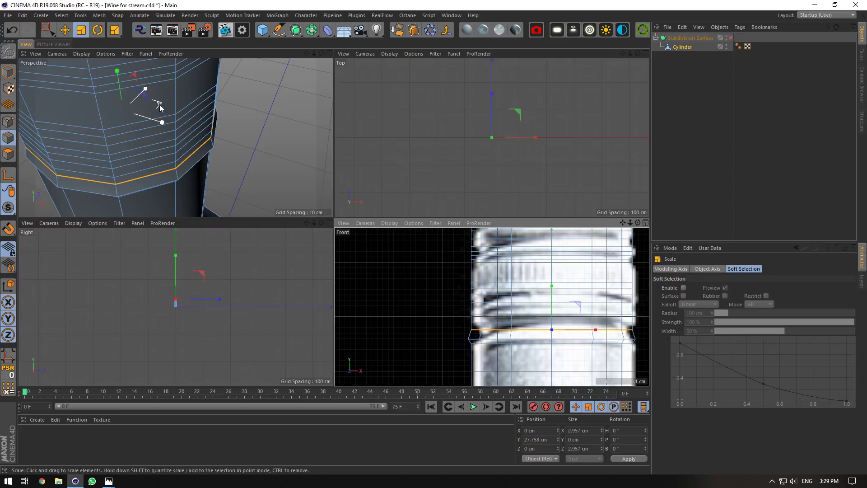
Shrink the loop above the flared one to about 2.5 cm across and raise it to about 27.84 cm in Y.
drag(158, 109, 74, 111)
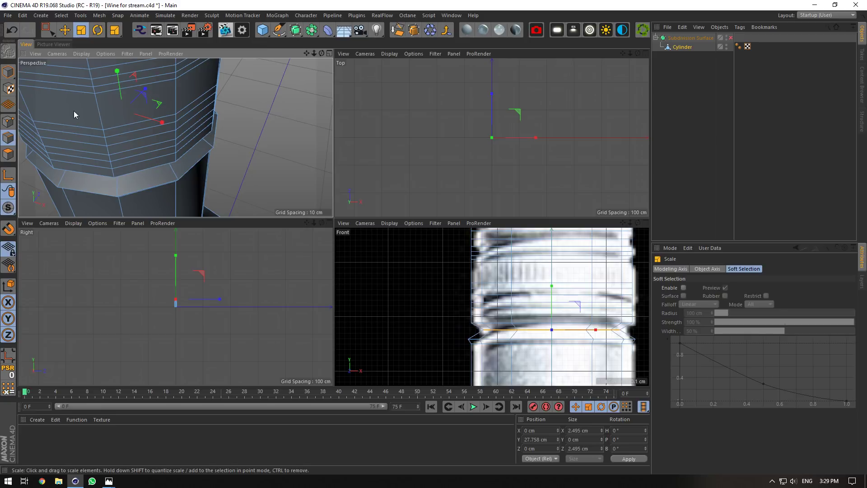
double_click(134, 174)
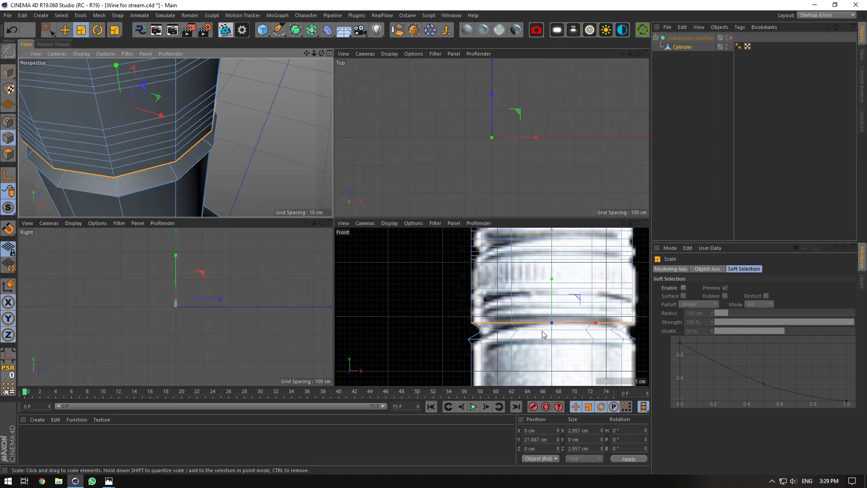
click(624, 348)
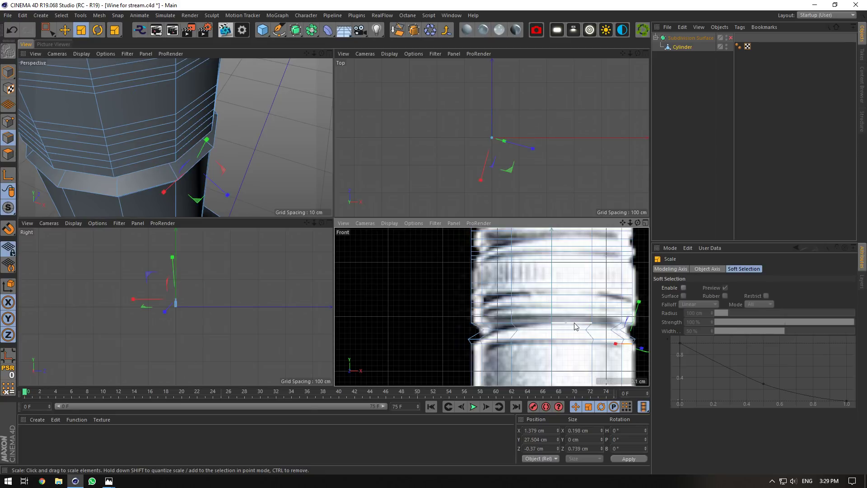
double_click(574, 323)
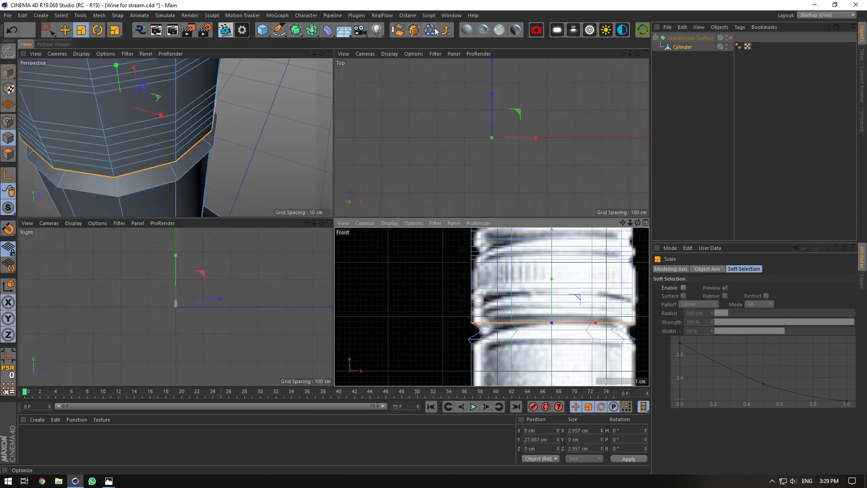
click(434, 30)
click(531, 329)
double_click(530, 330)
click(64, 29)
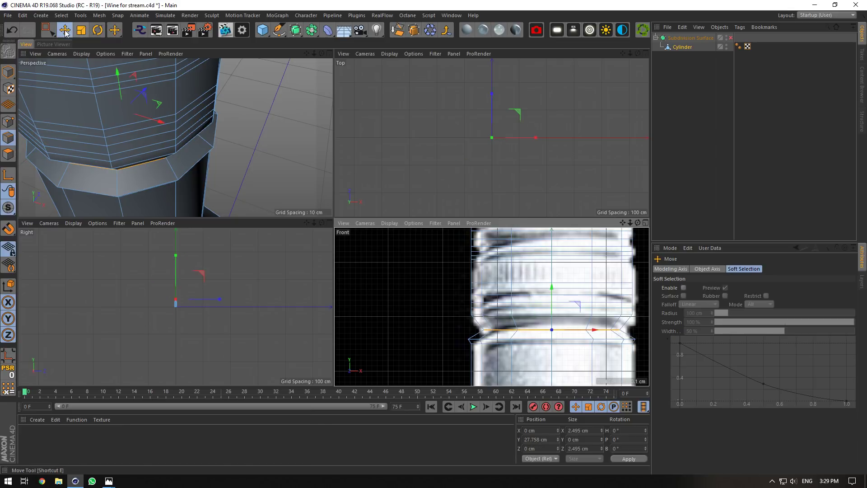
drag(117, 78, 115, 73)
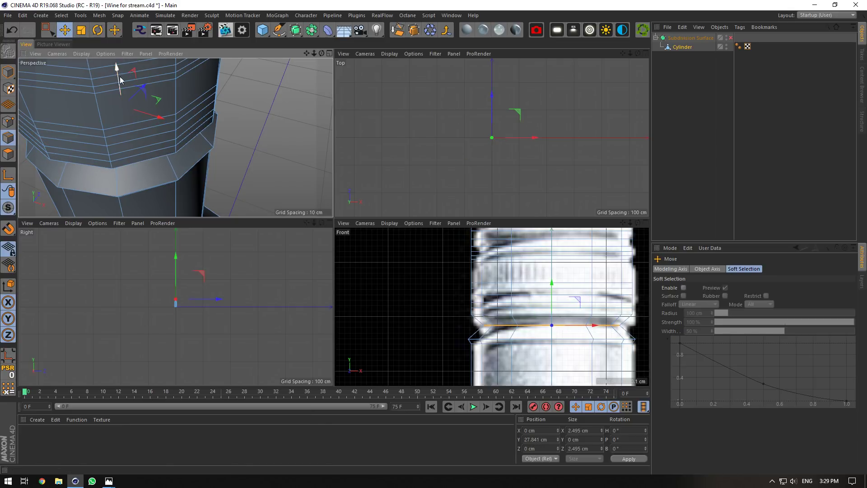
Scale the loops at Y 28.16 and 28.4 cm slightly inward, the upper one to about 2.86 cm across.
double_click(525, 308)
click(81, 30)
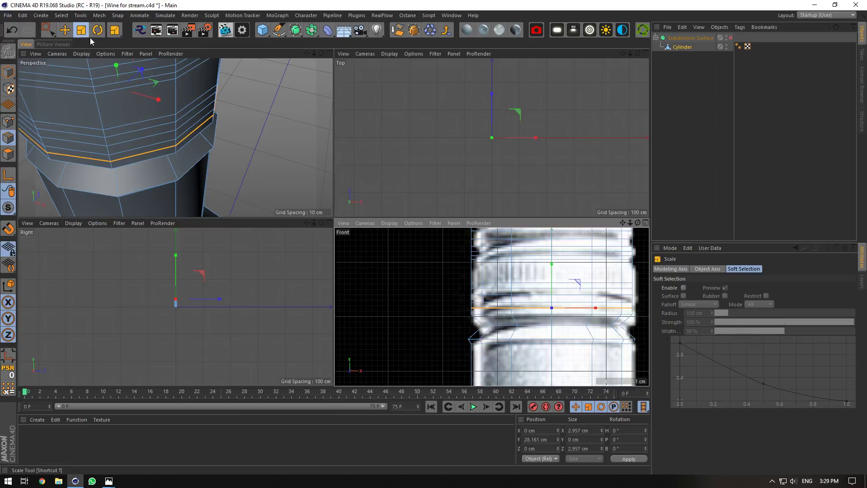
drag(148, 86, 135, 88)
double_click(499, 295)
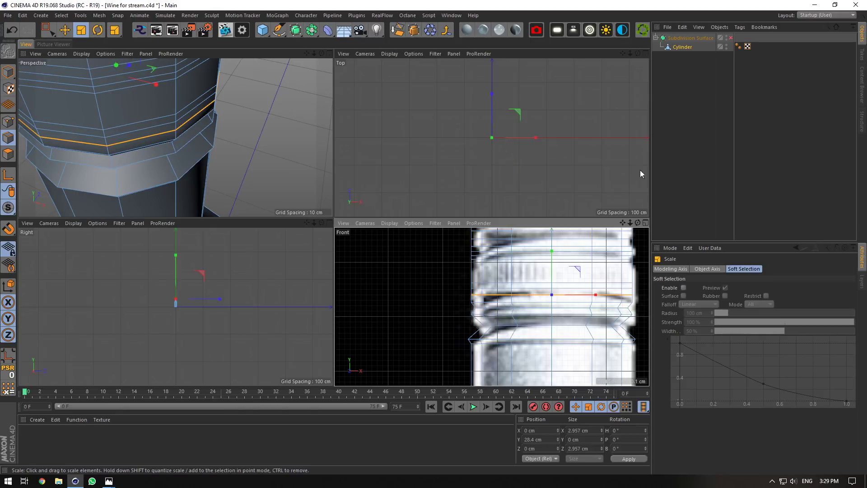
drag(146, 74, 146, 75)
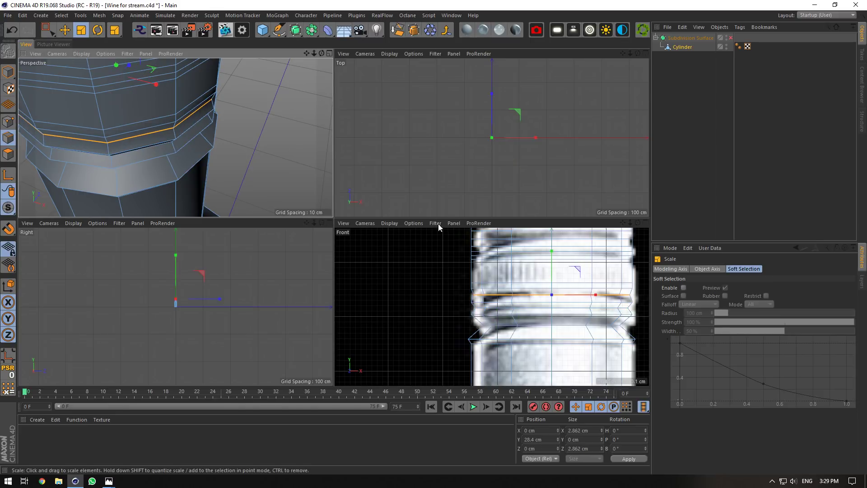
Scale the two loops bordering the cap's wide knurled band together inward to about 2.85 cm across.
double_click(499, 282)
shift+double_click(496, 261)
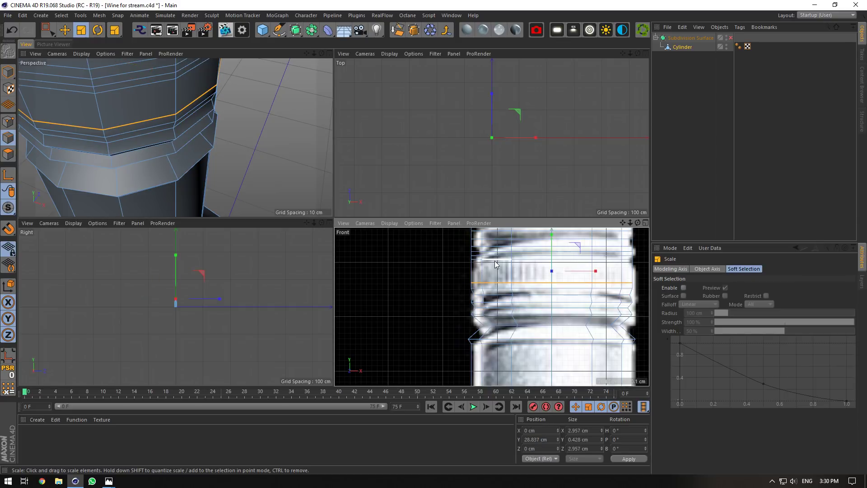
drag(314, 53, 320, 98)
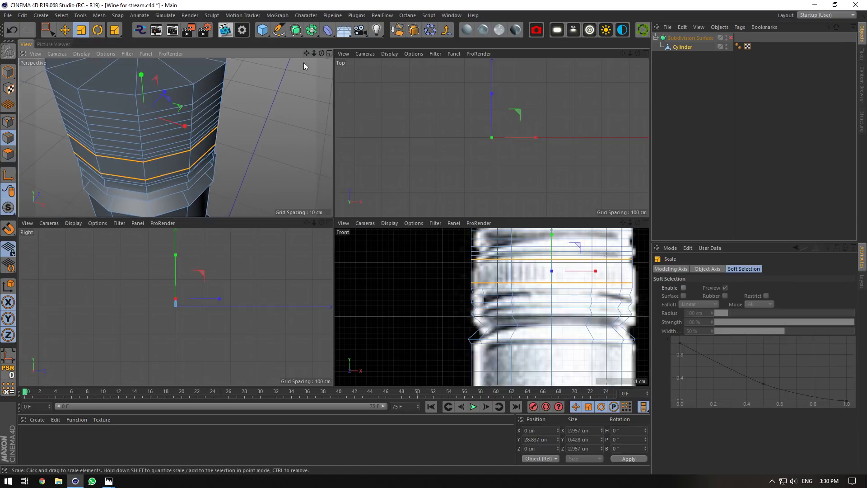
drag(179, 107, 165, 111)
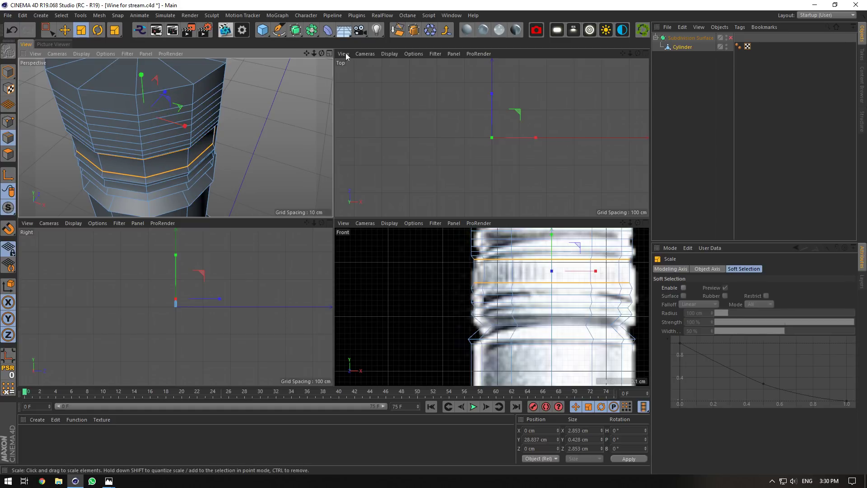
Scale the loops at Y 29.2 and 29.43 cm above the cap's wide band inward to about 2.9 and 2.87 cm across.
drag(306, 53, 310, 84)
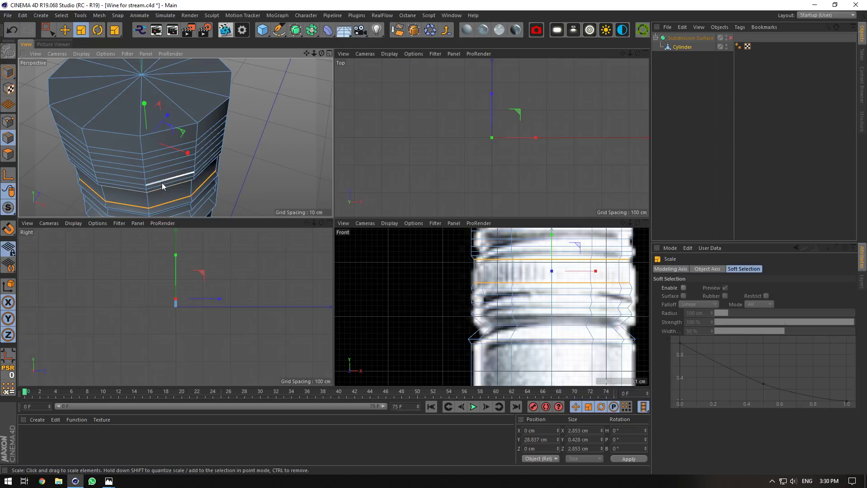
double_click(162, 185)
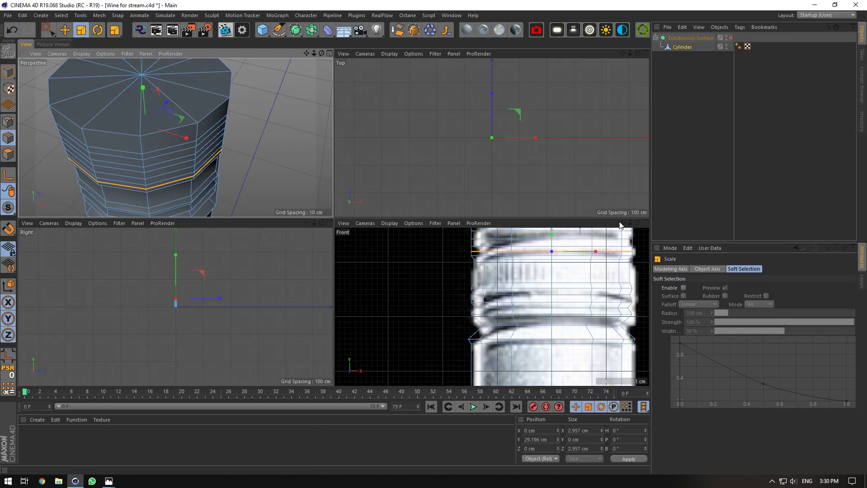
drag(622, 223, 599, 280)
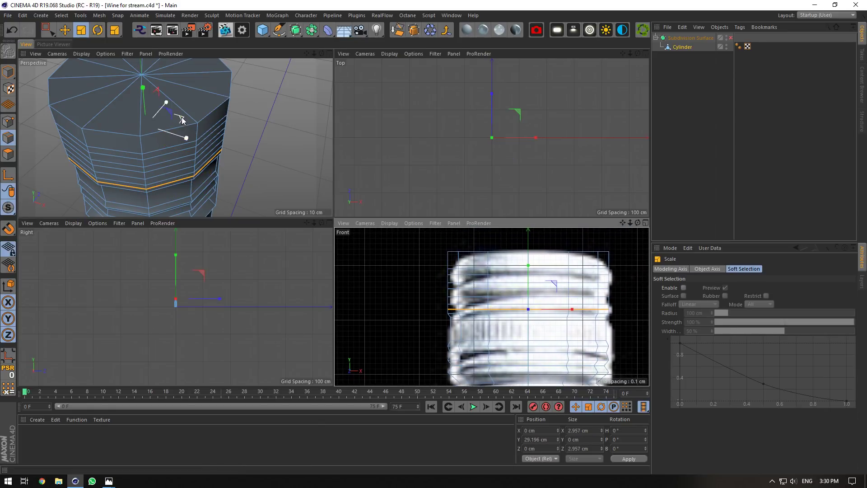
drag(182, 120, 175, 119)
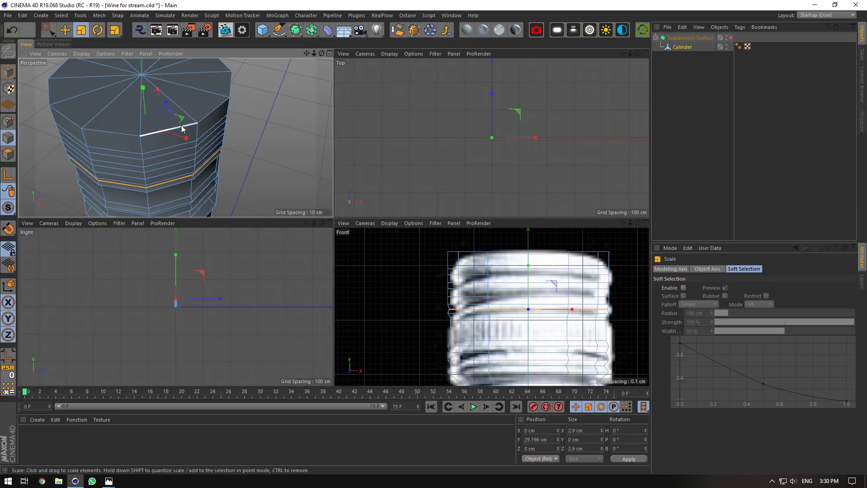
double_click(163, 177)
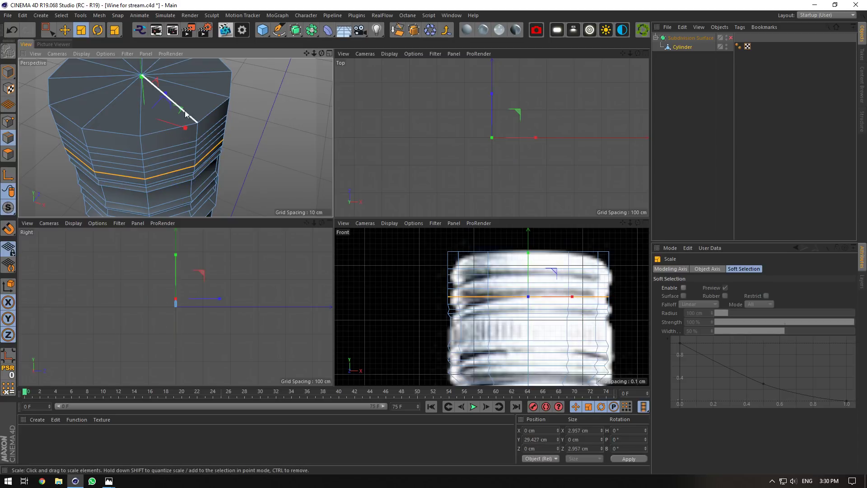
drag(180, 109, 175, 116)
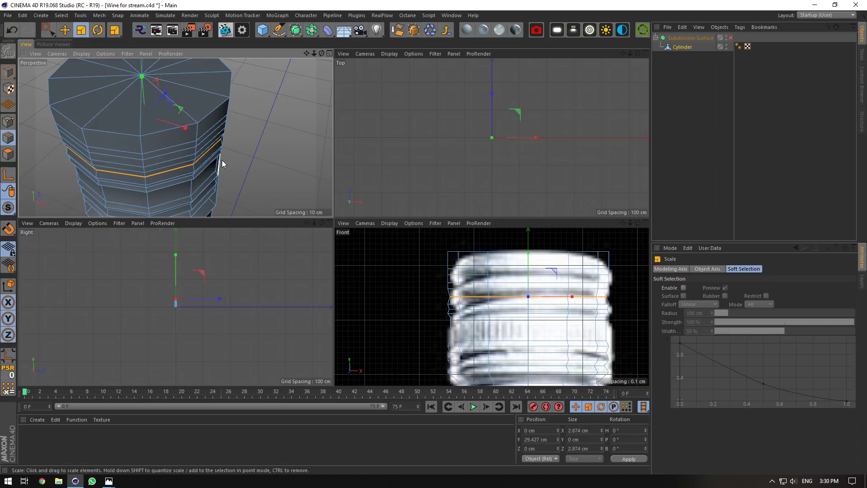
double_click(161, 162)
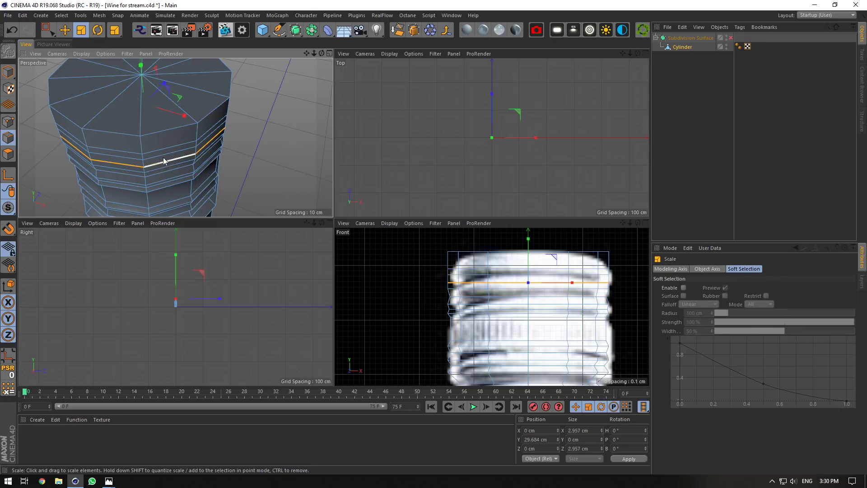
drag(181, 100, 159, 104)
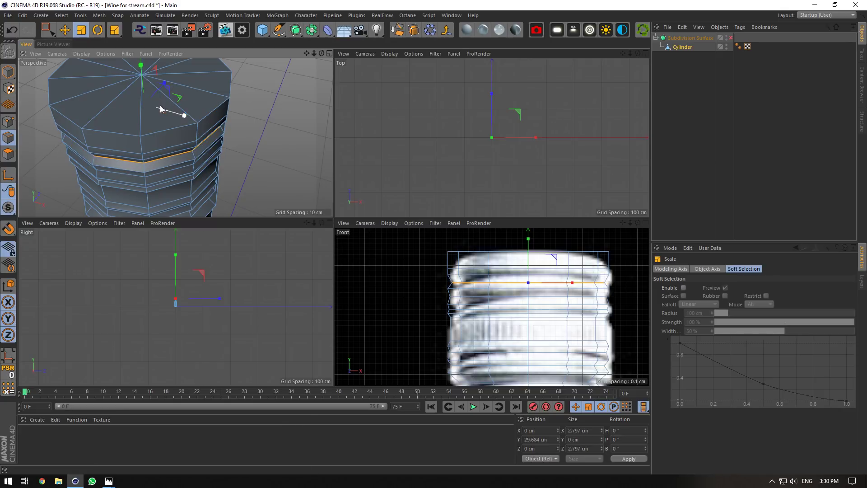
key(ctrl+z)
Scale the loop at Y 29.83 cm near the top of the cap inward to about 2.79 cm across.
double_click(153, 158)
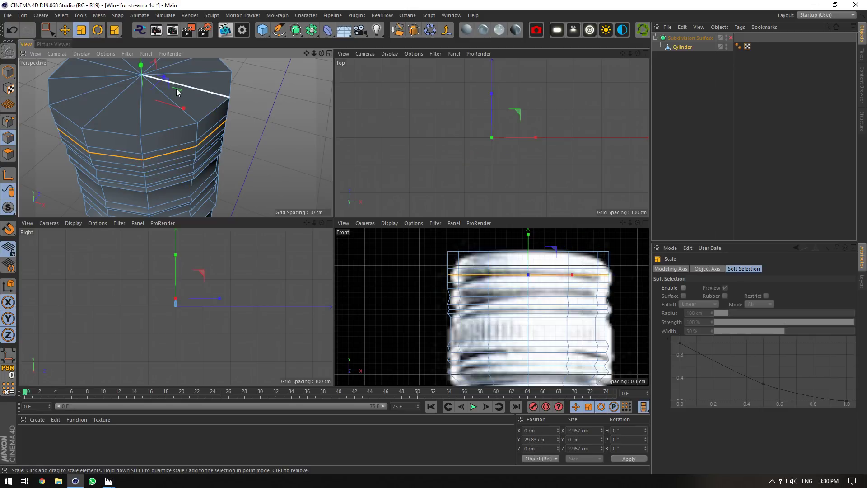
drag(177, 88, 159, 99)
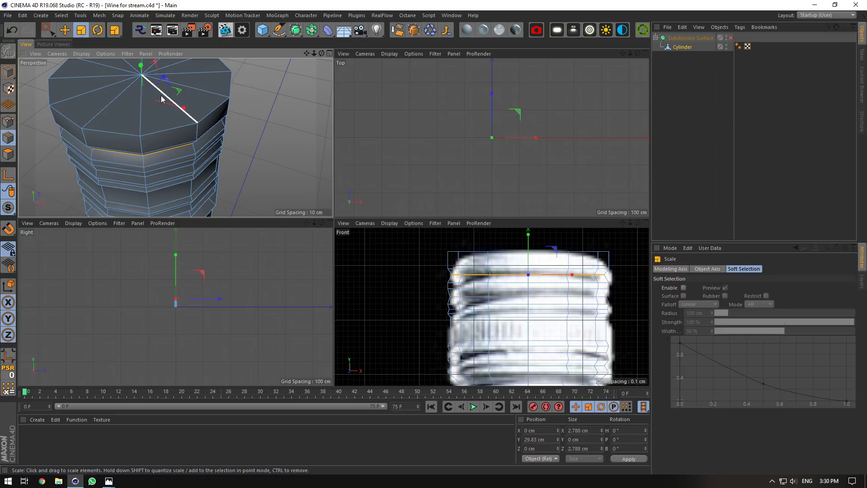
click(329, 54)
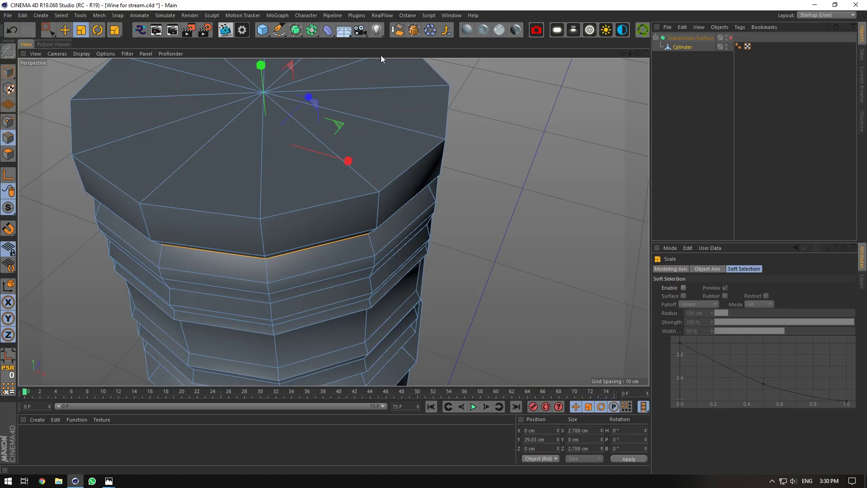
click(311, 30)
click(295, 30)
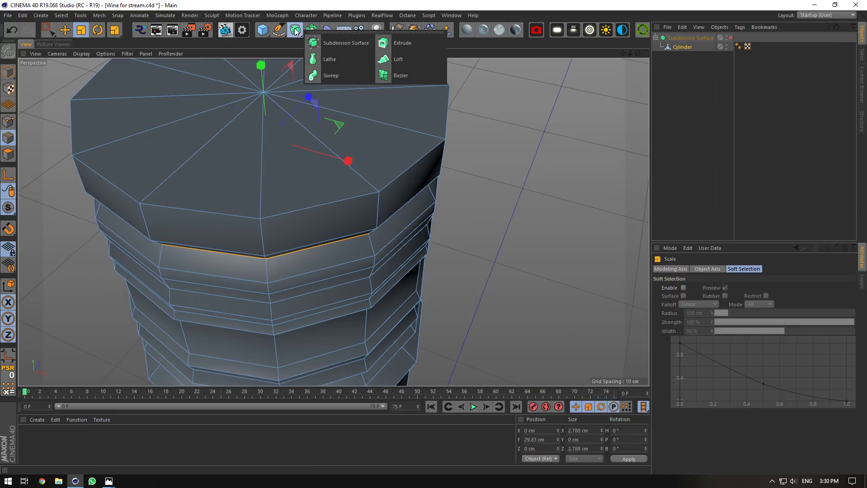
click(329, 63)
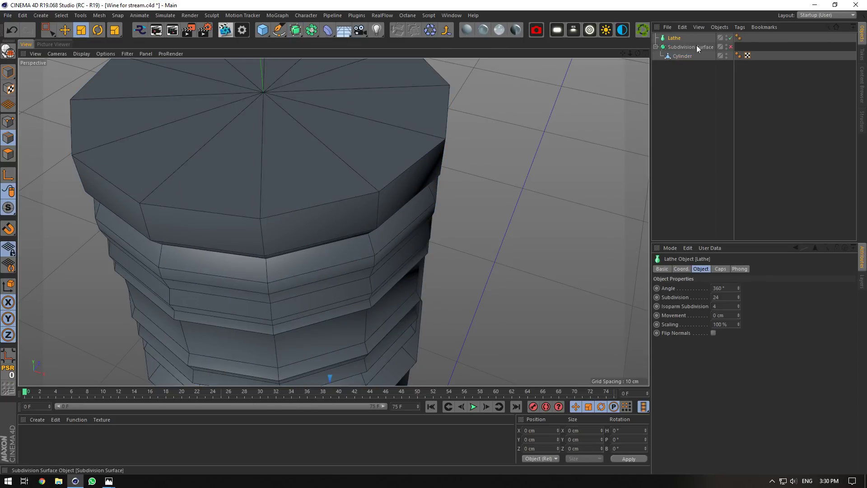
key(Delete)
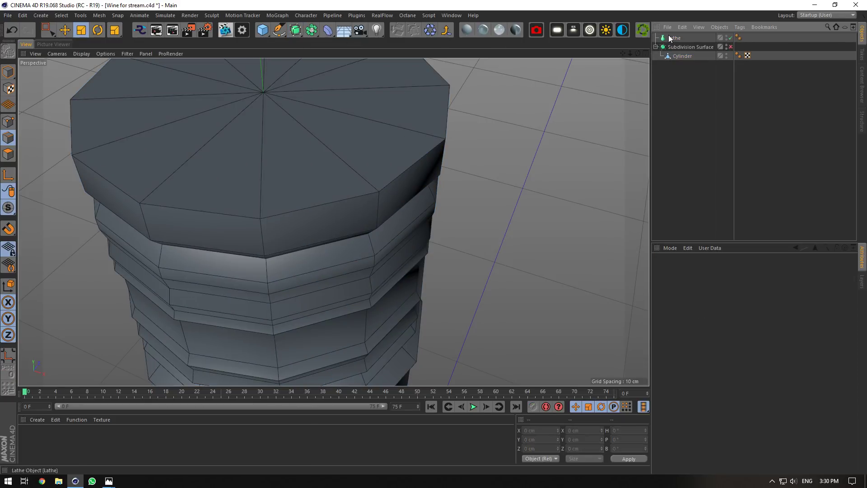
scroll(293, 309, down, 12)
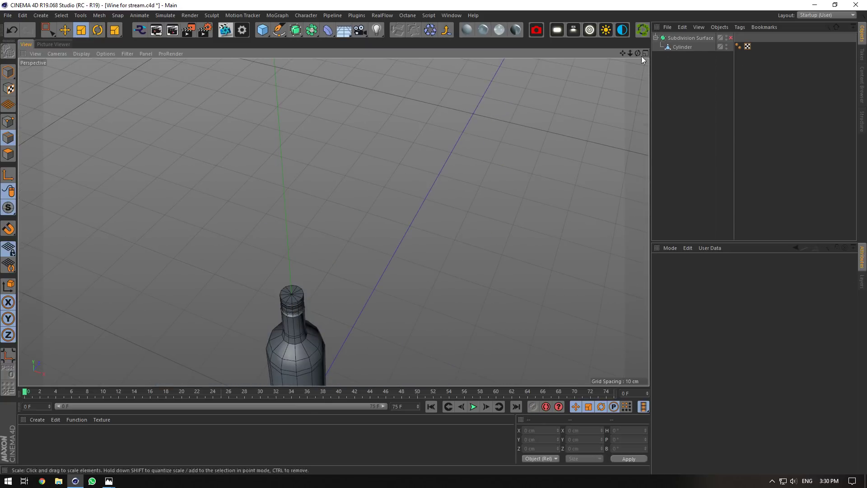
mouse_move(638, 53)
mouse_down()
mouse_move(621, 57)
mouse_move(637, 52)
mouse_up()
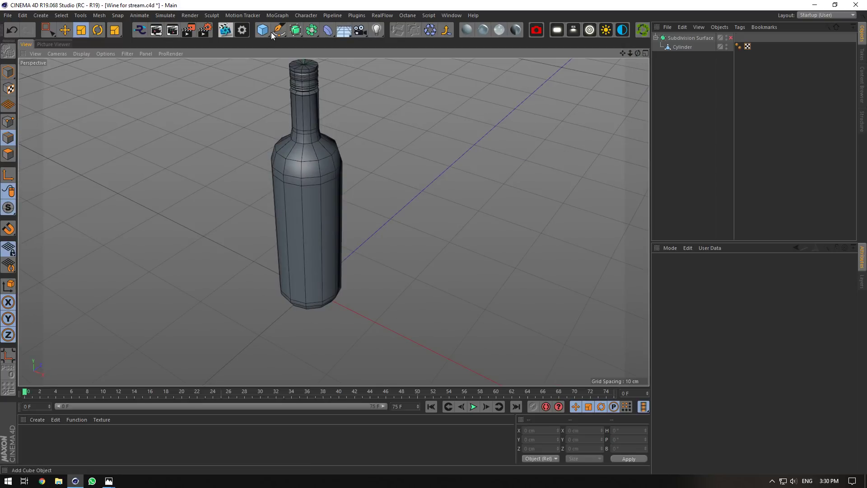
drag(296, 30, 400, 43)
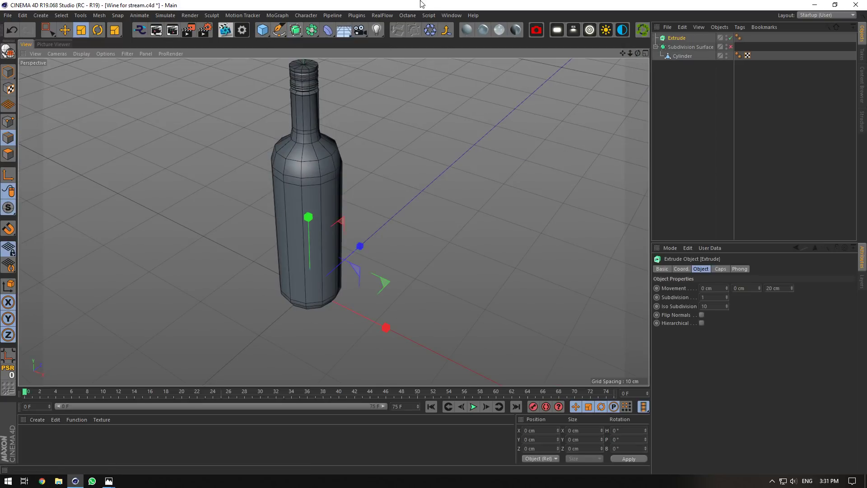
key(Delete)
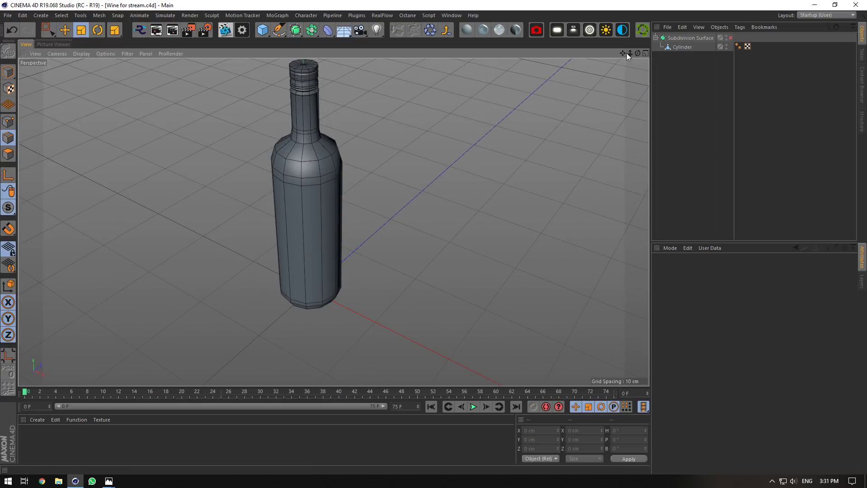
Compare the cap with the Subdivision Surface on and off, ending with smoothing off and the Cylinder selected.
drag(627, 53, 625, 54)
scroll(339, 203, up, 10)
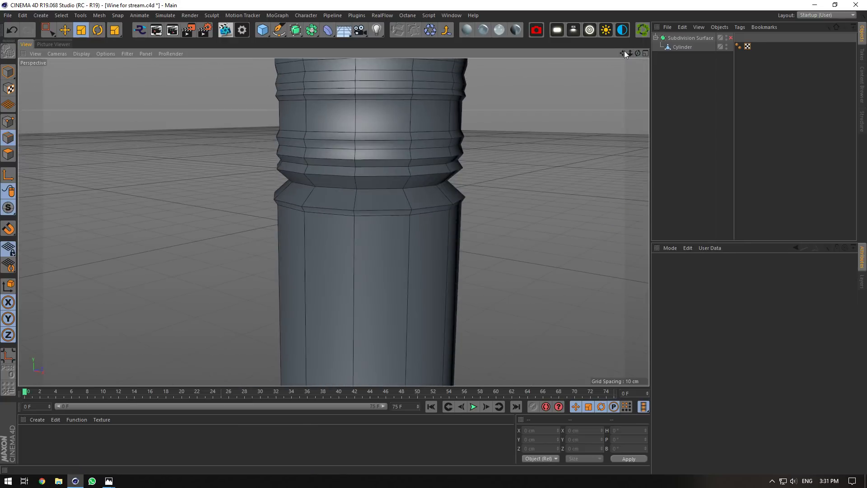
click(731, 38)
drag(624, 54, 626, 68)
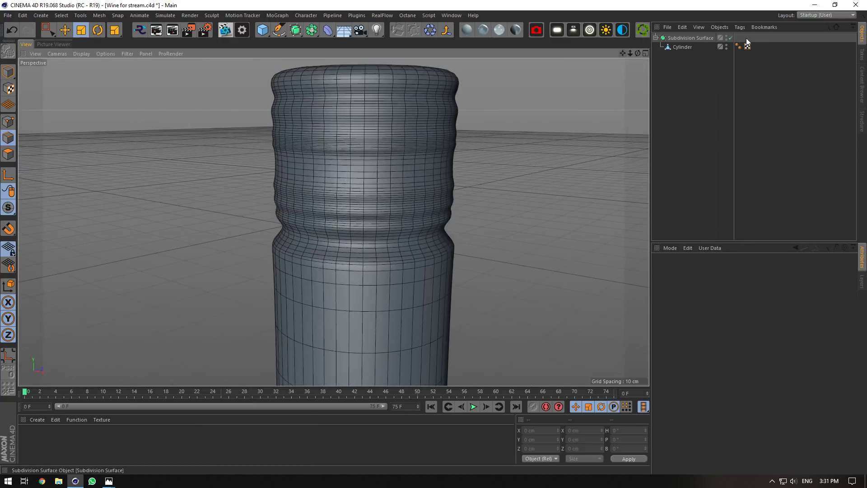
click(726, 36)
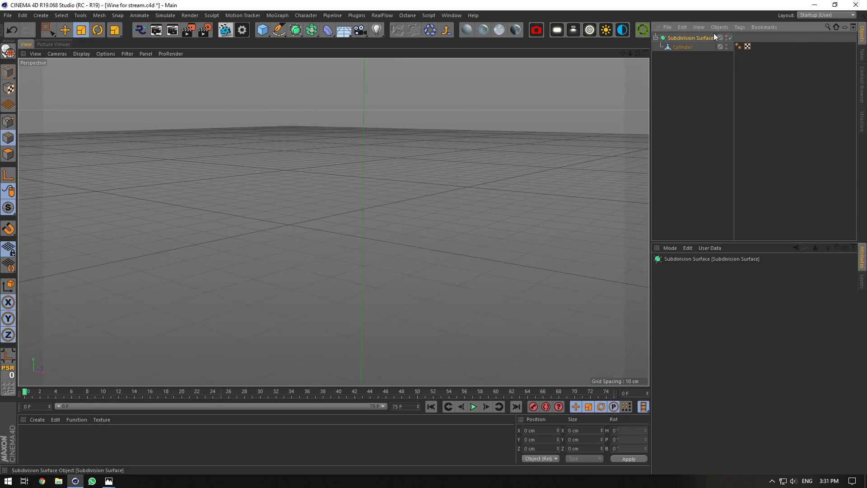
click(725, 37)
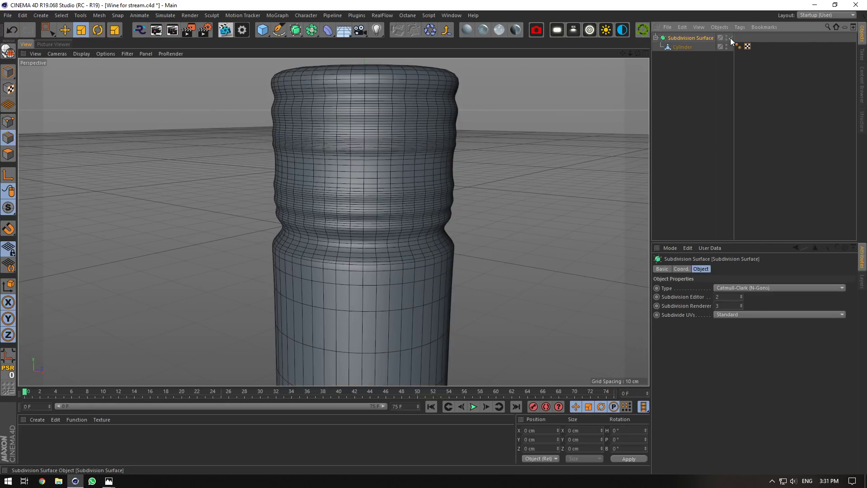
click(730, 38)
click(682, 47)
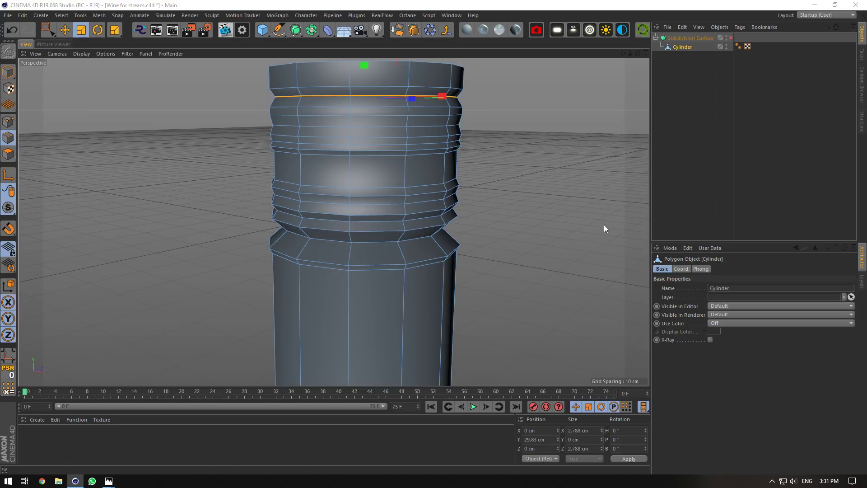
click(704, 68)
click(731, 37)
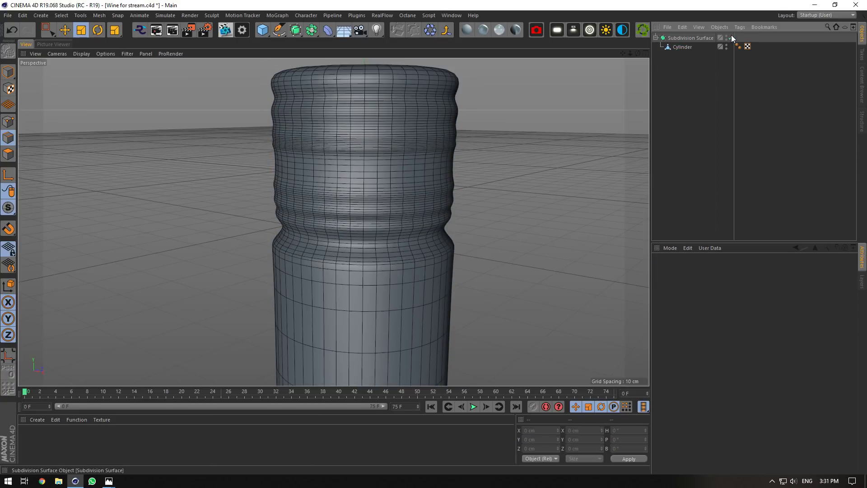
click(730, 38)
click(683, 47)
click(356, 268)
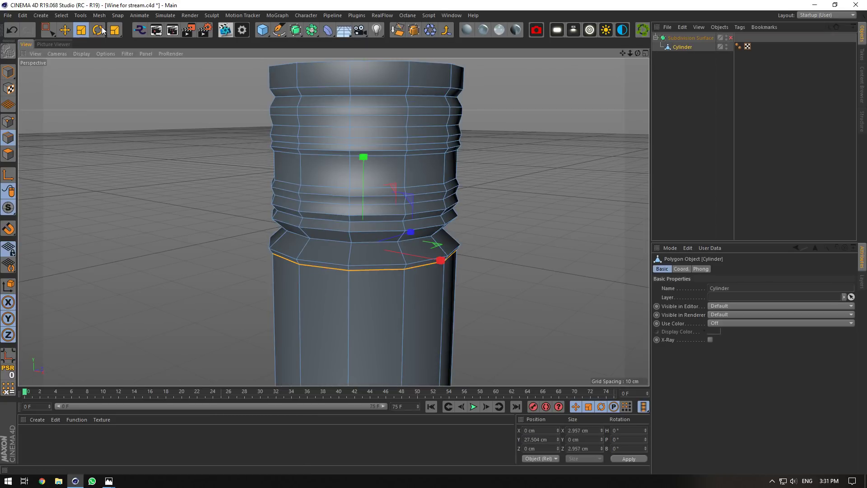
key(e)
drag(364, 162, 365, 170)
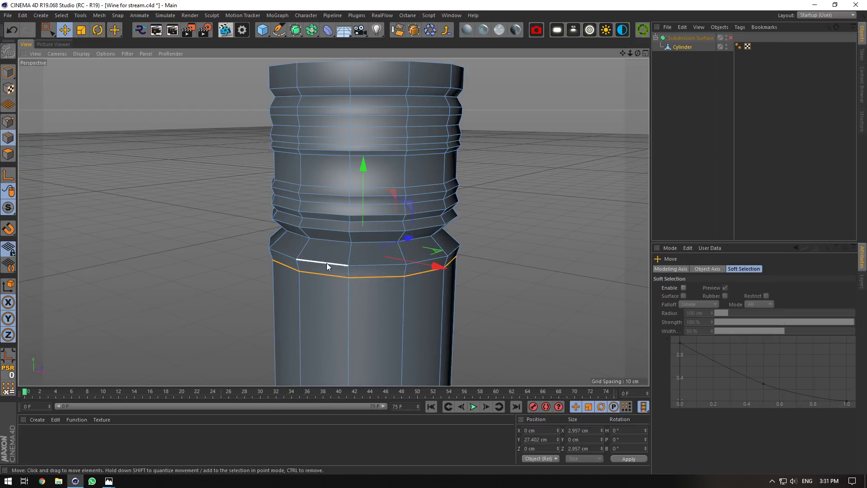
key(ctrl+z)
Scale the flared loop beneath the cap's groove slightly outward and insert a new edge loop just below the loop under it.
click(81, 29)
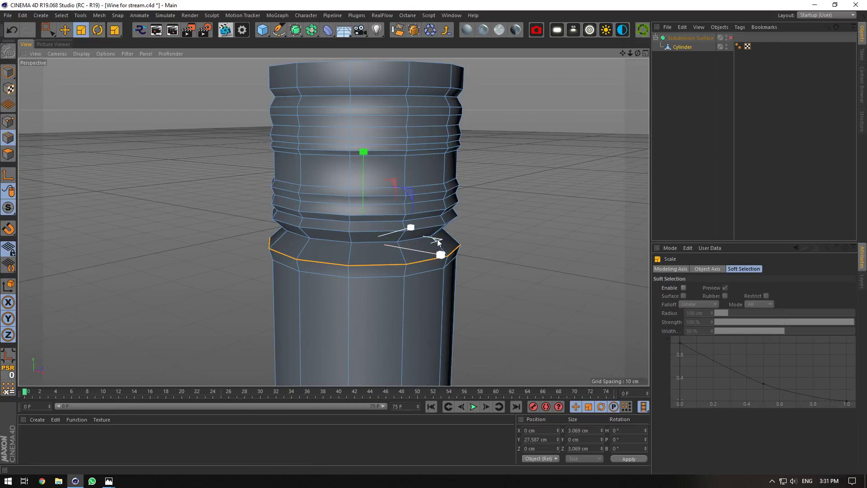
drag(438, 242, 446, 232)
right_click(472, 195)
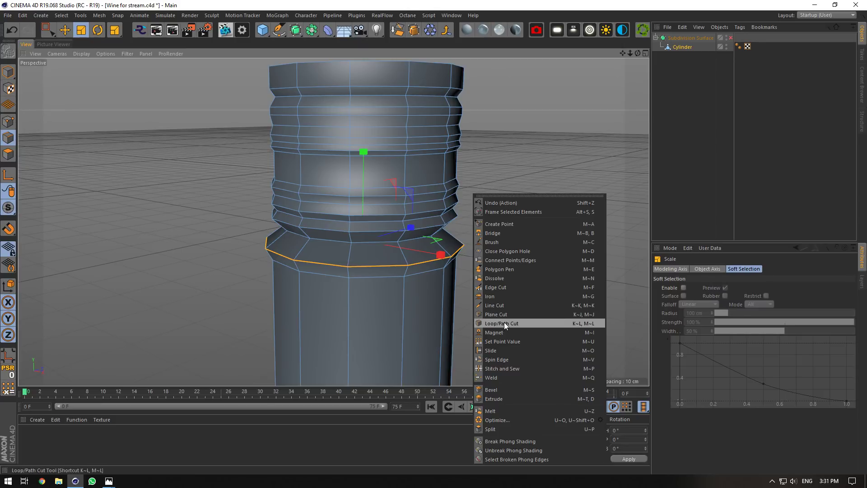
click(504, 323)
click(707, 52)
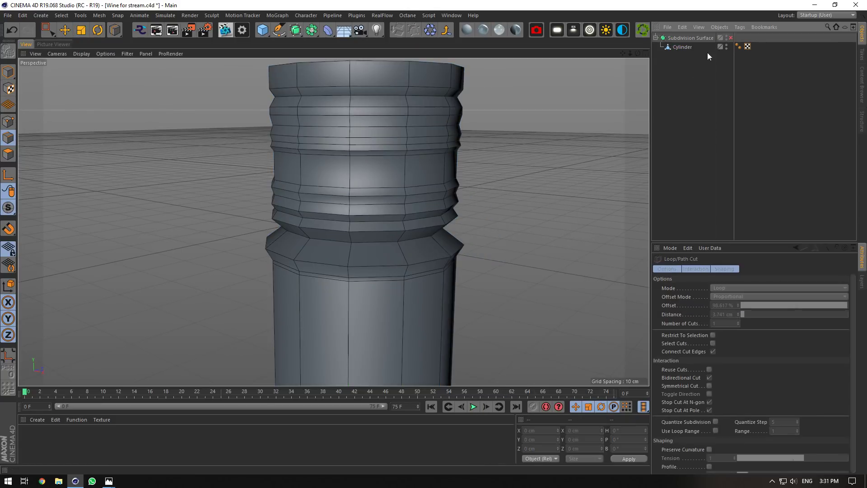
click(731, 39)
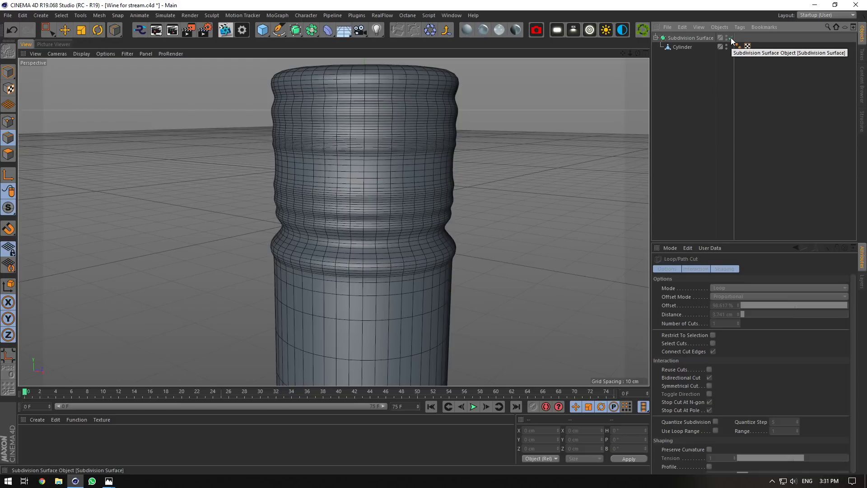
click(732, 38)
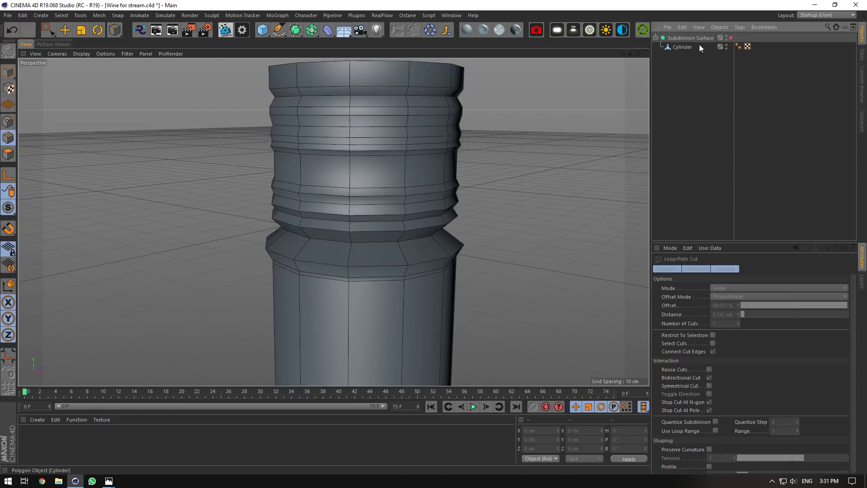
Scale the two loops around Y 28.15 cm together outward to about 3.03 cm across and turn the Subdivision Surface on.
click(699, 47)
key(e)
key(u)
key(l)
click(332, 212)
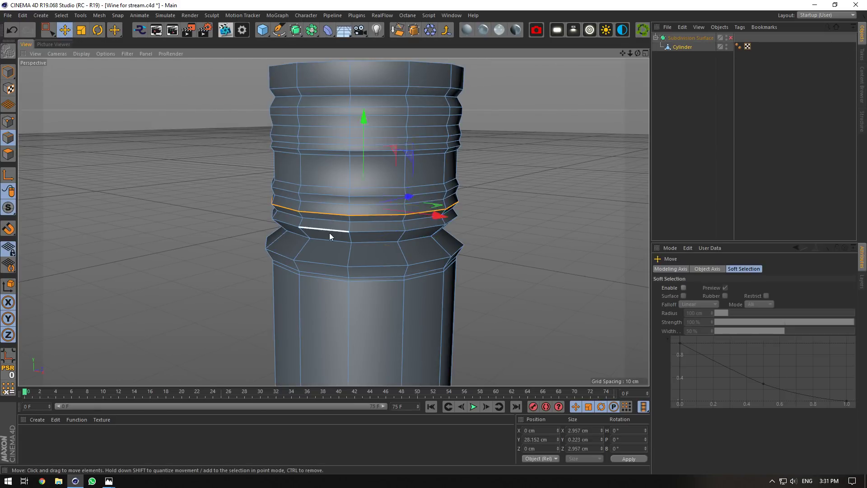
shift+click(329, 232)
key(t)
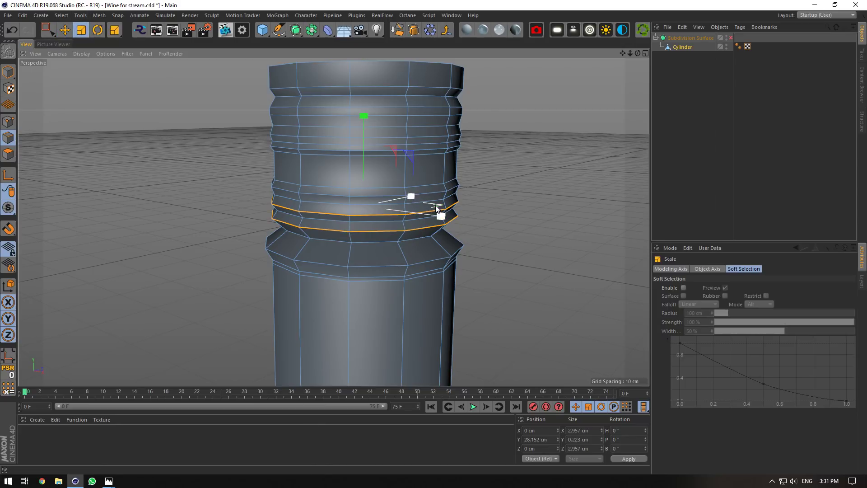
drag(442, 213, 463, 193)
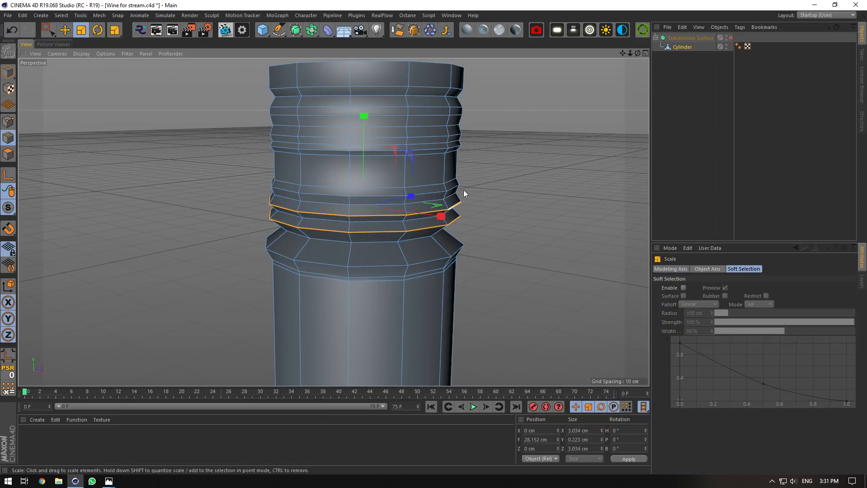
click(731, 38)
click(701, 86)
alt+drag(333, 221, 344, 210)
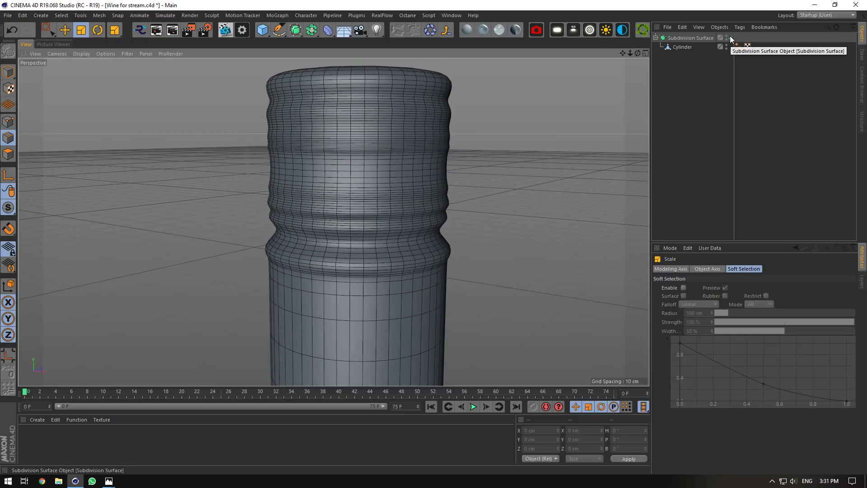
Turn the Subdivision Surface off and scale the Cylinder's three upper groove loops together inward to about 2.84 cm across.
click(731, 38)
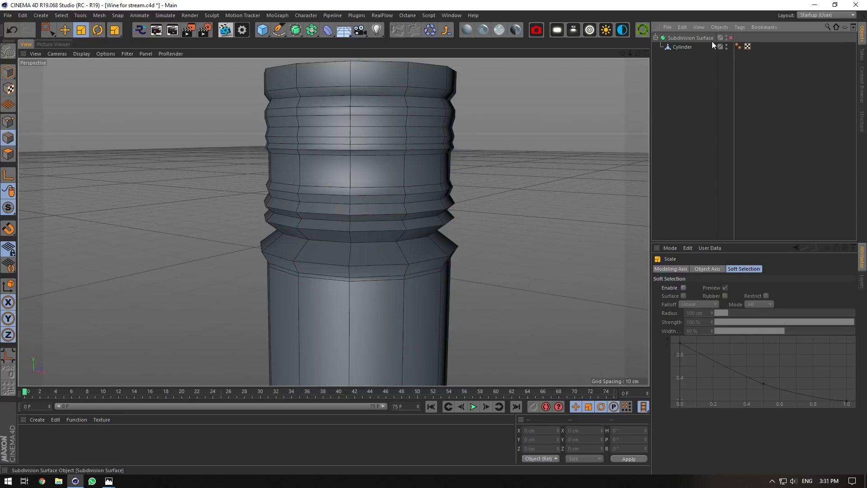
click(704, 47)
drag(350, 137, 303, 135)
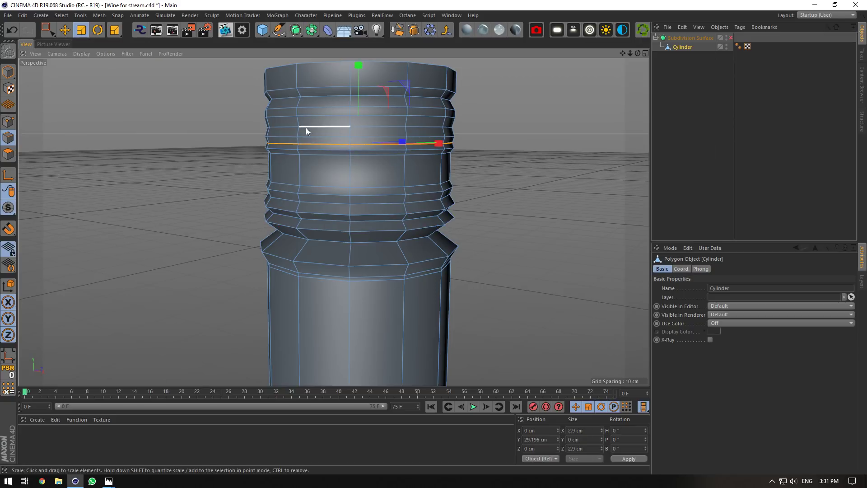
shift+double_click(305, 127)
drag(638, 54, 636, 68)
shift+double_click(310, 96)
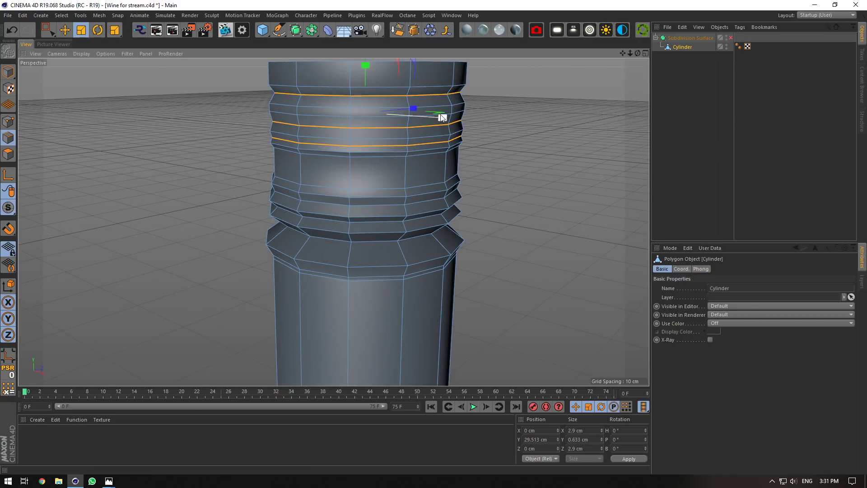
drag(433, 113, 436, 117)
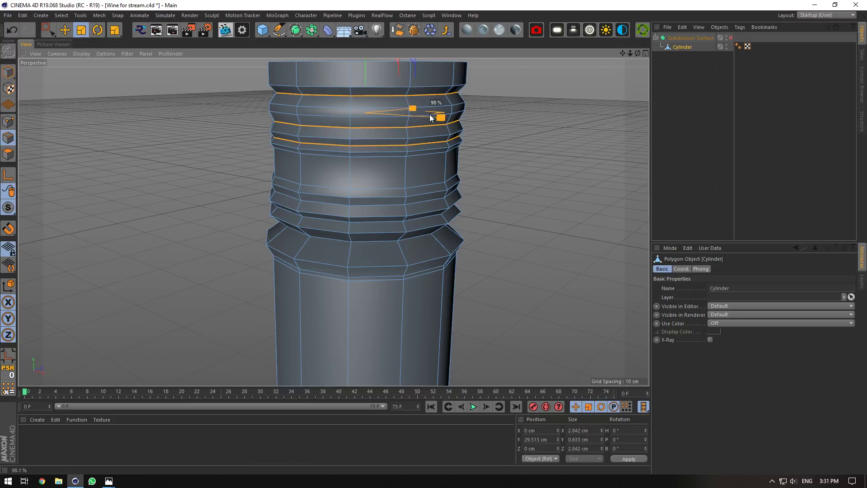
Deselect the uppermost groove loop, scale the two loops around Y 29.31 cm inward to about 2.80 cm across, and enable smoothing.
ctrl+double_click(321, 96)
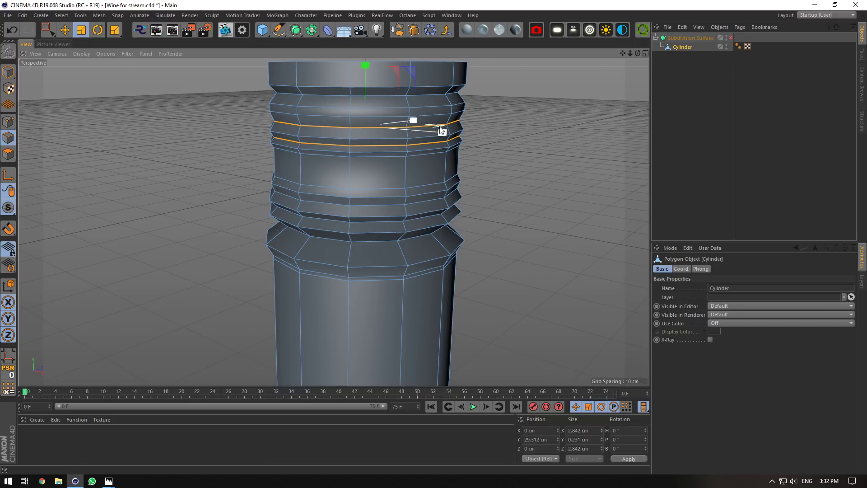
click(730, 42)
click(730, 39)
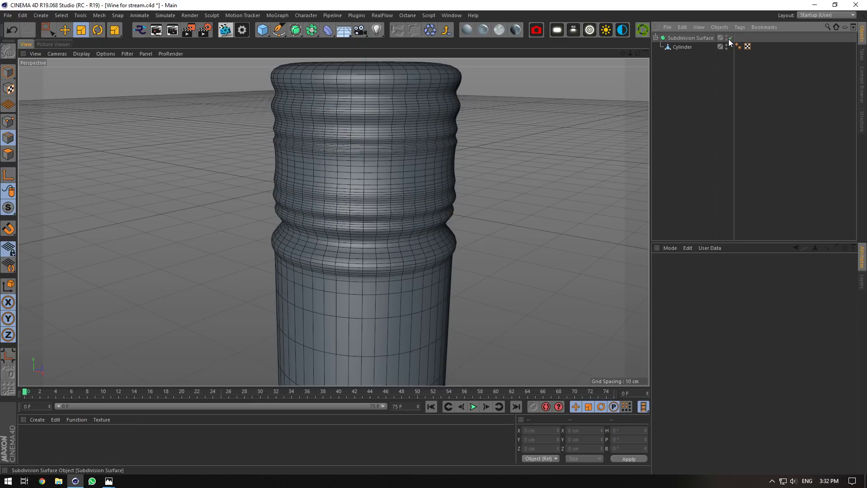
mouse_move(334, 222)
alt+mouse_down()
mouse_move(335, 239)
mouse_move(333, 221)
alt+mouse_up()
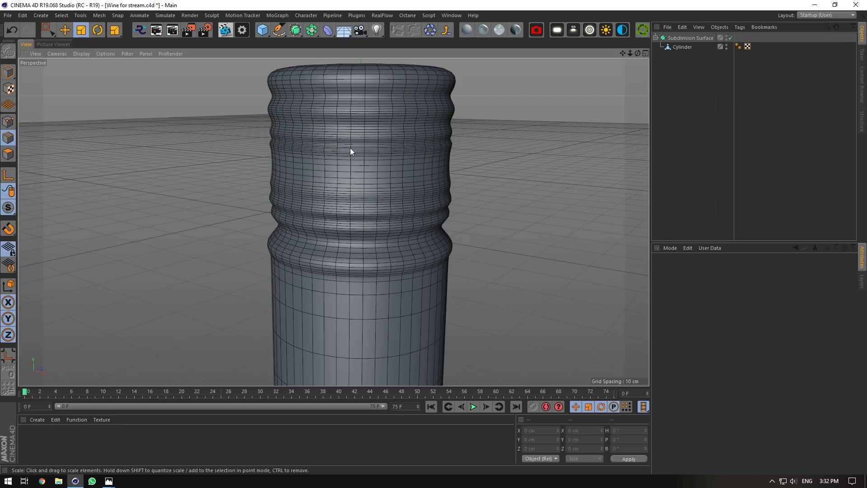
Turn smoothing off and remove the Cylinder's edge loop at Y 29.12 cm, just below the lowest of the three upper groove loops.
click(731, 38)
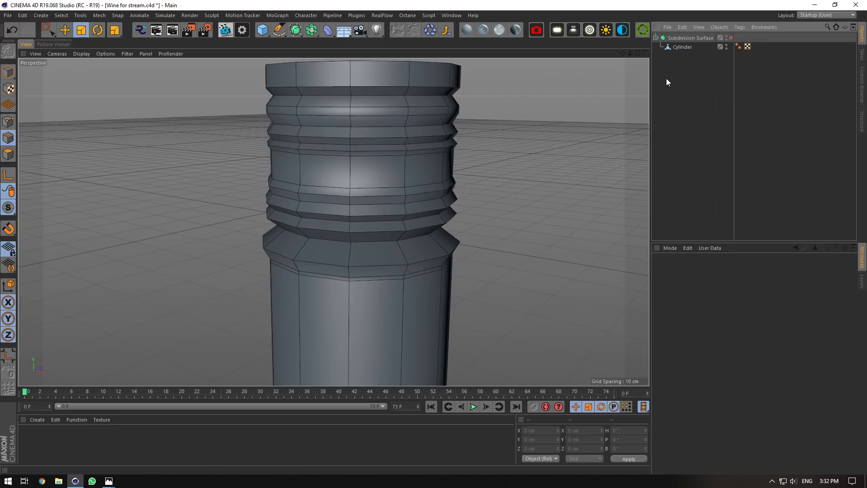
click(681, 47)
double_click(315, 150)
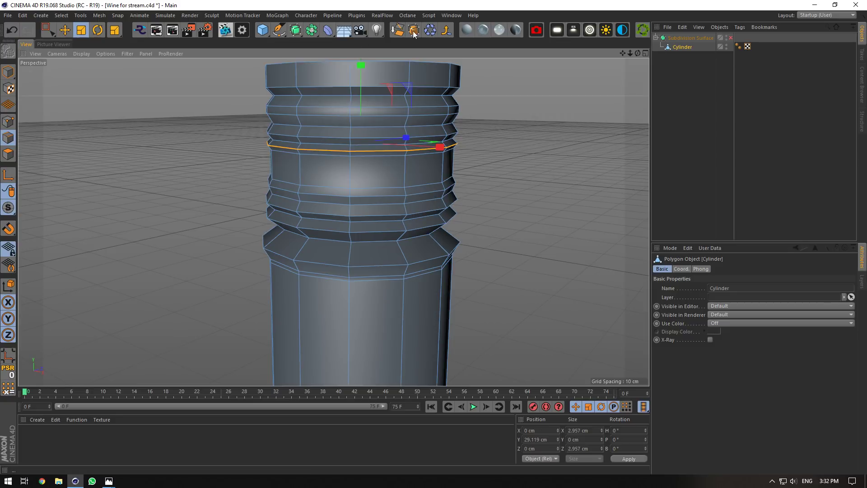
click(413, 30)
Scale the groove loop at Y 29.2 cm inward to about 2.71 cm across and turn the Subdivision Surface on.
double_click(331, 142)
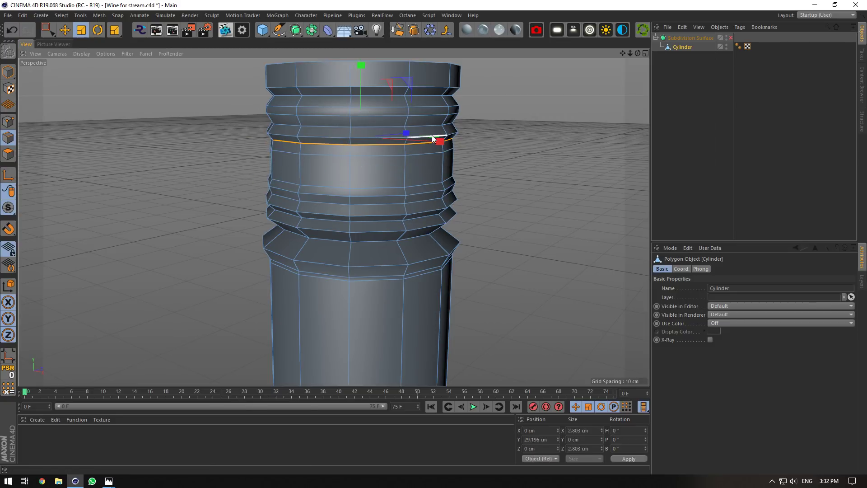
drag(429, 137, 420, 138)
click(731, 38)
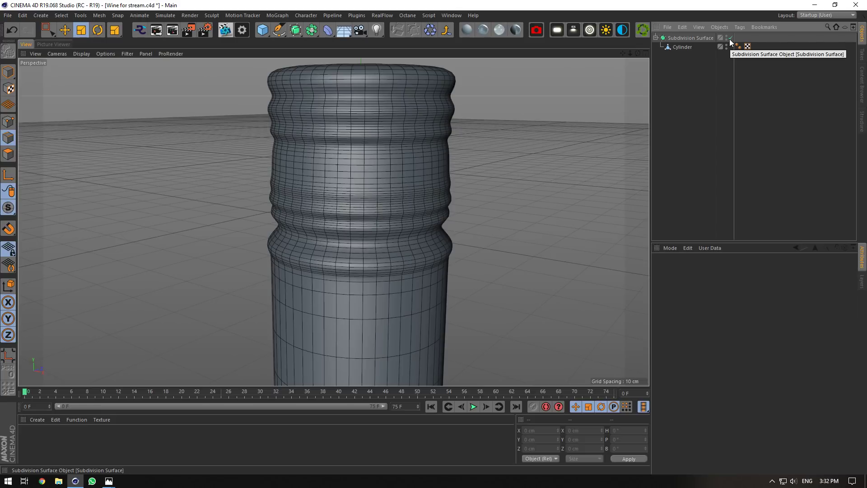
Insert an edge loop just below the top edge of the cap's smooth middle band, then re-enable the Subdivision Surface.
click(730, 39)
click(683, 47)
right_click(443, 143)
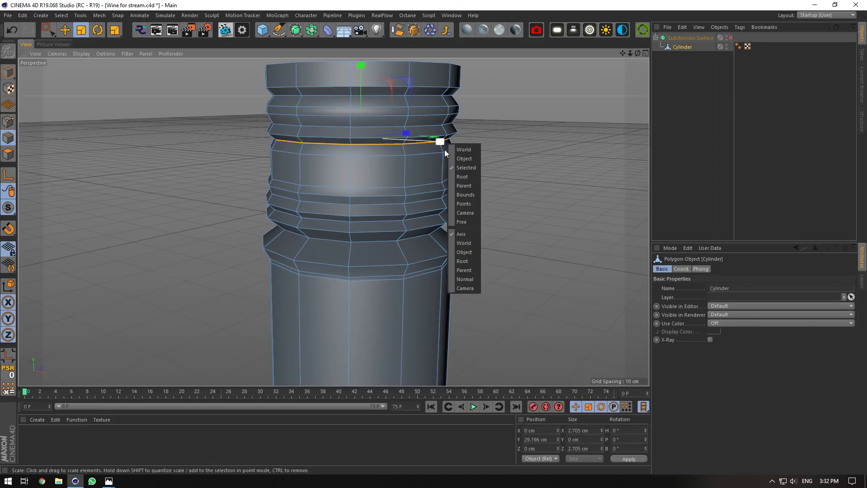
right_click(395, 172)
click(427, 299)
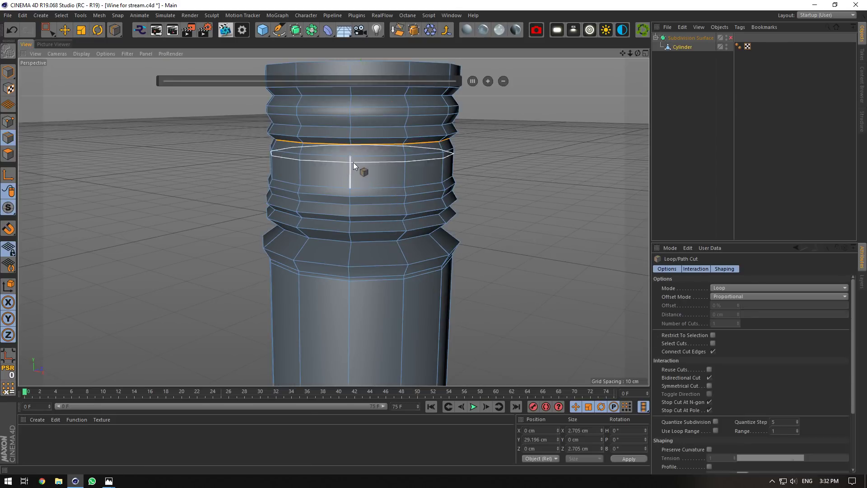
click(353, 162)
click(732, 75)
click(730, 38)
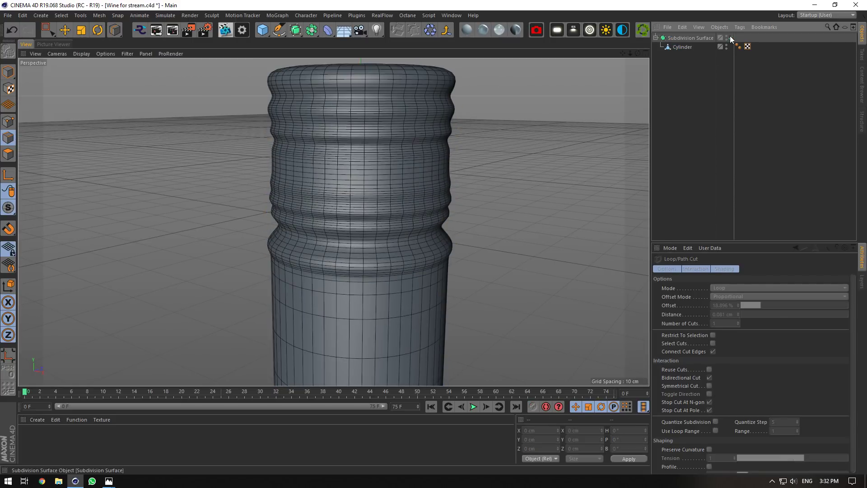
With smoothing off, lower the groove loop above the middle band to Y 29.18 cm and scale it inward to about 2.57 cm across.
click(730, 38)
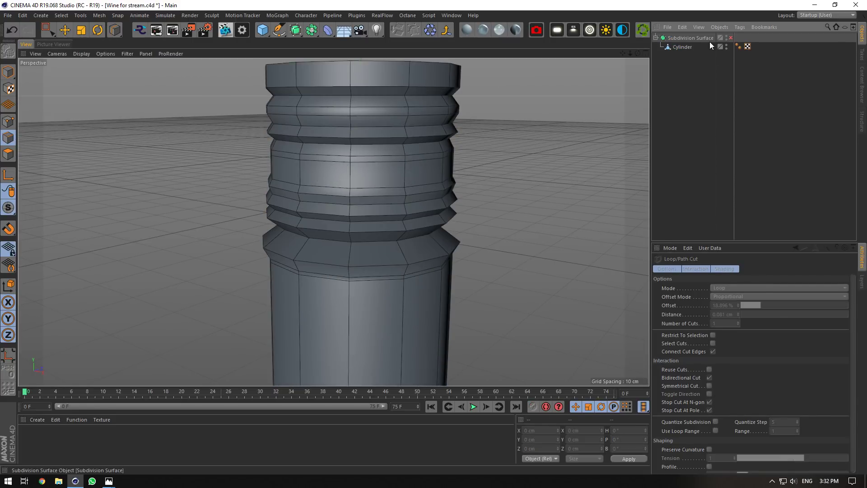
click(704, 46)
click(56, 34)
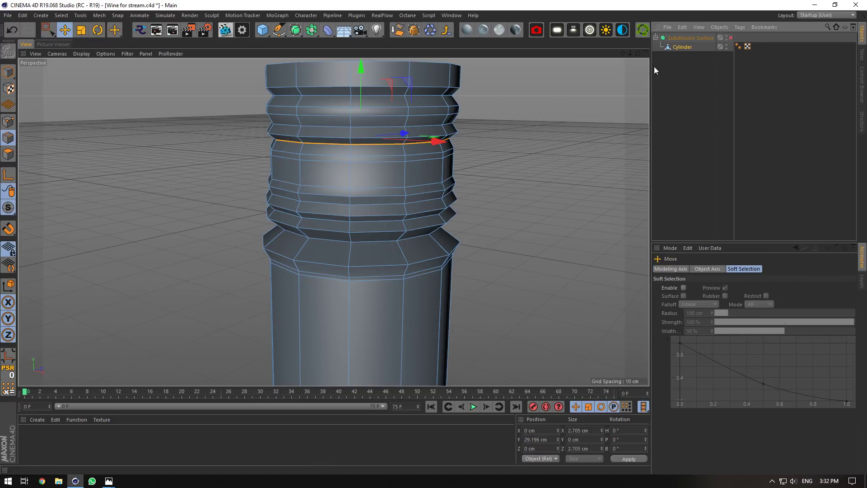
drag(364, 69, 362, 66)
drag(635, 52, 637, 60)
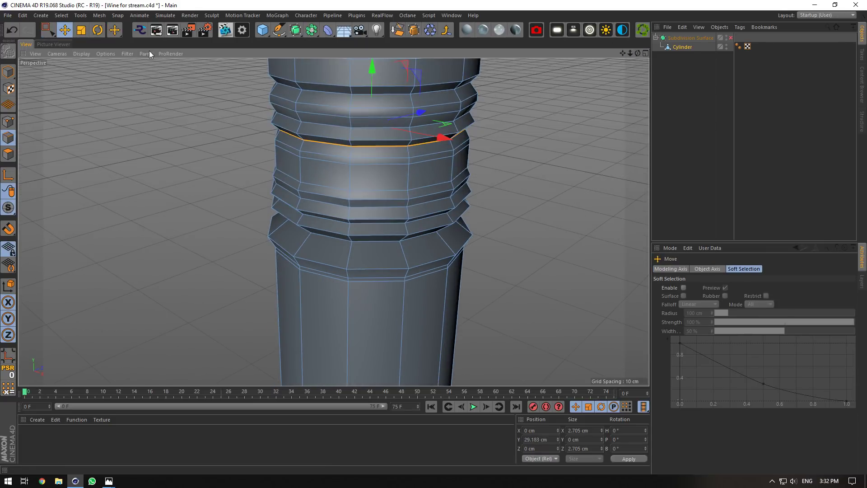
click(82, 32)
drag(445, 124, 427, 127)
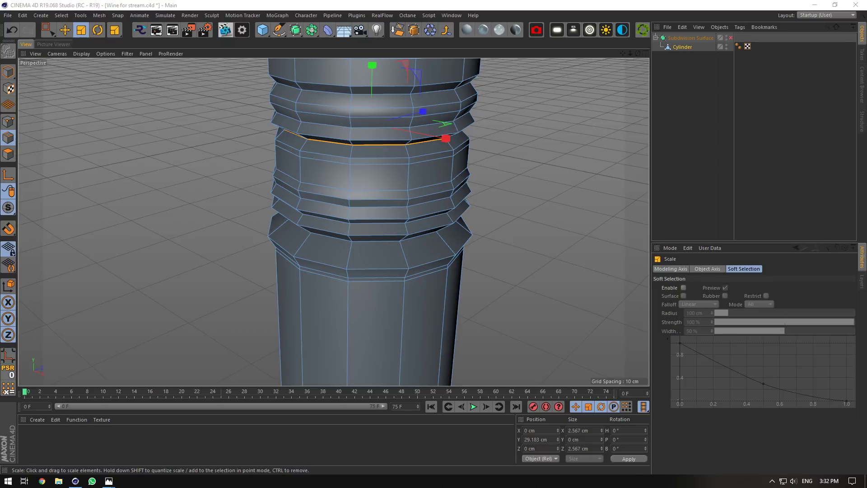
Turn the Subdivision Surface on and examine the smoothed cap's ridges and grooves from the side.
mouse_move(109, 480)
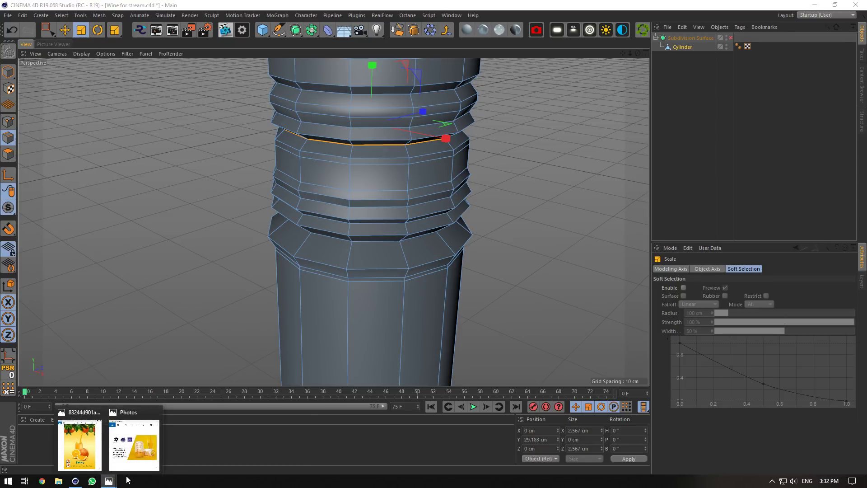
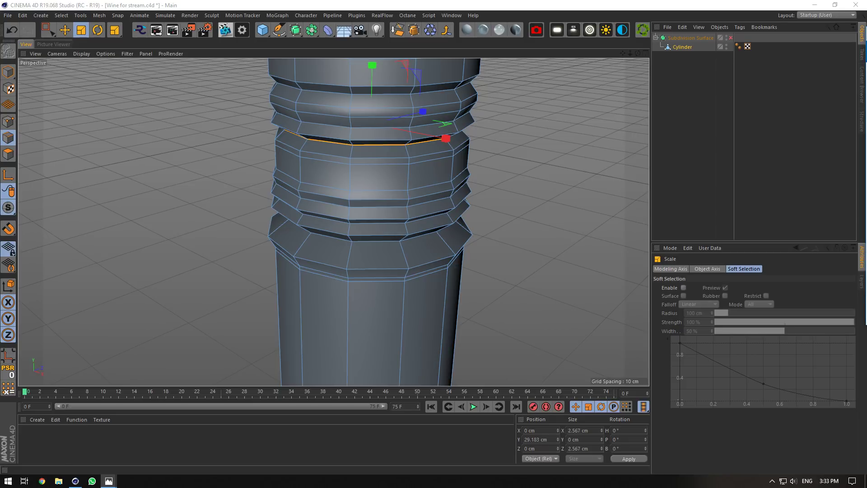
click(730, 37)
click(697, 77)
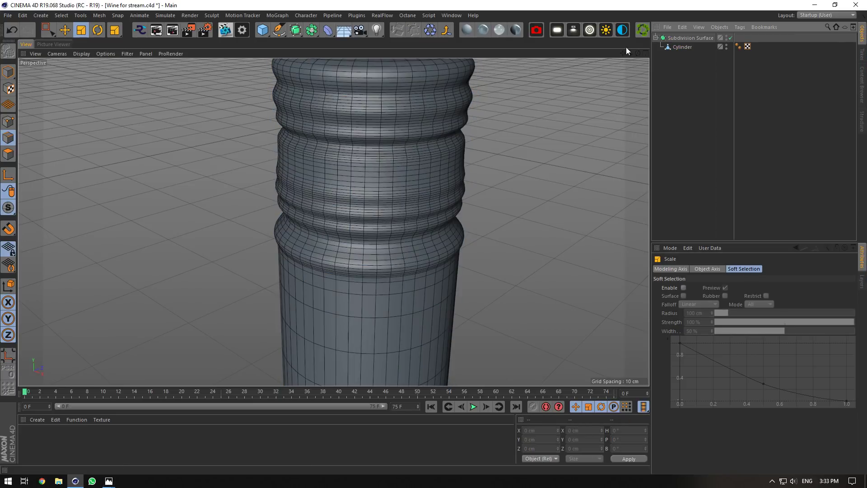
drag(638, 53, 634, 33)
drag(630, 53, 618, 70)
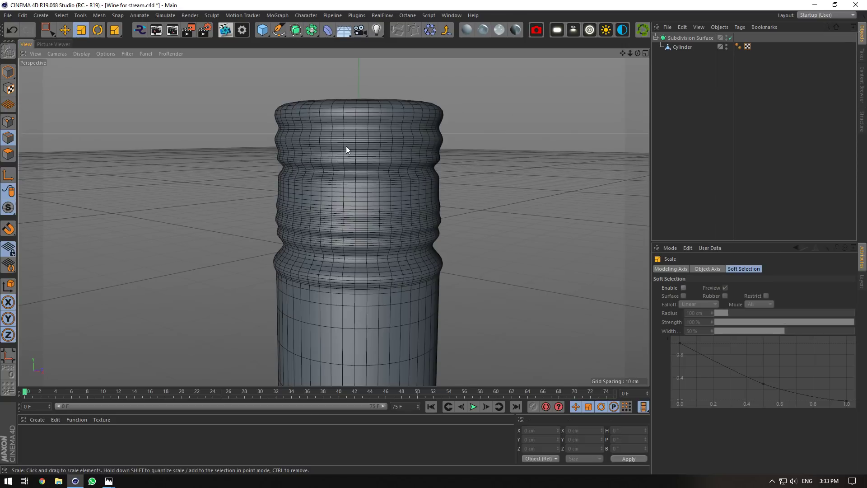
Scale all edge loops from the middle band down to the lowest groove together outward to about 3.14 cm across and re-enable smoothing.
click(730, 37)
click(682, 47)
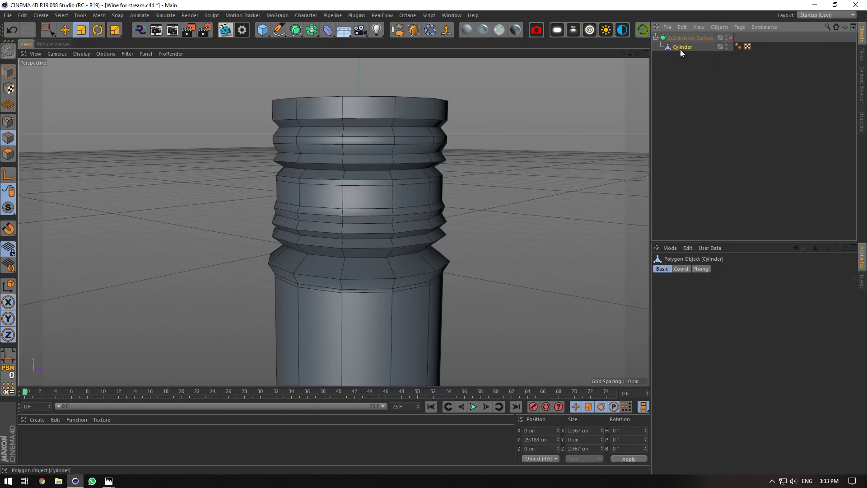
double_click(288, 206)
shift+double_click(292, 181)
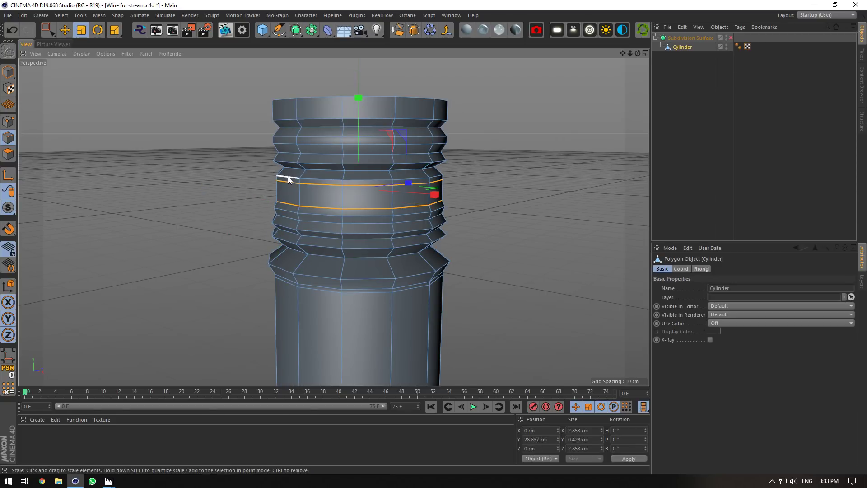
shift+double_click(288, 176)
shift+double_click(294, 214)
shift+double_click(291, 222)
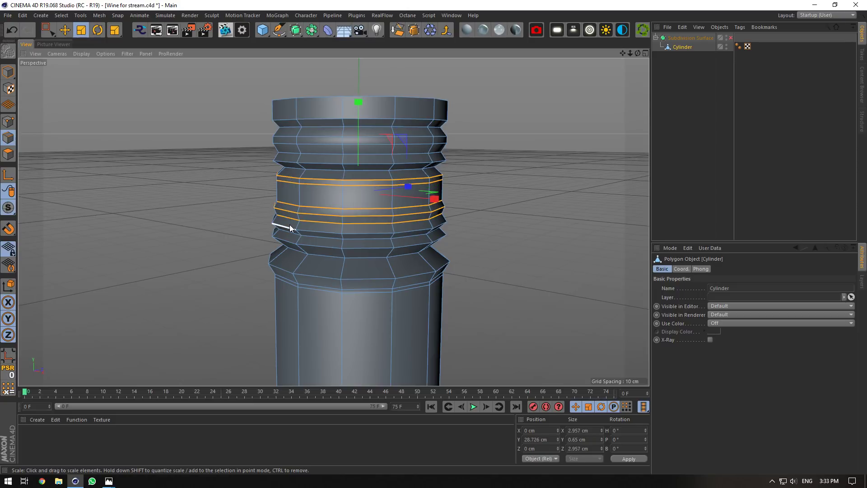
shift+double_click(290, 230)
shift+double_click(287, 237)
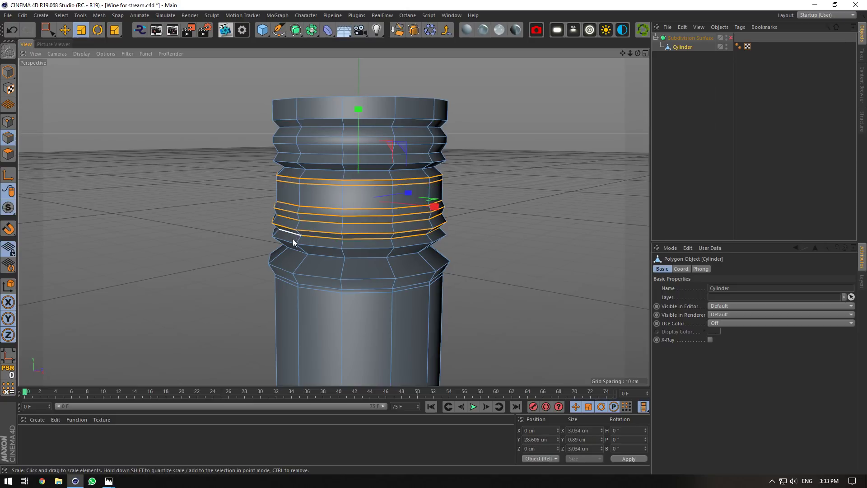
shift+double_click(293, 246)
shift+double_click(296, 251)
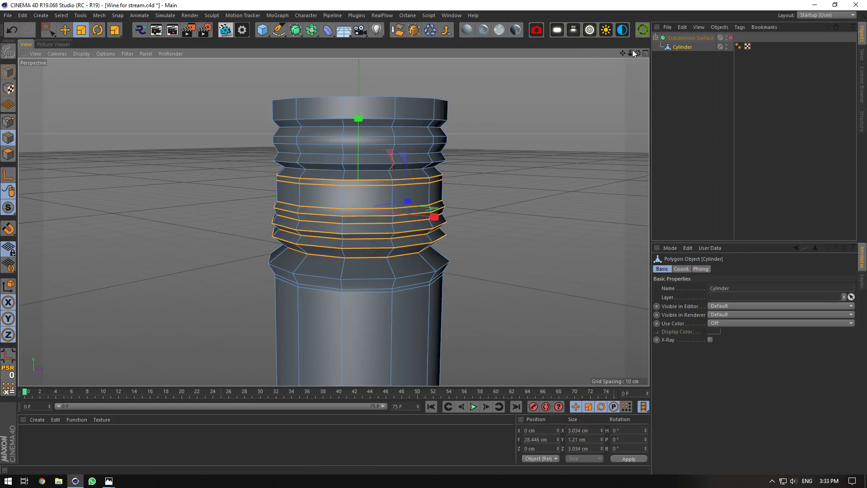
drag(637, 54, 636, 67)
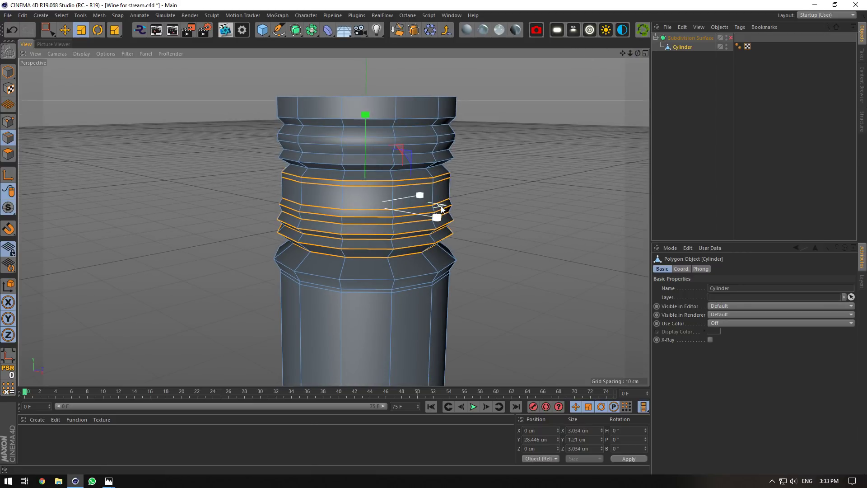
drag(442, 208, 458, 208)
click(731, 38)
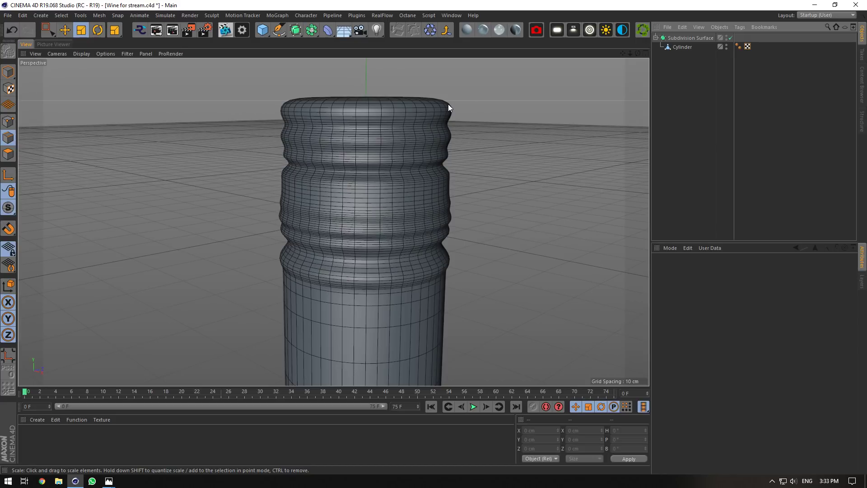
Turn smoothing off and scale the cap's top rim loop inward to about 2.61 cm across.
click(730, 38)
click(681, 47)
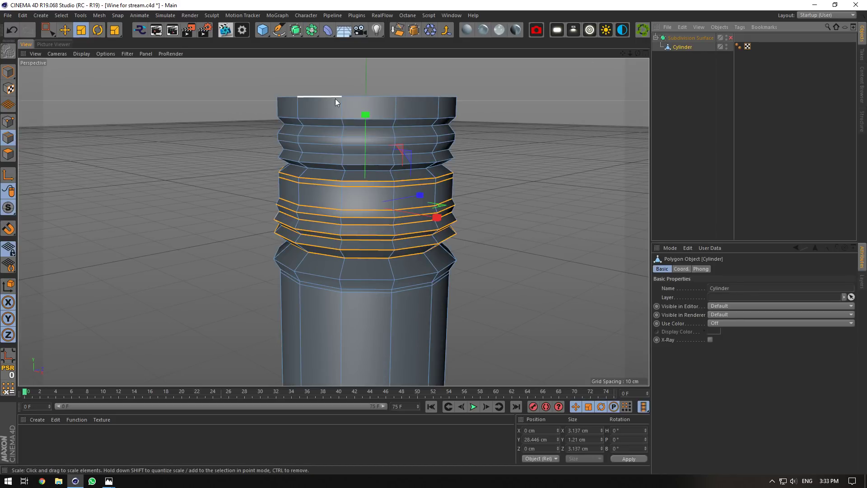
scroll(357, 93, up, 5)
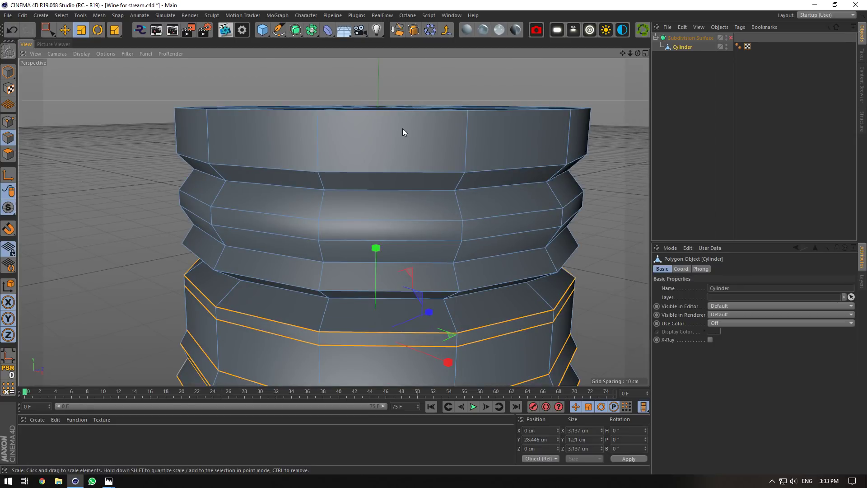
double_click(397, 118)
alt+drag(335, 187, 333, 232)
drag(477, 91, 432, 96)
Insert two edge loops around the bevelled side just below the cap's top rim with Loop/Path Cut.
right_click(417, 122)
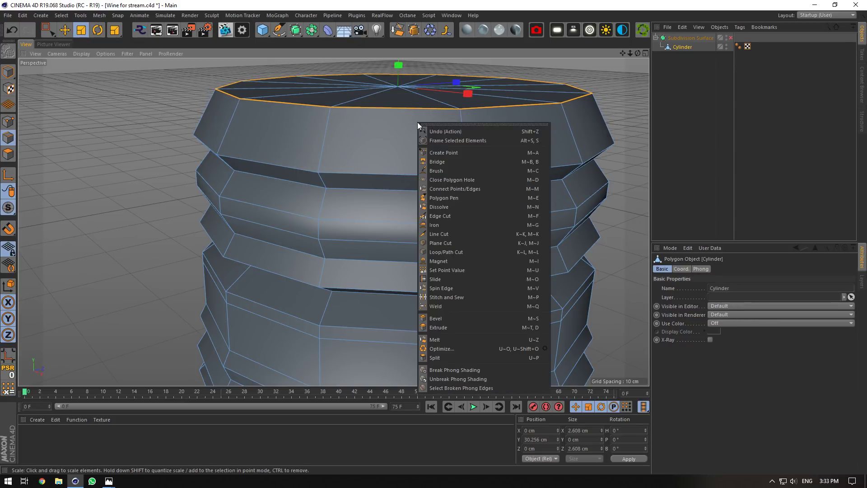
click(462, 262)
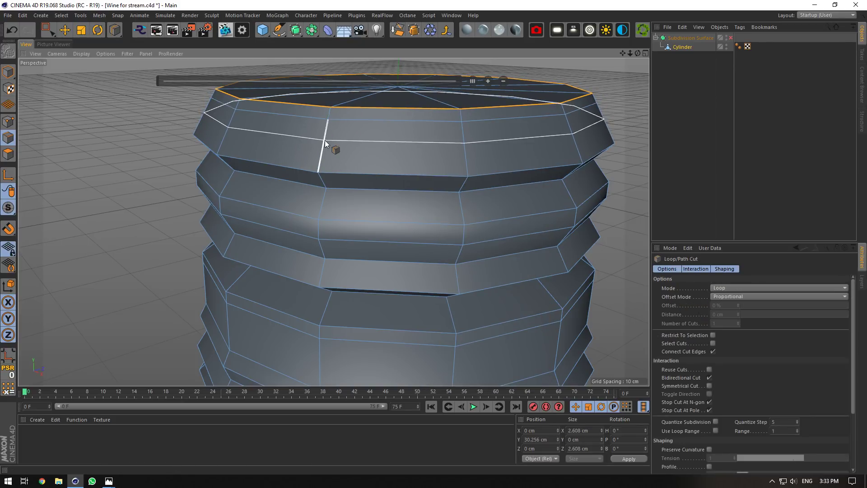
click(324, 140)
Scale the new loop at Y 30.1 cm below the cap's top rim slightly inward.
click(65, 30)
double_click(268, 133)
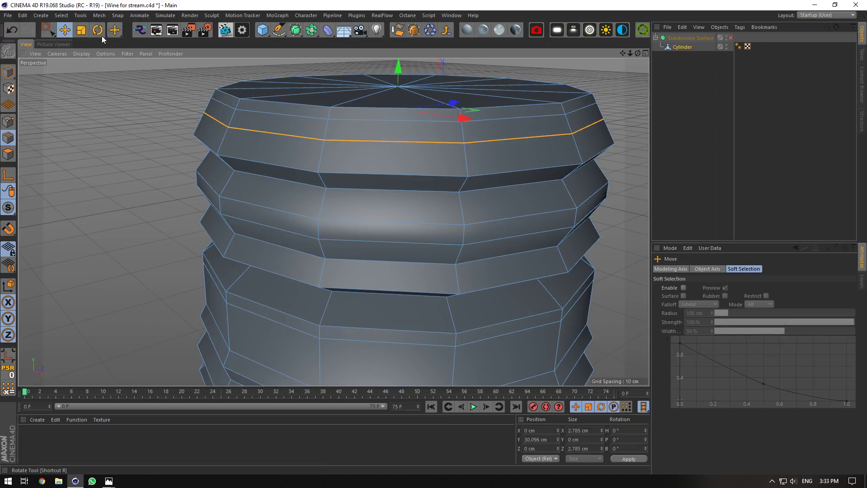
key(t)
drag(474, 109, 467, 110)
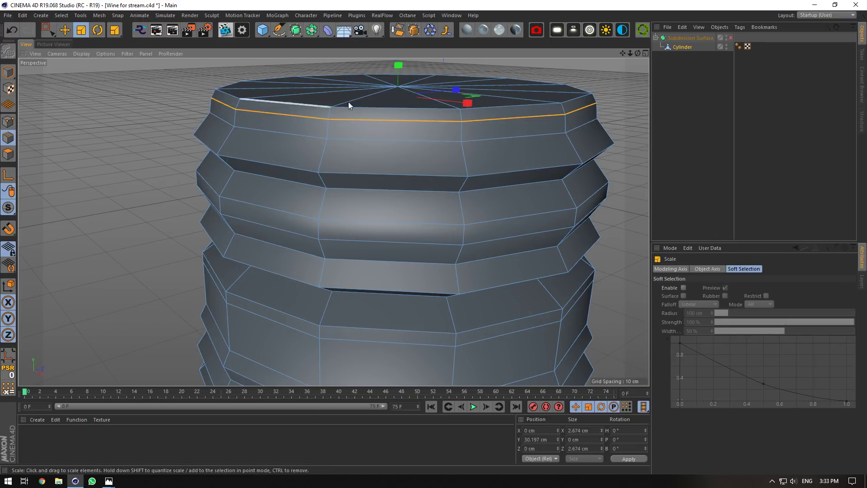
Scale the selected edge loop just below the cap's top rim outward to about 2.71 cm across.
click(477, 95)
click(441, 113)
double_click(441, 113)
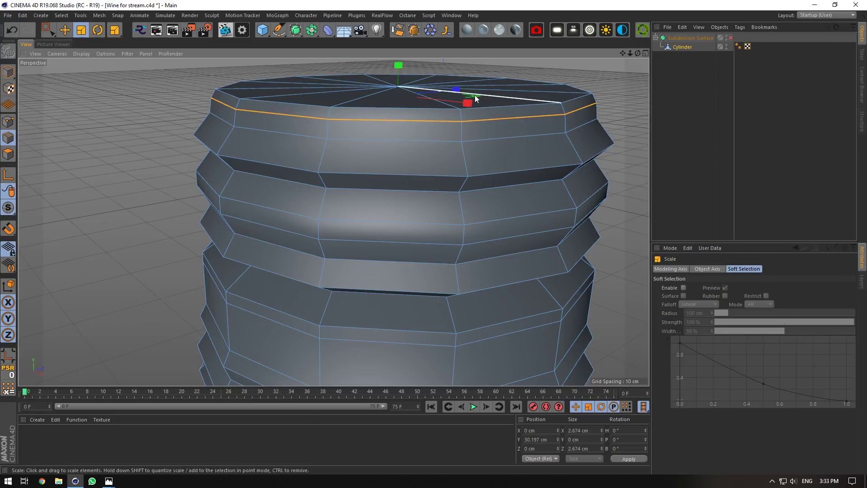
drag(475, 94, 482, 96)
Insert an edge loop close to the cap's top rim with Loop/Path Cut and re-enable smoothing.
right_click(482, 96)
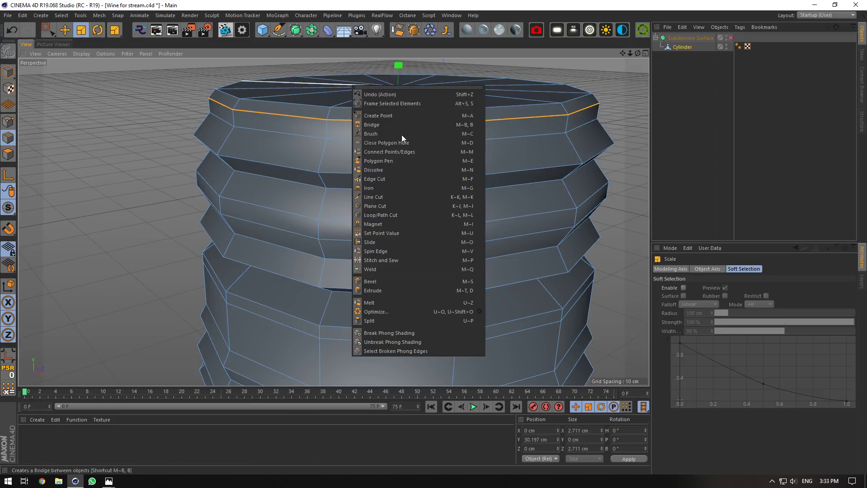
click(400, 217)
drag(640, 52, 616, 56)
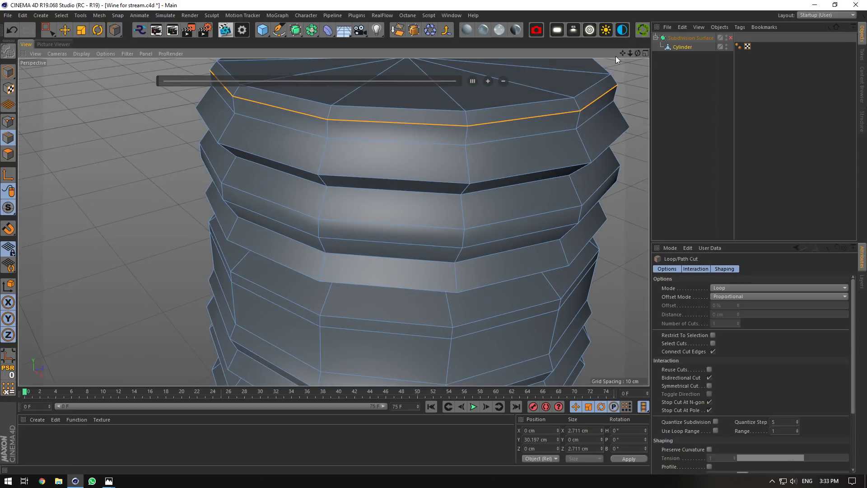
click(467, 109)
click(738, 47)
click(730, 38)
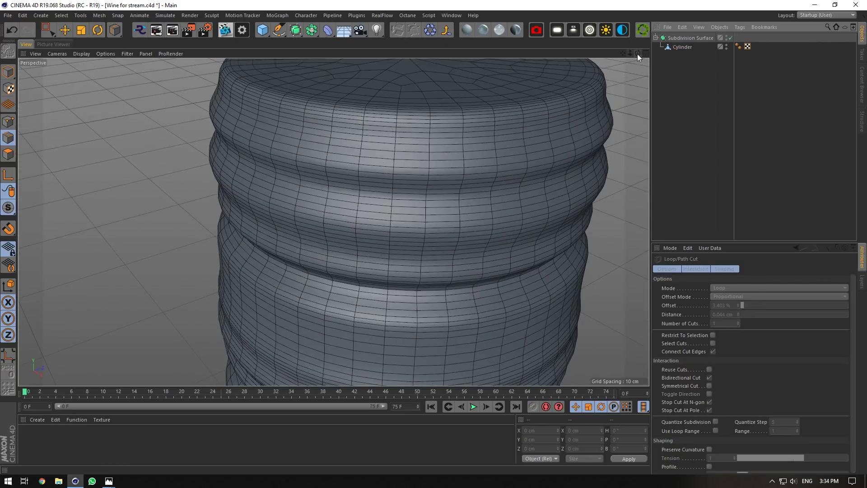
drag(637, 53, 638, 36)
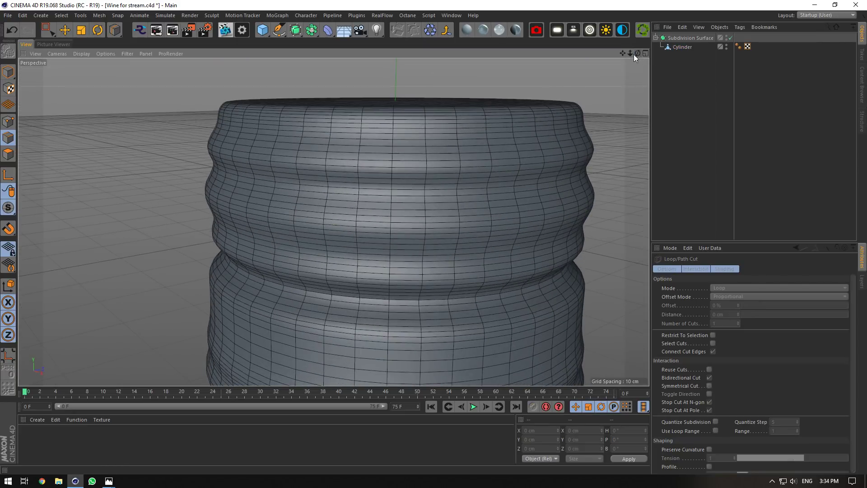
scroll(334, 222, down, 5)
scroll(333, 221, down, 3)
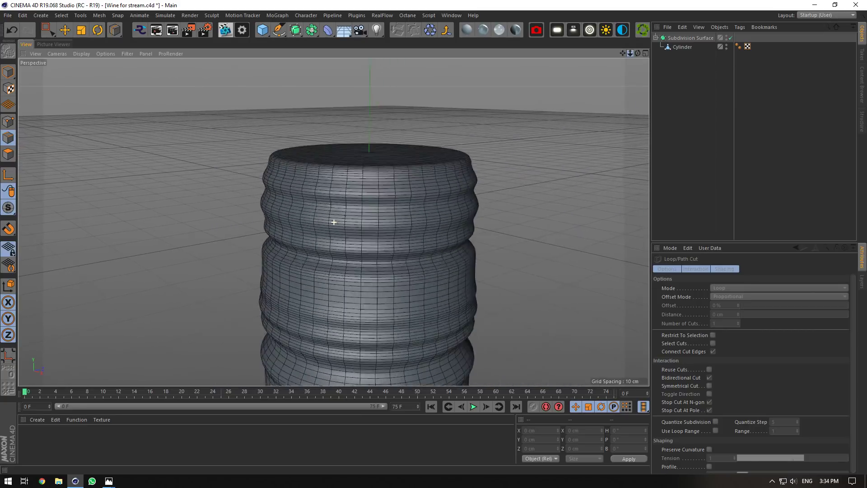
Turn smoothing off and move the uppermost groove's edge loop slightly down to about Y 29.81 cm.
click(730, 38)
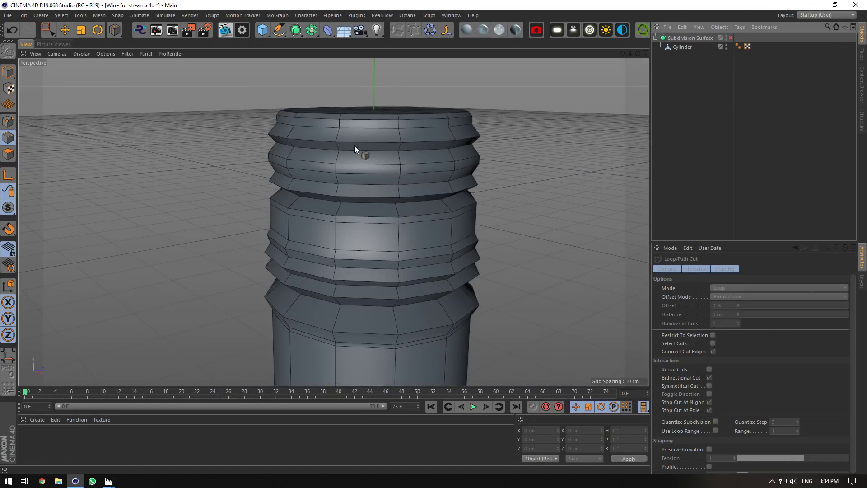
click(690, 48)
scroll(203, 133, up, 1)
click(65, 30)
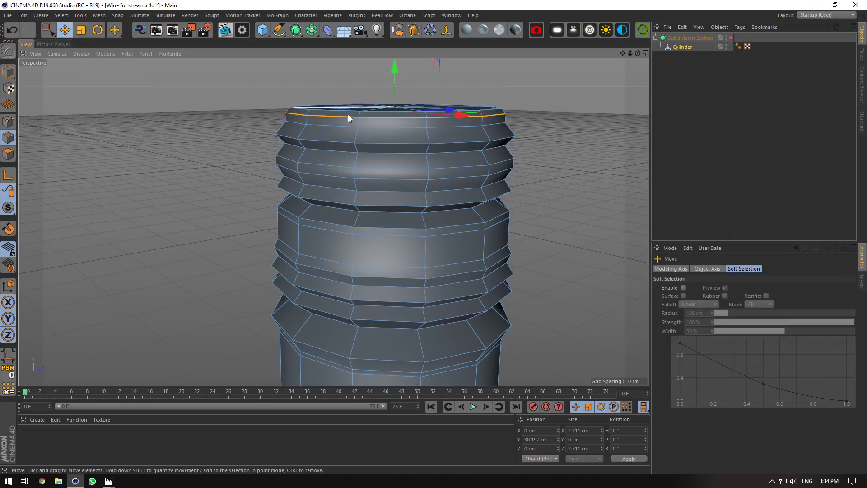
double_click(390, 155)
drag(396, 73, 397, 75)
Bevel the uppermost groove's loop with a 0.07 cm offset and scale the resulting loops vertically to about 0.078 cm apart.
right_click(409, 162)
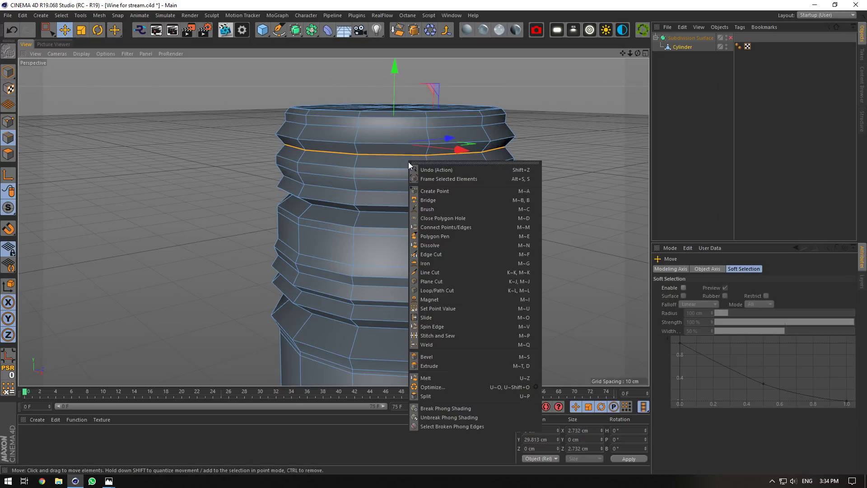
click(456, 344)
drag(456, 311, 447, 312)
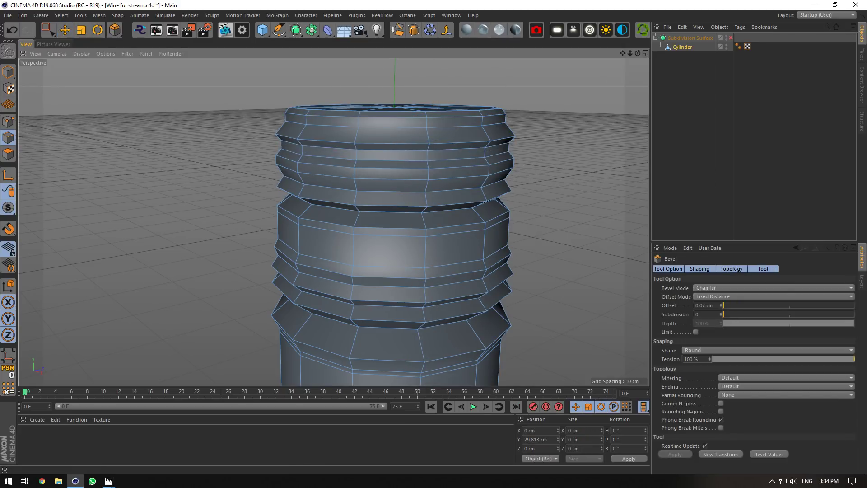
click(81, 29)
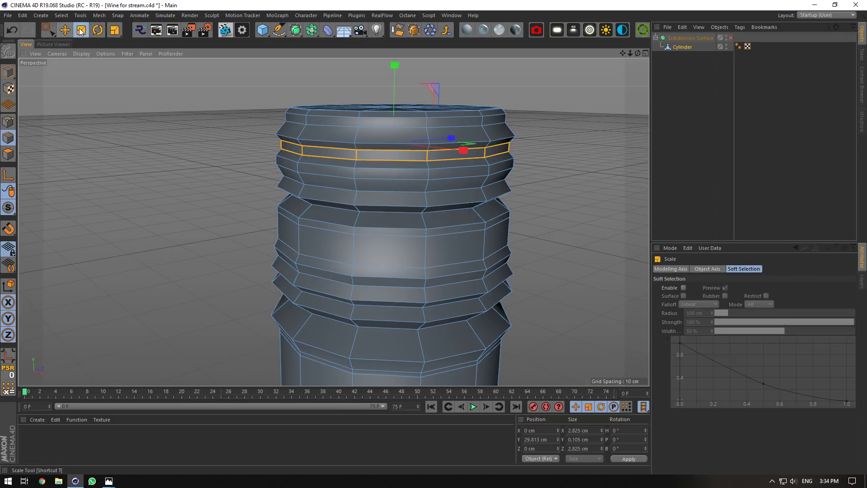
drag(394, 65, 388, 85)
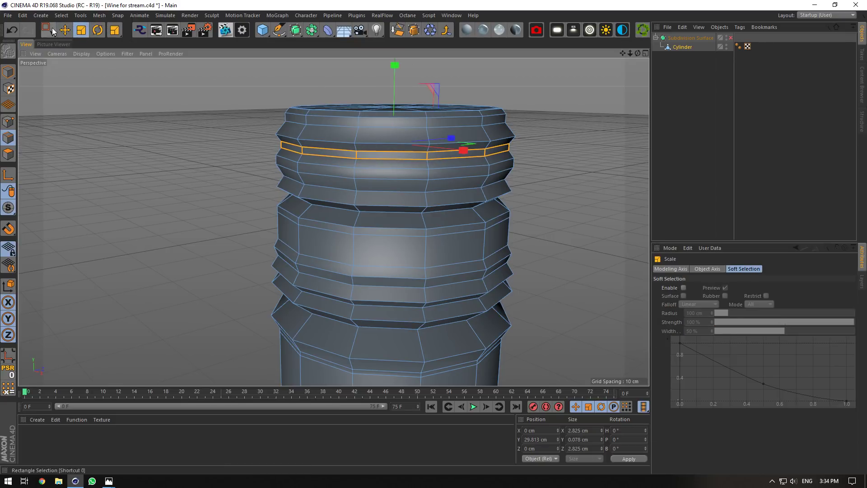
click(743, 66)
click(729, 37)
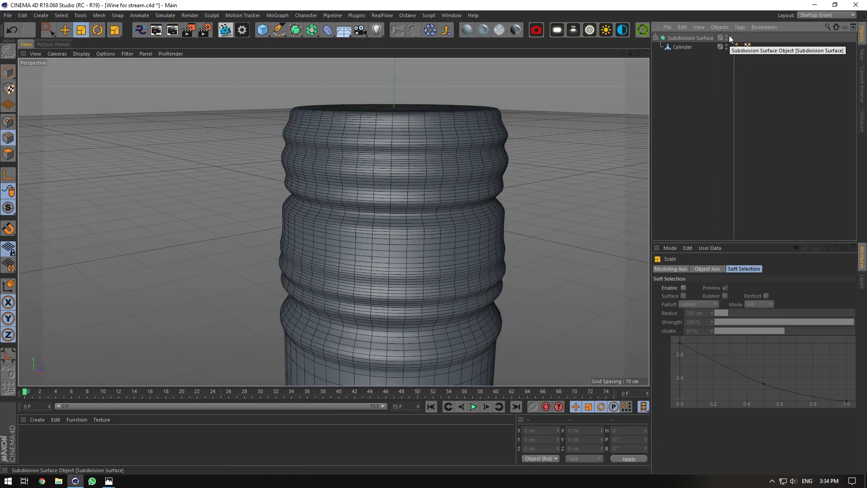
click(729, 37)
click(686, 48)
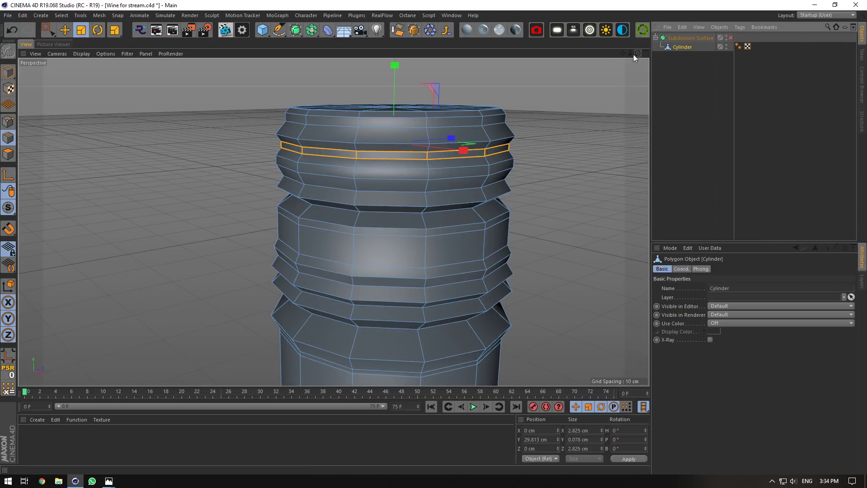
Scale the bevelled groove's edge loops slightly inward and re-enable smoothing.
drag(633, 54, 634, 65)
drag(469, 151, 461, 156)
double_click(371, 168)
key(e)
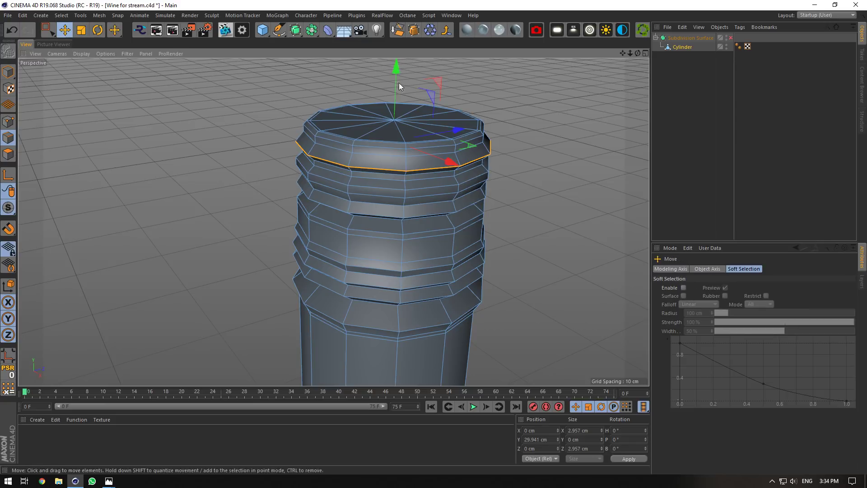
click(727, 88)
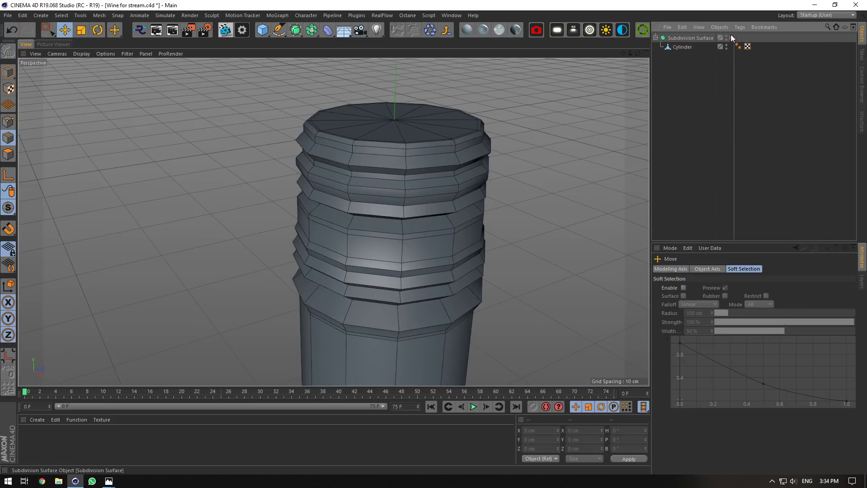
click(731, 37)
drag(638, 54, 637, 43)
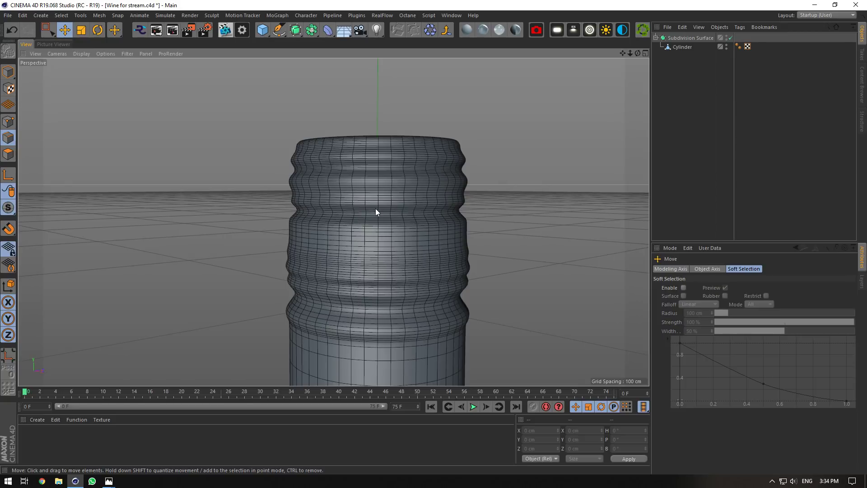
With smoothing off, dissolve the second groove's edge loop and the ridge loop just below it, and re-enable smoothing.
click(730, 39)
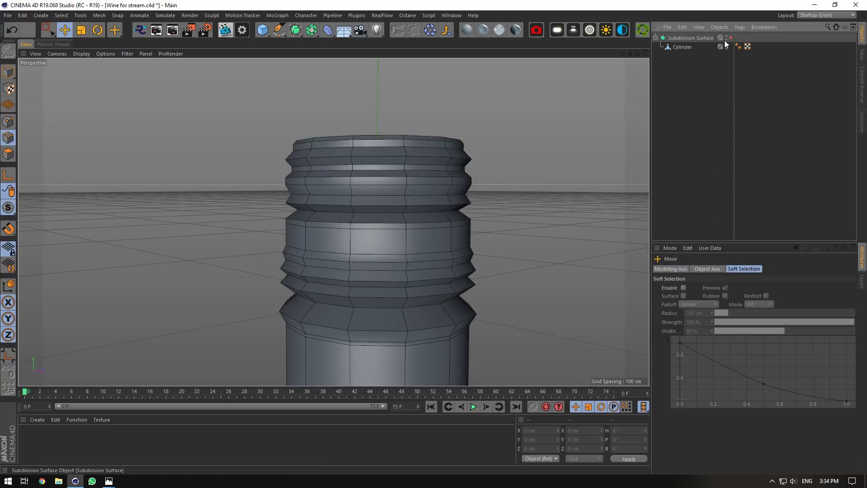
click(682, 47)
click(368, 195)
double_click(368, 196)
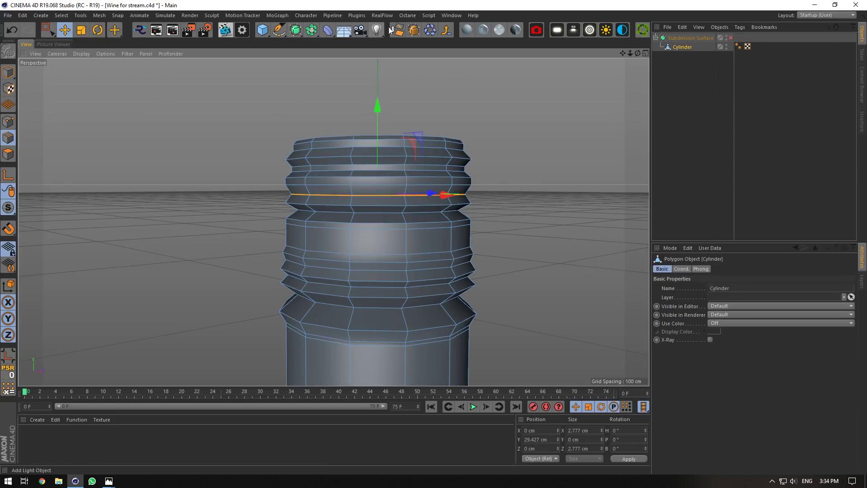
click(397, 30)
click(378, 208)
double_click(378, 208)
click(397, 30)
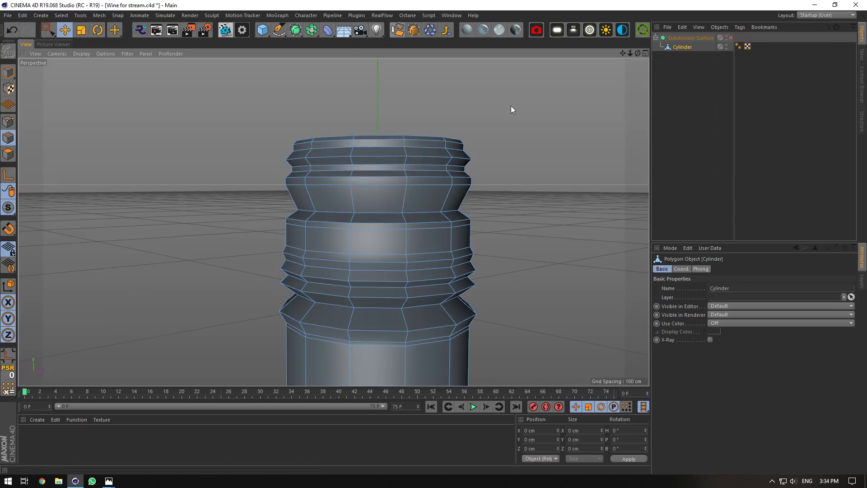
click(695, 62)
click(731, 38)
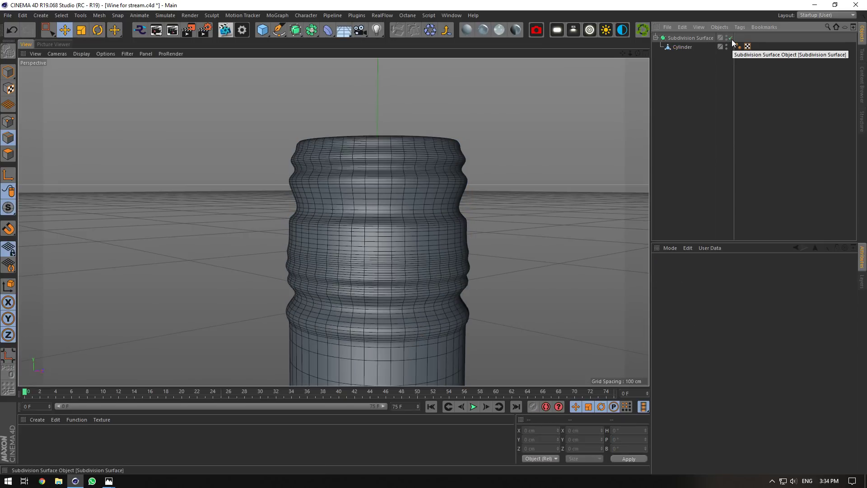
Turn smoothing off and move all points from the middle band down to the lowest ridge up to about Y 28.5 cm.
click(730, 38)
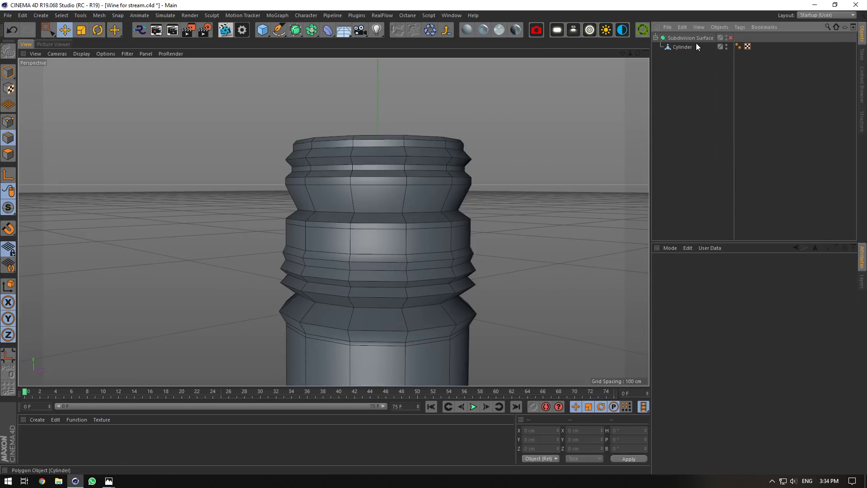
click(691, 46)
scroll(145, 137, down, 3)
click(49, 31)
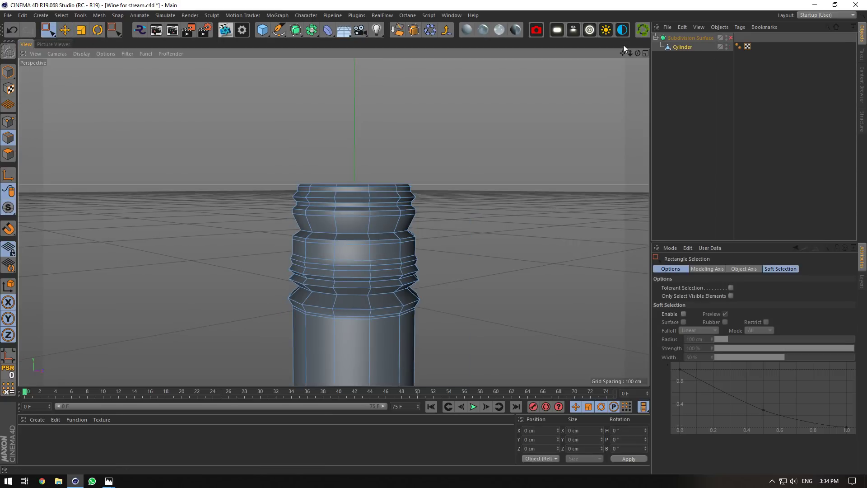
drag(637, 53, 637, 33)
drag(462, 231, 161, 324)
drag(447, 231, 271, 296)
mouse_move(637, 54)
mouse_down()
mouse_move(542, 74)
mouse_move(608, 81)
mouse_move(637, 66)
mouse_up()
drag(346, 184, 345, 168)
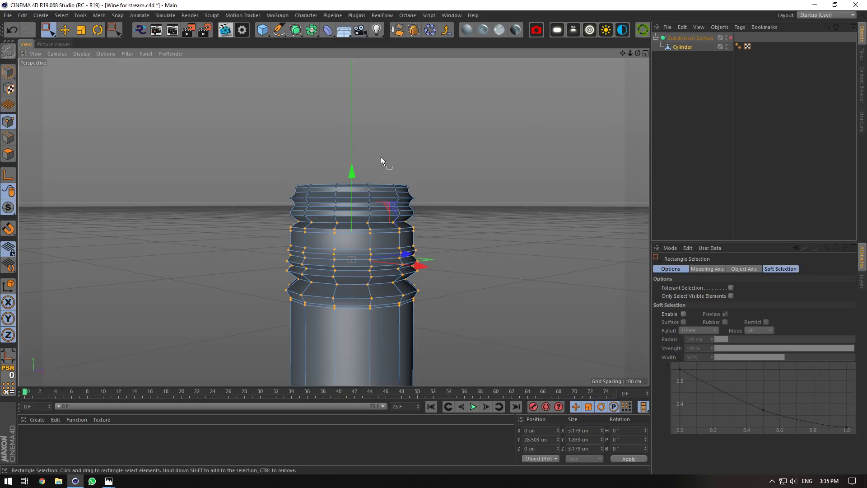
Check the cap with smoothing on and lower the selected points of the middle band and lower ridges to about Y 28.43 cm.
mouse_move(636, 53)
mouse_down()
mouse_move(601, 77)
mouse_move(632, 55)
mouse_up()
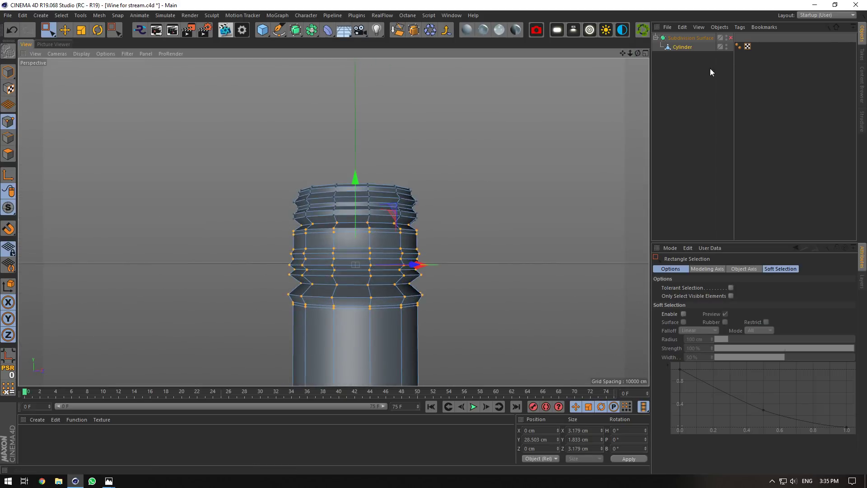
click(709, 69)
click(731, 38)
scroll(340, 241, up, 3)
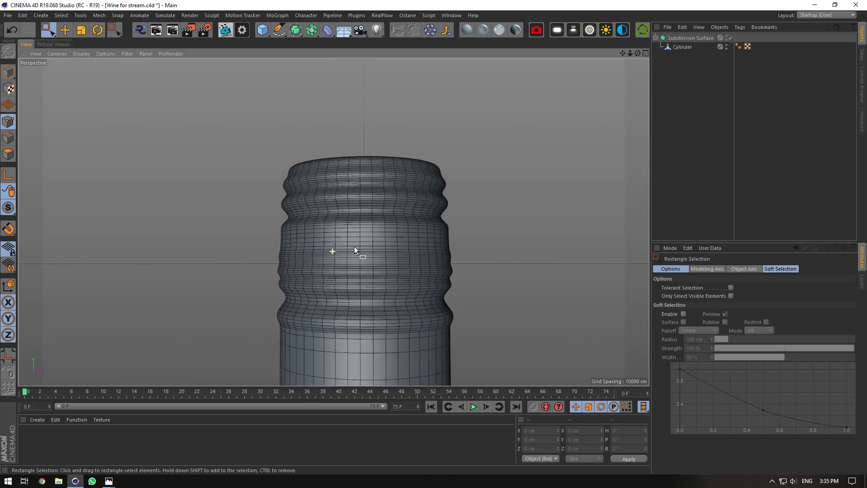
drag(638, 52, 629, 53)
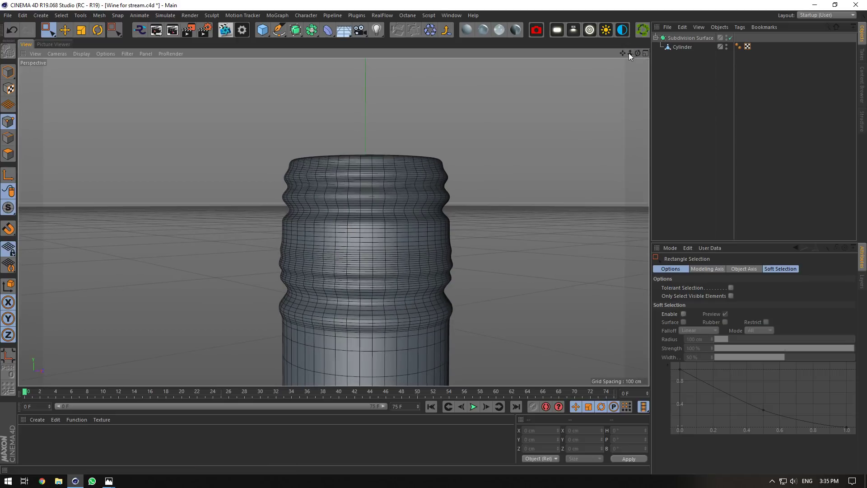
click(731, 38)
click(683, 47)
drag(361, 174, 362, 180)
key(e)
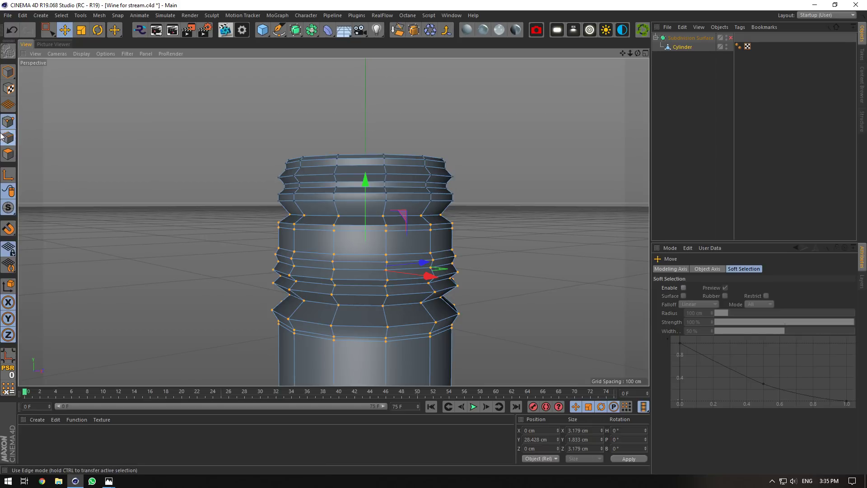
Scale the second ridge's two edge loops vertically to about 0.15 cm apart and check the shape with smoothing on.
click(8, 138)
double_click(309, 200)
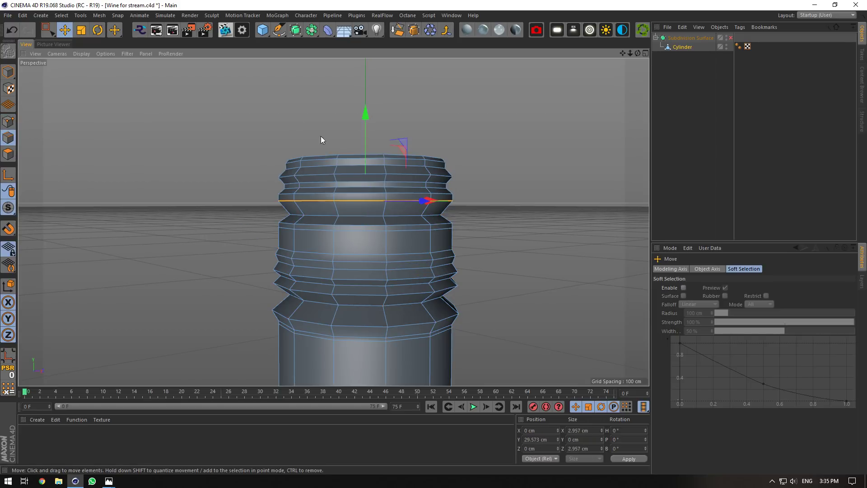
shift+double_click(317, 191)
drag(368, 110, 368, 78)
key(t)
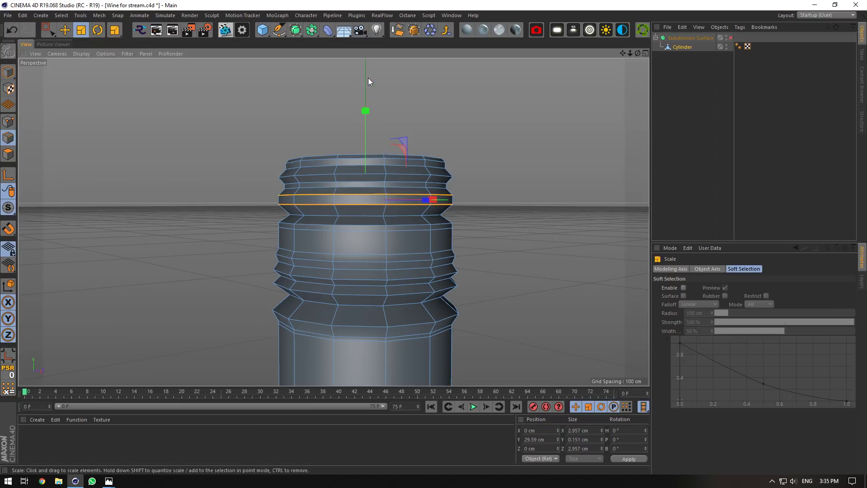
click(730, 38)
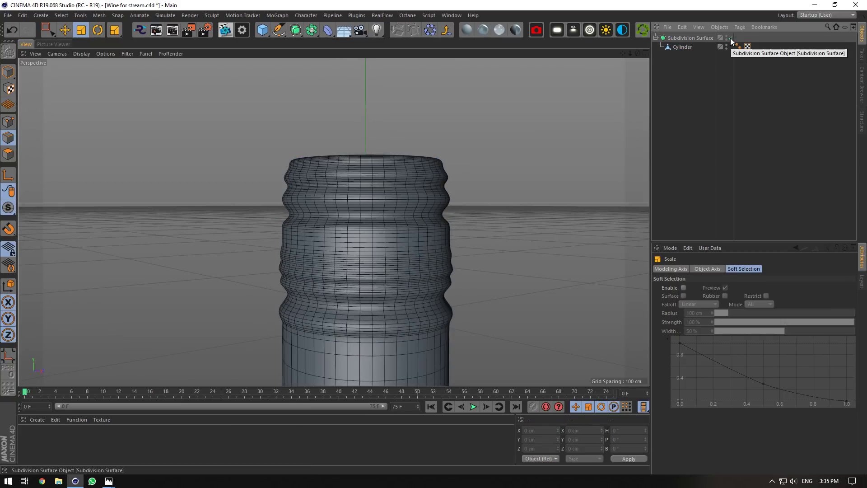
click(730, 37)
click(682, 47)
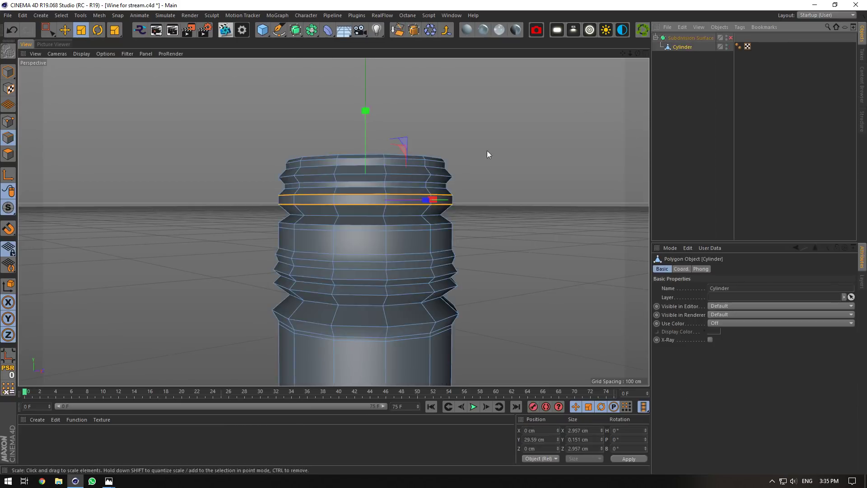
Move the selected points from the middle band to the lowest ridge slightly further down and return to edge editing.
click(8, 71)
click(8, 123)
key(e)
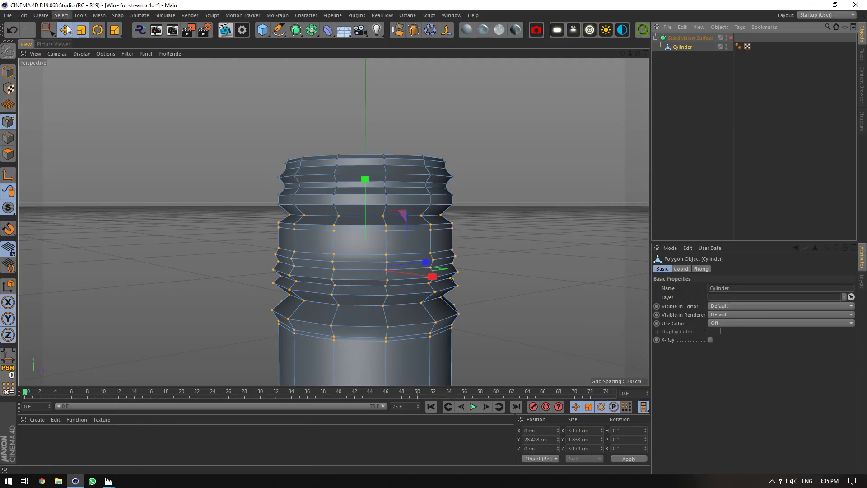
click(5, 137)
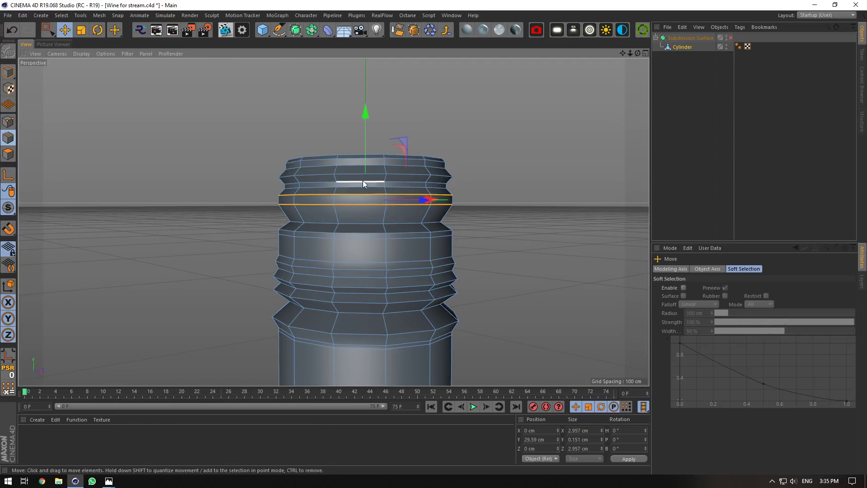
Lower the second ridge's bottom edge loop to about Y 29.45 cm and add a loop cut at 50% across that ridge.
double_click(358, 205)
drag(367, 116, 370, 120)
right_click(416, 128)
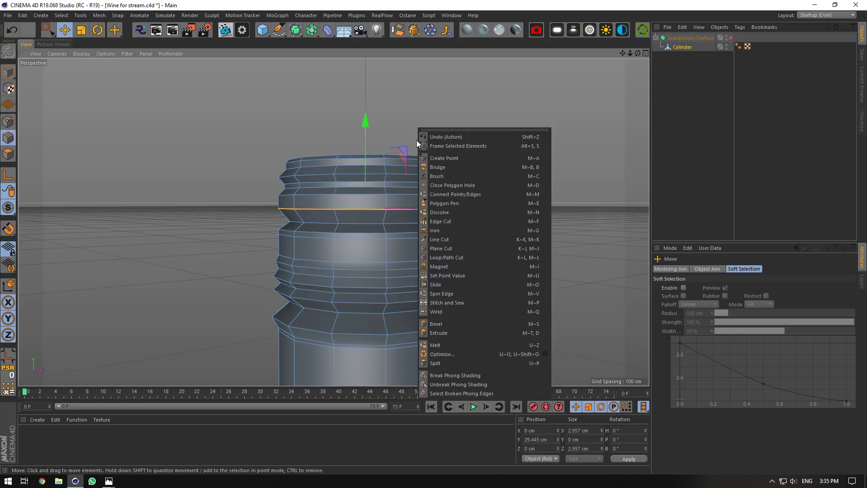
click(456, 259)
click(334, 195)
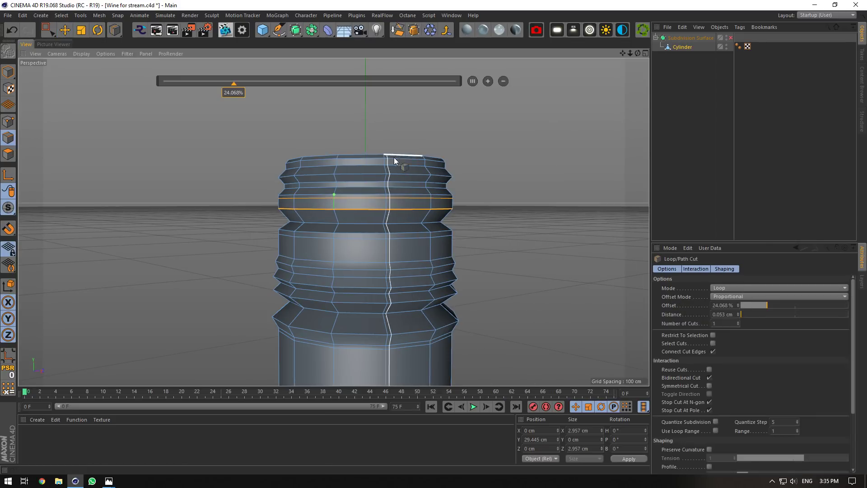
double_click(722, 305)
text(50)
key(Return)
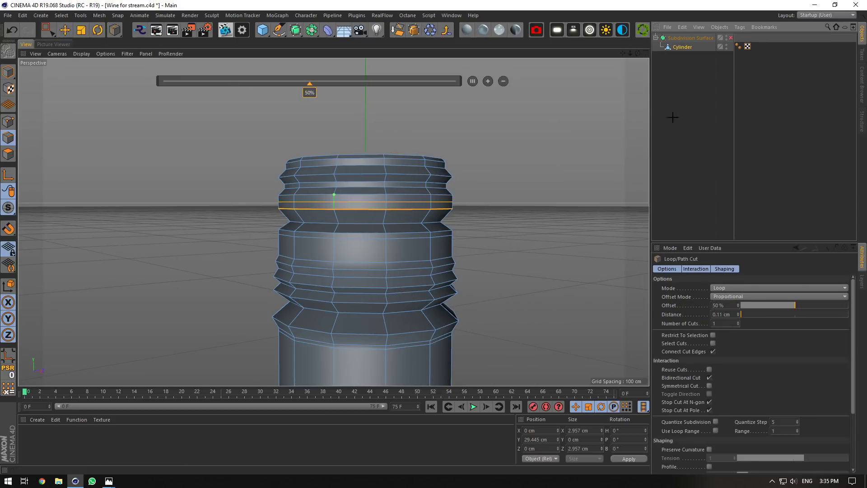
Compare the cap's upper ridges, middle band and lower ridges with smoothing on and off.
click(731, 37)
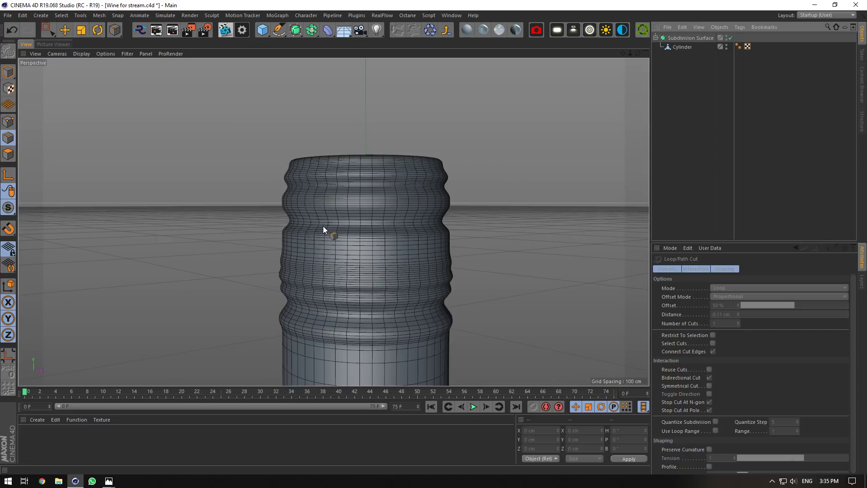
scroll(323, 226, up, 3)
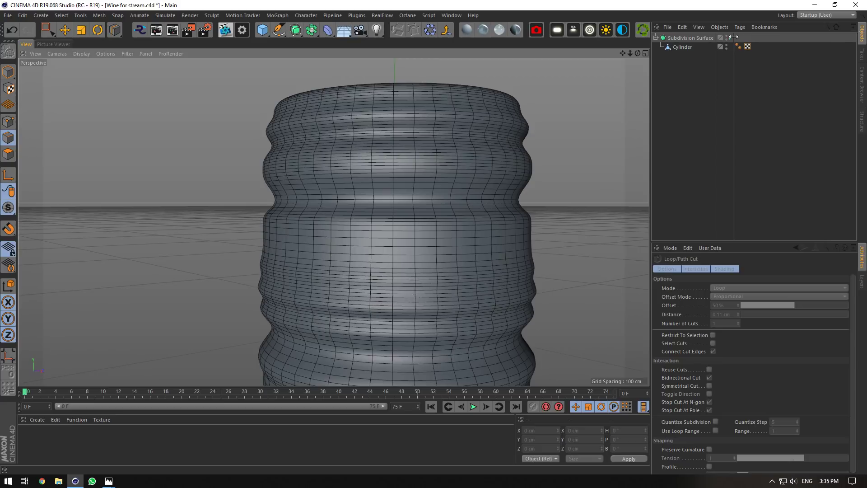
click(731, 37)
click(683, 47)
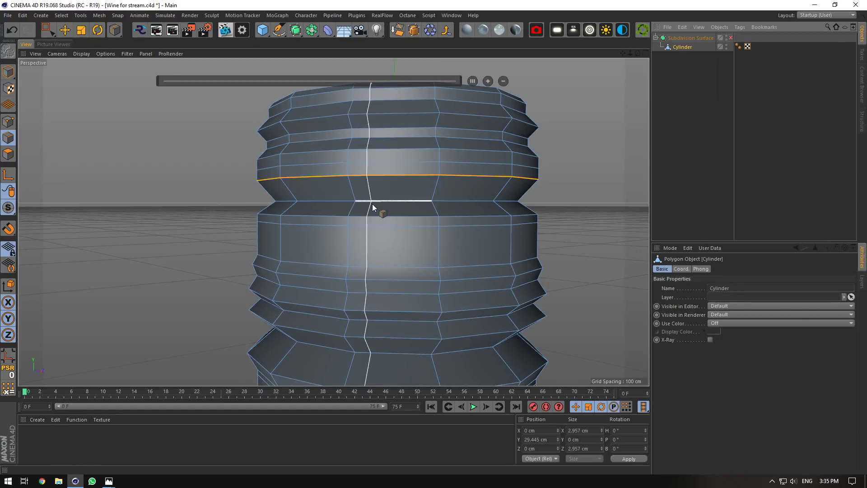
click(731, 37)
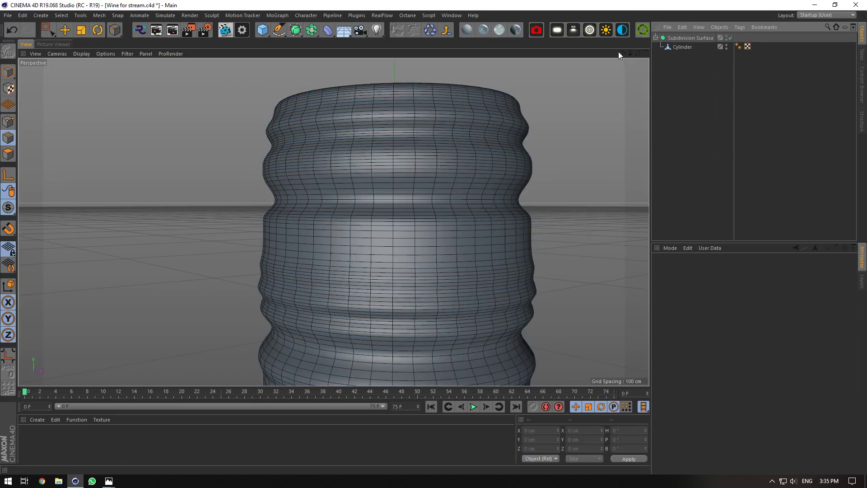
drag(622, 53, 334, 222)
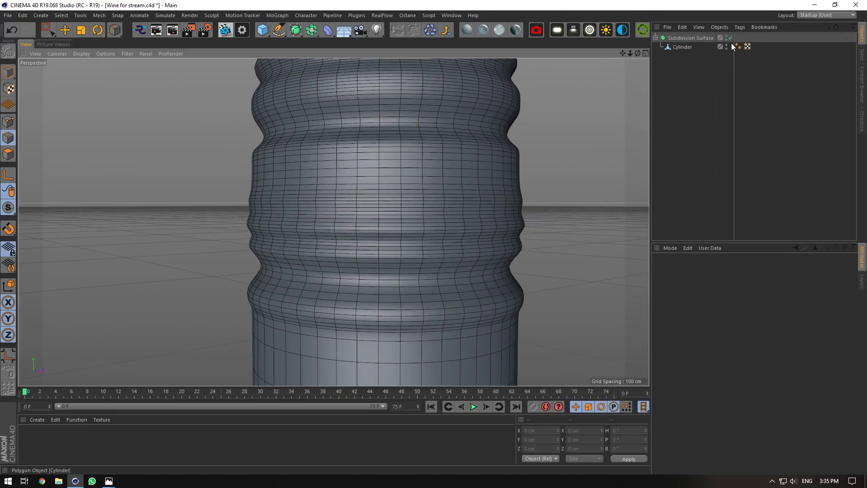
With smoothing off, scale the edge loop just below the middle band inward to about 2.62 cm and check it smoothed.
click(731, 38)
click(677, 47)
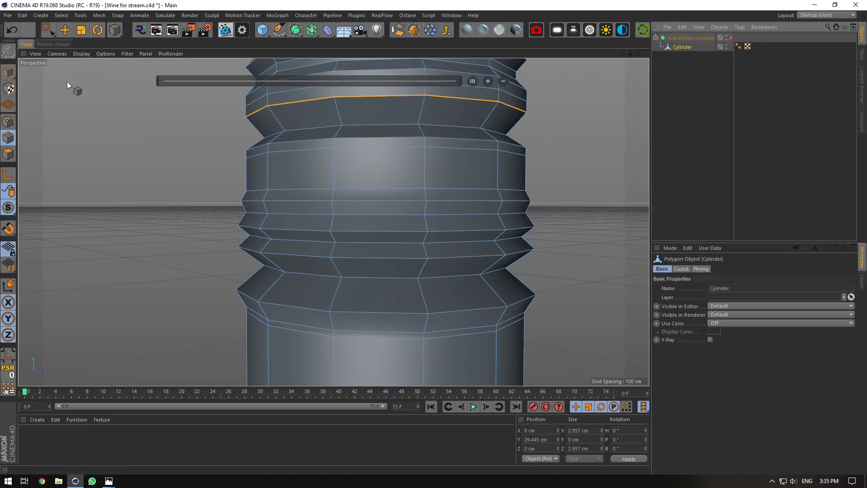
click(65, 30)
double_click(318, 214)
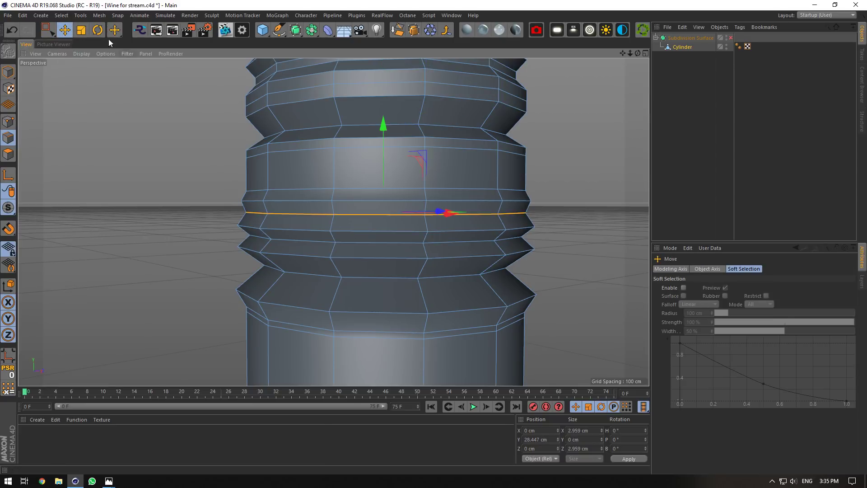
click(82, 31)
drag(504, 151, 495, 145)
click(736, 91)
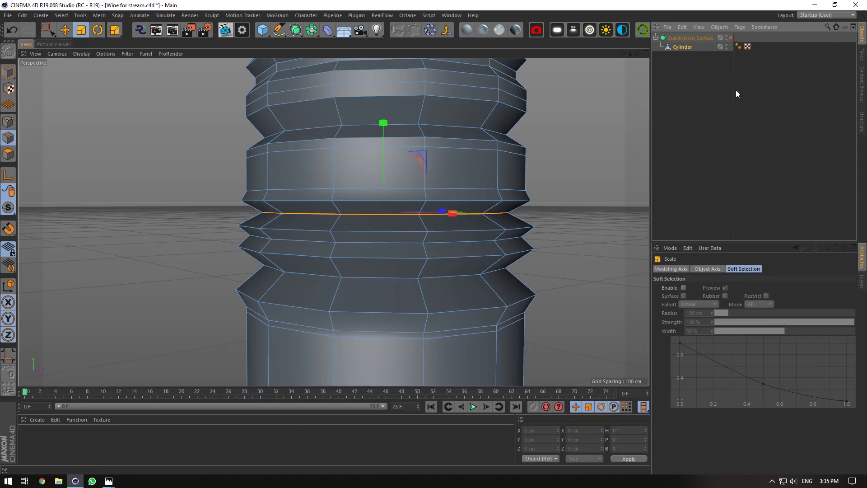
click(731, 37)
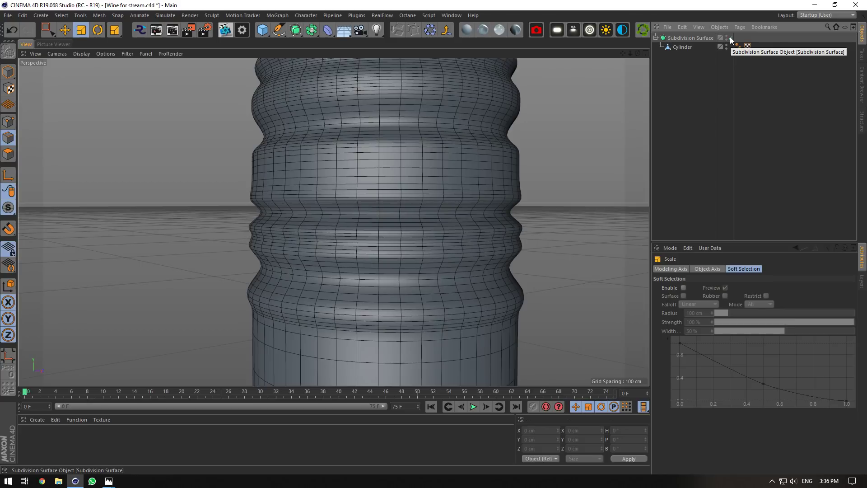
Restrict the point selection to the groove below the middle band and the lower ridges, and move those points slightly down.
click(730, 37)
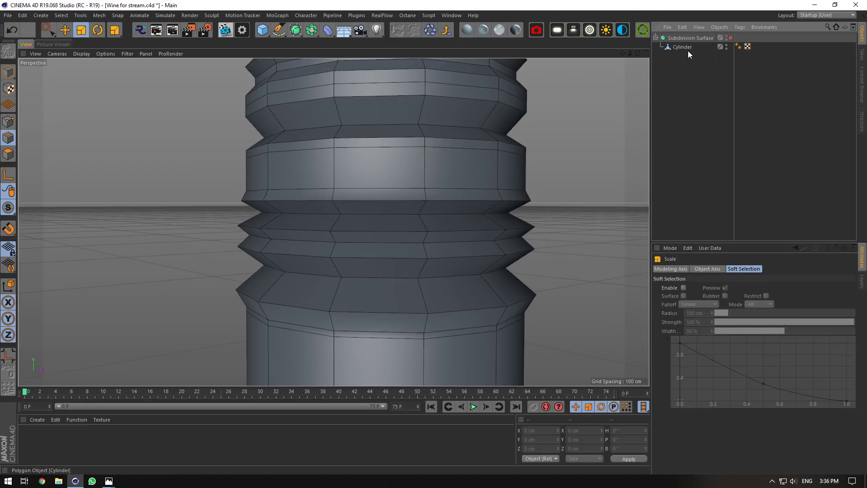
click(686, 48)
click(9, 121)
click(48, 31)
scroll(349, 289, down, 3)
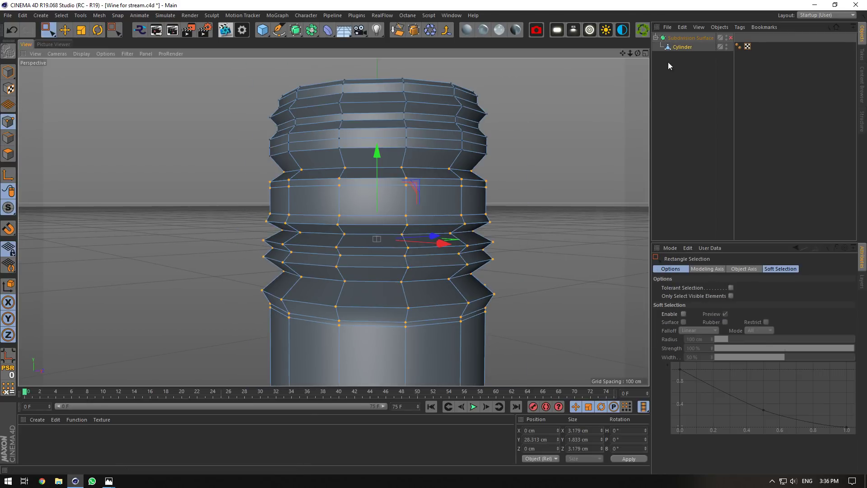
middle_click(576, 153)
drag(623, 222, 596, 147)
drag(602, 364, 395, 272)
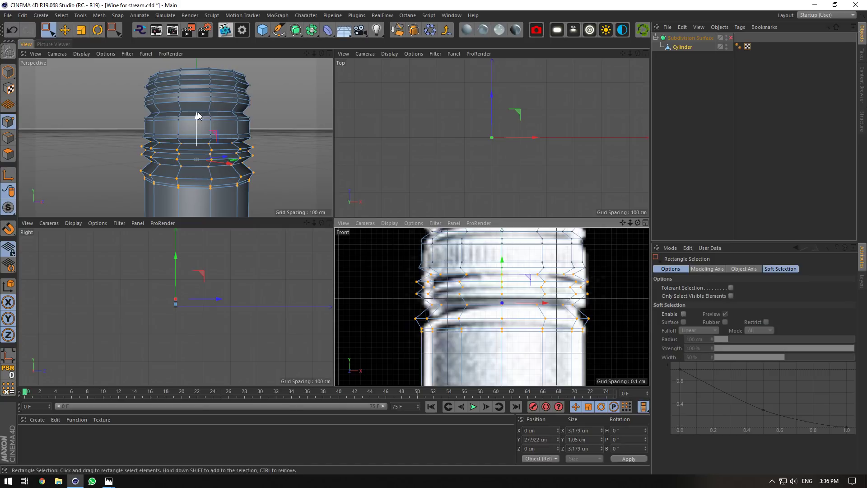
drag(199, 117, 202, 119)
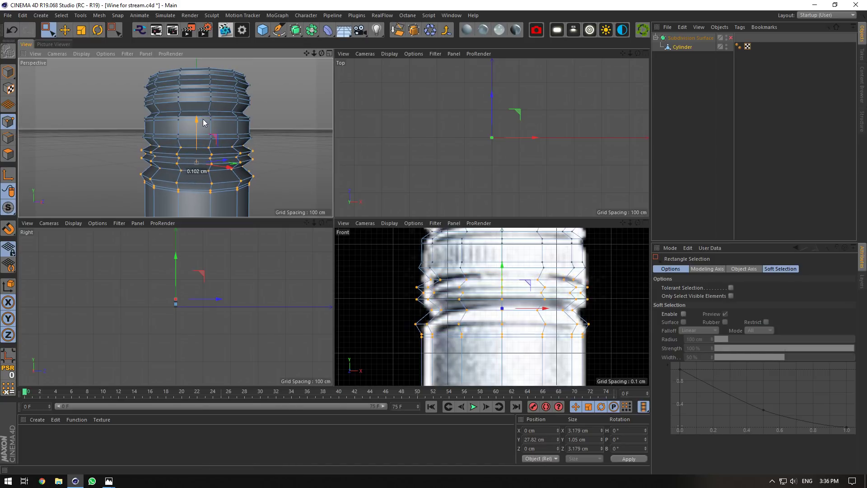
click(329, 53)
drag(376, 186, 379, 181)
Deselect the groove's points, lower the remaining lower-ridge points to about Y 27.76 cm and check the shape with smoothing on.
click(645, 54)
ctrl+drag(598, 283, 422, 262)
click(330, 54)
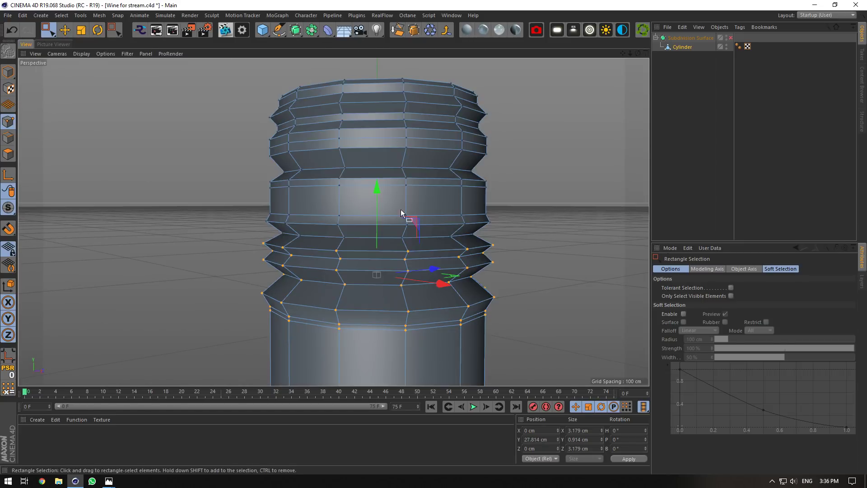
click(730, 38)
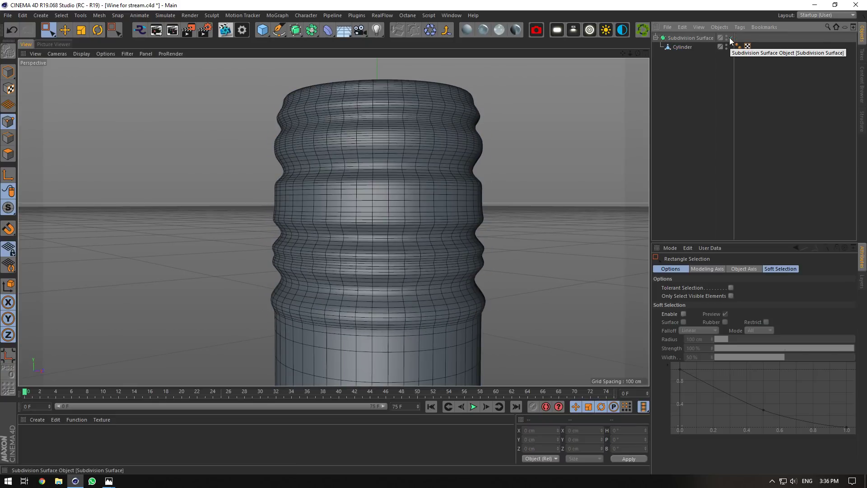
Turn smoothing off and bevel the groove's edge loop below the middle band into a strip about 0.13 cm high.
click(731, 38)
click(684, 46)
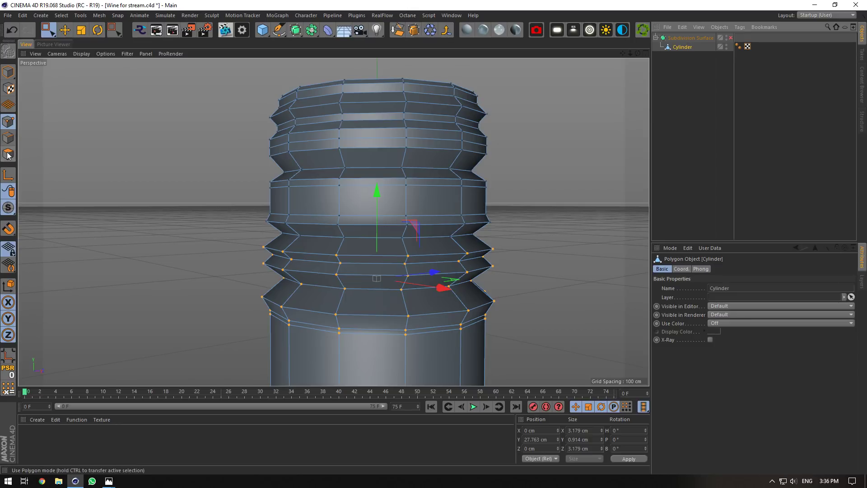
click(65, 28)
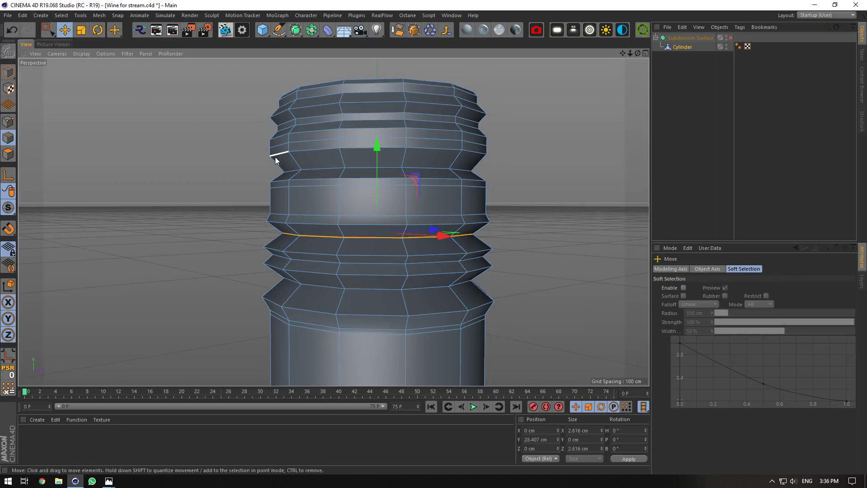
right_click(276, 157)
click(296, 352)
drag(375, 271, 390, 271)
Scale the beveled groove strip inward to about 2.6 cm across and inspect the cap with smoothing on.
click(81, 30)
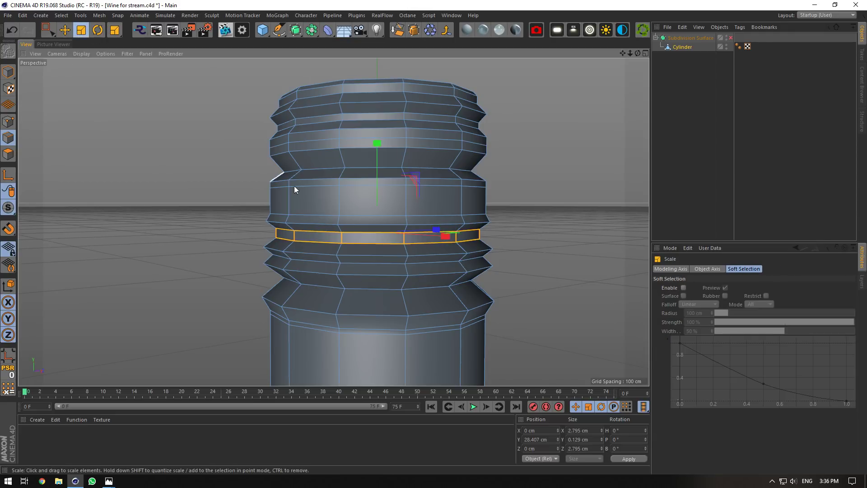
alt+drag(332, 218, 336, 236)
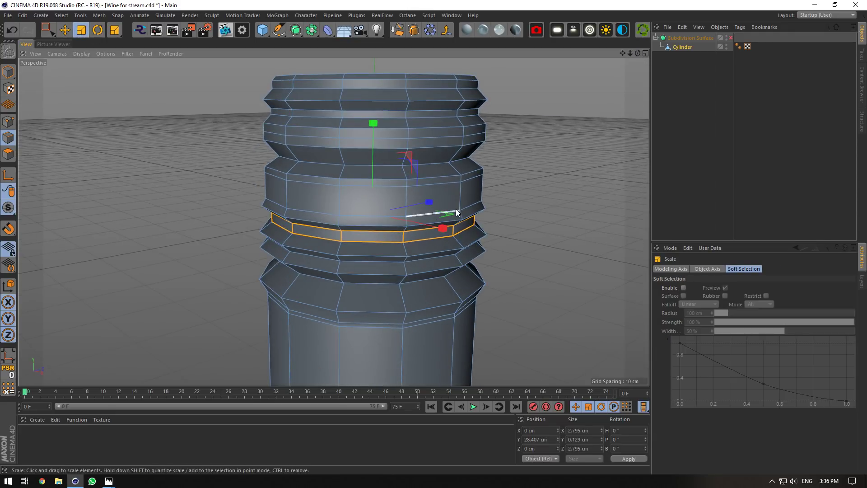
drag(450, 215, 426, 221)
click(714, 59)
click(730, 38)
alt+drag(332, 223, 334, 221)
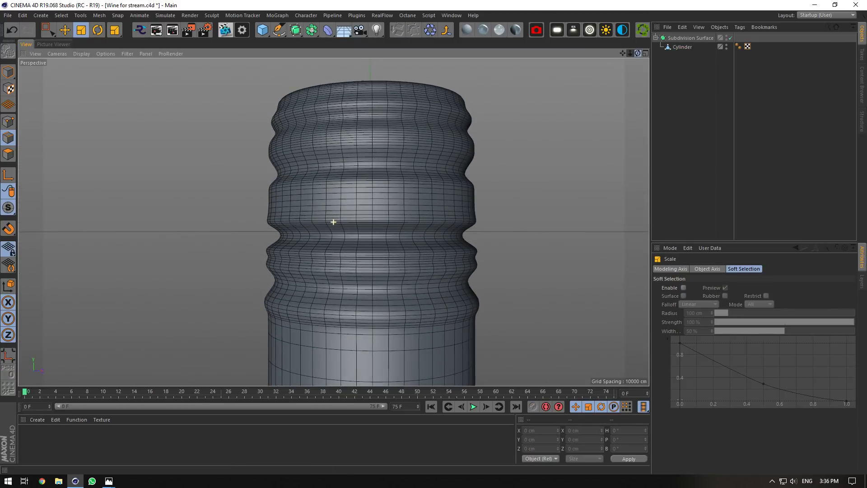
Add a loop cut at about 21% near the lower edge of the middle band and check it with smoothing on.
click(730, 37)
click(679, 45)
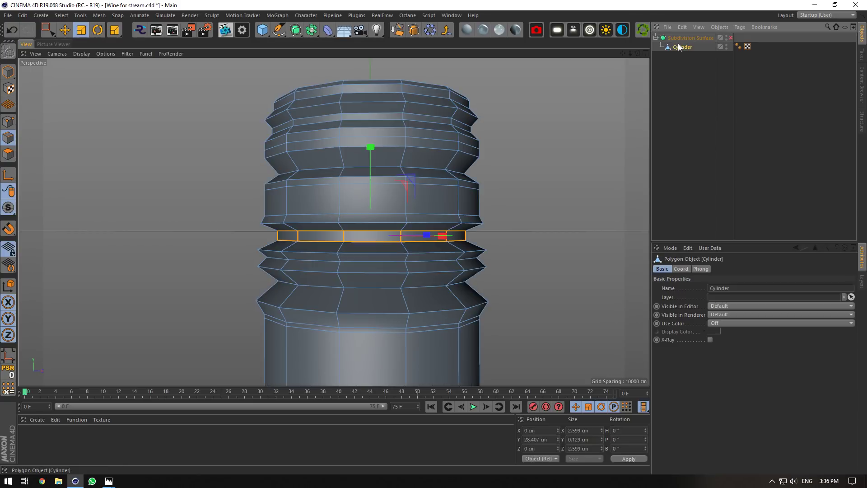
right_click(320, 197)
click(337, 325)
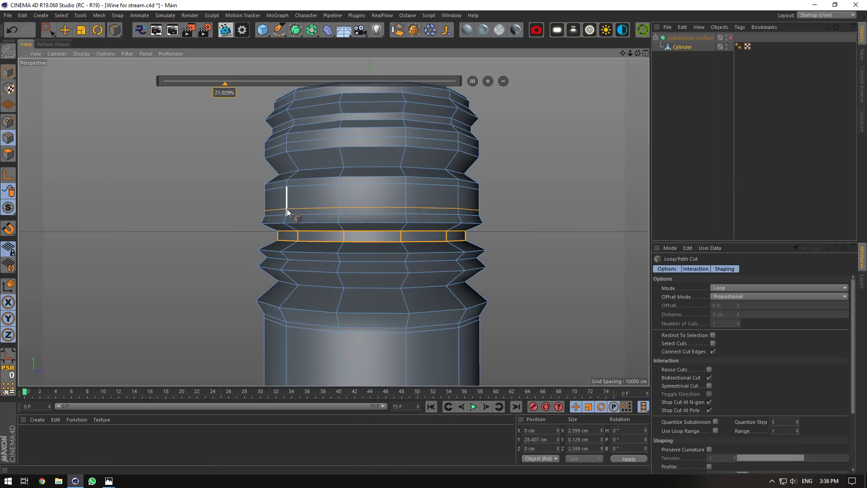
click(286, 208)
click(713, 52)
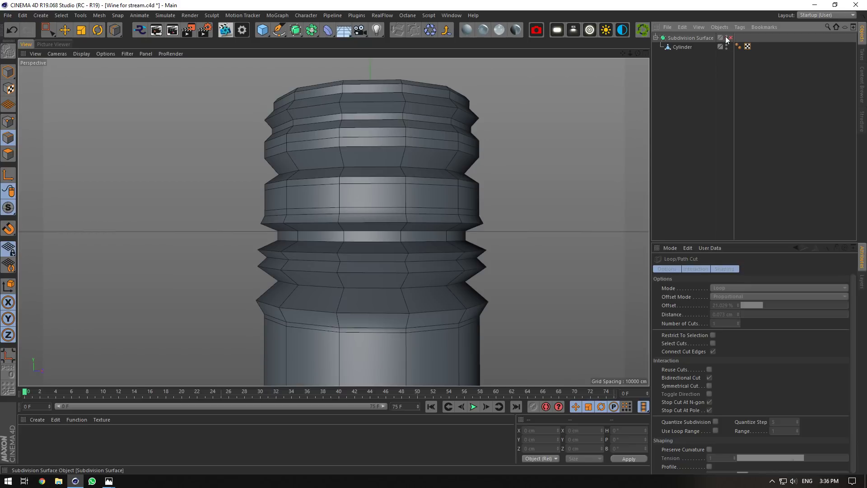
click(728, 38)
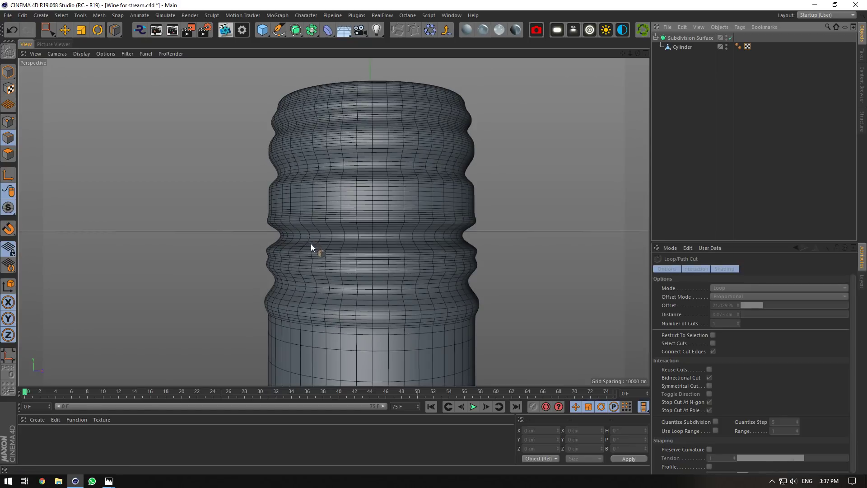
Select the edge loops from the underside of the ridge below the groove to the lowest ridge, move them slightly down and check smoothed.
click(730, 38)
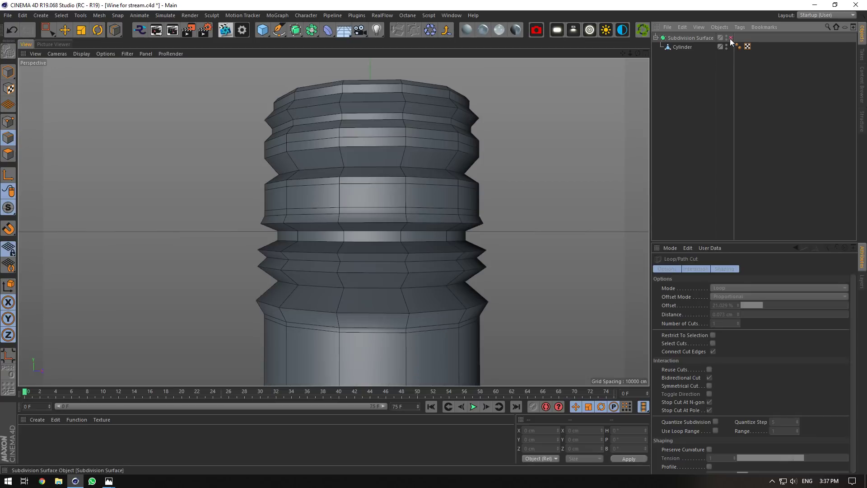
key(e)
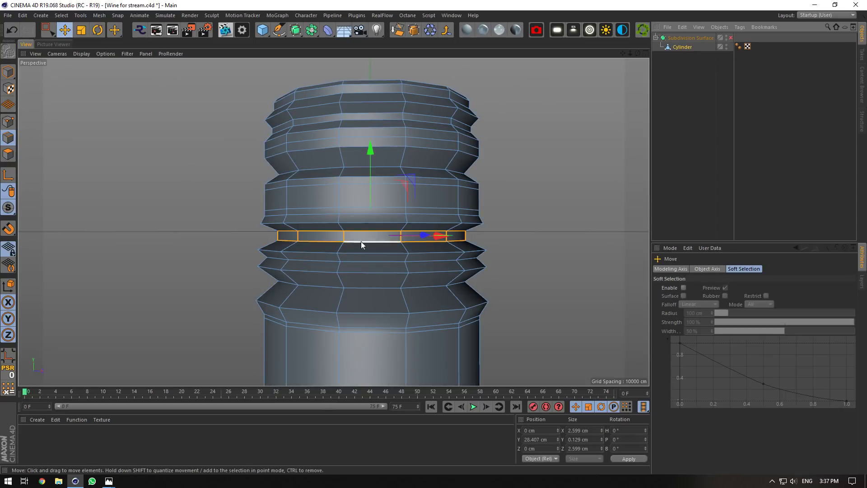
click(328, 258)
double_click(325, 259)
double_click(321, 270)
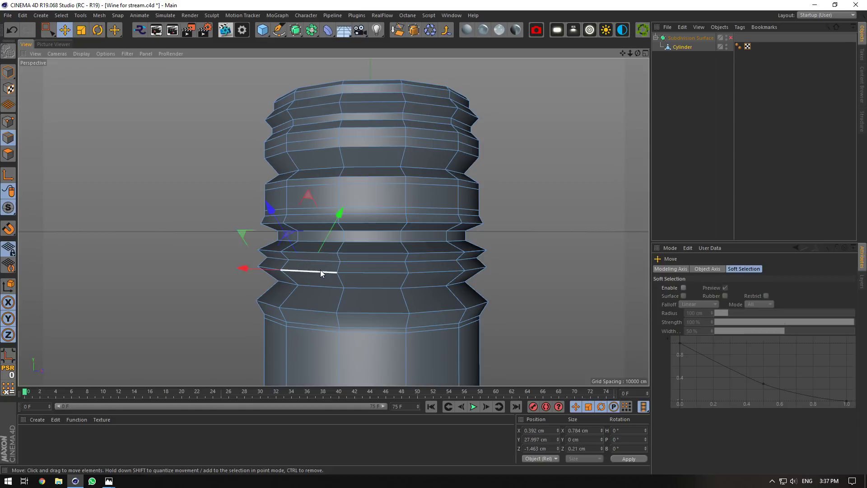
shift+double_click(318, 260)
shift+double_click(319, 287)
shift+double_click(317, 312)
shift+double_click(316, 326)
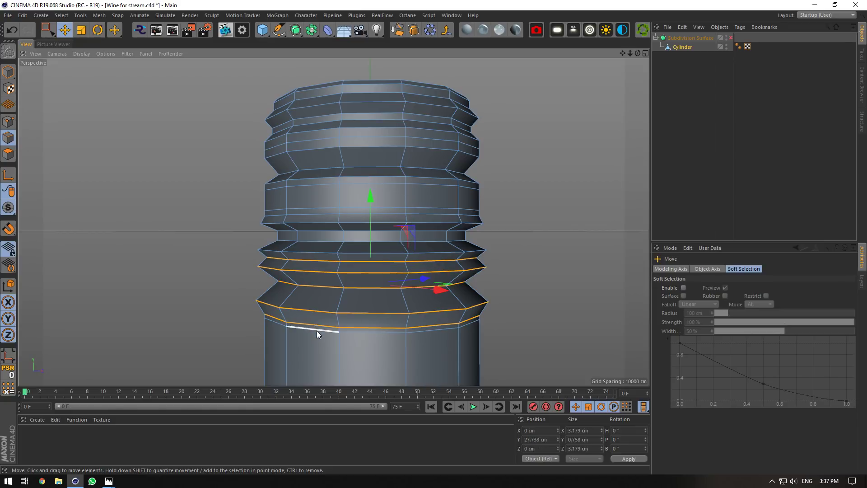
shift+double_click(316, 330)
drag(371, 199, 371, 200)
click(730, 37)
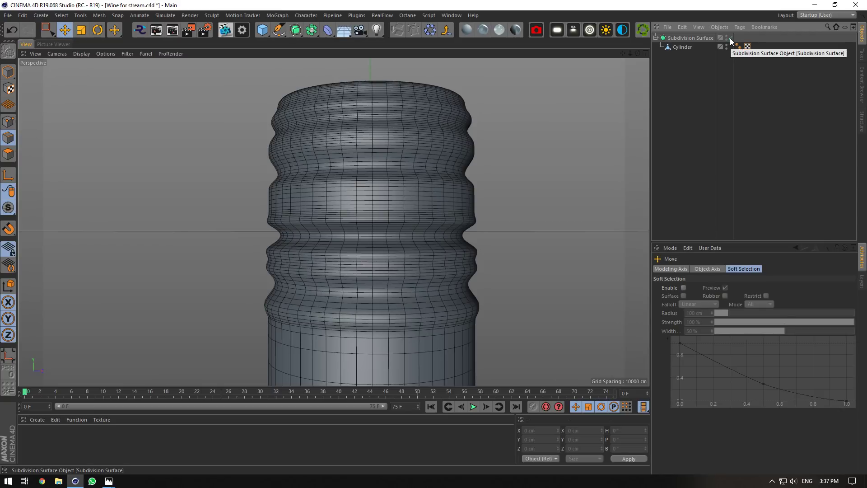
Turn smoothing off, lower the groove loop above the lowest ridge to about Y 27.7 cm and scale it inward.
click(730, 38)
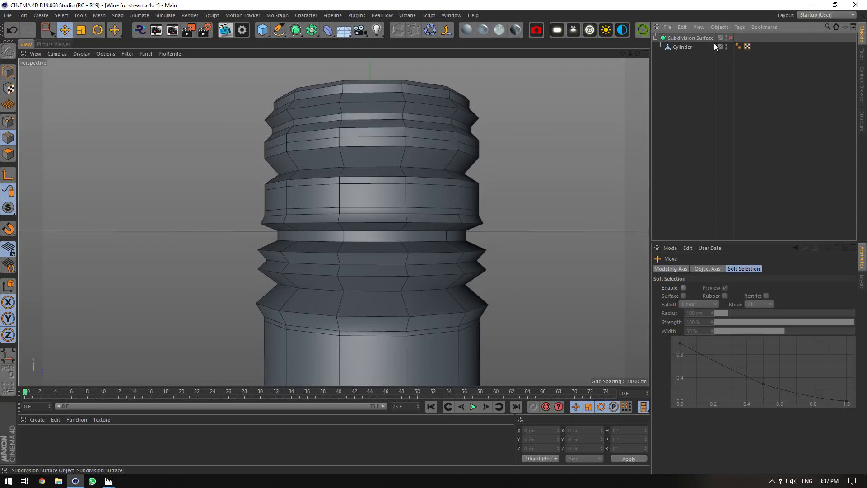
click(679, 48)
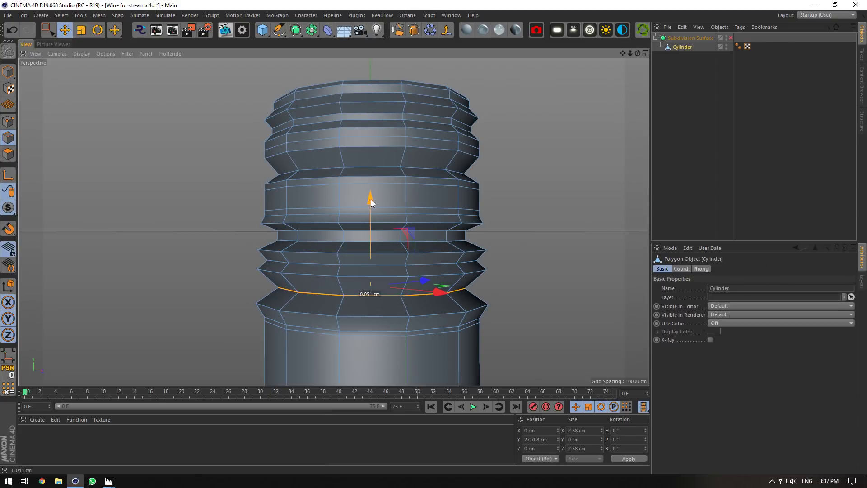
key(t)
drag(553, 221, 534, 229)
click(722, 56)
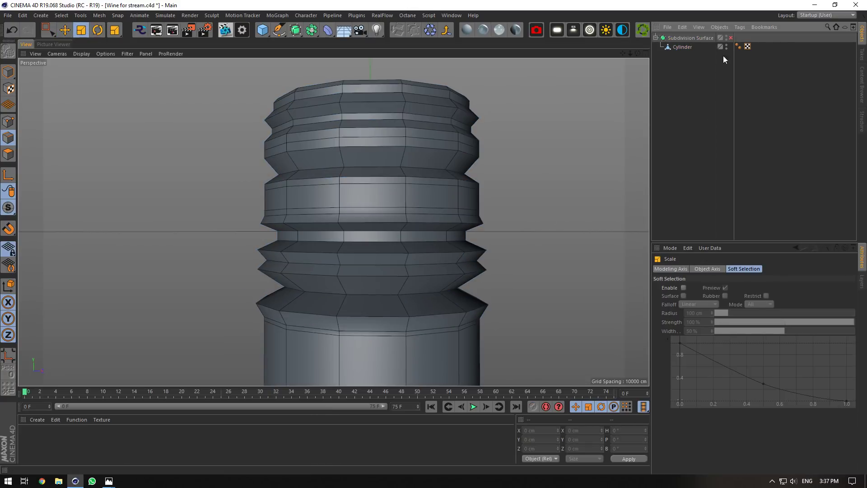
Raise the edge loop just below the lowest ridge to about Y 27.29 cm and inspect the cap with smoothing on.
click(730, 38)
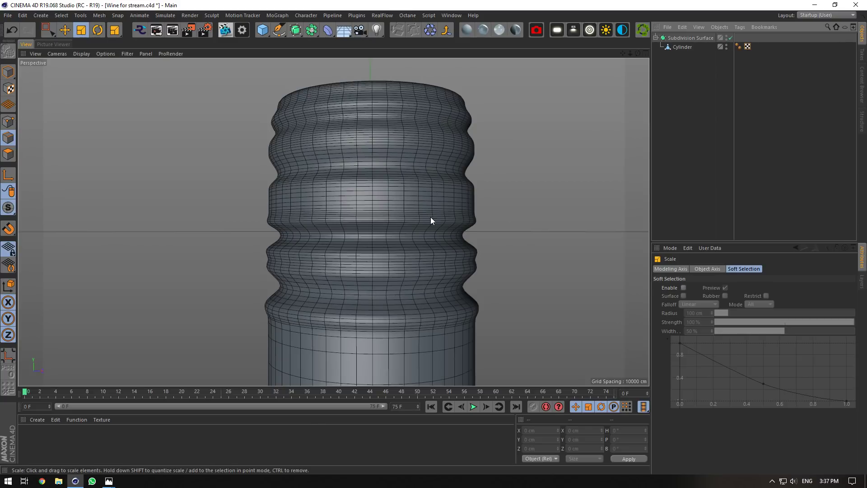
click(730, 38)
click(681, 47)
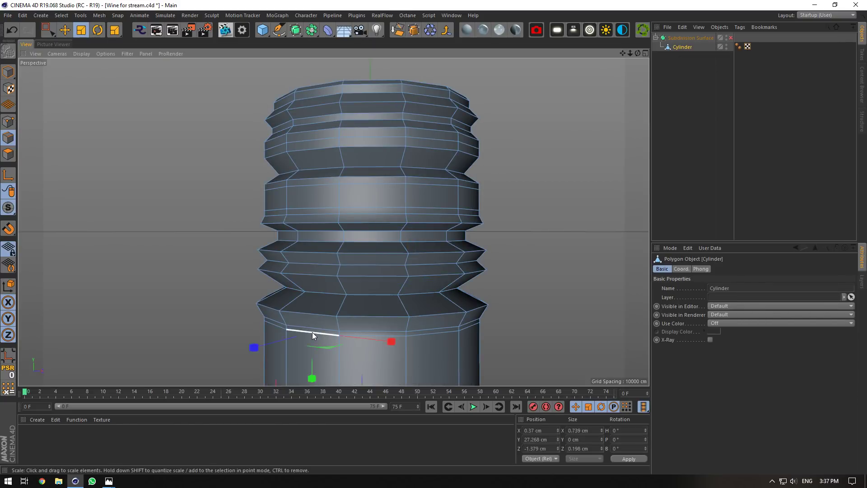
double_click(313, 332)
click(64, 30)
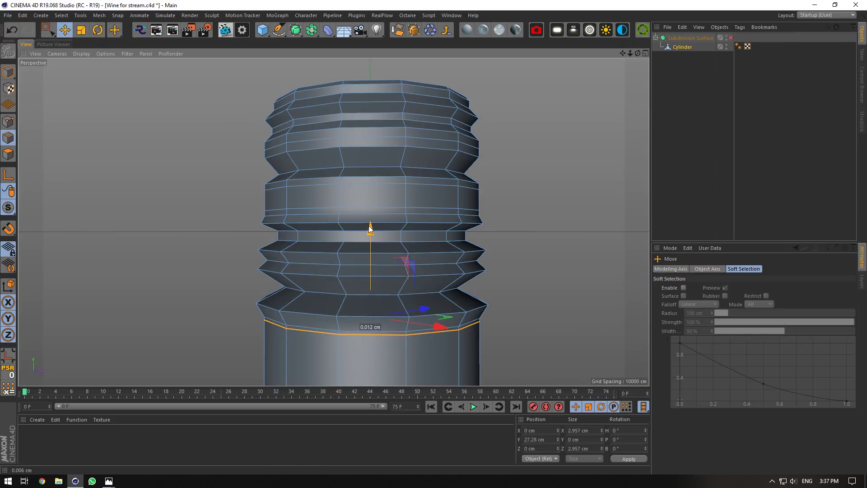
click(730, 38)
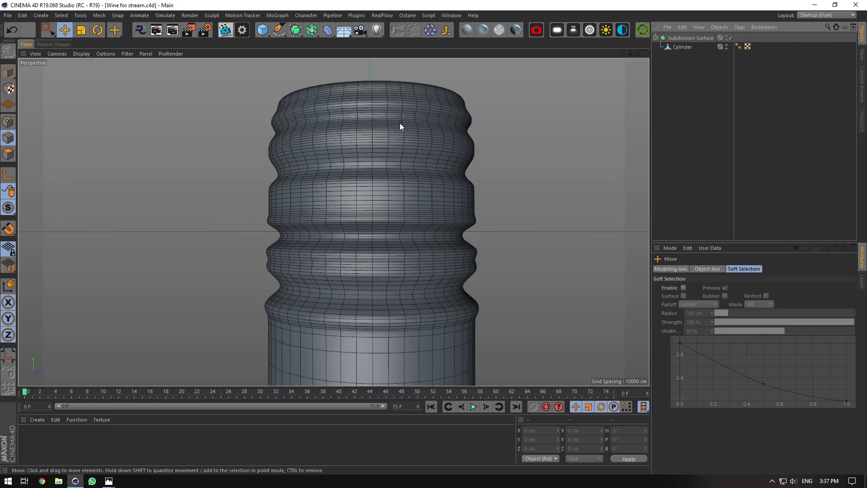
scroll(408, 183, down, 2)
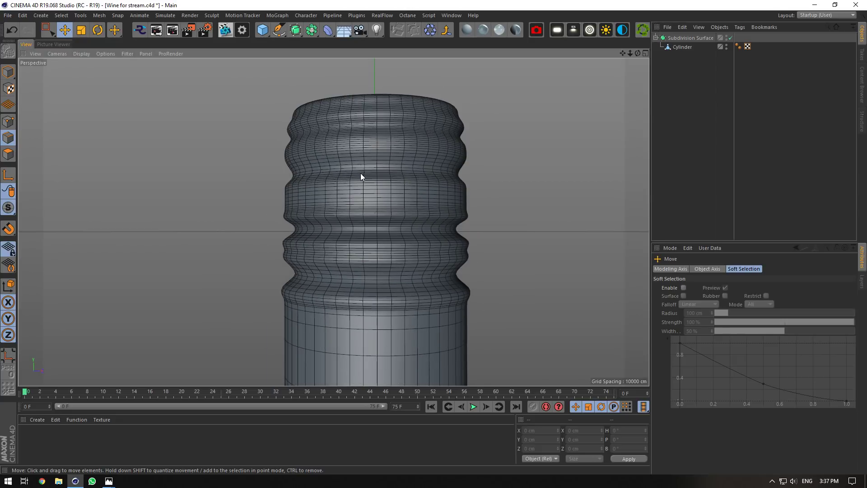
With smoothing off, box-select the edges from the middle band through the lowest ridge and lower them to about Y 28.04 cm.
click(730, 38)
click(681, 47)
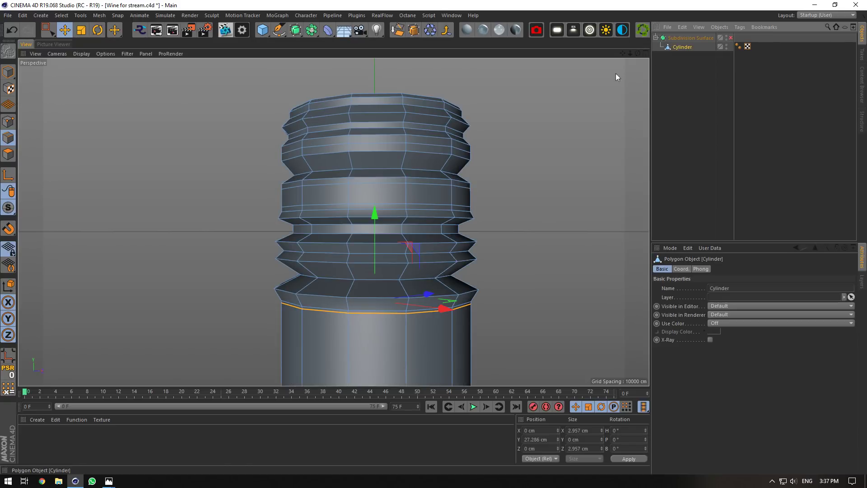
click(48, 30)
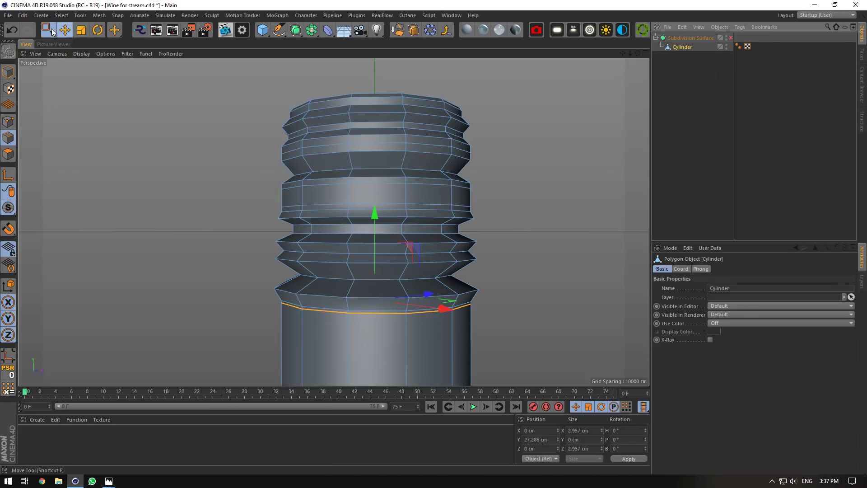
click(644, 54)
scroll(600, 328, down, 1)
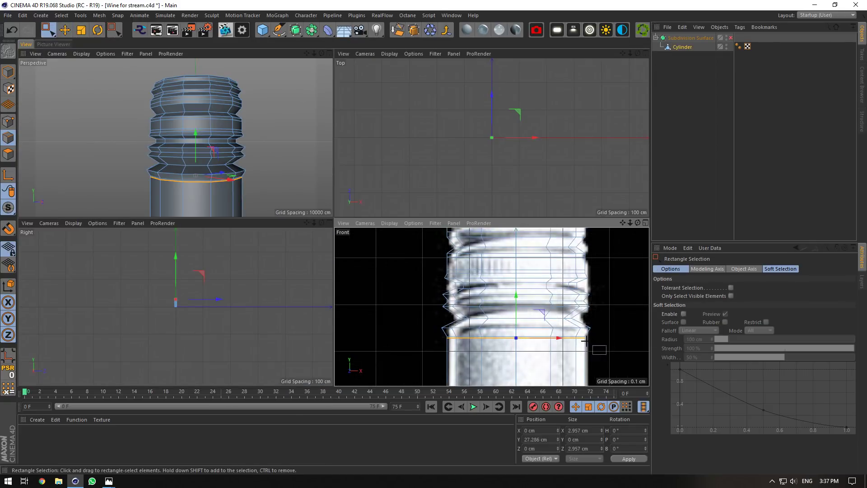
drag(585, 342, 432, 255)
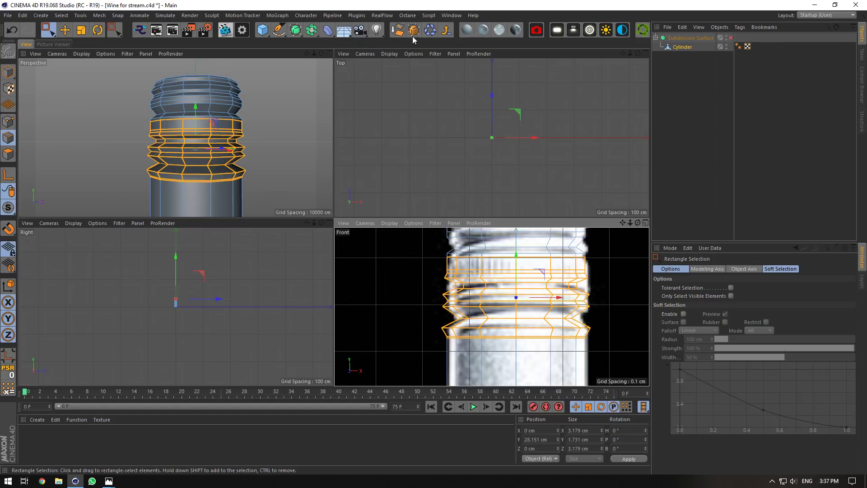
click(329, 54)
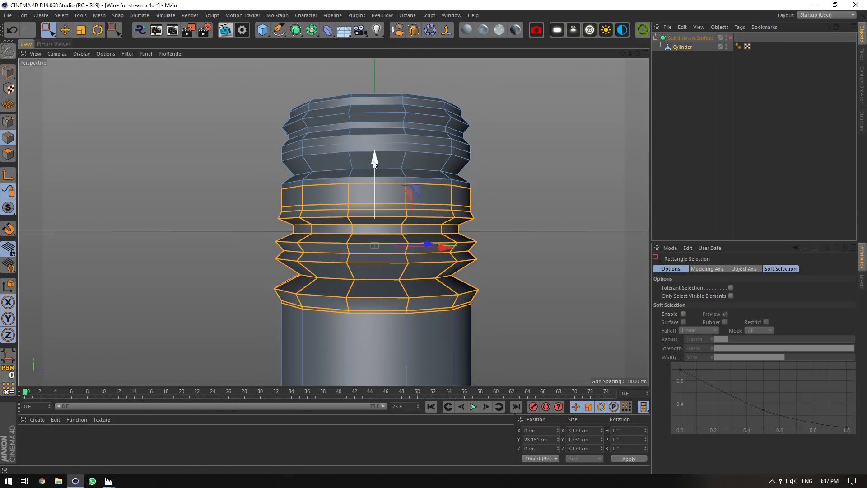
drag(374, 161, 385, 169)
Add a horizontal loop cut in the narrow strip near the upper edge of the middle band.
right_click(397, 159)
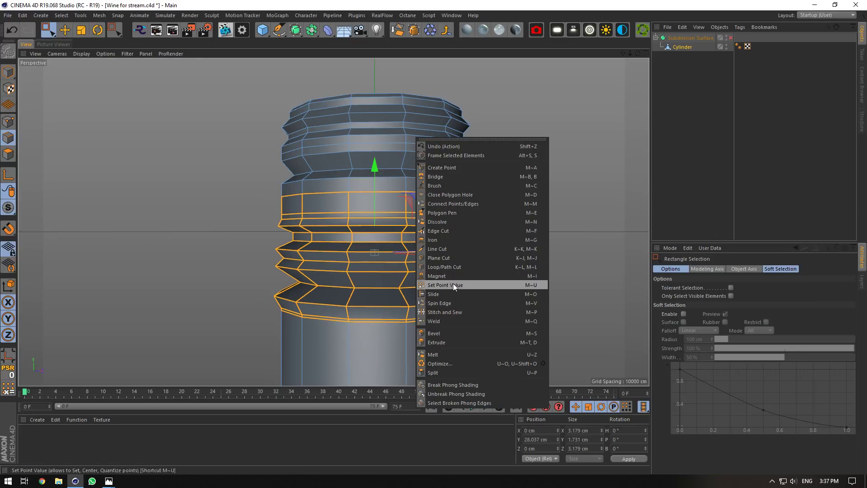
click(452, 266)
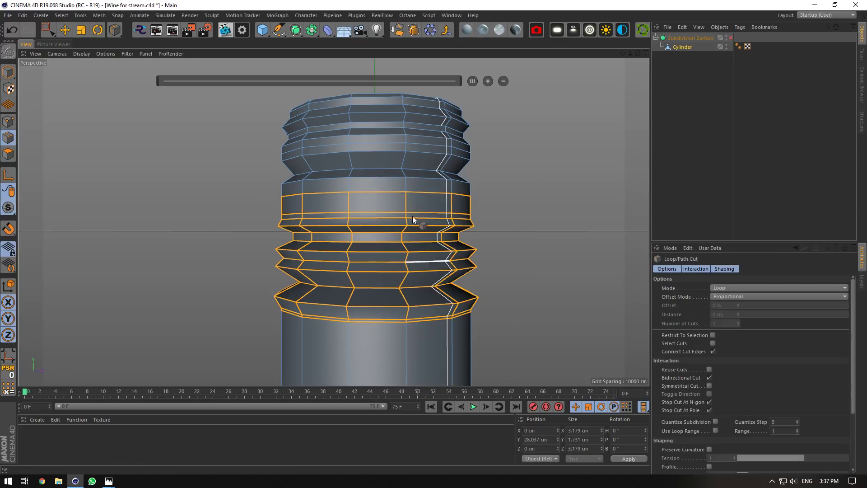
click(349, 186)
click(65, 30)
click(367, 187)
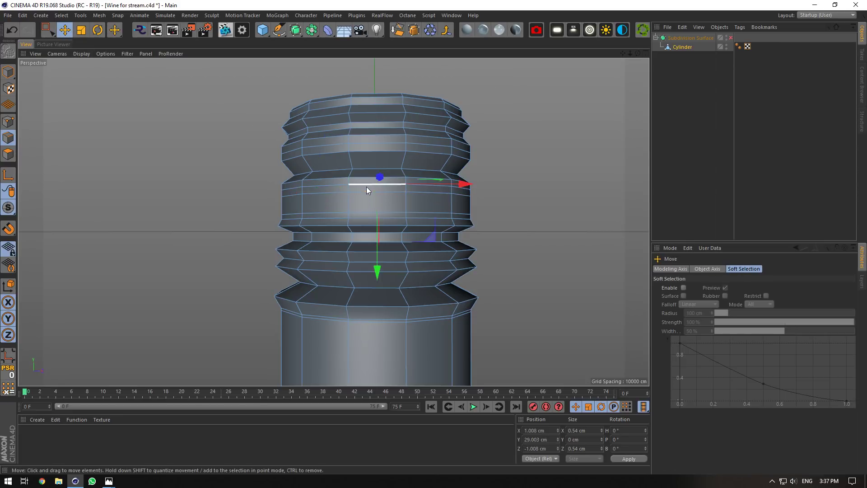
Box-select the points from the middle band through the lowest ridge and lower them to about Y 27.95 cm.
click(9, 121)
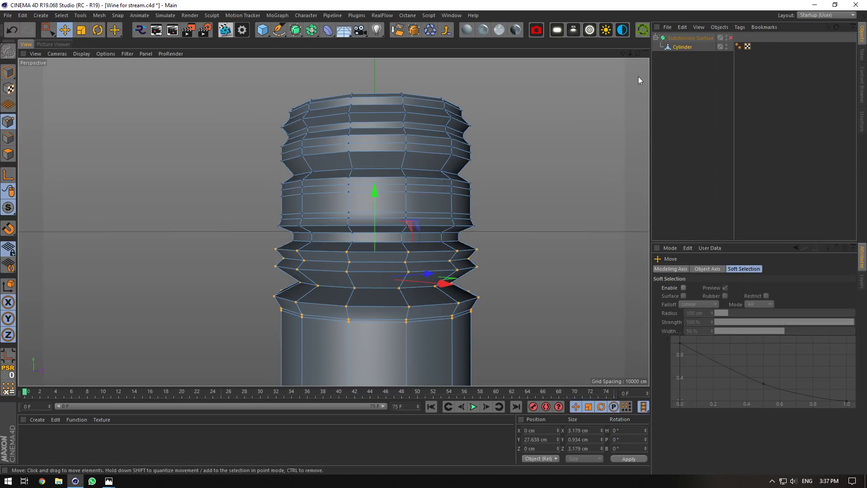
key(0)
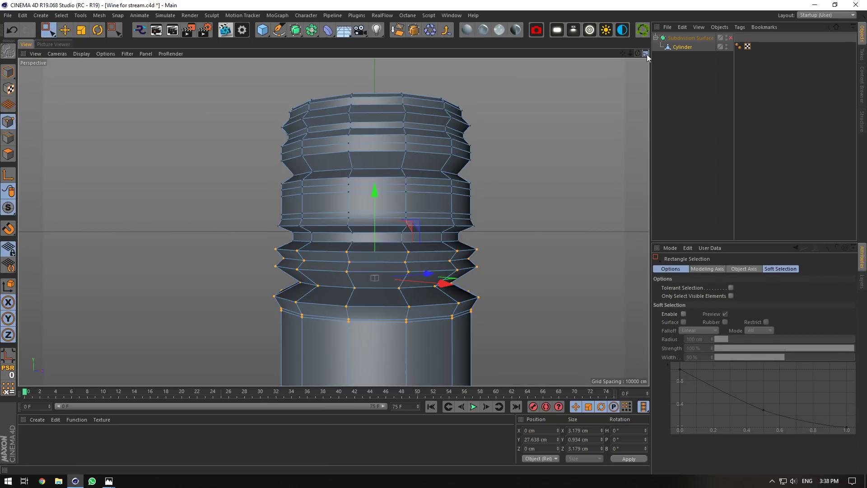
click(645, 53)
drag(613, 364, 437, 261)
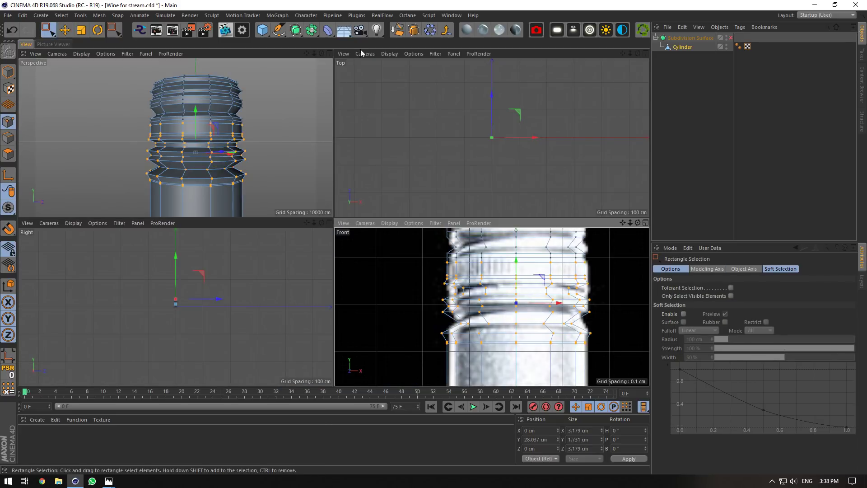
click(329, 54)
drag(374, 166, 348, 191)
Add a loop cut at about 48% in the widened strip near the upper part of the middle band.
right_click(451, 142)
click(479, 282)
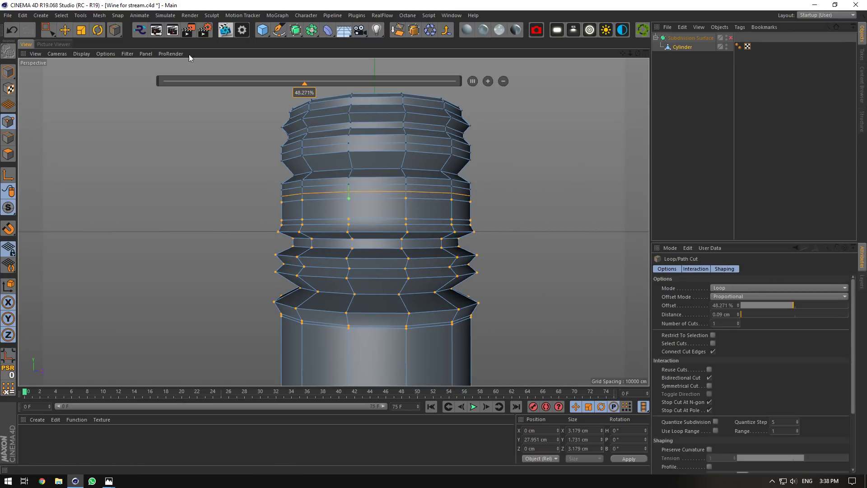
click(67, 30)
click(361, 197)
Scale the new edge loop inward to about 2.63 cm across to form a groove and check it with smoothing on.
click(8, 138)
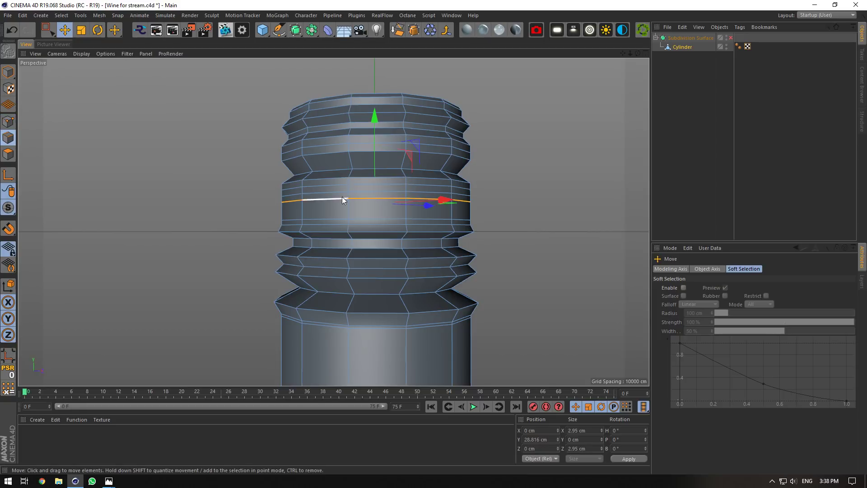
click(354, 191)
double_click(355, 191)
key(t)
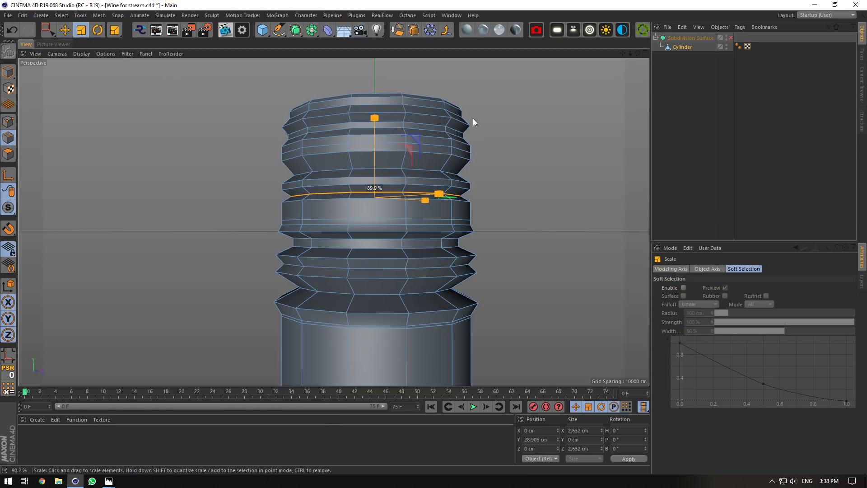
click(732, 105)
click(730, 38)
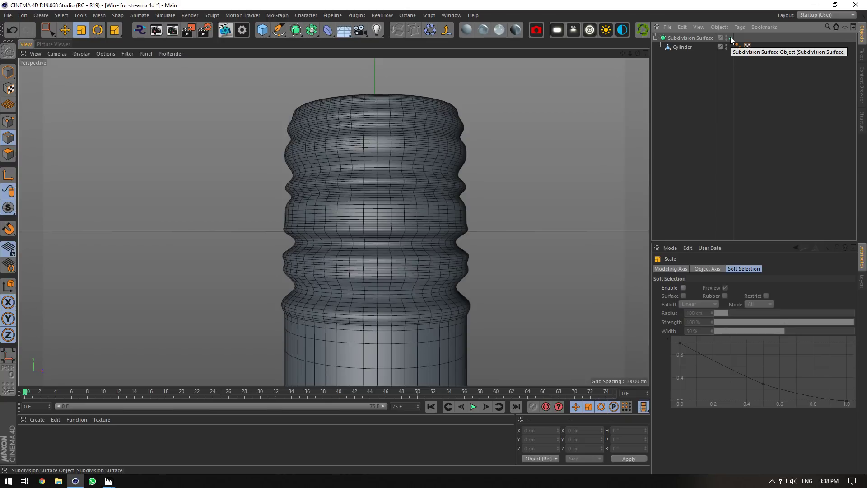
Add a loop cut at 50% on the narrow ridge above the new groove and inspect the cap with smoothing on.
click(730, 37)
click(698, 47)
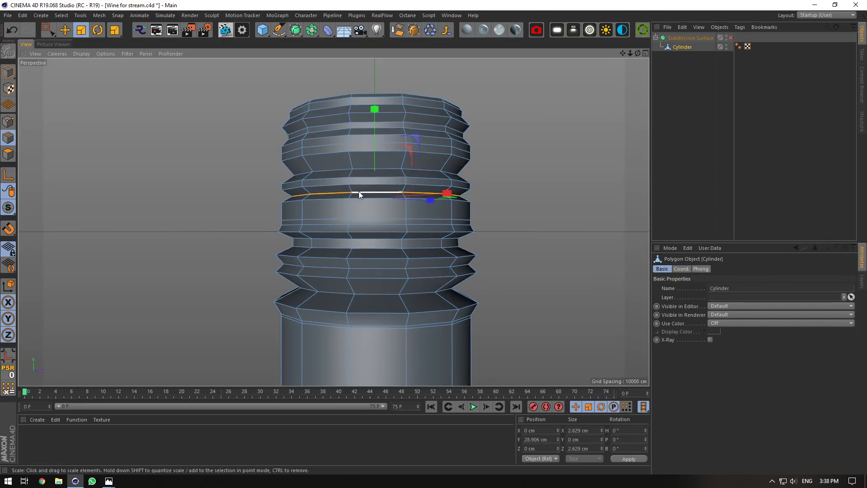
right_click(444, 163)
click(454, 224)
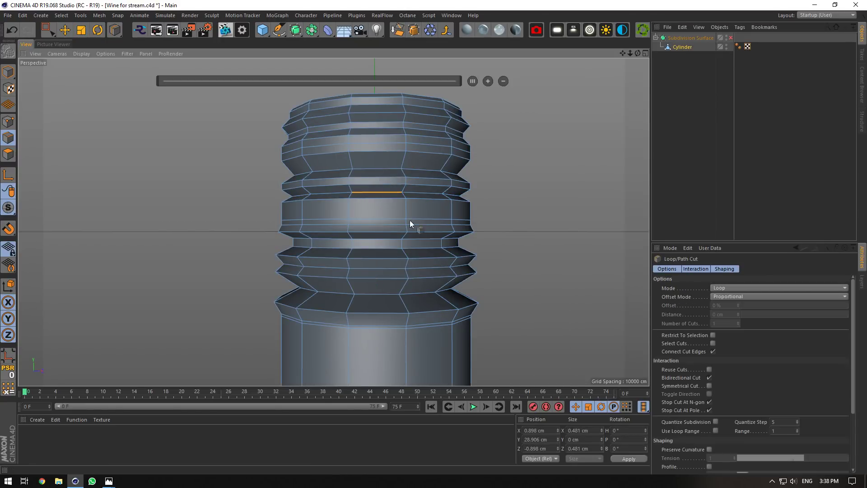
click(348, 178)
text(50)
key(Return)
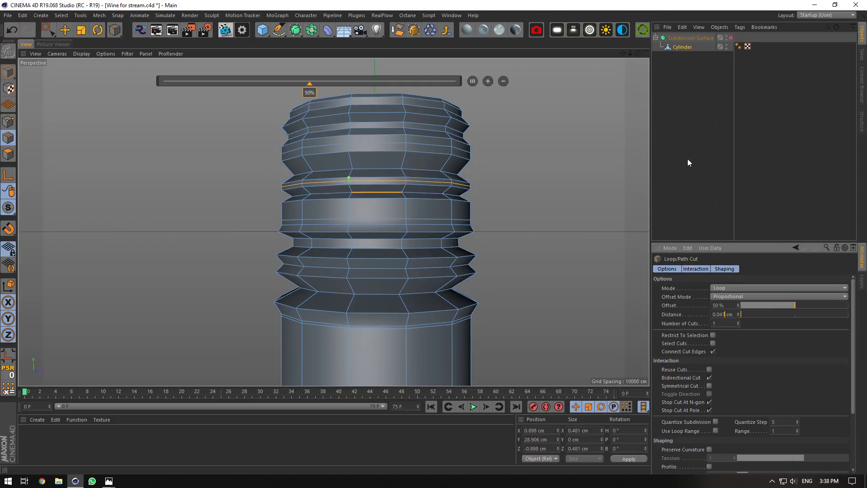
click(688, 158)
click(730, 38)
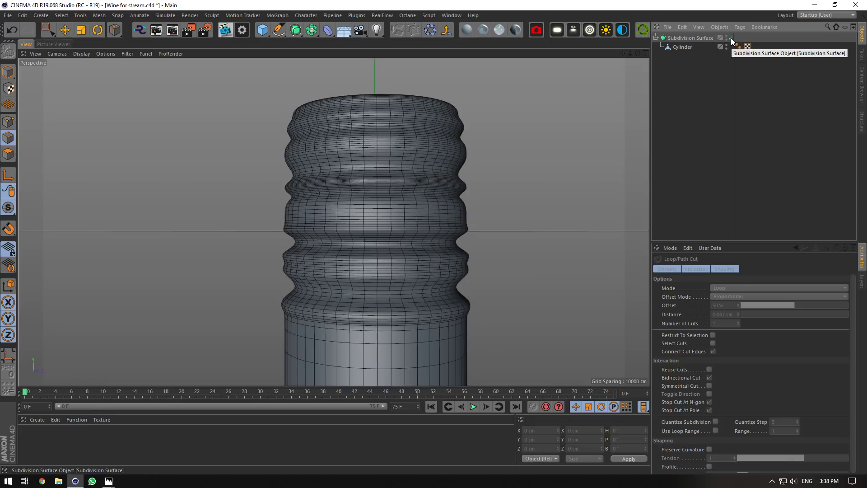
scroll(418, 150, down, 5)
scroll(411, 148, up, 5)
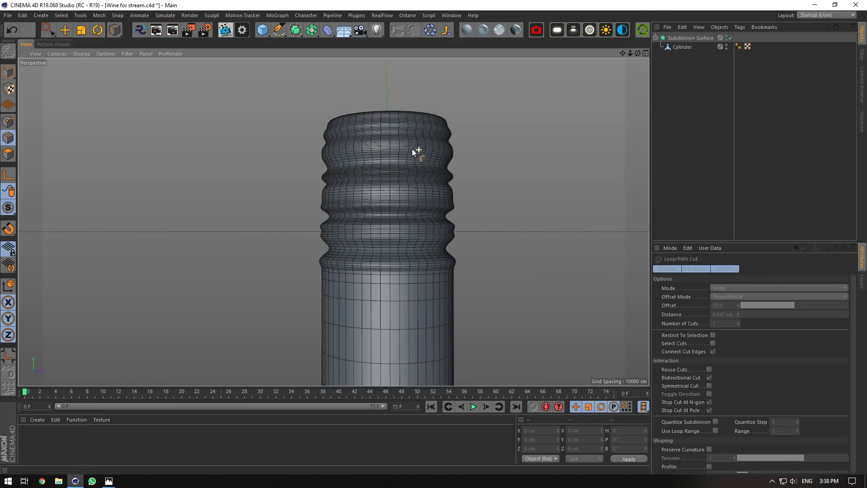
Raise the groove loop above the narrow ridge to about Y 29.27 cm and compare the cap with smoothing toggled.
click(731, 37)
click(683, 47)
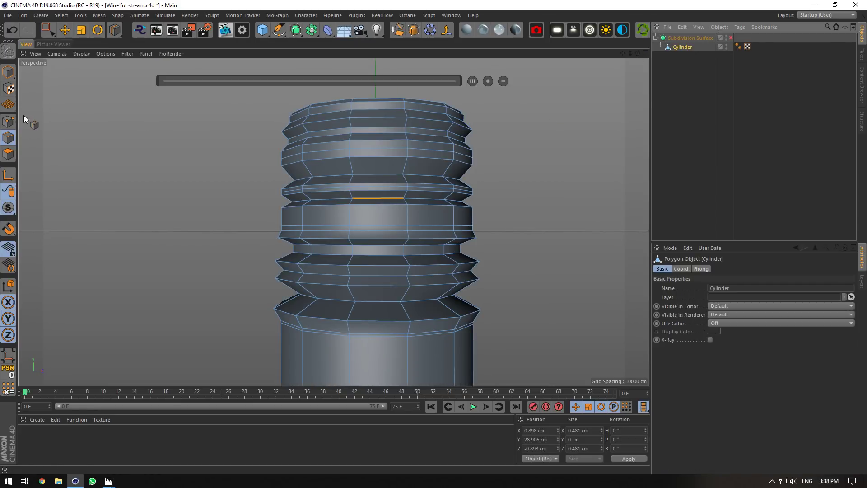
key(e)
double_click(322, 173)
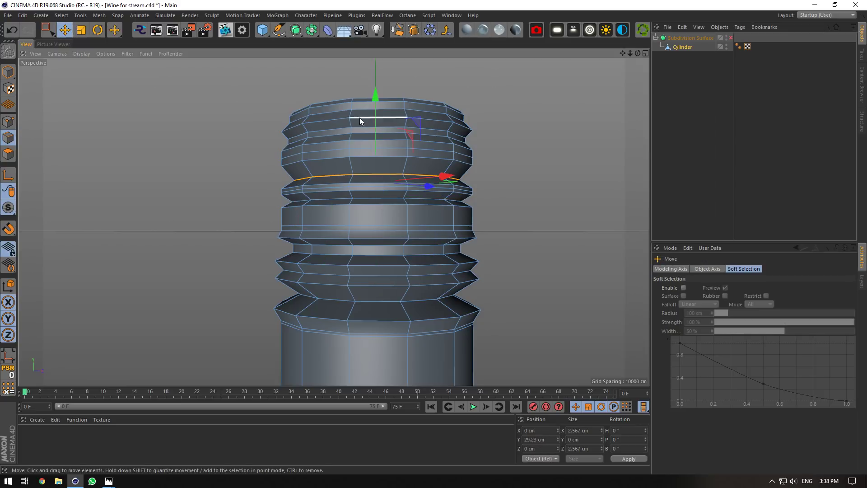
drag(376, 95, 375, 88)
click(732, 40)
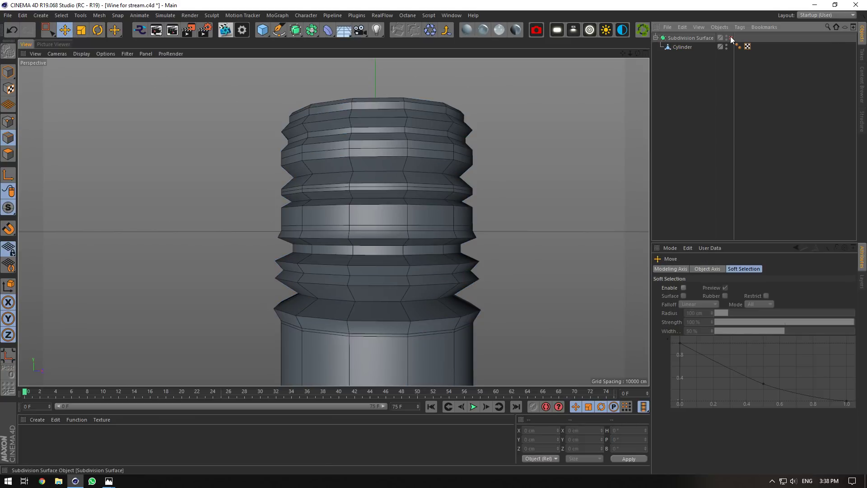
click(731, 39)
click(730, 38)
click(681, 47)
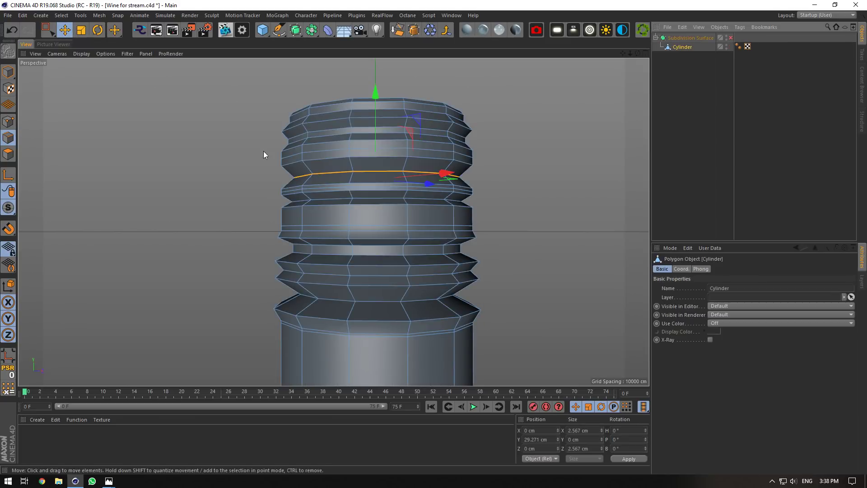
click(4, 125)
click(645, 52)
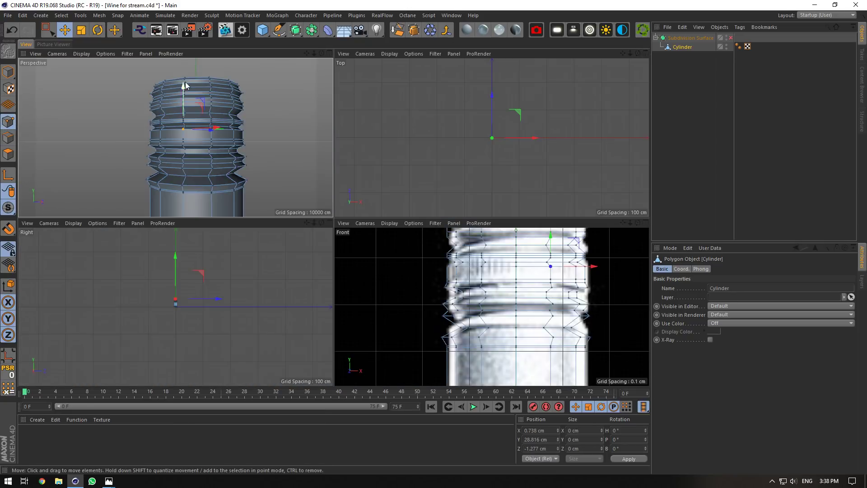
click(47, 34)
drag(632, 218, 625, 255)
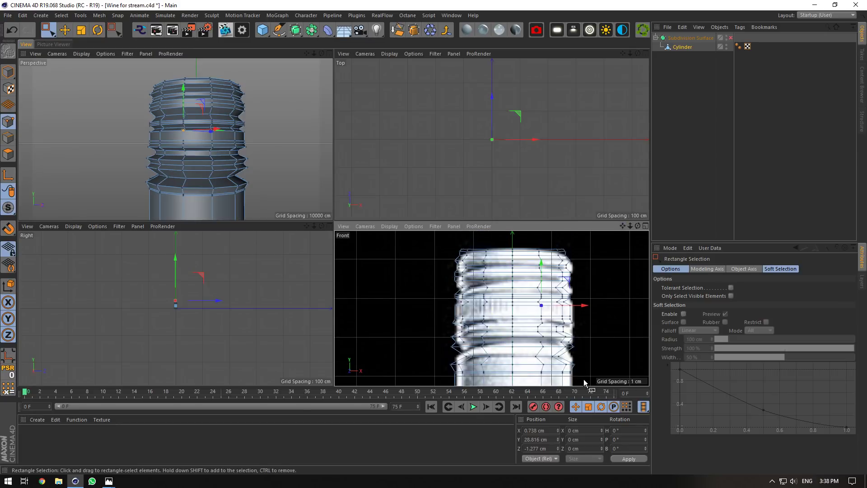
click(8, 137)
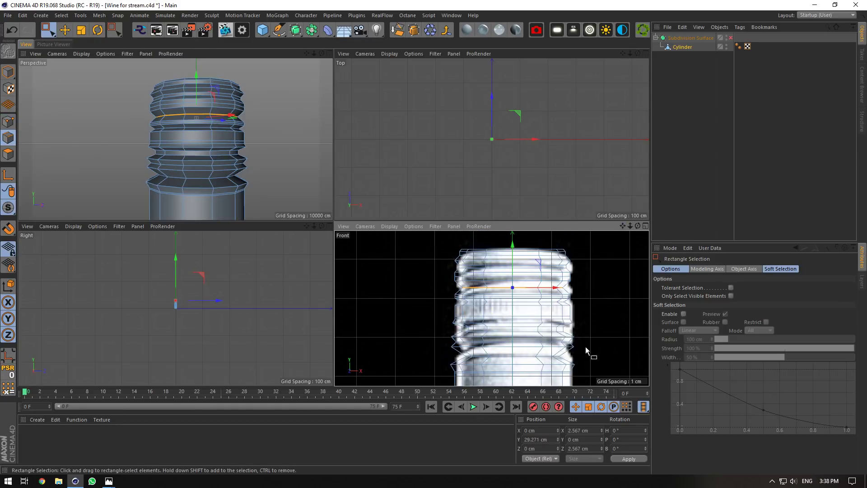
drag(623, 226, 626, 208)
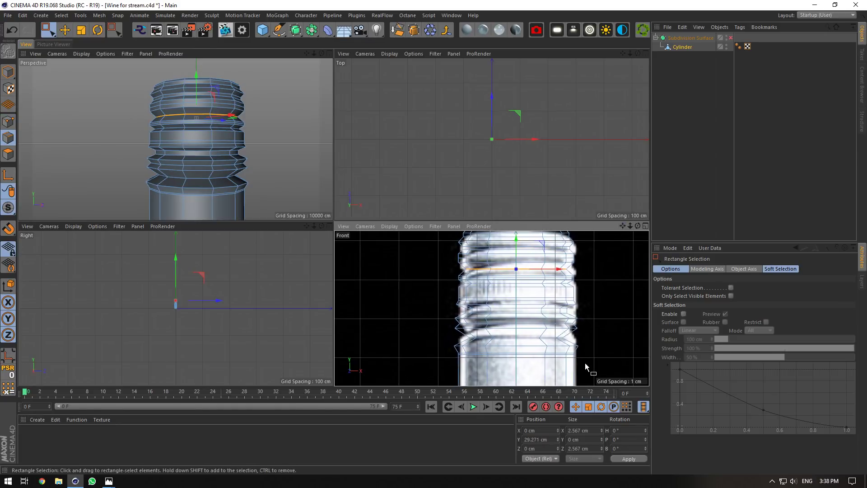
drag(585, 364, 439, 272)
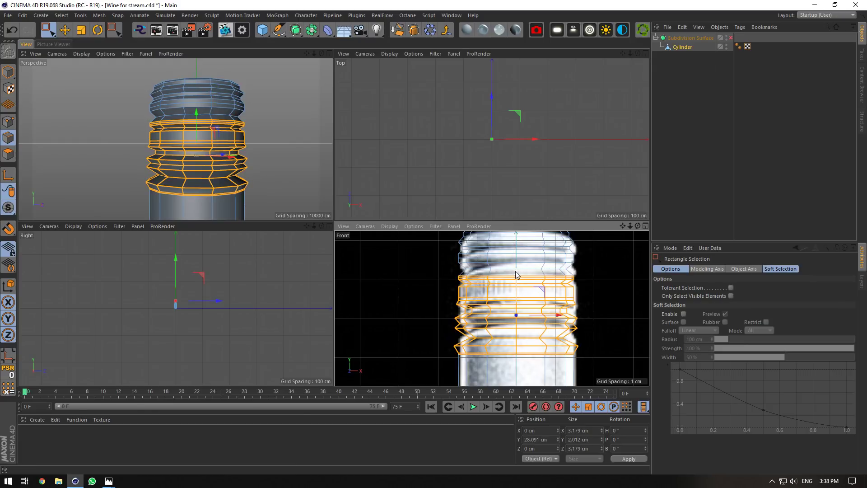
drag(583, 270, 452, 265)
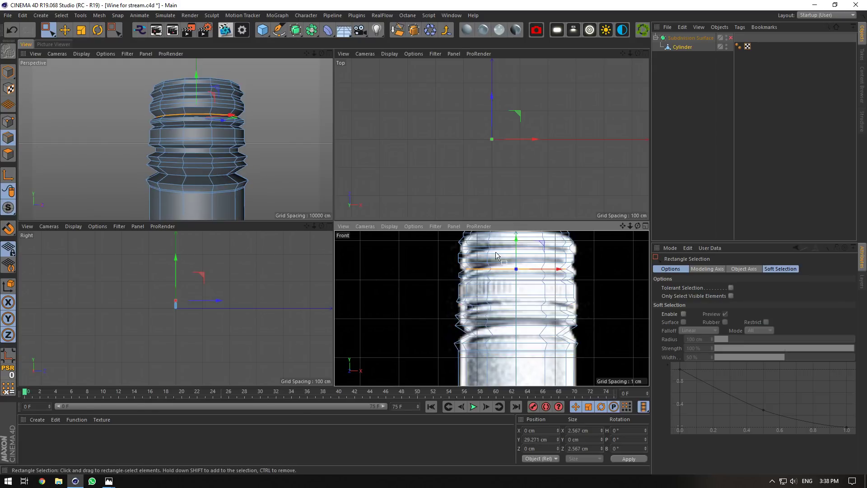
Turn smoothing back on, set the perspective display to shading without lines, and inspect the whole bottle's proportions.
click(330, 54)
click(746, 96)
click(731, 39)
scroll(451, 208, down, 5)
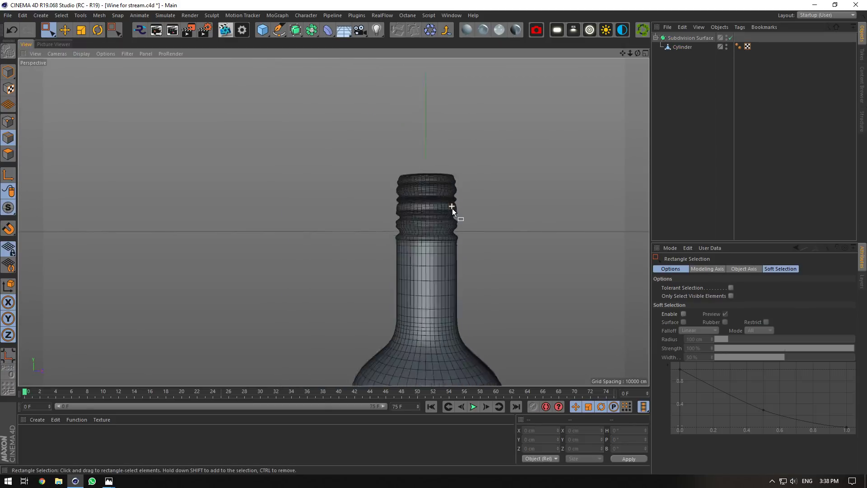
click(82, 54)
click(86, 68)
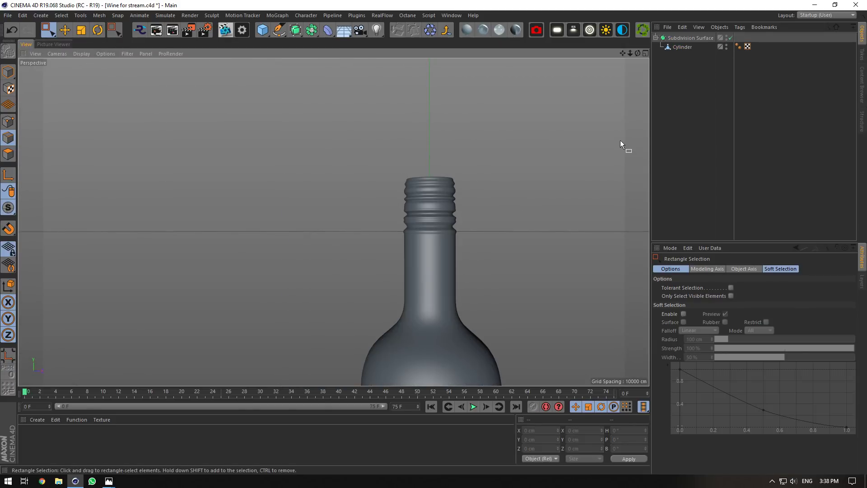
scroll(490, 240, down, 4)
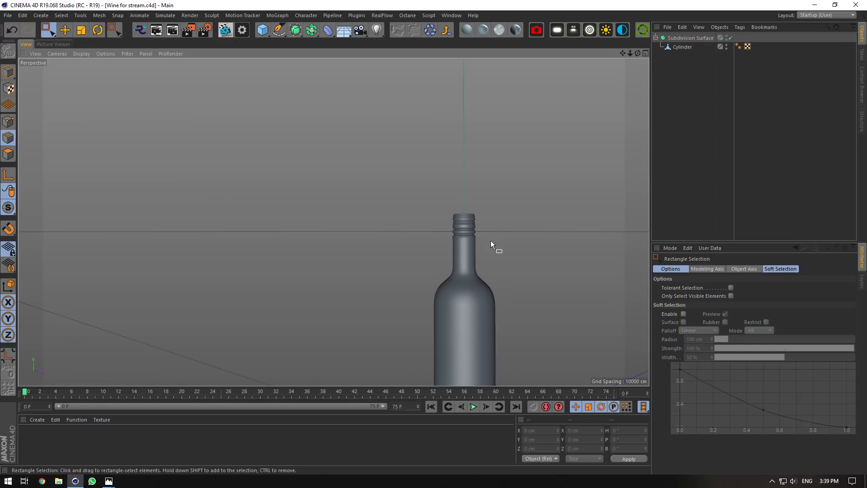
scroll(490, 241, down, 3)
scroll(501, 265, down, 3)
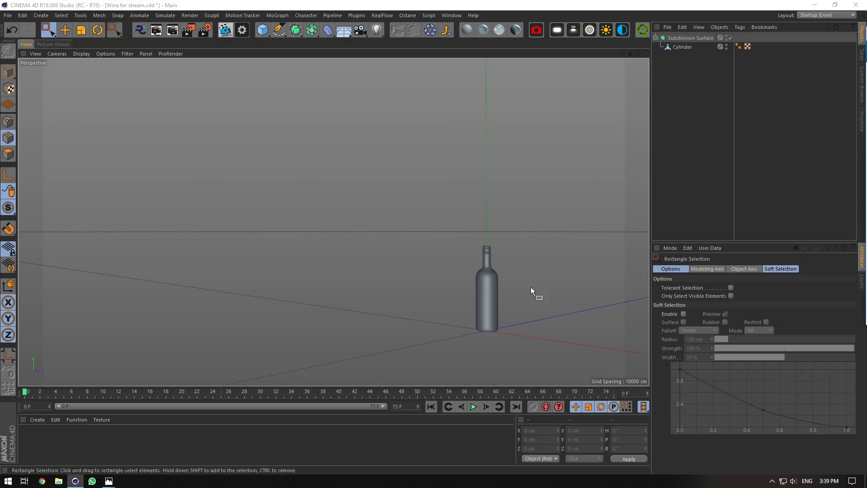
scroll(486, 270, up, 5)
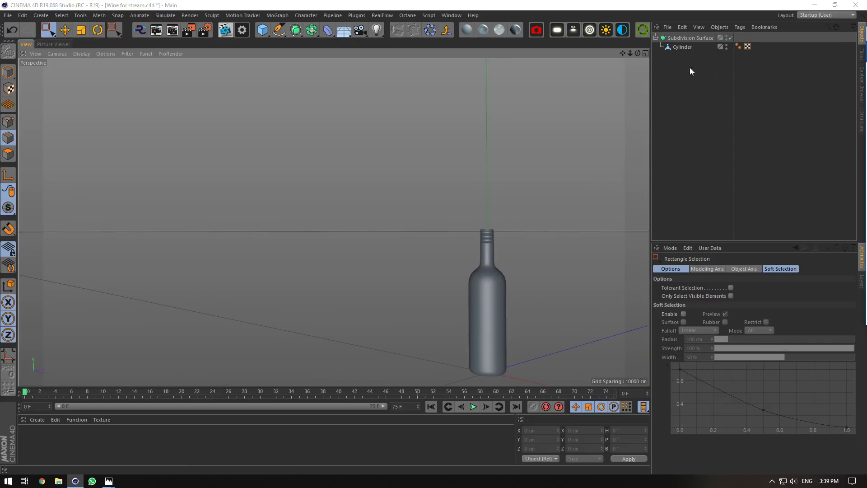
Select all edges of the ribbed cap section, raise them to lengthen the neck, and check the bottle with smoothing on.
click(645, 54)
scroll(528, 279, down, 5)
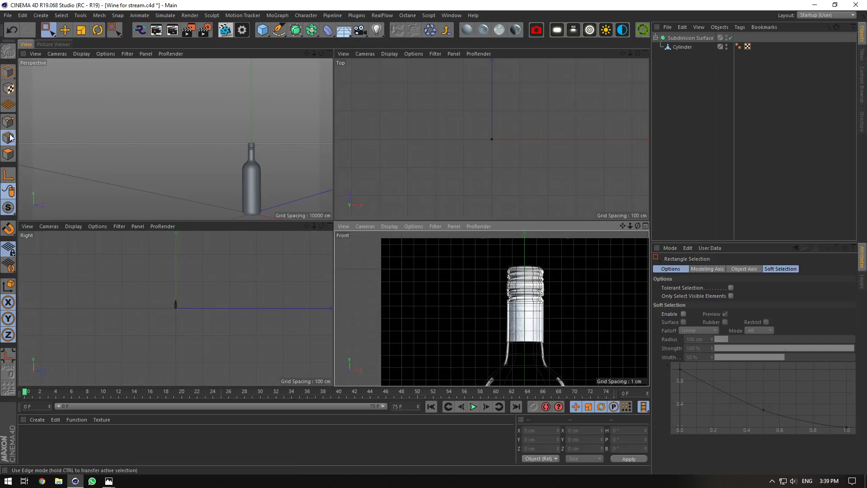
click(677, 47)
drag(496, 251, 587, 307)
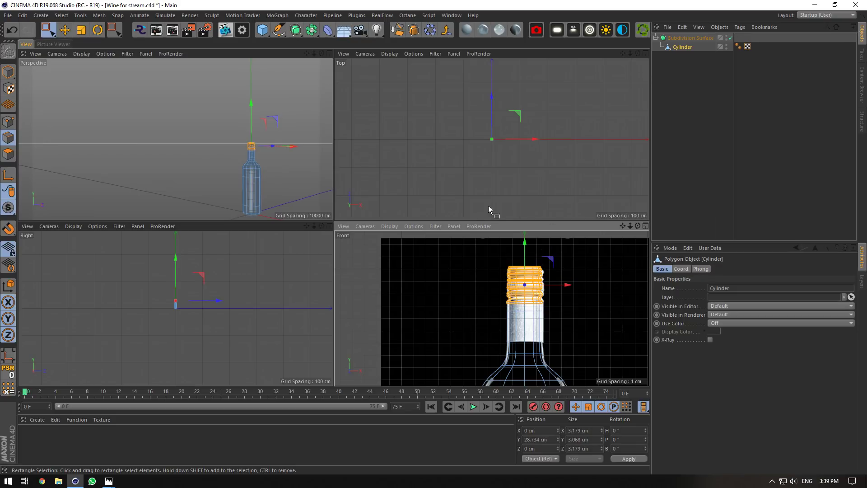
scroll(255, 149, up, 4)
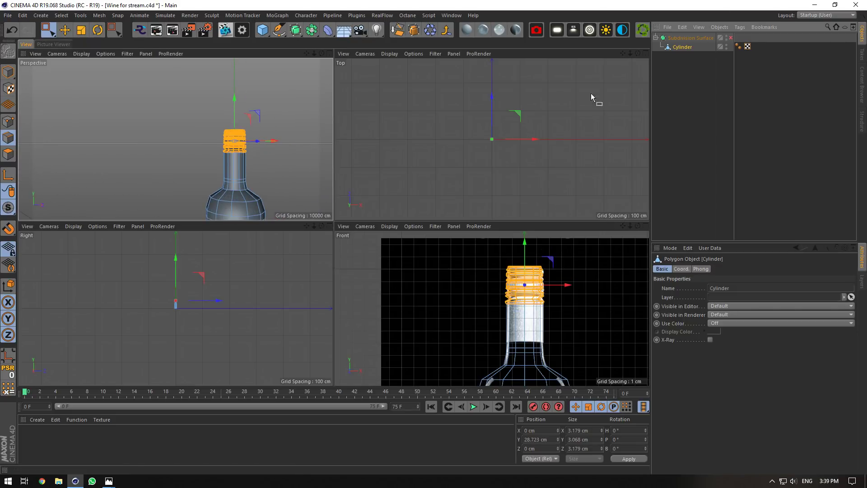
drag(268, 96, 194, 153)
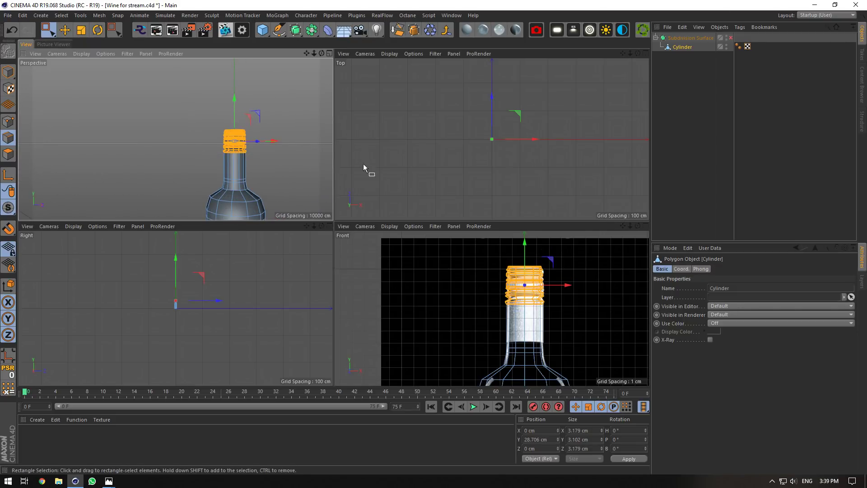
drag(575, 263, 468, 306)
drag(234, 105, 230, 95)
click(782, 52)
click(730, 38)
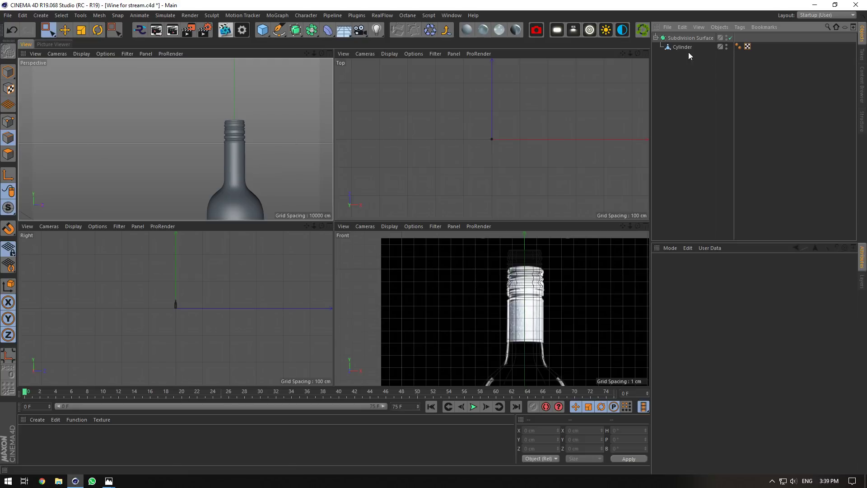
Raise the selected ribbed cap section further to about Y 30.31 cm and inspect its smoothed shape.
click(676, 49)
drag(525, 242, 525, 240)
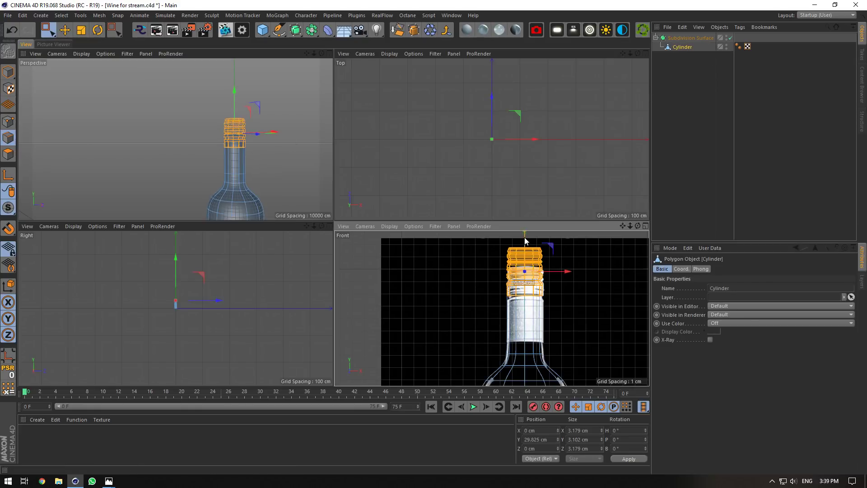
click(697, 126)
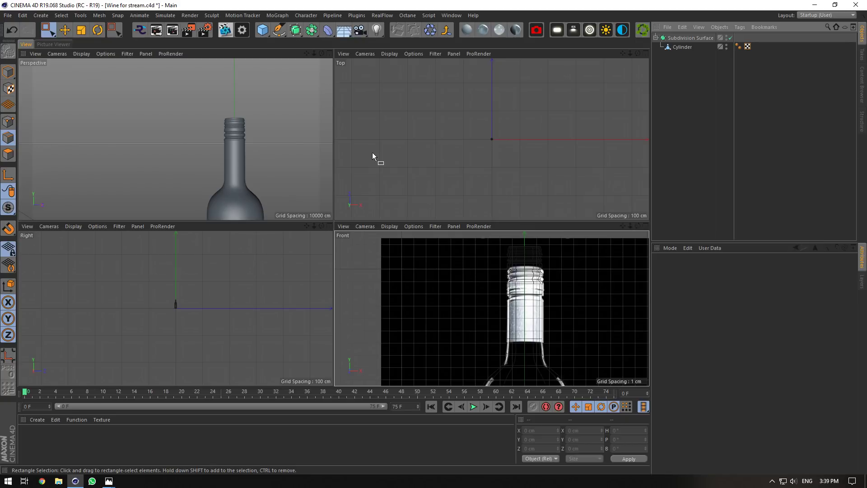
scroll(237, 135, up, 6)
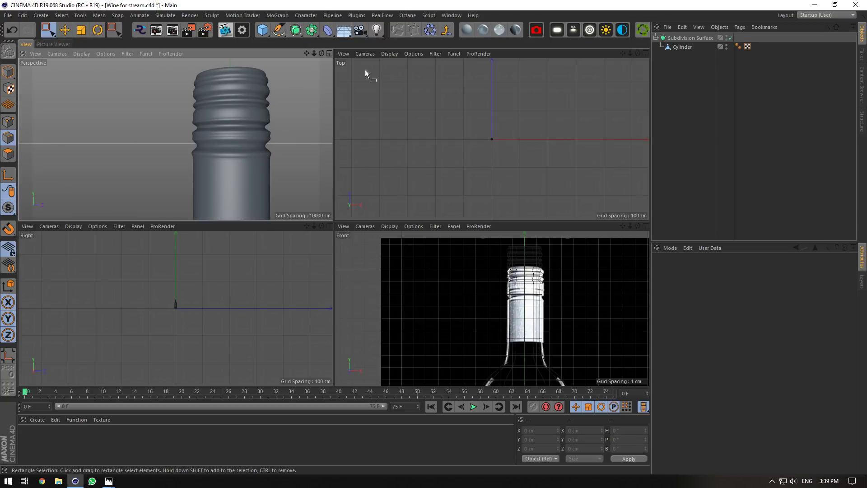
click(330, 53)
With smoothing off, select the cap edges above the plain middle band and raise them to about Y 31.28 cm.
click(730, 38)
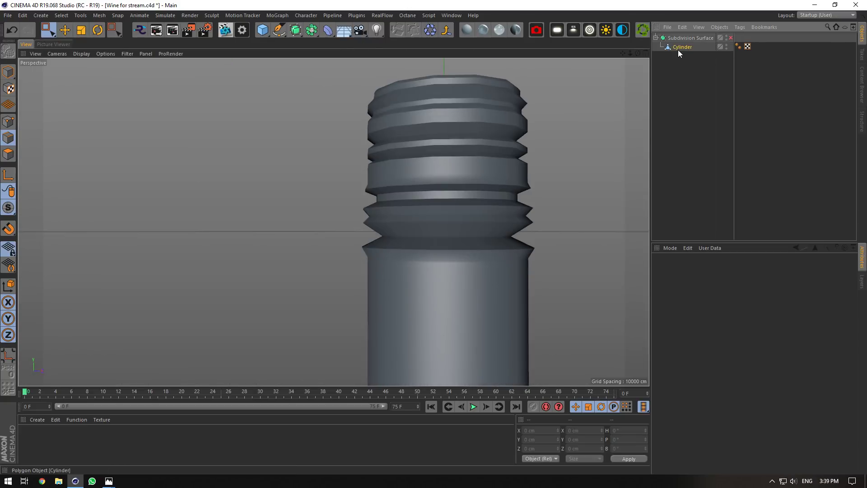
click(678, 49)
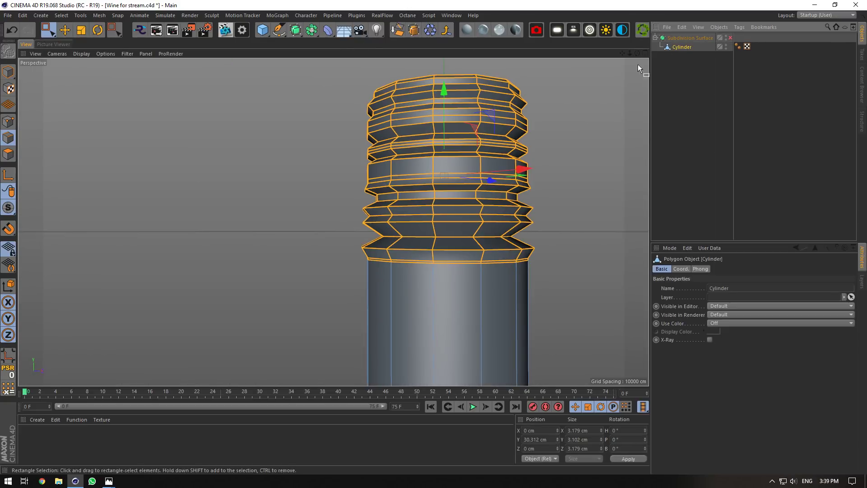
click(644, 54)
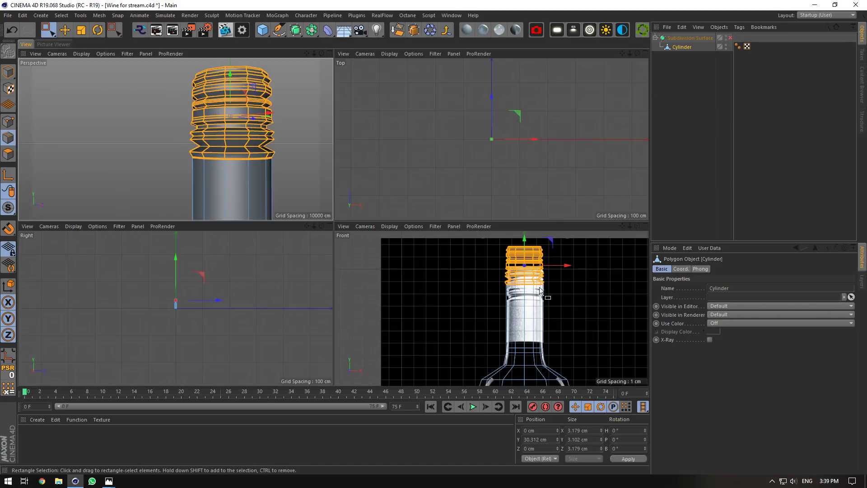
scroll(521, 253, up, 5)
drag(606, 247, 473, 300)
click(329, 53)
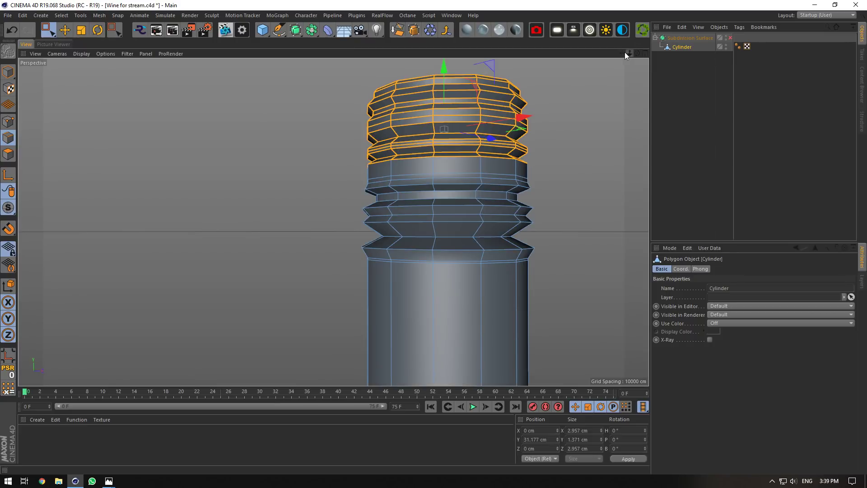
drag(624, 53, 573, 84)
drag(408, 104, 408, 96)
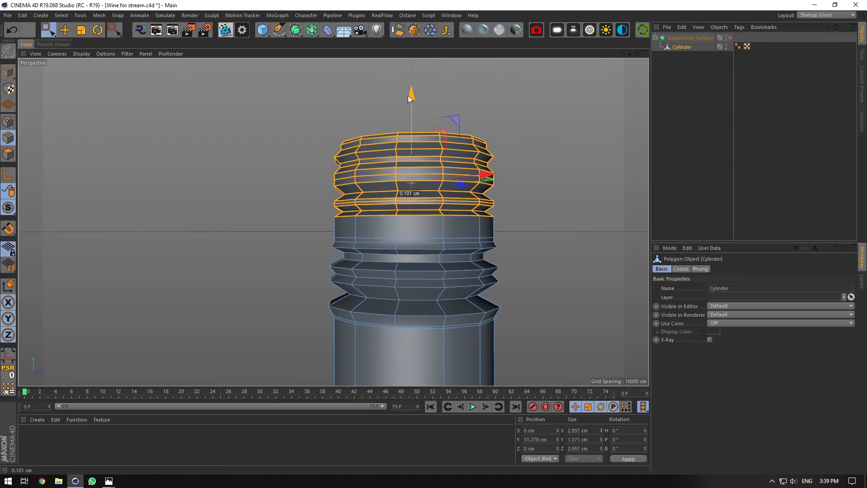
Add a loop cut at about 85% near the upper edge of the plain middle band and check it with smoothing on.
right_click(530, 145)
click(564, 275)
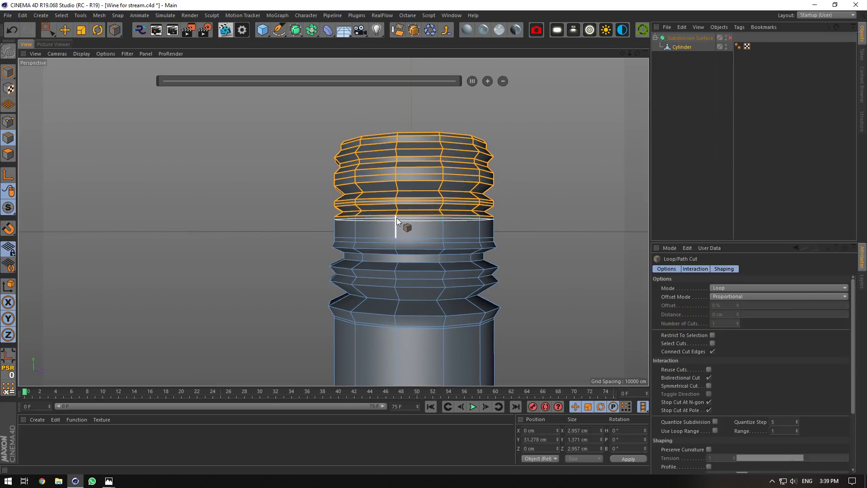
click(396, 218)
click(731, 38)
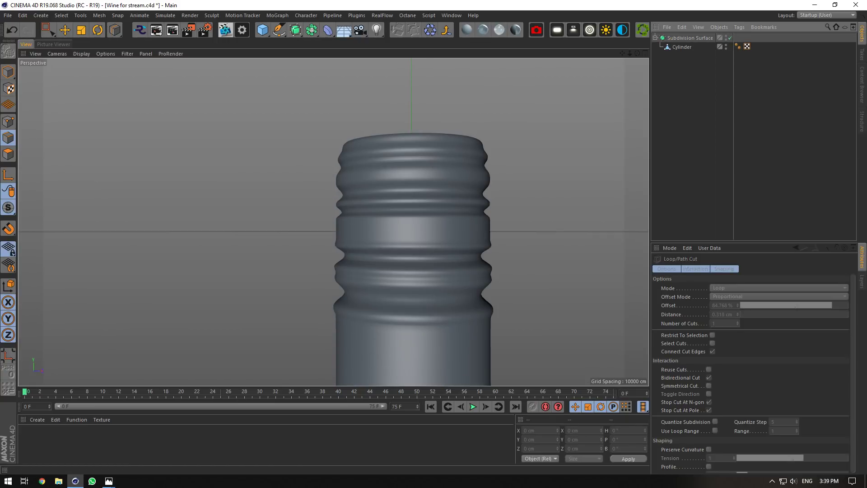
Select the cap's upper ridge edges together with the new loop at the upper edge of the middle band.
click(678, 47)
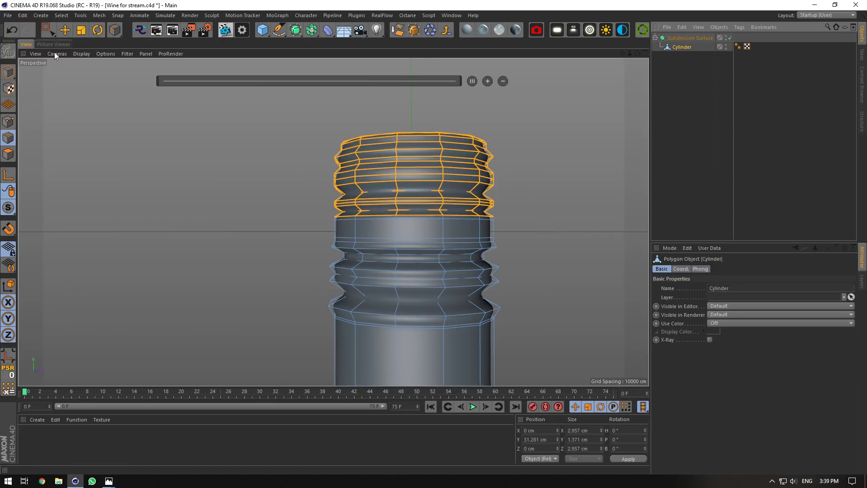
click(49, 30)
drag(546, 121, 268, 227)
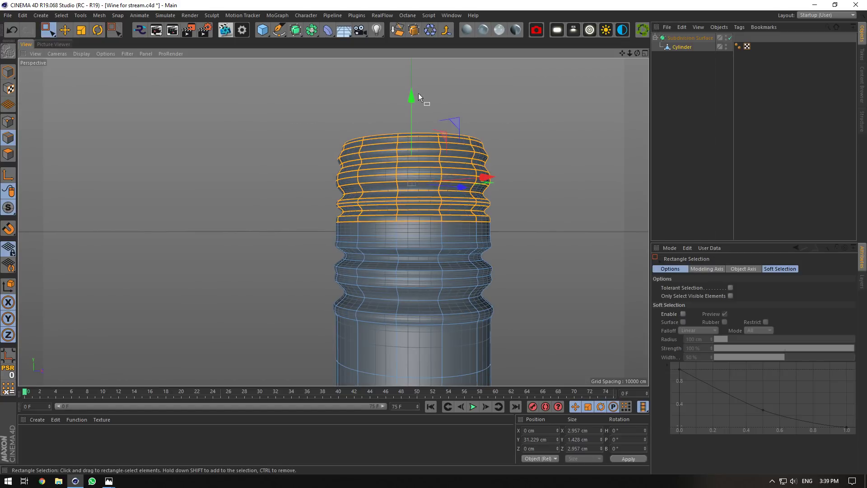
Raise the selected upper rings of the bottle's cap along Y and compare the shape with the Subdivision Surface off and on.
drag(412, 95, 411, 86)
click(724, 58)
click(729, 38)
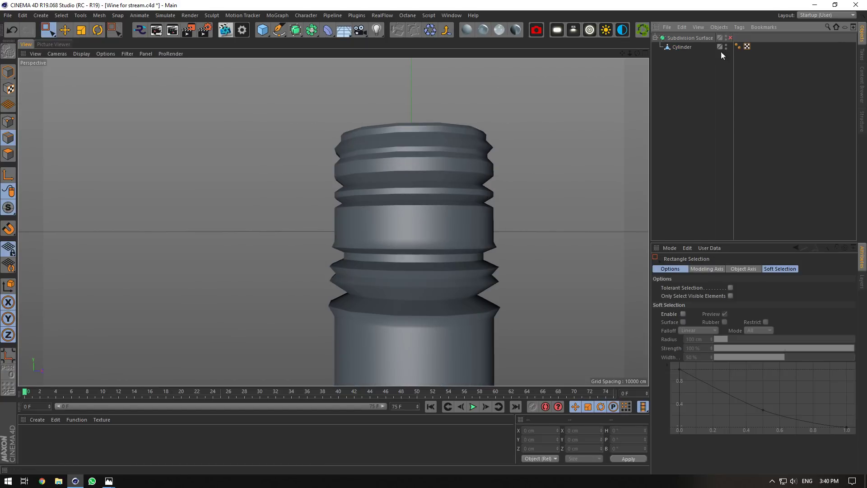
click(730, 38)
scroll(474, 193, down, 5)
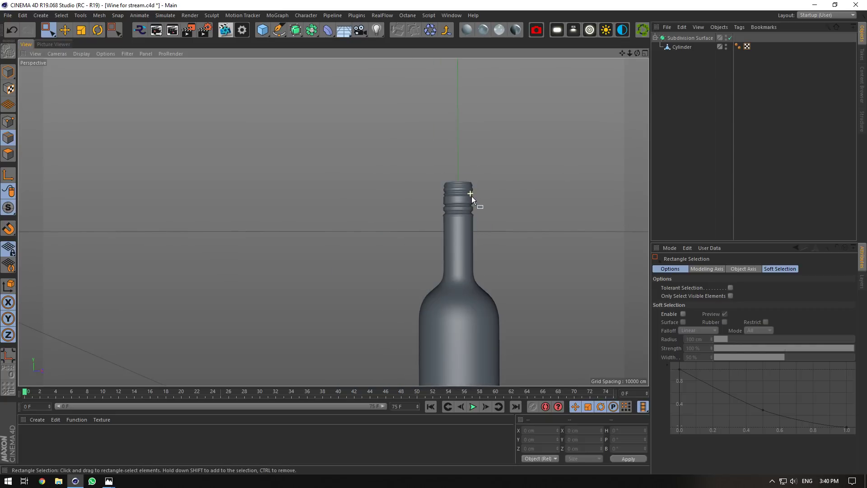
Raise the upper cap rings a little more along Y, undoing the excessive move and leaving them at about 31.5 cm.
click(681, 47)
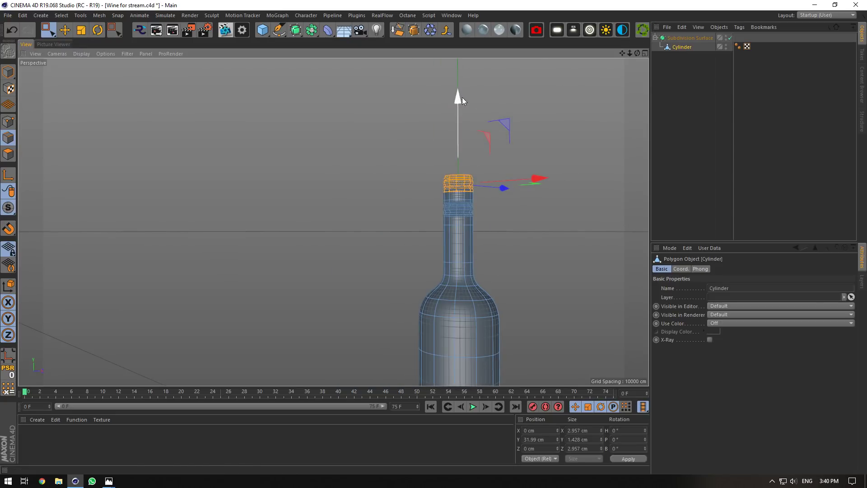
key(ctrl+z)
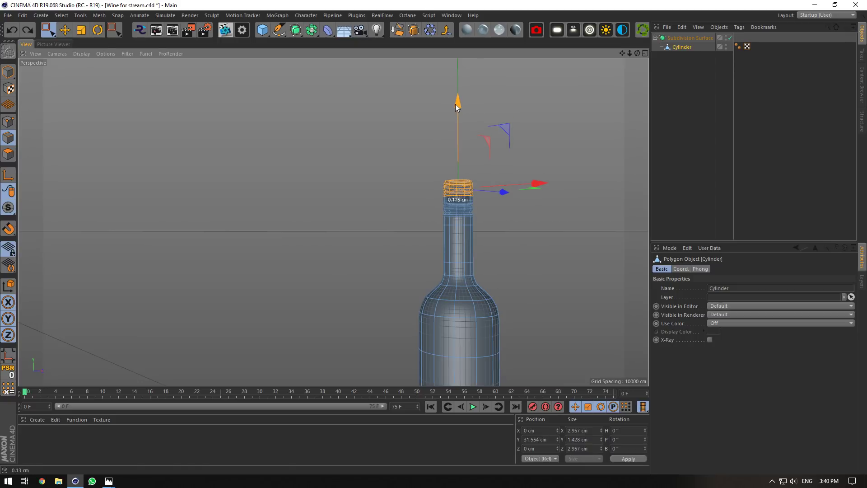
click(695, 72)
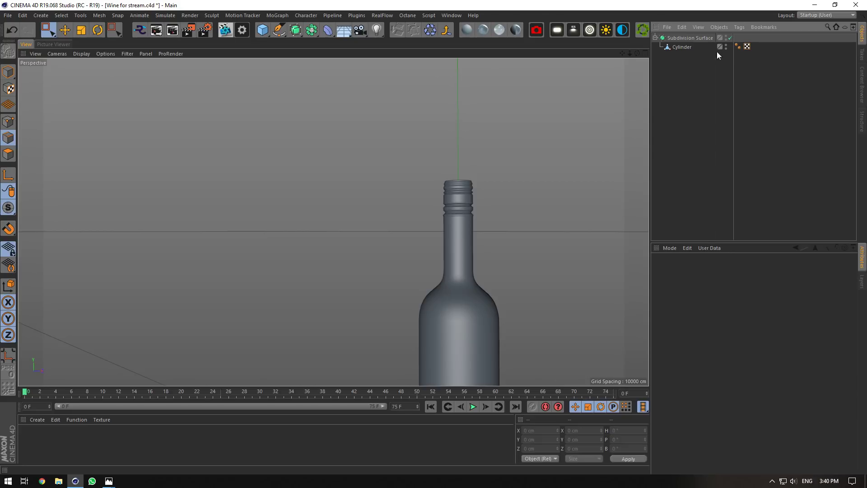
Select all the ridged cap rings with subdivision off, stretch them vertically to about 3.99 cm tall, and turn subdivision back on.
click(682, 47)
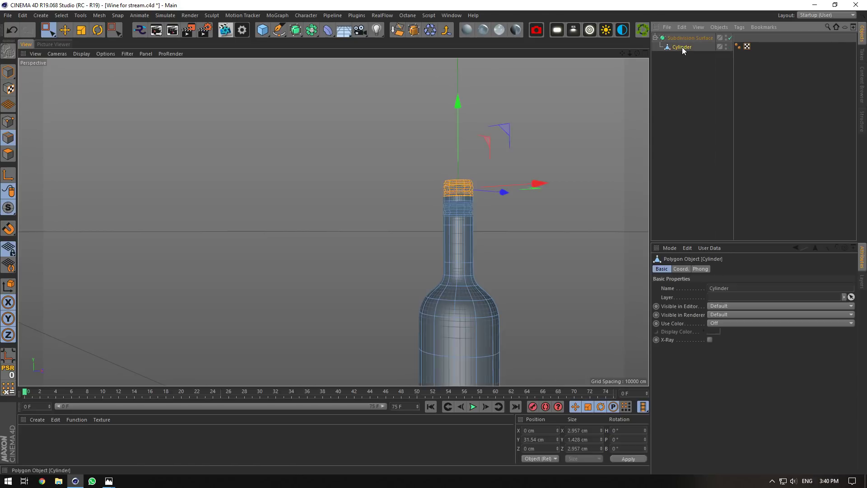
click(730, 38)
key(t)
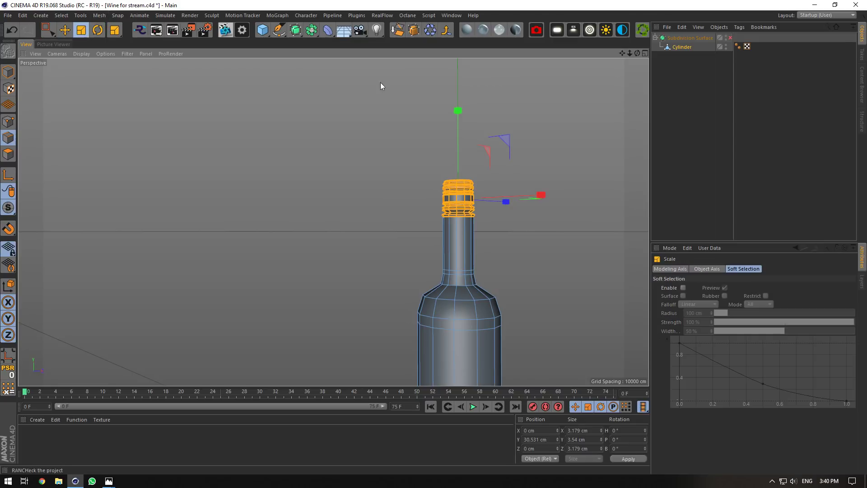
drag(459, 104, 459, 99)
click(783, 41)
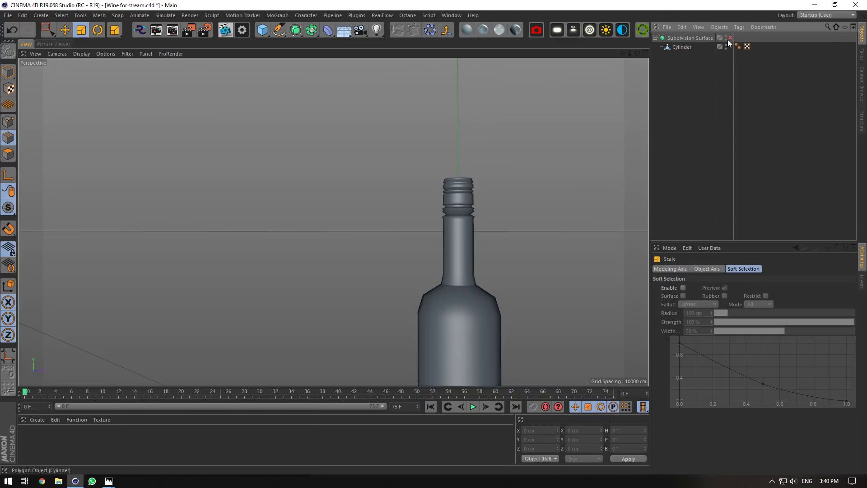
click(730, 39)
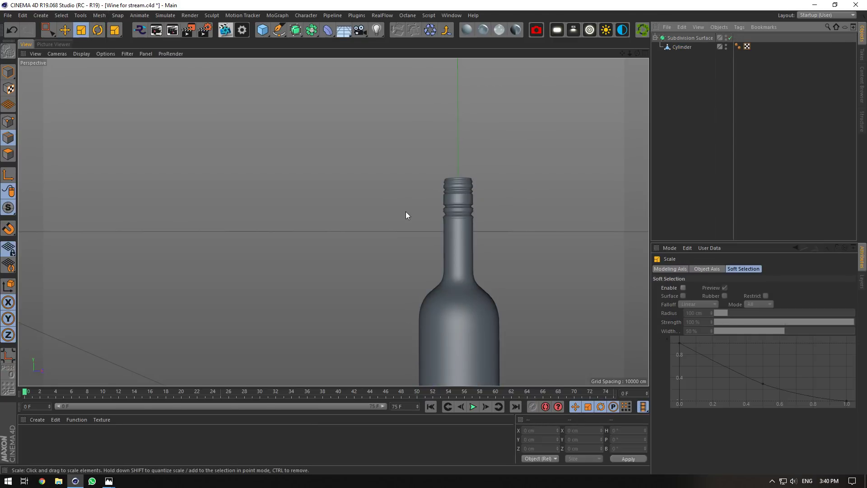
scroll(400, 251, down, 3)
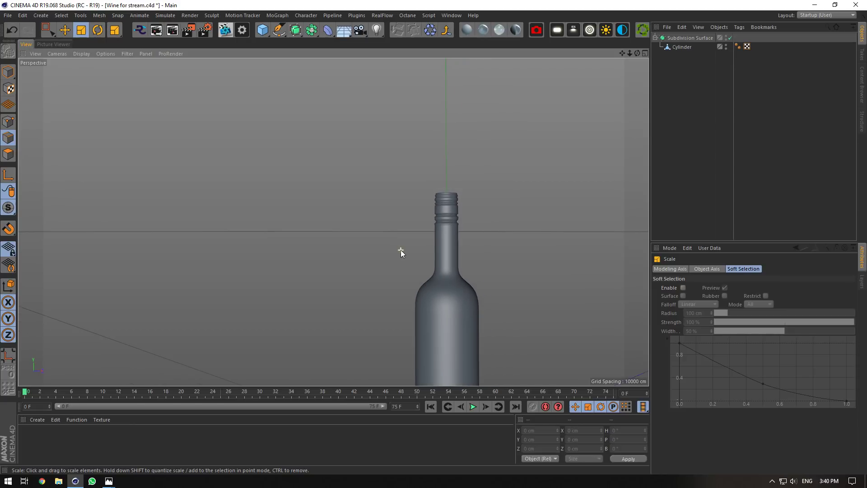
Move the ridged cap rings slightly up along Y to about 30.5 cm and save the project.
click(675, 47)
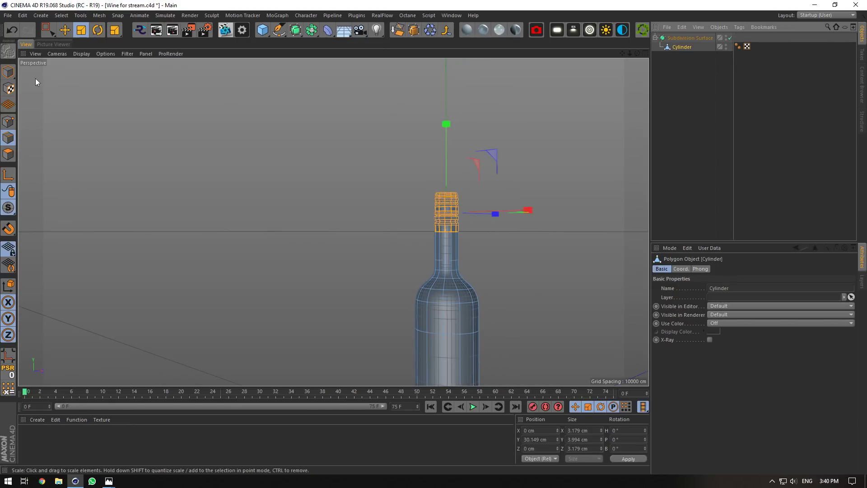
click(65, 30)
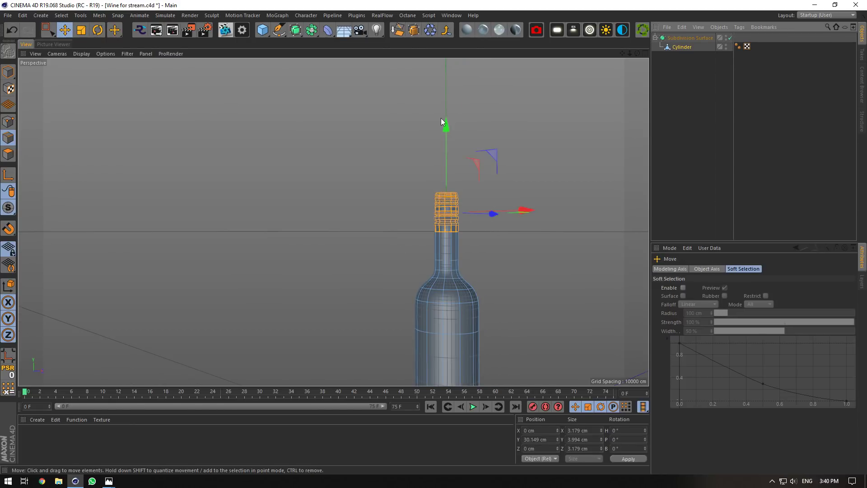
click(702, 119)
scroll(537, 226, down, 3)
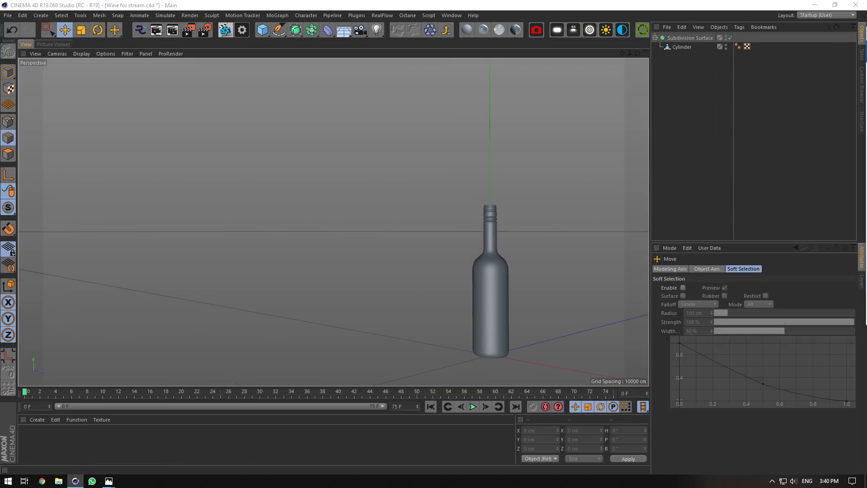
click(699, 110)
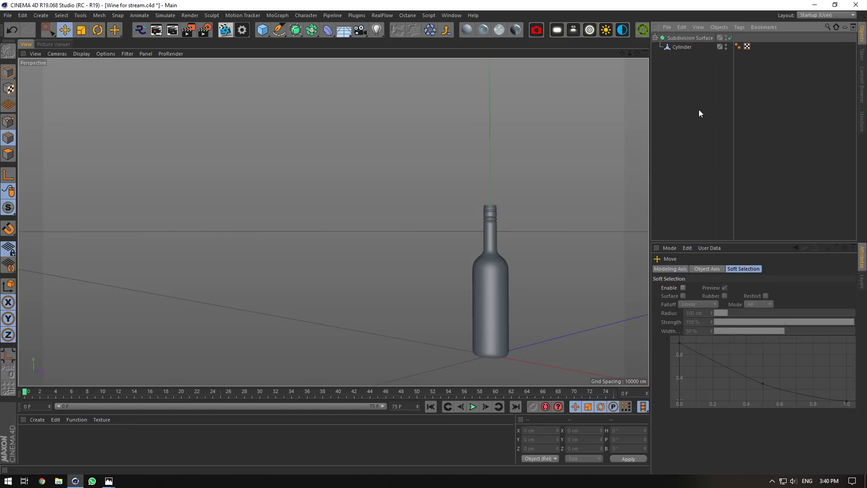
key(ctrl+s)
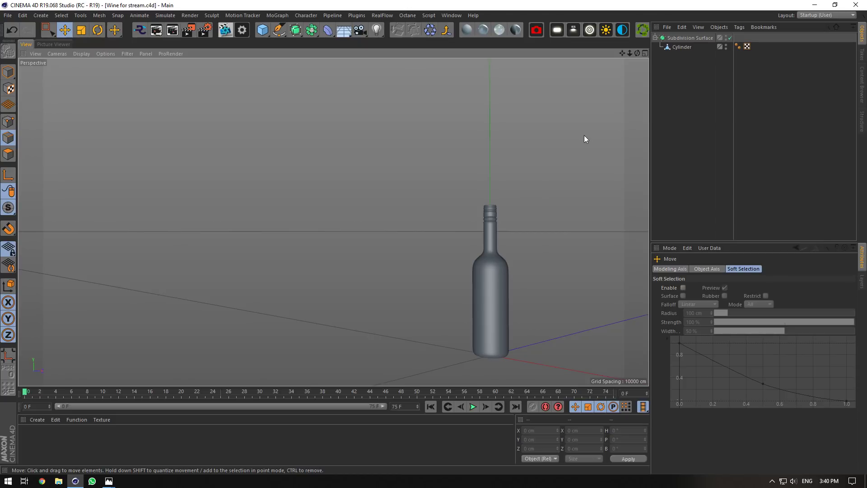
Check the Subdivision Surface's subdivision settings and examine the whole bottle from an elevated angle.
click(690, 37)
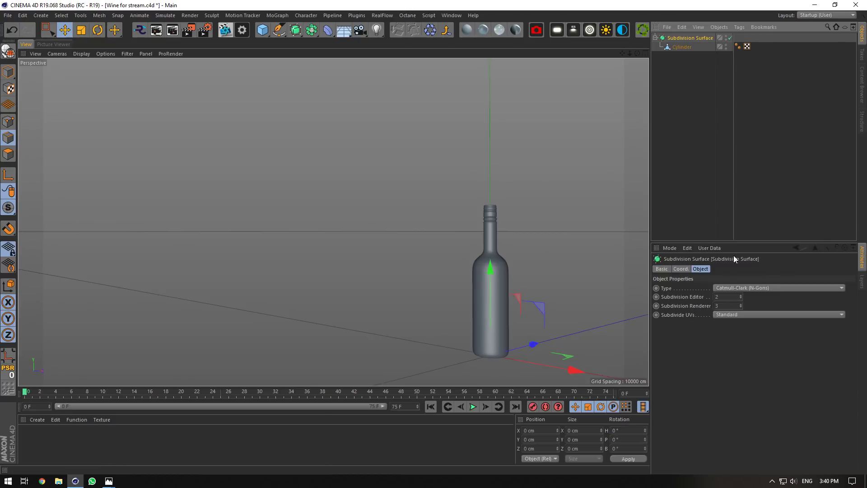
click(727, 296)
click(669, 139)
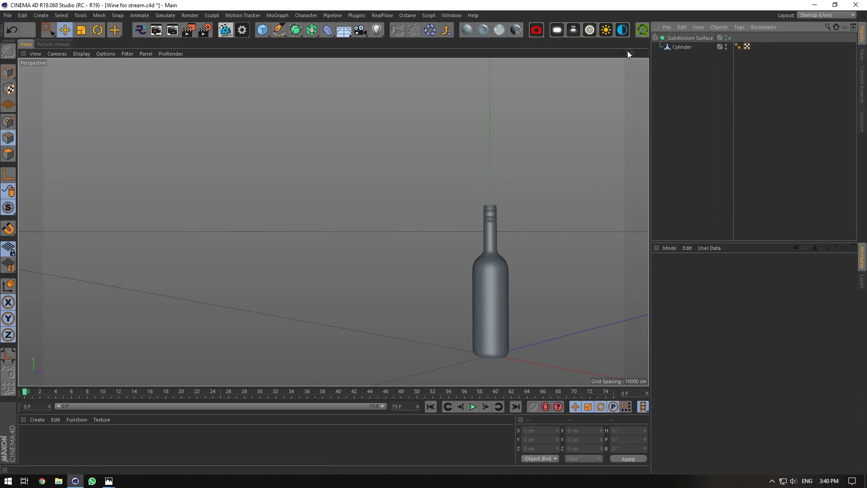
drag(624, 51, 637, 53)
scroll(411, 207, up, 5)
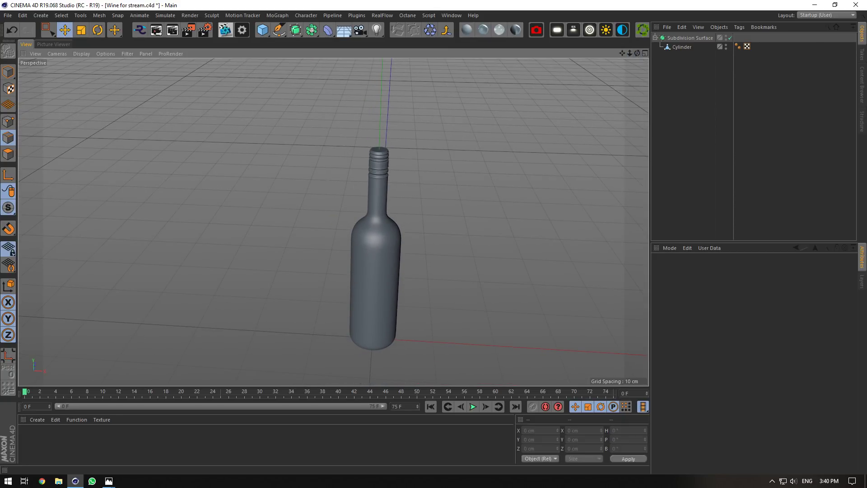
Scale the whole bottle wider in X and Z to about 9.38 cm, keeping its height.
drag(637, 53, 637, 52)
click(682, 47)
key(t)
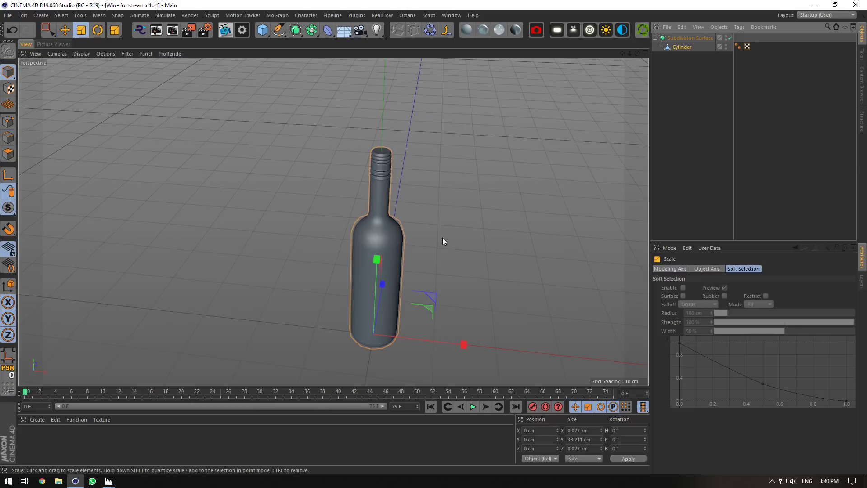
drag(424, 304, 494, 298)
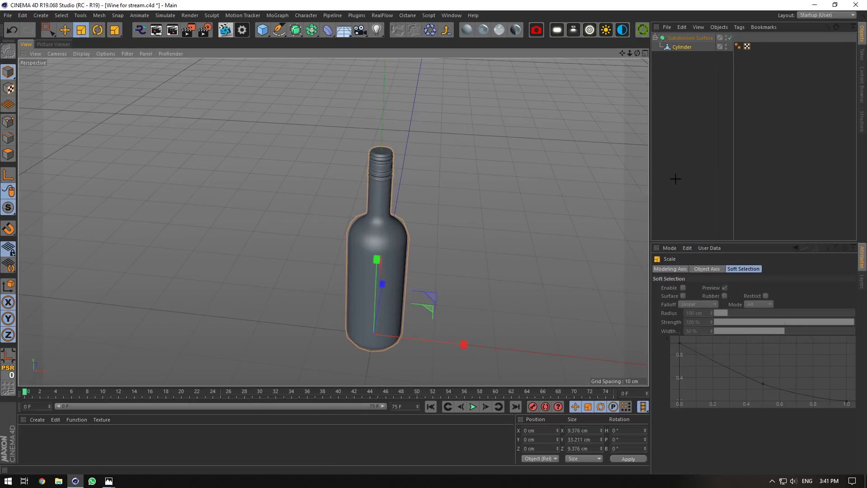
click(664, 179)
drag(637, 52, 637, 52)
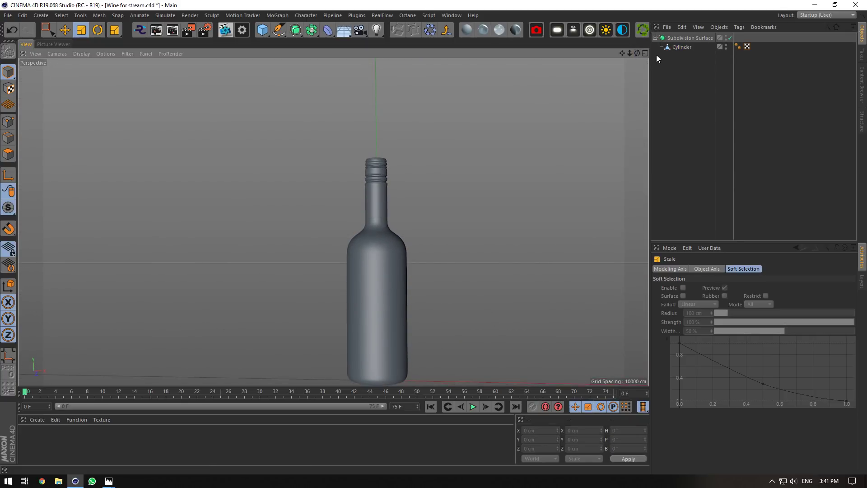
Select the bottle's body edges in the front view, narrow them in X and Z toward the reference image's outline, and save the project.
click(681, 47)
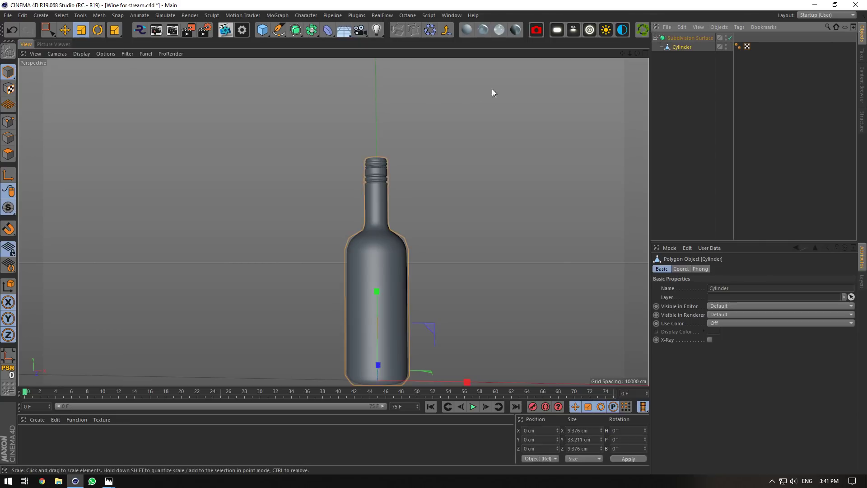
key(0)
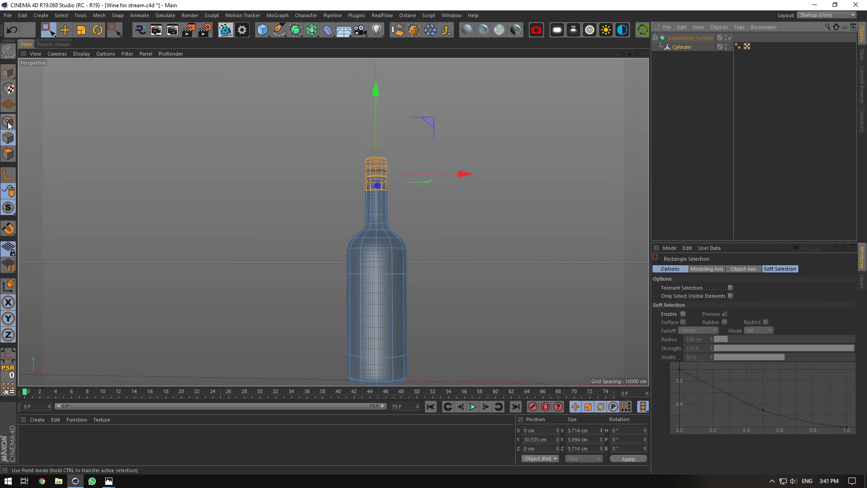
key(F5)
scroll(526, 378, down, 5)
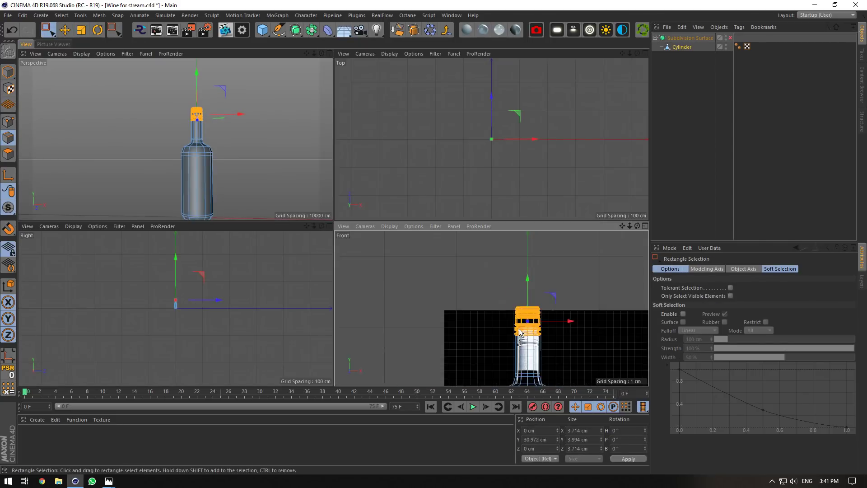
scroll(526, 379, up, 4)
drag(561, 370, 453, 249)
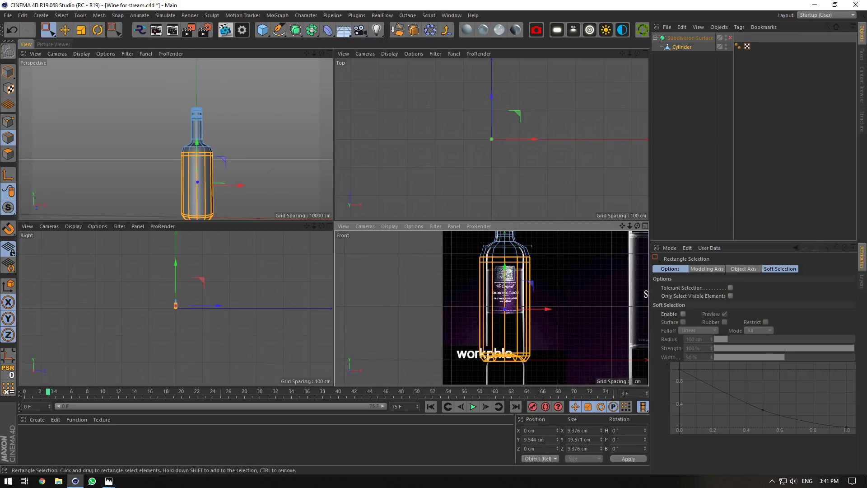
click(81, 30)
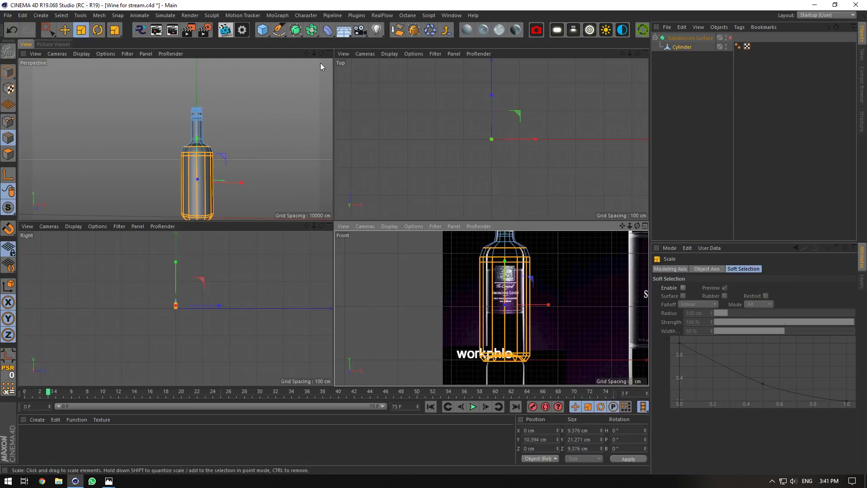
alt+drag(183, 113, 174, 151)
drag(221, 164, 210, 164)
click(702, 64)
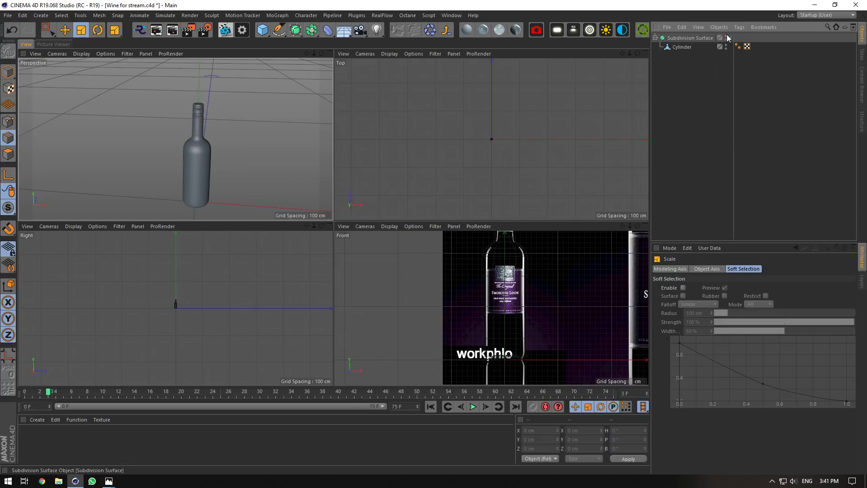
click(329, 54)
key(ctrl+s)
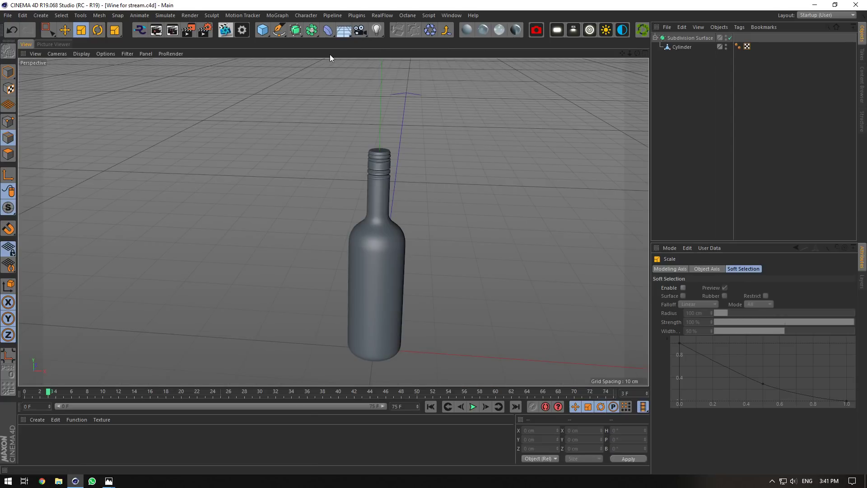
Open the Octane Live Viewer and start a live render of the bottle.
scroll(451, 139, down, 5)
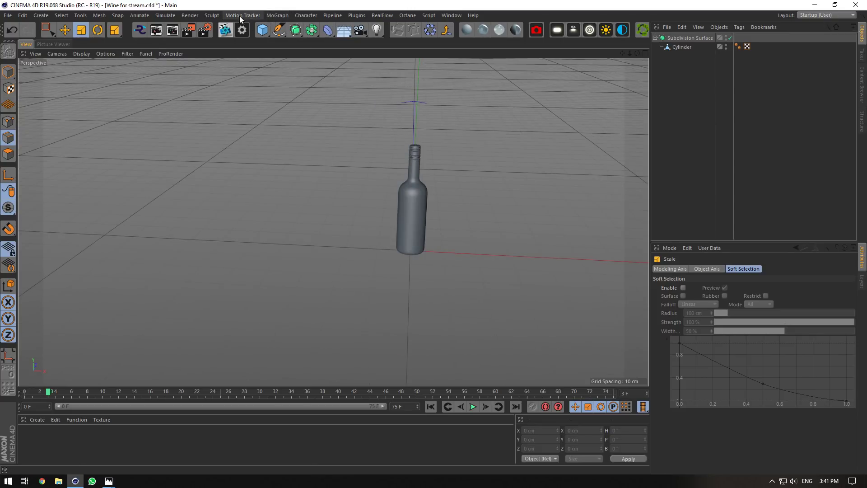
click(225, 30)
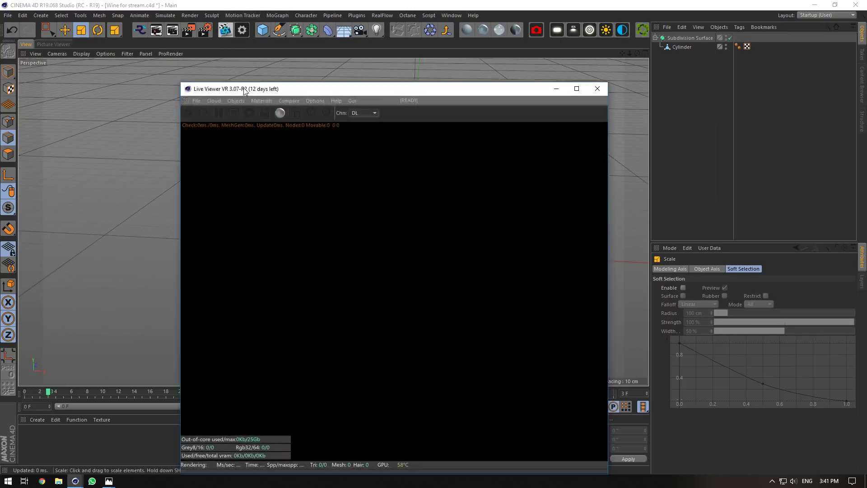
click(189, 112)
Add a 400 by 400 cm plane as the floor under the bottle and close the Live Viewer.
click(262, 30)
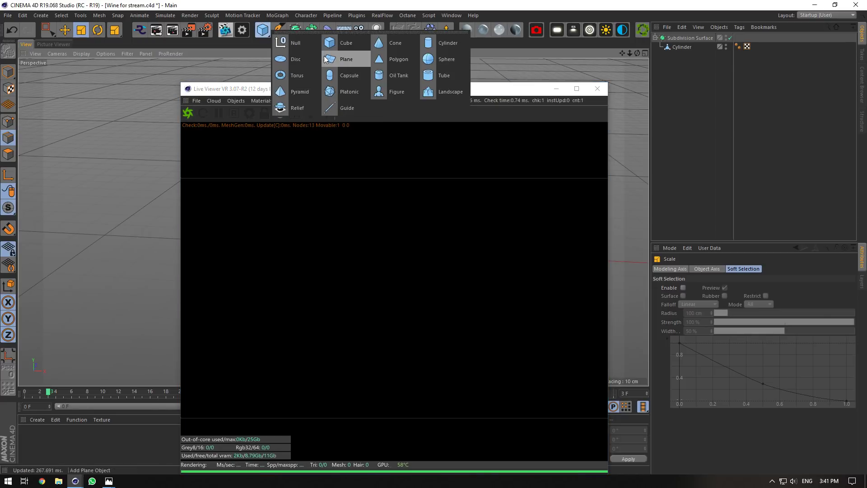
click(325, 59)
drag(376, 89, 717, 124)
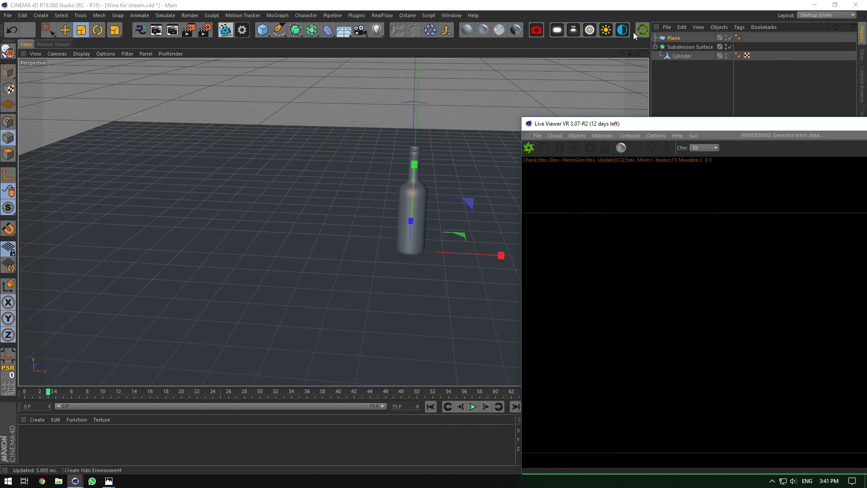
alt+drag(393, 183, 333, 221)
drag(642, 127, 451, 118)
click(747, 115)
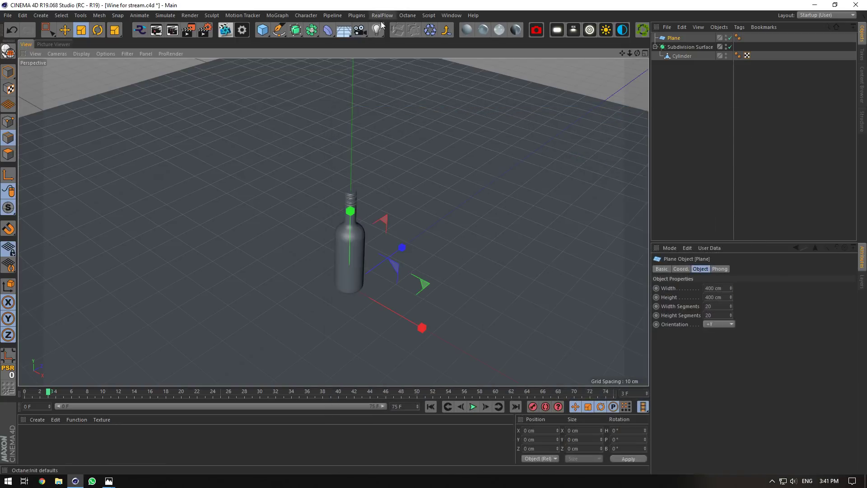
Add a Bend deformer as a child of the plane.
click(377, 30)
click(278, 30)
click(328, 30)
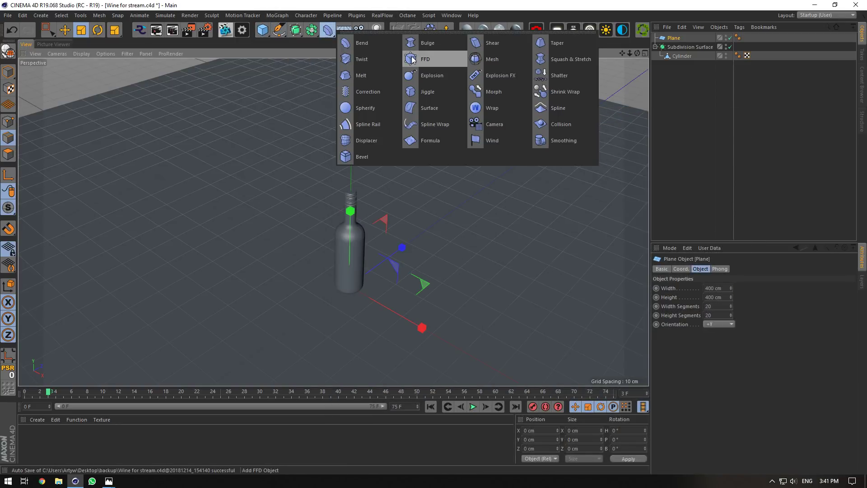
click(358, 43)
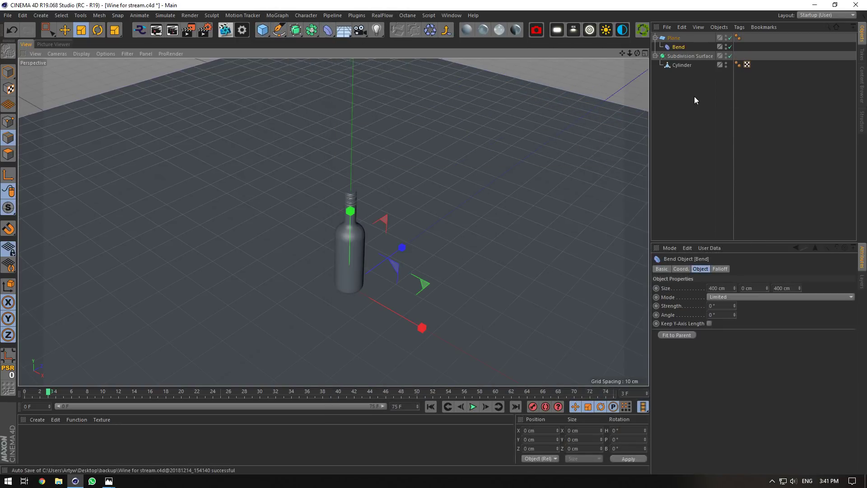
Set the Bend deformer's strength to 90° and rotate it so the plane curves upward behind the bottle.
click(729, 307)
text(90)
key(Return)
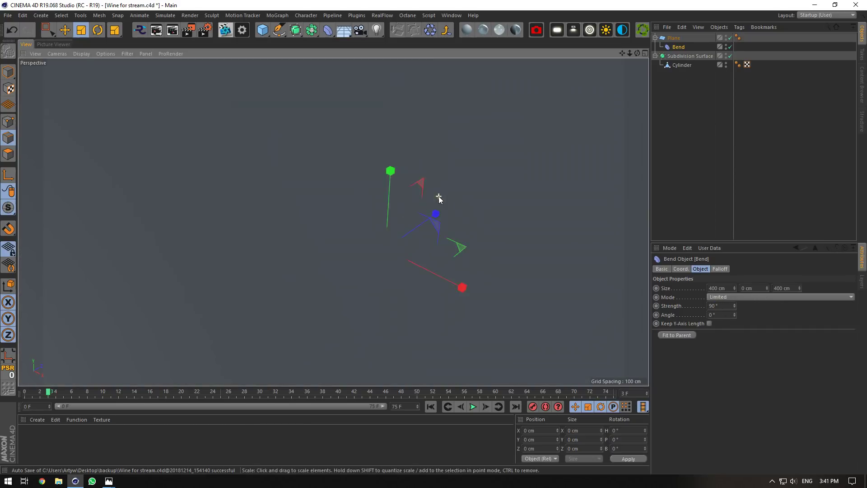
click(97, 29)
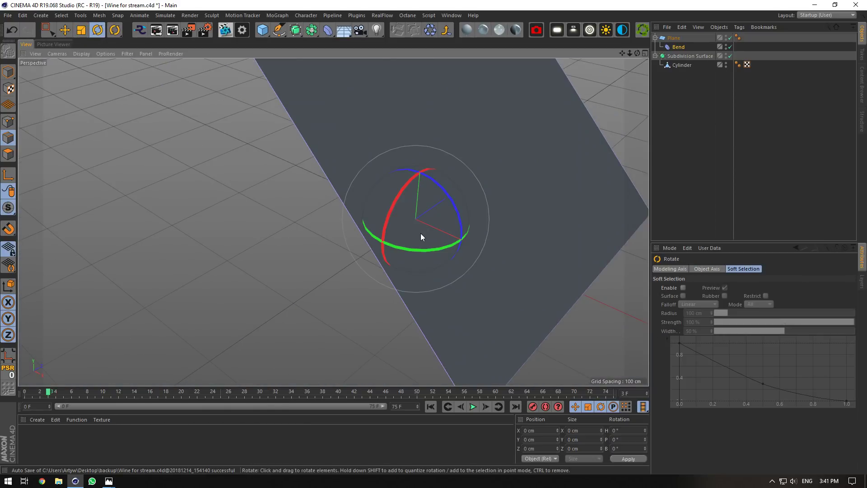
drag(374, 237, 454, 141)
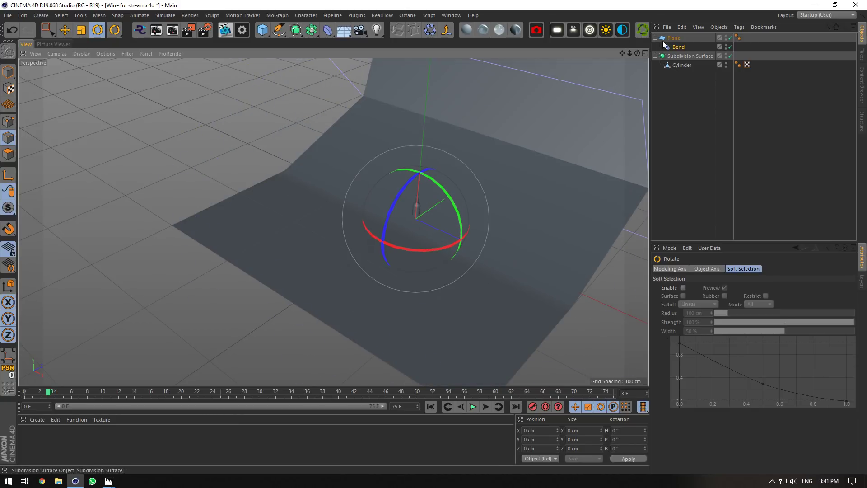
Set the Bend deformer's size to 0 cm in X and 134 cm in Y to smooth the backdrop's curve.
drag(766, 288, 786, 288)
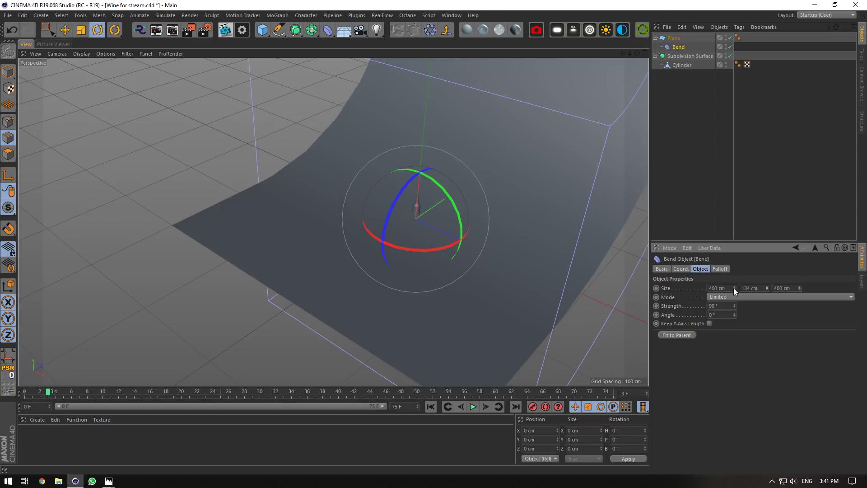
drag(733, 288, 722, 305)
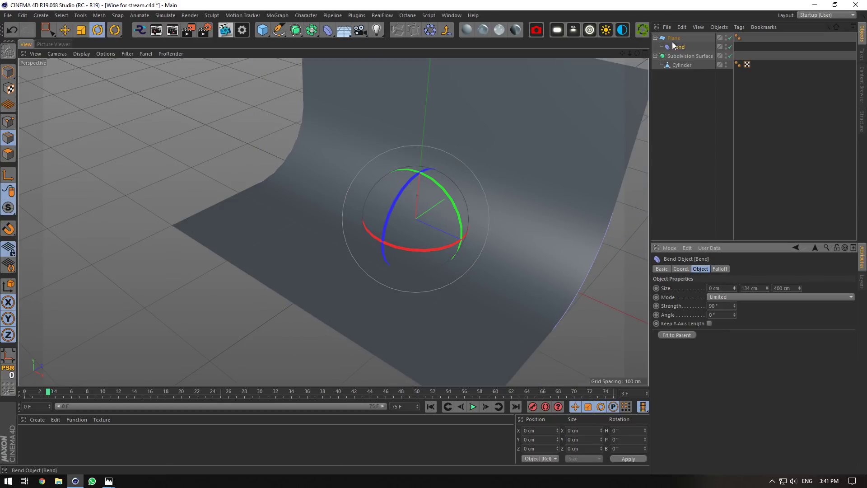
key(e)
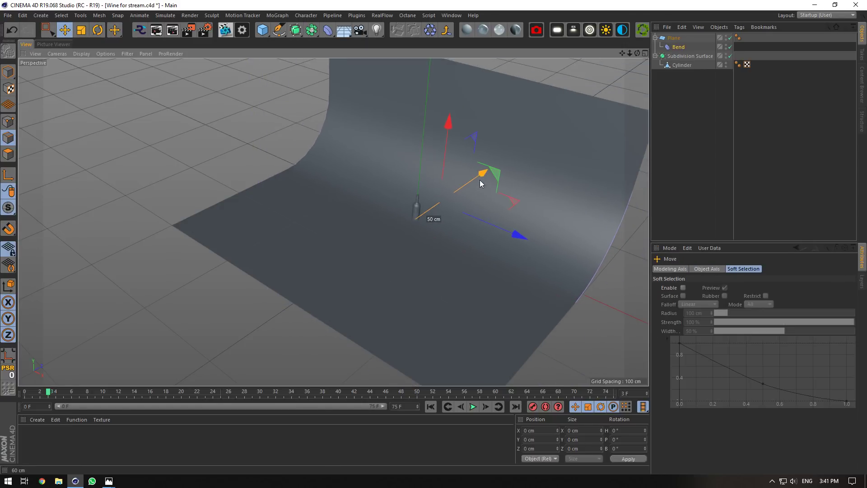
mouse_move(480, 180)
mouse_down()
mouse_move(471, 184)
mouse_move(486, 178)
mouse_up()
key(ctrl+z)
Move the plane back so the curve sits behind the bottle, and slightly reduce the Bend deformer's Y size.
click(676, 37)
click(678, 48)
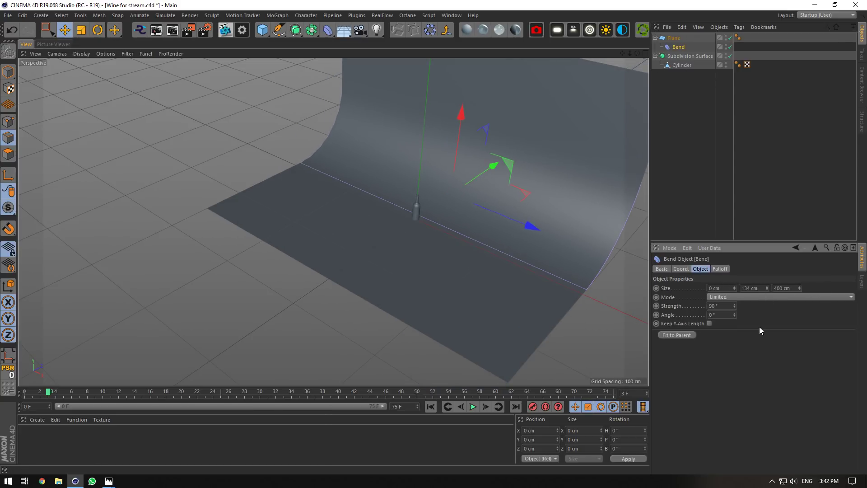
mouse_move(766, 288)
mouse_down()
mouse_move(732, 289)
mouse_move(796, 289)
mouse_move(761, 288)
mouse_up()
click(673, 38)
drag(487, 170, 482, 176)
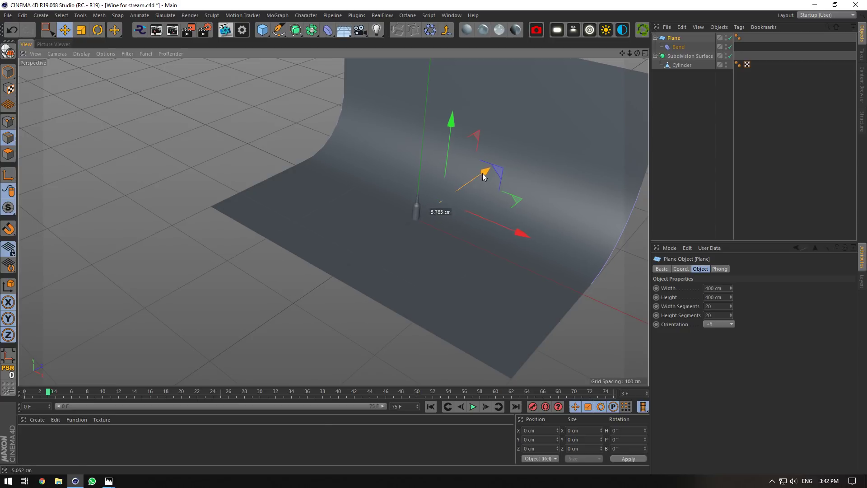
Set the plane's height to 800 cm, with 1 width segment and 150 height segments.
drag(730, 297, 726, 302)
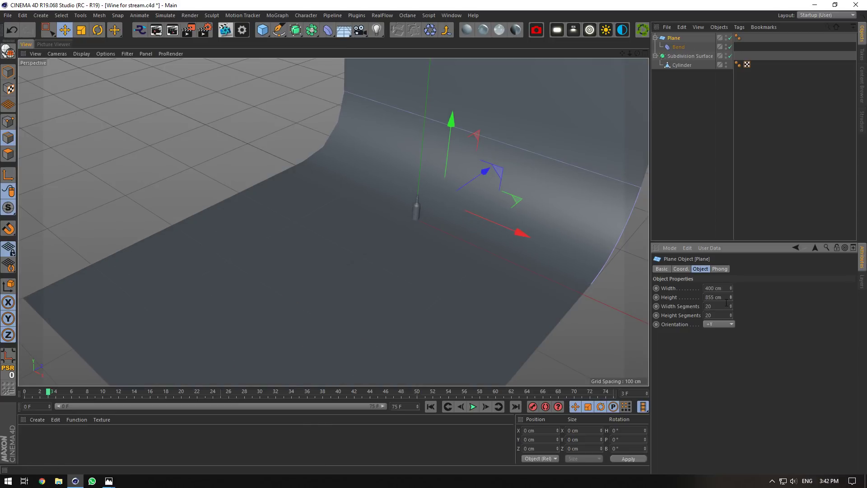
double_click(712, 297)
text(800)
mouse_move(730, 307)
mouse_down()
mouse_move(730, 289)
mouse_move(732, 312)
mouse_up()
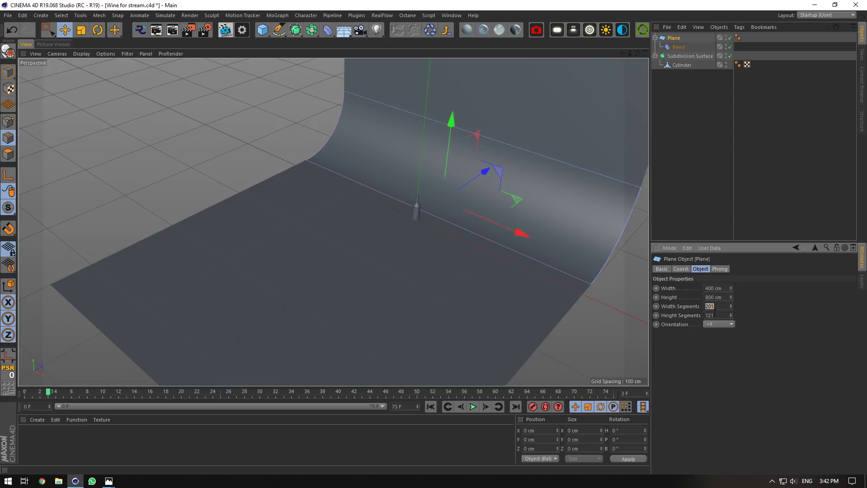
text(0)
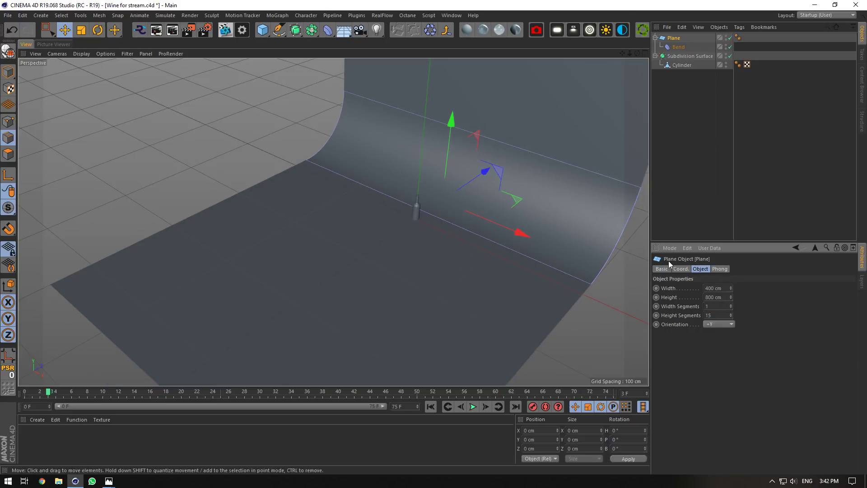
Show the model's edge lines to check the plane's segments, and return to shading without lines.
click(81, 54)
click(84, 76)
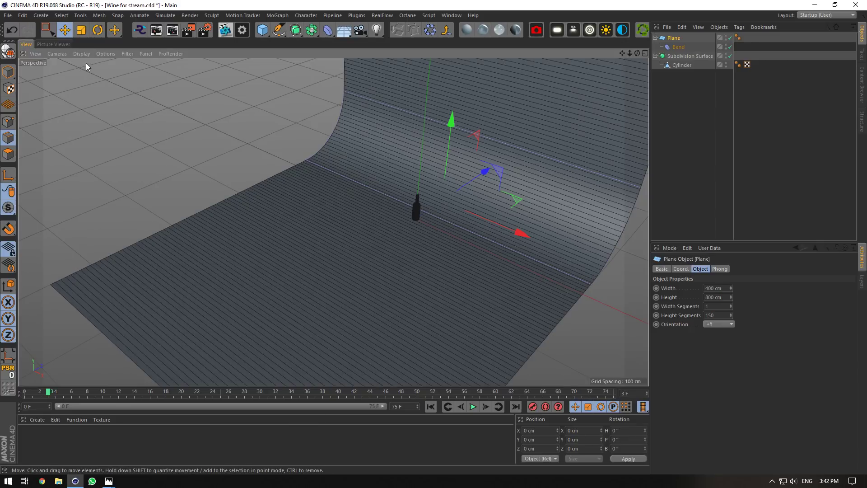
click(81, 53)
click(95, 67)
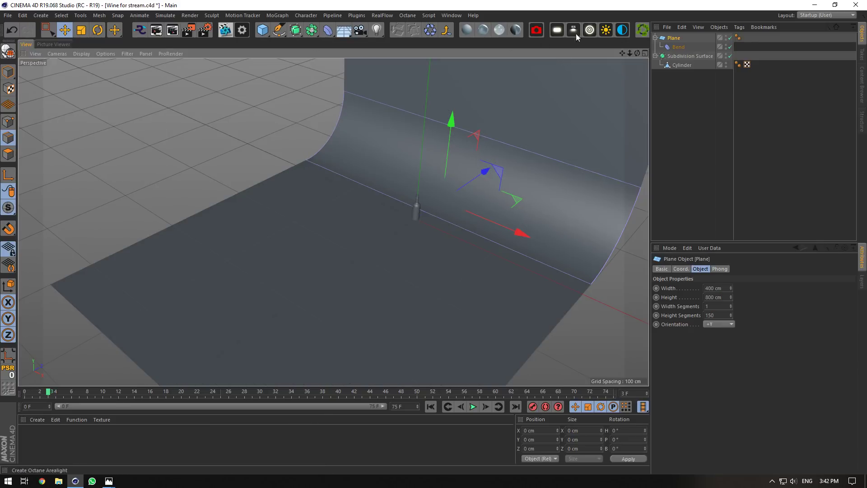
Add an Octane camera and look through it.
click(536, 30)
click(730, 38)
click(677, 38)
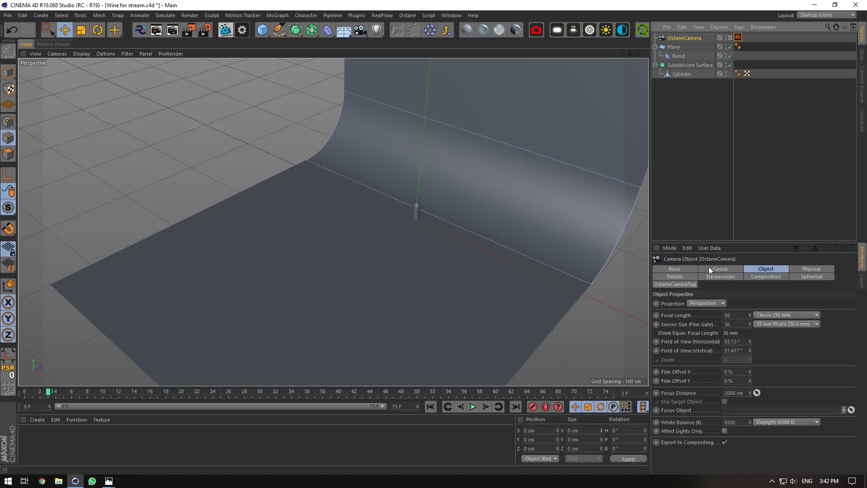
Zero the Octane camera's heading and pitch rotation and its X and Z position.
click(713, 269)
double_click(791, 303)
text(0)
key(Return)
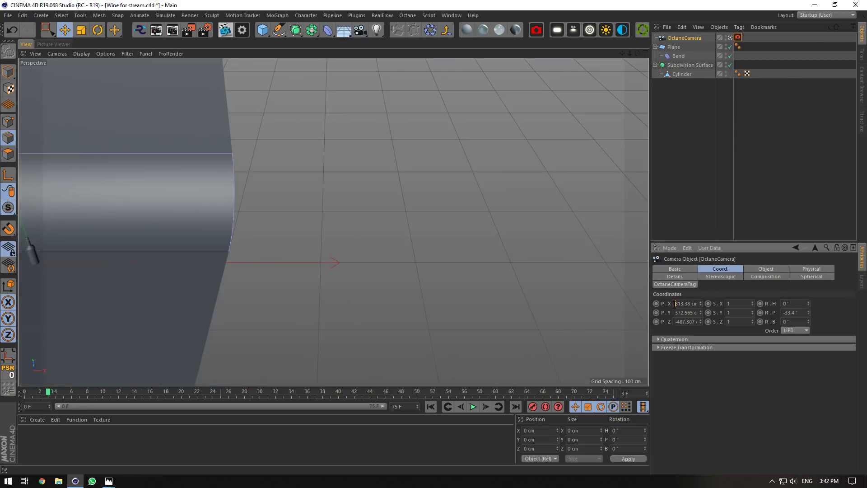
double_click(686, 303)
text(0)
key(Return)
double_click(687, 321)
text(0)
key(Return)
double_click(793, 312)
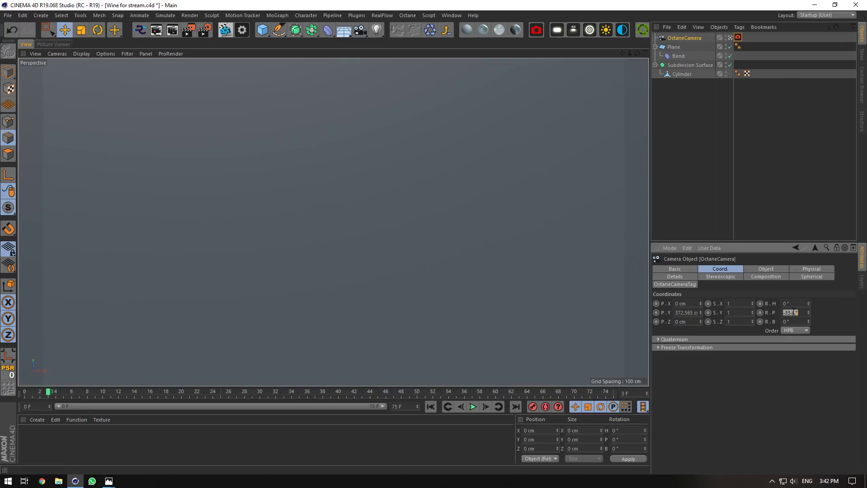
text(0)
key(Return)
Pull the camera back in Z and lower its Y position until the whole bottle is framed.
drag(700, 321, 701, 302)
double_click(691, 313)
text(0)
key(Return)
Set the camera's focal length to Portrait (80 mm) and reframe the bottle from Y 16 cm and Z -136 cm.
click(771, 274)
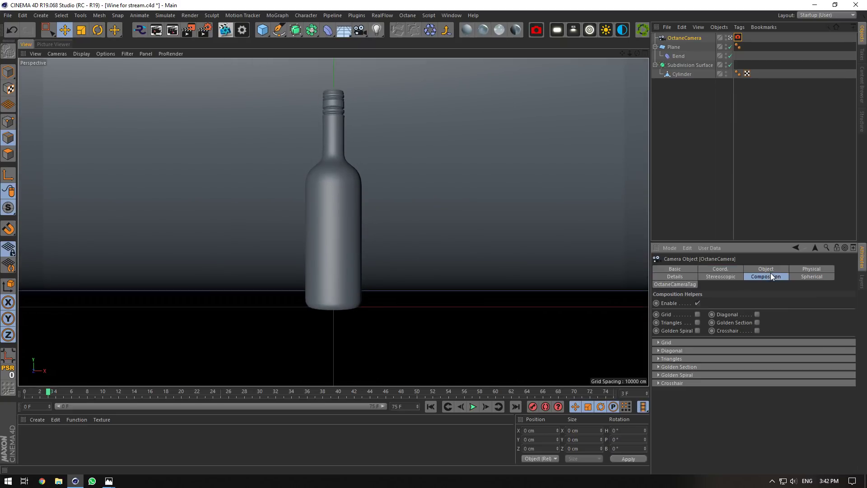
click(767, 269)
click(777, 316)
click(762, 369)
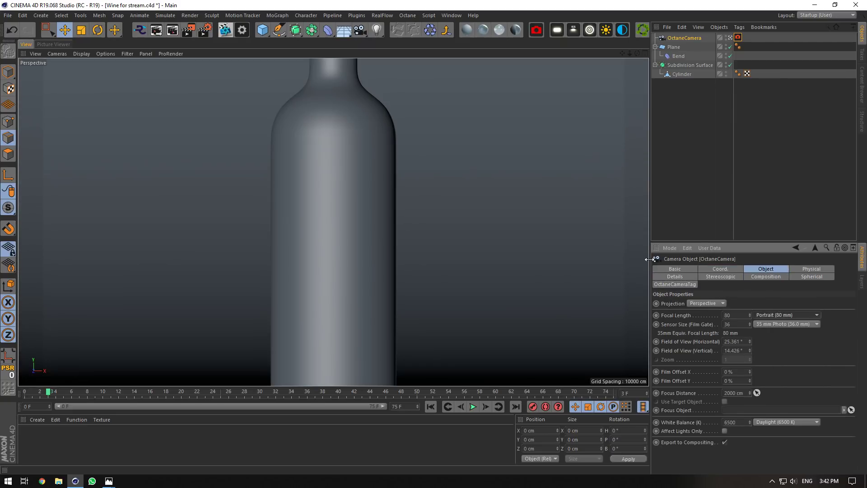
click(721, 269)
mouse_move(697, 317)
mouse_down()
mouse_move(697, 328)
mouse_move(701, 310)
mouse_up()
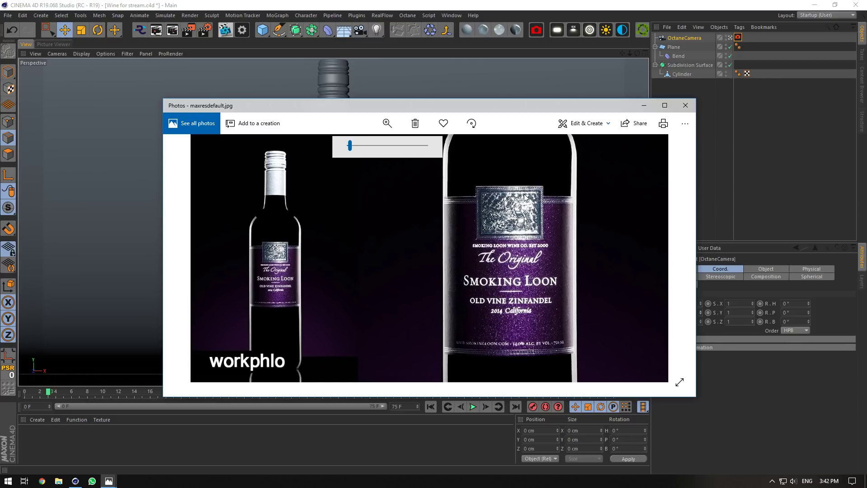
Check the framing of the bottle in the reference photo maxresdefault.jpg and put the photo away.
mouse_move(408, 232)
mouse_down()
mouse_move(473, 193)
mouse_move(395, 226)
mouse_up()
drag(523, 106, 533, 104)
click(654, 103)
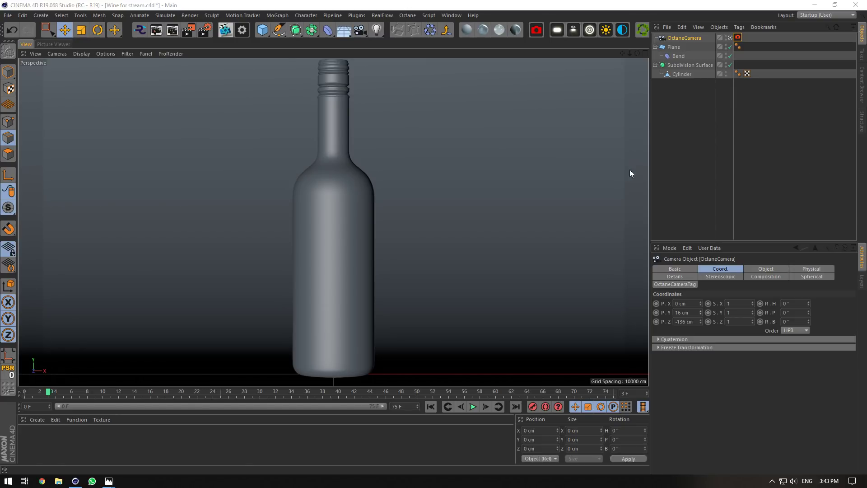
Set the camera's pitch to 2° and its Y position to 6 cm.
click(802, 313)
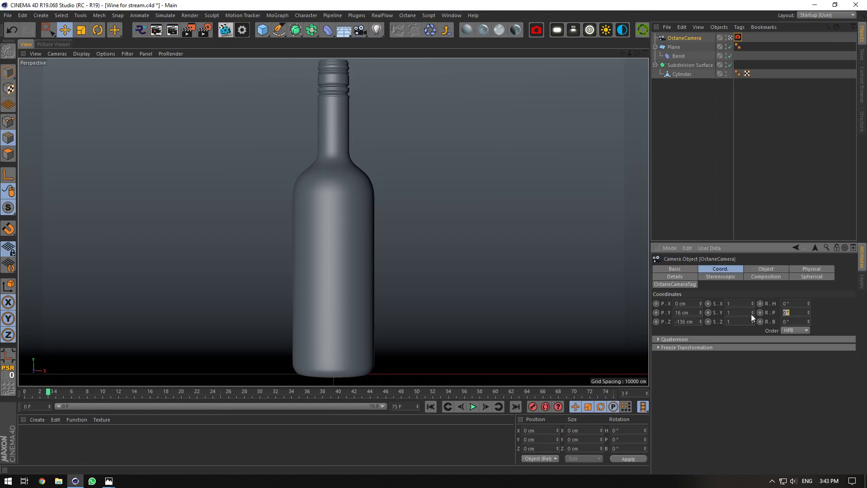
text(2)
click(684, 312)
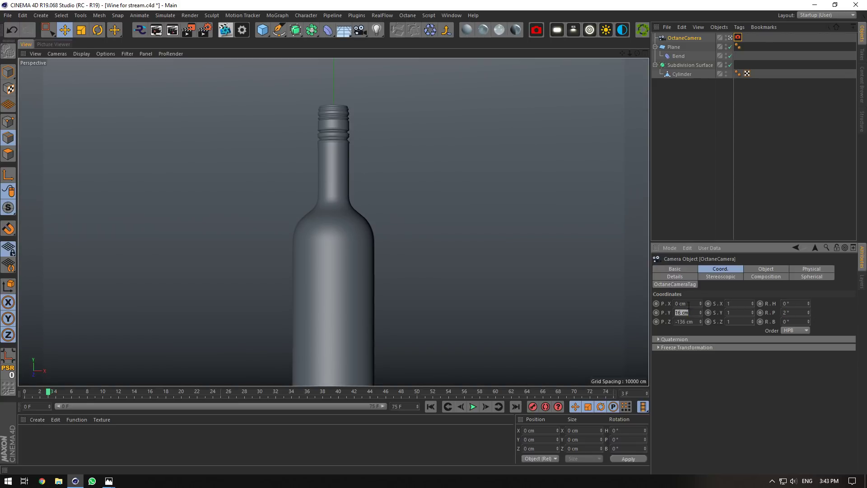
text(6)
key(Return)
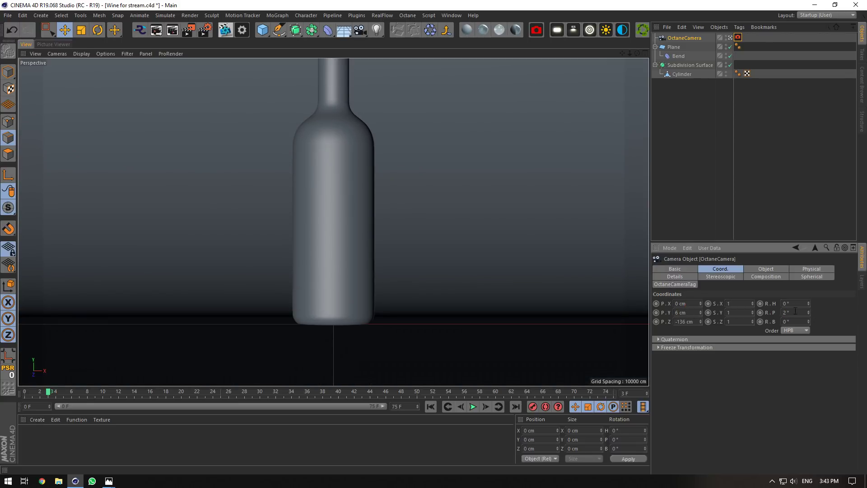
Try steeper camera pitches of 3°, 4° and 5°.
text(3)
click(795, 304)
text(4)
click(799, 304)
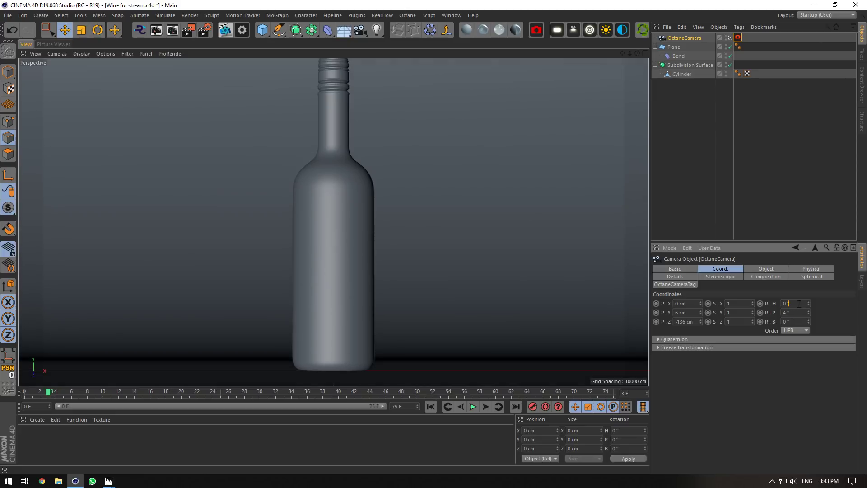
double_click(786, 312)
text(5)
click(789, 304)
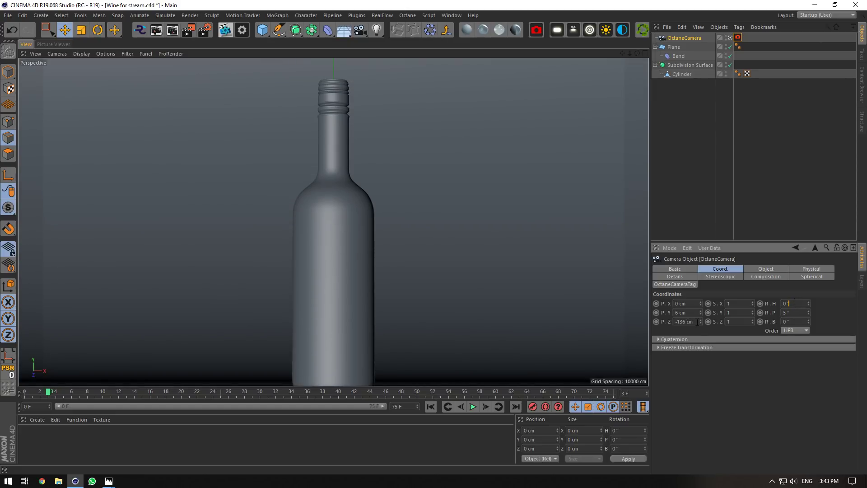
Pull the camera back to Z -159 cm and reduce its pitch to 3°.
drag(700, 322, 703, 324)
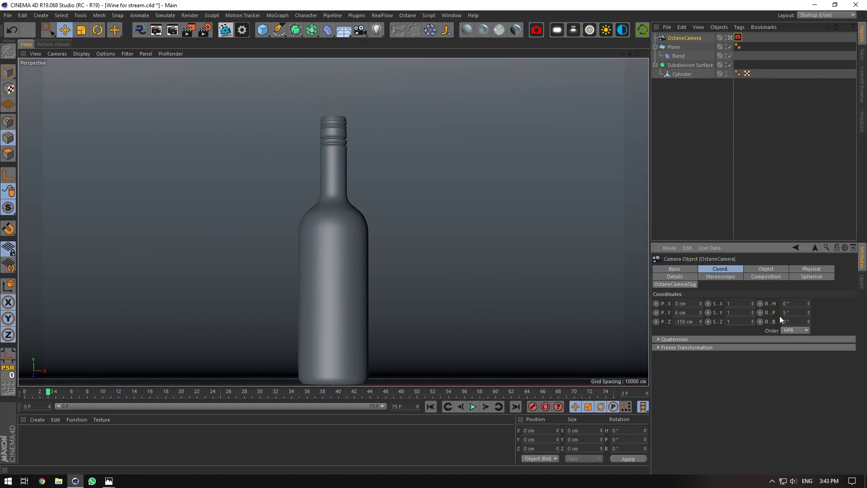
text(4)
click(788, 304)
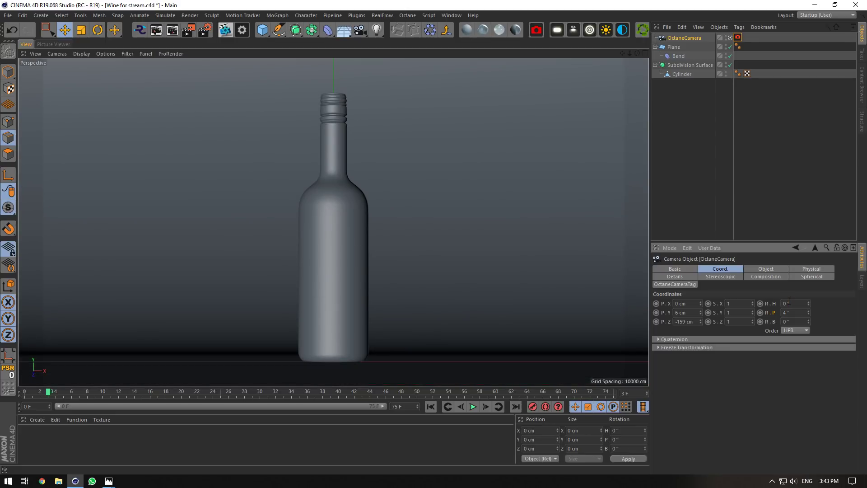
key(Tab)
double_click(798, 311)
text(3)
click(795, 304)
Raise the camera's Y position to 9 cm and save the project.
double_click(684, 312)
text(7)
click(682, 302)
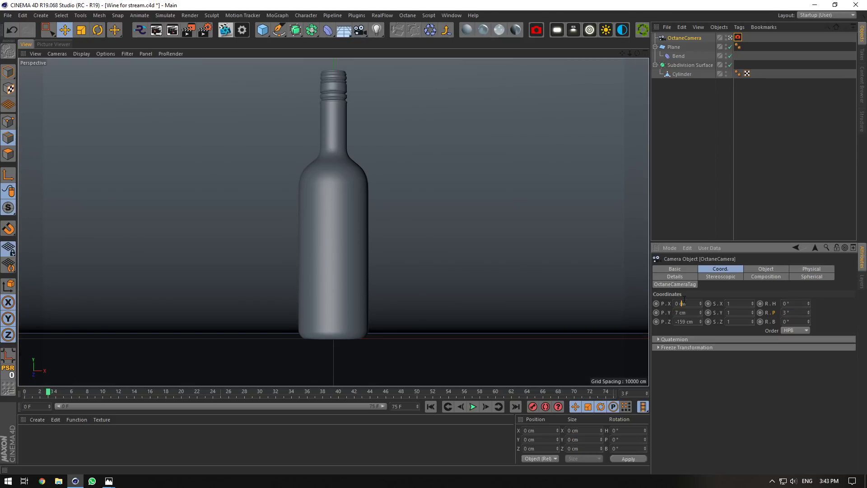
double_click(683, 312)
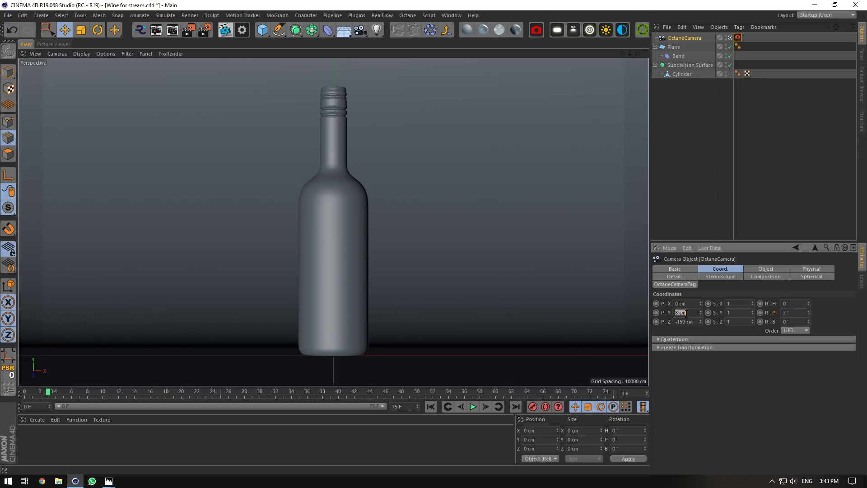
text(9)
click(690, 304)
key(ctrl+s)
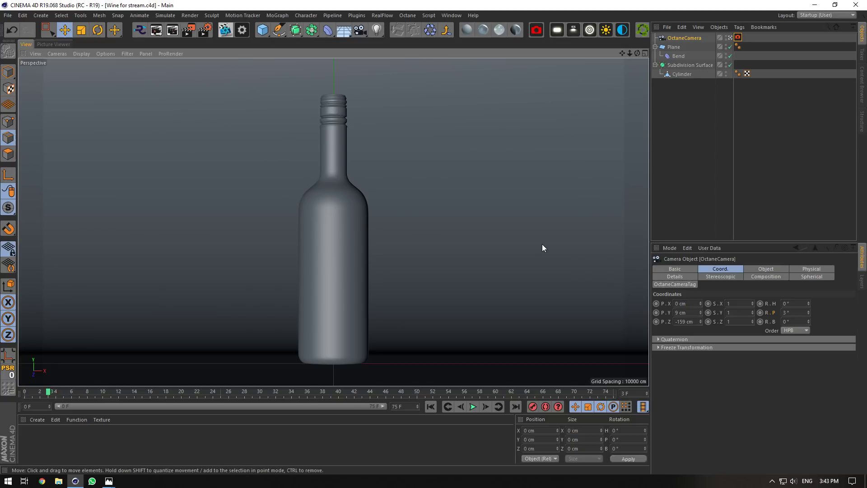
Open the Octane Live Viewer and start a live render of the scene through the camera.
click(233, 32)
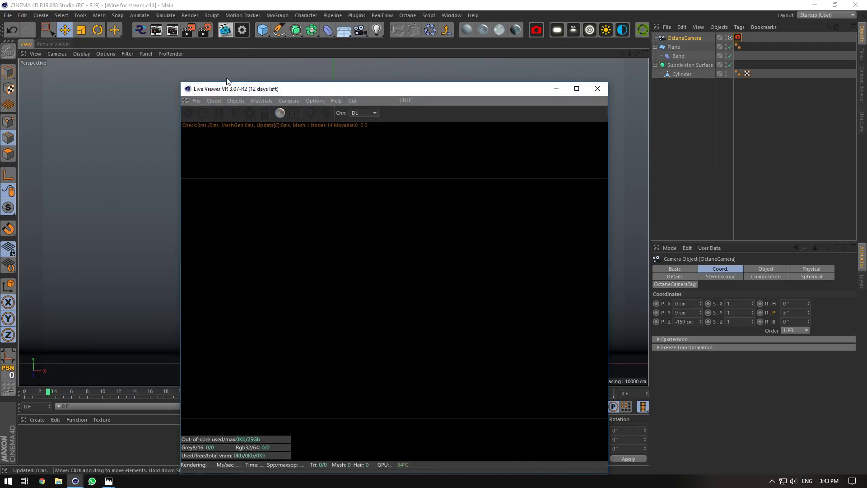
click(193, 113)
drag(287, 90, 254, 58)
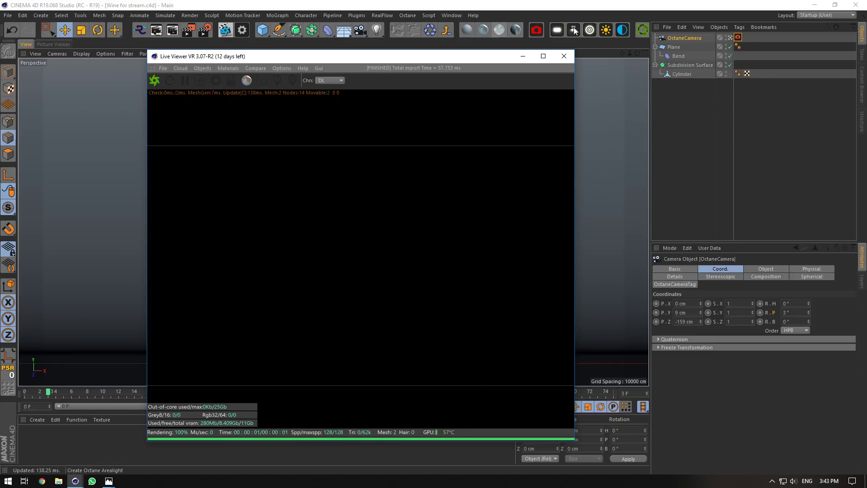
Add an Octane area light and, outside the camera view, move it forward from the bottle to near the camera.
click(557, 30)
click(730, 47)
drag(487, 57, 585, 284)
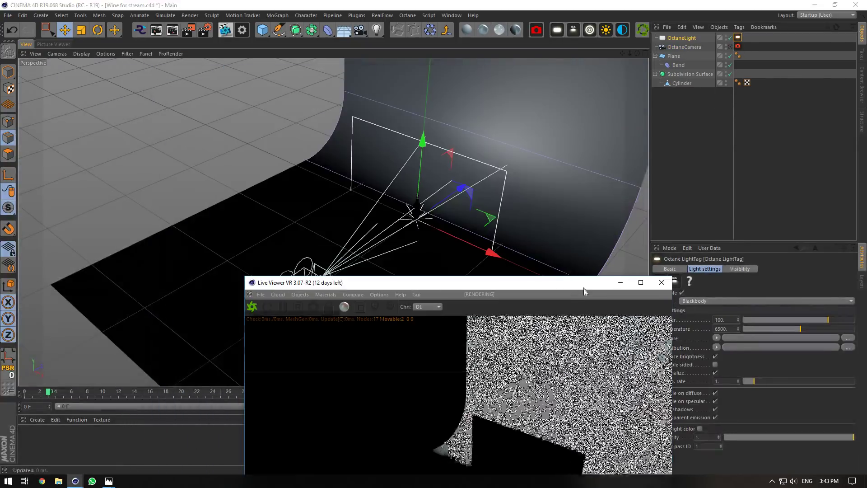
drag(528, 264, 657, 222)
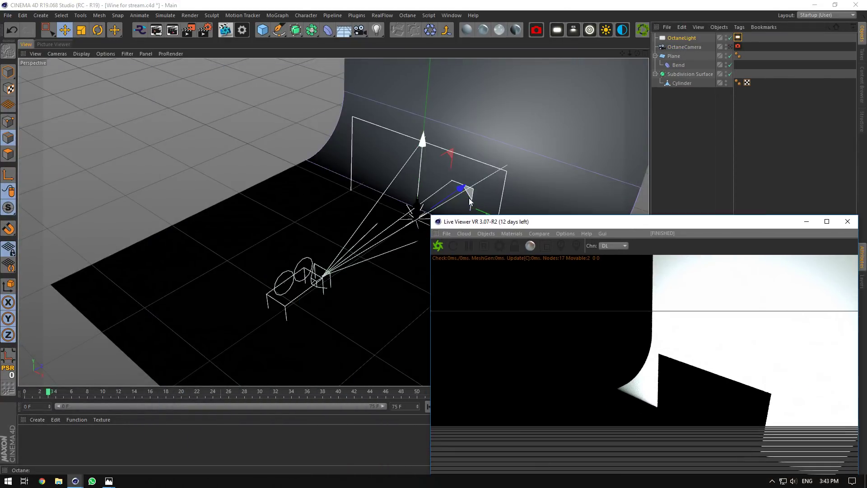
drag(451, 153, 343, 250)
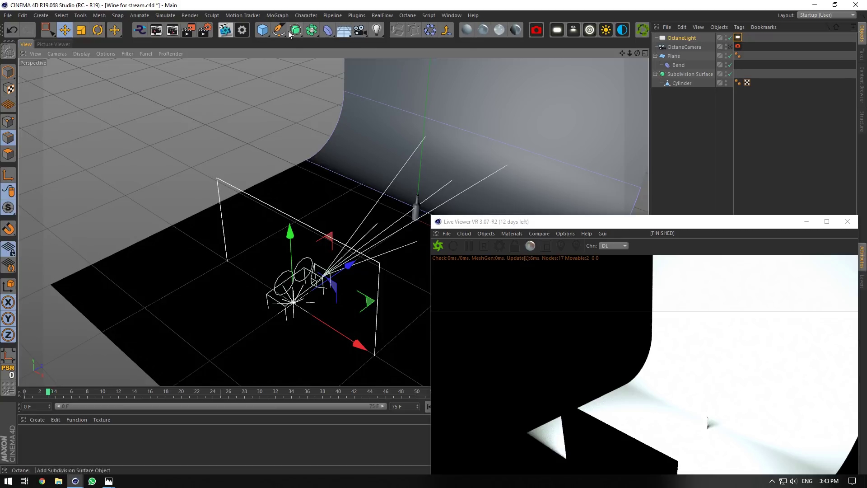
Create a null named Rim Left and place the Octane area light inside it as a child.
drag(262, 29, 294, 42)
double_click(670, 38)
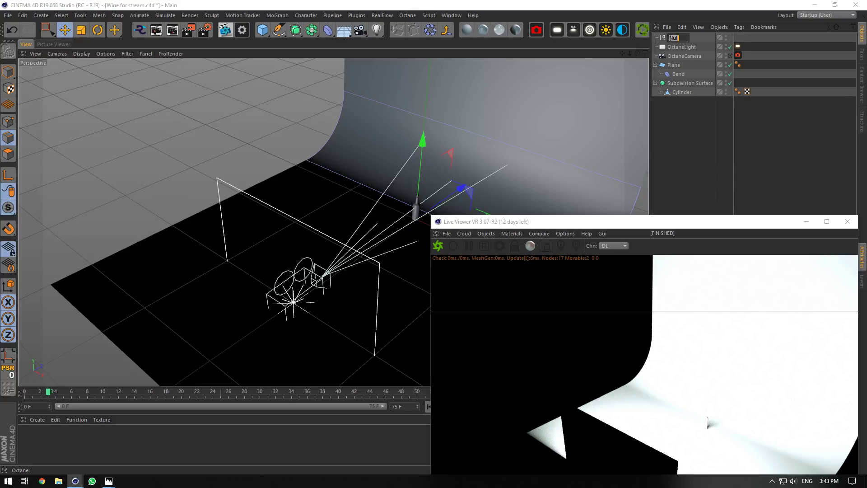
text(Rim Left)
key(Return)
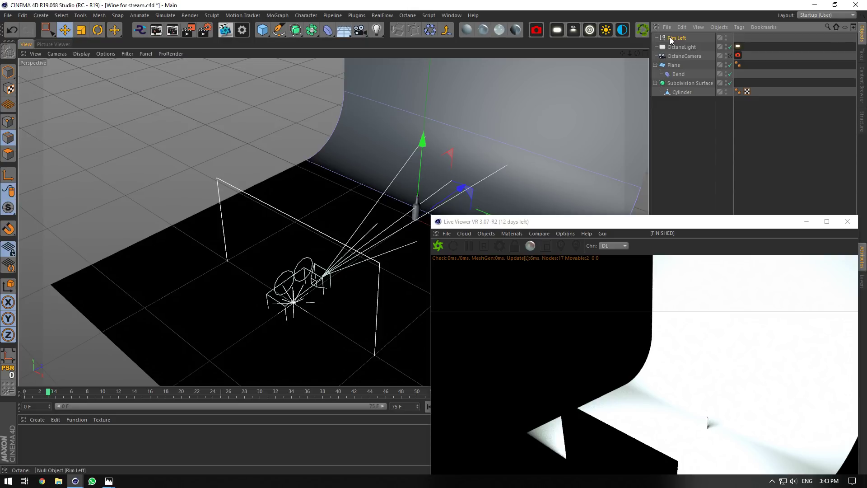
drag(684, 47, 683, 40)
Raise the area light by 100 cm and reduce its Size X to 20 cm, viewing the render through the camera.
drag(278, 245, 310, 138)
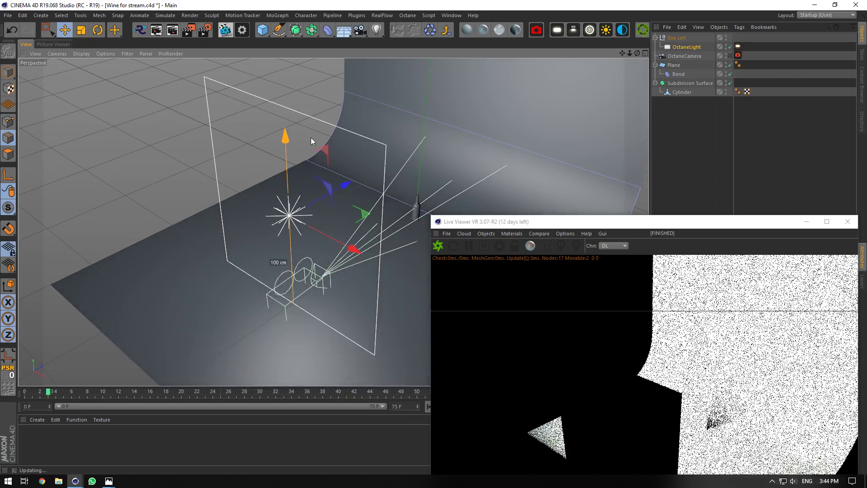
click(730, 56)
drag(675, 216, 447, 91)
drag(631, 120, 424, 57)
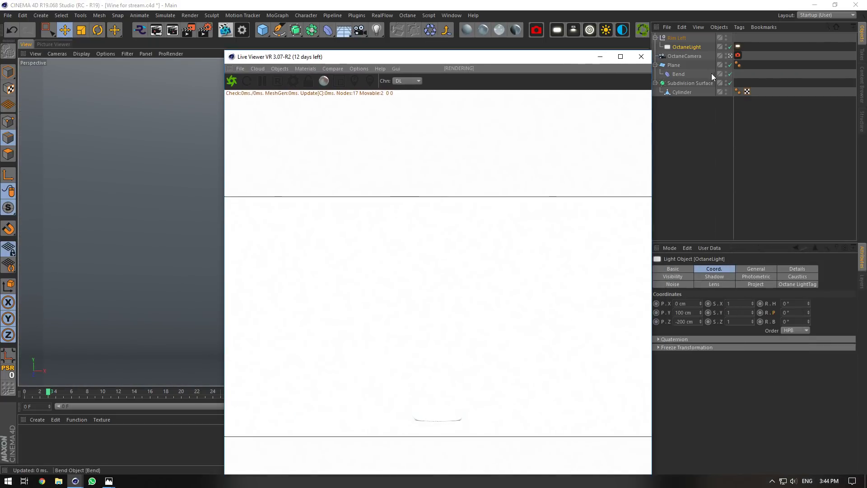
click(789, 269)
click(733, 366)
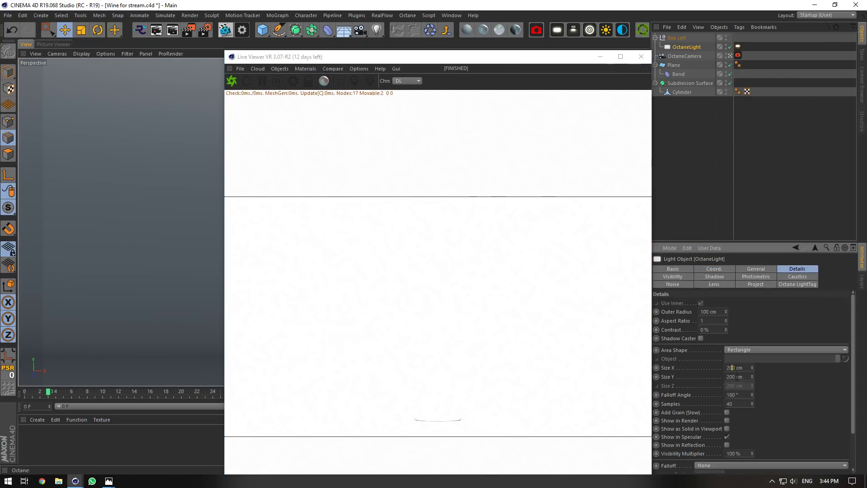
key(BackSpace)
click(736, 377)
drag(475, 58, 348, 39)
Add a Protection tag to the OctaneCamera to lock its position, scale and rotation.
click(700, 38)
click(691, 56)
right_click(682, 54)
mouse_move(720, 59)
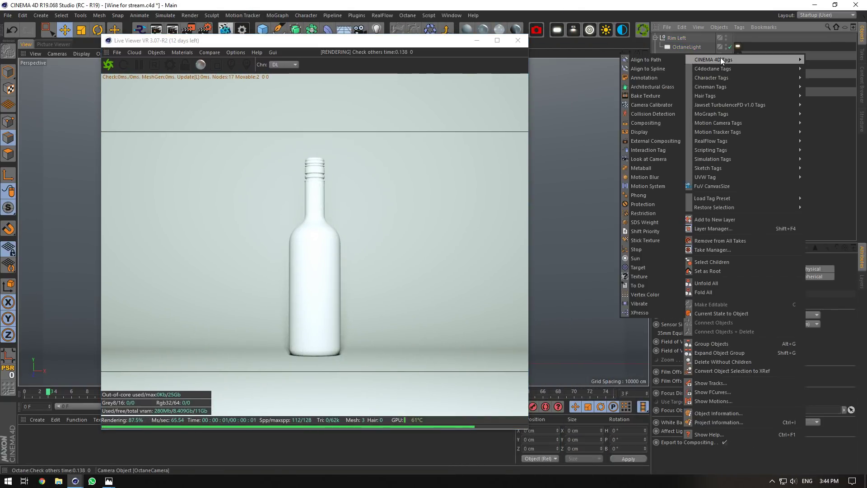
click(654, 205)
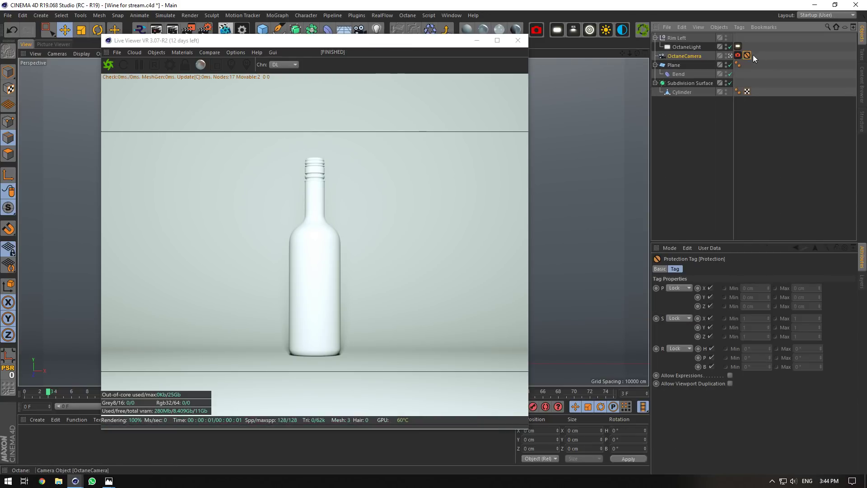
In the camera's Thinlens settings, pick the focus on the bottle neck and set the Fstop to 5.6.
click(738, 55)
click(833, 269)
click(745, 269)
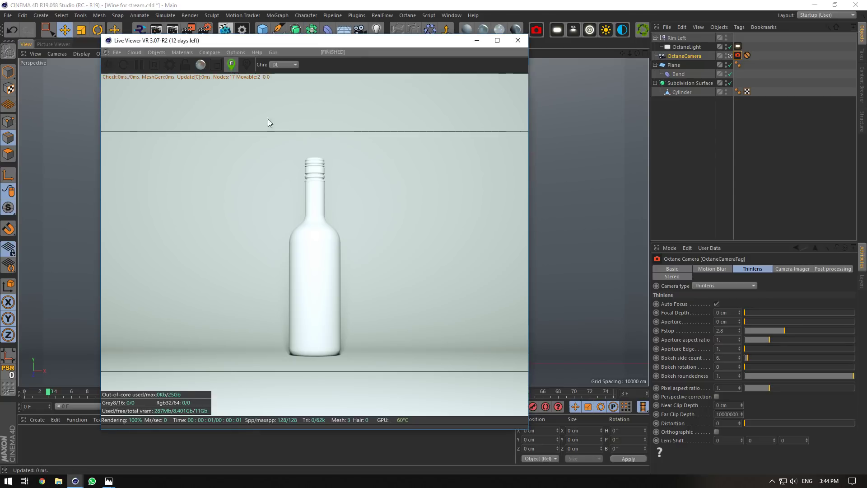
click(229, 64)
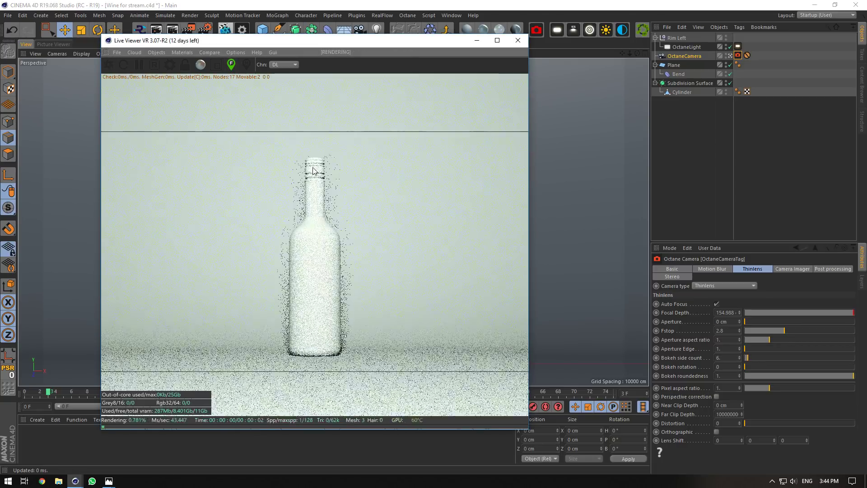
click(733, 331)
text(5.6)
key(Return)
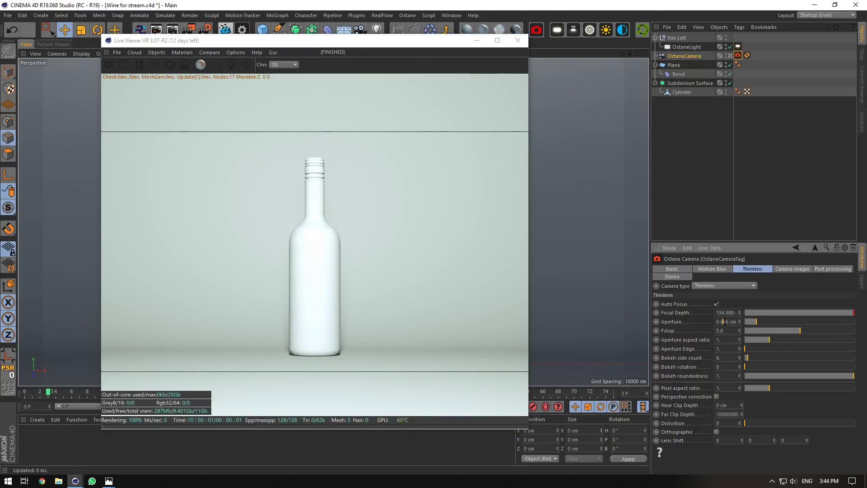
Load the Pathtracing preset with 2000 max samples for Octane and lower the ray epsilon to its minimum of 0.000001.
click(161, 63)
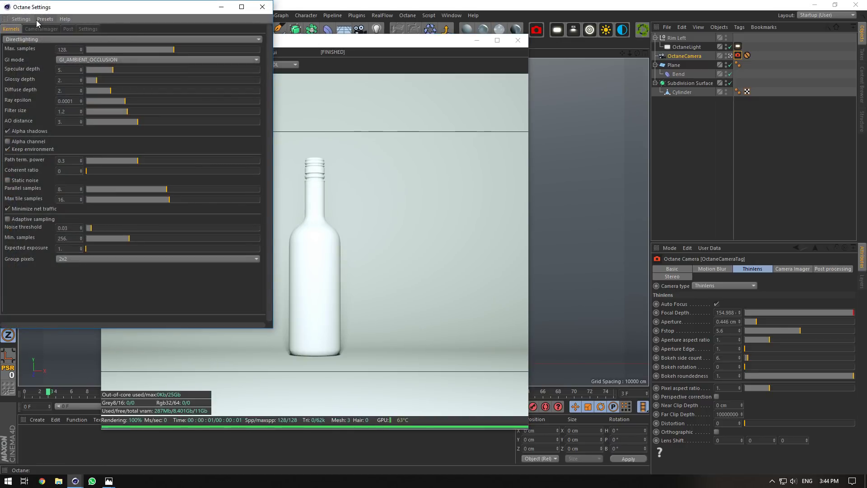
click(45, 19)
click(47, 60)
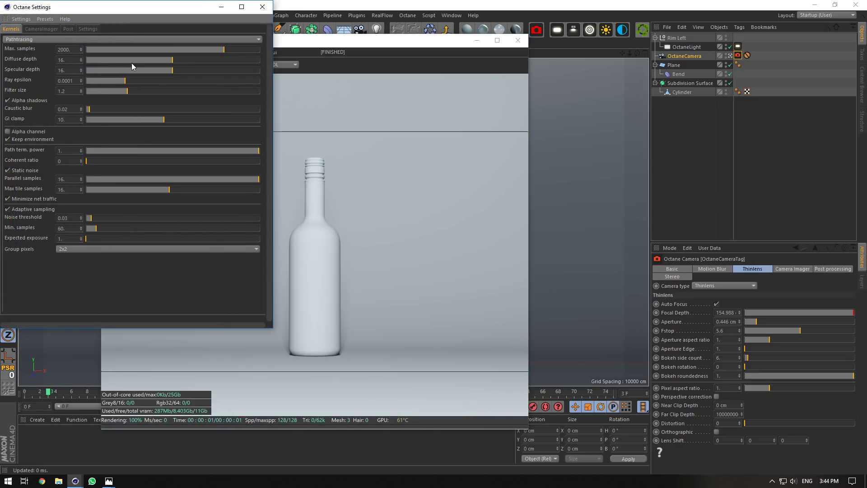
drag(104, 81, 83, 82)
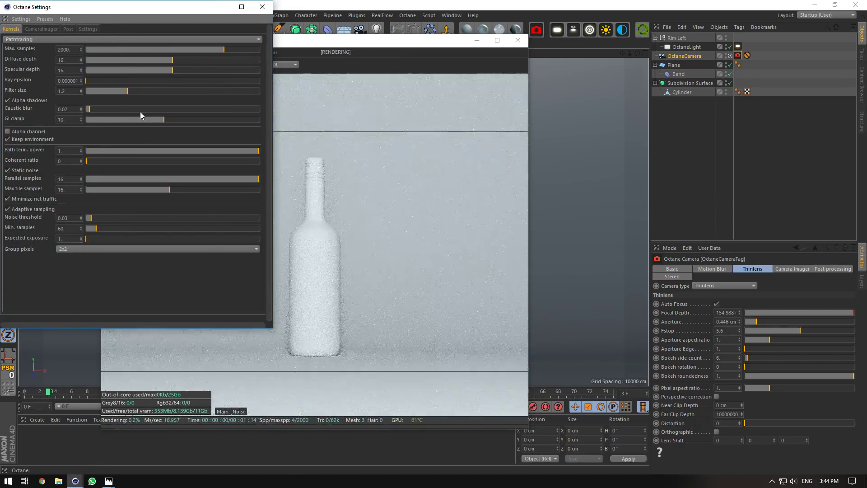
click(262, 7)
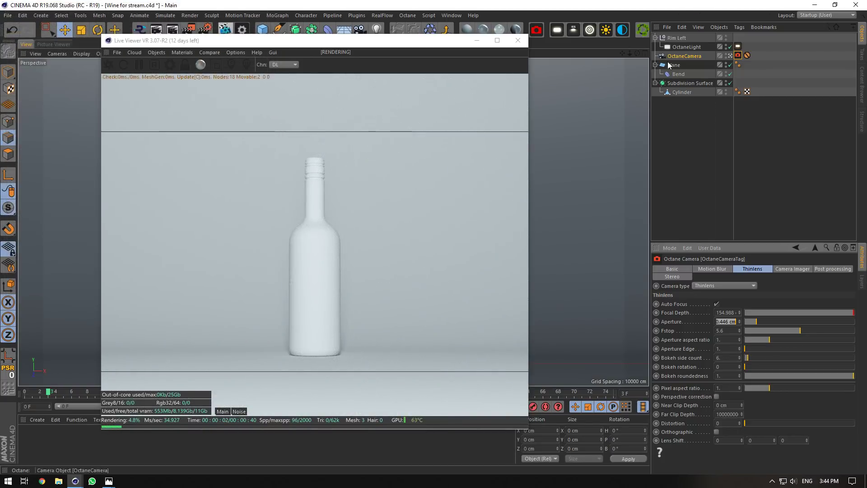
Push the backdrop plane farther behind the bottle, set its height to 600 cm, and check the camera render.
click(730, 56)
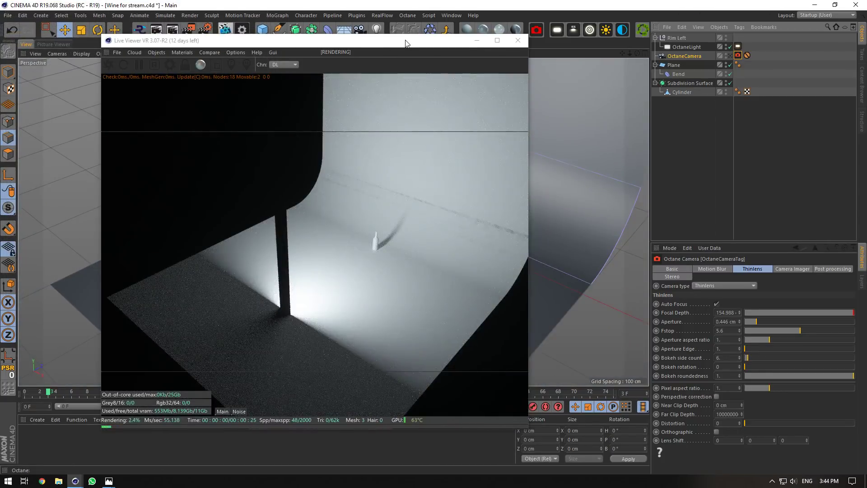
drag(406, 43, 513, 318)
click(8, 72)
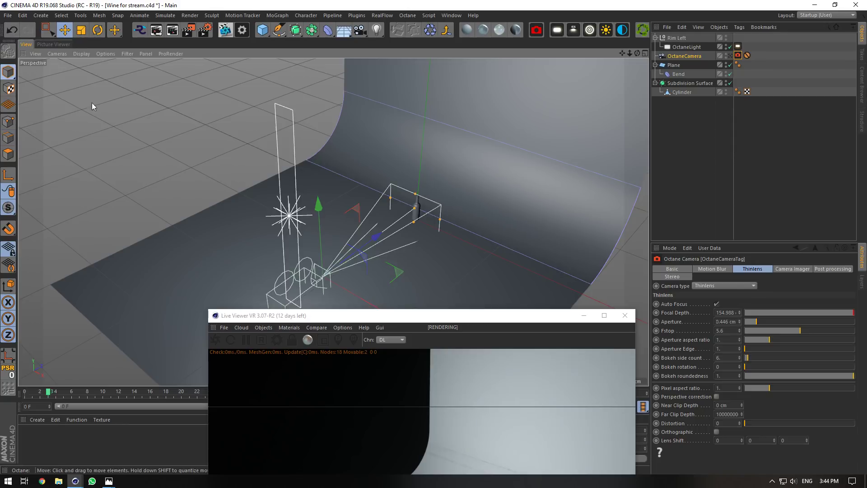
click(451, 188)
drag(480, 175, 503, 157)
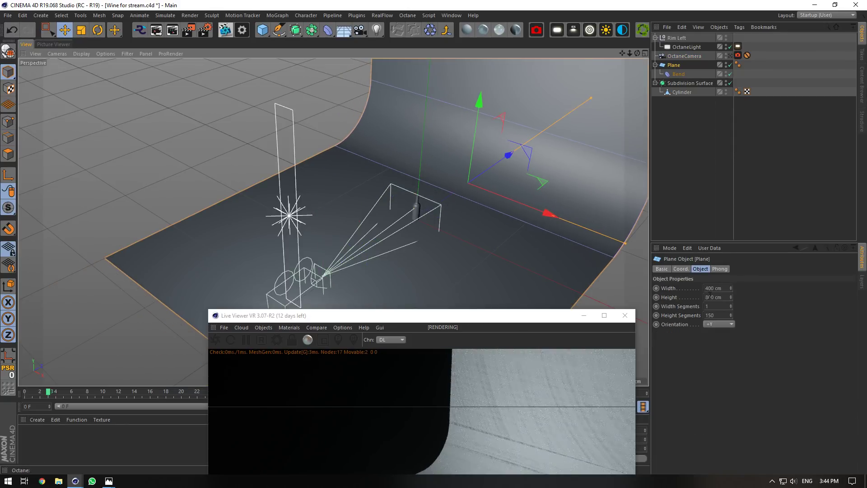
drag(709, 297, 705, 296)
text(4)
key(Return)
text(6)
key(Return)
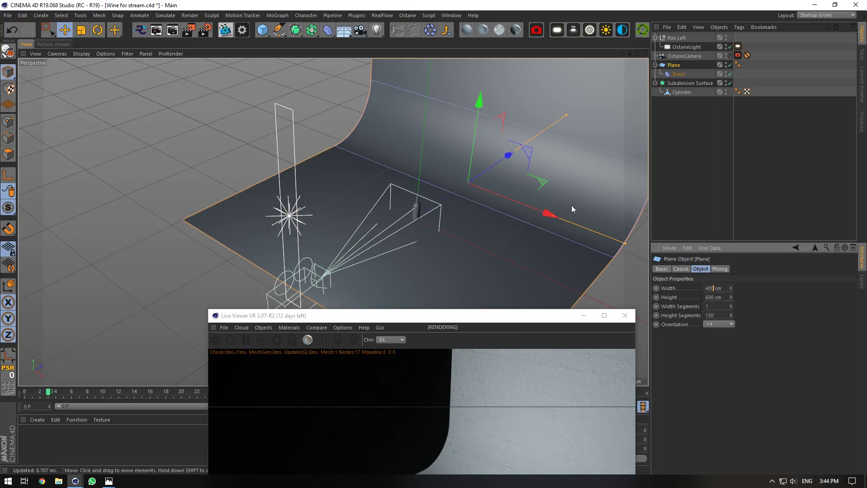
click(730, 55)
drag(516, 315, 432, 82)
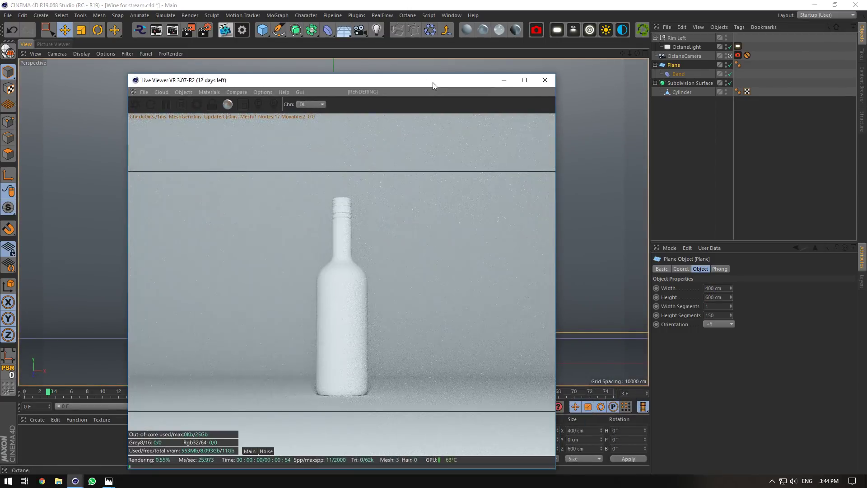
Outside the camera view, set the Bend deformer's Y size to 200 cm for a wider backdrop curve.
click(728, 57)
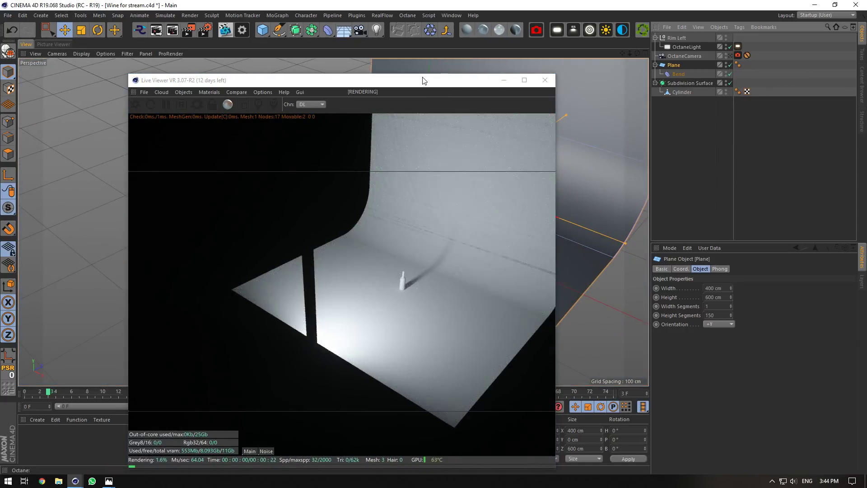
drag(423, 79, 490, 278)
click(678, 74)
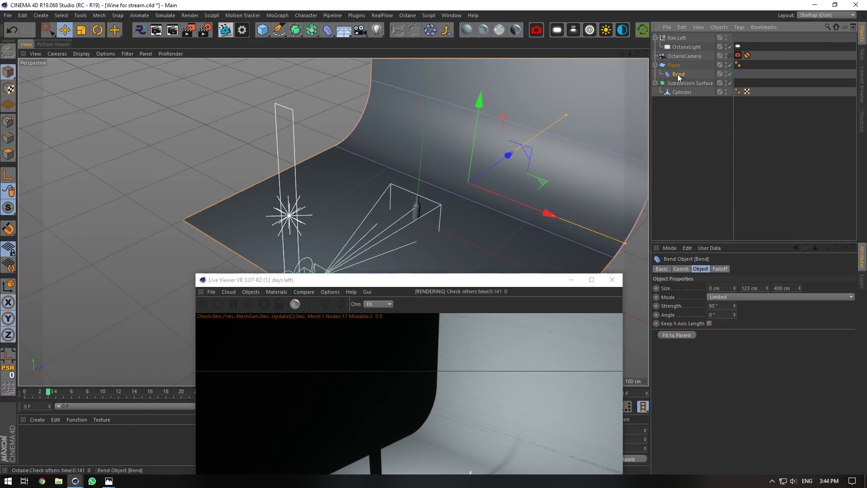
double_click(763, 288)
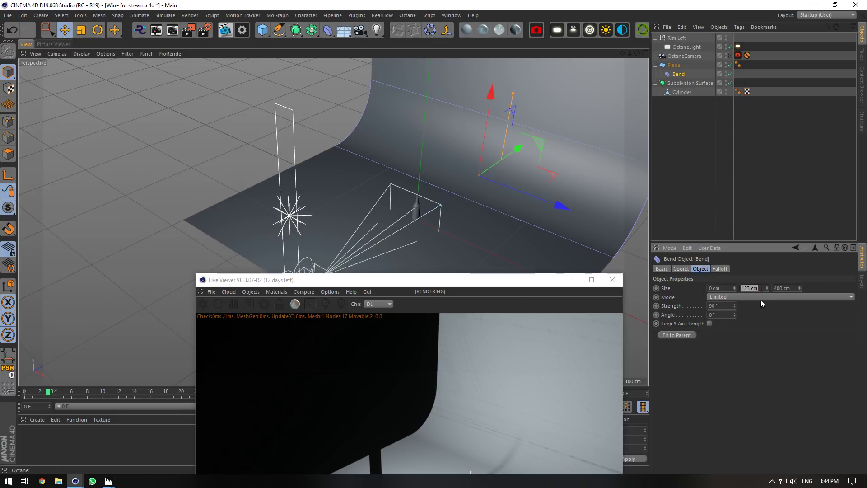
text(200)
key(Return)
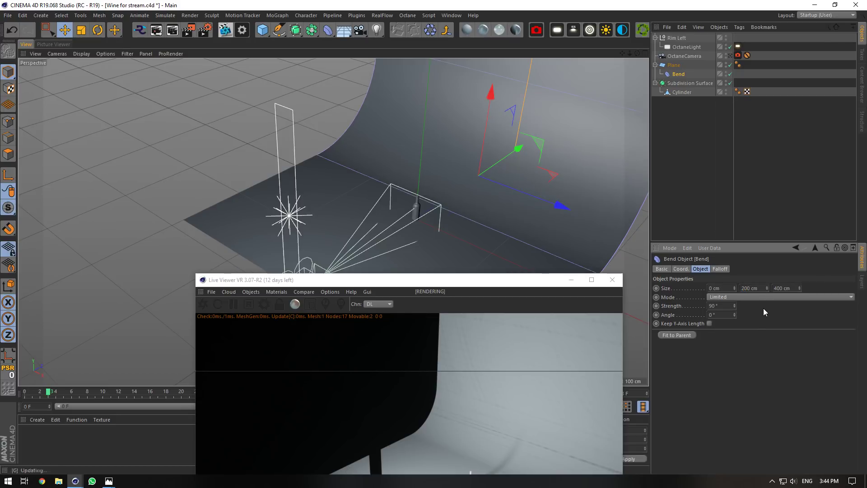
Move the backdrop plane farther back along its depth axis and set its height to 800 cm.
click(670, 65)
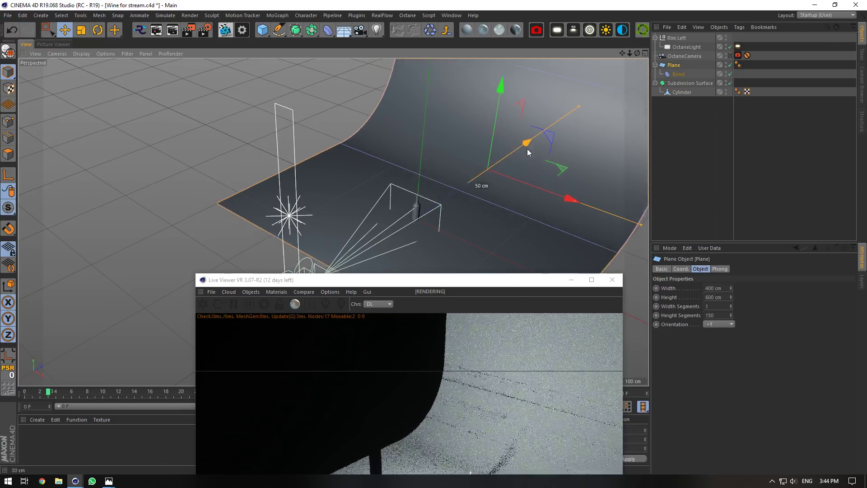
click(679, 74)
alt+drag(505, 174, 567, 129)
click(678, 59)
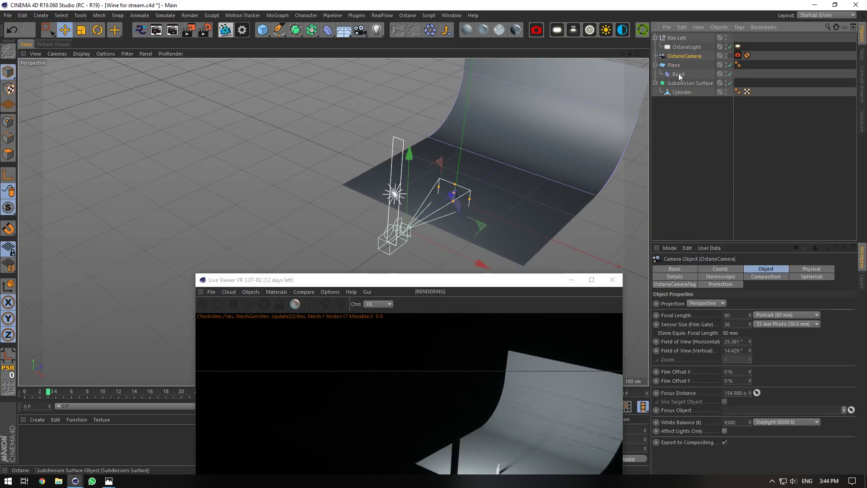
click(674, 65)
drag(540, 141, 627, 122)
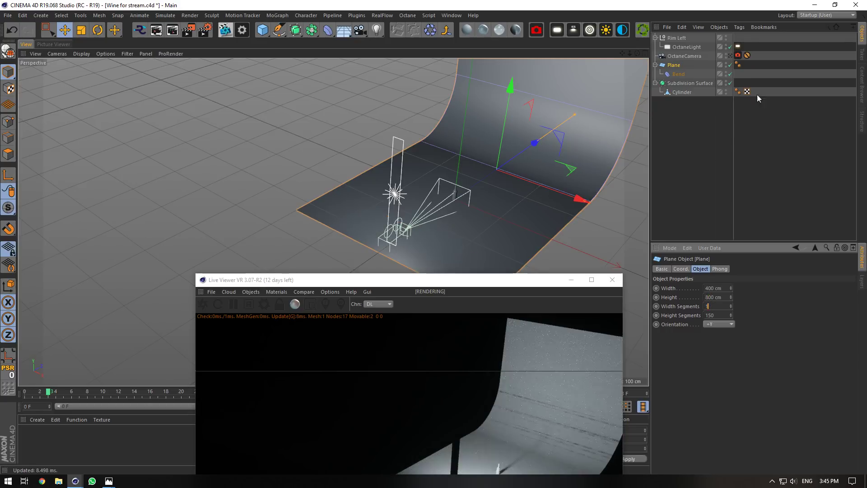
Examine the bottle render through the camera and review the Octane kernel, camera imager, post and general settings.
click(730, 56)
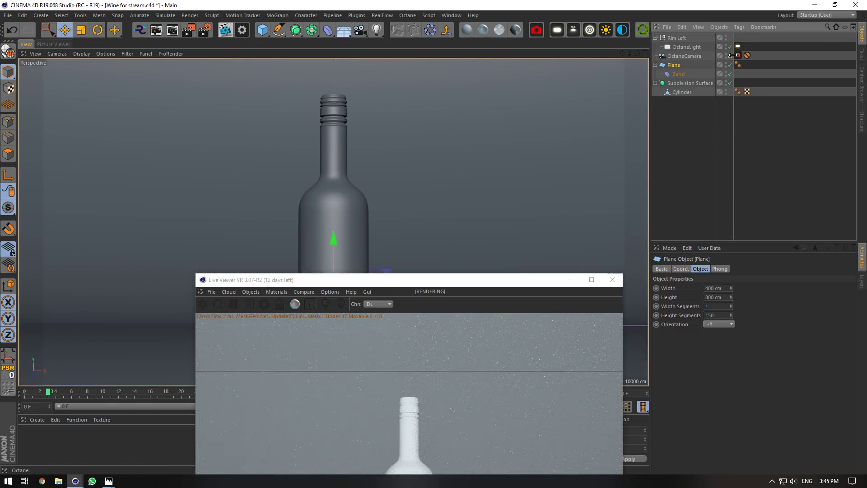
drag(410, 279, 446, 59)
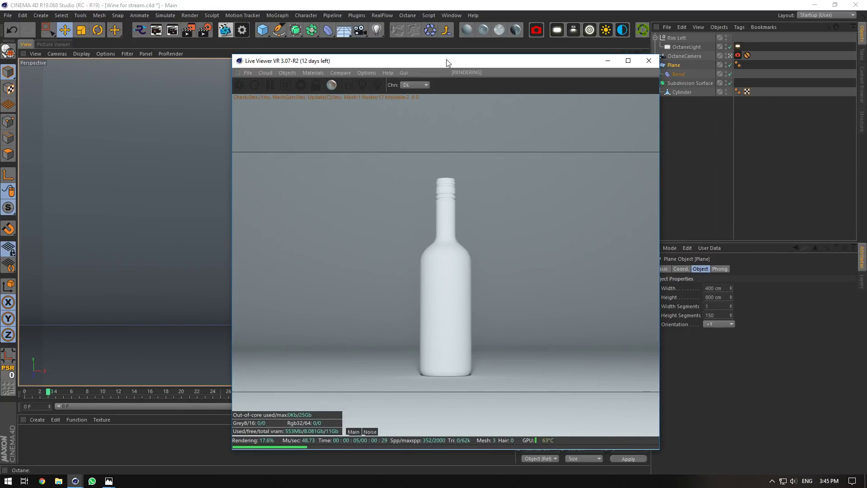
drag(446, 59, 399, 46)
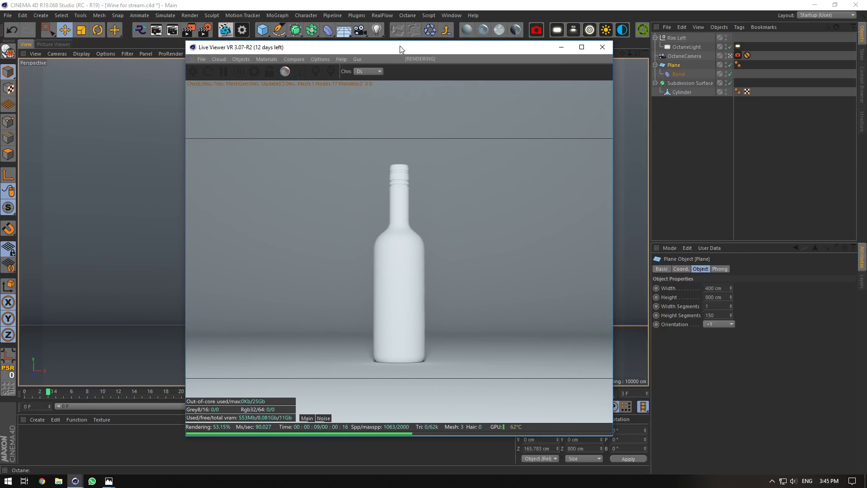
drag(399, 47, 384, 28)
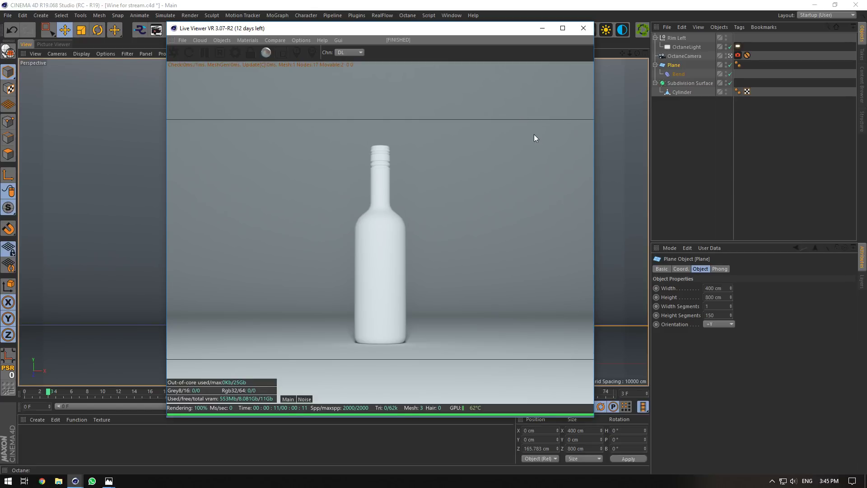
click(233, 50)
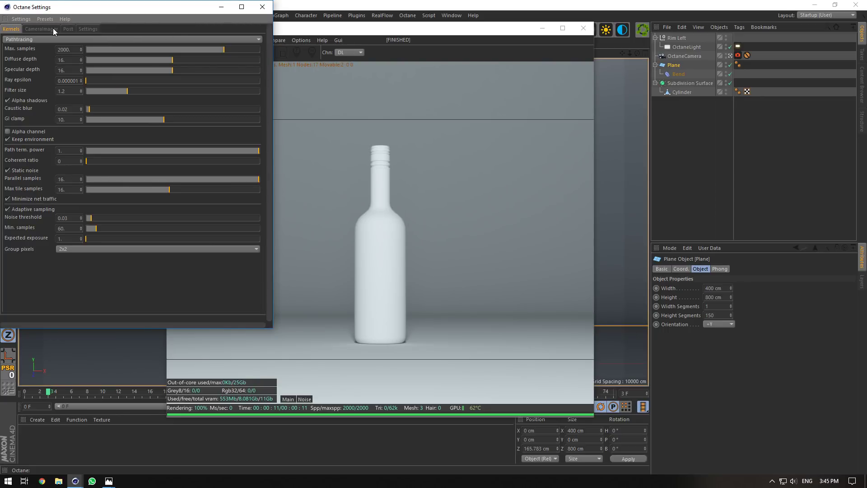
click(40, 29)
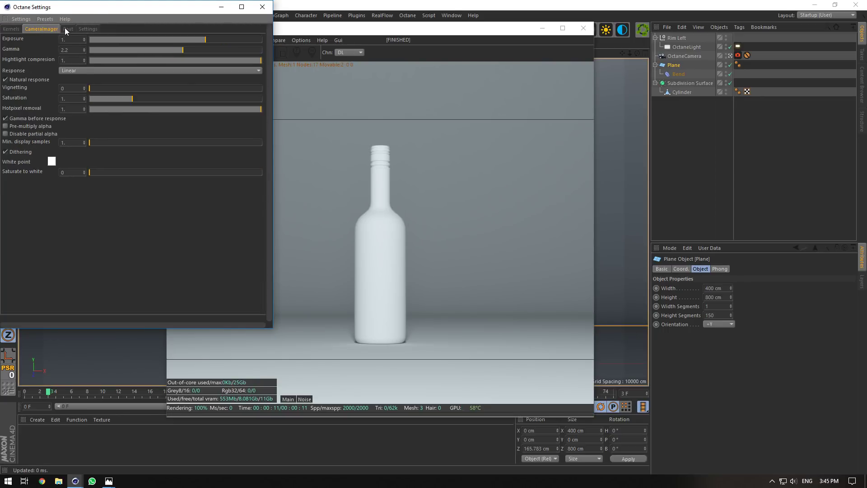
click(65, 29)
click(93, 29)
click(11, 29)
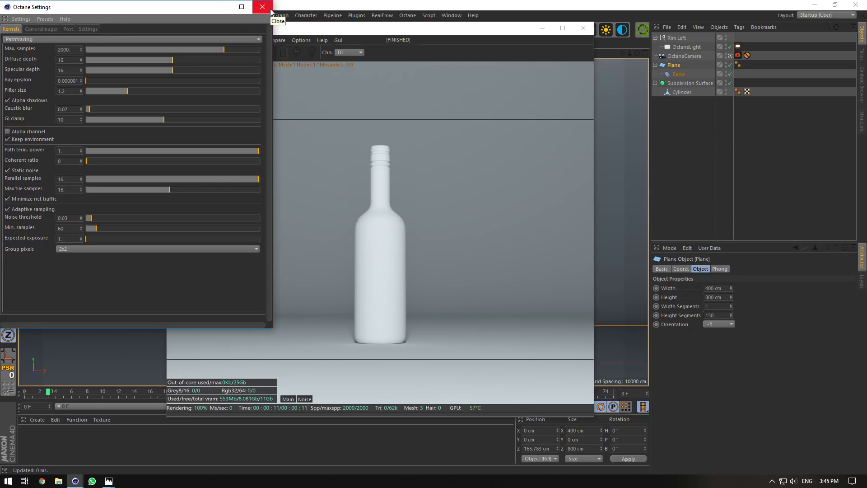
click(262, 7)
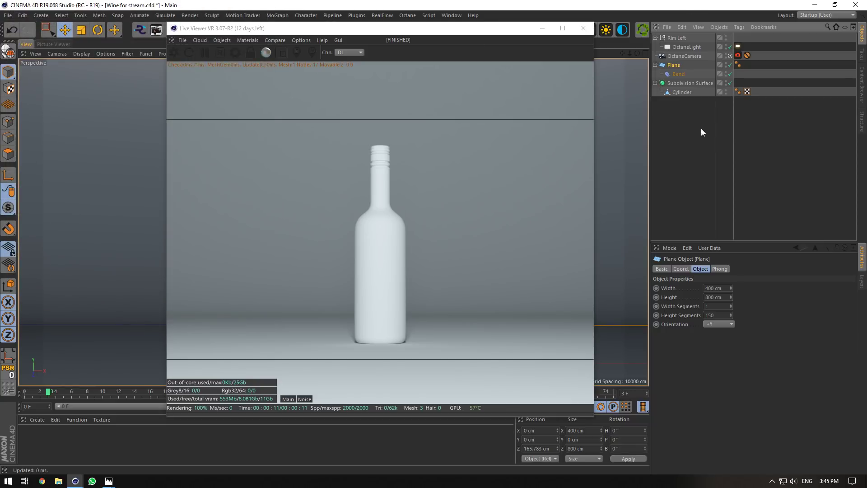
Set the heading rotation of the Rim Left null to -90°.
click(677, 38)
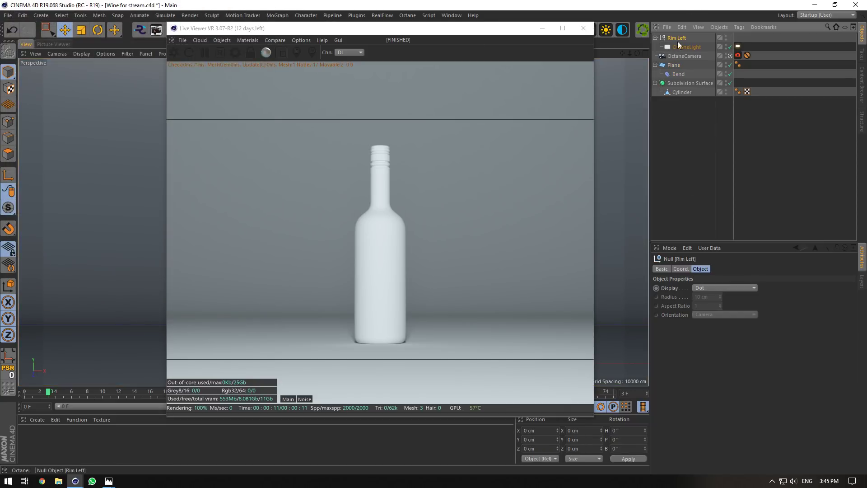
click(680, 269)
double_click(790, 288)
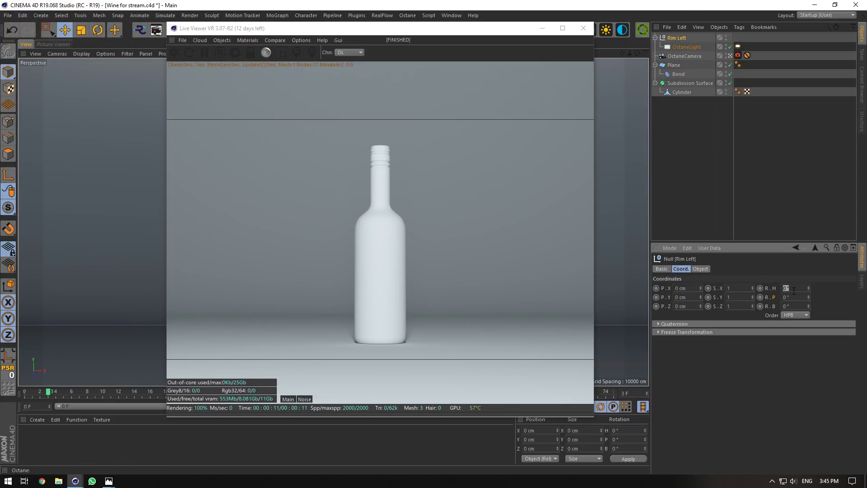
text(-90)
key(Return)
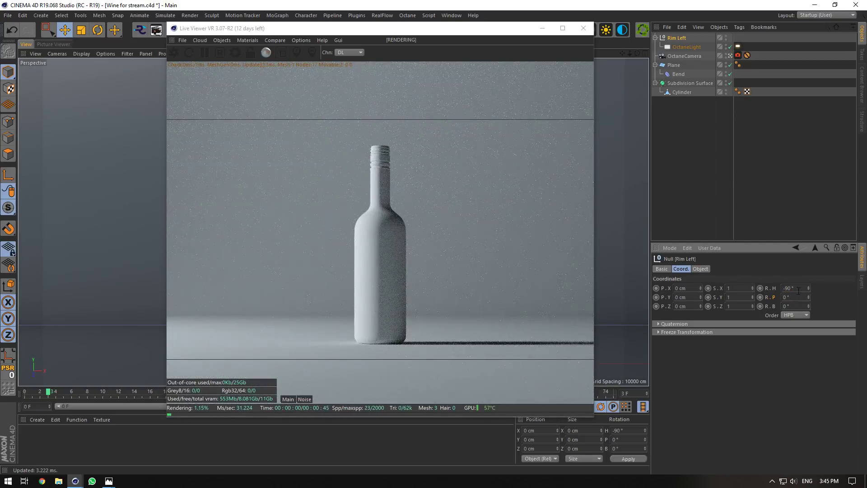
Duplicate the Rim Left null with its light and set the copy's heading rotation to 90°.
click(680, 37)
key(ctrl+c)
key(ctrl+v)
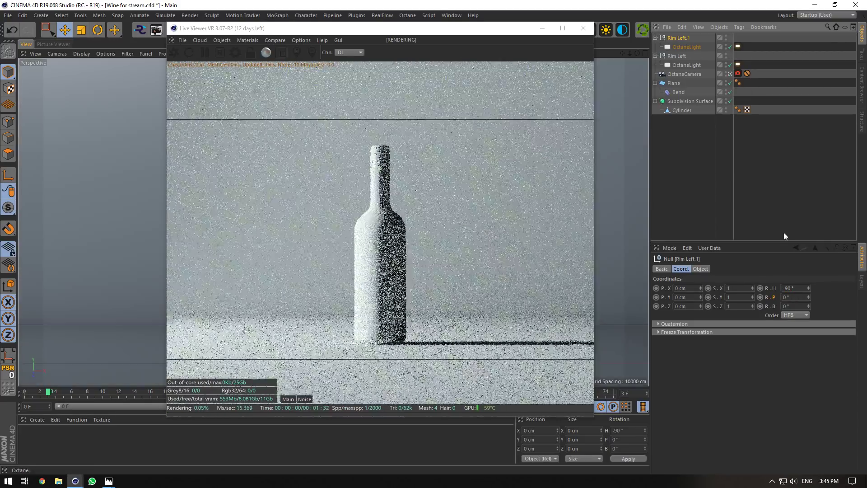
double_click(789, 288)
text(90)
key(Return)
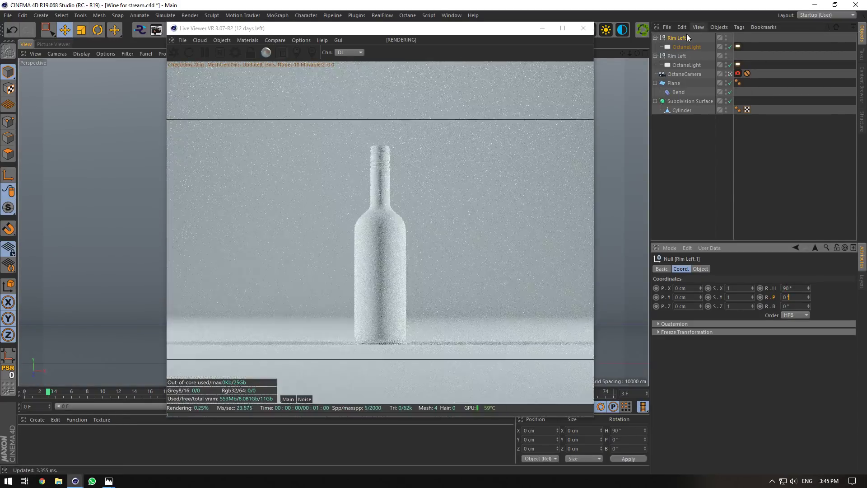
Rename the duplicated null as Rim Right.
double_click(680, 38)
text(Rim Righ)
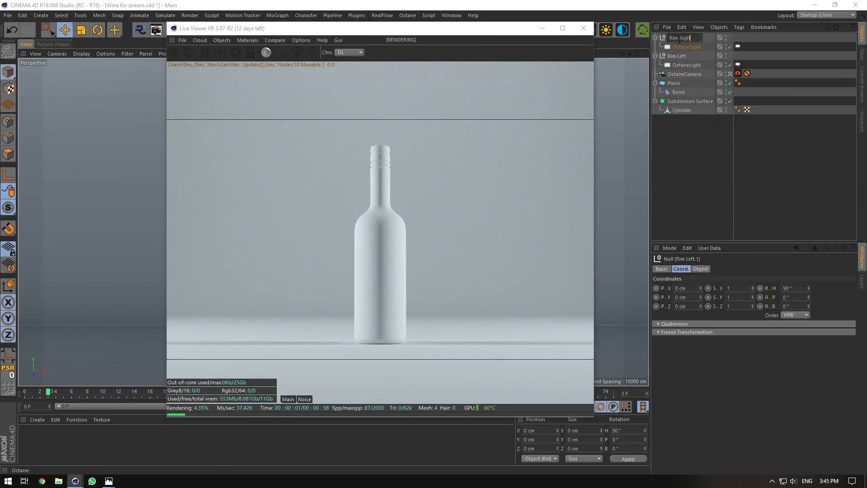
text(t)
key(Return)
Rename the Octane light under each null to match its parent, Rim Right and Rim Left.
click(690, 47)
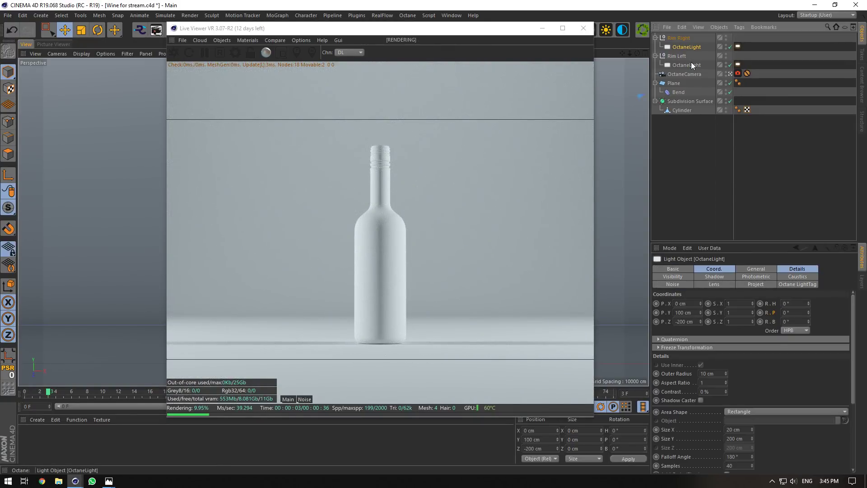
click(688, 65)
double_click(688, 47)
key(ctrl+v)
key(Return)
double_click(680, 57)
key(Return)
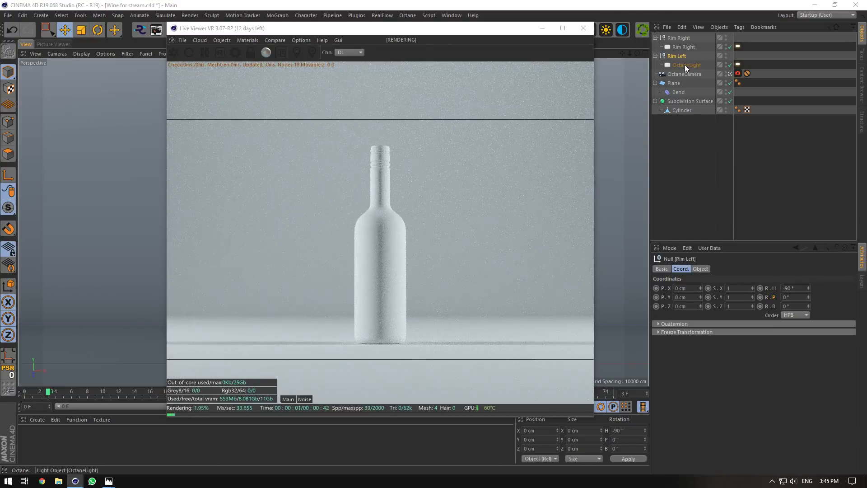
double_click(685, 64)
key(ctrl+v)
key(Return)
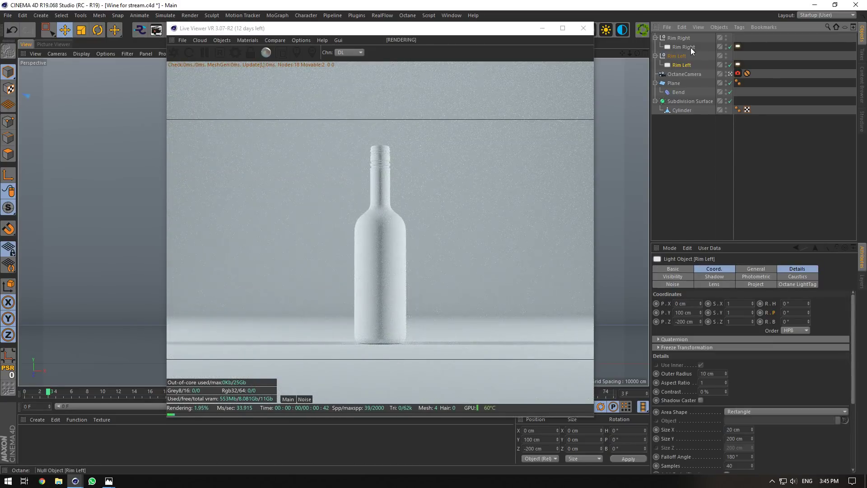
Set the X size of the Rim Right and Rim Left area lights to 10 cm.
click(690, 47)
double_click(728, 430)
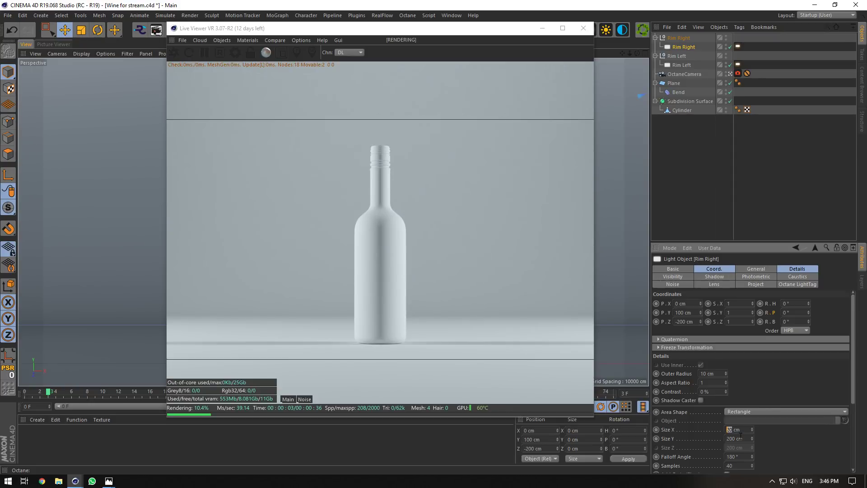
text(10)
key(Return)
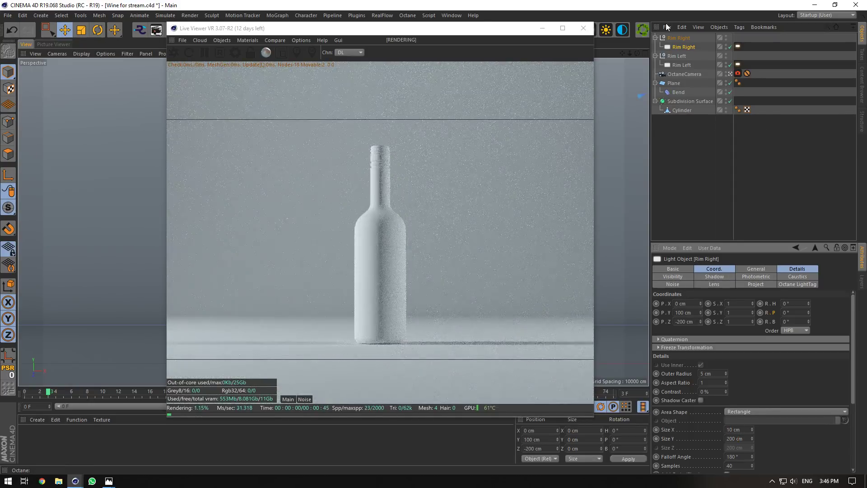
click(681, 65)
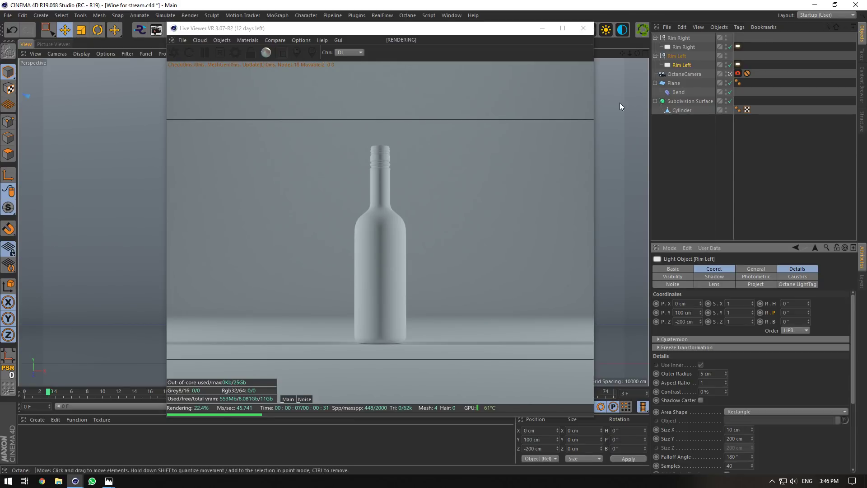
Outside the camera view, set the X size of both rim lights to 20 cm and save the scene.
click(730, 74)
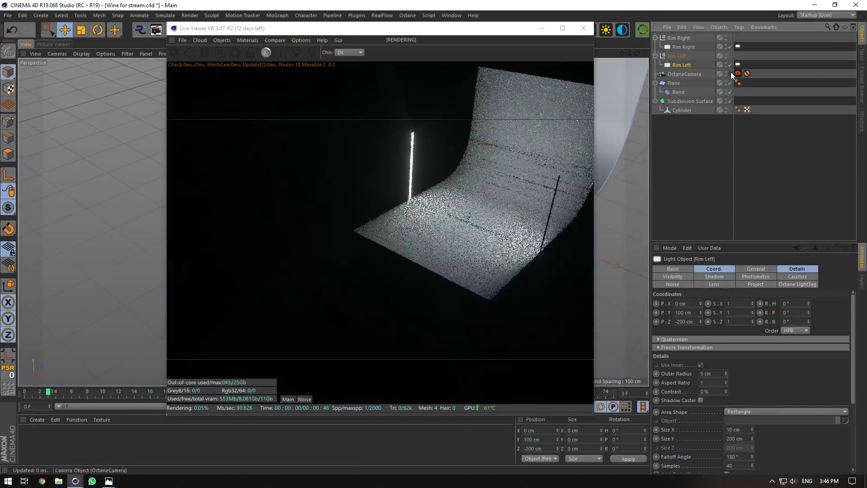
drag(520, 29, 518, 237)
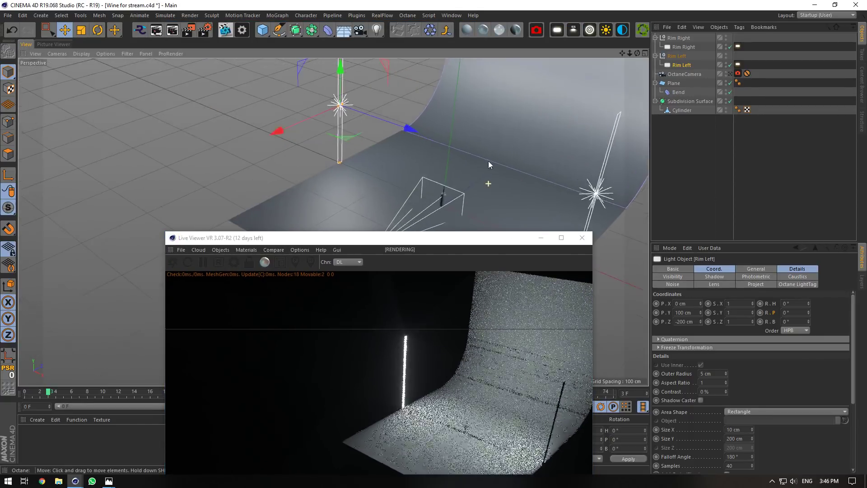
alt+right_drag(489, 161, 478, 182)
drag(434, 233, 426, 70)
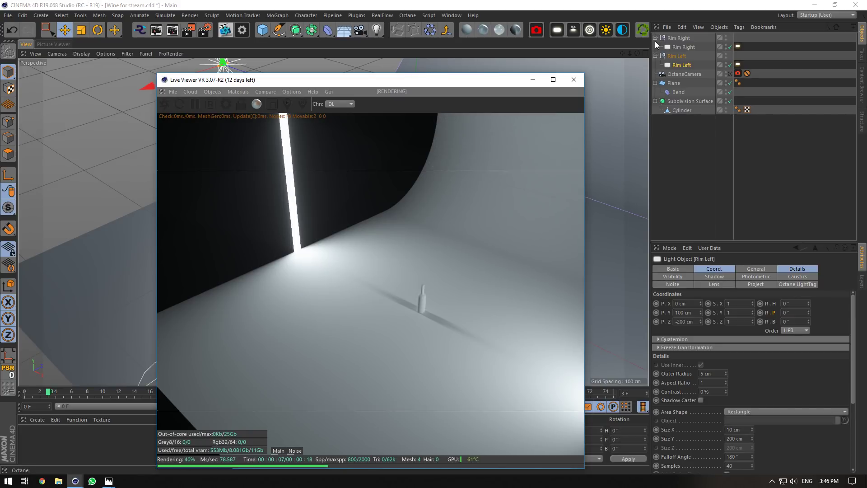
ctrl+click(682, 46)
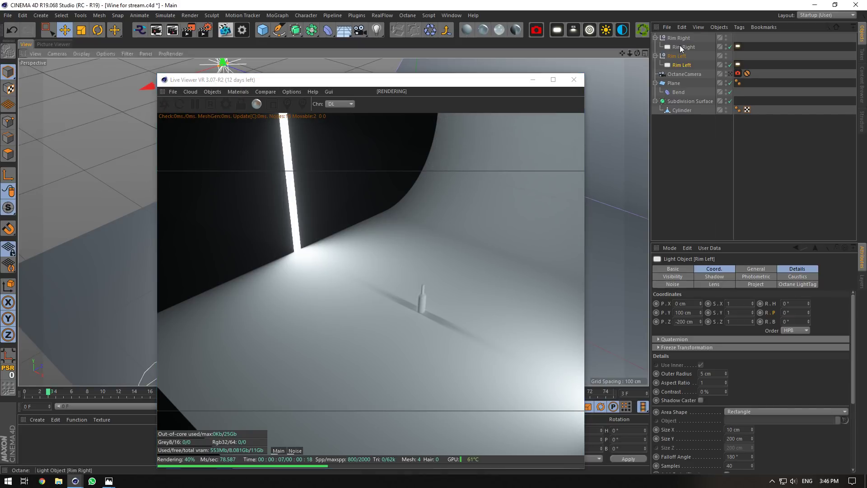
double_click(730, 430)
text(20)
key(Return)
click(523, 277)
key(ctrl+s)
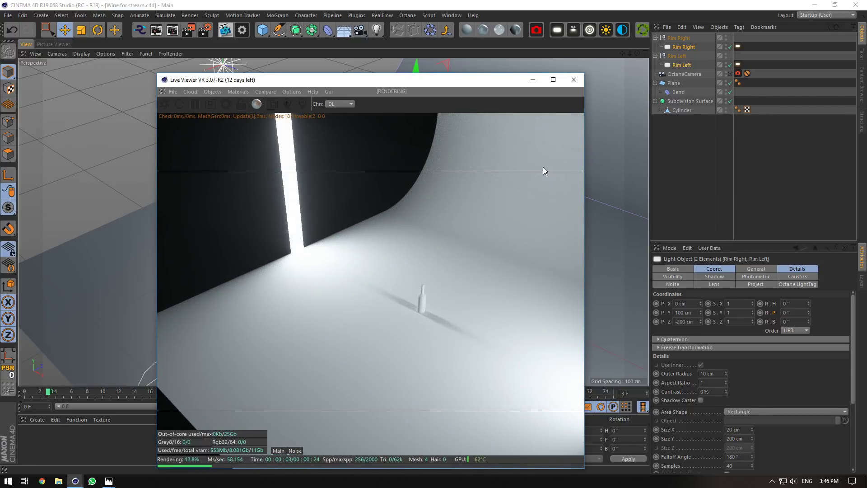
Close the Live Viewer, select the bottle's Cylinder mesh and disable its Subdivision Surface.
click(573, 80)
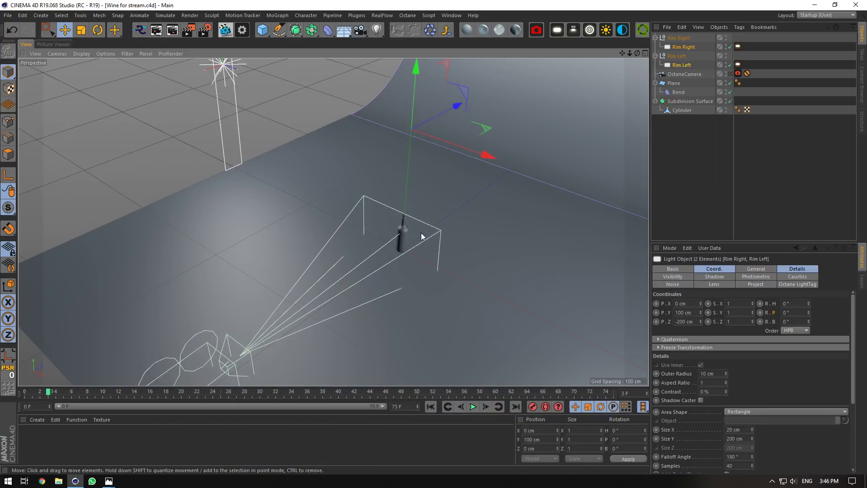
alt+drag(334, 222, 373, 222)
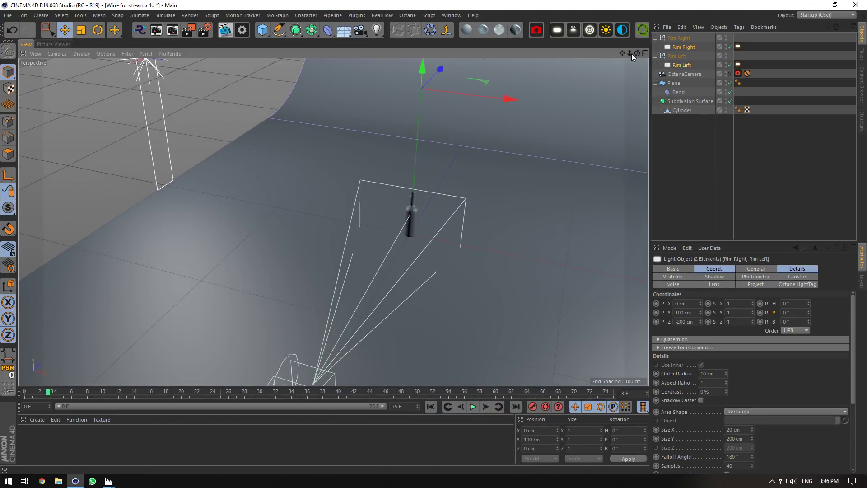
mouse_move(333, 221)
alt+right_down()
mouse_move(284, 221)
mouse_move(324, 222)
mouse_move(316, 222)
alt+right_up()
scroll(393, 222, up, 8)
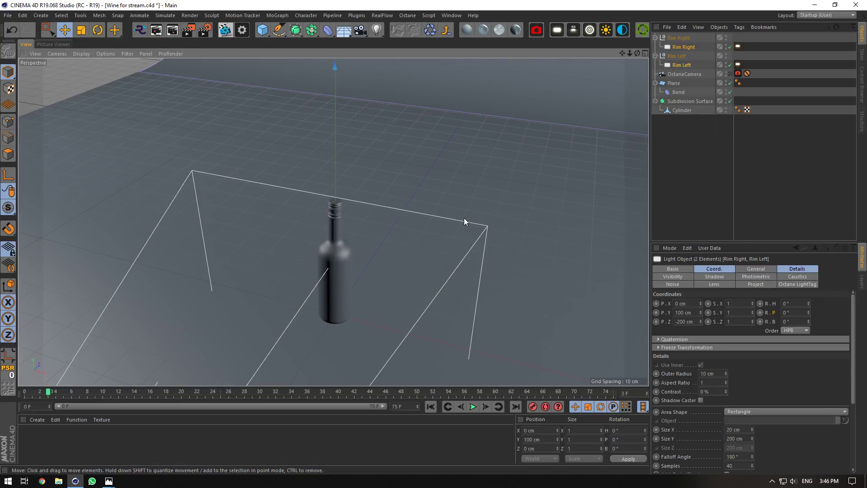
click(344, 223)
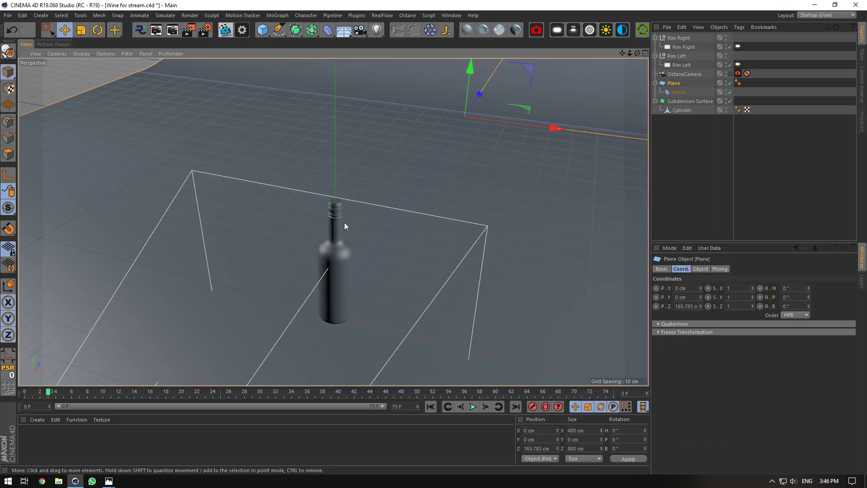
scroll(340, 237, up, 5)
scroll(318, 223, up, 2)
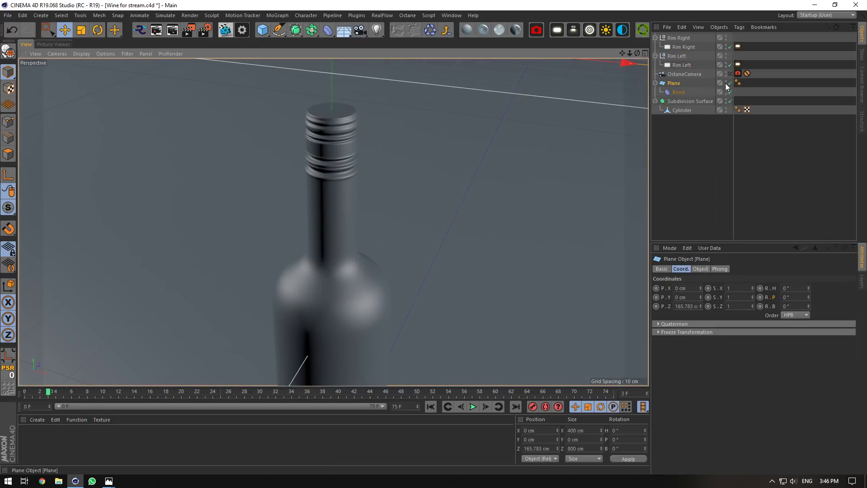
click(682, 110)
click(730, 101)
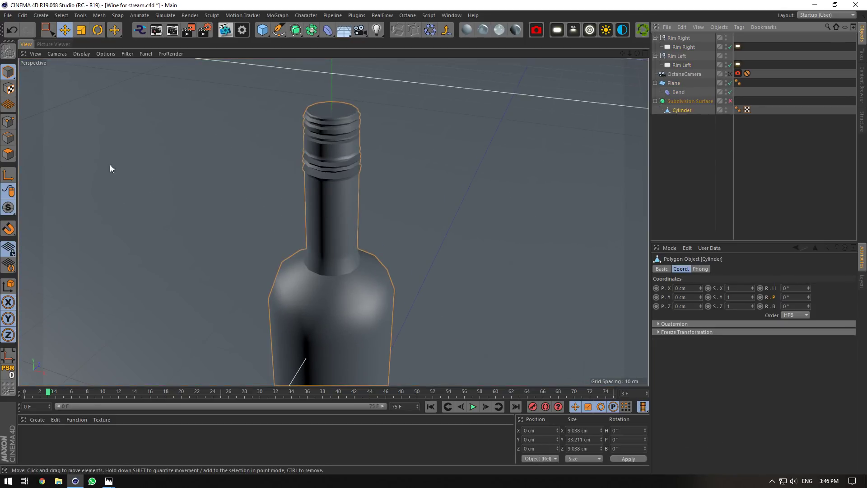
Add a loop cut around the straight section of the bottle neck at an offset of about 37.6%.
click(7, 153)
drag(637, 54, 651, 32)
scroll(323, 209, up, 3)
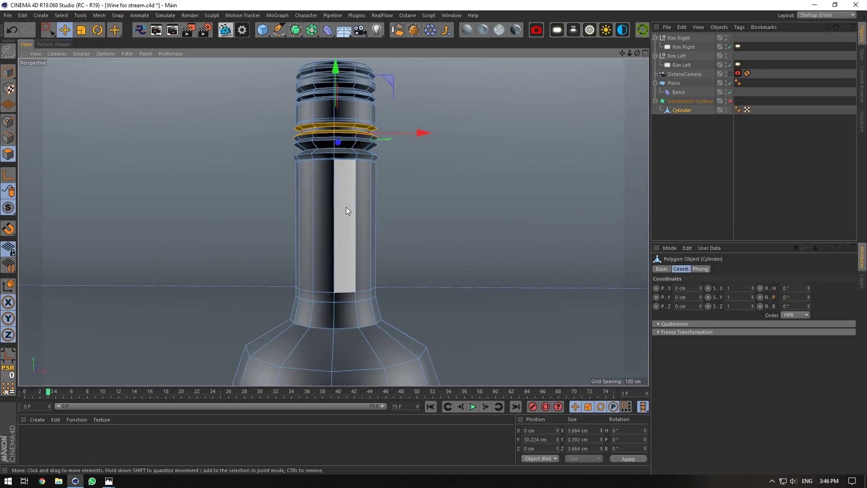
right_click(366, 187)
click(398, 208)
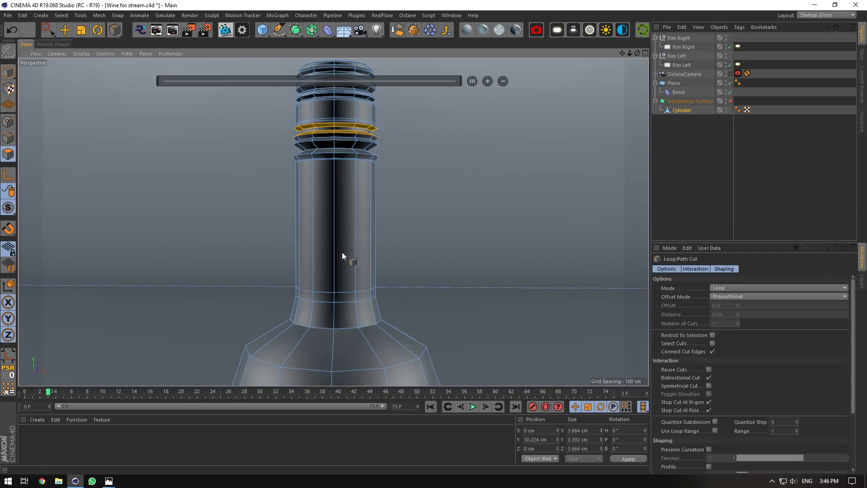
click(337, 244)
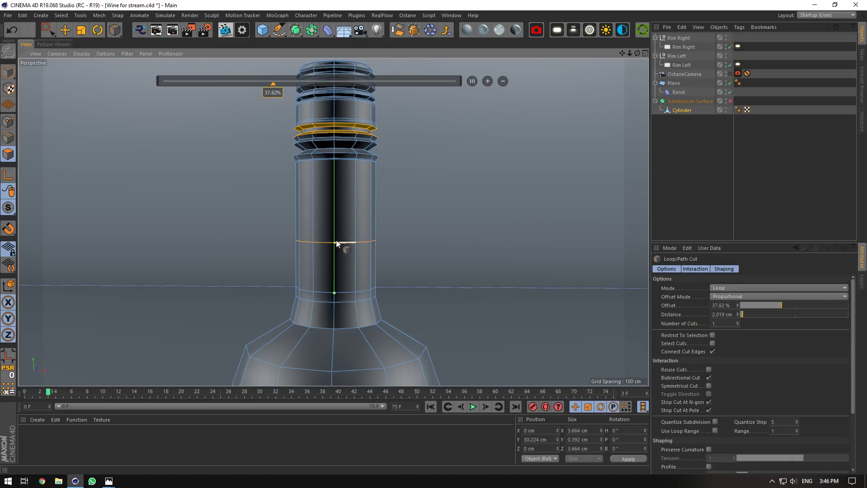
Re-enable the Subdivision Surface and move the new neck edge loop down to a Y position of about 25.2 cm.
click(730, 101)
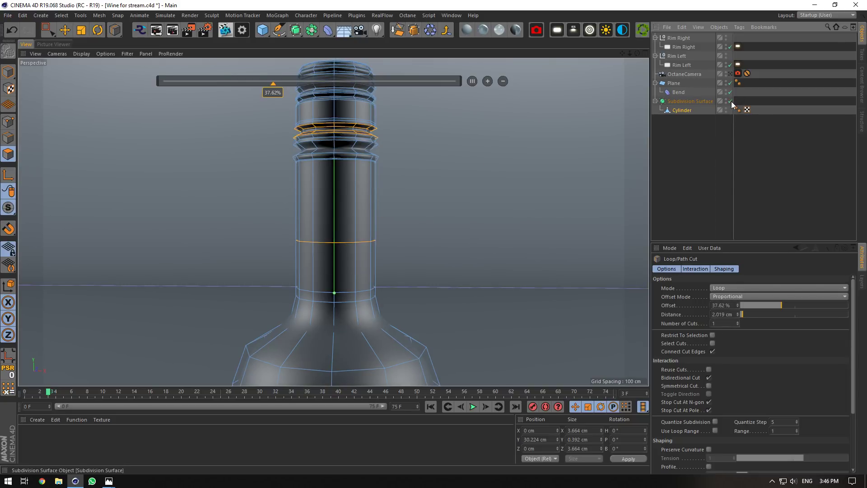
key(e)
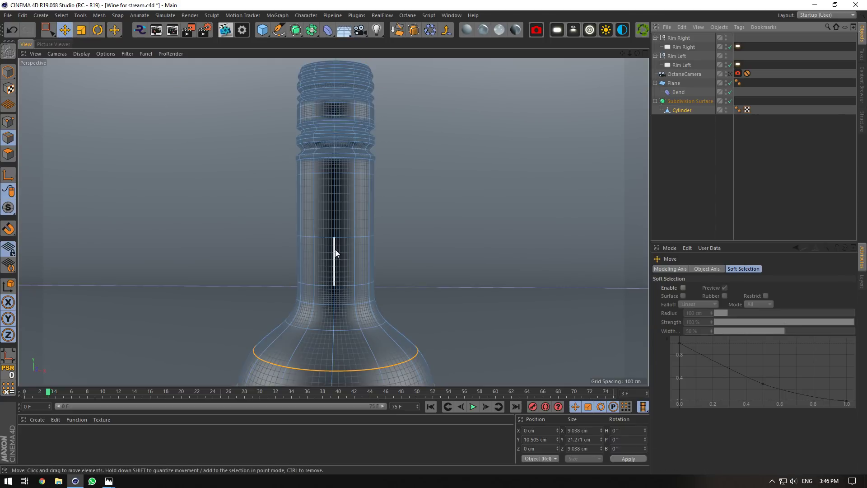
double_click(325, 236)
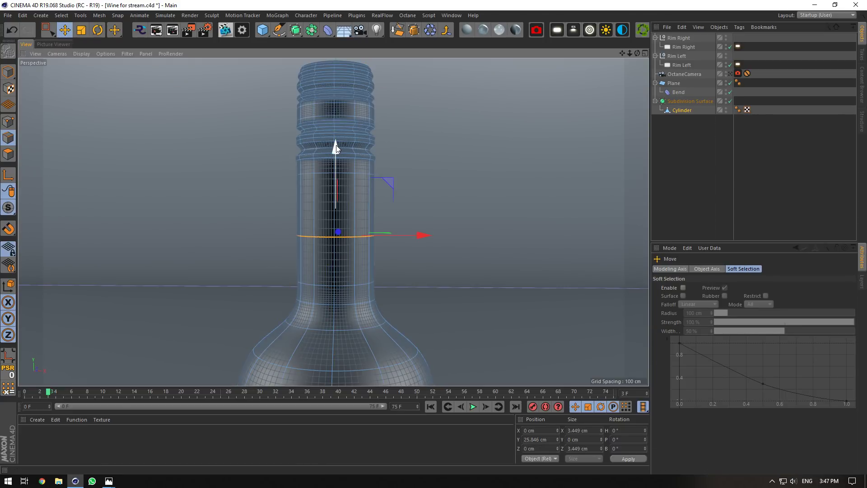
drag(337, 145, 346, 168)
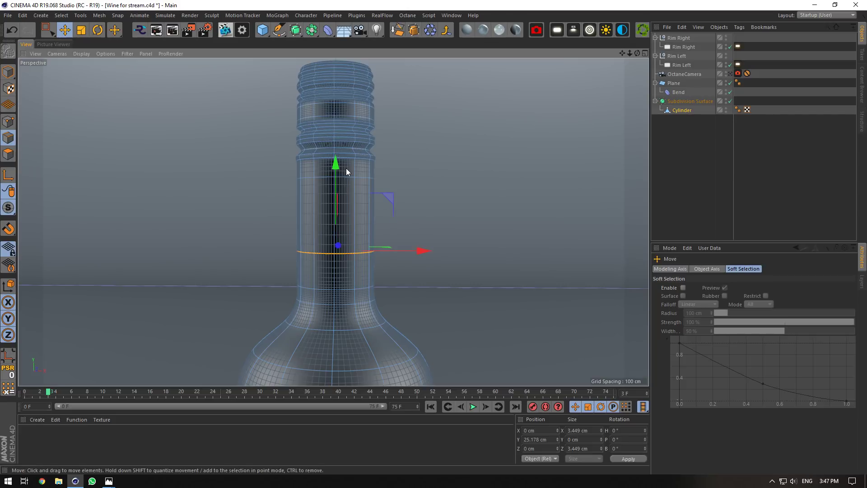
Ring-select the band of neck polygons directly above the new edge loop.
click(8, 154)
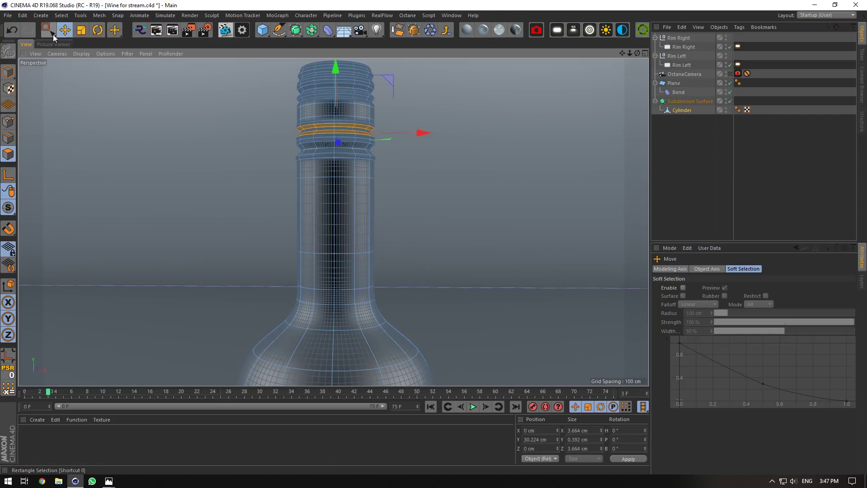
click(61, 15)
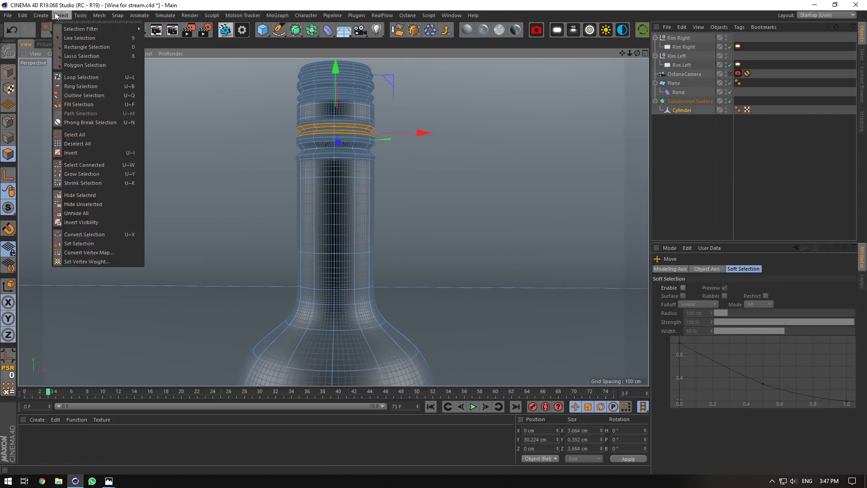
click(81, 88)
click(356, 183)
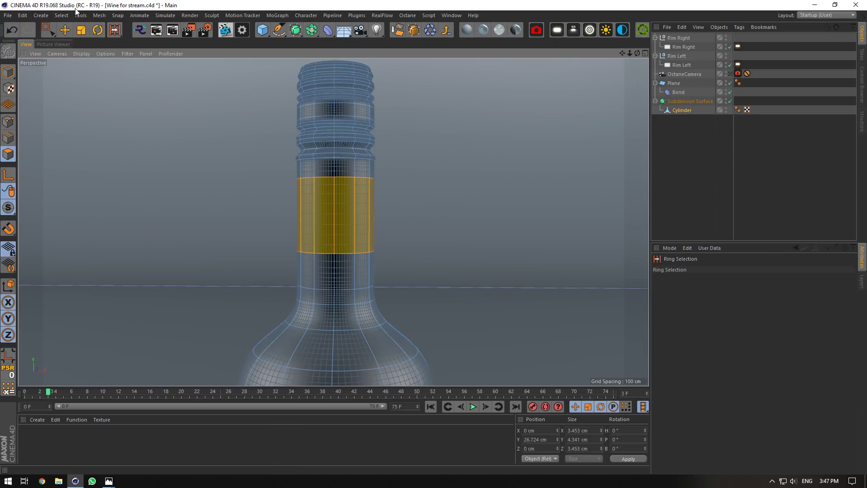
Fill the selection up through the bottle cap and store it as a polygon selection on the Cylinder.
click(61, 15)
click(85, 105)
click(345, 151)
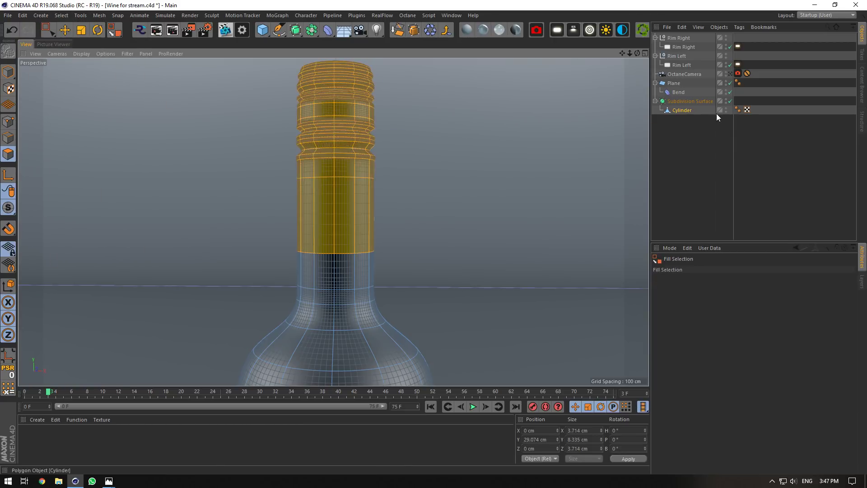
click(68, 17)
click(90, 244)
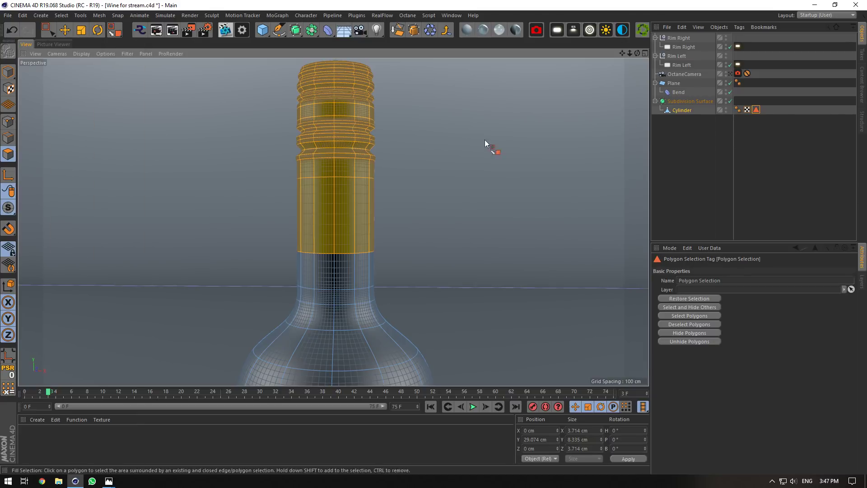
Reselect the Cylinder, turn off its Subdivision Surface, and inspect the bottle body's unsmoothed edges.
click(706, 109)
drag(637, 54, 647, 73)
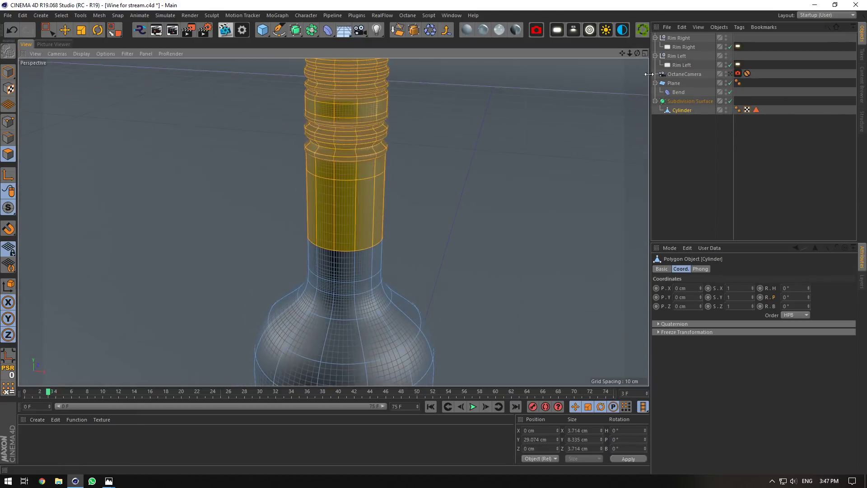
click(686, 153)
scroll(484, 211, down, 10)
scroll(473, 242, up, 10)
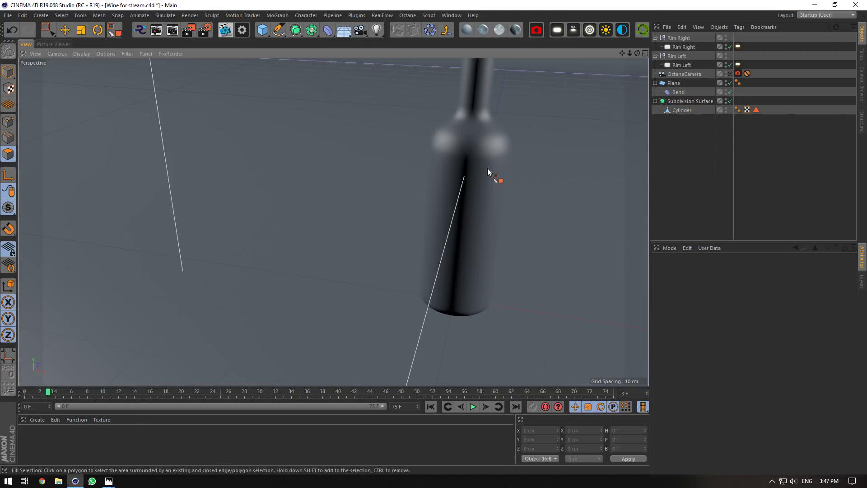
click(678, 111)
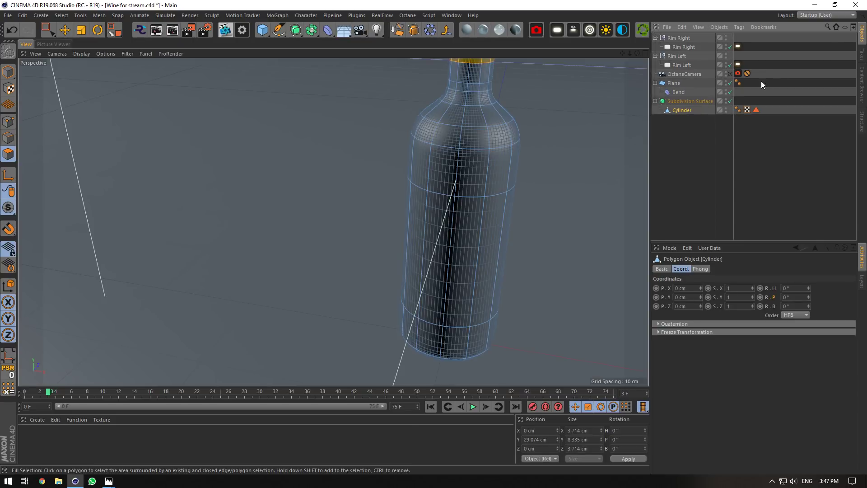
click(730, 102)
click(12, 137)
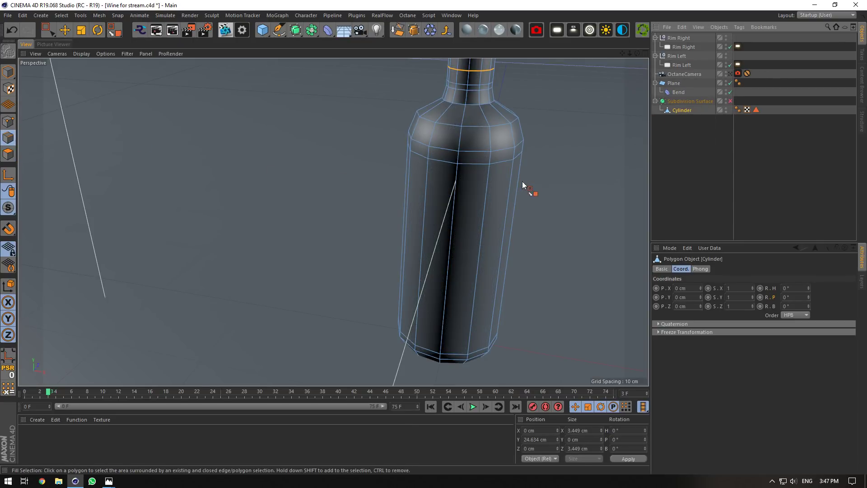
Ring-select the tall band of polygons around the bottle's straight body on the Cylinder.
mouse_move(640, 53)
mouse_down()
mouse_move(639, 27)
mouse_move(637, 54)
mouse_up()
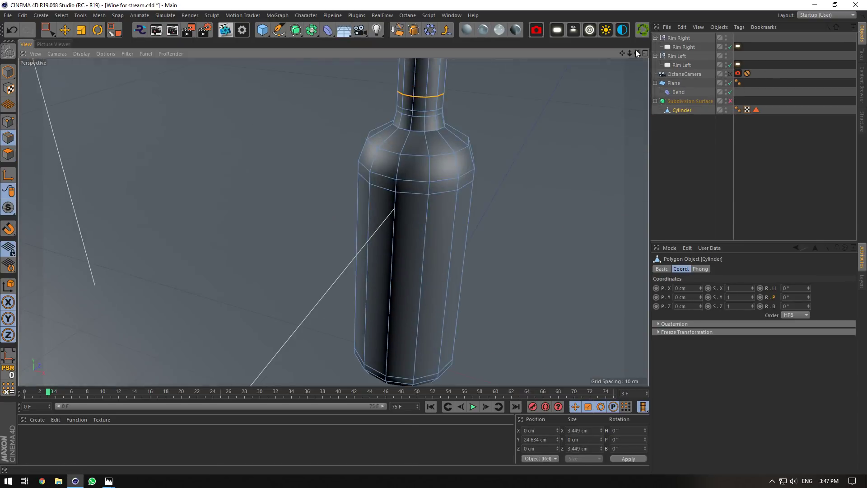
click(8, 154)
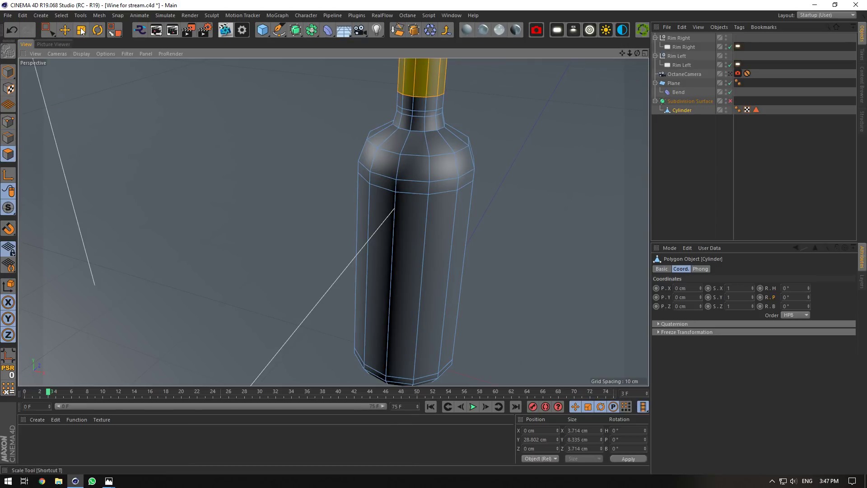
click(62, 16)
click(81, 87)
click(457, 194)
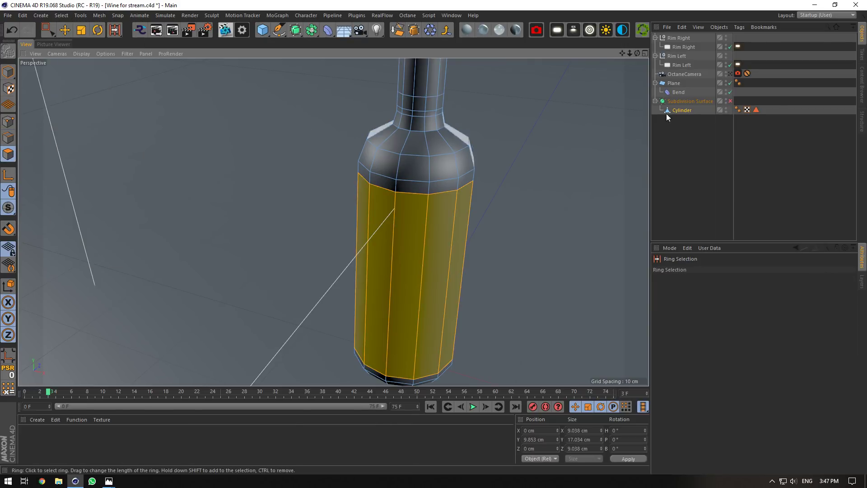
Split the selected body polygons into a separate object and place it outside the bottle's Subdivision Surface.
click(99, 15)
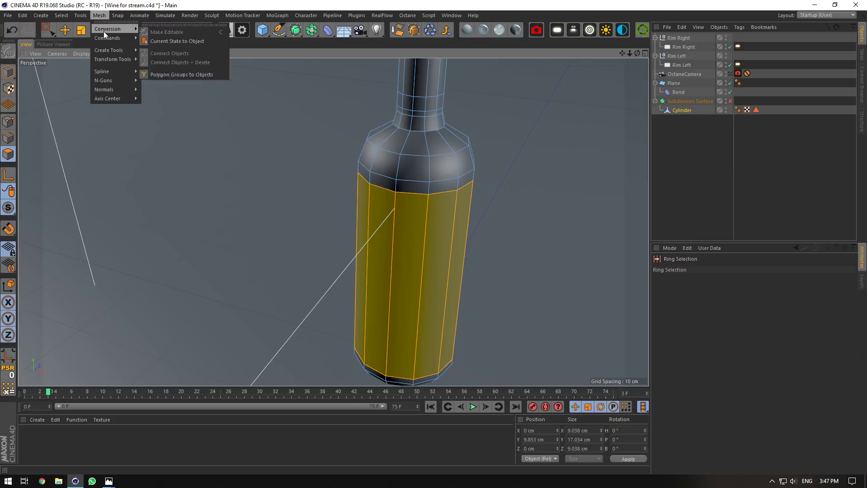
mouse_move(107, 38)
click(188, 68)
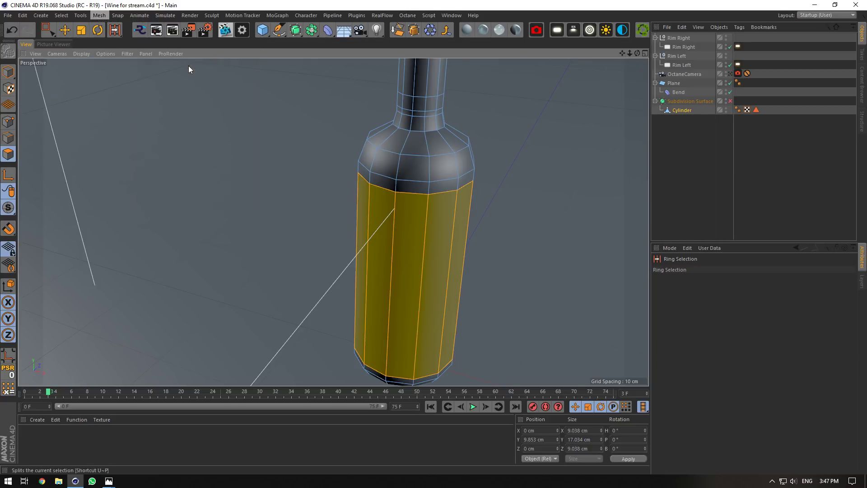
click(683, 119)
drag(692, 121, 687, 140)
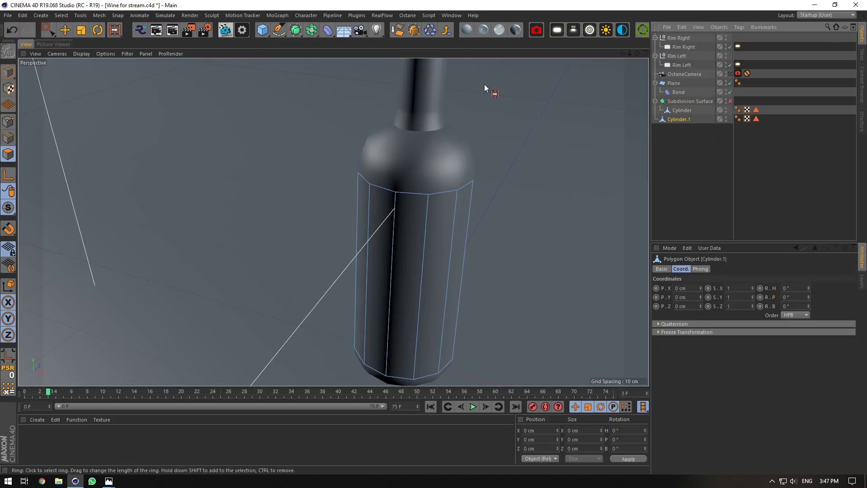
Parent the split-off band to a new Subdivision Surface with 3 editor subdivisions, and re-enable the bottle's own Subdivision Surface.
click(296, 30)
alt+click(314, 43)
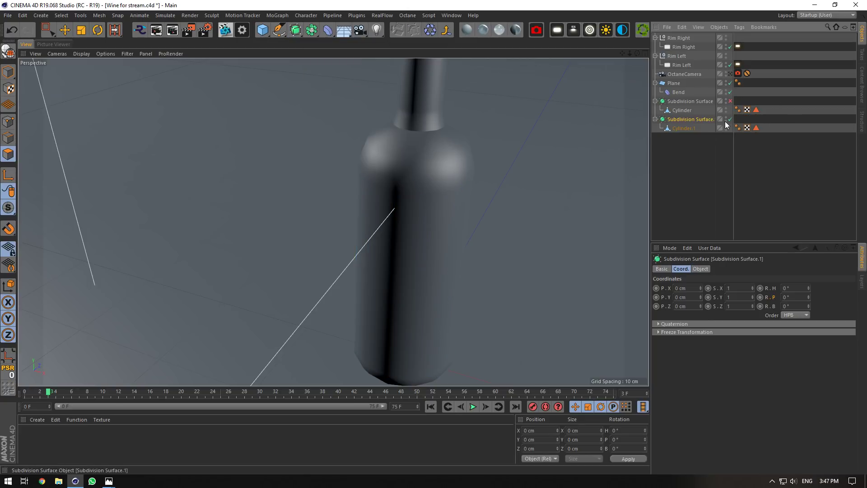
click(700, 269)
click(732, 297)
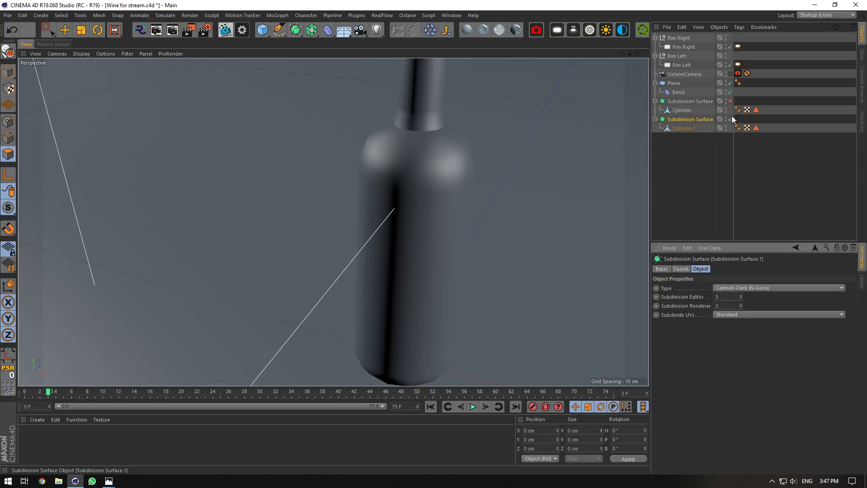
click(709, 129)
click(730, 101)
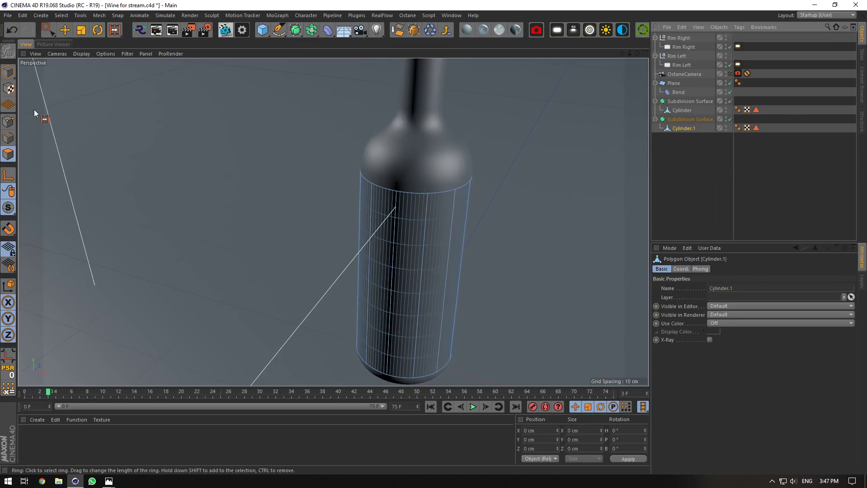
Select all polygons of Cylinder.1 and activate the Scale tool.
click(11, 156)
key(ctrl+a)
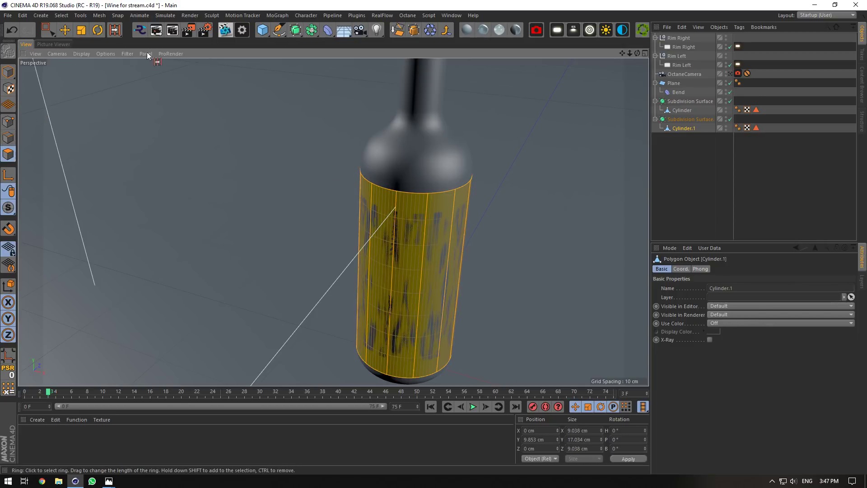
key(t)
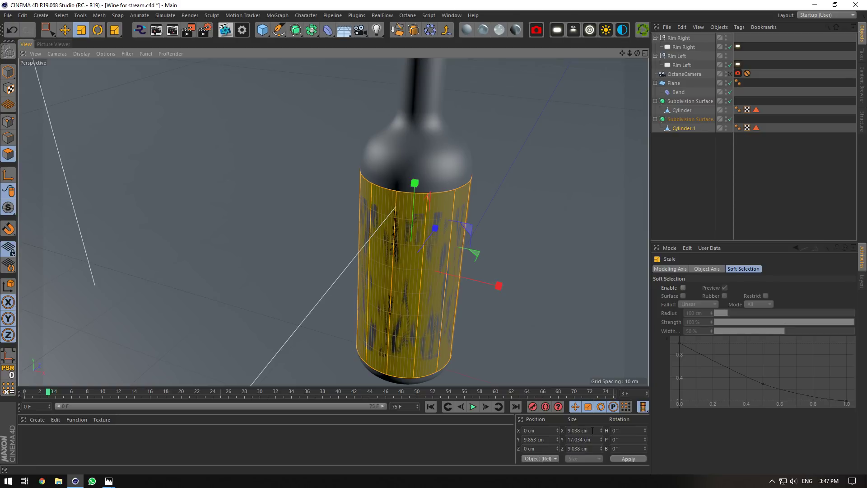
Try to resize the selected polygons in X and Z with a multiplication in the size values, and undo it.
click(593, 431)
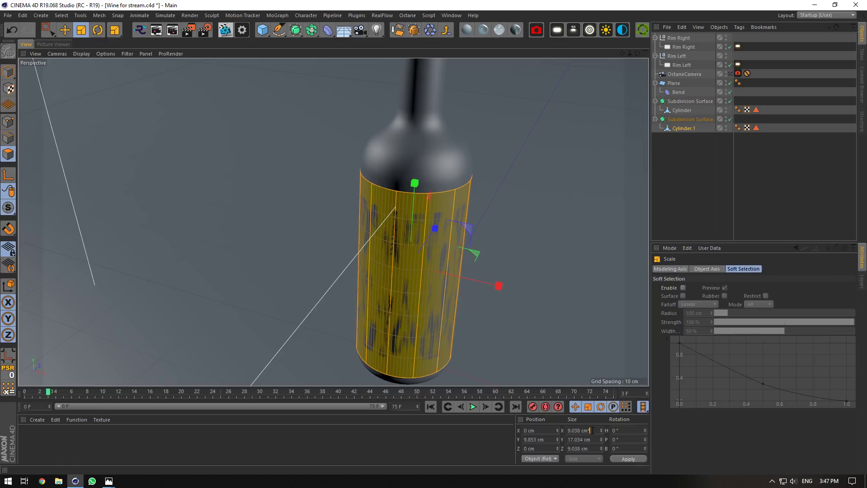
text(*000001)
click(592, 430)
key(BackSpace)
key(BackSpace)
drag(586, 430, 616, 430)
key(Return)
click(591, 448)
key(ctrl+v)
click(593, 440)
key(Return)
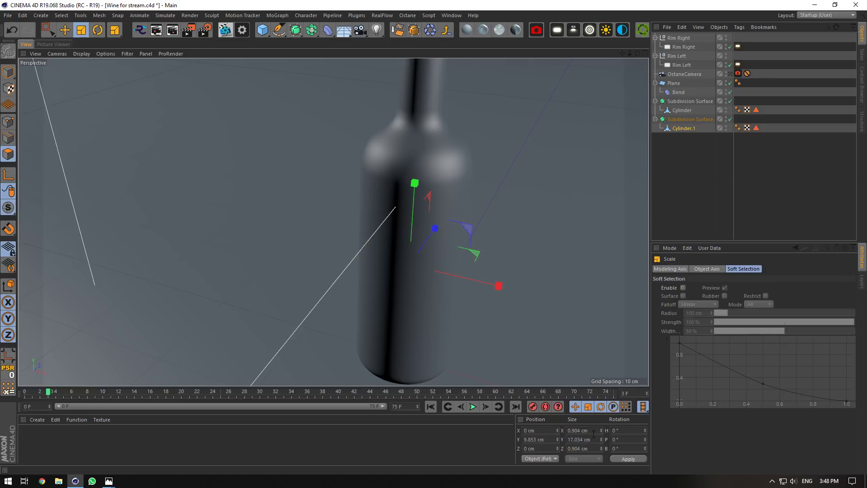
scroll(391, 239, down, 7)
key(ctrl+z)
scroll(399, 240, up, 8)
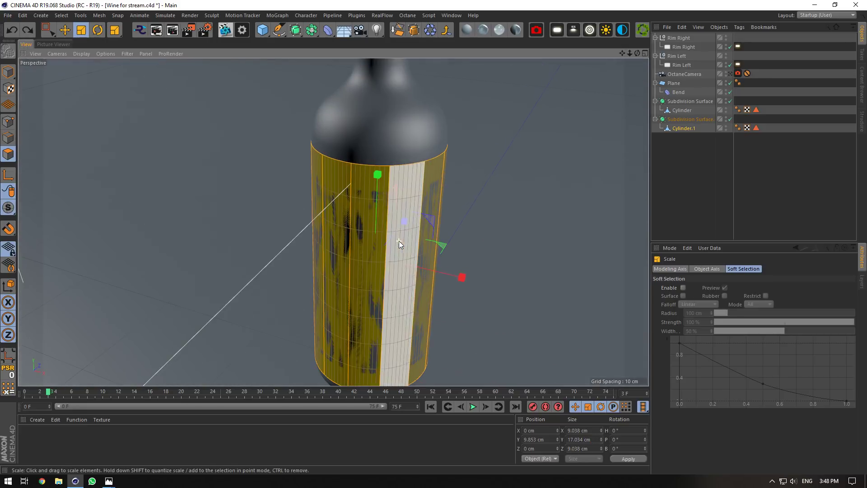
Enlarge the selected polygons by 0.005 cm in both X and Z, giving each a size of 9.043 cm.
click(593, 430)
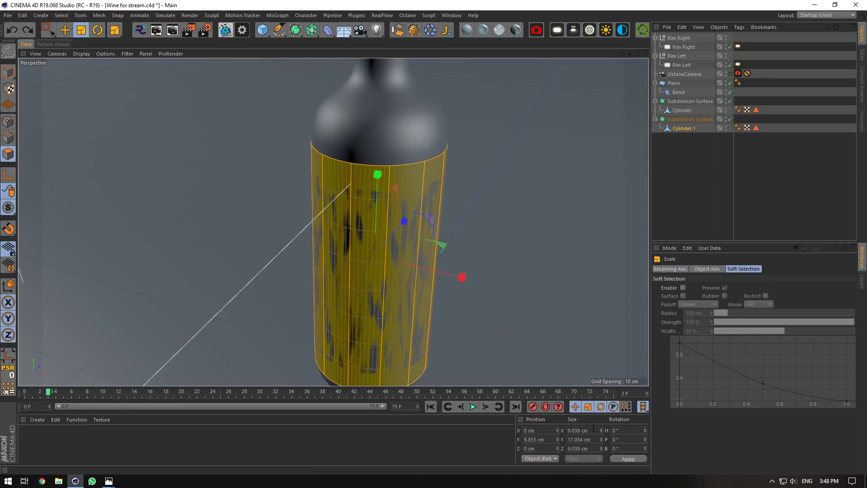
text(+0.005)
drag(584, 432, 599, 432)
key(ctrl+c)
key(Return)
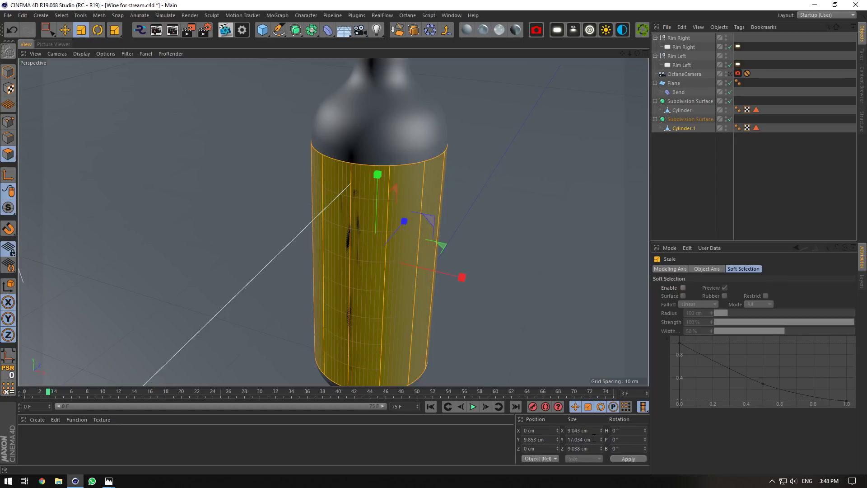
click(594, 448)
key(ctrl+v)
key(Return)
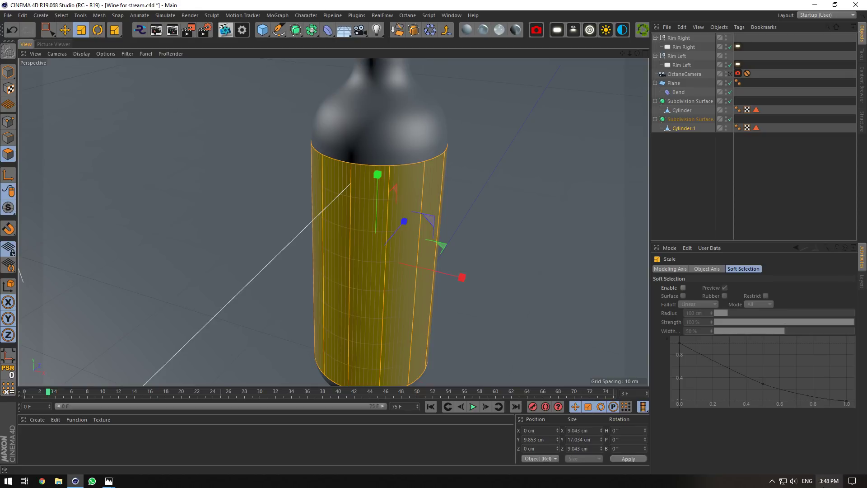
click(829, 482)
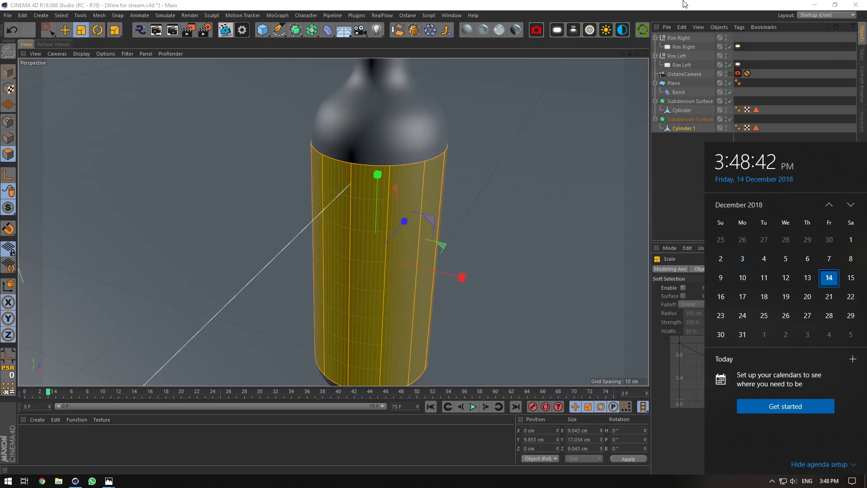
click(672, 15)
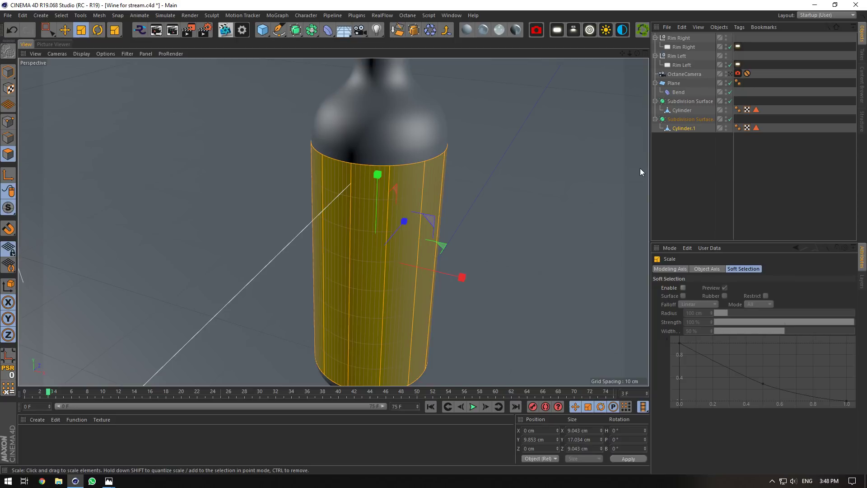
Deselect all objects and save the scene.
click(681, 149)
key(ctrl+s)
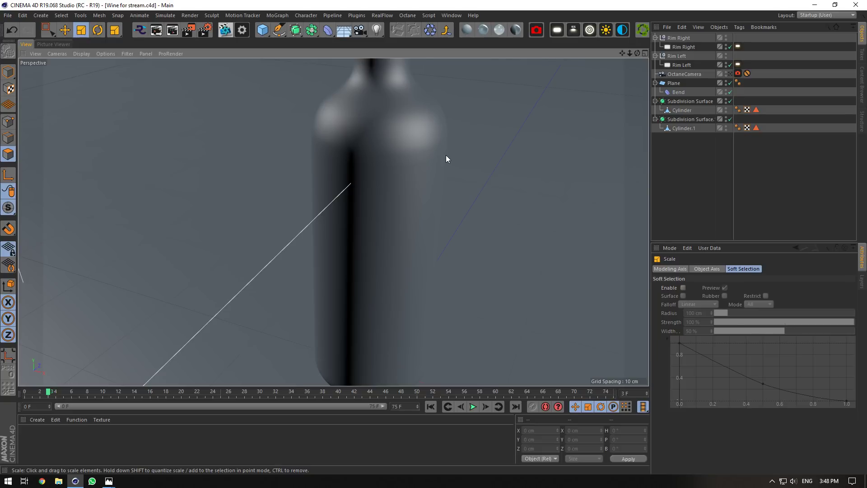
Turn off the Show Cone option in the OctaneCamera's details.
scroll(461, 158, down, 5)
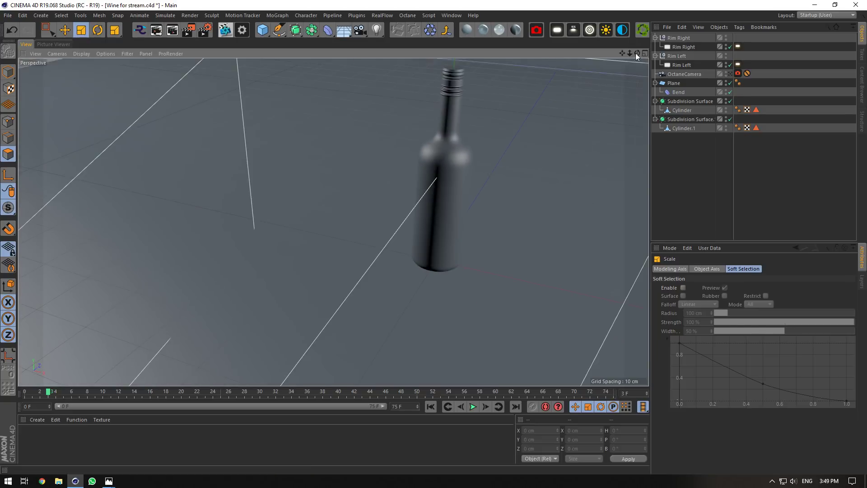
drag(637, 53, 601, 58)
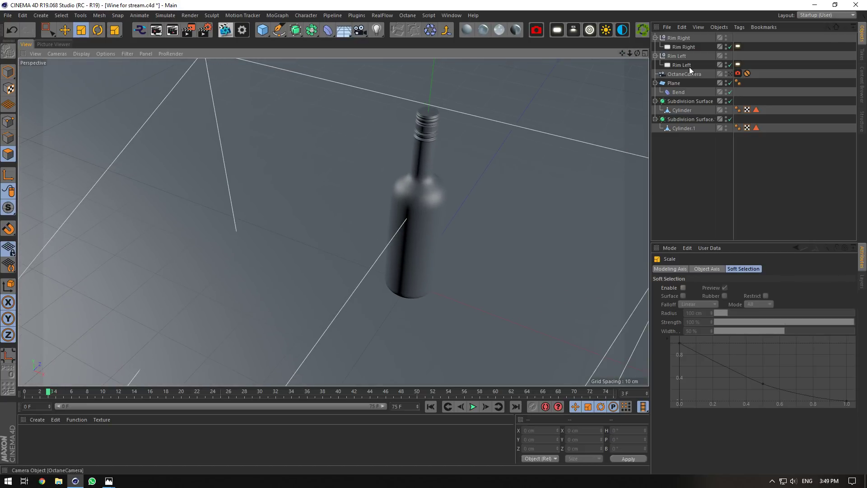
click(688, 73)
click(697, 277)
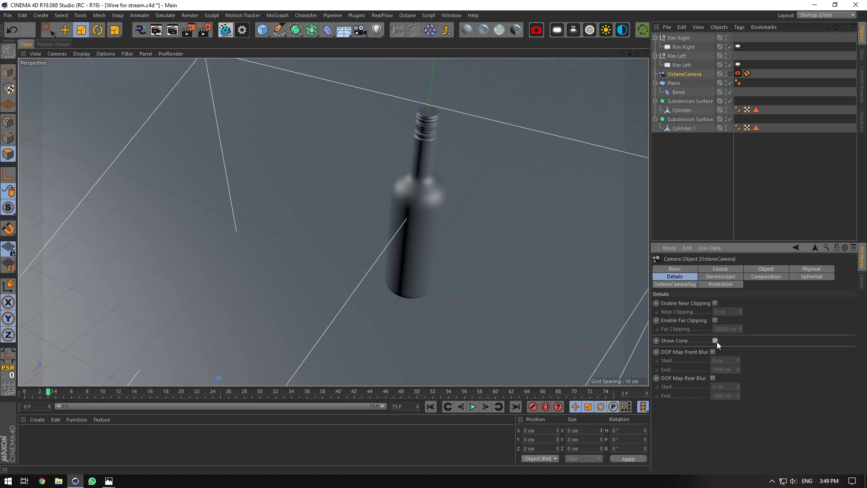
click(716, 342)
drag(623, 53, 547, 69)
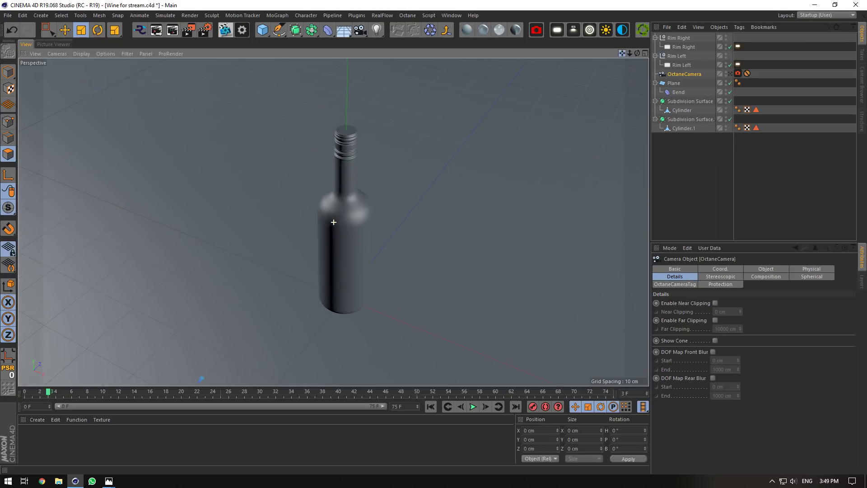
scroll(264, 196, up, 4)
Switch to Model mode and set Use Color to On, with white as display color, for Subdivision Surface.1.
click(3, 76)
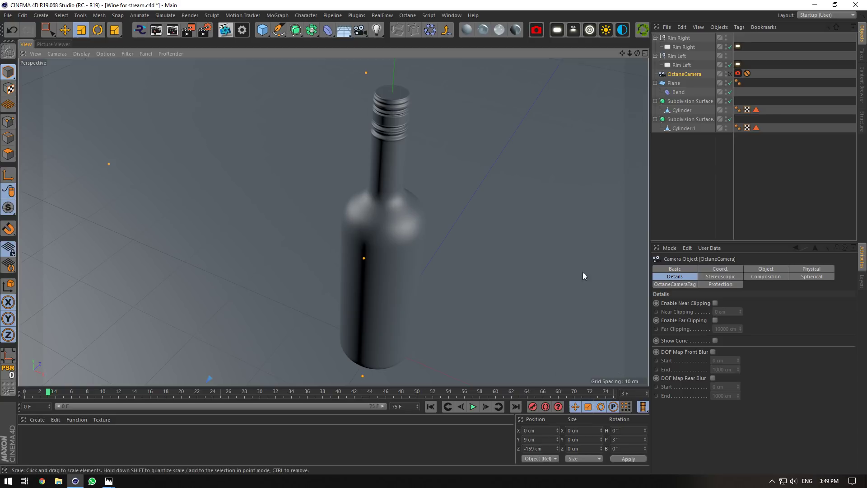
click(681, 120)
click(662, 268)
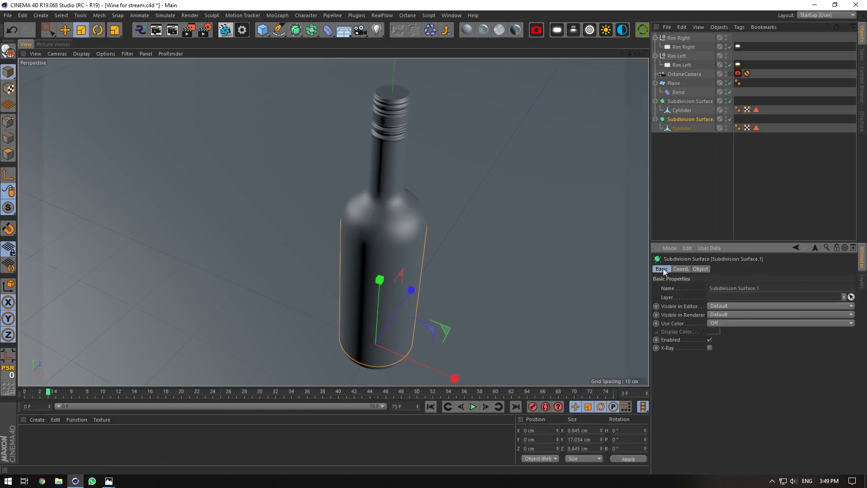
click(725, 323)
click(721, 349)
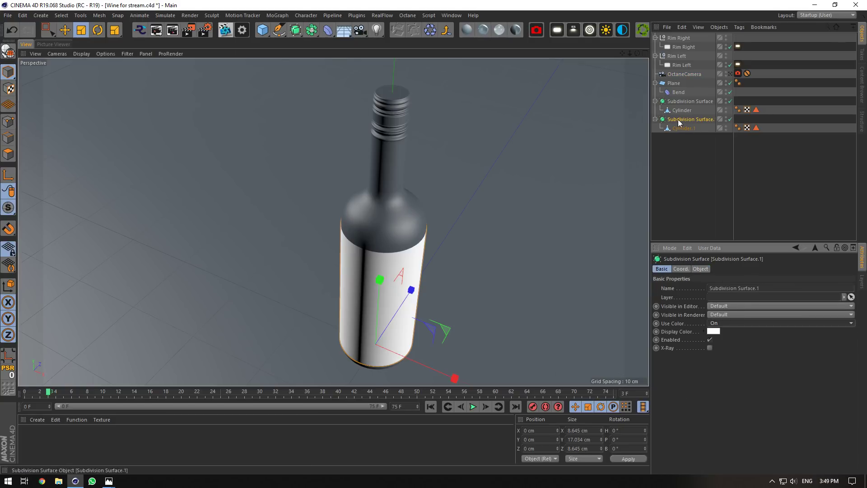
Set the perspective view's display mode to Quick Shading.
click(67, 54)
mouse_move(76, 50)
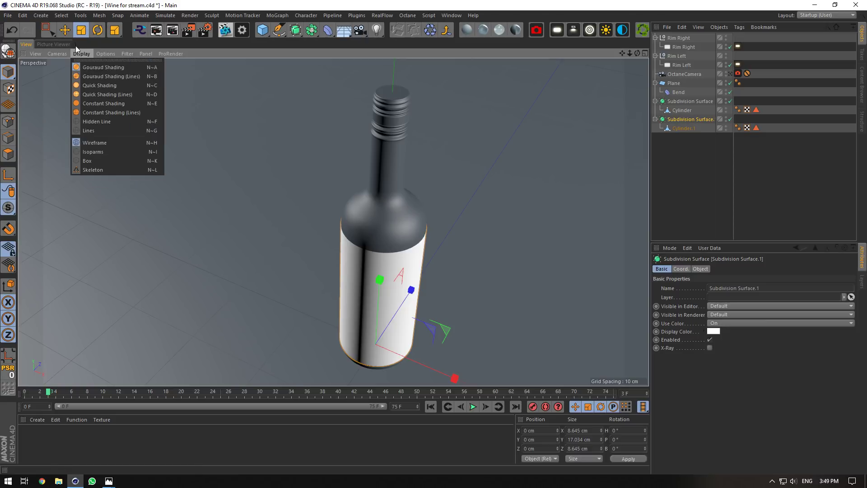
click(89, 86)
drag(629, 53, 625, 55)
Rename the white label band's Subdivision Surface and its child mesh as Graphic.
double_click(684, 119)
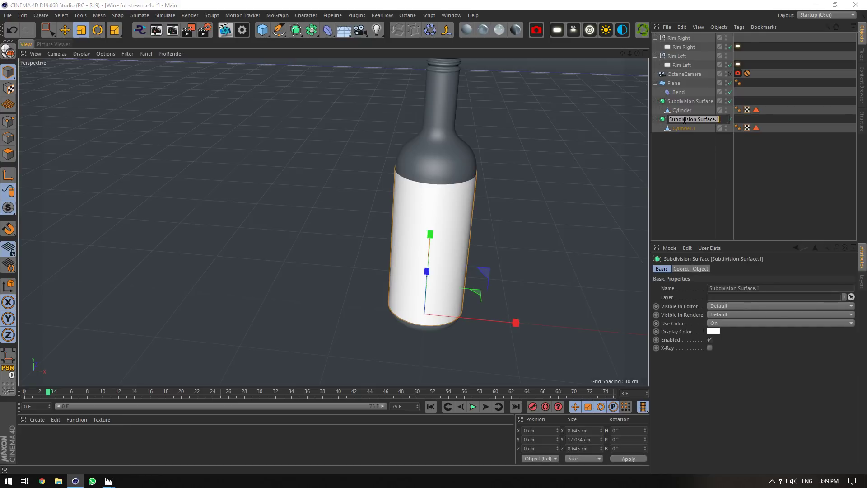
text(Graphic)
key(Return)
Rename the main bottle's Subdivision Surface as Bottle and copy the name.
double_click(689, 103)
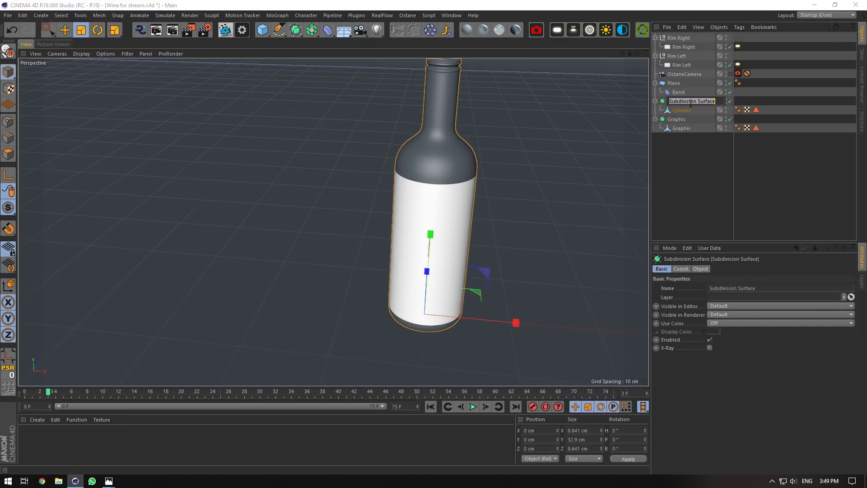
text(Bottle)
key(ctrl+a)
key(ctrl+c)
key(Return)
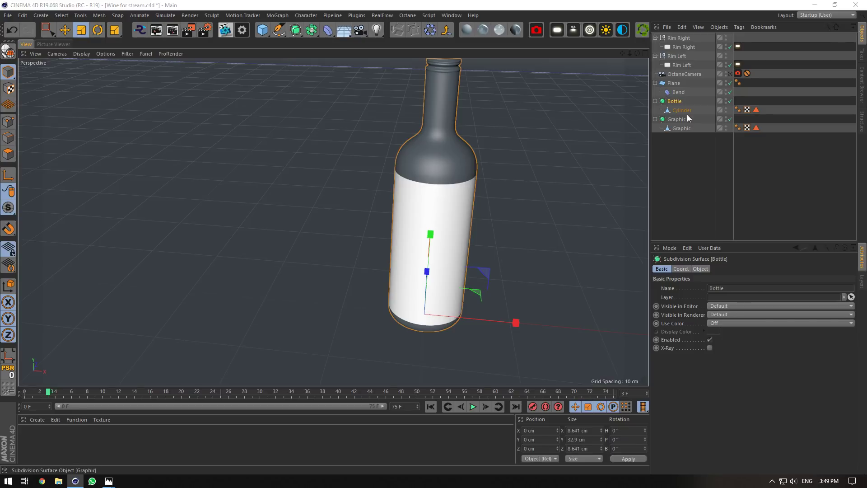
Rename the mesh under the Bottle subdivision surface as Bottle and save the project.
double_click(687, 112)
key(ctrl+v)
key(Return)
drag(622, 53, 579, 83)
key(ctrl+s)
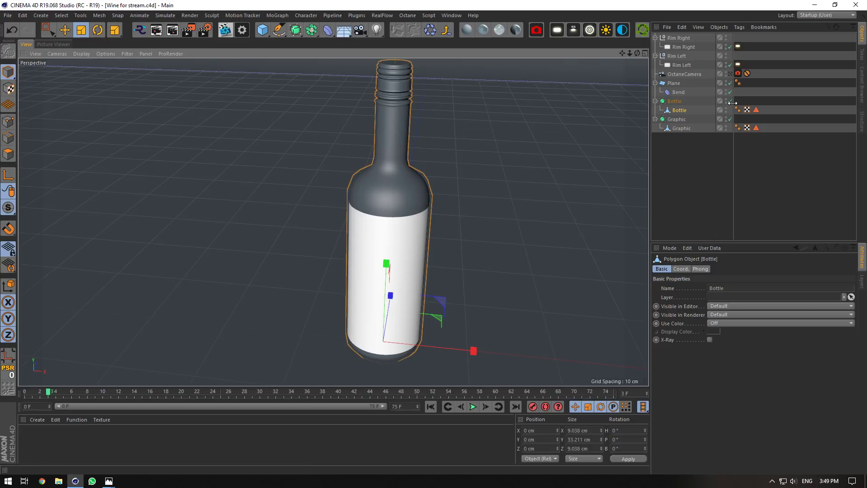
Launch Adobe Photoshop and set the Cinema 4D view to look through OctaneCamera.
click(8, 480)
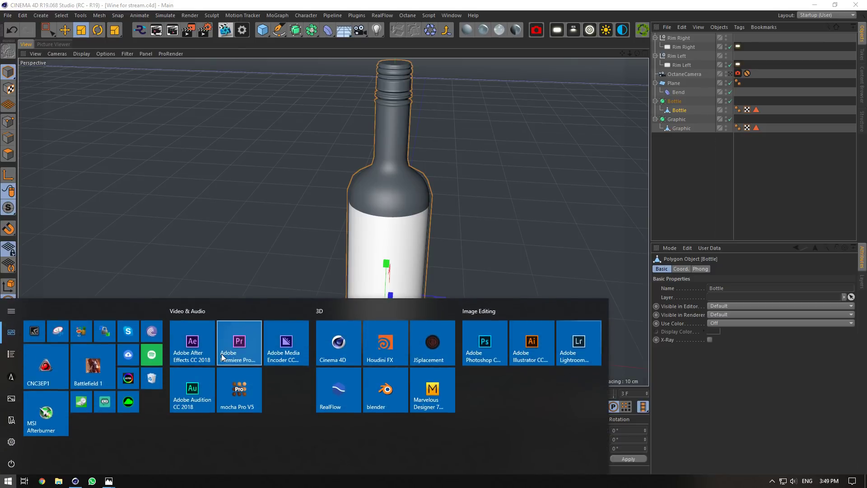
click(499, 335)
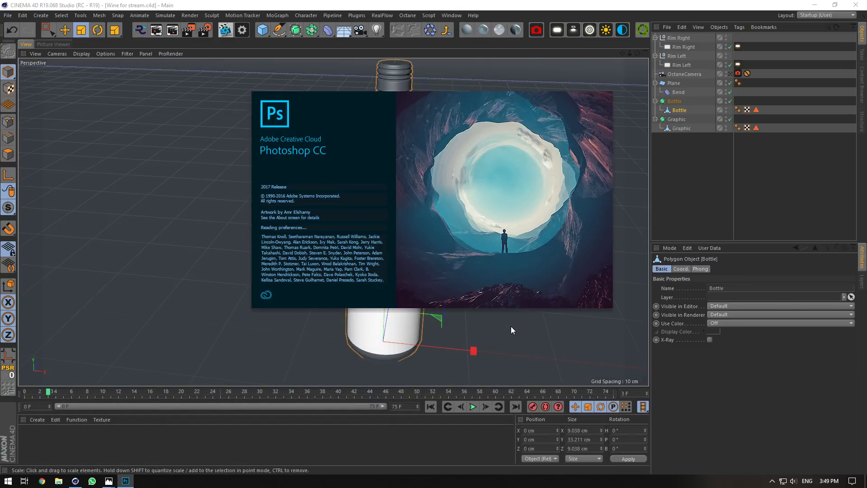
click(730, 74)
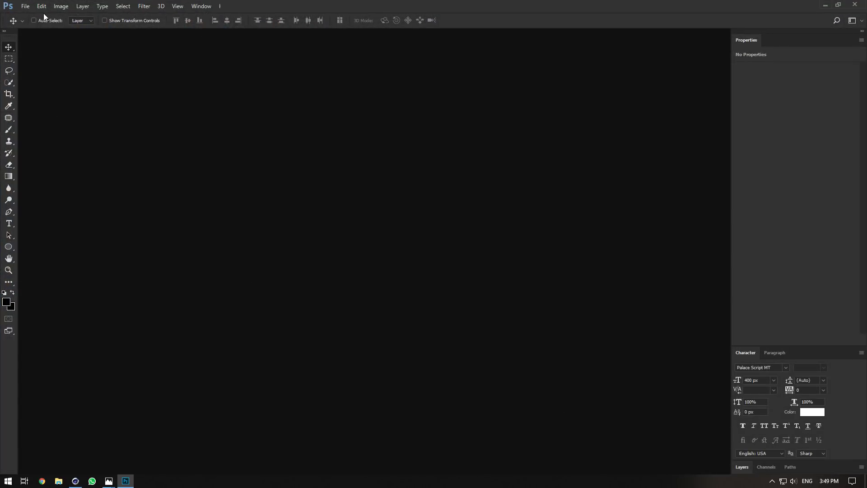
Create a new Photoshop document 4096 pixels wide and 4096 pixels high.
click(25, 6)
click(28, 15)
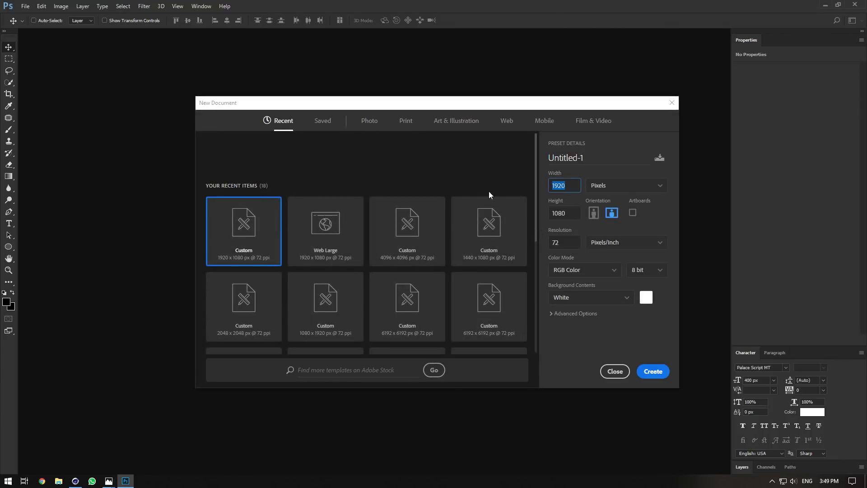
text(4096)
drag(569, 186, 527, 191)
key(ctrl+c)
drag(569, 214, 535, 214)
key(ctrl+v)
click(654, 375)
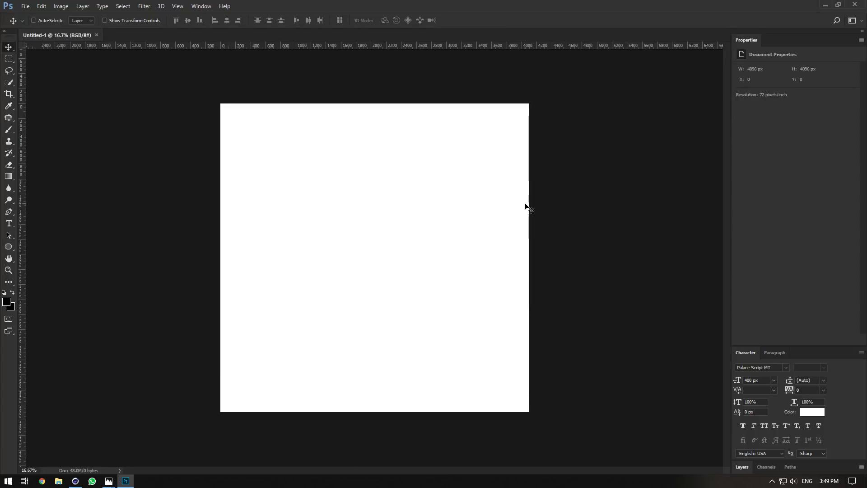
Examine the label's emblem, borders and text layout in the wine bottle reference photo.
drag(866, 131, 430, 153)
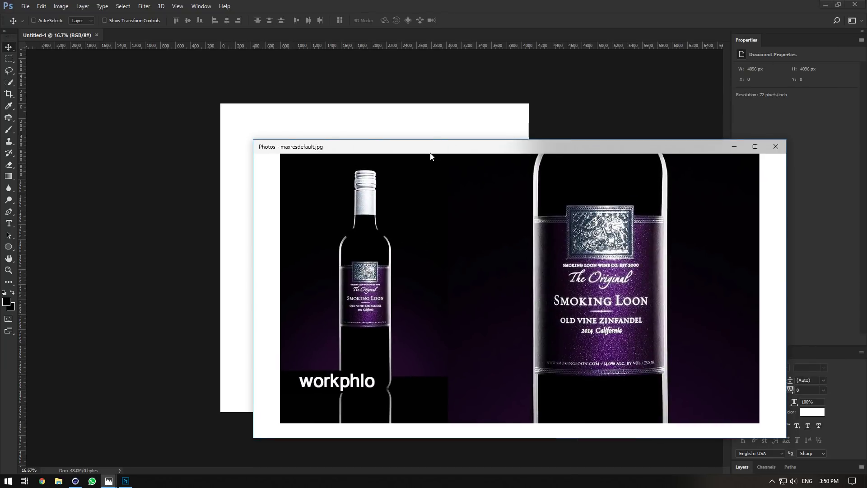
drag(378, 146, 251, 55)
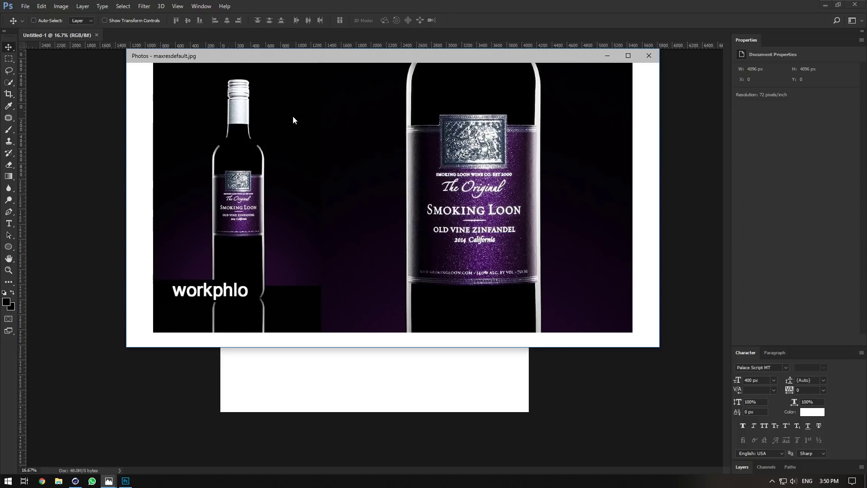
click(350, 74)
click(342, 103)
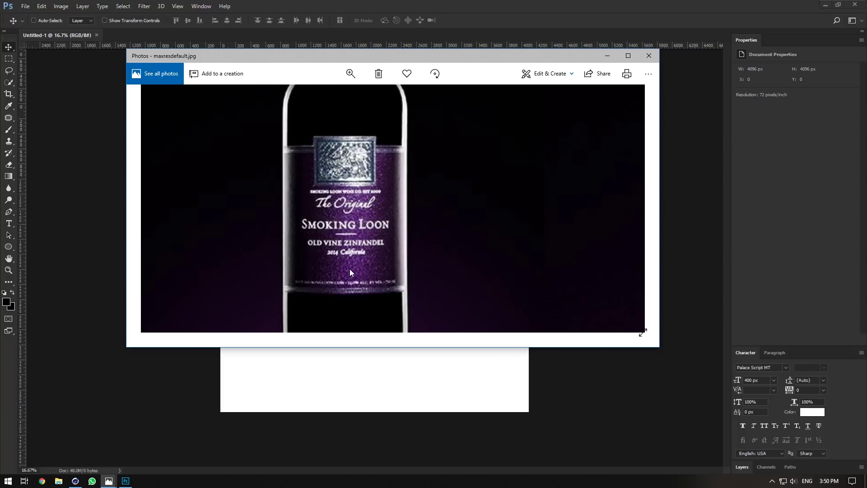
scroll(374, 150, up, 3)
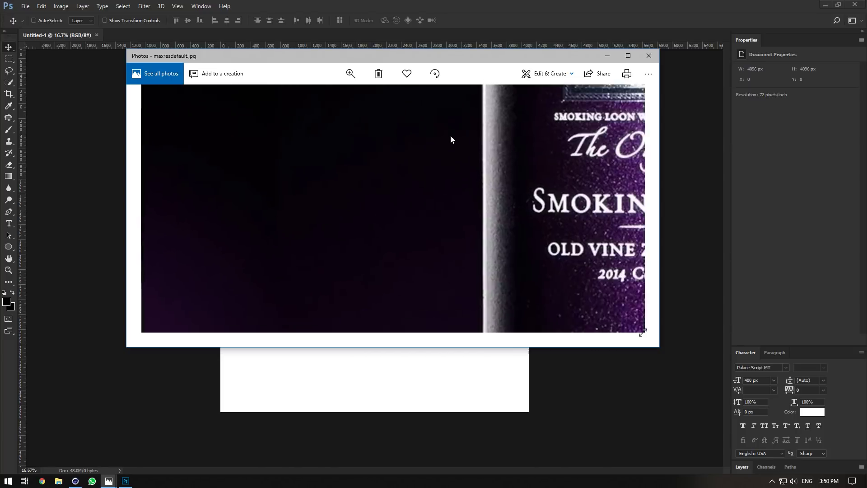
drag(450, 137, 341, 215)
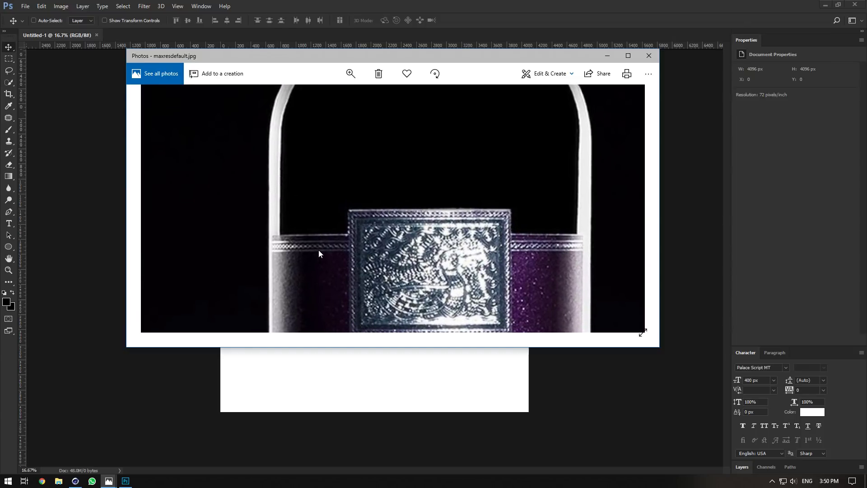
drag(545, 215, 452, 184)
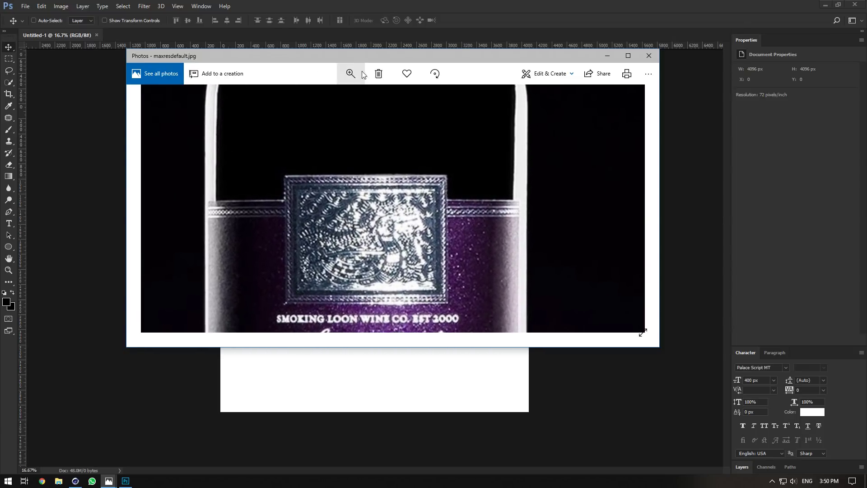
click(350, 74)
drag(341, 96, 334, 96)
drag(328, 97, 327, 97)
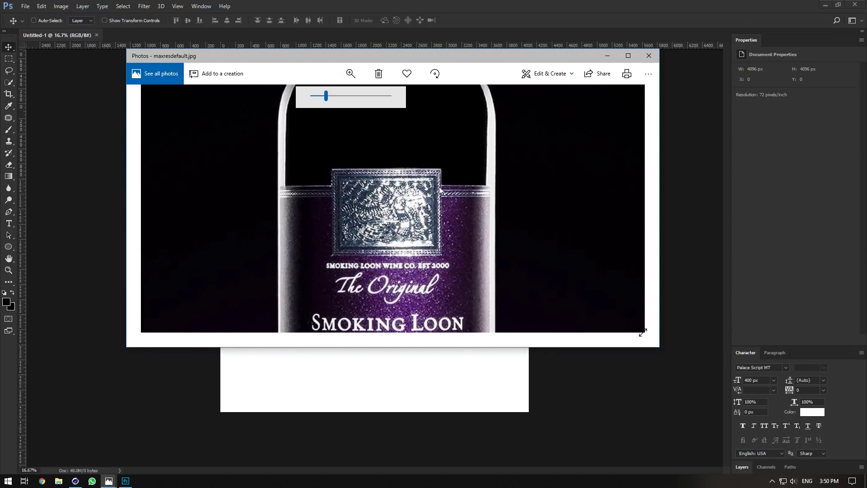
drag(467, 214, 415, 93)
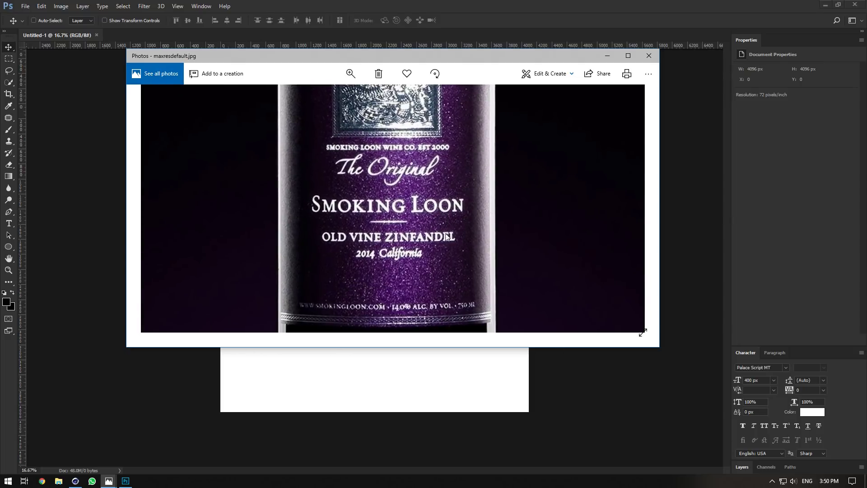
drag(387, 319, 385, 313)
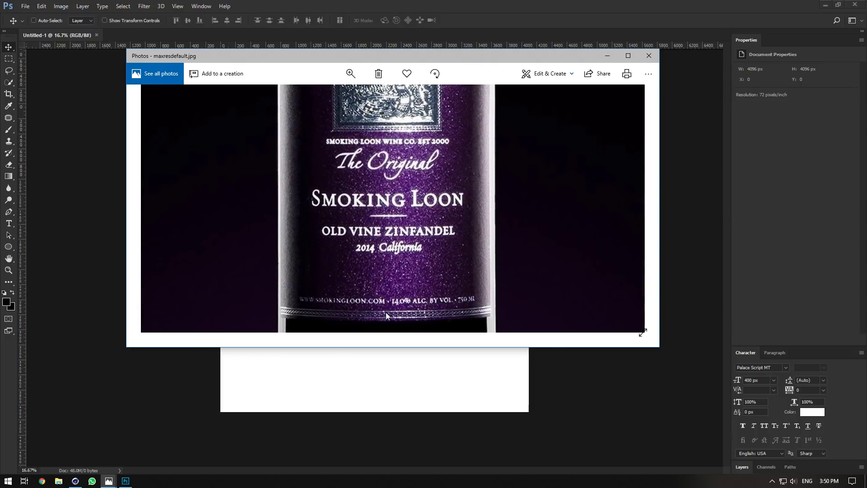
drag(449, 126, 437, 143)
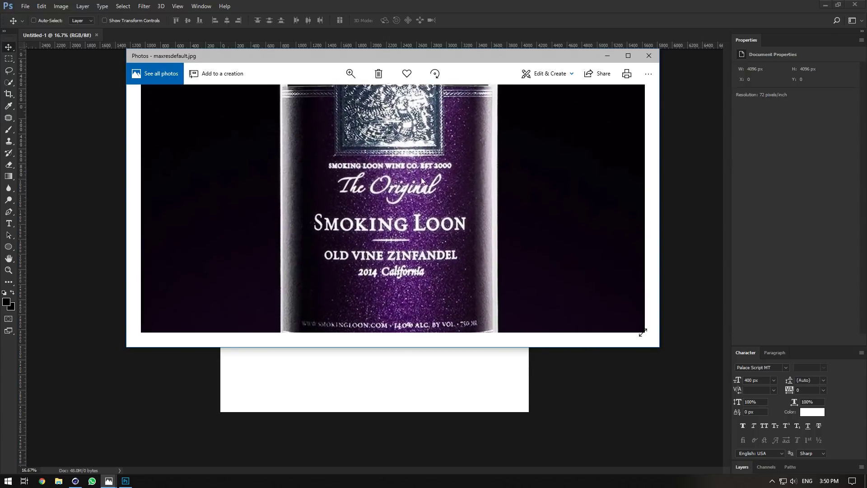
click(350, 74)
drag(328, 100, 319, 110)
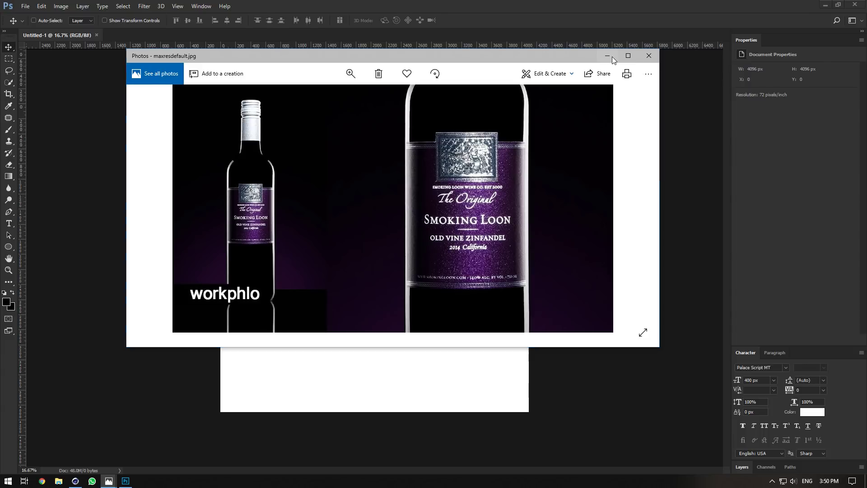
click(607, 56)
Draw a white rectangle about 3300 by 1686 px across the middle of the canvas.
drag(9, 247, 22, 248)
click(32, 246)
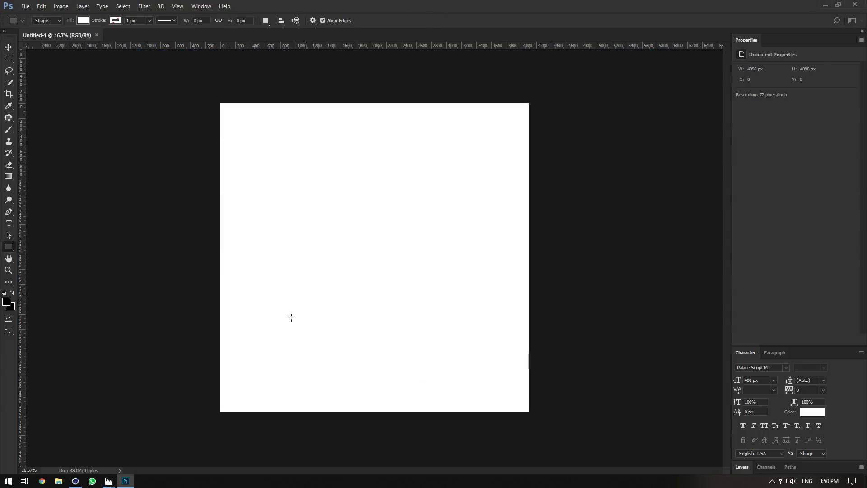
drag(248, 323, 496, 195)
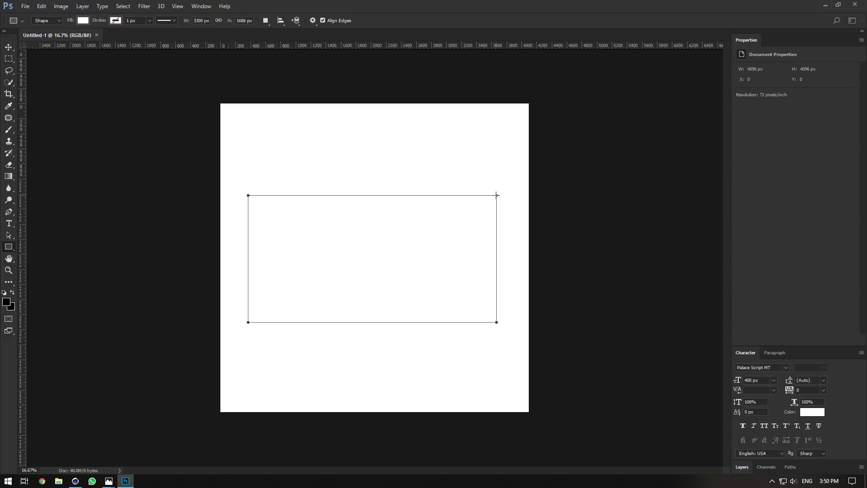
Stretch the rectangle to the full 4096 px canvas width and centre it vertically on the canvas.
key(ctrl+t)
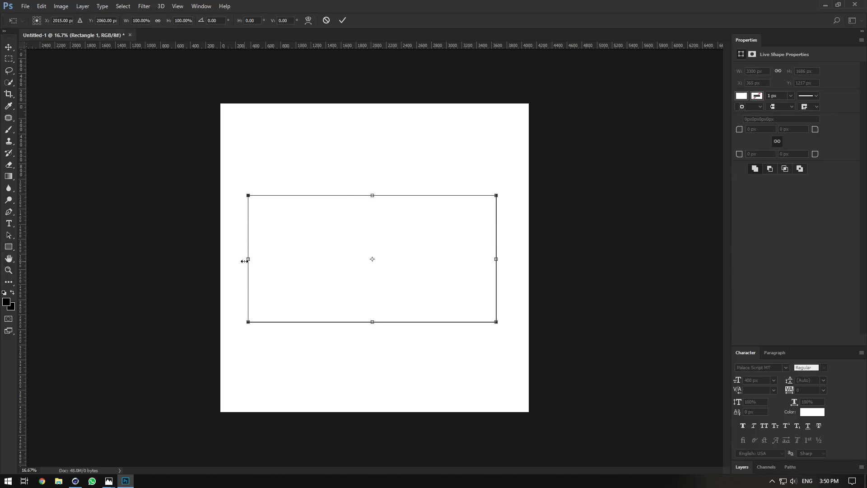
drag(244, 261, 220, 259)
drag(494, 264, 529, 256)
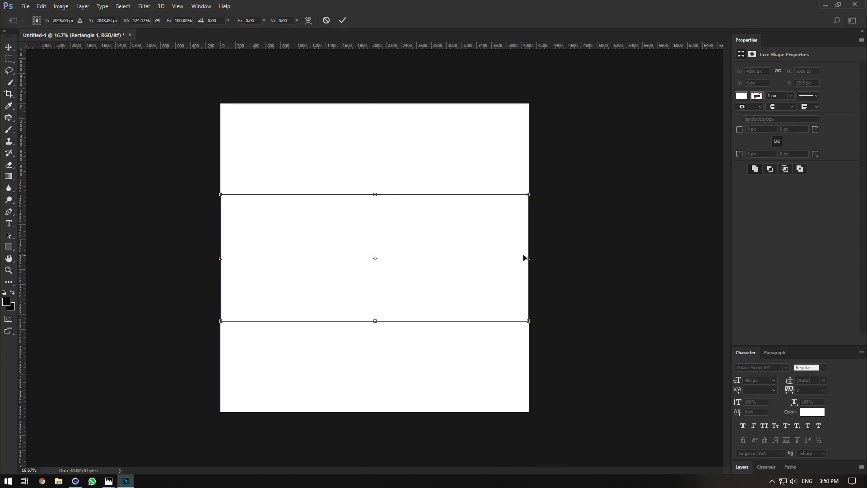
mouse_move(383, 235)
mouse_down()
mouse_move(387, 244)
mouse_move(379, 240)
mouse_up()
key(Return)
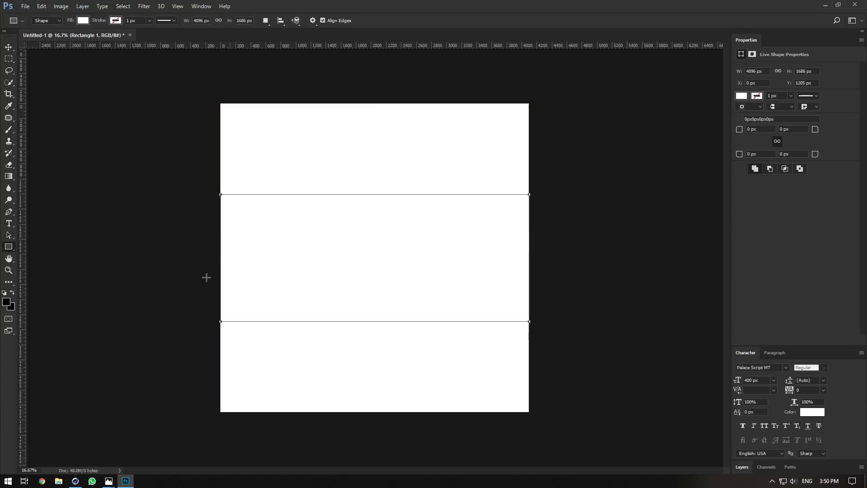
Change the fill color of the Rectangle 1 shape layer to pure red.
click(745, 466)
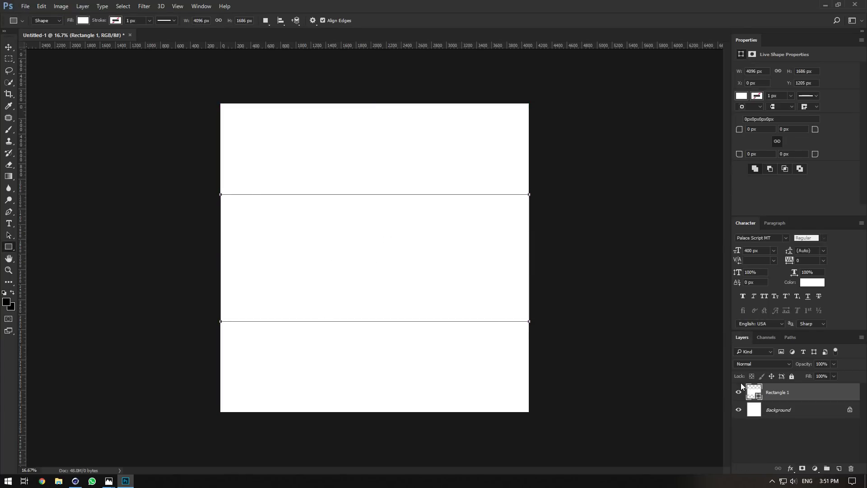
double_click(751, 391)
drag(608, 252, 666, 109)
click(740, 122)
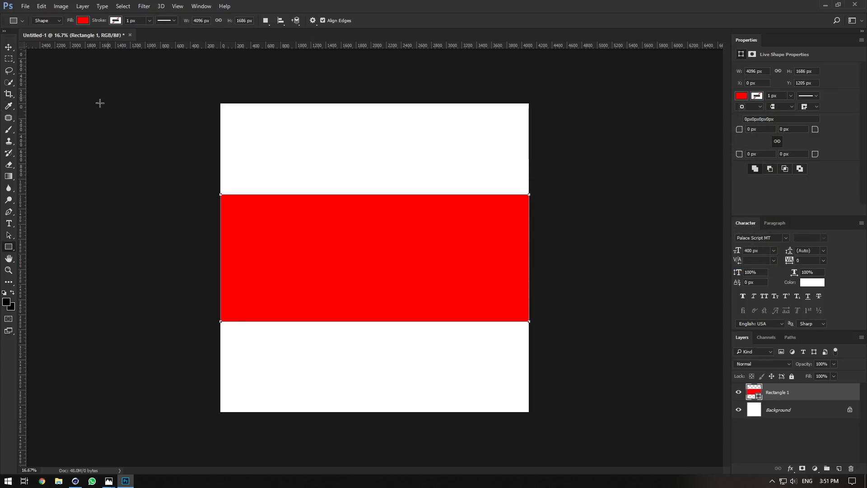
Enlarge the red rectangle's height symmetrically about its centre to about 1878 px.
click(4, 44)
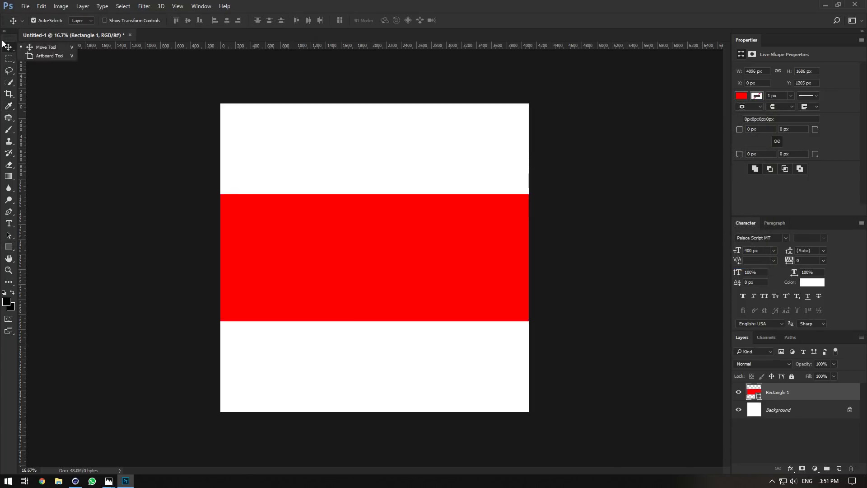
key(ctrl+t)
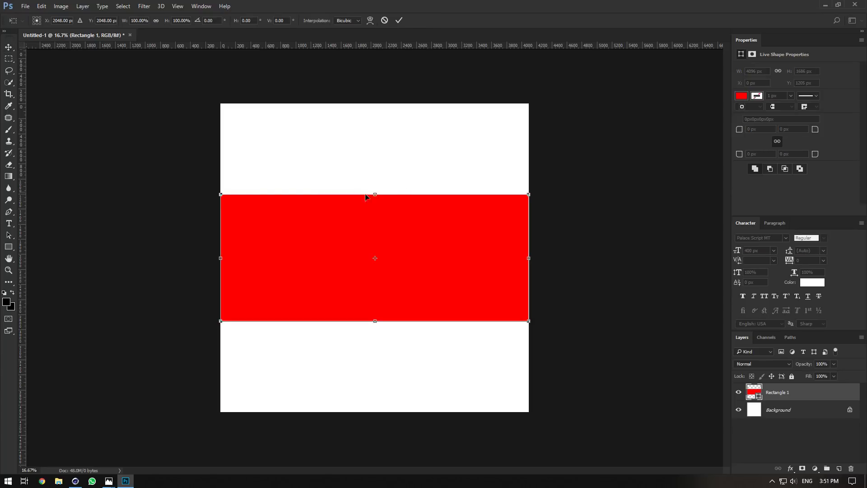
alt+drag(366, 196, 374, 187)
key(Return)
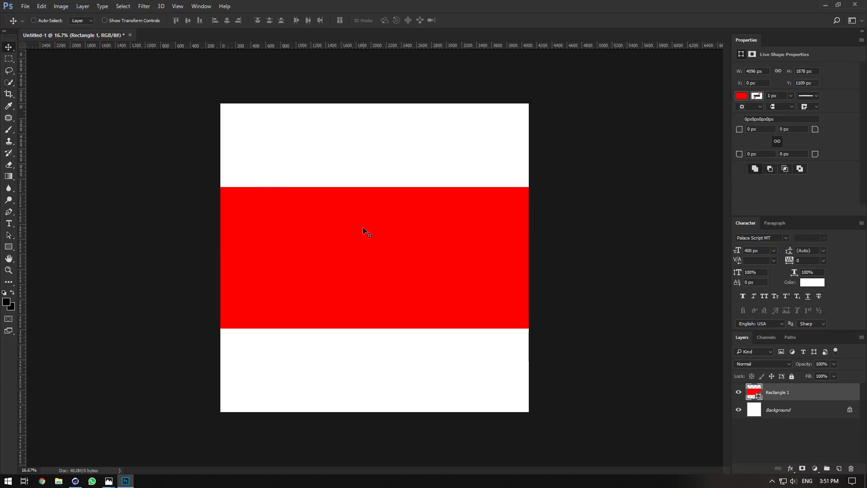
Save the document as Wine Graphic in Photoshop format in the Desktop's Wine for Stream folder.
key(ctrl+s)
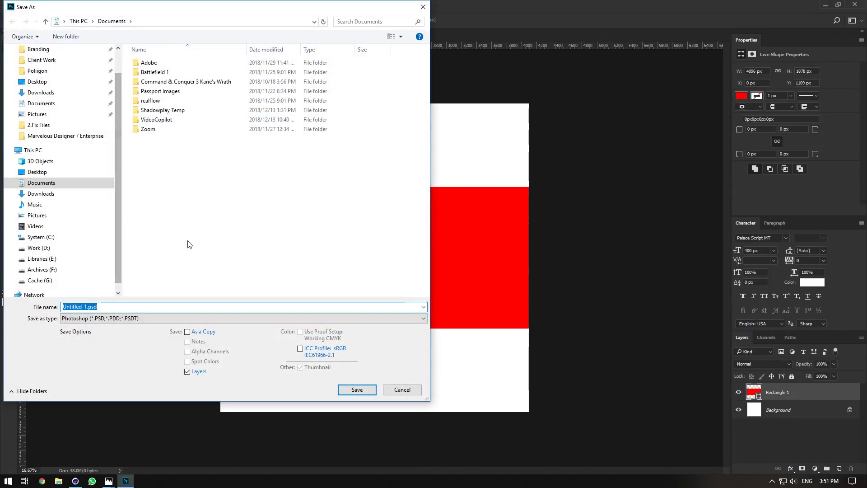
click(58, 481)
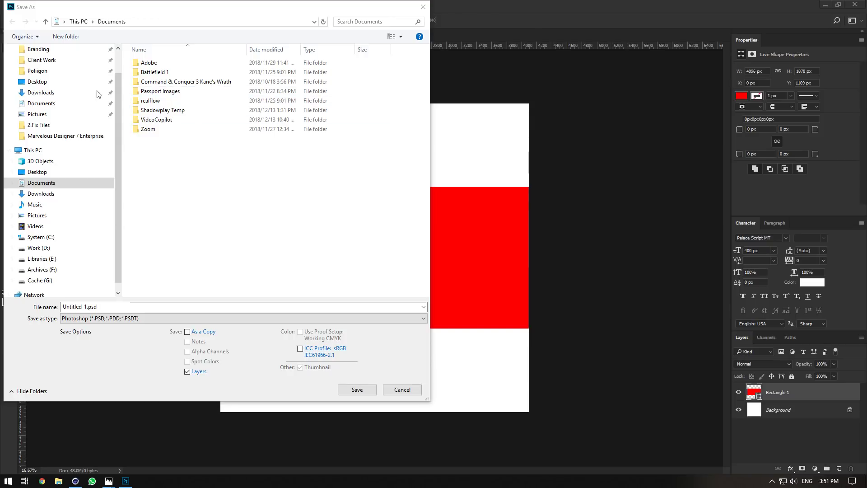
click(37, 171)
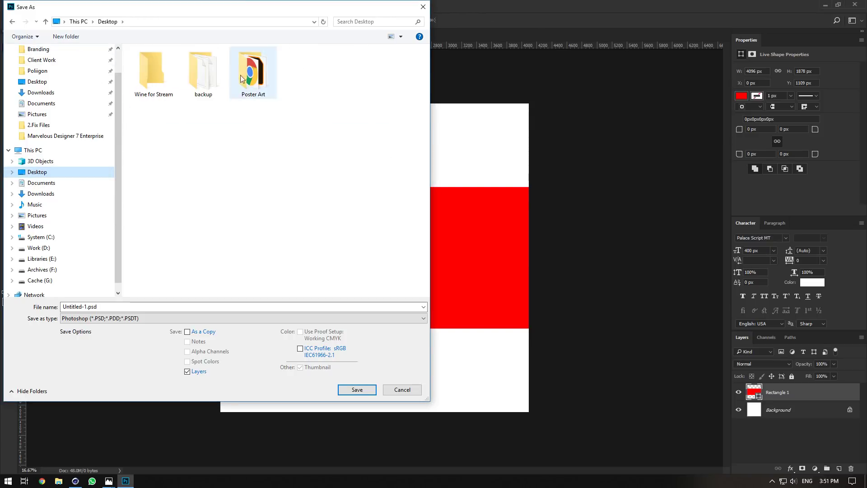
double_click(153, 75)
click(132, 309)
text(Wine Graphic)
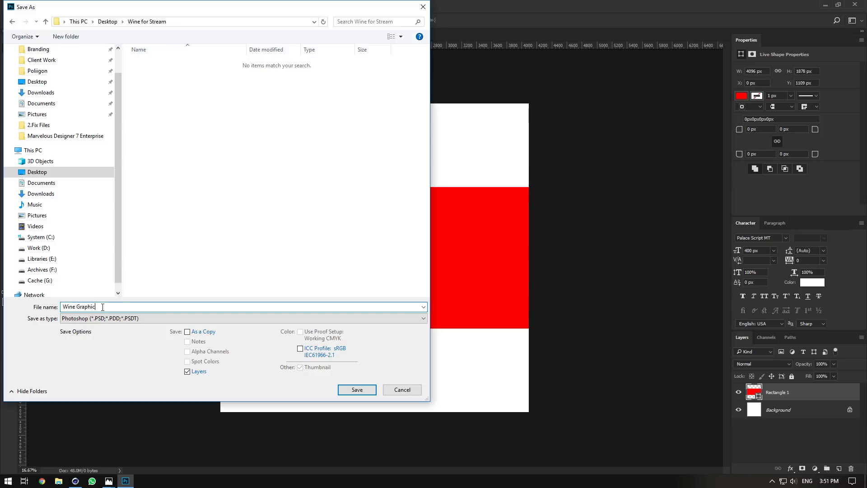
key(Return)
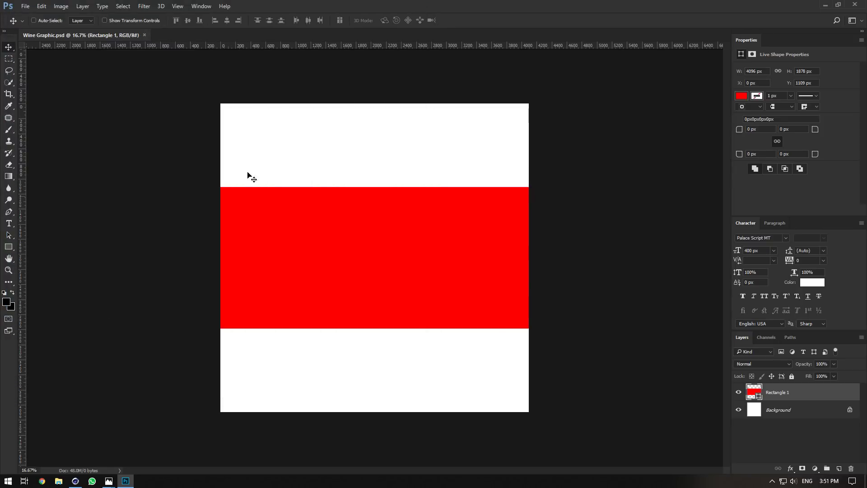
Switch back to Cinema 4D and close the Wine for stream.c4d project without saving its changes.
click(75, 480)
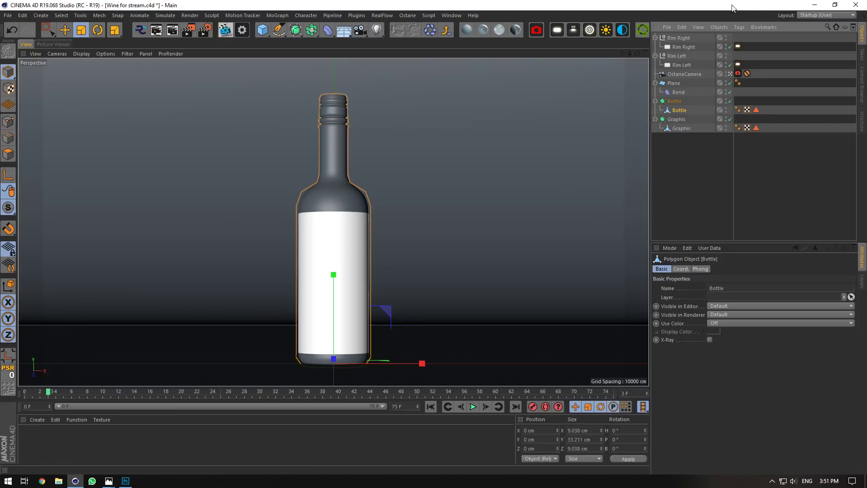
click(7, 16)
click(27, 67)
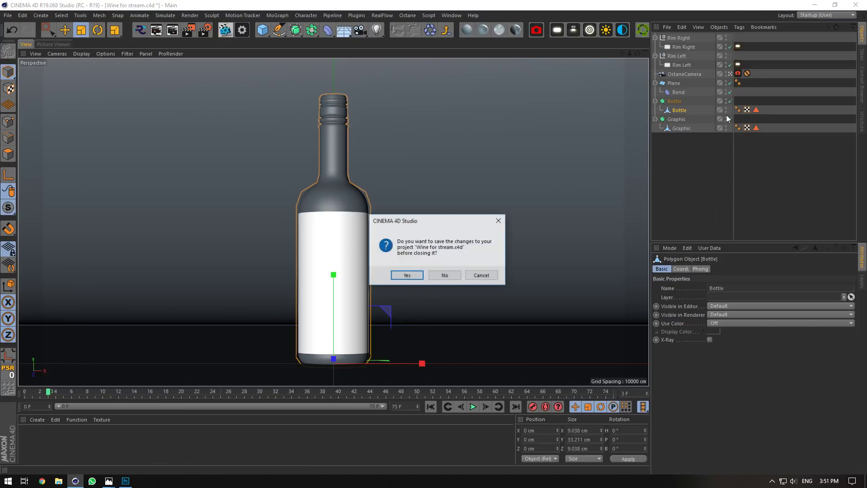
click(453, 275)
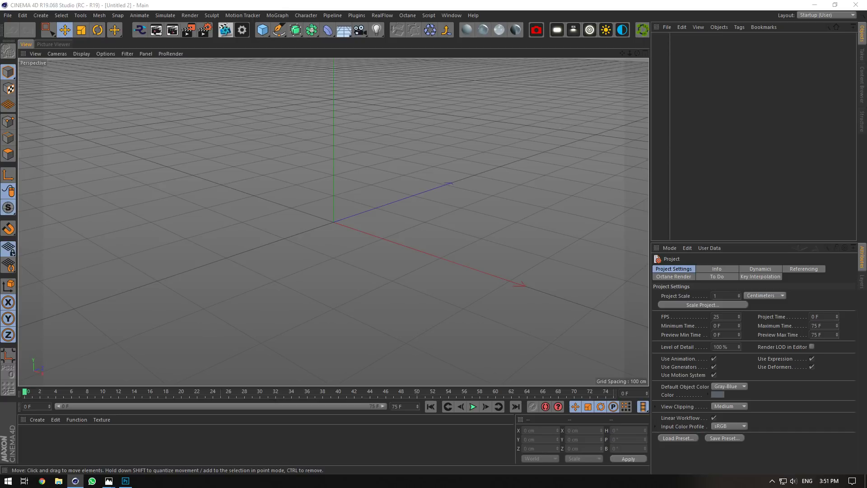
Open the Wine for stream.c4d project from the Wine for Stream folder inside Personal Work.
drag(866, 41, 517, 39)
scroll(541, 97, down, 10)
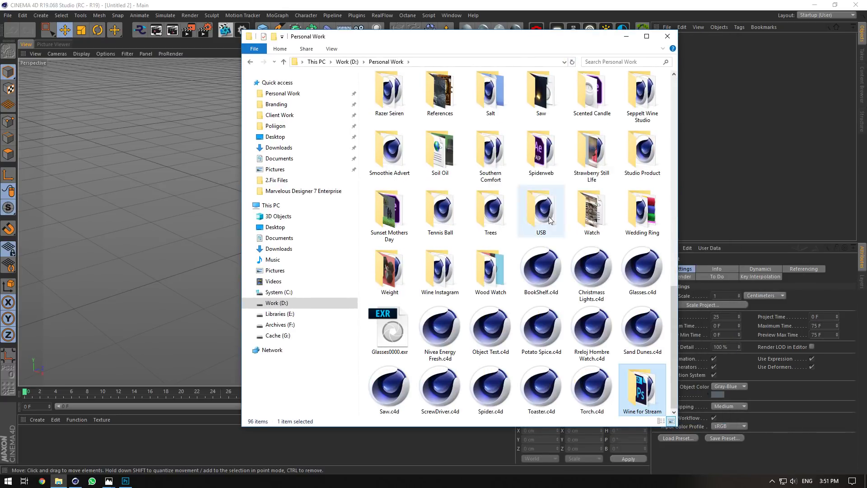
double_click(648, 400)
double_click(389, 101)
Create a new folder named Assets inside the Wine for Stream folder.
right_click(504, 164)
mouse_move(565, 272)
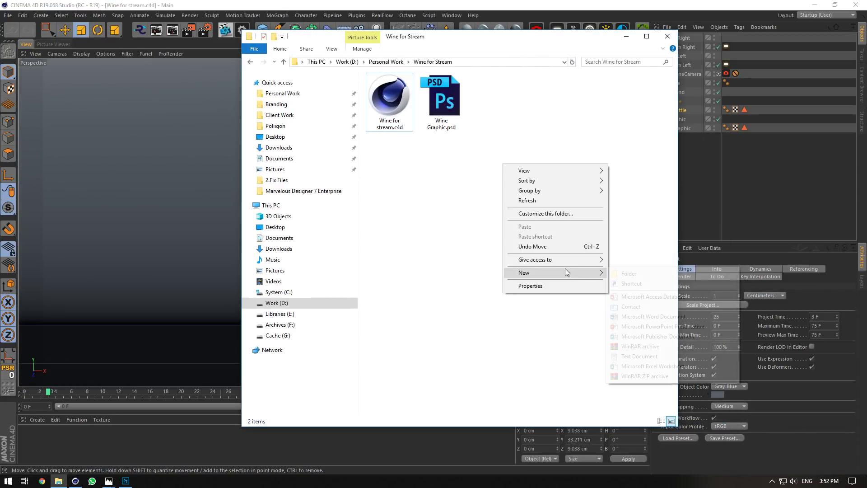
click(629, 273)
text(Assets)
key(Return)
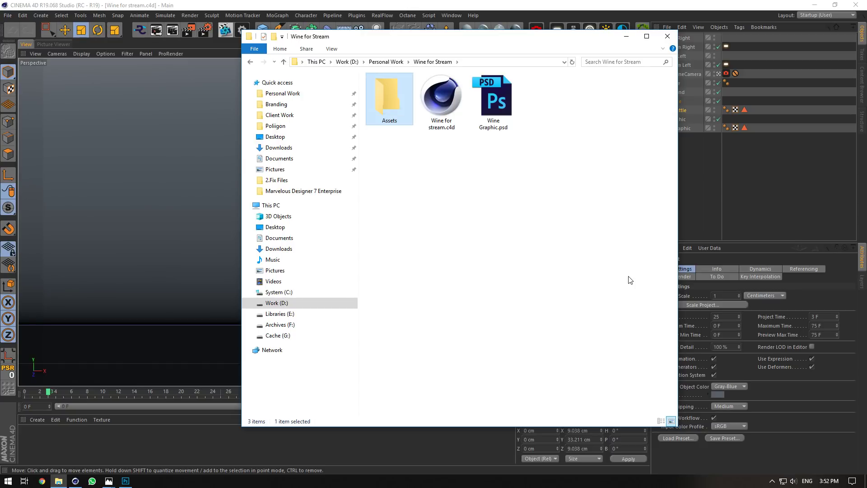
Switch to Photoshop and close the Wine Graphic.psd document.
click(126, 480)
click(23, 5)
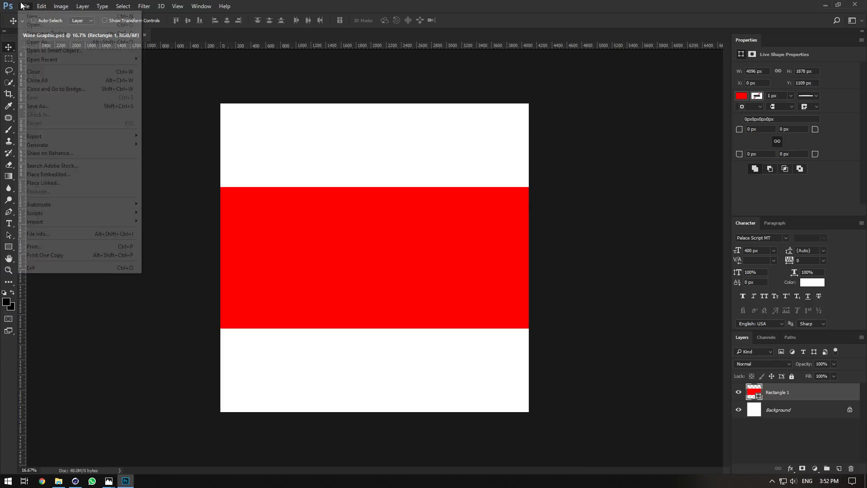
click(34, 71)
Move Wine Graphic.psd into the Assets folder in File Explorer and reopen it from there in Photoshop.
click(58, 481)
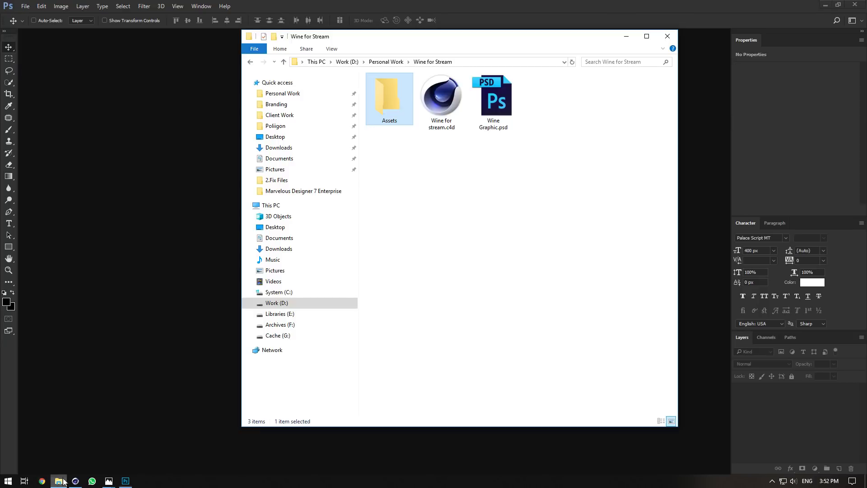
drag(492, 97, 404, 119)
double_click(402, 116)
double_click(405, 118)
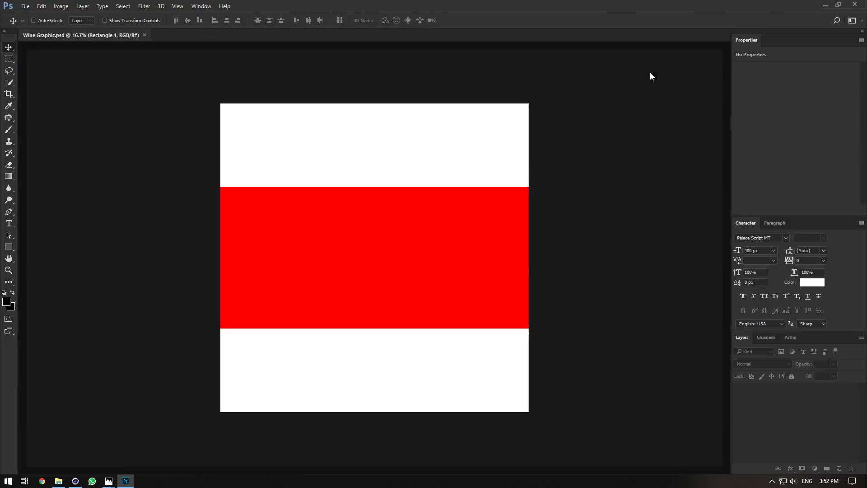
Switch back to Cinema 4D, create an Octane diffuse material and apply it to the Bottle subdivision surface.
click(74, 481)
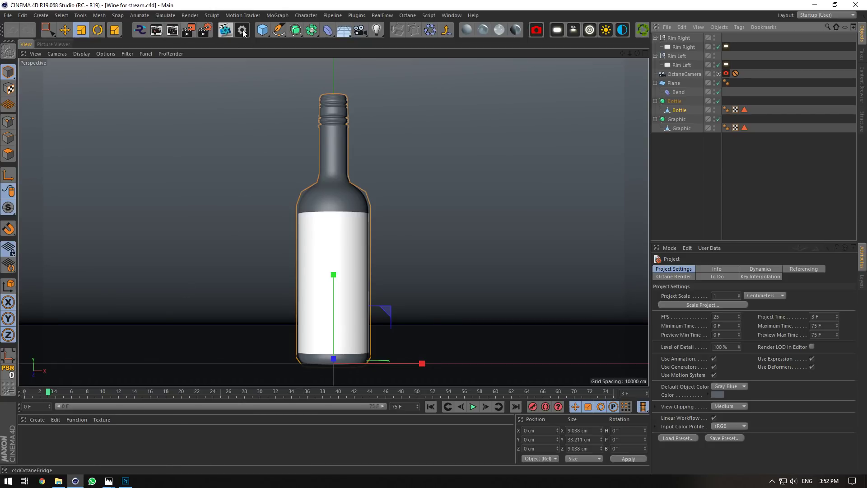
click(467, 32)
drag(29, 436, 684, 102)
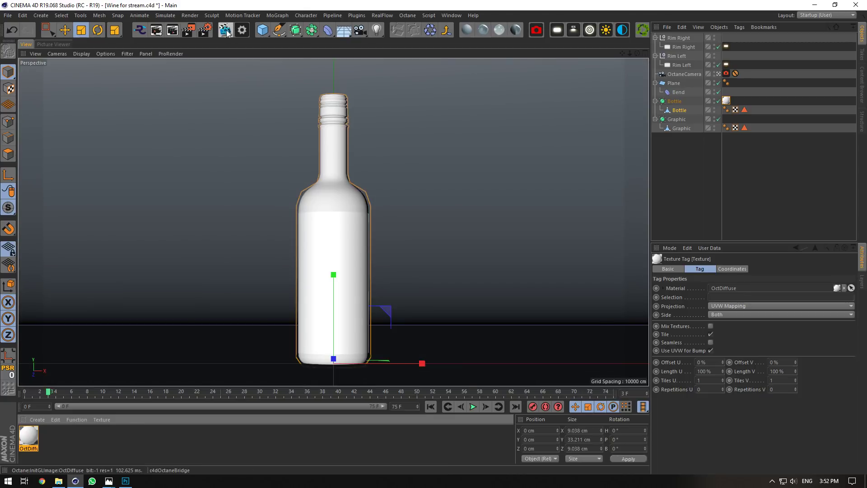
Start the Octane Live Viewer render and move the OctDiffuse texture tag from the Bottle to the Graphic subdivision surface.
click(225, 30)
click(188, 109)
drag(726, 100, 736, 119)
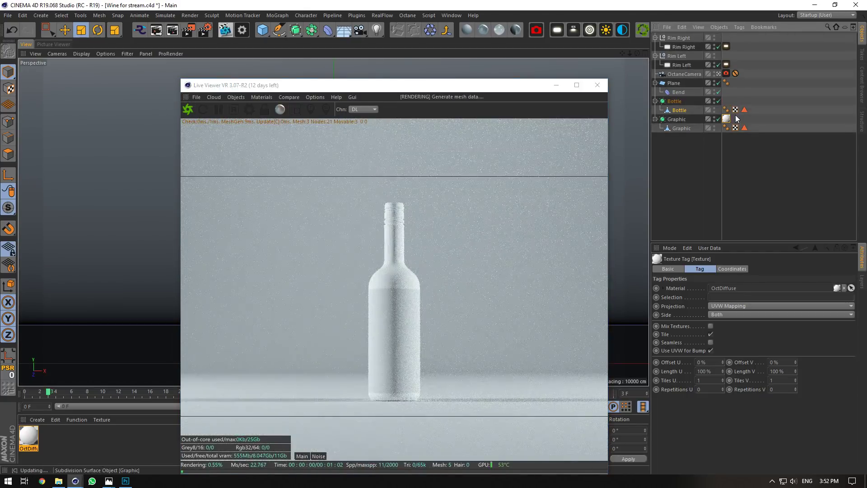
Assign a C4doctane ImageTexture to the OctDiffuse material's diffuse texture and open its shader settings.
double_click(28, 436)
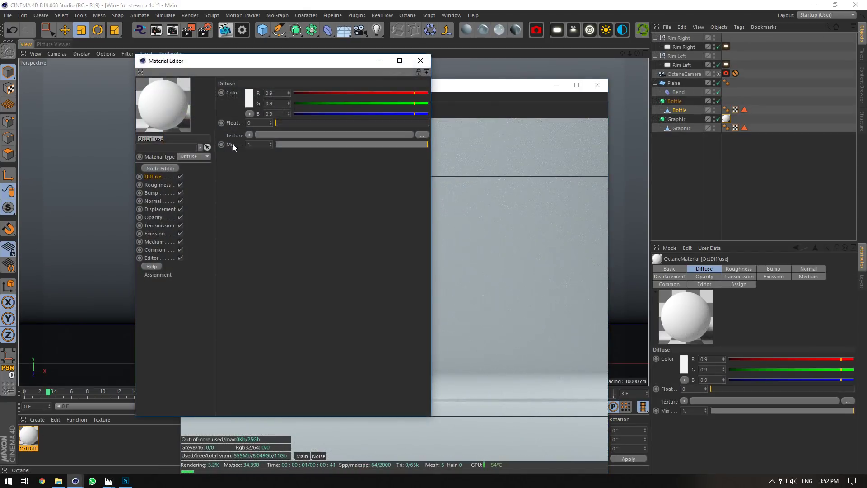
click(249, 135)
mouse_move(266, 312)
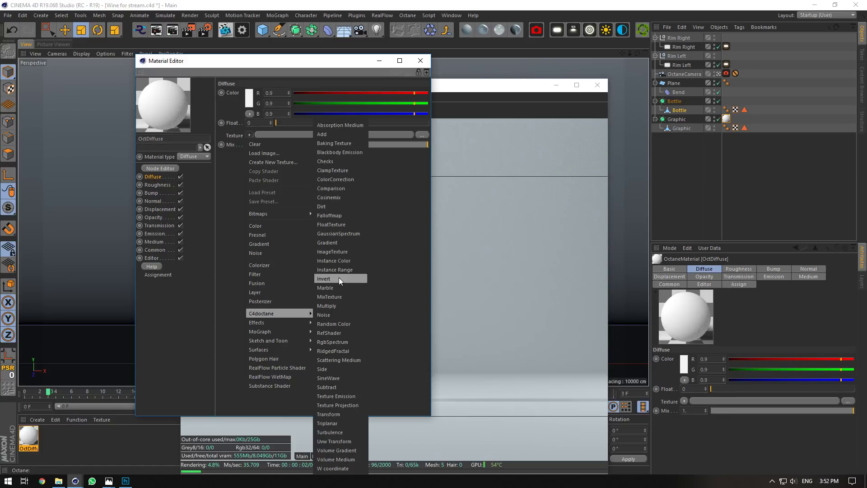
click(426, 61)
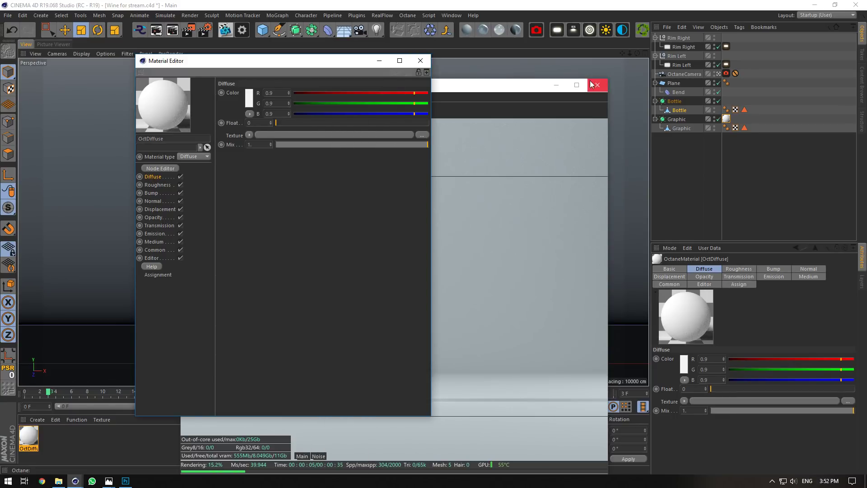
drag(354, 67, 601, 133)
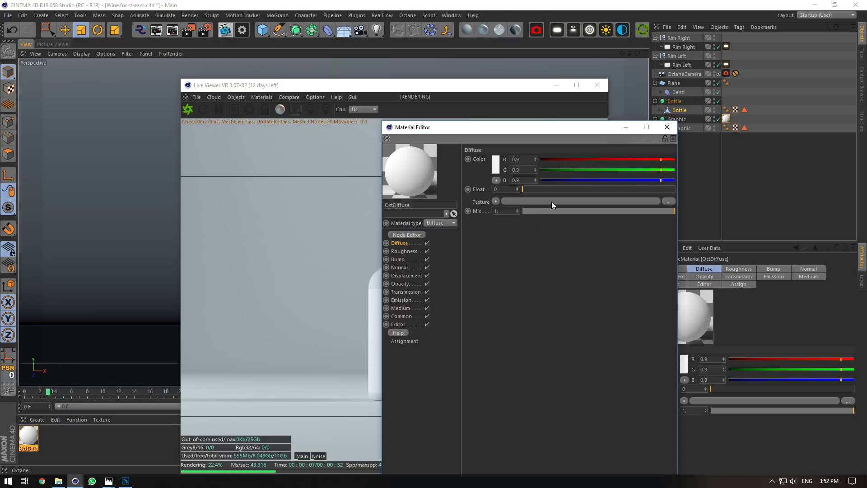
click(495, 201)
mouse_move(514, 381)
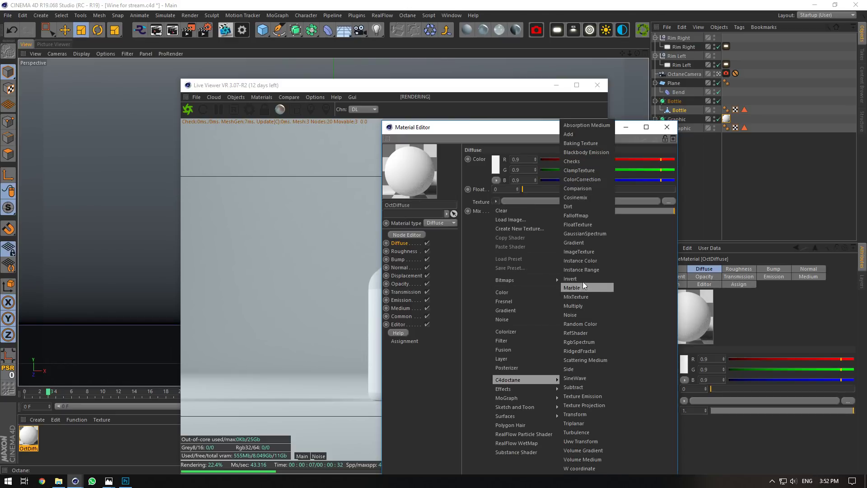
click(579, 252)
click(562, 200)
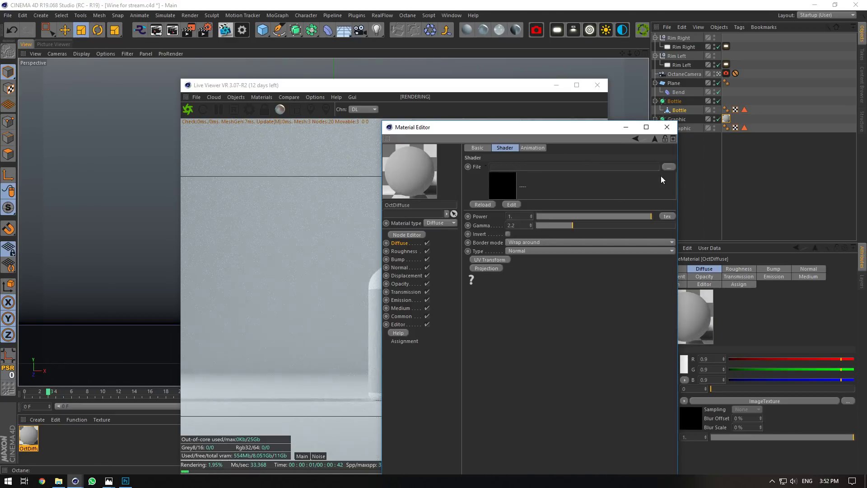
Load Wine Graphic.psd from the Wine for Stream project's Assets folder into the ImageTexture shader.
click(668, 166)
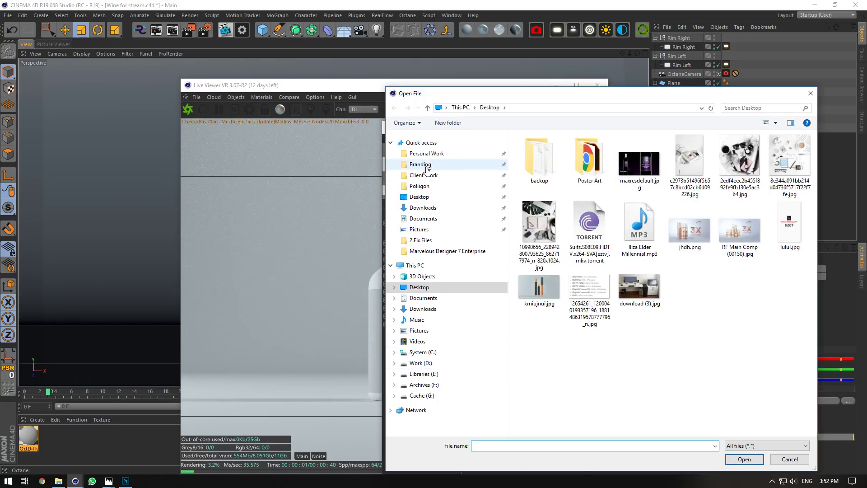
click(434, 153)
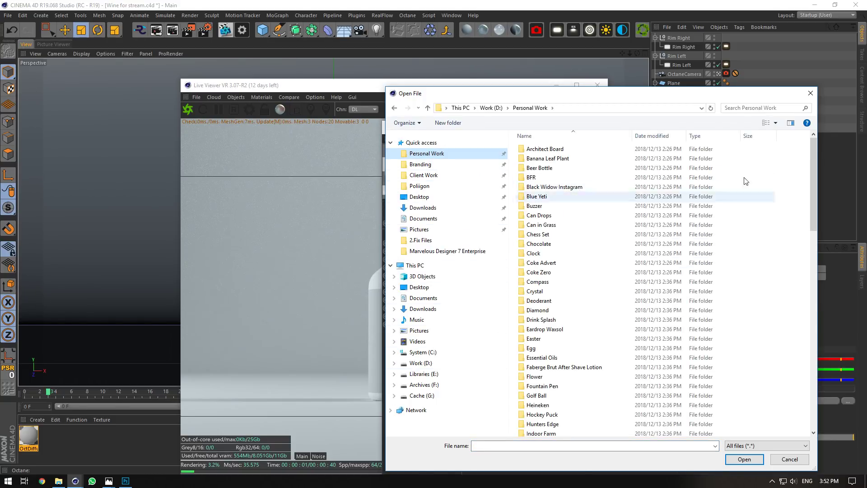
click(661, 216)
key(w)
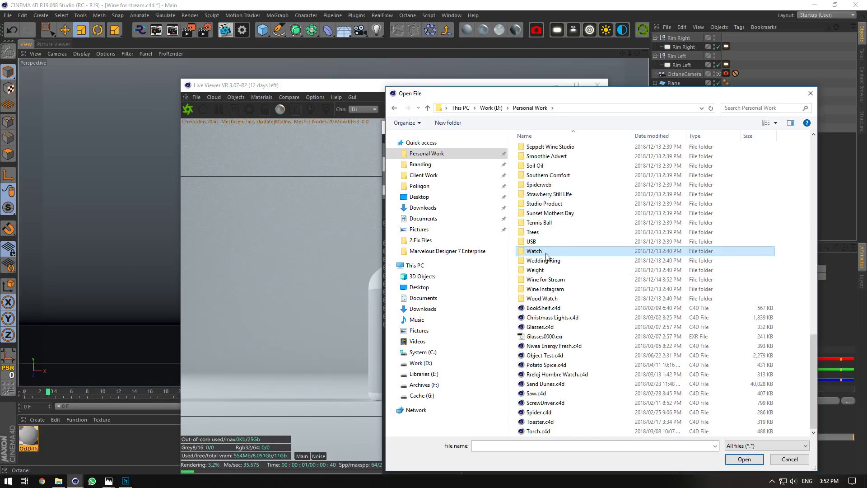
double_click(547, 280)
double_click(545, 172)
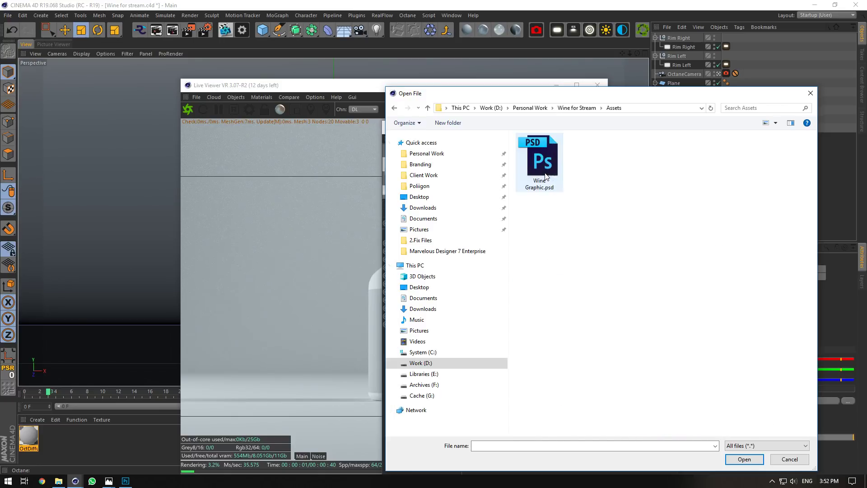
click(546, 176)
click(750, 459)
click(484, 274)
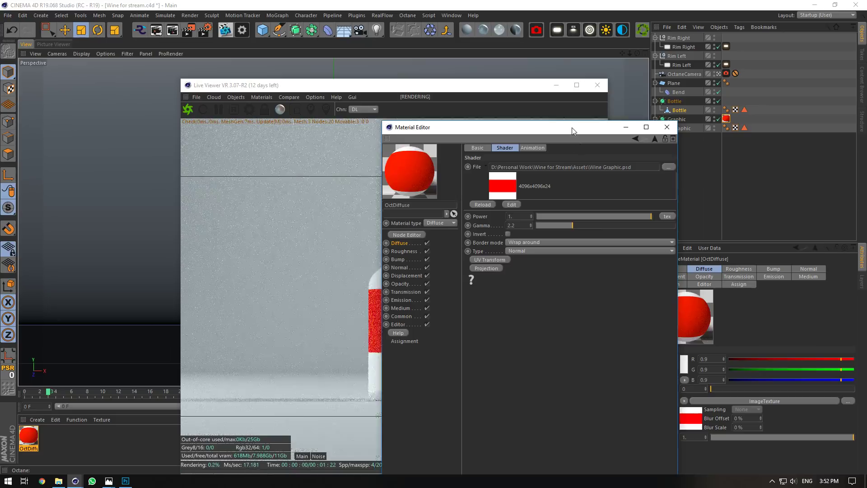
drag(572, 131, 538, 364)
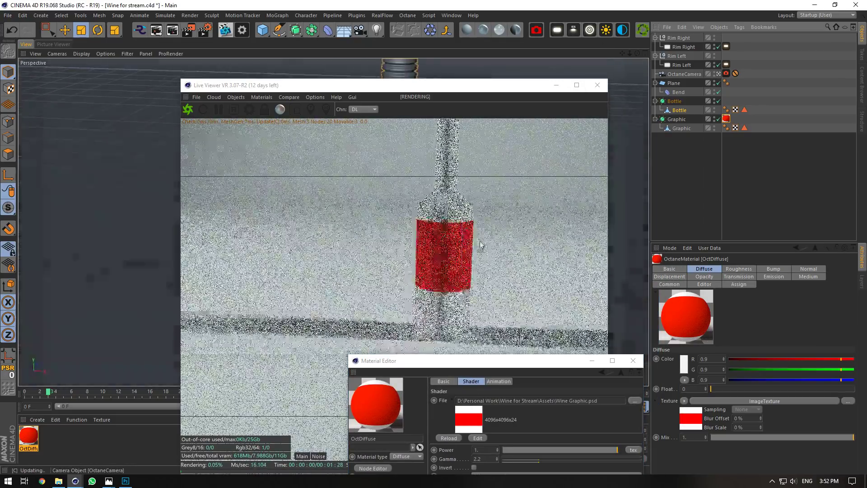
Switch to Photoshop and add a text layer reading "Wine Bottle" over the red rectangle.
click(125, 480)
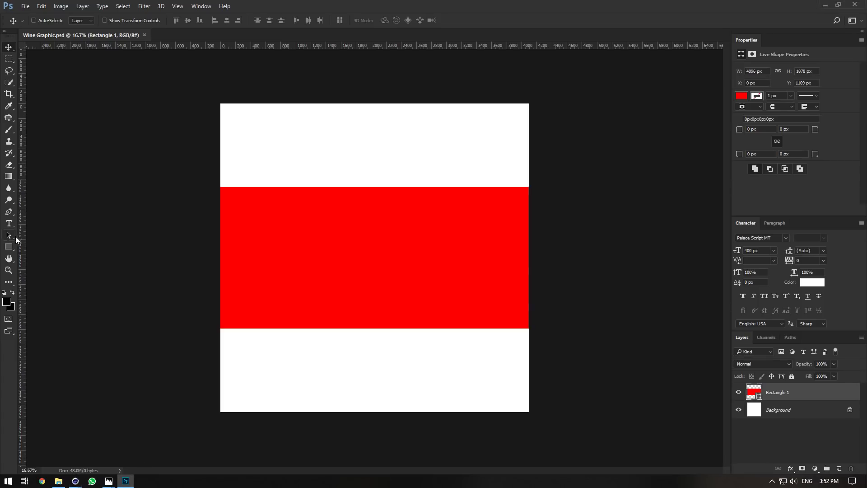
key(t)
click(241, 248)
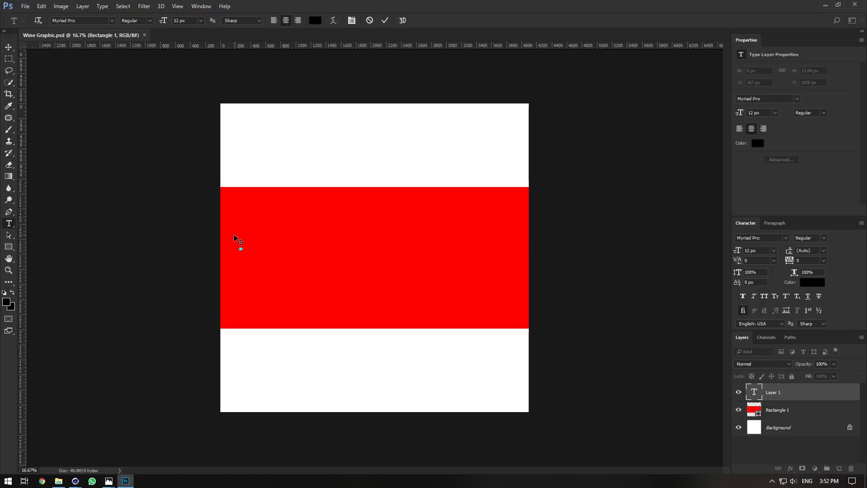
click(768, 409)
Set the font size of the Wine Bottle text layer to 568 px.
click(756, 393)
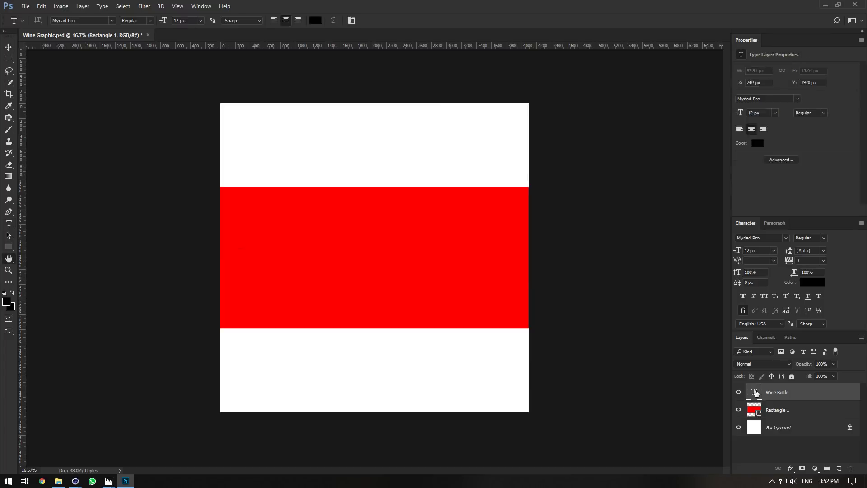
double_click(757, 393)
click(790, 113)
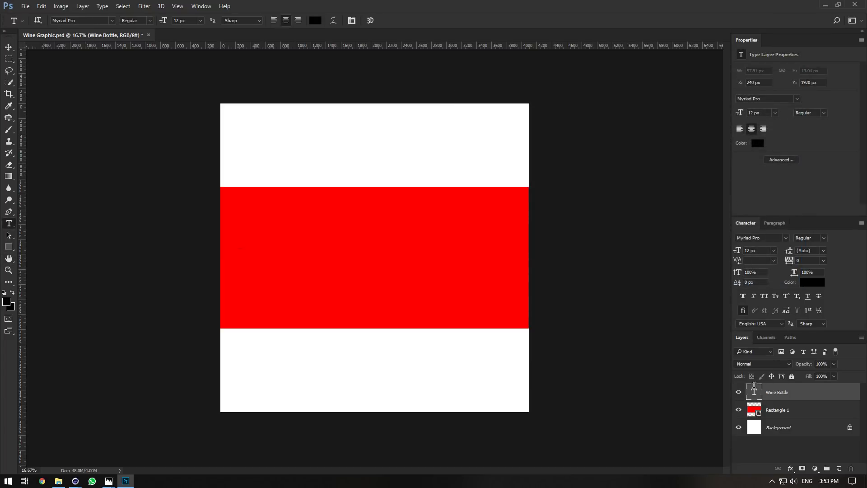
double_click(754, 388)
drag(164, 21, 415, 23)
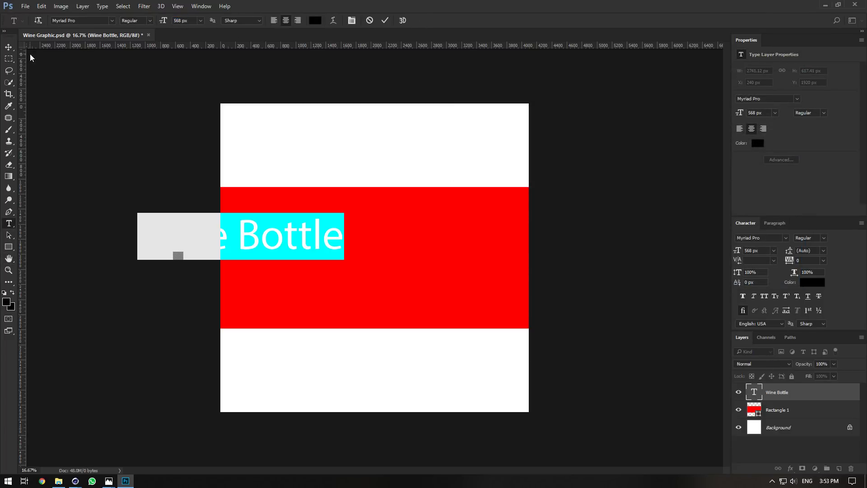
Move the Wine Bottle text to the middle of the red rectangle and toggle its layer visibility off and on.
click(11, 49)
drag(329, 254, 437, 270)
click(738, 392)
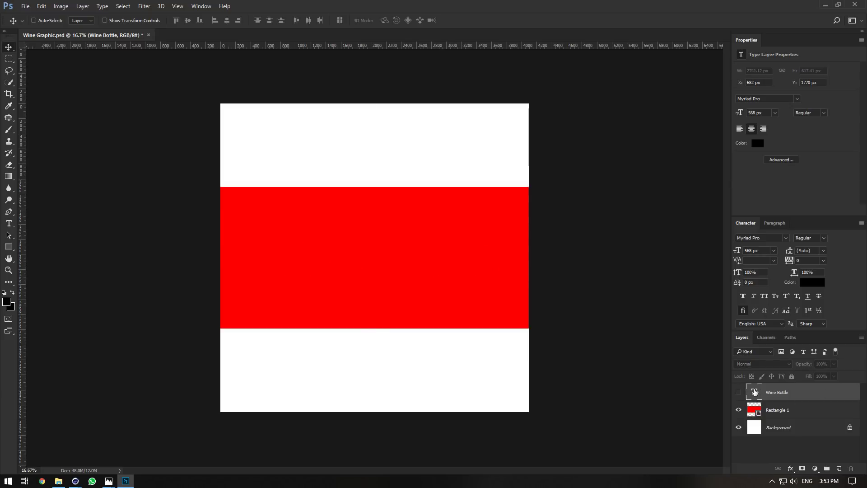
click(739, 392)
Change the Wine Bottle text colour to bright green and save the document.
double_click(754, 392)
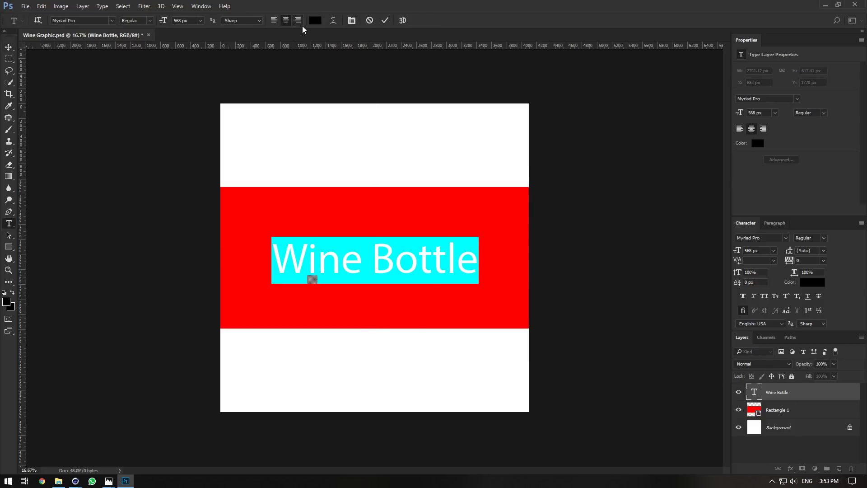
click(315, 21)
click(333, 161)
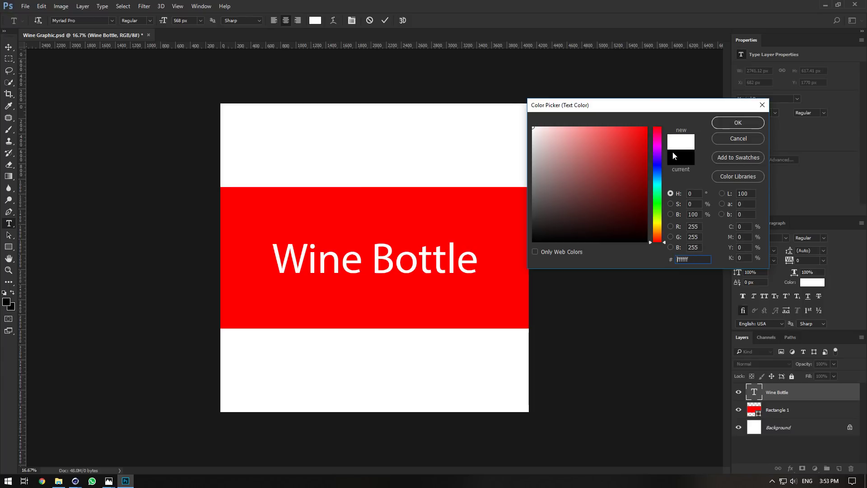
drag(653, 184, 657, 202)
click(637, 152)
click(737, 122)
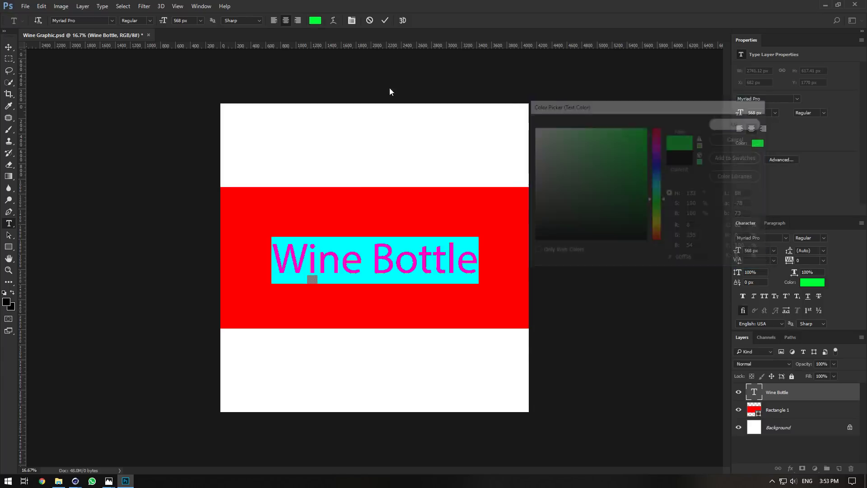
click(7, 49)
click(304, 110)
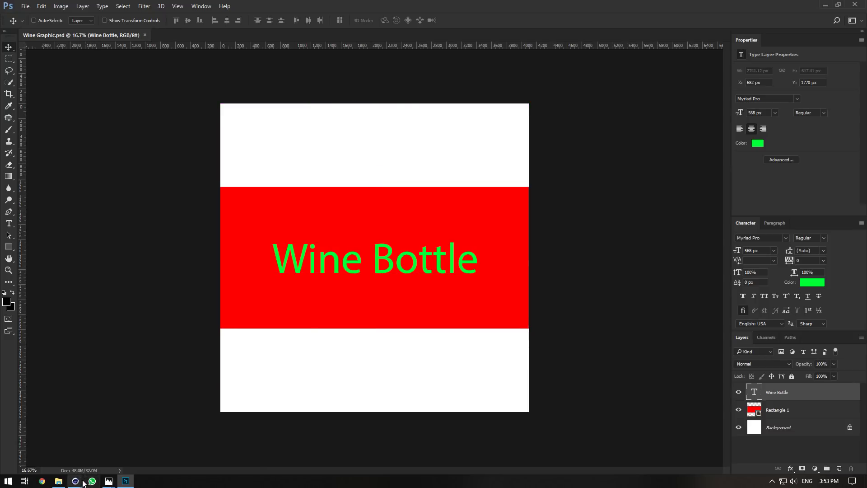
Switch back to Cinema 4D, reload the Wine Graphic.psd image in the OctDiffuse shader and move the Live Viewer clear of the bottle.
mouse_move(75, 480)
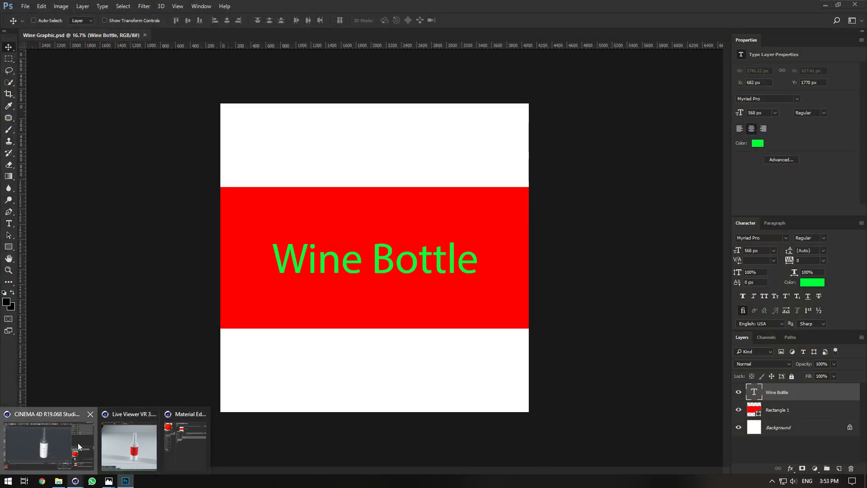
click(77, 443)
drag(490, 364, 652, 168)
click(610, 240)
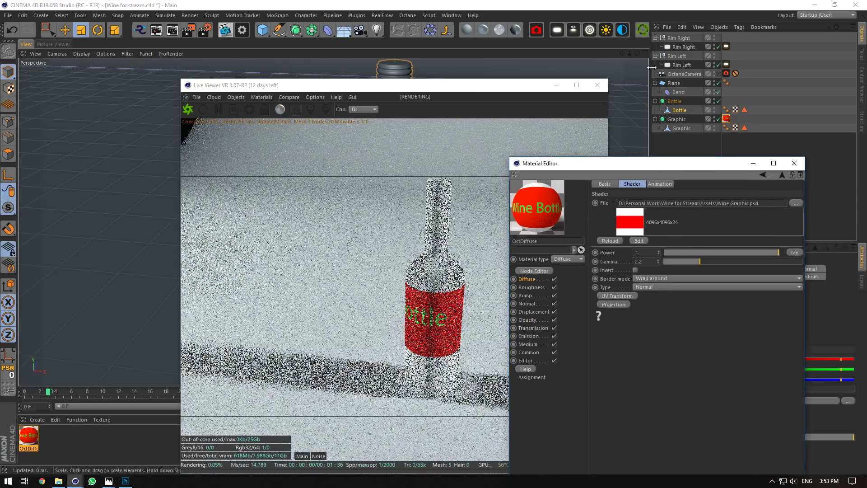
drag(638, 54, 650, 68)
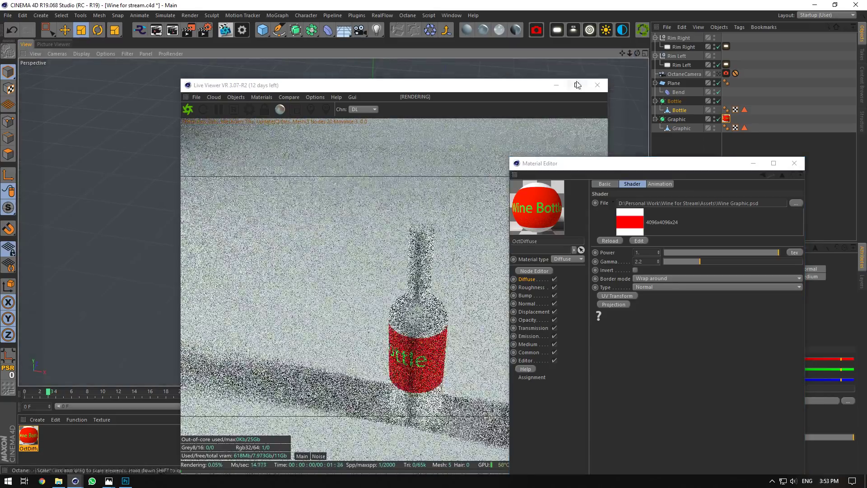
drag(522, 86, 377, 418)
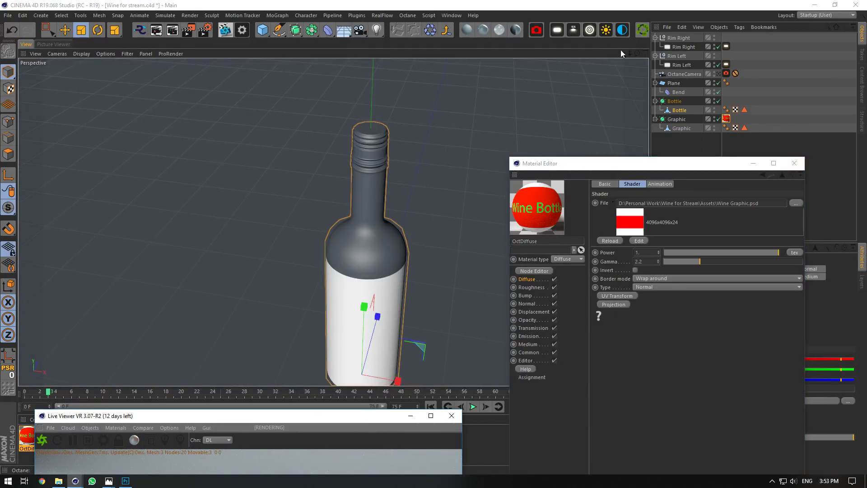
Close the Material Editor and set the projection of the Graphic object's OctDiffuse texture tag to Cylindrical.
drag(623, 53, 601, 113)
click(798, 167)
click(726, 118)
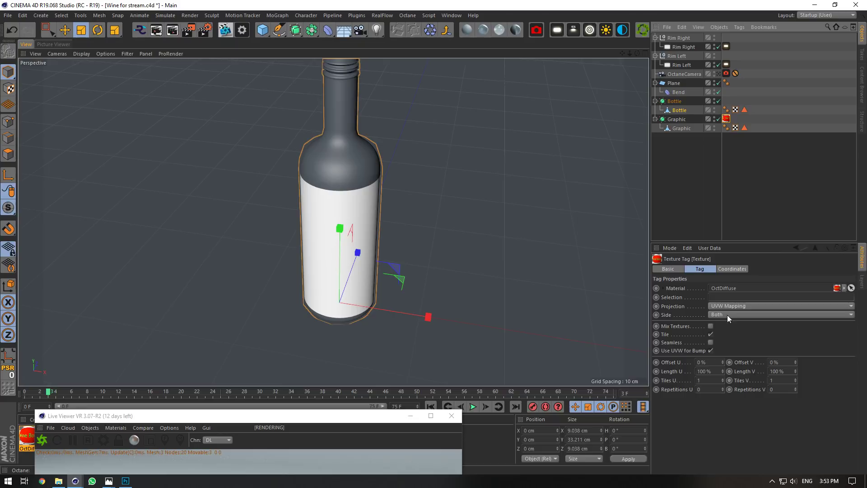
click(743, 306)
click(727, 324)
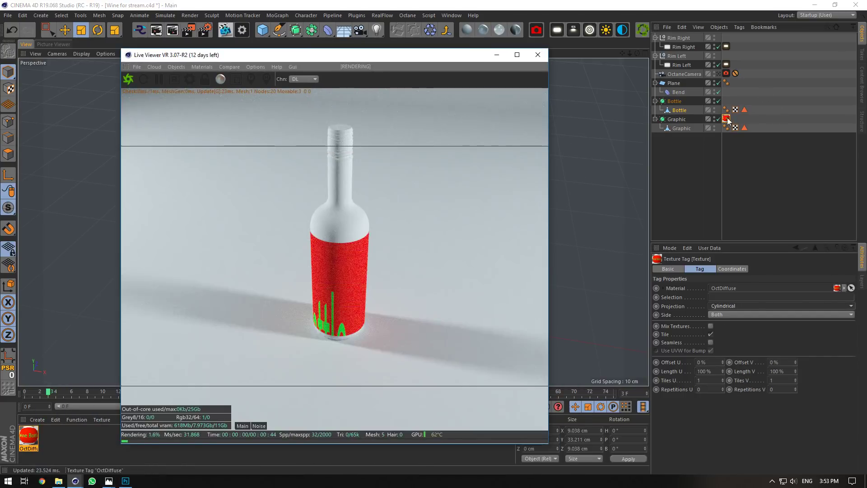
Fit the OctDiffuse texture tag to the Graphic object, with sub-objects included.
right_click(727, 119)
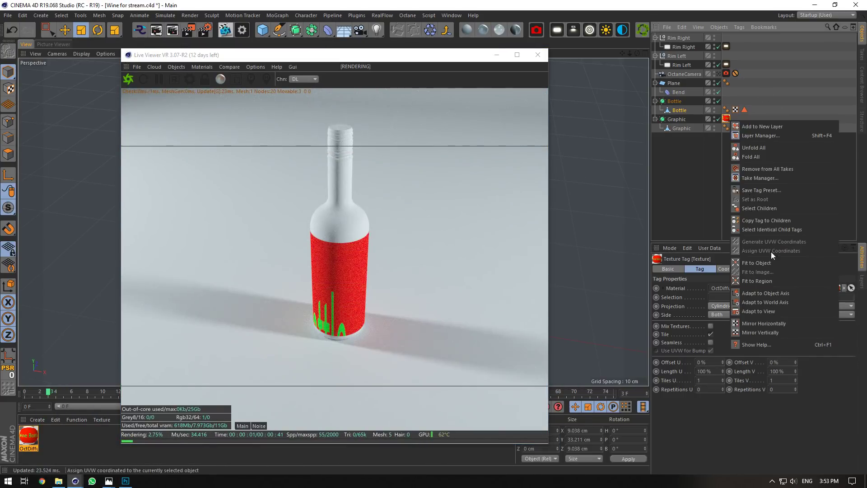
click(758, 264)
right_click(722, 121)
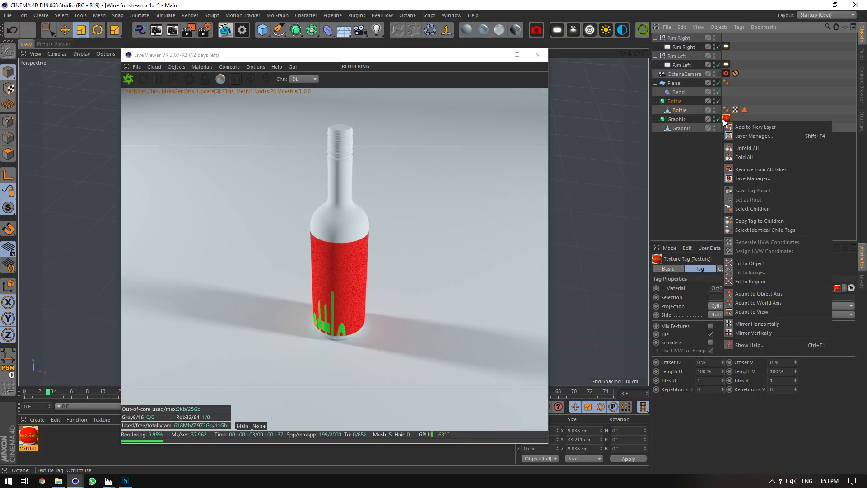
click(725, 119)
right_click(724, 118)
click(751, 261)
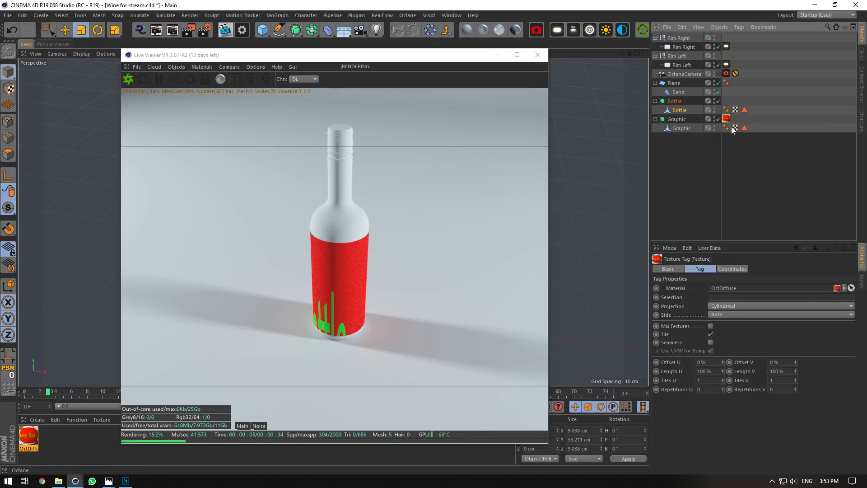
right_click(725, 117)
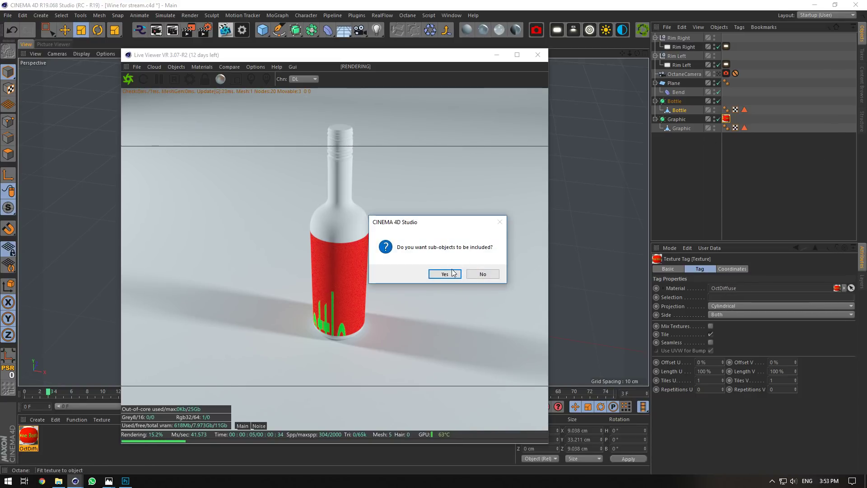
click(444, 273)
drag(637, 54, 668, 30)
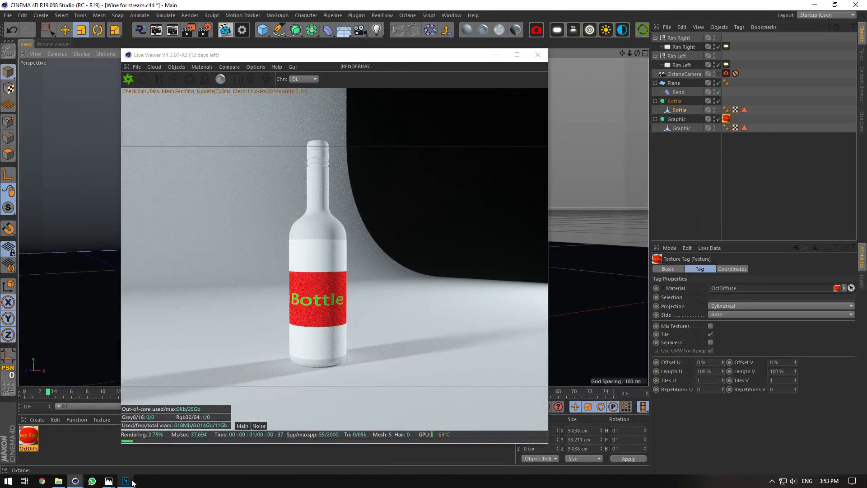
Switch to Photoshop and set the canvas width of Wine Graphic.psd to 5096 pixels.
click(126, 480)
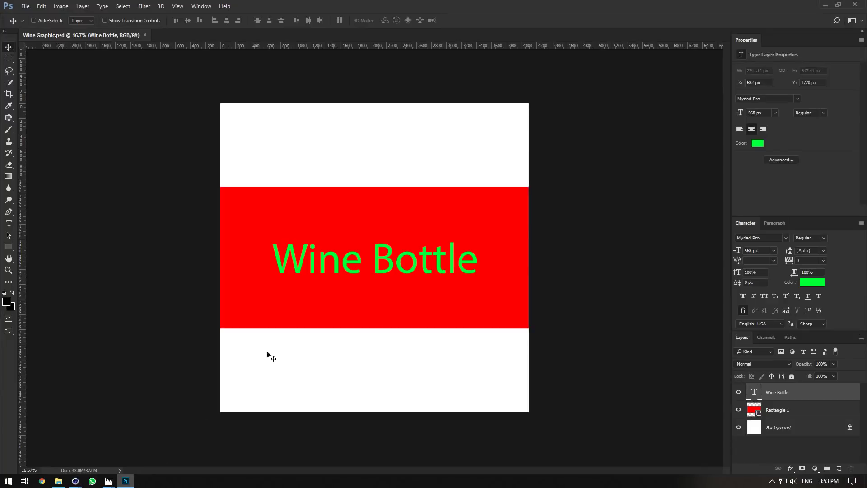
click(62, 5)
click(86, 82)
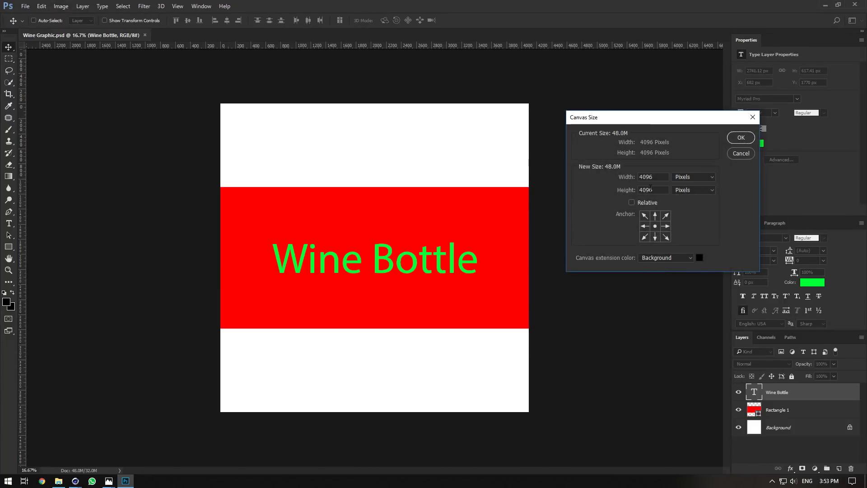
click(728, 140)
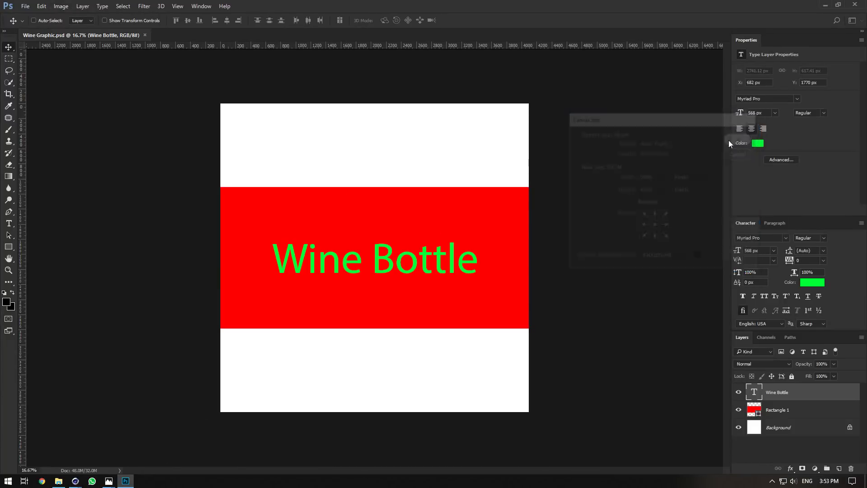
Add a teal blue solid colour fill layer directly above the Background layer.
click(791, 424)
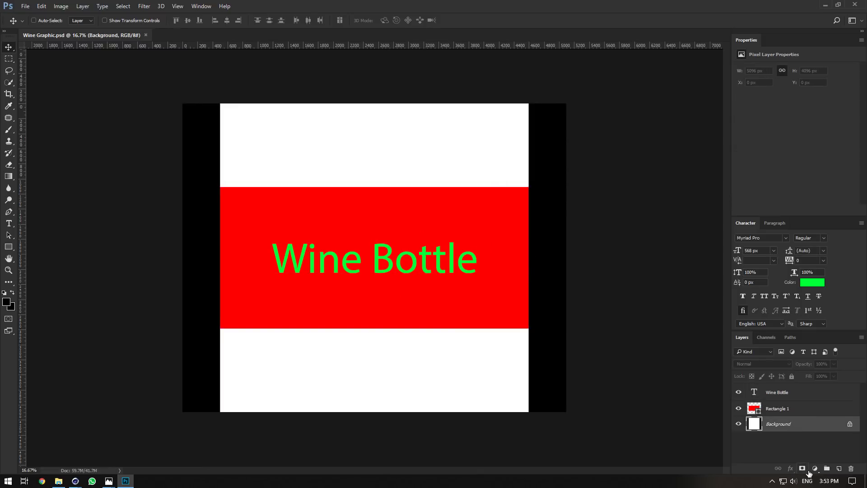
click(815, 468)
click(782, 273)
mouse_move(573, 181)
mouse_down()
mouse_move(603, 158)
mouse_move(586, 220)
mouse_move(627, 174)
mouse_up()
drag(657, 191, 658, 180)
click(726, 125)
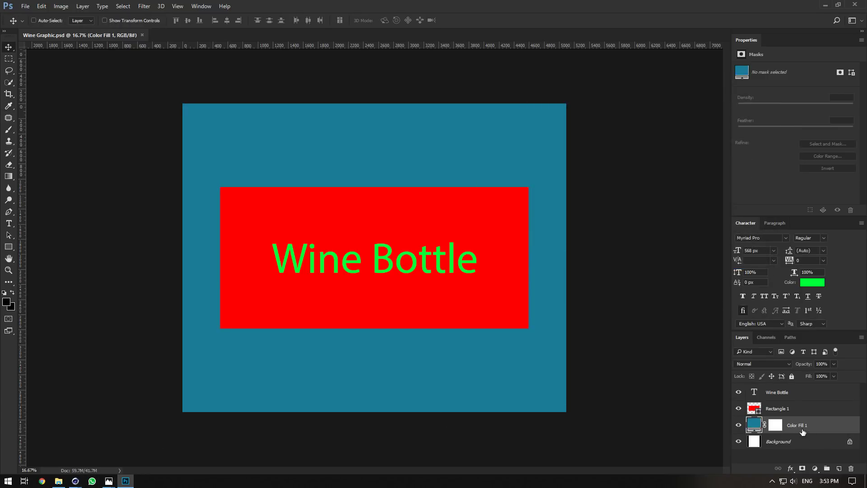
Change the Wine Bottle text colour to white (ffffff) and save the document.
double_click(754, 392)
click(315, 20)
drag(565, 145, 484, 99)
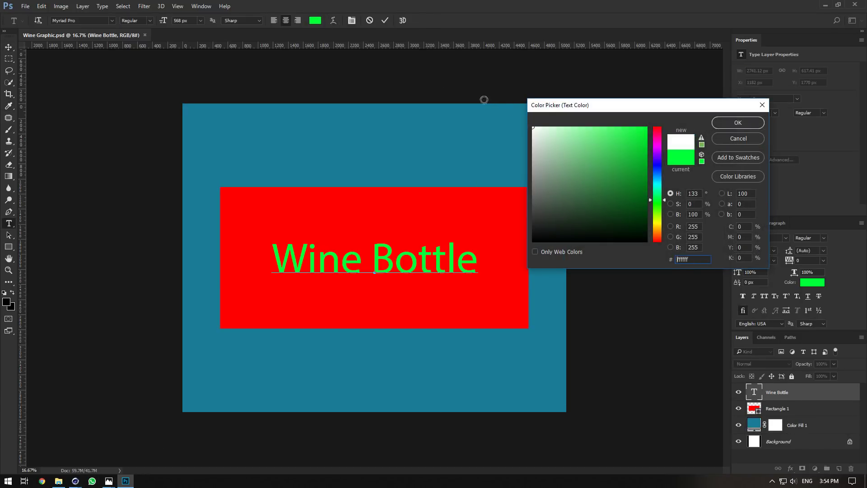
click(738, 127)
key(ctrl+Return)
key(v)
key(ctrl+s)
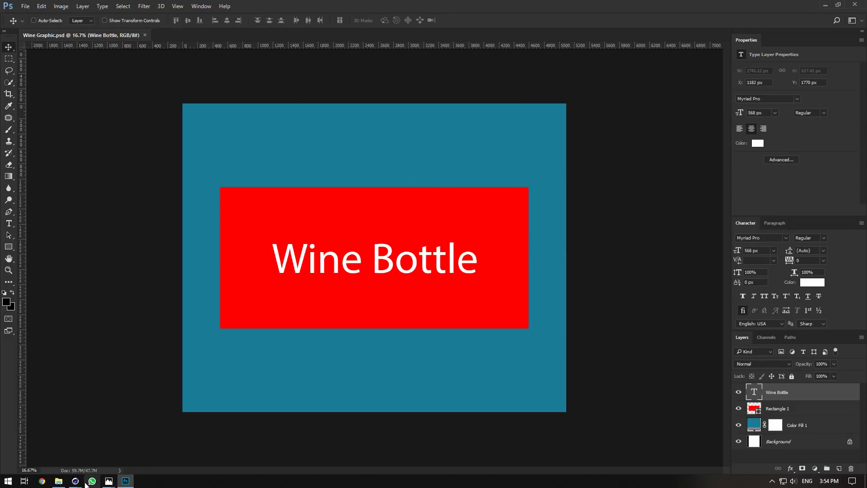
click(91, 480)
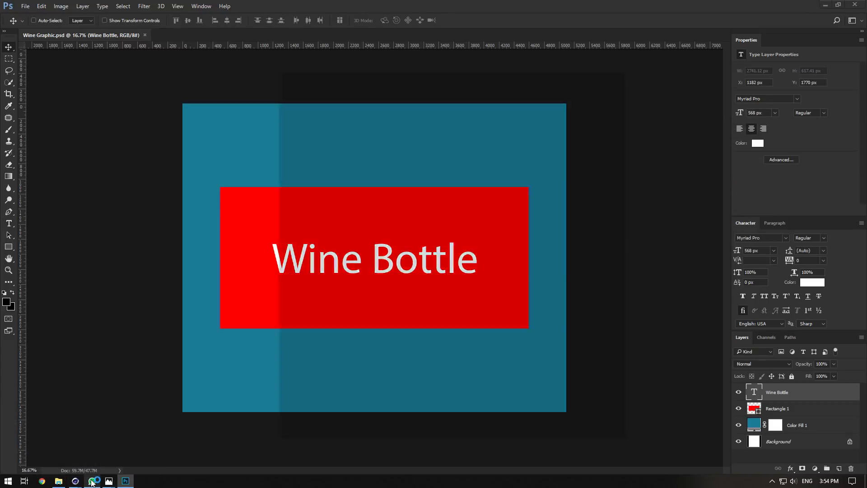
right_click(91, 480)
click(624, 71)
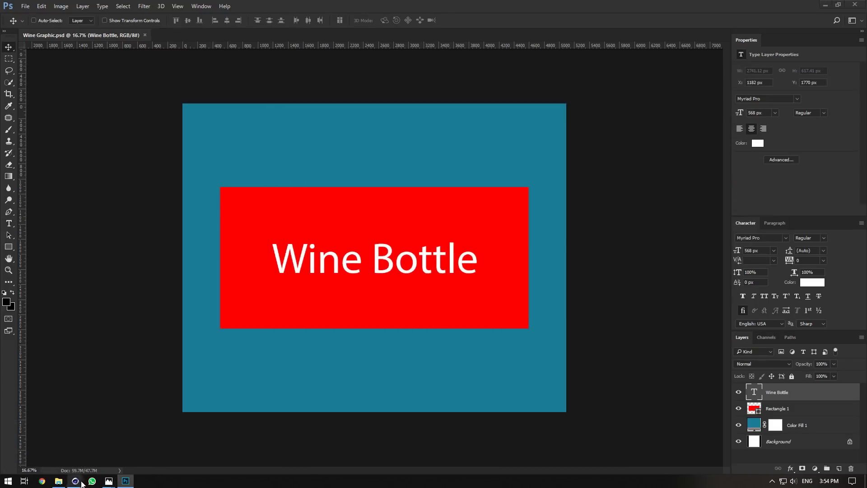
Switch back to Cinema 4D and reload Wine Graphic.psd in the diffuse texture of the OctDiffuse material.
click(81, 482)
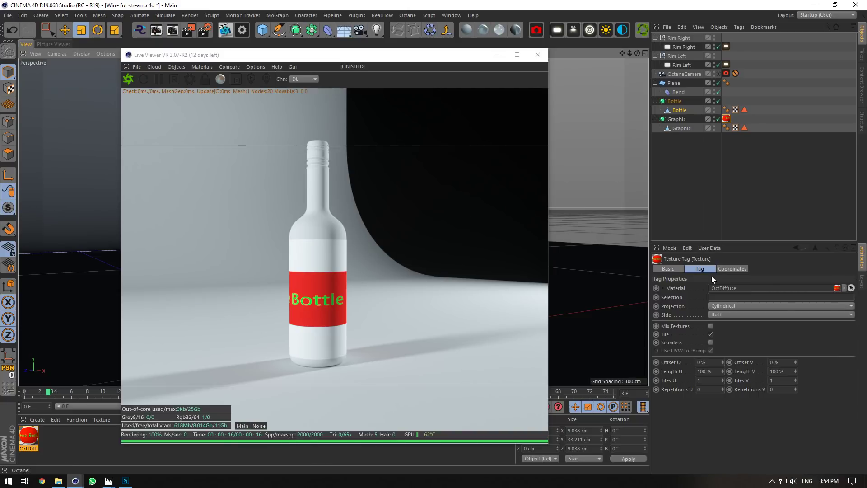
double_click(29, 435)
drag(216, 58, 565, 100)
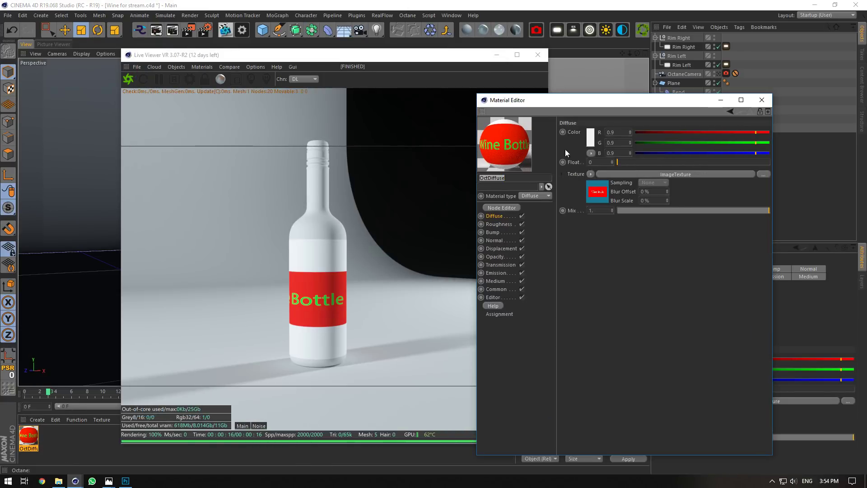
click(589, 187)
click(577, 177)
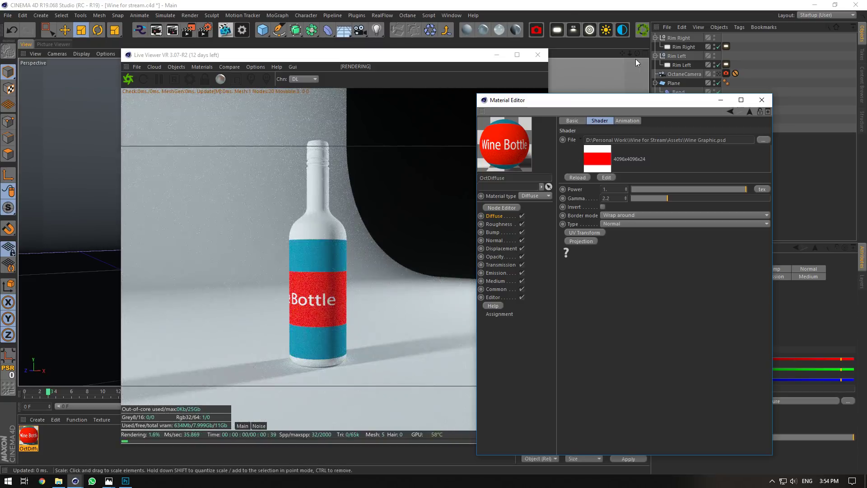
Look through the OctaneCamera and move the Material Editor clear of the object list.
drag(637, 53, 640, 73)
click(719, 73)
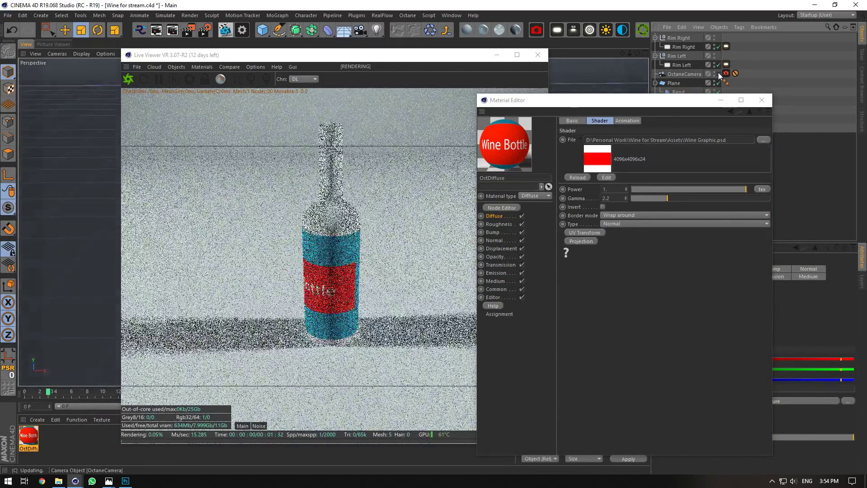
drag(672, 106, 383, 406)
Collapse the Plane, Bottle and Graphic hierarchies and reorder them so Graphic comes first, followed by Bottle and Plane.
click(674, 101)
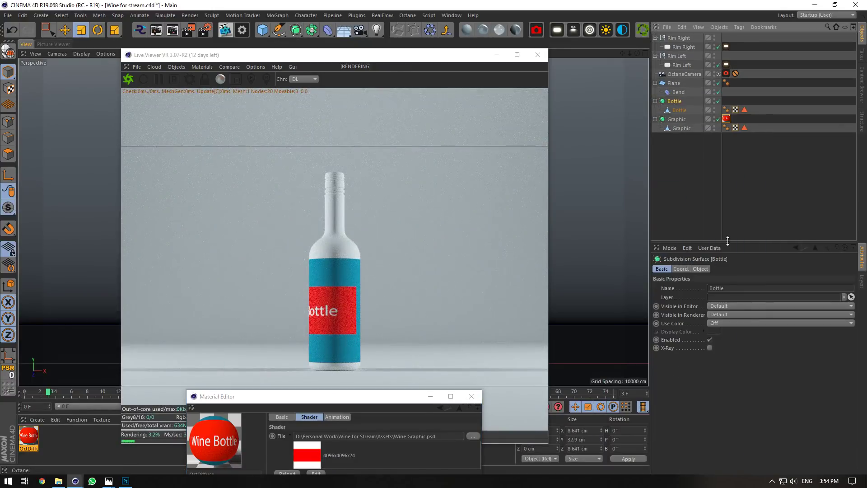
click(655, 82)
click(655, 92)
click(656, 101)
drag(675, 92, 682, 106)
click(686, 92)
Set the heading rotation (R.H) of the Graphic object to 90° and check the label up close.
click(676, 83)
click(680, 269)
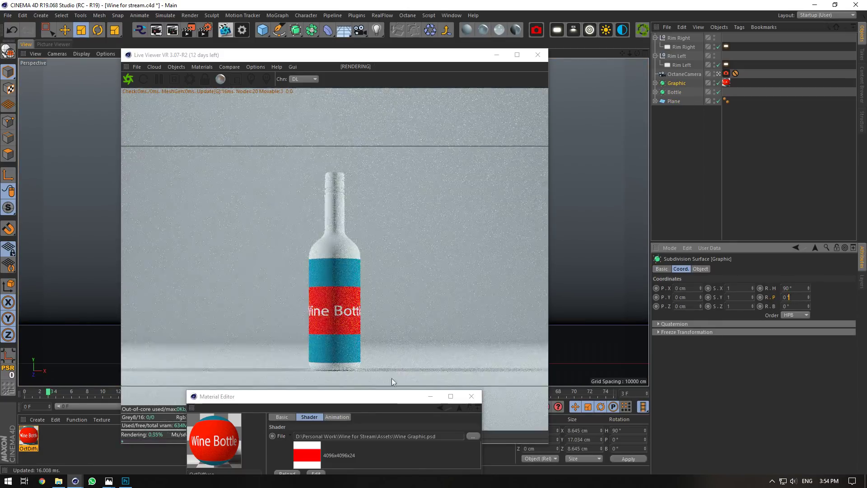
drag(390, 403, 738, 99)
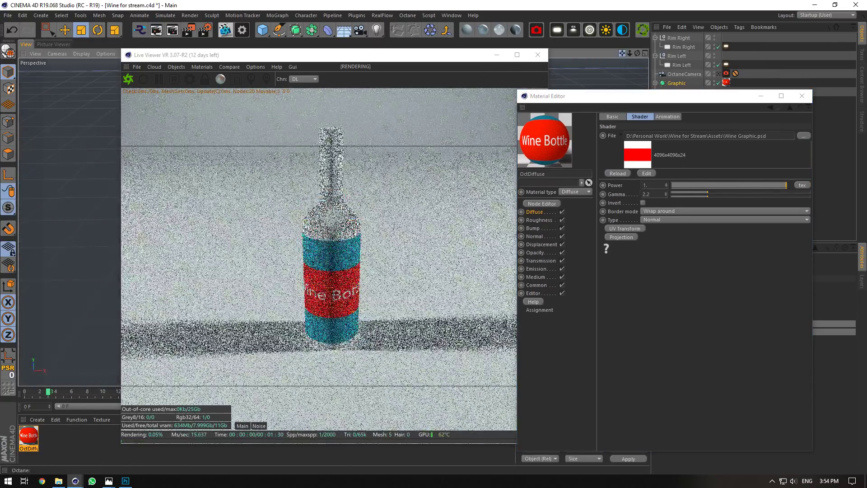
drag(629, 53, 637, 79)
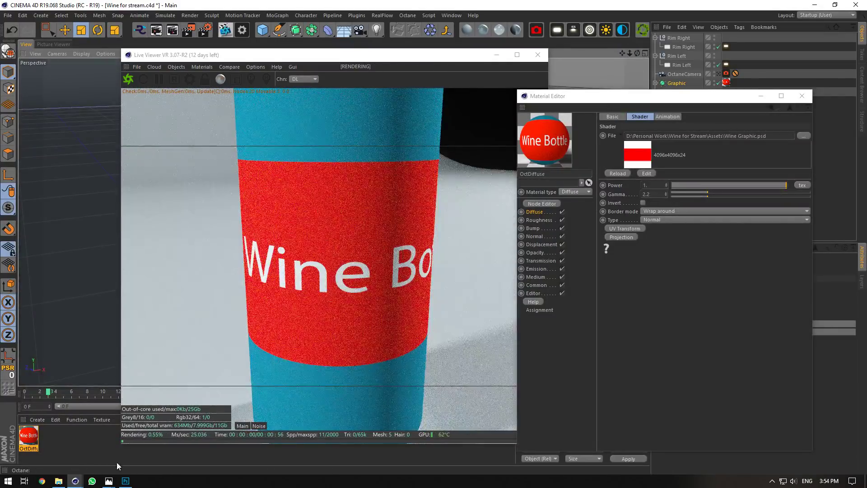
Switch to Photoshop and widen the Wine Graphic.psd canvas to 5596 pixels.
click(126, 481)
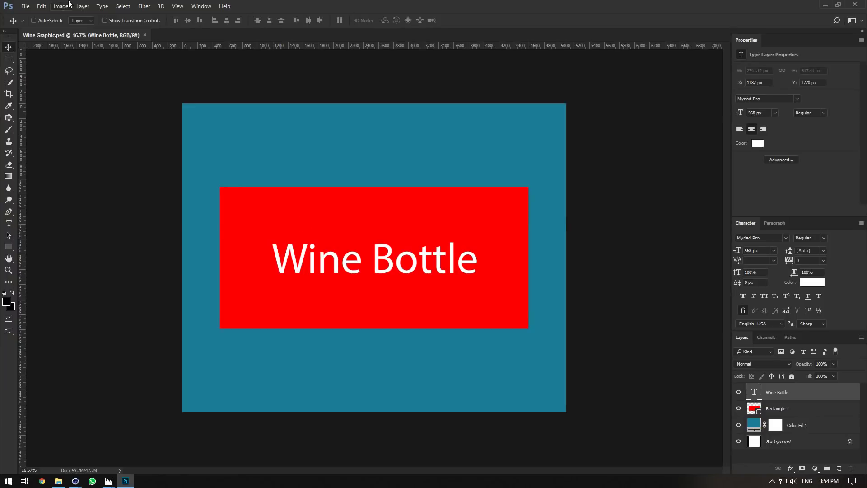
click(61, 6)
click(74, 80)
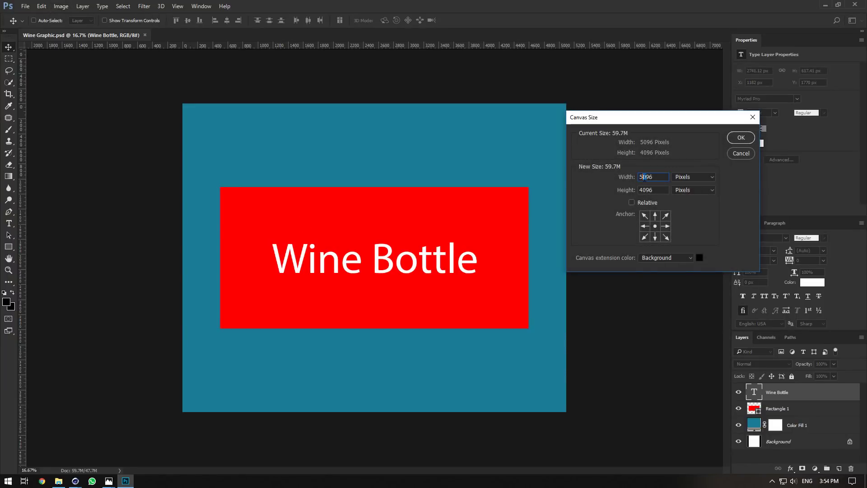
click(728, 142)
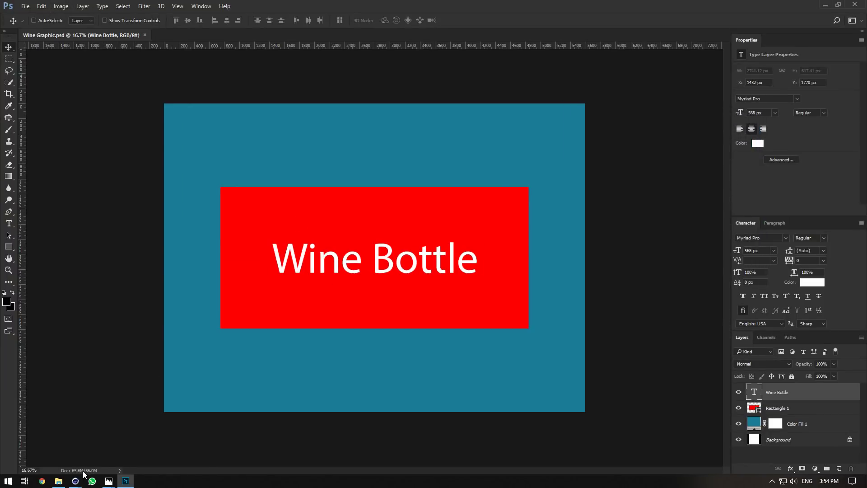
Switch to Cinema 4D, reload the label image in the OctDiffuse shader and view the whole label.
mouse_move(75, 480)
click(44, 452)
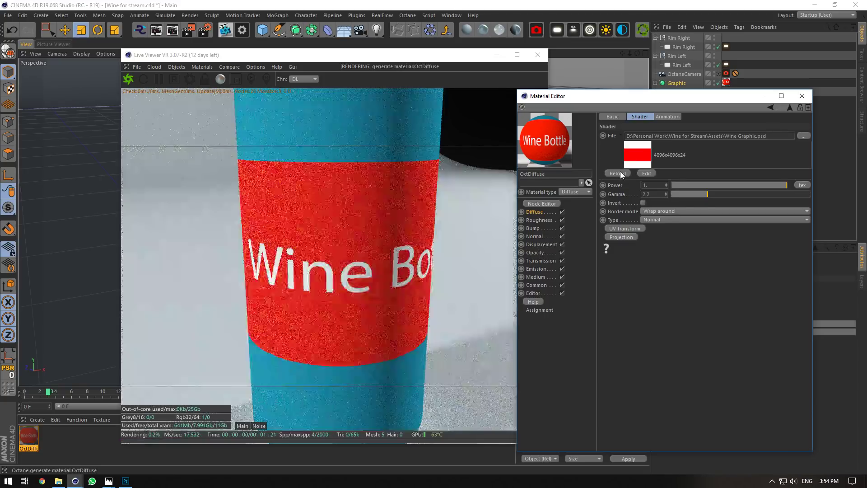
click(619, 173)
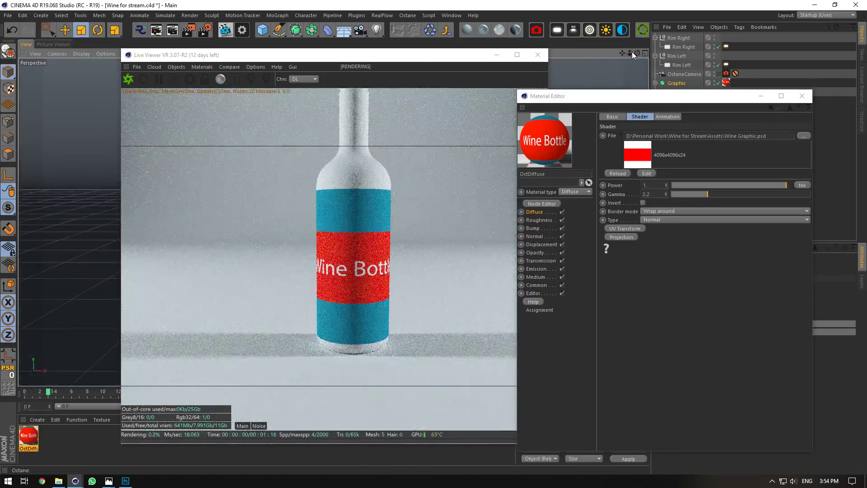
Widen the Wine Graphic.psd canvas further in Photoshop and return to the OctDiffuse shader in Cinema 4D.
click(126, 480)
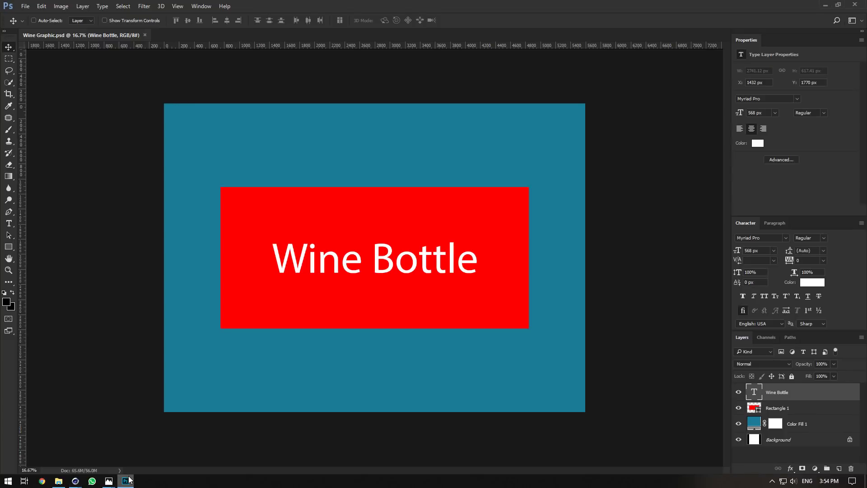
click(126, 480)
click(126, 481)
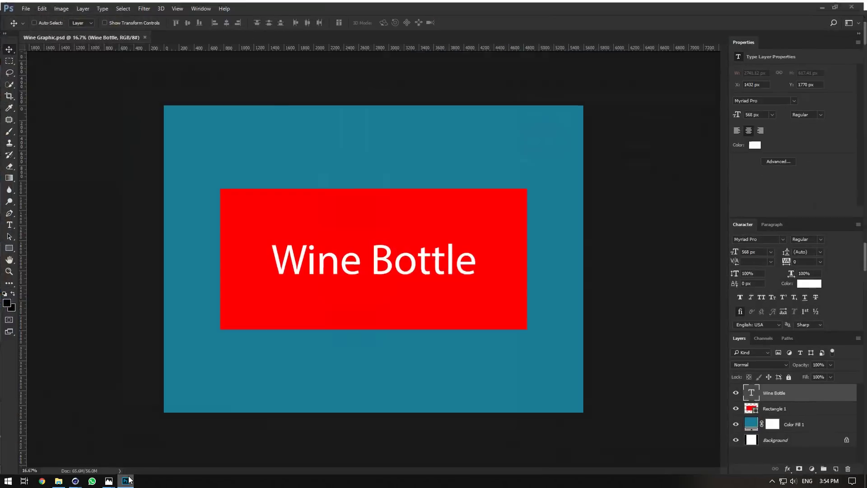
click(126, 480)
click(126, 480)
click(61, 6)
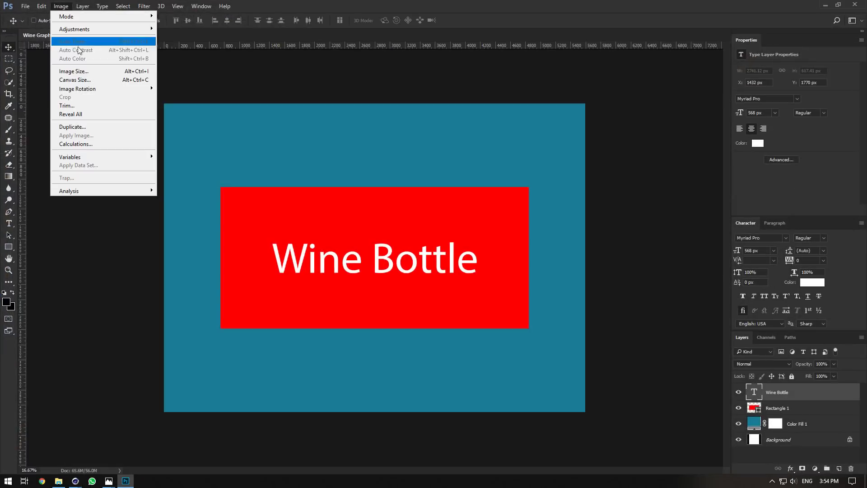
click(77, 80)
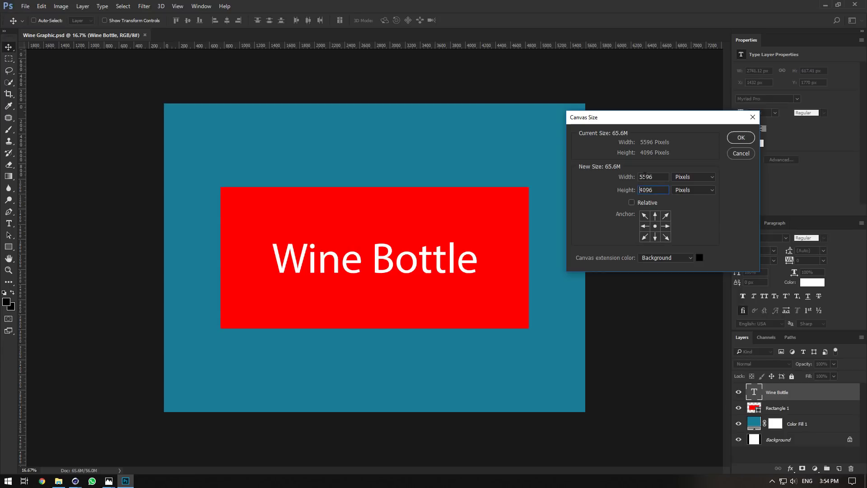
key(Return)
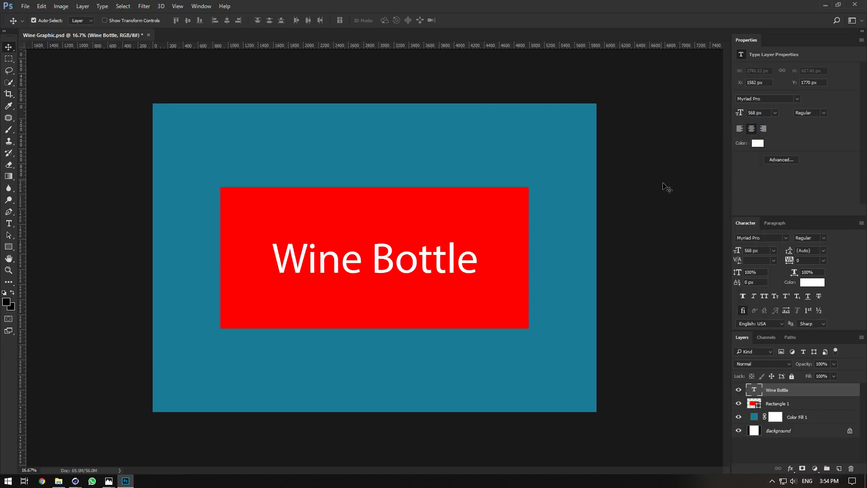
click(61, 451)
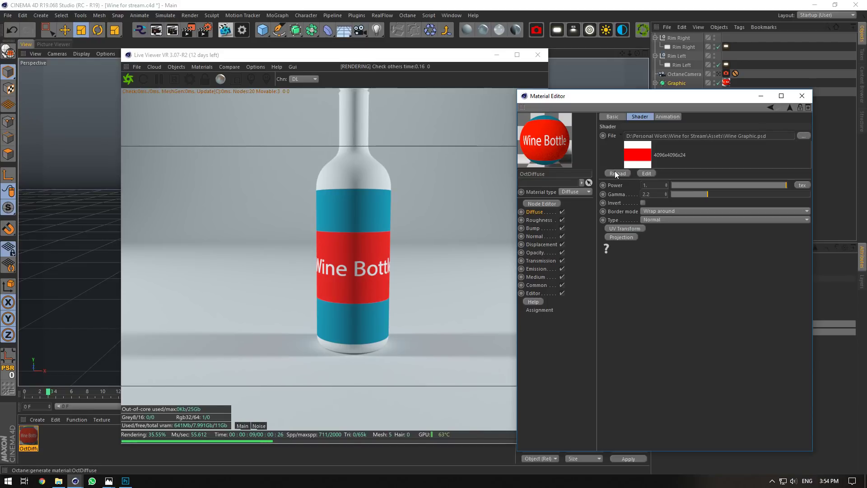
Reload the label image in the OctDiffuse shader and view the whole bottle through the OctaneCamera.
click(617, 174)
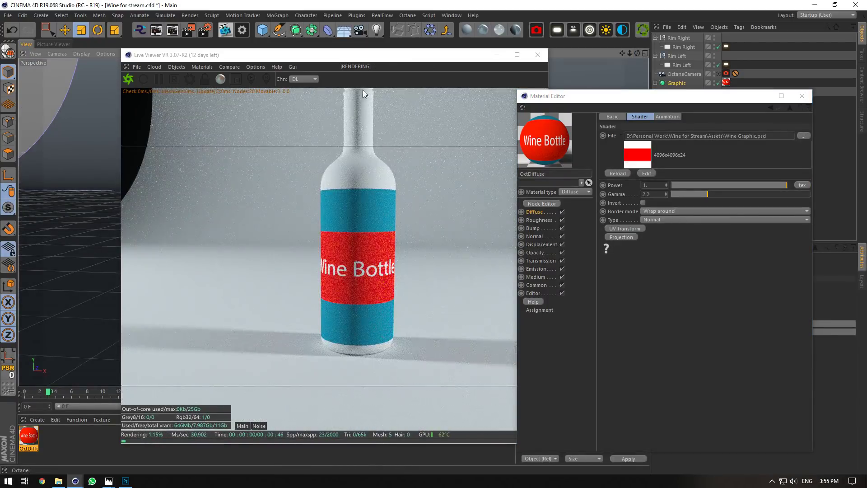
click(128, 79)
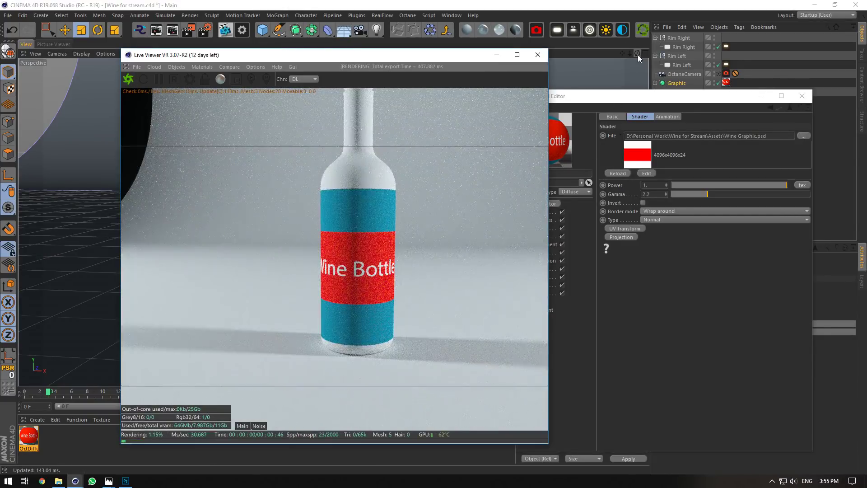
drag(637, 55, 637, 55)
click(783, 99)
click(718, 73)
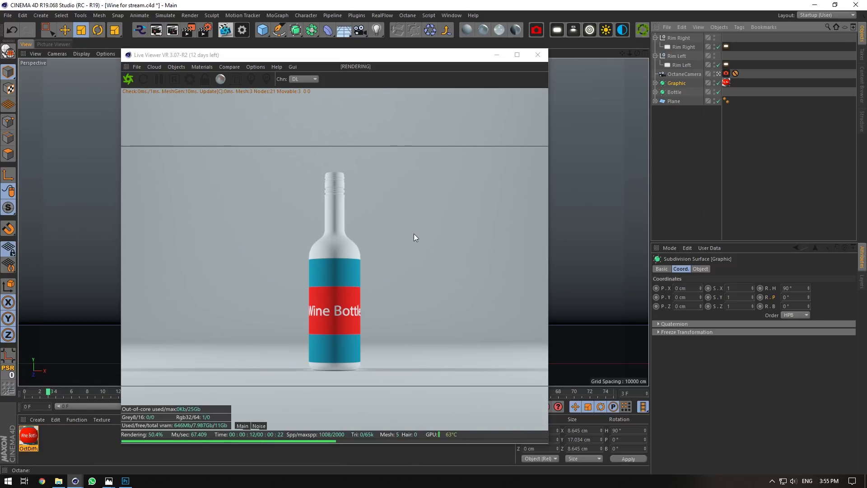
Bring up the maxresdefault.jpg reference photo in Photos and compare its label proportions with the Octane render.
drag(409, 59, 519, 39)
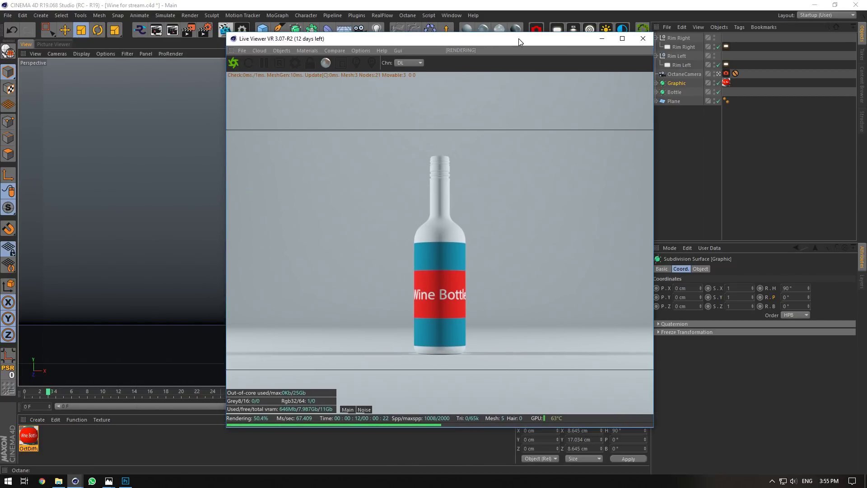
click(109, 481)
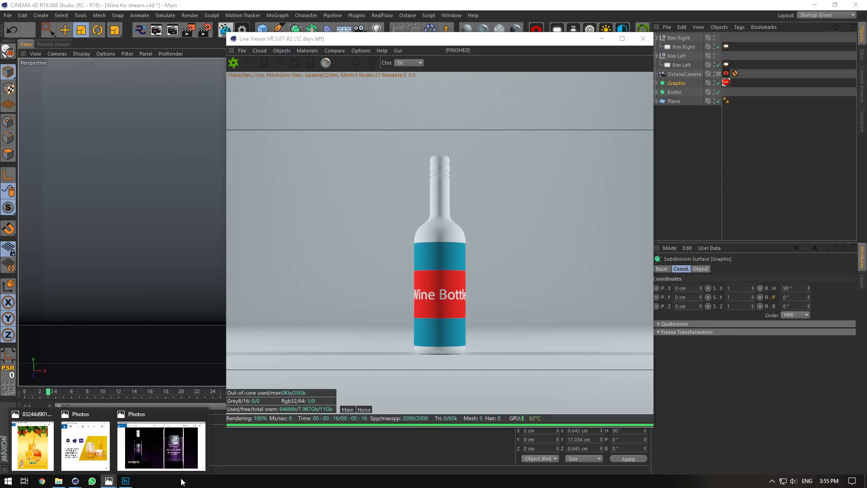
click(167, 447)
drag(463, 79, 703, 133)
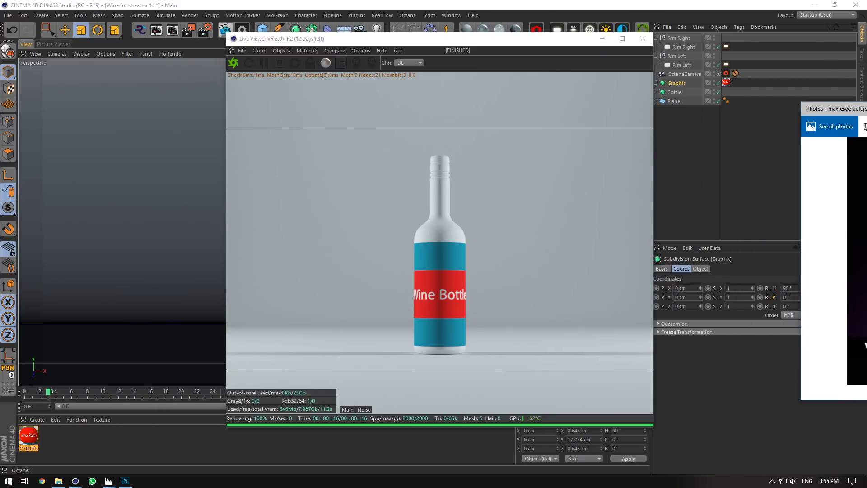
drag(845, 100, 757, 86)
drag(526, 38, 162, 100)
drag(863, 82, 704, 101)
click(840, 96)
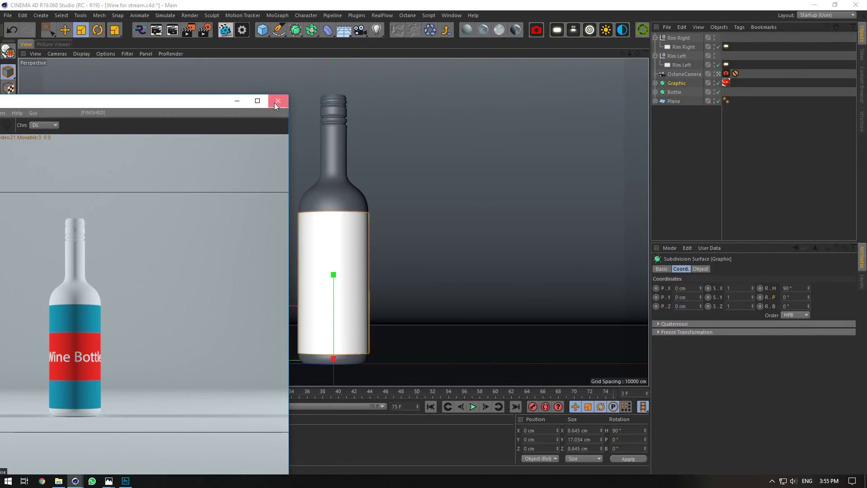
Shorten the Graphic label mesh to match the front-view reference, with its upper edge at about Y 17.9 cm and lower edge at about 8.4 cm.
click(278, 101)
click(645, 53)
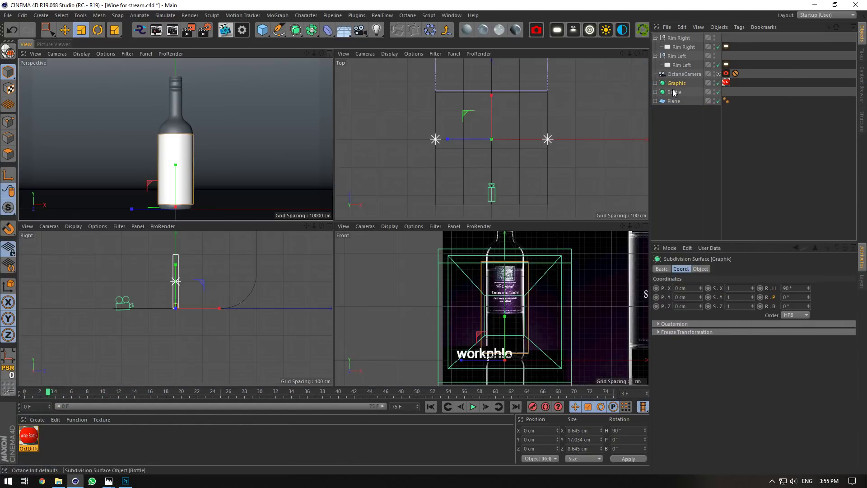
click(675, 92)
click(655, 83)
click(681, 92)
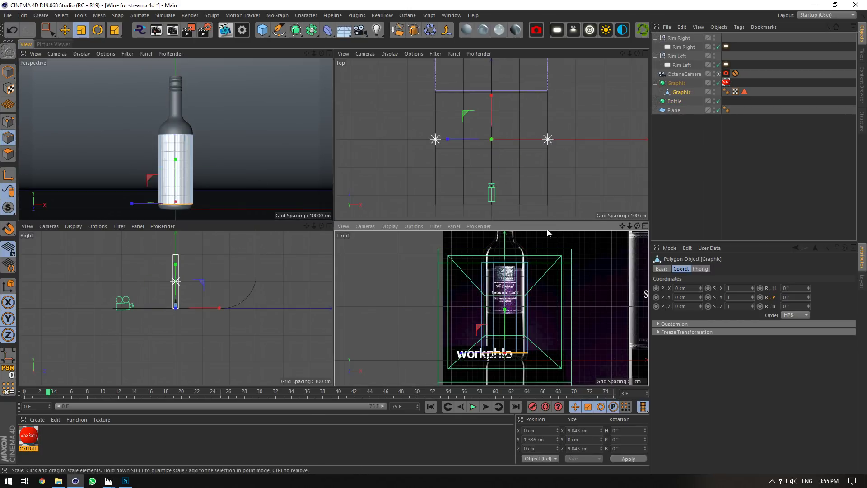
key(e)
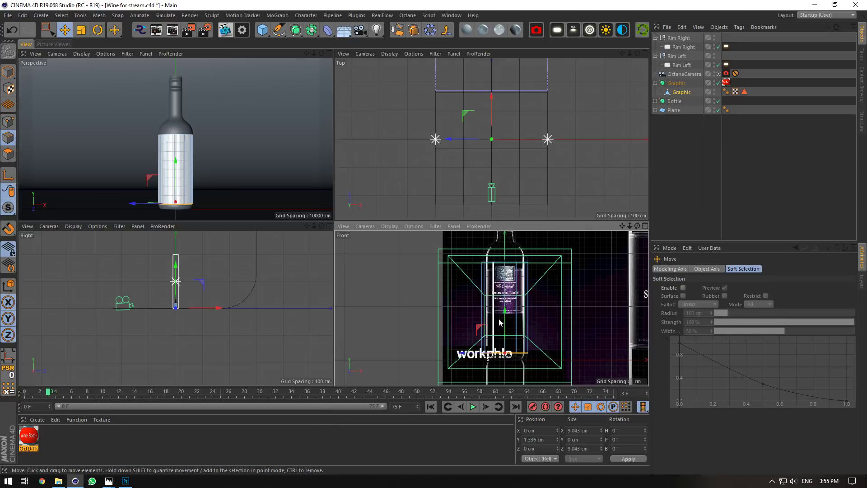
drag(506, 316, 505, 244)
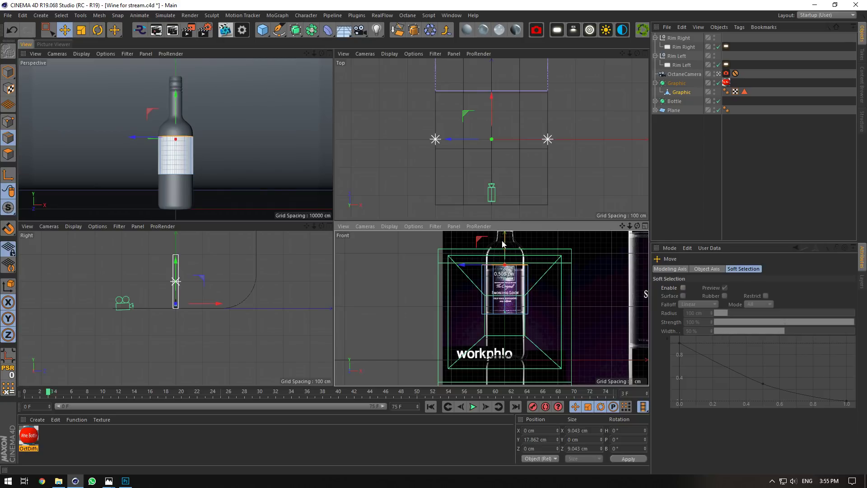
double_click(511, 314)
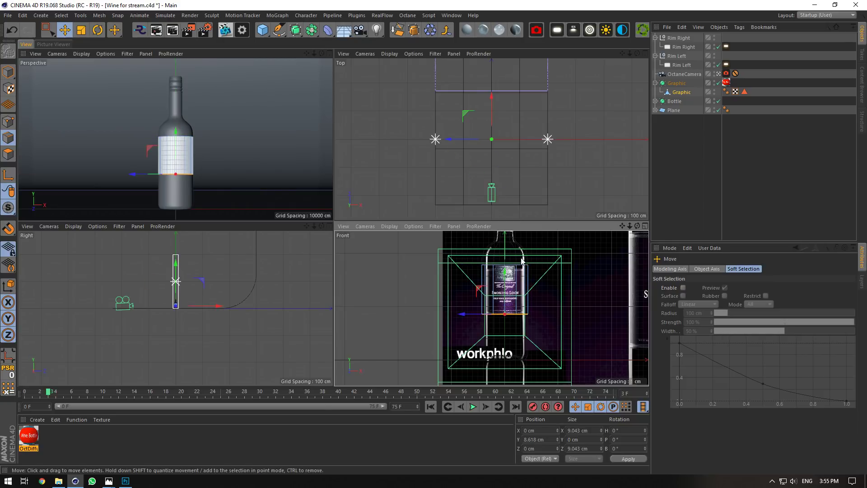
drag(505, 270, 505, 270)
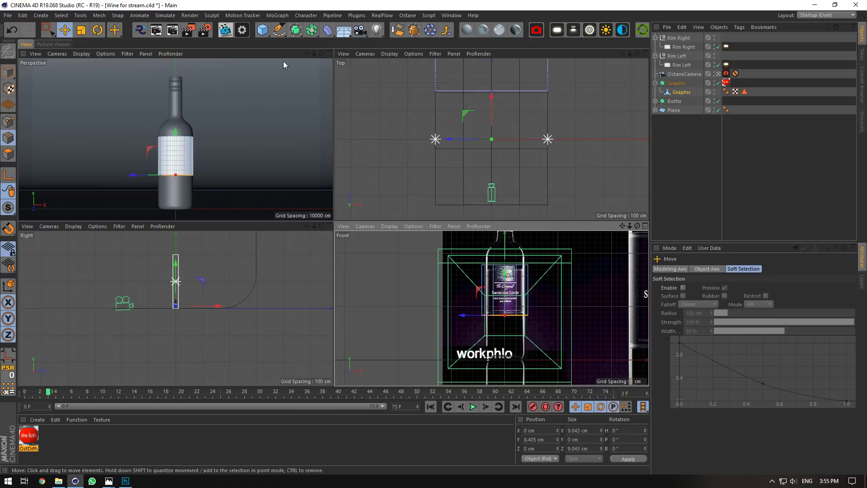
Enlarge the perspective view and restart the Octane render of the bottle in the Live Viewer.
click(329, 53)
click(225, 31)
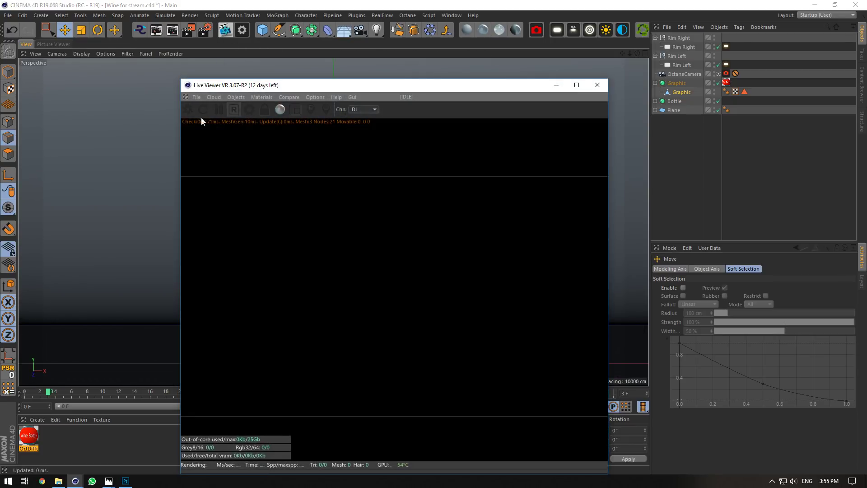
right_click(726, 84)
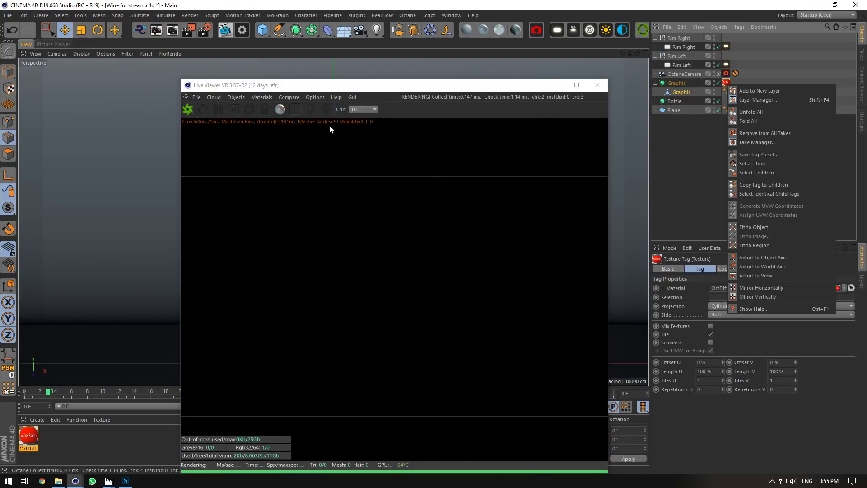
click(189, 110)
drag(347, 91, 305, 51)
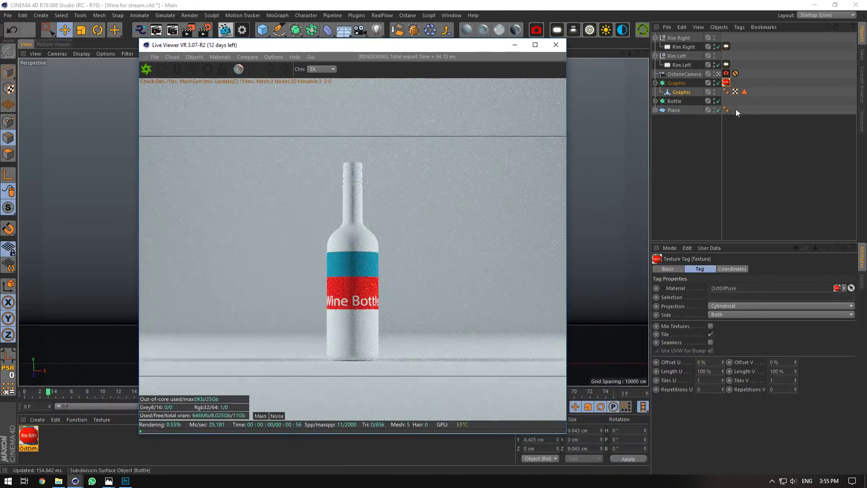
Fit the Graphic object's cylindrical texture projection to the shortened label with Fit to Object.
right_click(725, 83)
click(754, 223)
click(445, 272)
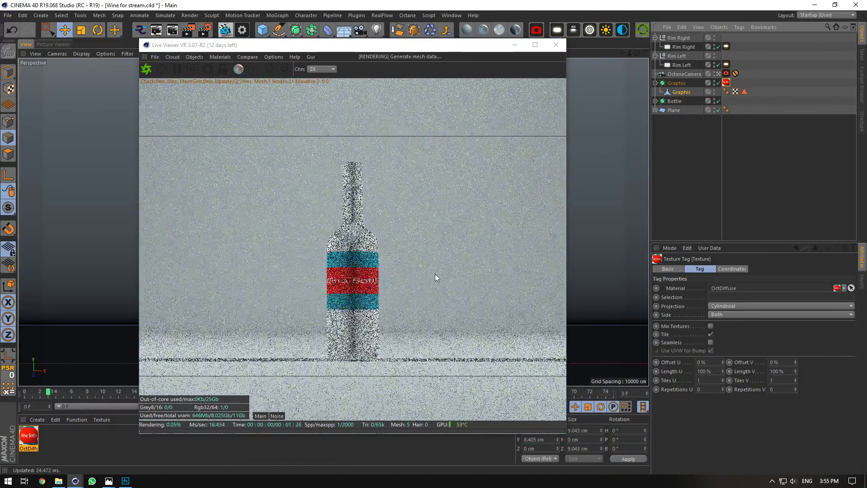
Switch to Photoshop and reduce the Wine Graphic.psd canvas height to 3096 pixels.
click(126, 481)
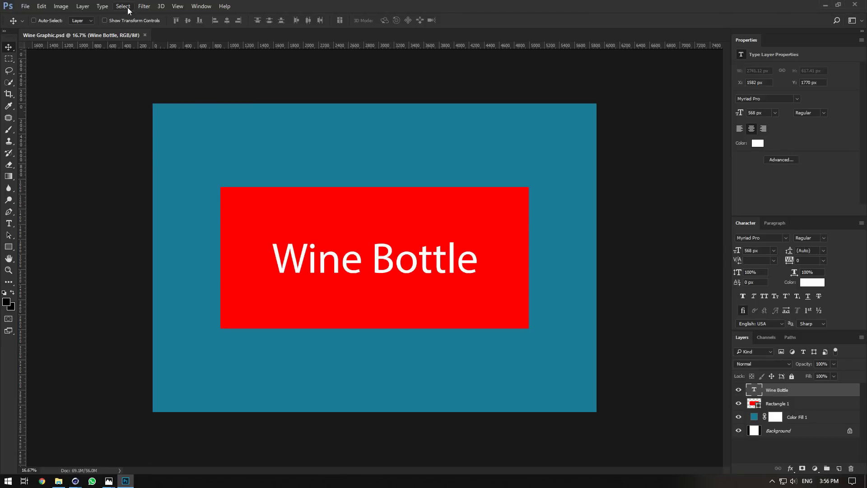
click(61, 6)
click(72, 77)
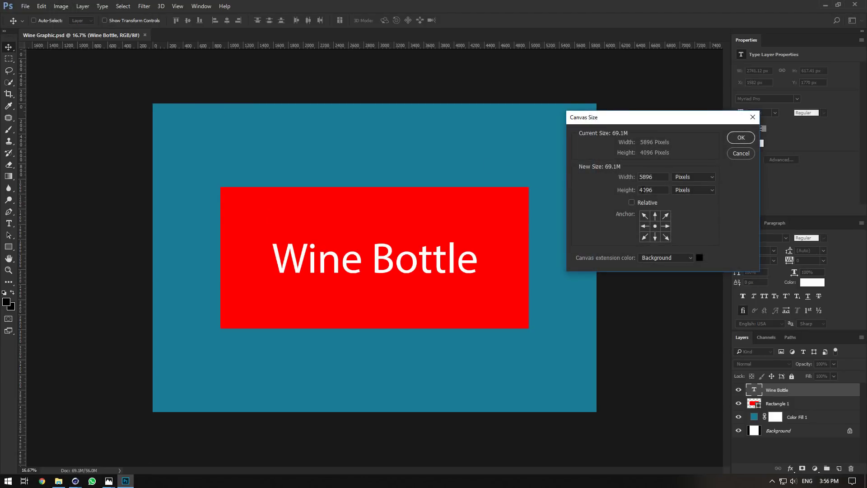
click(739, 137)
click(408, 179)
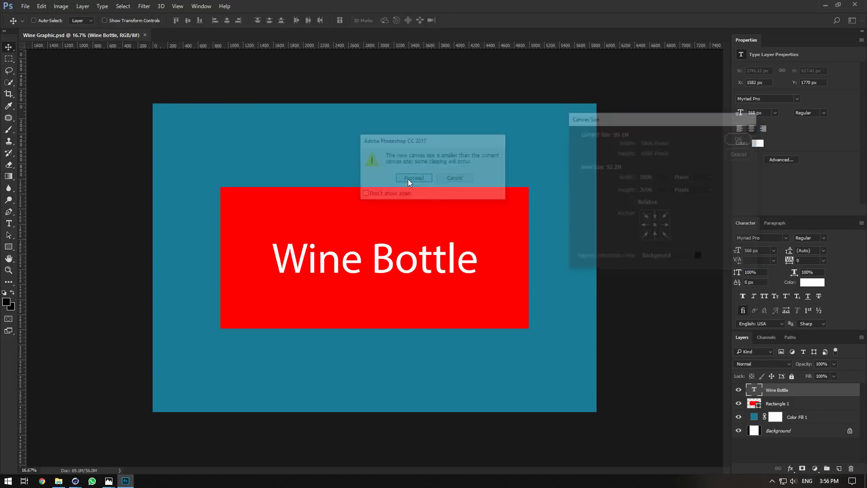
Switch to Cinema 4D, open the OctDiffuse material and reload the label image in its diffuse shader.
click(70, 482)
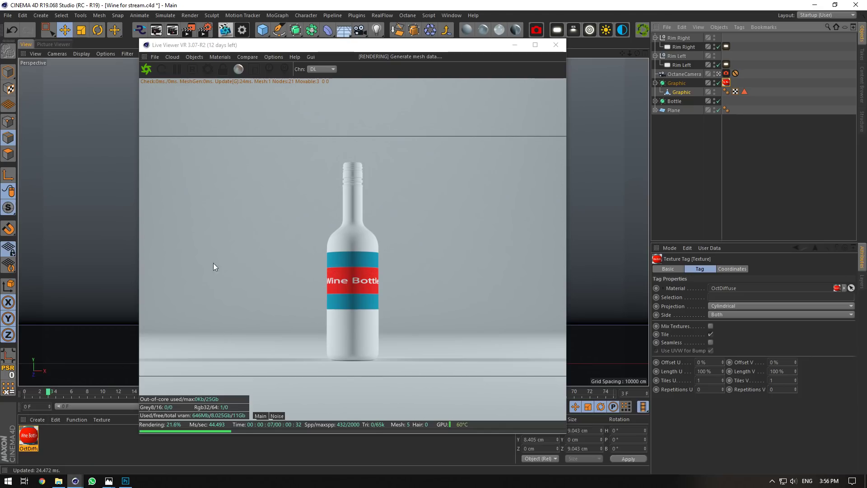
double_click(28, 435)
drag(253, 58, 627, 78)
click(617, 174)
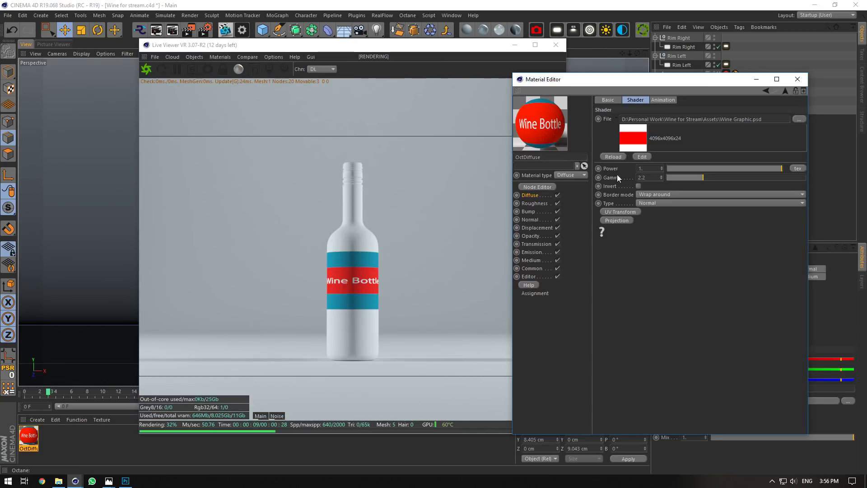
click(613, 157)
Rename the OctDiffuse label material as Graphic.
drag(540, 159, 497, 158)
text(R)
key(BackSpace)
text(Graphic)
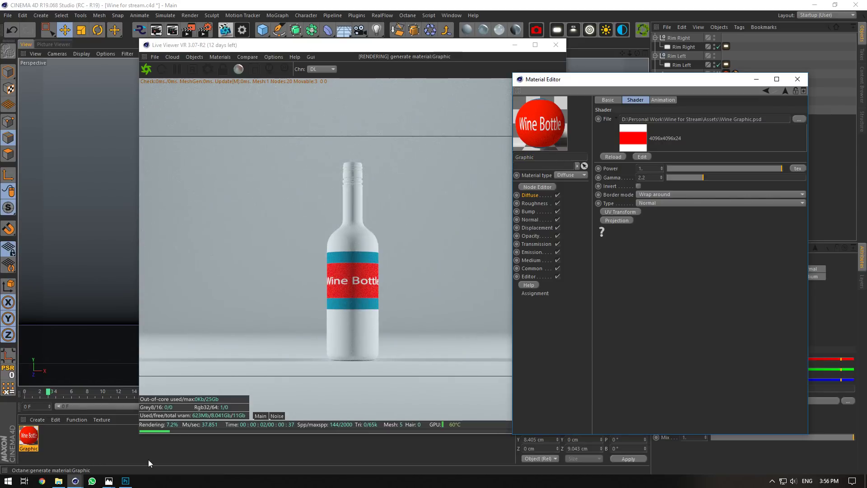
Reduce the Wine Graphic.psd canvas height to 2096 pixels in Photoshop and reload the label image in Cinema 4D.
click(126, 481)
click(61, 6)
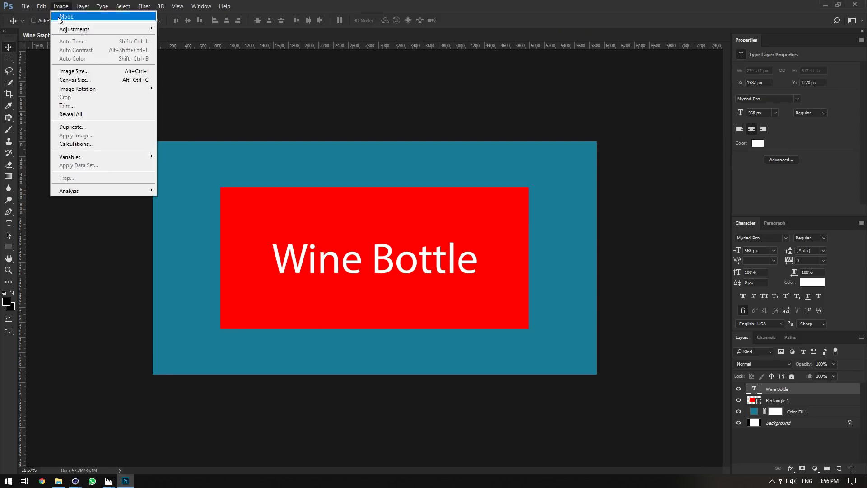
click(65, 81)
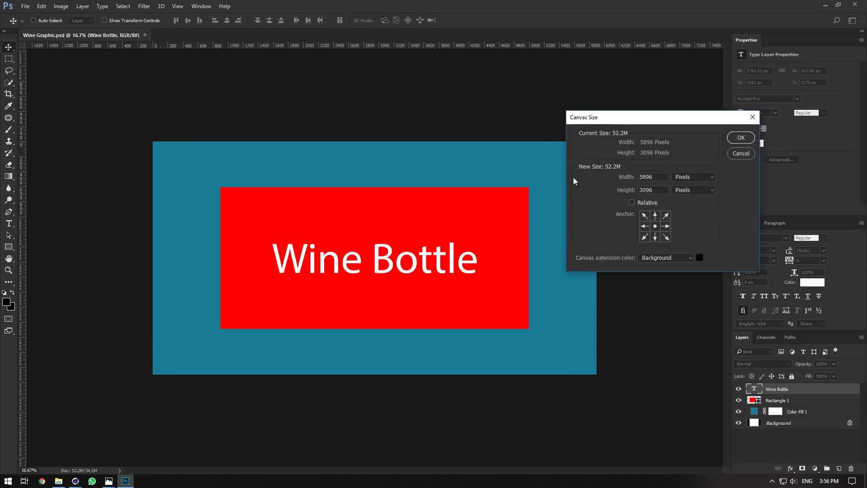
click(741, 138)
click(413, 178)
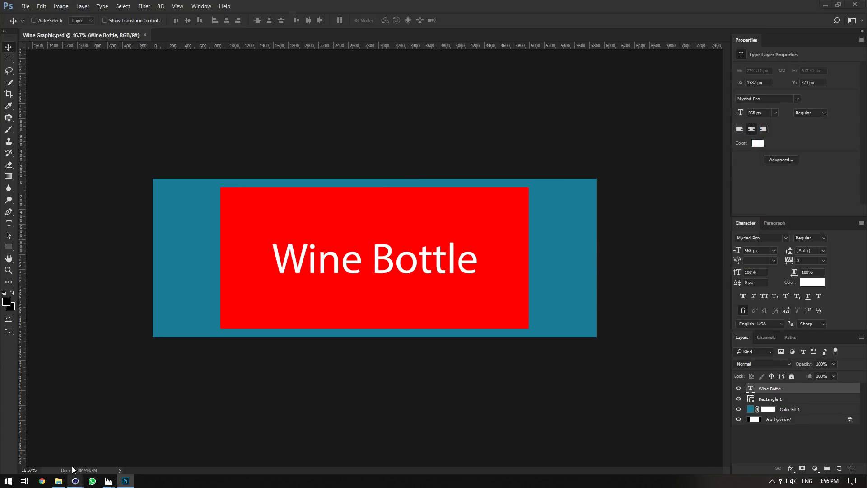
click(75, 481)
click(620, 156)
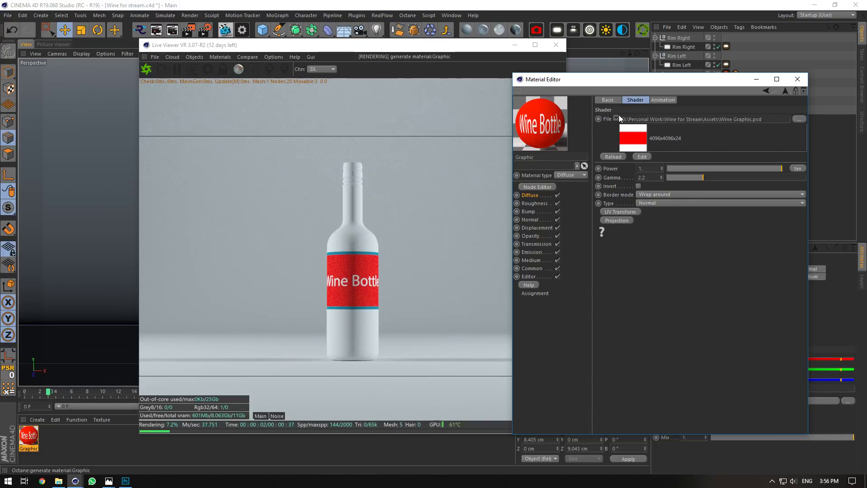
Set the Wine Graphic.psd canvas height to 2296 pixels in Photoshop and reload the label image in the Cinema 4D render.
click(127, 482)
click(61, 6)
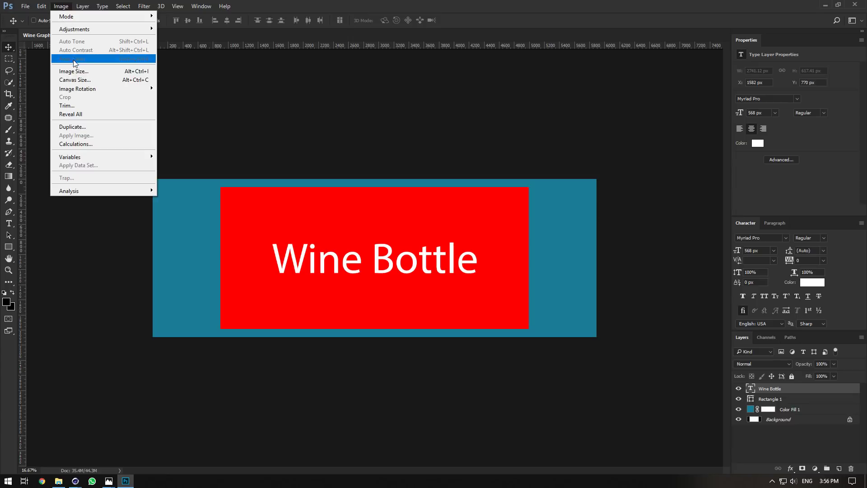
click(71, 78)
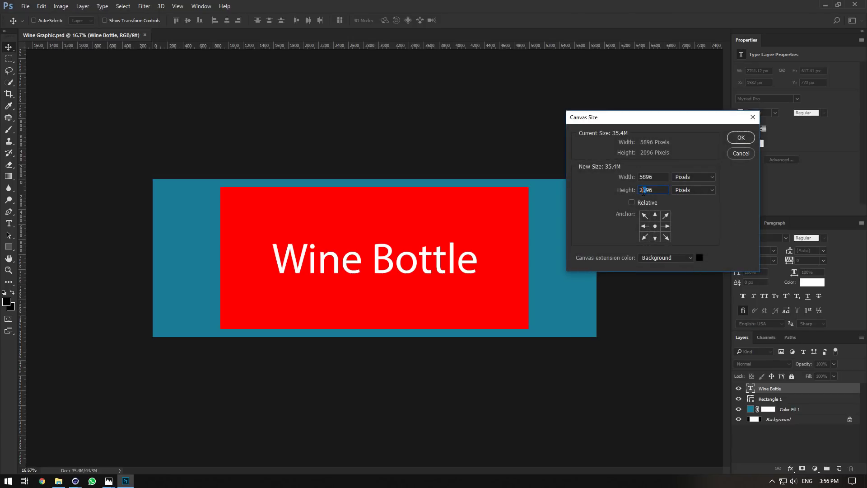
key(Return)
mouse_move(75, 481)
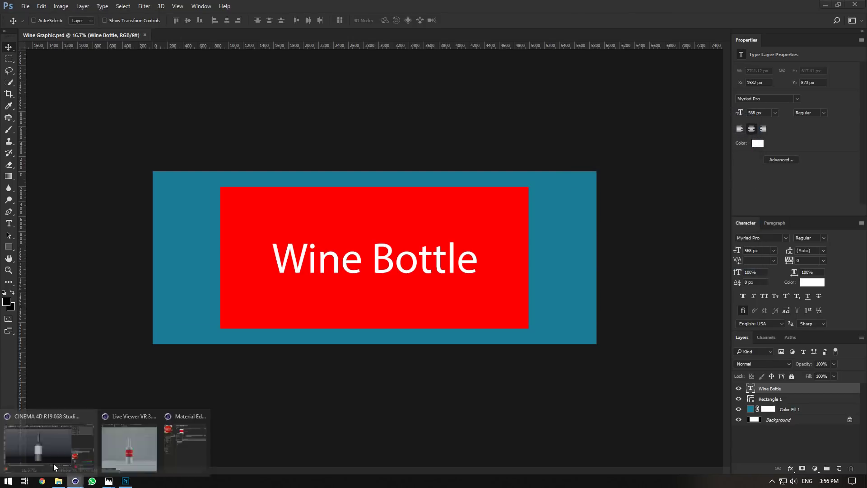
click(53, 464)
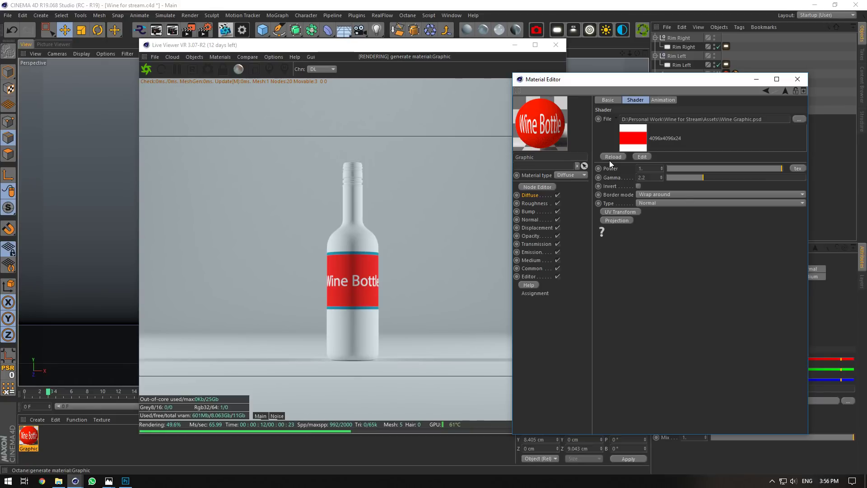
click(609, 158)
click(162, 85)
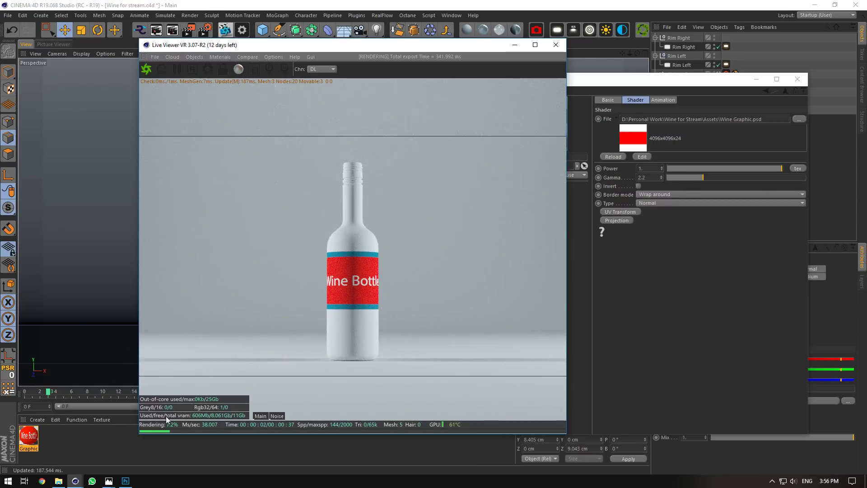
Switch to Photoshop, set the Wine Graphic.psd canvas height to 2496 pixels and save the file.
click(126, 480)
click(61, 6)
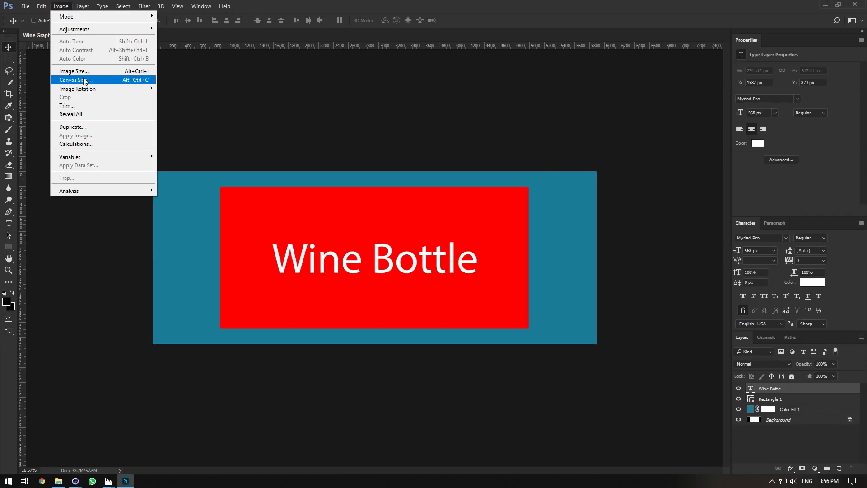
click(85, 81)
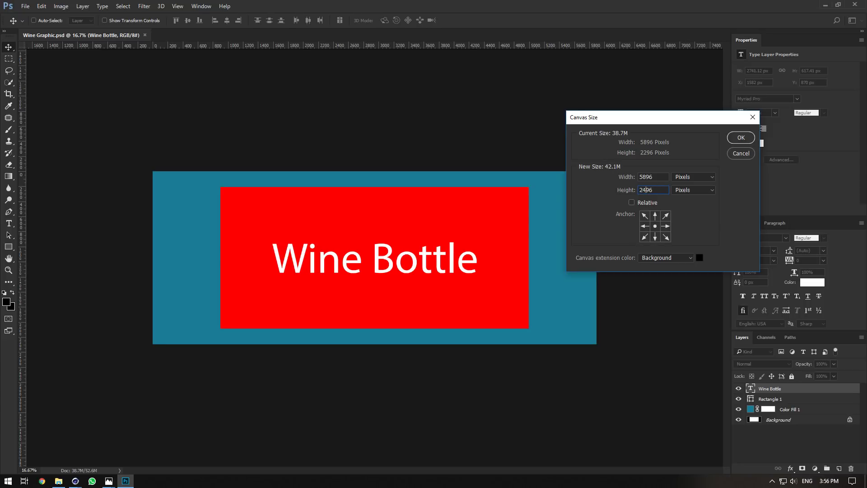
key(Return)
key(ctrl+s)
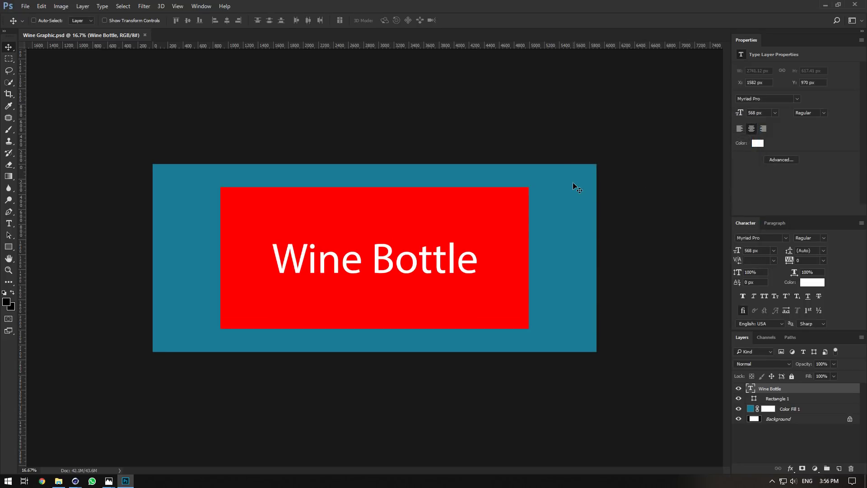
Switch to Cinema 4D and reload Wine Graphic.psd in the Graphic material to update the bottle render.
click(75, 481)
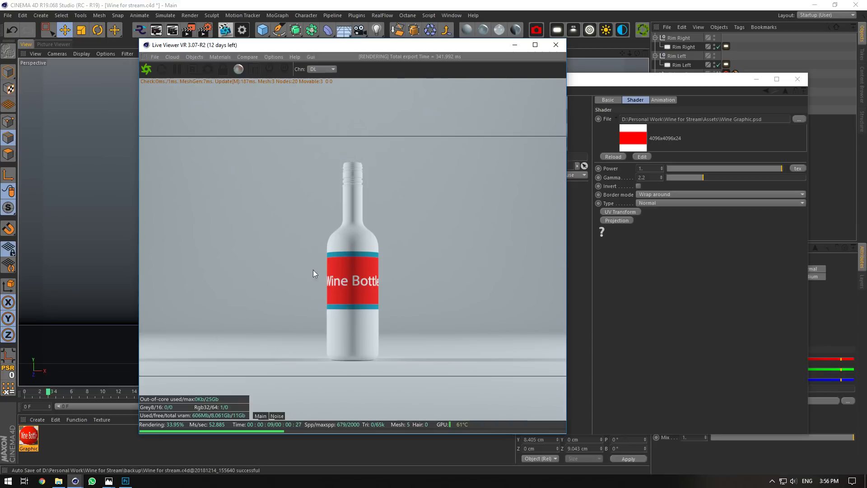
click(614, 158)
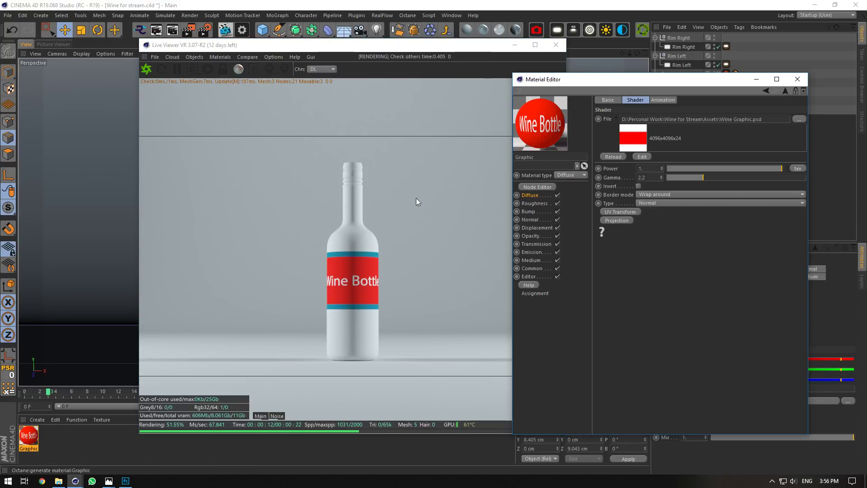
click(312, 107)
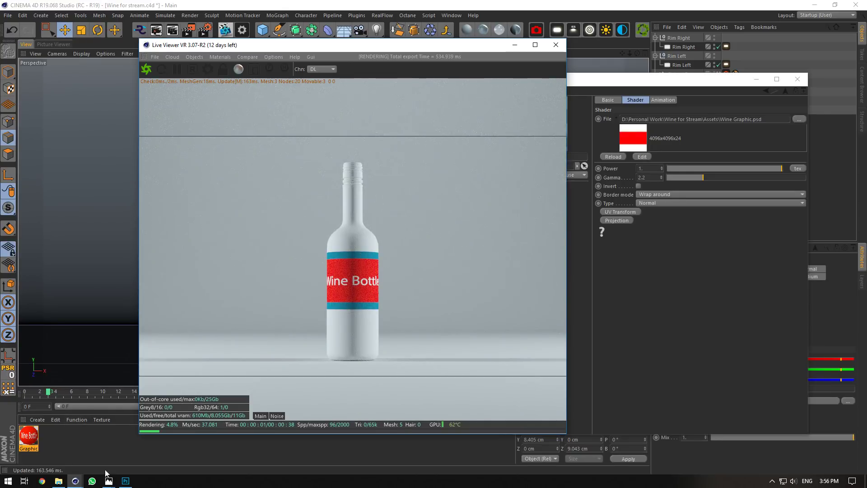
Switch to Photoshop, set the Wine Graphic.psd canvas height to 2396 pixels accepting the clipping, and save the file.
click(126, 482)
click(127, 482)
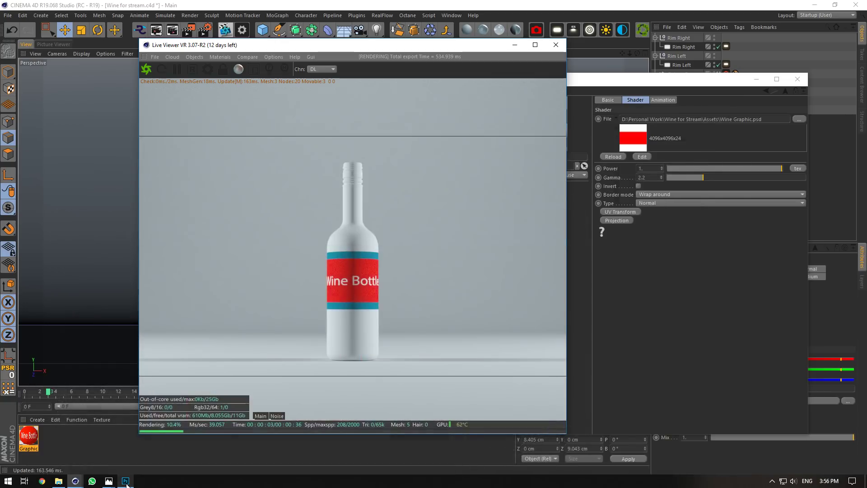
click(126, 482)
click(61, 6)
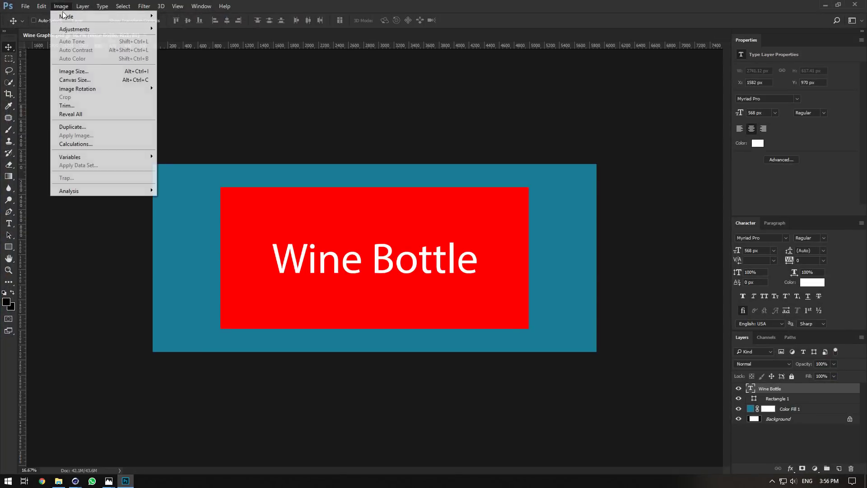
click(72, 81)
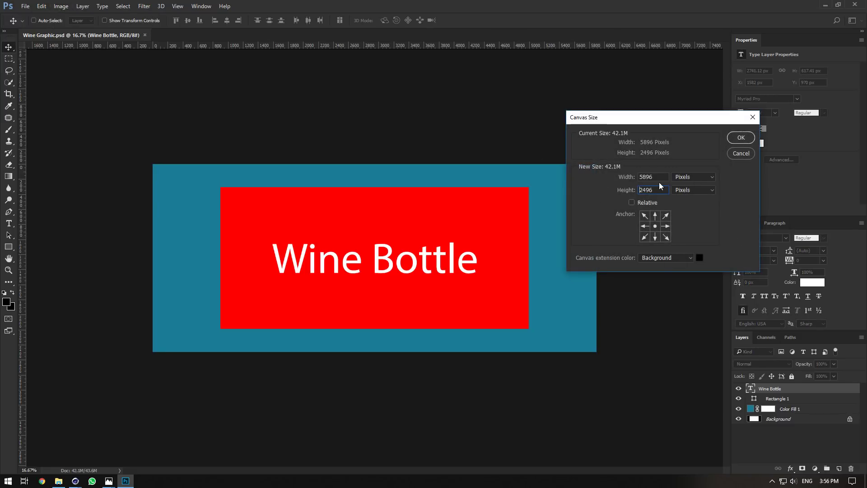
key(Return)
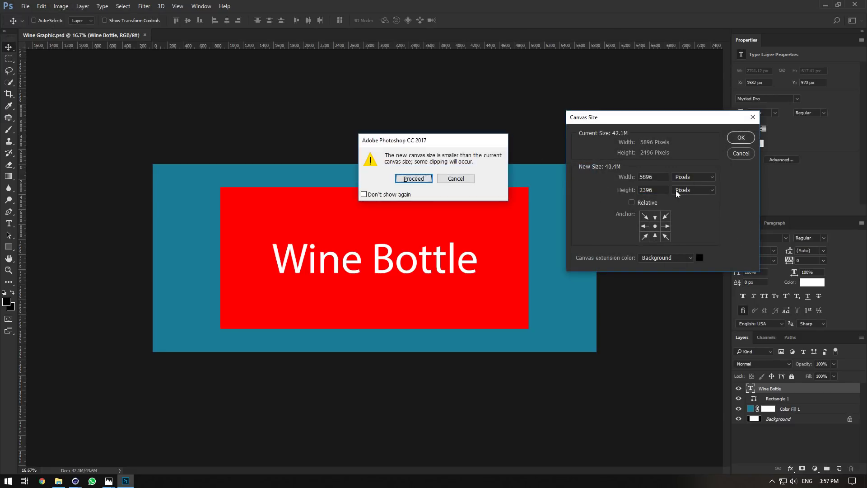
key(Return)
key(ctrl+plus)
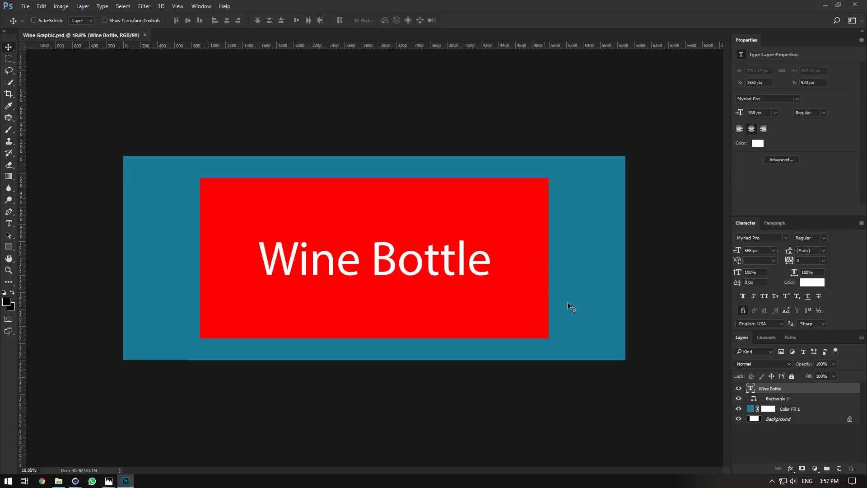
click(756, 397)
Leave Photoshop and close the open pictures in the Photos viewer.
click(126, 481)
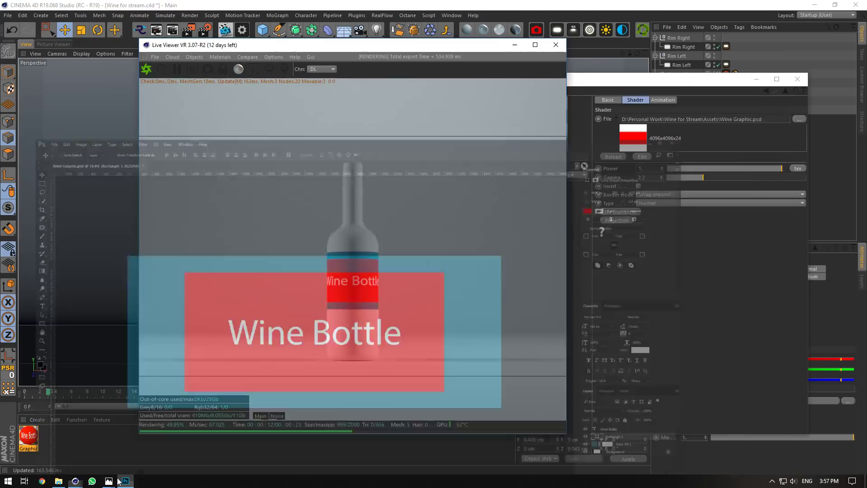
mouse_move(109, 480)
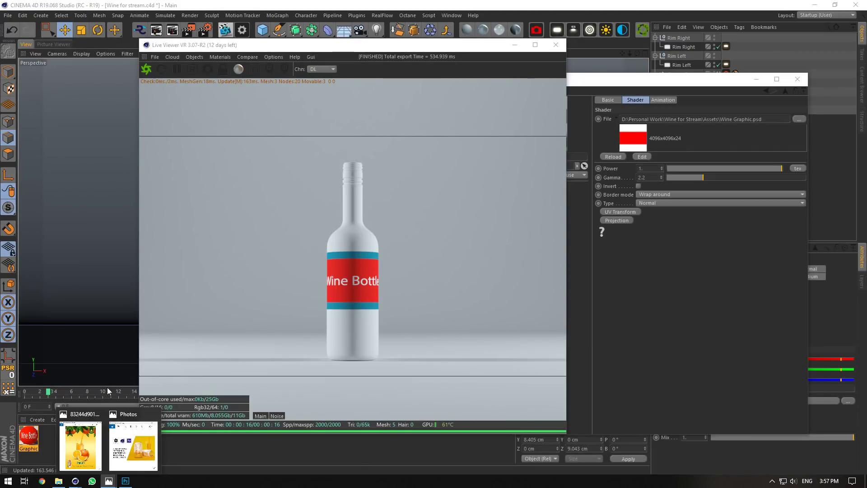
click(91, 457)
key(alt+F4)
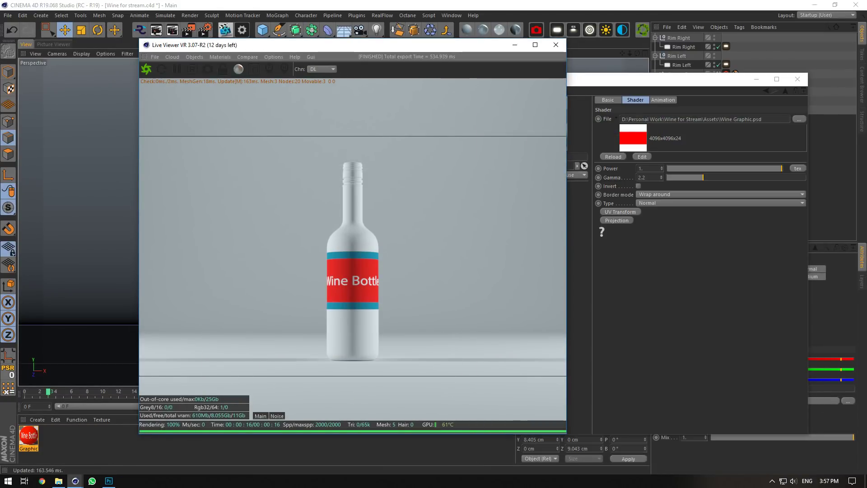
Switch to File Explorer, open the Desktop folder and move its window off to the second screen.
click(58, 481)
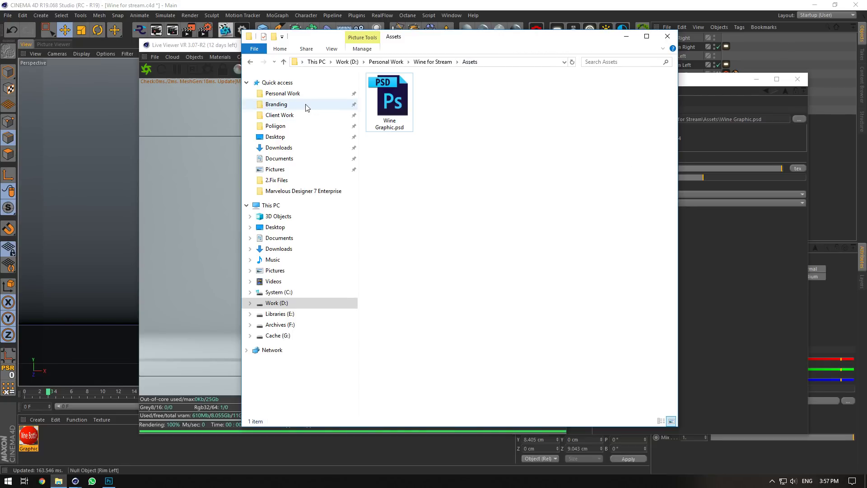
click(275, 226)
drag(538, 44, 866, 54)
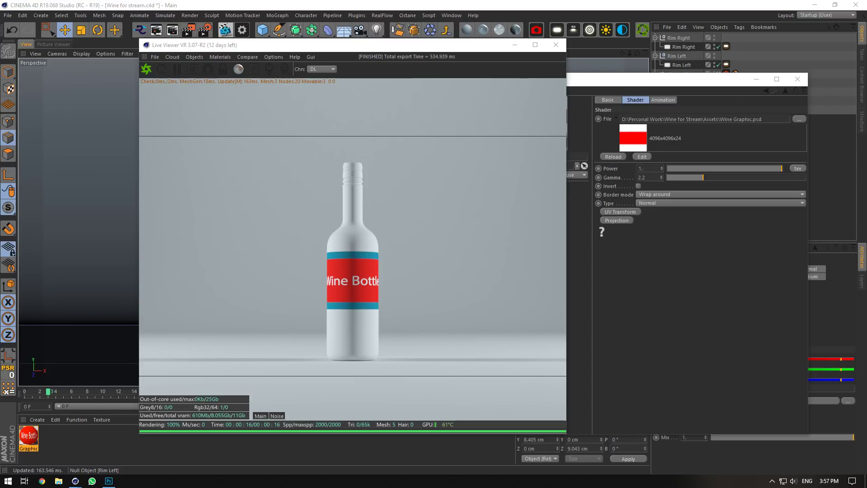
drag(393, 164, 866, 108)
Delete the red rectangle from the label in Photoshop and reload the saved image in the Cinema 4D render.
click(109, 480)
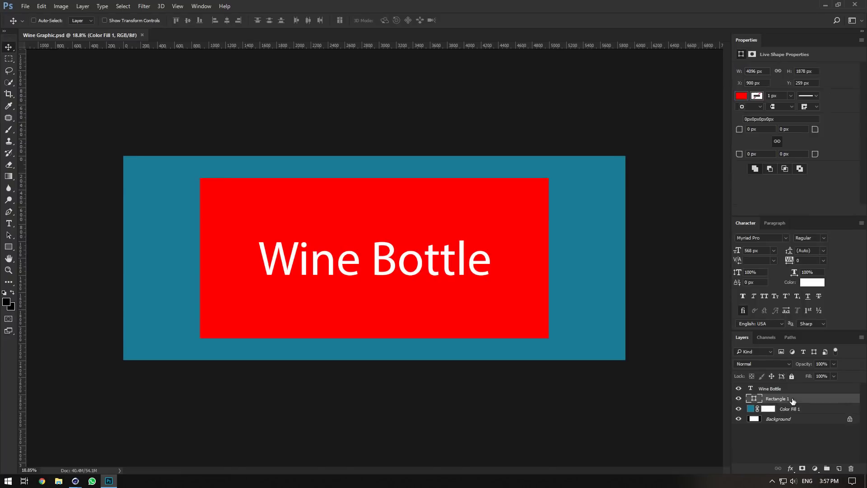
key(Delete)
click(75, 480)
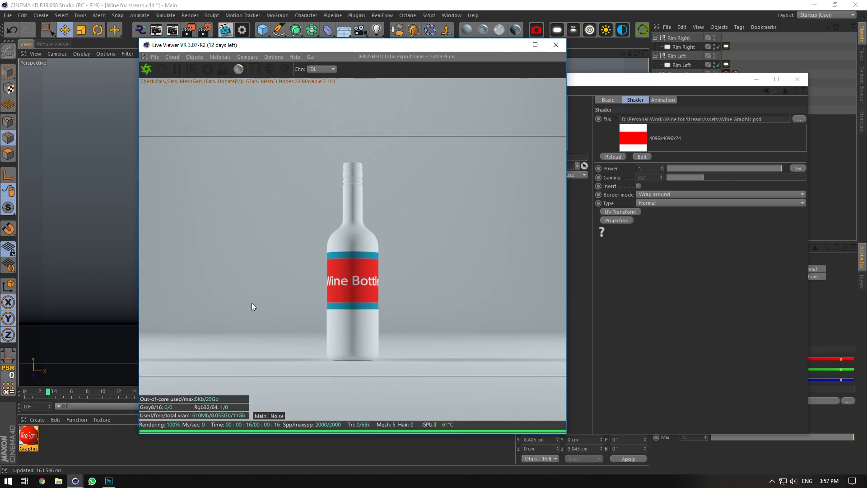
click(616, 158)
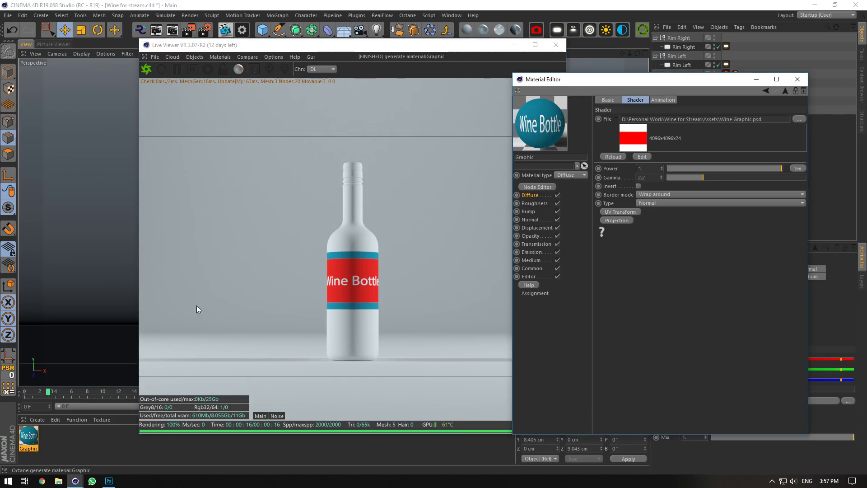
click(147, 69)
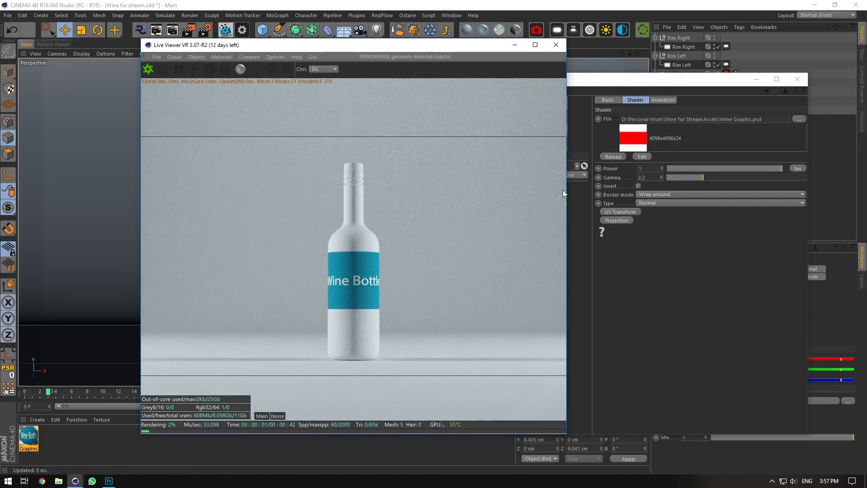
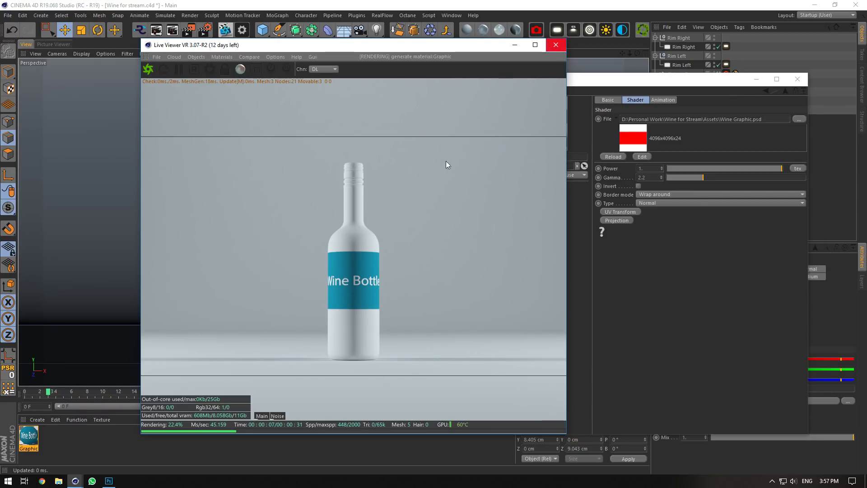
click(198, 68)
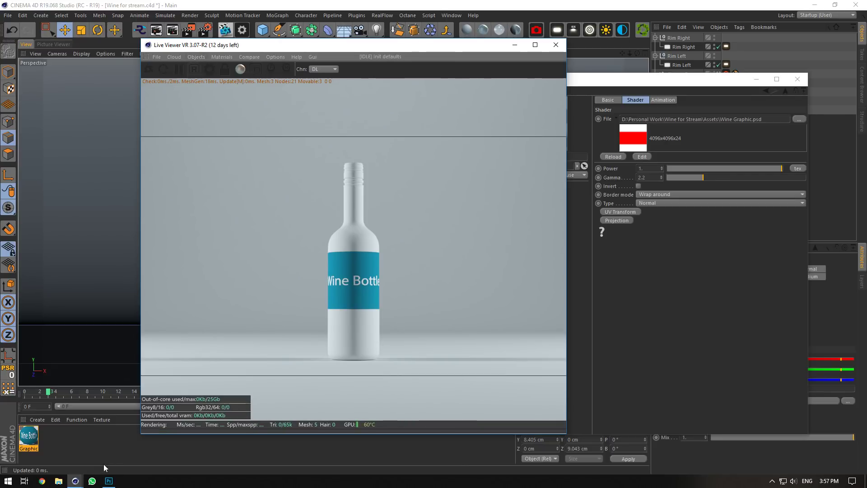
Switch to Photoshop and replace the "Wine Bottle" text on the label with "Smoking Loon".
click(108, 481)
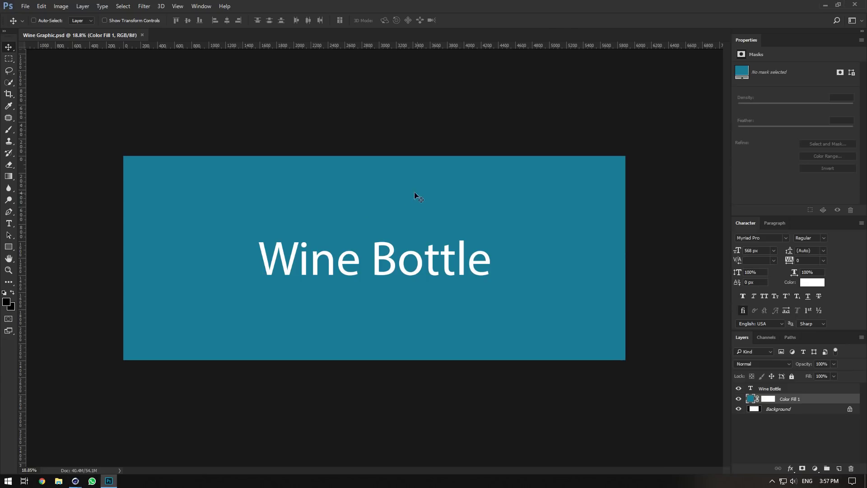
double_click(750, 388)
text(Smokin)
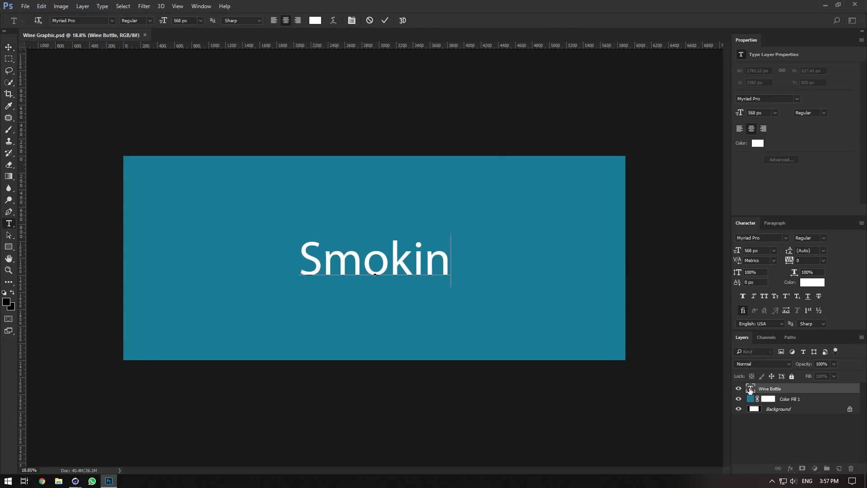
text(g Lion)
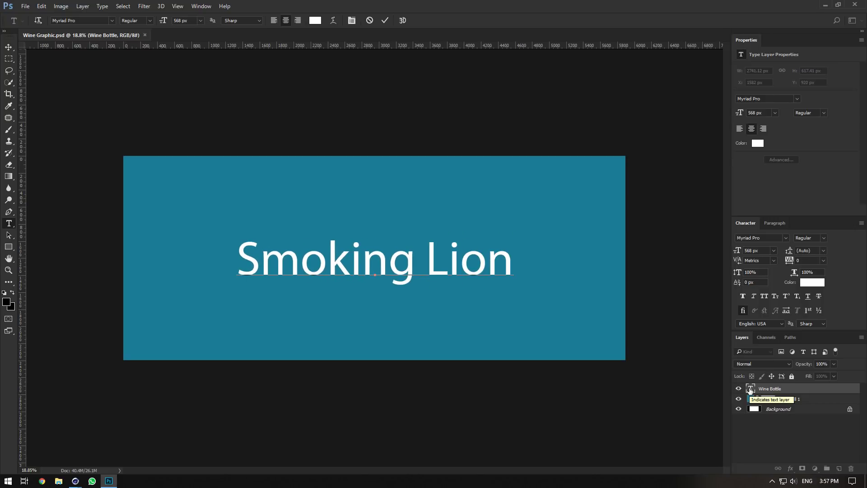
key(BackSpace)
key(BackSpace)
key(BackSpace)
text(oon)
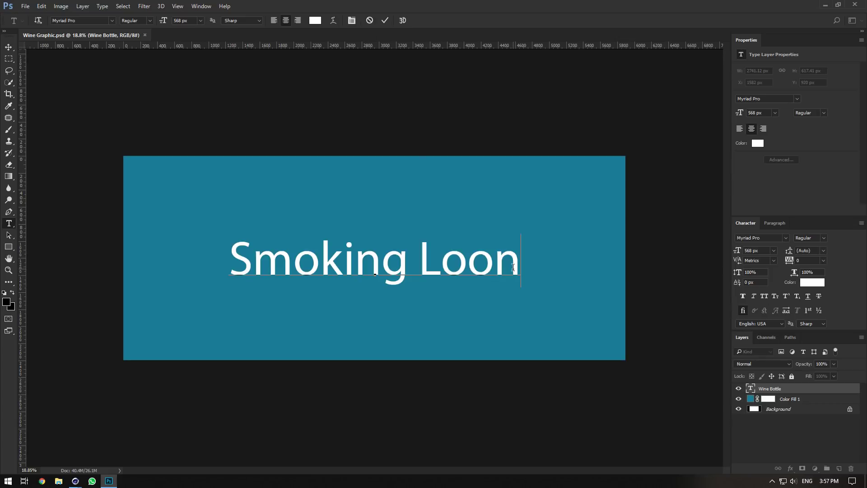
Set the "Smoking Loon" text to Times New Roman at 261 px.
key(ctrl+a)
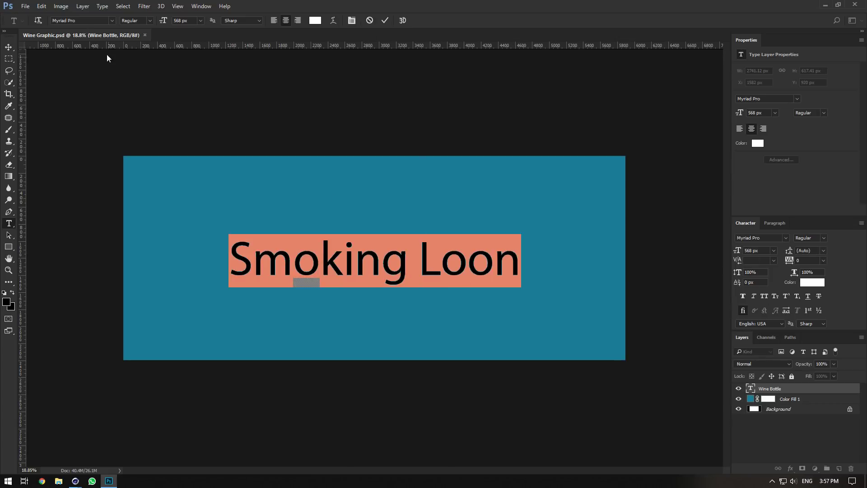
click(82, 18)
text(Times New Roman)
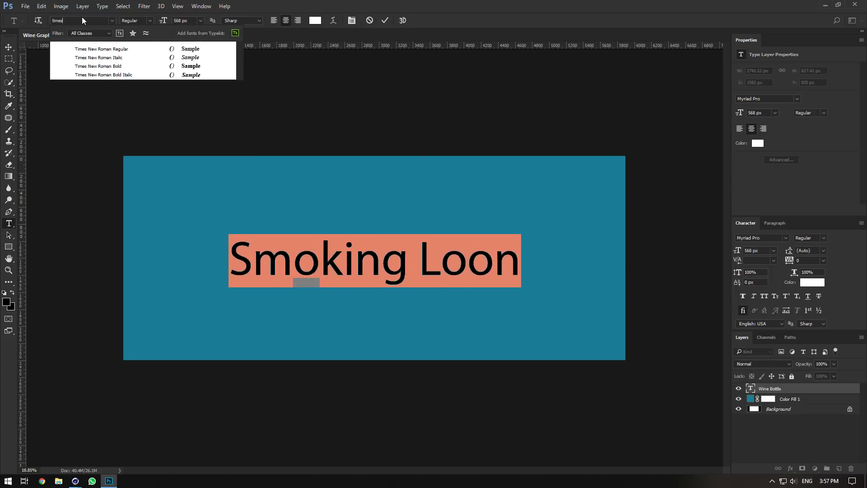
key(Return)
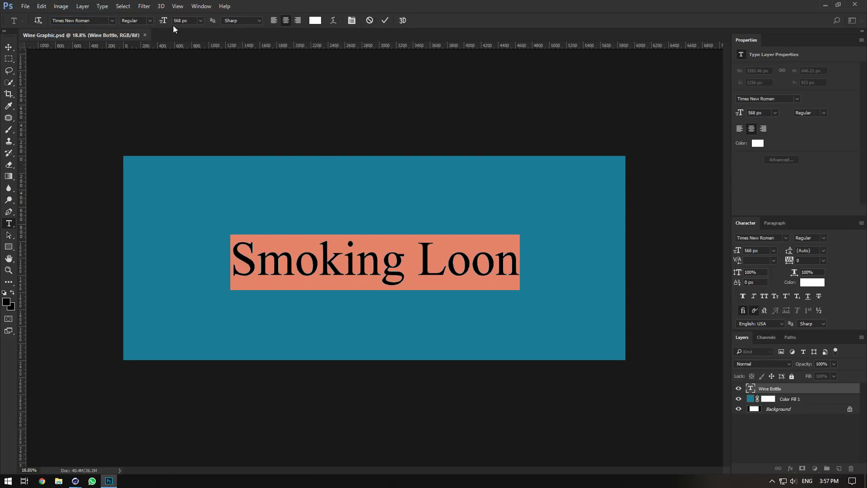
drag(163, 21, 25, 72)
click(9, 49)
Duplicate the "Smoking Loon" text just below itself and change the copy to "Old Vine Zinfandel".
alt+drag(362, 235, 362, 260)
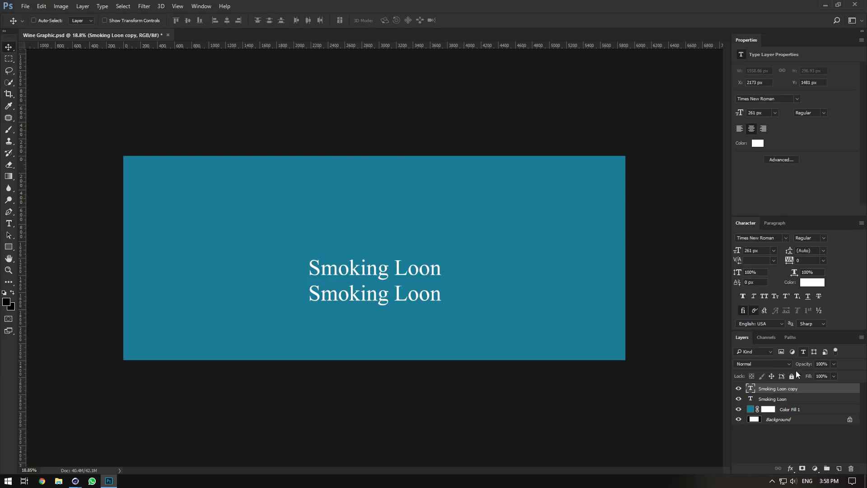
double_click(751, 389)
text(Old )
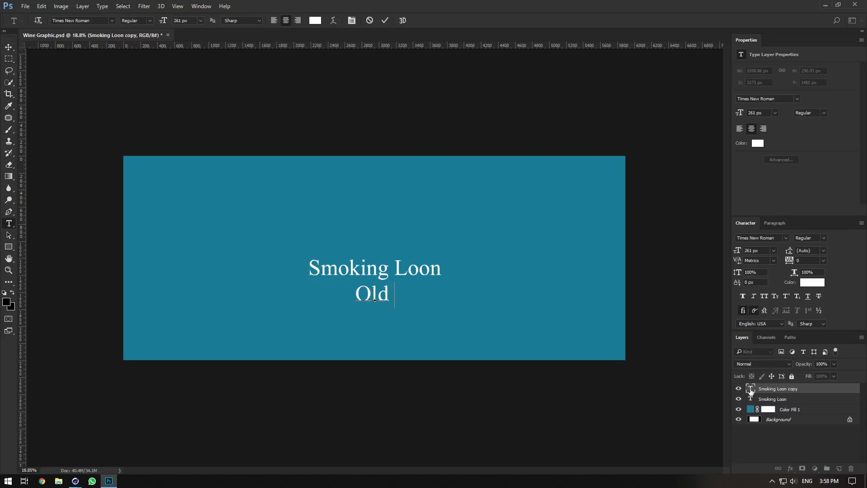
text(Vine Zine)
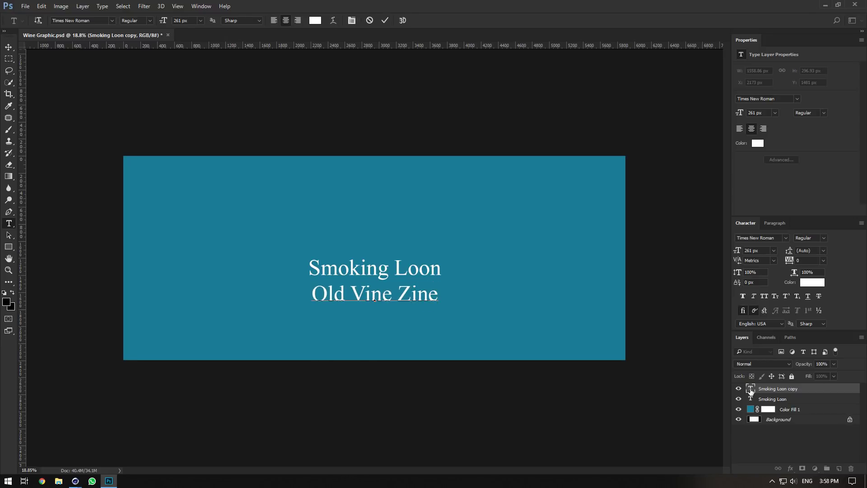
key(BackSpace)
text(fandel)
key(Return)
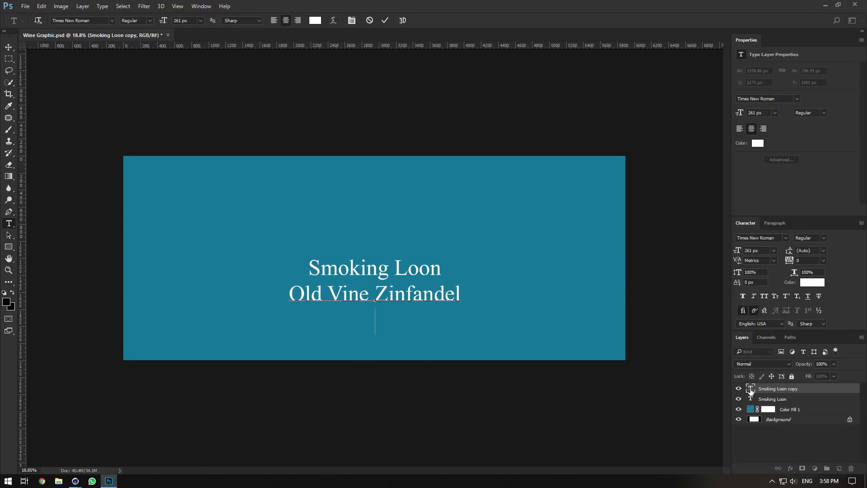
click(781, 401)
key(v)
click(785, 391)
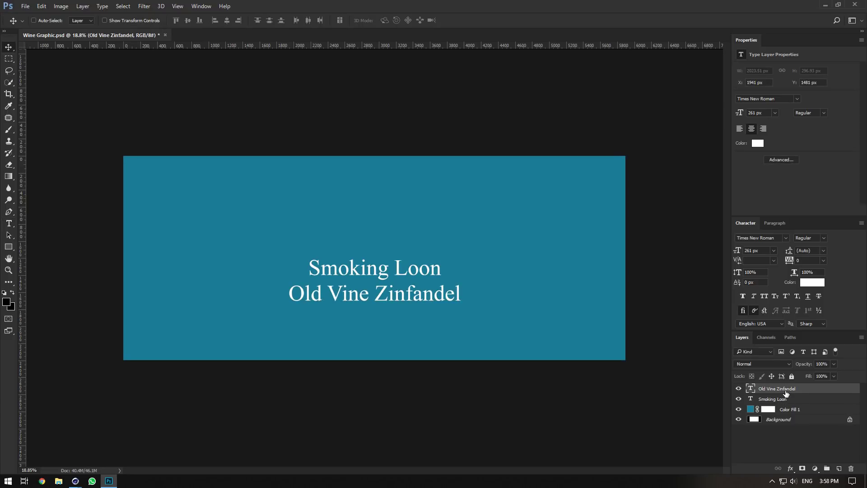
Reduce the "Old Vine Zinfandel" text size to 151 px.
double_click(750, 389)
drag(163, 21, 107, 48)
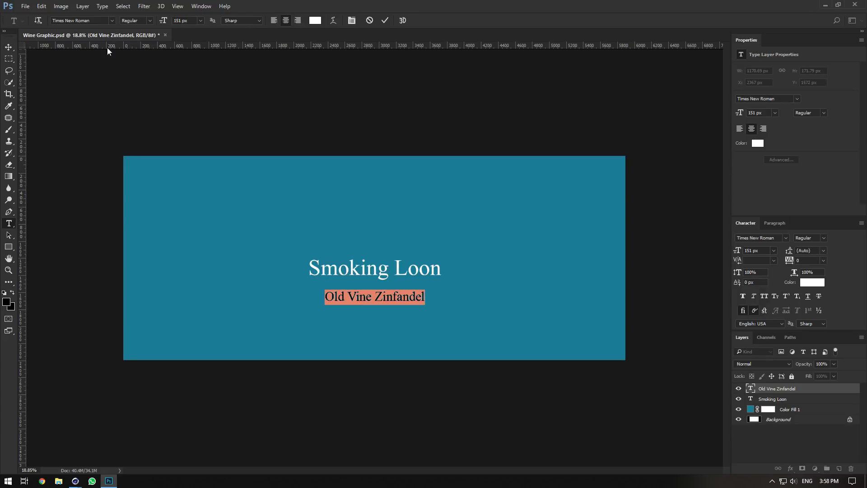
click(8, 47)
Duplicate the "Old Vine Zinfandel" text just below itself and change the copy to "2014 California".
alt+drag(406, 276, 431, 289)
double_click(749, 389)
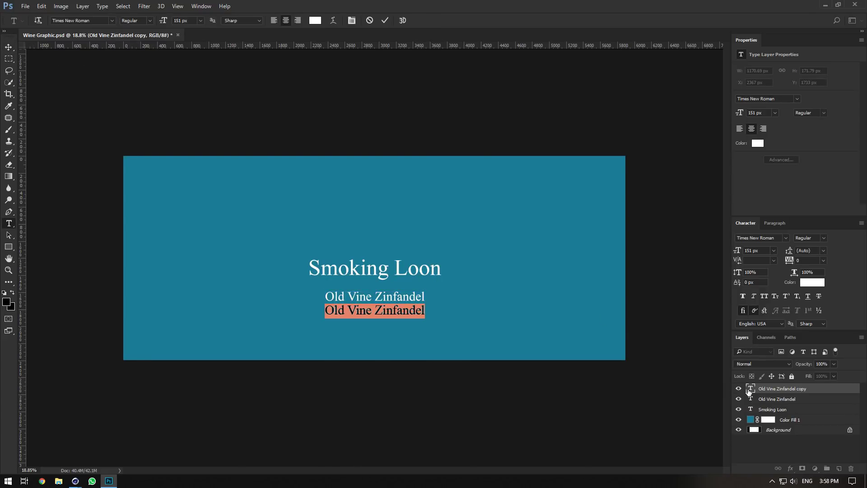
text(2014 )
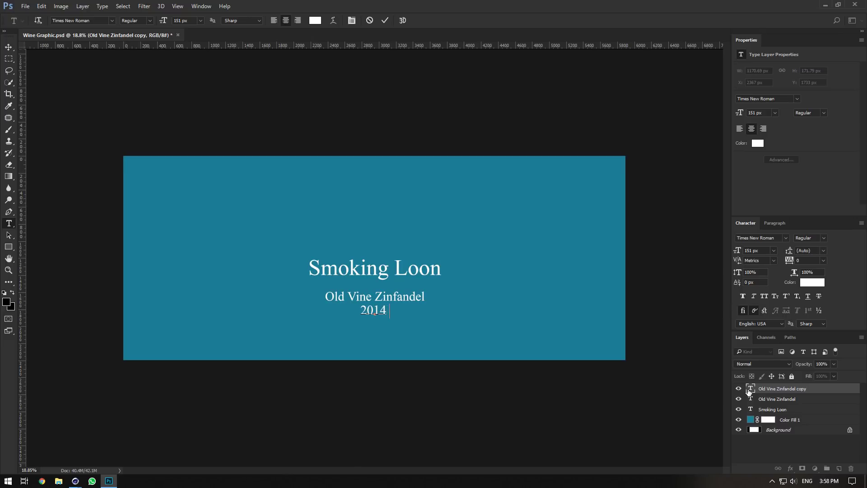
text(California)
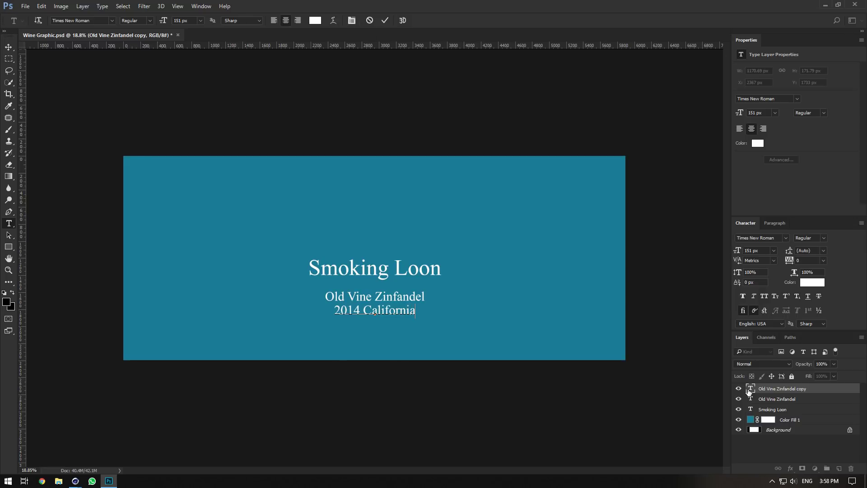
Duplicate the "2014 California" text, place the copy above "Smoking Loon", and center all layers horizontally on the canvas.
key(ctrl+Return)
key(ctrl+j)
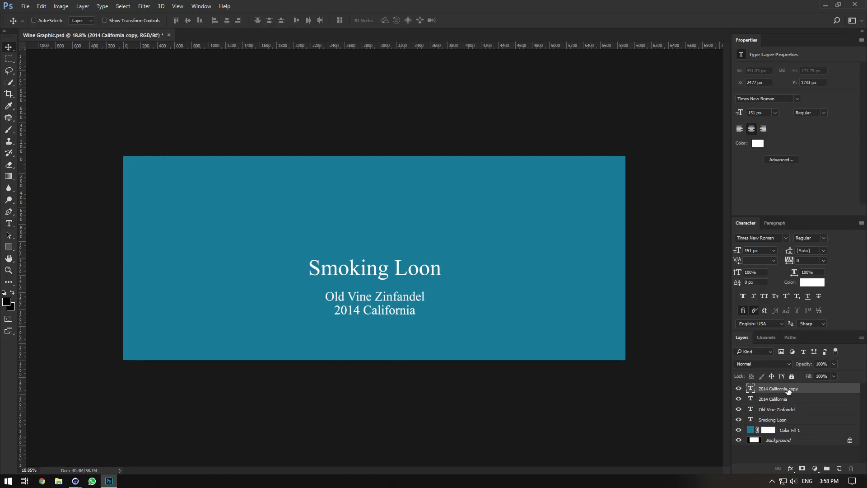
drag(331, 249, 251, 213)
click(9, 58)
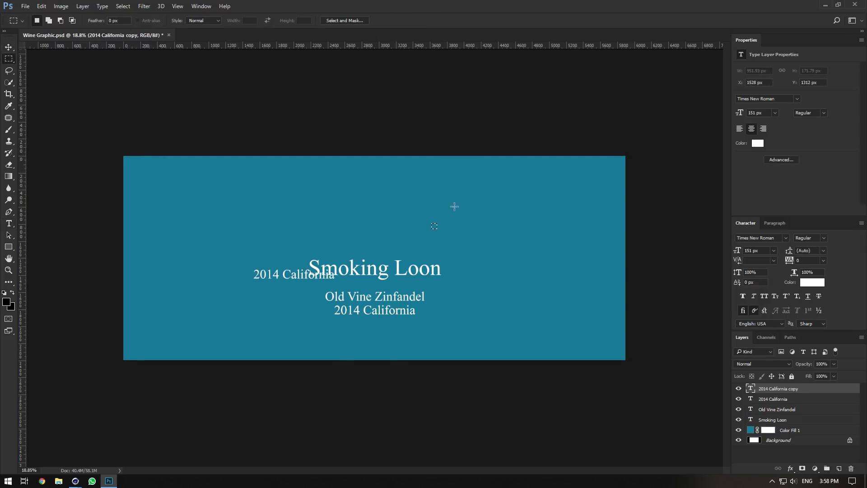
click(8, 46)
drag(342, 254, 401, 194)
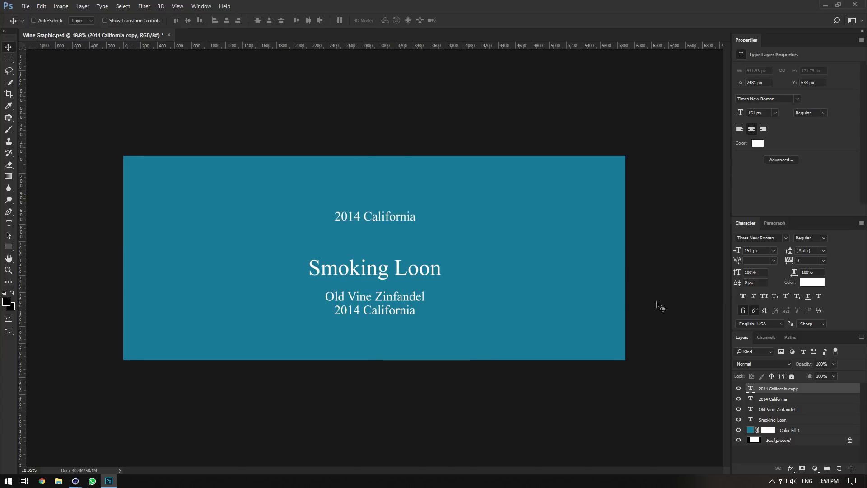
shift+click(797, 443)
click(227, 20)
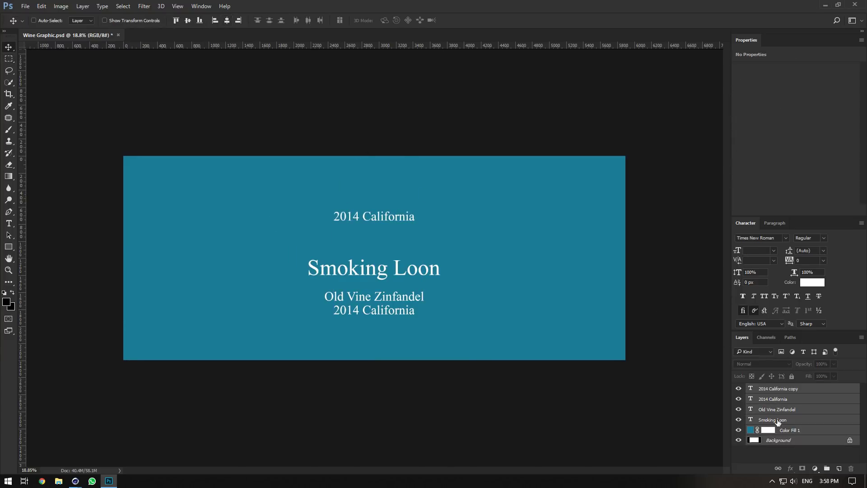
Change the copy of the upper "2014 California" text to "The Original".
double_click(750, 388)
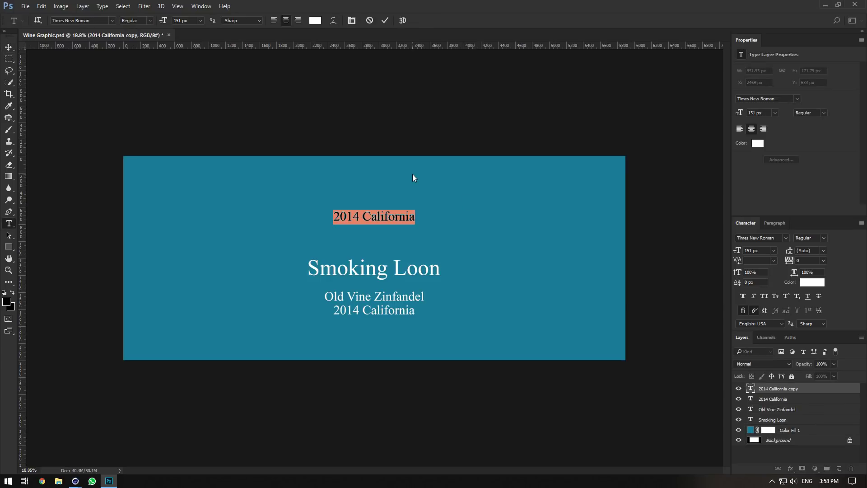
text(The Origin)
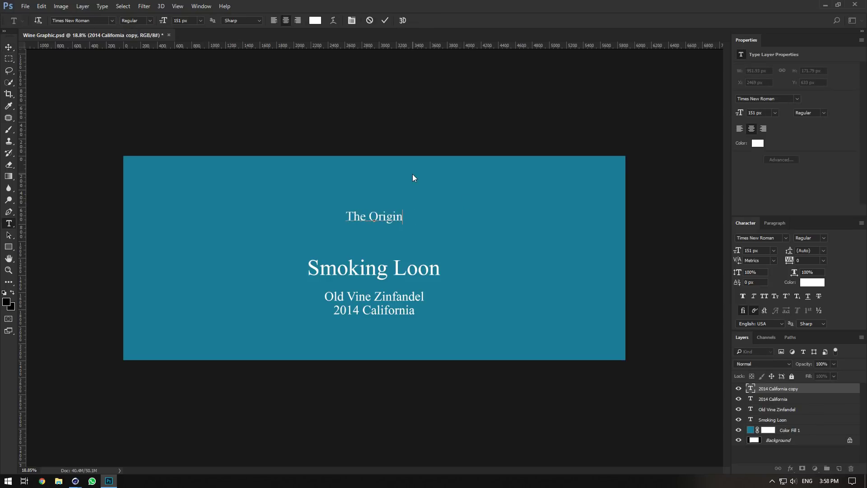
text(al)
Set the "The Original" text to Edwardian Script ITC at 301 px.
double_click(388, 217)
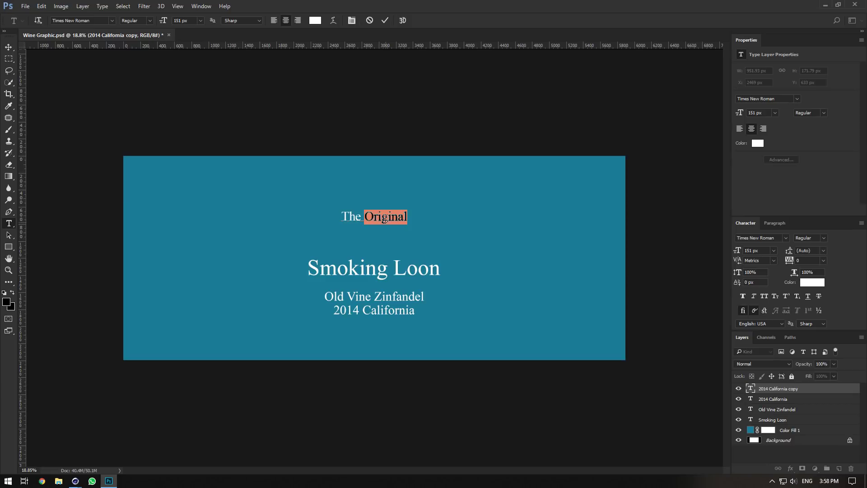
key(ctrl+a)
click(77, 20)
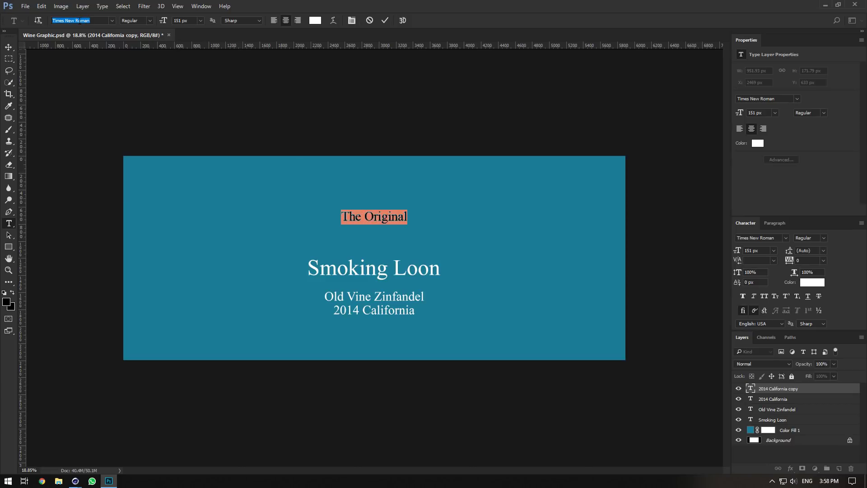
text(scr)
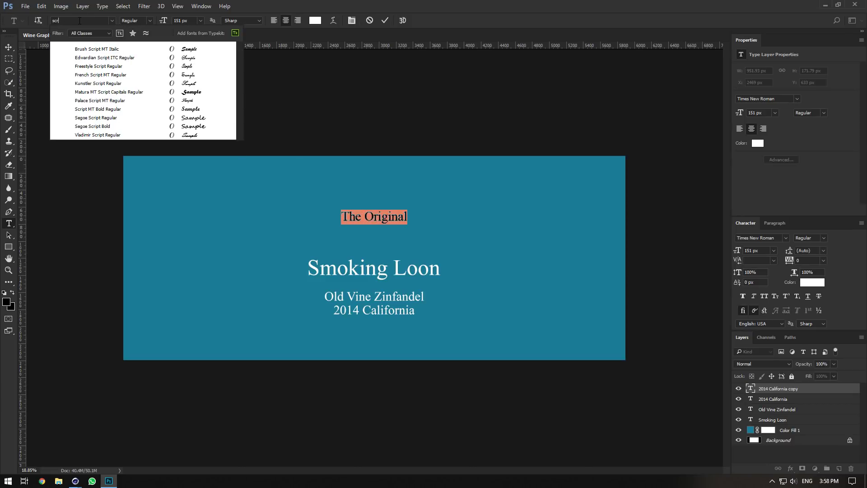
click(113, 58)
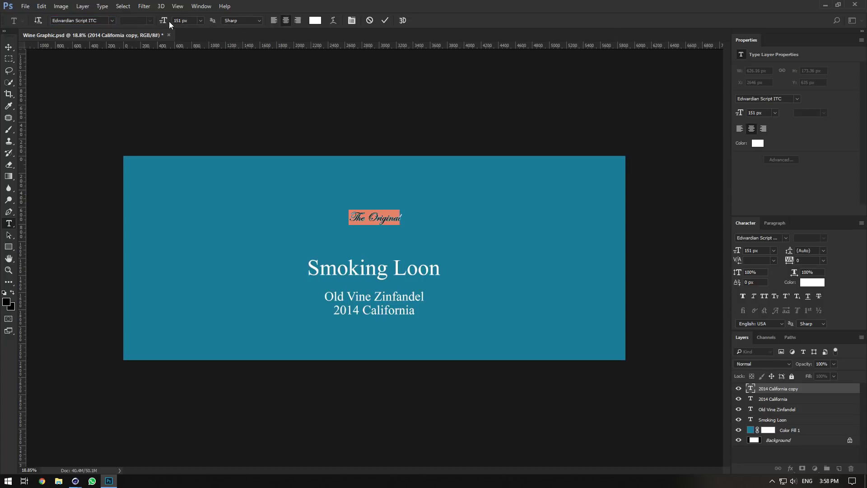
drag(169, 21, 231, 20)
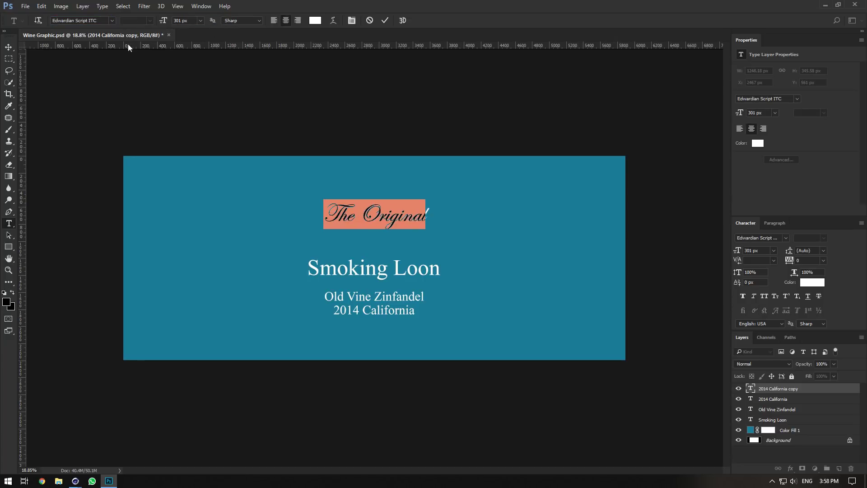
click(774, 399)
key(v)
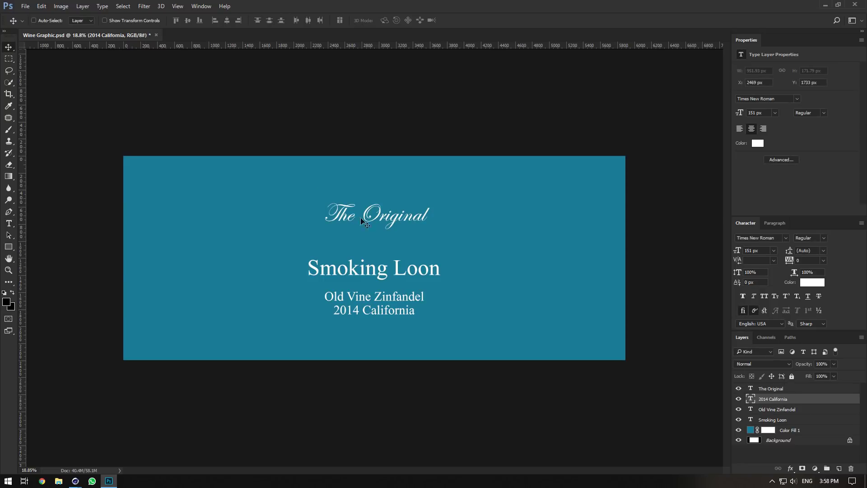
Hide every text layer except "Smoking Loon" and move that layer to the top of the layer stack.
click(738, 388)
click(739, 409)
click(739, 420)
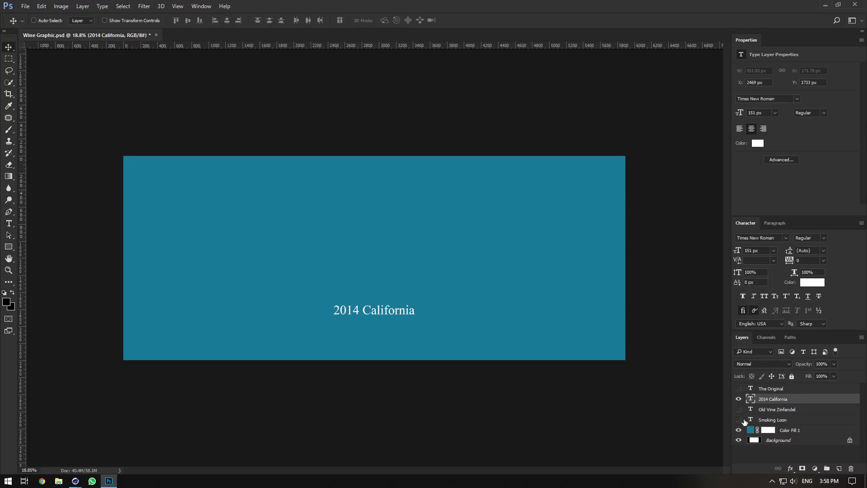
click(738, 398)
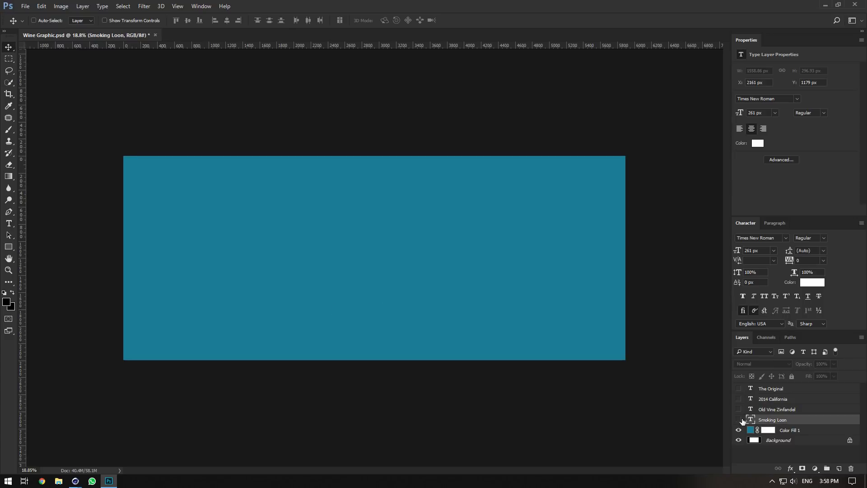
click(738, 419)
drag(782, 419, 776, 385)
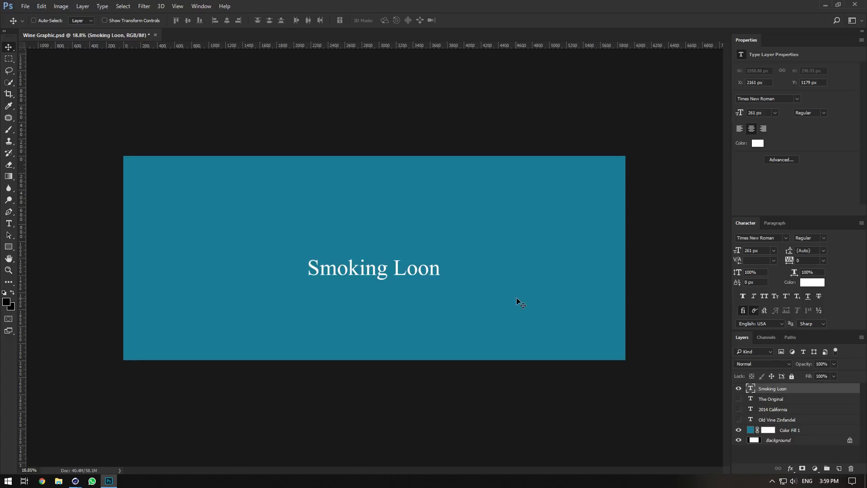
Switch to Cinema 4D, reload Wine Graphic.psd in the Graphic material, and restart the live render beside the material editor.
click(75, 481)
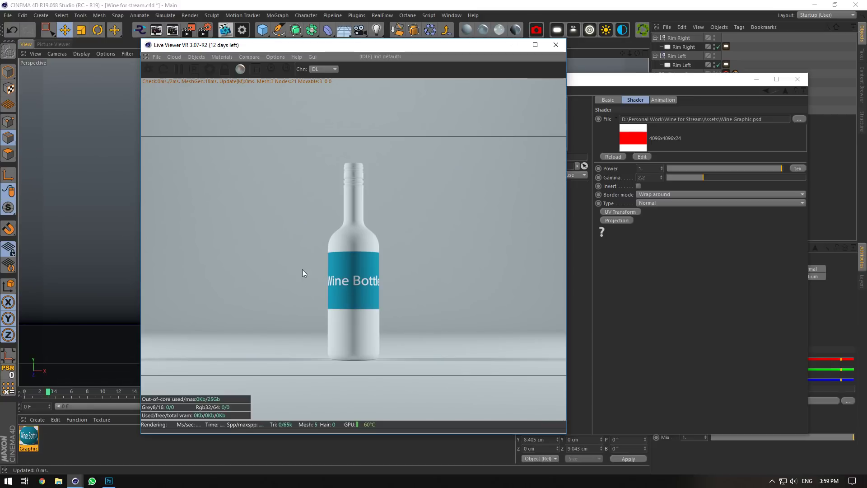
click(614, 157)
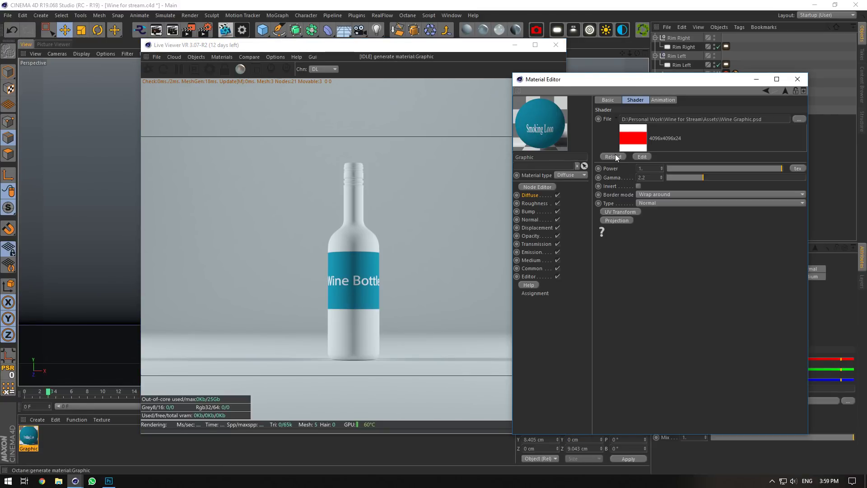
drag(689, 79, 744, 94)
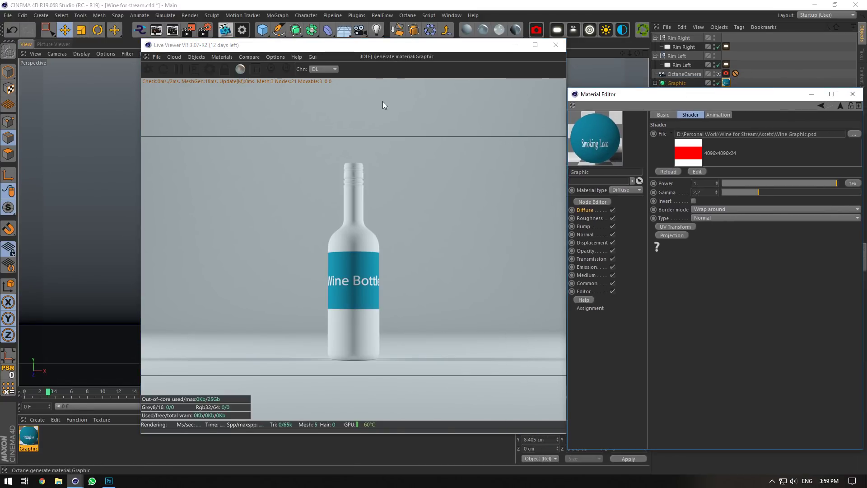
drag(570, 77, 563, 78)
mouse_move(264, 39)
mouse_down()
mouse_move(264, 48)
mouse_move(263, 41)
mouse_up()
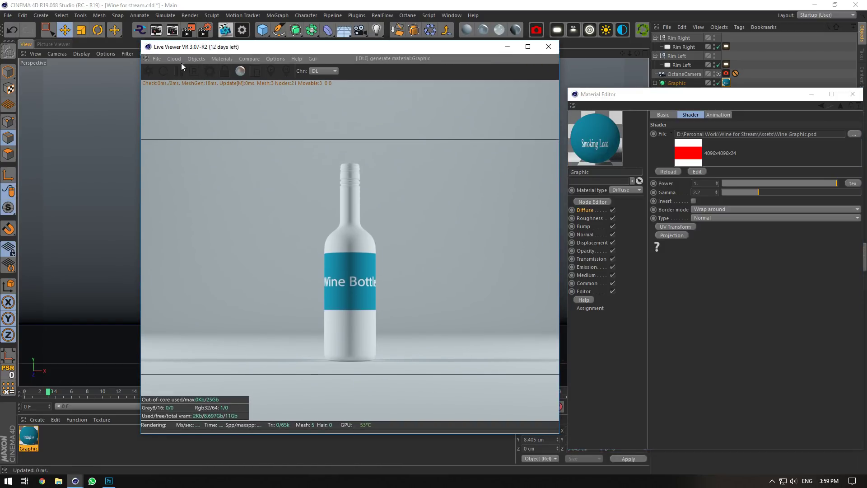
click(148, 71)
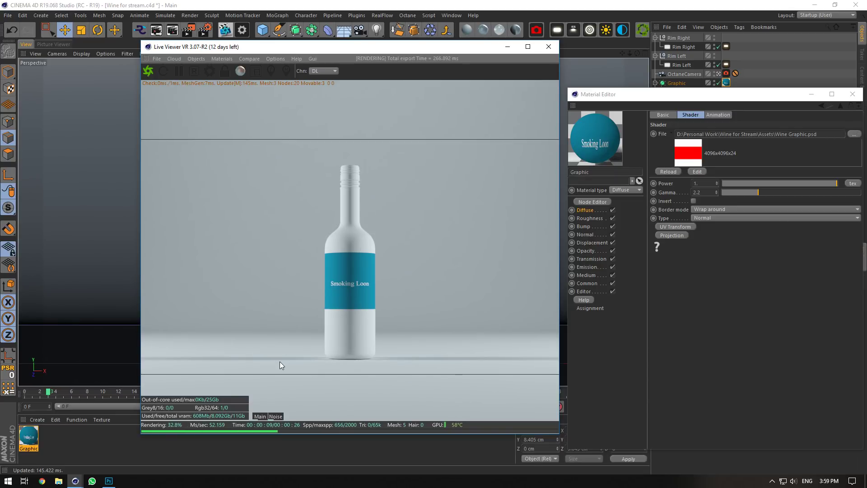
Switch to Photoshop, set the "Smoking Loon" text to small caps after trying all caps, and save the file.
click(109, 481)
double_click(750, 388)
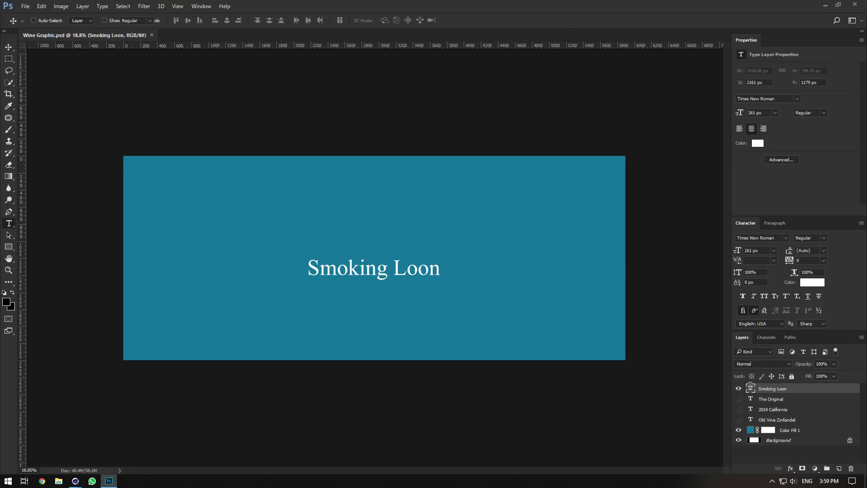
click(764, 296)
click(459, 224)
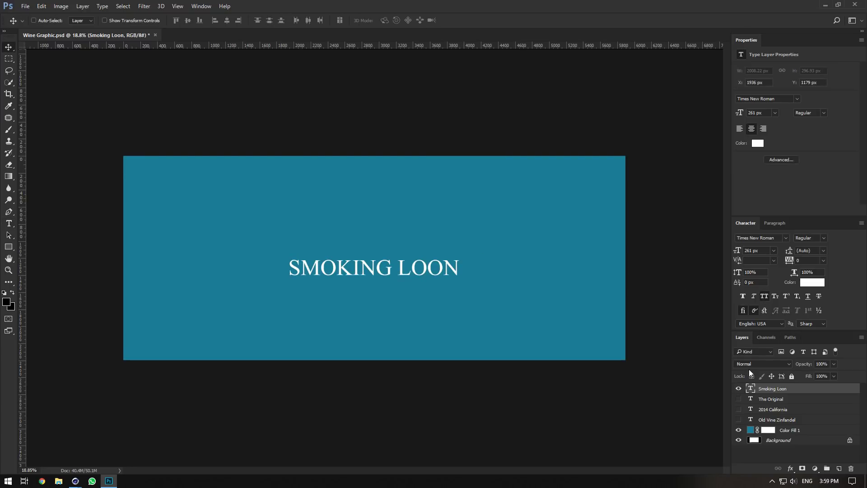
double_click(750, 388)
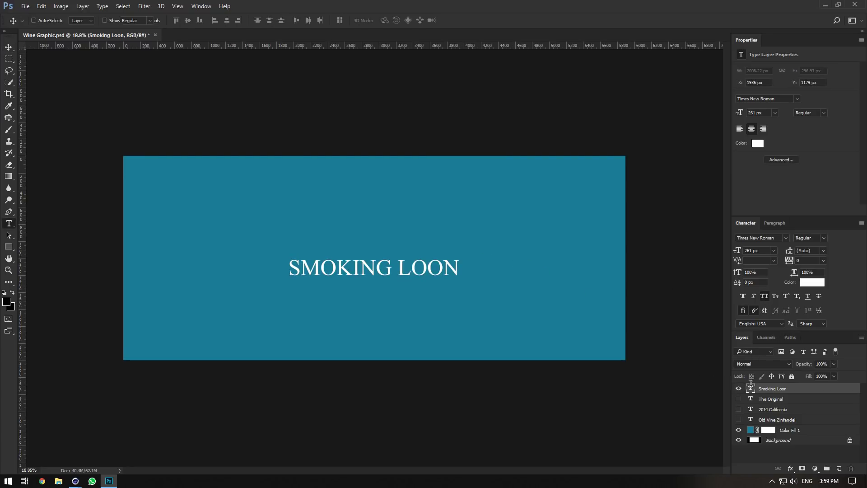
click(774, 296)
key(ctrl+Return)
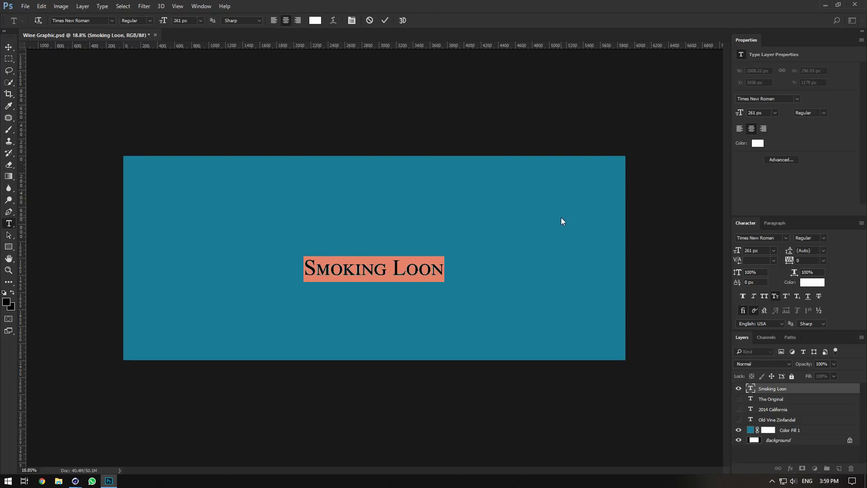
key(ctrl+s)
Switch to Cinema 4D and reload the Wine Graphic.psd texture to update the bottle's label.
click(78, 480)
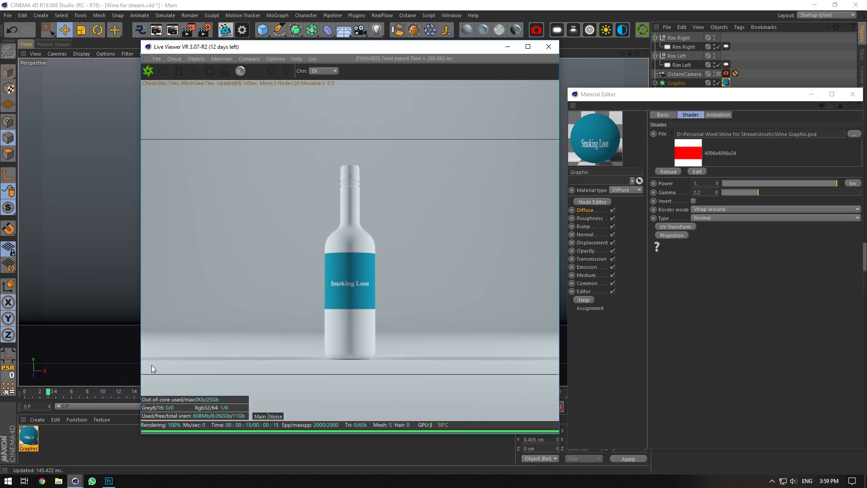
click(669, 172)
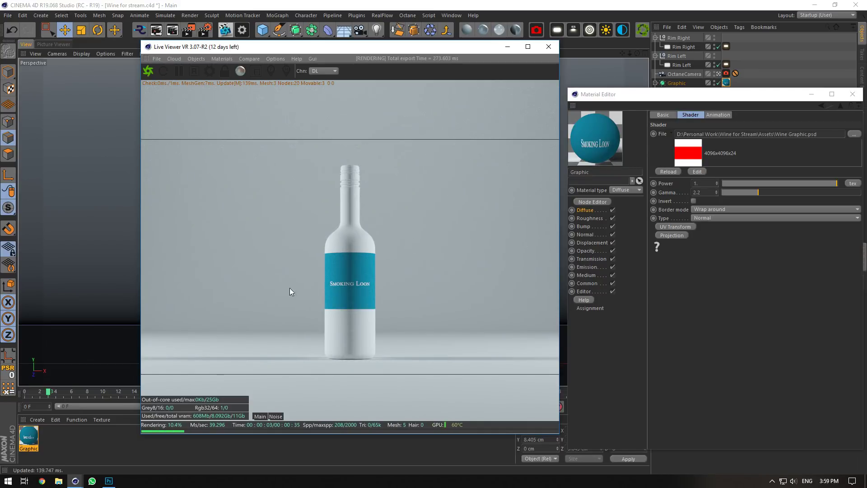
Switch to Photoshop and set the horizontal scale of the "Smoking Loon" text to 95%.
click(113, 481)
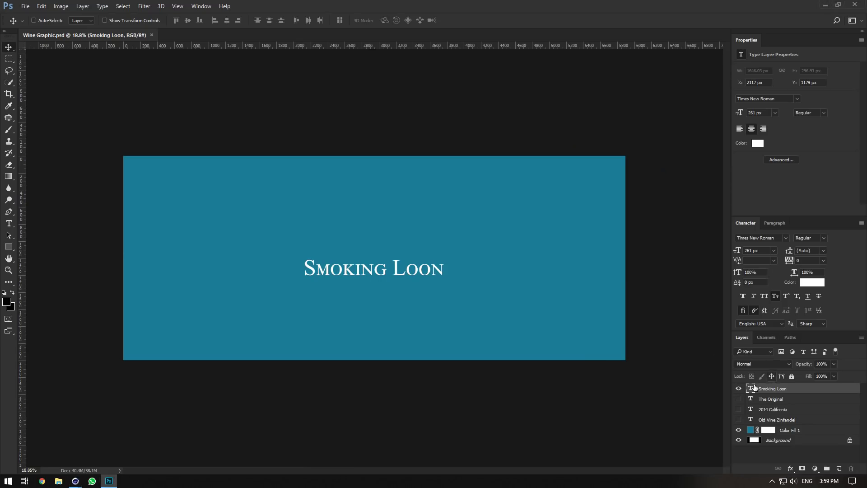
click(739, 388)
click(738, 388)
double_click(751, 388)
drag(795, 271, 791, 272)
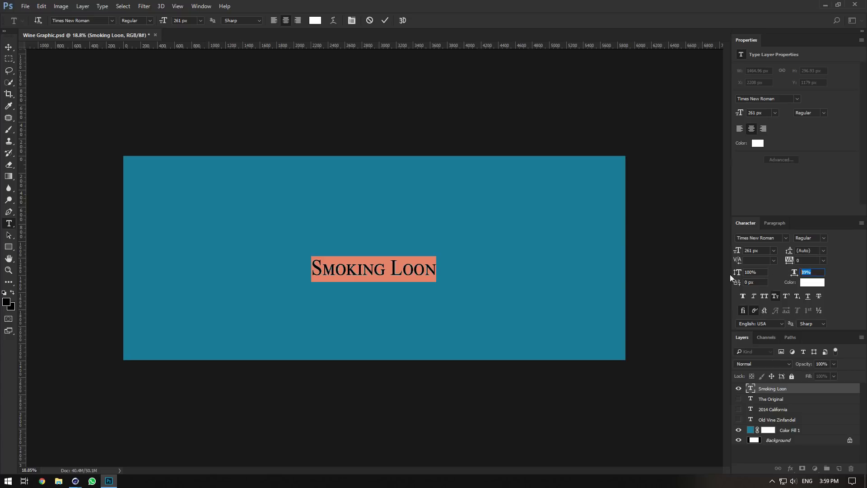
text(90)
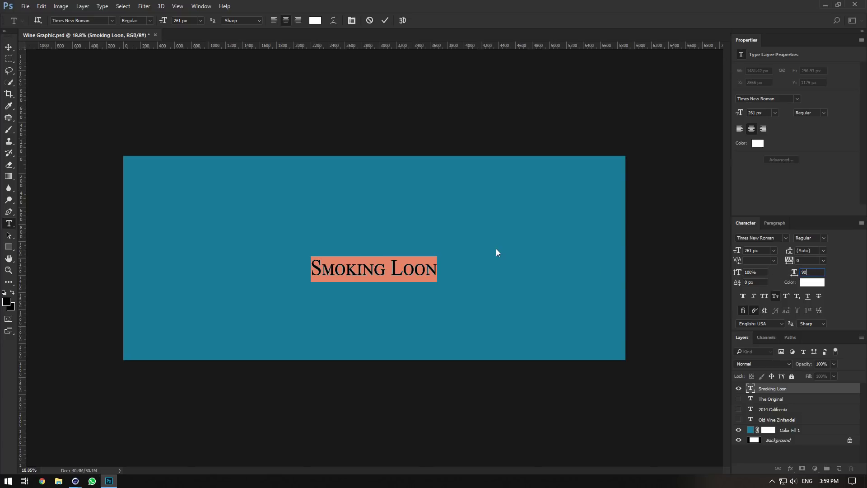
key(BackSpace)
text(5)
key(ctrl+Return)
key(v)
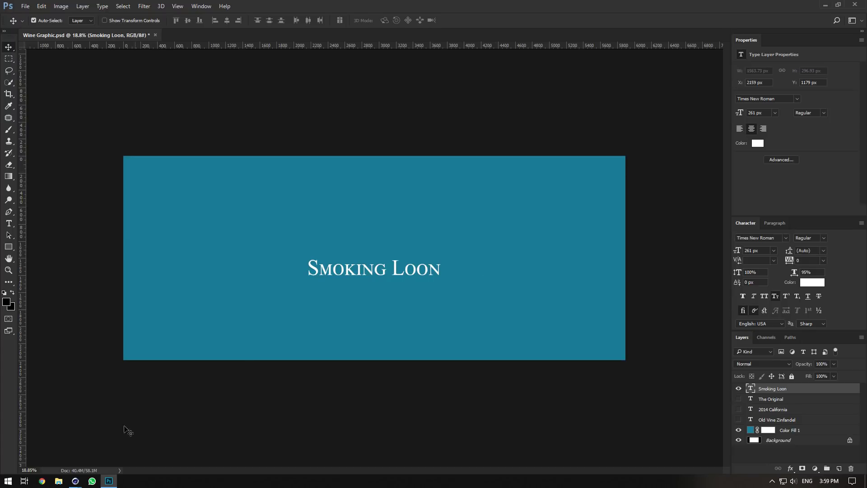
Switch to Cinema 4D, reload the label texture with the narrowed text, and refresh the live render.
click(75, 481)
click(671, 175)
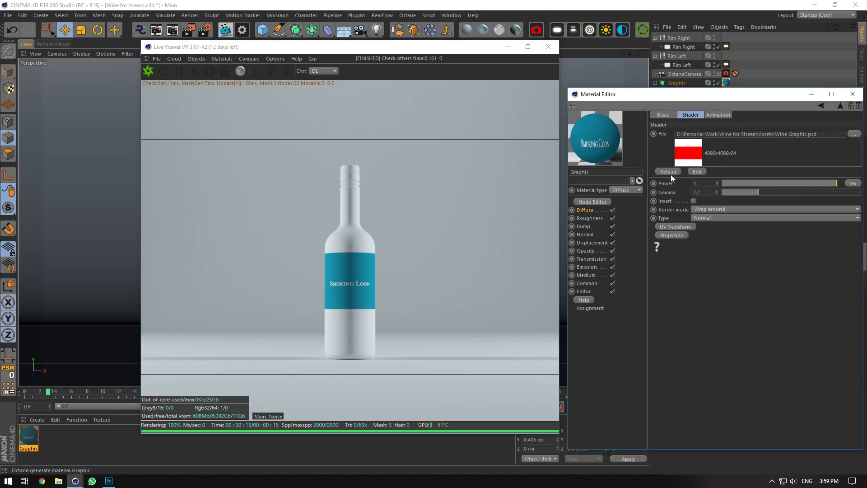
click(147, 70)
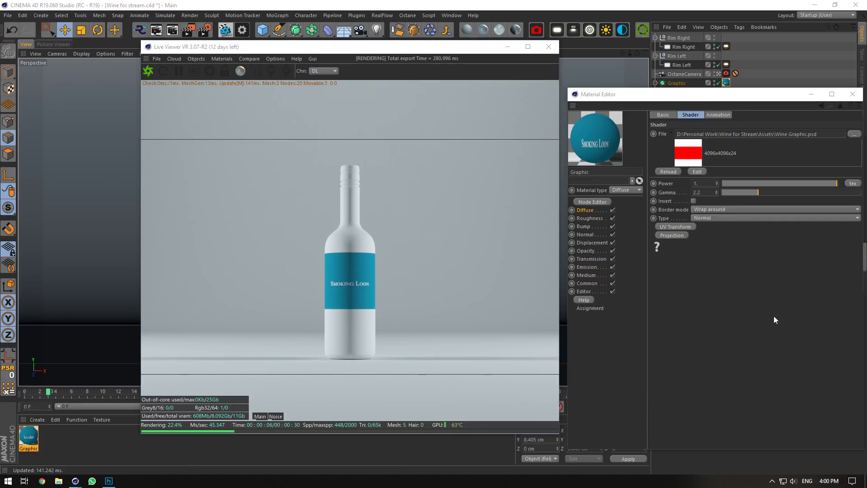
Switch to Photoshop and make the "Old Vine Zinfandel" text layer visible on the label.
click(109, 480)
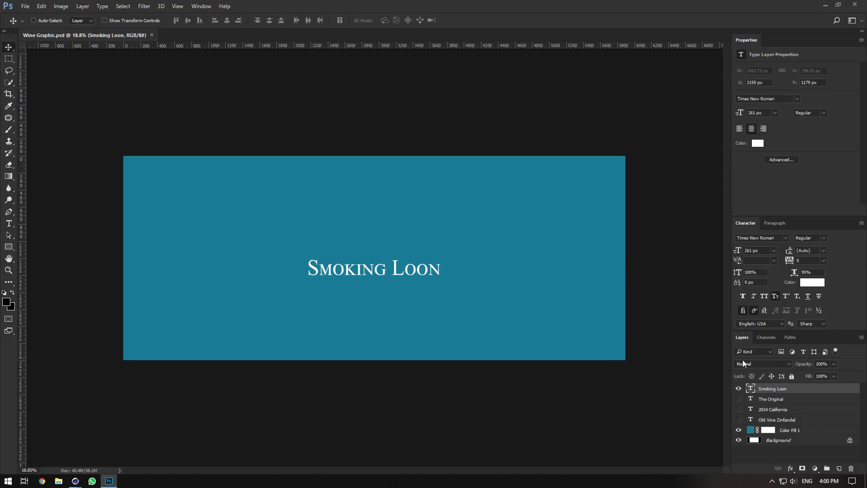
click(115, 481)
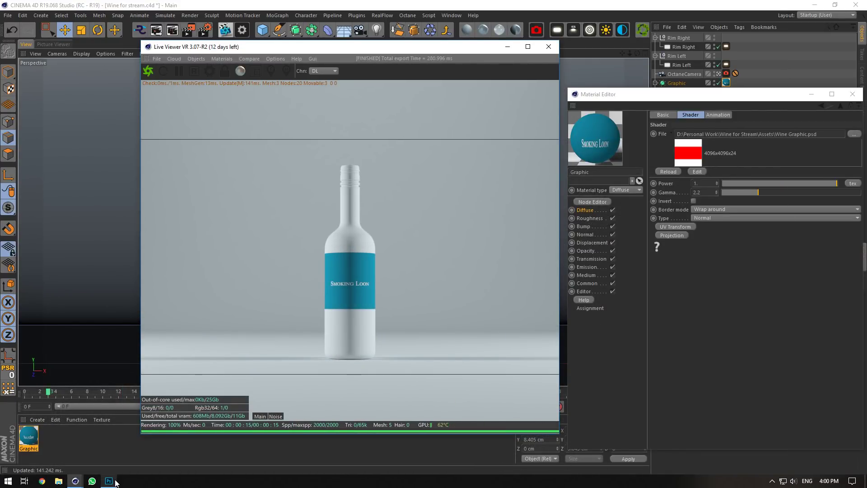
click(115, 482)
click(765, 412)
click(765, 420)
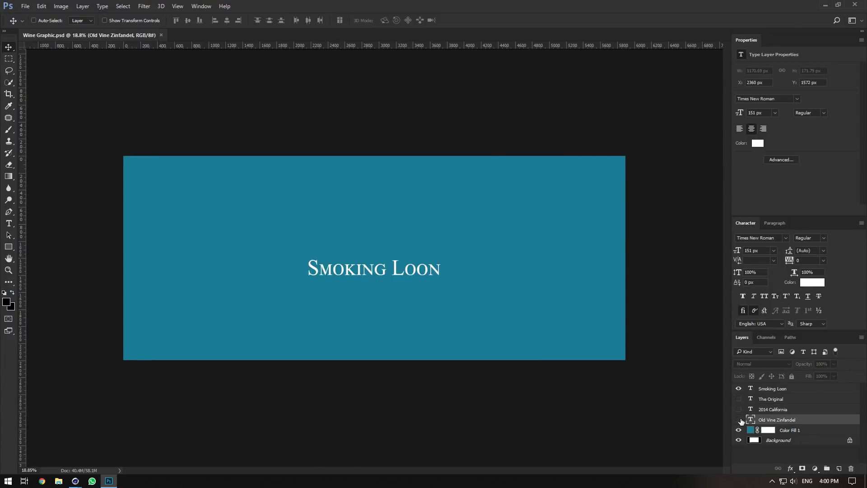
click(738, 420)
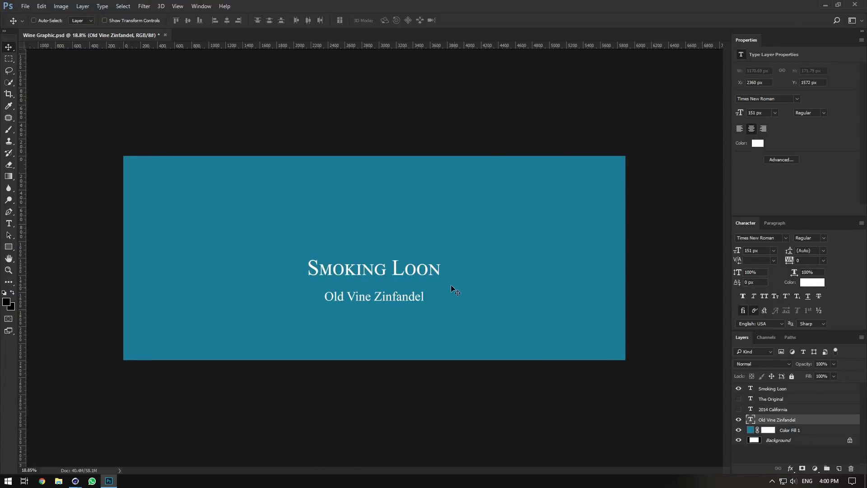
Set the "Old Vine Zinfandel" text to all caps and reduce its font size to 125 px.
double_click(749, 422)
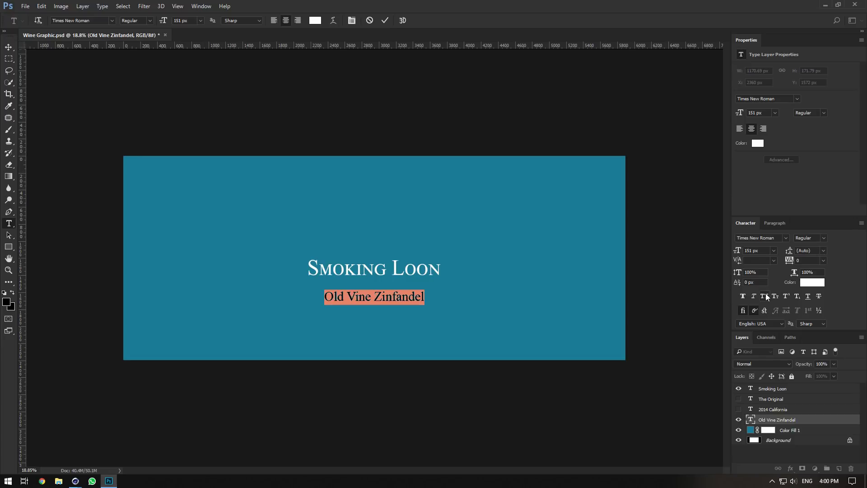
click(765, 295)
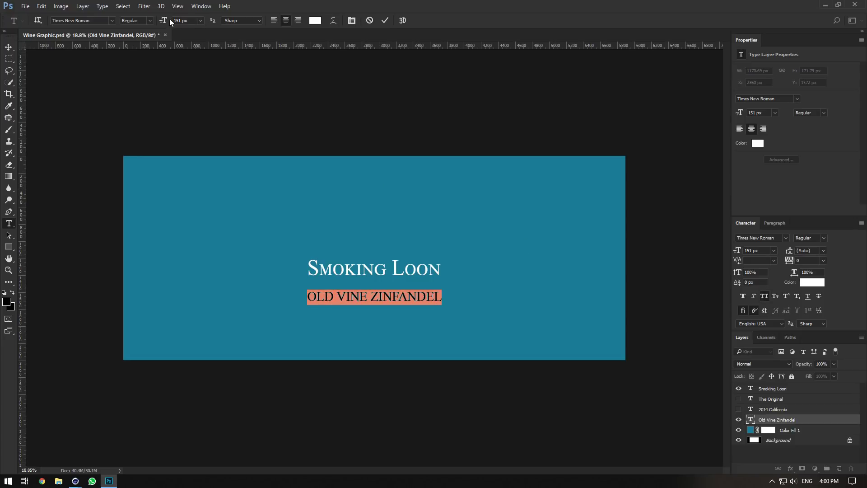
drag(164, 21, 152, 24)
click(7, 48)
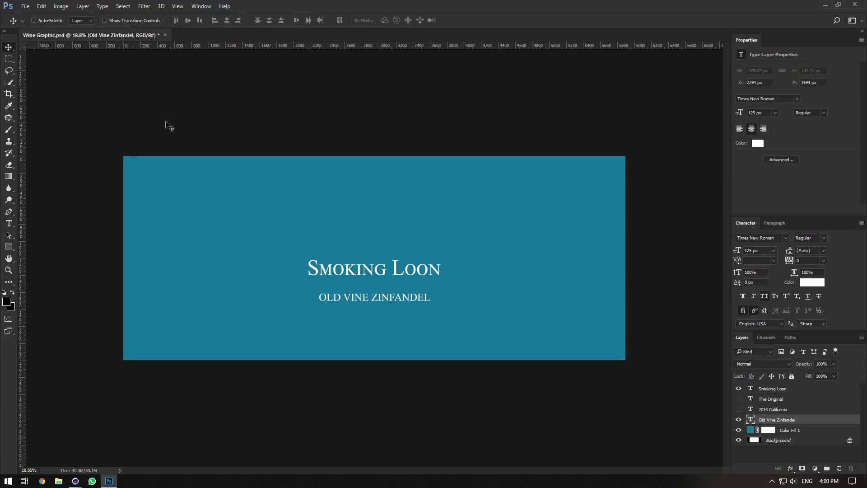
Show the "2014 California" text layer and move it below "Old Vine Zinfandel" in the layer order.
click(766, 409)
click(739, 409)
drag(769, 410, 773, 420)
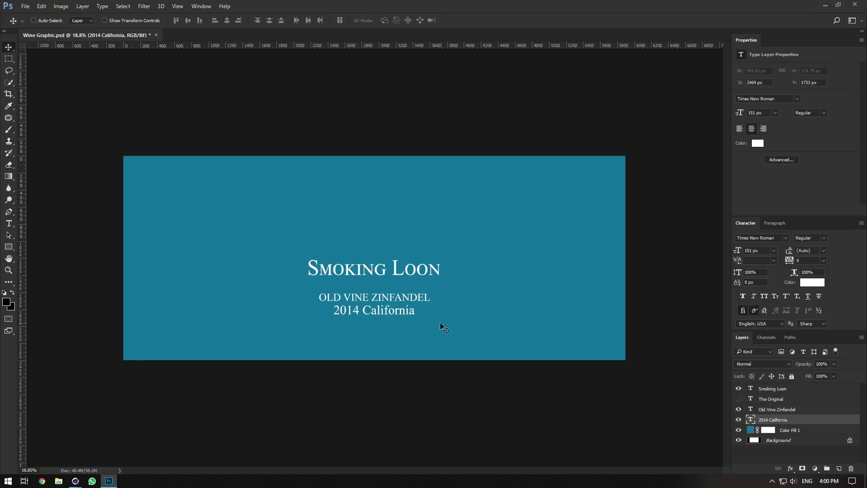
Change the font of the "2014 California" text to Palace Script MT, filtering the fonts by "scri".
double_click(750, 419)
click(87, 19)
text(s)
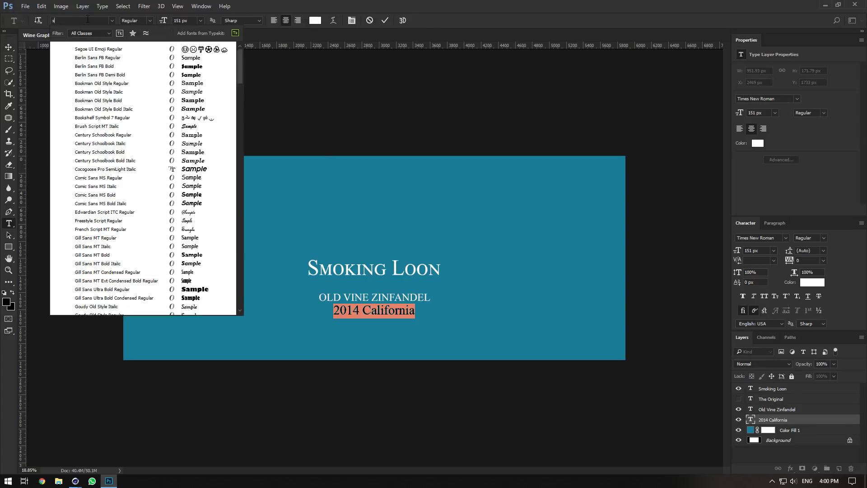
text(cri)
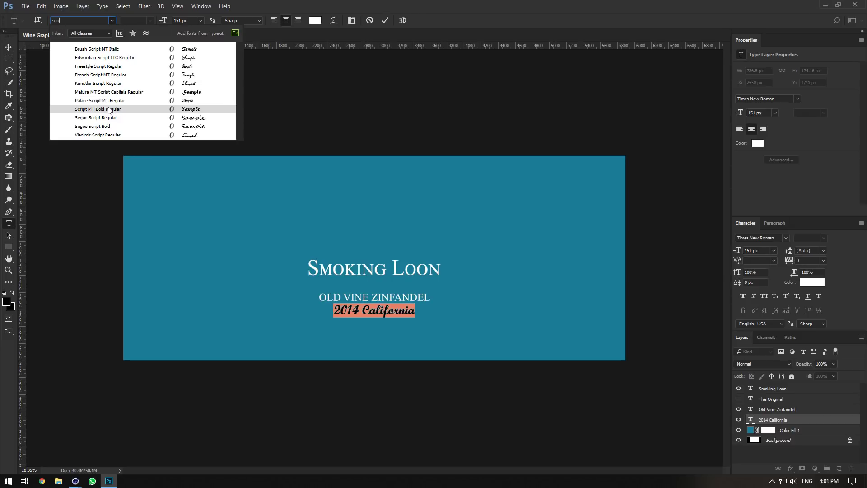
click(100, 100)
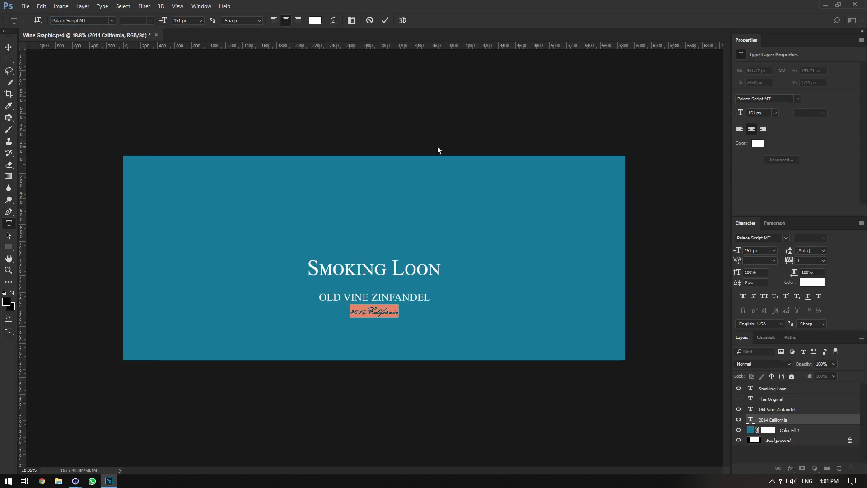
Enlarge the "2014 California" text to 190 px and nudge it down 20 px.
drag(164, 21, 183, 20)
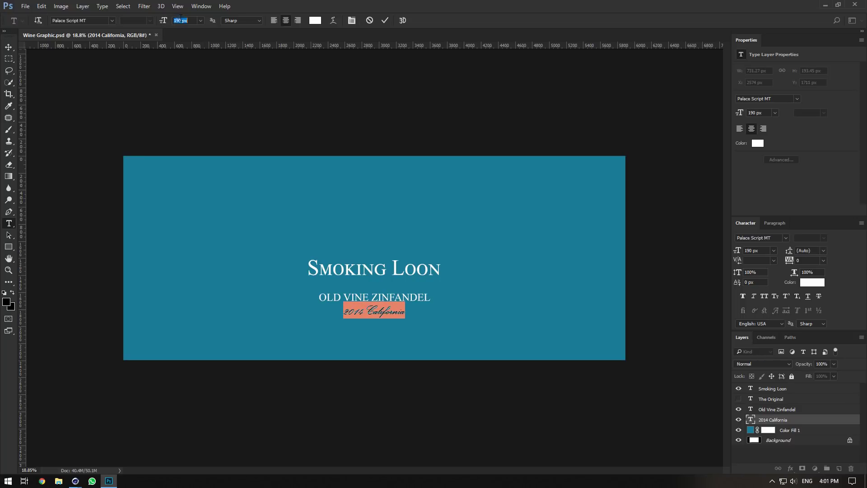
click(8, 47)
key(shift+Down)
key(shift+Down)
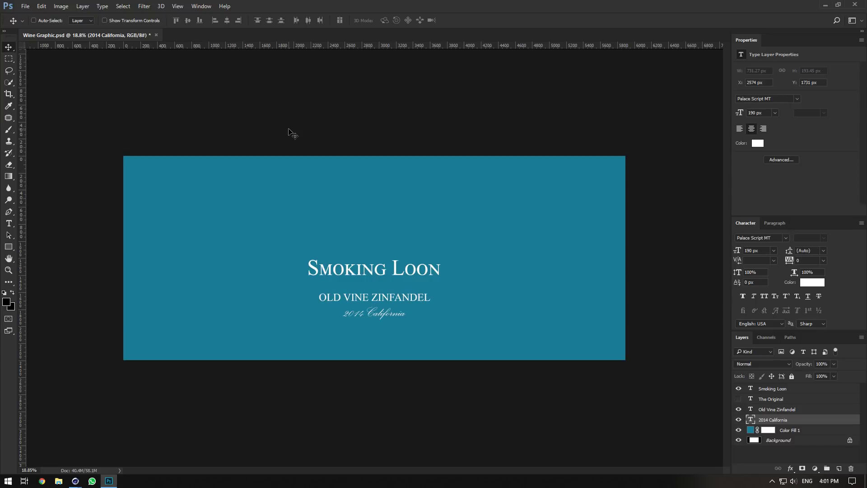
Select the "2014 California" text again and filter the fonts by "scri" to preview other script typefaces on it.
double_click(750, 420)
click(112, 21)
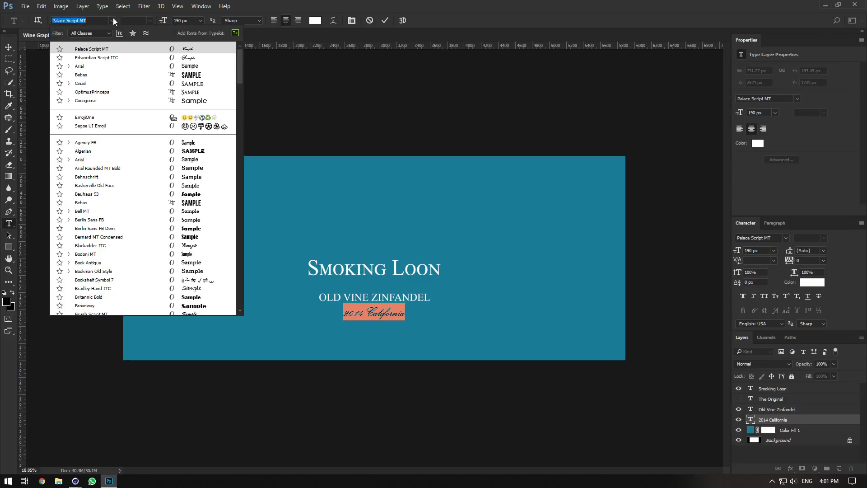
text(scri)
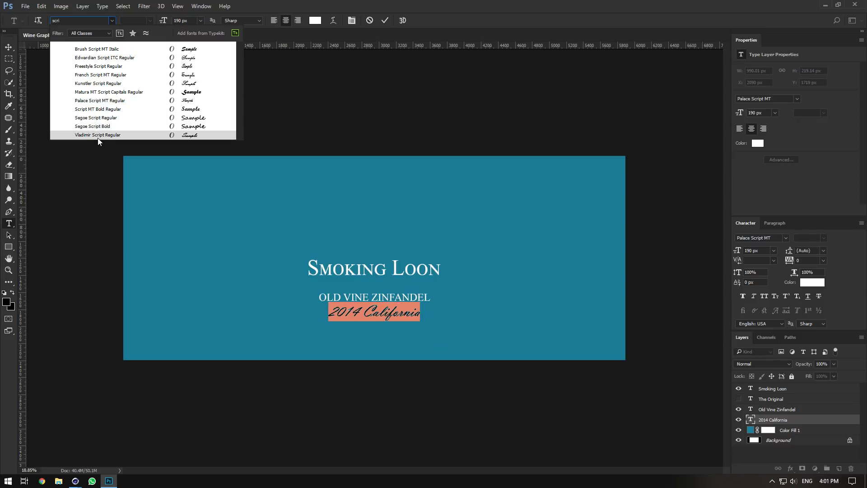
Set the 2014 California text to the Vladimir Script font at 142 px.
click(98, 138)
drag(169, 20, 141, 27)
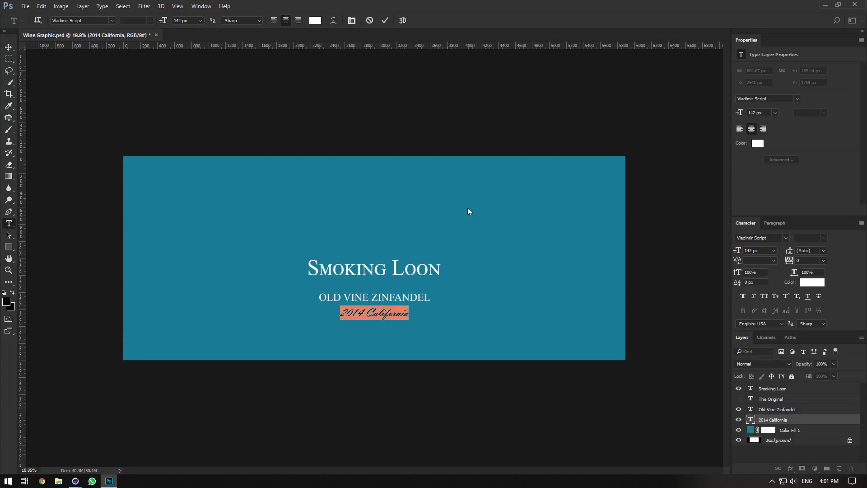
key(ctrl+Return)
key(v)
click(758, 408)
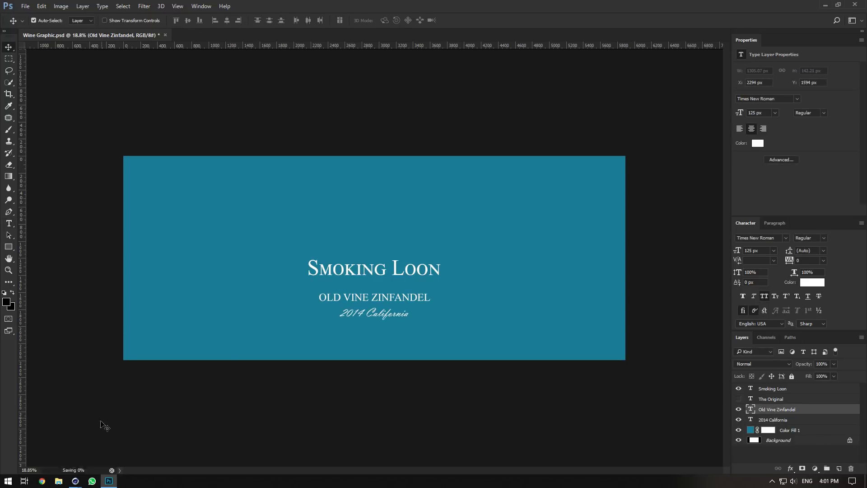
Switch to Cinema 4D, reload the Wine Graphic.psd texture of the Graphic material and restart the live render.
mouse_move(74, 481)
click(61, 462)
click(665, 172)
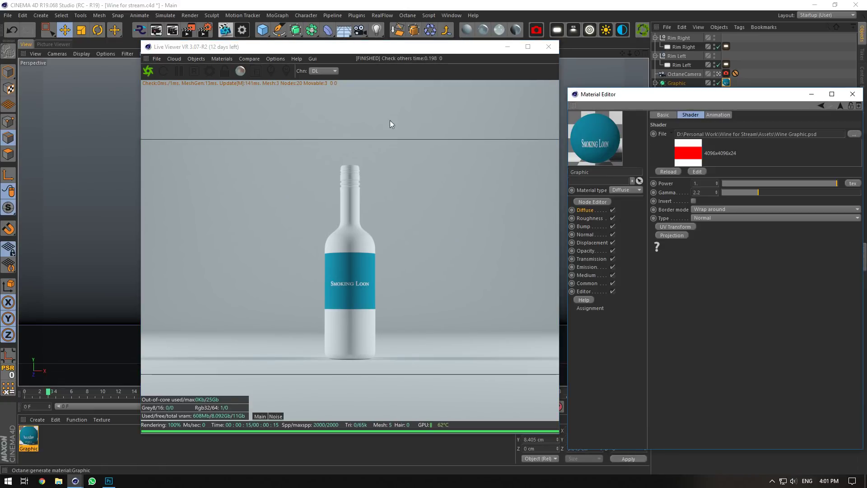
click(149, 70)
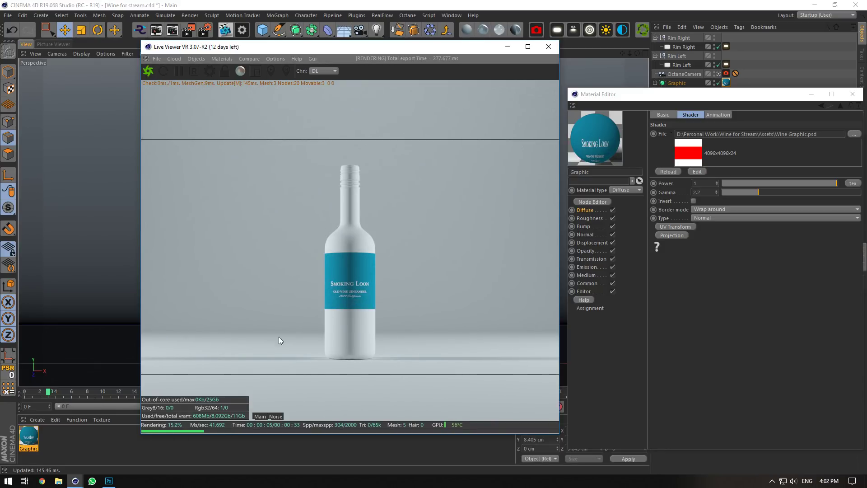
Switch to Photoshop and set the Old Vine Zinfandel text size to 115 px.
click(108, 481)
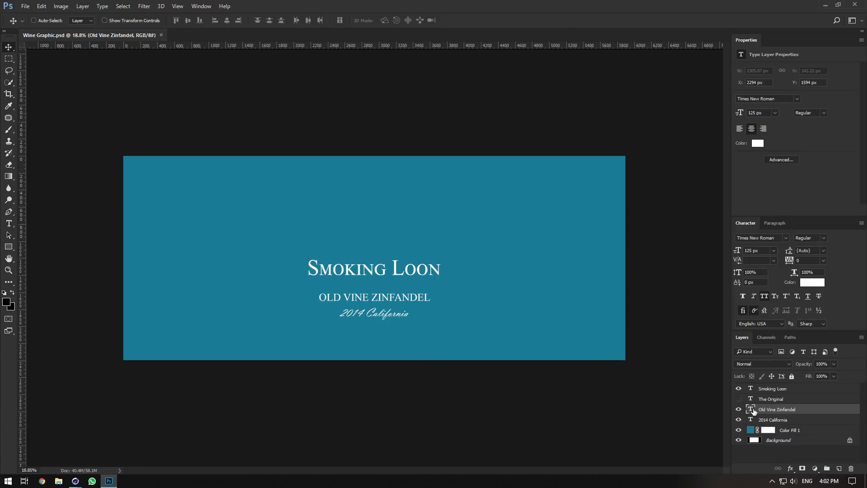
double_click(751, 409)
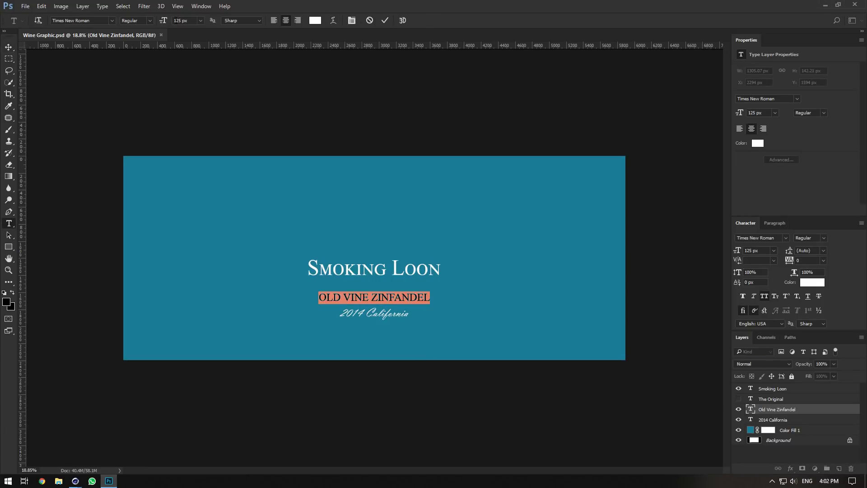
key(shift+Down)
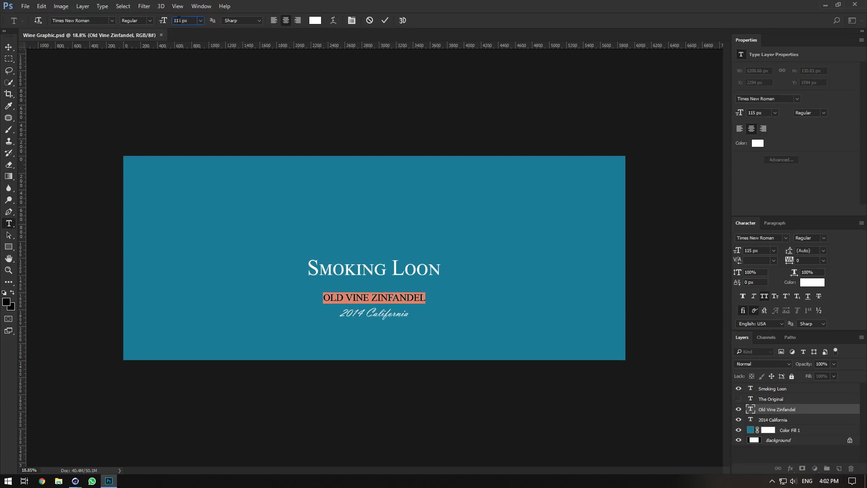
click(785, 411)
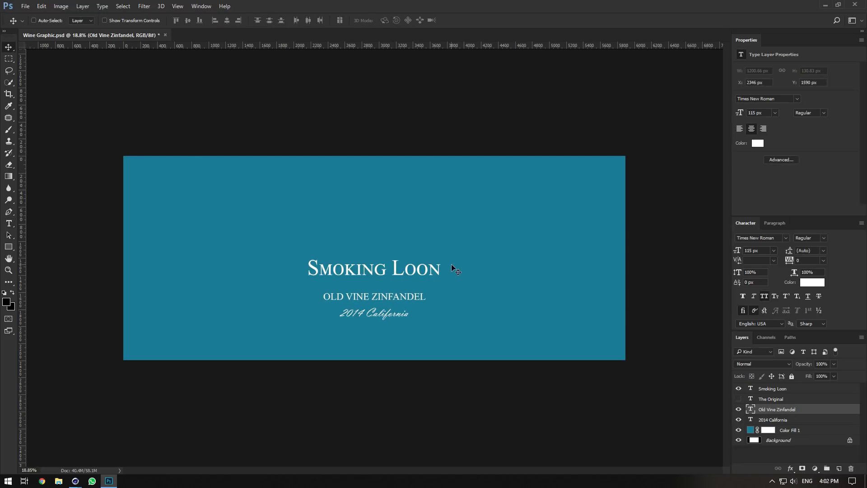
Set the 2014 California text to Edwardian Script ITC at 126 px and widen the gap between the two words with extra spaces.
double_click(750, 420)
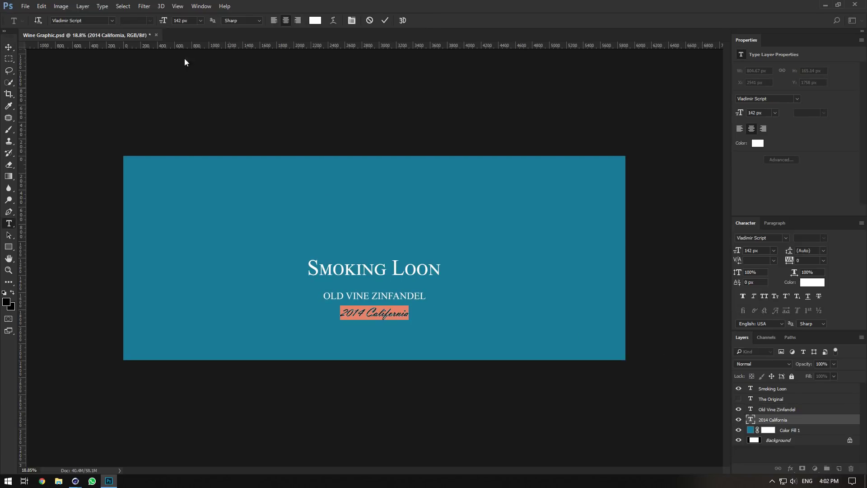
click(110, 21)
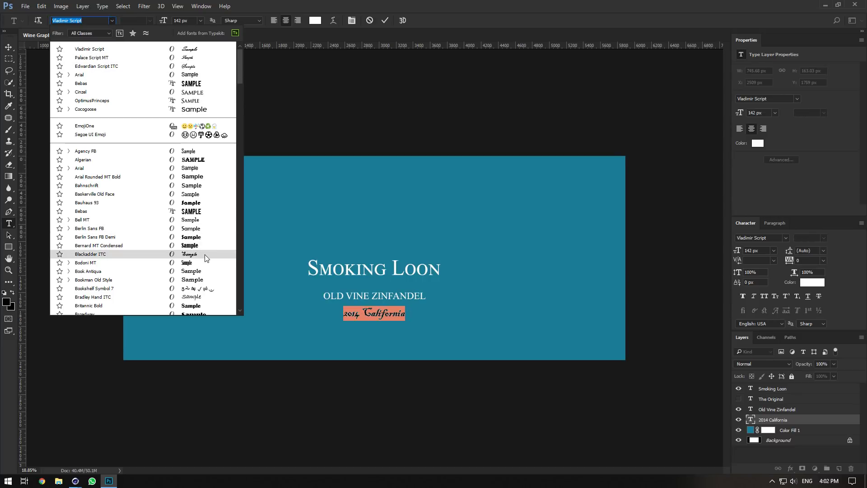
drag(239, 74, 232, 141)
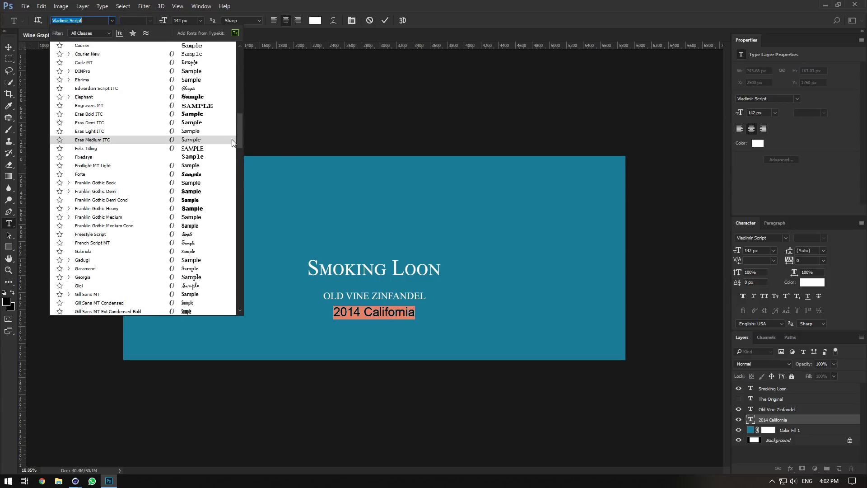
click(200, 89)
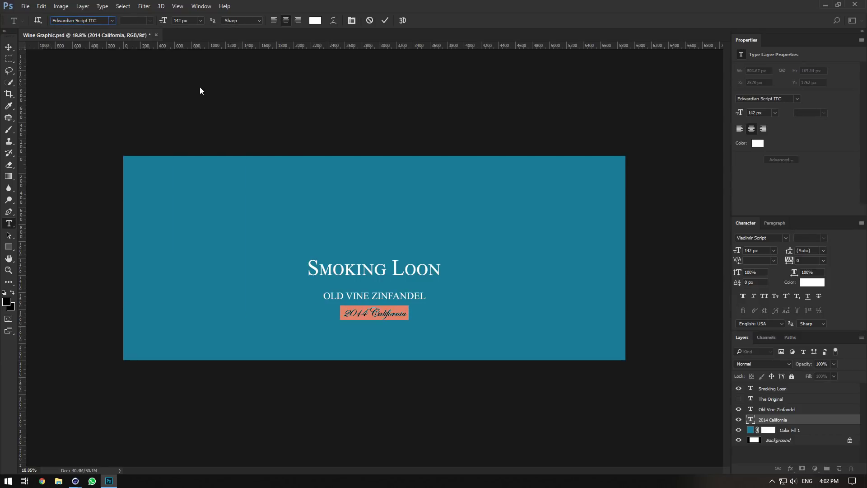
drag(169, 20, 160, 22)
click(370, 313)
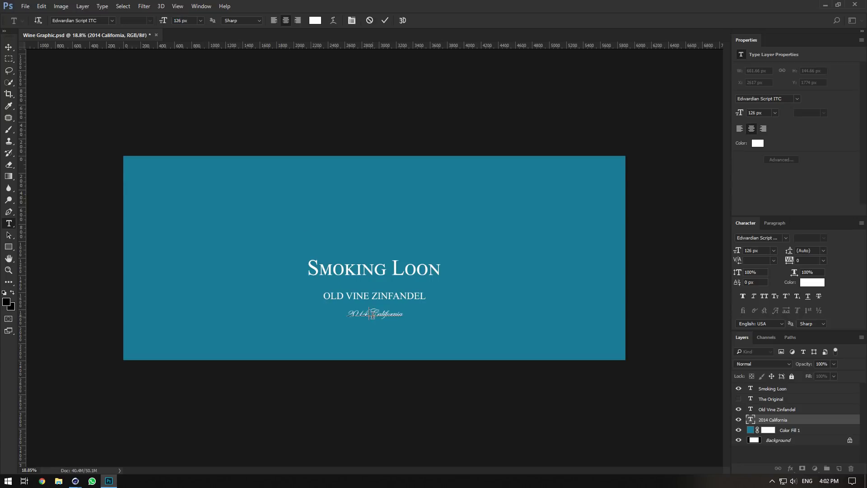
click(9, 47)
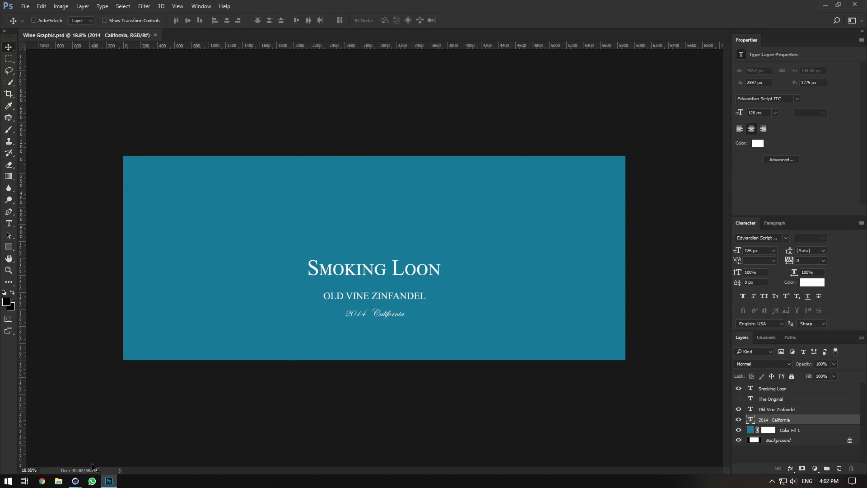
Switch to Cinema 4D and update the live render with the revised label text.
mouse_move(75, 480)
click(44, 456)
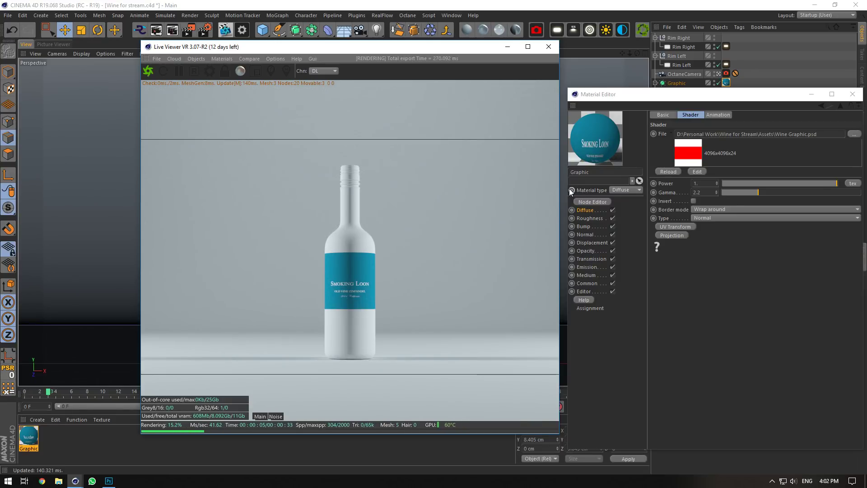
Switch to Photoshop and move the Old Vine Zinfandel text down 60 px, closer to the 2014 California line.
click(108, 481)
key(alt+])
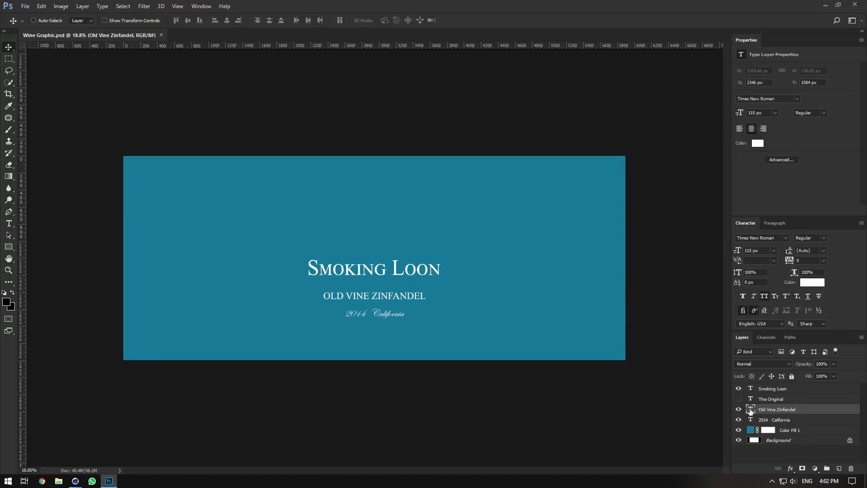
key(Down)
key(Down)
key(Down)
key(Down)
key(Down)
key(Down)
key(Down)
key(Down)
key(Down)
key(Down)
key(Down)
key(Down)
key(Down)
key(Down)
key(Down)
key(Down)
key(Down)
key(Down)
key(Down)
key(Down)
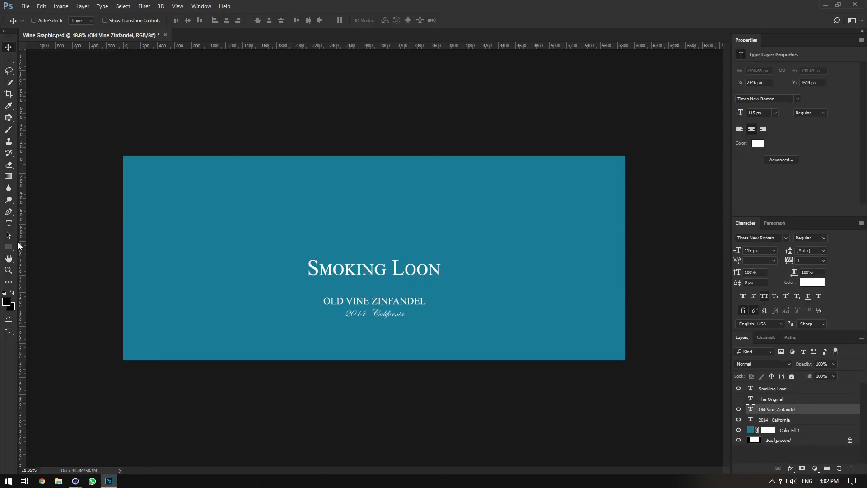
Draw a white divider rectangle about 150 by 12 px below Smoking Loon and centre it horizontally on the background.
click(9, 246)
drag(360, 283, 373, 284)
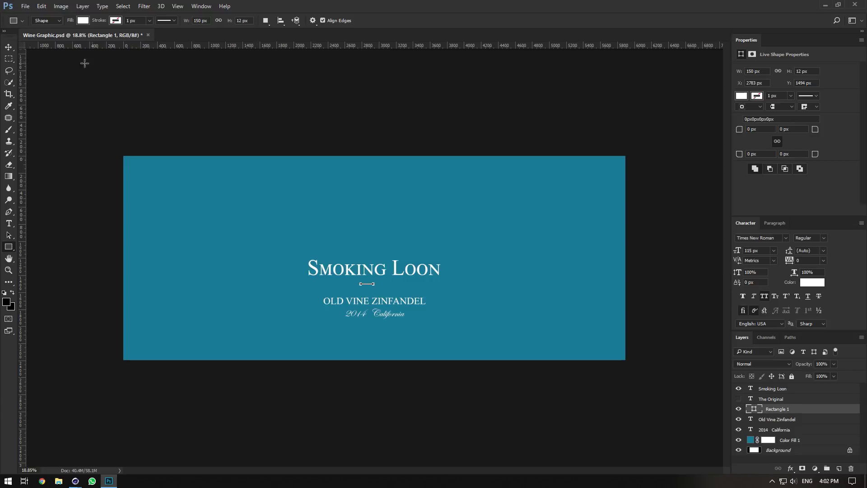
click(9, 58)
click(9, 47)
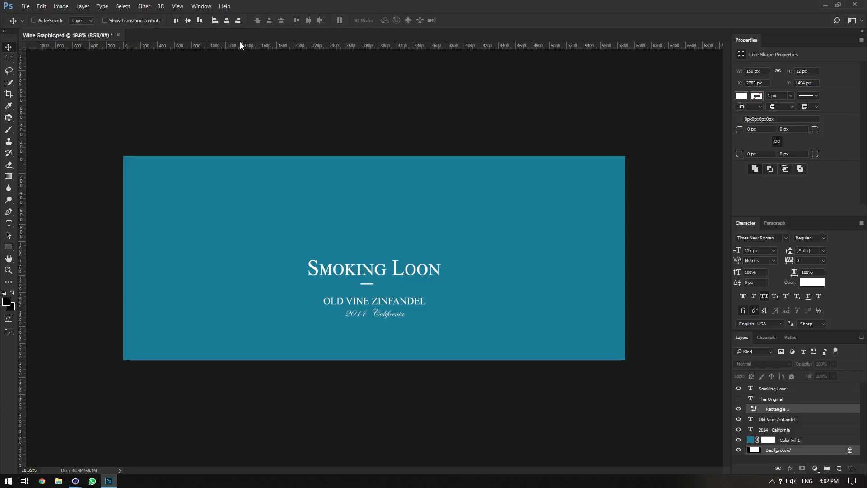
click(227, 20)
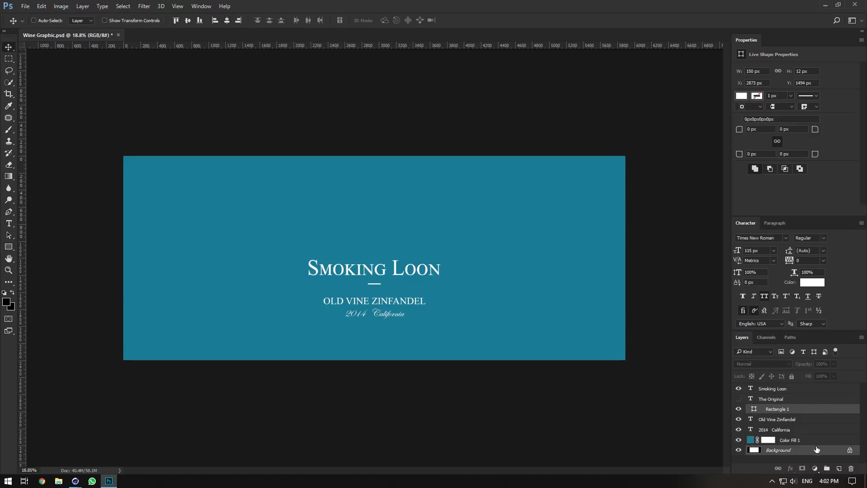
Set the divider rectangle's height to 4 px.
double_click(800, 71)
text(4)
key(Return)
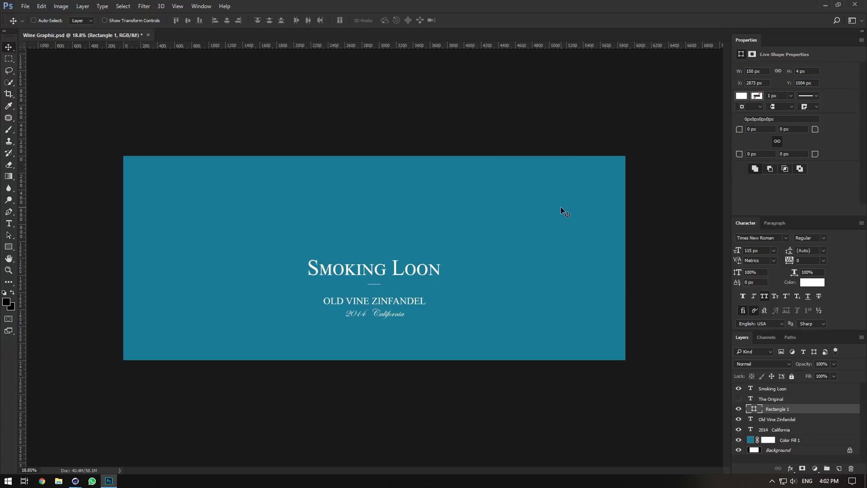
Set the divider rectangle to 250 by 12 px at Y 1519 px and centre it horizontally on the background.
double_click(800, 71)
text(25)
key(Tab)
click(800, 83)
ctrl+click(797, 450)
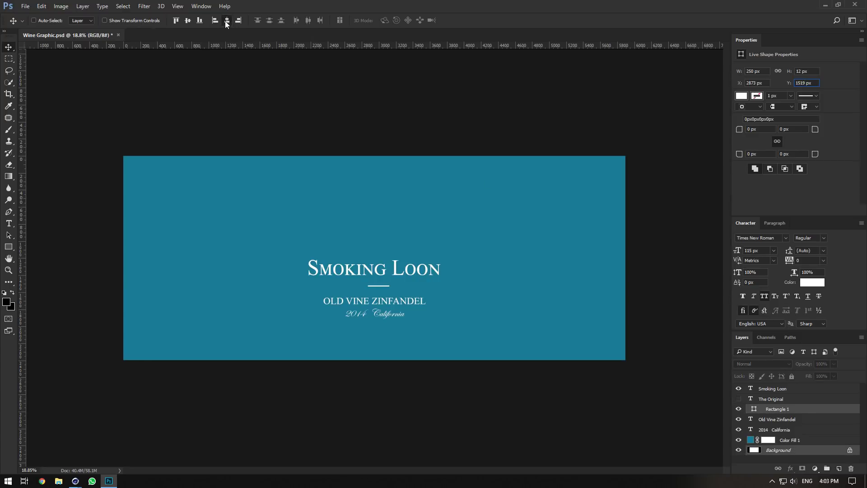
Move the divider rectangle down 10 px and save the label document.
click(776, 408)
key(shift+Down)
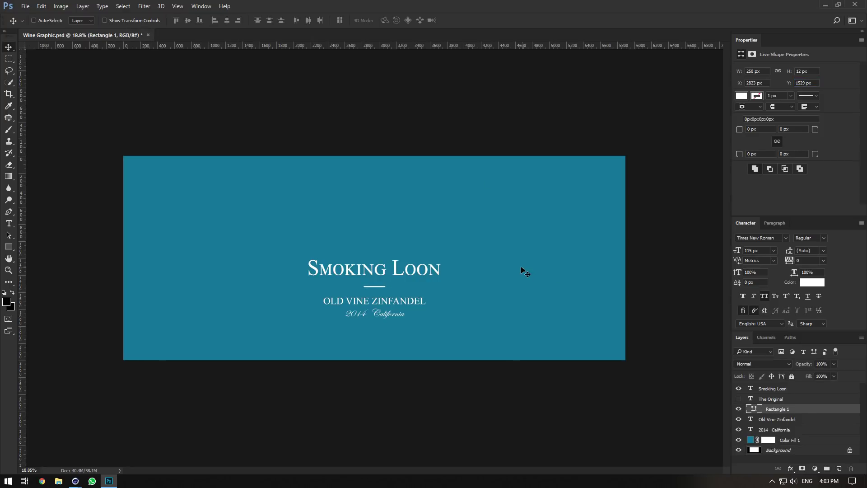
key(ctrl+s)
Switch to Cinema 4D, reload the label texture and restart the live render to check the divider on the bottle.
click(75, 481)
click(124, 437)
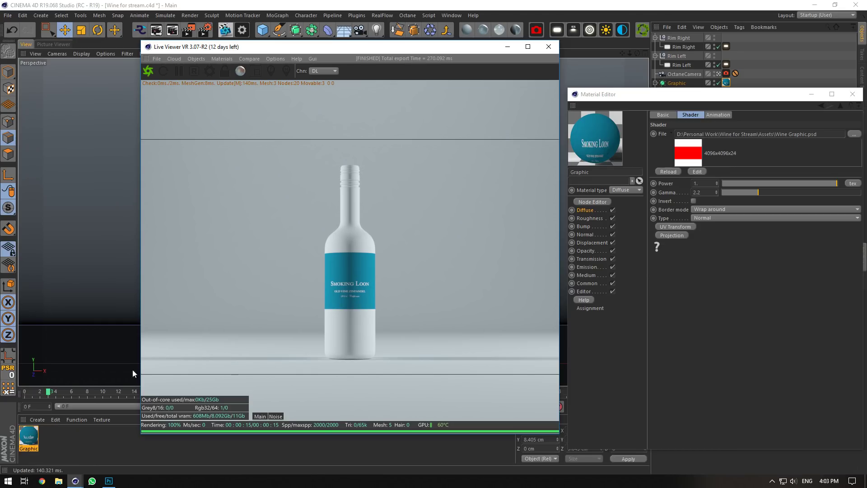
click(664, 171)
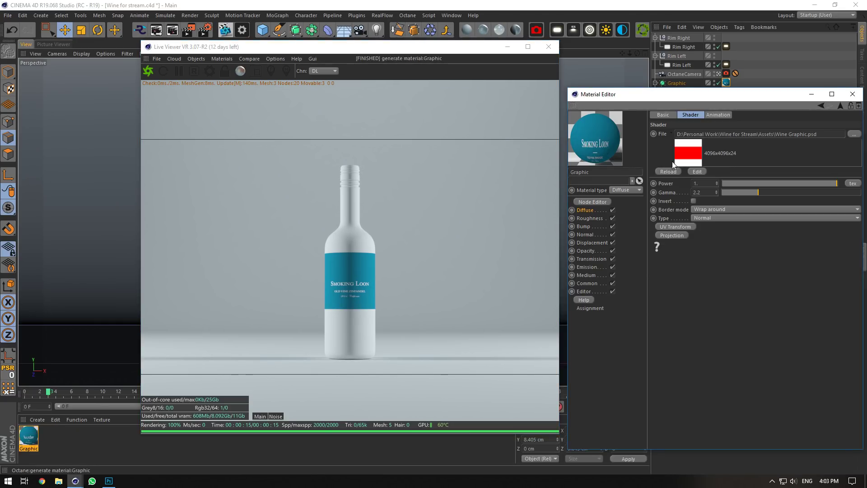
click(148, 71)
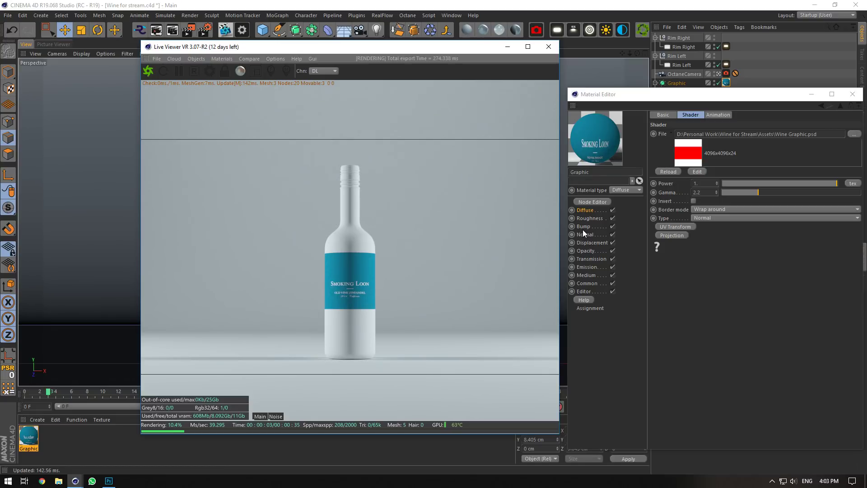
Switch to Photoshop, widen the divider rectangle to 300 px, recentre it horizontally on the background and save.
click(108, 480)
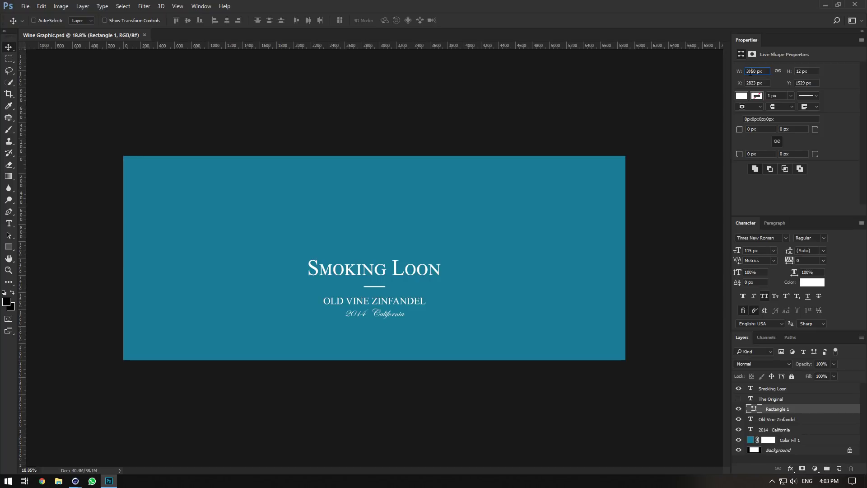
key(Return)
click(795, 450)
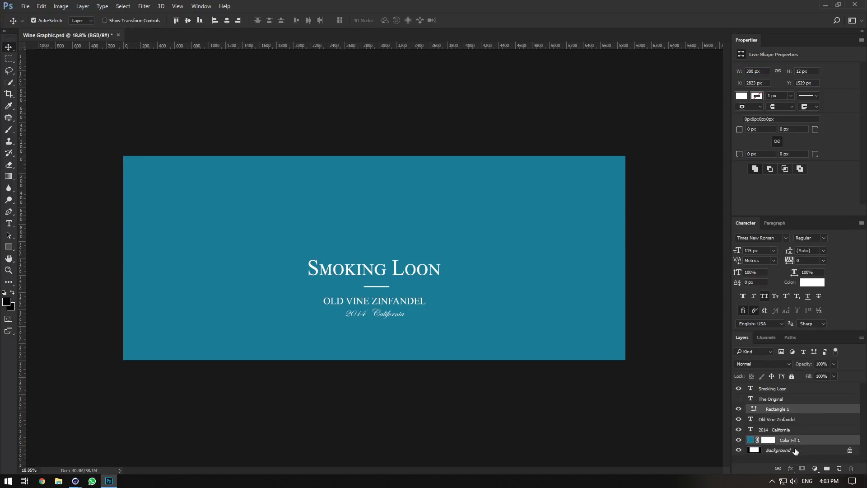
ctrl+click(795, 450)
ctrl+click(794, 441)
key(ctrl+s)
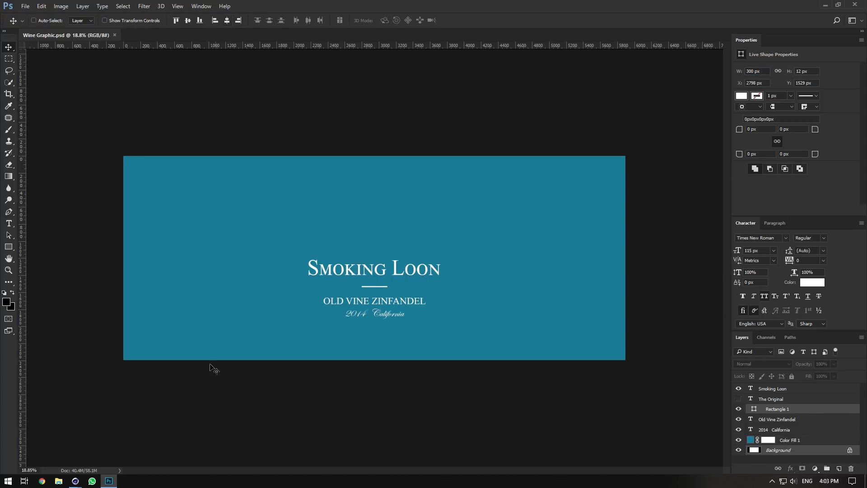
Switch to Cinema 4D, reload the label texture and rerender the bottle with the wider divider.
click(75, 481)
click(661, 174)
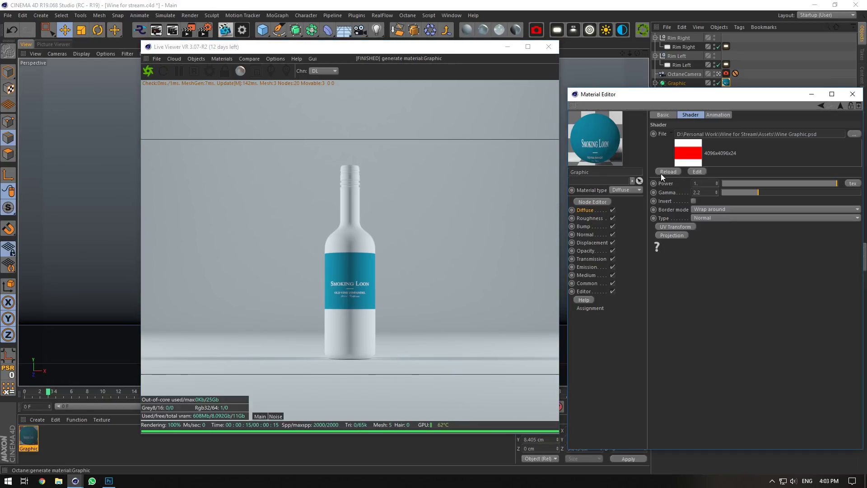
click(147, 69)
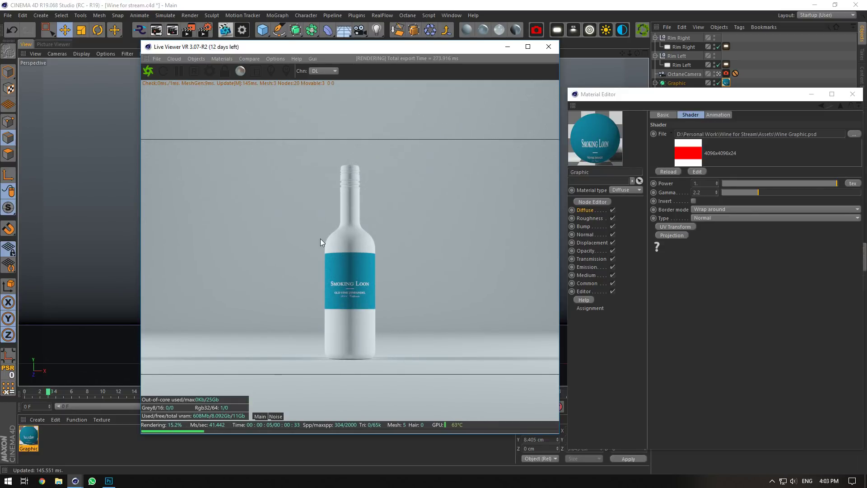
Close the Live Viewer and the Material Editor, and stop looking through the OctaneCamera.
click(548, 46)
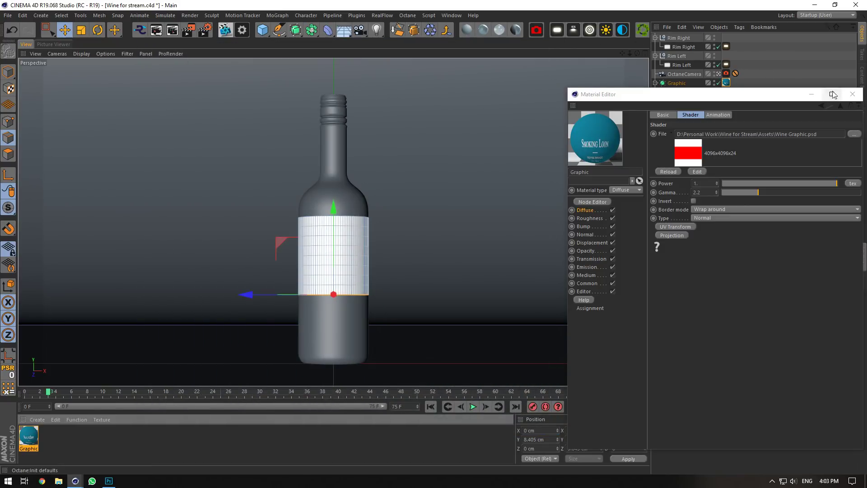
click(852, 94)
click(717, 74)
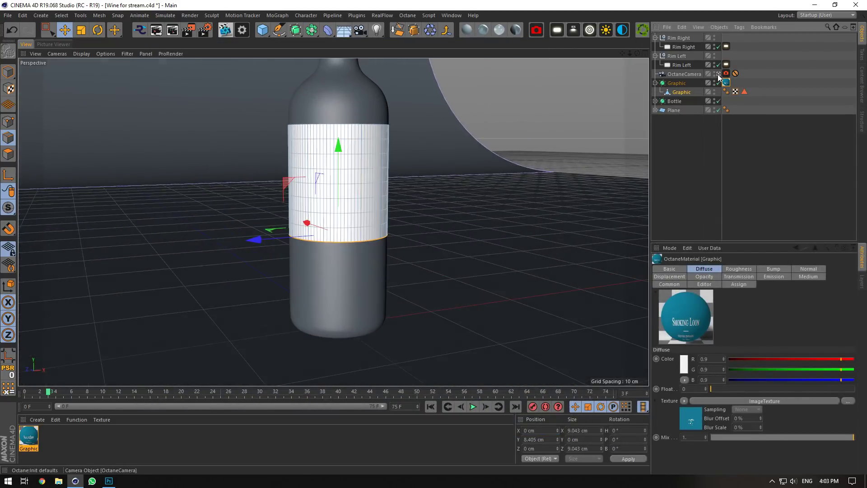
Select the polygon objects under both Graphic and Bottle and scale them together to 90 % along X and Z.
drag(637, 54, 639, 53)
drag(630, 53, 658, 117)
click(655, 101)
click(679, 110)
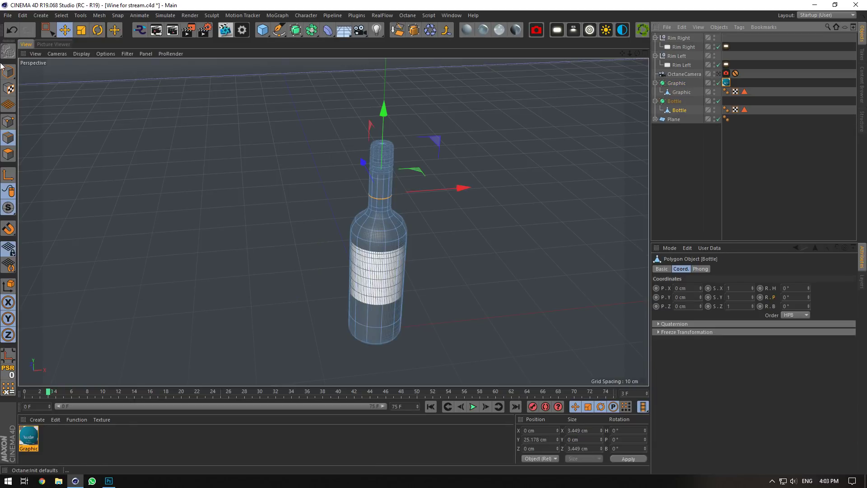
ctrl+click(678, 91)
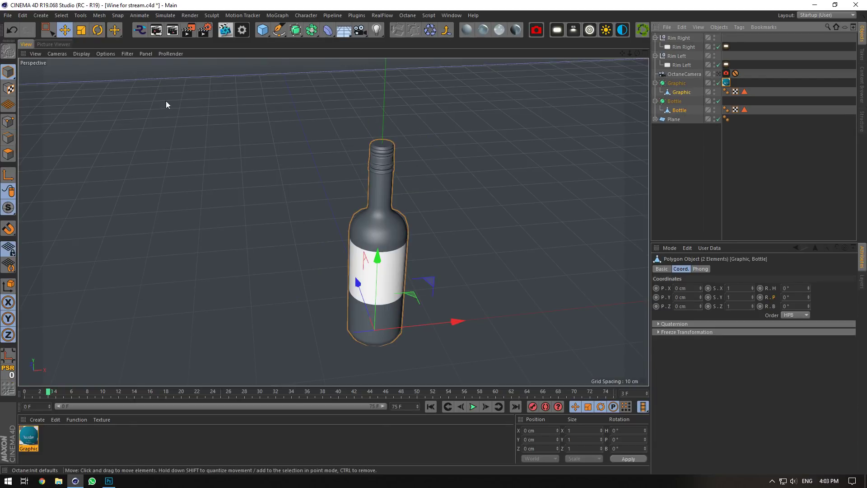
key(t)
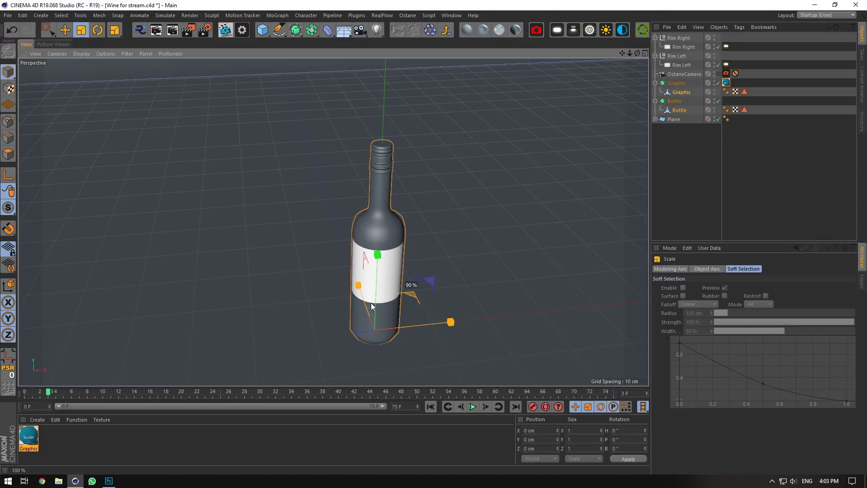
click(679, 93)
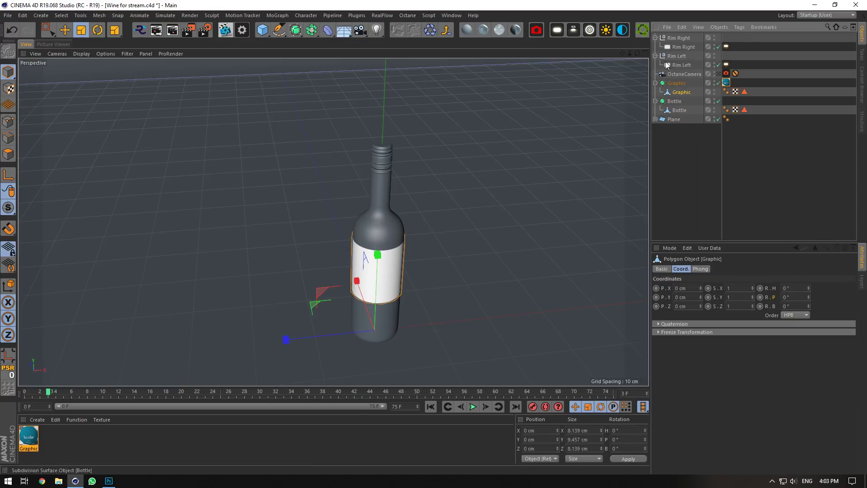
Look through the OctaneCamera, open the Live Viewer and render the bottle to check its narrower shape.
drag(638, 53, 706, 54)
key(o)
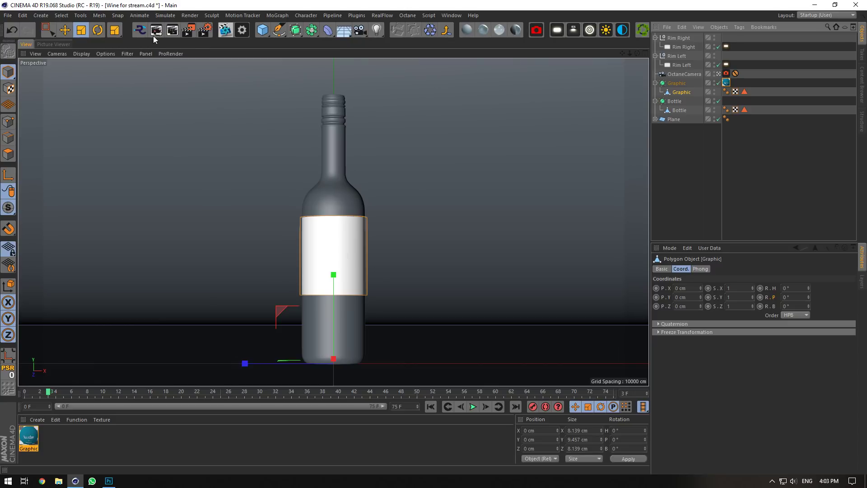
click(216, 31)
click(186, 113)
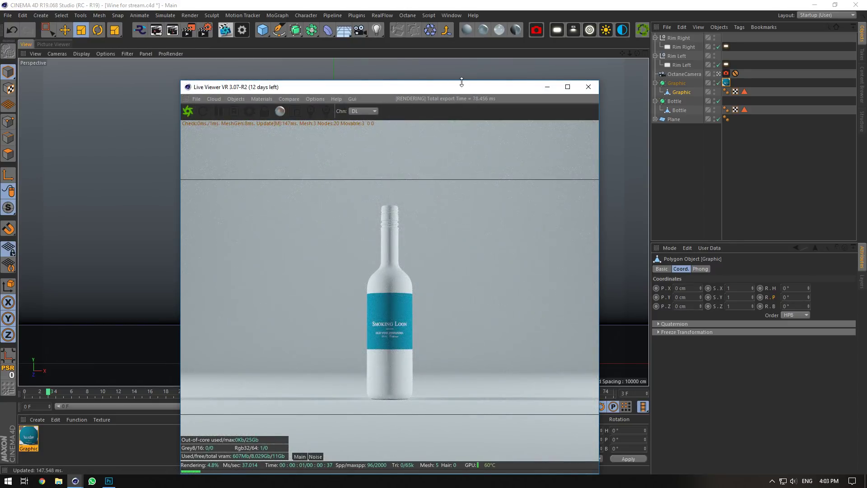
Scale the Bottle and Graphic polygon objects slightly wider together outside the OctaneCamera, and recheck the live render through the camera.
drag(461, 88, 808, 225)
ctrl+click(680, 111)
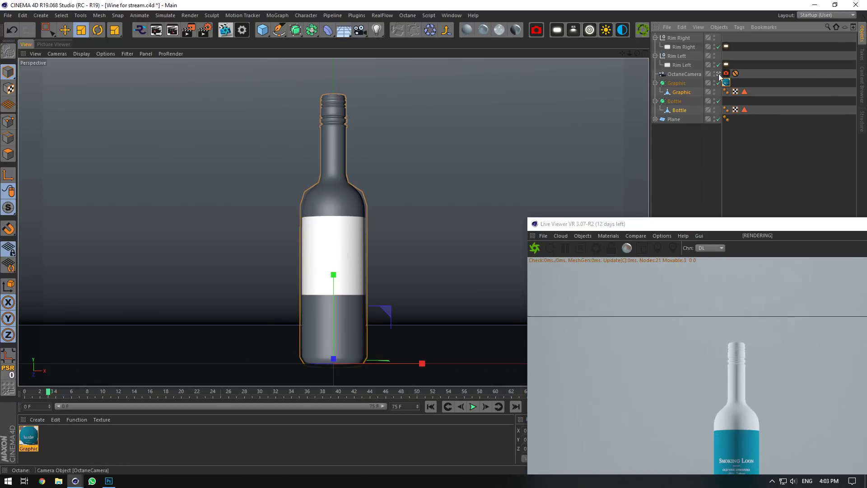
click(718, 74)
drag(383, 261, 404, 259)
click(717, 74)
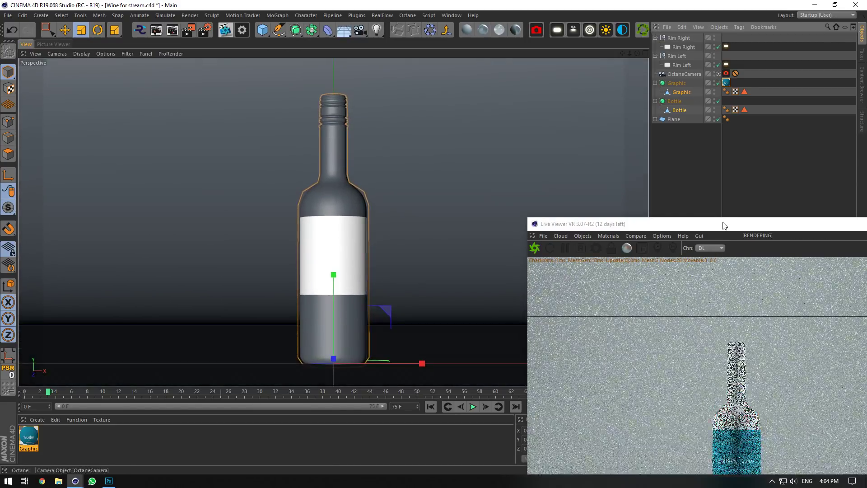
drag(724, 224, 319, 76)
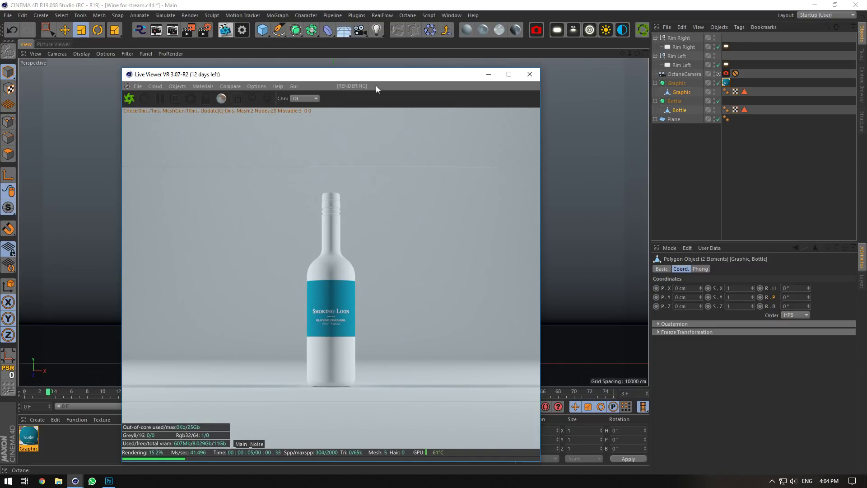
Fine-tune the scale of the bottle and its label together, check the live render and save the scene.
drag(376, 86, 834, 166)
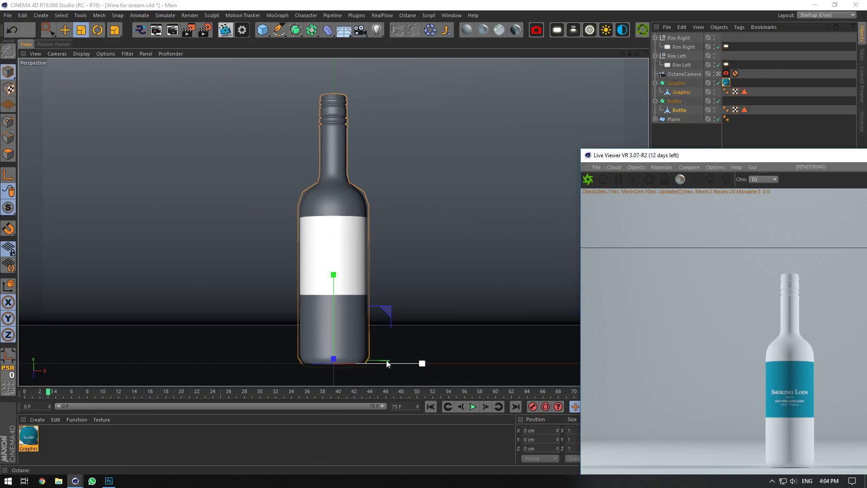
drag(380, 362, 379, 361)
drag(776, 159, 377, 53)
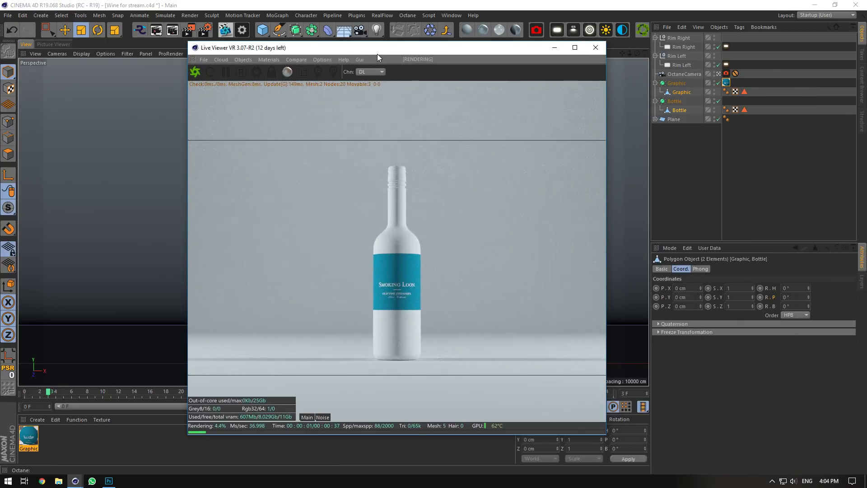
key(ctrl+s)
click(111, 481)
click(113, 482)
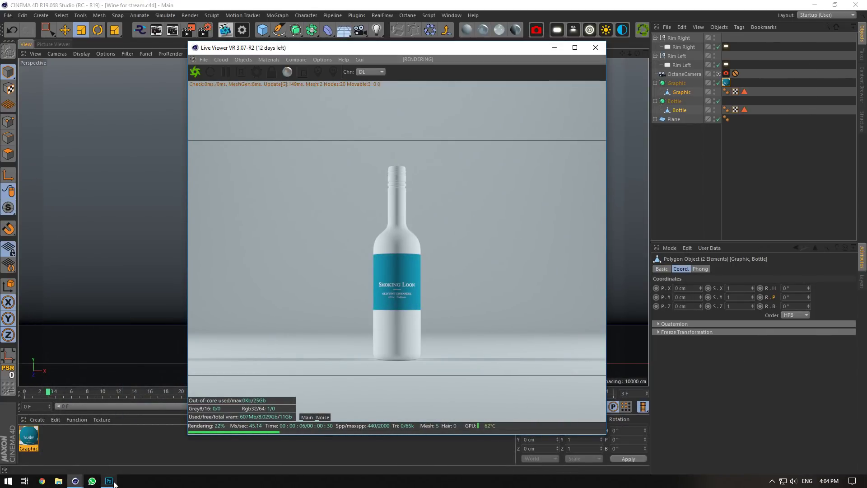
click(108, 481)
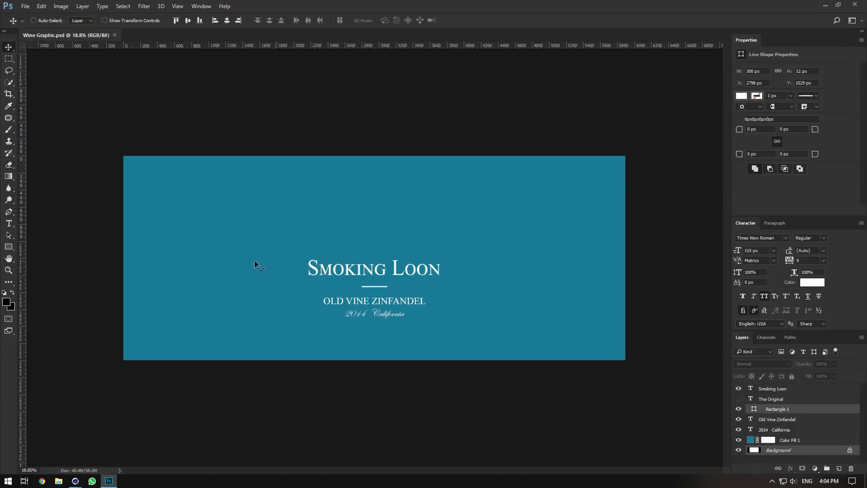
click(8, 223)
click(332, 341)
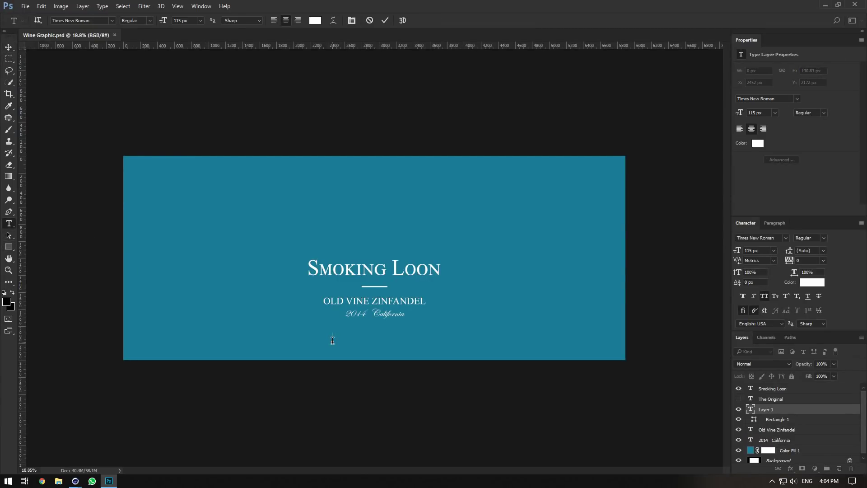
text(www.smokingloon.com)
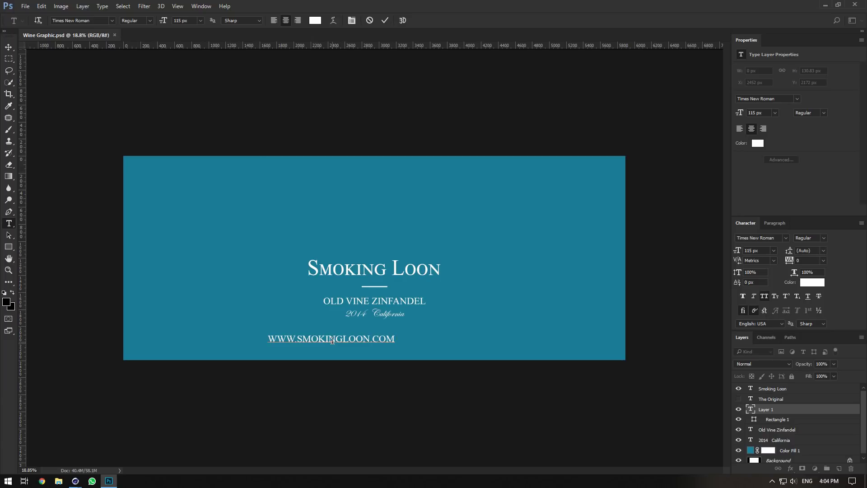
text( 14)
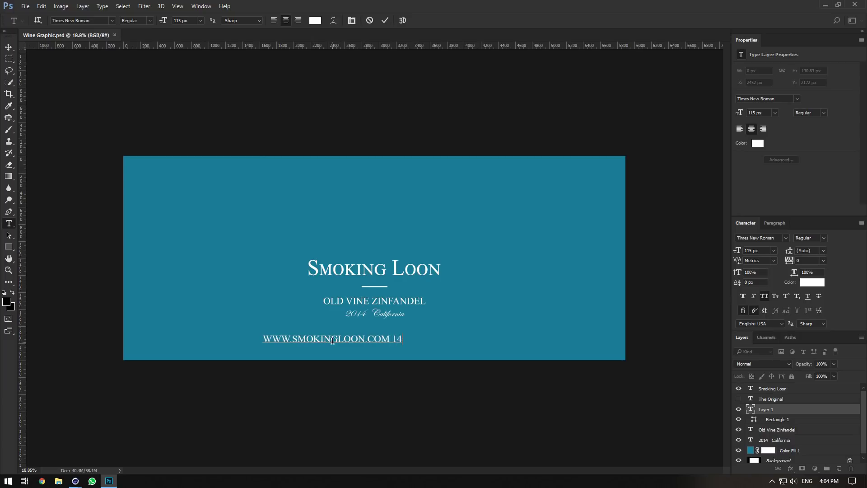
text(0)
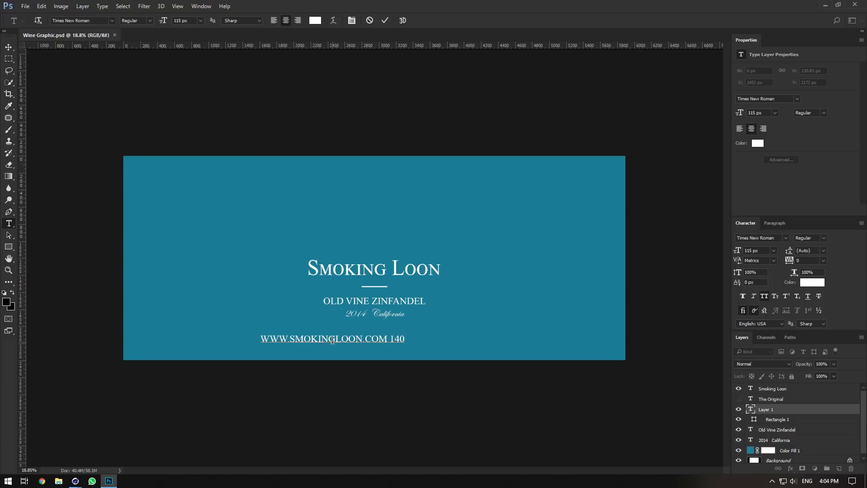
key(BackSpace)
key(BackSpace)
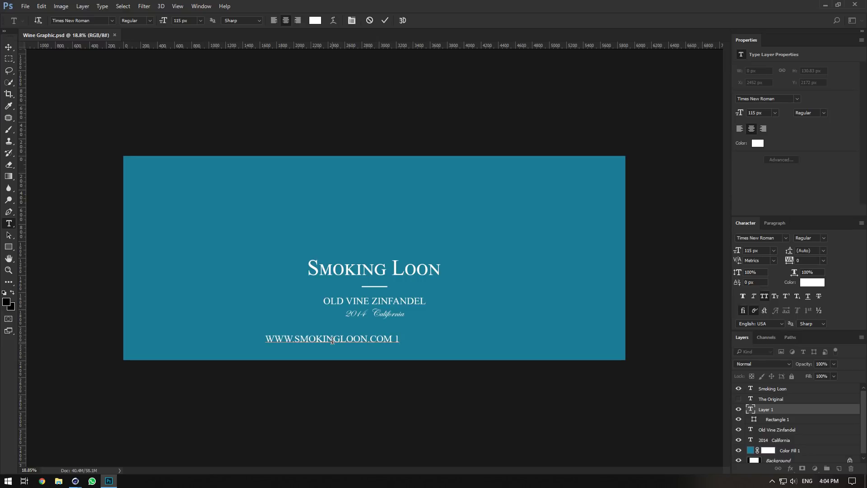
text(4%)
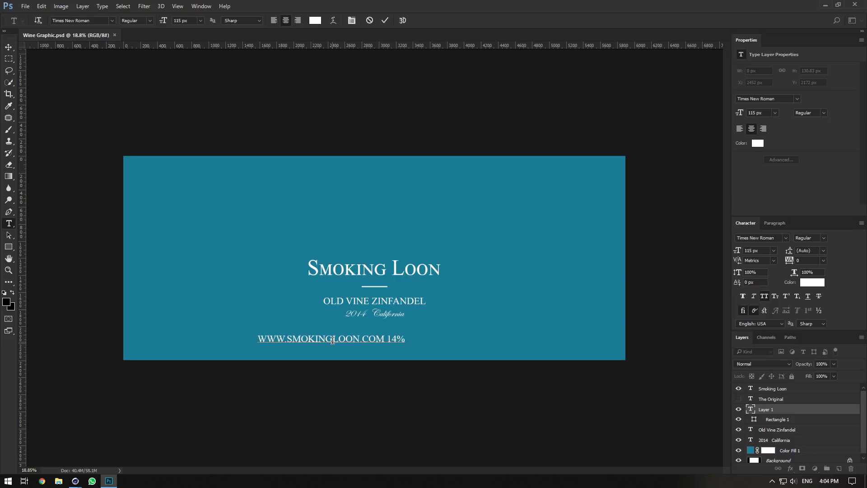
text( ALC BY VOL)
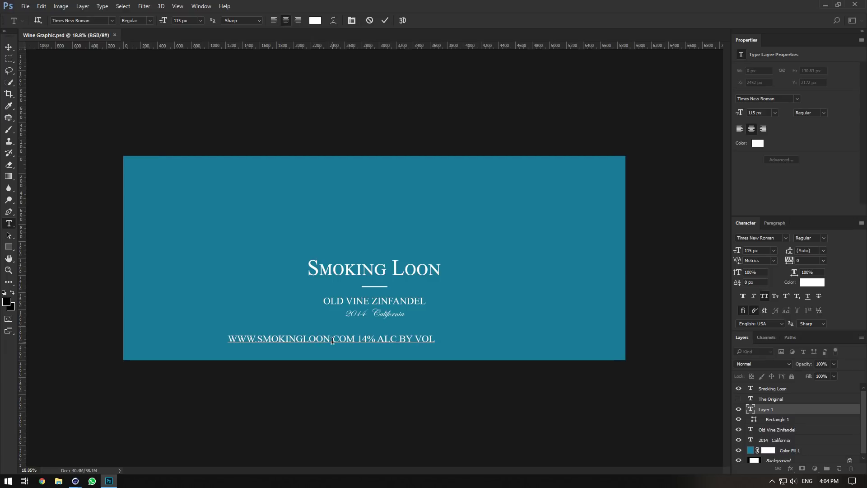
text( 75)
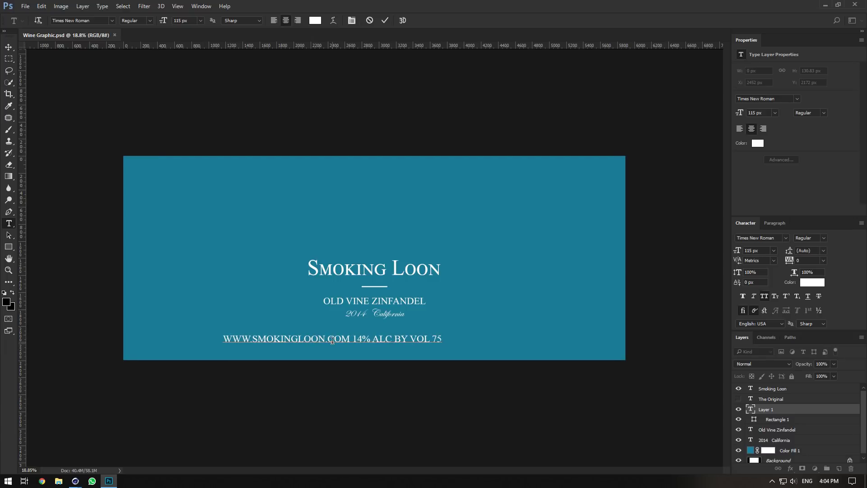
text(0 5)
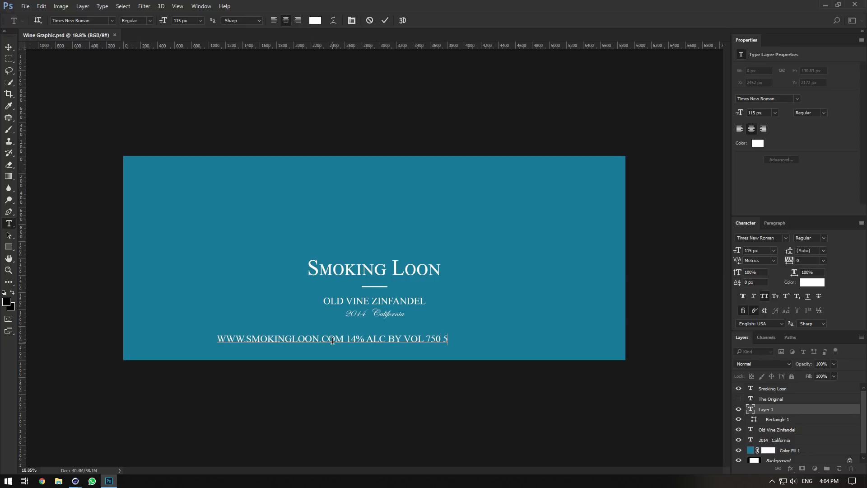
text(8)
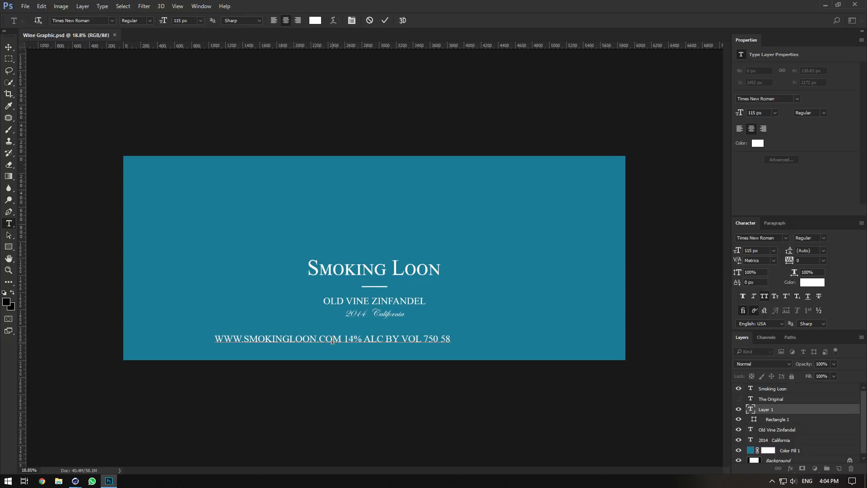
text(%)
Reduce the website and alcohol text line to a font size of 50 px.
key(ctrl+a)
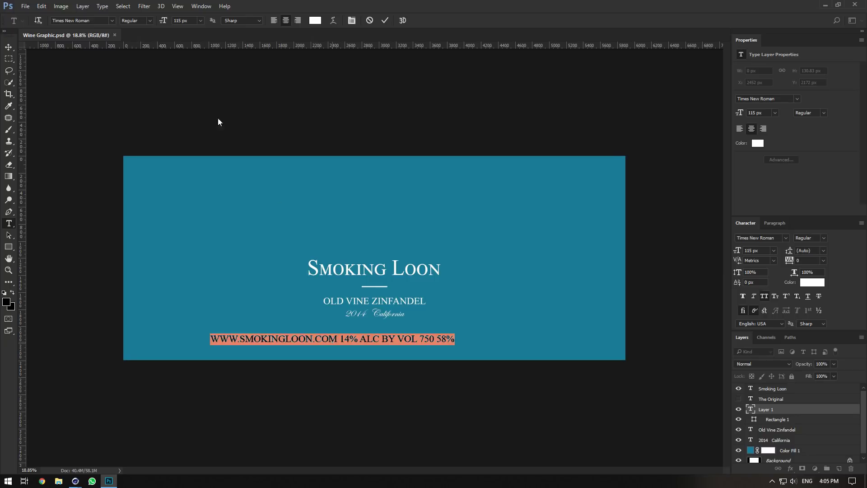
drag(165, 20, 136, 33)
click(9, 47)
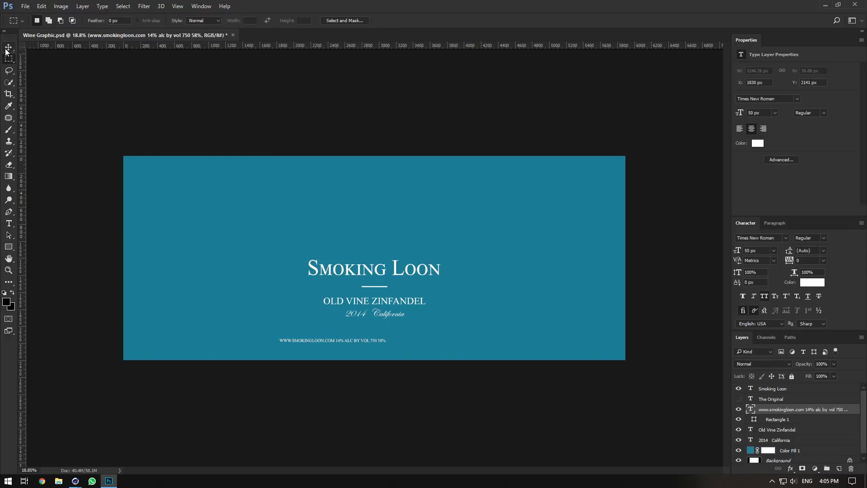
Centre the website text horizontally on the background and place its layer directly above Color Fill 1.
scroll(818, 453, down, 2)
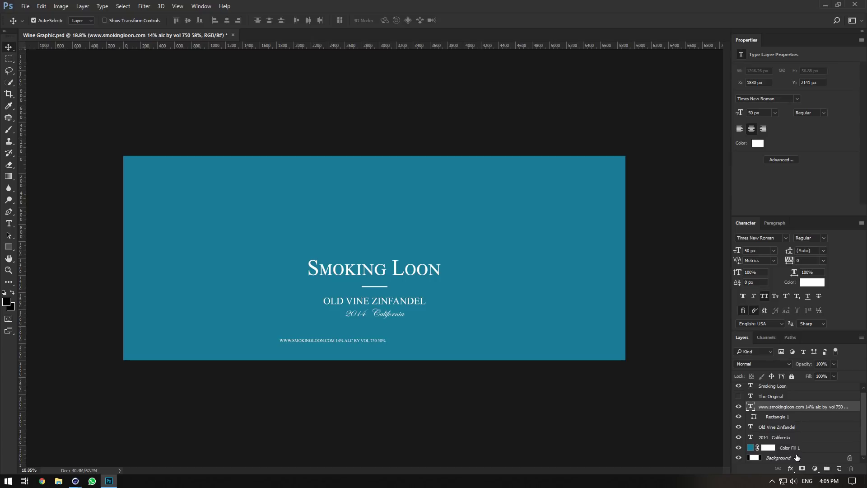
ctrl+click(797, 457)
click(227, 20)
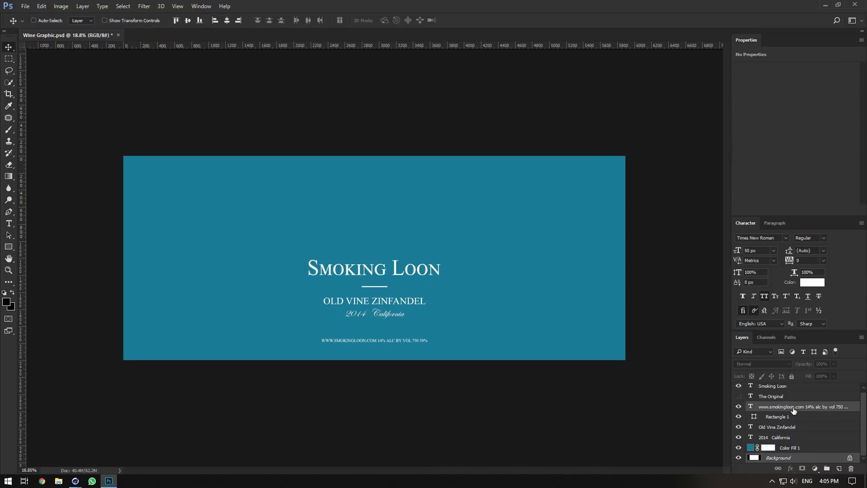
drag(793, 410, 800, 441)
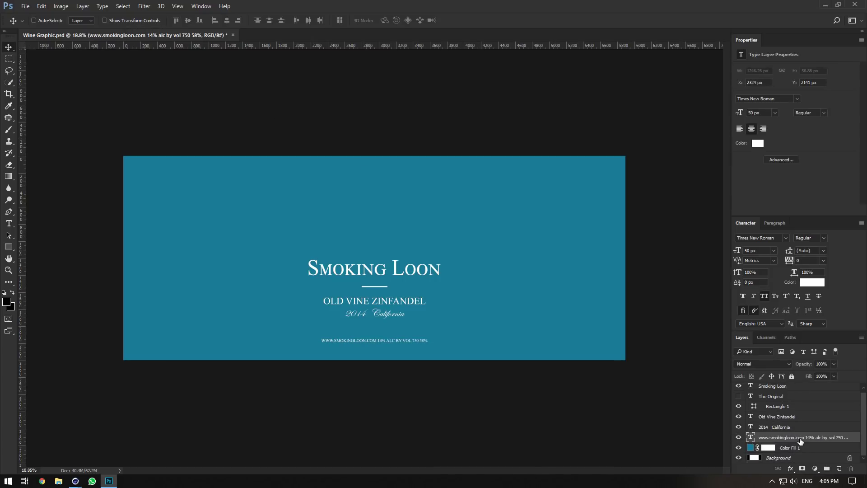
Set the website text line's font size to 77 px.
double_click(750, 438)
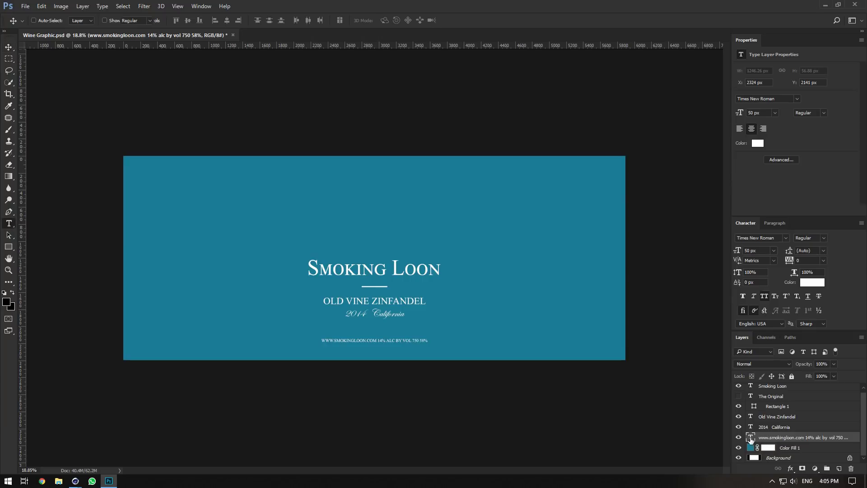
drag(159, 19, 174, 22)
key(ctrl+Return)
key(v)
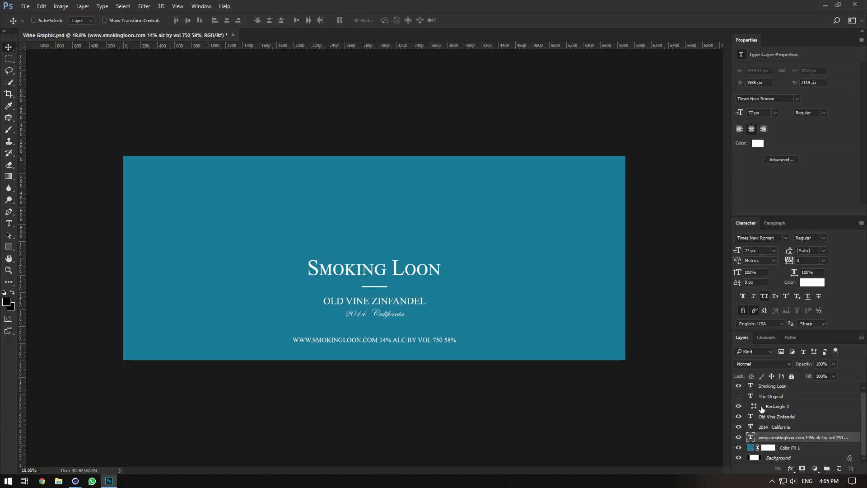
Show the "The Original" text layer, bring it to the top of the layer stack and lower it towards "Smoking Loon".
click(768, 386)
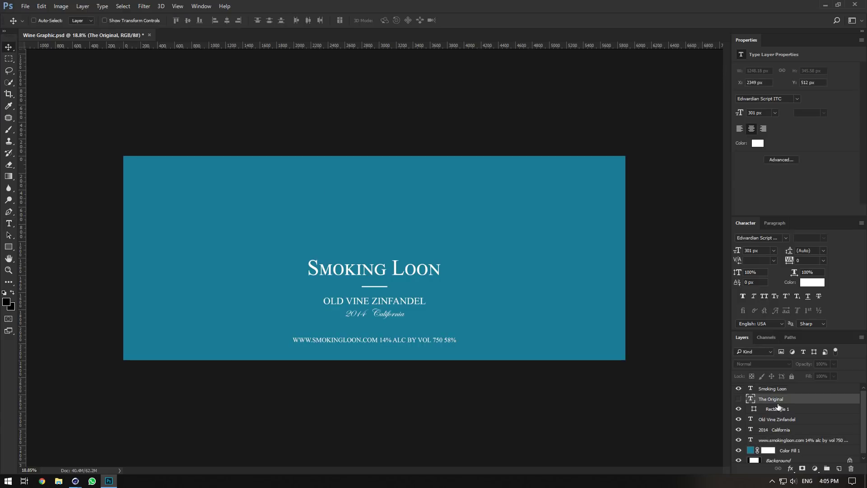
click(738, 399)
drag(783, 402, 796, 388)
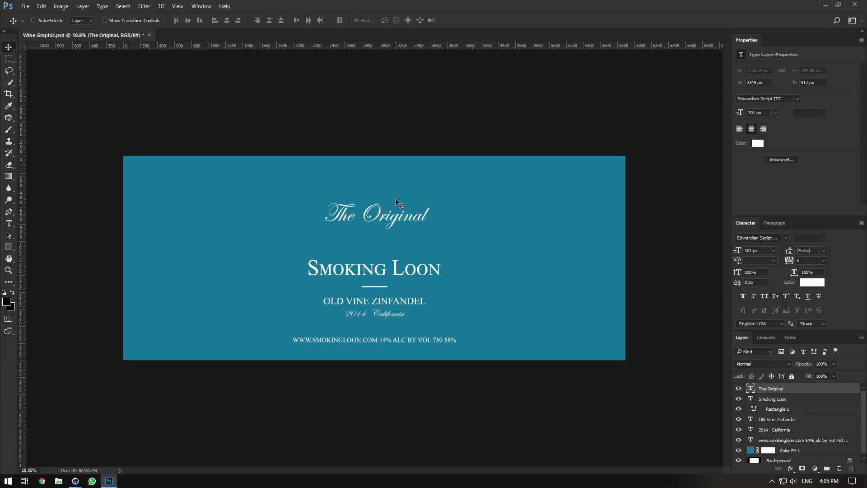
drag(372, 205, 373, 227)
Set the font size of the "The Original" script text to 237 px.
double_click(751, 388)
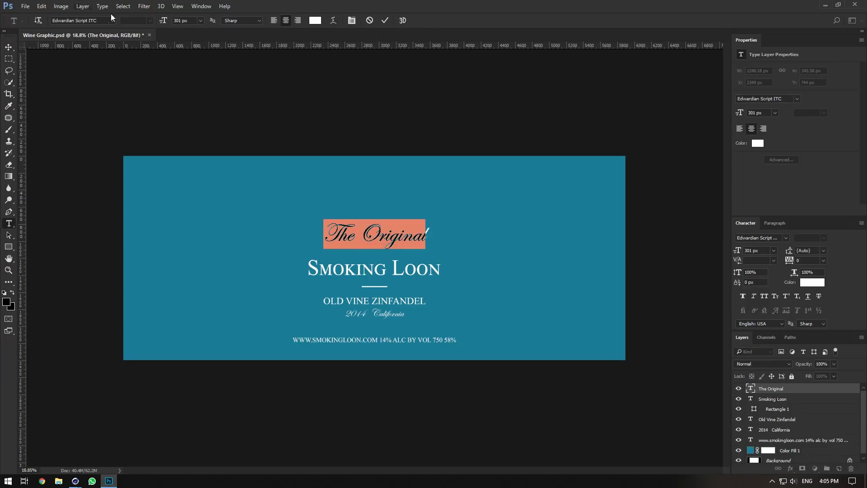
drag(163, 20, 92, 48)
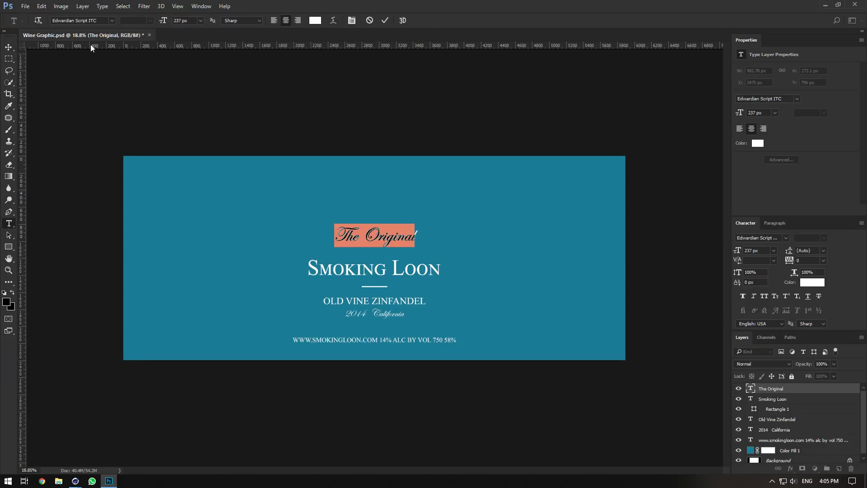
click(9, 47)
key(ctrl+j)
drag(395, 187, 436, 222)
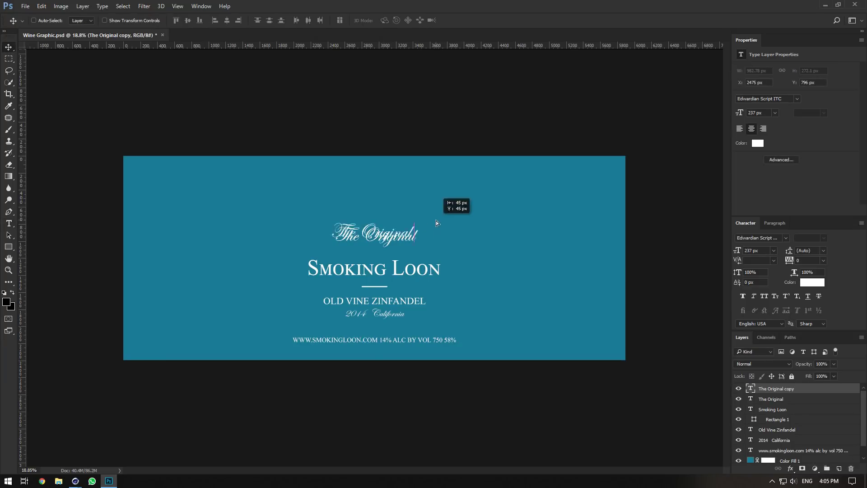
key(ctrl+z)
key(Delete)
Duplicate the "Smoking Loon" text layer, bring the copy to the top of the layer stack and raise it above "The Original".
click(773, 401)
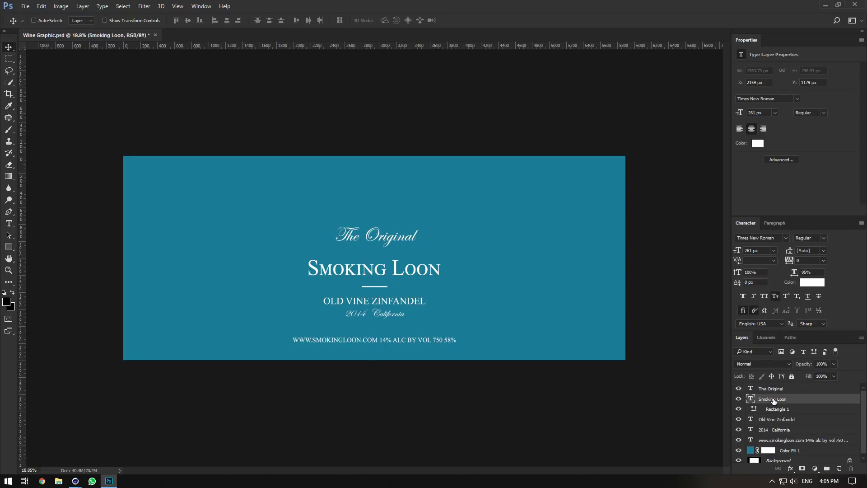
key(ctrl+j)
drag(775, 401, 774, 387)
drag(377, 243, 371, 183)
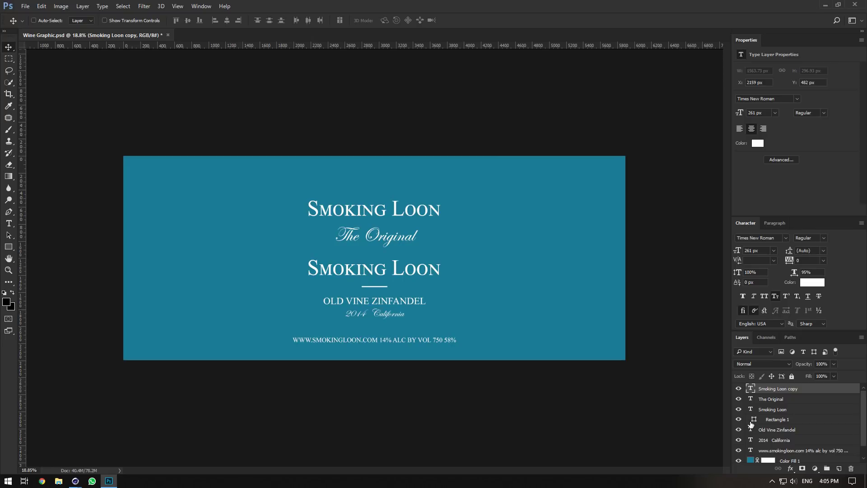
Set the duplicated text to All Caps instead of Small Caps and make it read "SMOKING LOON WINE CO. EST 2000".
double_click(749, 389)
click(774, 297)
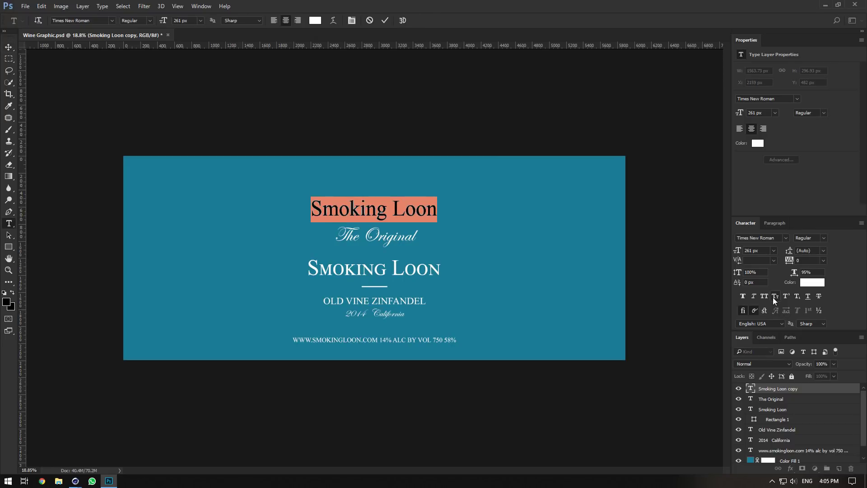
click(766, 297)
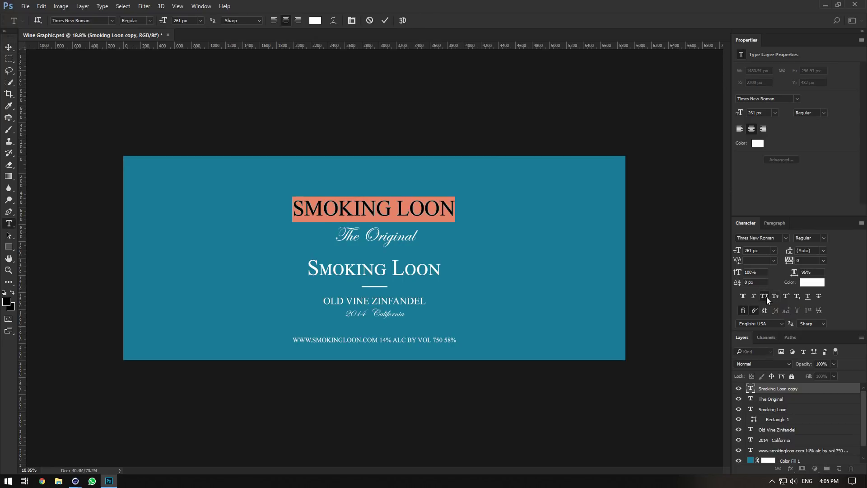
key(Right)
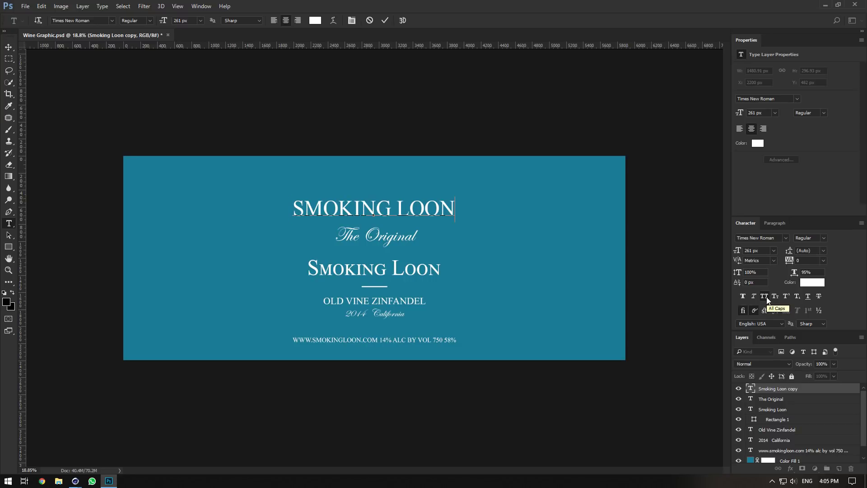
text(WINE)
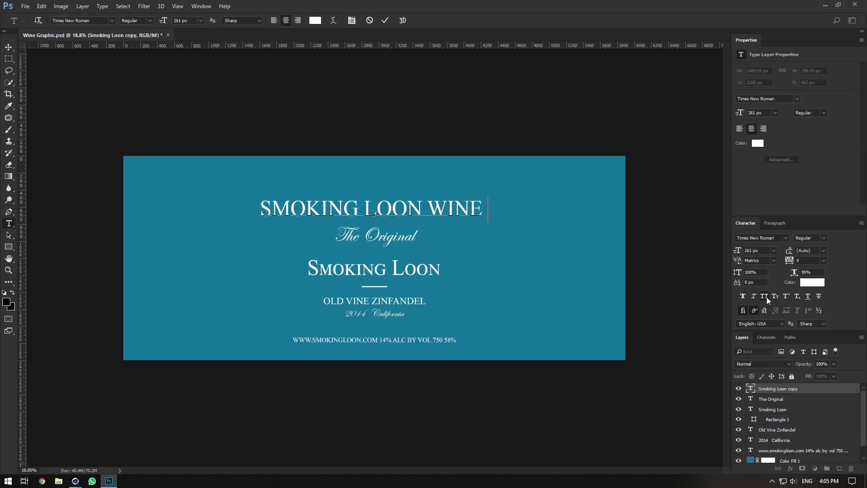
text( CO.)
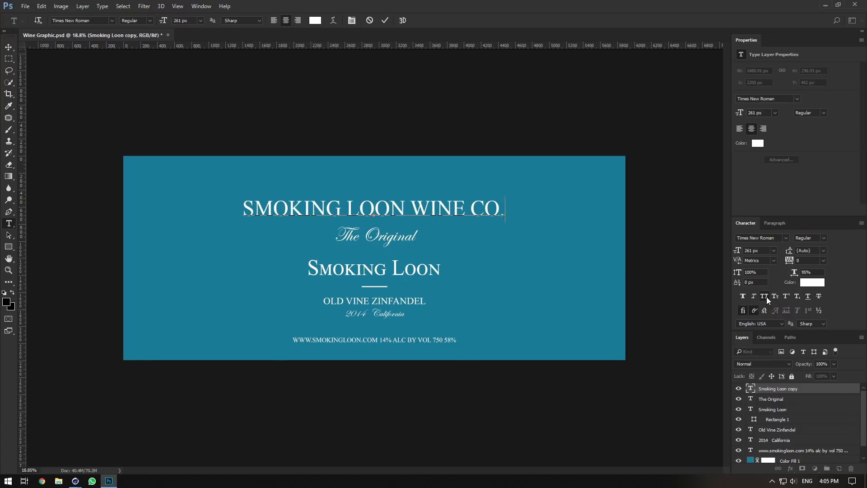
text( EST 20000)
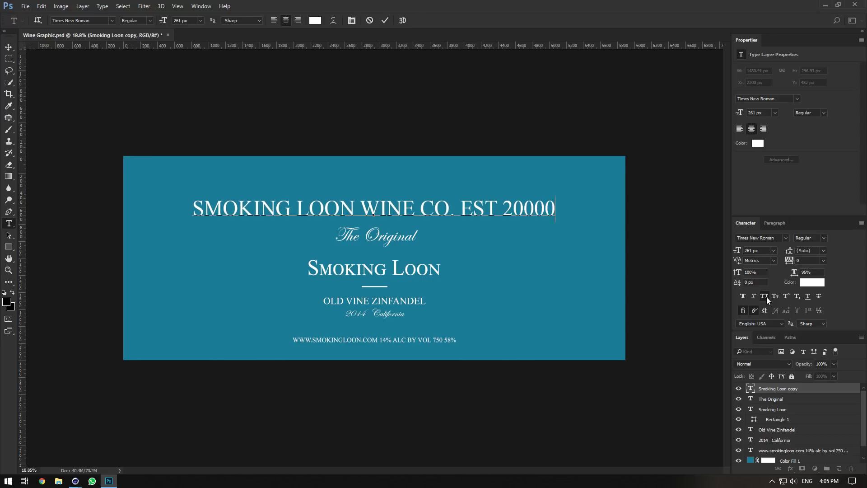
key(BackSpace)
Set the font size of the "SMOKING LOON WINE CO. EST 2000" line to 69 px.
double_click(500, 202)
click(500, 201)
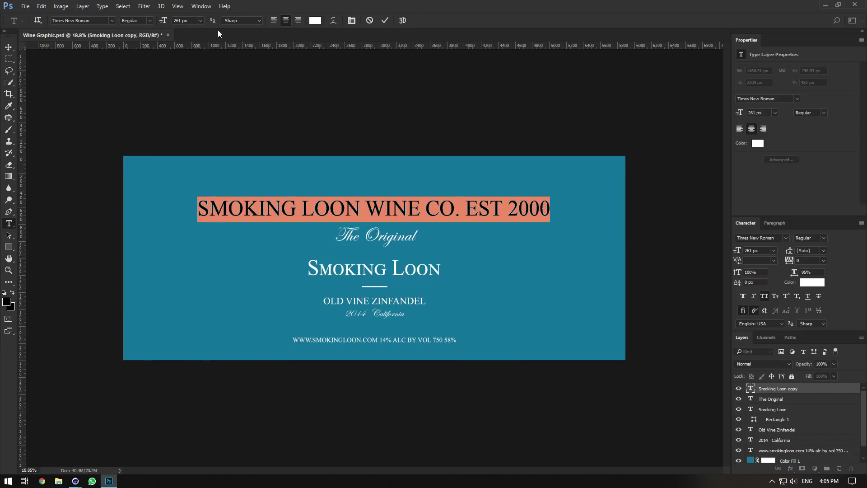
drag(167, 24, 83, 39)
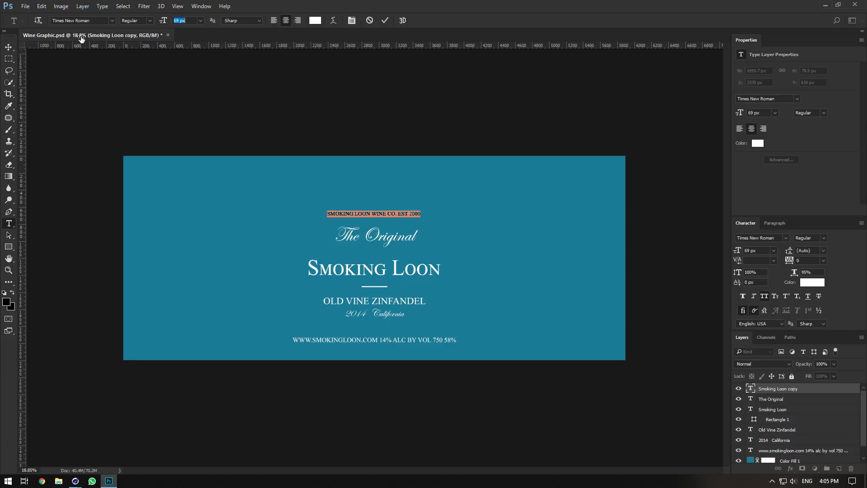
click(8, 47)
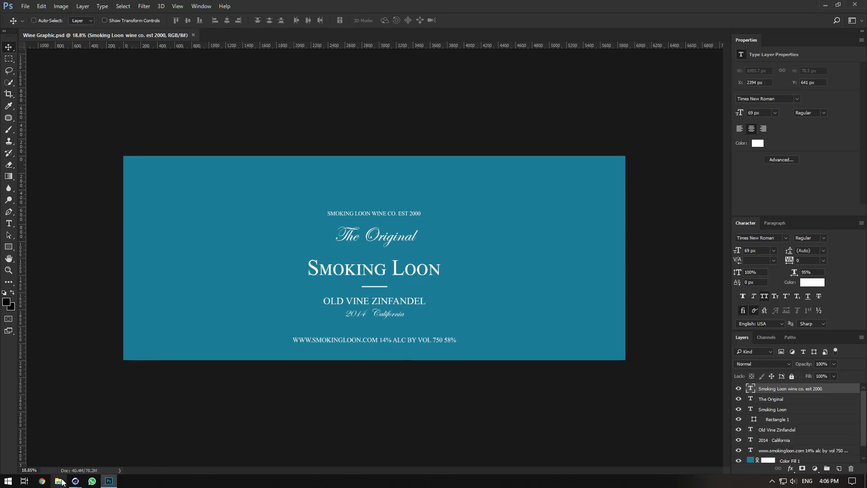
Switch to Cinema 4D and reload the Wine Graphic.psd image in the Graphic material's diffuse shader.
mouse_move(75, 481)
click(129, 425)
double_click(28, 437)
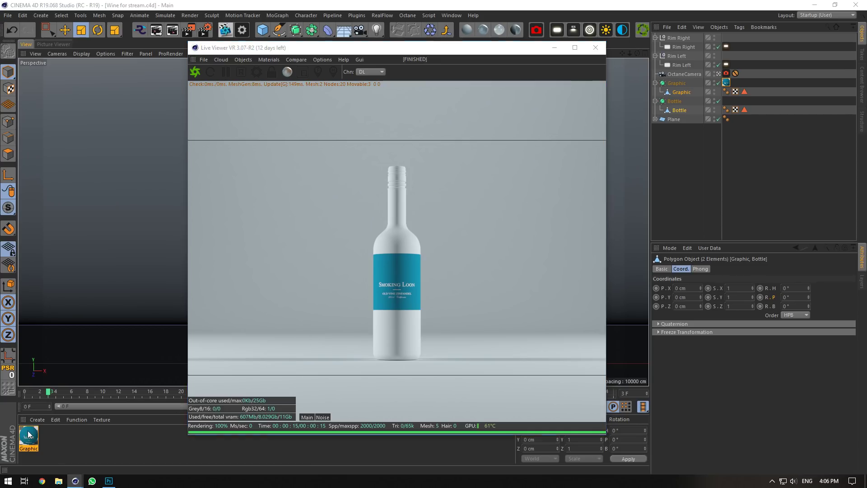
drag(267, 64, 646, 112)
click(650, 182)
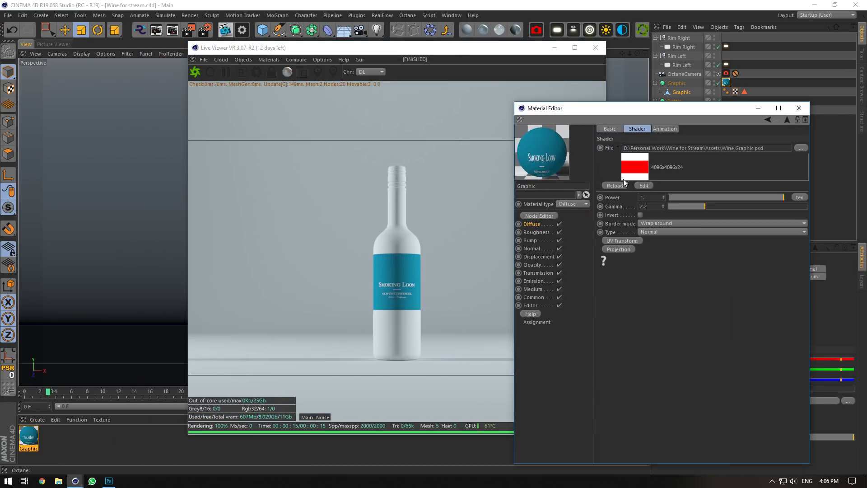
click(614, 186)
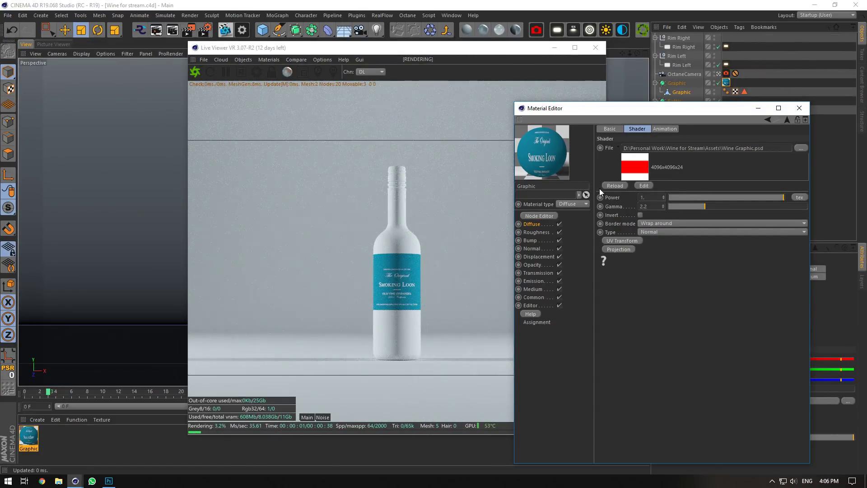
Switch to Photoshop and nudge the "The Original" text down by 5 px.
click(109, 480)
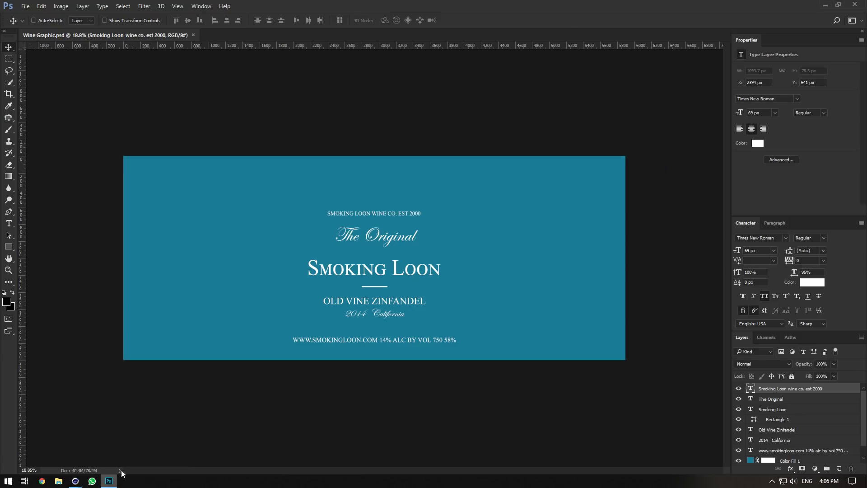
click(112, 482)
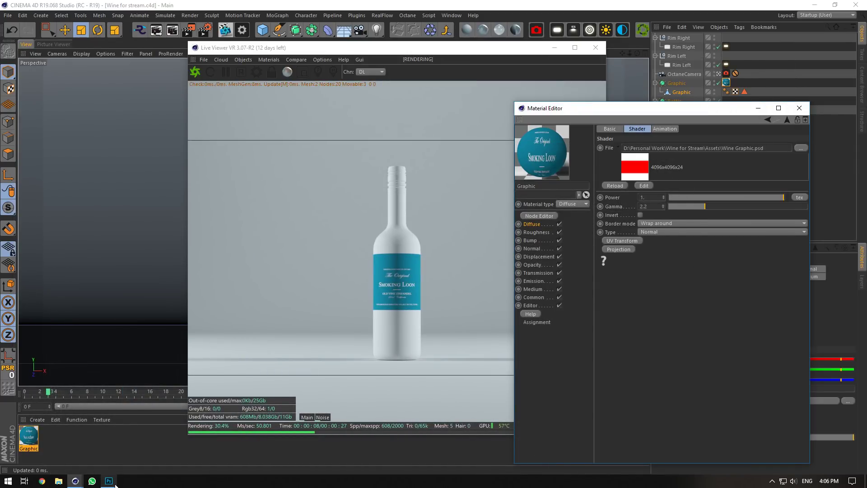
click(108, 481)
click(772, 409)
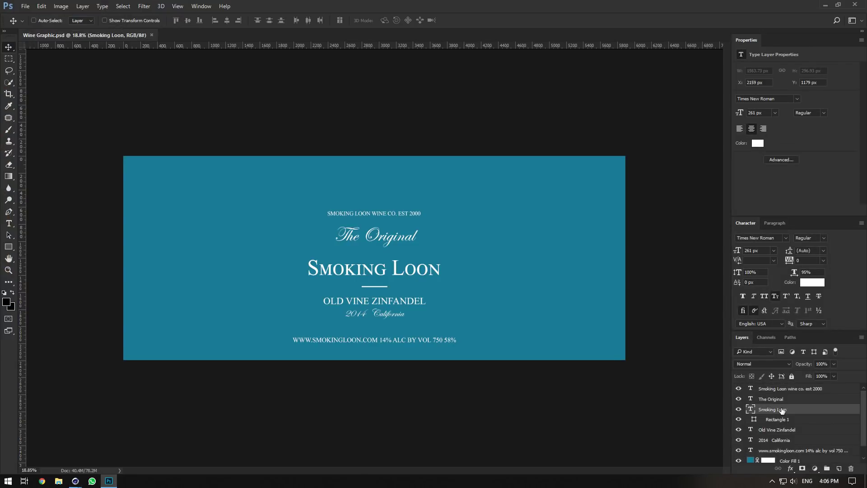
click(771, 399)
key(Down)
key(Down)
key(Down)
key(Down)
key(Down)
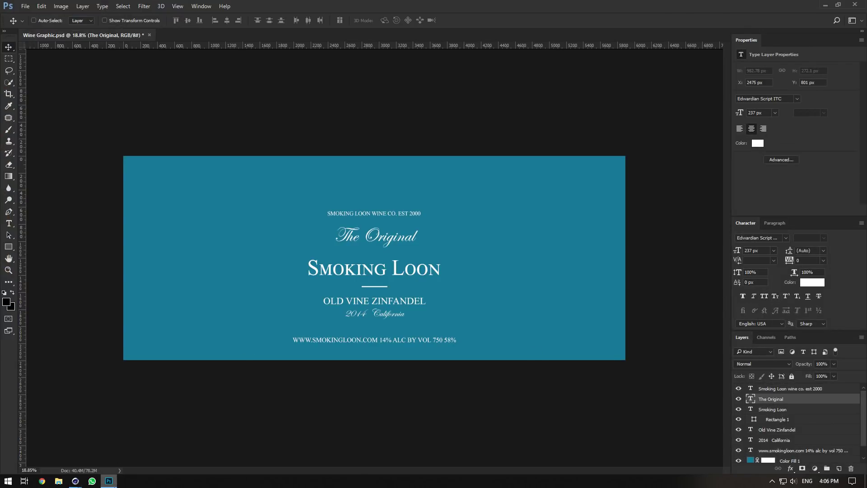
Draw a white square of about 906 px straddling the label's upper edge, above the "SMOKING LOON WINE CO. EST 2000" line.
click(110, 481)
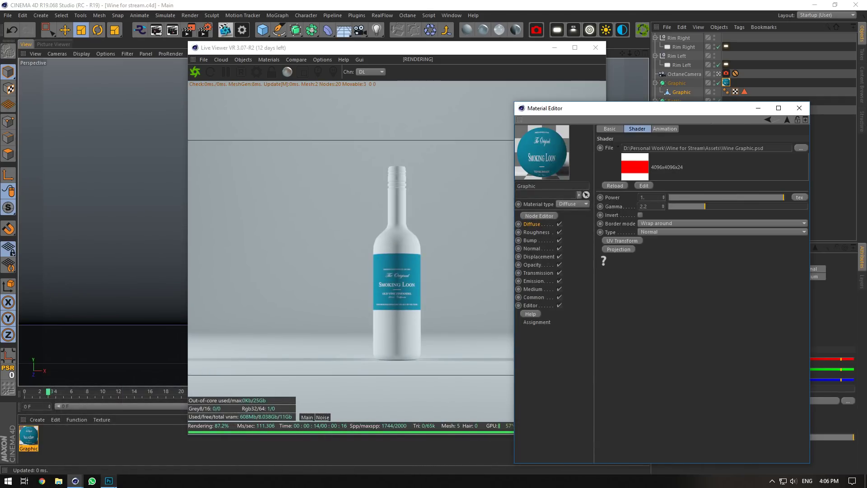
click(109, 482)
click(8, 247)
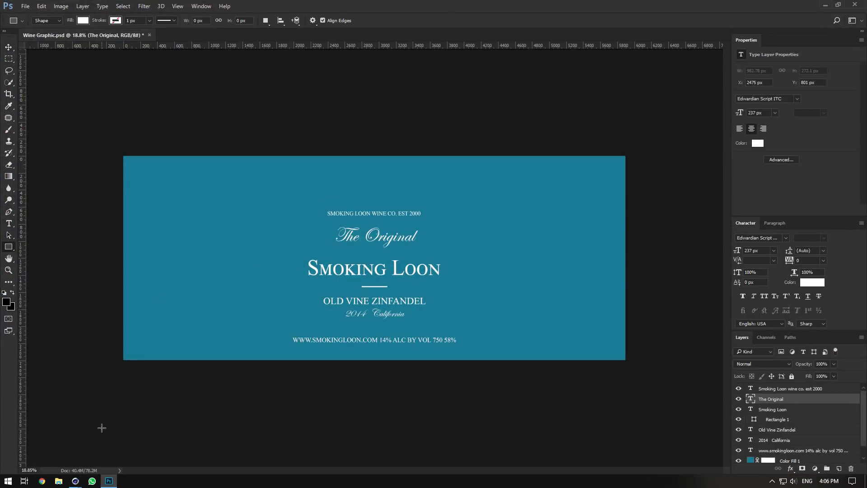
click(109, 481)
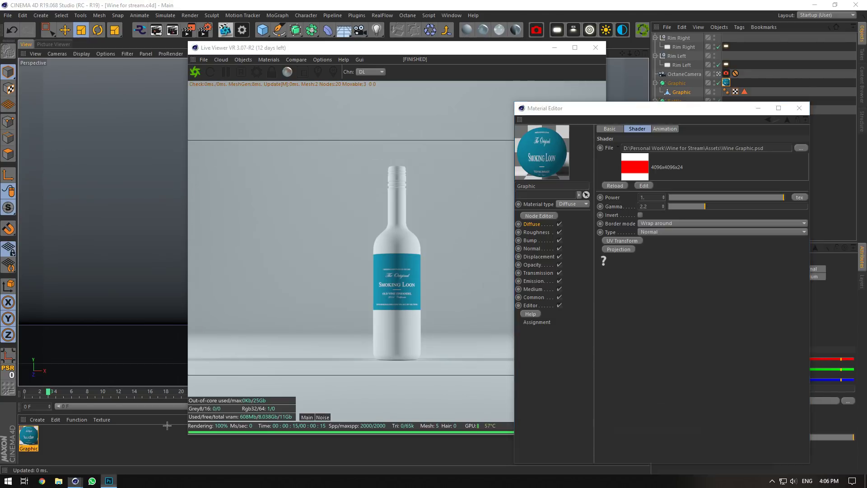
click(108, 481)
shift+drag(330, 192, 462, 113)
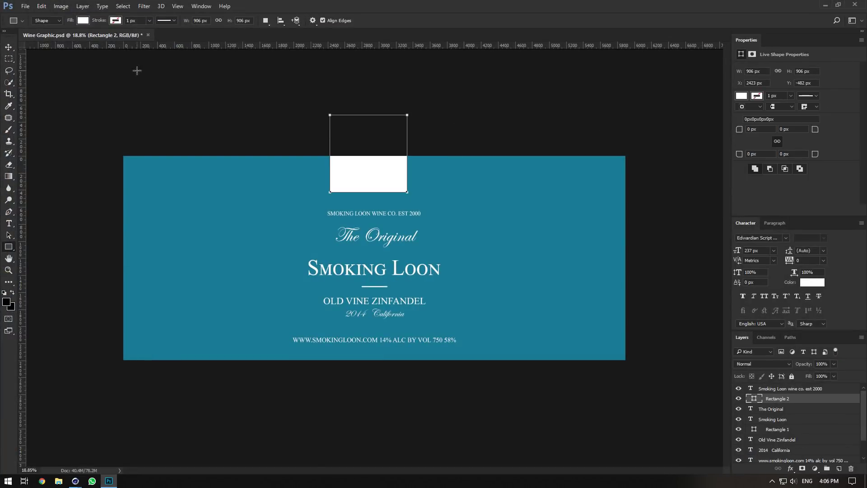
Move the white square down close to the company line and bring its layer to the top of the stack.
click(9, 47)
mouse_move(346, 121)
mouse_down()
mouse_move(363, 132)
mouse_move(353, 131)
mouse_up()
drag(790, 402, 798, 386)
key(Down)
key(Down)
key(Down)
key(Down)
key(Down)
key(Down)
key(Down)
Centre the white square horizontally on the Background layer.
scroll(810, 420, down, 2)
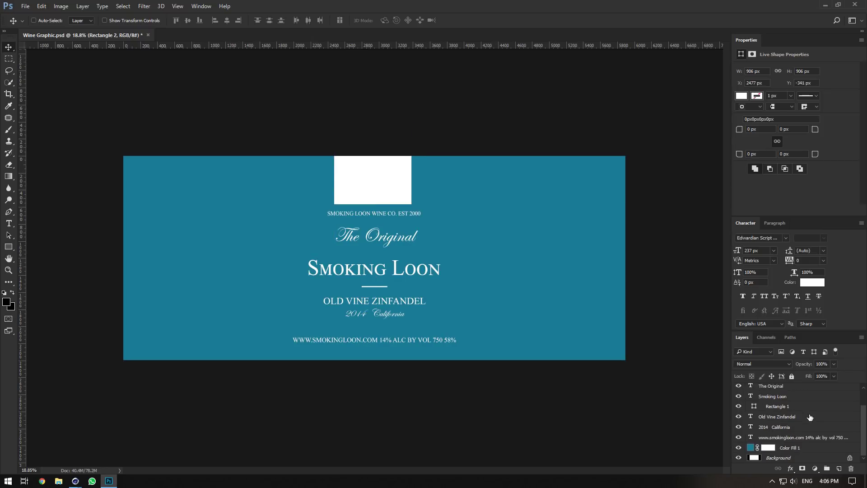
click(787, 457)
click(215, 20)
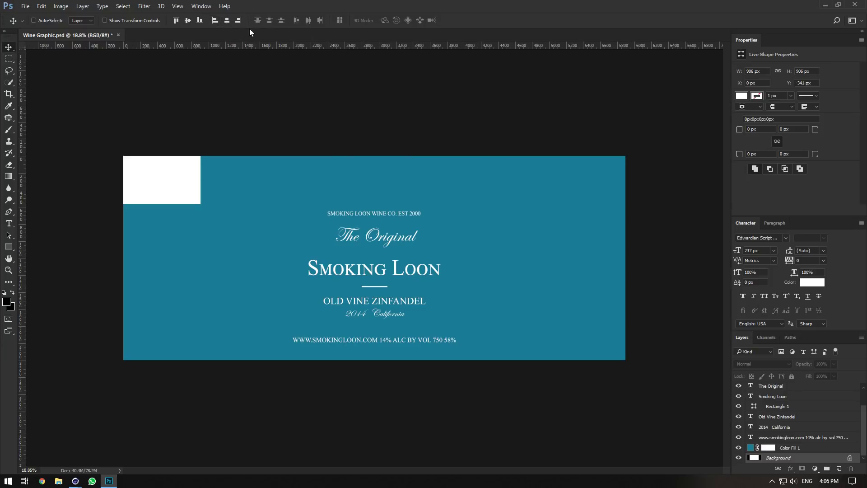
click(228, 20)
Shorten the white square to about 539 px high by lowering its upper edge to just inside the label.
scroll(795, 415, up, 2)
click(778, 390)
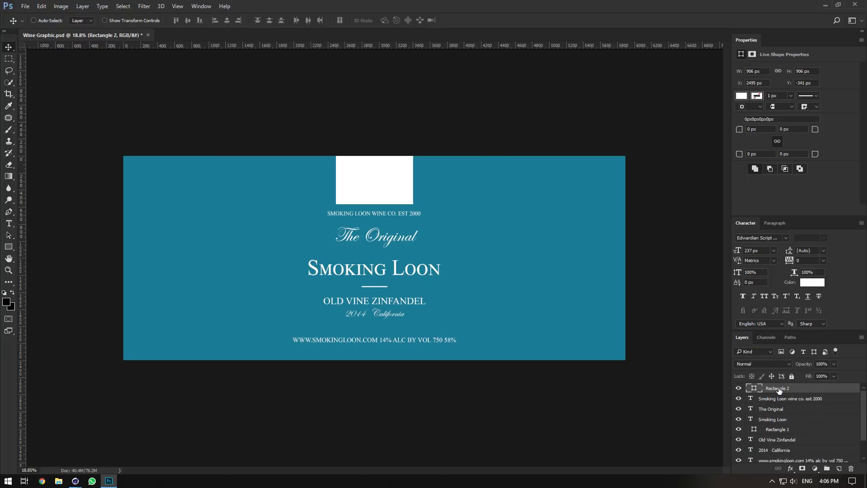
key(ctrl+t)
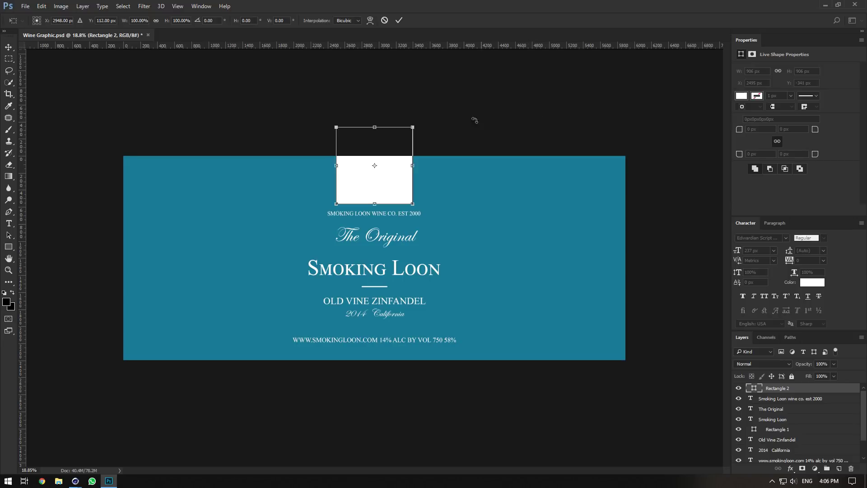
drag(375, 126, 382, 157)
alt+scroll(374, 208, up, 3)
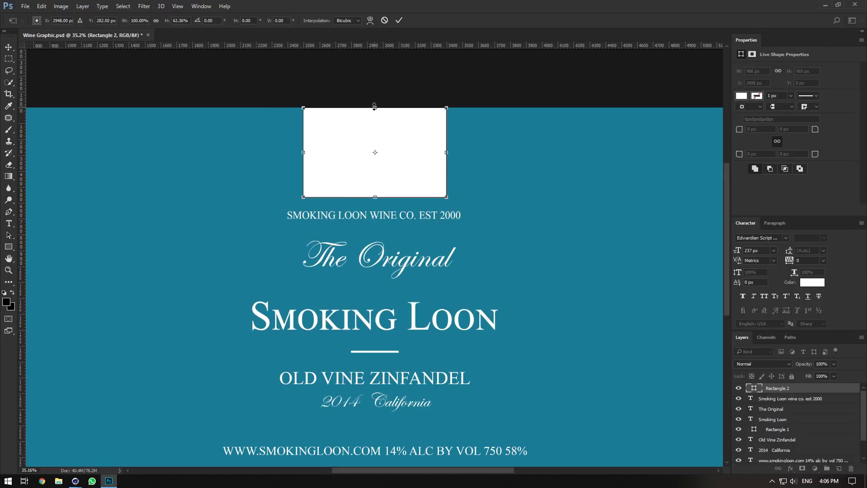
drag(375, 108, 375, 113)
alt+scroll(402, 135, down, 3)
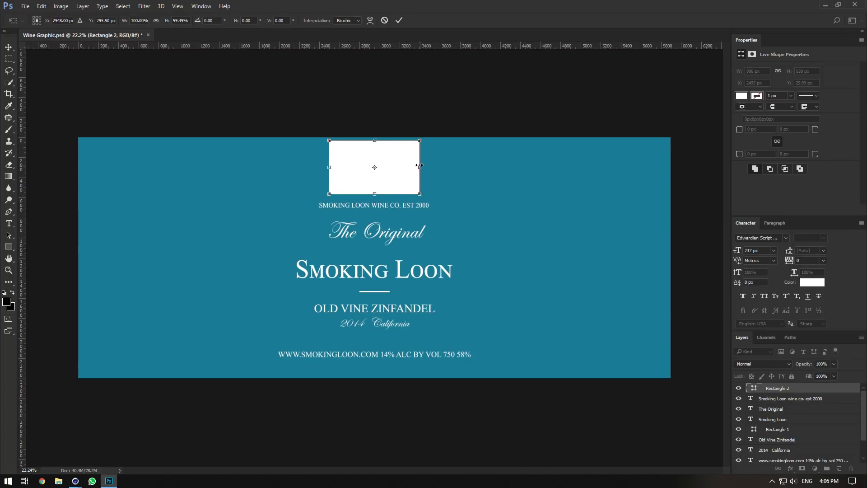
Widen the white rectangle symmetrically about its centre to about 1024 px.
alt+drag(419, 166, 429, 166)
key(Return)
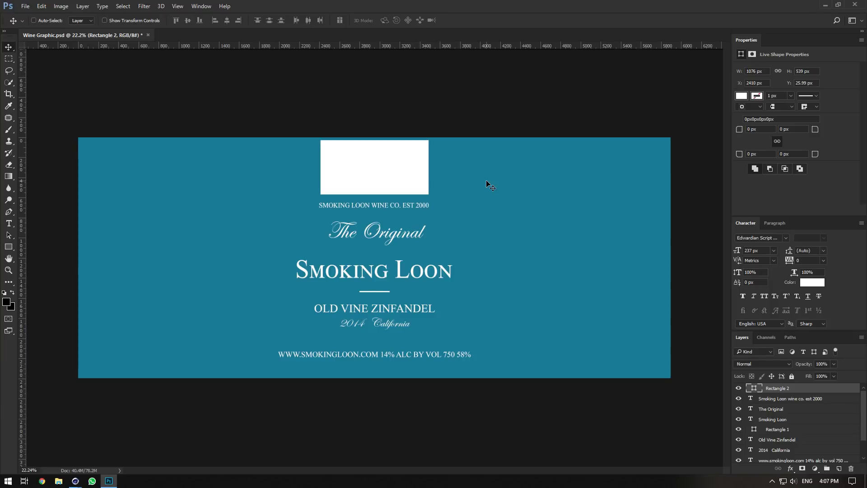
key(ctrl+t)
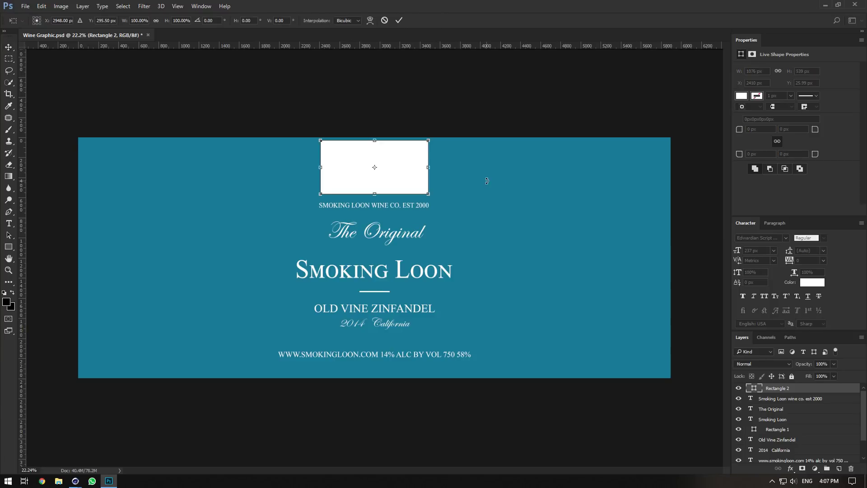
alt+drag(427, 166, 424, 166)
key(Return)
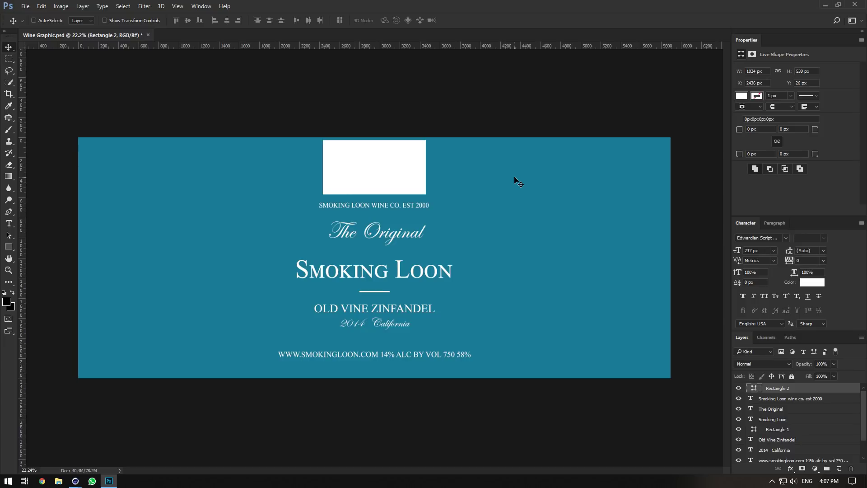
Switch to Cinema 4D, reload Wine Graphic.psd in the Graphic material and move the Live Viewer clear of the bottle in the viewport.
click(75, 480)
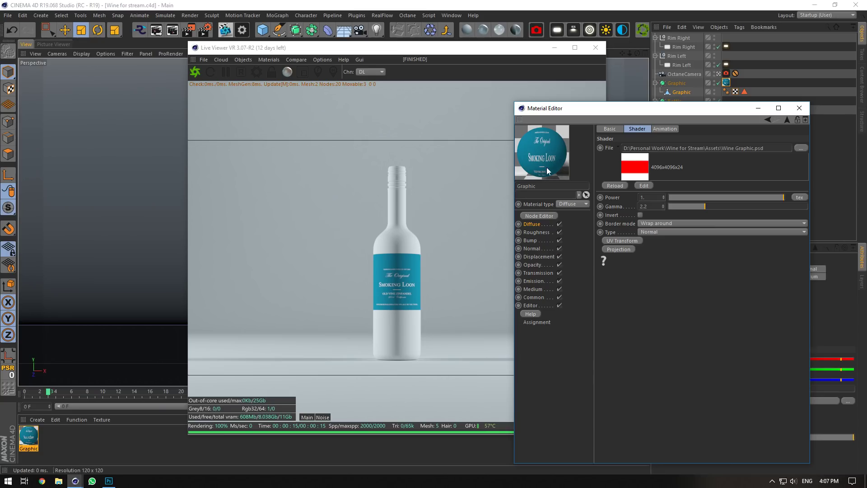
click(615, 185)
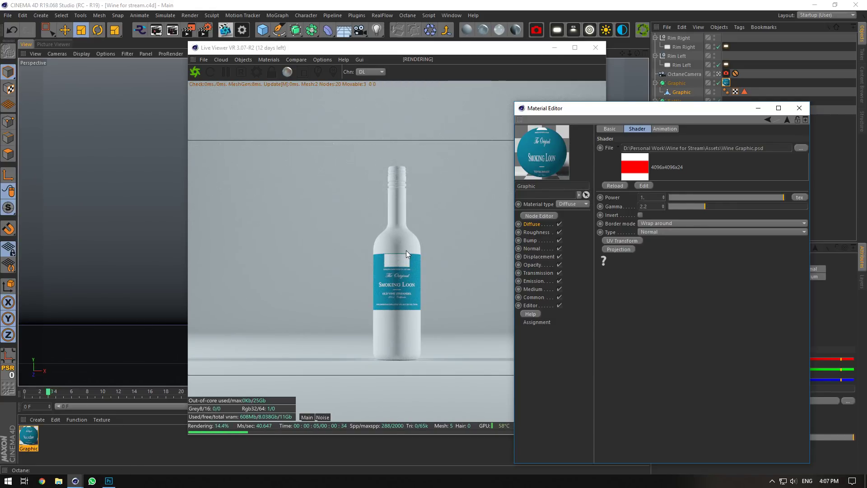
click(799, 108)
drag(528, 50, 764, 232)
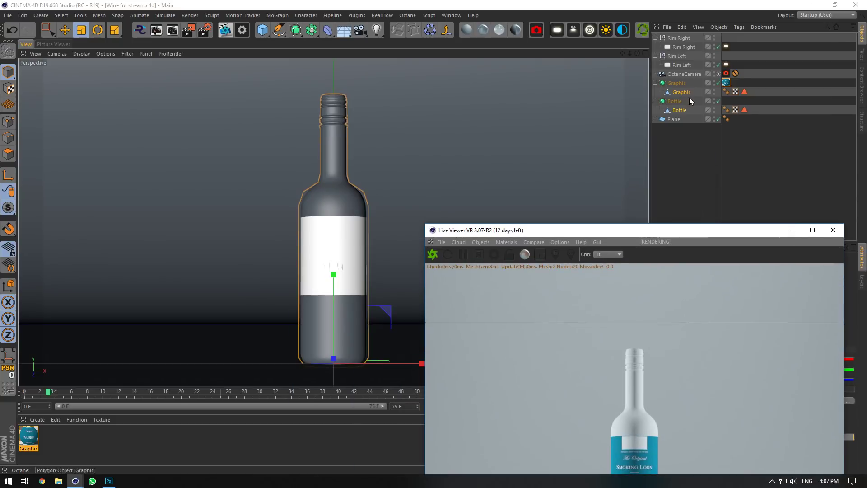
Select only the Graphic polygon mesh under the Graphic subdivision surface and activate the Move tool.
click(682, 110)
click(681, 91)
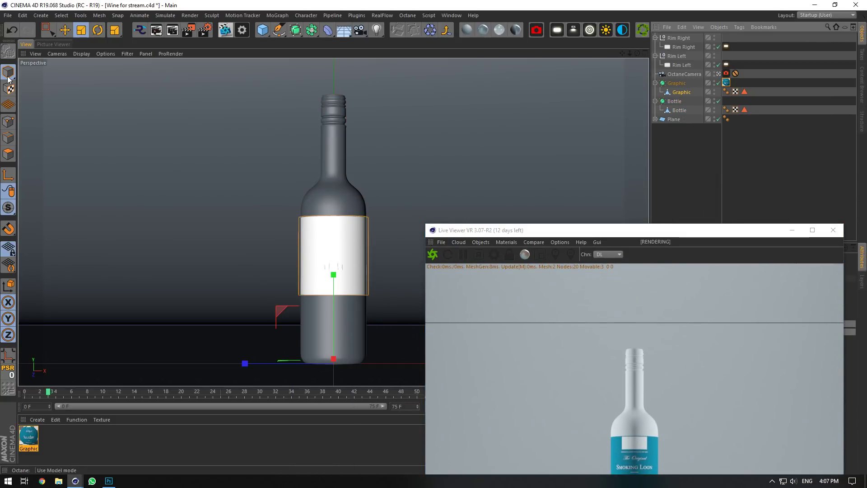
click(65, 32)
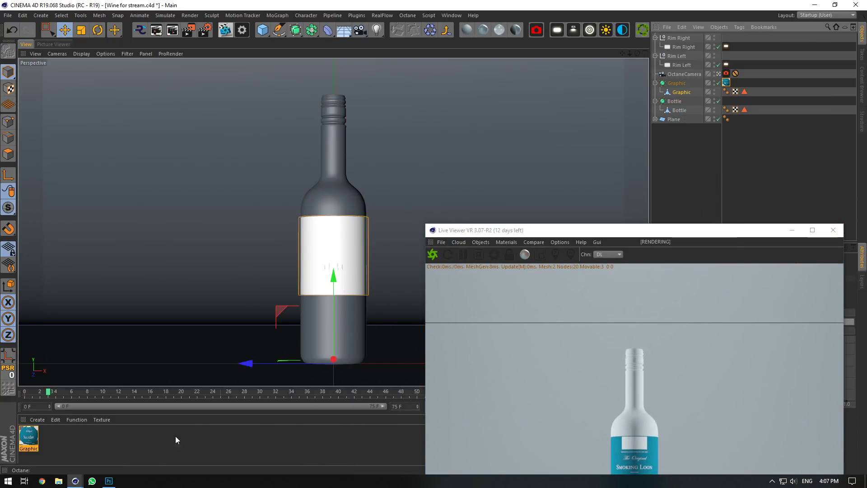
Switch to Photoshop and narrow the white rectangle symmetrically about its centre to about 862 px.
click(108, 480)
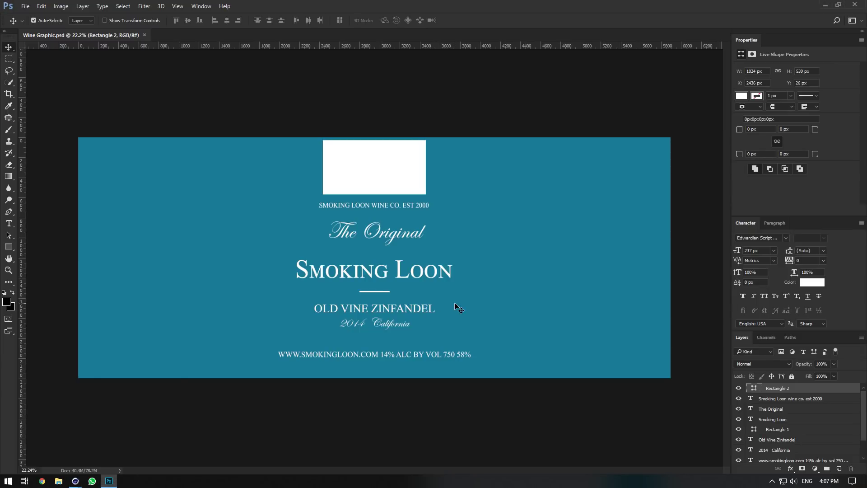
key(ctrl+t)
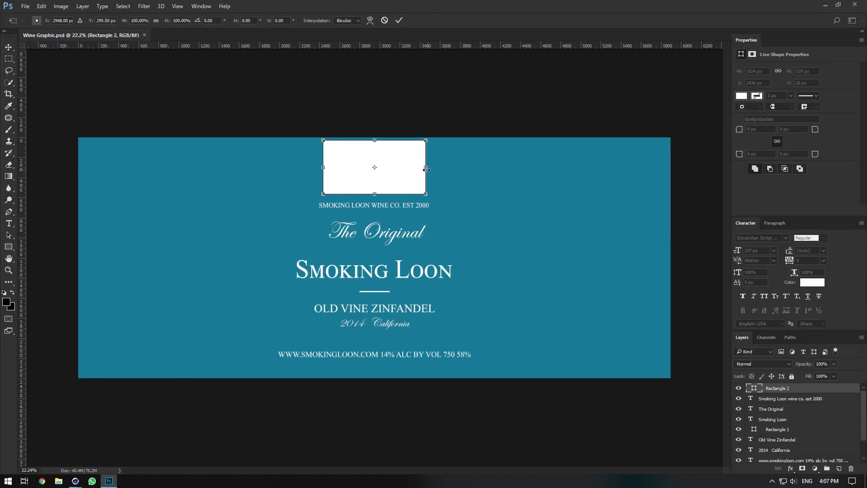
mouse_move(426, 170)
alt+mouse_down()
mouse_move(413, 166)
mouse_move(417, 173)
alt+mouse_up()
key(Return)
Switch to Cinema 4D, reload Wine Graphic.psd in the Graphic material's diffuse texture and restart the Octane live render.
mouse_move(76, 481)
click(53, 461)
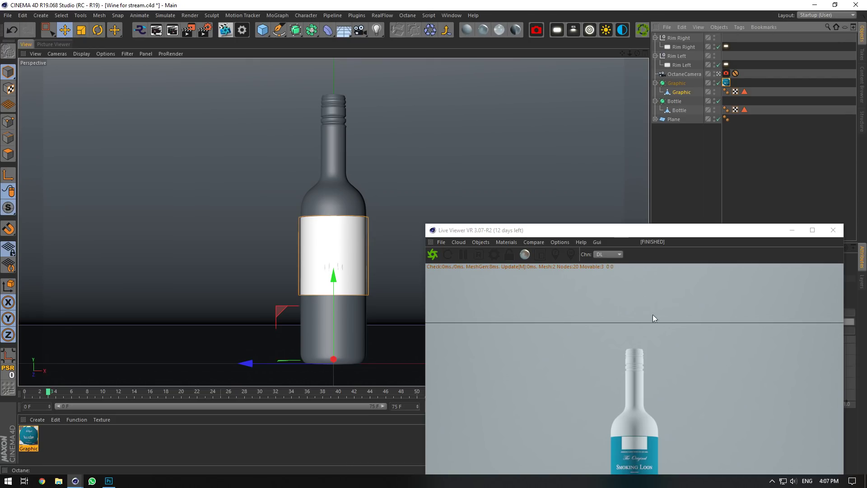
drag(605, 230, 591, 50)
double_click(28, 444)
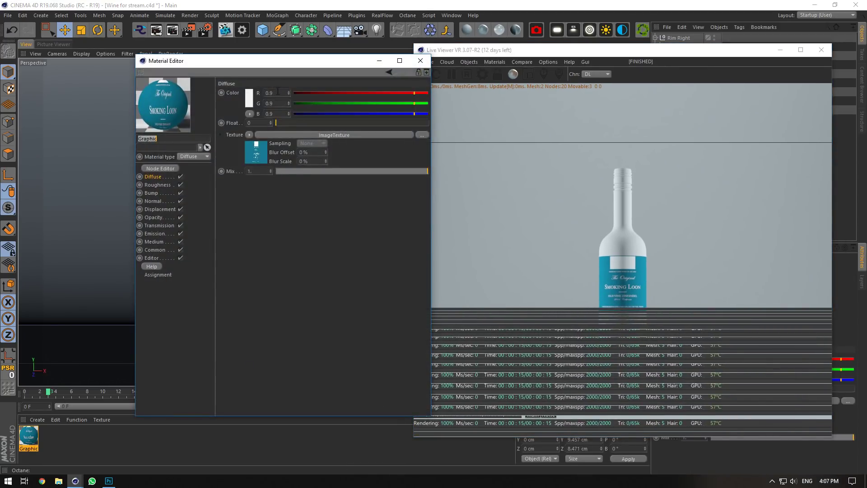
click(230, 140)
click(230, 138)
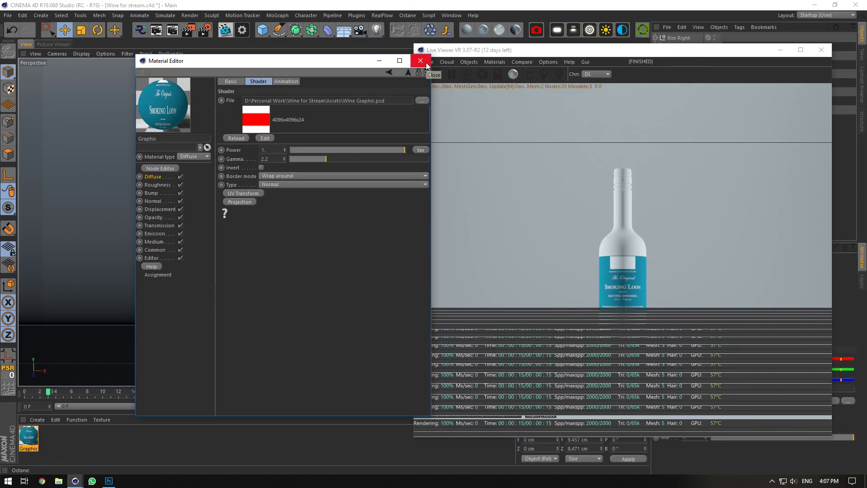
click(446, 67)
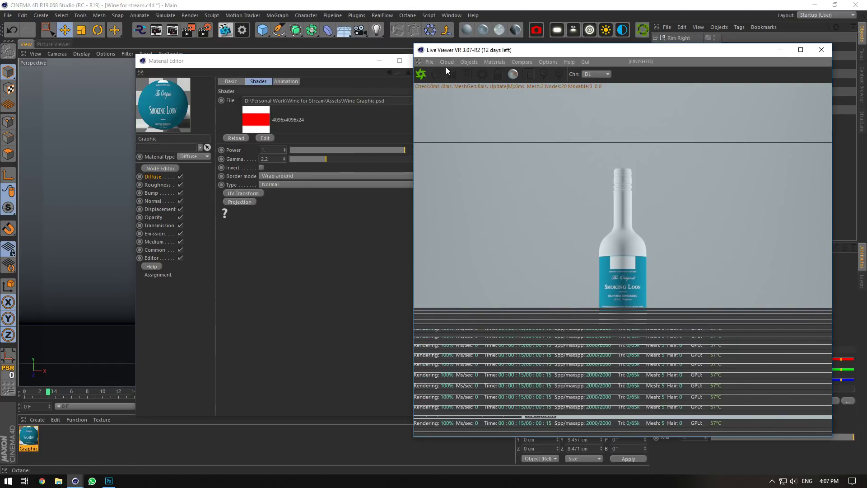
click(422, 74)
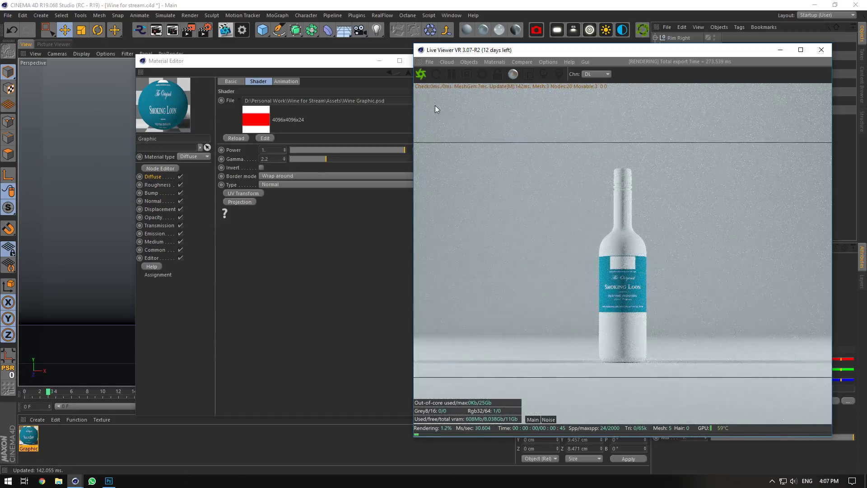
click(202, 156)
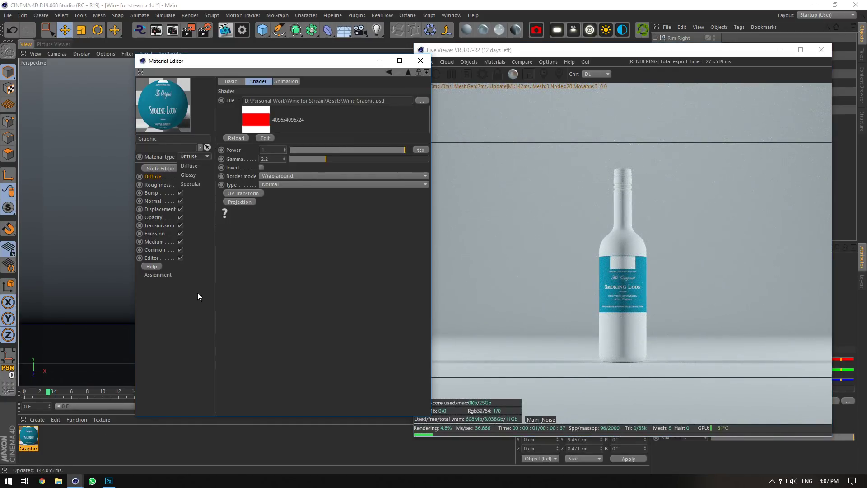
Save Wine Graphic.psd in Photoshop, return to Cinema 4D, reload the diffuse texture and restart the live render.
click(109, 480)
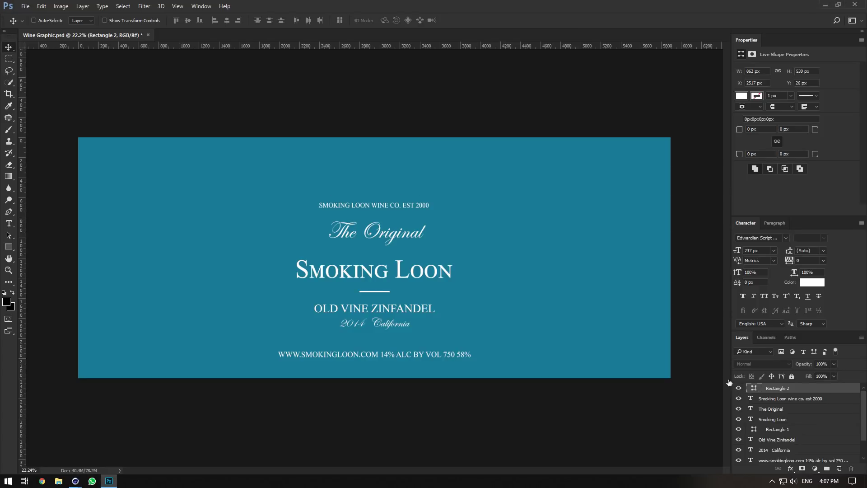
key(ctrl+s)
click(75, 480)
click(86, 447)
click(237, 139)
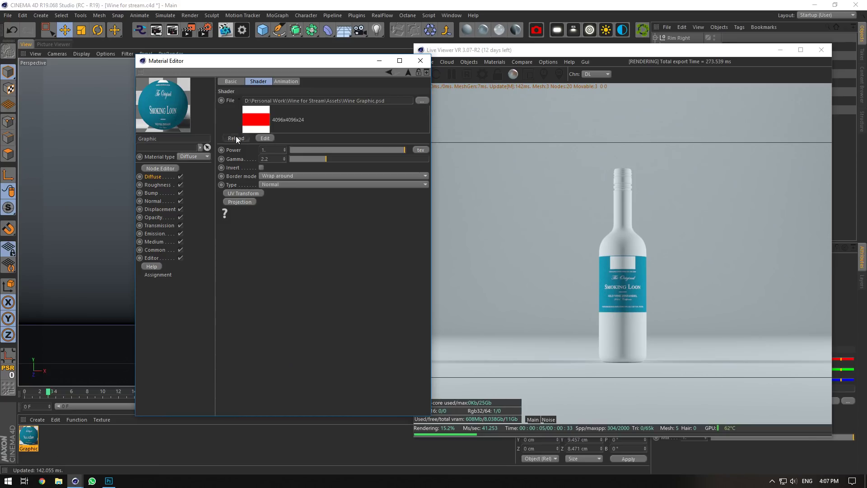
click(437, 91)
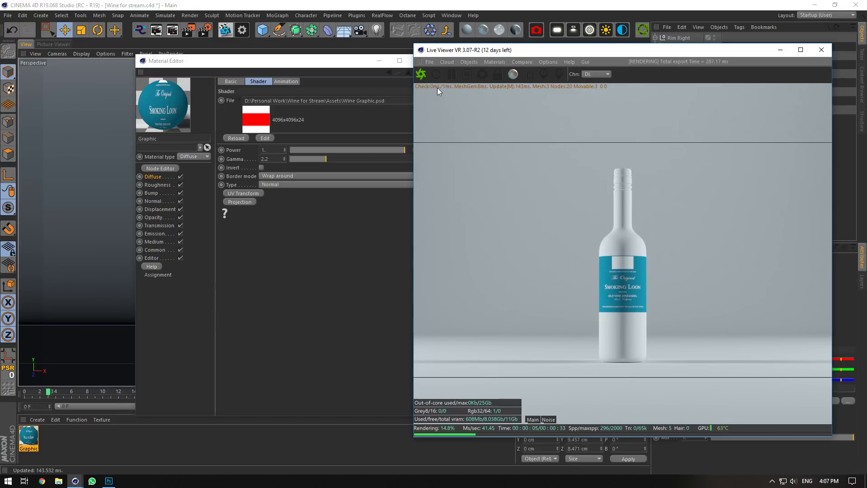
Clear the Material Editor and Live Viewer from the bottle and centre the Graphic mesh's axis with Center Axis to.
click(379, 60)
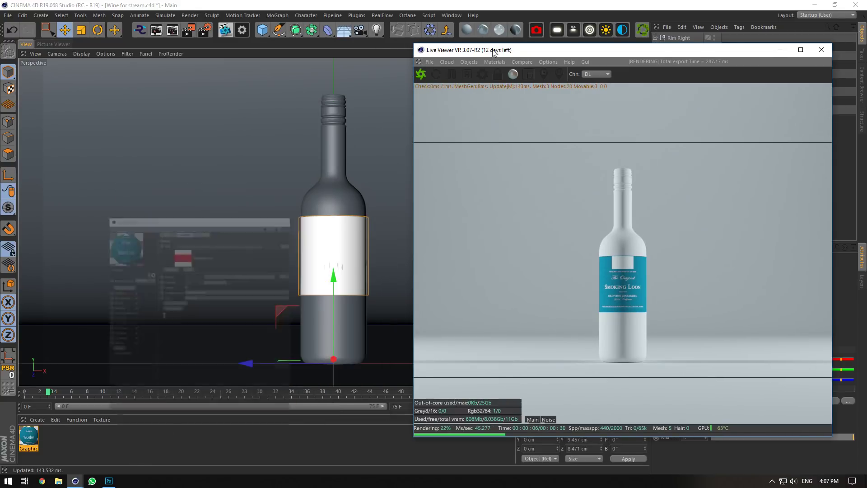
drag(494, 52, 649, 203)
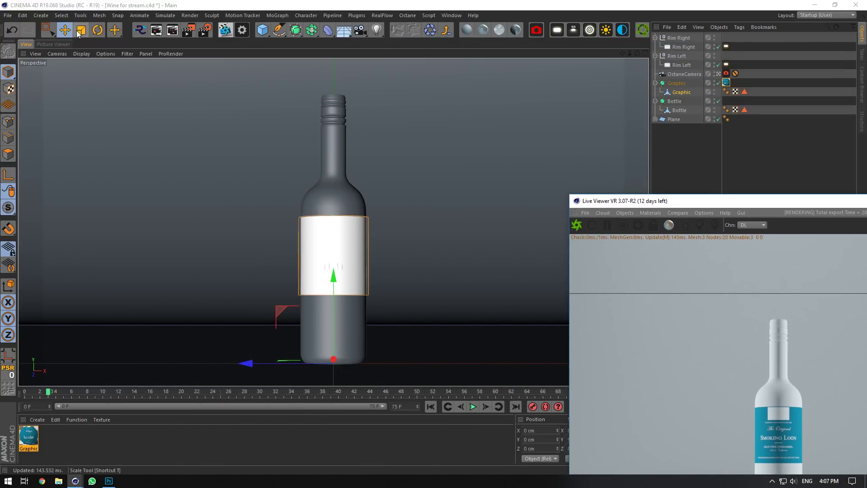
click(99, 14)
mouse_move(119, 97)
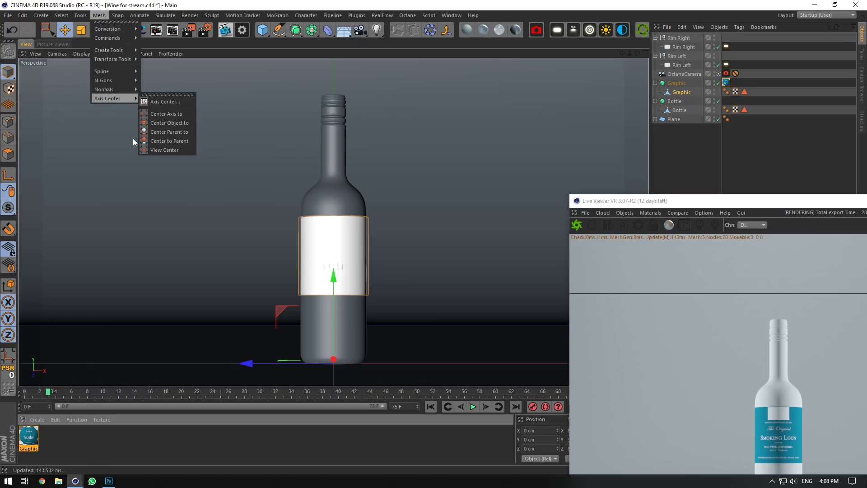
click(166, 114)
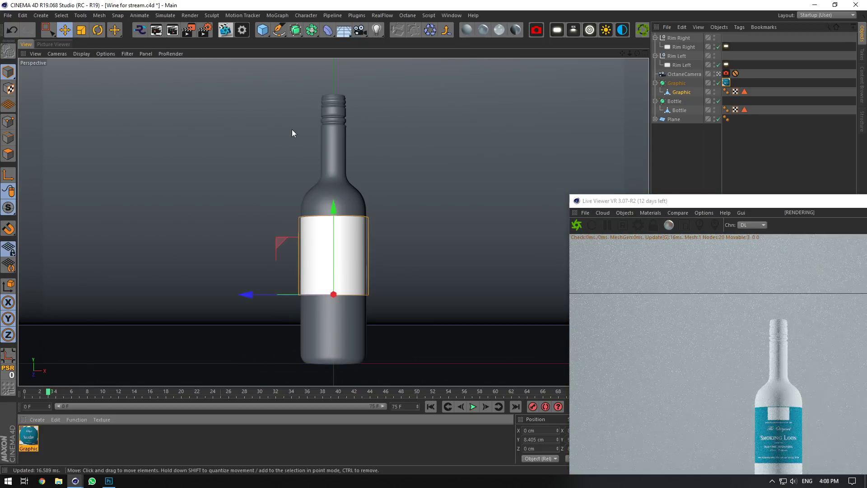
Stretch the Graphic mesh slightly taller along Y, lower it to Y 7.459 cm and bring the Live Viewer back into view.
key(t)
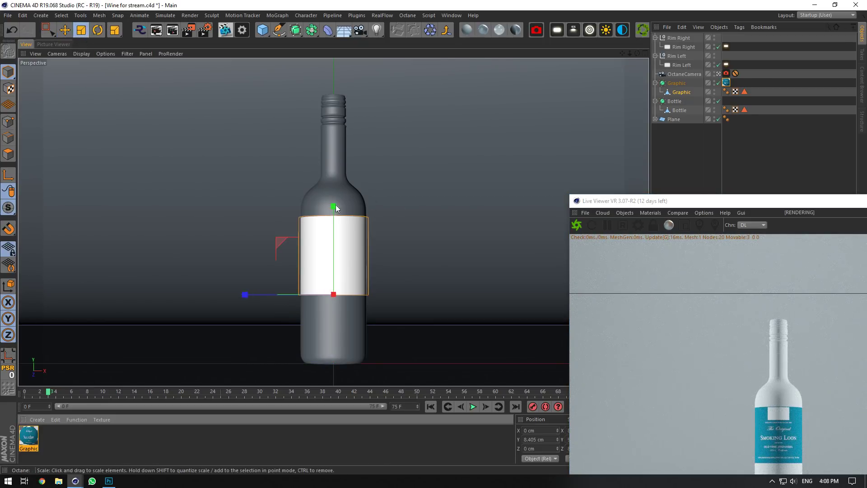
drag(335, 205, 332, 198)
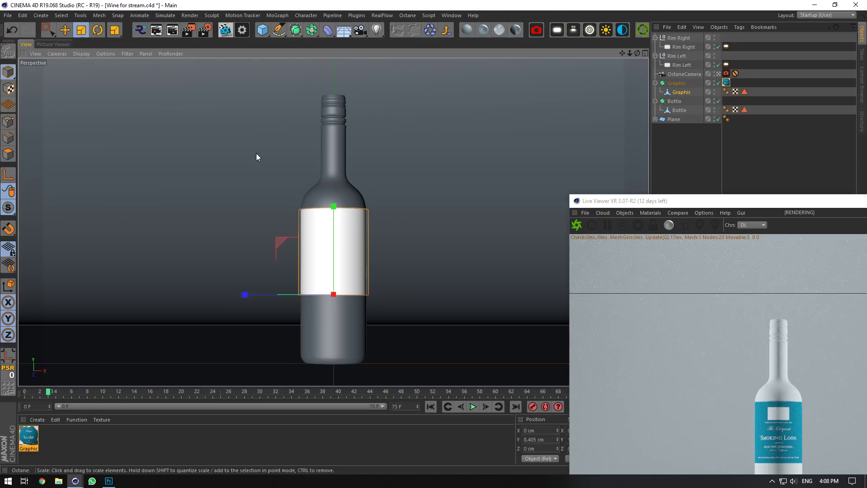
click(65, 30)
click(685, 84)
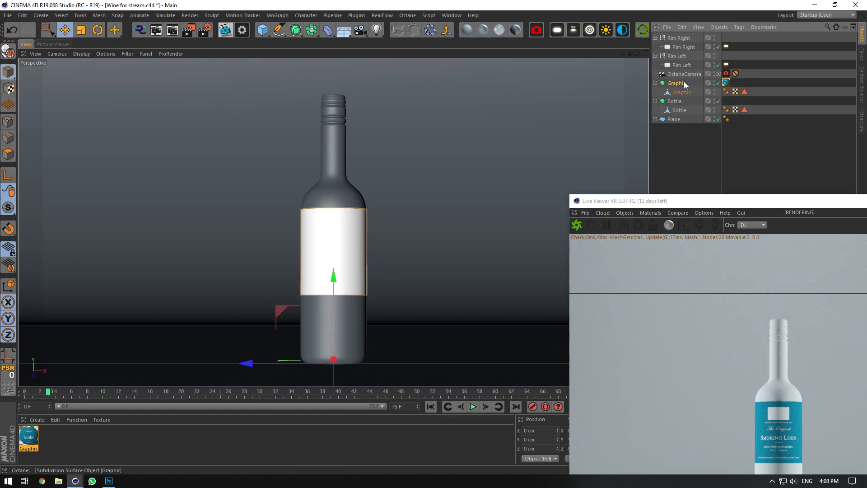
click(682, 91)
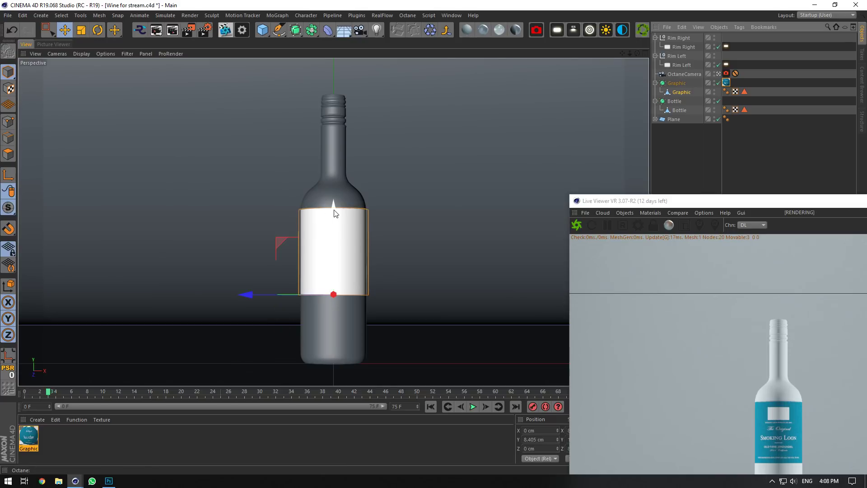
drag(334, 213, 334, 220)
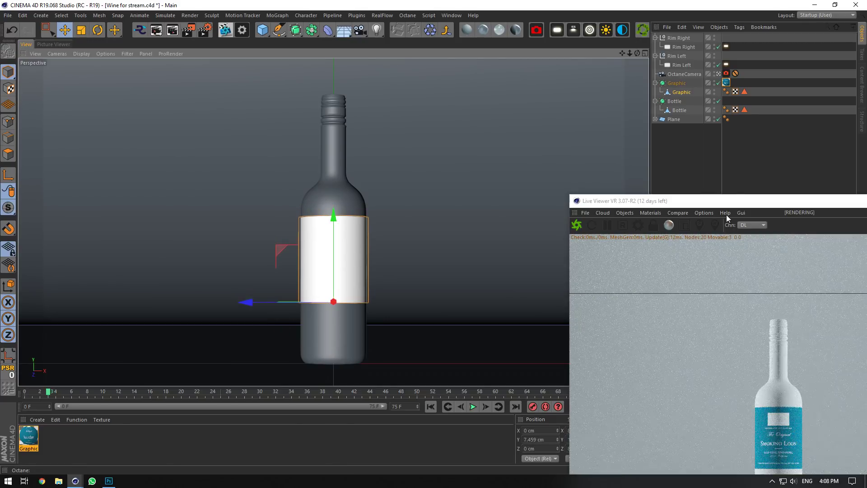
drag(634, 201, 251, 63)
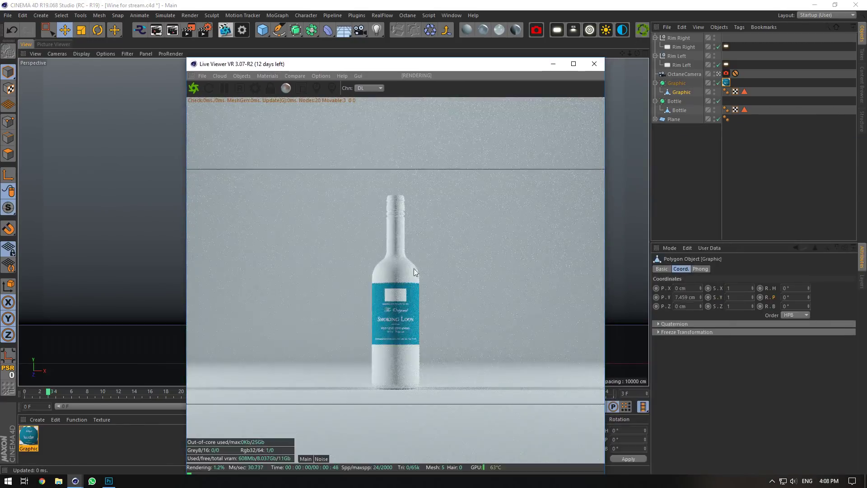
Switch to Photoshop and increase the label's canvas height to 2496 pixels.
click(109, 480)
click(61, 6)
click(73, 77)
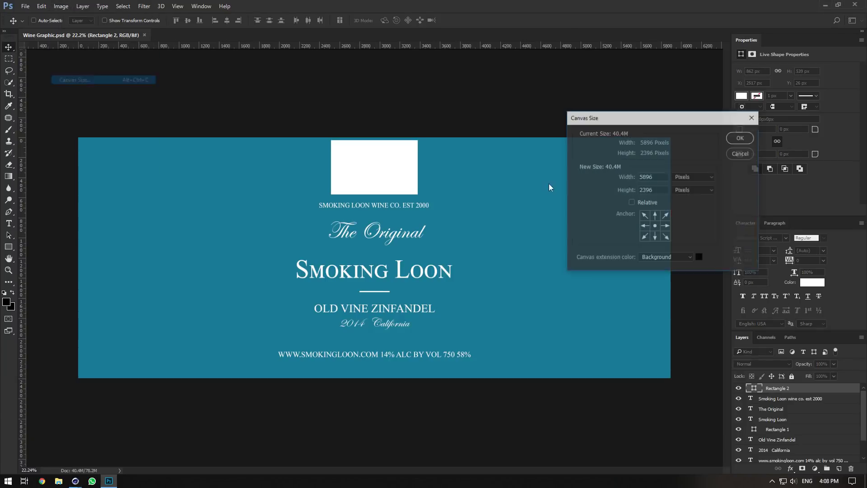
click(646, 194)
text(2496)
key(Return)
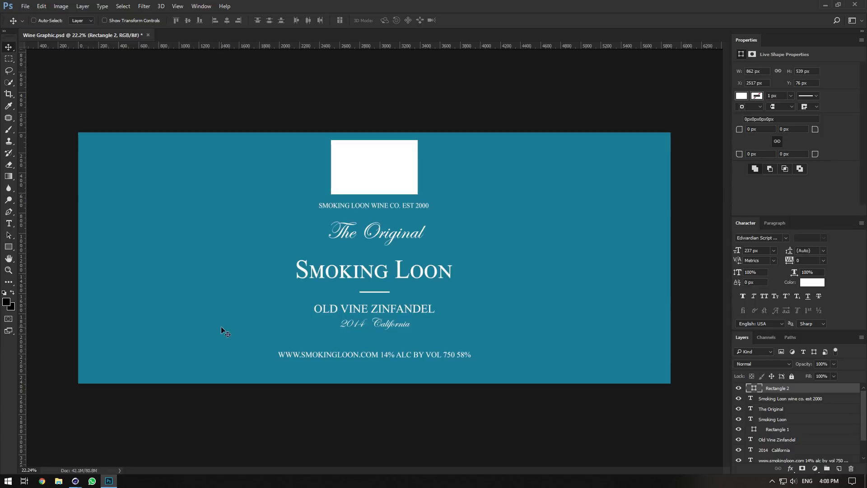
Return to Cinema 4D, open the Graphic material beside the Live Viewer, reload Wine Graphic.psd and restart the live render.
mouse_move(75, 480)
click(44, 446)
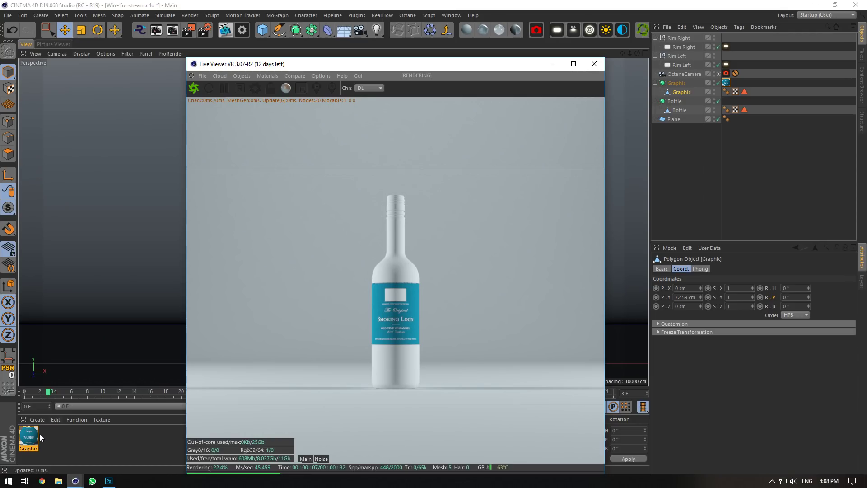
double_click(31, 435)
drag(299, 76, 708, 98)
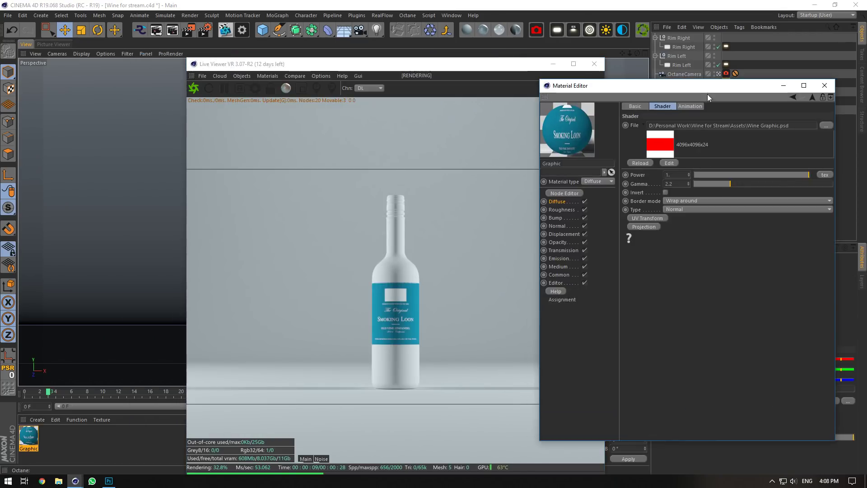
drag(316, 64, 238, 31)
click(115, 57)
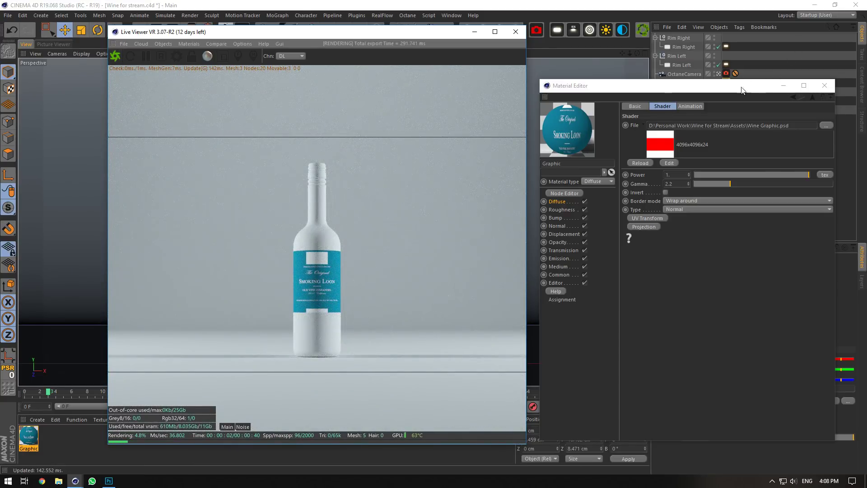
Fit the Graphic object's cylindrical texture projection to the object and move the Material Editor clear of the render.
drag(587, 85, 322, 128)
right_click(726, 81)
click(752, 242)
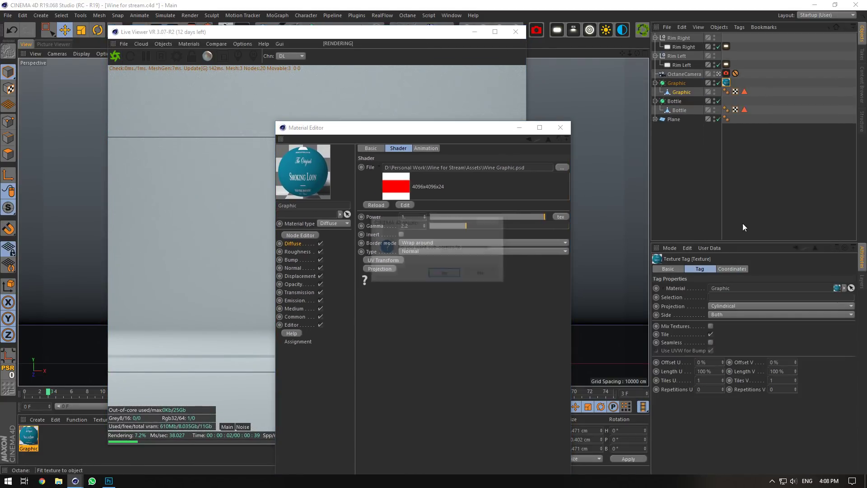
click(440, 270)
drag(466, 127, 750, 101)
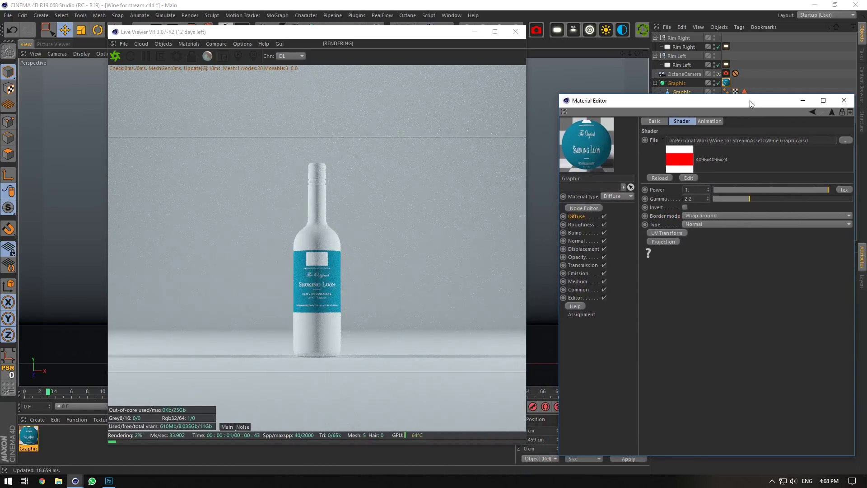
Switch to Photoshop and increase the label's canvas height to 2596 pixels.
click(116, 482)
click(61, 6)
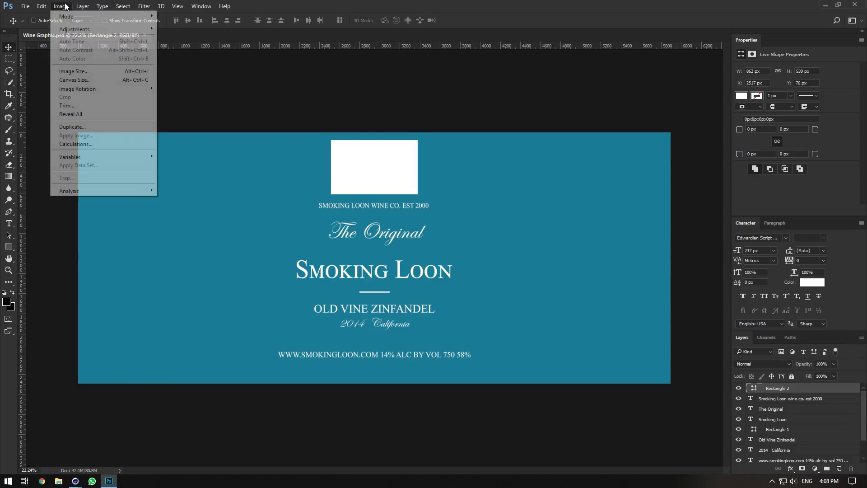
click(96, 79)
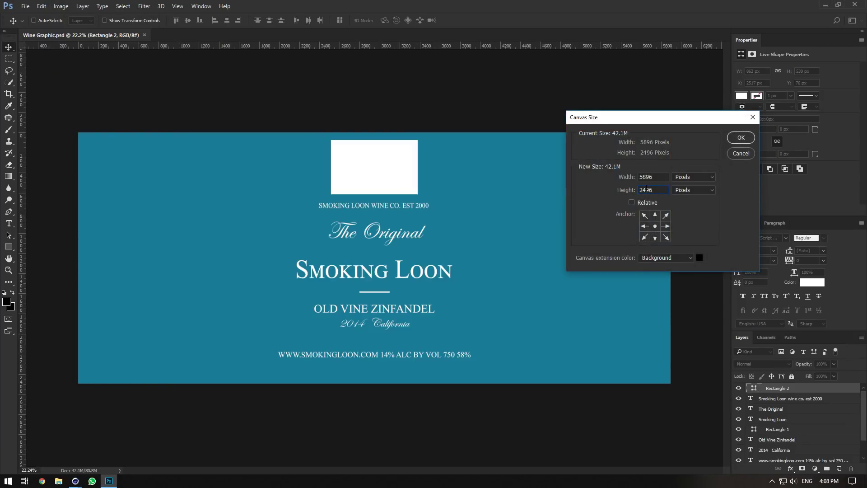
key(BackSpace)
text(5)
key(Return)
Lower all the text and shape layers above the colour fill together, bringing the white rectangle to about Y 240 px.
scroll(791, 447, down, 2)
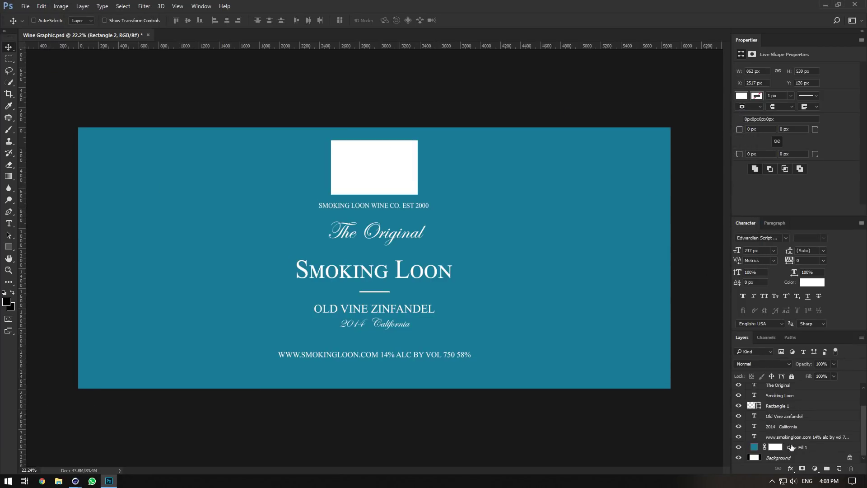
shift+click(792, 442)
drag(387, 213, 389, 224)
Enlarge the white rectangle to about 116% width and 136% height, with its upper edge about 8 px inside the label.
click(794, 388)
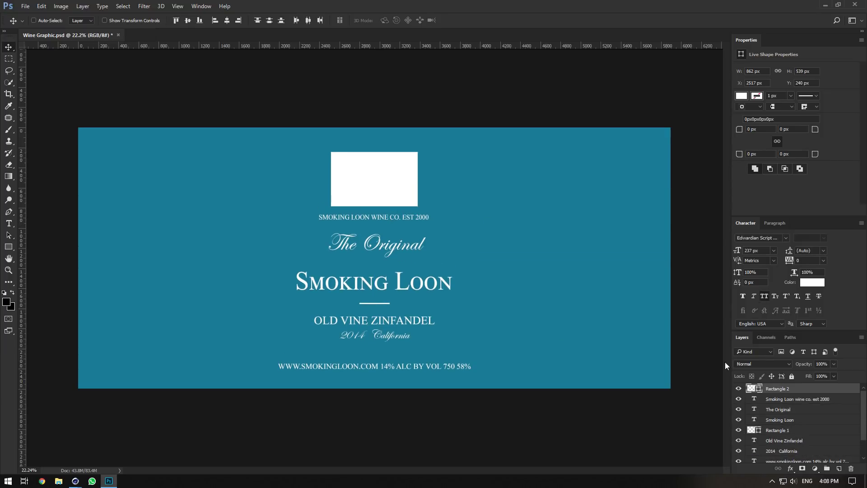
drag(411, 179, 374, 202)
key(ctrl+t)
key(Return)
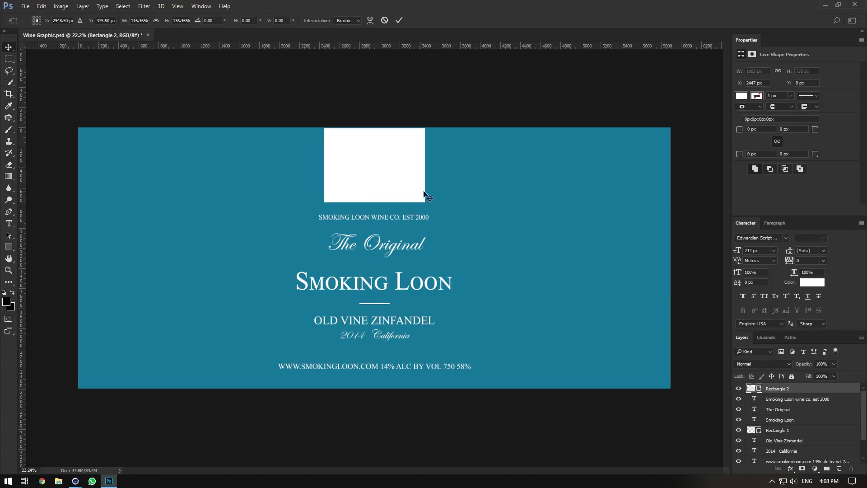
Switch to Cinema 4D, reload the Graphic material's label texture, restart the Octane render and close the Material Editor.
click(75, 482)
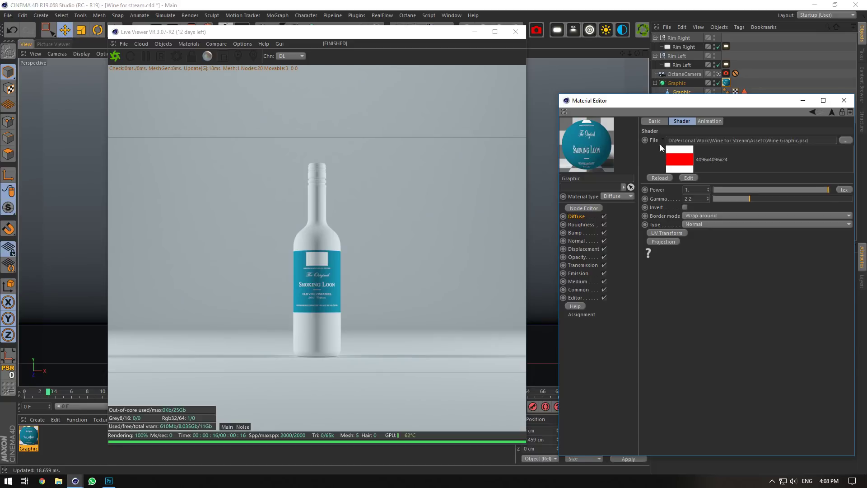
click(654, 176)
click(116, 58)
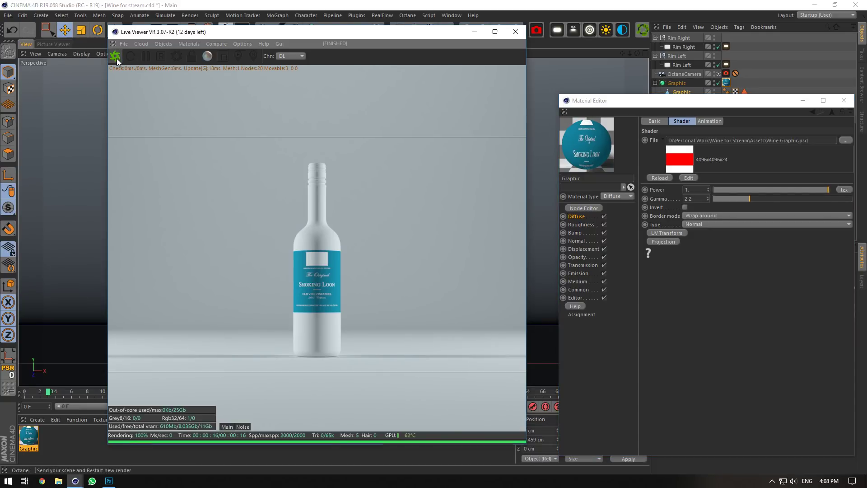
click(117, 57)
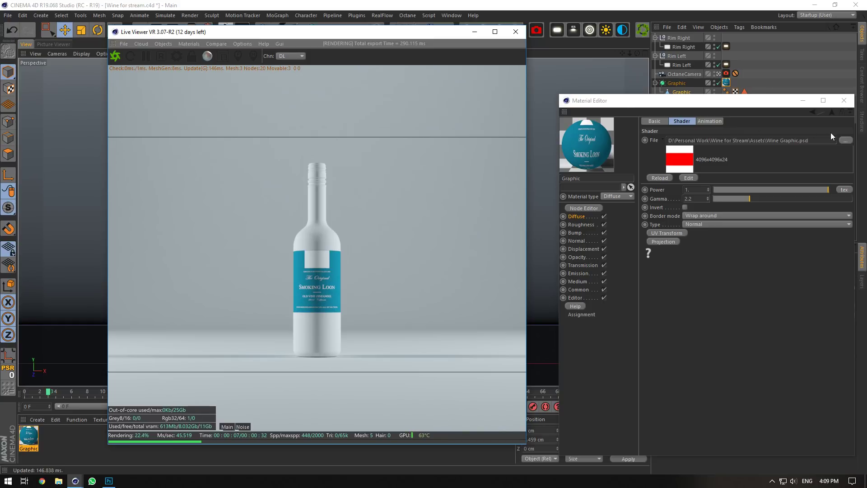
click(844, 100)
Switch to Photoshop, mask out a full-width strip about 320 px high along the upper edge of Color Fill 1 and hide the Background layer.
click(109, 481)
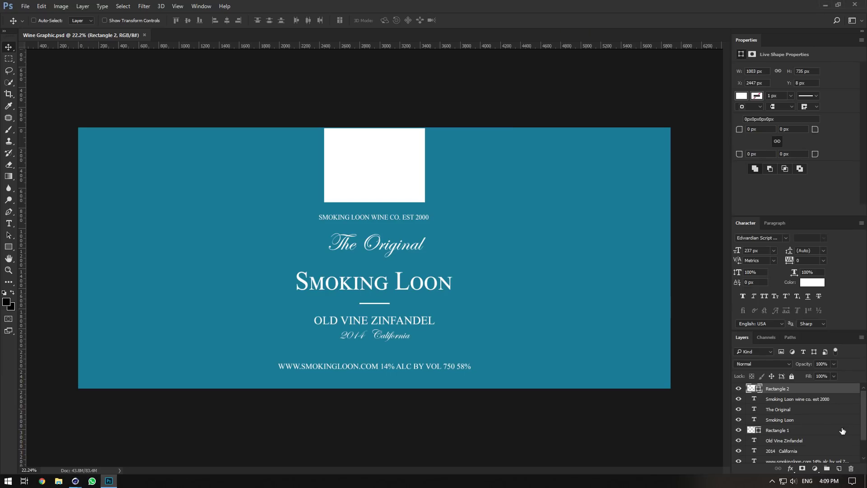
scroll(841, 432, down, 3)
click(791, 439)
click(809, 448)
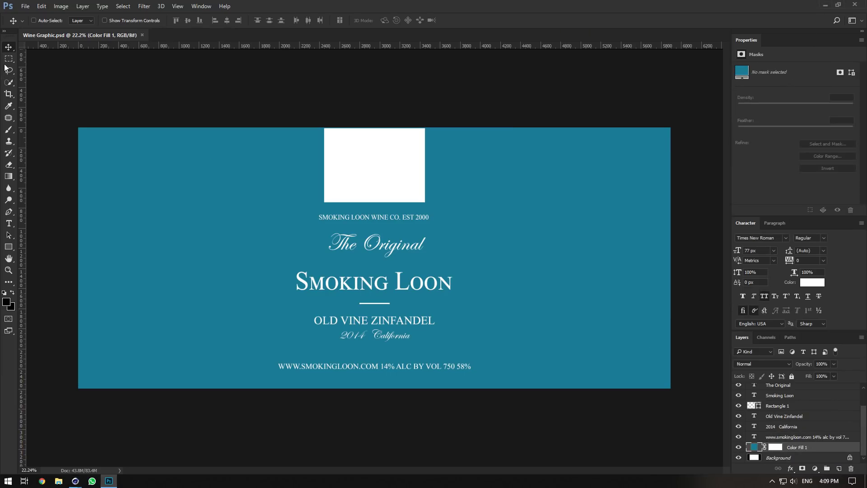
click(8, 59)
drag(696, 92, 26, 160)
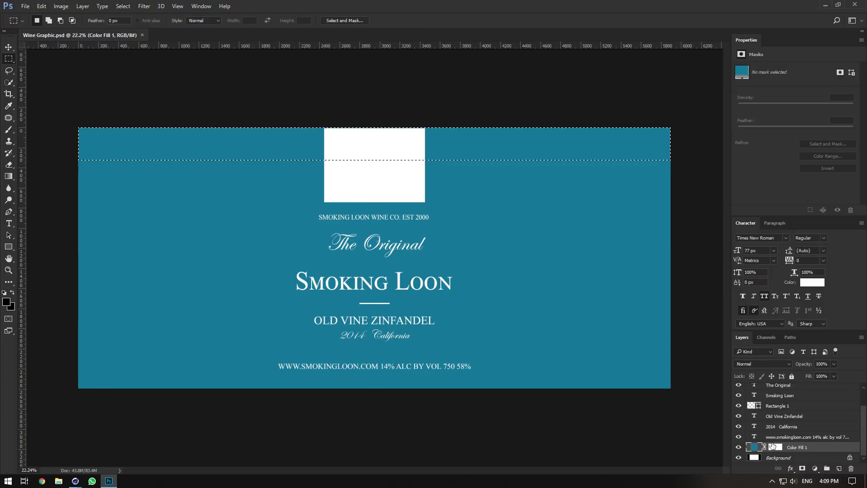
right_click(773, 447)
click(782, 370)
click(802, 468)
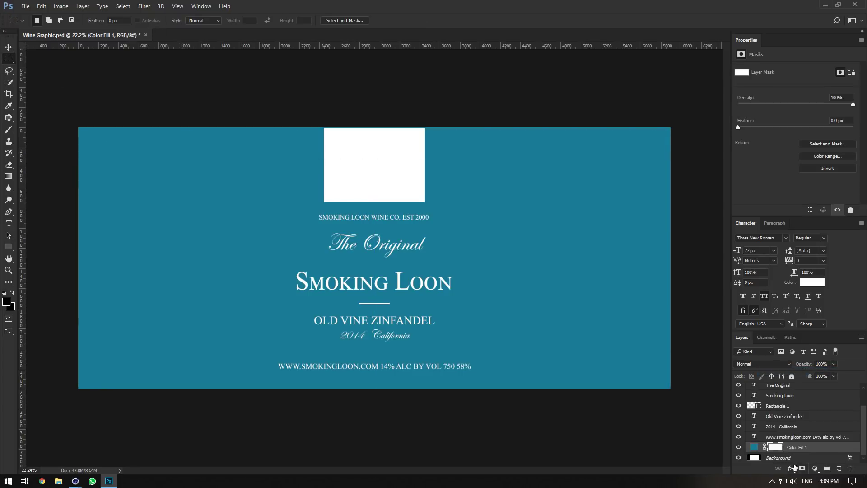
key(ctrl+i)
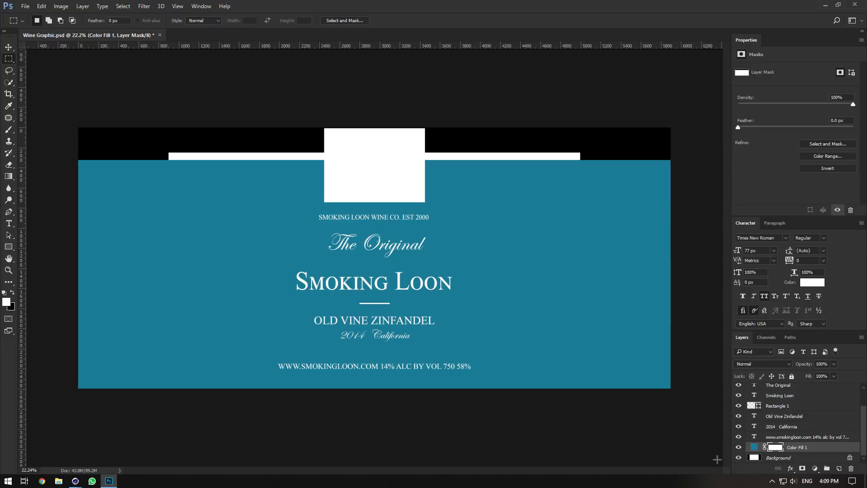
click(739, 458)
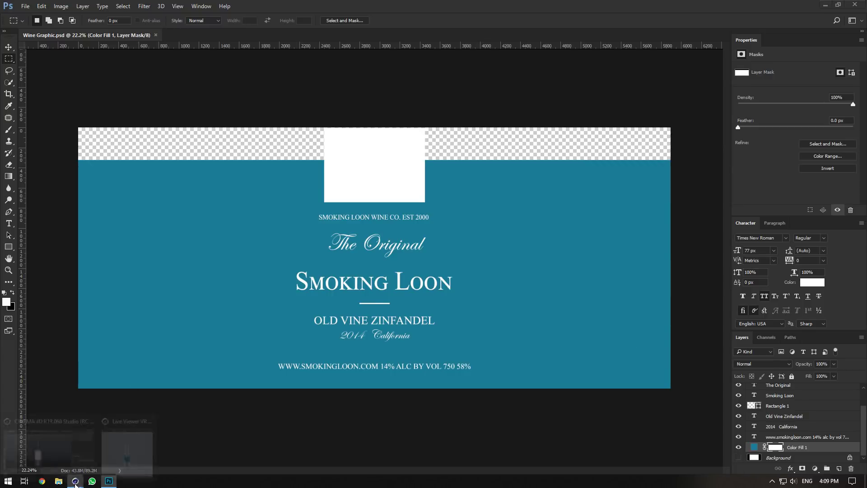
Switch to Cinema 4D, open the Graphic material's diffuse image texture clear of the bottle render and reload the label file.
click(75, 480)
double_click(28, 437)
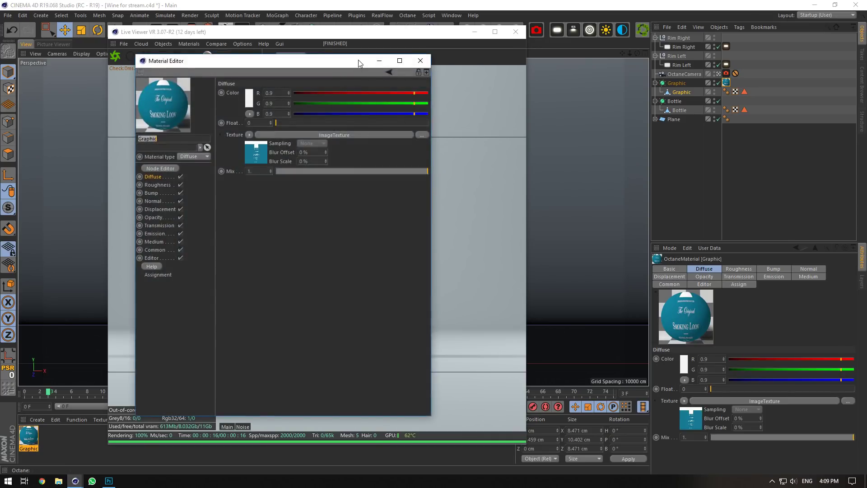
drag(226, 63, 618, 98)
click(622, 187)
click(594, 176)
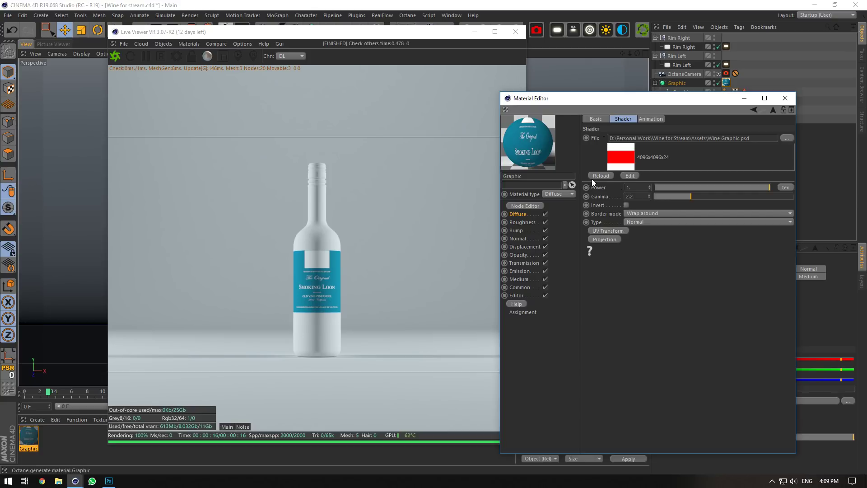
Switch to Photoshop and add a solid colour fill of ff0000 just above the Background layer, beneath the teal fill.
click(108, 480)
click(825, 460)
click(814, 468)
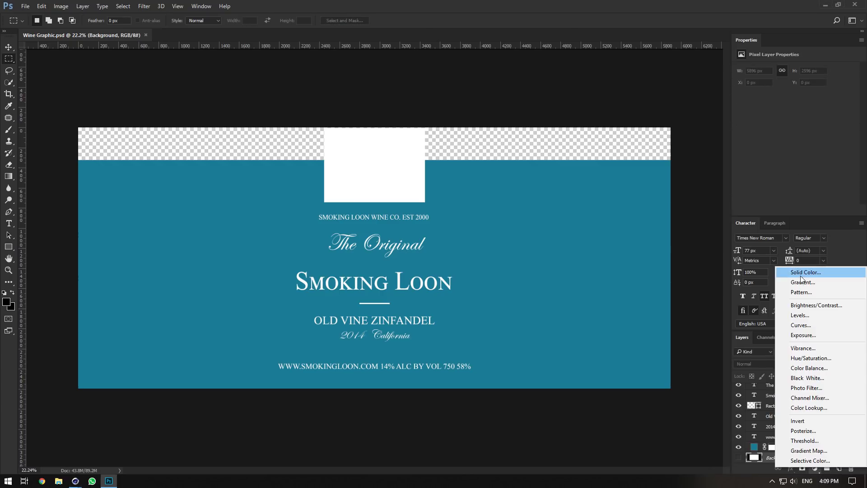
click(789, 273)
text(ff0000)
click(737, 122)
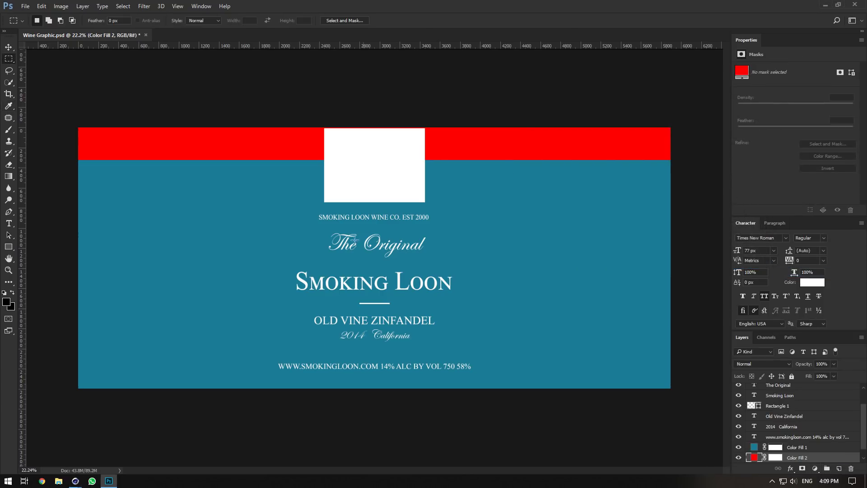
Switch to Cinema 4D, reload the label texture with the red strip, restart the render and close the Material Editor.
click(75, 480)
click(601, 176)
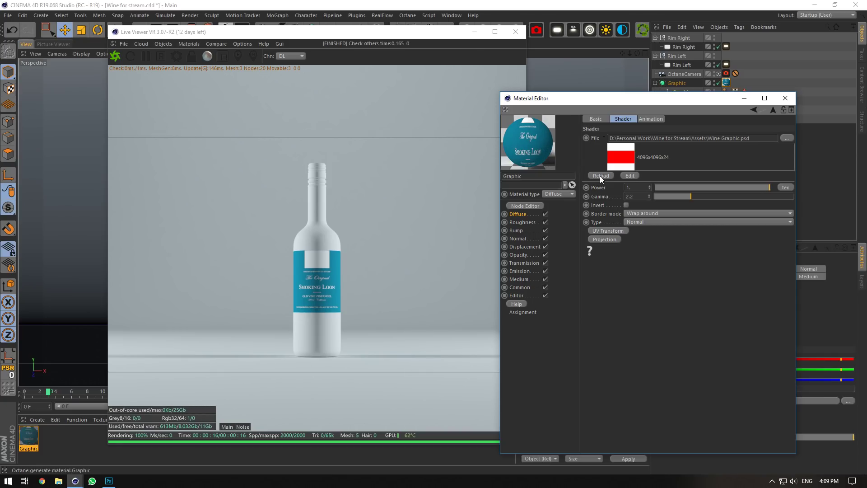
click(115, 55)
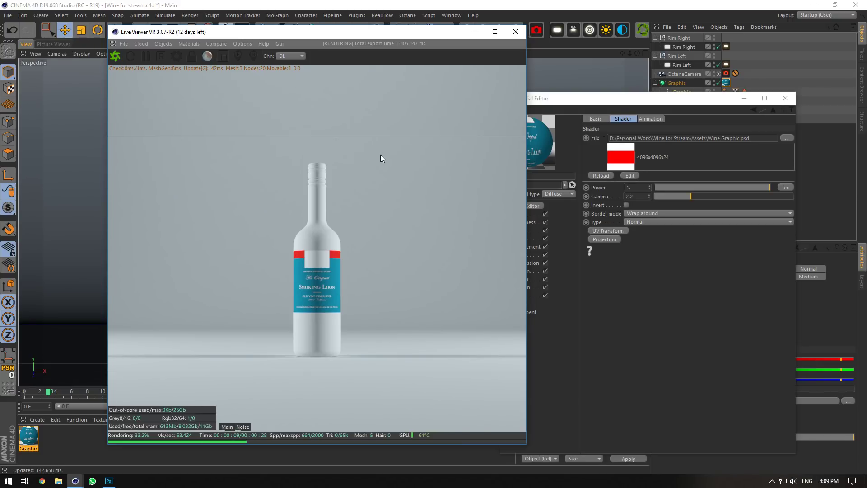
click(785, 98)
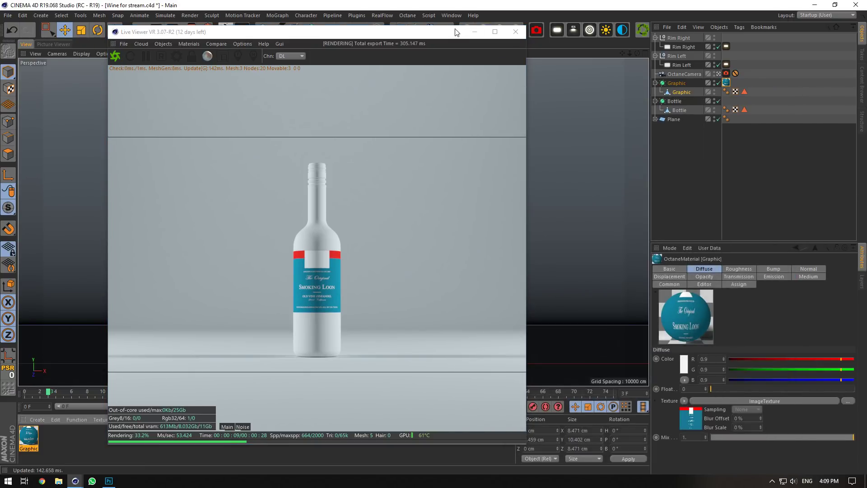
Create a new Octane glossy material and apply it to the bottle in the Live Viewer.
drag(431, 32, 468, 48)
click(480, 34)
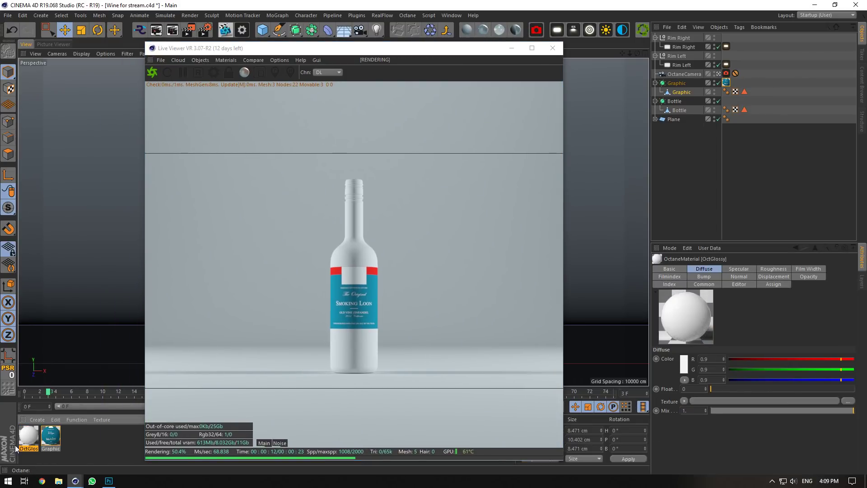
drag(29, 437, 353, 263)
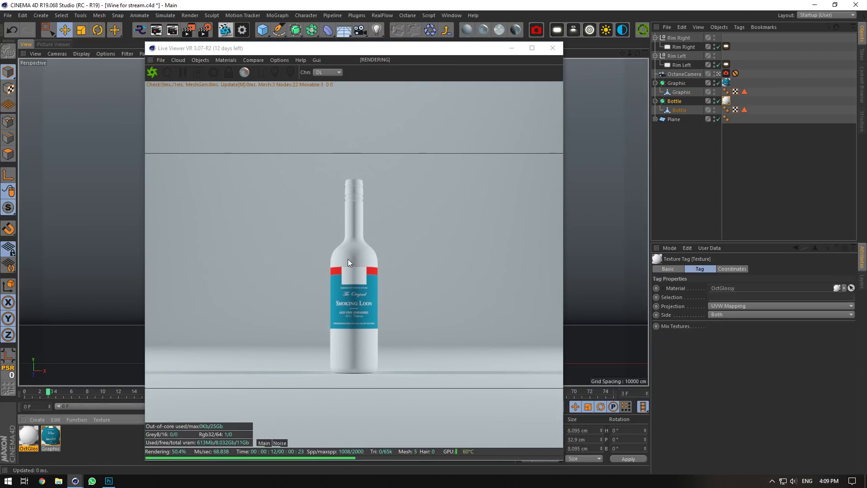
Set the OctGlossy material's diffuse colour to hue 0°, saturation 100% and value 5%, and move the Material Editor clear of the bottle.
double_click(24, 437)
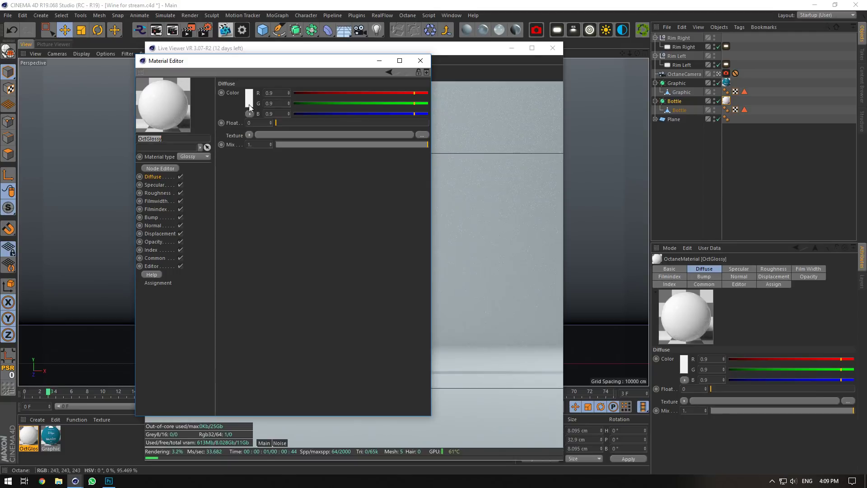
click(247, 98)
click(238, 113)
drag(220, 124, 321, 113)
drag(244, 105, 211, 105)
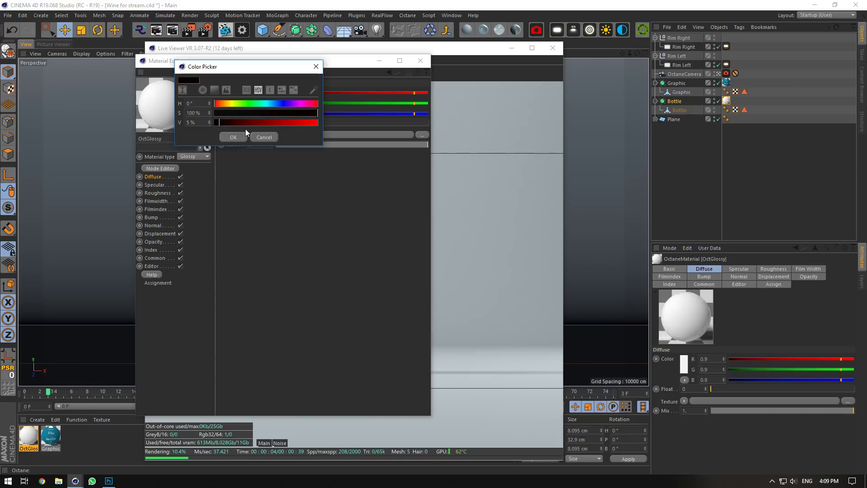
click(232, 137)
drag(283, 61, 648, 69)
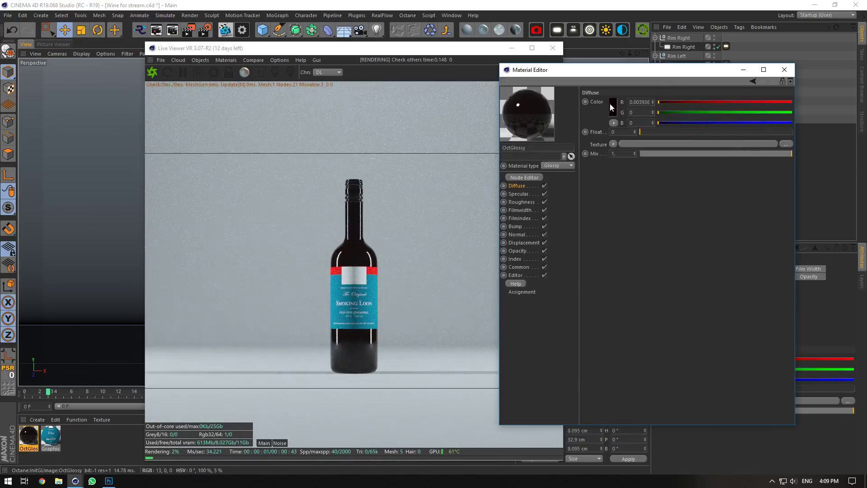
Shift the bottle material's diffuse colour to purple with hue 286° and value 8%.
click(610, 104)
click(663, 104)
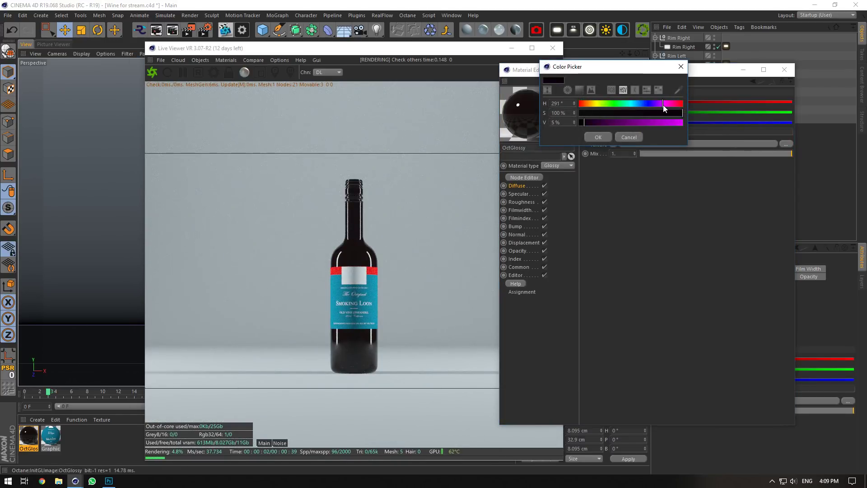
click(603, 135)
click(616, 109)
double_click(558, 126)
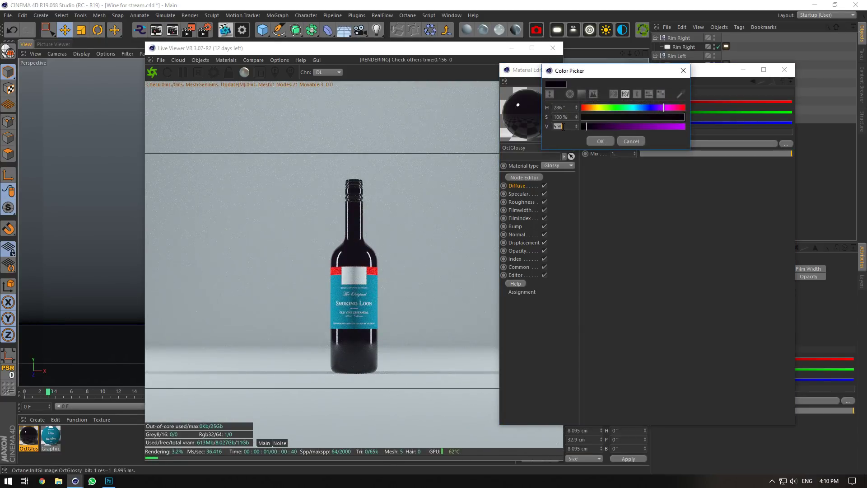
text(8)
click(603, 143)
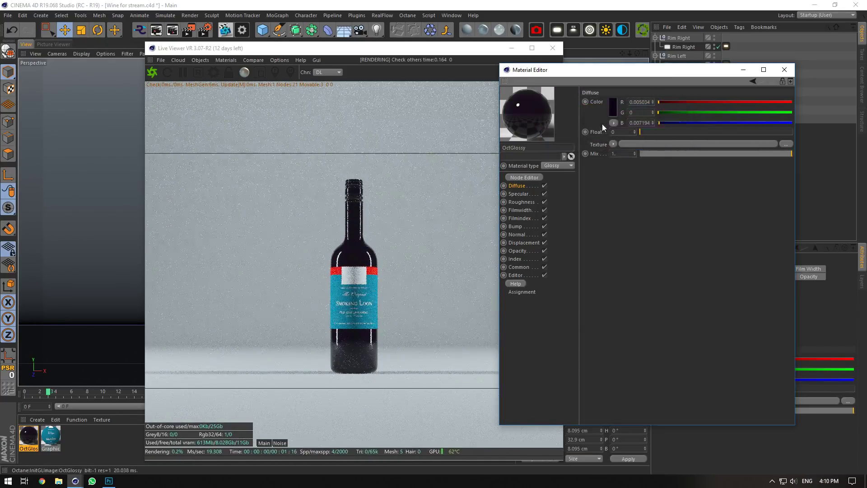
Darken the bottle material's purple diffuse colour to R 0.002967, G 0, B 0.003936.
click(614, 109)
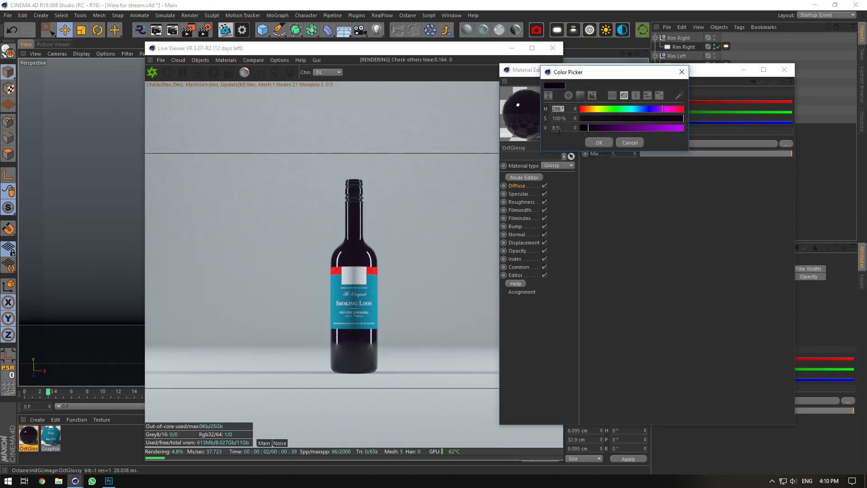
double_click(557, 128)
click(595, 142)
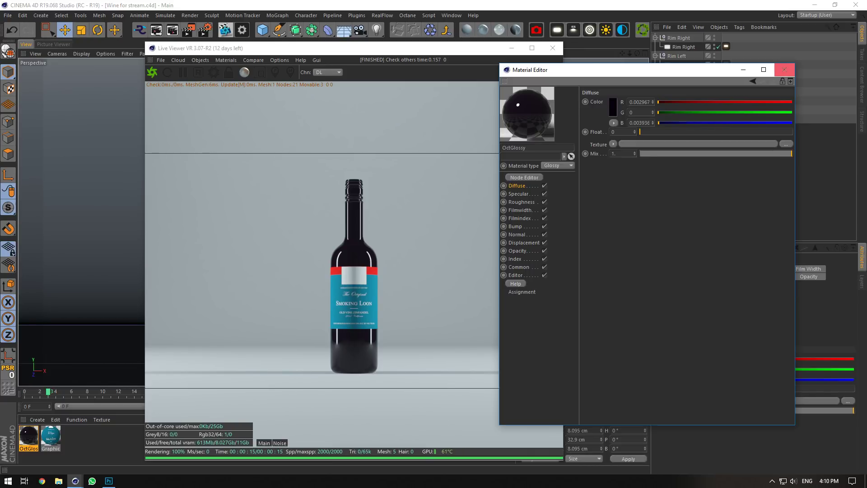
Examine the metallic emblem and border trim of the wine label in the reference photo maxresdefault.jpg, close up and in full.
drag(866, 43, 502, 86)
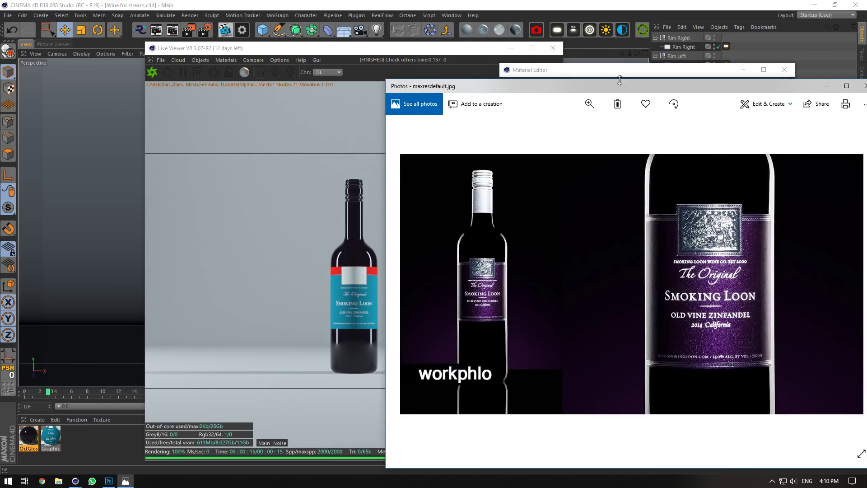
drag(582, 83, 427, 73)
click(443, 91)
drag(404, 114, 449, 114)
drag(665, 128, 565, 253)
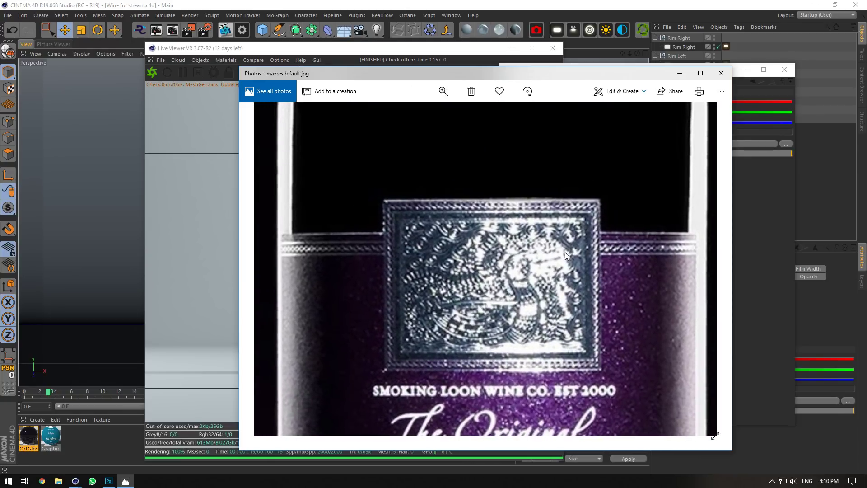
click(687, 73)
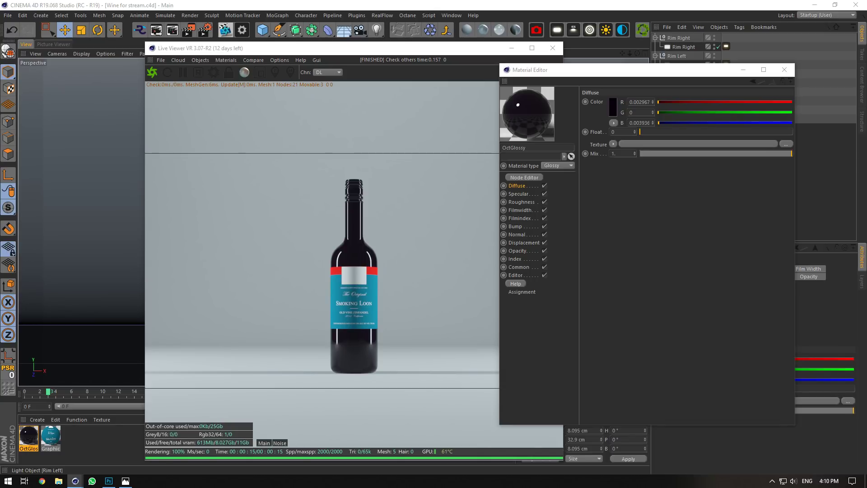
click(126, 480)
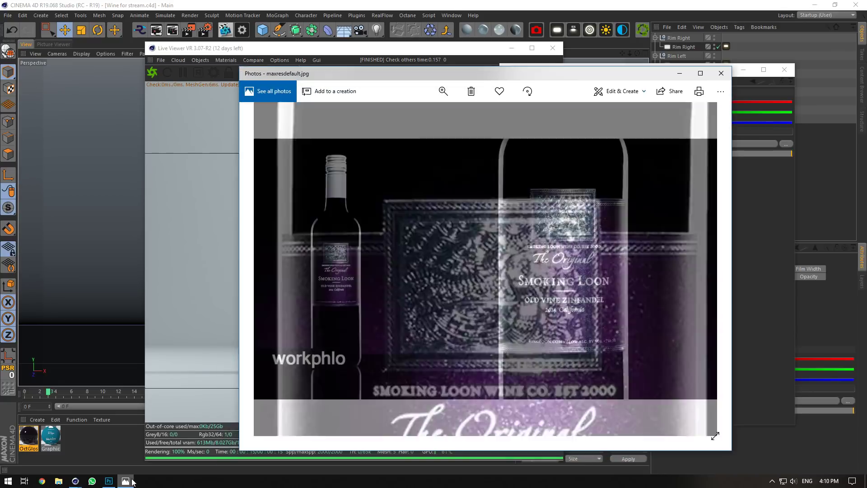
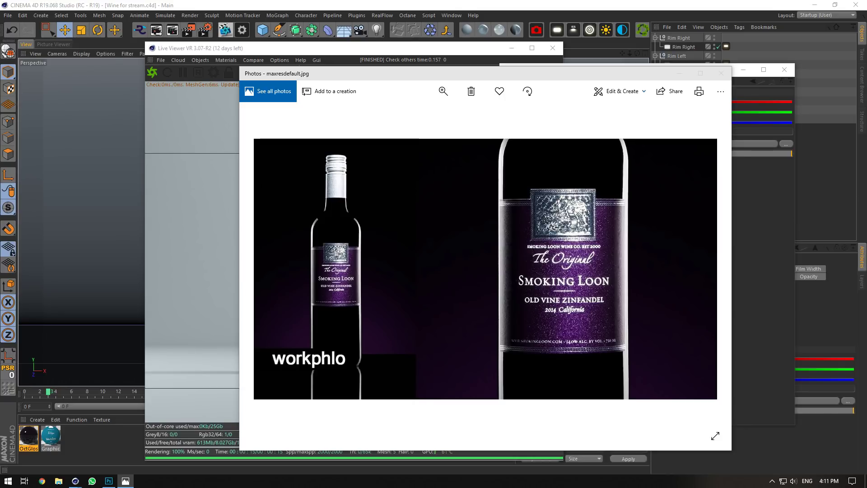
Switch to Photoshop, place the swirl pattern image IMG_2996.jpg in the label and move its layer above Rectangle 2.
click(109, 481)
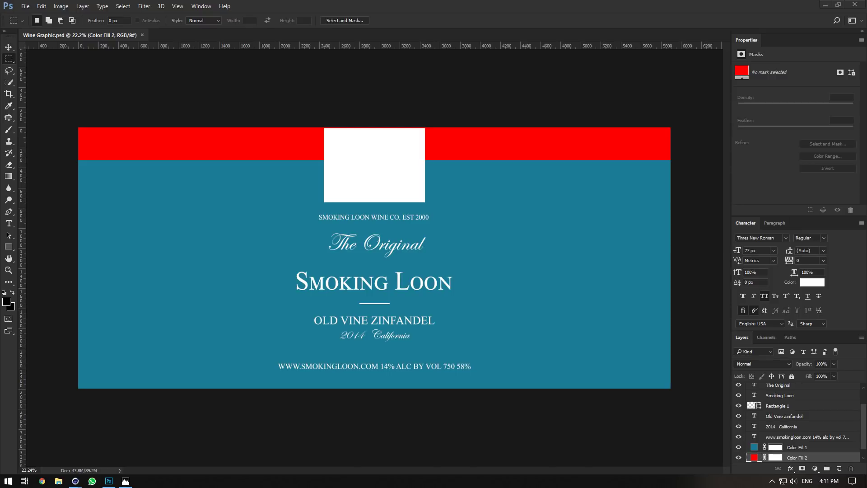
drag(0, 258, 371, 259)
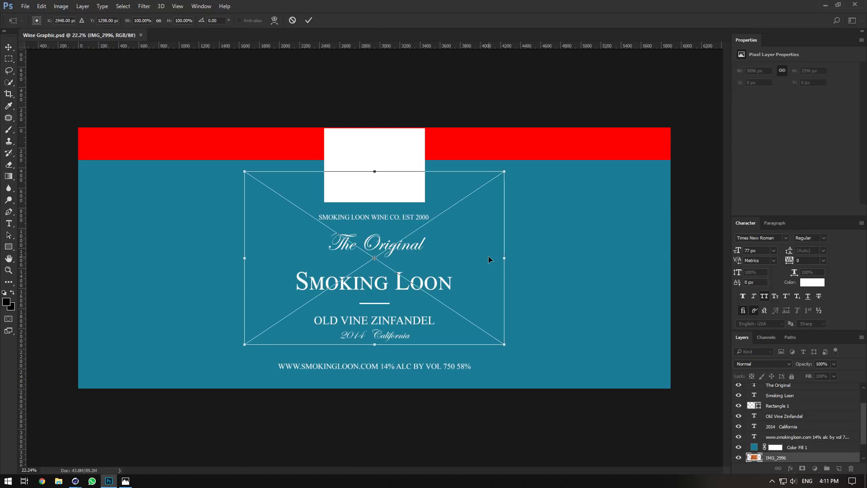
key(Return)
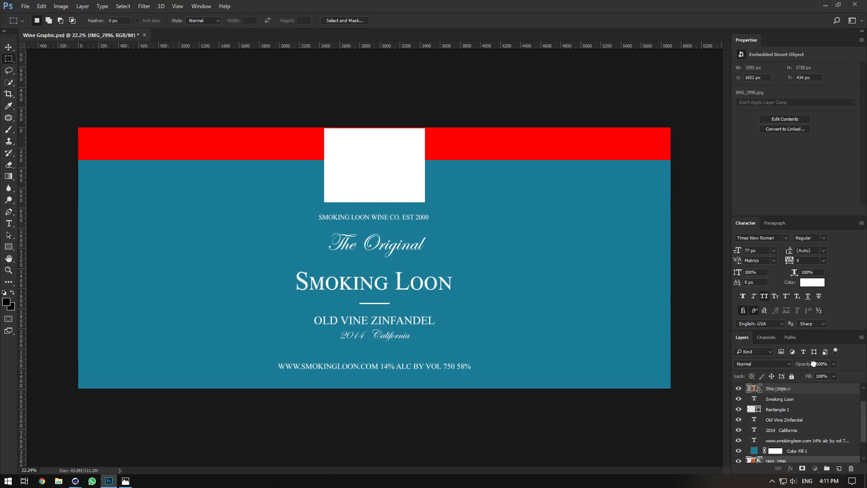
drag(813, 364, 782, 399)
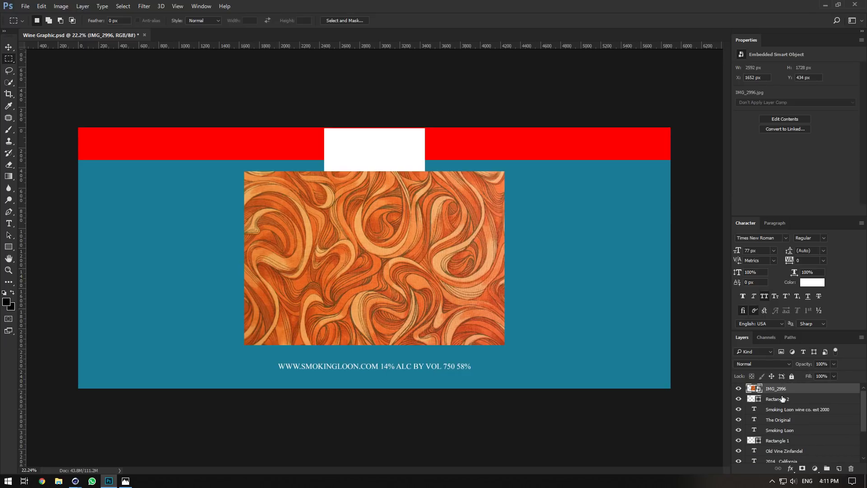
Clip the IMG_2996 swirl image to the white Rectangle 2 shape.
click(783, 398)
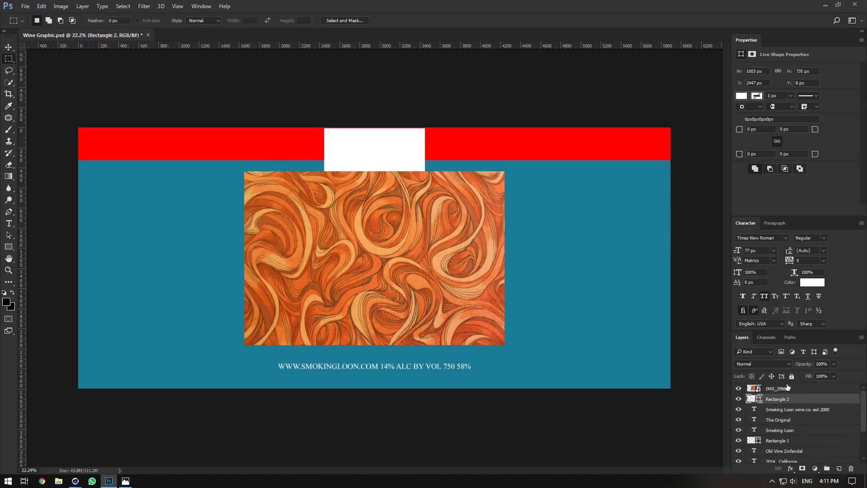
alt+click(788, 393)
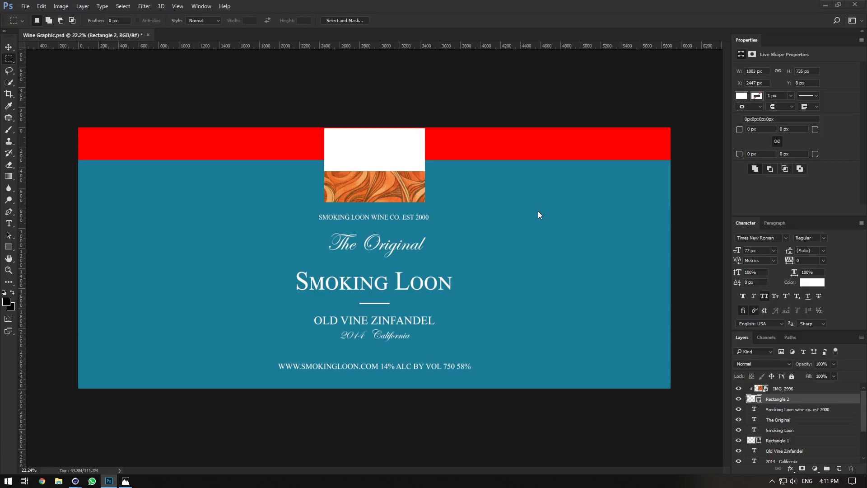
click(8, 47)
drag(390, 188, 388, 150)
key(ctrl+z)
Scale the swirl image to about 47.69% and position it over the white rectangle straddling the red band.
click(778, 390)
key(ctrl+t)
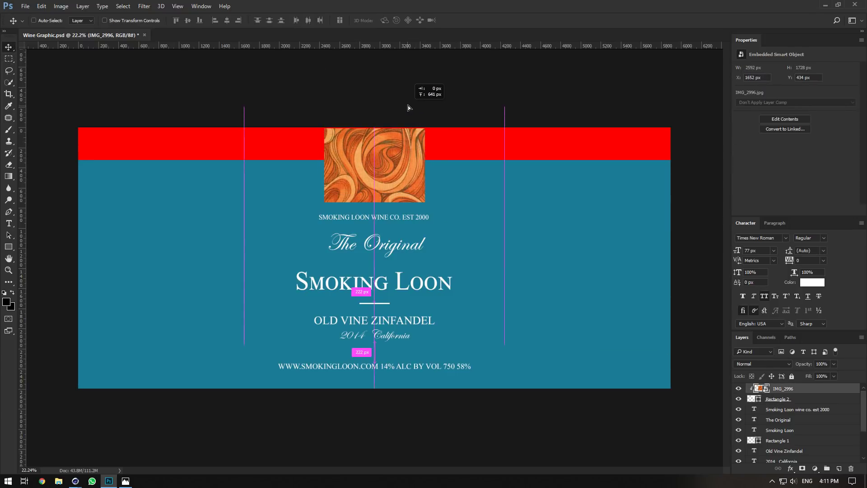
drag(400, 160, 400, 128)
drag(505, 75, 437, 122)
drag(376, 134, 421, 164)
alt+scroll(373, 137, up, 5)
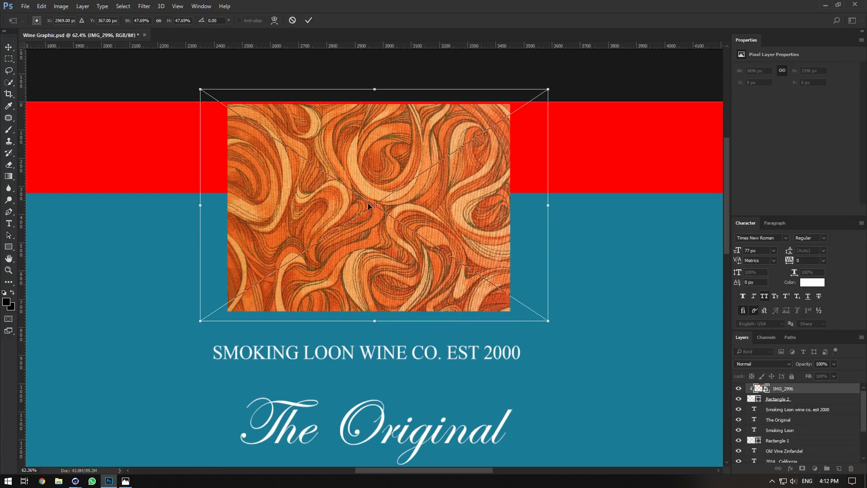
key(Return)
Centre the swirl image on the white rectangle, shrink it to about 511 × 341 px and place a duplicate directly beneath it.
drag(374, 188, 368, 186)
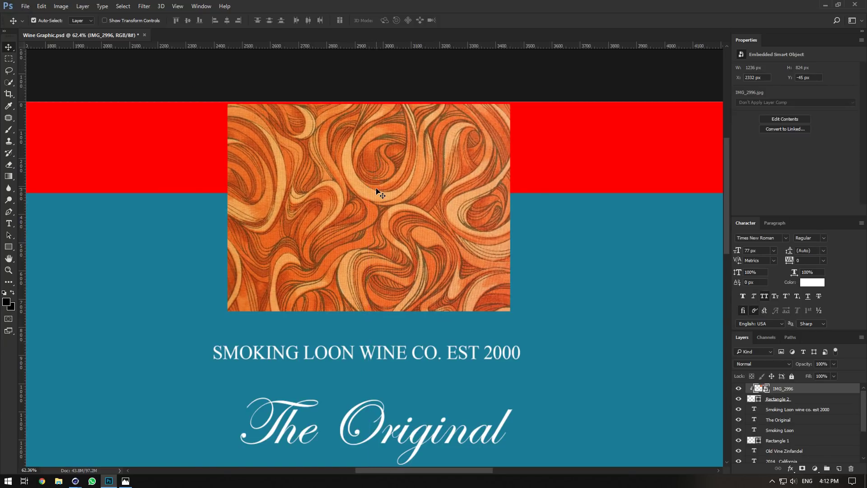
key(ctrl+t)
alt+shift+drag(548, 88, 532, 97)
drag(384, 106, 385, 107)
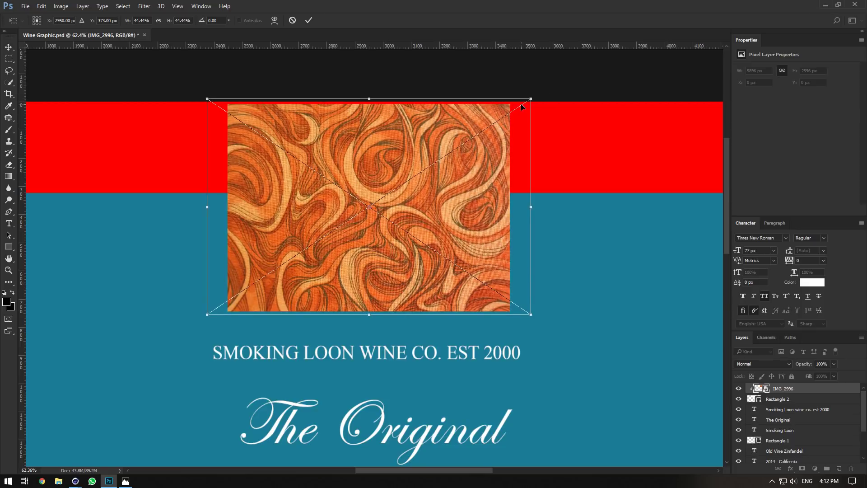
drag(523, 104, 523, 105)
key(Right)
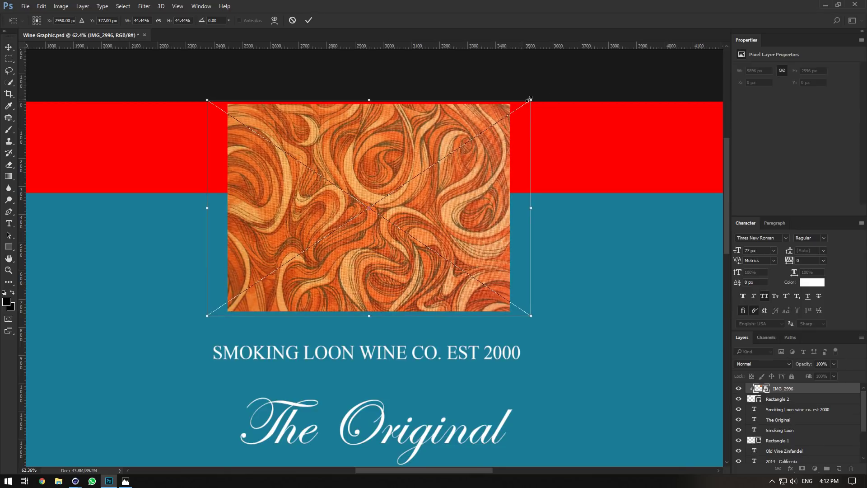
alt+shift+drag(529, 99, 417, 256)
key(Return)
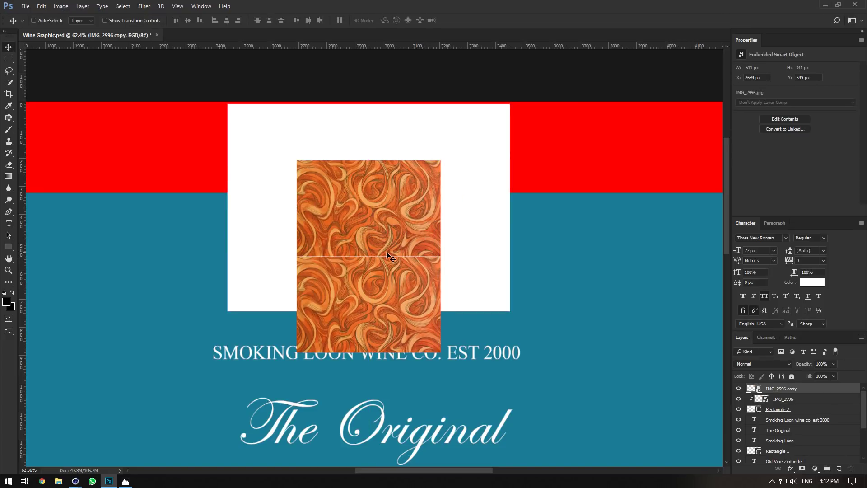
Flip the lower swirl image copy both horizontally and vertically.
alt+scroll(387, 256, up, 4)
alt+scroll(413, 237, down, 6)
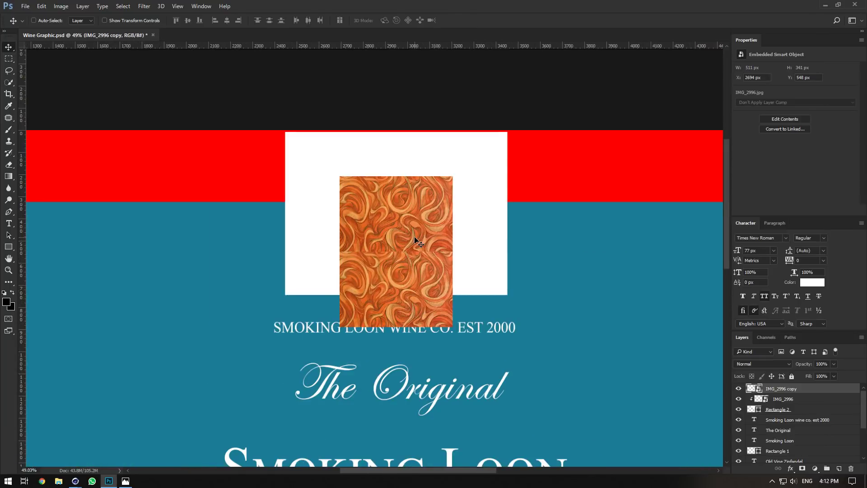
alt+scroll(415, 241, up, 2)
key(ctrl+t)
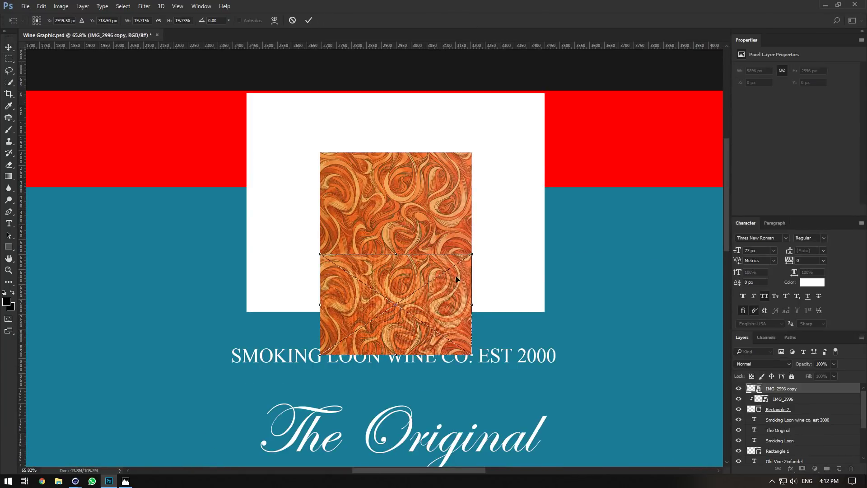
right_click(450, 274)
click(482, 399)
right_click(415, 311)
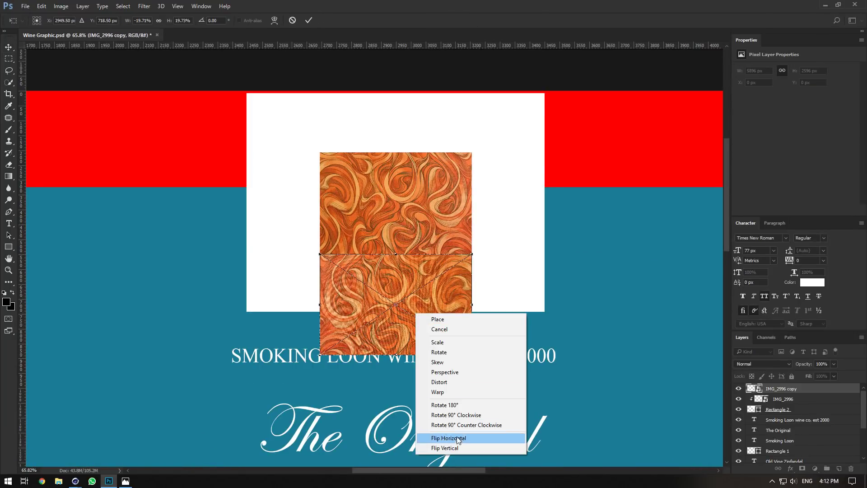
click(452, 449)
key(Return)
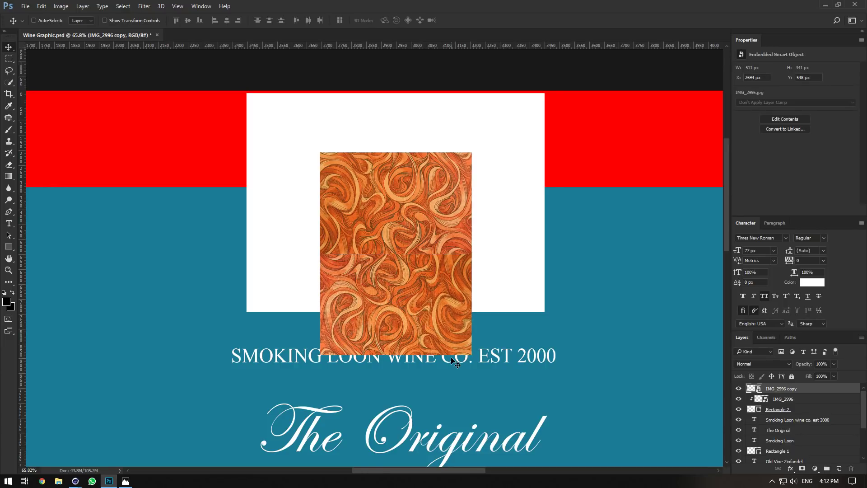
Flip the lower swirl copy horizontally once more so it mirrors the image above it.
key(ctrl+t)
right_click(429, 292)
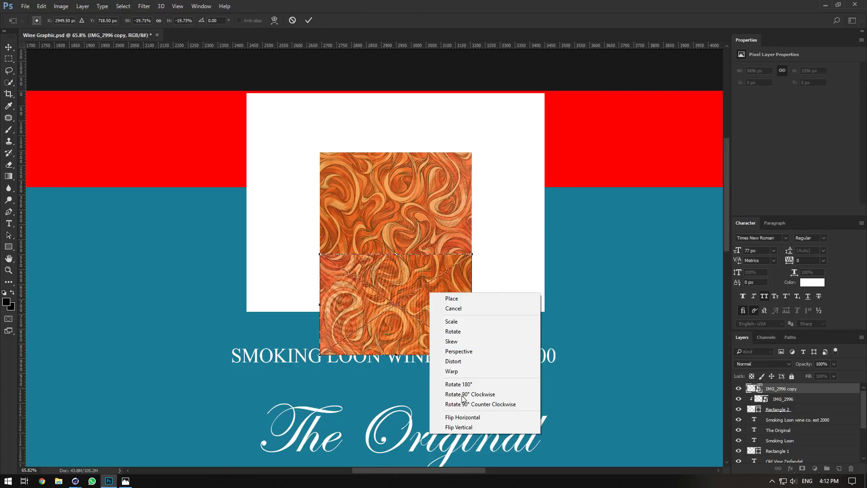
click(458, 417)
key(Return)
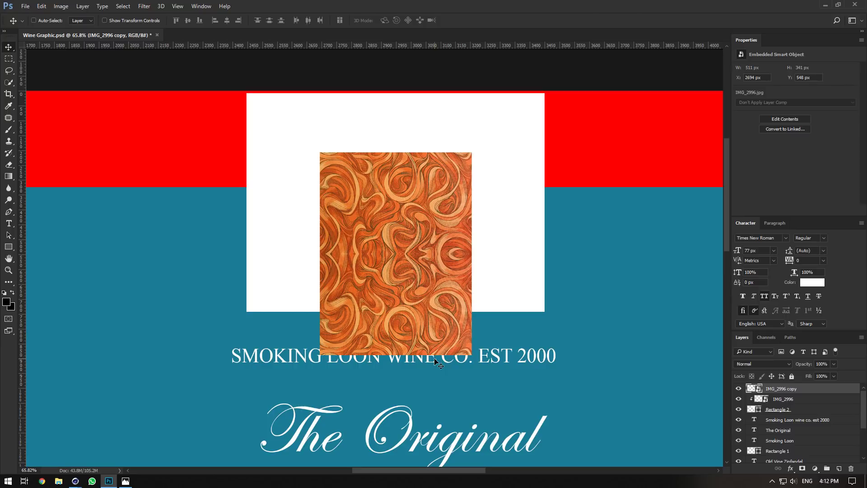
Release the IMG_2996 layer from its clipping mask on Rectangle 2.
alt+scroll(434, 361, down, 2)
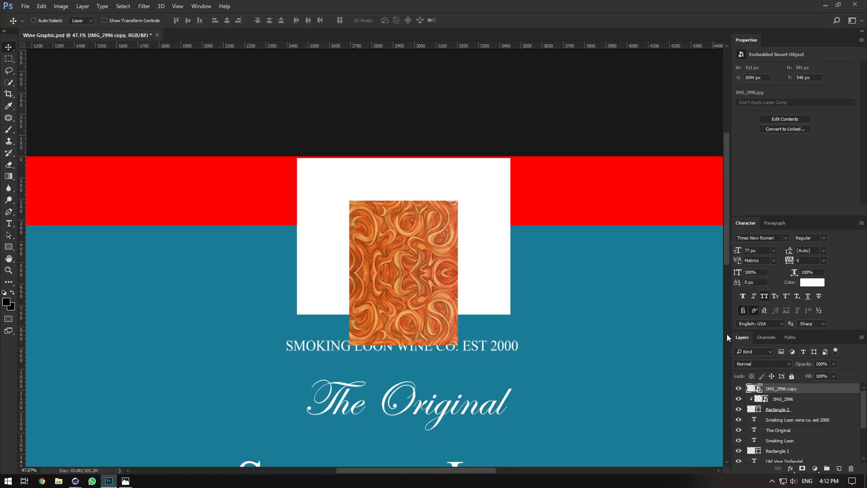
shift+click(782, 399)
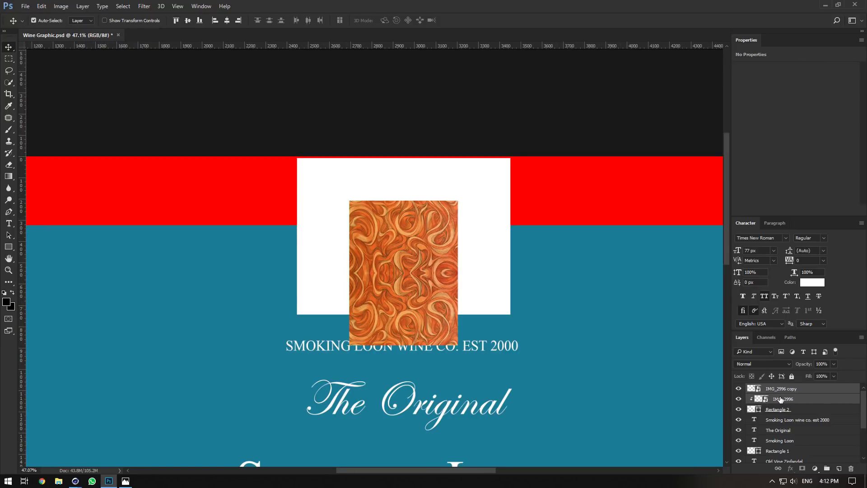
click(784, 409)
alt+click(788, 402)
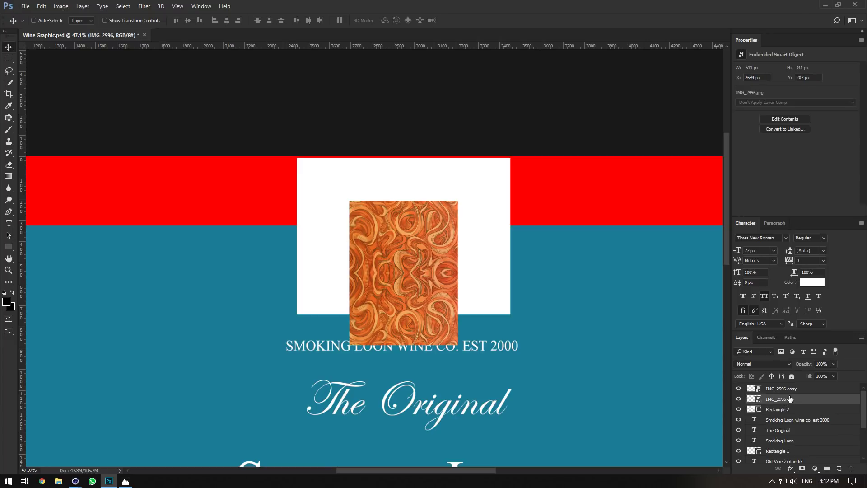
Duplicate both swirl images together and position the copies higher so the pattern reaches the label's upper edge.
shift+click(789, 391)
ctrl+alt+drag(391, 212, 391, 160)
alt+scroll(437, 193, up, 3)
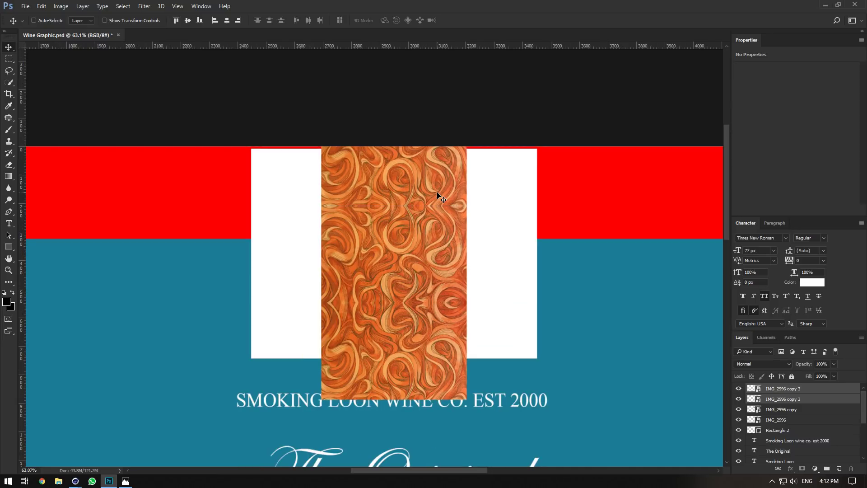
alt+scroll(493, 271, down, 3)
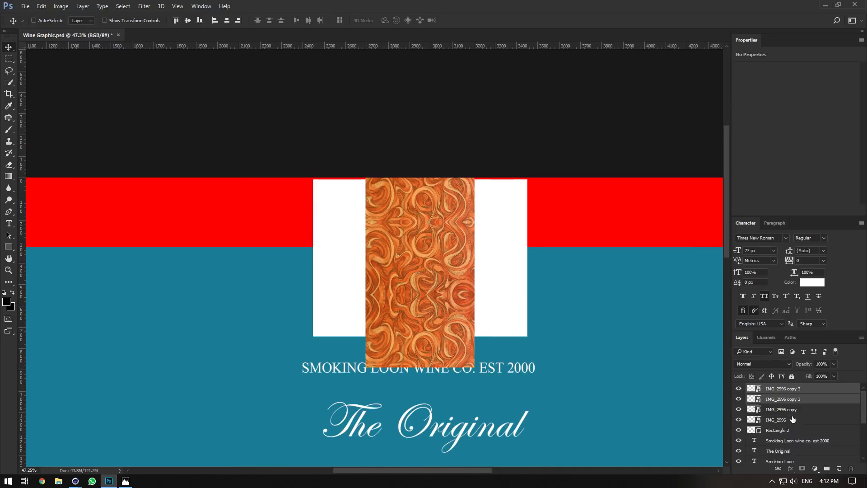
Group the four swirl image layers and shift the group left across the white rectangle's left edge.
click(785, 388)
shift+click(793, 419)
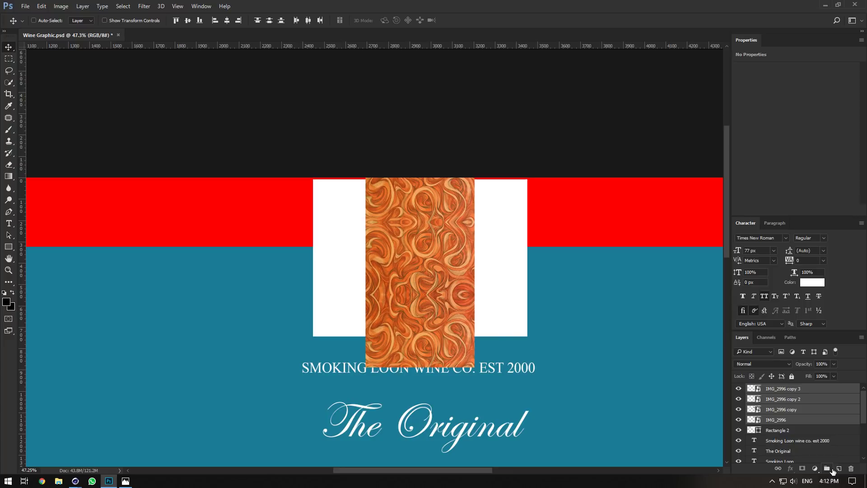
click(826, 468)
drag(437, 253, 464, 256)
Duplicate the swirl group, place the copy alongside its right edge and nudge it left to close the seam.
key(ctrl+j)
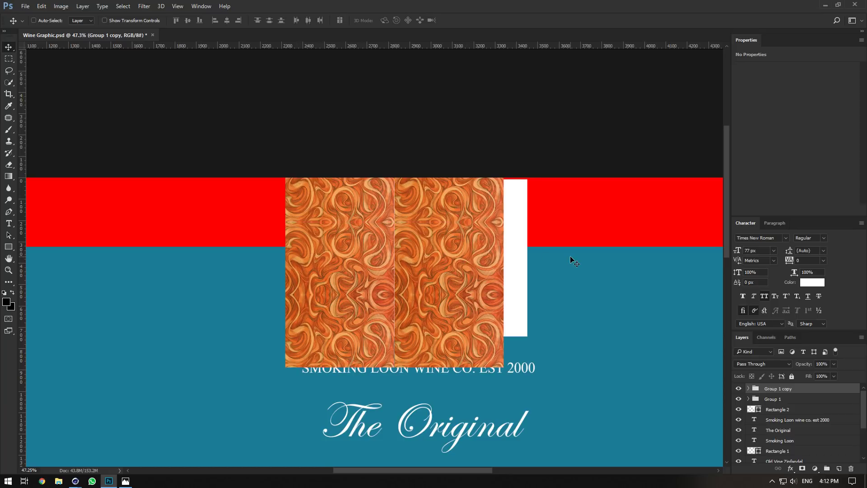
key(Left)
key(Left)
key(Left)
key(Left)
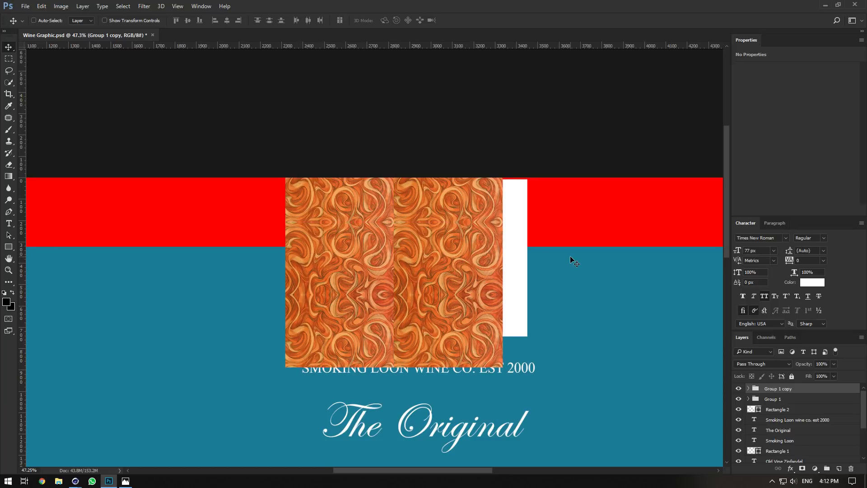
Flip the duplicated swirl group horizontally so it mirrors the first group.
key(ctrl+t)
right_click(442, 267)
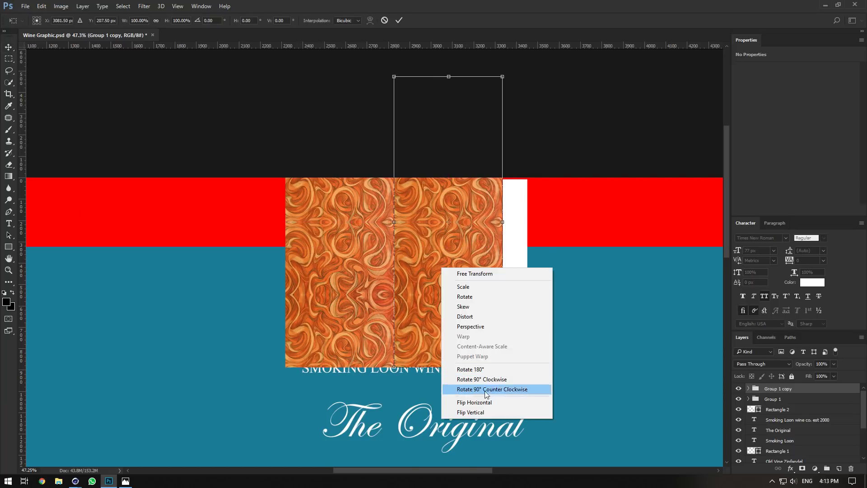
click(486, 389)
key(Return)
alt+scroll(486, 315, up, 4)
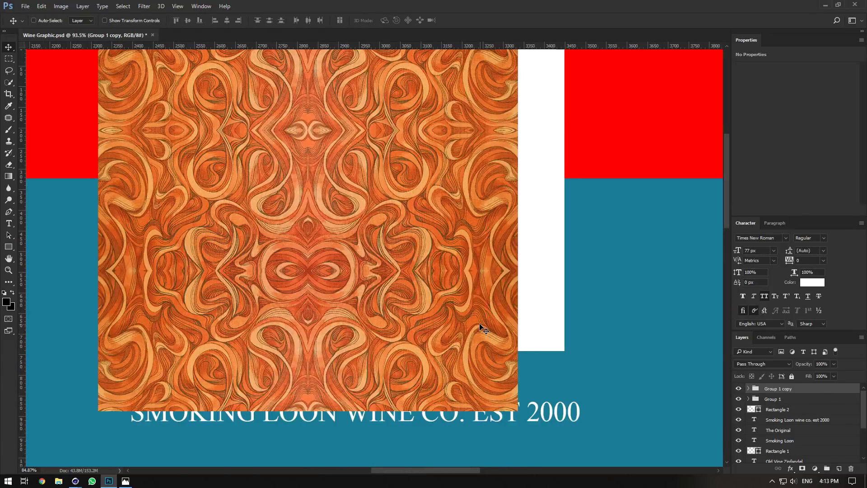
Move both swirl groups together to the right so they cover the white rectangle.
alt+scroll(480, 327, down, 3)
shift+click(770, 400)
drag(430, 286, 468, 283)
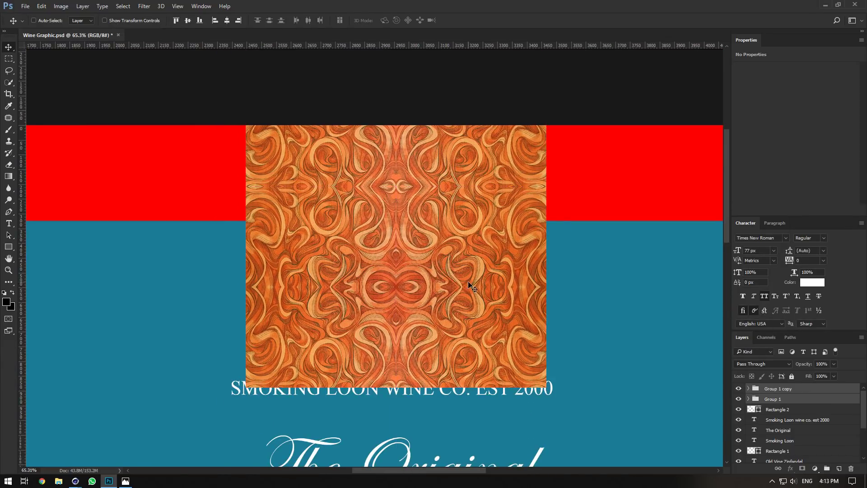
Mask Group 1 and Group 1 copy to the outline of Rectangle 2.
ctrl+click(758, 409)
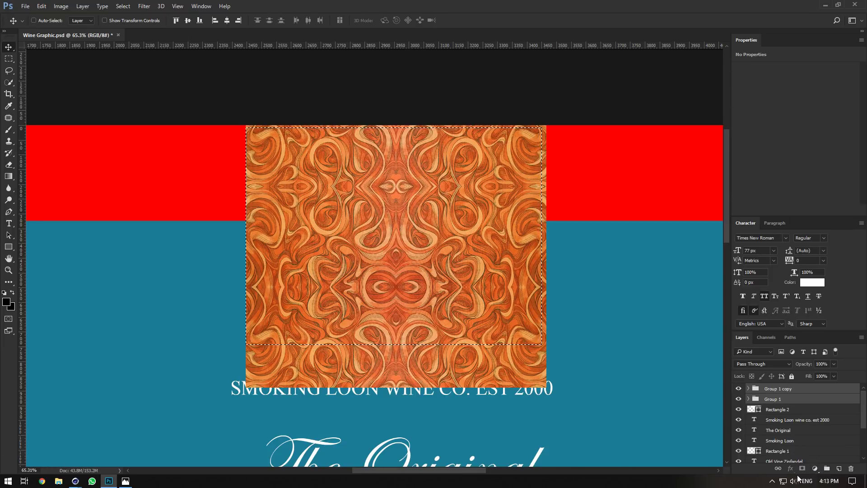
click(796, 400)
click(803, 468)
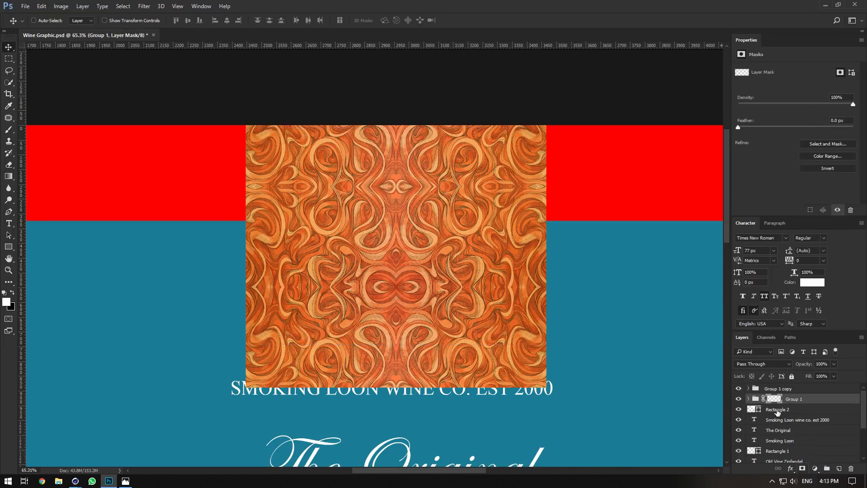
click(776, 389)
click(803, 468)
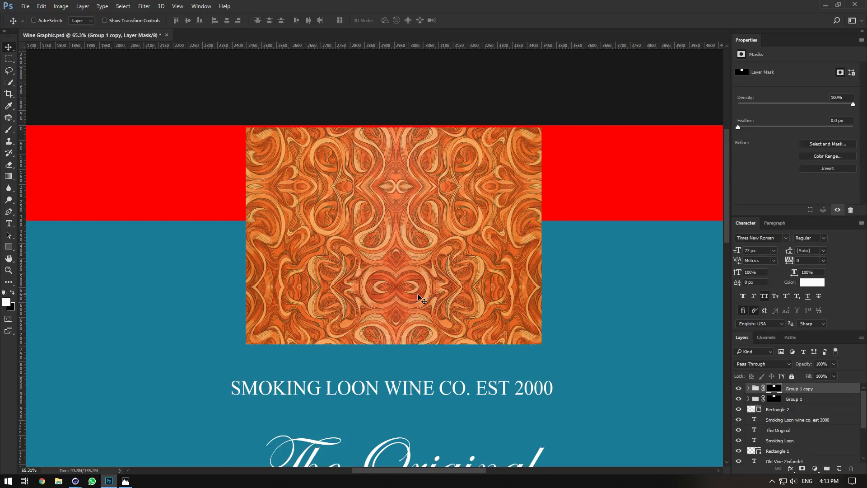
alt+scroll(417, 294, down, 5)
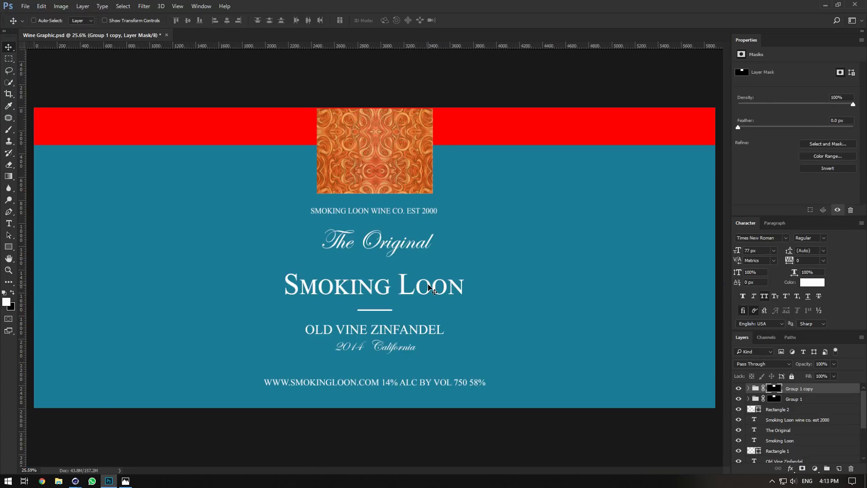
Delete the layer masks from Group 1 copy and Group 1.
alt+scroll(381, 159, up, 3)
right_click(774, 388)
click(775, 314)
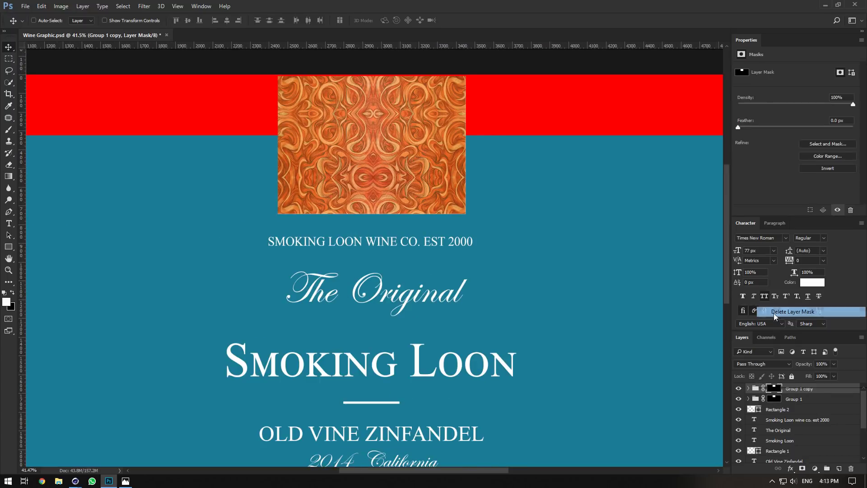
right_click(774, 398)
click(776, 320)
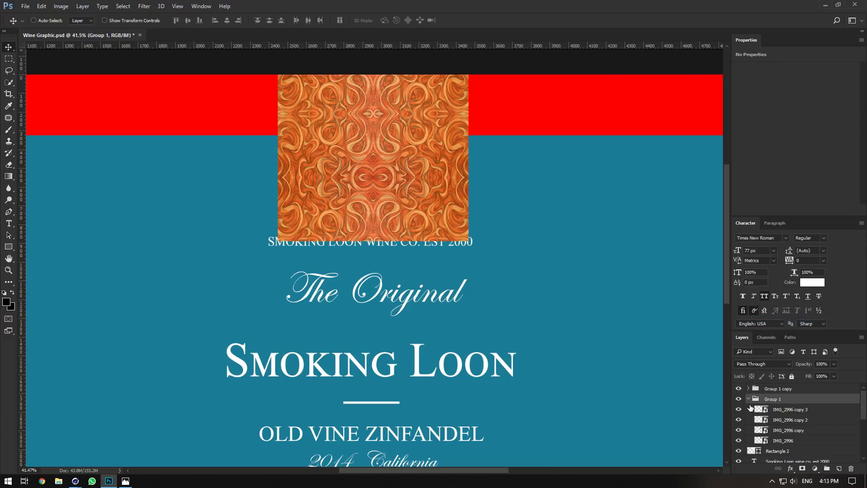
Convert both swirl groups into one smart object and clip it to Rectangle 2.
click(748, 398)
shift+click(774, 388)
right_click(774, 388)
click(806, 199)
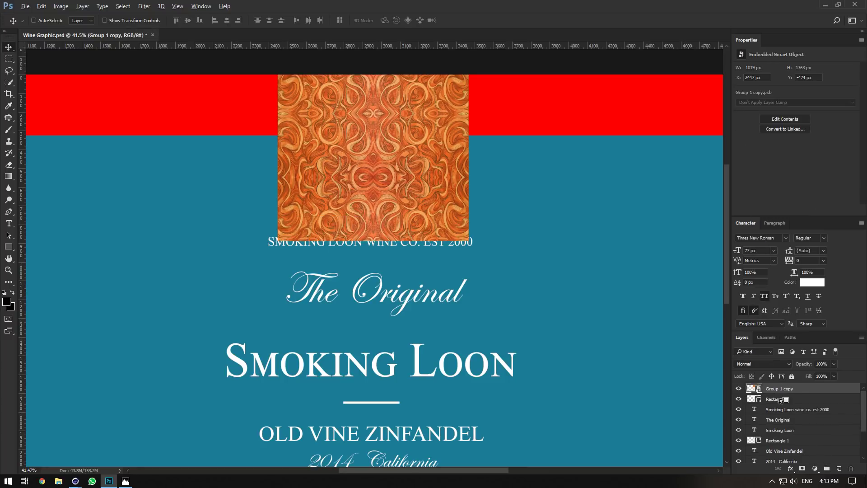
key(ctrl+0)
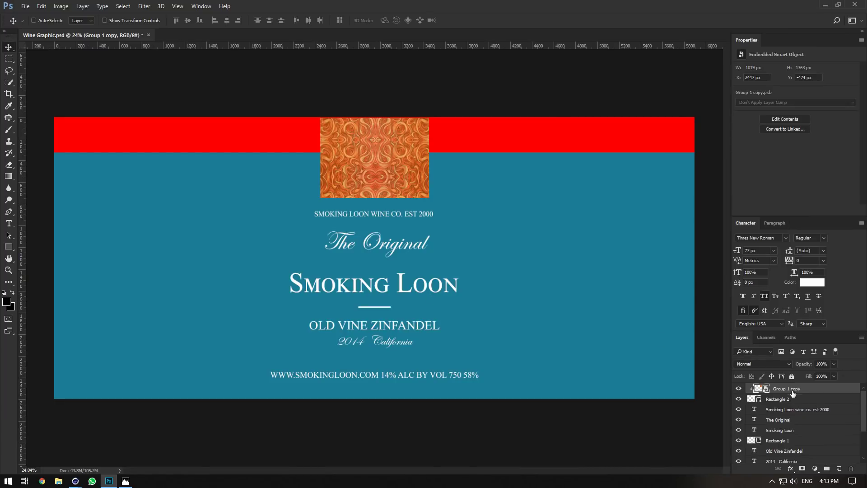
Add a Black & White adjustment layer clipped to the swirl pattern.
click(815, 468)
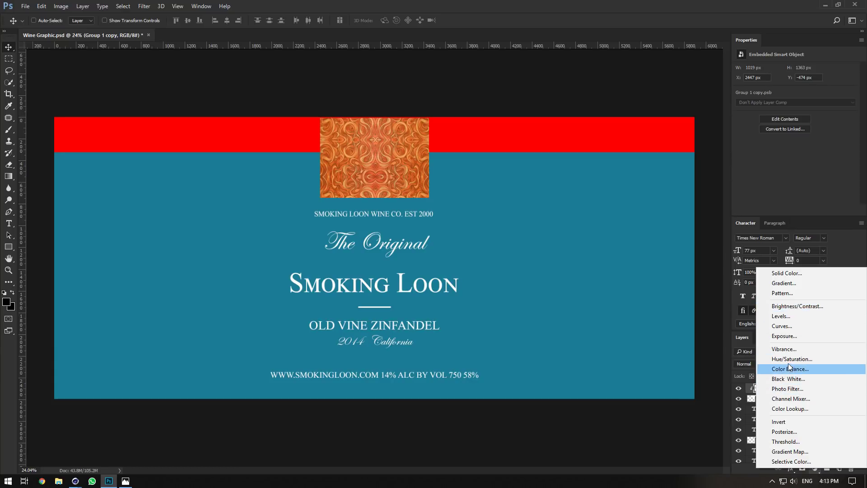
click(788, 379)
alt+click(794, 393)
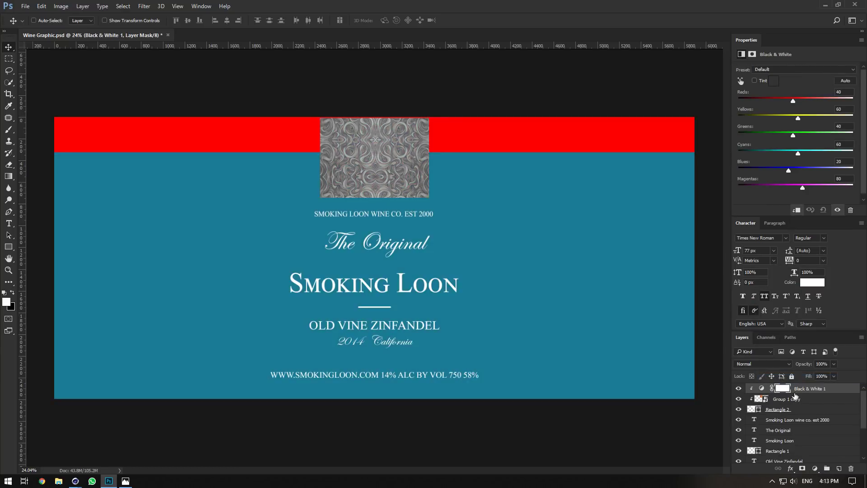
Try a clipped Brightness/Contrast adjustment above the Black & White layer with the contrast raised to 62.
click(812, 389)
click(815, 469)
click(798, 308)
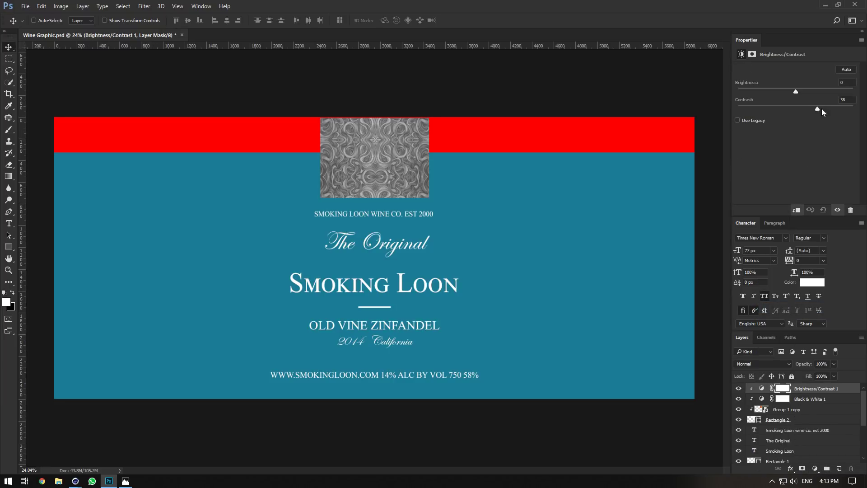
drag(821, 109, 831, 108)
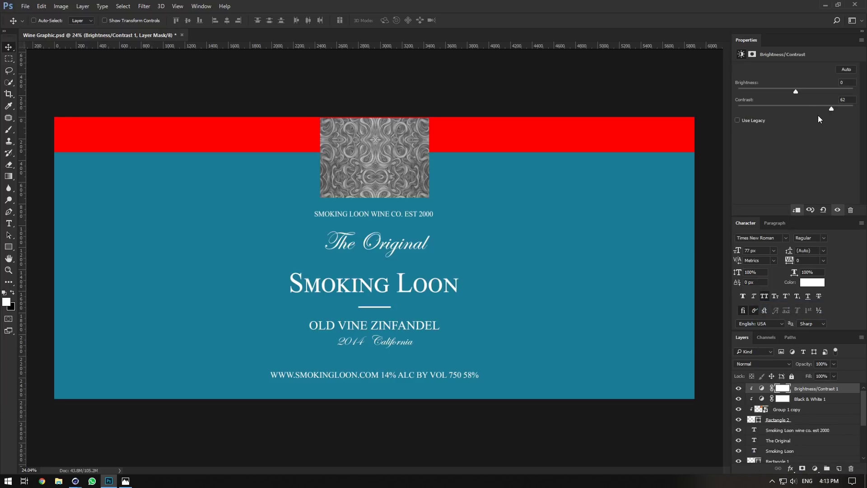
Add a Curves adjustment layer clipped to the swirl pattern and delete the Brightness/Contrast layer.
click(815, 468)
click(796, 327)
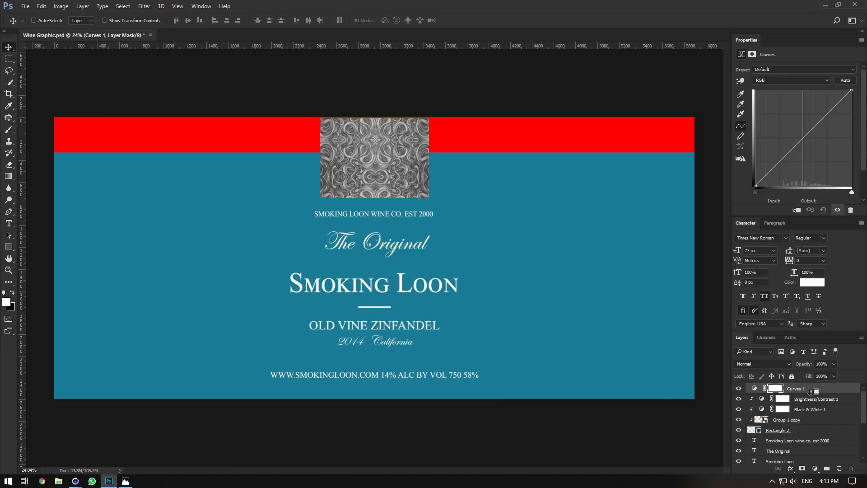
alt+click(814, 394)
click(816, 401)
click(762, 399)
key(Delete)
Shape the swirl pattern's Curves adjustment into a high-contrast S-curve with deep shadows and a highlight point at input 195, output 170.
click(781, 389)
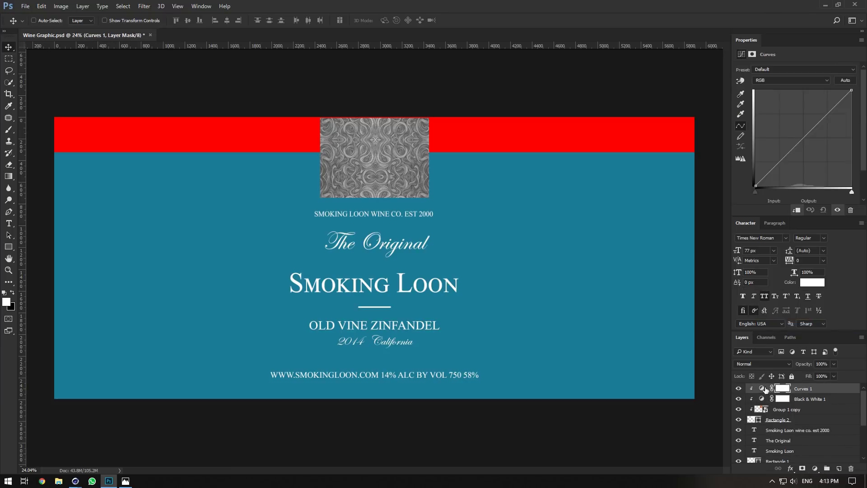
click(762, 388)
drag(756, 189, 801, 172)
drag(830, 135, 829, 122)
alt+scroll(399, 147, up, 2)
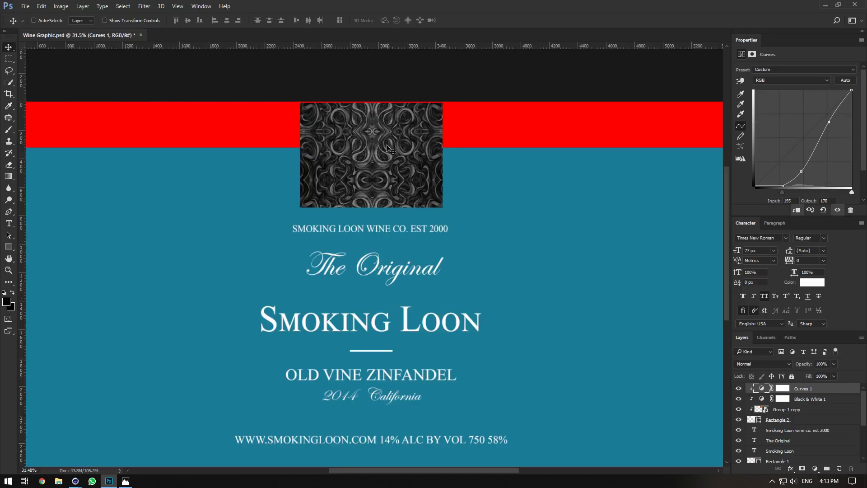
alt+scroll(415, 215, down, 4)
alt+scroll(414, 215, up, 2)
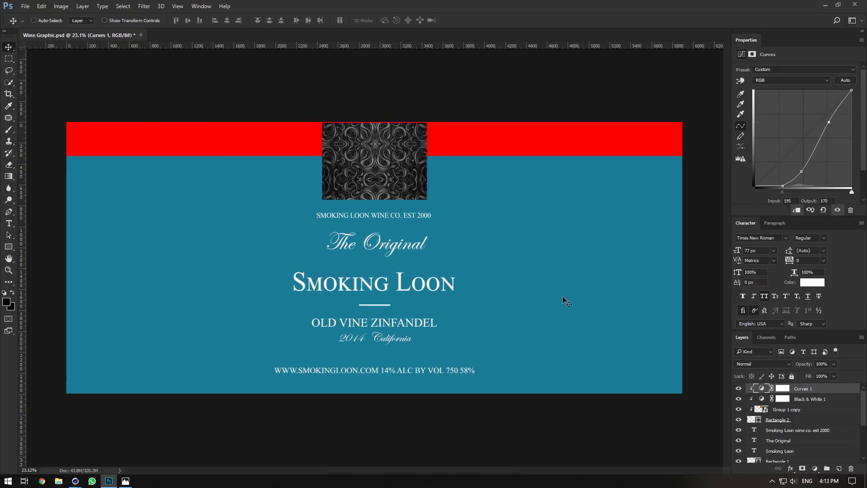
Recolor the teal Color Fill 1 background of the label to a very dark purple.
scroll(768, 424, down, 3)
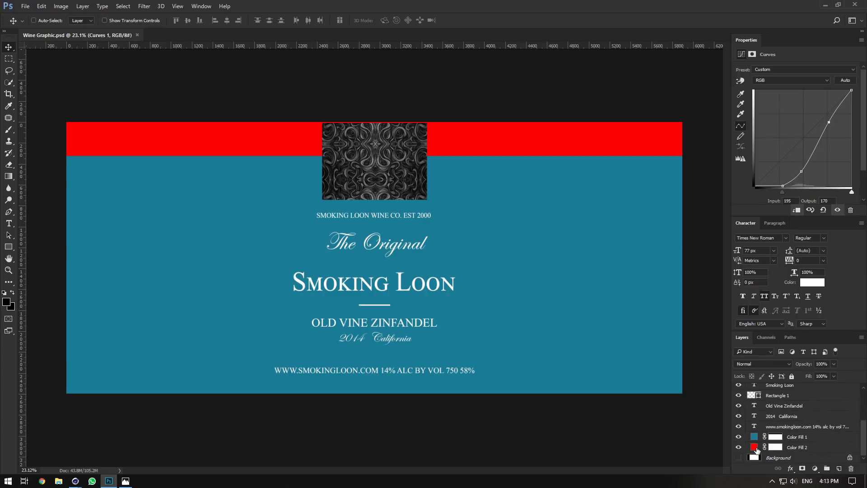
double_click(754, 441)
drag(551, 212, 643, 220)
drag(658, 178, 658, 150)
click(747, 123)
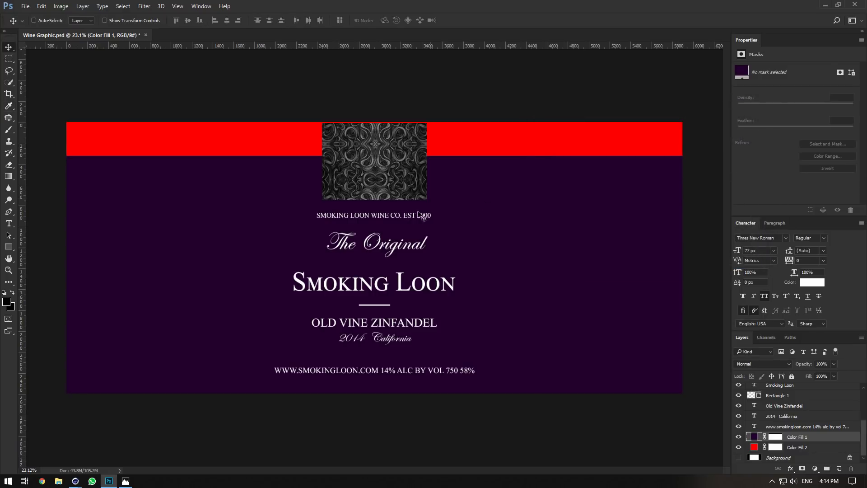
Check the reference bottle photo and hide the red Color Fill 2 layer.
click(126, 481)
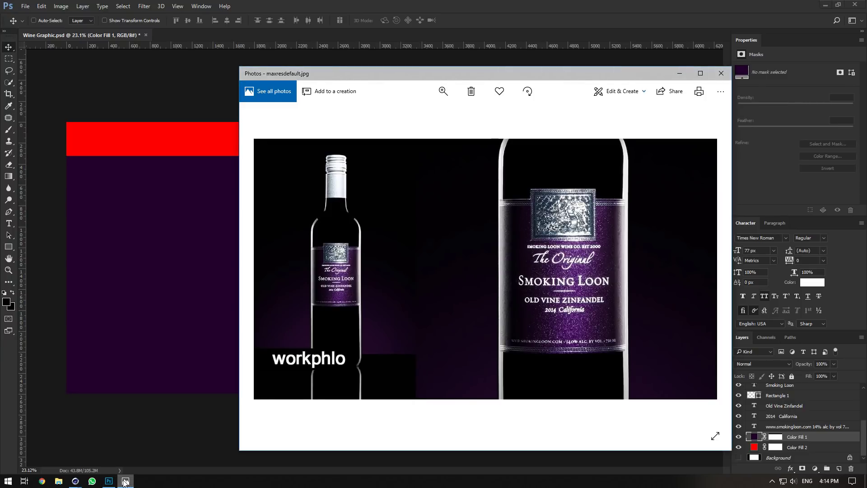
click(125, 481)
click(738, 447)
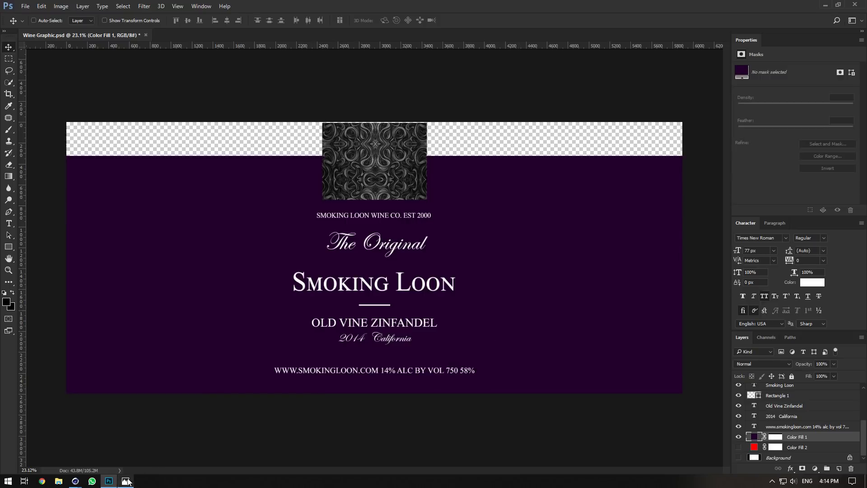
Compare the label's emblem and overall layout with the reference bottle photo.
click(127, 481)
click(126, 481)
click(126, 482)
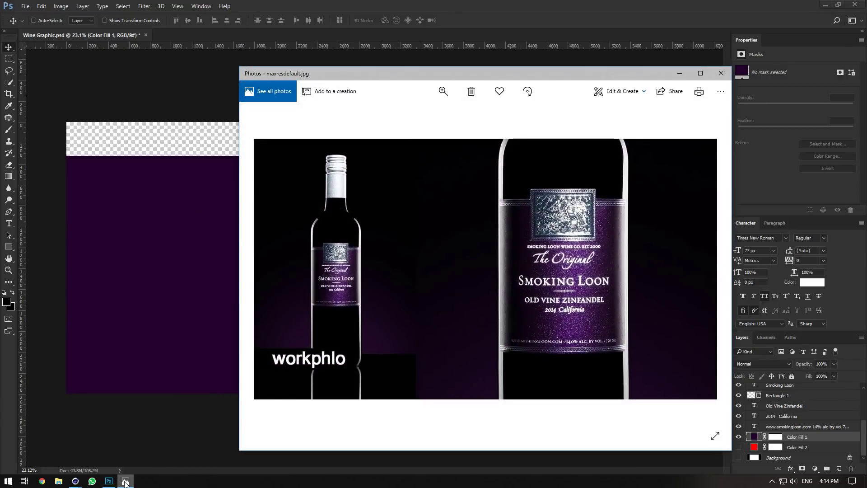
click(125, 482)
click(125, 481)
click(125, 481)
alt+scroll(341, 82, up, 6)
alt+scroll(438, 181, up, 2)
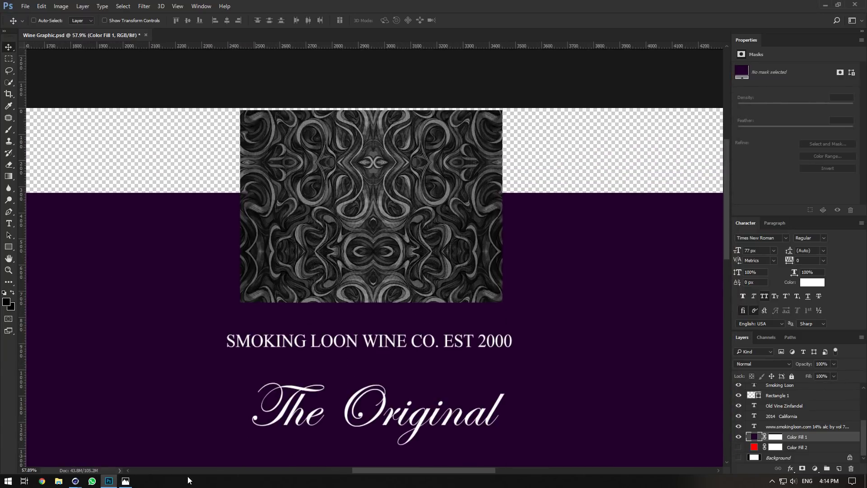
click(126, 481)
click(126, 481)
alt+scroll(294, 356, down, 12)
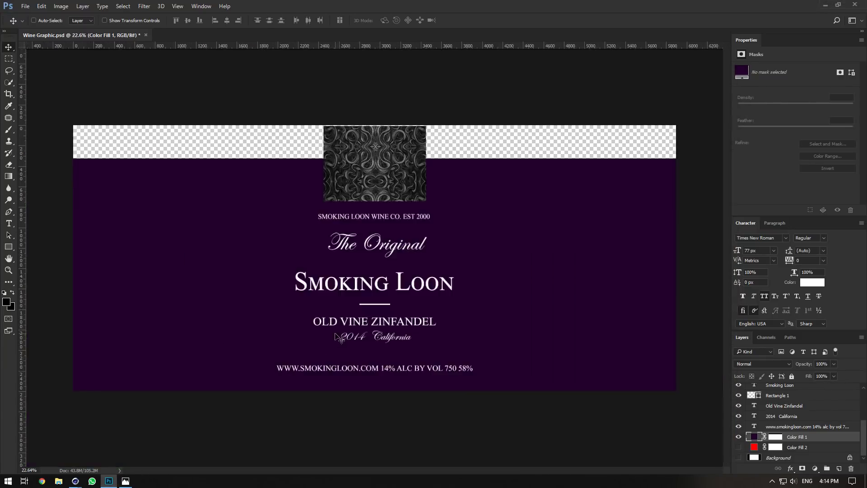
alt+scroll(294, 356, up, 3)
Switch to Cinema 4D and refresh the Wine Graphic.psd texture in the Graphic material so the rendered bottle shows the updated label.
mouse_move(75, 481)
click(55, 449)
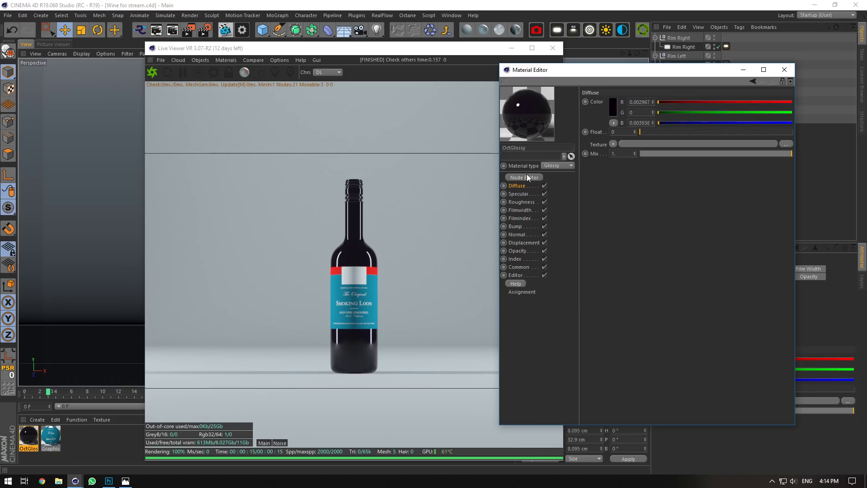
click(50, 442)
click(618, 169)
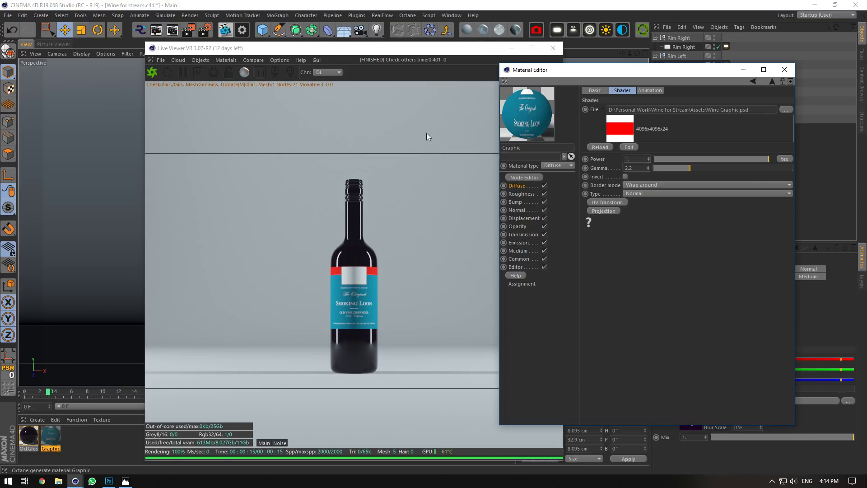
click(361, 126)
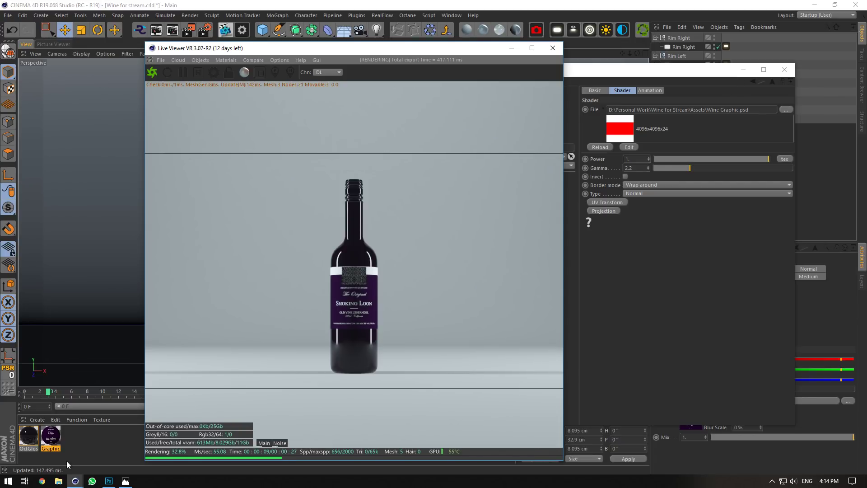
Consult the reference photo, return to Photoshop and nudge the "Smoking Loon wine co. est 2000" text down to Y 905 px.
click(125, 480)
drag(592, 70, 732, 67)
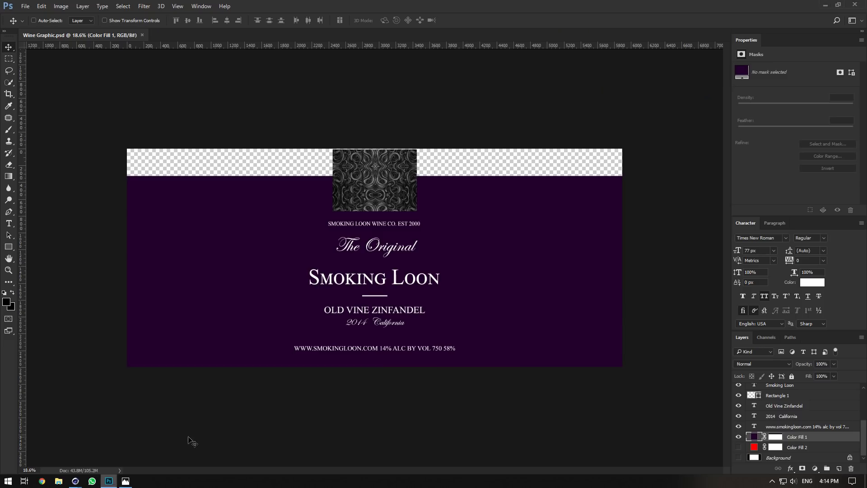
click(108, 481)
click(790, 398)
scroll(791, 404, up, 2)
click(774, 427)
click(737, 416)
click(737, 416)
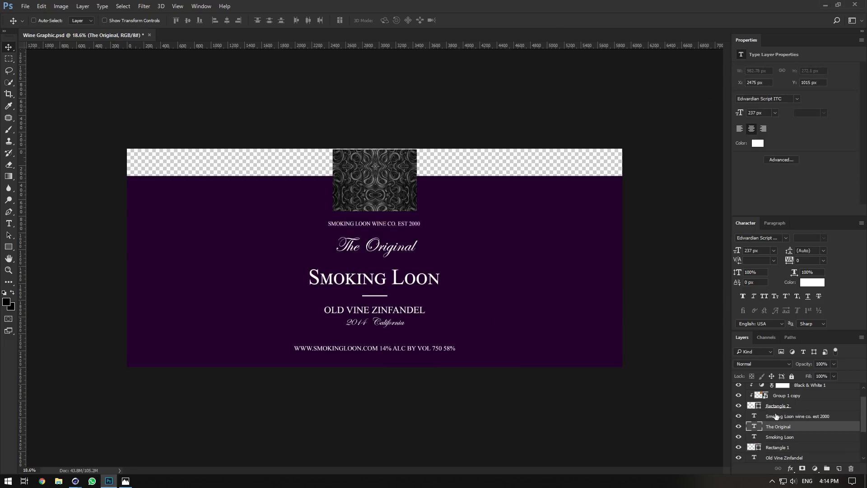
click(775, 415)
key(Down)
key(Down)
key(Down)
key(Down)
key(Down)
key(Down)
key(Down)
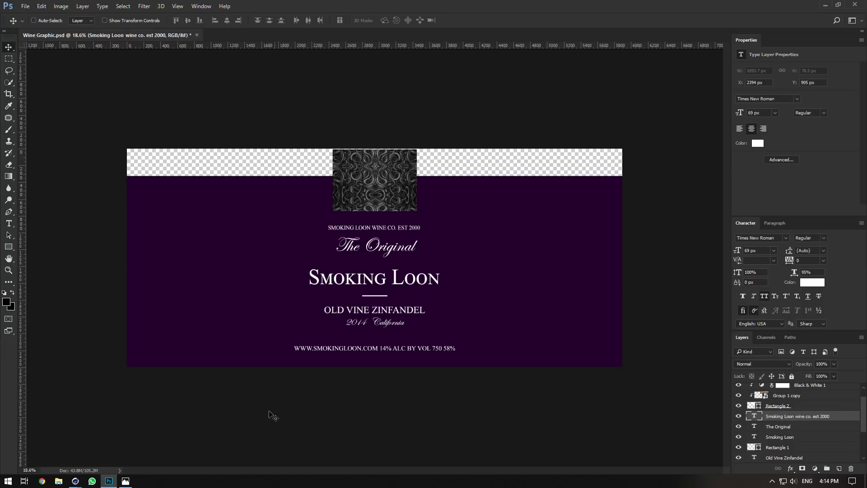
Move the swirl emblem, from Rectangle 2 up through its clipped Curves 1 layer, down to Y 116 px, checking against the reference photo.
click(125, 481)
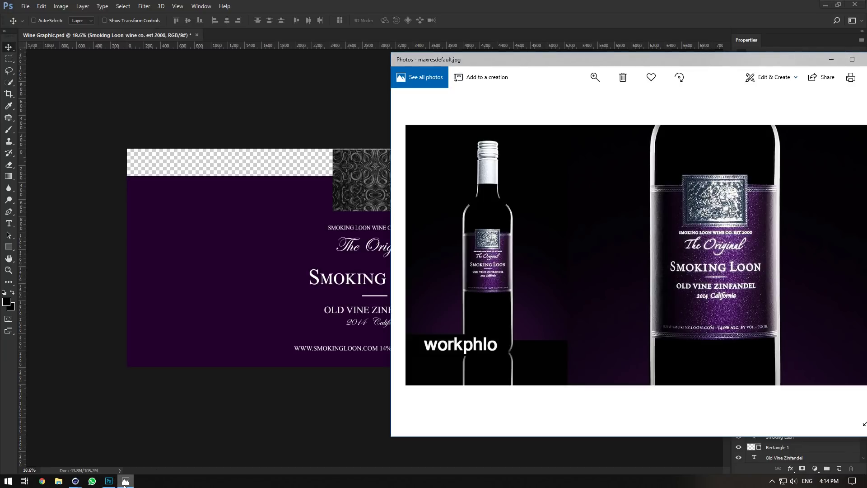
click(125, 481)
scroll(783, 414, up, 2)
click(806, 408)
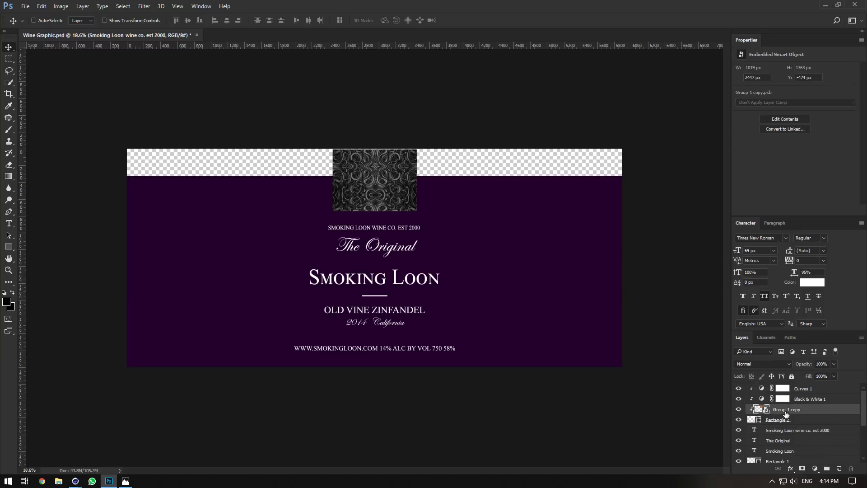
click(784, 420)
shift+click(818, 391)
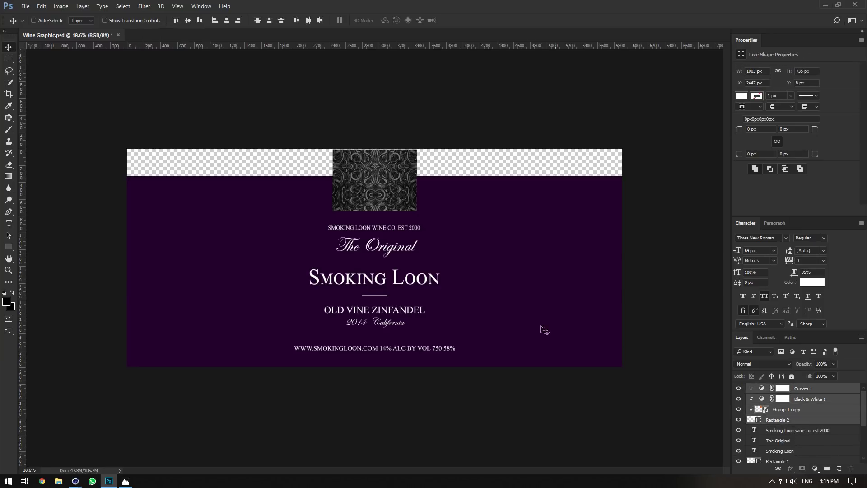
key(shift+Down)
key(shift+Down)
key(shift+Down)
key(shift+Down)
key(shift+Down)
key(shift+Down)
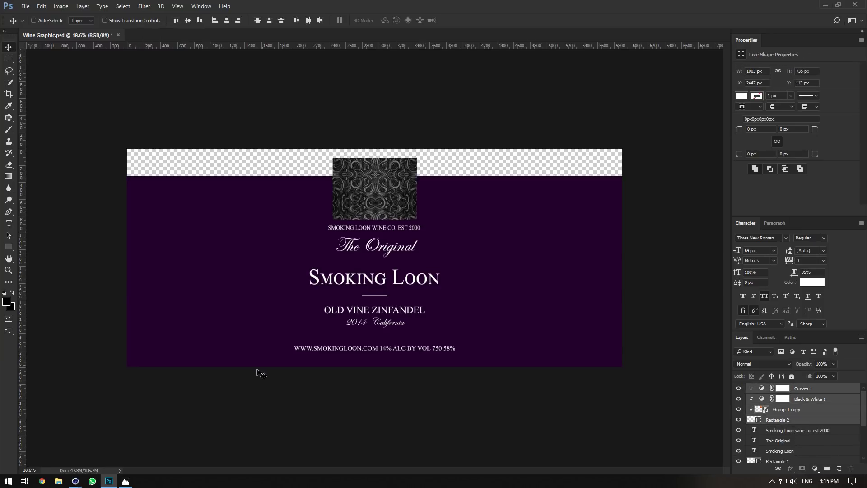
click(126, 481)
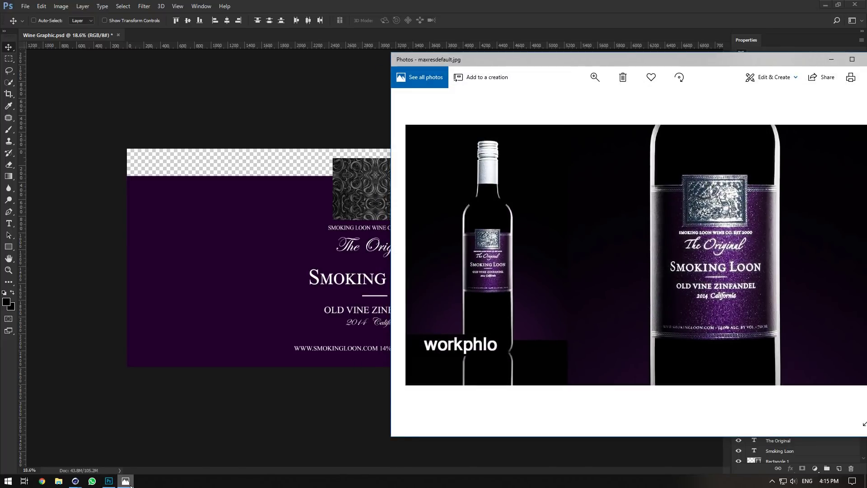
click(129, 484)
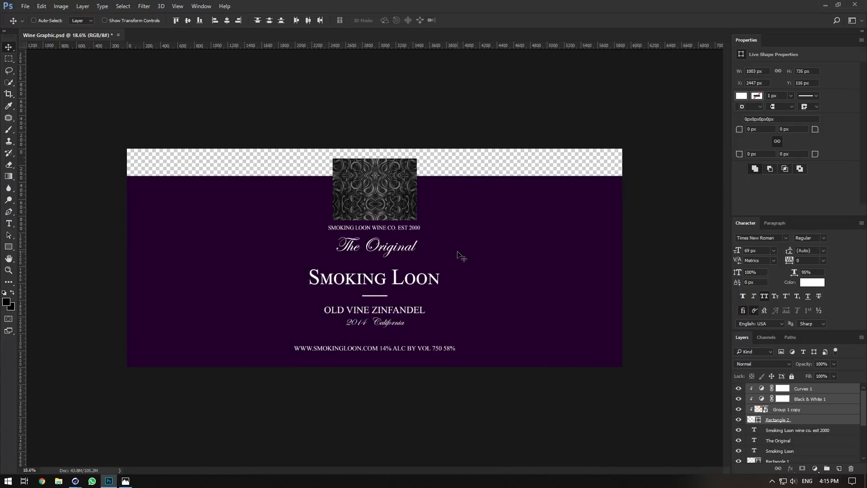
Transform Color Fill 1's layer mask to raise the purple background's upper edge slightly behind the emblem, comparing with the reference photo.
click(126, 481)
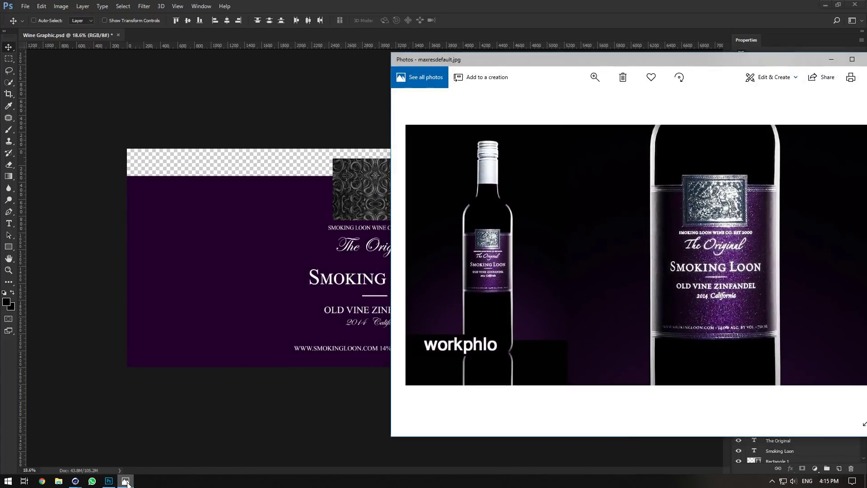
click(817, 56)
scroll(807, 434, down, 3)
click(777, 449)
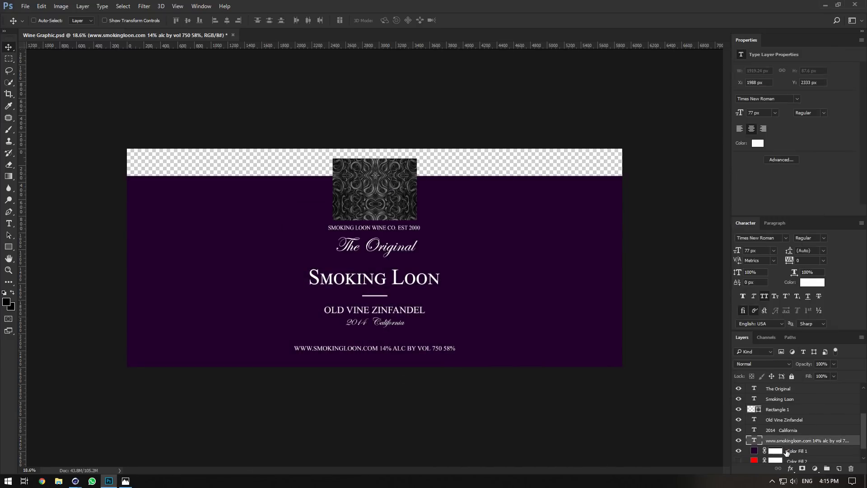
key(ctrl+t)
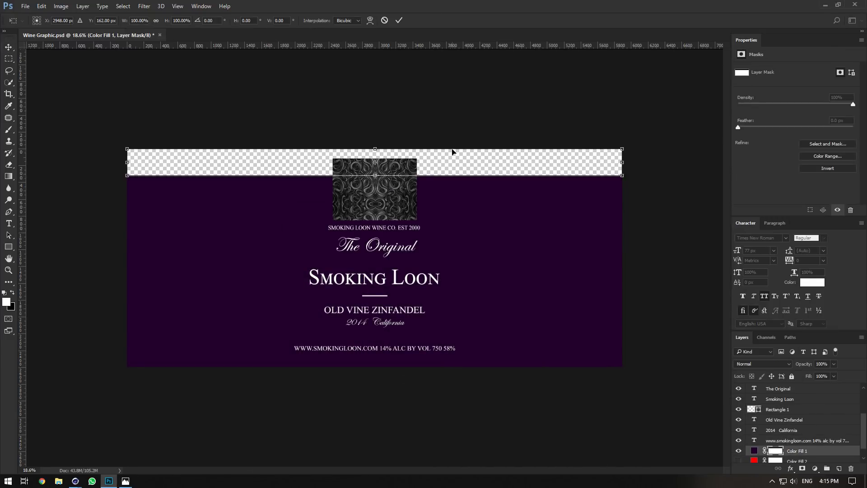
drag(374, 176, 375, 170)
key(Return)
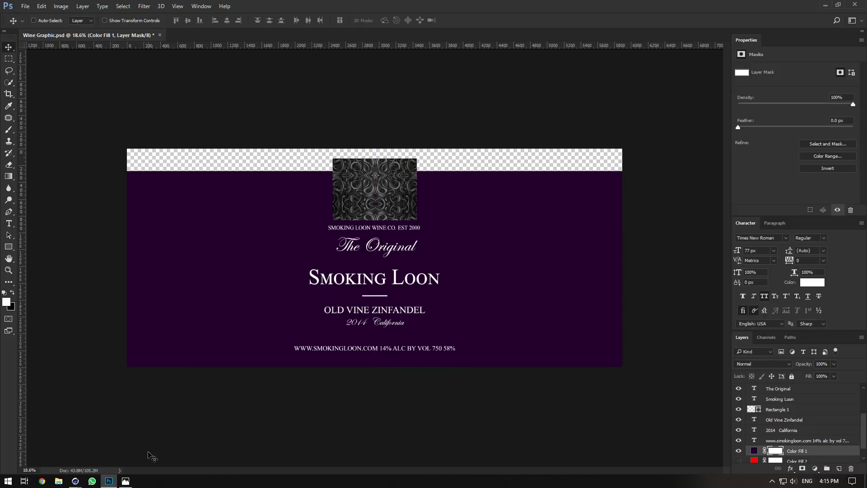
click(126, 480)
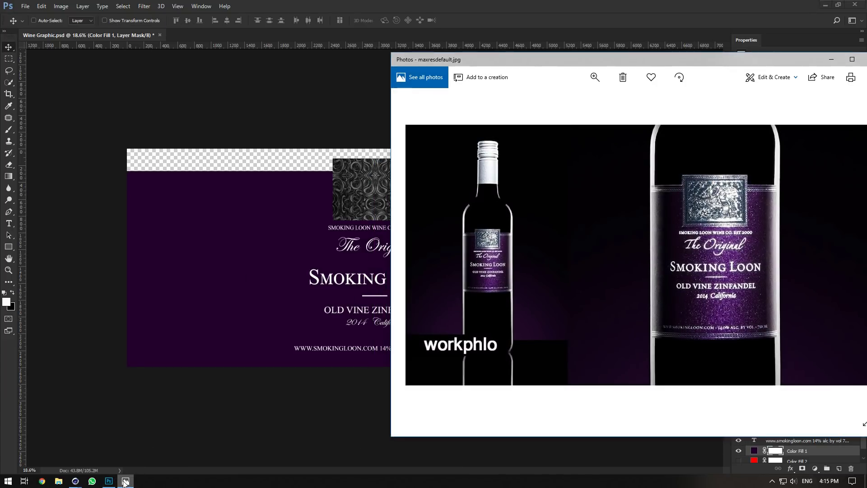
click(125, 481)
Switch to Cinema 4D, create an Octane glossy material, place it last in the material list and name it LabelBG.
click(75, 481)
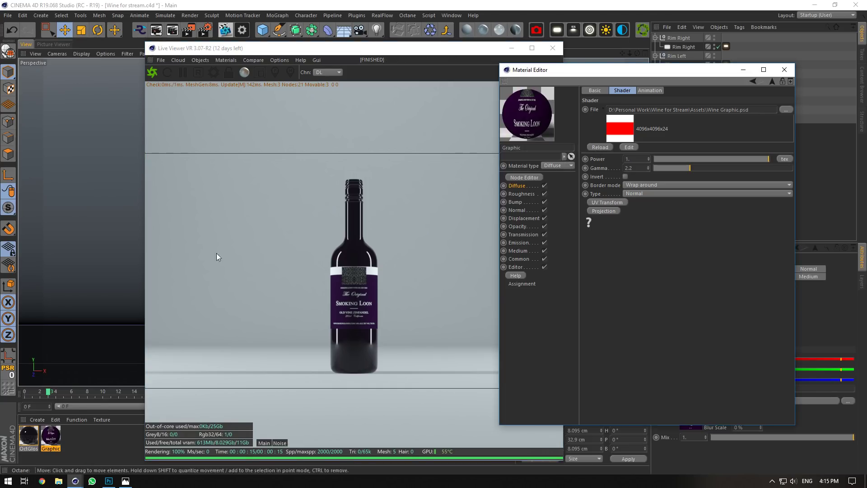
click(483, 30)
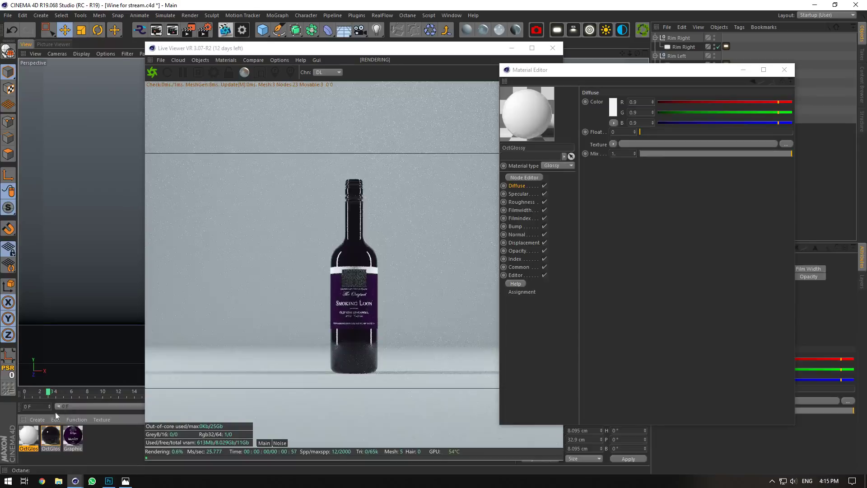
drag(34, 438, 86, 440)
double_click(533, 147)
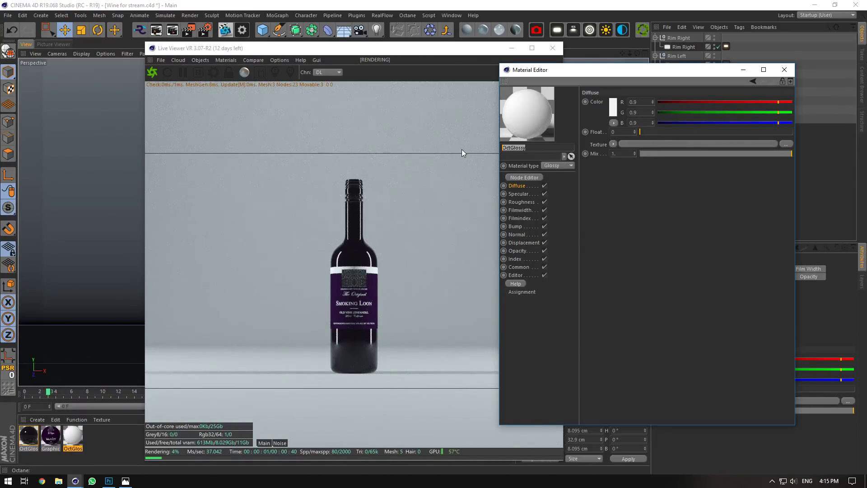
key(BackSpace)
text(LabelBG)
click(636, 193)
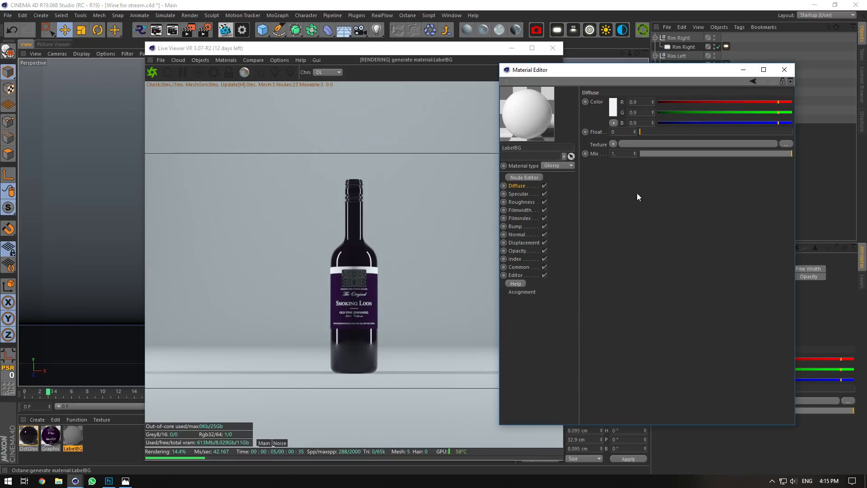
Switch to Photoshop and save the label document under the name LABEL_BG_MASK.psd in the Assets folder.
click(126, 481)
click(108, 481)
click(25, 6)
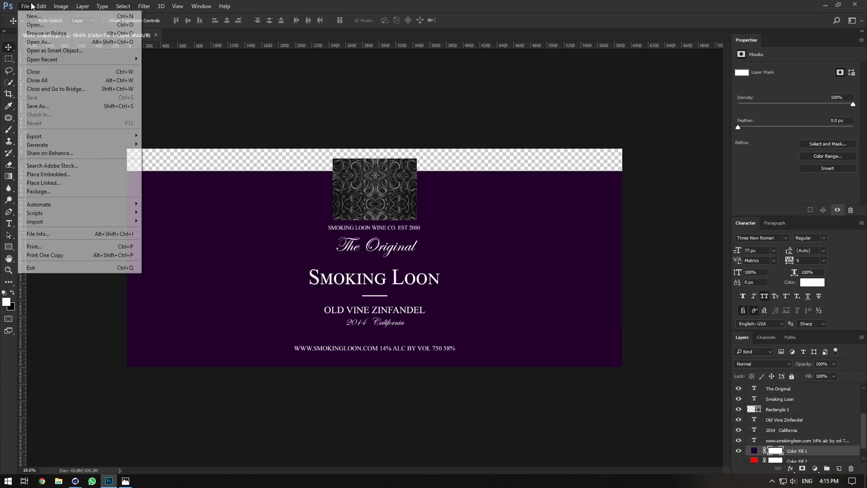
click(45, 103)
click(94, 307)
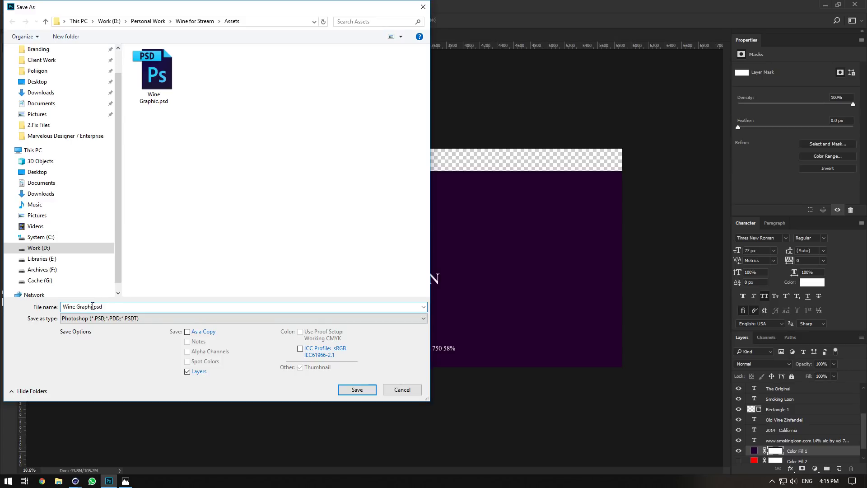
key(BackSpace)
key(BackSpace)
key(BackSpace)
key(BackSpace)
key(BackSpace)
key(BackSpace)
key(BackSpace)
key(BackSpace)
key(BackSpace)
key(BackSpace)
key(BackSpace)
key(BackSpace)
text(_BG_MASK)
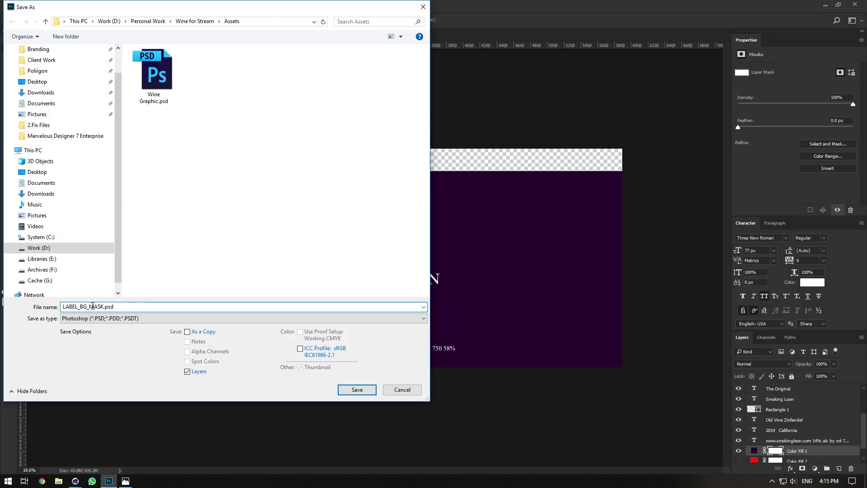
key(Return)
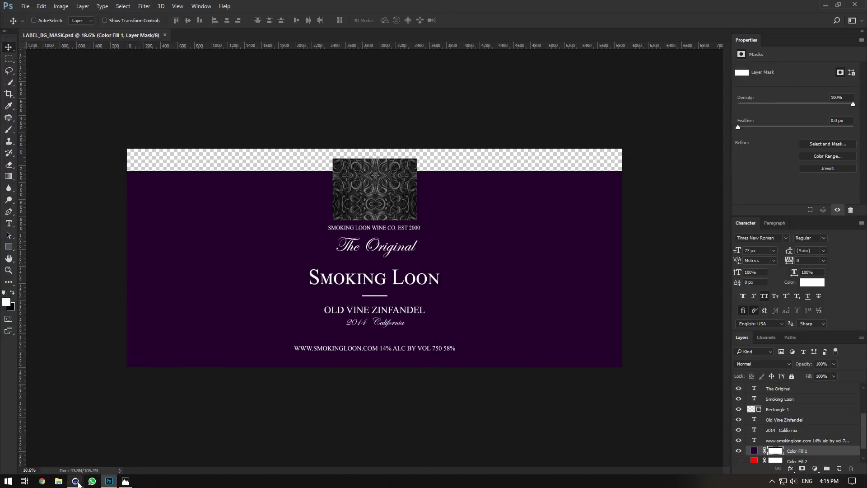
Check the reference photo, switch to Cinema 4D and assign the LabelBG material to the Graphic object, correcting its placement on Bottle.
click(125, 481)
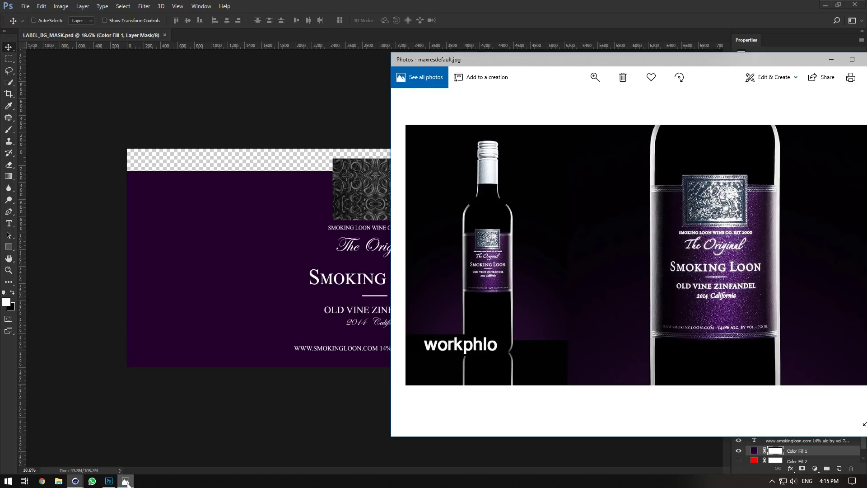
click(74, 481)
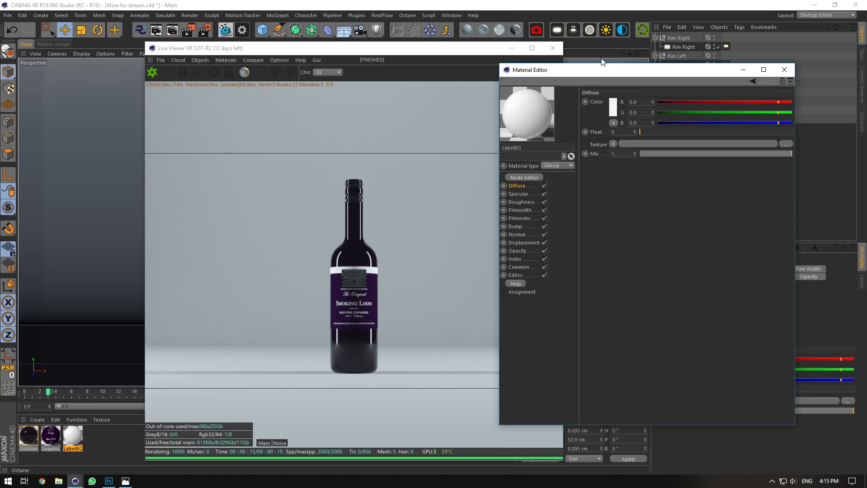
drag(603, 72, 702, 166)
drag(74, 443, 670, 182)
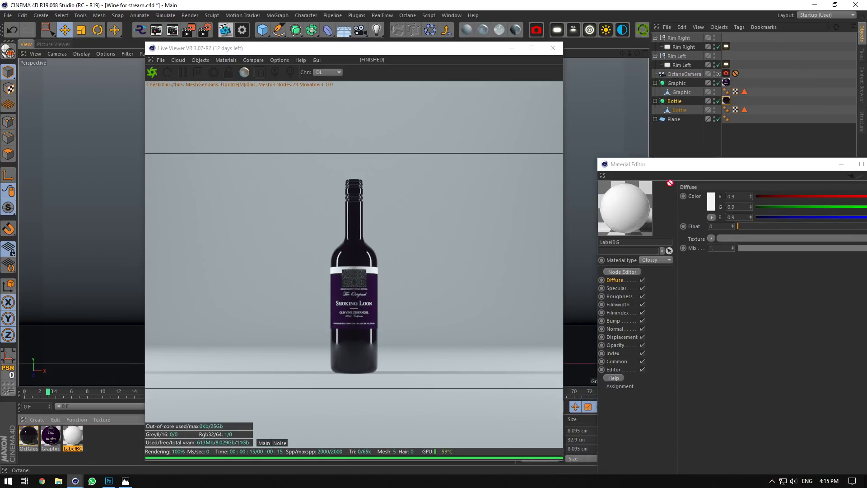
drag(708, 92, 725, 100)
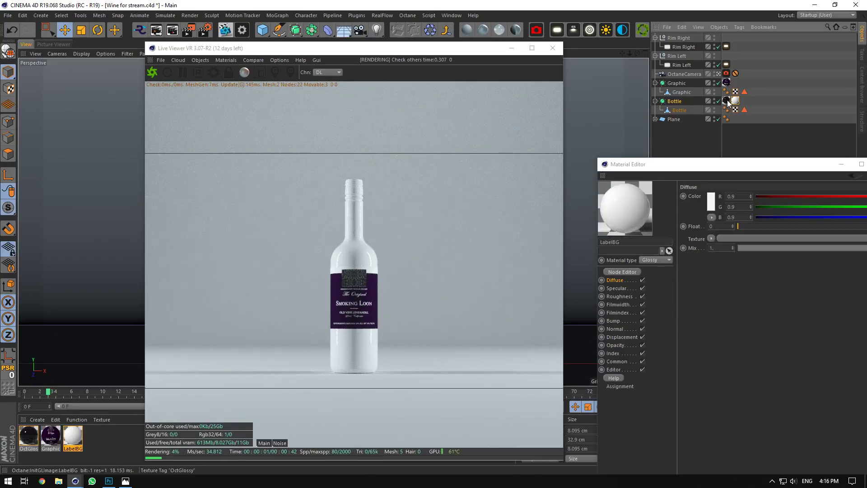
drag(730, 100, 754, 82)
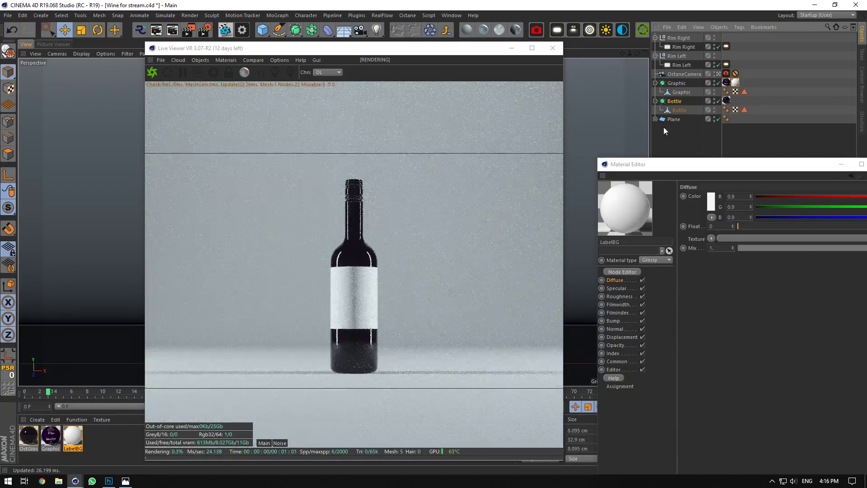
Try rearranging the Graphic object's texture tags and reassign the LabelBG material after its existing label material.
double_click(733, 83)
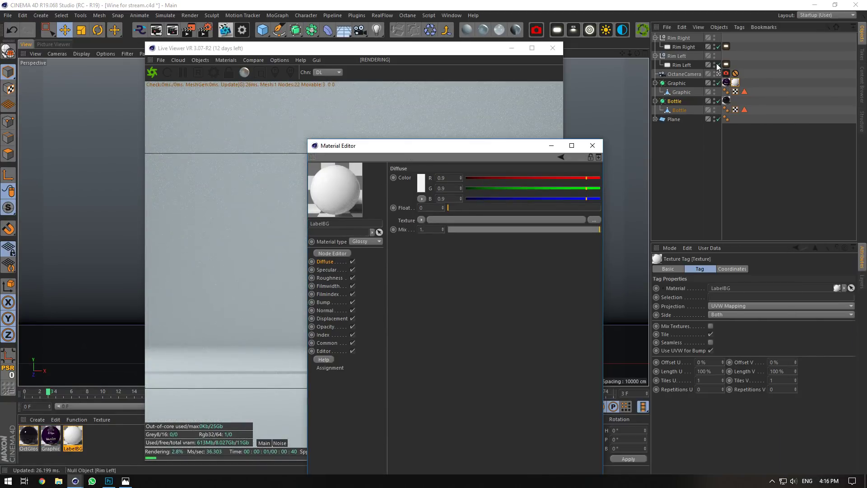
ctrl+drag(743, 82, 744, 83)
click(736, 82)
key(Delete)
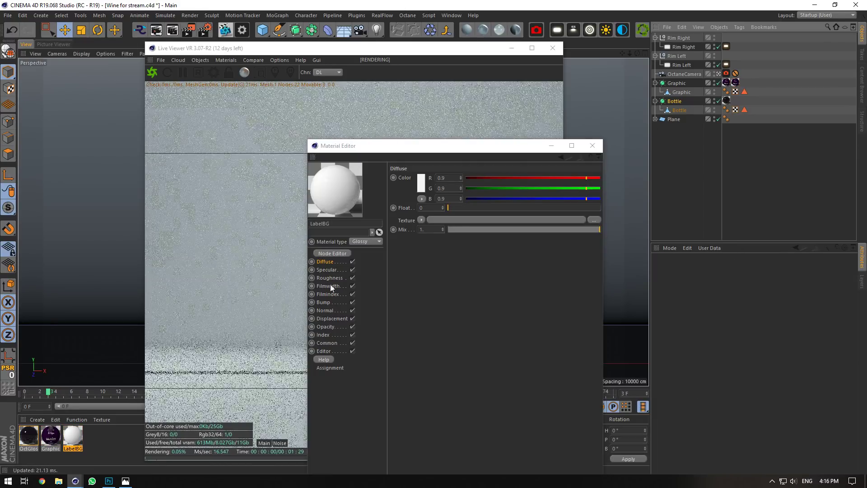
drag(78, 445, 738, 83)
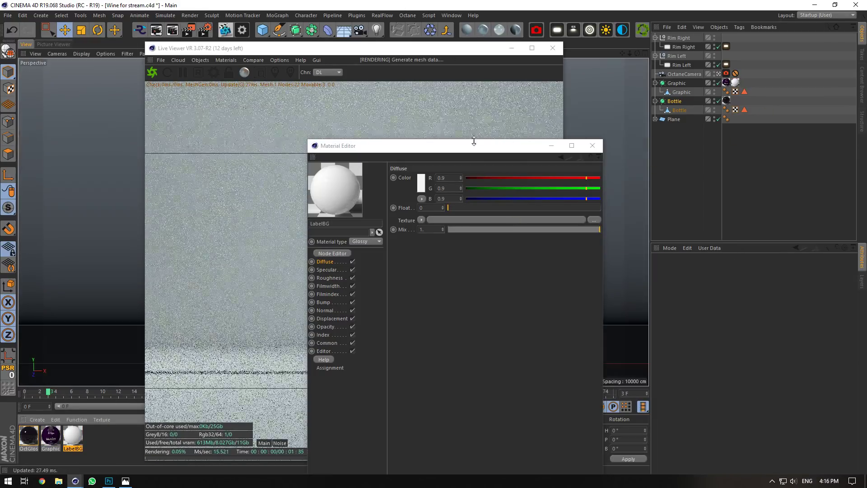
drag(474, 143, 645, 100)
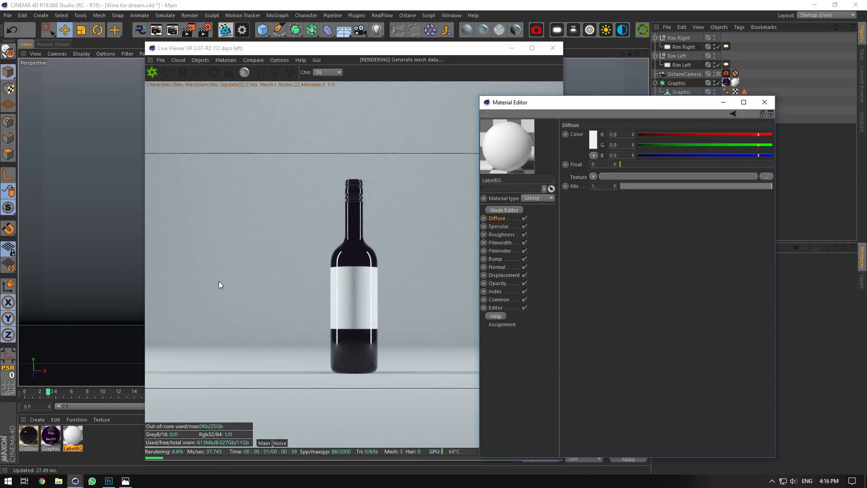
Return to Photoshop and save the label document as LABEL_TEXT_MASK.psd in the Assets folder.
click(115, 483)
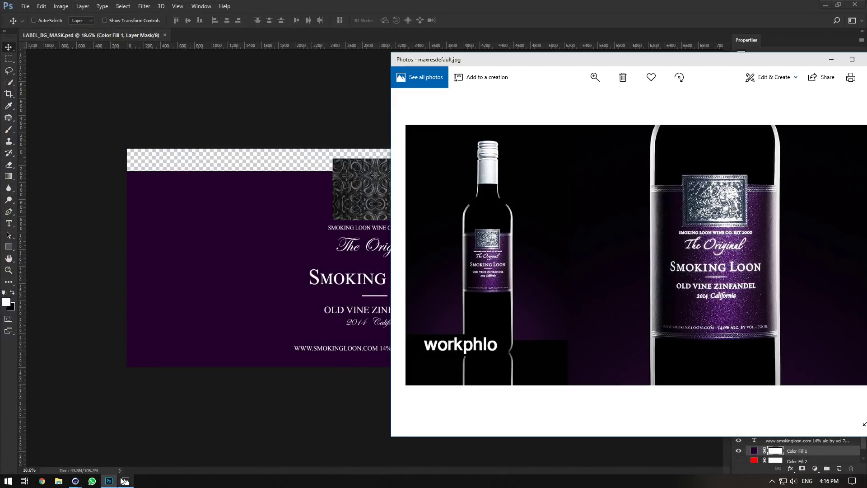
click(124, 481)
click(125, 481)
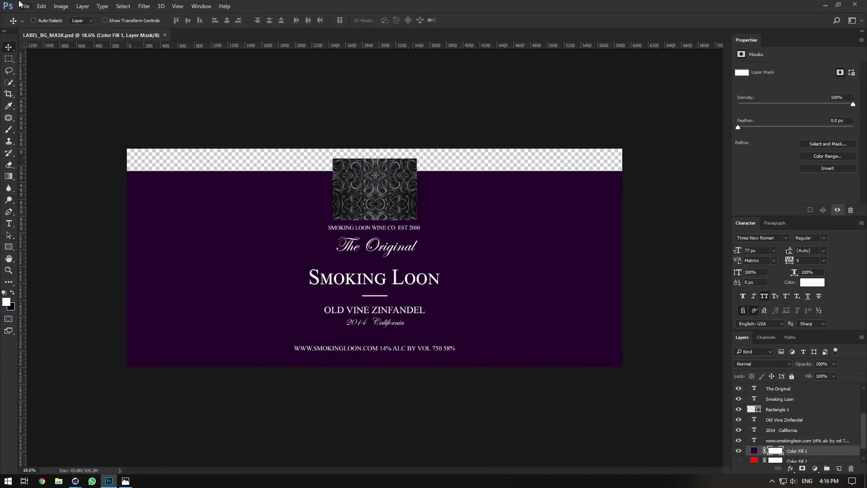
click(26, 6)
click(45, 107)
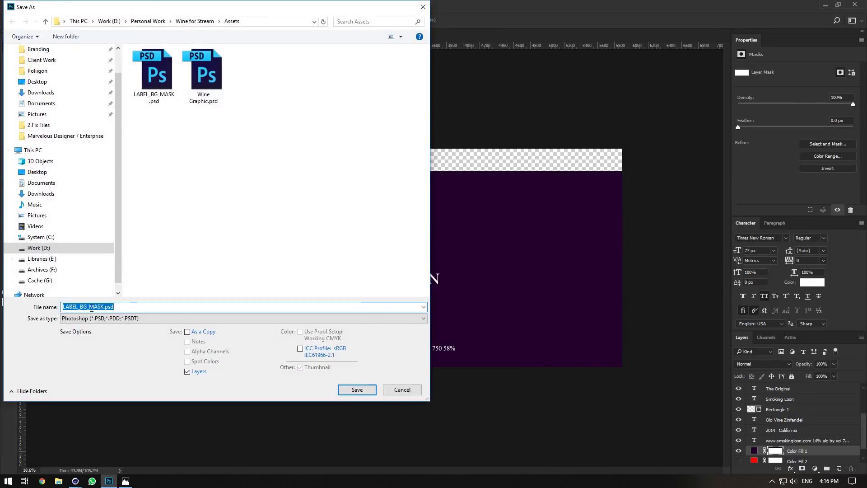
drag(88, 307, 81, 306)
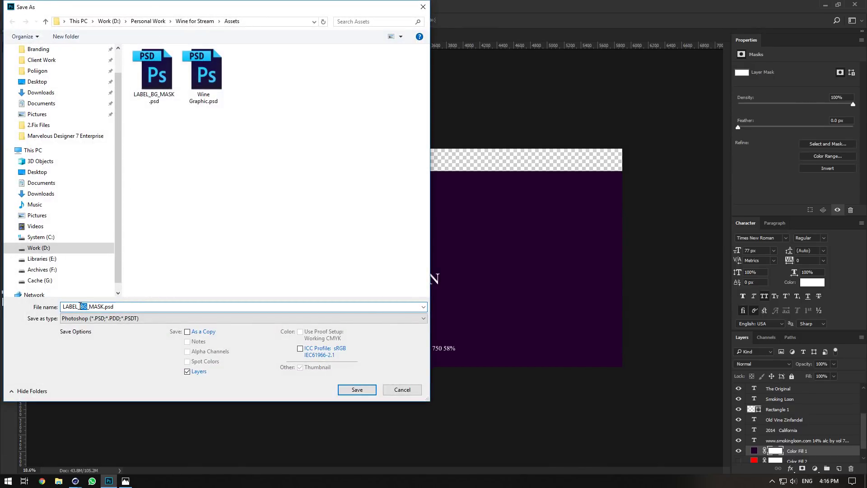
text(TEXT)
key(Return)
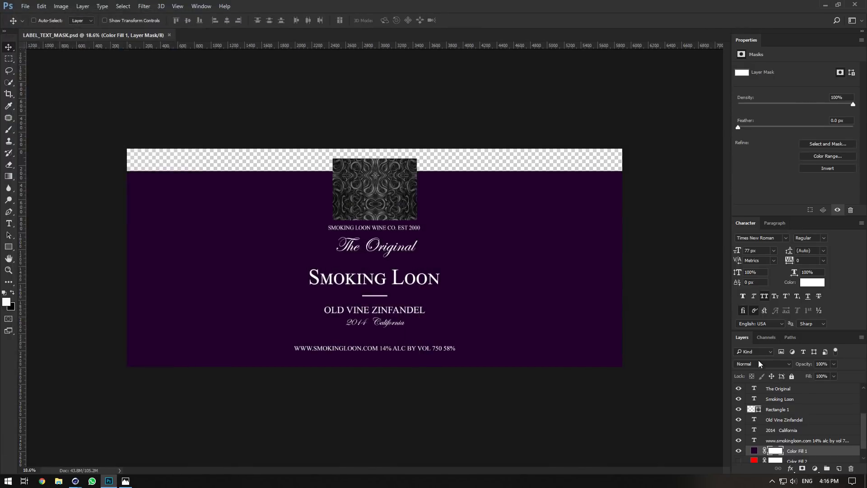
Change the Color Fill 1 layer to black (000000) and hide the Group 1 copy swirl layer.
scroll(760, 410, down, 1)
double_click(754, 436)
click(533, 241)
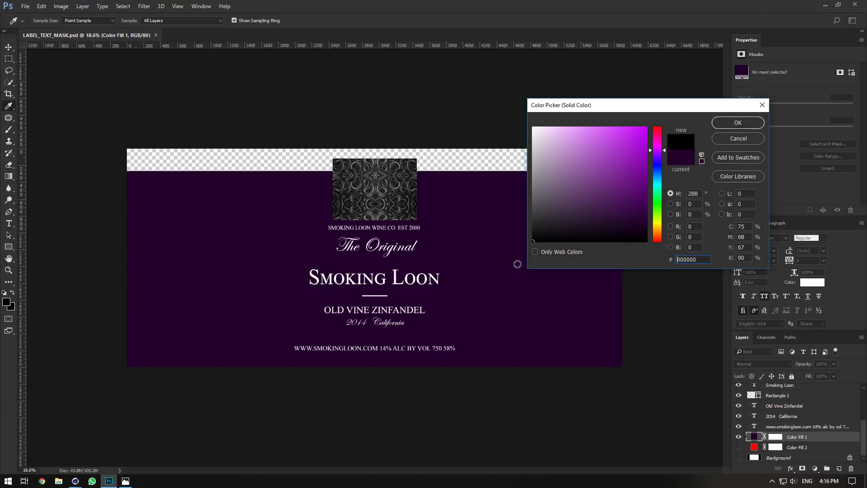
click(722, 121)
scroll(763, 411, up, 5)
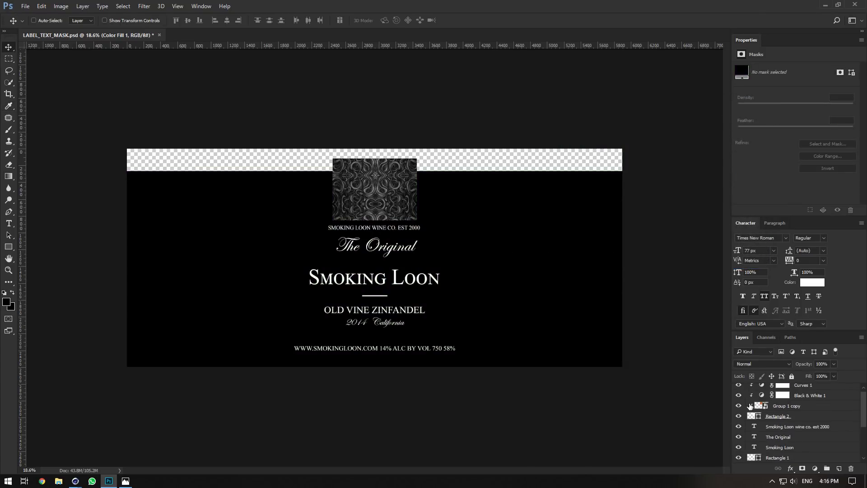
click(739, 405)
scroll(750, 414, up, 1)
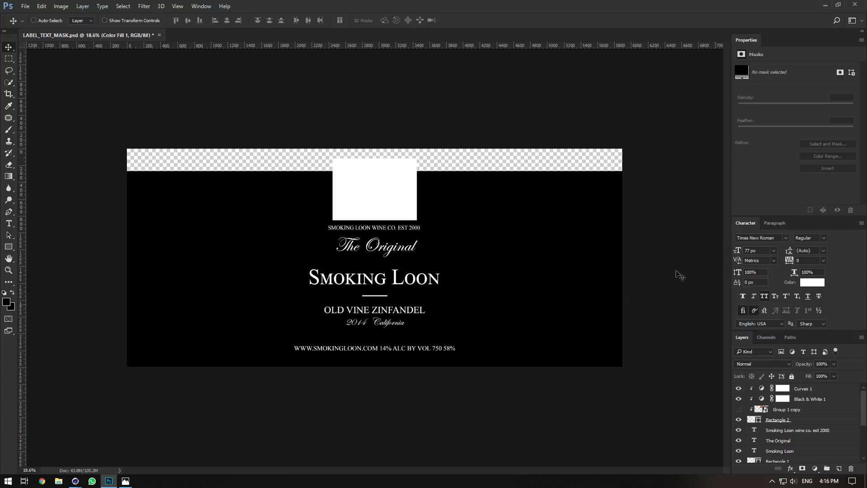
Show the Color Fill 2 layer and change its colour to white (ffffff).
scroll(758, 424, down, 5)
click(739, 451)
double_click(756, 450)
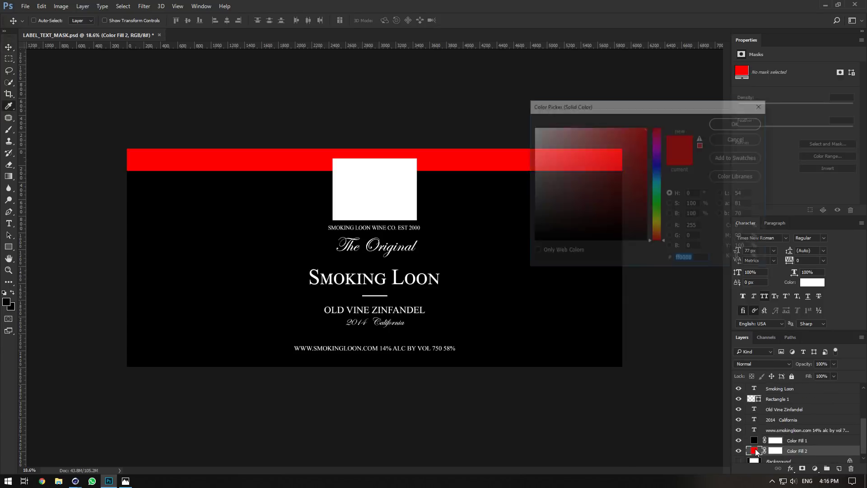
text(ffffff)
click(735, 124)
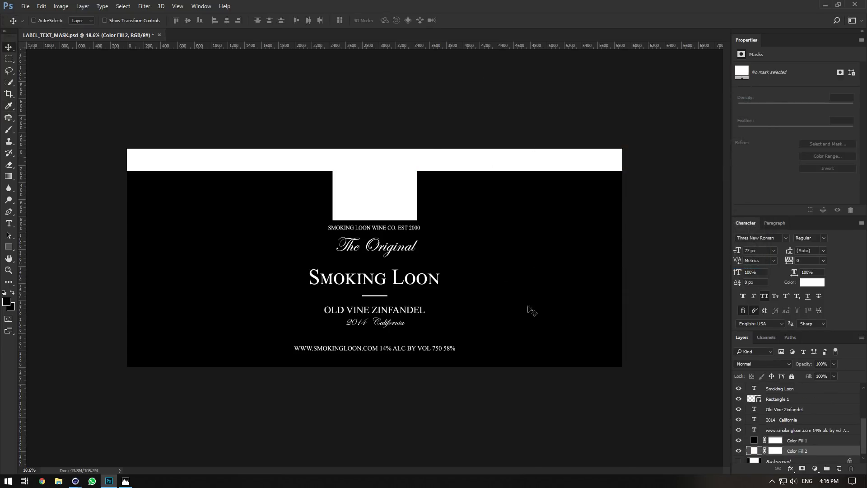
Set the Rectangle 2 shape's fill to black (000000) and save the text mask document.
scroll(810, 415, up, 5)
scroll(740, 404, up, 1)
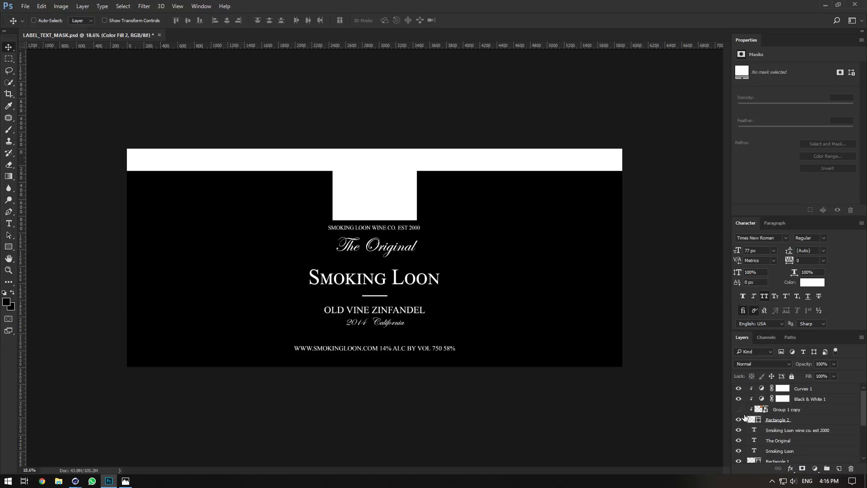
click(788, 409)
scroll(785, 423, down, 1)
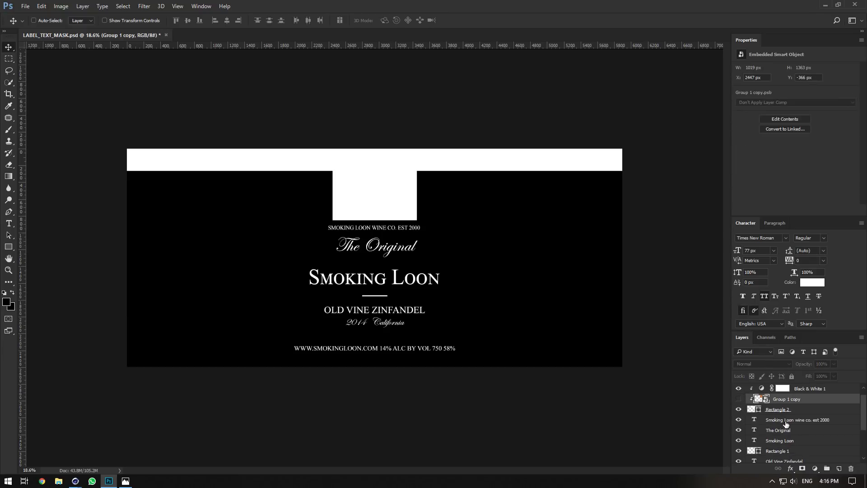
double_click(747, 409)
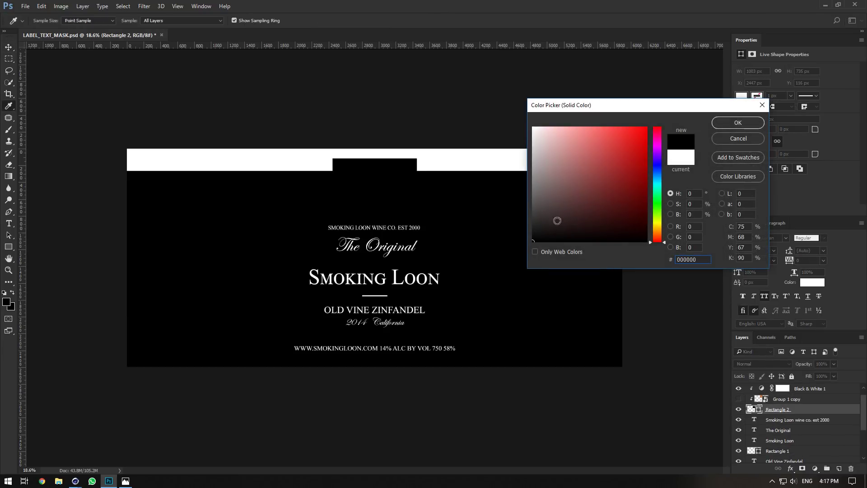
key(Return)
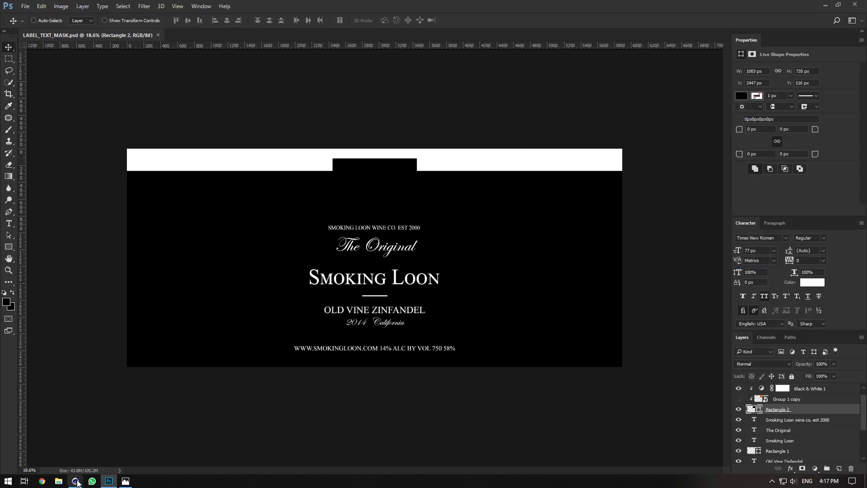
Switch to Cinema 4D, leave the OctaneCamera view and turn off texture display in the perspective viewport.
click(75, 480)
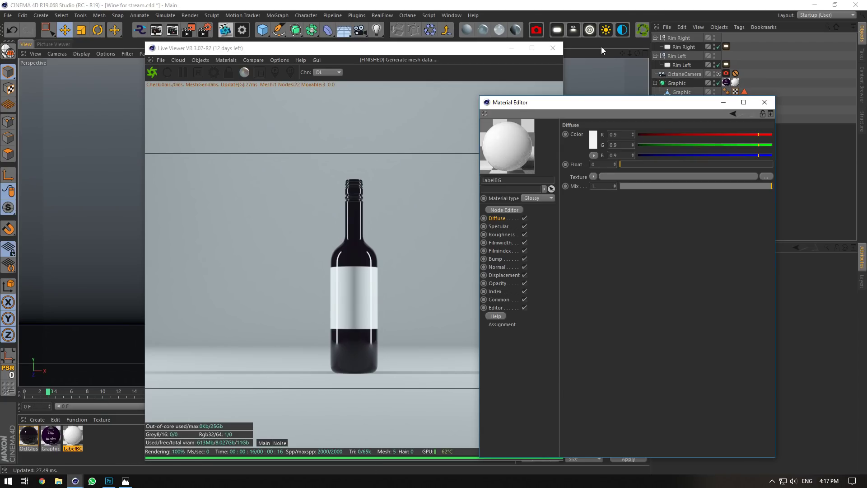
click(718, 74)
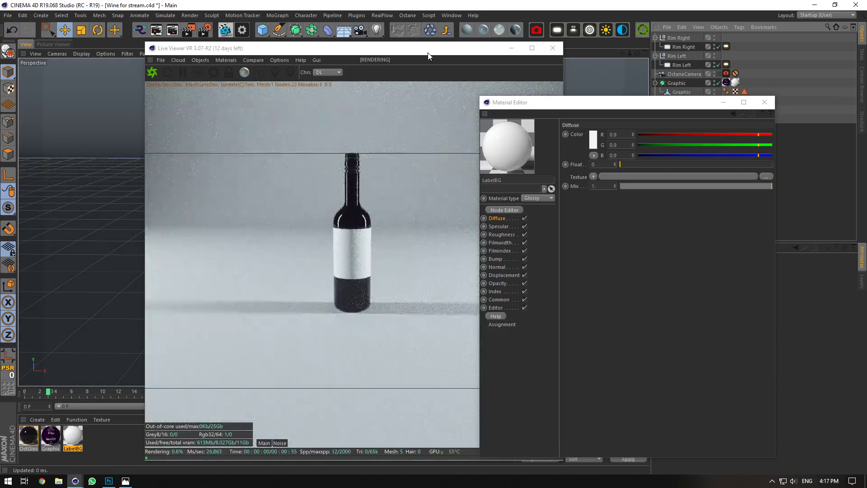
drag(428, 53, 474, 400)
scroll(332, 178, up, 10)
scroll(309, 217, down, 10)
scroll(300, 216, up, 5)
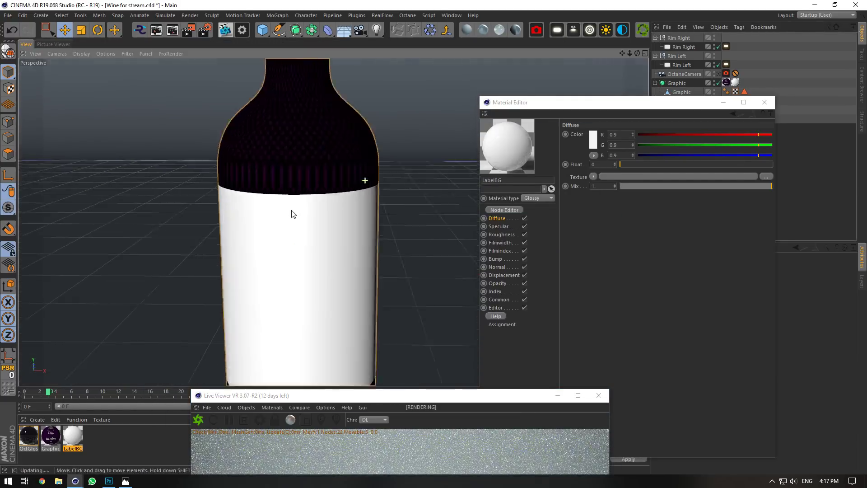
scroll(293, 214, up, 3)
click(105, 54)
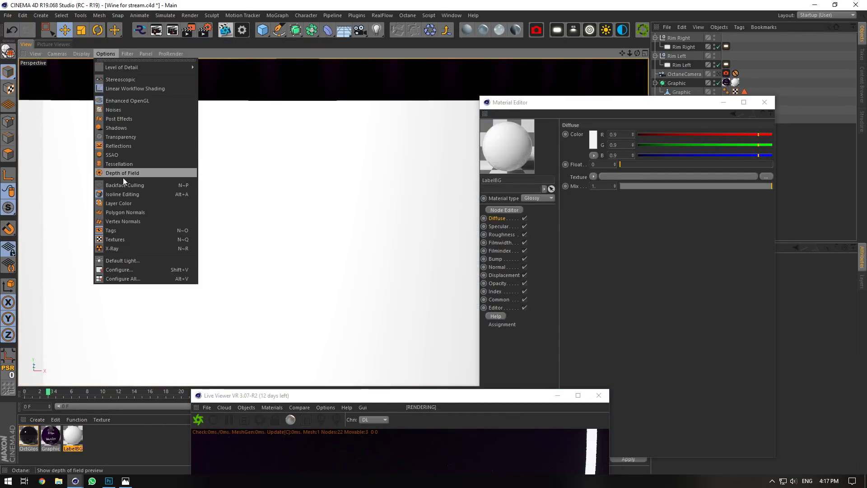
click(127, 238)
scroll(245, 225, down, 5)
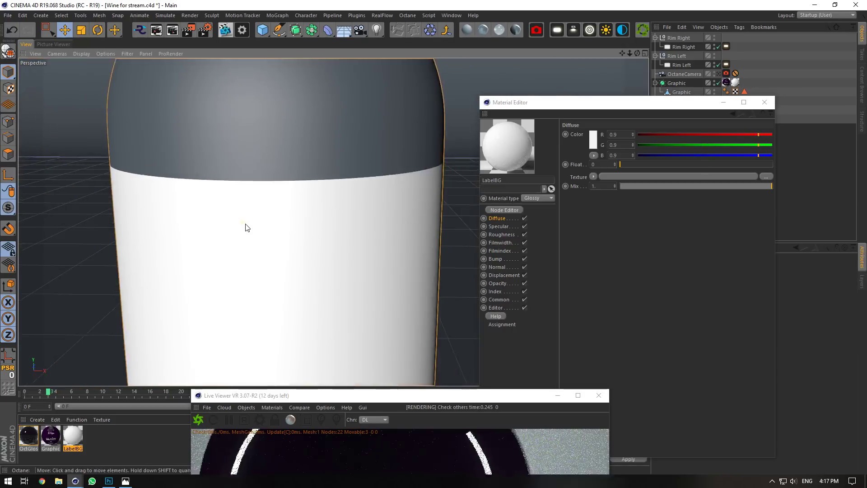
scroll(247, 227, down, 5)
Bring the Live Viewer back up beside the Material Editor and create another Octane glossy material.
drag(368, 396, 331, 82)
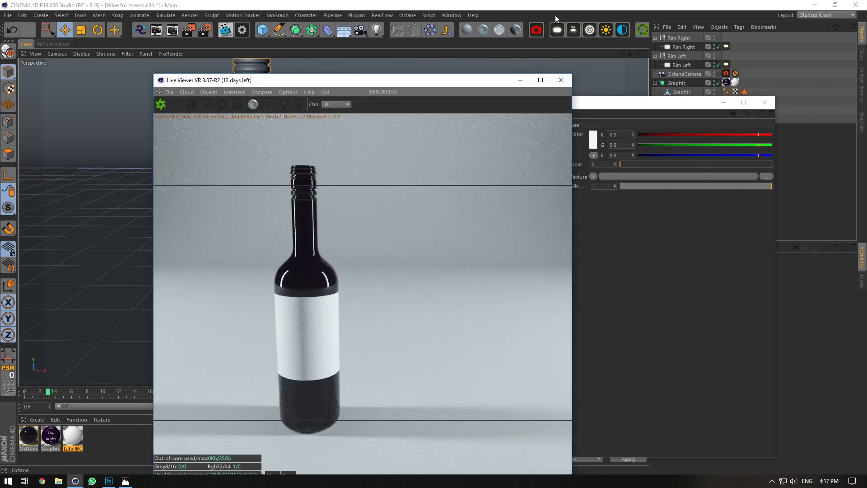
drag(623, 53, 627, 52)
right_drag(623, 54, 631, 53)
drag(622, 54, 542, 36)
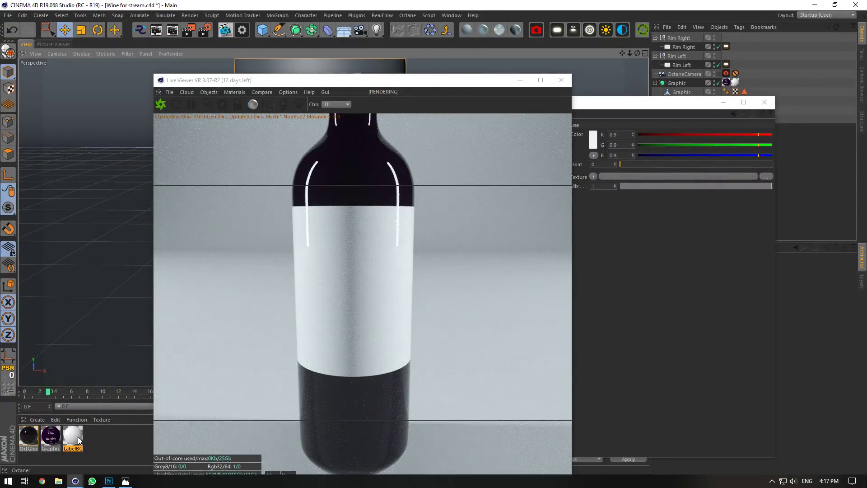
click(483, 30)
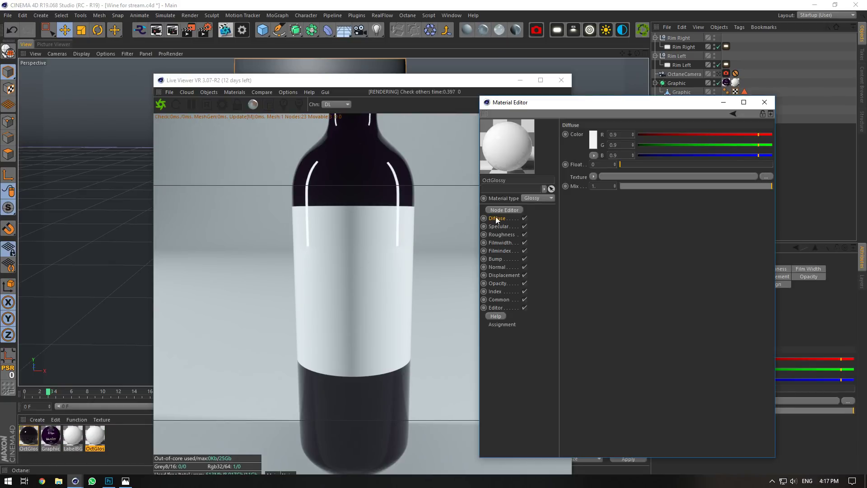
Name the new glossy material Text and set its diffuse colour to black.
double_click(516, 179)
text(Text)
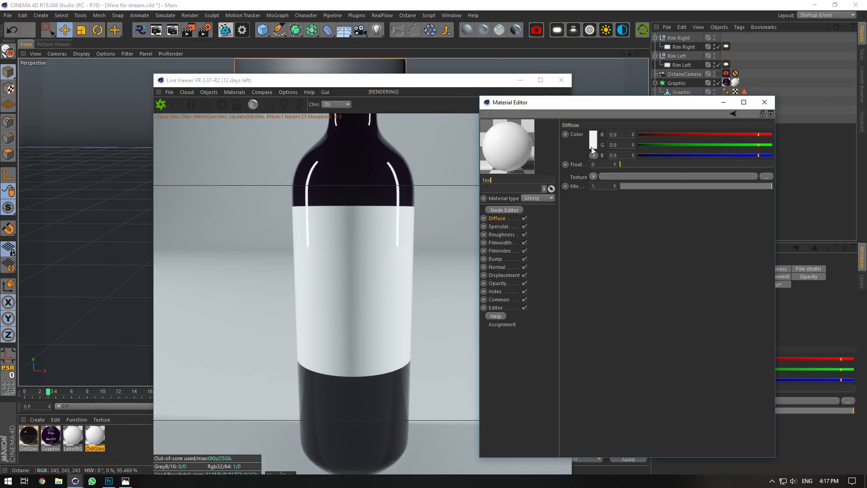
click(593, 139)
click(578, 175)
Create an Octane mix material with Text as Material1 and LabelBG as Material2.
click(515, 31)
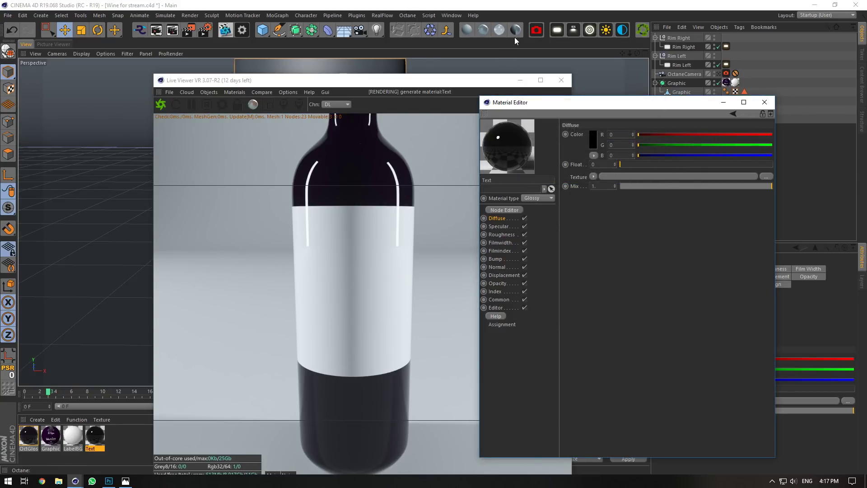
drag(95, 436, 619, 183)
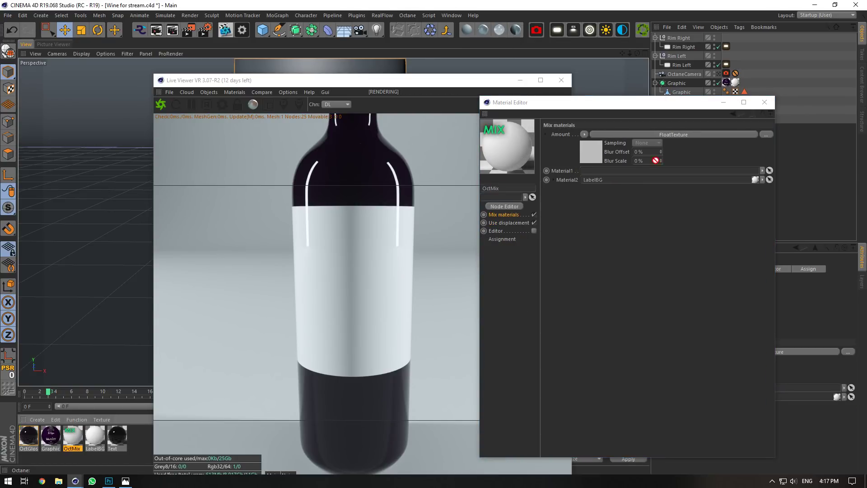
drag(655, 160, 616, 173)
Drive the mix material's amount with an ImageTexture that loads LABEL_TEXT_MASK.psd.
click(584, 134)
mouse_move(614, 325)
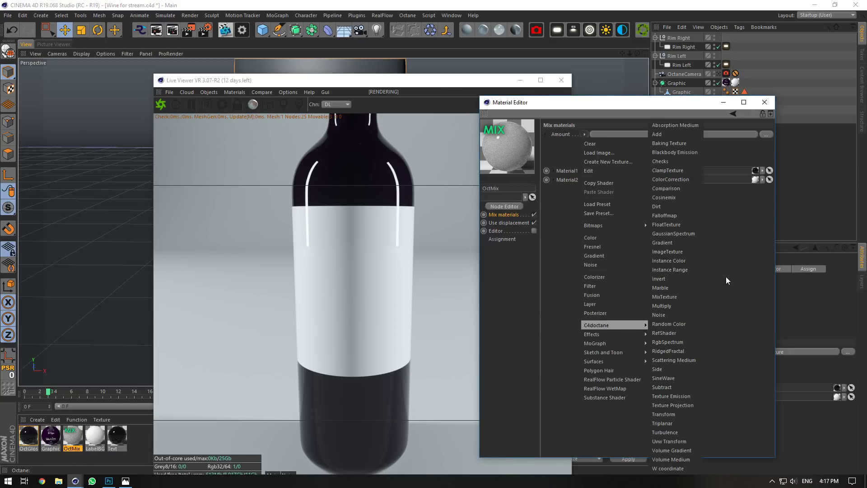
click(682, 242)
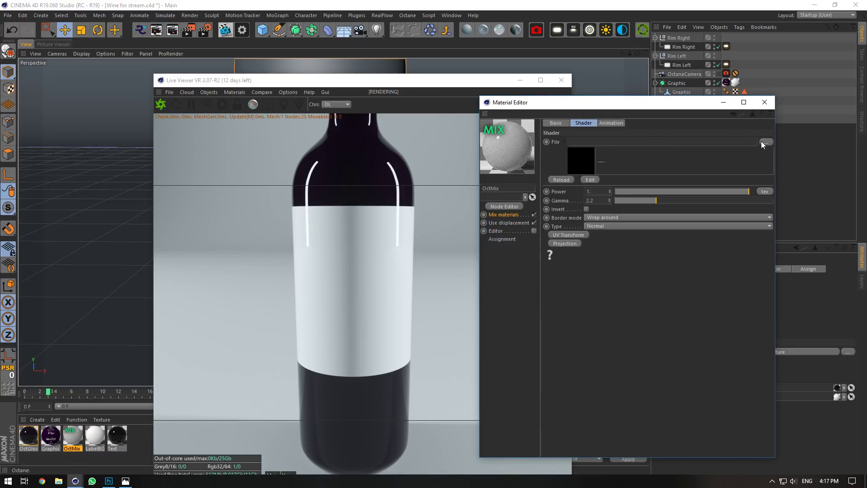
click(763, 141)
click(585, 155)
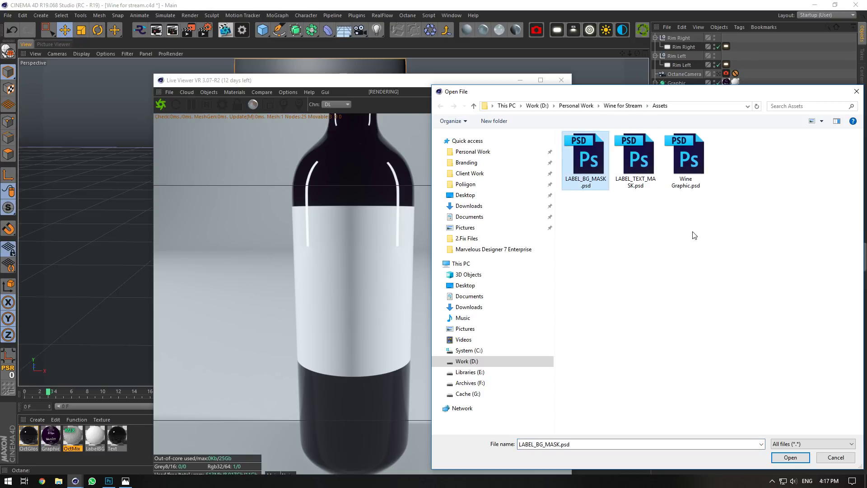
click(621, 153)
click(790, 457)
click(491, 270)
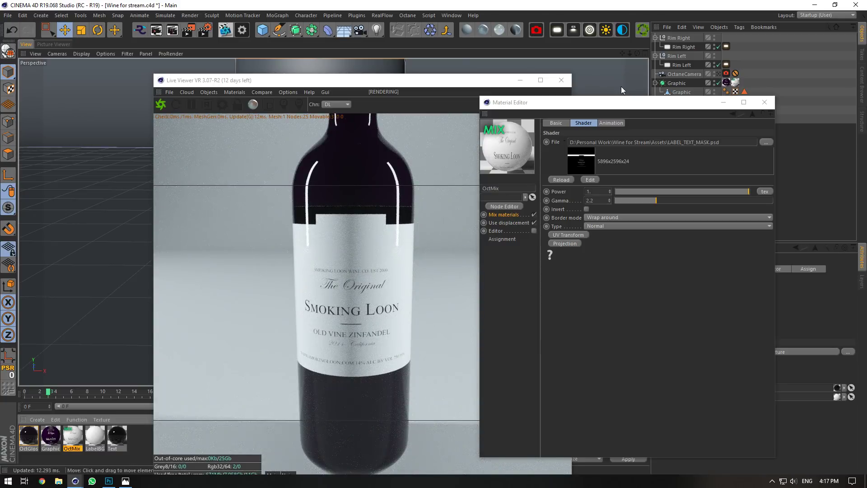
Change the LabelBG material's diffuse colour to a dark red with hue 0° and value 18%.
drag(638, 53, 629, 55)
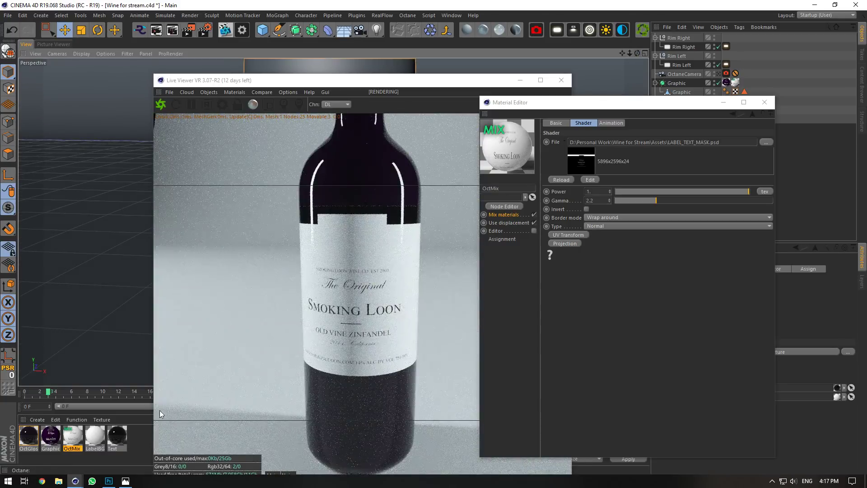
click(125, 481)
click(125, 481)
click(95, 436)
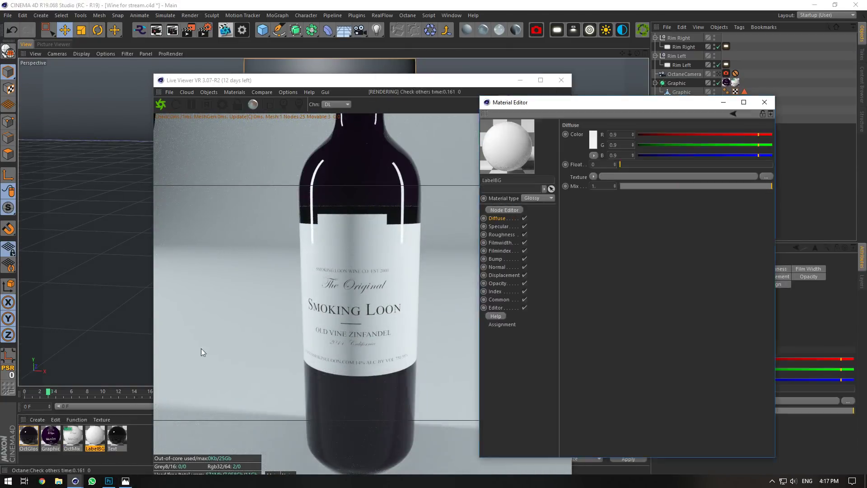
click(591, 144)
click(582, 158)
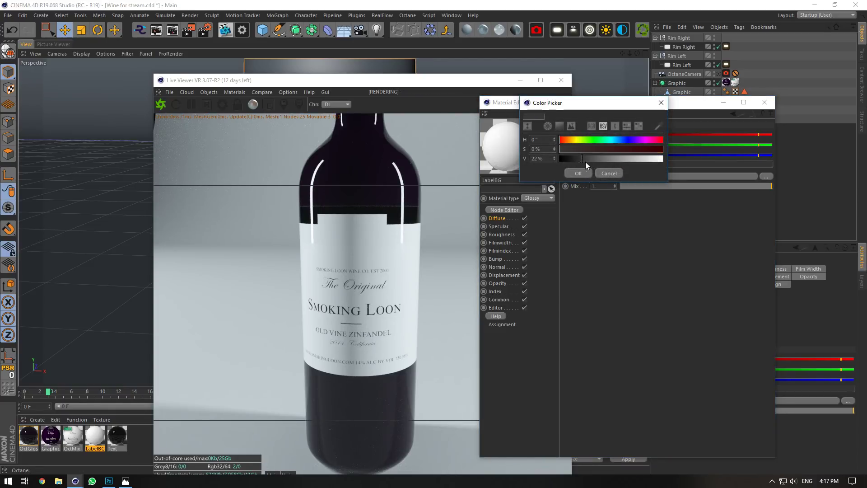
mouse_move(583, 159)
mouse_down()
mouse_move(602, 157)
mouse_move(577, 158)
mouse_up()
drag(587, 149, 673, 148)
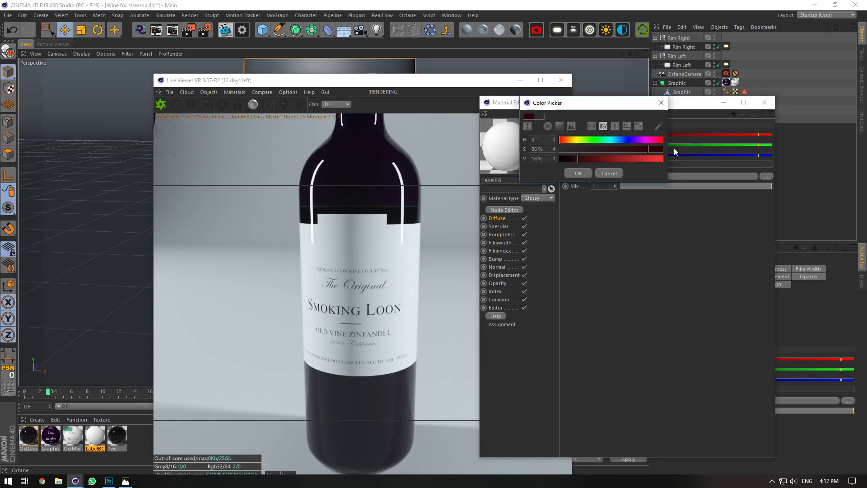
click(578, 174)
Set the Text material's diffuse colour to white.
click(117, 435)
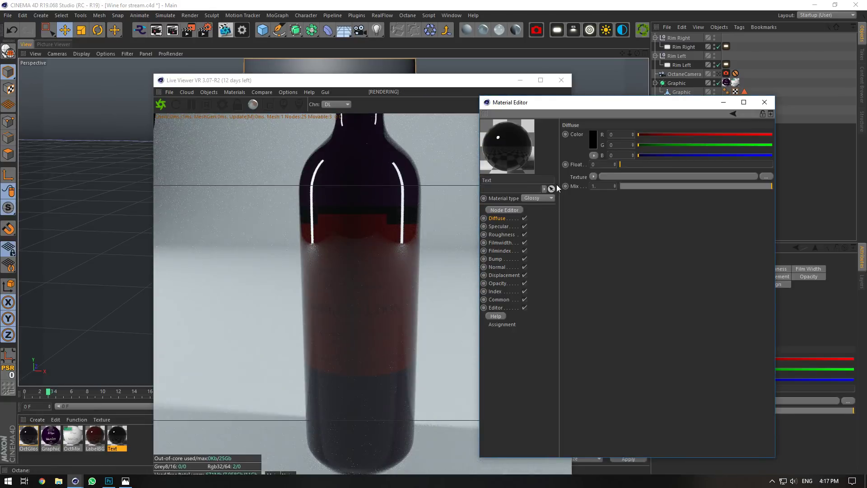
click(595, 143)
drag(594, 159, 672, 159)
click(575, 173)
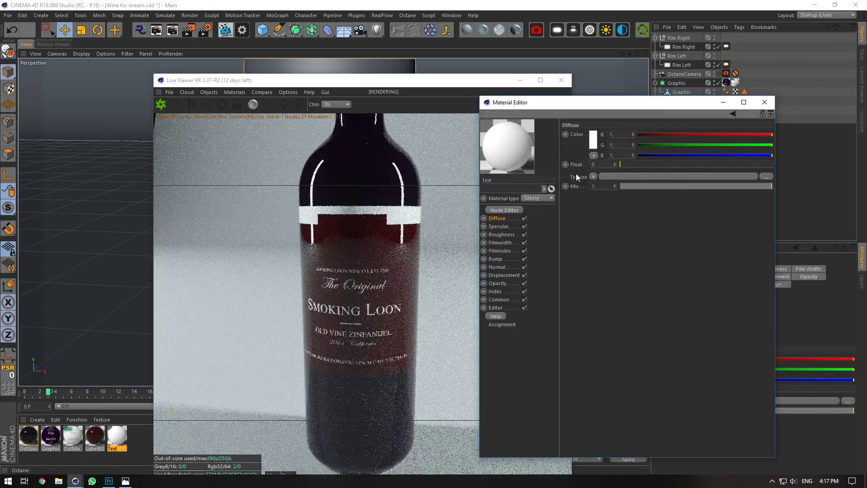
Compare the rendered label with the reference photo of the Smoking Loon bottle.
click(125, 481)
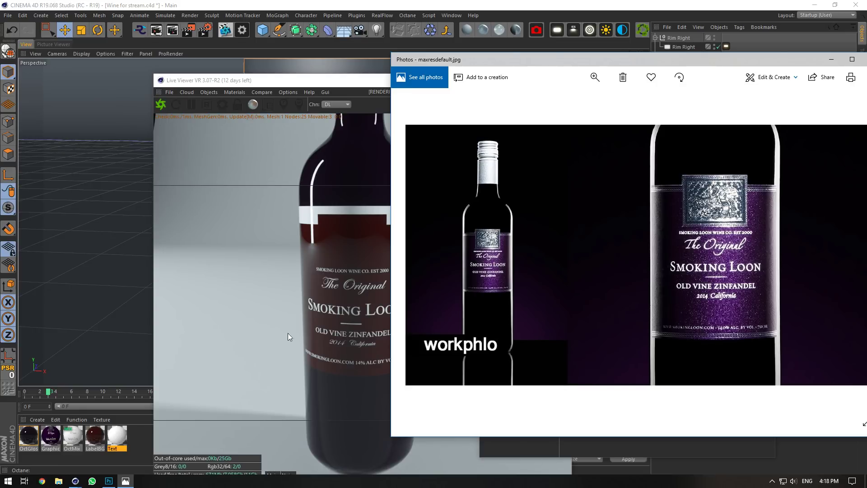
click(125, 480)
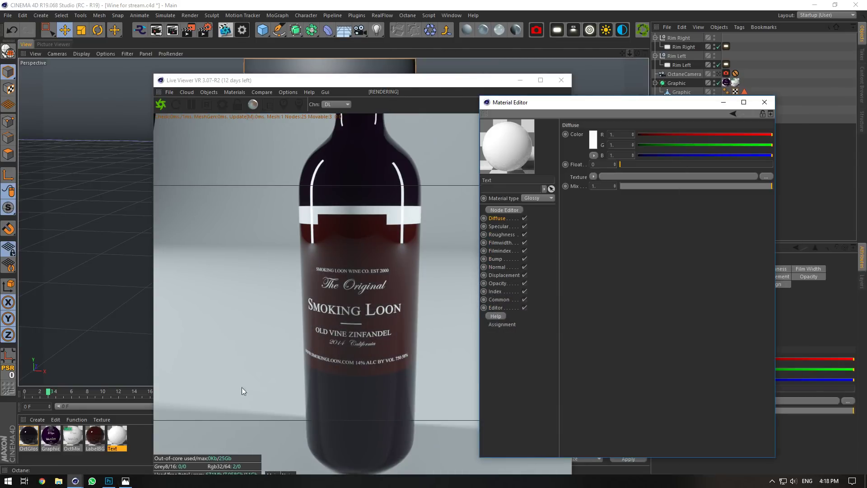
click(128, 481)
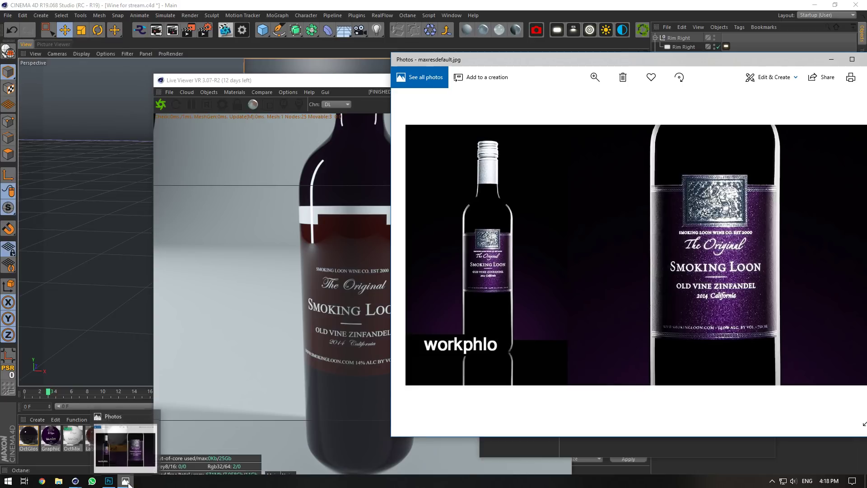
click(137, 471)
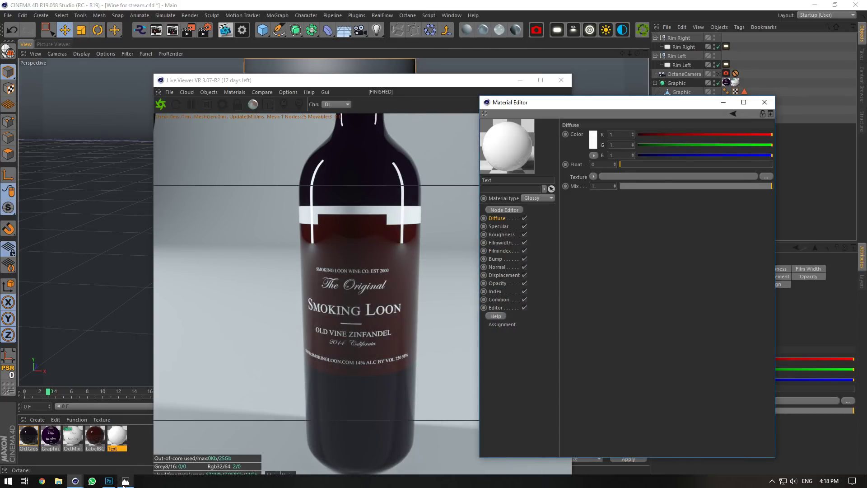
click(124, 482)
click(124, 482)
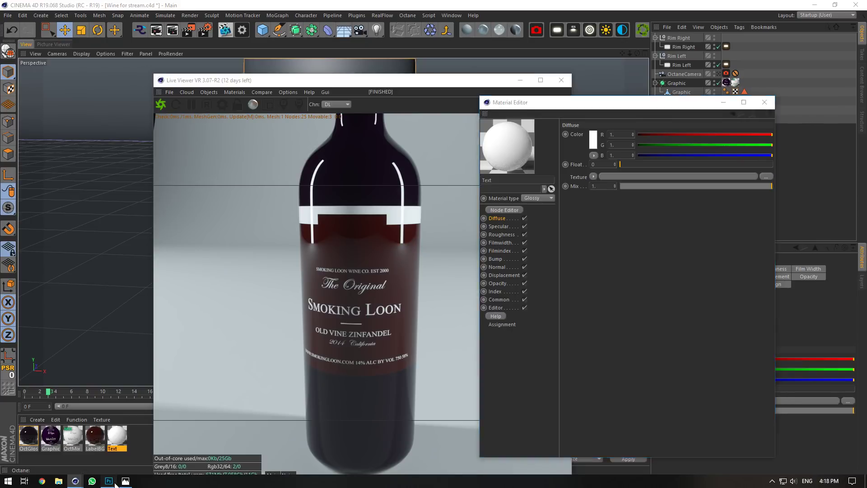
Switch to Photoshop and save a copy of the text mask document as LABEL_SILVER_MASK.psd.
click(108, 481)
click(24, 7)
click(44, 105)
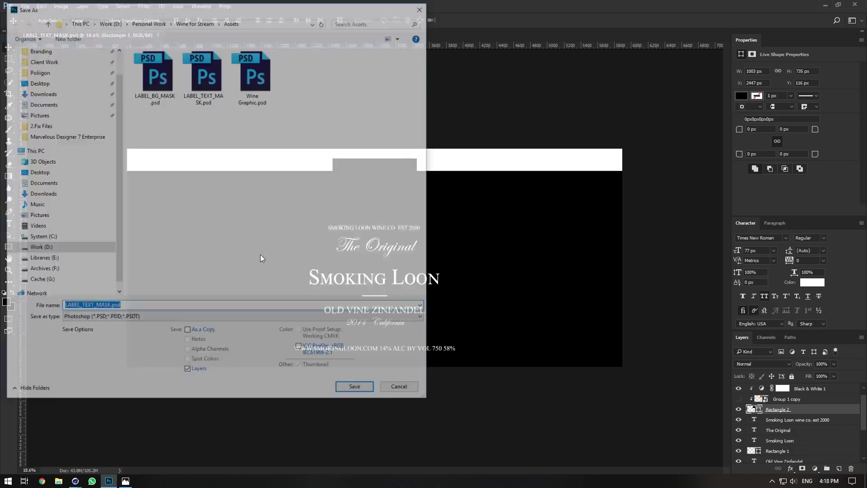
click(93, 306)
drag(93, 306, 86, 305)
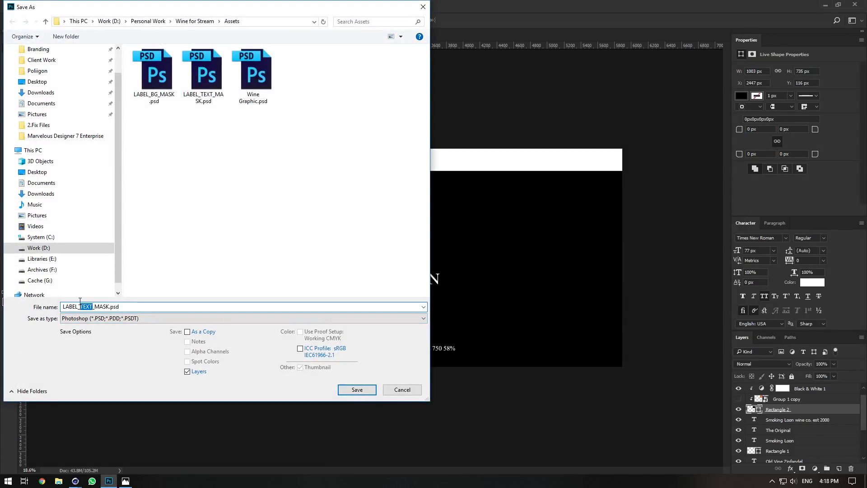
text(SILVE)
text(R)
key(Return)
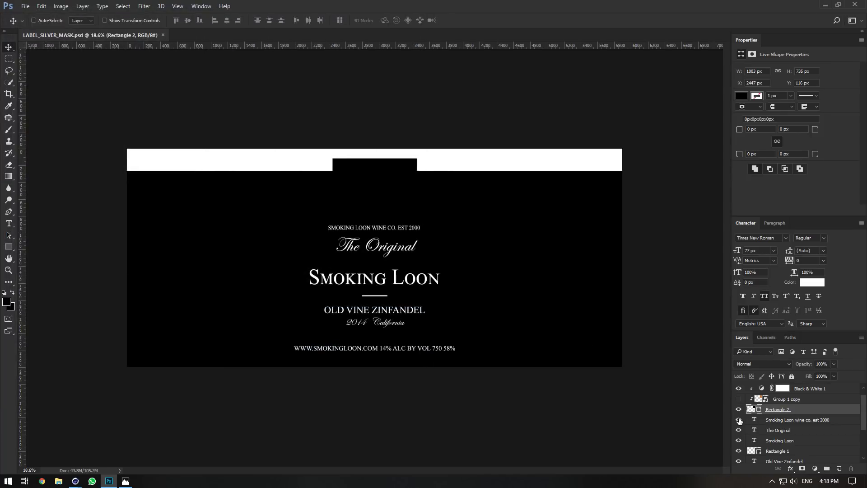
mouse_move(739, 420)
mouse_down()
mouse_move(740, 430)
mouse_move(740, 411)
mouse_up()
scroll(757, 428, down, 1)
scroll(764, 410, up, 2)
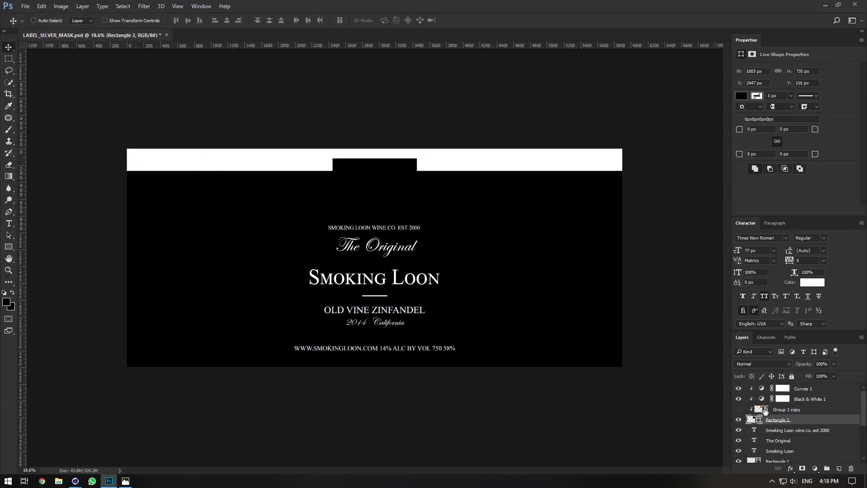
scroll(772, 415, down, 2)
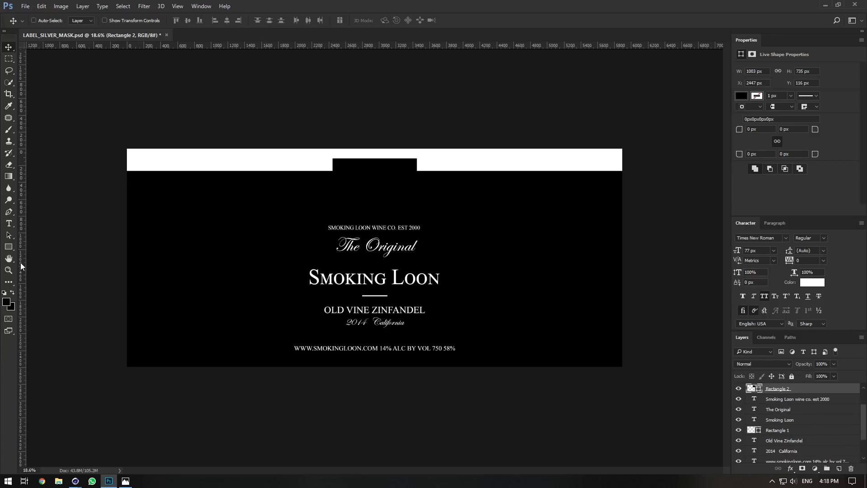
Check the reference photo's lower label border and draw a thin rectangle about 28 px high across the label below the web address.
click(125, 481)
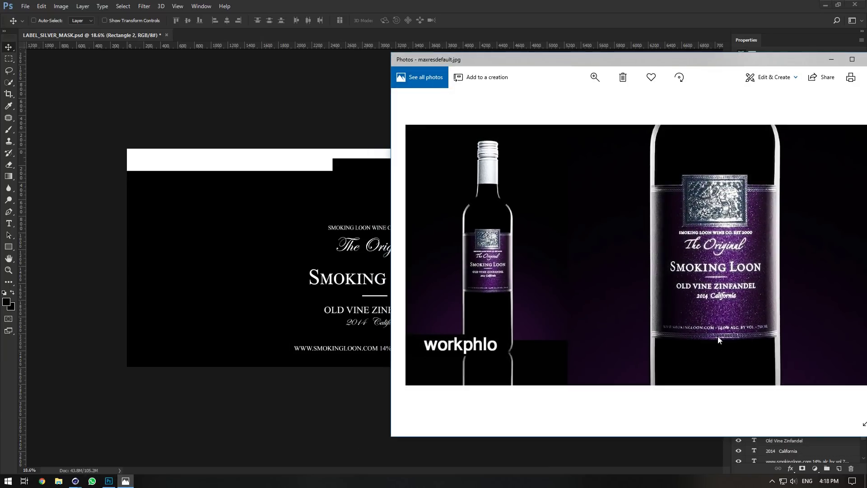
click(194, 302)
click(9, 246)
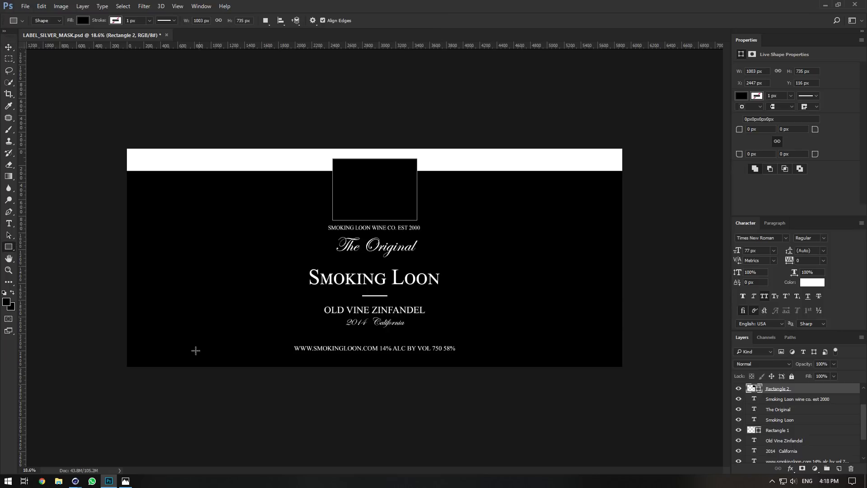
drag(131, 355, 637, 353)
Stretch the new rectangle to both side edges of the canvas, making it 5896 px wide.
key(ctrl+t)
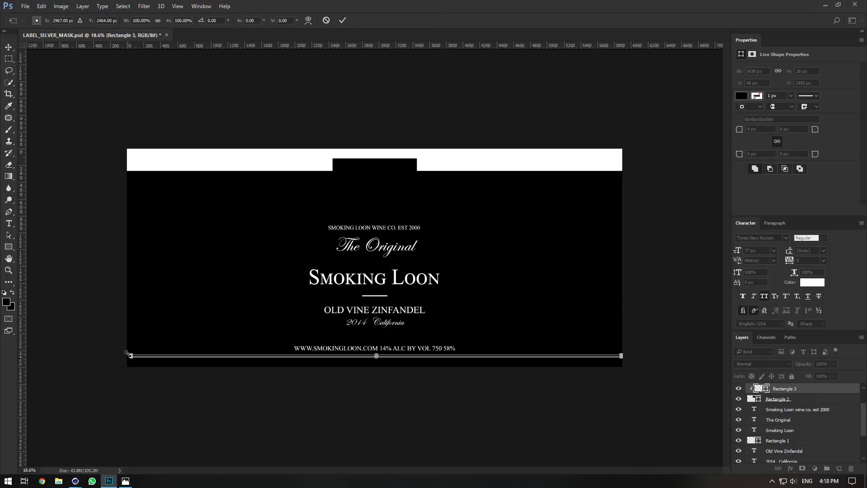
drag(131, 356, 127, 356)
alt+scroll(671, 363, up, 4)
alt+scroll(643, 411, up, 2)
drag(520, 471, 614, 471)
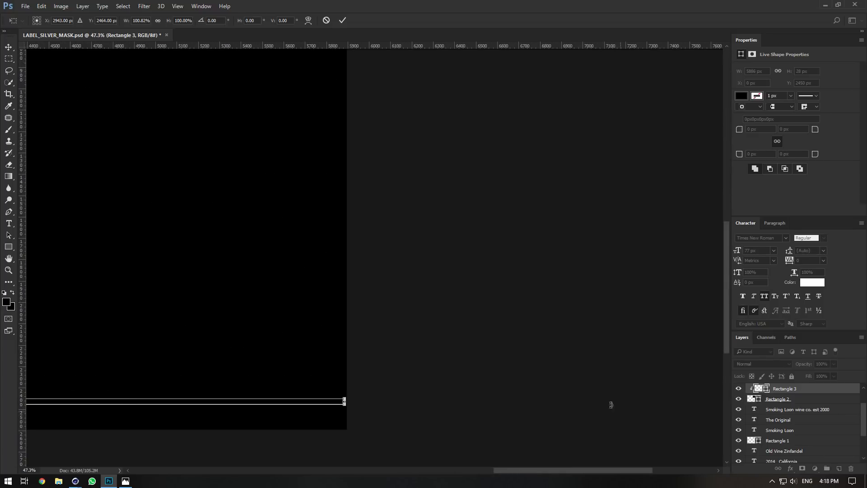
alt+scroll(451, 407, up, 4)
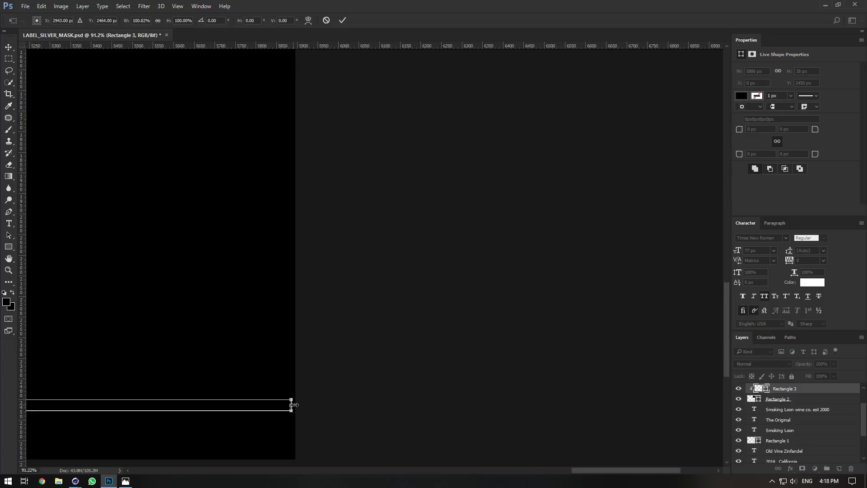
drag(294, 405, 298, 405)
key(Return)
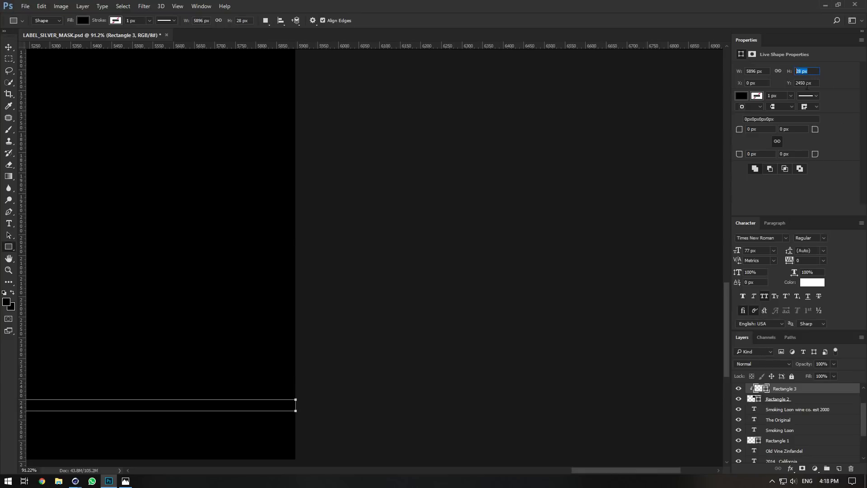
Fill the Rectangle 3 line with white (ffffff) and set its height to 8 px.
text(4)
key(Tab)
click(741, 96)
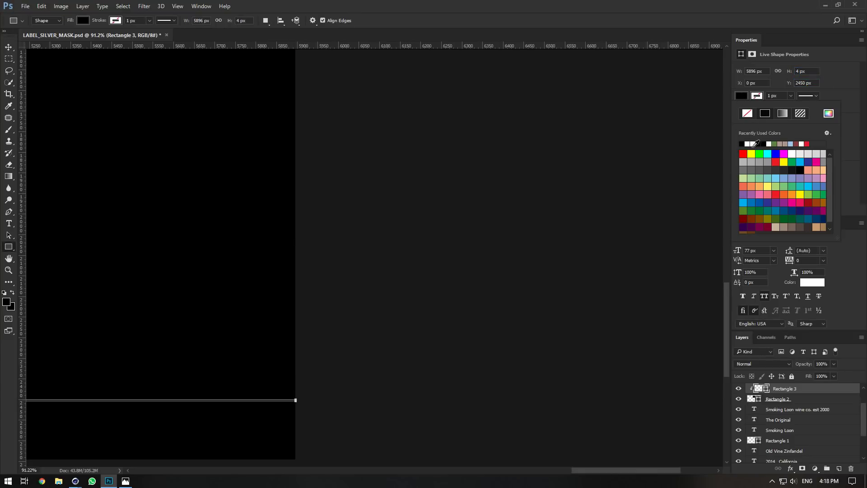
click(753, 143)
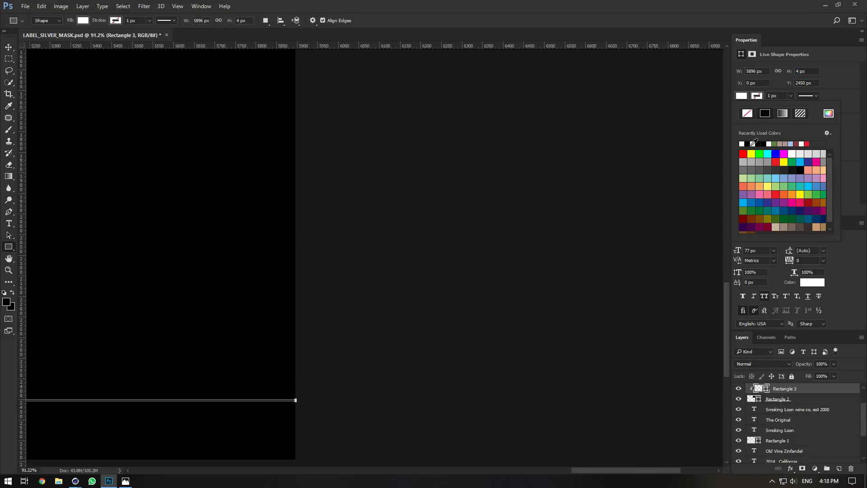
click(828, 113)
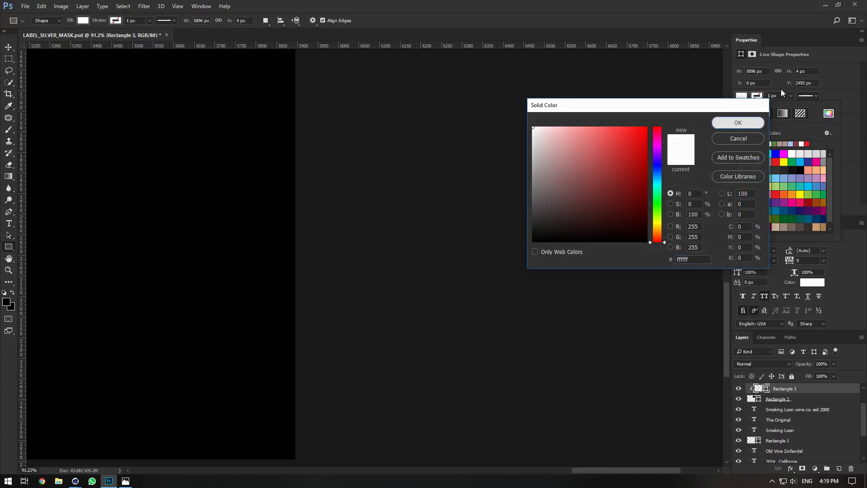
click(735, 121)
text(8)
key(Tab)
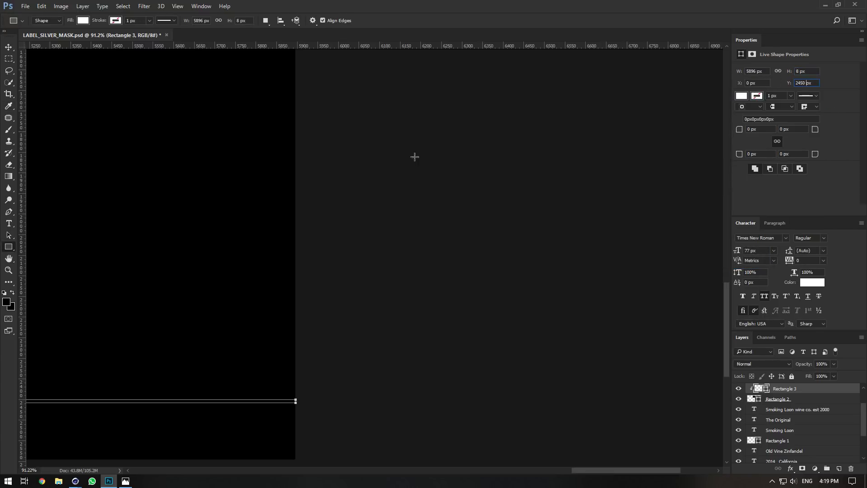
Move the Rectangle 3 layer below Rectangle 2, out of the clipping group.
key(v)
scroll(793, 413, up, 3)
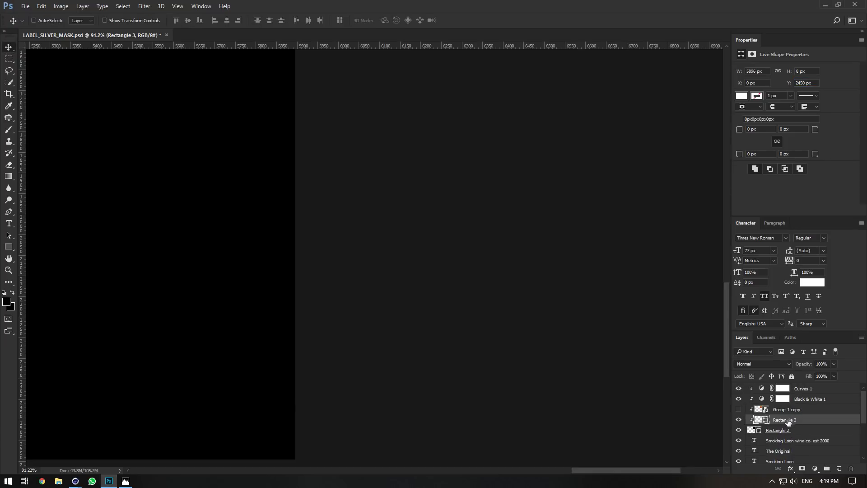
drag(789, 422, 785, 434)
alt+scroll(354, 361, down, 5)
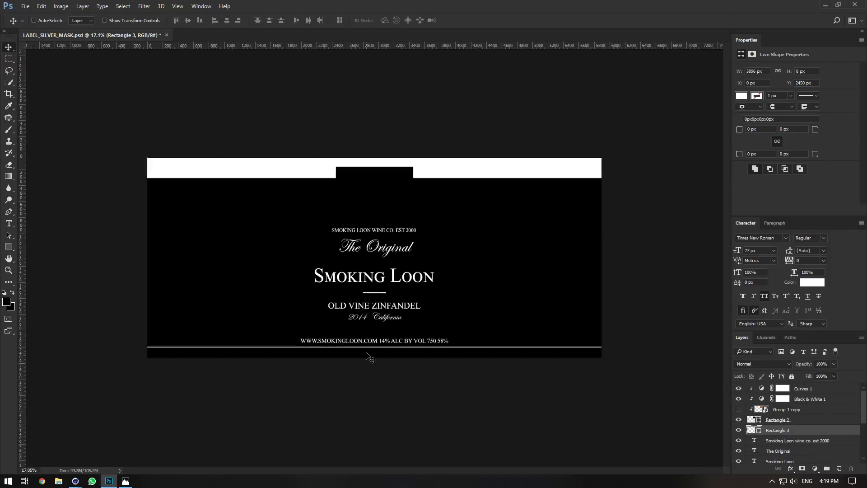
Compare the line with the reference photo's lower border and nudge the Rectangle 3 line down about 40 px.
alt+scroll(373, 314, up, 2)
click(125, 481)
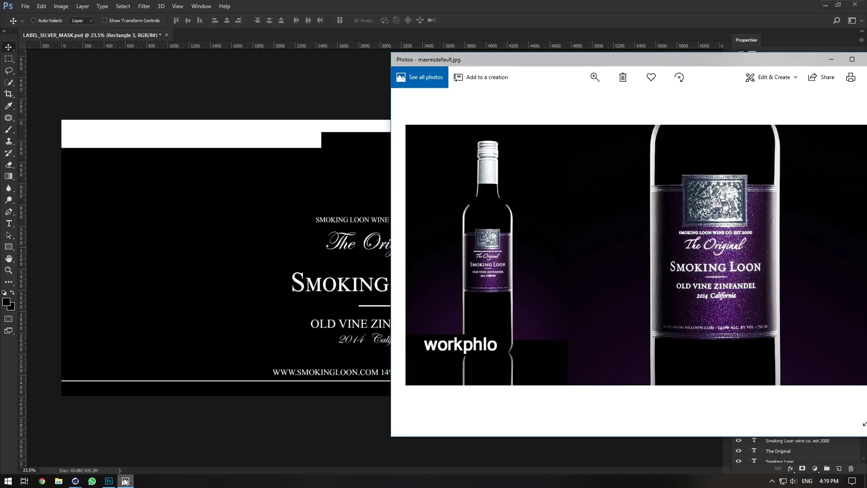
click(125, 482)
key(shift+Down)
key(shift+Down)
key(shift+Down)
key(shift+Down)
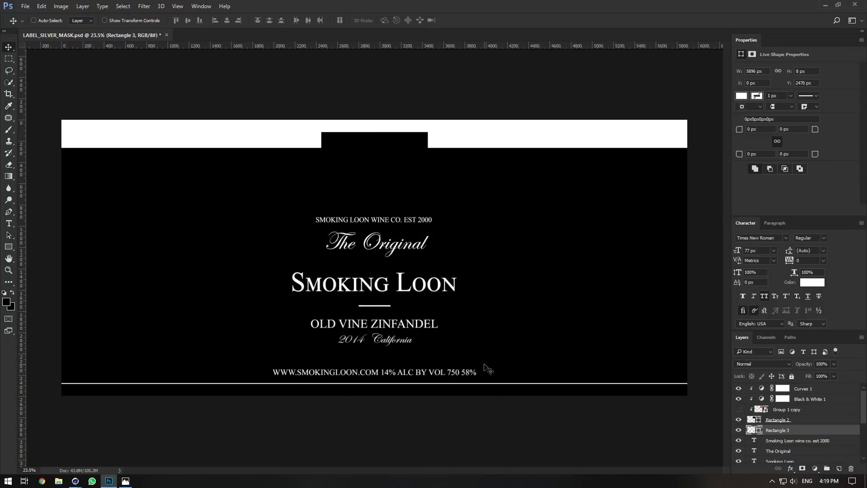
Duplicate the Rectangle 3 line and move the copy down about 54 px, checking the spacing against the reference photo.
click(125, 481)
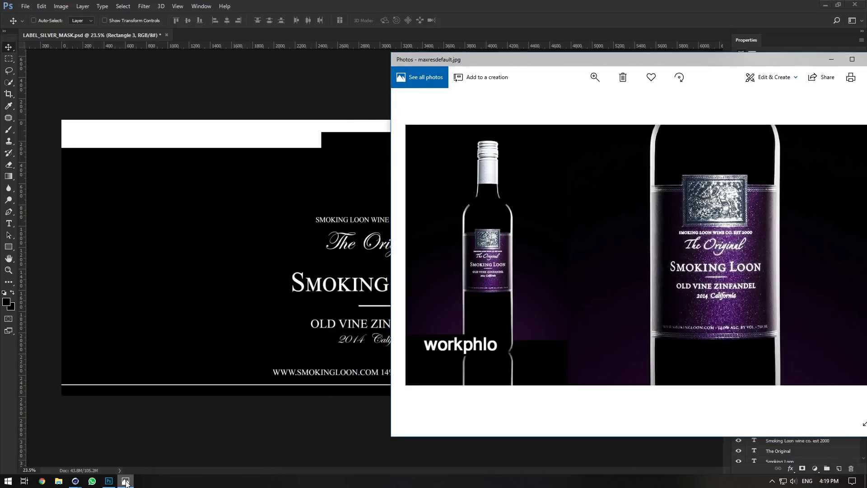
click(125, 481)
key(ctrl+j)
key(shift+Down)
key(shift+Down)
key(shift+Down)
key(shift+Down)
key(shift+Down)
key(shift+Down)
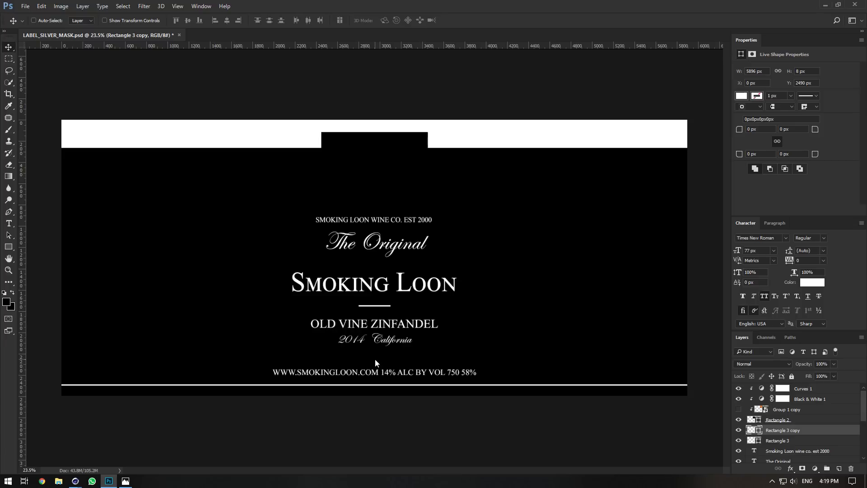
click(125, 482)
click(126, 481)
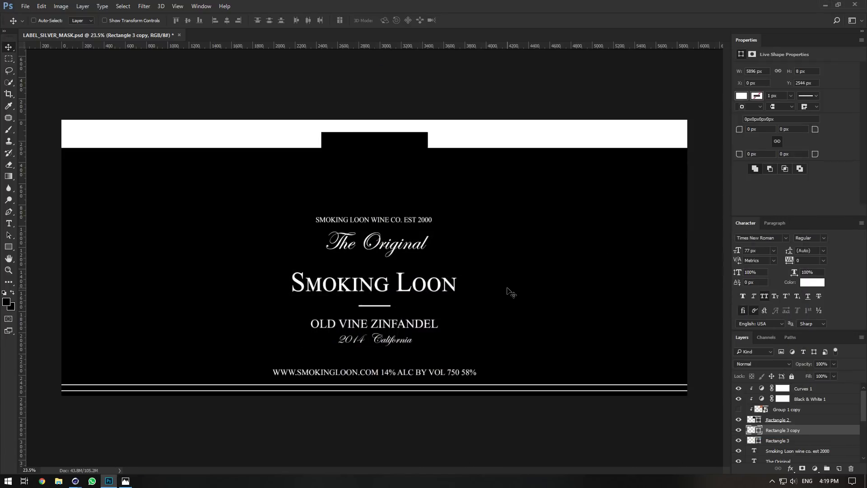
Draw a white ellipse about 86 × 39 px between the two lower border lines and nudge it up slightly.
click(9, 246)
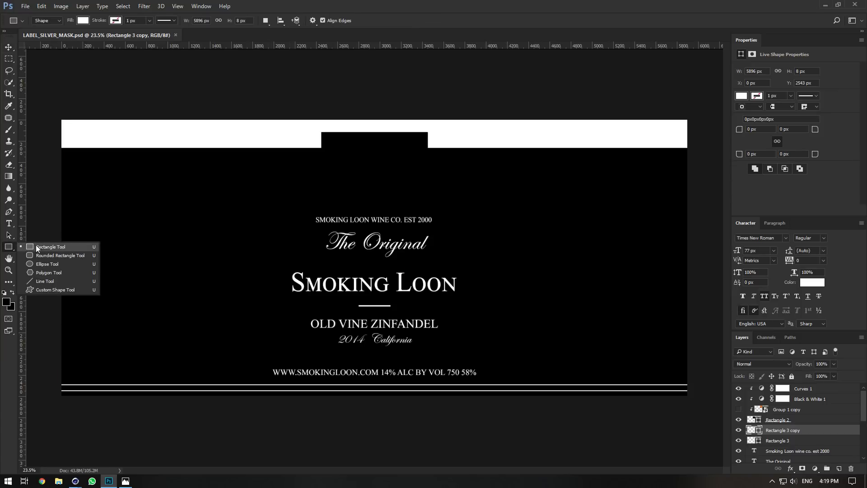
click(42, 264)
alt+scroll(373, 392, up, 5)
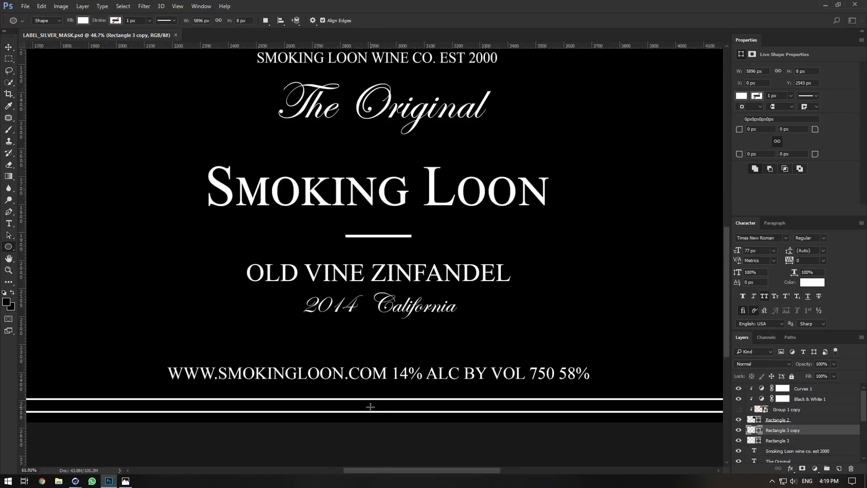
drag(345, 415, 382, 399)
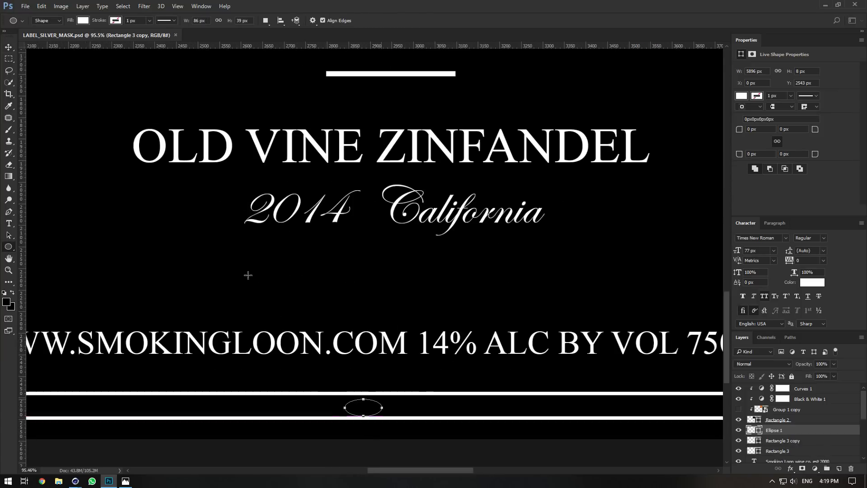
key(v)
key(Up)
key(Up)
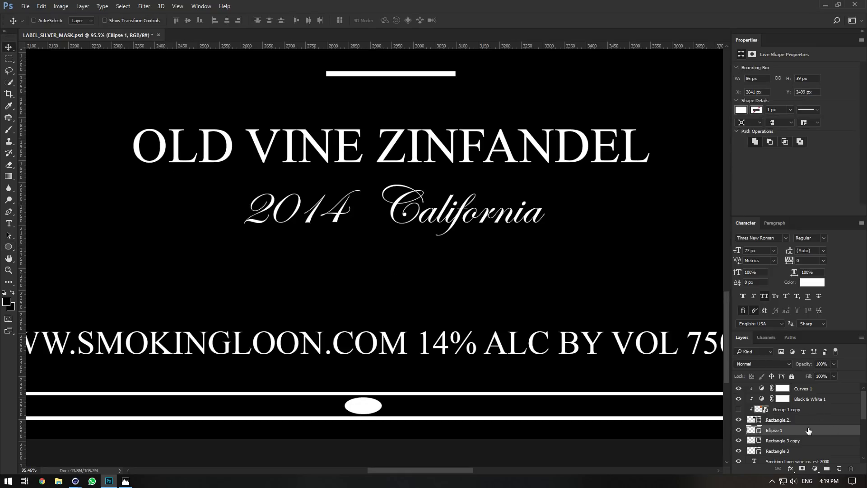
Set the ellipse layer's fill to 0% and give it a 6 px white centered stroke.
drag(810, 378, 762, 383)
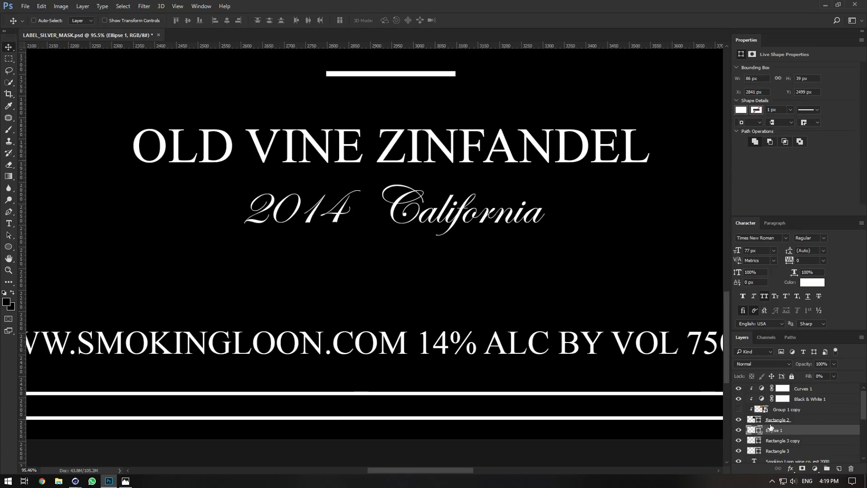
right_click(780, 429)
click(763, 15)
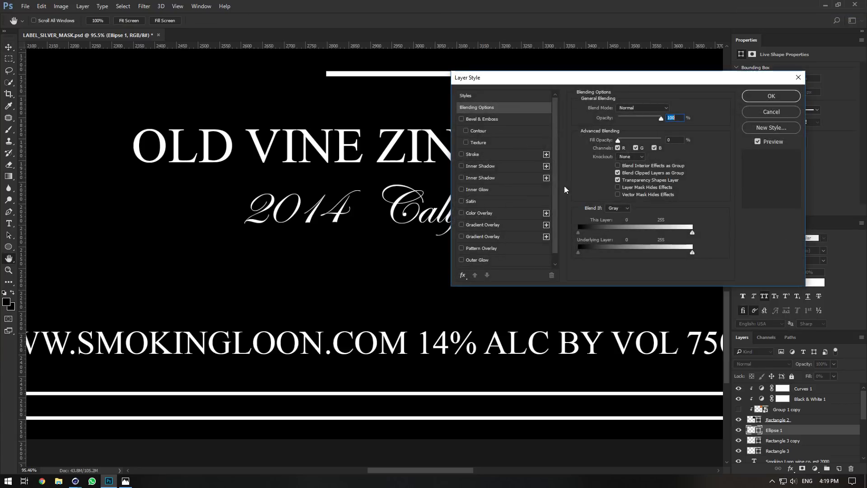
click(488, 153)
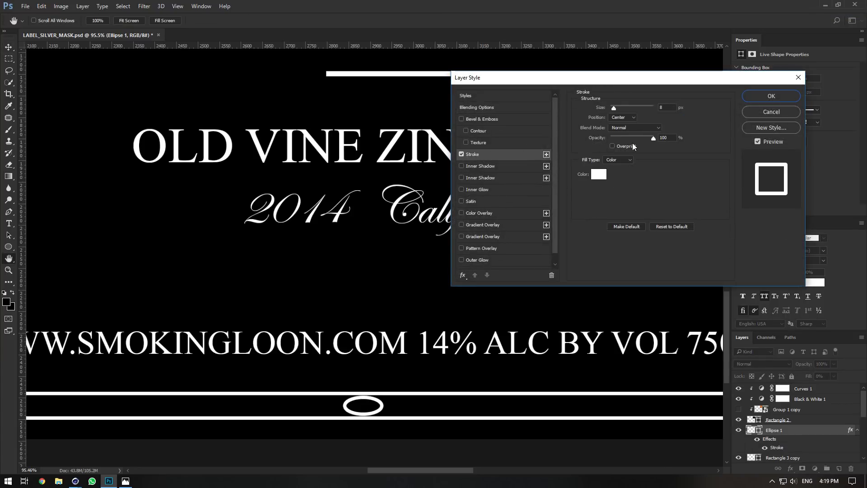
click(665, 108)
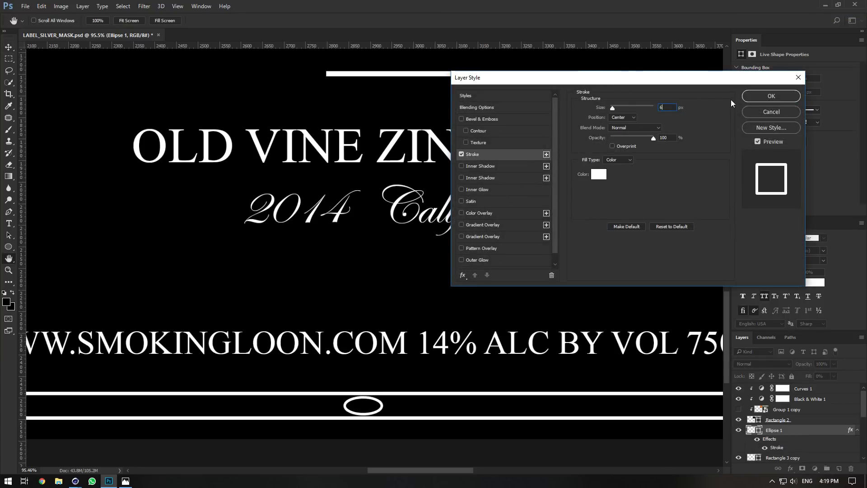
click(761, 93)
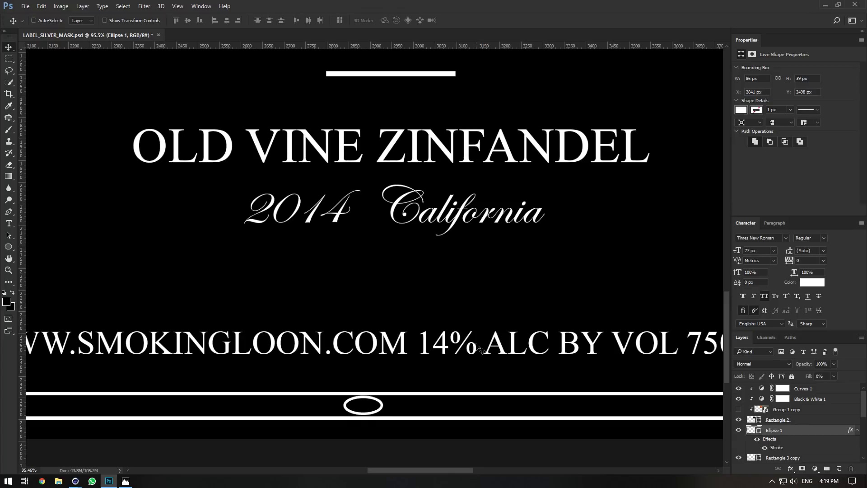
Try to place a duplicate ellipse beside the original and multiply it by repeating the transform.
key(ctrl+j)
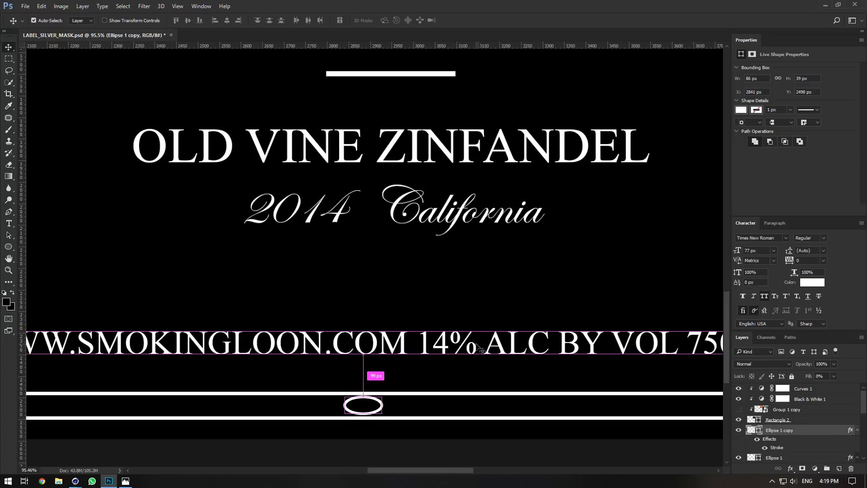
drag(403, 404, 441, 404)
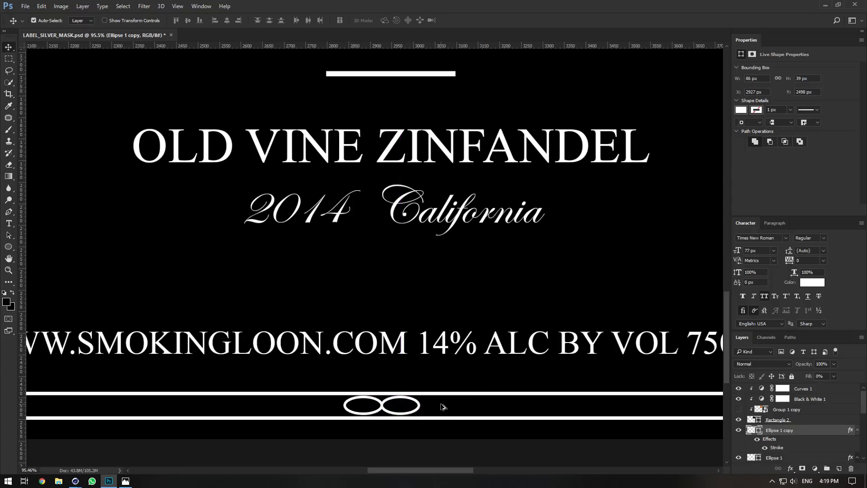
key(ctrl+alt+shift+t)
key(ctrl+alt+shift+t)
key(ctrl+alt+shift+t)
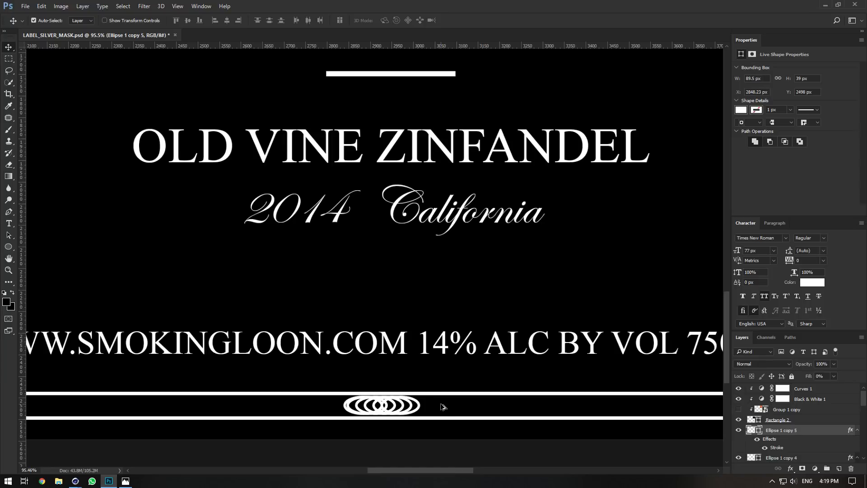
key(ctrl+alt+z)
key(ctrl+alt+z)
key(ctrl+alt+z)
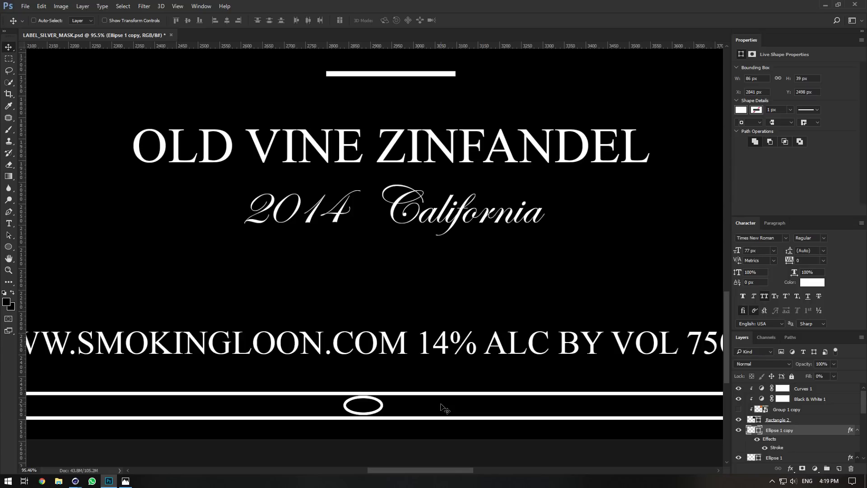
Duplicate the ellipse, shift it about 73 px to the right so the rings overlap, and repeat the transform for a third ring.
key(ctrl)
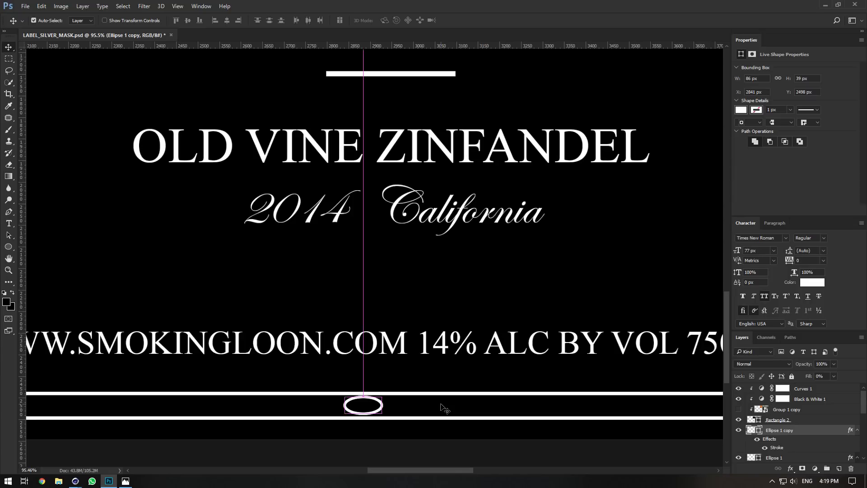
key(ctrl+j)
key(ctrl+t)
mouse_move(372, 409)
mouse_down()
mouse_move(408, 408)
mouse_move(383, 409)
mouse_up()
key(Return)
key(ctrl)
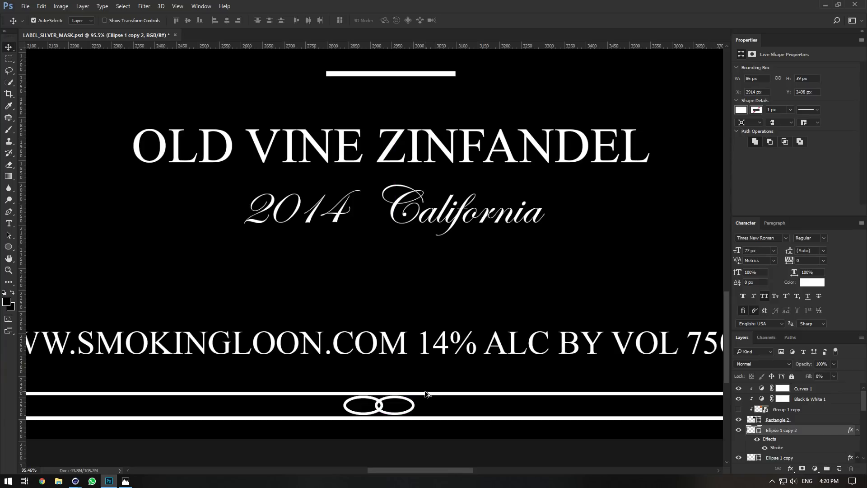
key(ctrl+shift+alt+t)
Check the ellipse layers' visibility and delete the redundant Ellipse 1 copy layer.
scroll(804, 434, down, 3)
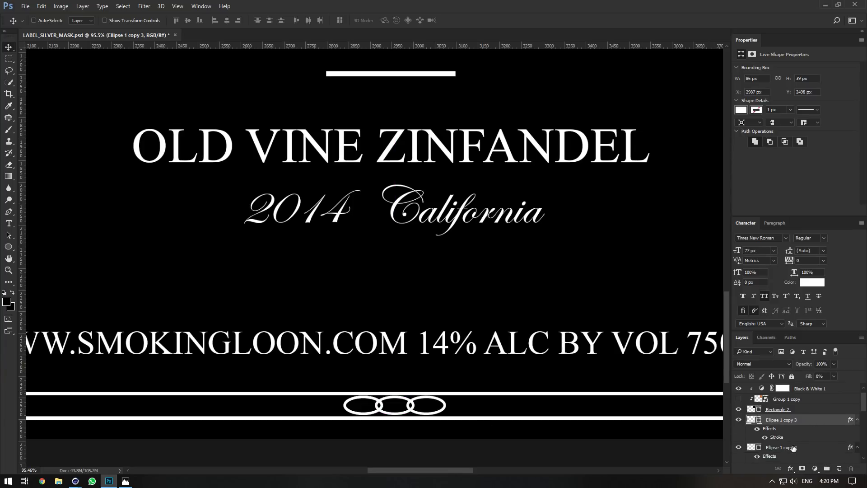
click(739, 444)
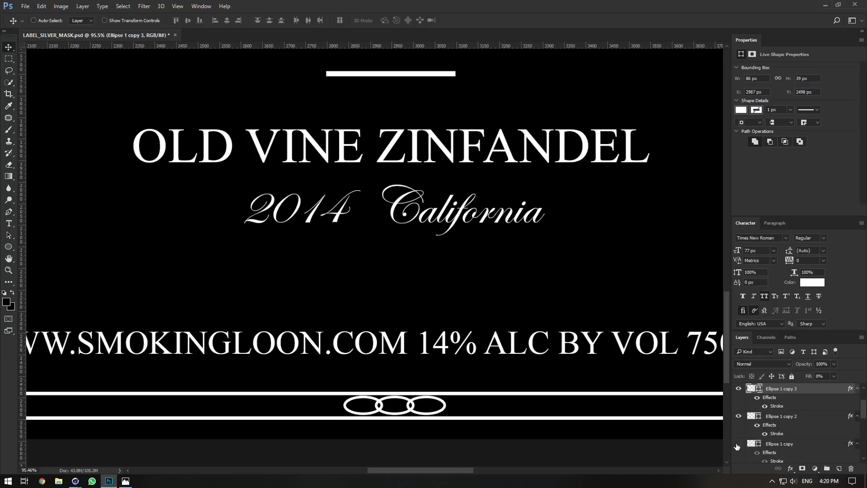
click(738, 416)
click(739, 416)
click(779, 444)
scroll(772, 447, down, 1)
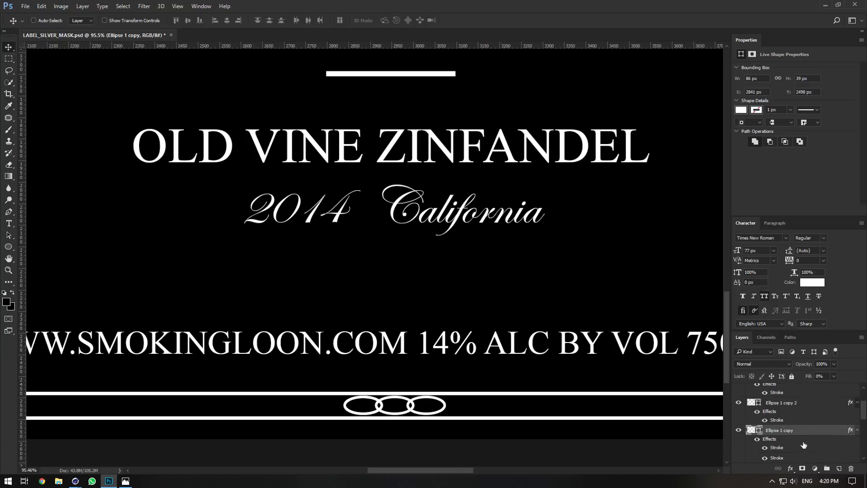
click(851, 469)
click(403, 179)
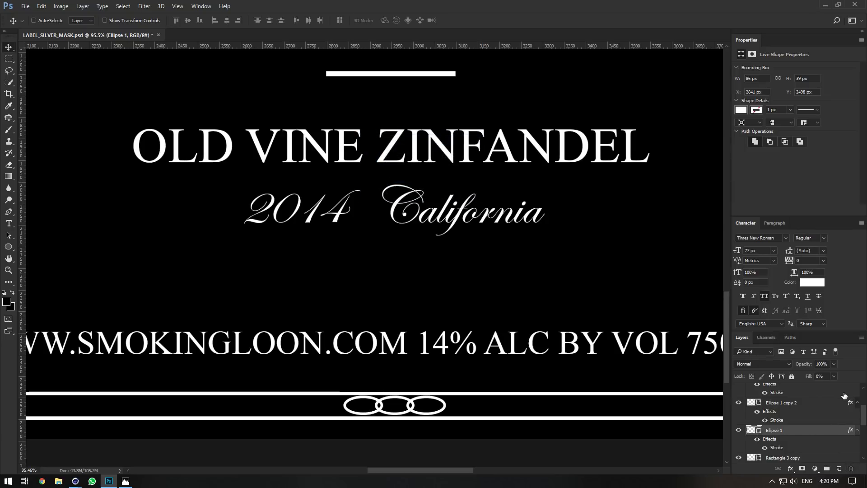
Collapse the effects lists of the three ellipse layers and group those layers.
click(856, 403)
click(856, 413)
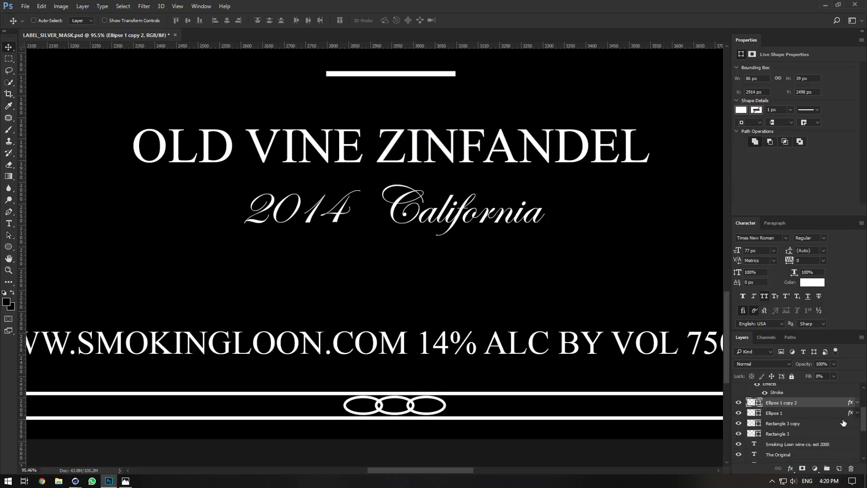
scroll(838, 422, up, 1)
click(847, 391)
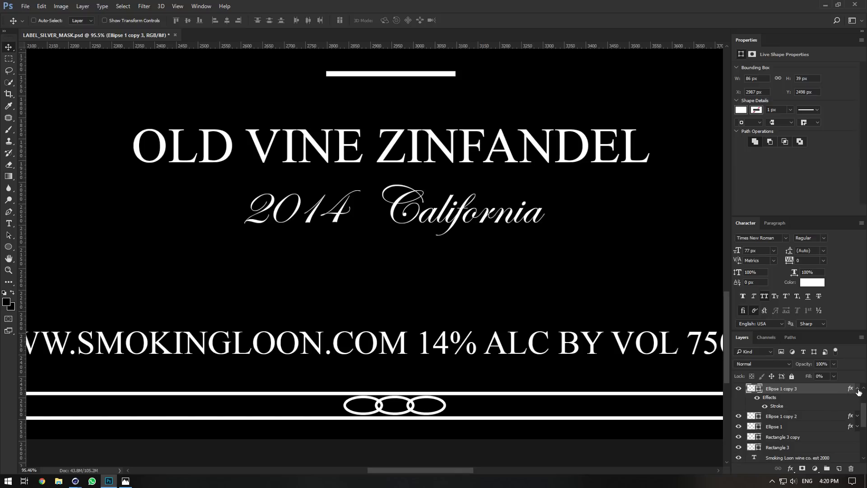
click(858, 390)
shift+click(806, 409)
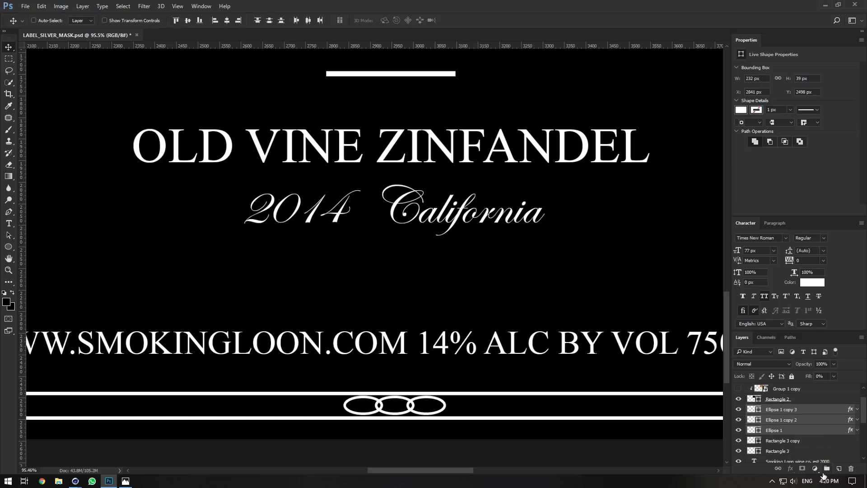
click(825, 468)
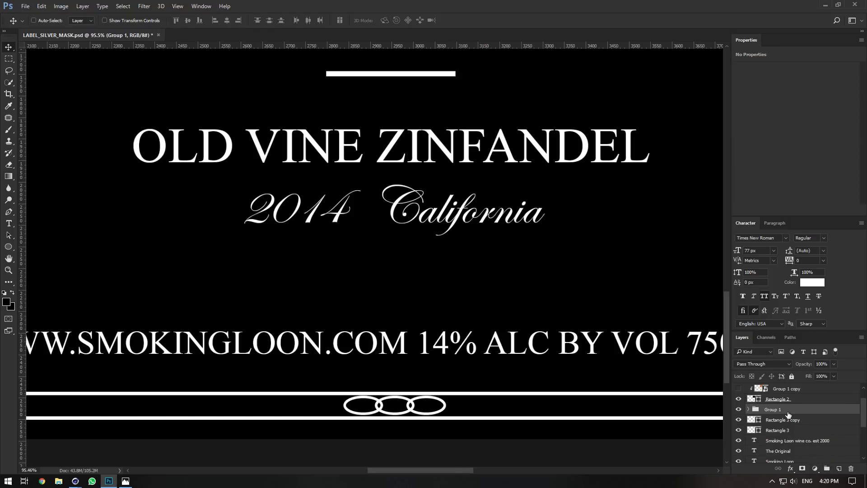
Repeat the offset duplication from Ellipse 1 copy 3 inside Group 1 to extend the ring chain toward the label's right edge.
click(748, 410)
click(788, 419)
alt+scroll(504, 308, down, 5)
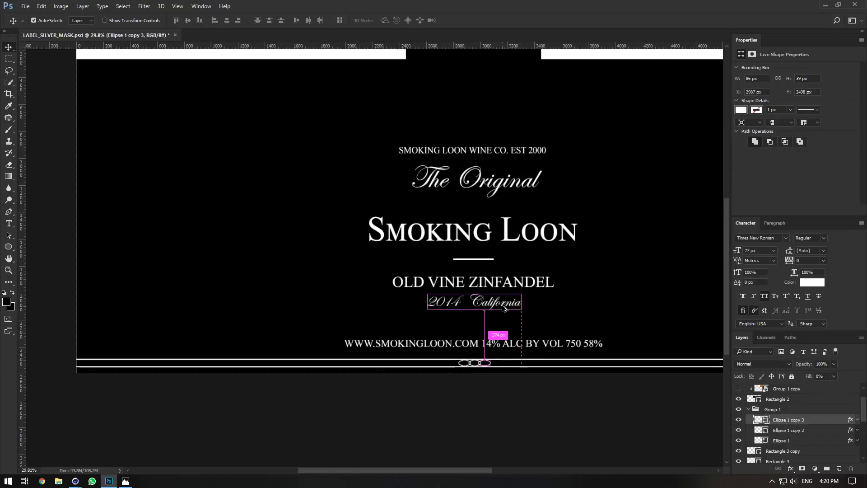
key(ctrl+alt+shift+t)
key(ctrl+alt+shift+t)
key(ctrl+alt+shift+t)
key(ctrl+alt+shift+t)
key(ctrl+alt+shift+t)
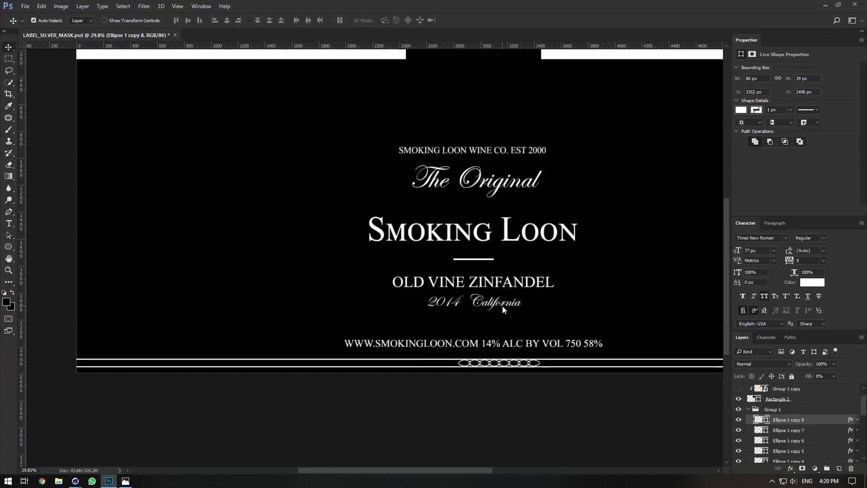
key(ctrl+alt+shift+t)
key(ctrl+alt+shift+t)
key(ctrl+alt+shift+t)
key(ctrl+alt+shift+t)
key(ctrl+alt+shift+t)
key(ctrl+alt+shift+t)
key(ctrl+alt+shift+t)
key(ctrl+alt+shift+t)
key(ctrl+alt+shift+t)
key(ctrl+alt+shift+t)
key(ctrl+alt+shift+t)
key(ctrl+alt+shift+t)
key(ctrl+alt+shift+t)
key(ctrl+alt+shift+t)
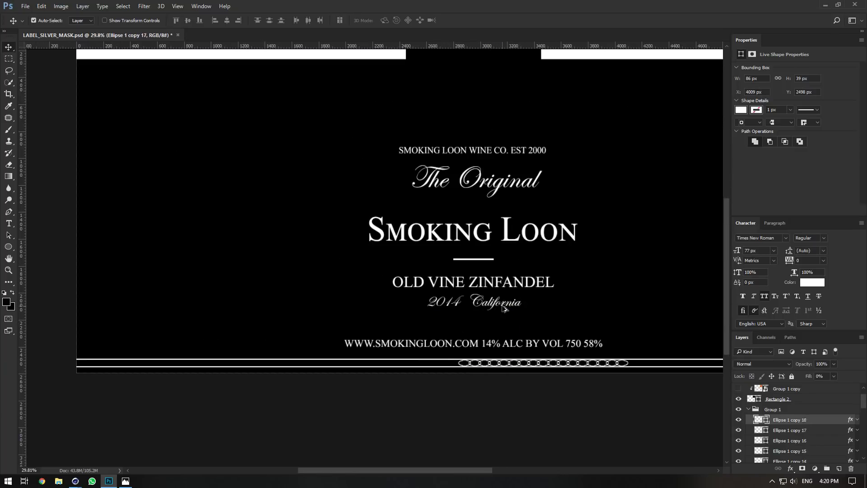
key(ctrl+alt+shift+t)
key(ctrl+alt+shift+t)
key(ctrl+alt+shift+t)
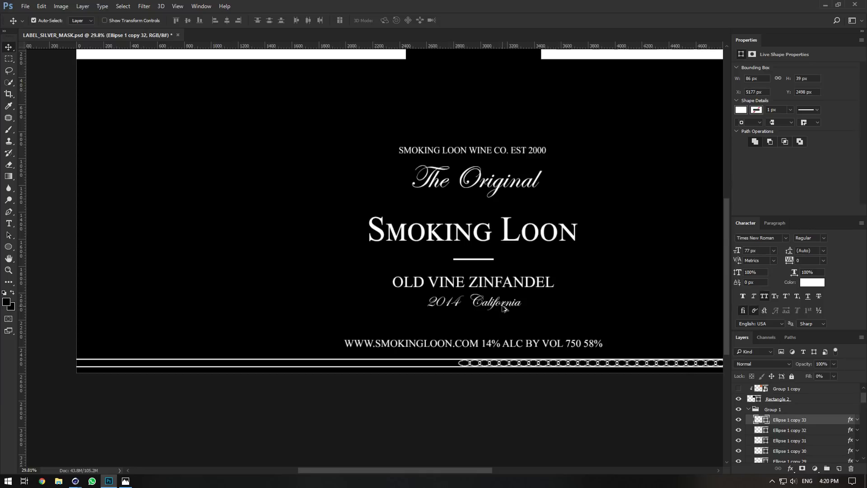
key(ctrl+alt+shift+t)
key(ctrl+alt+shift+t)
key(ctrl+alt+shift+t)
key(ctrl+alt+shift+t)
scroll(513, 283, down, 4)
scroll(478, 318, up, 2)
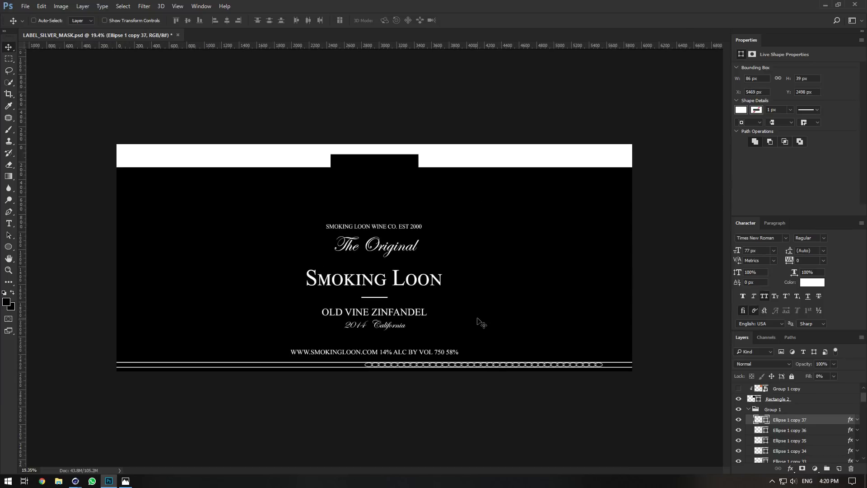
Try to add more repeated ellipse copies at the chain's right end, and undo the latest copies back to Ellipse 1 copy 35.
key(ctrl+alt+shift+t)
key(ctrl+alt+shift+t)
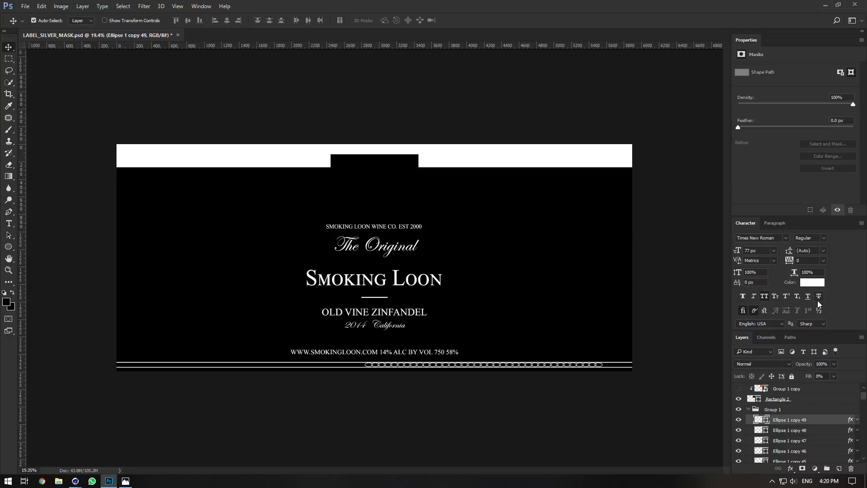
key(ctrl+alt+shift+t)
key(ctrl+z)
key(ctrl+alt+z)
key(ctrl+alt+z)
key(ctrl+alt+z)
key(ctrl+alt+z)
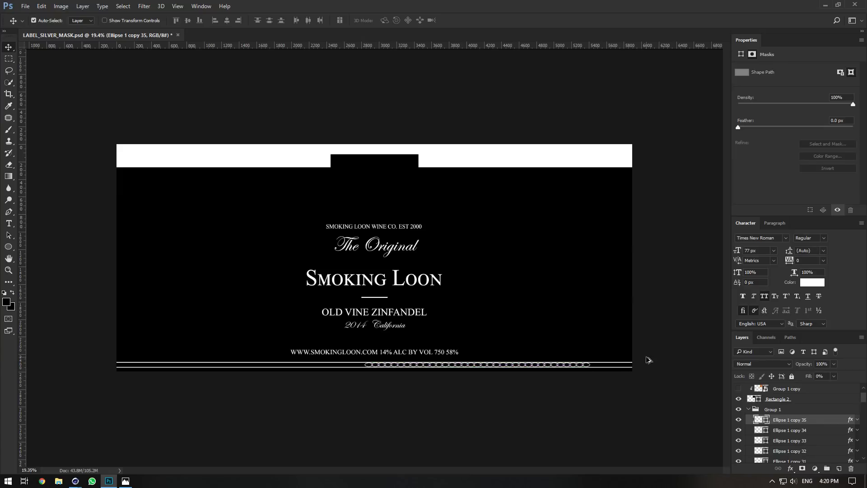
Try again to repeat the offset duplication beyond Ellipse 1 copy 35 at the ring chain's right end.
key(ctrl+shift+z)
key(ctrl+alt+z)
alt+scroll(619, 391, up, 2)
drag(483, 469, 560, 468)
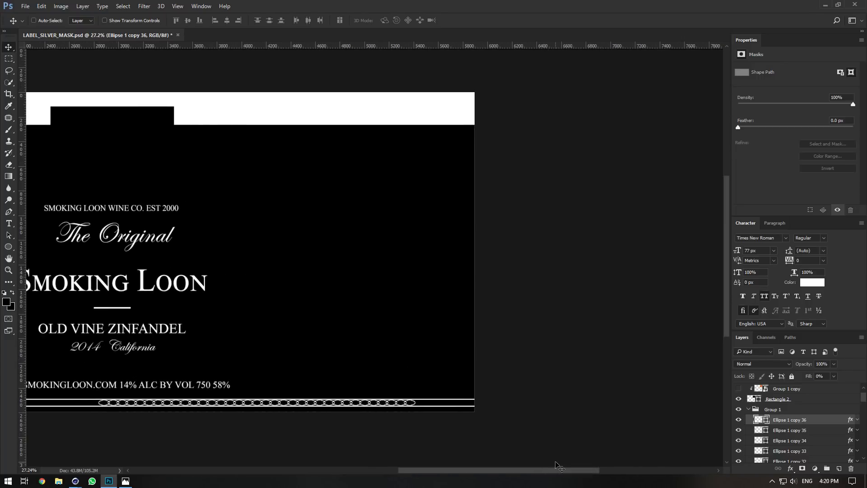
alt+scroll(434, 422, up, 4)
key(ctrl+alt+shift+t)
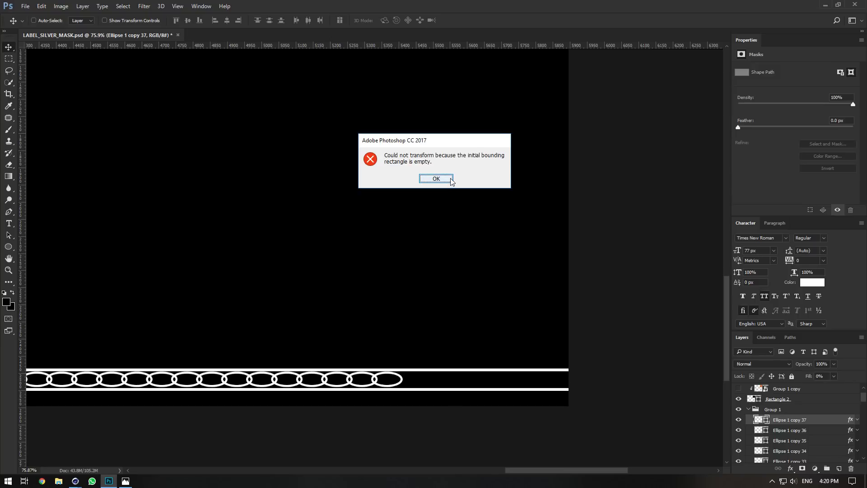
click(450, 179)
alt+scroll(338, 347, down, 3)
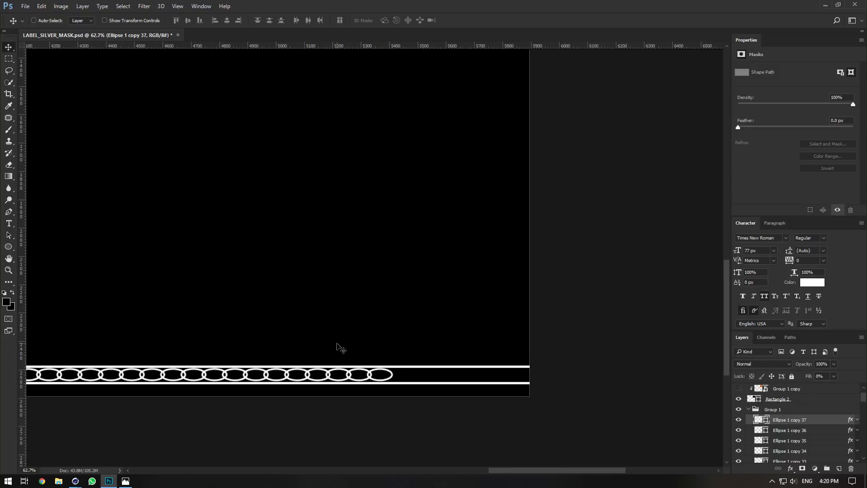
Try to transform Ellipse 1 copy 37, and delete ellipse copies 37, 36 and 35 from Group 1.
key(ctrl+t)
key(Return)
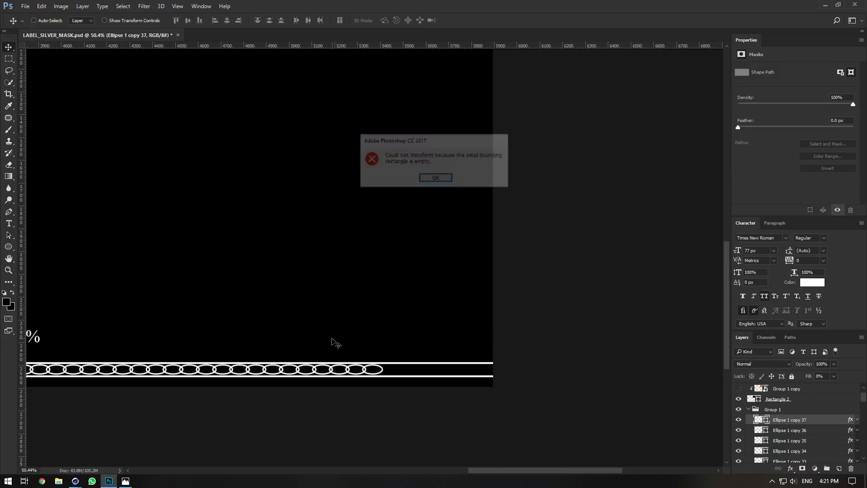
key(Delete)
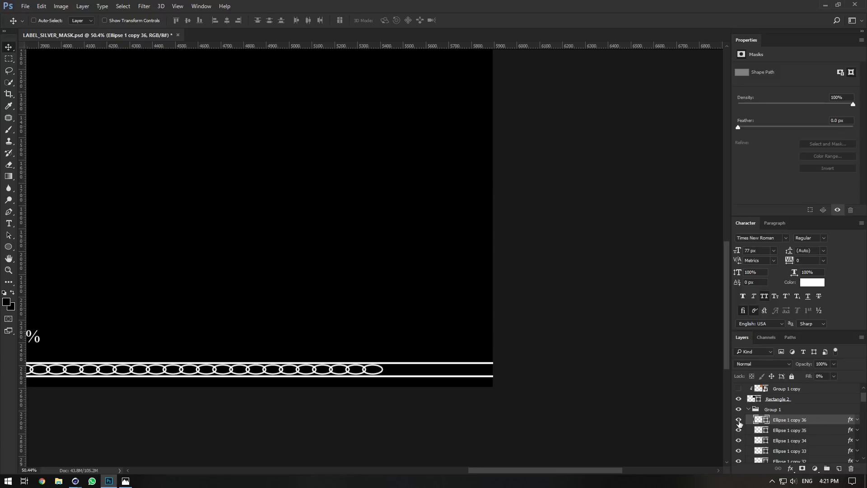
key(Delete)
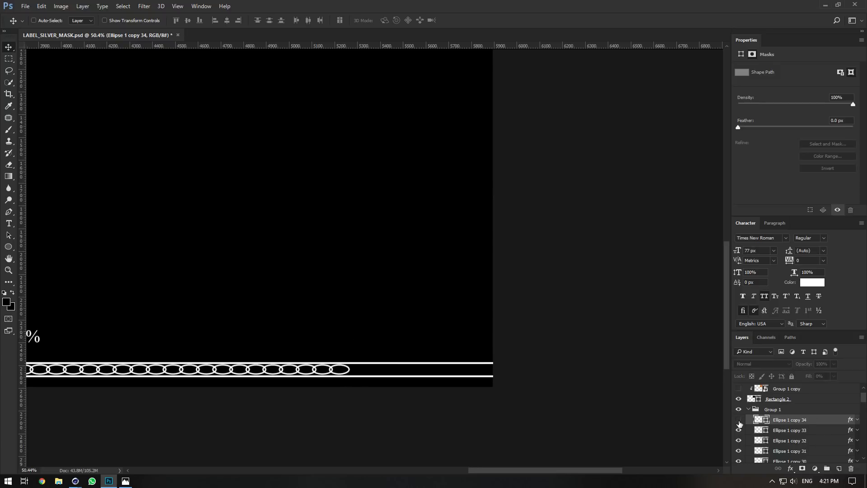
Duplicate Ellipse 1 copy 34 and shift the duplicate 73 px to the right as the next chain ring.
key(ctrl+alt+t)
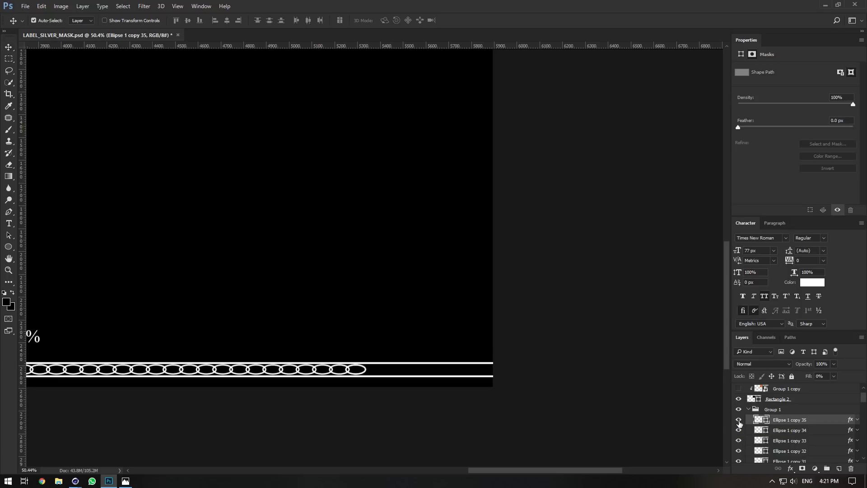
alt+scroll(318, 327, up, 3)
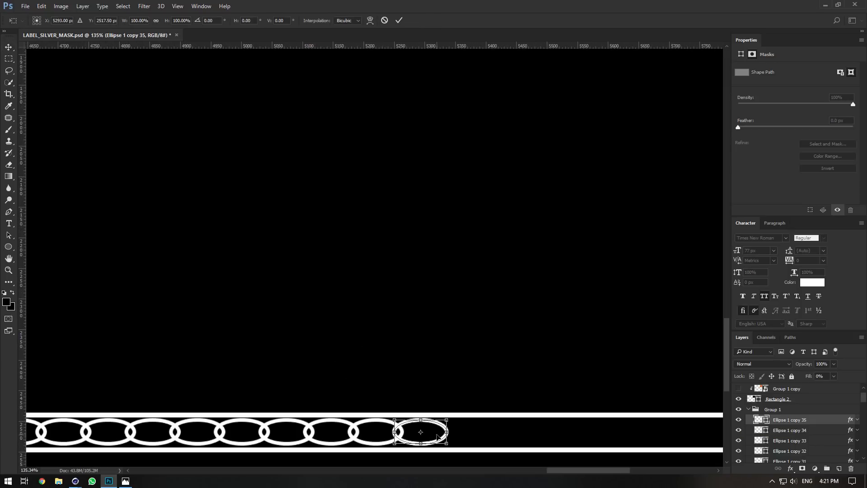
drag(437, 436, 482, 432)
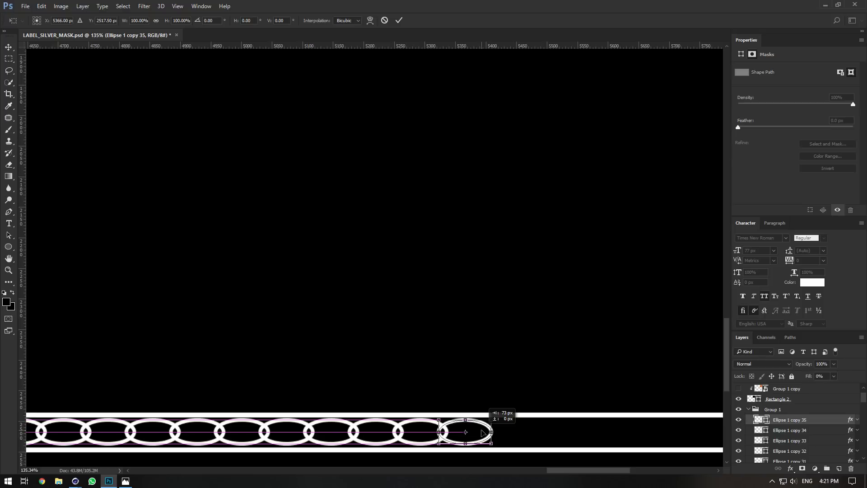
key(Return)
alt+scroll(513, 294, down, 8)
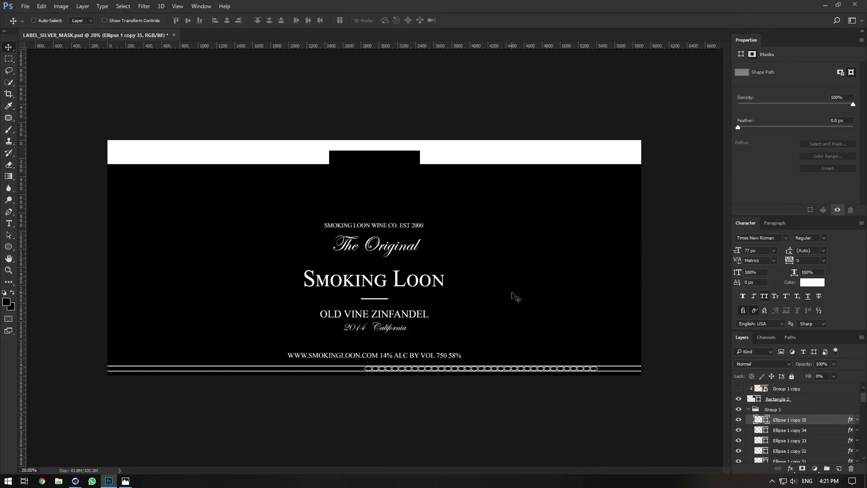
Try one more ring duplicate, and undo the recent ring additions back to Ellipse 1 copy 34.
key(ctrl+j)
key(ctrl+alt+z)
key(ctrl+alt+z)
key(ctrl+alt+z)
key(ctrl+alt+z)
key(ctrl+alt+z)
Collapse Group 1 and move the whole ring chain to the label's left edge between the two bottom lines.
click(774, 410)
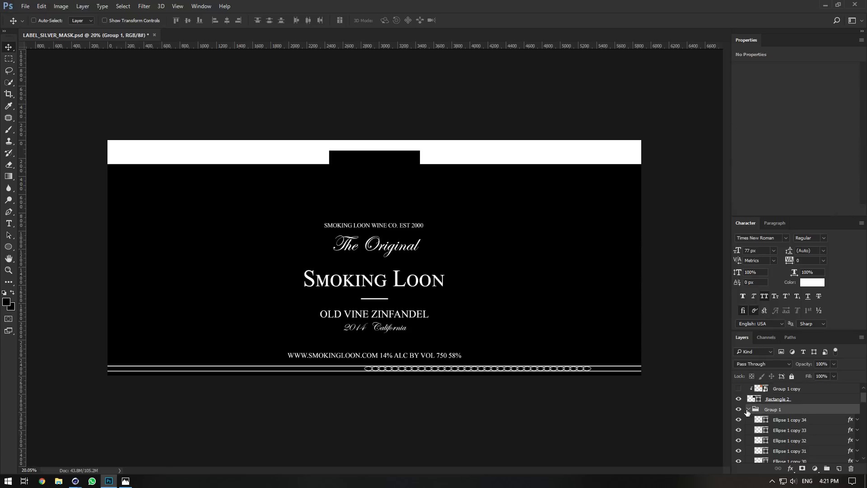
click(748, 409)
drag(534, 370, 270, 372)
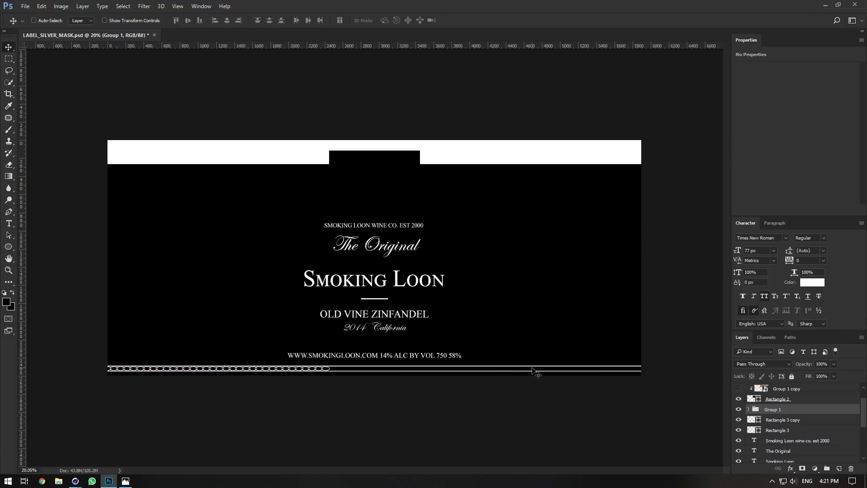
Duplicate Group 1 and place the duplicate chain end to end with the first one, interlocking their rings.
key(ctrl+j)
drag(221, 362, 446, 363)
alt+scroll(343, 356, up, 5)
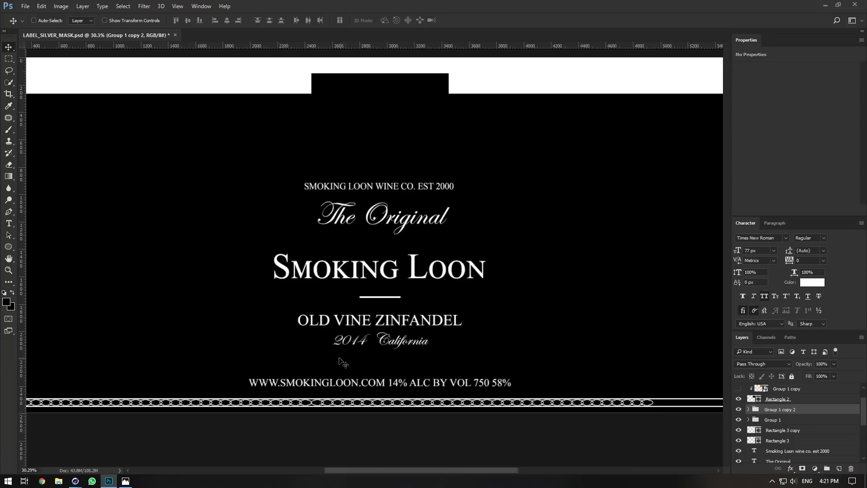
alt+scroll(322, 429, up, 1)
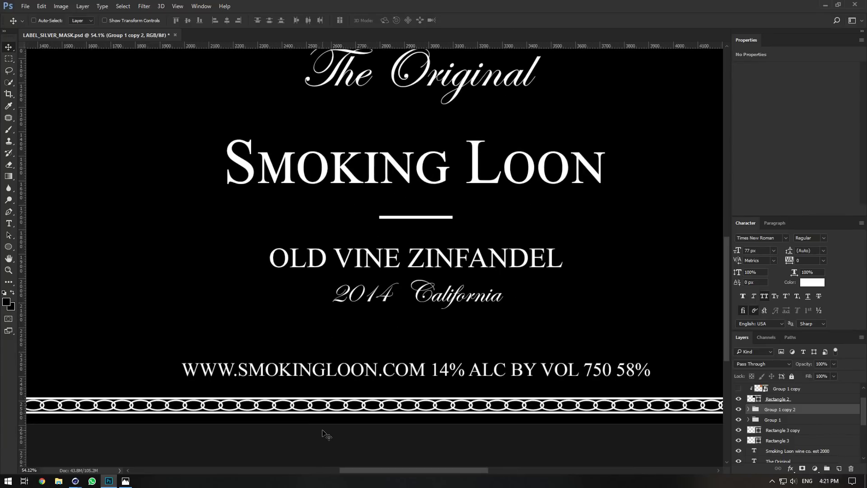
Duplicate the second chain group and join it to that chain's right end so the rings reach the label's right edge.
alt+scroll(348, 402, down, 7)
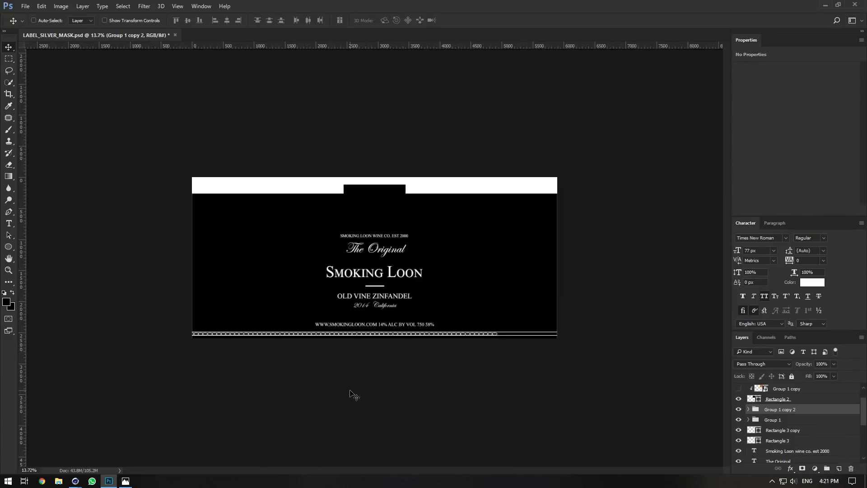
key(ctrl+j)
drag(621, 390, 627, 384)
key(ctrl+z)
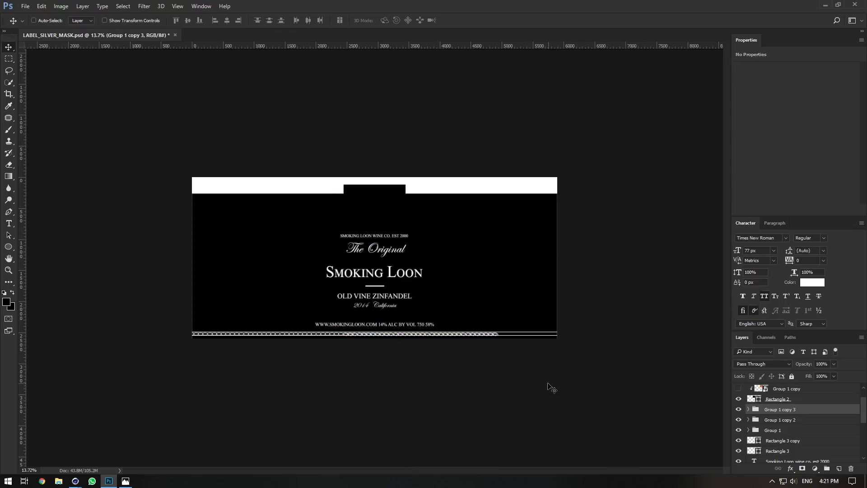
drag(432, 356, 555, 344)
alt+scroll(632, 415, up, 7)
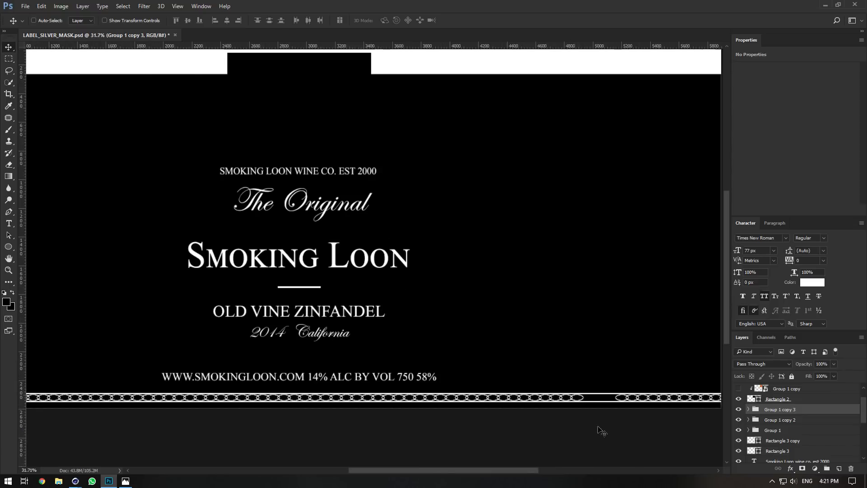
alt+scroll(650, 408, up, 4)
drag(616, 378, 446, 373)
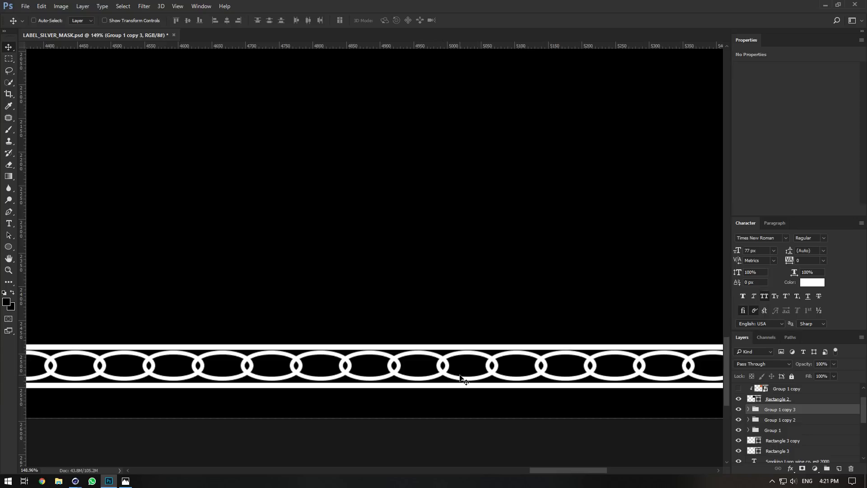
right_click(396, 376)
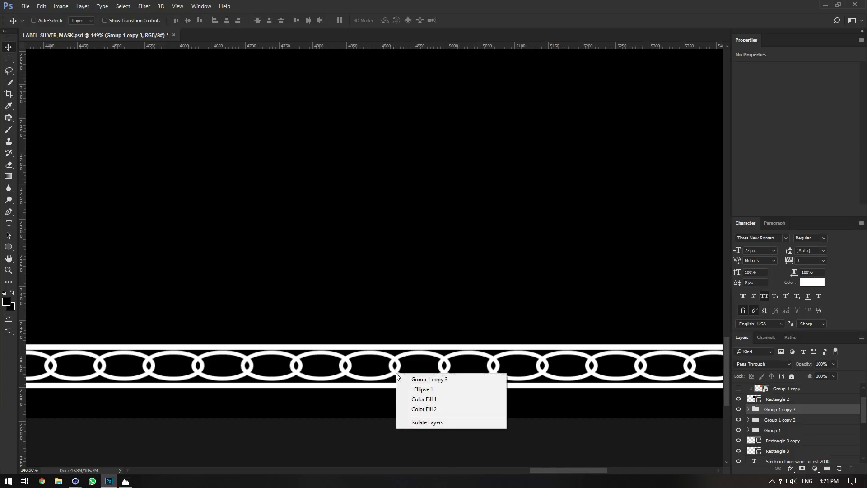
key(Escape)
key(ctrl+0)
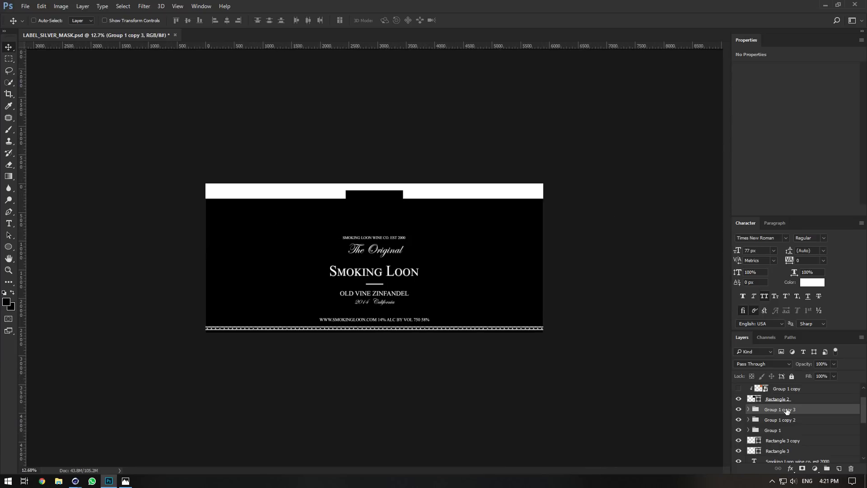
alt+scroll(440, 336, up, 7)
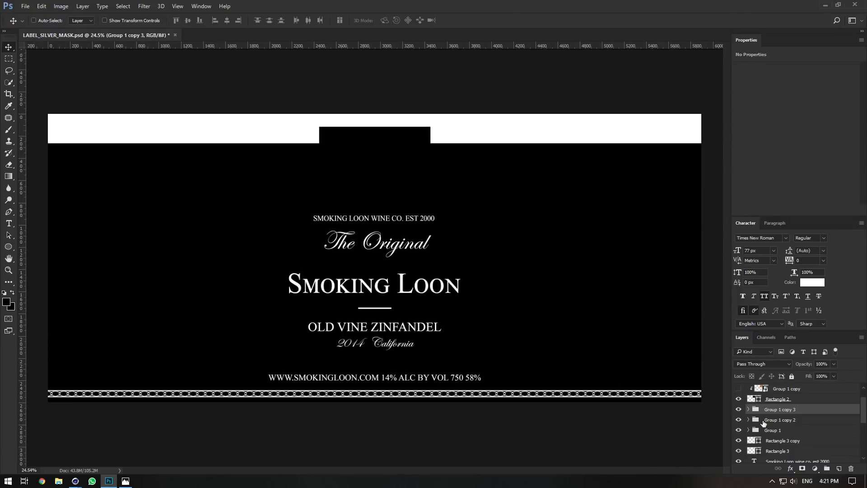
alt+scroll(440, 345, down, 2)
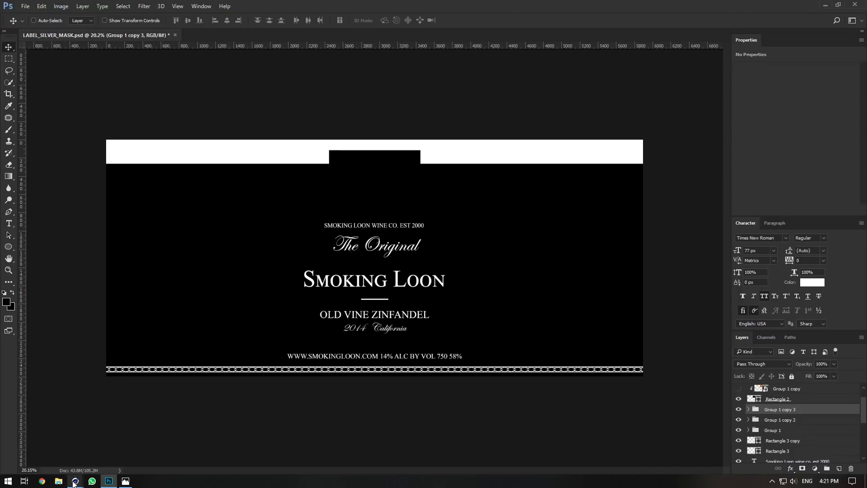
Check the bottle reference photo and nudge the lower border line, Rectangle 3 copy, down to Y 2546 px.
mouse_move(74, 481)
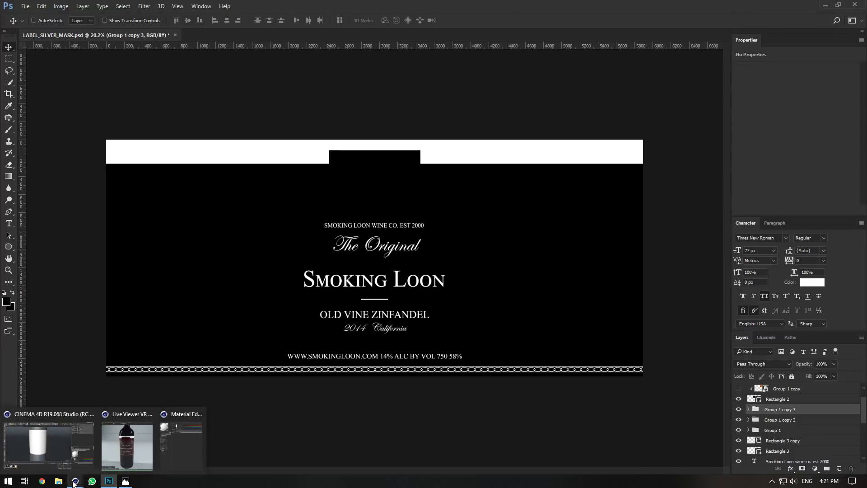
click(125, 481)
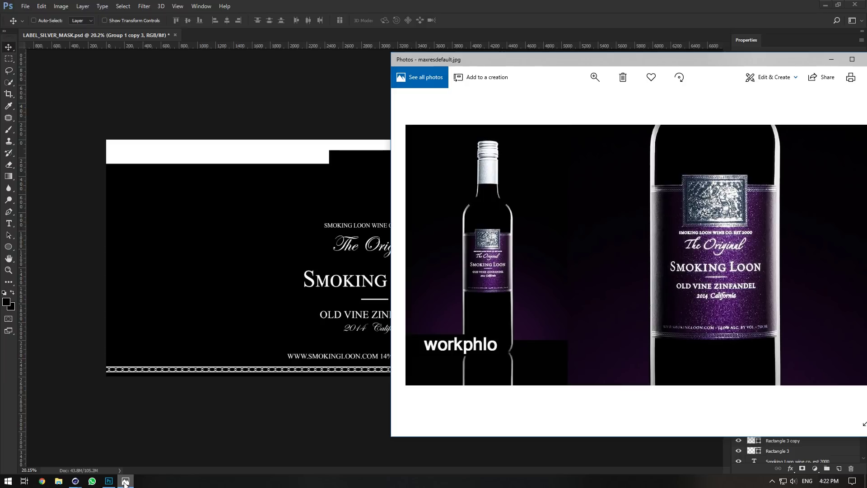
click(125, 481)
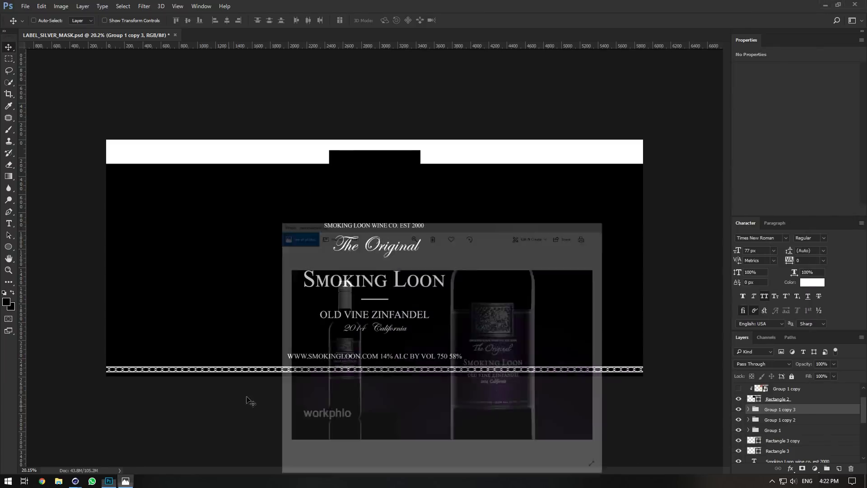
click(777, 441)
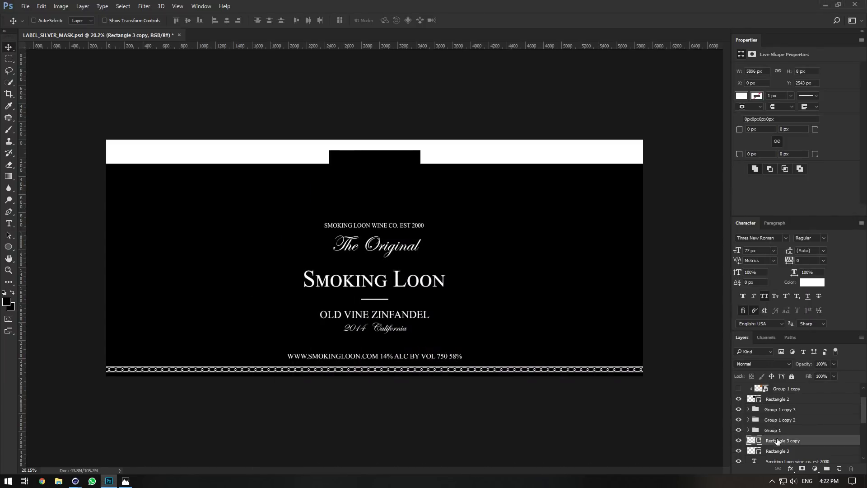
key(Down)
key(Down)
key(Down)
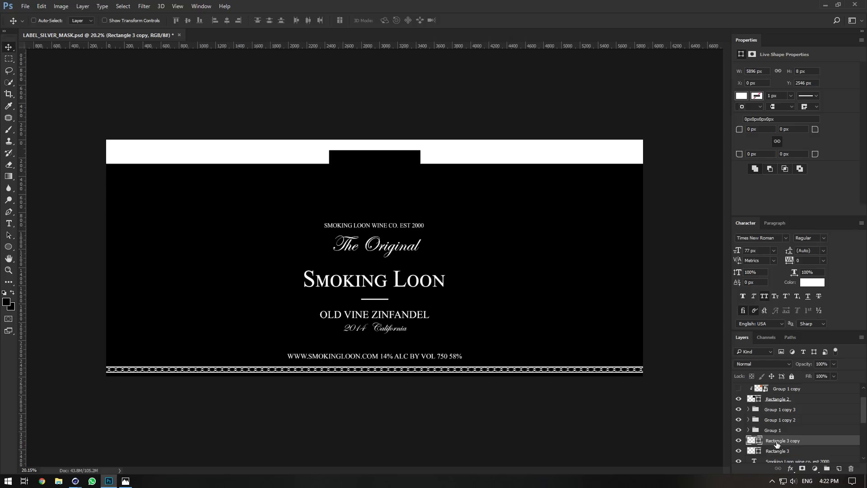
Nudge the upper border line, Rectangle 3, up to Y 2481 px and place its layer above Rectangle 3 copy.
click(778, 450)
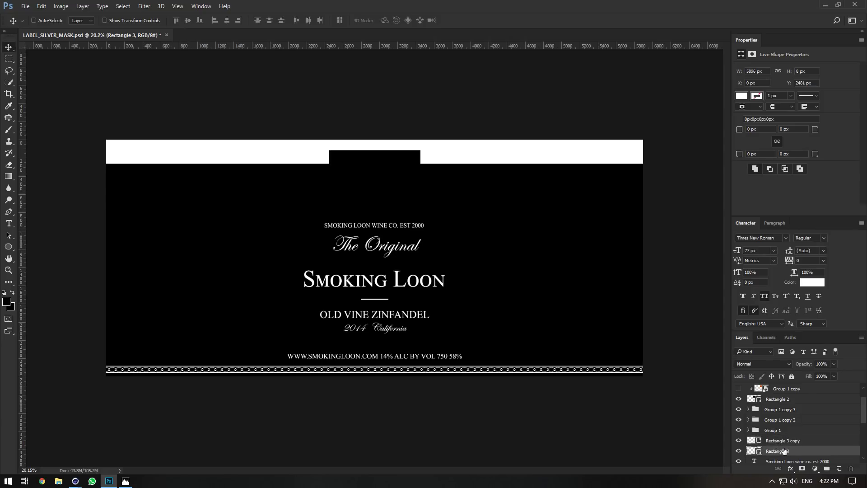
drag(785, 451, 783, 435)
alt+scroll(436, 383, up, 1)
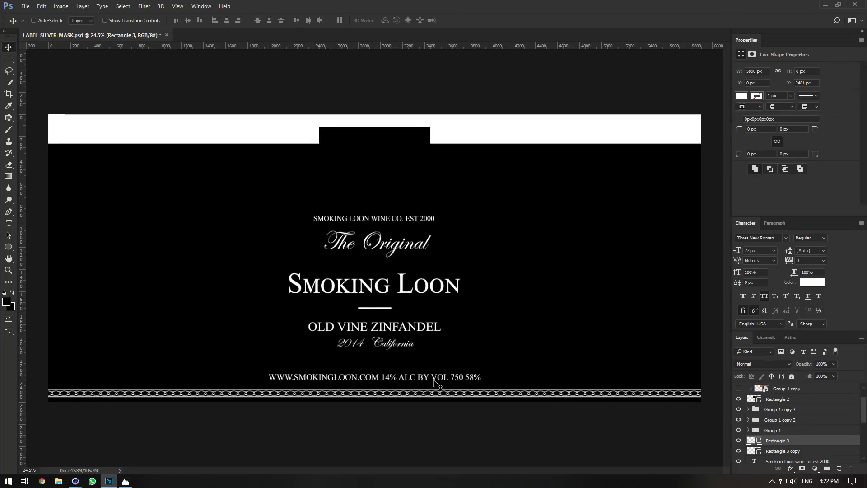
alt+scroll(431, 408, up, 2)
Compare with the bottle reference photo and set the height of both border lines, Rectangle 3 and Rectangle 3 copy, to 6 px.
click(125, 481)
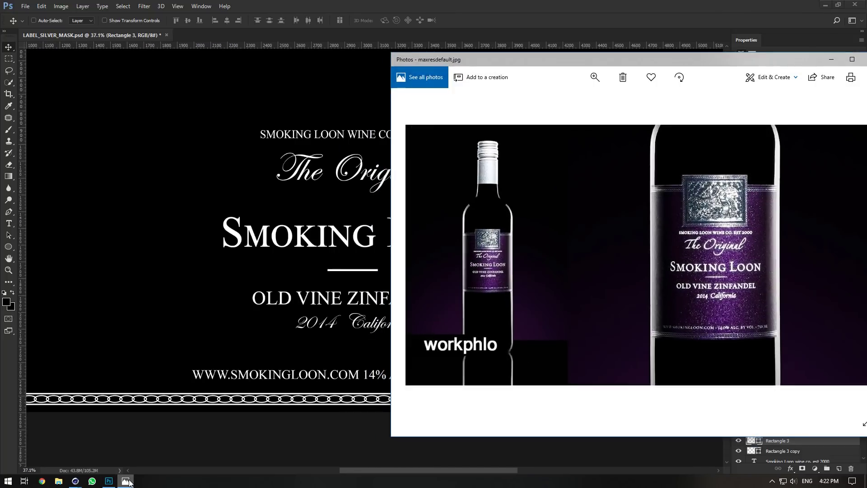
click(126, 481)
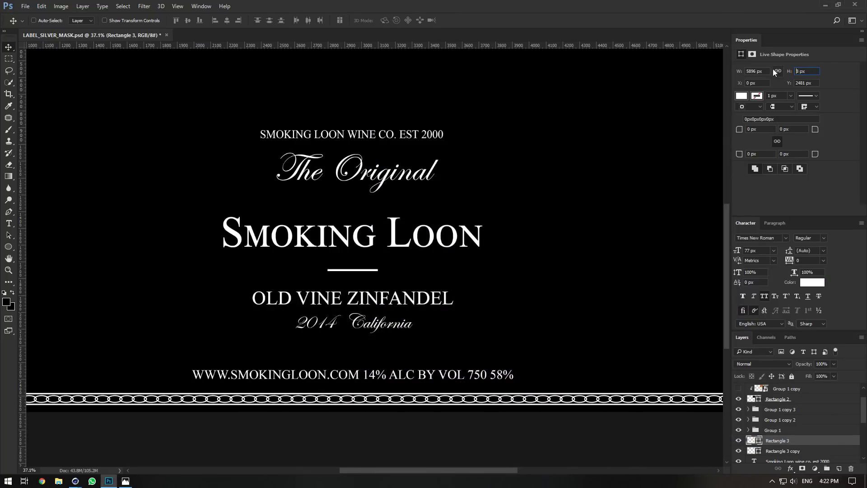
drag(773, 70, 767, 66)
click(785, 448)
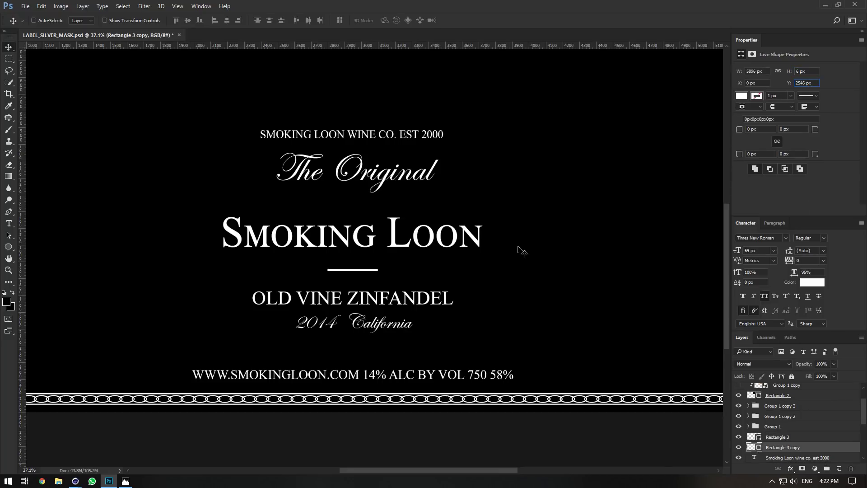
alt+scroll(482, 348, down, 2)
click(799, 438)
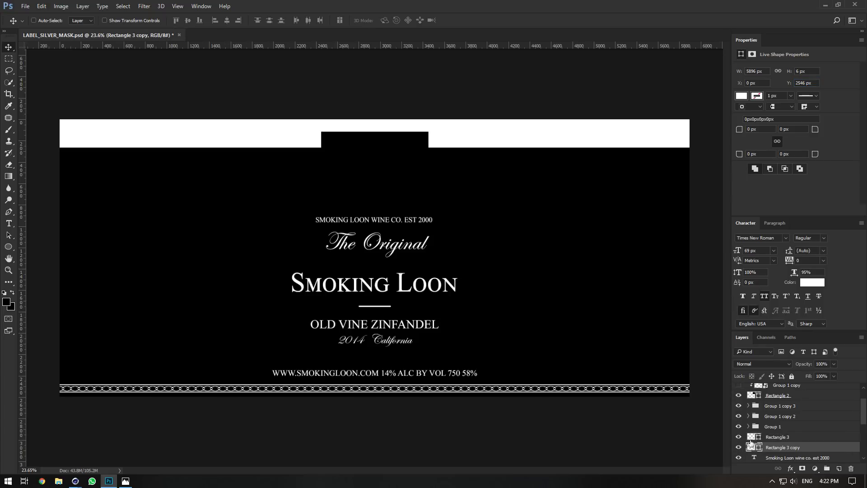
Group the three chain groups and the border lines Rectangle 3 and Rectangle 3 copy into one layer group.
alt+scroll(445, 427, up, 2)
alt+scroll(445, 426, down, 4)
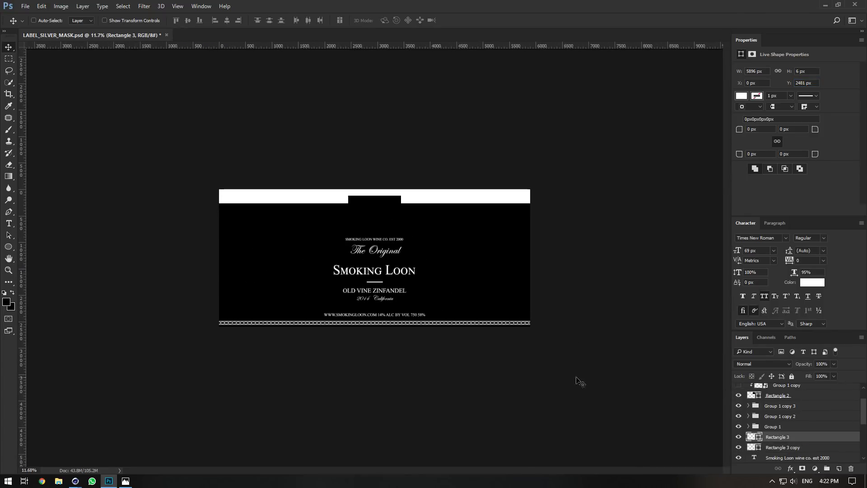
alt+scroll(708, 414, up, 1)
click(825, 446)
shift+click(804, 407)
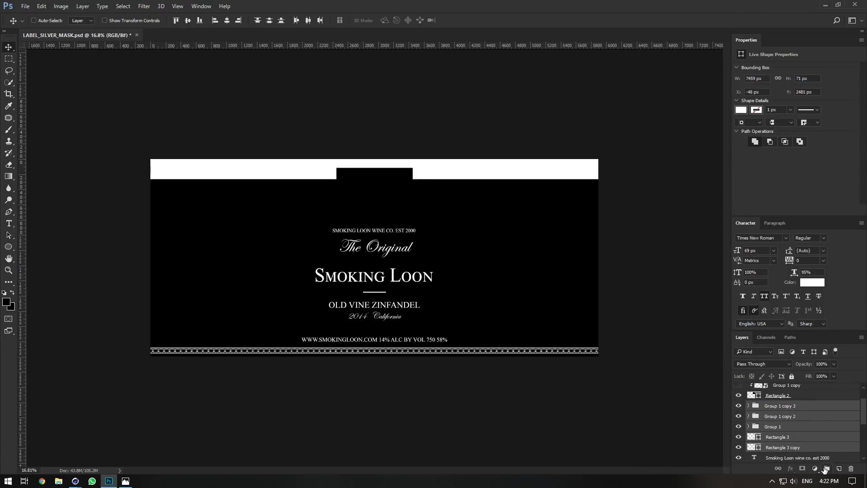
click(826, 469)
Duplicate the grouped chain border and move the copy up to just beneath the white band at the label's top.
key(ctrl+j)
alt+scroll(404, 282, up, 1)
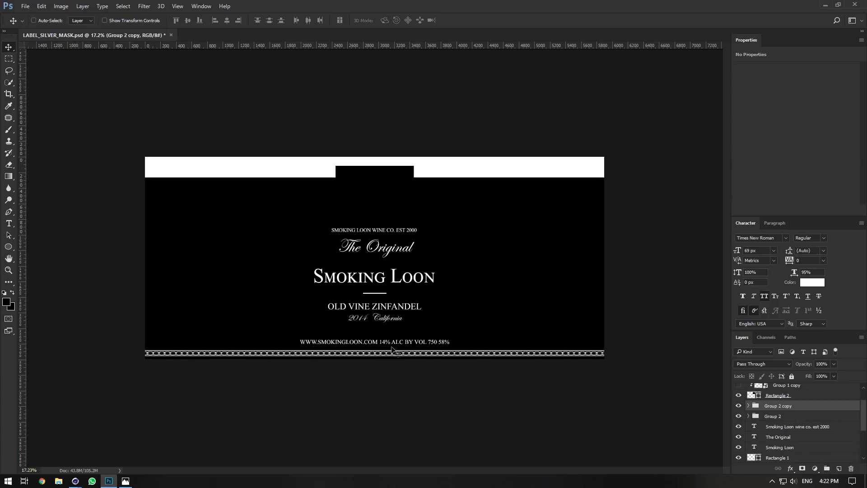
drag(401, 354, 417, 185)
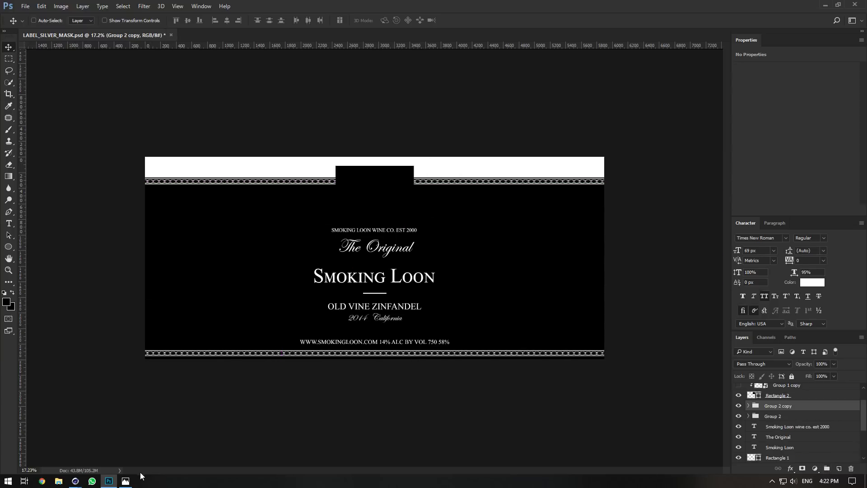
Compare with the bottle reference photo, nudge the upper chain border down about 40 px and save the mask file.
click(130, 481)
click(131, 481)
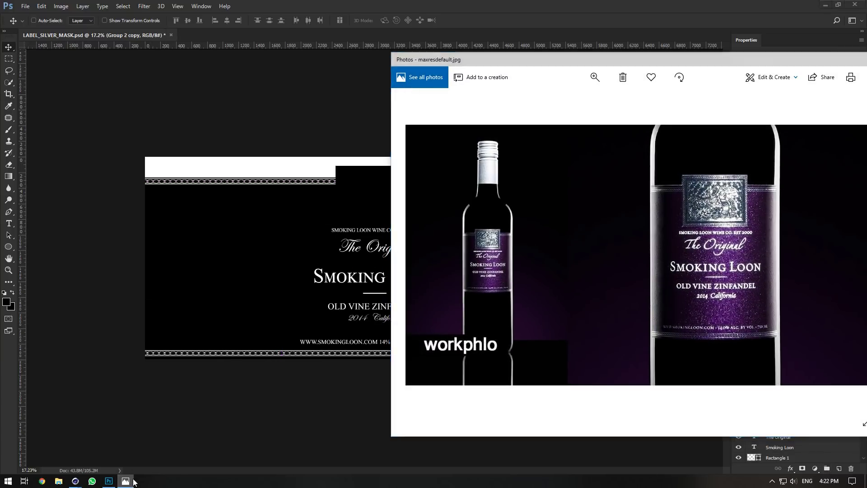
key(shift+Down)
key(shift+Down)
key(shift+Down)
key(shift+Down)
click(125, 481)
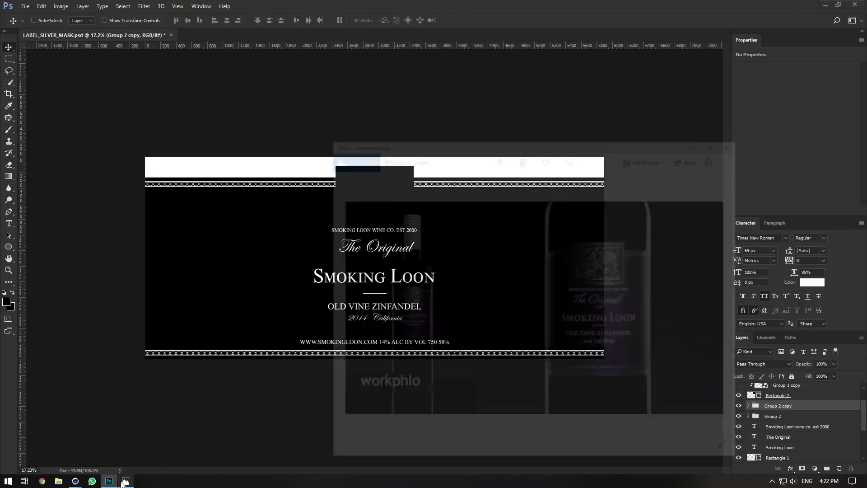
click(125, 481)
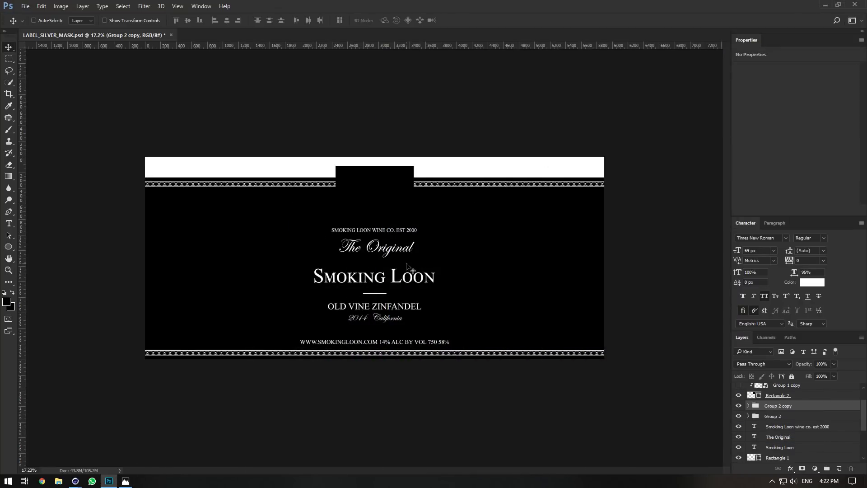
key(ctrl+s)
Recheck the reference photo, hide all text layers except the website line, hide the Rectangle 1 divider, and save the mask.
click(126, 481)
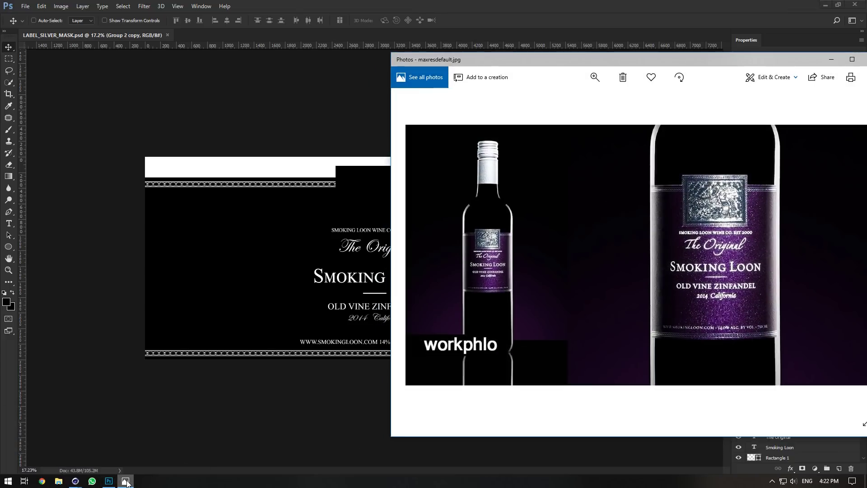
click(126, 481)
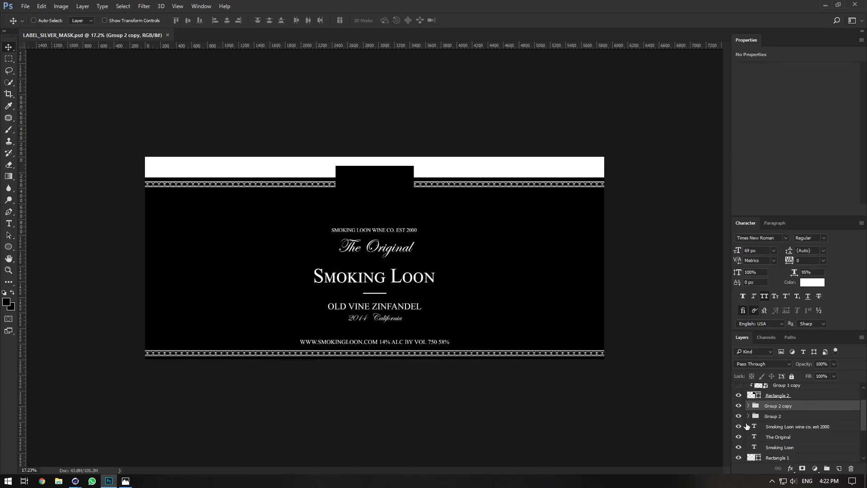
click(739, 437)
click(738, 447)
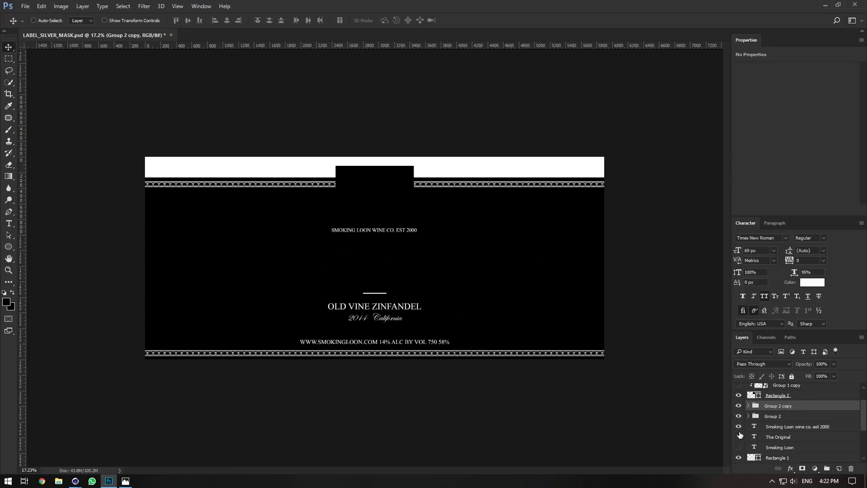
click(738, 427)
scroll(750, 434, up, 3)
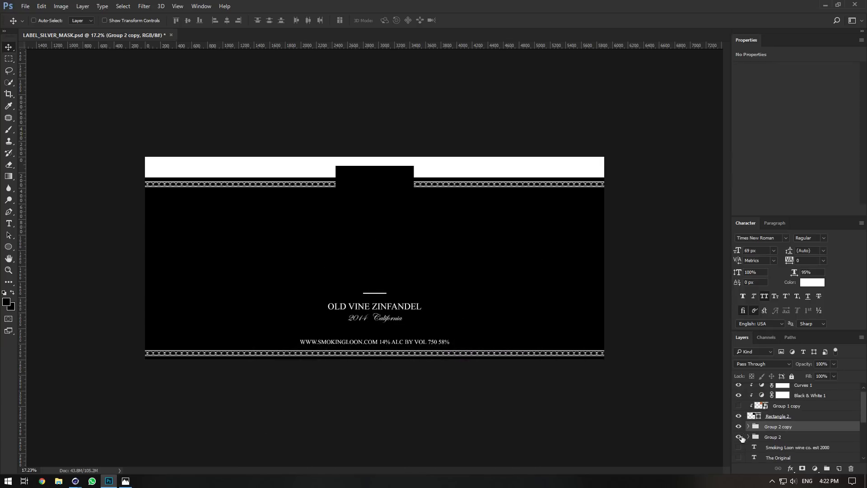
scroll(756, 437, down, 3)
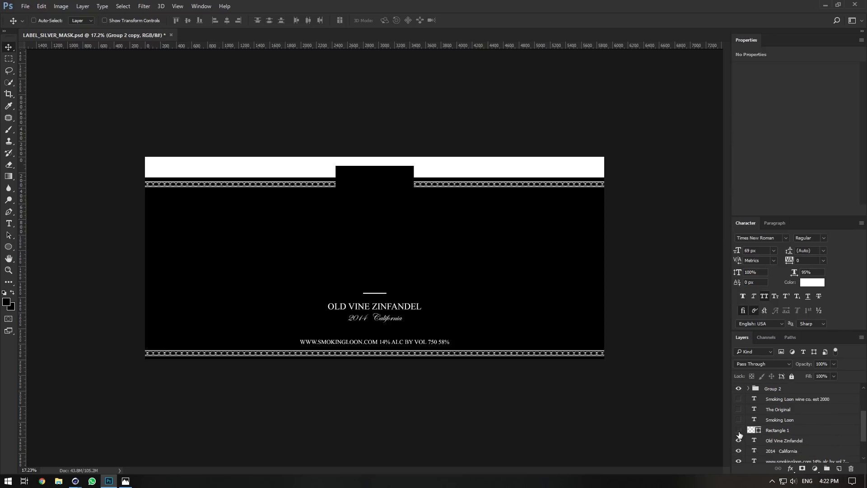
click(739, 440)
click(740, 451)
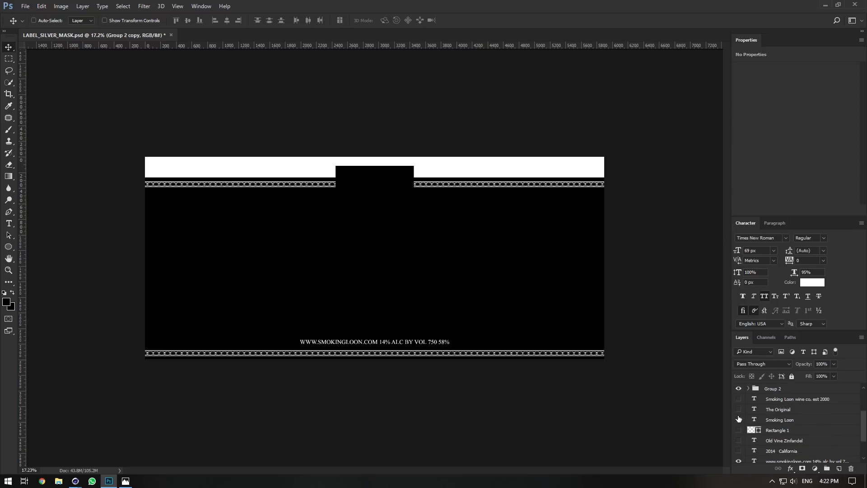
key(ctrl+s)
alt+scroll(650, 413, up, 1)
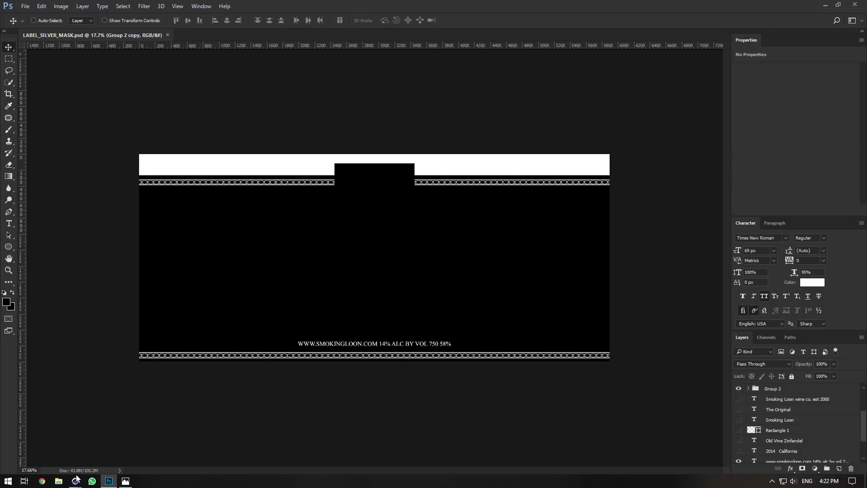
Switch to Cinema 4D, duplicate the Text material and rename the copy Silver.
click(76, 480)
click(80, 449)
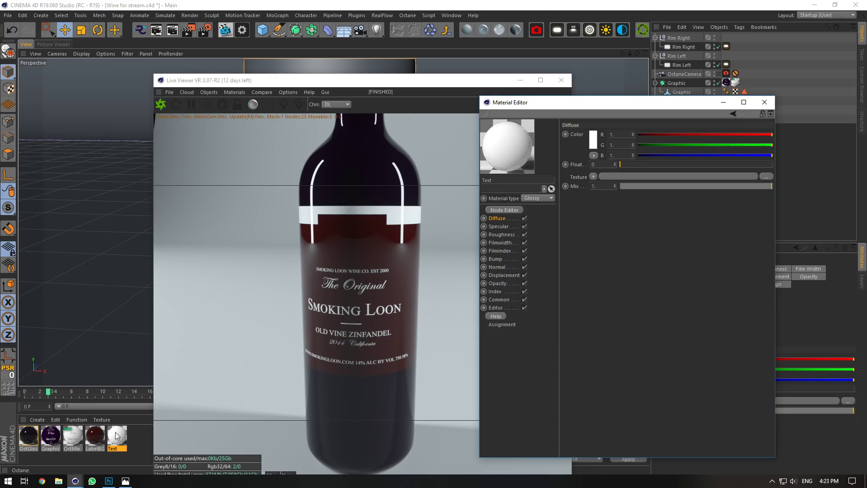
ctrl+drag(121, 441, 91, 435)
drag(505, 181, 415, 172)
text(Silver)
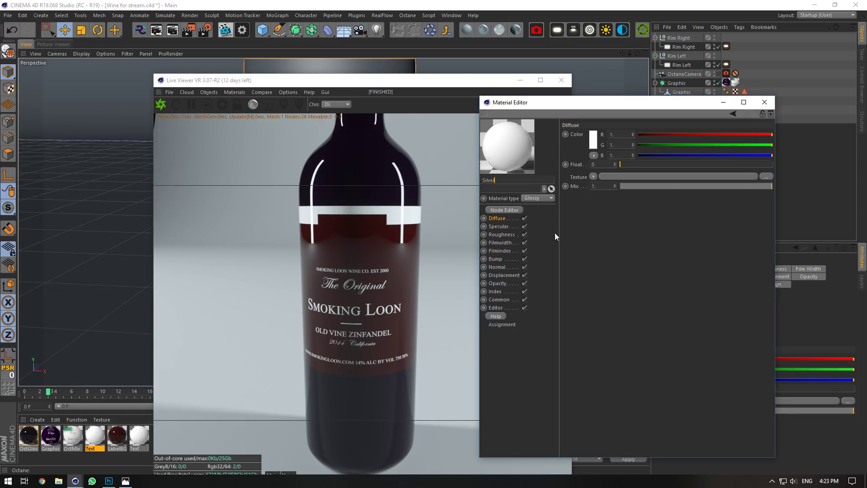
Open the Silver material's Index settings.
click(497, 291)
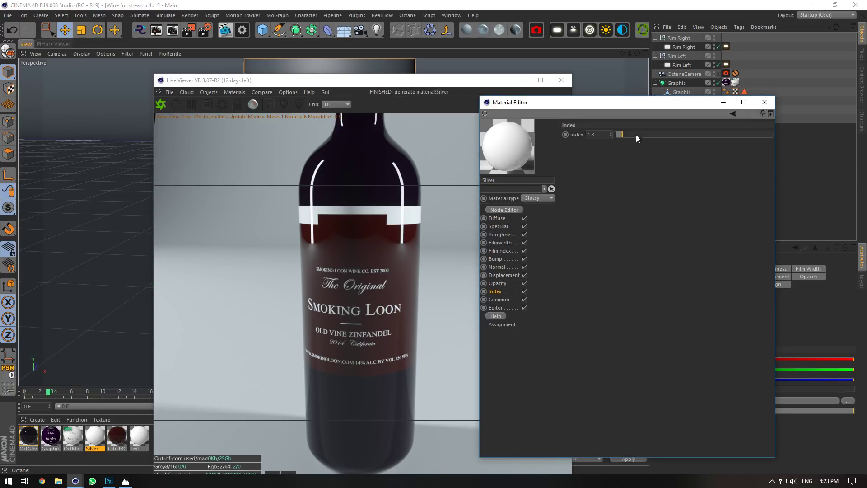
Raise the Silver material's index to its maximum and set its diffuse colour to black.
drag(636, 135, 773, 135)
click(500, 219)
click(592, 142)
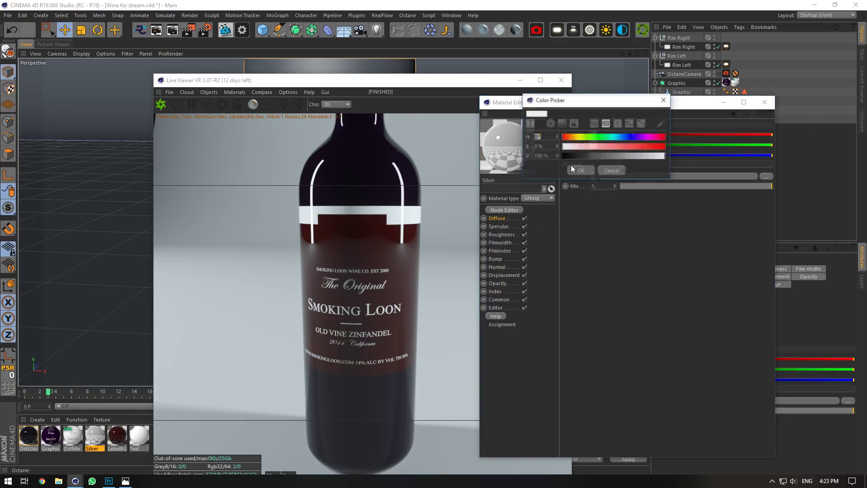
drag(573, 156, 362, 156)
key(Return)
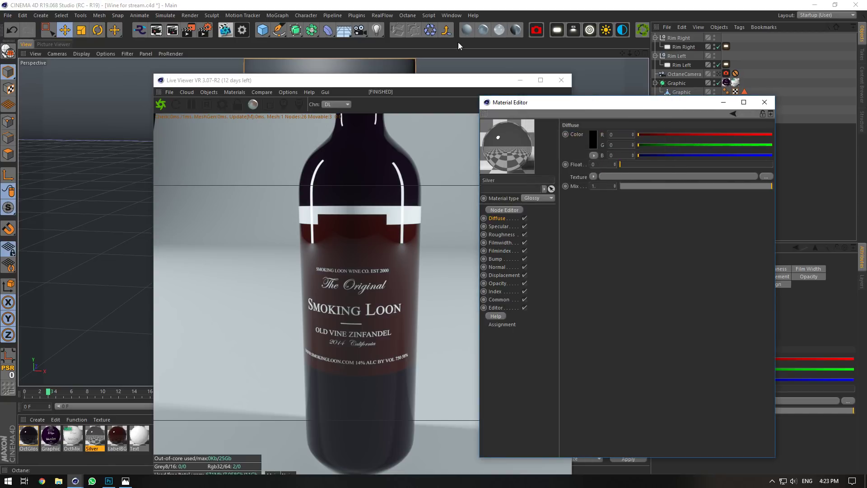
Create an Octane mix material with Silver as Material1 and the existing label OctMix as Material2.
click(515, 30)
drag(25, 441, 574, 182)
double_click(75, 440)
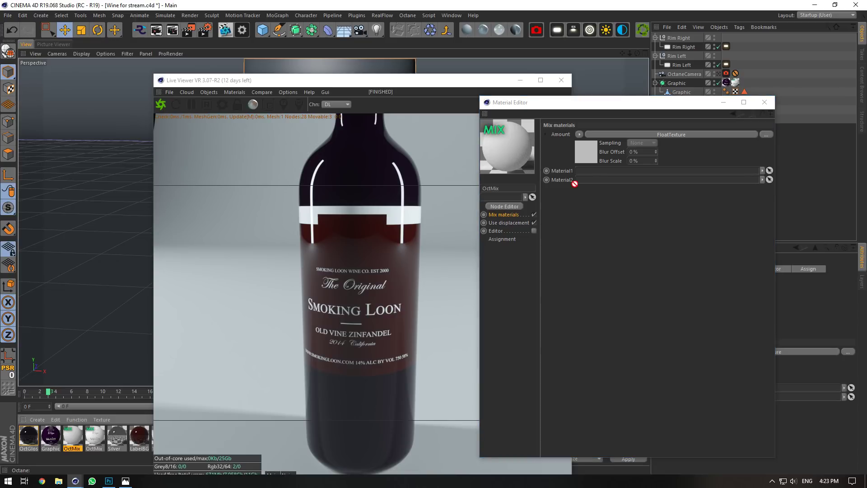
drag(550, 109, 567, 103)
drag(93, 438, 587, 180)
drag(117, 433, 632, 166)
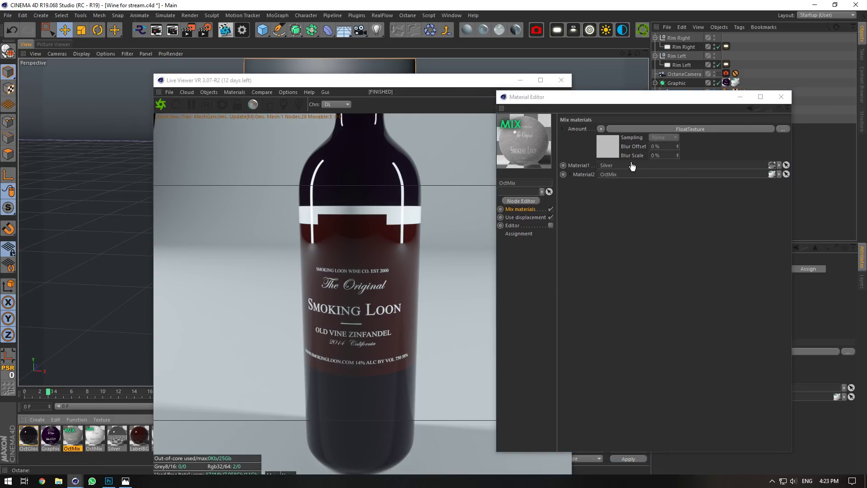
Copy the ImageTexture shader from the label mix's Amount and paste it into the new mix material's Amount.
click(601, 129)
mouse_move(605, 321)
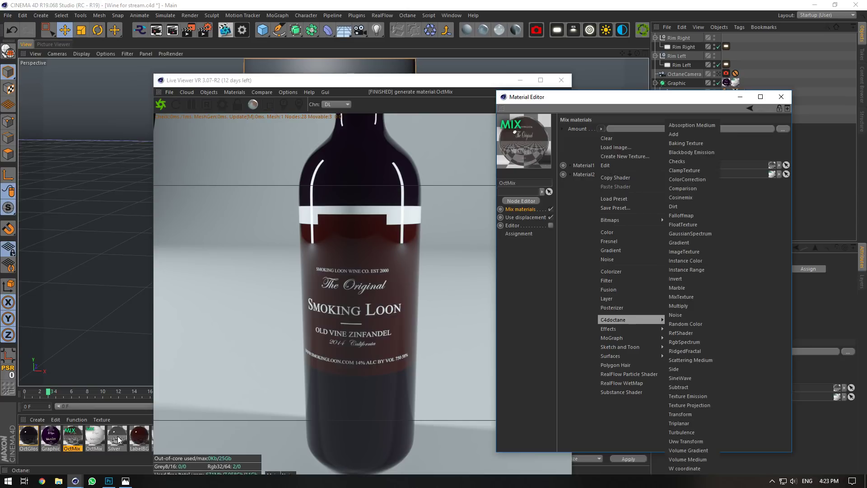
click(683, 251)
click(601, 128)
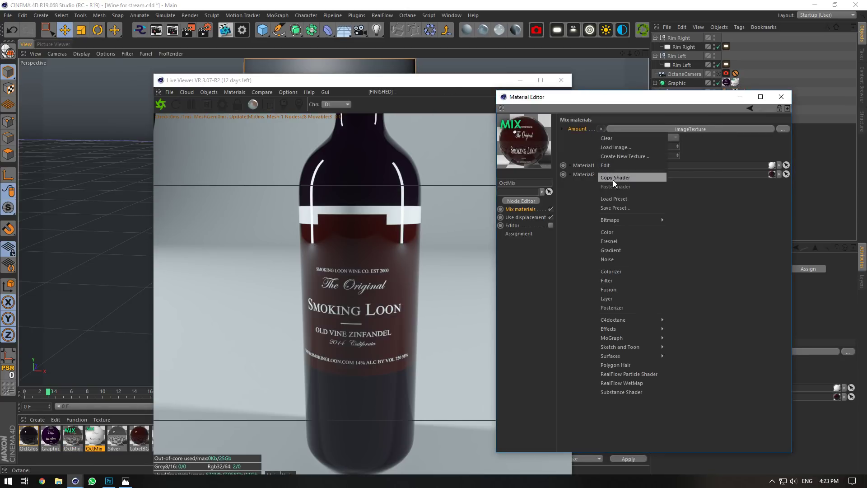
click(613, 178)
click(72, 434)
click(601, 128)
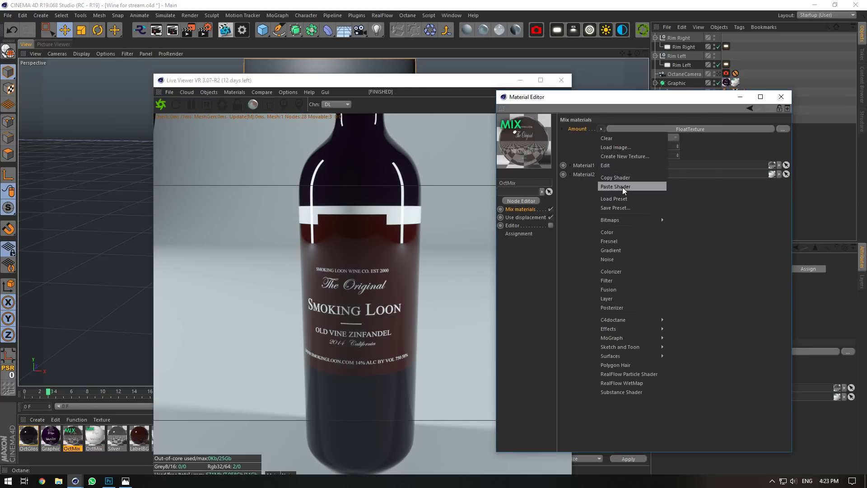
click(622, 187)
Load LABEL_SILVER_MASK.psd as the new mix material's amount texture and assign the material to the Graphic object.
click(704, 129)
click(781, 136)
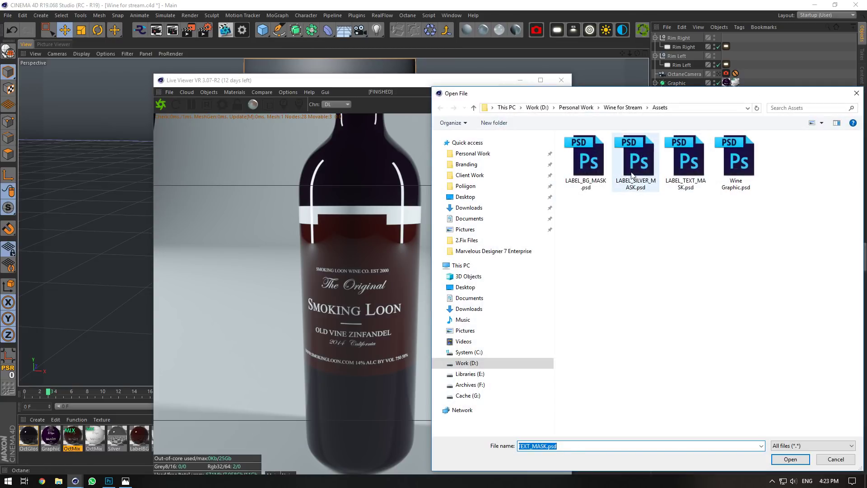
double_click(633, 176)
click(484, 272)
drag(610, 110, 571, 148)
drag(80, 440, 734, 84)
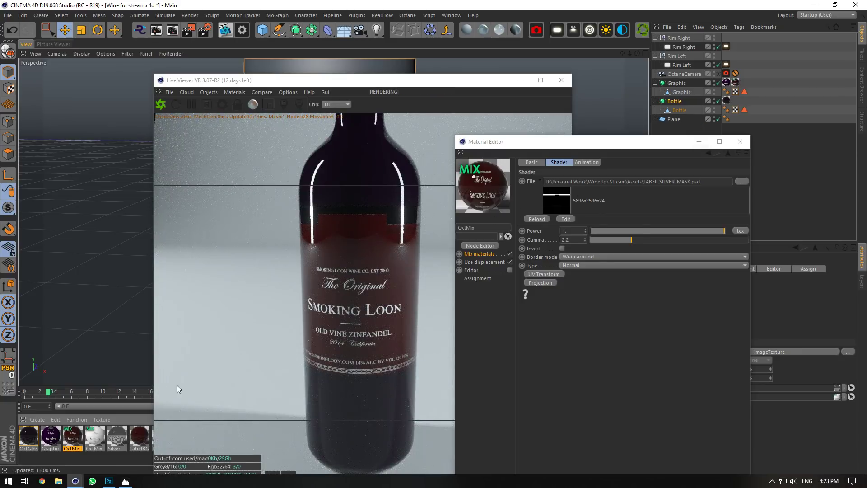
Add an Octane HDRI environment to the scene and open its ImageTexture shader settings.
click(115, 436)
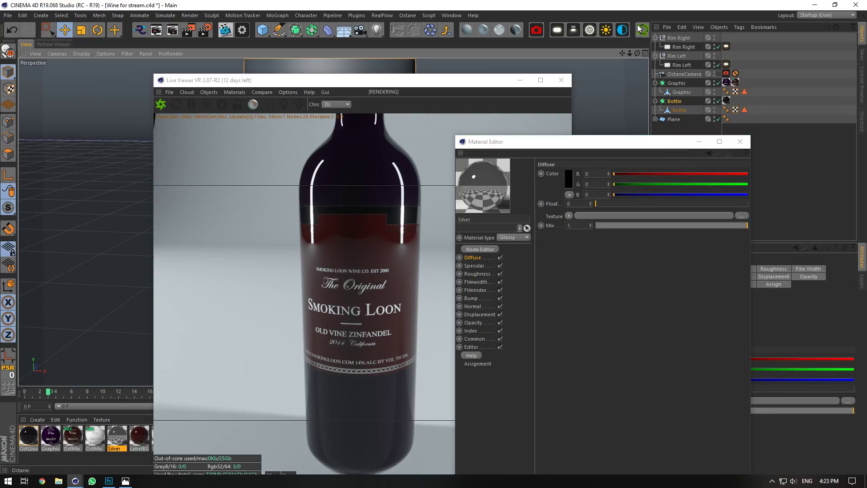
drag(636, 53, 637, 53)
drag(637, 53, 637, 53)
click(622, 30)
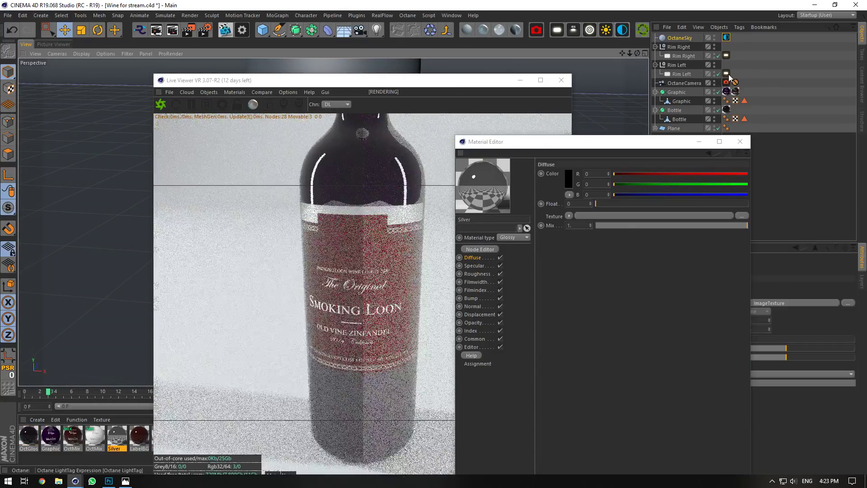
click(726, 38)
drag(678, 144, 567, 192)
click(699, 303)
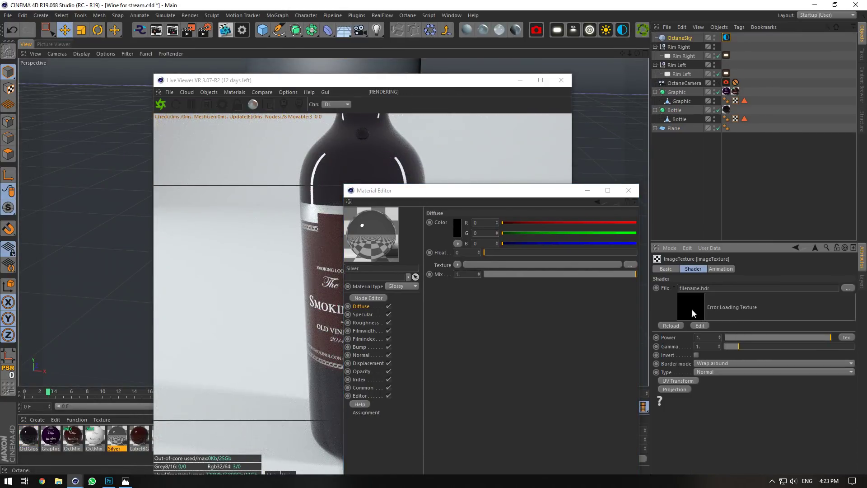
Load canada_montreal_loft_max_sunny.exr from the Poliigon HDRI folder as the sky's image texture.
click(848, 288)
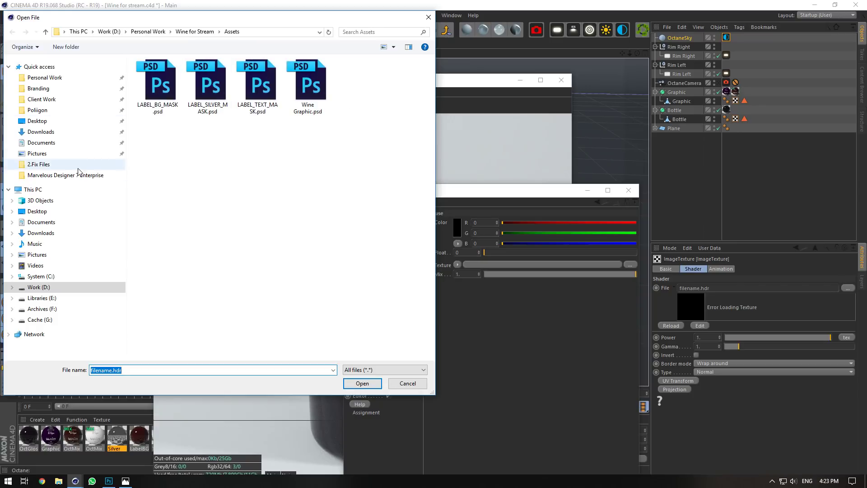
click(38, 109)
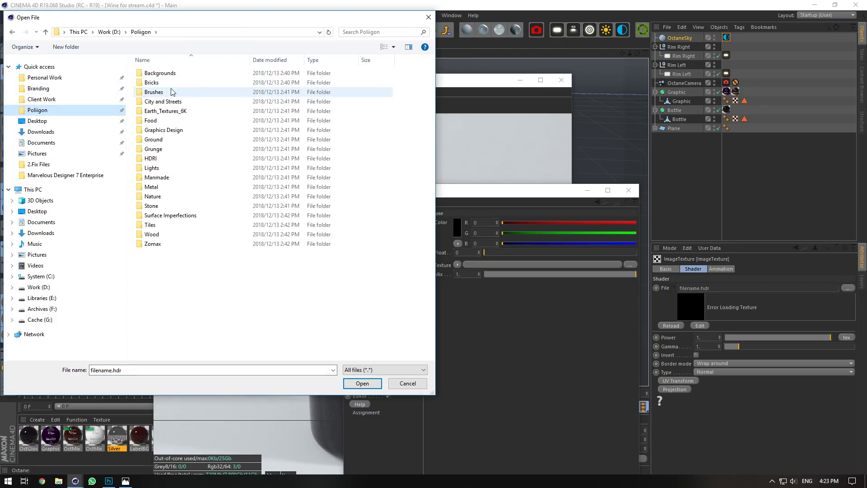
double_click(178, 158)
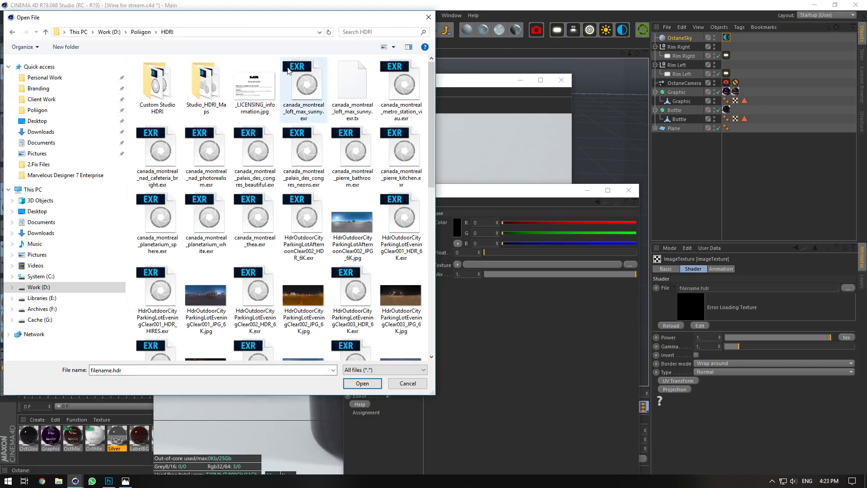
click(305, 81)
click(362, 383)
click(492, 273)
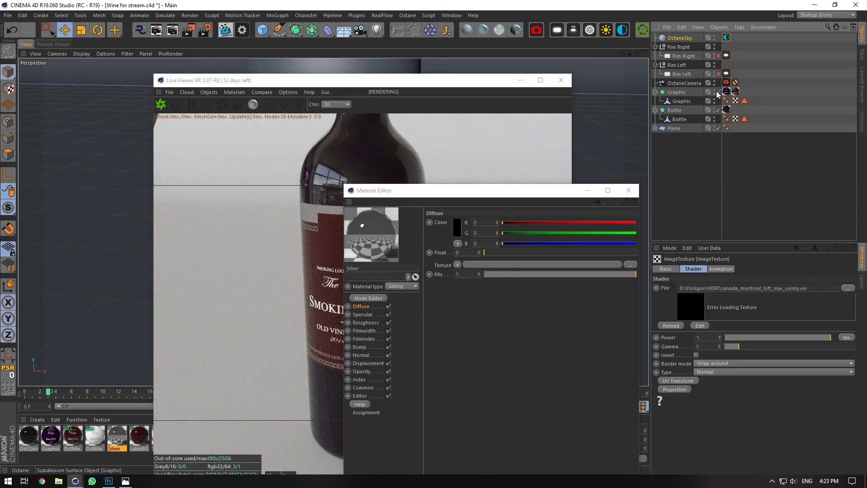
Disable the Rim Right and Rim Left lights and the Plane object, and close the Material Editor.
click(718, 129)
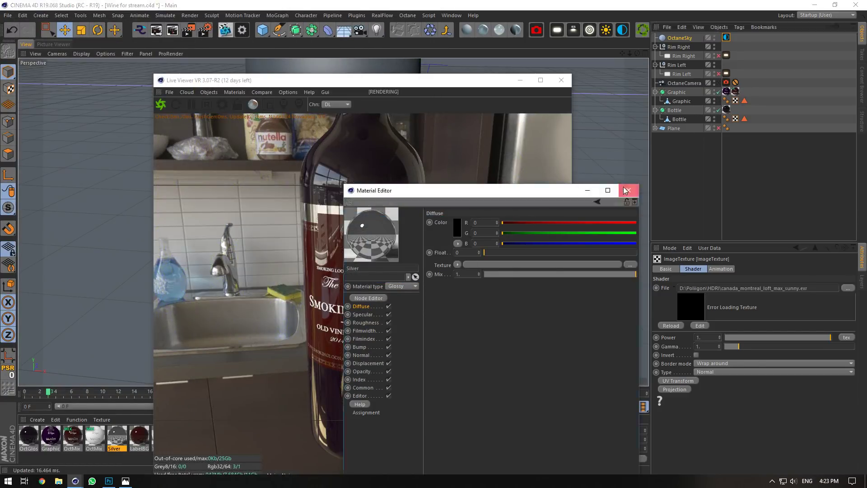
click(628, 190)
mouse_move(630, 54)
mouse_down()
mouse_move(648, 53)
mouse_move(635, 54)
mouse_up()
drag(637, 54, 635, 39)
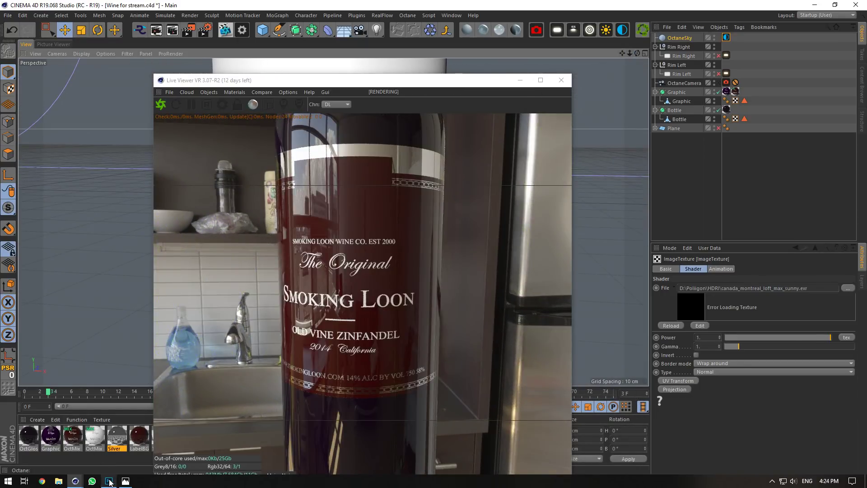
Switch to Photoshop, hide the Color Fill 2 layer in LABEL_SILVER_MASK.psd and save the file.
click(109, 482)
scroll(791, 426, down, 2)
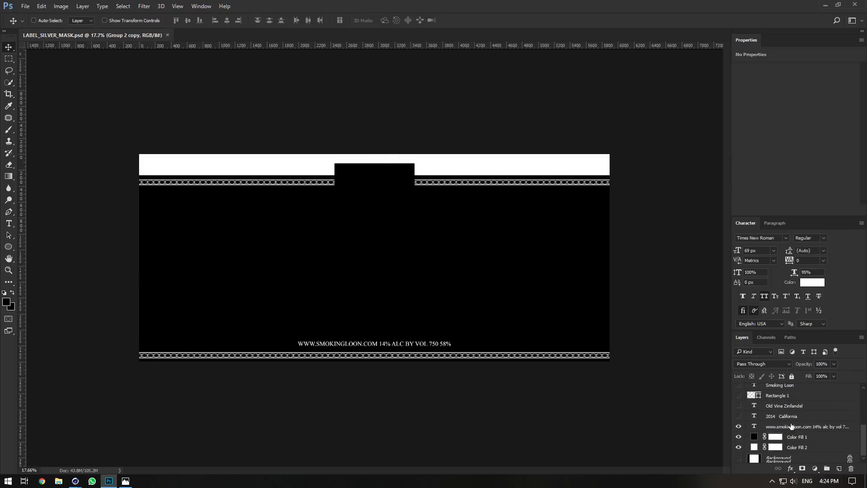
click(738, 447)
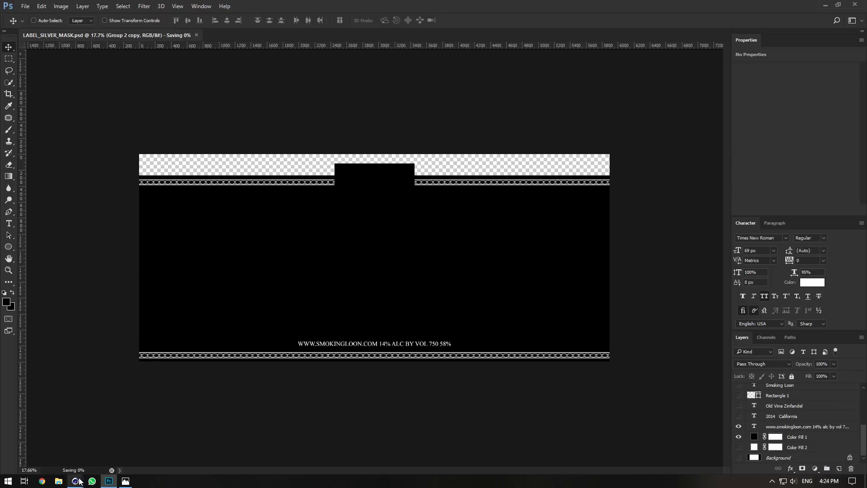
Switch back to Cinema 4D and reload LABEL_SILVER_MASK.psd in the silver mix material's amount texture.
click(75, 482)
double_click(103, 442)
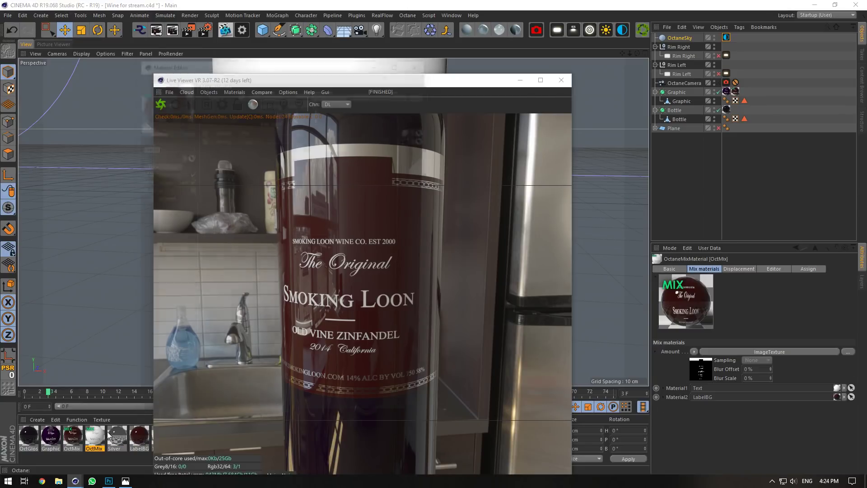
drag(307, 64, 663, 105)
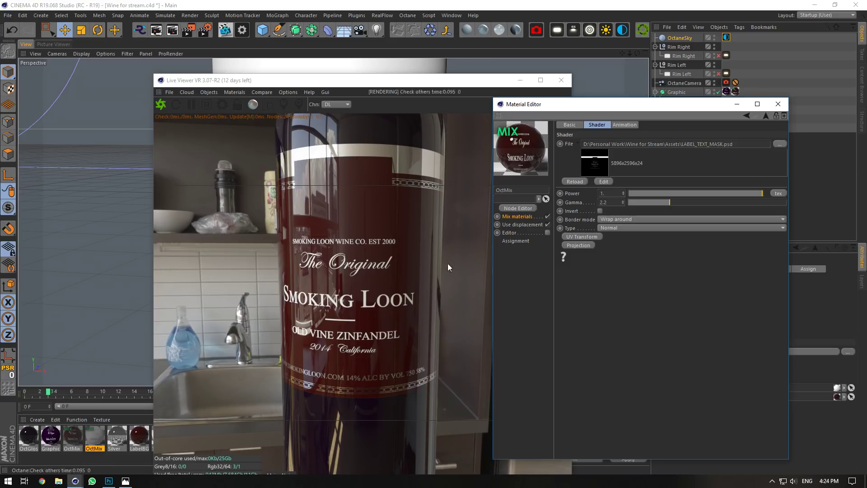
click(77, 432)
click(601, 157)
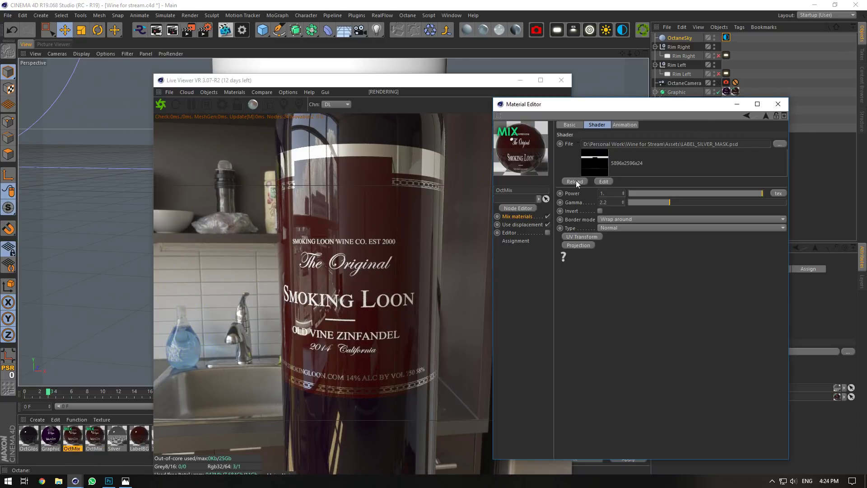
click(575, 181)
Try the Alpha type on the silver mask texture and return it to Normal.
click(609, 225)
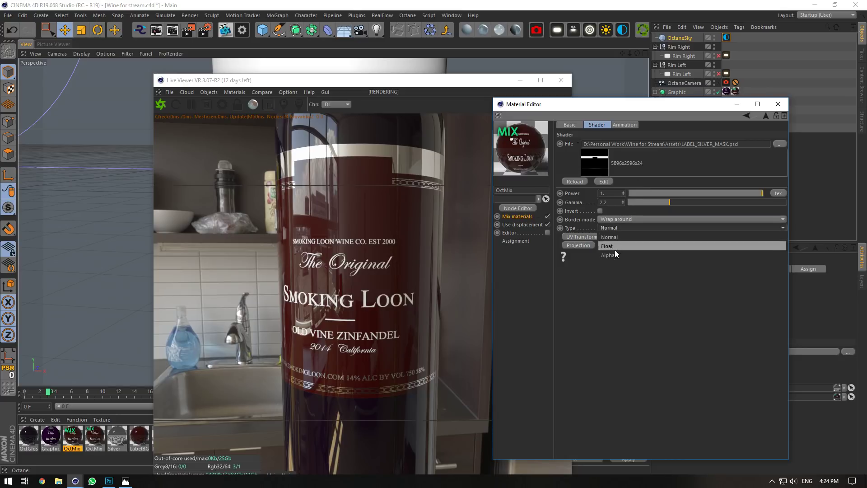
click(616, 255)
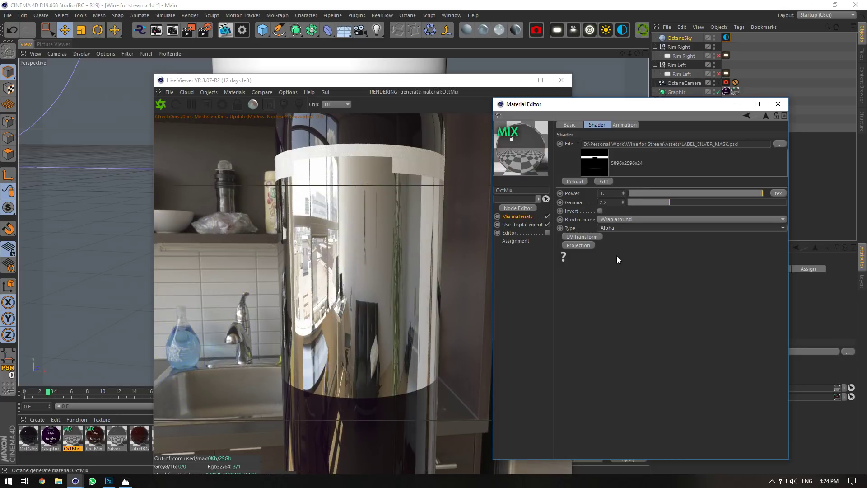
click(618, 228)
click(614, 237)
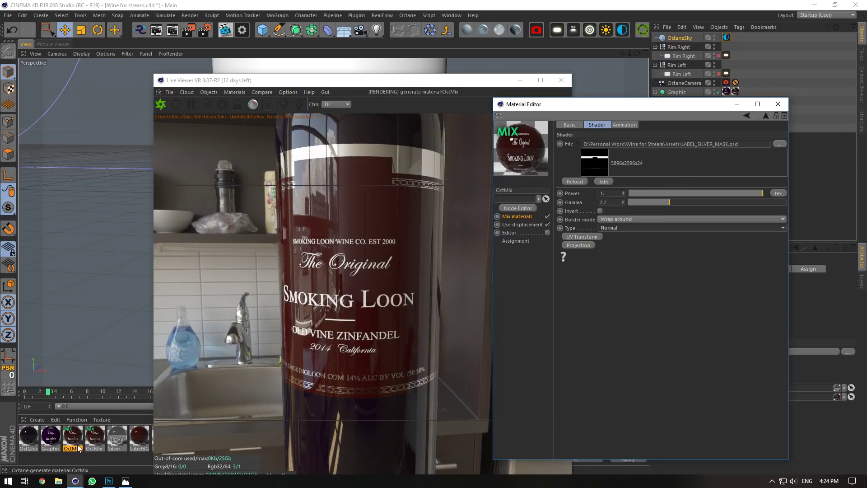
Switch to Photoshop and save the mask document as LABEL_ALPHA_MASK.psd in the Assets folder.
drag(458, 82, 455, 22)
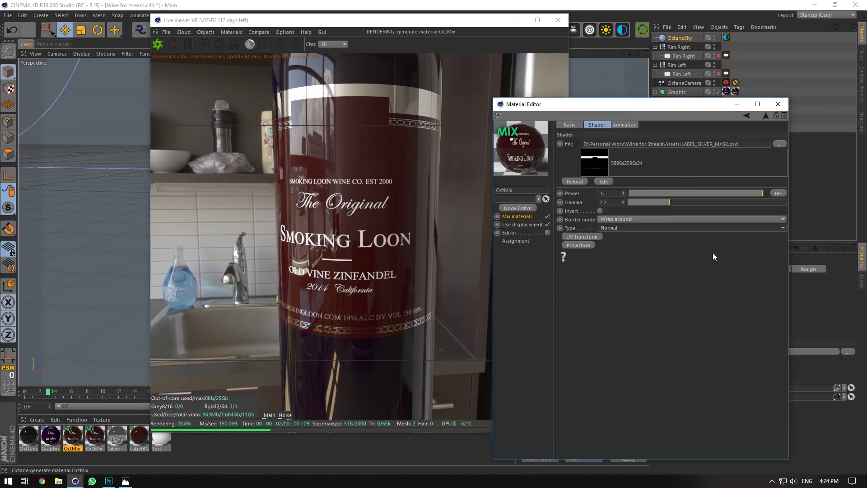
drag(631, 109, 674, 107)
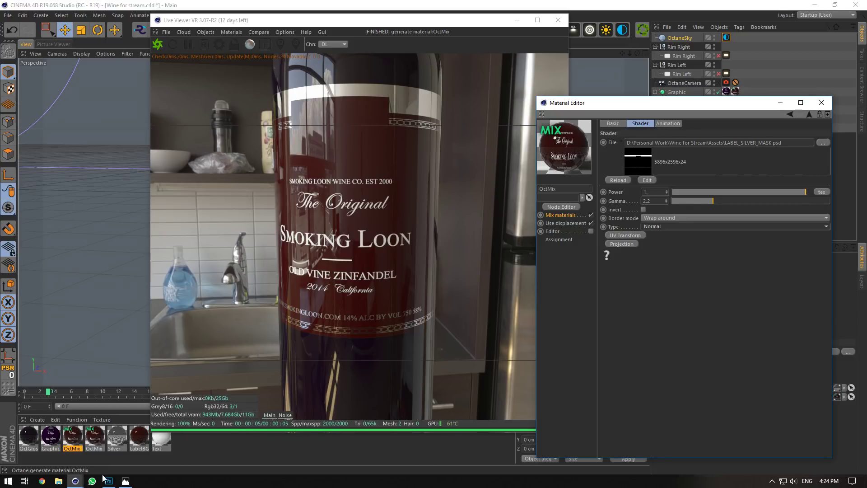
mouse_move(113, 480)
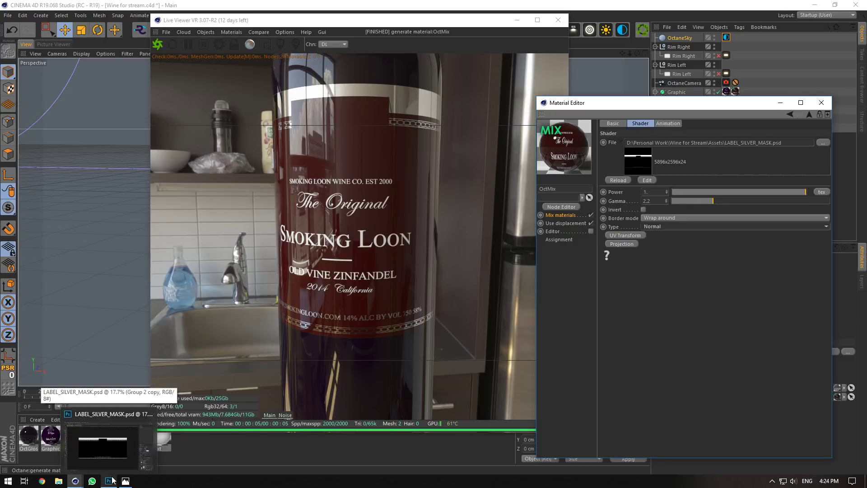
click(111, 480)
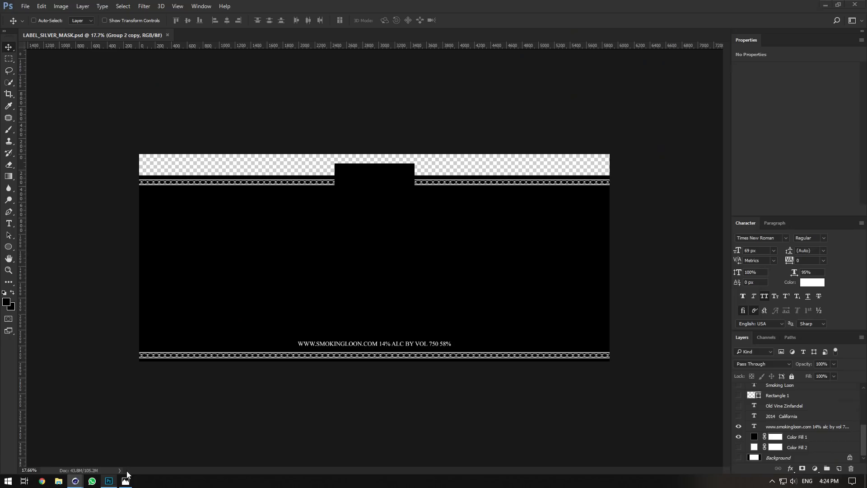
click(25, 6)
click(45, 107)
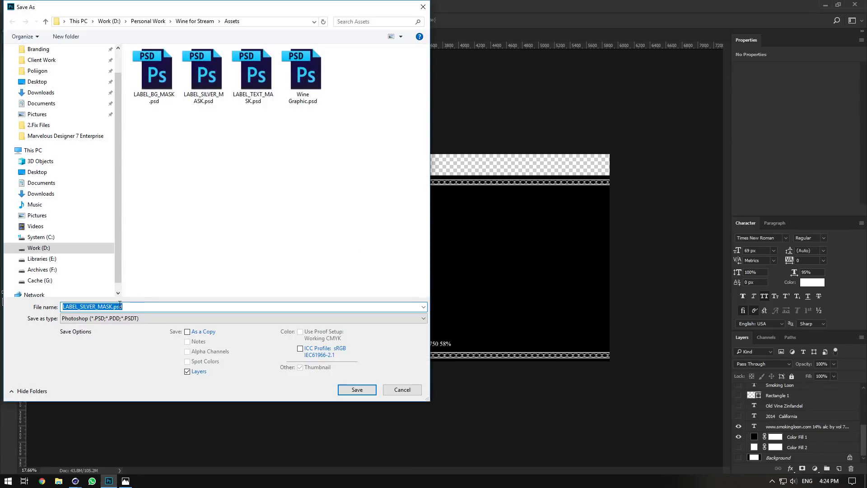
click(110, 307)
text(ALPHA)
key(Return)
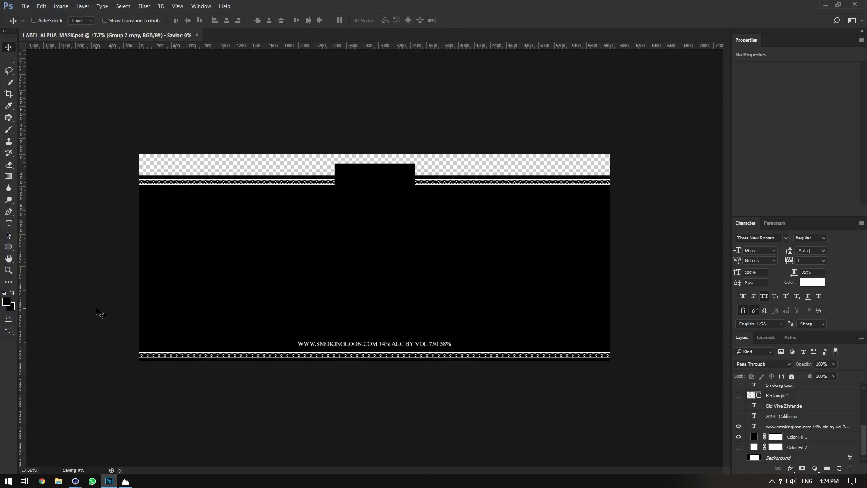
Hide the website text layer and the Group 2 and Group 2 copy layers, and switch back to Cinema 4D.
scroll(770, 427, up, 7)
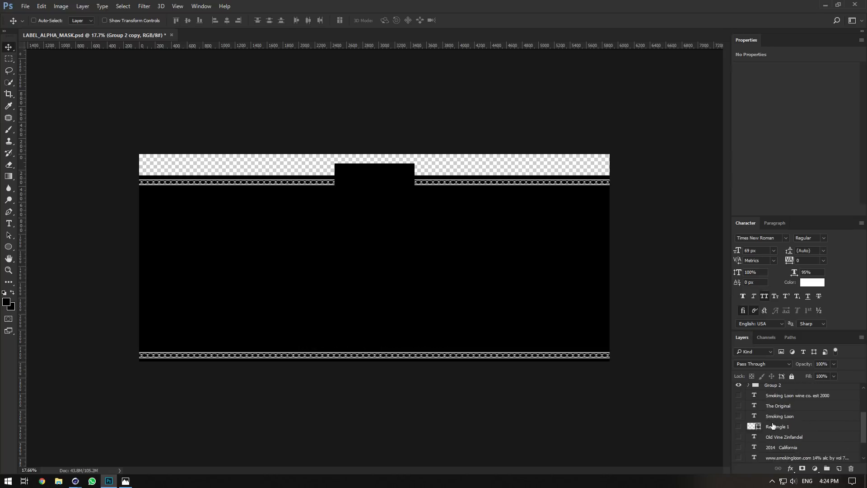
click(741, 416)
click(739, 426)
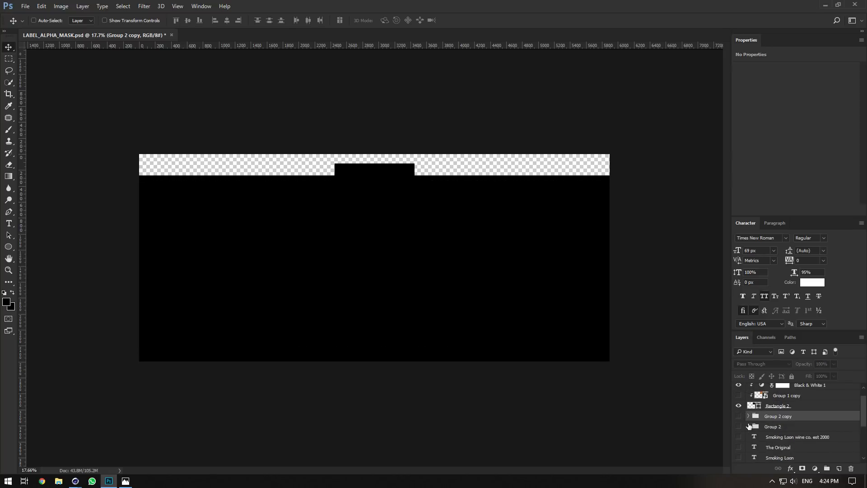
click(75, 481)
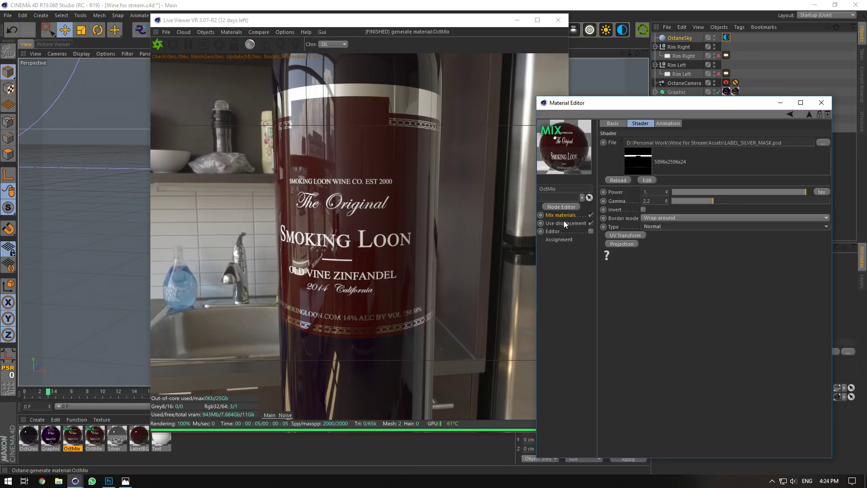
Copy the mask image shader from the OctMix material's amount and paste it into the Silver material's opacity texture.
click(562, 216)
click(641, 135)
click(641, 189)
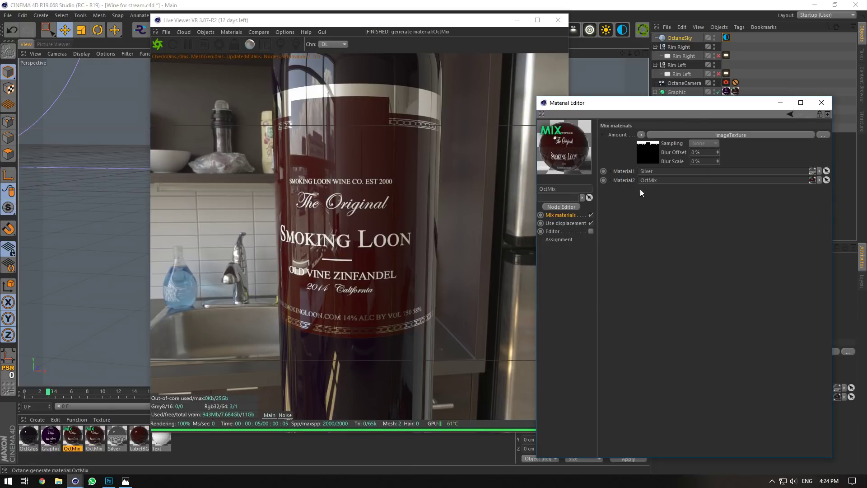
click(117, 436)
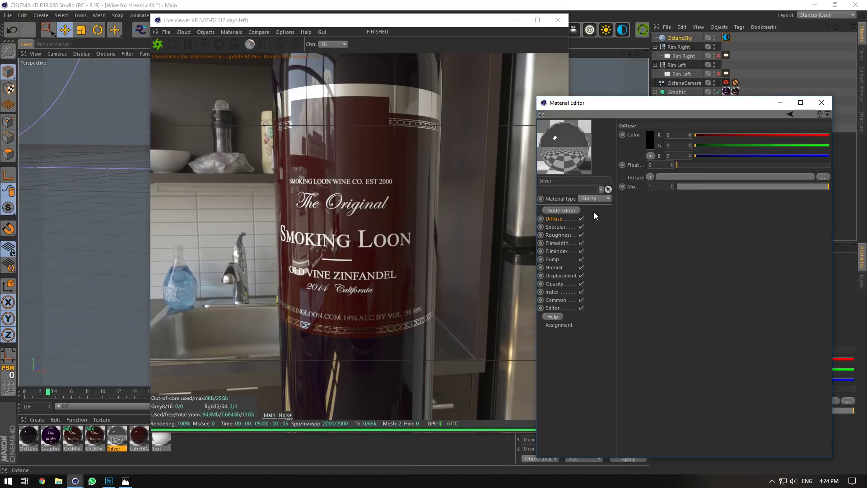
click(553, 259)
click(553, 284)
click(651, 177)
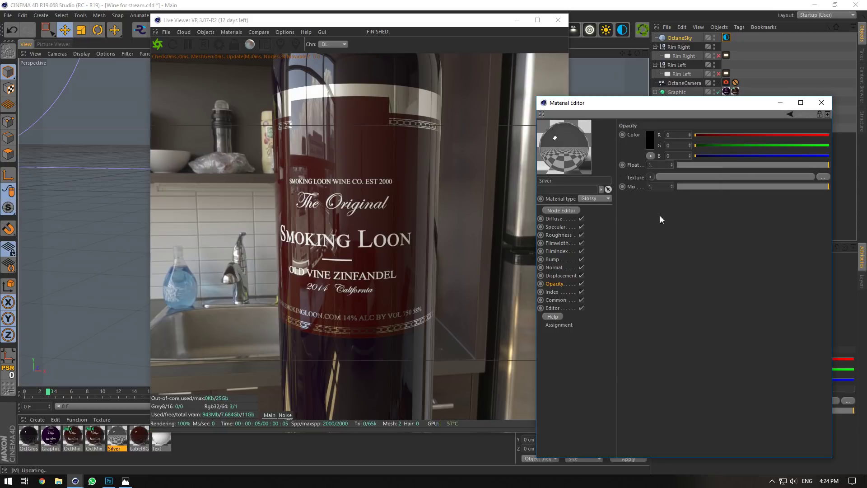
click(660, 215)
Load LABEL_ALPHA_MASK.psd into the Silver opacity texture without copying it to the project location, and set its type to Alpha.
click(811, 150)
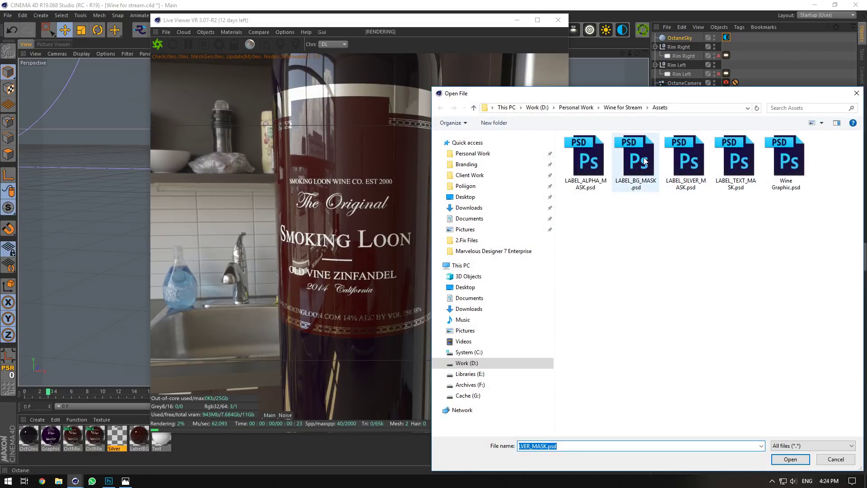
click(737, 174)
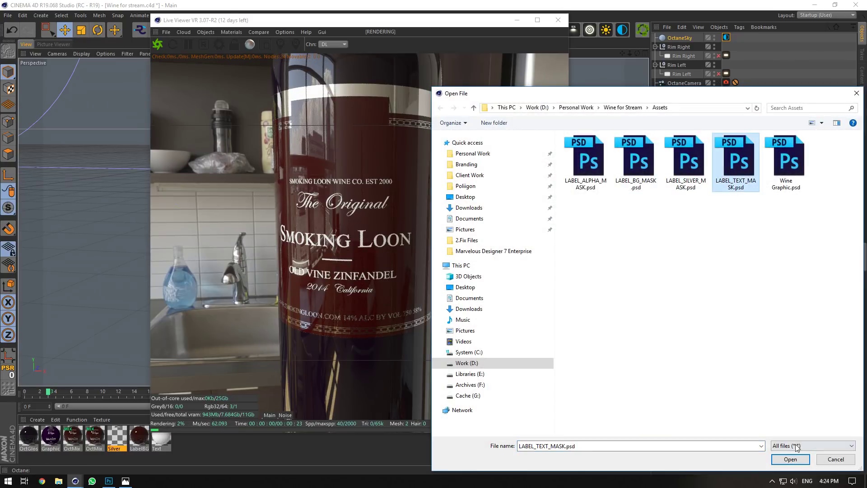
click(591, 166)
click(789, 459)
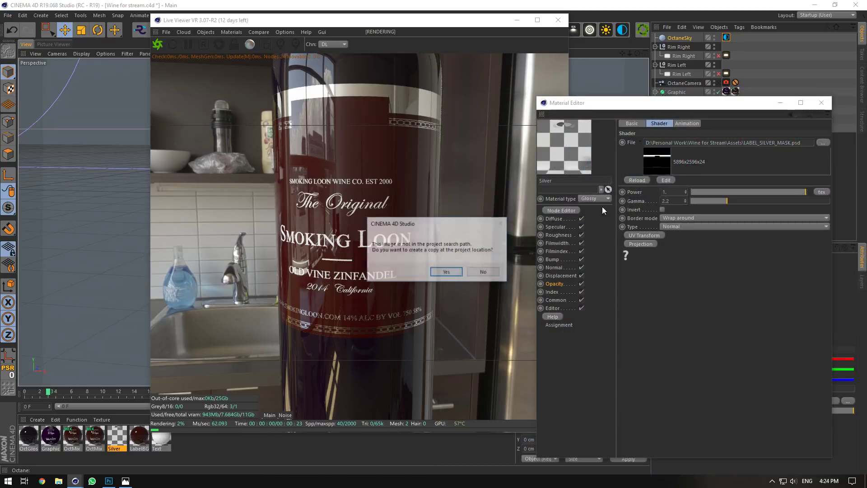
click(482, 272)
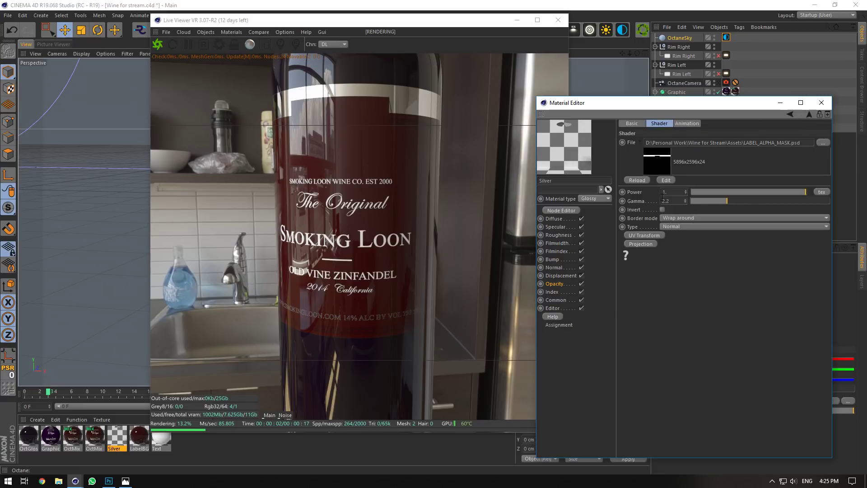
click(678, 224)
click(681, 244)
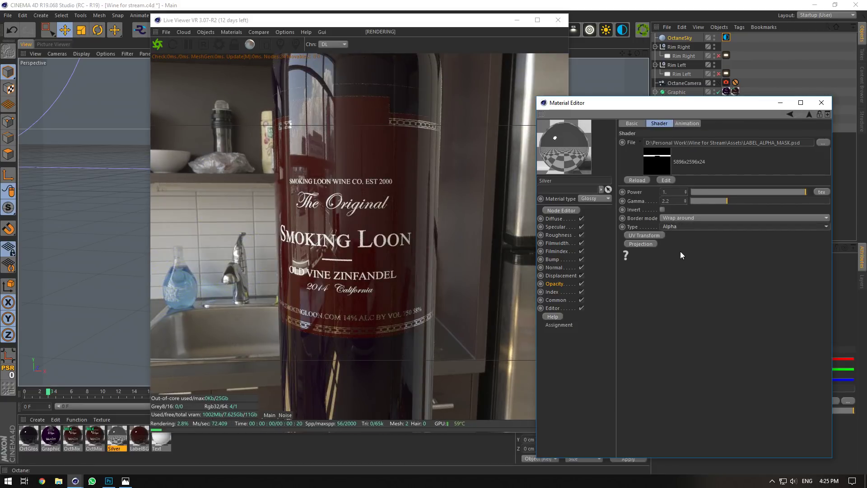
Copy the Silver material's opacity shader and paste it into the LabelBG material's opacity texture.
click(555, 283)
click(650, 177)
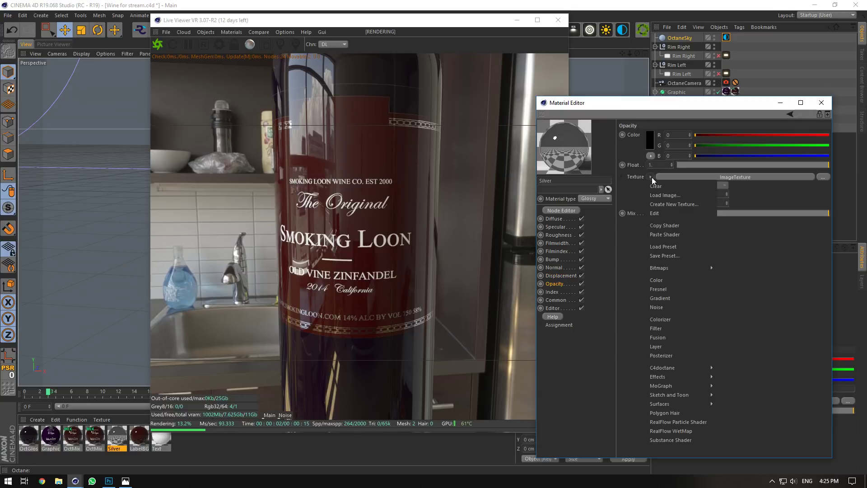
key(Escape)
click(139, 436)
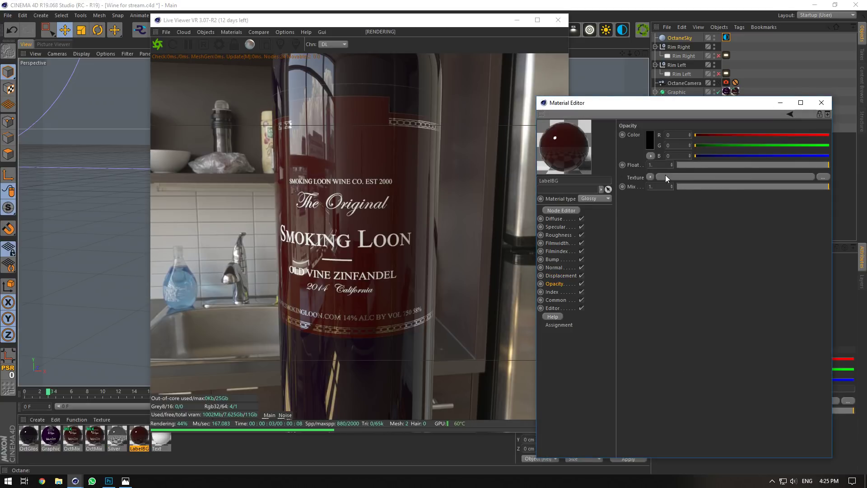
click(650, 177)
click(661, 217)
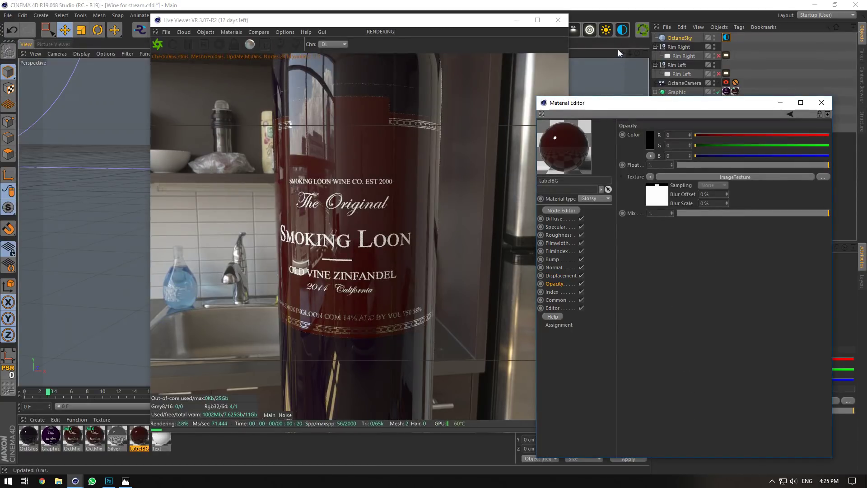
drag(623, 53, 622, 221)
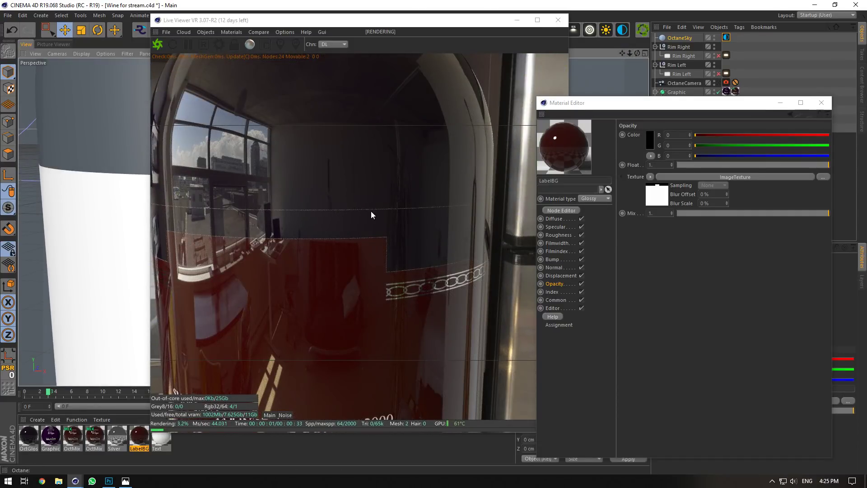
Paste the copied alpha mask shader into the Text material's opacity texture.
click(160, 442)
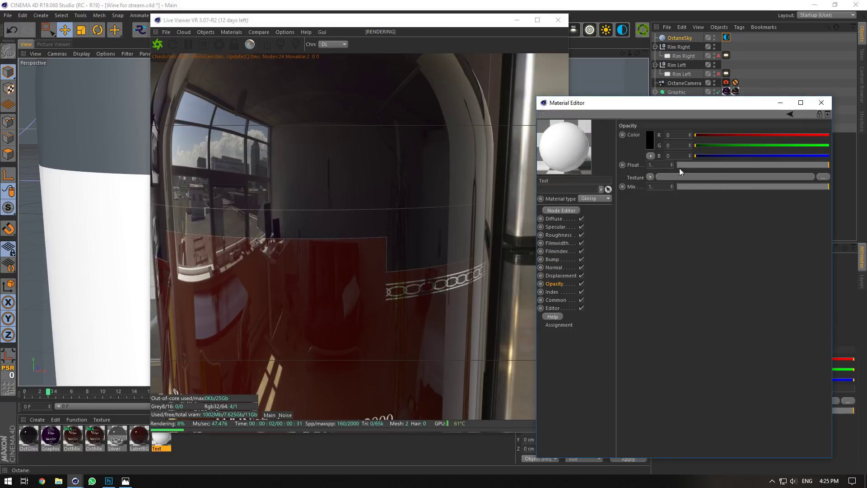
click(651, 177)
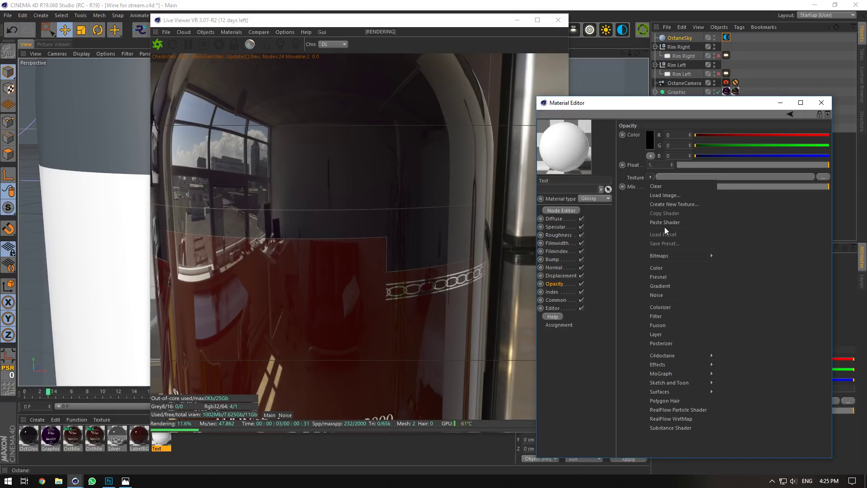
click(664, 222)
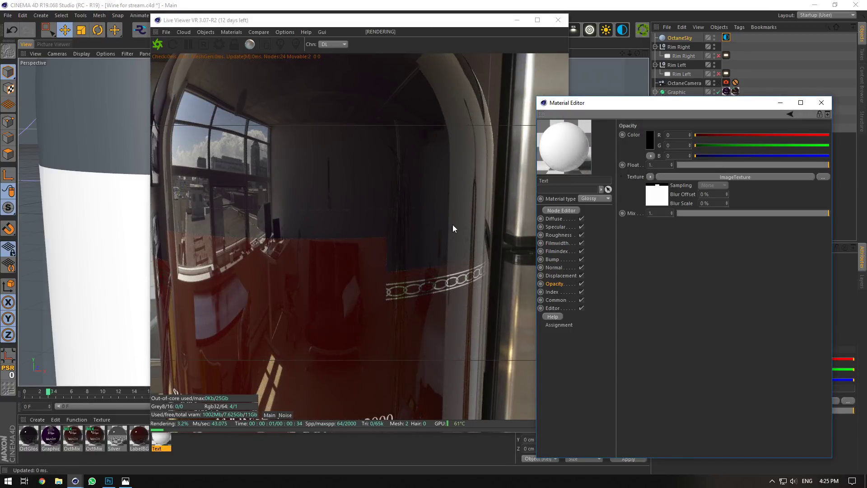
mouse_move(629, 53)
mouse_down()
mouse_move(587, 53)
mouse_move(624, 52)
mouse_up()
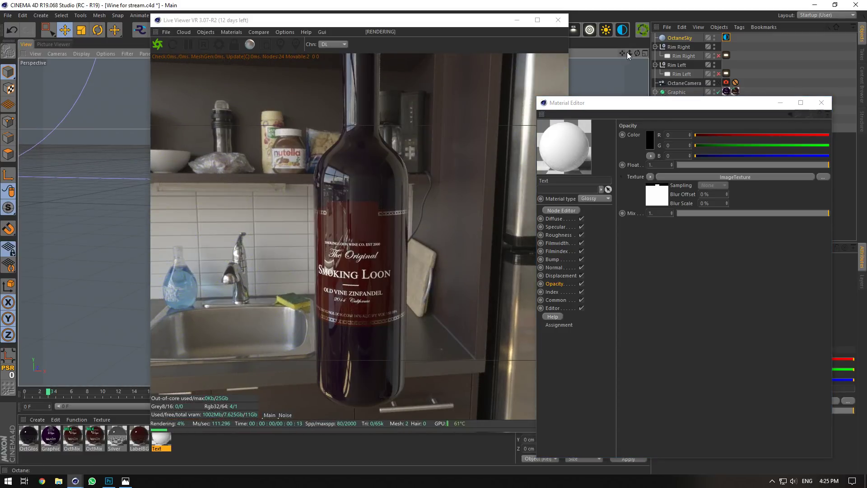
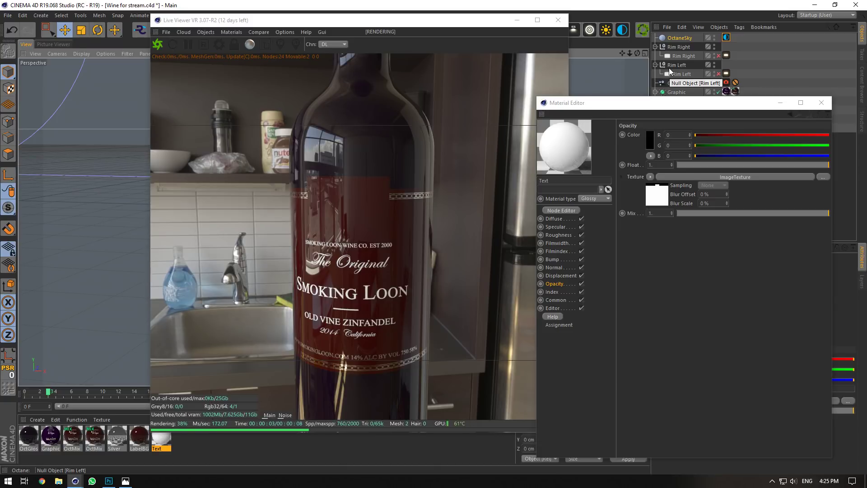
Set the LabelBG diffuse color to a dark purple with 10% value and compare it with the reference photo maxresdefault.jpg.
double_click(139, 435)
click(558, 218)
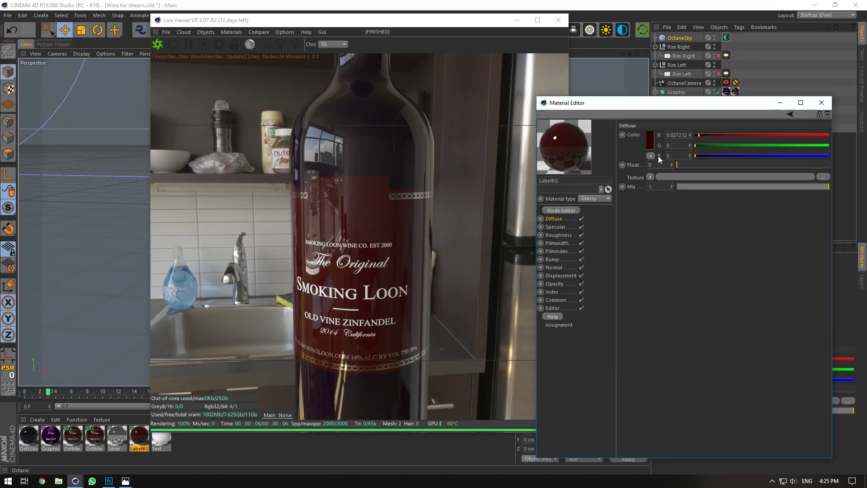
click(650, 139)
drag(637, 163, 627, 164)
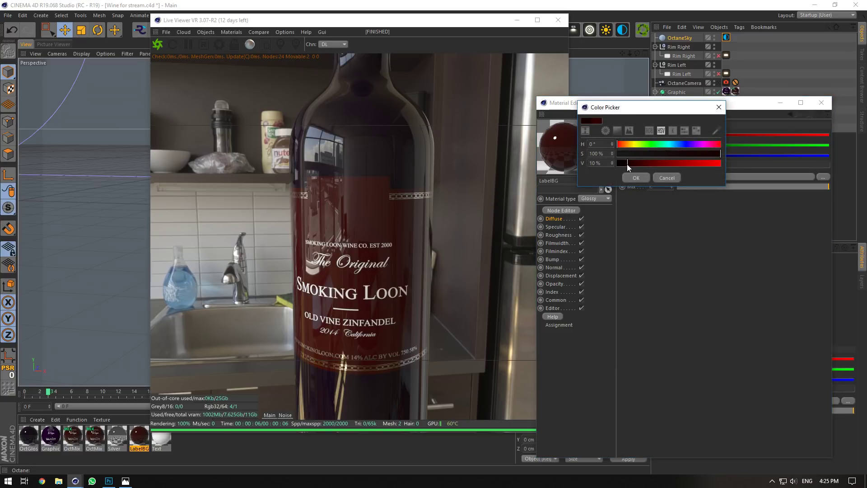
drag(677, 143, 705, 144)
click(636, 177)
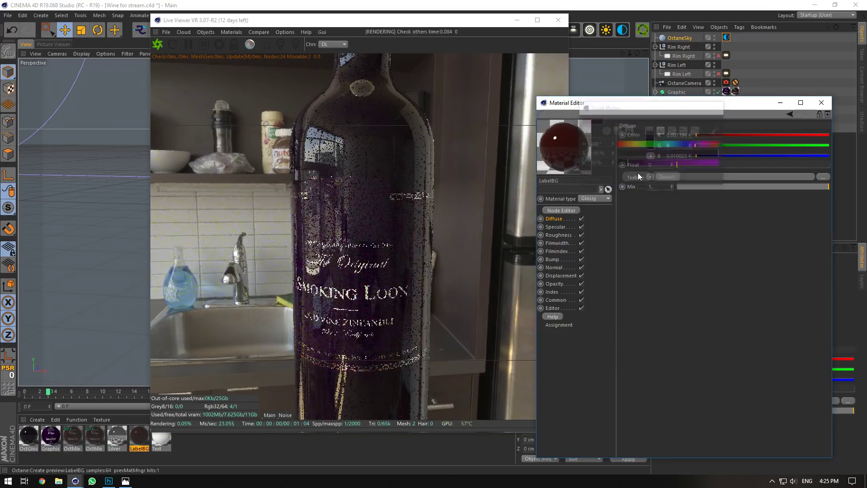
click(127, 480)
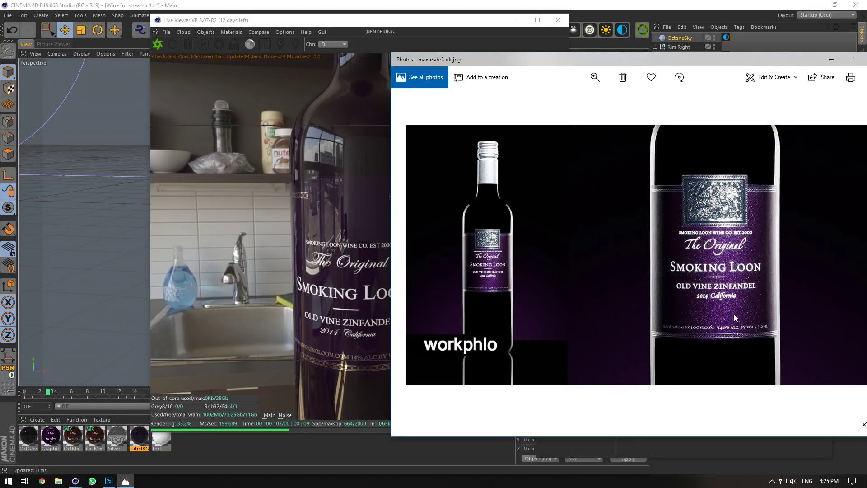
click(829, 60)
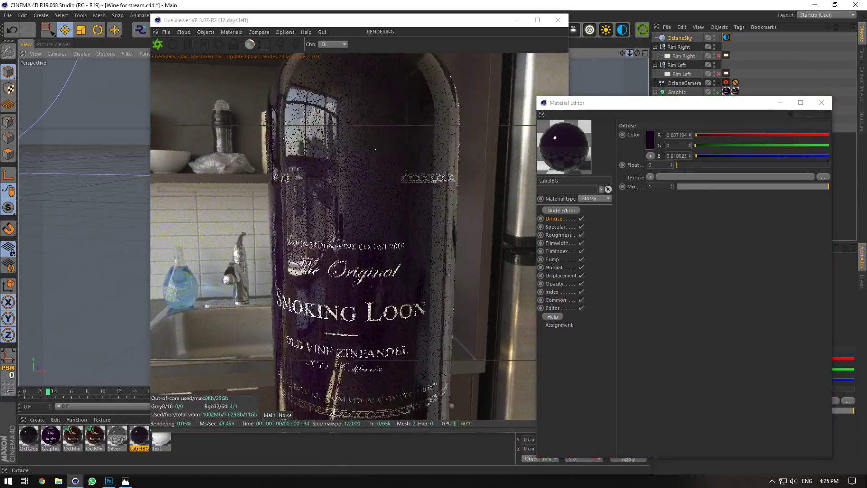
Add an Octane noise texture to the LabelBG material's bump channel.
click(562, 260)
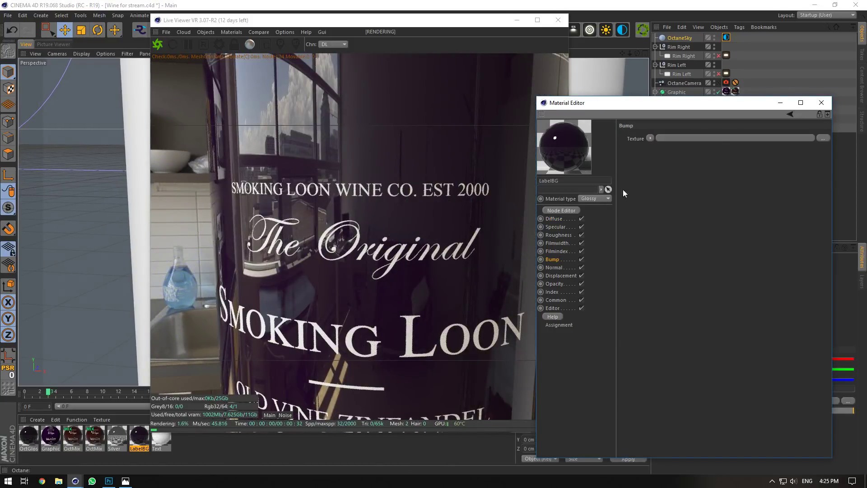
click(649, 138)
mouse_move(673, 316)
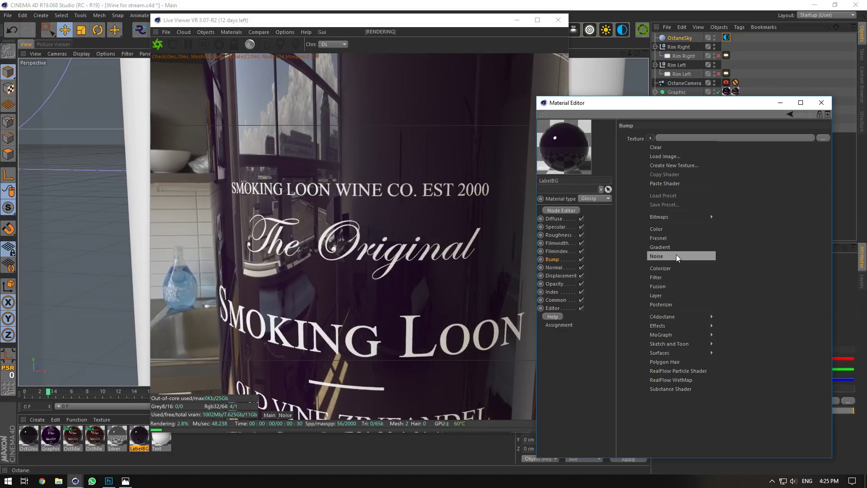
click(733, 316)
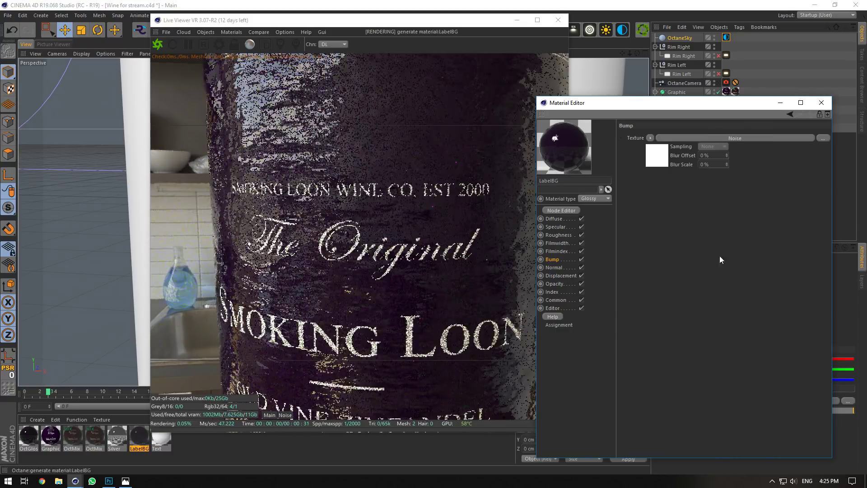
Give the LabelBG bump noise a texture projection other than Mesh UV and add a UVW transform to it.
click(734, 138)
click(634, 205)
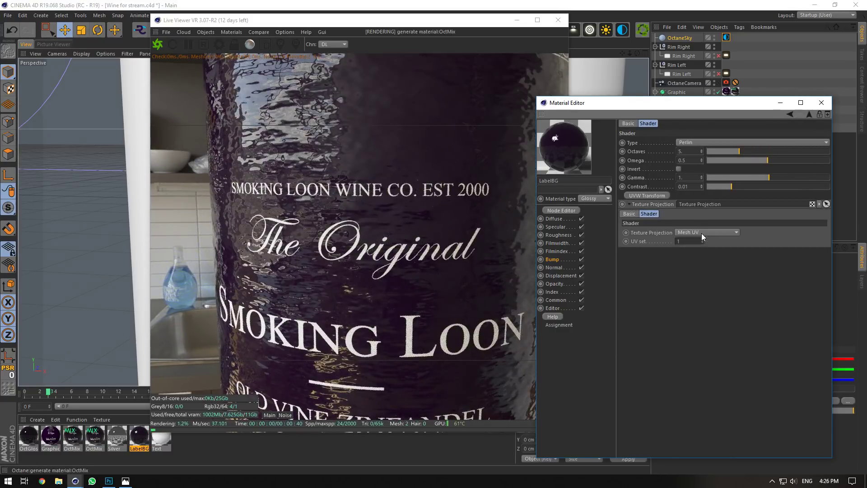
click(702, 233)
click(682, 242)
click(633, 204)
click(635, 196)
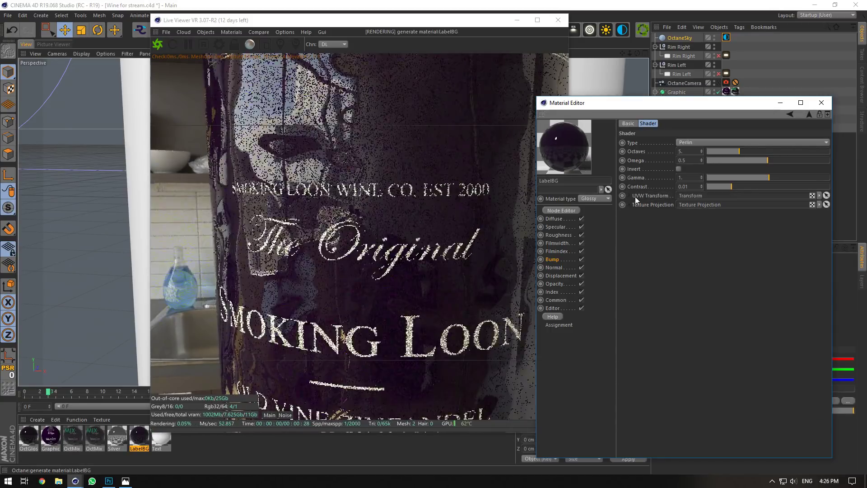
click(634, 196)
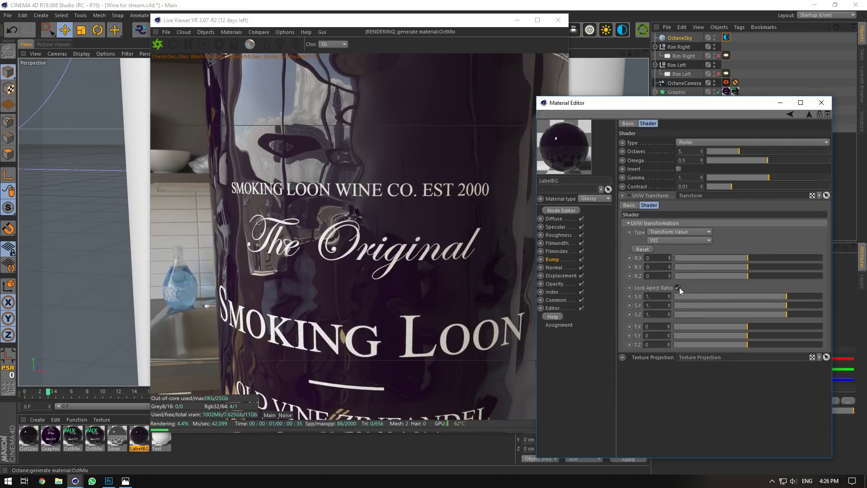
Copy the noise shader from LabelBG's bump channel and paste it into its roughness texture, checking the reference photo for the finish.
click(559, 259)
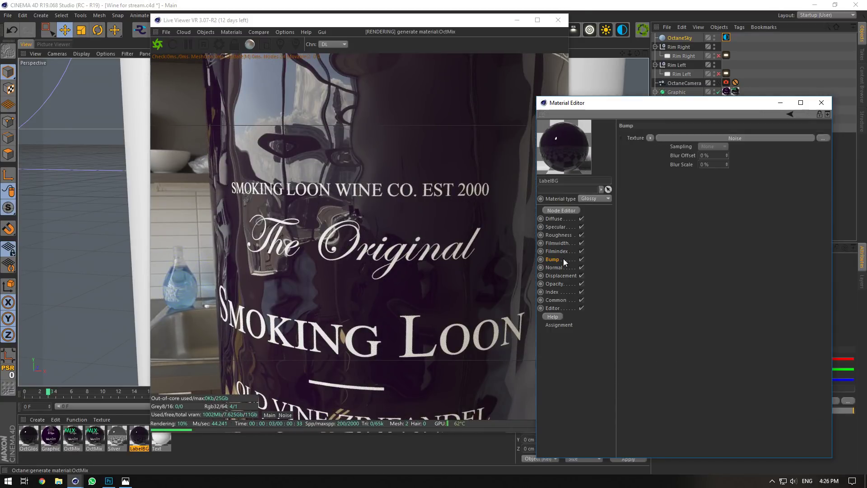
click(650, 138)
click(560, 235)
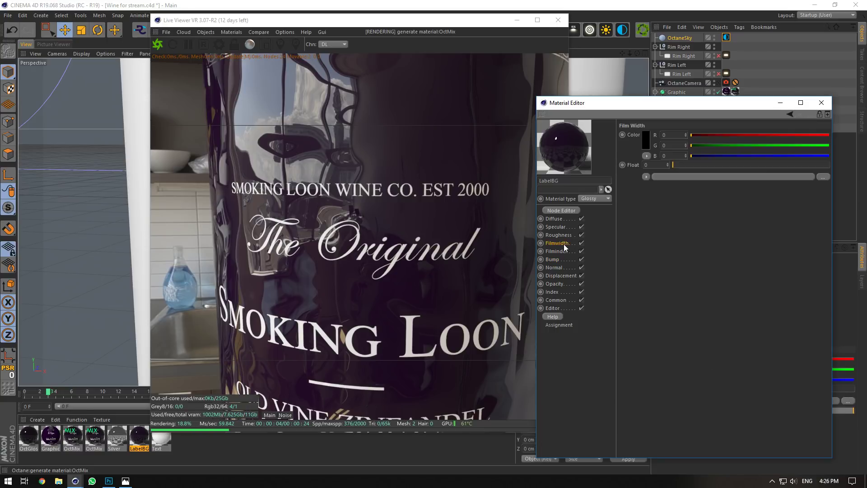
click(126, 481)
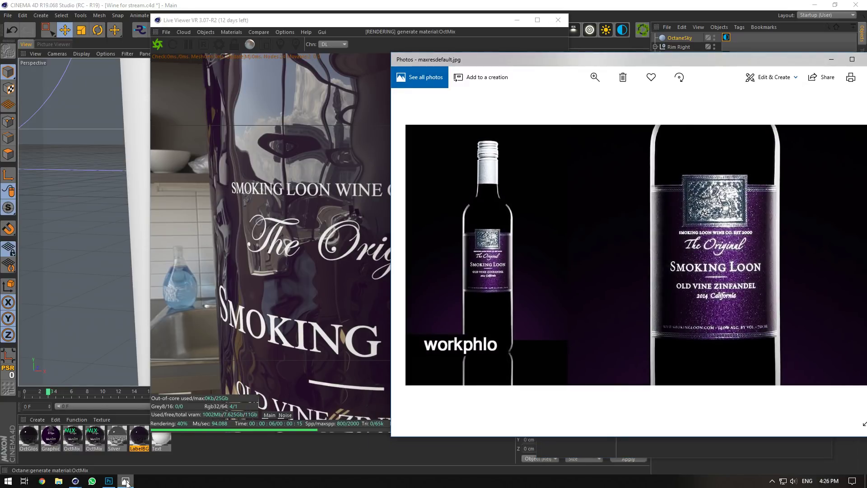
click(125, 482)
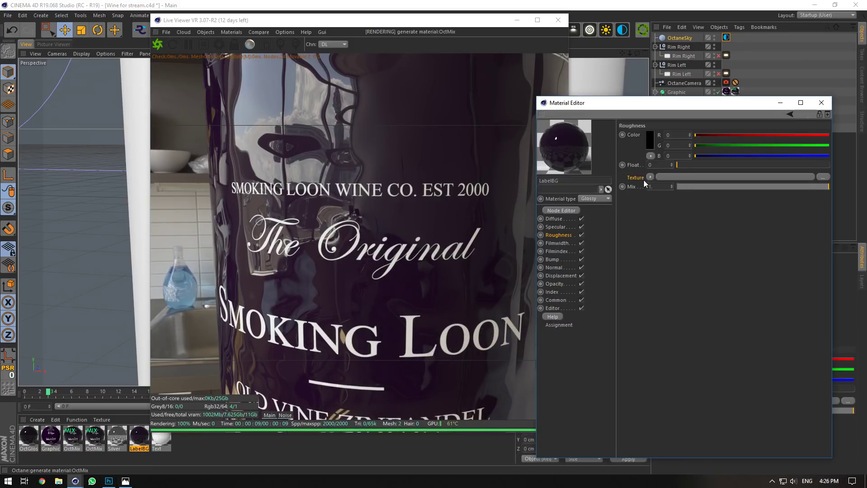
click(648, 178)
click(669, 223)
click(559, 243)
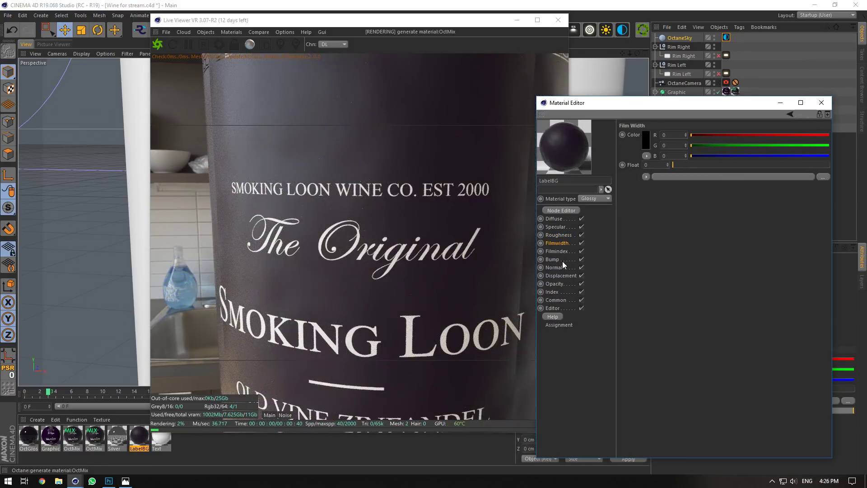
Clear the noise texture from LabelBG's bump channel and return to the roughness settings.
click(554, 260)
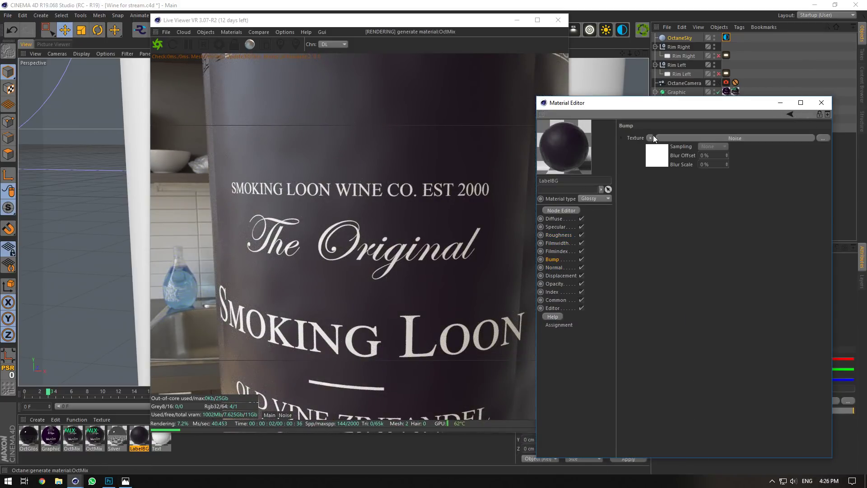
click(650, 138)
click(655, 148)
click(566, 235)
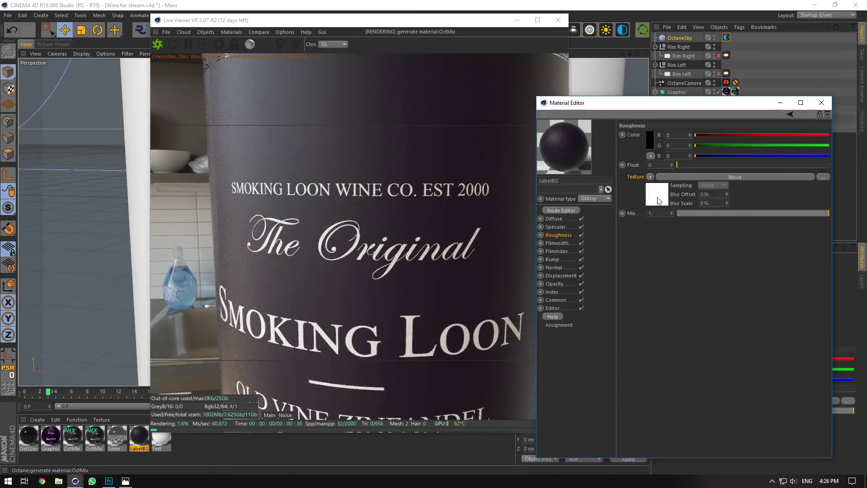
Edit the noise shader in LabelBG's roughness, setting its UVW scale X and Y to 0.005556 and contrast to 1000.
click(658, 198)
drag(762, 296, 707, 301)
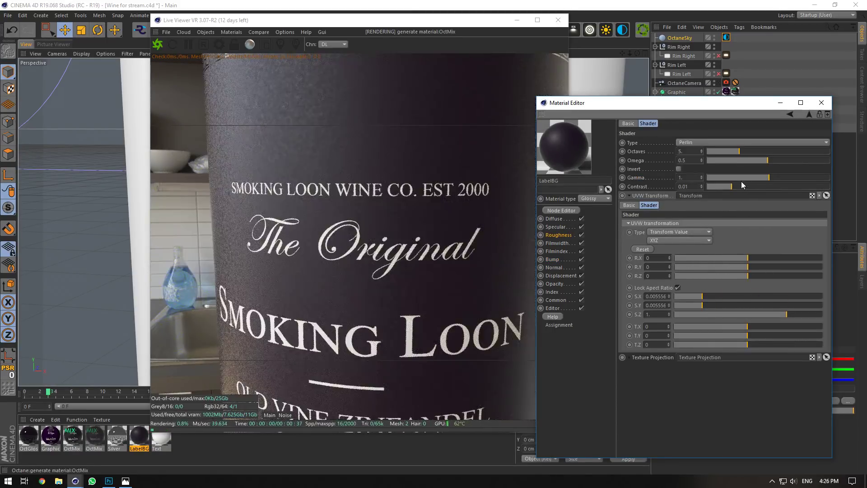
drag(741, 186, 848, 189)
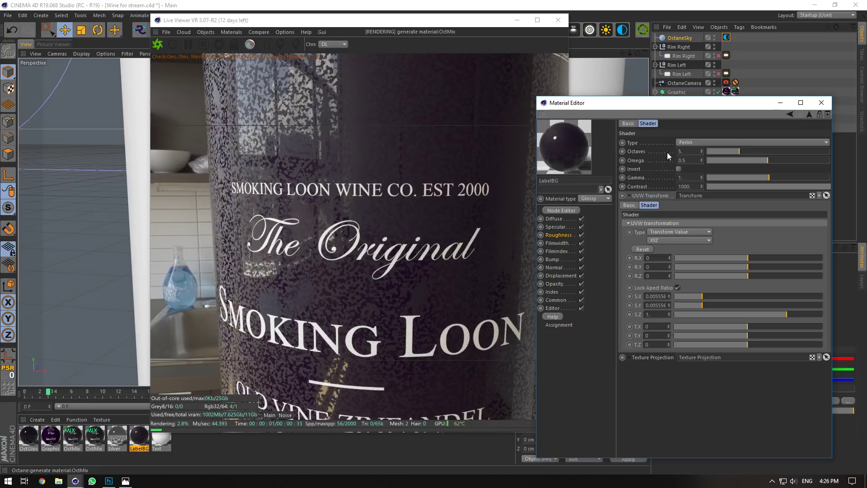
Try the Turbulence type on the roughness noise, and switch the type to Chips.
click(691, 142)
click(697, 161)
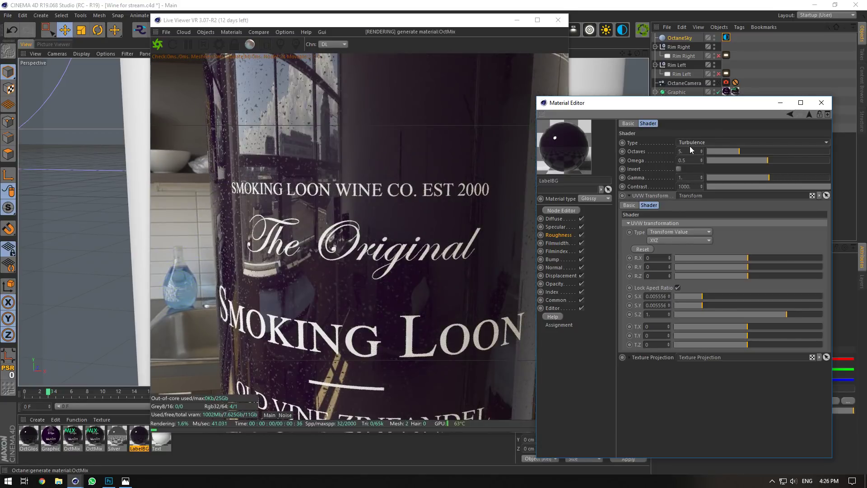
click(689, 143)
click(683, 179)
Raise LabelBG's index to 8, leaving the noise texture in the roughness channel.
click(562, 235)
click(651, 177)
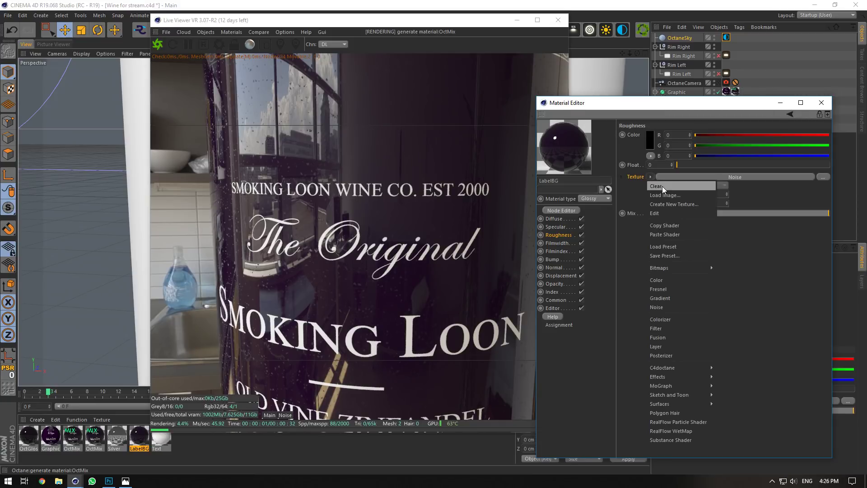
click(557, 288)
click(557, 291)
drag(682, 135, 738, 186)
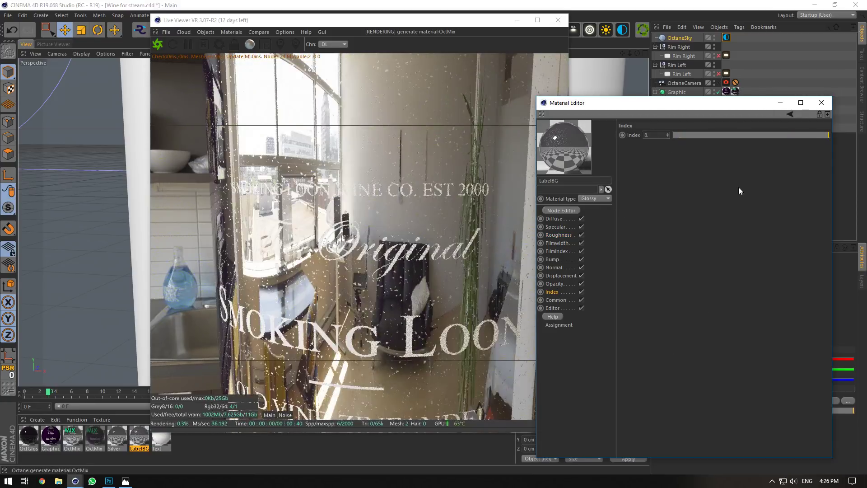
Adjust the Chips noise in LabelBG's roughness to omega 0.540741, gamma 0.48925 and contrast 2.689075.
click(558, 235)
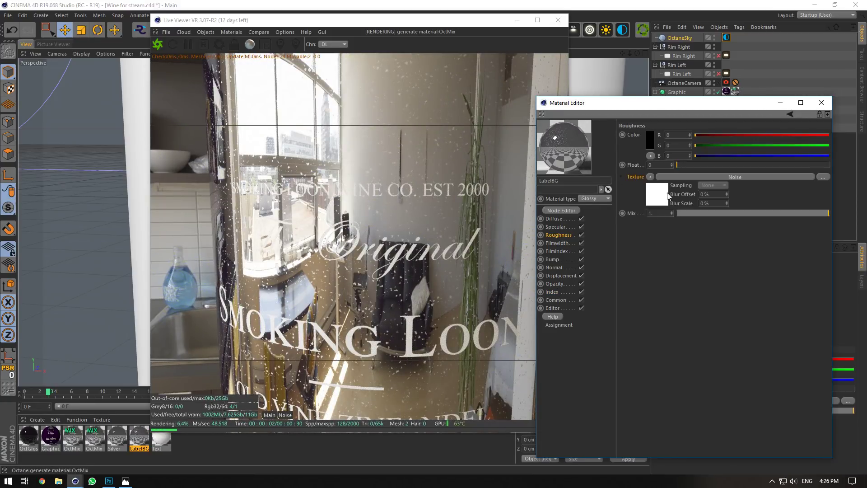
click(727, 183)
drag(768, 160, 760, 177)
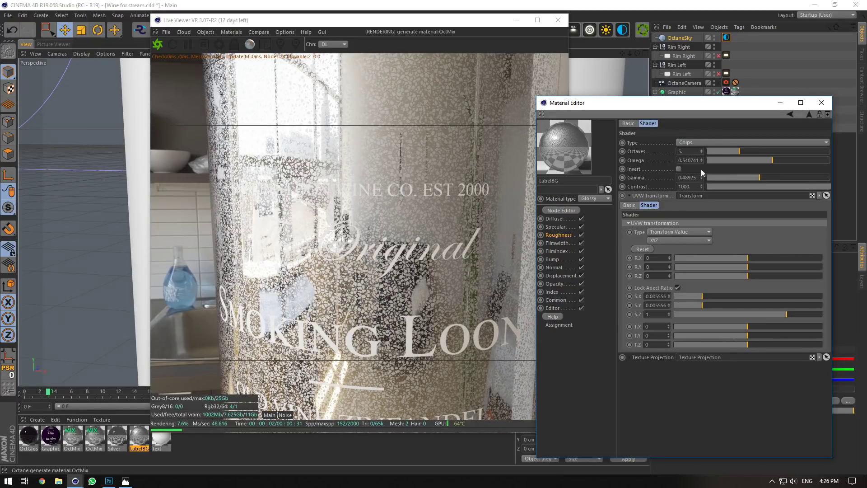
drag(810, 188, 794, 186)
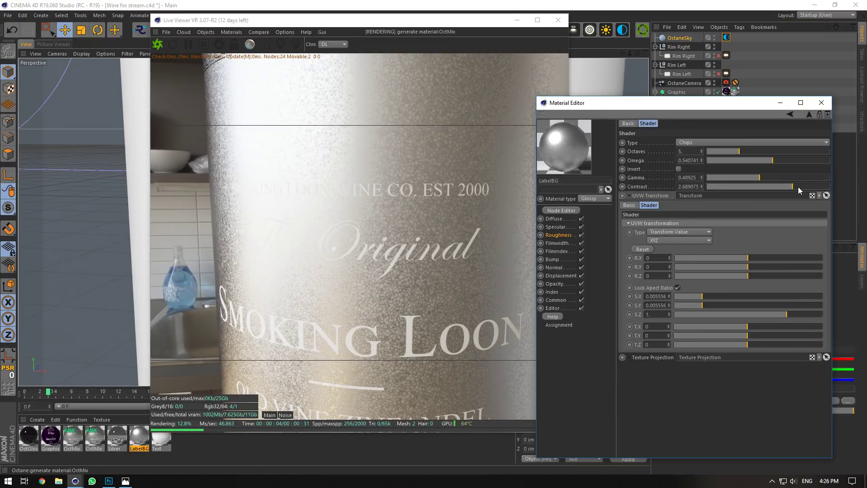
Try feeding LabelBG's noise node into the bump input as well, inspect the label up close, and remove the connection.
drag(629, 53, 602, 53)
click(563, 211)
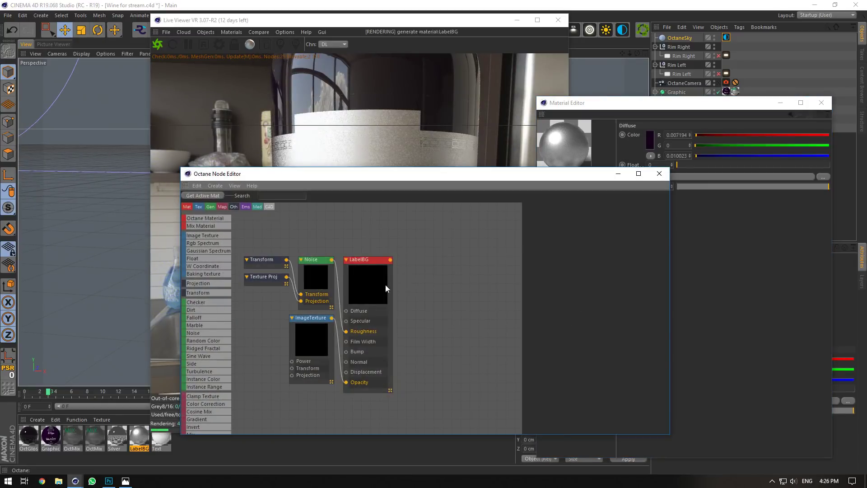
drag(384, 283, 506, 260)
drag(331, 260, 466, 331)
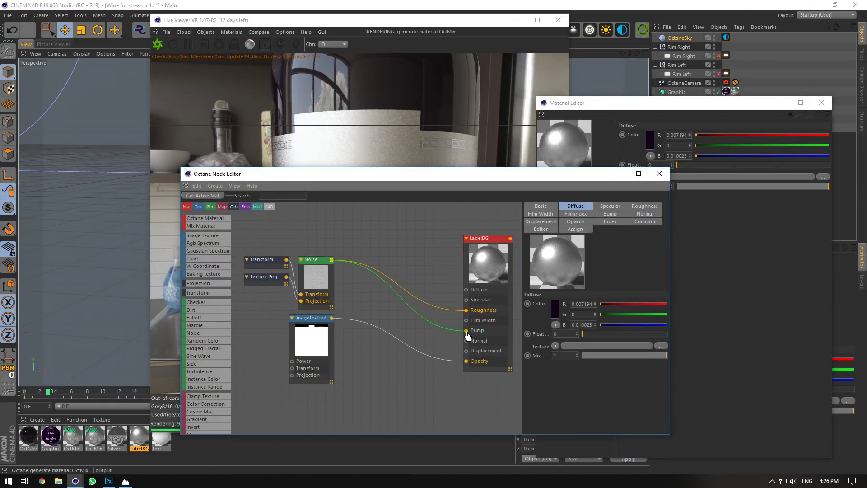
drag(486, 178, 661, 154)
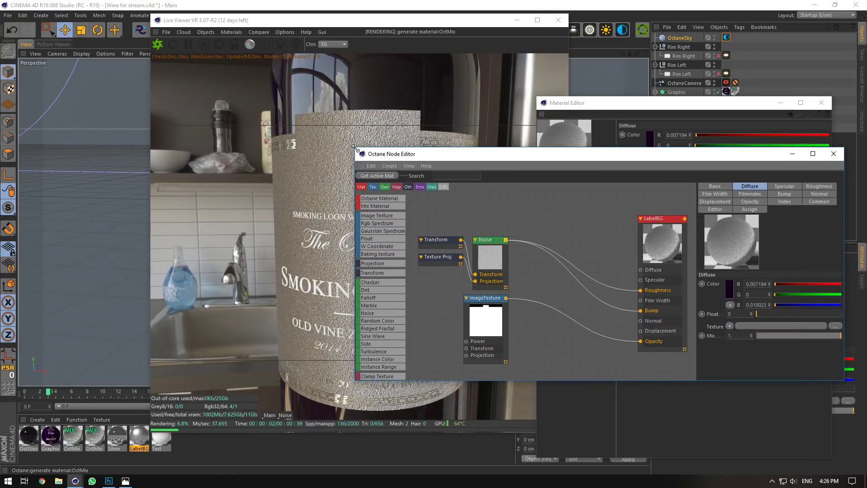
drag(354, 147, 472, 115)
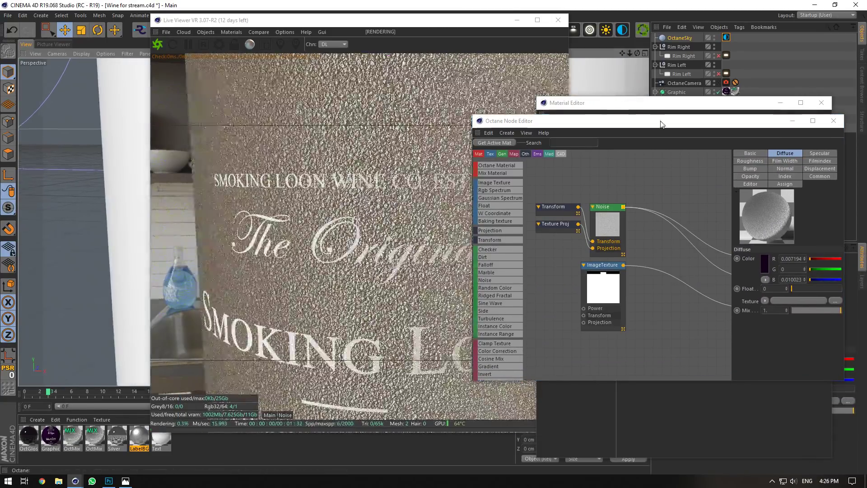
drag(660, 124, 651, 124)
middle_drag(557, 261, 501, 279)
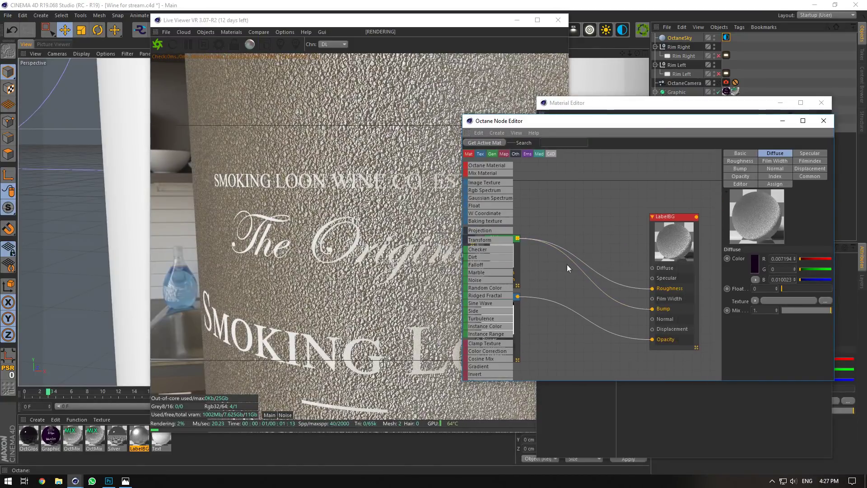
drag(658, 263, 681, 226)
click(579, 251)
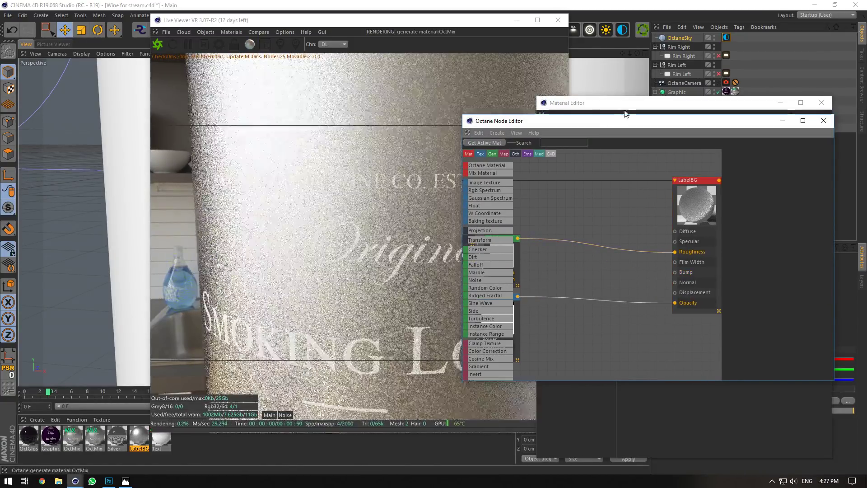
Examine the grain and sparkle of the purple label background up close in the reference photo.
drag(618, 124, 614, 229)
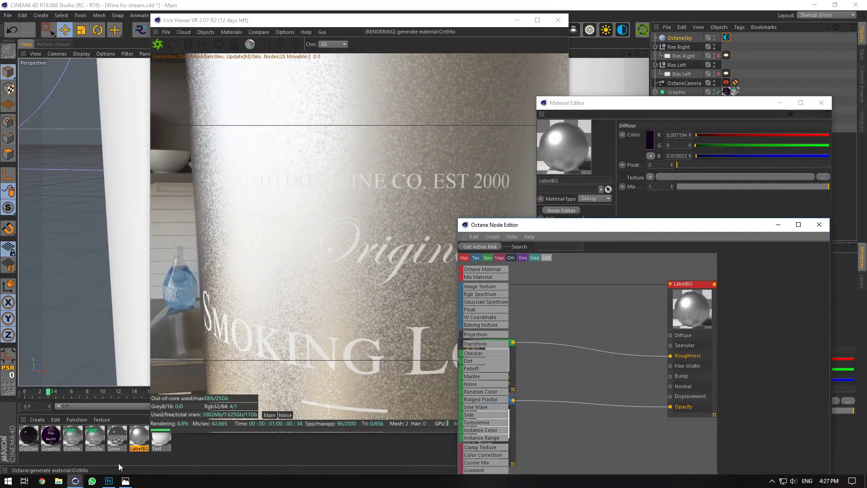
click(127, 481)
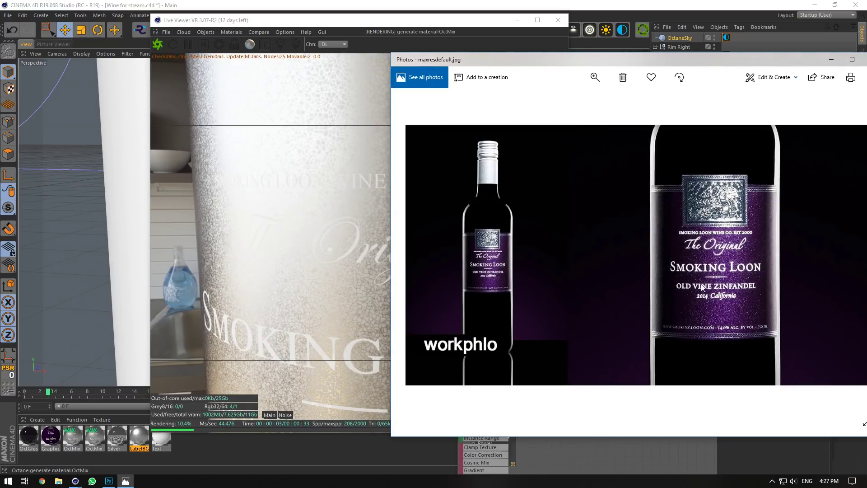
click(594, 77)
scroll(628, 116, up, 3)
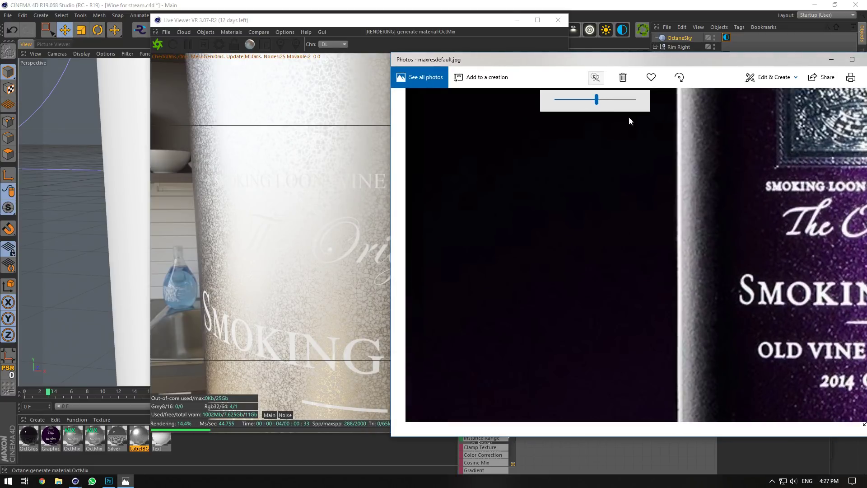
scroll(628, 207, down, 3)
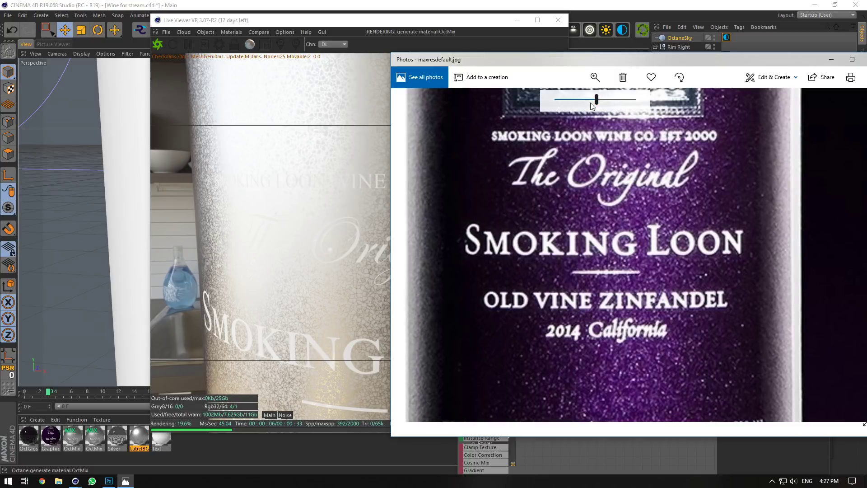
drag(590, 102, 570, 105)
drag(732, 63, 712, 74)
click(813, 70)
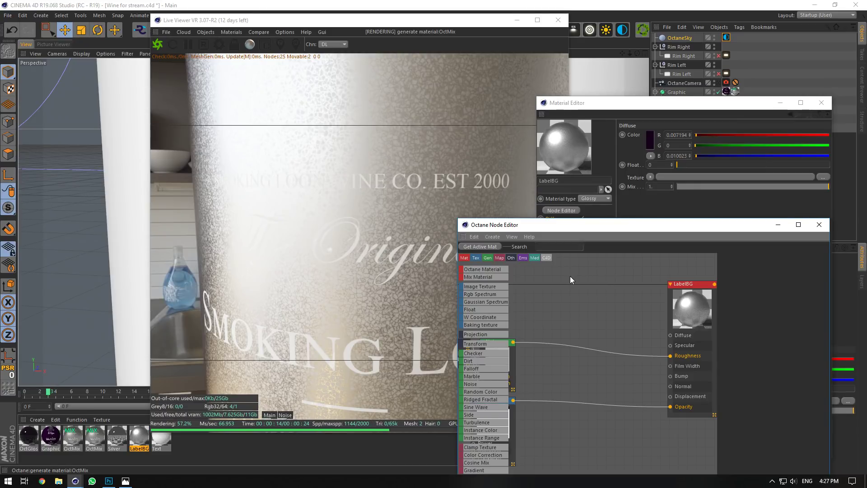
Set the roughness noise's UVW scale X and Y to 0.002491 and its contrast to 0.839823, checking the label up close.
click(819, 224)
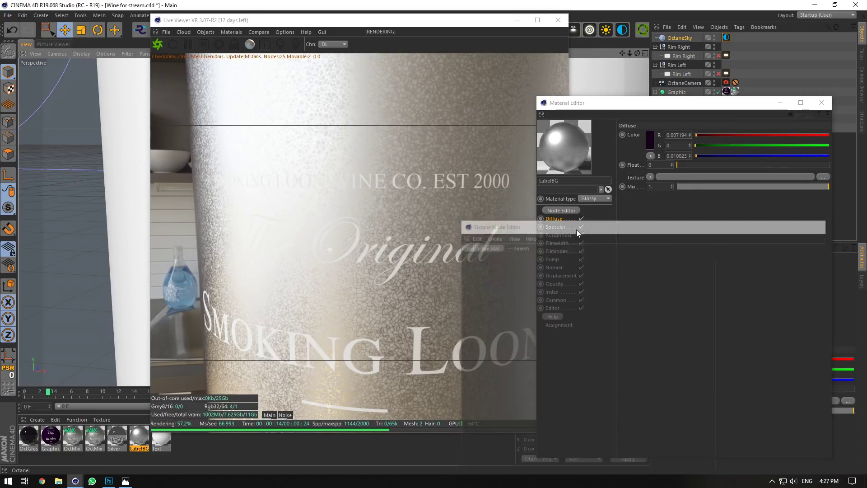
click(559, 226)
click(568, 233)
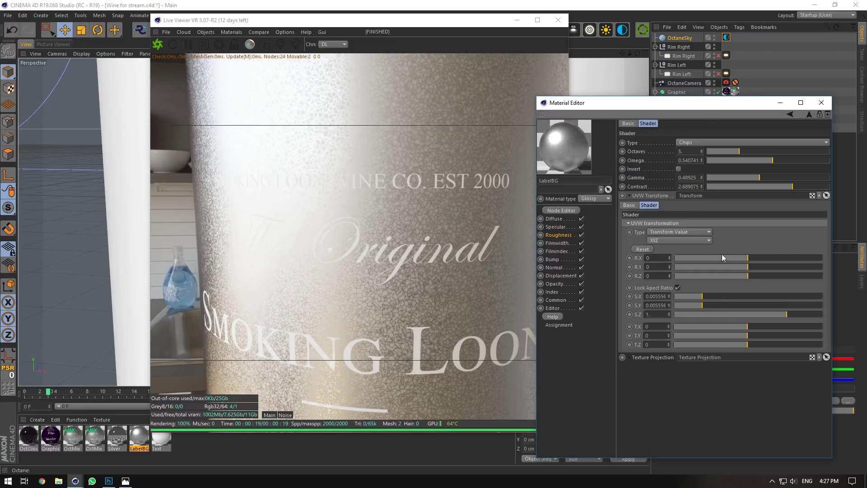
drag(708, 298, 690, 296)
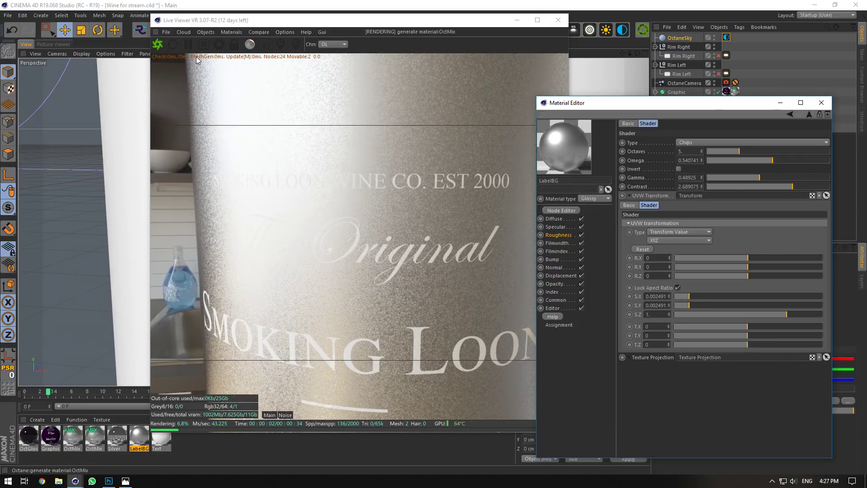
click(232, 43)
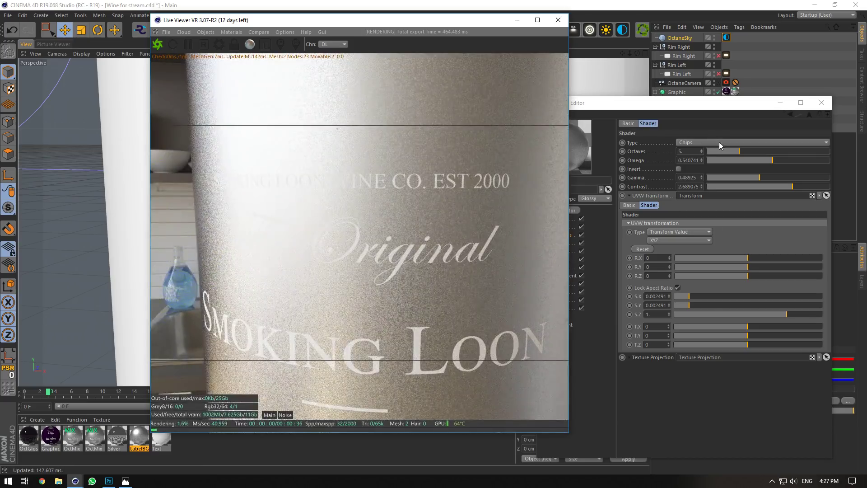
drag(630, 53, 628, 53)
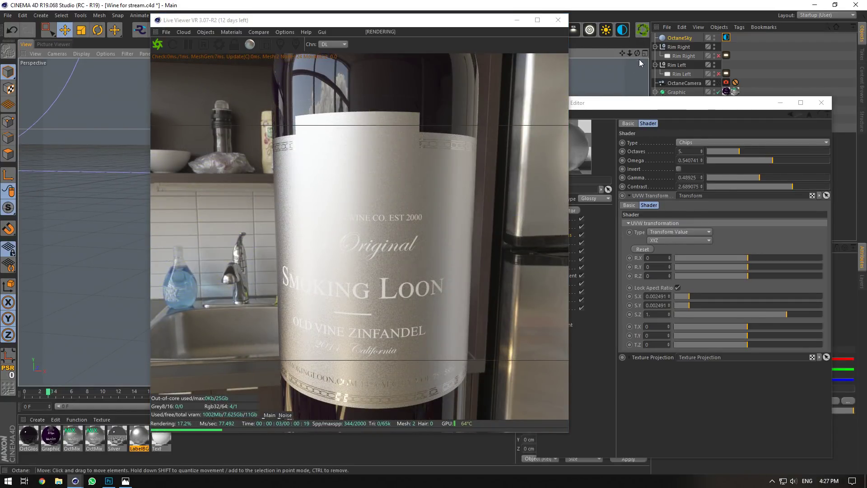
drag(630, 52, 632, 53)
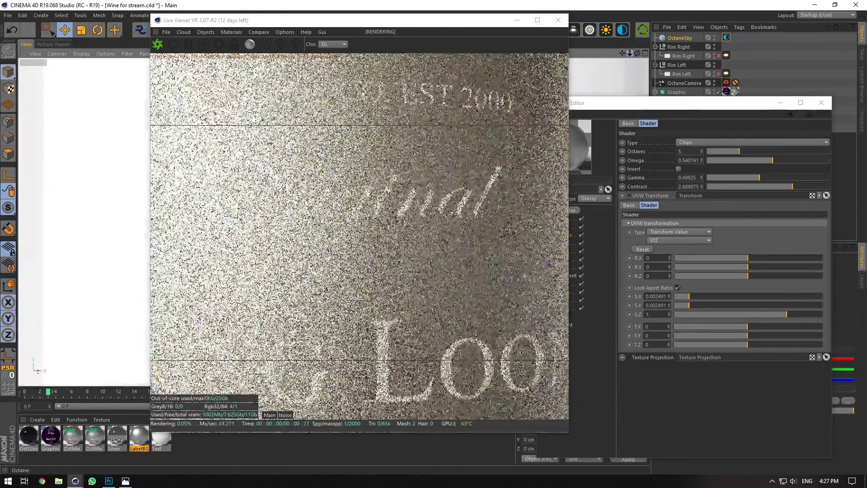
drag(798, 189, 779, 185)
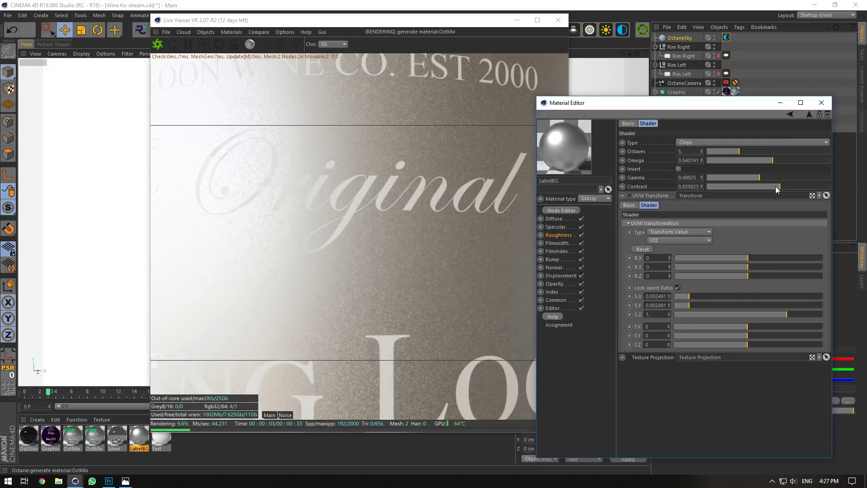
Insert a Gradient node between the noise and the roughness input in LabelBG's node graph.
click(564, 216)
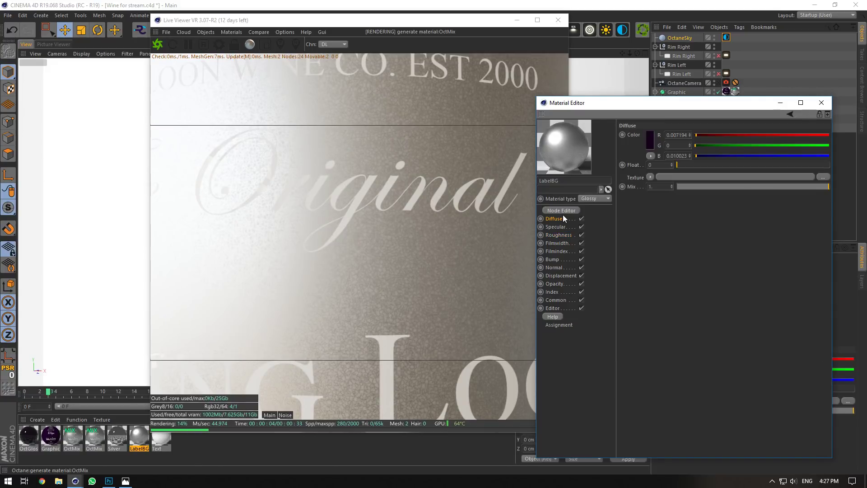
click(560, 211)
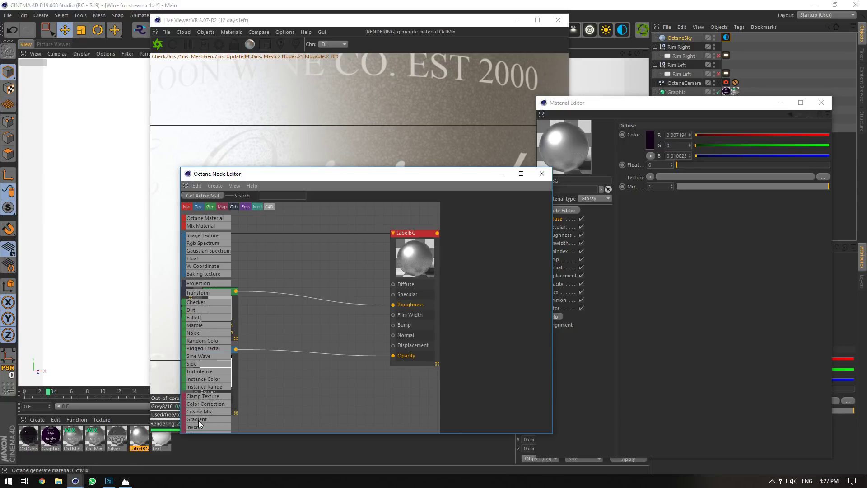
drag(198, 420, 296, 303)
drag(477, 175, 679, 184)
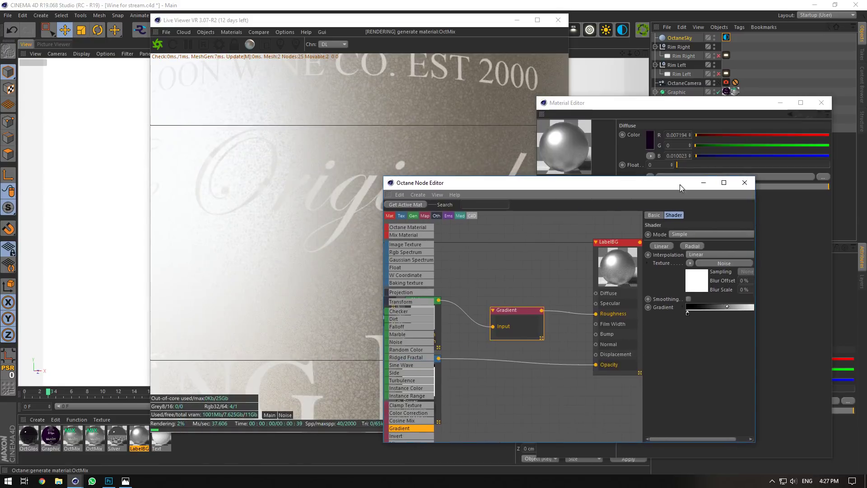
Tighten the roughness gradient by moving its black and white knots inward from both ends.
drag(762, 321, 844, 320)
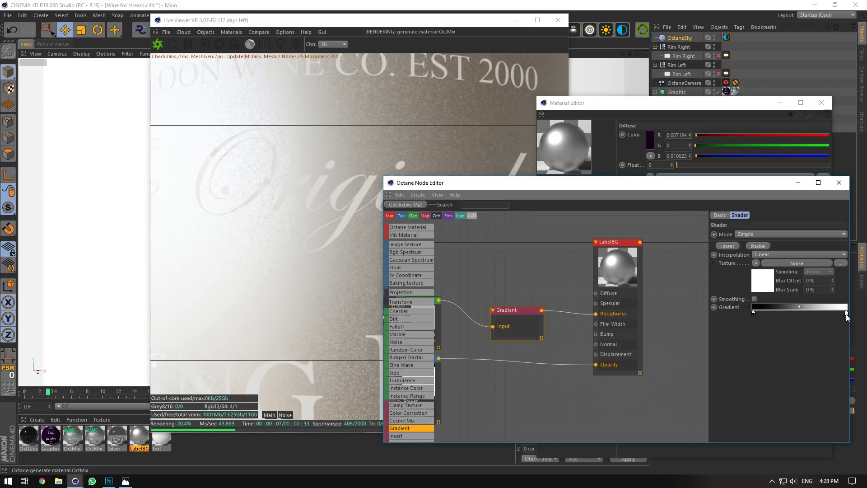
drag(846, 313, 826, 313)
drag(753, 313, 766, 313)
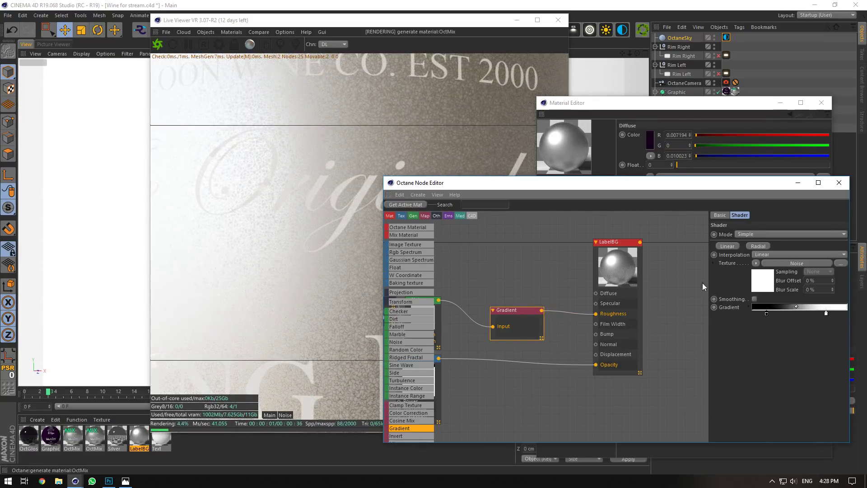
Set the noise node's contrast to 0.001 and connect its output to LabelBG's bump input alongside the gradient.
middle_drag(495, 302, 563, 310)
click(490, 319)
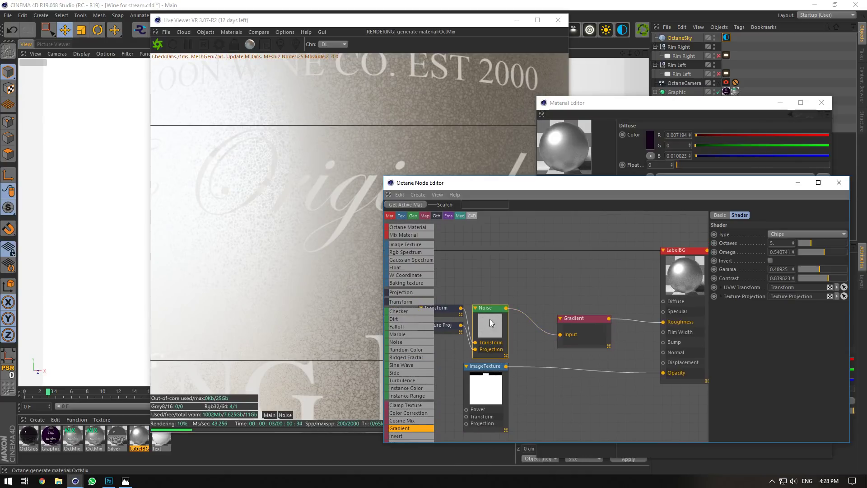
drag(792, 277, 670, 277)
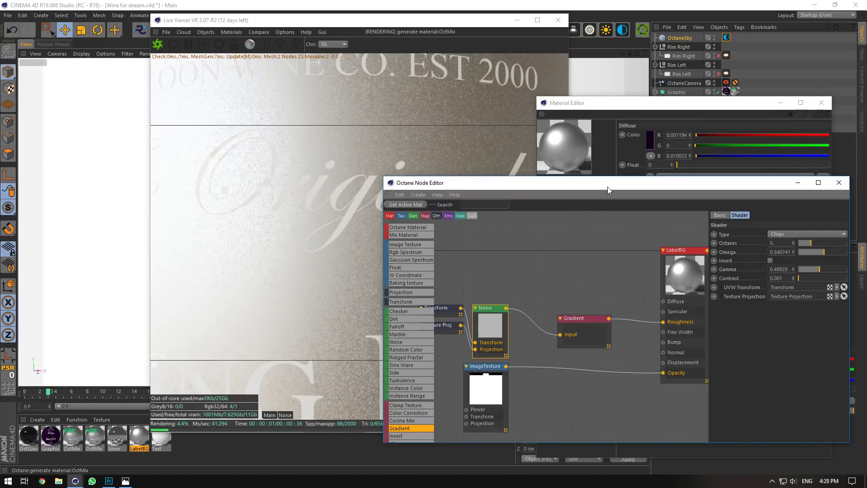
drag(583, 334, 579, 290)
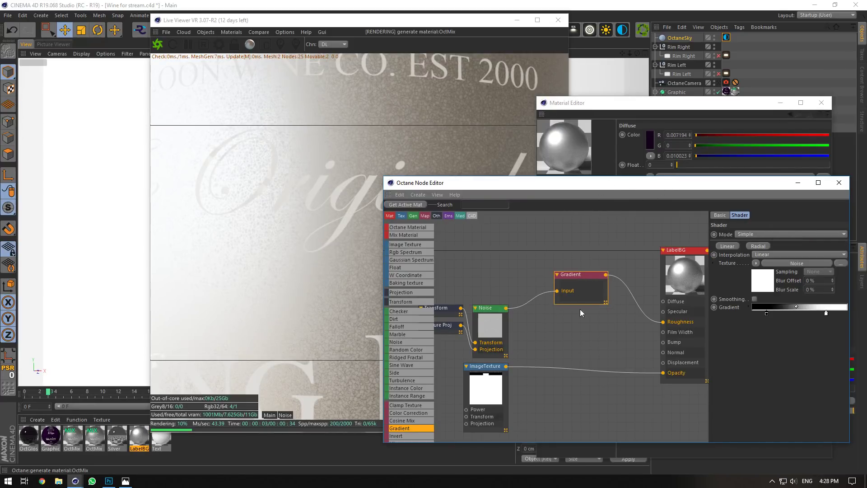
drag(506, 308, 663, 342)
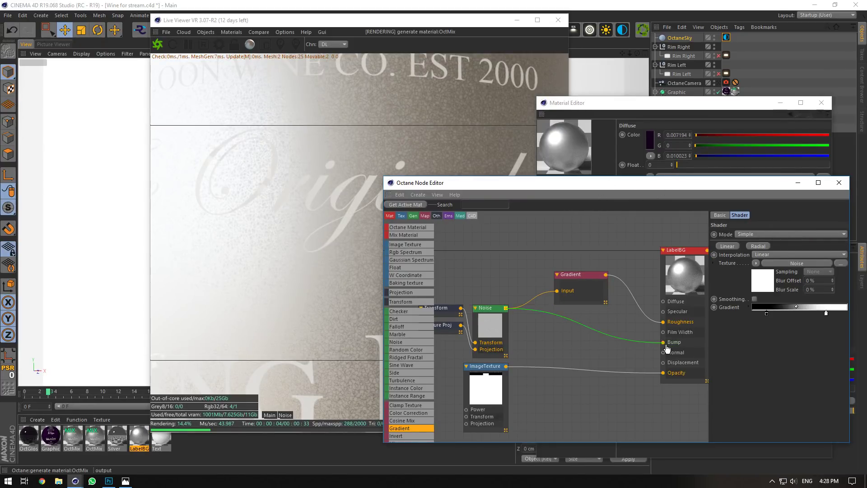
Insert a Gradient node between the noise and LabelBG's bump input and lighten its black knot to mid grey.
drag(543, 293, 557, 290)
drag(405, 432, 575, 329)
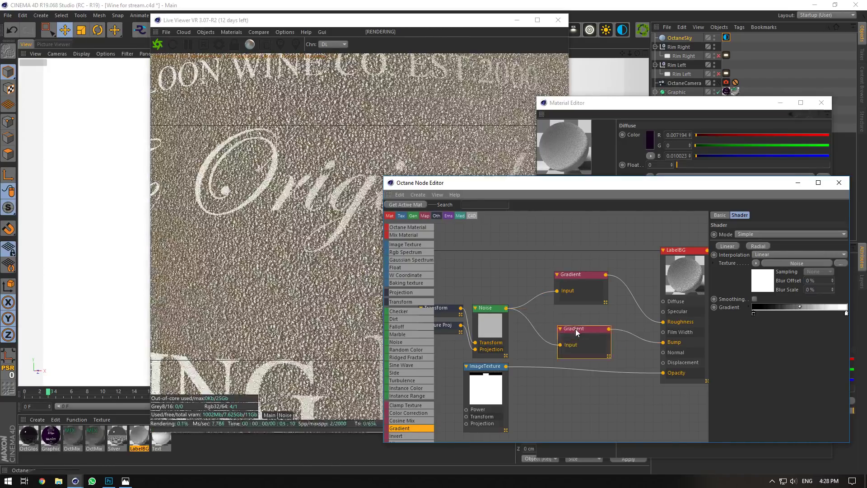
double_click(753, 313)
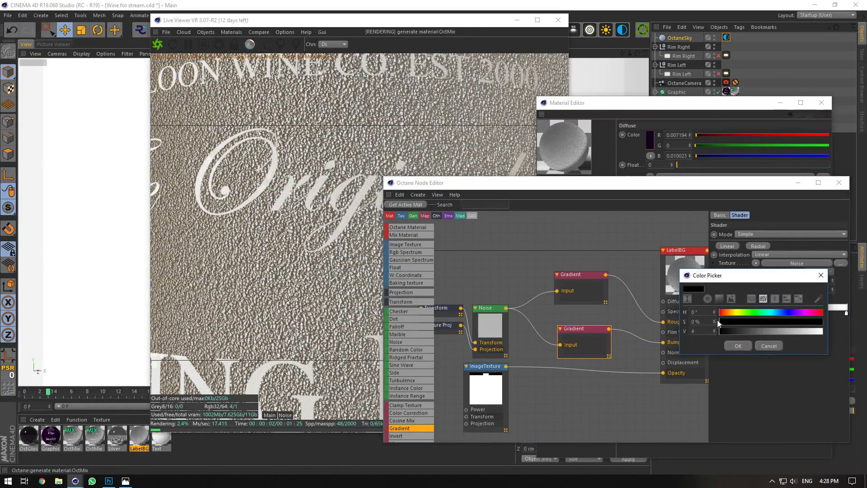
click(736, 346)
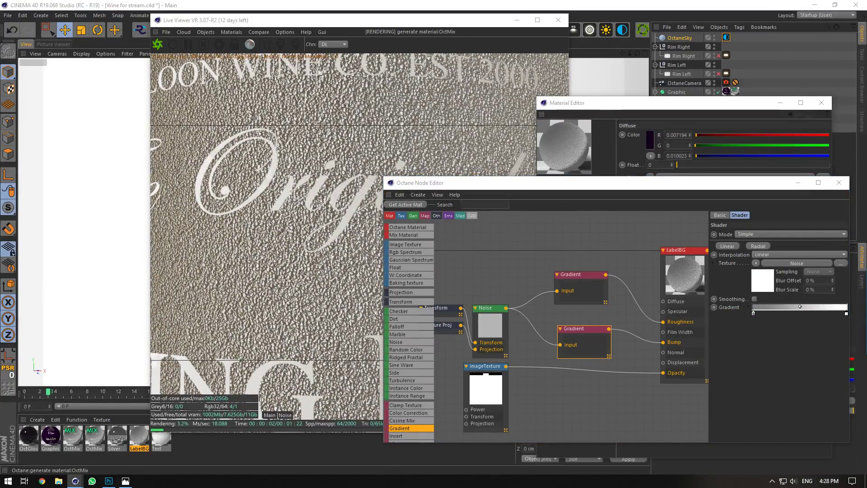
Flatten the bump gradient by darkening its white knot to a grey with a brightness of 50.2%.
drag(578, 187, 546, 117)
drag(389, 24, 339, 29)
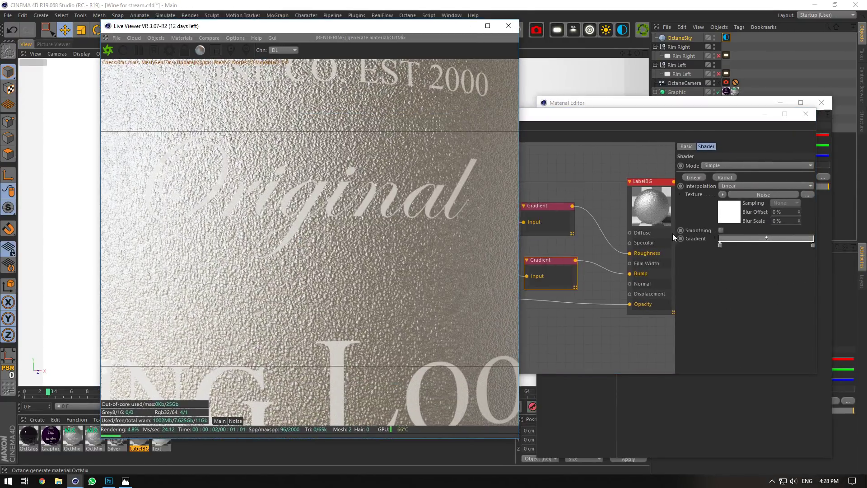
click(721, 245)
double_click(720, 245)
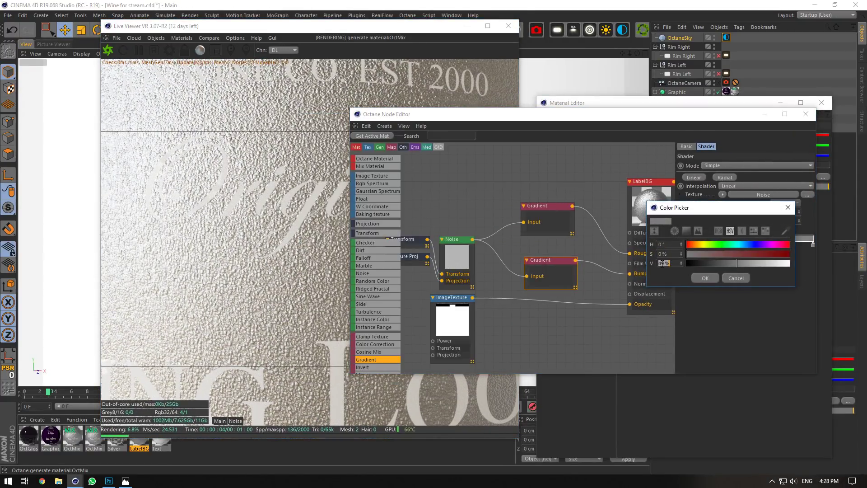
click(705, 277)
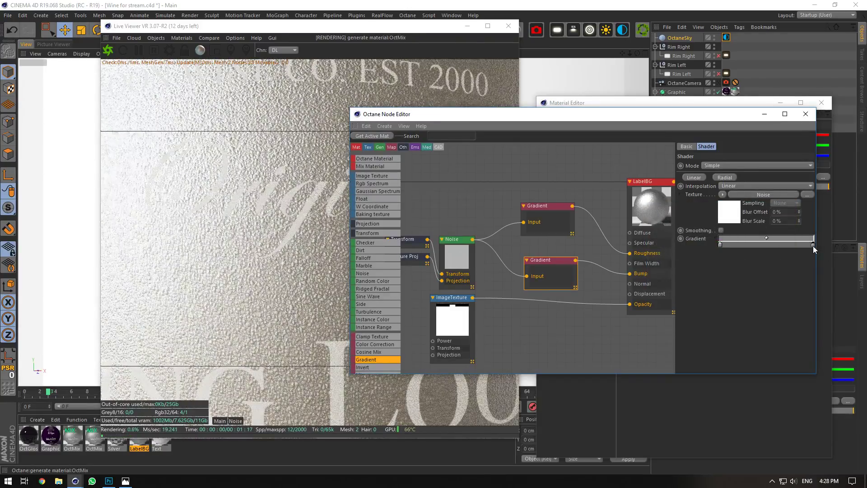
double_click(812, 246)
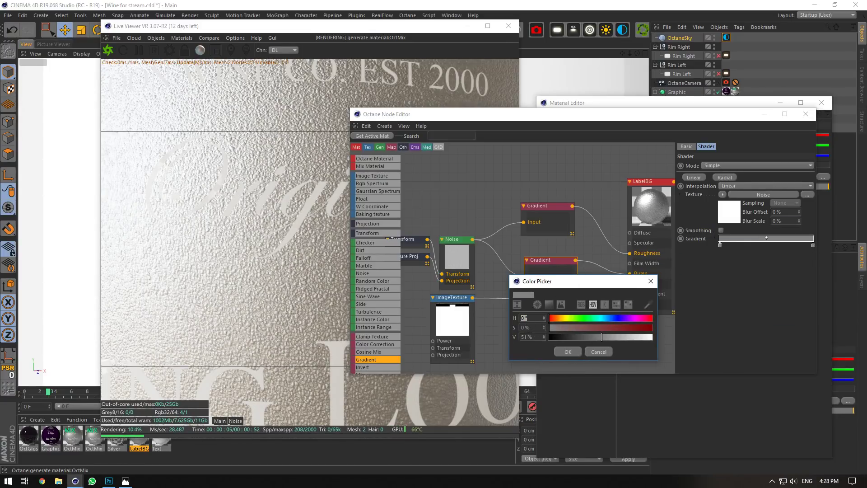
click(565, 351)
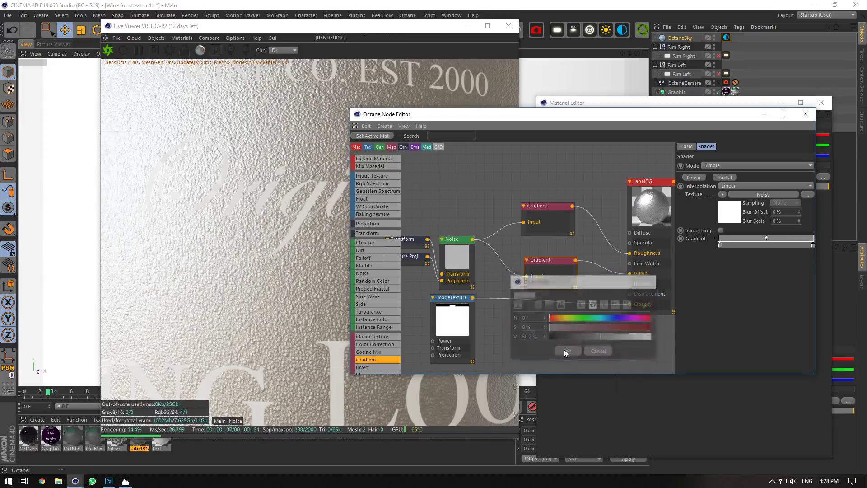
Set the noise's UVW scale X and Y to 0.00517 and compare the full label with the reference photo.
drag(535, 117, 587, 216)
drag(625, 51, 627, 50)
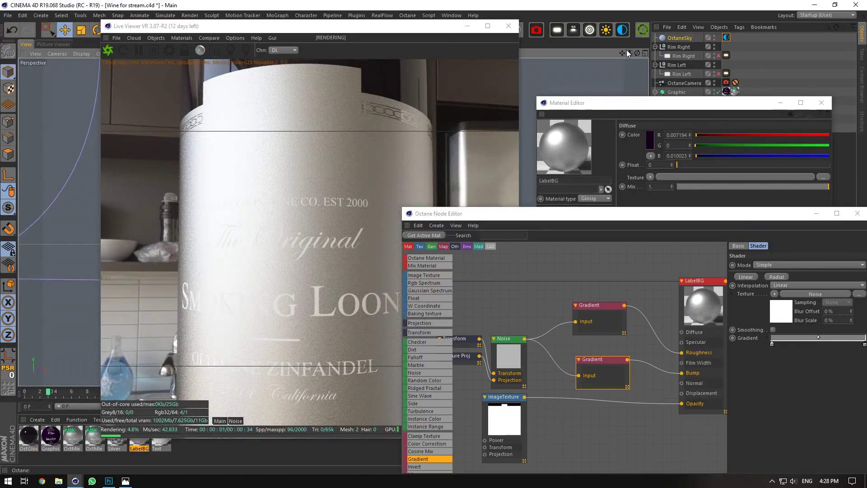
click(465, 339)
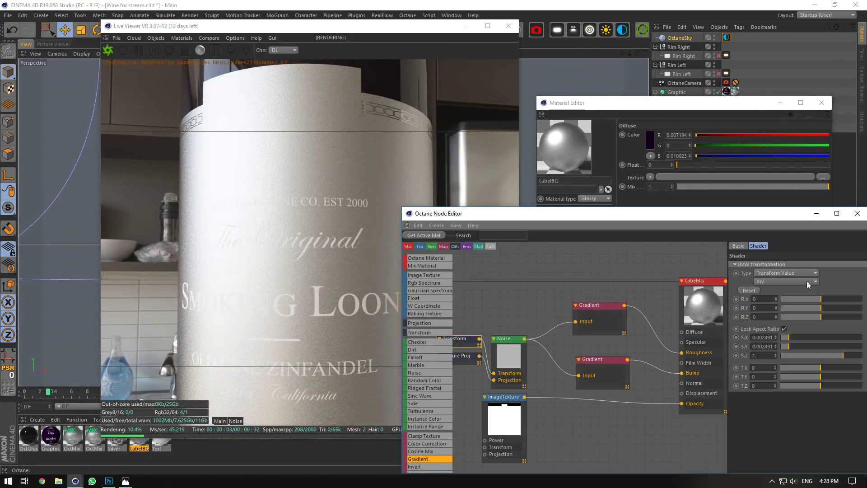
drag(788, 337, 796, 338)
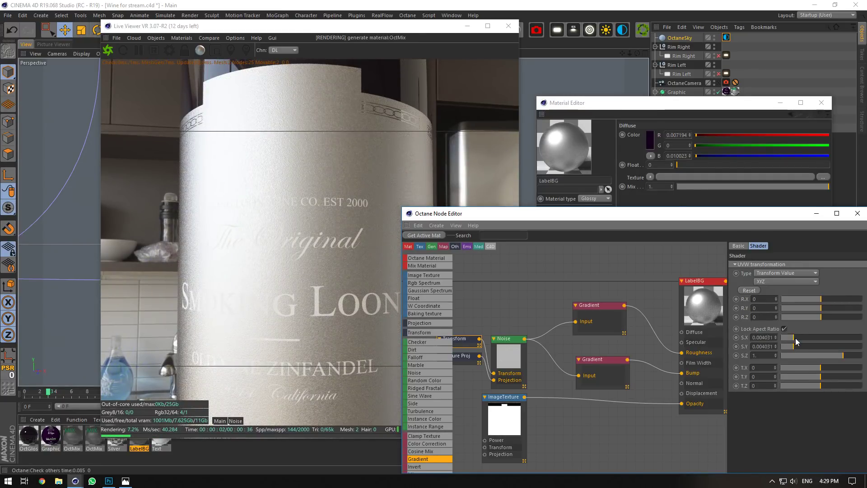
click(123, 50)
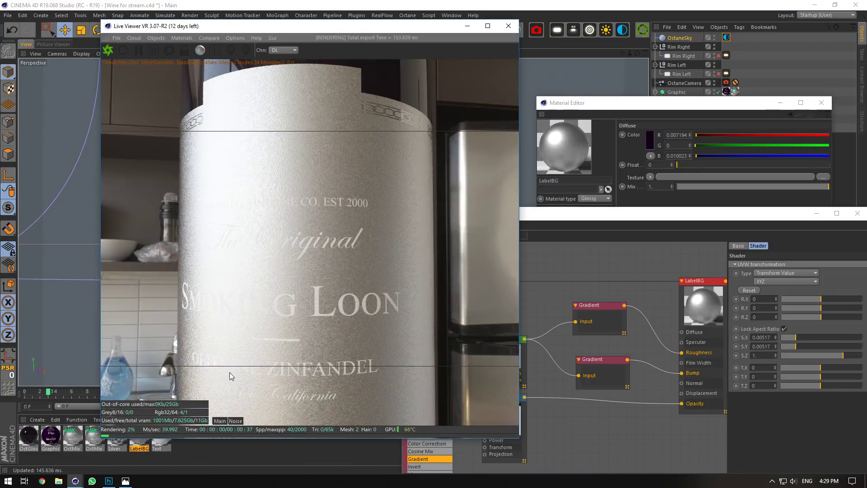
click(125, 480)
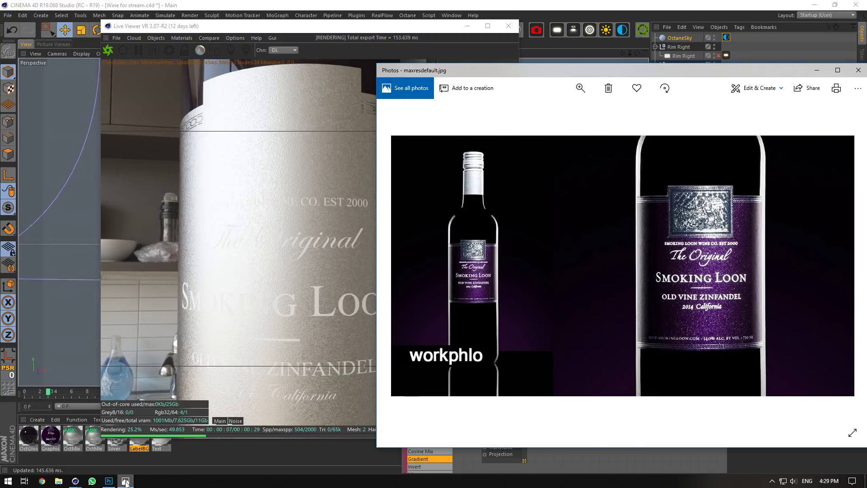
click(125, 481)
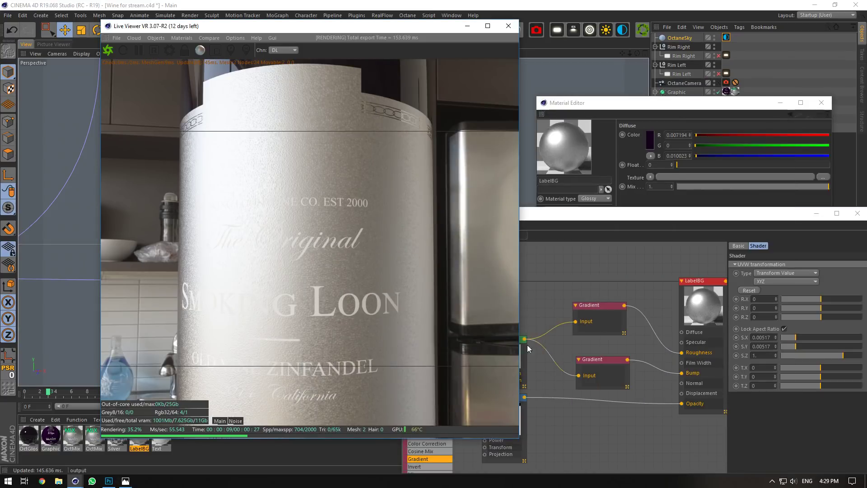
Connect the noise to LabelBG's specular input and insert a Gradient node into that link.
middle_drag(630, 331, 595, 361)
click(699, 348)
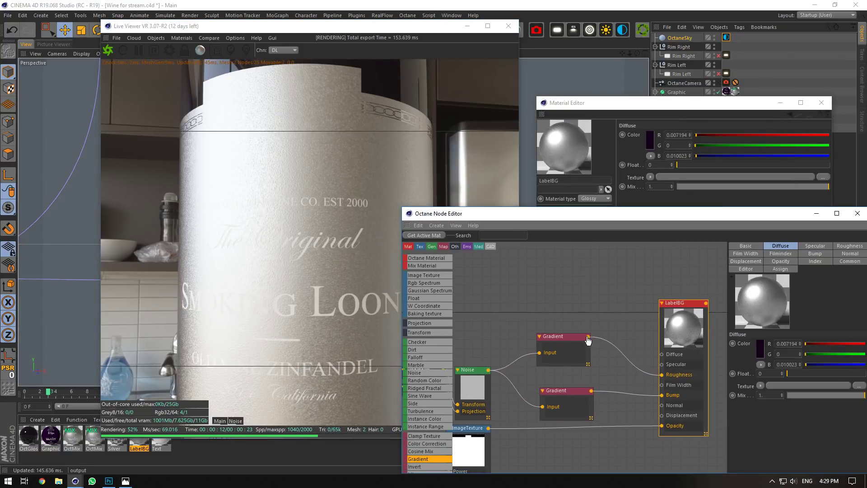
drag(488, 372, 661, 364)
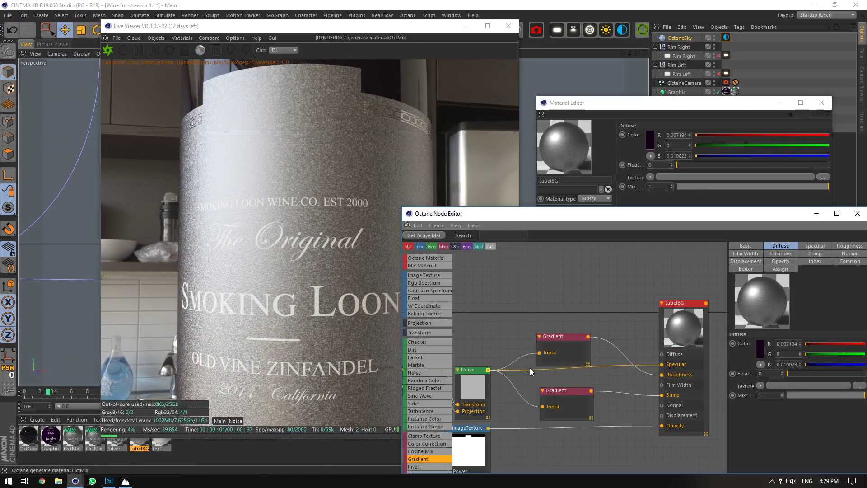
drag(554, 367, 567, 291)
Try moving the specular gradient's black knot past the middle, then return it to the start.
drag(744, 220, 744, 240)
drag(770, 362, 825, 364)
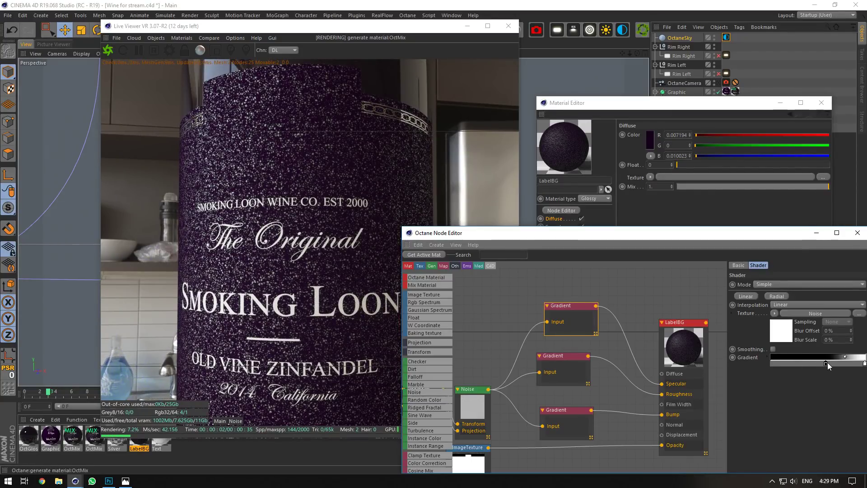
drag(827, 363, 768, 367)
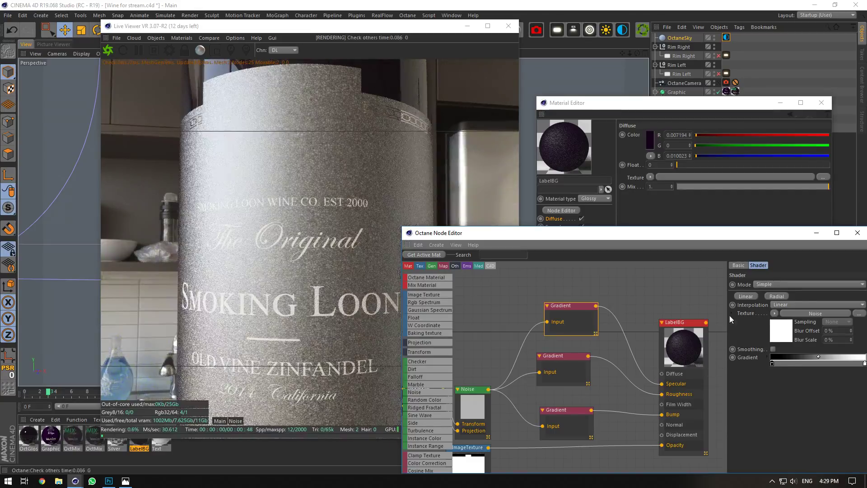
Close the node graph and set LabelBG's index to 1.3.
drag(764, 233, 620, 252)
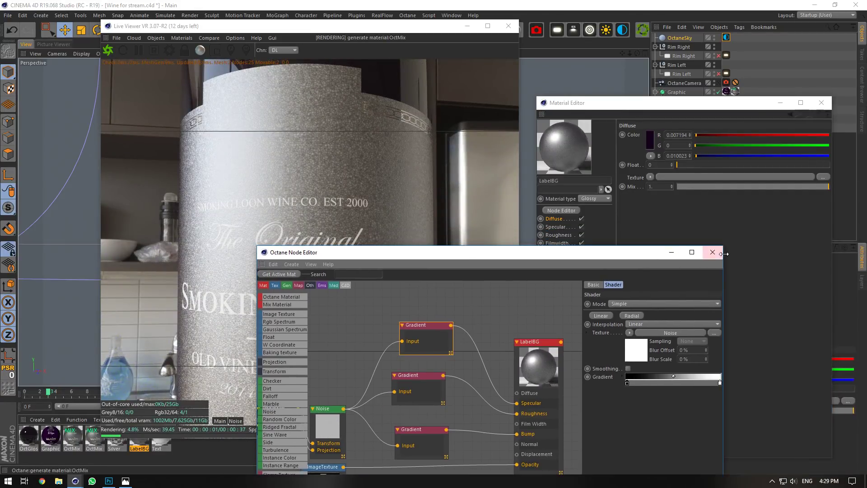
click(713, 253)
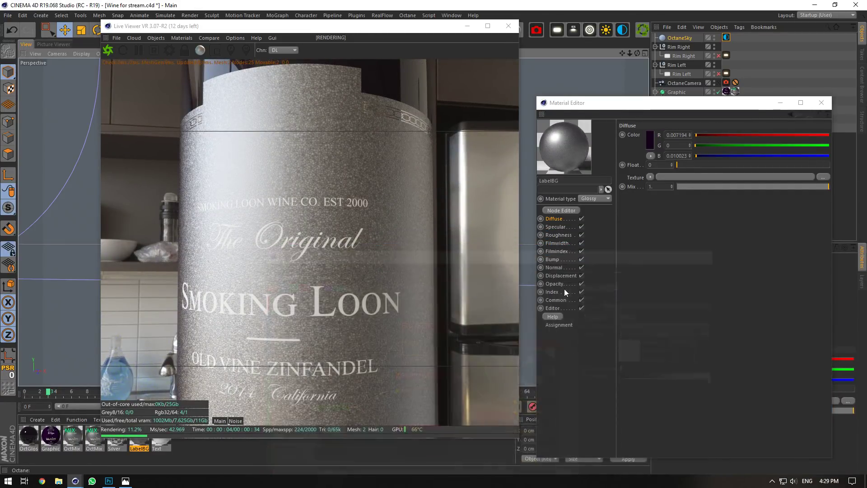
click(560, 290)
click(714, 136)
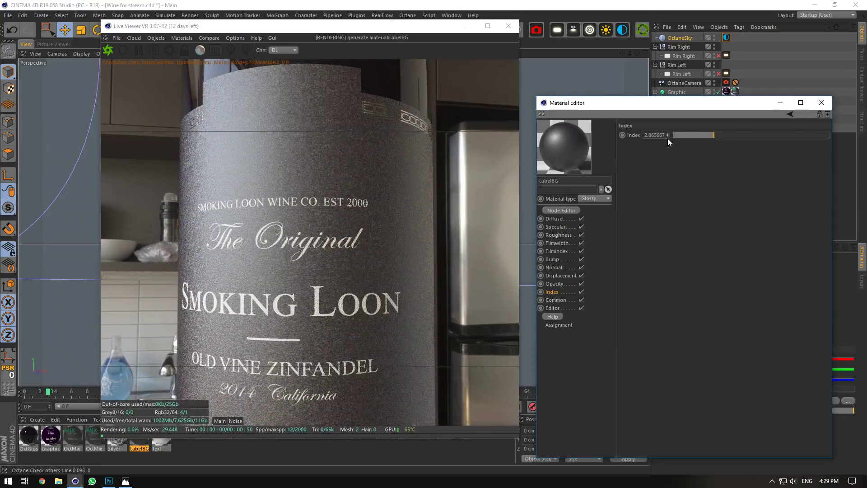
double_click(664, 137)
text(1.3)
key(Return)
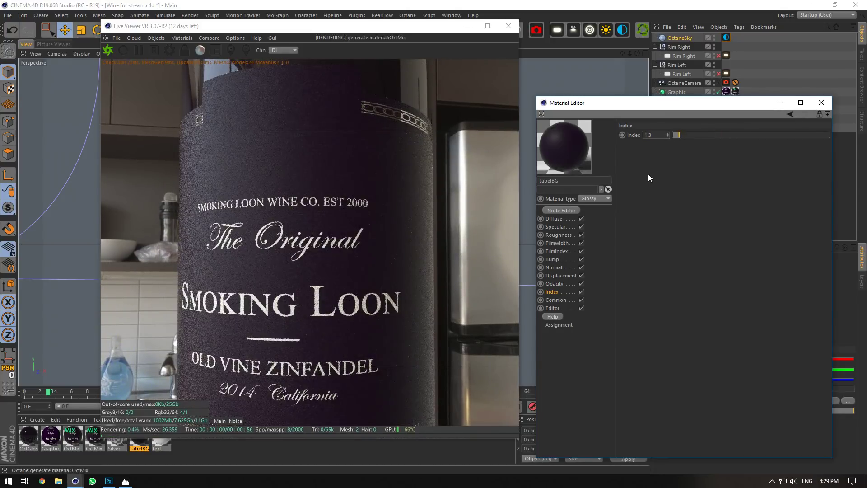
Examine LabelBG's specular texture and node graph, and check the rendered label from another angle.
click(555, 226)
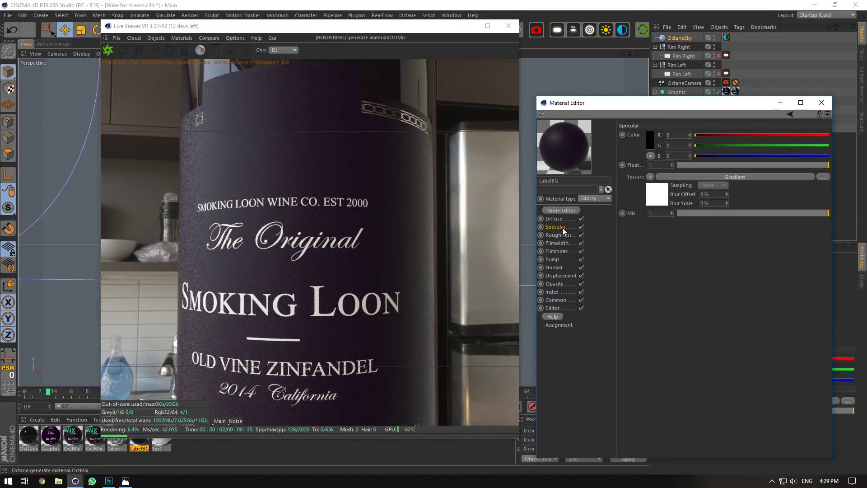
click(564, 210)
drag(448, 188, 580, 185)
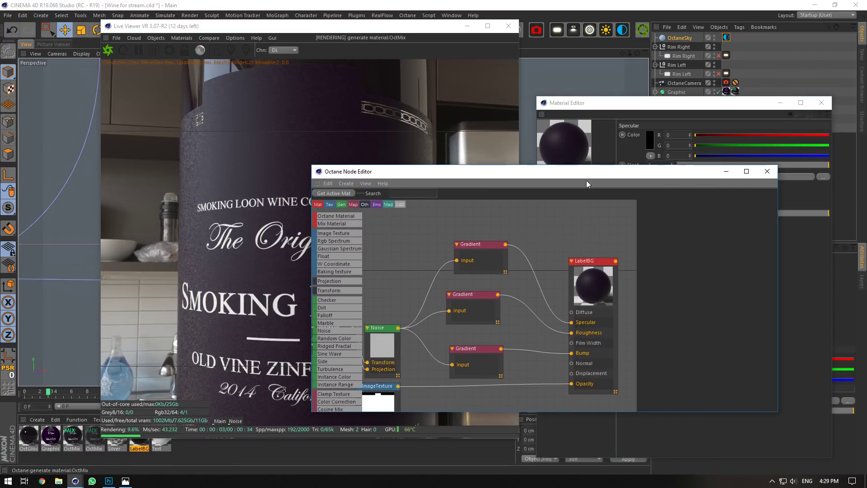
mouse_move(636, 51)
mouse_down()
mouse_move(650, 51)
mouse_move(601, 51)
mouse_move(650, 52)
mouse_up()
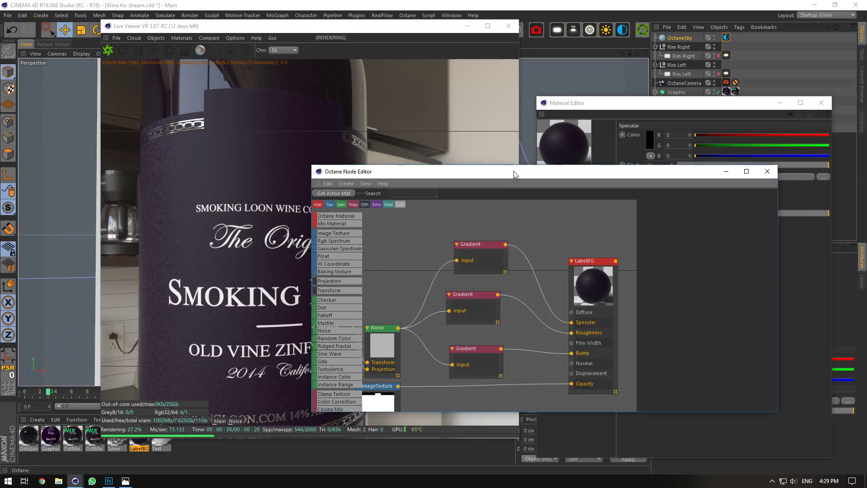
drag(513, 171, 584, 158)
drag(319, 27, 355, 38)
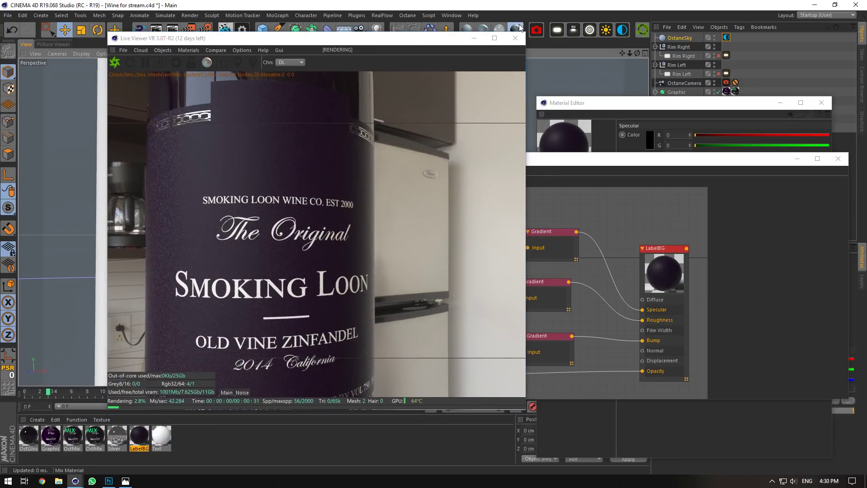
Create an Octane Mix material and assign it as Material2 of the label's text mix.
click(518, 28)
click(99, 438)
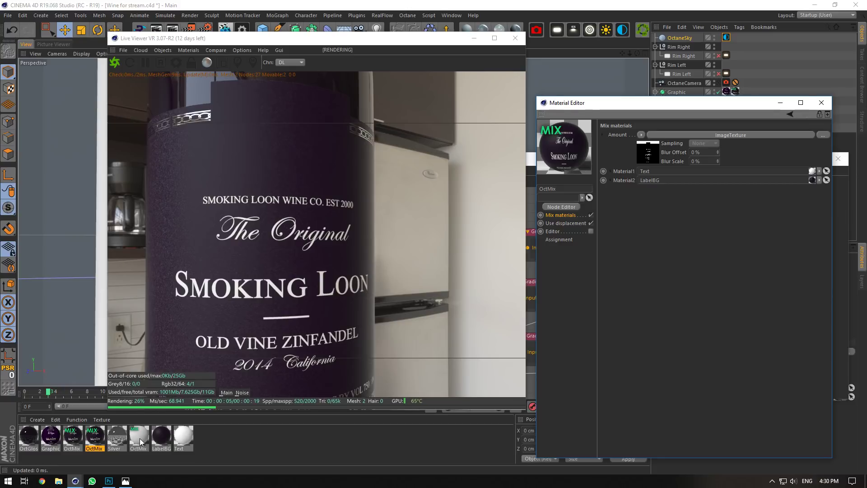
drag(139, 437, 638, 179)
Duplicate LabelBG and use the two versions as Material1 and Material2 of the new OctMix.
click(138, 438)
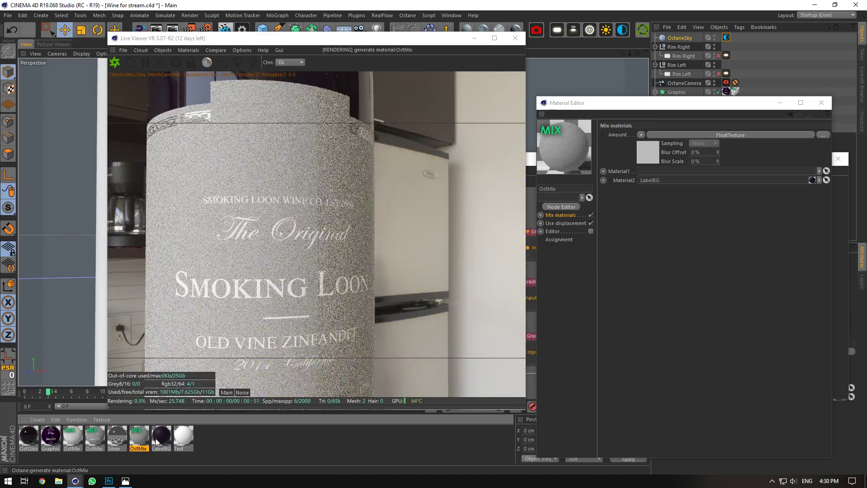
ctrl+drag(155, 438, 651, 172)
click(140, 437)
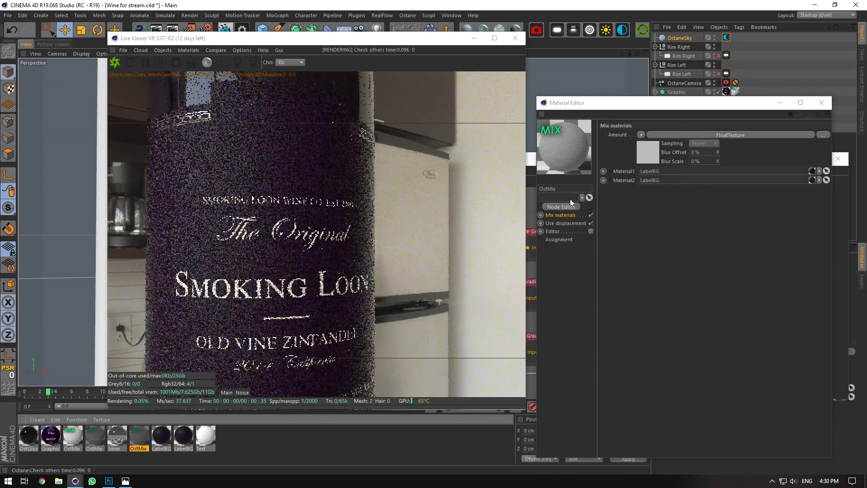
Apply the first LabelBG material to the Graphic object in place of its mix and delete the object's other texture tag.
click(162, 433)
click(561, 260)
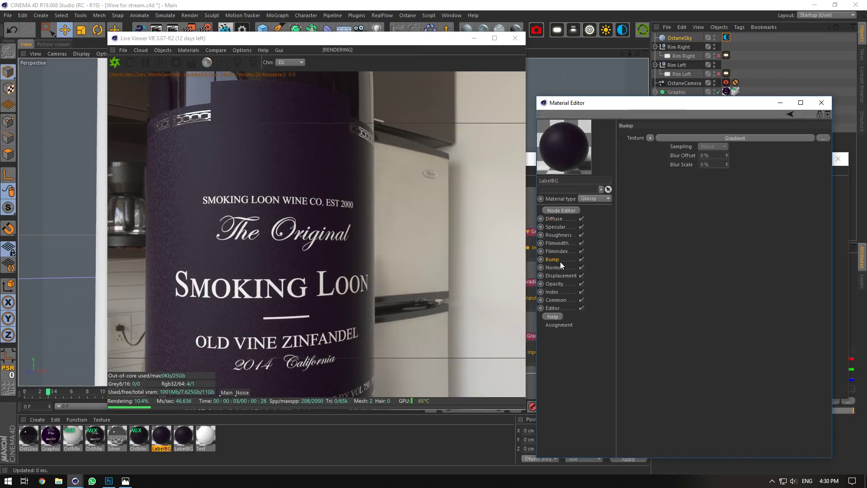
drag(669, 104, 673, 165)
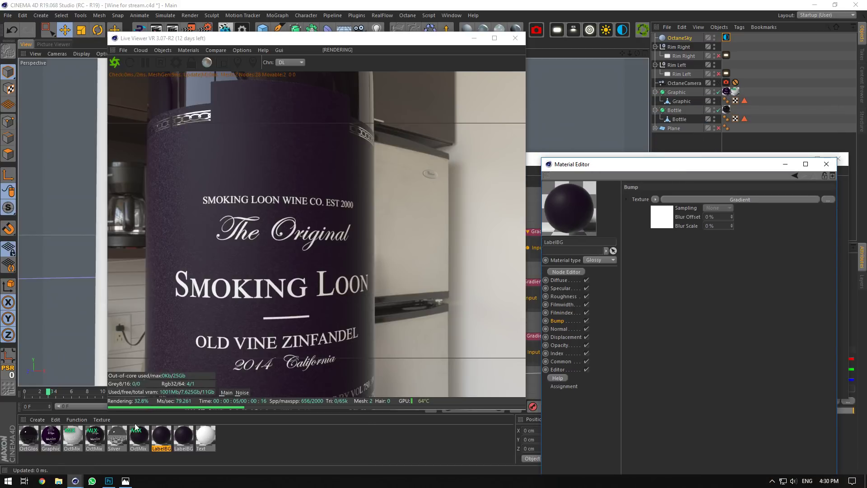
drag(156, 437, 589, 202)
drag(735, 93, 736, 93)
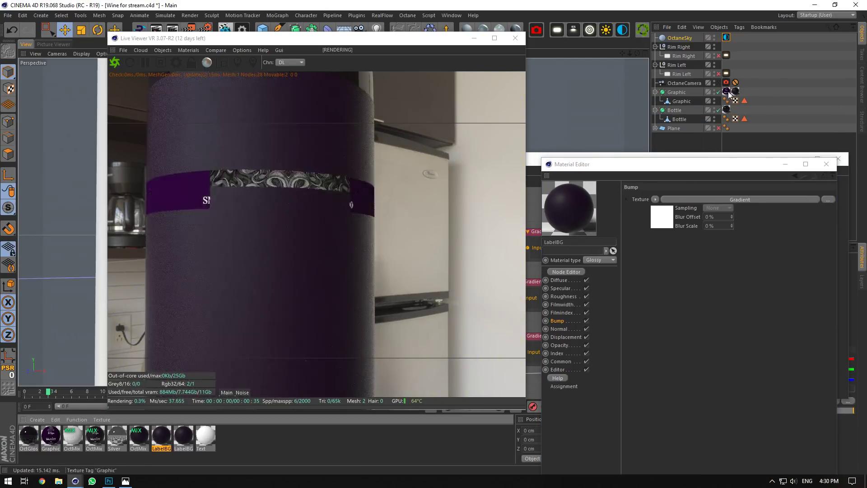
click(726, 92)
key(Delete)
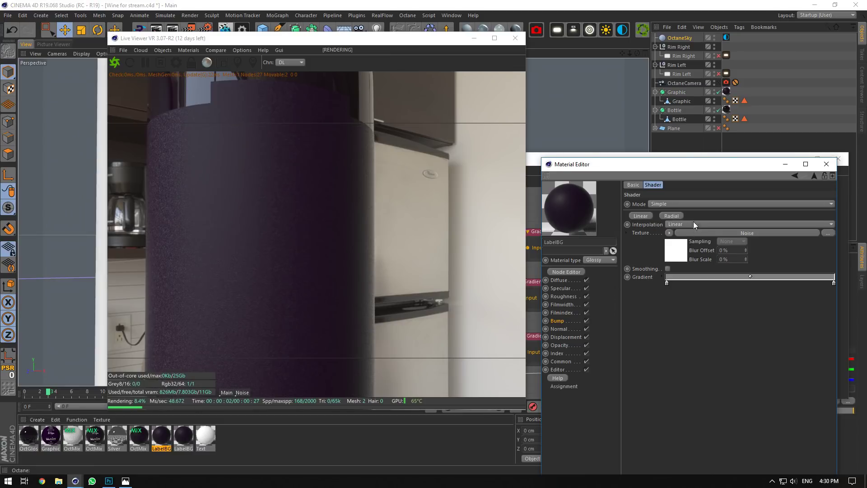
Raise the index of the first LabelBG material to the upper end of its range.
click(564, 345)
click(559, 353)
drag(704, 197, 838, 190)
Shift the black knot of the first LabelBG material's specular gradient about two thirds of the way towards the white end.
click(565, 288)
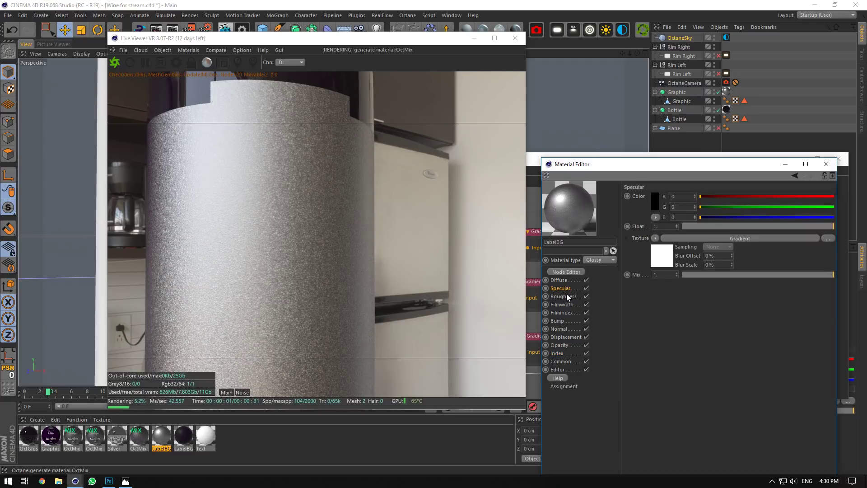
click(662, 264)
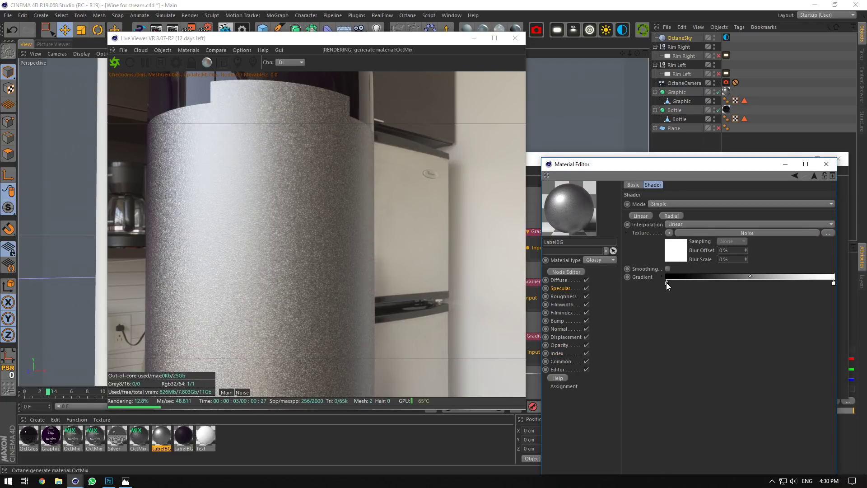
drag(668, 282, 775, 286)
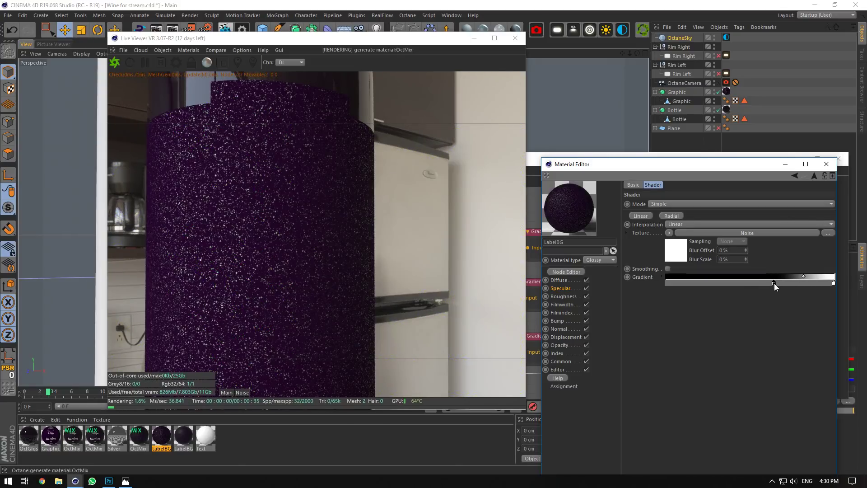
Disable OctaneSky and enable the Rim Right and Rim Left lights.
click(722, 74)
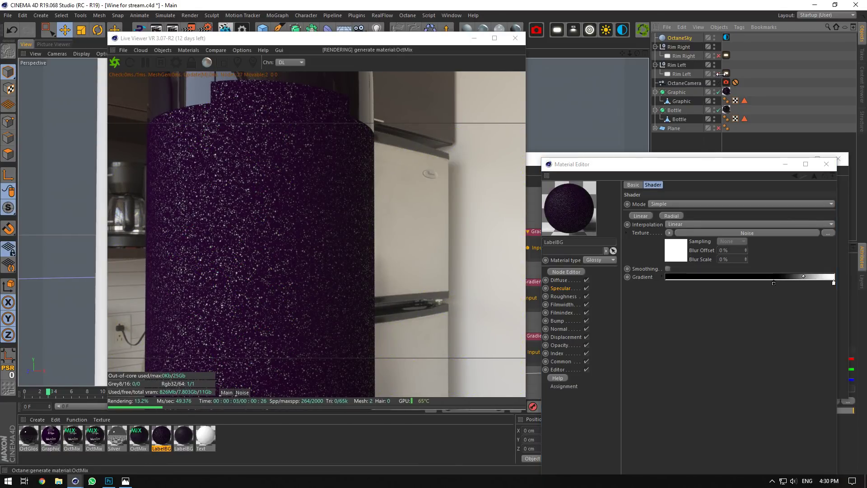
click(714, 40)
click(714, 40)
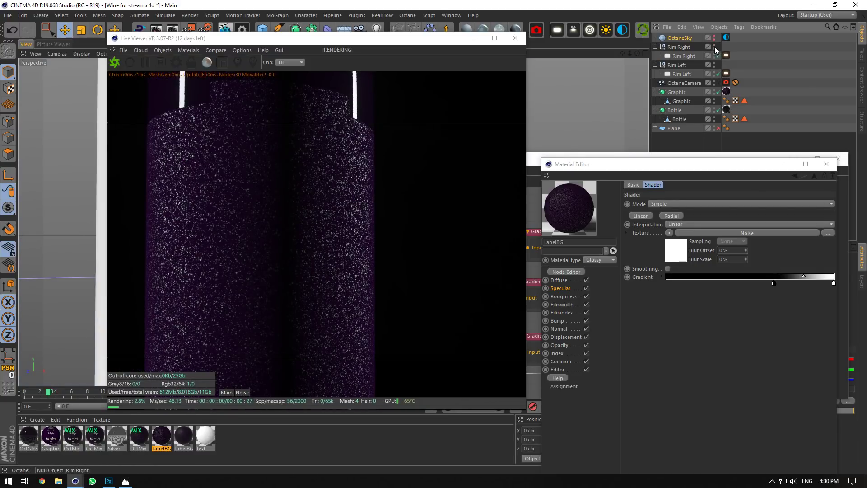
Try raising the bloom power to about 61.4 in the Octane camera's post processing, judged through the camera view.
click(726, 82)
drag(678, 166, 465, 235)
click(794, 239)
click(838, 158)
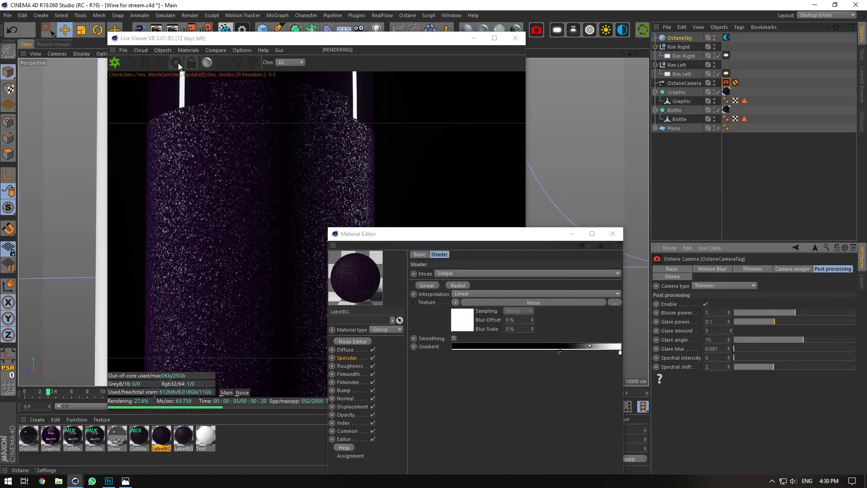
click(718, 82)
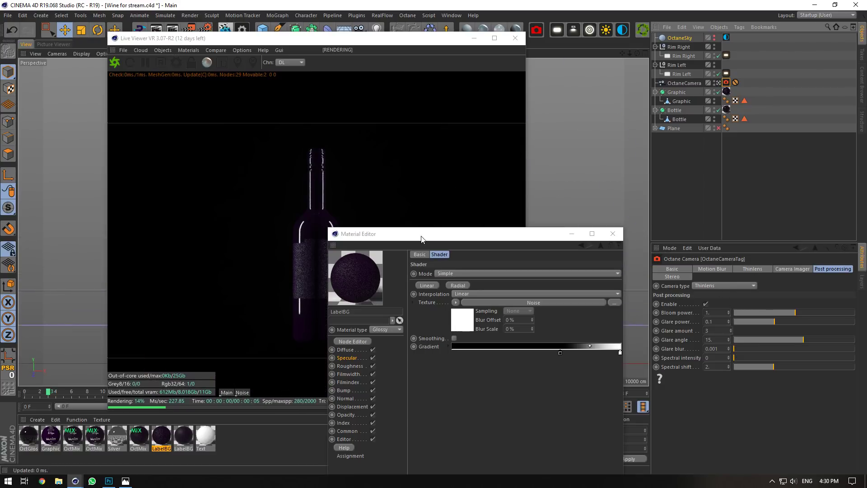
drag(770, 307, 833, 308)
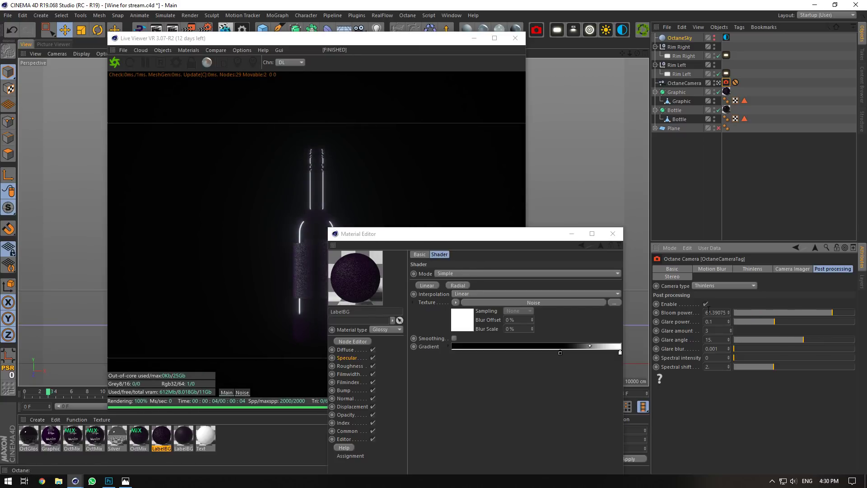
Raise the power of the Octane light tags on Rim Right and Rim Left together.
click(683, 55)
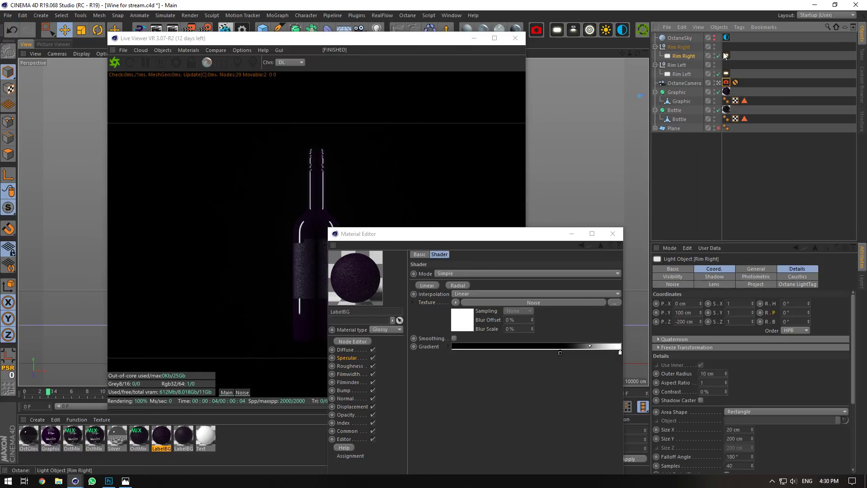
ctrl+drag(727, 73, 727, 74)
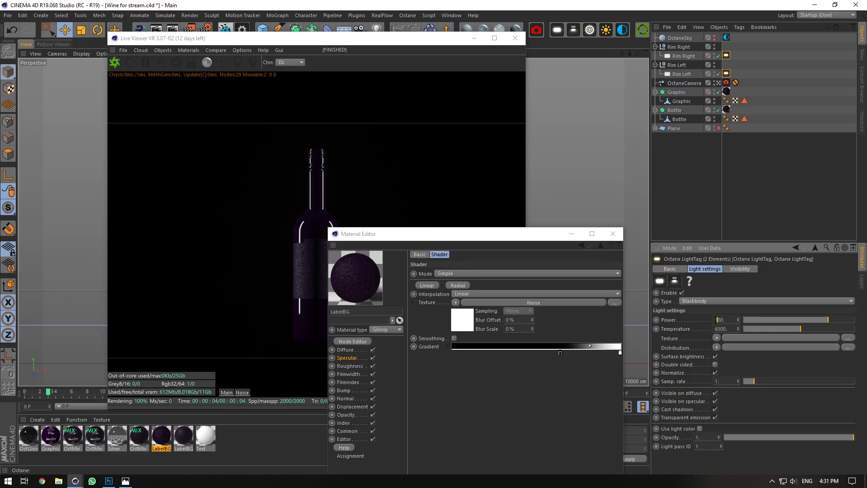
drag(475, 236, 594, 226)
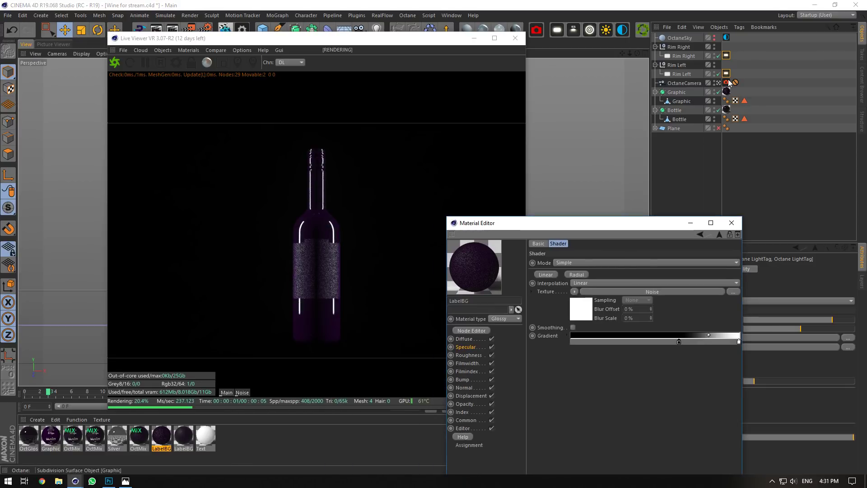
Raise the gamma of the Chips noise feeding LabelBG's specular gradient to about 0.705, judged on a close-up of the label.
click(718, 82)
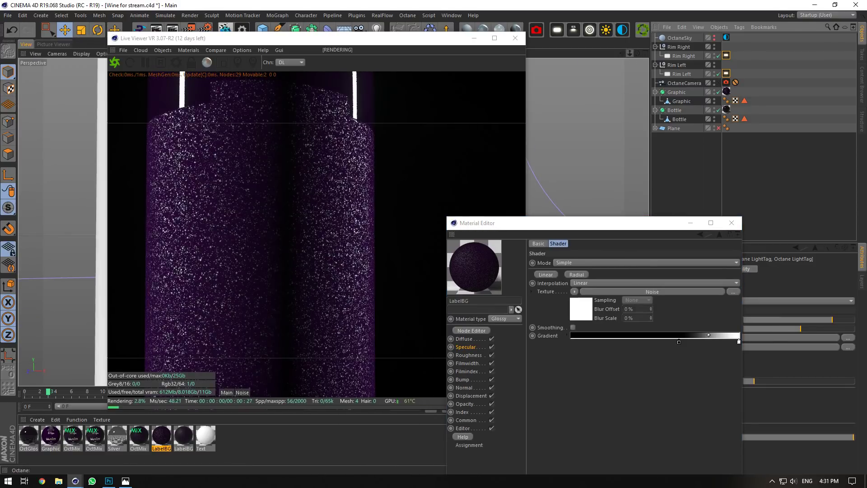
drag(629, 53, 643, 53)
click(606, 375)
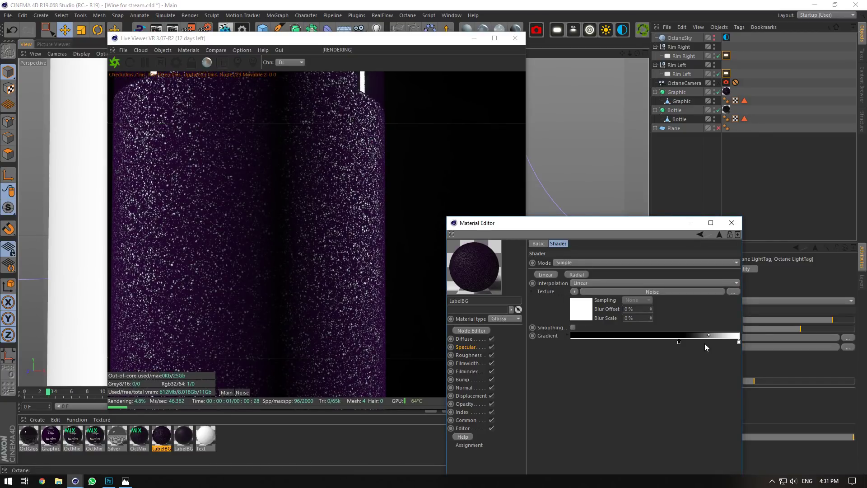
click(641, 292)
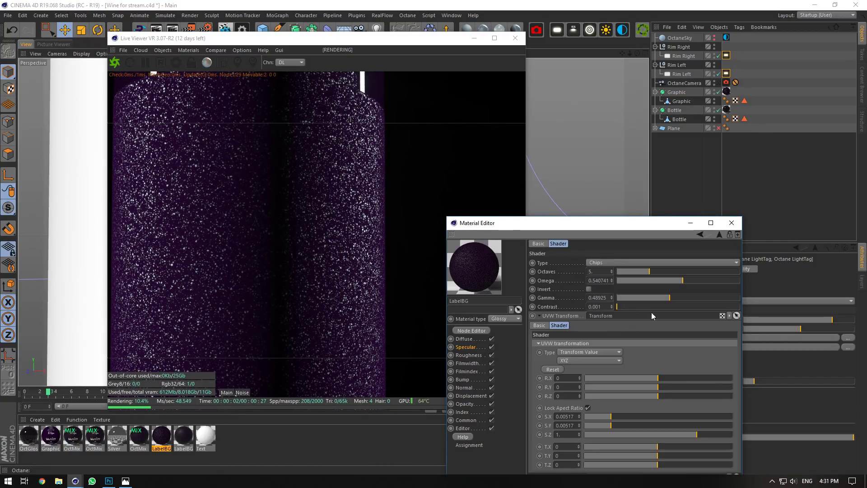
drag(658, 296, 671, 297)
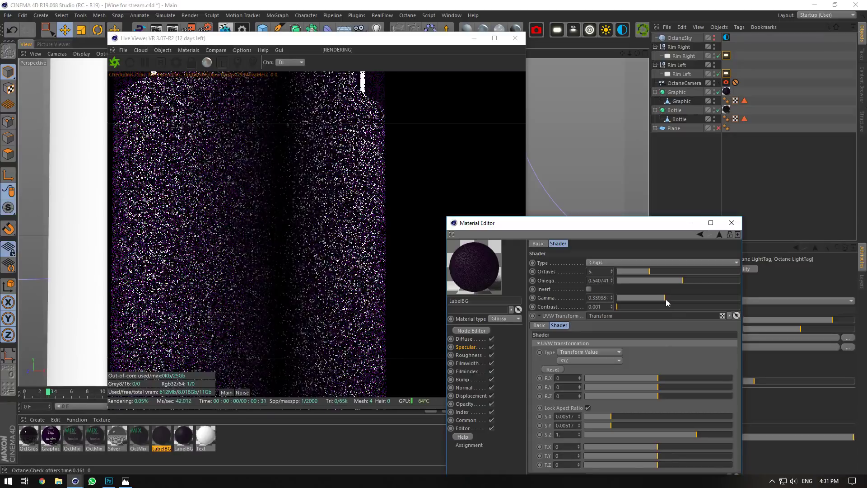
drag(671, 301, 676, 303)
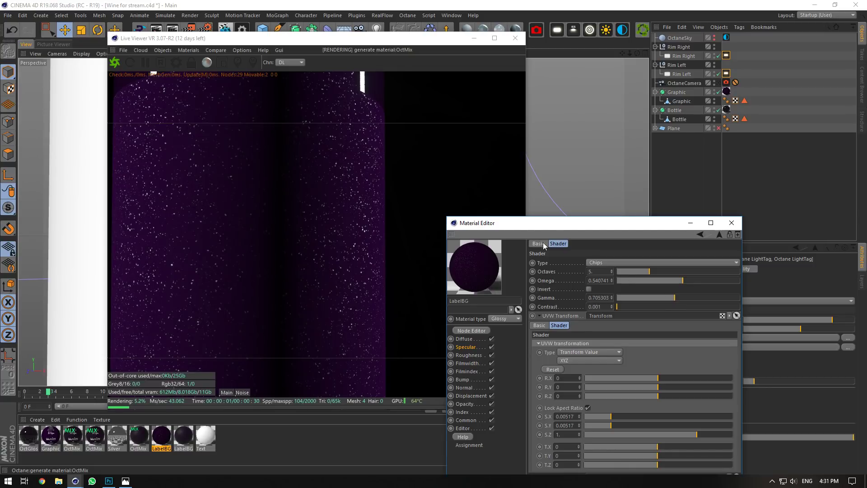
Copy the first LabelBG's specular Gradient shader and paste it as the Amount texture of the background OctMix.
drag(542, 225, 631, 142)
click(552, 267)
click(645, 216)
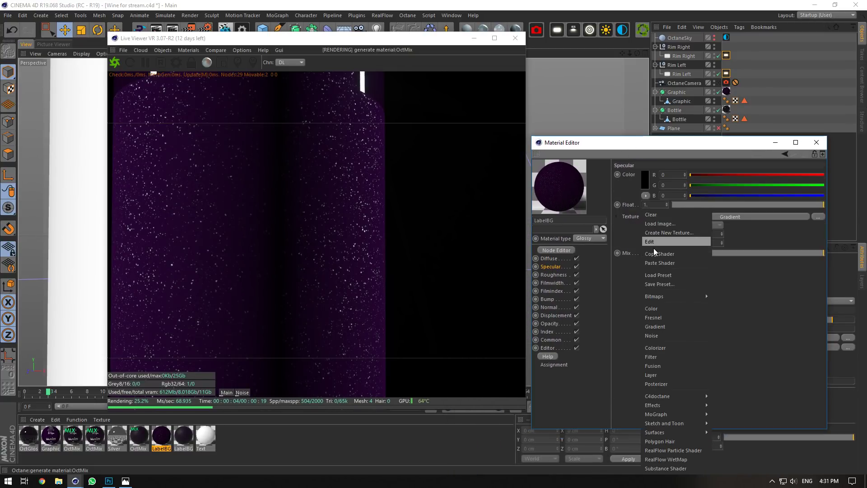
click(145, 440)
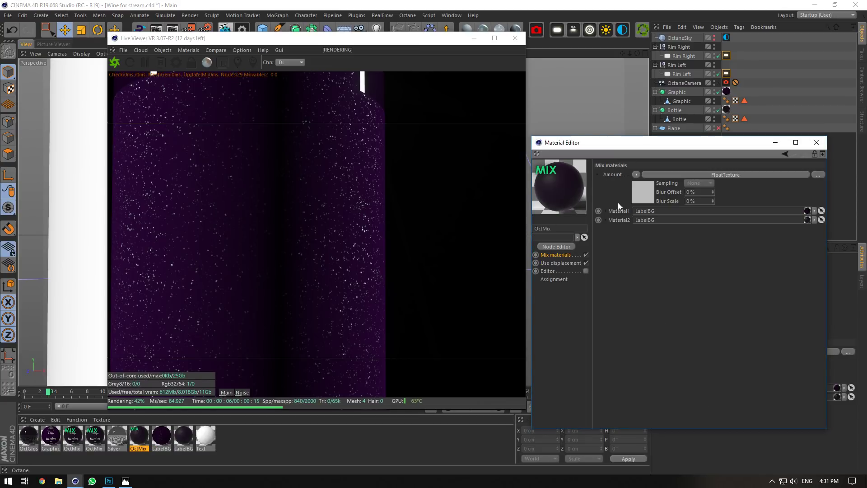
click(636, 175)
click(644, 231)
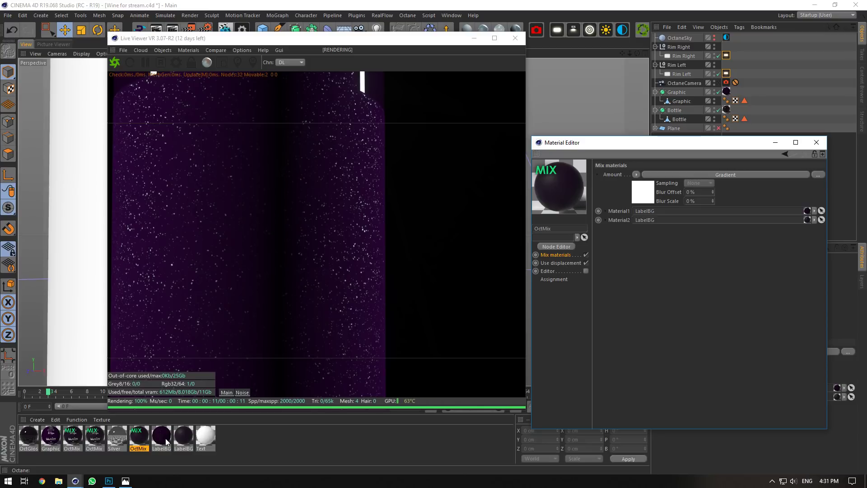
Replace the LabelBG material on the Graphic object with the complete label OctMix that uses Silver as Material1.
drag(73, 446, 107, 415)
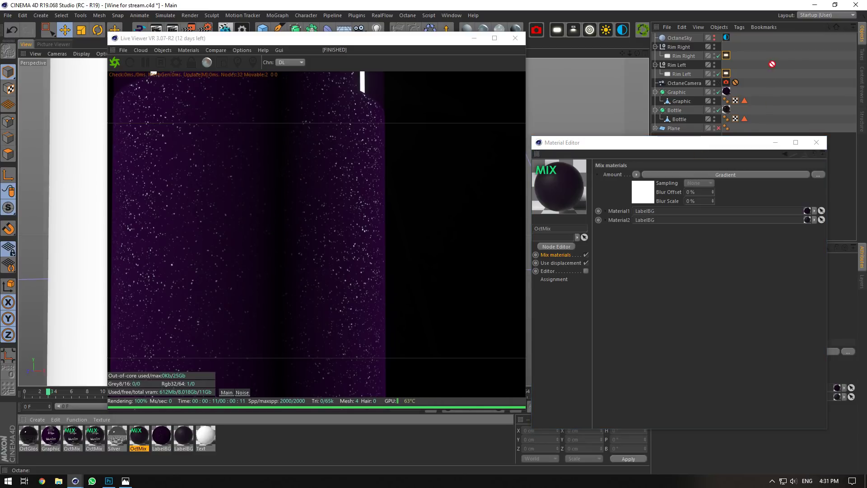
drag(728, 94, 728, 94)
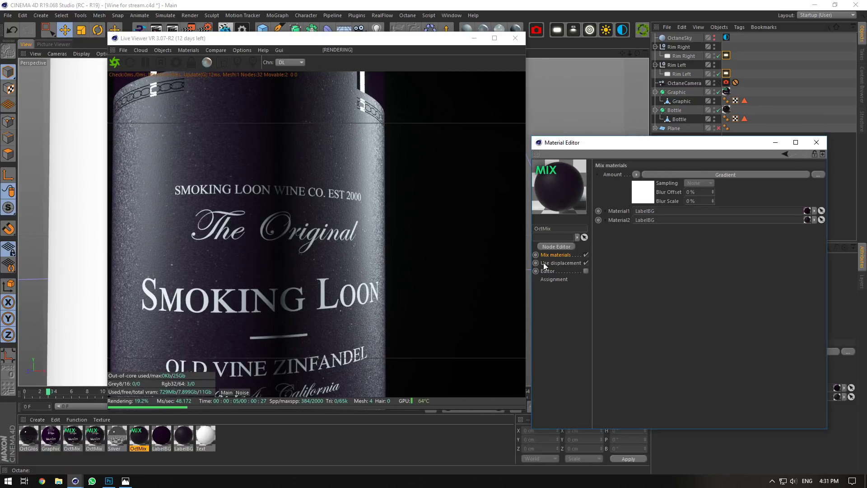
Set the first LabelBG material's specular mix to 0 and its specular color to white.
click(646, 174)
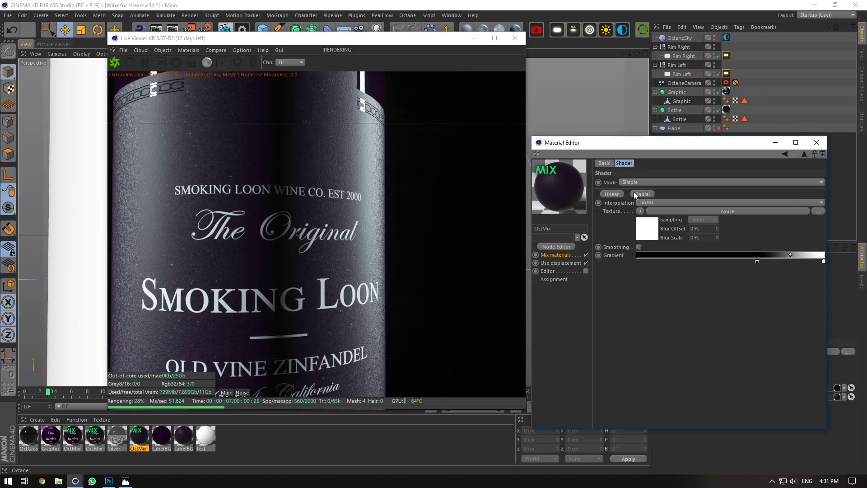
click(161, 435)
click(552, 267)
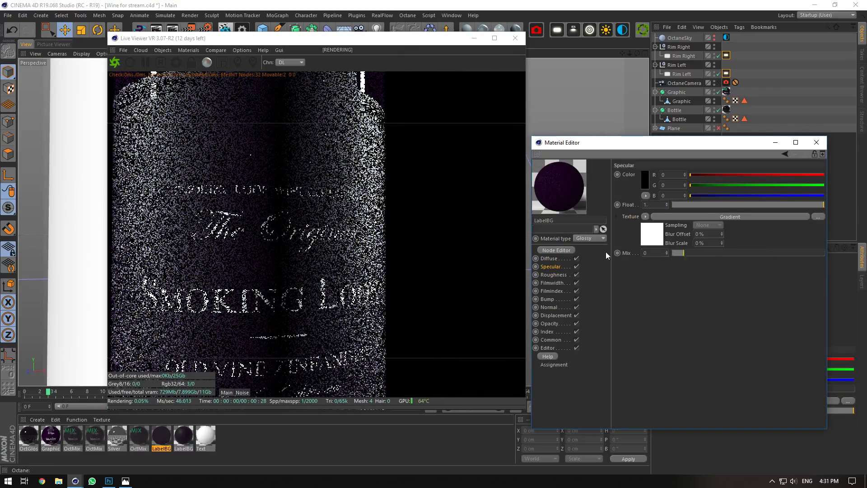
click(645, 180)
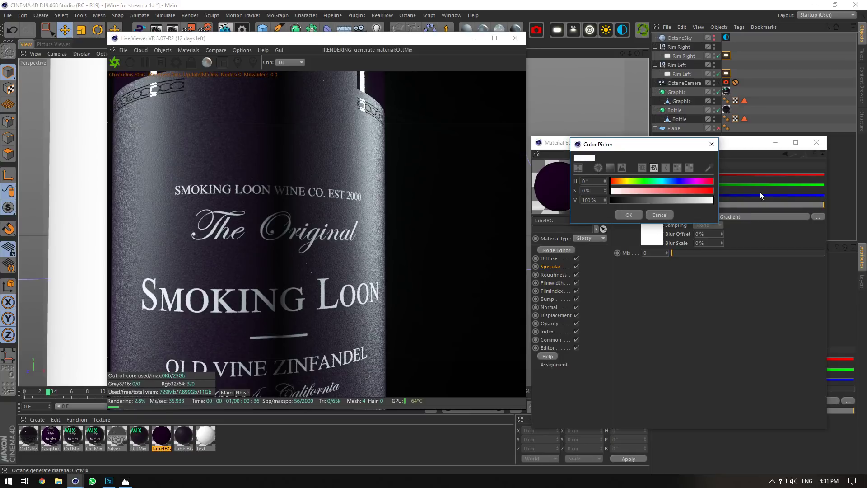
click(628, 215)
Raise the gamma of the Chips noise in the background OctMix's Amount gradient to about 0.76.
click(140, 436)
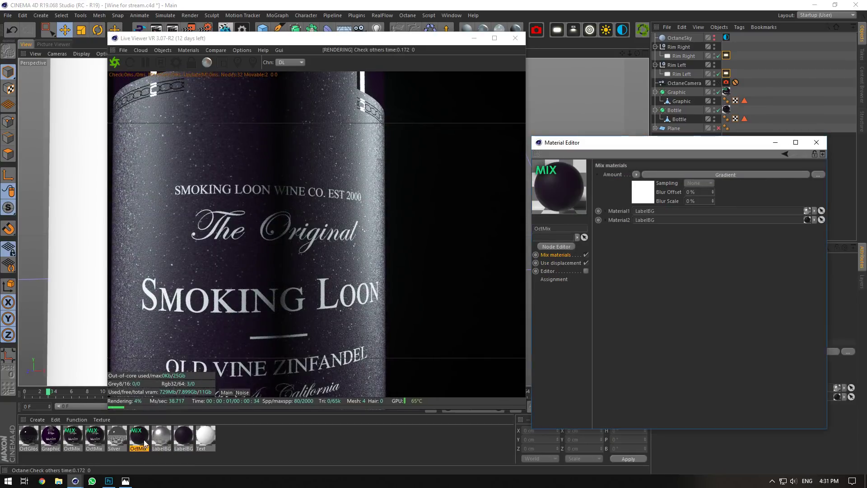
click(647, 193)
click(657, 231)
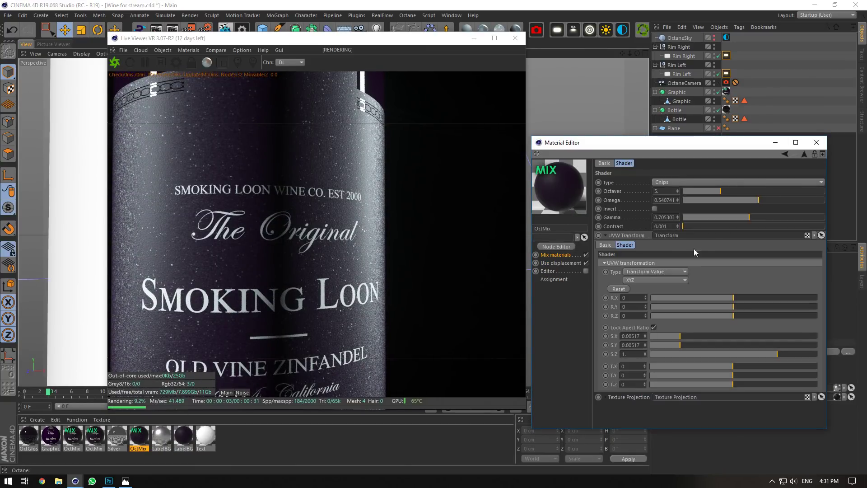
mouse_move(749, 217)
mouse_down()
mouse_move(741, 218)
mouse_move(750, 218)
mouse_up()
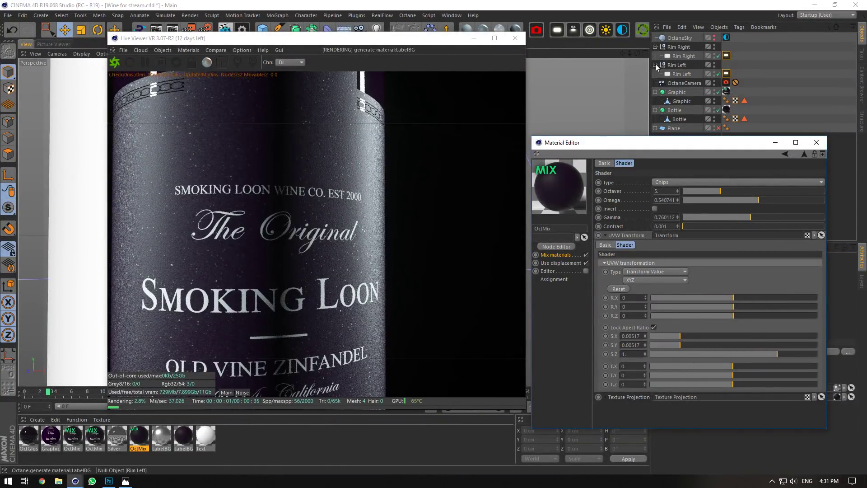
Lower the index of the first LabelBG material to about 1.91.
click(638, 53)
drag(639, 53, 638, 53)
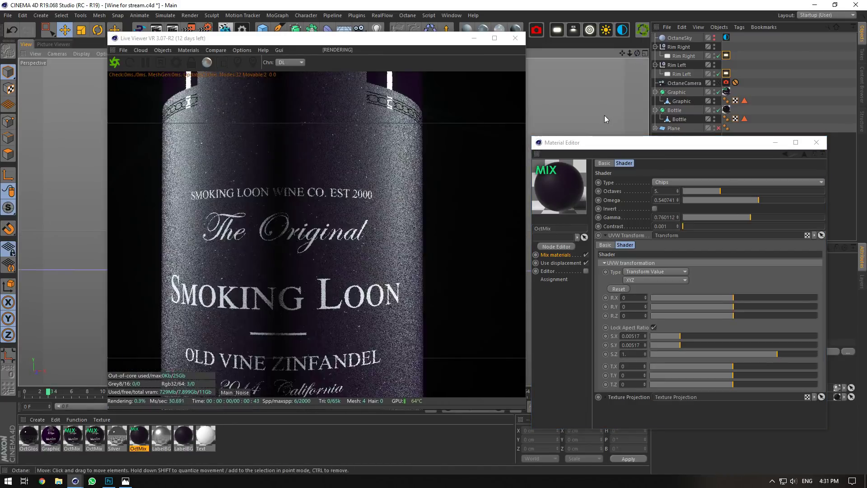
click(165, 442)
click(551, 332)
drag(744, 177, 719, 179)
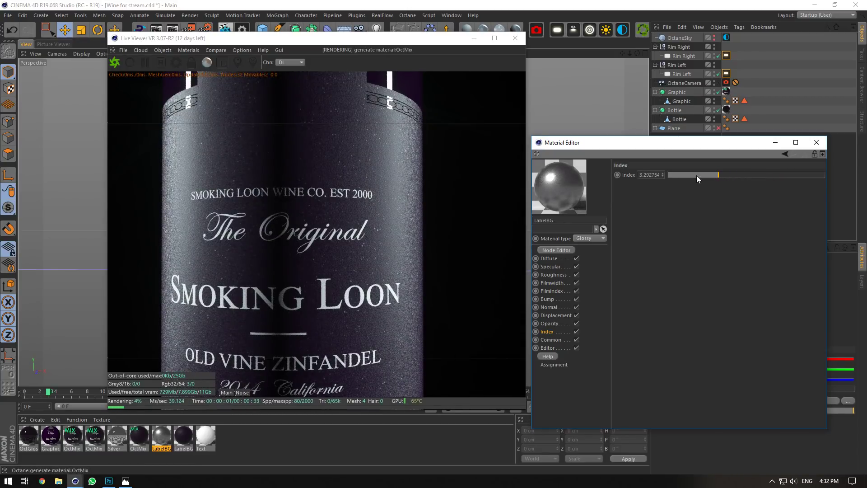
click(700, 175)
click(687, 175)
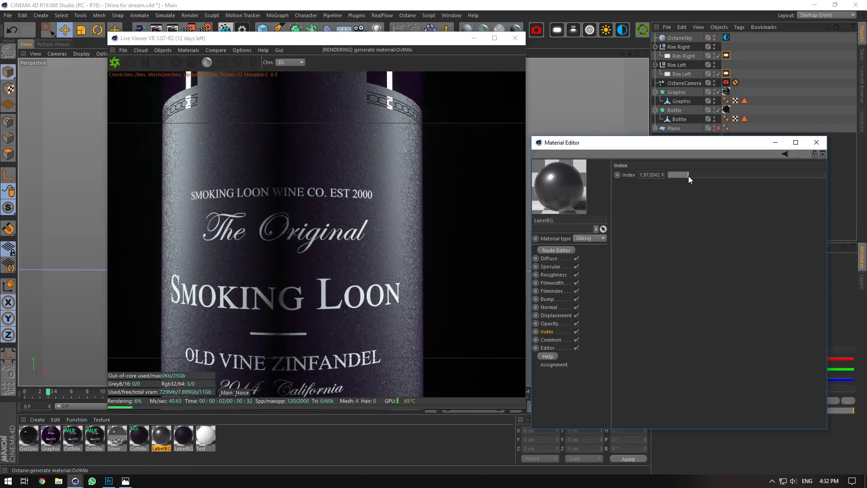
Reload the LABEL_SILVER_MASK.psd image used as the Amount texture of the label's silver OctMix.
drag(622, 53, 633, 13)
double_click(184, 436)
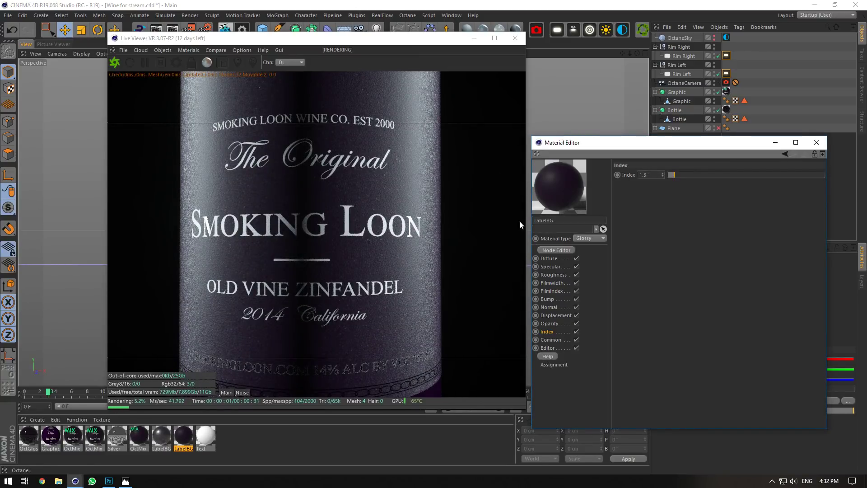
drag(622, 53, 623, 28)
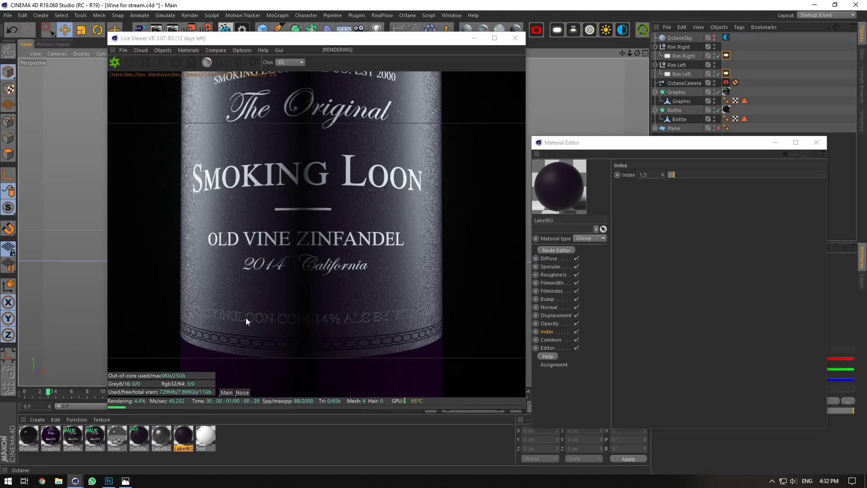
double_click(72, 435)
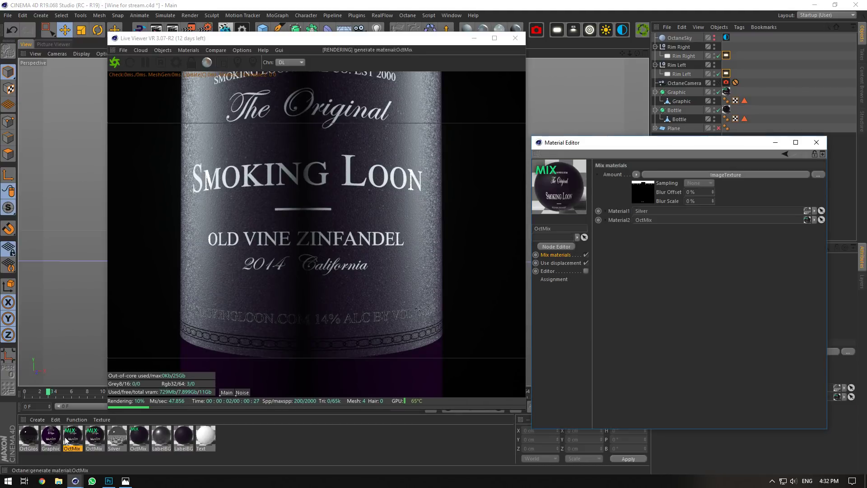
click(635, 194)
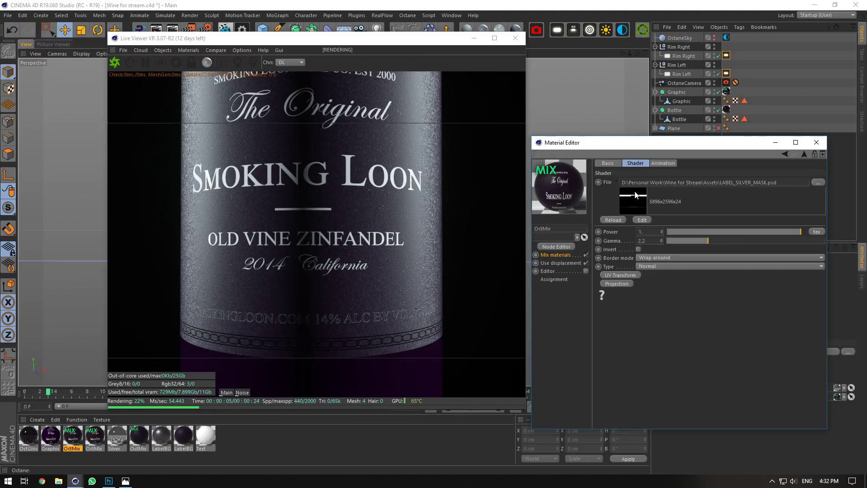
click(613, 220)
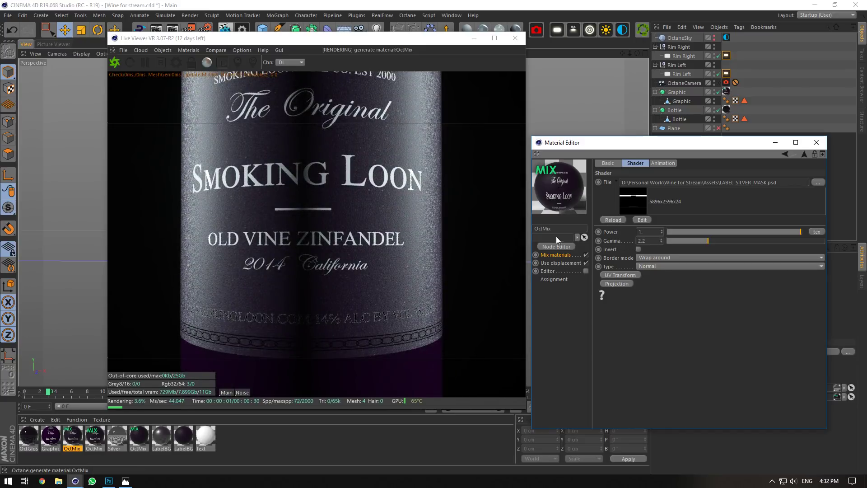
Open the LABEL_SILVER_MASK.psd texture in Photoshop to examine its artwork, and return to Cinema 4D.
click(642, 220)
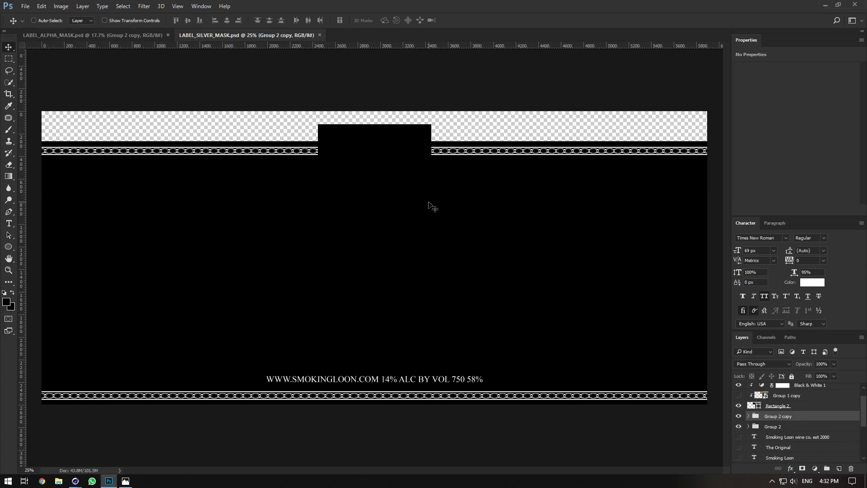
click(113, 421)
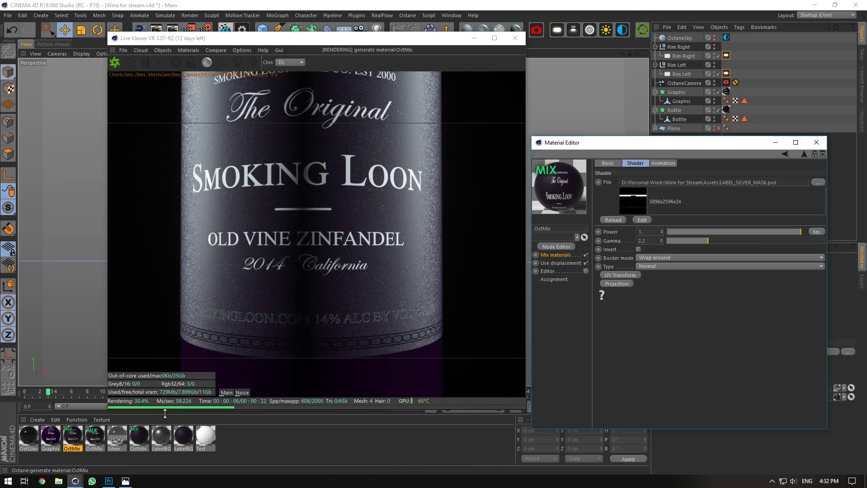
Turn the OctaneSky back on and view the label from another angle under environment lighting.
drag(635, 55, 634, 55)
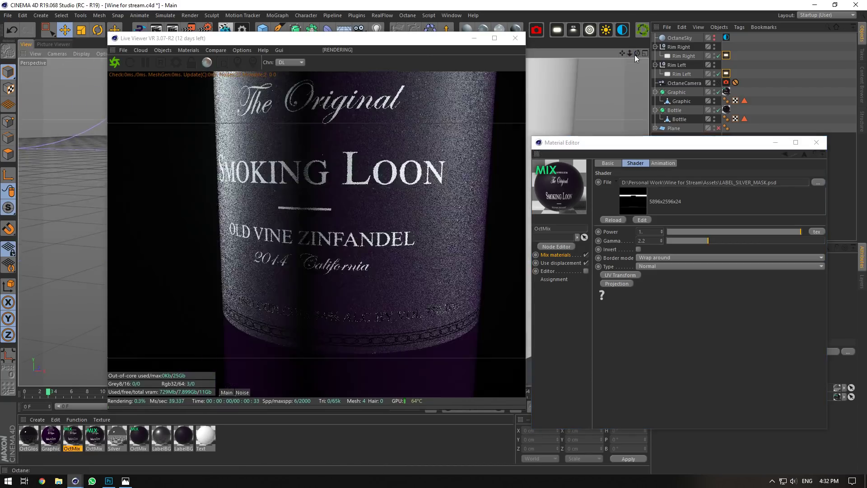
click(714, 40)
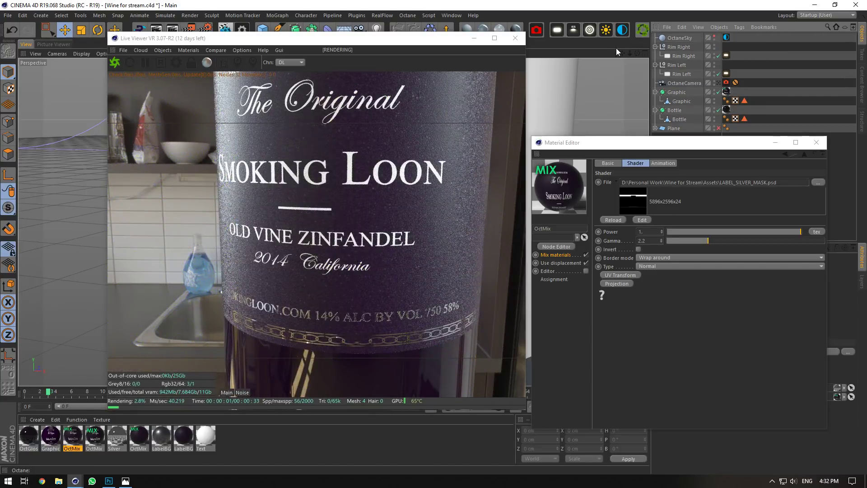
drag(635, 51, 634, 50)
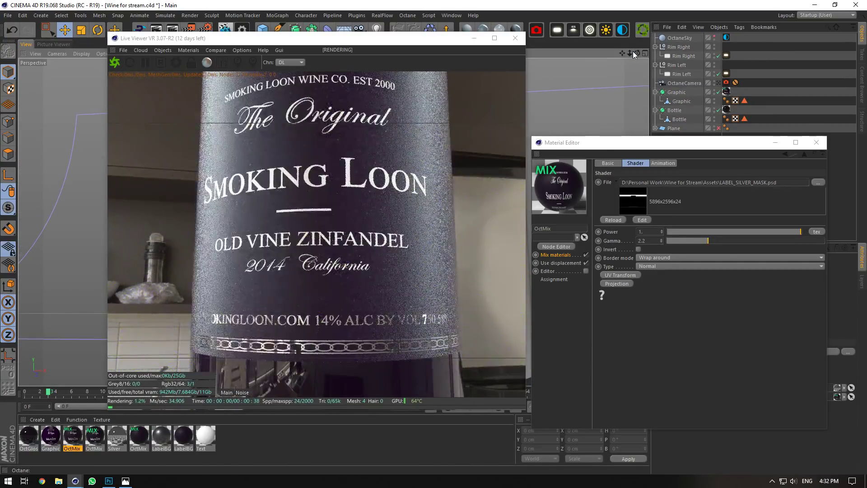
Add a new Image Texture node to the second LabelBG material and connect it to Opacity in place of the mask texture.
click(177, 435)
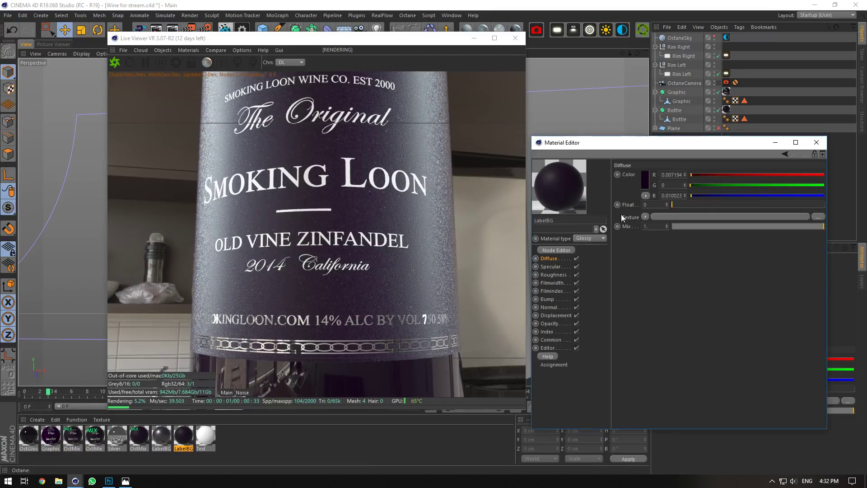
click(556, 298)
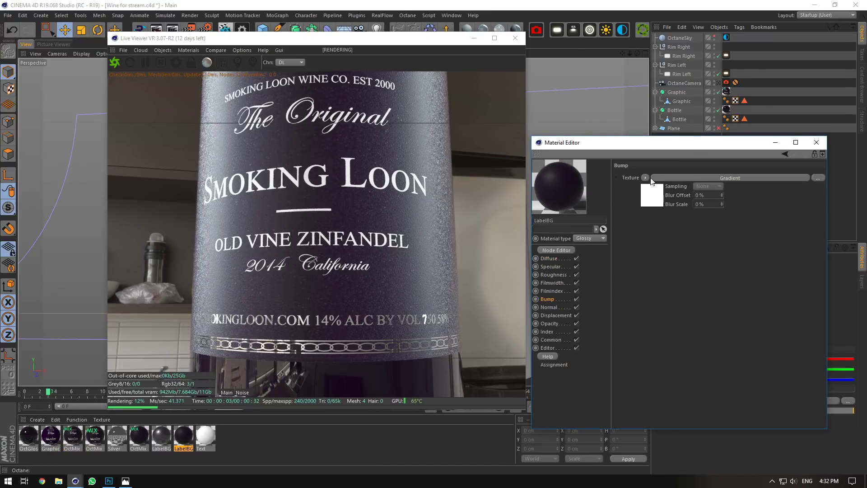
click(555, 251)
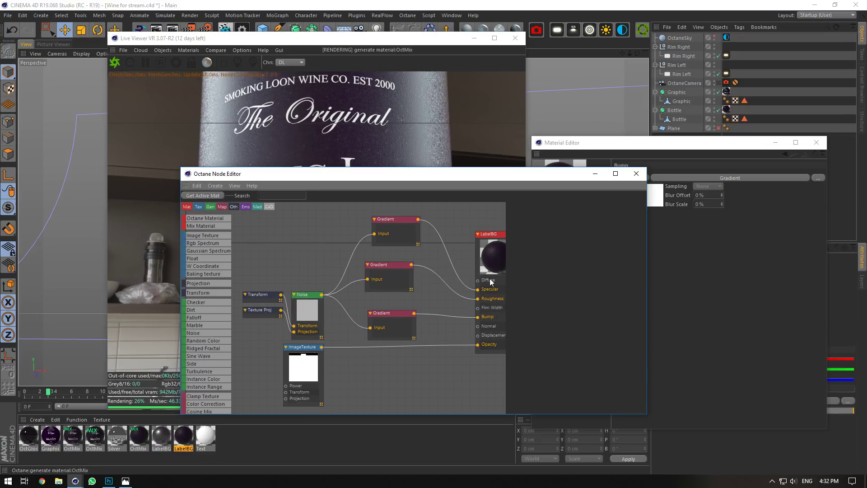
click(487, 276)
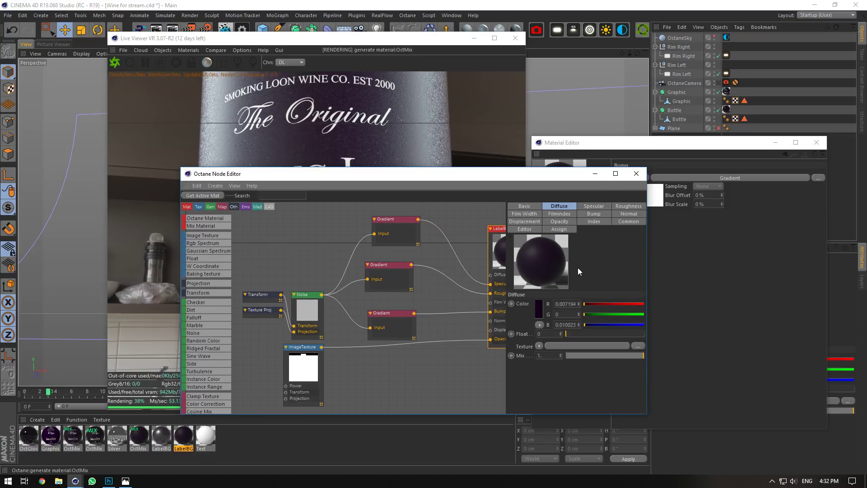
click(636, 174)
click(550, 323)
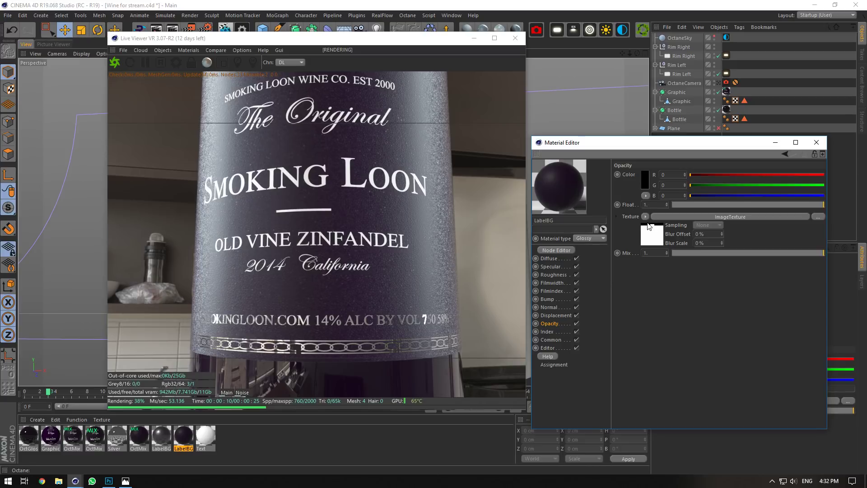
click(550, 251)
drag(315, 346, 358, 398)
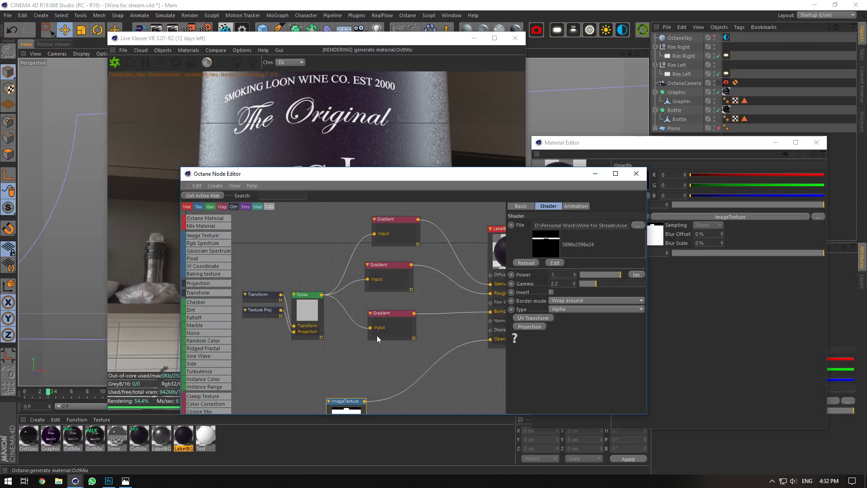
middle_drag(377, 337, 368, 304)
drag(202, 236, 481, 306)
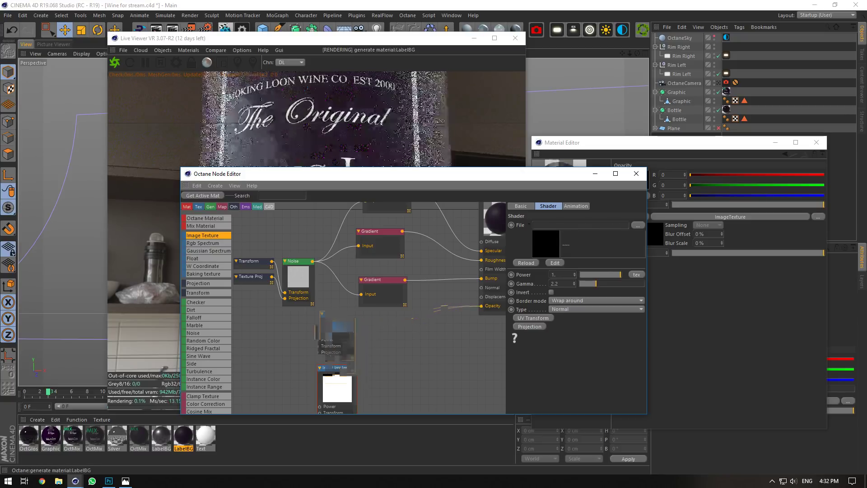
Browse for the new Image Texture's file in Poliigon's Surface Imperfections folder, showing the folders as large thumbnails.
click(637, 225)
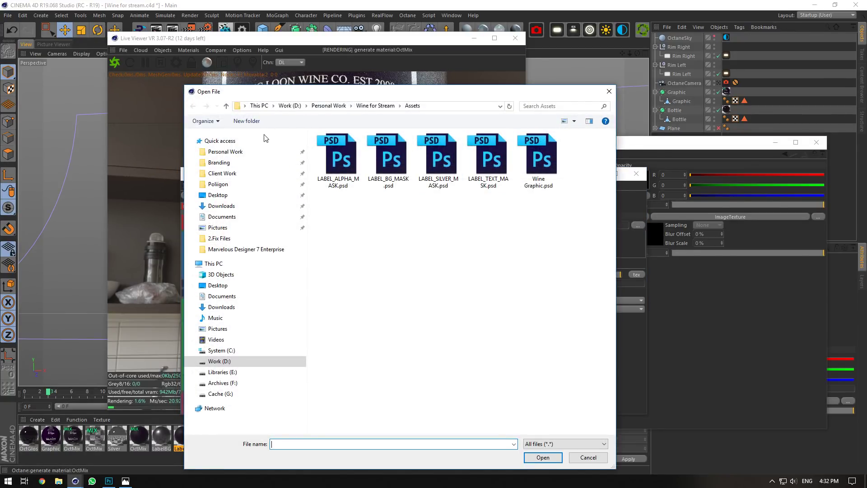
click(228, 185)
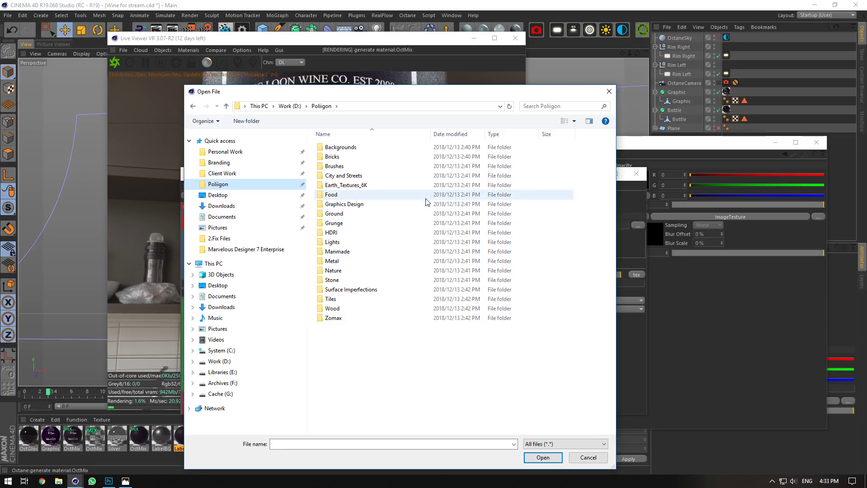
click(356, 290)
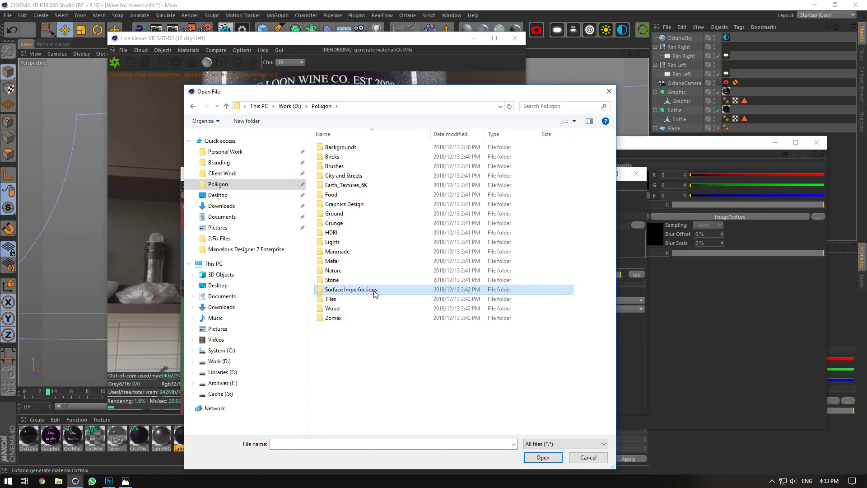
double_click(375, 293)
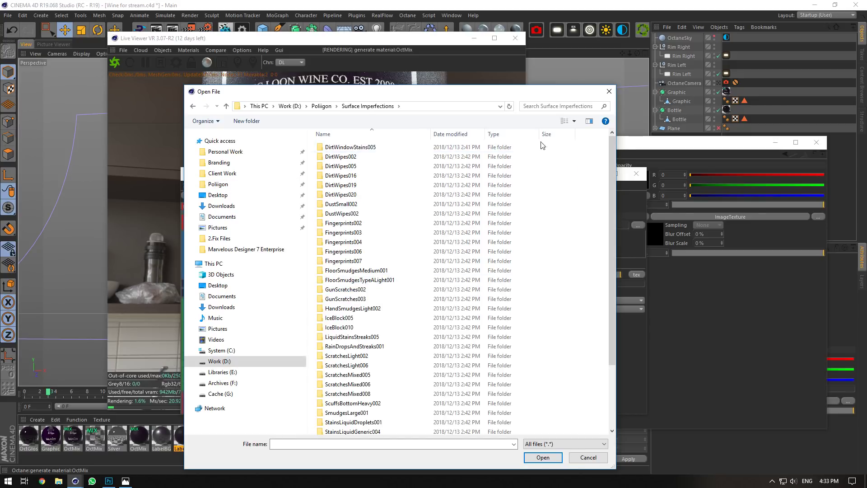
click(574, 121)
click(601, 63)
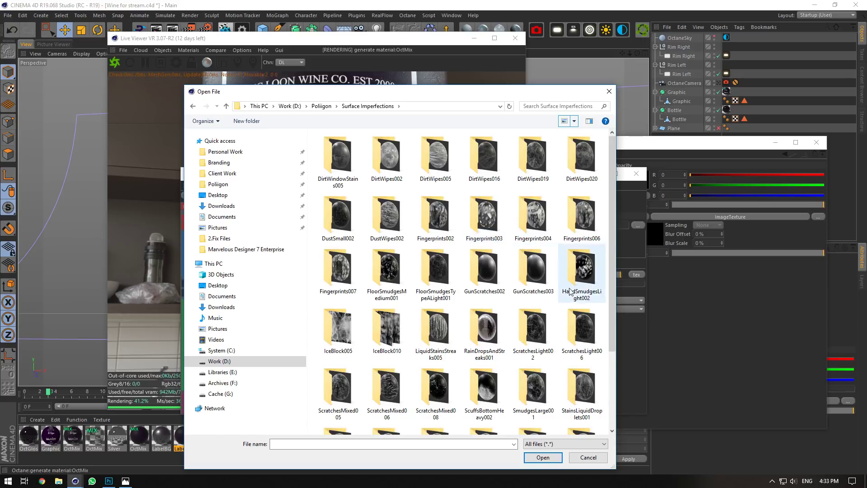
scroll(581, 289, down, 2)
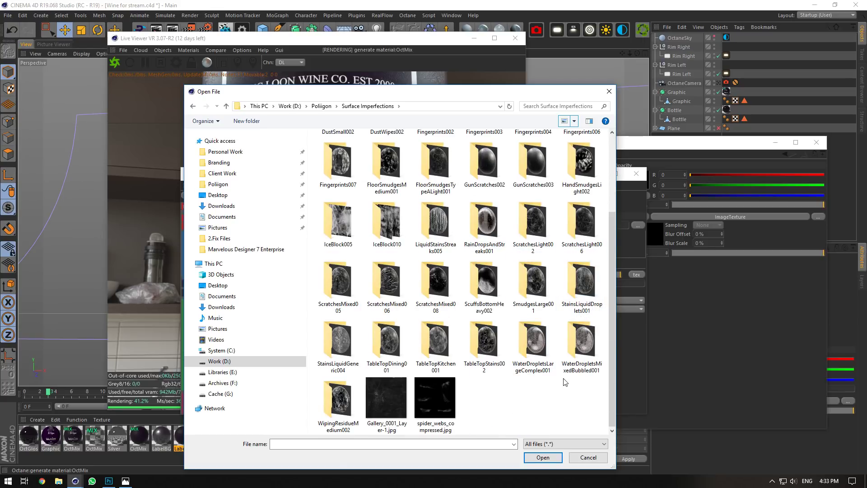
scroll(561, 380, up, 2)
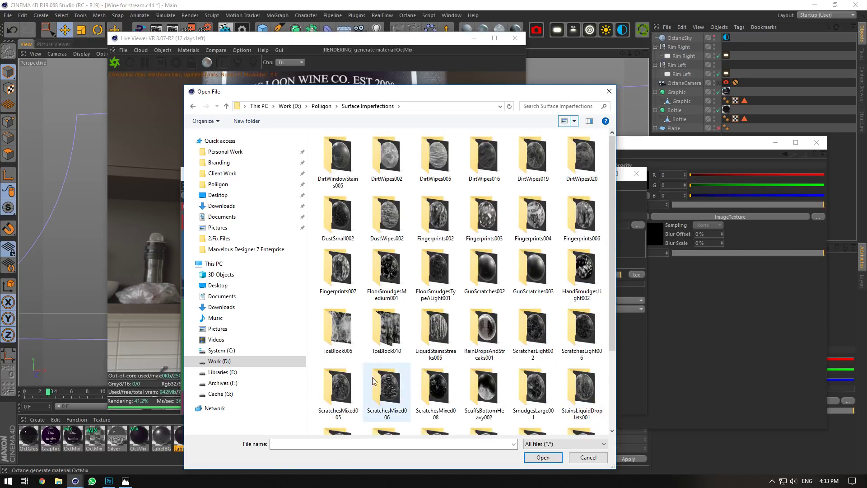
Load ScratchesMixed005_OVERLAY_VAR1_3K.jpg from the ScratchesMixed005 3K folder into the new Image Texture.
double_click(339, 386)
double_click(354, 154)
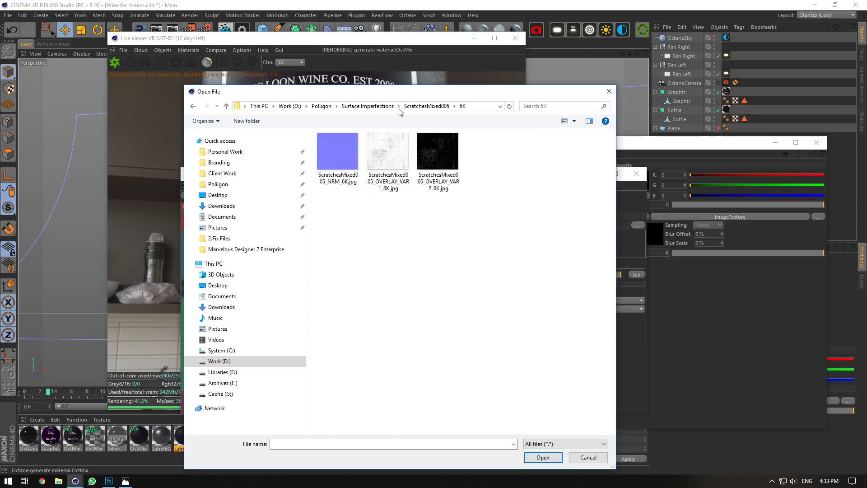
click(426, 106)
double_click(353, 145)
click(387, 149)
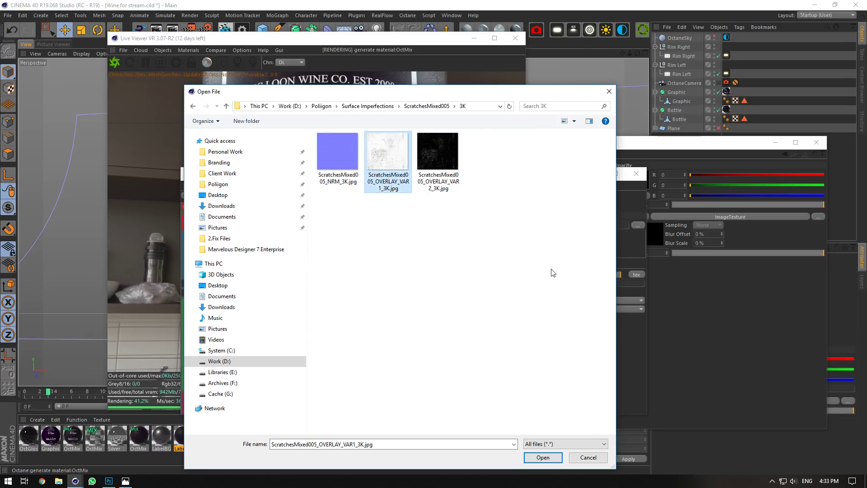
click(542, 457)
click(485, 274)
Add UV Transform and Texture Projection nodes to the scratch Image Texture and set the projection to Box.
drag(346, 305, 353, 322)
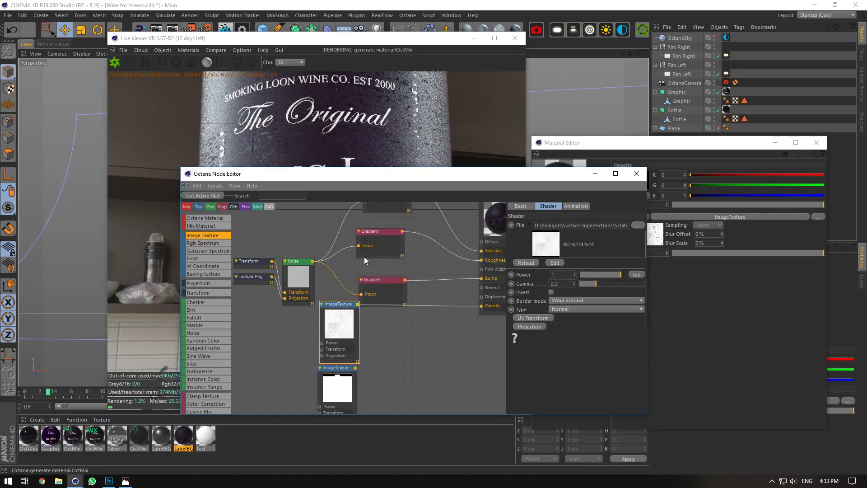
drag(452, 175, 647, 186)
click(719, 330)
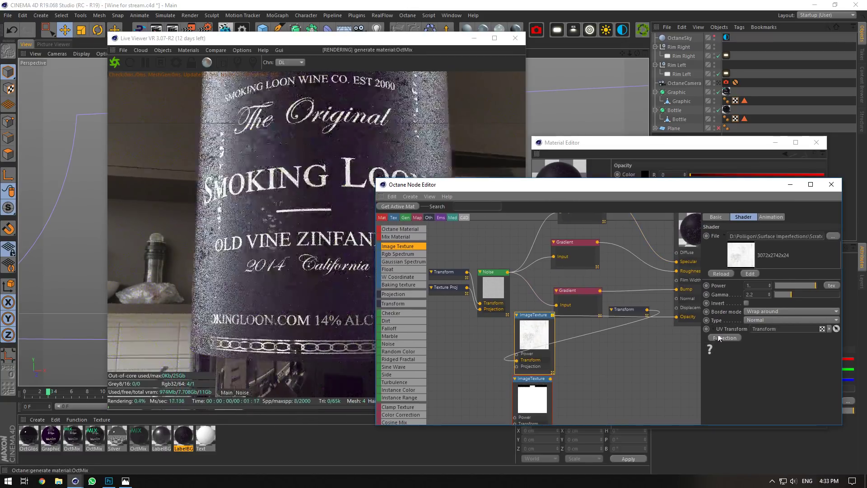
click(715, 330)
click(714, 329)
click(722, 337)
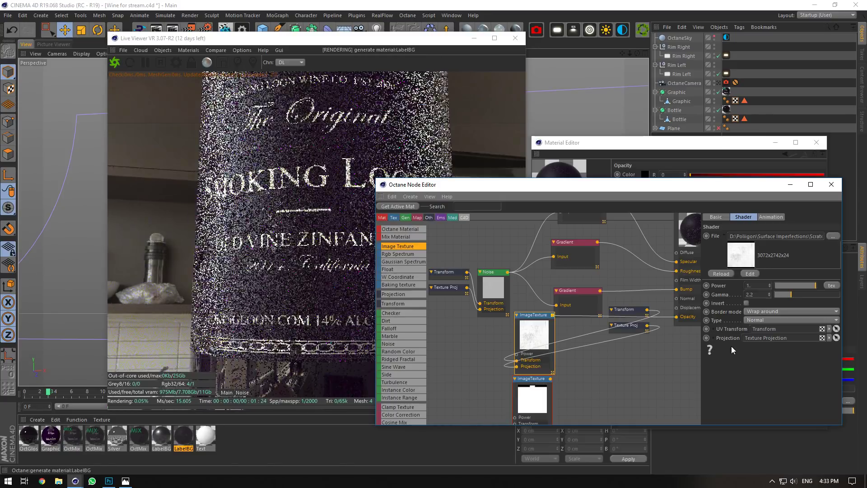
click(717, 339)
click(768, 366)
click(769, 373)
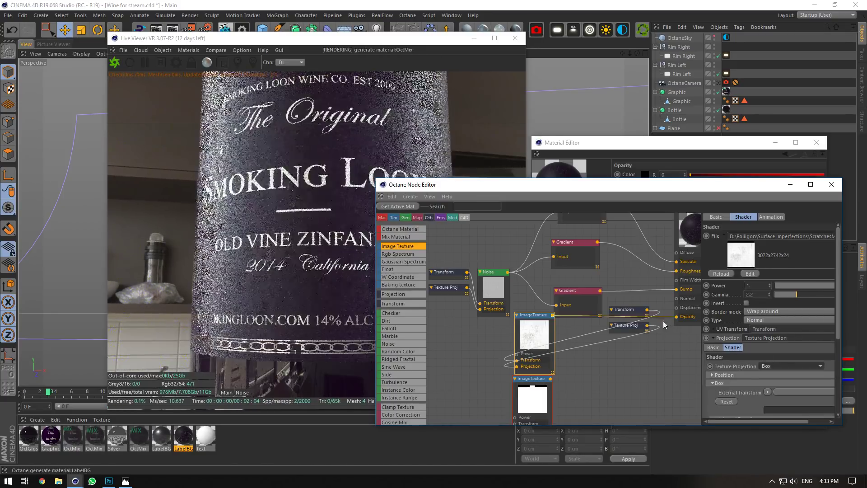
Arrange the scratch texture's Transform and Texture Projection nodes beside it, and set the aspect-locked X and Y scale to about 0.0295.
drag(627, 310, 490, 340)
drag(624, 333, 450, 372)
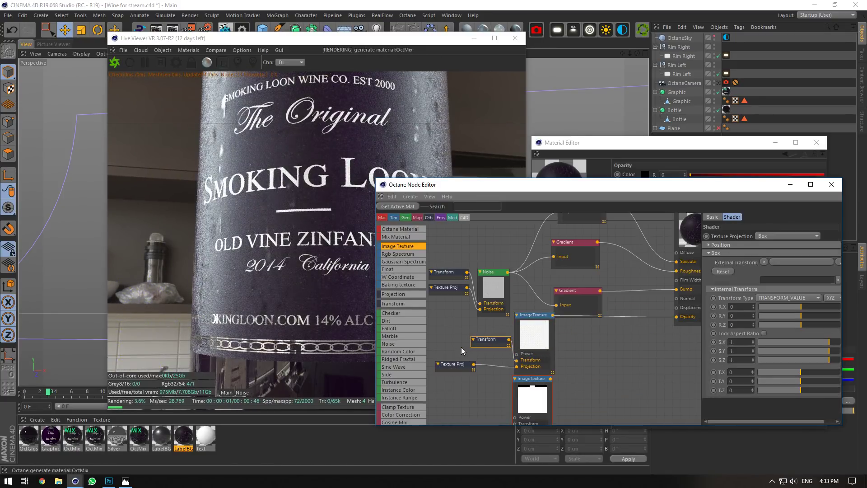
click(487, 340)
drag(488, 339, 457, 339)
drag(813, 309, 785, 311)
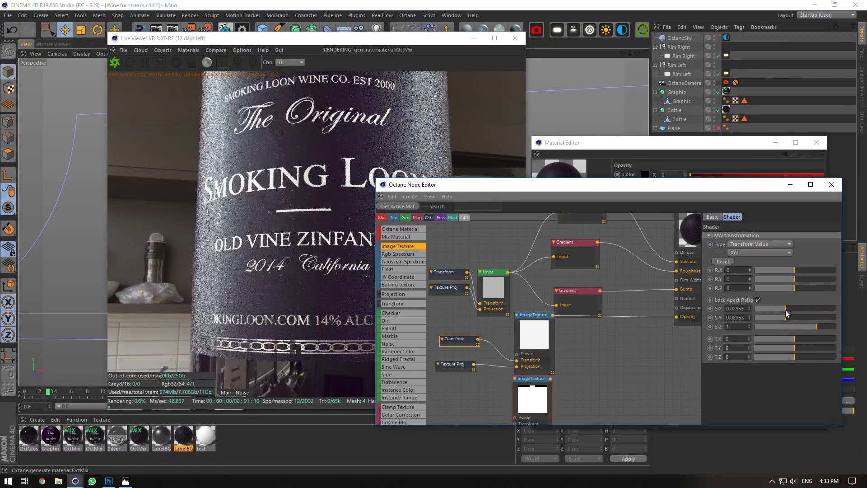
drag(500, 189, 411, 198)
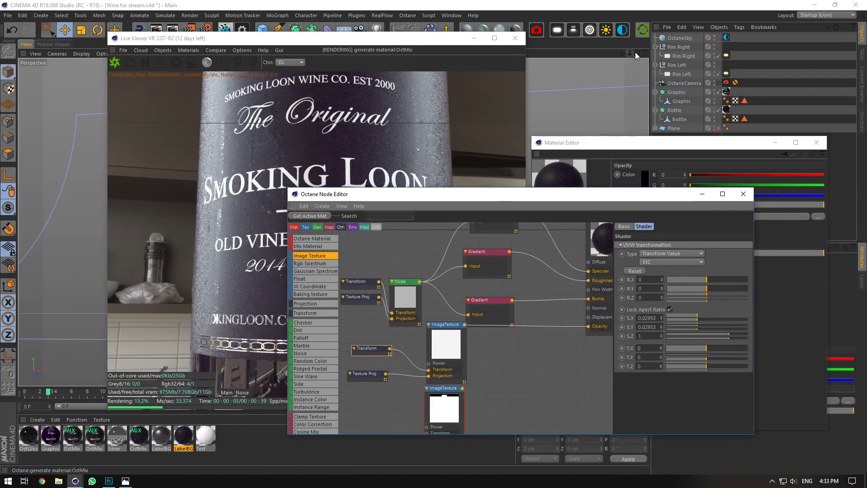
drag(498, 197, 522, 207)
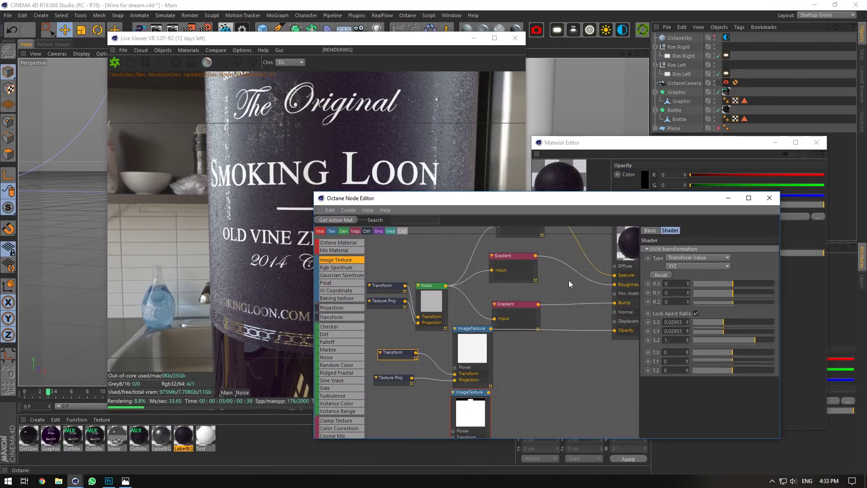
Replace the scratch texture's image with ScratchesMixed006_OVERLAY_VAR1_3K.jpg from the ScratchesMixed006 3K folder.
click(465, 353)
drag(782, 247, 838, 248)
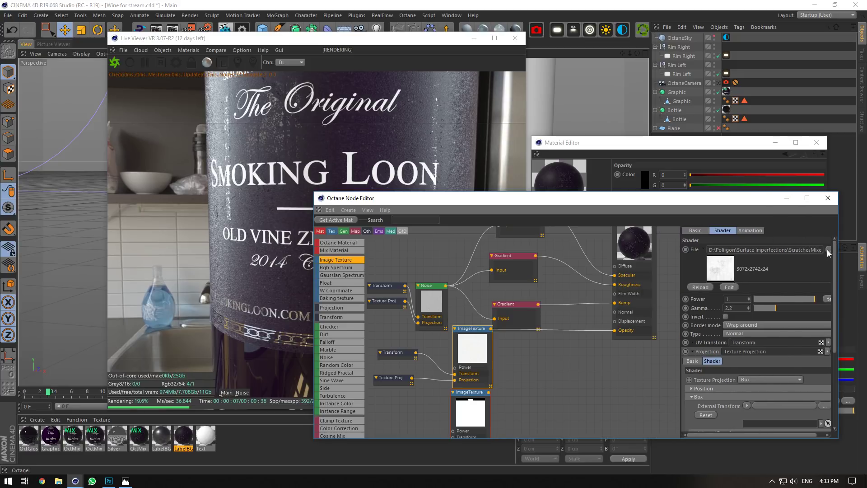
click(830, 249)
click(560, 106)
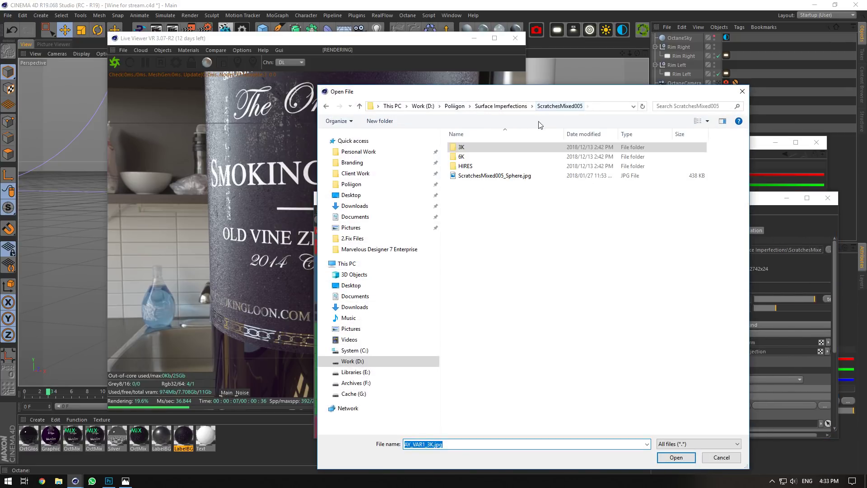
click(521, 108)
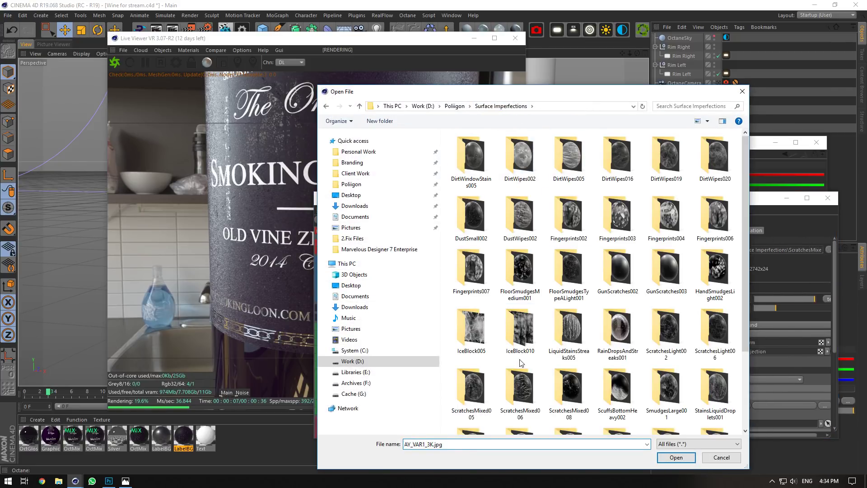
double_click(520, 389)
double_click(479, 148)
click(522, 158)
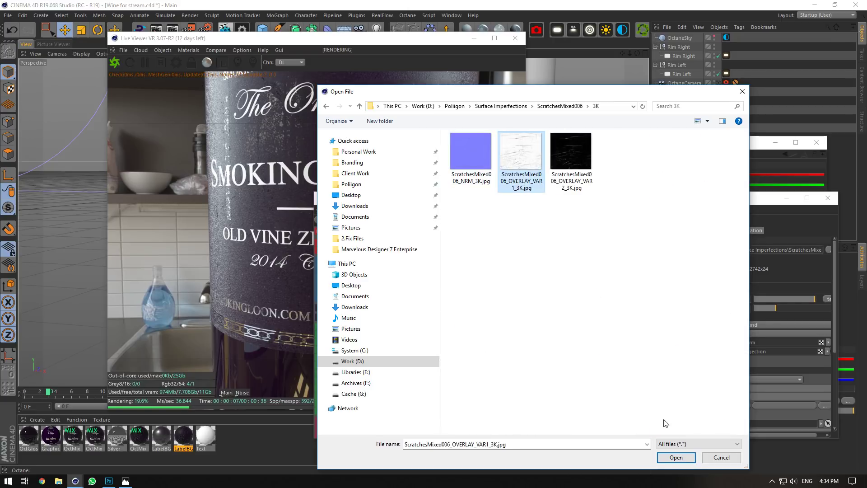
key(Return)
click(483, 271)
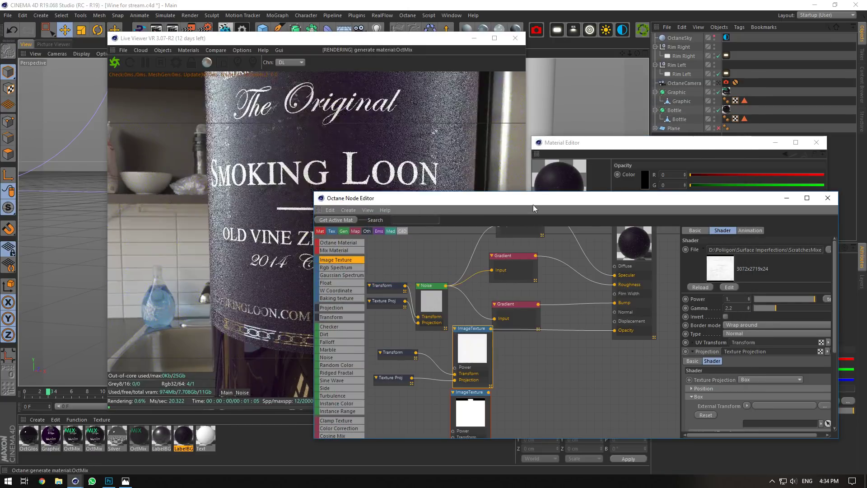
Lower the gamma of the scratch Image Texture to about 0.95.
drag(533, 202, 337, 231)
drag(670, 336, 661, 338)
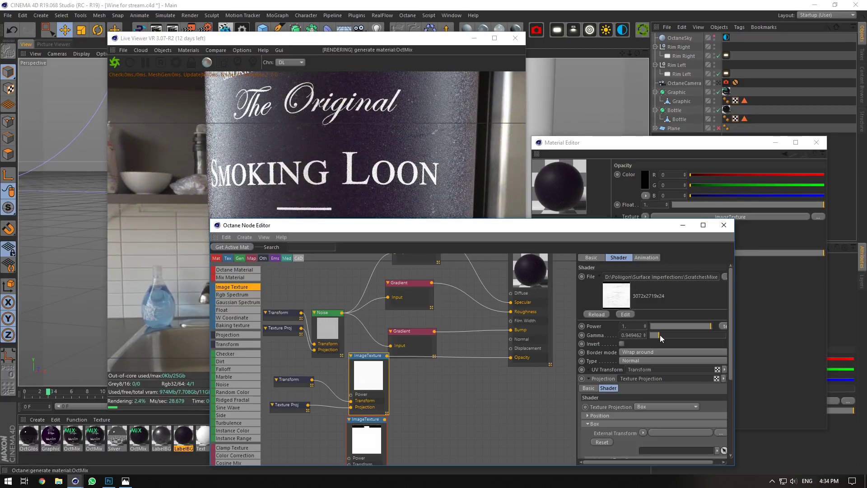
Close the Octane Node Editor and pull the camera back to examine the whole bottle label in the render.
drag(524, 228, 551, 240)
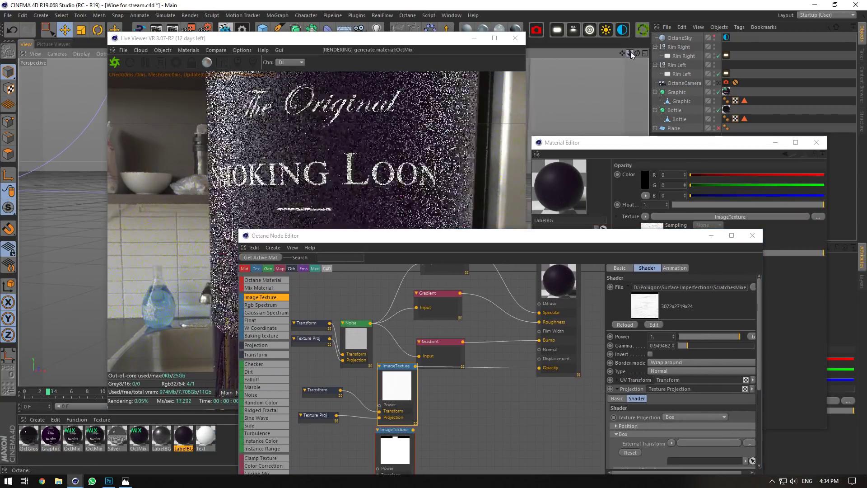
click(752, 235)
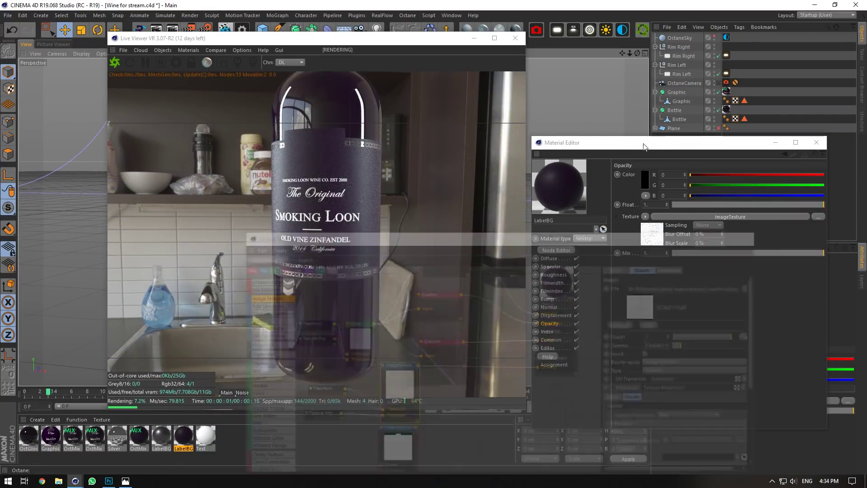
drag(629, 53, 612, 122)
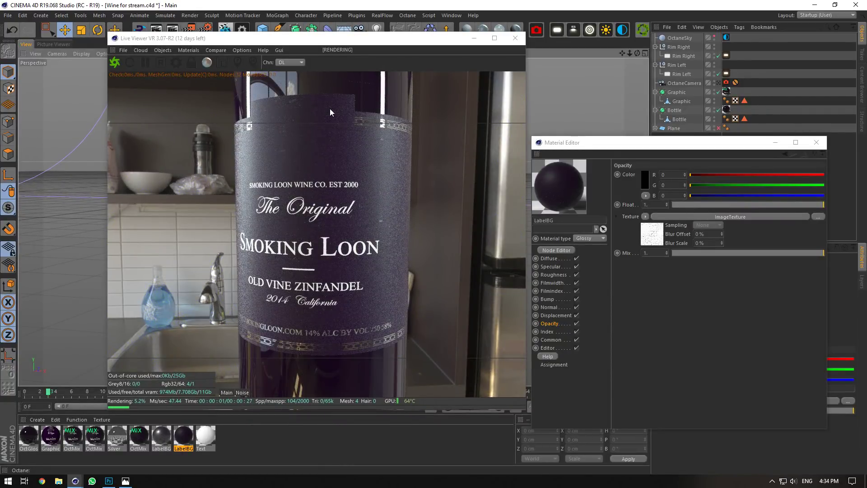
Switch to Photoshop and make the Group 1 copy ornament layer visible in LABEL_SILVER_MASK.psd.
click(109, 480)
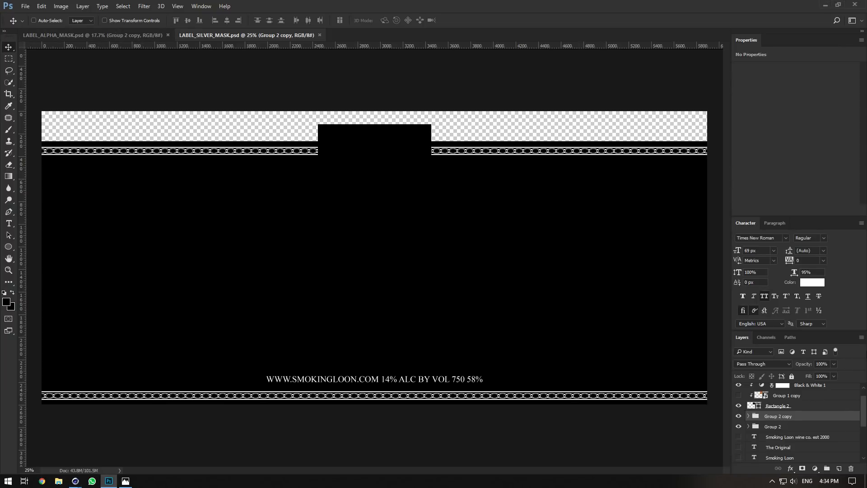
scroll(783, 420, up, 1)
click(738, 408)
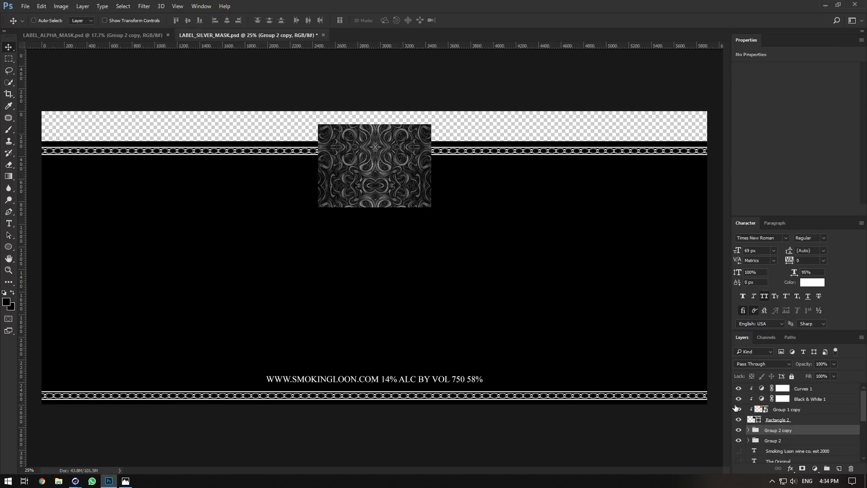
Steepen the Curves 1 adjustment for a high-contrast ornament, with the white point at input 177 and output 255, and save the file.
click(782, 400)
click(806, 389)
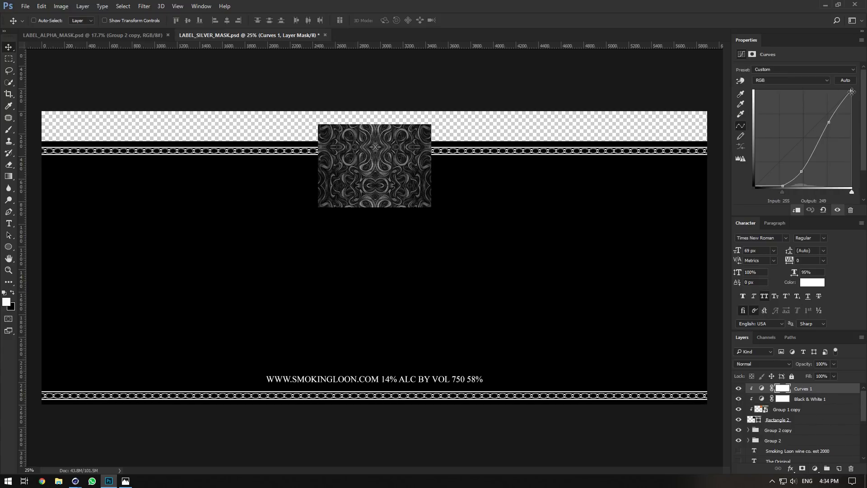
drag(852, 92, 842, 90)
drag(843, 192, 835, 193)
drag(829, 122, 810, 124)
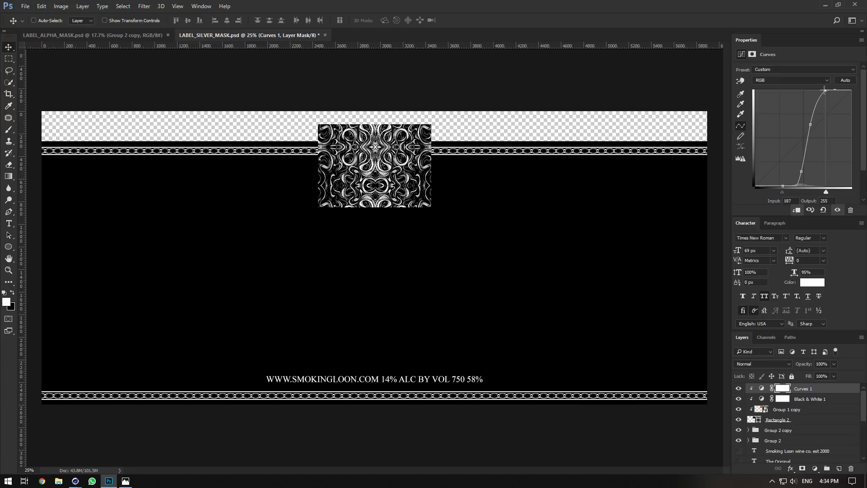
mouse_move(825, 91)
mouse_down()
mouse_move(851, 92)
mouse_move(851, 116)
mouse_move(837, 88)
mouse_move(823, 84)
mouse_up()
key(ctrl+s)
Check the reference bottle photo, duplicate the Rectangle 2 shape, and place one of the two above Curves 1 in the layer stack.
click(125, 481)
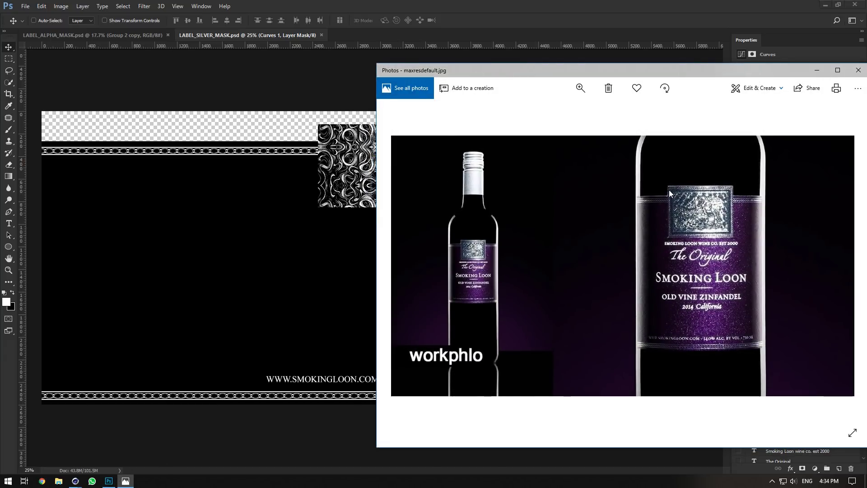
click(602, 4)
alt+scroll(380, 95, up, 4)
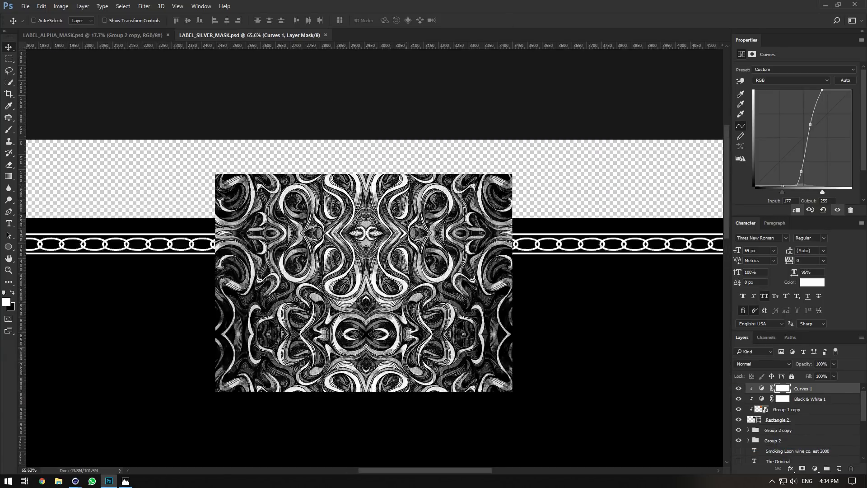
click(819, 399)
click(768, 420)
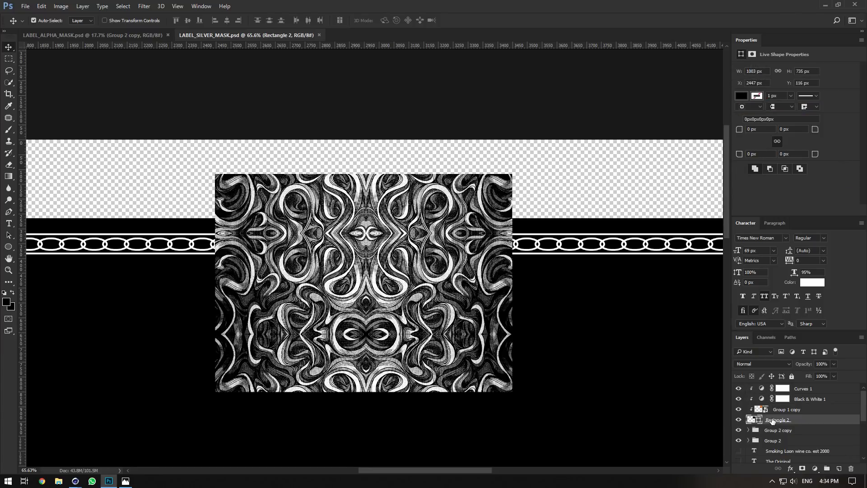
key(ctrl+j)
drag(770, 435, 798, 390)
Add a 6 px white stroke to the topmost Rectangle 2 layer and set its fill to 0%.
right_click(798, 390)
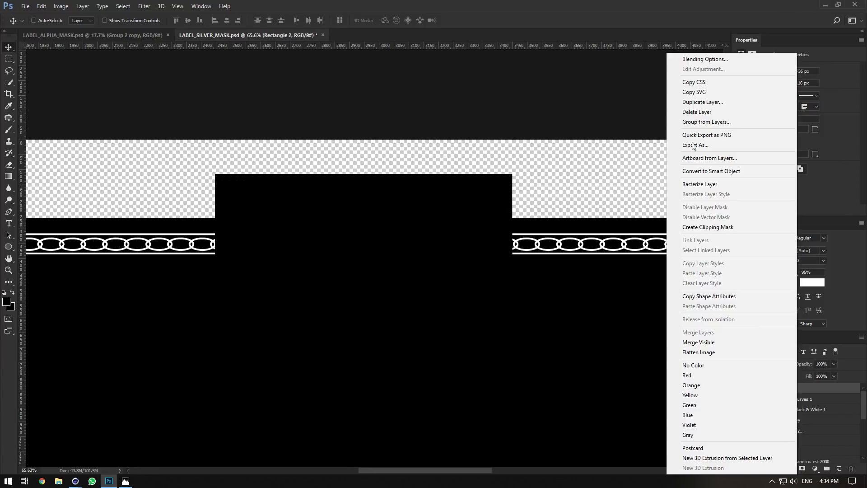
click(705, 58)
click(474, 154)
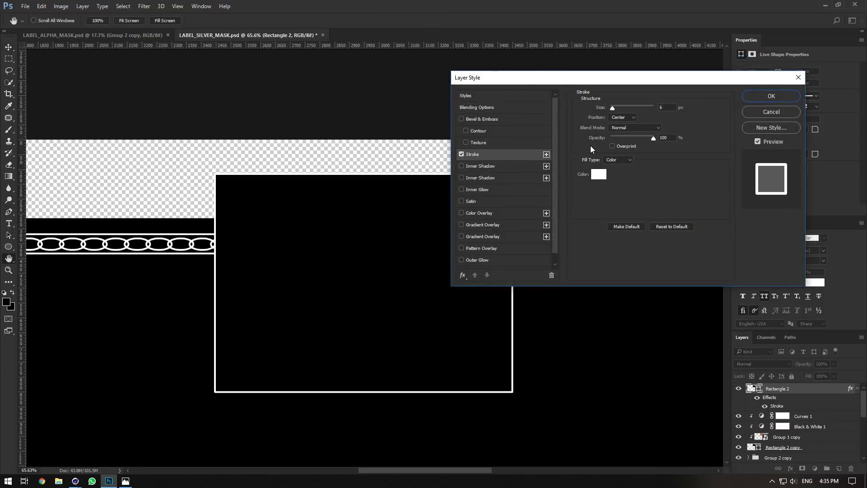
click(749, 98)
drag(812, 380, 441, 377)
Set the stroke position of the topmost Rectangle 2 layer to Inside.
double_click(776, 408)
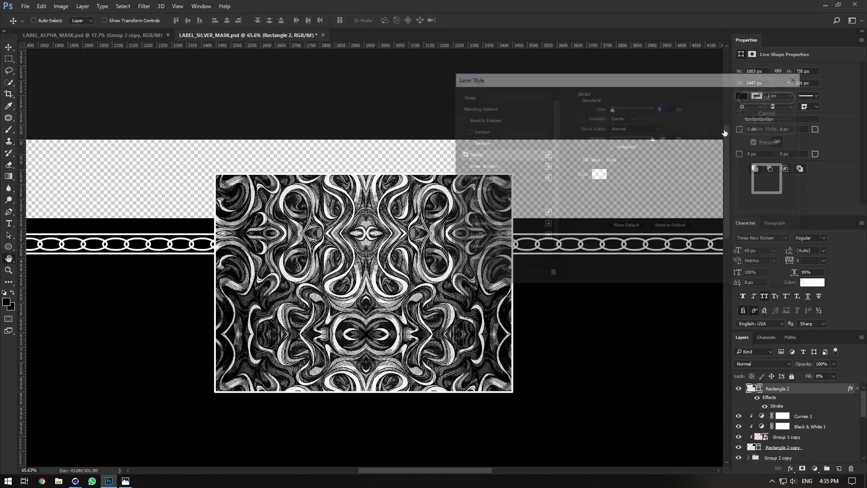
click(635, 127)
click(636, 136)
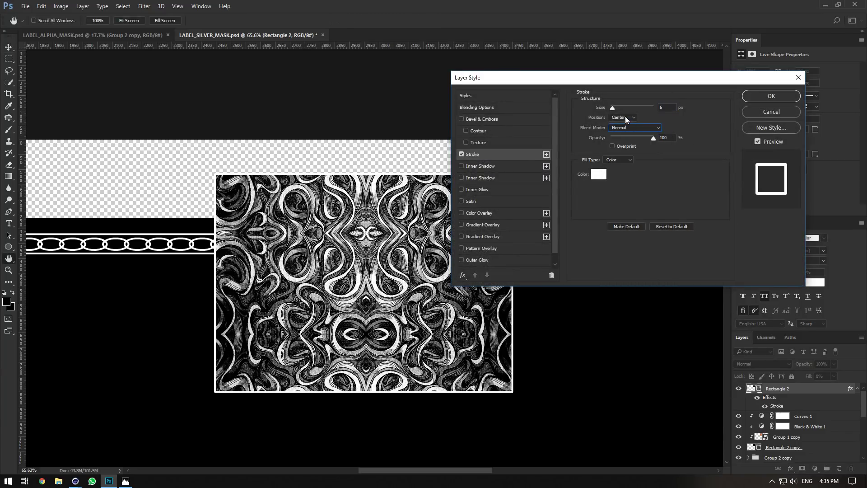
click(625, 116)
click(624, 130)
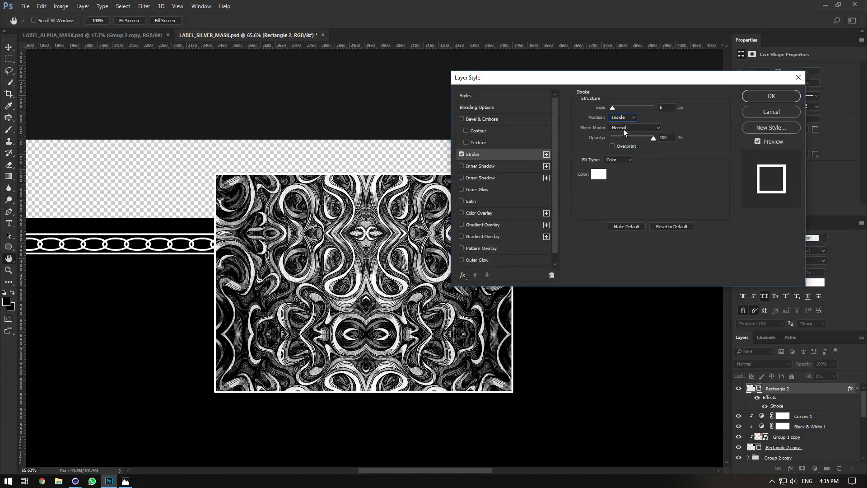
click(767, 98)
Duplicate the stroked rectangle and scale the copy about its center to about 1037 by 760 px as an outer frame.
key(ctrl+j)
key(ctrl+t)
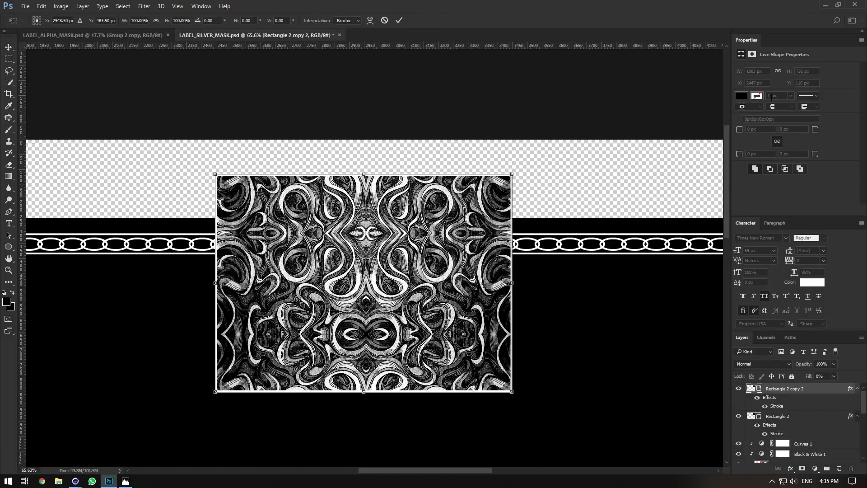
alt+shift+drag(512, 175, 517, 171)
key(Return)
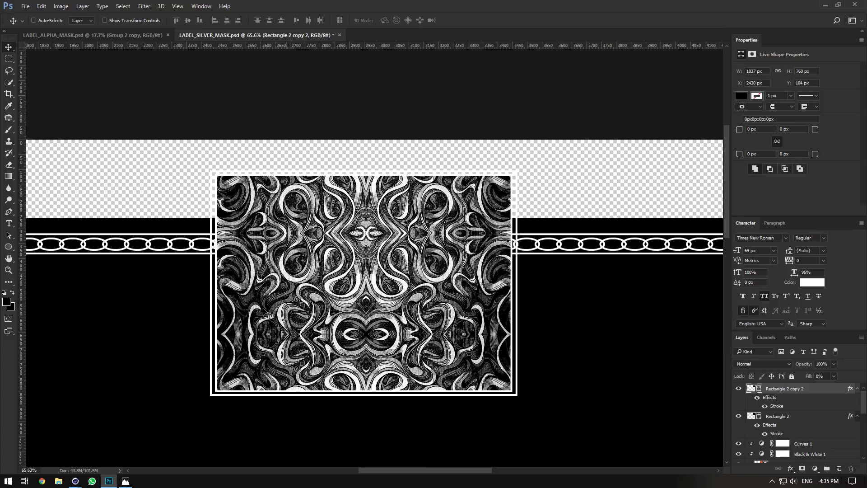
click(857, 417)
click(857, 388)
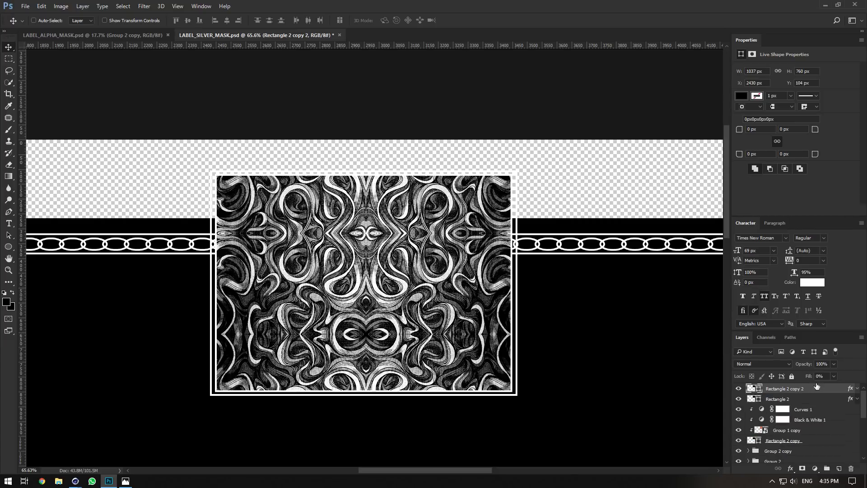
Enlarge the outer frame to about 1062 by 778 px and place a duplicate with 100% fill beneath Rectangle 2 copy.
click(125, 481)
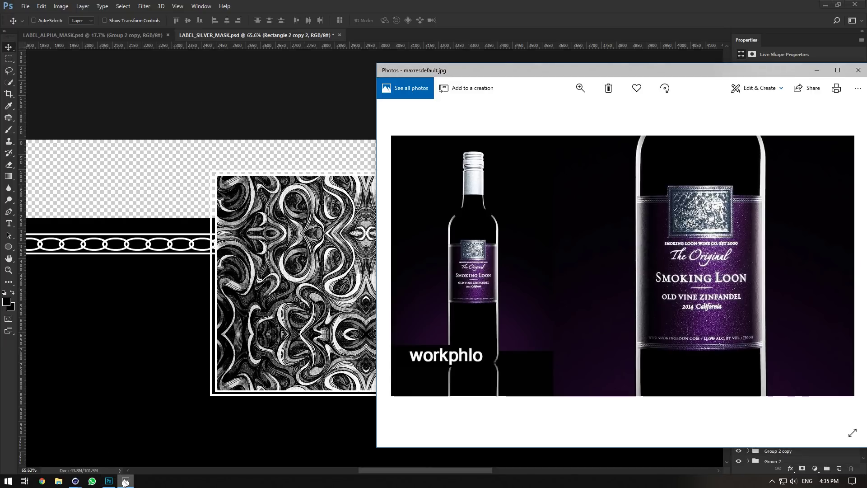
click(125, 482)
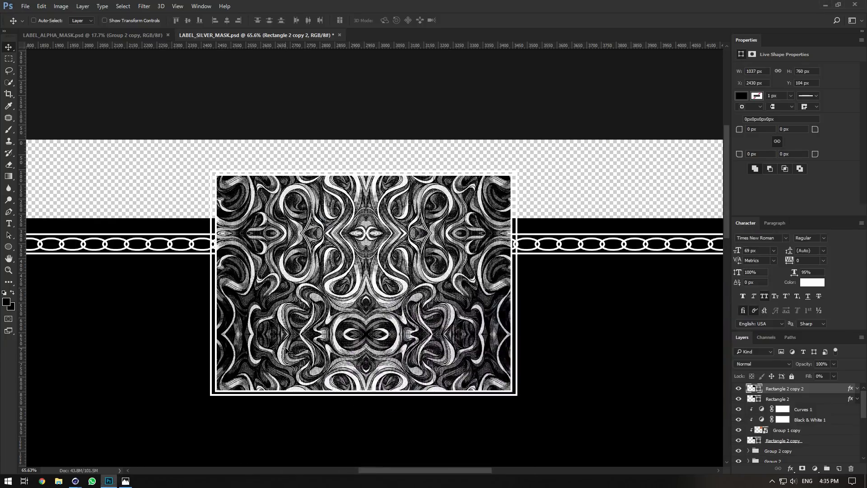
key(ctrl+t)
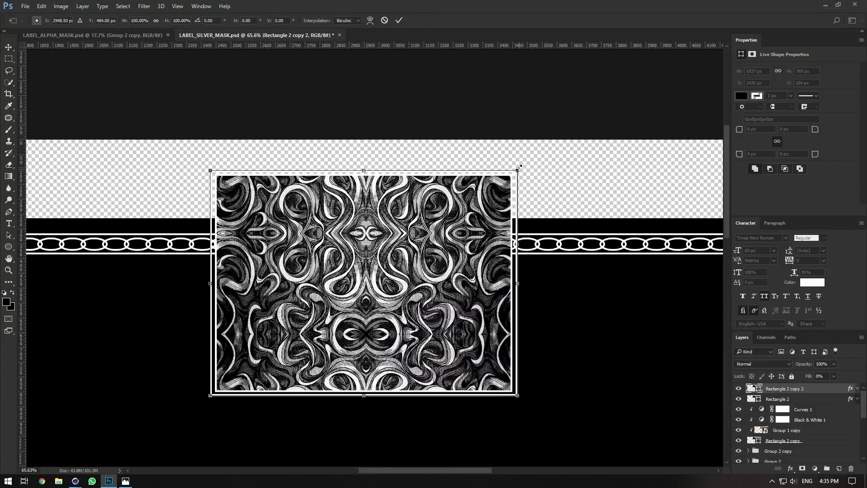
alt+shift+drag(518, 168, 523, 164)
key(Return)
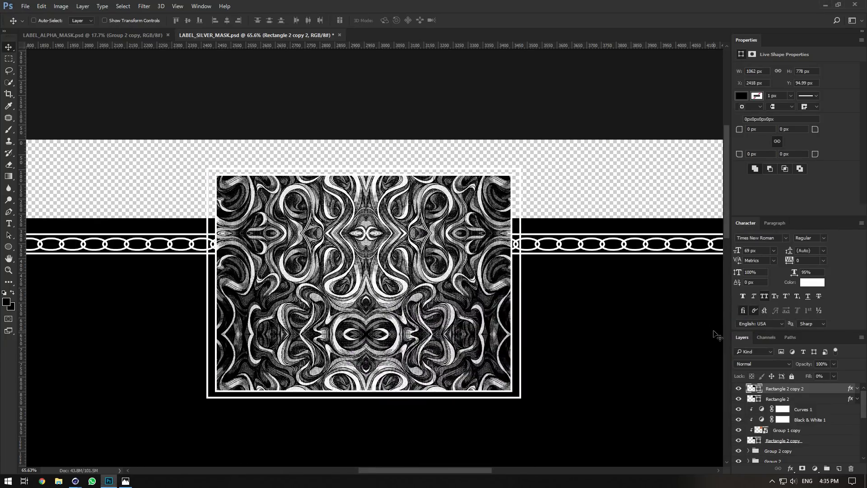
key(ctrl+j)
drag(798, 389, 802, 457)
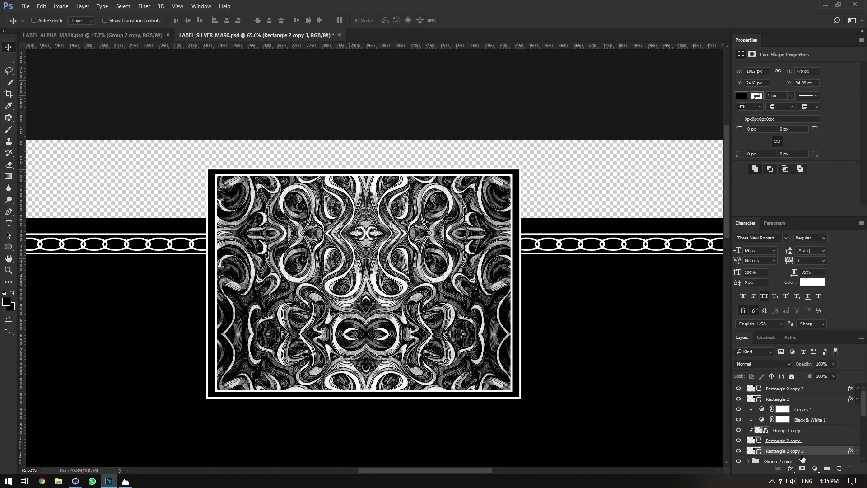
Stretch Rectangle 2 copy 2 and Rectangle 2 copy 3 together to about 787 px high and save the mask.
click(772, 388)
key(ctrl+t)
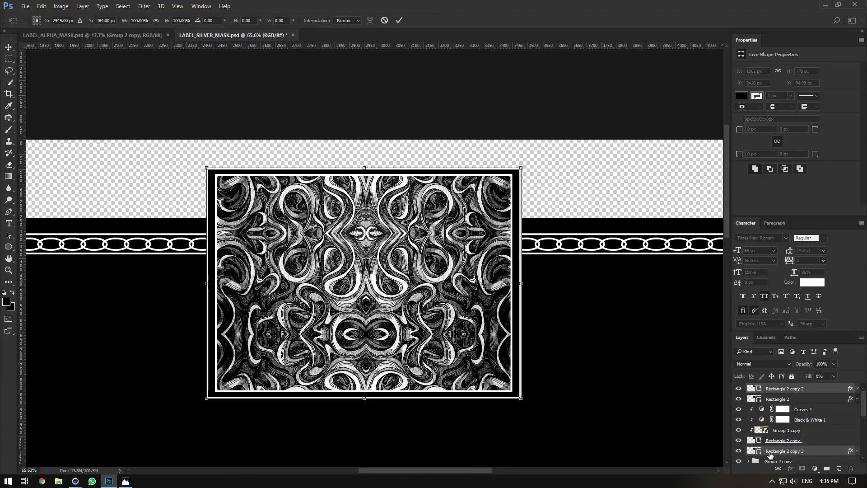
alt+scroll(508, 207, up, 1)
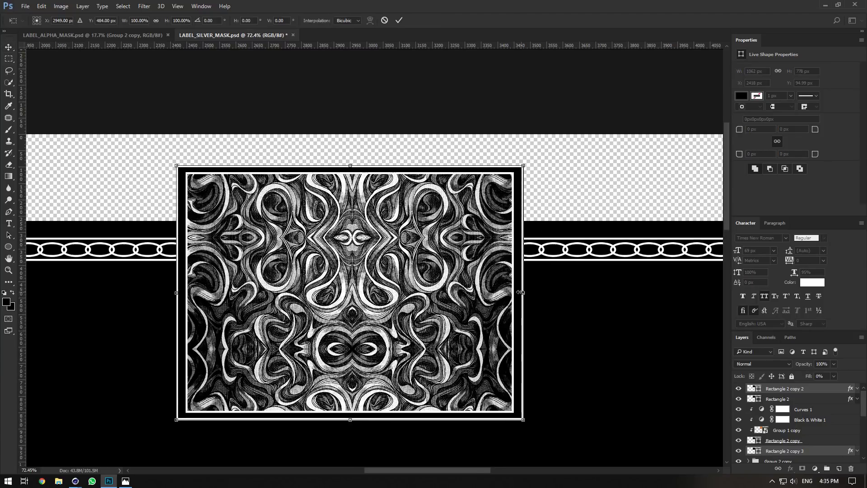
alt+drag(520, 292, 522, 293)
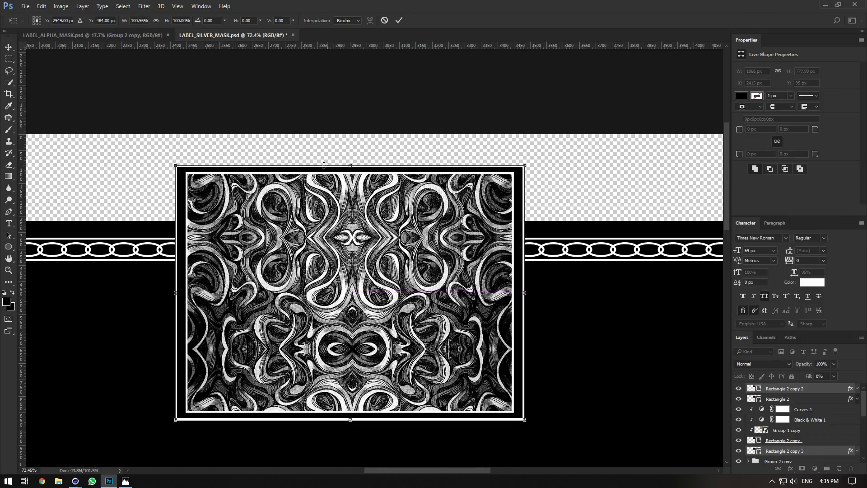
alt+scroll(351, 158, up, 7)
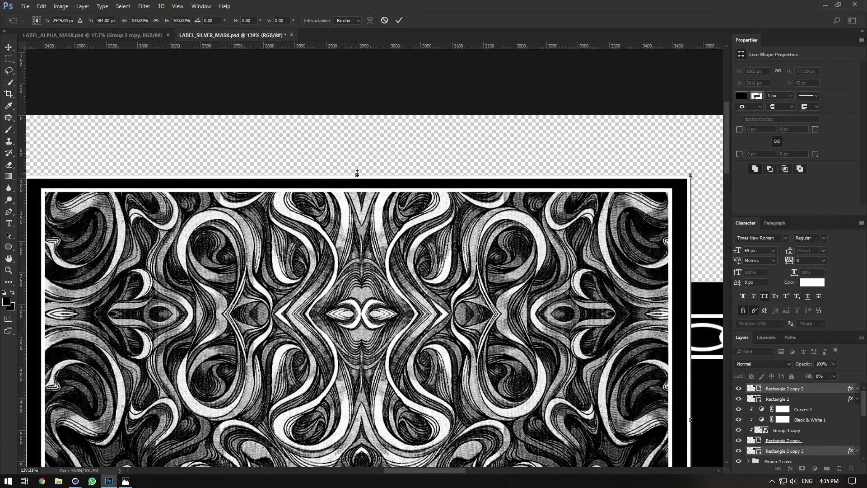
alt+drag(357, 173, 357, 170)
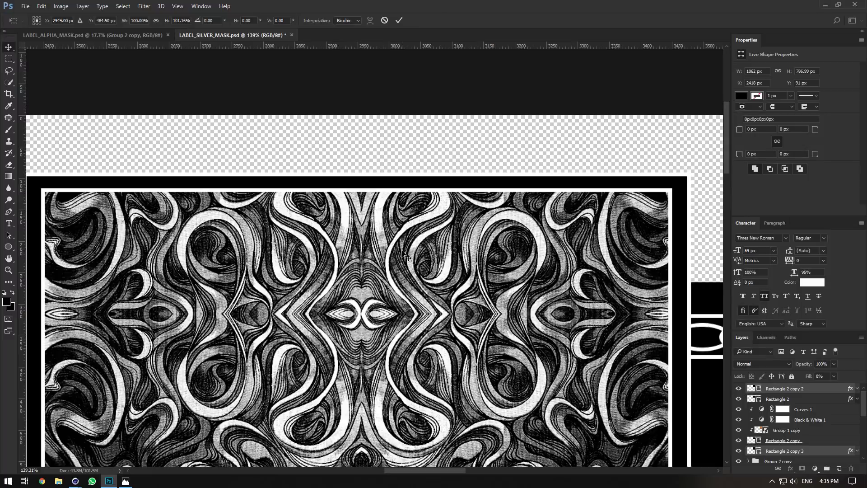
key(Return)
alt+scroll(423, 242, down, 10)
Switch to Cinema 4D and reload LABEL_SILVER_MASK.psd in the amount texture of the OctMix material that uses Silver.
click(75, 480)
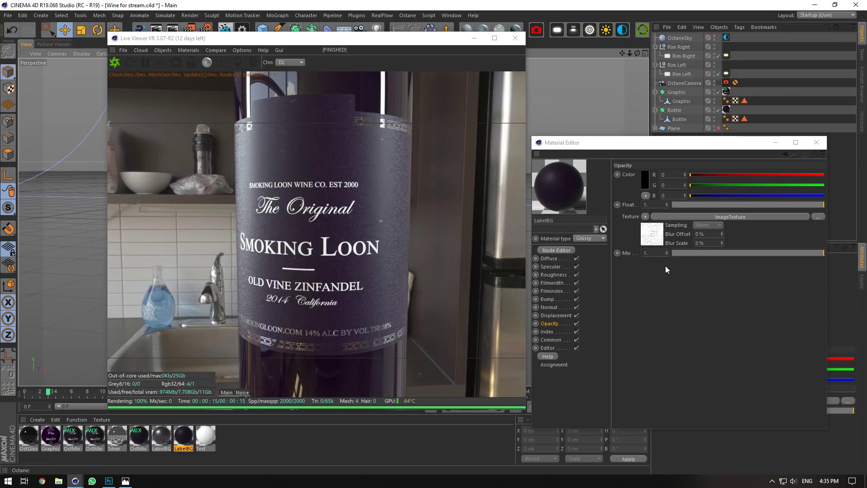
click(650, 239)
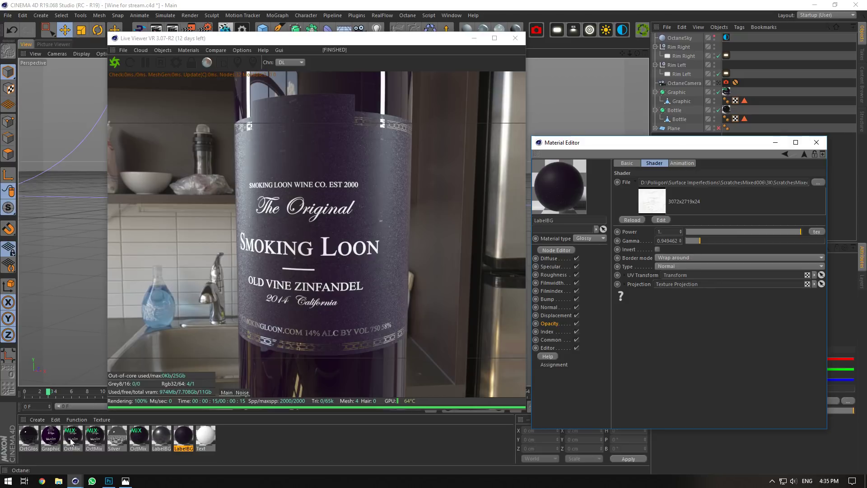
click(51, 435)
click(73, 435)
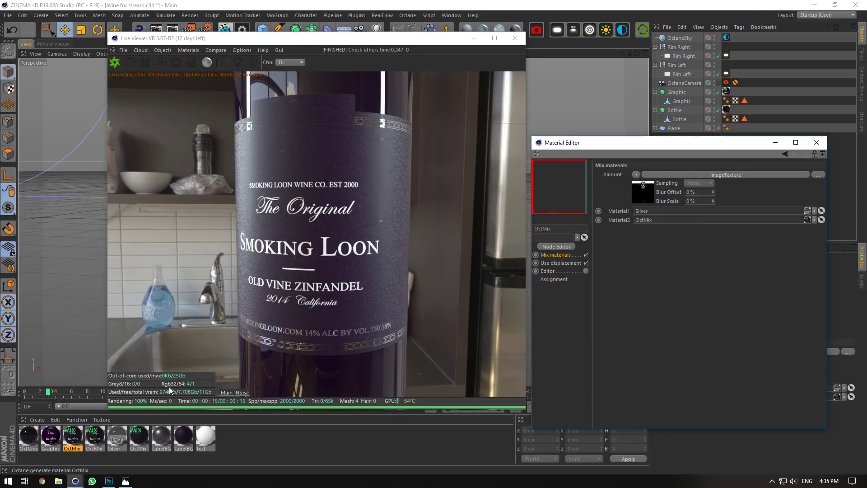
click(649, 189)
click(617, 219)
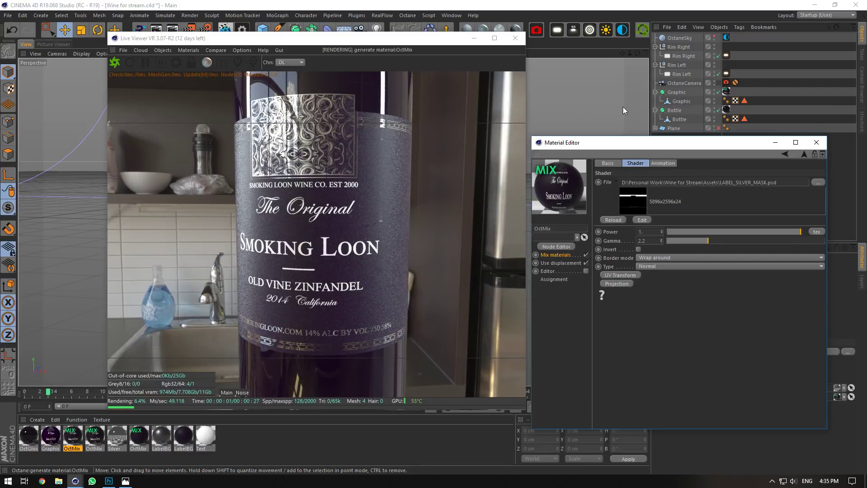
Switch to Photoshop and save a copy of the silver mask document in the Assets folder as LABEL_SILVER_MASK_BUMP.psd.
click(125, 481)
click(108, 481)
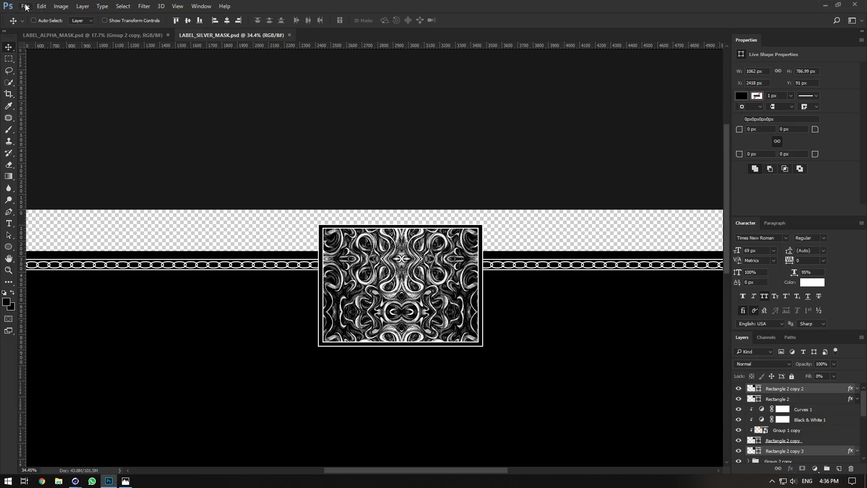
click(26, 7)
click(54, 105)
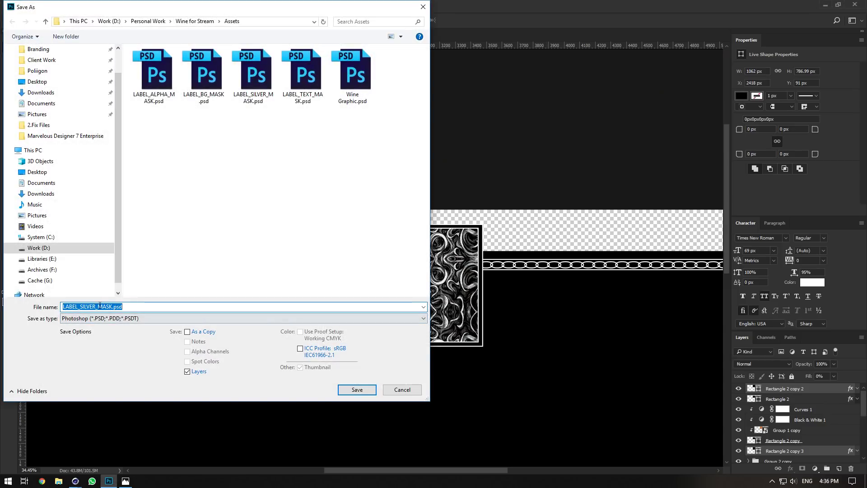
click(99, 306)
key(Right)
key(Right)
key(Right)
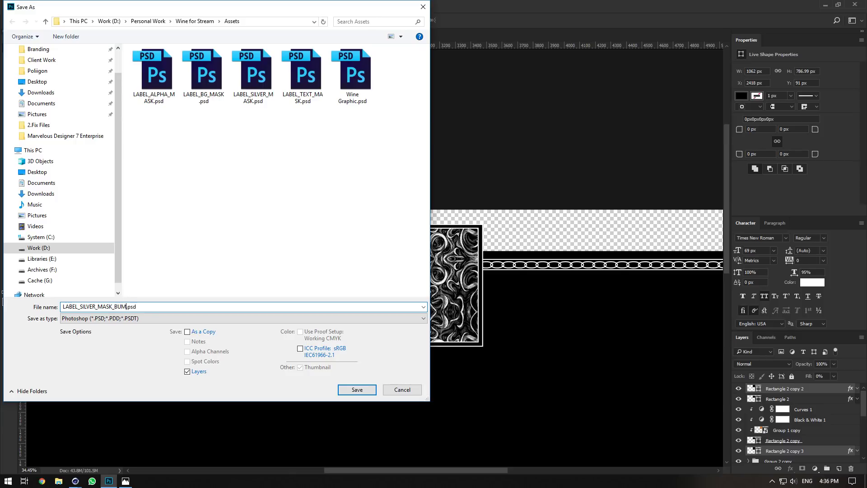
text(_BUMO)
key(BackSpace)
text(P)
key(Return)
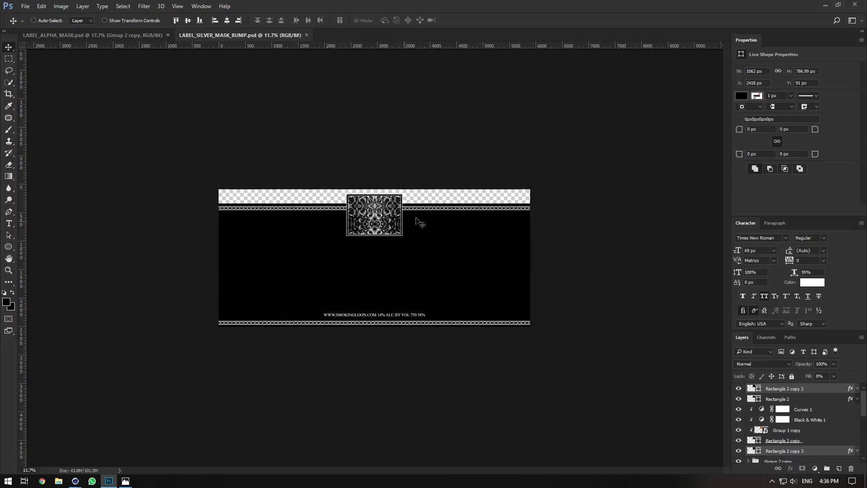
Hide the Group 2, Group 2 copy and website text layers so only the framed ornament shows, and save the bump mask.
alt+scroll(416, 220, up, 4)
click(859, 399)
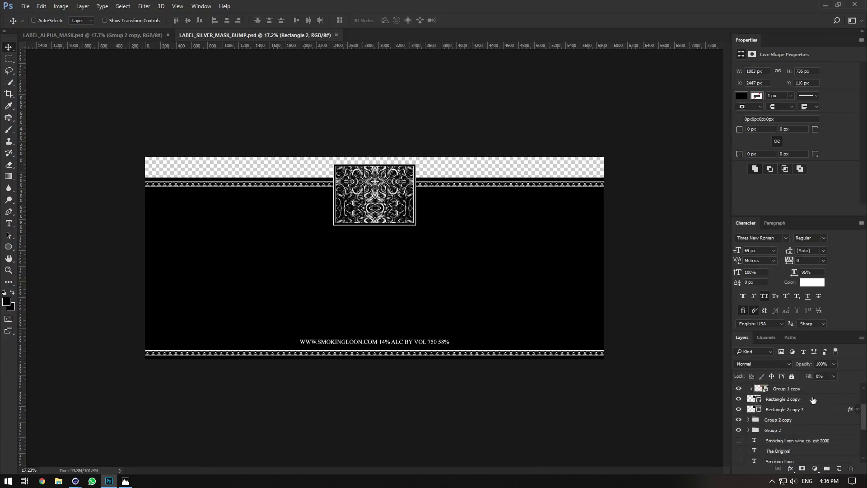
scroll(805, 414, down, 3)
scroll(798, 416, up, 1)
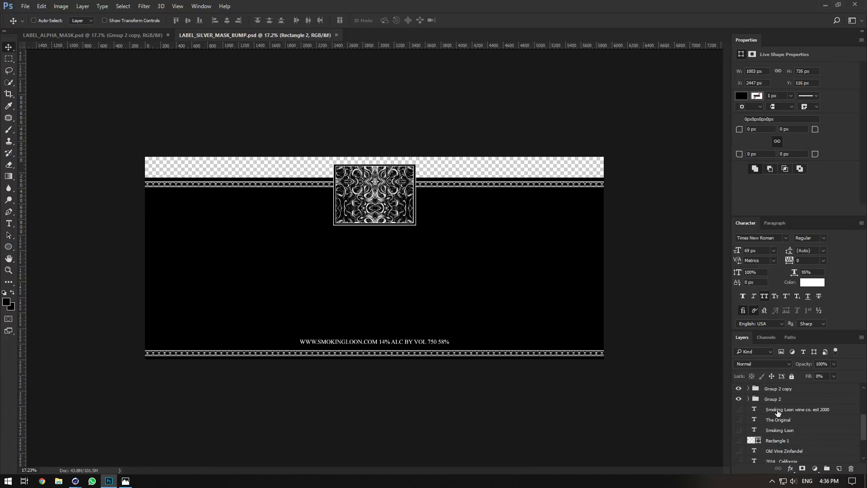
click(739, 399)
click(738, 389)
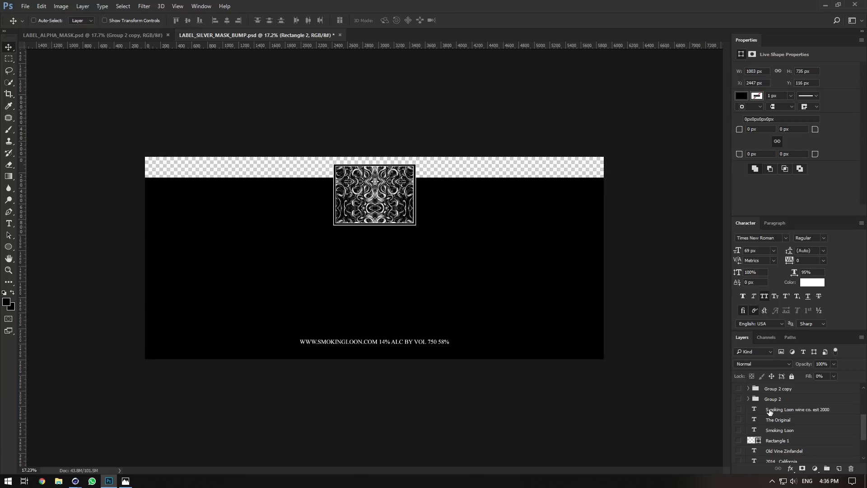
scroll(776, 424, up, 2)
scroll(775, 429, down, 5)
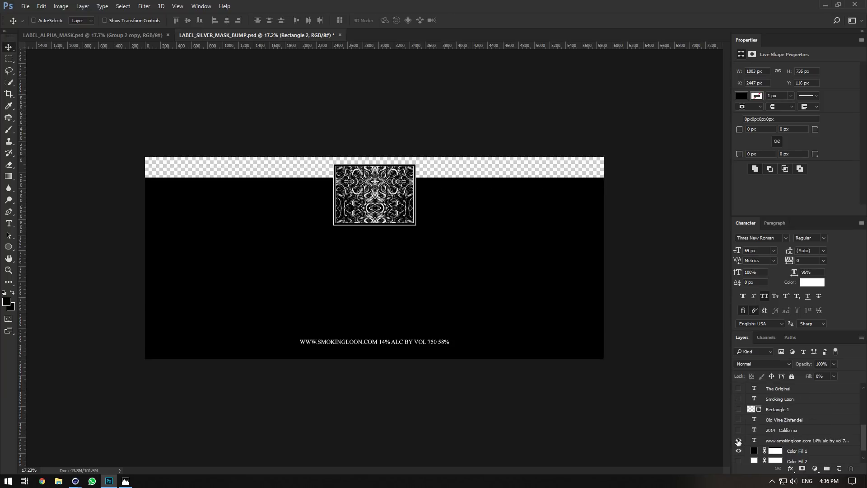
click(738, 441)
key(ctrl+s)
Switch to Cinema 4D, copy the OctMix material's amount ImageTexture shader and paste it into the Silver material's bump texture.
click(75, 480)
click(82, 445)
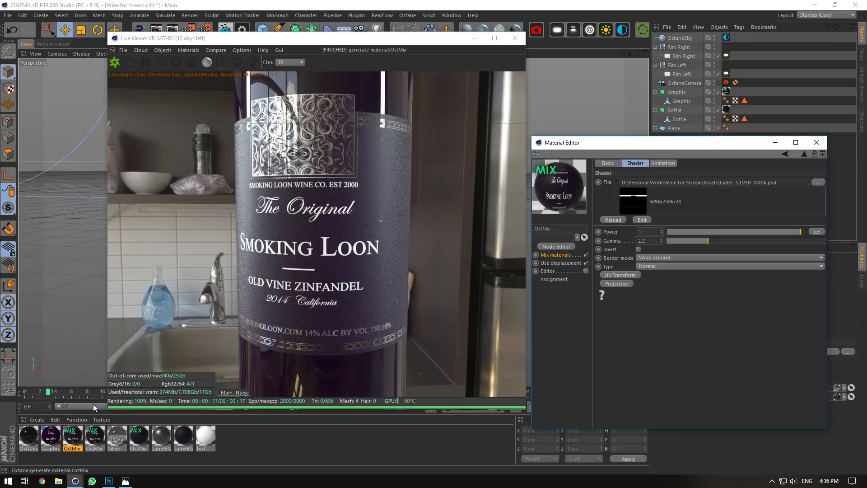
click(606, 222)
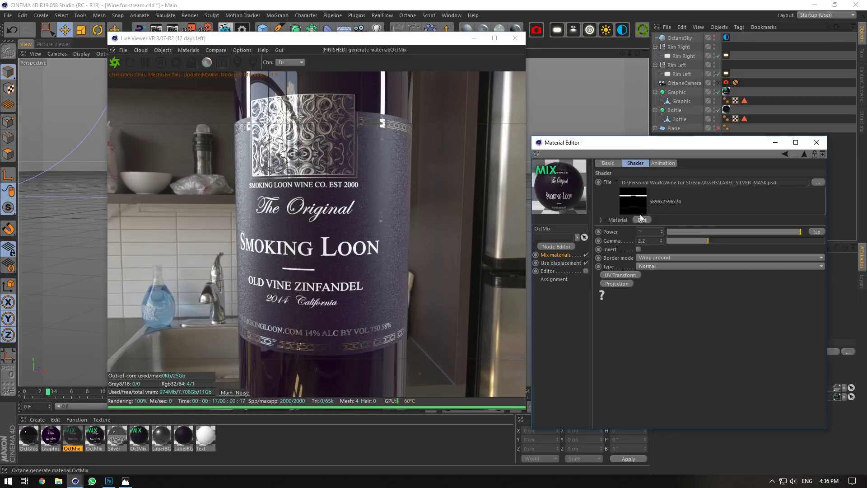
click(804, 154)
click(637, 175)
click(645, 219)
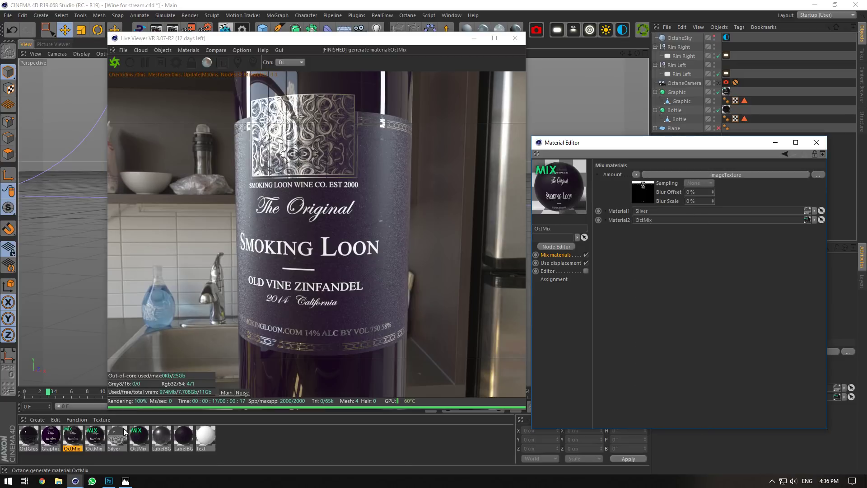
click(114, 436)
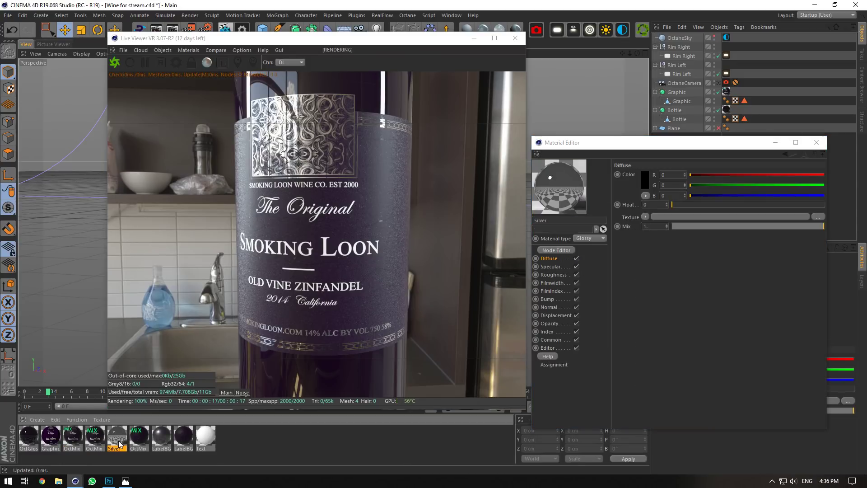
click(547, 299)
click(645, 178)
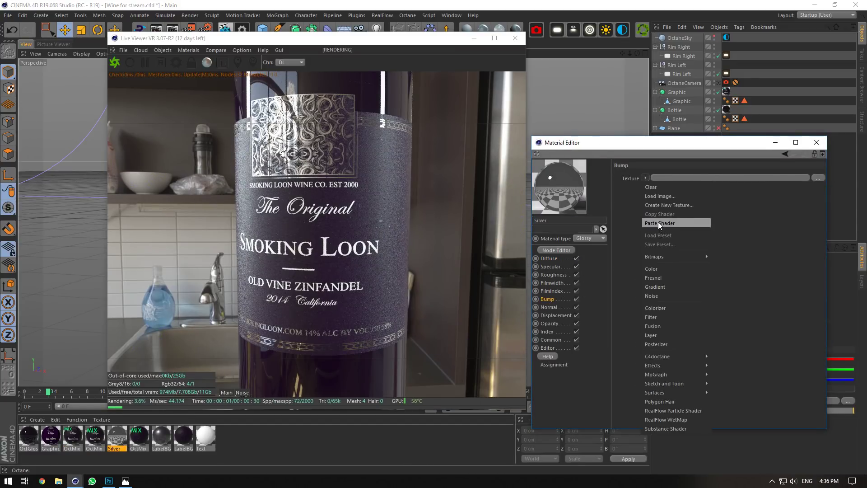
click(658, 223)
Replace the image in the Silver material's bump texture with LABEL_SILVER_MASK_BUMP.psd from the Assets folder.
click(818, 182)
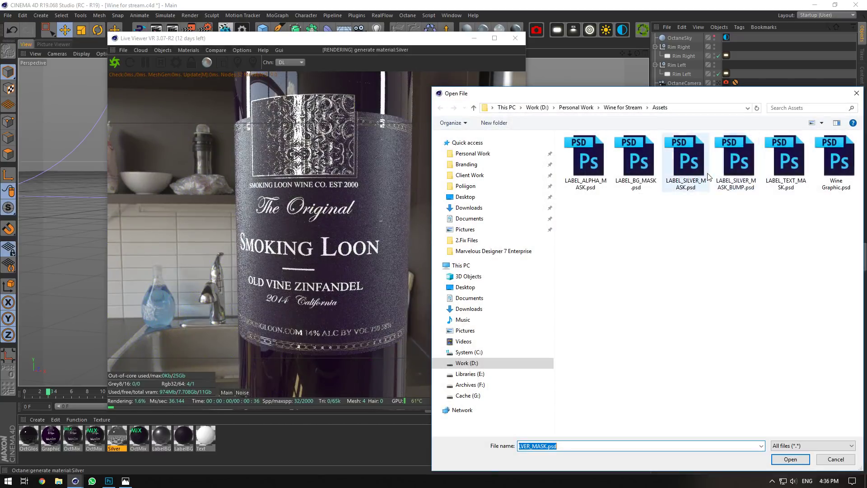
click(736, 160)
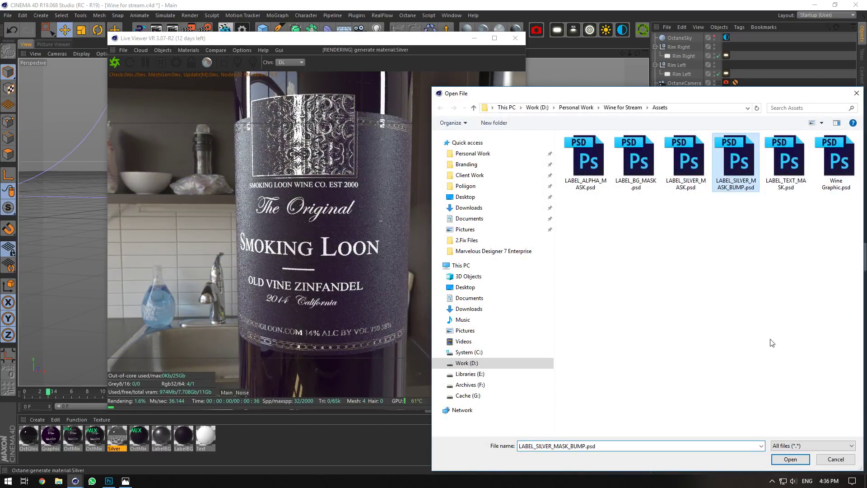
click(790, 458)
click(472, 271)
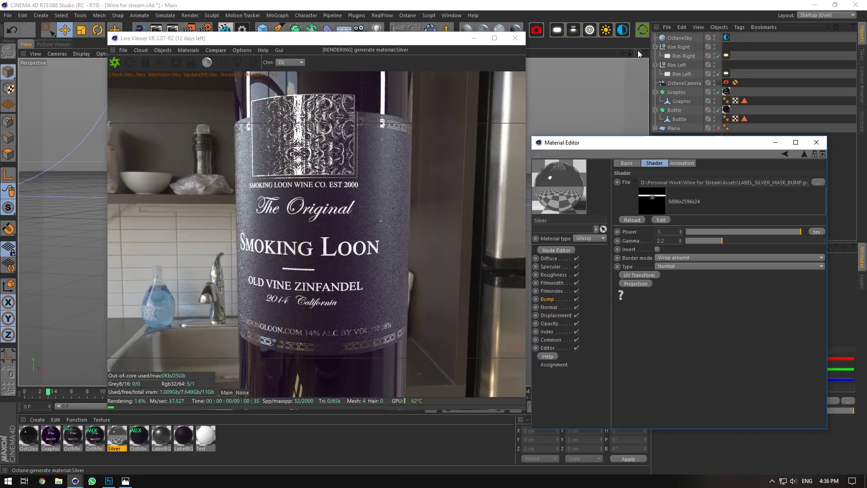
drag(627, 53, 632, 61)
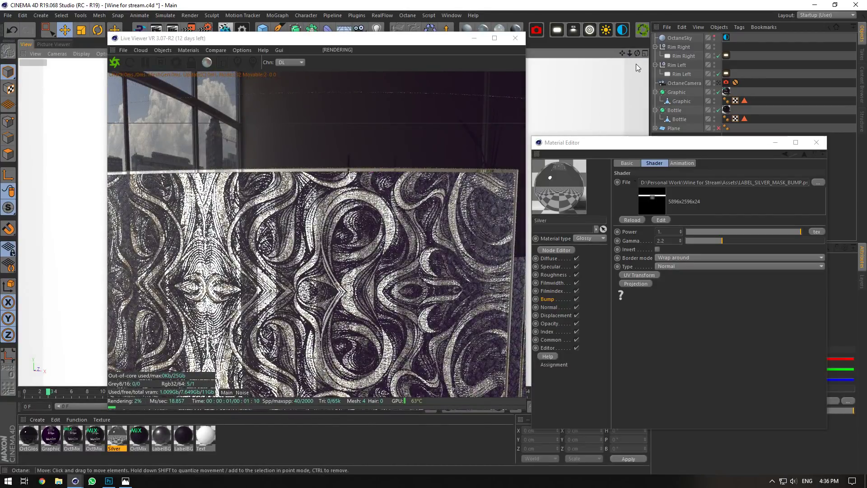
Switch to Photoshop and add a Threshold adjustment layer directly above Curves 1 in the bump mask.
click(109, 481)
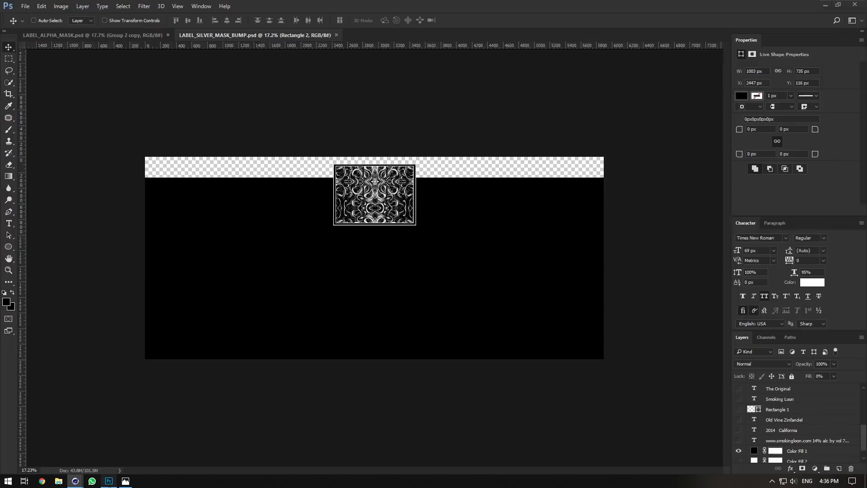
alt+scroll(376, 186, up, 8)
alt+scroll(395, 120, up, 8)
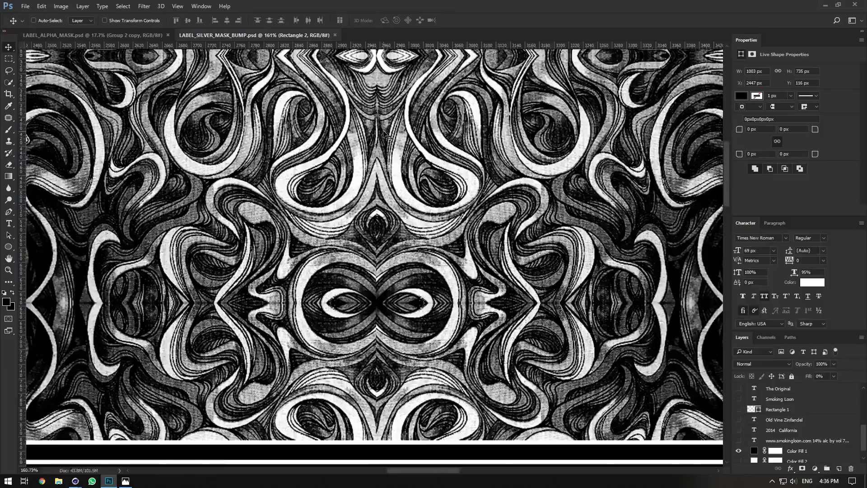
alt+scroll(402, 209, down, 7)
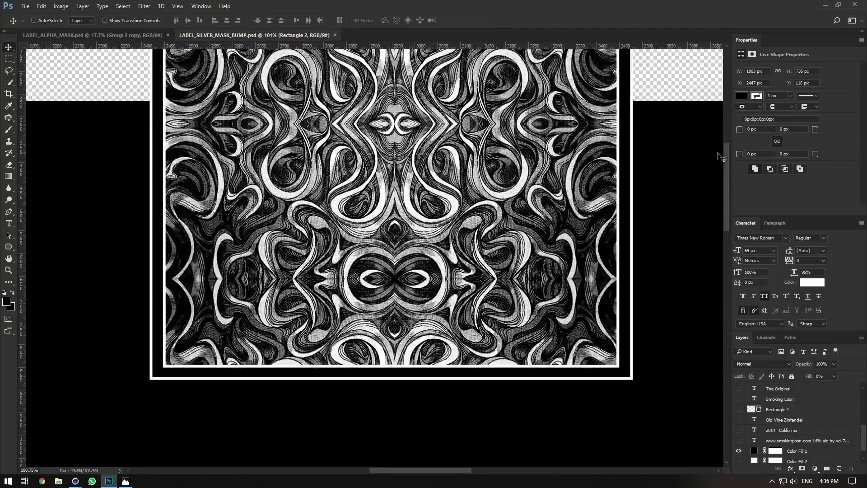
scroll(719, 156, up, 3)
scroll(803, 420, up, 5)
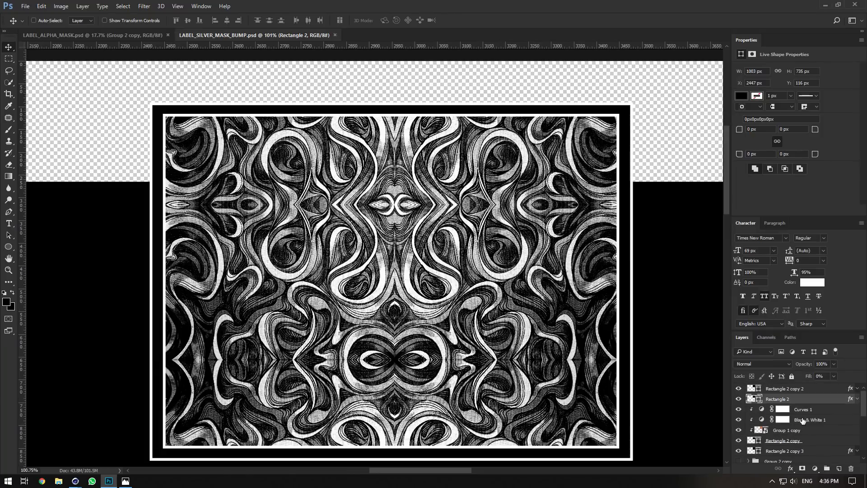
click(819, 389)
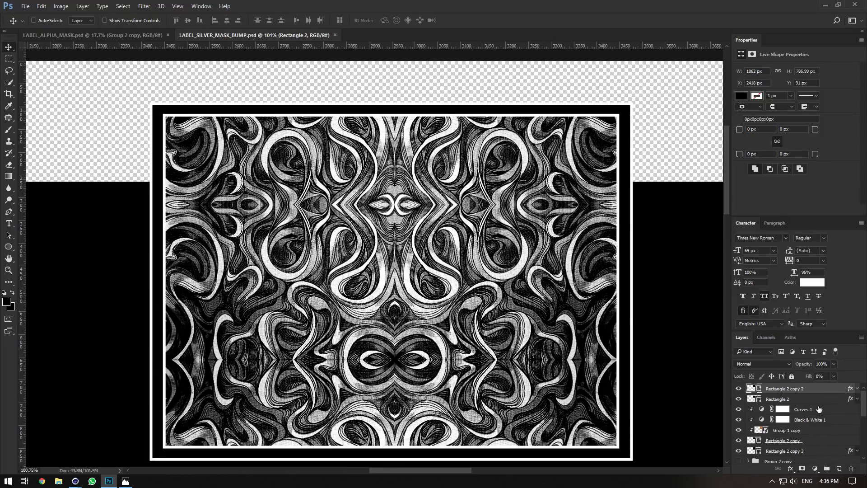
click(817, 410)
click(814, 469)
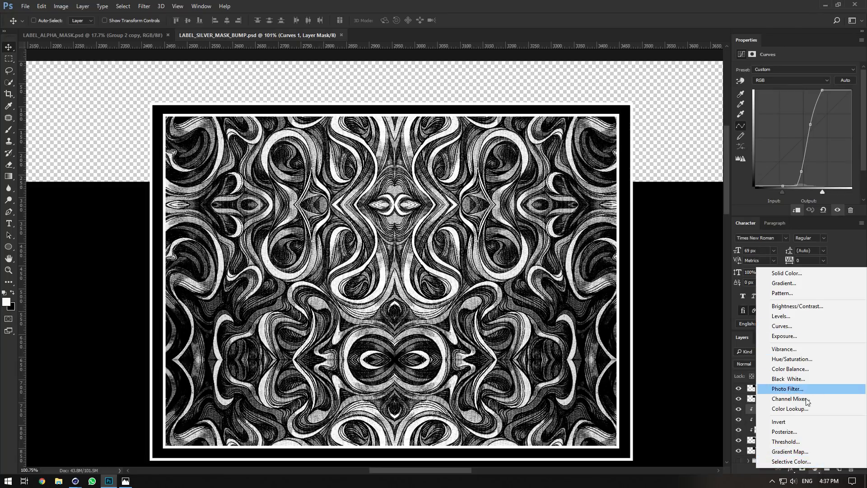
click(792, 442)
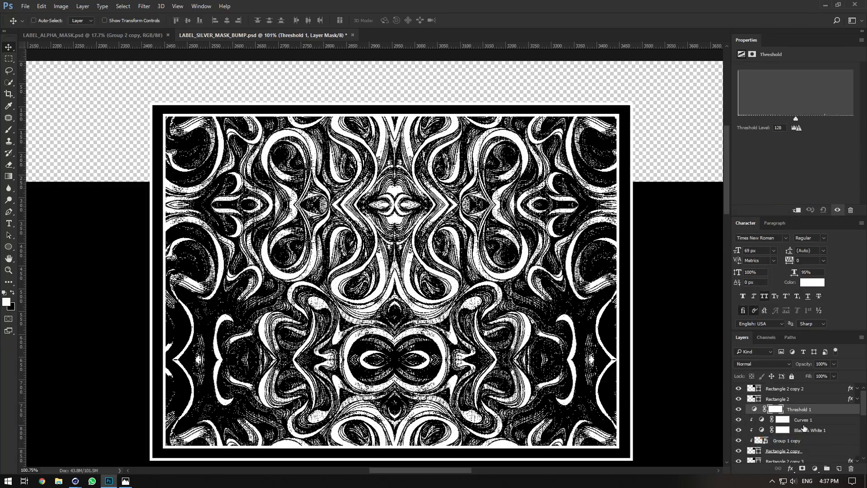
Clip the Threshold adjustment to the ornament layers below and set its threshold level to 13.
click(815, 468)
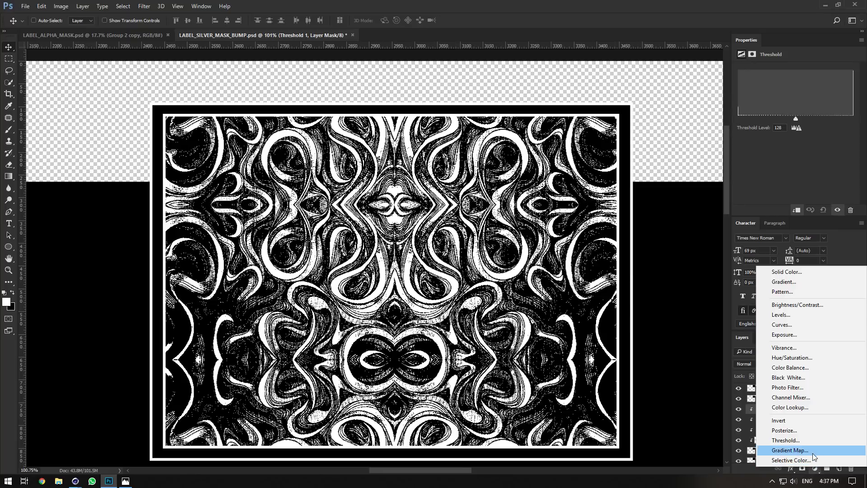
click(812, 152)
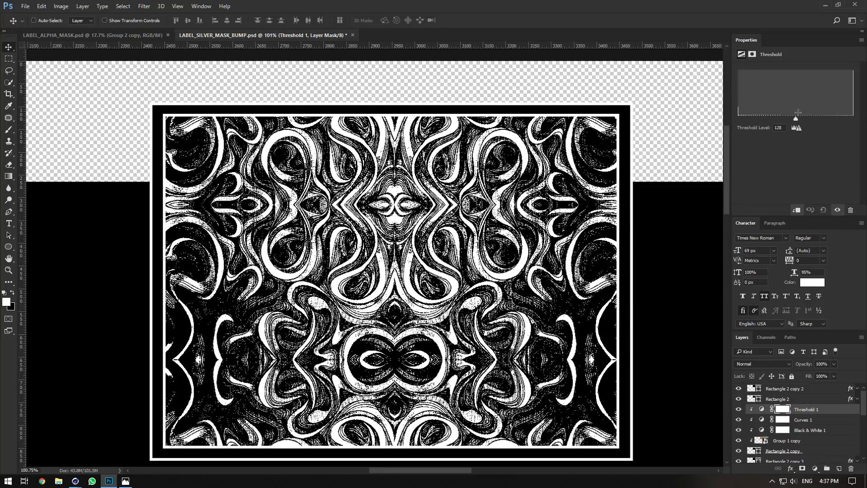
drag(795, 119, 744, 127)
click(814, 469)
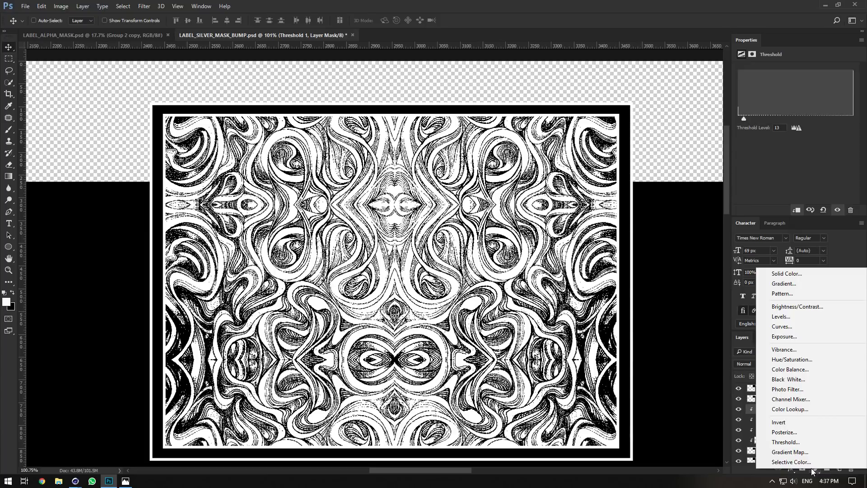
click(740, 144)
Apply a slight Gaussian Blur to the Group 1 copy smart object to smooth the fine ornament lines.
click(807, 442)
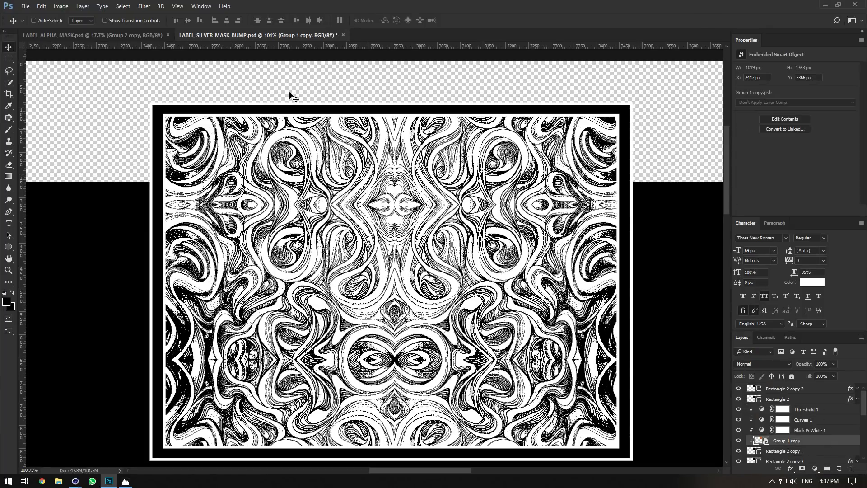
click(186, 6)
mouse_move(144, 6)
mouse_move(178, 105)
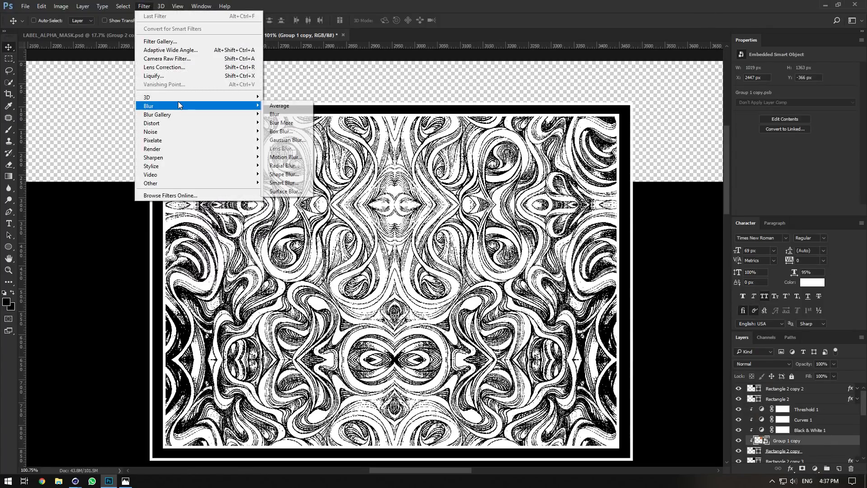
click(285, 140)
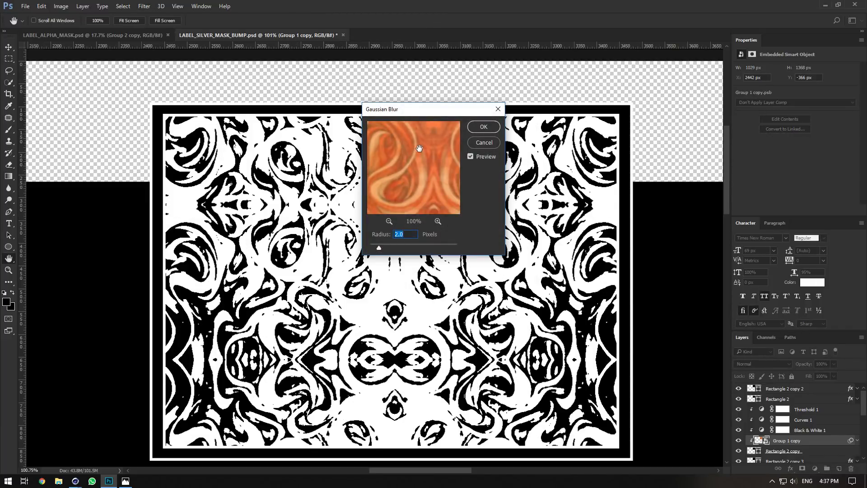
text(.1)
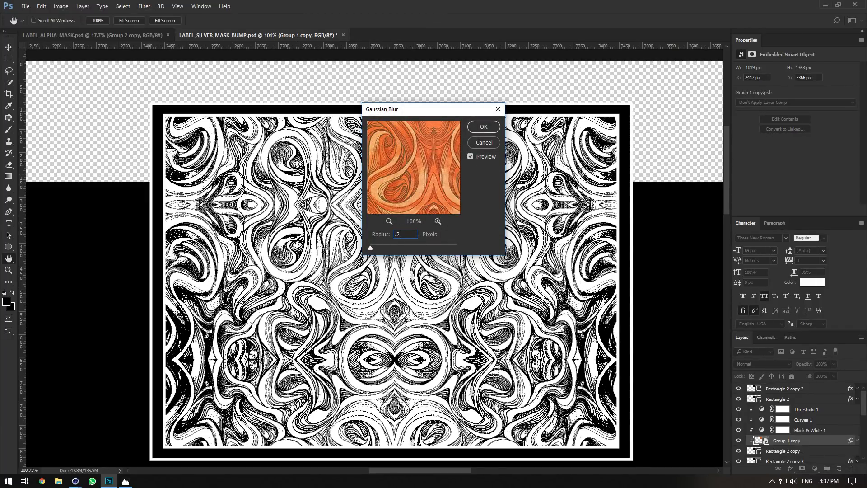
key(Up)
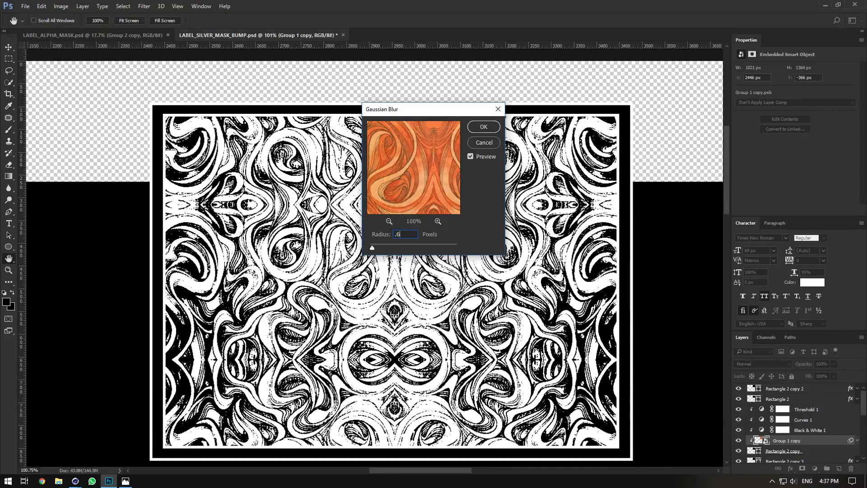
key(Up)
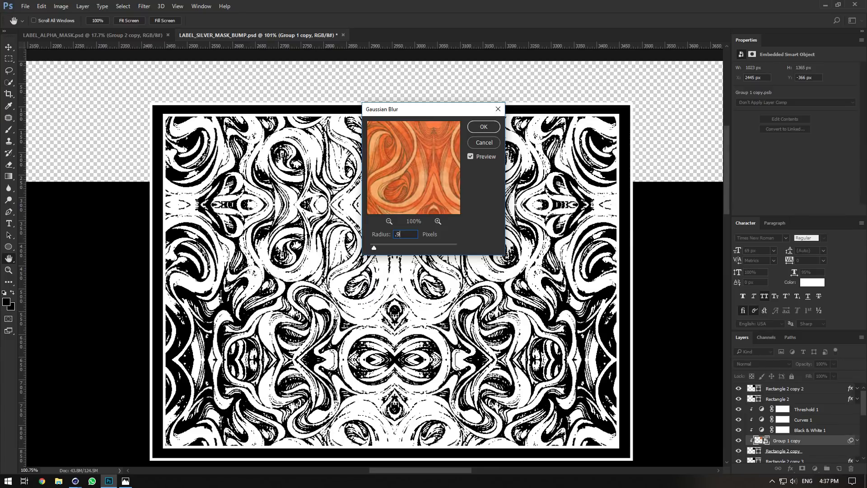
click(484, 128)
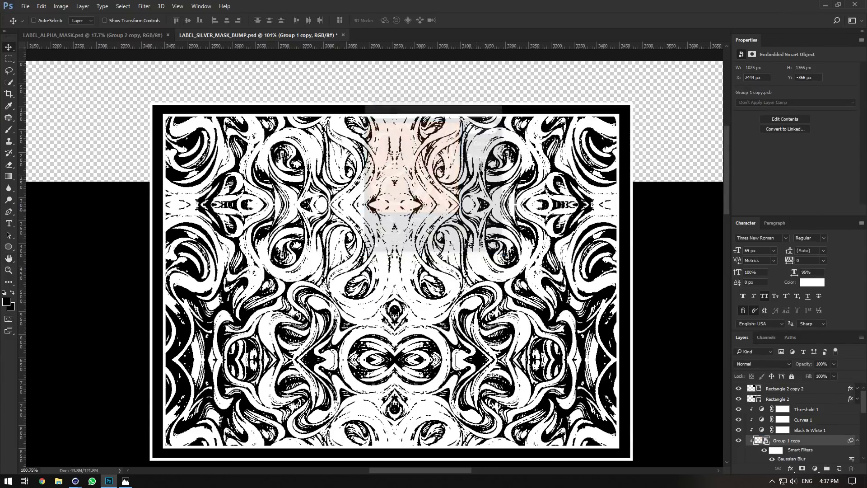
Switch to Cinema 4D, reload the Silver material's LABEL_SILVER_MASK_BUMP.psd bump texture, and compare the rendered label with the reference photo.
key(alt+Tab)
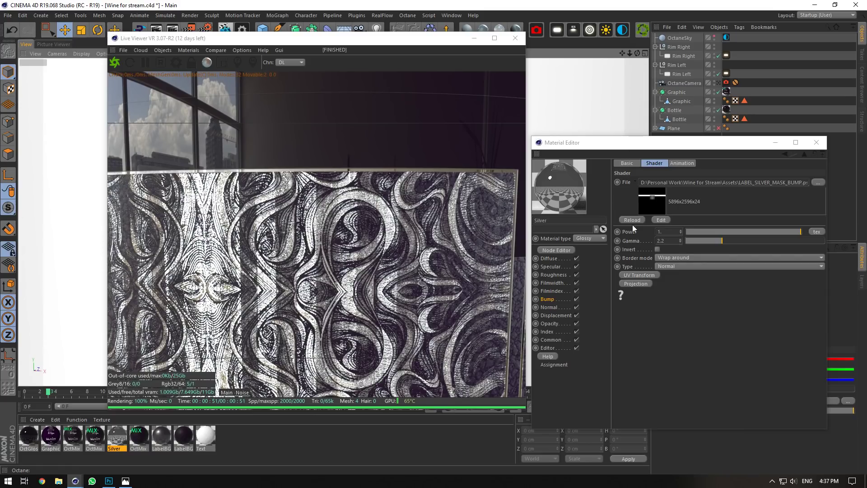
click(638, 222)
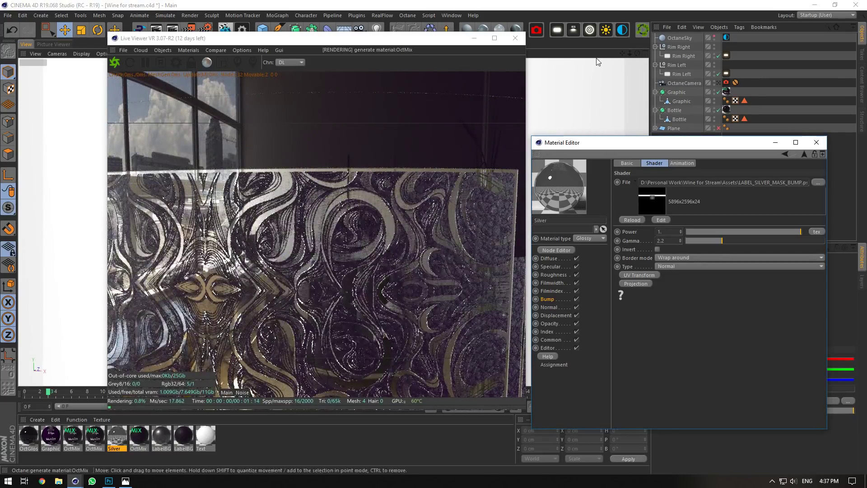
drag(629, 53, 627, 53)
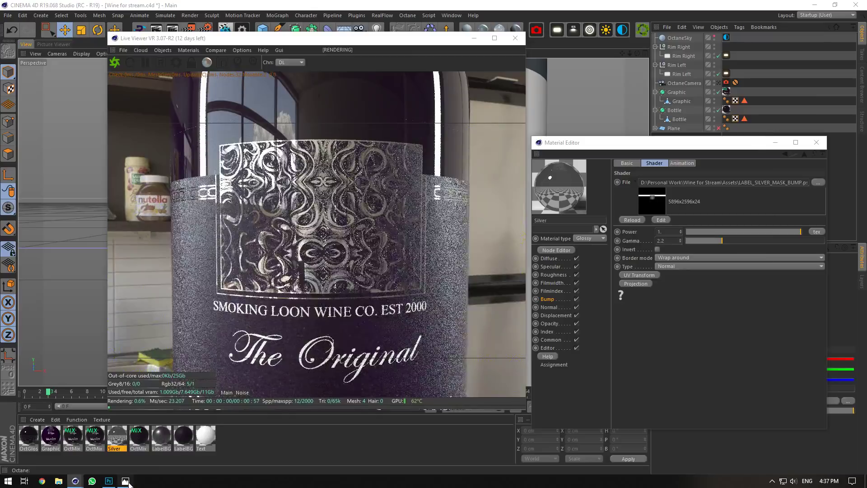
click(125, 481)
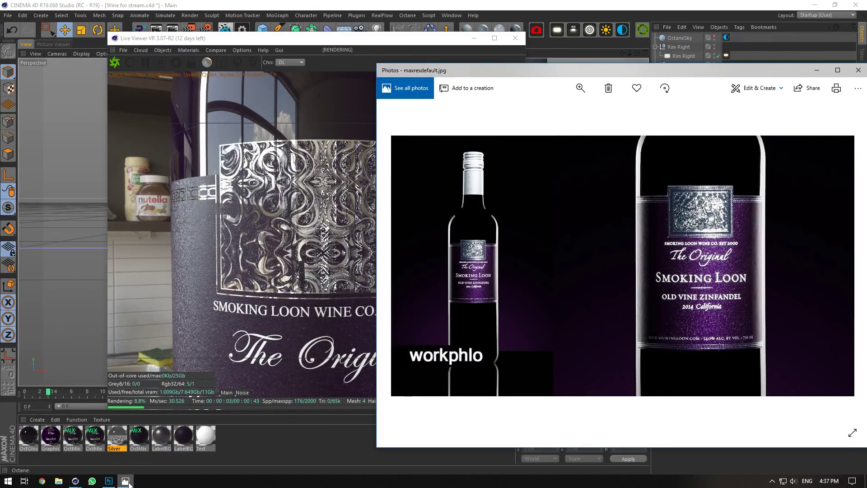
click(126, 481)
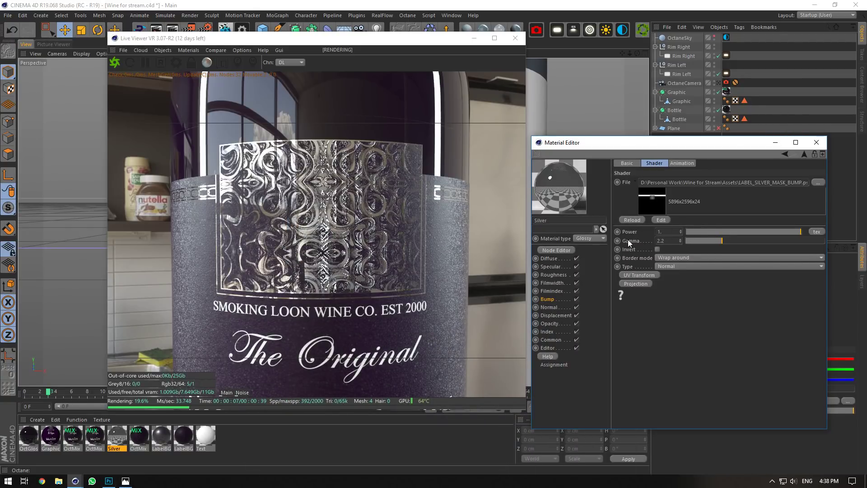
Open LABEL_SILVER_MASK.psd, the mix amount texture of the OctMix material that contains Silver, for editing in Photoshop.
click(80, 437)
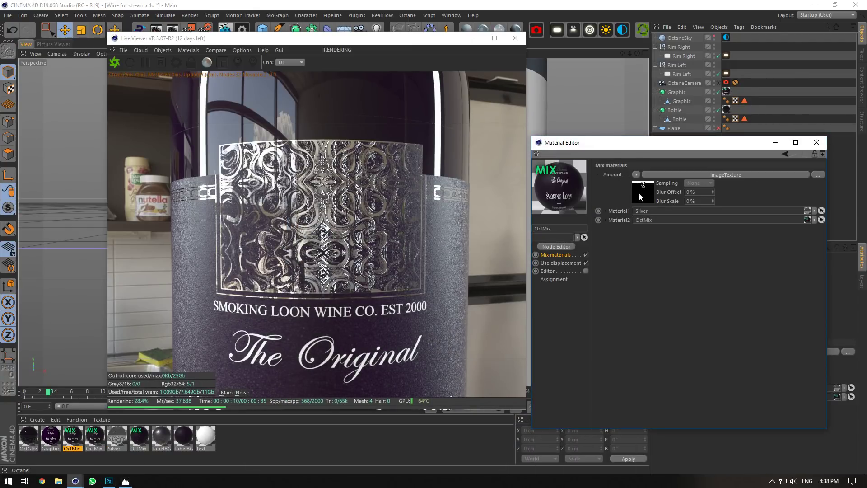
click(108, 481)
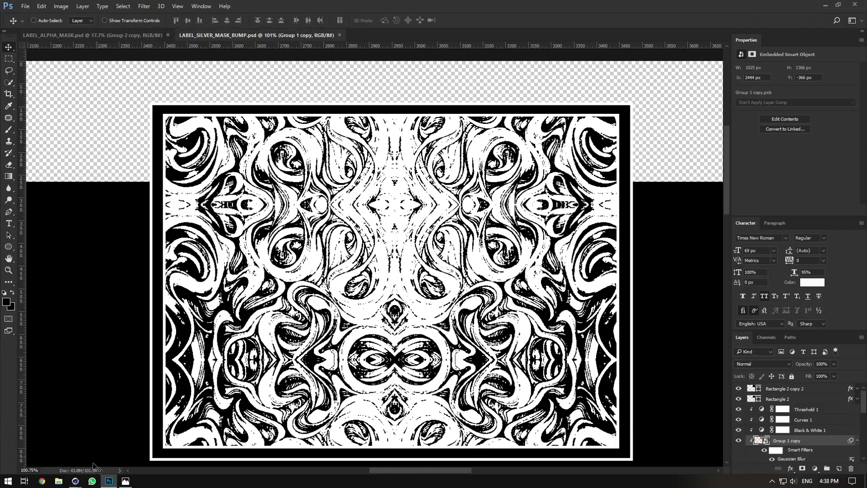
mouse_move(75, 481)
click(84, 444)
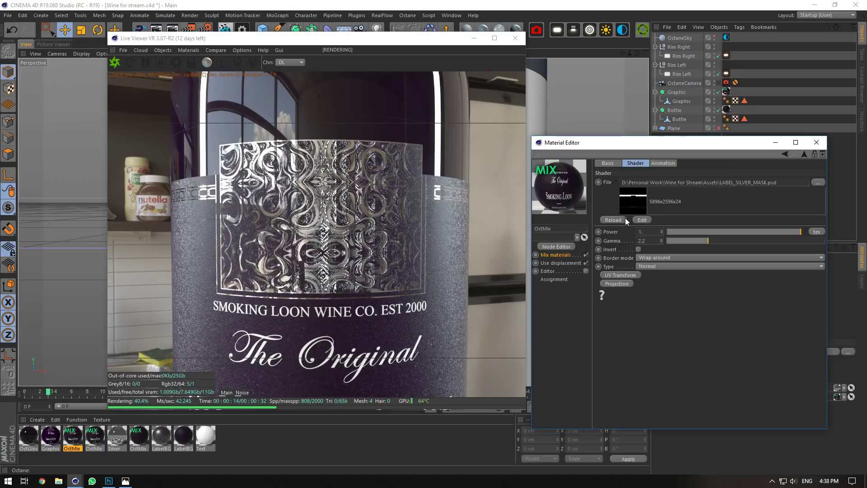
click(641, 220)
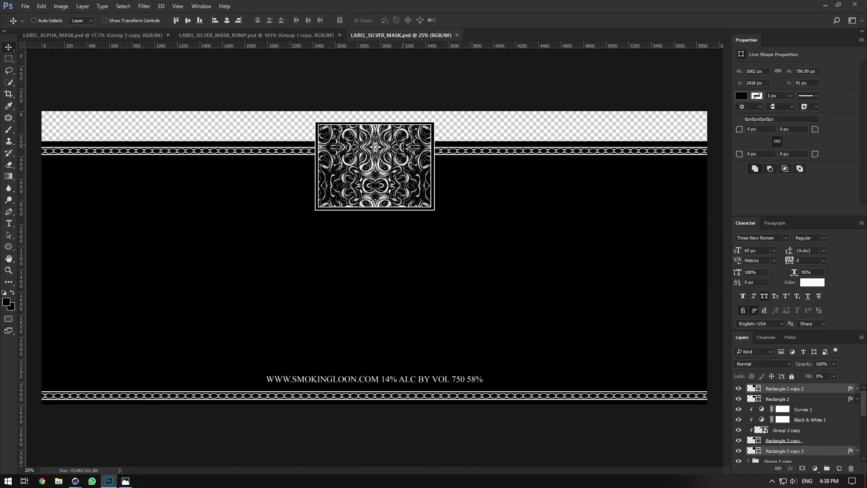
Hide Group 1 copy, fill Rectangle 2 copy with white (ffffff), save the mask, and reload it in Cinema 4D's OctMix material.
alt+scroll(401, 140, up, 4)
click(787, 441)
click(739, 431)
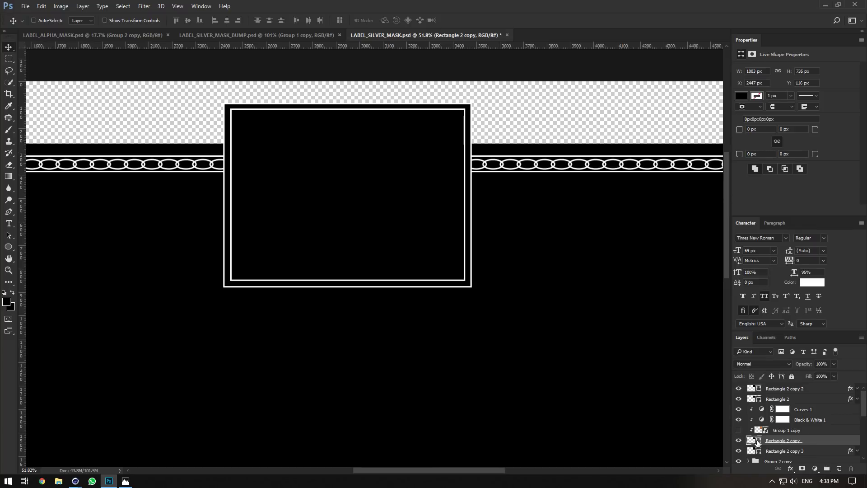
double_click(750, 441)
text(ffffff)
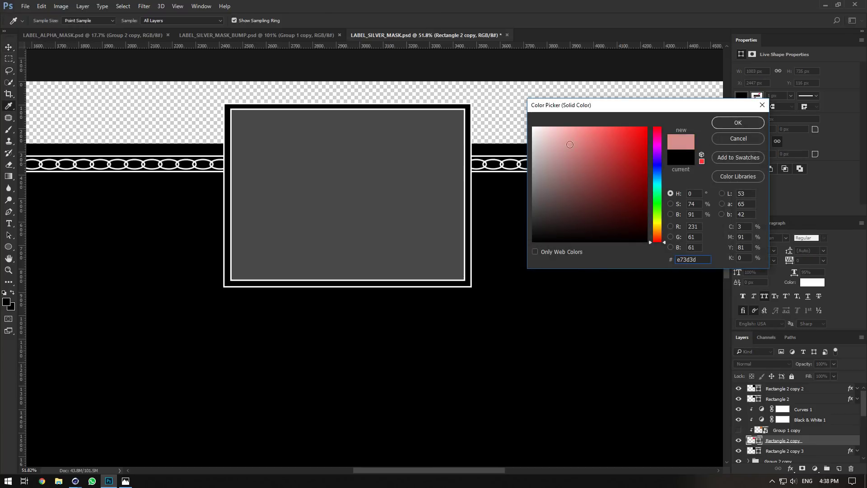
key(Return)
key(ctrl+s)
click(76, 481)
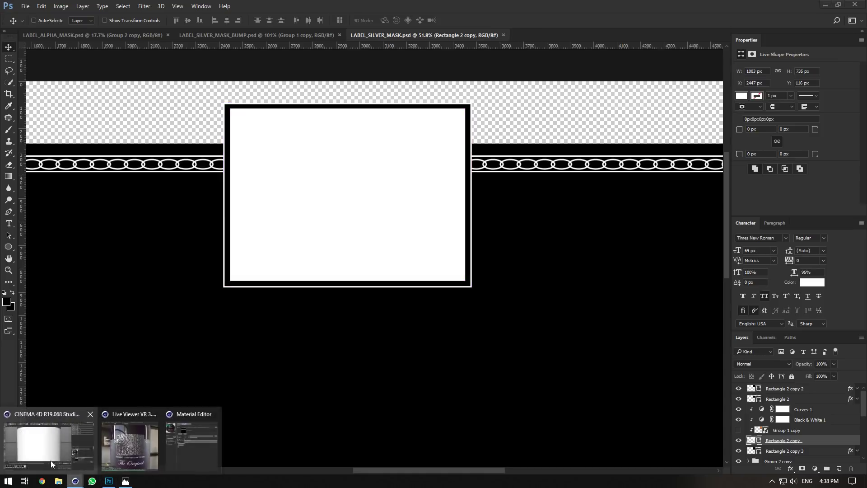
click(51, 460)
click(614, 220)
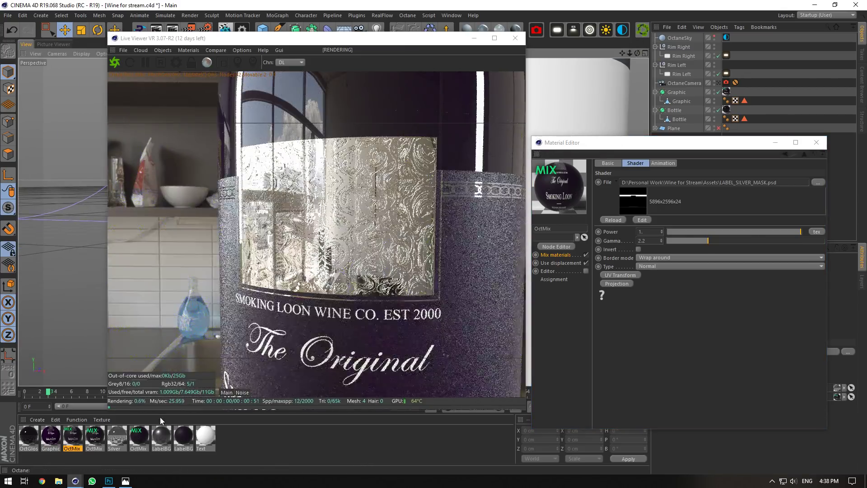
Fill Rectangle 2 copy with black in Photoshop, show Group 1 copy, save the mask, and reload it in Cinema 4D.
click(108, 481)
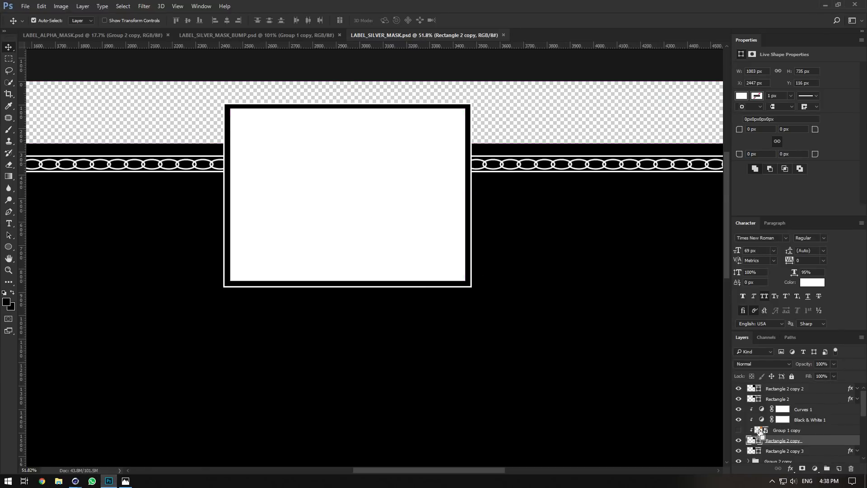
key(ctrl+BackSpace)
click(738, 430)
key(ctrl+s)
click(75, 481)
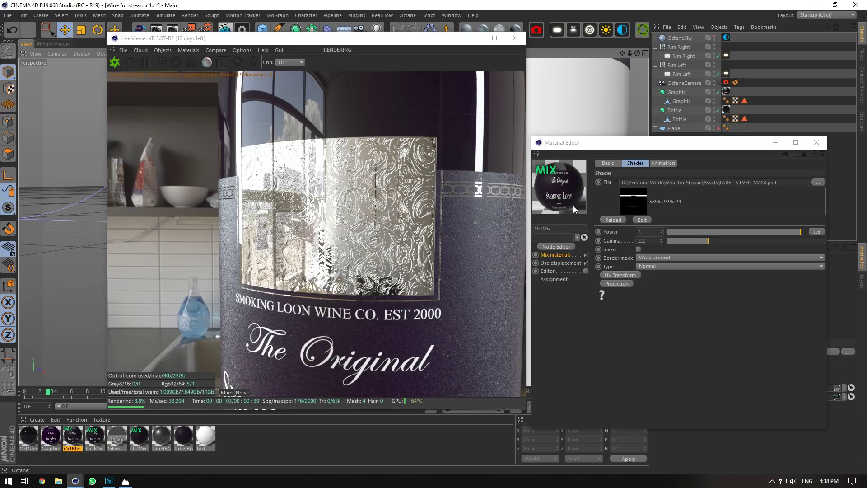
click(613, 219)
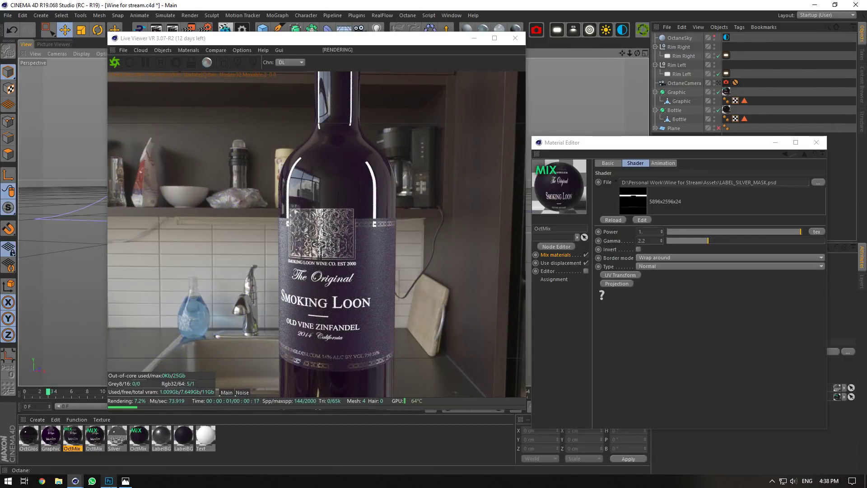
Add an Invert adjustment clipped above Curves 1 in the Photoshop silver mask, save, and reload the texture in Cinema 4D.
key(alt+Tab)
click(788, 428)
click(808, 409)
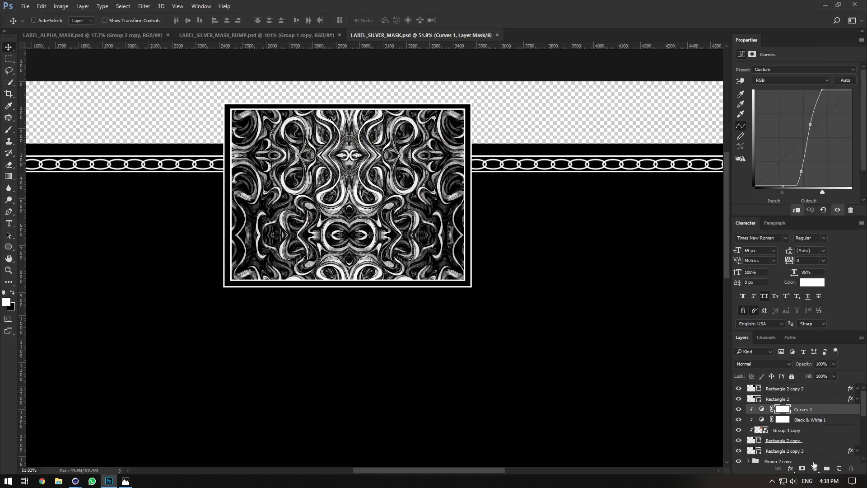
click(814, 468)
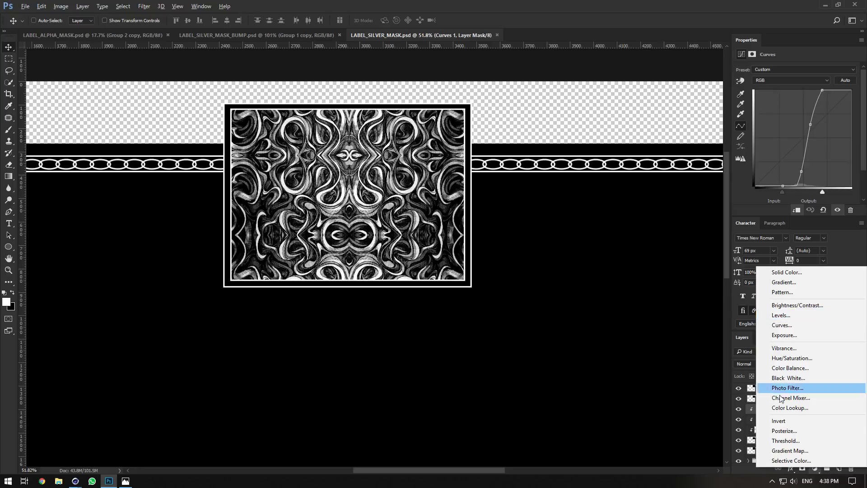
click(794, 420)
alt+click(801, 411)
key(ctrl+s)
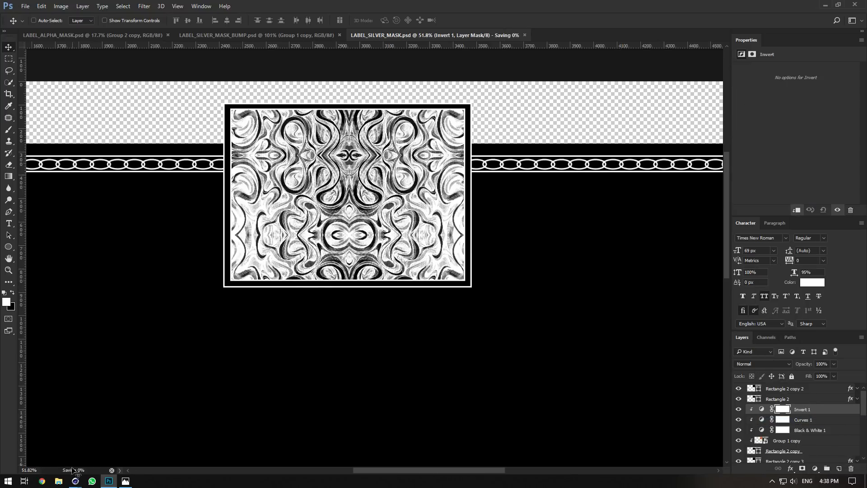
click(76, 481)
click(63, 461)
click(615, 219)
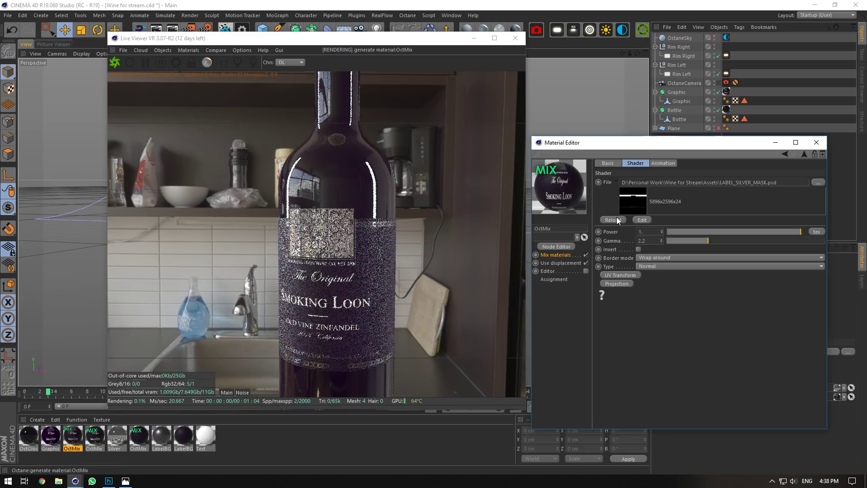
Check the reference photo, hide the Invert 1 adjustment in Photoshop, save the silver mask, and reload it in Cinema 4D.
click(126, 481)
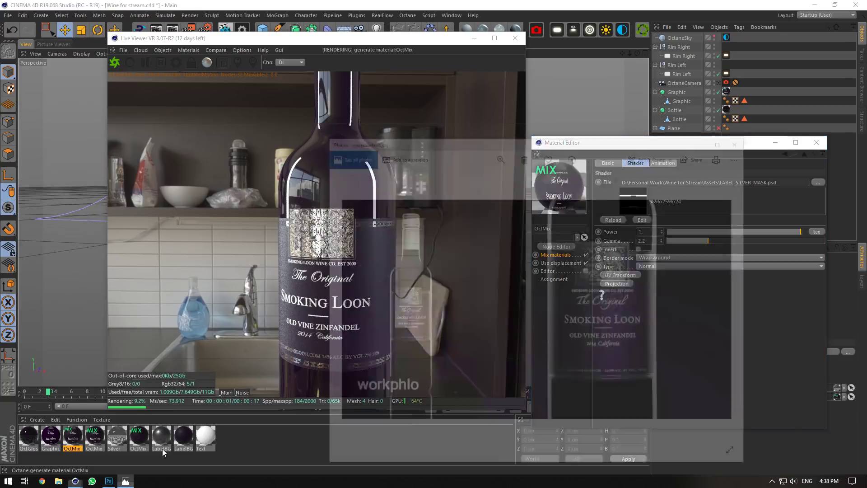
click(108, 480)
click(739, 409)
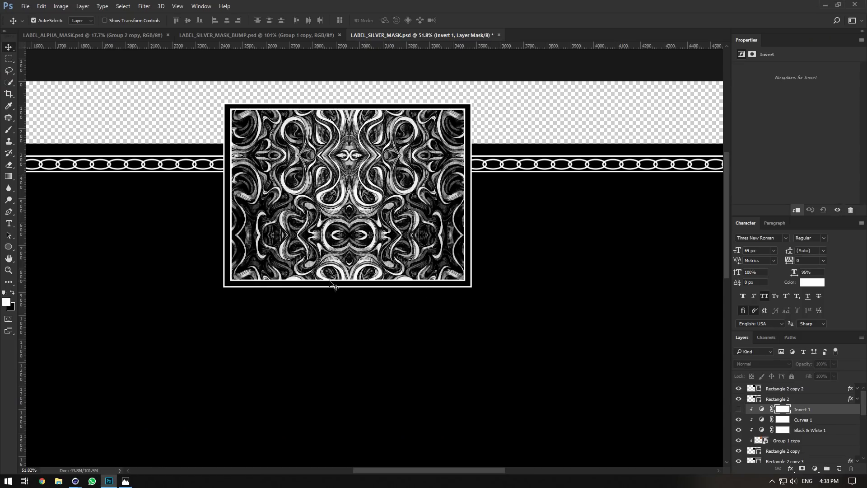
key(ctrl+s)
click(75, 480)
click(63, 458)
click(615, 219)
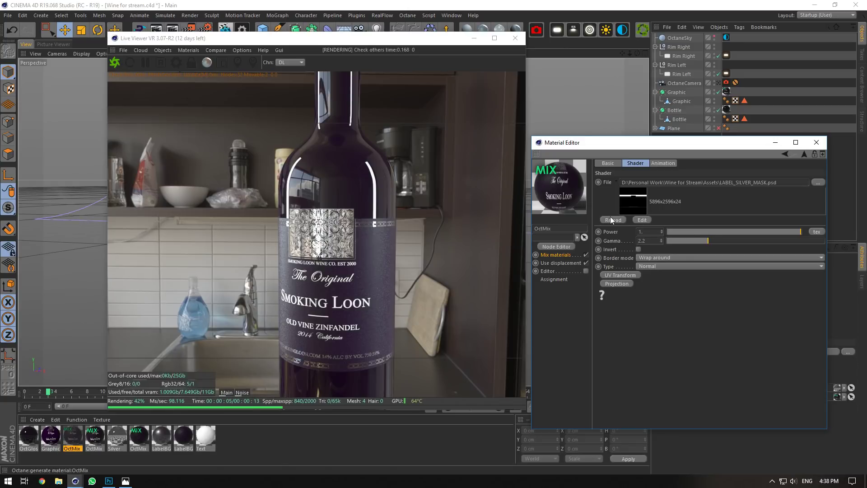
View the whole bottle through the OctaneCamera and compare the render with the reference photo.
drag(638, 53, 721, 86)
click(718, 83)
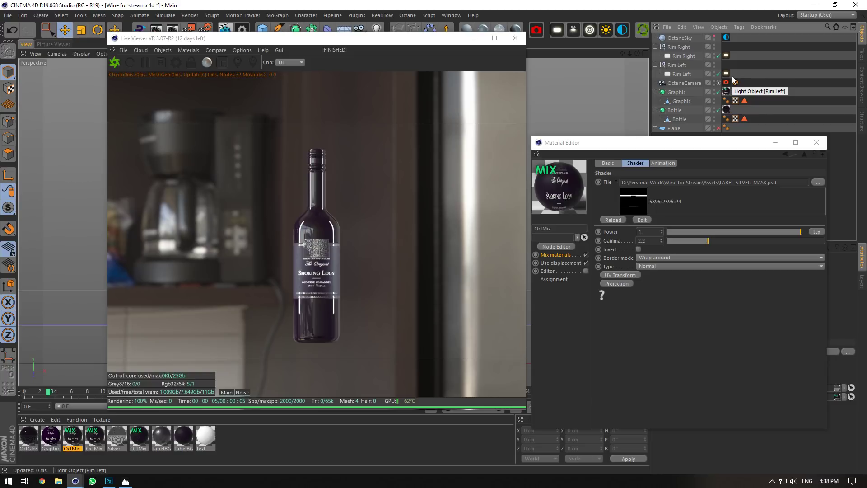
click(126, 483)
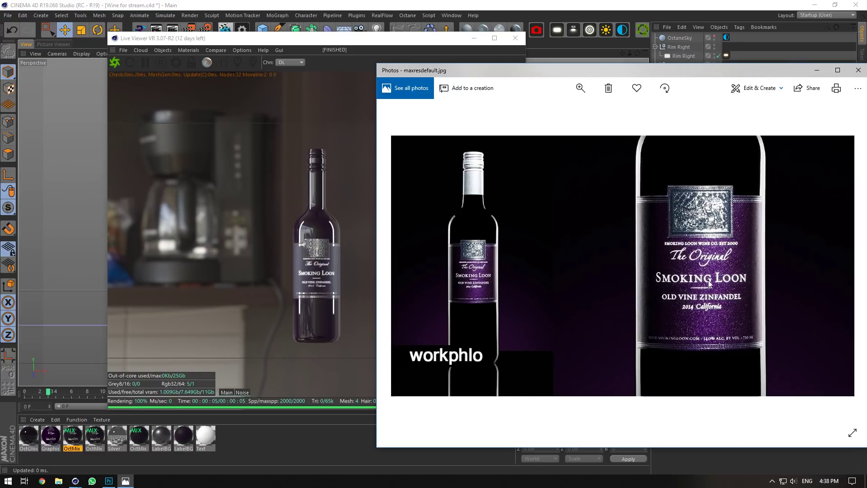
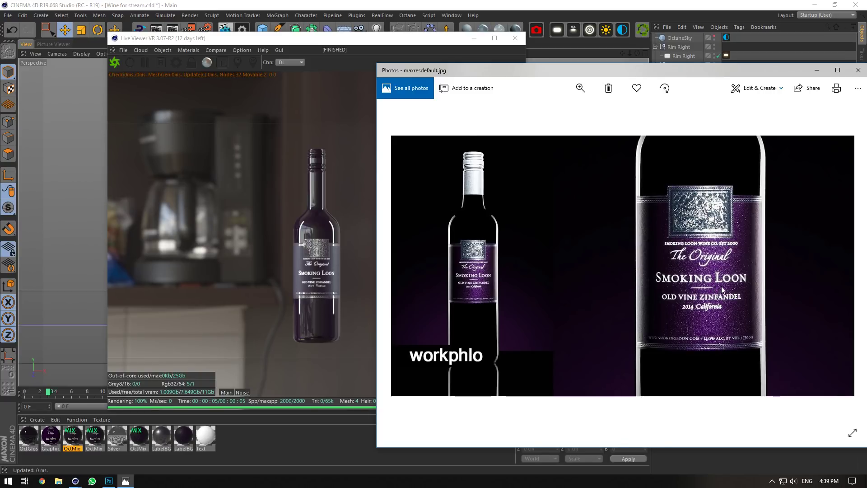
Set the LabelBG material's diffuse purple to 15% value in HSV and compare the label with the reference photo.
double_click(183, 434)
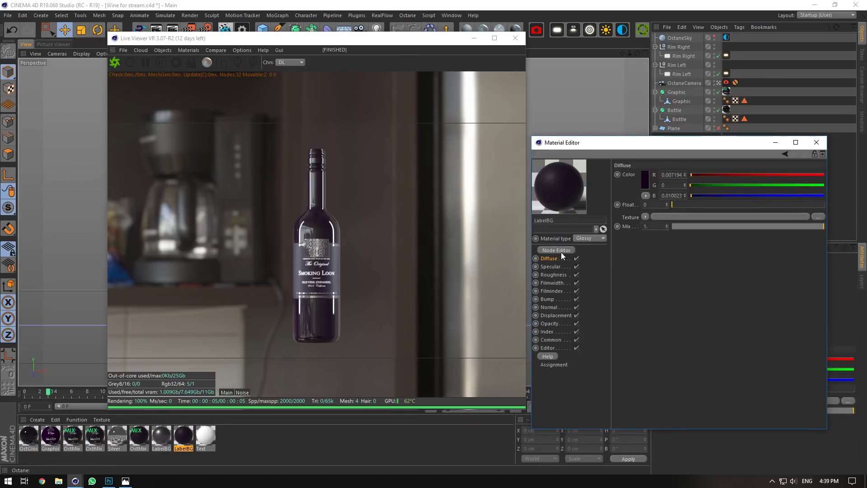
click(643, 183)
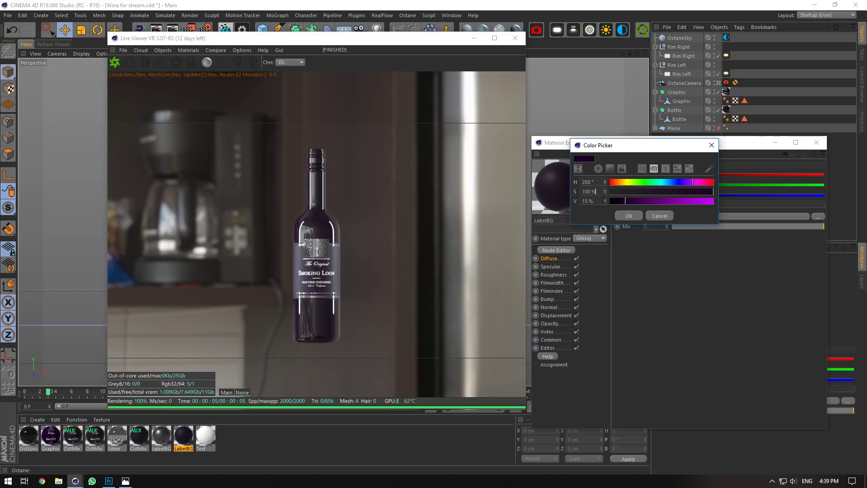
click(628, 216)
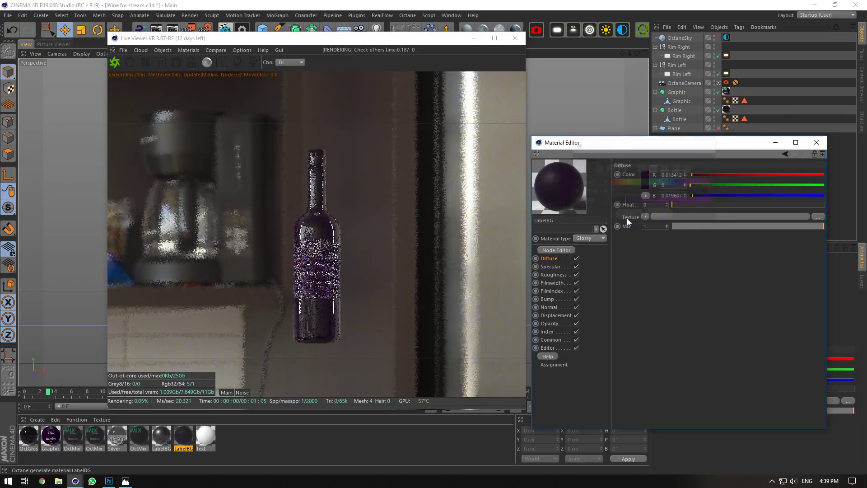
click(125, 481)
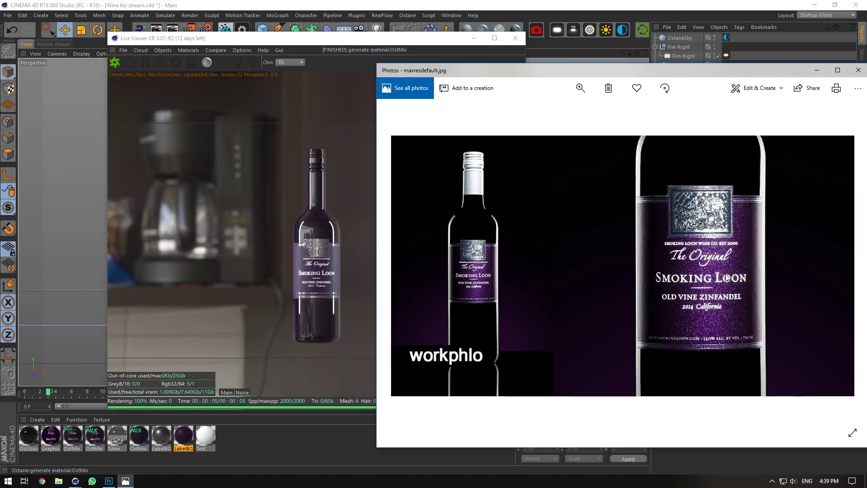
Disable the OctaneSky's visibility in the viewport and render, close the Material Editor, and enable the Plane object.
click(658, 4)
click(714, 40)
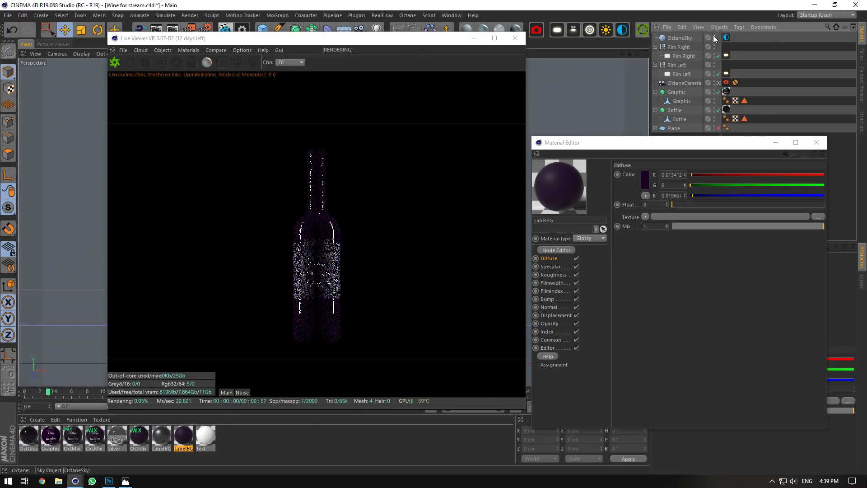
click(714, 36)
click(801, 143)
drag(613, 6, 647, 162)
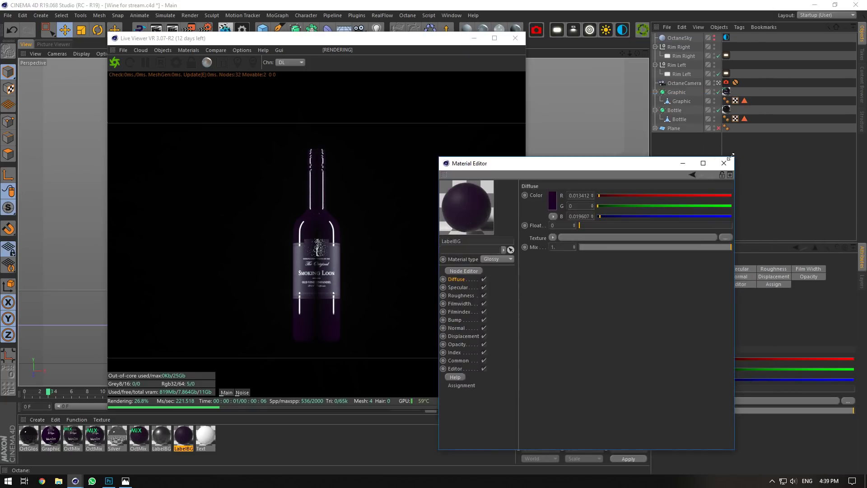
click(724, 163)
click(718, 128)
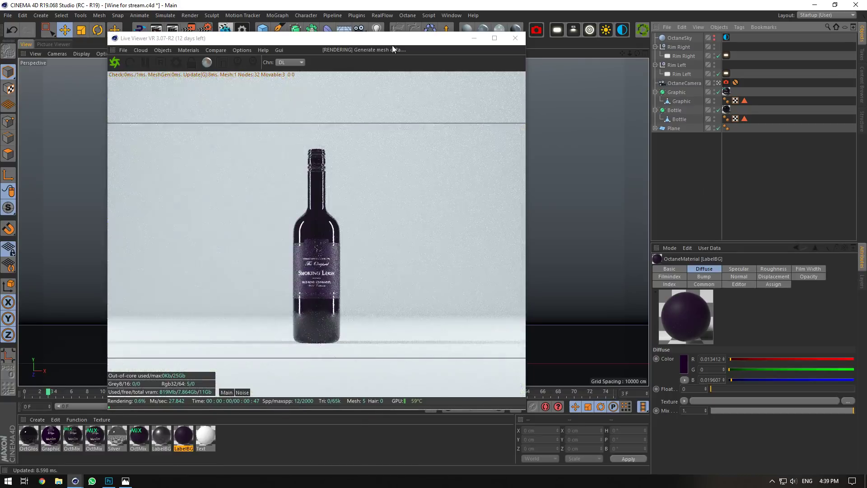
Create an Octane Diffuse material, assign it to the Plane, name it BG, and open it for editing.
click(467, 28)
drag(29, 436, 673, 128)
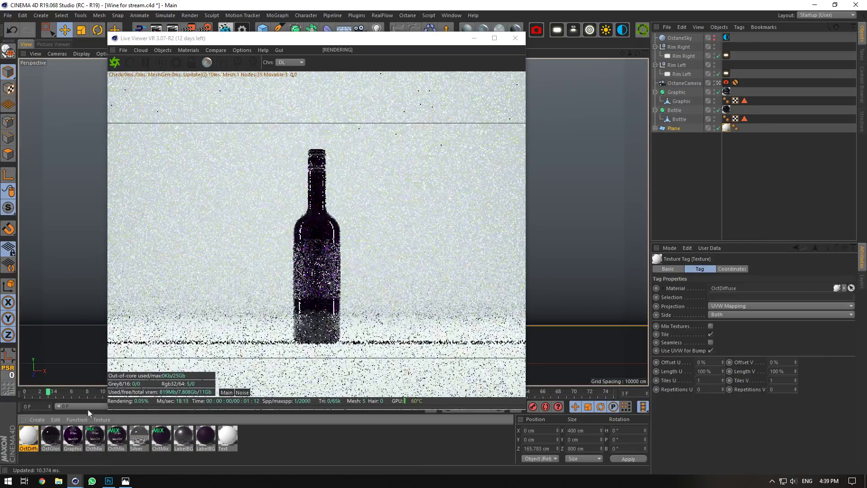
double_click(29, 435)
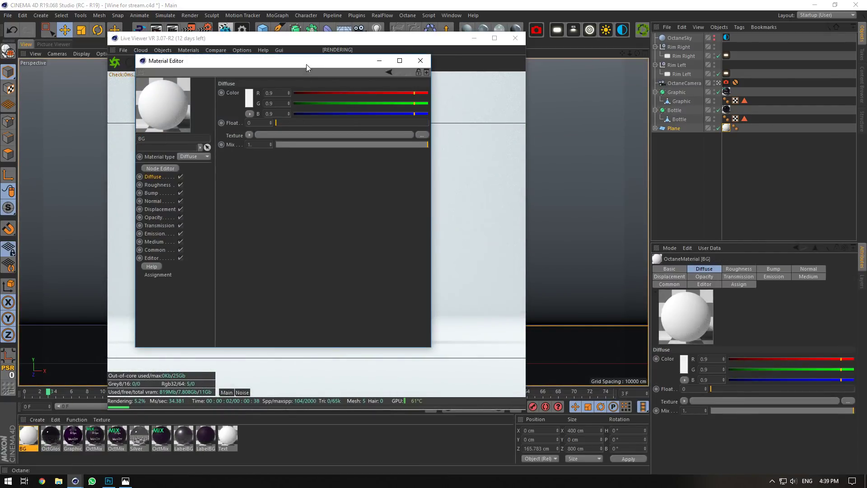
Set the BG material's diffuse color to 1% value in HSV and compare the dark background with the reference photo.
drag(306, 64, 620, 131)
click(562, 166)
double_click(513, 185)
text(1)
click(552, 202)
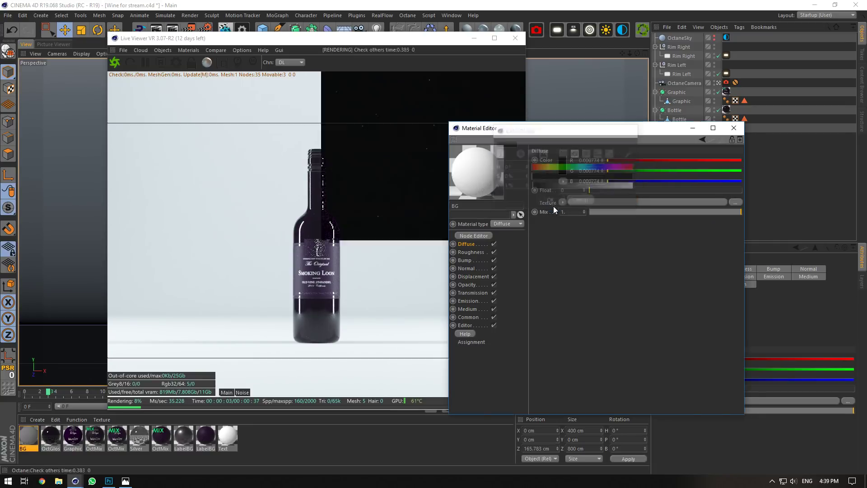
click(125, 484)
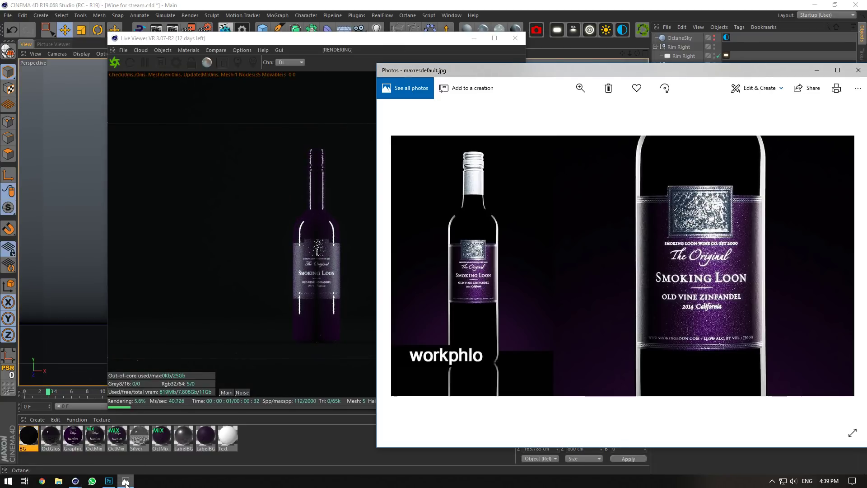
click(126, 484)
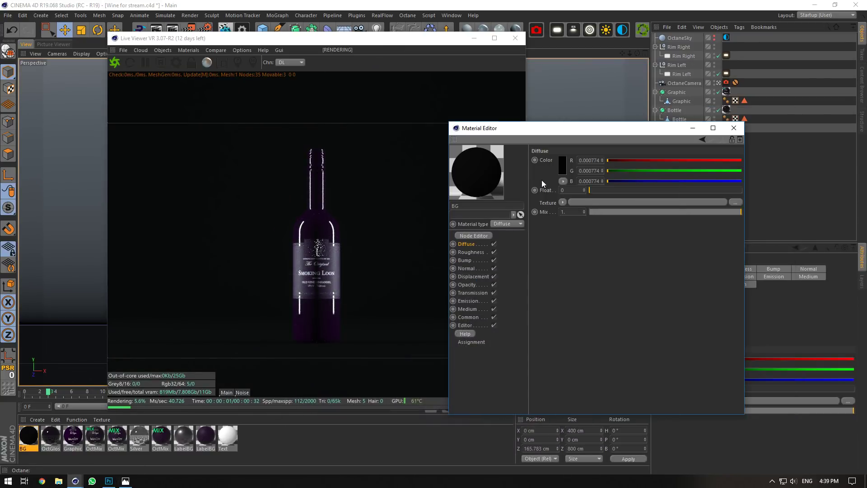
Add an Octane area light, leave the OctaneCamera view for a free perspective view, and close the Material Editor.
click(560, 30)
click(719, 93)
click(688, 38)
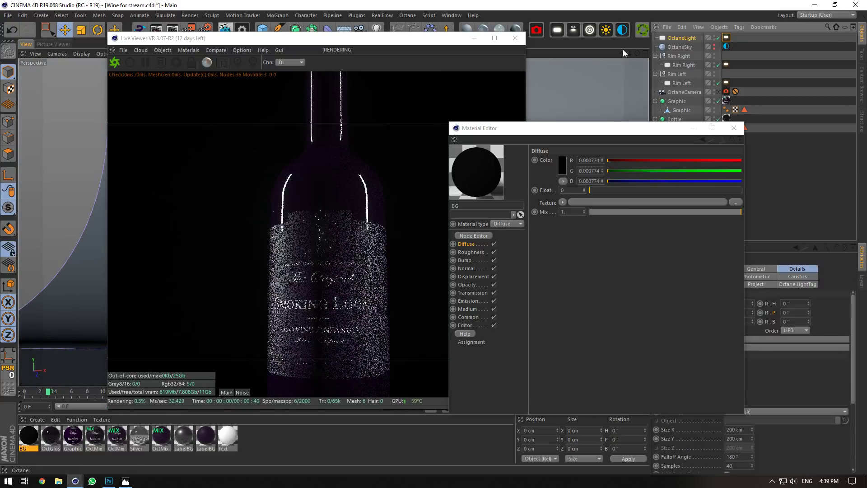
alt+drag(592, 77, 619, 88)
scroll(618, 88, down, 8)
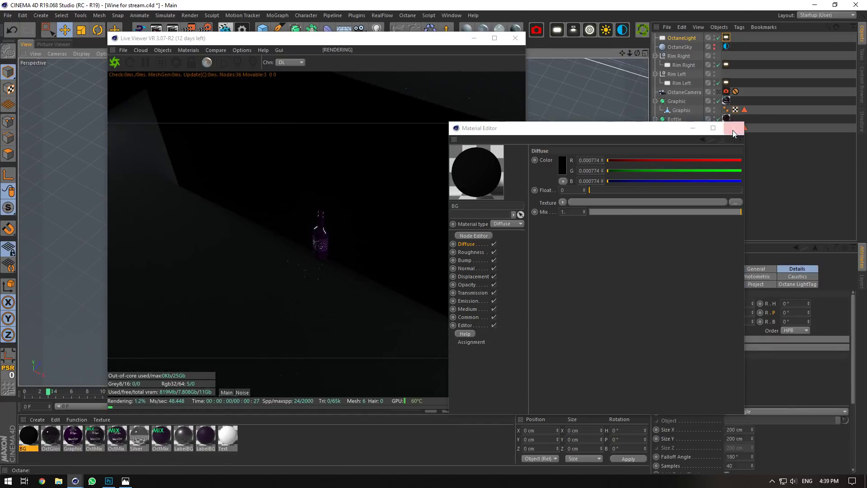
click(733, 130)
drag(641, 51, 370, 294)
scroll(418, 199, down, 2)
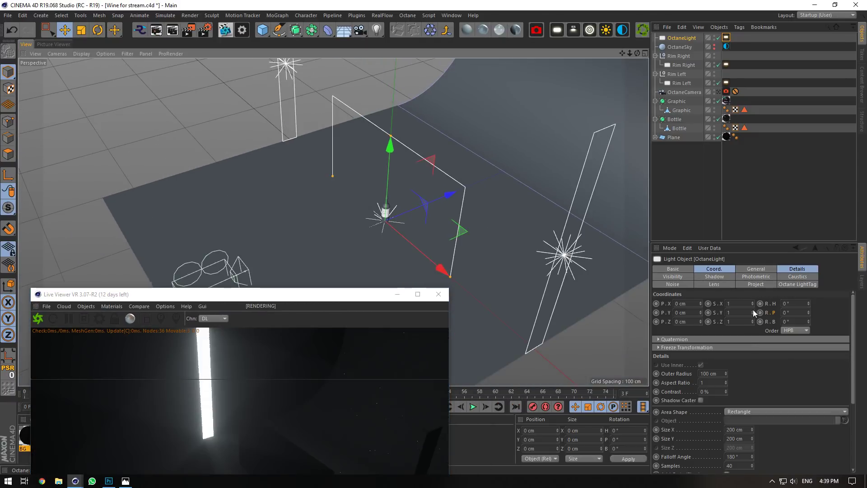
Change the new OctaneLight's area shape to Disc and set its size to 25 cm.
click(759, 410)
click(748, 385)
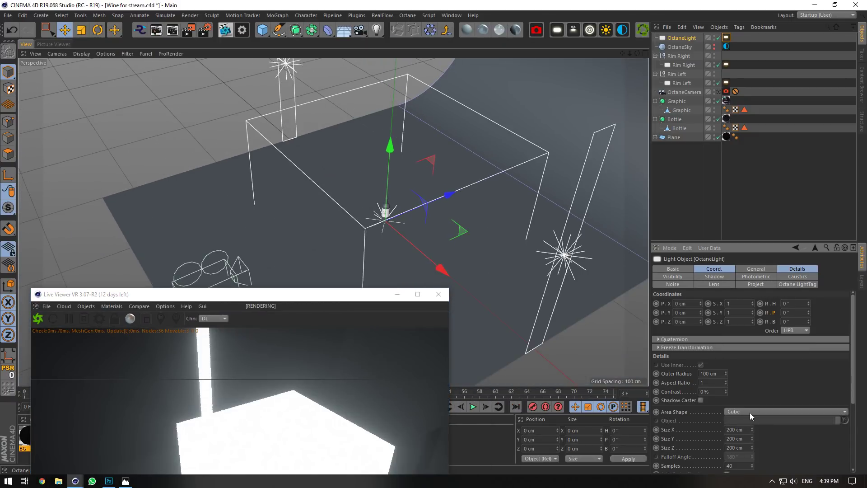
click(749, 412)
click(742, 330)
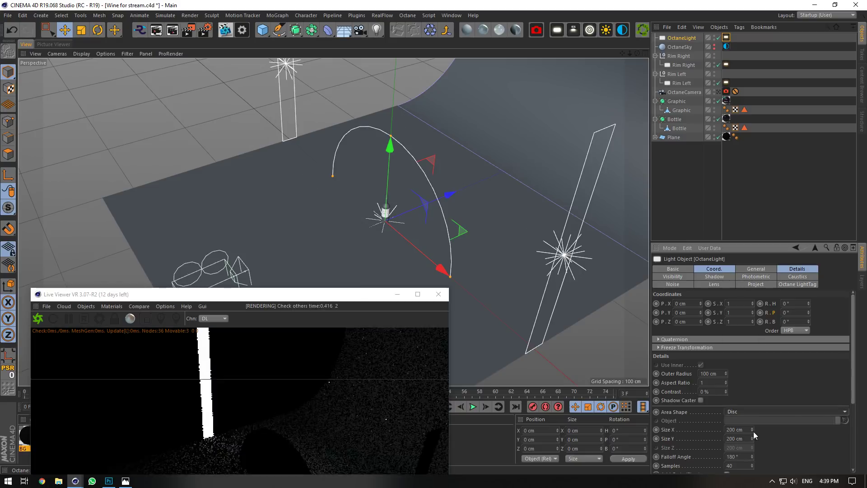
text(25)
key(Return)
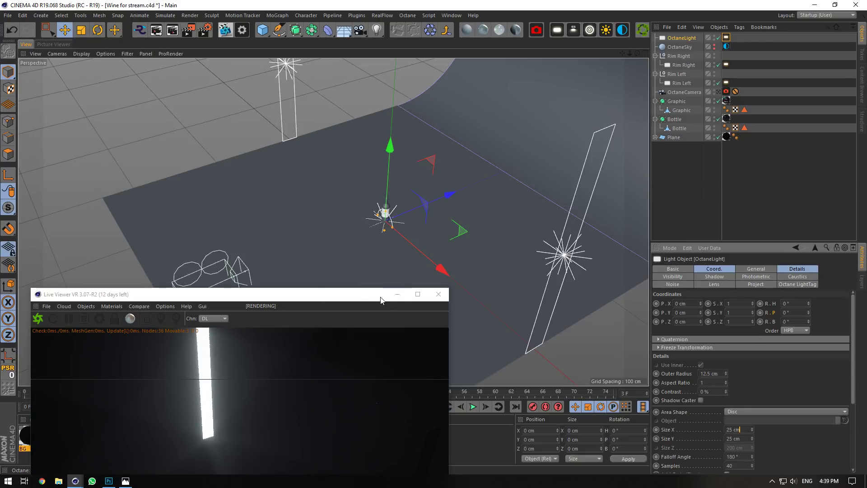
Move the disc light up to 30 cm in Y and back behind the bottle to 40 cm in Z.
drag(387, 294, 568, 180)
drag(391, 137, 414, 124)
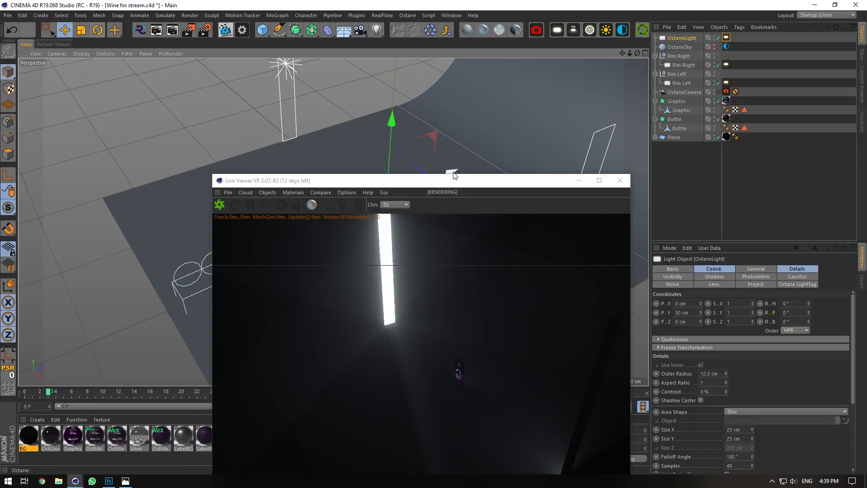
drag(450, 172, 484, 166)
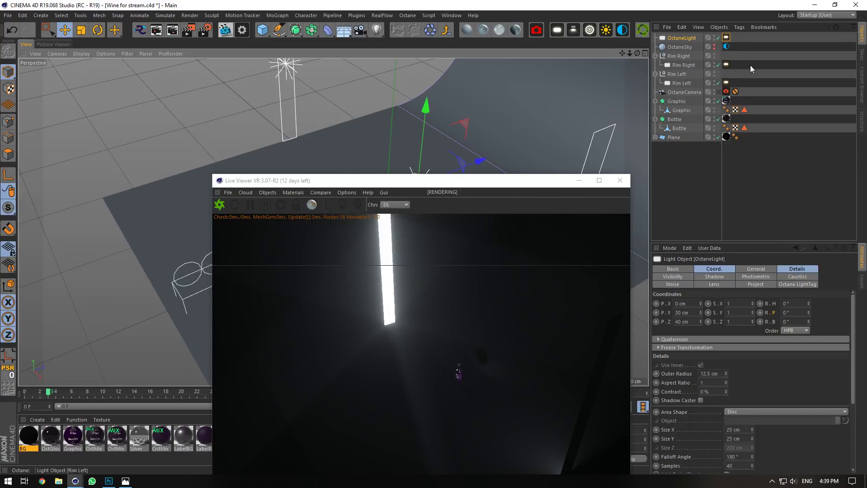
Open the file browser for the ImageTexture in the OctaneLight tag's Distribution.
click(728, 38)
click(663, 346)
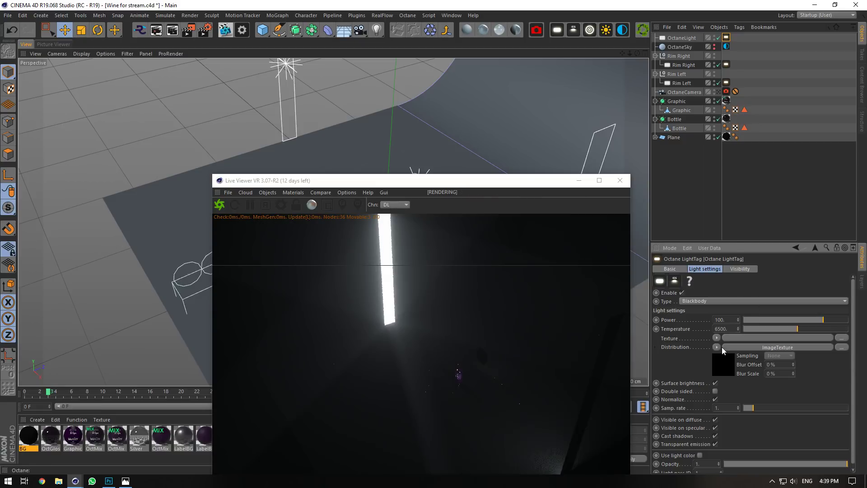
click(724, 351)
click(848, 289)
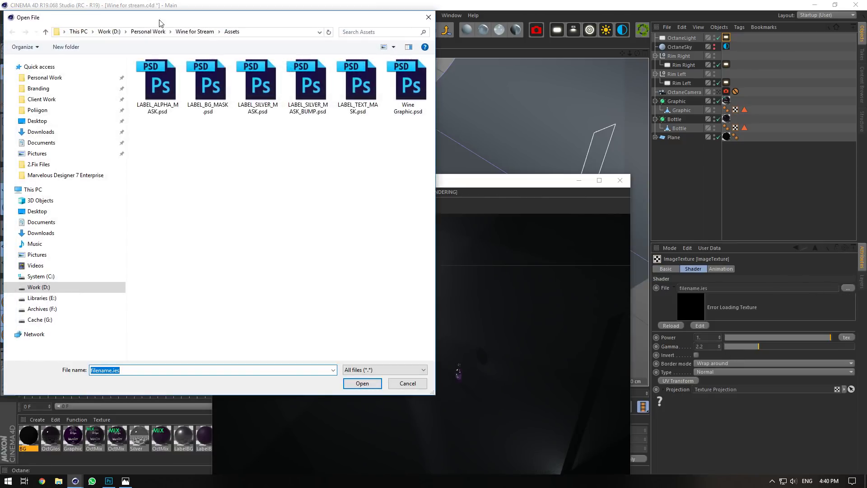
Load 03.ies from the Poliigon Lights > IES_Lights folder as the light distribution, without copying it to the project location.
click(51, 110)
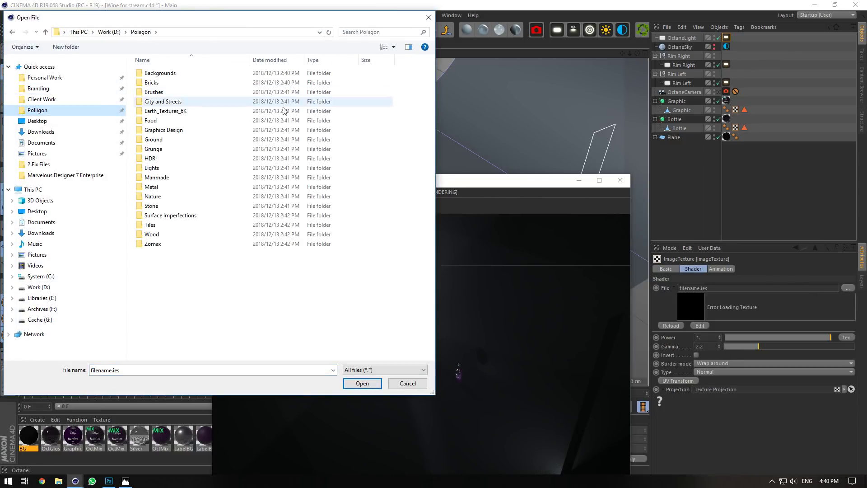
click(393, 47)
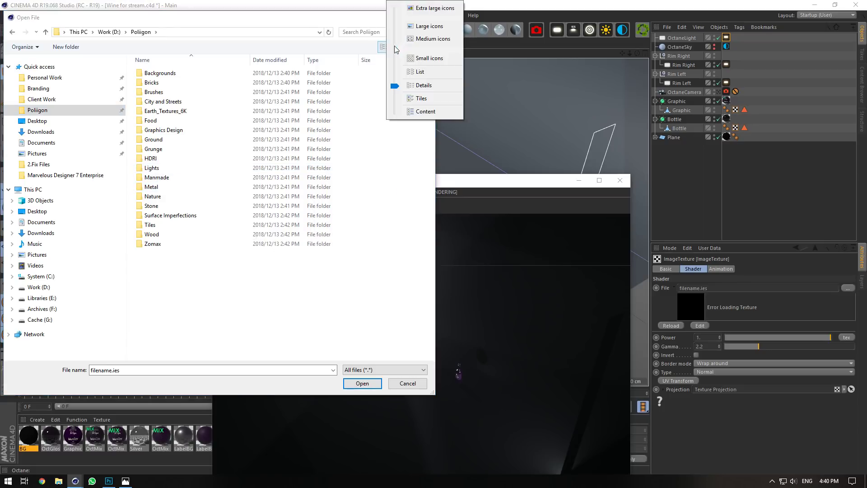
click(424, 23)
double_click(357, 138)
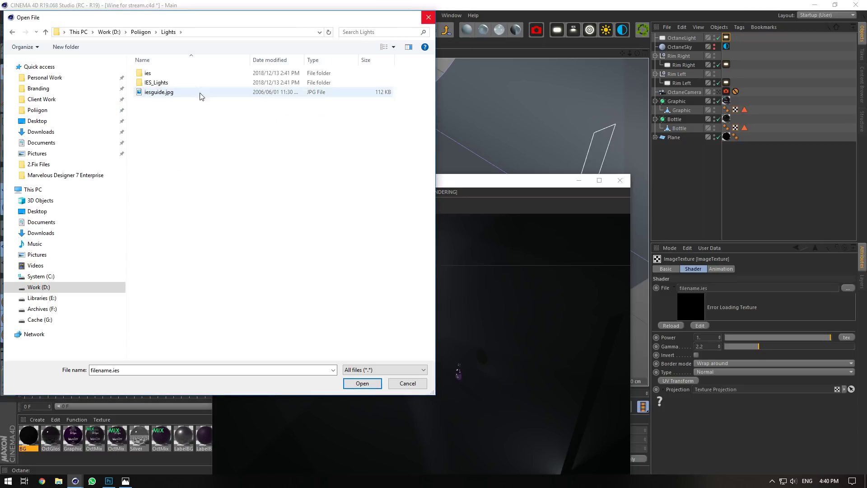
double_click(171, 83)
click(393, 47)
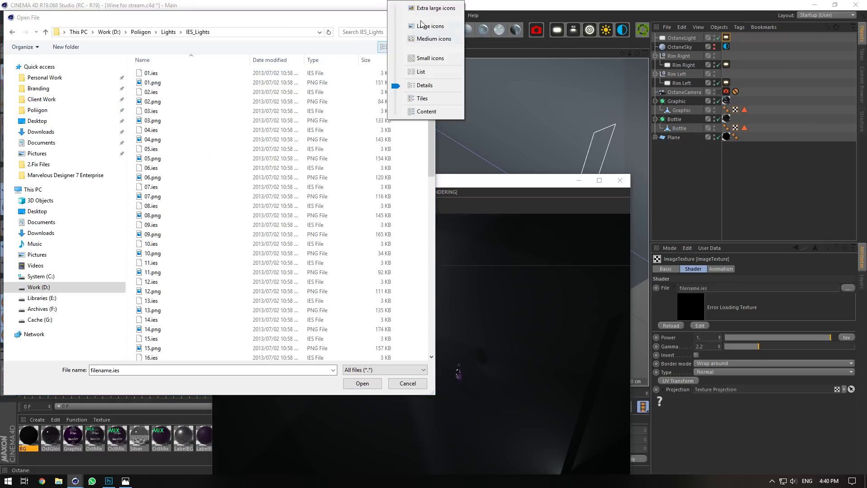
click(420, 27)
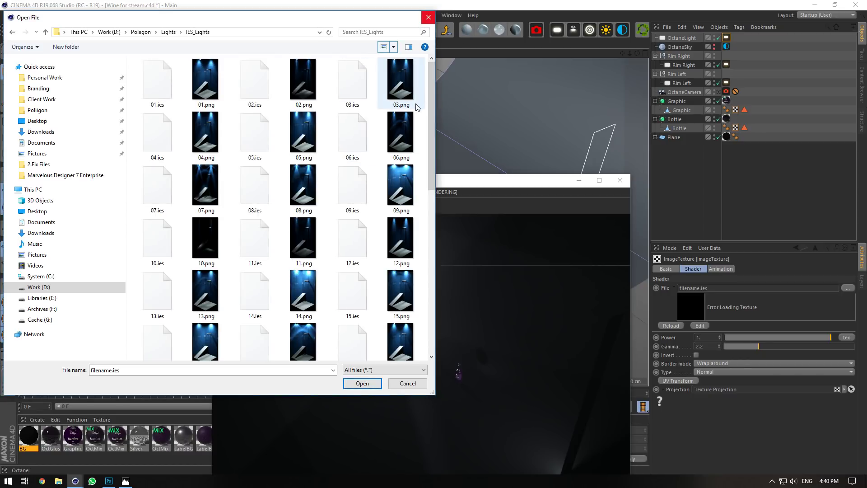
click(352, 81)
click(361, 383)
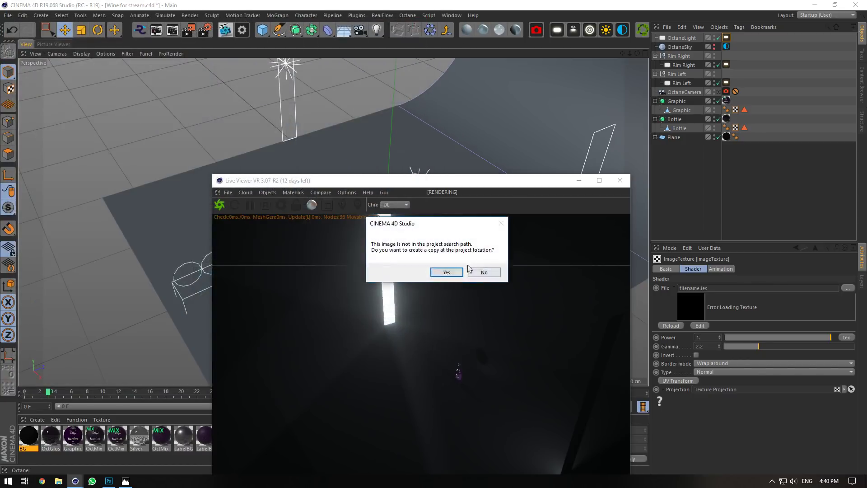
click(475, 271)
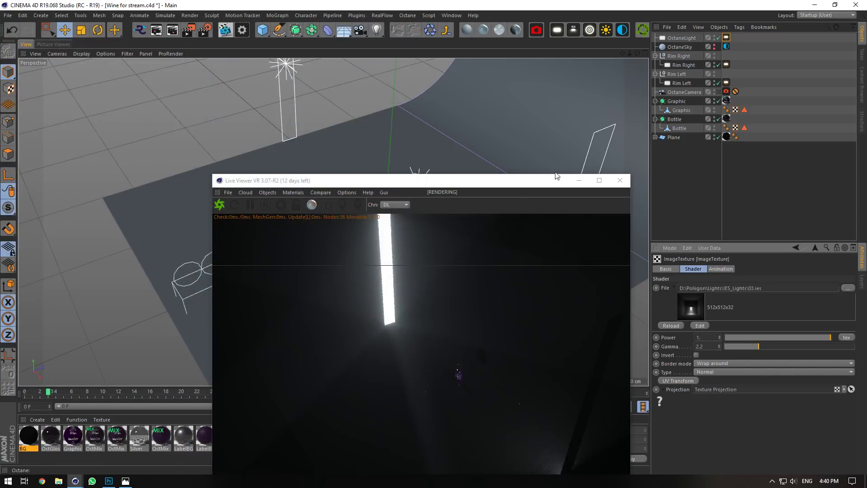
Set the power of the OctaneLight's light tag to 1000.
click(726, 37)
click(717, 320)
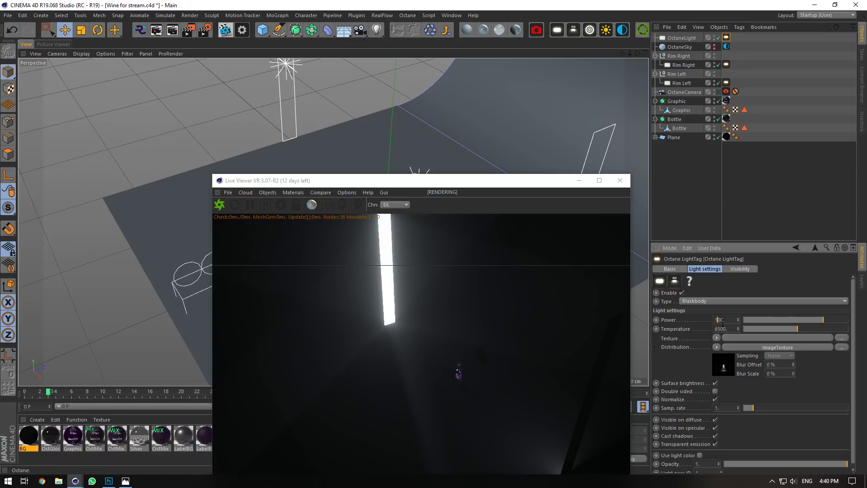
key(Return)
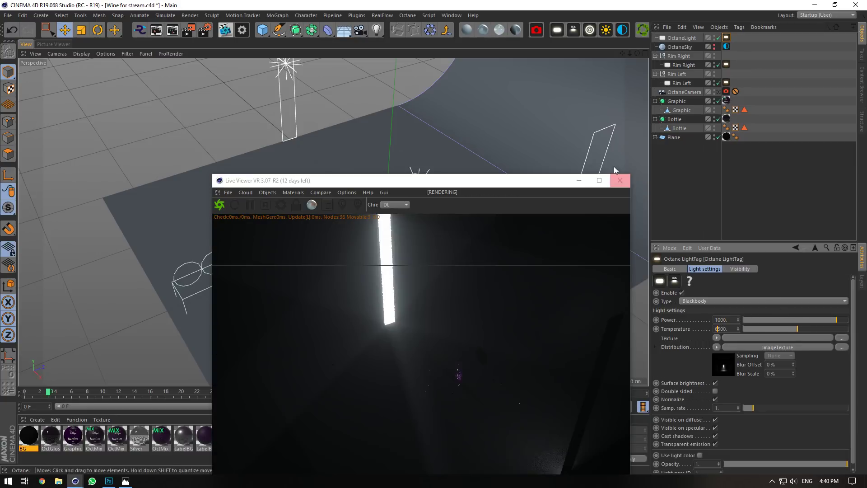
Look through the OctaneCamera again and bring the full Live Viewer render into view.
drag(637, 53, 655, 34)
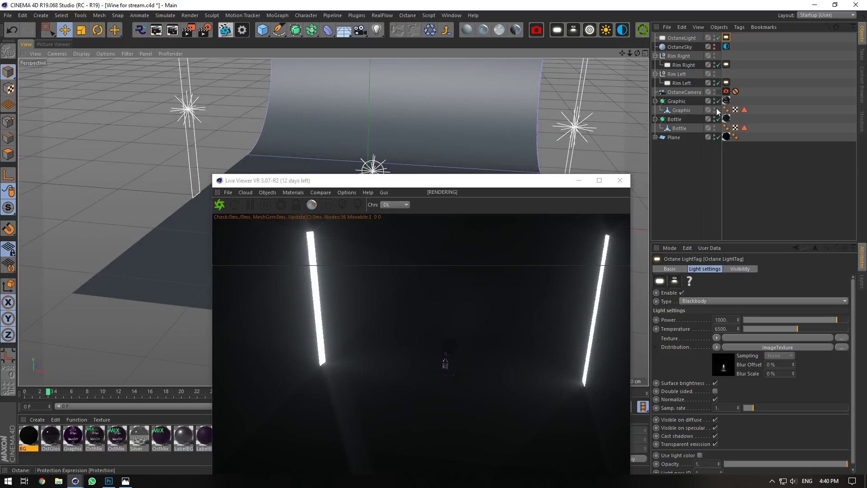
click(717, 92)
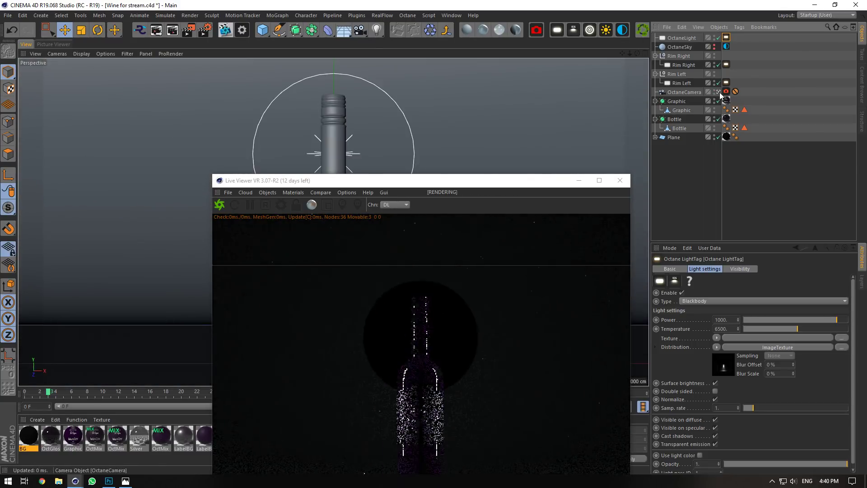
drag(464, 185, 447, 63)
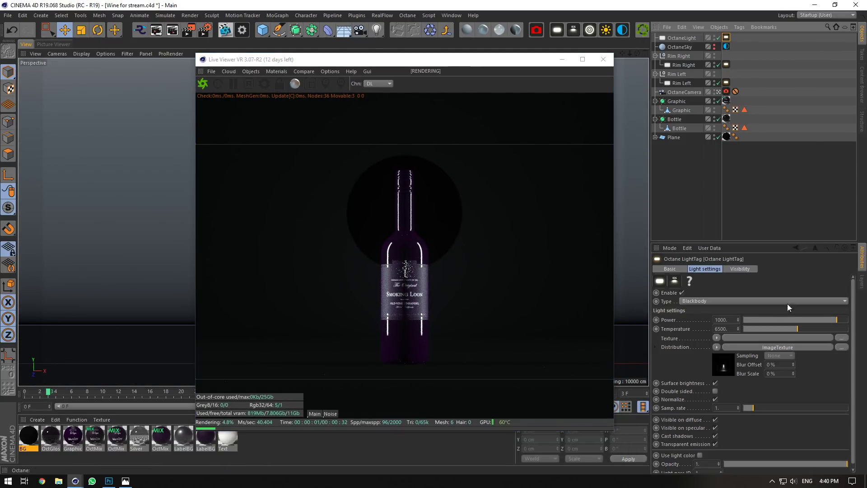
Turn off camera visibility, shadow visibility and surface brightness in the OctaneLight's light tag.
click(740, 268)
click(705, 319)
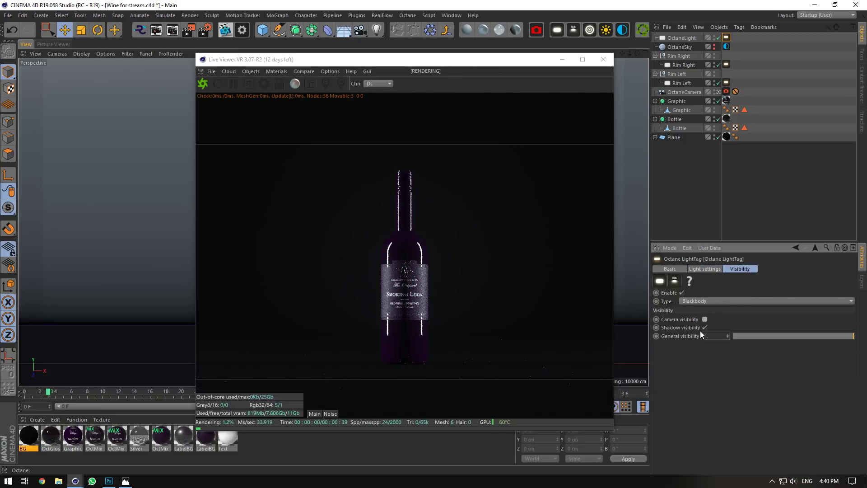
click(705, 327)
click(719, 268)
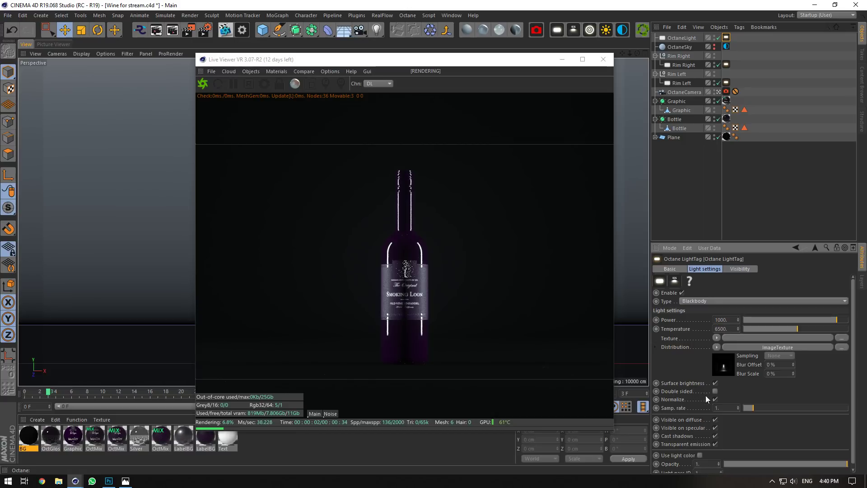
click(714, 383)
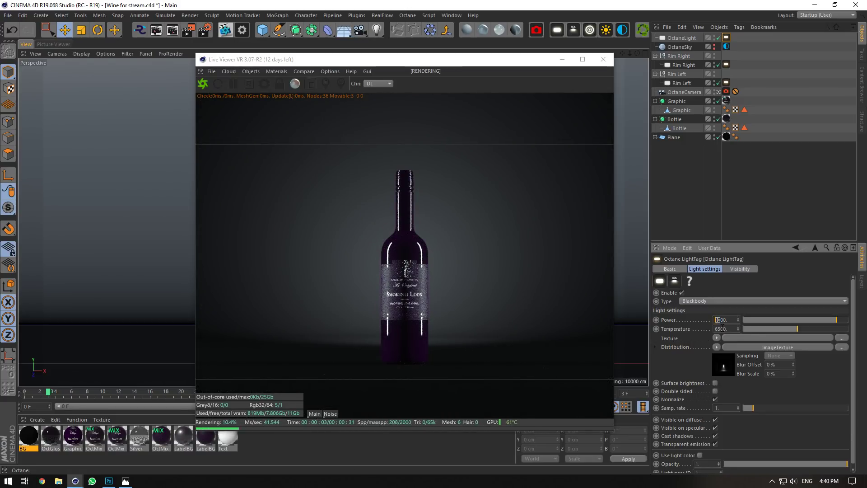
Set the BG material's diffuse color to purple with hue 282° and saturation 100%, and compare the render with the reference photo.
click(29, 436)
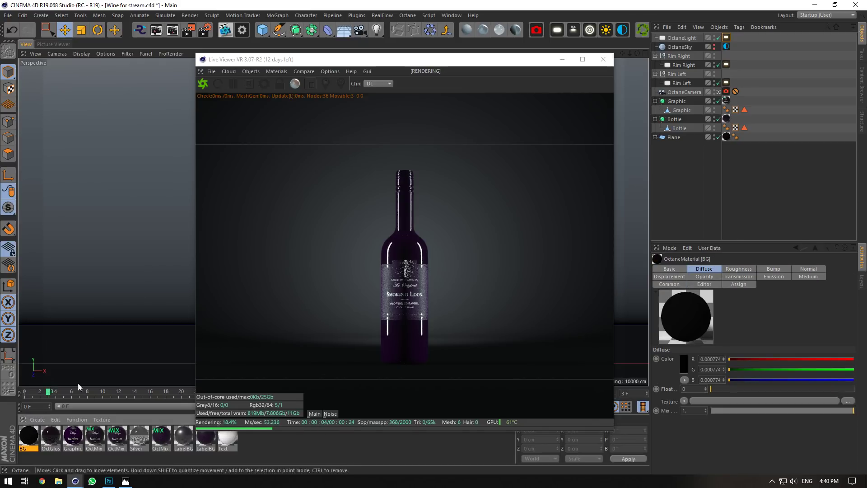
double_click(29, 436)
drag(298, 61, 627, 107)
click(486, 217)
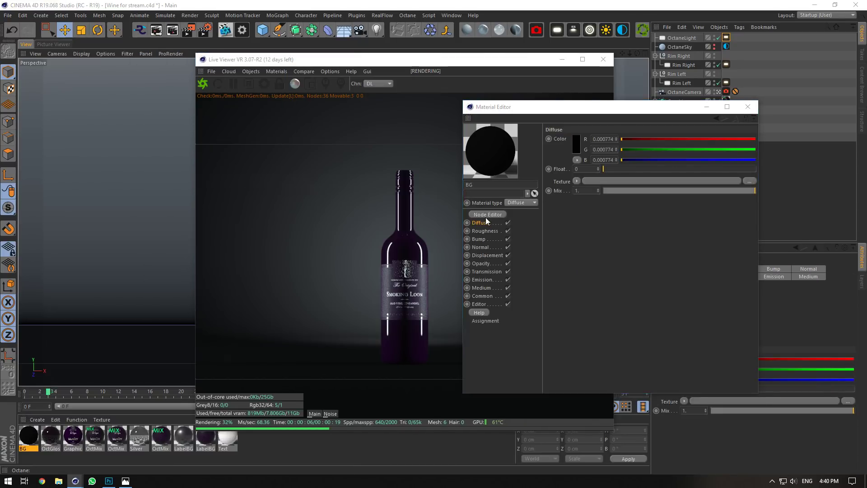
click(694, 174)
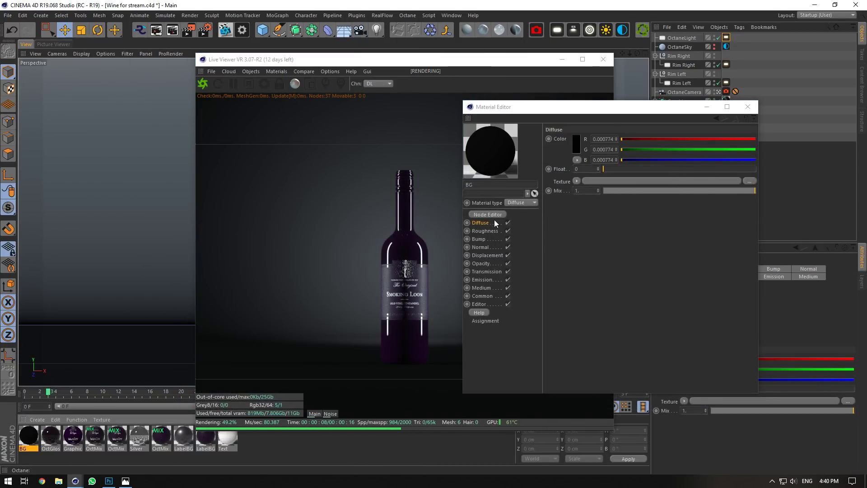
click(574, 146)
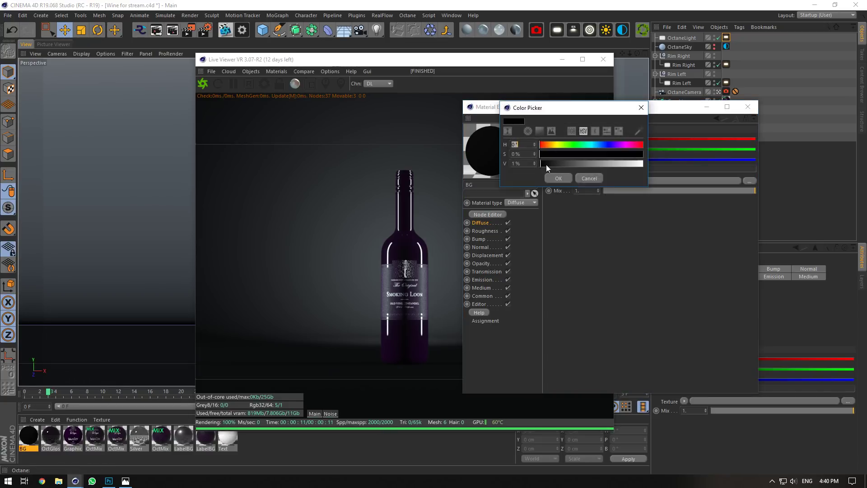
click(622, 145)
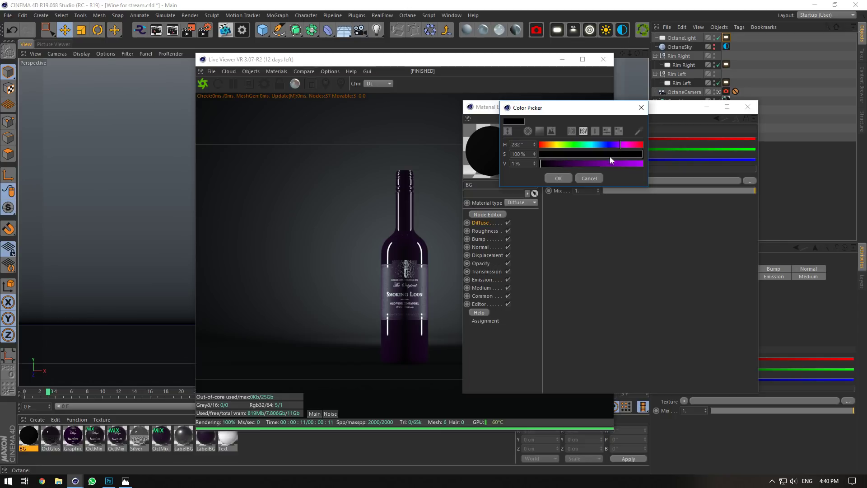
click(558, 178)
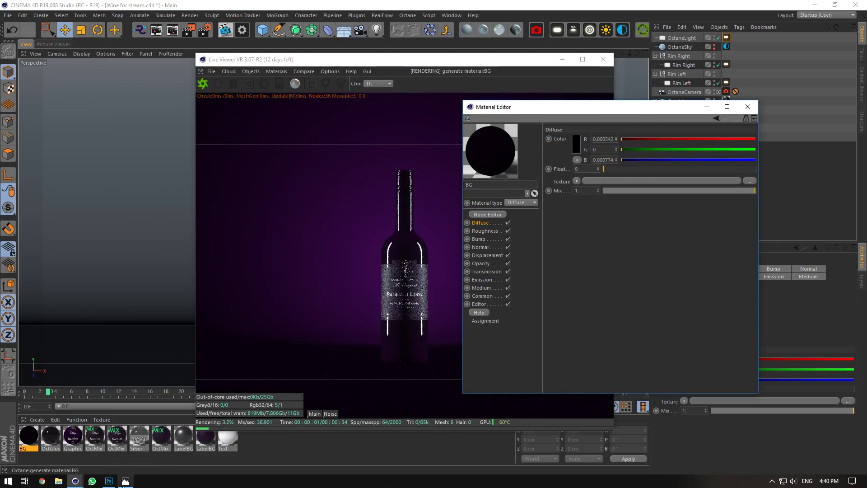
click(125, 481)
click(125, 481)
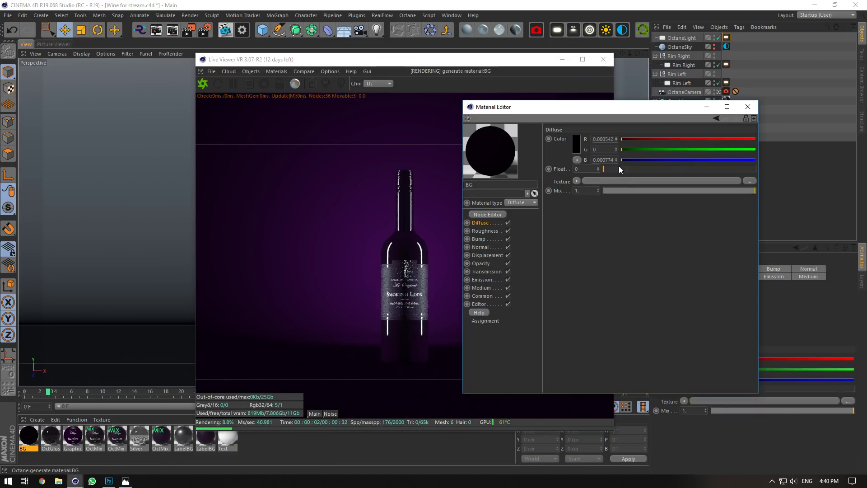
Close the BG material and set the value of the OctGlossy material's diffuse color to 3%.
click(744, 108)
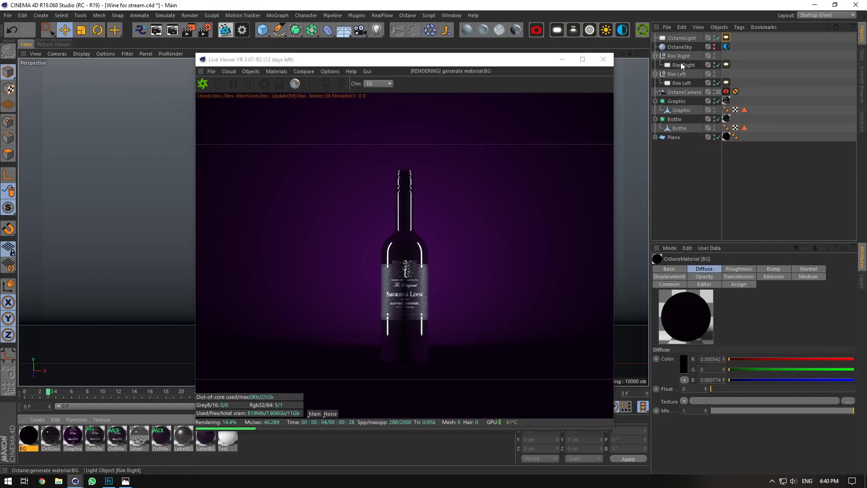
click(679, 57)
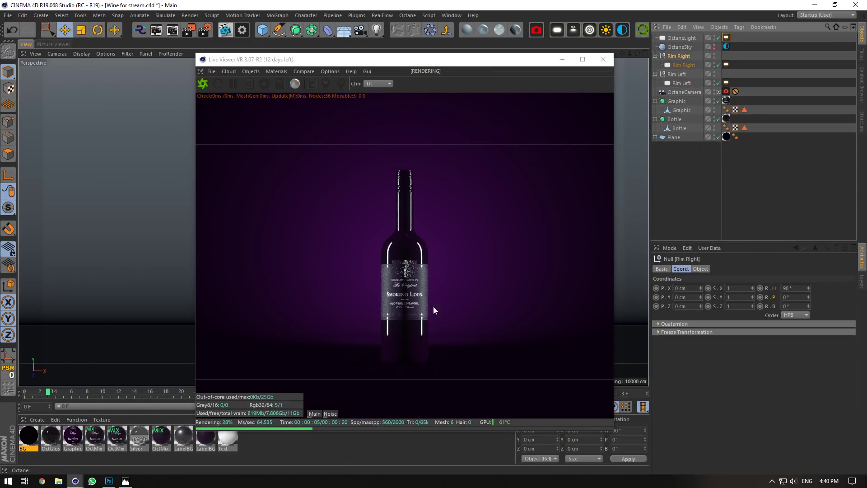
double_click(53, 435)
click(251, 106)
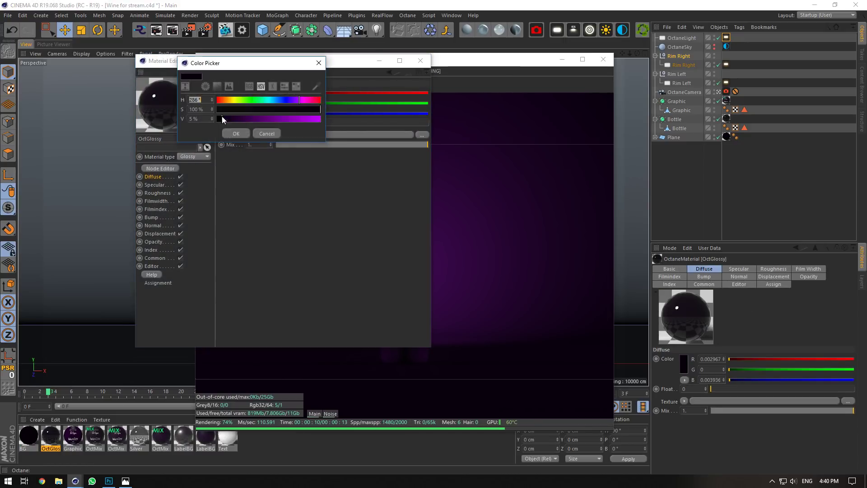
text(3)
click(229, 136)
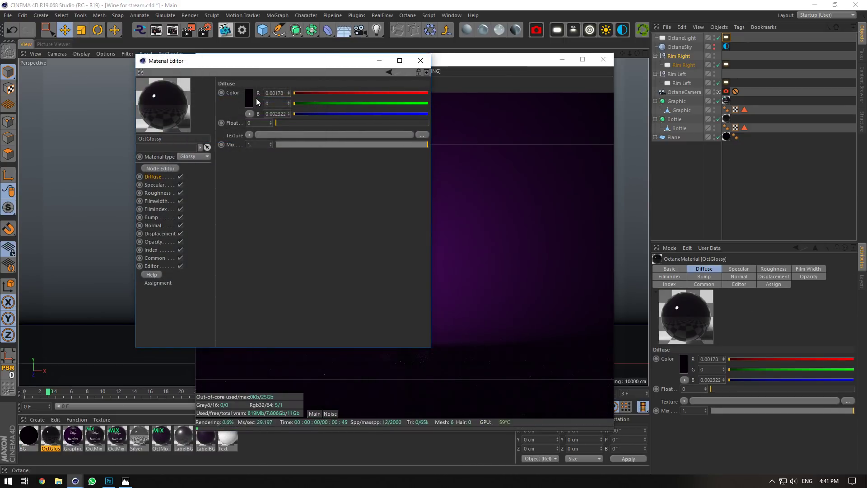
Set the saturation of the OctGlossy material's diffuse color to 50% and uncover the render for comparison.
click(251, 104)
double_click(202, 113)
text(50)
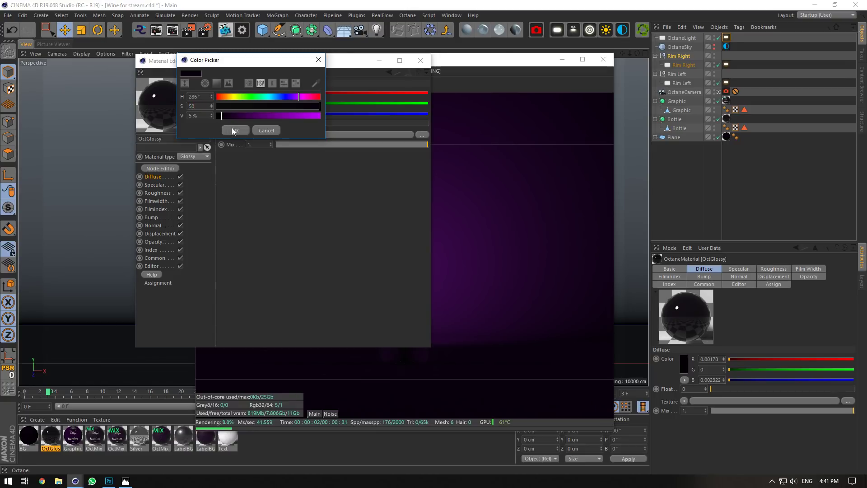
click(233, 131)
drag(316, 60, 690, 150)
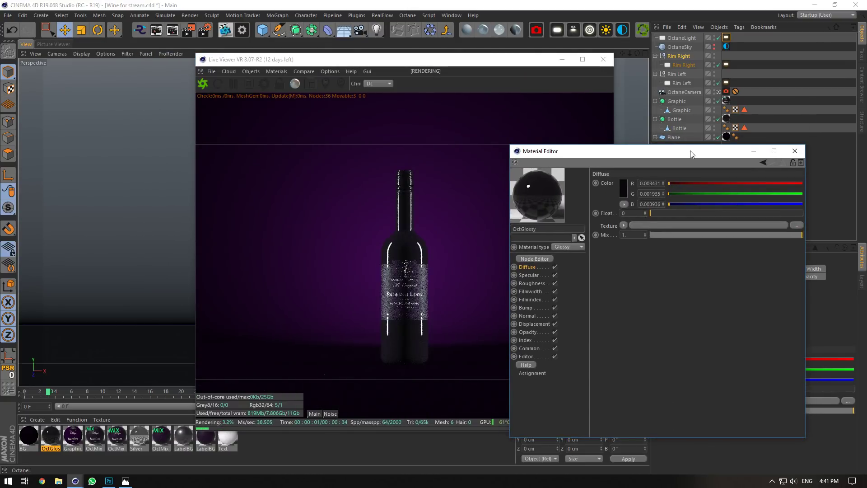
Set the value of the OctGlossy material's diffuse color to 2% after trying 3%, and close the material editor.
click(624, 191)
double_click(569, 210)
text(3)
click(606, 227)
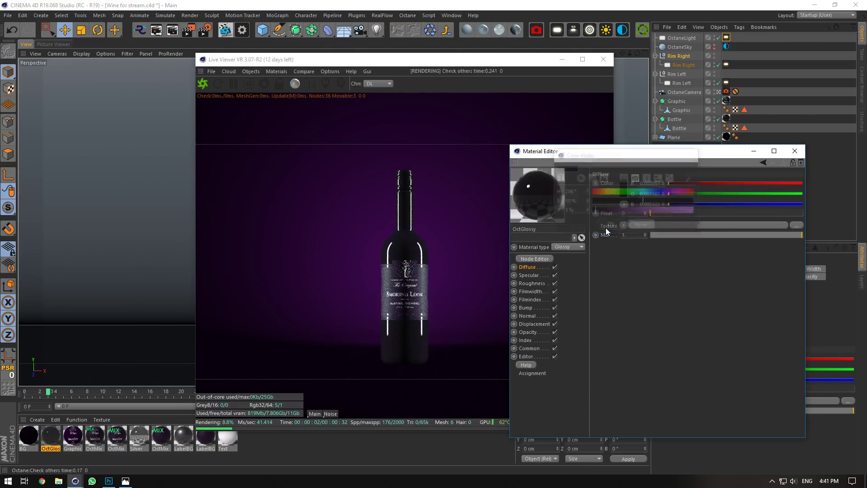
click(623, 190)
double_click(568, 210)
text(2)
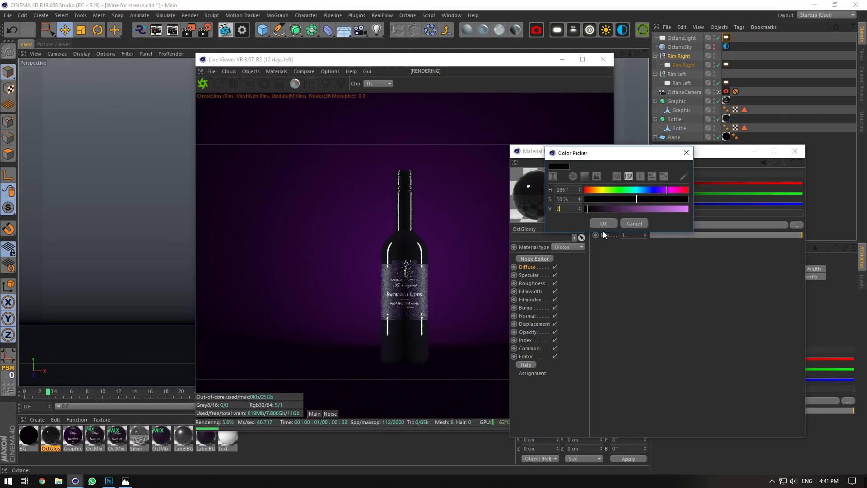
click(605, 227)
click(795, 151)
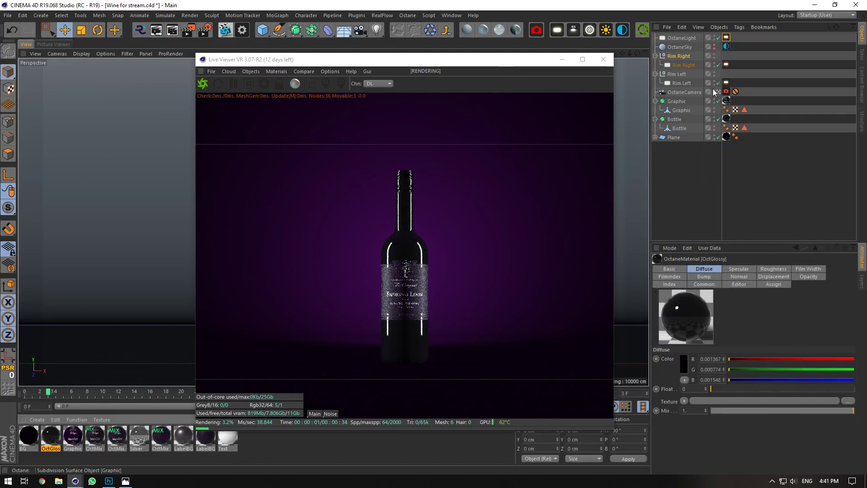
Inspect the Rim Right light's area size and check the rim highlights in the reference photo.
click(684, 64)
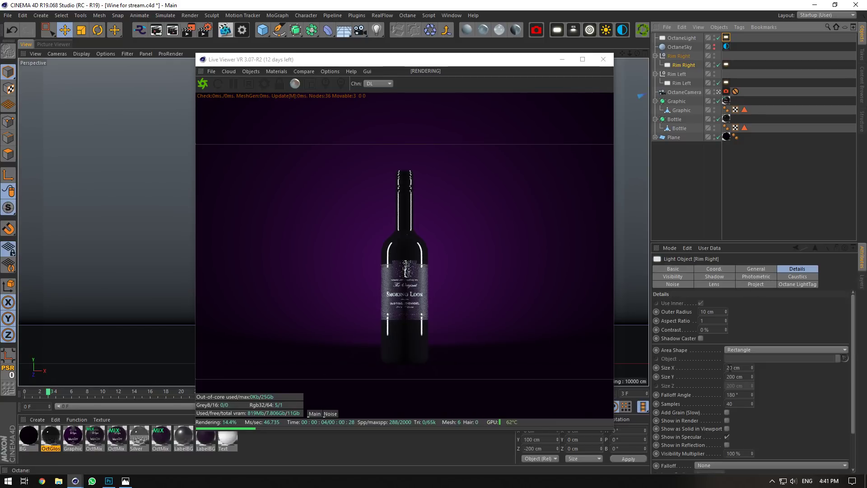
click(728, 367)
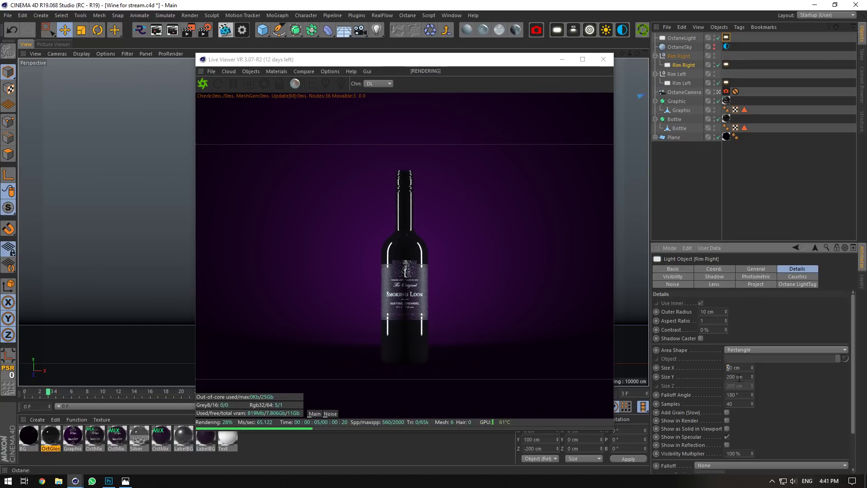
click(125, 482)
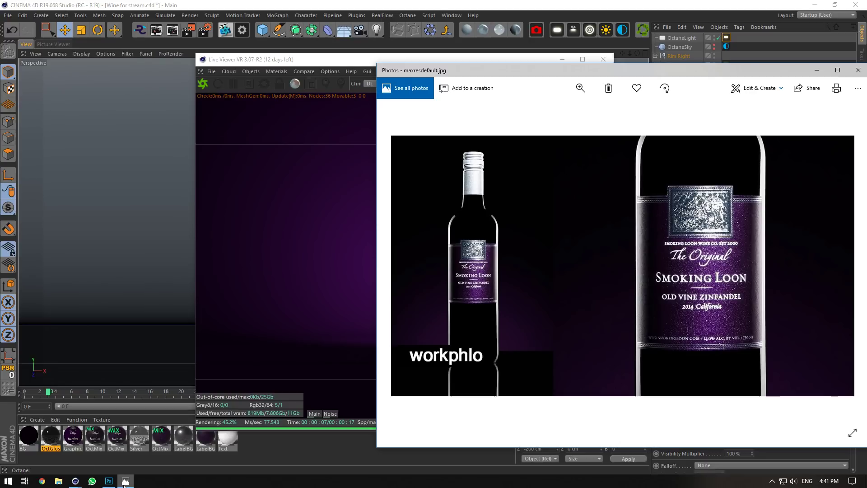
click(125, 481)
Set the heading rotation of the Rim Right null to 140°.
click(679, 56)
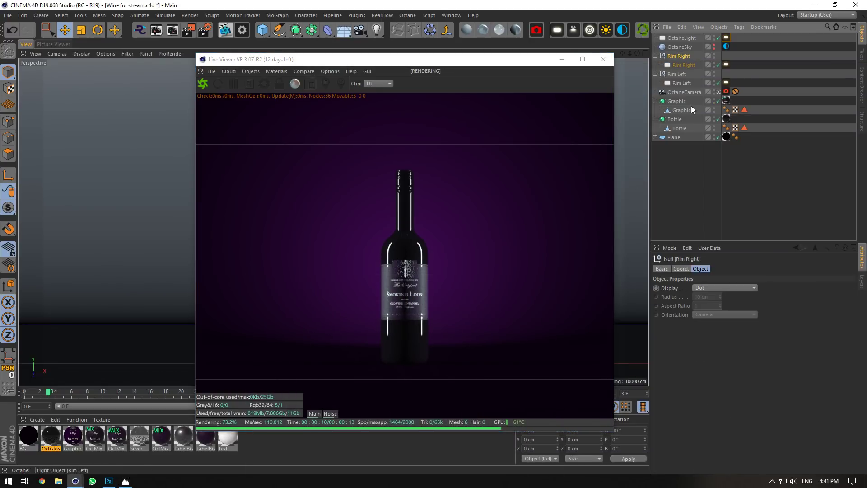
click(680, 269)
text(120)
key(Return)
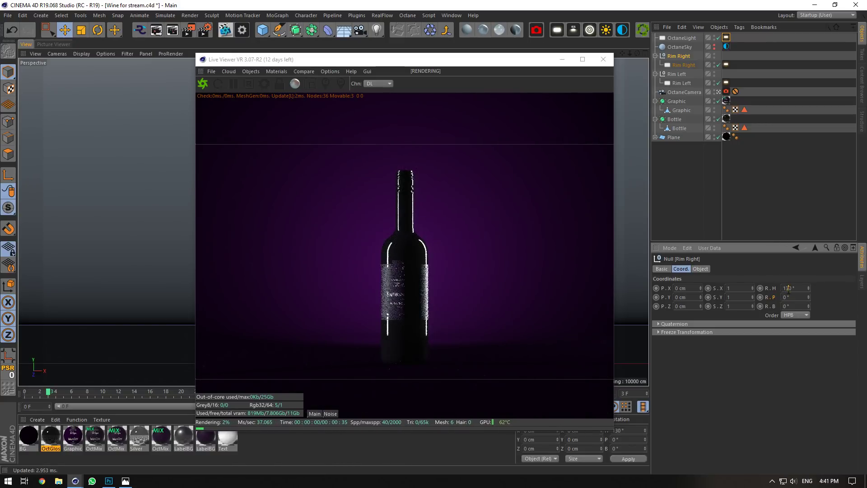
Set the heading rotation of the Rim Left null to -140°.
click(677, 74)
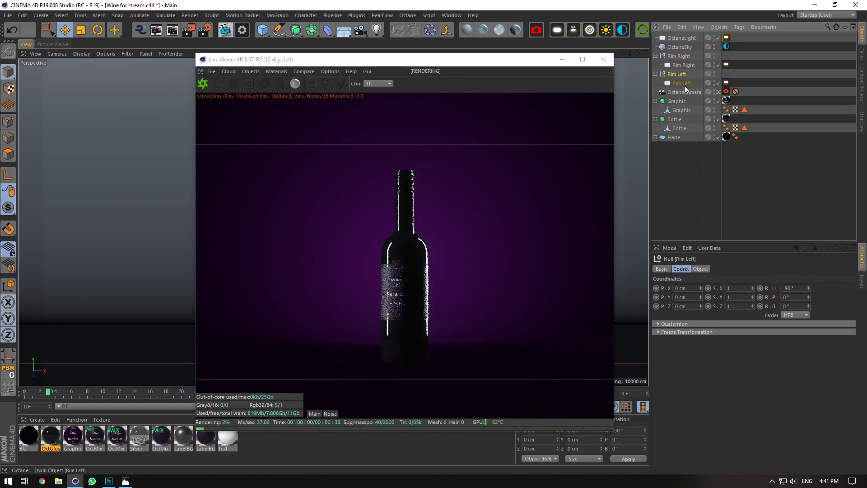
drag(788, 289, 785, 289)
text(14)
click(789, 297)
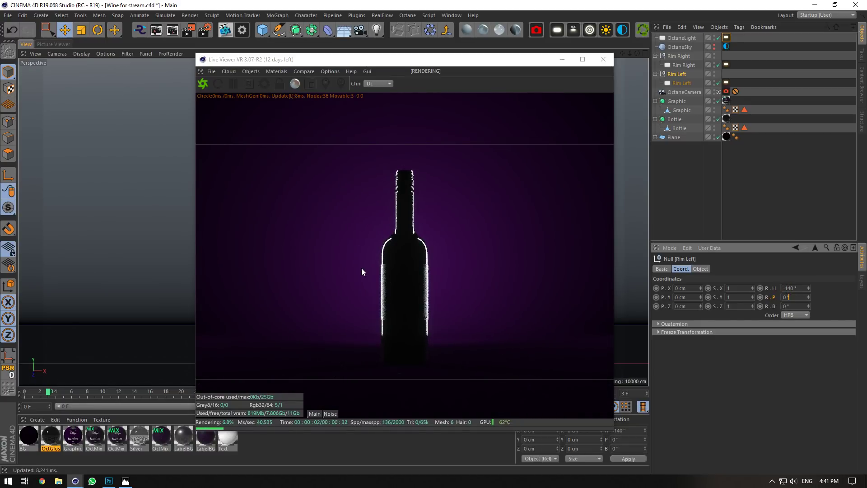
Check the rim lights' placement outside the OctaneCamera view, and compare the camera render with the reference photo.
click(766, 96)
click(719, 91)
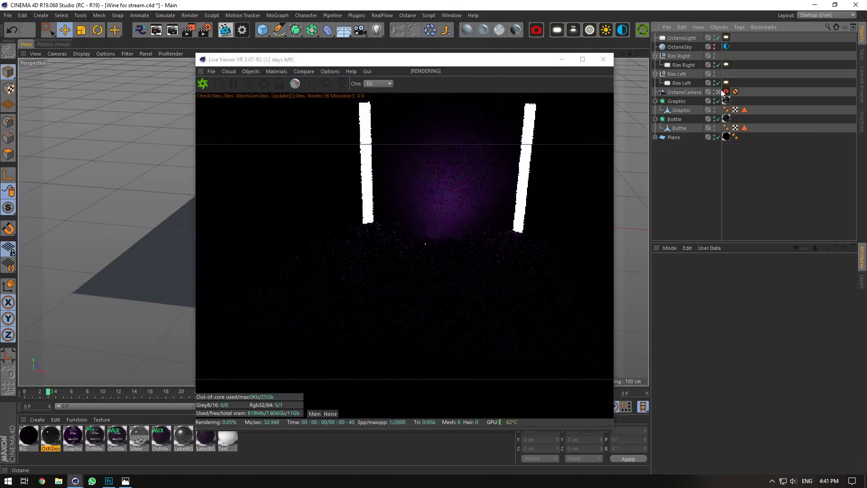
click(725, 92)
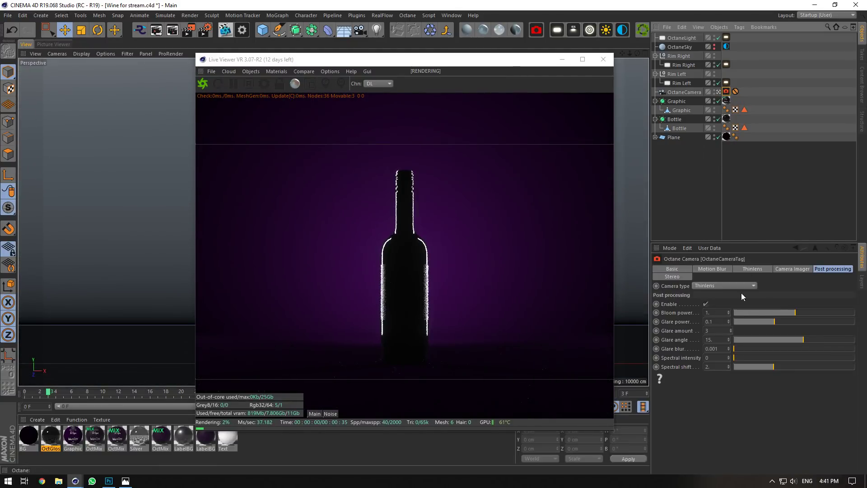
click(125, 481)
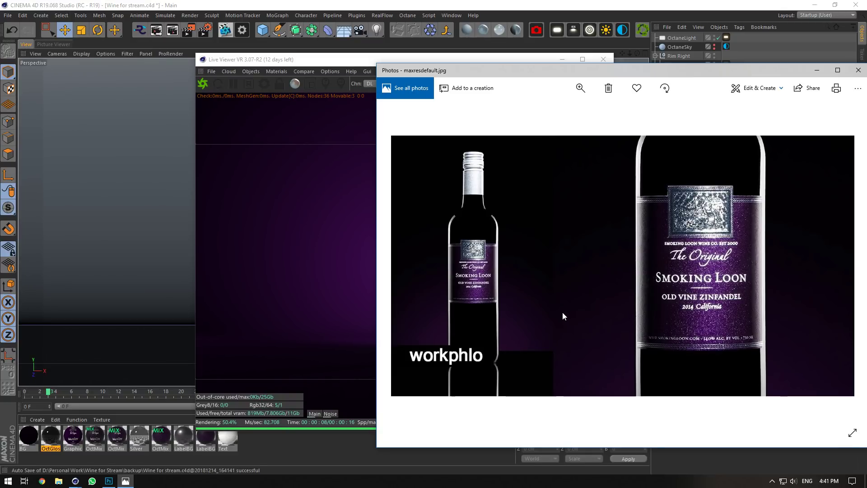
click(817, 70)
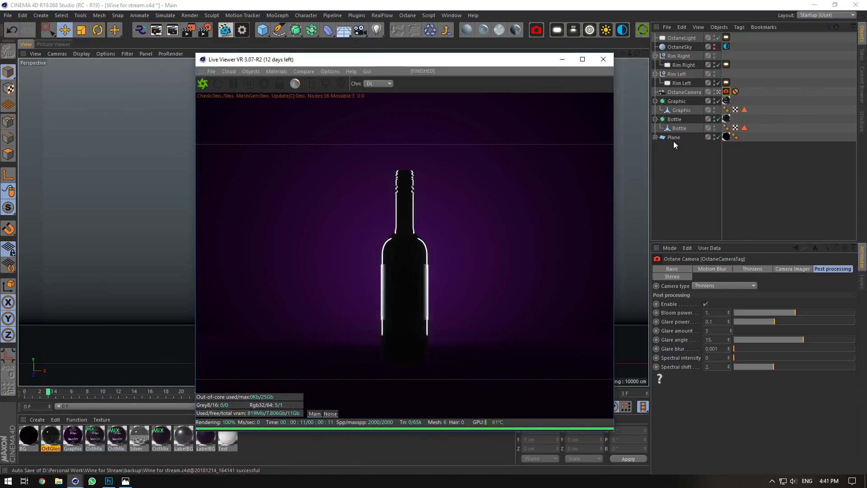
Disable the background Plane and set the Rim Left light's Size Y to 300 cm.
click(718, 137)
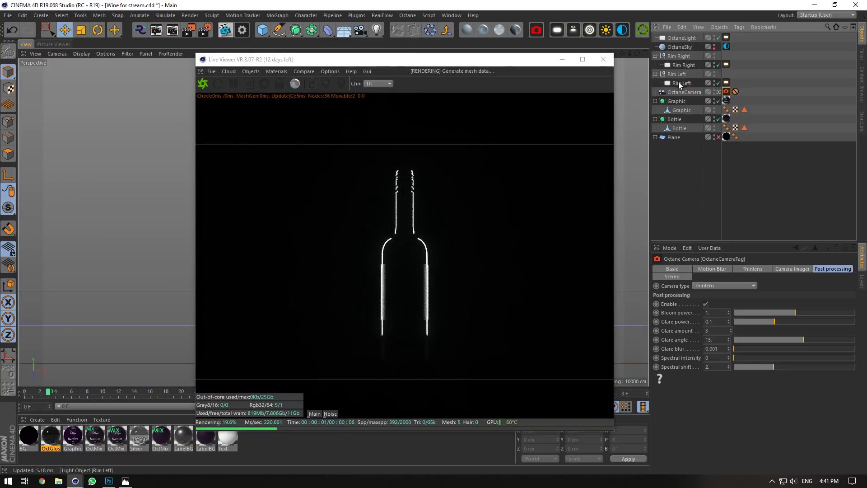
click(679, 84)
drag(729, 438, 725, 438)
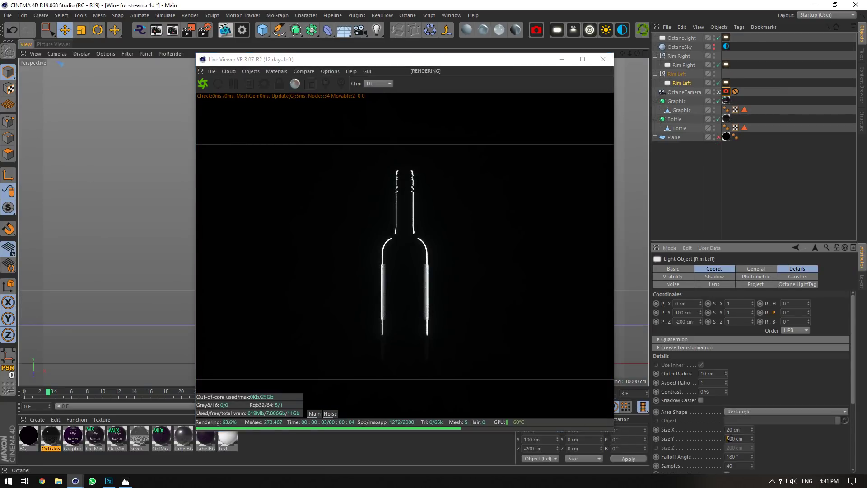
text(3)
key(Return)
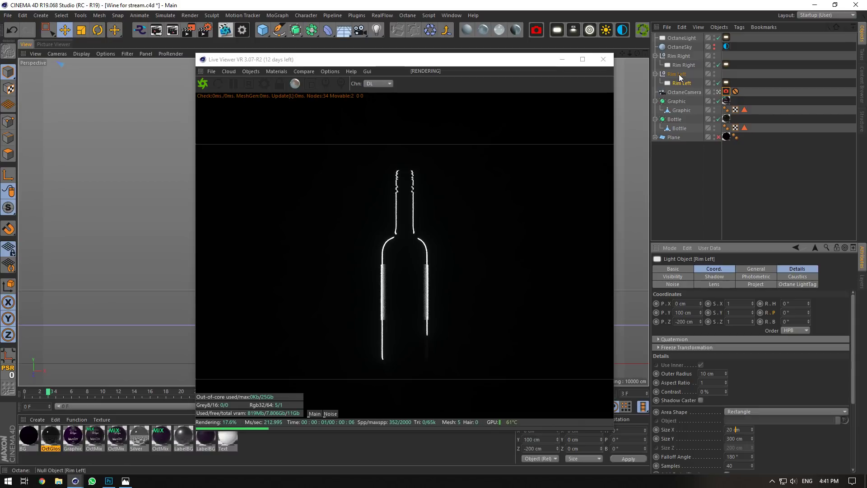
click(718, 137)
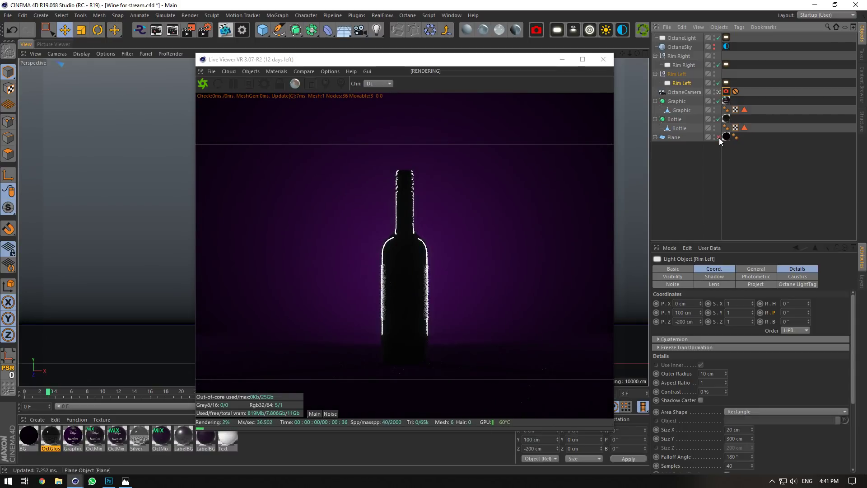
click(718, 137)
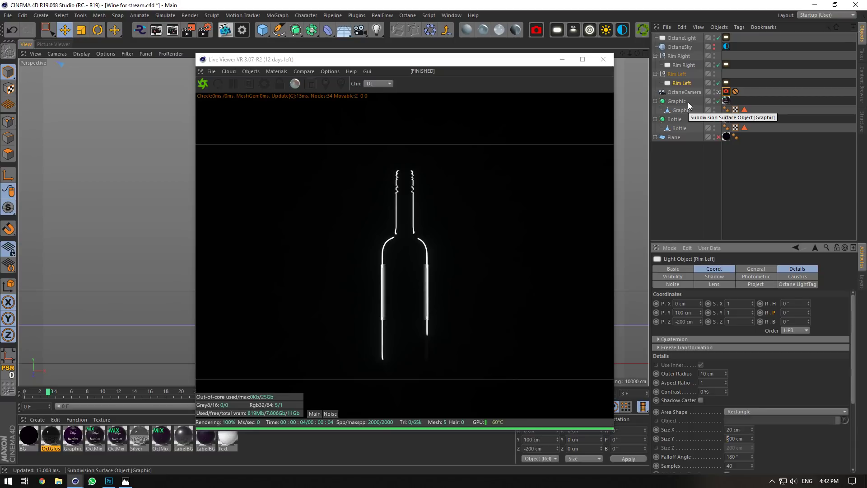
Set the bloom power in the OctaneCamera tag's post processing to 2, after trying 5 and a glare power of 1.
click(745, 64)
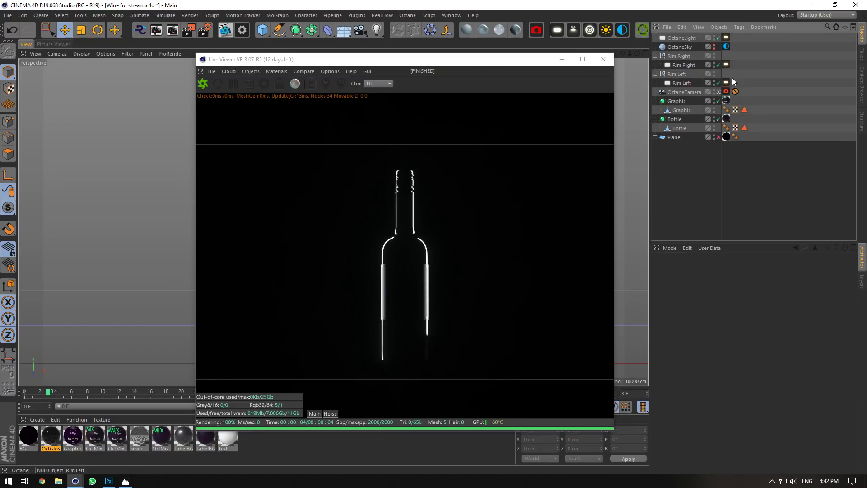
click(726, 91)
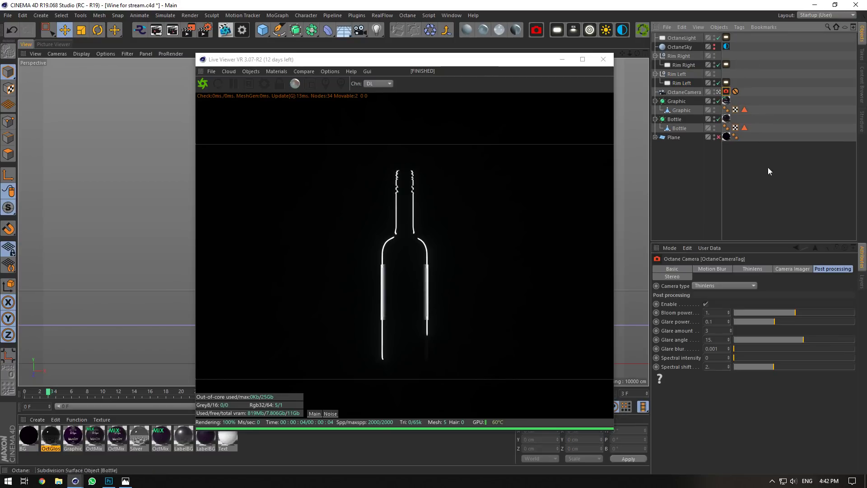
click(714, 312)
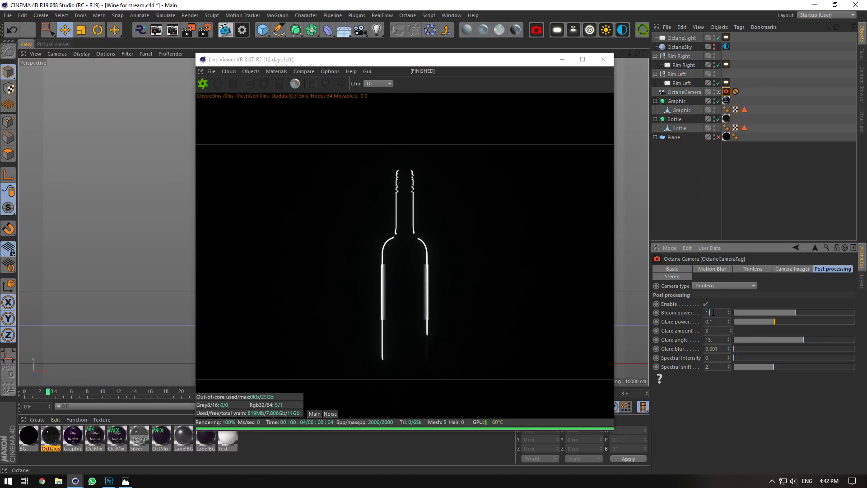
text(5)
key(Tab)
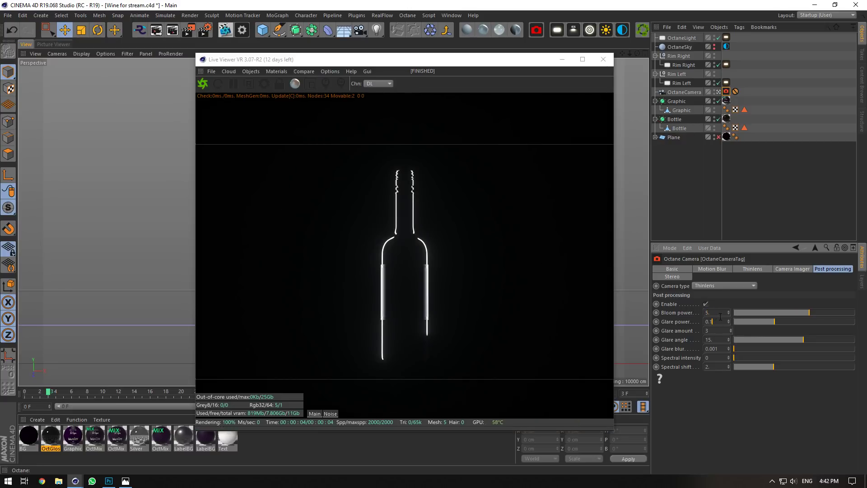
text(1)
key(Tab)
double_click(719, 311)
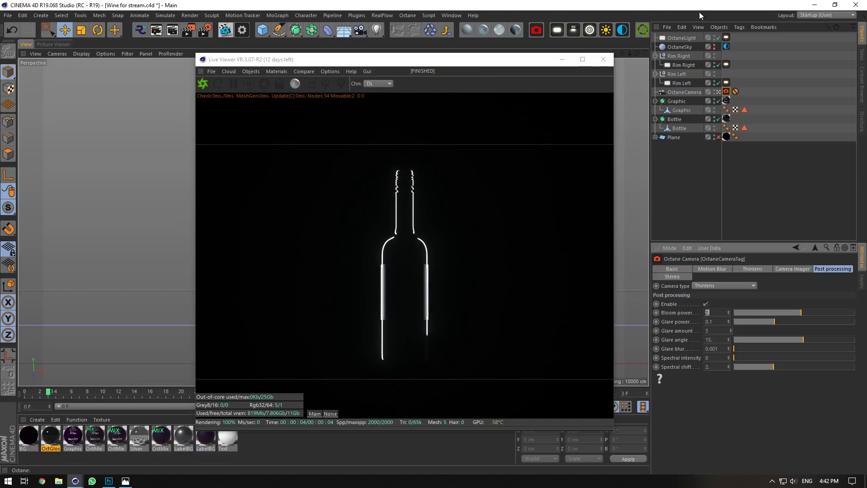
Increase the Rim Right light's Size Y to match the Rim Left light.
click(679, 56)
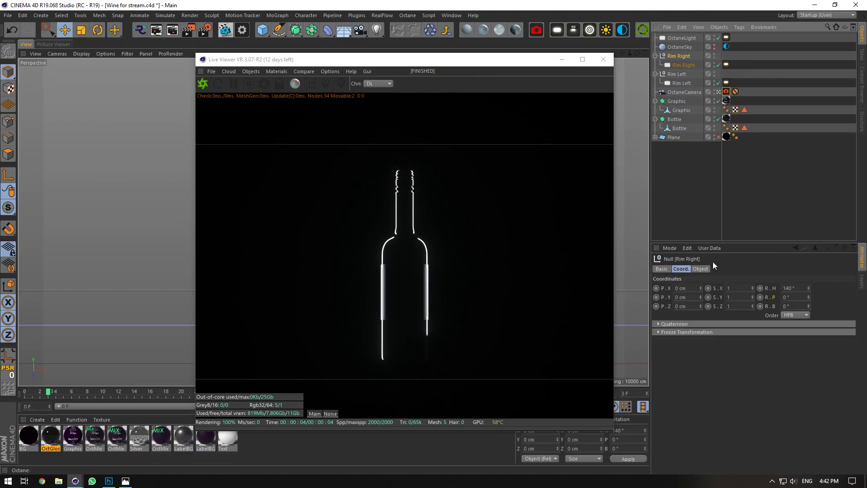
click(700, 269)
click(681, 64)
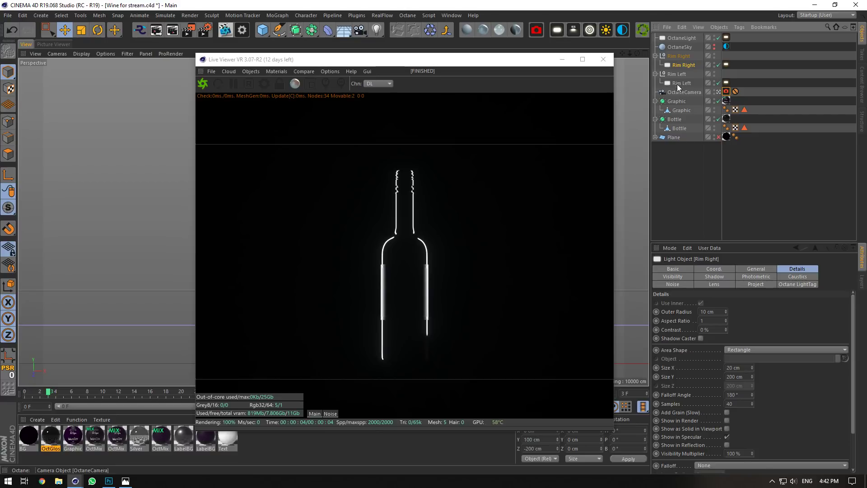
click(728, 377)
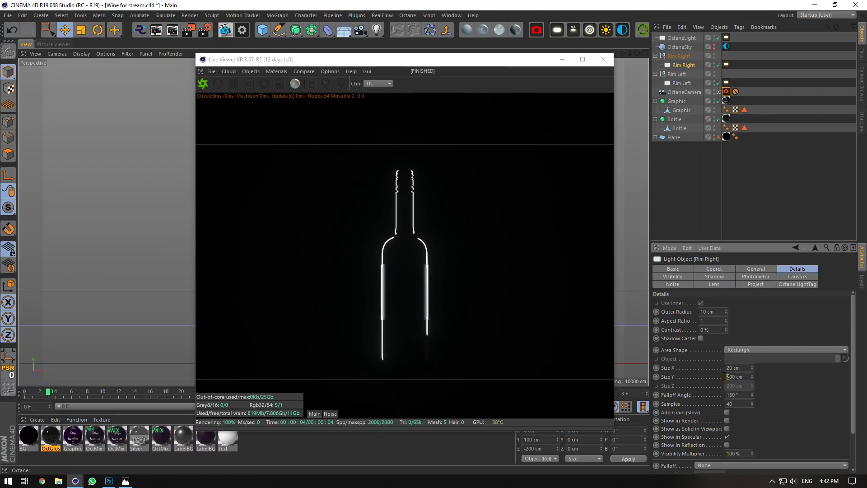
key(Return)
Duplicate the Rim Right null together with its light and rename the copy as Keylight.
click(678, 56)
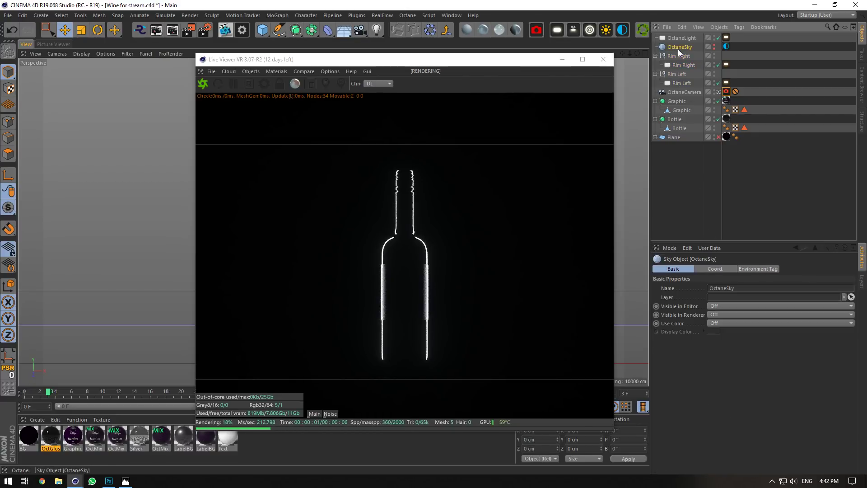
key(ctrl+c)
key(ctrl+v)
double_click(687, 55)
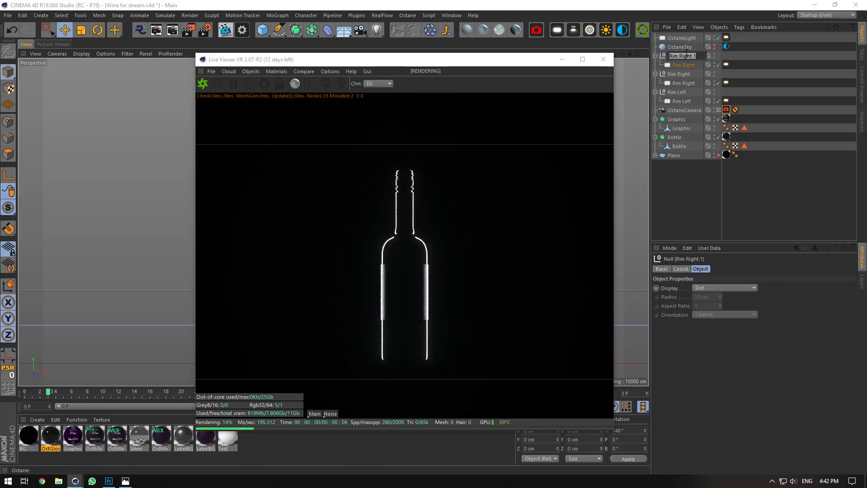
text(Keylight)
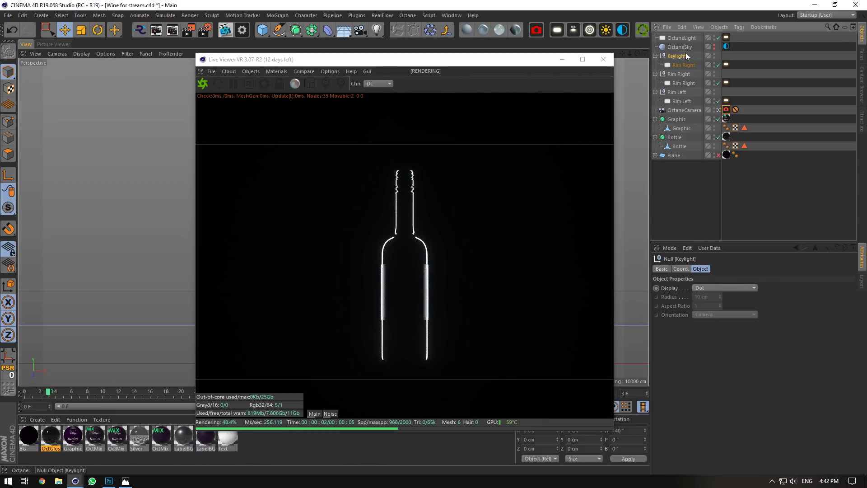
Rename the OctaneLight object as BG Light.
double_click(684, 37)
key(Escape)
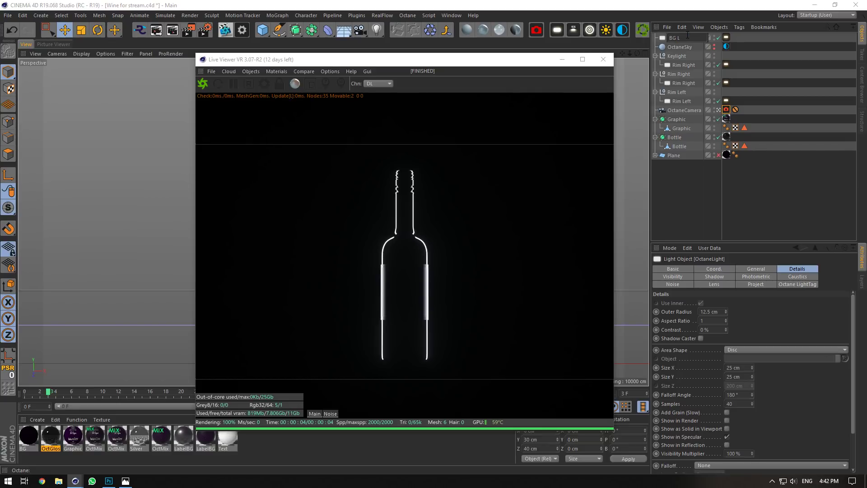
text(BG Light)
key(Return)
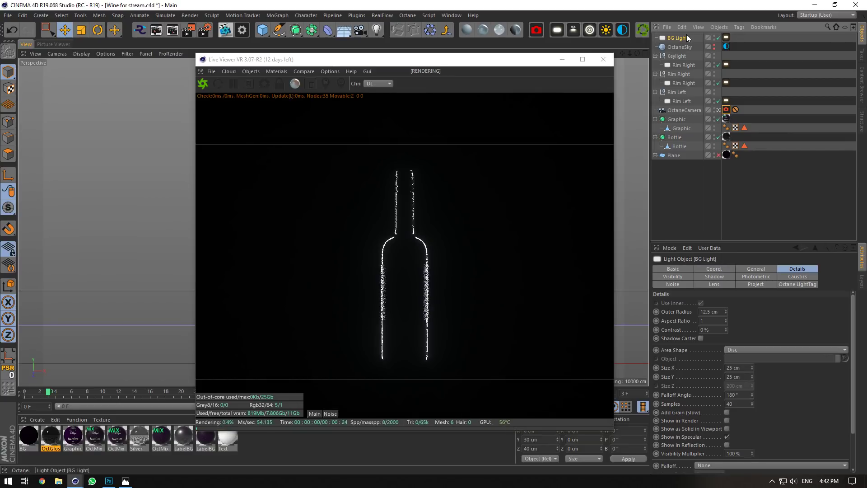
Set the Keylight null's heading rotation to 0° and check the reference photo.
click(687, 56)
click(800, 288)
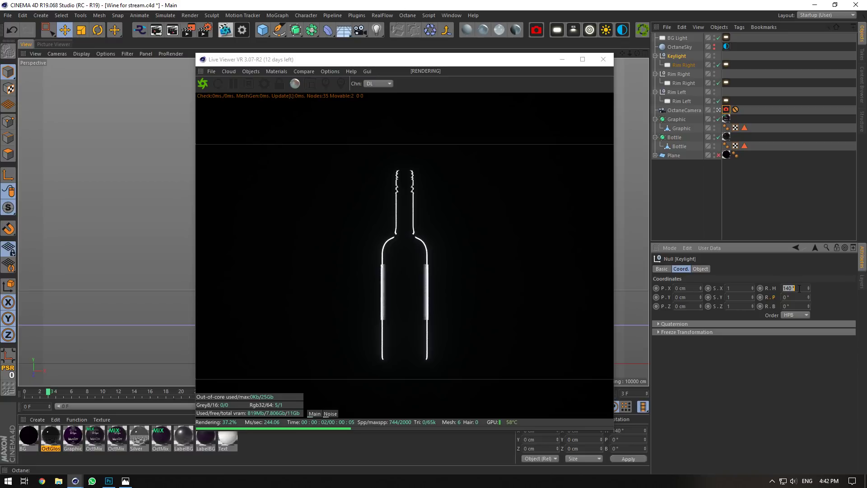
text(0)
key(Return)
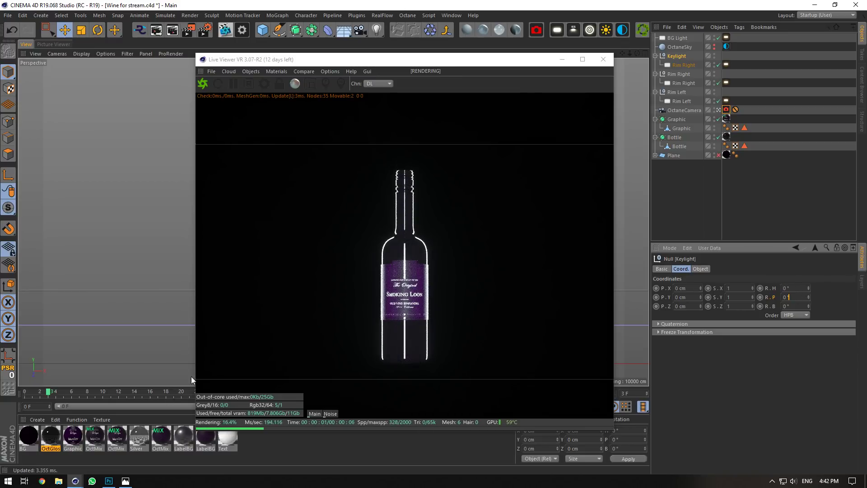
click(125, 482)
click(125, 482)
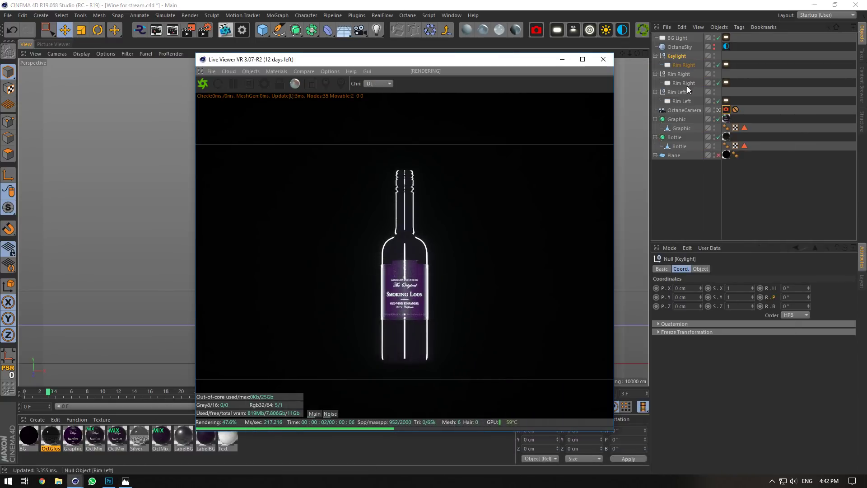
Try a Size X and Size Y of 80 cm on the light under the Keylight null.
click(683, 65)
click(729, 429)
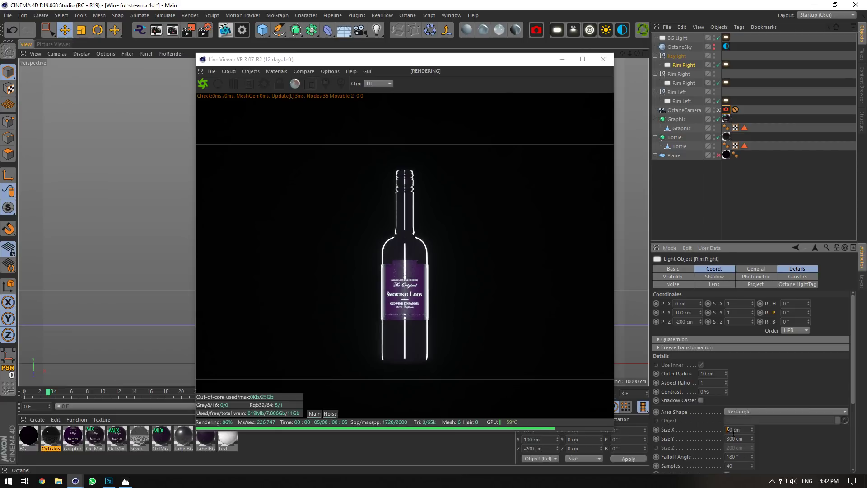
text(8)
key(Return)
key(Tab)
text(80)
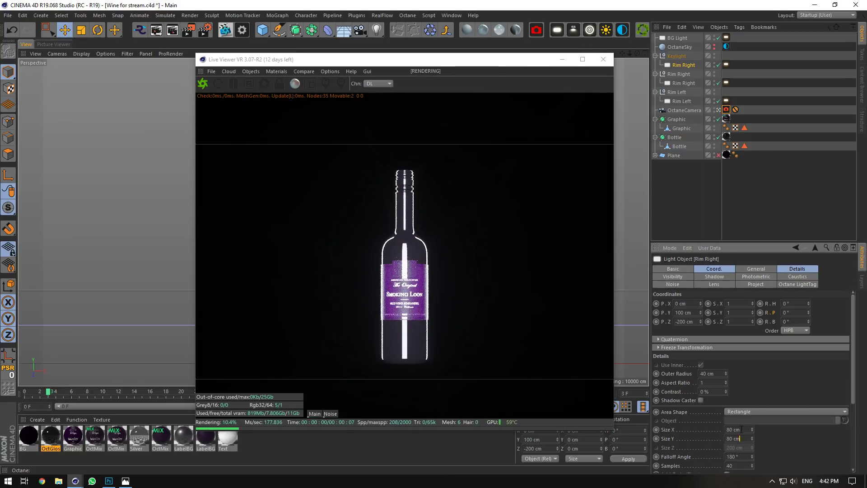
Set the Size X and Size Y of the light under the Keylight null to 100 cm.
click(741, 429)
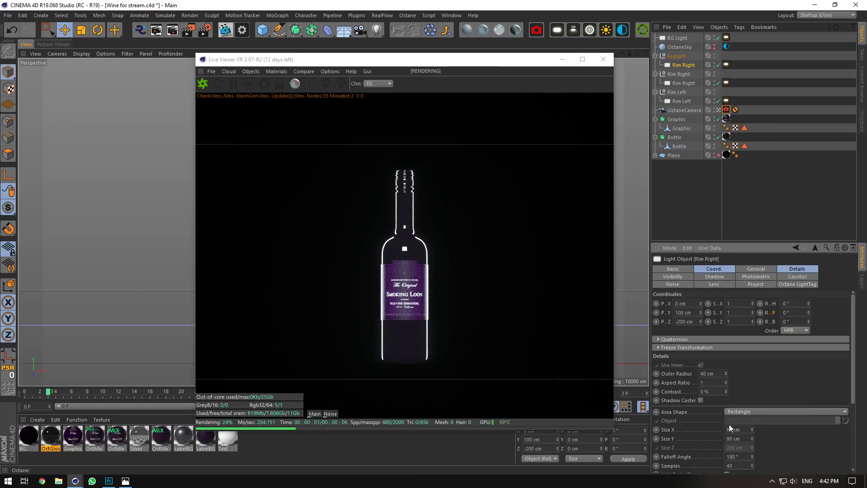
text(100)
key(Return)
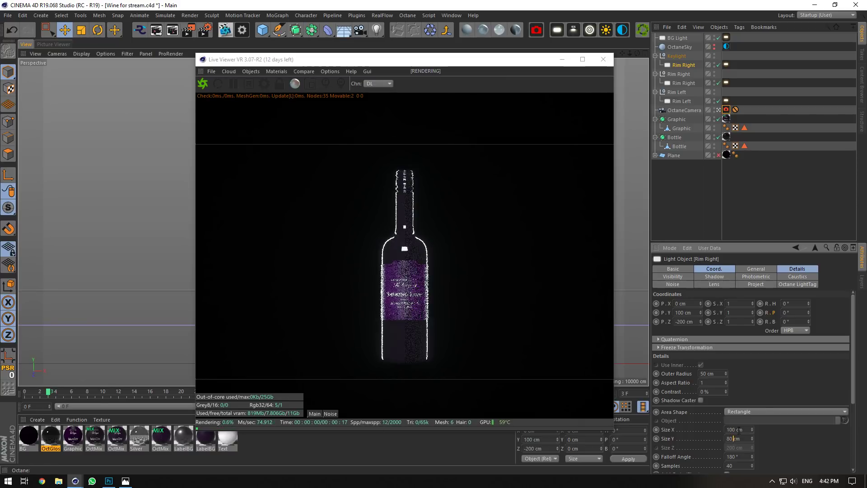
key(Tab)
text(100)
key(Return)
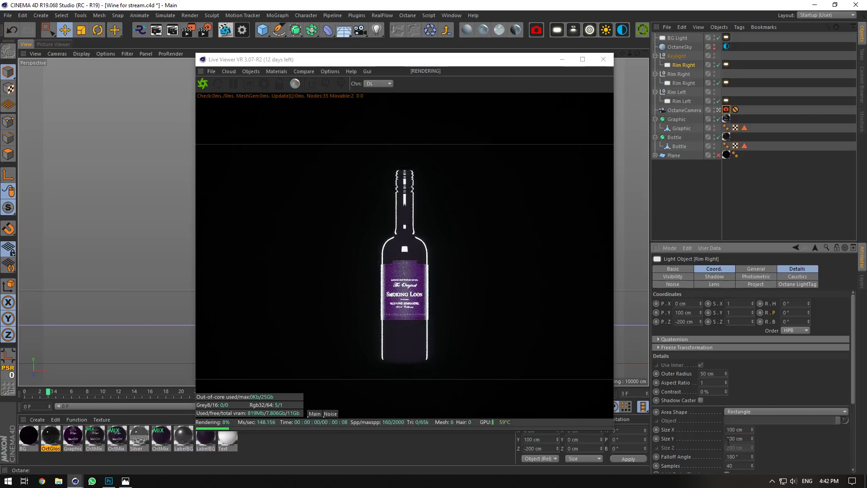
text(2)
key(Return)
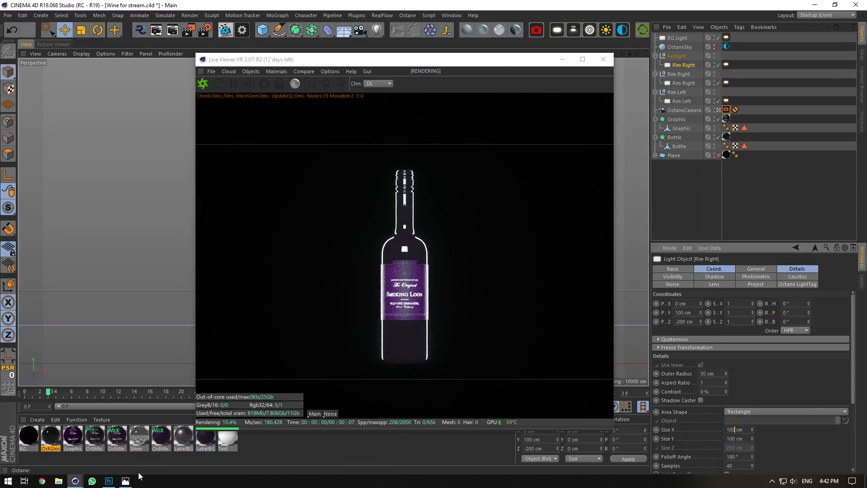
Compare the render with the lighting and bottle neck in the reference photo.
key(alt+Tab)
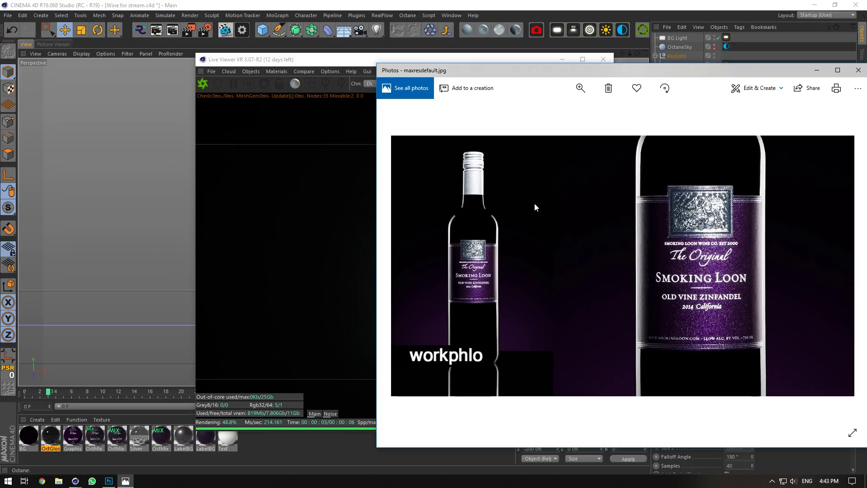
drag(630, 71, 546, 164)
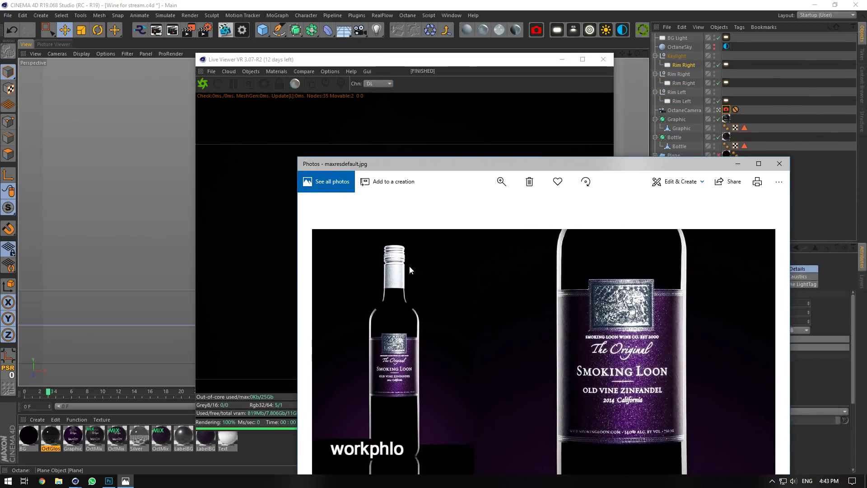
click(738, 165)
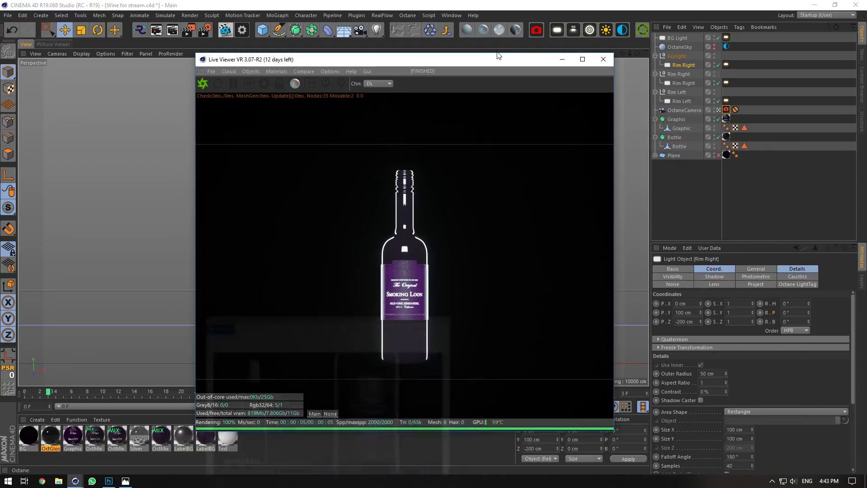
Create a new Octane glossy material and apply it to the Bottle mesh, restricted to its Polygon Selection.
click(483, 30)
drag(27, 438, 791, 139)
drag(682, 146, 683, 147)
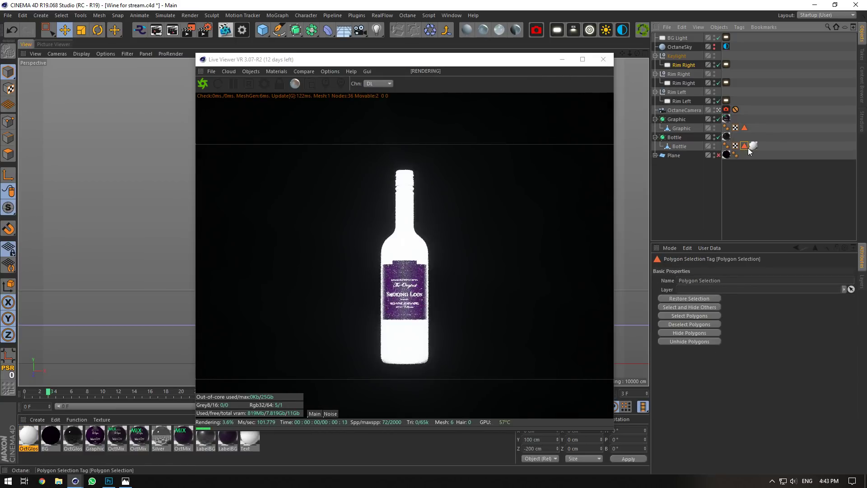
drag(741, 147, 732, 298)
click(763, 146)
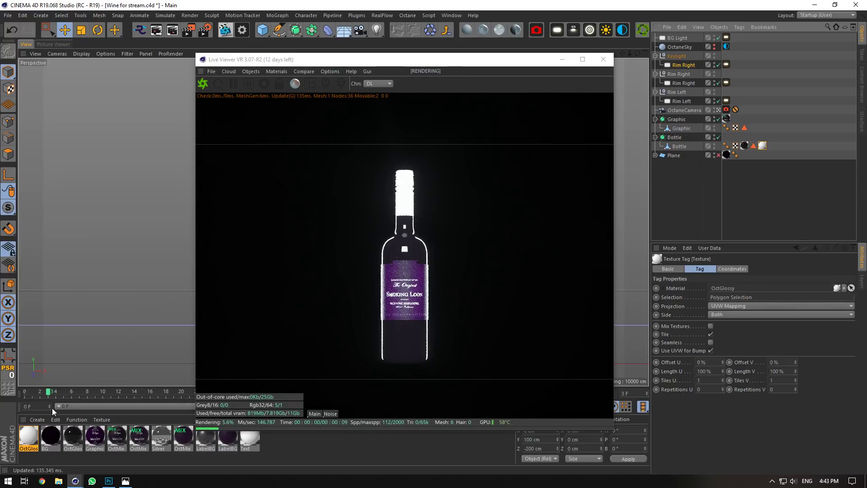
Open the white OctGlossy material and set its index to 4.
double_click(29, 435)
click(151, 250)
drag(315, 93, 431, 91)
Set the OctGlossy material's diffuse colour to black with a brightness of 0% and uncover the rendered bottle.
click(152, 177)
click(250, 98)
drag(230, 110, 214, 112)
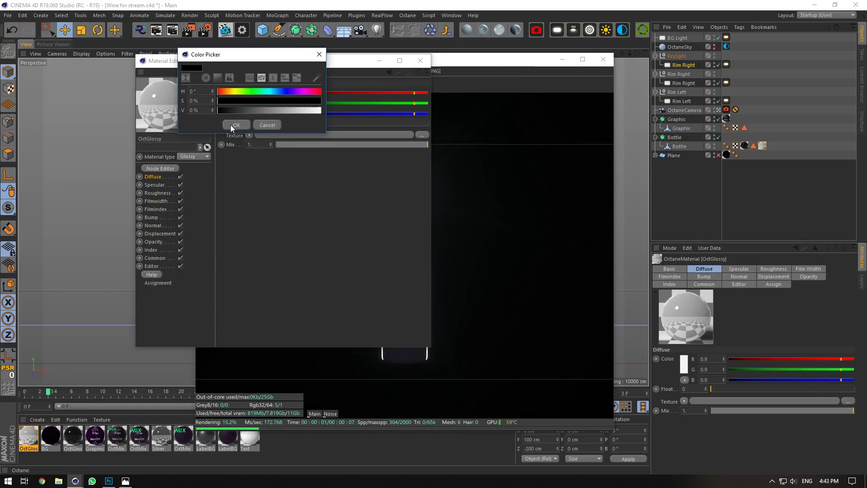
click(233, 126)
drag(293, 63, 705, 141)
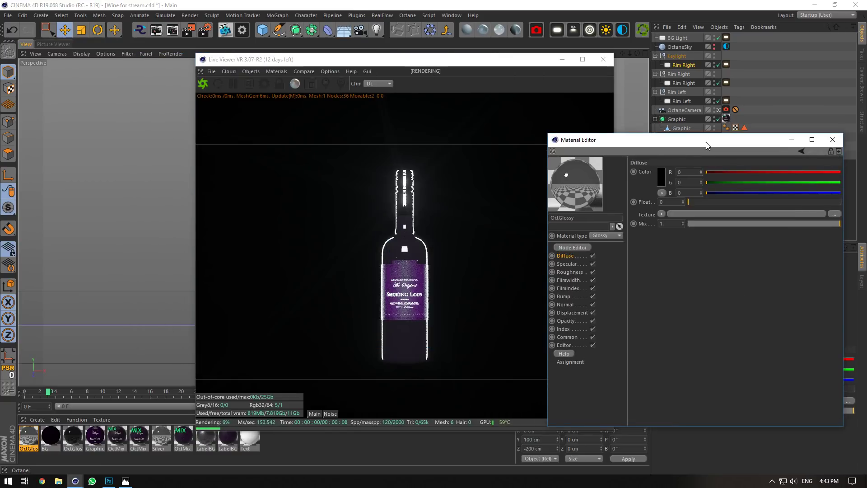
Show the OctGlossy roughness settings and check the reference photo maxresdefault.jpg for the look of the bottle cap.
click(572, 271)
click(675, 203)
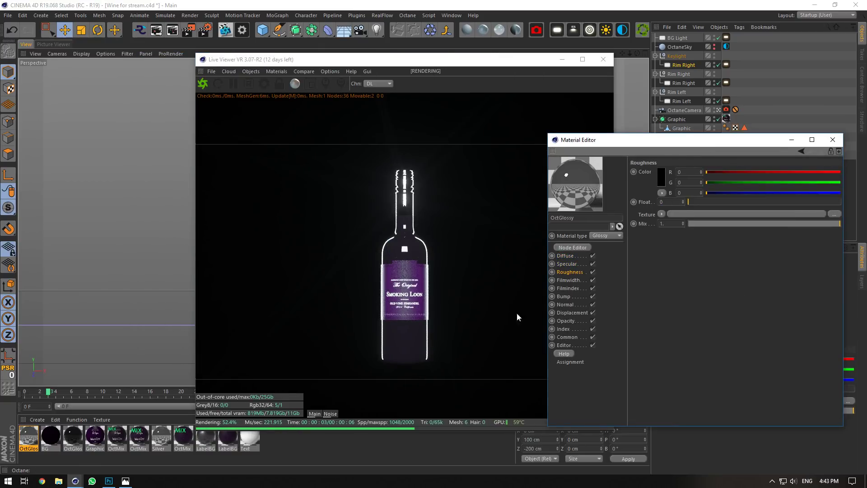
click(126, 481)
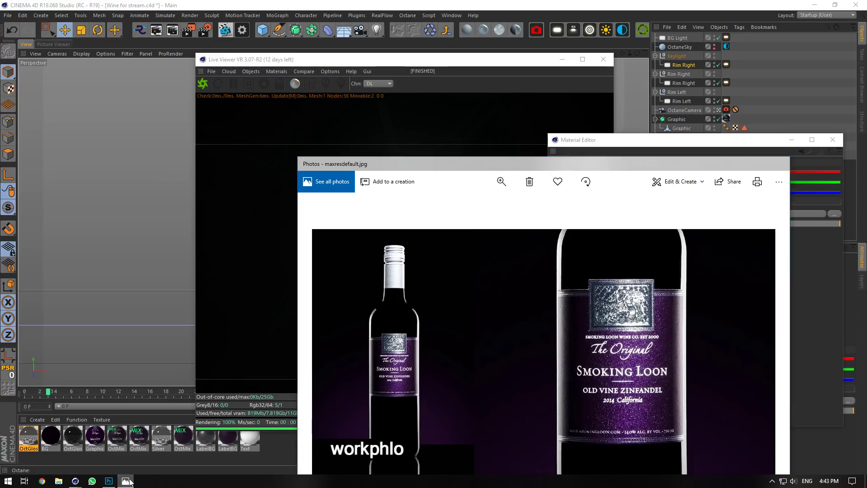
click(126, 481)
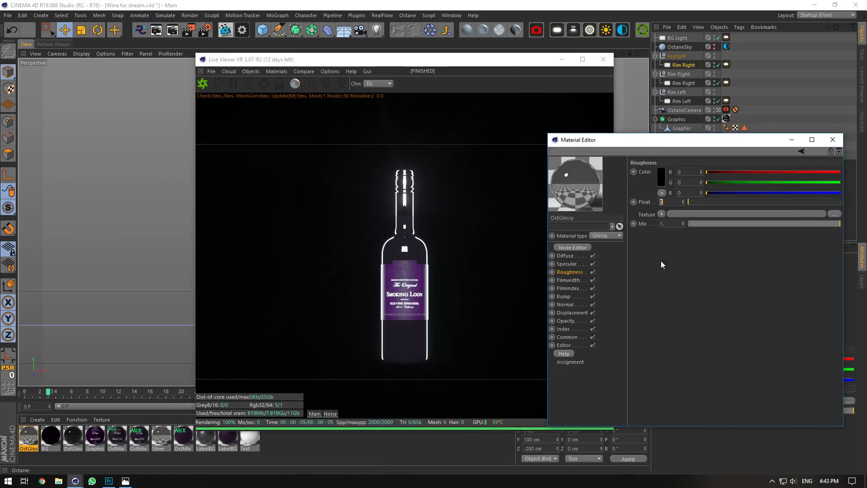
Leave the OctaneCamera view and frame the bottle's neck and cap more closely in the Live Viewer.
click(719, 109)
drag(630, 54, 598, 55)
drag(545, 59, 369, 100)
scroll(427, 112, up, 2)
scroll(428, 112, up, 4)
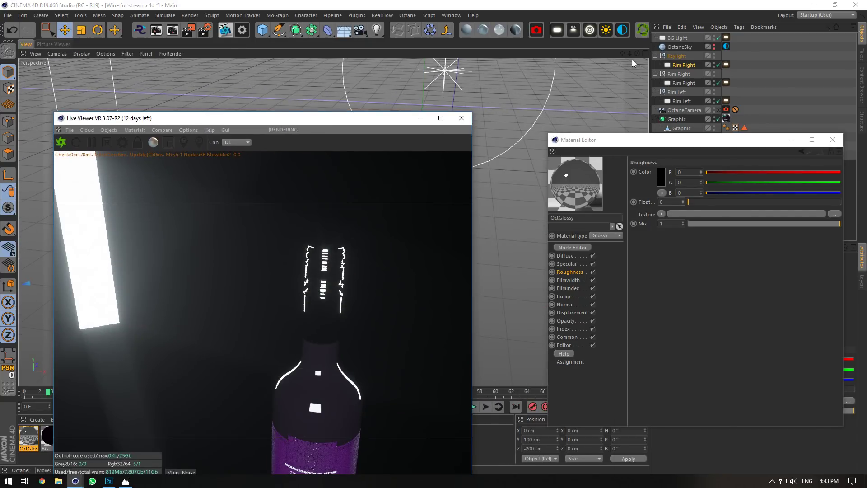
Toggle the Rim Right light under Keylight off and on, and inspect its light tag's visibility settings.
click(718, 65)
click(718, 64)
click(726, 64)
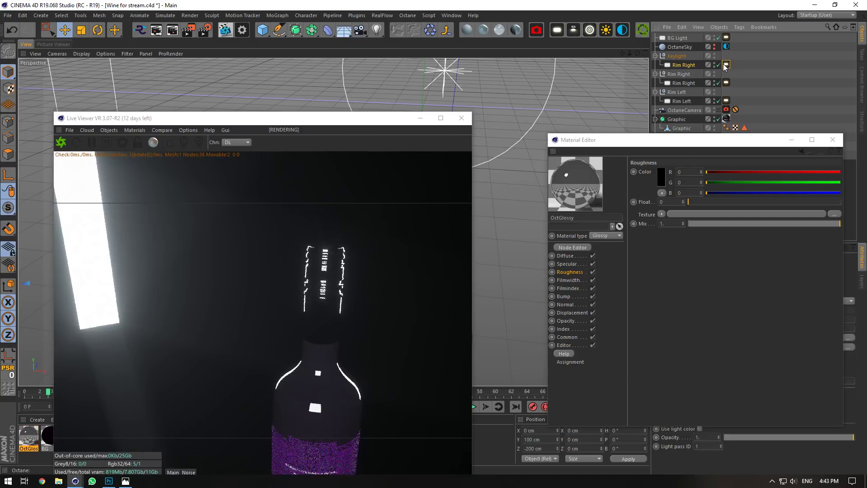
drag(693, 139, 520, 187)
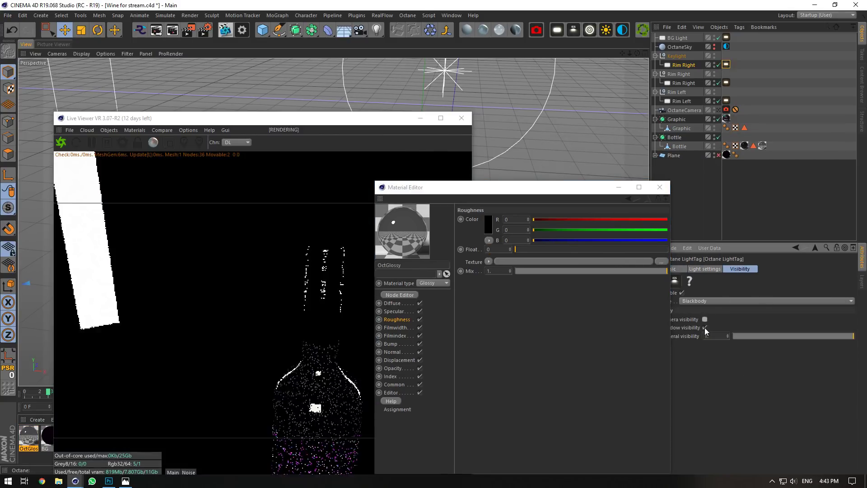
drag(491, 187, 640, 177)
mouse_move(631, 53)
mouse_down()
mouse_move(619, 54)
mouse_move(630, 51)
mouse_up()
Set the OctGlossy roughness to about 0.128 and compare the cap with the reference photo.
click(559, 316)
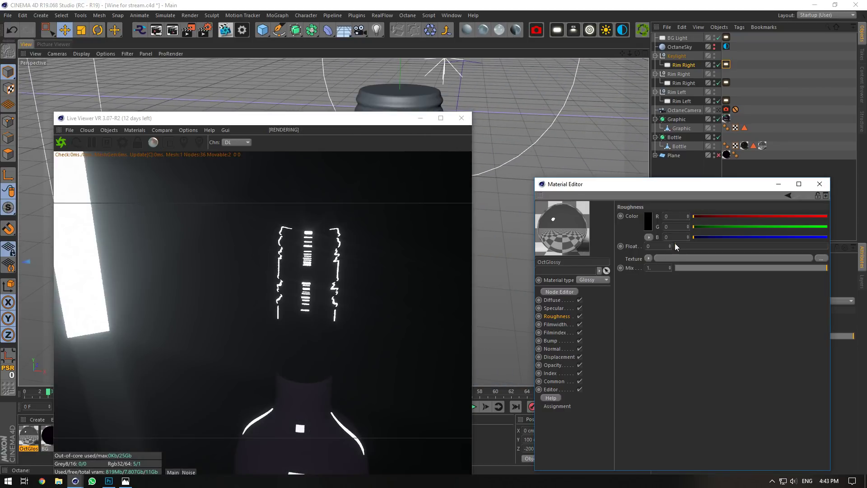
drag(675, 244, 695, 245)
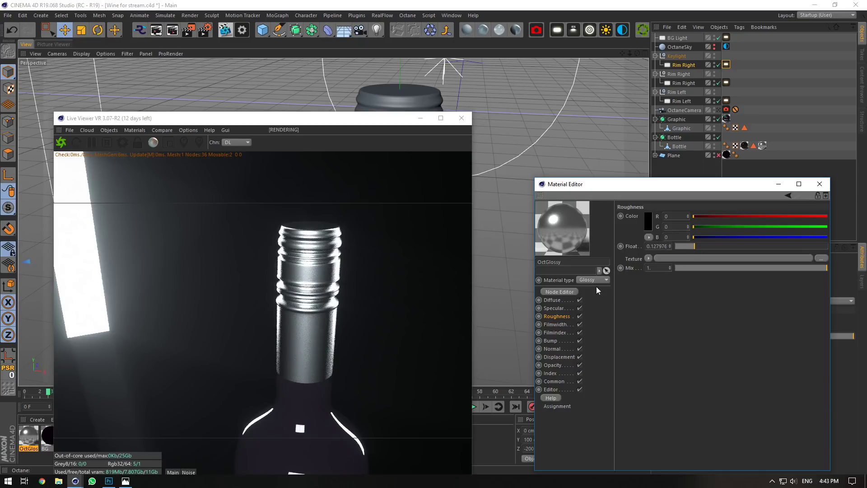
click(125, 481)
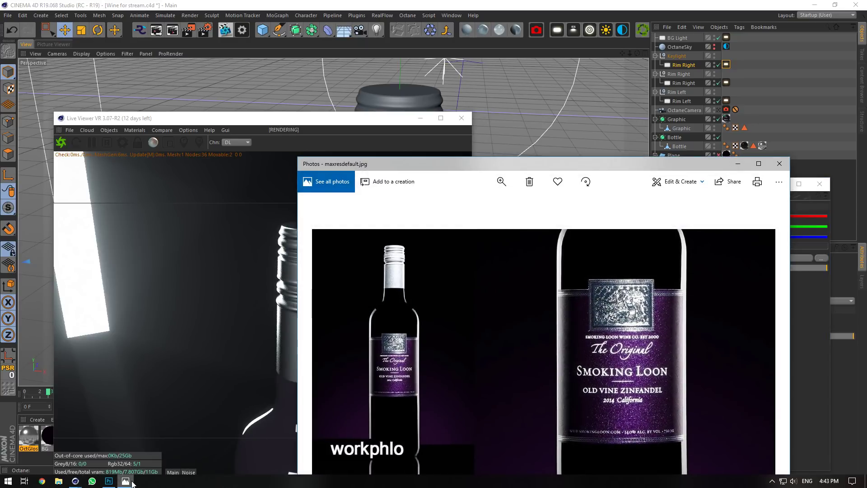
click(131, 482)
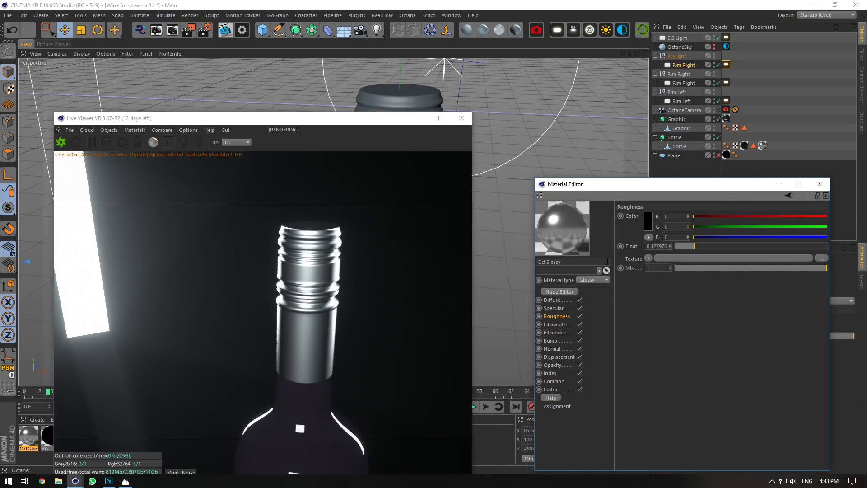
Check the OctGlossy index and set its diffuse colour to a neutral grey with 50% brightness.
click(551, 373)
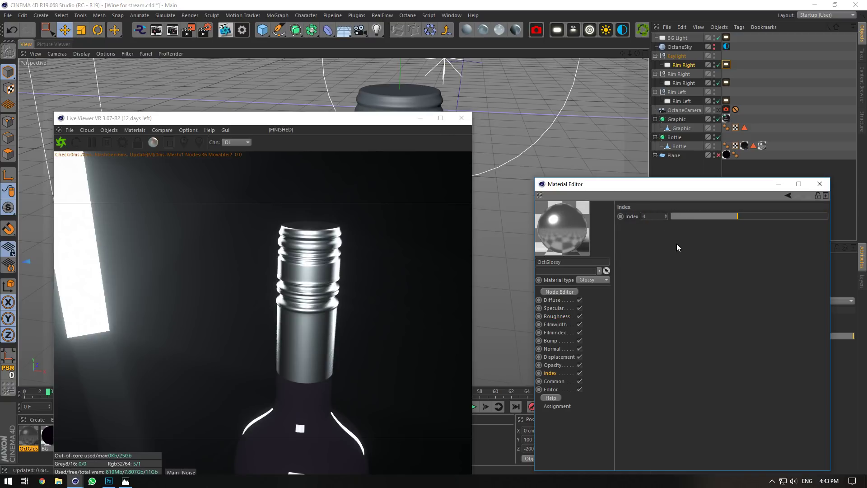
click(559, 301)
click(649, 222)
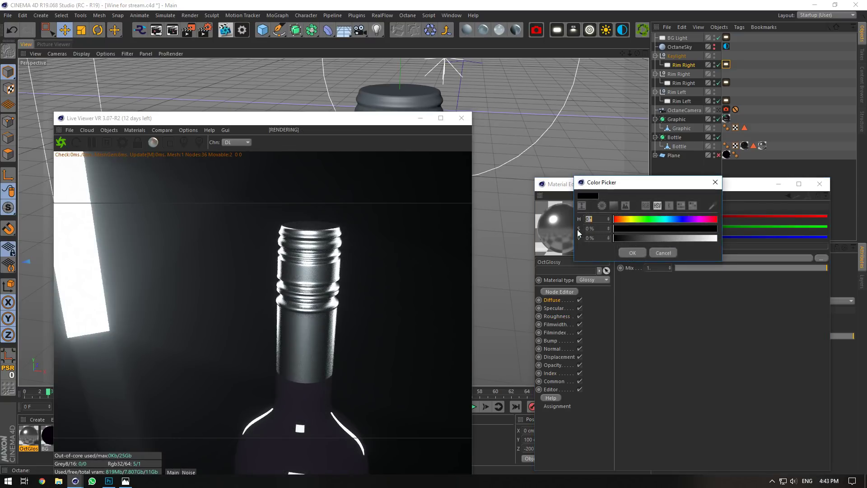
text(50)
click(624, 252)
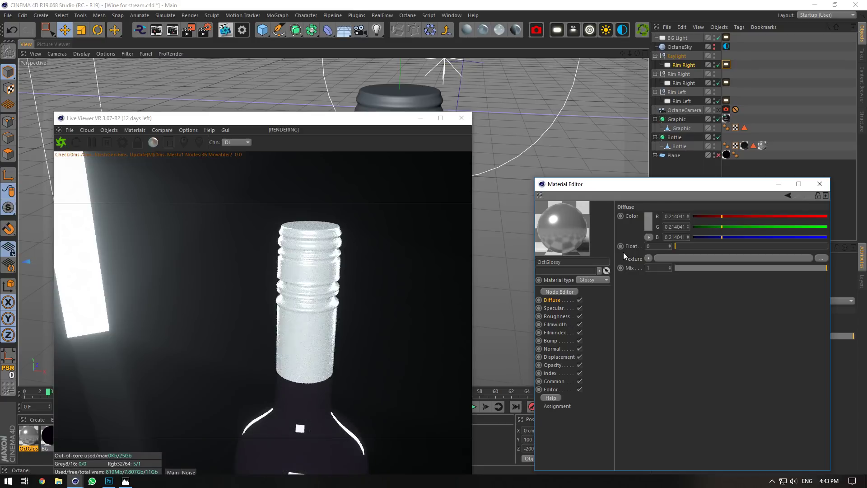
Compare the cap with the reference photo and raise the OctGlossy roughness to about 0.42.
click(125, 482)
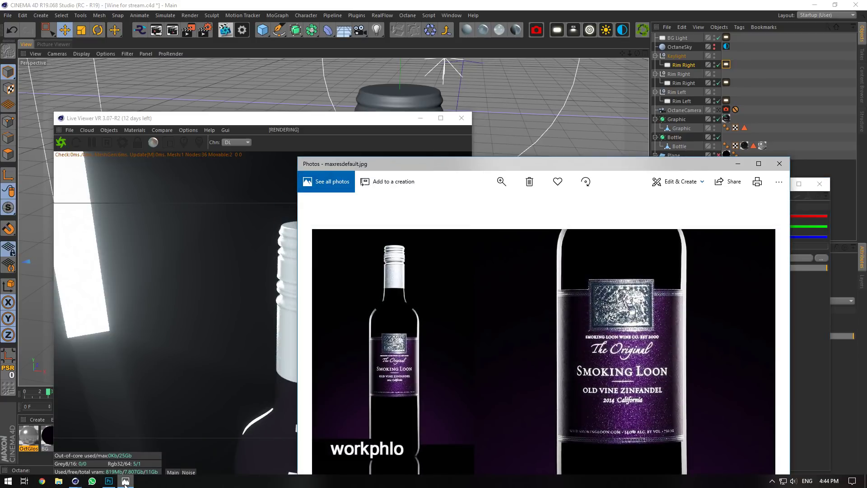
click(125, 482)
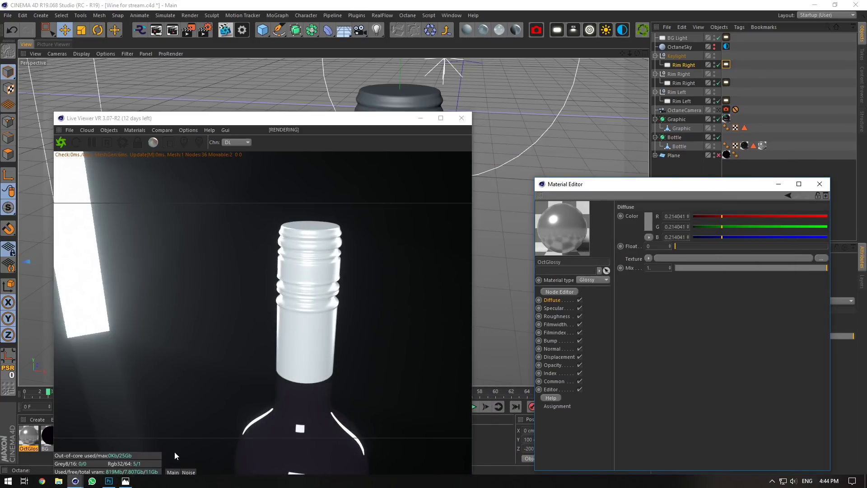
click(125, 481)
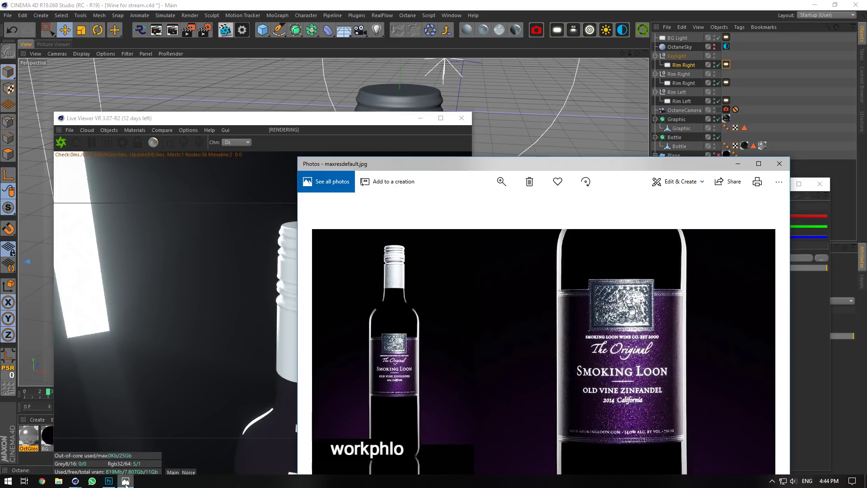
click(125, 481)
click(555, 316)
drag(705, 247, 740, 249)
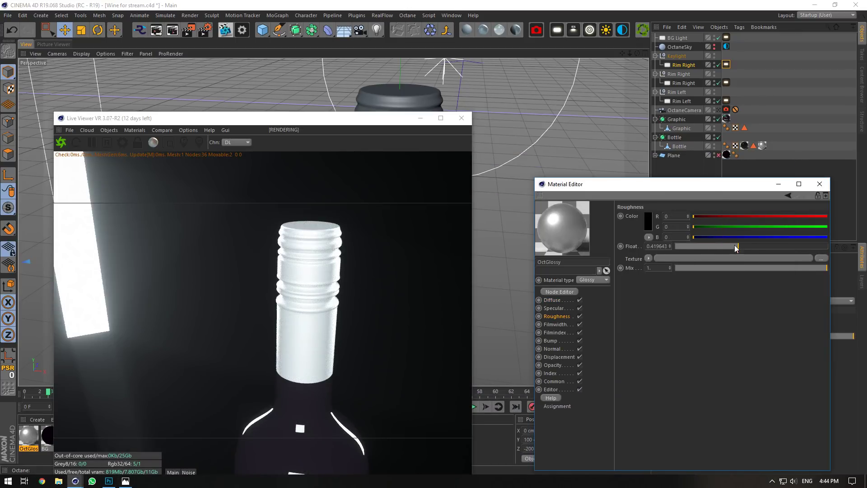
Copy the gradient shader from the bump texture of the purple LabelBG material.
click(550, 340)
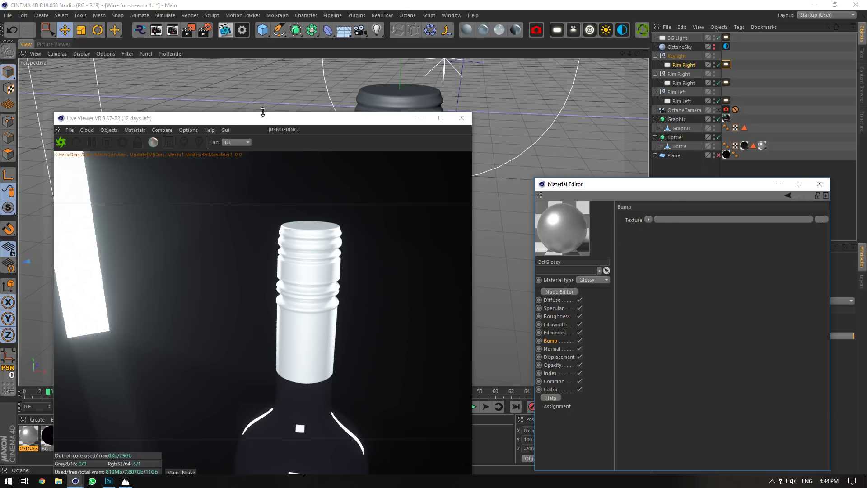
drag(263, 119, 248, 33)
click(227, 435)
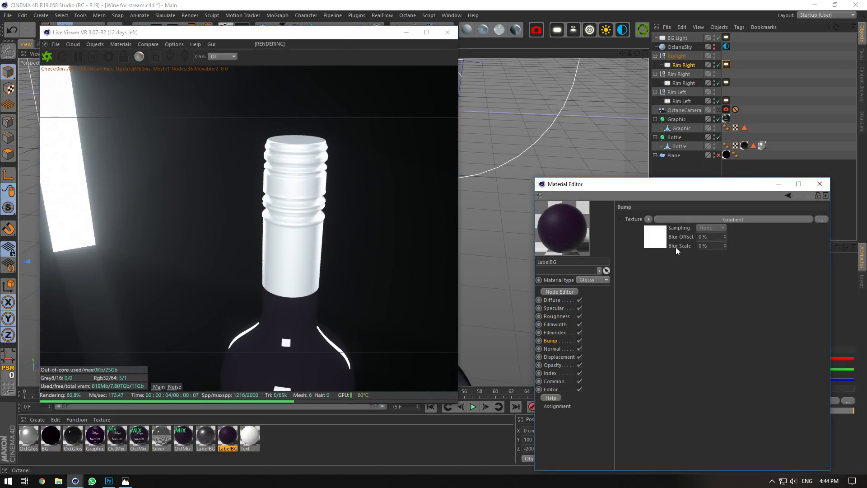
click(678, 219)
click(554, 343)
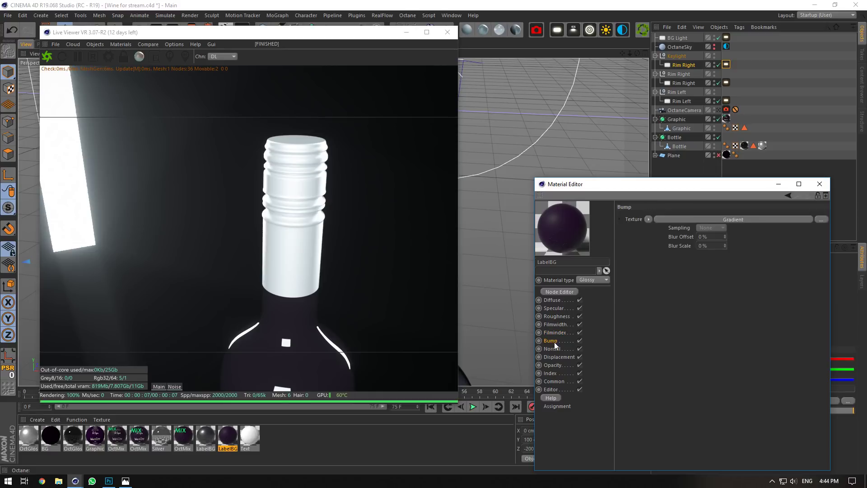
click(649, 219)
click(657, 251)
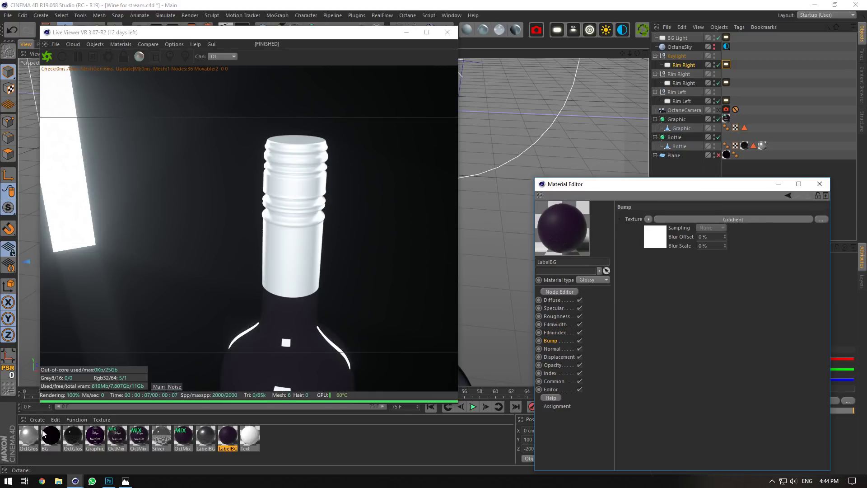
Paste the copied gradient shader into the OctGlossy material's bump texture and clear it again.
click(28, 435)
click(649, 220)
click(659, 259)
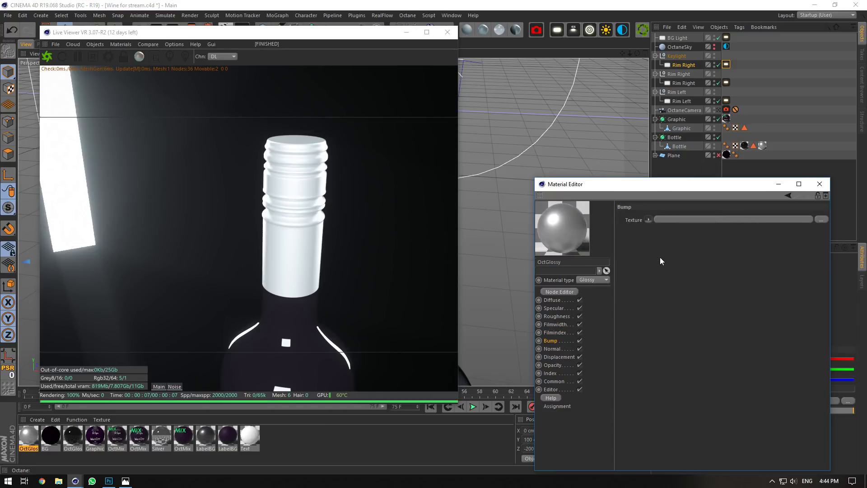
click(660, 222)
click(664, 261)
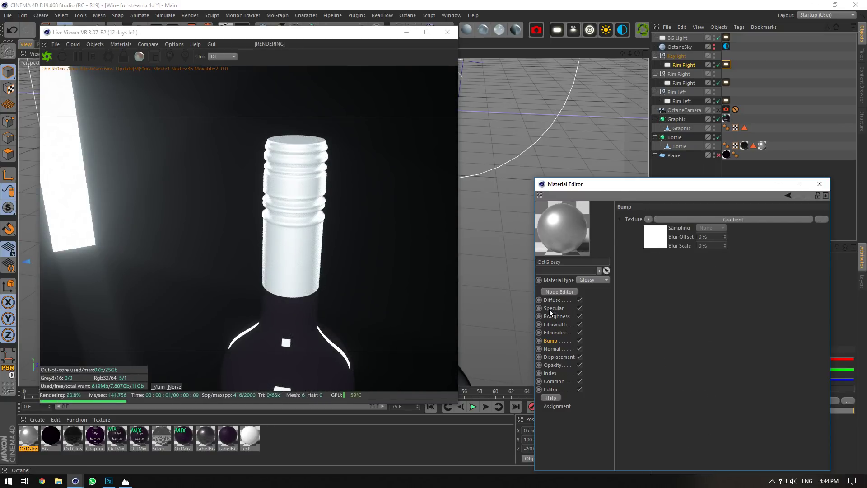
click(651, 220)
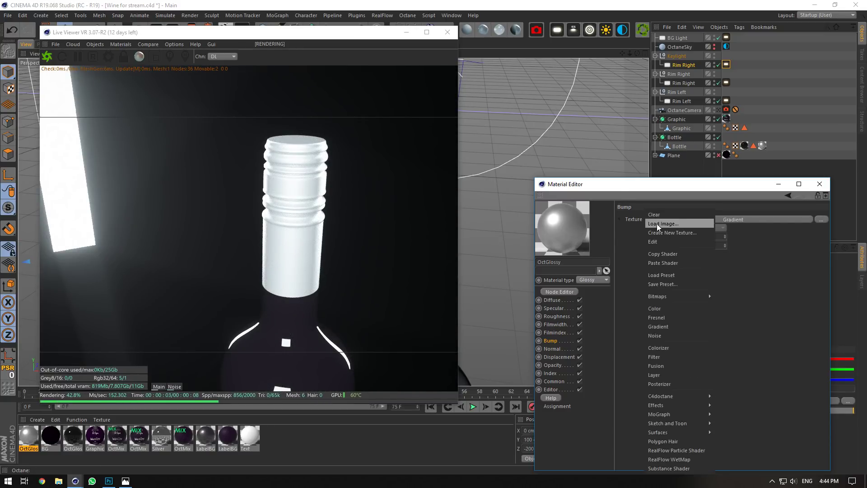
click(654, 215)
Try the copied gradient shader as the OctGlossy roughness texture, check the cap's render, and clear the texture.
click(559, 317)
click(649, 258)
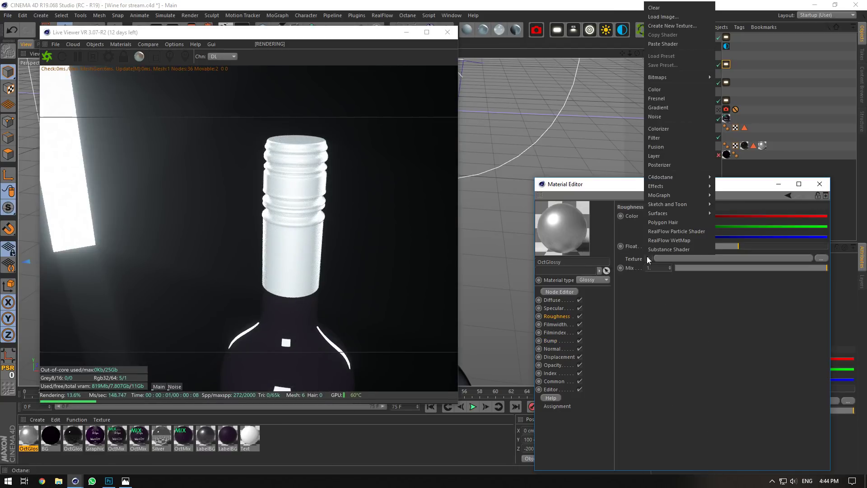
click(669, 42)
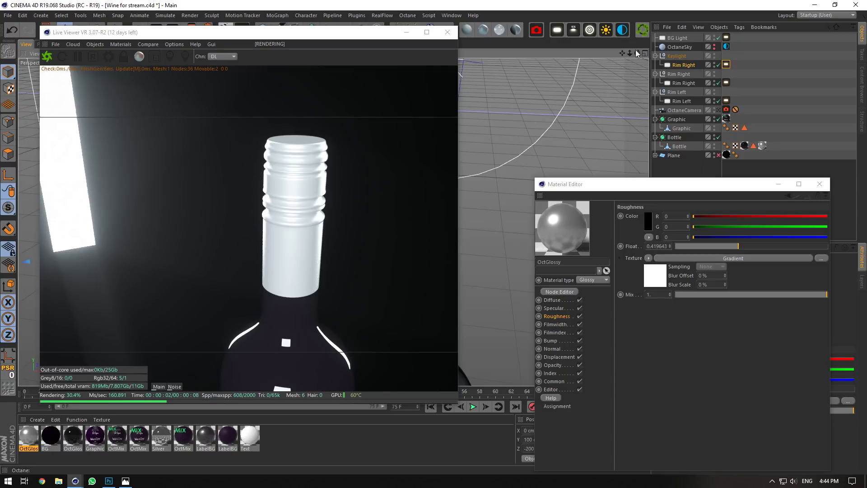
drag(636, 52, 627, 55)
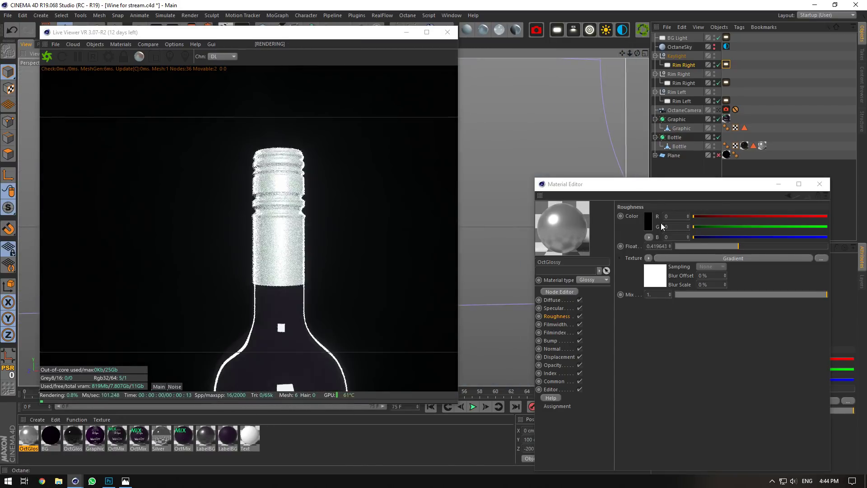
click(649, 257)
click(655, 211)
Examine the bump, normal, roughness and specular settings of the OctGlossy material.
click(565, 342)
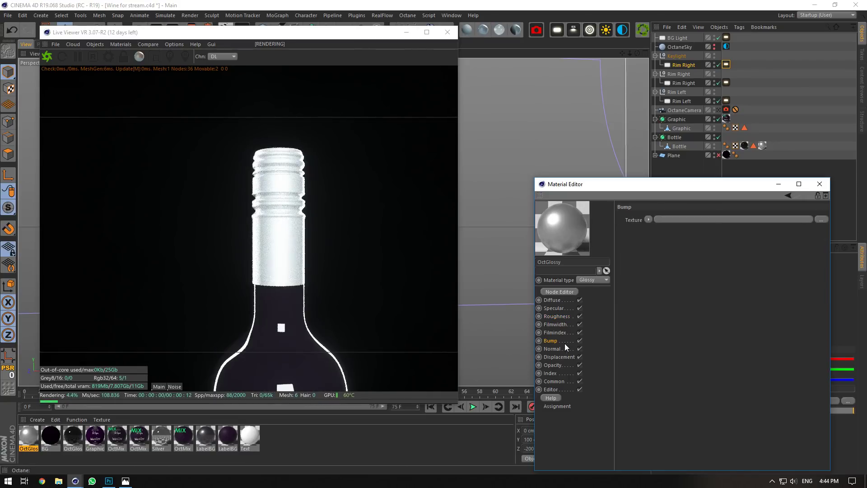
click(647, 220)
click(559, 315)
click(562, 317)
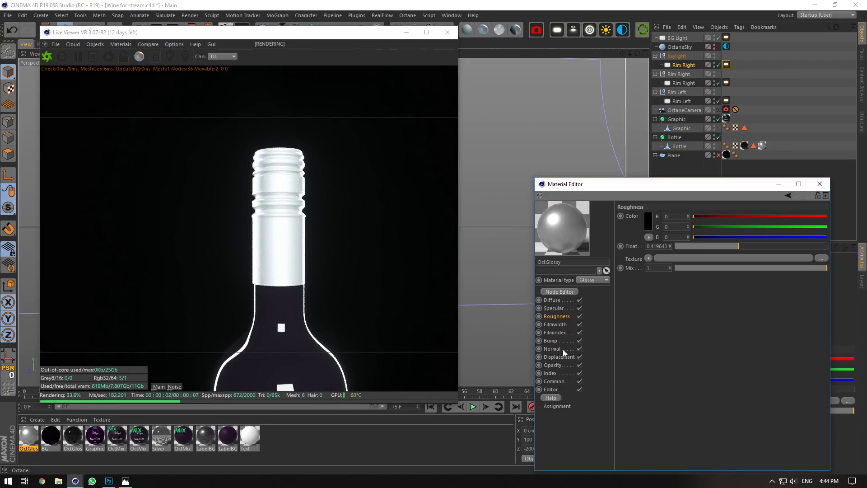
click(562, 349)
click(555, 316)
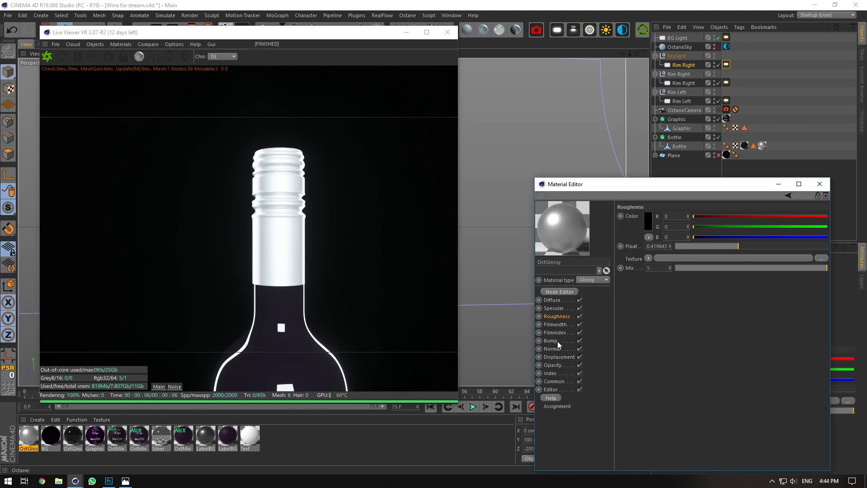
click(554, 308)
Compare the rendered bottle cap from a closer angle with the cap in the reference photo.
drag(638, 54, 609, 77)
click(125, 480)
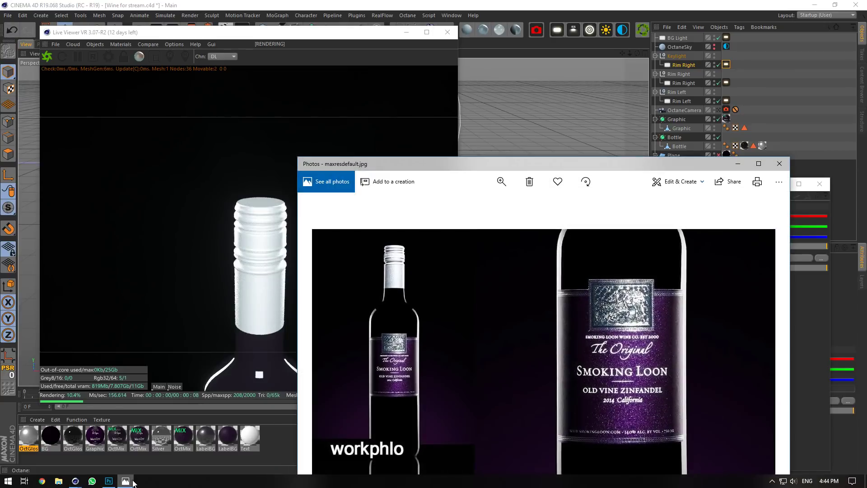
click(133, 482)
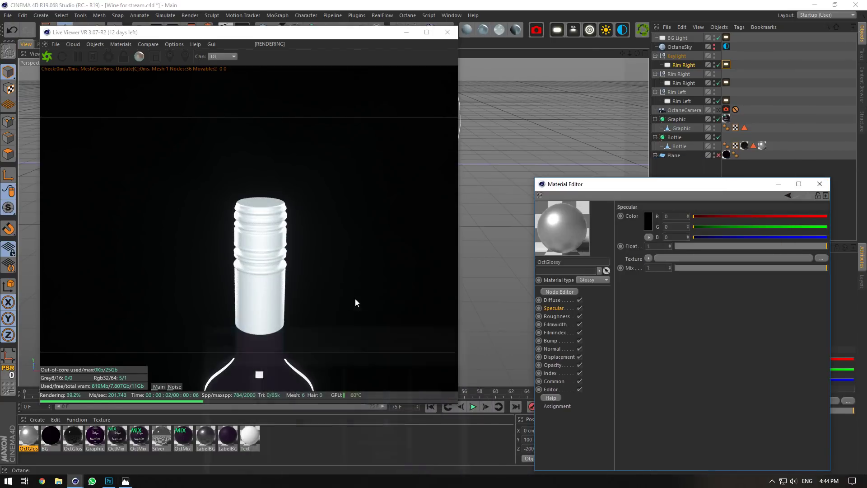
drag(630, 53, 647, 54)
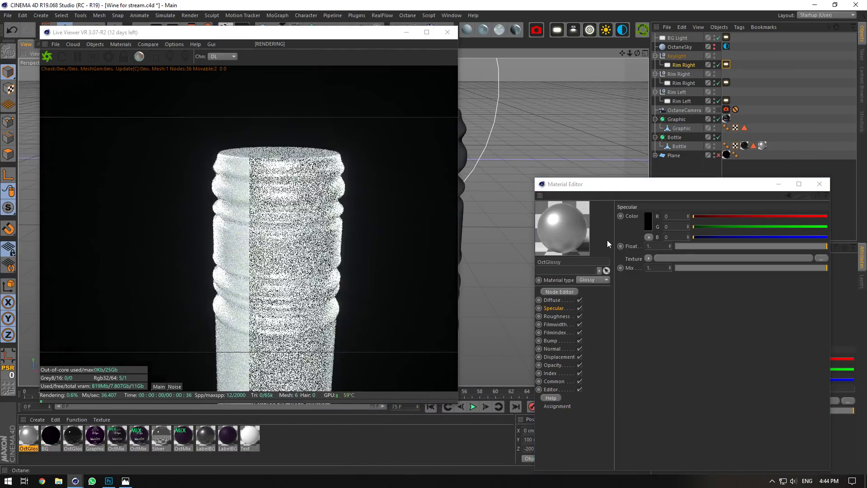
Paste the copied gradient shader as the OctGlossy specular texture and open the UVW transform of its Chips noise.
click(648, 257)
click(658, 108)
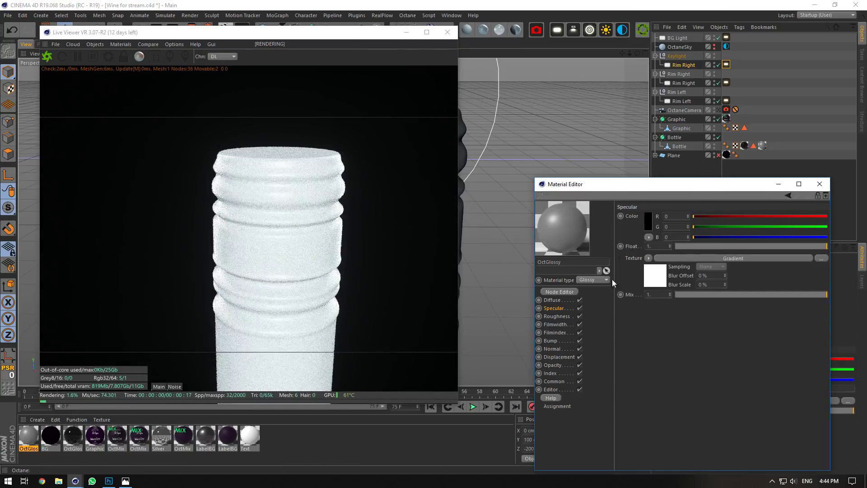
click(656, 281)
click(669, 275)
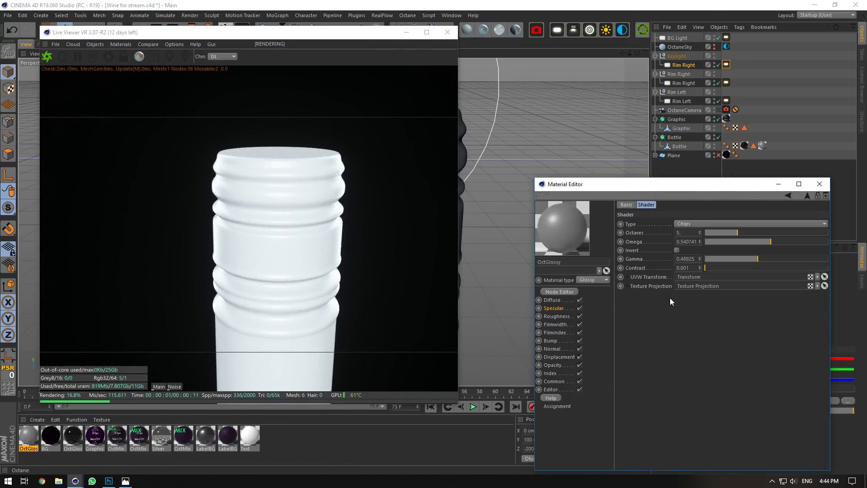
click(627, 277)
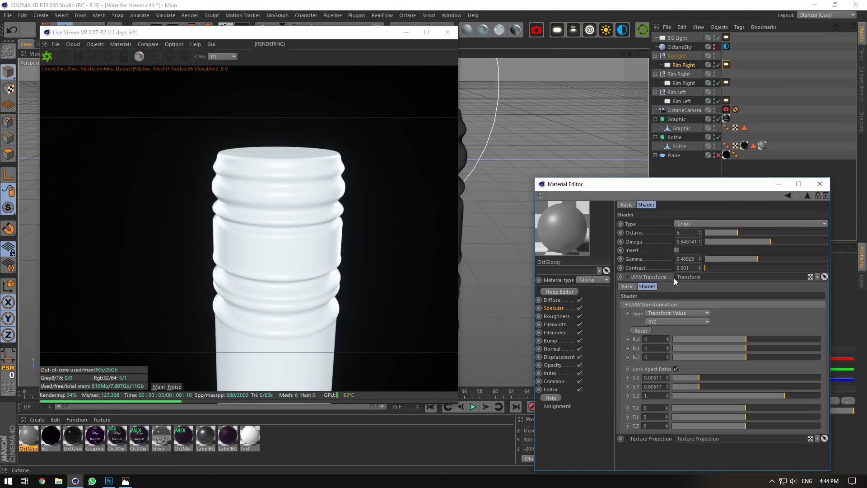
Set the specular noise's contrast to about 49.33 and its UVW transform X and Y scale to about 1.156.
drag(760, 267, 821, 268)
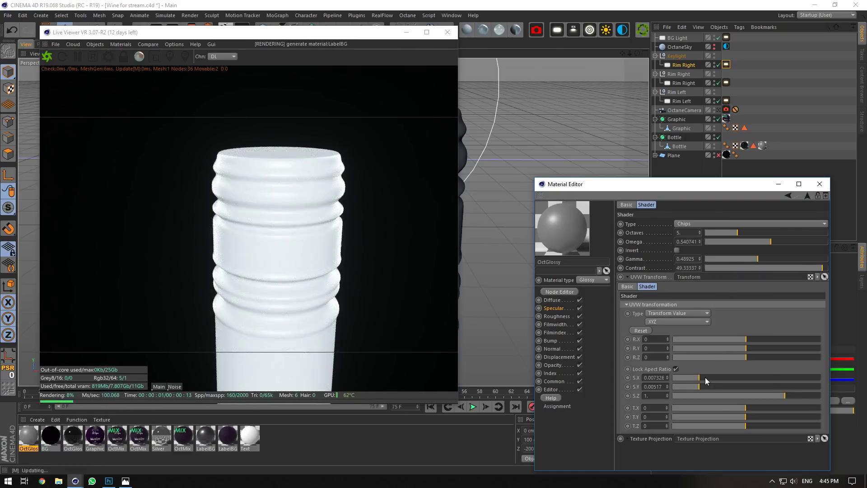
drag(705, 378, 797, 376)
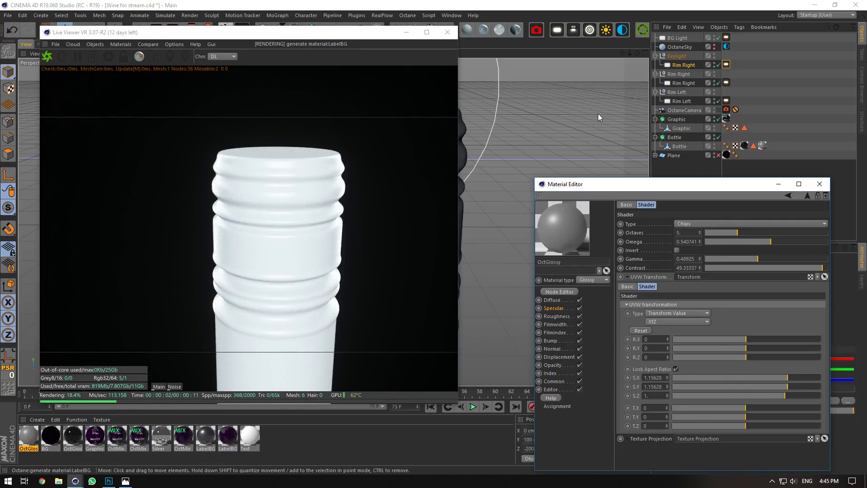
drag(629, 54, 626, 53)
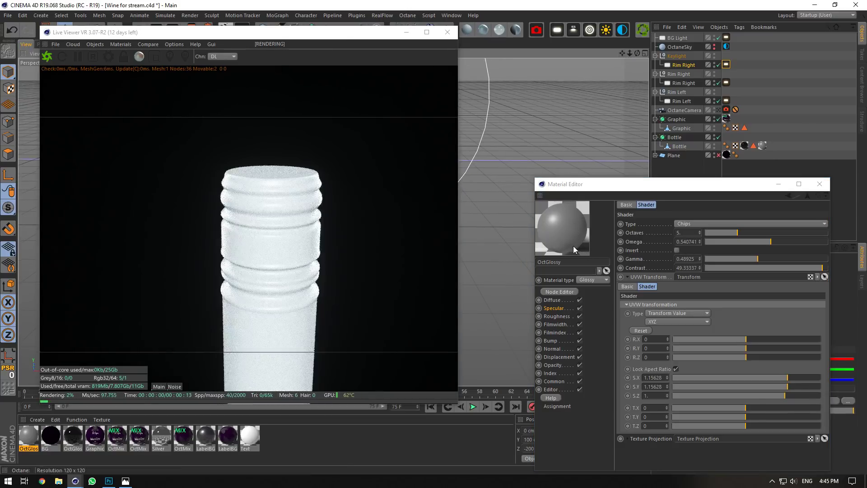
Try a MixTexture shader as the OctGlossy material's bump texture.
click(559, 316)
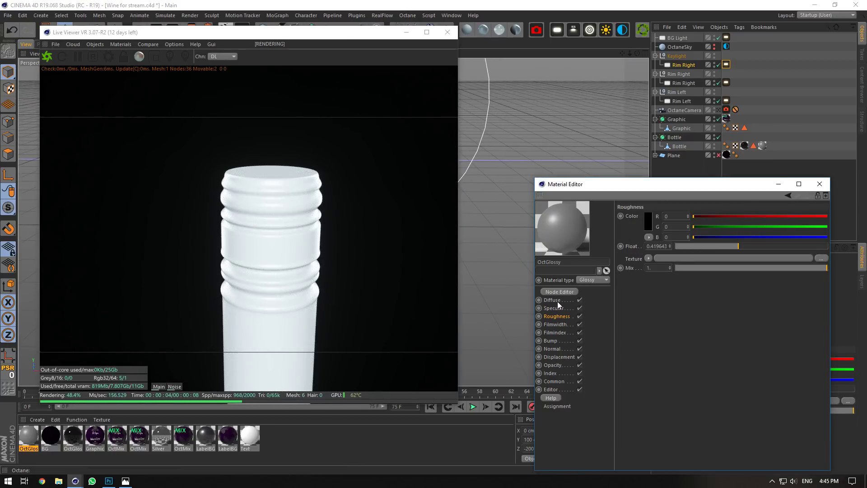
click(552, 341)
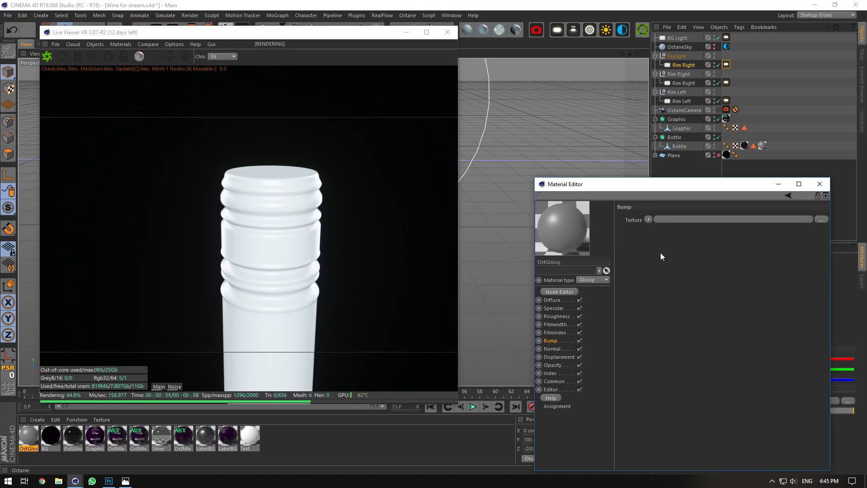
click(649, 219)
mouse_move(668, 395)
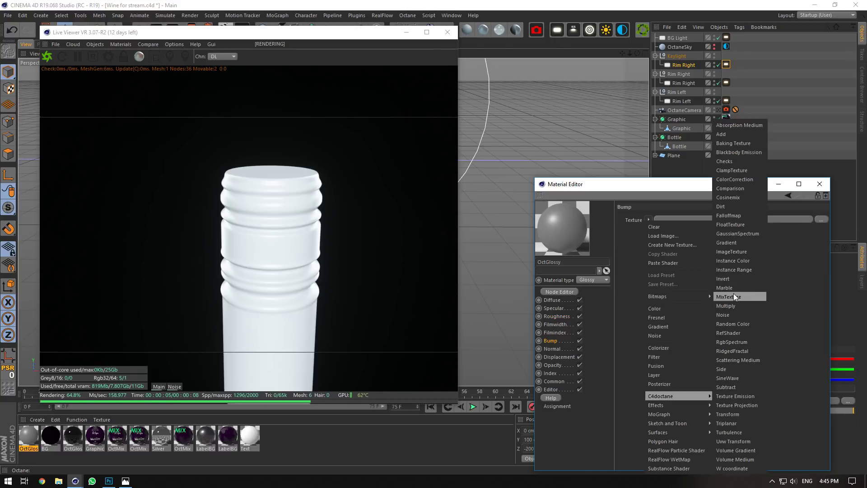
click(733, 297)
click(550, 340)
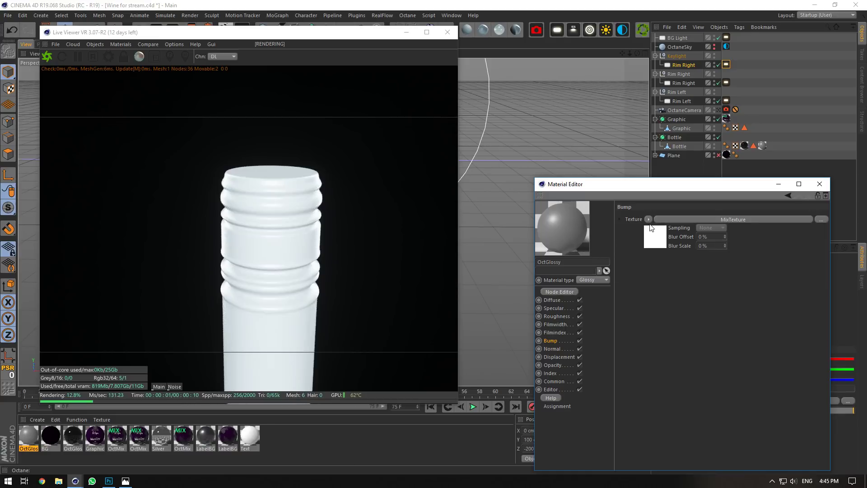
Replace the OctGlossy bump texture with an Octane ImageTexture shader and open its settings.
click(649, 220)
mouse_move(661, 396)
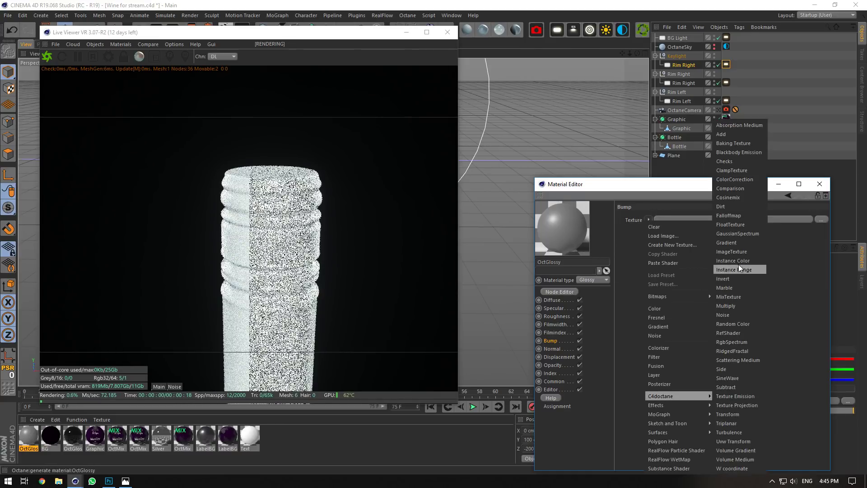
click(738, 252)
click(745, 225)
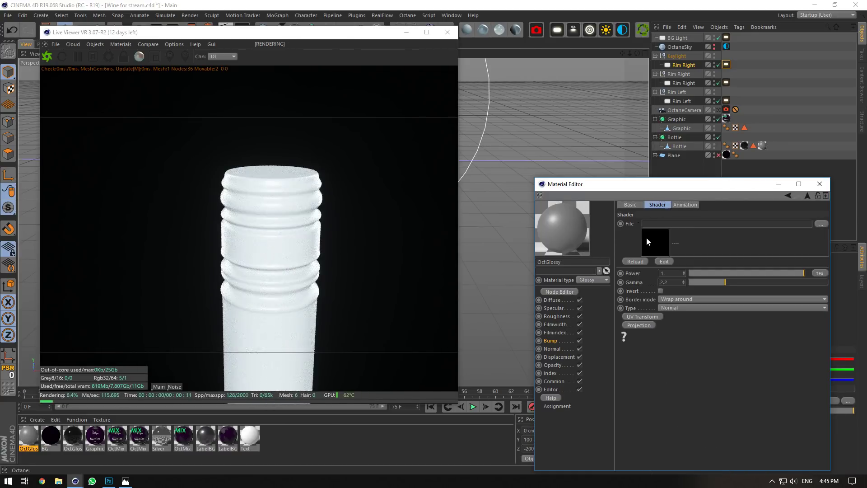
Load ScratchesMixed006_OVERLAY_VAR1_3K.jpg from Poliigon's Surface Imperfections folder as the bump image.
click(820, 223)
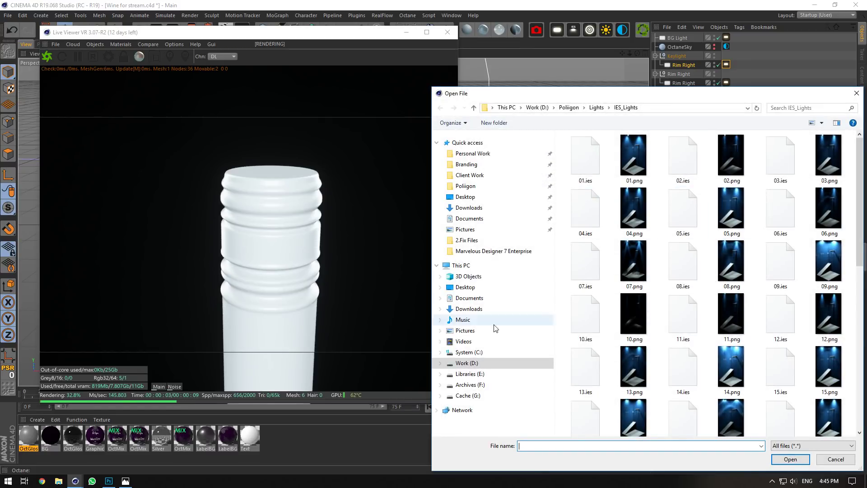
click(465, 186)
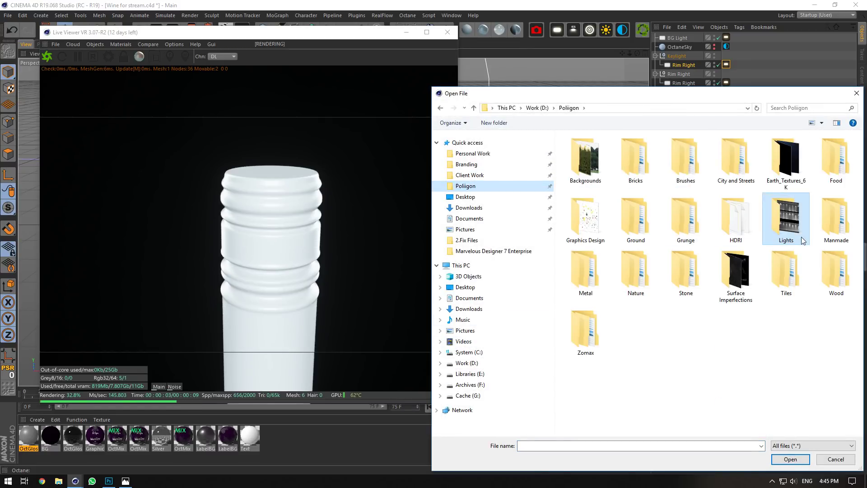
double_click(836, 219)
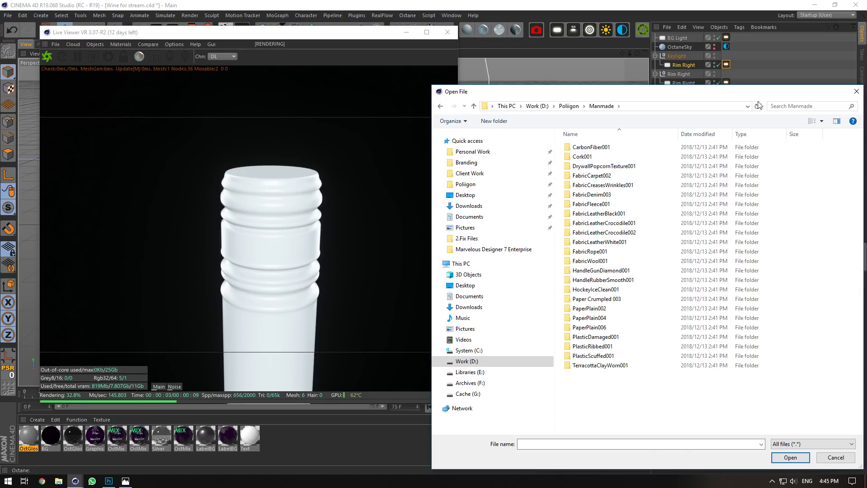
click(572, 108)
double_click(587, 270)
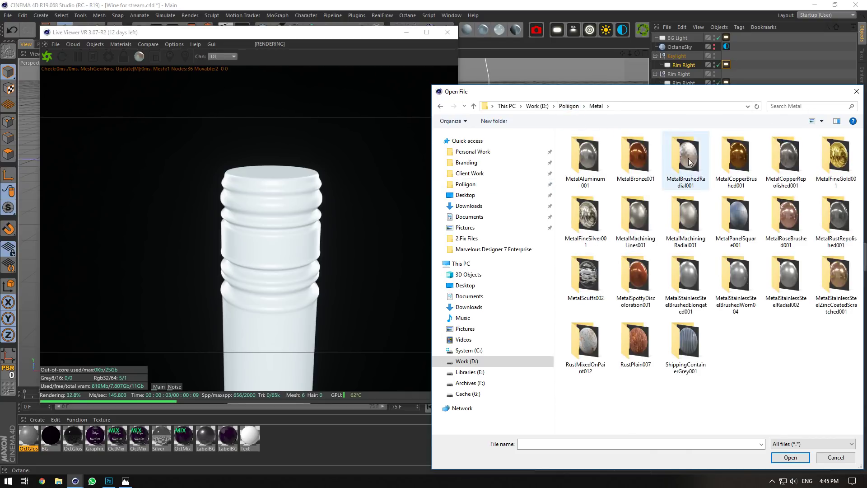
click(569, 106)
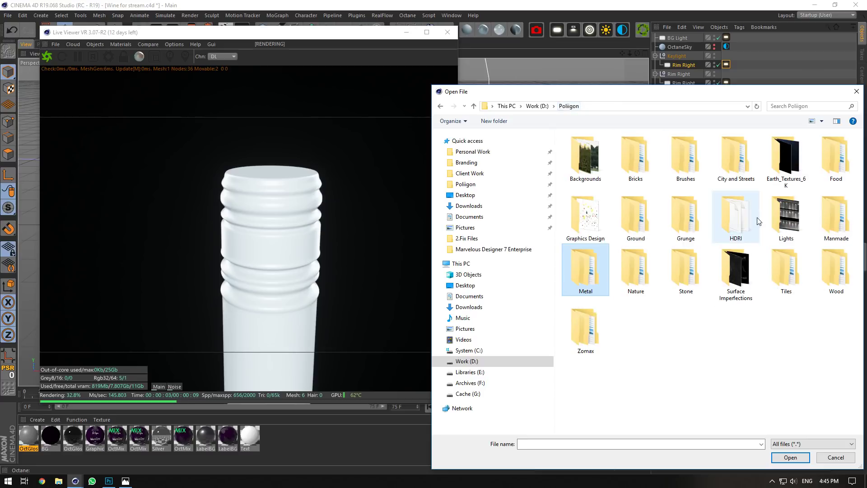
double_click(735, 269)
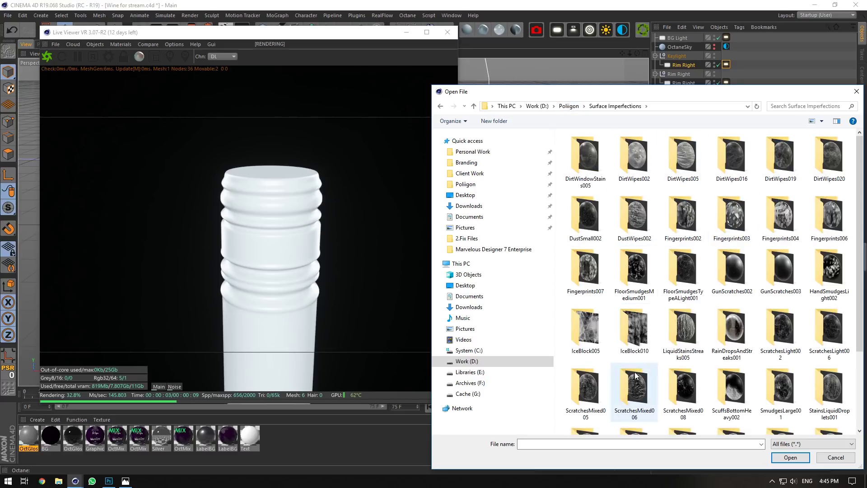
double_click(634, 387)
double_click(594, 147)
click(636, 168)
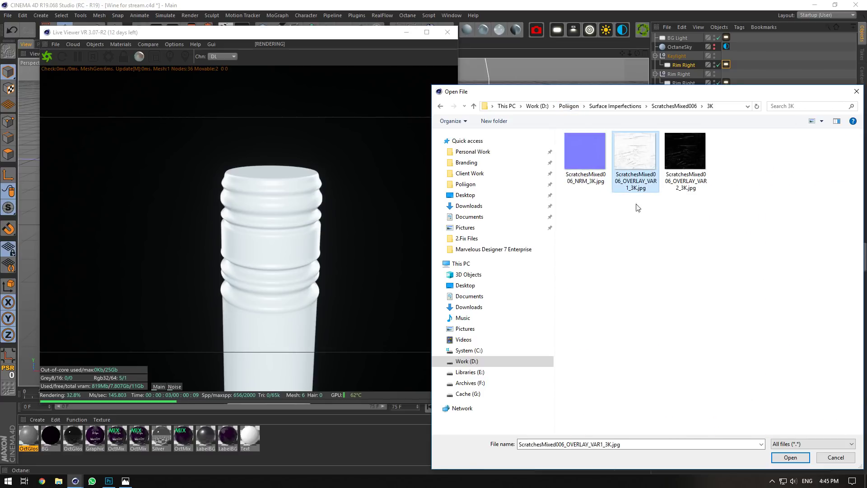
click(778, 456)
click(486, 273)
Add a texture projection and a UV transform to the scratches bump image, changing the projection type.
click(637, 326)
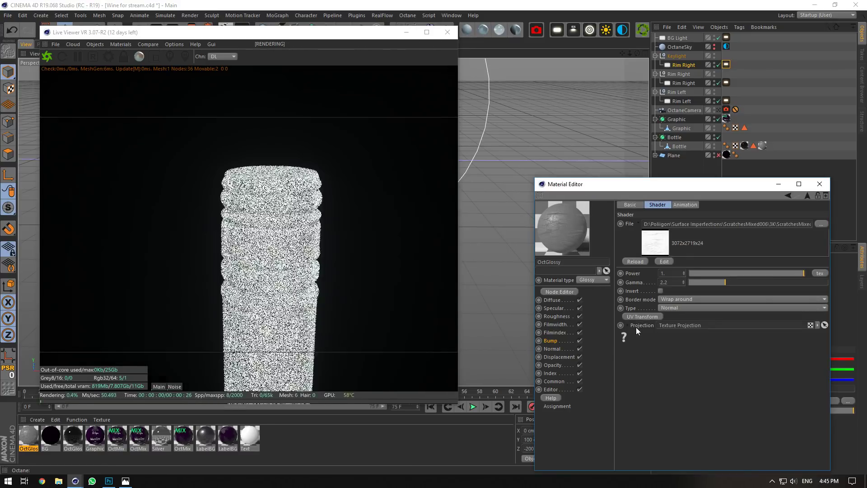
click(635, 327)
click(695, 353)
click(691, 359)
click(642, 317)
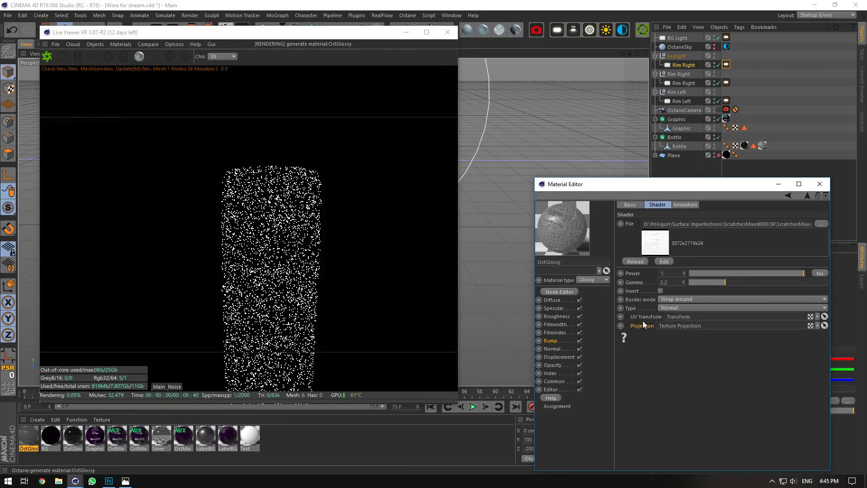
Set the scratches bump image's power to 0.001 and its UV transform X and Y scale to about 0.0904.
drag(779, 416, 762, 414)
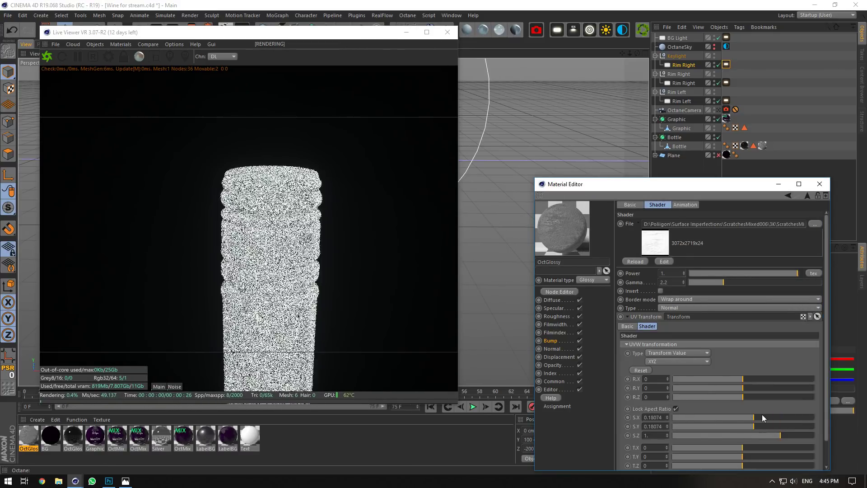
click(745, 273)
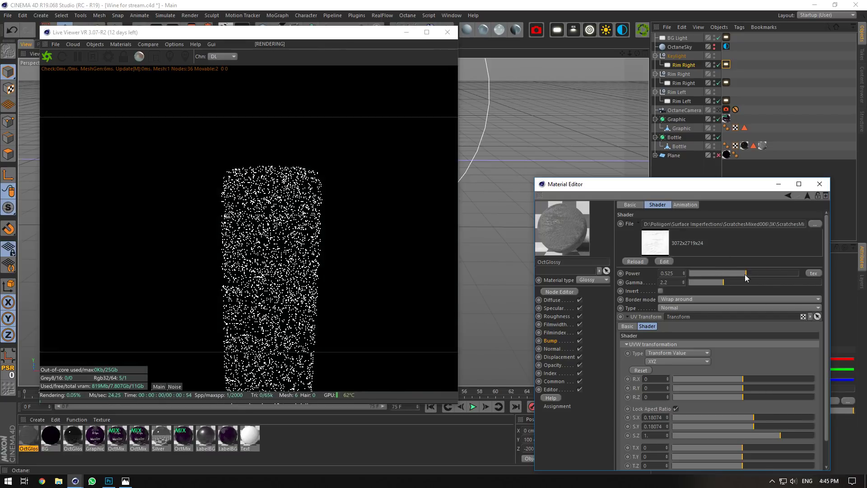
drag(747, 273, 692, 274)
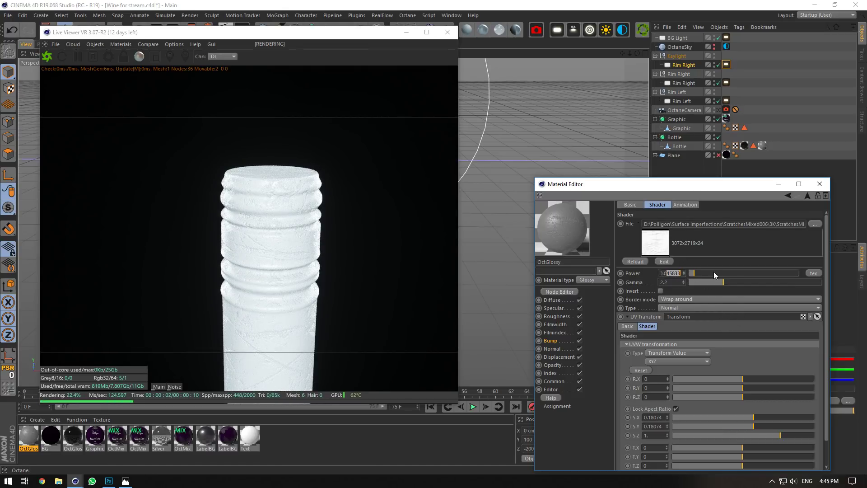
text(001)
key(Return)
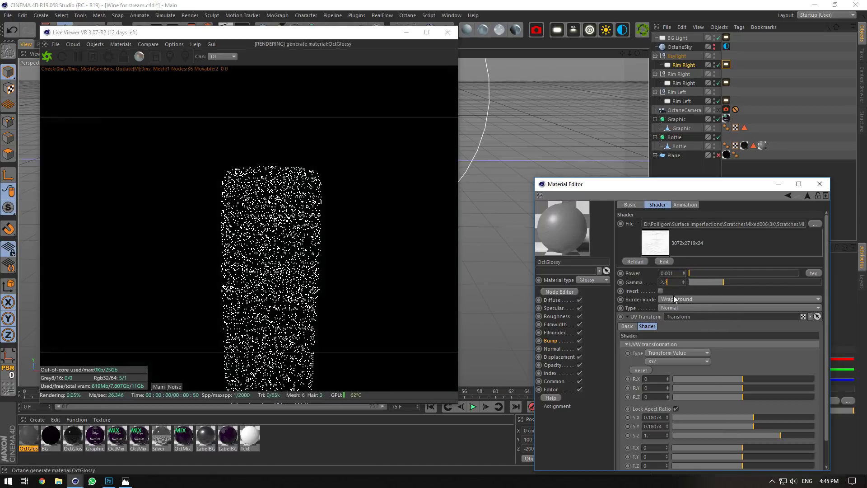
drag(753, 417, 740, 417)
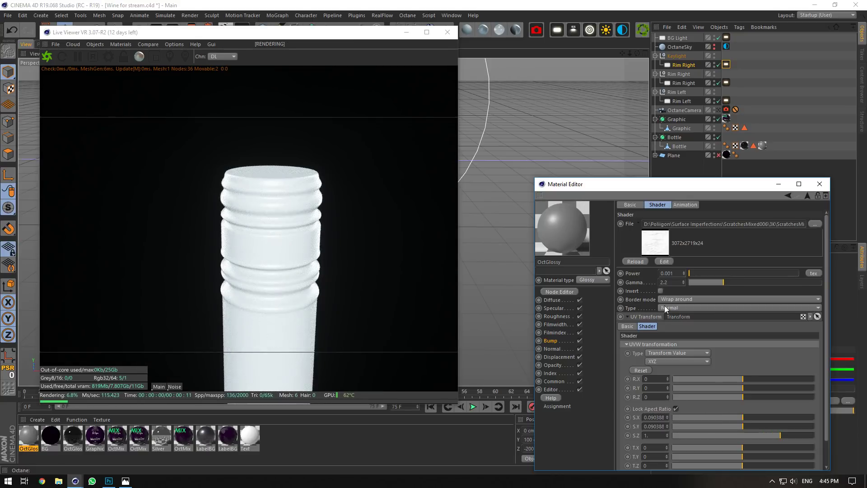
Raise the scratches bump image's power to 0.007.
click(670, 274)
key(BackSpace)
text(3)
key(Tab)
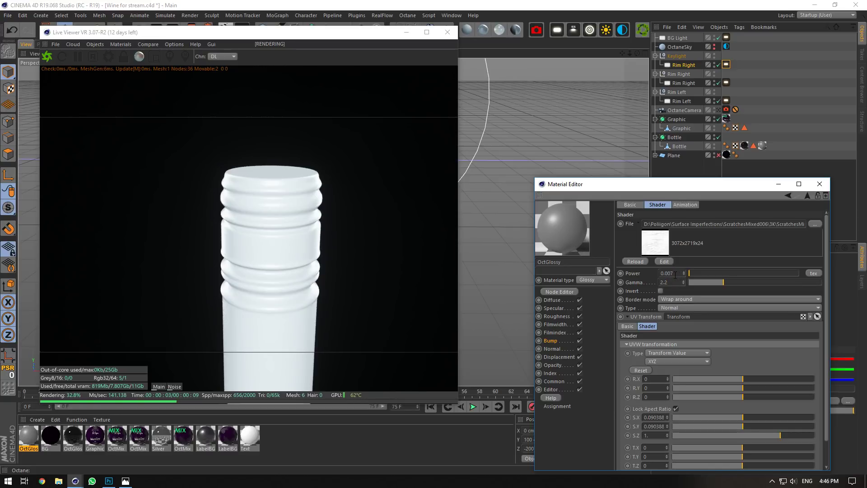
key(Tab)
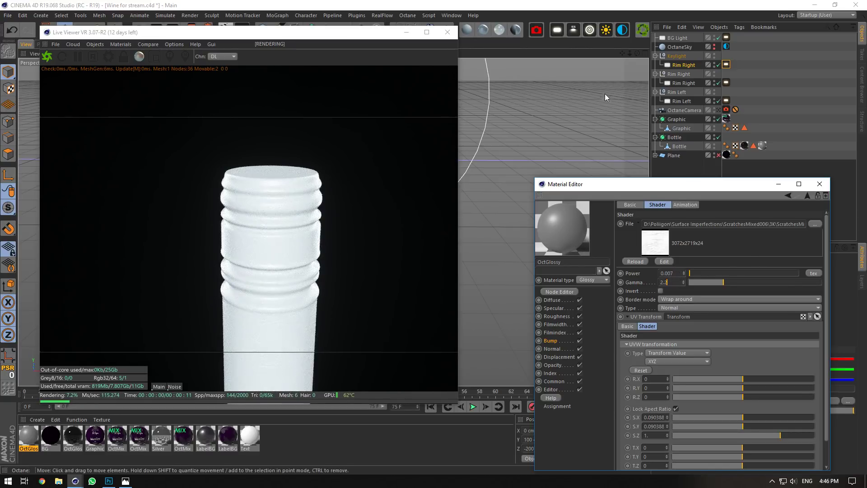
Adjust the OctGlossy material's index slightly and set its diffuse color to black.
drag(623, 54, 626, 18)
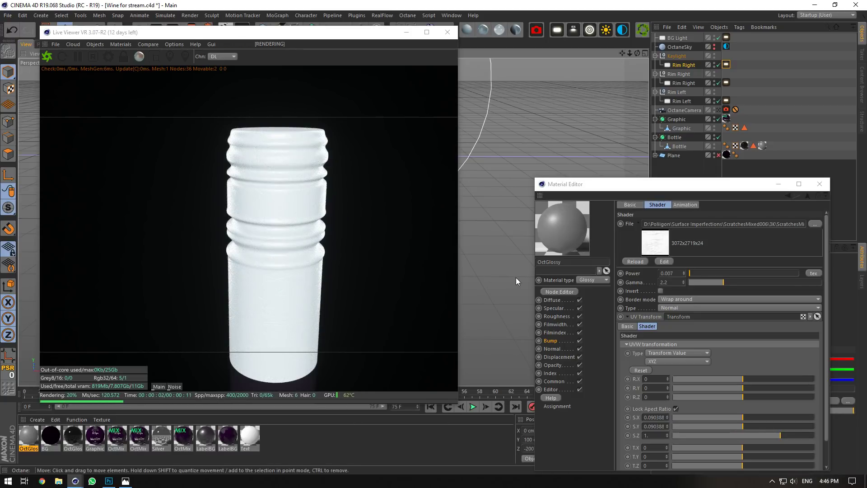
click(550, 373)
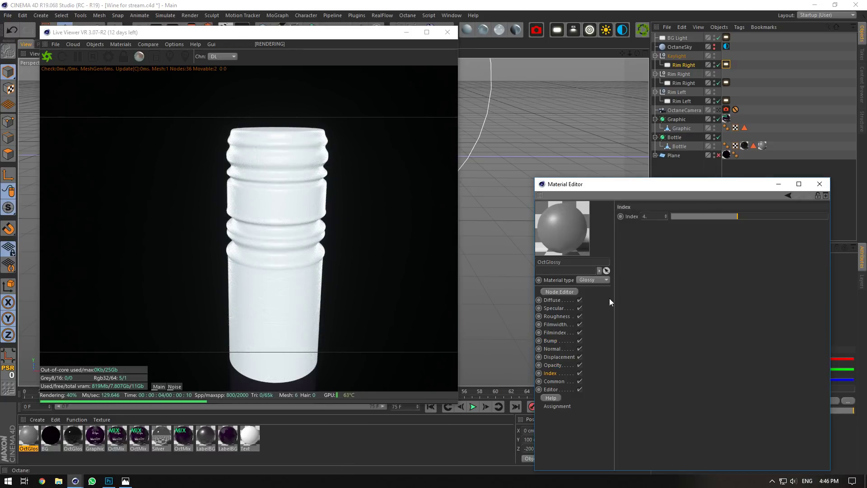
click(732, 217)
click(551, 299)
click(625, 240)
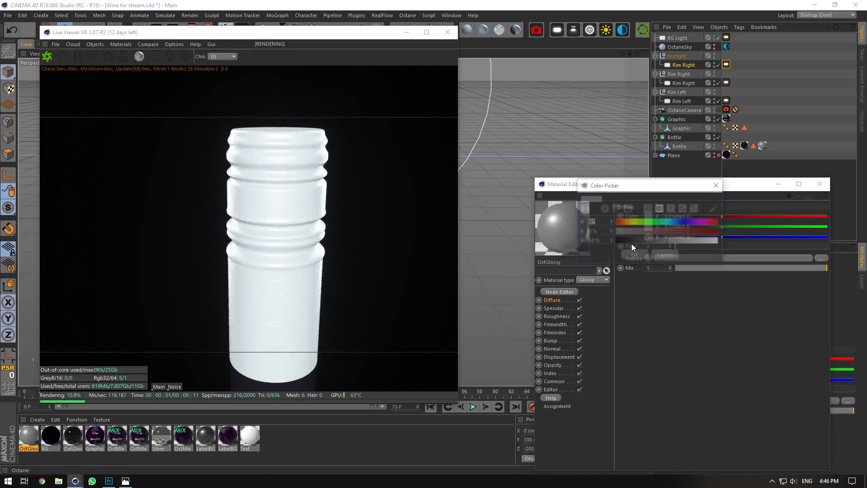
drag(638, 240, 612, 241)
click(640, 257)
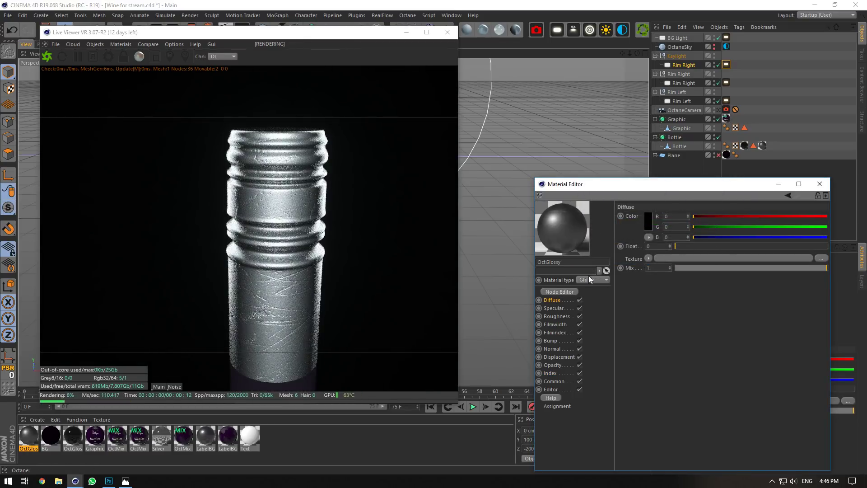
Reduce the scratches bump image's power to 0.002 in the OctGlossy material.
click(560, 315)
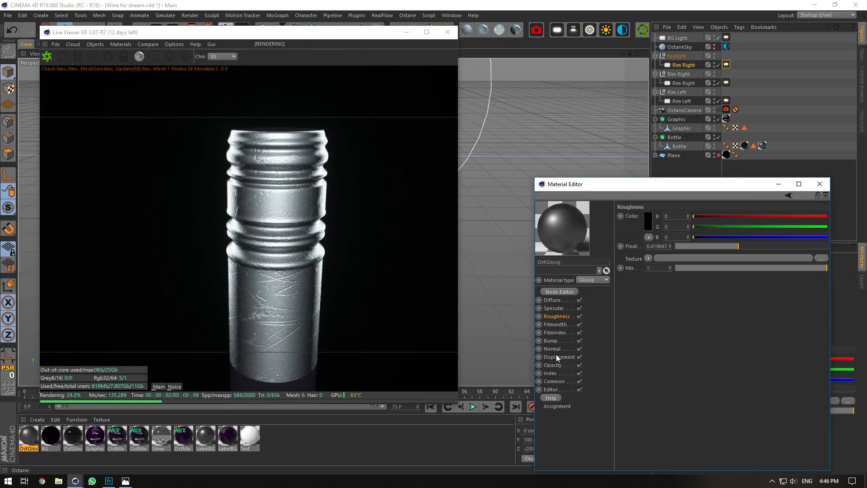
click(555, 341)
click(645, 232)
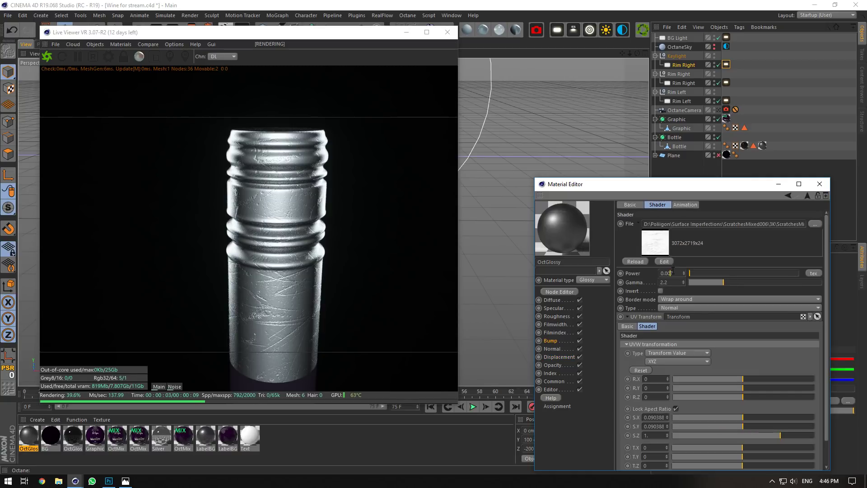
key(Return)
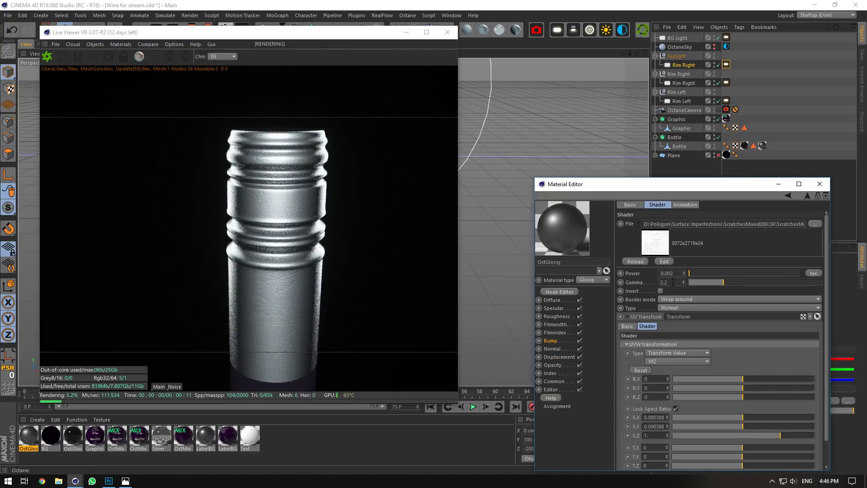
Clear the gradient texture from the cap's OctGlossy material's specular channel.
click(554, 308)
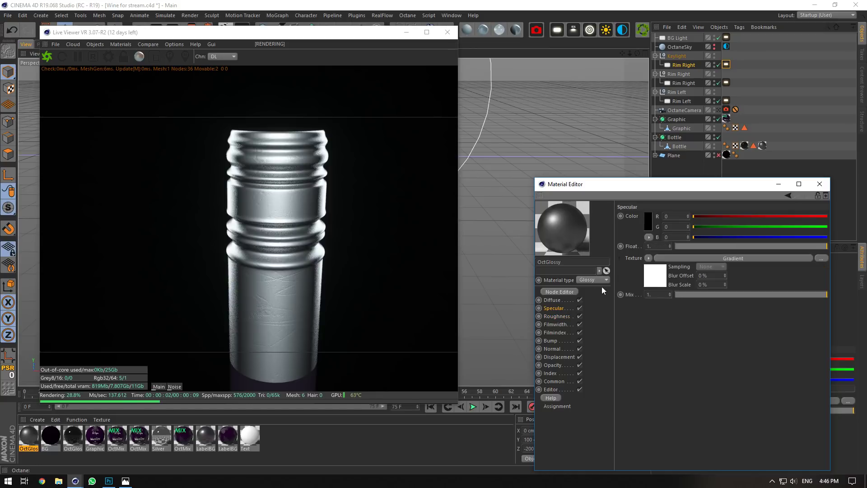
click(648, 258)
click(652, 216)
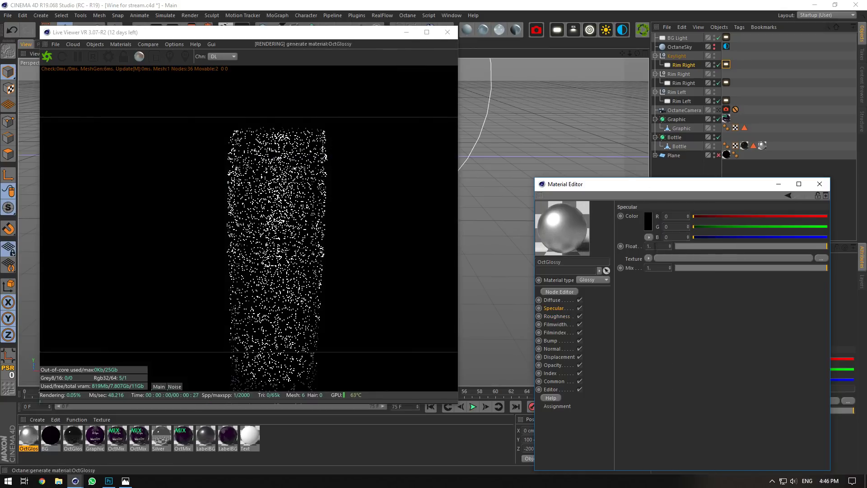
Give the cap material a warm off-white specular color of about R 1, G 0.929, B 0.748.
click(647, 229)
drag(622, 246, 718, 244)
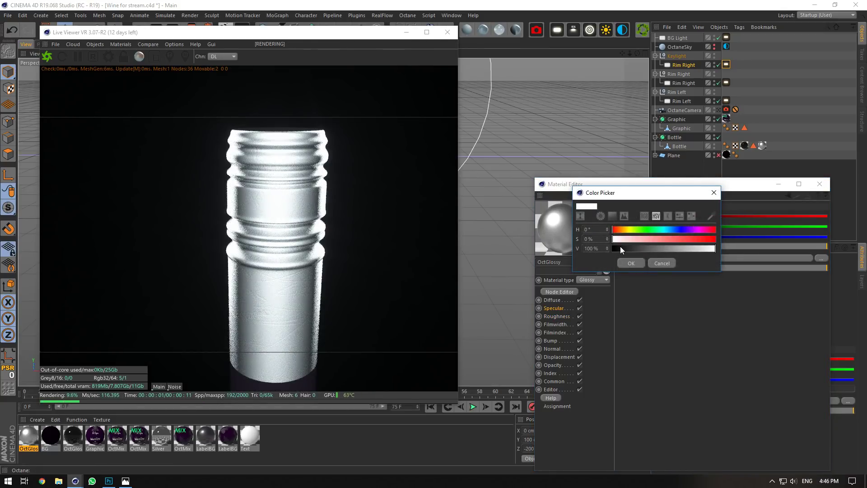
click(621, 238)
drag(619, 229, 624, 228)
click(630, 262)
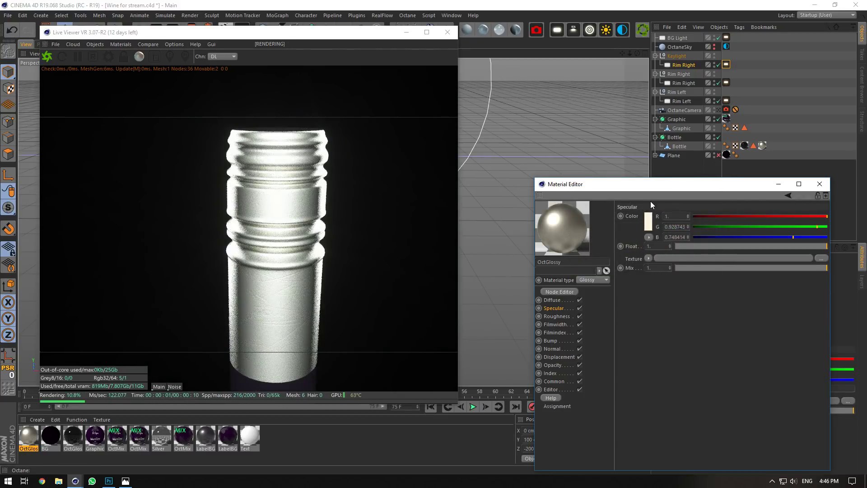
Return to the OctaneCamera view and rename the dark glass OctGlossy material as Bottle.
drag(628, 53, 628, 55)
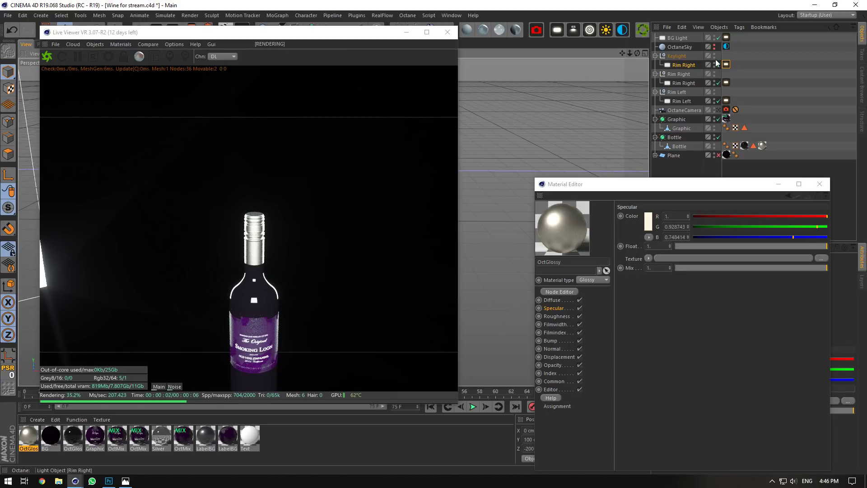
click(718, 110)
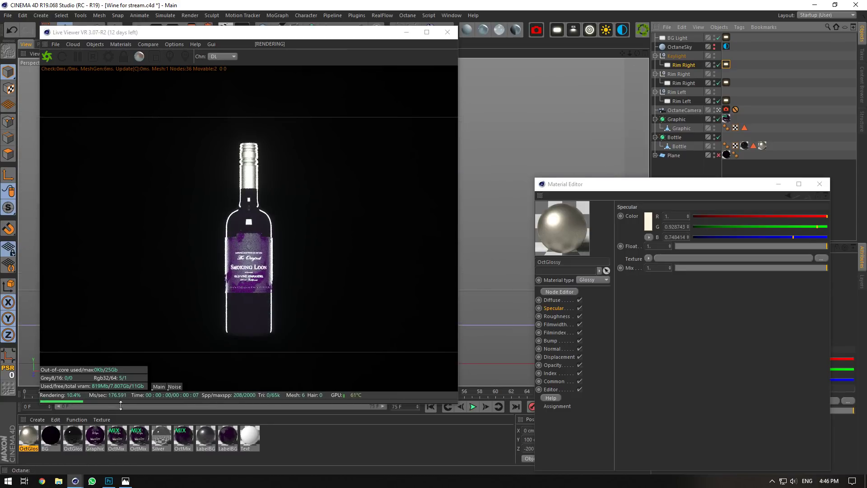
click(74, 434)
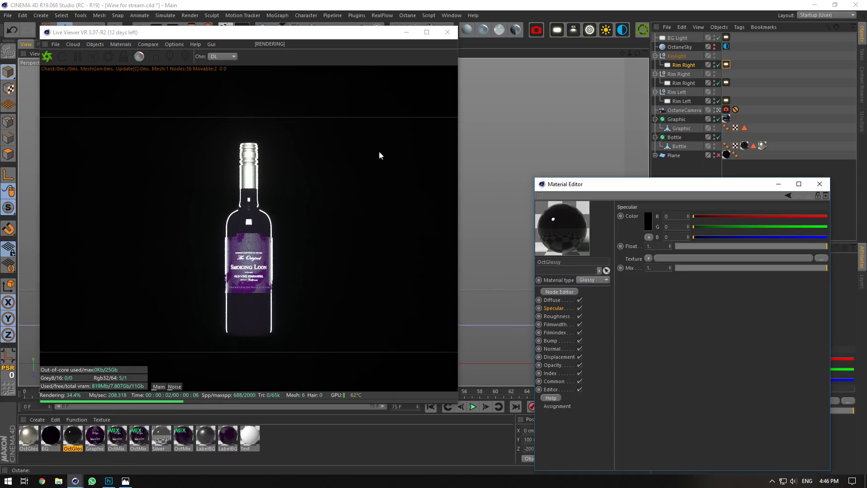
click(555, 300)
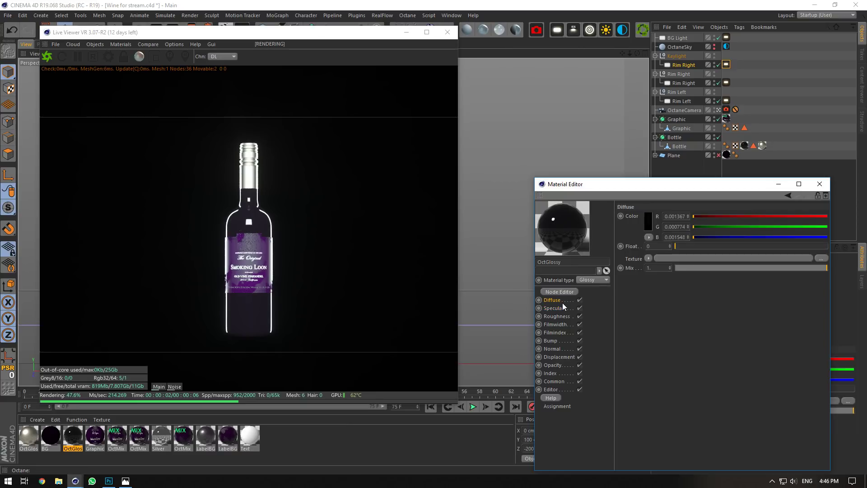
double_click(560, 262)
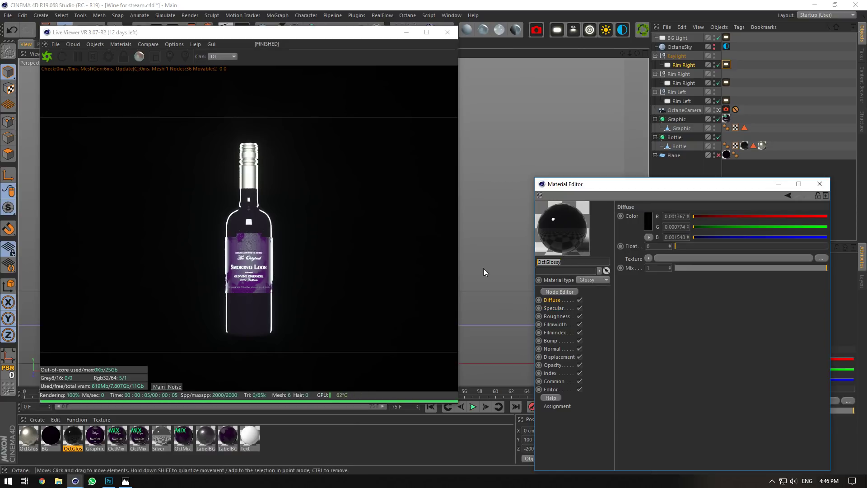
text(Bottle)
key(Return)
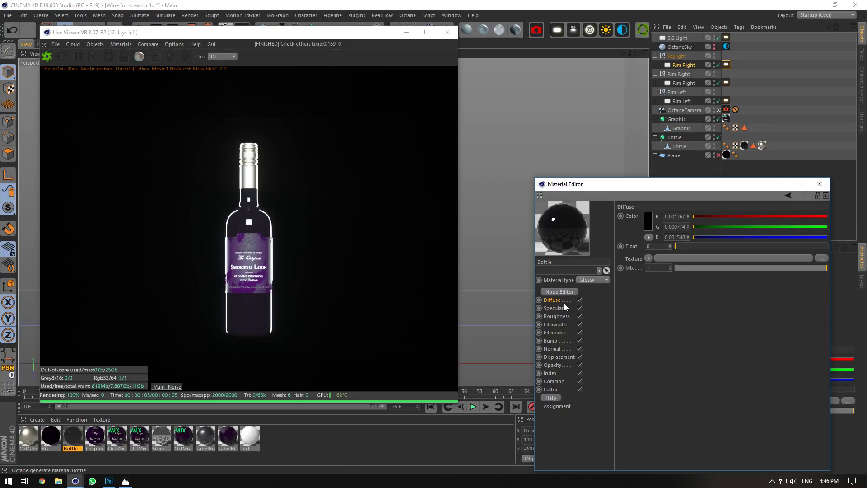
Set the Bottle material's diffuse color to pure black, close its editor and enable the Plane backdrop.
click(647, 228)
drag(617, 242, 593, 250)
click(632, 256)
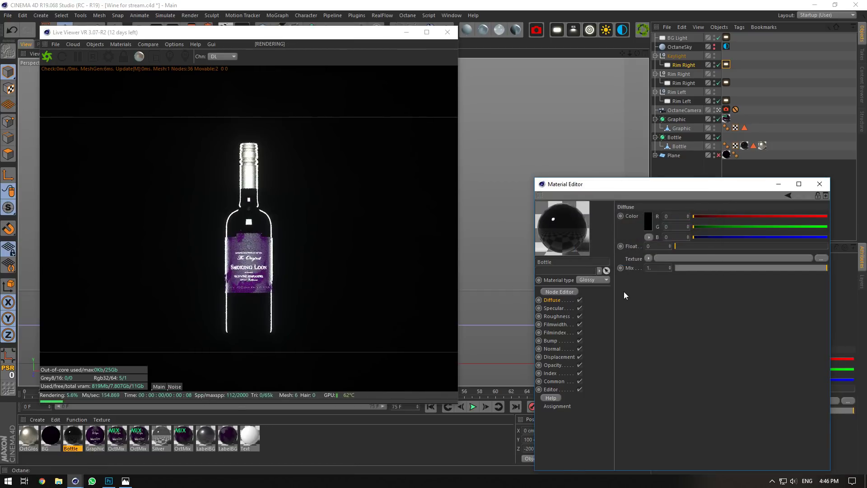
click(819, 183)
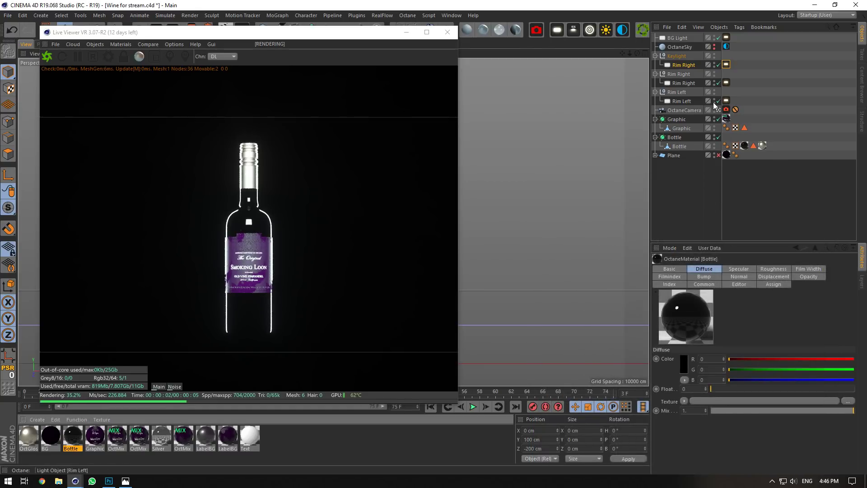
click(719, 154)
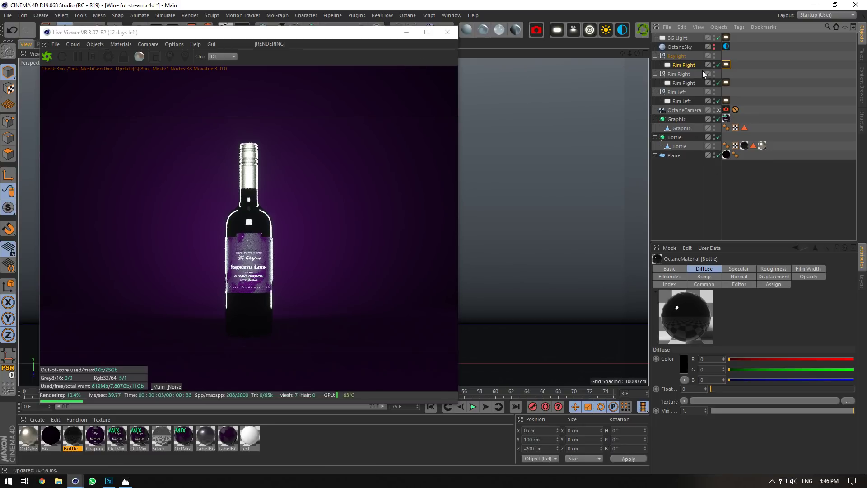
Duplicate the BG Light and rename the copy Overhead Light.
click(677, 38)
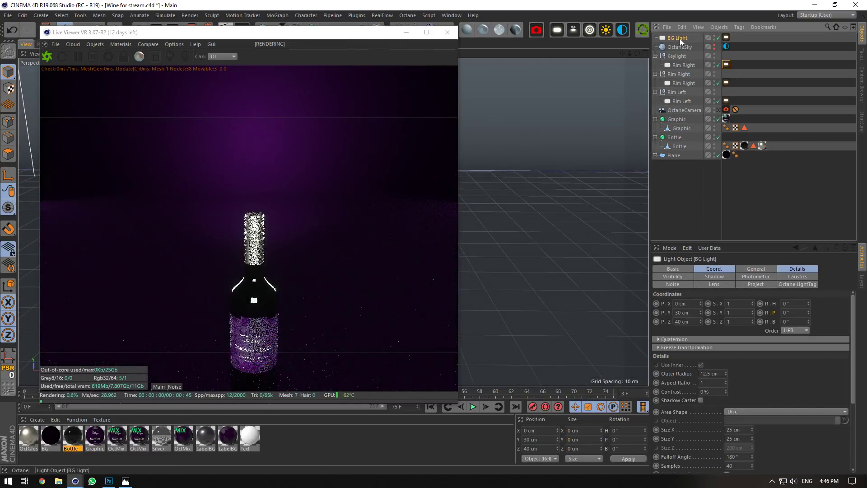
ctrl+drag(679, 39, 675, 42)
double_click(681, 47)
text(Ove)
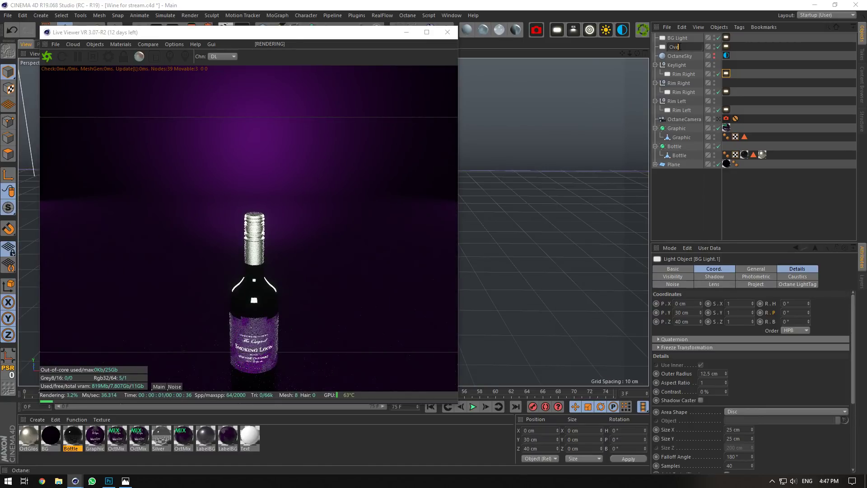
text(rhead Light)
key(Return)
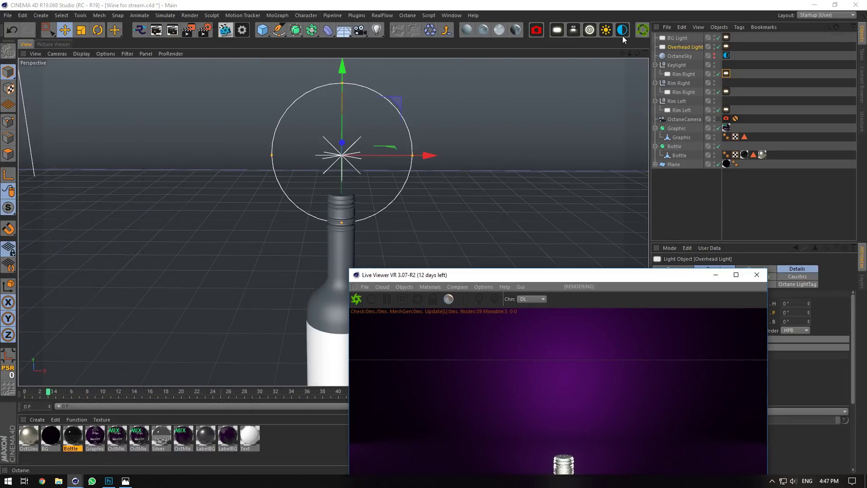
Pitch the Overhead Light to -90° and place it above the bottle at X 0, Y 90, Z 0 cm, returning to the OctaneCamera view.
alt+drag(524, 155, 456, 198)
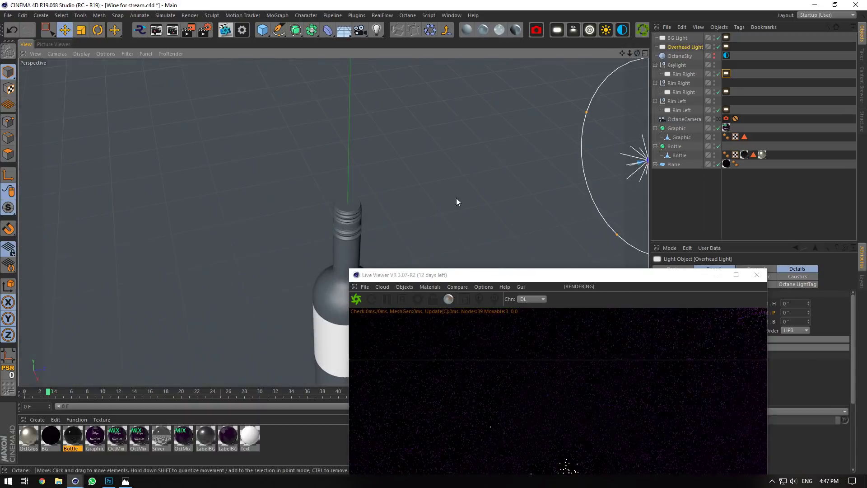
alt+right_drag(442, 202, 400, 203)
click(99, 30)
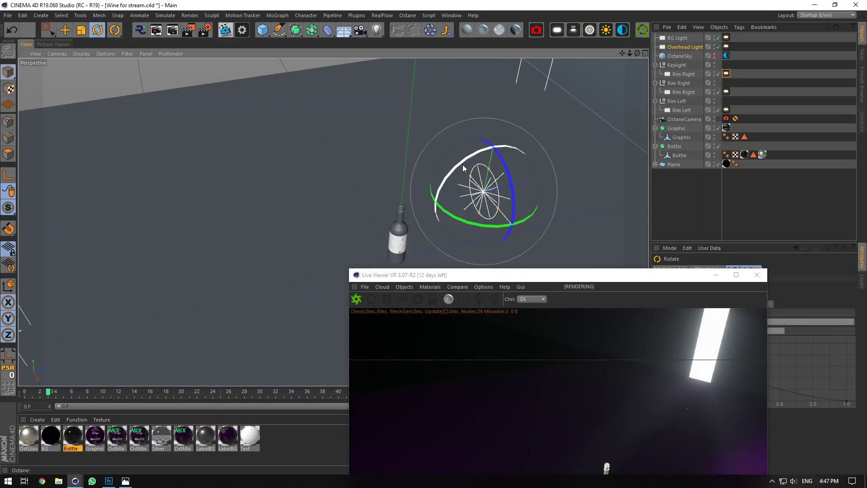
drag(462, 164, 479, 194)
click(66, 31)
drag(396, 264, 407, 152)
click(718, 119)
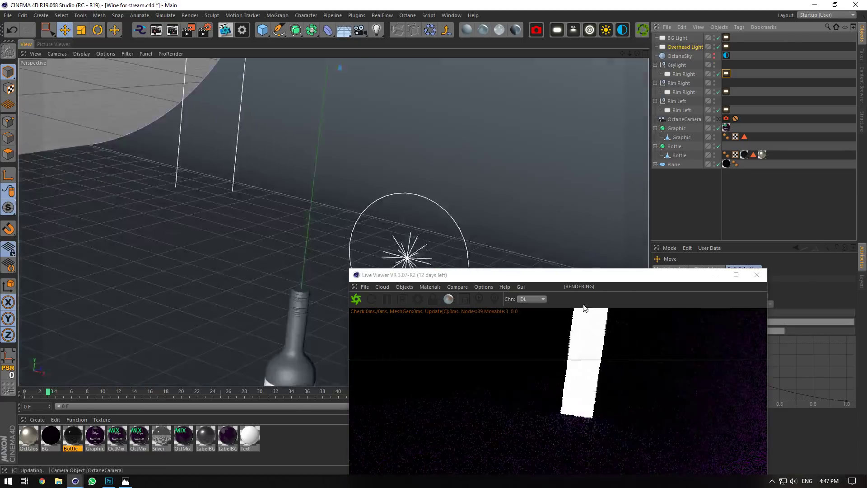
drag(605, 277, 384, 41)
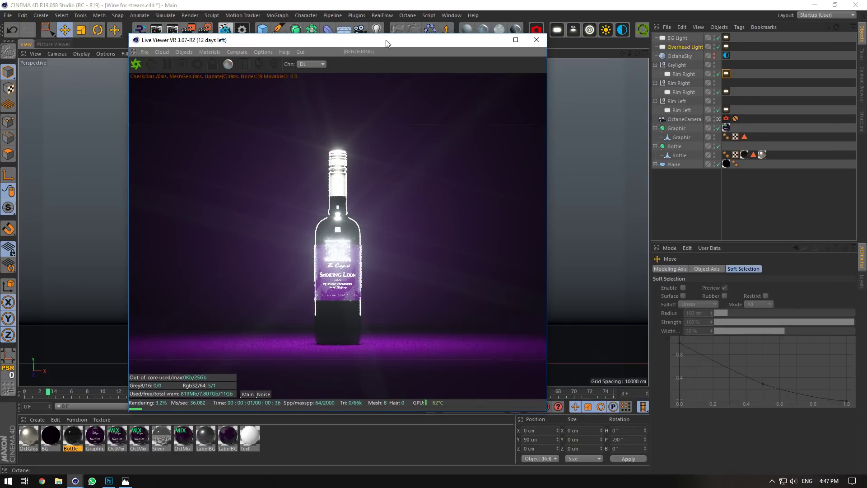
Open the distribution image texture in the Overhead Light's Octane light settings.
click(742, 67)
click(726, 46)
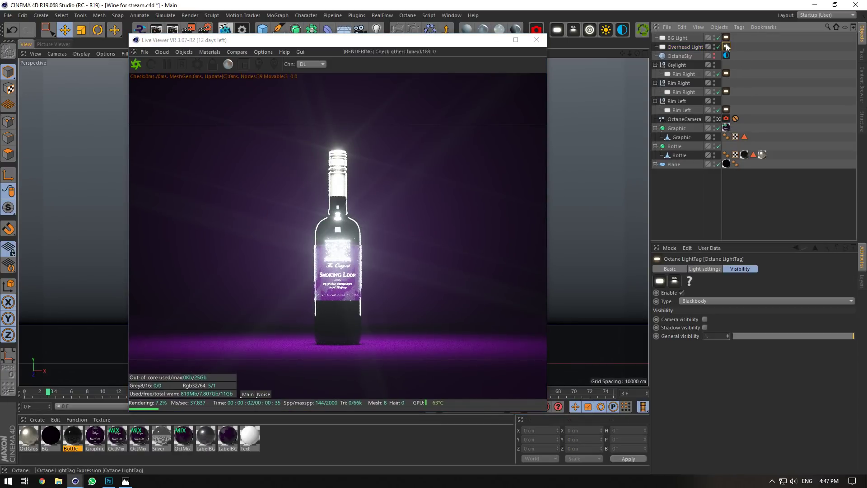
click(706, 270)
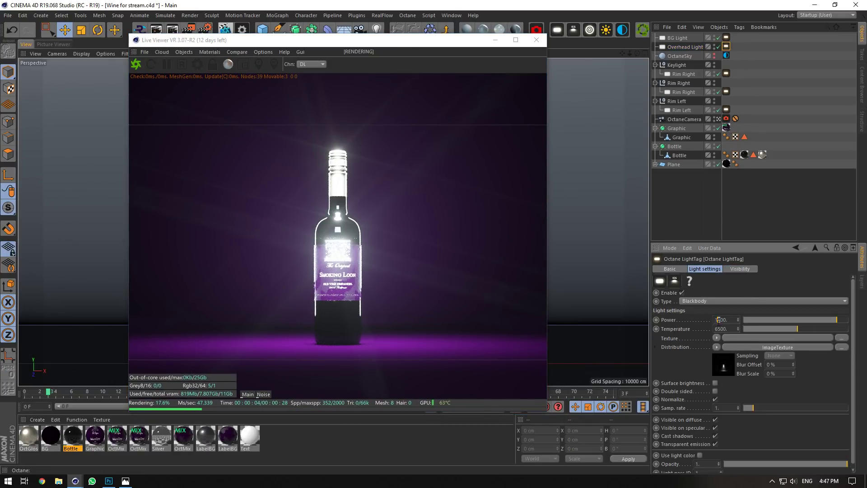
click(727, 347)
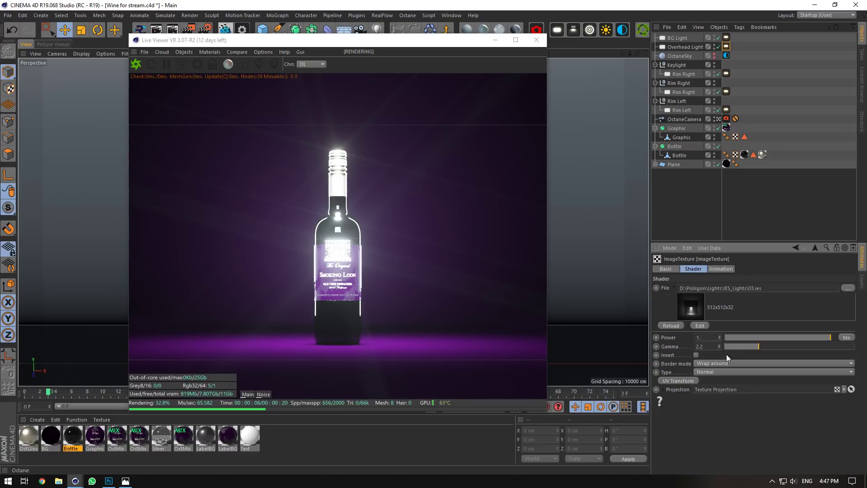
Try 02.ies as the Overhead Light's distribution file without copying it to the project, and undo the change.
click(847, 287)
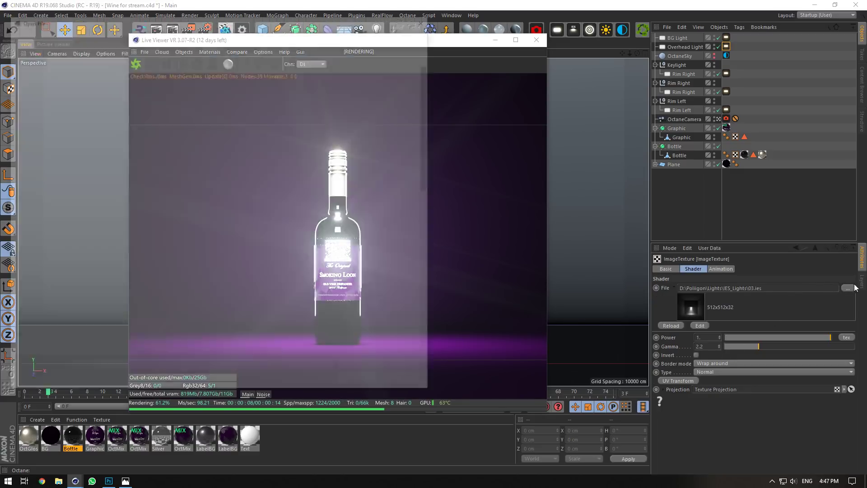
click(352, 136)
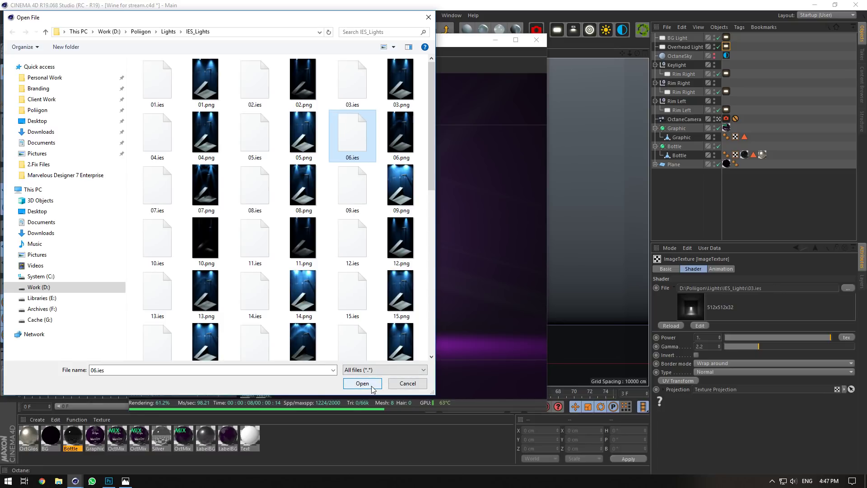
click(260, 95)
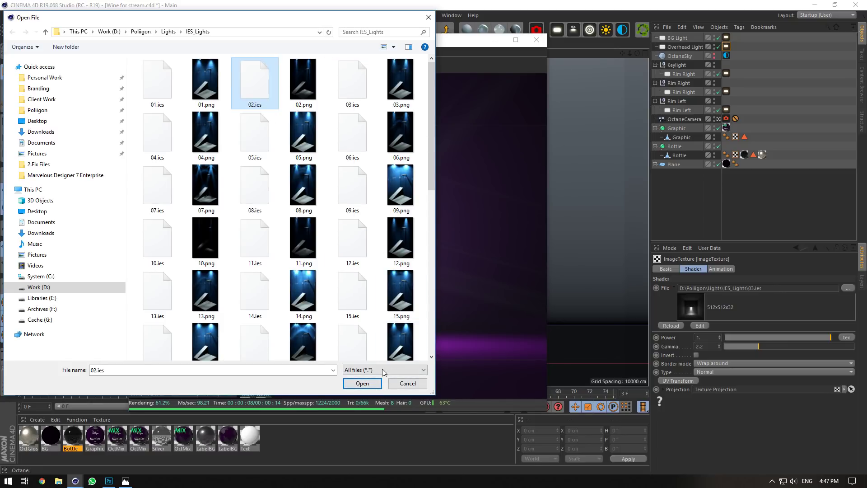
click(371, 383)
click(479, 273)
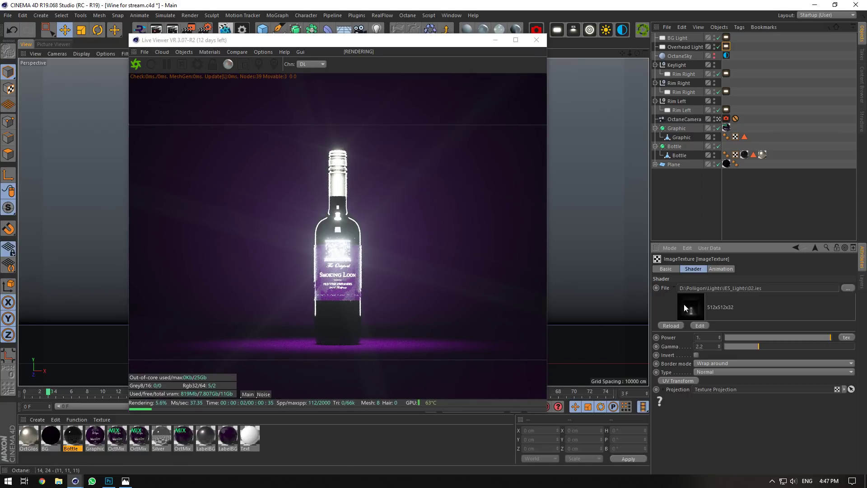
key(ctrl+z)
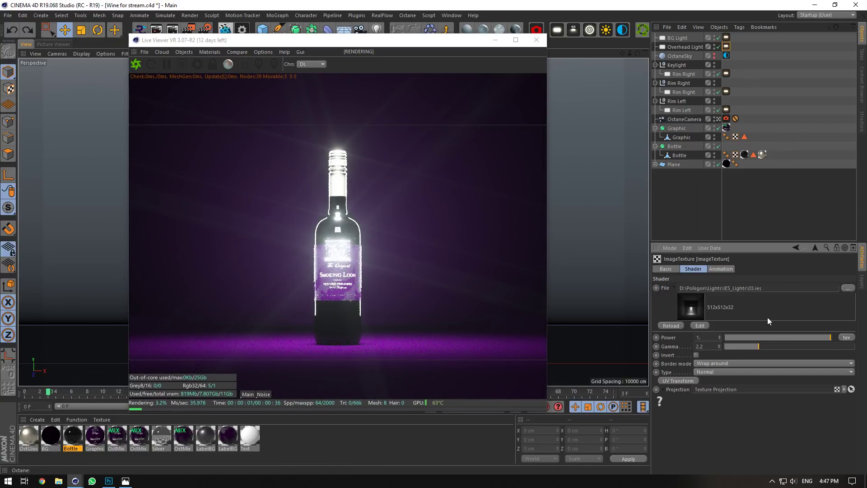
Try 10.ies as the Overhead Light's distribution file without copying it to the project location.
click(848, 288)
click(254, 81)
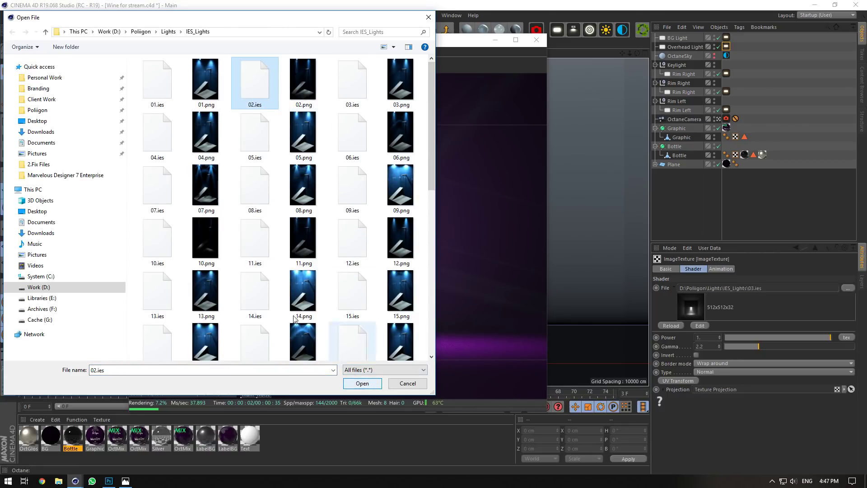
click(158, 242)
click(363, 384)
click(480, 273)
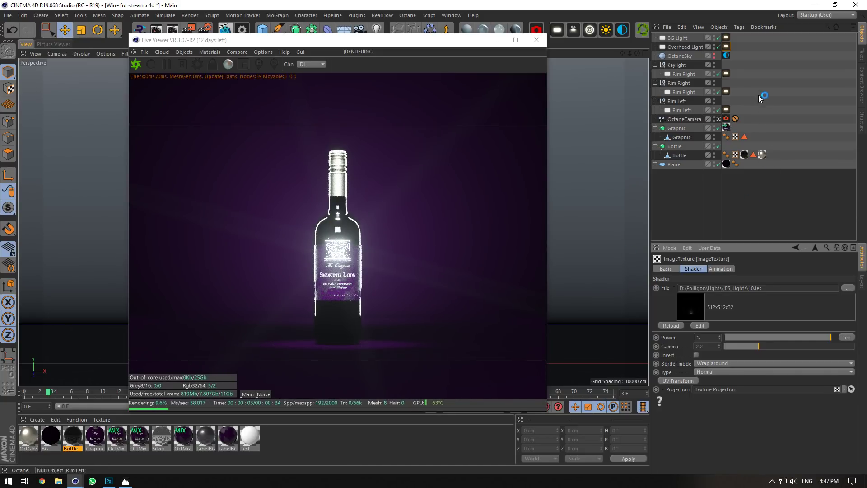
Load 02.ies as the Overhead Light's distribution file without copying it to the project location.
click(848, 288)
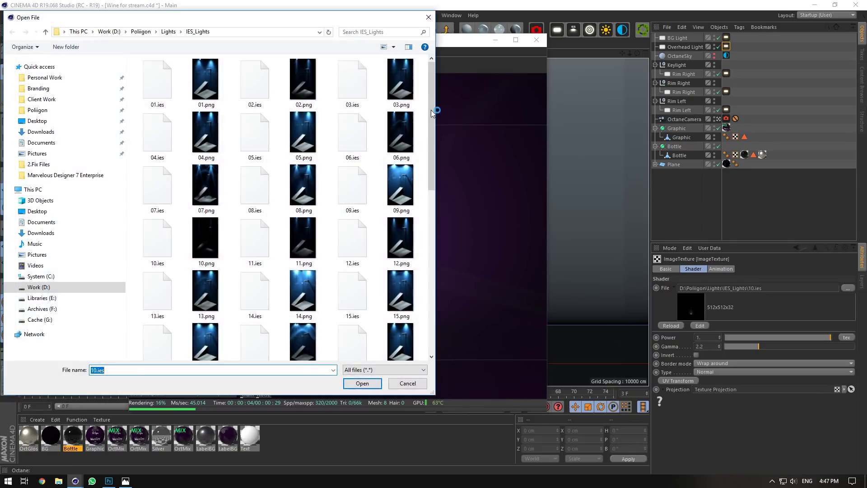
click(303, 84)
click(255, 84)
click(363, 382)
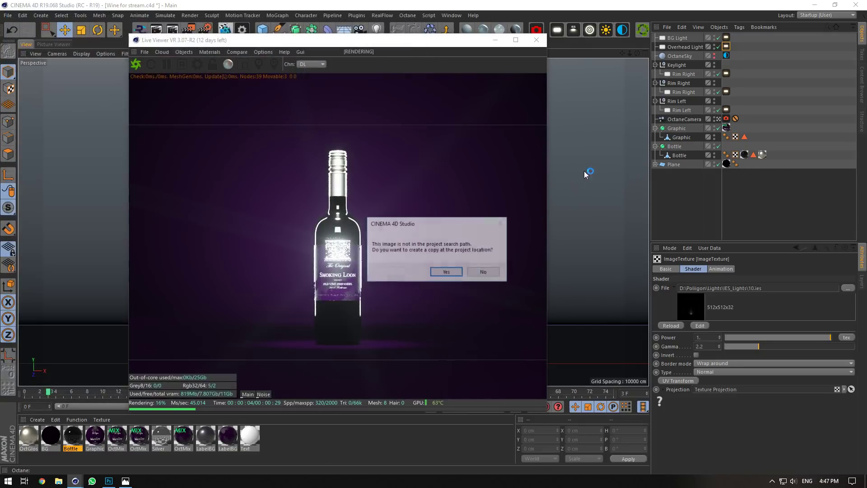
click(487, 272)
Set the Overhead Light's power to 300 in its Octane light tag.
click(726, 46)
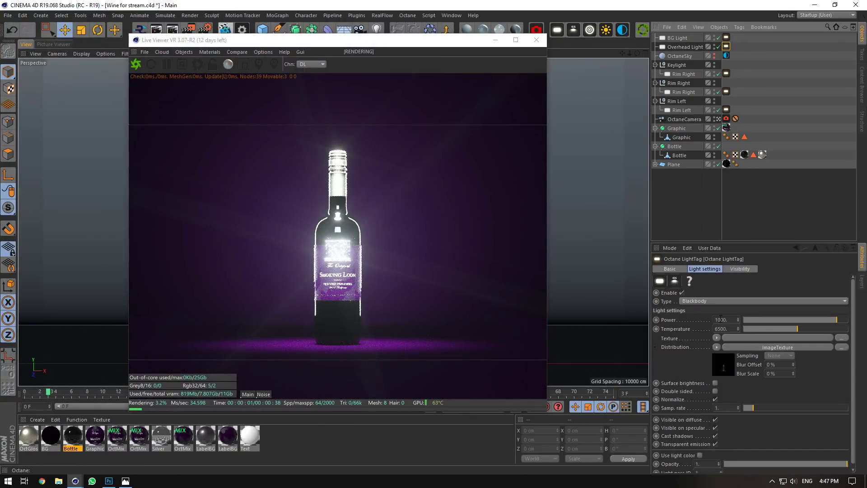
click(719, 319)
drag(718, 320, 712, 320)
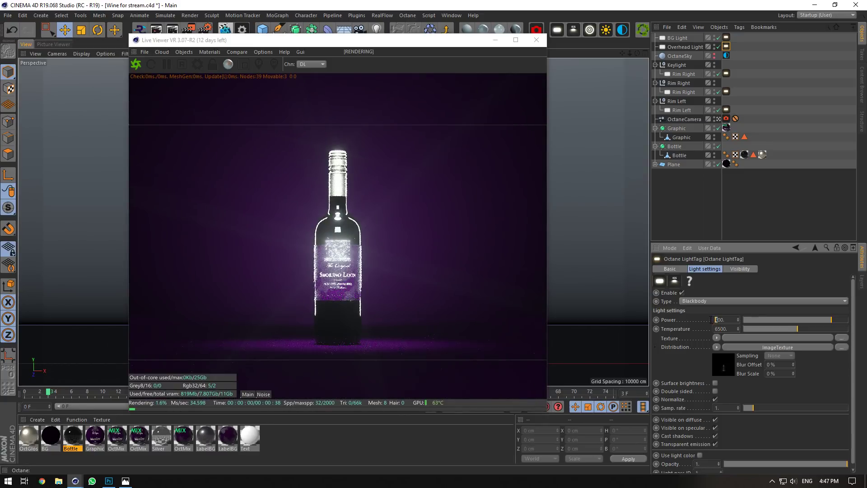
text(3)
key(Return)
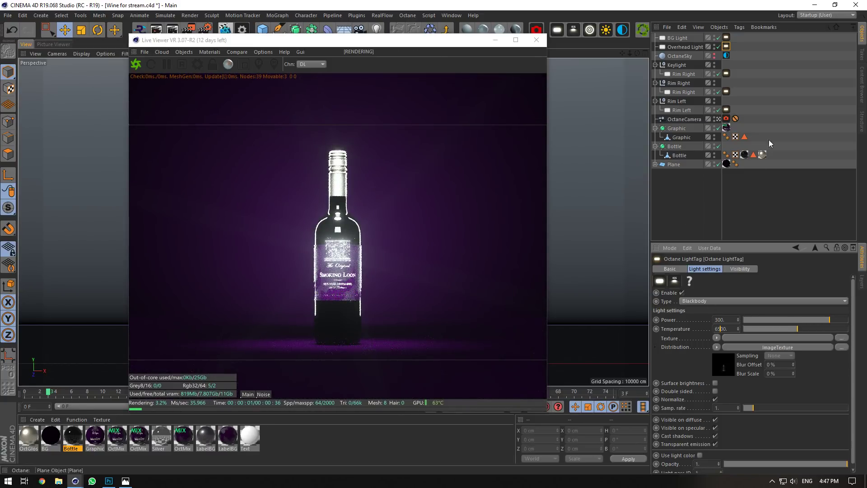
Compare the render with the Overhead Light switched off and back on.
click(726, 119)
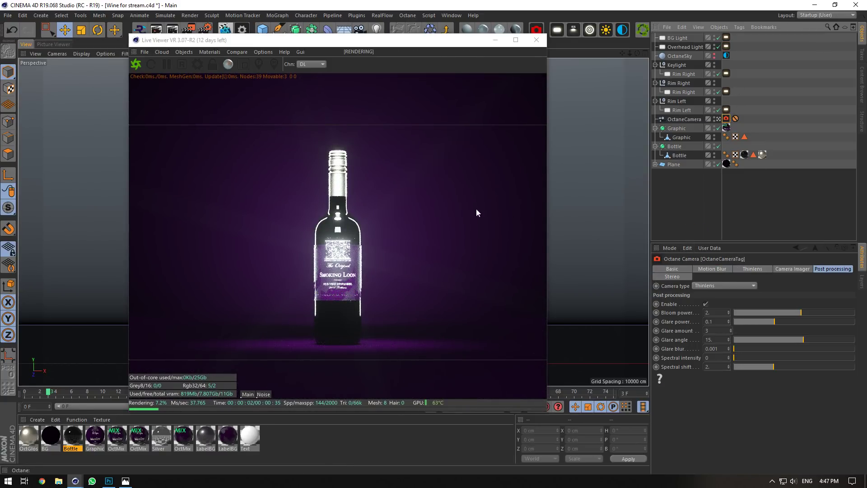
click(719, 38)
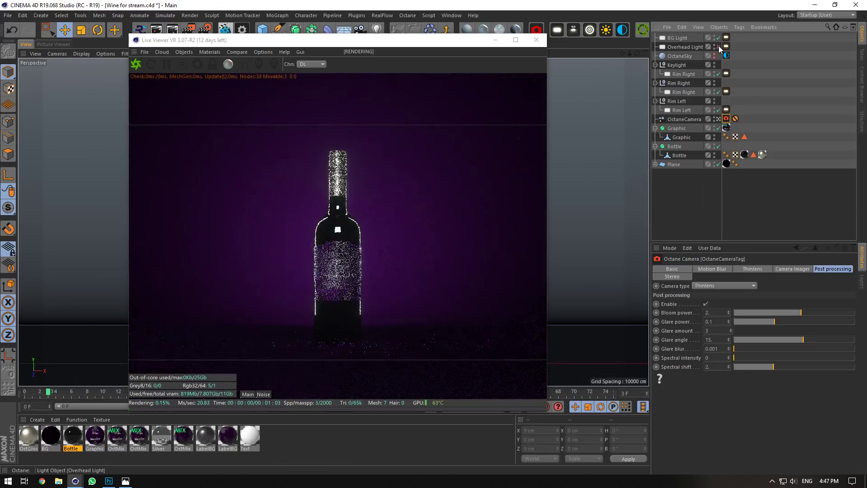
click(719, 38)
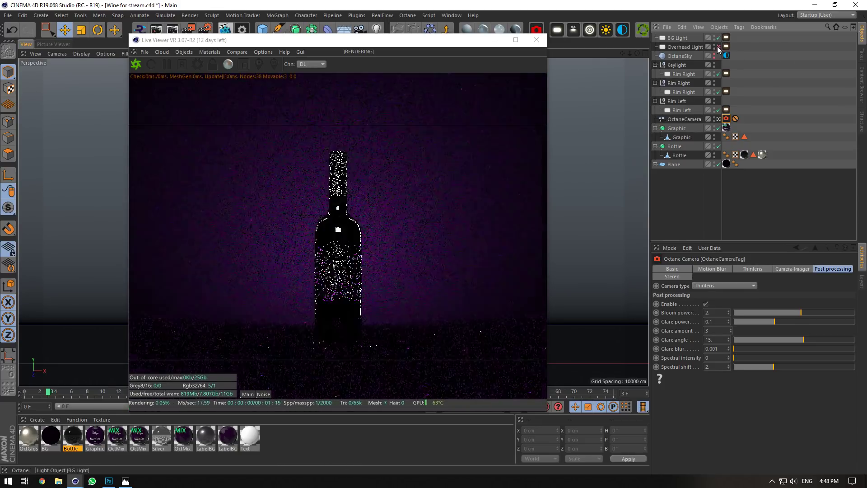
Disable the Rim Right light inside the Keylight null and rename that light Keylight.
click(719, 74)
double_click(679, 65)
key(ctrl+c)
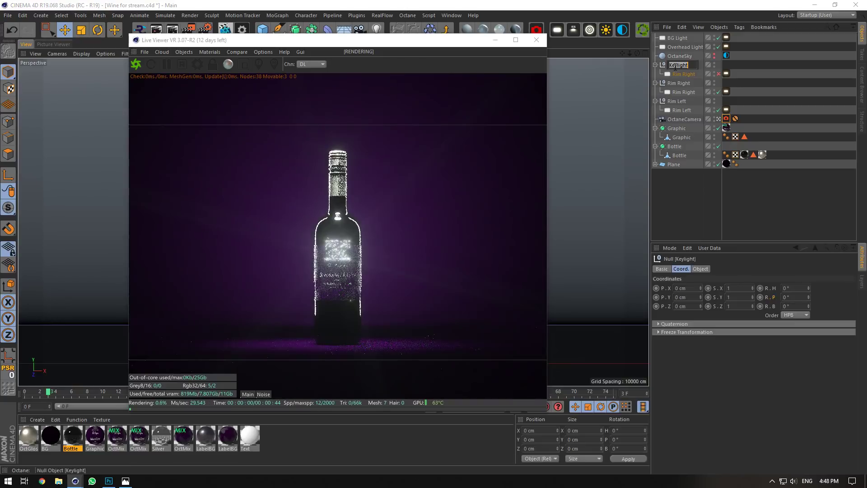
click(690, 73)
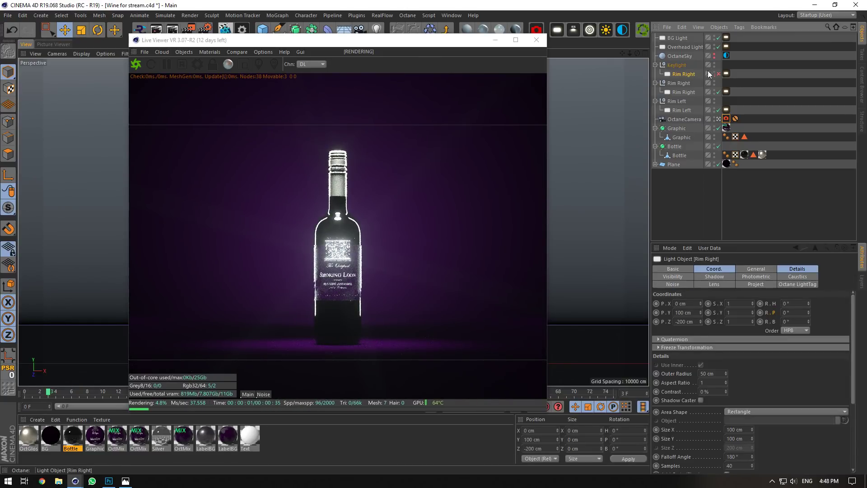
double_click(690, 73)
key(ctrl+v)
key(Return)
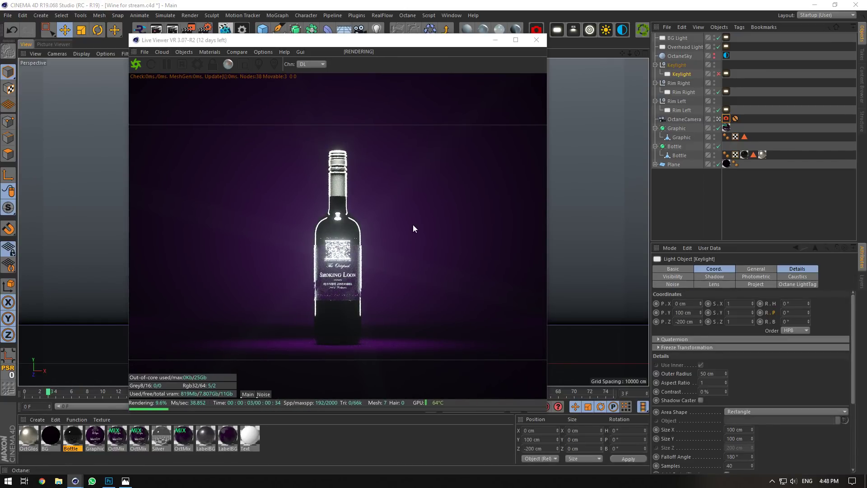
Set the ray epsilon to 0.000001 in Octane's pathtracing kernel settings and close the settings.
click(197, 64)
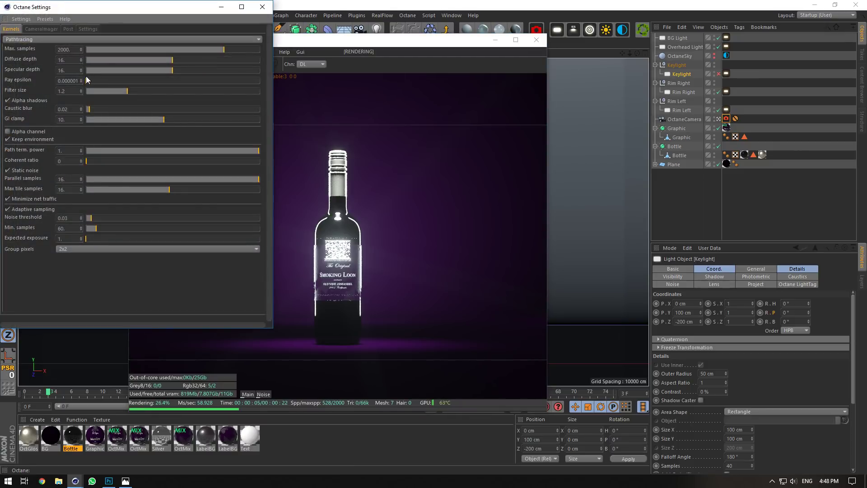
mouse_move(90, 81)
mouse_down()
mouse_move(107, 83)
mouse_move(86, 83)
mouse_up()
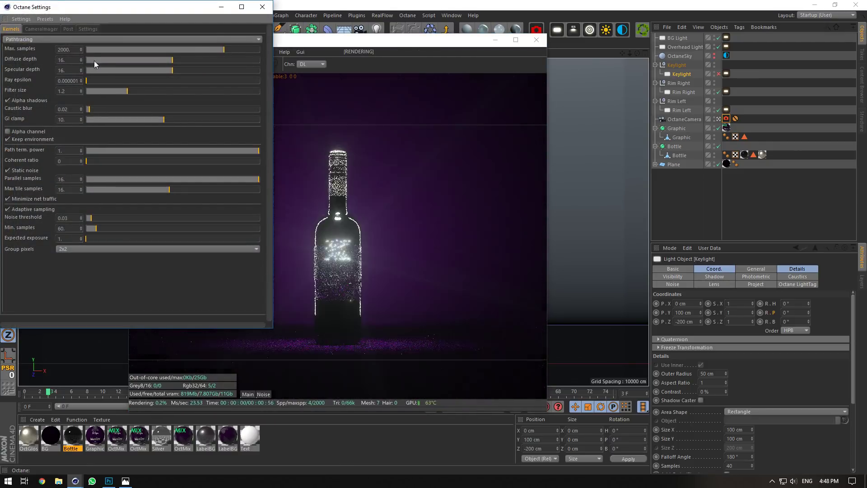
click(264, 7)
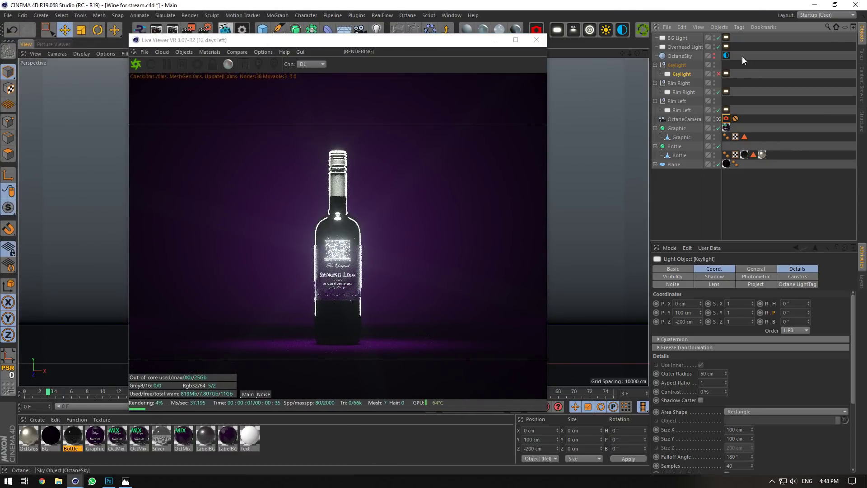
Turn off the Overhead Light, turn on the Keylight, and leave the OctaneCamera view.
click(717, 46)
click(719, 74)
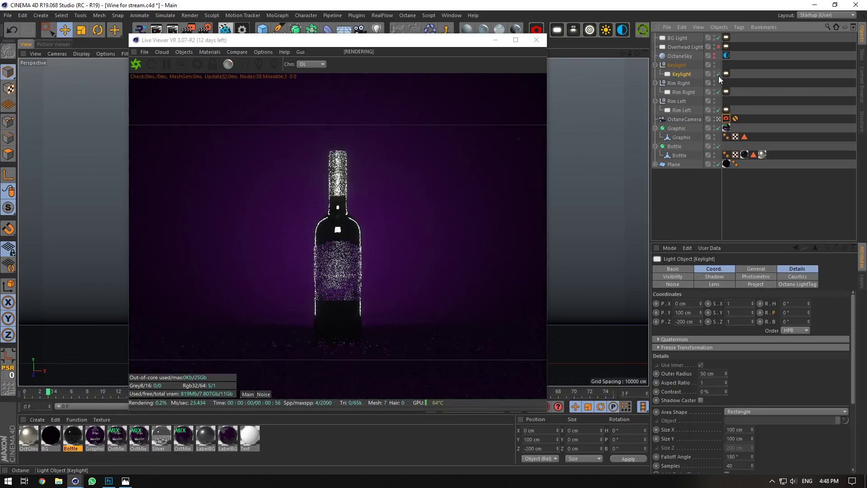
click(719, 119)
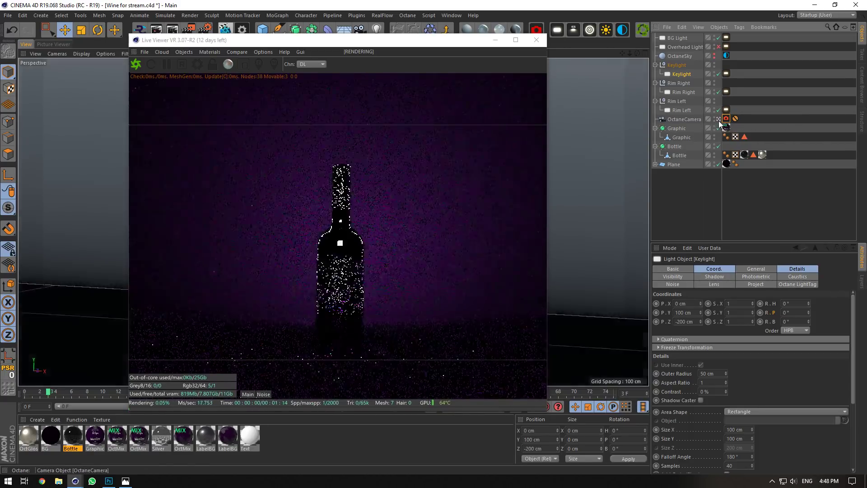
click(718, 120)
Examine the bottle's front label up close in the live render from the free perspective view.
drag(473, 43, 514, 339)
scroll(432, 209, up, 5)
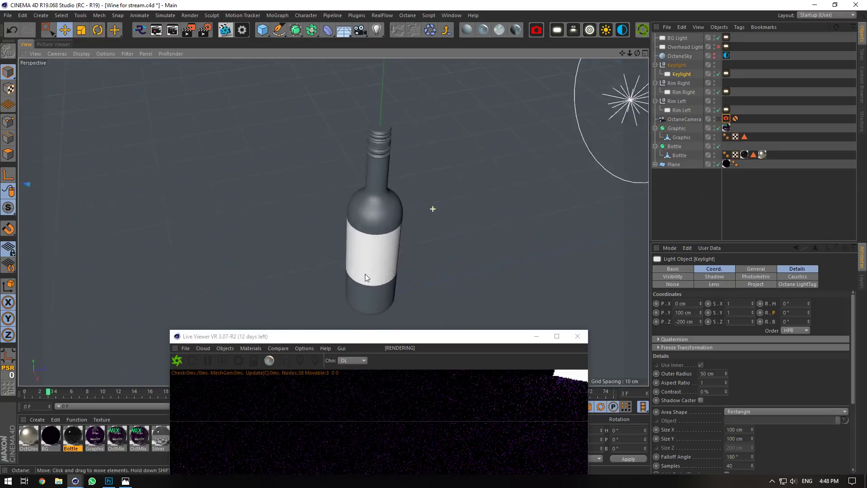
scroll(366, 277, up, 5)
drag(433, 336, 354, 109)
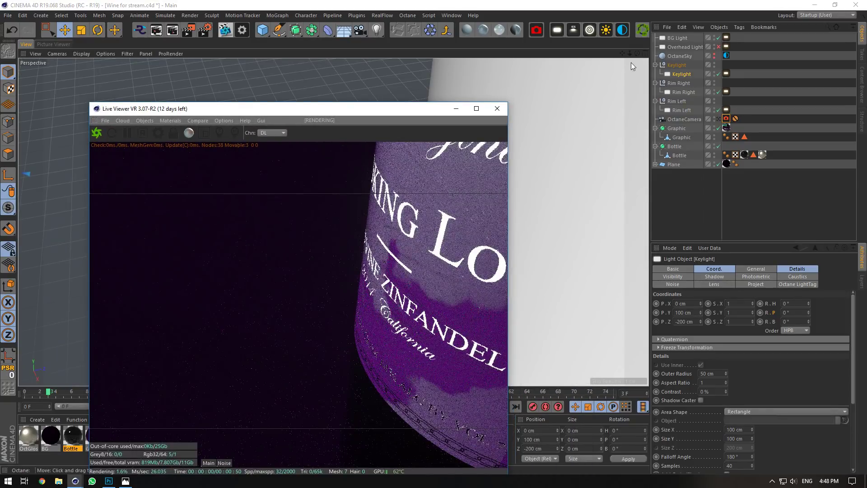
mouse_move(637, 53)
mouse_down()
mouse_move(695, 36)
mouse_move(601, 76)
mouse_move(505, 77)
mouse_move(629, 67)
mouse_up()
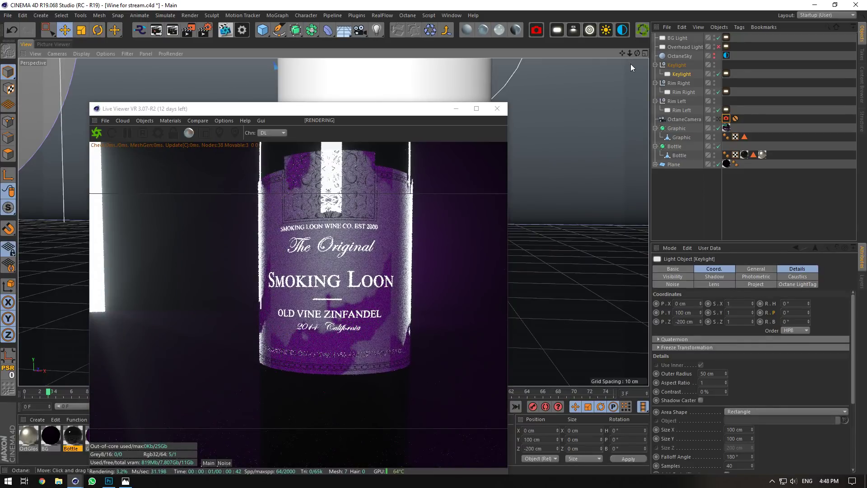
double_click(381, 107)
drag(471, 5, 341, 40)
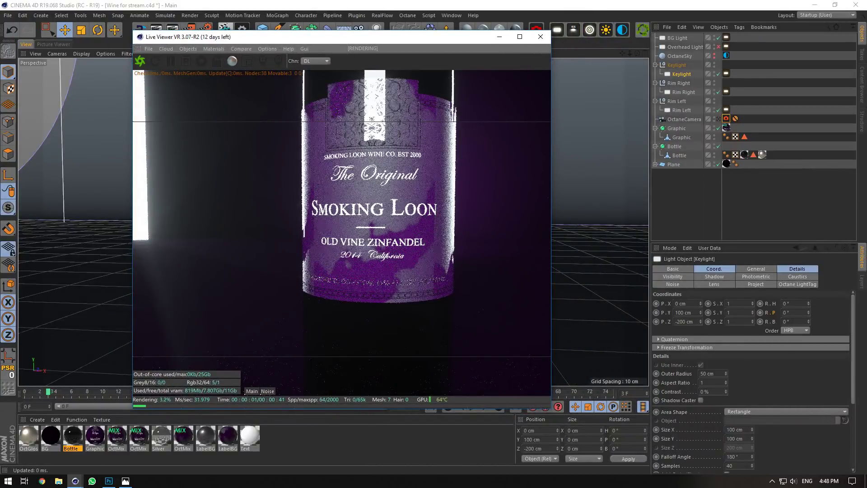
Open the purple LabelBG material and set its specular Chips noise UVW scale to 0.101393 on X and Y.
right_click(414, 229)
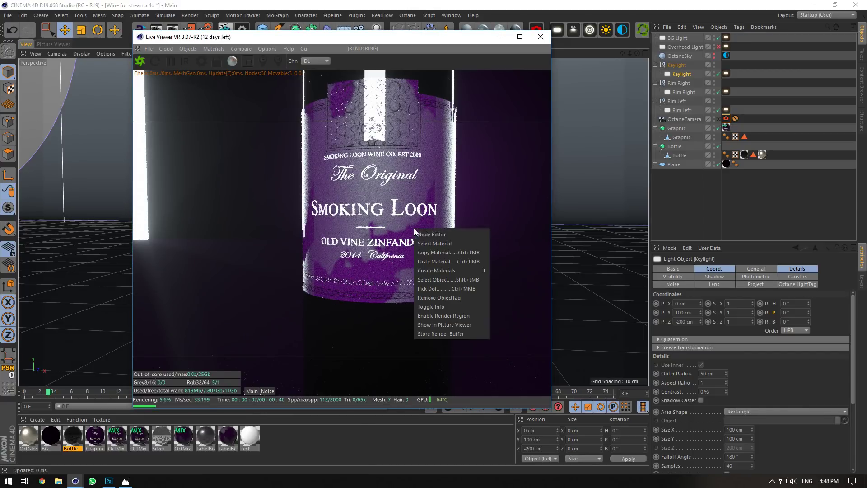
click(434, 243)
double_click(227, 435)
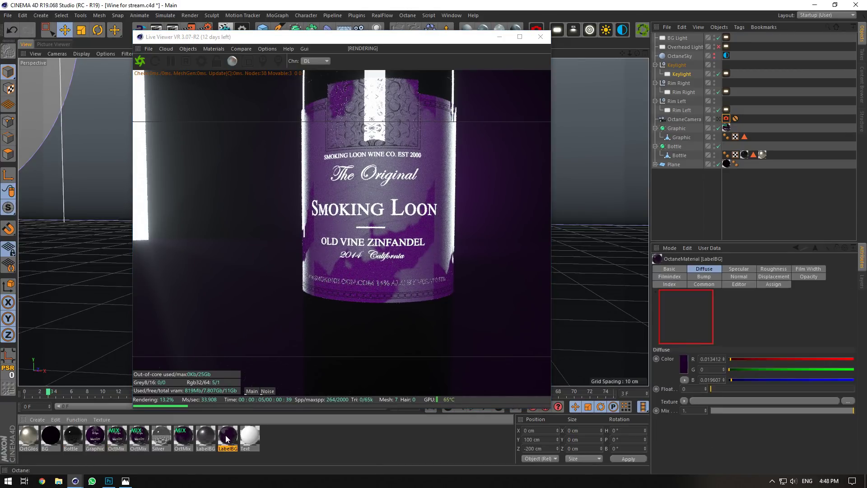
drag(272, 71, 641, 165)
click(535, 277)
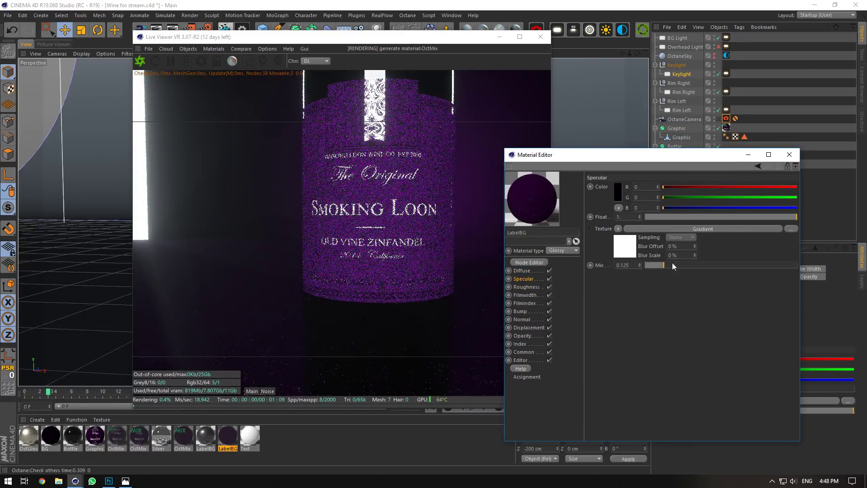
click(703, 228)
click(710, 223)
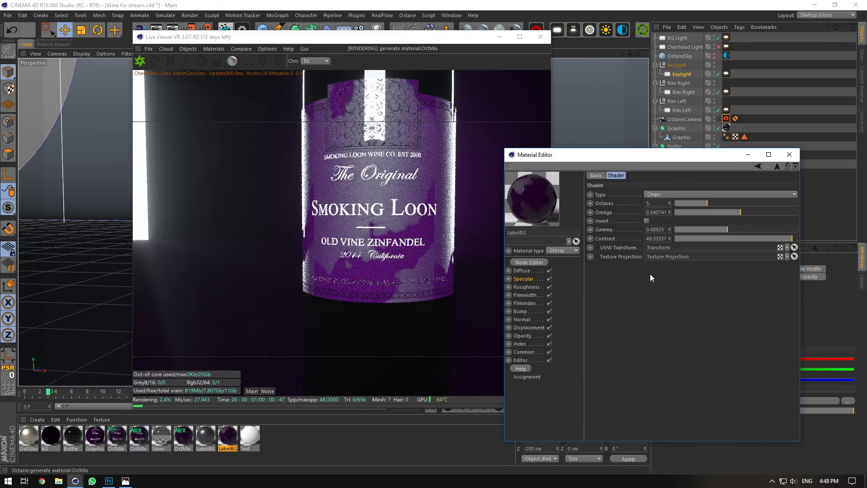
click(596, 248)
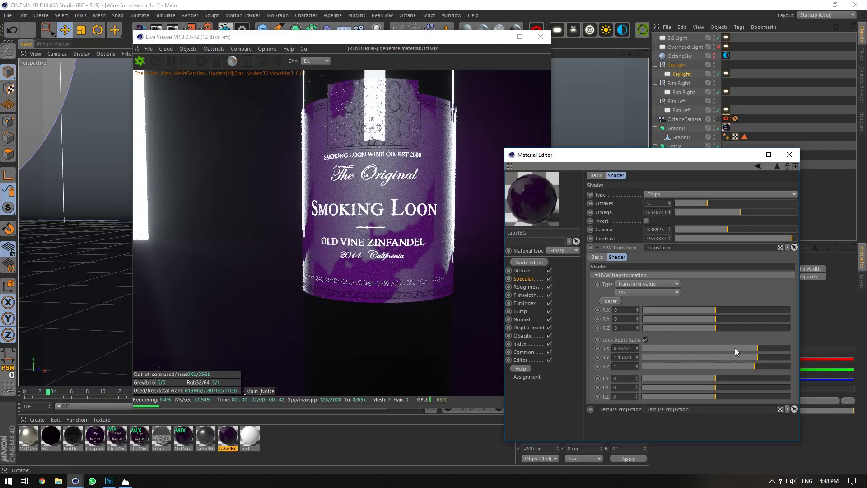
Check the UVW transform of the Chips noise in LabelBG's roughness channel.
click(526, 279)
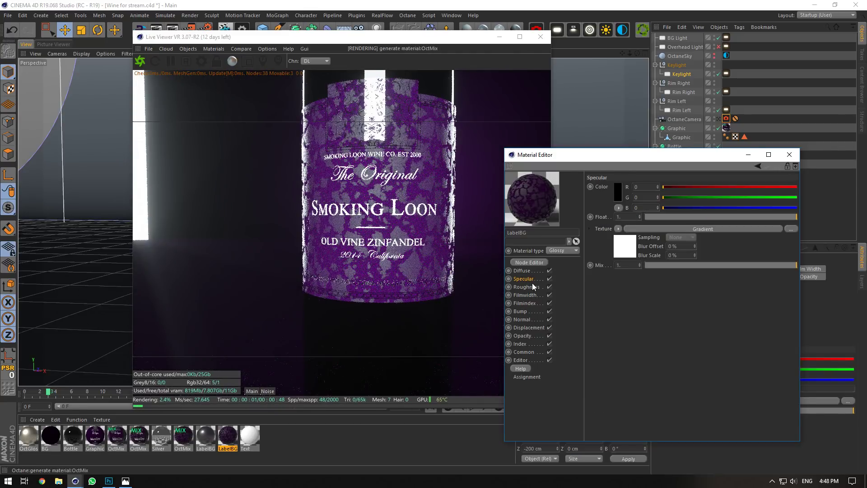
click(531, 286)
click(624, 246)
click(629, 245)
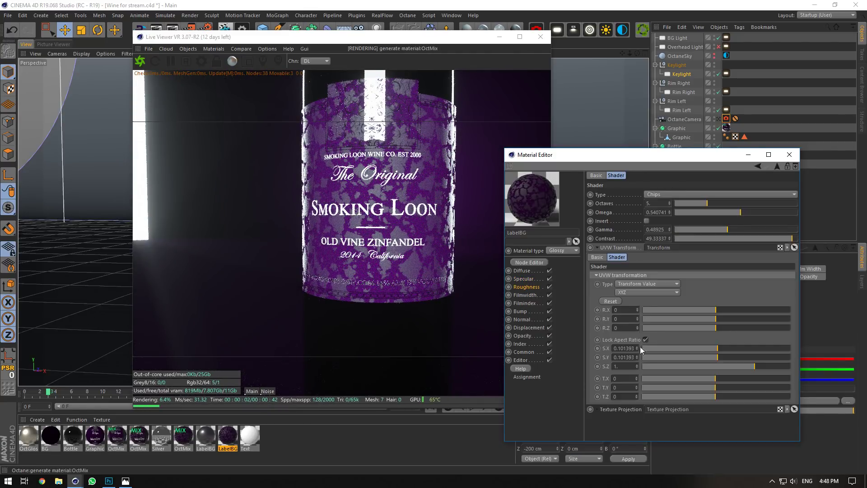
Reduce the UVW scale of LabelBG's specular Chips noise to 0.00796 on X and Y.
click(528, 279)
click(625, 247)
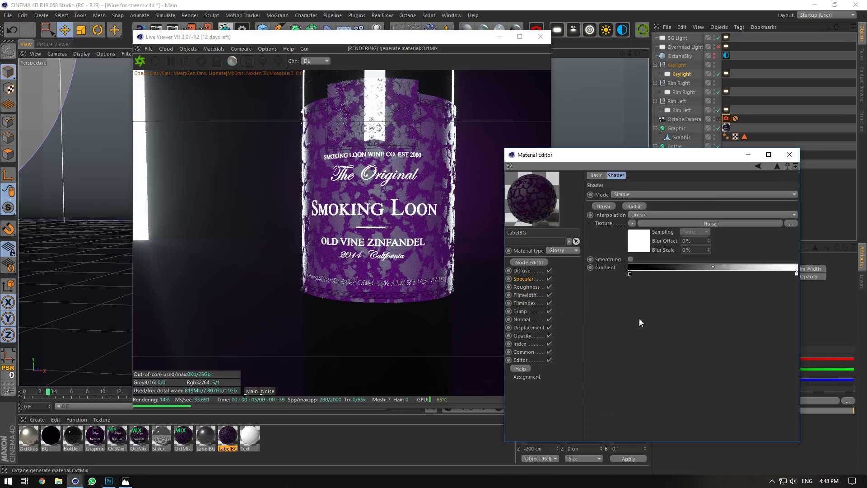
click(637, 249)
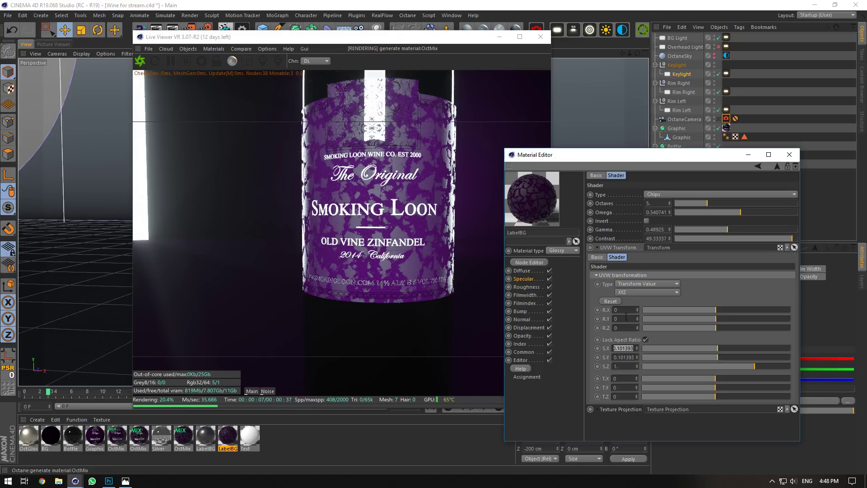
click(626, 318)
drag(635, 53, 629, 60)
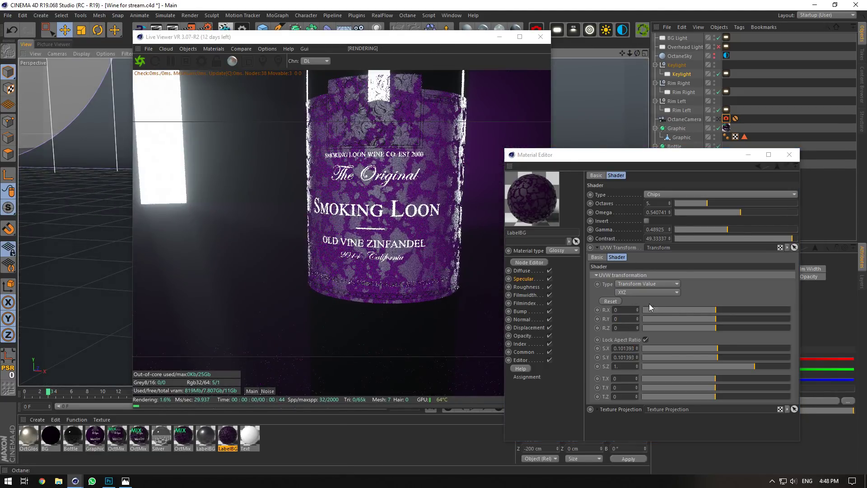
click(598, 408)
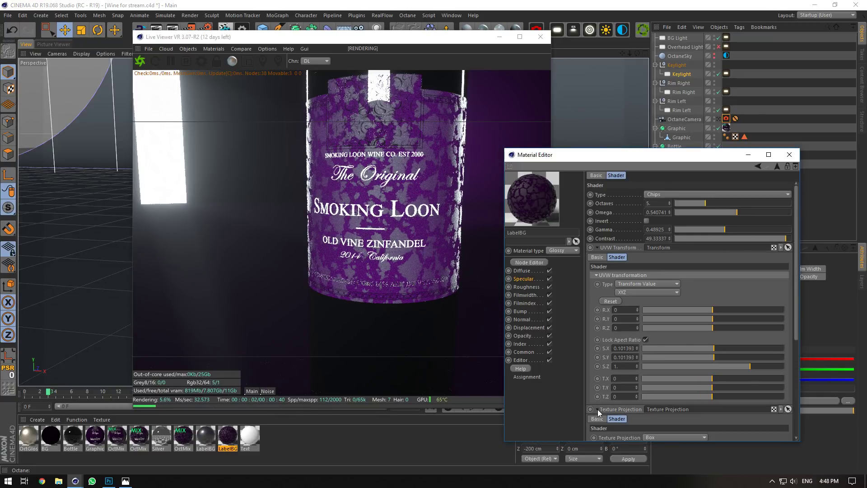
click(597, 409)
drag(719, 349, 684, 353)
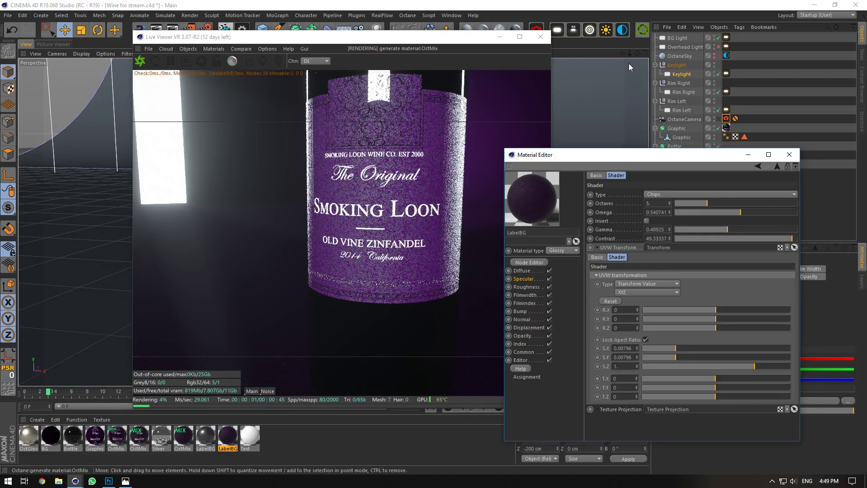
Look up the noise in the grey LabelBG material, and set the purple LabelBG's specular noise scale to 0.00517 on X and Y.
drag(630, 53, 672, 54)
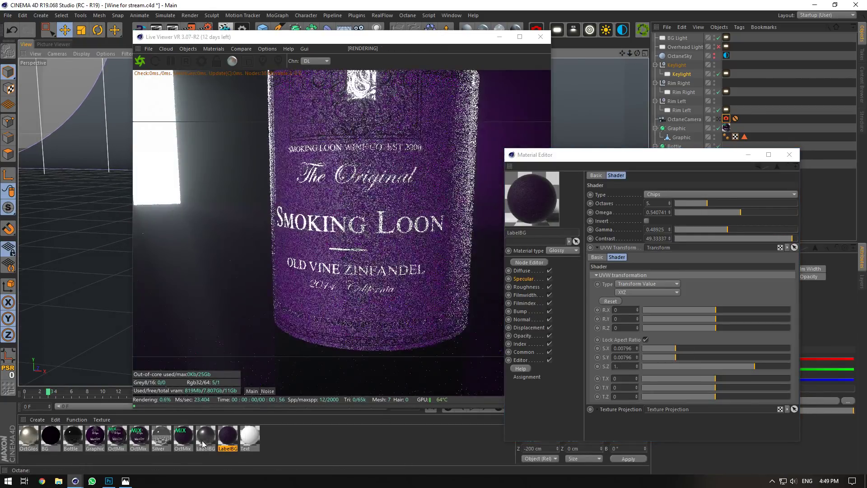
click(205, 435)
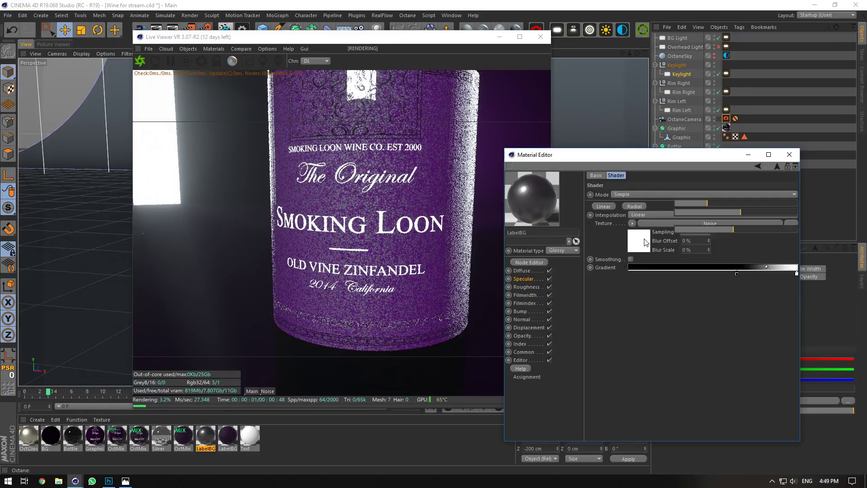
click(710, 223)
click(228, 435)
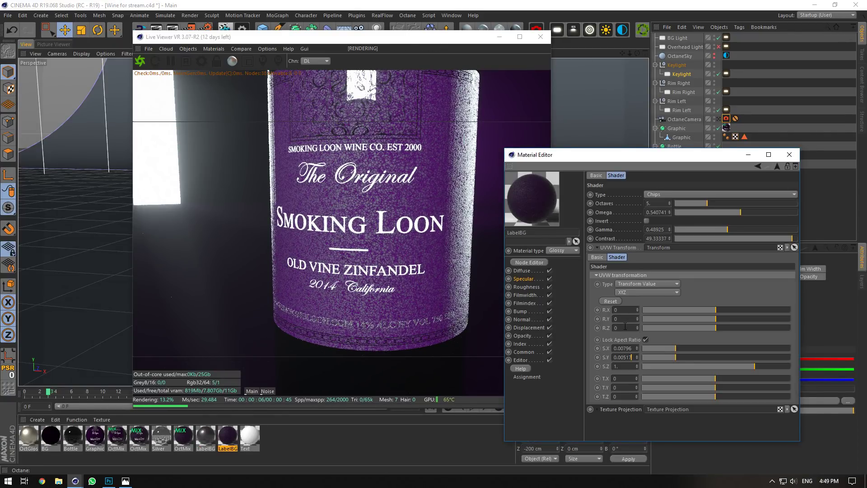
click(625, 327)
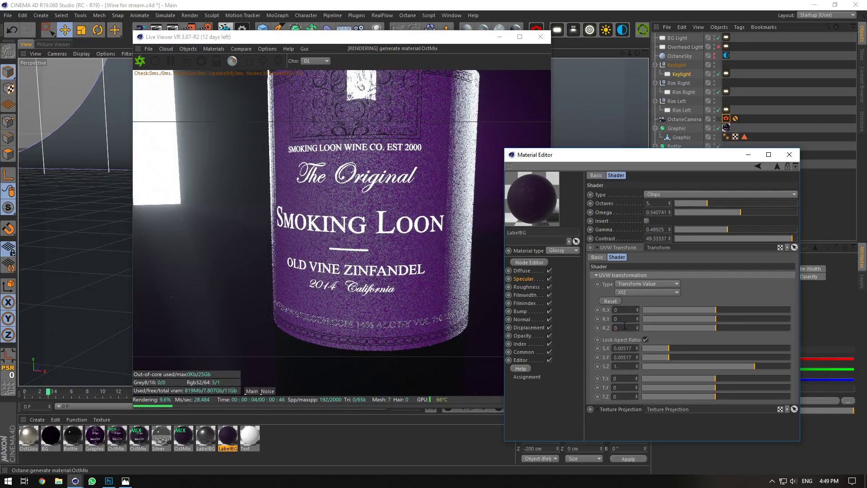
drag(637, 53, 622, 51)
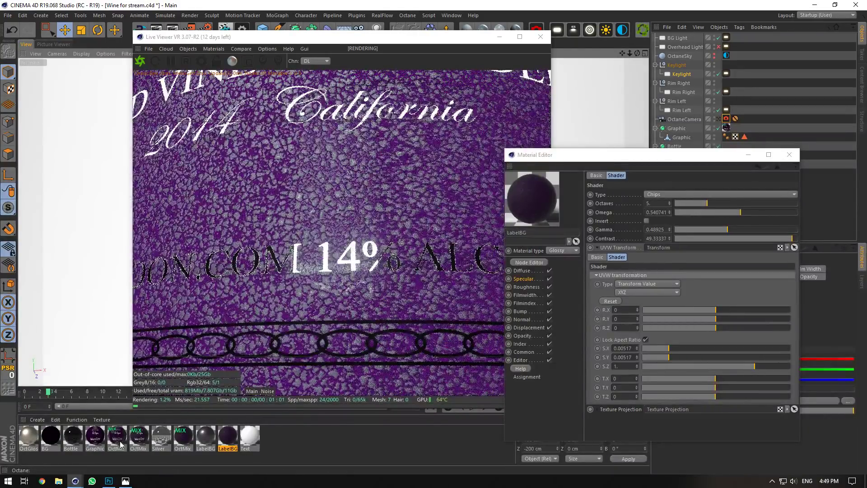
Set the Silver material's roughness float to 0.1 and view the label's lower edge from farther away.
click(162, 437)
click(526, 287)
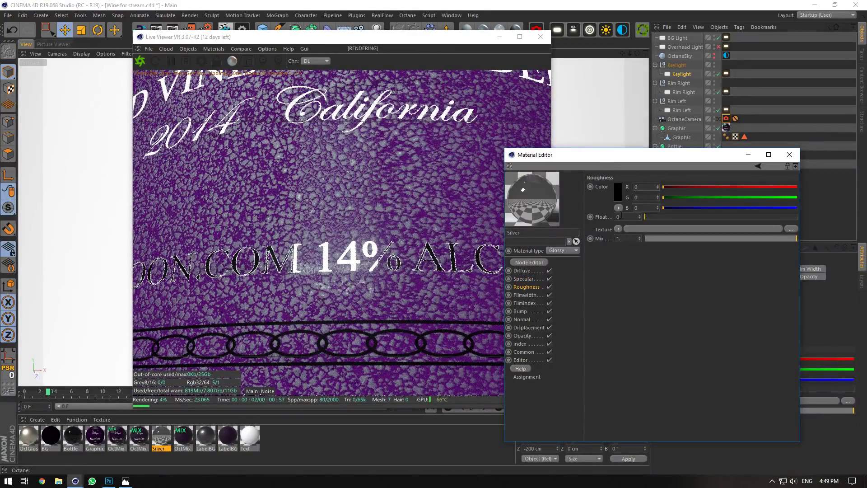
text(0.1)
key(Return)
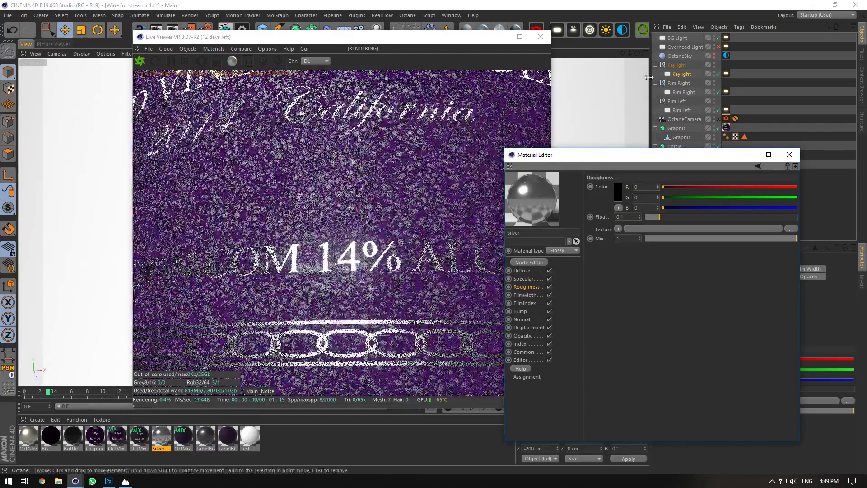
drag(635, 54, 634, 52)
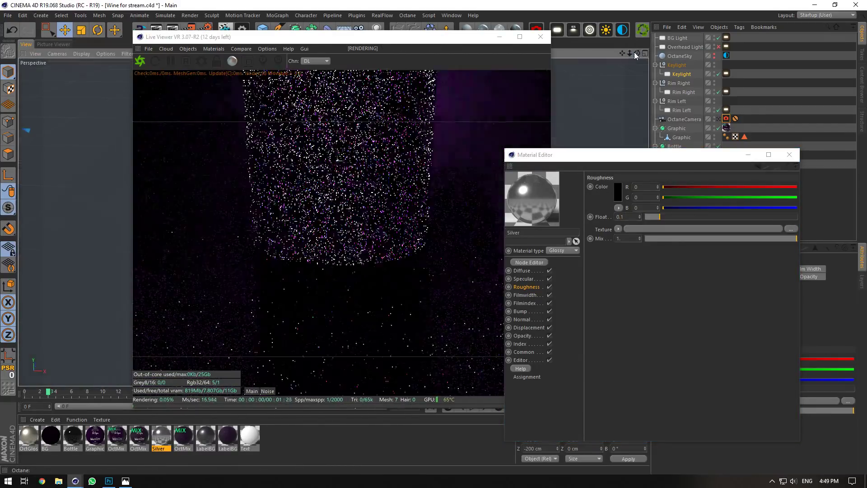
Return to the OctaneCamera view to see the whole bottle, and close the Silver material's editor.
click(718, 119)
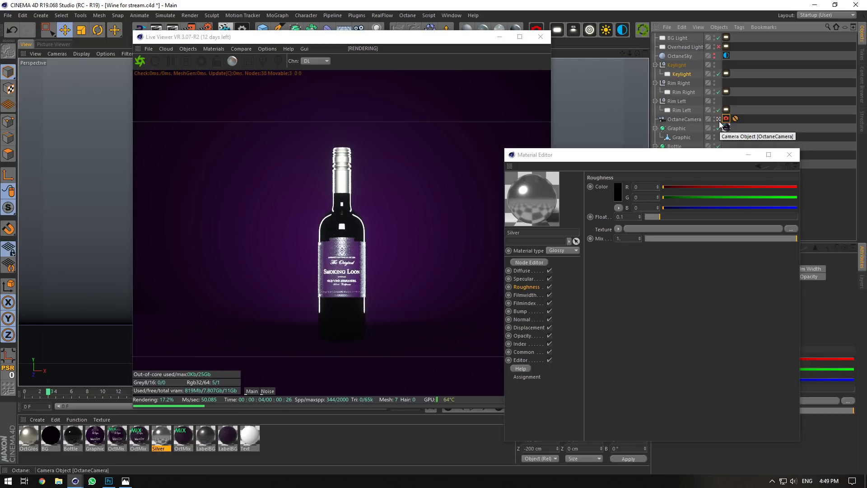
click(790, 155)
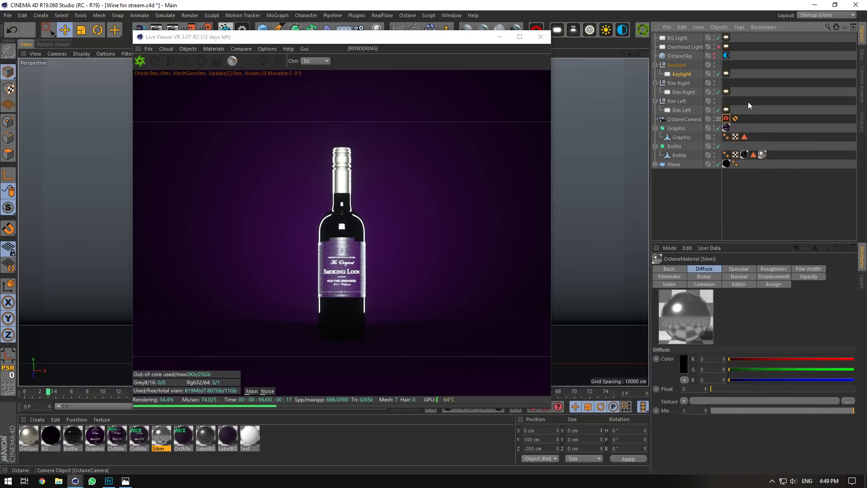
click(740, 59)
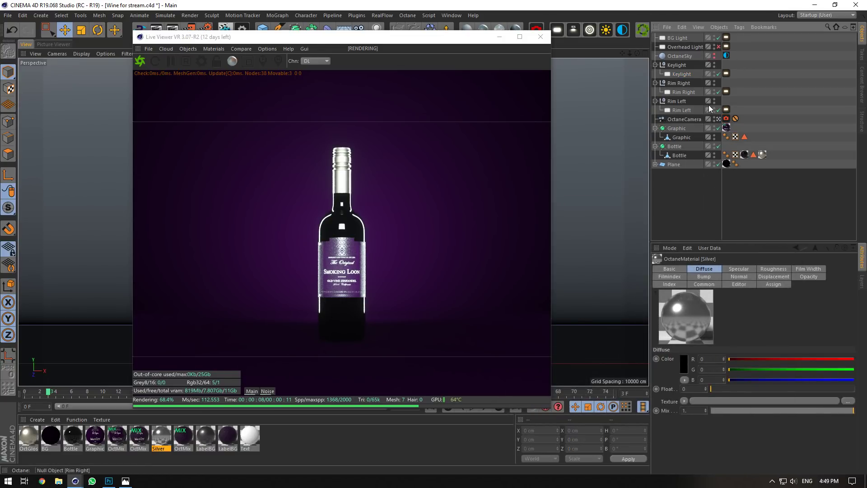
Toggle the Keylight's visibility on specular off and on again to judge its contribution to the cap and label.
click(726, 74)
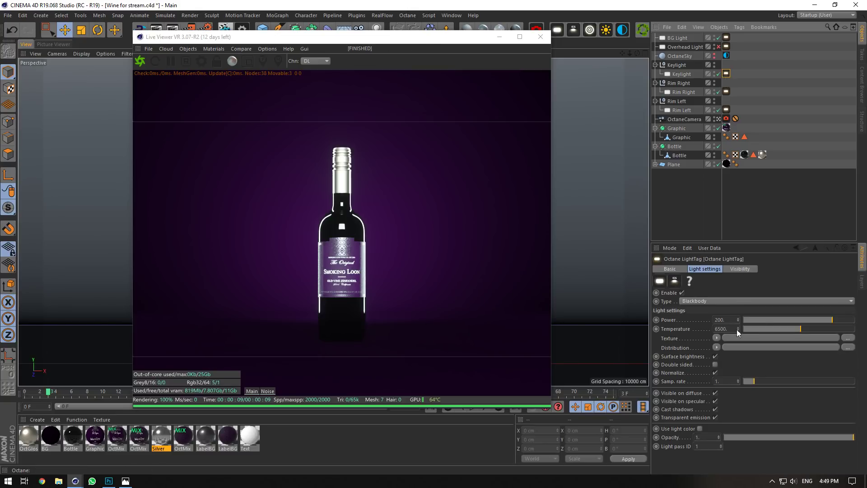
click(714, 401)
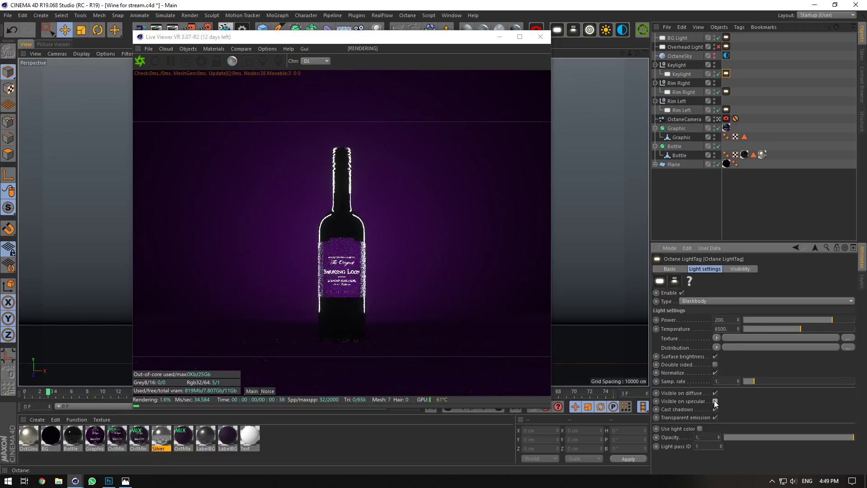
click(714, 401)
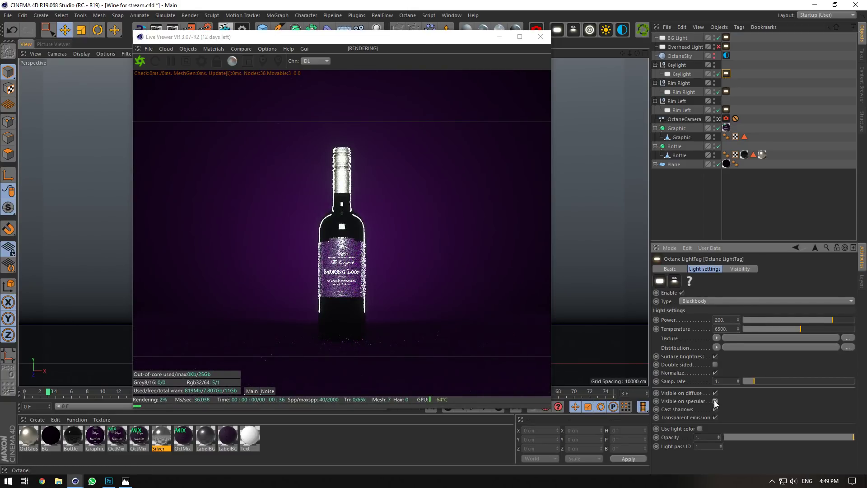
Enable the Overhead Light and reduce the Silver material's specular float to 0.1.
click(719, 47)
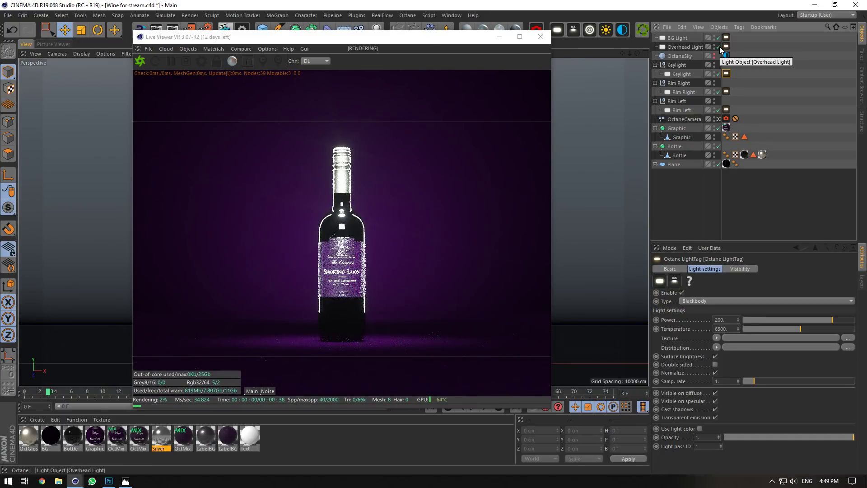
double_click(158, 435)
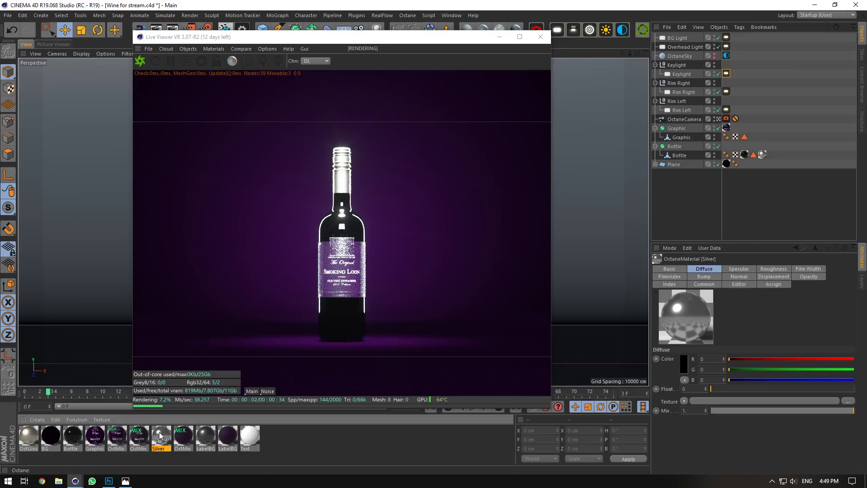
drag(321, 57, 691, 100)
click(526, 224)
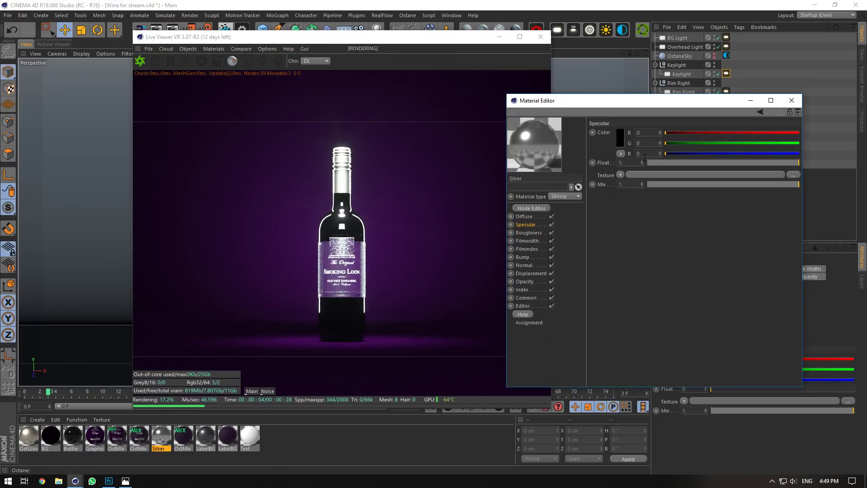
text(0.2)
key(Return)
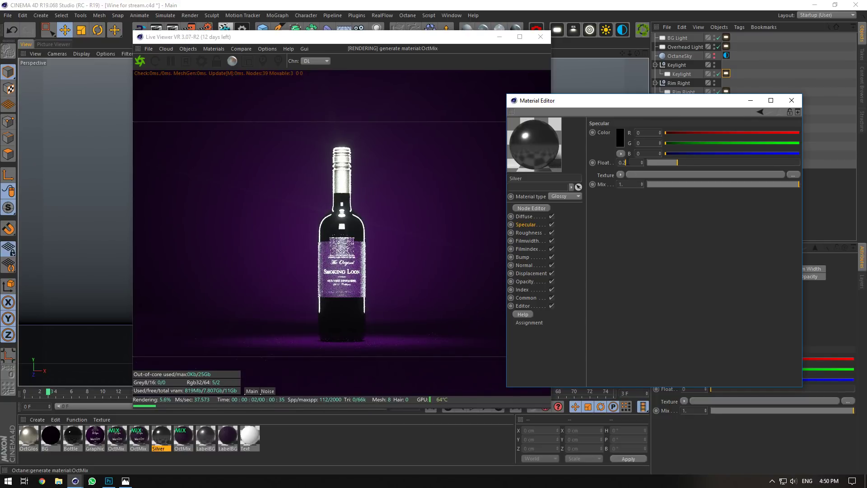
text(1)
key(Return)
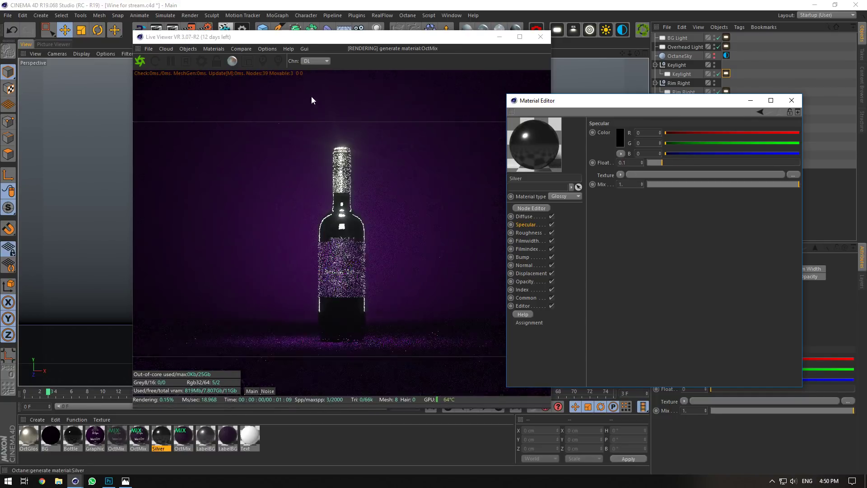
Lock the Live Viewer's resolution and temporarily limit rendering to a region around the bottle's body and label.
drag(459, 41, 393, 31)
click(149, 51)
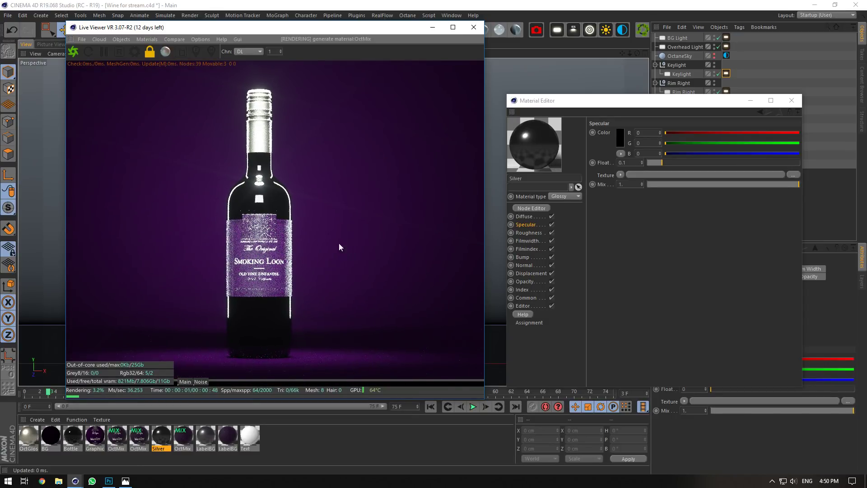
click(181, 51)
drag(214, 158, 315, 339)
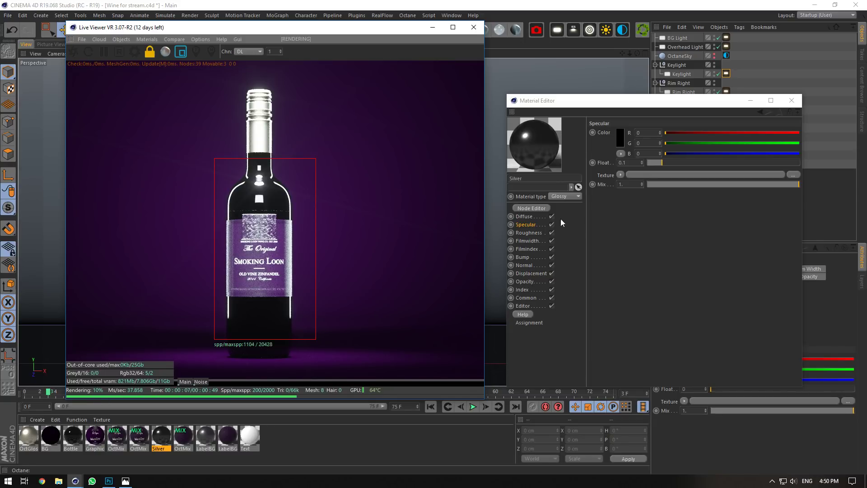
click(181, 51)
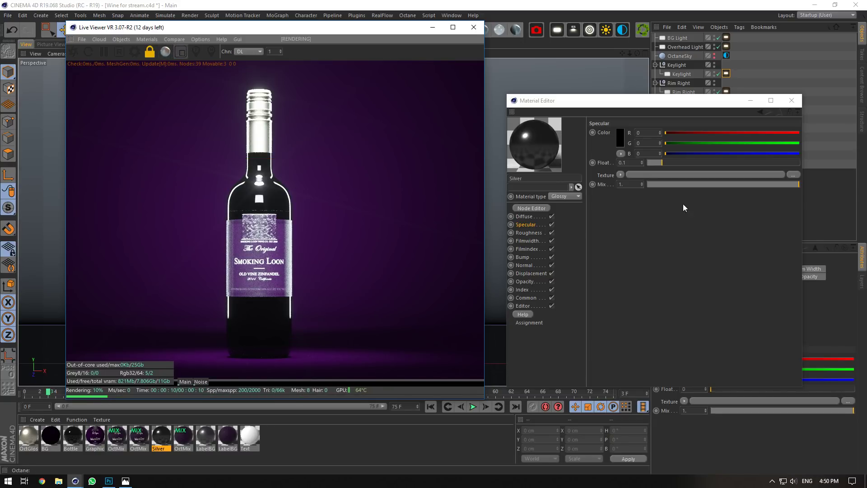
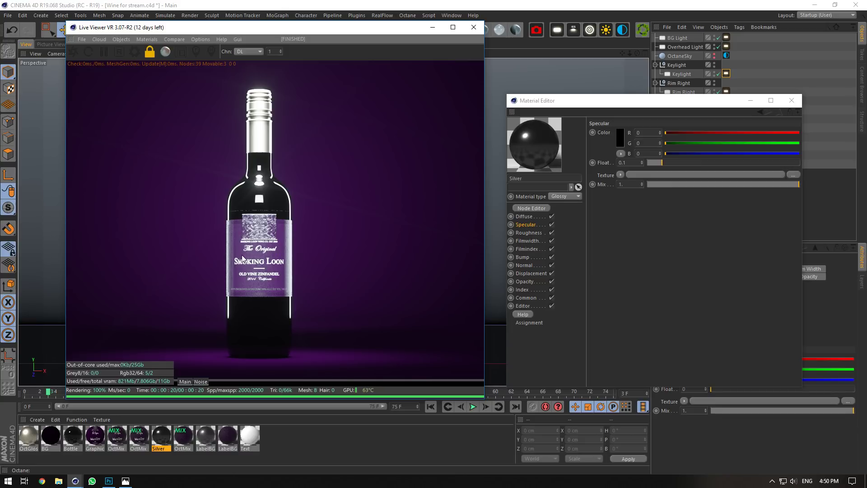
Compare the rendered label with the Smoking Loon reference photo, and close the material editor.
click(131, 481)
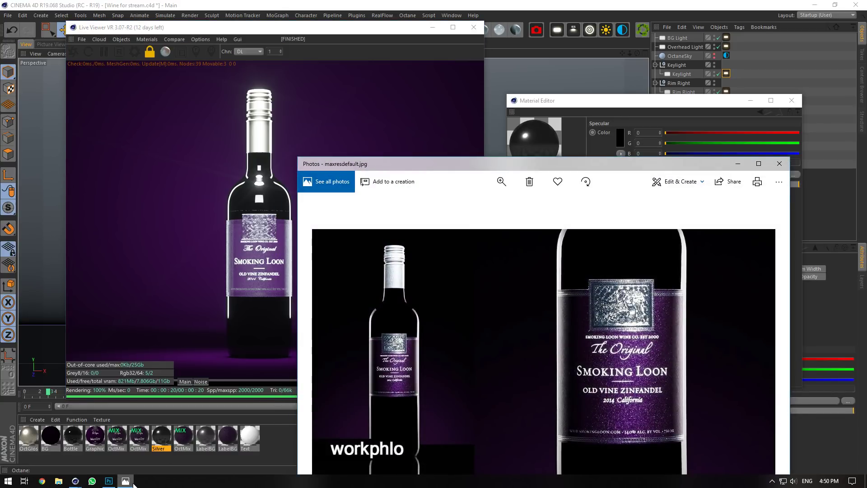
click(134, 483)
click(791, 100)
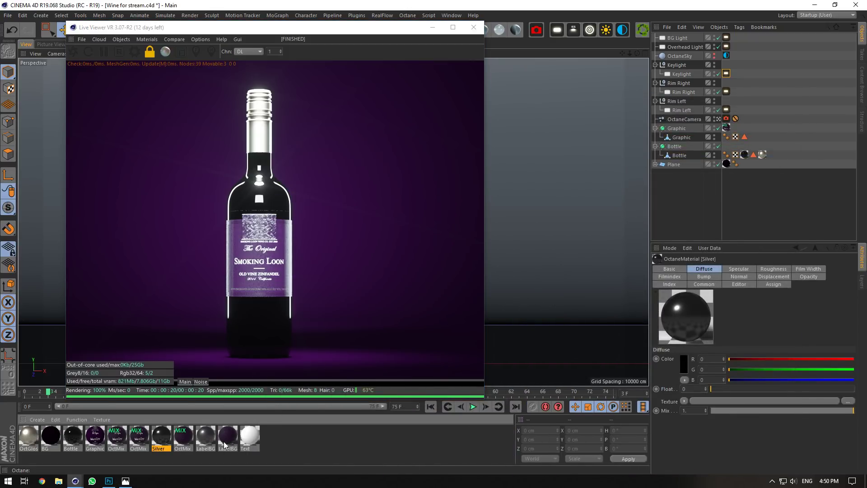
Replace Material2 of the OctMix that holds the Text material with the purple LabelBG.
double_click(138, 436)
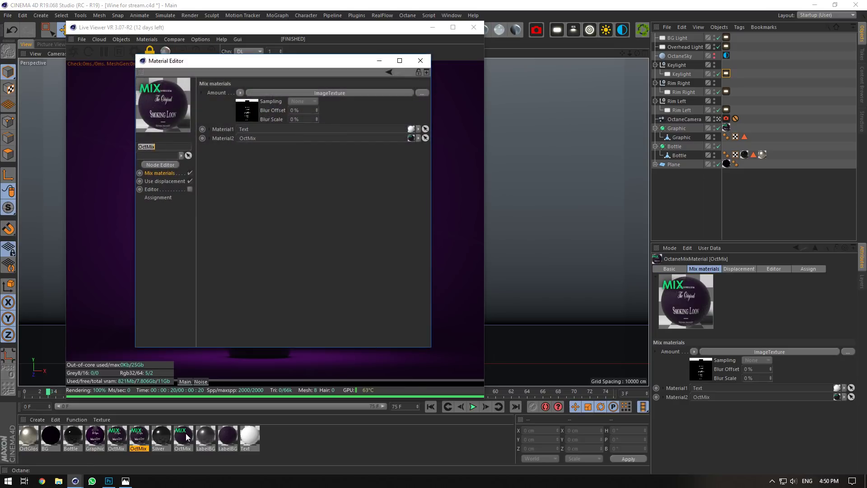
click(185, 436)
click(147, 442)
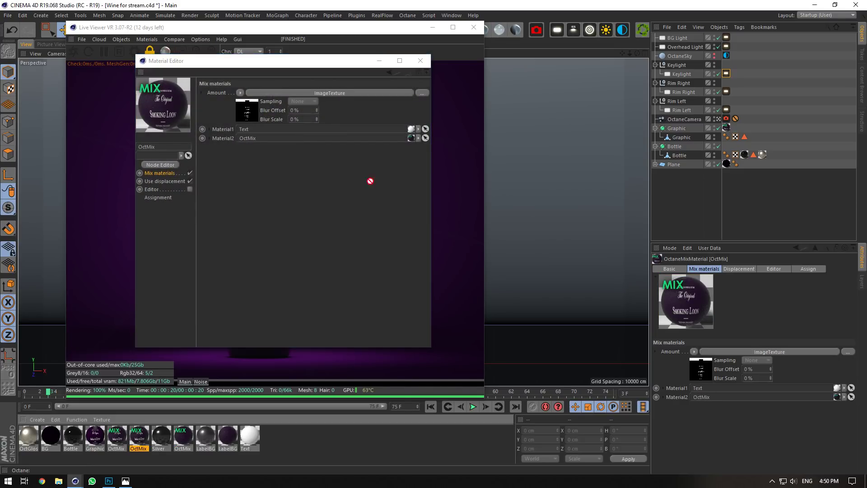
click(400, 60)
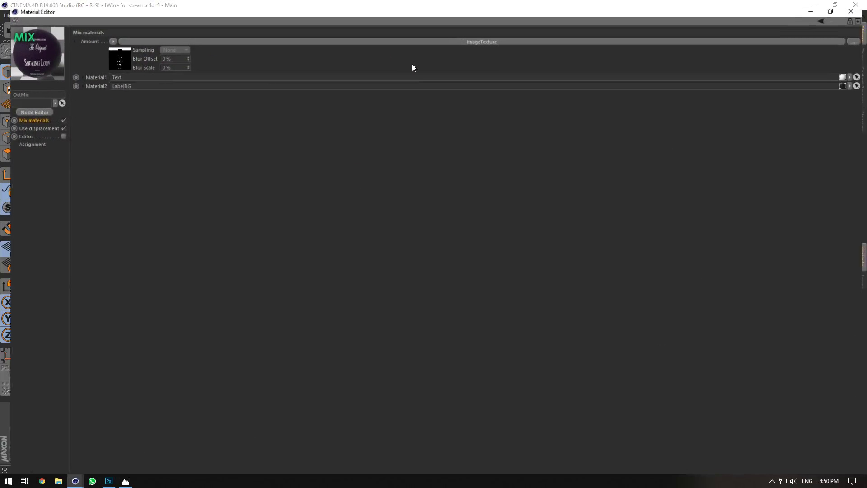
drag(486, 9, 621, 162)
click(676, 163)
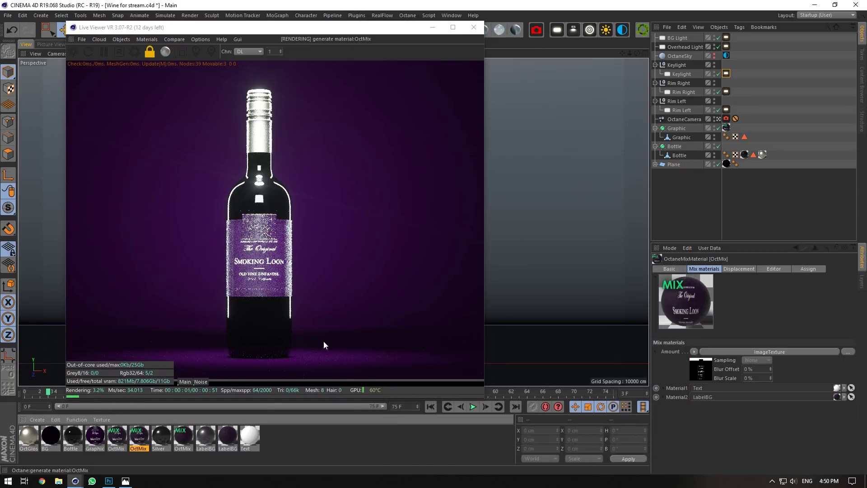
Delete the grey LabelBG material and the unused gradient-driven OctMix.
click(204, 442)
key(Delete)
click(182, 435)
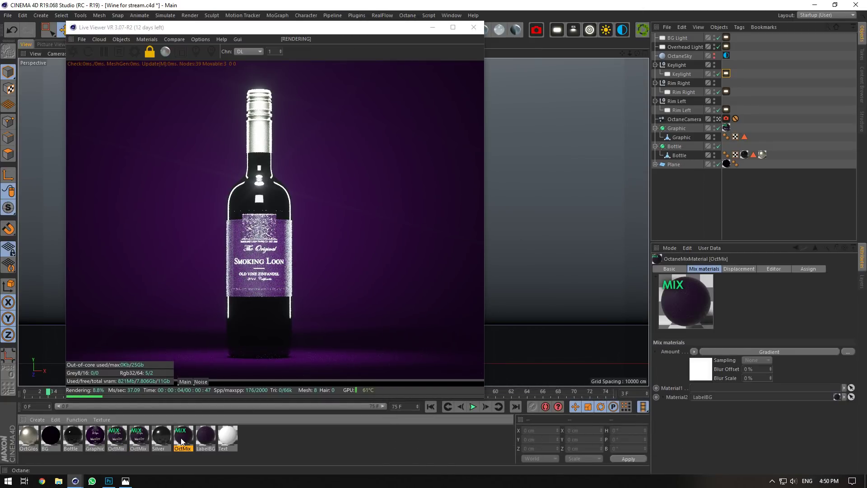
key(Delete)
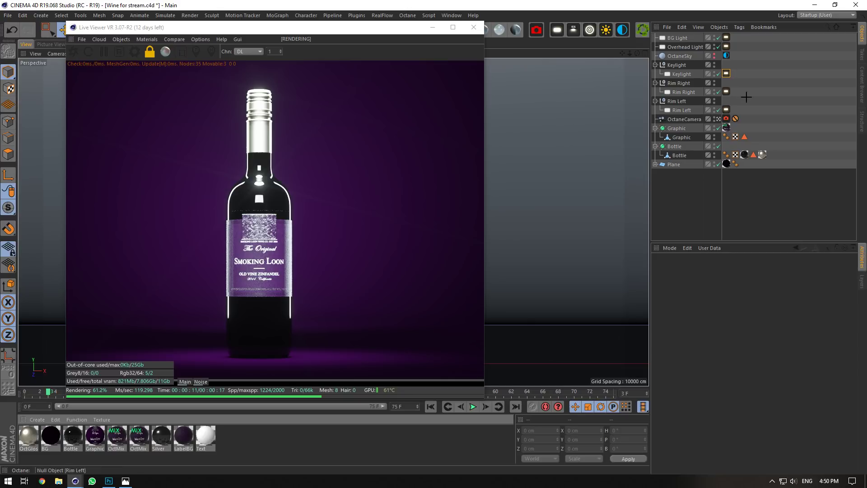
Turn off auto focus in the OctaneCamera's thin lens settings and pick the focus point on the bottle's label.
click(725, 119)
click(752, 269)
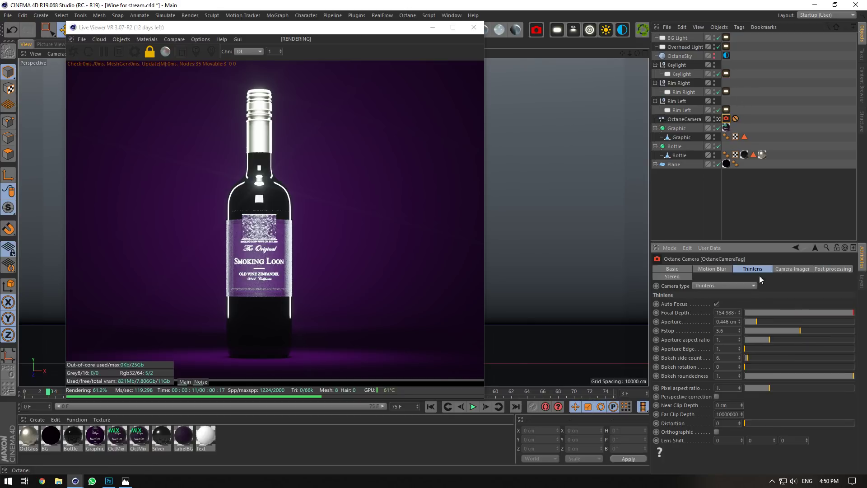
click(716, 304)
click(195, 51)
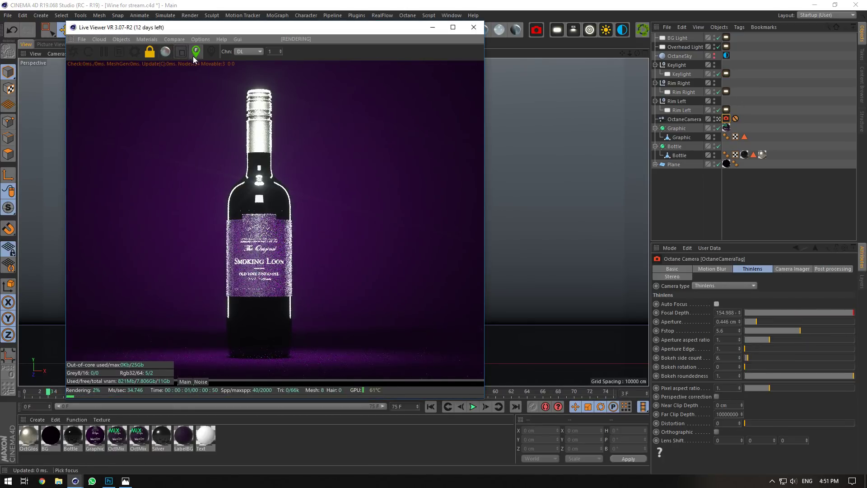
click(261, 247)
click(260, 247)
Set the OctaneCamera's aperture to 0 cm and compare the rendered cap with the reference photo.
click(725, 333)
drag(756, 321, 680, 323)
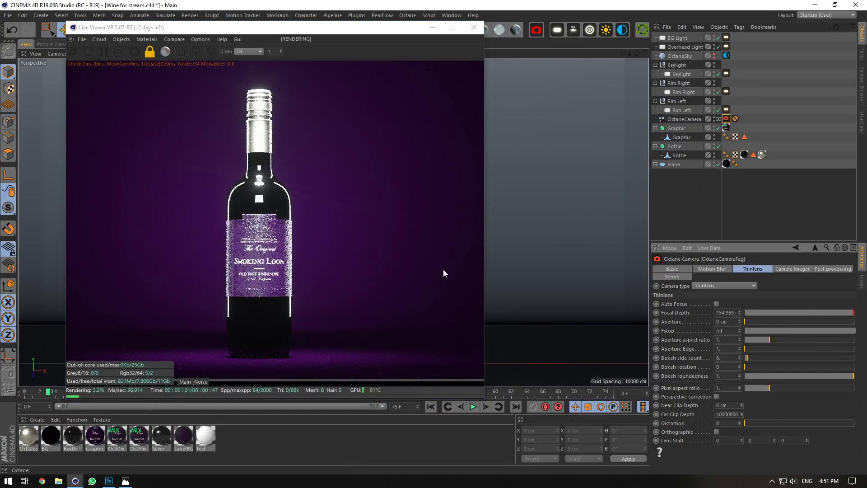
drag(287, 190, 283, 224)
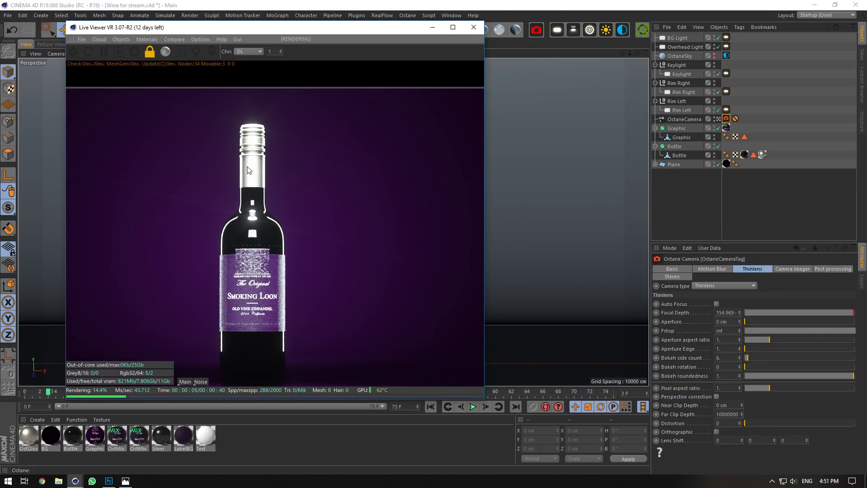
click(125, 481)
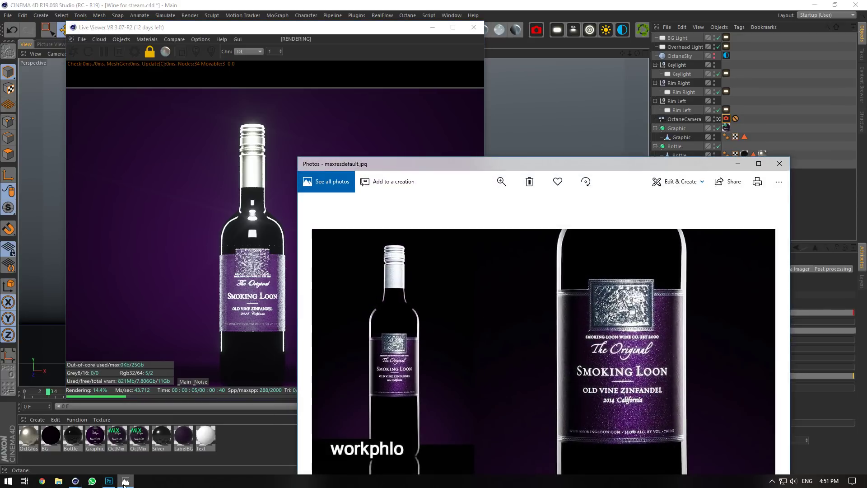
click(125, 482)
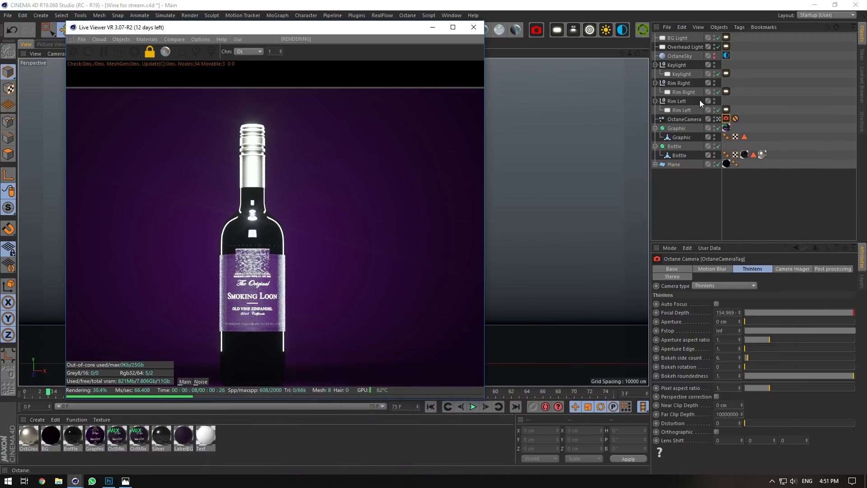
Leave the OctaneCamera view, frame the bottle's cap up close and restart the live render from there.
click(718, 120)
click(718, 120)
click(474, 27)
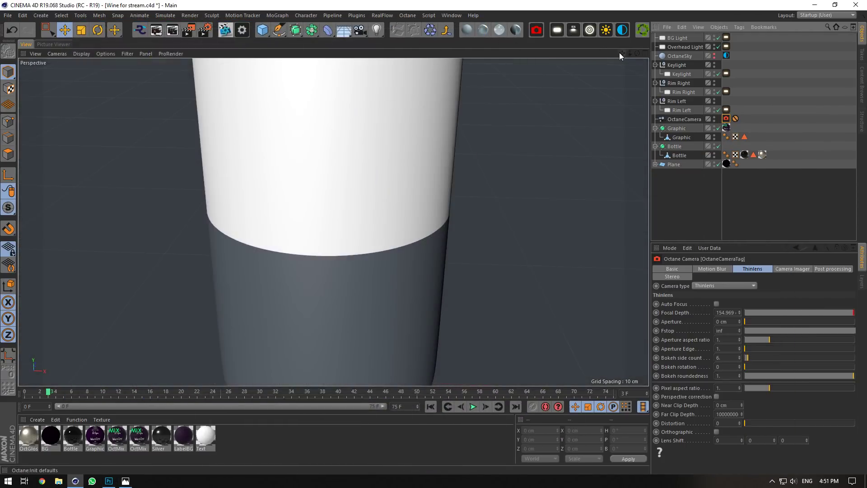
right_drag(623, 53, 625, 55)
drag(625, 54, 607, 278)
scroll(310, 221, up, 4)
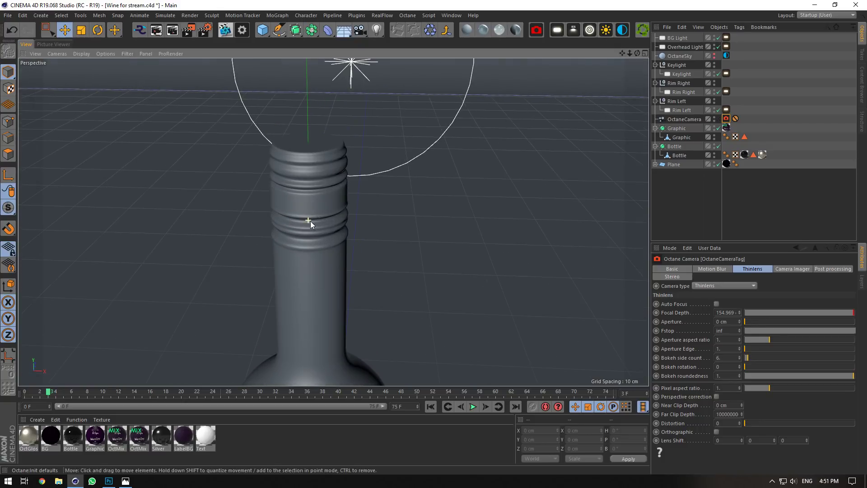
click(224, 31)
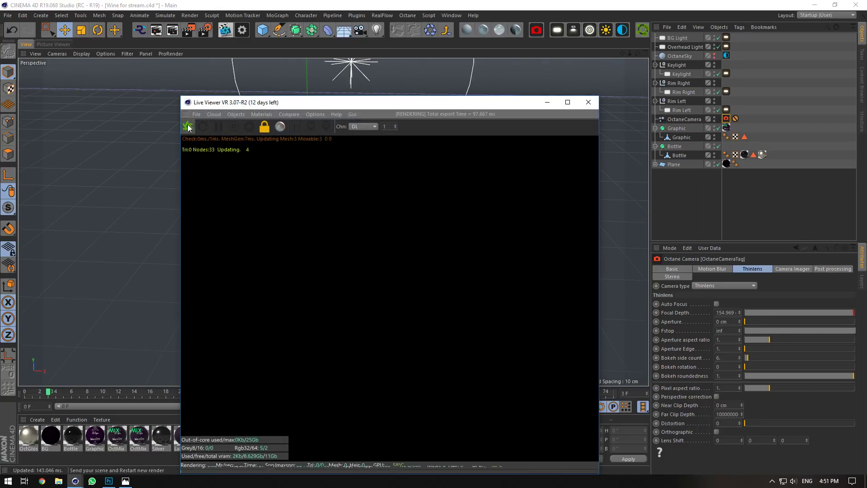
drag(347, 98, 347, 36)
Rename the cap's glossy material Lid and open its specular settings.
double_click(28, 434)
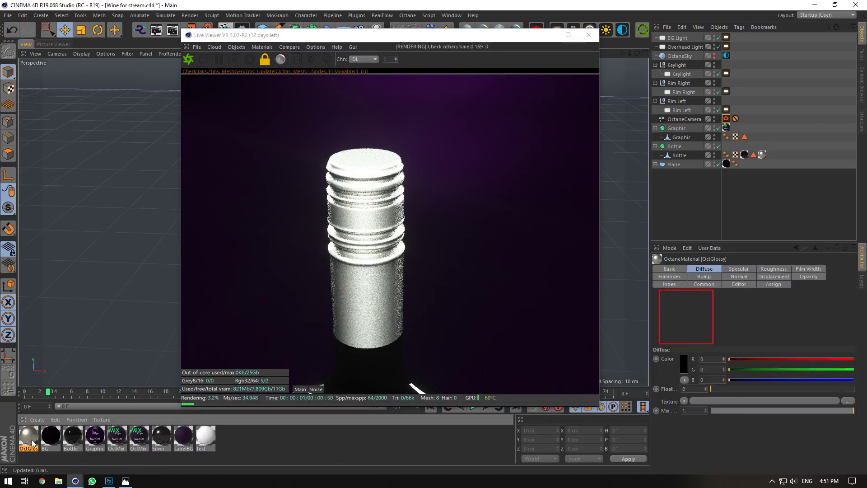
drag(322, 73, 708, 126)
text(Lid)
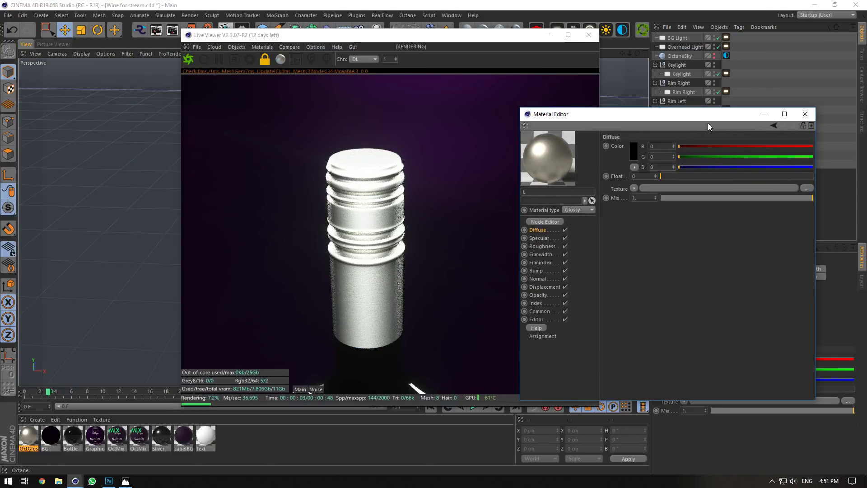
click(559, 238)
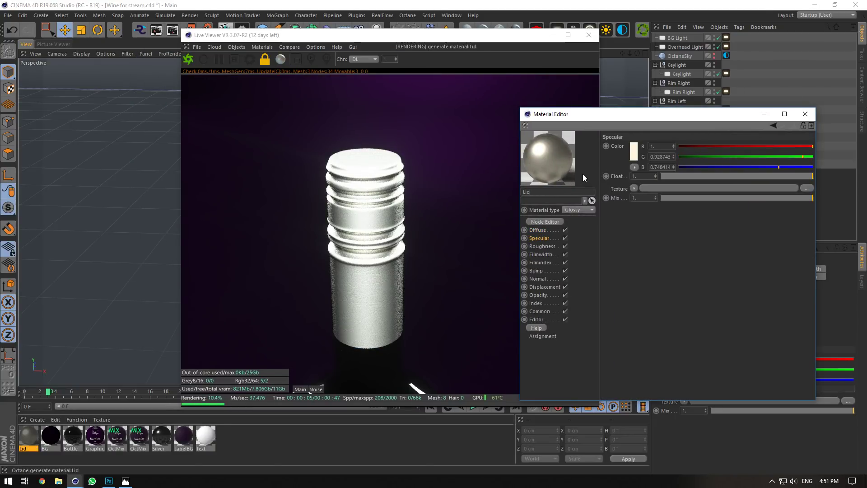
Set the Lid material's specular color to pure white and check the cap against the reference photo.
click(633, 152)
drag(616, 156, 593, 156)
click(612, 180)
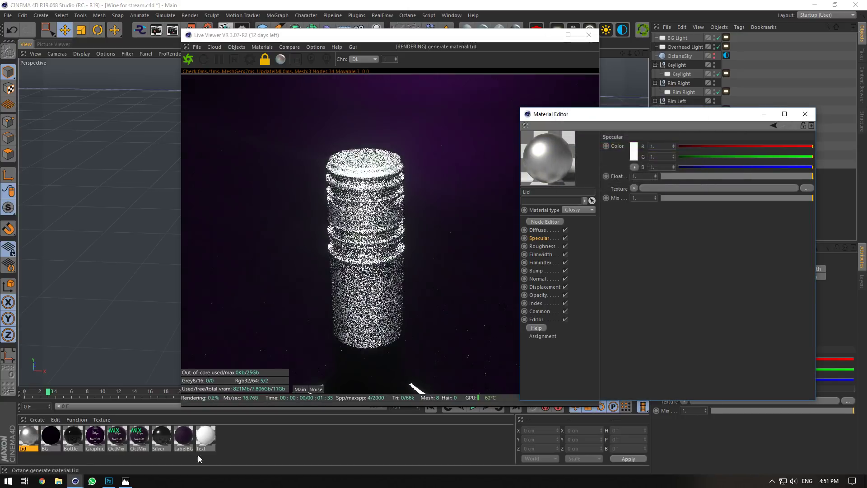
click(127, 481)
click(127, 481)
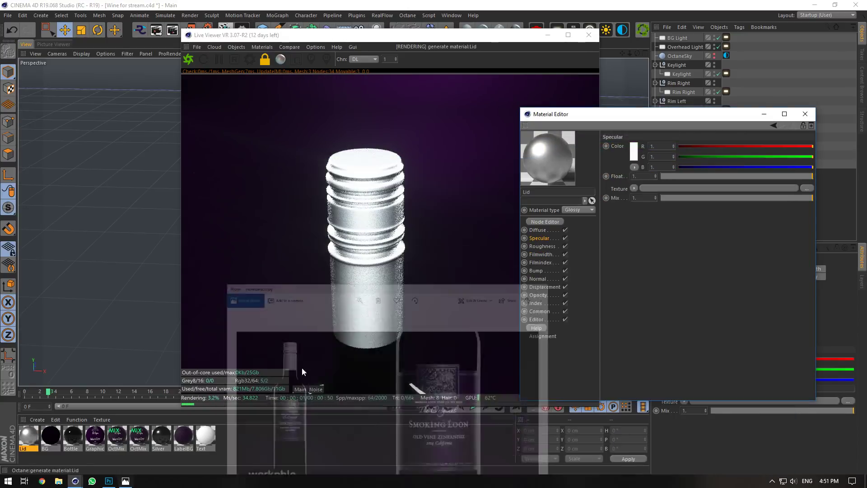
click(549, 303)
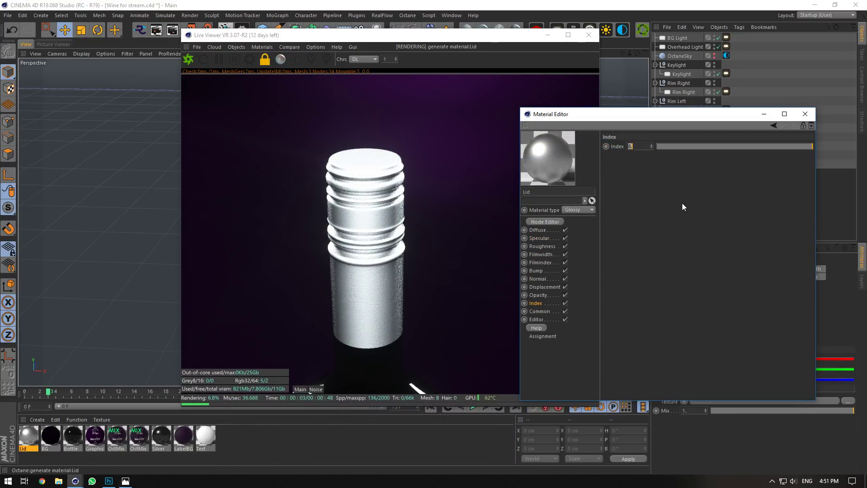
Set the Lid material's diffuse color to a dark grey of 0.050876 RGB, trying lighter greys from 75% brightness first.
click(538, 229)
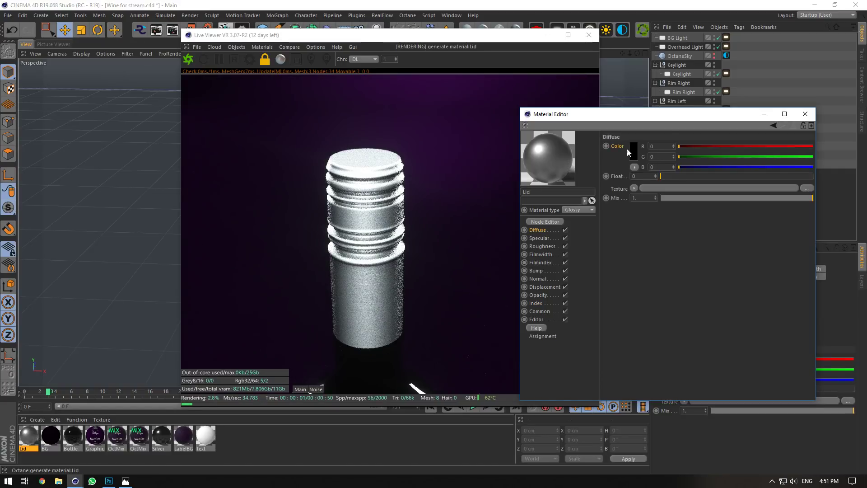
click(633, 151)
click(587, 167)
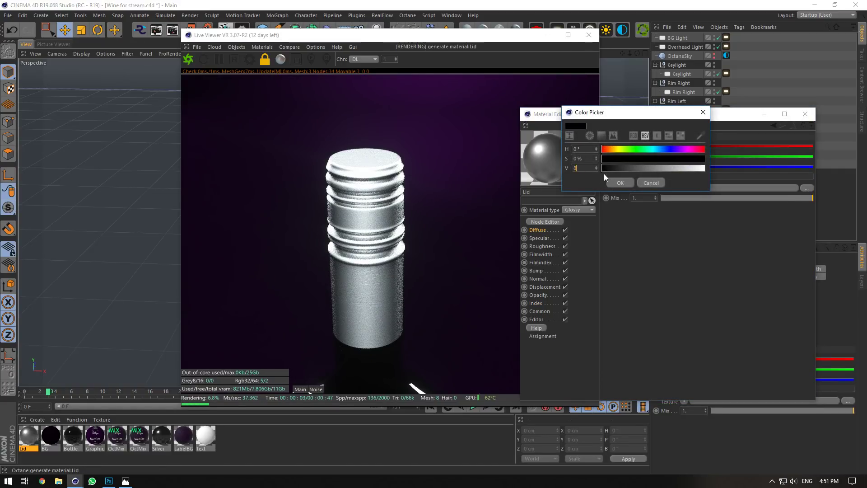
text(75)
click(620, 183)
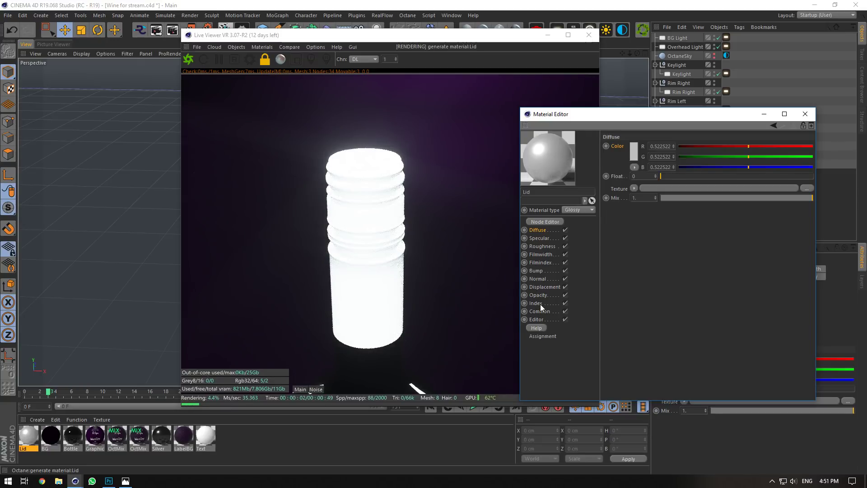
click(633, 152)
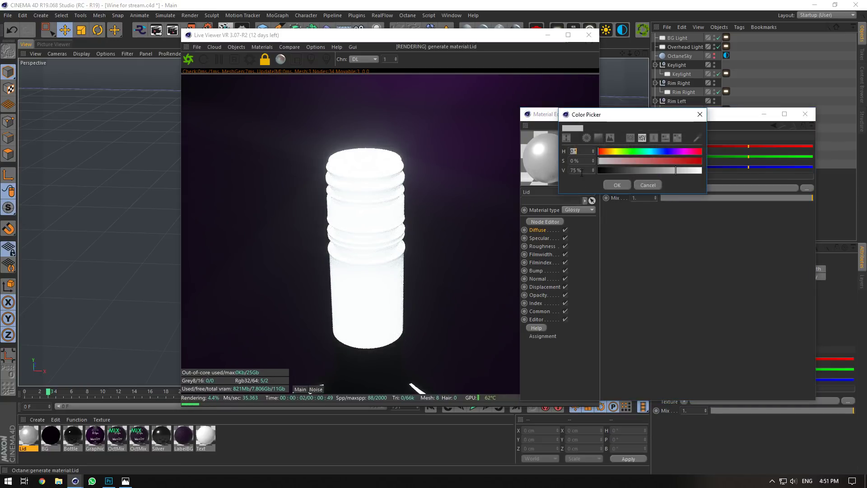
click(610, 189)
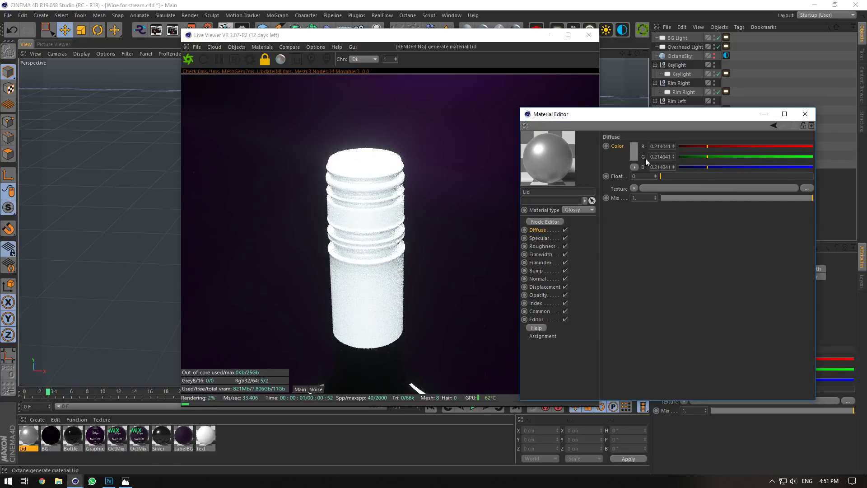
click(634, 152)
text(2)
click(605, 190)
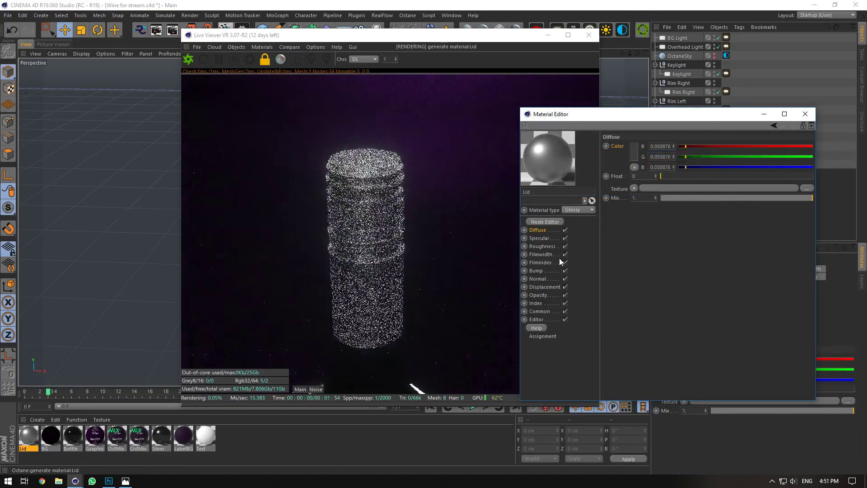
Set the Lid material's index to 1.3 and compare the rendered cap with the reference photo.
click(535, 303)
click(641, 146)
text(1.3)
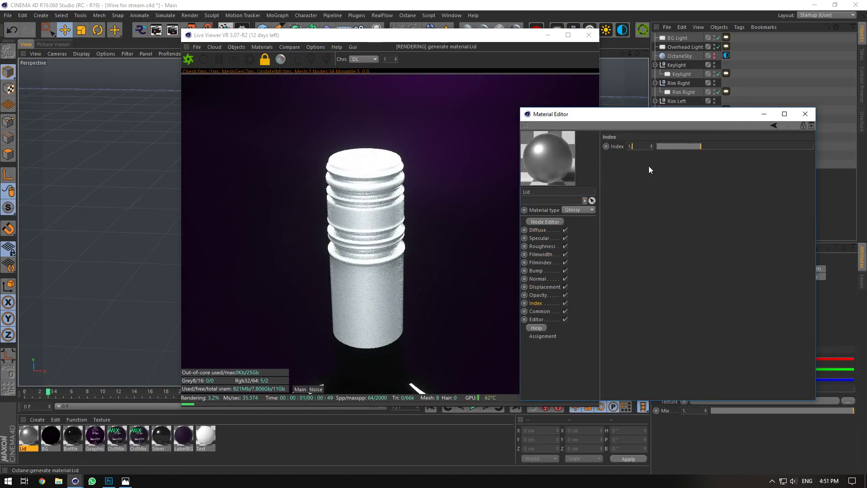
key(Return)
click(125, 481)
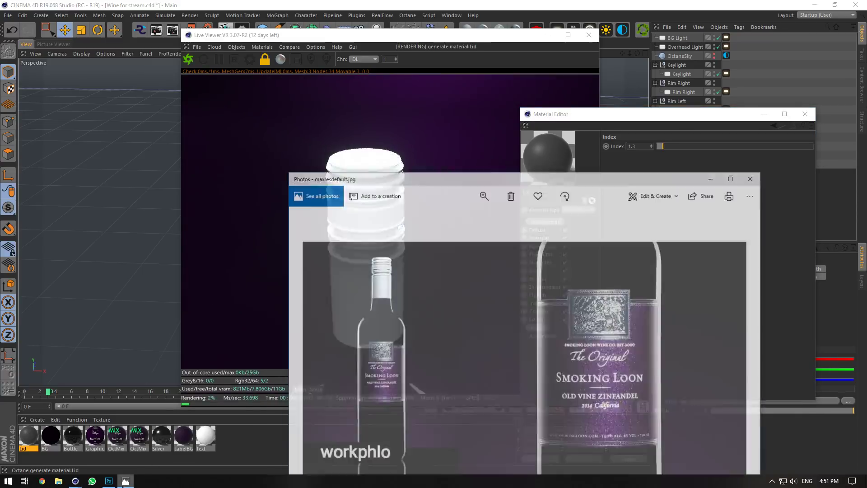
click(622, 47)
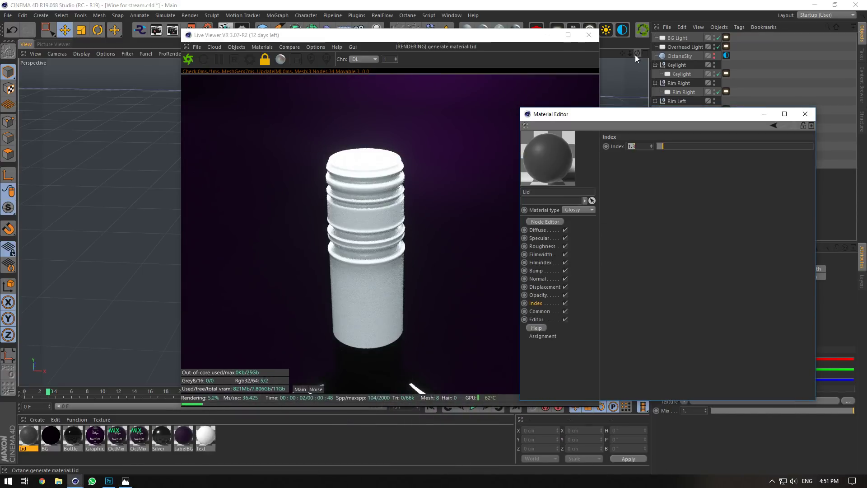
Check the Lid material's roughness and diffuse settings and switch back to the OctaneCamera view.
click(552, 246)
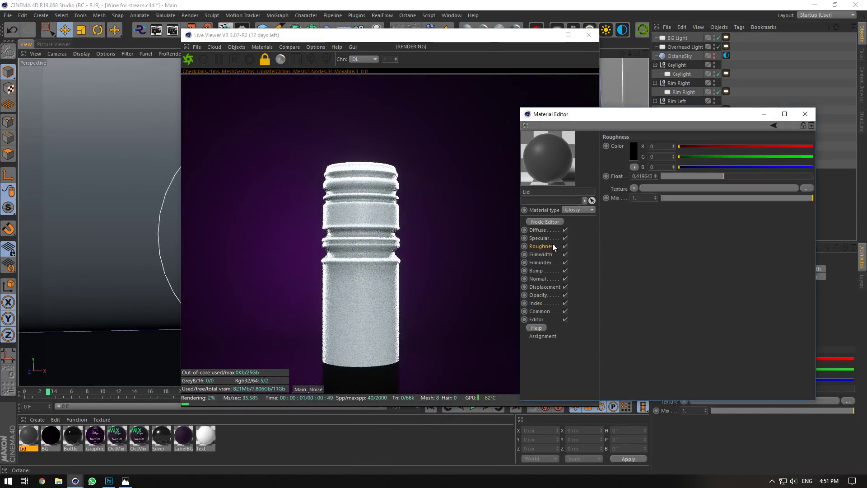
click(549, 231)
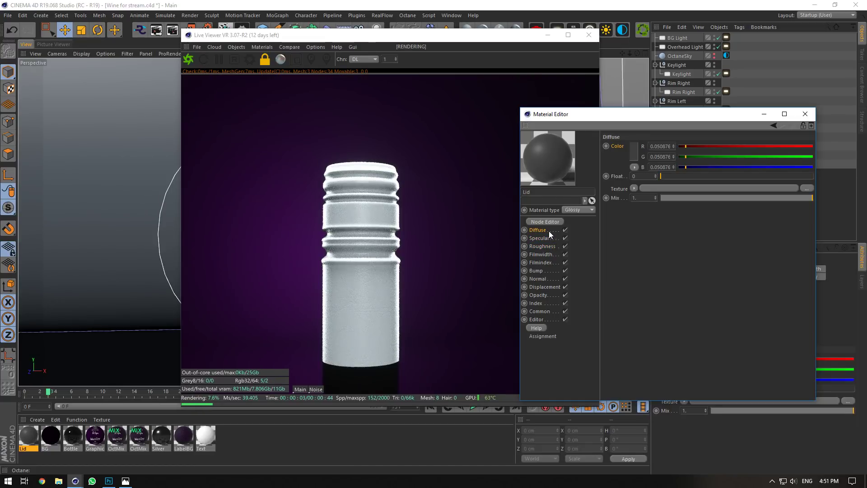
drag(720, 113, 765, 148)
click(719, 118)
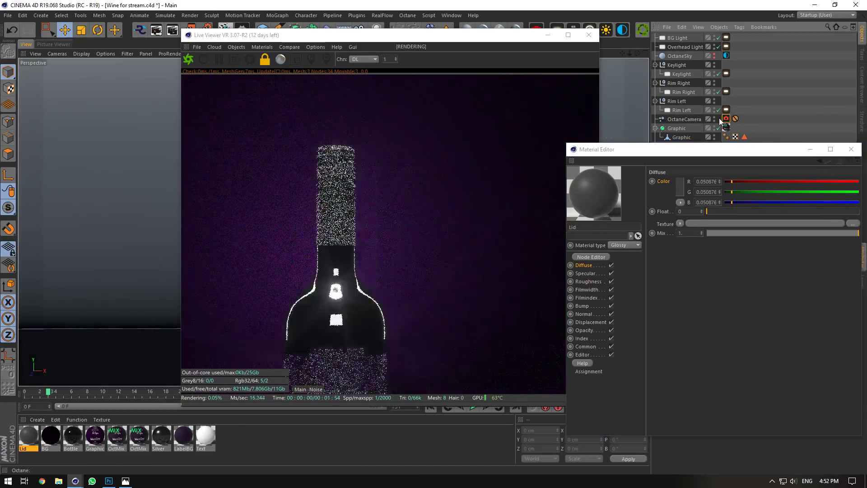
Compare the bottle render from the OctaneCamera with the Smoking Loon reference photo, placing the photo below the rendered cap.
click(126, 481)
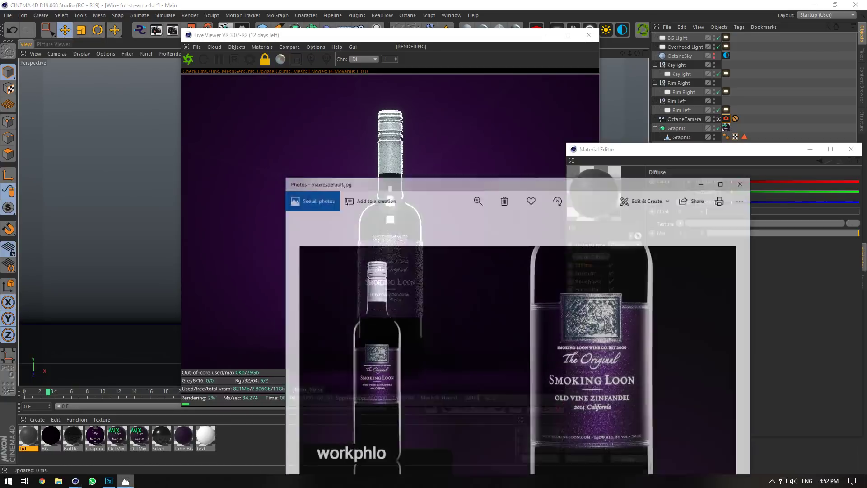
click(126, 482)
click(126, 482)
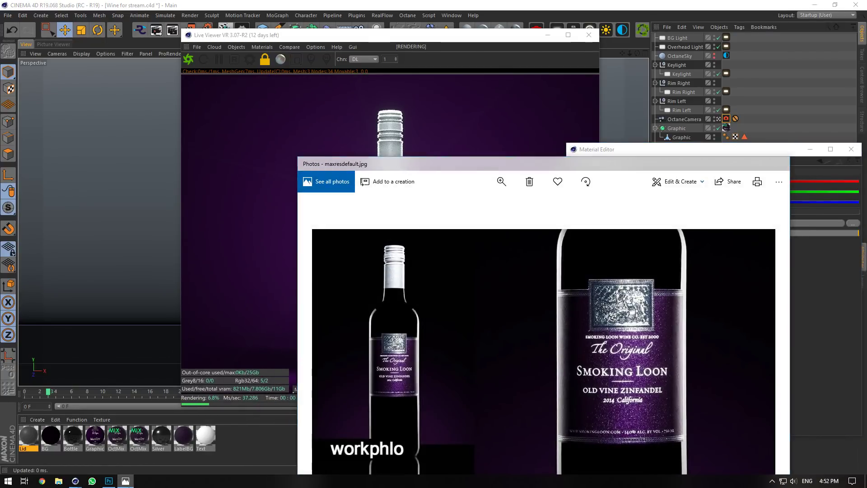
click(126, 481)
click(125, 481)
click(126, 481)
click(125, 480)
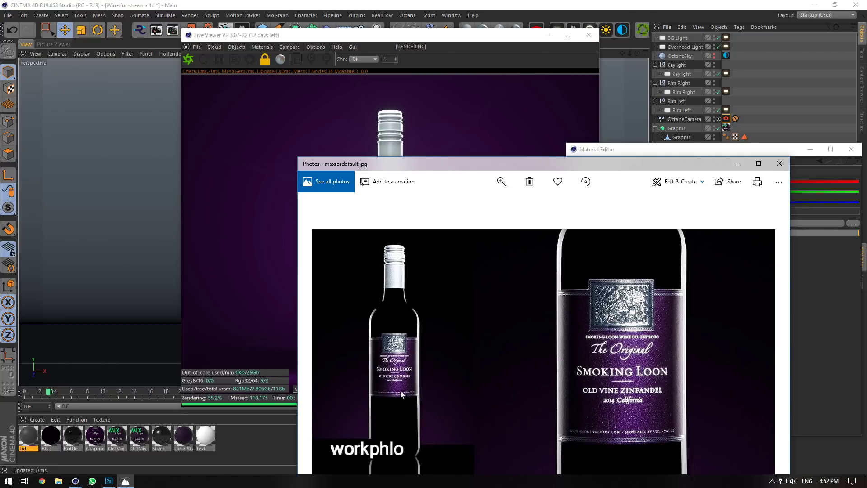
drag(522, 163, 293, 154)
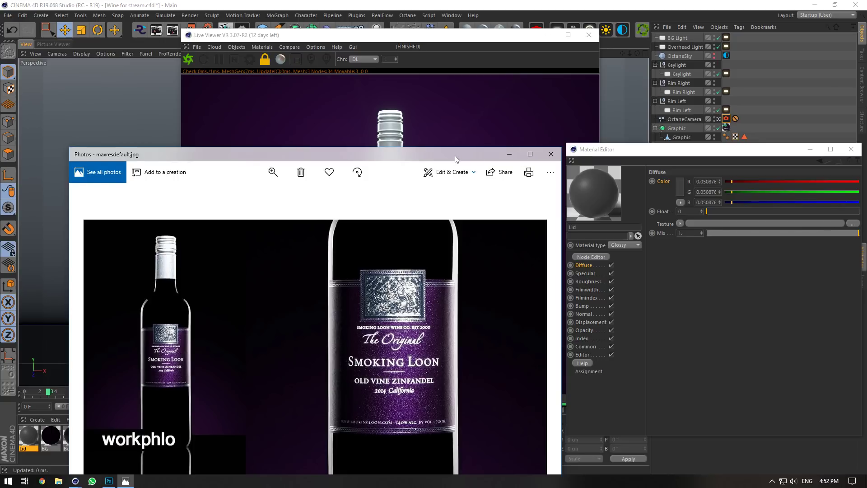
drag(454, 155, 598, 194)
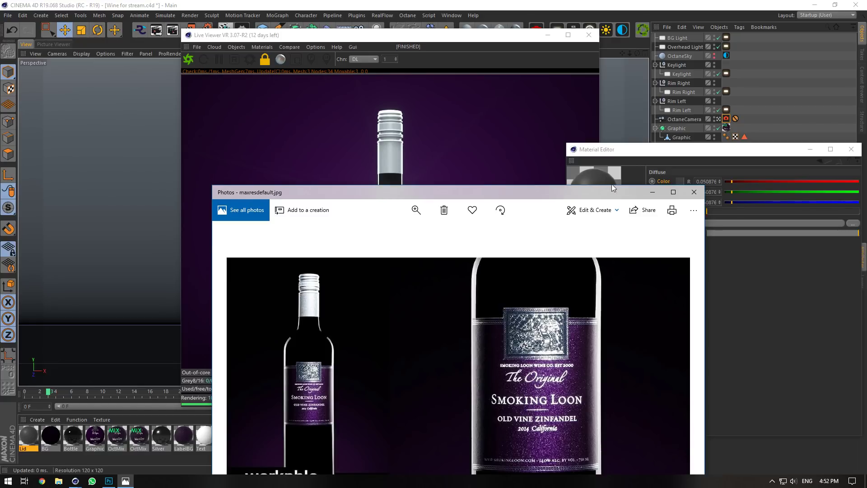
Leave the OctaneCamera view for the cap close-up and check the Lid material's bump texture.
click(652, 157)
click(719, 119)
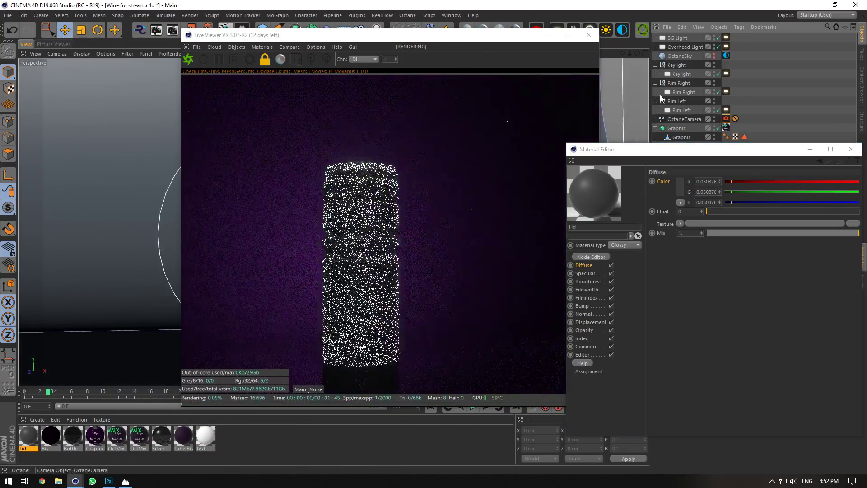
click(588, 290)
click(586, 306)
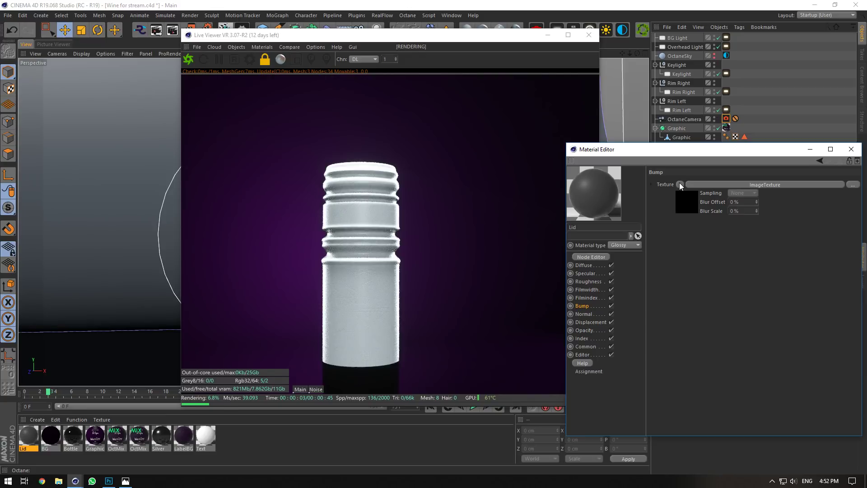
Load a Noise shader into the Lid material's specular texture and open the shader's properties.
click(592, 273)
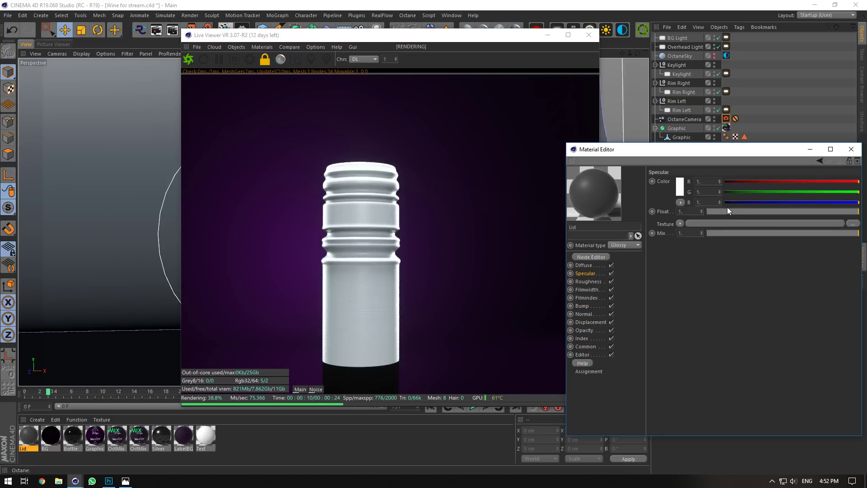
click(679, 223)
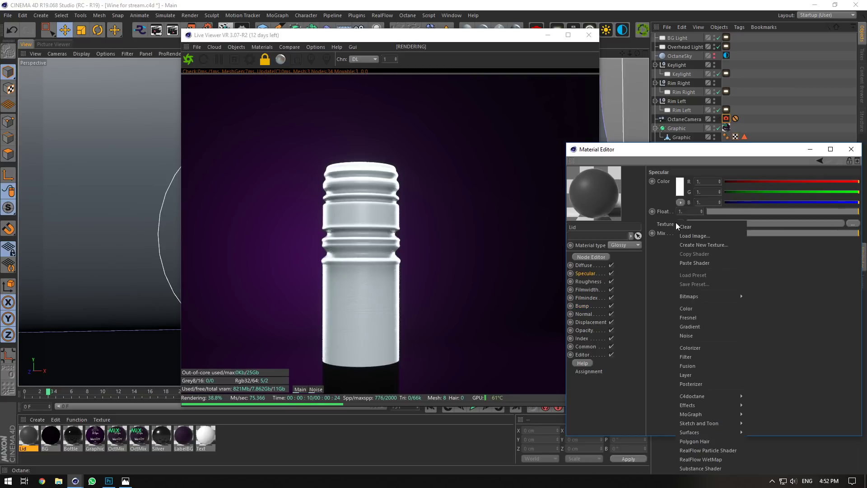
click(687, 329)
click(686, 244)
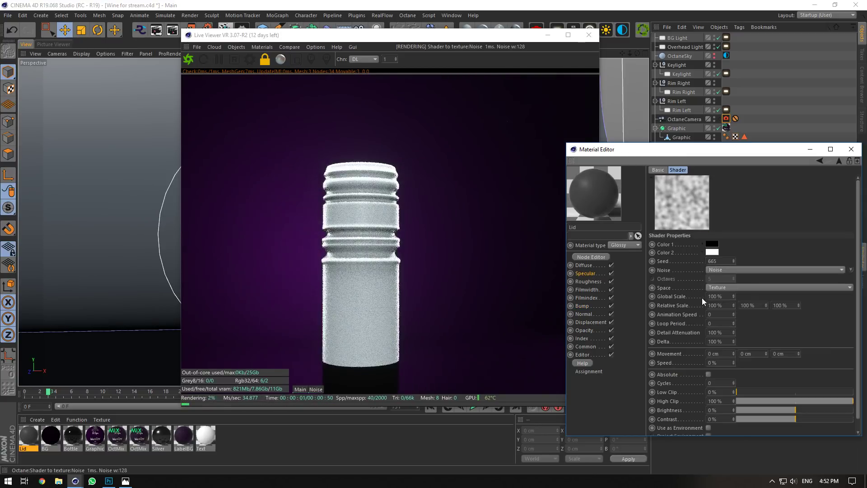
Set the specular noise's contrast to 100% and its global scale to 133%.
drag(630, 53, 655, 54)
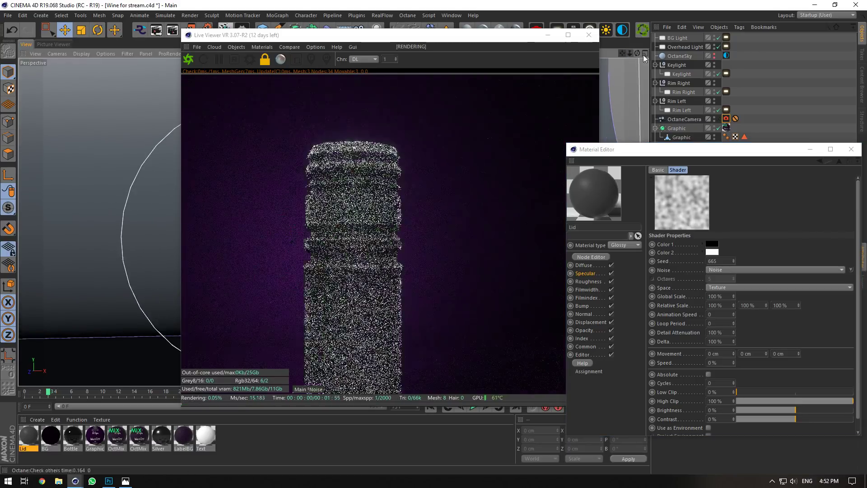
drag(798, 419, 855, 420)
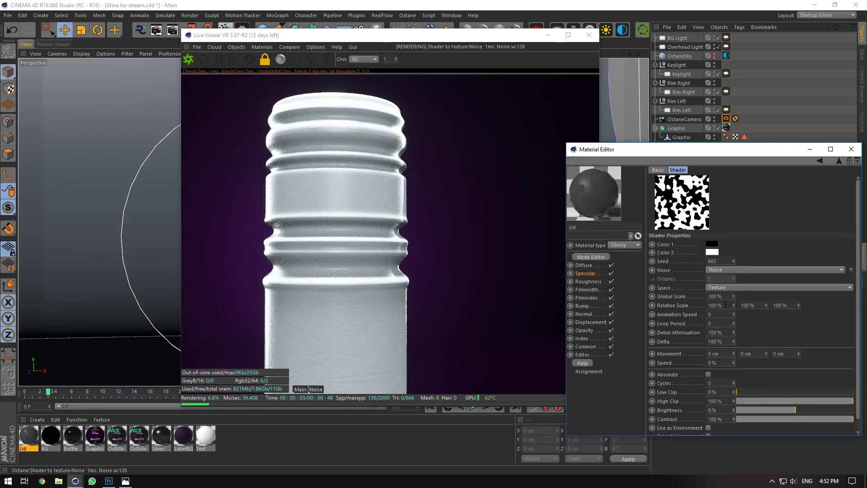
drag(734, 302, 734, 298)
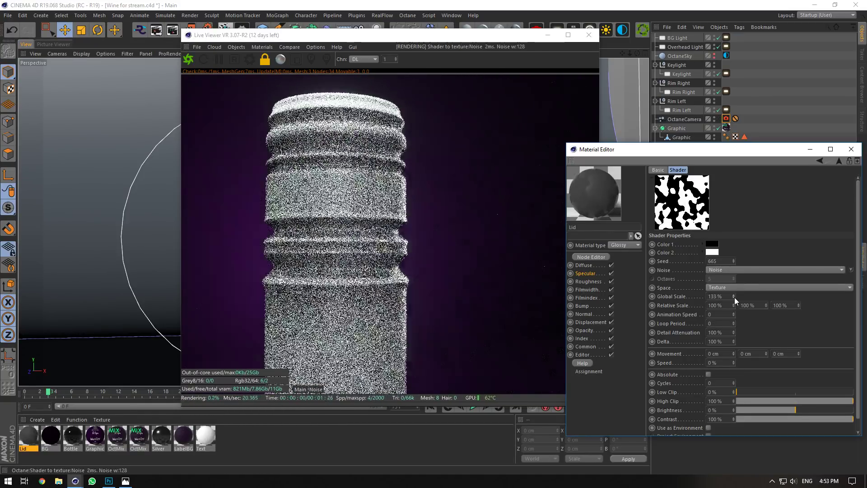
Change the specular shader's noise type to Cell Noise, trying Luka first.
click(738, 270)
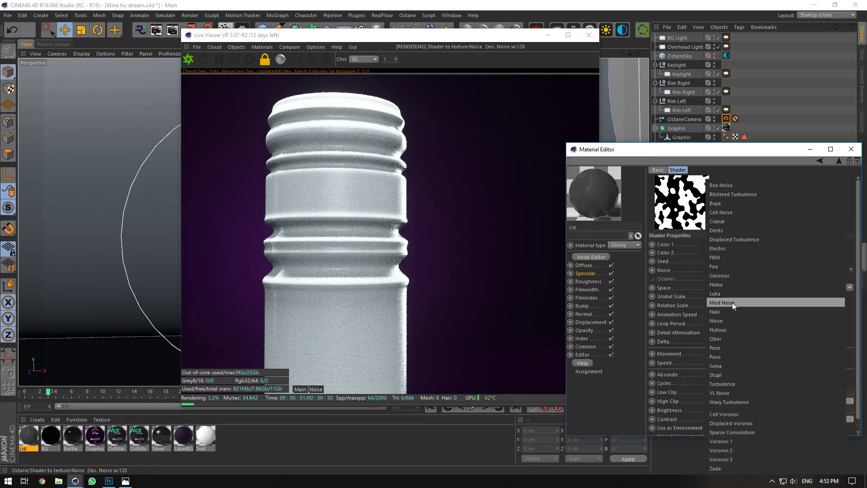
click(721, 293)
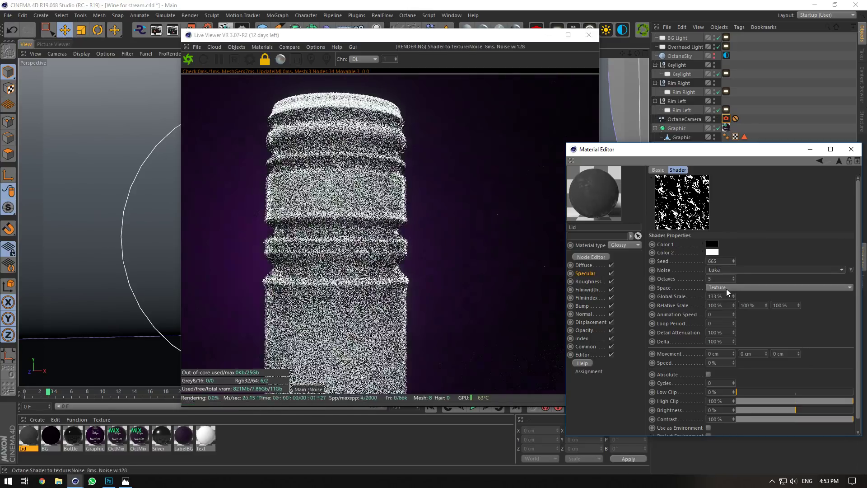
click(753, 272)
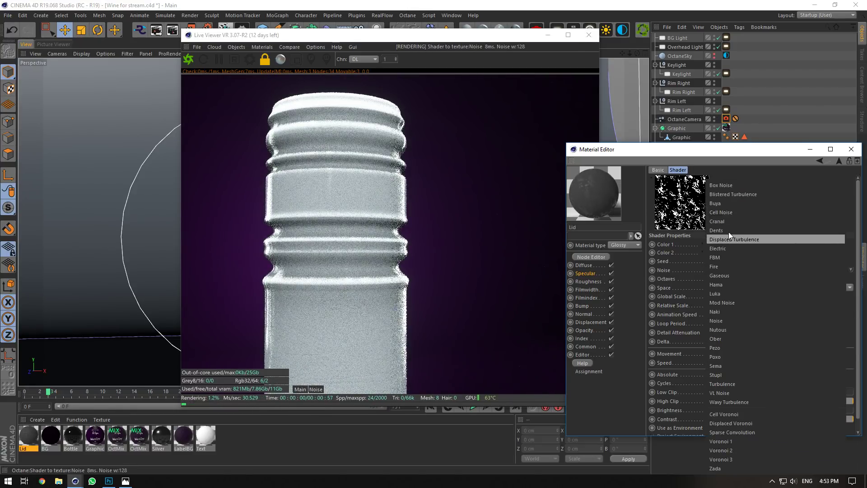
click(726, 214)
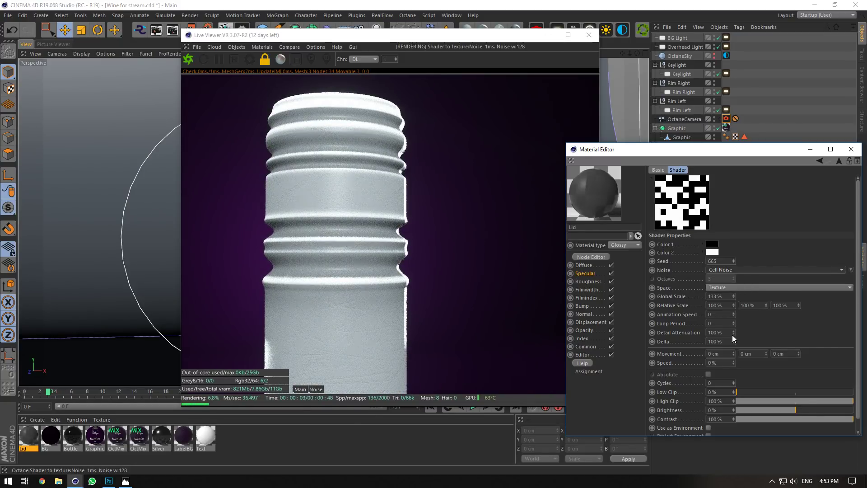
Reduce the Cell Noise's global scale to 0.1%, trying 50% along the way.
mouse_move(733, 296)
mouse_down()
mouse_move(733, 311)
mouse_move(734, 296)
mouse_up()
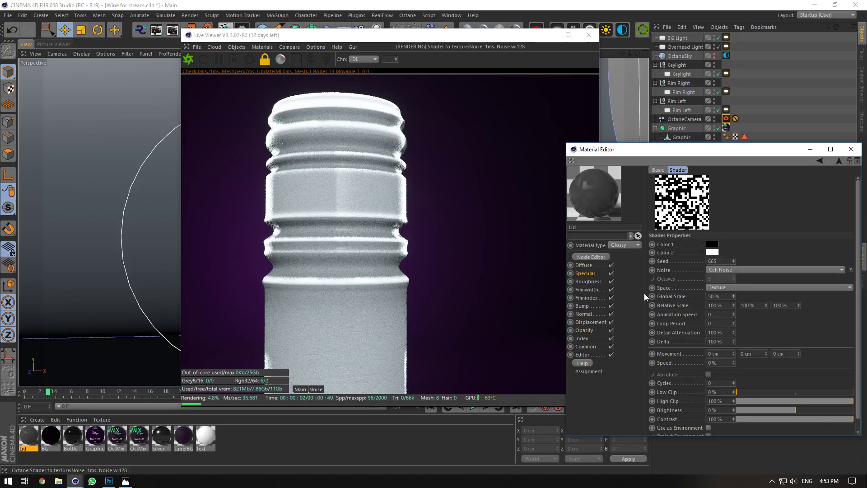
drag(734, 297, 733, 294)
double_click(727, 295)
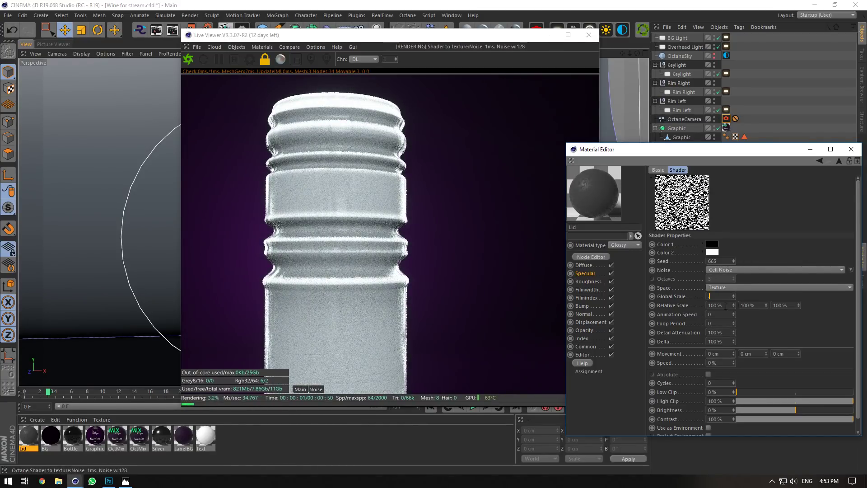
text(0.1)
key(Return)
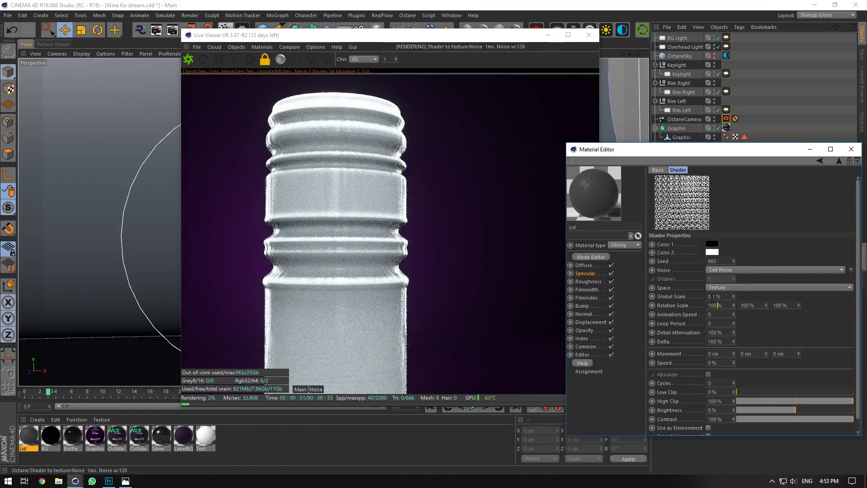
Set the global scale of the Cell Noise in the Lid's specular texture to 0.002%.
drag(712, 297, 733, 296)
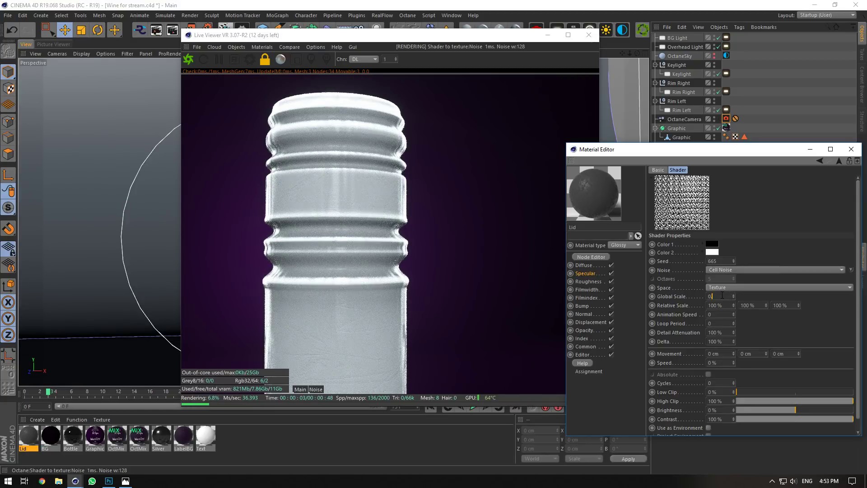
text(002)
key(Return)
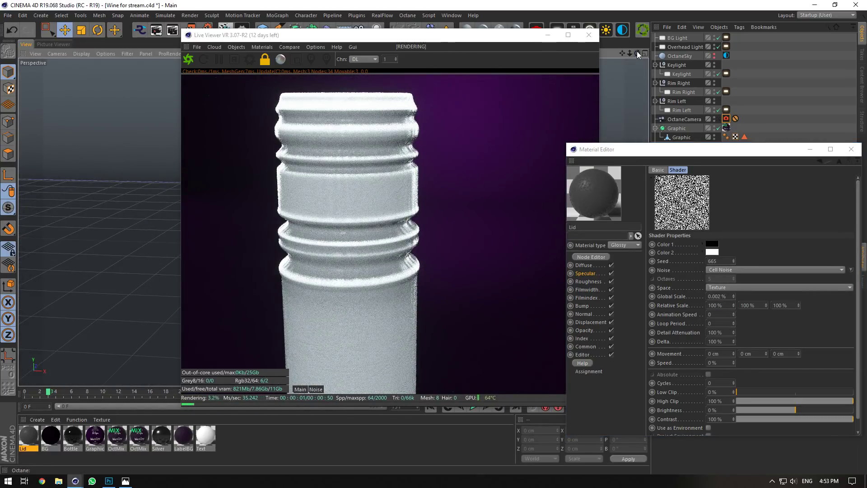
Replace the Lid's specular texture with an Octane noise shader and raise its contrast to about 205.
click(586, 274)
click(680, 223)
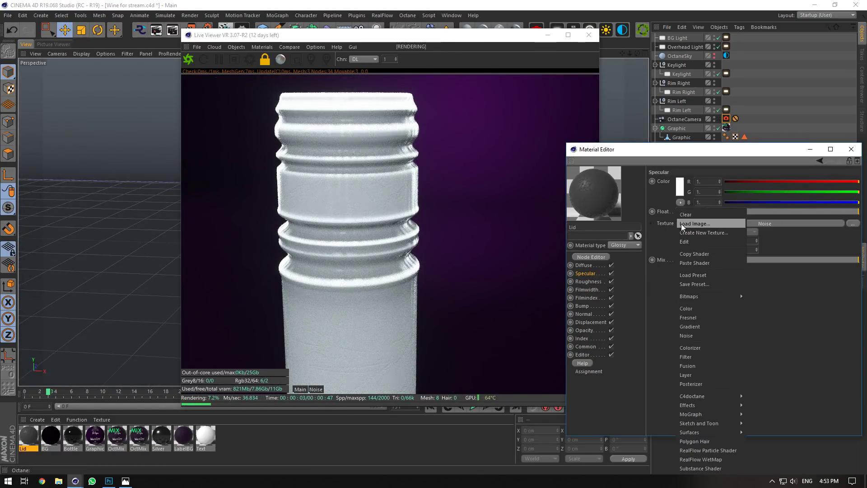
click(687, 215)
click(680, 224)
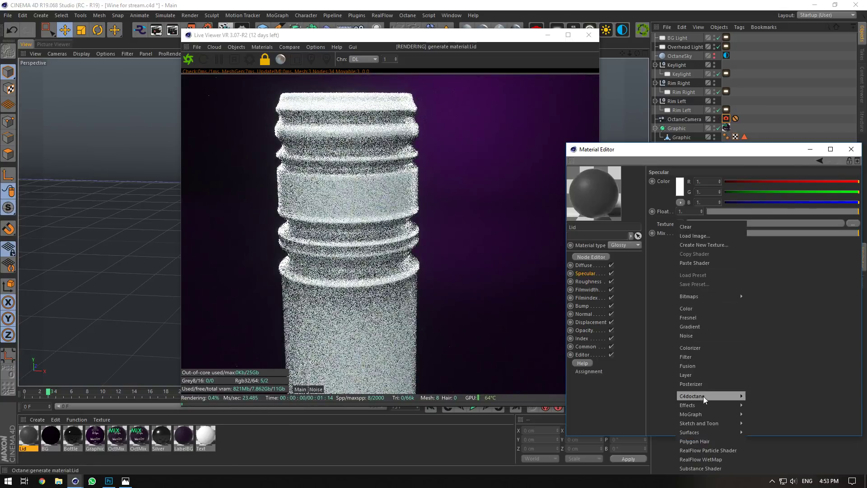
mouse_move(703, 396)
click(763, 315)
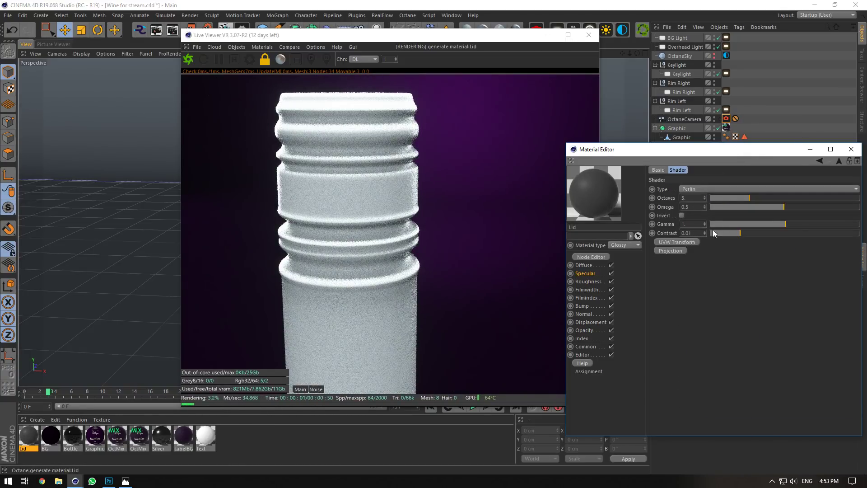
drag(714, 232, 865, 233)
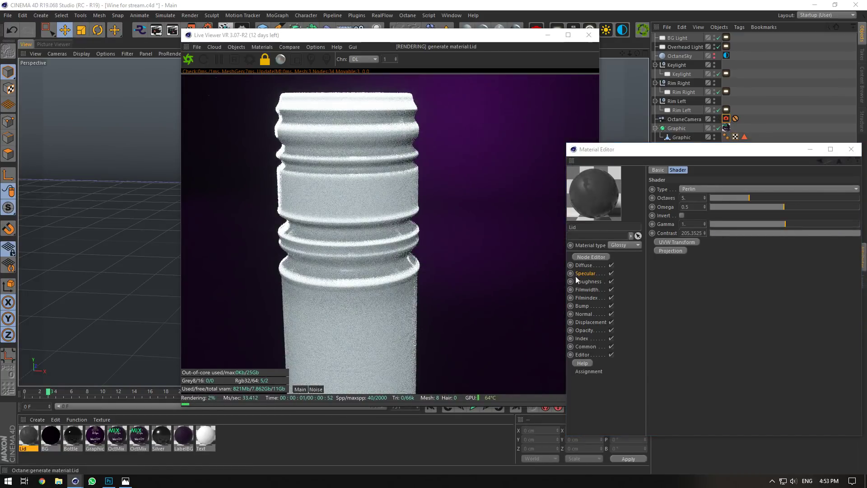
Try a copy of the specular noise shader in the Lid's roughness texture and clear that texture again.
click(583, 273)
click(680, 223)
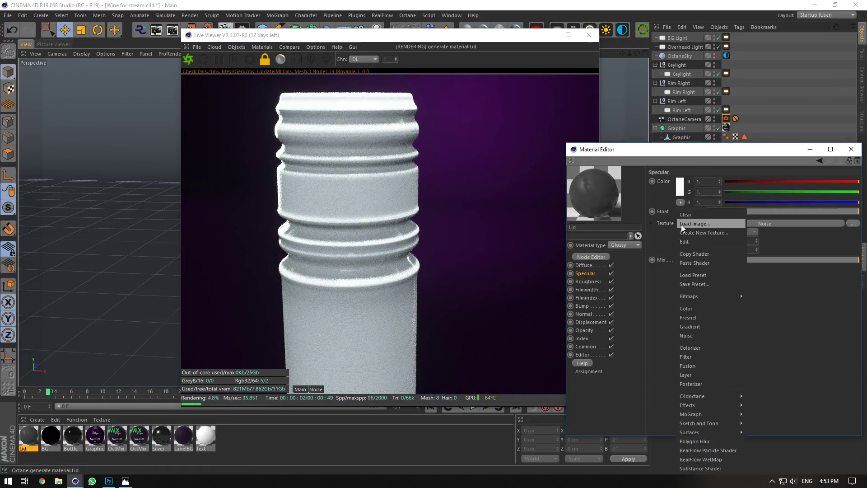
click(687, 254)
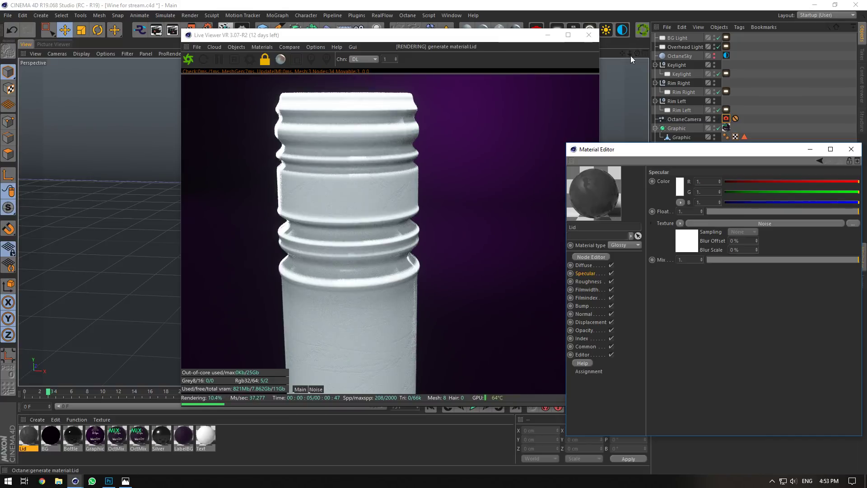
drag(629, 54, 628, 53)
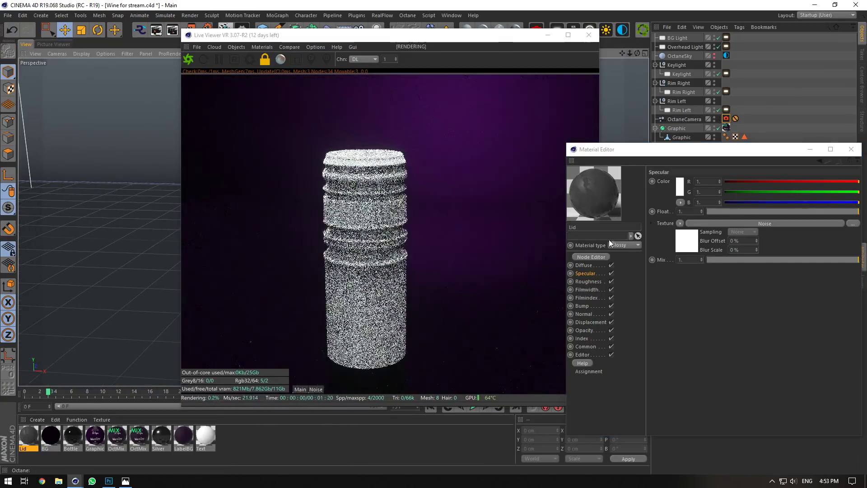
click(588, 282)
click(678, 223)
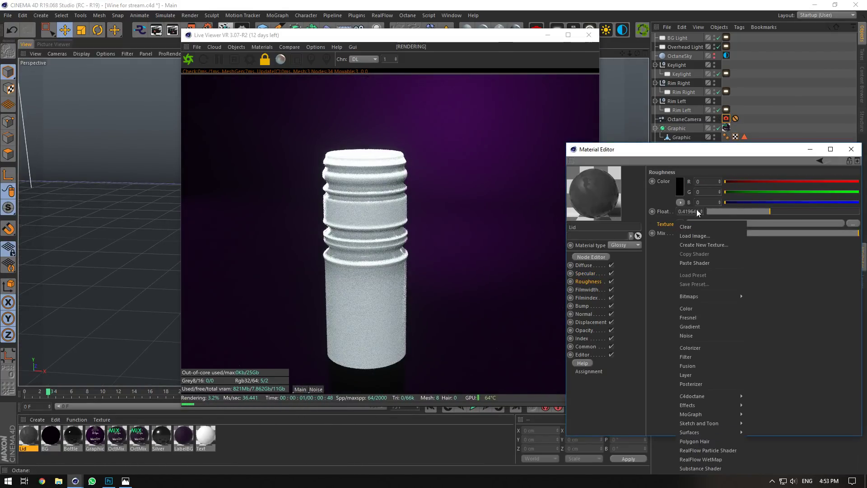
click(687, 262)
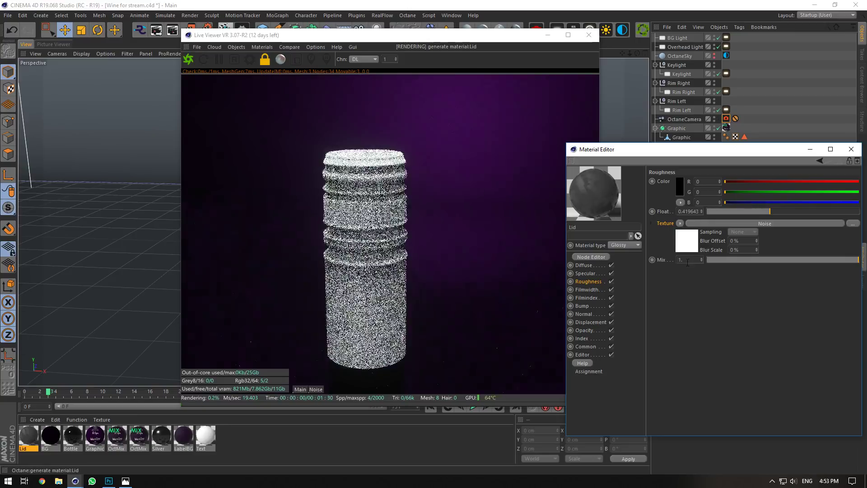
click(679, 222)
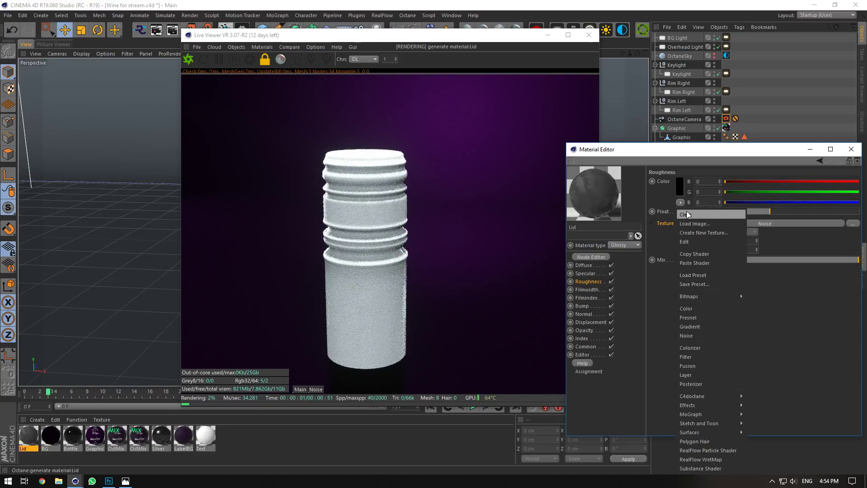
click(687, 215)
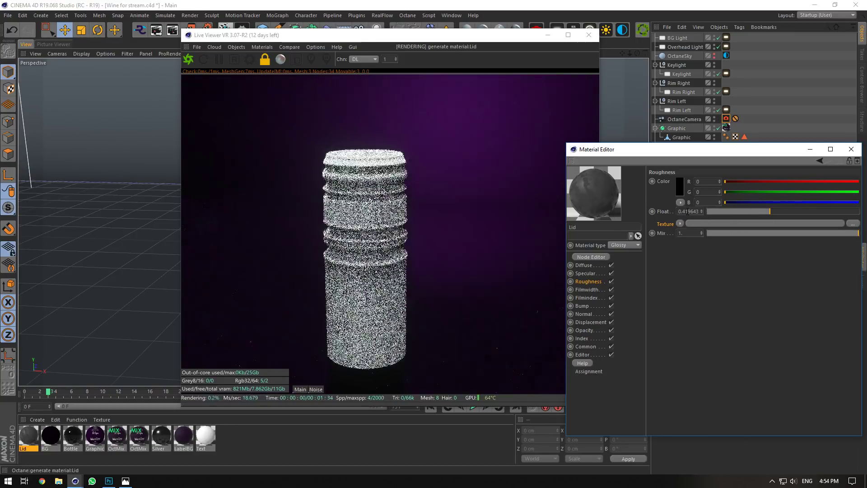
click(249, 59)
click(36, 29)
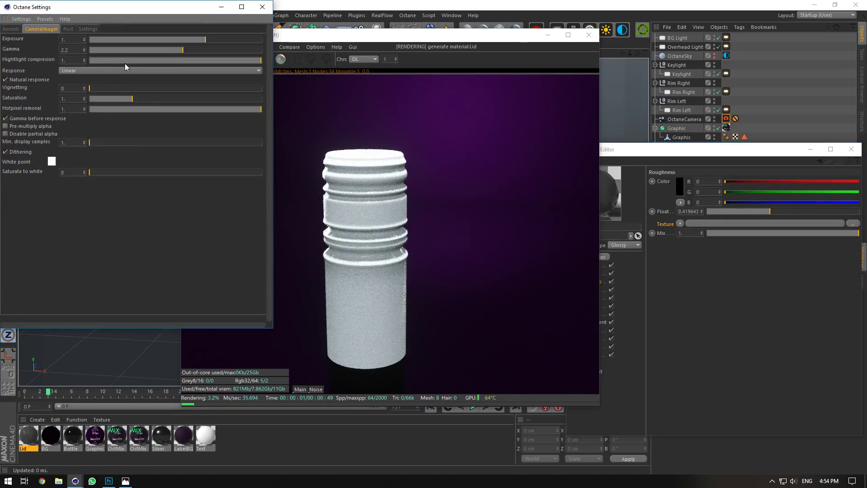
click(262, 6)
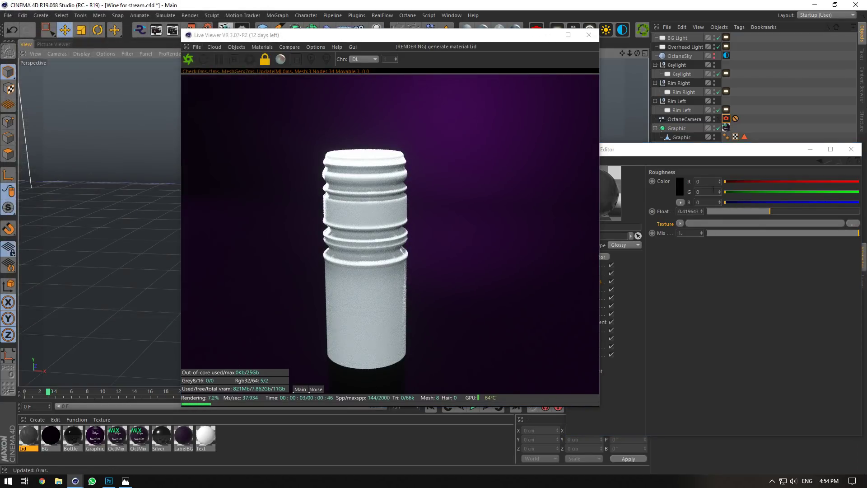
Clear the noise from the Lid's specular texture and return to the OctaneCamera view of the whole bottle.
click(749, 264)
click(585, 273)
click(680, 223)
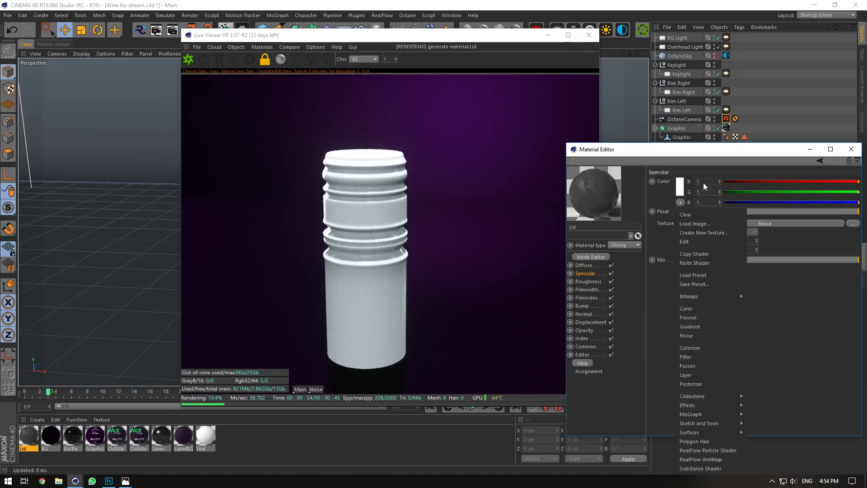
click(685, 214)
click(717, 118)
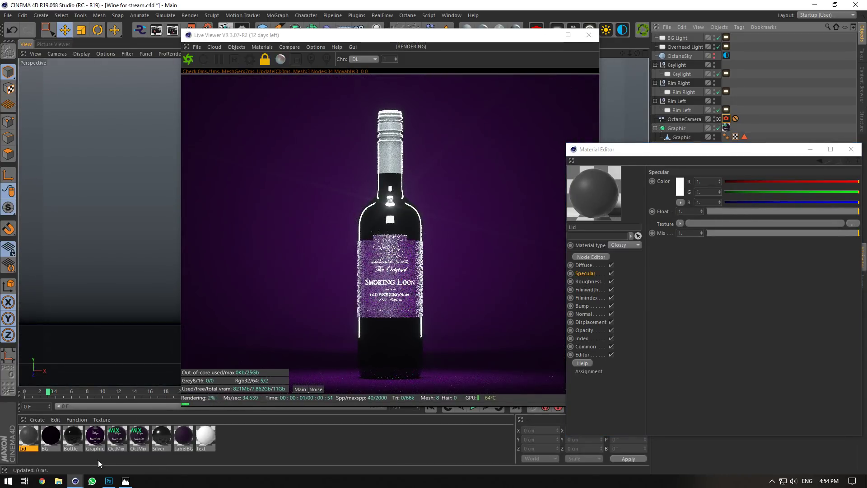
Compare the rendered bottle with the Smoking Loon reference photo.
click(125, 480)
click(125, 481)
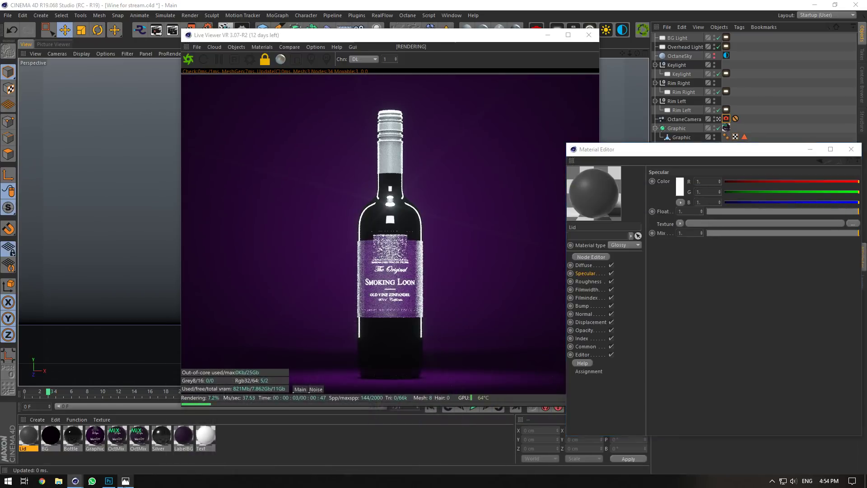
click(125, 480)
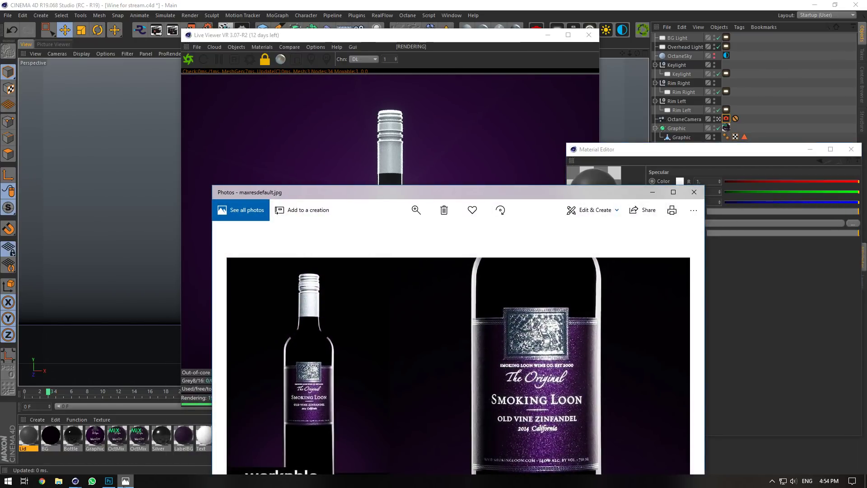
click(125, 480)
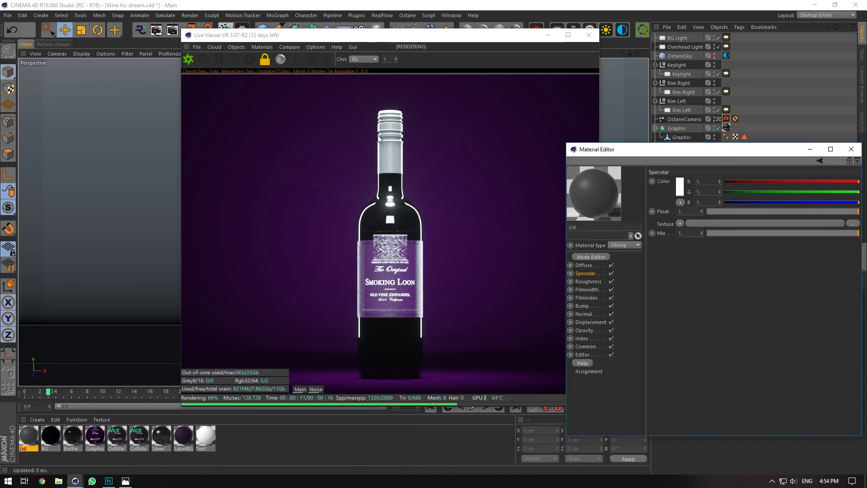
Pick the label's material from the render and darken the LabelBG diffuse purple almost to black.
right_click(383, 280)
click(404, 290)
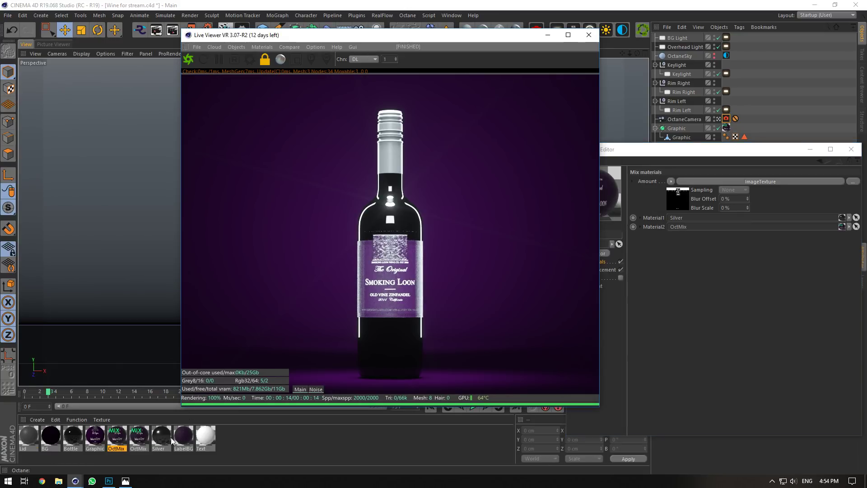
click(585, 274)
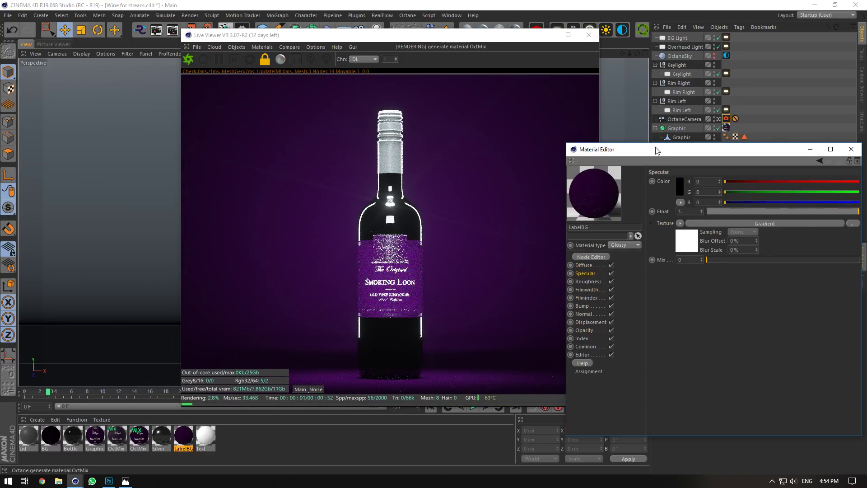
drag(661, 150, 567, 137)
click(490, 252)
click(585, 174)
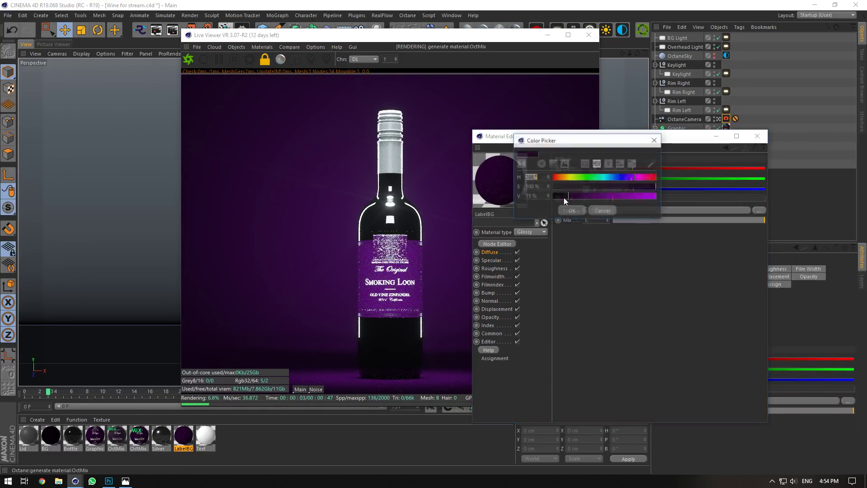
click(568, 211)
Set LabelBG's specular texture mix to 1 and darken the white knot of its gradient to grey.
click(491, 260)
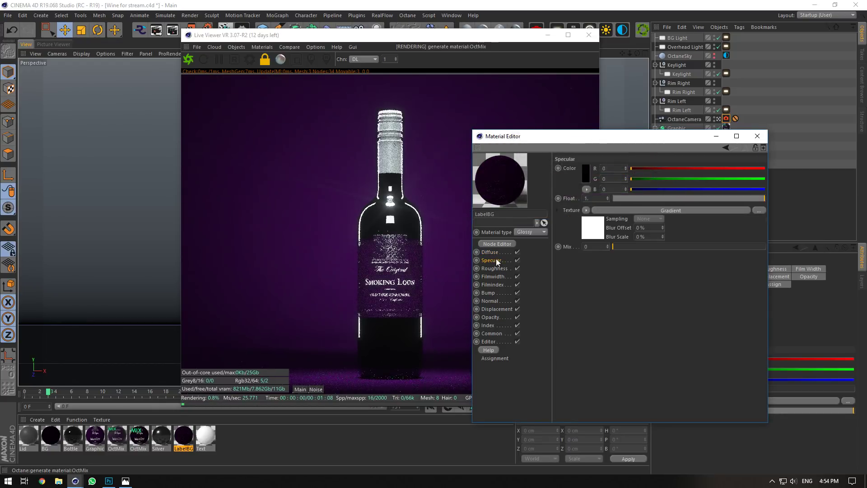
drag(622, 246, 764, 247)
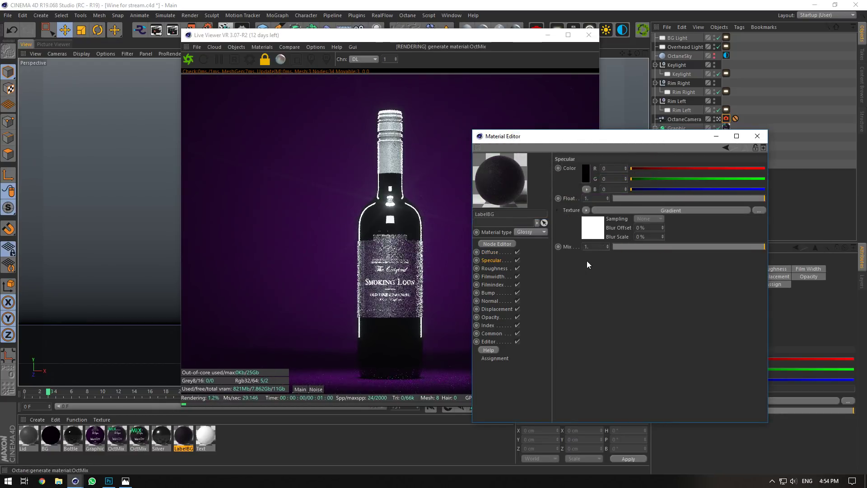
click(594, 228)
double_click(764, 254)
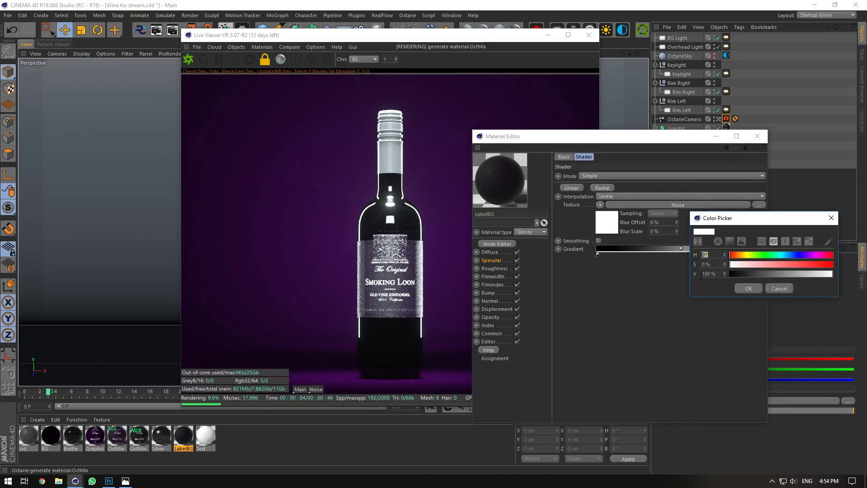
click(748, 288)
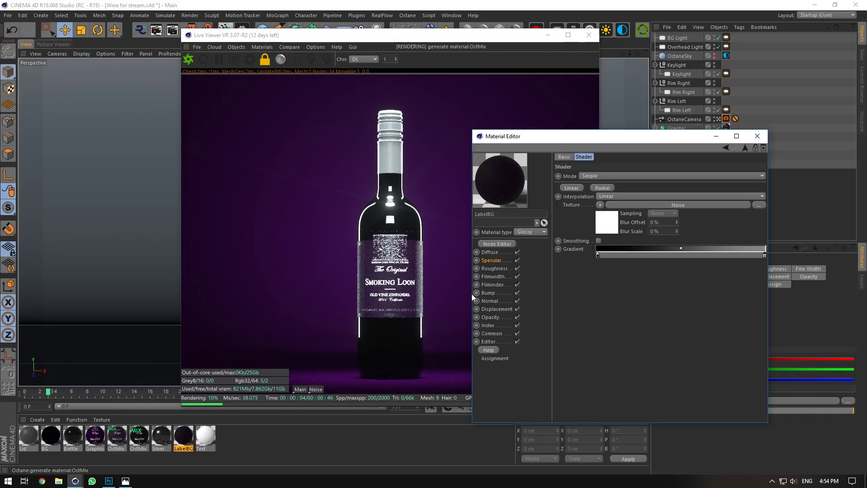
Enlarge the Live Viewer image to 3.2 and draw a render region around the label to inspect it.
click(422, 297)
click(397, 56)
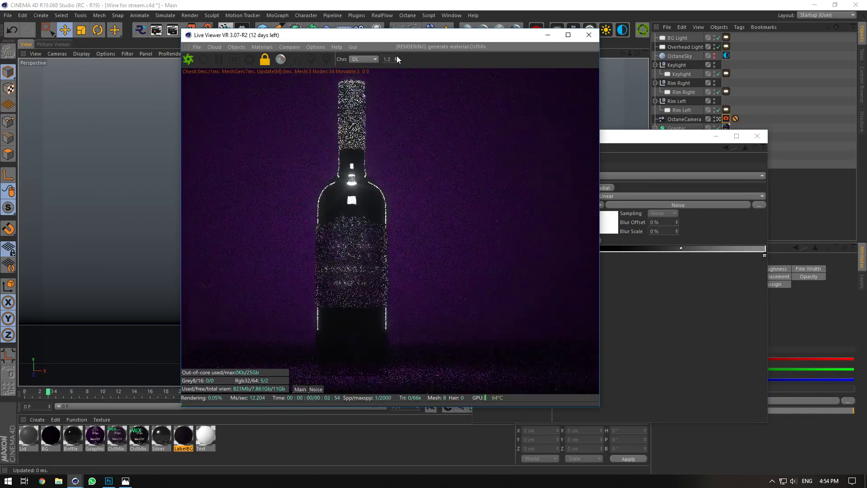
click(396, 56)
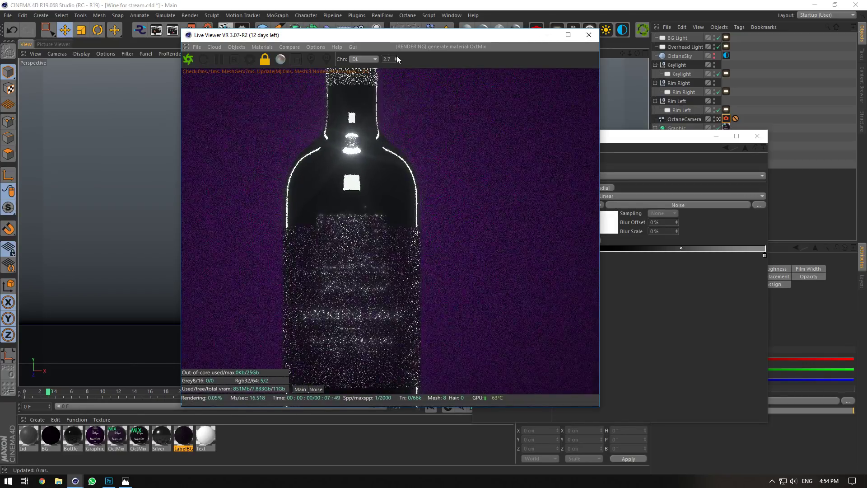
drag(413, 356, 445, 181)
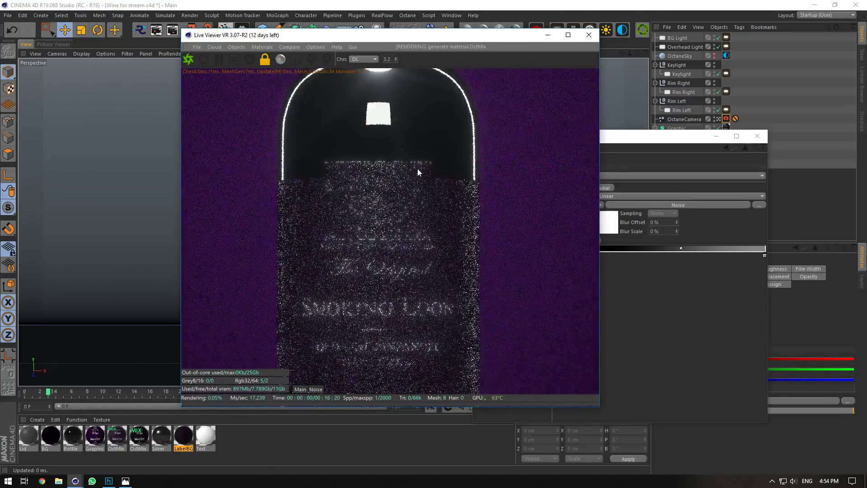
click(296, 60)
drag(265, 149, 496, 362)
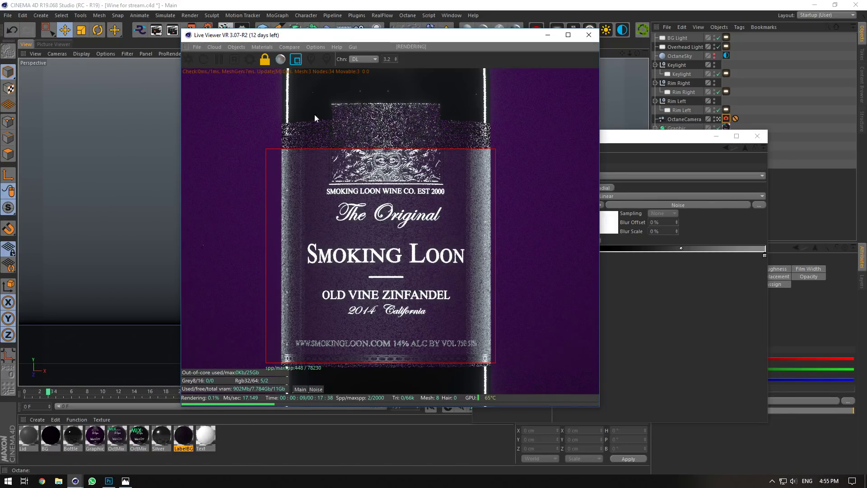
Turn off the render region and reset the Live Viewer zoom to 1.
click(296, 59)
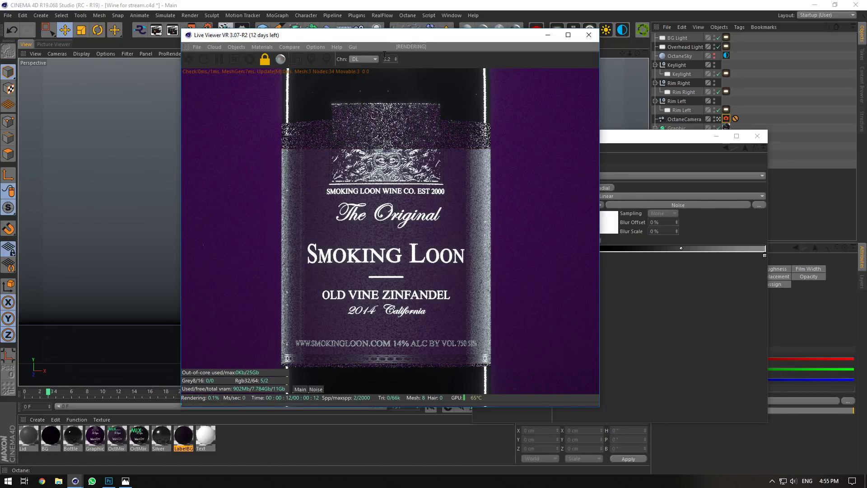
drag(383, 59, 440, 60)
text(1)
key(Return)
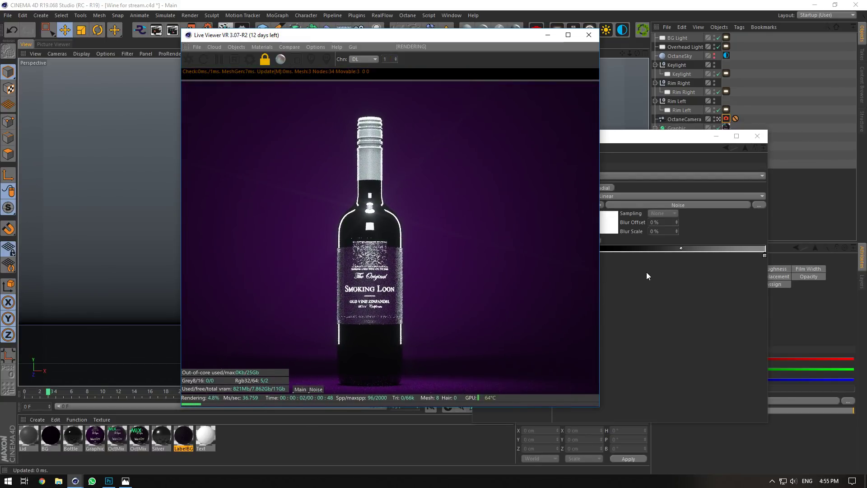
Leave the OctaneCamera view, frame the label closely and pick its mix material from the render.
click(646, 272)
click(717, 118)
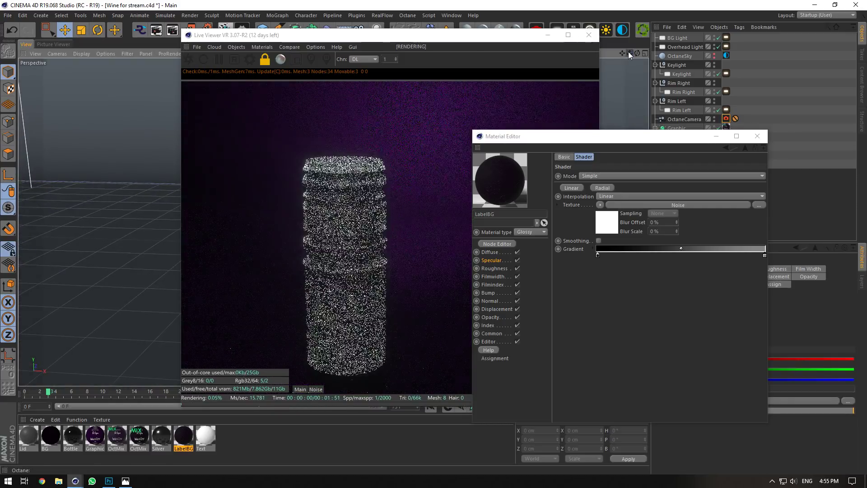
mouse_move(629, 53)
mouse_down()
mouse_move(677, 54)
mouse_move(627, 47)
mouse_move(646, 52)
mouse_up()
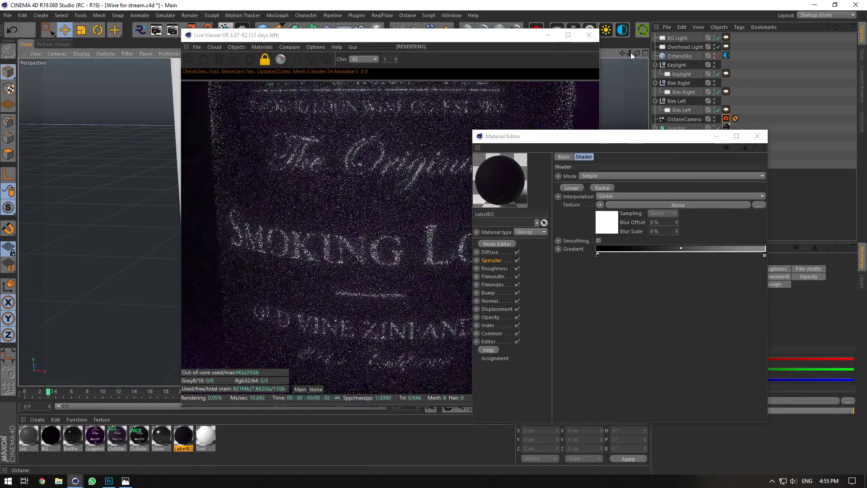
click(403, 215)
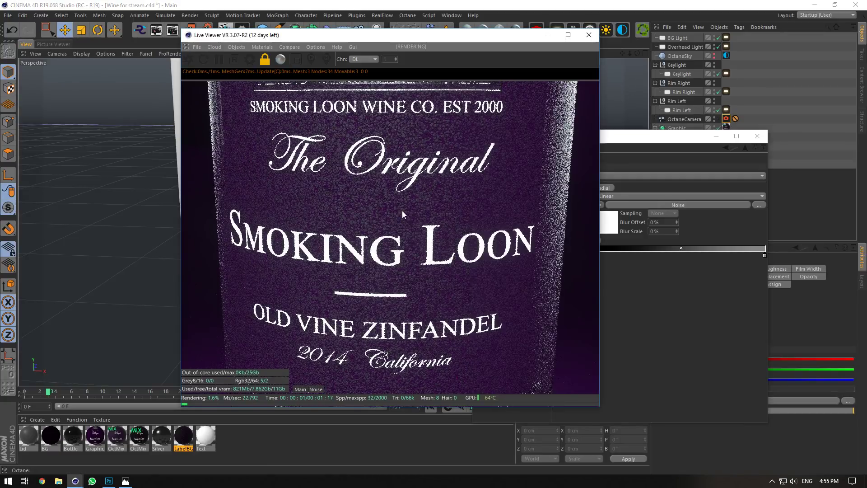
right_click(403, 213)
click(416, 226)
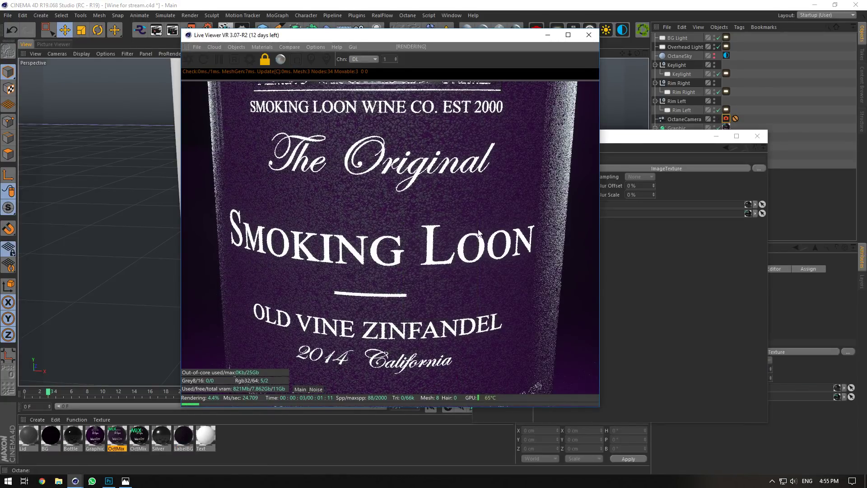
drag(696, 139, 757, 170)
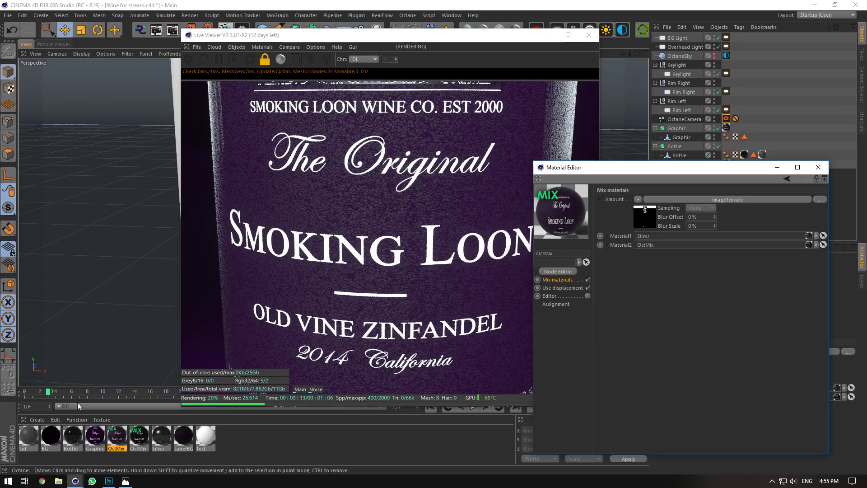
Lower the gamma of the Chips noise in LabelBG's specular gradient to about 0.363.
click(185, 437)
click(562, 291)
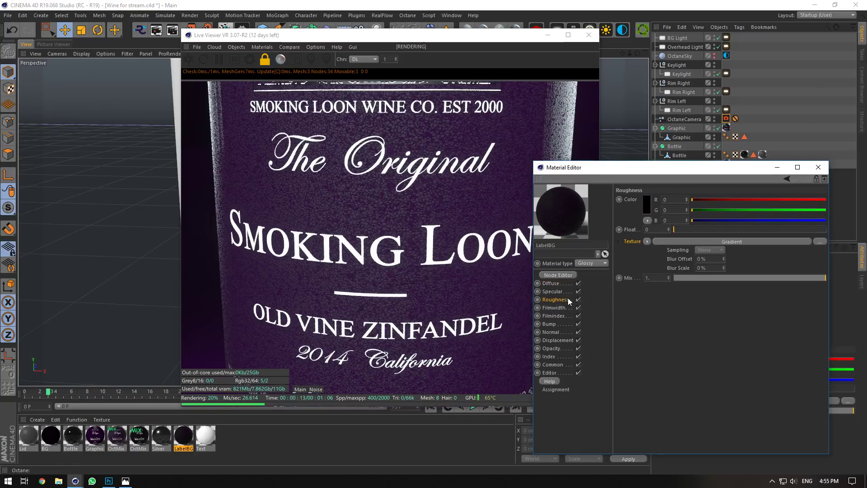
click(646, 257)
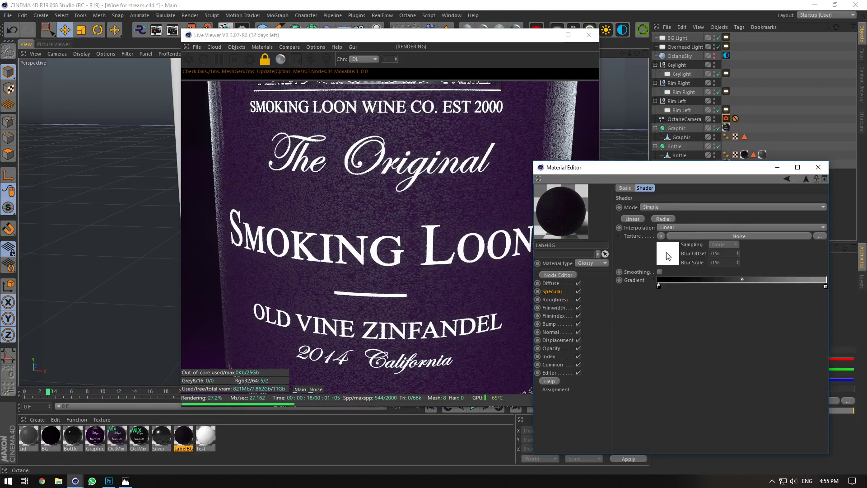
click(668, 255)
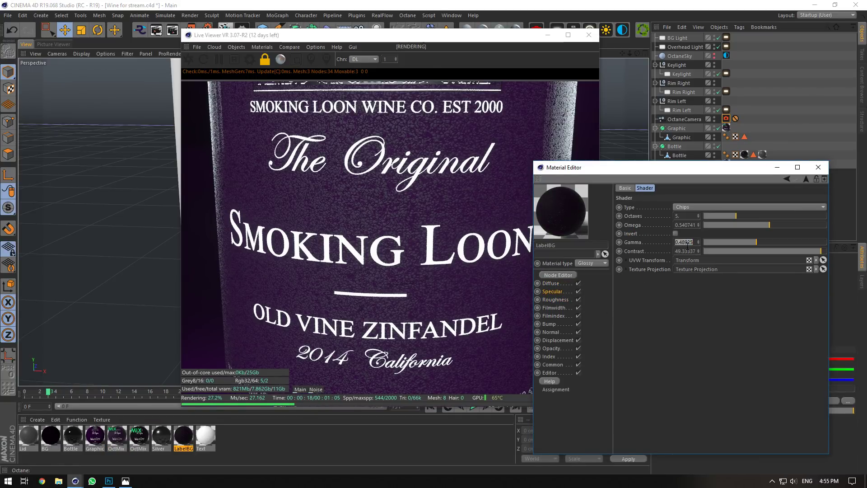
click(685, 251)
mouse_move(754, 242)
mouse_down()
mouse_move(747, 242)
mouse_move(773, 244)
mouse_move(747, 245)
mouse_up()
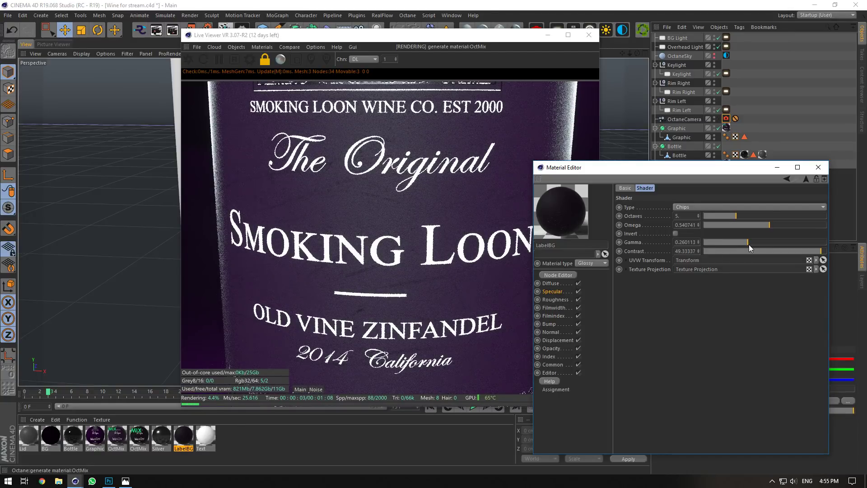
drag(749, 245, 753, 244)
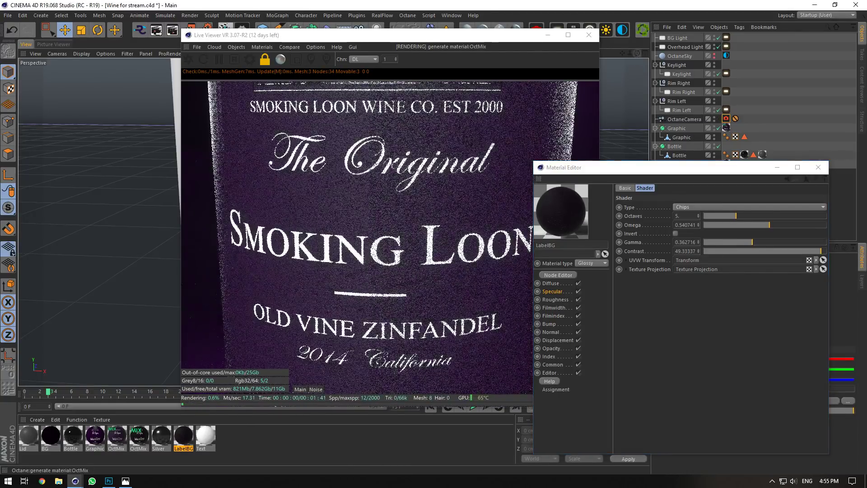
Darken the Text material's diffuse colour to a neutral grey with a value of 75%.
drag(633, 52, 618, 53)
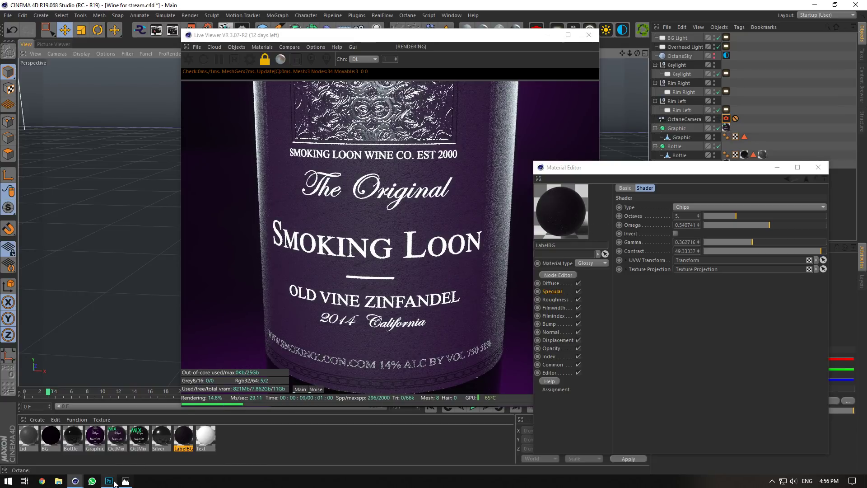
click(209, 440)
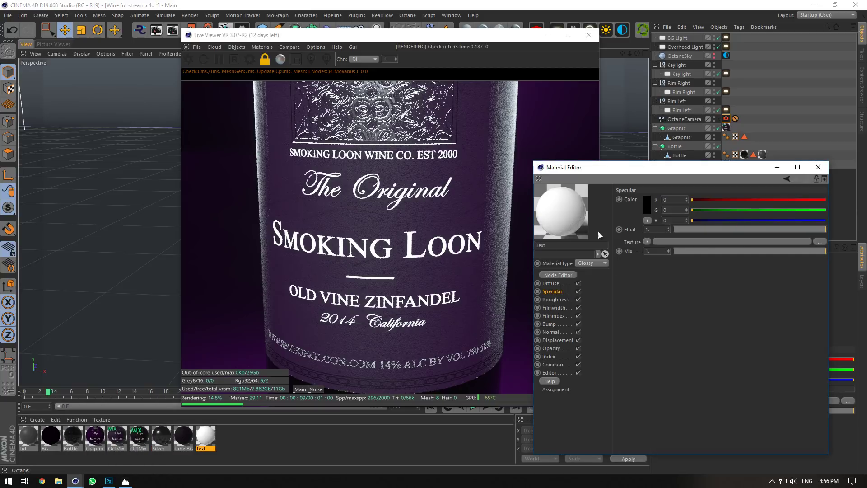
click(647, 203)
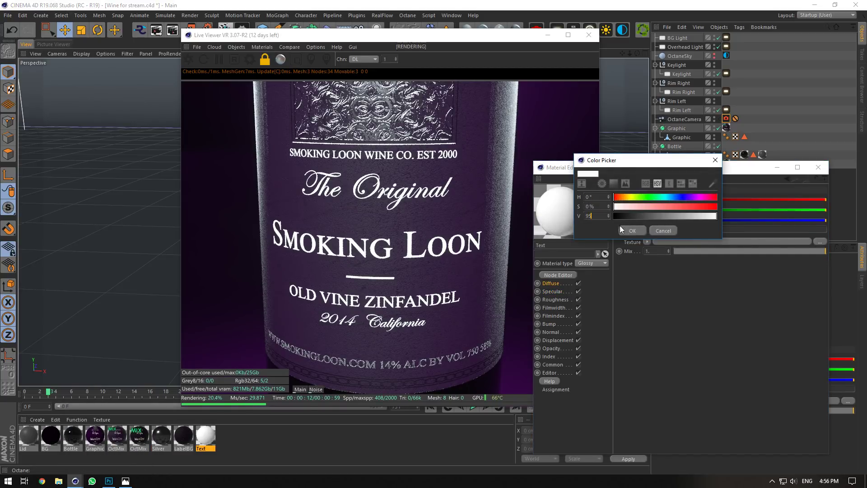
click(631, 231)
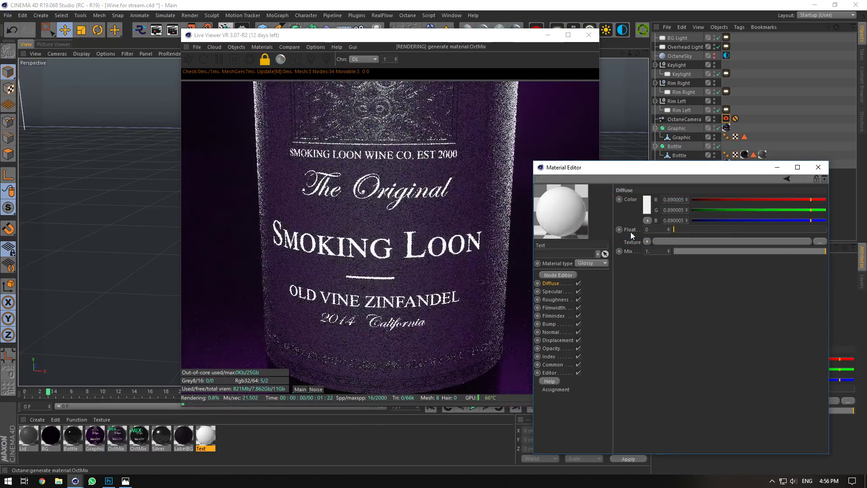
click(647, 204)
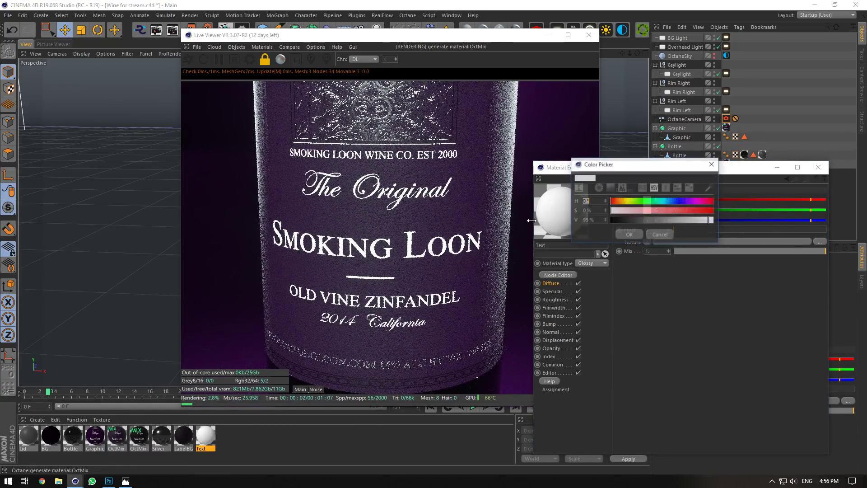
text(75)
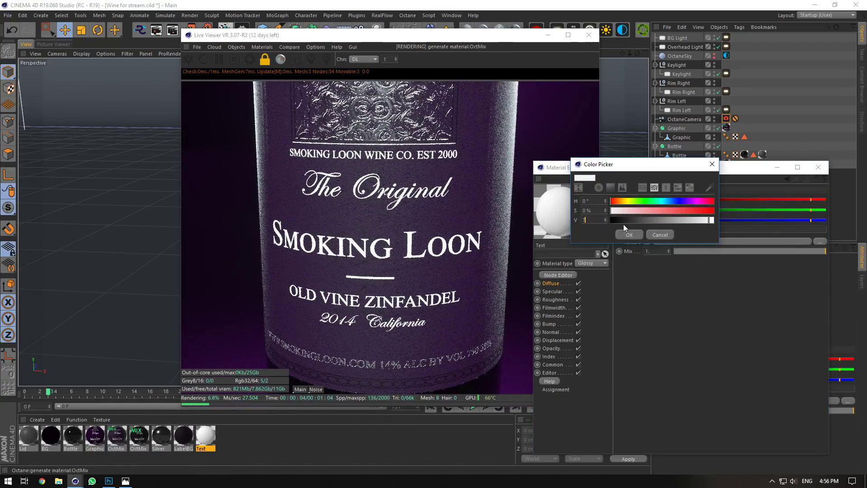
click(627, 231)
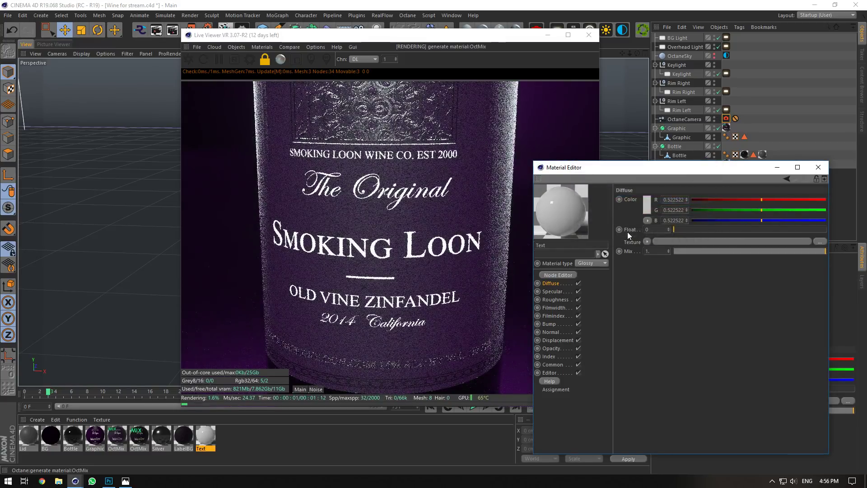
Try a diffuse colour value of 23% on the Text material and return it to 75%.
click(647, 205)
click(649, 224)
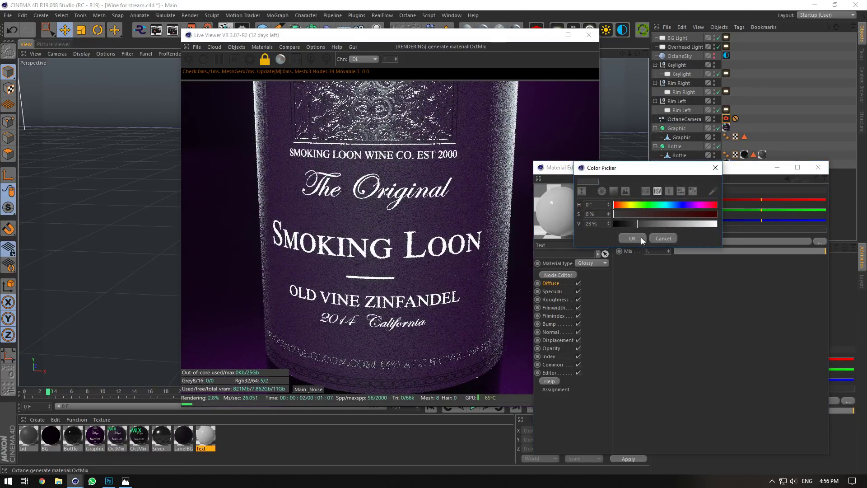
click(641, 237)
click(649, 206)
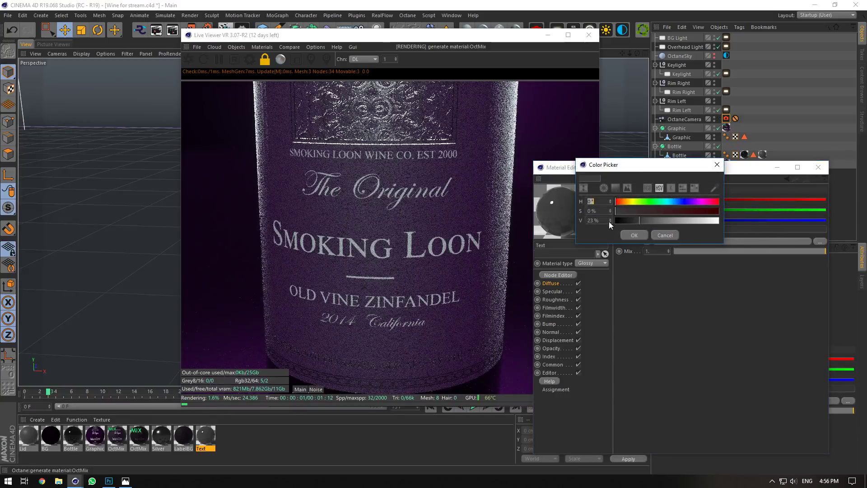
double_click(597, 220)
text(7)
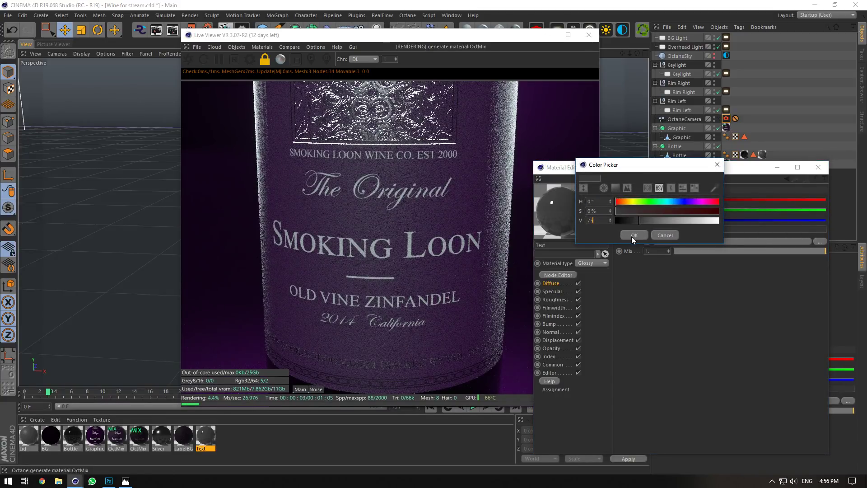
text(5)
click(633, 236)
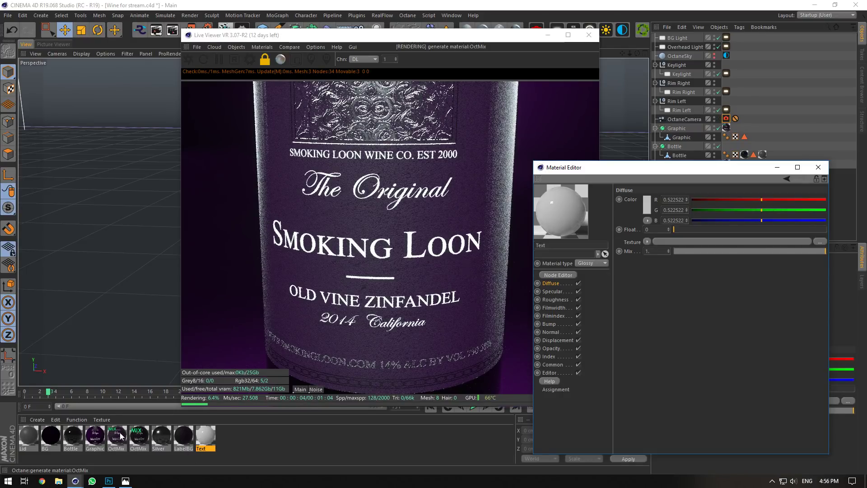
Invert the LABEL_SILVER_MASK_BUMP image texture in the Silver material's bump channel.
click(164, 435)
click(550, 324)
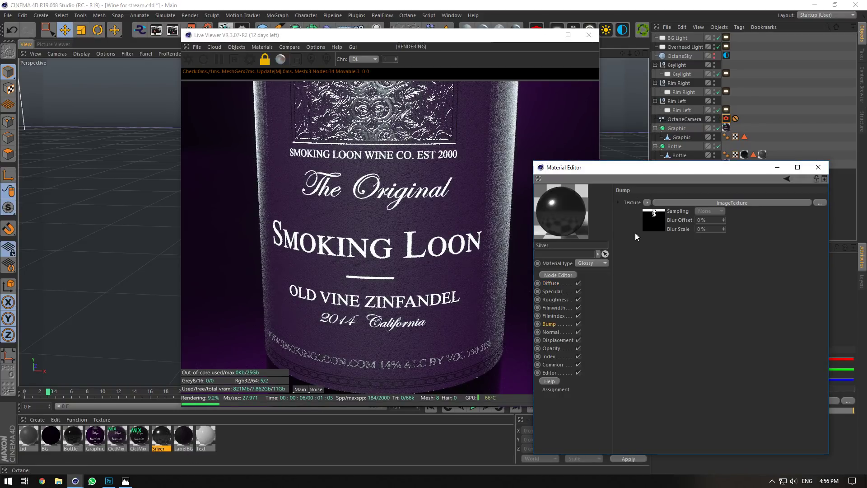
click(650, 223)
click(659, 274)
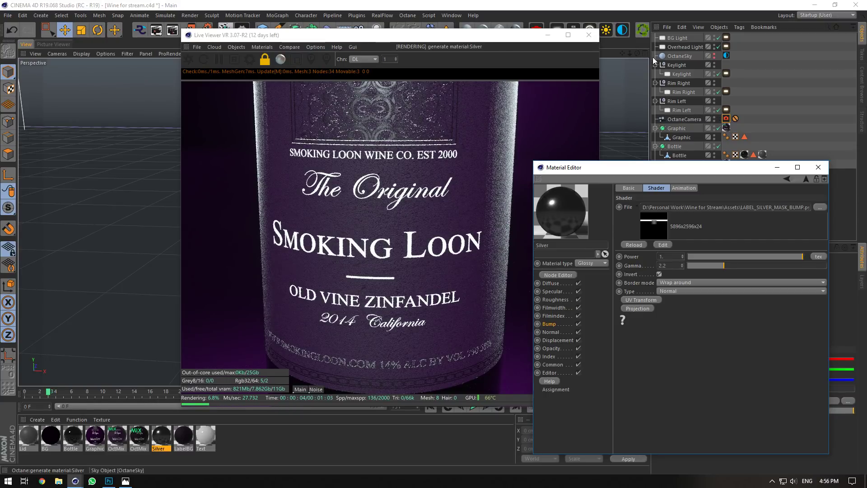
Compare the label with the reference photo and set the Silver material's roughness float to 0.2.
click(125, 480)
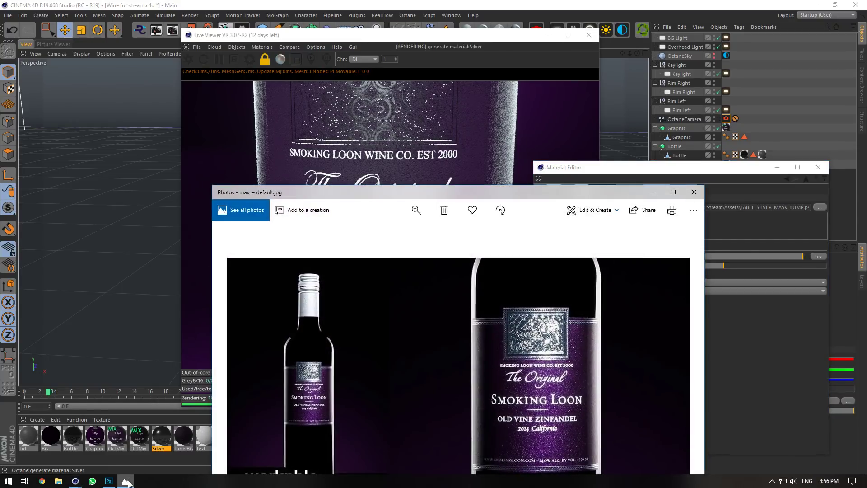
click(126, 481)
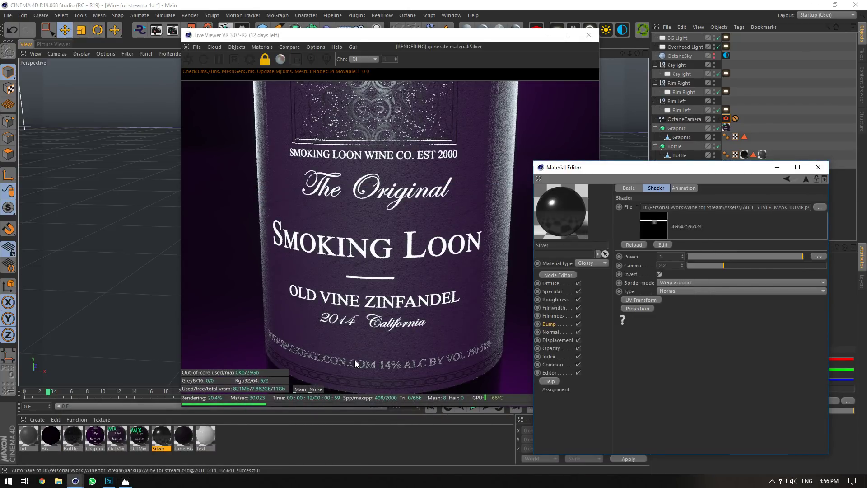
click(565, 299)
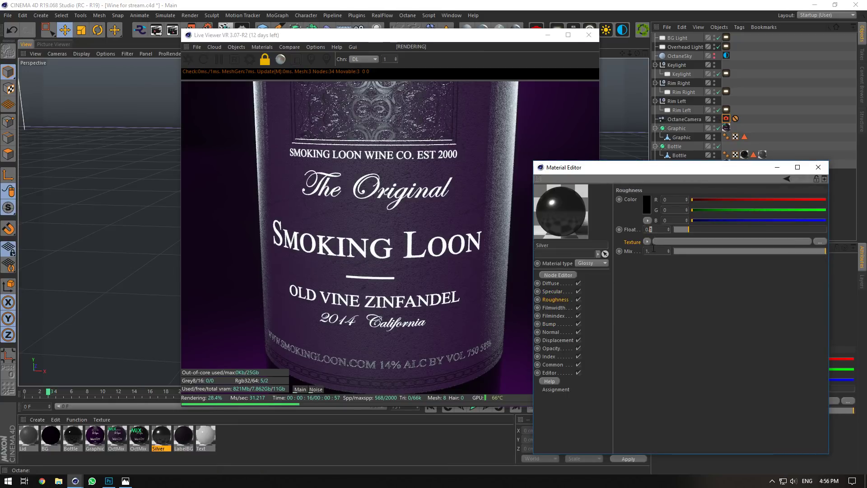
text(2)
key(Return)
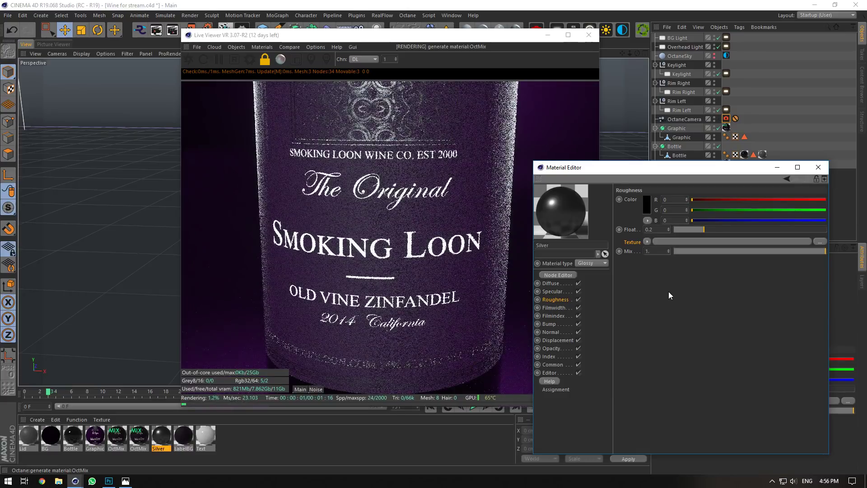
Return to the OctaneCamera view of the whole bottle and close the Material Editor.
click(720, 120)
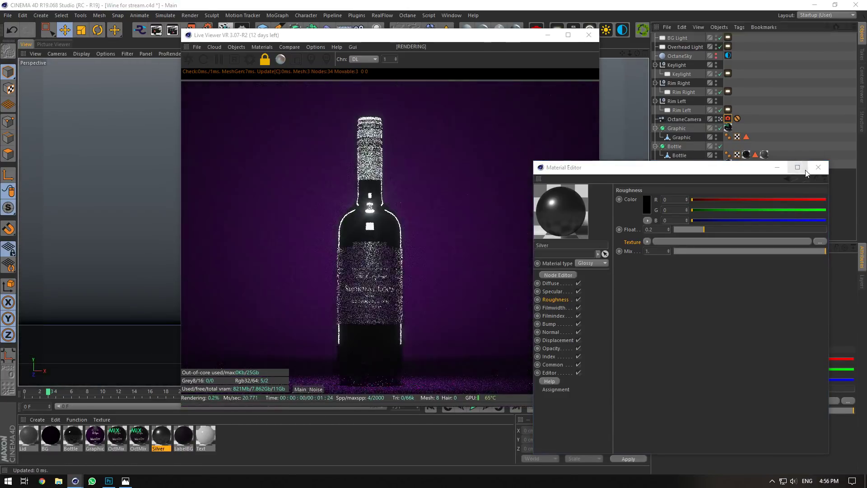
click(806, 171)
drag(628, 6, 603, 157)
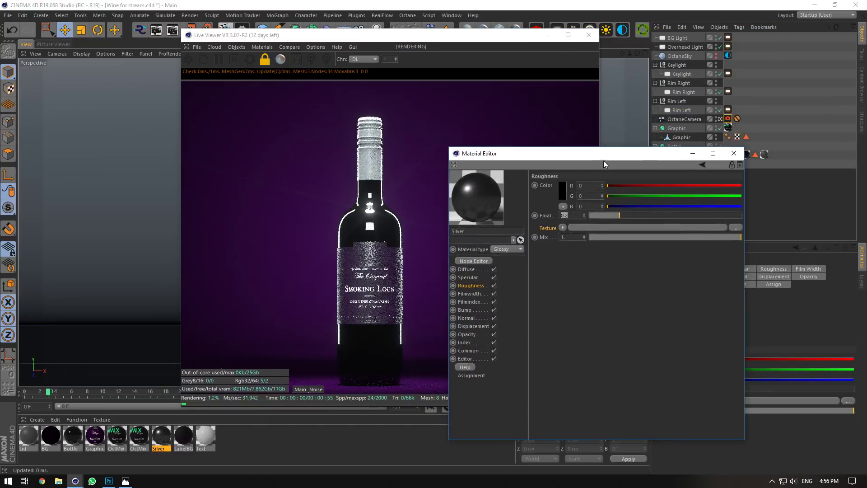
click(732, 153)
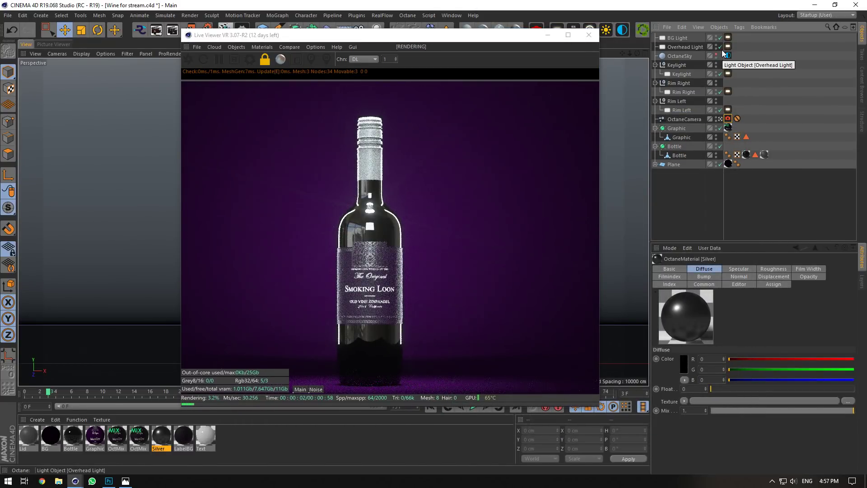
Disable the BG, Overhead, Keylight and both Rim lights and the Plane to light the bottle with the OctaneSky alone.
drag(720, 47, 720, 38)
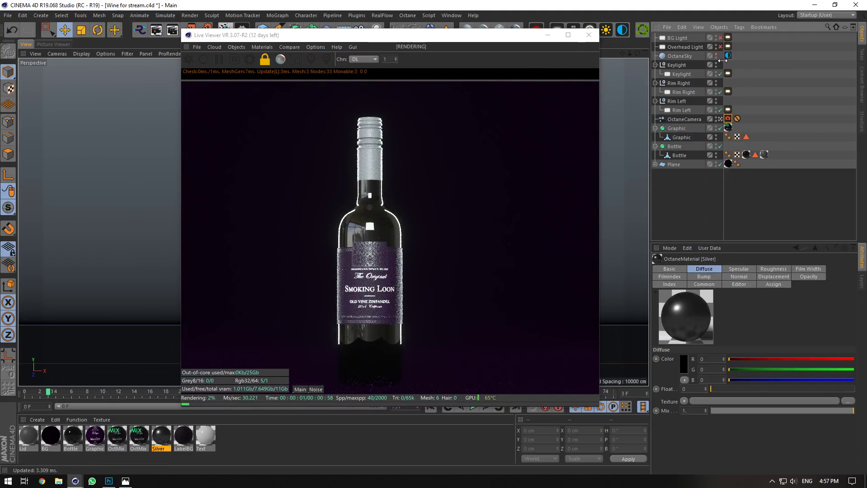
drag(721, 74, 720, 112)
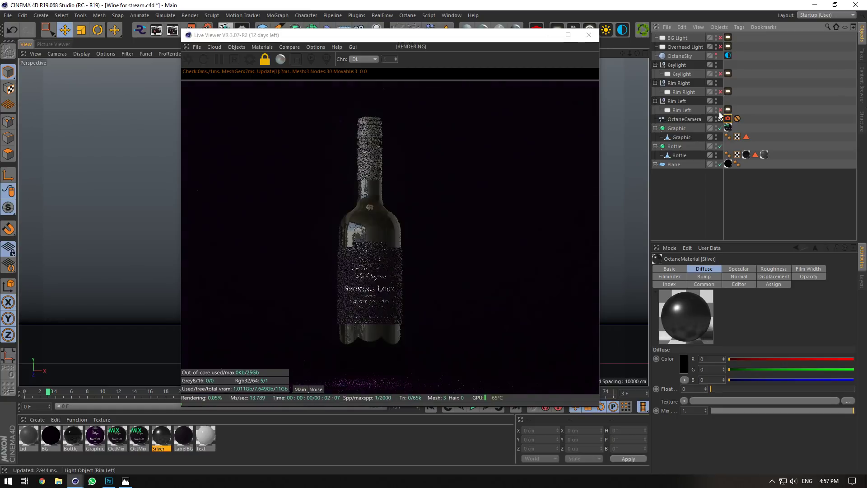
click(720, 164)
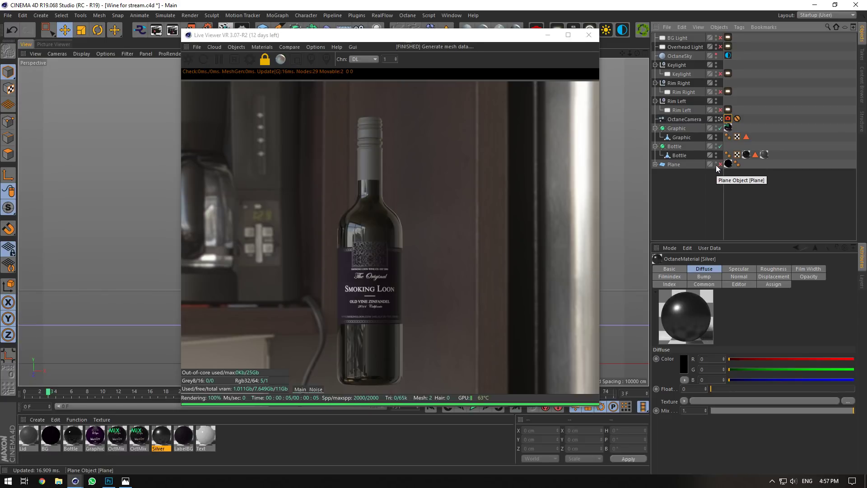
click(250, 61)
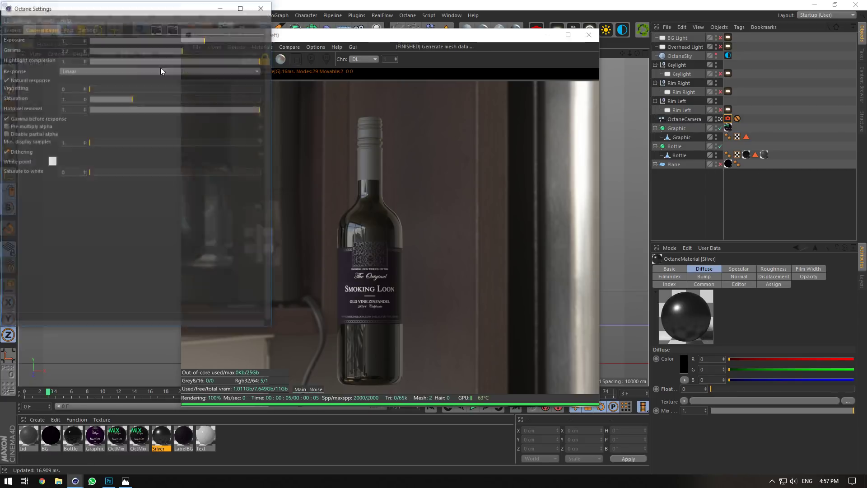
click(256, 11)
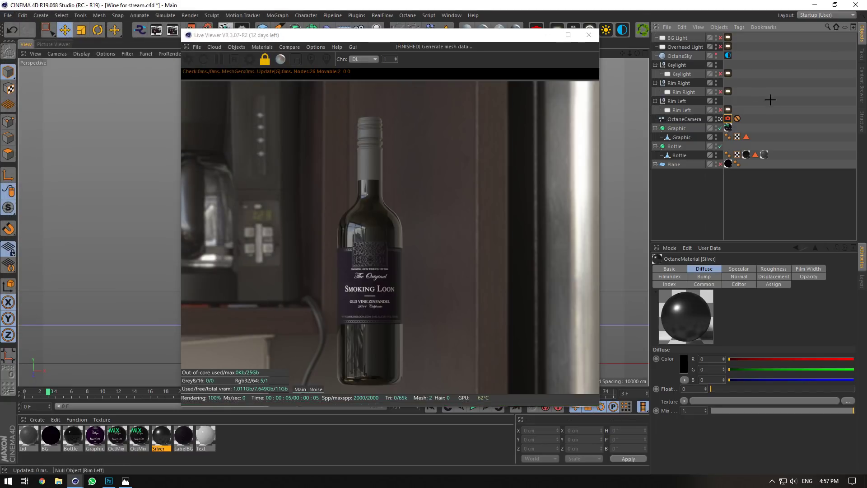
Review the OctaneCamera's imager and post-processing settings and look around the sky environment outside the camera view.
click(728, 119)
click(792, 268)
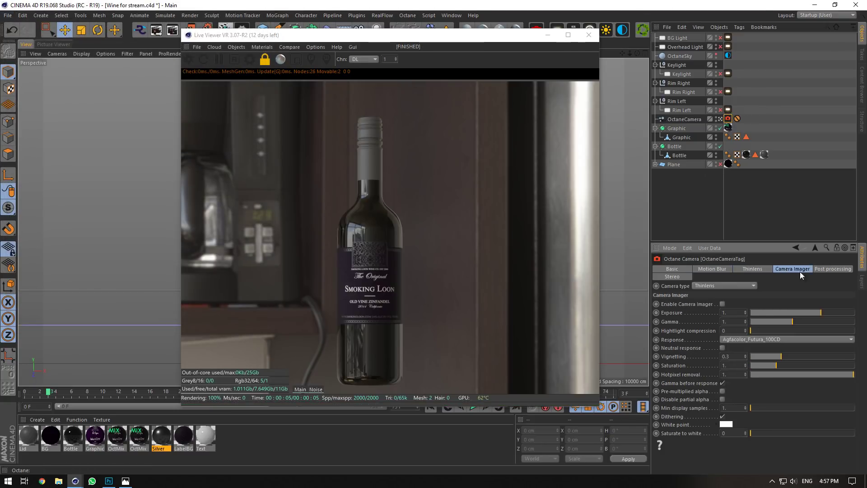
click(833, 269)
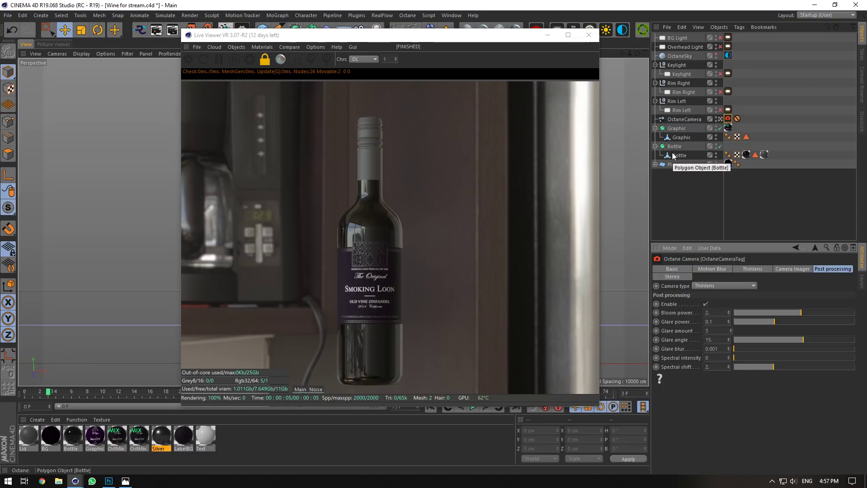
click(720, 120)
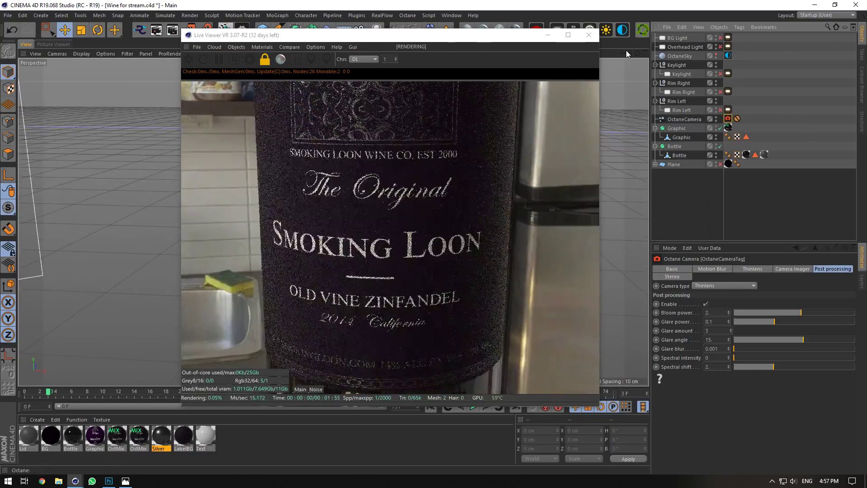
drag(628, 52, 605, 38)
Try a gamma of 2.2 on the OctaneSky's image texture, restore it to 1 and return to the OctaneCamera view.
click(728, 56)
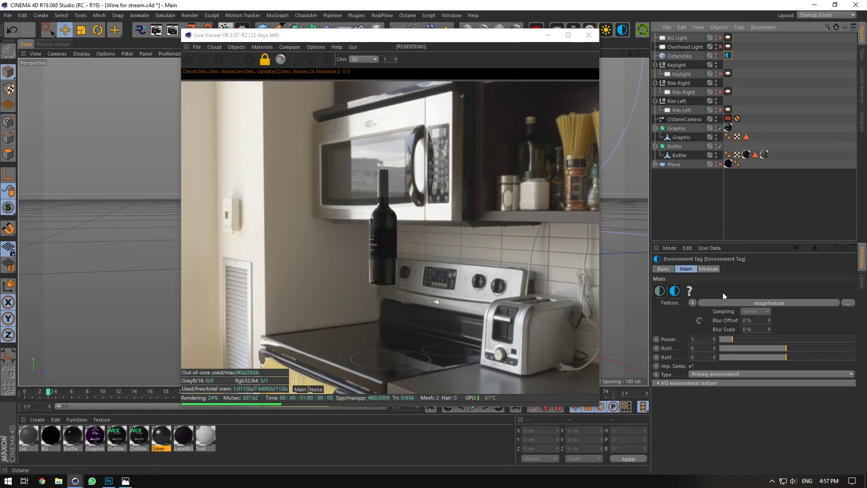
click(718, 303)
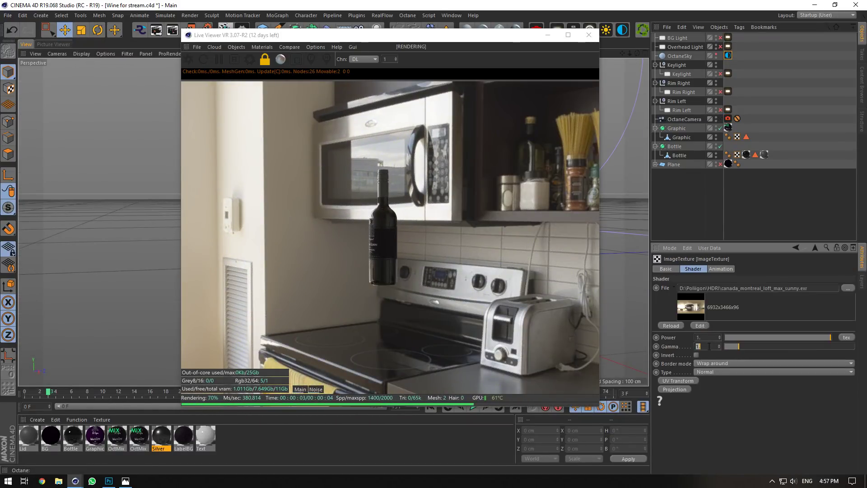
text(2.2)
click(706, 338)
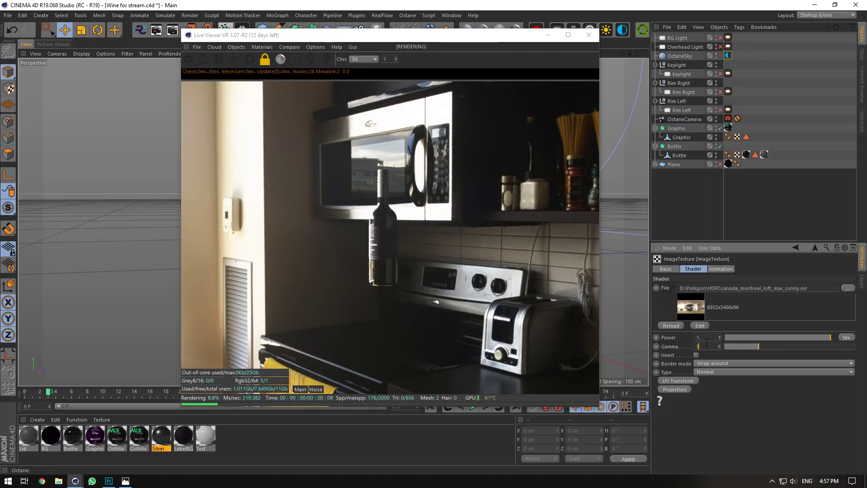
text(1)
key(Return)
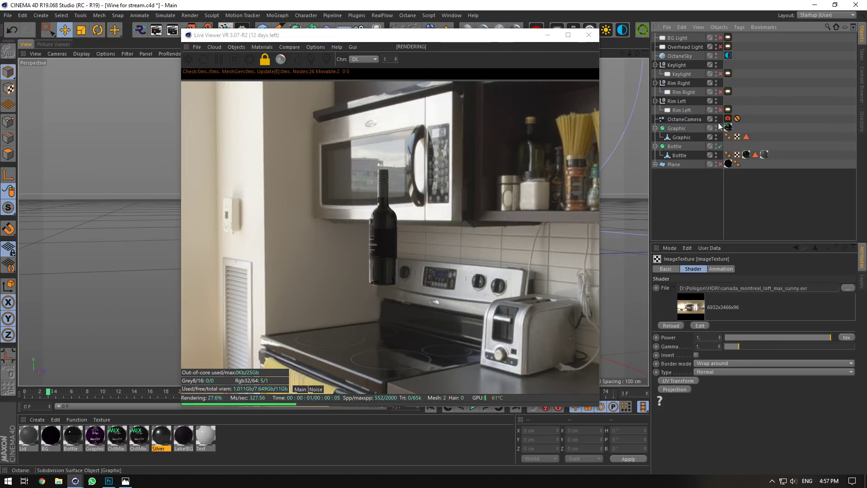
click(719, 121)
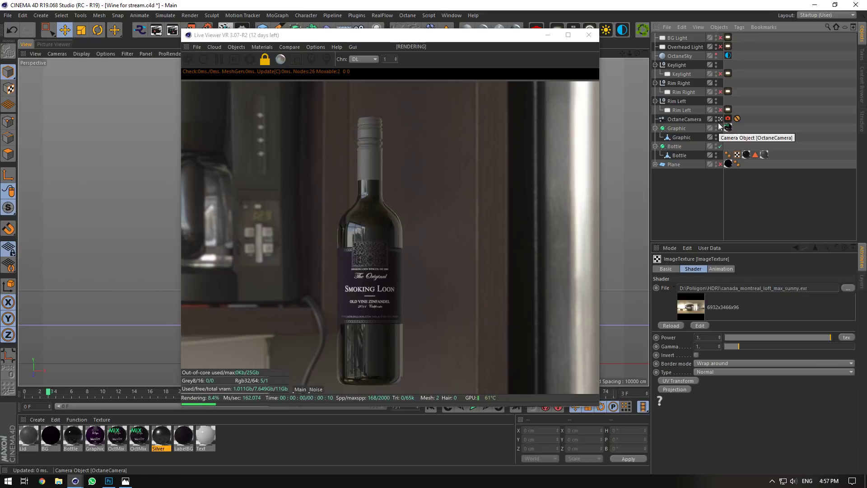
Blur the background through the OctaneCamera's thin lens settings, trying an f-stop of 2.8 and settling on 1.4.
click(728, 119)
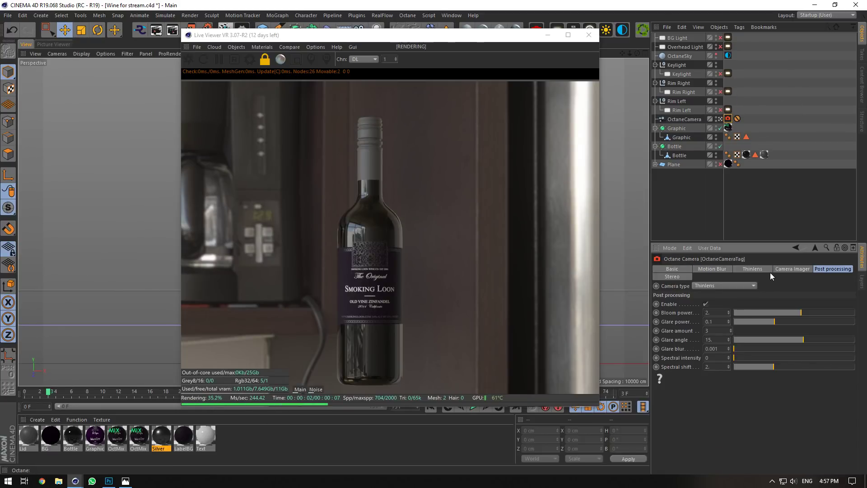
click(761, 269)
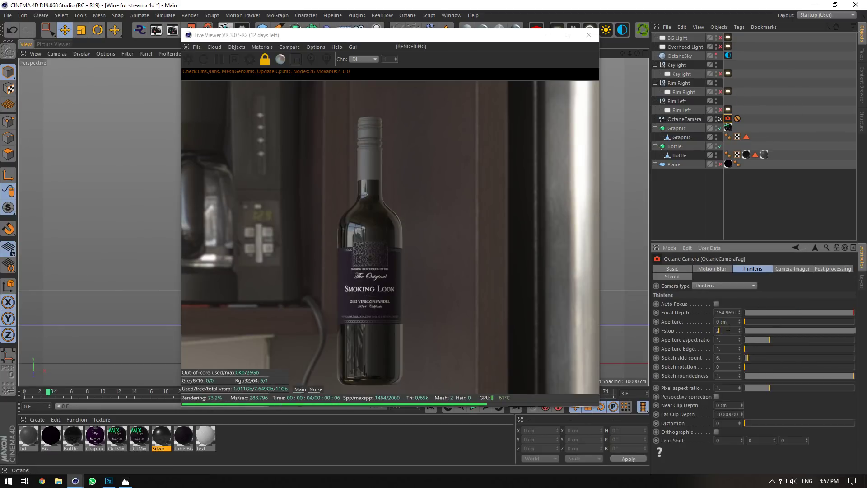
text(2.8)
key(Return)
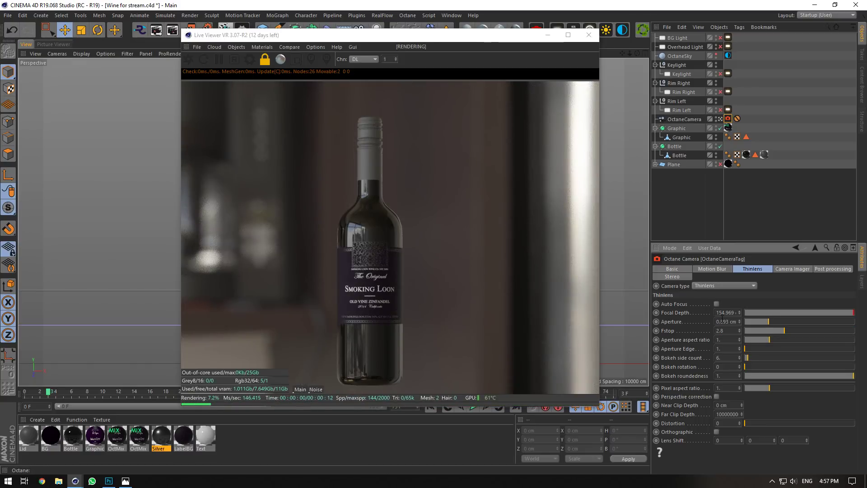
text(1.)
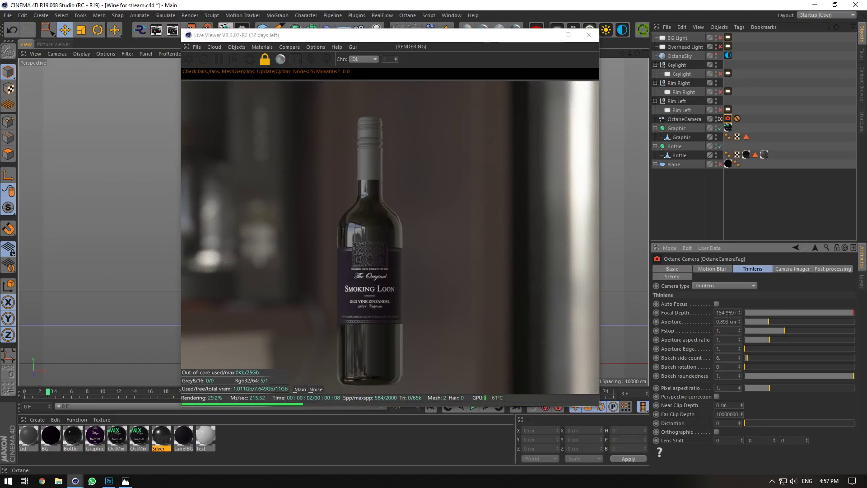
text(4)
key(Return)
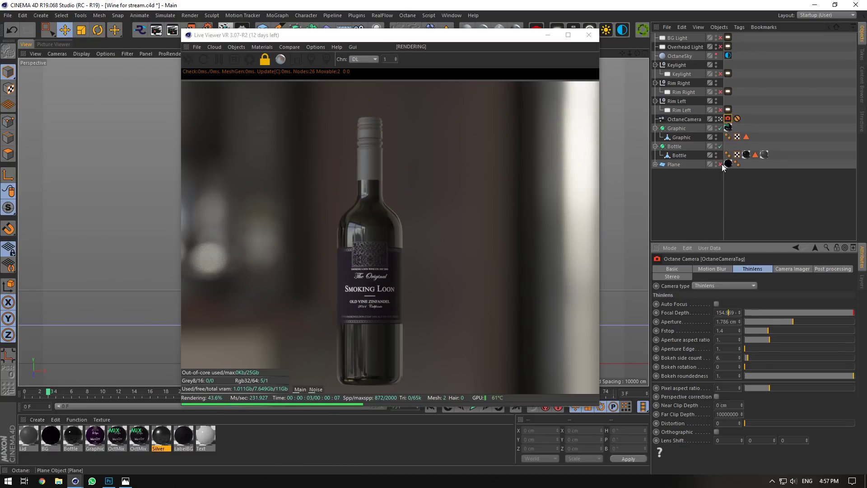
Add a new plane as a surface under the bottle and assign it a new Octane diffuse material.
drag(386, 38, 425, 83)
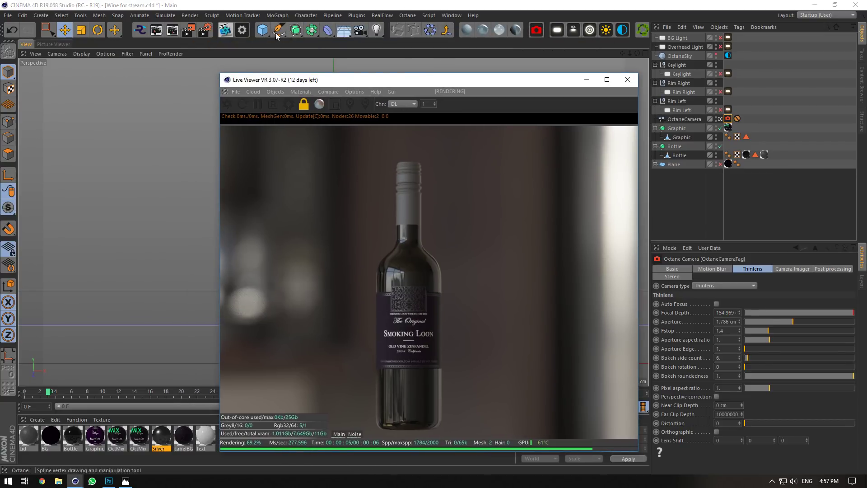
drag(262, 30, 335, 63)
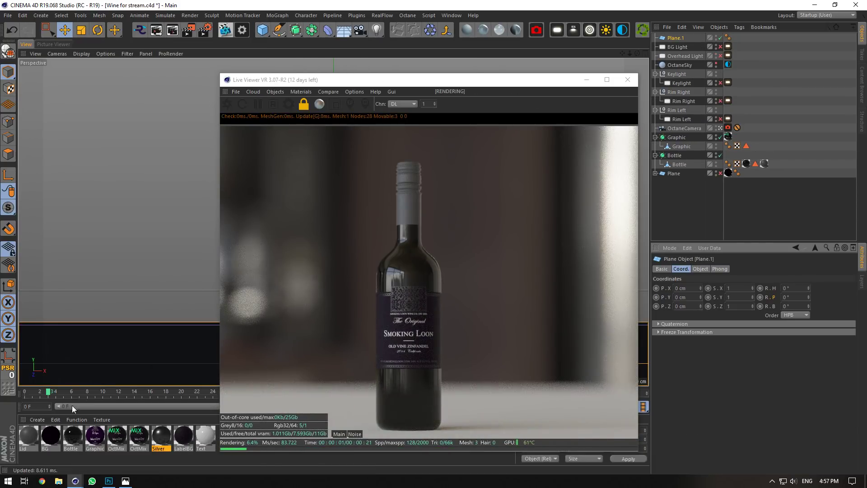
click(472, 33)
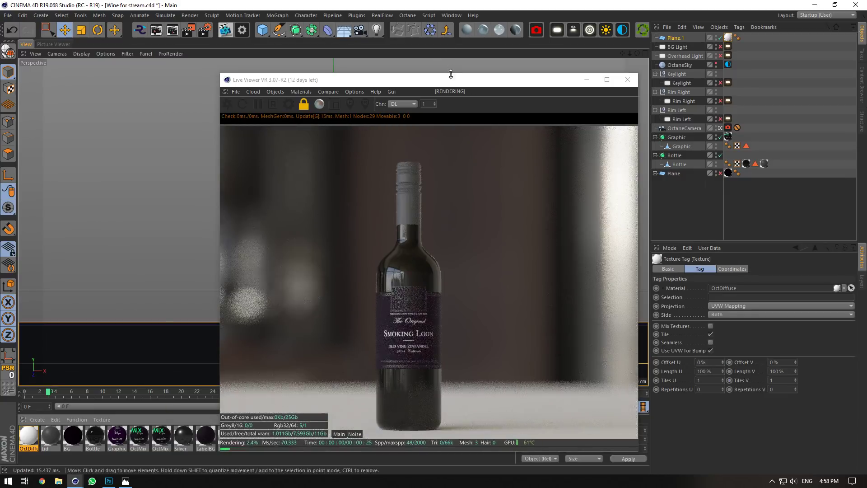
drag(456, 80, 412, 33)
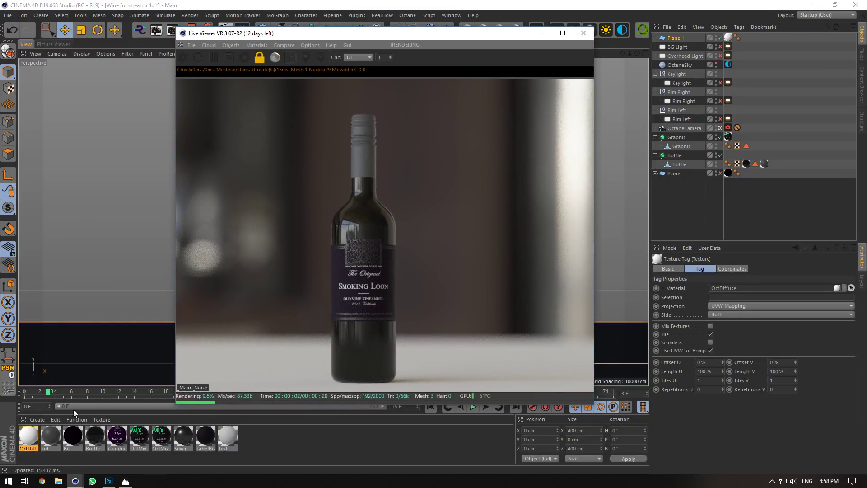
Add an Octane ImageTexture to the diffuse channel of the new plane's OctDiffuse material.
double_click(28, 435)
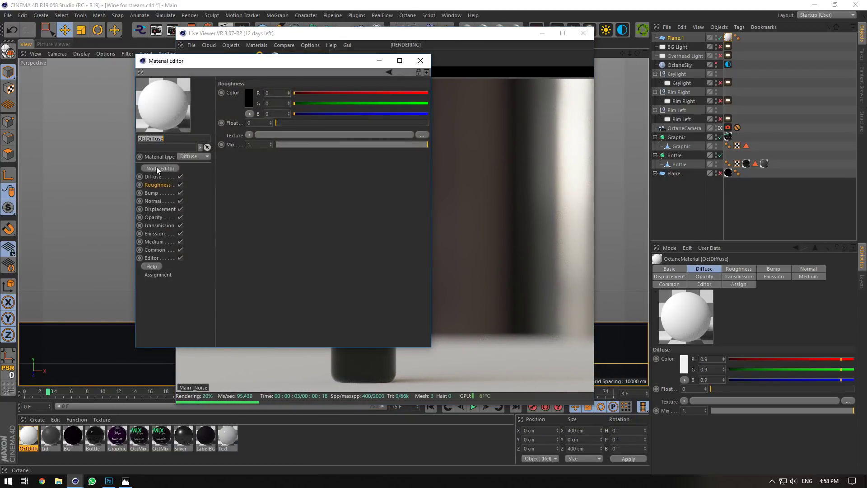
click(152, 177)
click(249, 135)
mouse_move(279, 312)
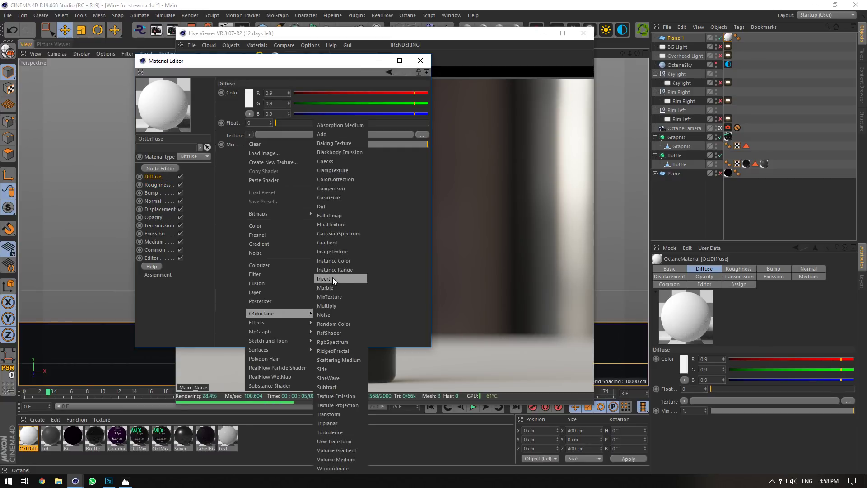
click(345, 251)
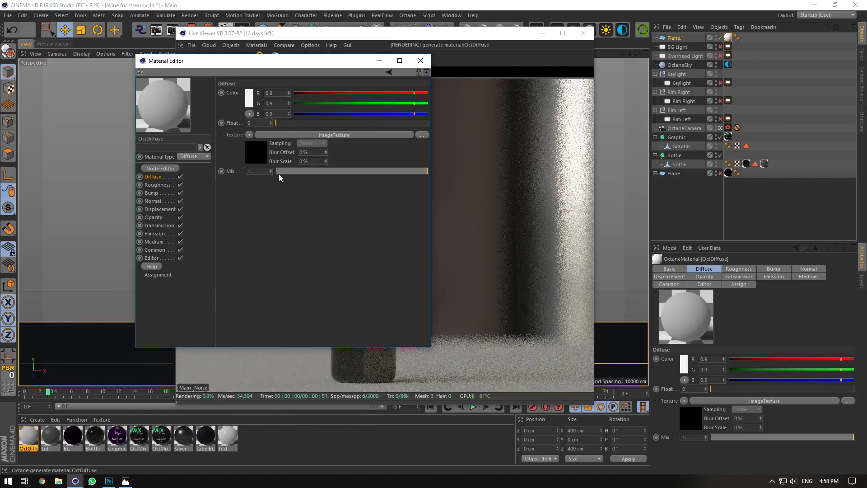
Load the first colour variant of WoodPlanksWorn19 from the Poliigon Wood library's 6K folder into the image texture.
click(421, 101)
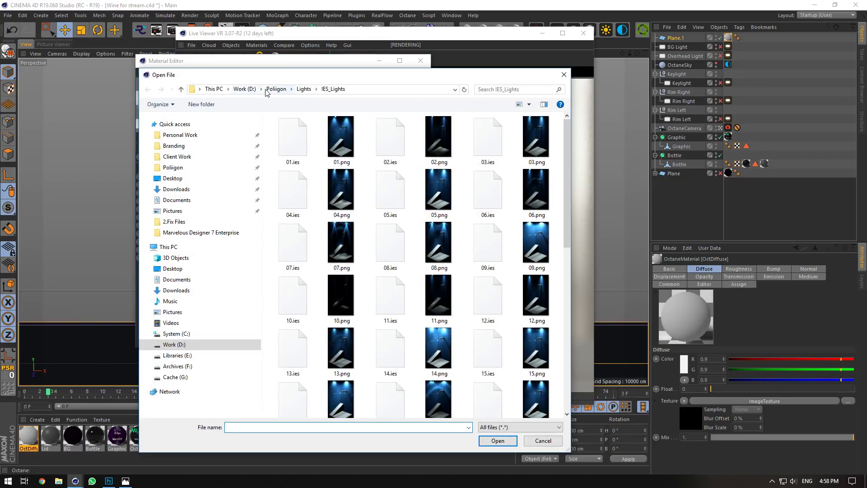
click(270, 89)
double_click(542, 253)
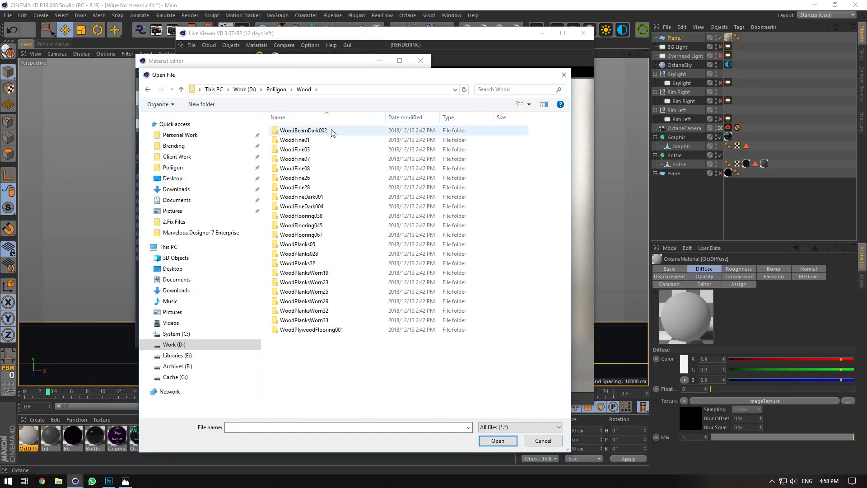
click(529, 104)
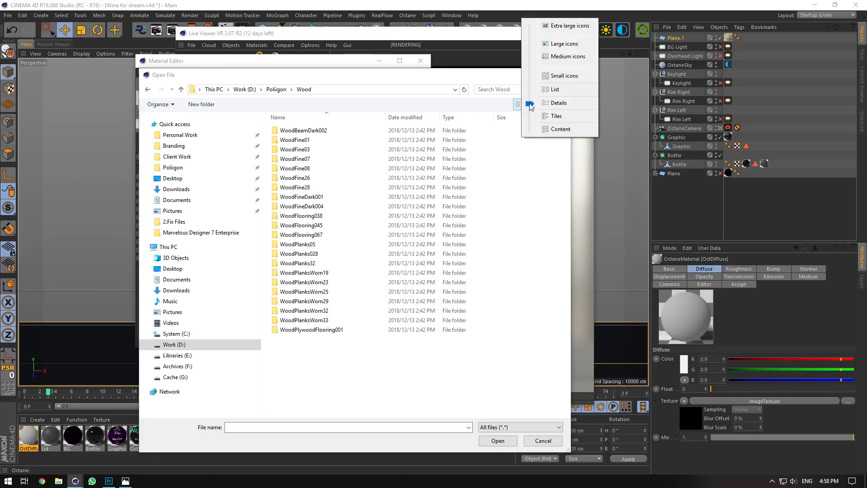
click(562, 54)
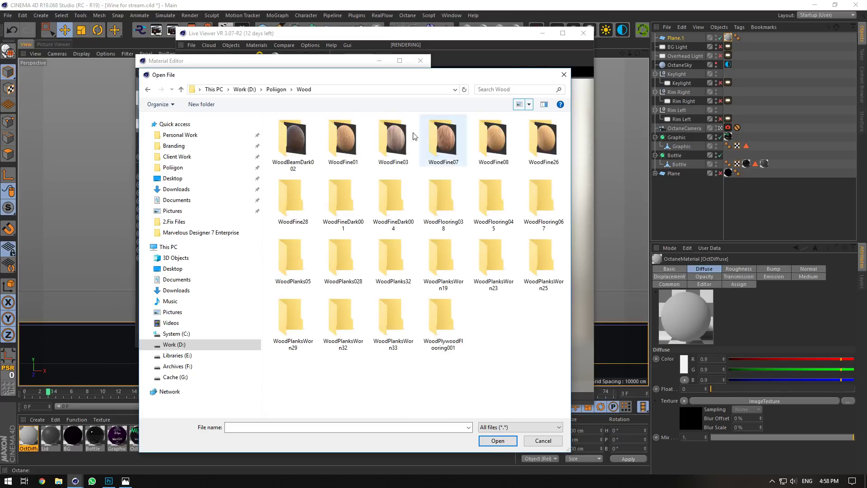
click(424, 259)
double_click(424, 259)
double_click(290, 136)
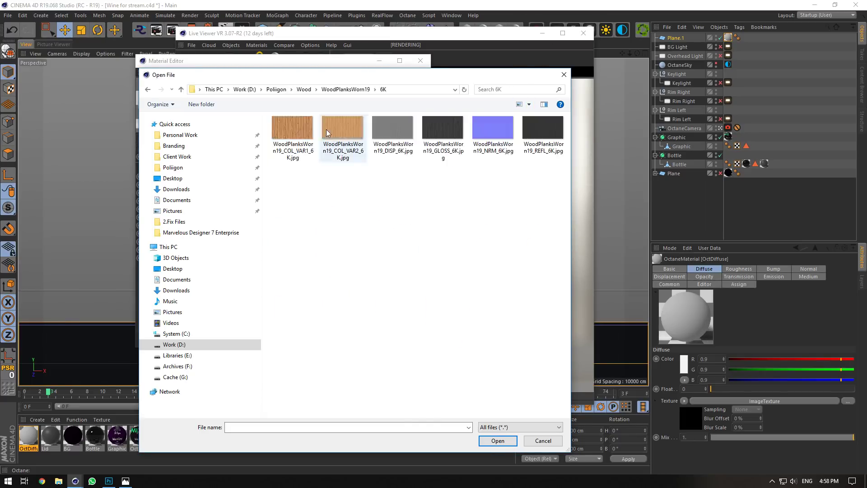
click(293, 136)
click(496, 443)
click(489, 270)
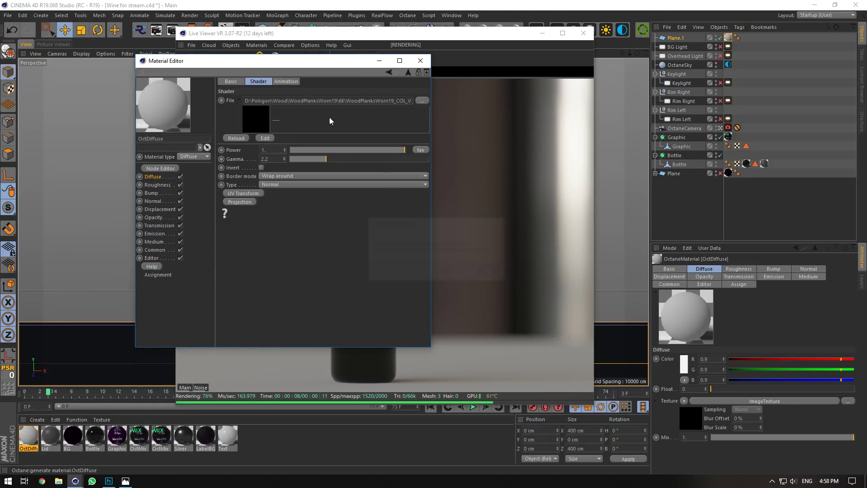
Add a texture projection to the wood image texture and set it to Box, keeping the render in view.
drag(346, 63, 855, 156)
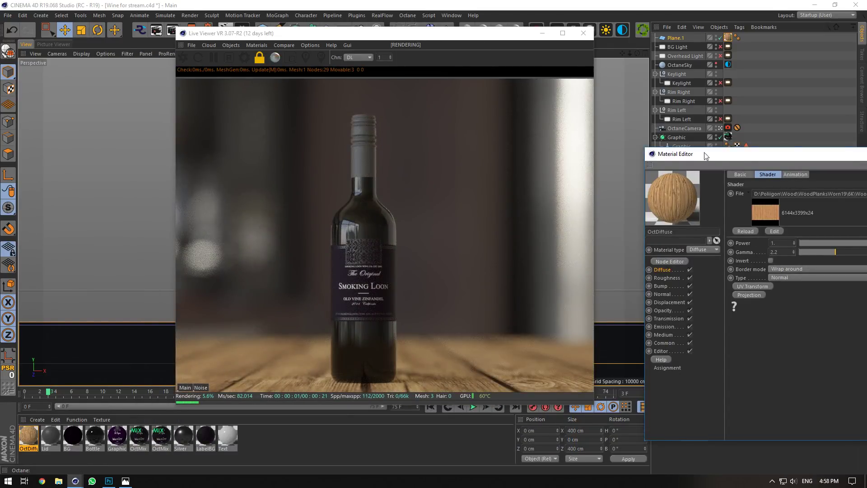
drag(706, 156, 602, 130)
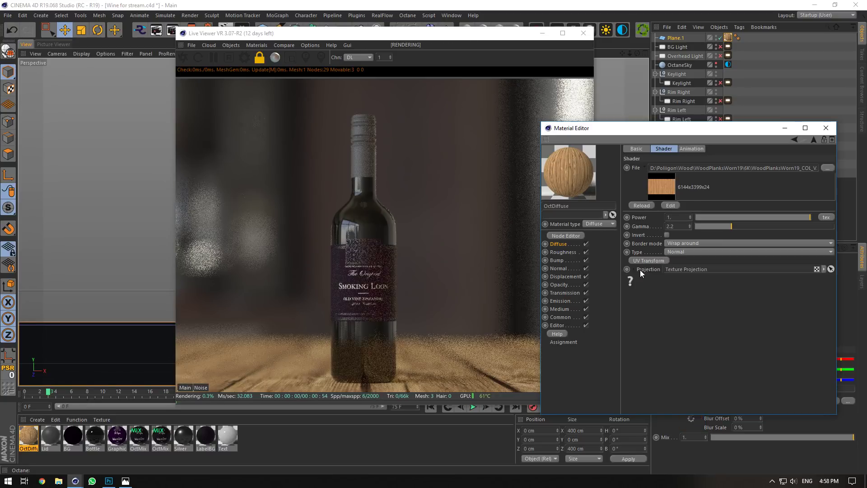
click(641, 269)
click(691, 297)
click(694, 304)
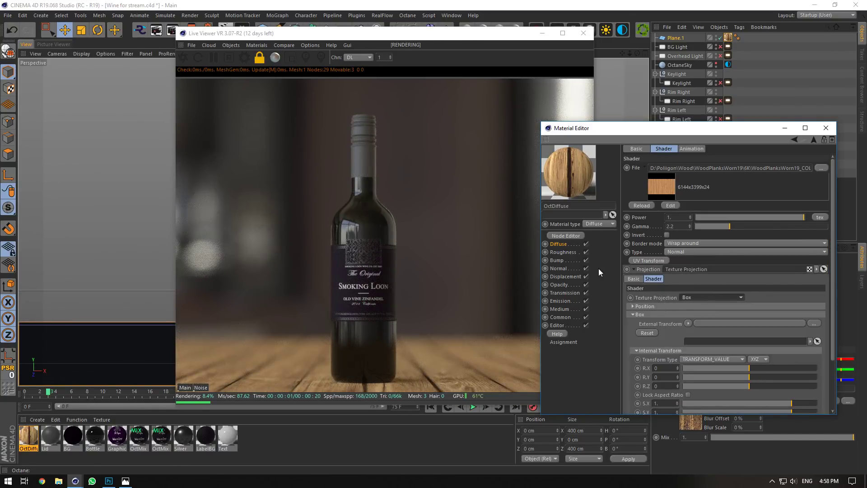
Add a UV transform to the wood image texture and set its X and Y scale to 2 with locked aspect ratio.
click(629, 262)
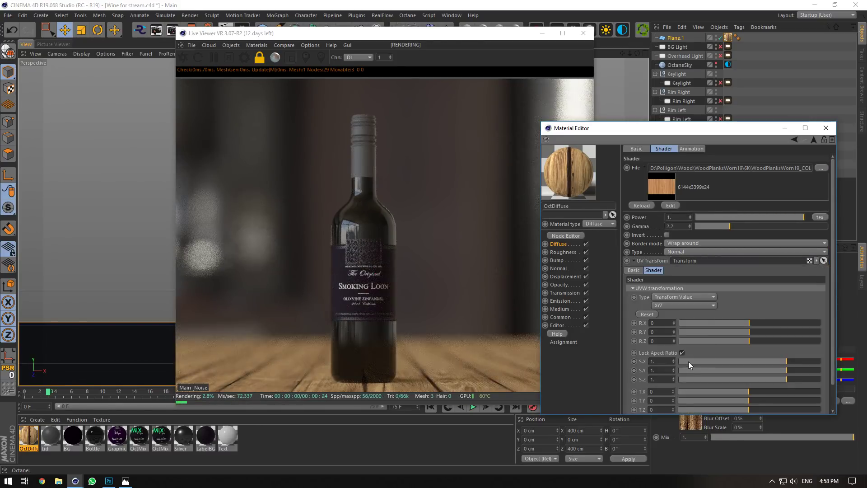
double_click(662, 361)
text(2)
click(657, 333)
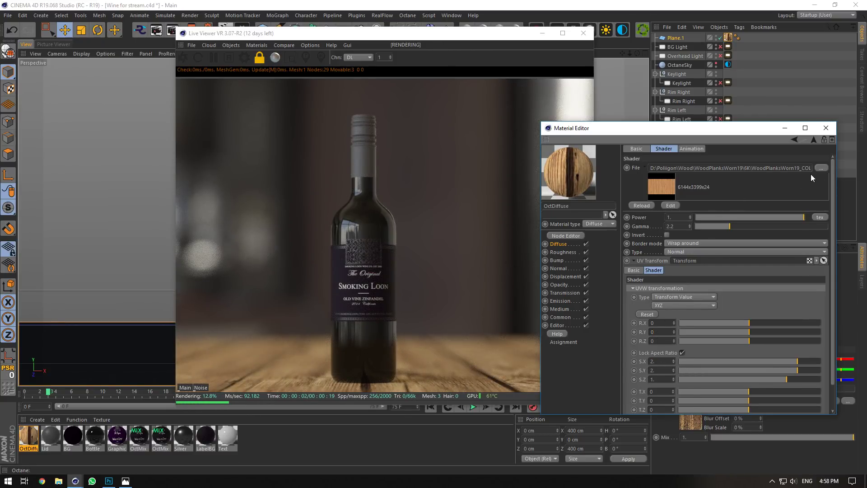
Replace the wood planks image with WoodFine08_COL_VAR1_HIRES.jpg from the WoodFine08 folder of the Poliigon Wood library.
click(820, 168)
click(645, 106)
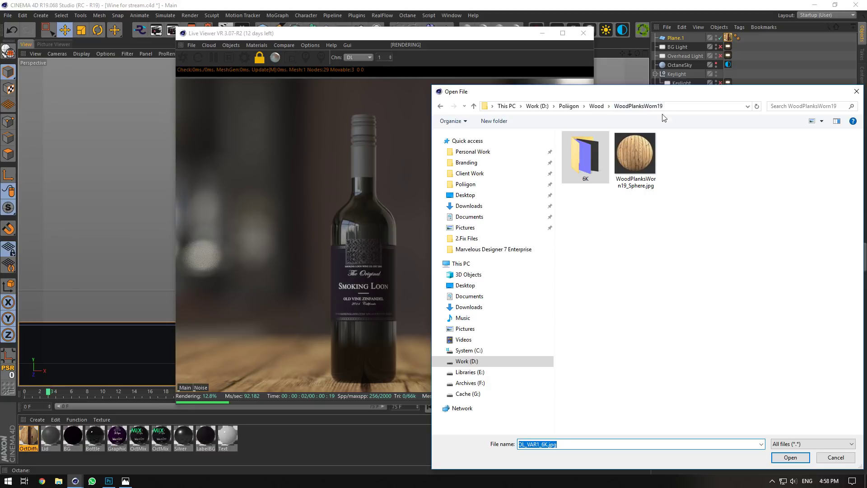
click(597, 106)
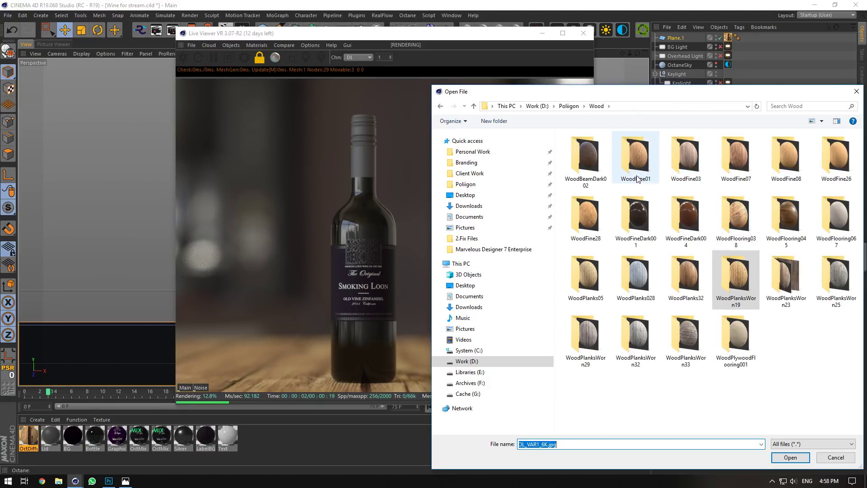
click(802, 167)
double_click(736, 278)
double_click(596, 156)
click(635, 156)
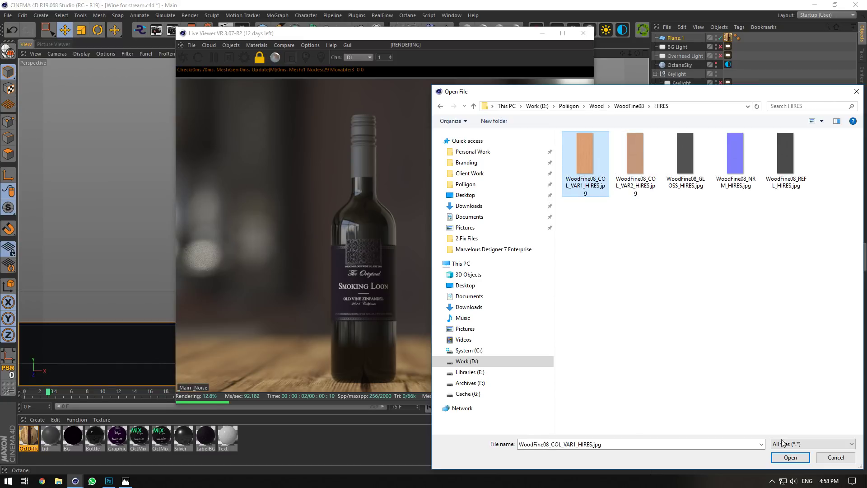
click(790, 457)
click(475, 272)
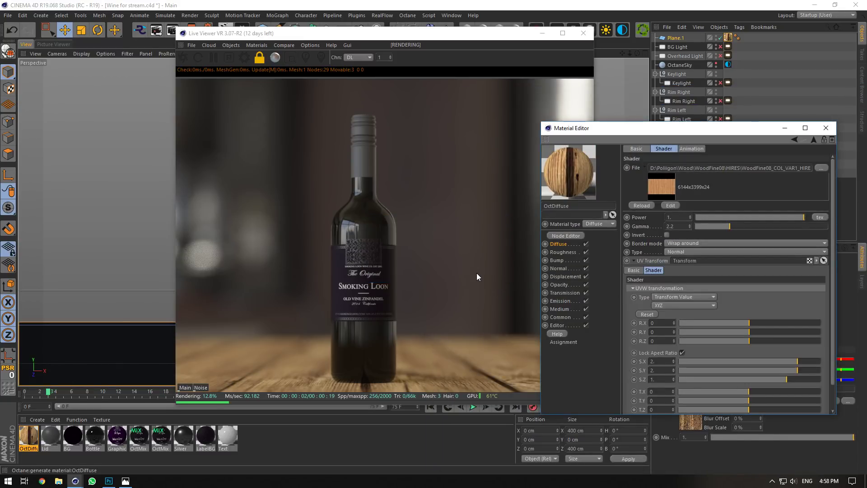
Try X and Y scales of 1, 0.1 and 0.2 in the wood texture's UV transform, then set both to 0.4.
double_click(658, 361)
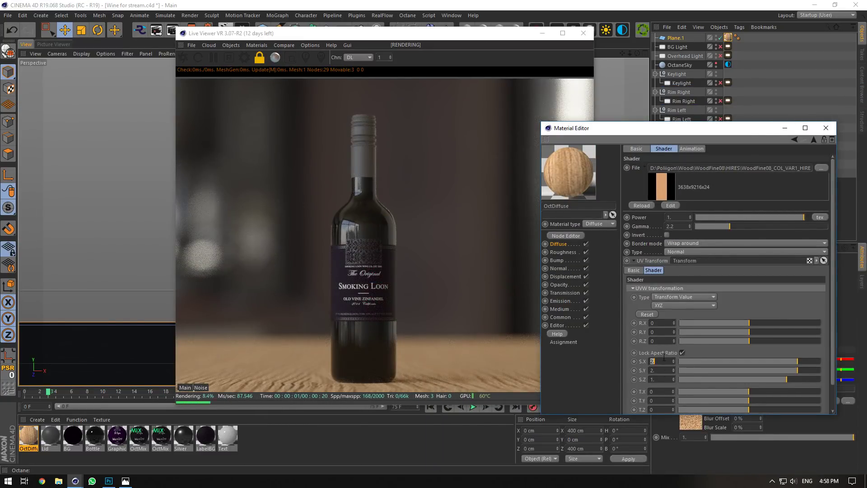
text(1)
key(Return)
double_click(662, 360)
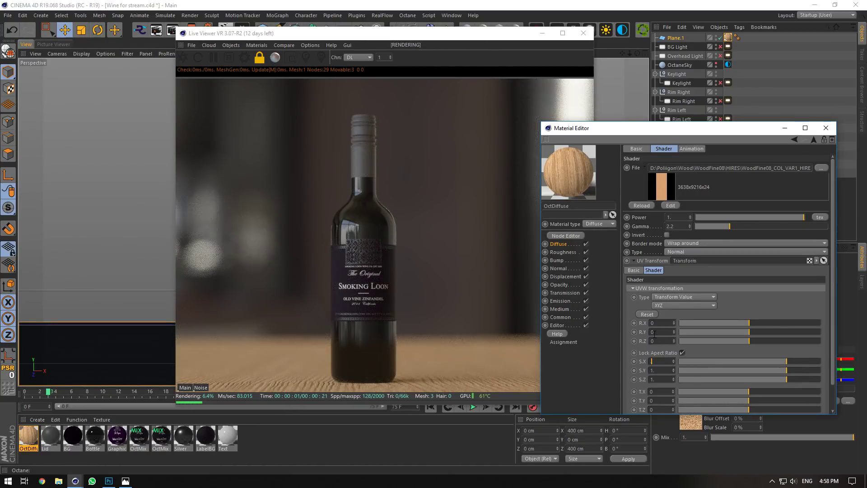
text(0.1)
key(Return)
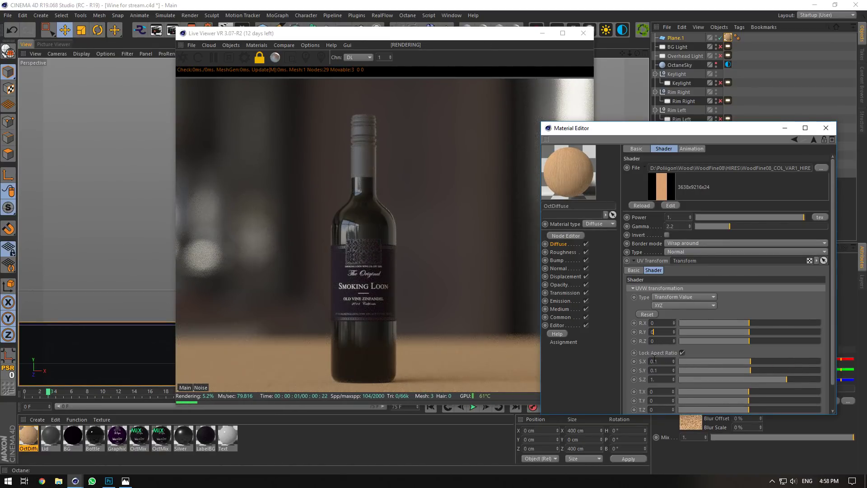
double_click(656, 361)
text(0.2)
key(Return)
text(4)
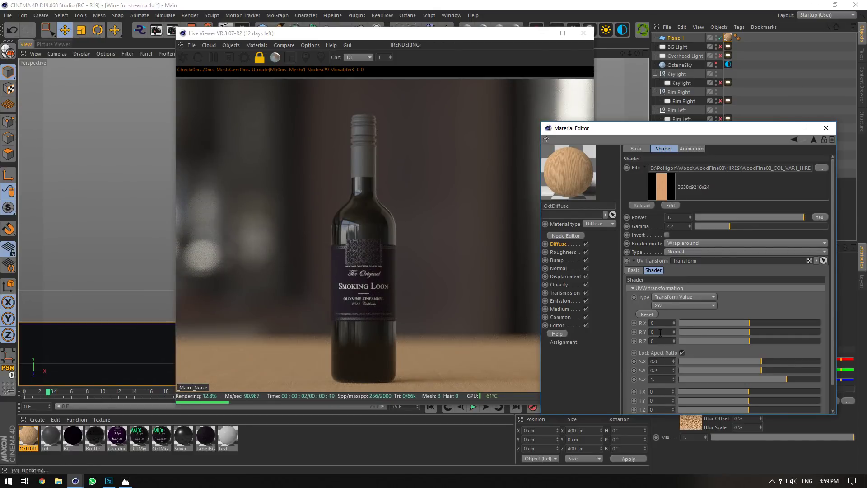
key(Return)
Replace the OctaneSky environment image with HdrOutdoorCityParkingLotAfternoonClear002_HDR_6K.exr from the Poliigon HDRI folder and close the Material Editor.
drag(681, 133, 446, 361)
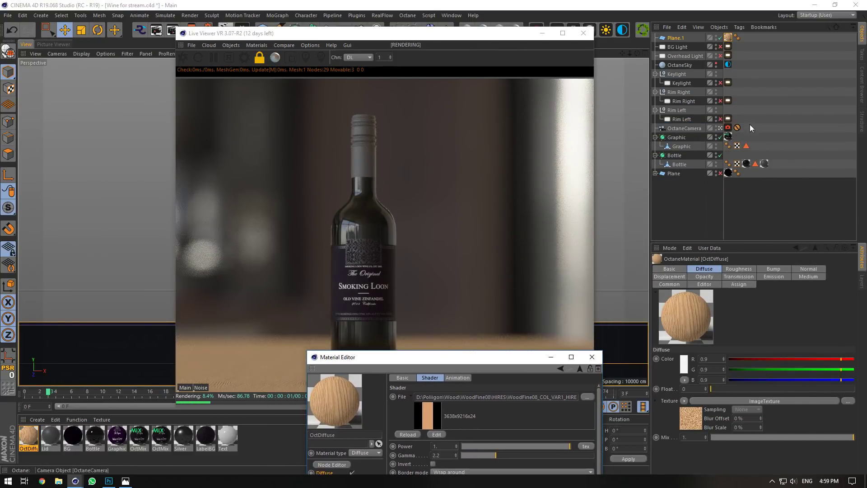
click(785, 302)
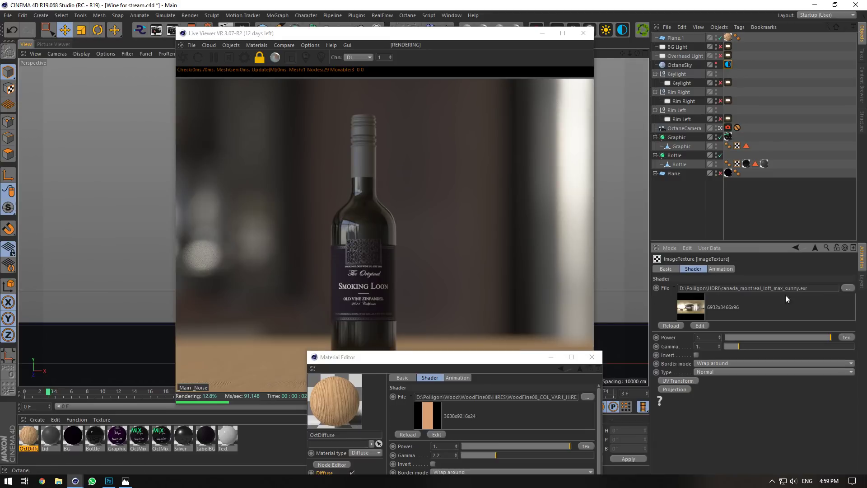
click(842, 288)
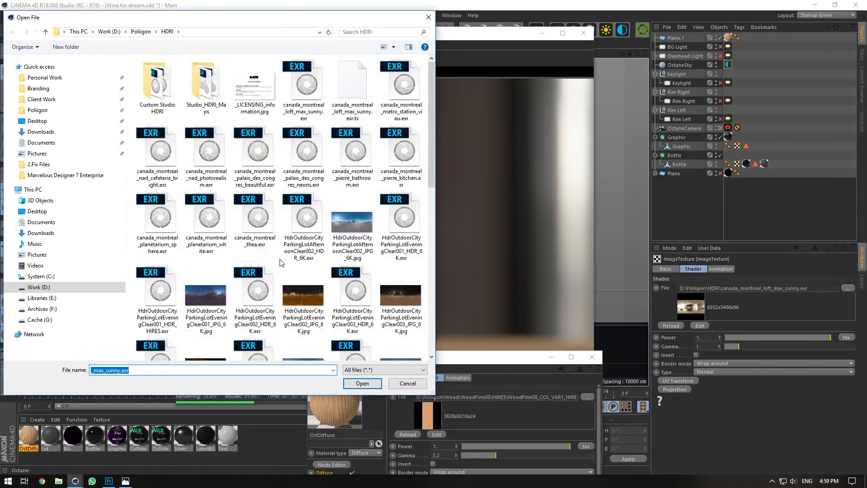
click(318, 220)
click(362, 383)
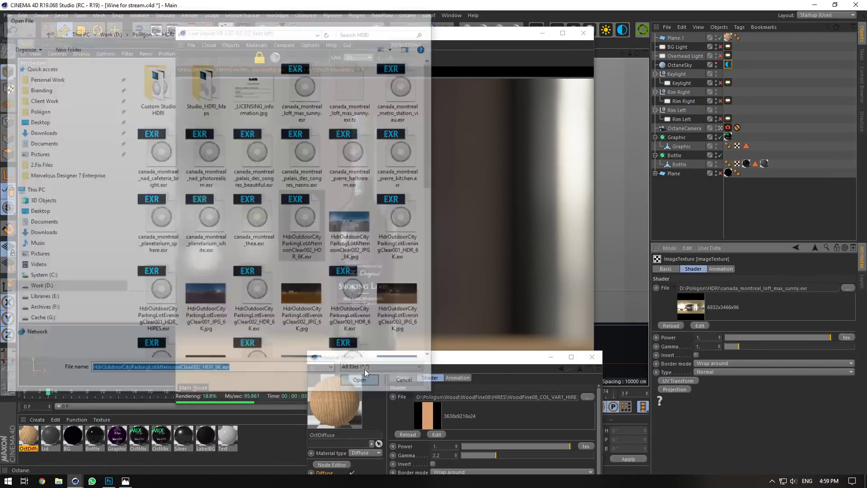
click(488, 274)
mouse_move(460, 358)
mouse_down()
mouse_move(621, 382)
mouse_move(506, 372)
mouse_move(575, 344)
mouse_move(461, 341)
mouse_up()
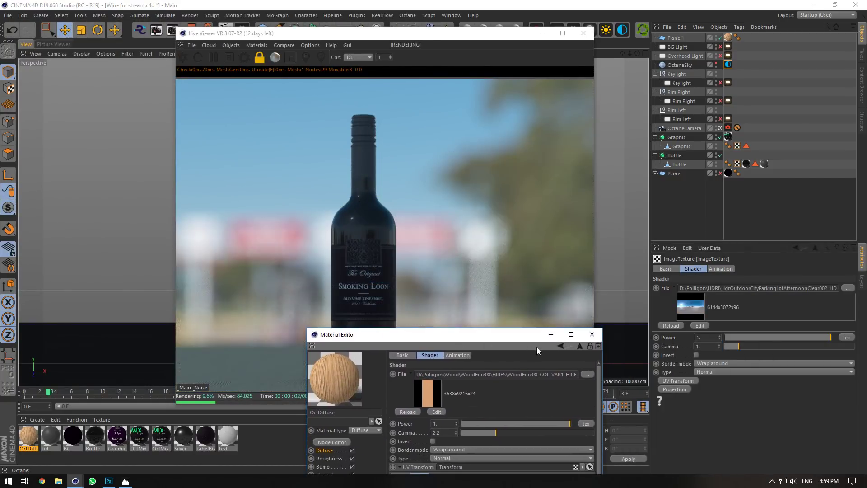
click(589, 335)
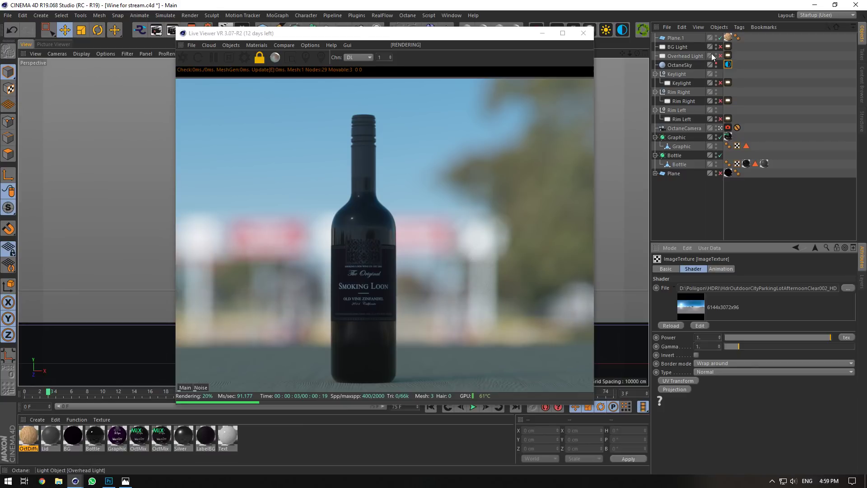
Add an Octane daylight, place it directly below OctaneSky in the object list, and enable Mix sky texture on its tag.
drag(515, 36, 485, 37)
click(606, 30)
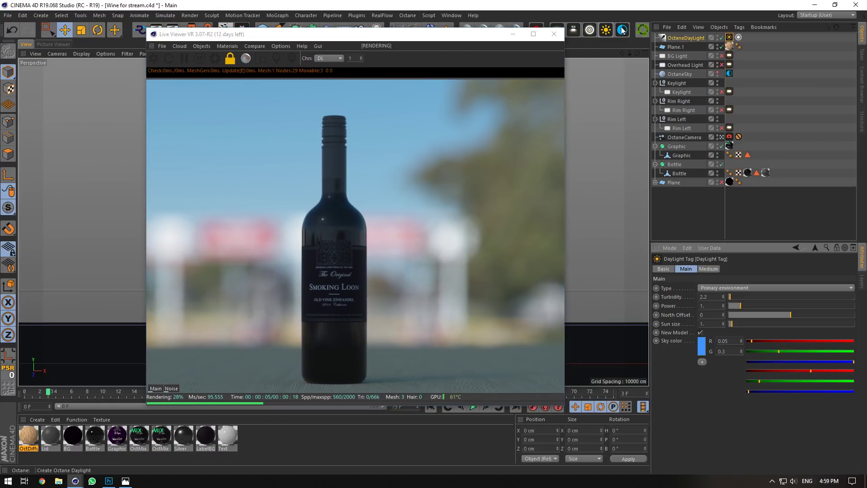
drag(702, 39, 677, 70)
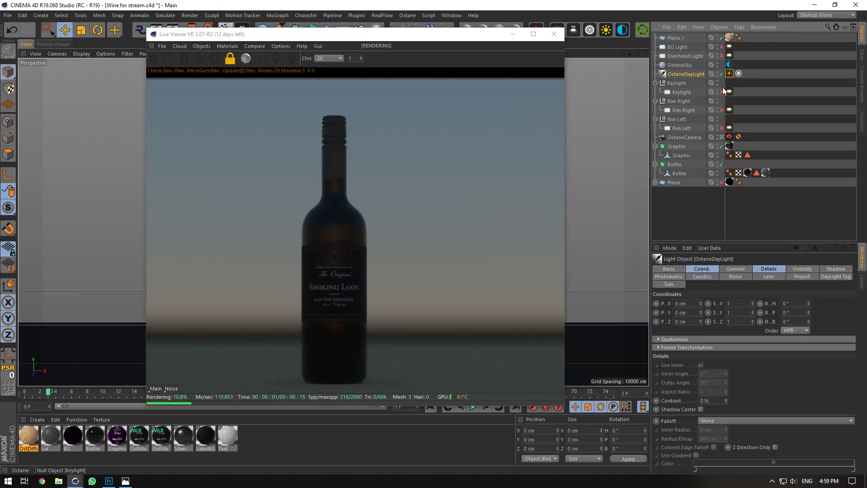
click(730, 64)
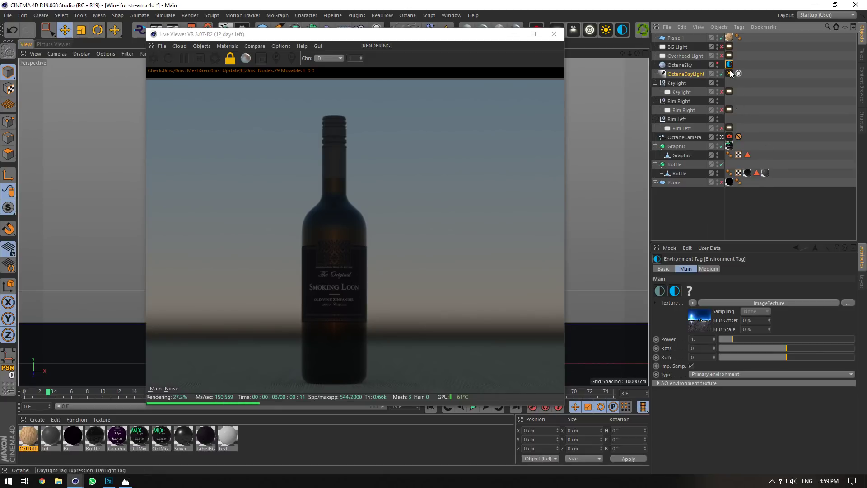
click(729, 74)
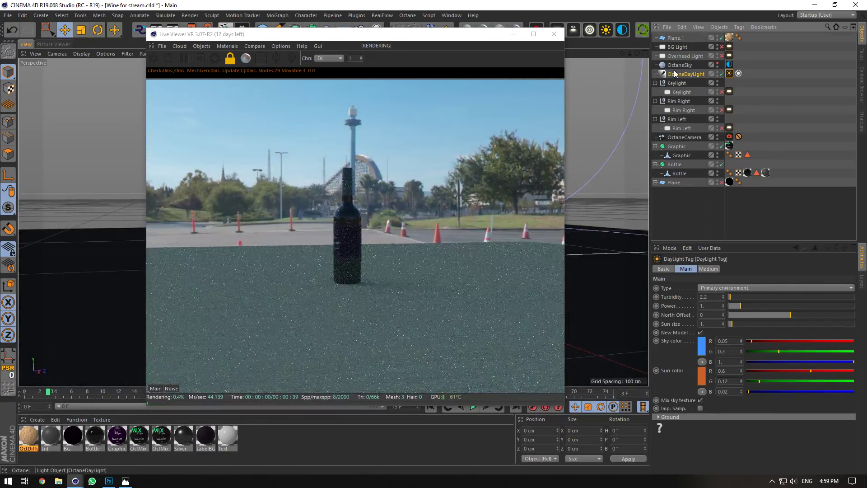
Isolate OctaneSky and OctaneDayLight with viewport solo and lower the daylight power to about 0.325.
click(676, 74)
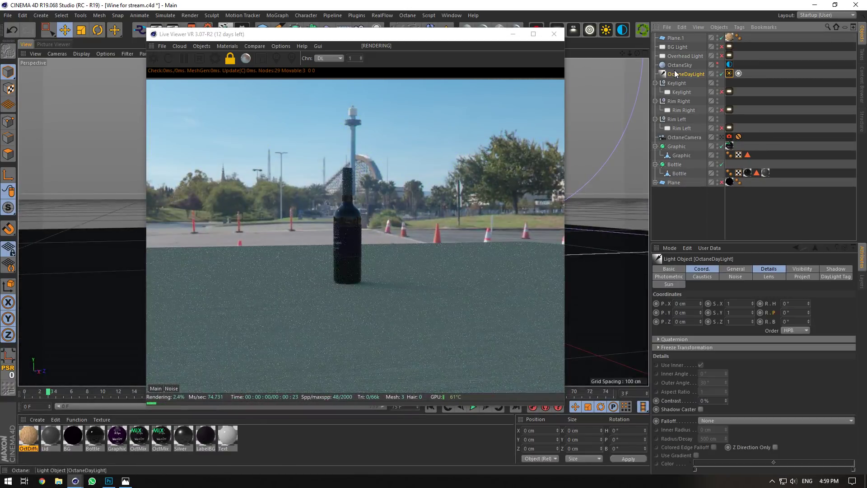
shift+click(678, 65)
click(8, 192)
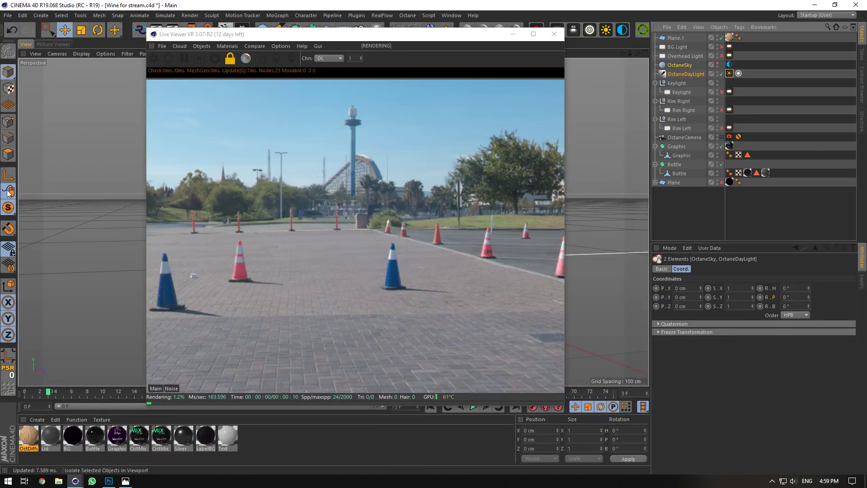
drag(9, 207, 28, 254)
click(712, 82)
click(747, 71)
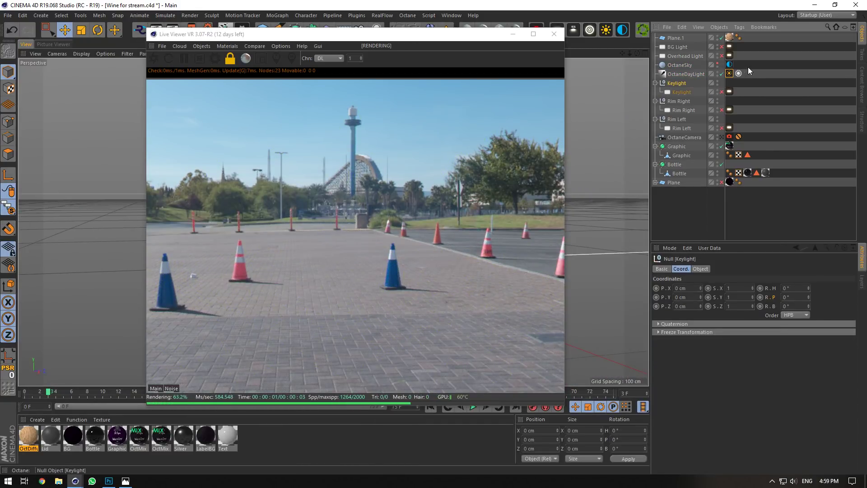
click(729, 73)
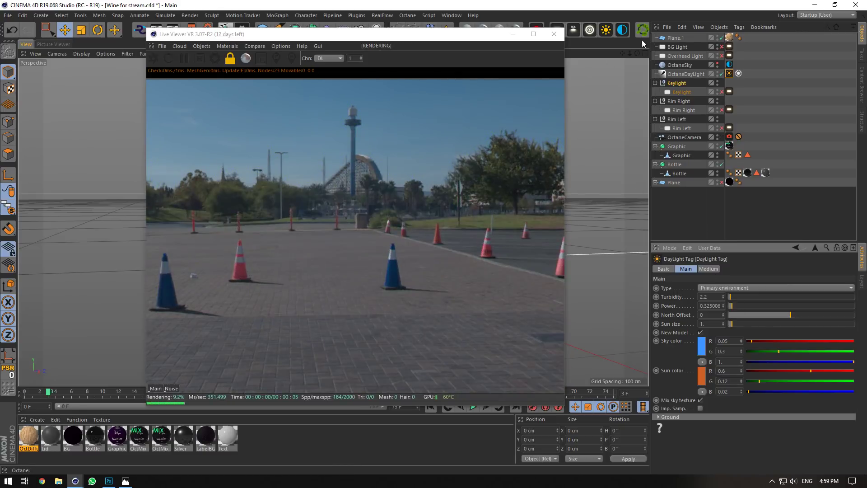
Rotate OctaneDayLight to heading -50° and pitch -37° to align its sun with the sun in the HDRI.
drag(637, 53, 641, 53)
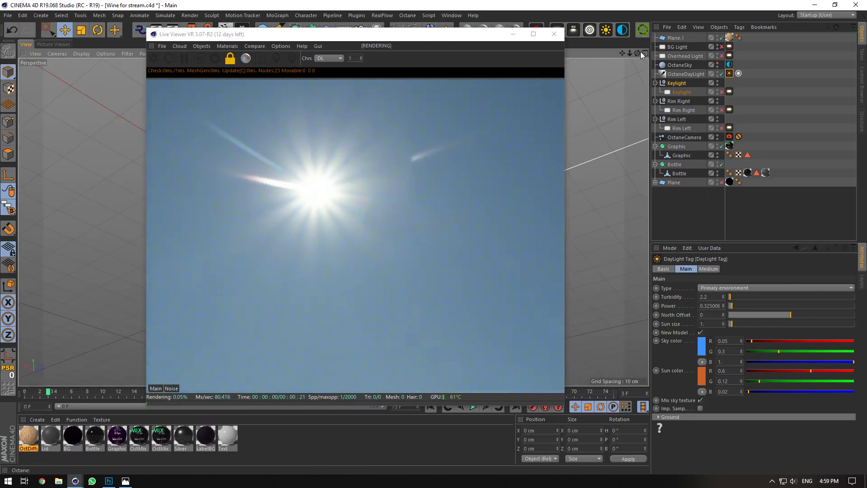
click(686, 74)
click(703, 269)
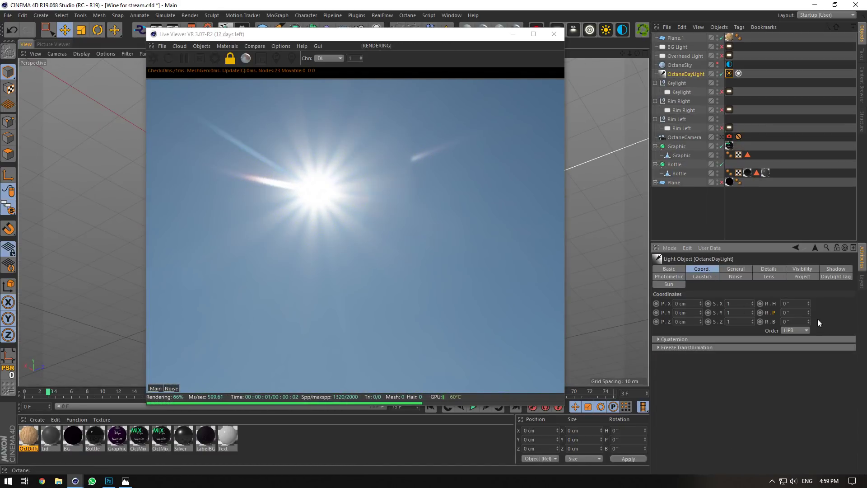
drag(809, 313, 808, 321)
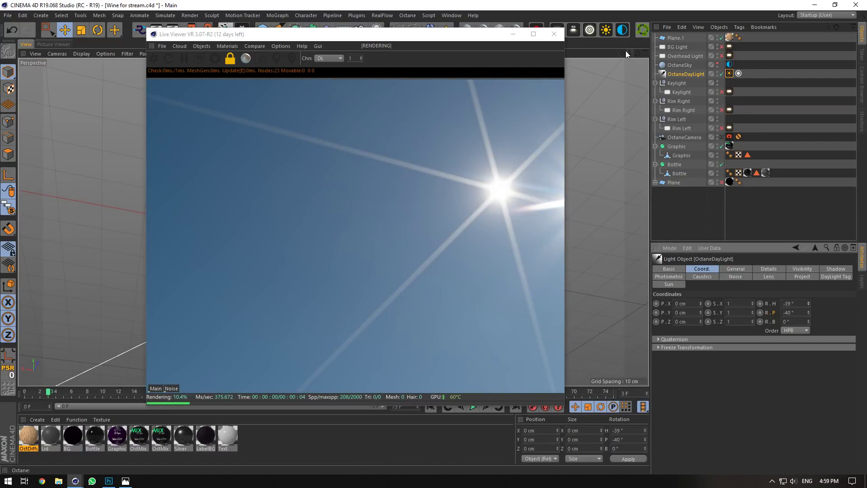
drag(621, 53, 673, 49)
drag(809, 303, 808, 308)
scroll(792, 315, up, 2)
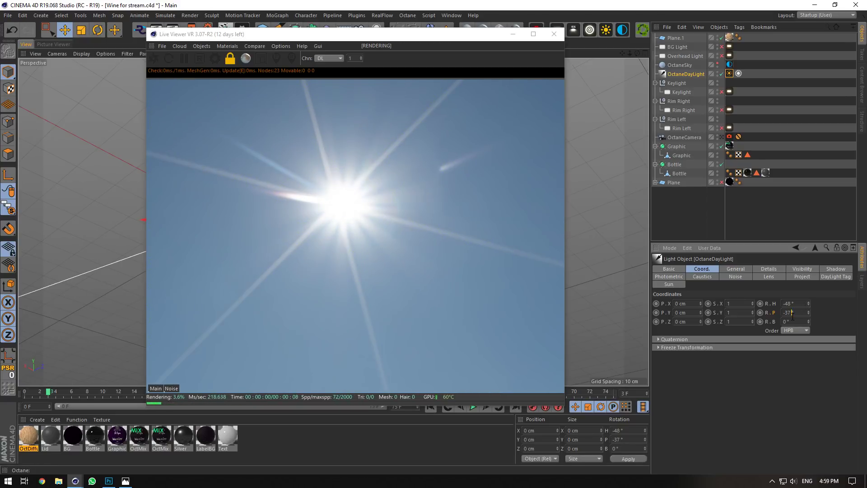
scroll(789, 305, up, 1)
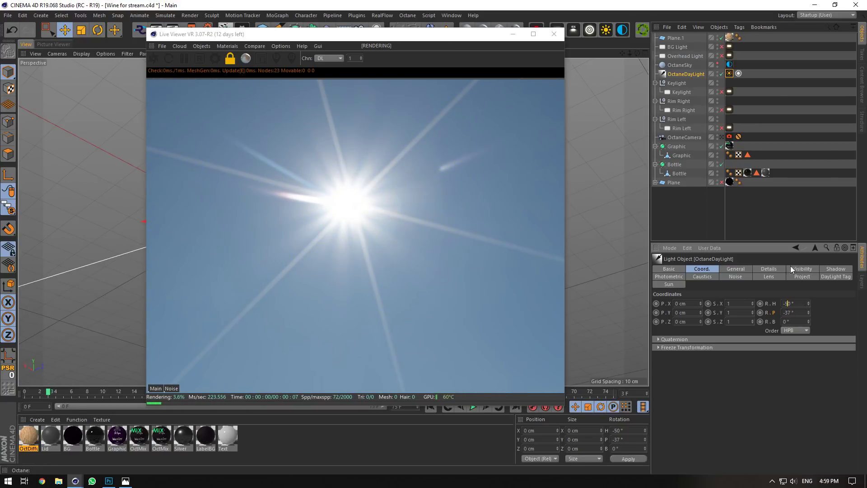
Increase the sun size on the DayLight tag to 4.
click(729, 73)
scroll(728, 324, up, 1)
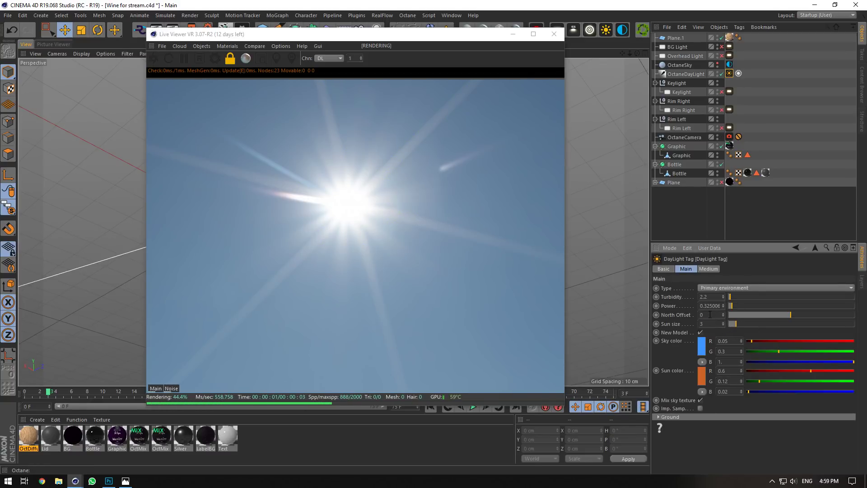
scroll(712, 324, up, 1)
scroll(713, 325, up, 1)
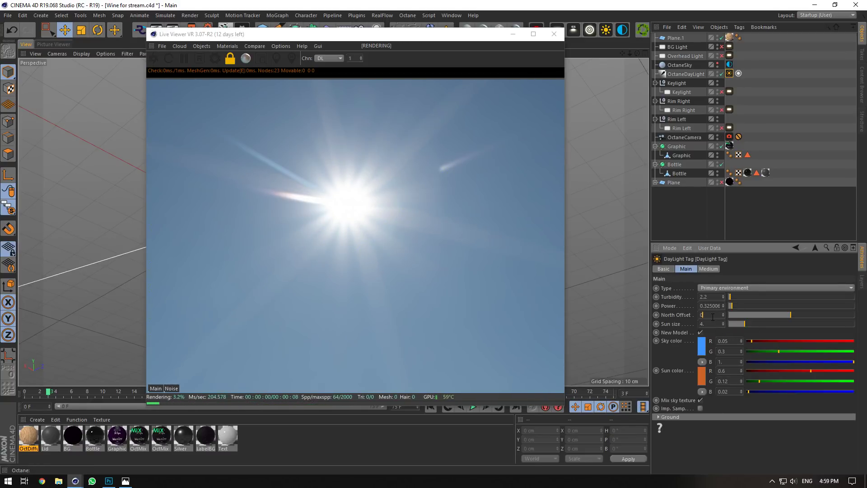
Return to the OctaneCamera view and turn viewport solo off to bring back the whole scene.
click(721, 137)
click(729, 65)
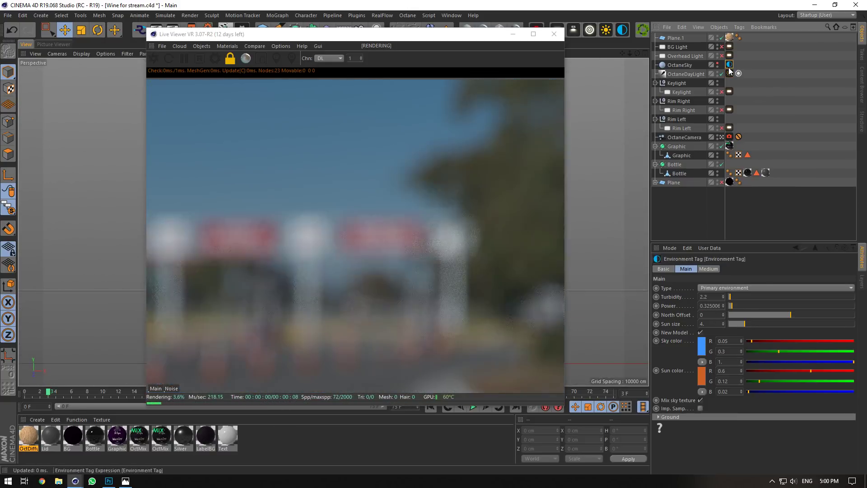
drag(9, 208, 29, 224)
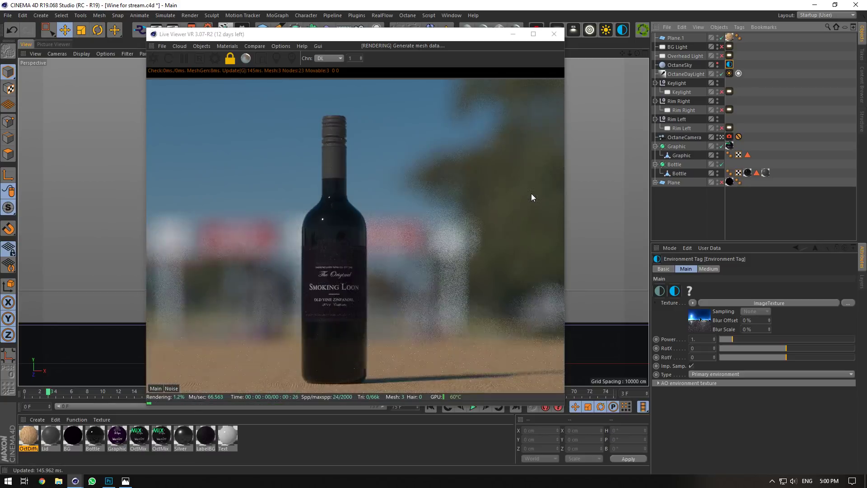
Enable importance sampling on the OctaneDayLight's DayLight tag.
click(735, 65)
click(732, 64)
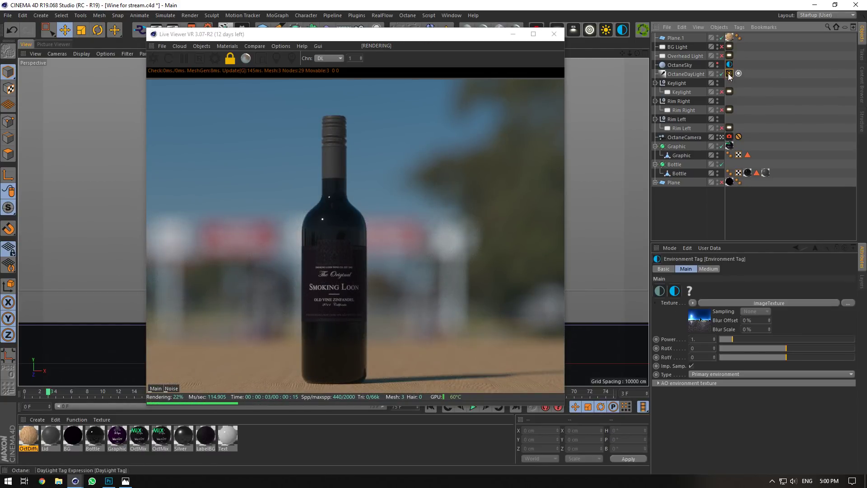
click(729, 74)
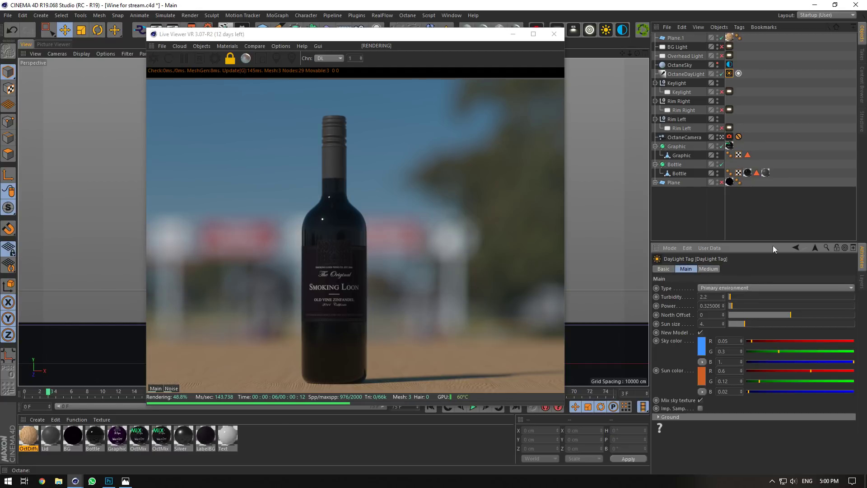
click(700, 409)
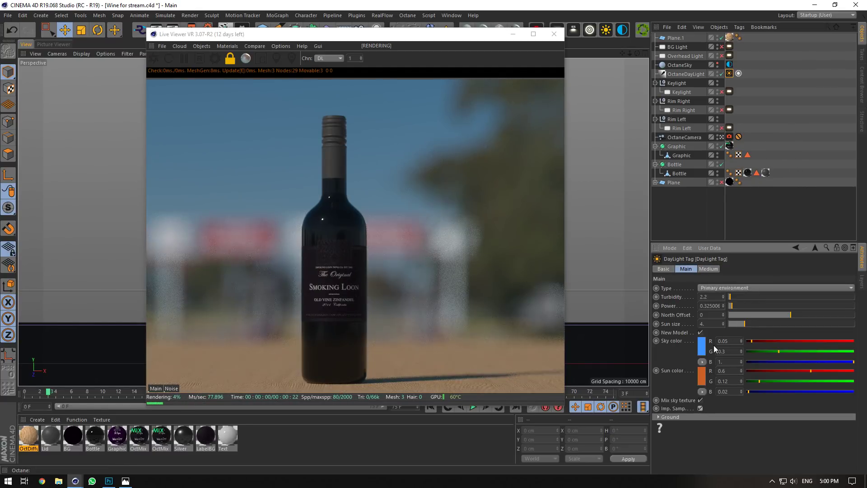
Raise the bloom power in the OctaneCamera tag's post processing to about 3.94.
click(729, 137)
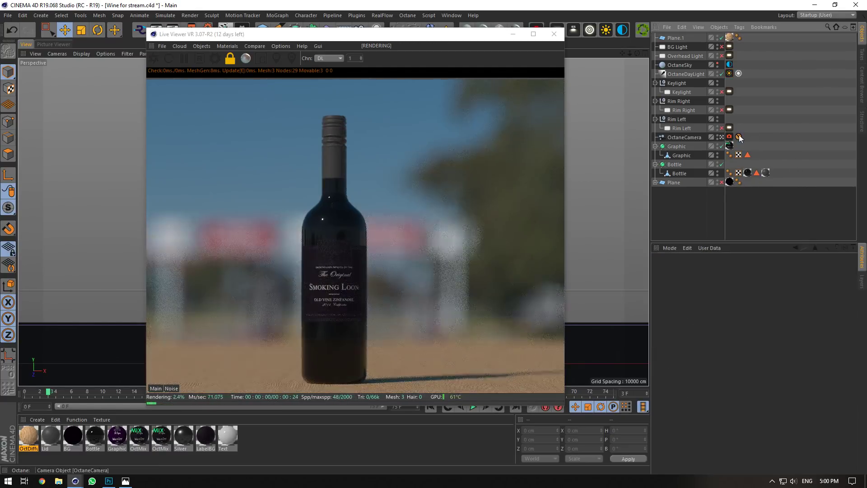
click(832, 268)
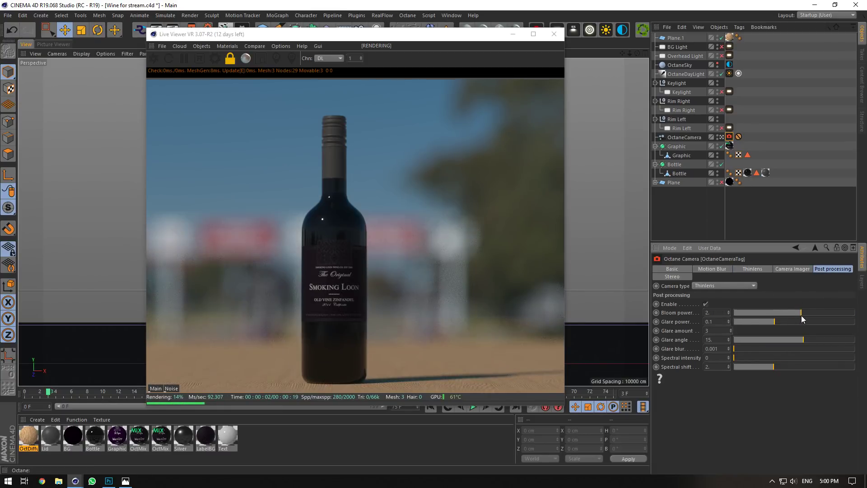
drag(801, 315, 807, 316)
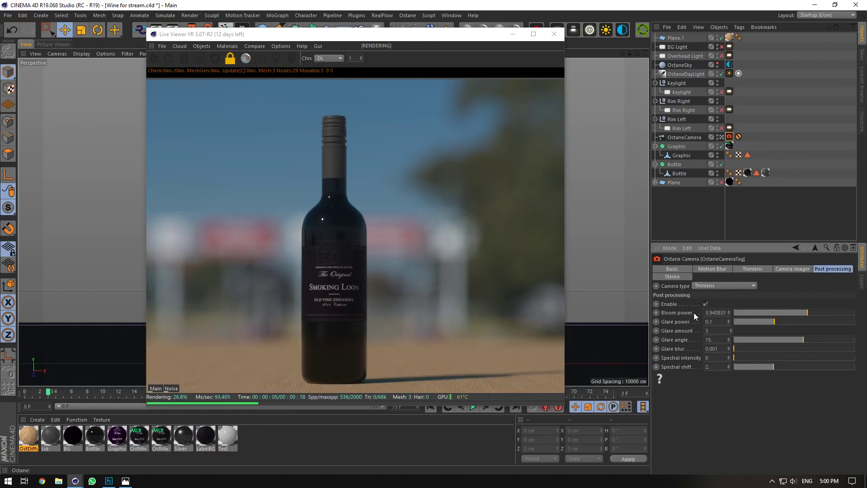
Try a much higher exposure in the Octane camera imager settings and set it back to 1.
click(729, 73)
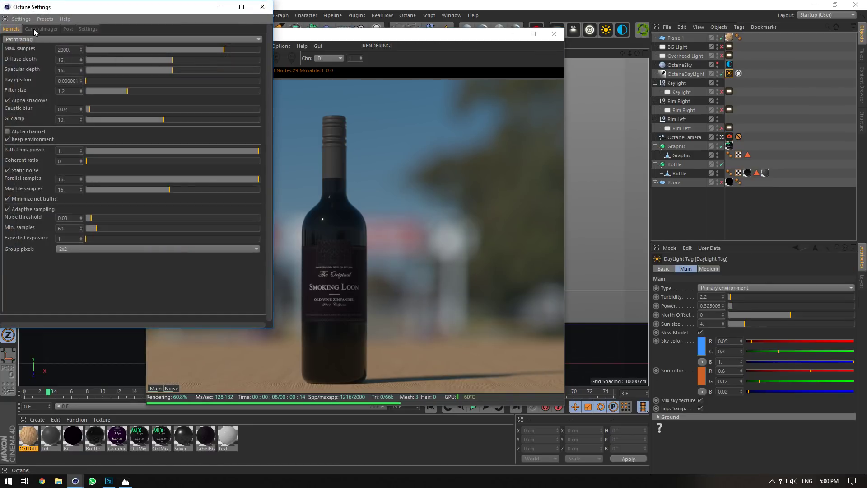
click(41, 29)
drag(157, 43, 250, 40)
click(75, 48)
double_click(75, 40)
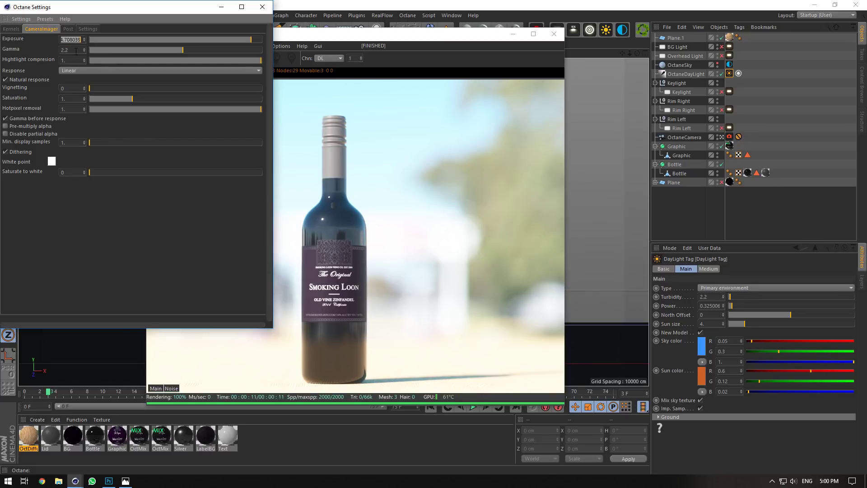
text(1)
key(Return)
click(262, 7)
Raise the power on the OctaneDayLight's DayLight tag to 1.
click(728, 80)
click(729, 74)
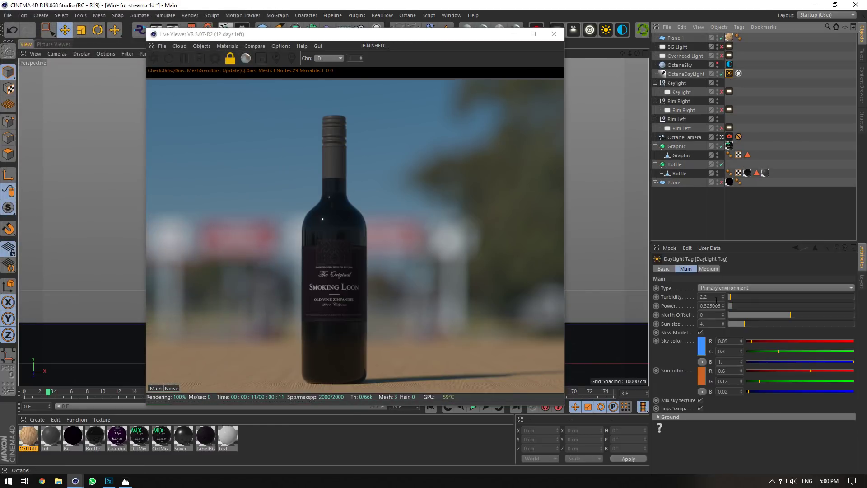
click(716, 296)
drag(731, 307, 741, 308)
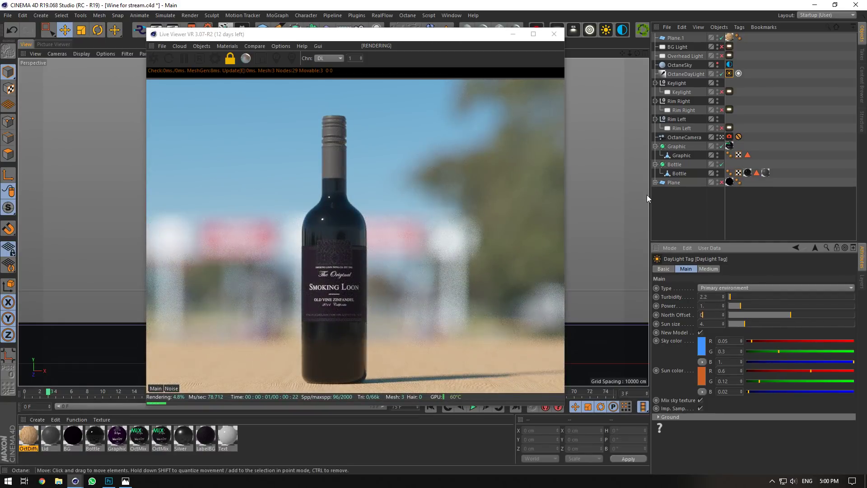
Replace the OctDiffuse material's diffuse image with WoodFine07_COL_6K.jpg from the Poliigon WoodFine07 folder, without copying it into the project.
click(722, 137)
mouse_move(638, 54)
mouse_down()
mouse_move(637, 41)
mouse_move(638, 57)
mouse_up()
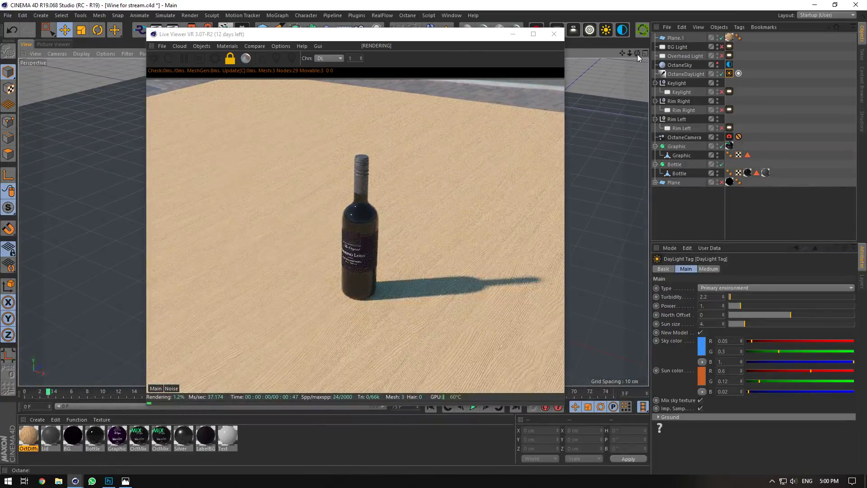
double_click(25, 440)
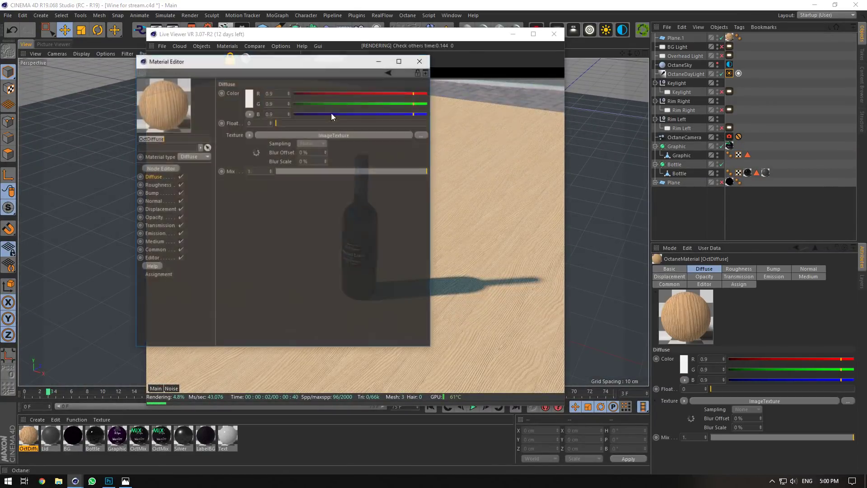
click(271, 133)
click(421, 103)
click(345, 90)
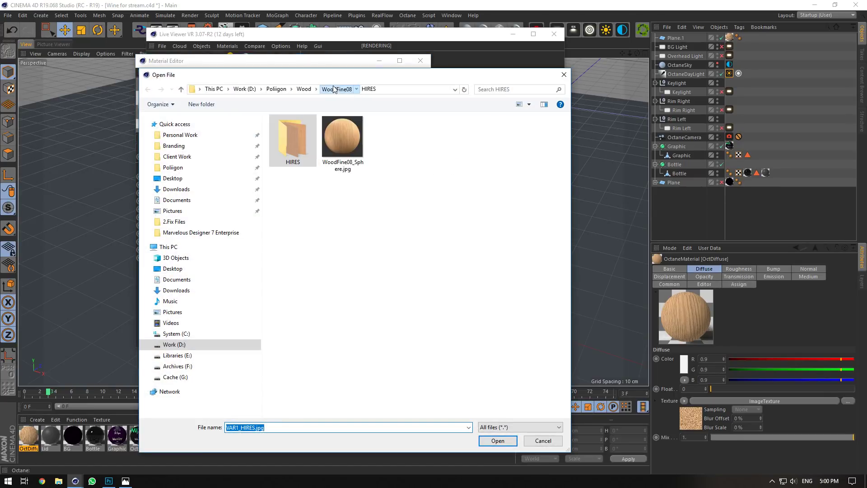
click(303, 88)
double_click(443, 137)
double_click(298, 144)
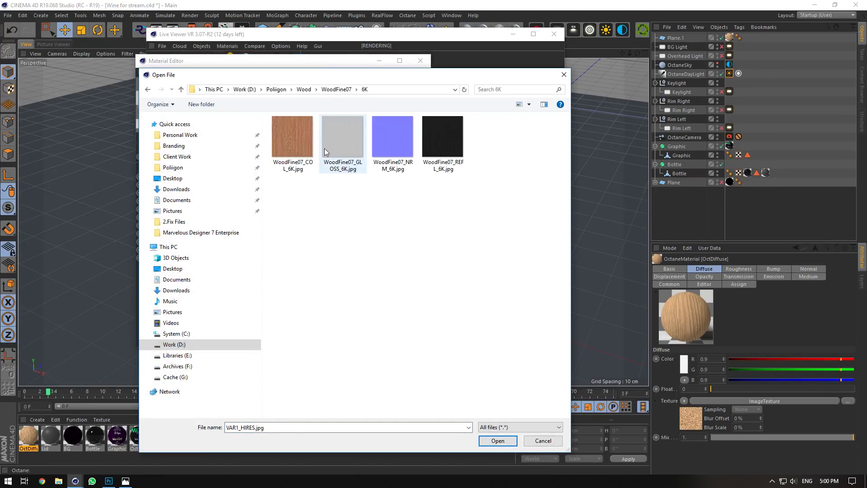
click(302, 151)
click(498, 440)
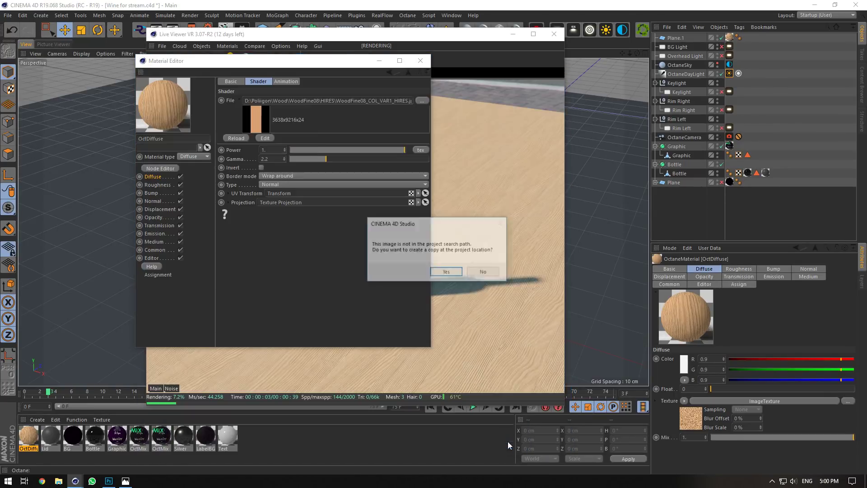
click(484, 272)
Move the Material Editor clear of the render and return to the OctaneCamera view.
drag(340, 65, 714, 127)
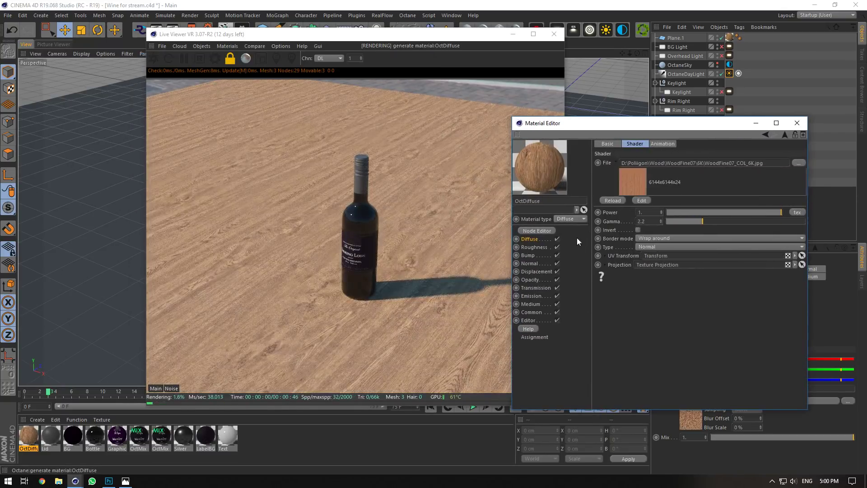
click(539, 240)
click(619, 214)
drag(712, 126, 740, 172)
click(722, 137)
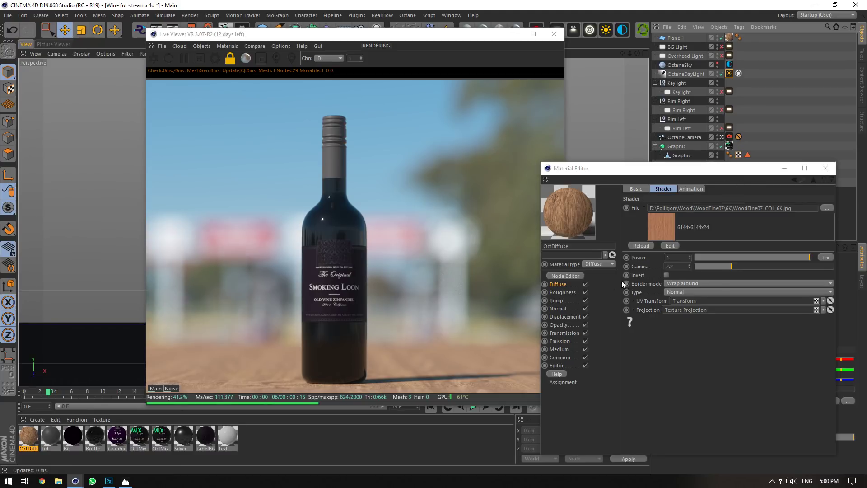
Copy the wood texture shader from OctDiffuse's diffuse channel and change the material type to Glossy.
click(558, 284)
click(649, 242)
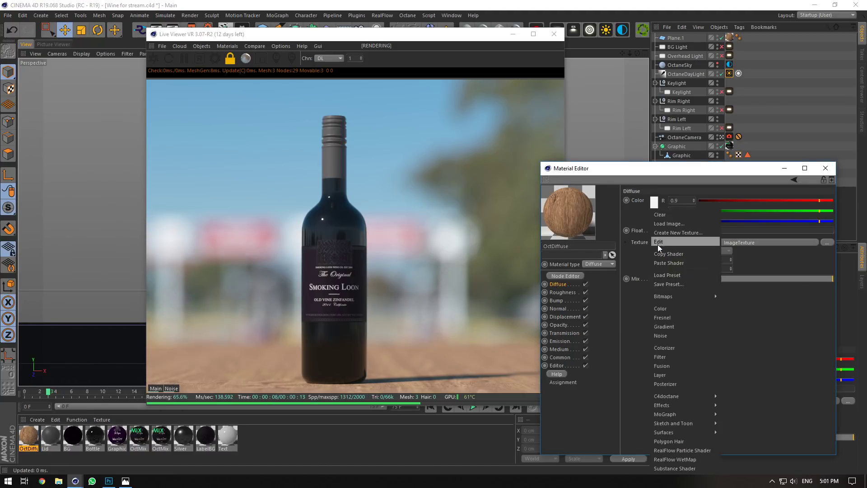
click(668, 253)
click(562, 293)
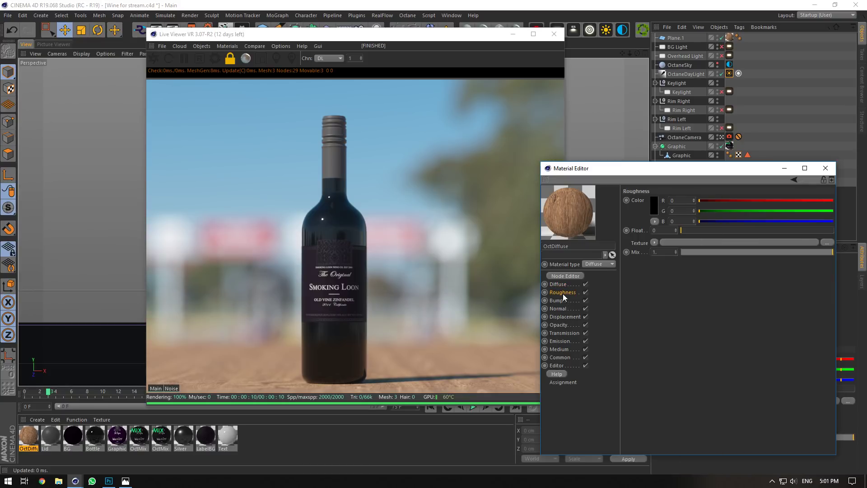
click(593, 282)
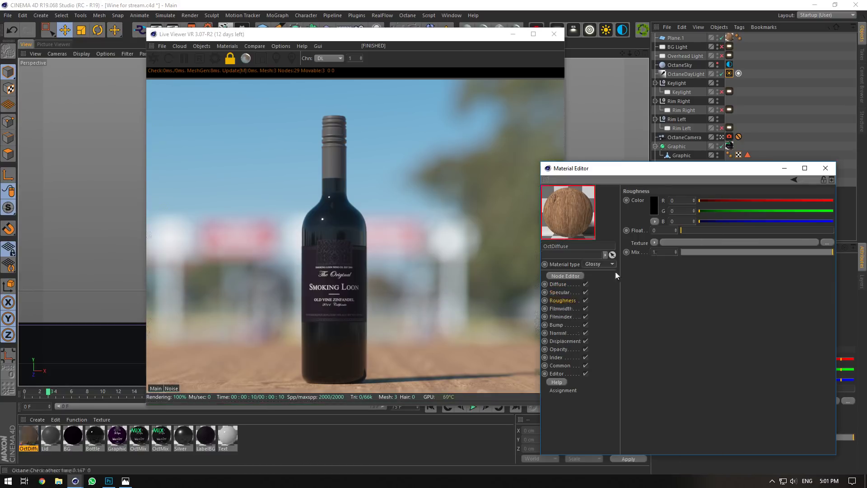
Paste the shader into OctDiffuse's normal channel and swap its image for WoodFine07_NRM_6K.jpg, without copying it into the project.
click(558, 324)
click(569, 332)
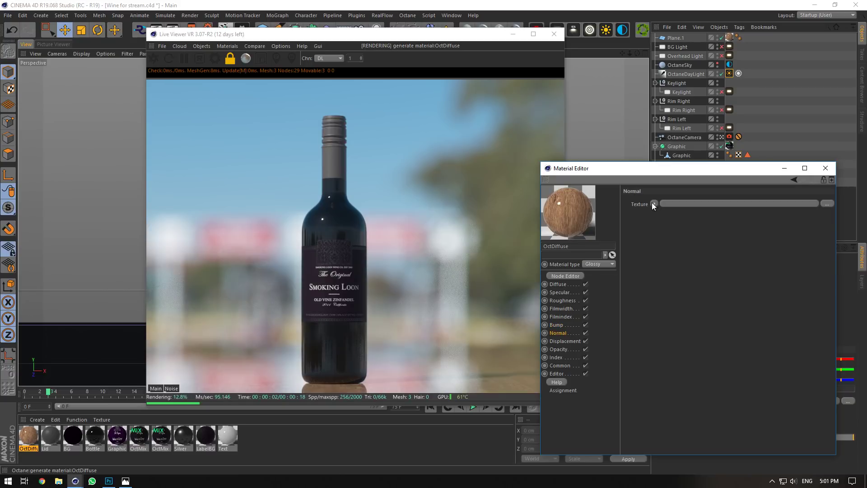
click(653, 203)
click(662, 247)
click(674, 205)
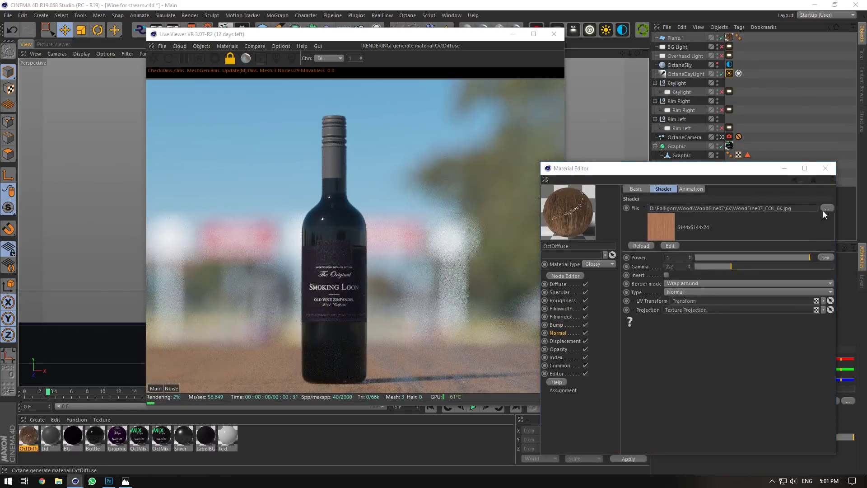
click(826, 209)
click(685, 155)
click(790, 462)
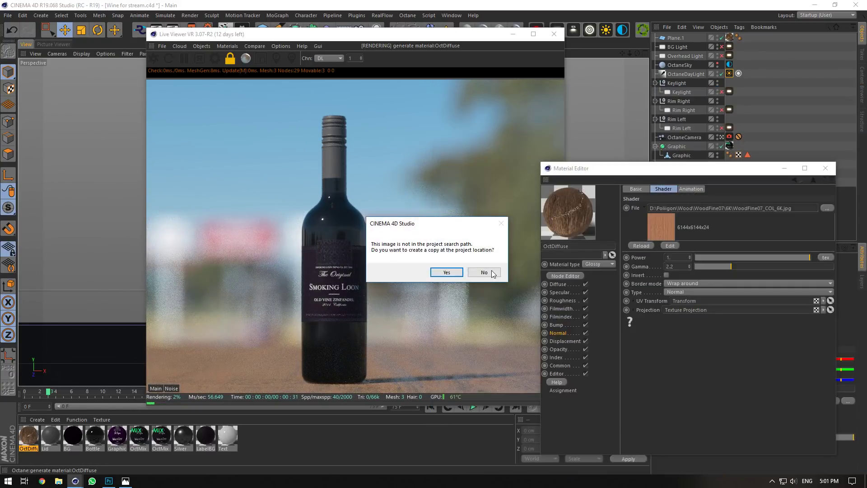
click(491, 272)
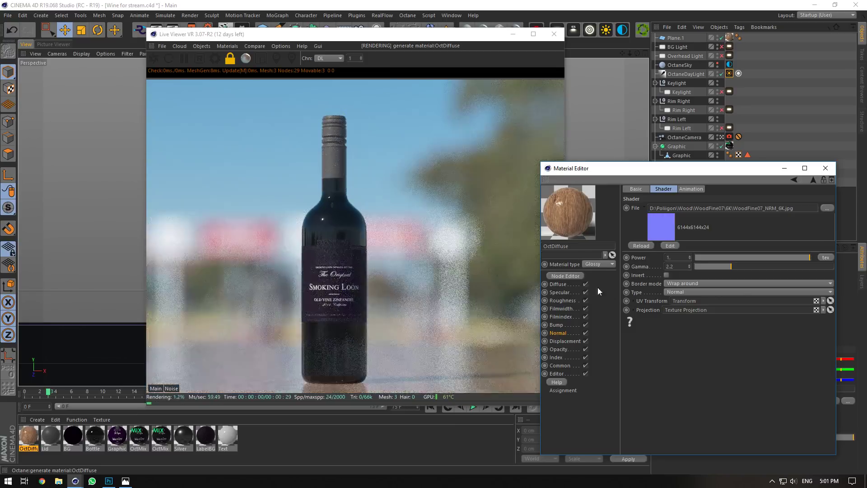
Paste the shader into OctDiffuse's roughness channel and swap its image for WoodFine07_GLOSS_6K.jpg, without copying it into the project.
click(578, 301)
click(654, 243)
click(666, 262)
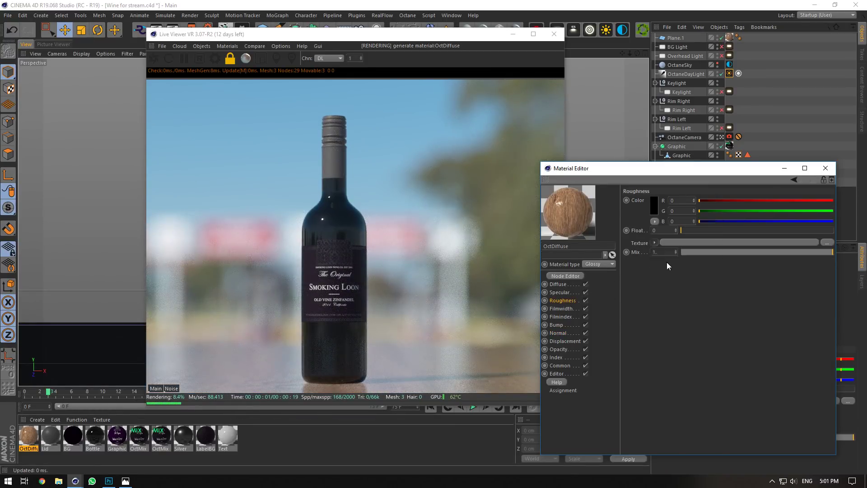
click(659, 252)
click(827, 208)
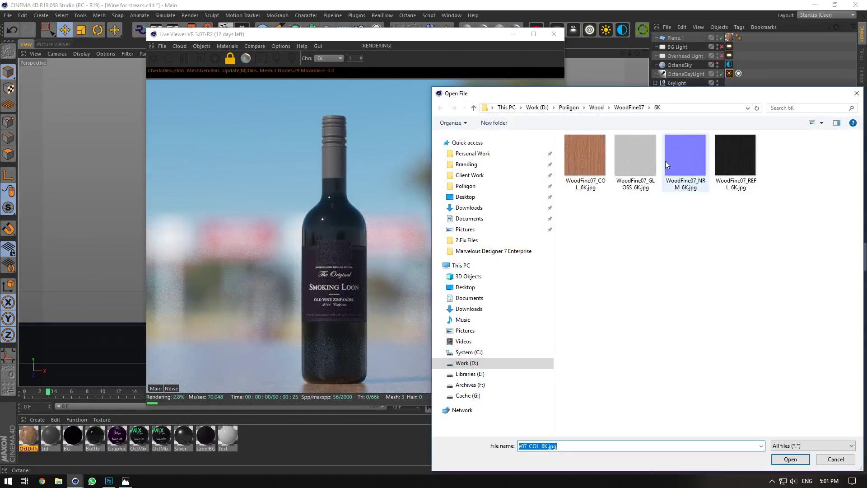
double_click(629, 158)
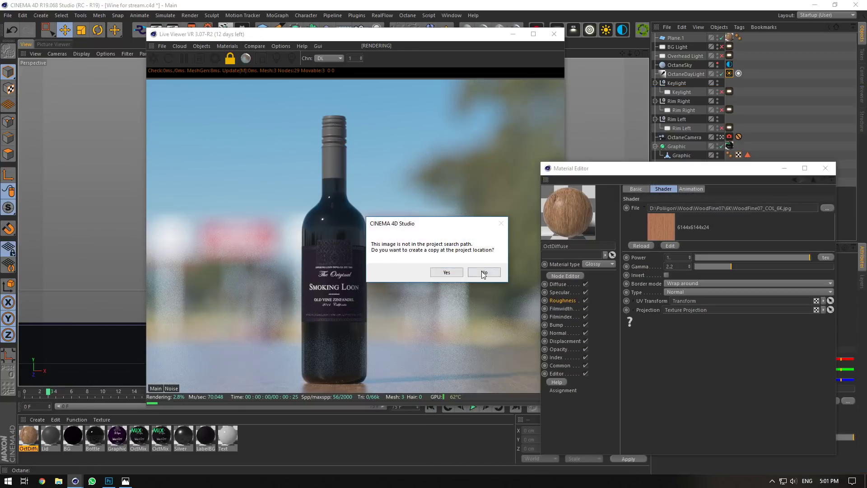
click(483, 271)
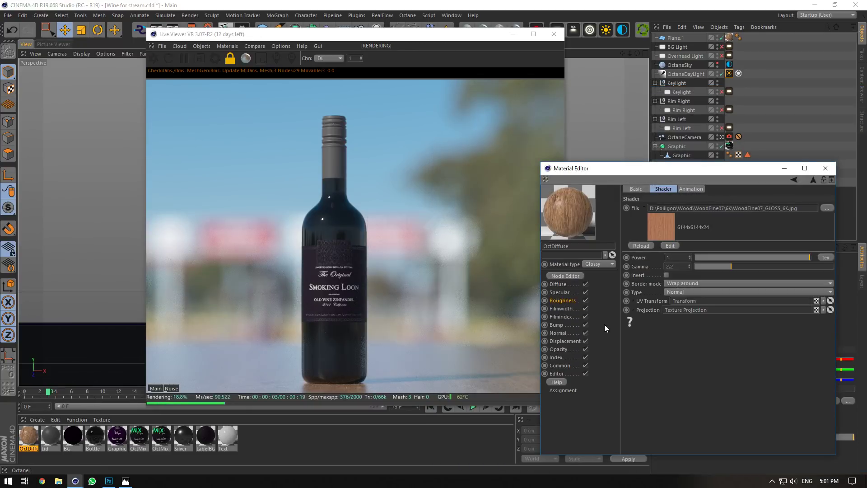
Lower the wood material's specular float to about 0.24 and close the Material Editor.
click(571, 293)
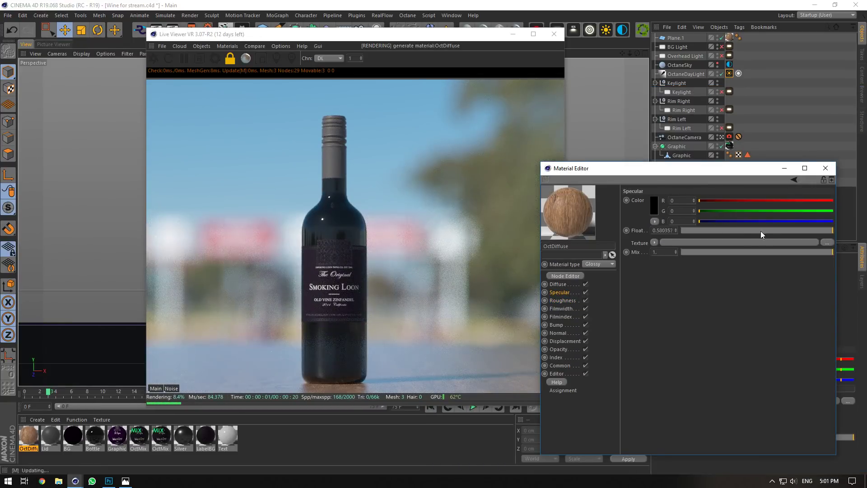
click(716, 230)
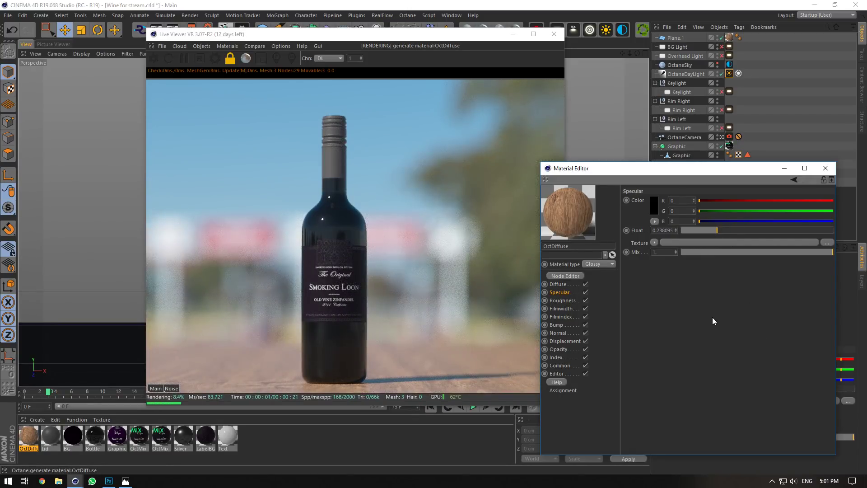
click(824, 168)
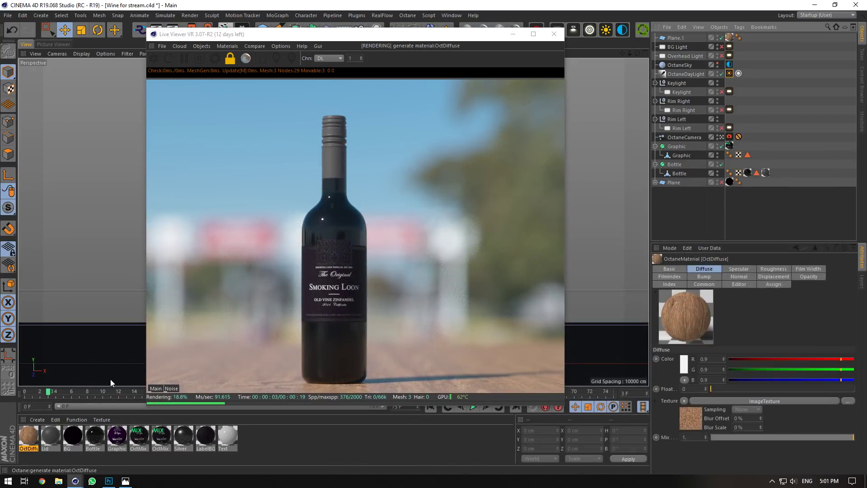
Raise the specular float of the label's Silver material to 1.
right_click(311, 239)
click(325, 243)
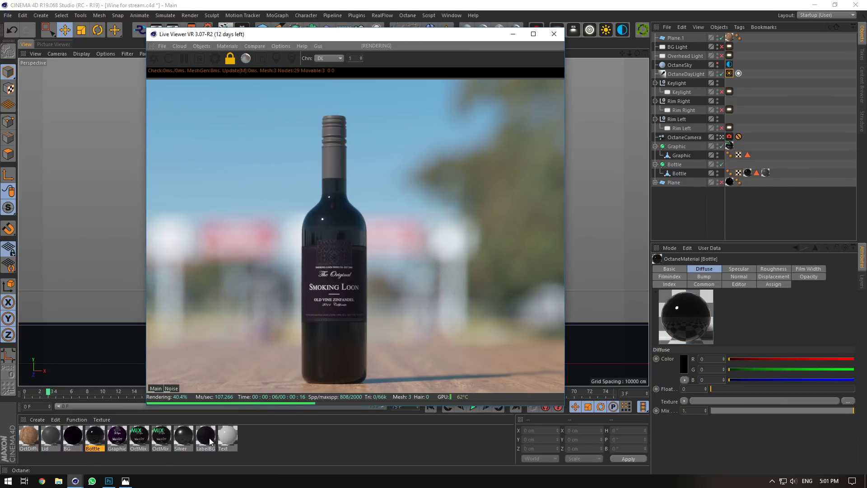
double_click(184, 435)
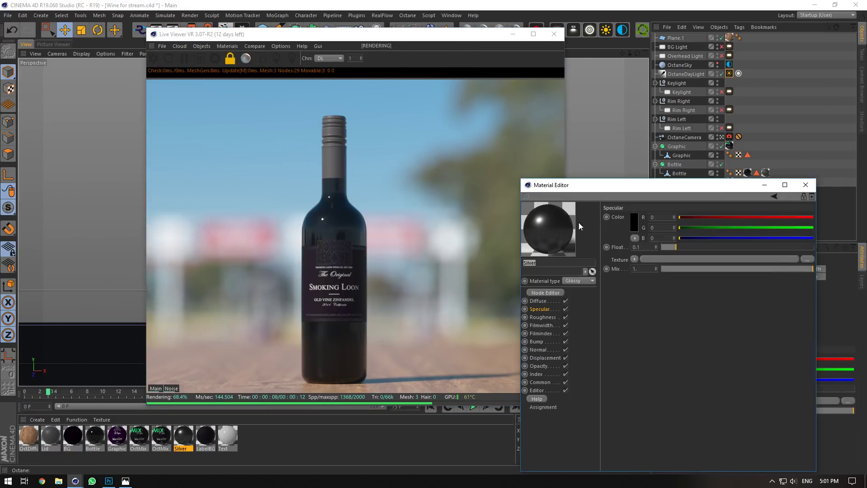
click(537, 374)
click(544, 310)
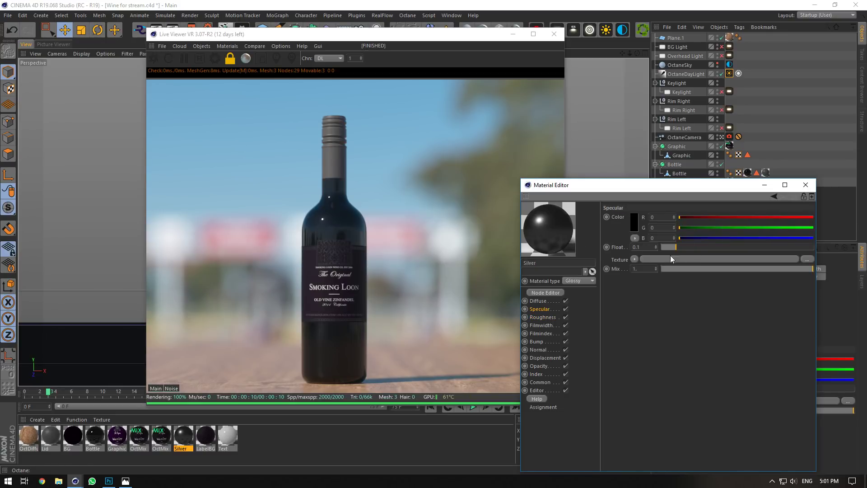
drag(707, 247, 818, 244)
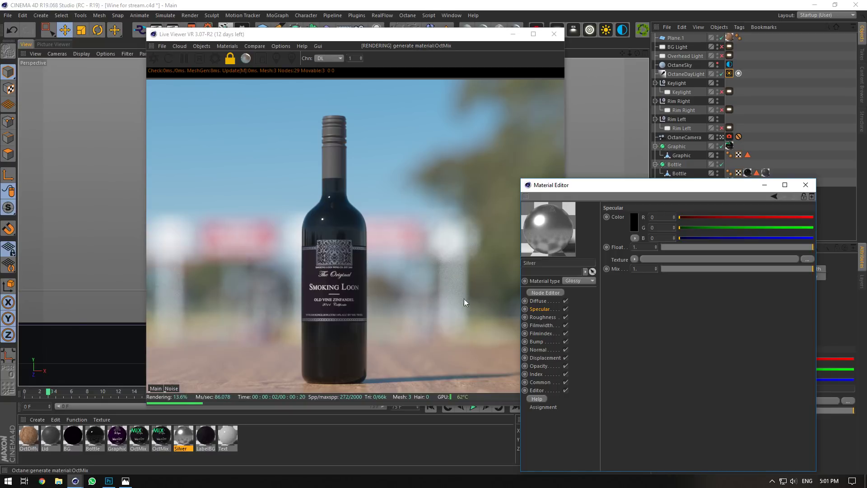
Change the LabelBG material's diffuse color to white with 0% saturation and 100% value.
right_click(307, 269)
click(325, 275)
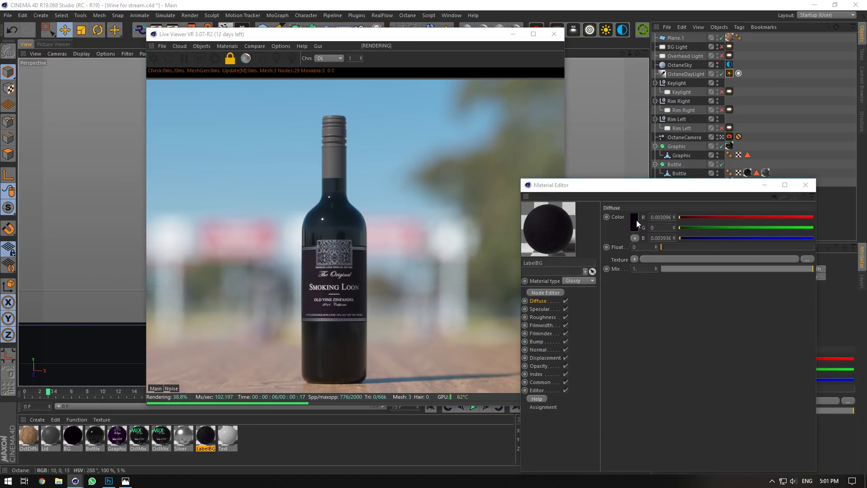
click(634, 222)
drag(624, 230, 712, 250)
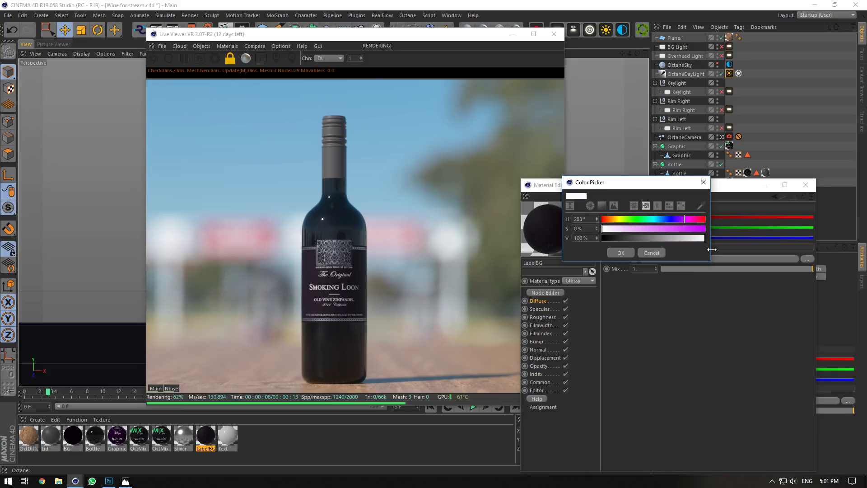
click(623, 253)
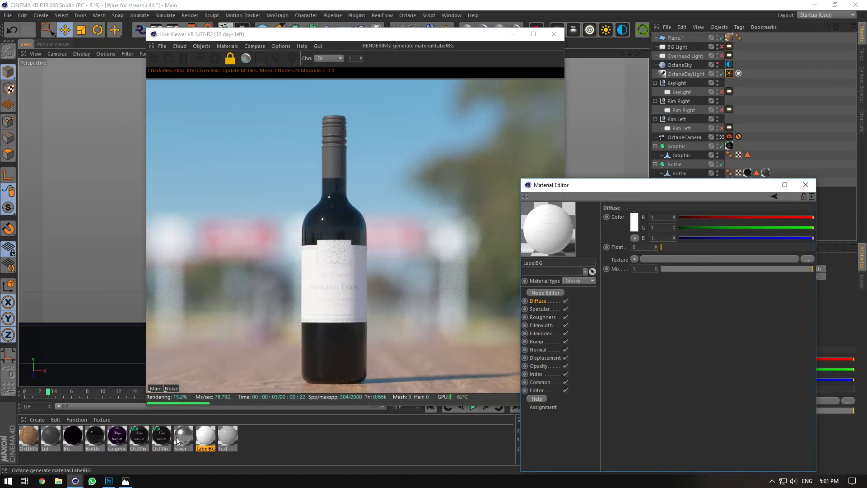
Change the label's Text material diffuse color to black.
click(108, 481)
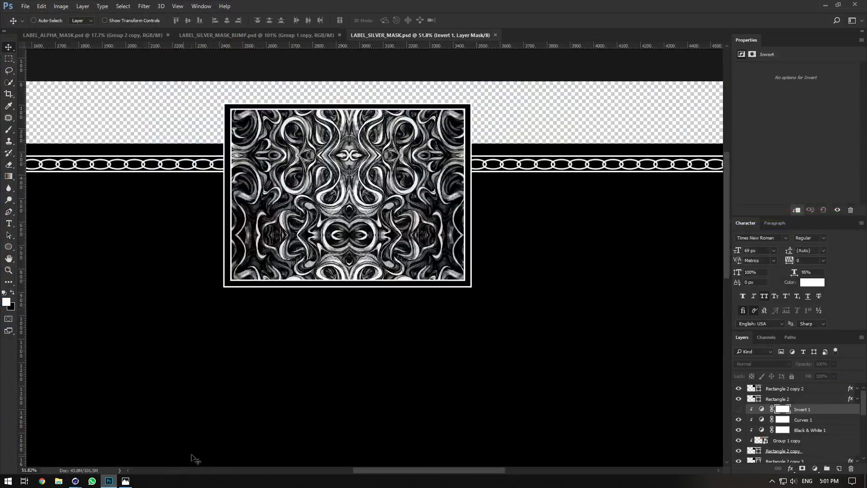
click(75, 481)
click(227, 436)
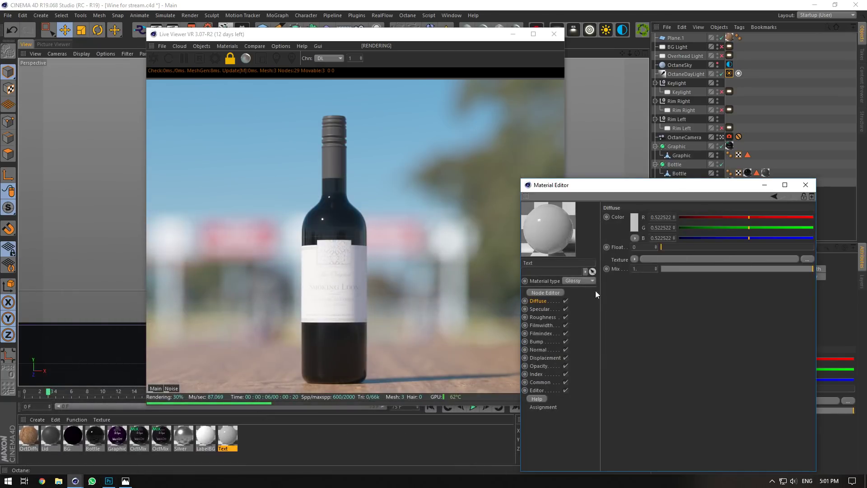
click(634, 221)
drag(627, 238, 589, 245)
click(617, 251)
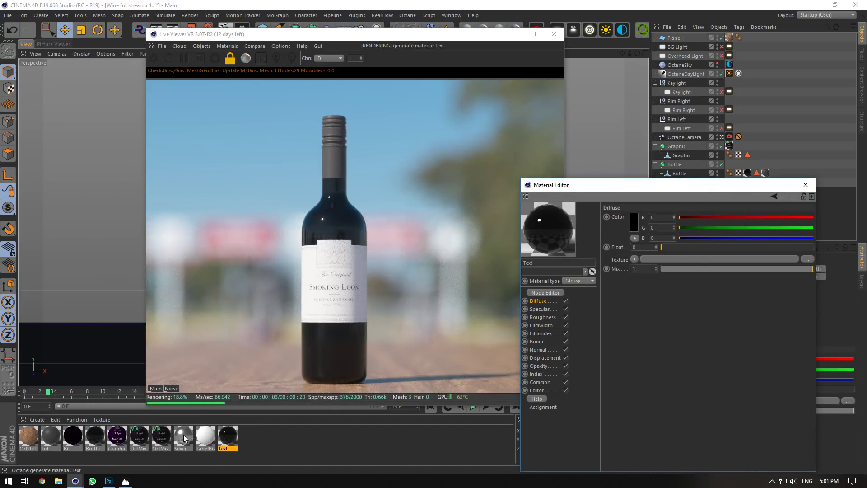
click(126, 480)
click(127, 480)
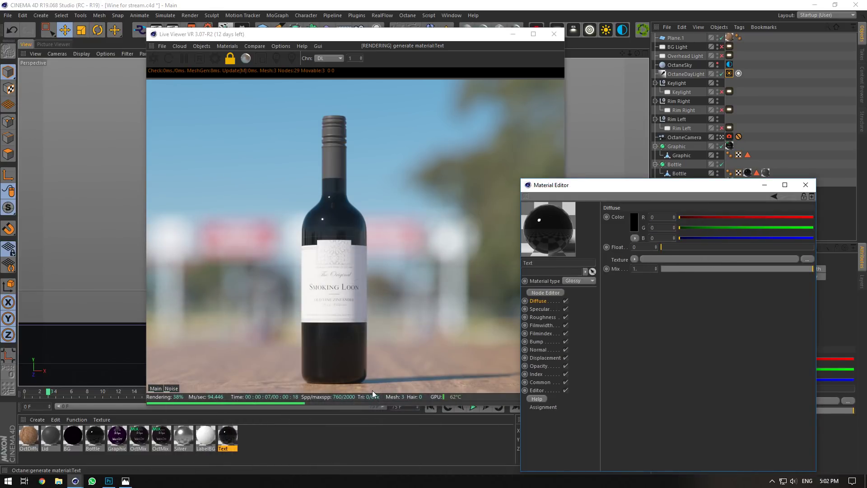
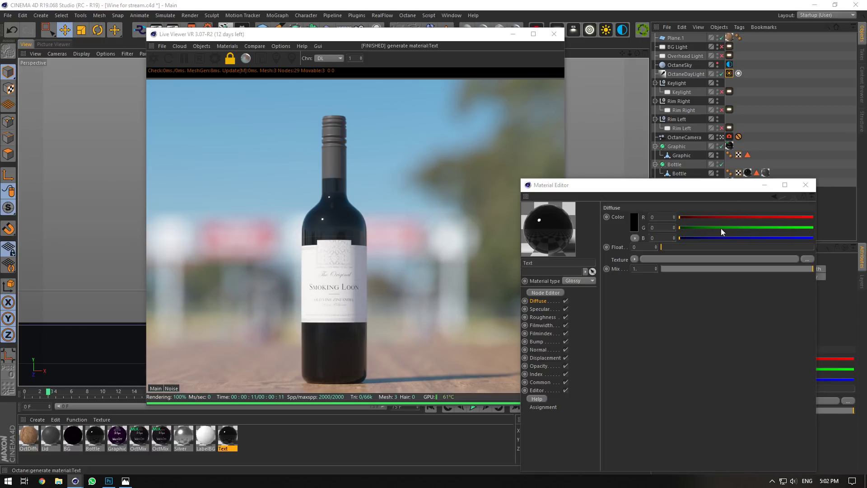
Change the Text material's diffuse color to white.
click(633, 220)
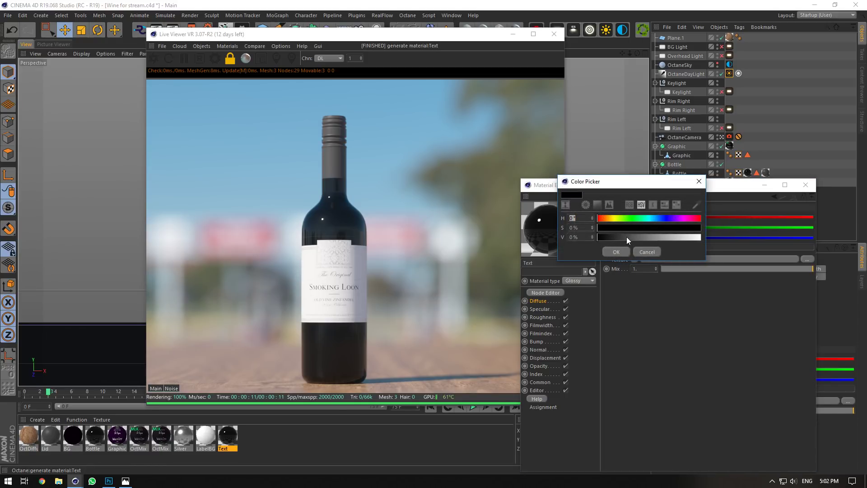
drag(627, 237, 701, 237)
click(615, 252)
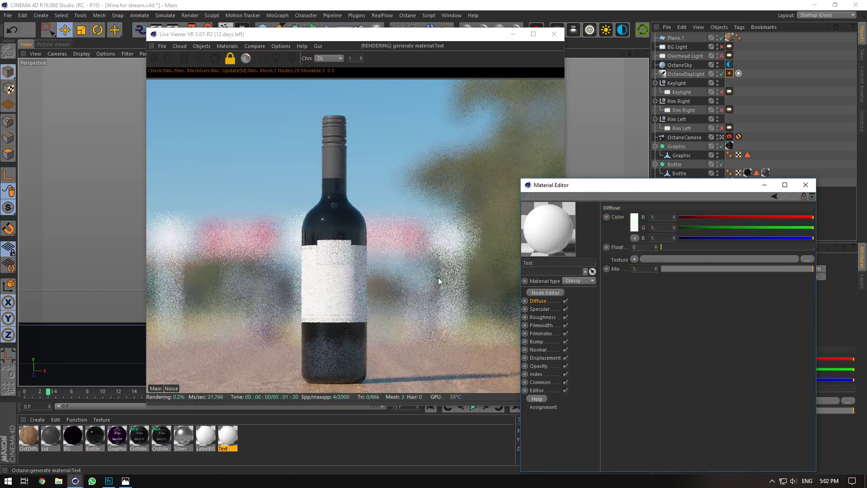
Set the LabelBG material's diffuse color to a near-black red with 88% saturation and 4% value.
click(206, 436)
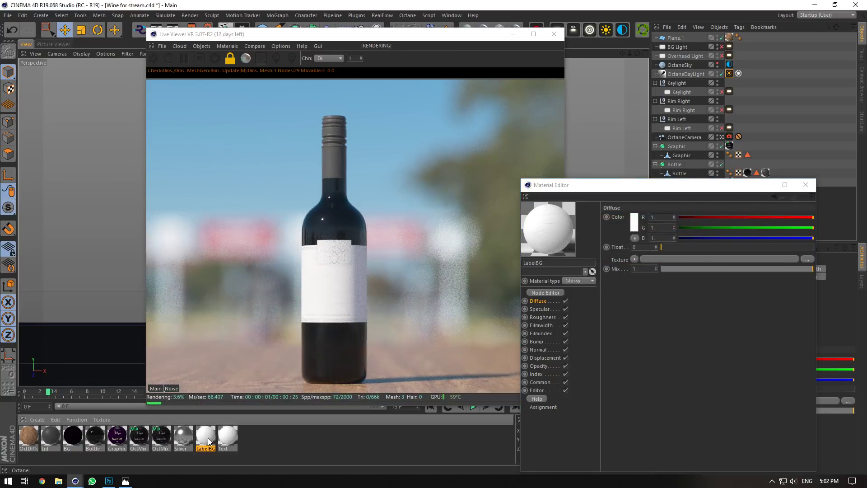
click(634, 222)
click(587, 240)
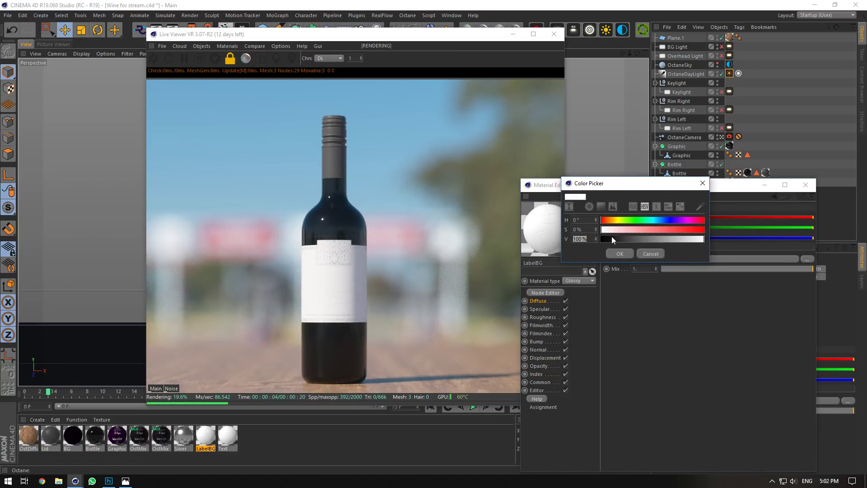
text(4)
key(Return)
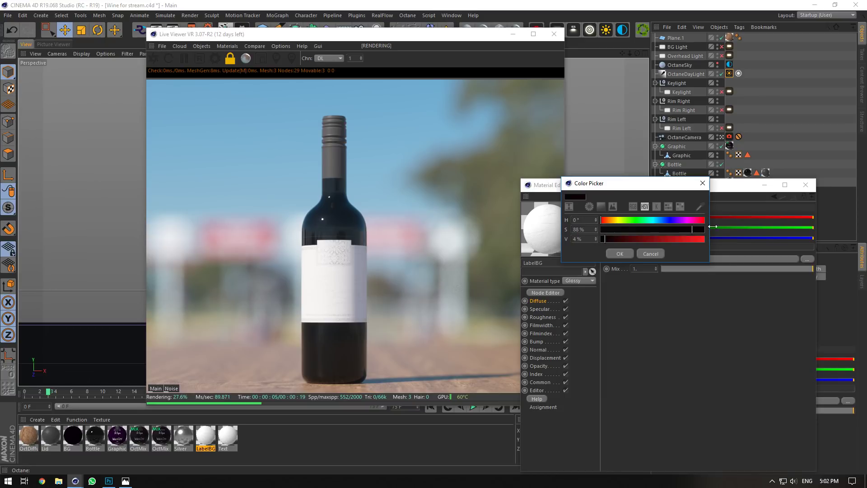
click(619, 253)
Brighten the LabelBG material's diffuse color to a dark red by setting its value to 25%.
click(634, 223)
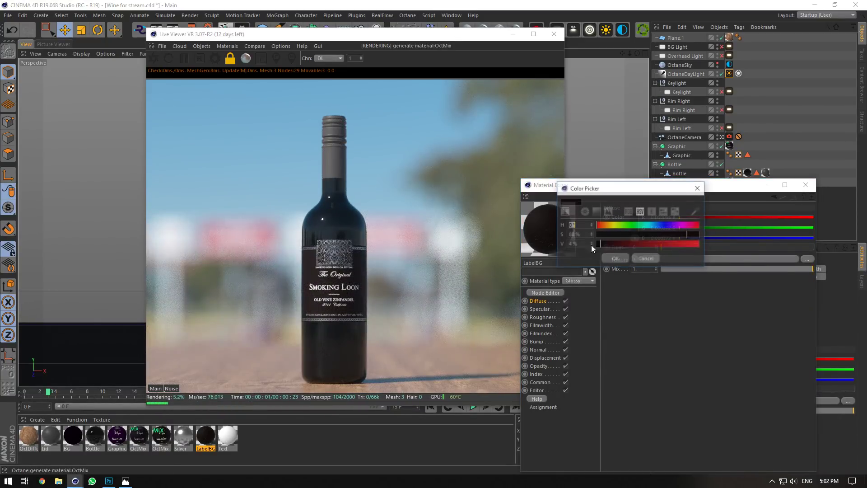
click(583, 243)
text(25)
click(609, 256)
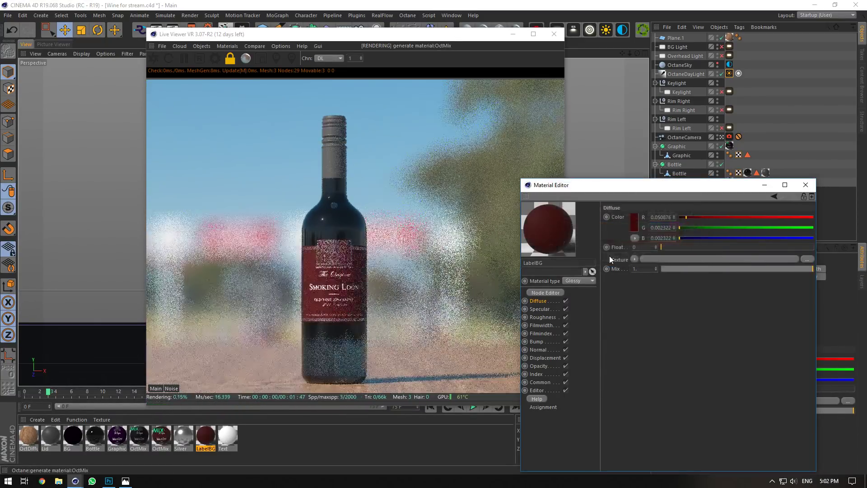
Set the LabelBG material's specular mix to 0 and its specular color to white.
click(557, 309)
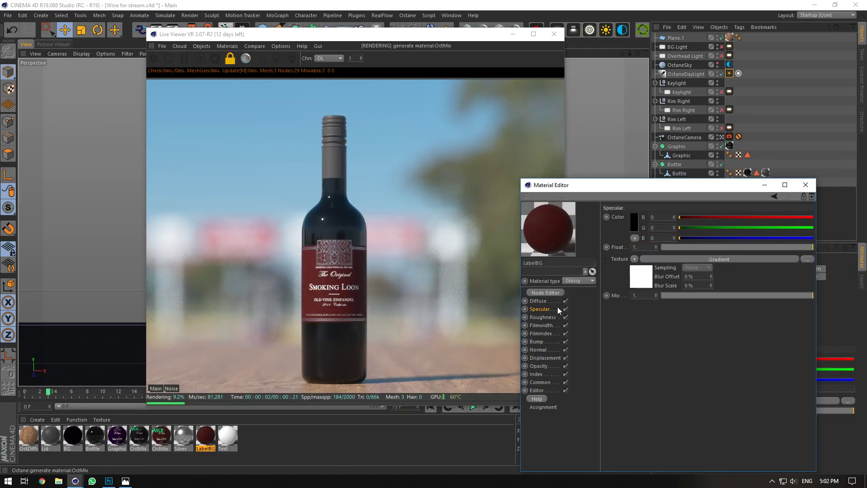
click(544, 318)
click(558, 308)
drag(693, 296, 650, 296)
click(634, 221)
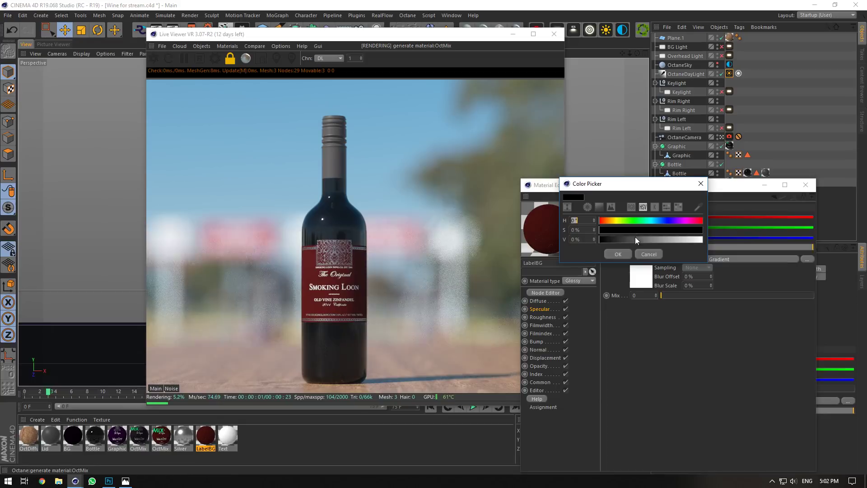
click(610, 255)
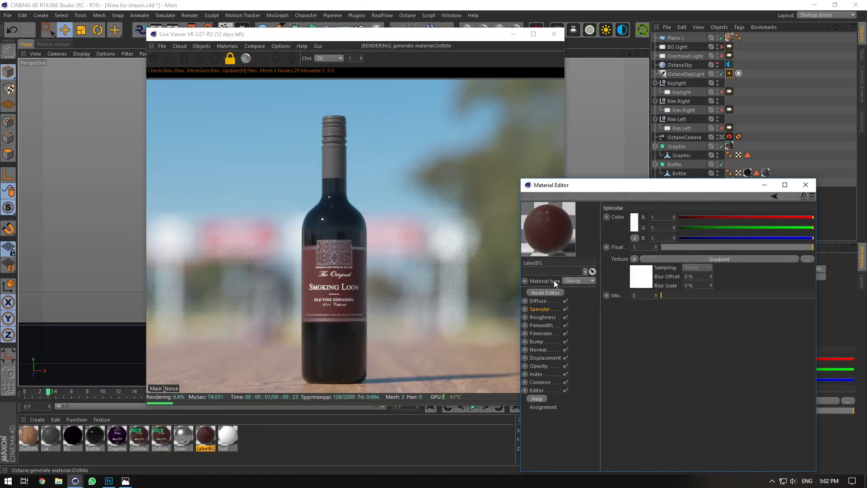
Shift the LabelBG material's diffuse color to purple with a hue of 283°.
click(543, 301)
click(634, 222)
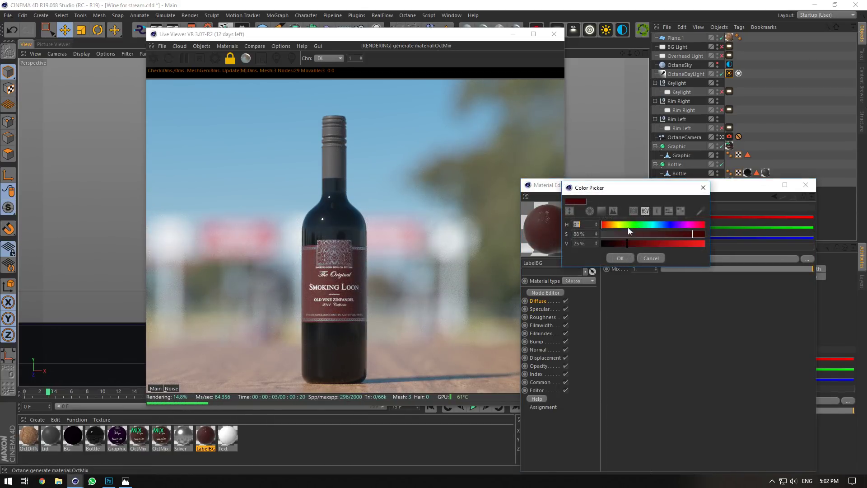
drag(606, 227, 673, 225)
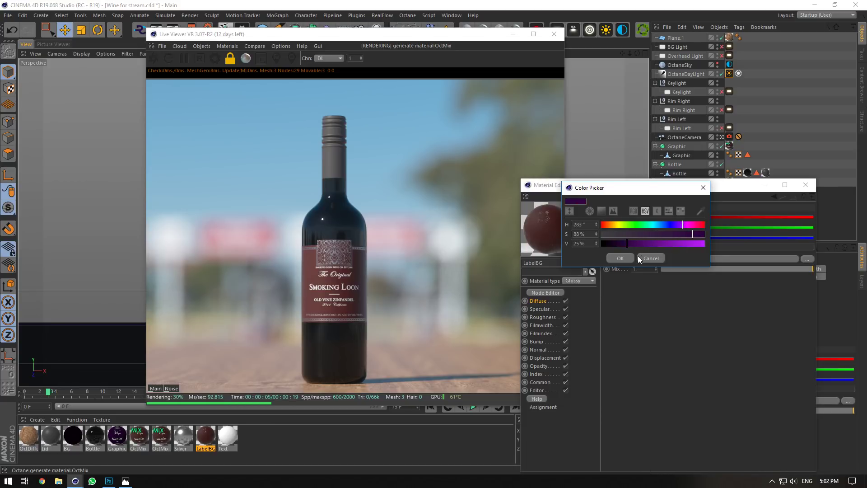
click(620, 258)
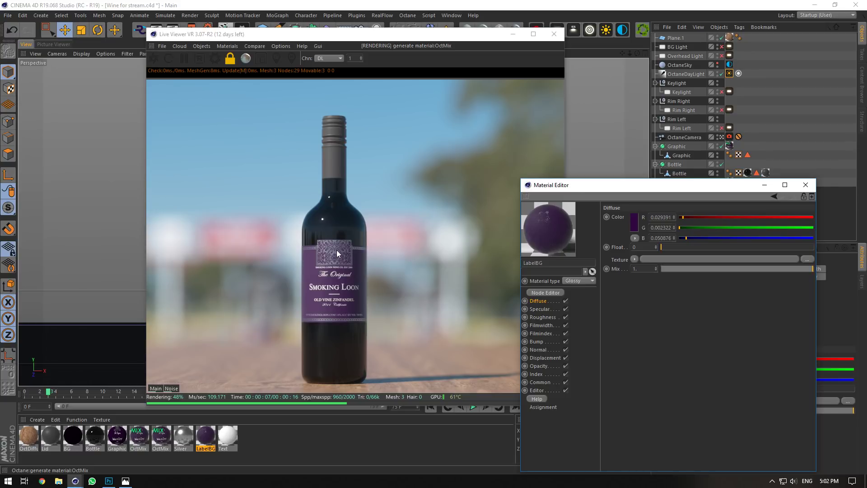
Show the diffuse settings of the bottle cap's Lid material.
click(53, 440)
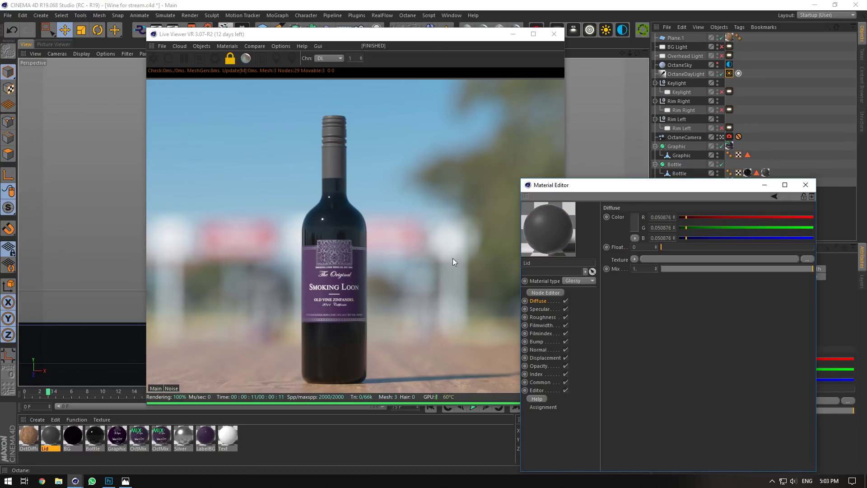
Lower the Lid material's index to its minimum and set its diffuse color to black.
click(543, 374)
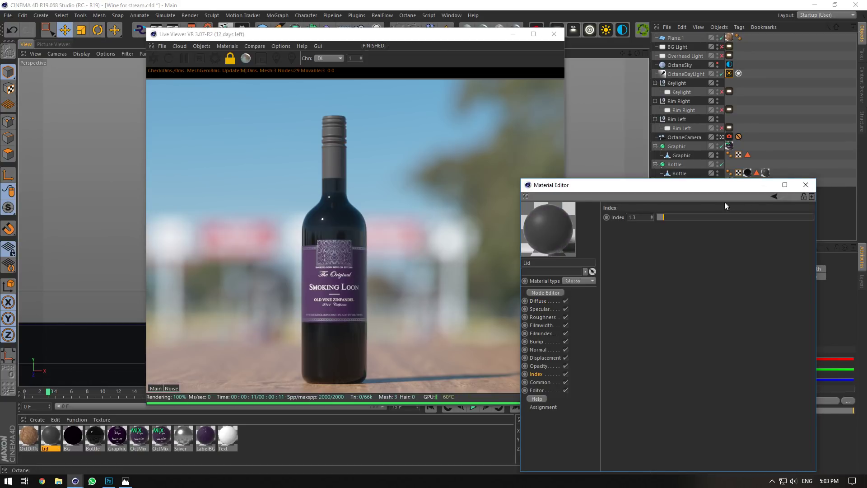
drag(663, 217, 597, 245)
click(545, 302)
click(633, 225)
click(623, 254)
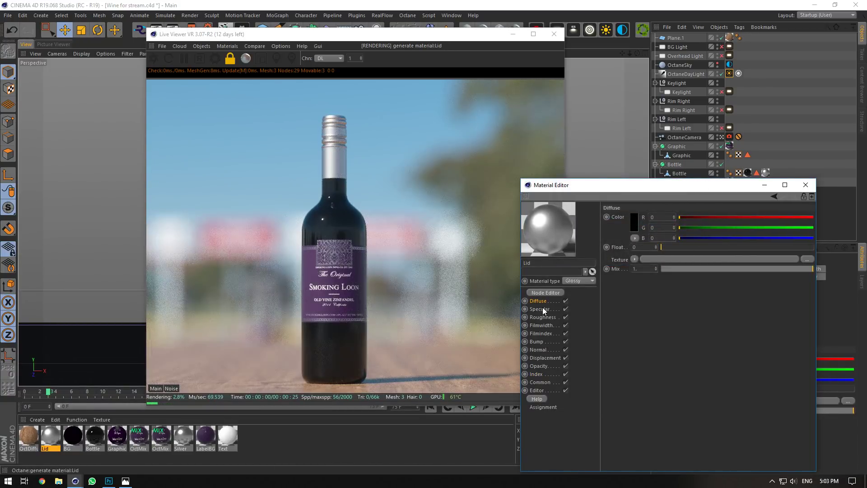
click(542, 317)
click(635, 259)
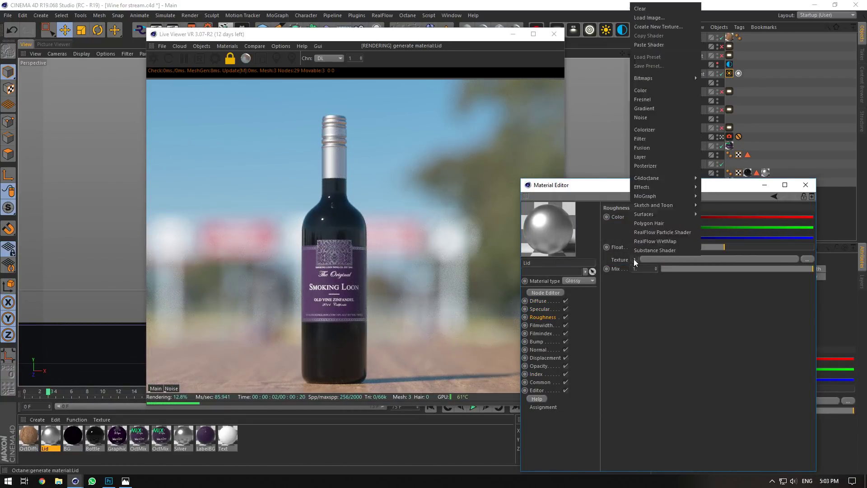
key(Escape)
Assign an Octane ImageTexture to the Lid material's specular channel and start choosing its image file.
click(547, 309)
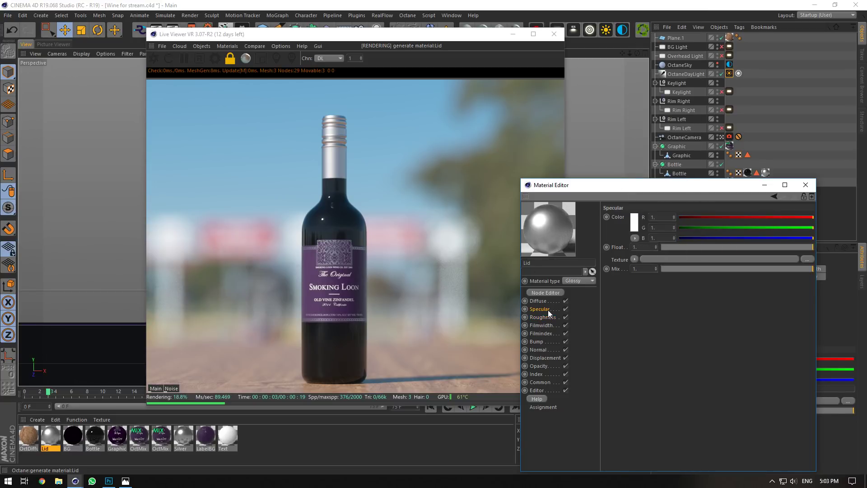
click(635, 258)
mouse_move(661, 176)
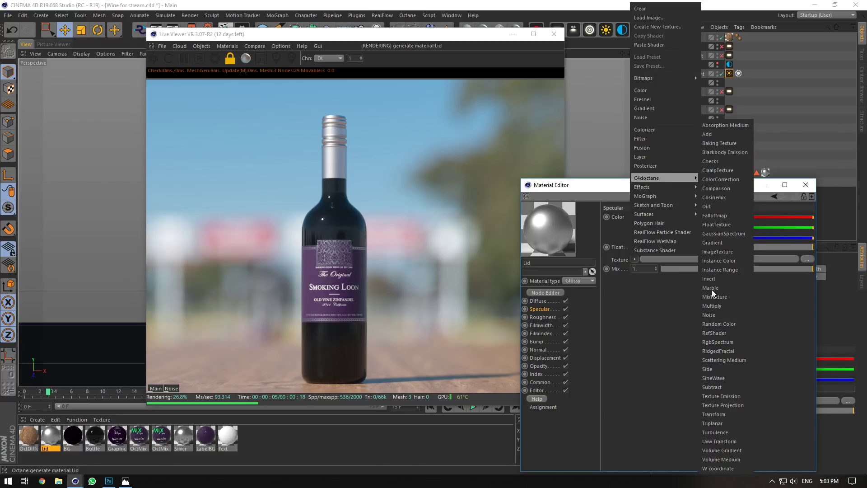
click(730, 252)
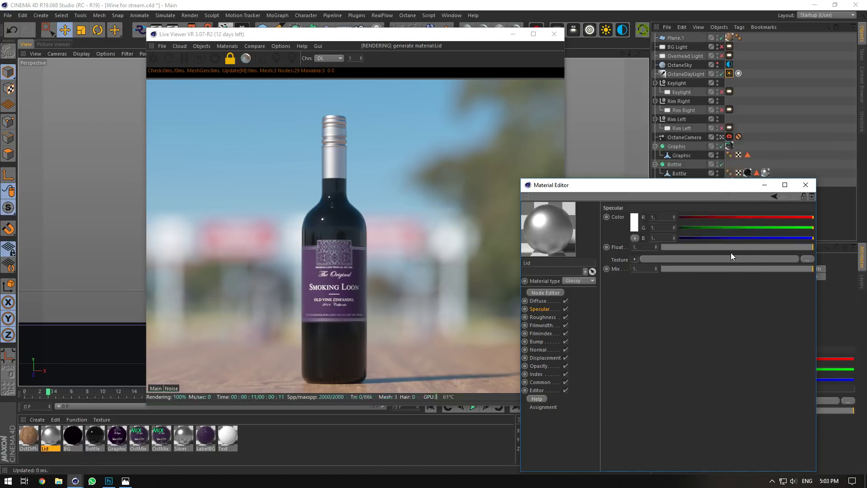
click(804, 220)
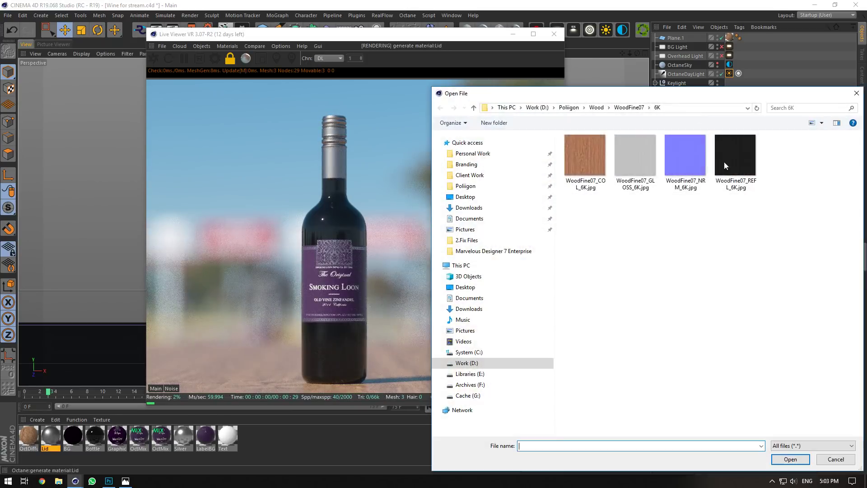
Load the MetalRoseBrushed001 REFL 3K SPECULAR image from Poliigon's Metal/MetalRoseBrushed001/3K folder into the Lid's specular texture.
click(609, 108)
click(596, 107)
click(569, 107)
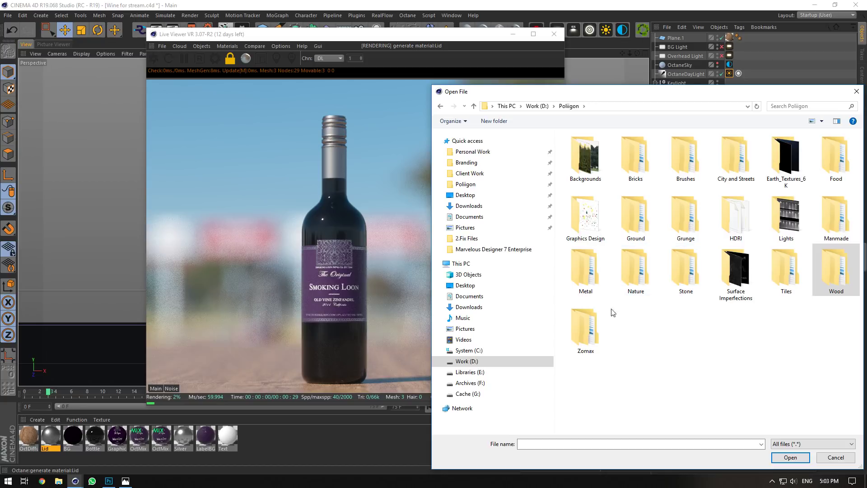
double_click(585, 271)
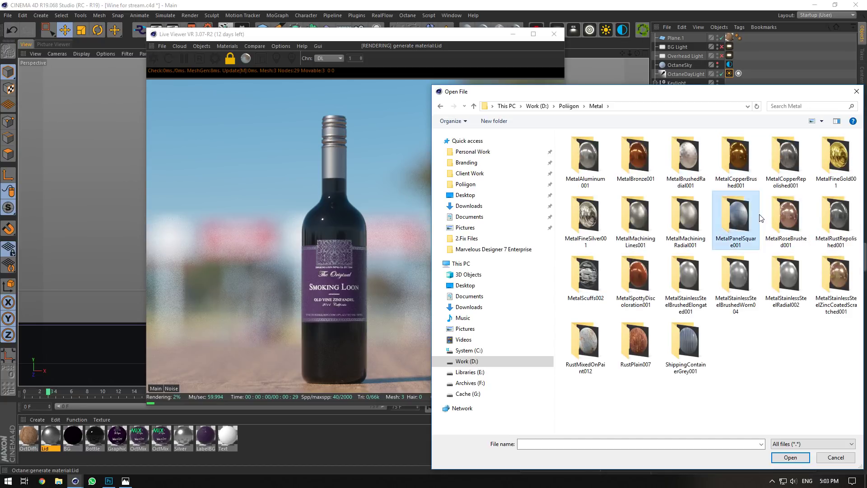
double_click(735, 214)
click(593, 107)
double_click(772, 221)
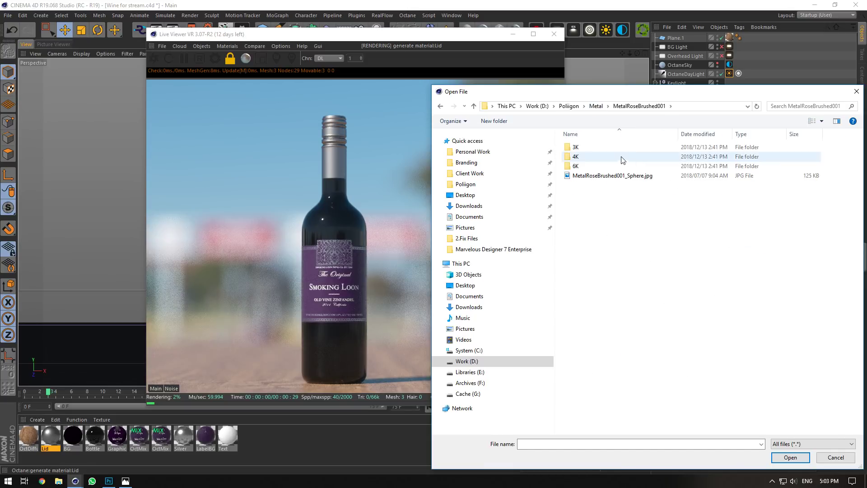
click(590, 146)
double_click(591, 147)
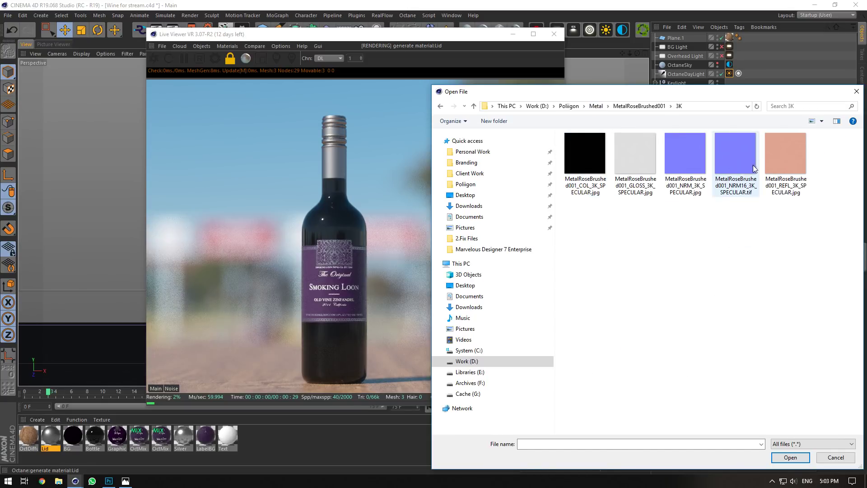
click(786, 163)
click(790, 457)
click(484, 272)
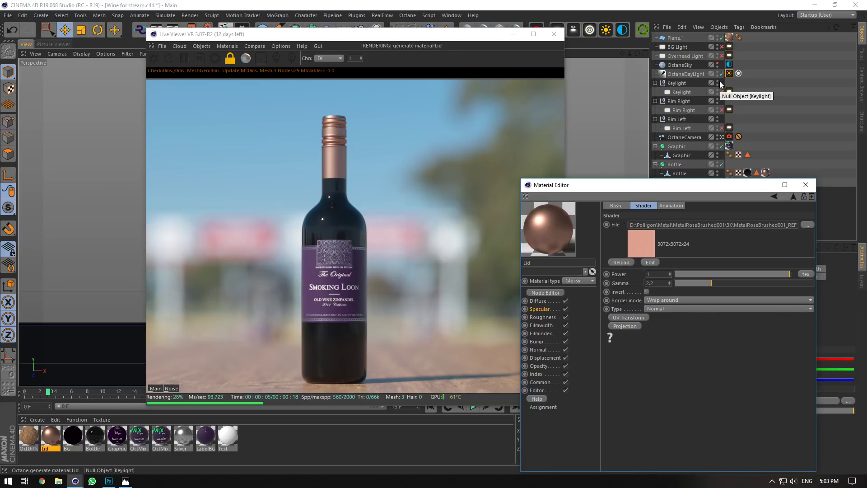
Shift the diffuse color of the LabelBG material to a dark wine red with hue 338°.
click(207, 435)
click(540, 300)
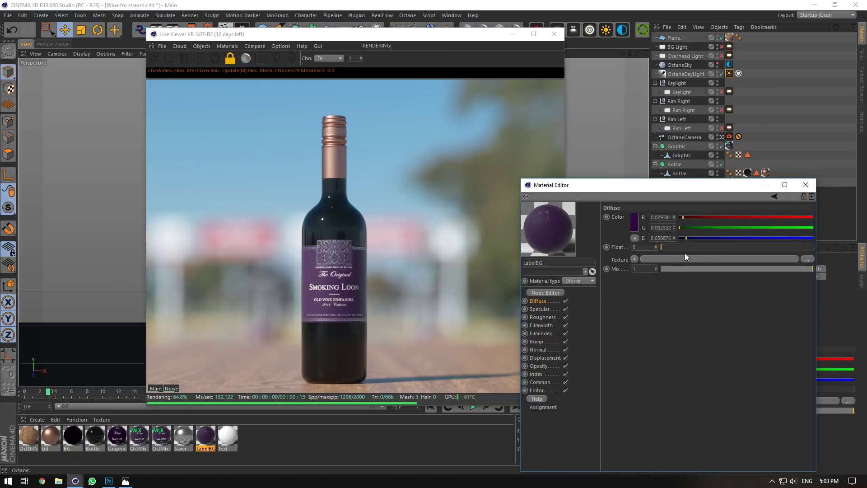
click(633, 222)
click(686, 222)
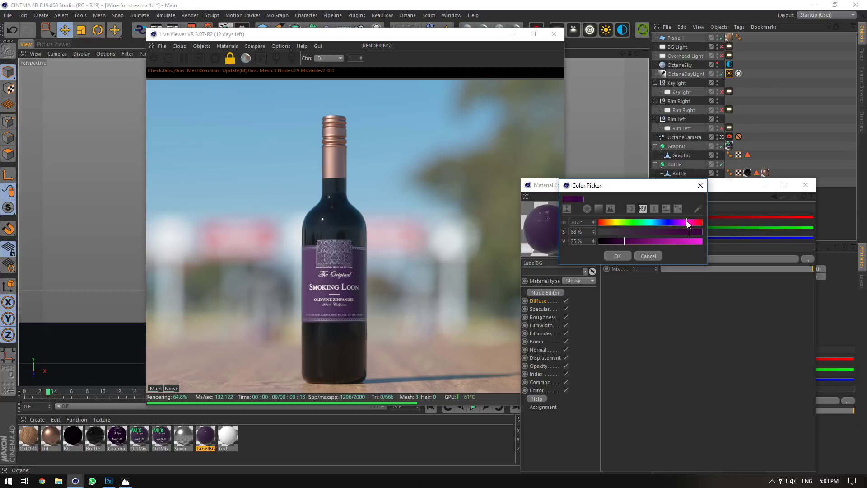
click(614, 258)
click(633, 225)
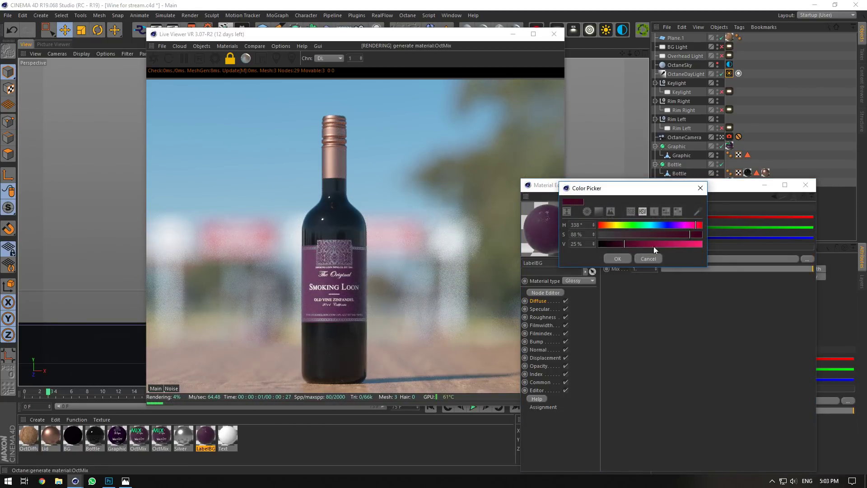
click(617, 259)
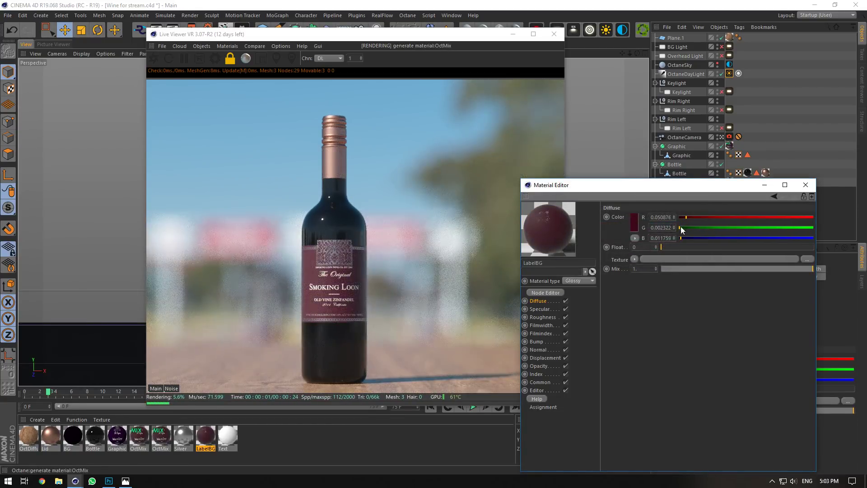
Change the LabelBG diffuse color to a brown with hue 23°, saturation 50% and value 50%.
click(634, 222)
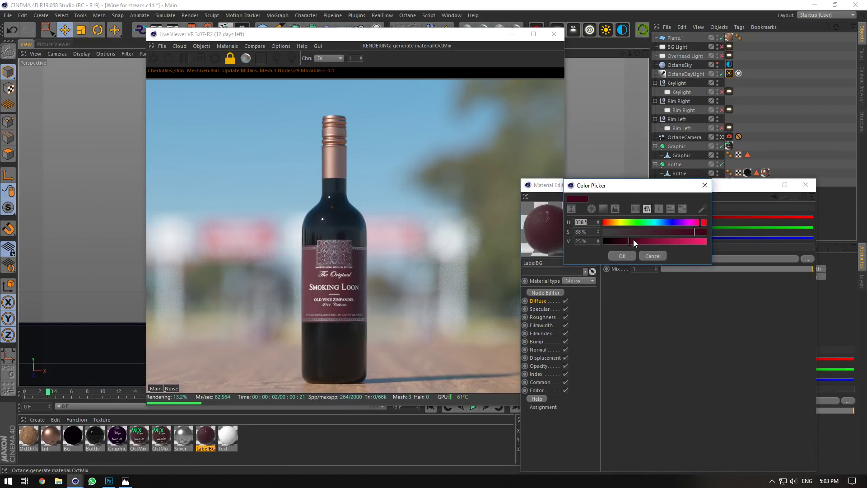
drag(633, 240, 657, 239)
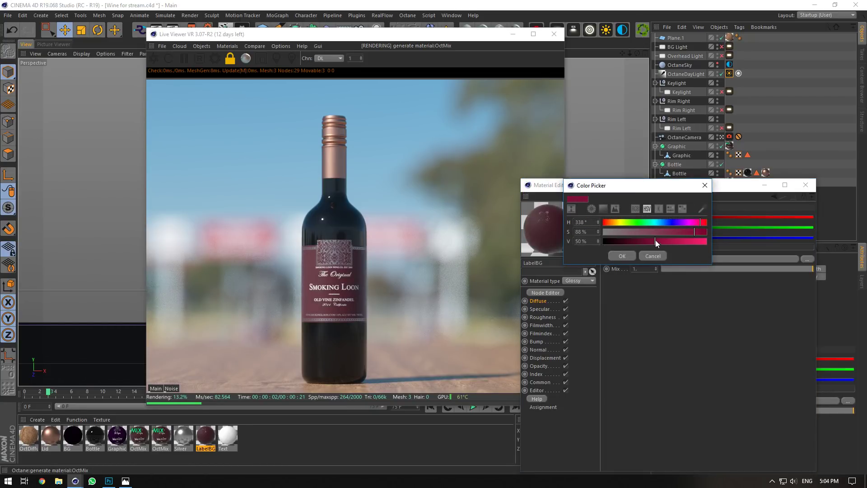
click(655, 233)
drag(697, 223, 692, 224)
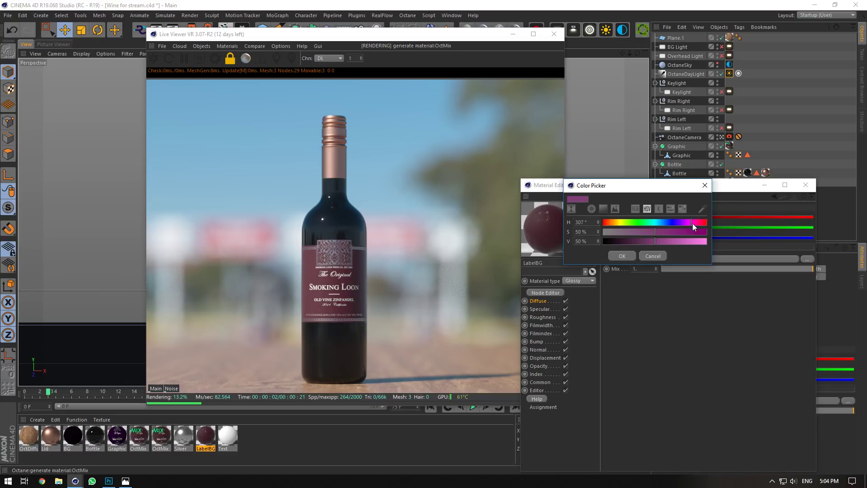
click(611, 222)
click(621, 256)
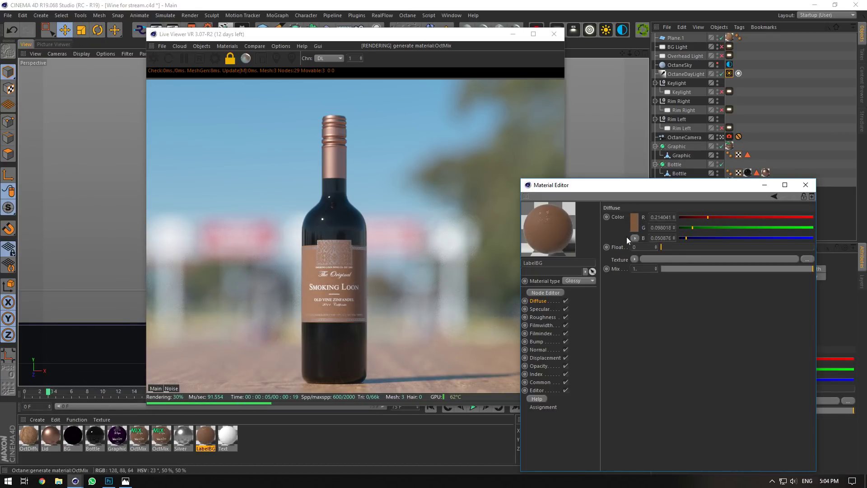
Try a higher index on the LabelBG material, then undo the label's index and color changes.
click(547, 366)
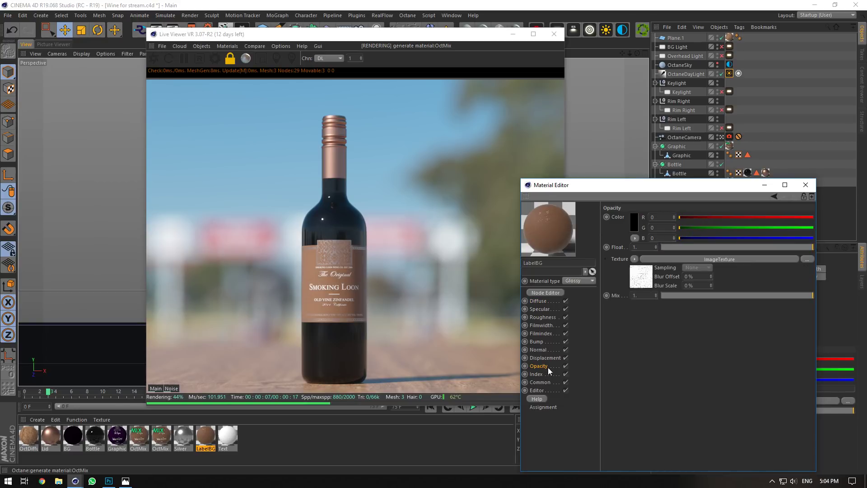
click(546, 374)
mouse_move(677, 219)
mouse_down()
mouse_move(697, 218)
mouse_move(681, 215)
mouse_up()
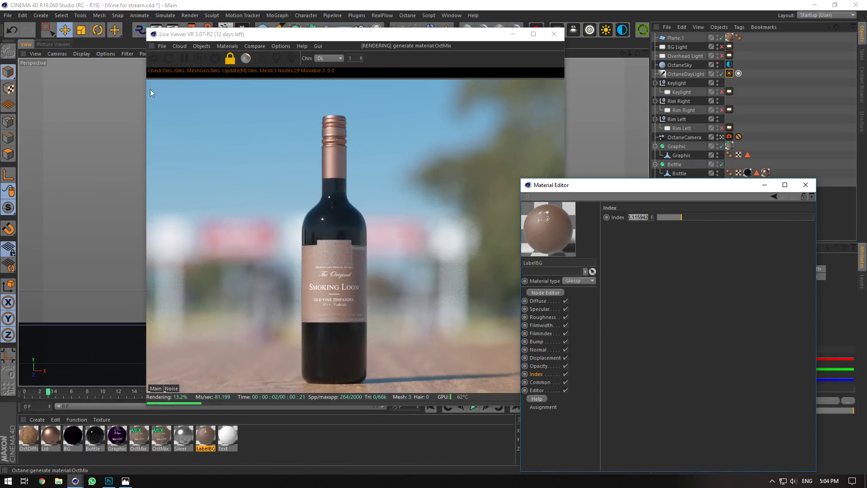
click(12, 31)
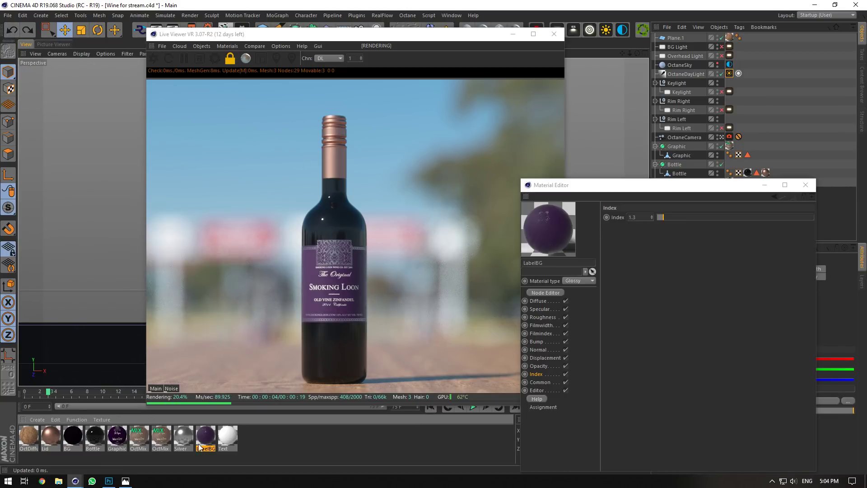
Insert a Color Correction node between the Lid material's specular image texture and its Specular input.
click(50, 435)
click(544, 301)
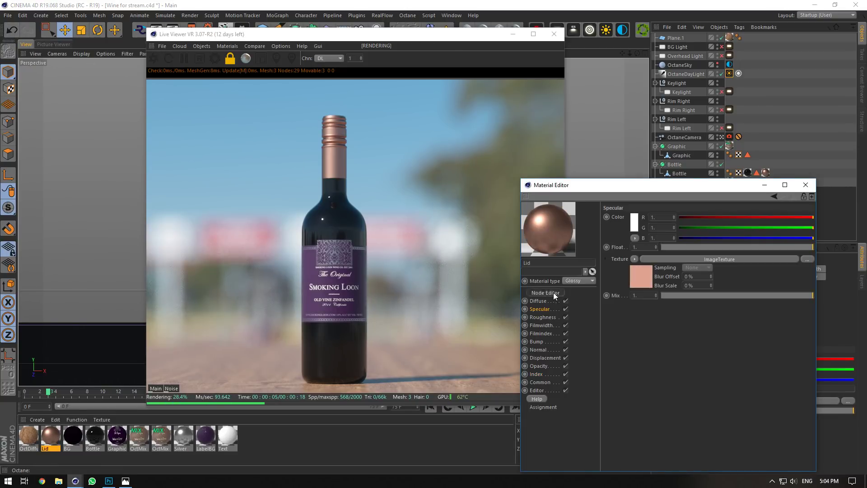
click(552, 292)
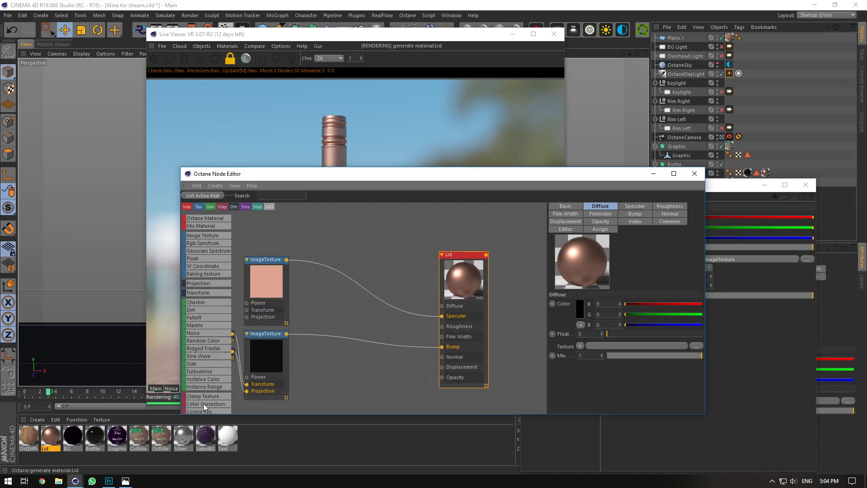
drag(354, 285, 355, 289)
click(694, 174)
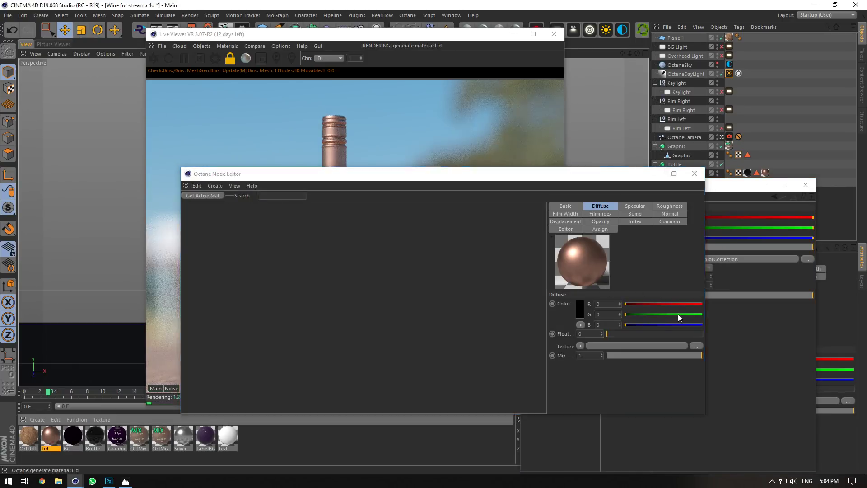
Set the hue of the Lid's specular color correction to about -0.16.
click(718, 259)
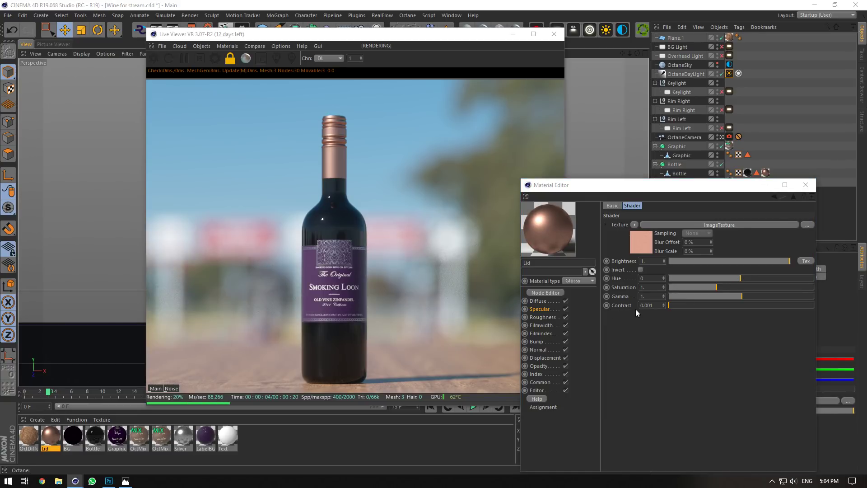
drag(741, 280, 729, 280)
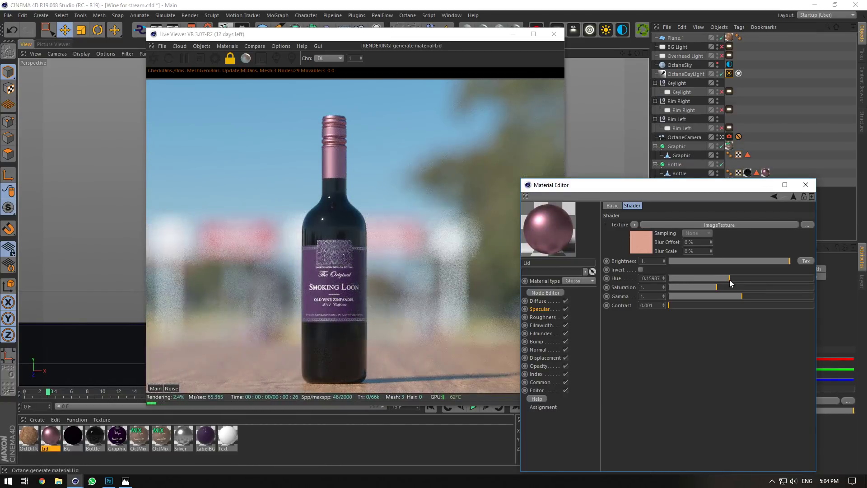
Deactivate the OctaneCamera view and frame the bottle's lid in close-up.
click(722, 137)
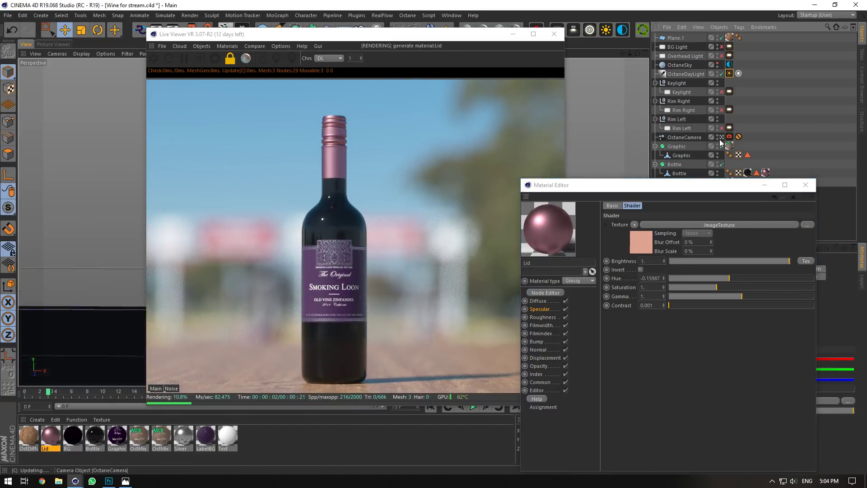
drag(623, 53, 600, 85)
drag(630, 53, 544, 83)
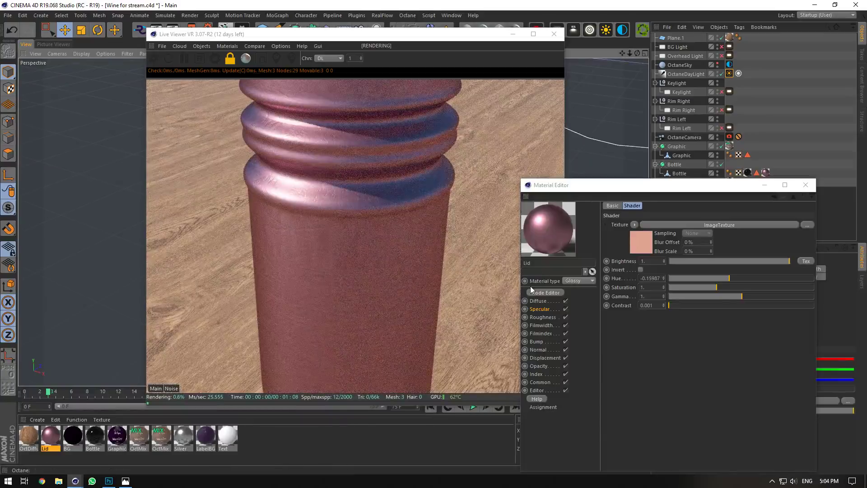
Add a texture projection to the Lid's specular image texture and set it to Box.
click(544, 309)
click(639, 276)
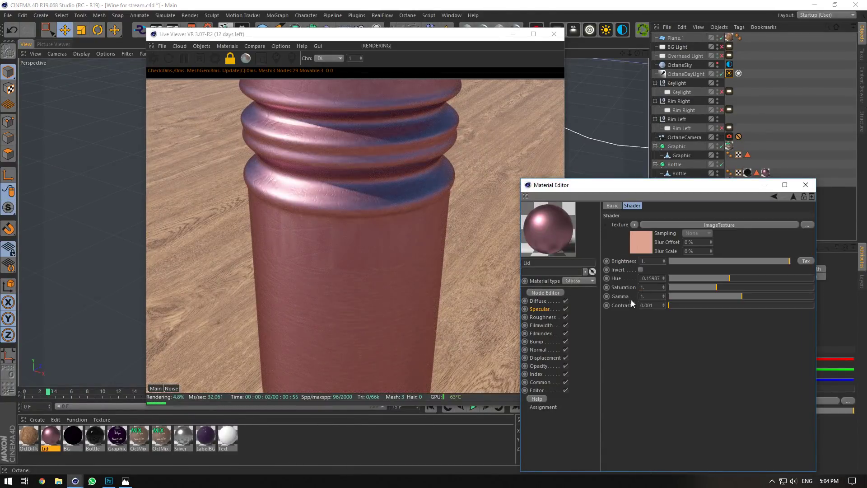
click(633, 248)
click(616, 327)
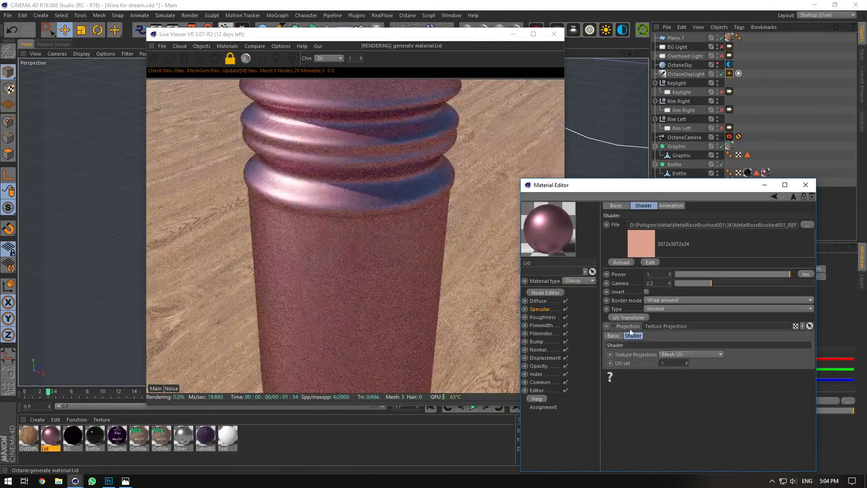
click(665, 354)
click(656, 357)
click(664, 355)
click(665, 364)
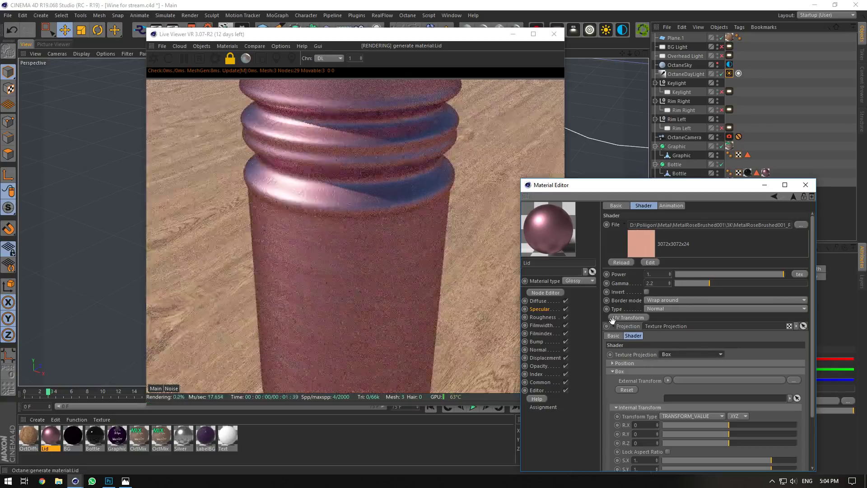
Add a UV Transform to the Lid's specular image texture and reduce its scale uniformly with the aspect ratio locked.
click(613, 325)
click(628, 318)
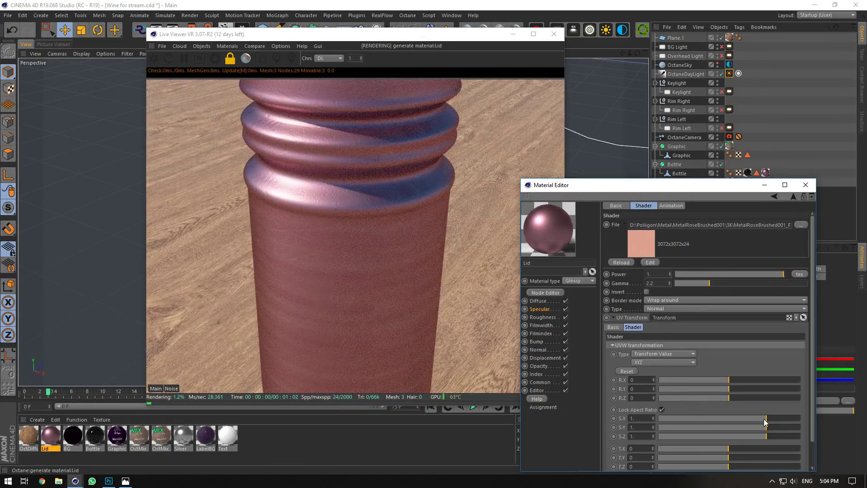
drag(765, 420, 732, 418)
click(542, 309)
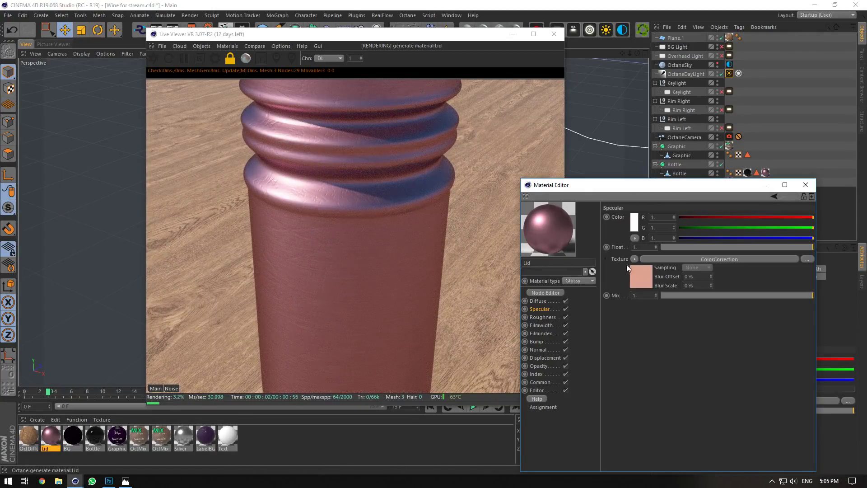
Open the Lid's node graph, spread out the specular nodes, and duplicate the specular image texture with its transform and projection nodes.
click(539, 343)
click(553, 293)
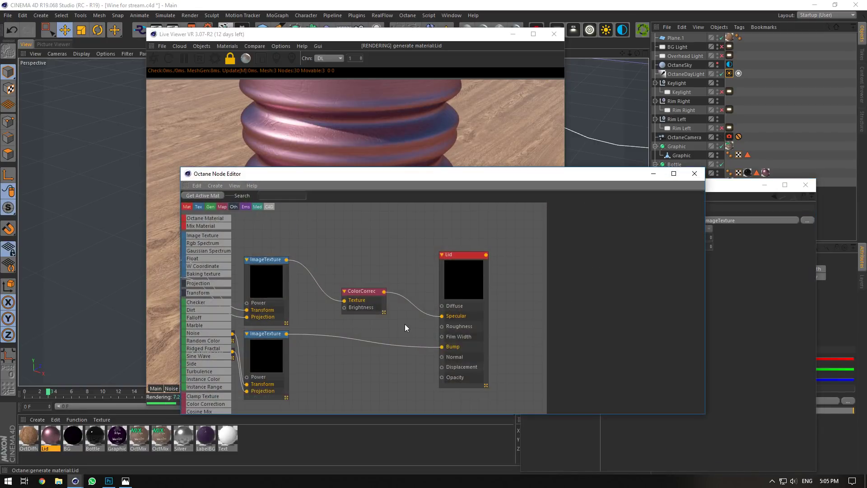
scroll(443, 289, down, 5)
drag(437, 287, 400, 290)
scroll(408, 288, up, 5)
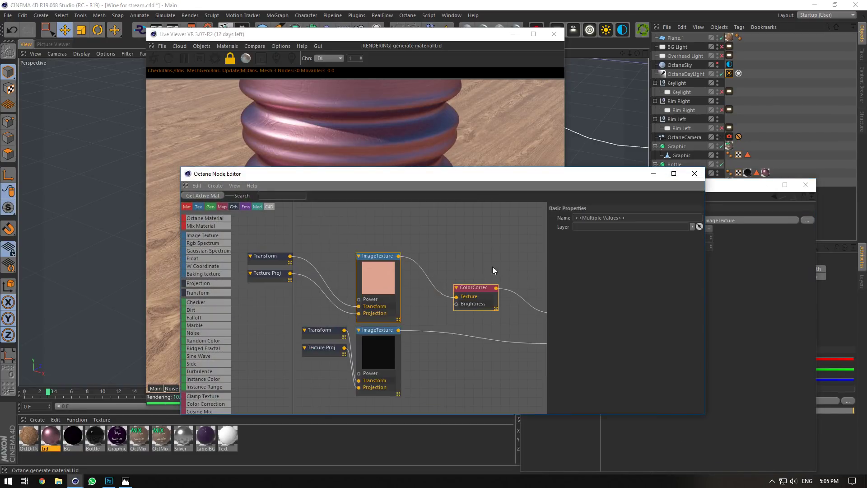
scroll(506, 264, down, 4)
drag(510, 292, 520, 258)
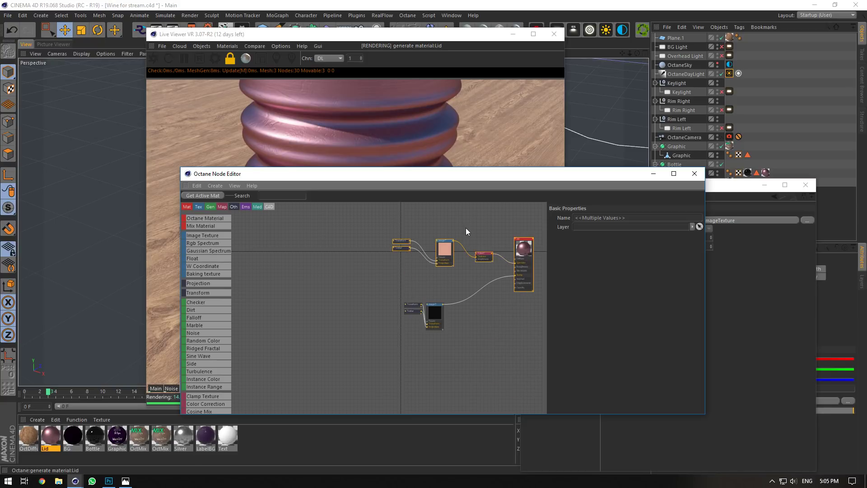
drag(476, 232, 423, 285)
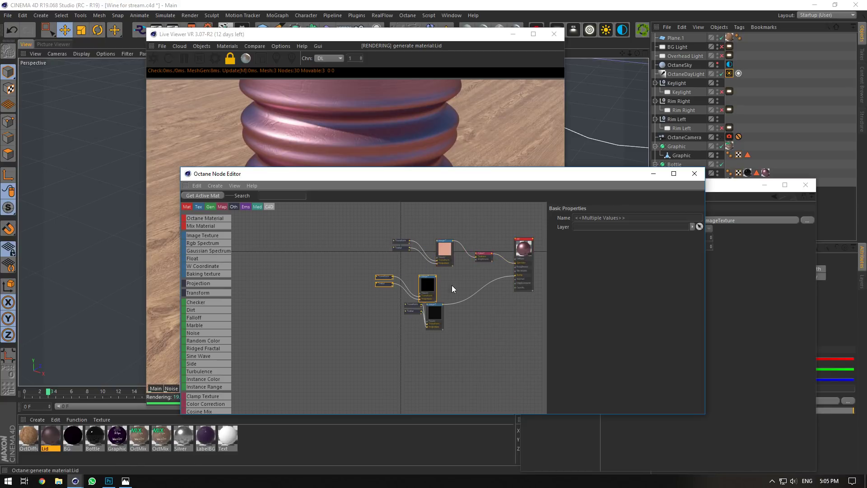
Create an Add node combining the duplicated image texture with the existing bump image, and connect it to the Lid's Bump input.
scroll(461, 282, up, 4)
middle_drag(397, 339, 271, 403)
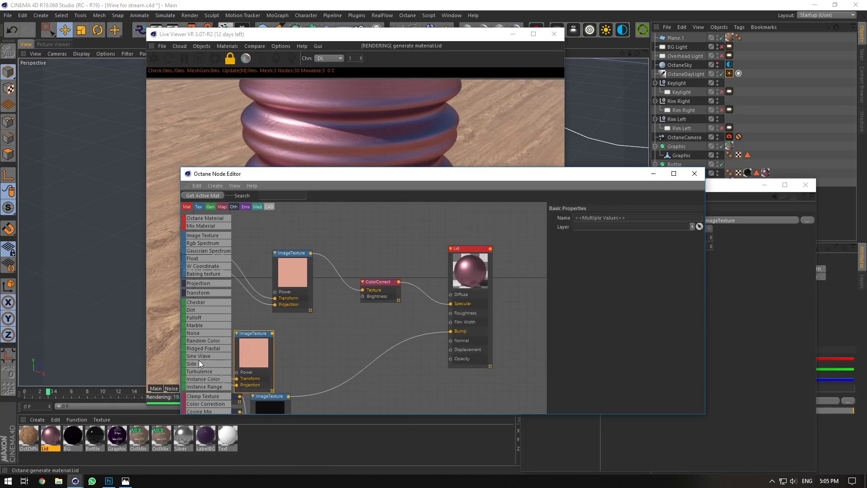
scroll(203, 359, down, 3)
click(195, 390)
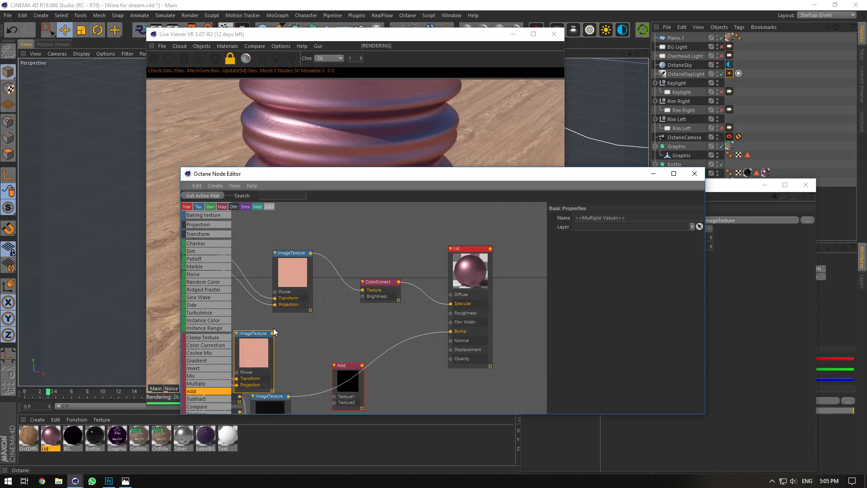
drag(272, 333, 334, 402)
drag(362, 365, 452, 332)
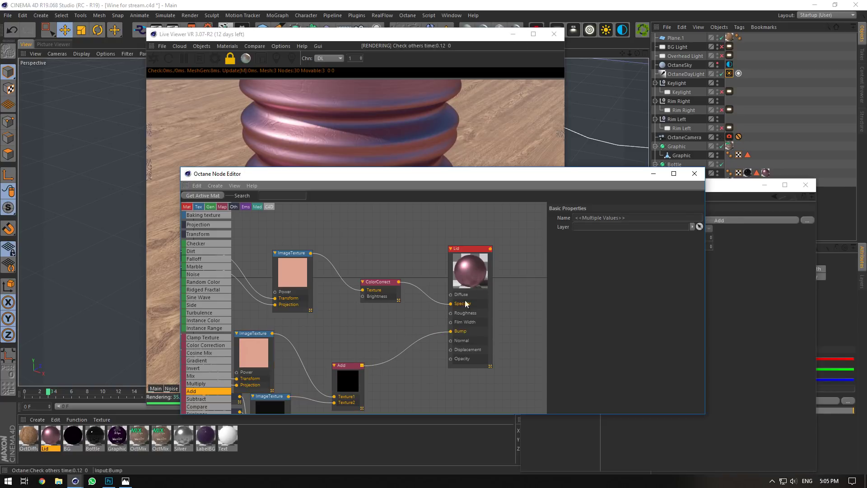
drag(481, 176, 617, 179)
click(389, 364)
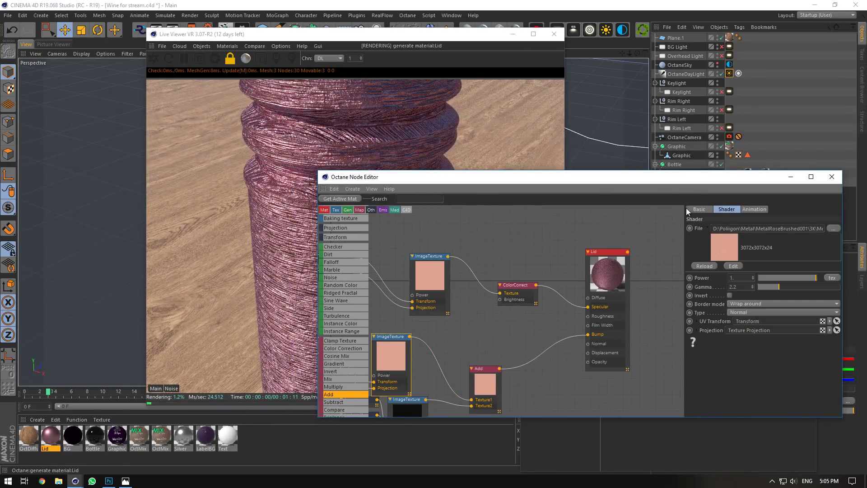
click(834, 228)
click(575, 155)
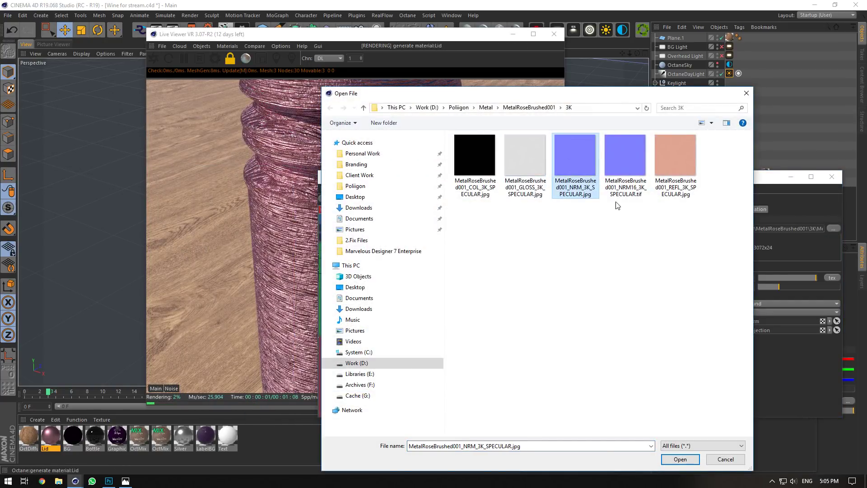
click(725, 459)
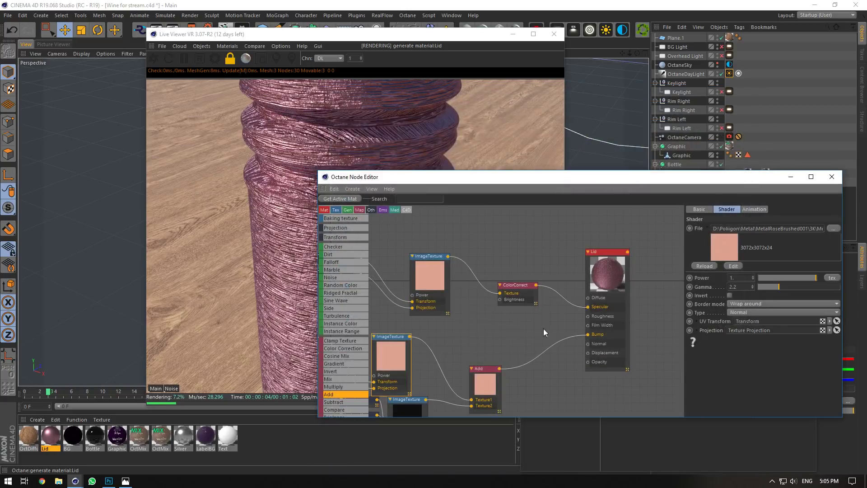
Connect the duplicated image texture to the Lid's Normal input, delete the Add node, and reconnect the original bump image to Bump.
click(495, 382)
drag(410, 337, 590, 345)
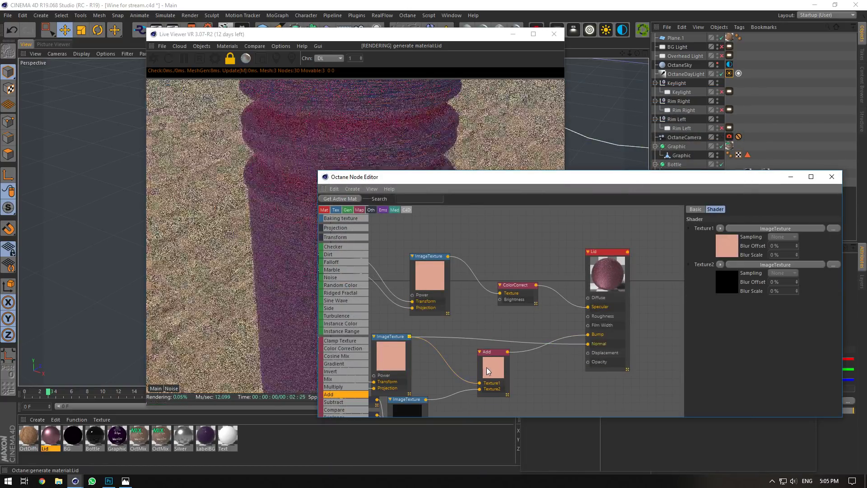
click(487, 367)
key(Delete)
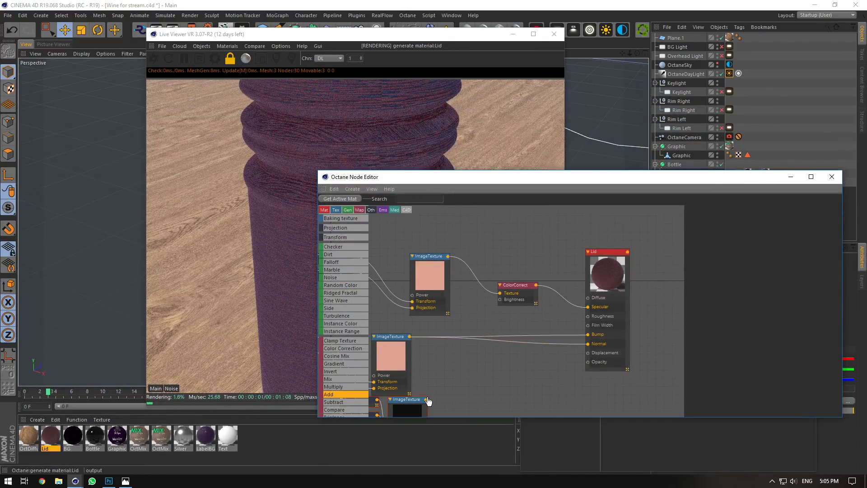
drag(425, 399, 589, 341)
Load MetalRoseBrushed001_NRM_3K_SPECULAR.jpg into the duplicated image texture without copying it to the project, and close the node graph.
click(409, 355)
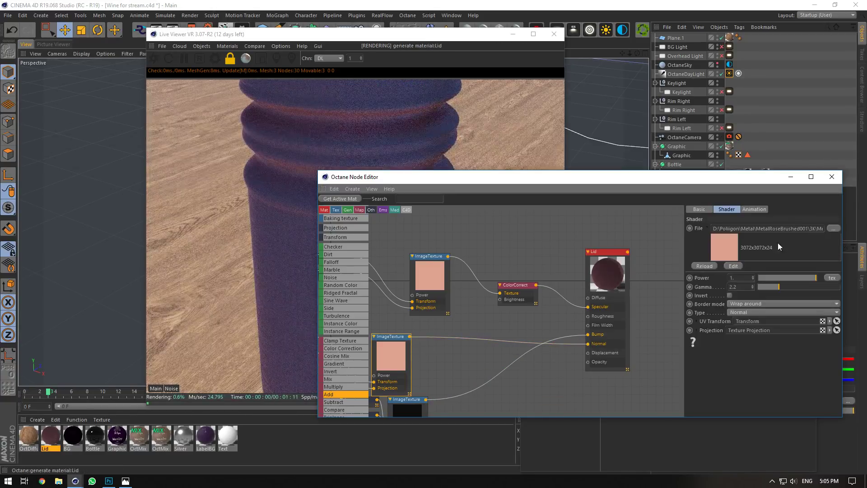
click(833, 228)
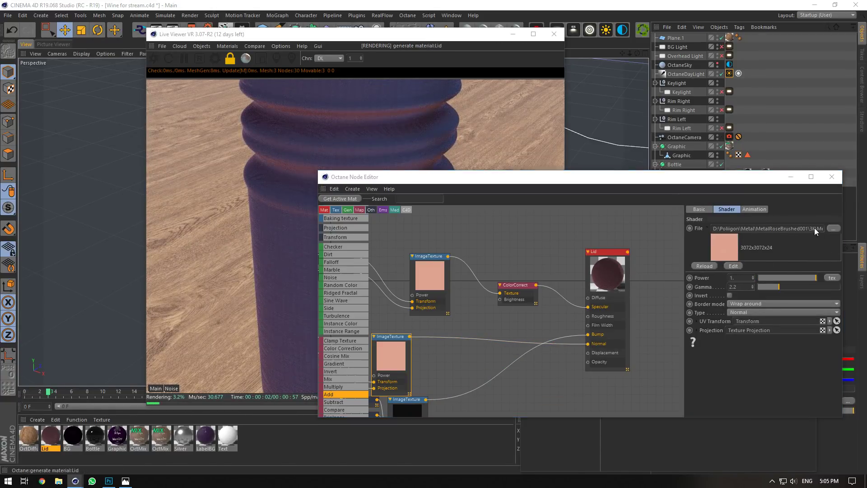
click(575, 156)
click(680, 459)
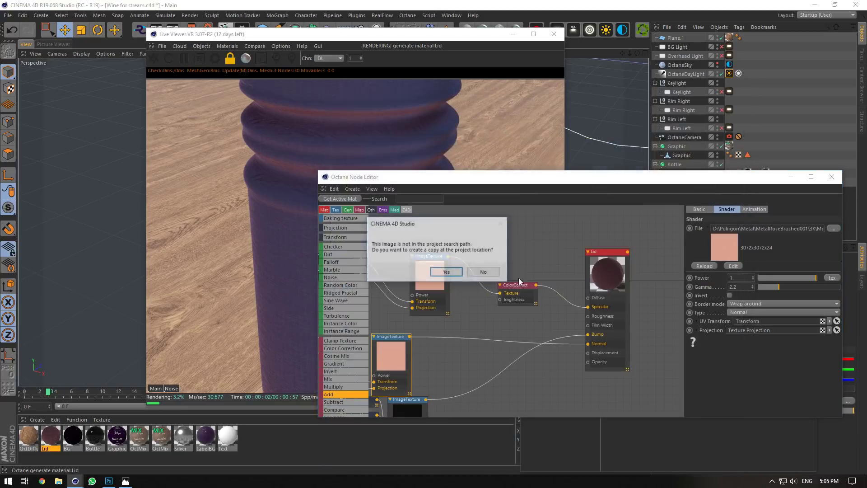
click(485, 272)
drag(558, 178, 466, 320)
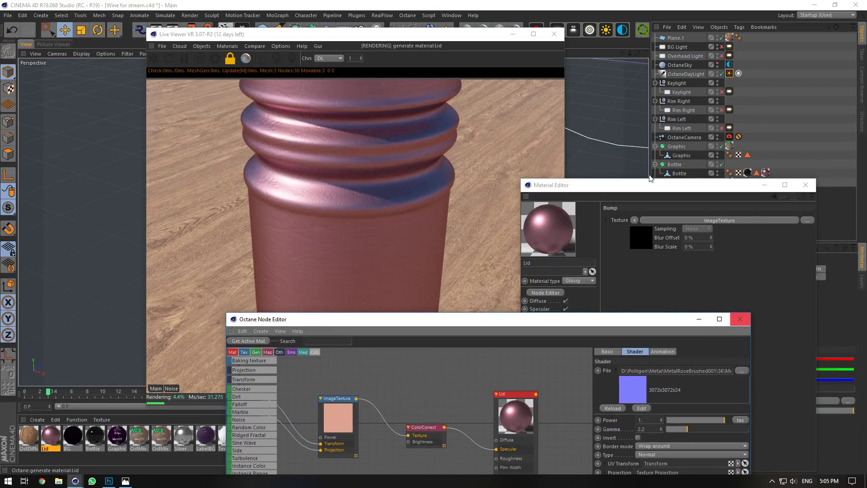
click(739, 319)
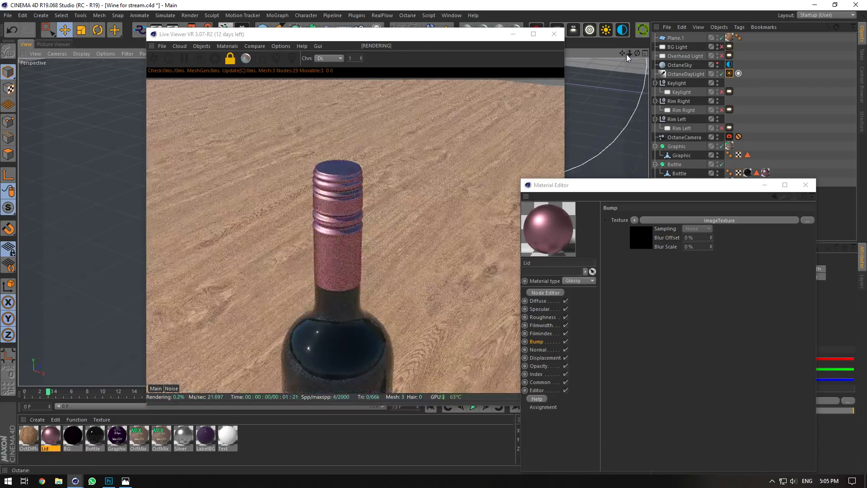
Create an Octane Mix material and an Octane Diffuse material, and name the diffuse one Dirt.
scroll(626, 54, up, 5)
drag(630, 53, 644, 5)
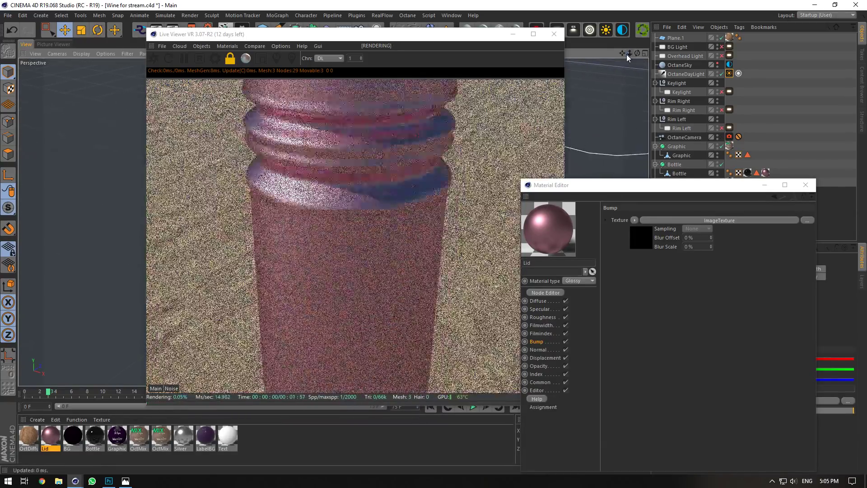
drag(623, 54, 632, 5)
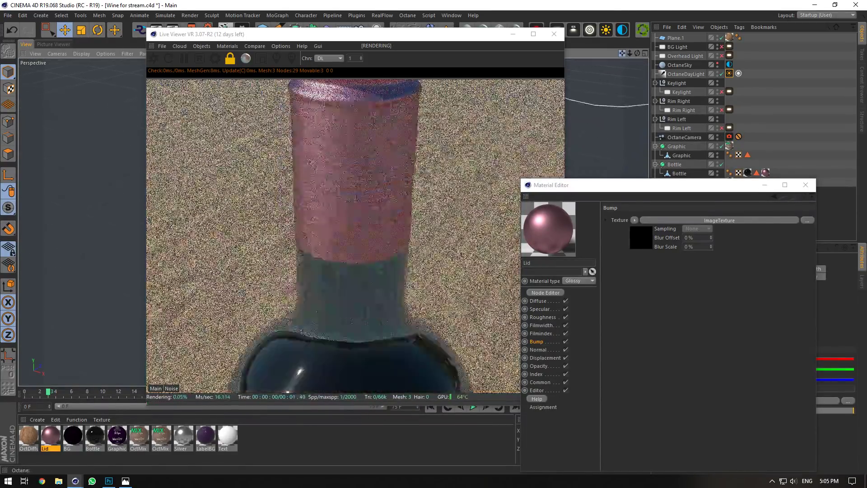
drag(630, 53, 578, 68)
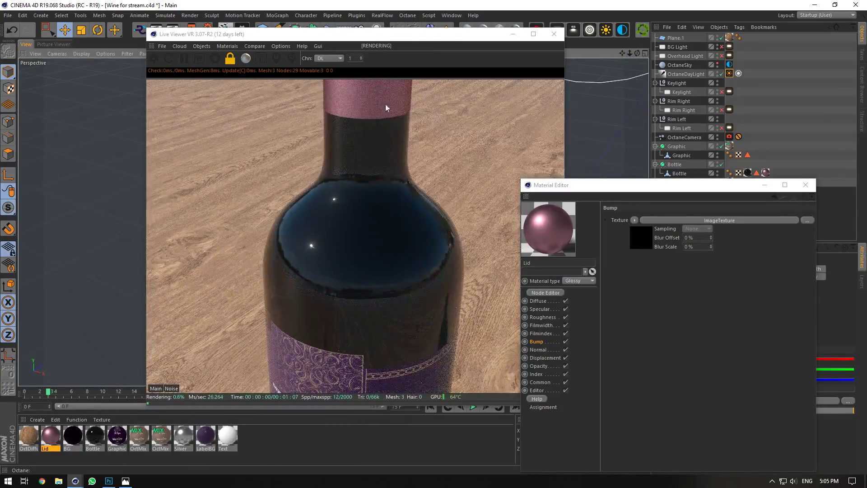
drag(470, 37, 488, 75)
click(515, 30)
drag(35, 434, 130, 437)
click(466, 30)
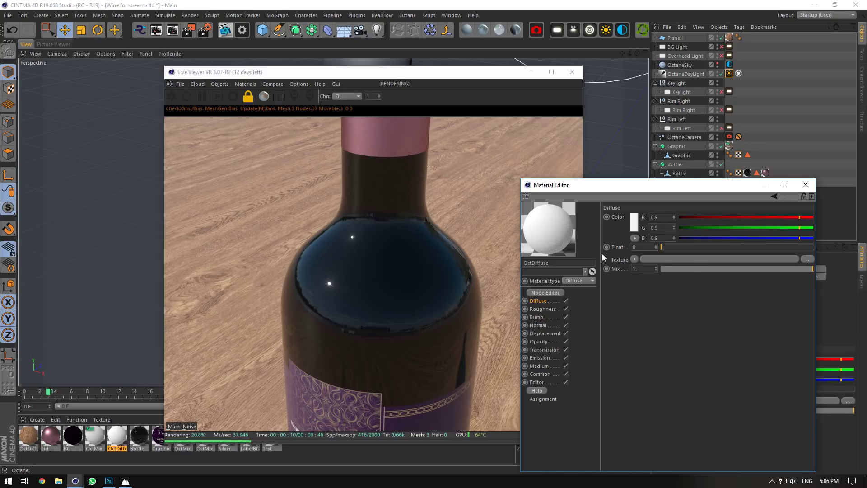
text(Dif)
Assign Dirt as Material1 and Bottle as Material2 of the mix material, and replace the Bottle object's glass material with the mix.
double_click(94, 436)
drag(117, 436, 373, 318)
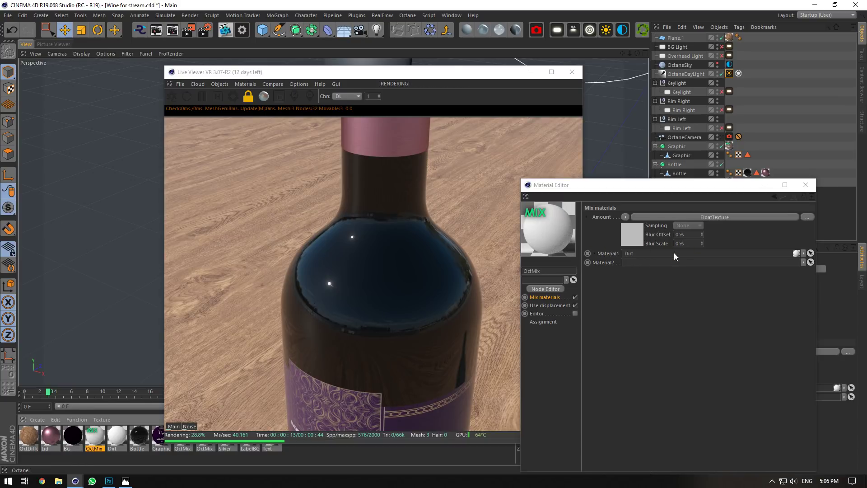
drag(681, 246, 677, 262)
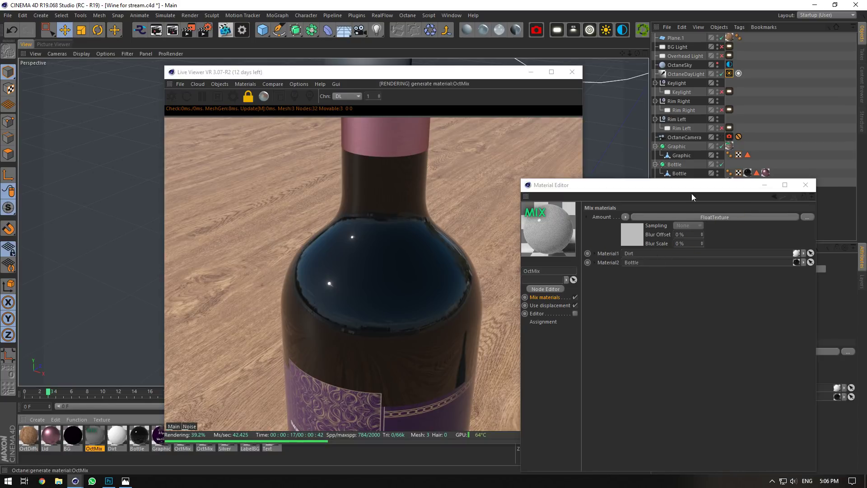
drag(90, 440, 750, 179)
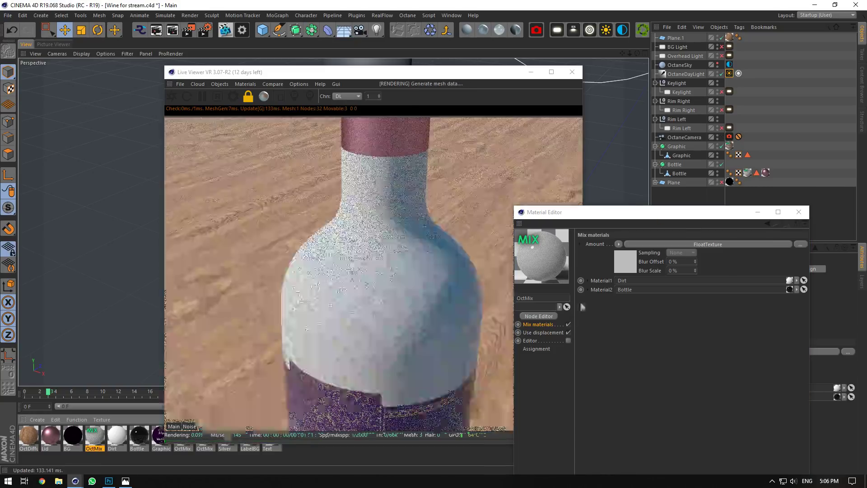
Set the mix material's Amount to an Octane ImageTexture.
click(618, 244)
mouse_move(634, 395)
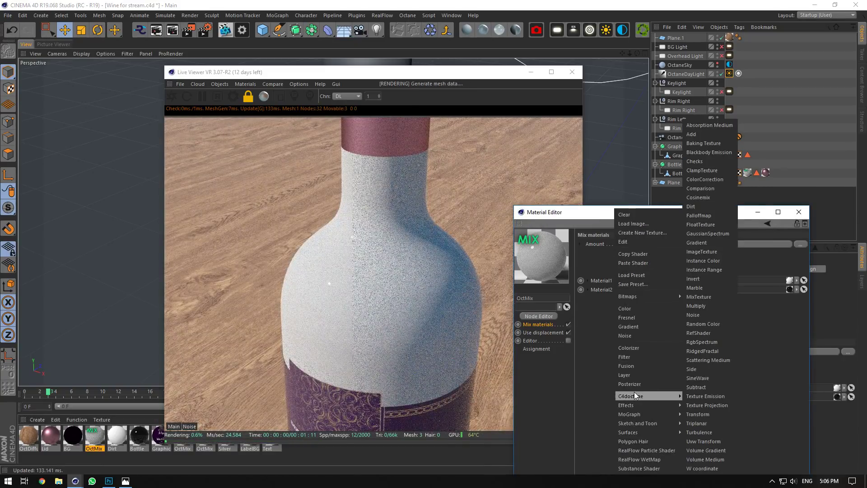
click(702, 251)
Load DirtWipes002_OVERLAY_VAR1_6K.jpg from Poliigon's Surface Imperfections folder into the mix's Amount image texture, without copying it to the project.
click(800, 251)
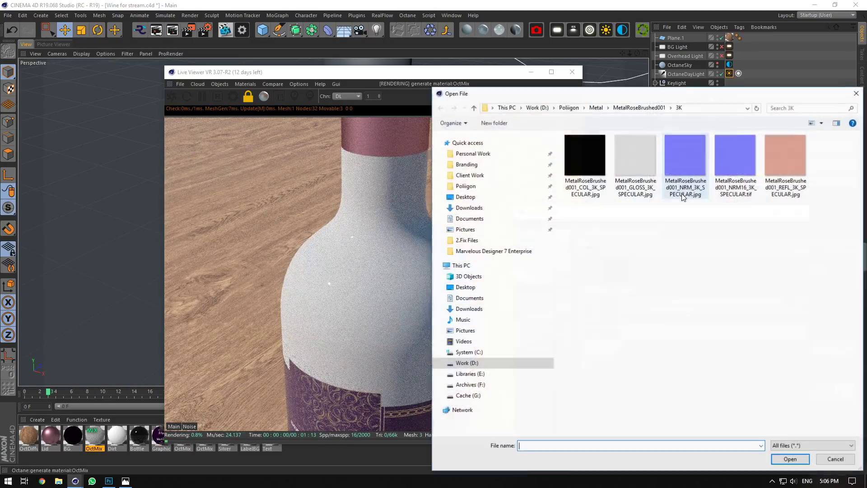
click(633, 108)
click(602, 108)
click(571, 108)
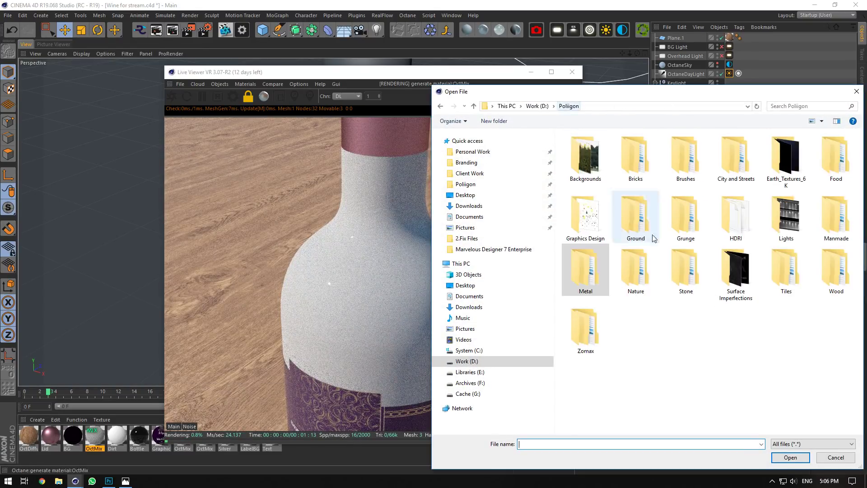
double_click(736, 271)
double_click(623, 160)
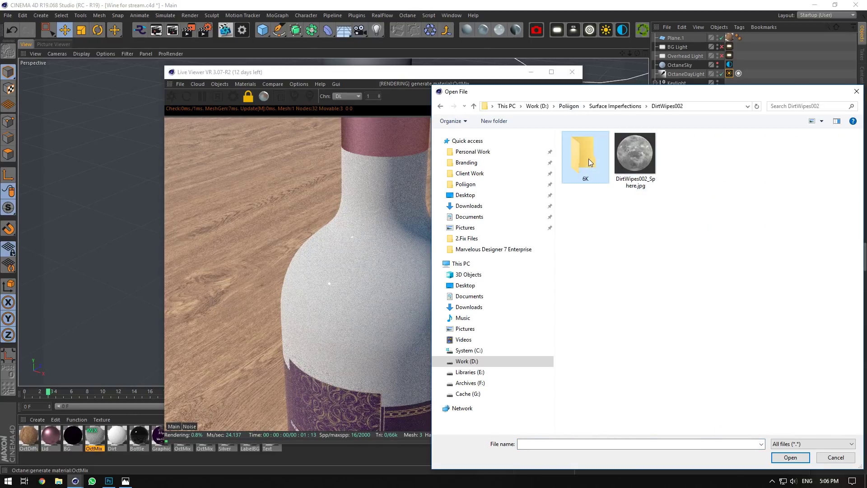
double_click(594, 156)
click(635, 156)
click(790, 456)
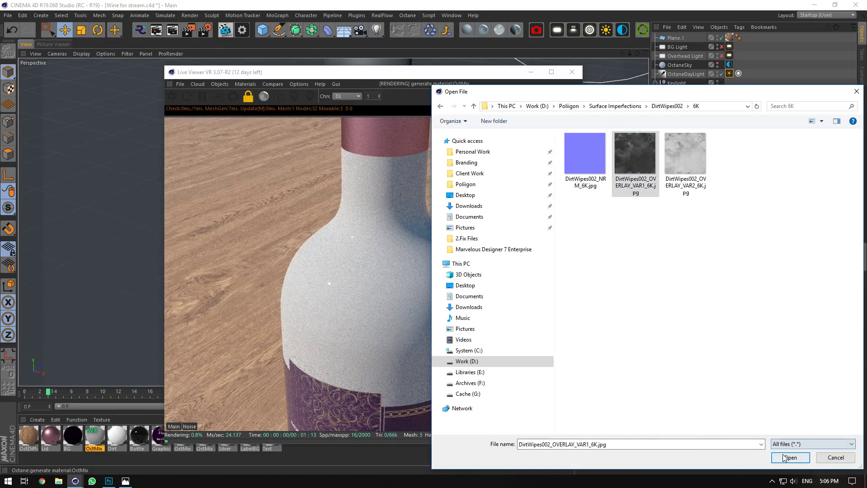
click(484, 272)
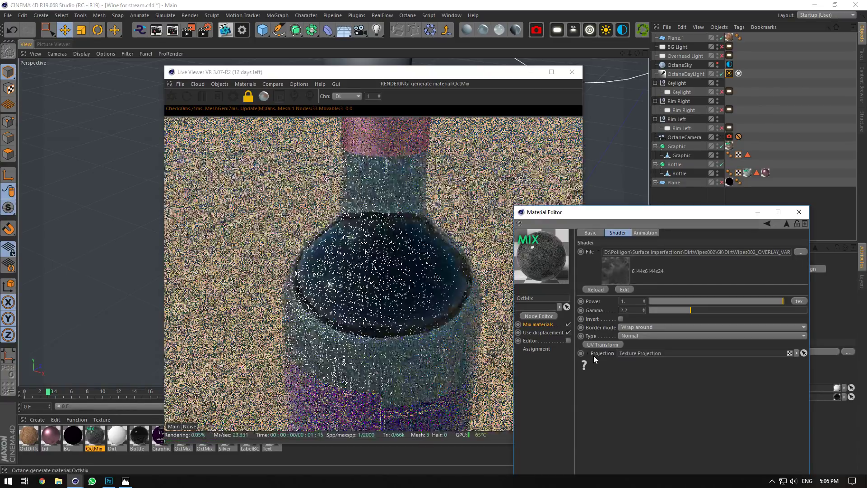
Set the dirt image's texture projection to Box and add a UV Transform with a locked-ratio scale of about 0.16.
click(593, 353)
click(655, 381)
click(651, 389)
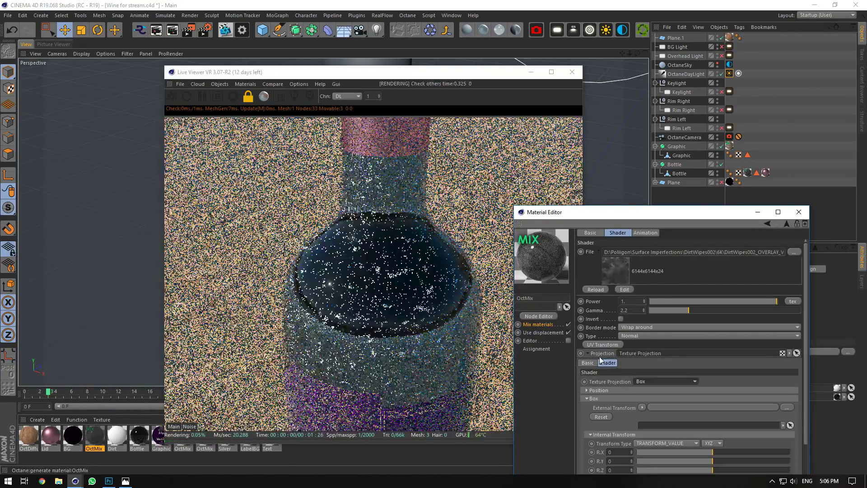
click(600, 354)
click(602, 344)
drag(741, 444, 724, 444)
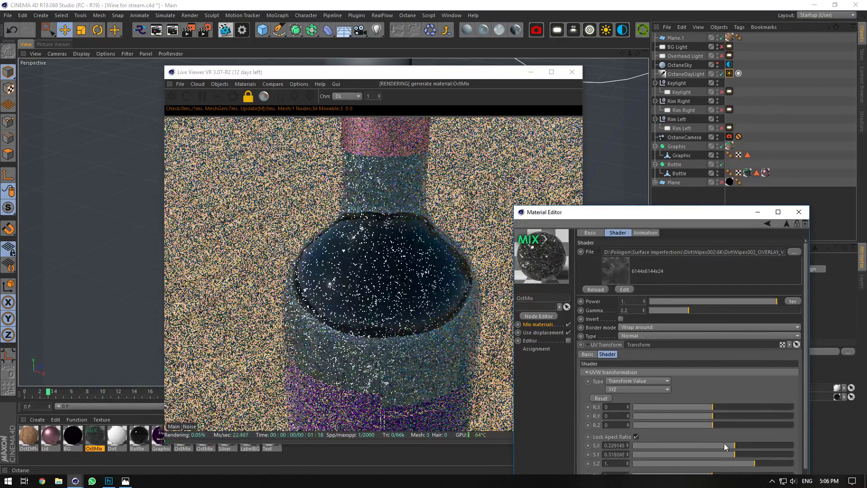
Lower the dirt image texture's power to about 0.04.
click(719, 301)
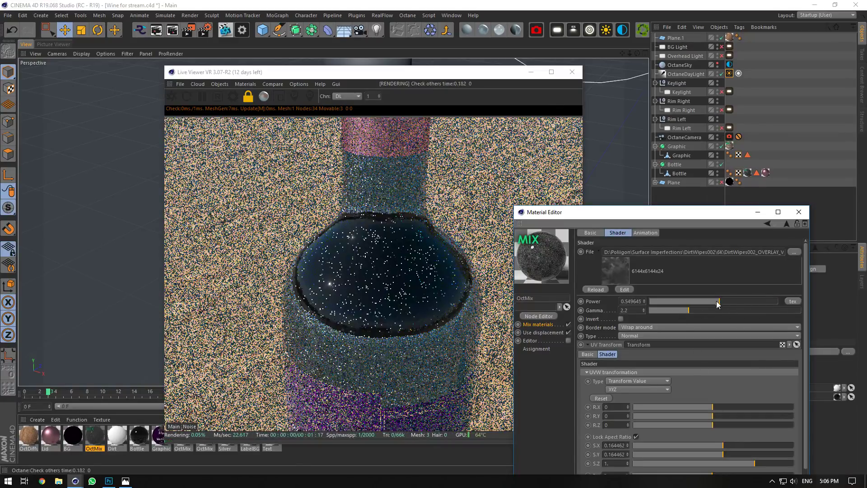
click(685, 301)
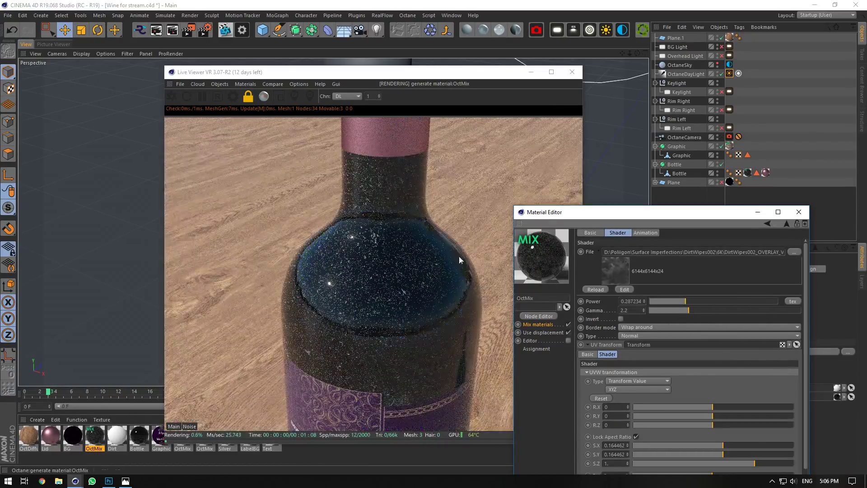
click(652, 301)
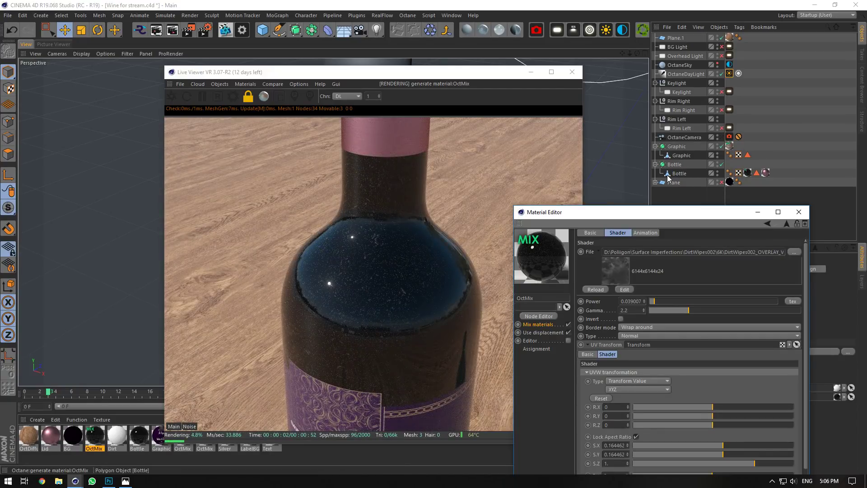
Assign an Octane ImageTexture to the Bottle material's Roughness channel.
click(135, 440)
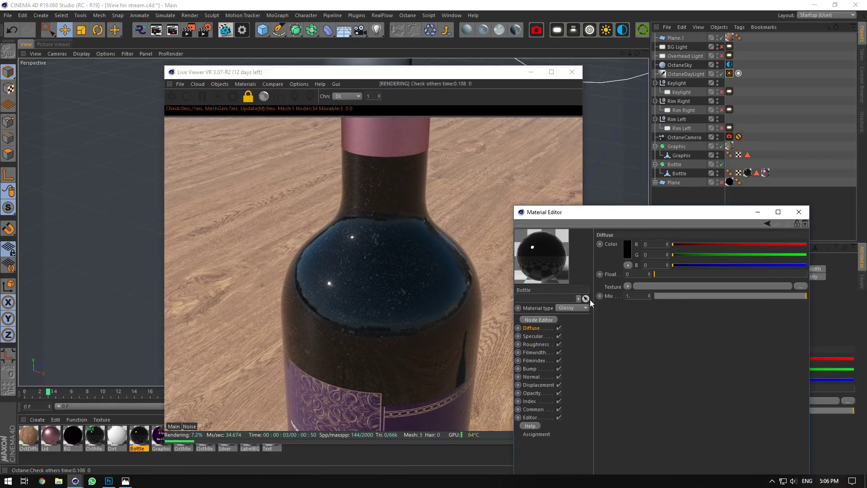
click(628, 287)
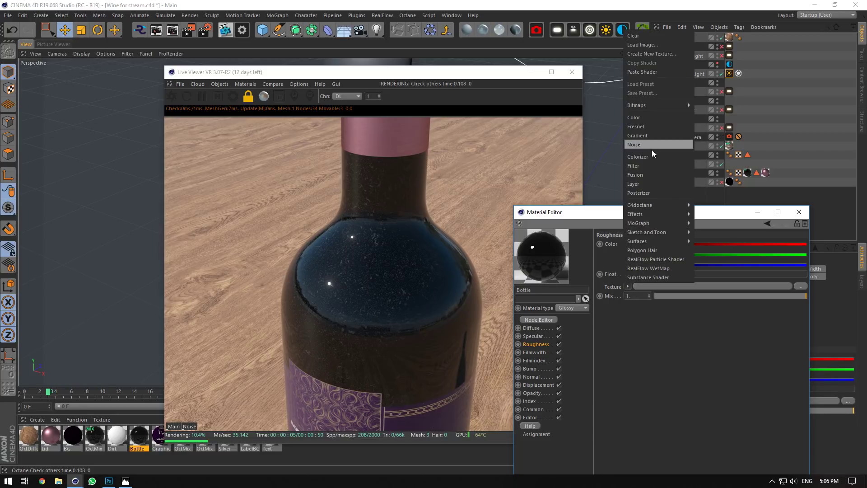
mouse_move(642, 207)
click(711, 251)
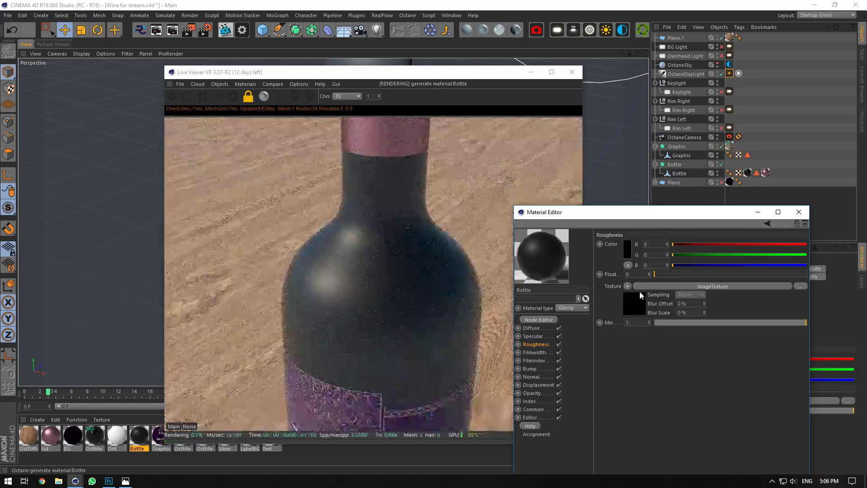
Load Fingerprints007_OVERLAY_VAR1_3K.jpg from Poliigon's Surface Imperfections folder into the roughness image texture, without copying it to the project.
click(641, 289)
click(778, 245)
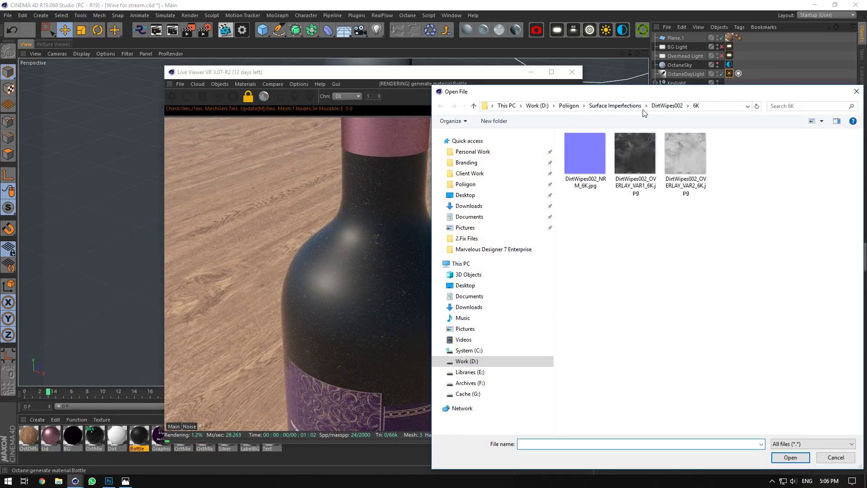
click(667, 106)
click(615, 106)
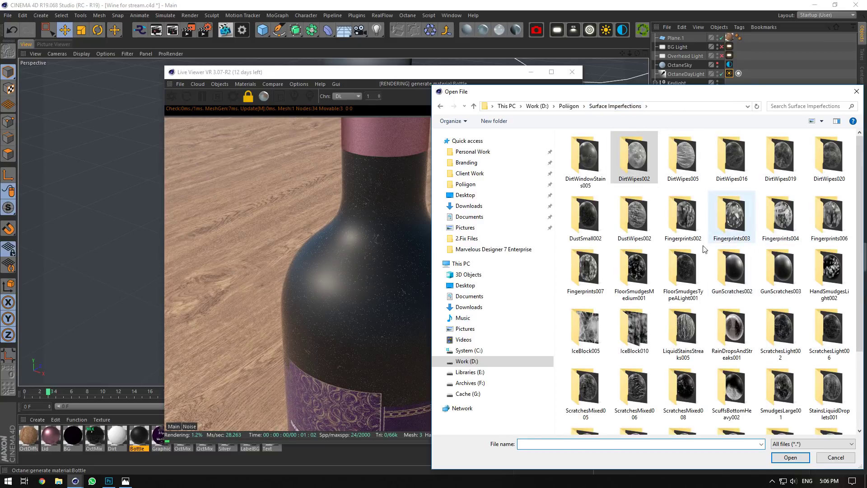
scroll(790, 235, down, 3)
scroll(847, 213, up, 2)
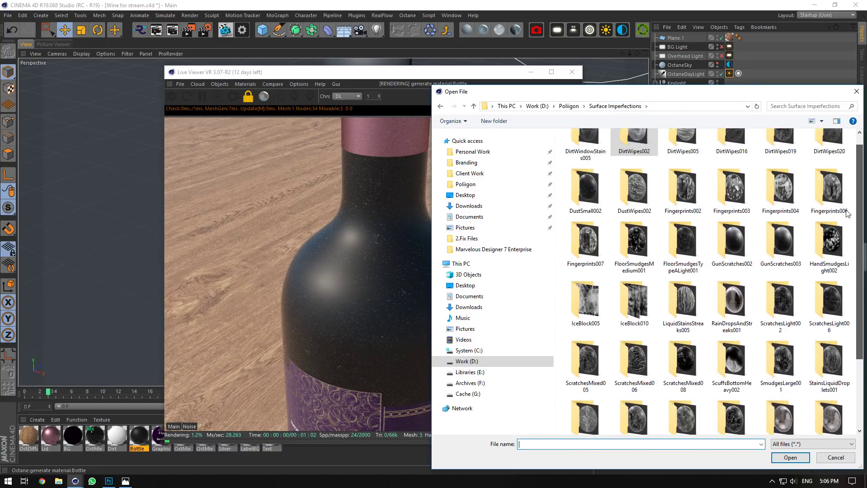
scroll(847, 213, up, 1)
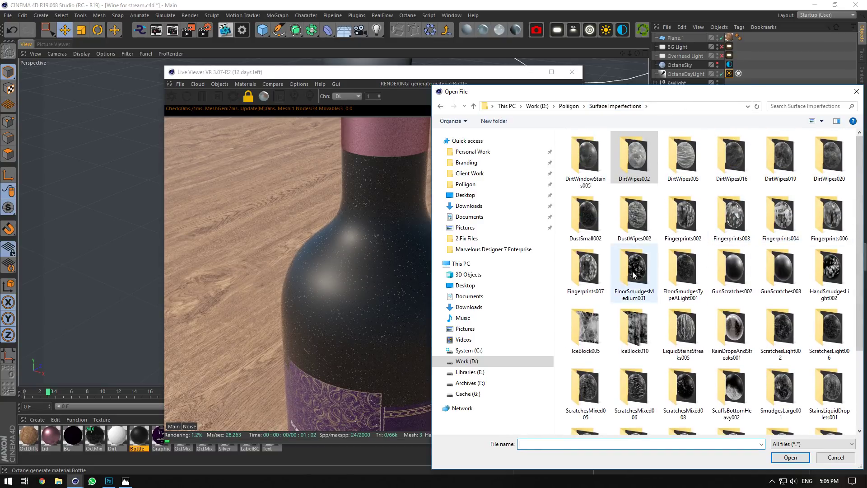
double_click(595, 271)
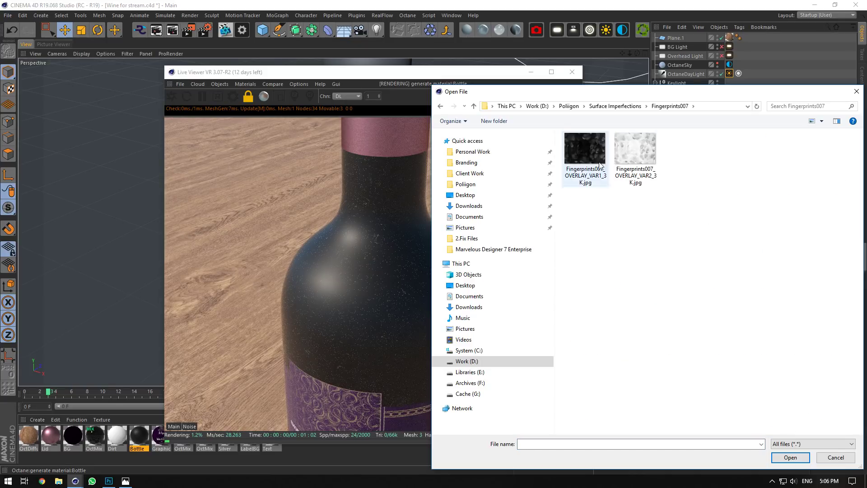
click(600, 165)
click(804, 460)
click(478, 273)
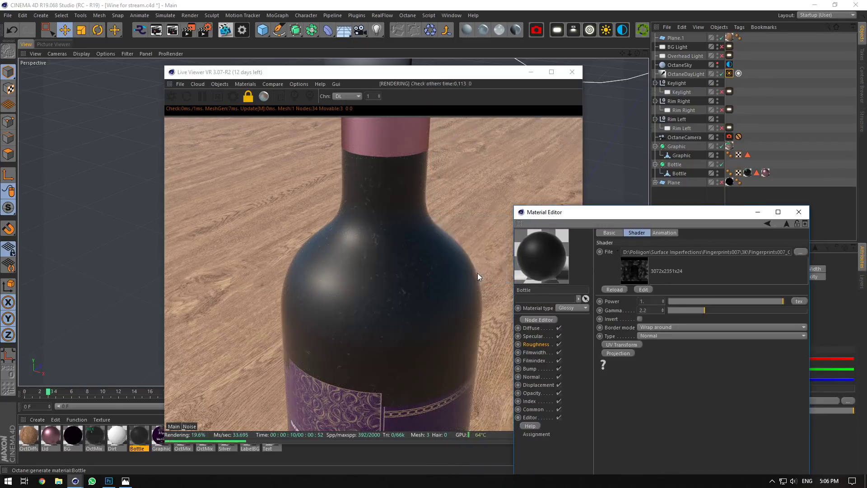
Set the fingerprint texture's projection to Box and add a UV Transform with a locked-ratio scale of about 0.14.
click(607, 353)
click(661, 382)
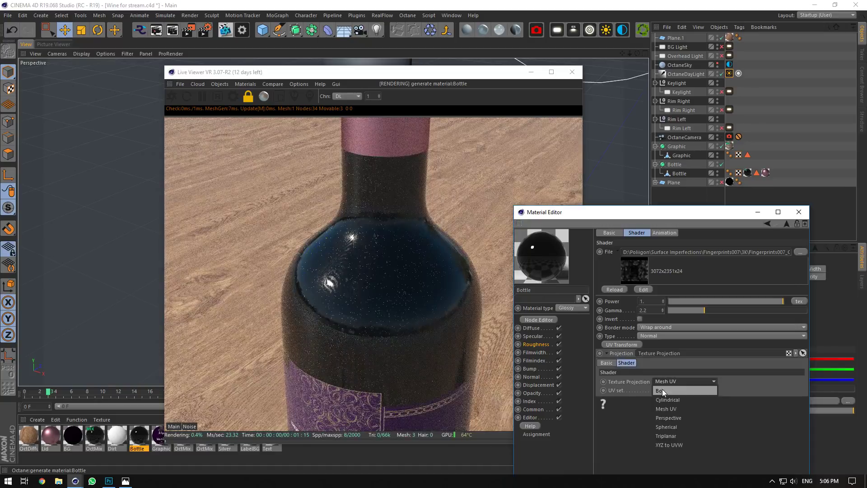
click(662, 390)
click(606, 353)
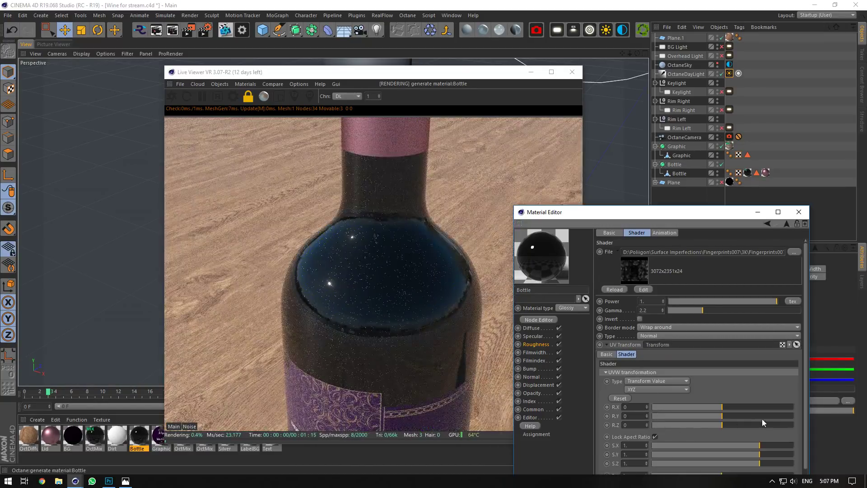
drag(759, 445, 730, 444)
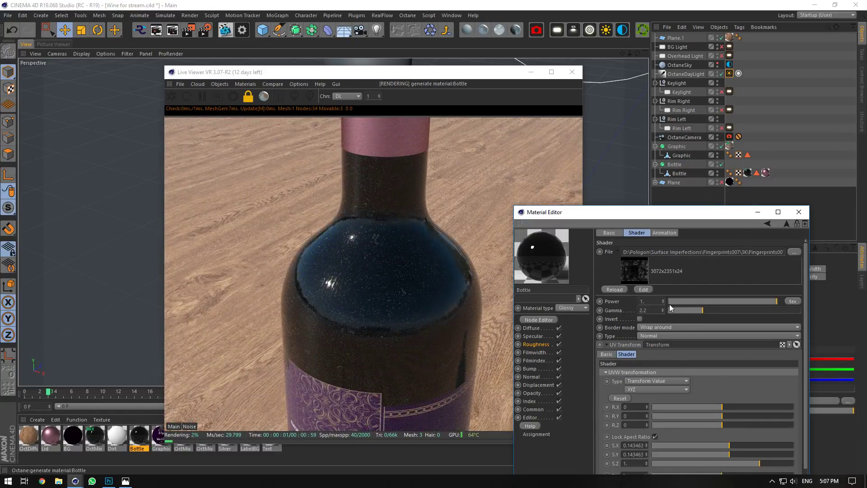
Raise the fingerprint texture's power to 25 and reduce its locked-ratio scale to about 0.083.
text(25)
key(Tab)
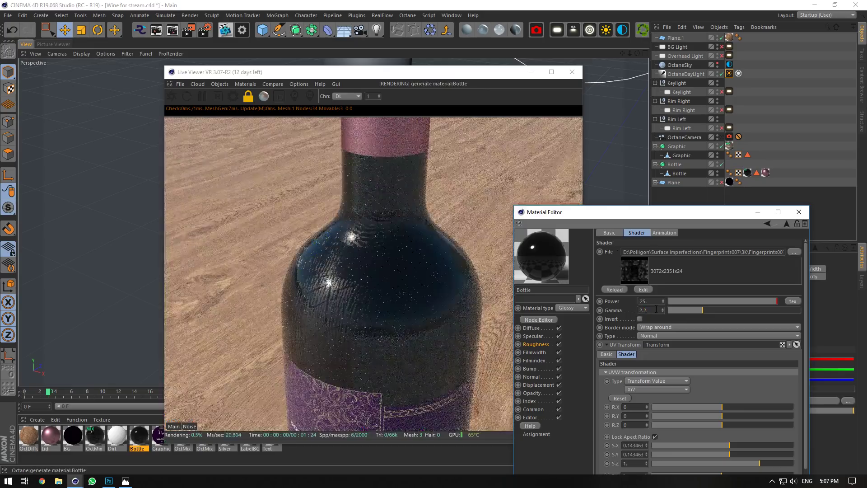
drag(637, 55, 635, 56)
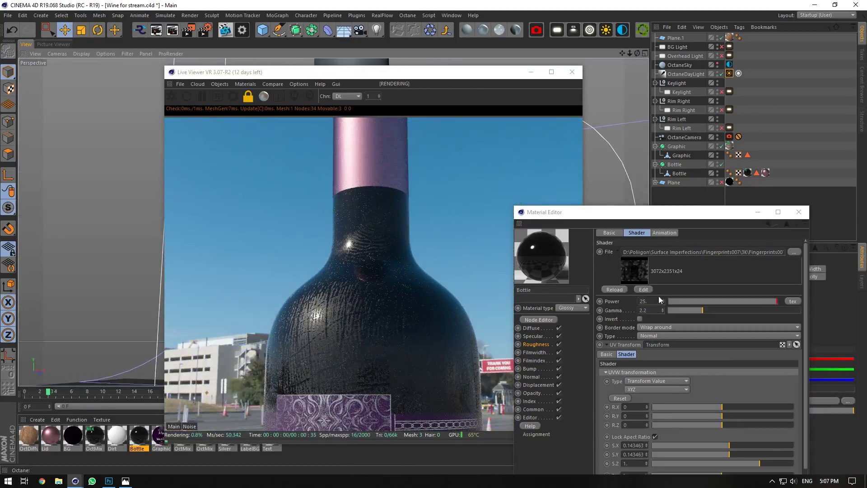
drag(728, 446, 721, 446)
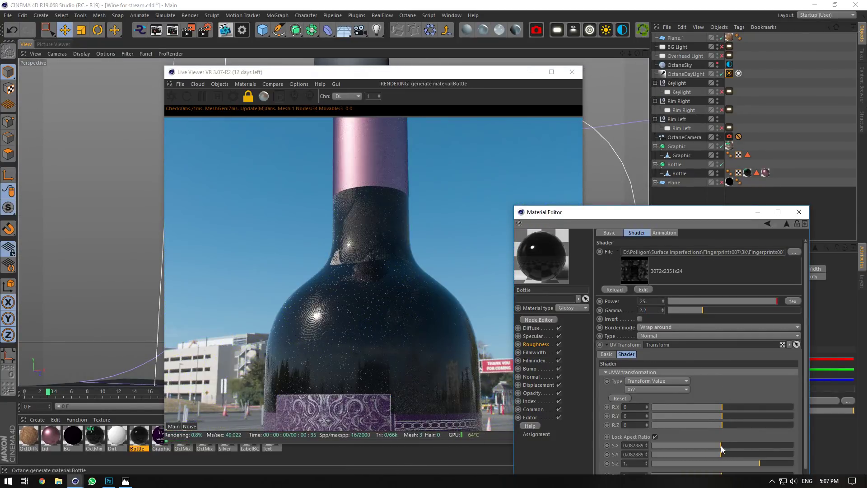
Set the fingerprint texture's power to 1 and view the bottle through the OctaneCamera.
double_click(649, 303)
text(1)
key(Tab)
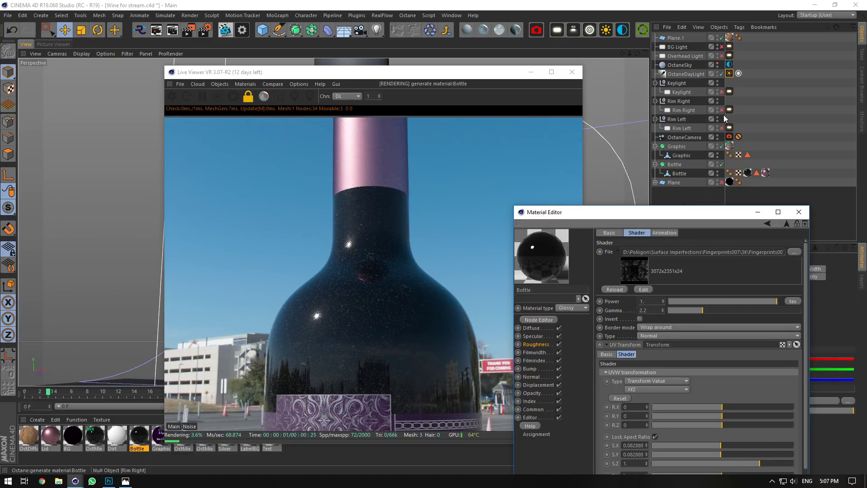
click(723, 139)
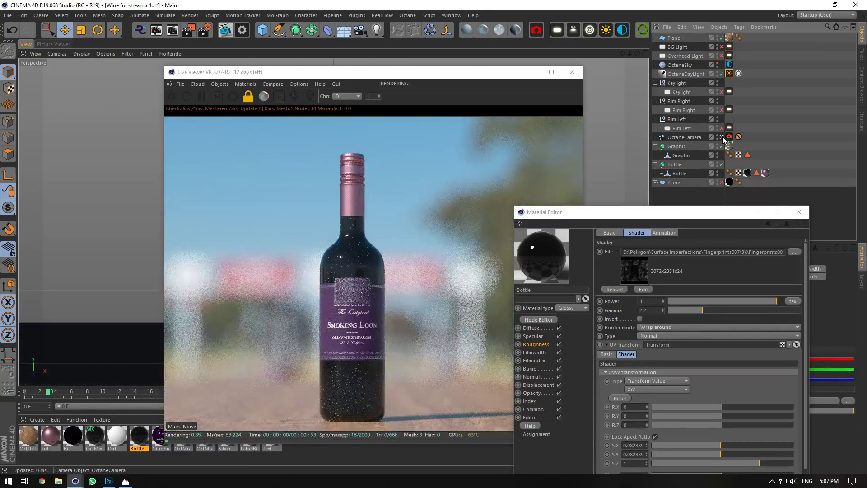
Set the power of the Bottle's fingerprint roughness texture to 5.
click(660, 302)
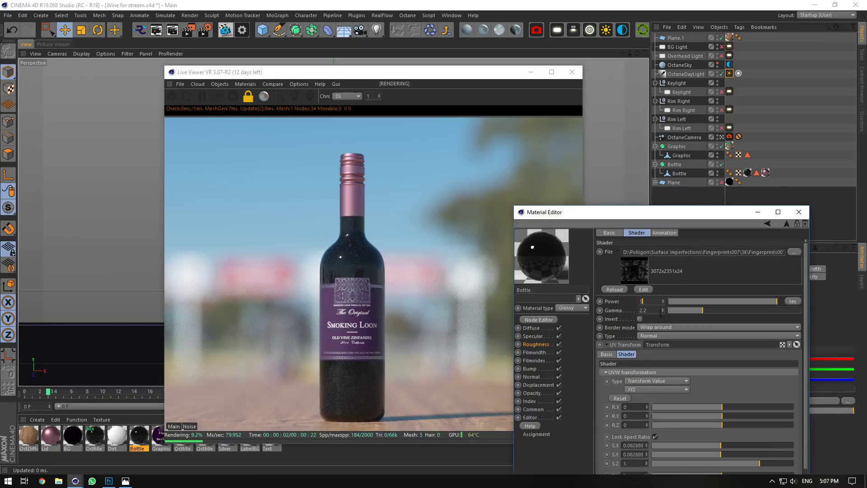
text(5)
key(Return)
Leave the OctaneCamera view and raise the gamma of OctMix's dirt image texture to about 3.03.
click(95, 436)
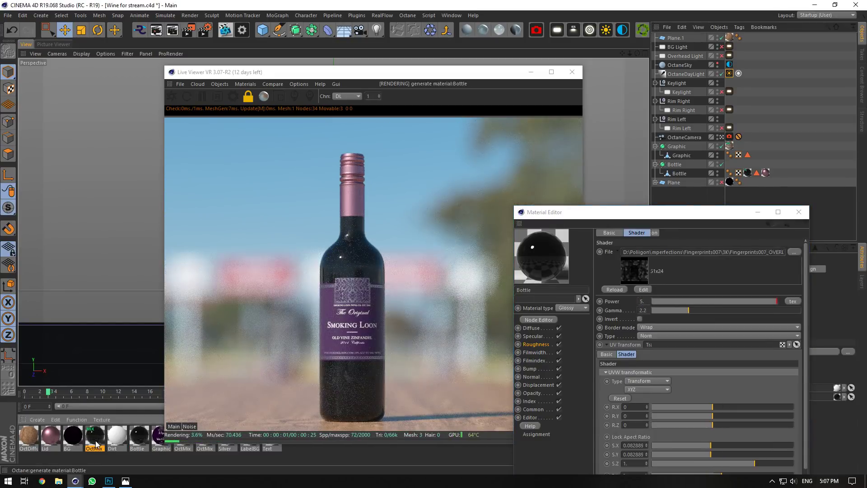
click(627, 261)
drag(680, 311, 672, 312)
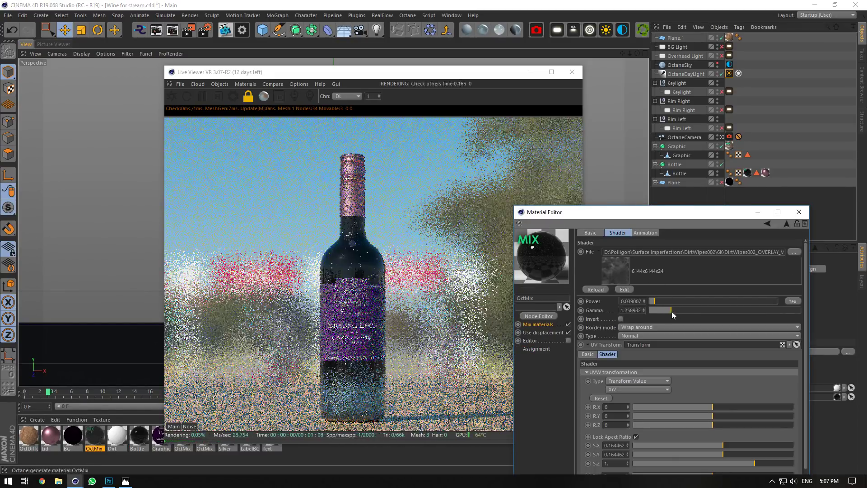
click(721, 137)
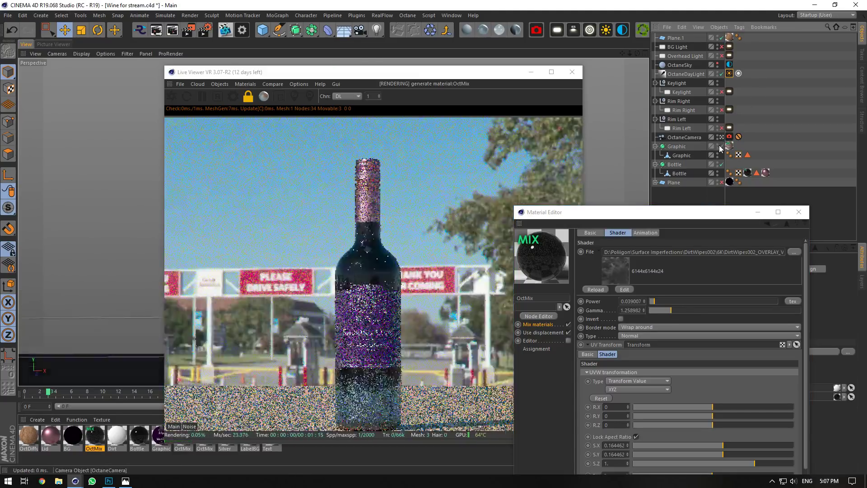
scroll(601, 172, up, 5)
drag(672, 310, 705, 310)
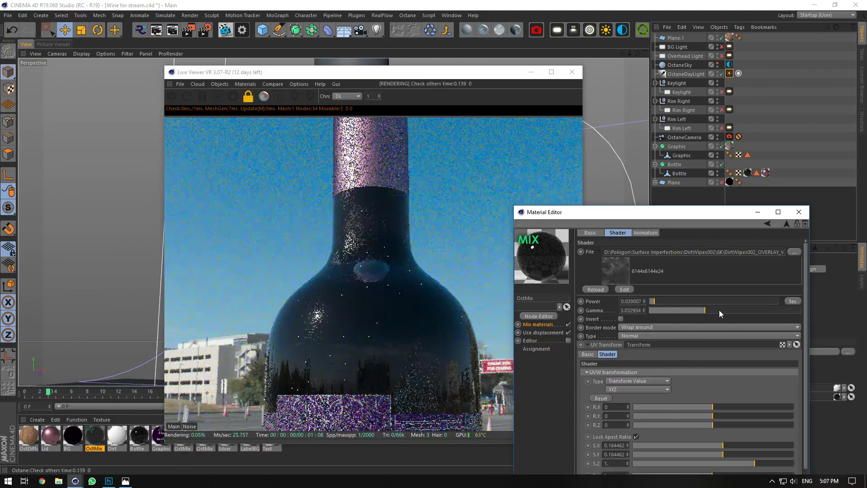
Raise the dirt image's power to about 0.31 and reduce its locked-ratio scale to about 0.10.
drag(655, 302, 688, 301)
drag(724, 445, 718, 445)
click(713, 445)
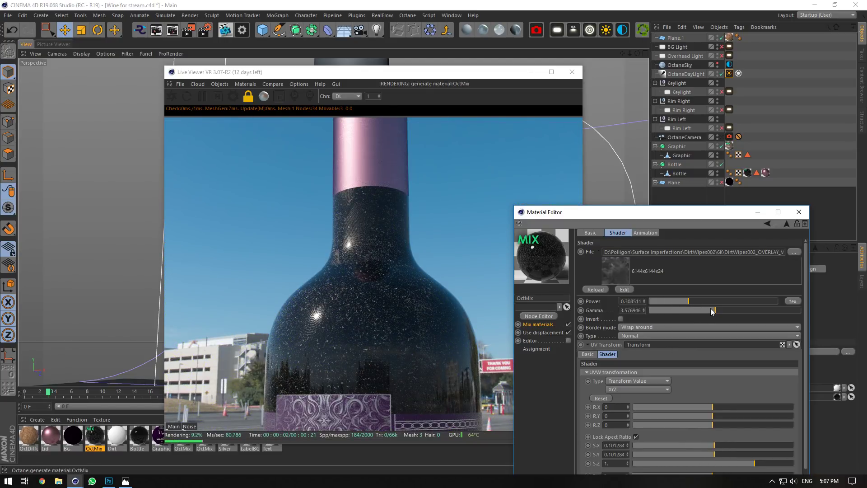
Set the dirt image's gamma to about 4.38 and lower its power to about 0.096.
drag(712, 310, 731, 309)
click(675, 301)
drag(674, 301, 662, 301)
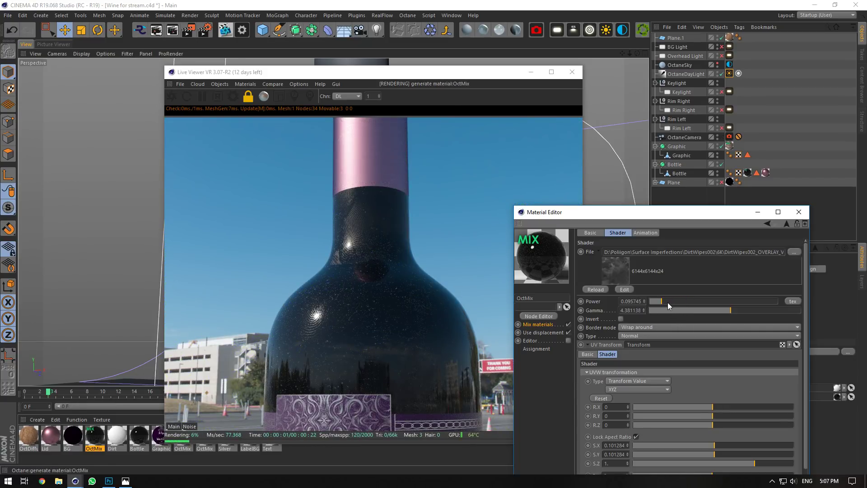
Replace OctMix's dirt image with DustSmall002_OVERLAY_6K.jpg without copying it to the project, and raise its power to about 0.19.
click(795, 252)
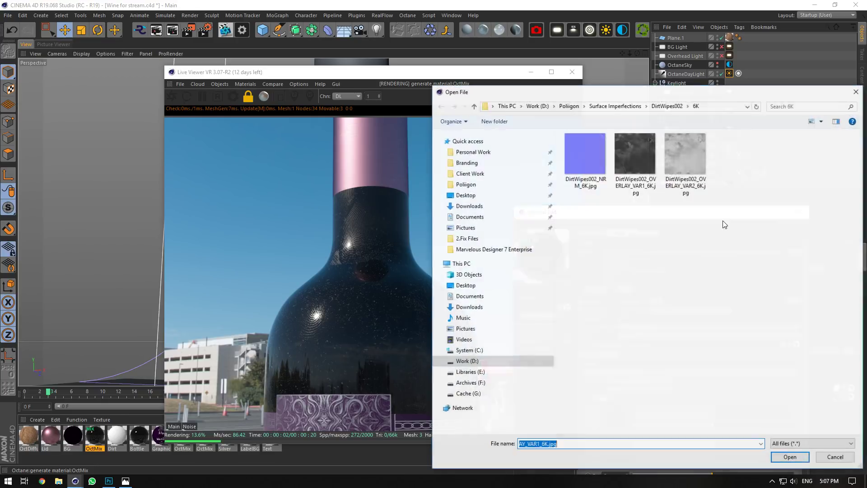
click(659, 106)
click(631, 107)
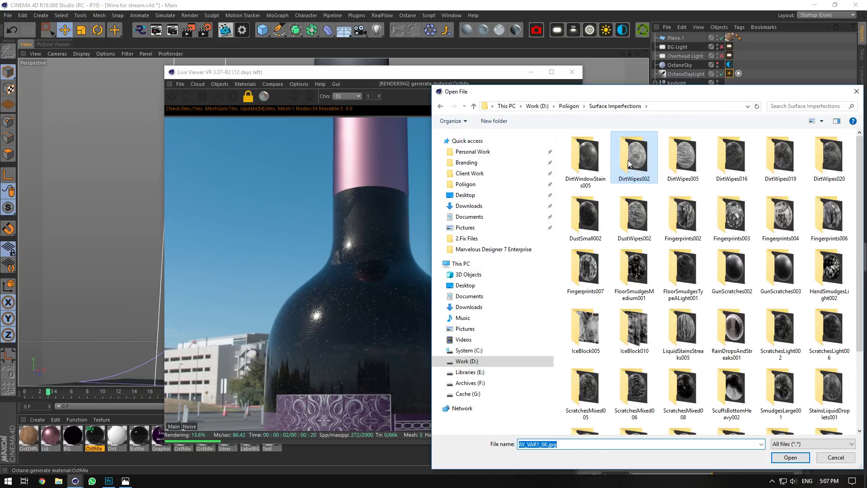
double_click(595, 207)
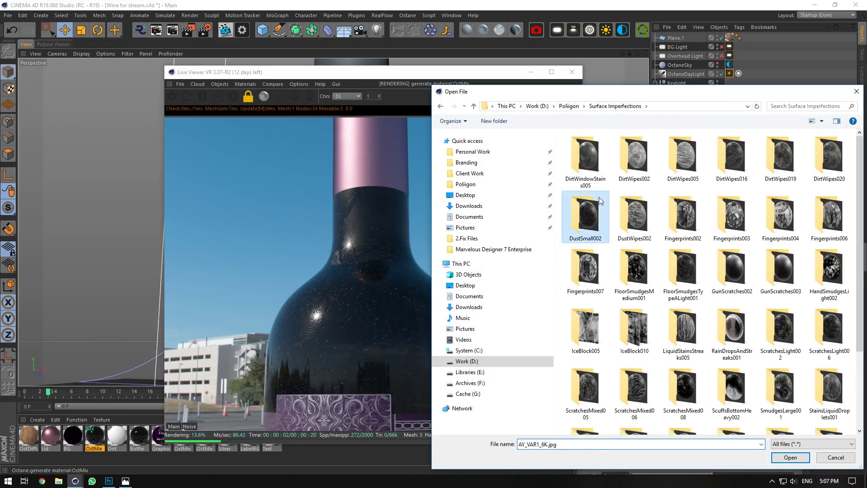
double_click(597, 163)
click(585, 156)
click(789, 457)
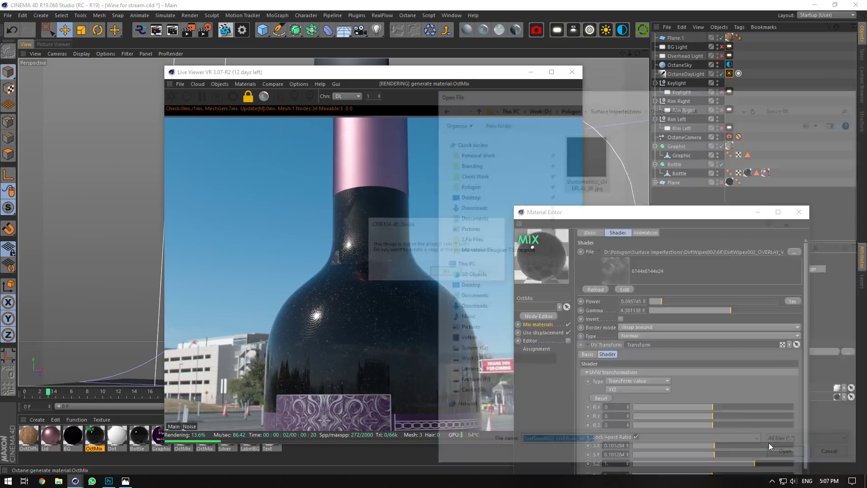
click(499, 271)
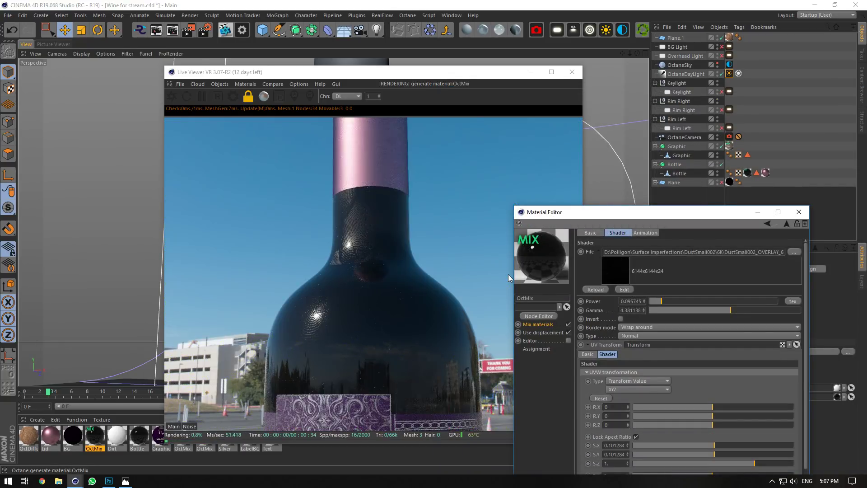
mouse_move(661, 300)
mouse_down()
mouse_move(690, 299)
mouse_move(673, 299)
mouse_up()
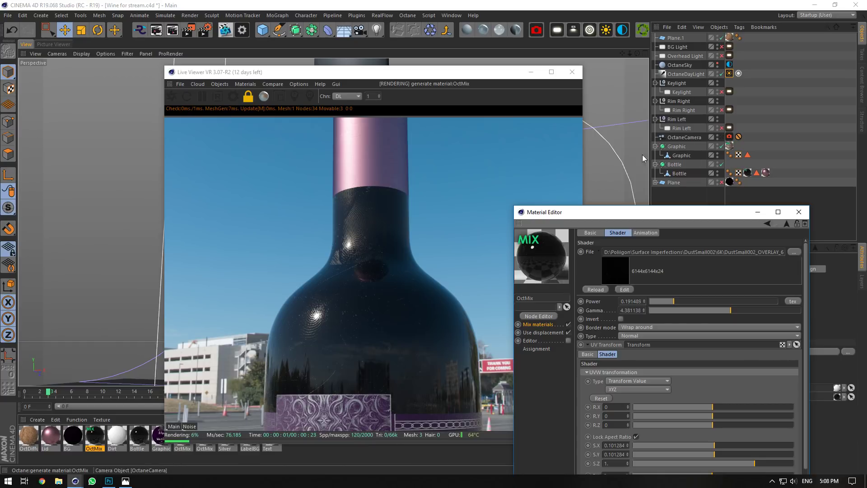
Open OctMix in the Octane Node Editor and duplicate the dust ImageTexture together with its Transform and Texture Projection nodes.
click(142, 437)
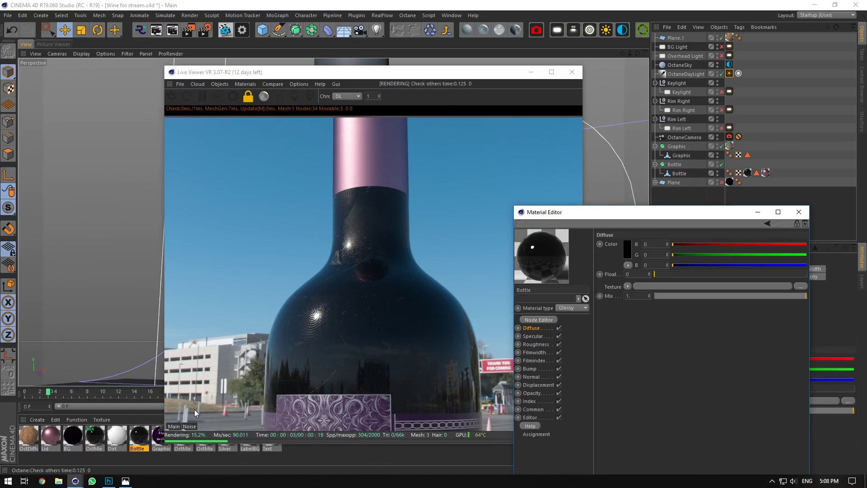
click(94, 436)
click(541, 315)
drag(369, 280, 455, 255)
middle_drag(367, 240, 393, 325)
double_click(347, 344)
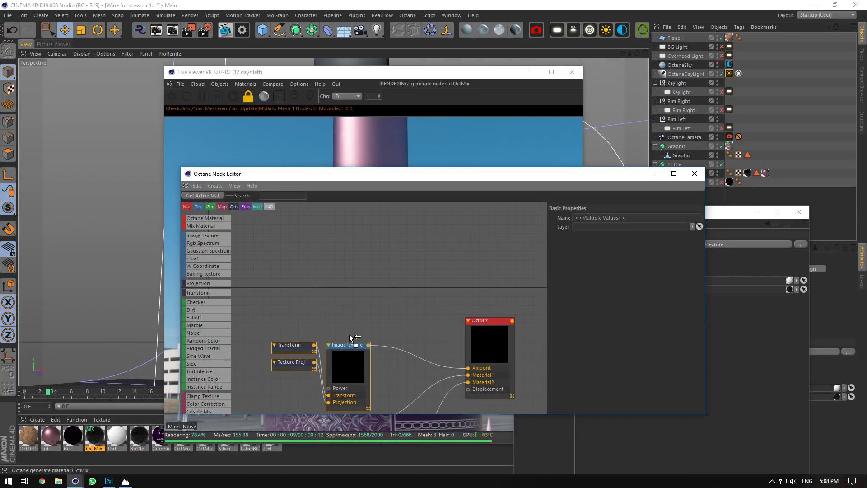
ctrl+drag(350, 335, 402, 337)
Combine the two image textures with an Add node that feeds OctMix's Amount input.
scroll(210, 393, down, 3)
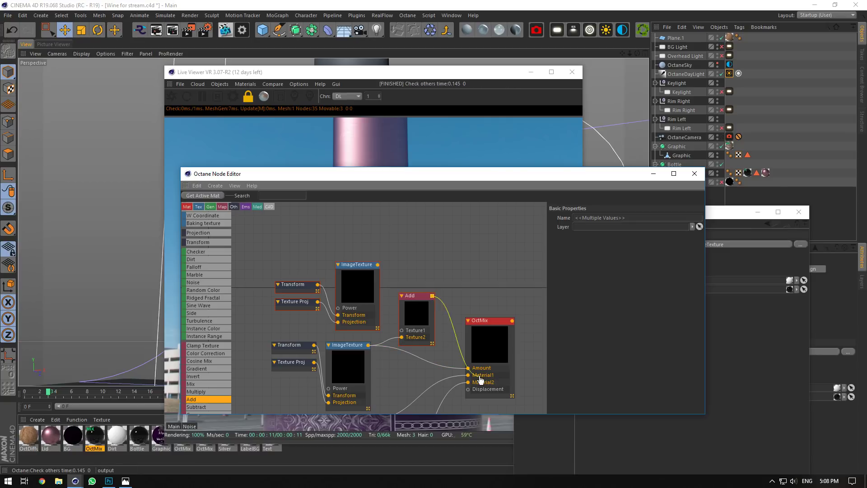
drag(470, 372, 468, 368)
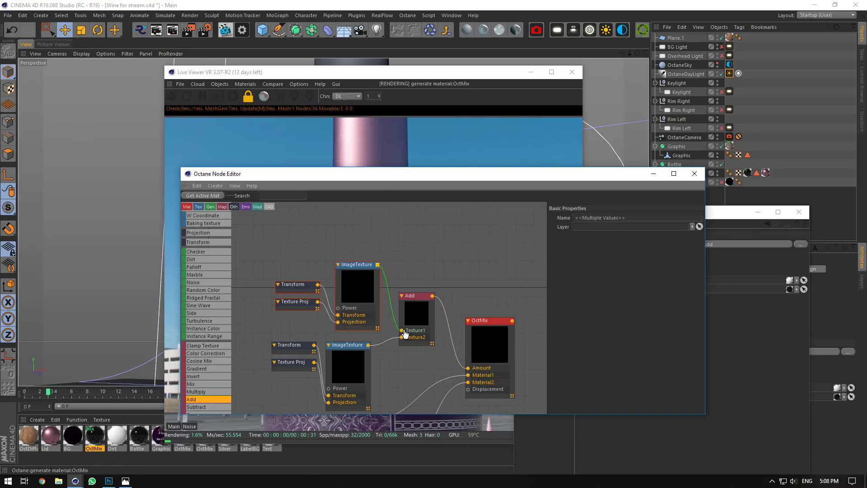
drag(405, 334, 401, 330)
Replace the duplicated ImageTexture's file with zomax-net_fingerprints-touched_2k.jpg from the Zomax Glossy folder, without copying it to the project.
click(695, 226)
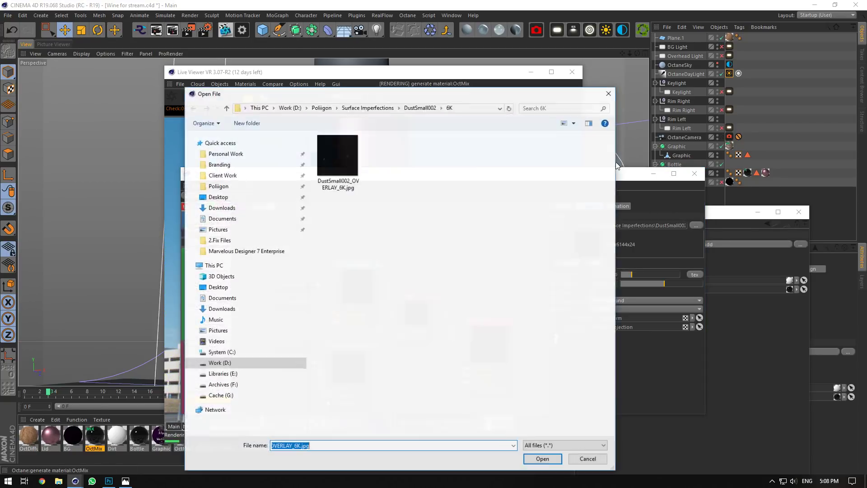
click(367, 106)
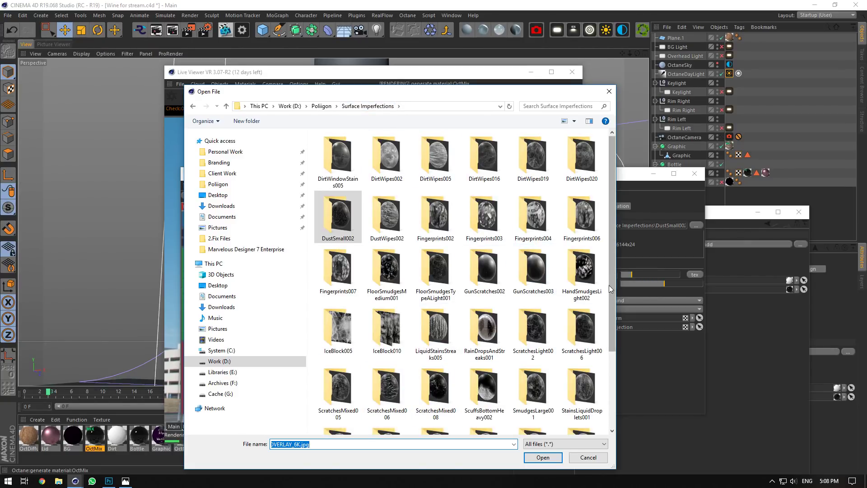
click(322, 107)
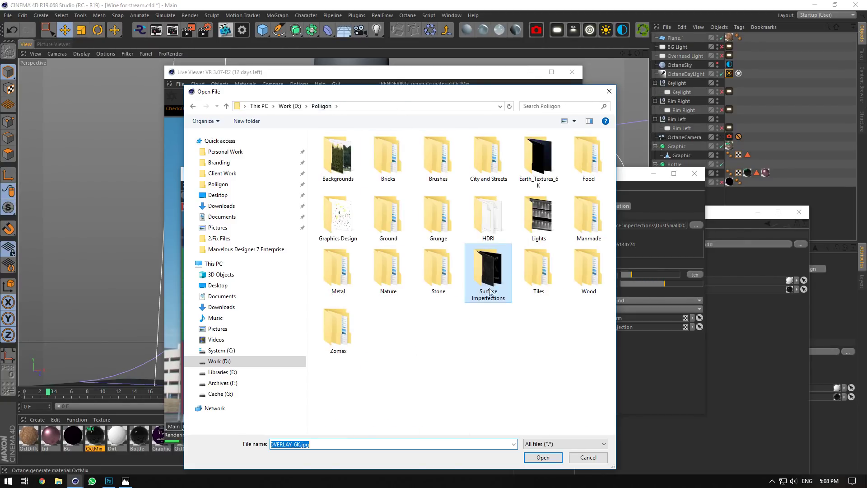
double_click(338, 330)
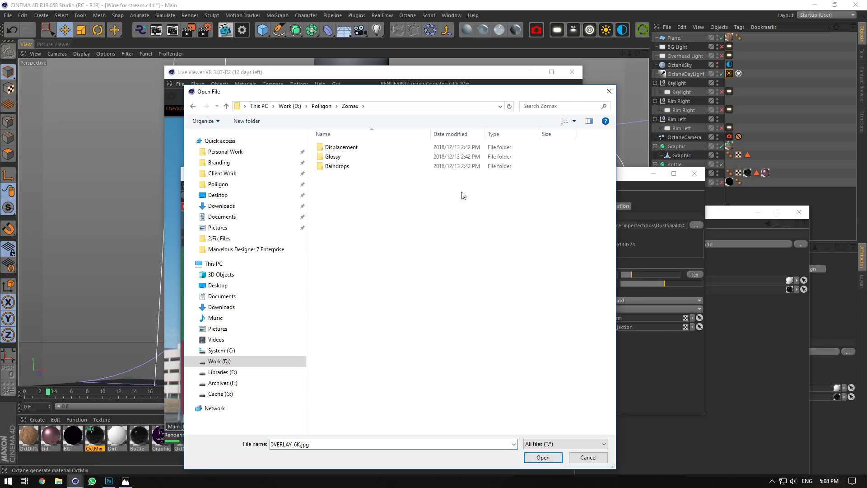
double_click(368, 156)
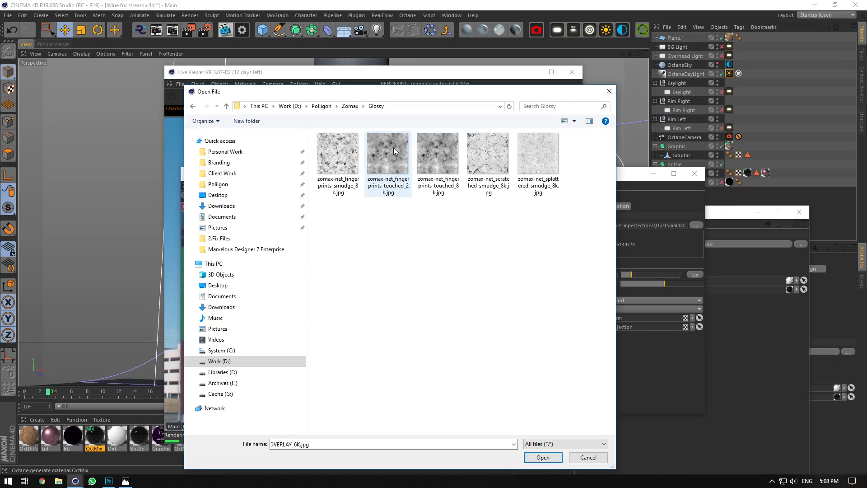
click(393, 165)
click(542, 457)
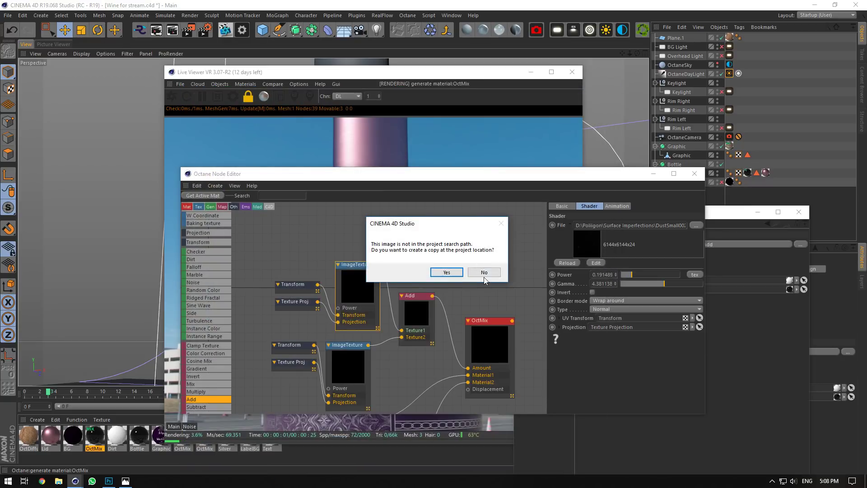
click(484, 273)
Rearrange the Live Viewer and node editor to expose the bottle, and set the fingerprint texture's power to 0.02.
drag(506, 172, 680, 129)
drag(343, 73, 212, 65)
drag(773, 220, 757, 221)
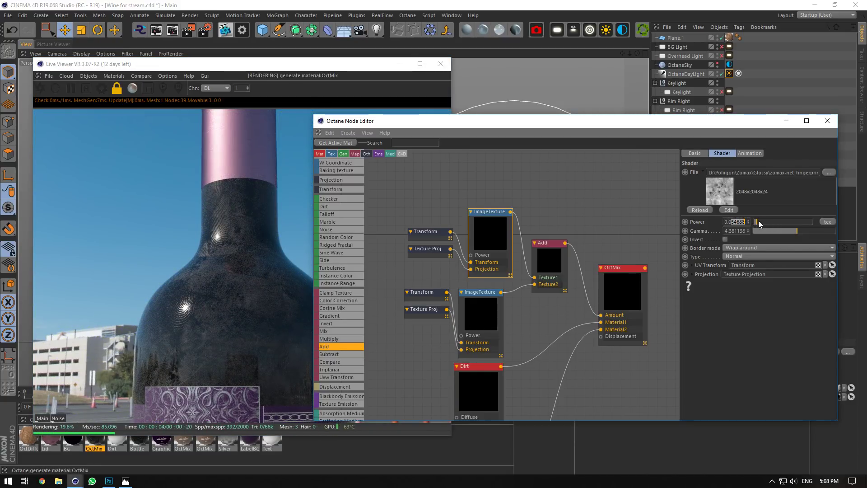
text(2)
key(Tab)
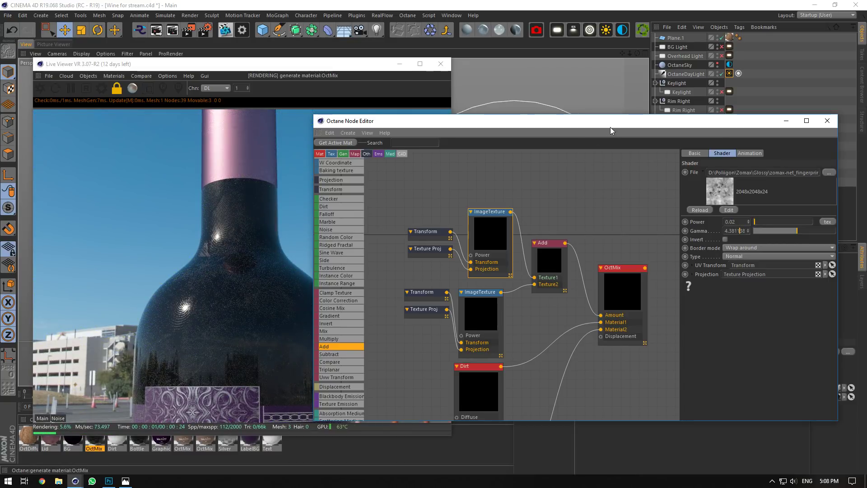
Look through OctaneCamera at the whole bottle and inspect the render's noise pass.
drag(611, 130, 709, 233)
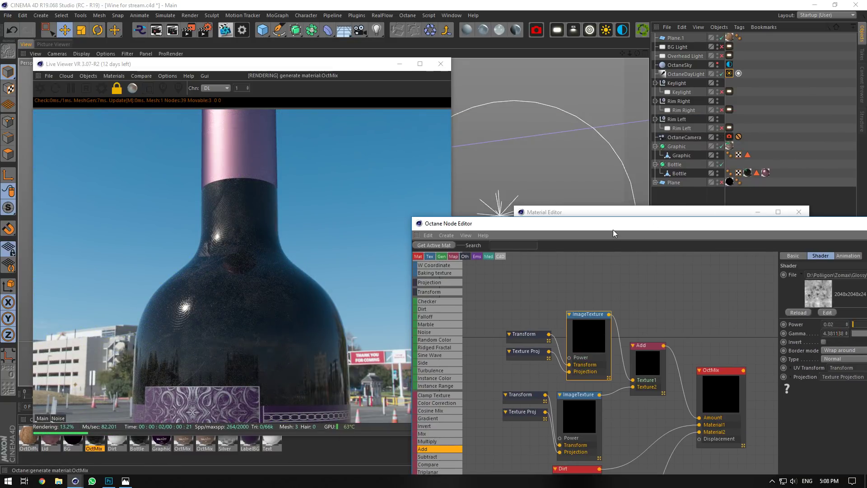
click(721, 137)
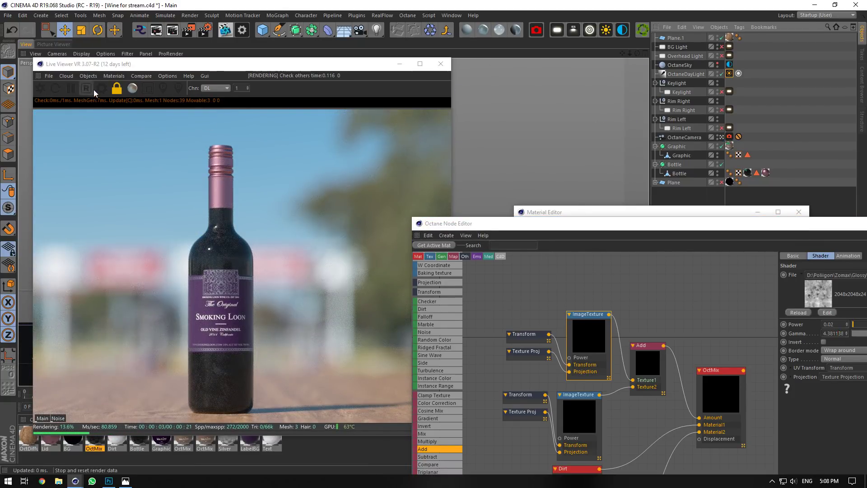
click(51, 420)
click(52, 419)
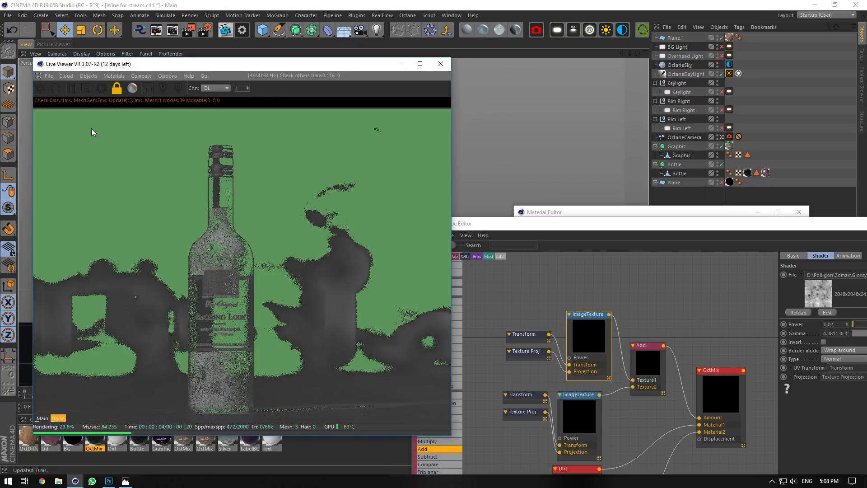
click(100, 89)
Set adaptive sampling to 16 minimum samples and a 0.04 noise threshold, restart the render, and return to the main pass.
click(9, 29)
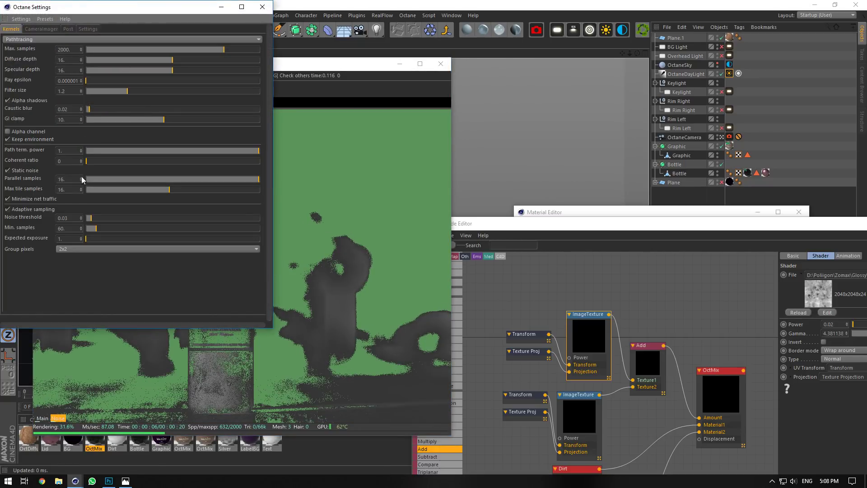
click(74, 228)
text(60)
key(Return)
click(75, 218)
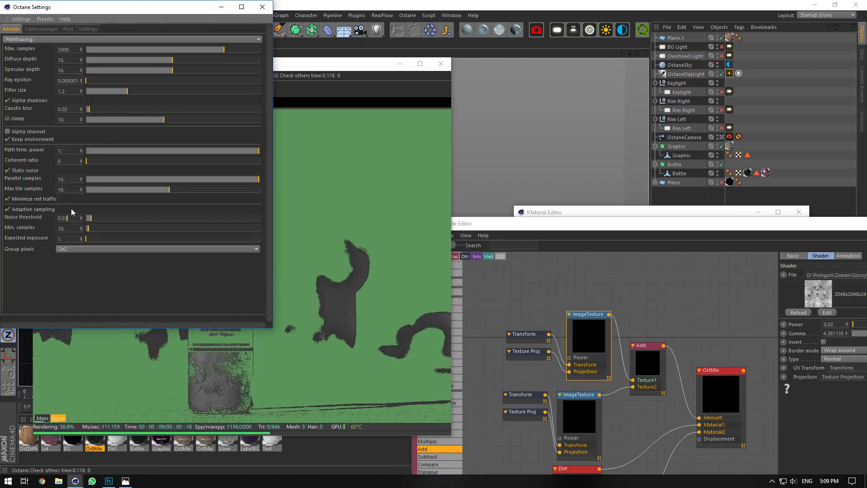
drag(151, 7, 644, 90)
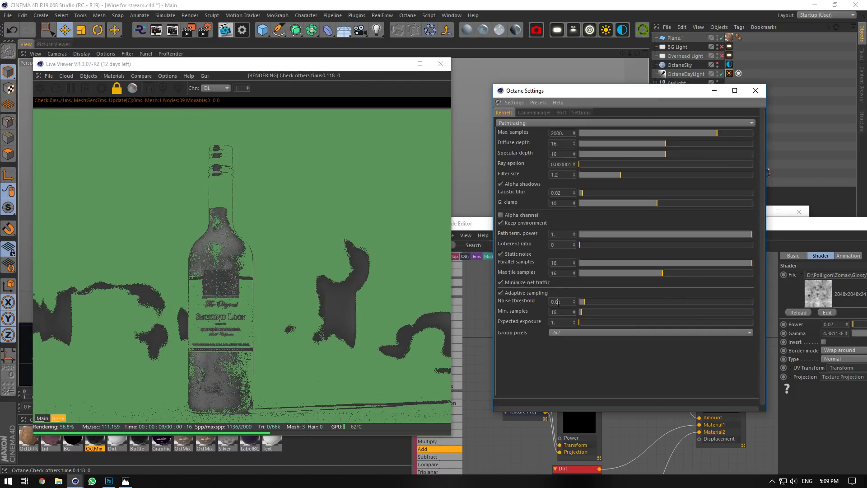
text(4)
key(Tab)
click(74, 87)
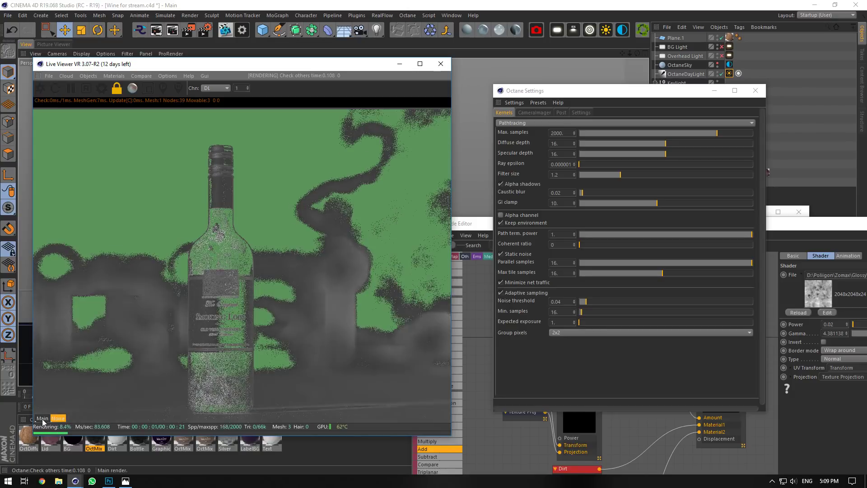
click(43, 418)
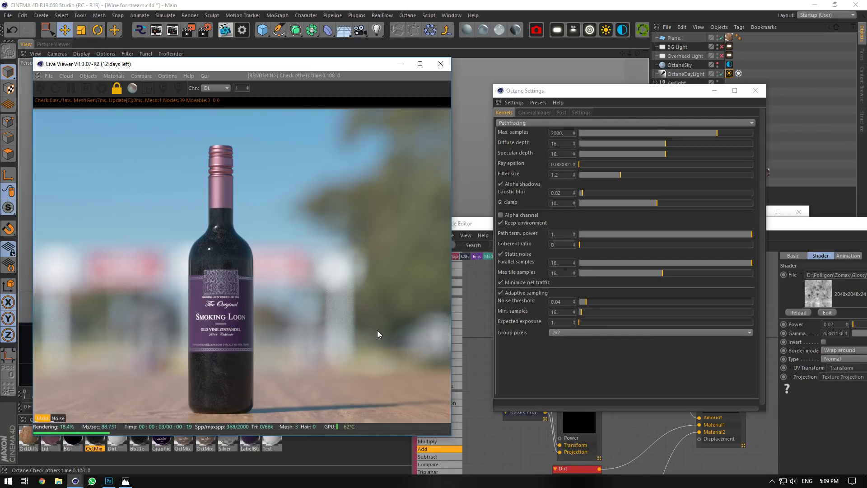
Close the render settings and raise the fingerprint texture's gamma to about 7.82.
click(755, 90)
drag(772, 220, 622, 163)
drag(743, 275, 765, 276)
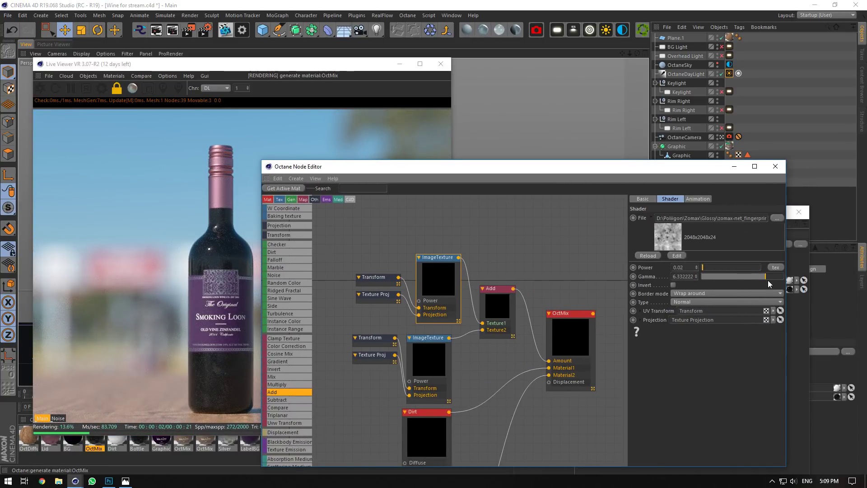
drag(773, 278, 781, 278)
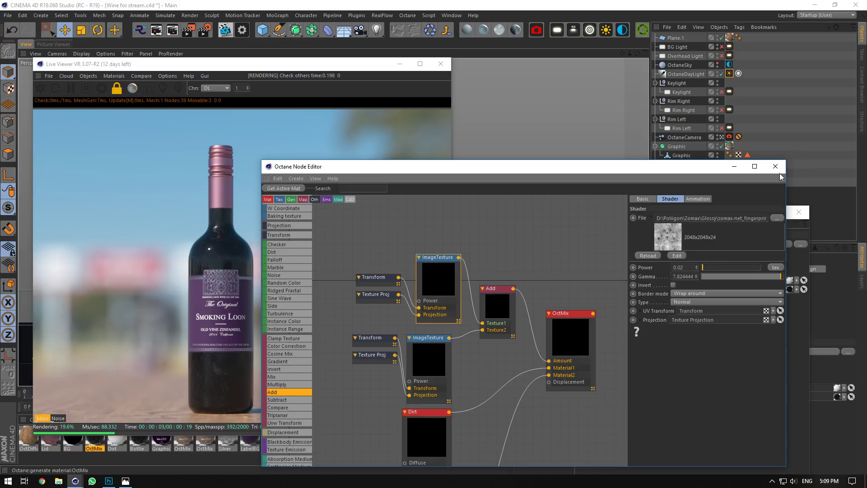
Add an Octane ImageTexture to the bump channel of the wood OctDiffuse material and open its shader settings.
click(27, 440)
click(530, 368)
click(628, 249)
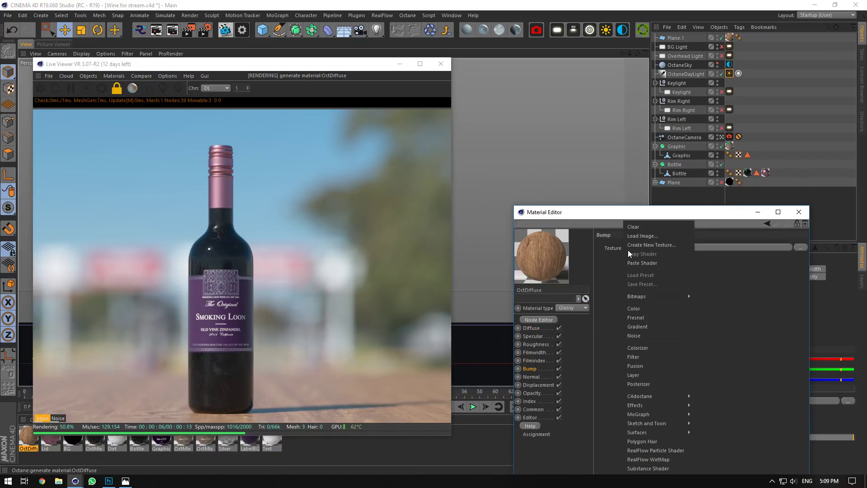
mouse_move(650, 398)
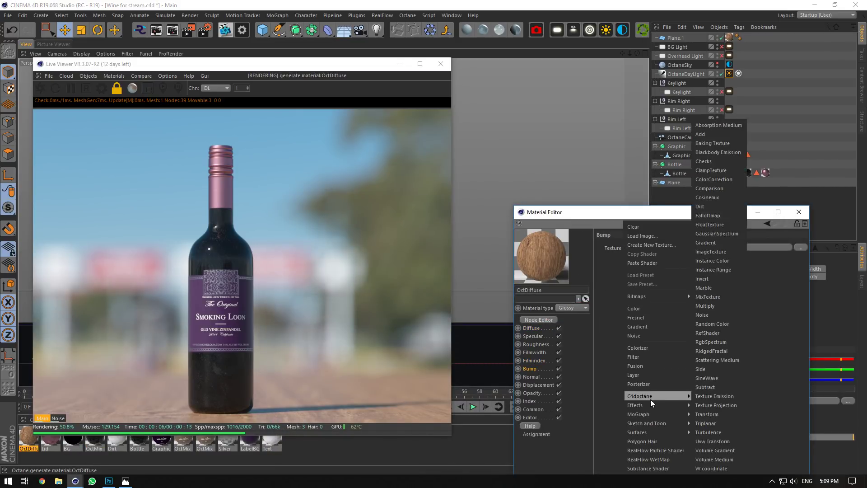
click(719, 254)
click(704, 247)
Load the 3K ScratchesMixed006 image from Surface Imperfections into the wood's bump texture without copying it to the project.
click(800, 252)
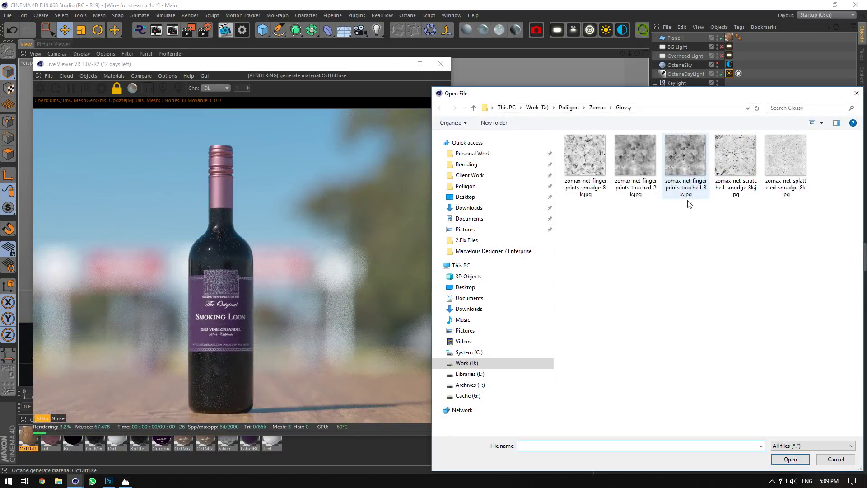
click(570, 108)
double_click(736, 271)
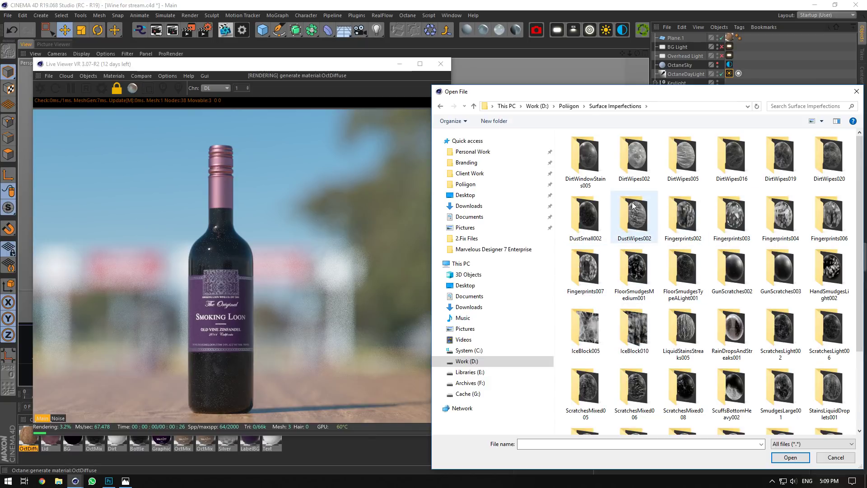
scroll(682, 271, down, 2)
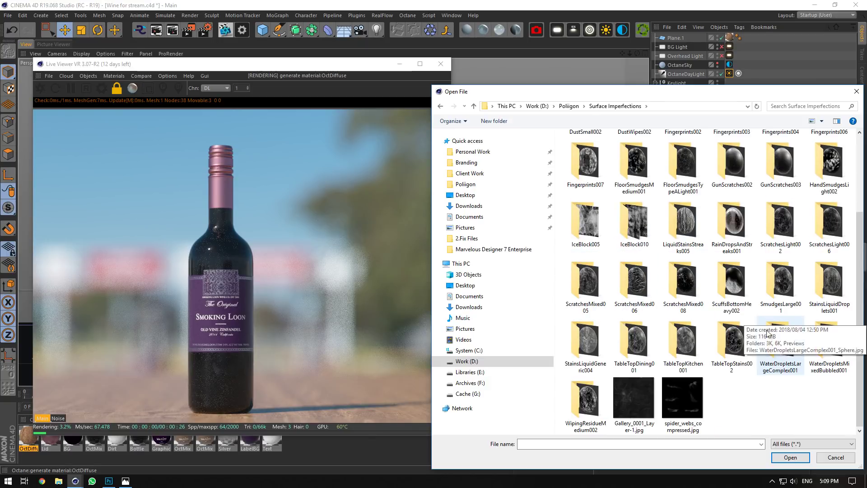
double_click(623, 288)
double_click(612, 146)
click(674, 107)
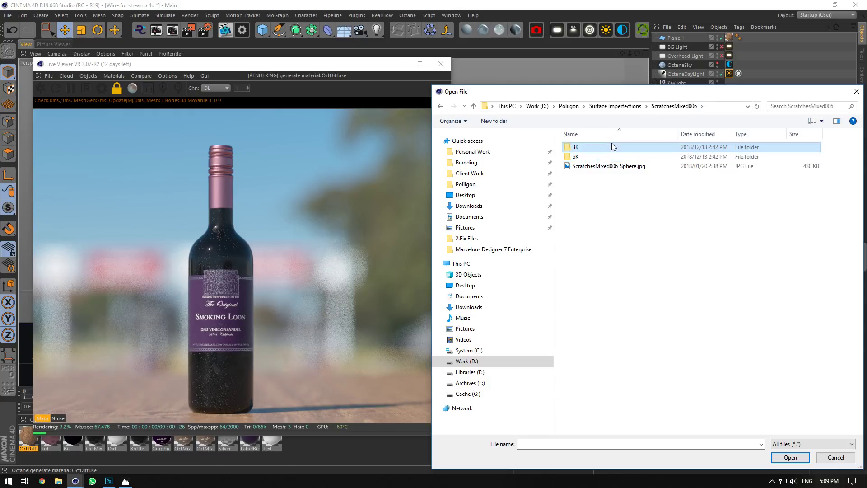
double_click(612, 146)
click(625, 158)
click(790, 457)
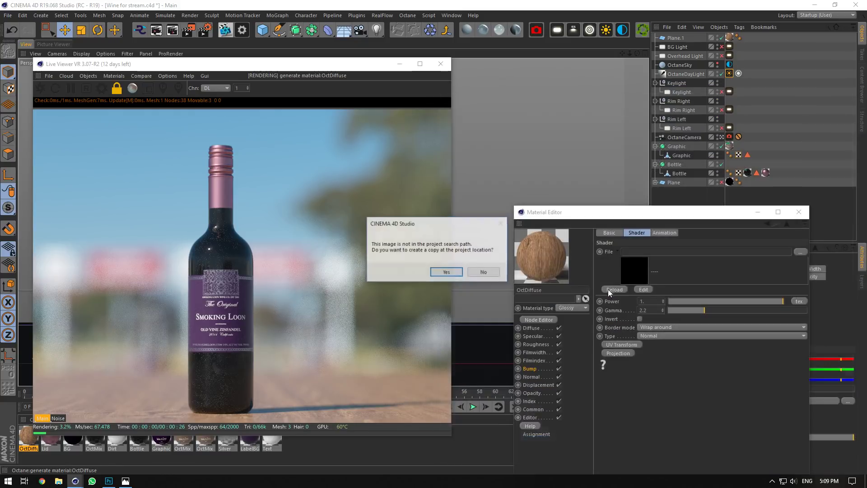
click(484, 273)
Add a Texture Projection to the scratch bump image and check the wood surface close up outside the camera view.
click(617, 353)
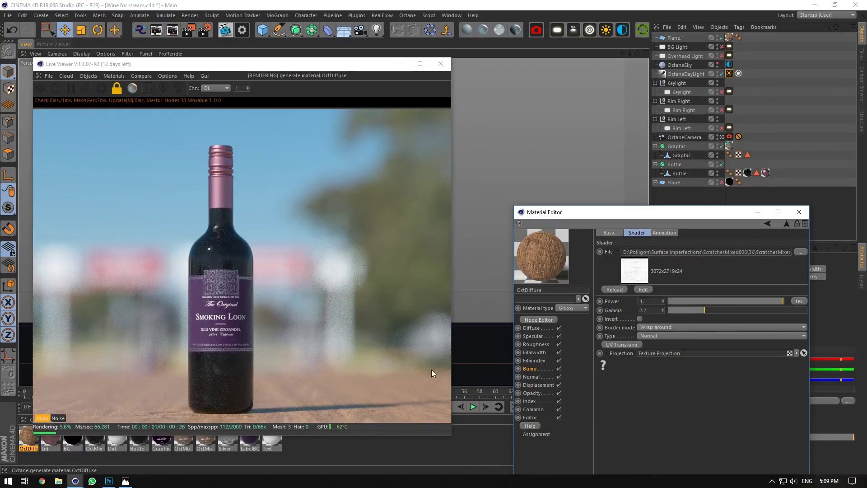
click(721, 137)
scroll(623, 90, up, 5)
drag(637, 53, 637, 91)
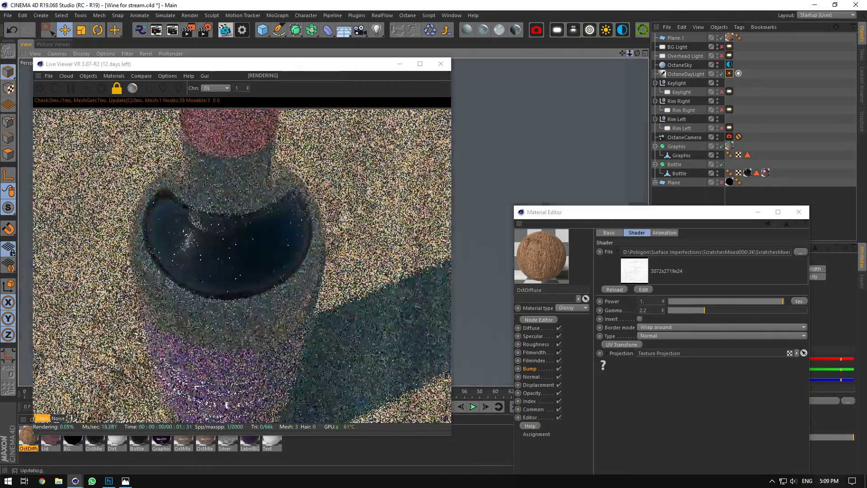
alt+right_drag(610, 183, 519, 184)
alt+middle_drag(610, 184, 626, 55)
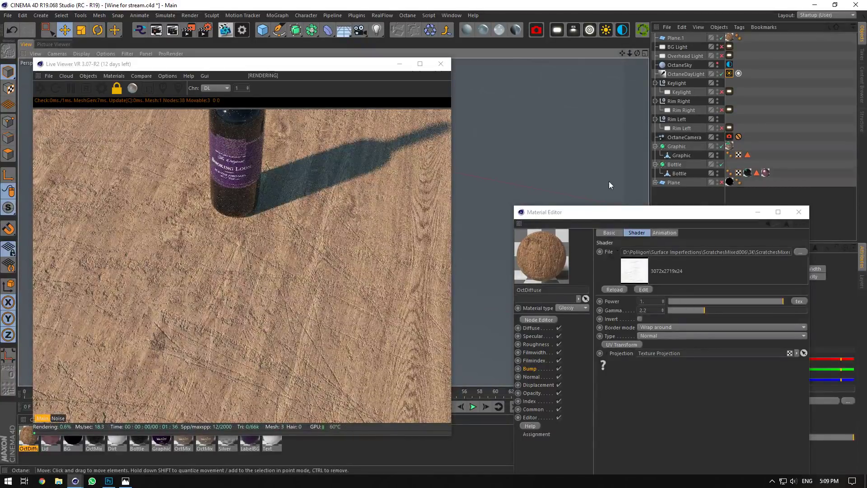
click(721, 137)
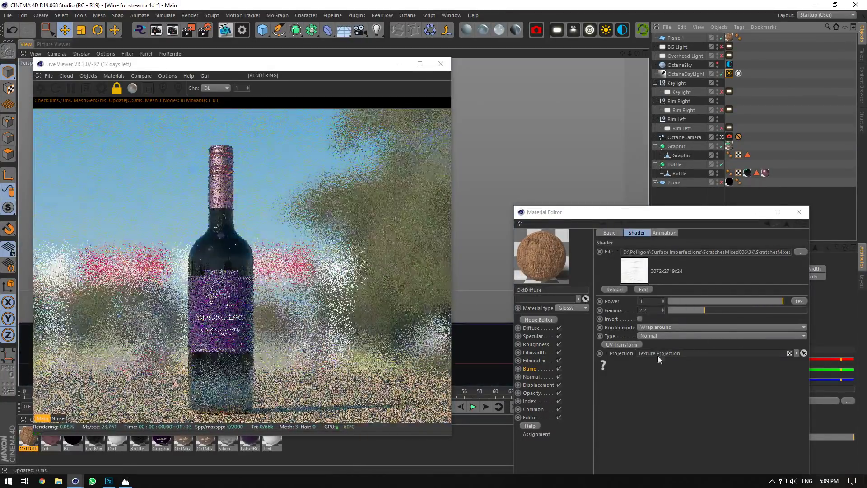
Add a UV Transform to the scratch bump image, scale X and Y to about 0.143, and leave the camera view.
click(615, 346)
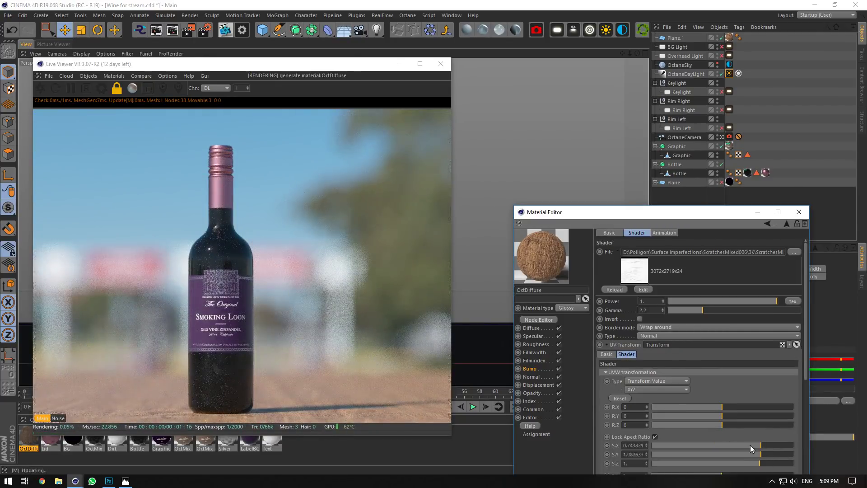
drag(750, 445, 730, 446)
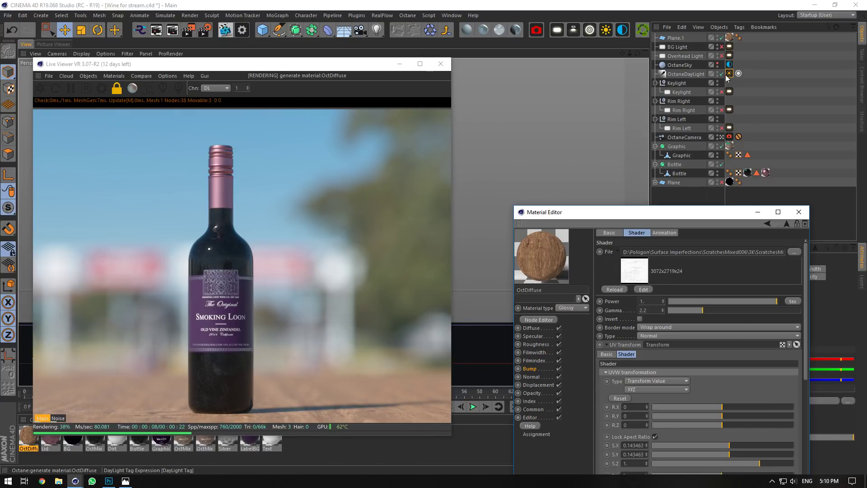
click(722, 137)
alt+drag(630, 68, 667, 110)
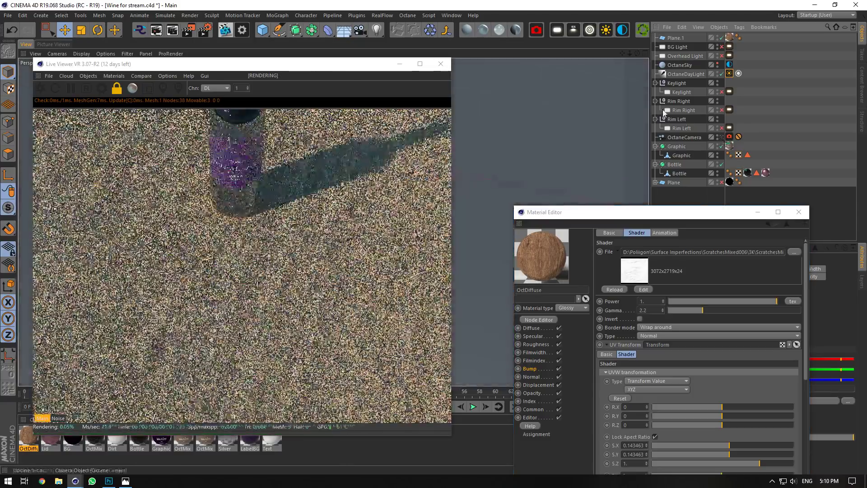
Create a new Octane Mix material and a new Octane Diffuse material, and assign the diffuse material as the mix's Material1.
click(515, 30)
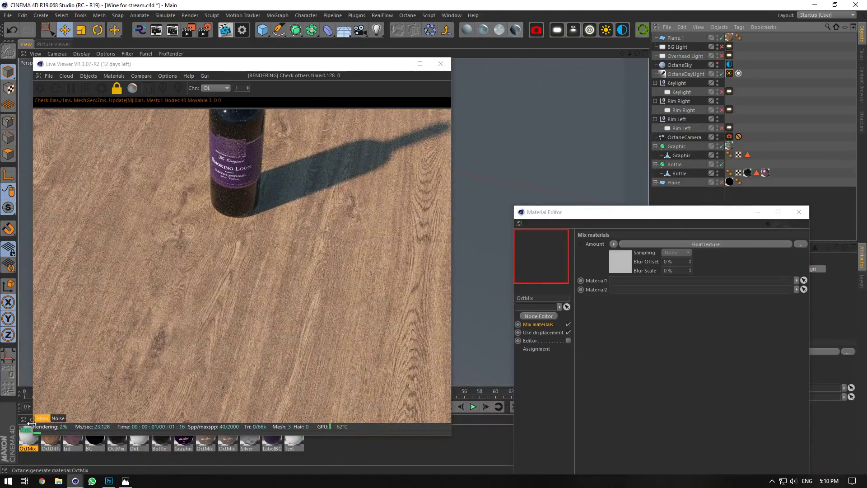
click(467, 30)
drag(226, 63, 227, 35)
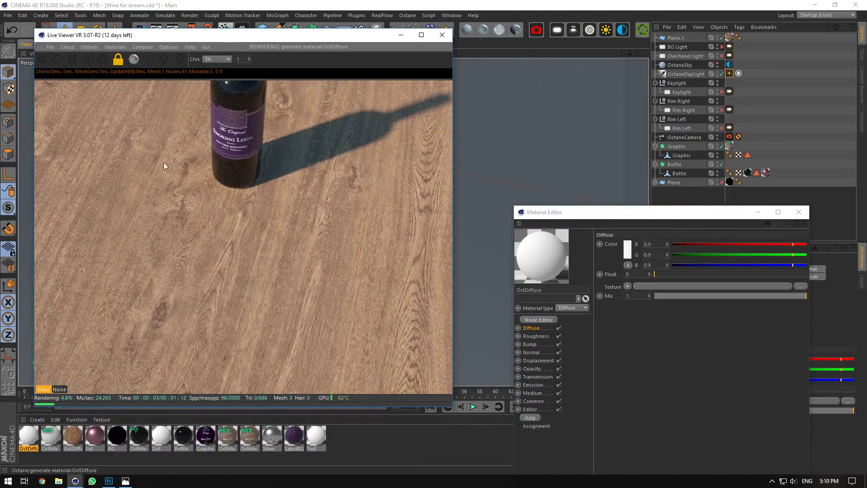
double_click(29, 438)
drag(49, 438, 627, 281)
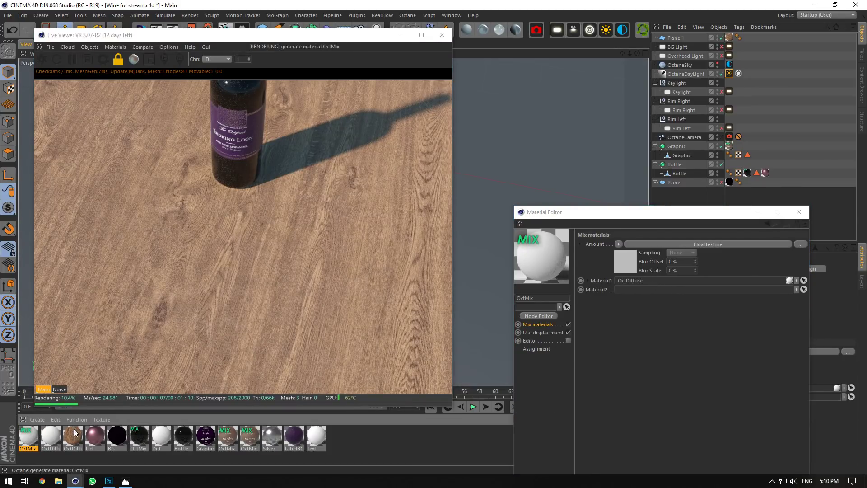
Assign the wood diffuse material as the mix's Material2 and apply the mix material to the Plane.1 object.
drag(691, 270, 659, 289)
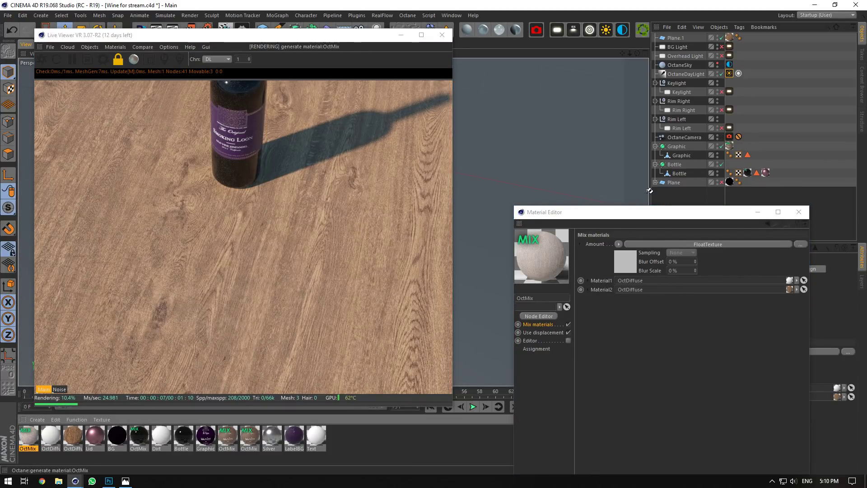
drag(649, 191, 742, 102)
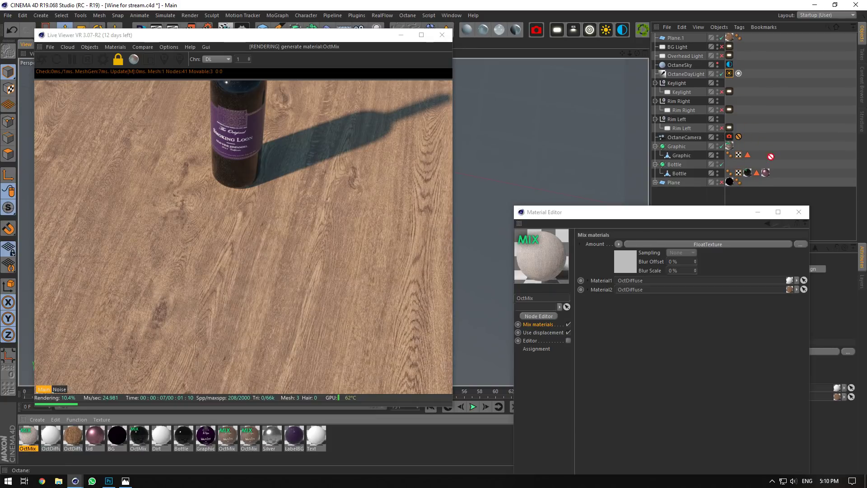
drag(733, 40, 733, 40)
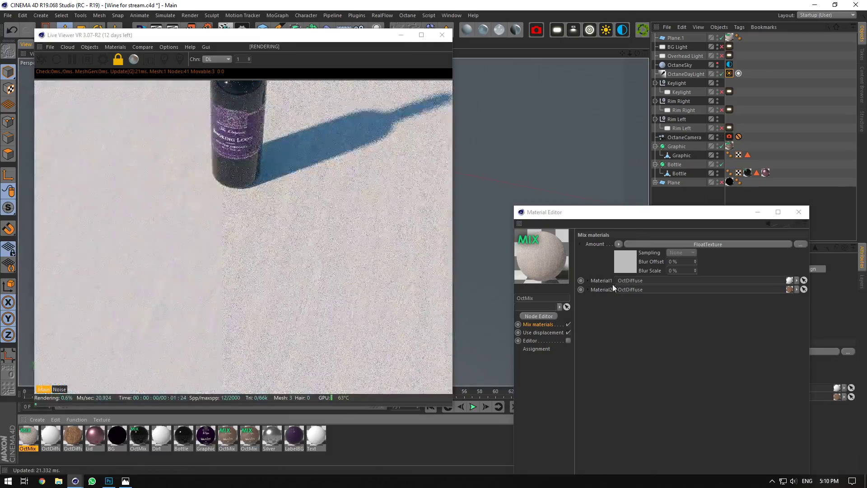
Use an Octane ImageTexture as the mix amount and load DustWipes002_OVERLAY_VAR1_3K.jpg from Surface Imperfections without copying it to the project.
click(618, 244)
mouse_move(662, 396)
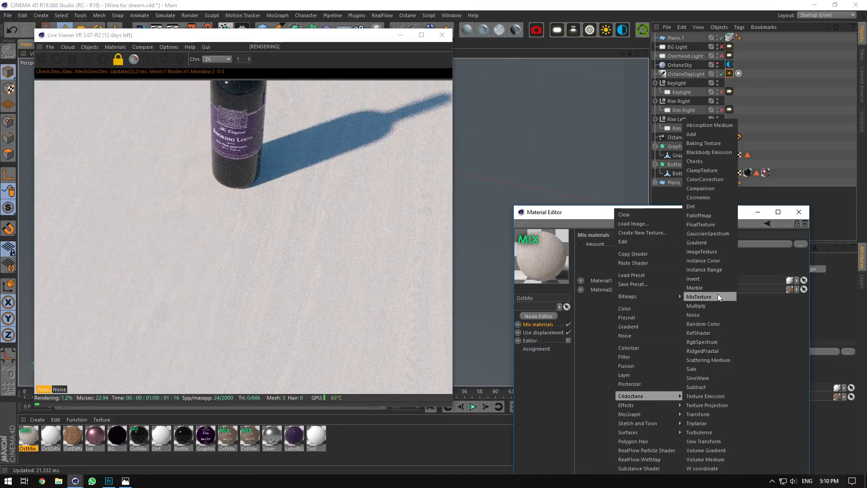
click(711, 251)
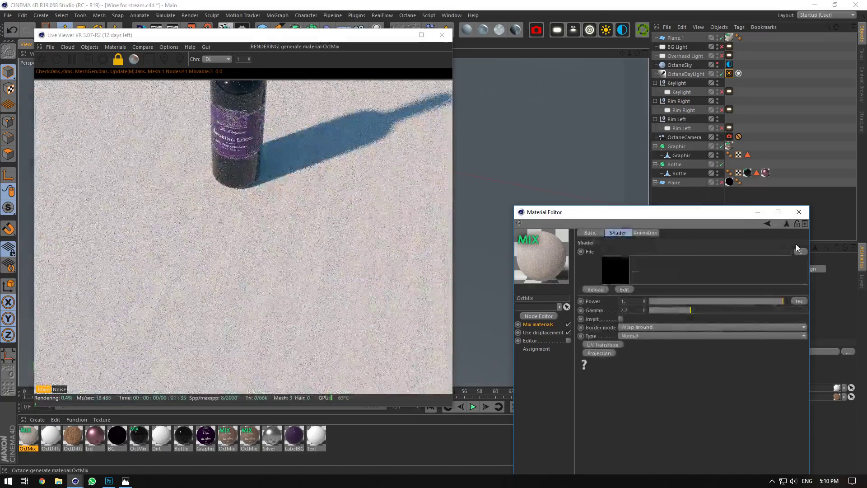
click(796, 244)
click(672, 106)
click(614, 106)
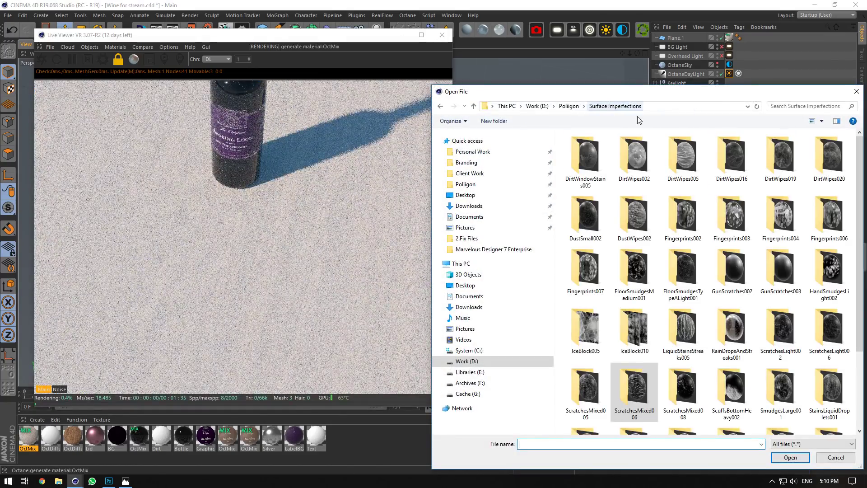
double_click(634, 217)
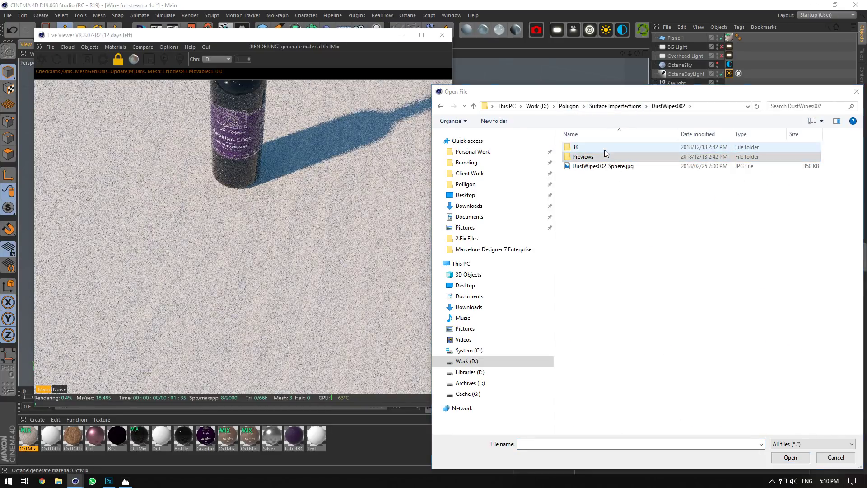
double_click(604, 150)
click(643, 152)
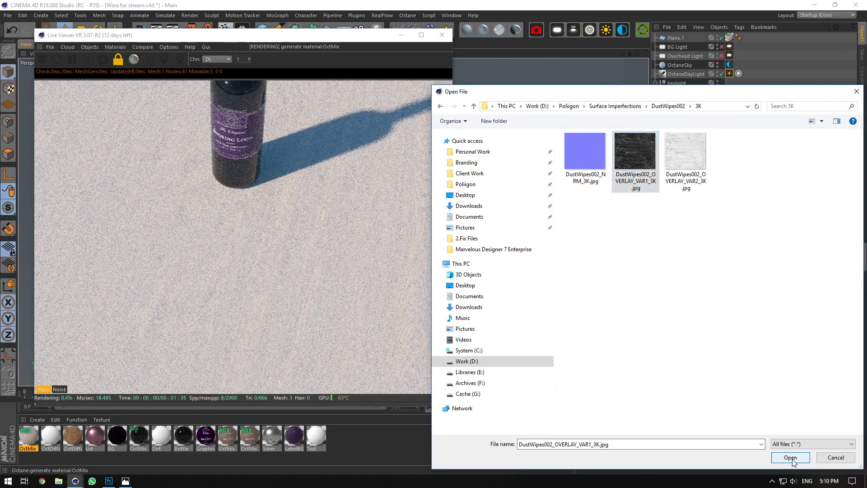
click(790, 457)
click(487, 271)
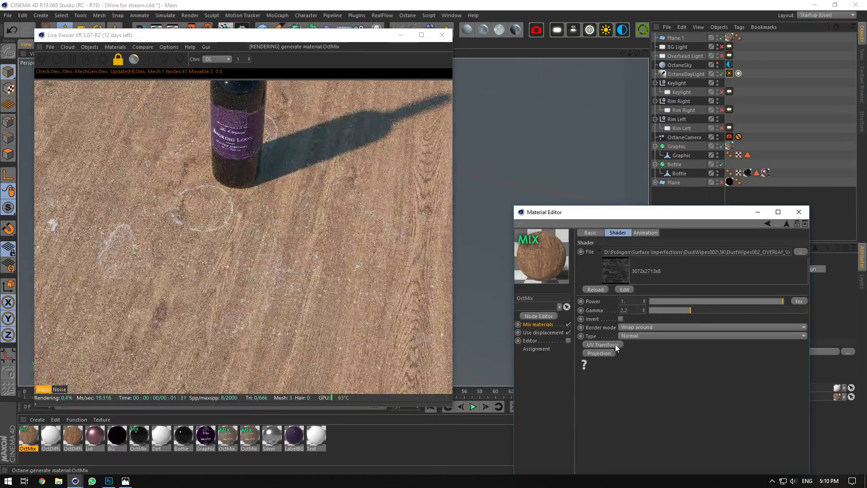
Set the new diffuse material's colour to a very dark purple with hue 297° and saturation 100%.
click(51, 448)
click(628, 248)
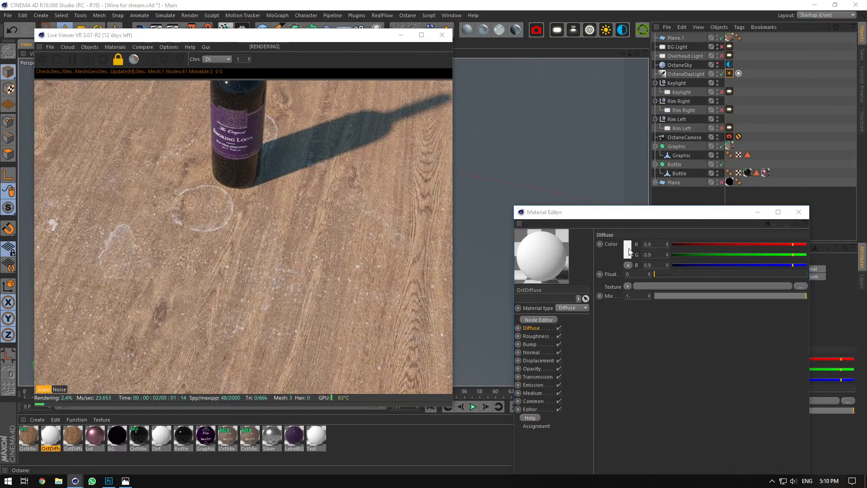
drag(625, 246, 700, 258)
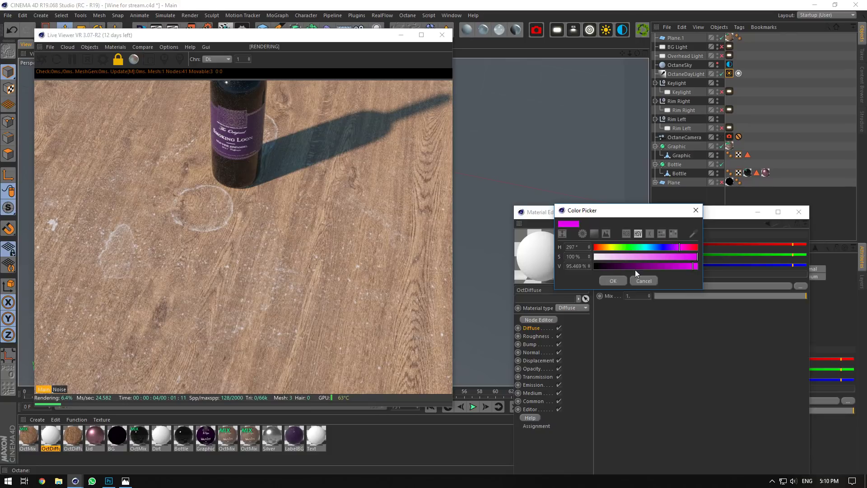
drag(635, 268, 615, 271)
click(616, 280)
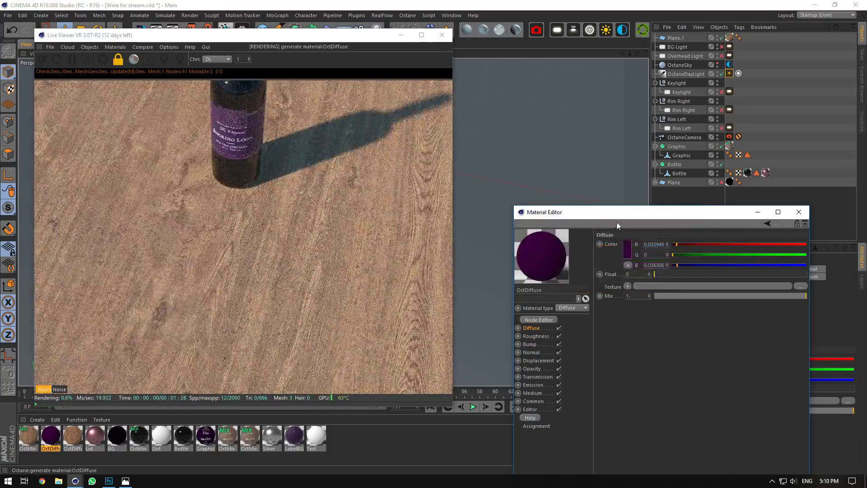
Raise the power of the mix's dust wipes image, trying 25 and 15 before settling on 5.
click(23, 442)
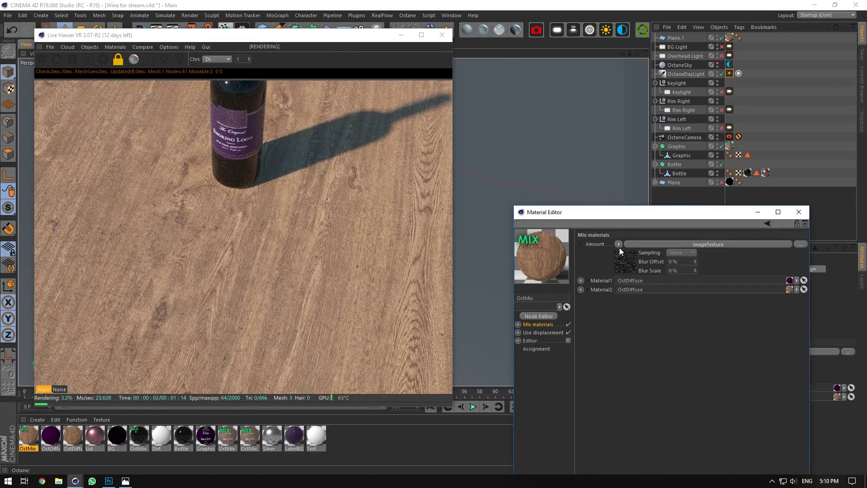
click(619, 247)
text(25)
key(Return)
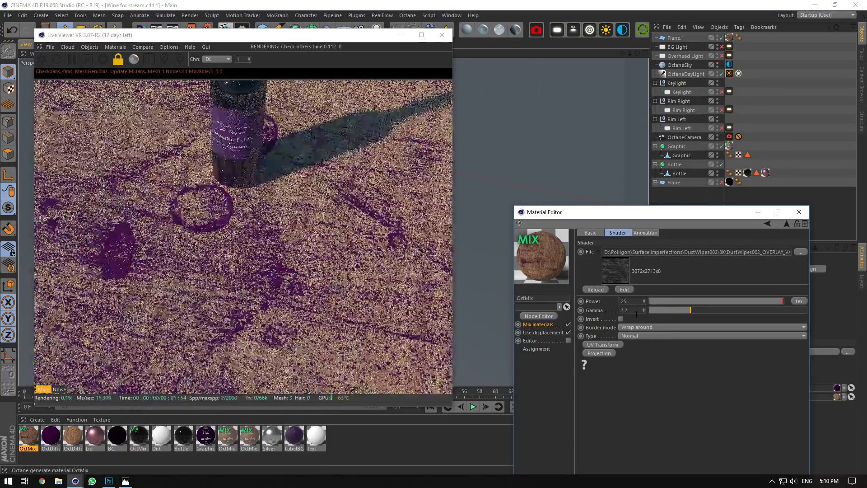
key(Tab)
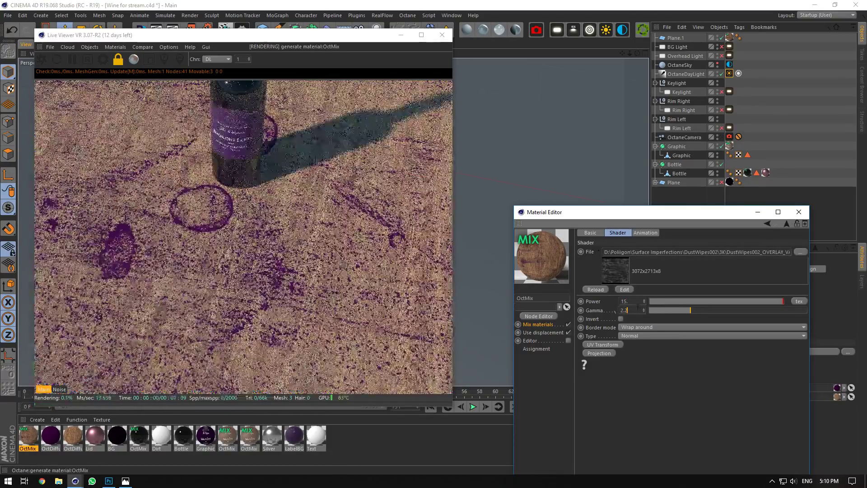
drag(620, 302, 638, 311)
text(5)
key(Tab)
Change the purple stain material's type to Glossy and darken its diffuse colour to a nearly black purple.
click(50, 435)
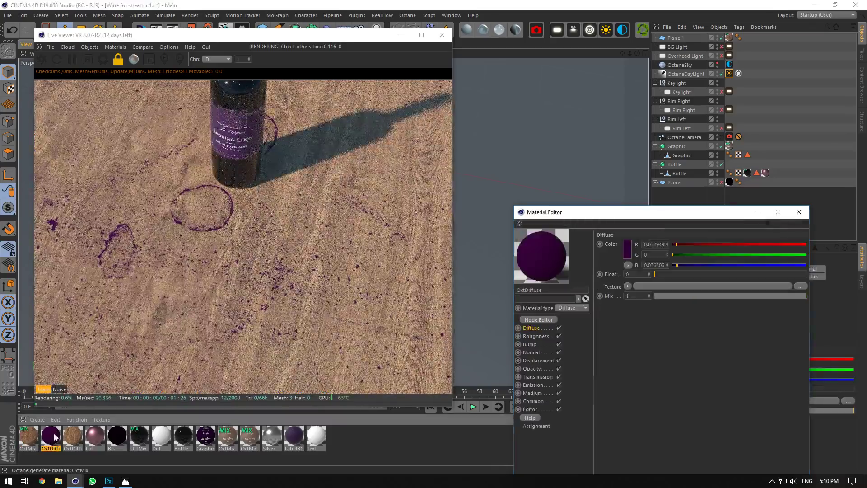
click(567, 326)
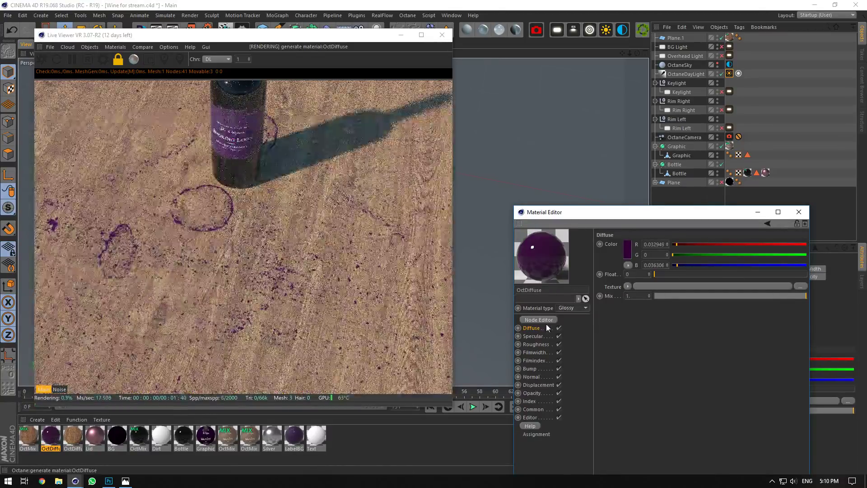
click(627, 249)
click(611, 279)
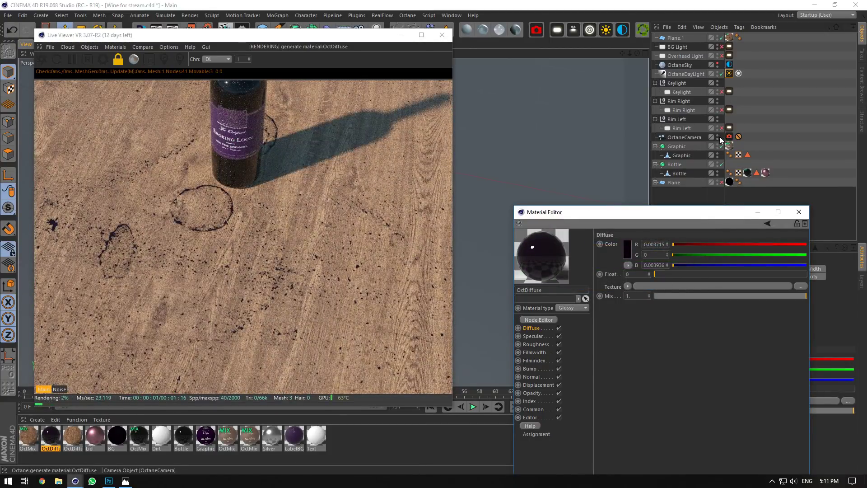
Replace the mix amount image with the 4K TableTopStains002_OVERLAY_VAR2_4K.jpg from Surface Imperfections, without copying it to the project.
click(29, 437)
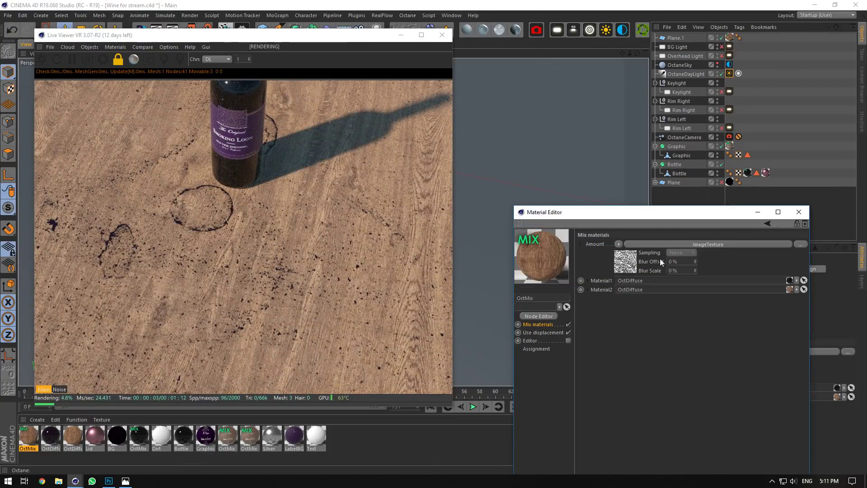
click(786, 245)
key(alt+Up)
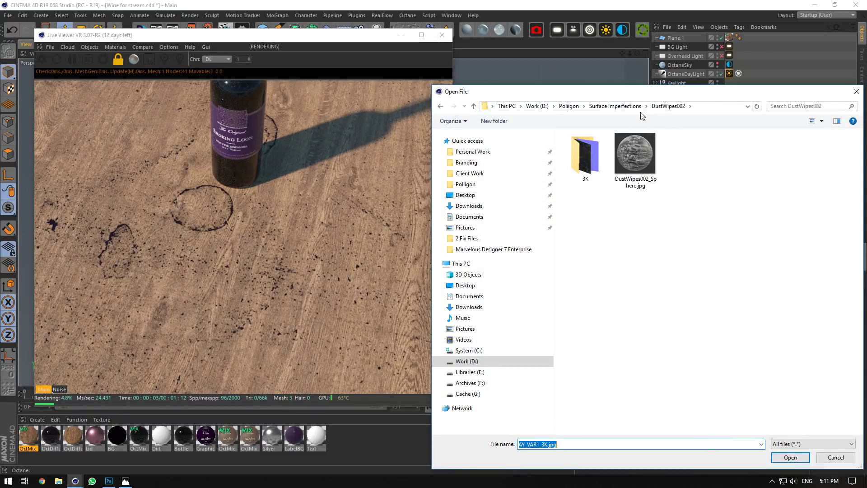
key(alt+Up)
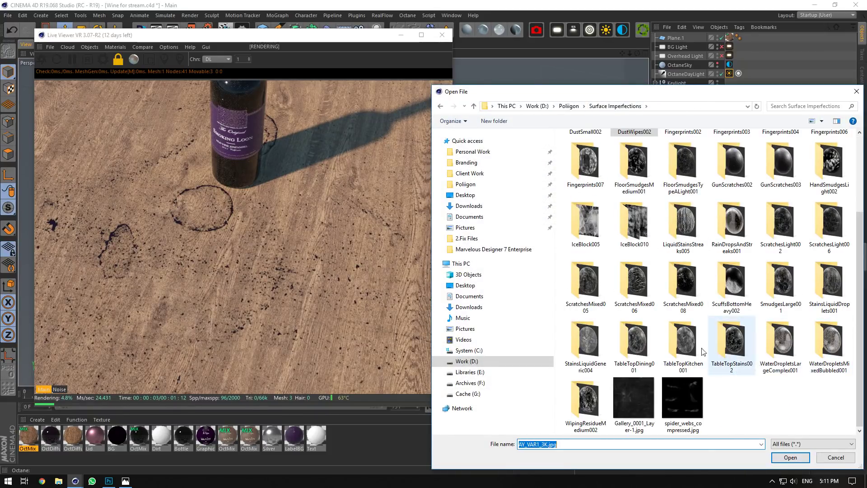
click(737, 342)
double_click(737, 343)
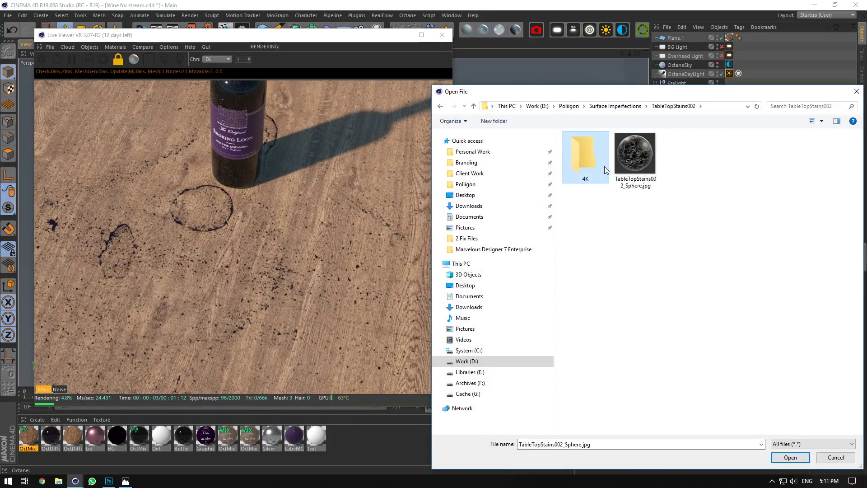
double_click(586, 158)
click(736, 158)
click(790, 457)
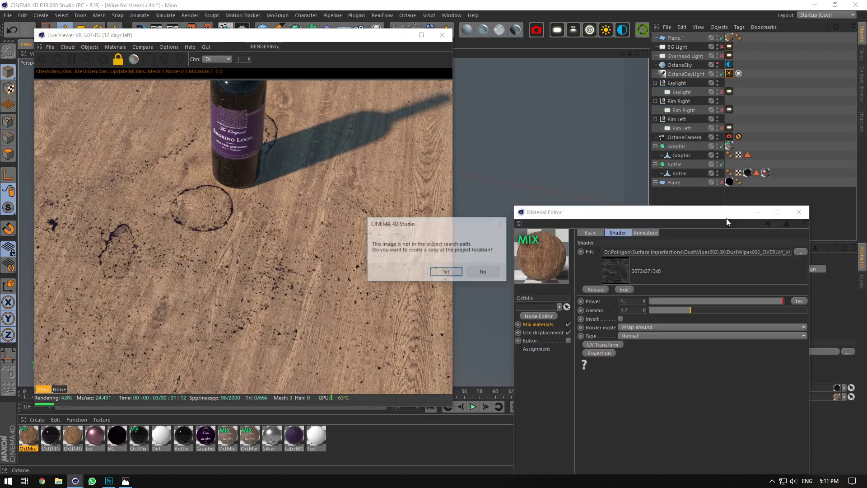
click(501, 272)
Swap the mix amount image for TableTopStains002_OVERLAY_VAR1_4K.jpg without copying it to the project.
click(800, 251)
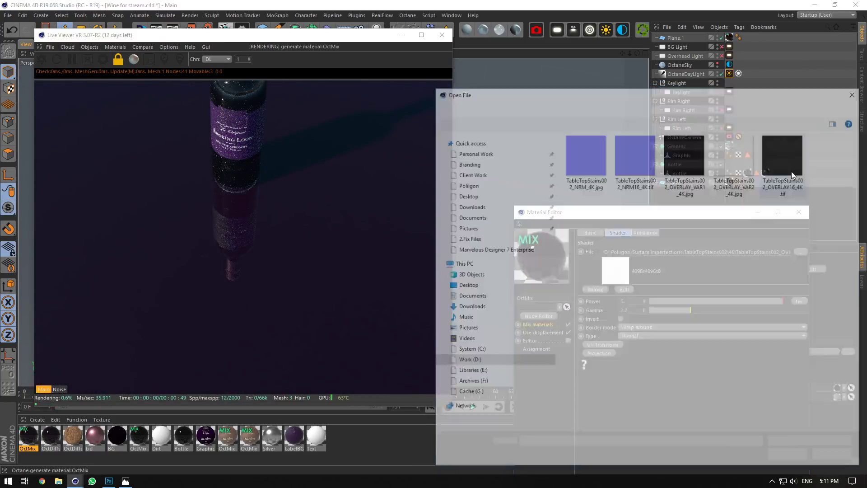
click(785, 163)
click(686, 162)
click(790, 457)
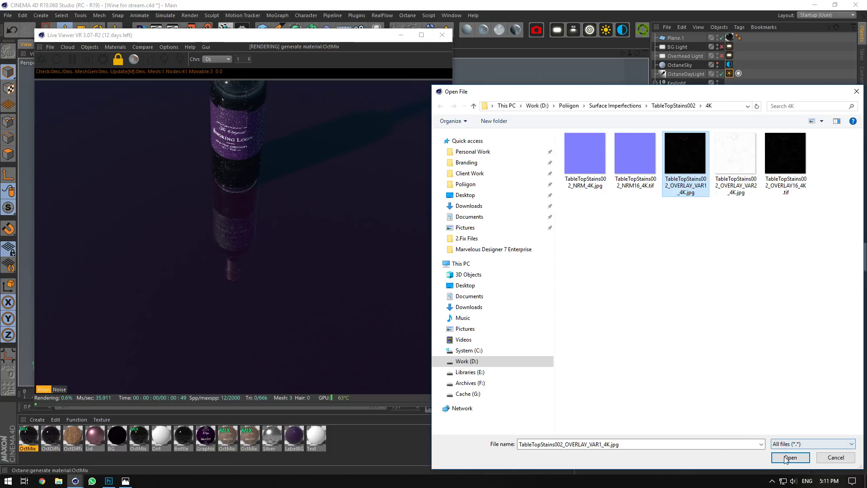
click(487, 274)
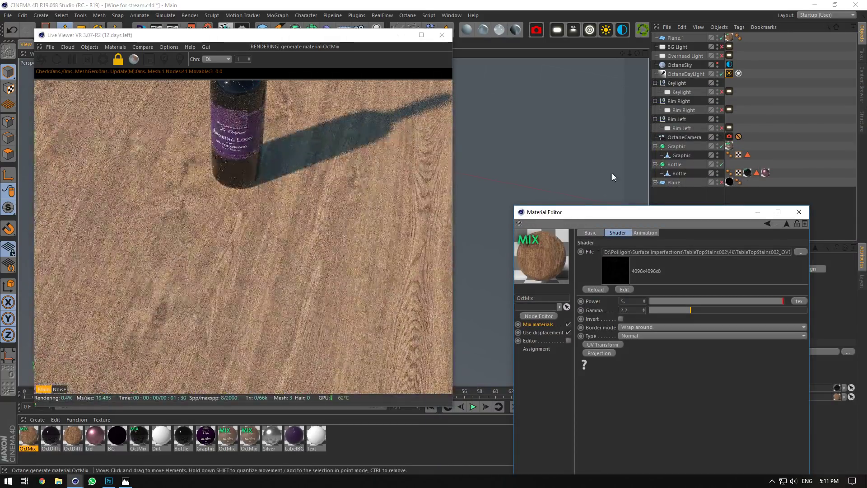
Try a power of 25 on the tabletop stain image in a wider view, and return the power to 5.
drag(636, 53, 626, 53)
click(630, 301)
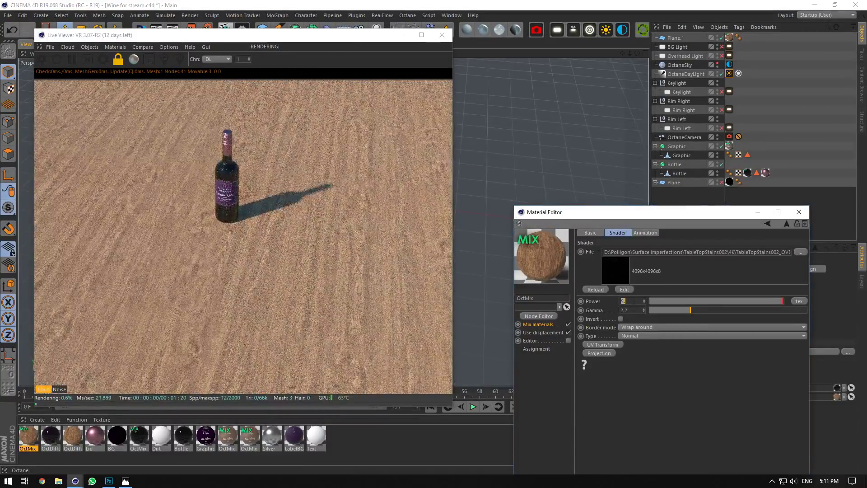
text(25)
key(Tab)
double_click(638, 301)
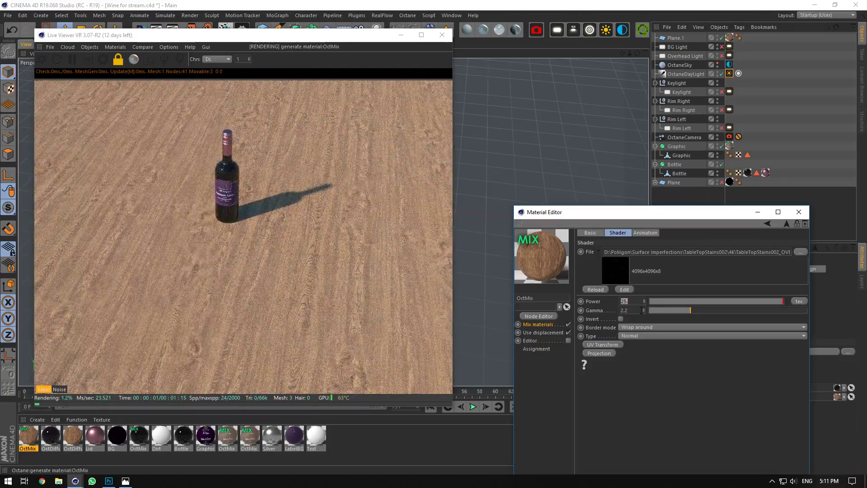
click(800, 251)
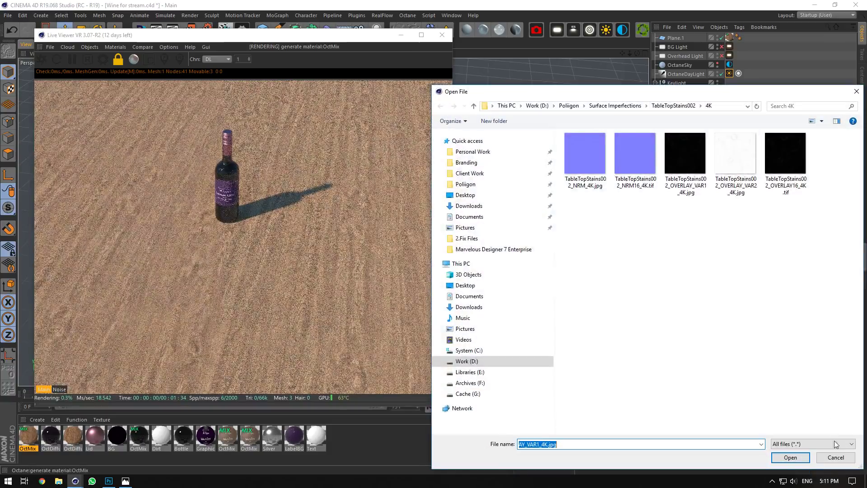
click(835, 457)
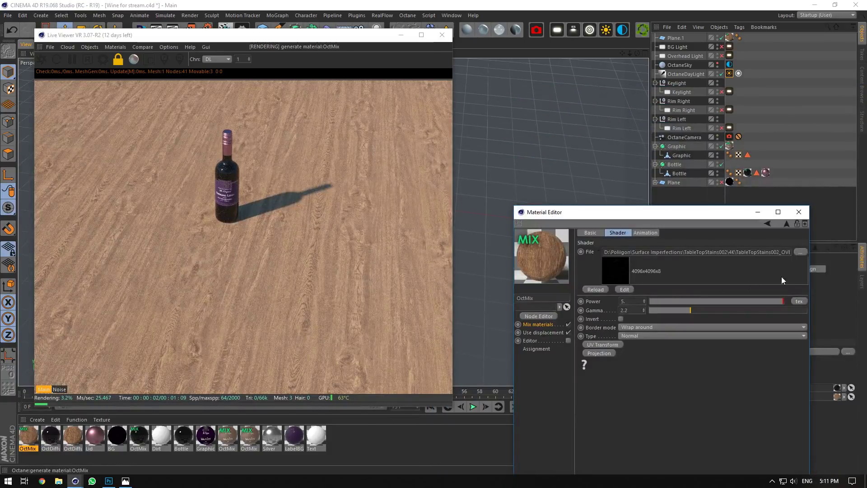
click(803, 251)
click(835, 453)
Add a Texture Projection and a UV Transform to the stain image, and scale X and Y to about 0.354.
click(591, 352)
click(641, 382)
click(641, 390)
click(601, 353)
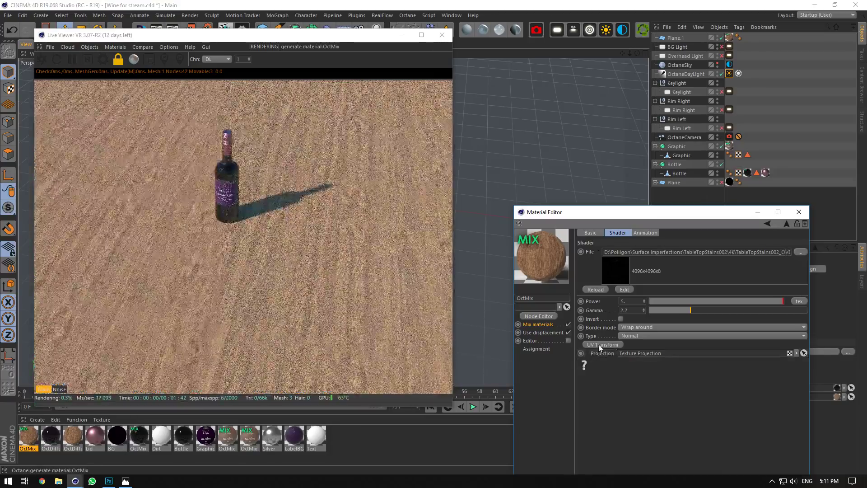
click(601, 345)
drag(654, 444, 741, 442)
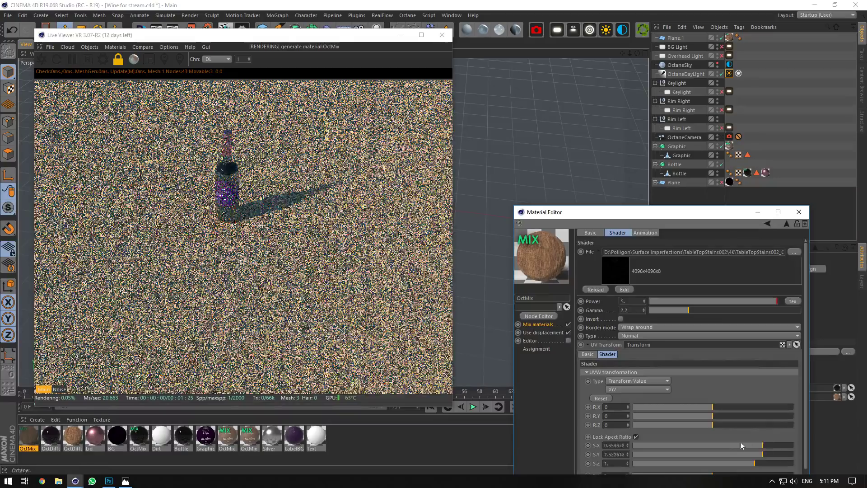
Load TableTopStains002_OVERLAY16_4K.tif as the mix amount image without copying it to the project.
click(794, 251)
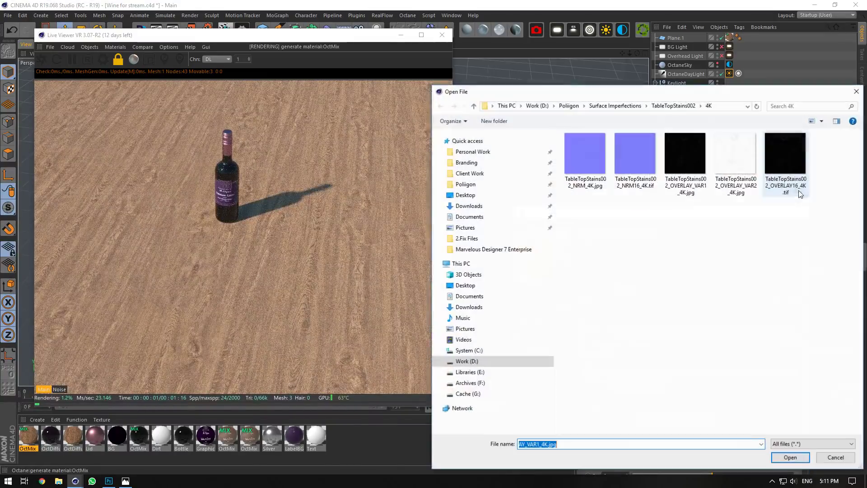
click(790, 181)
click(790, 457)
click(493, 270)
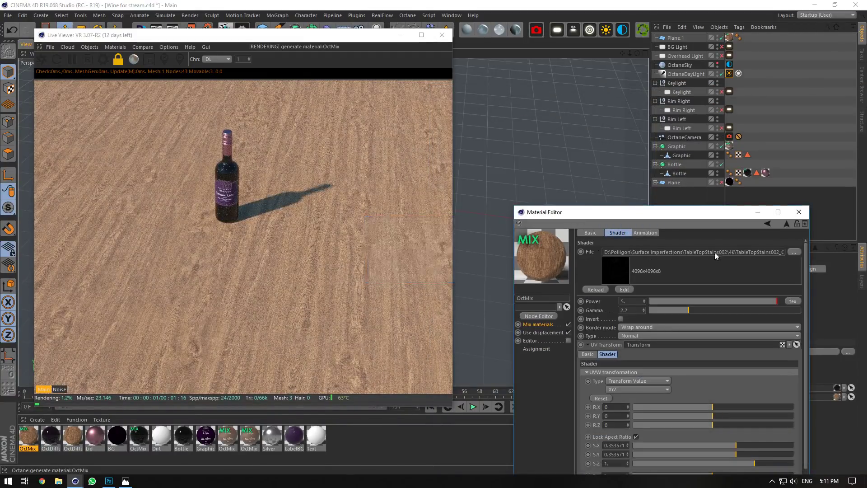
Load TableTopStains002_OVERLAY_VAR2_4K.jpg as the mix amount image without copying it to the project, and invert it.
click(794, 252)
click(736, 163)
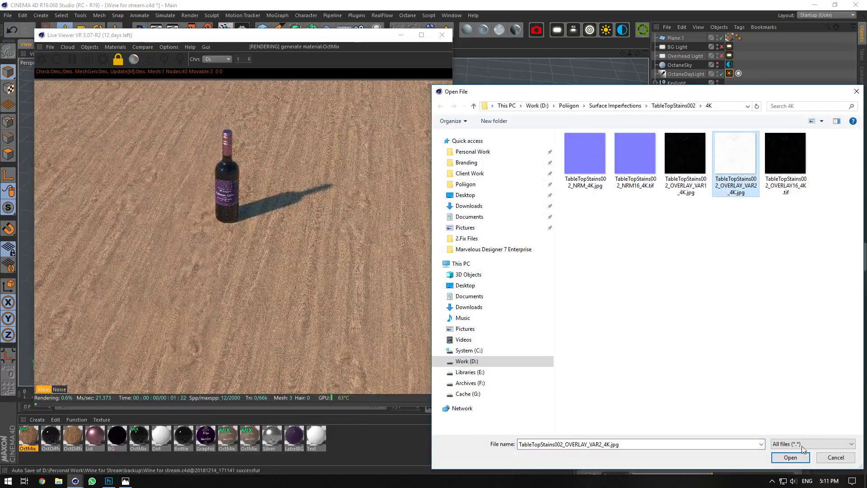
click(789, 457)
click(500, 273)
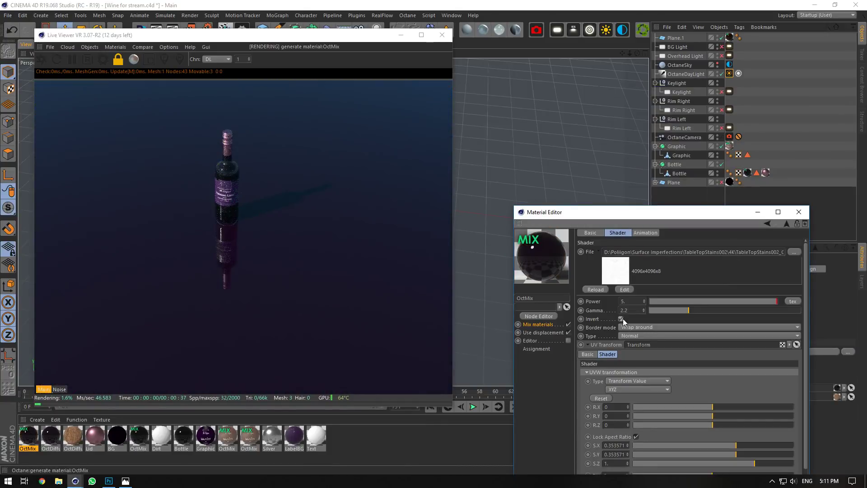
click(621, 319)
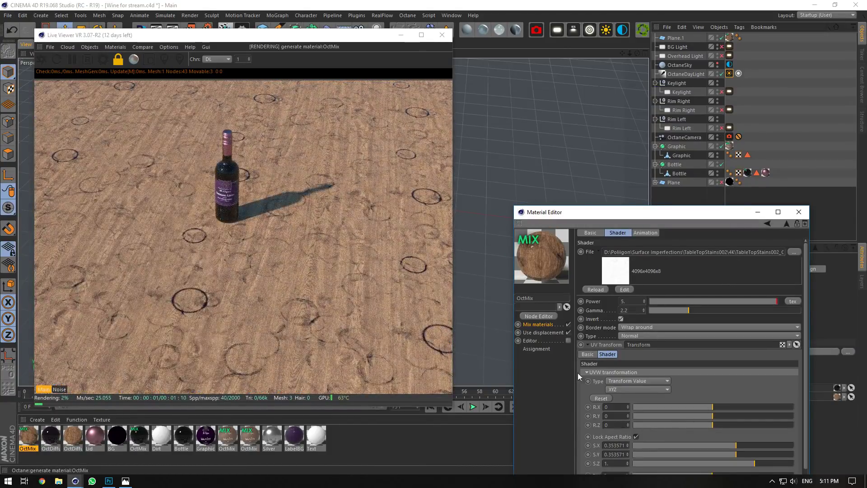
Try a power of 1 on the inverted stain image, set it to 3, and return to the OctaneCamera view.
click(628, 301)
key(BackSpace)
text(1)
key(Return)
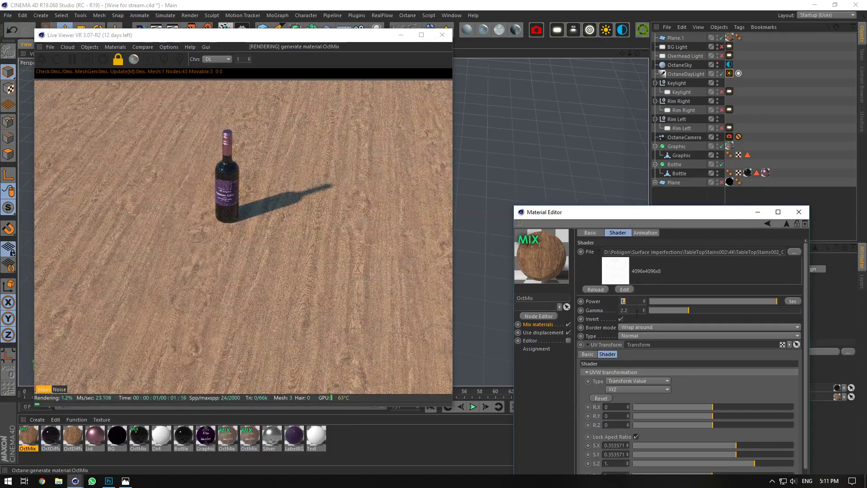
text(3)
key(Return)
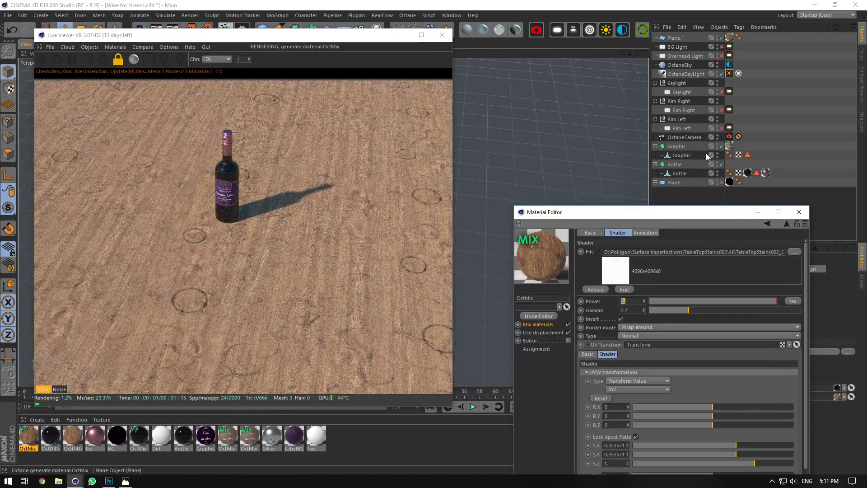
click(721, 136)
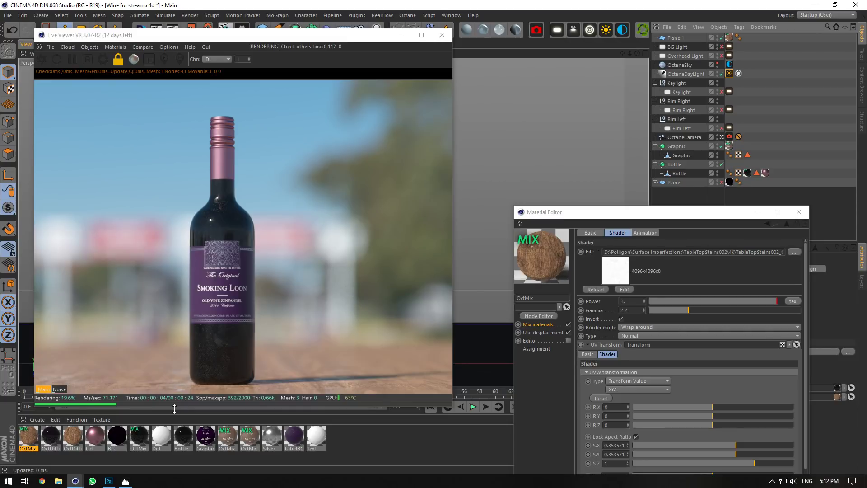
Set the power of the wood OctDiffuse material's bump scratch image to 5.
click(59, 435)
click(73, 436)
click(543, 345)
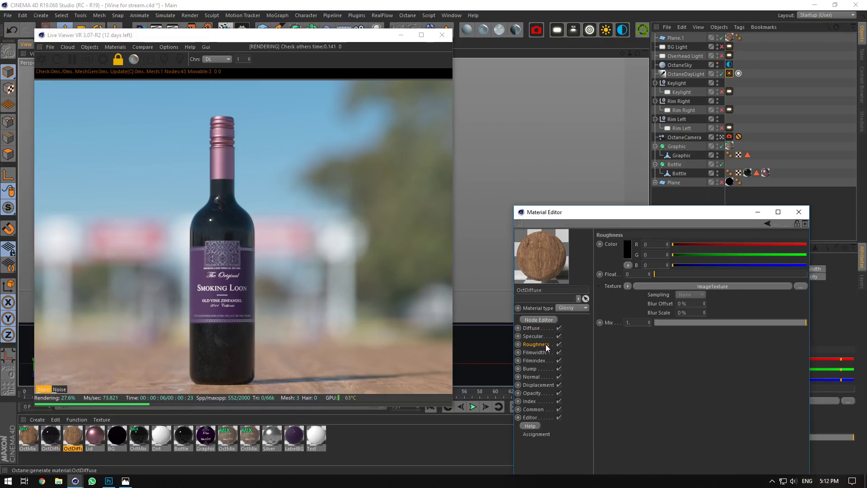
click(533, 369)
click(712, 247)
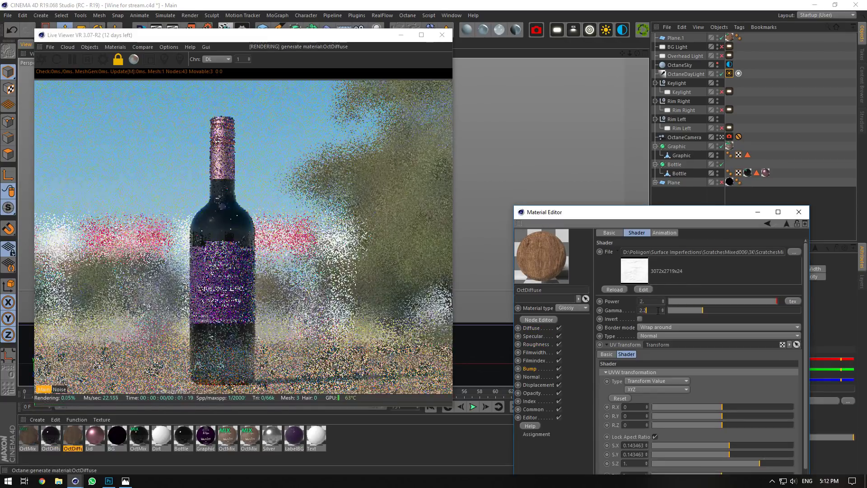
text(5)
key(Return)
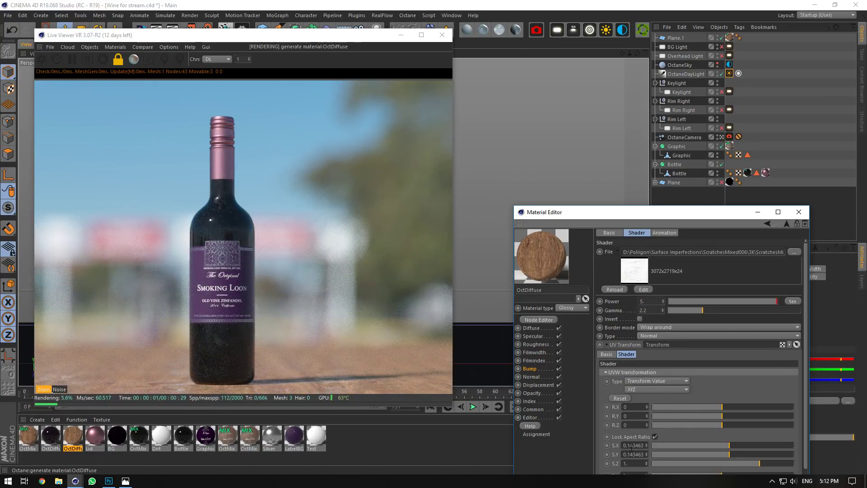
Set the X and Y scale of the wood's bump scratch image to 1.
double_click(632, 446)
text(1.)
click(631, 455)
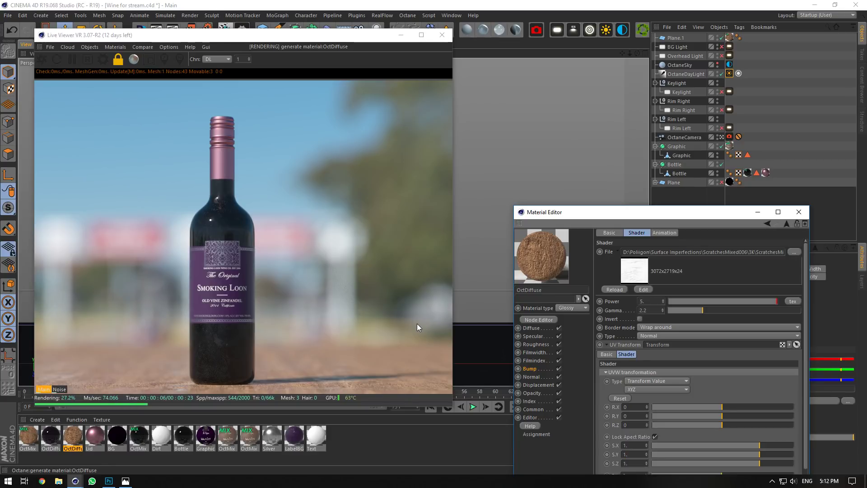
Set the power of the Lid material's bump scratch image to 0.005 and restart the render.
click(88, 436)
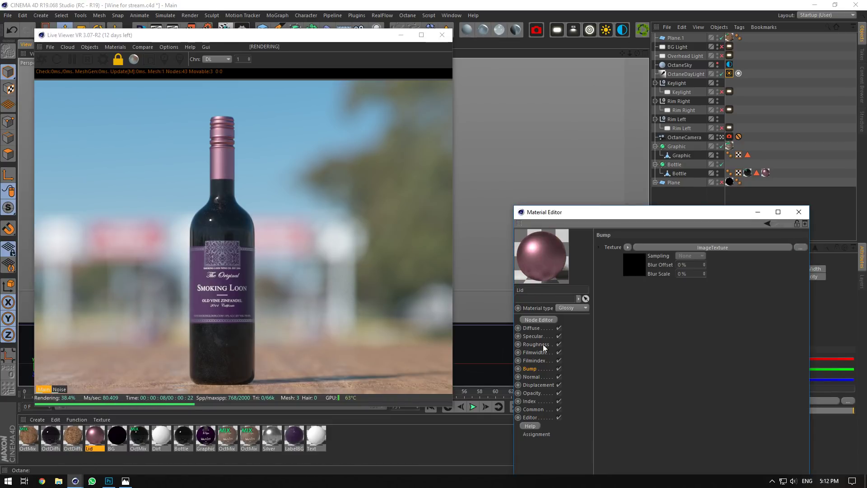
click(633, 261)
text(0.00)
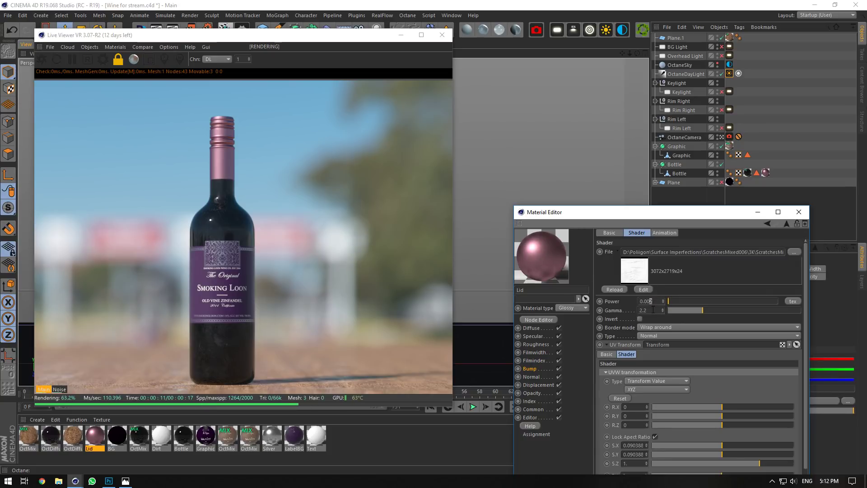
text(5)
key(Tab)
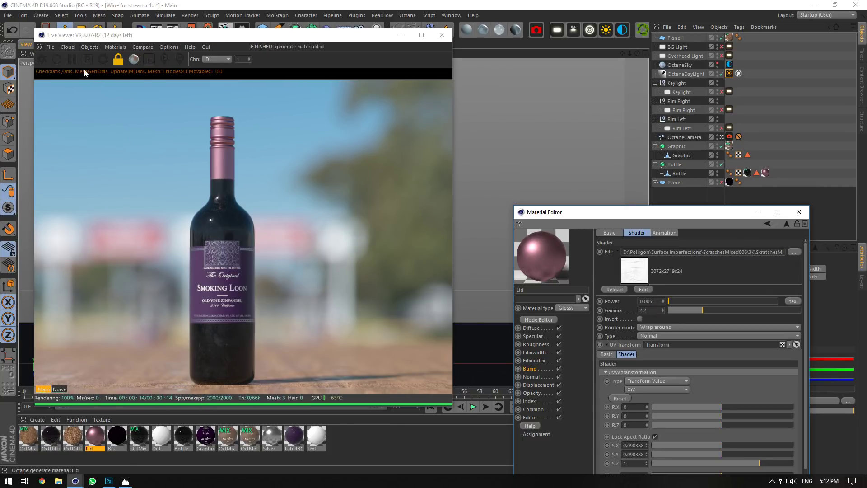
click(57, 58)
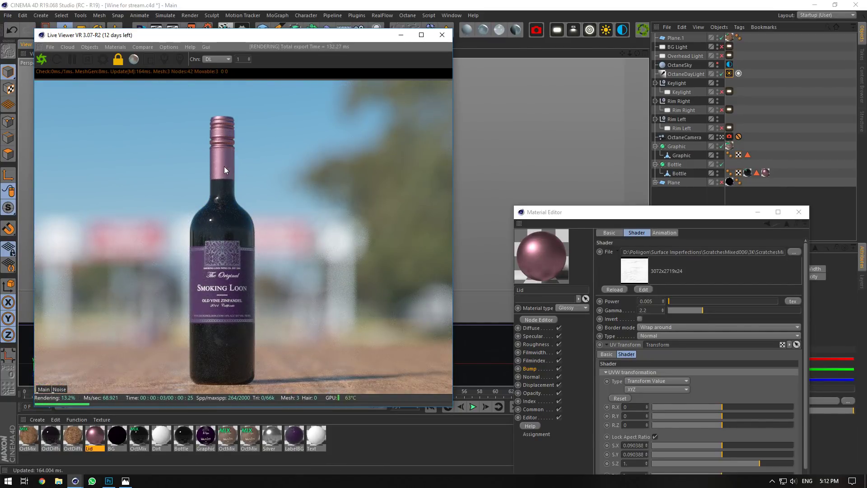
Copy the Lid material's bump scratch shader into its Opacity channel and open the pasted image's settings.
click(537, 368)
click(625, 248)
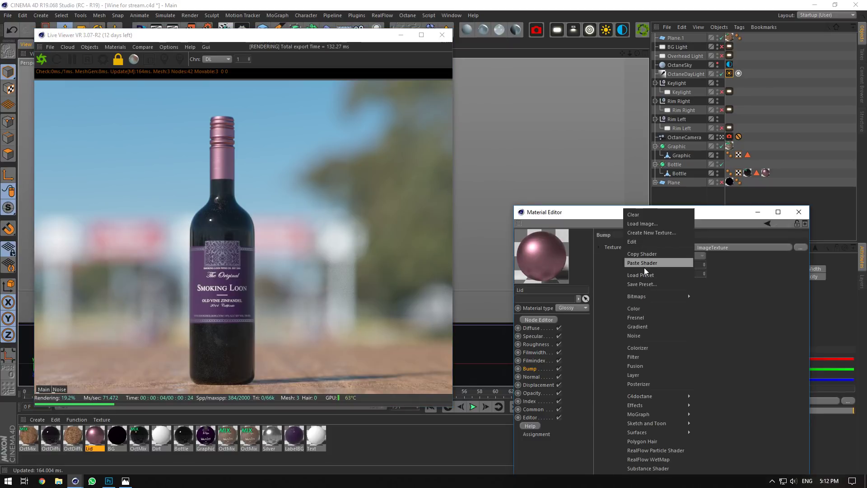
click(643, 253)
click(537, 393)
click(627, 286)
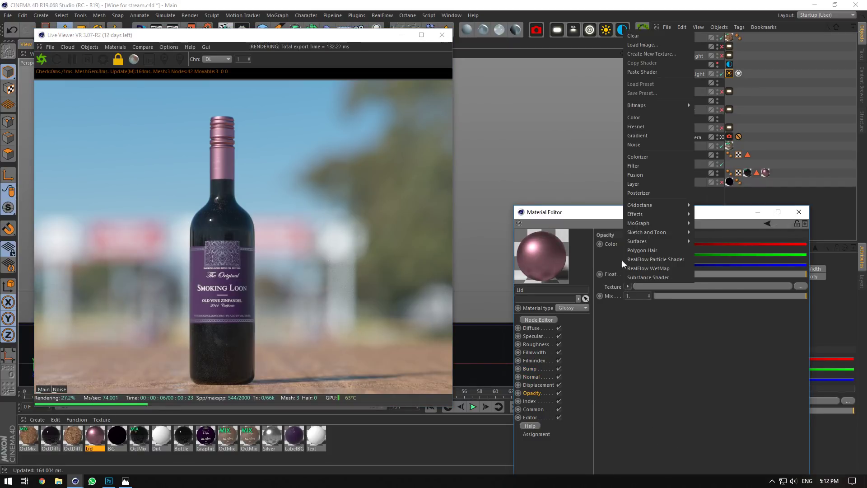
click(652, 73)
click(631, 300)
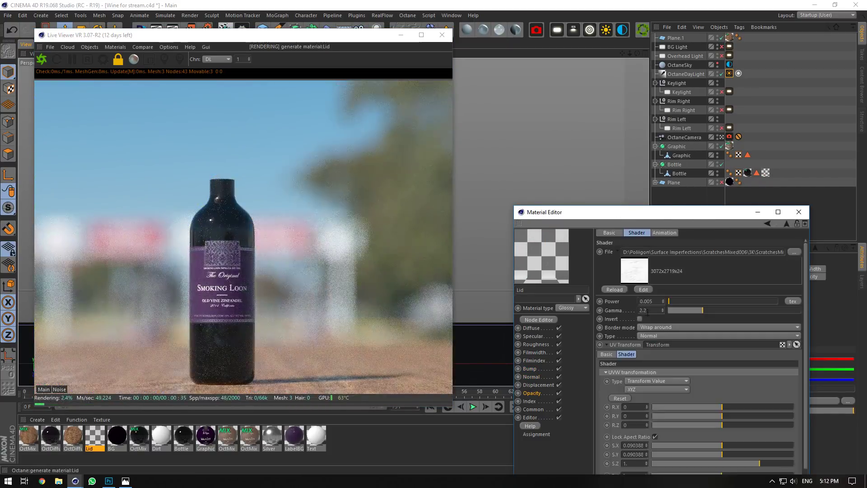
Set the Lid's opacity scratch image to a power of 1 and a gamma of about 1.45, and close the Material Editor.
double_click(652, 301)
text(1)
key(Return)
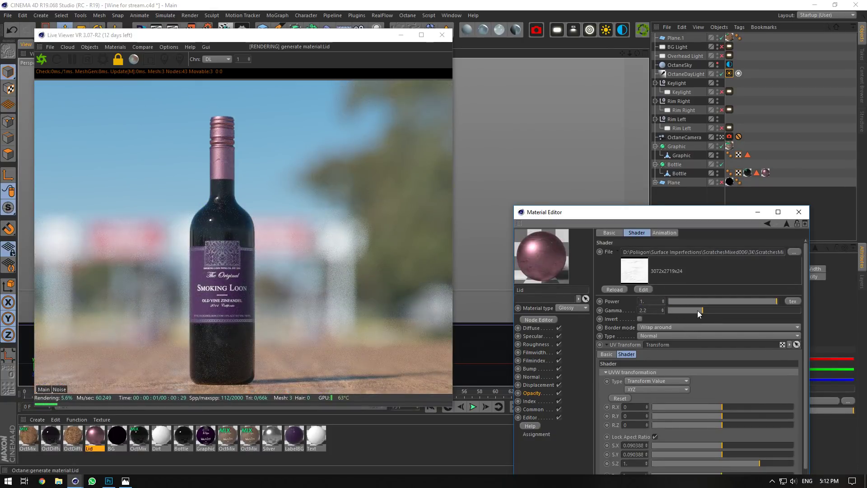
mouse_move(697, 310)
mouse_down()
mouse_move(759, 309)
mouse_move(683, 310)
mouse_up()
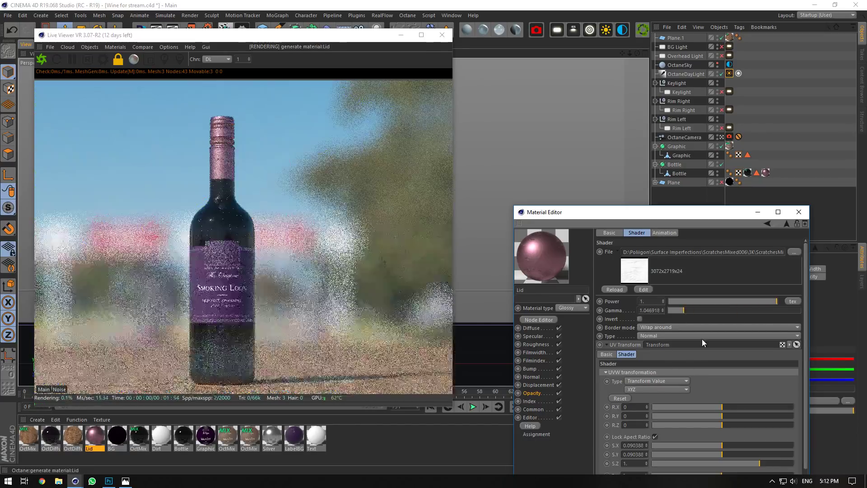
click(689, 310)
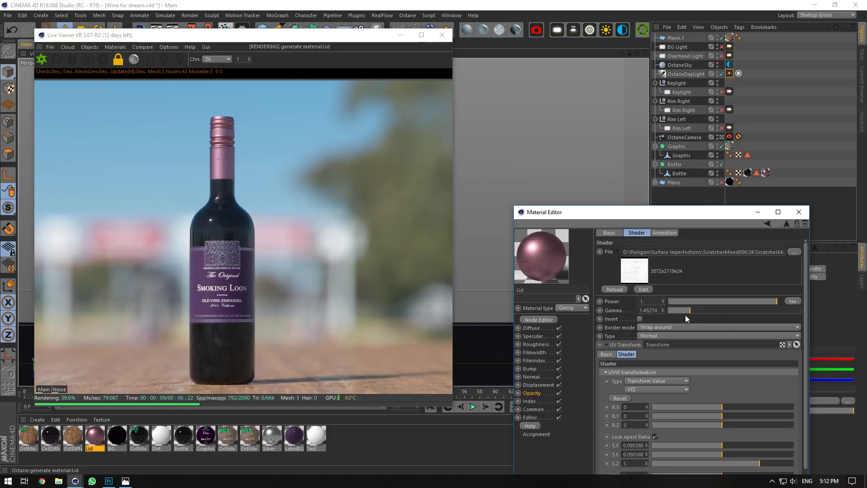
click(798, 211)
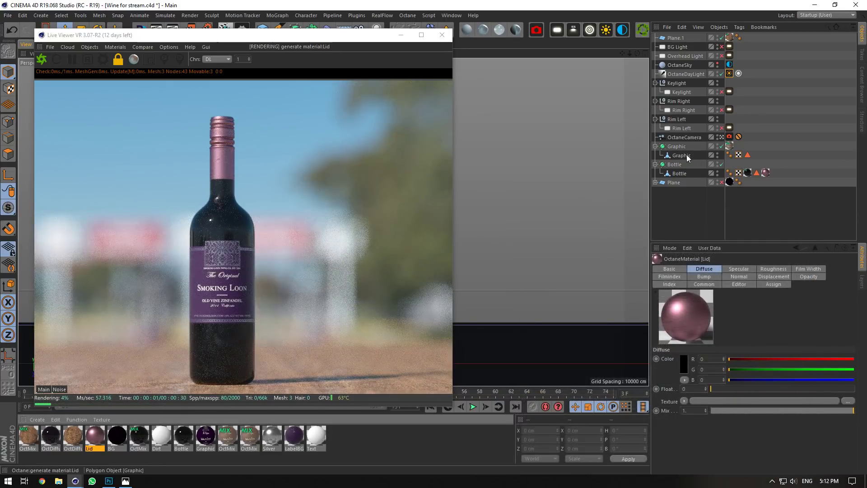
Rotate OctaneSky and OctaneDayLight together by about 71° in heading to change the background behind the bottle, and deselect them.
click(684, 71)
ctrl+click(683, 66)
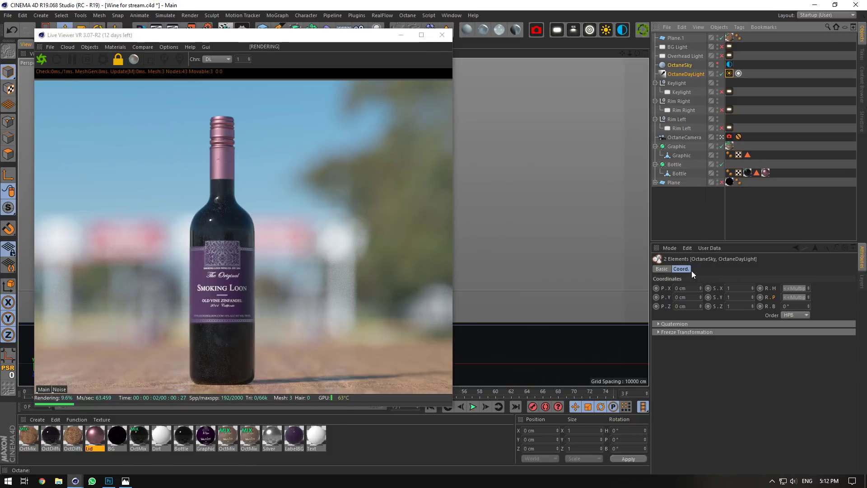
drag(776, 78, 683, 67)
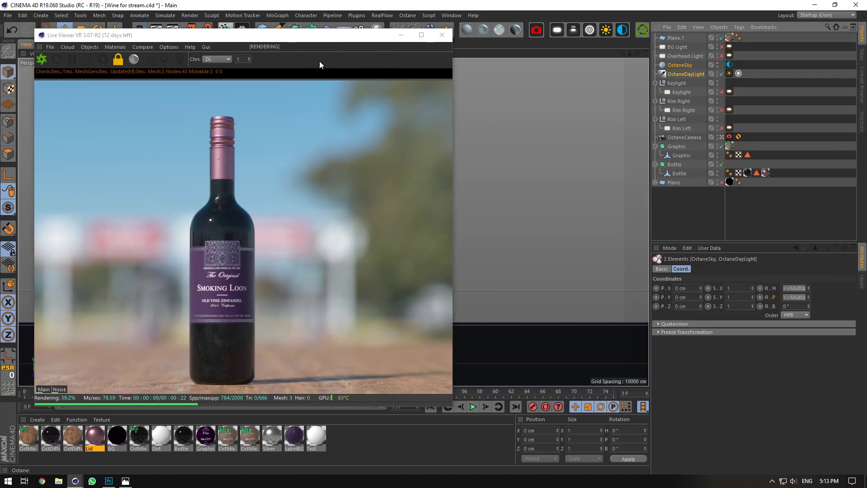
drag(176, 38, 536, 52)
drag(343, 366, 394, 361)
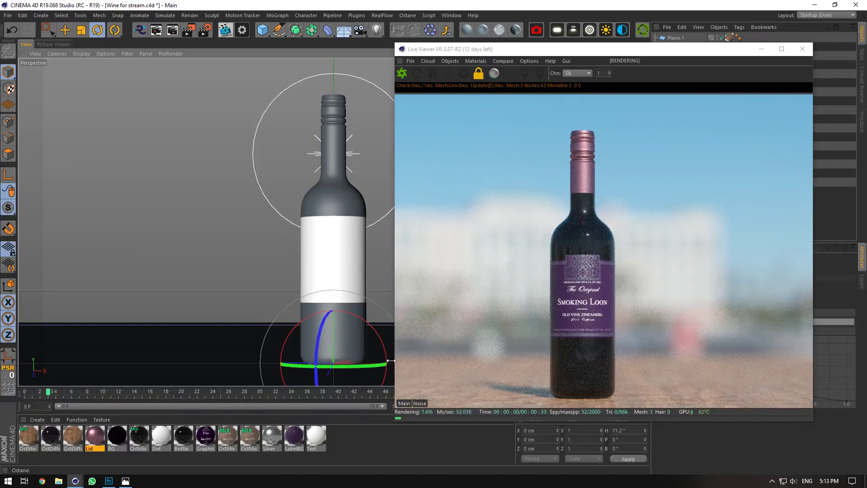
drag(671, 53, 432, 33)
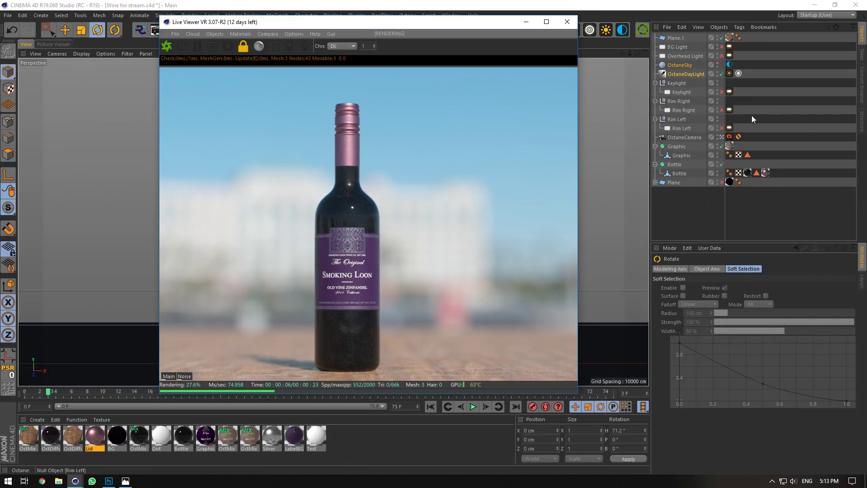
click(778, 106)
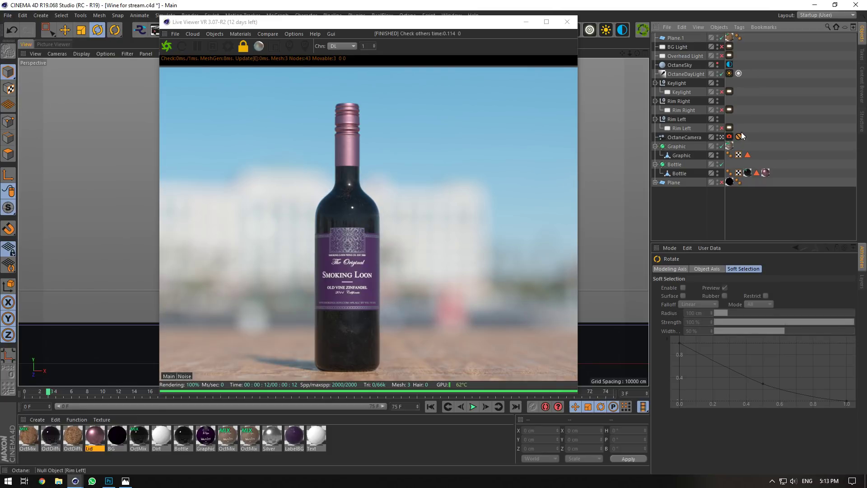
Try an aperture edge of 1.5 in the OctaneCamera's Thinlens settings, and set it to 2.
click(729, 136)
click(752, 269)
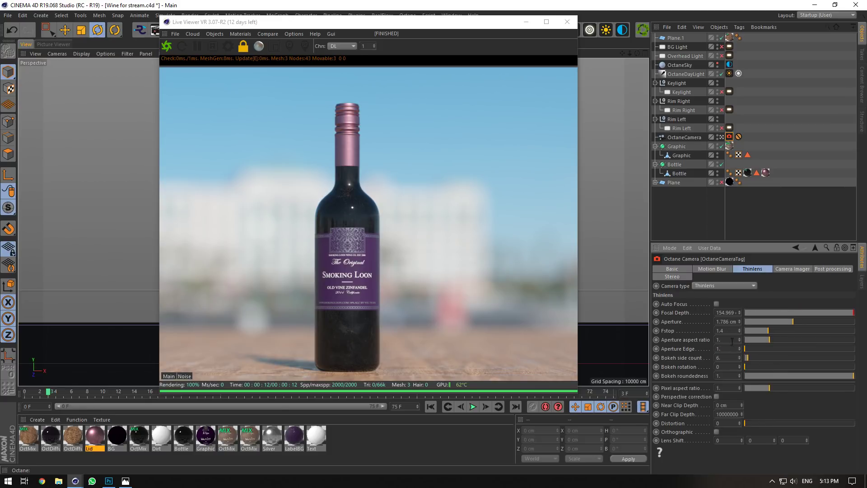
key(Return)
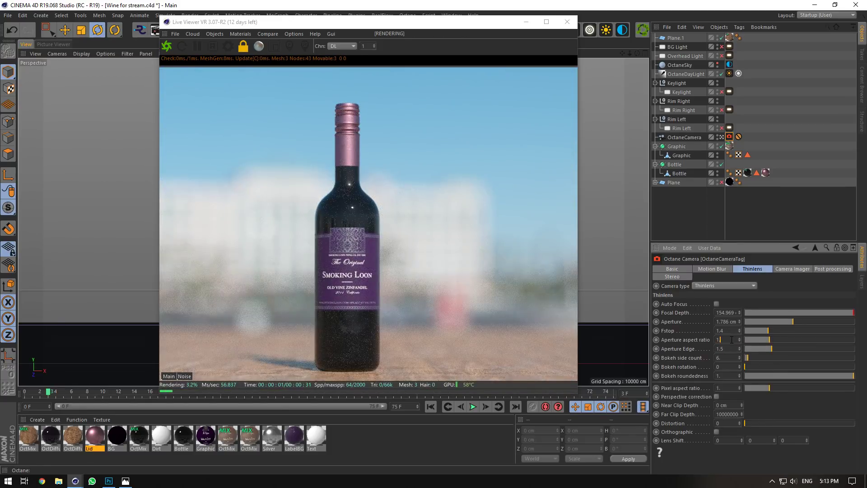
click(729, 357)
text(2)
key(Return)
key(Return)
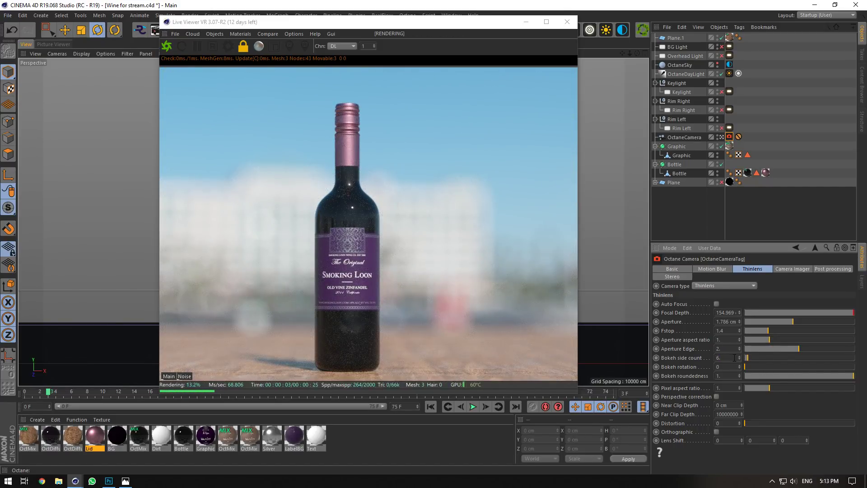
Keep the bokeh side count at 6, save the wine bottle scene, and close the Live Viewer.
click(734, 358)
key(Return)
key(ctrl+s)
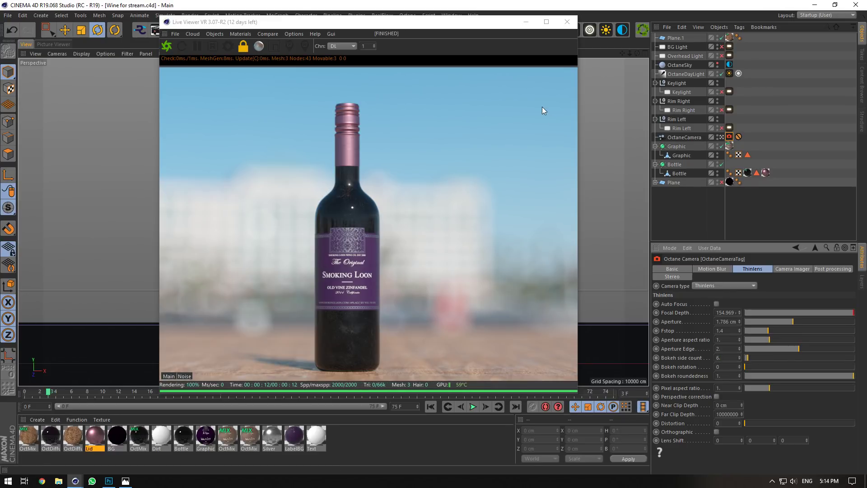
click(567, 22)
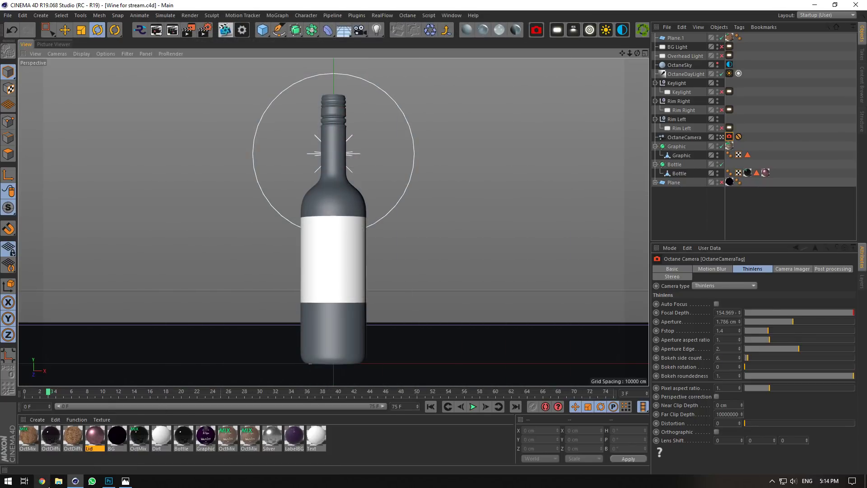
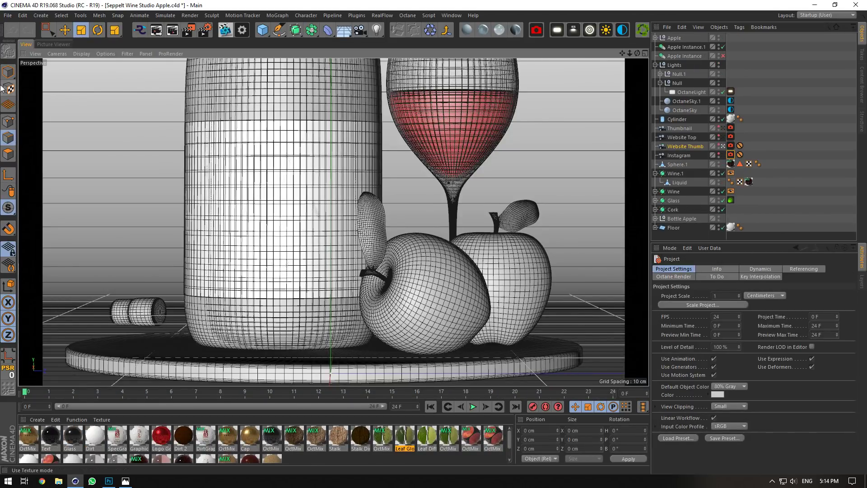
Identify the Glass, Wine and Wine.1 objects that make up the wine glass and inspect the contents of the Wine object.
click(420, 100)
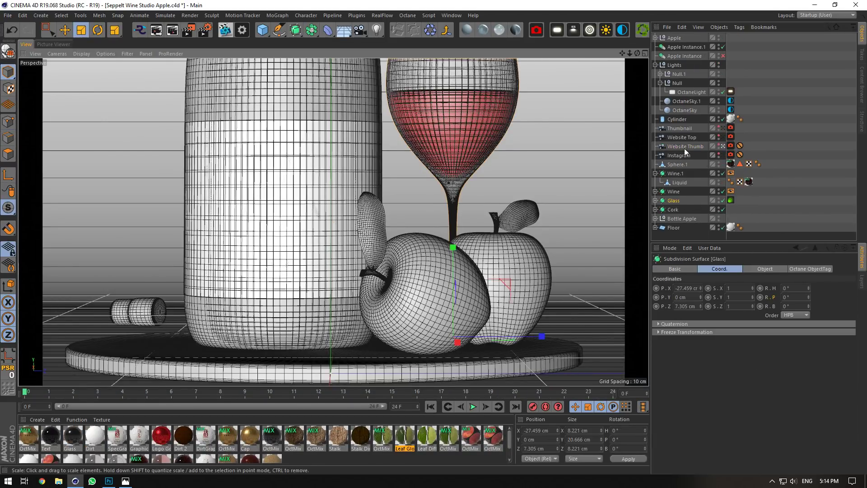
ctrl+click(683, 192)
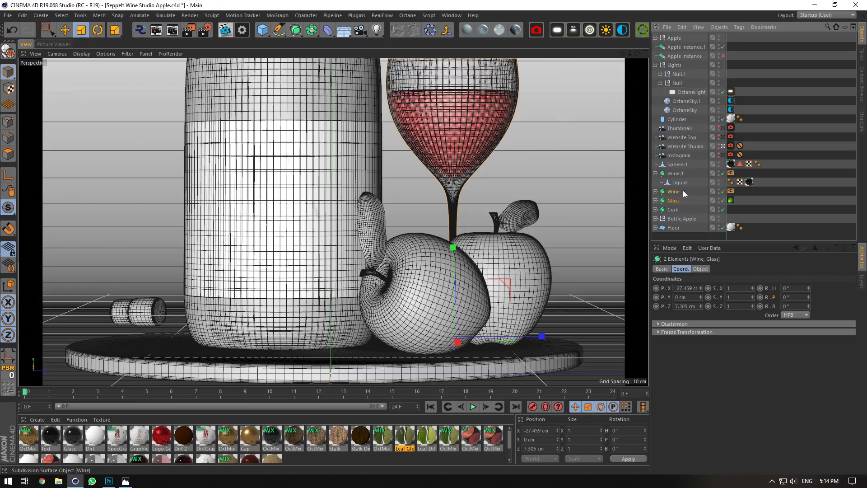
click(660, 175)
click(655, 173)
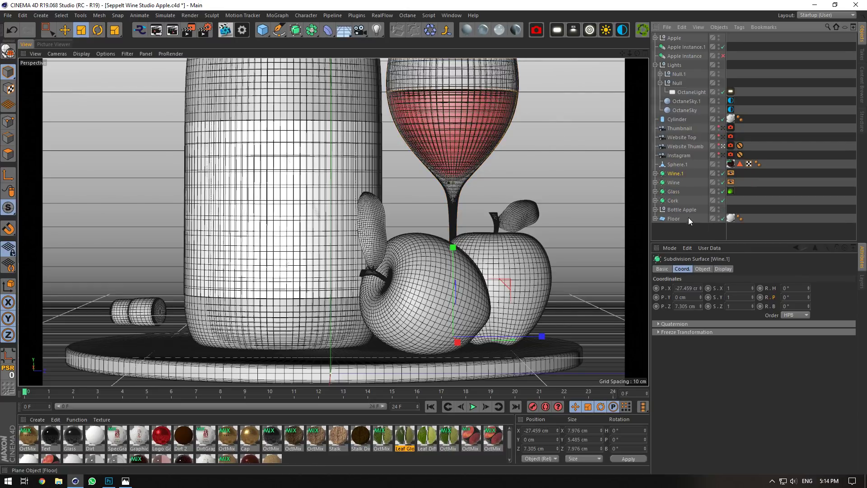
click(676, 185)
click(656, 182)
click(656, 183)
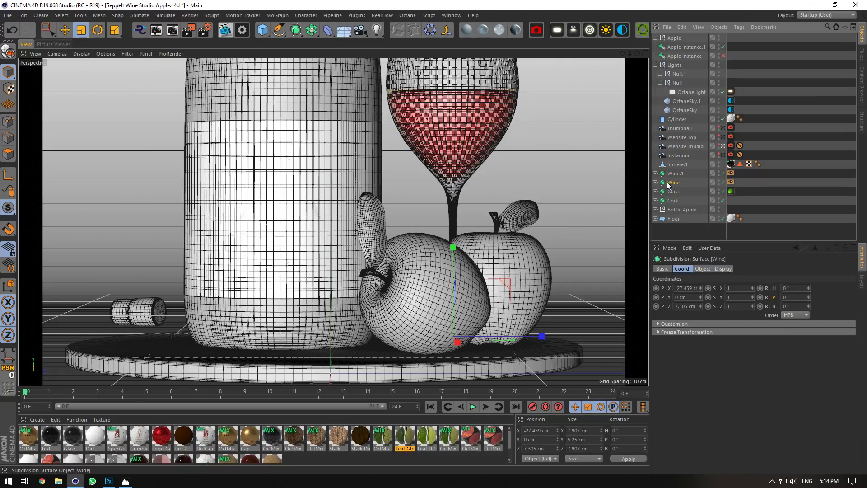
click(674, 176)
click(673, 184)
click(655, 182)
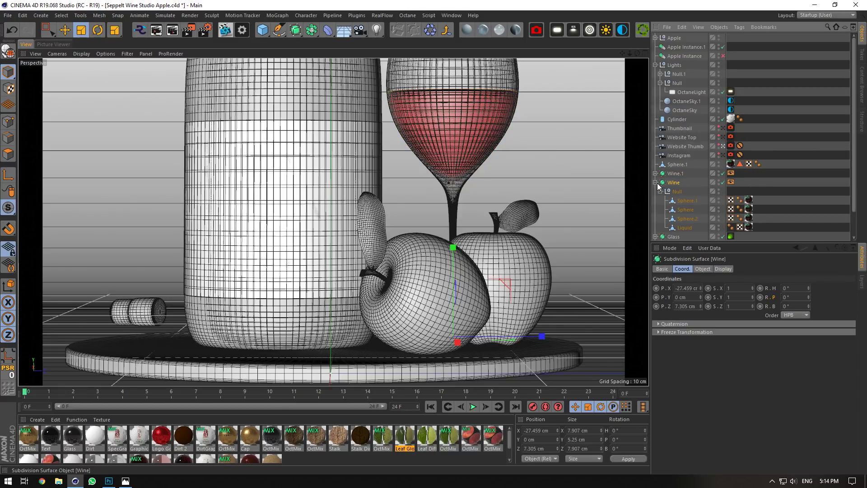
click(655, 182)
Copy the Wine.1, Wine, Glass and Cork objects into the Wine for stream.c4d scene.
ctrl+click(674, 193)
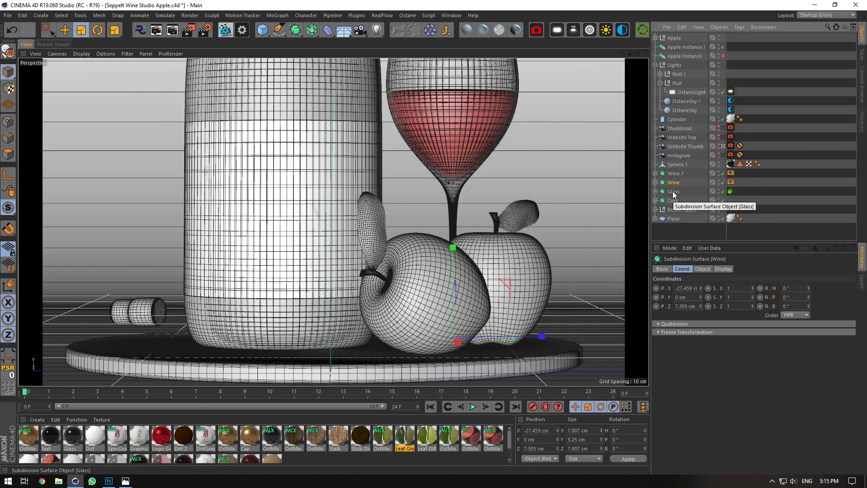
ctrl+click(679, 174)
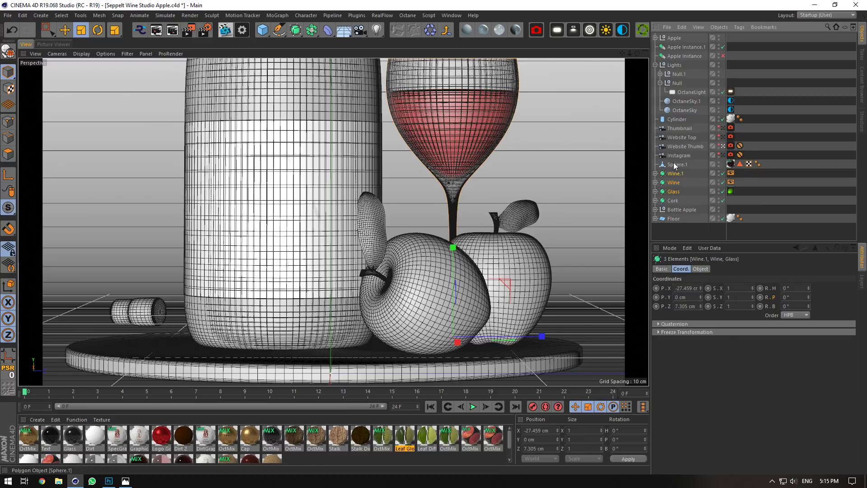
click(676, 165)
click(675, 173)
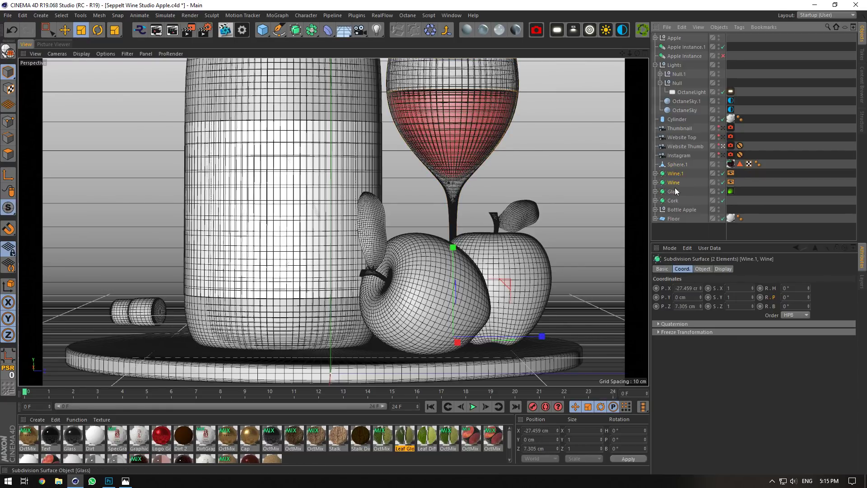
shift+click(676, 192)
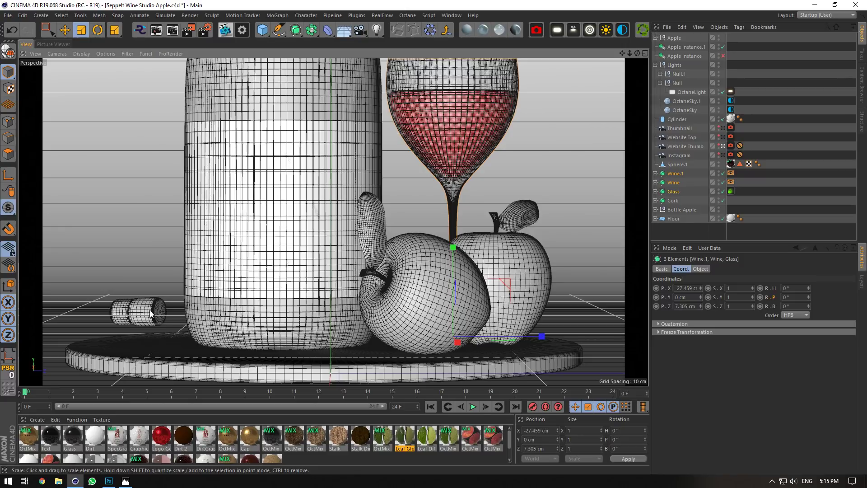
shift+click(673, 201)
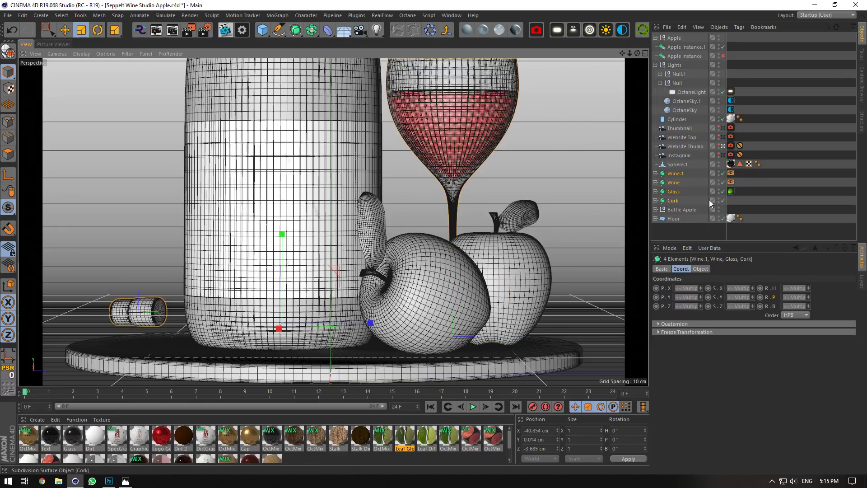
click(451, 15)
click(474, 237)
key(ctrl+v)
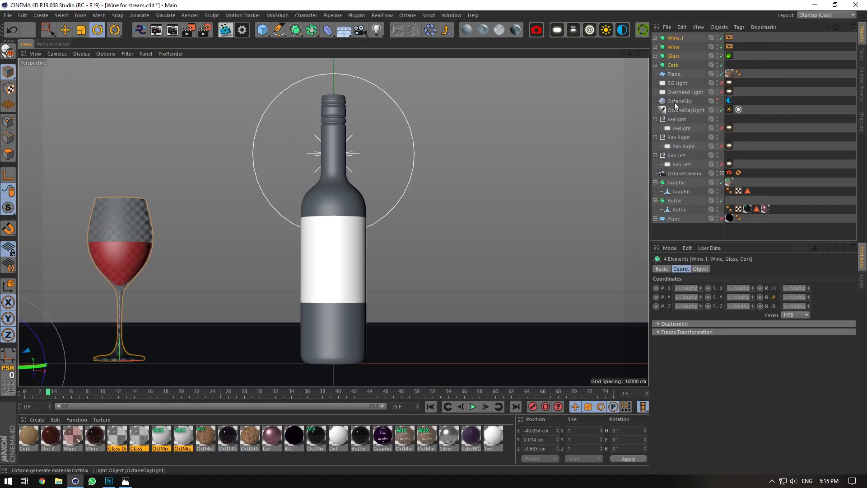
Leave the camera view and move the pasted wine glass and cork together across the floor plane, closer to the bottle.
click(722, 174)
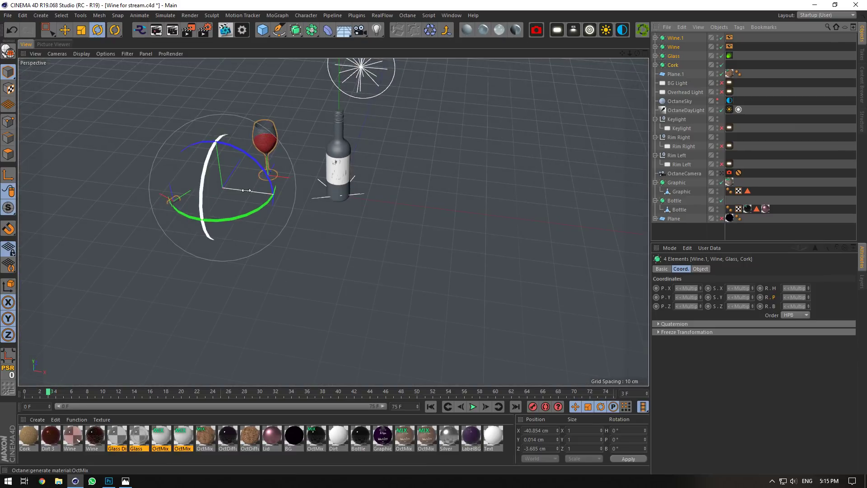
click(61, 34)
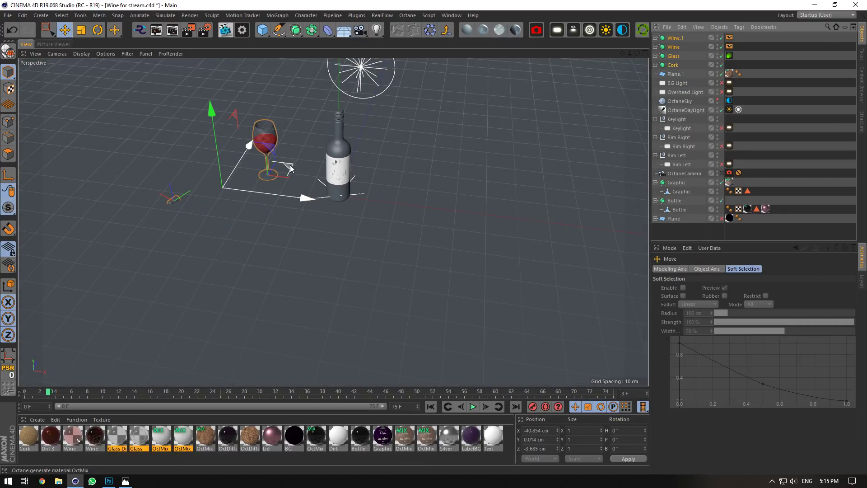
drag(284, 167, 394, 170)
scroll(385, 167, up, 5)
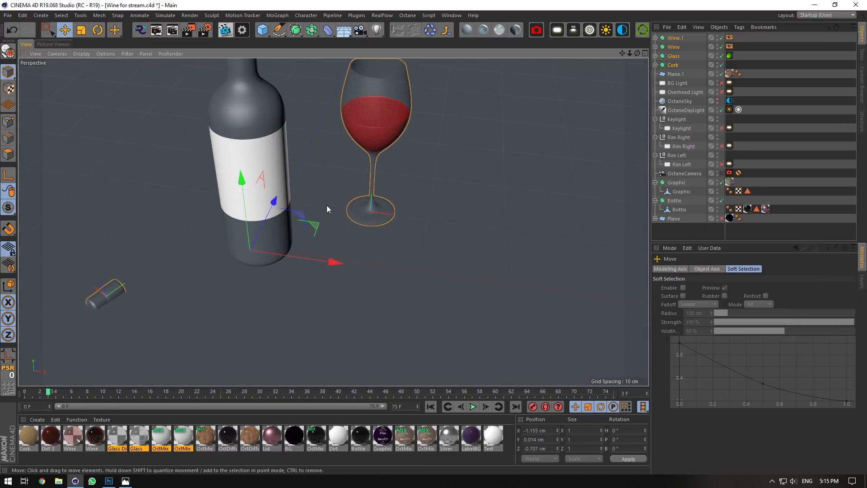
Move the Cork on its own across the table to a spot just behind the bottle.
click(678, 63)
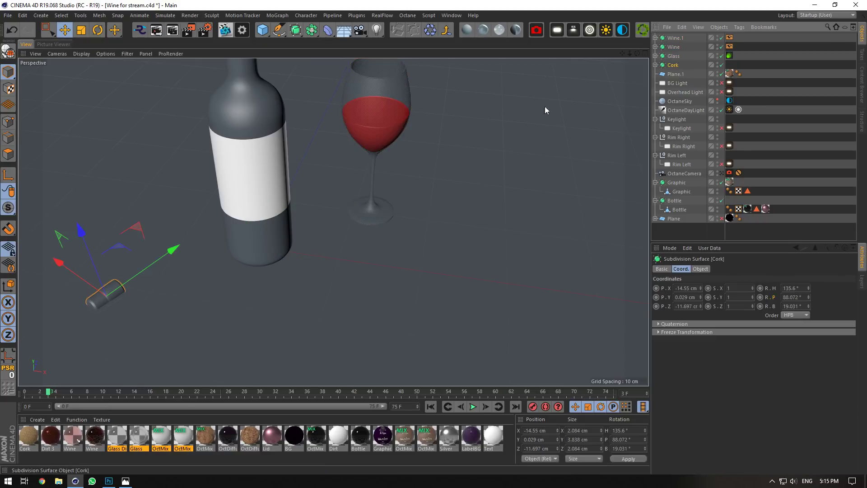
scroll(108, 287, up, 5)
drag(637, 53, 628, 31)
alt+drag(333, 222, 277, 113)
drag(131, 109, 153, 68)
drag(637, 54, 619, 122)
scroll(503, 144, down, 5)
scroll(485, 177, down, 5)
drag(410, 152, 439, 90)
Move the Wine.1, Wine and Glass objects together beside the bottle, to about X 7.818 cm and Z 5.389 cm.
click(674, 50)
ctrl+click(673, 55)
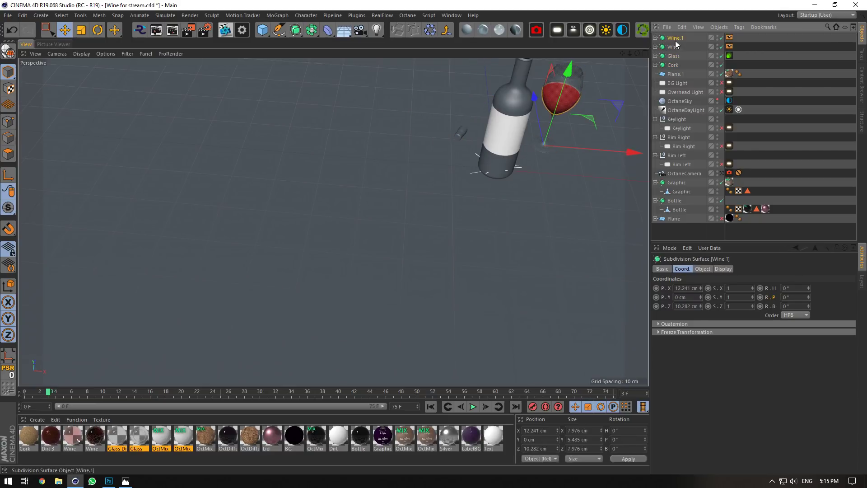
drag(589, 121, 591, 134)
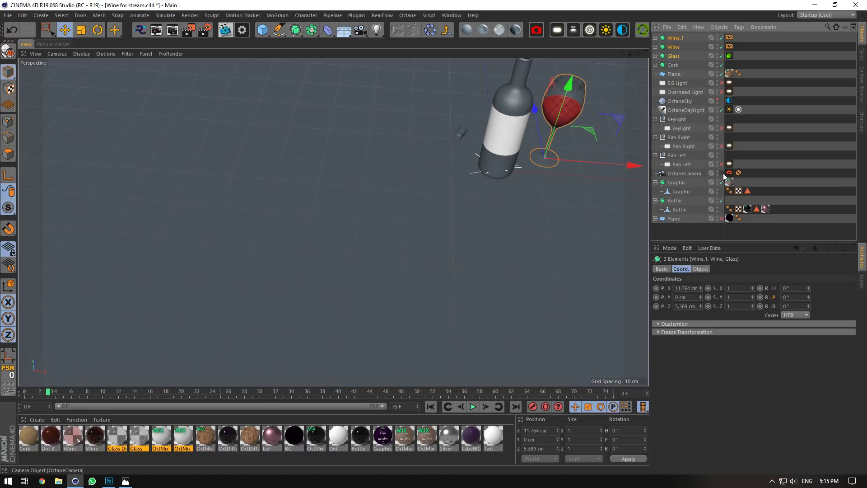
click(723, 174)
drag(505, 360, 479, 360)
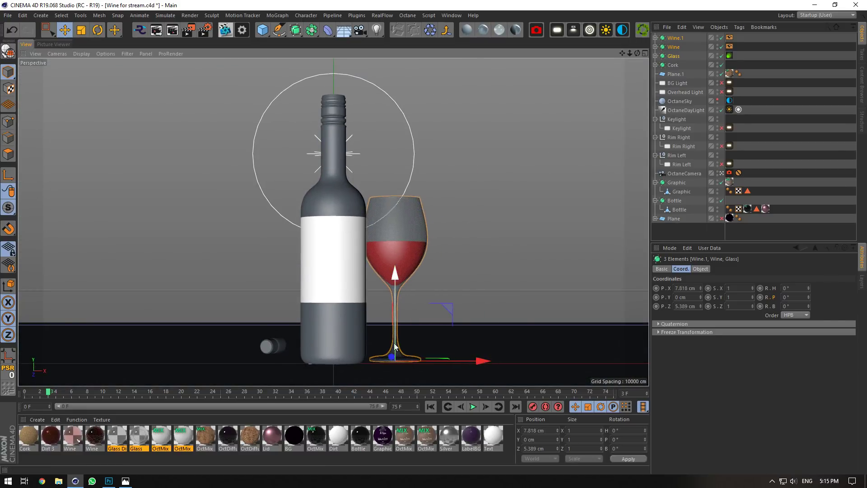
Start a Live Viewer render, leave the camera view, and shift the wine glass to about X 7.369 cm and Z 7.629 cm.
click(225, 30)
click(189, 125)
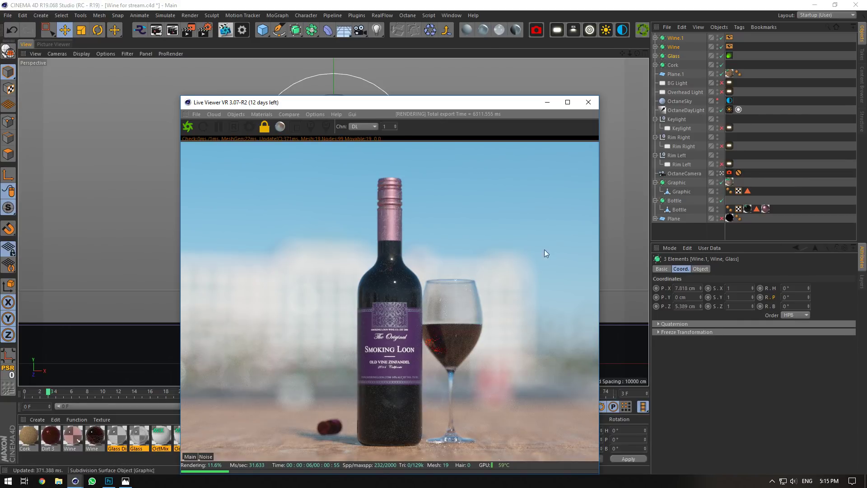
click(722, 174)
drag(464, 108, 631, 333)
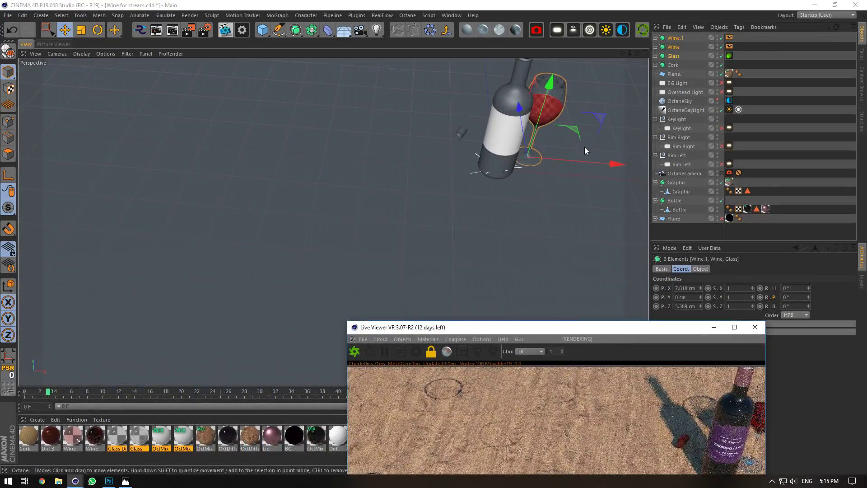
drag(574, 126, 569, 118)
Examine the bottle's lid and neck up close in the Live Viewer to check the scratches and the stained table.
scroll(545, 112, up, 7)
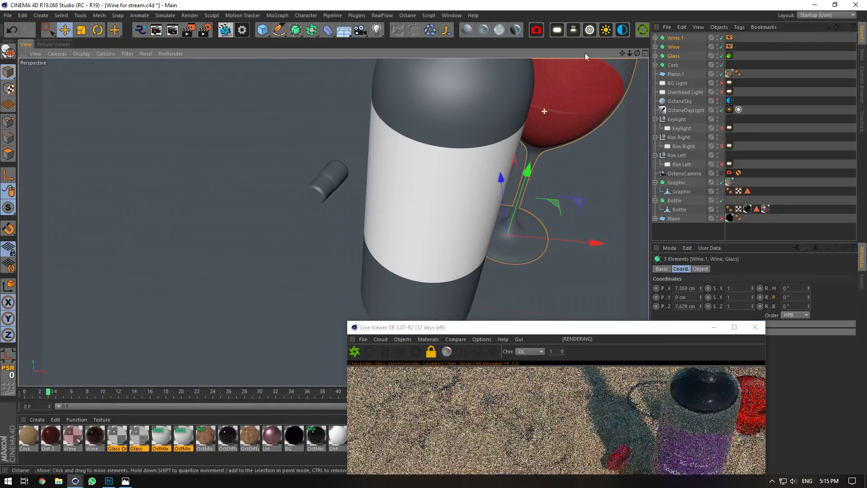
drag(622, 53, 629, 80)
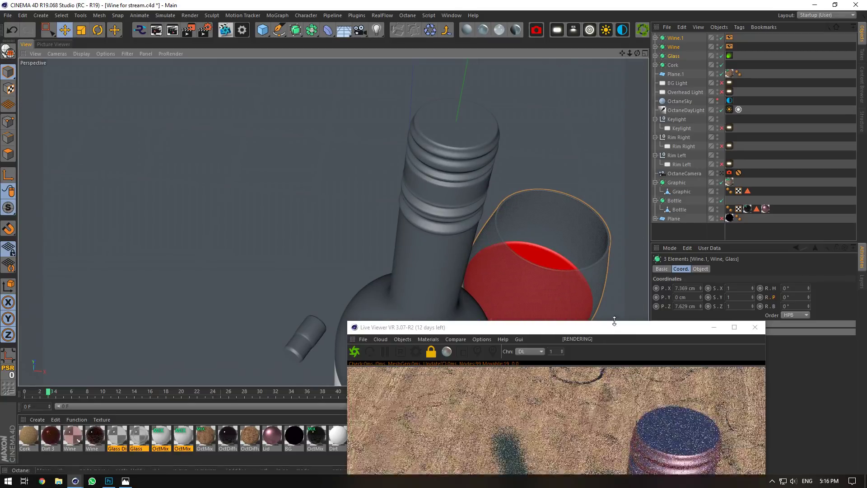
drag(612, 326, 426, 109)
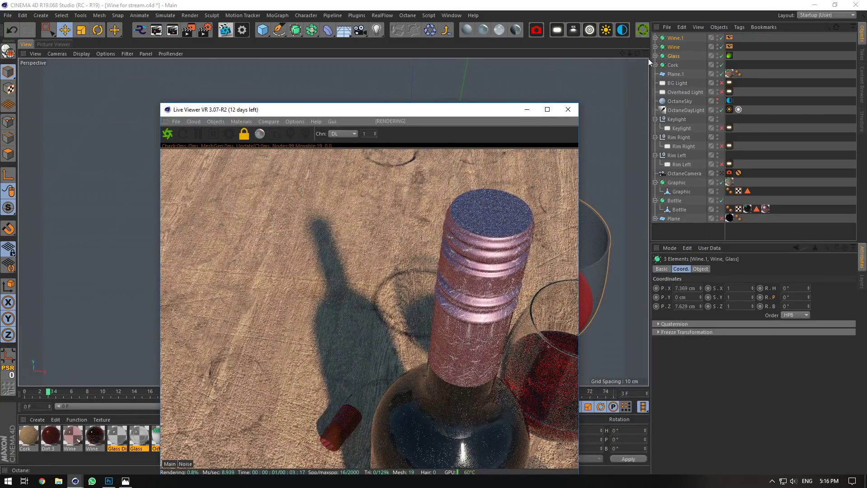
drag(637, 54, 632, 221)
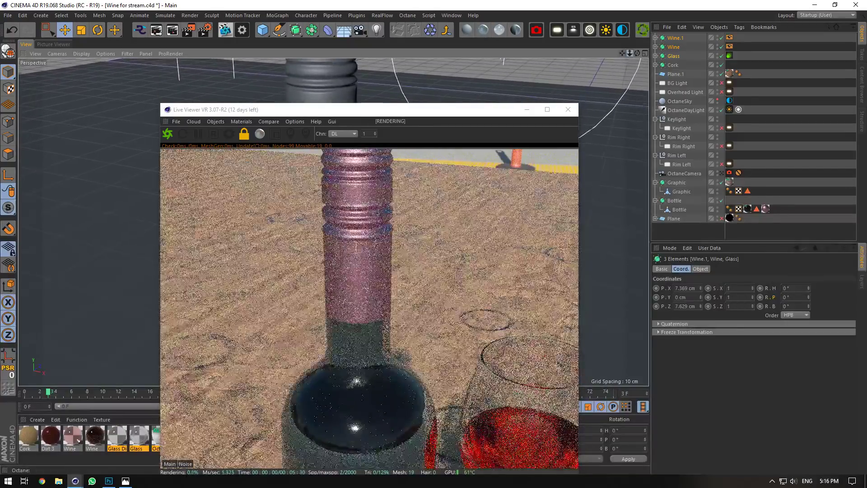
drag(630, 53, 686, 53)
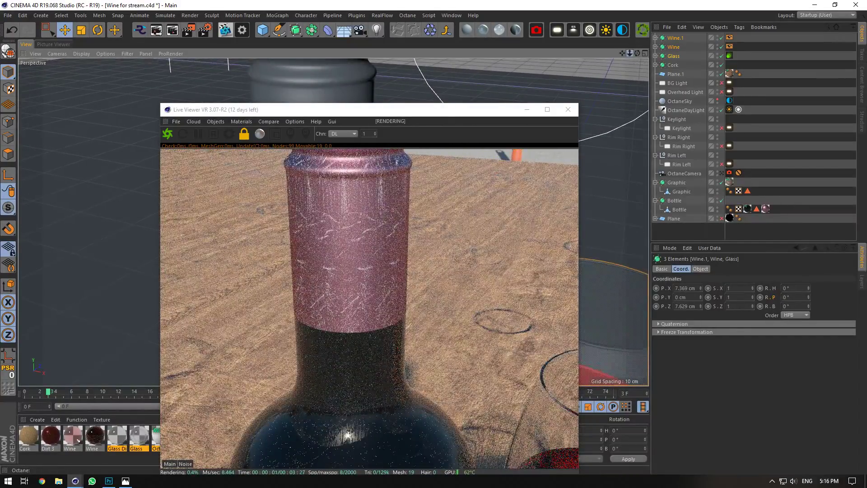
drag(631, 53, 559, 98)
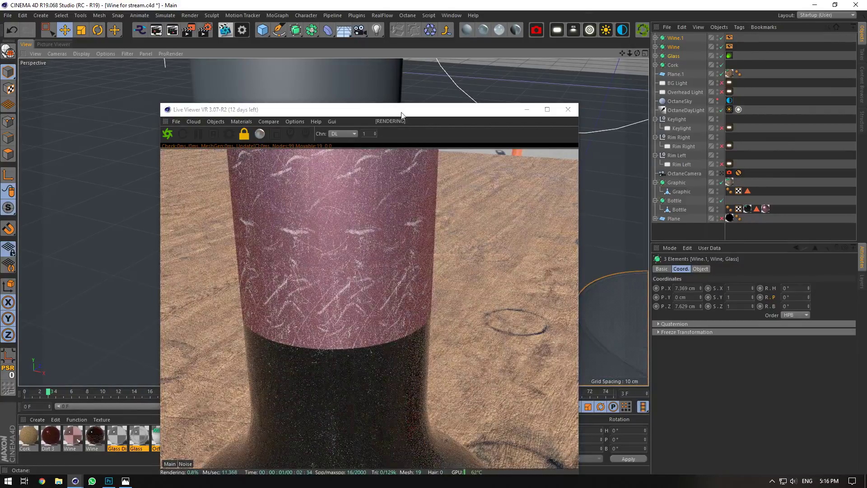
drag(402, 115, 399, 29)
Open the bottle's Lid material and toggle its Opacity and Bump channels to compare the scratches in the render.
right_click(336, 169)
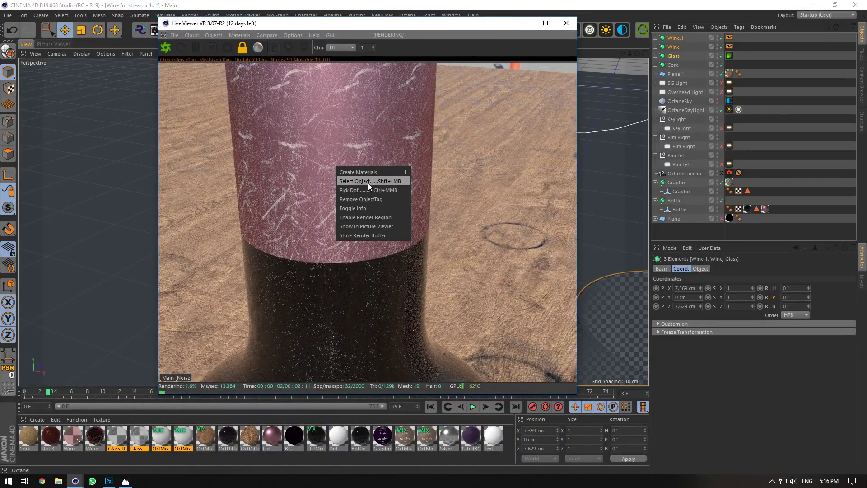
click(369, 182)
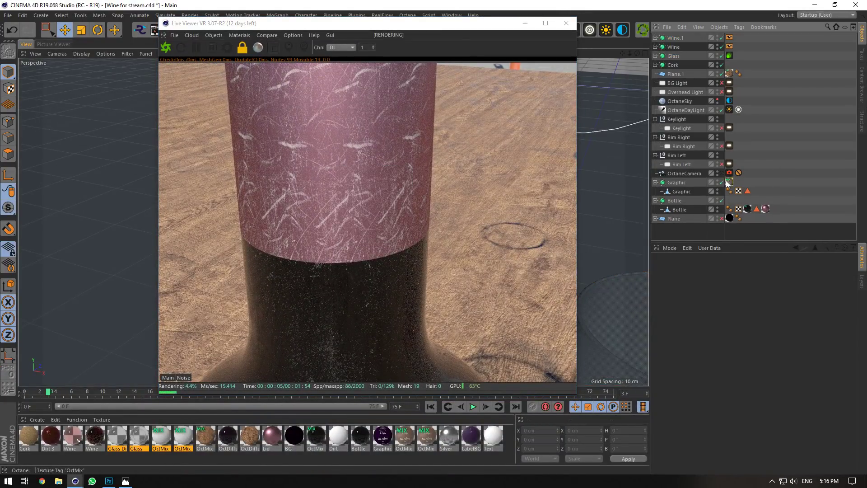
click(766, 208)
double_click(765, 208)
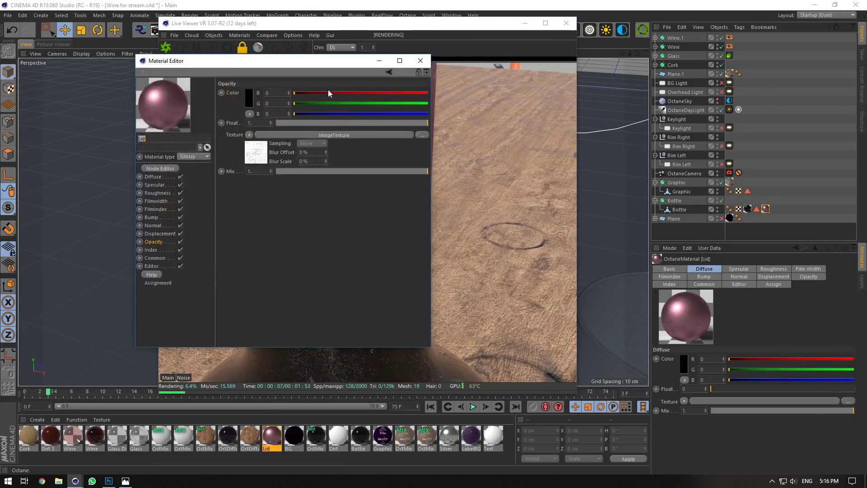
drag(323, 62, 697, 136)
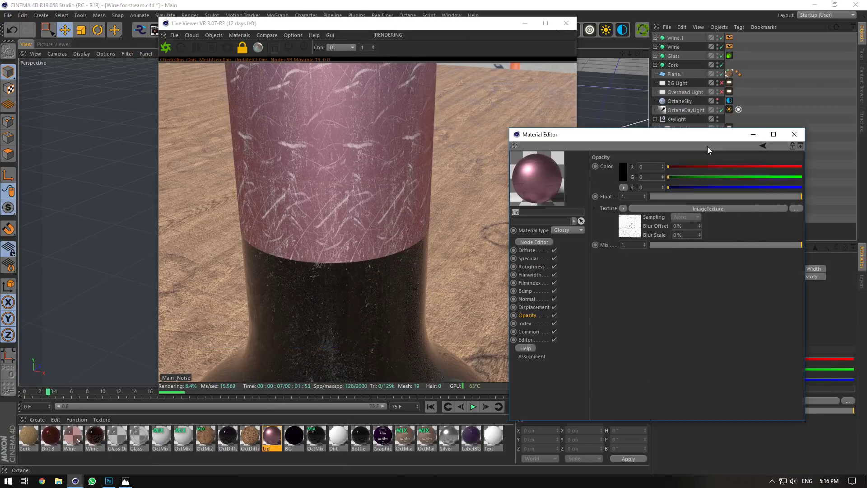
click(555, 315)
click(554, 315)
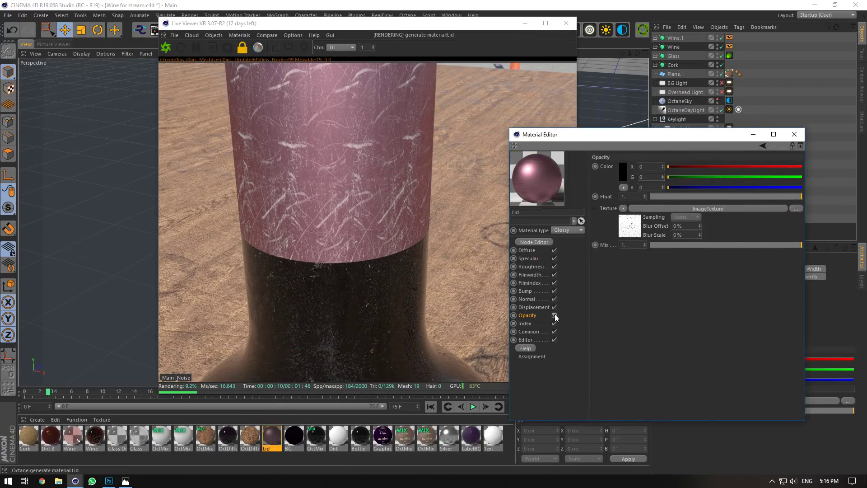
click(555, 291)
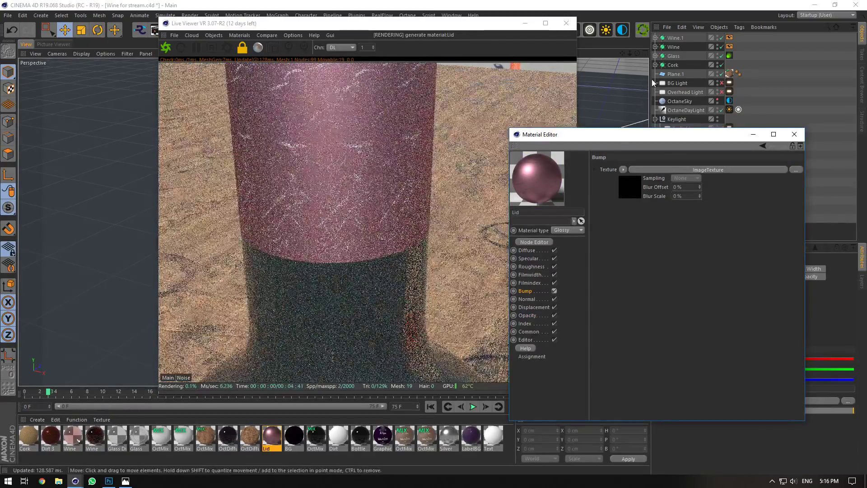
Try hiding the wine, glass and cork objects to isolate the bottle, and show them again.
alt+double_click(717, 67)
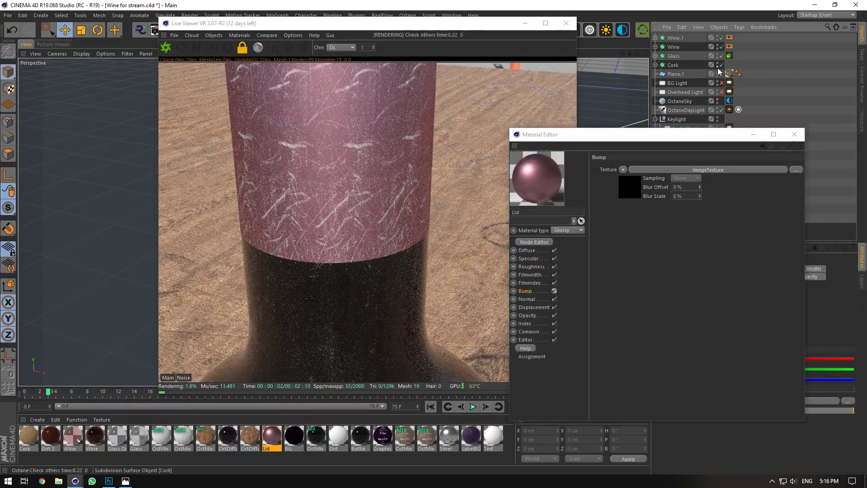
alt+double_click(717, 58)
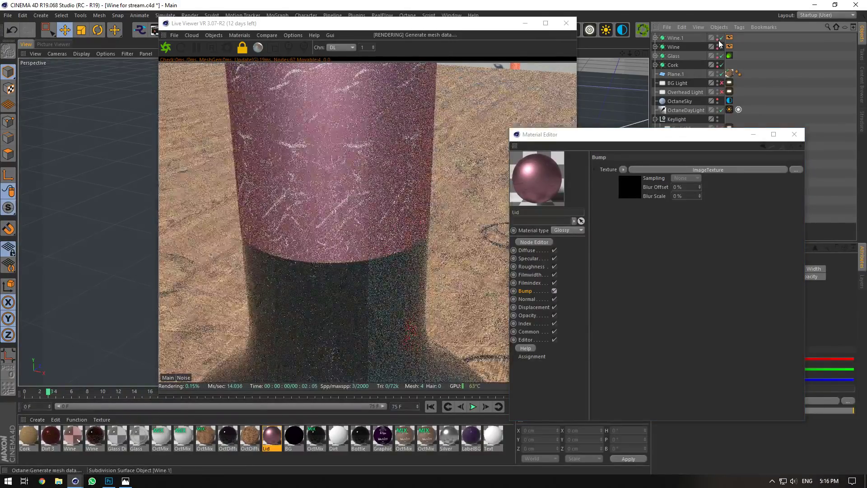
alt+click(716, 50)
alt+click(717, 58)
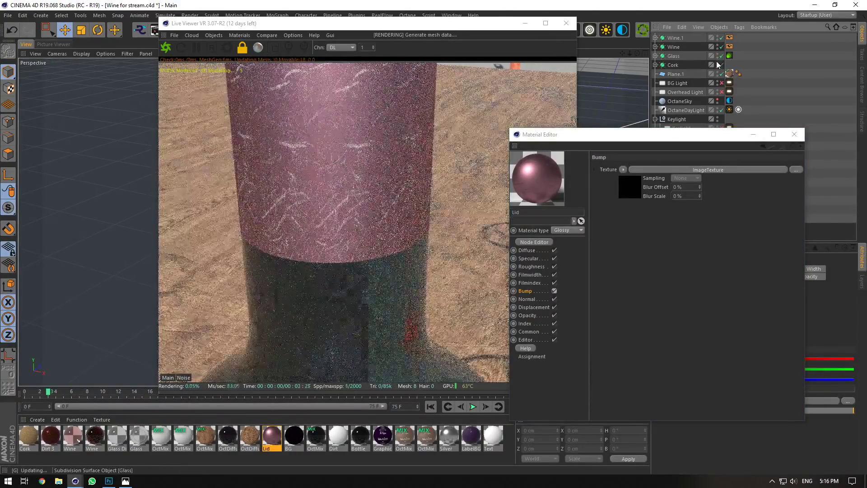
alt+click(717, 66)
Check the Lid material's Roughness and Specular channels, and solo the Bottle so that it renders without the other objects.
click(537, 258)
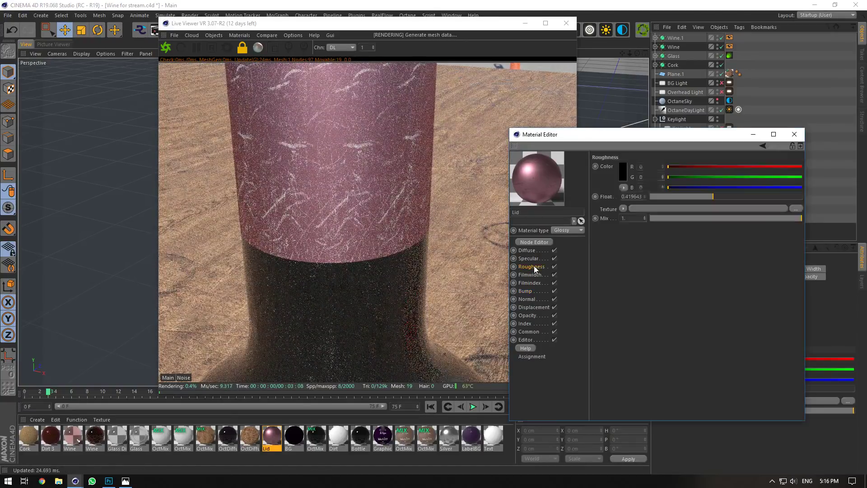
click(555, 259)
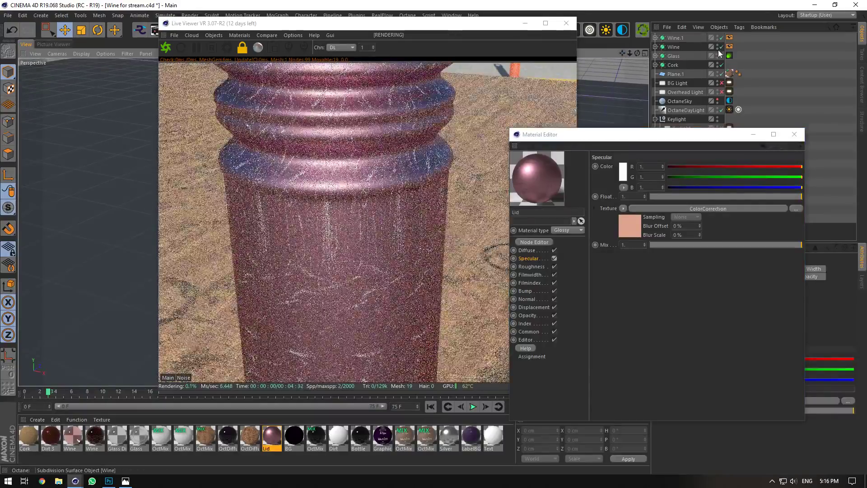
drag(640, 134, 664, 235)
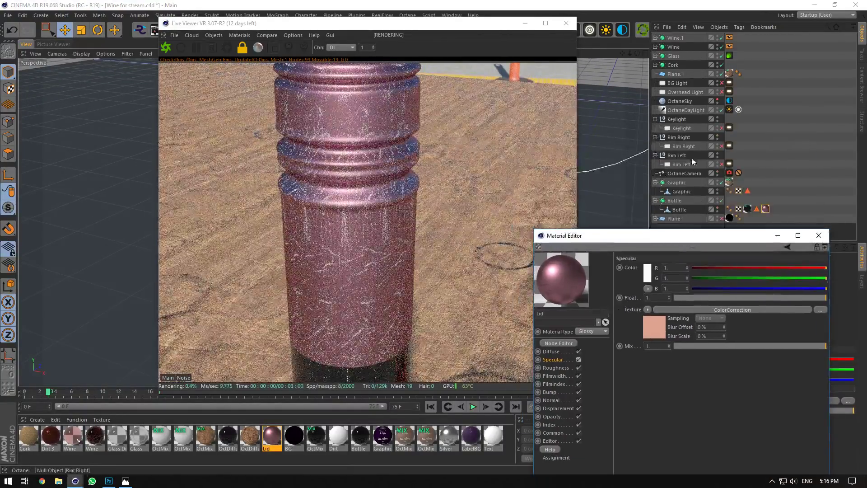
click(8, 207)
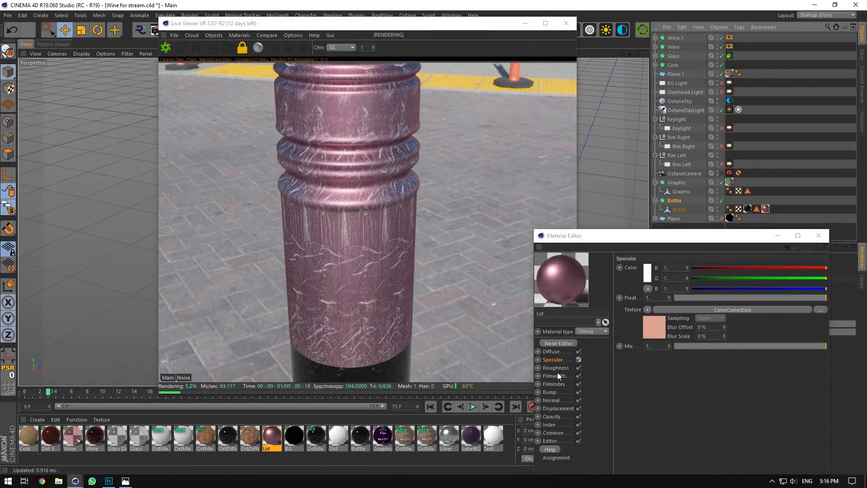
Toggle the Lid material's Roughness, Normal, Bump and Opacity channels to compare their effect on the scratches.
click(557, 368)
click(577, 368)
click(578, 367)
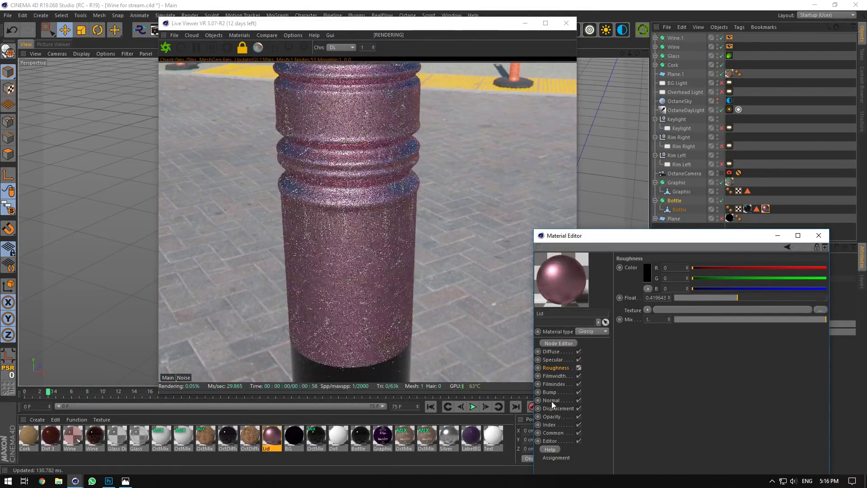
click(552, 400)
click(579, 399)
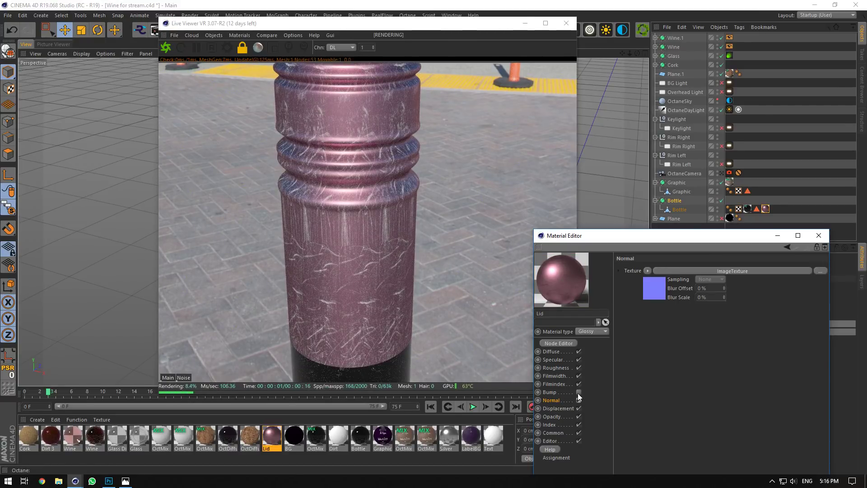
click(578, 393)
click(577, 414)
click(578, 415)
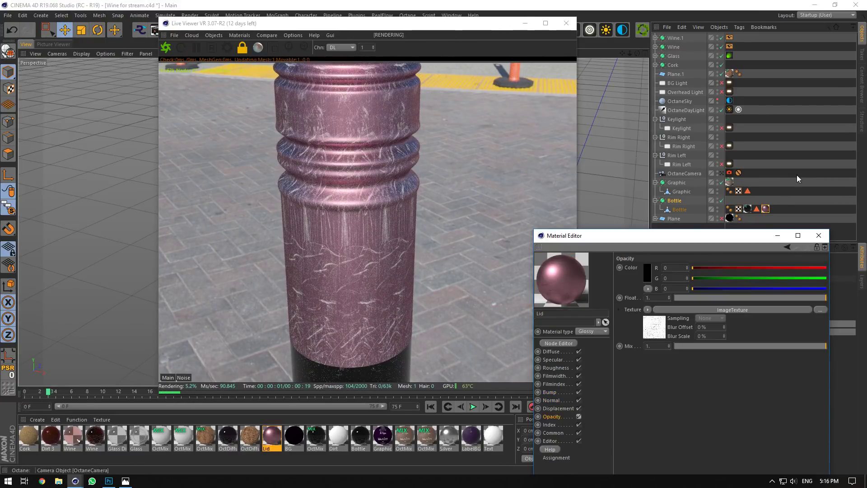
Restart the Live Viewer render with the whole lid framed, and select the Bottle's Lid texture tag.
click(797, 178)
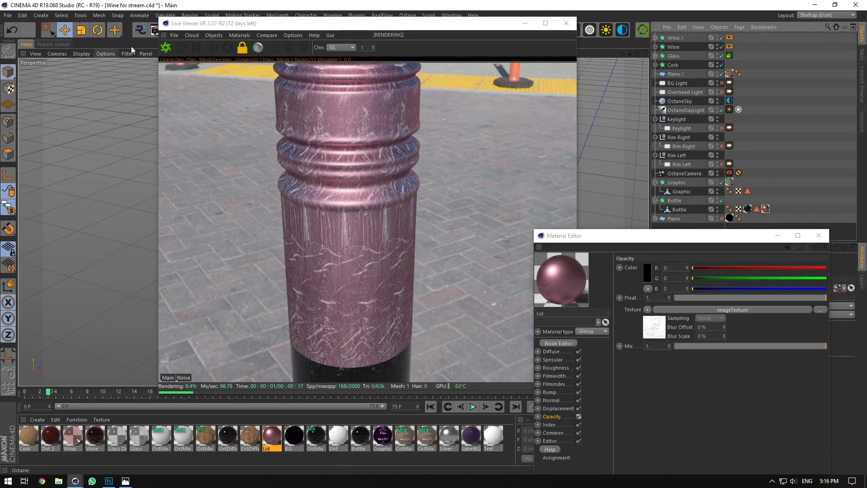
click(165, 48)
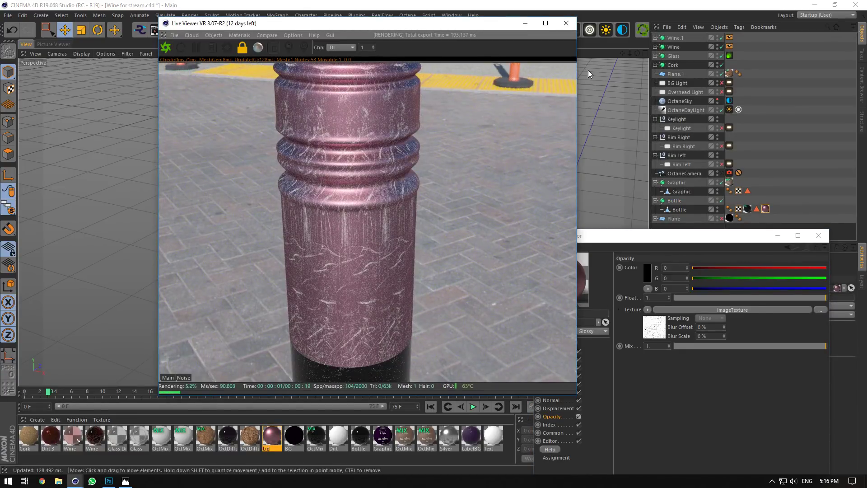
mouse_move(630, 54)
mouse_down()
mouse_move(597, 53)
mouse_move(641, 54)
mouse_up()
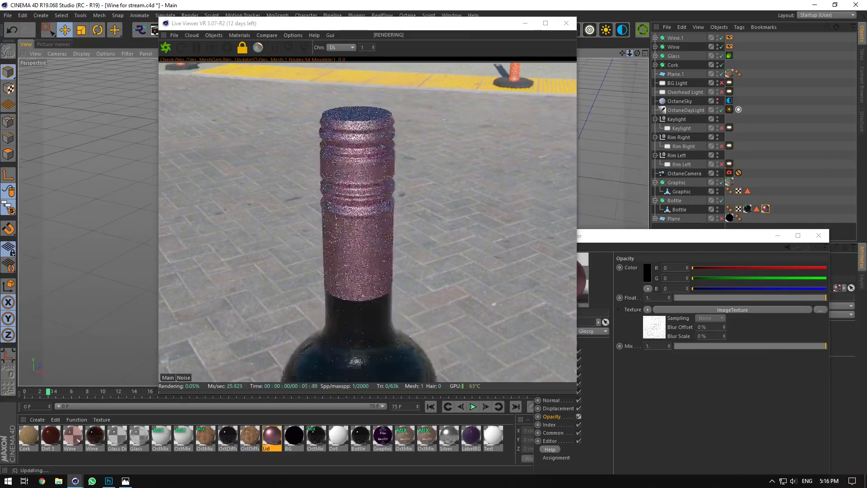
click(577, 308)
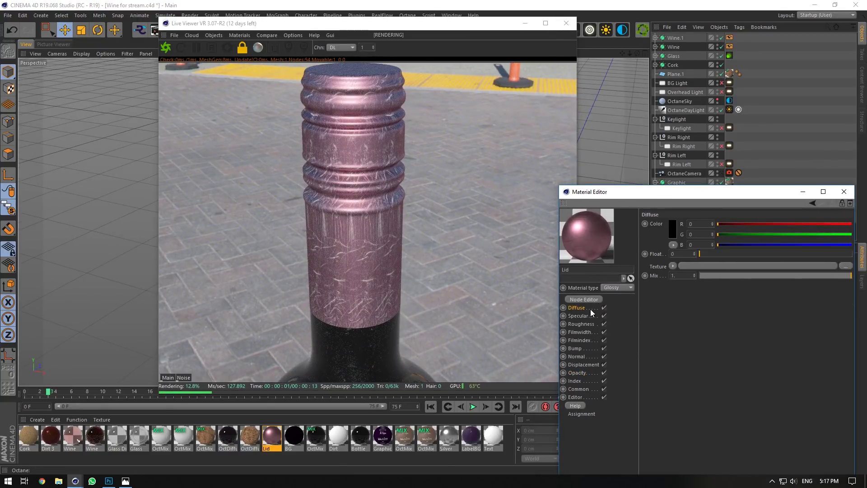
drag(632, 191, 463, 245)
click(765, 209)
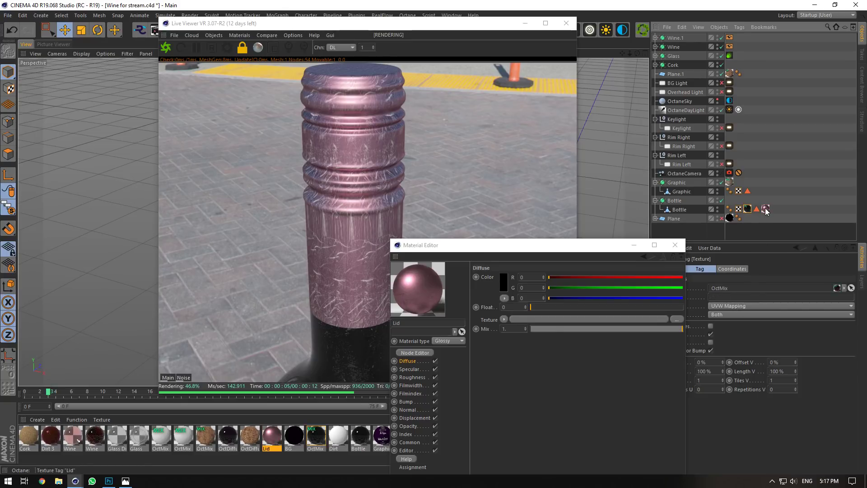
click(706, 228)
click(766, 210)
drag(490, 244, 585, 114)
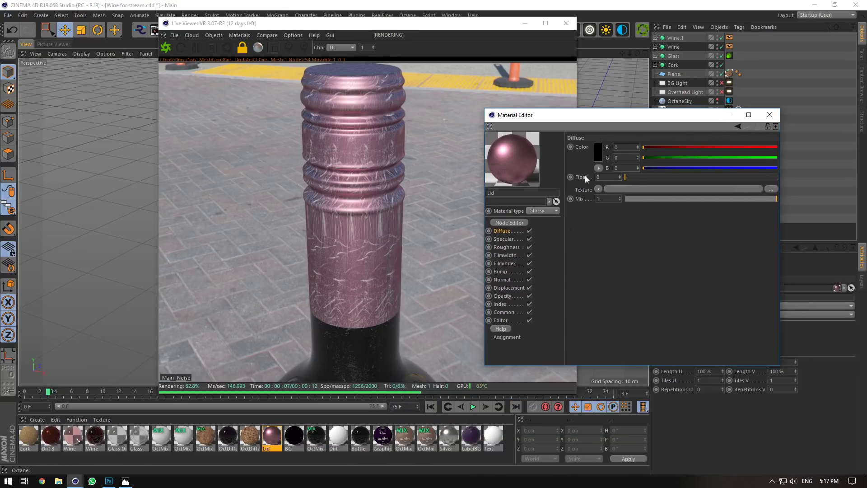
Try a mix of 0 on the Lid's Specular and Roughness channels and a Roughness float of about 0.988.
click(503, 239)
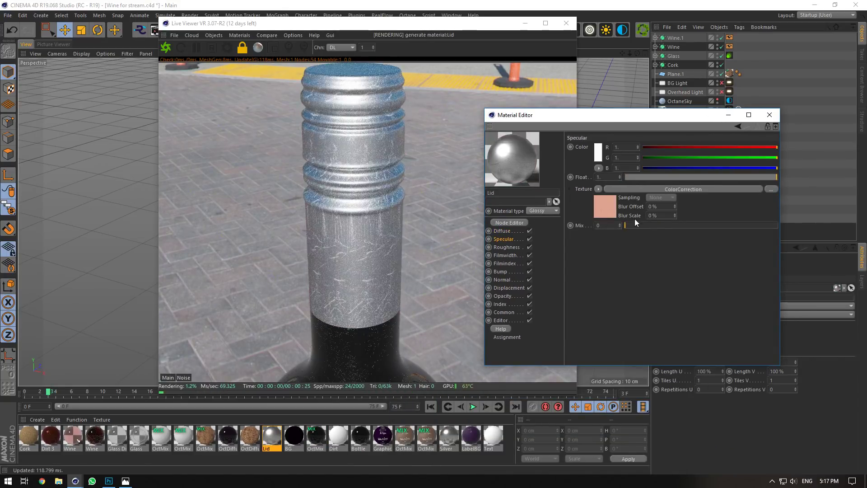
drag(640, 224, 780, 225)
click(507, 247)
drag(664, 199, 590, 196)
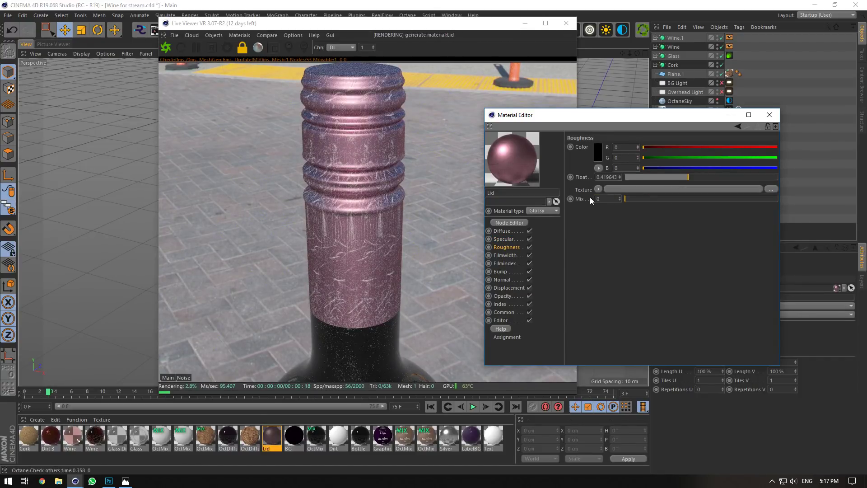
drag(654, 196, 839, 193)
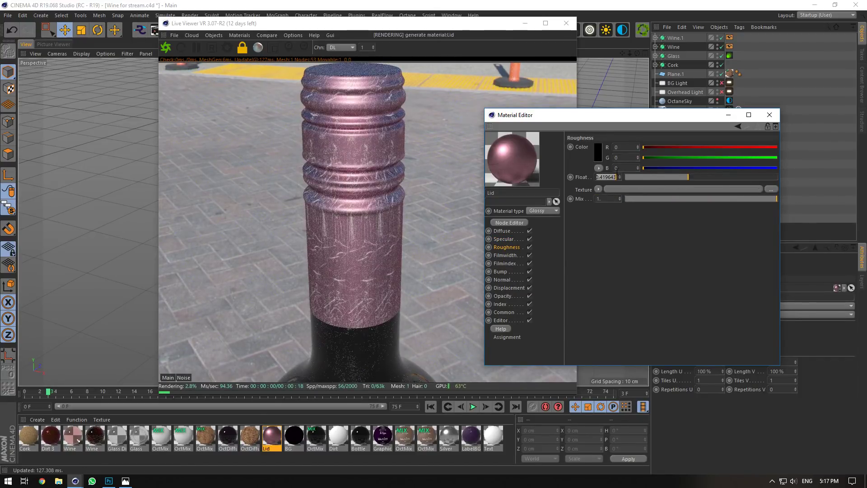
drag(676, 176, 792, 181)
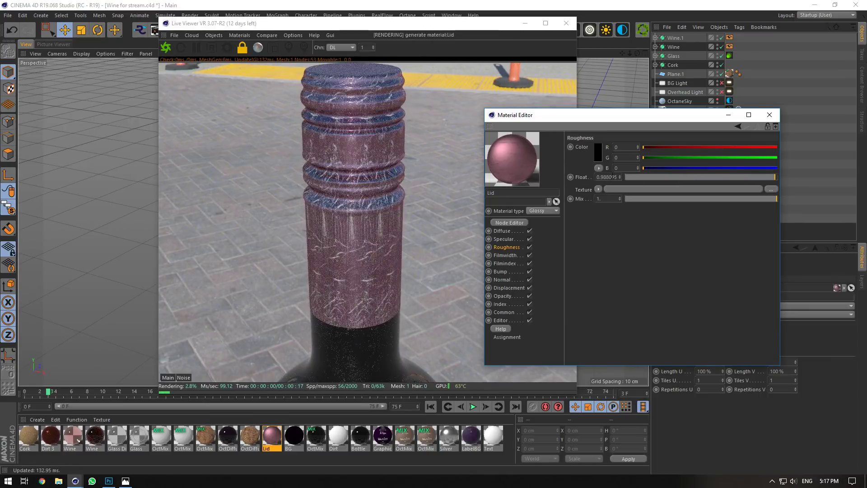
key(ctrl+z)
Try a UV Transform scale of 1 on the Lid's Opacity scratch image, and settle on about 0.09.
click(507, 255)
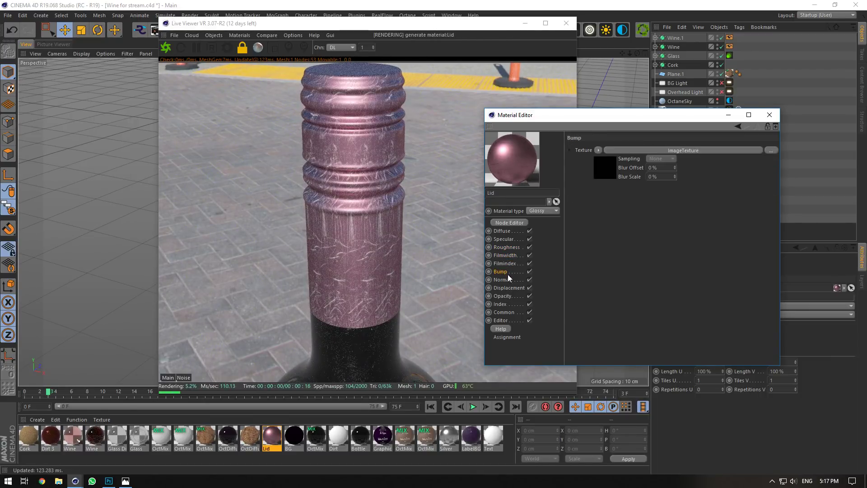
click(509, 279)
click(511, 288)
click(511, 296)
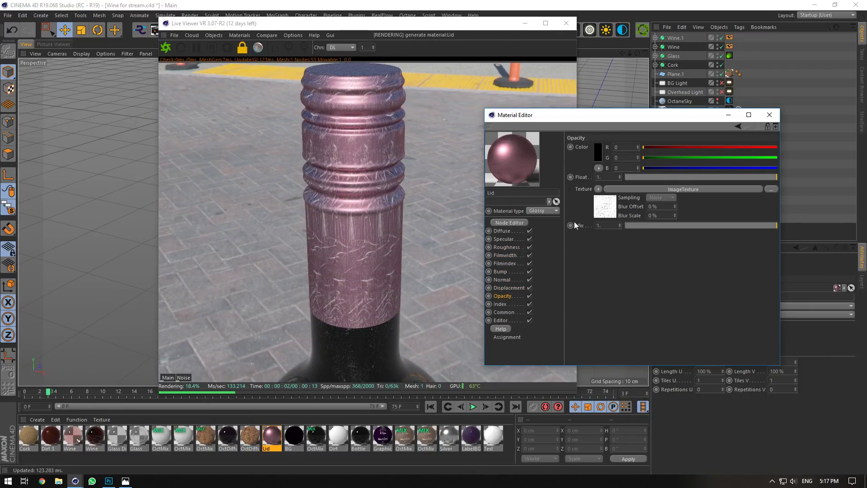
click(605, 212)
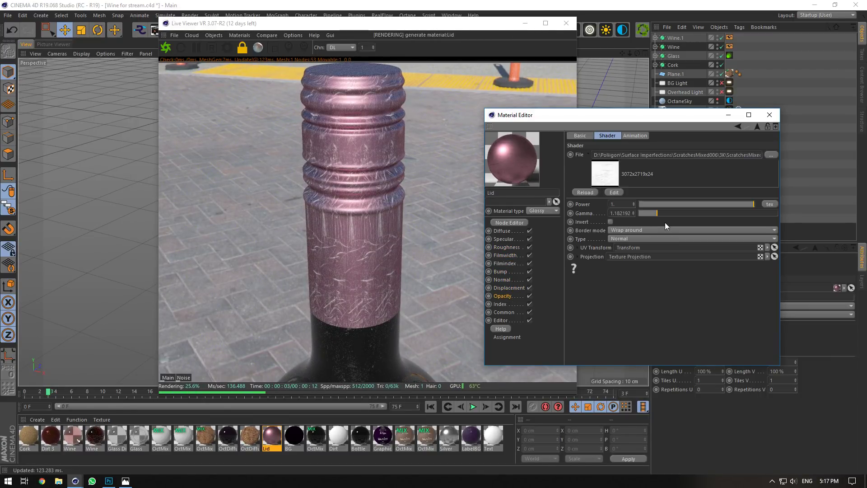
click(577, 247)
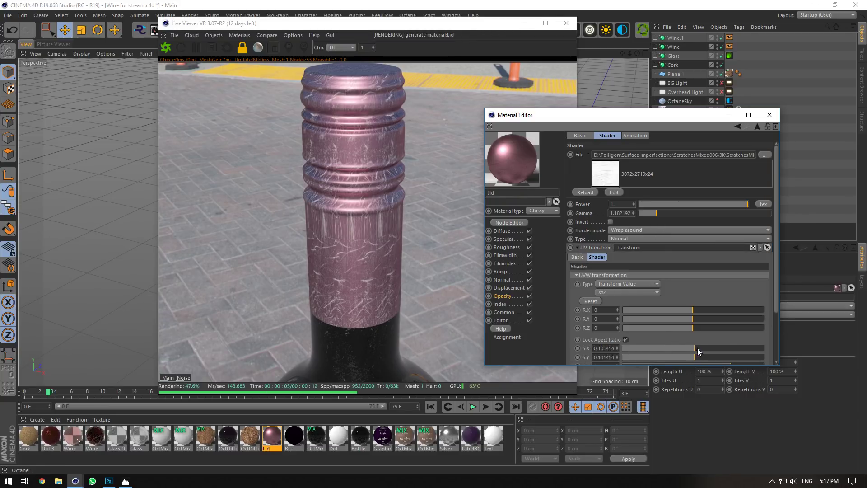
drag(697, 347, 732, 346)
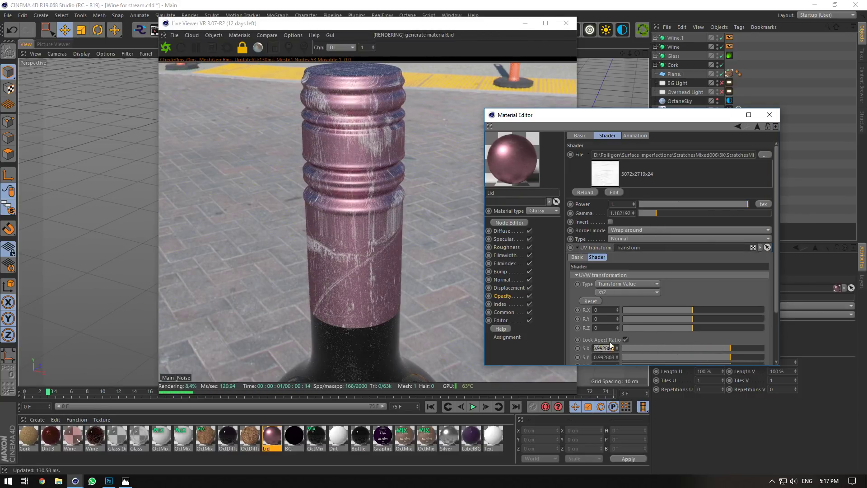
text(1.)
key(Return)
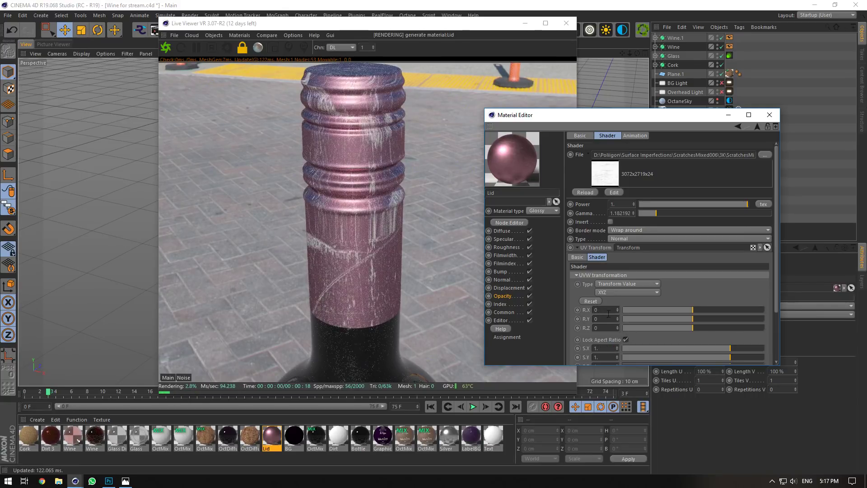
click(692, 347)
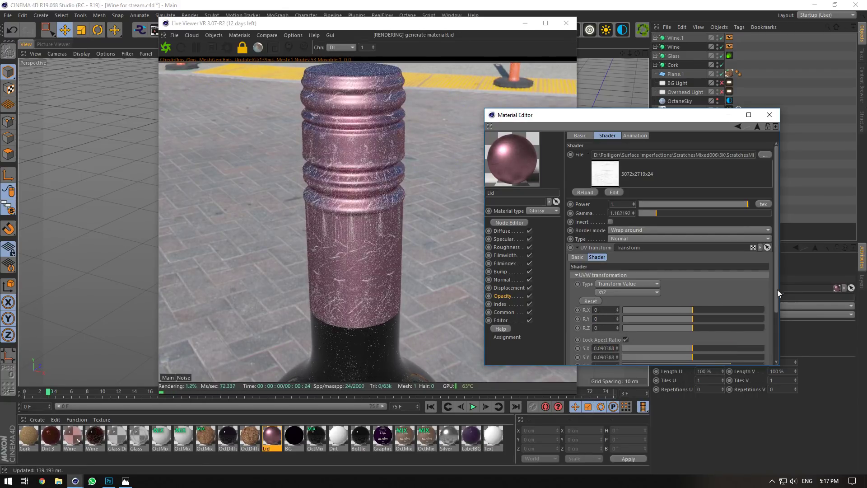
Try Cylindrical texture projection on the Lid's Opacity scratch image, and return it to Box.
drag(776, 287, 778, 320)
click(776, 319)
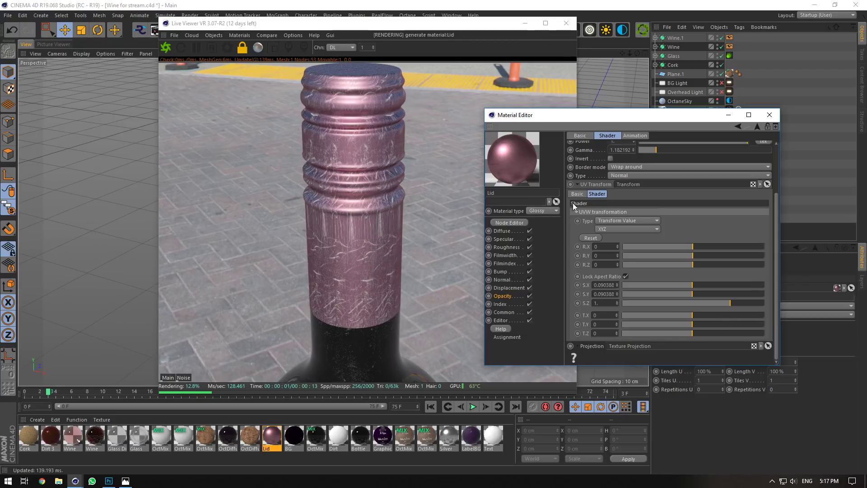
click(577, 184)
click(588, 258)
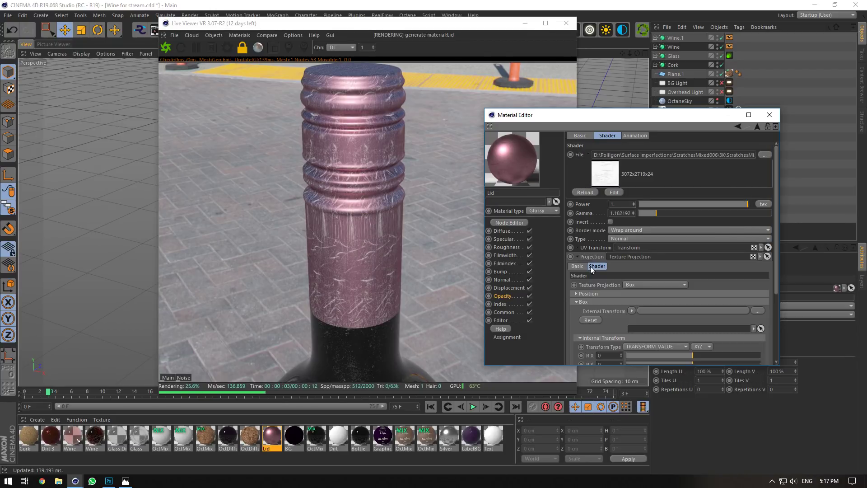
click(645, 283)
click(647, 300)
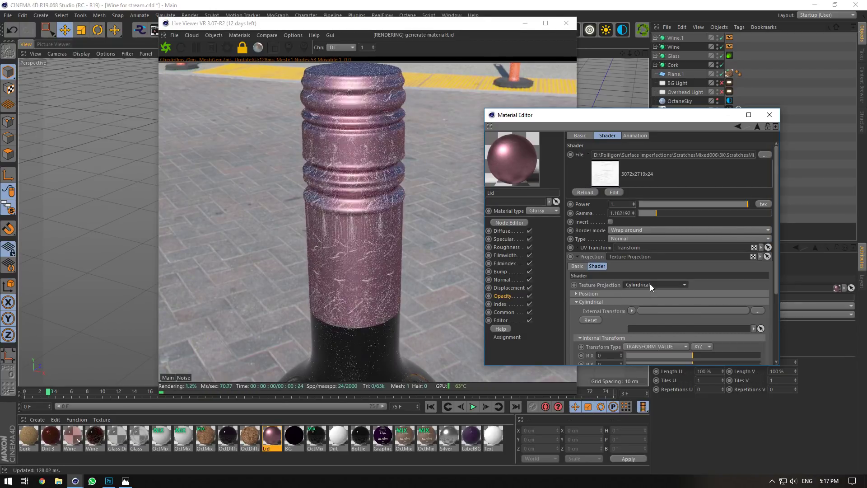
click(649, 284)
click(646, 291)
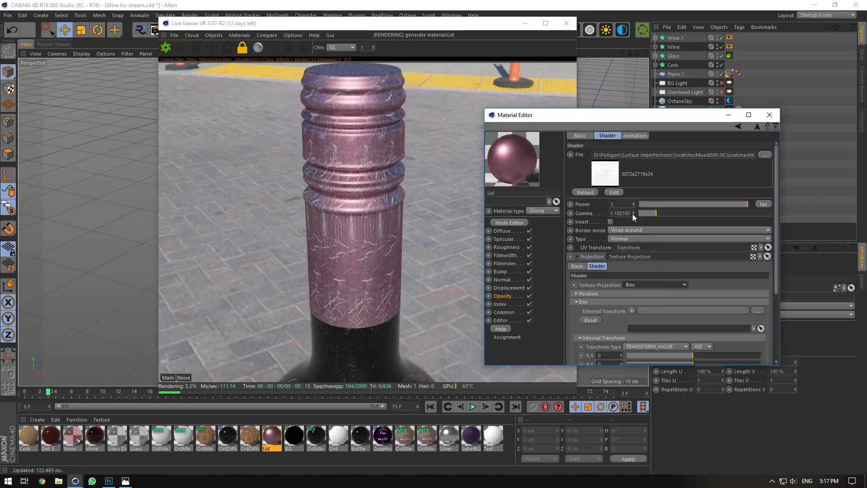
Try raising the Opacity scratch image's gamma to about 7.27, and undo the change.
click(671, 212)
click(763, 213)
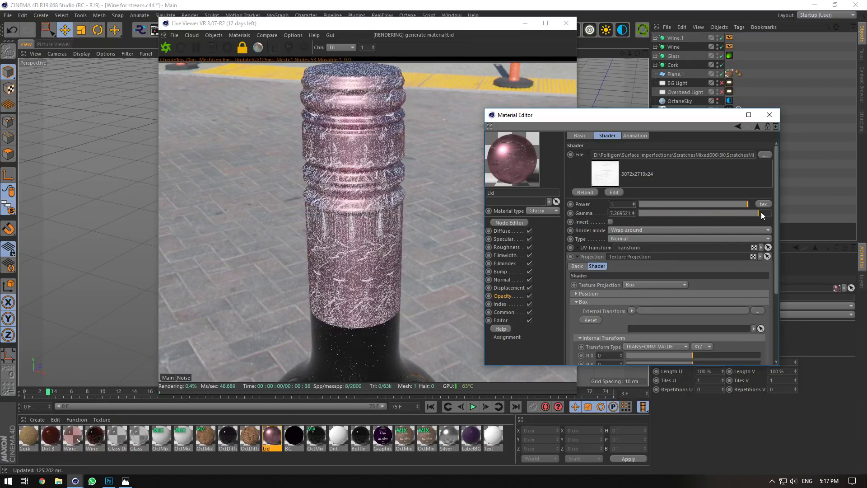
key(ctrl+z)
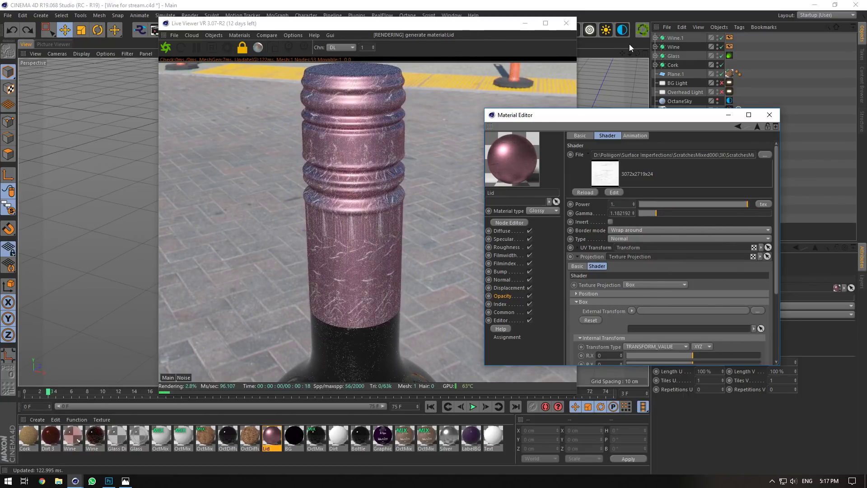
Reframe the bottle's neck against the sky and set the Lid texture tag's projection to Cubic.
drag(629, 55, 634, 21)
drag(607, 120, 495, 261)
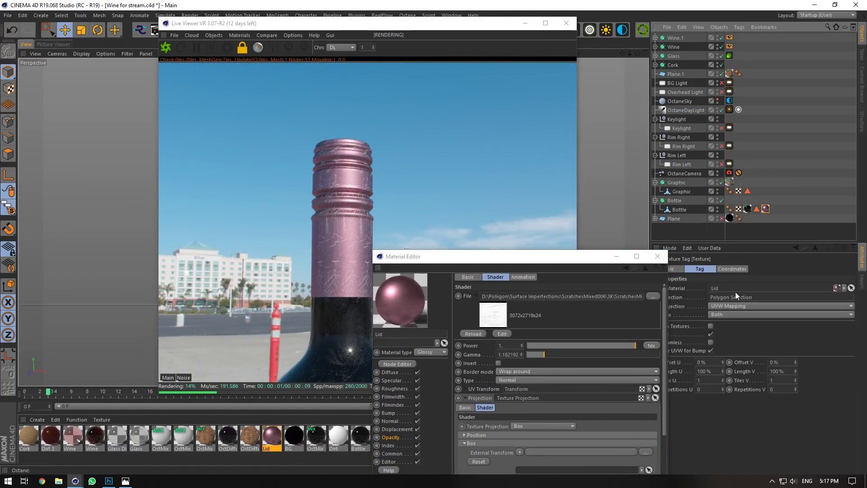
click(738, 306)
click(727, 341)
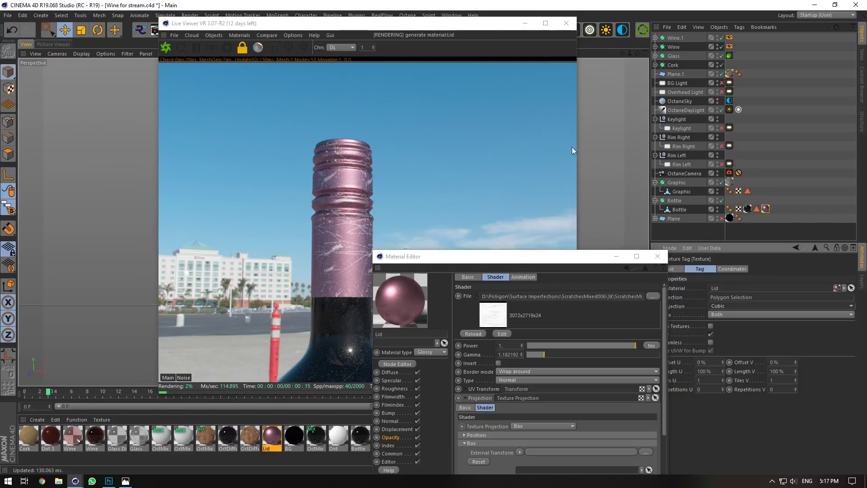
Set the power of the Lid's Opacity scratch image to 5 and its gamma to about 1.34.
drag(576, 253, 684, 106)
click(515, 244)
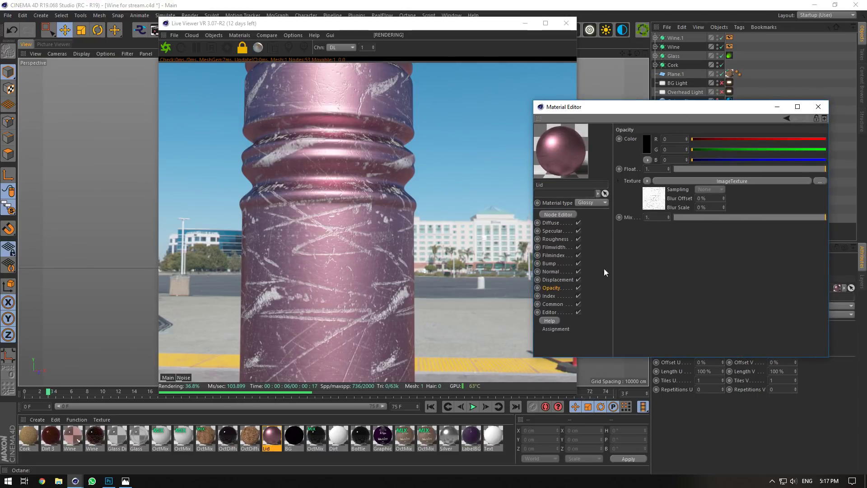
click(713, 181)
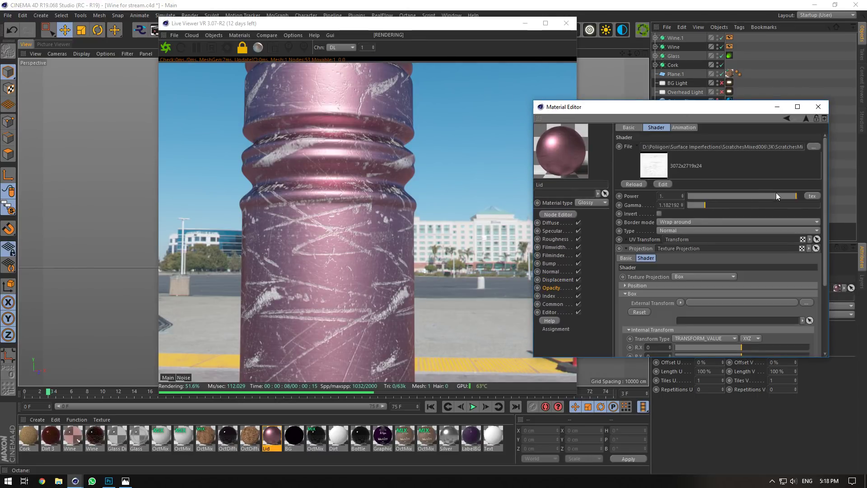
drag(733, 194, 734, 196)
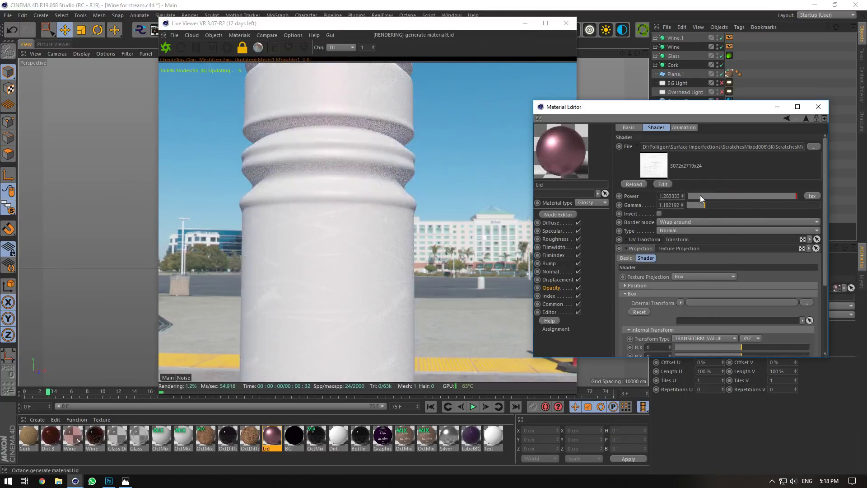
click(673, 196)
text(5.)
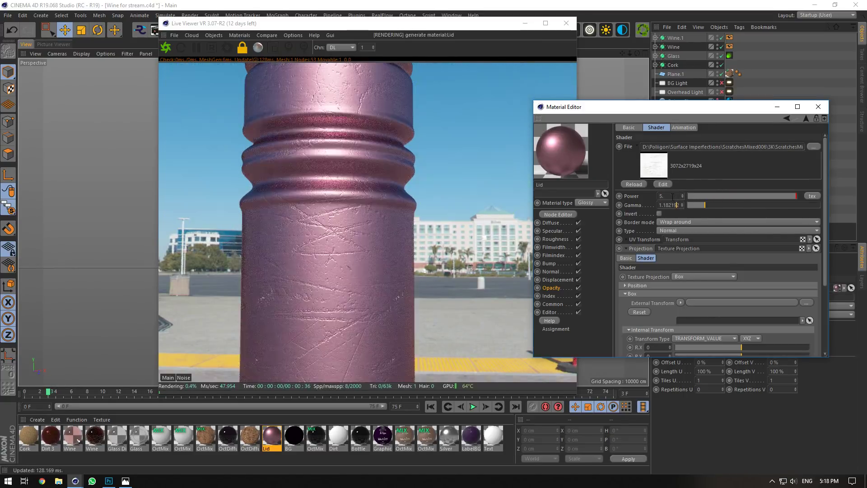
click(674, 213)
mouse_move(695, 203)
mouse_down()
mouse_move(722, 205)
mouse_move(707, 205)
mouse_up()
Return to the OctaneCamera framing, close the Lid material editor, and turn off viewport solo so the whole scene renders.
drag(721, 106, 722, 195)
click(722, 174)
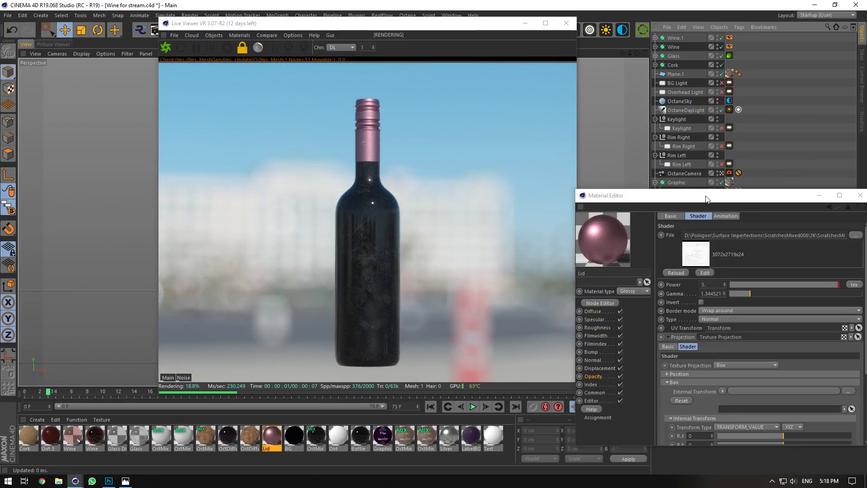
drag(731, 206, 674, 203)
key(alt+F4)
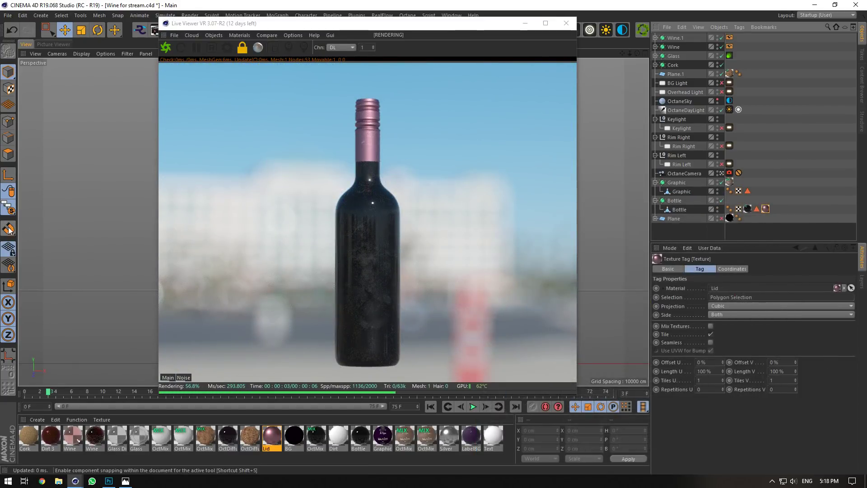
drag(8, 207, 33, 220)
click(33, 220)
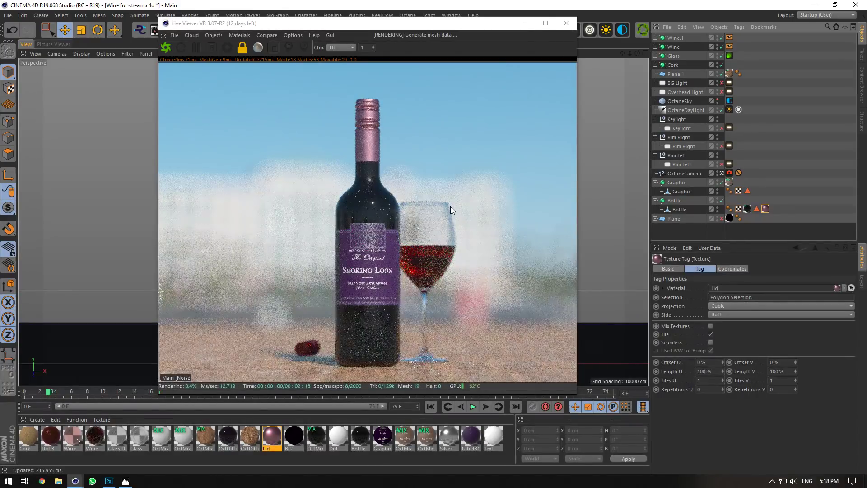
Mark the missing textures in the project's texture list and look through the entries.
click(669, 247)
click(692, 333)
click(790, 268)
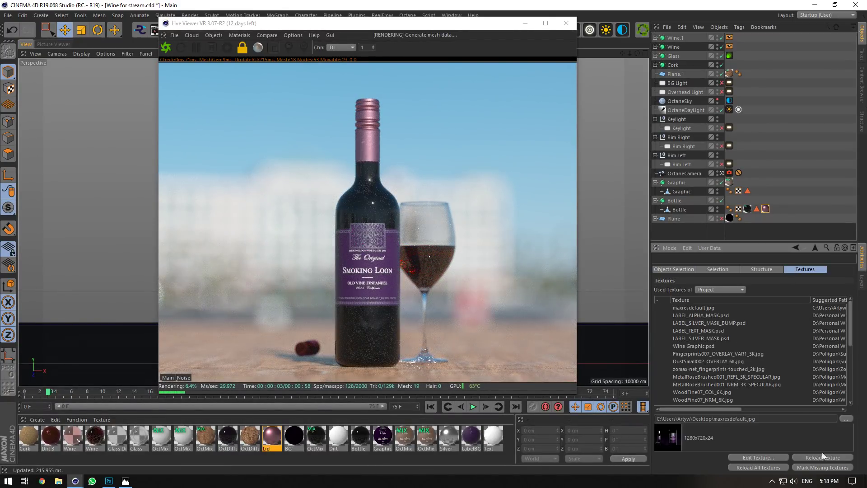
scroll(755, 347, down, 10)
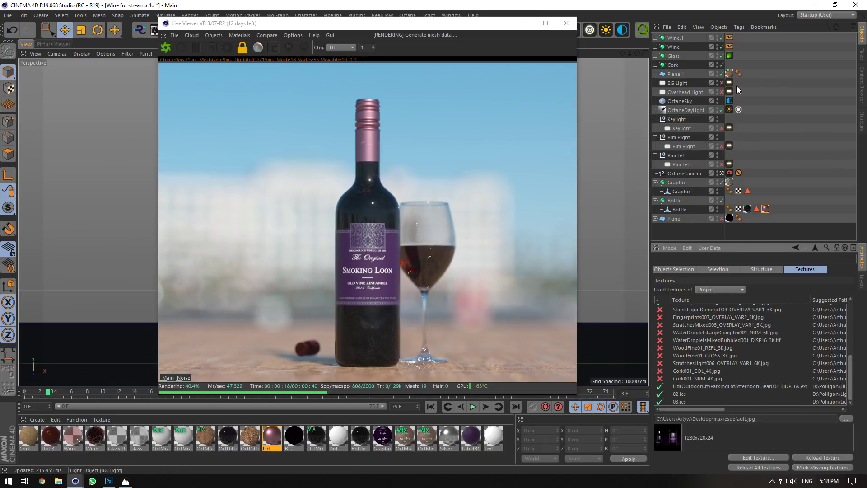
Try lowering the Reflection float of the Glass material, and return it to 1.
click(674, 47)
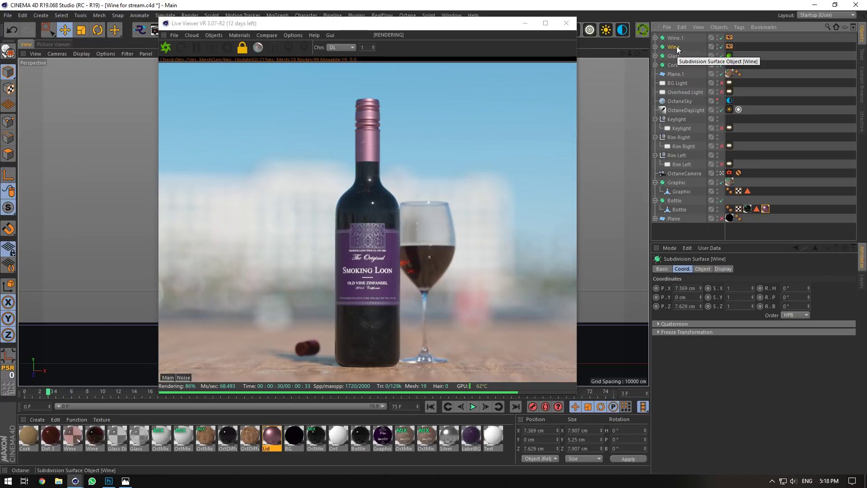
click(655, 47)
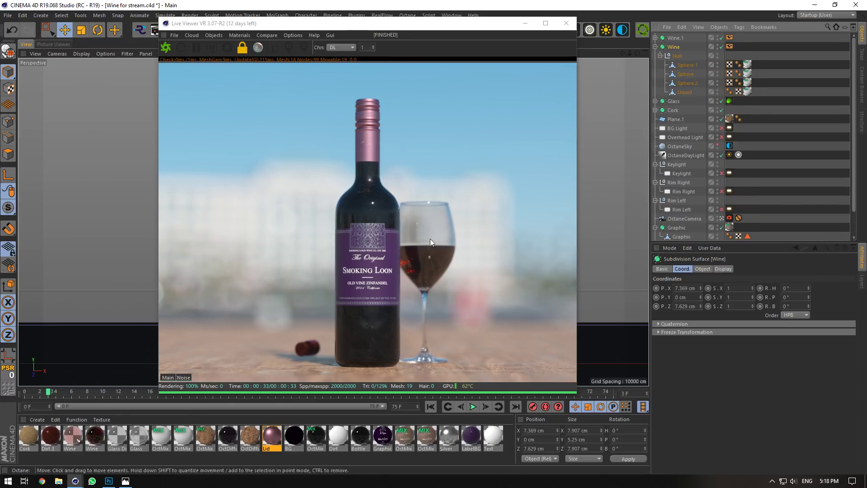
double_click(135, 434)
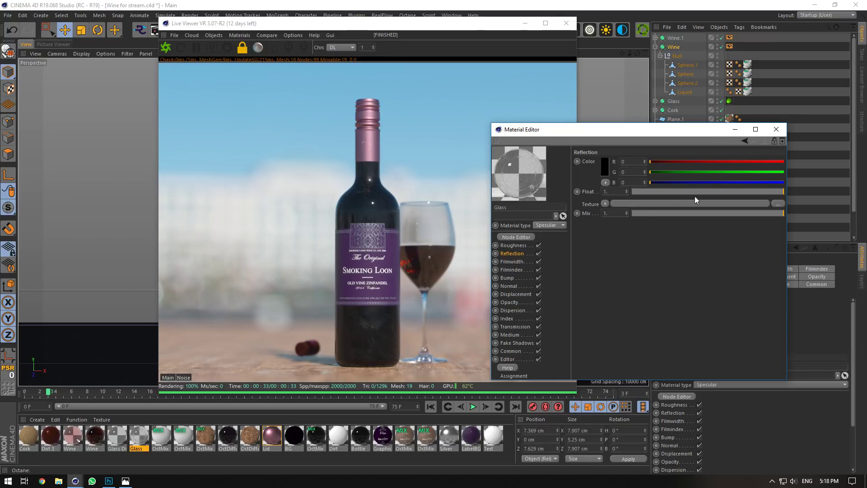
drag(727, 193, 609, 198)
drag(661, 193, 785, 193)
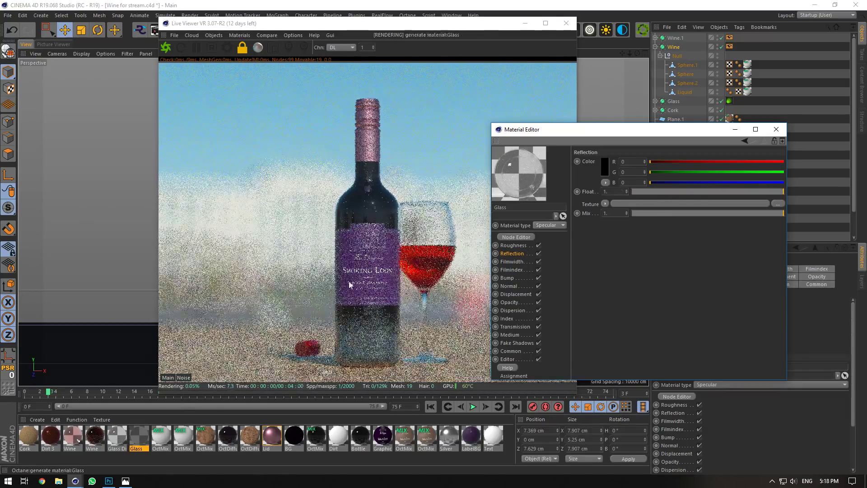
click(117, 435)
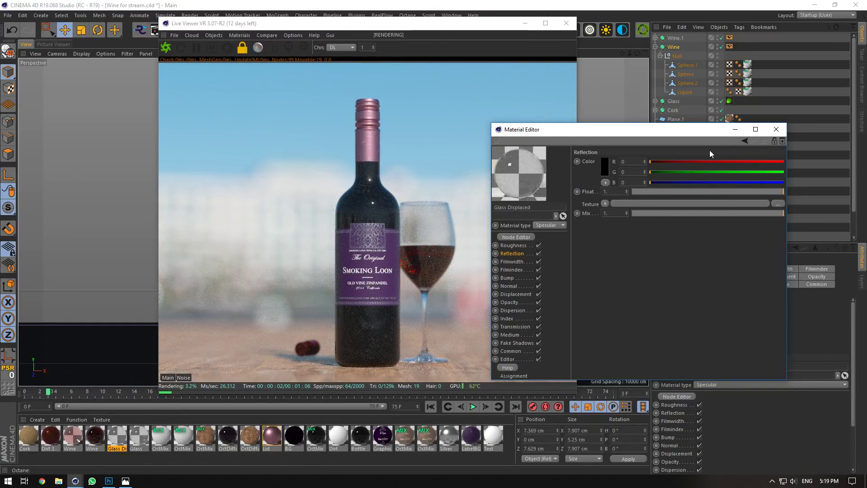
click(776, 130)
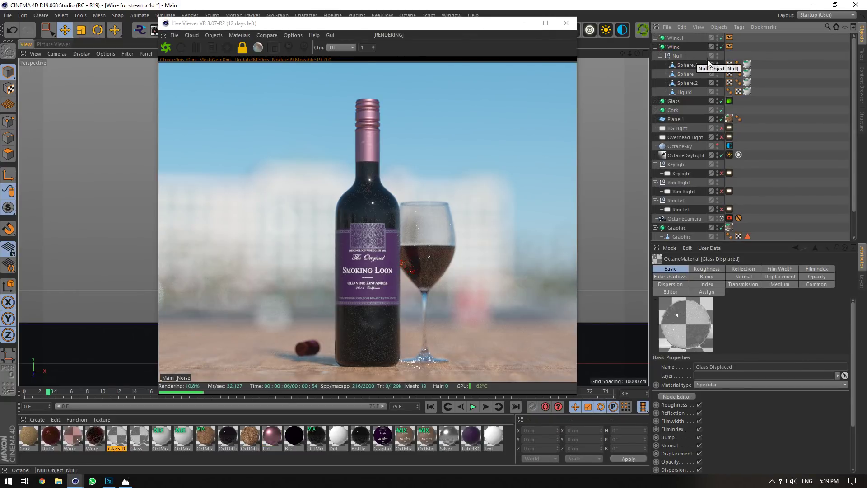
Examine the visibility and object layer settings of the Glass object's Octane tag.
click(730, 101)
click(818, 269)
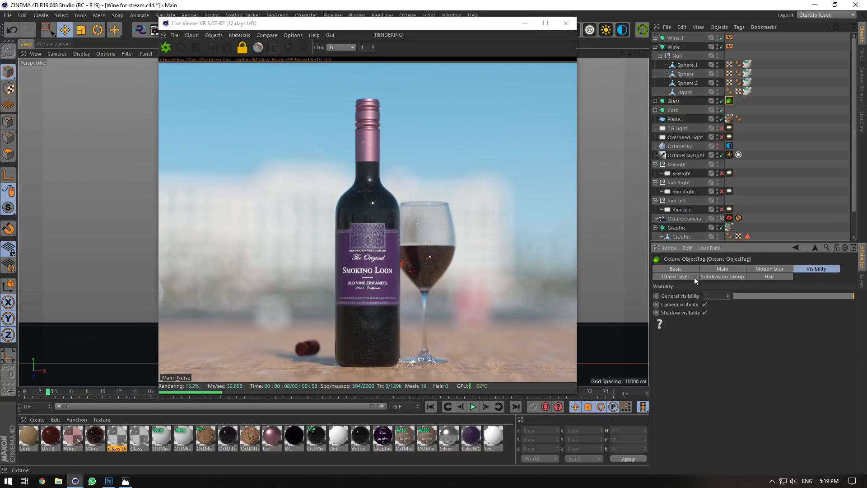
click(682, 278)
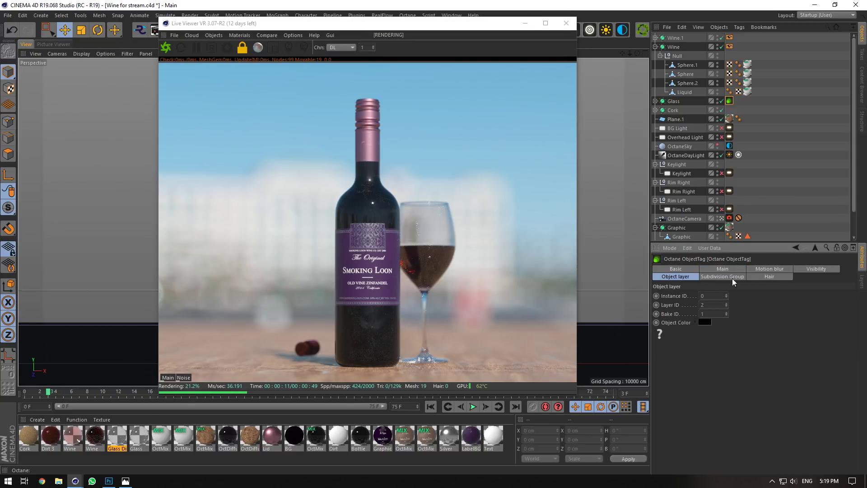
Delete the Wine, Wine.1 and Glass objects from the scene.
click(770, 70)
click(673, 47)
key(Delete)
click(674, 39)
key(Delete)
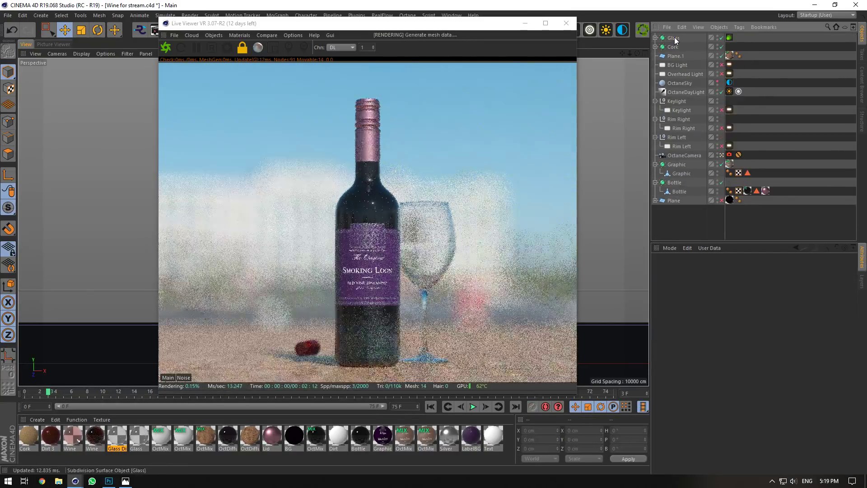
click(671, 40)
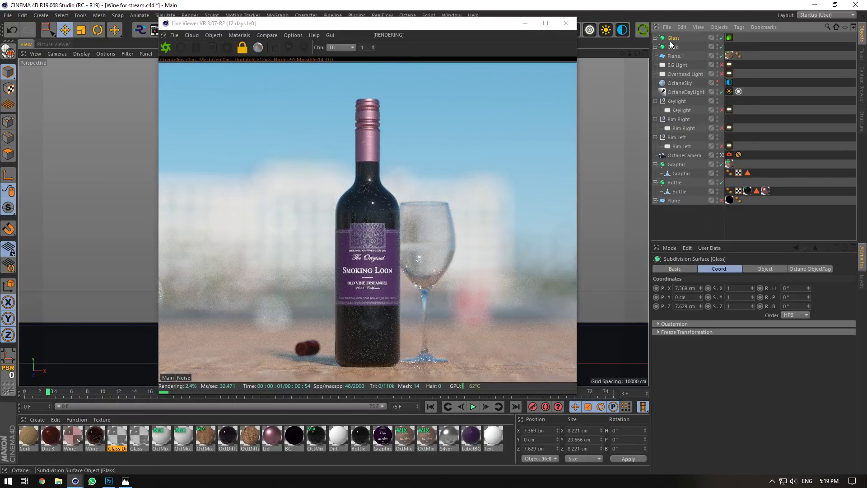
key(Delete)
click(672, 39)
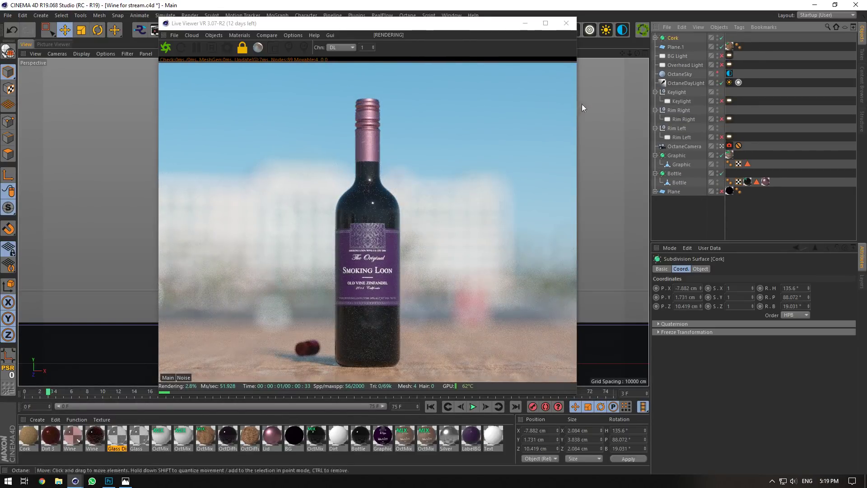
Remove all unused materials from the scene.
drag(462, 24, 494, 32)
click(77, 419)
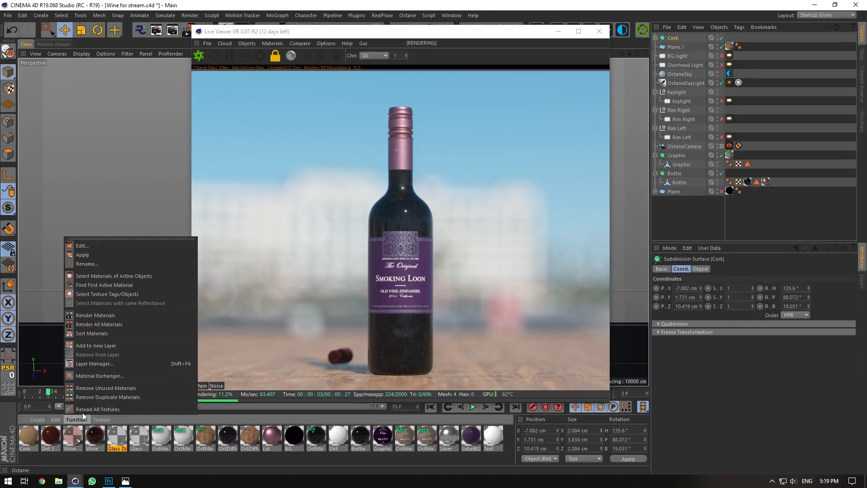
click(95, 388)
click(74, 419)
click(93, 387)
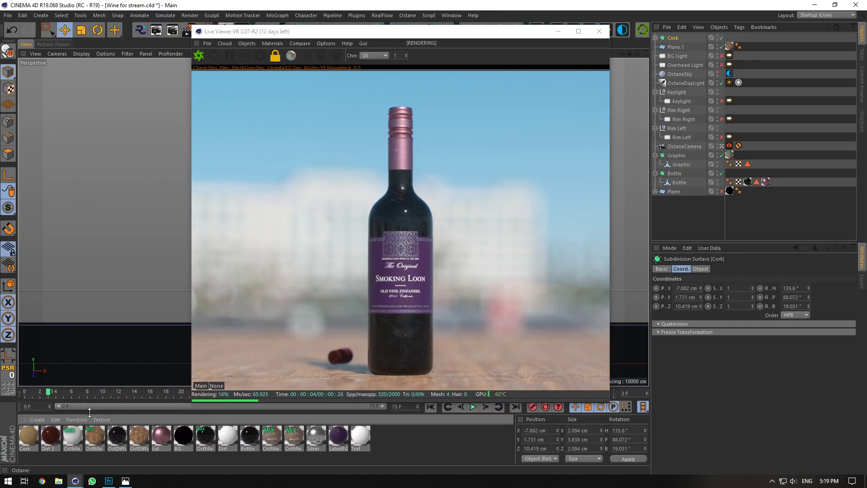
click(76, 419)
click(96, 389)
Leave the camera view, move the cork to about X 5.38, Y 1.65, Z -5.78 cm beside the bottle, and rotate its bank to about -15.9°.
click(721, 146)
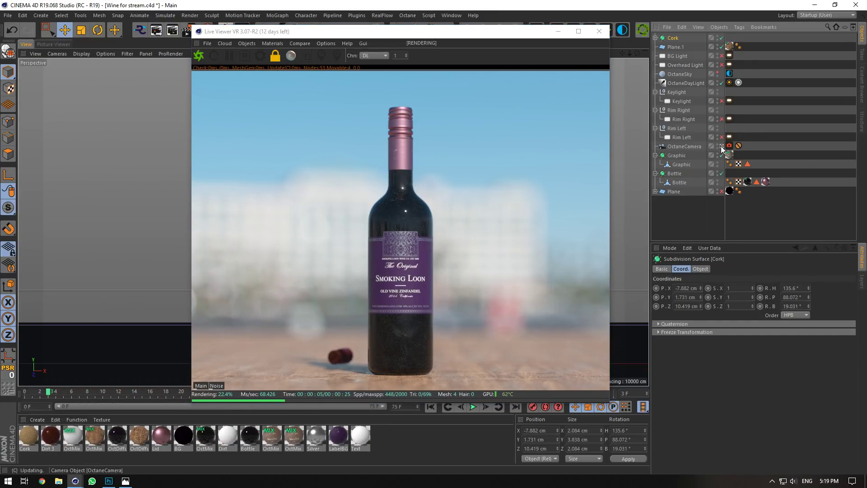
drag(506, 32, 713, 256)
drag(635, 53, 655, 2)
drag(269, 150, 367, 233)
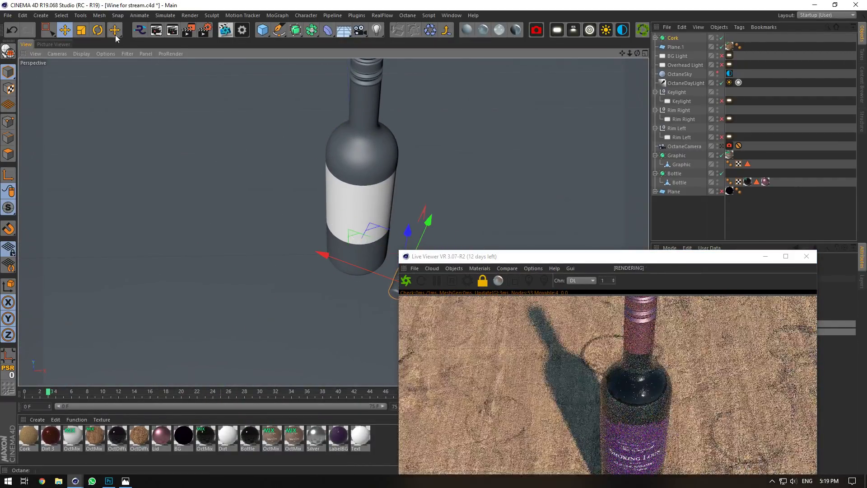
key(r)
drag(462, 259, 542, 252)
drag(416, 329, 379, 323)
drag(667, 253, 299, 35)
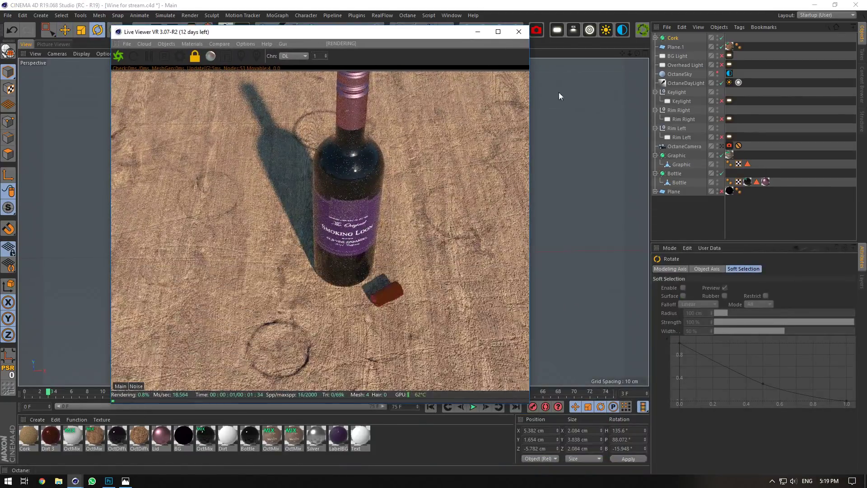
Lower the cork onto the wooden surface, to a Y position of about 1.01 cm.
drag(637, 54, 632, 53)
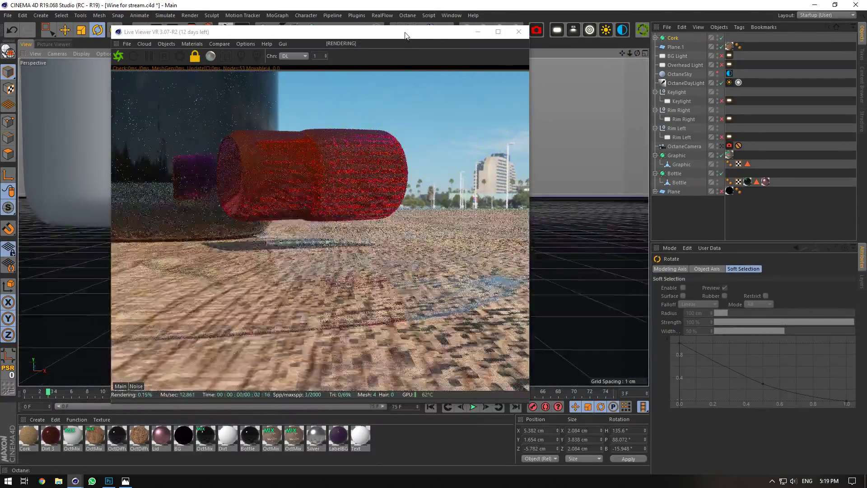
drag(431, 32, 801, 52)
click(61, 29)
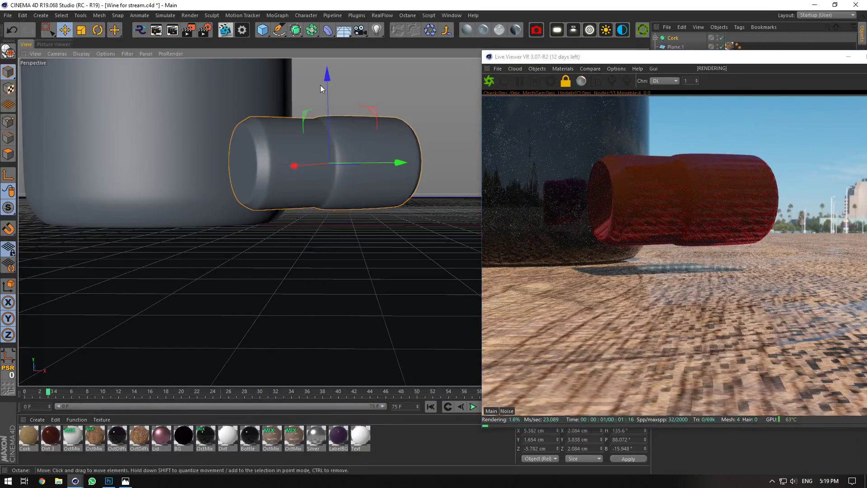
drag(329, 82, 342, 101)
drag(573, 57, 267, 38)
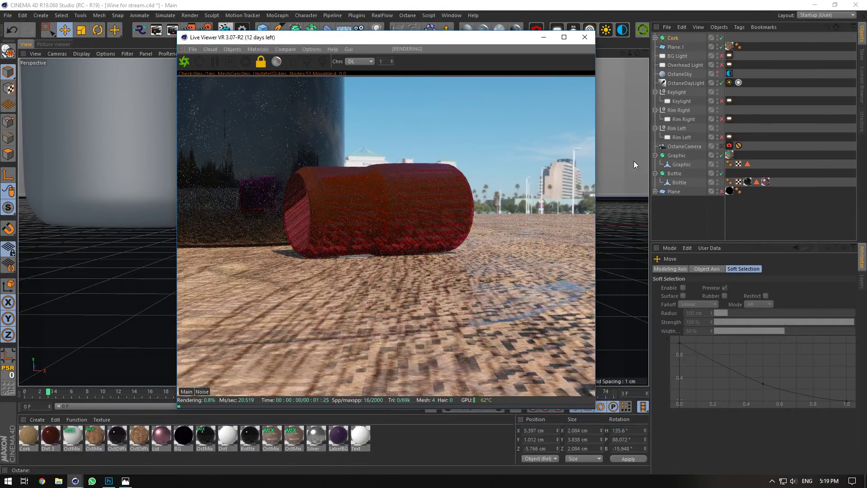
Mark missing textures again in the cleaned-up project's texture list and find the broken entries.
click(670, 248)
click(695, 335)
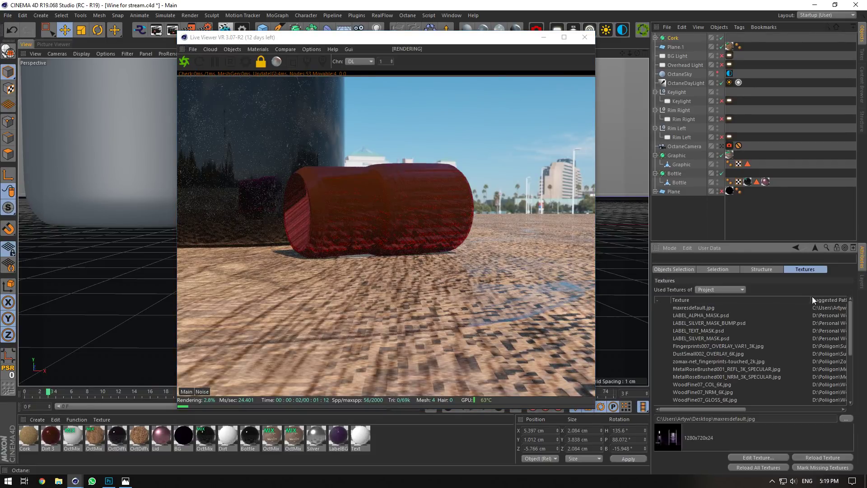
click(826, 468)
scroll(744, 336, down, 4)
Relink the missing StainsLiquidGeneric004_OVERLAY_VAR1_3K.jpg by searching the Poliigon folder for it, without copying the file to the project location.
click(705, 342)
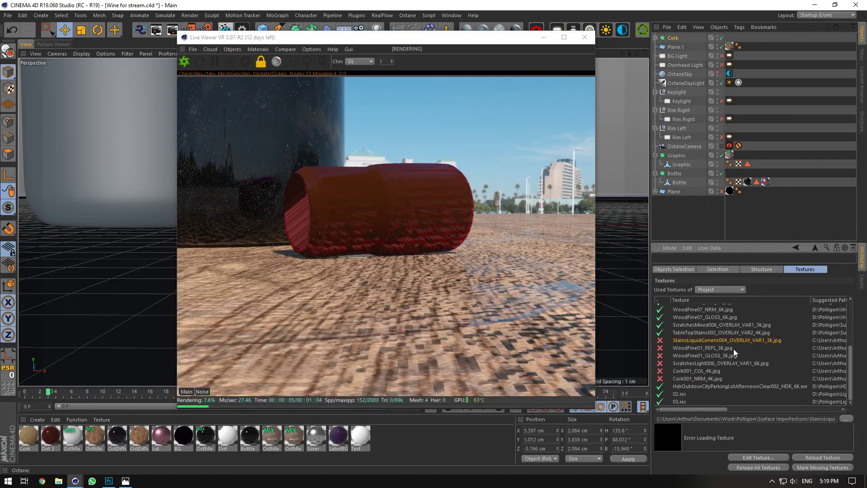
click(845, 419)
click(187, 32)
click(360, 32)
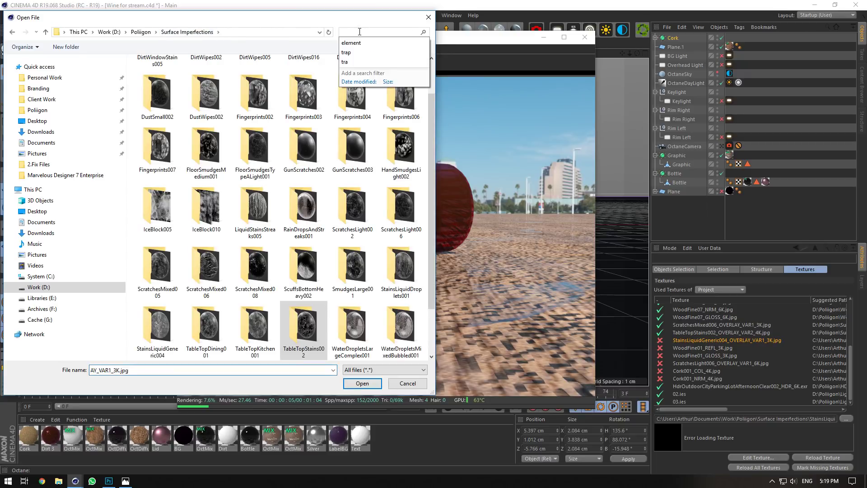
click(140, 33)
text(StainsLiquidGeneric004_OVERLAY_VAR1_3K.jpg)
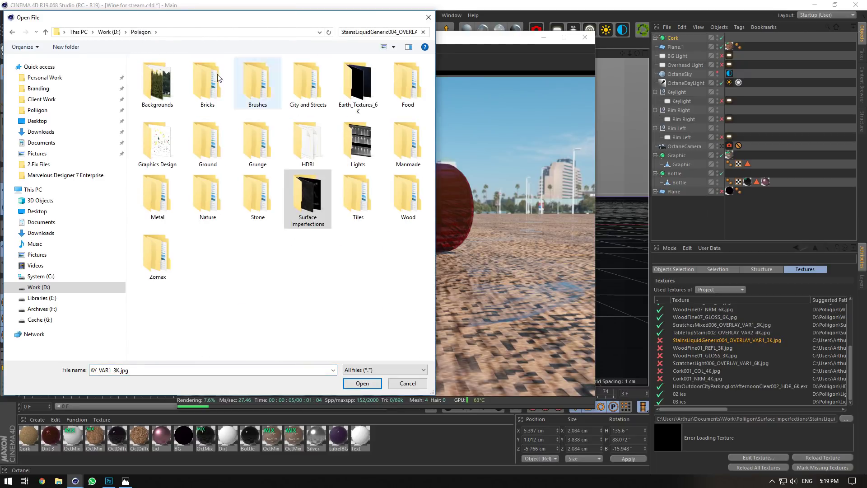
click(188, 73)
click(370, 388)
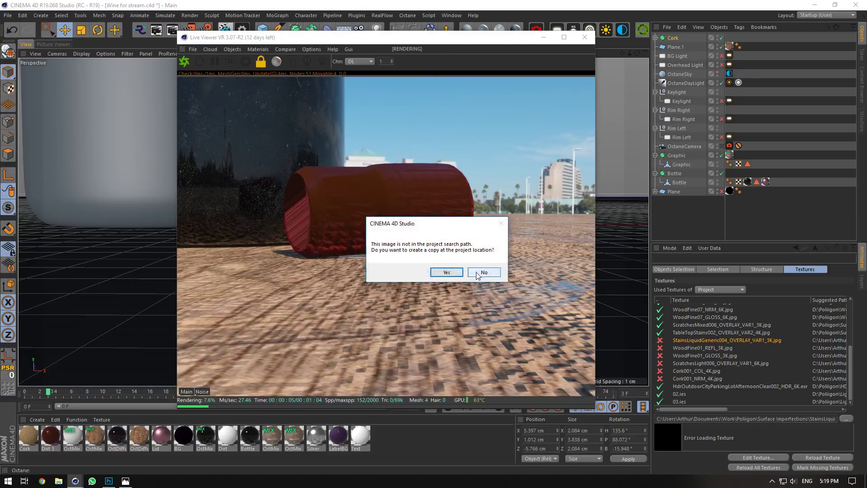
click(484, 273)
click(468, 293)
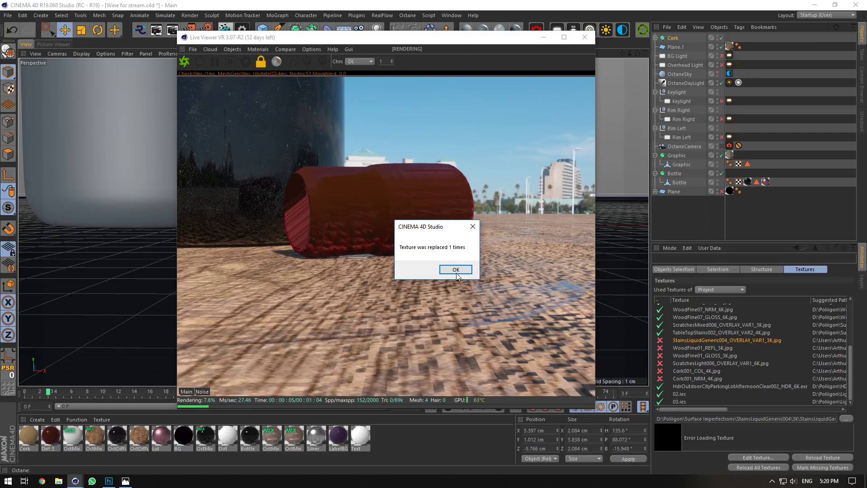
click(456, 270)
Relink the missing WoodFine01_REFL_3K.jpg by searching the Poliigon folder for it, replacing it project-wide without copying the file to the project location.
click(710, 348)
click(846, 418)
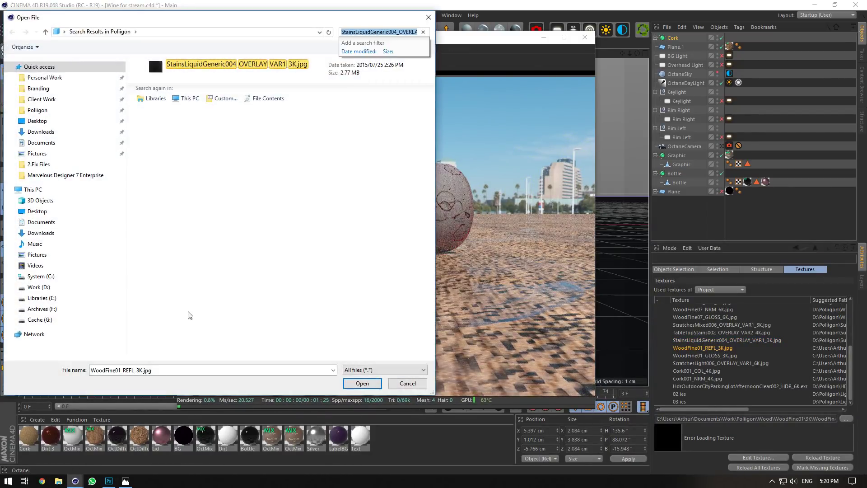
click(149, 372)
key(ctrl+c)
click(396, 32)
key(ctrl+v)
click(199, 75)
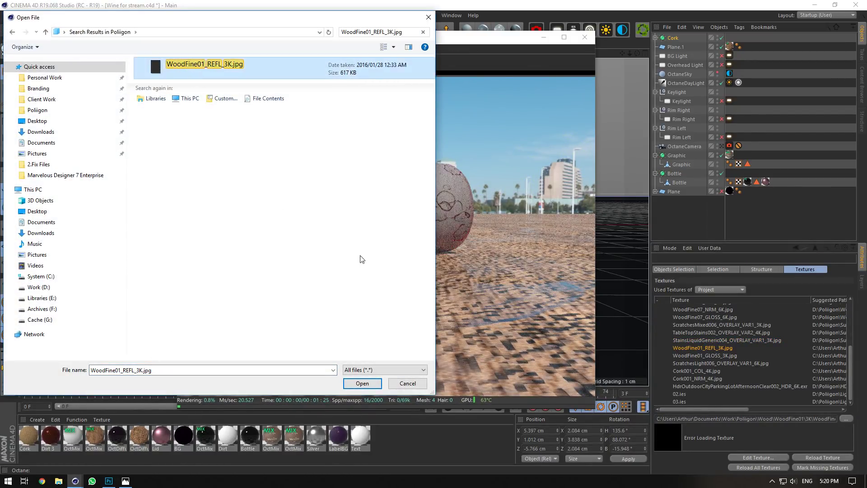
click(351, 384)
click(483, 272)
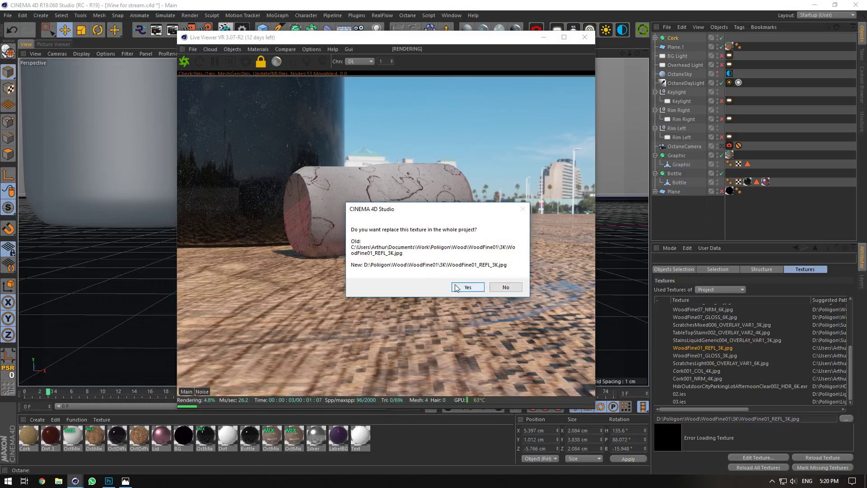
click(474, 286)
click(449, 272)
Relink the missing ScratchesLight006_OVERLAY_VAR1_6K.jpg to the file found in the Poliigon folder, replacing it project-wide without making a local copy.
click(763, 364)
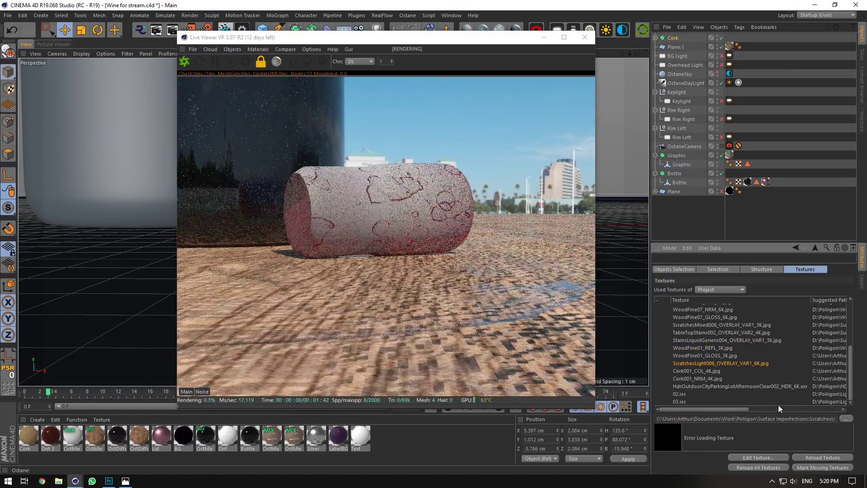
click(826, 467)
click(846, 418)
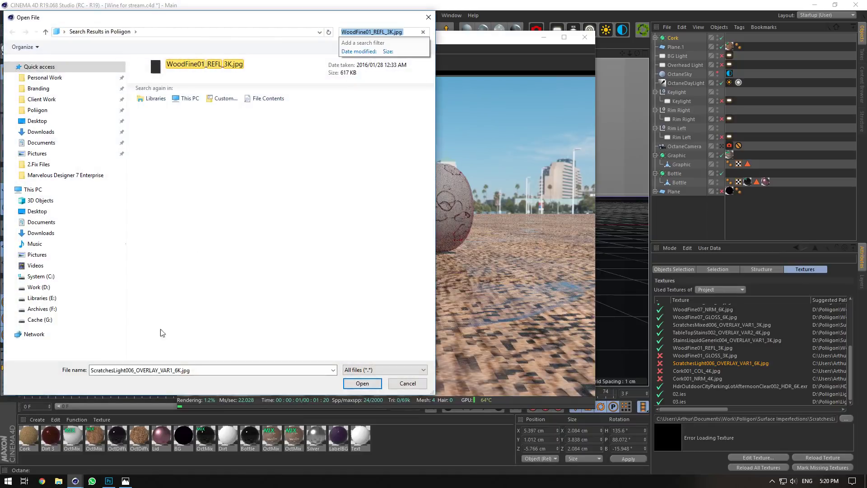
click(359, 31)
key(ctrl+v)
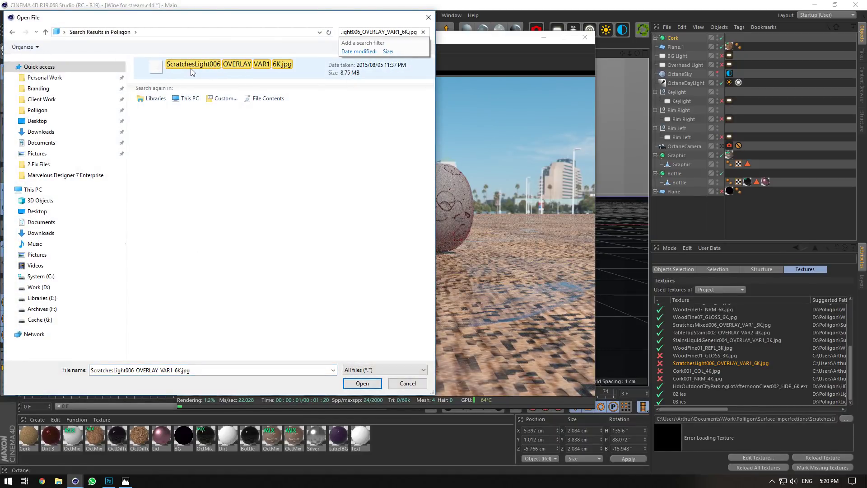
click(192, 72)
click(362, 383)
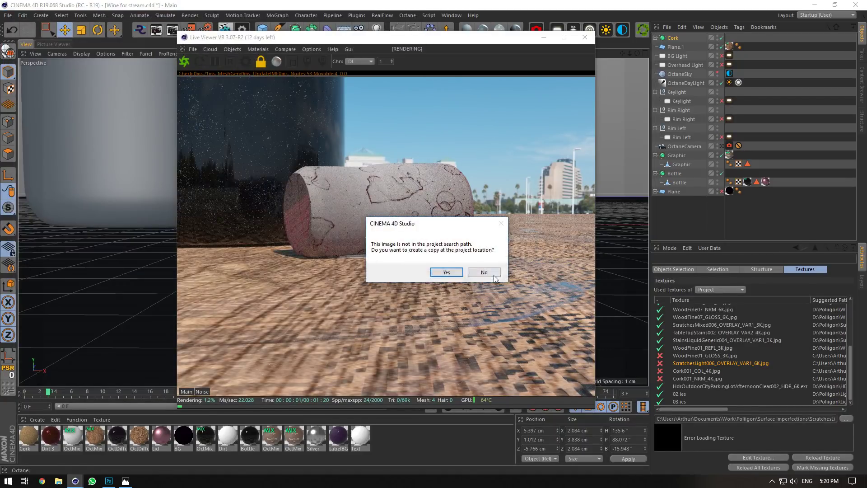
click(469, 292)
click(456, 267)
Relink the missing Cork001_COL_4K.jpg to the file found in the Poliigon folder, replacing it project-wide without making a local copy.
click(704, 370)
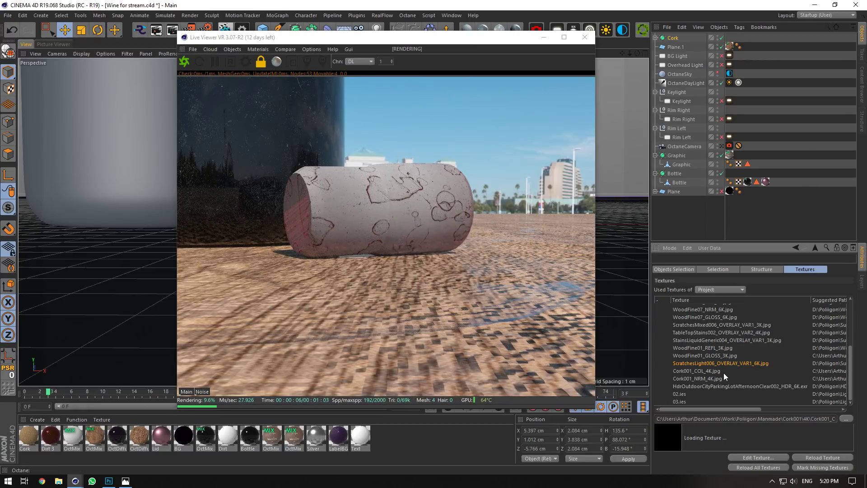
click(847, 418)
click(182, 370)
key(ctrl+c)
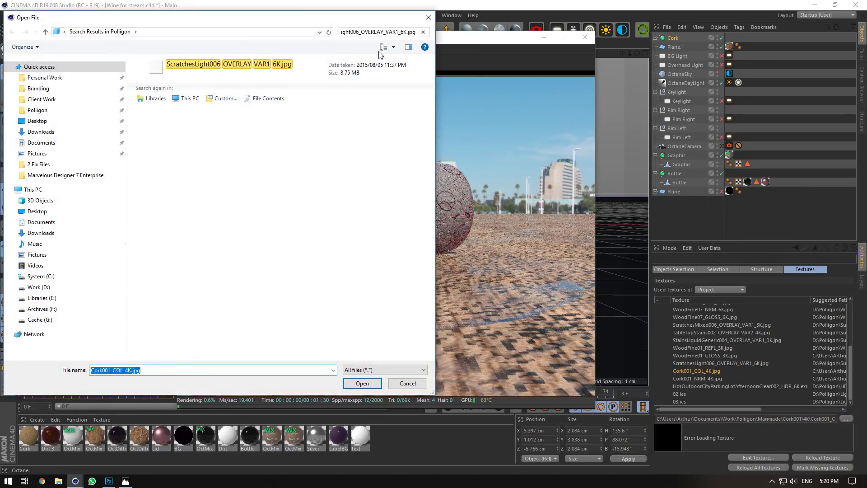
click(382, 32)
key(ctrl+v)
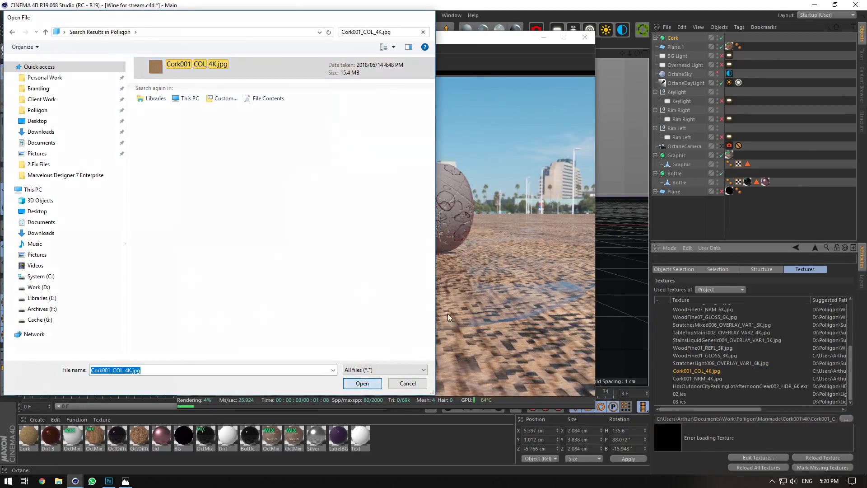
click(362, 383)
click(485, 271)
click(467, 286)
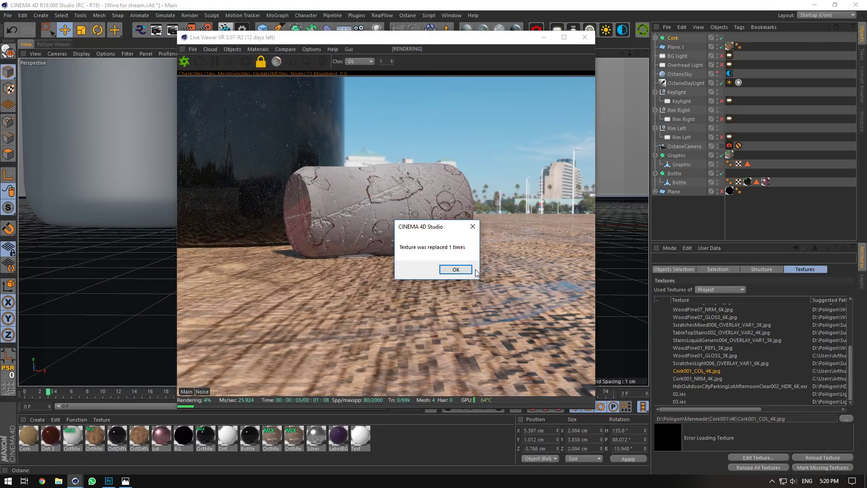
click(452, 269)
Relink the missing Cork001_NRM_4K.jpg to the file found in the Poliigon folder, replacing it project-wide without making a local copy.
click(707, 378)
click(845, 419)
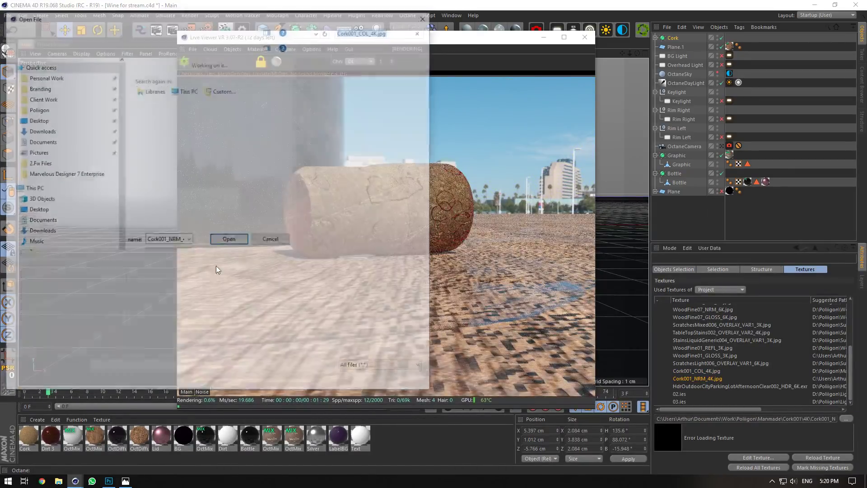
click(363, 29)
key(ctrl+v)
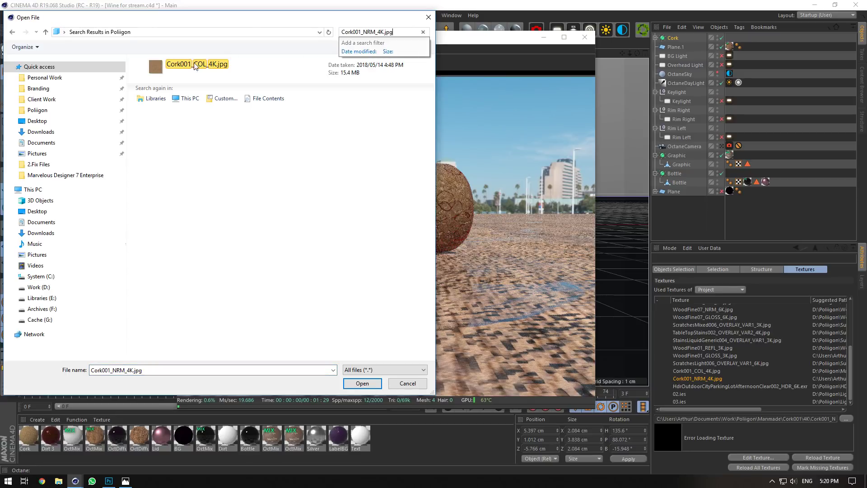
click(195, 65)
click(362, 384)
click(471, 274)
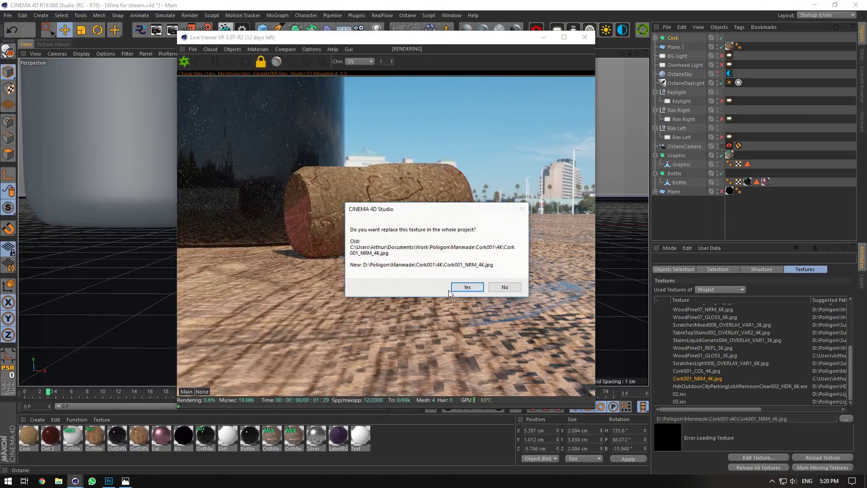
click(466, 286)
click(451, 269)
Relink the missing WoodFine01_GLOSS_3K.jpg to the file found in the Poliigon folder, replacing it project-wide without making a local copy.
click(712, 357)
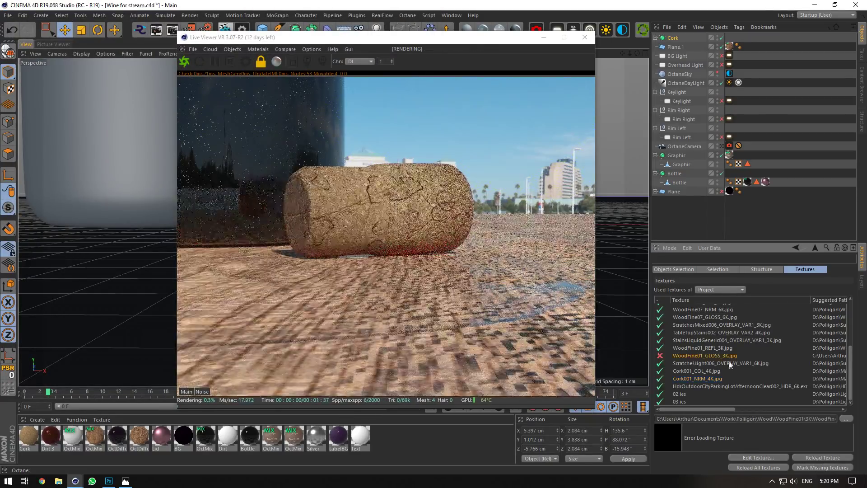
click(846, 419)
click(124, 368)
key(ctrl+c)
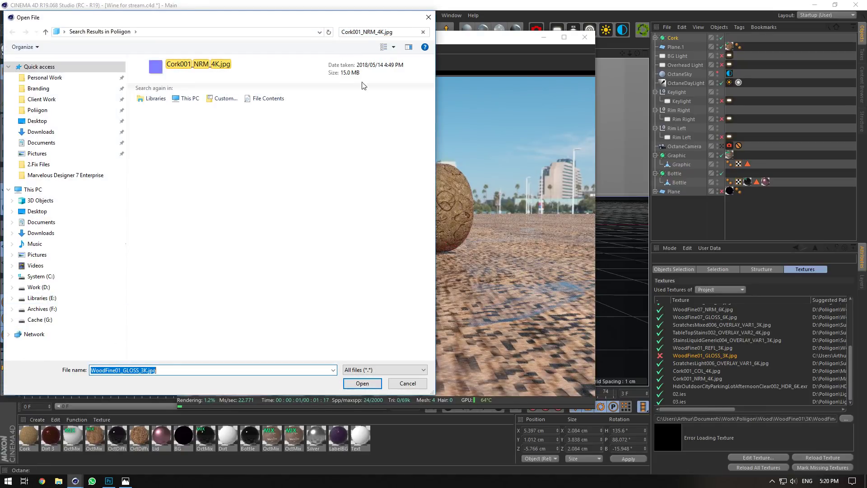
click(368, 33)
key(ctrl+v)
click(197, 65)
click(367, 383)
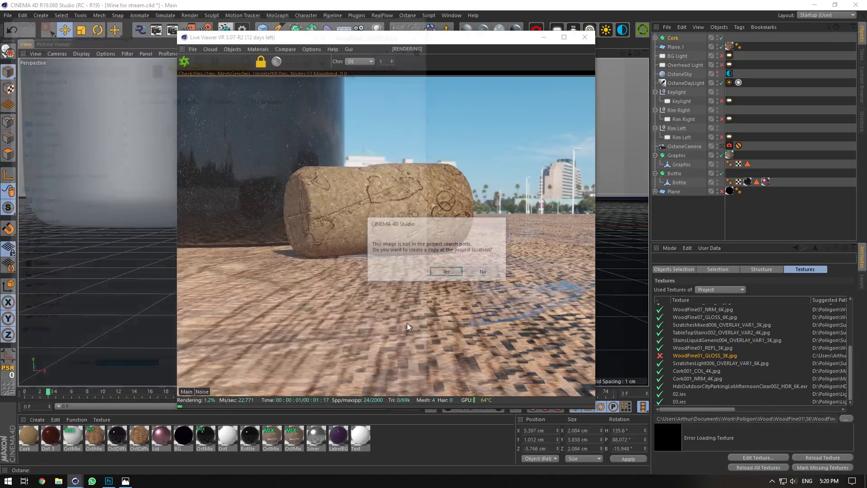
click(490, 274)
click(466, 286)
click(457, 270)
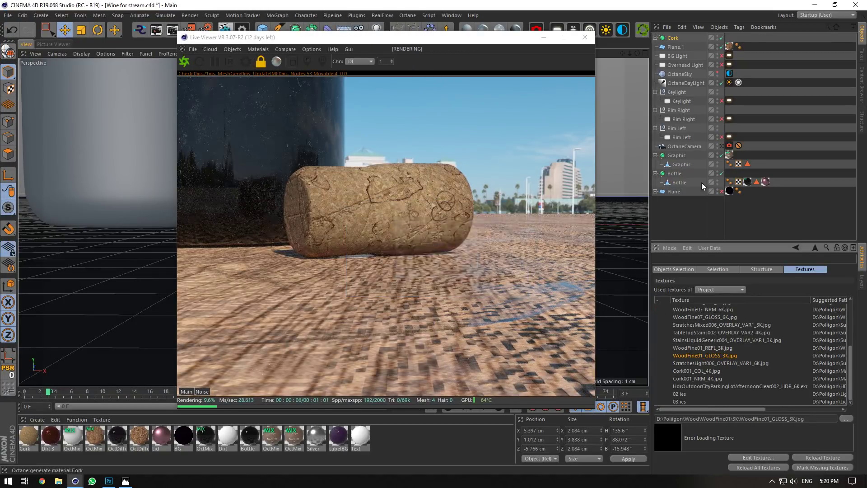
Return to the OctaneCamera view and widen the Live Viewer window to show the full 16:9 render.
click(721, 147)
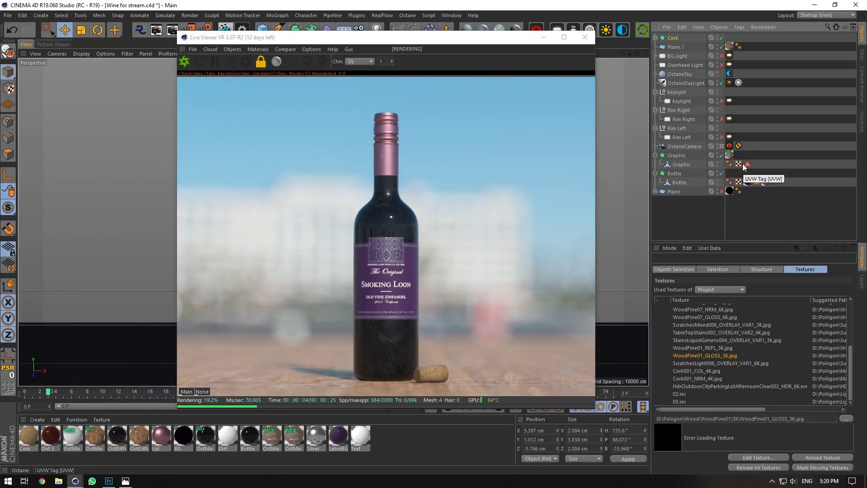
drag(408, 37, 293, 35)
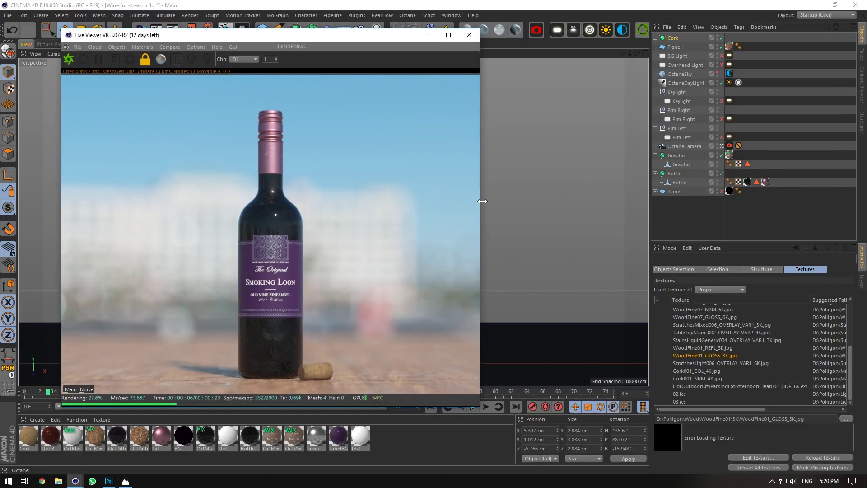
drag(482, 201, 651, 212)
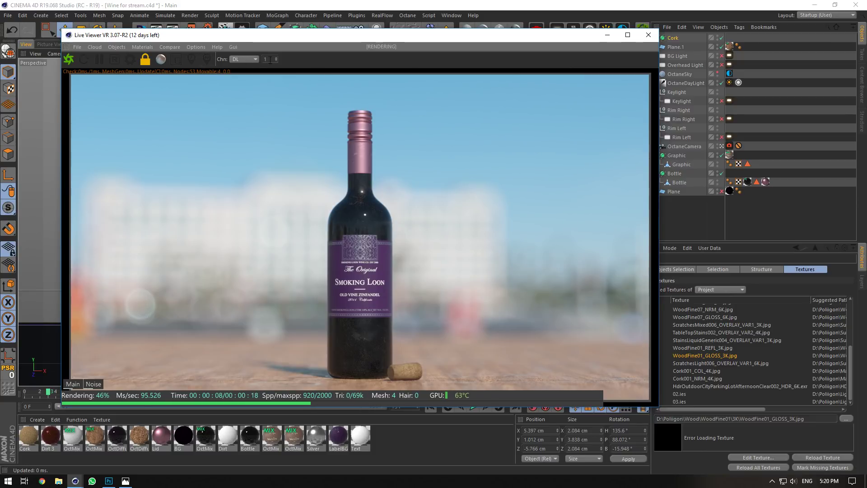
drag(171, 36, 171, 38)
Set the render output width to 1100 pixels with the aspect ratio locked.
key(ctrl+b)
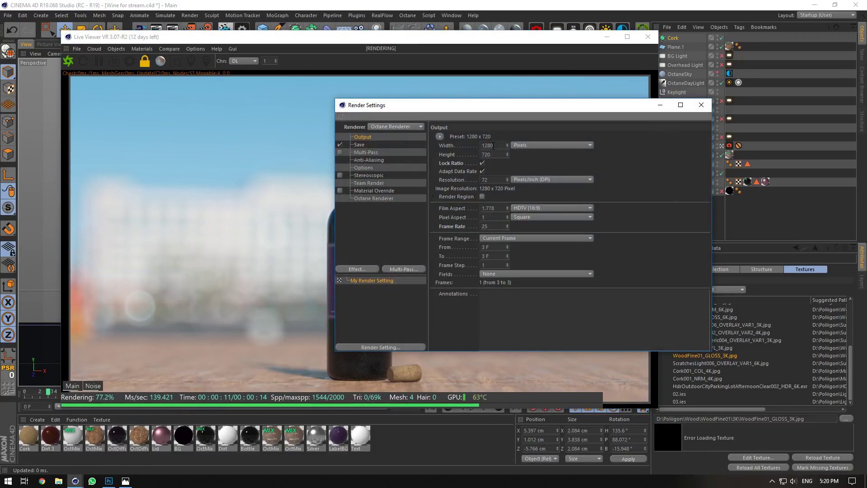
text(11)
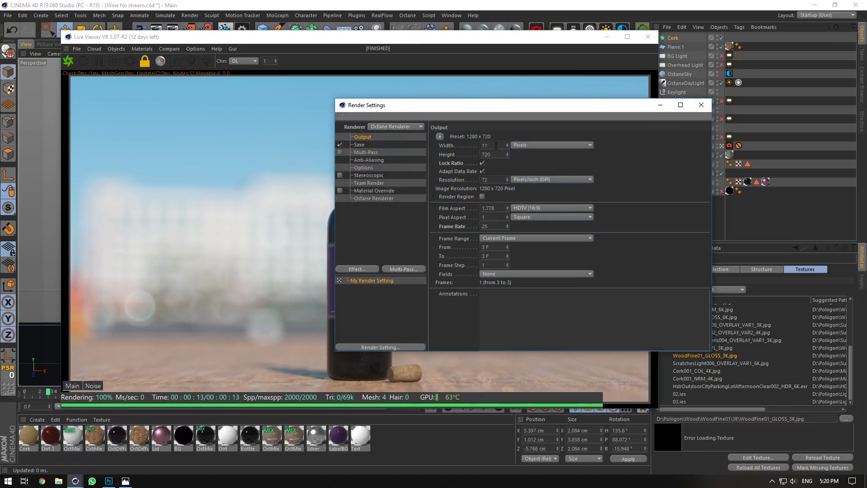
text(00)
key(Return)
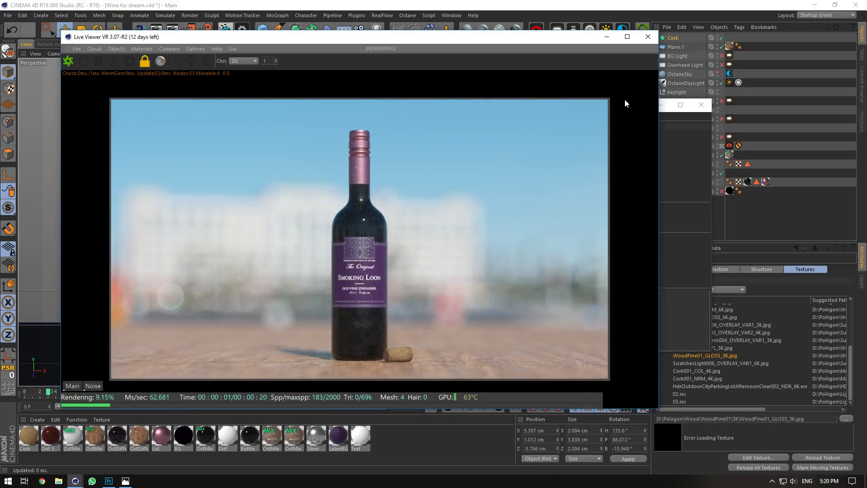
click(701, 105)
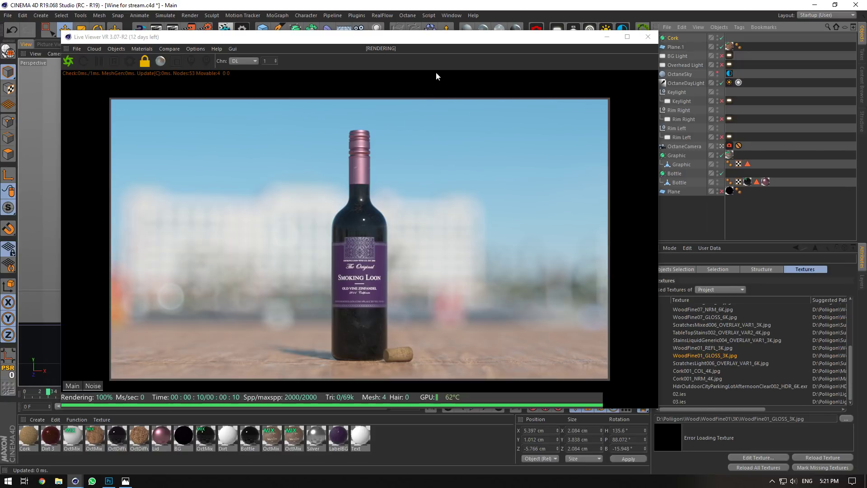
Add a FuV CanvasSize tag to the OctaneCamera, enable it, and set the new canvas size to 1080 by 1350.
drag(433, 36, 383, 60)
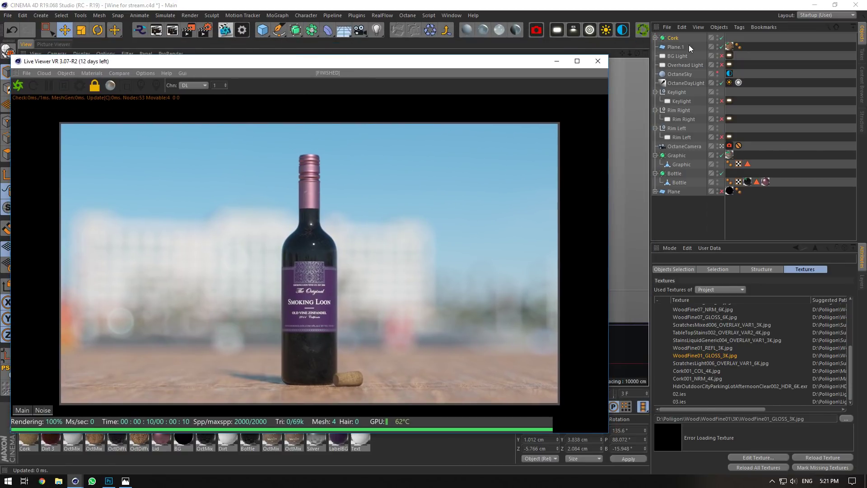
right_click(687, 145)
mouse_move(719, 103)
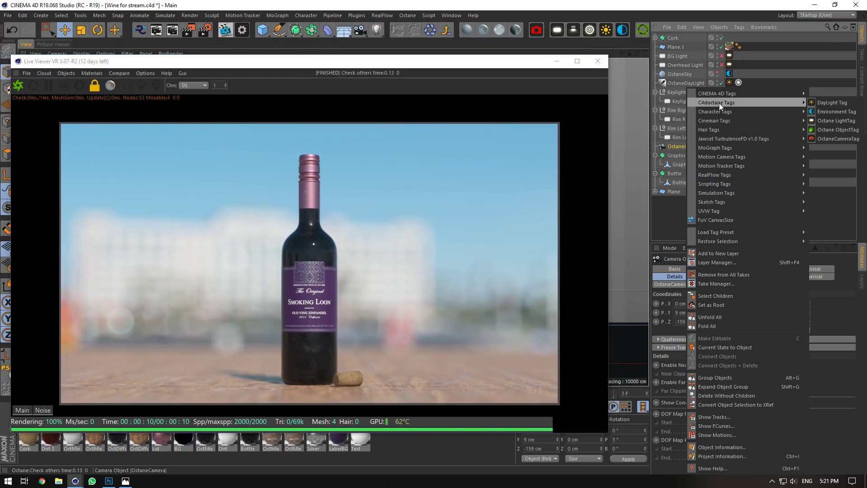
click(748, 220)
drag(729, 146, 751, 145)
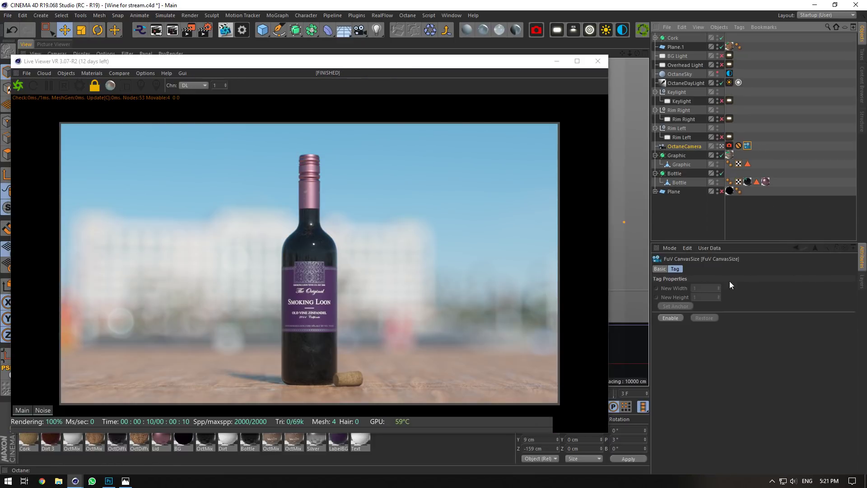
click(670, 318)
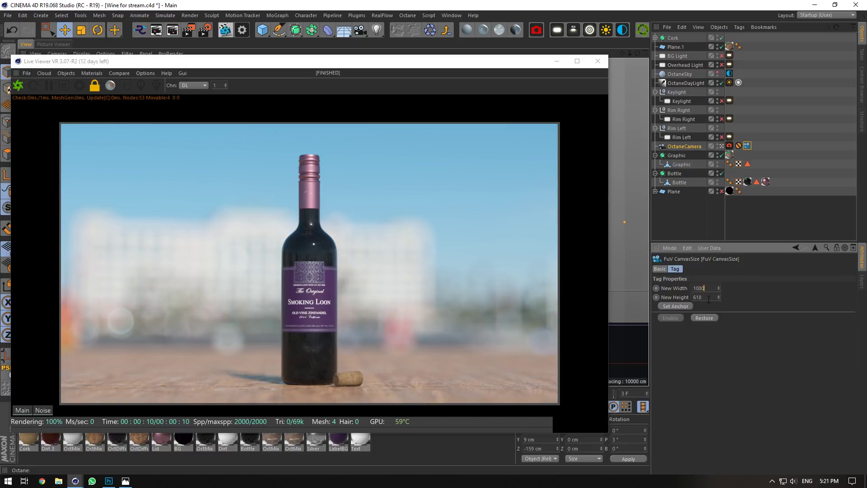
key(Tab)
text(1350)
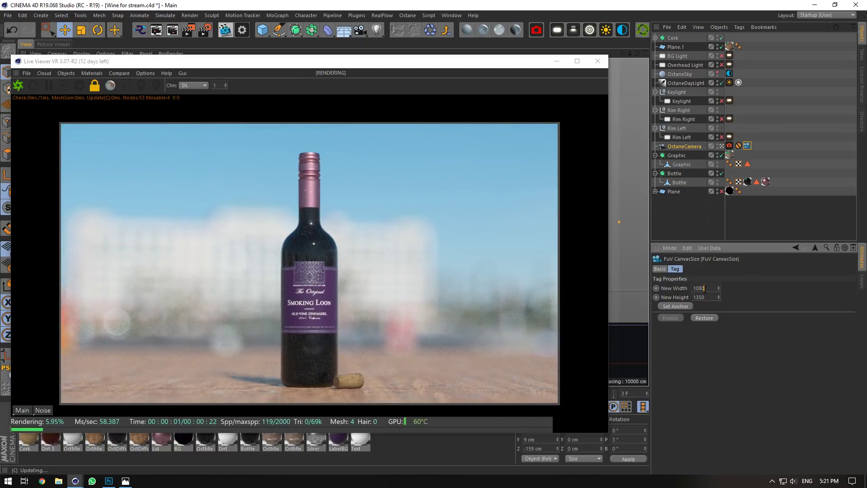
Refresh the Live Viewer's locked resolution, lower its render scale to 0.3, and move the window clear of the viewport.
click(88, 86)
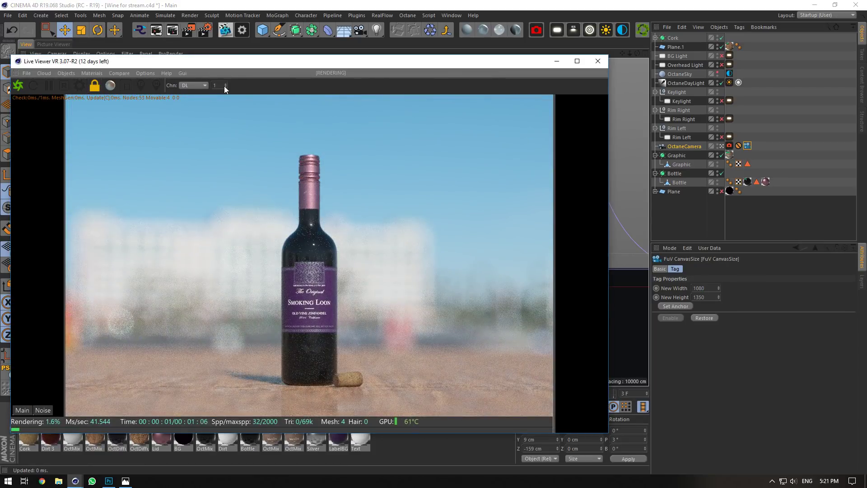
click(224, 88)
click(224, 87)
click(224, 88)
click(225, 88)
click(224, 88)
click(224, 87)
click(225, 87)
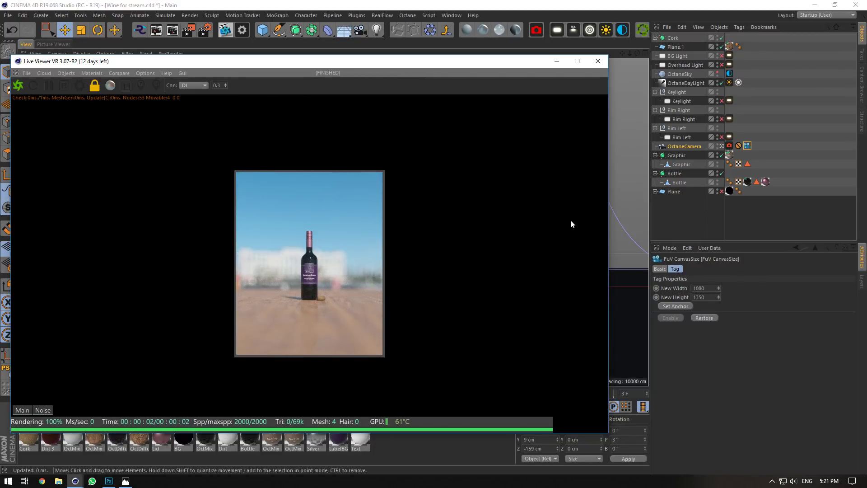
drag(466, 64, 470, 420)
Try narrowing the camera's canvas width to 592 in the CanvasSize tag, and undo the change.
click(710, 288)
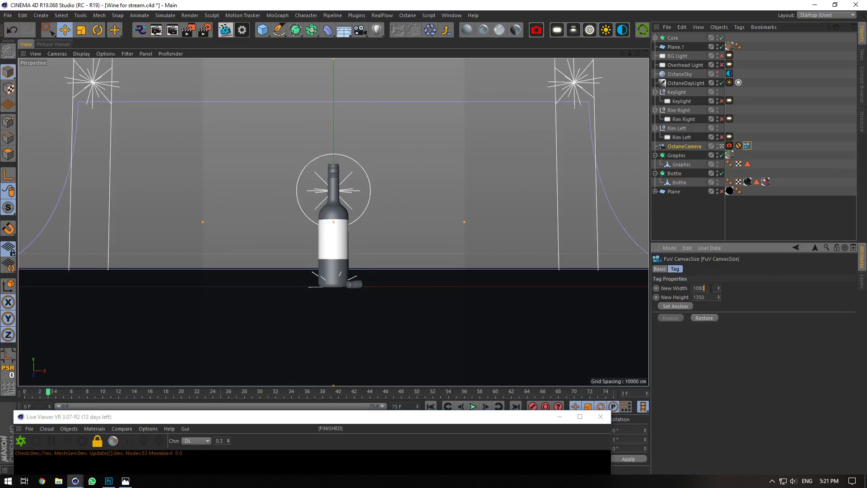
drag(719, 288, 718, 361)
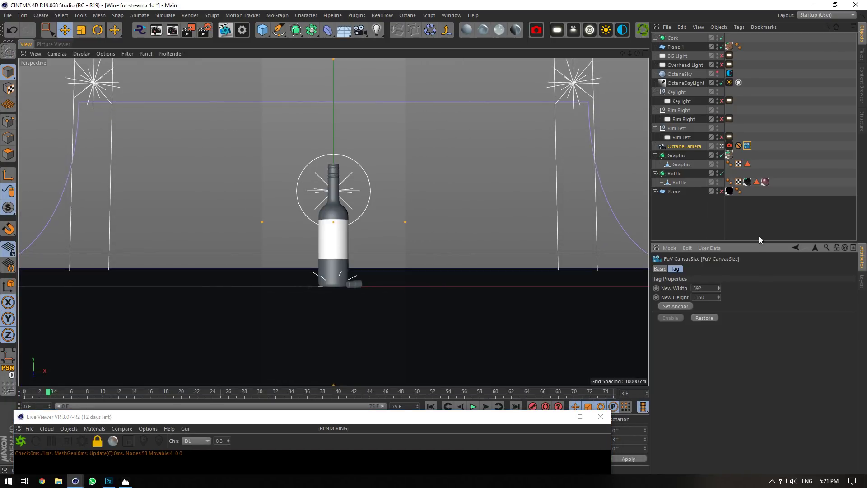
key(ctrl+z)
Check the render output size and restore the camera's original canvas size in its CanvasSize tag.
click(190, 30)
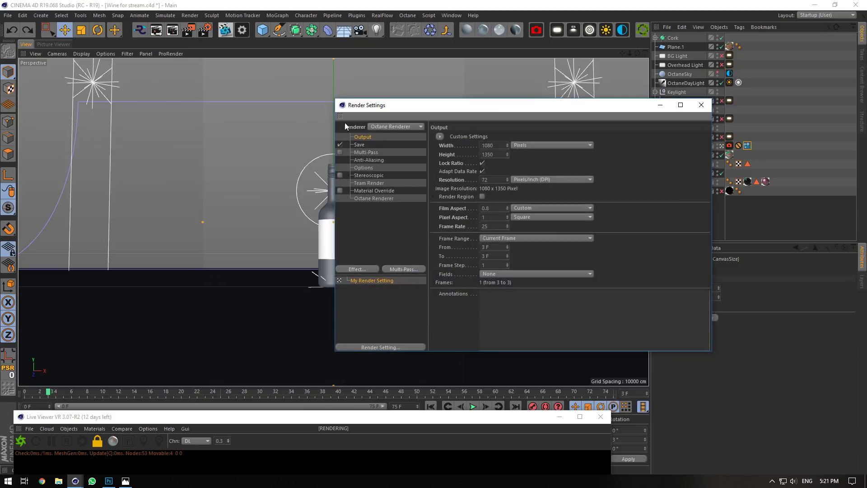
click(702, 104)
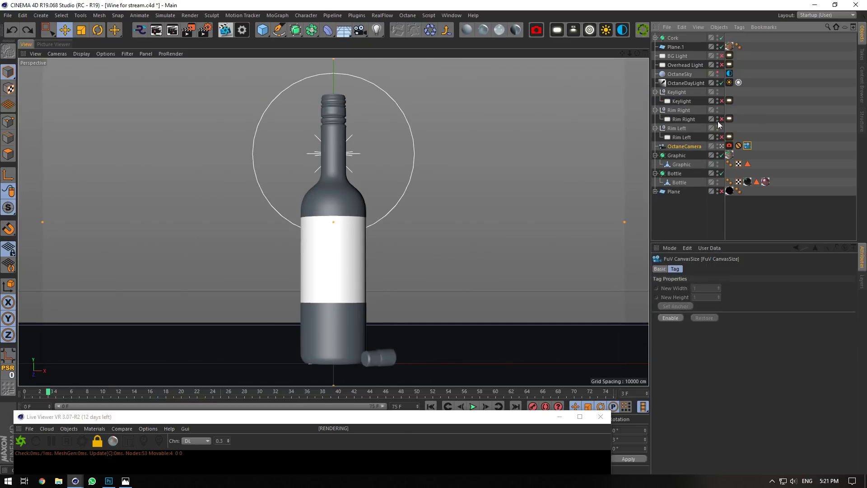
click(747, 146)
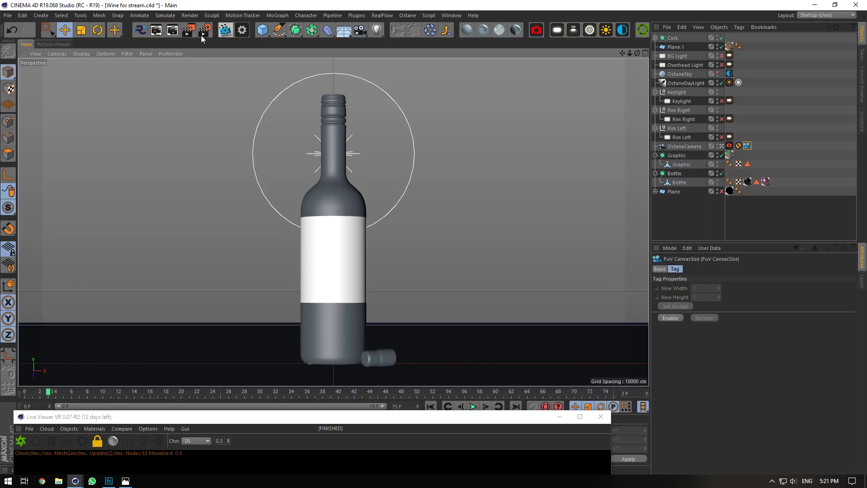
Set the render output height to 1350 pixels with the ratio locked, and re-enable the camera's CanvasSize tag at 1080 by 1350.
click(191, 30)
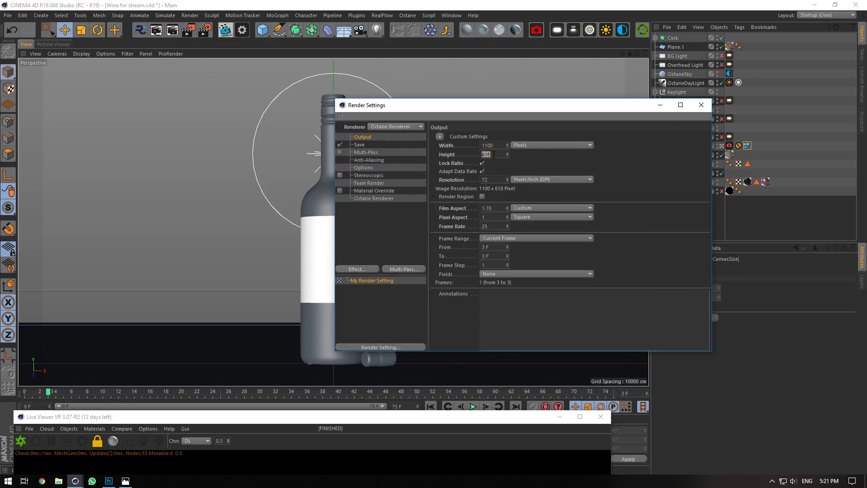
text(1350)
key(Return)
click(701, 105)
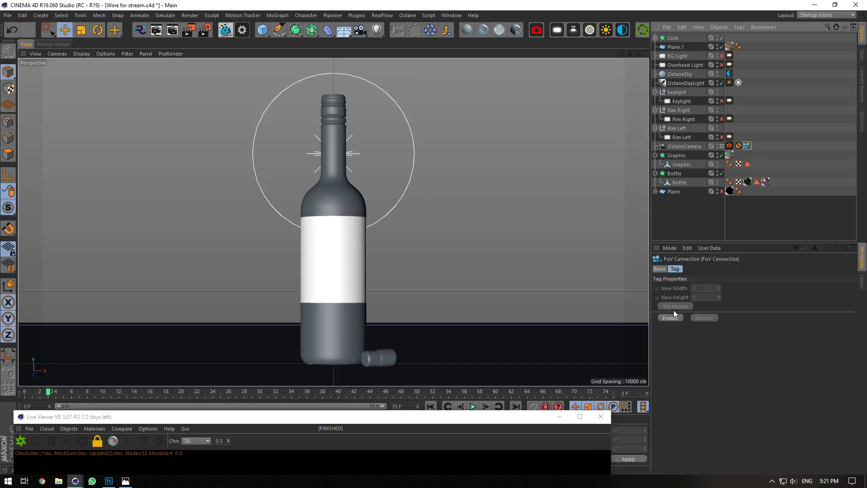
click(672, 316)
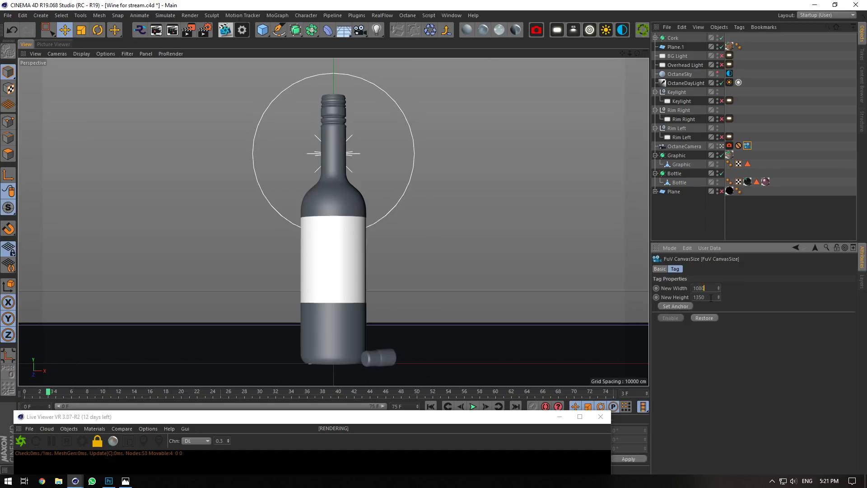
Bring the Live Viewer fully into view, raise its render scale to 0.5, and resize the window to fit the whole portrait frame.
drag(417, 421, 367, 63)
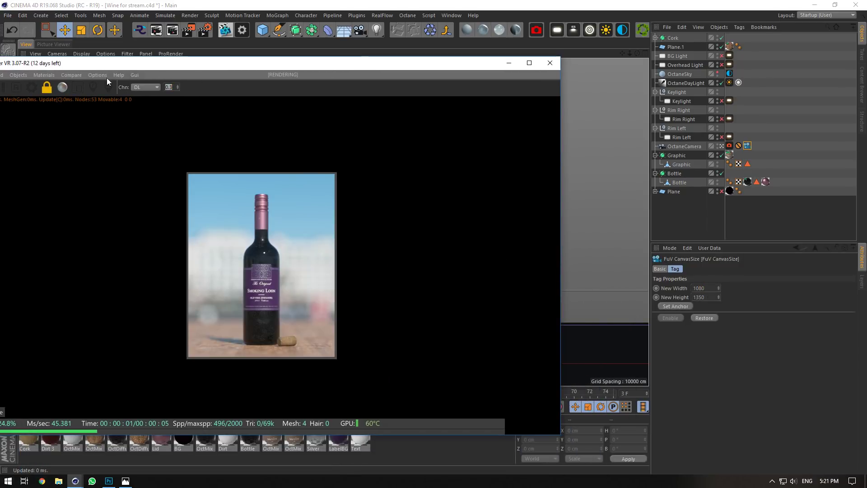
drag(201, 66, 280, 69)
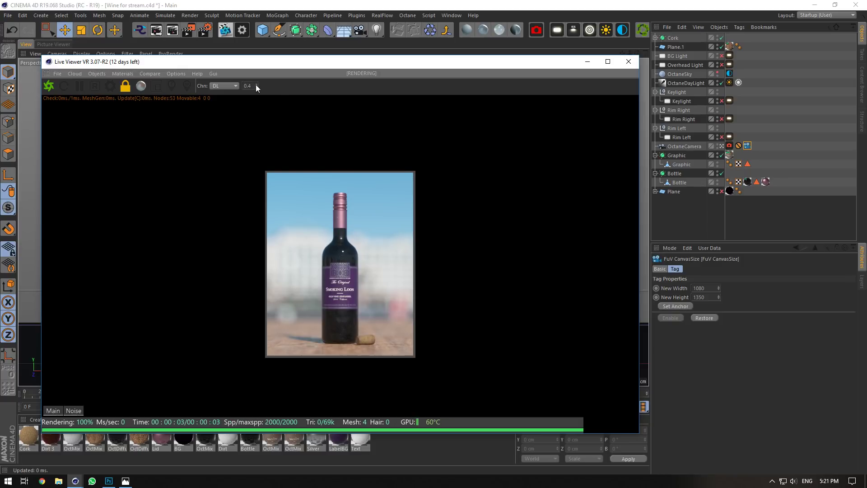
click(256, 85)
click(256, 85)
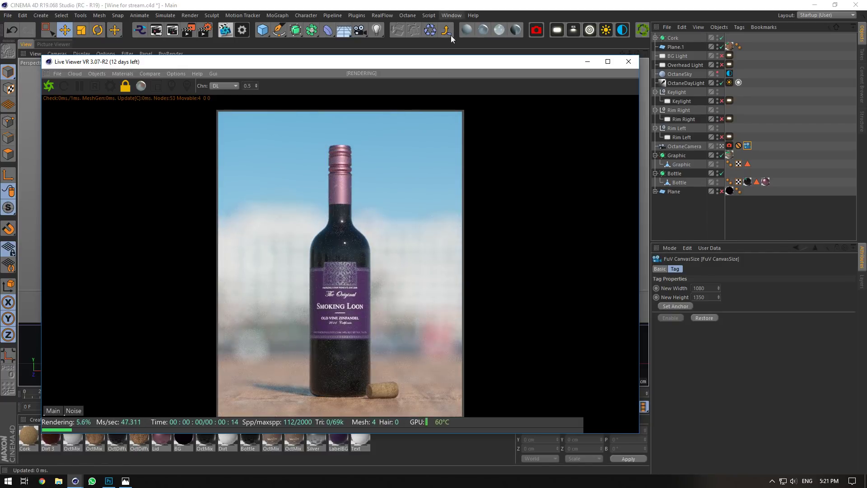
drag(639, 433, 575, 466)
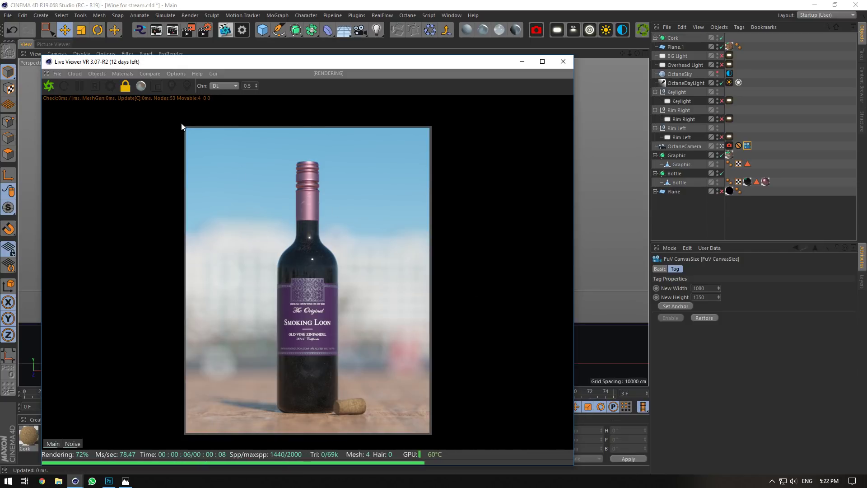
Check the noise pass, set the Octane kernel's noise threshold to 0.03, and restart the live render.
click(69, 445)
click(56, 444)
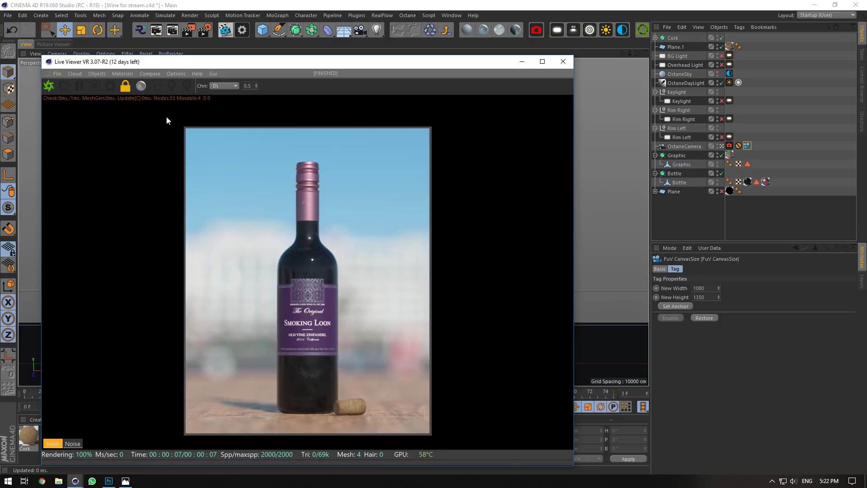
click(109, 86)
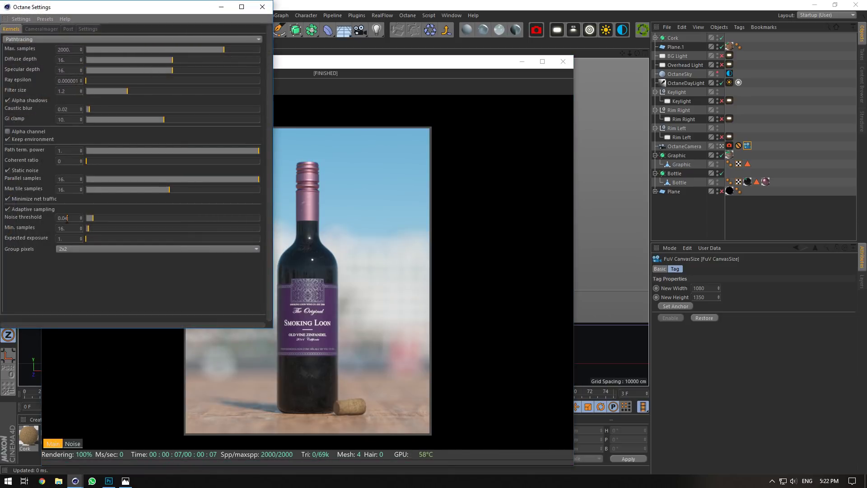
key(Tab)
drag(167, 10, 659, 82)
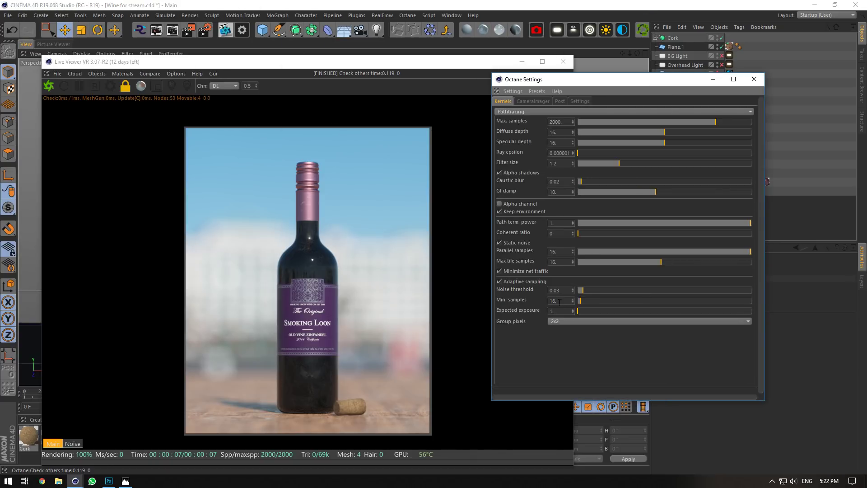
click(65, 87)
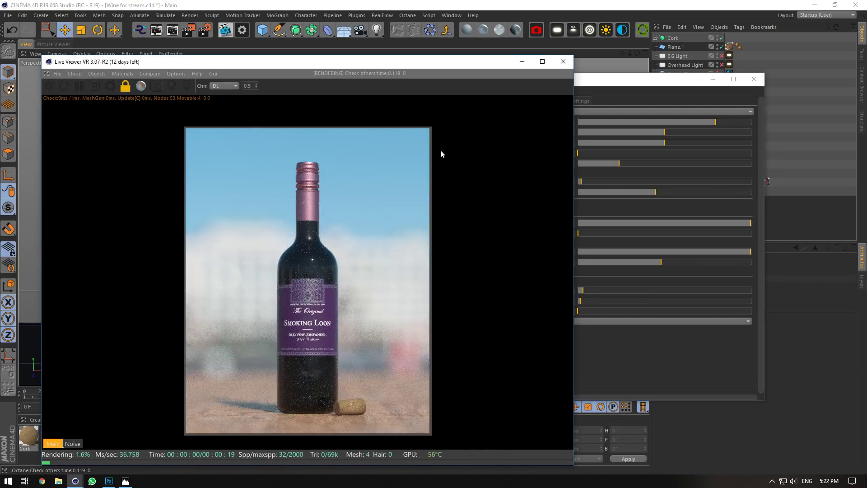
drag(623, 82, 646, 77)
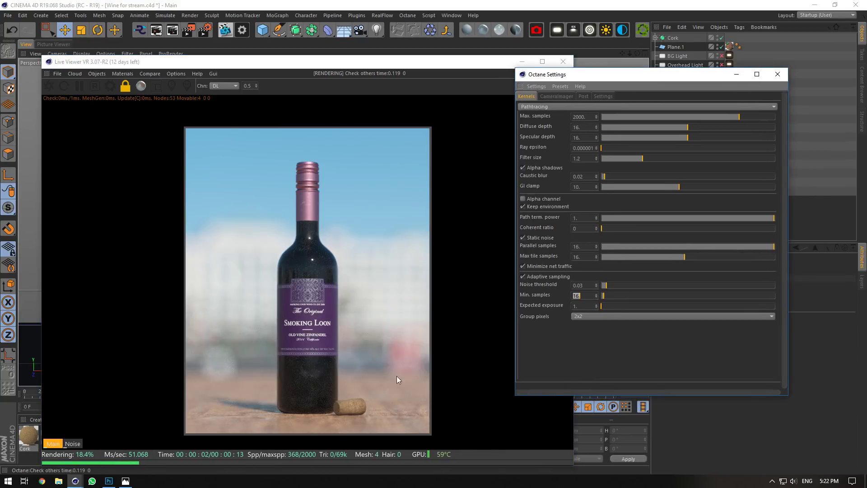
Raise the Live Viewer's render scale to 1.1 and restrict rendering to a region around the cork.
click(256, 84)
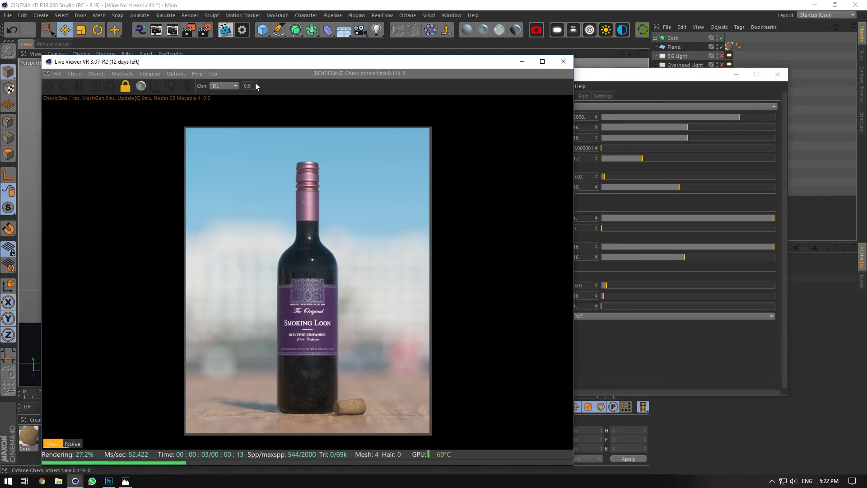
click(256, 83)
click(256, 84)
click(256, 84)
drag(497, 402, 373, 189)
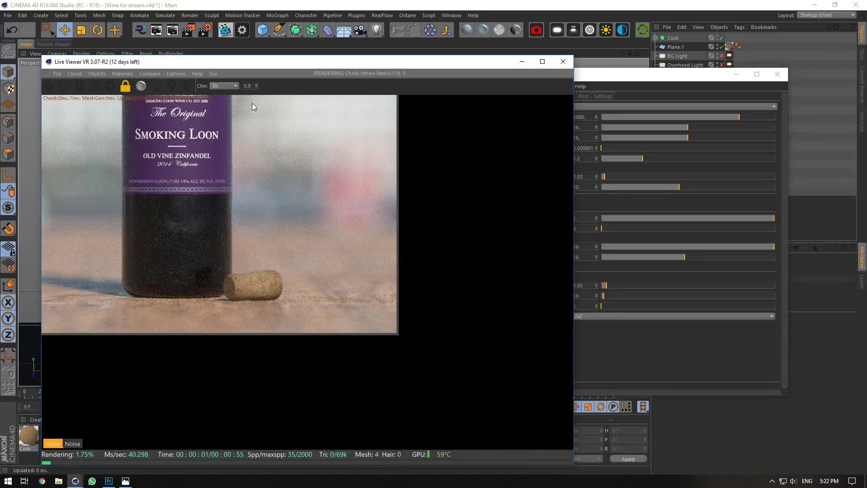
click(256, 84)
click(256, 84)
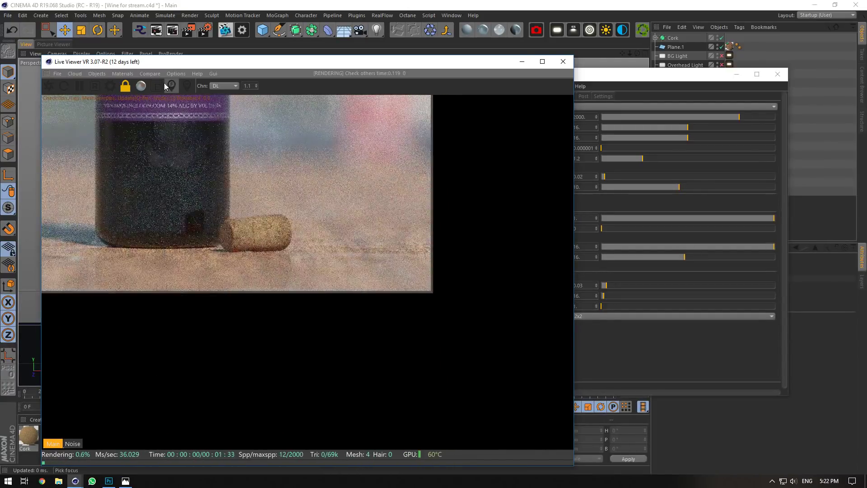
click(157, 86)
drag(217, 184, 318, 284)
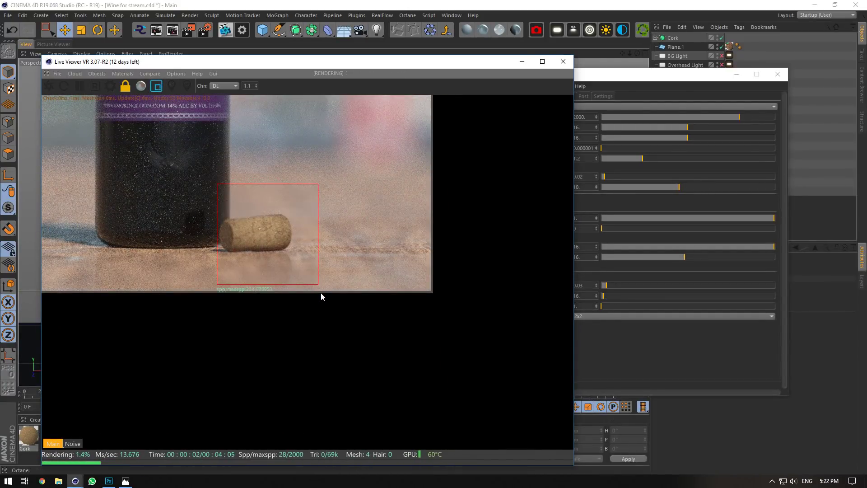
Close the Octane settings and display the project's texture list in the project info.
click(777, 75)
click(670, 247)
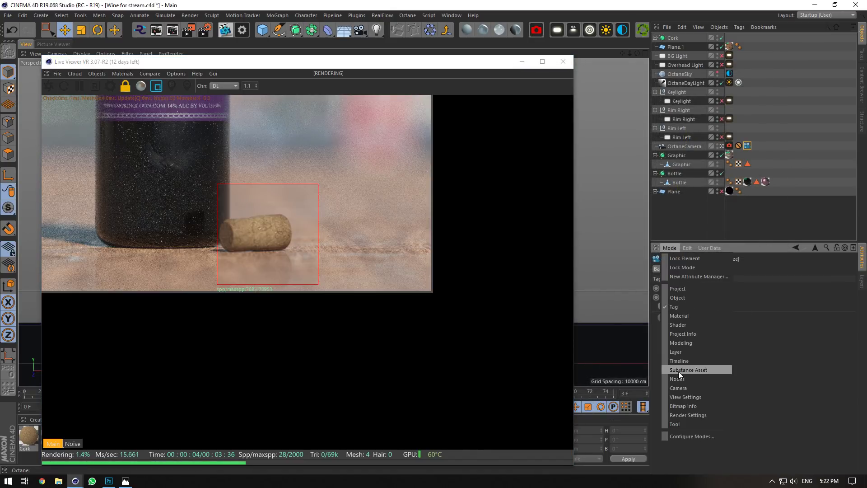
click(684, 334)
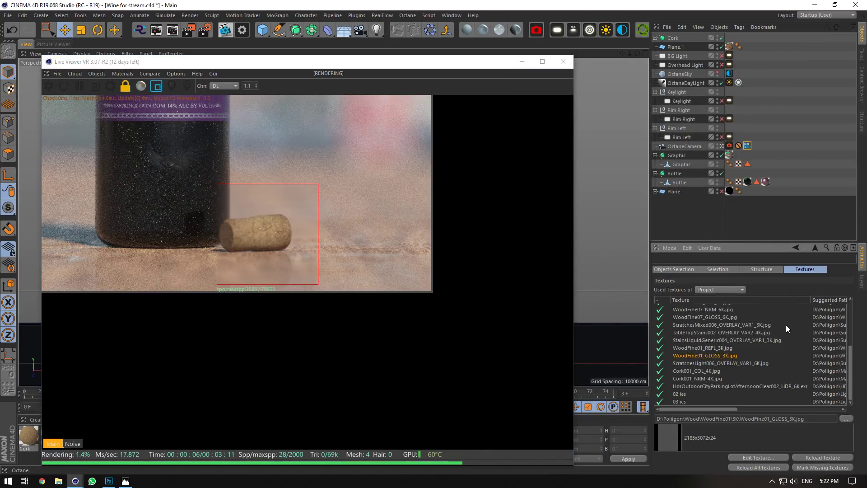
Inspect the cork and the bottle's base close up from a free view in a reopened Live Viewer, and return to the OctaneCamera.
click(562, 62)
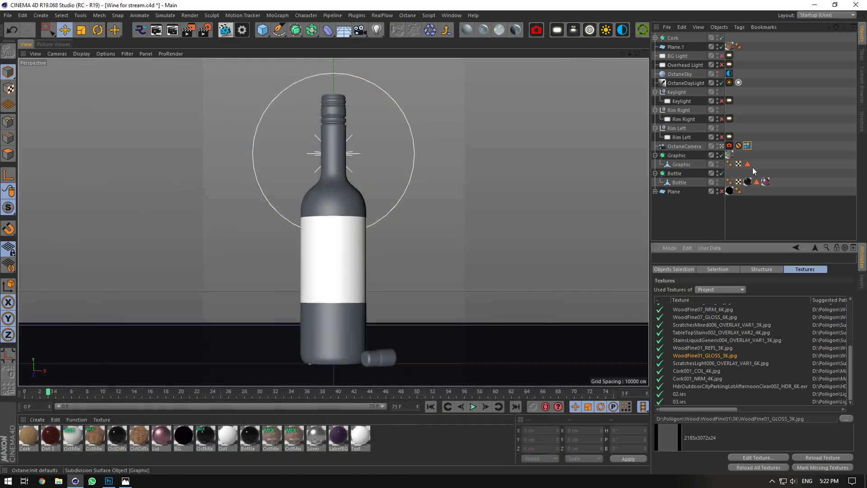
scroll(339, 250, up, 5)
scroll(343, 183, up, 1)
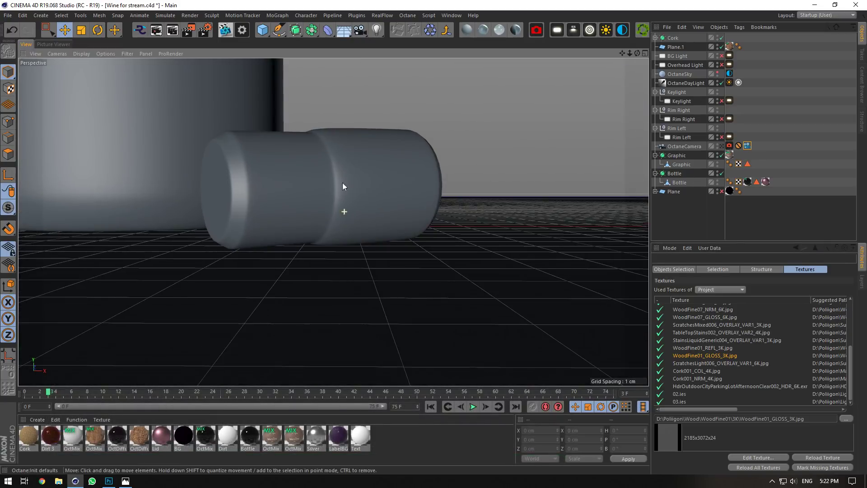
click(225, 30)
click(198, 94)
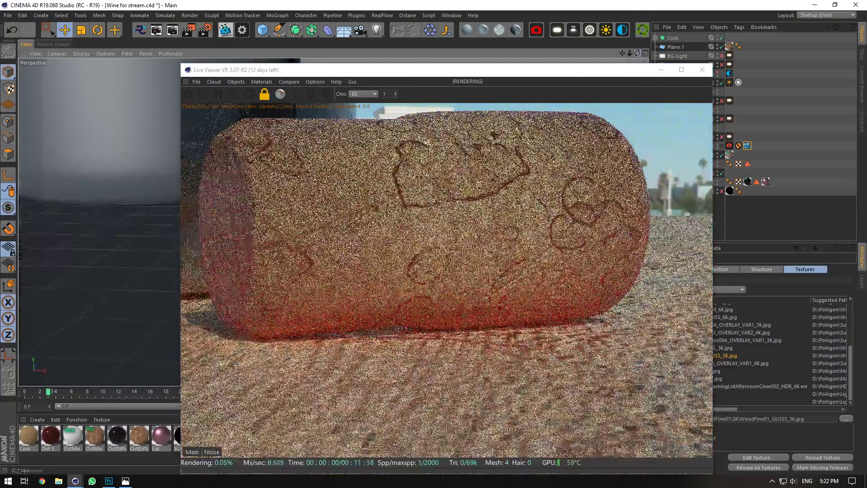
drag(635, 54, 605, 53)
drag(622, 53, 643, 93)
double_click(604, 67)
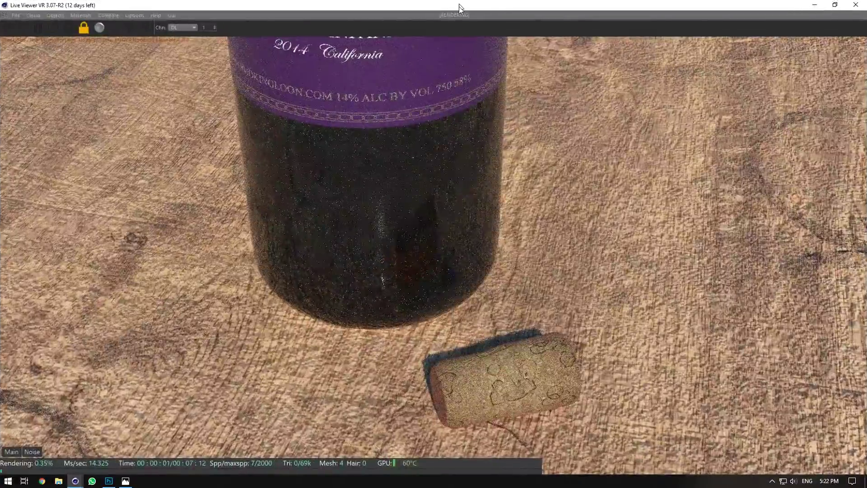
double_click(458, 7)
click(204, 97)
click(204, 97)
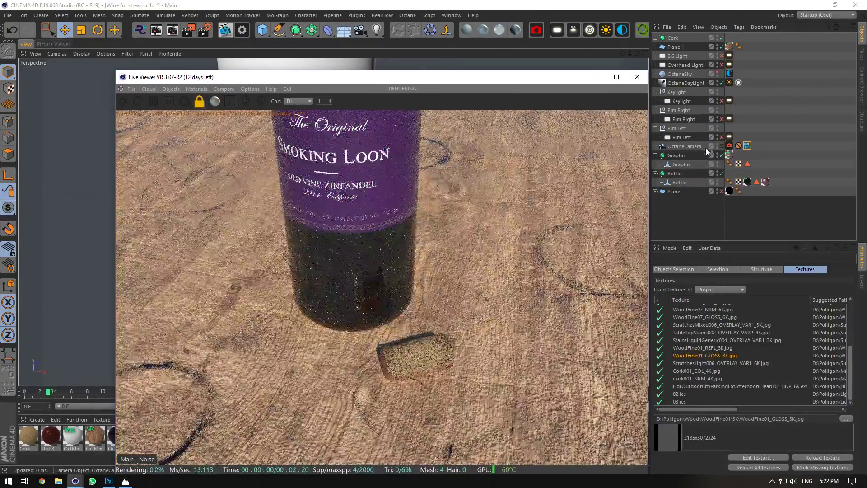
click(721, 146)
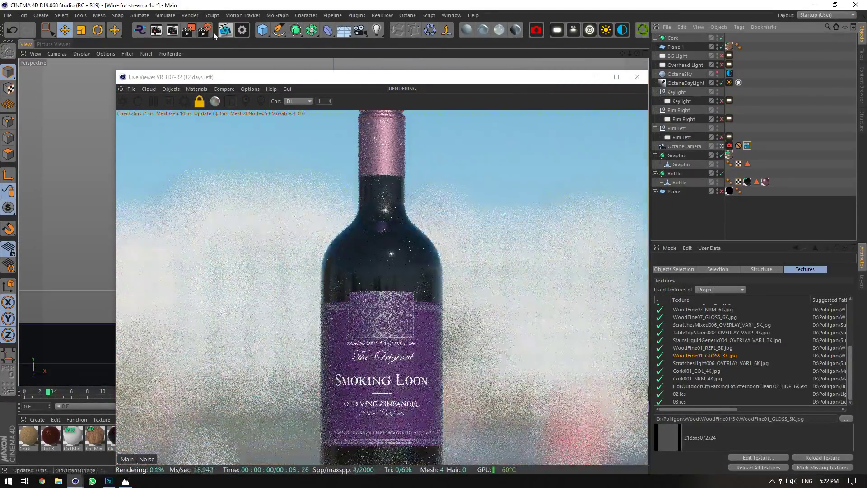
Set the render output height to 700 pixels with the ratio locked, and refresh the Live Viewer's locked resolution.
click(205, 30)
click(495, 154)
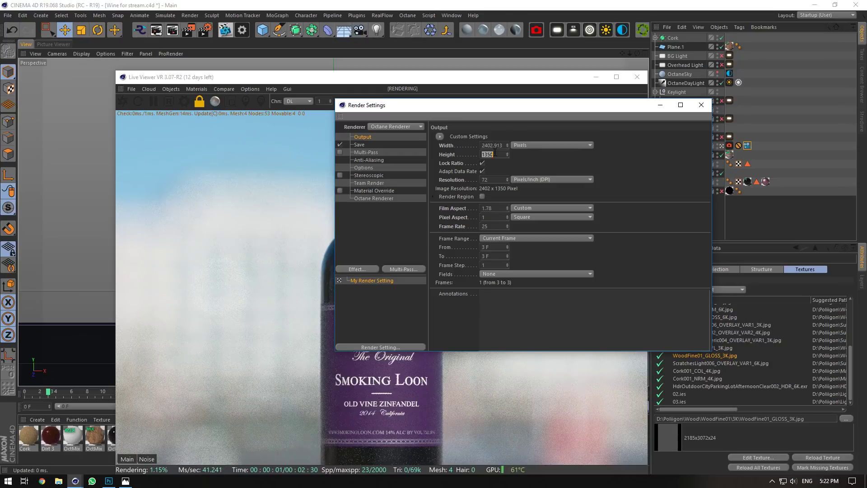
text(700)
key(Return)
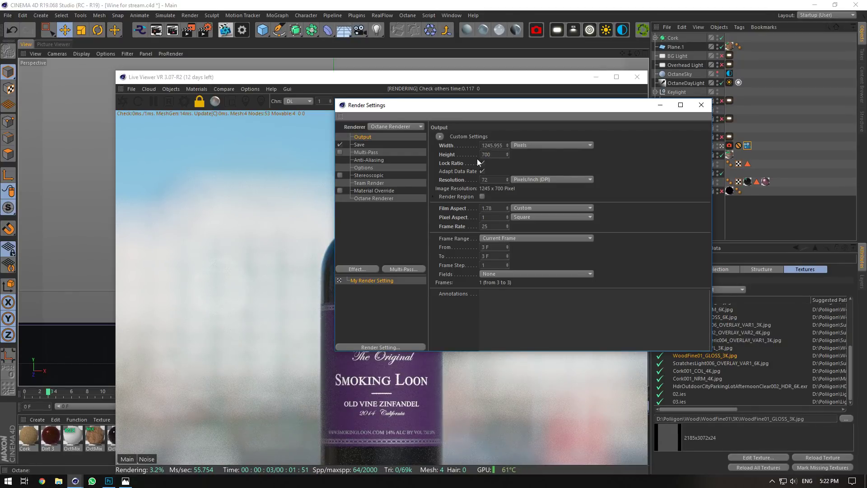
click(199, 102)
click(200, 102)
drag(264, 79, 183, 5)
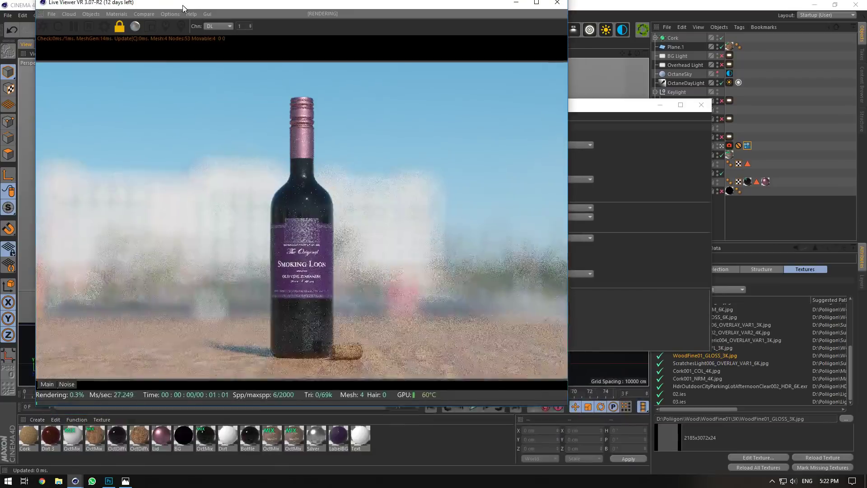
Set the render output height to 1080 pixels with the ratio locked, and enable the camera's CanvasSize tag at 1080 by 1350.
click(645, 161)
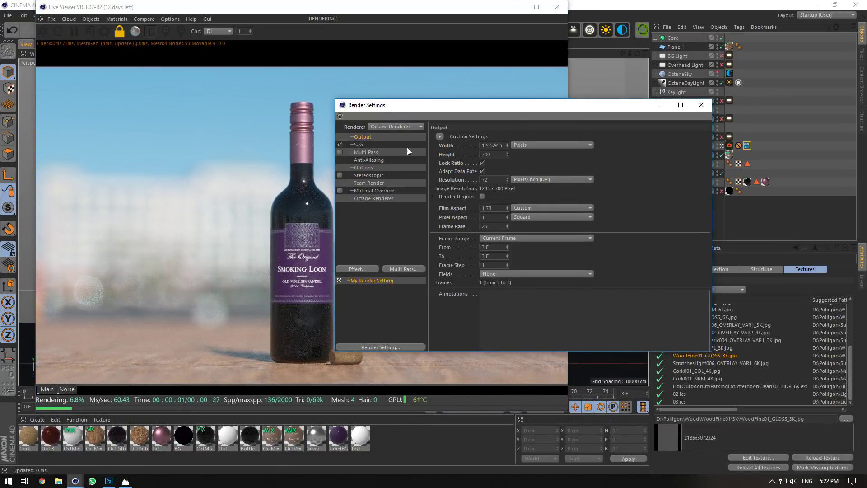
drag(583, 100, 509, 167)
click(750, 145)
text(1)
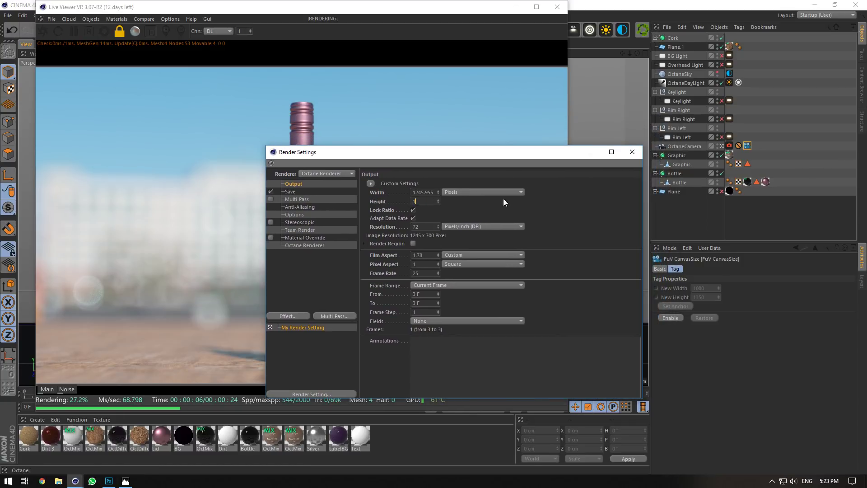
text(080)
key(Return)
click(670, 318)
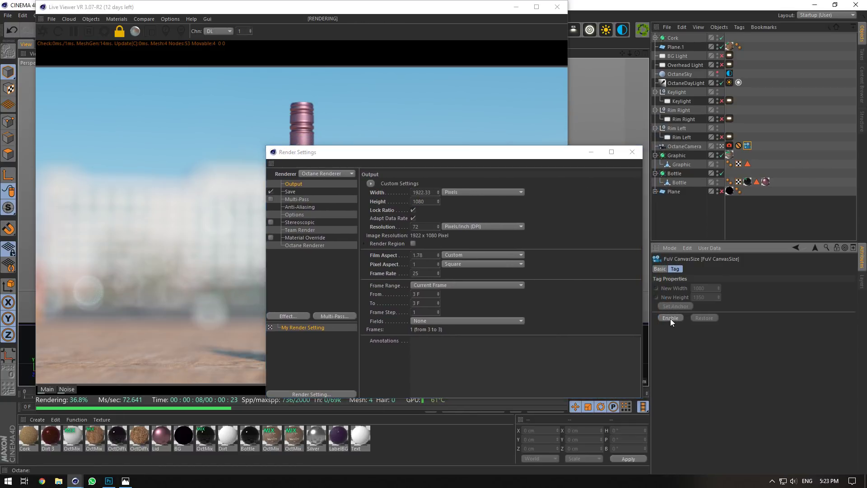
Delete the CanvasSize tag from the OctaneCamera and set the render output height to 700 pixels with the ratio locked.
key(Delete)
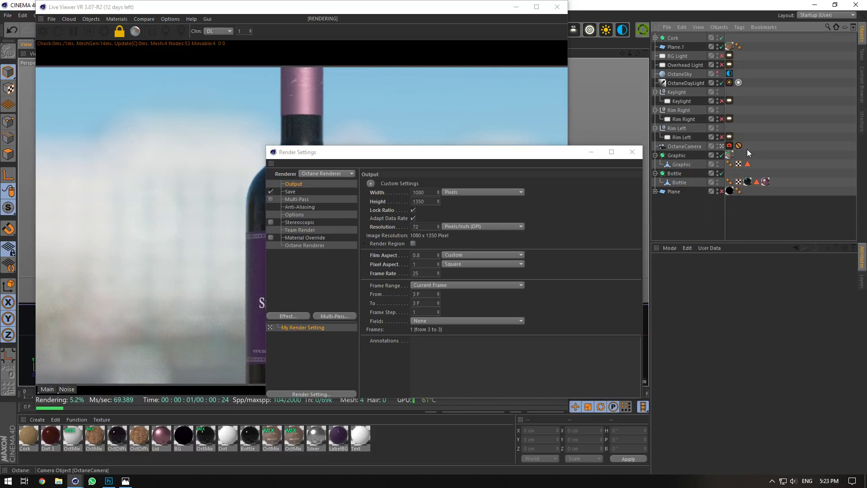
click(432, 203)
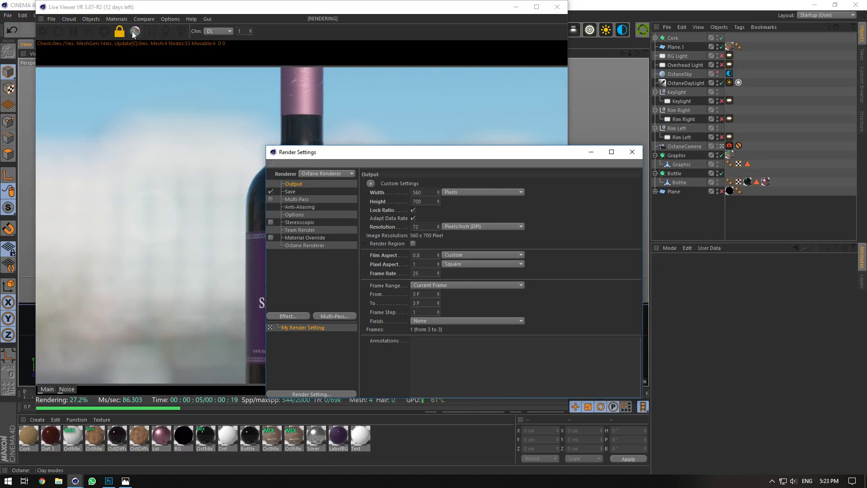
Try a render output height of 500 pixels in the Live Viewer, and restore 700 pixels with the locked resolution refreshed.
click(137, 45)
click(583, 233)
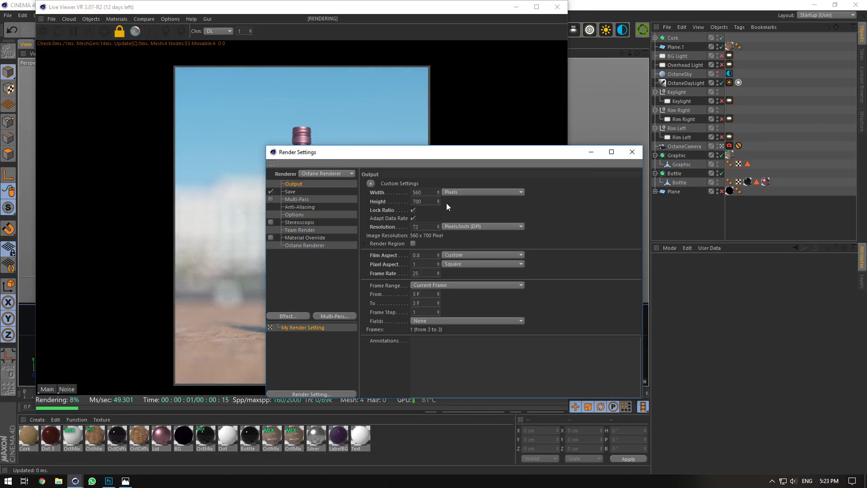
text(5)
key(Return)
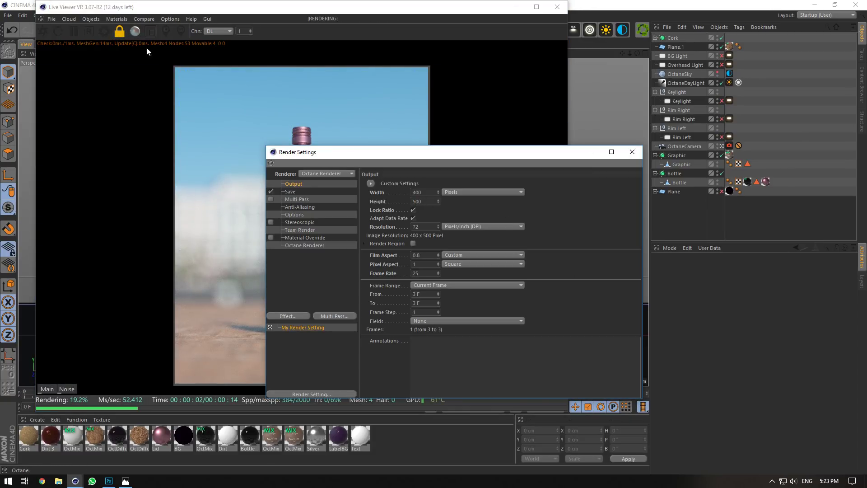
click(120, 31)
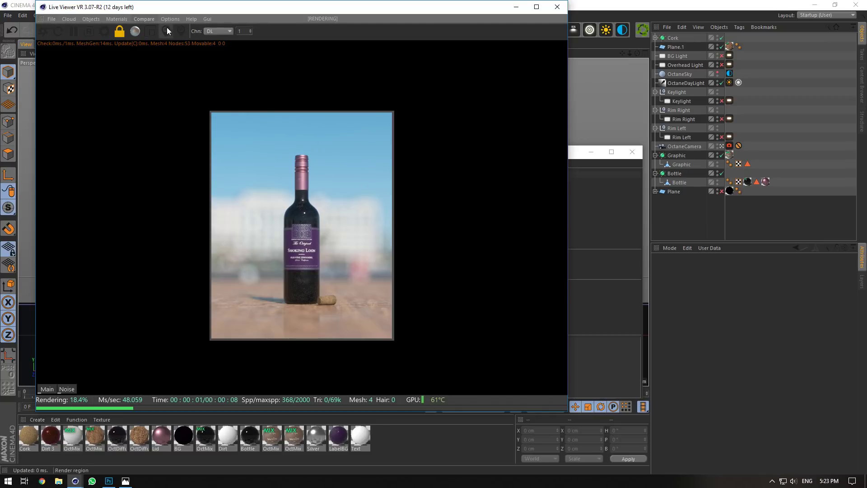
click(582, 195)
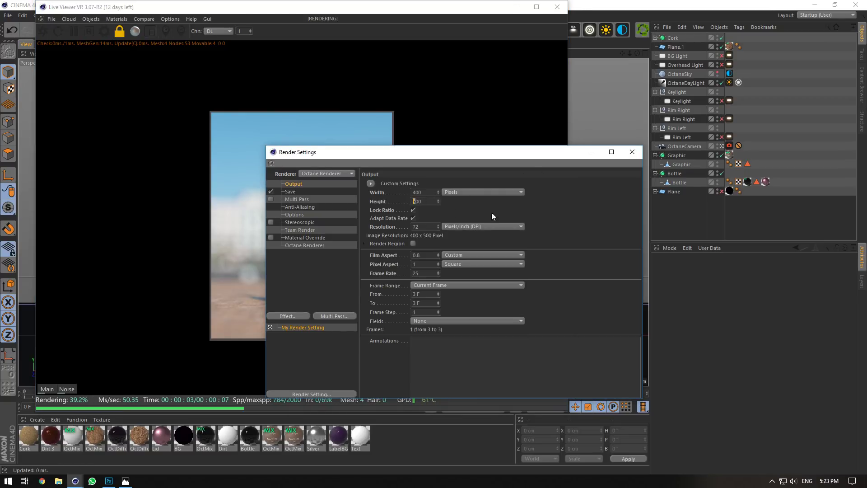
click(120, 33)
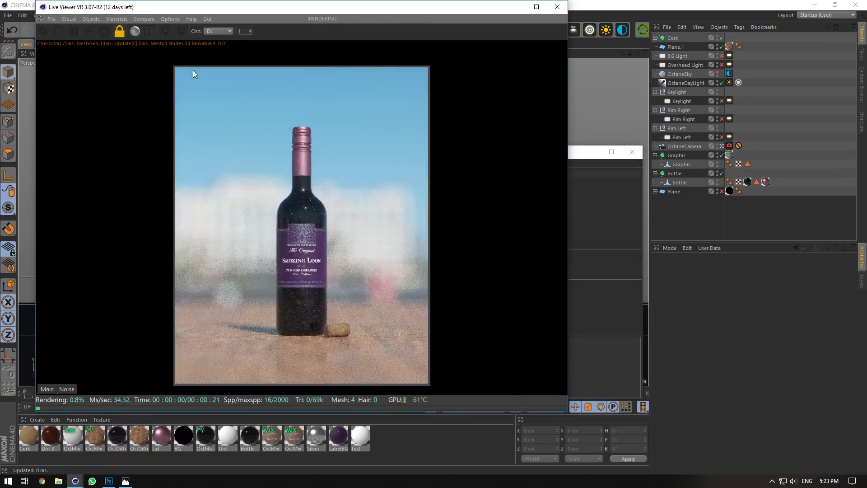
Collapse the Keylight, Rim Right and Rim Left groups in the object hierarchy.
click(687, 146)
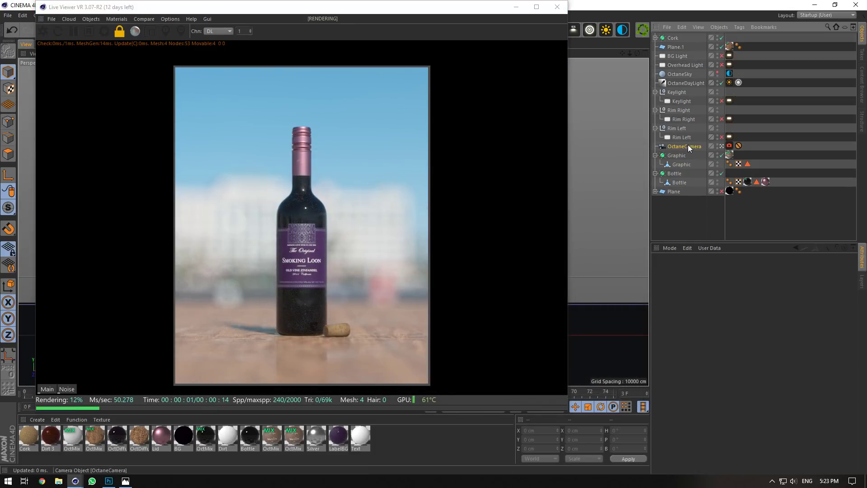
click(659, 91)
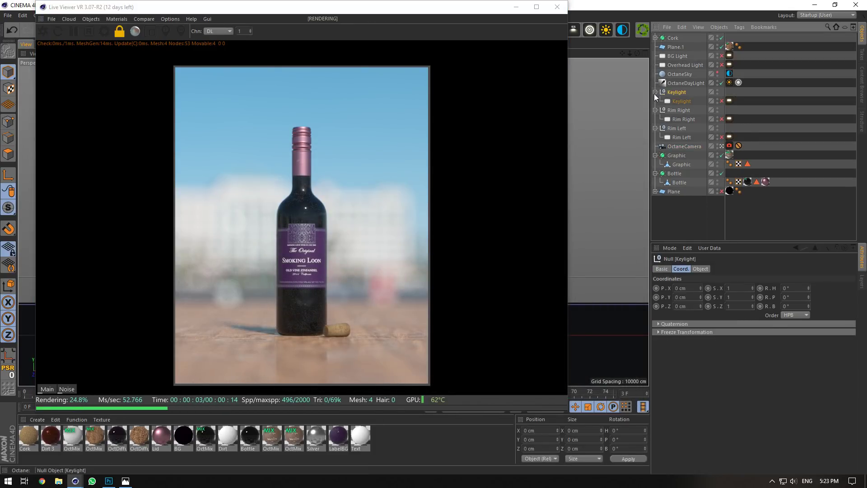
click(655, 93)
click(655, 101)
click(654, 110)
Rename the OctaneCamera as Landscape Cam.
click(689, 120)
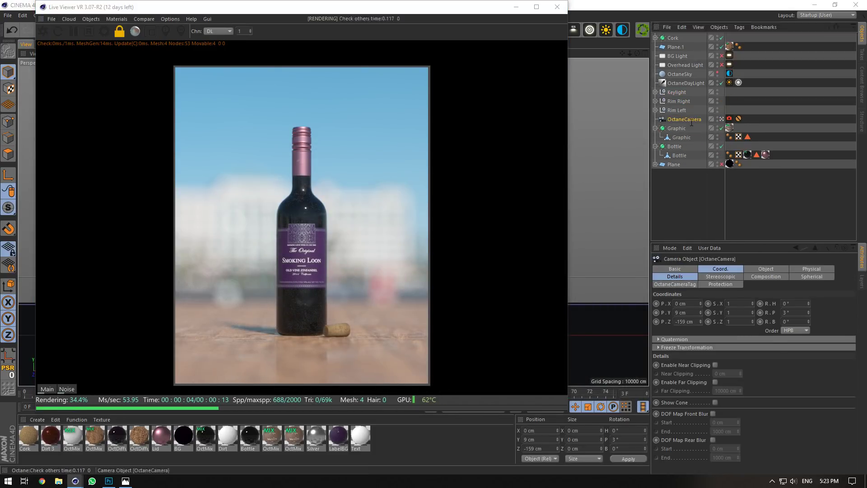
double_click(697, 120)
text(L)
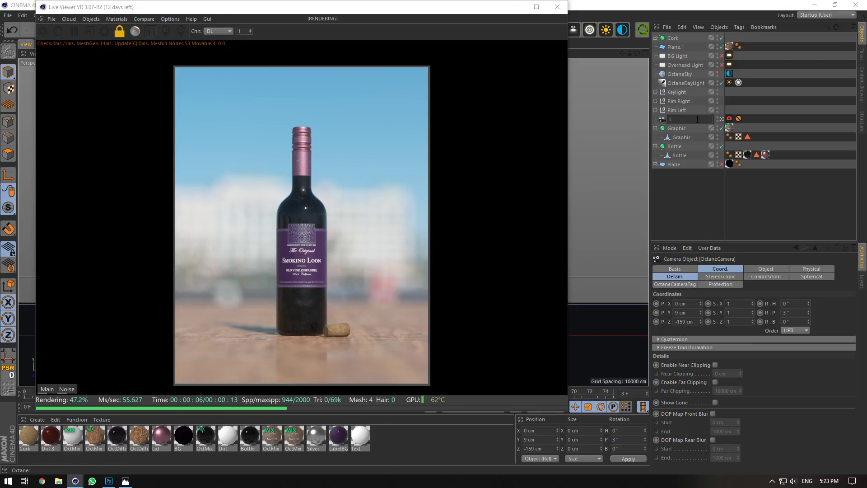
text(andscape Cam)
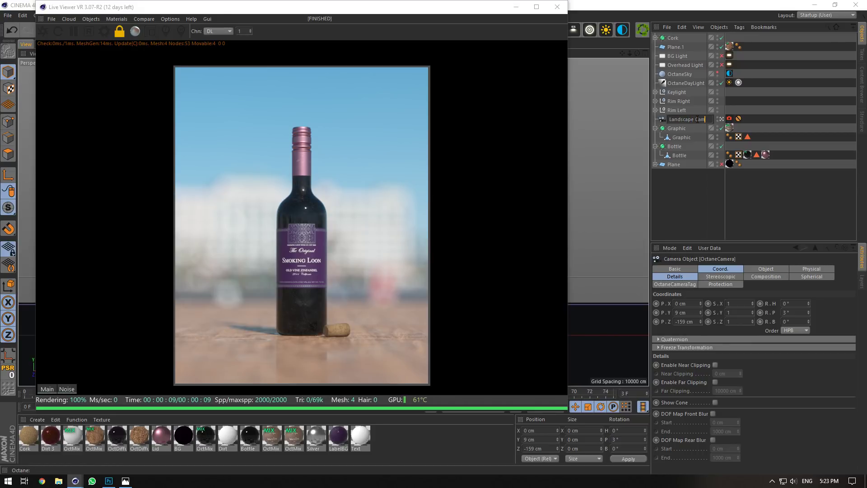
key(Return)
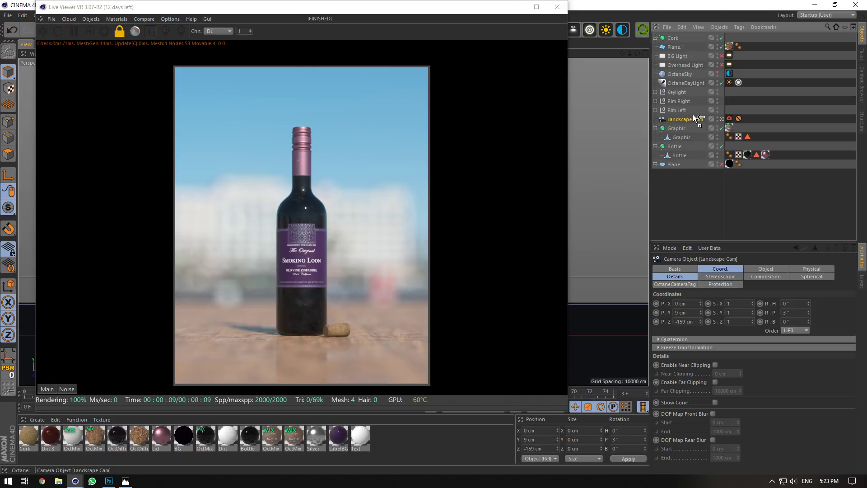
Duplicate the Landscape Cam, naming the copy Potrait, and make it the active camera.
ctrl+drag(695, 118, 695, 119)
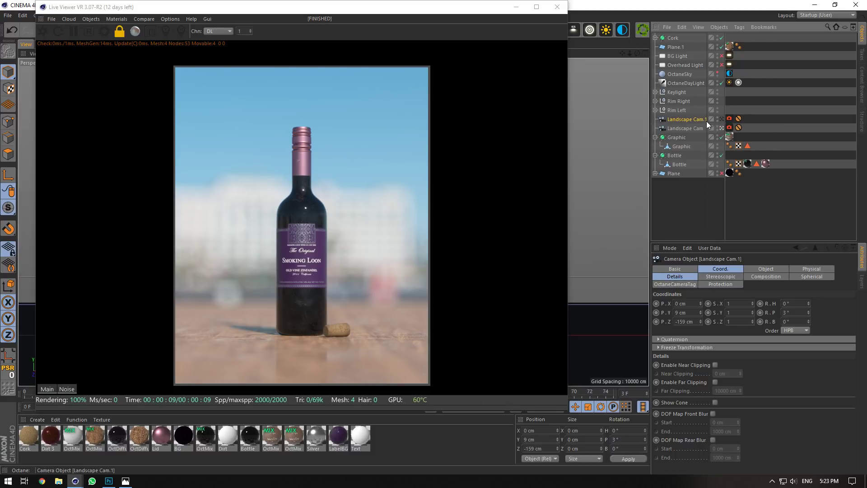
double_click(706, 120)
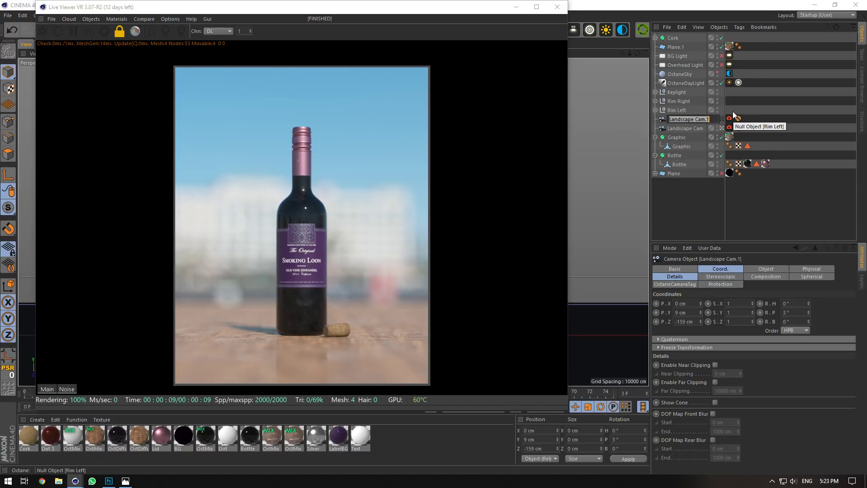
text(Potrait)
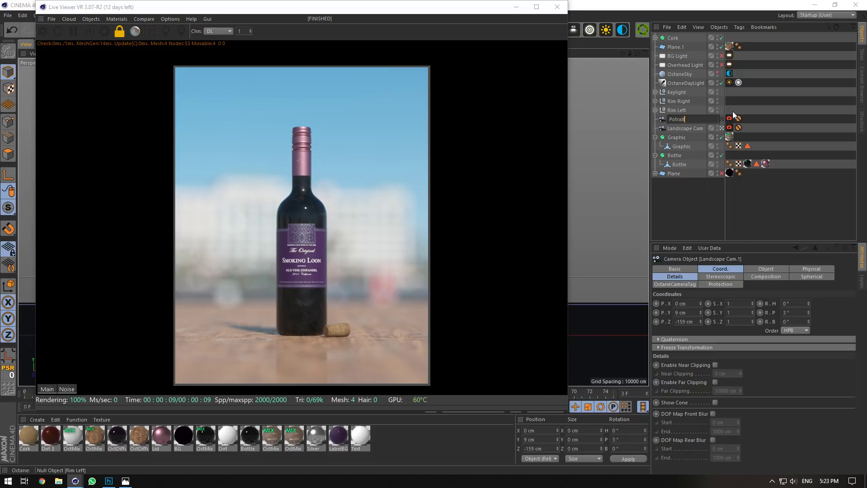
key(Return)
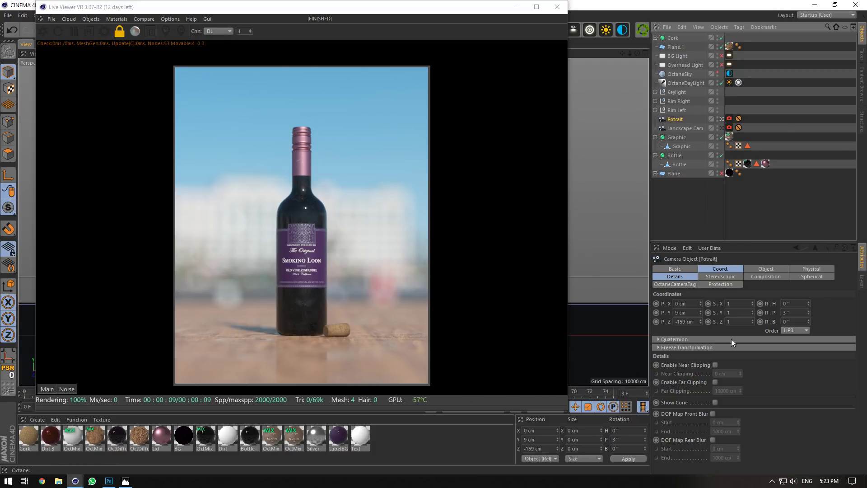
Try the Tele (135 mm) preset on the Potrait camera and settle on a custom focal length of 104.6 mm.
click(773, 270)
click(778, 316)
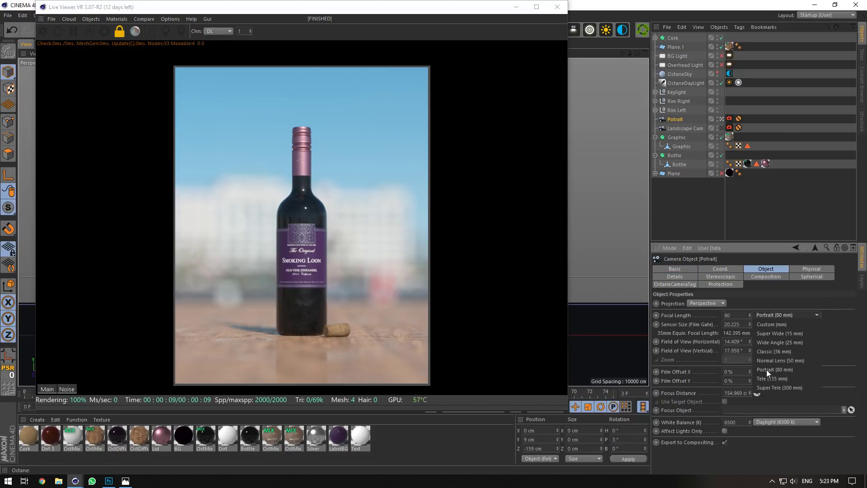
click(768, 377)
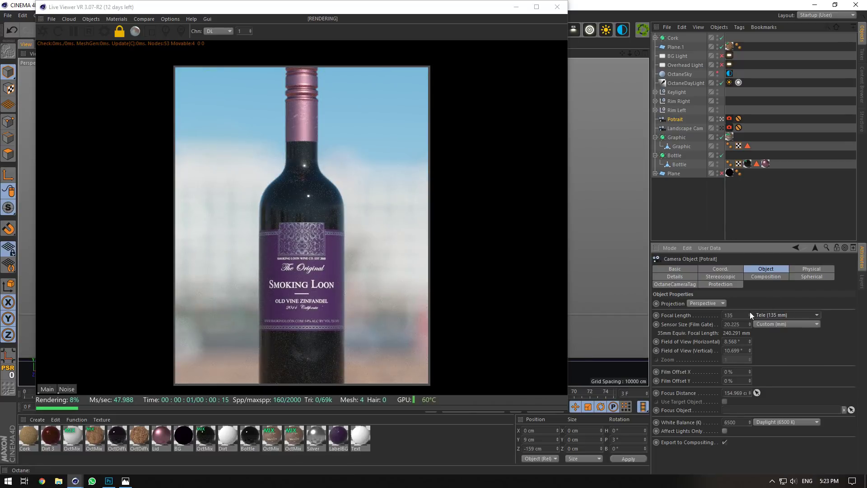
mouse_move(750, 313)
mouse_down()
mouse_move(750, 331)
mouse_move(752, 310)
mouse_up()
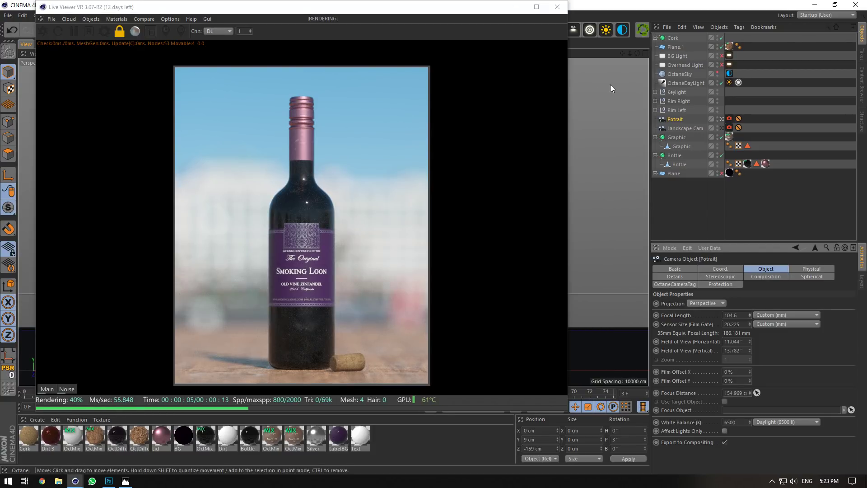
Rotate the Cork to a heading of 148.6° beside the bottle.
click(685, 137)
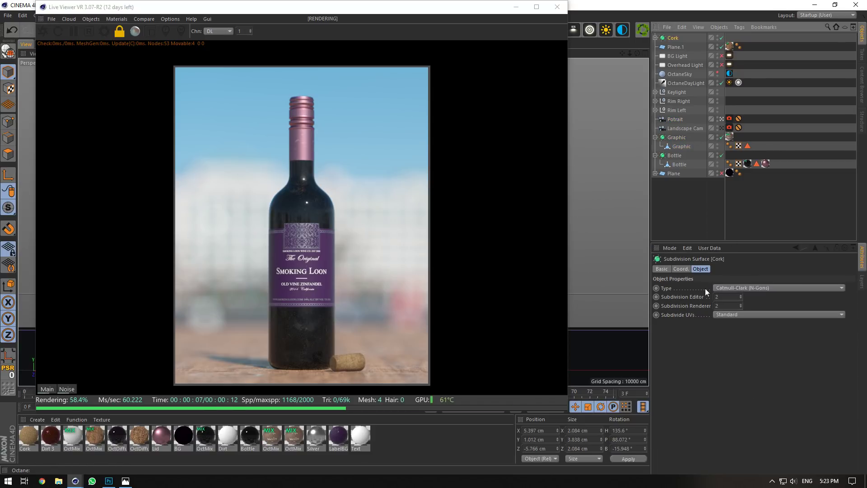
click(681, 269)
click(810, 287)
drag(810, 288, 810, 279)
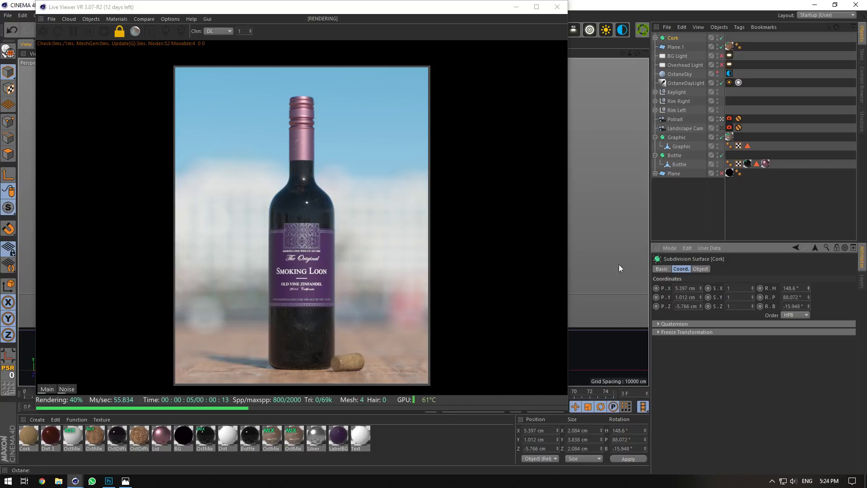
Open the settings of the Potrait camera's OctaneCameraTag.
click(729, 118)
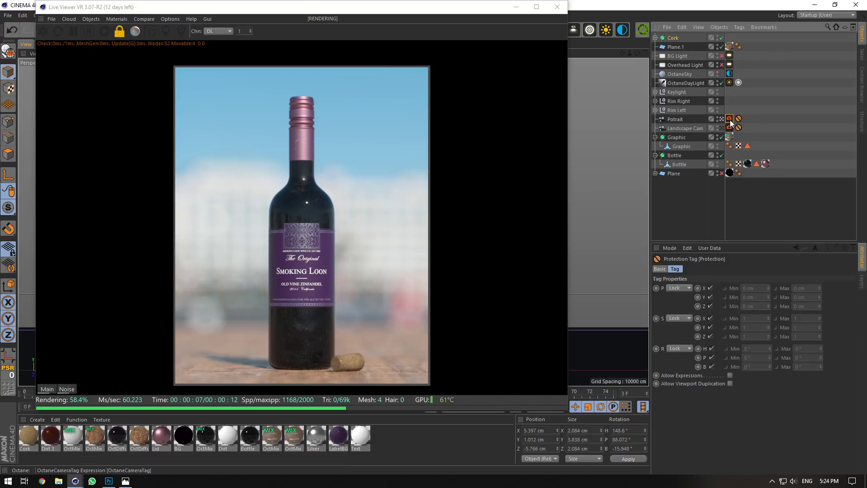
Try a higher bloom power in the Potrait camera tag's post-processing settings.
click(66, 388)
click(47, 389)
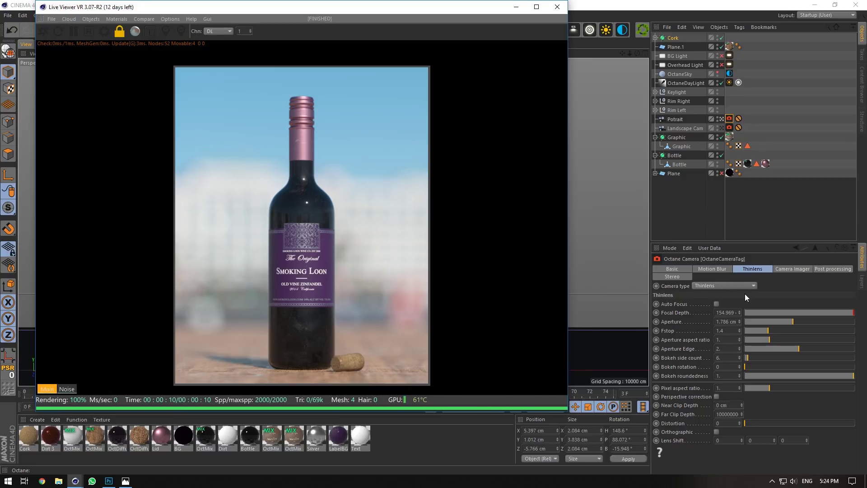
click(832, 269)
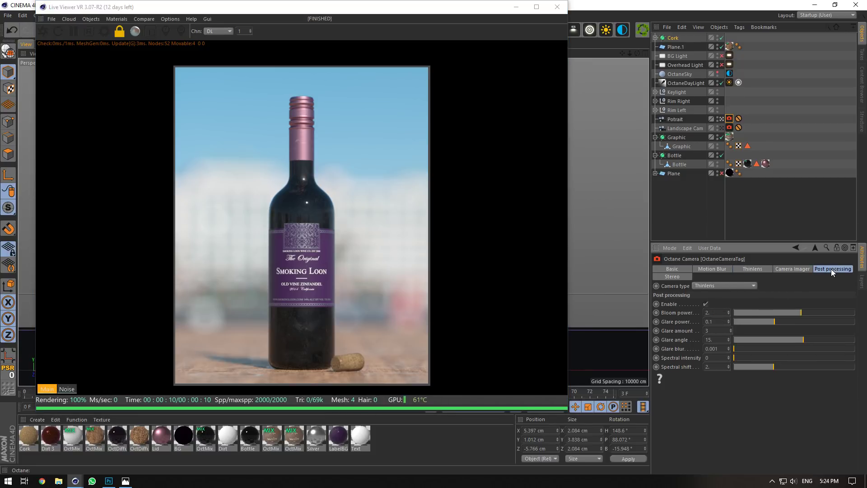
drag(804, 313, 822, 316)
text(20)
click(721, 321)
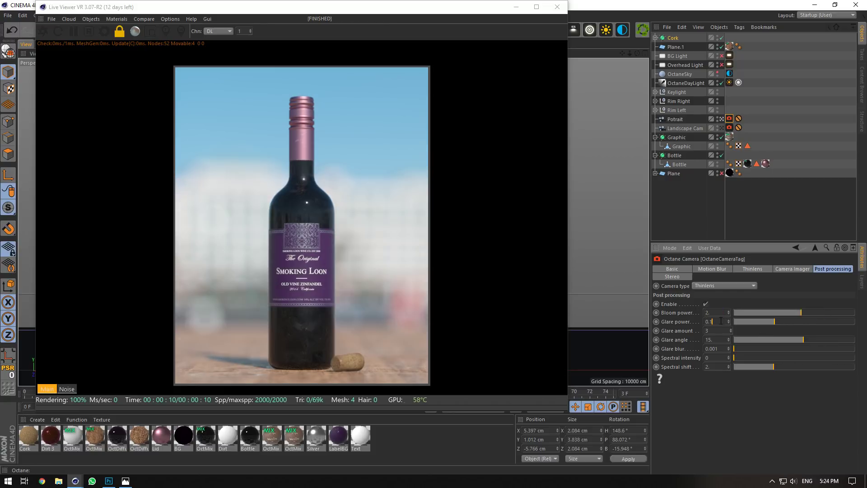
click(755, 102)
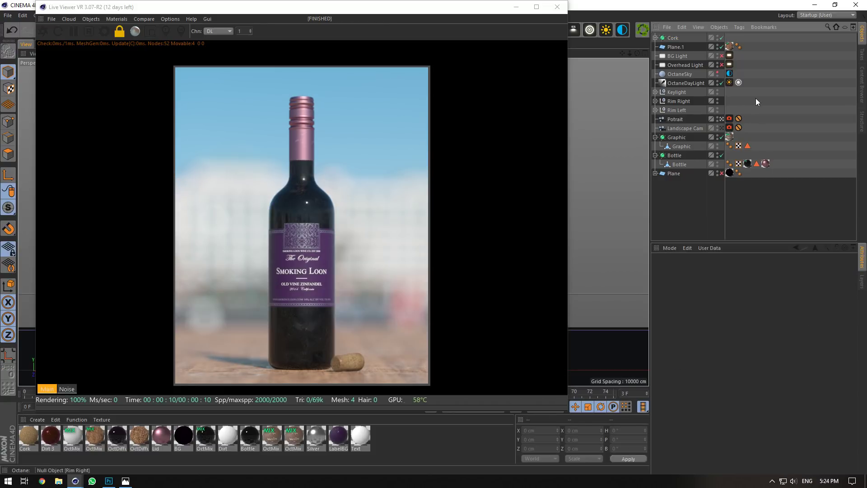
Try raising the DayLight tag's power to about 3.2 and changing the OctaneDayLight's heading.
click(736, 82)
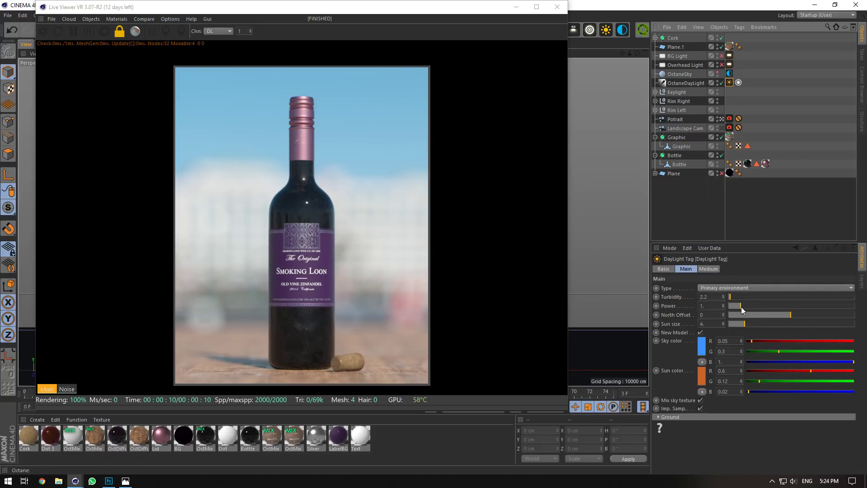
drag(741, 307, 768, 302)
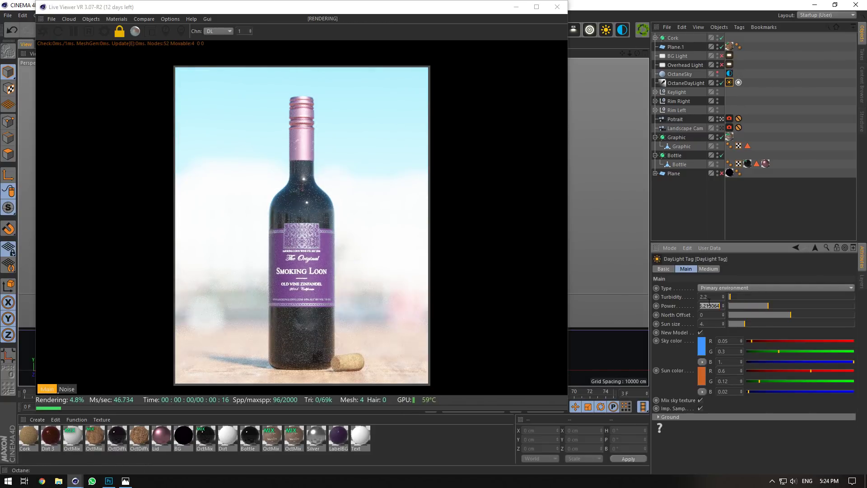
click(686, 83)
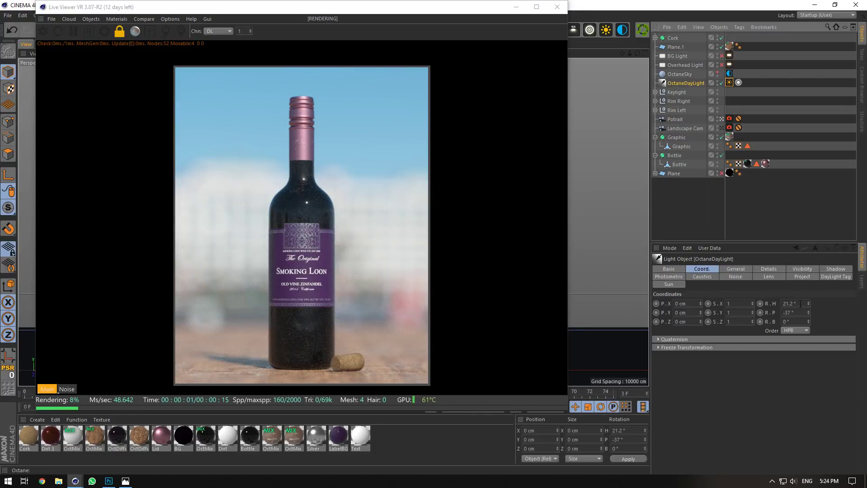
drag(808, 304, 797, 304)
key(ctrl+z)
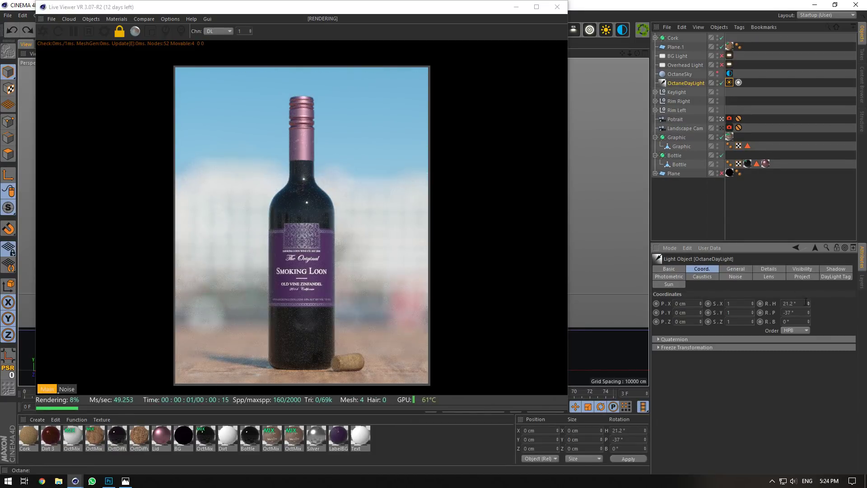
Try the DayLight tag with sky texture mixing disabled and with a larger sun size.
click(729, 82)
click(700, 407)
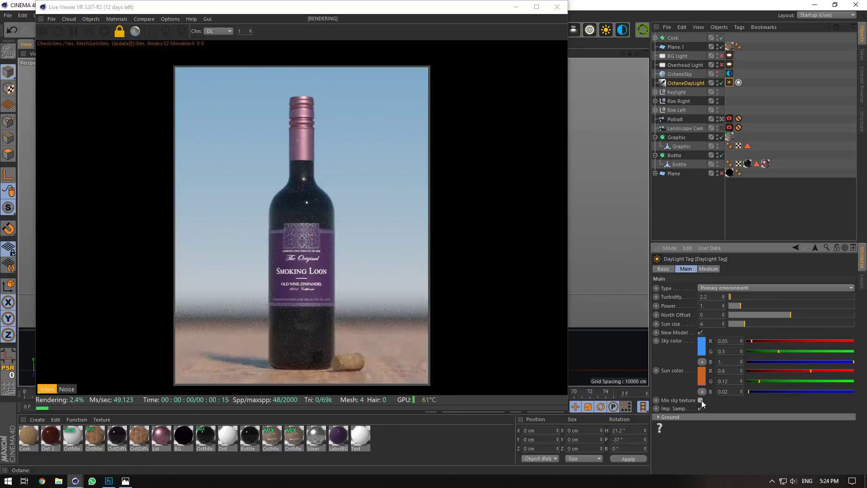
drag(739, 323, 824, 326)
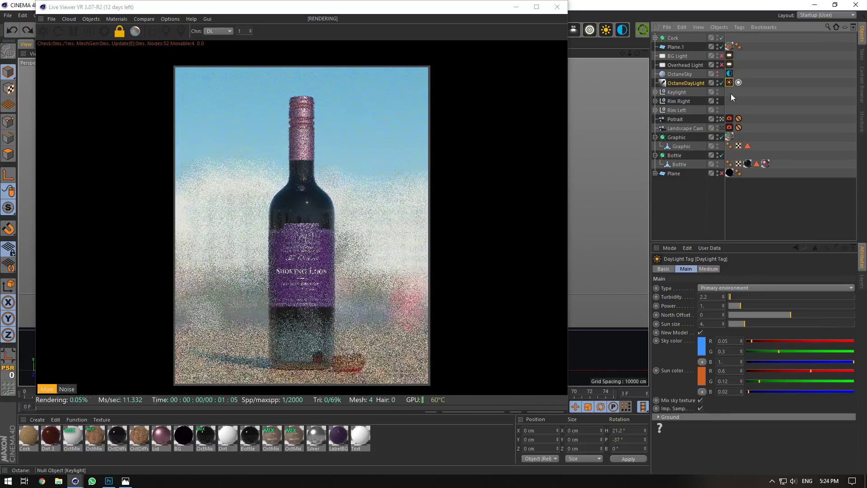
Test a stronger bloom on the Potrait camera again and undo the change.
click(730, 119)
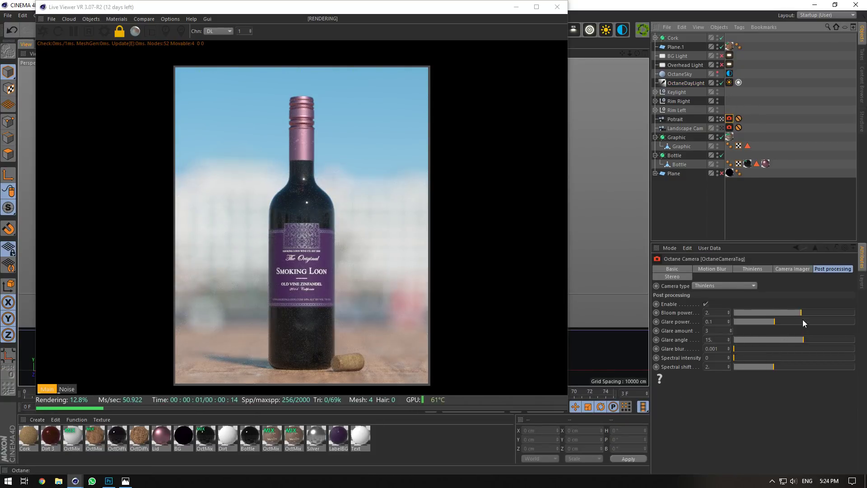
drag(803, 313, 821, 316)
key(ctrl+z)
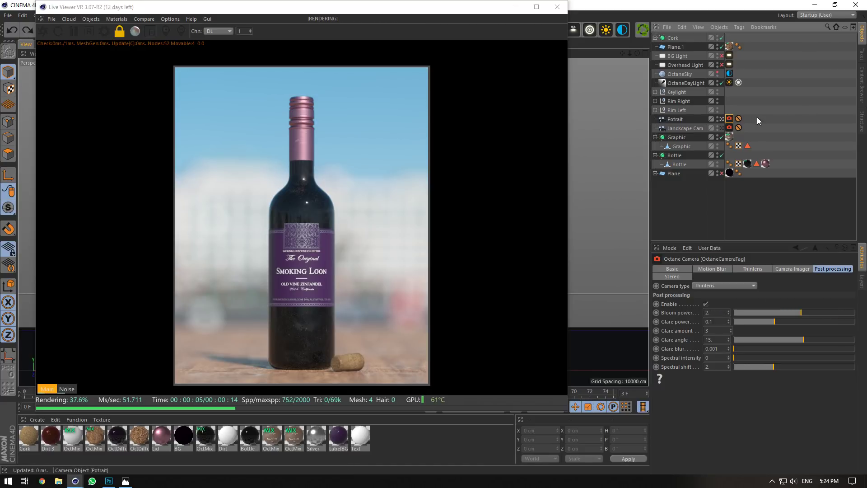
Try changing the OctaneDayLight's pitch to -18°.
click(673, 85)
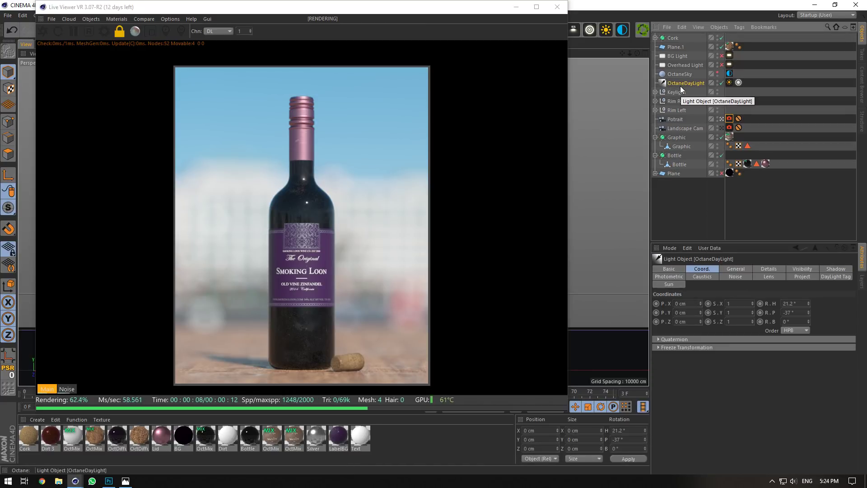
mouse_move(808, 312)
mouse_down()
mouse_move(808, 296)
mouse_move(808, 311)
mouse_up()
key(ctrl+z)
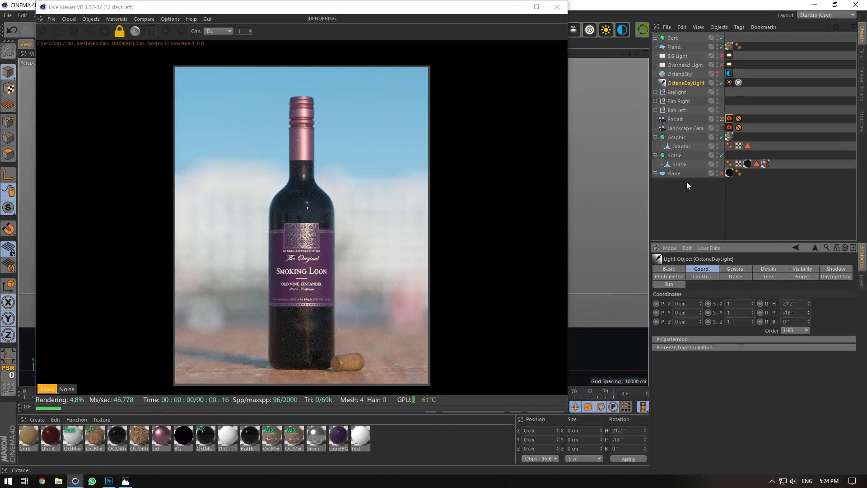
ctrl+click(680, 74)
click(788, 98)
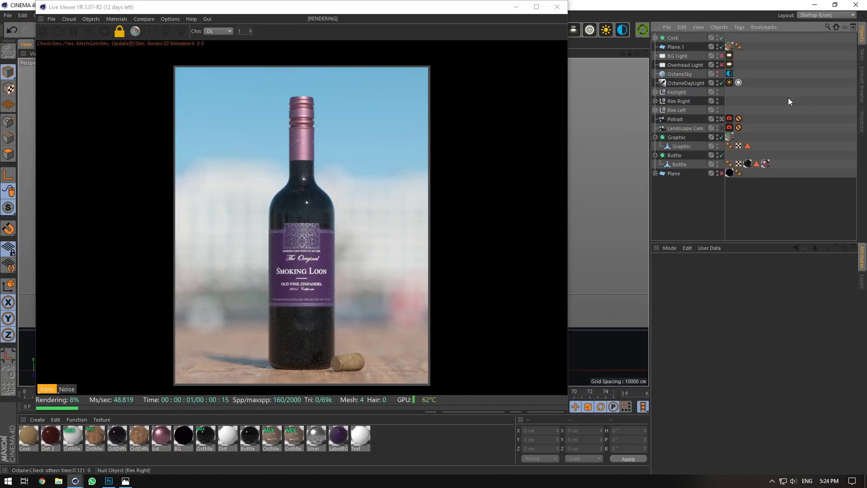
Load HdrSkySunset005_HDR_3K.exr as the OctaneSky environment texture without copying it to the project location.
click(730, 73)
click(704, 303)
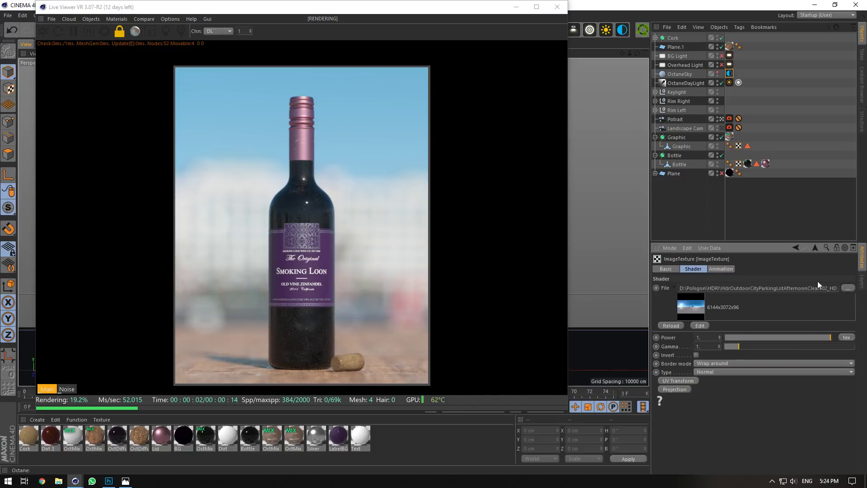
click(847, 288)
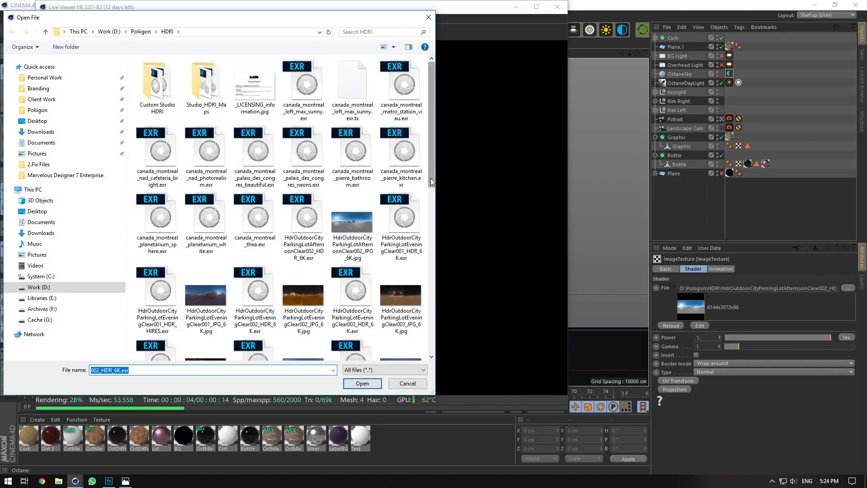
drag(431, 182, 427, 339)
click(353, 197)
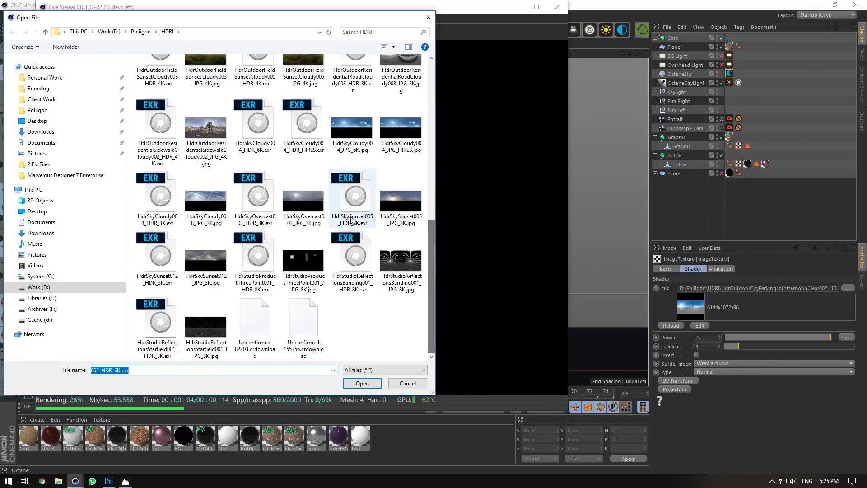
click(379, 384)
click(482, 273)
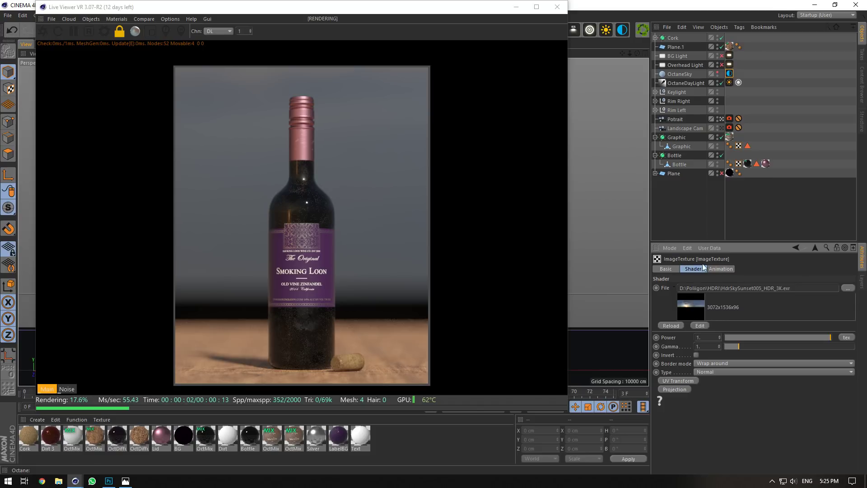
Turn the OctaneSky's heading to bring the sunset behind the bottle, and rotate the OctaneDayLight to heading 173.2° and pitch -8°.
click(679, 74)
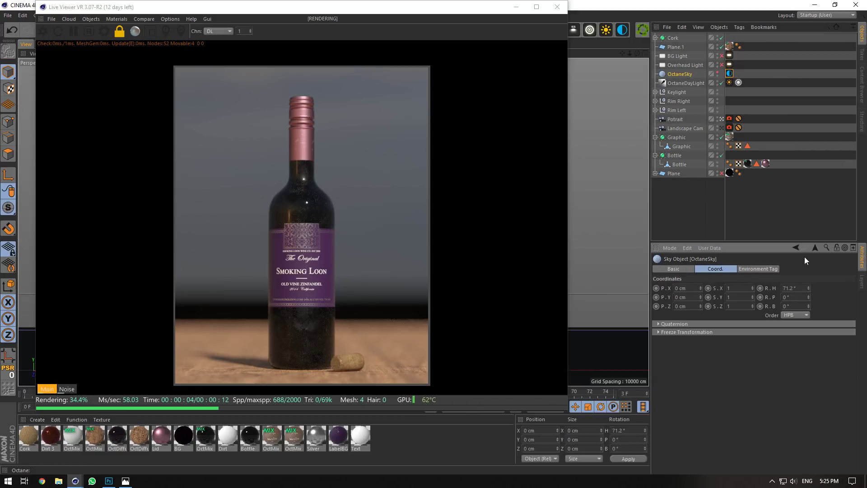
drag(808, 287, 821, 311)
click(679, 84)
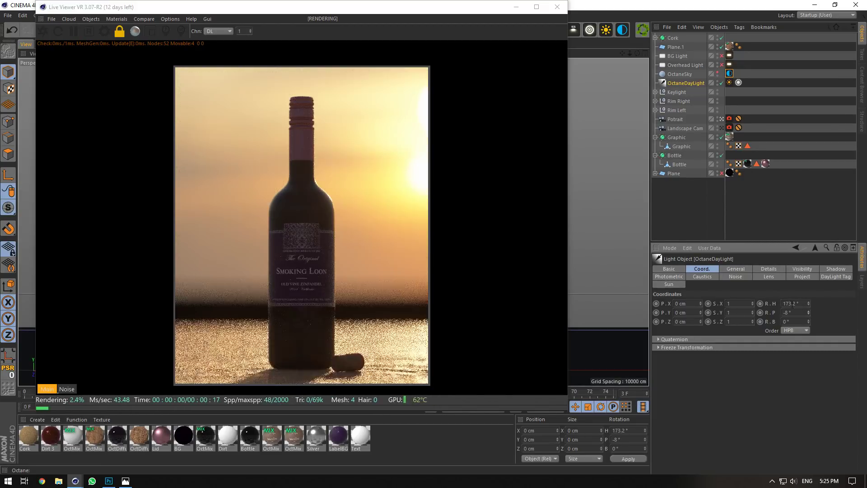
Rotate OctaneSky and OctaneDayLight together around the vertical axis to a sky heading of about 169°, lighting the bottle's front.
ctrl+click(680, 74)
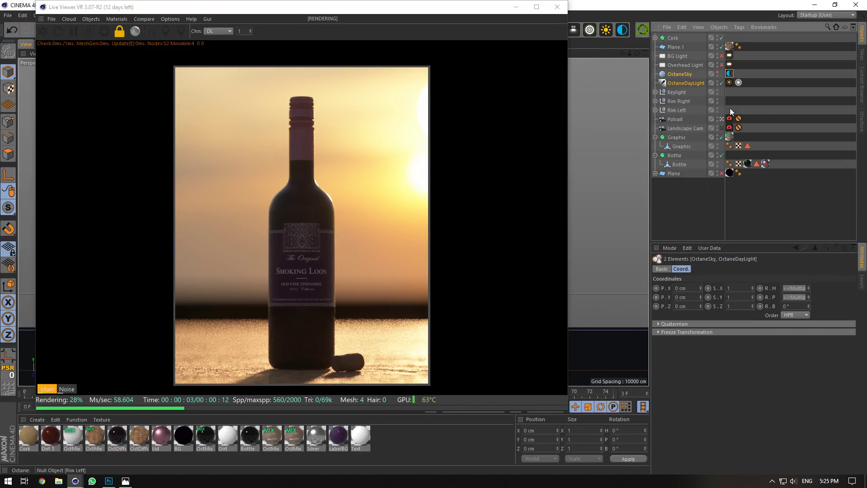
click(785, 83)
key(ctrl+z)
key(ctrl+z)
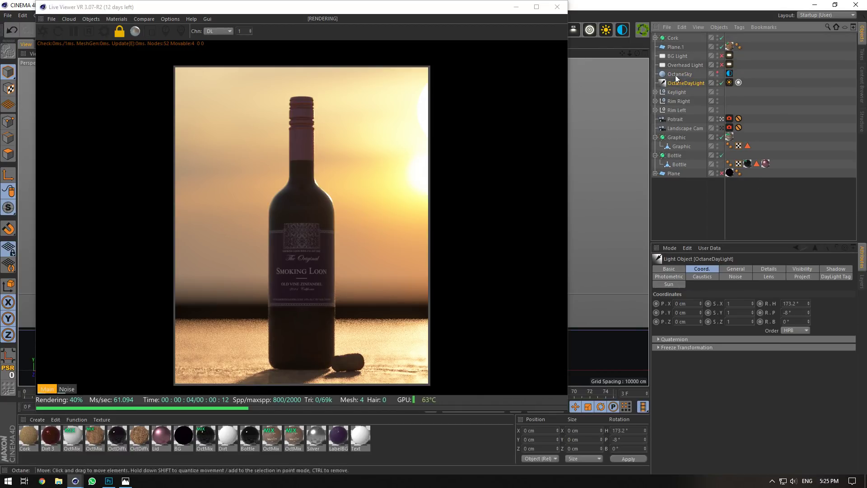
click(679, 74)
drag(379, 6, 752, 55)
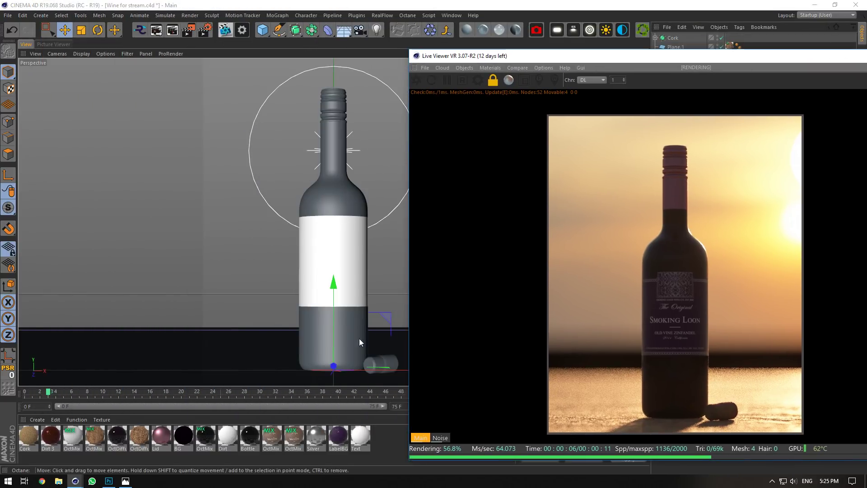
click(98, 30)
drag(342, 364, 212, 263)
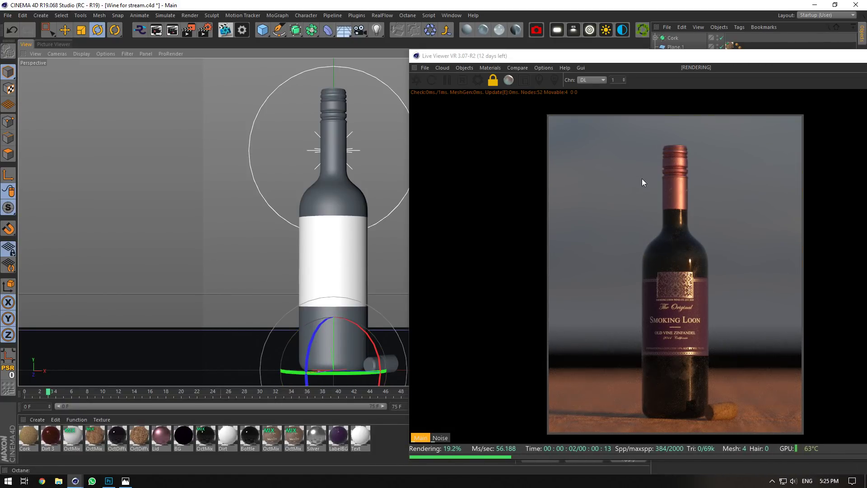
drag(696, 56, 334, 37)
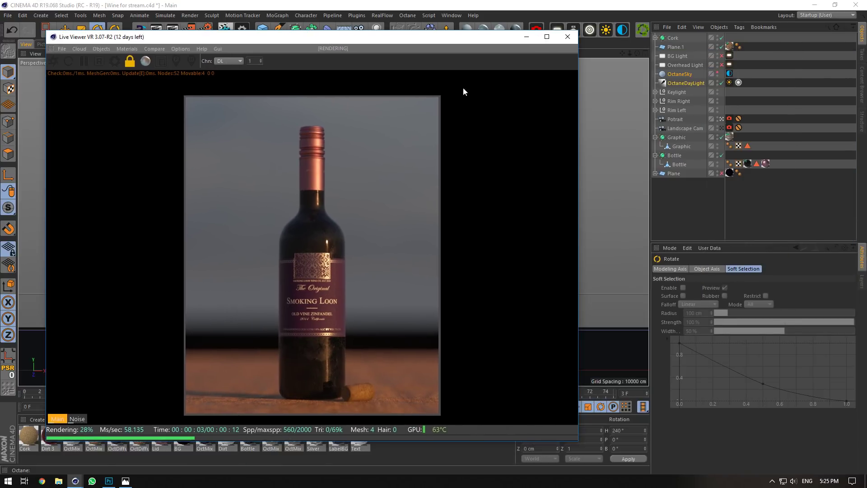
Replace the OctaneSky environment texture with HdrOutdoorFieldSunsetCloudy005_HDR_4K.exr without copying it to the project location.
click(729, 73)
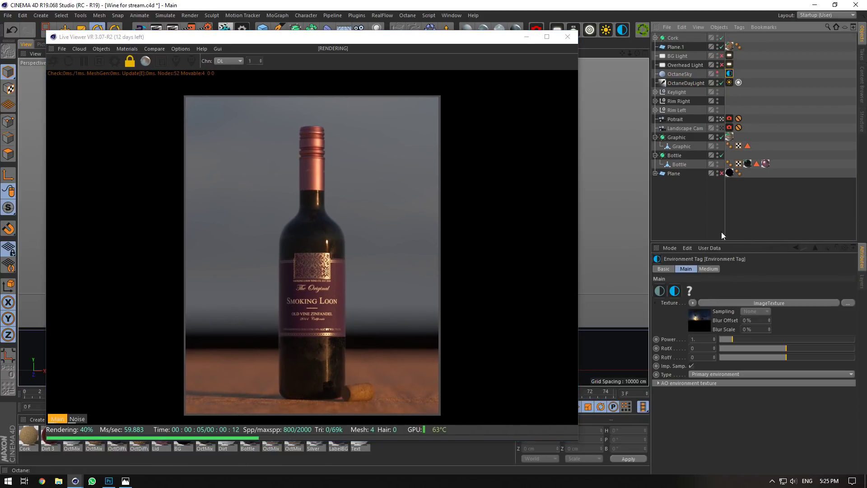
click(847, 278)
click(847, 288)
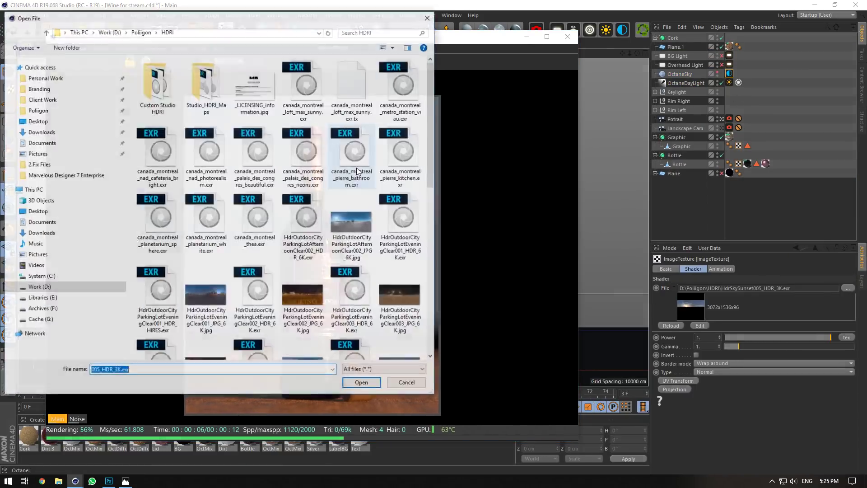
scroll(353, 252, down, 5)
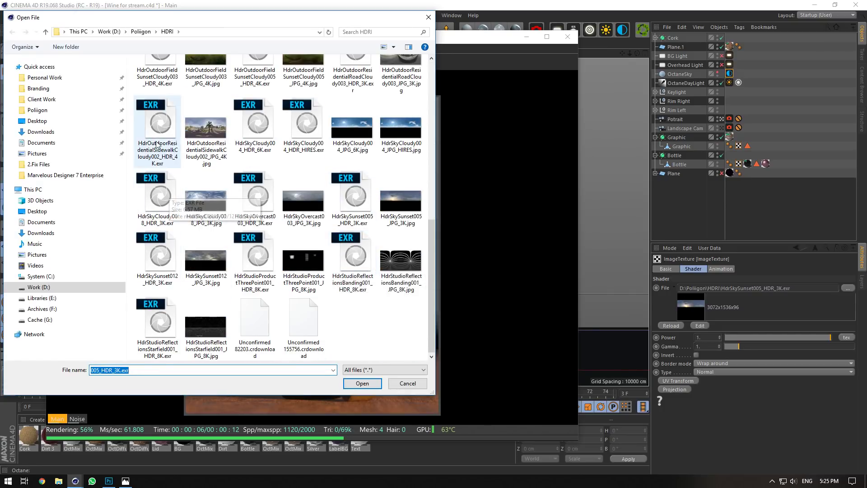
scroll(225, 271, up, 5)
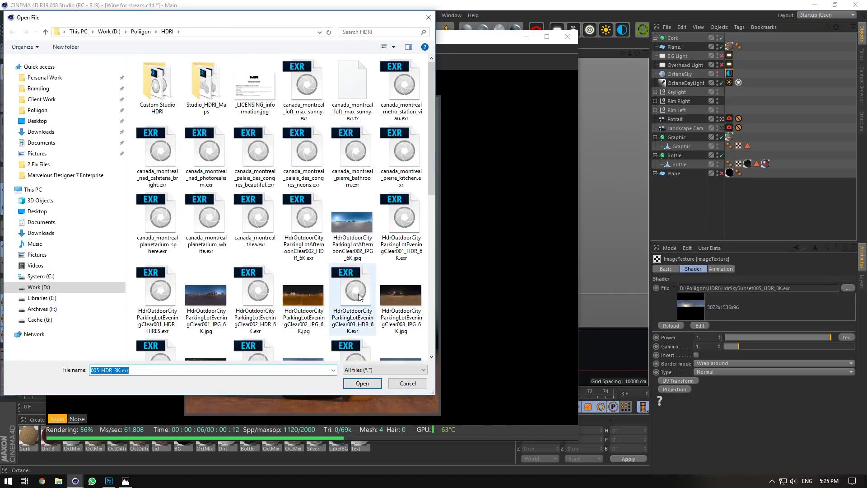
drag(435, 191, 436, 263)
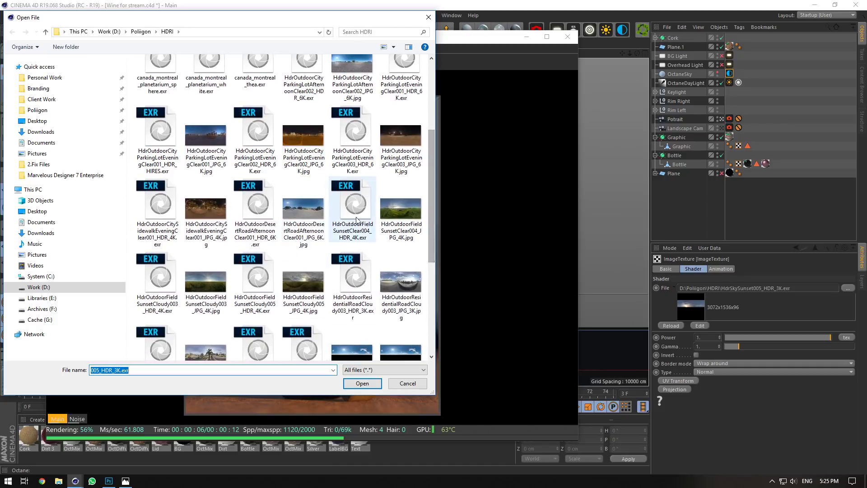
click(255, 280)
click(368, 383)
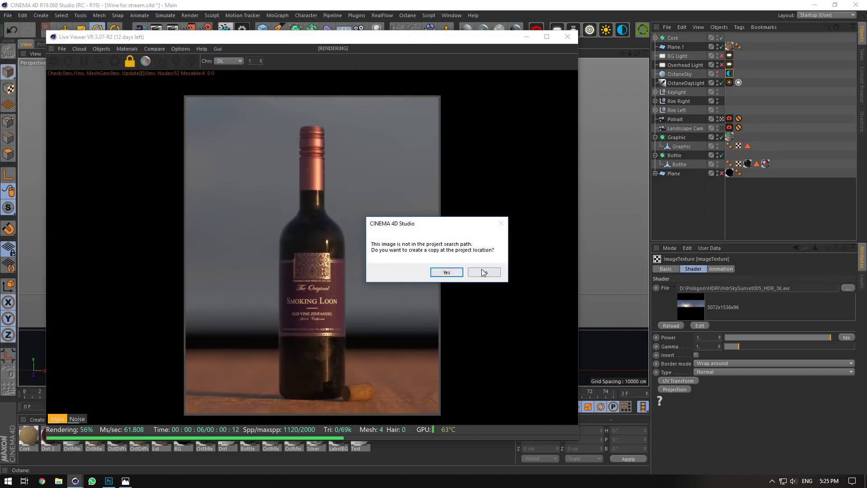
click(490, 271)
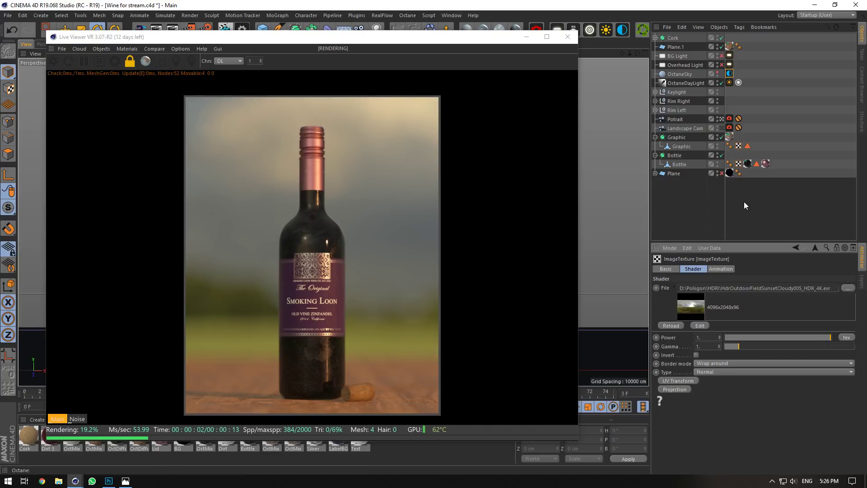
Rotate the OctaneSky to a heading of about 243.2° and a pitch of about -21°.
click(683, 74)
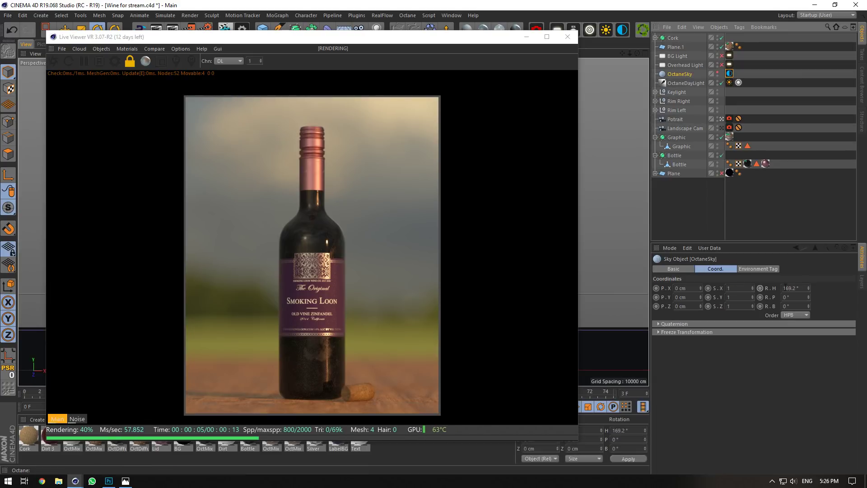
drag(806, 288, 321, 239)
mouse_move(807, 288)
mouse_down()
mouse_move(864, 291)
mouse_move(802, 288)
mouse_move(796, 297)
mouse_up()
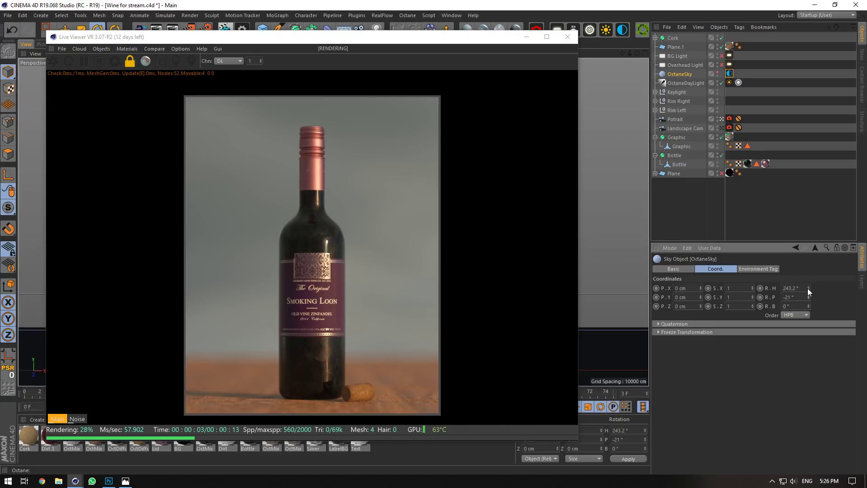
Undo the OctaneSky's pitch rotation, and set the OctaneDayLight's pitch to -15°.
key(ctrl+z)
click(686, 83)
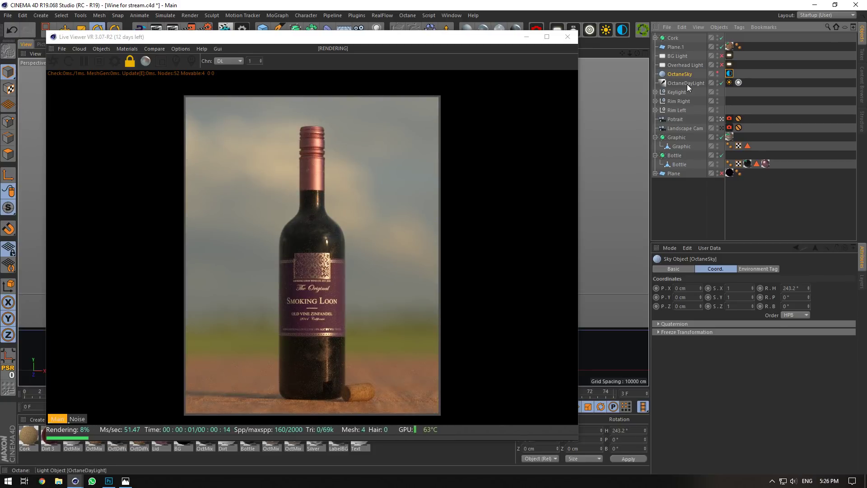
scroll(803, 311, down, 2)
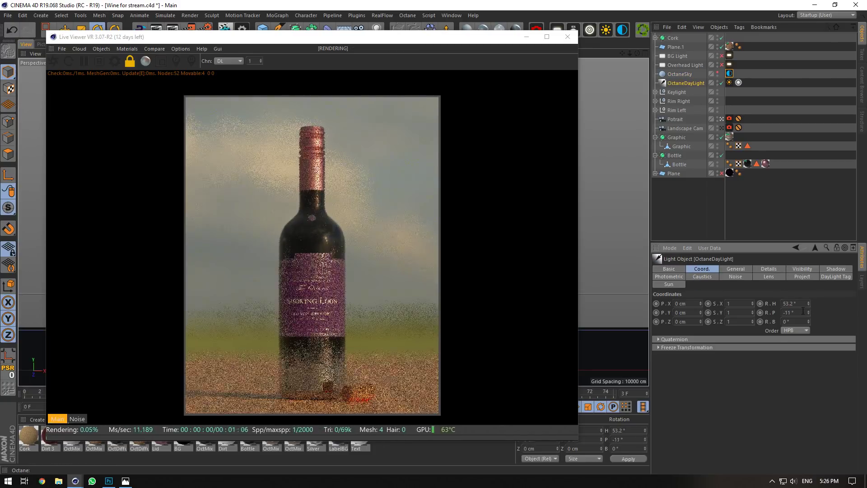
scroll(803, 311, down, 2)
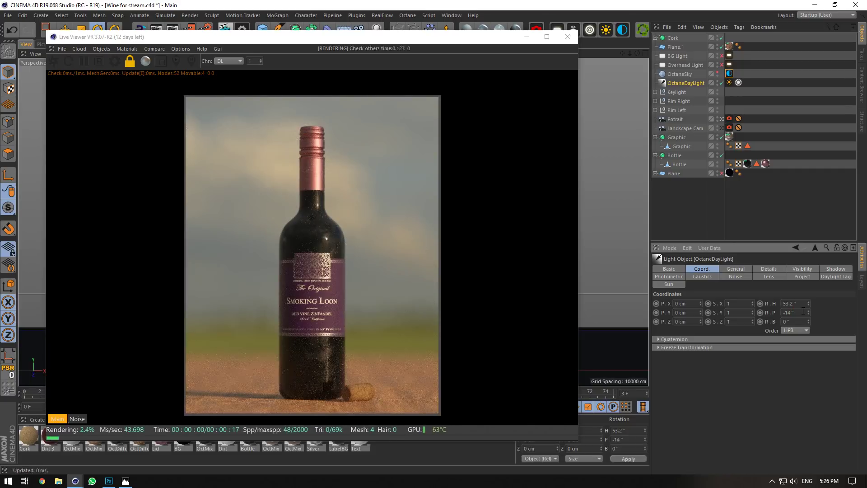
scroll(803, 311, down, 2)
click(802, 311)
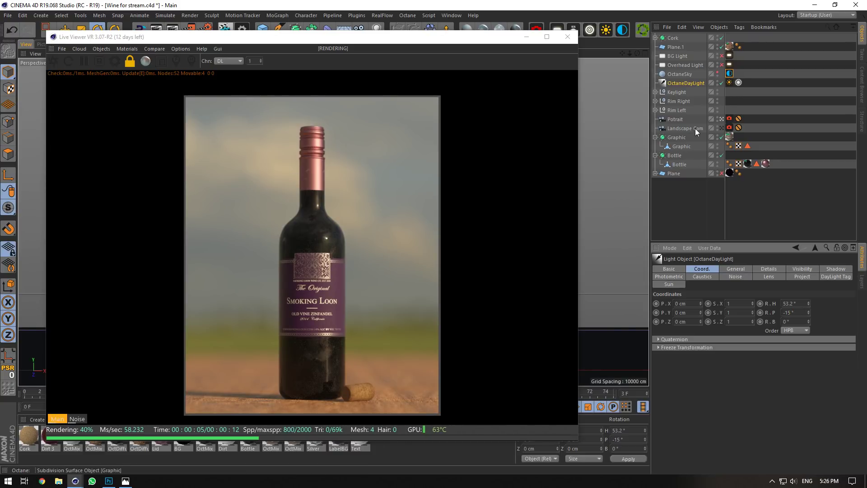
Shorten the ground plane Plane.1 by reducing its height to 100 cm.
click(676, 47)
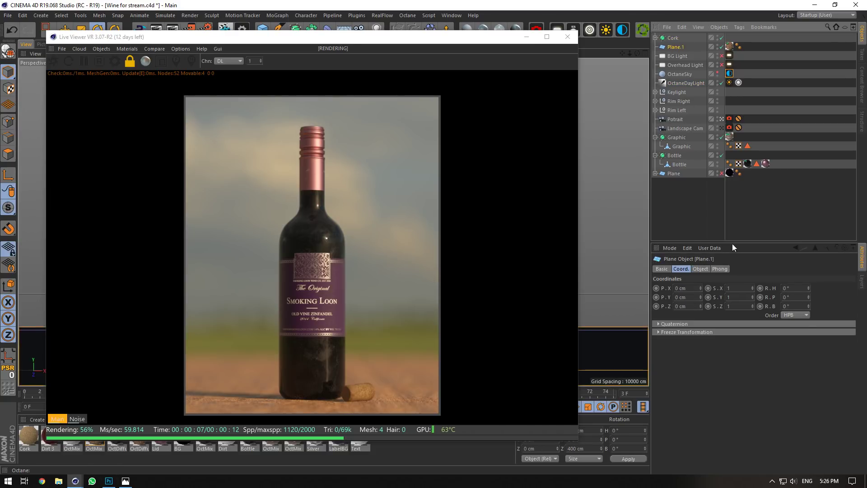
click(707, 270)
text(2)
click(716, 297)
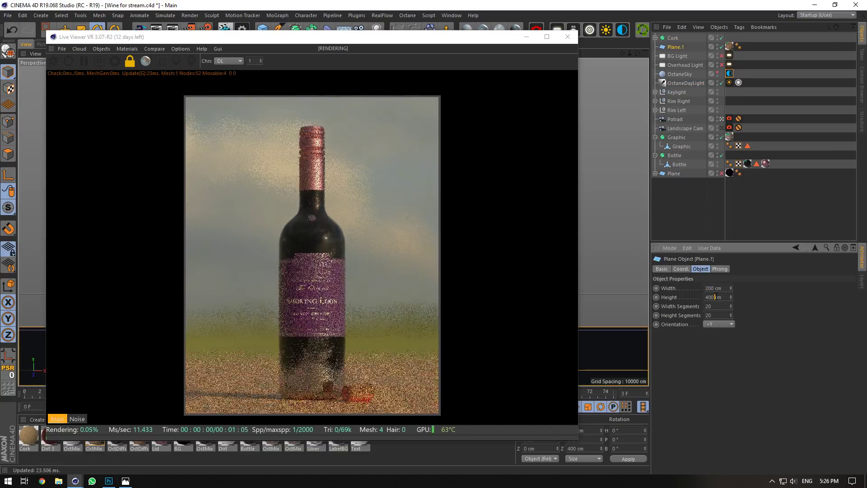
text(2)
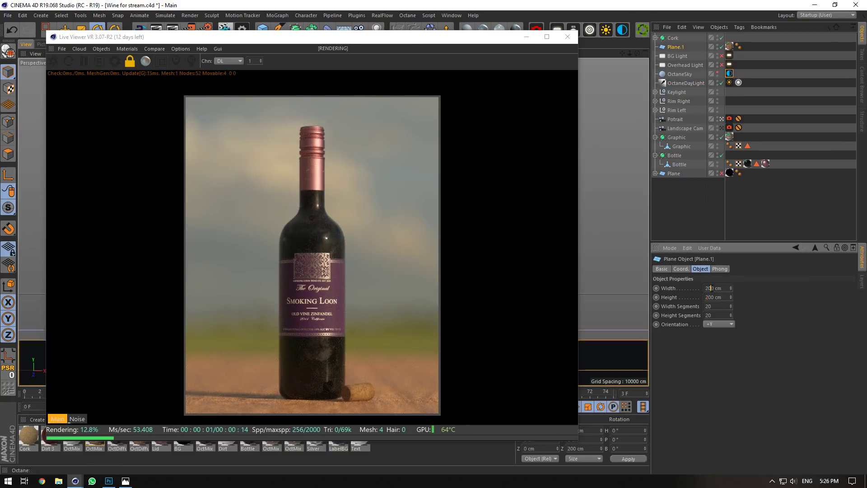
click(711, 288)
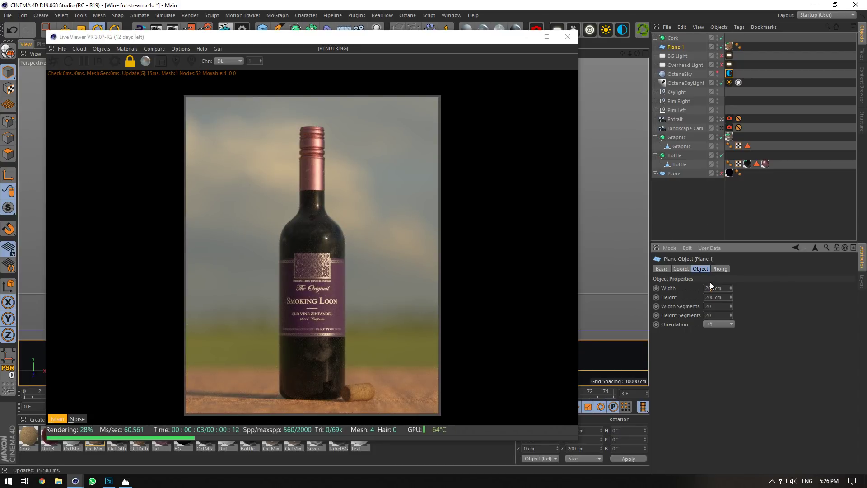
key(Return)
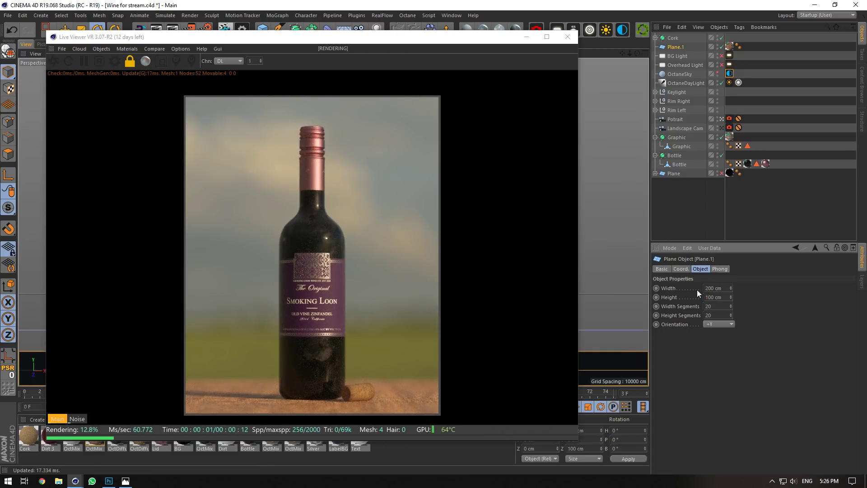
Try different OctaneSky headings, including about 552.2°, and undo the rotations.
click(679, 75)
click(715, 269)
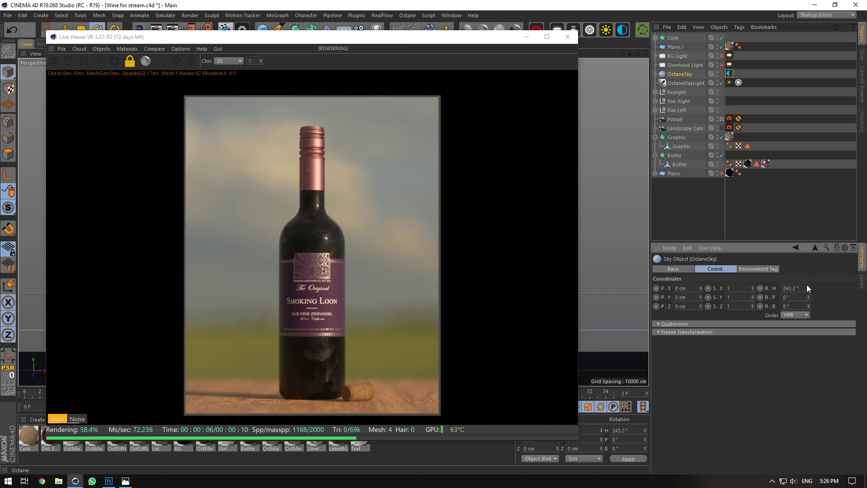
drag(808, 288, 808, 149)
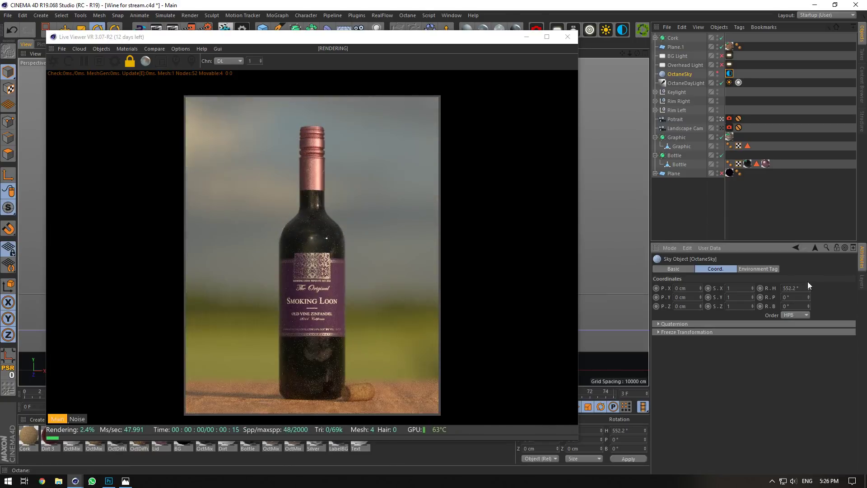
key(ctrl+z)
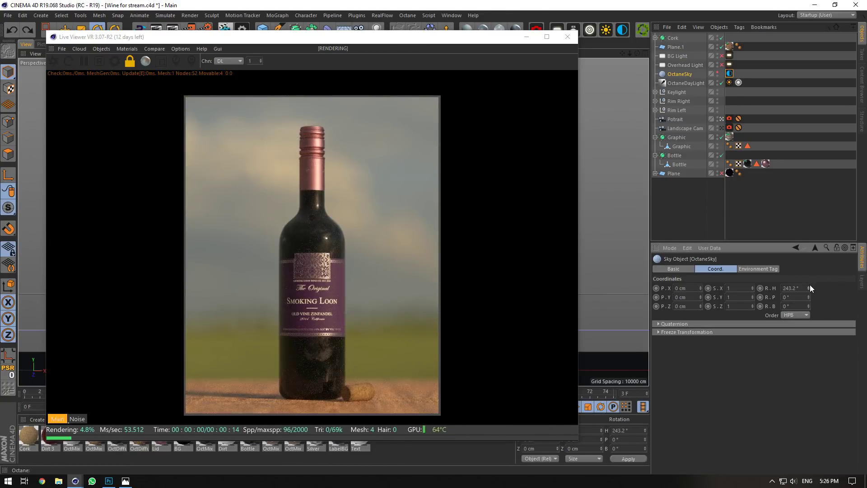
mouse_move(809, 287)
mouse_down()
mouse_move(809, 318)
mouse_move(809, 287)
mouse_up()
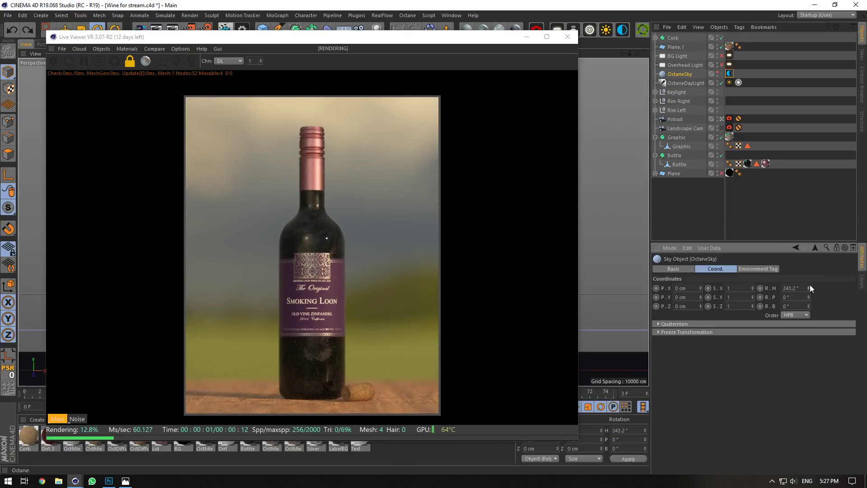
Open the OctaneSky's environment image texture, try a gamma of about 2.14, and undo the gamma change.
click(729, 74)
click(749, 302)
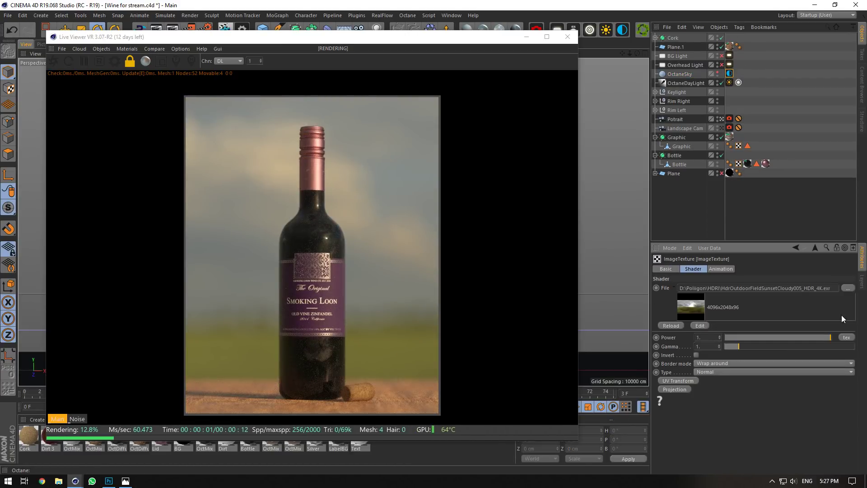
click(847, 287)
click(407, 383)
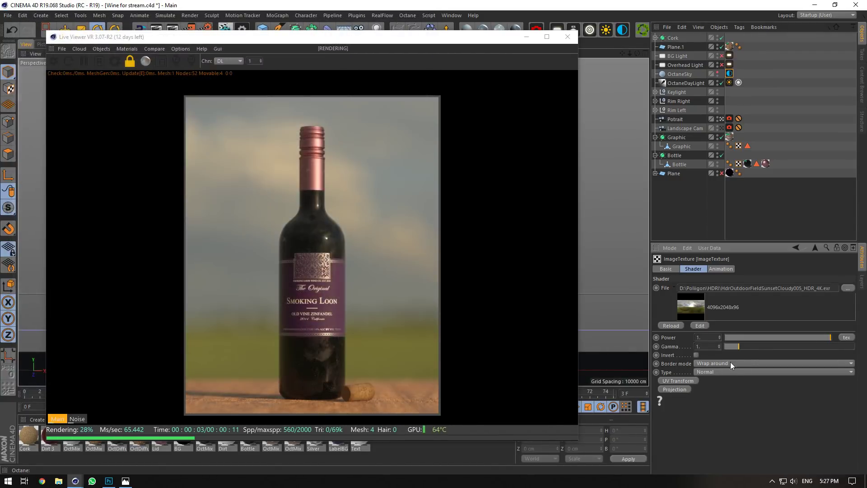
drag(738, 347, 758, 345)
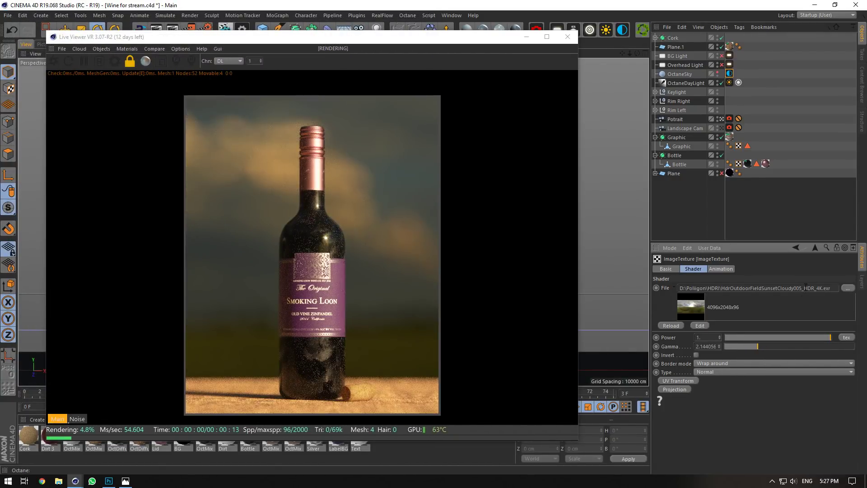
key(ctrl+z)
Replace the sky's image texture with HdrOutdoorFieldSunsetCloudy003_HDR_4K.exr without copying it to the project location.
click(847, 287)
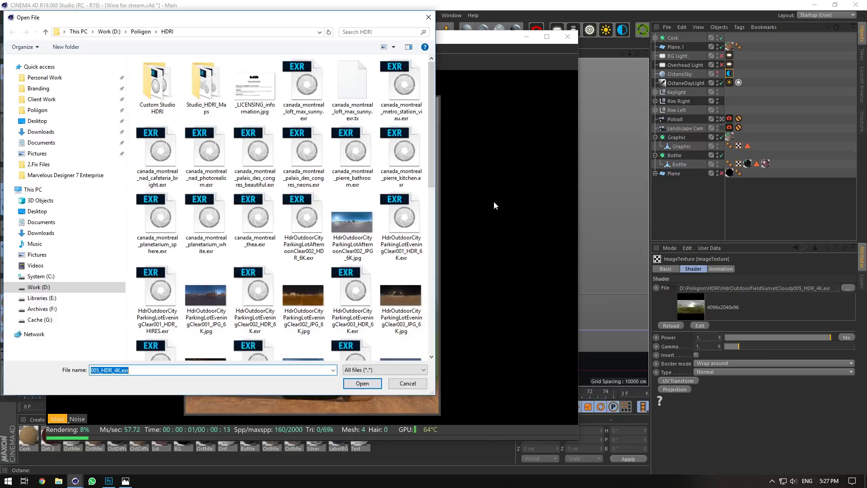
scroll(429, 197, down, 1)
drag(428, 197, 413, 257)
click(157, 244)
click(363, 387)
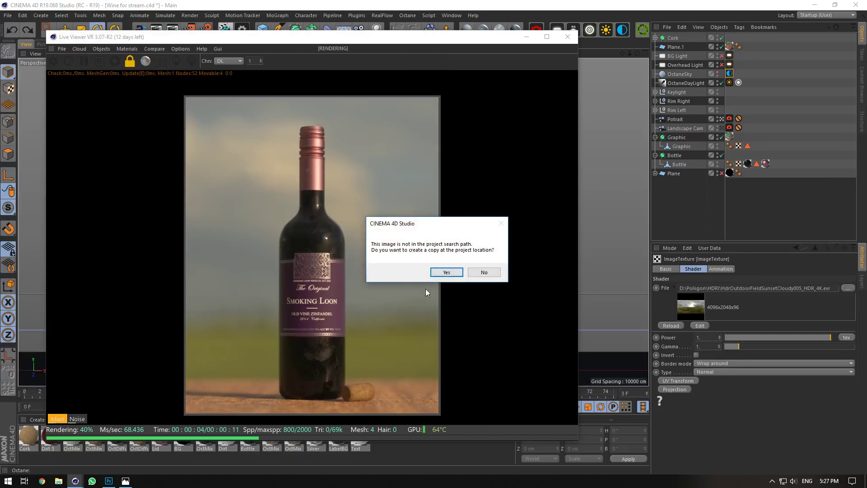
click(490, 271)
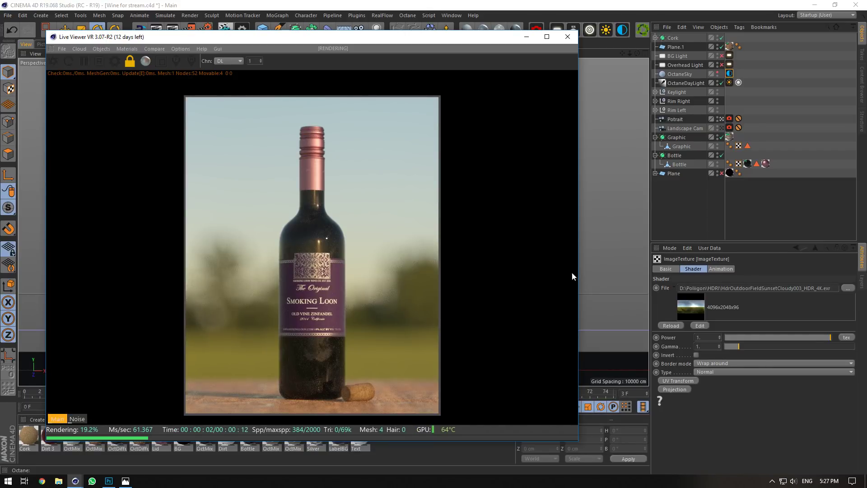
Rotate the OctaneDayLight to heading 24.2° and pitch -8°.
click(684, 83)
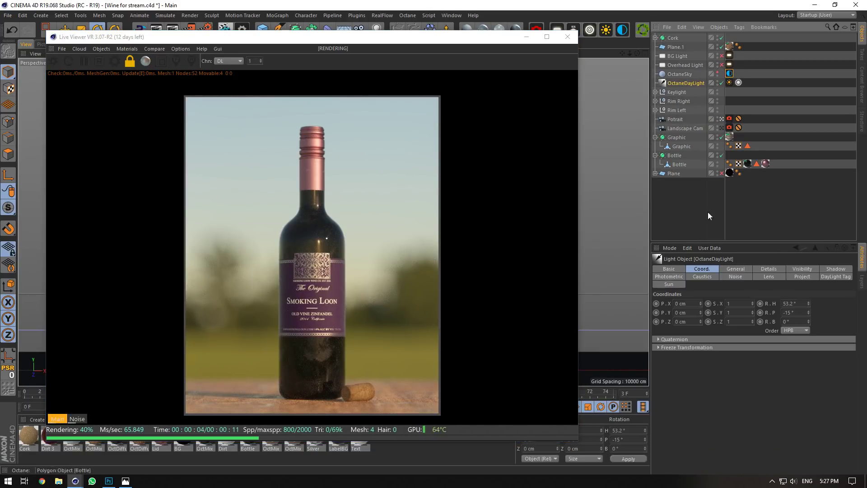
click(802, 301)
scroll(801, 300, down, 8)
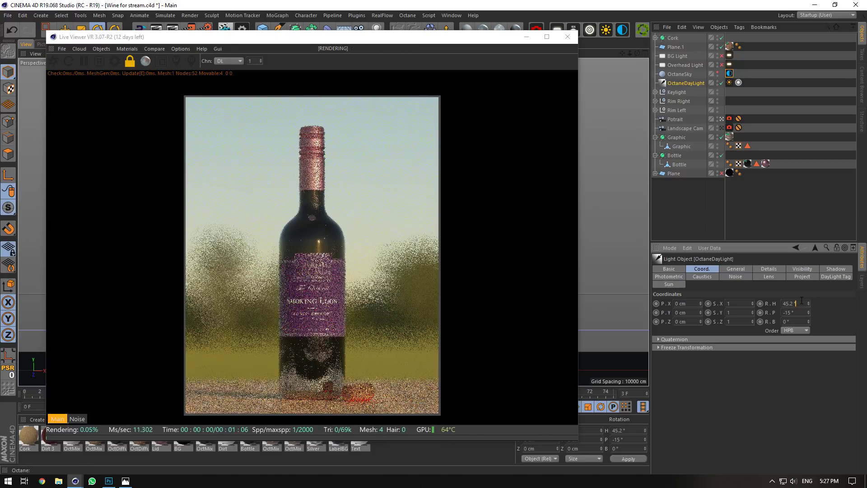
scroll(802, 300, down, 20)
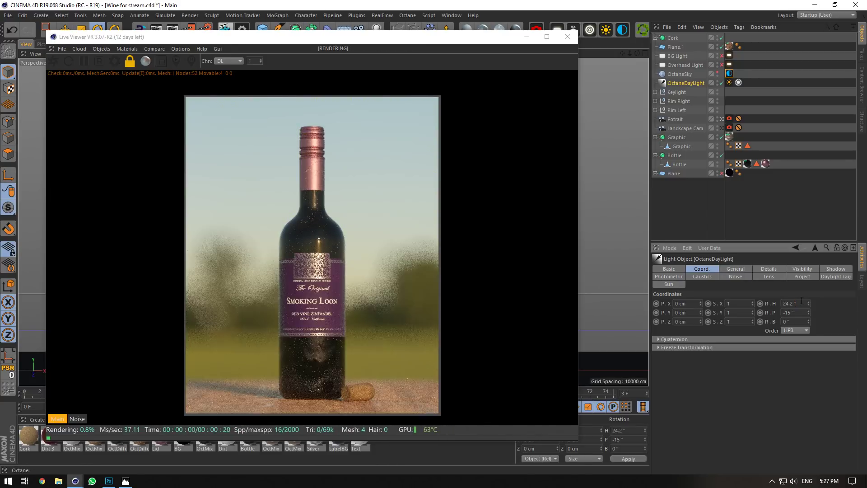
scroll(800, 313, up, 6)
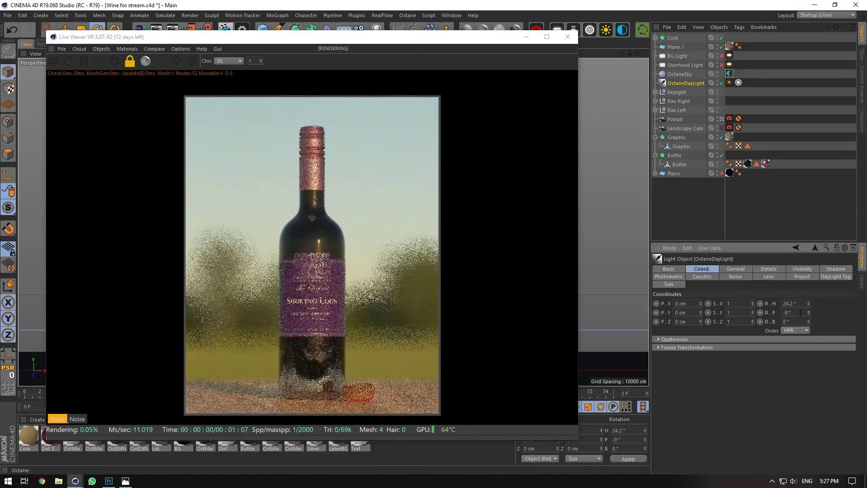
scroll(800, 313, up, 1)
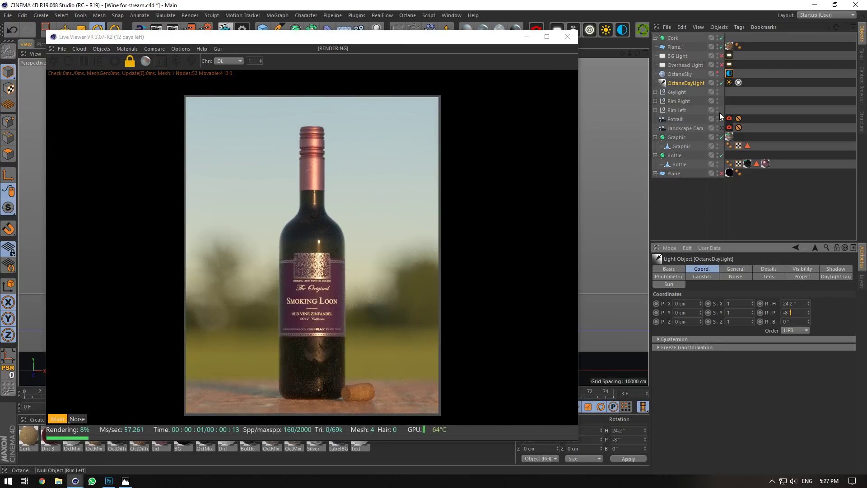
Rotate OctaneSky and OctaneDayLight together slightly around the vertical axis, moving the render window aside to reach the rotation handle.
shift+click(682, 74)
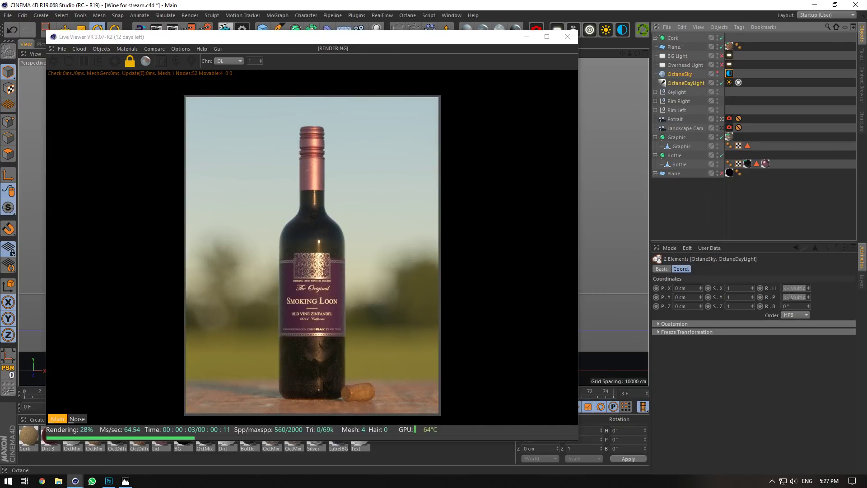
drag(346, 37, 598, 35)
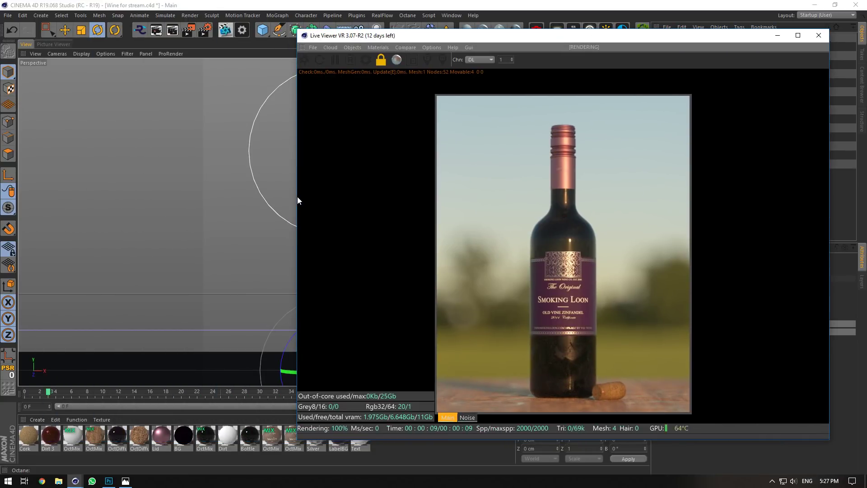
drag(297, 198, 349, 198)
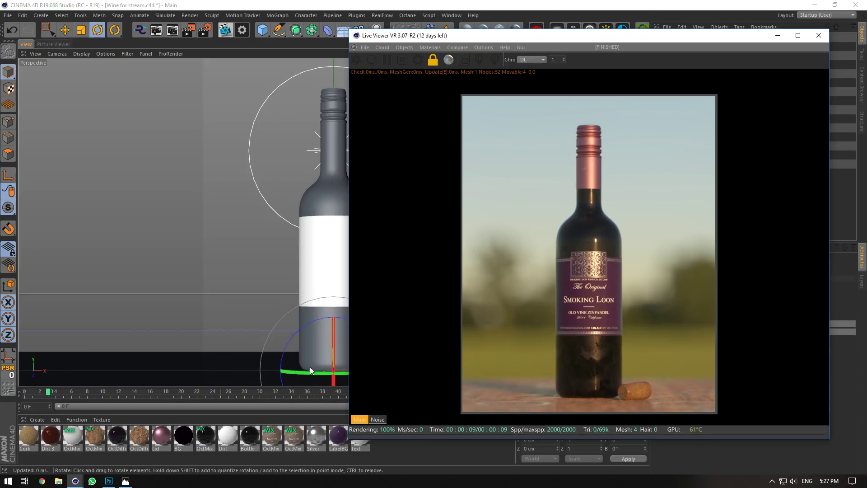
drag(316, 371, 346, 377)
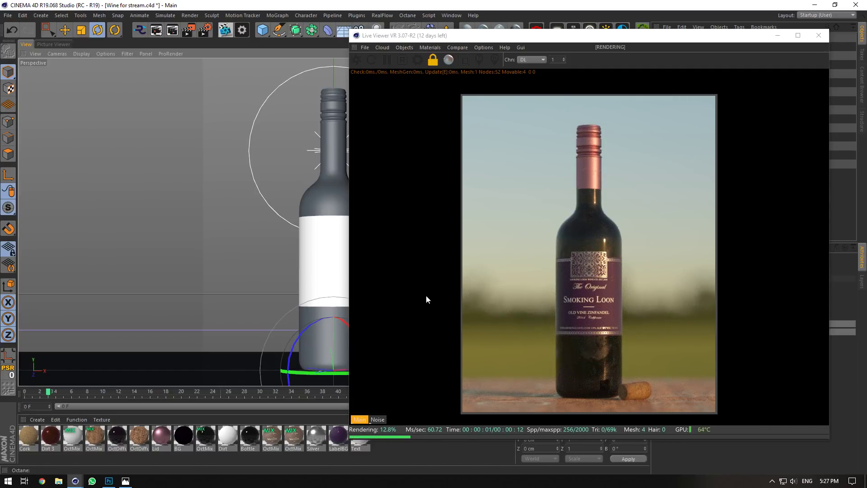
drag(701, 39, 482, 37)
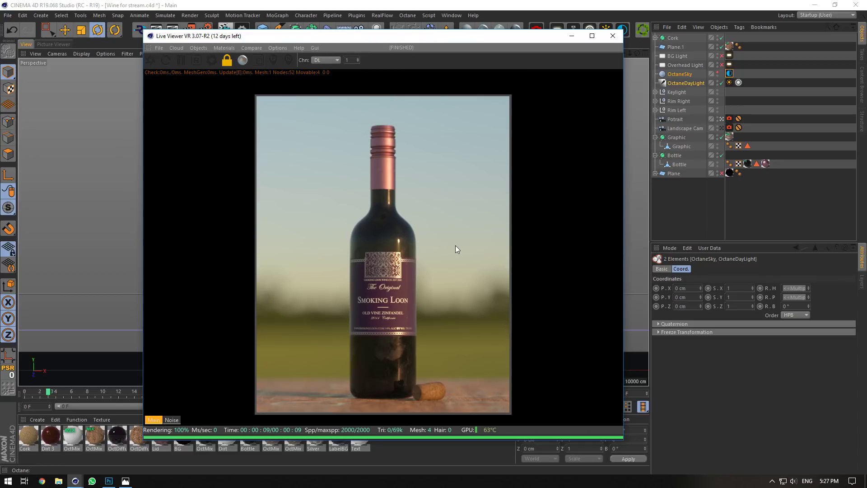
Examine the Octane kernel and camera imager settings, including hotpixel removal, and close them.
click(210, 60)
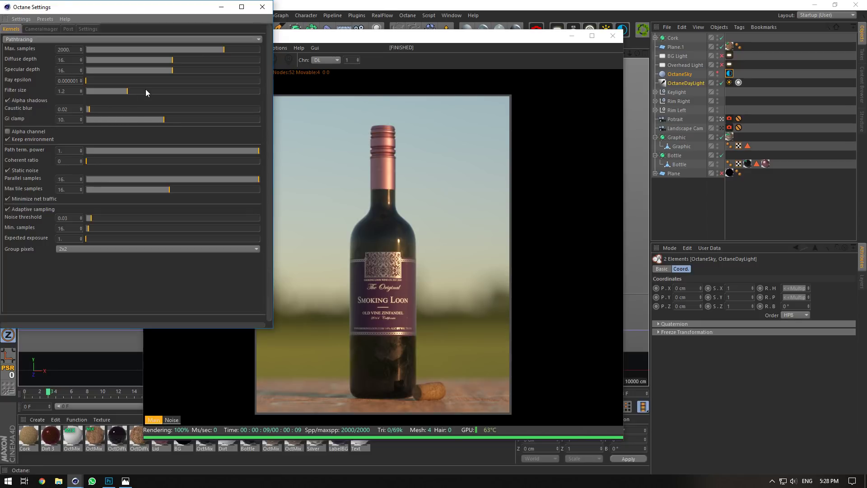
click(49, 29)
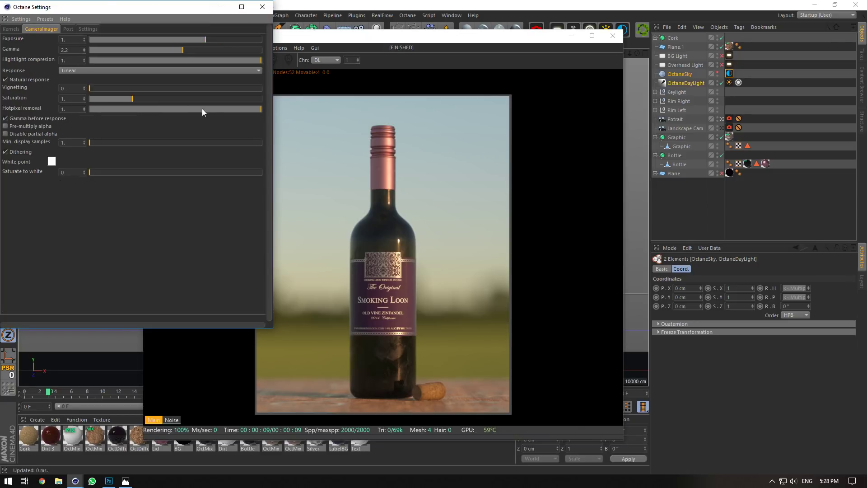
click(66, 109)
click(263, 5)
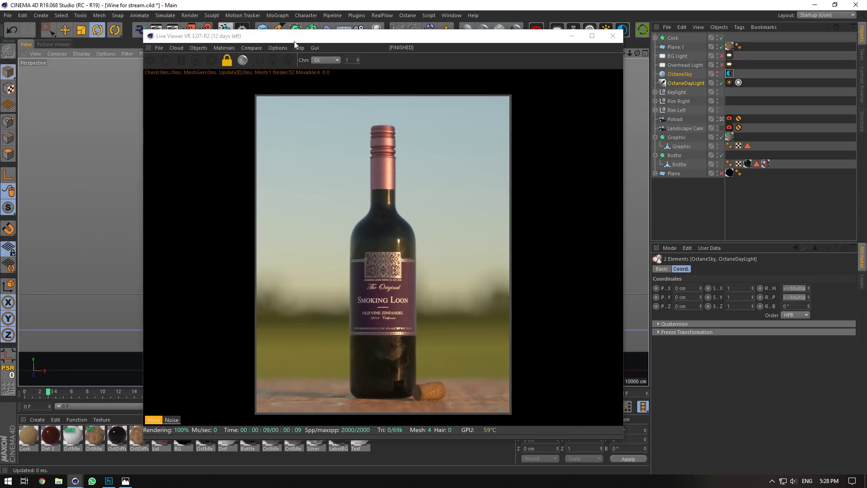
Save the wine scene file and reposition the render window.
click(7, 15)
click(29, 90)
drag(490, 40, 460, 39)
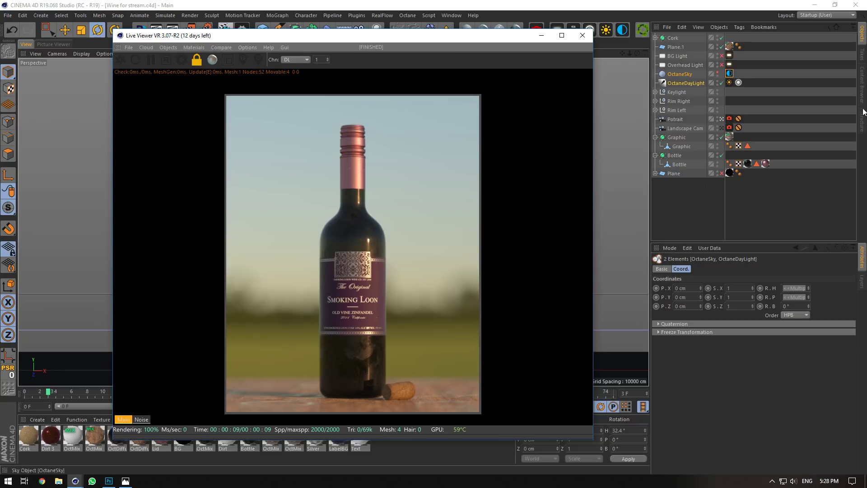
Deselect the sky and daylight objects and review the Octane camera imager and Pathtracing kernel settings beside the finished render.
click(760, 115)
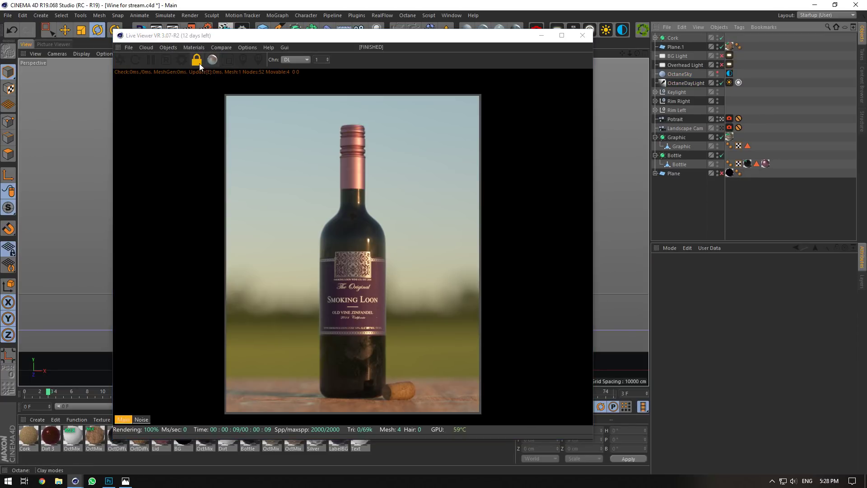
click(180, 59)
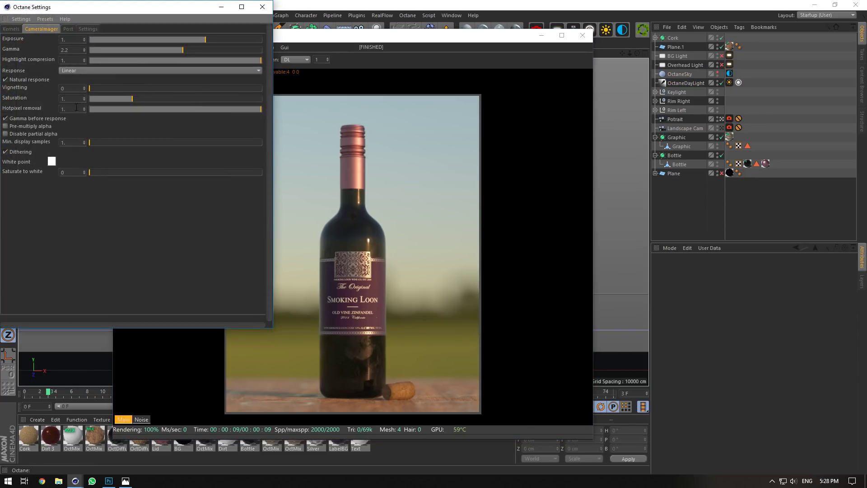
click(11, 29)
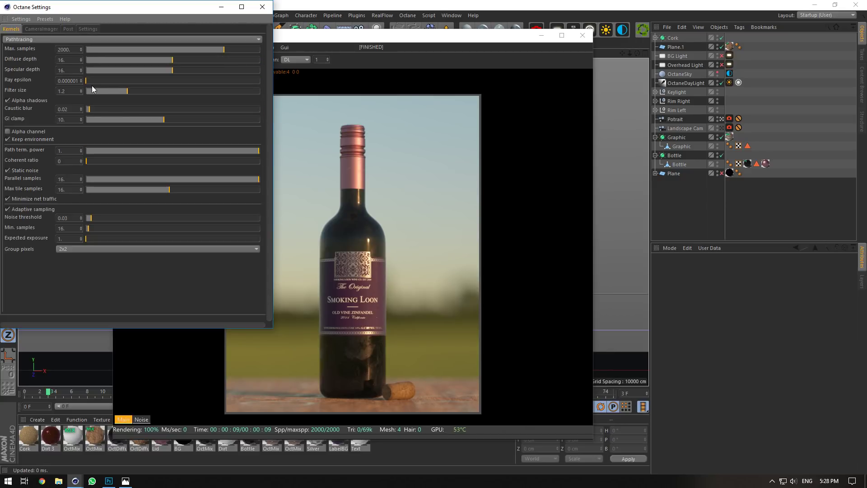
drag(363, 39, 547, 37)
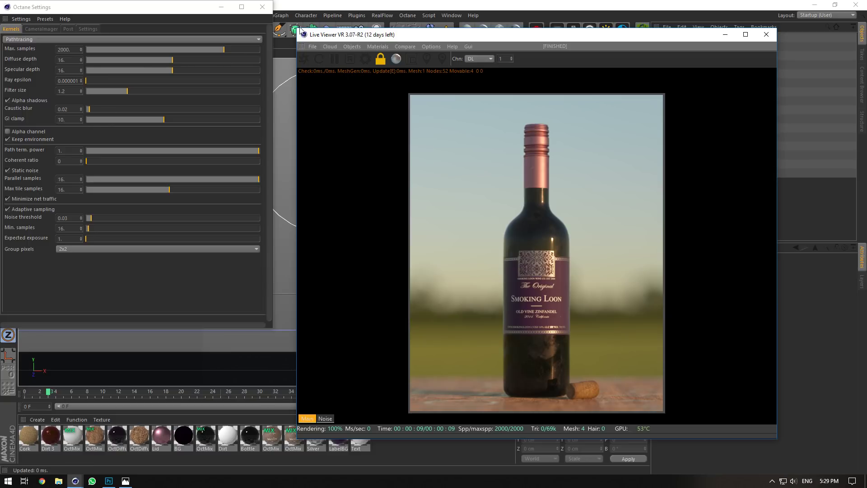
click(263, 6)
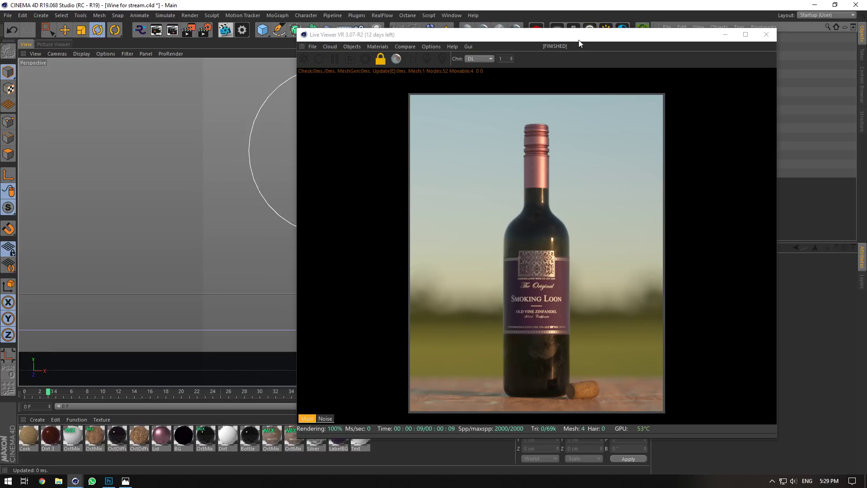
drag(578, 38, 346, 30)
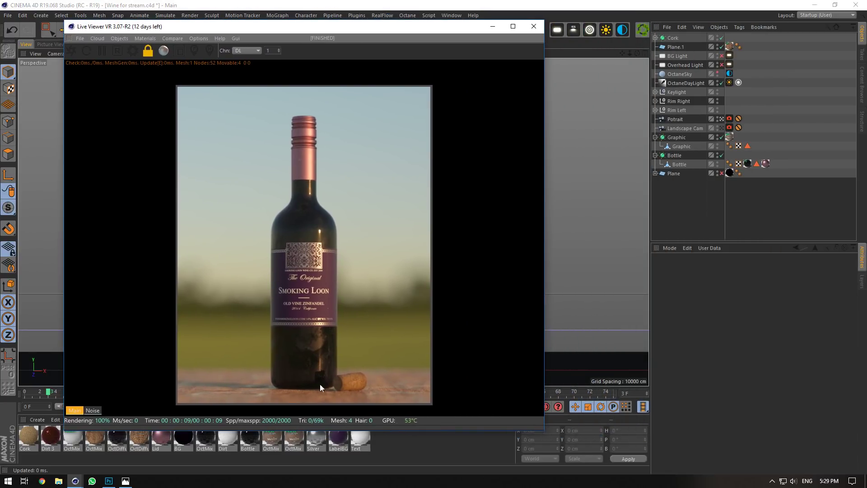
Inspect the render's noise view against the main view, closing the reopened Octane settings.
click(133, 54)
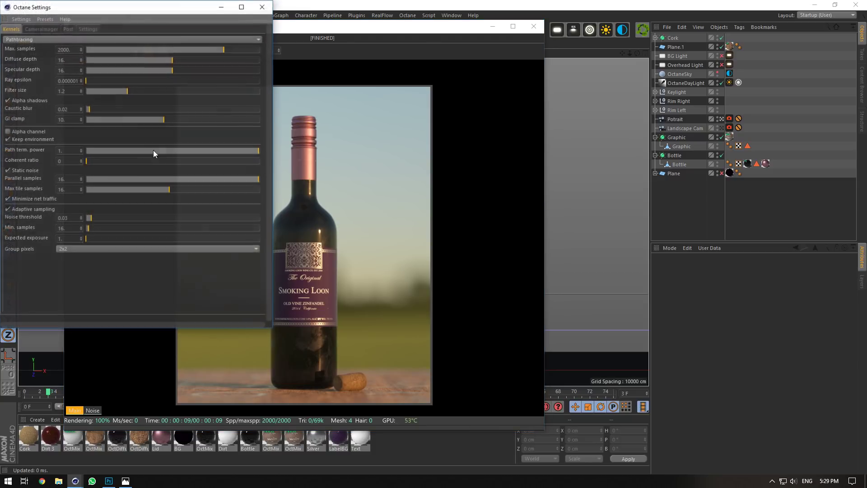
click(262, 7)
click(92, 410)
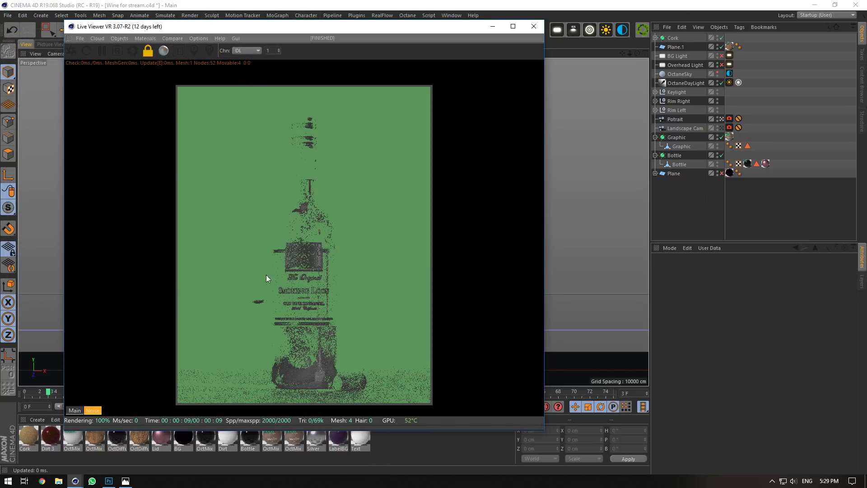
click(71, 410)
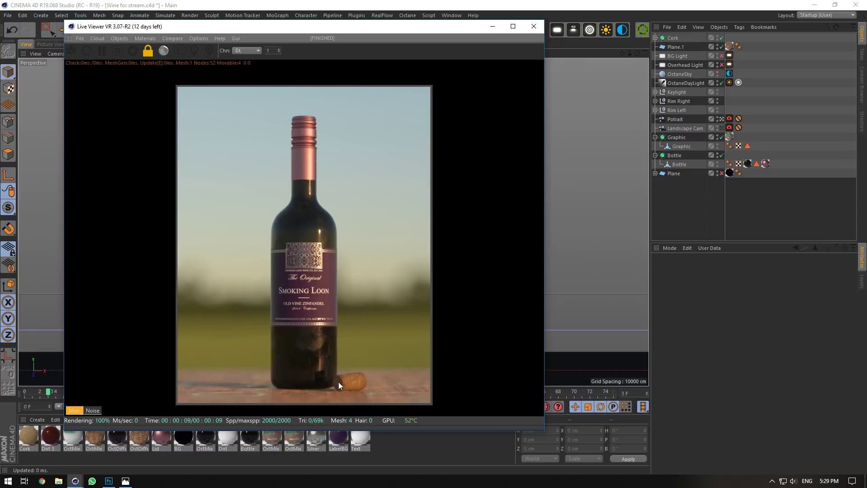
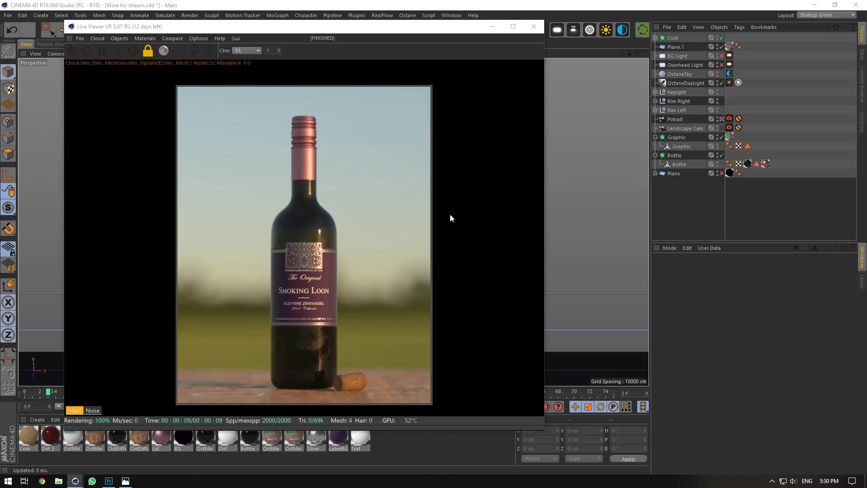
Open the LabelBG material from the rendered label and set its diffuse color to red: R 0.214041, G 0.004896, B 0.004896.
right_click(330, 266)
click(343, 271)
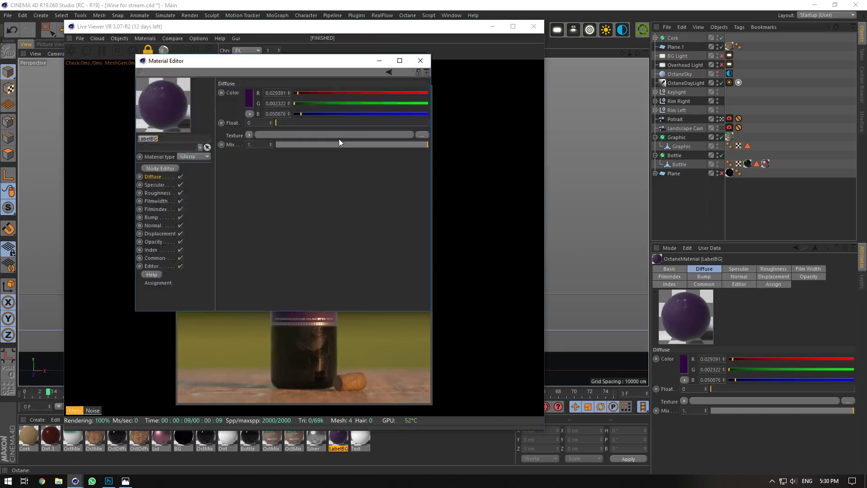
drag(294, 61, 647, 100)
click(603, 138)
drag(616, 138, 558, 140)
click(585, 175)
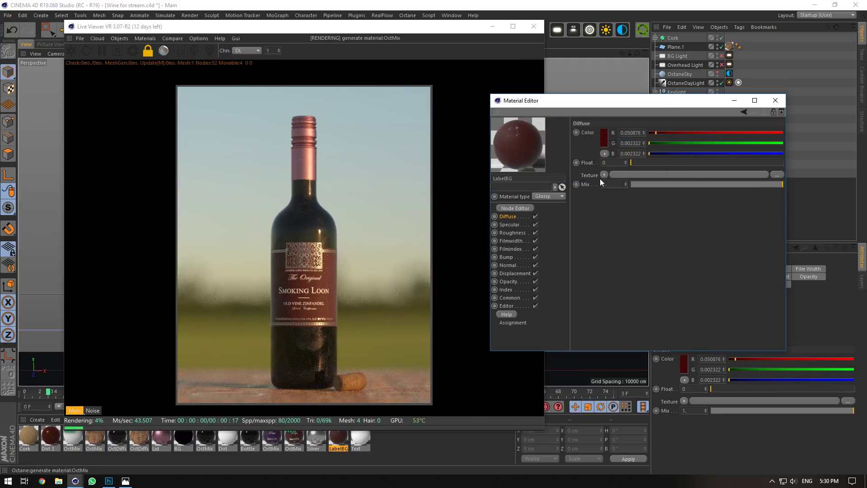
click(603, 136)
drag(603, 155, 619, 155)
click(586, 169)
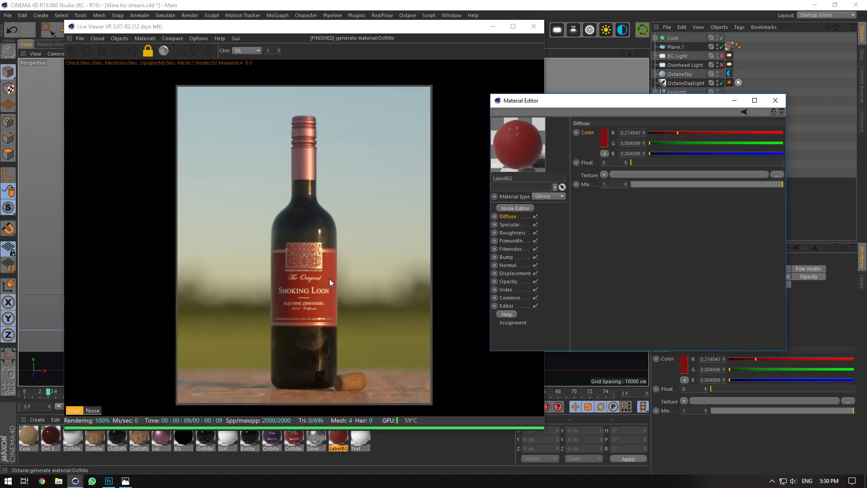
Leave the Potrait camera for a label close-up and add an ImageTexture to the LabelBG material's Normal channel.
drag(675, 103, 734, 156)
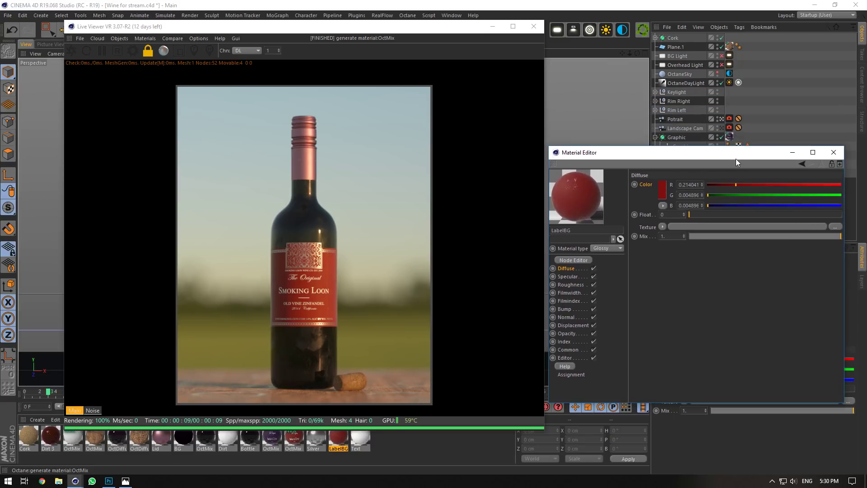
click(721, 120)
drag(627, 54, 633, 81)
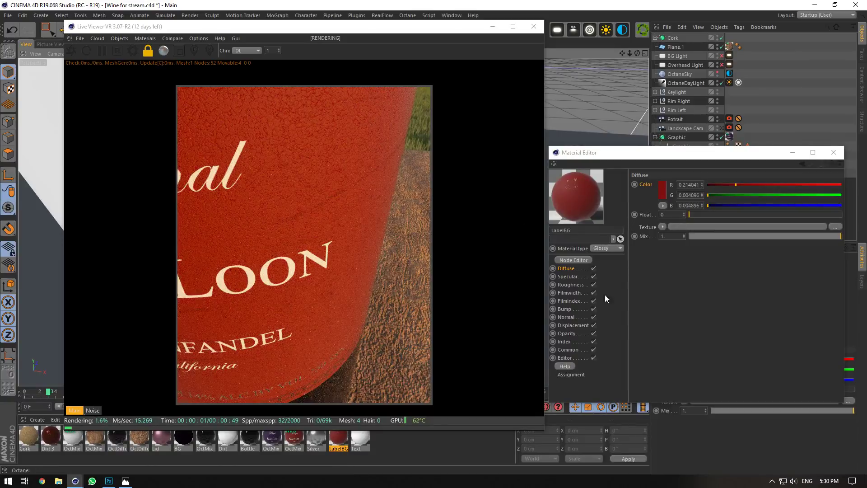
click(575, 317)
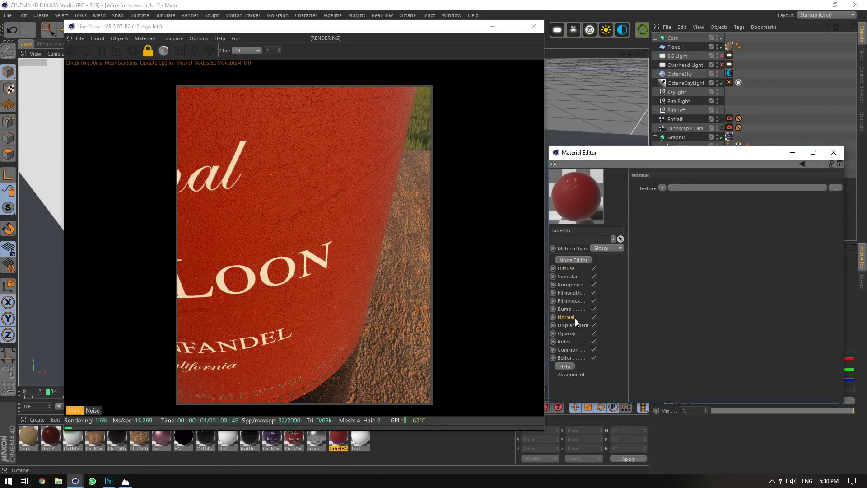
click(663, 188)
mouse_move(690, 370)
click(749, 253)
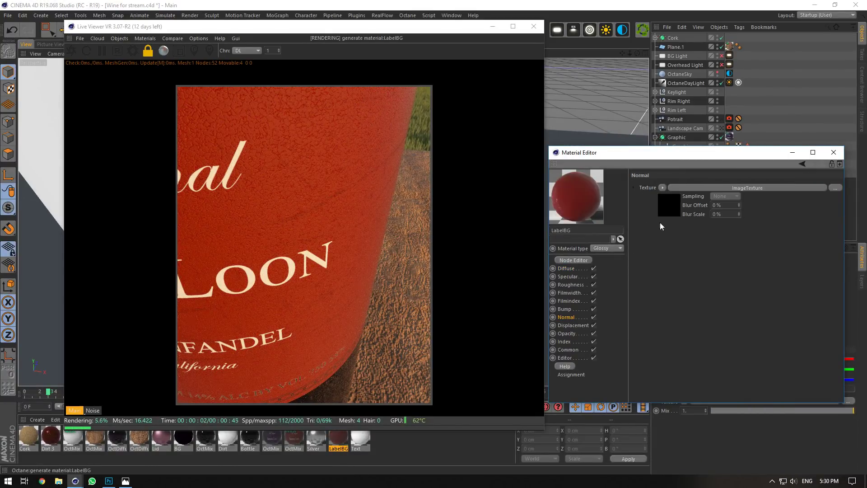
Load PaperCrumpled003_NRM_6K.jpg from Poliigon's Manmade > Paper Crumpled 003 > 6K folder into the label's normal texture.
click(835, 192)
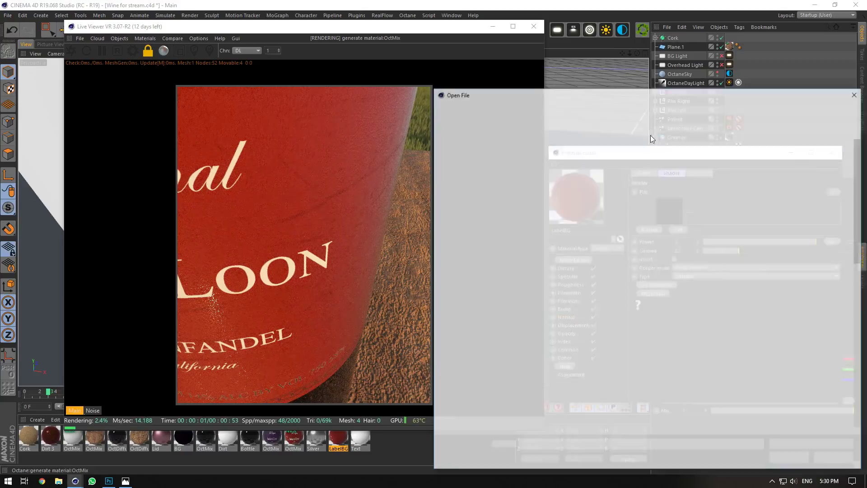
click(570, 106)
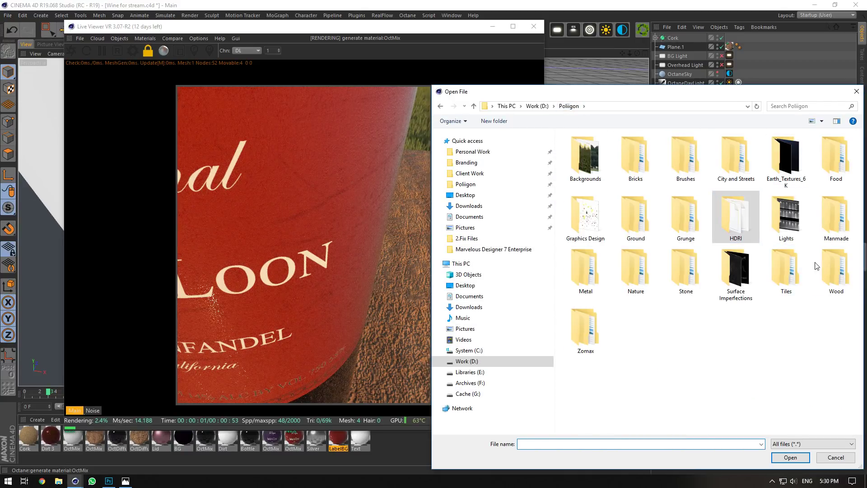
double_click(727, 205)
click(822, 121)
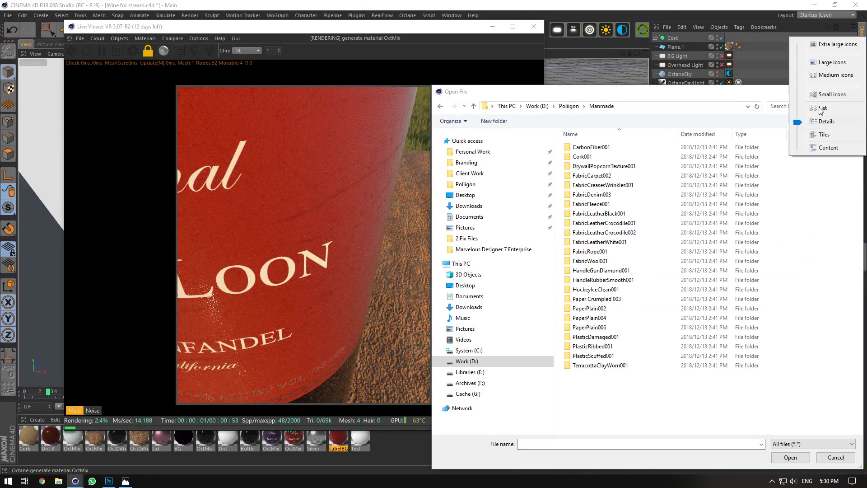
click(826, 62)
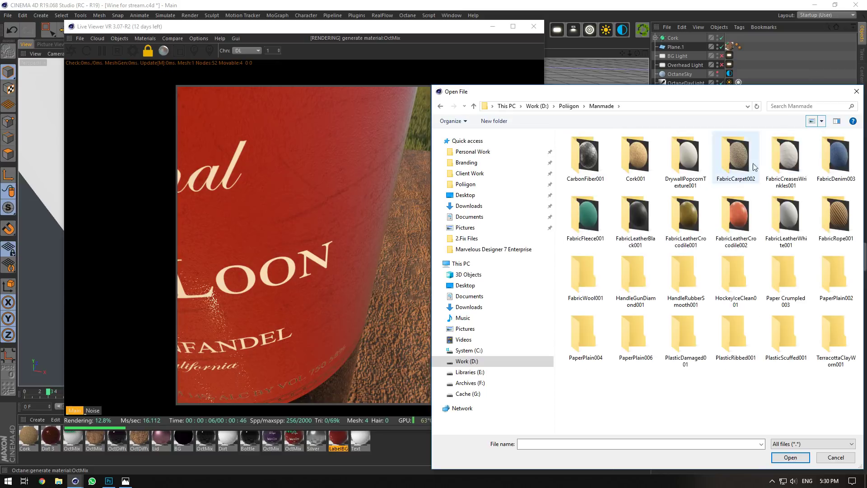
double_click(801, 283)
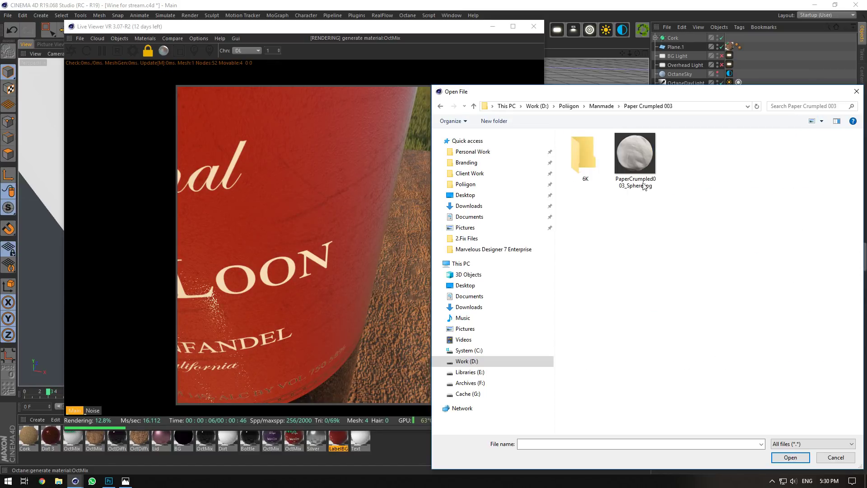
double_click(597, 156)
click(834, 147)
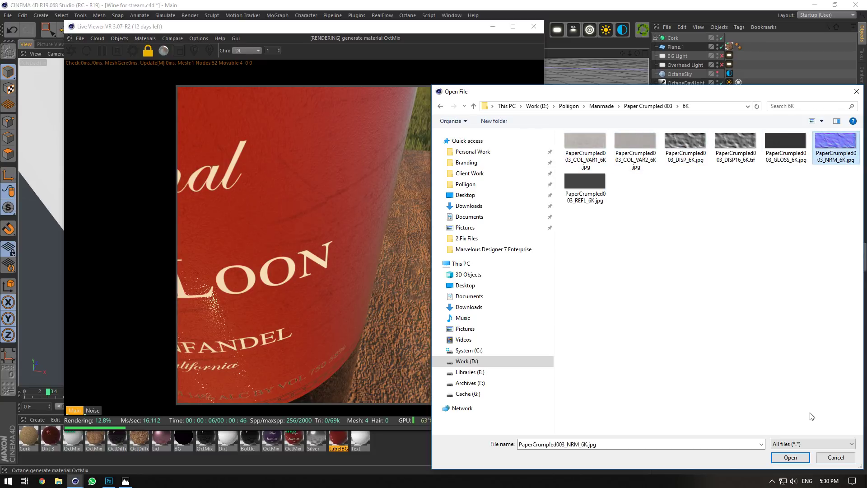
click(790, 457)
click(490, 274)
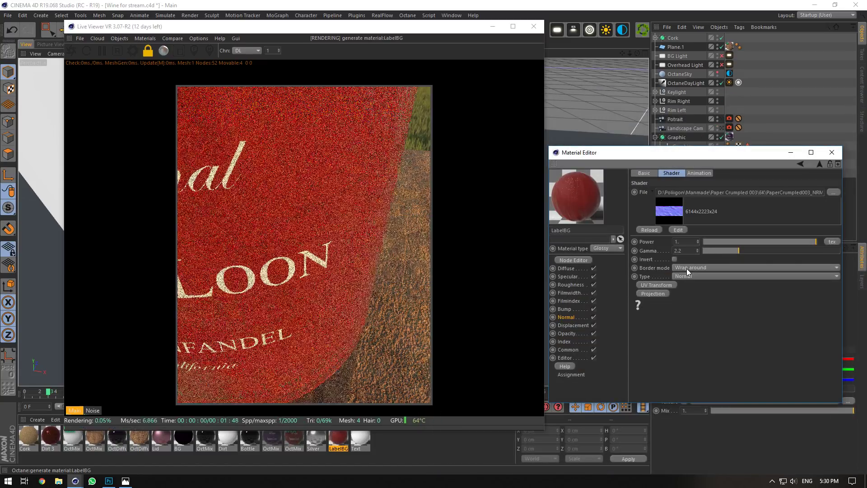
Add a projection to the label's normal texture and set it to Box.
click(662, 293)
click(641, 294)
click(702, 322)
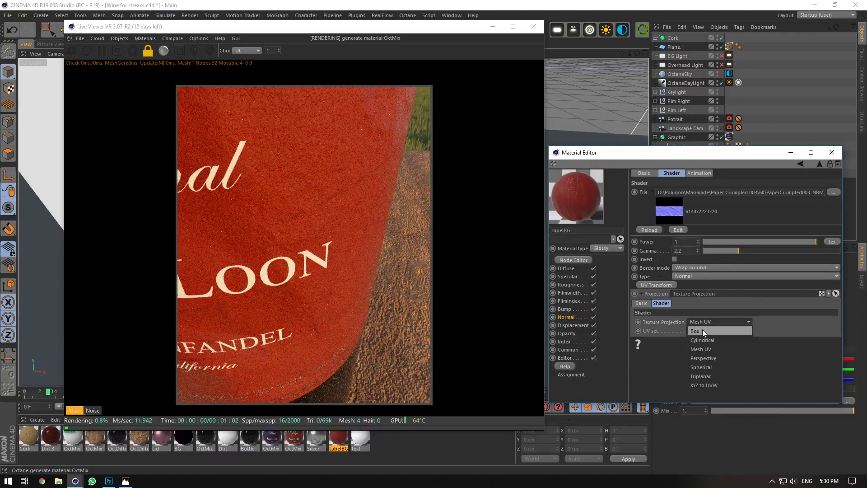
click(703, 330)
Add a UV transform to the label's normal texture with a uniform scale of 0.12452 and lower the texture power to 0.457627.
click(642, 293)
click(651, 285)
click(641, 284)
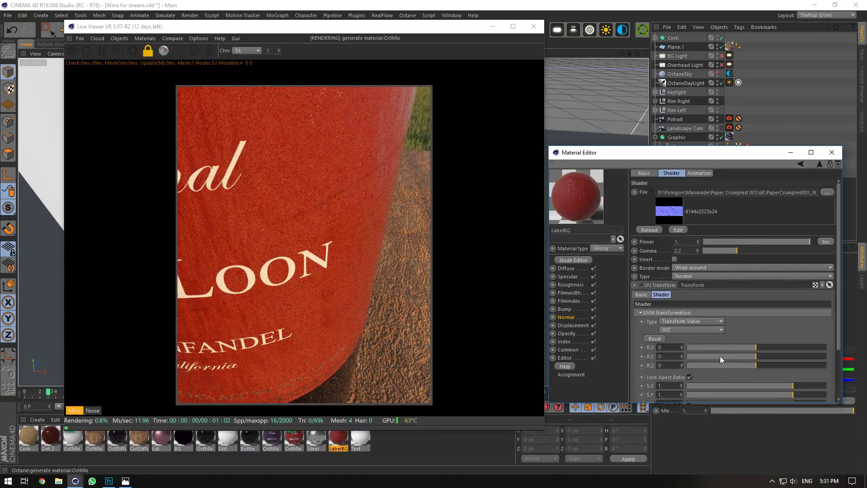
drag(637, 54, 622, 188)
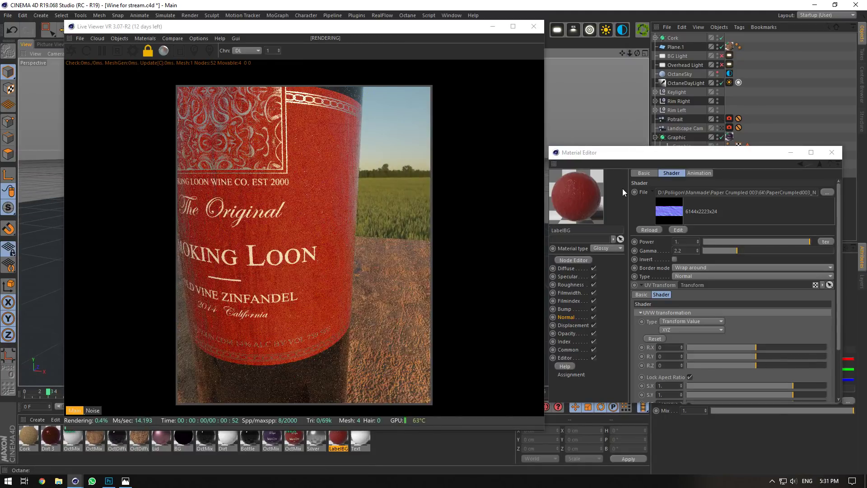
drag(790, 386, 762, 387)
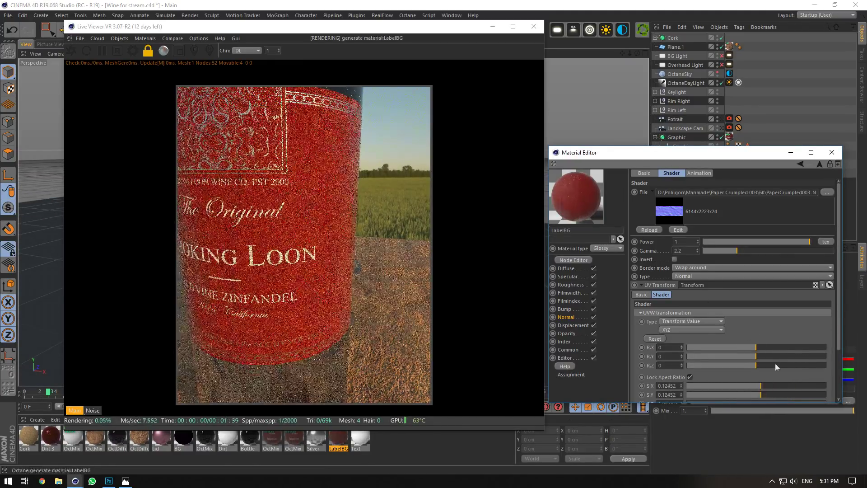
drag(810, 242, 757, 245)
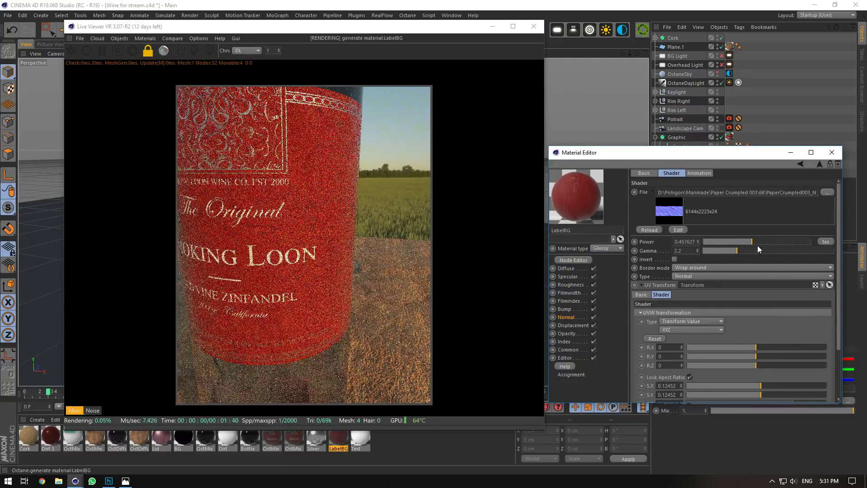
Check the label through the Potrait camera, then reduce the normal texture's scale to 0.009227 and its power to 0.1.
click(721, 119)
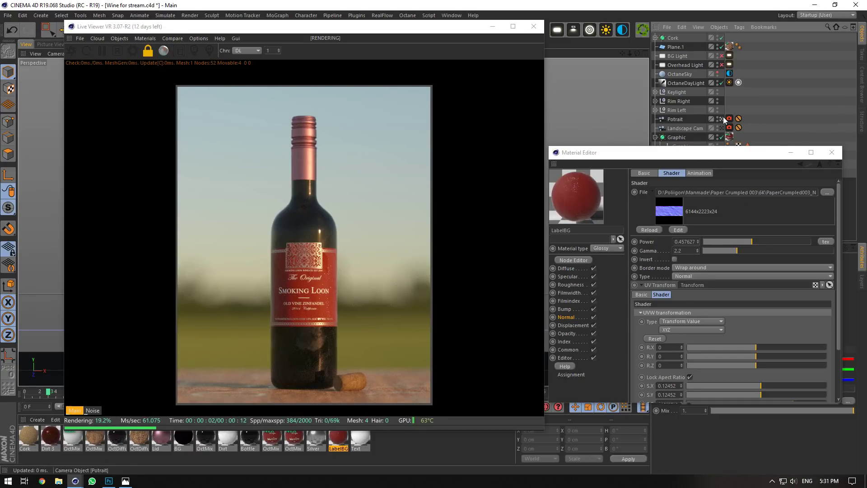
click(722, 119)
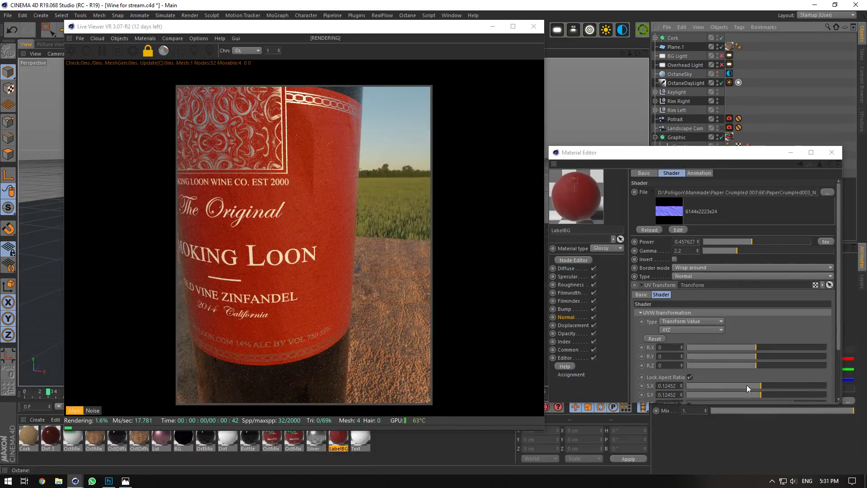
drag(747, 385, 720, 381)
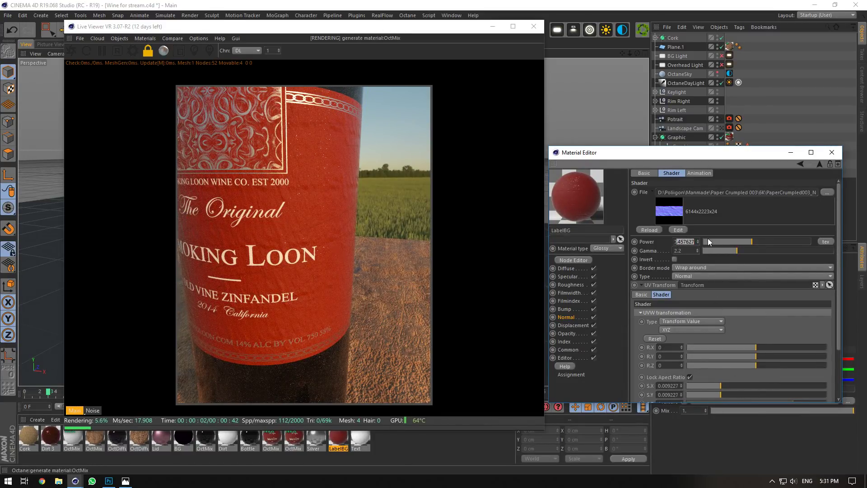
text(0.1)
click(688, 250)
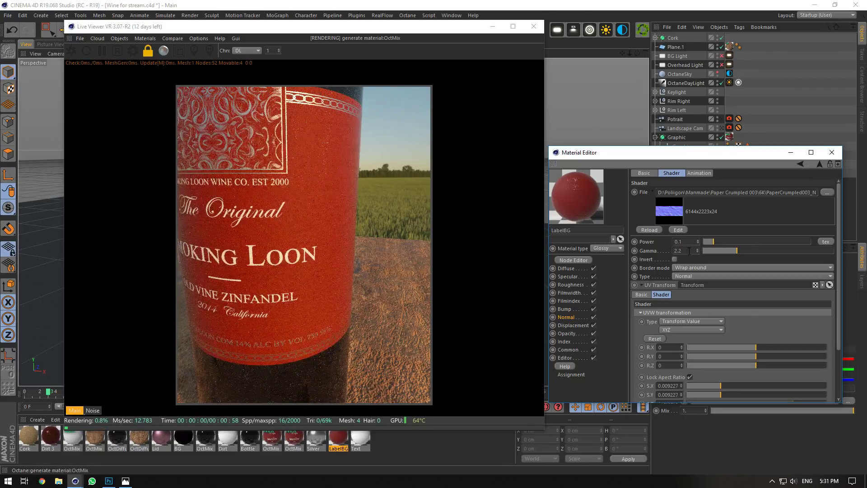
Return to the Potrait camera and set the label normal texture's power to 0.3.
click(722, 119)
double_click(680, 241)
text(2)
click(691, 250)
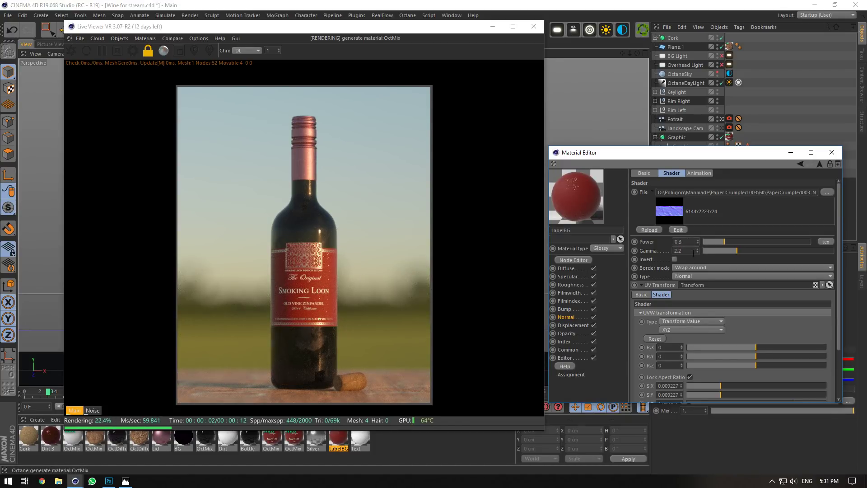
click(674, 254)
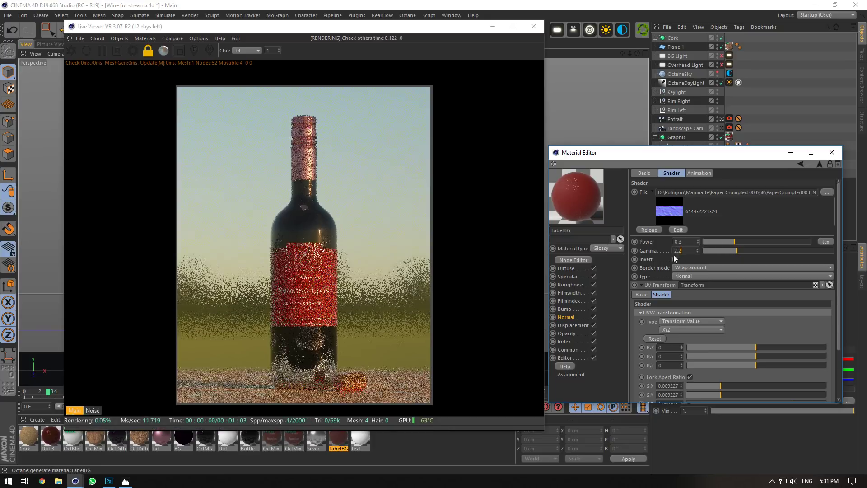
Set the LabelBG normal texture's power to 0.2.
click(573, 333)
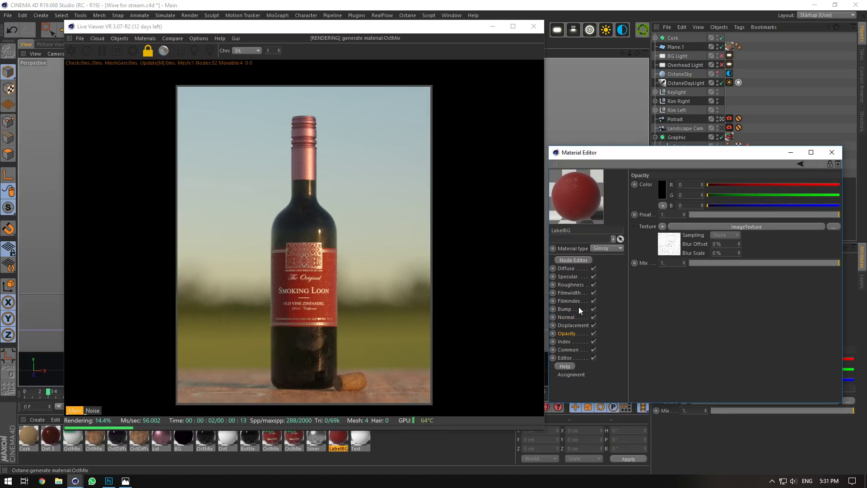
click(571, 325)
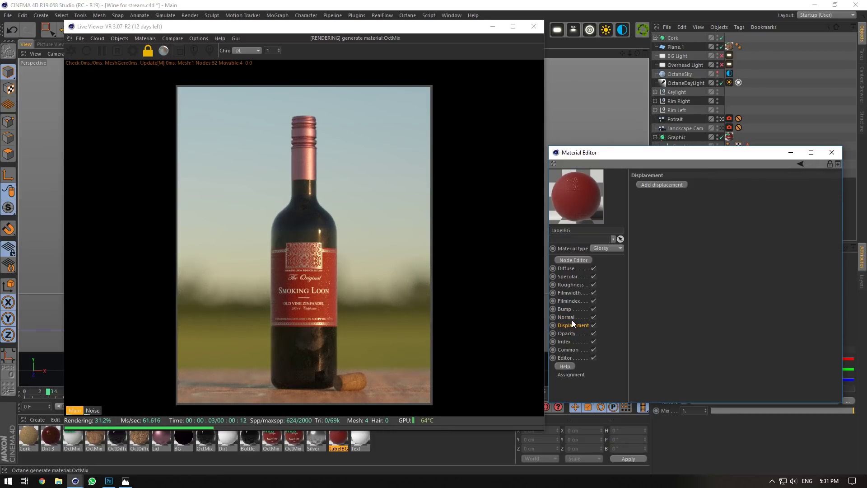
click(571, 319)
click(675, 201)
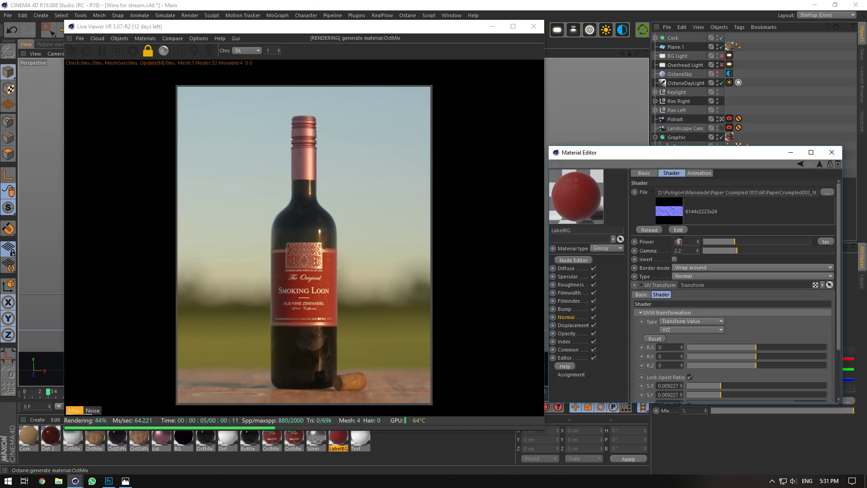
text(.2)
key(Tab)
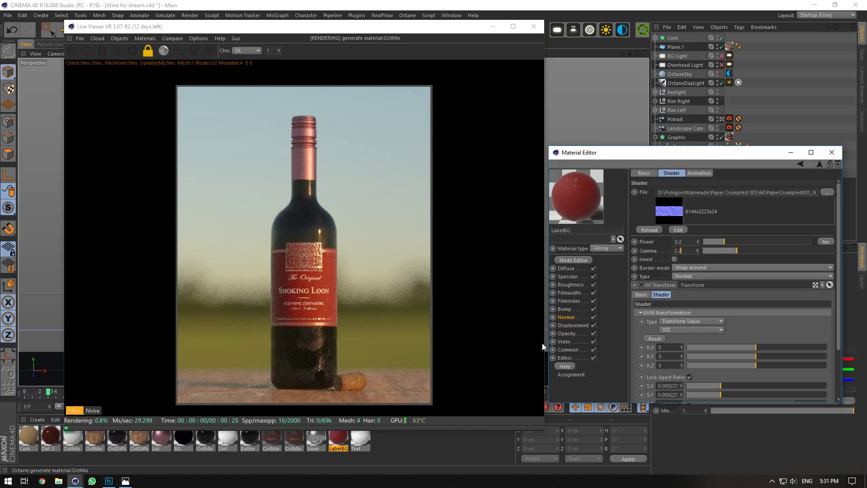
Set the LabelBG scratches opacity texture's power to 1.5 and its gamma to 0.730903, checking the label up close.
click(576, 334)
click(687, 224)
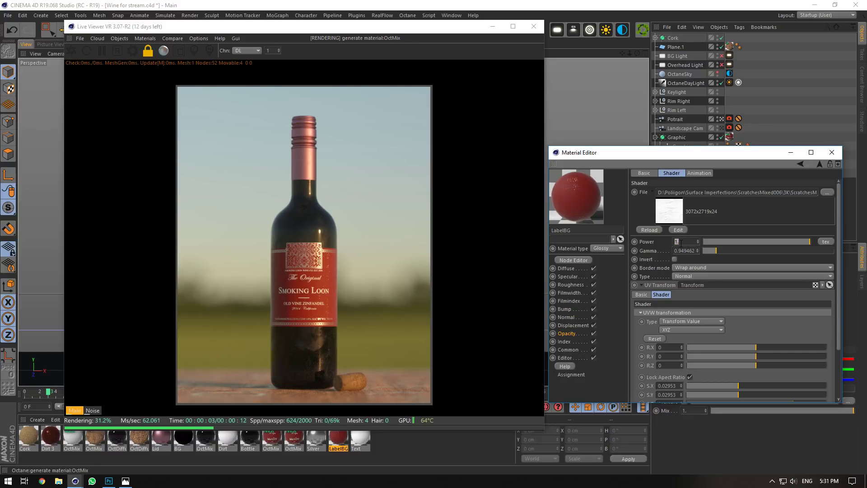
click(721, 128)
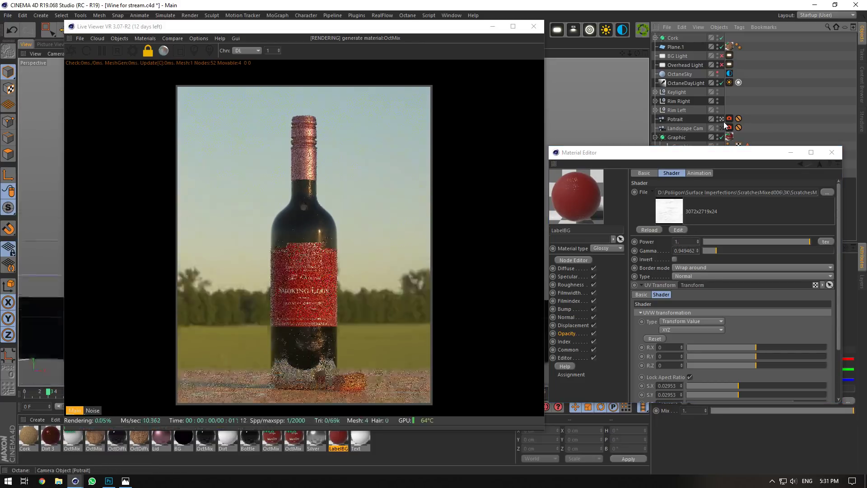
drag(767, 241, 729, 242)
key(ctrl+z)
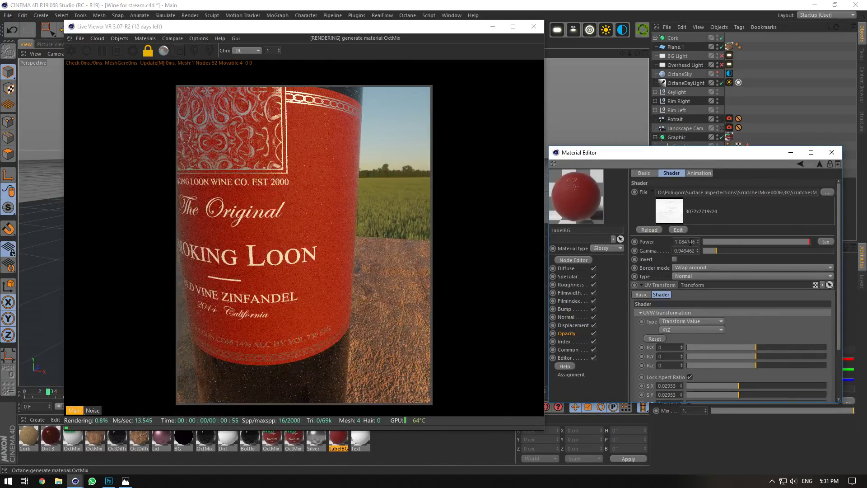
text(2)
key(Return)
mouse_move(710, 251)
mouse_down()
mouse_move(703, 251)
mouse_move(714, 251)
mouse_up()
click(683, 243)
key(Return)
drag(630, 53, 623, 55)
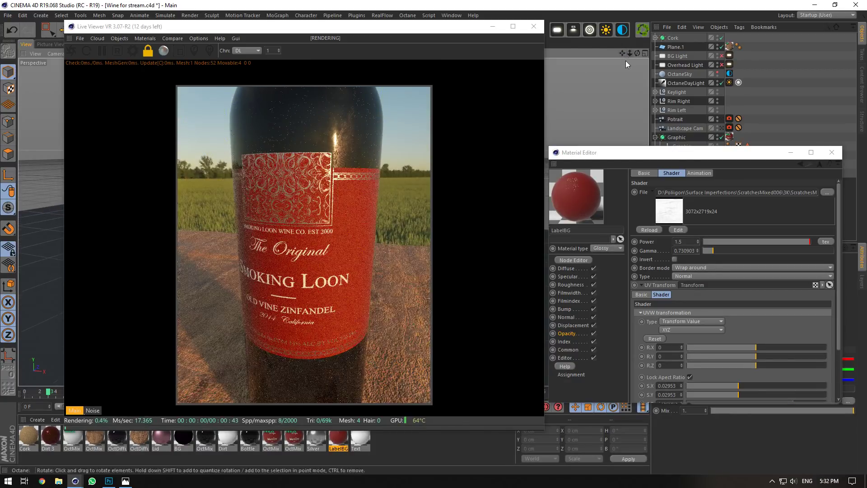
Create a new Octane mix material and set the label's existing OctMix as its Material2.
drag(467, 32, 481, 60)
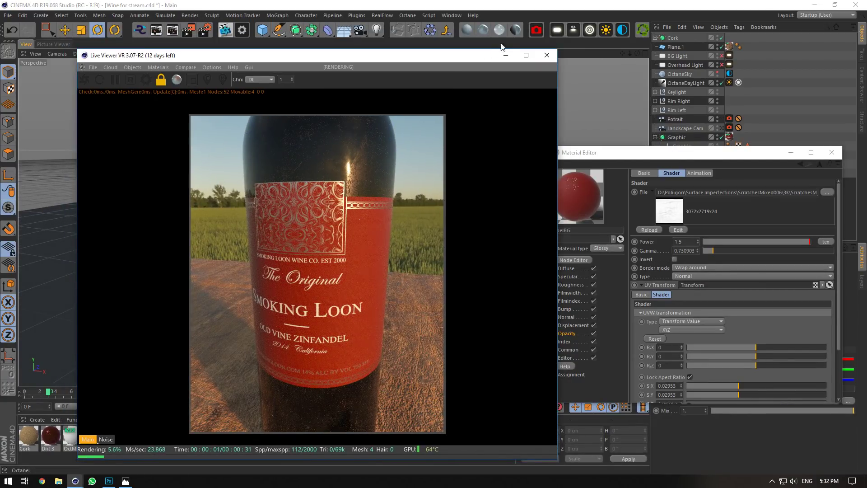
click(514, 29)
drag(379, 55, 378, 7)
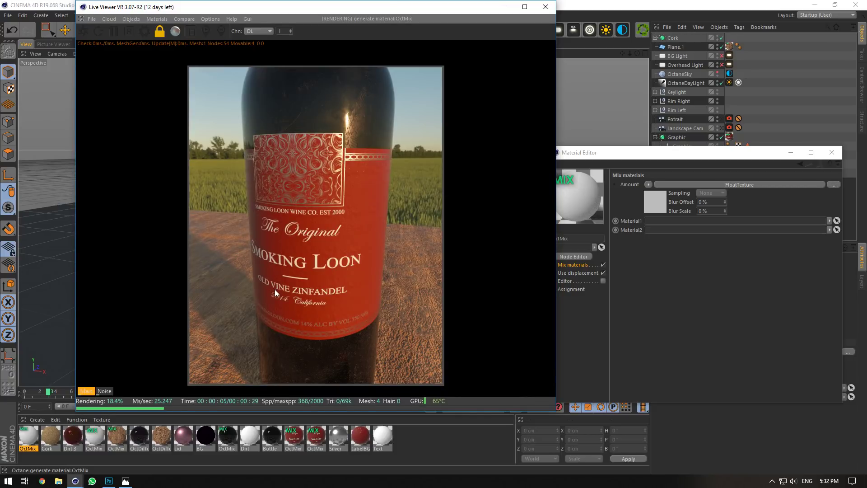
drag(654, 154, 683, 201)
right_click(336, 227)
click(351, 236)
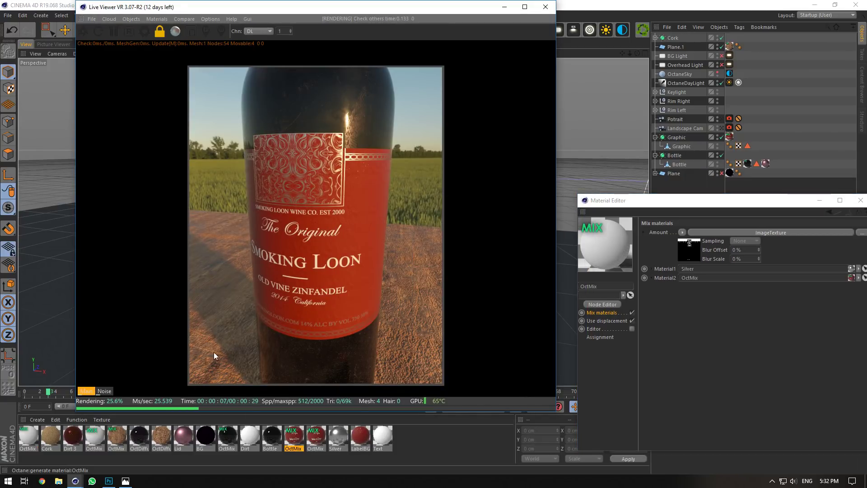
click(24, 438)
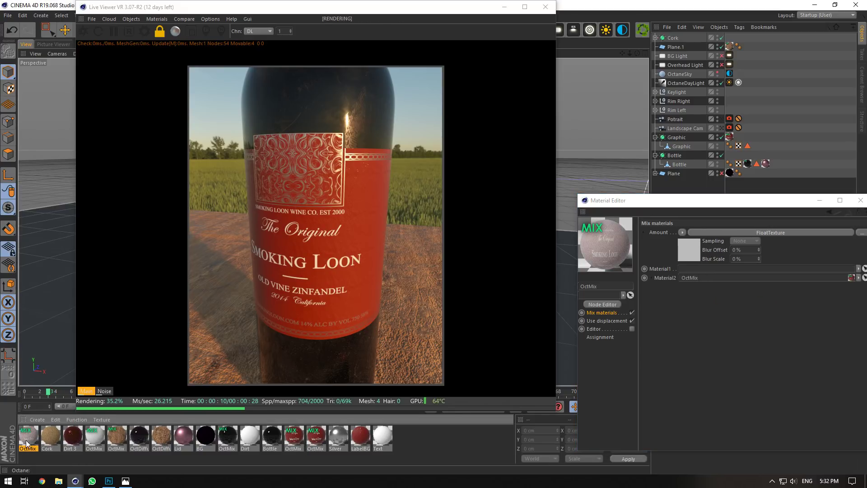
Apply the new mix material to the Graphic object and set Dirt 3 as its Material1.
drag(27, 439, 737, 146)
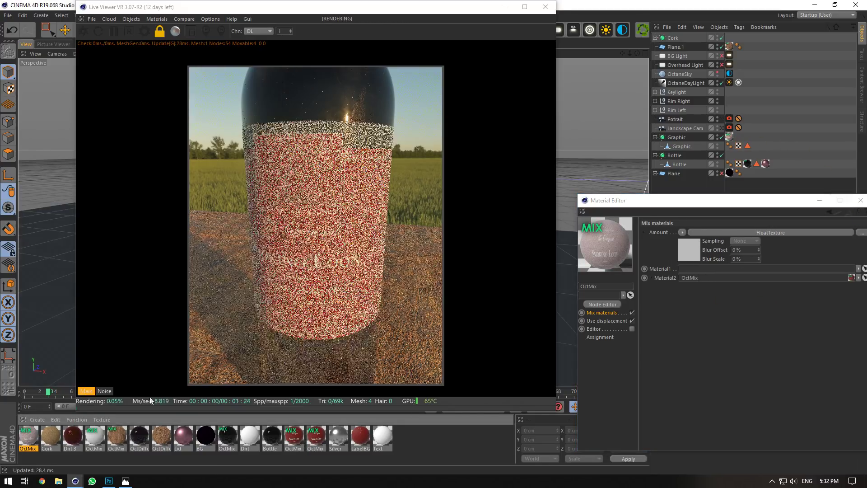
drag(71, 444, 706, 259)
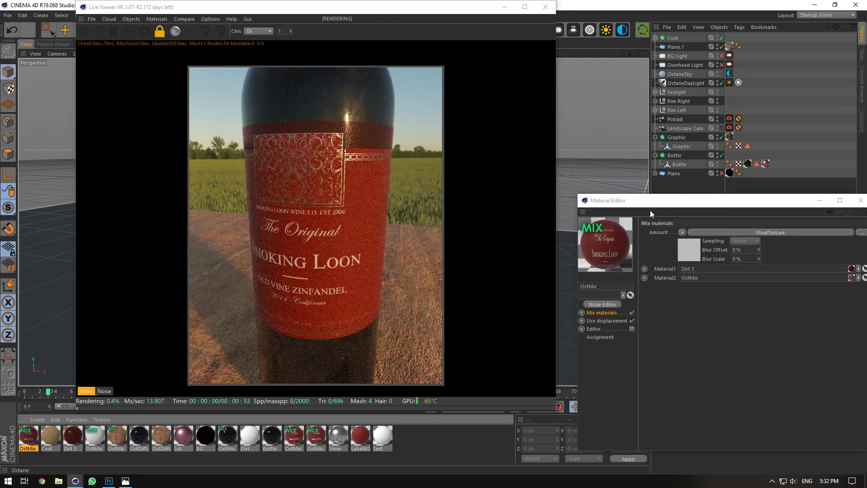
drag(649, 202, 541, 129)
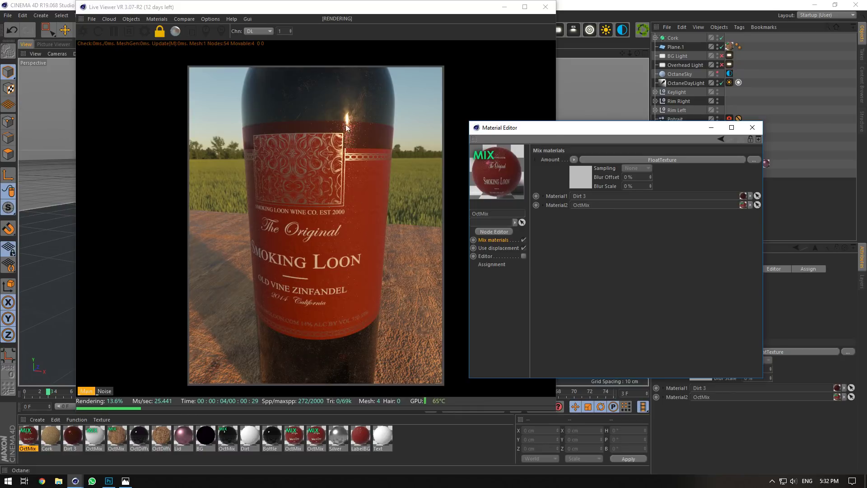
Copy the Bottle material's roughness image texture, paste it as the new mix's amount and open it for editing.
right_click(351, 106)
click(361, 121)
click(269, 435)
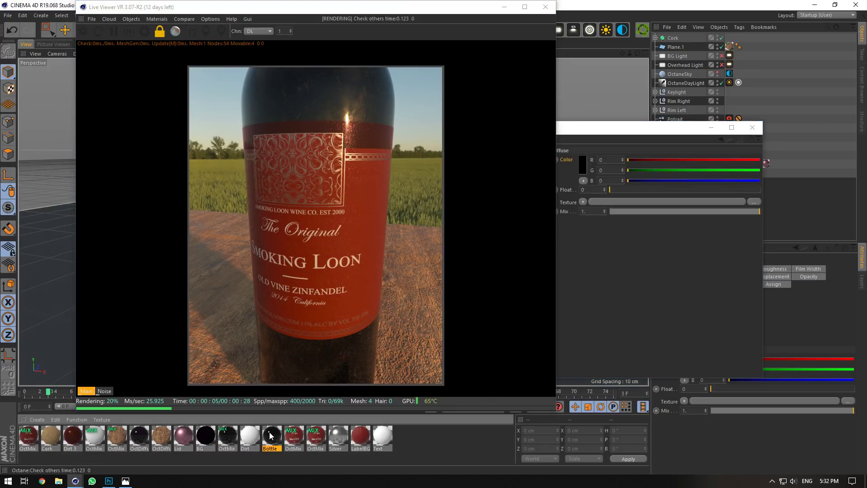
click(490, 259)
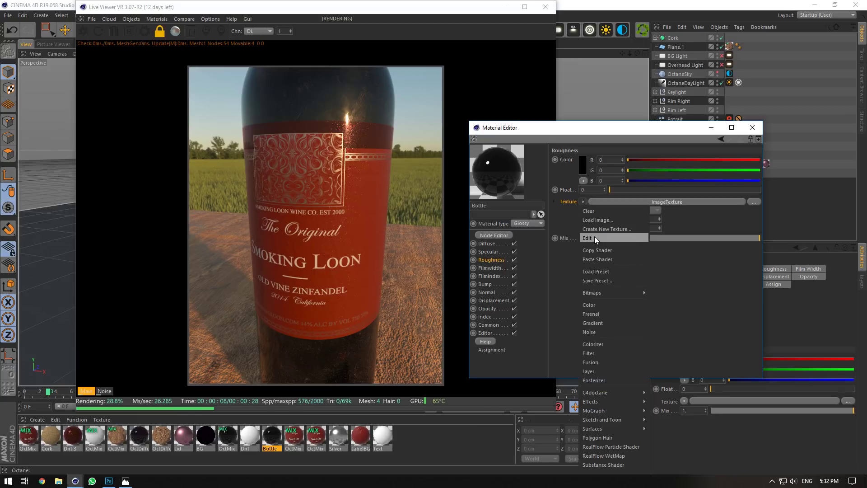
click(35, 434)
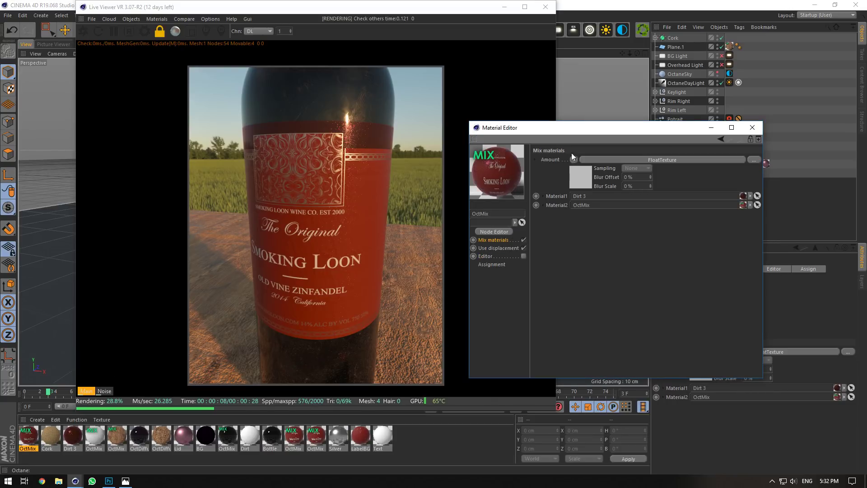
click(582, 183)
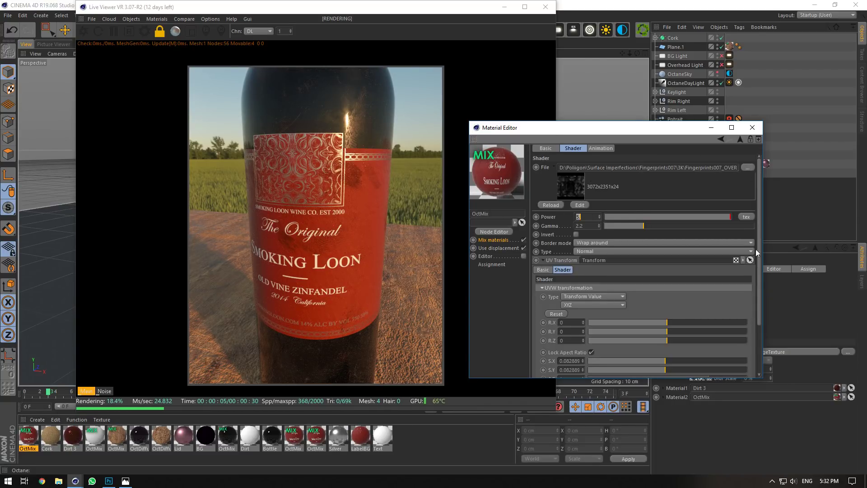
Try a gamma of about 5.32 and a power of 3 on the mix amount's fingerprints texture.
drag(632, 227, 702, 227)
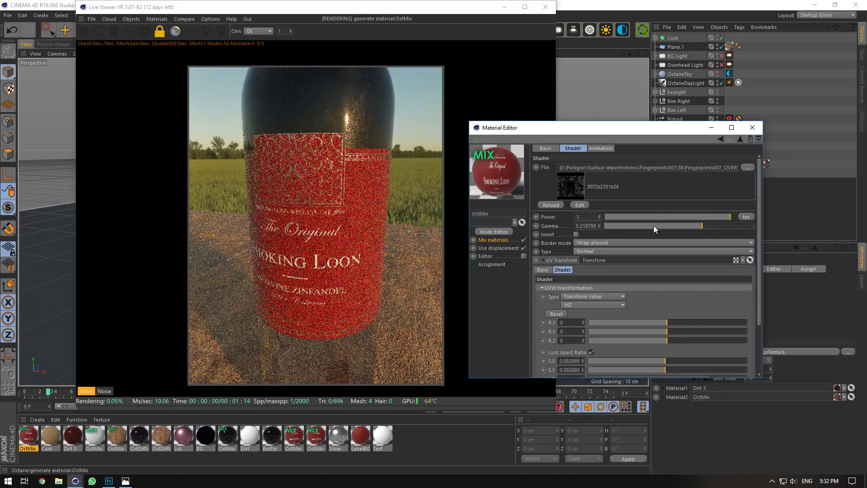
double_click(588, 216)
text(2)
key(Return)
double_click(588, 216)
text(3)
key(Return)
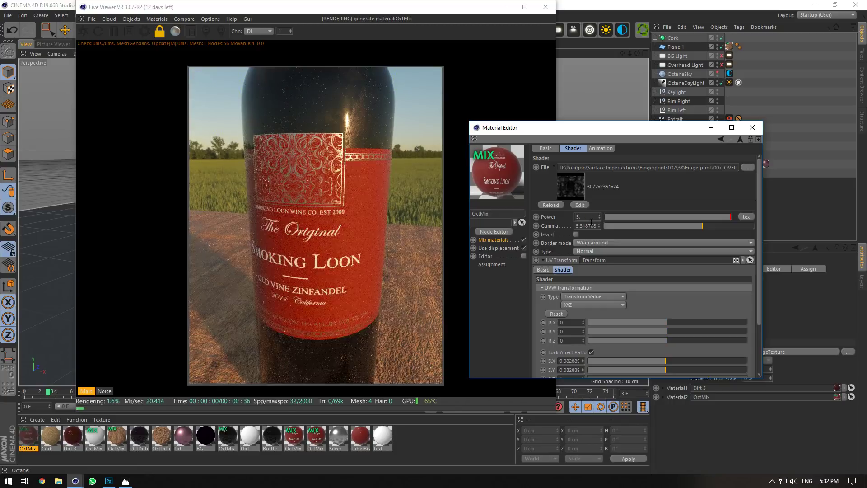
Set the fingerprints texture's gamma to 0.818182 and its power to 1.
mouse_move(609, 227)
mouse_down()
mouse_move(641, 226)
mouse_move(615, 223)
mouse_up()
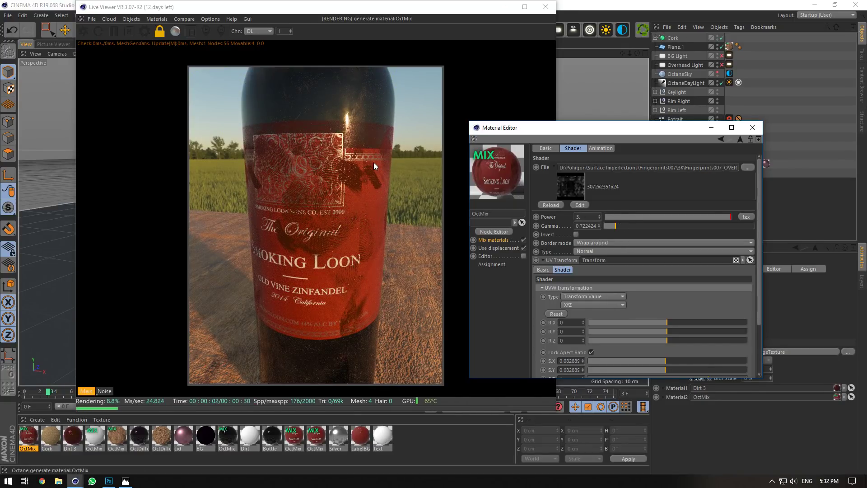
drag(615, 226, 643, 225)
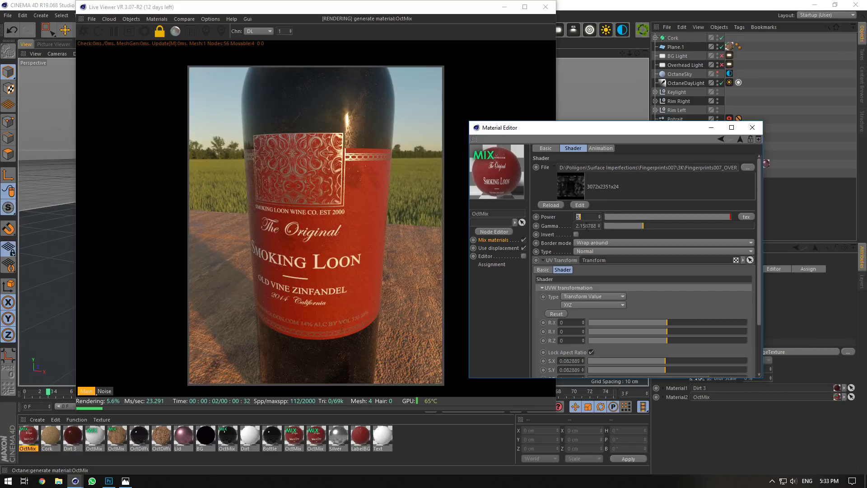
drag(649, 224, 616, 224)
double_click(579, 216)
text(1)
key(Return)
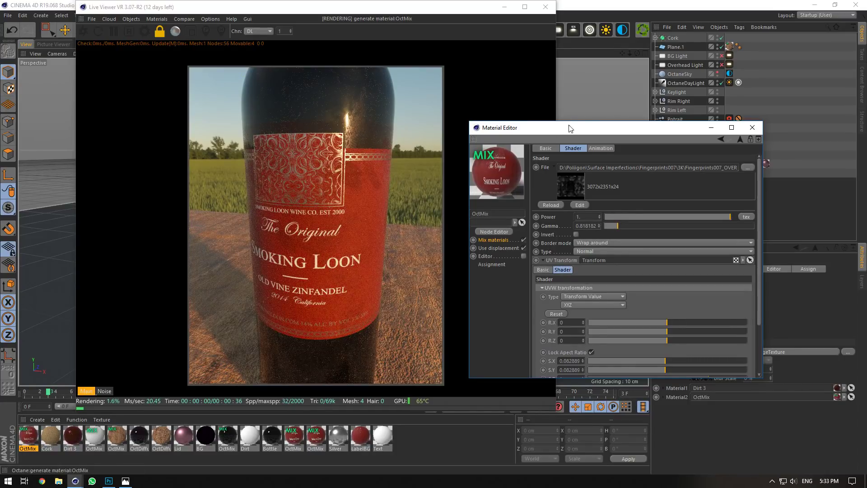
Duplicate the Dirt 3 material as Dirt 4 and set it as Material1 of the label's new mix material.
drag(567, 130, 593, 145)
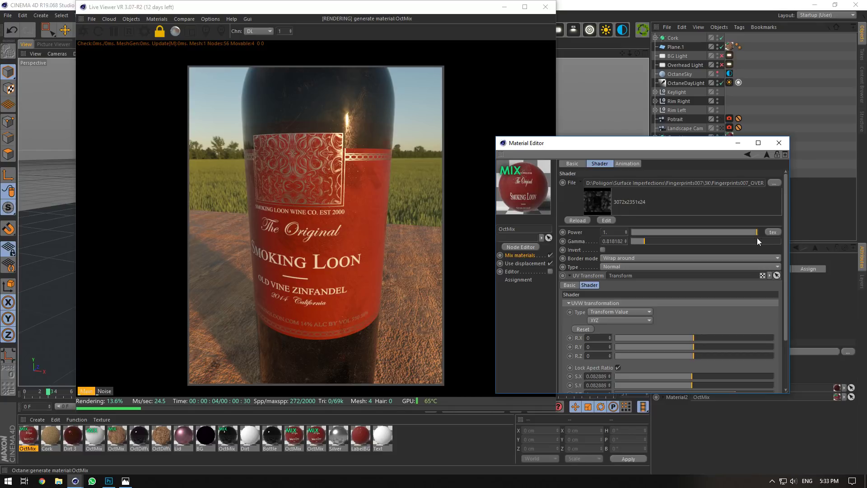
click(76, 440)
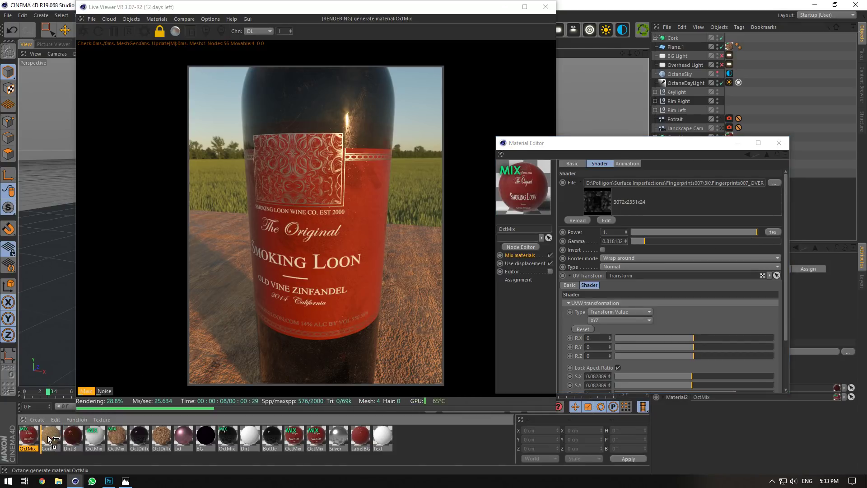
ctrl+drag(51, 438, 51, 439)
text(4)
key(Return)
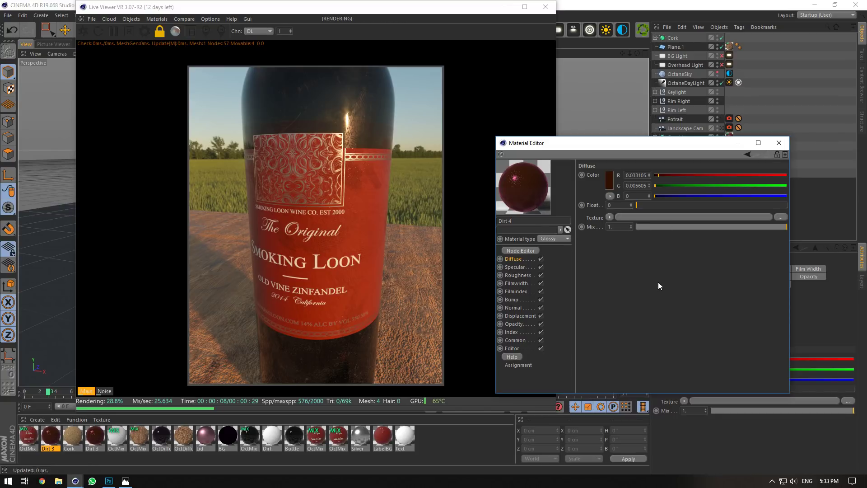
double_click(28, 436)
drag(54, 445, 215, 367)
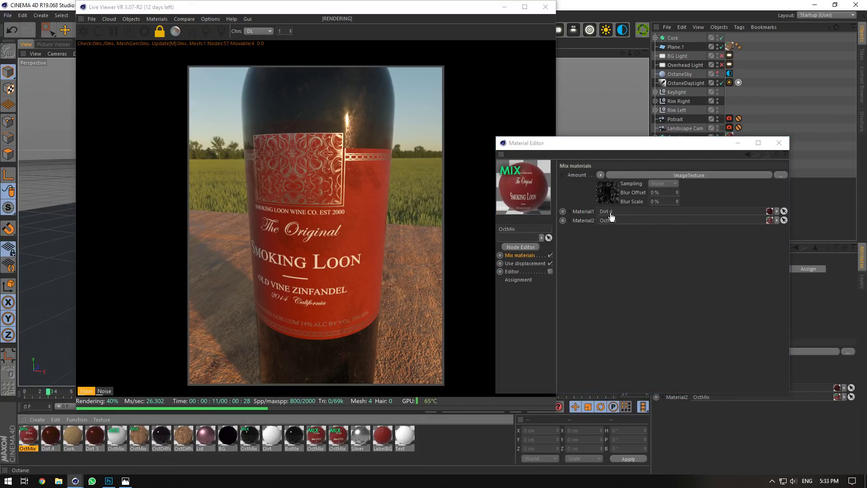
drag(610, 216, 609, 212)
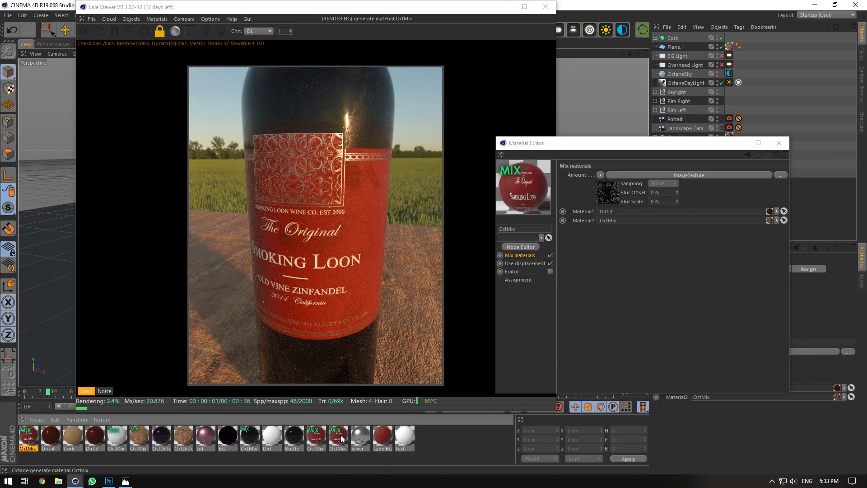
Copy the LabelBG opacity texture into Dirt 4's opacity channel and view the bottle's label up close.
double_click(382, 435)
click(521, 299)
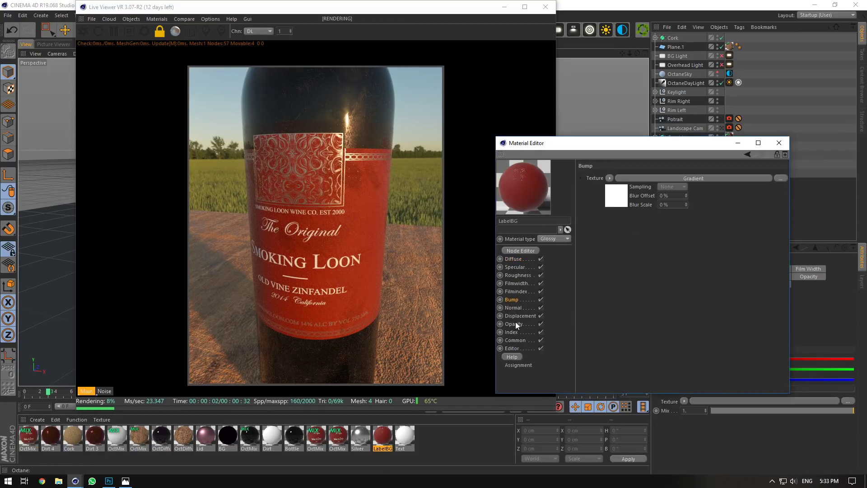
click(516, 324)
click(609, 216)
click(623, 254)
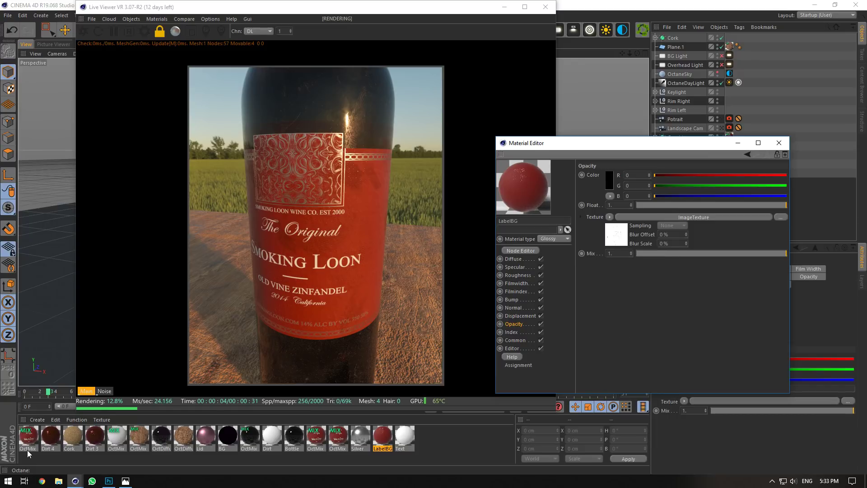
click(50, 435)
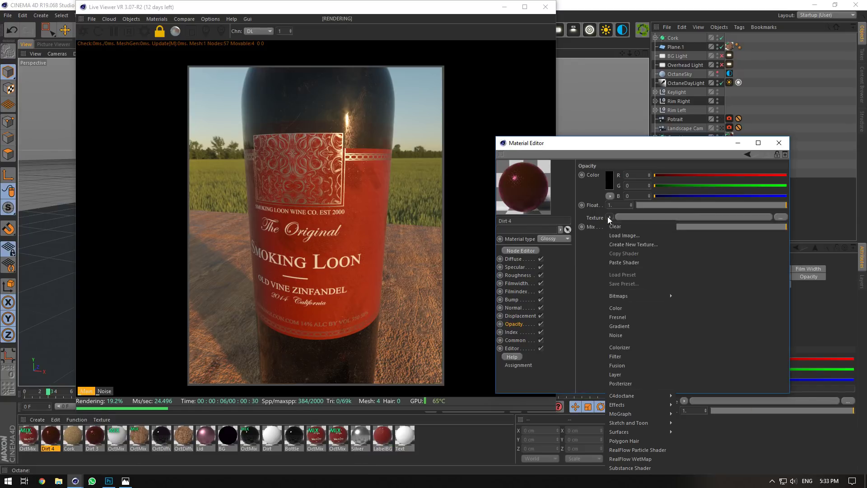
click(619, 259)
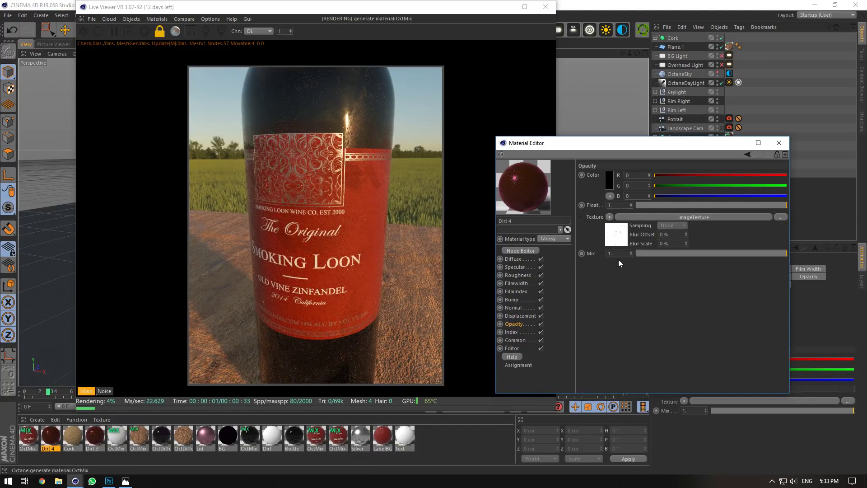
drag(622, 54, 622, 91)
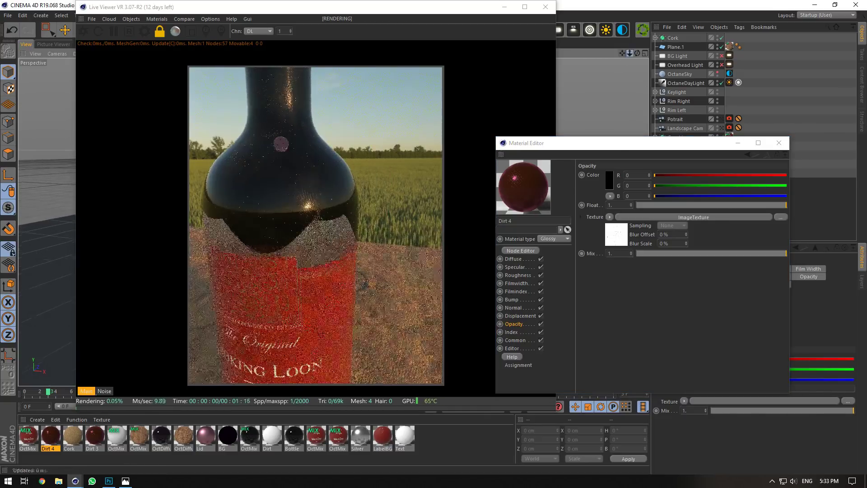
mouse_move(627, 53)
mouse_down()
mouse_move(655, 53)
mouse_move(634, 52)
mouse_up()
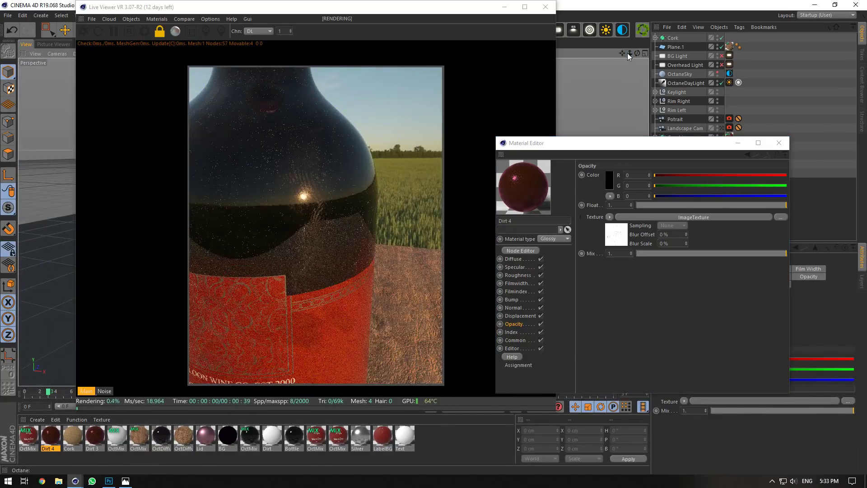
Check Dirt 4's opacity texture and delete the unconnected image texture node from LabelBG's node graph.
click(693, 217)
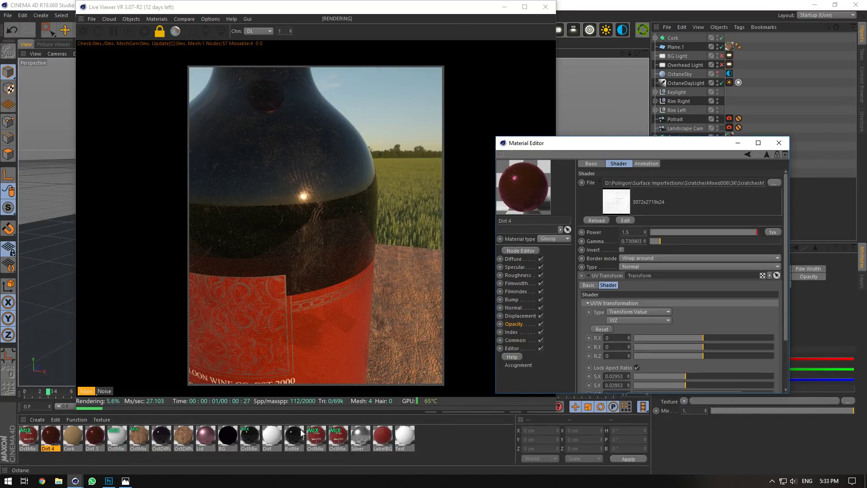
click(381, 437)
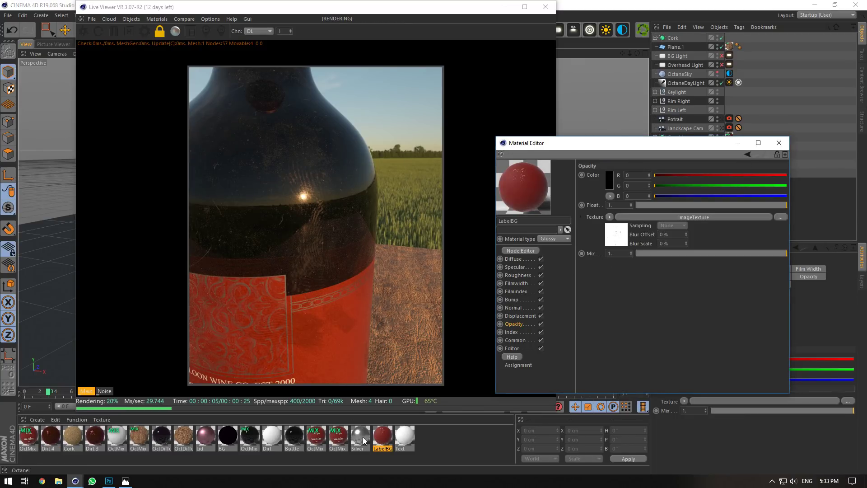
click(520, 249)
drag(328, 394, 407, 405)
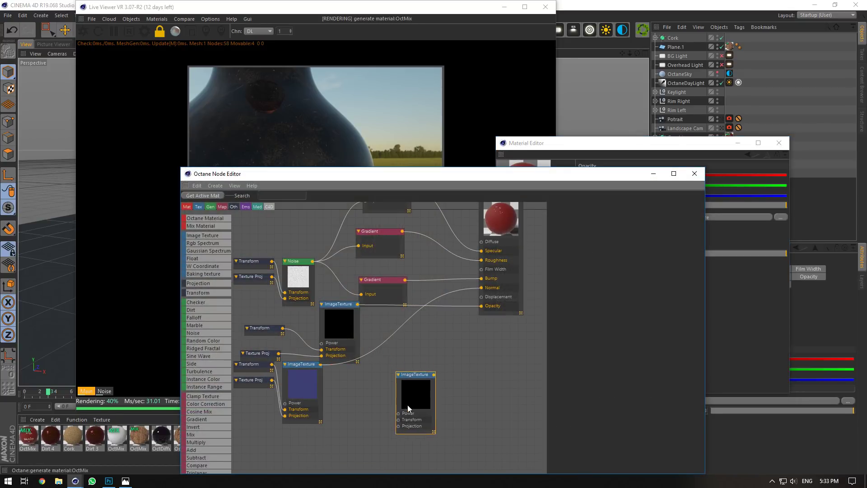
drag(334, 333, 350, 334)
drag(418, 384, 414, 407)
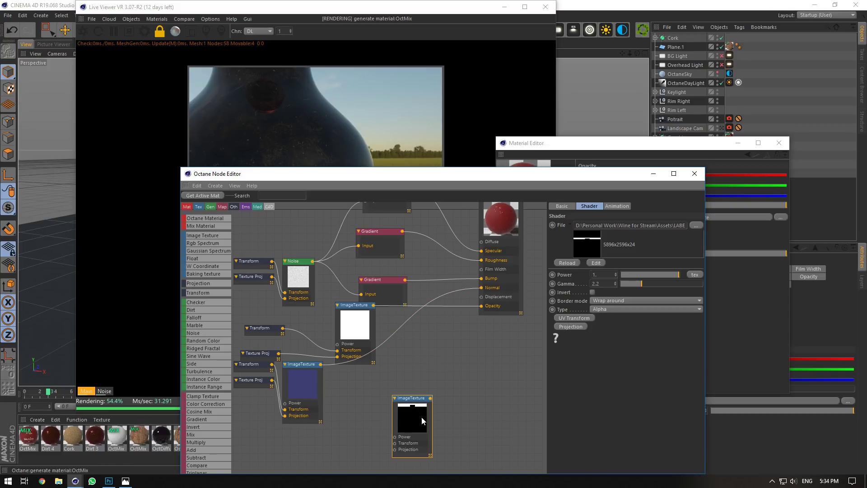
click(424, 390)
click(410, 411)
key(Delete)
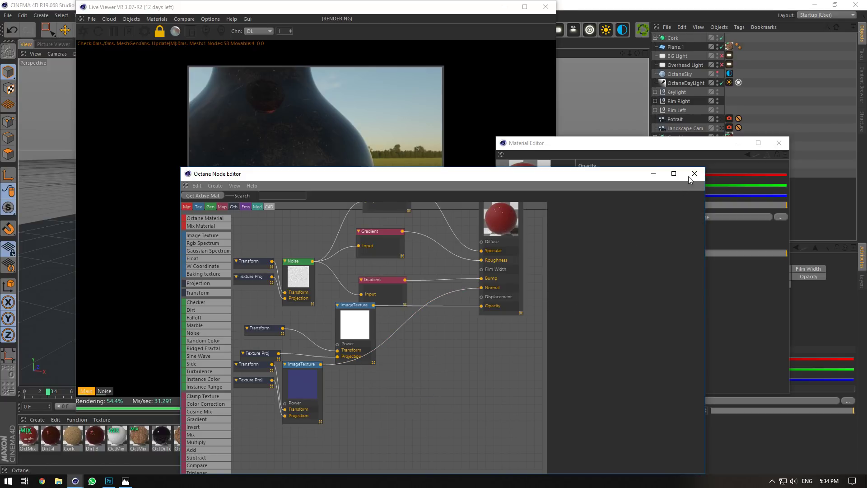
click(694, 174)
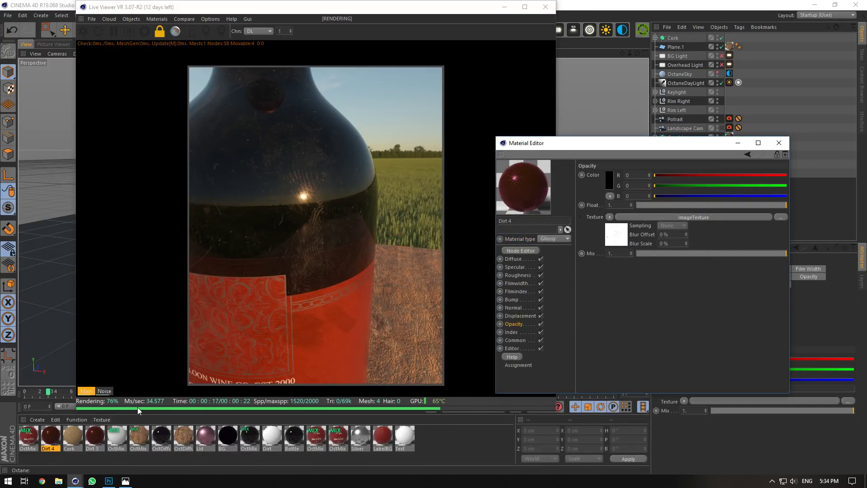
Replace Dirt 4's opacity texture with a copy of the Silver material's opacity texture.
click(383, 440)
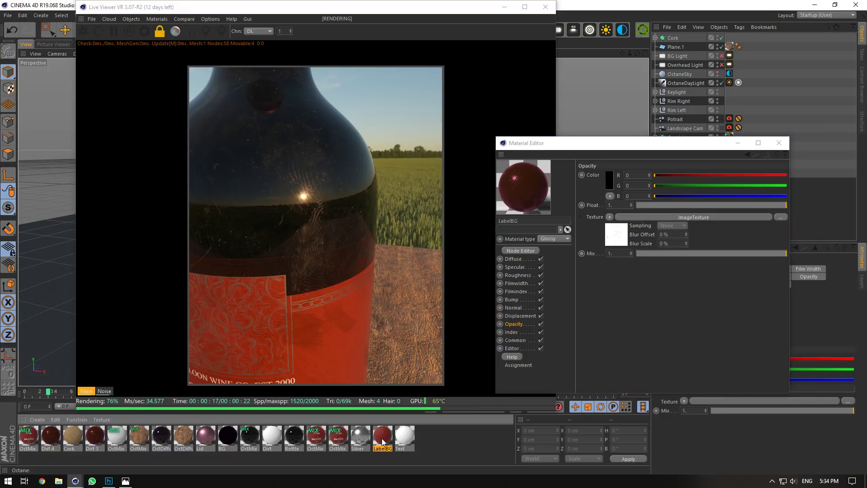
click(360, 437)
click(609, 217)
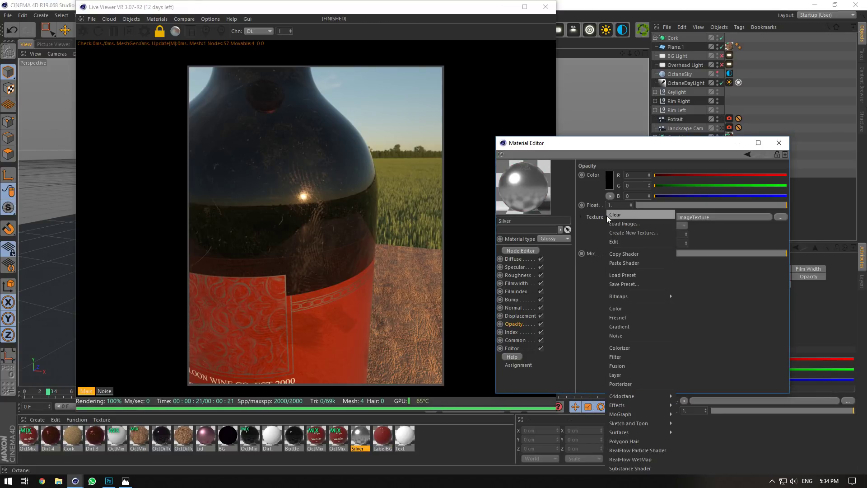
click(623, 254)
click(50, 435)
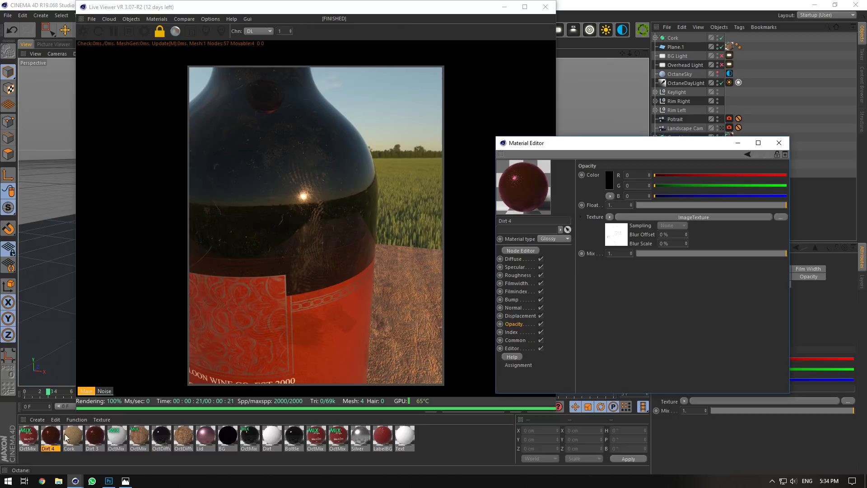
click(610, 217)
click(615, 227)
click(609, 217)
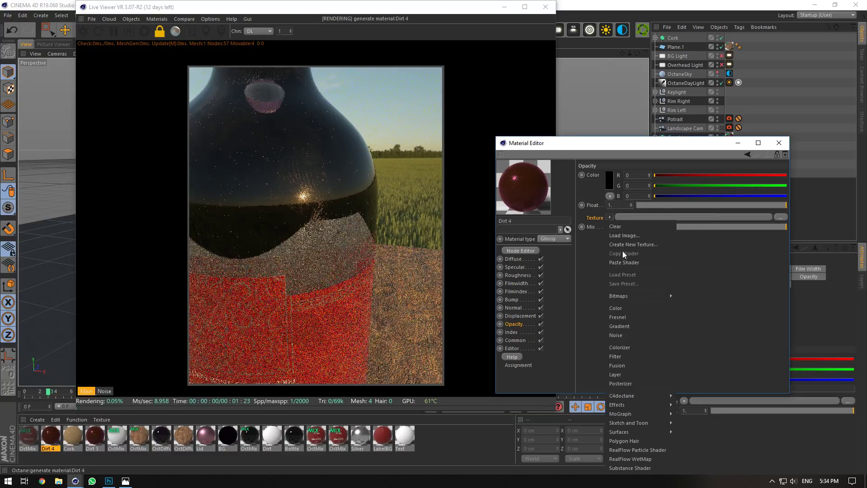
click(620, 261)
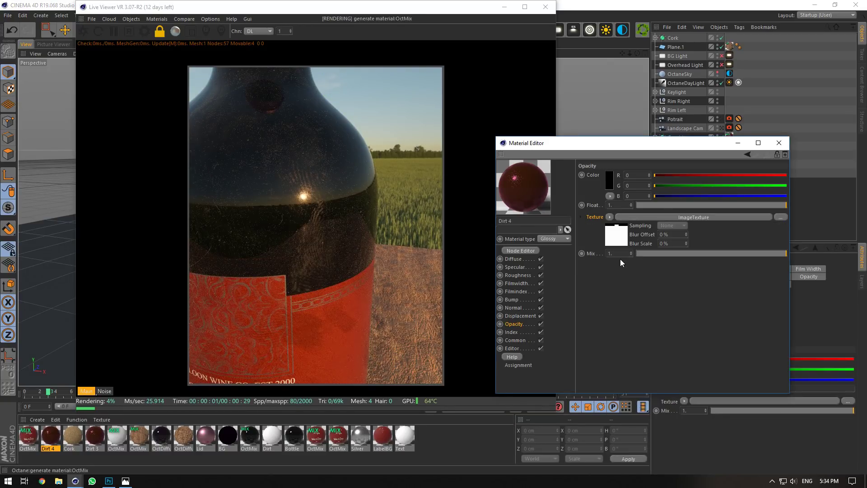
Inspect the bottle glass up close, close the material editor and return to the Potrait camera view.
drag(629, 53, 673, 54)
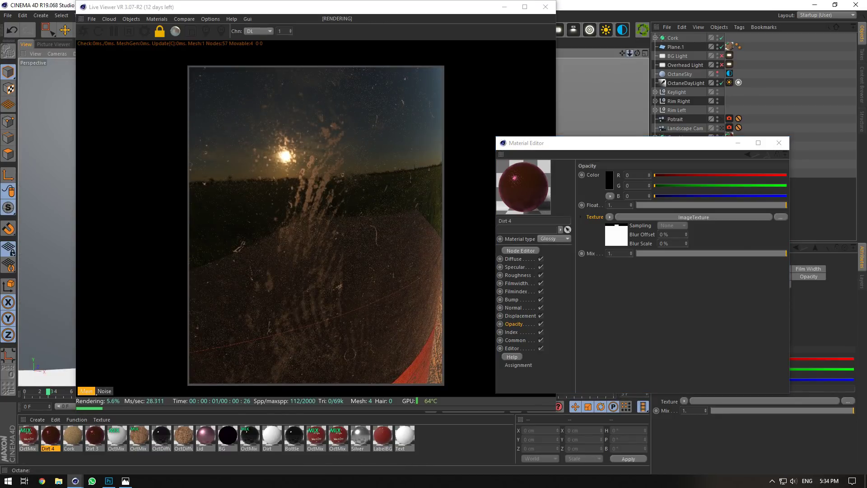
click(721, 129)
click(755, 134)
click(720, 119)
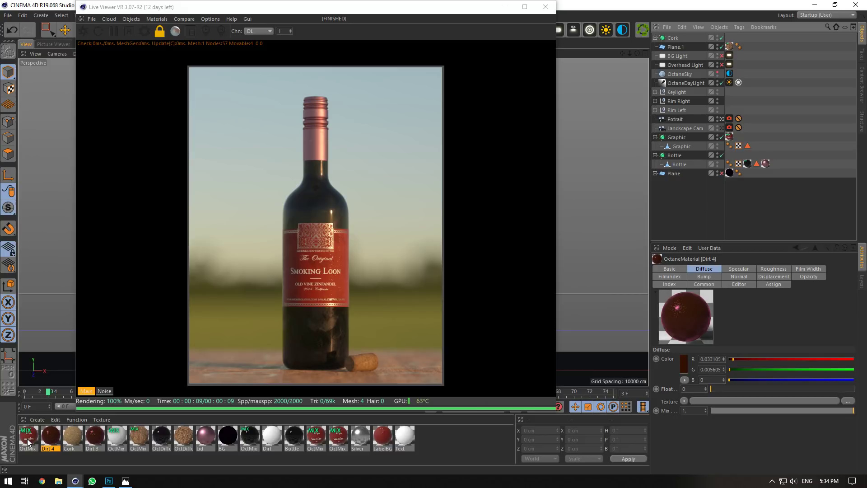
Examine Dirt 4's opacity settings and LabelBG's roughness gradient.
double_click(48, 440)
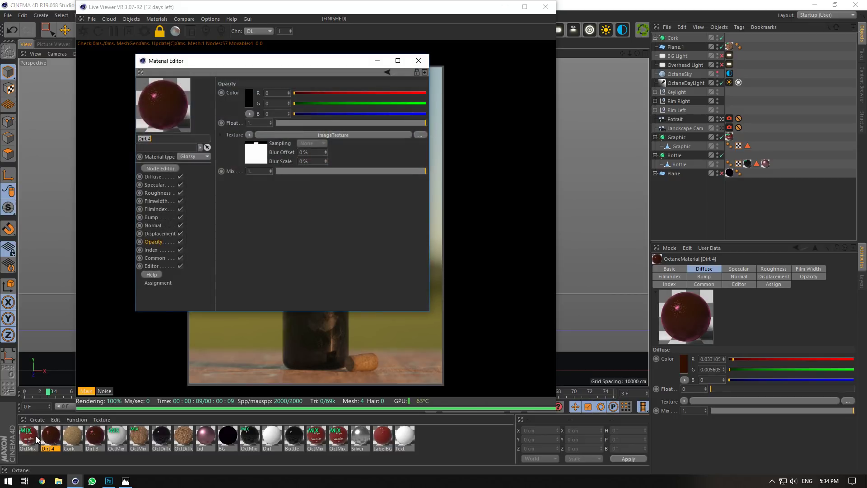
click(419, 62)
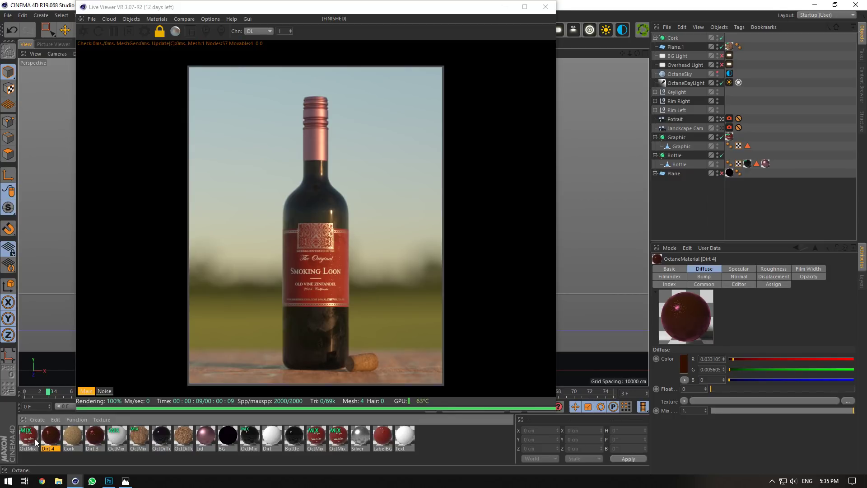
double_click(383, 435)
drag(357, 61, 736, 130)
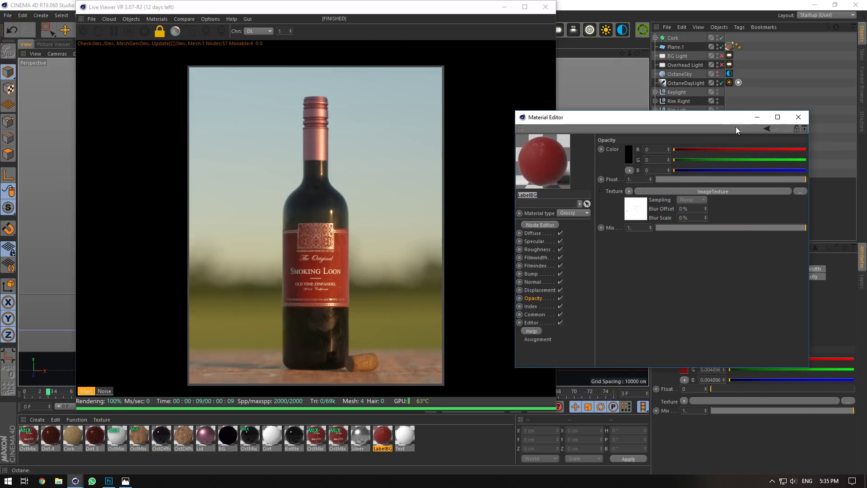
click(540, 249)
click(633, 208)
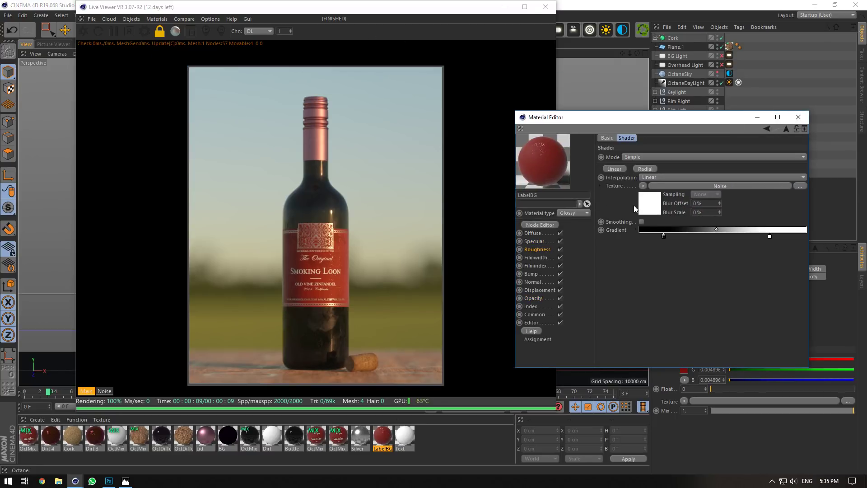
click(799, 118)
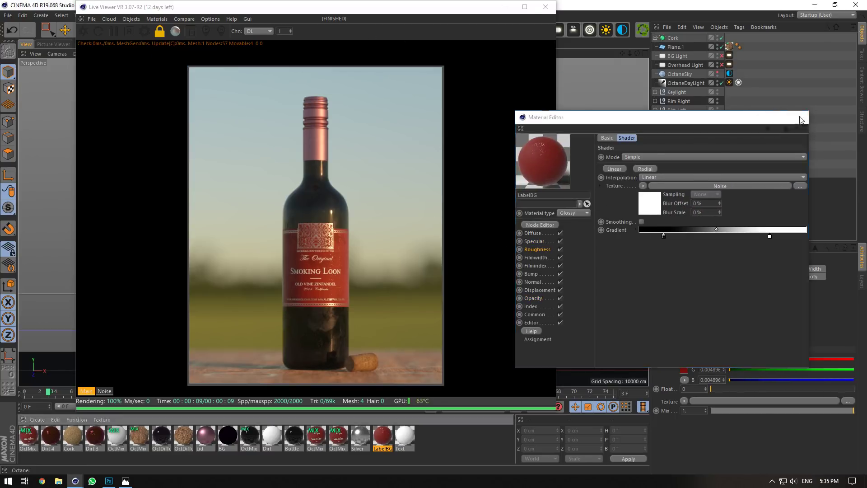
Set the gamma of the fingerprints texture in the label mix material's amount to 0.7.
double_click(28, 435)
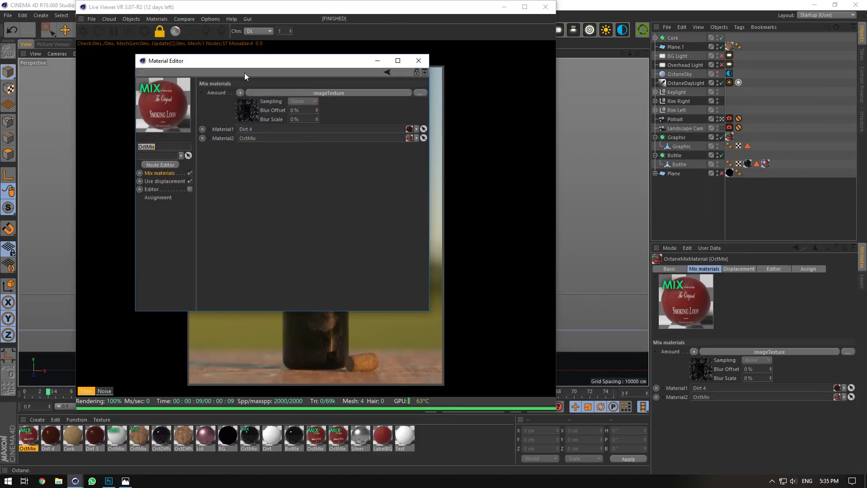
drag(359, 61, 700, 154)
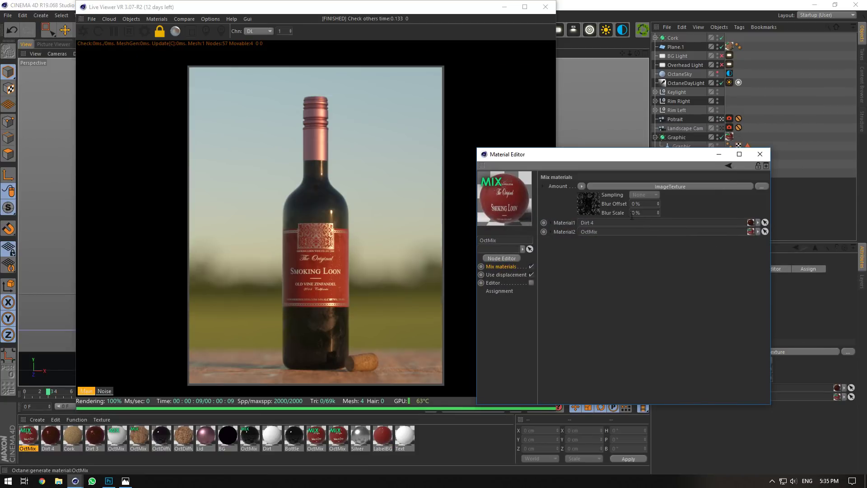
click(634, 186)
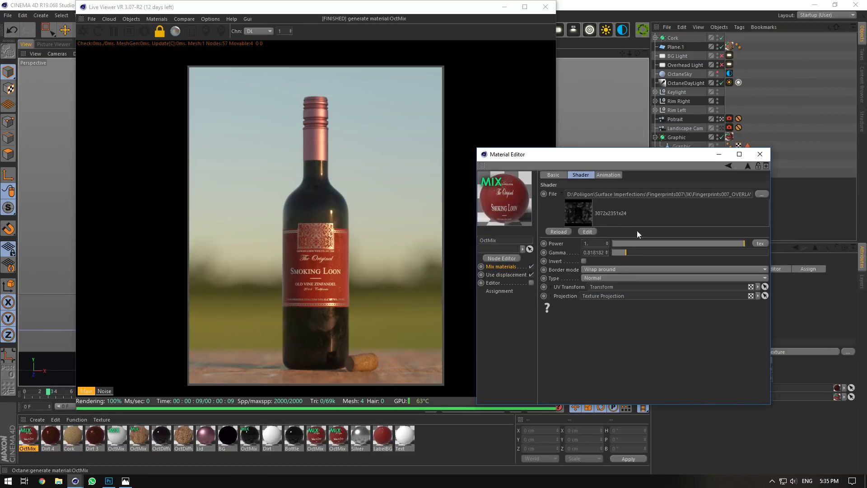
double_click(595, 252)
text(0.7)
key(Return)
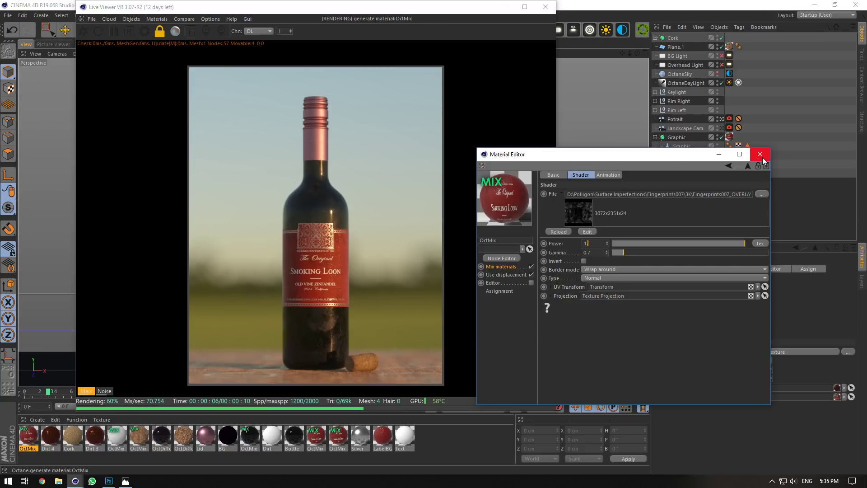
click(761, 157)
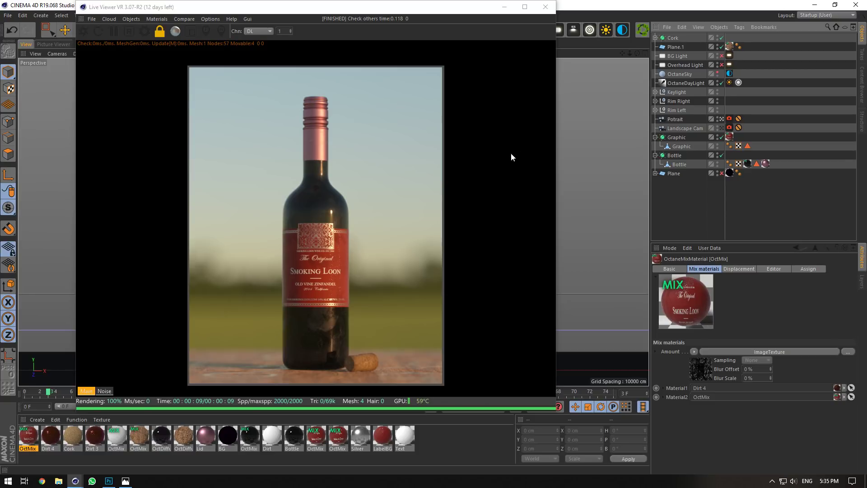
Try a coherent ratio of about 0.534 in the Pathtracing kernel settings and reset it to 0.
drag(438, 9, 440, 24)
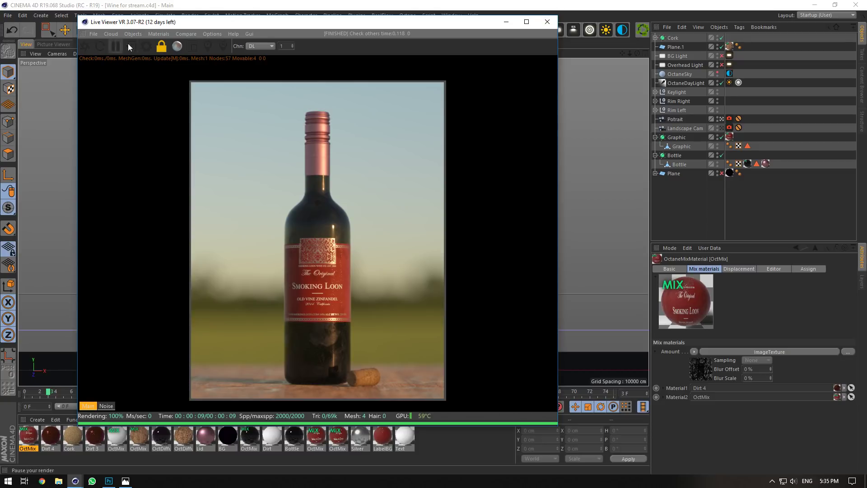
click(147, 46)
drag(67, 151, 23, 154)
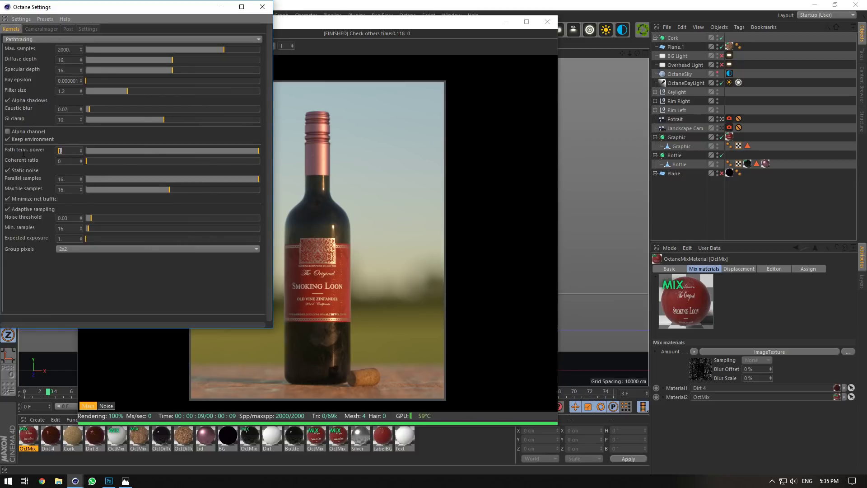
drag(87, 162, 178, 163)
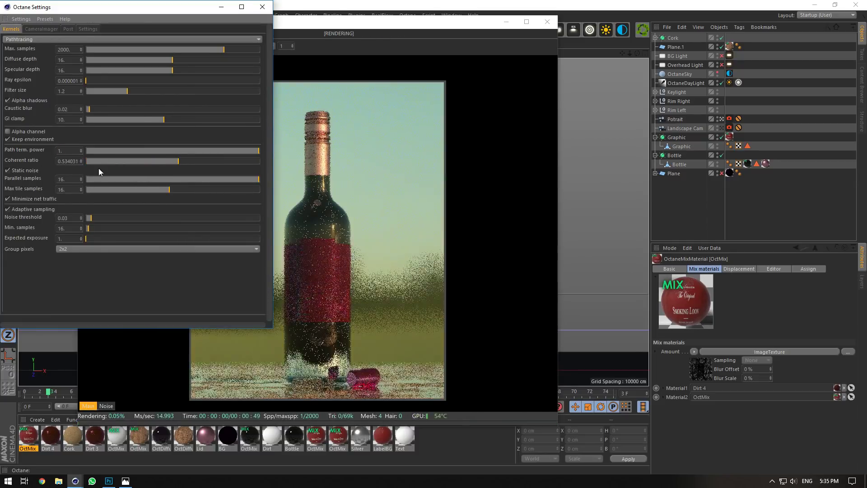
double_click(61, 161)
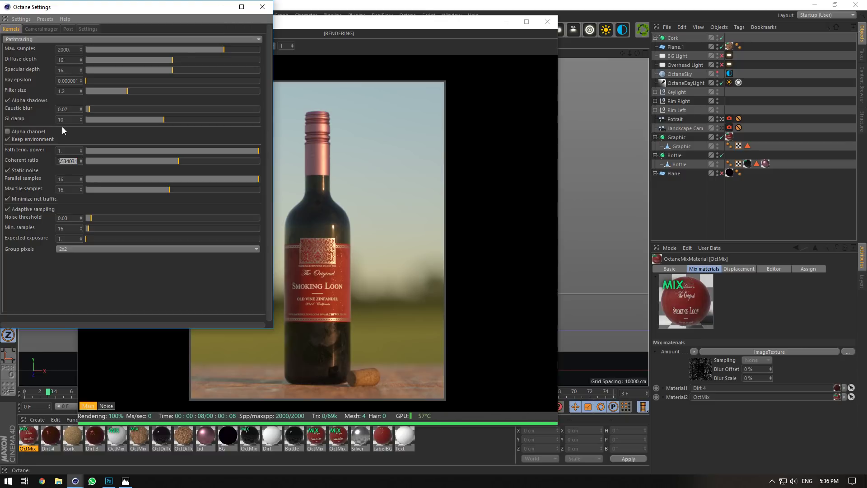
text(0)
key(Return)
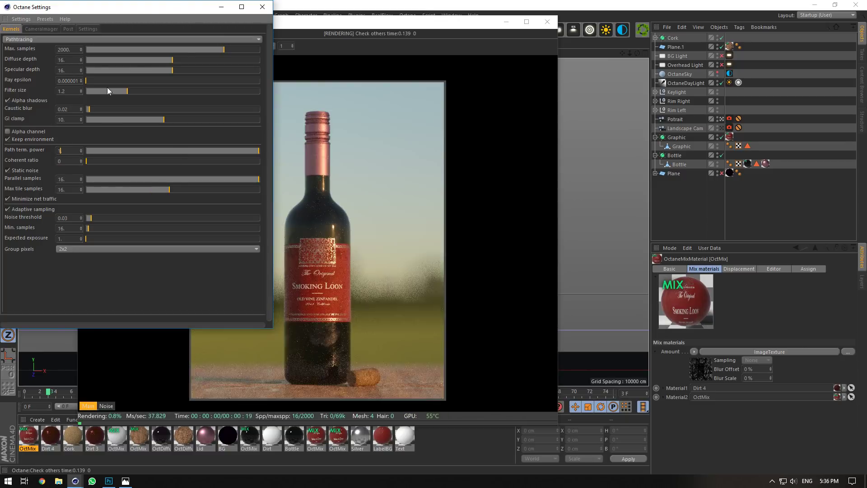
click(263, 5)
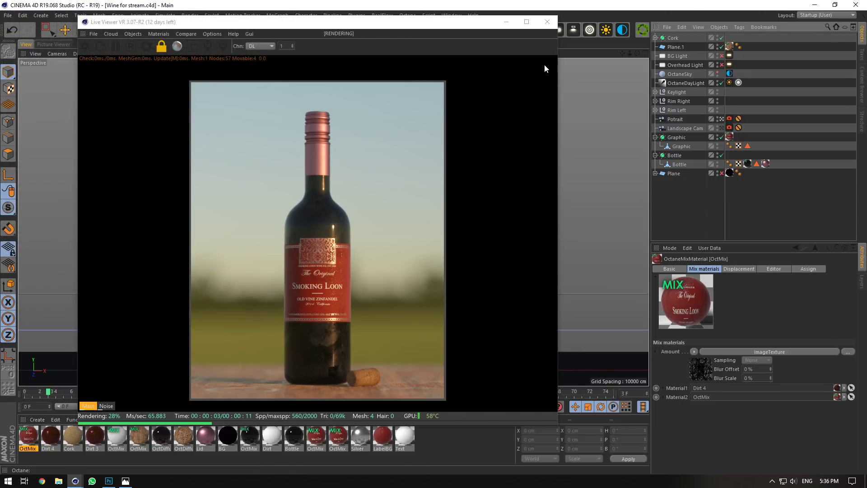
Close and reopen the Live Viewer, restart the render and reposition the viewer over the viewport.
click(546, 66)
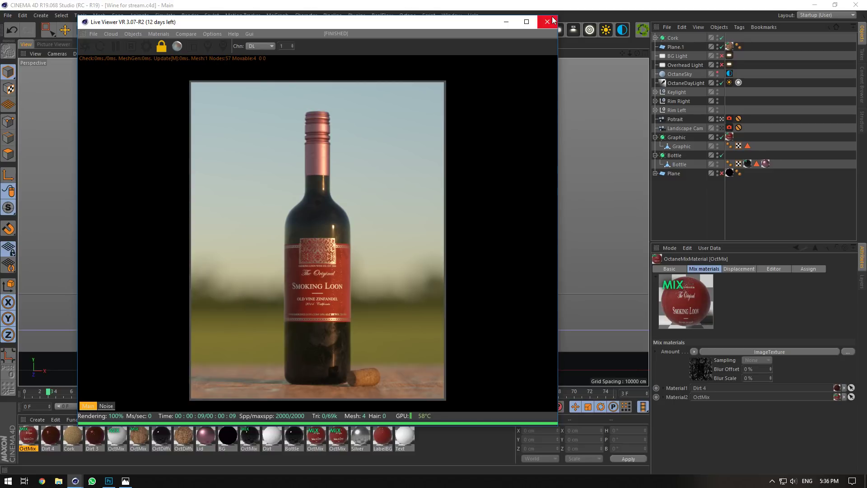
click(553, 20)
click(201, 32)
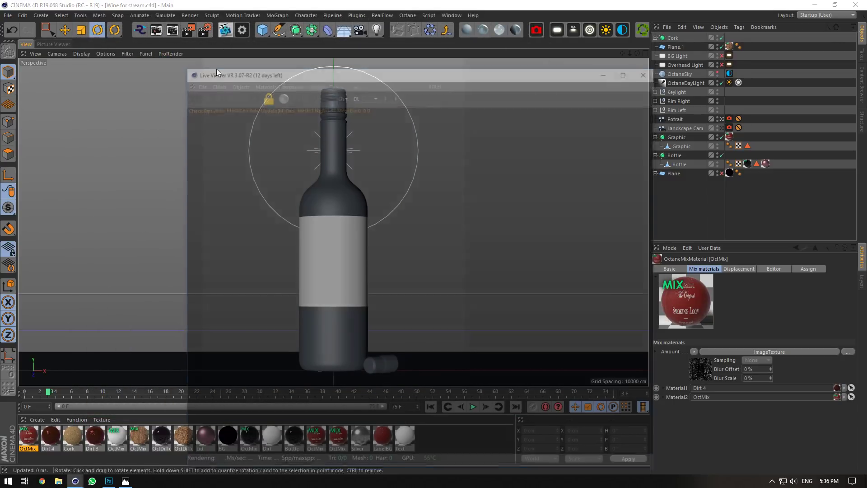
click(187, 97)
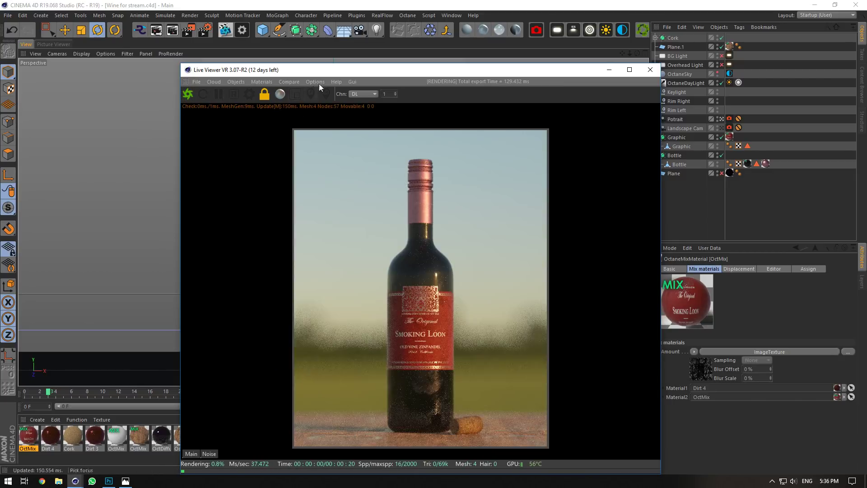
drag(319, 69, 286, 33)
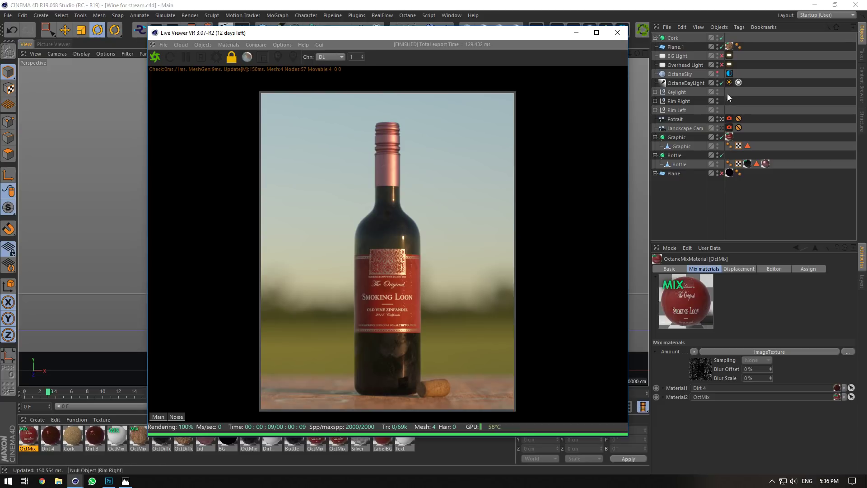
Open the OctaneSky environment tag and review its environment type and AO environment texture options.
click(729, 74)
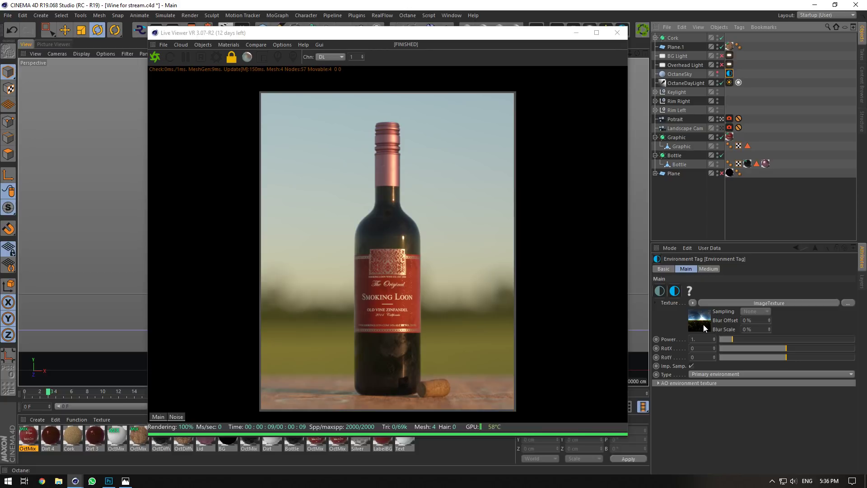
click(713, 375)
click(712, 375)
click(683, 382)
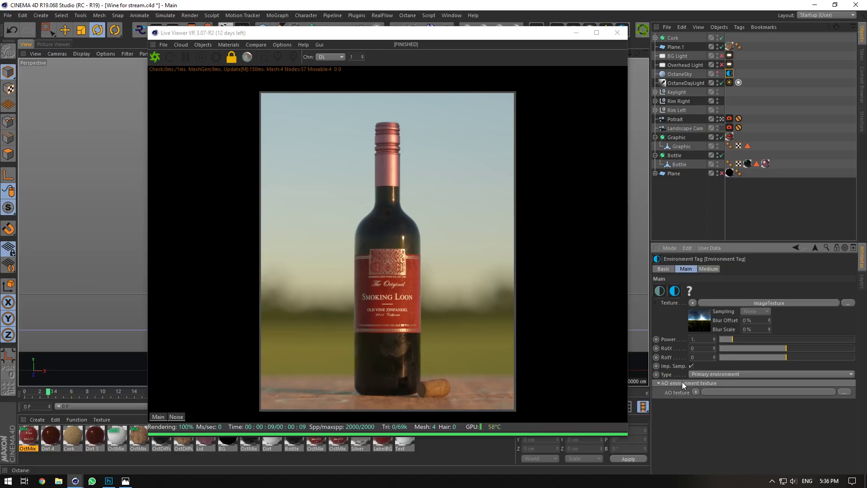
Check the medium settings of the OctaneSky environment tag and return to its main settings.
click(682, 382)
click(707, 269)
click(685, 268)
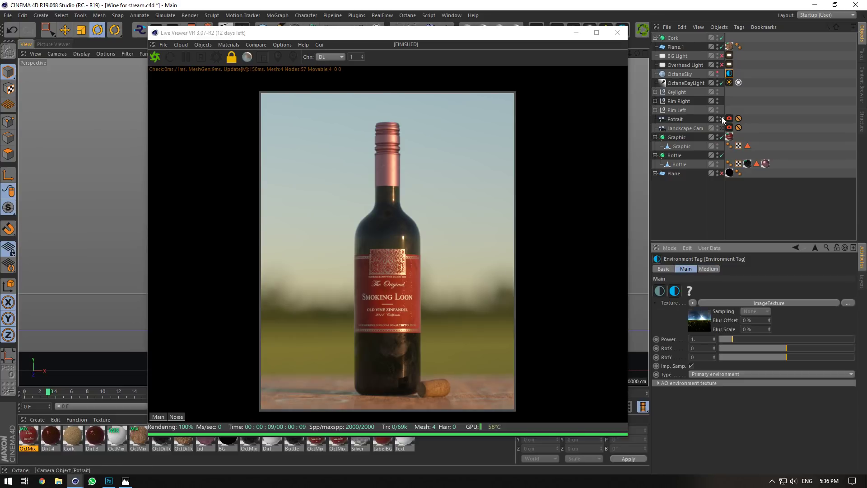
Try a much higher turbidity in the OctaneDayLight tag and reset it to 2.2.
click(725, 83)
click(729, 83)
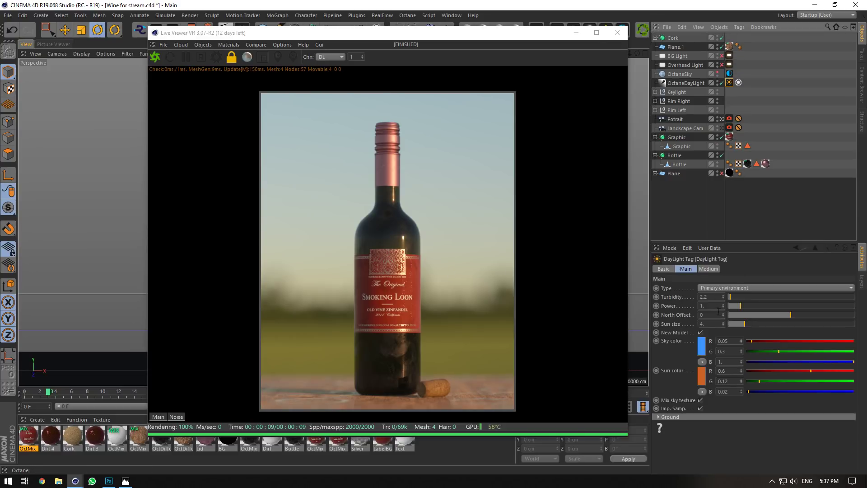
drag(732, 302, 843, 299)
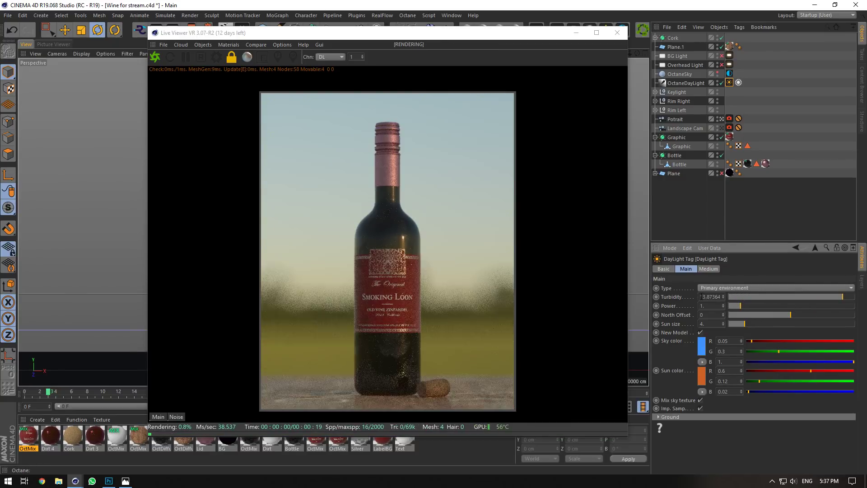
double_click(711, 296)
text(2)
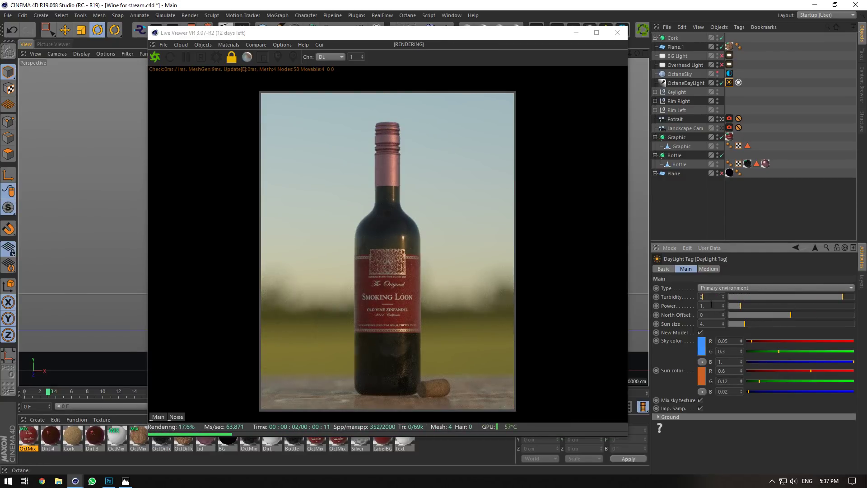
text(.2)
key(Return)
Save the scene and move the Live Viewer clear of the material swatches.
key(ctrl+s)
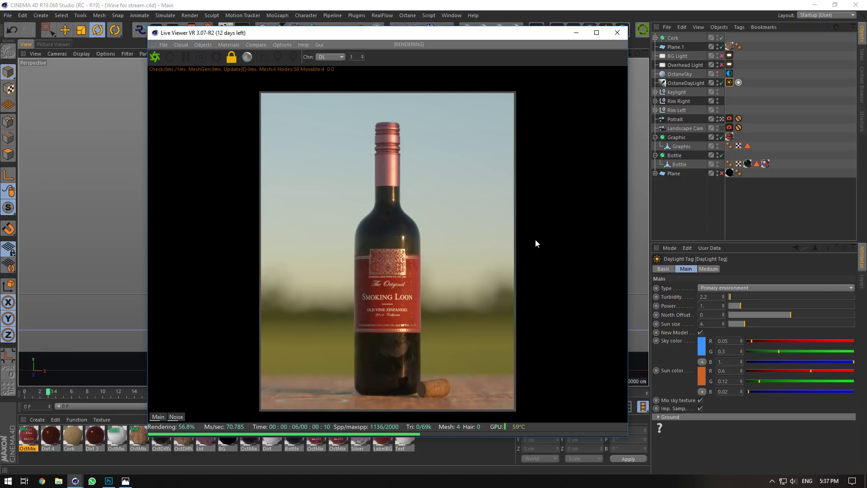
right_click(388, 155)
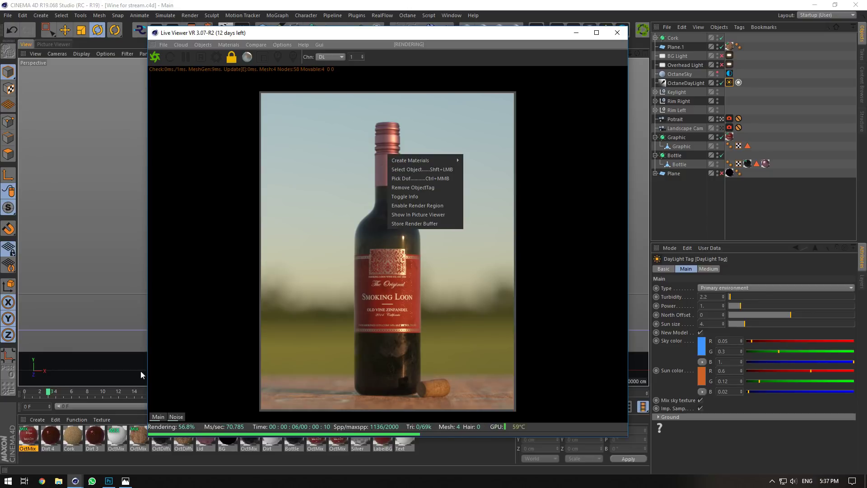
drag(365, 39, 352, 23)
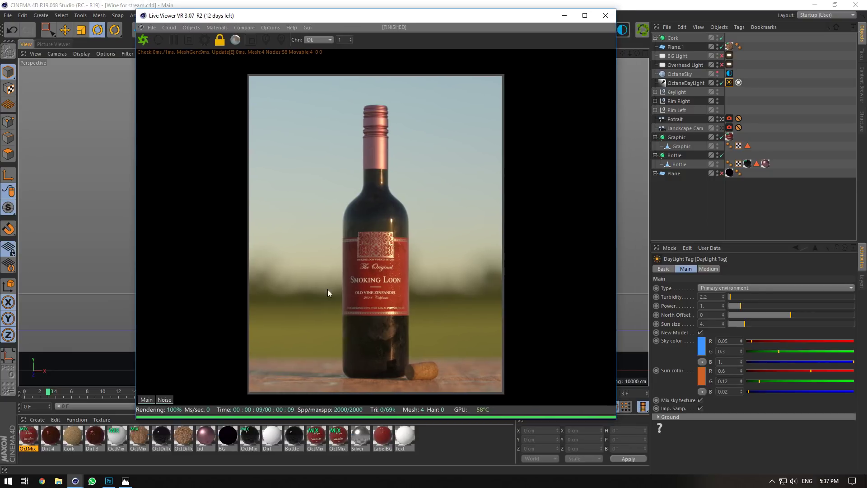
Set the hue of the Lid material's specular texture color correction to about -0.124.
double_click(208, 442)
drag(280, 63, 652, 131)
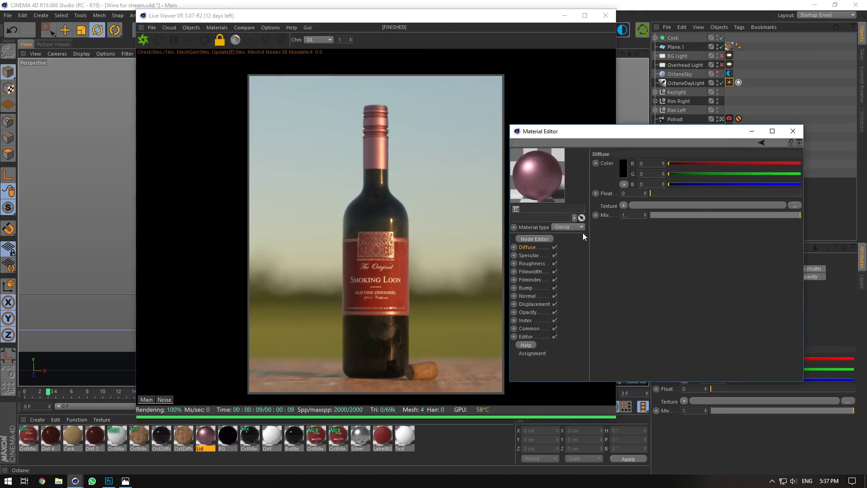
click(531, 253)
click(627, 220)
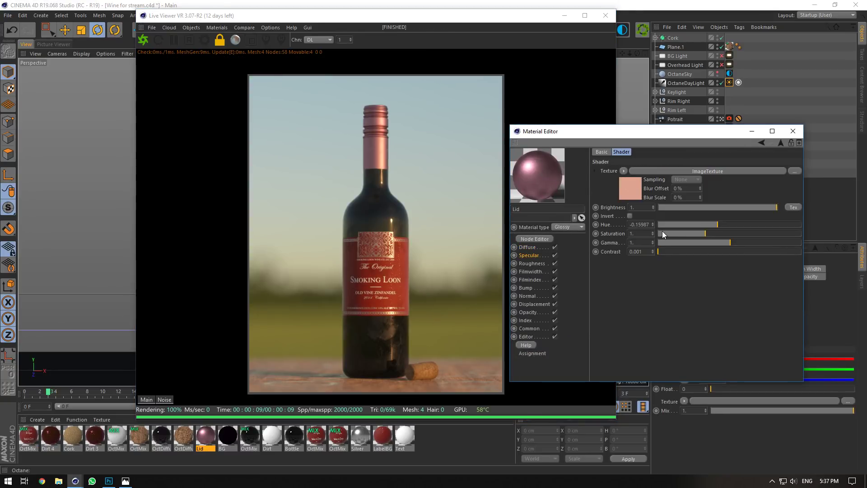
click(717, 224)
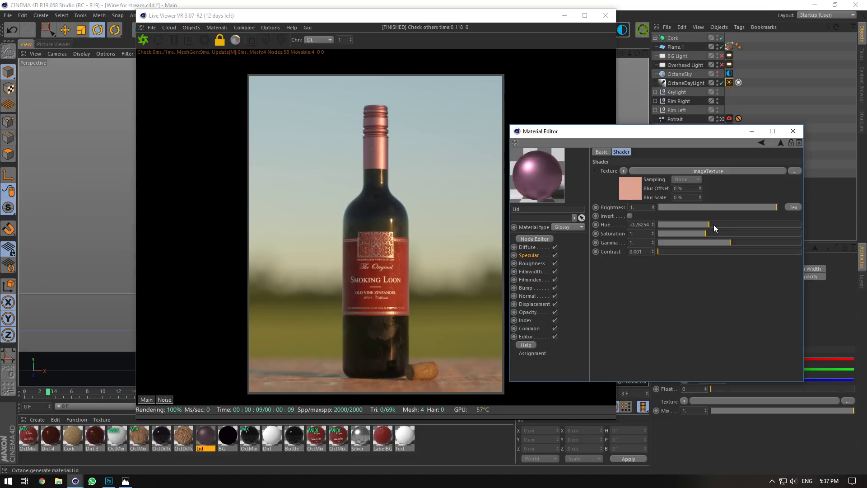
click(719, 225)
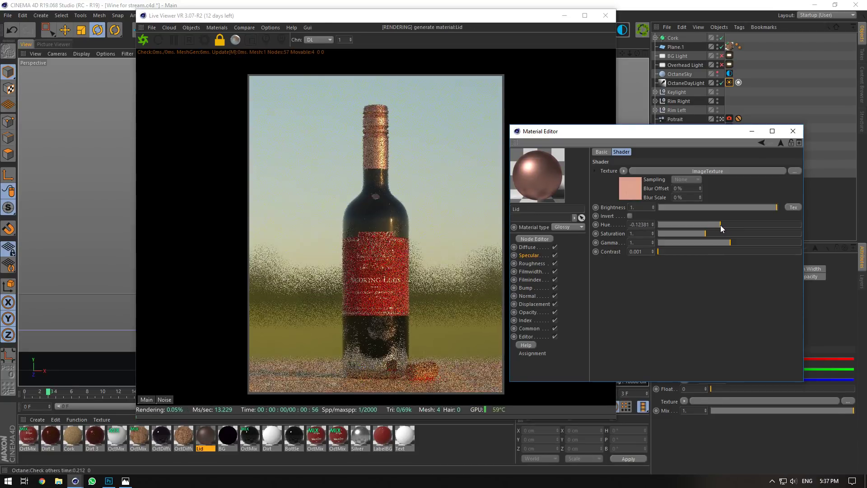
Raise the Lid specular texture's saturation to about 2.03, fine-tune its hue to about -0.11 and close the material editor.
mouse_move(714, 233)
mouse_down()
mouse_move(769, 230)
mouse_move(762, 232)
mouse_up()
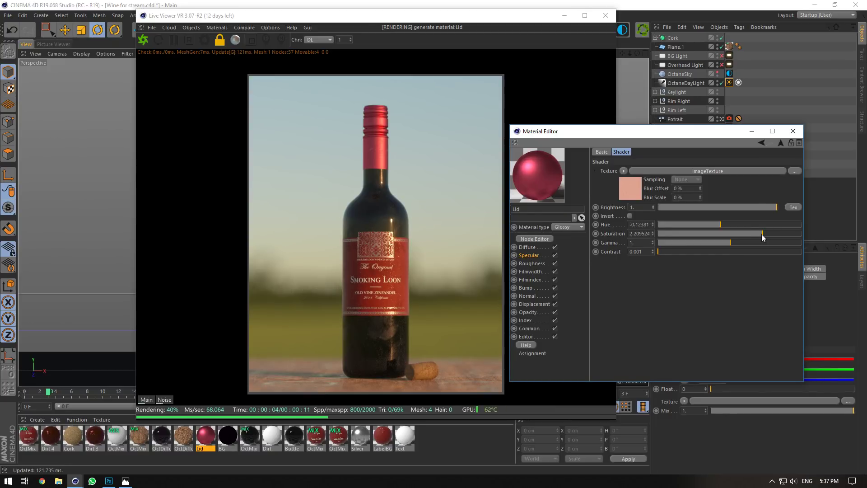
drag(761, 234, 753, 233)
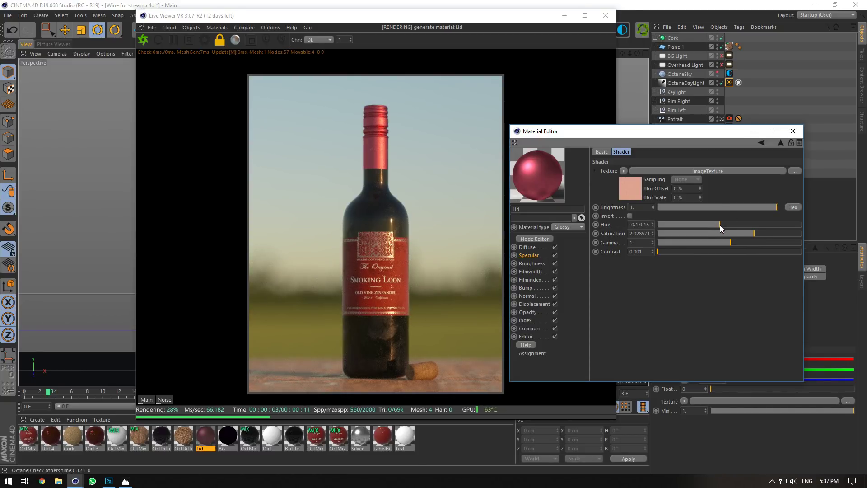
mouse_move(720, 225)
mouse_down()
mouse_move(731, 224)
mouse_move(722, 224)
mouse_up()
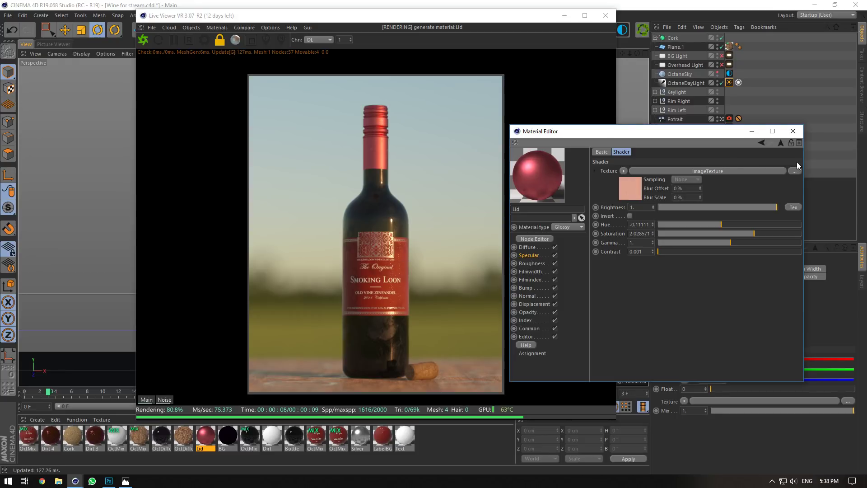
click(793, 131)
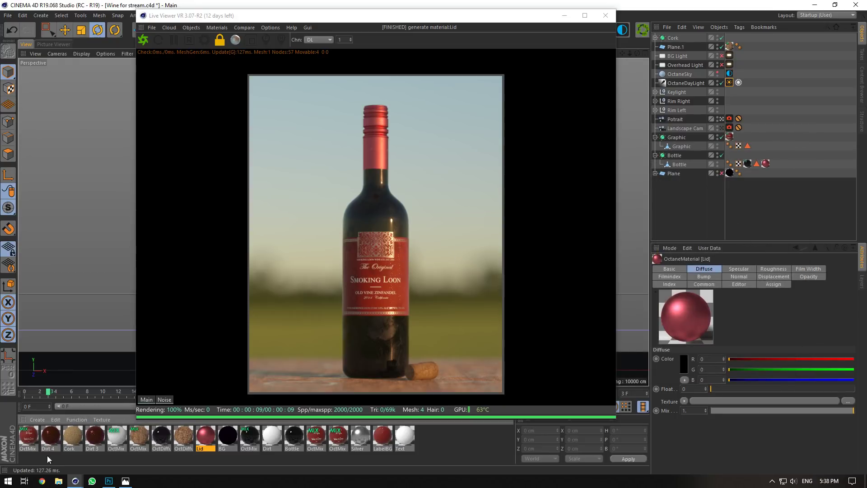
Check the power and gamma of the fingerprints texture in the label's mix material.
double_click(29, 436)
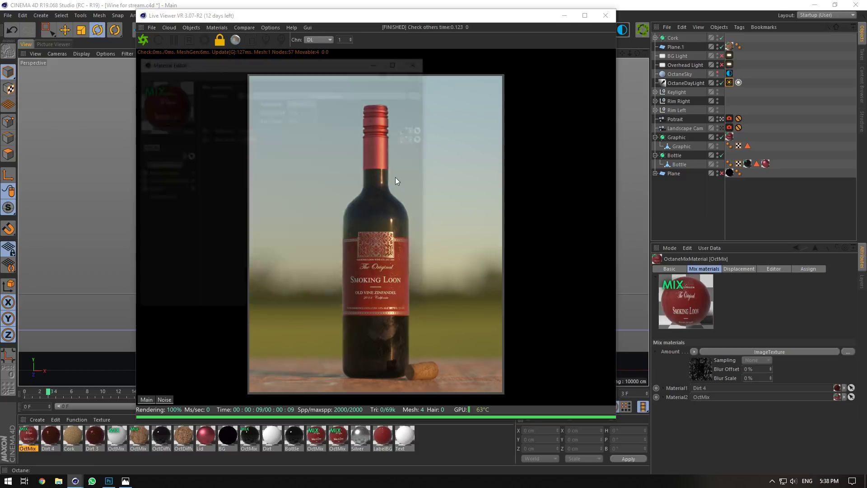
click(242, 123)
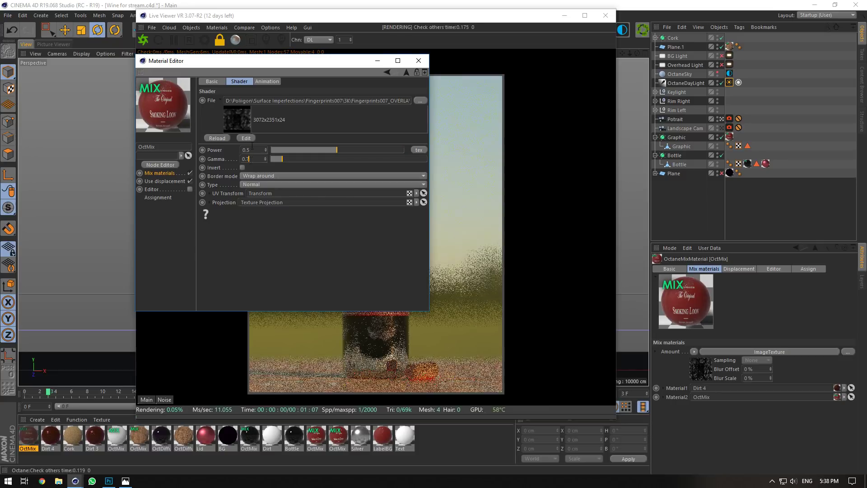
drag(284, 63, 624, 157)
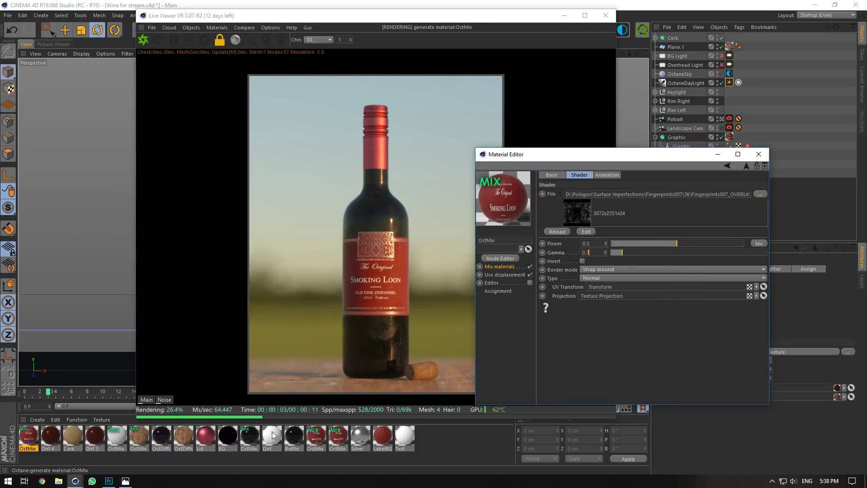
Set the power of the crumpled paper normal texture in the LabelBG material to 0.15 and close the material editor.
click(382, 437)
click(493, 319)
click(595, 207)
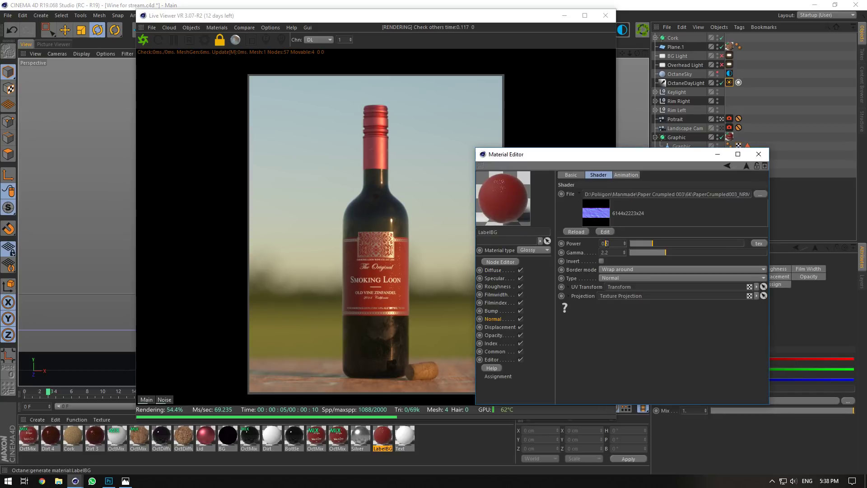
text(15)
key(Return)
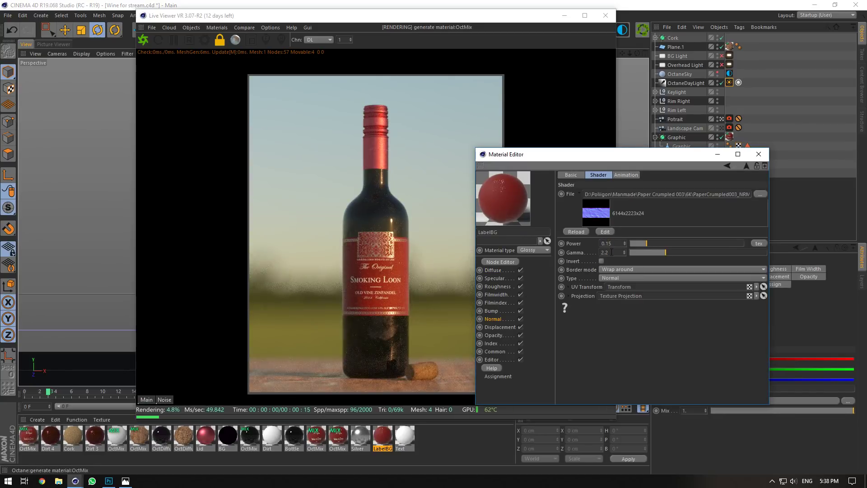
click(611, 251)
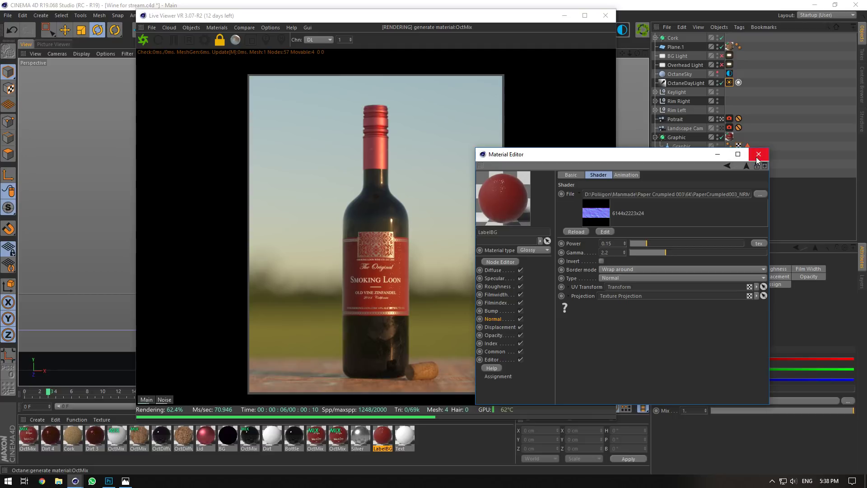
click(757, 156)
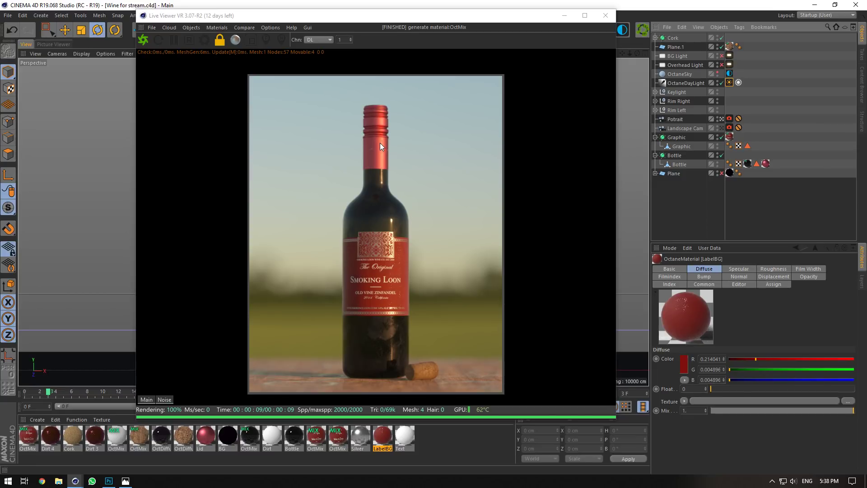
Collapse the Graphic and Bottle hierarchies in the object list.
click(656, 137)
click(658, 147)
click(657, 146)
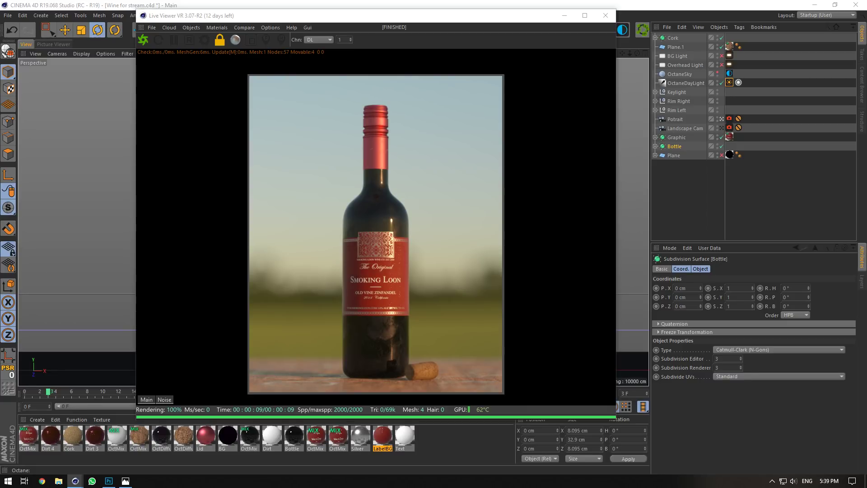
Switch to the open Seppelt Wine Studio Apple.c4d scene and close the Live Viewer.
mouse_move(75, 480)
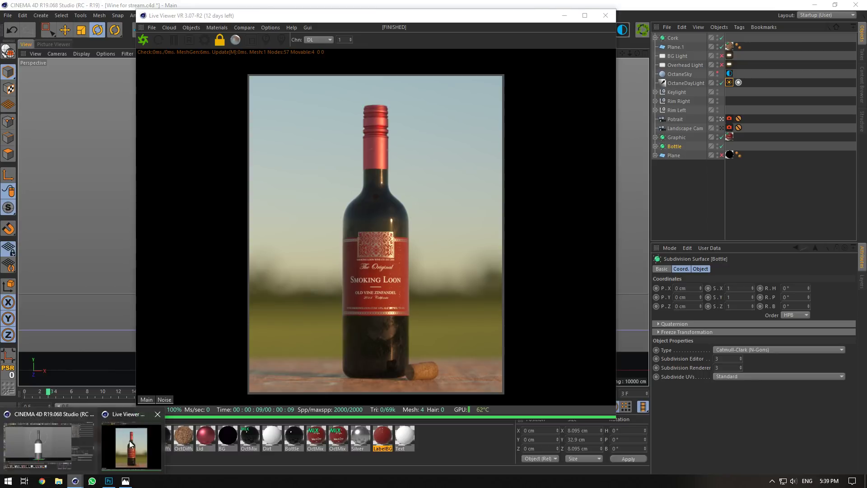
drag(522, 18, 514, 45)
click(452, 16)
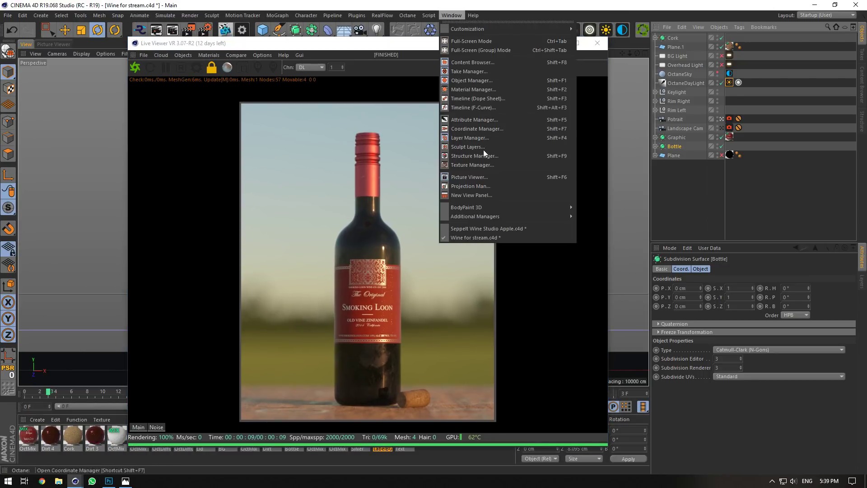
click(492, 228)
click(597, 43)
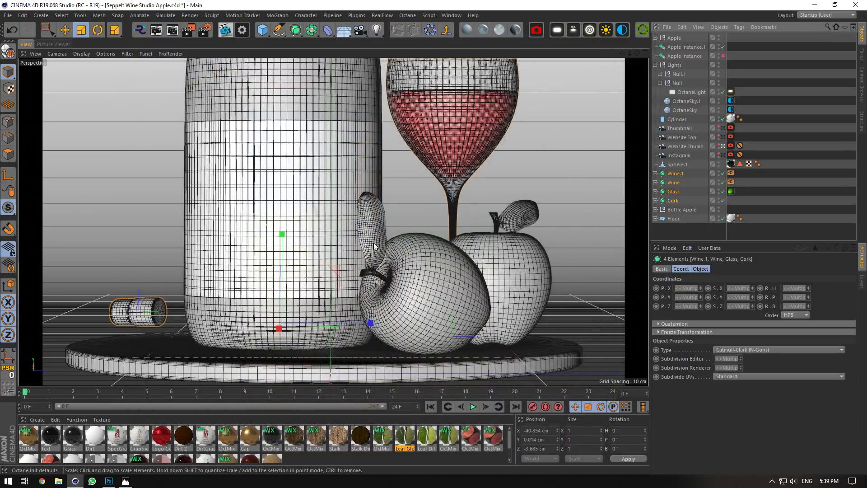
Copy the Apple null with its leaf and stalk into the Wine for stream.c4d scene.
click(374, 246)
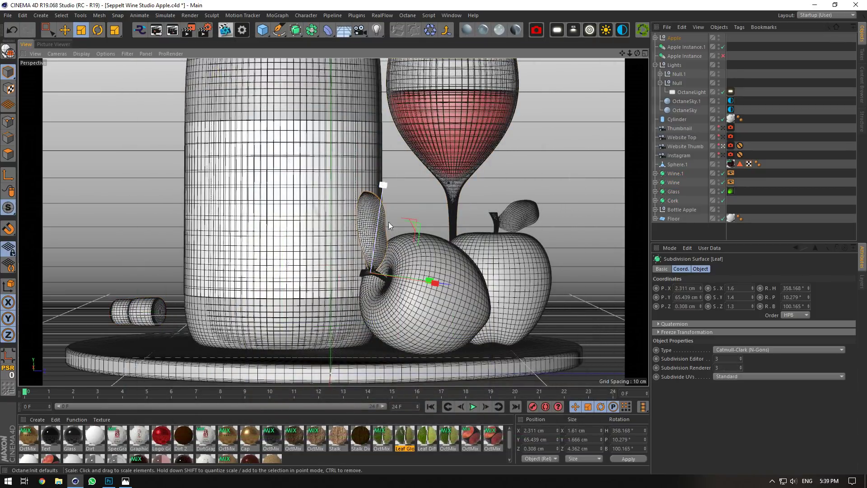
click(655, 38)
click(674, 38)
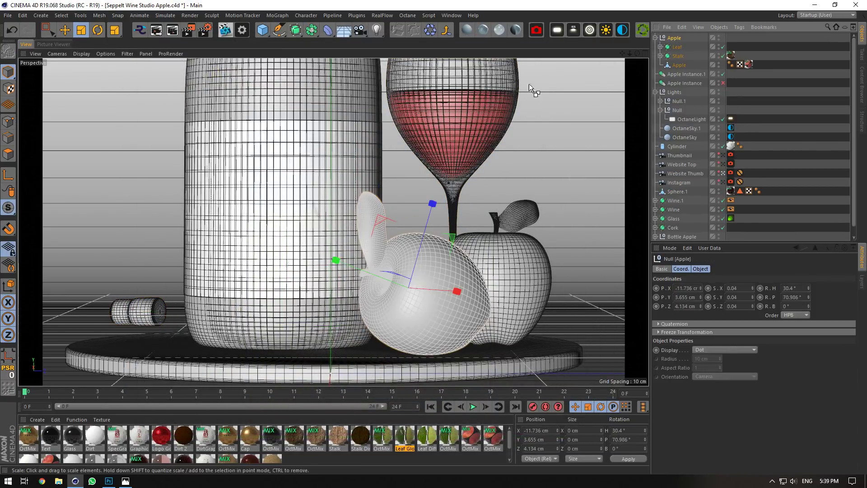
click(452, 15)
click(487, 236)
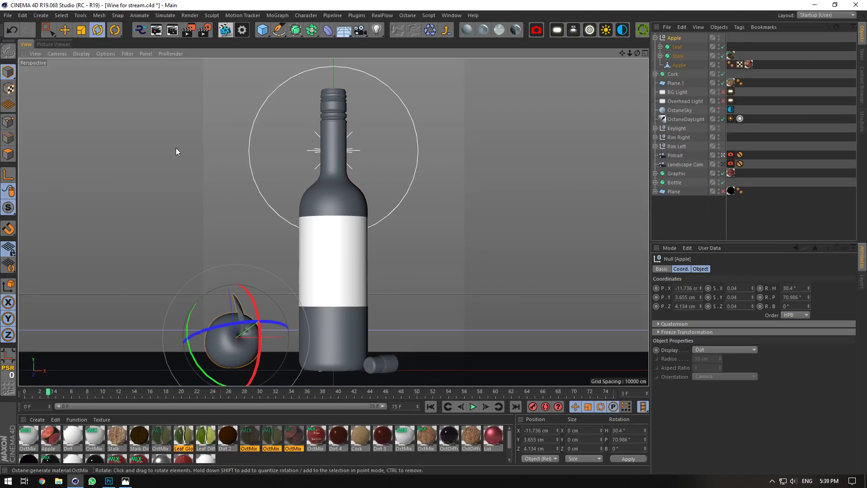
Move the apple along the world X axis toward the bottle, to about -7.94 cm.
key(e)
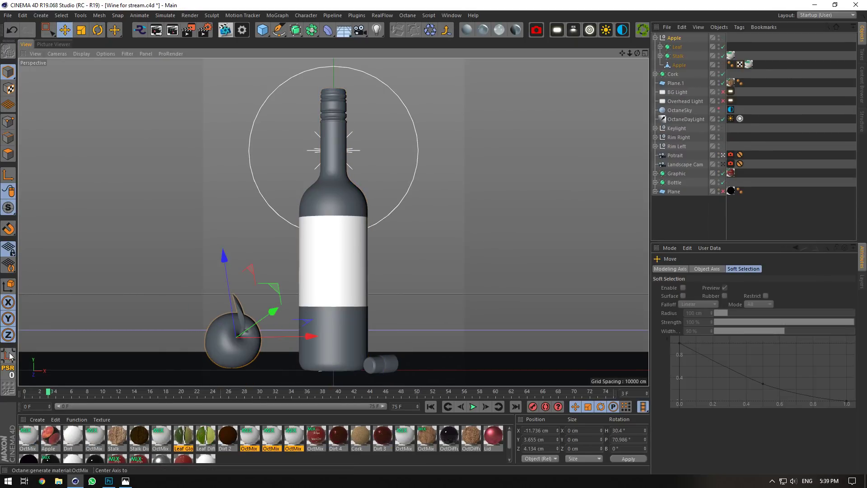
click(8, 284)
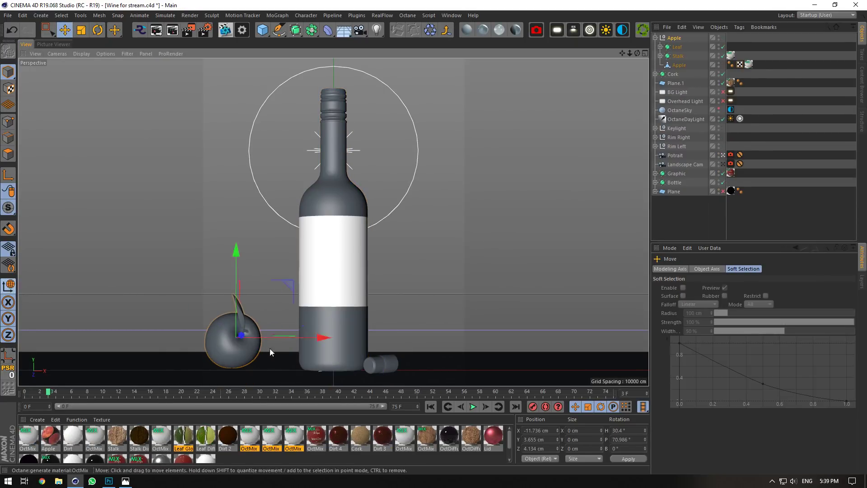
drag(311, 336, 339, 334)
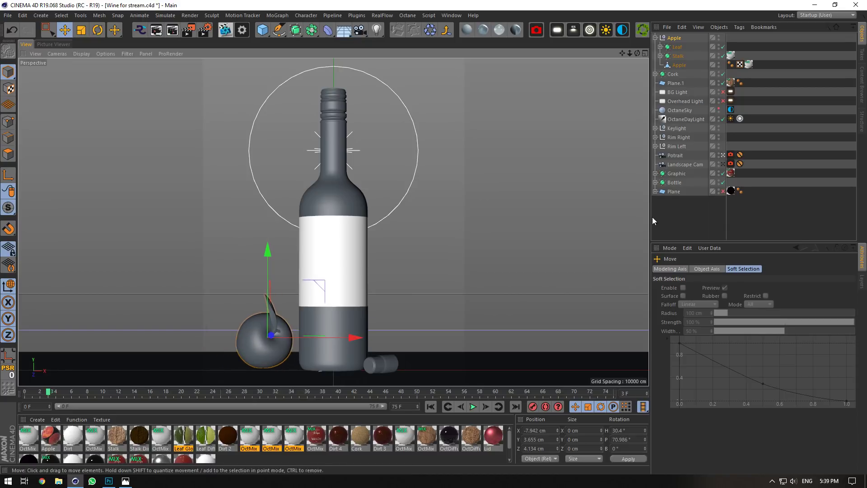
Place the apple beside the bottle's base at about X -8.4 cm, Z 2.6 cm, checking the framing through the Potrait camera.
click(723, 155)
drag(340, 289, 326, 317)
click(722, 155)
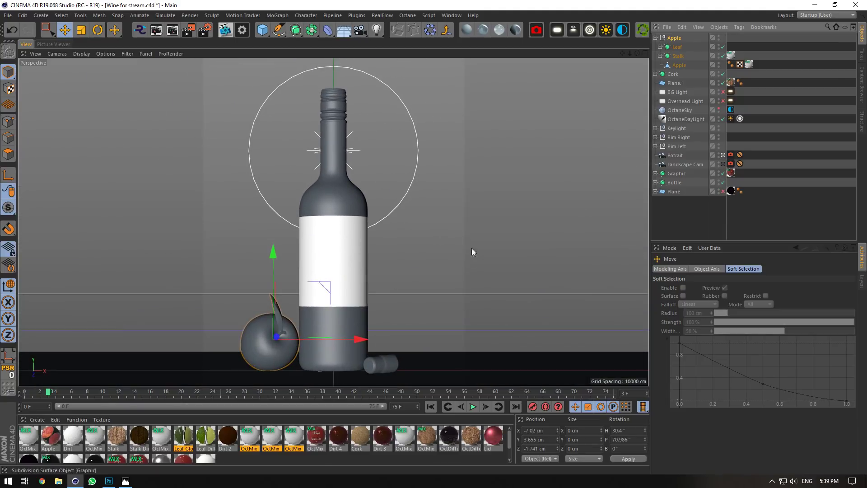
click(723, 155)
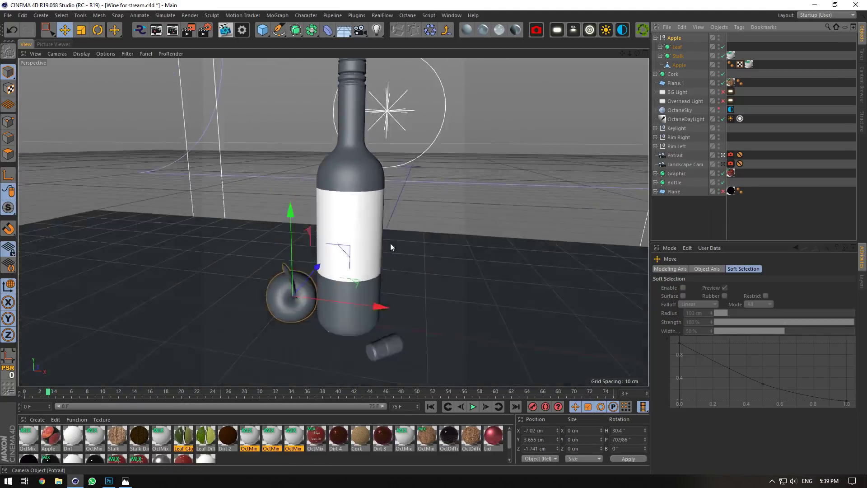
drag(324, 315, 331, 294)
click(722, 156)
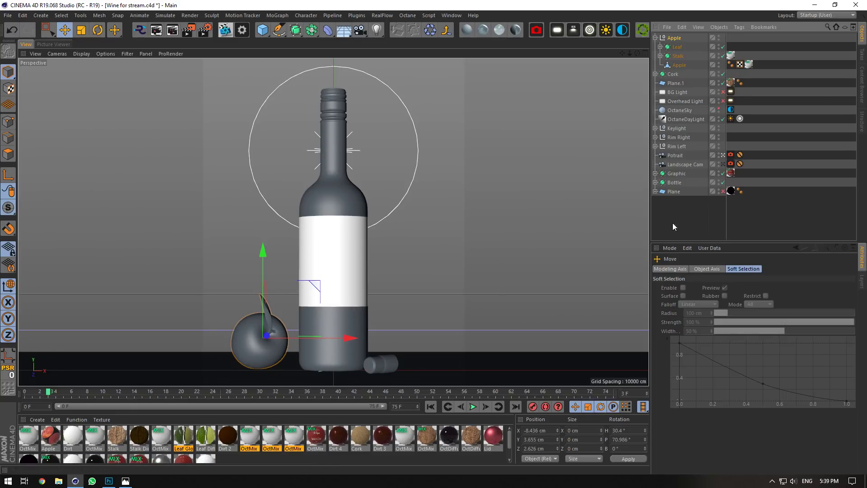
Move the apple back to about Z 17.6 cm and tilt it to about H 243.7°, P 42.2°, B -297.9°.
click(685, 39)
drag(701, 307, 701, 300)
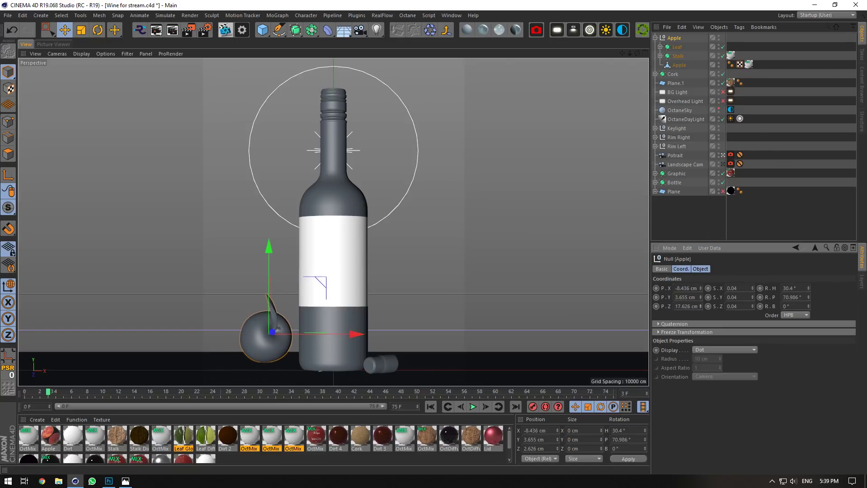
click(93, 32)
drag(264, 349, 194, 310)
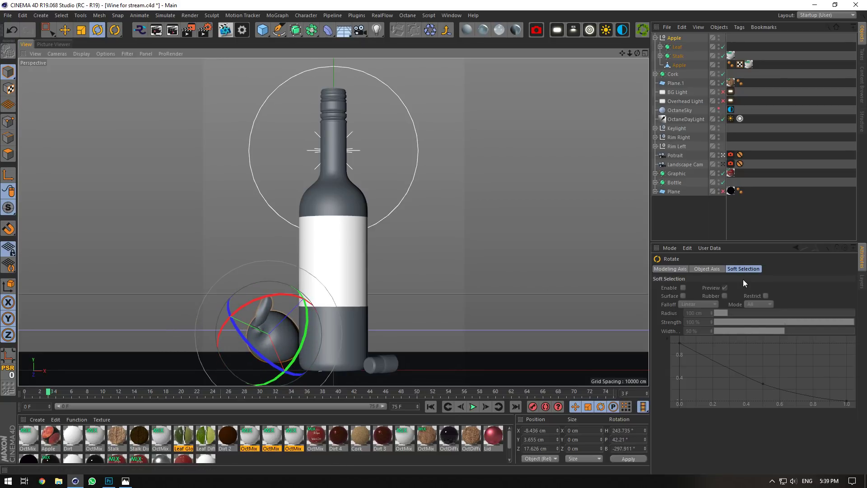
Display the project's texture list and examine which texture files are missing.
click(670, 248)
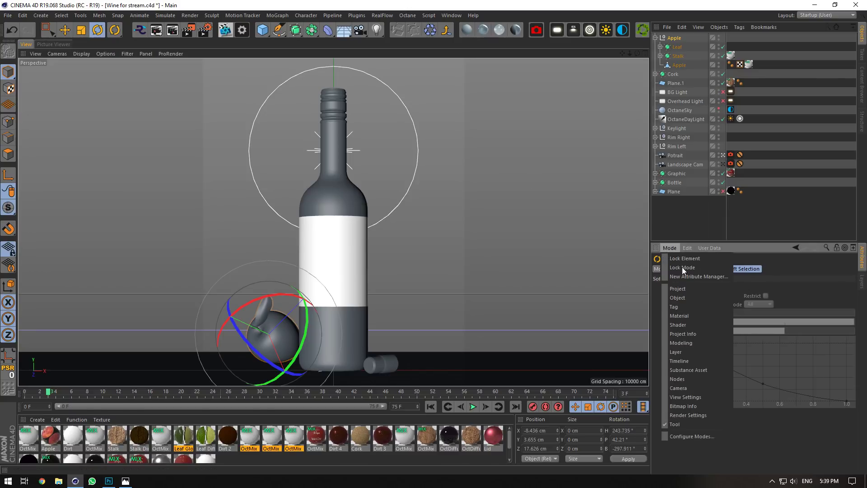
click(691, 334)
scroll(738, 340, up, 5)
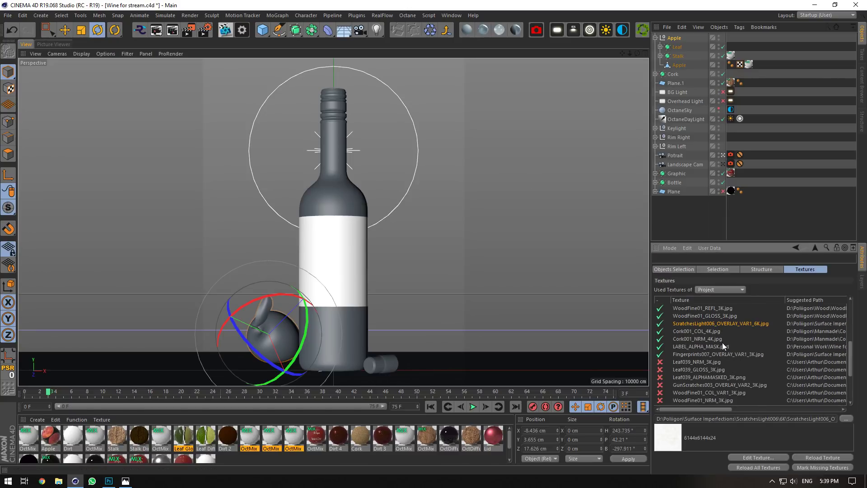
scroll(722, 345, down, 3)
scroll(734, 358, up, 1)
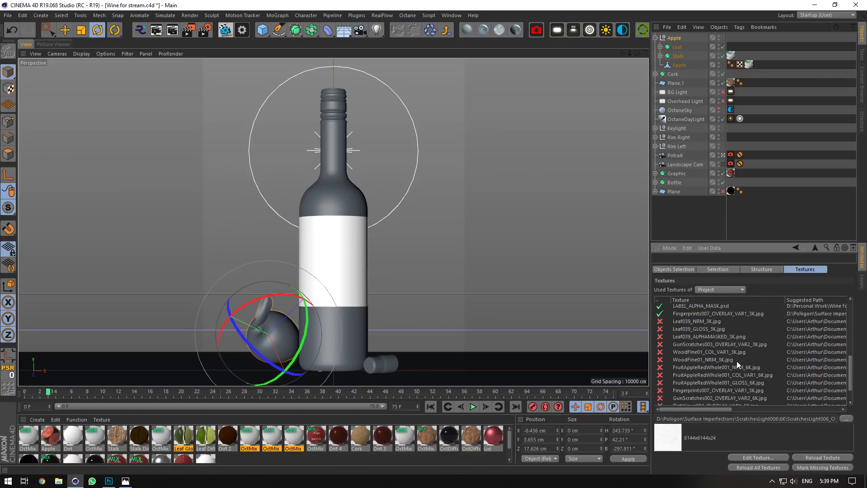
drag(850, 381, 850, 386)
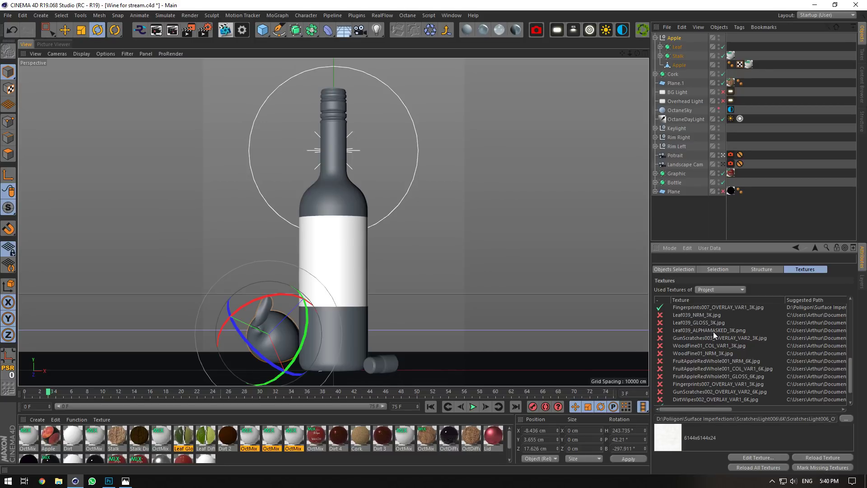
Search the Poliigon library for FruitAppleRedWhole001_COL_VAR1_6K.jpg as the replacement for the apple's missing colour map.
click(714, 360)
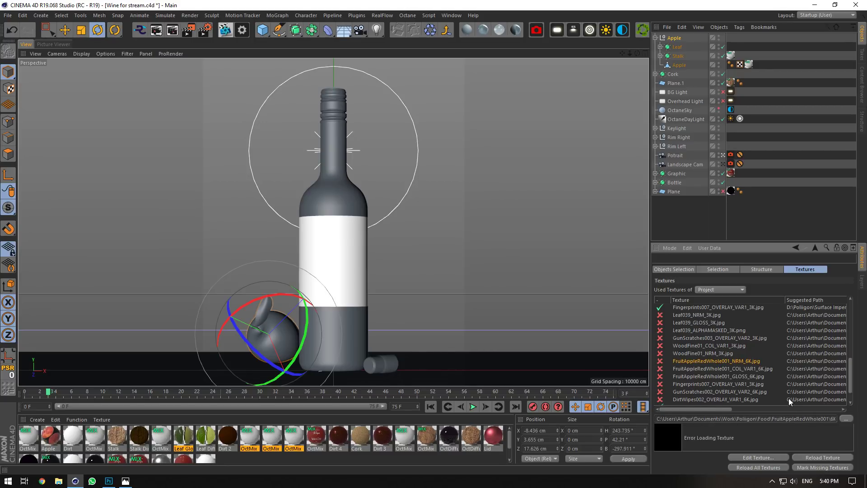
click(748, 368)
click(846, 419)
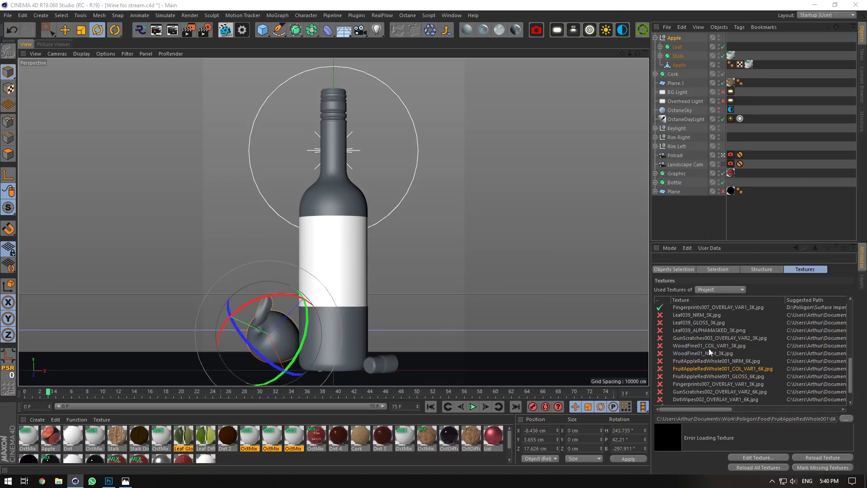
click(174, 32)
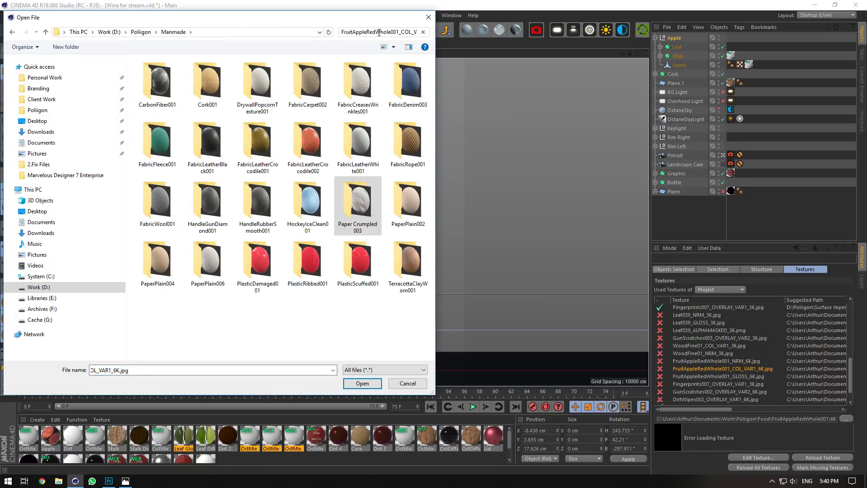
click(147, 34)
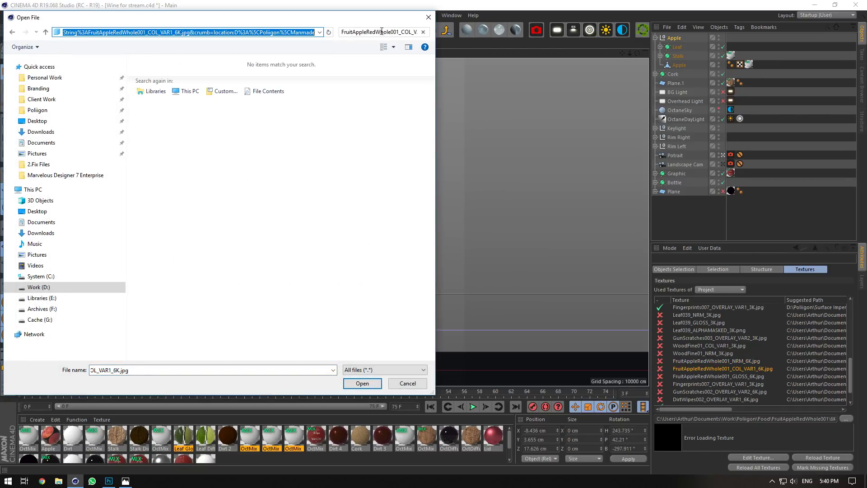
click(424, 33)
click(150, 34)
click(355, 33)
text(FruitAppleRedWhole001_COL_VAR1_6K.jpg)
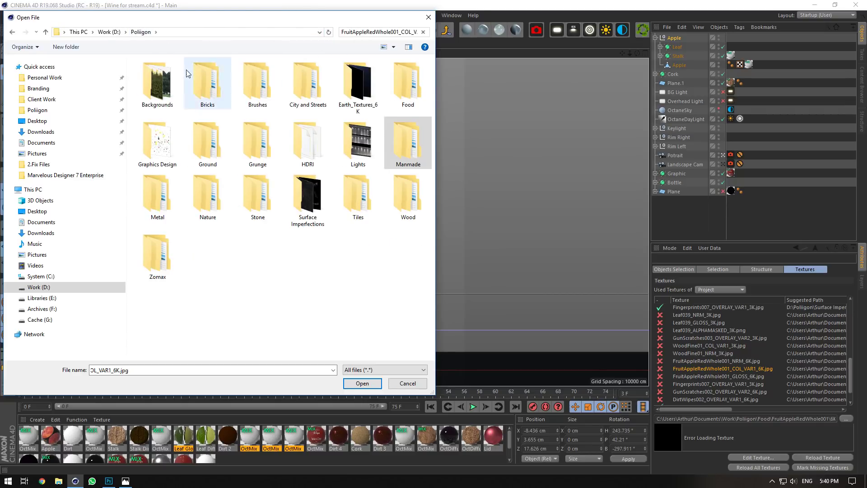
Relink FruitAppleRedWhole001_COL_VAR1_6K.jpg throughout the project without copying it to the project location, and mark the missing textures.
click(220, 103)
click(362, 383)
click(484, 275)
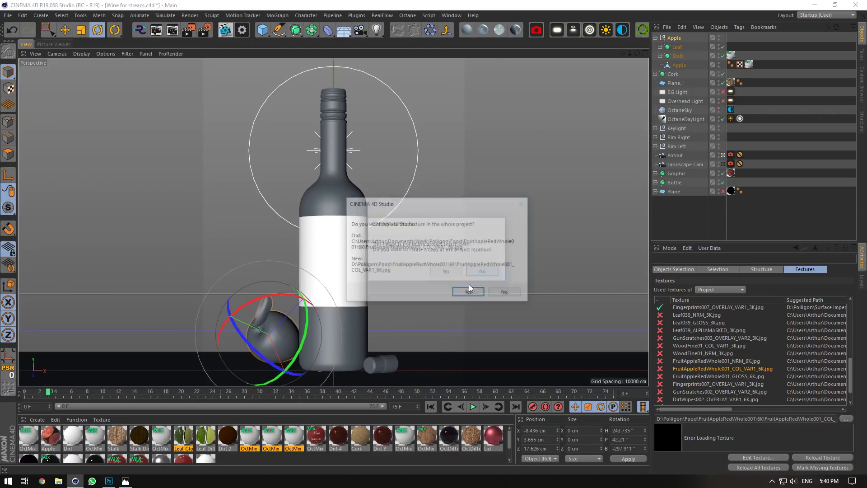
click(469, 290)
click(457, 272)
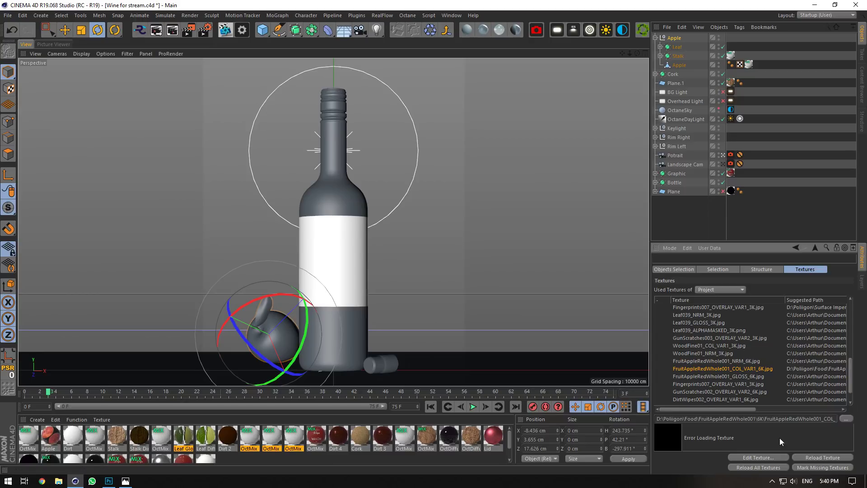
click(823, 468)
Find Leaf039_NRM_3K.jpg in the Poliigon library and relink it throughout the project without making a local copy.
click(717, 338)
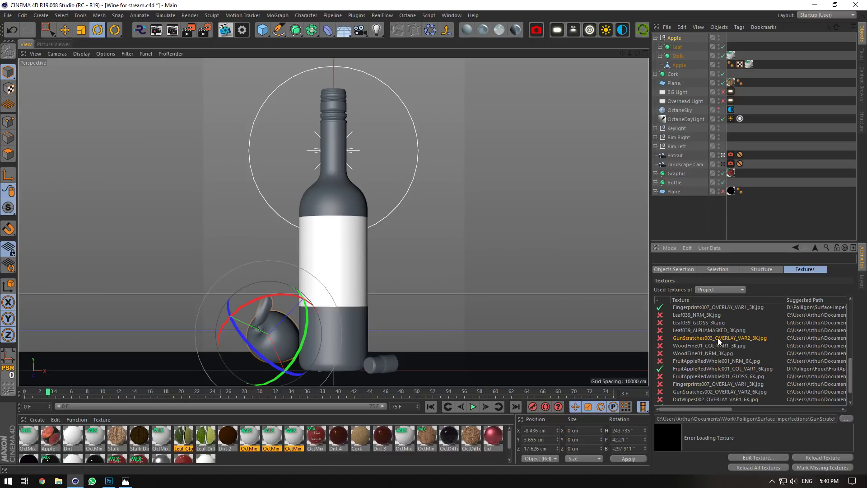
click(697, 330)
click(696, 322)
click(701, 316)
click(844, 420)
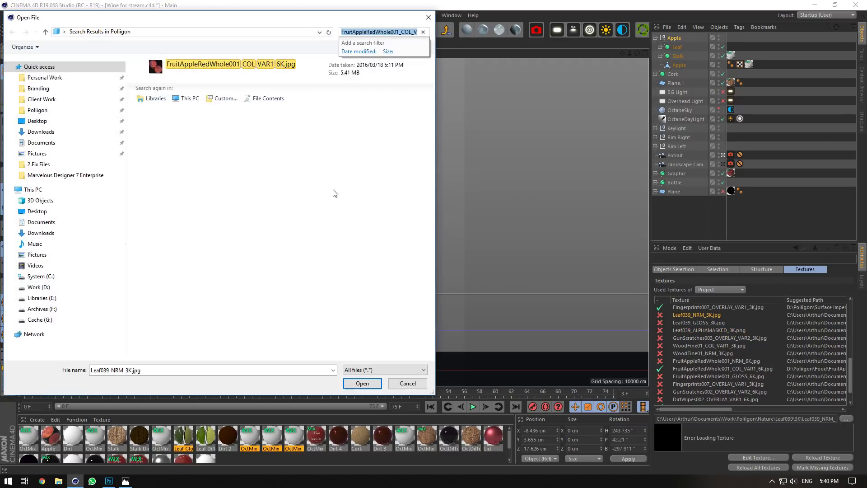
click(152, 369)
key(ctrl+c)
click(384, 32)
key(ctrl+v)
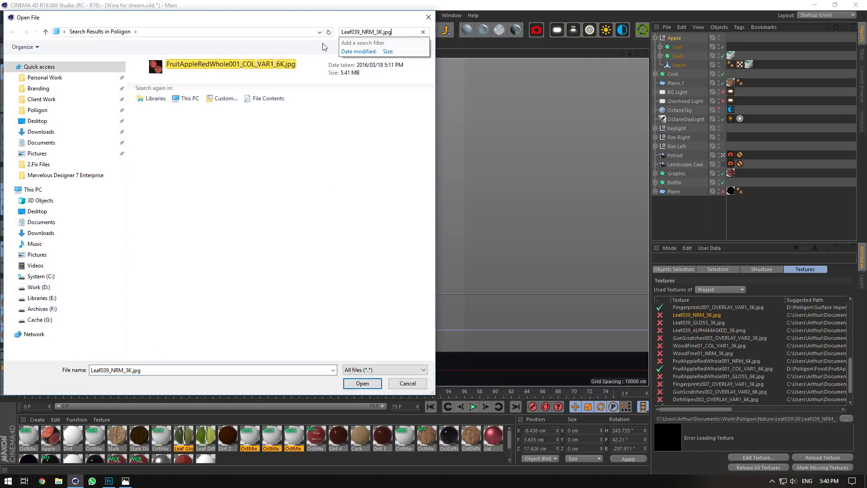
click(362, 383)
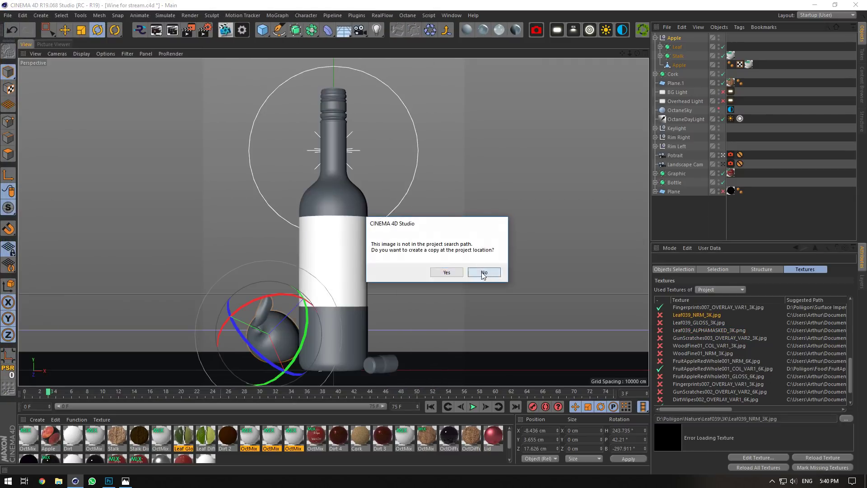
click(451, 273)
click(466, 286)
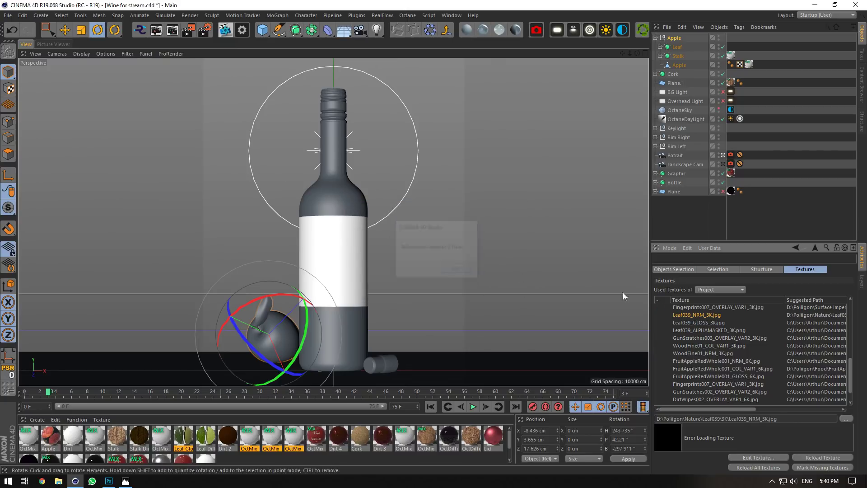
Relink Leaf039_ALPHAMASKED_3K.png from the Poliigon library throughout the project and refresh the texture statuses.
click(708, 330)
click(846, 418)
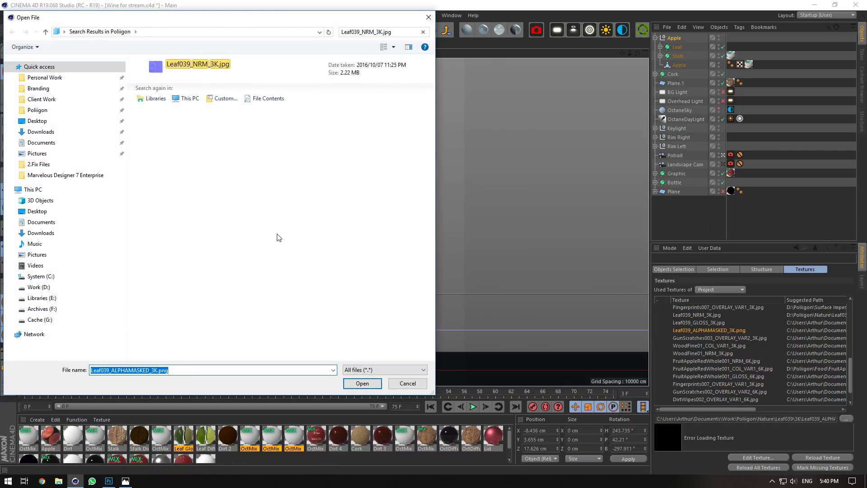
click(386, 32)
key(ctrl+v)
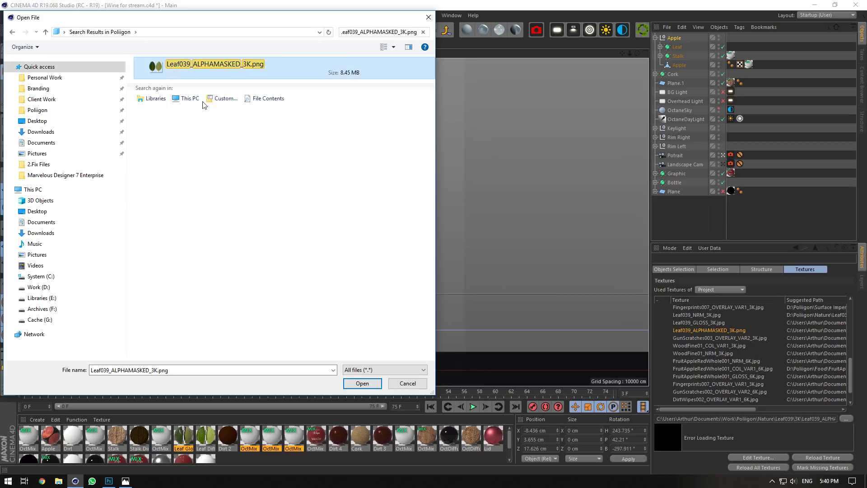
click(362, 383)
click(484, 273)
click(465, 286)
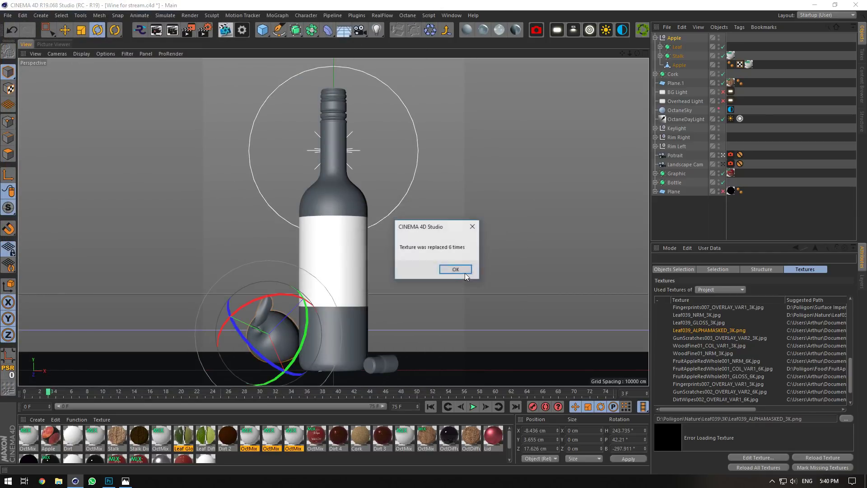
click(455, 269)
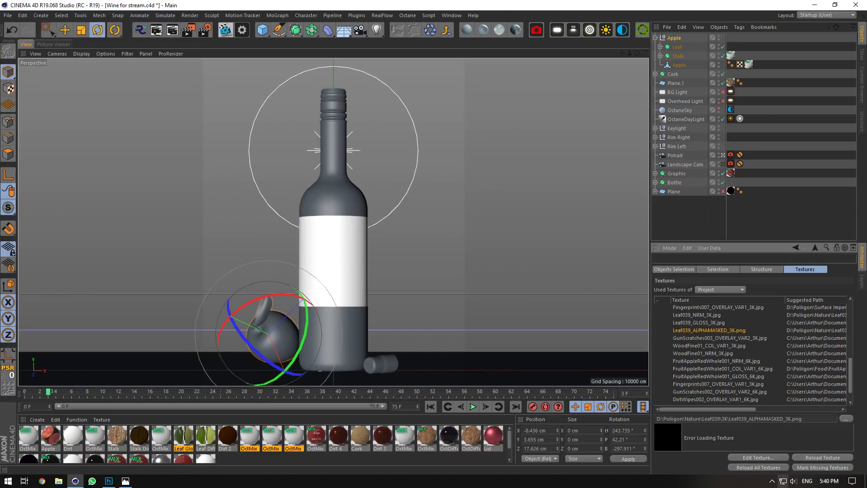
click(821, 457)
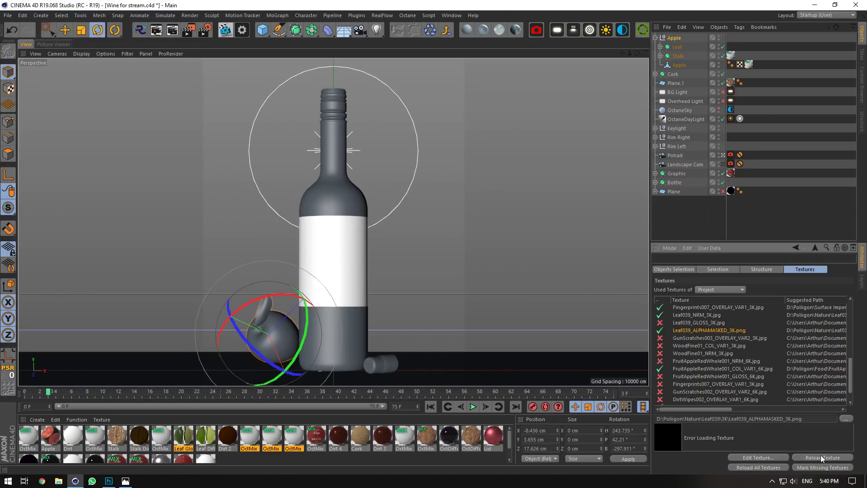
Open the Octane Live Viewer, start a new render, and move its window clear of the texture list.
click(231, 30)
click(188, 96)
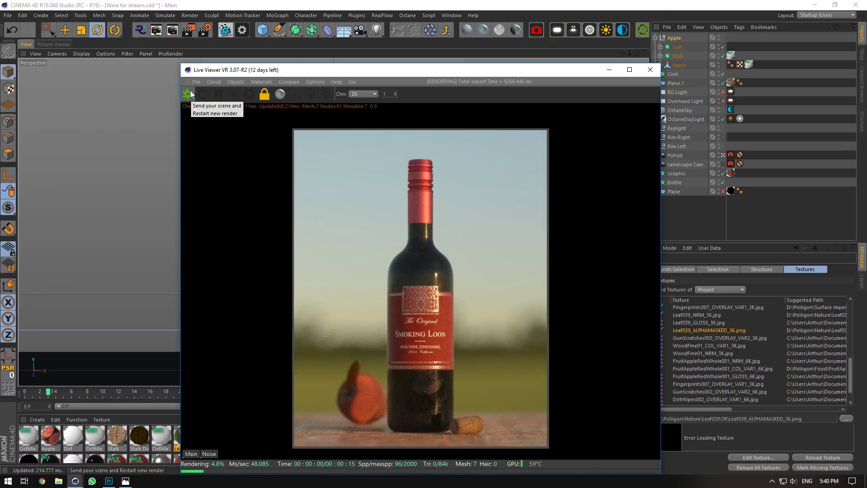
drag(430, 69, 319, 48)
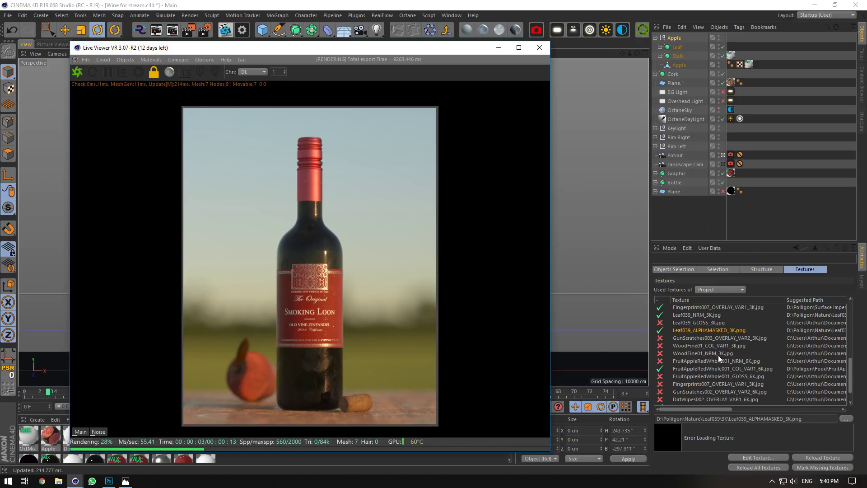
Relink FruitAppleRedWhole001_NRM_6K.jpg from the Poliigon library throughout the project and mark the textures still missing.
click(747, 360)
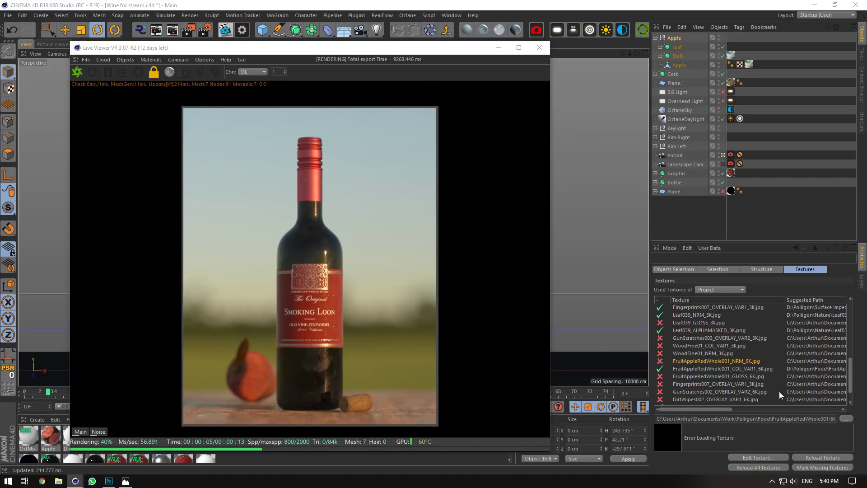
click(846, 418)
click(174, 373)
click(376, 32)
key(ctrl+v)
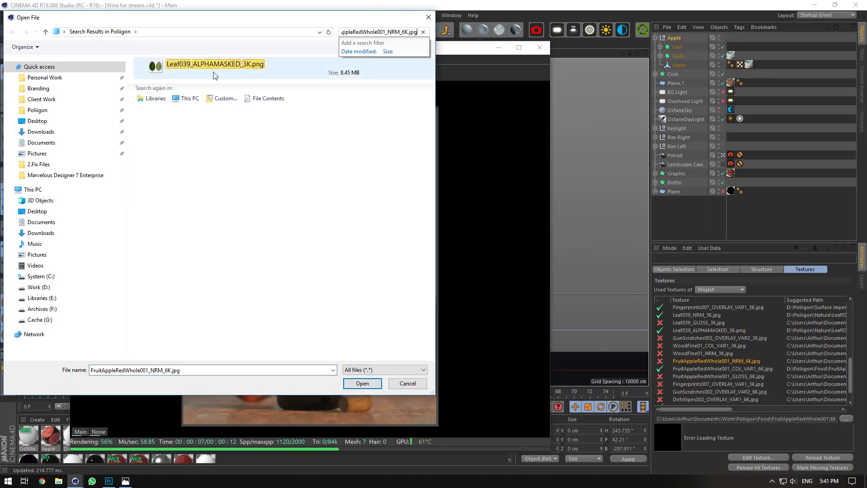
click(193, 70)
click(362, 383)
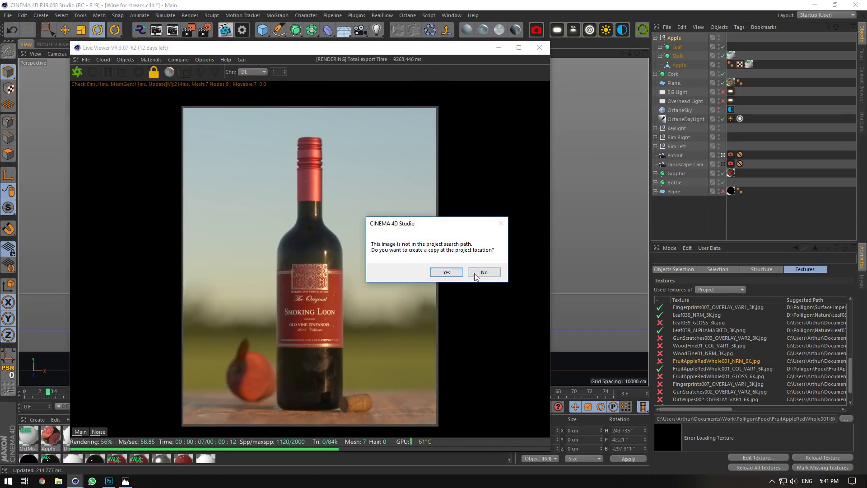
click(446, 272)
click(470, 293)
click(455, 270)
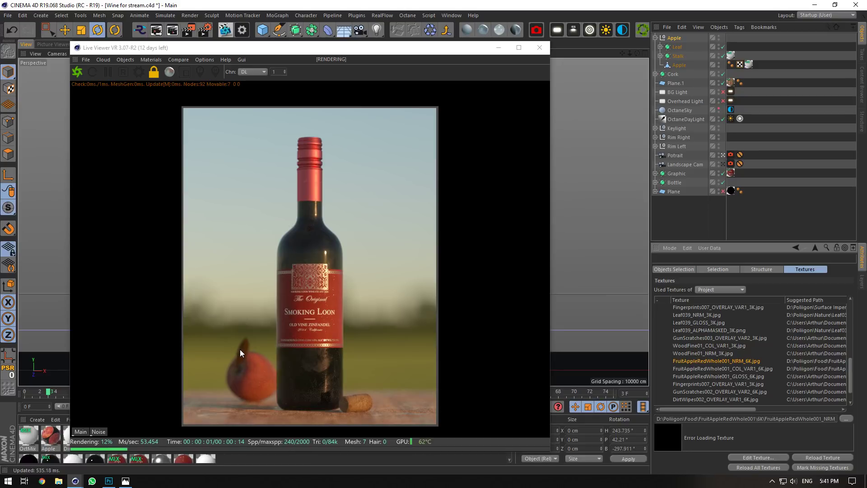
click(828, 467)
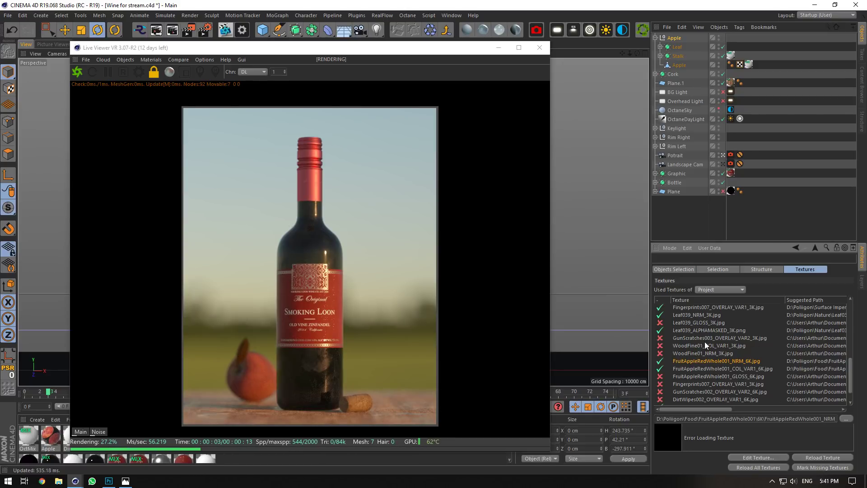
Relink the missing DirtWipes002_OVERLAY_VAR1_6K.jpg from the Poliigon library throughout the project without making a local copy.
drag(848, 378, 851, 386)
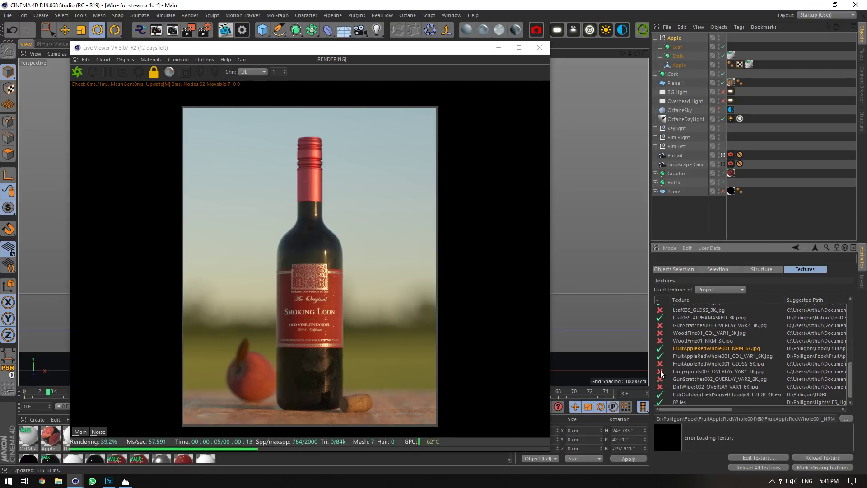
double_click(691, 389)
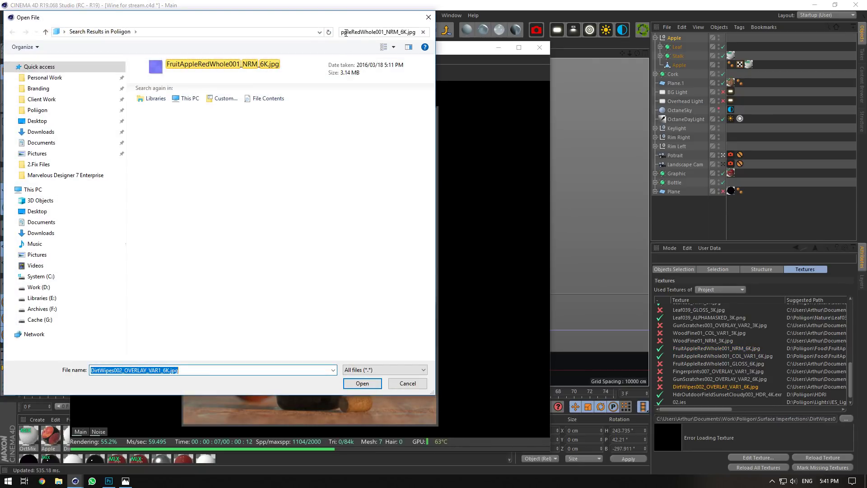
click(346, 33)
key(ctrl+a)
key(ctrl+v)
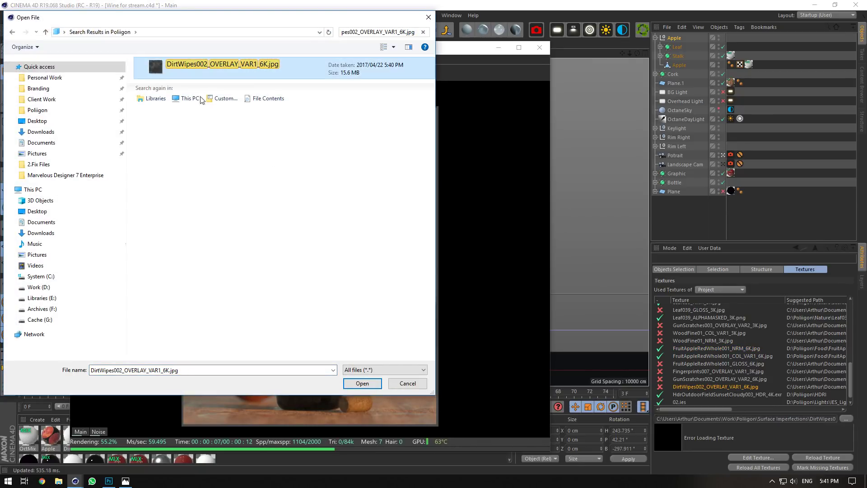
click(360, 383)
click(478, 273)
click(469, 286)
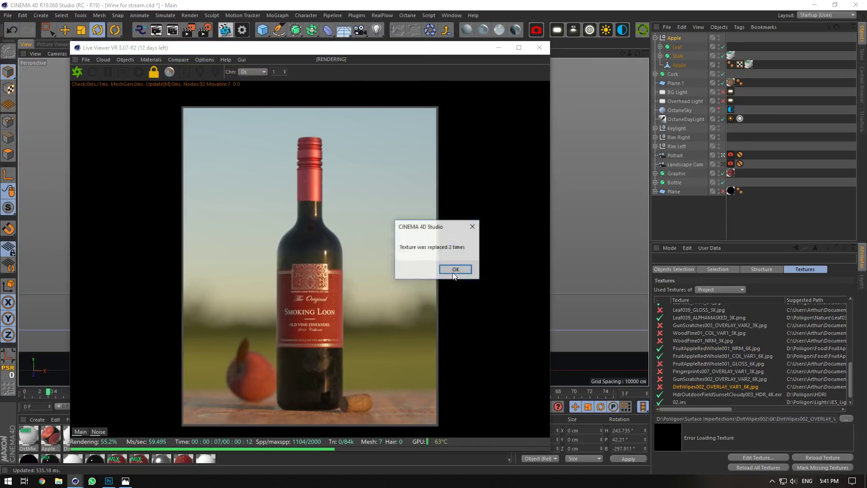
click(455, 271)
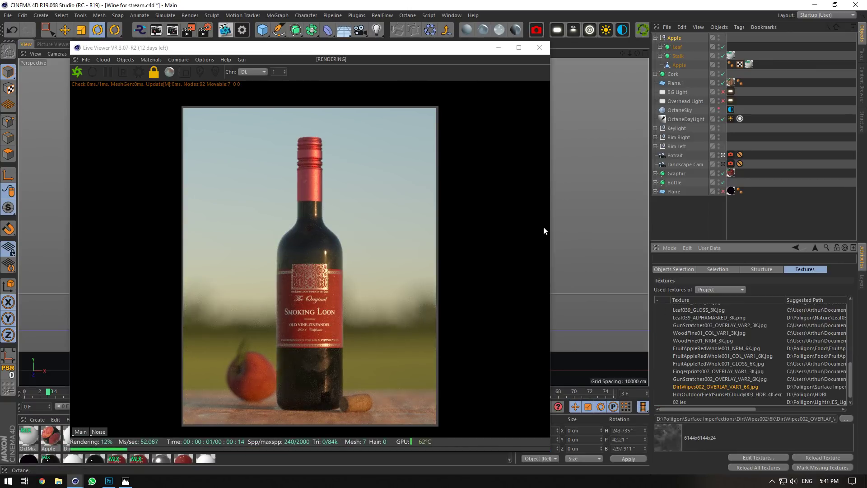
Leave the Potrait camera view and move the apple out from behind the bottle to beside its base.
click(723, 155)
drag(394, 47, 743, 241)
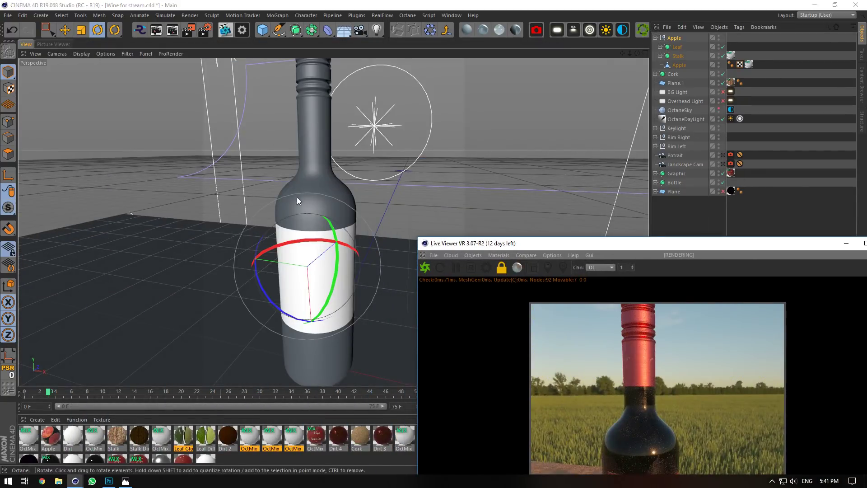
click(64, 30)
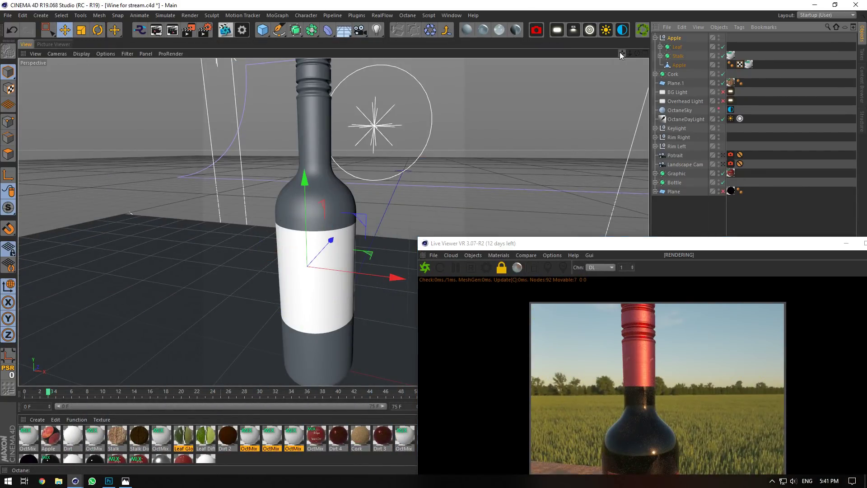
drag(621, 54, 691, 86)
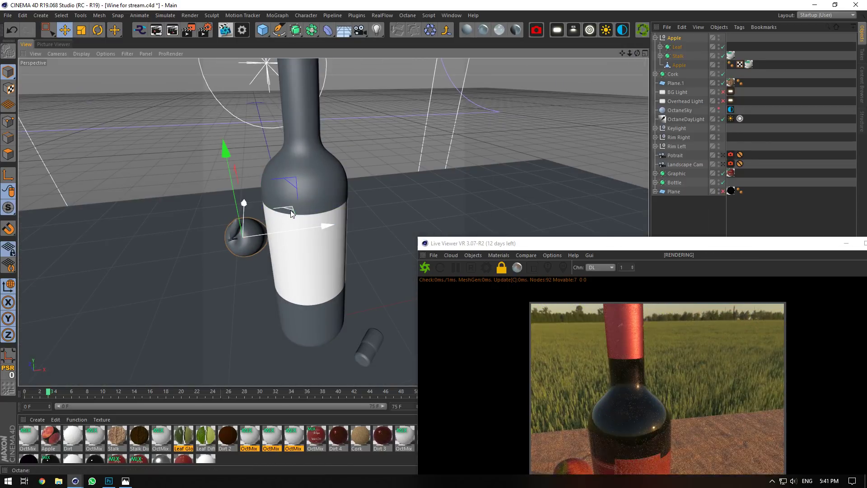
drag(292, 213, 316, 297)
Rotate the apple upright so its stalk and leaf point upward.
click(81, 30)
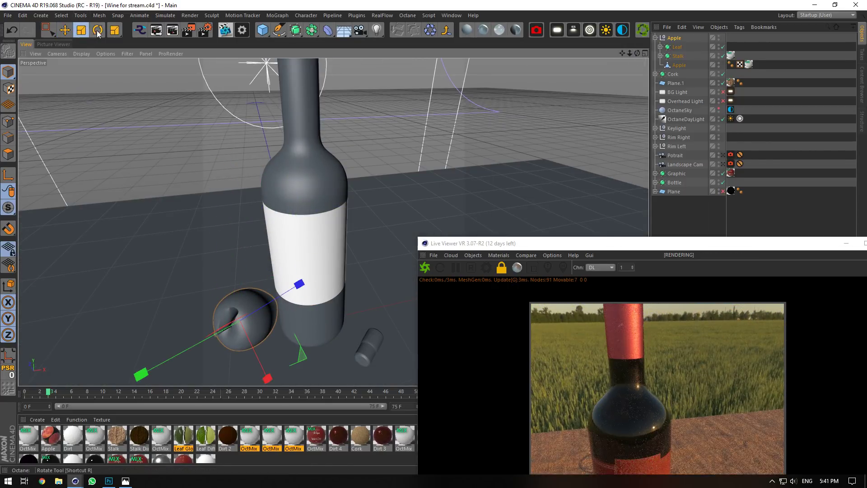
click(97, 31)
drag(217, 319, 261, 248)
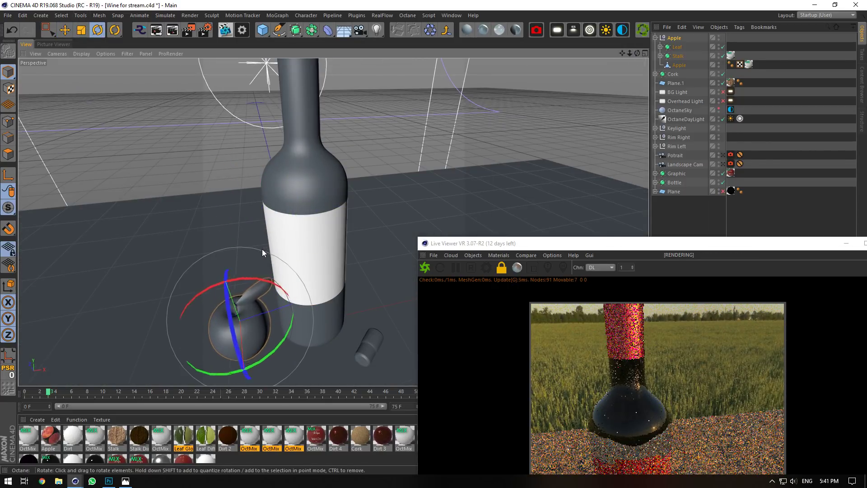
Viewing from beneath the table, adjust the apple's height so its base meets the tabletop.
drag(637, 53, 639, 8)
click(67, 31)
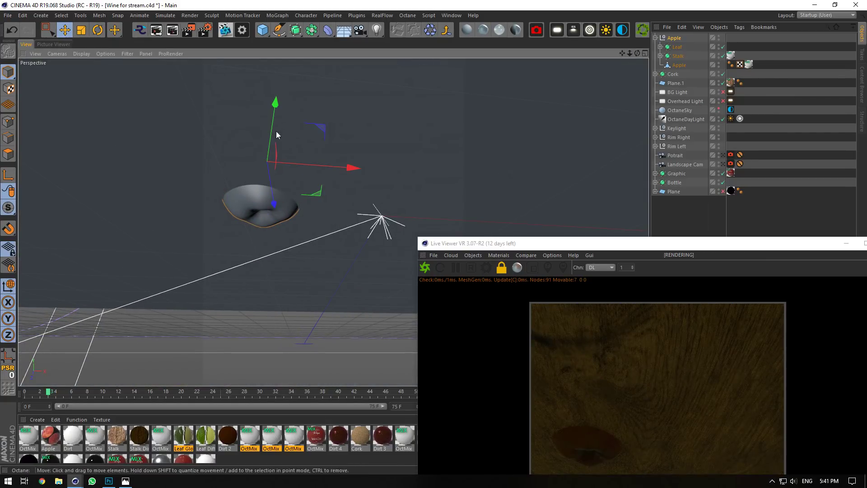
drag(274, 108, 279, 105)
Rotate the apple about its vertical axis to turn the leaf farther toward the back of the table.
key(r)
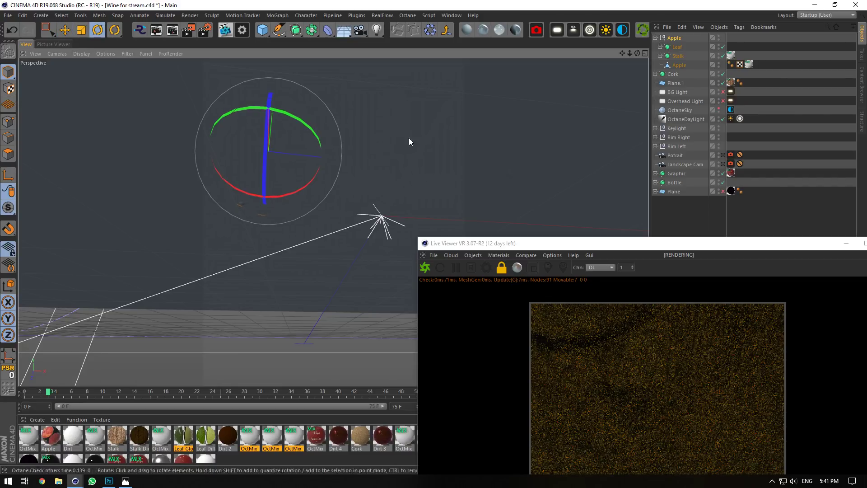
drag(636, 56, 484, 130)
scroll(273, 314, up, 12)
scroll(315, 367, down, 5)
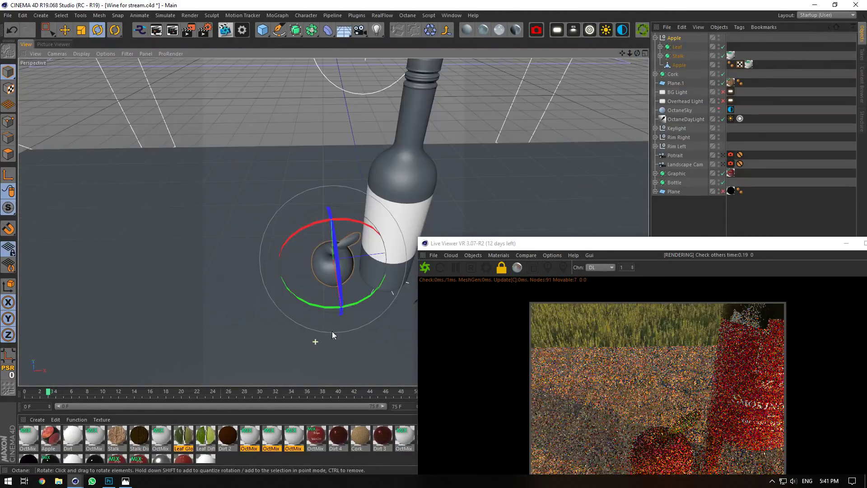
scroll(332, 334, up, 5)
click(65, 29)
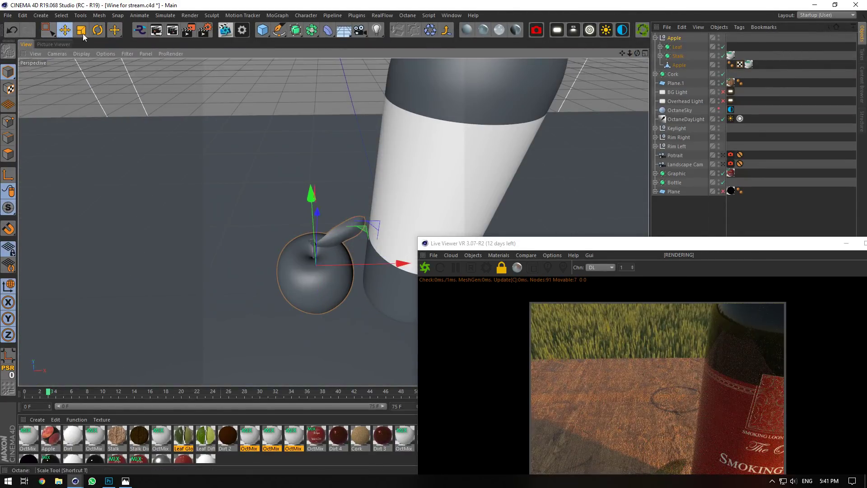
key(r)
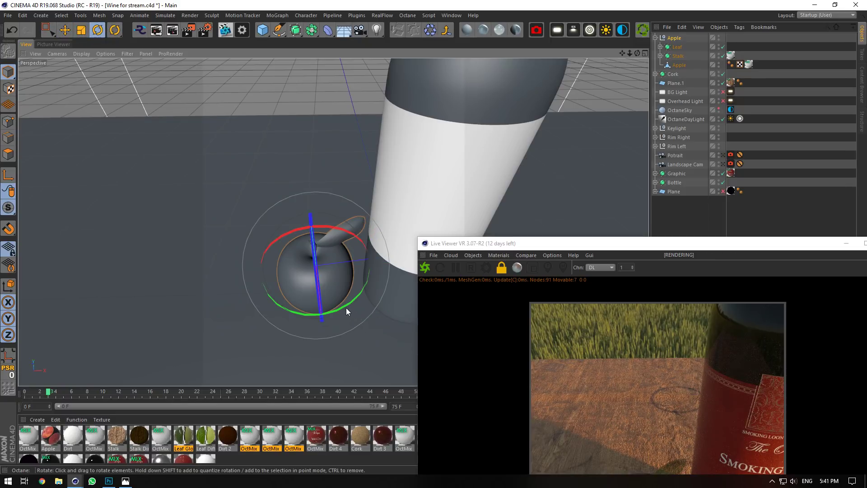
drag(346, 308, 380, 294)
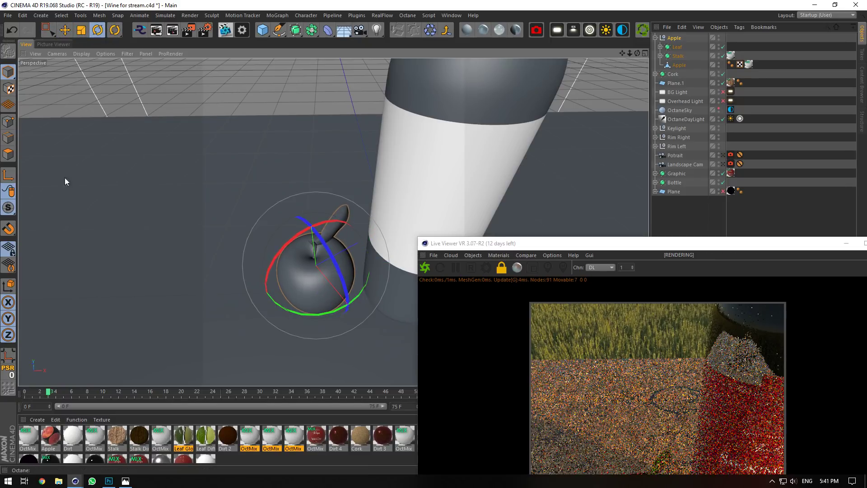
Slide the apple about 1.4 cm across the table toward the bottle and check the render through the Potrait camera.
click(64, 32)
drag(368, 234, 377, 222)
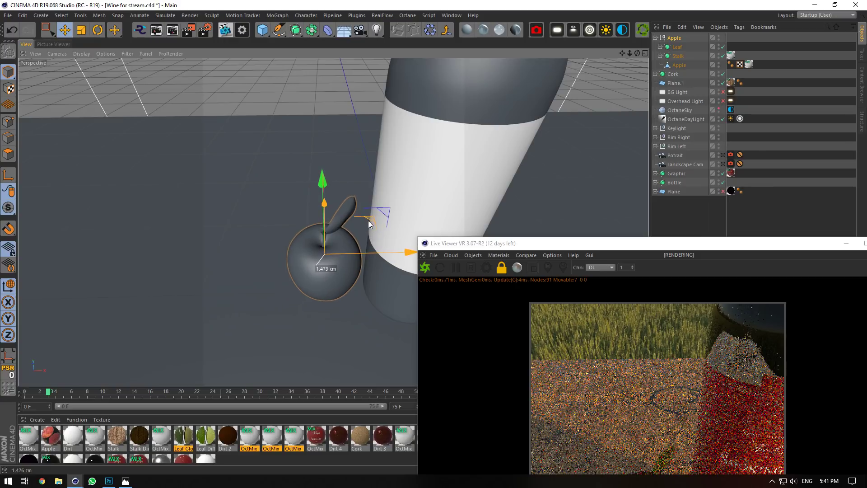
click(723, 155)
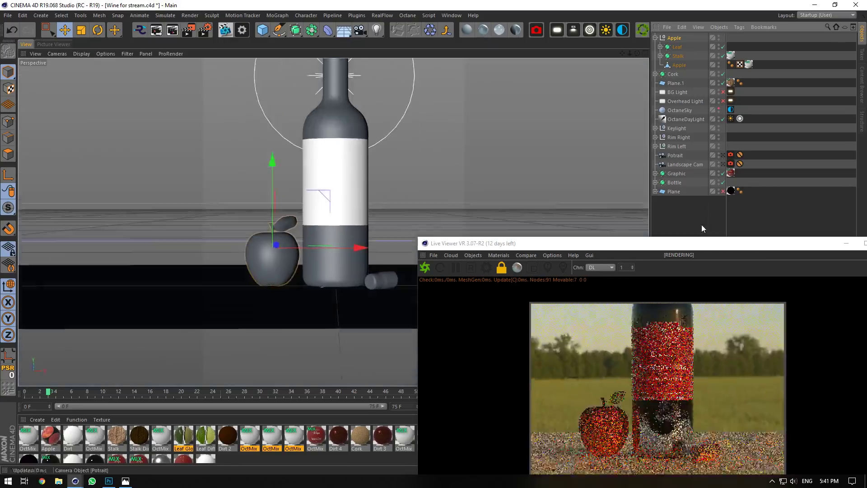
drag(685, 245, 624, 81)
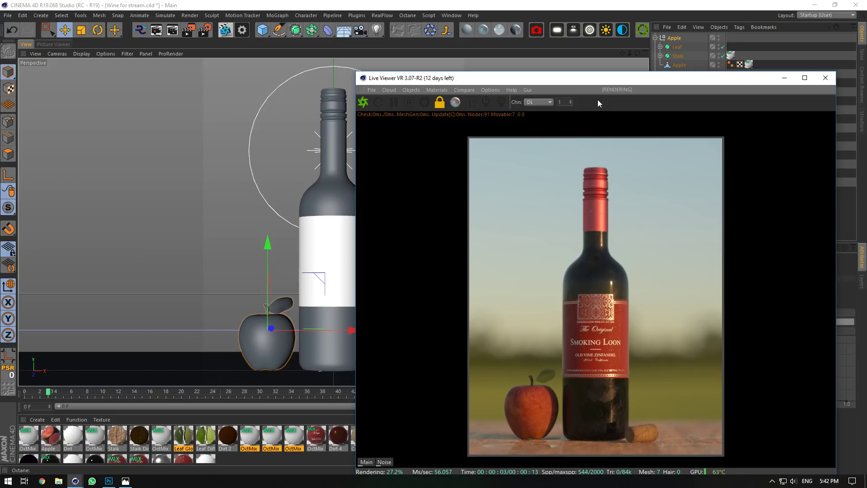
Push the apple farther back beside the bottle, and shift it slightly away from the bottle in the Potrait camera view.
drag(644, 80, 769, 220)
alt+drag(343, 190, 422, 159)
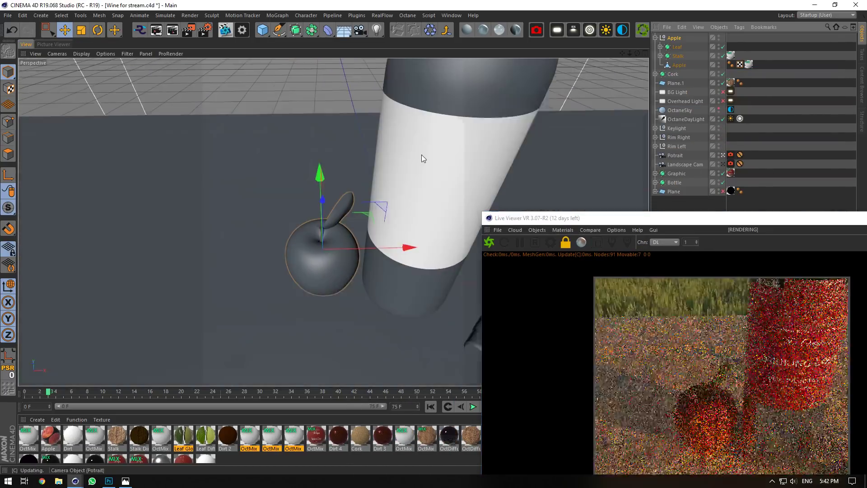
drag(370, 219, 378, 199)
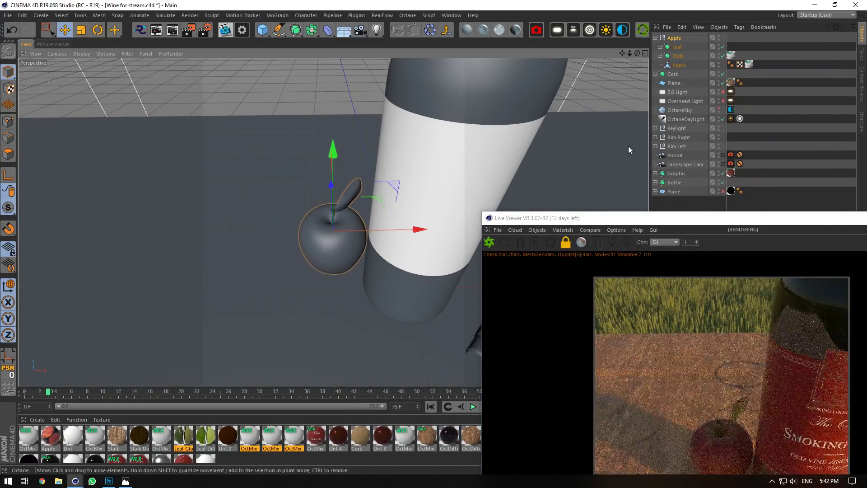
click(723, 155)
drag(725, 218, 659, 75)
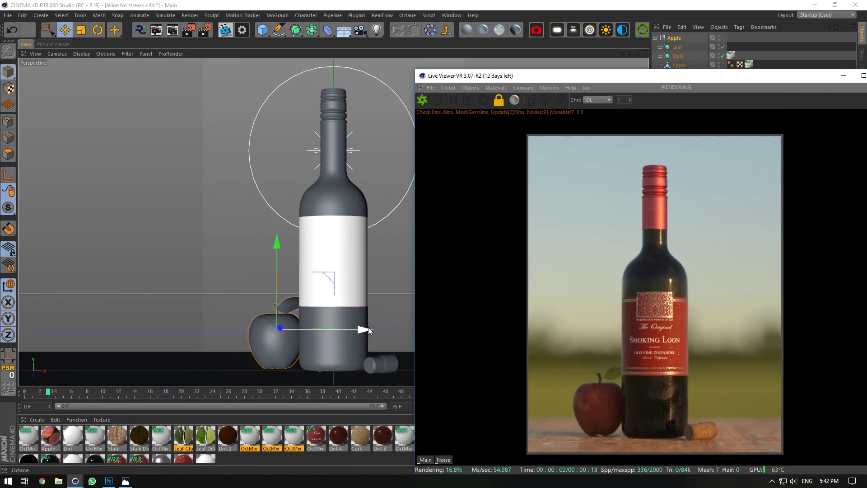
drag(368, 330, 360, 330)
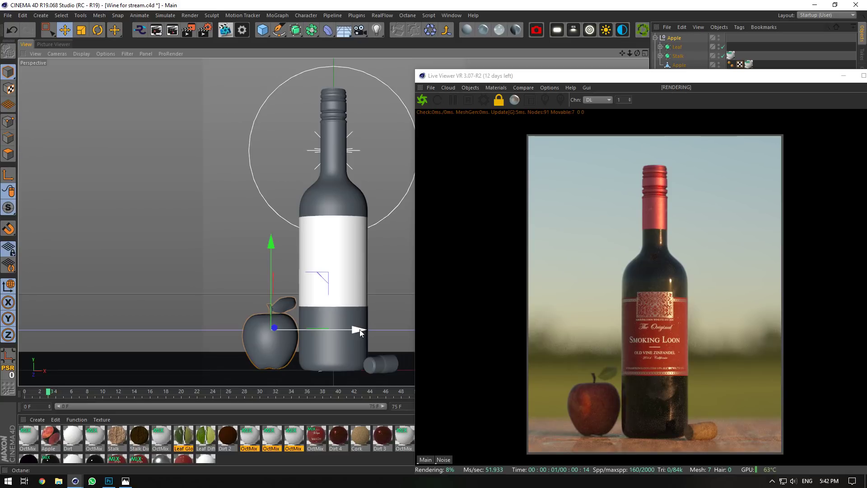
Try rotating OctaneSky and OctaneDayLight together around the vertical axis, and undo the rotation.
drag(683, 79, 726, 59)
click(681, 111)
shift+click(682, 119)
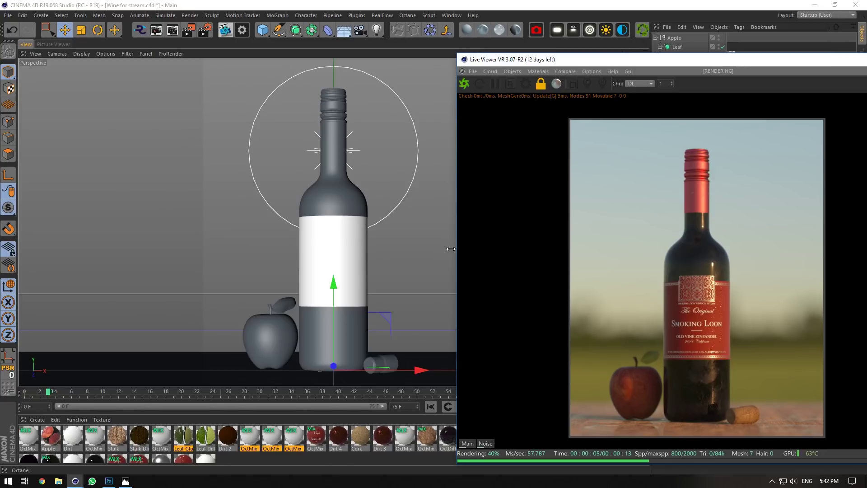
click(98, 30)
drag(382, 372, 324, 374)
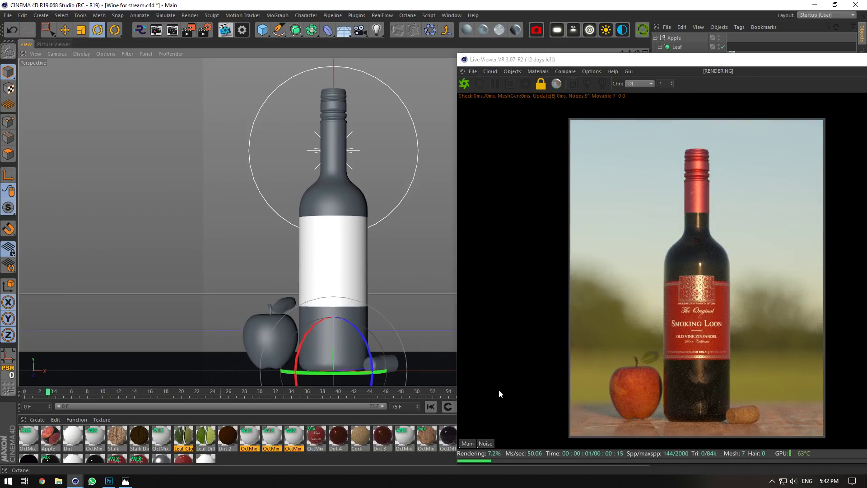
key(ctrl+z)
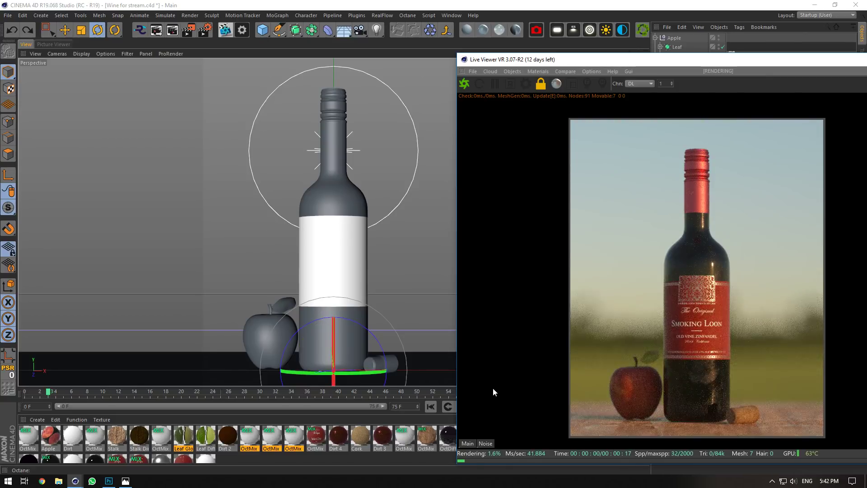
Select the Apple group and set its Z position to 2.718 cm.
drag(580, 61, 710, 103)
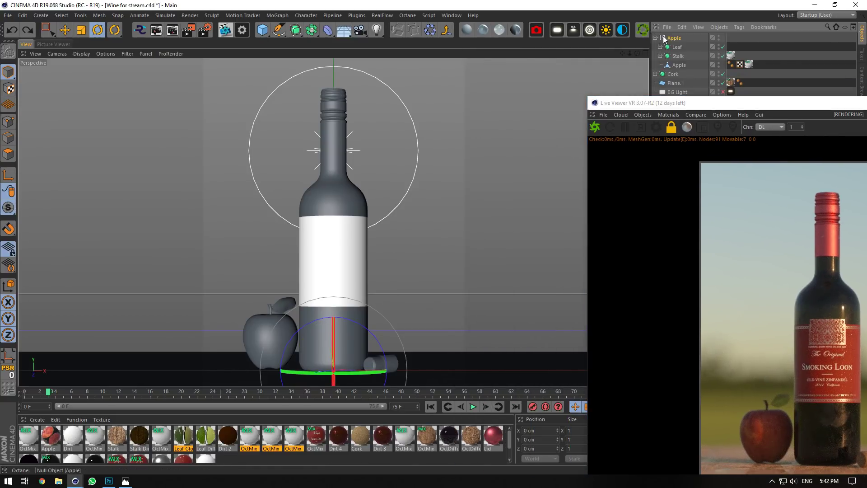
click(267, 310)
click(65, 30)
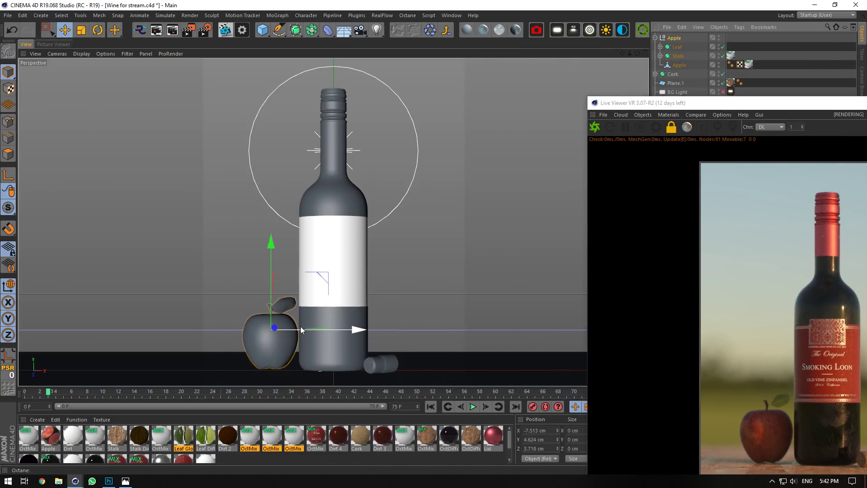
drag(677, 103, 252, 56)
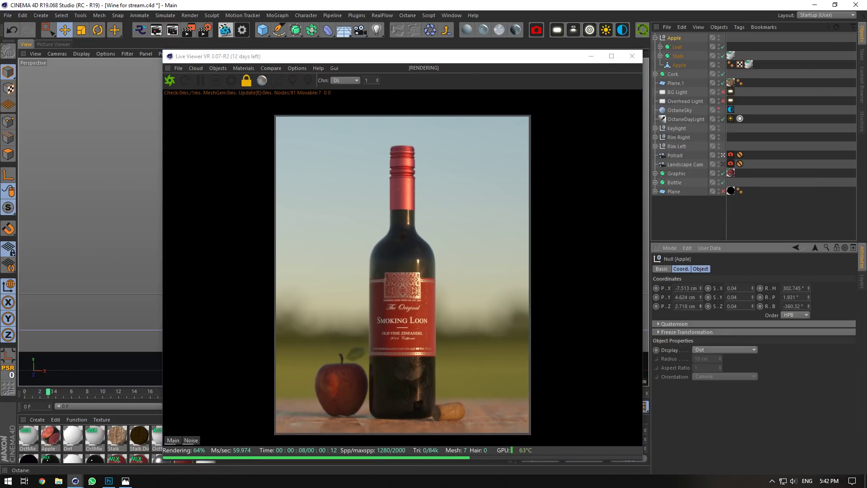
Try the apple at a Z position of -2.282 cm and with a different heading, restoring Z to 2.718 cm.
mouse_move(701, 307)
mouse_down()
mouse_move(700, 293)
mouse_move(698, 307)
mouse_up()
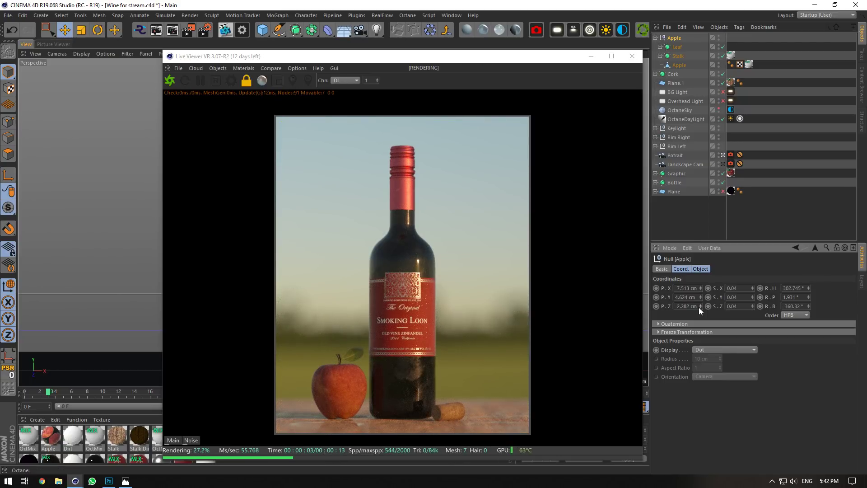
mouse_move(700, 306)
mouse_down()
mouse_move(701, 293)
mouse_move(698, 309)
mouse_up()
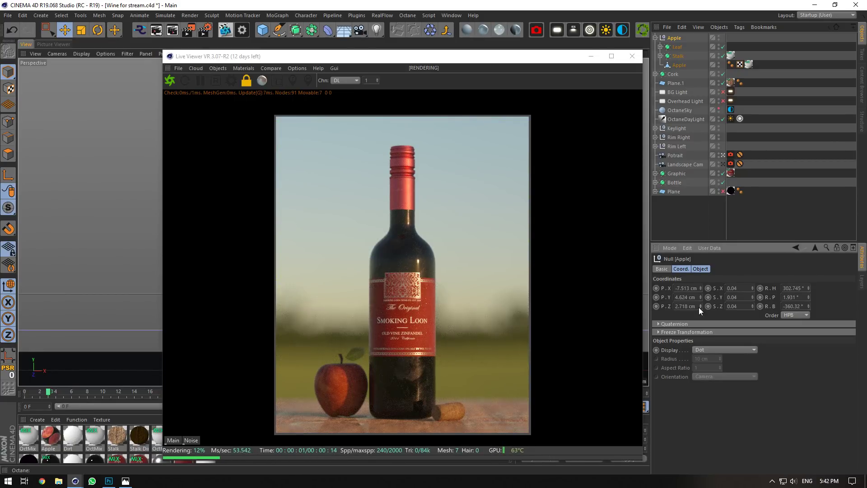
drag(783, 285, 808, 290)
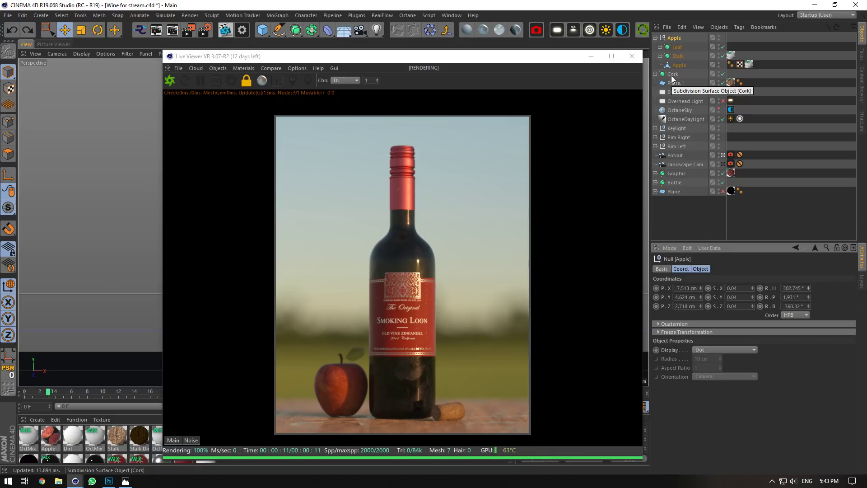
Viewing from beneath the table, level the apple to a pitch of about -0.2° and fine-tune its height against the tabletop.
click(723, 155)
drag(502, 55, 758, 372)
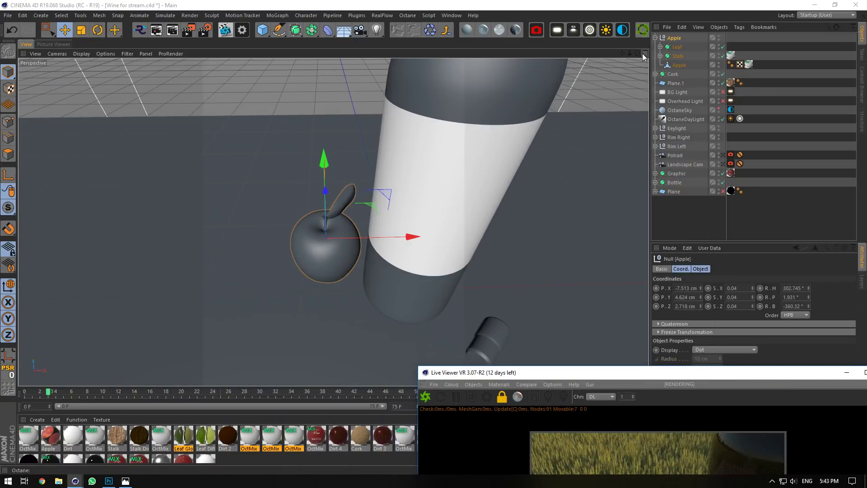
alt+drag(333, 220, 305, 223)
click(96, 31)
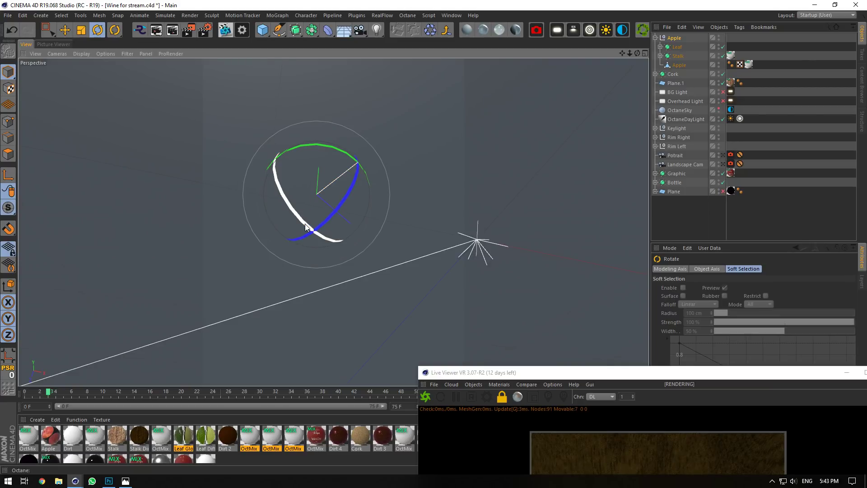
key(e)
drag(318, 159, 316, 159)
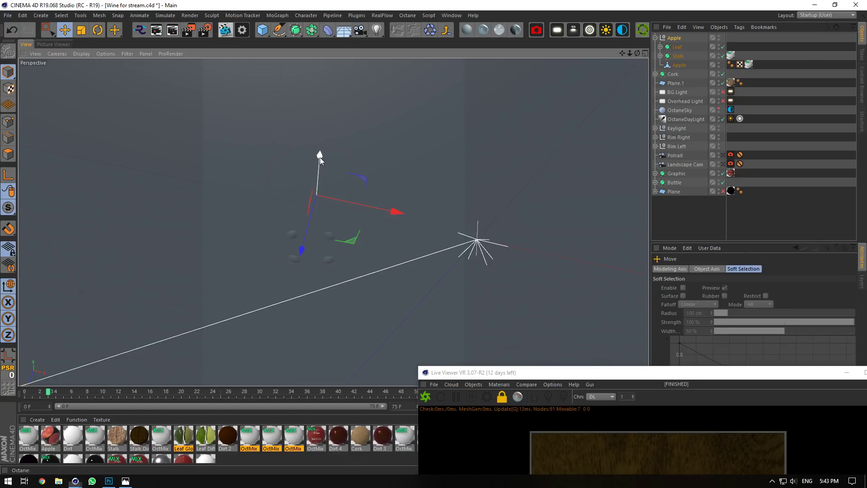
drag(320, 157, 318, 158)
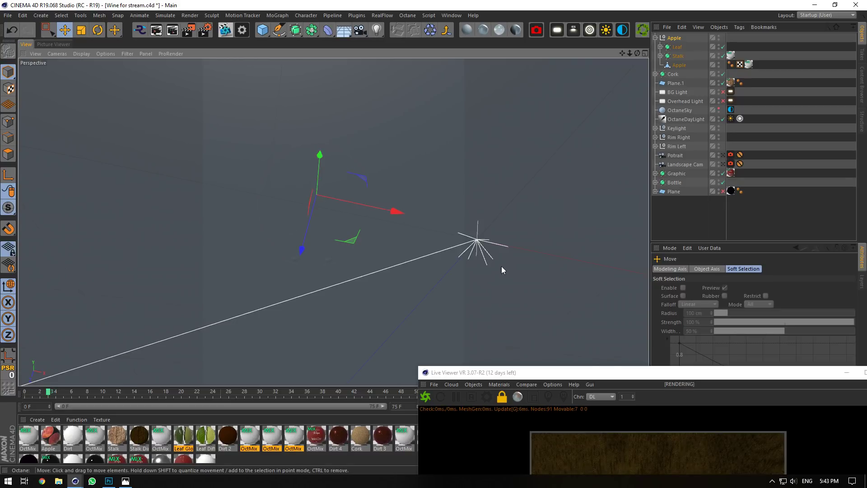
Return to the Potrait camera view with the Live Viewer in sight and save the scene.
drag(610, 373, 515, 54)
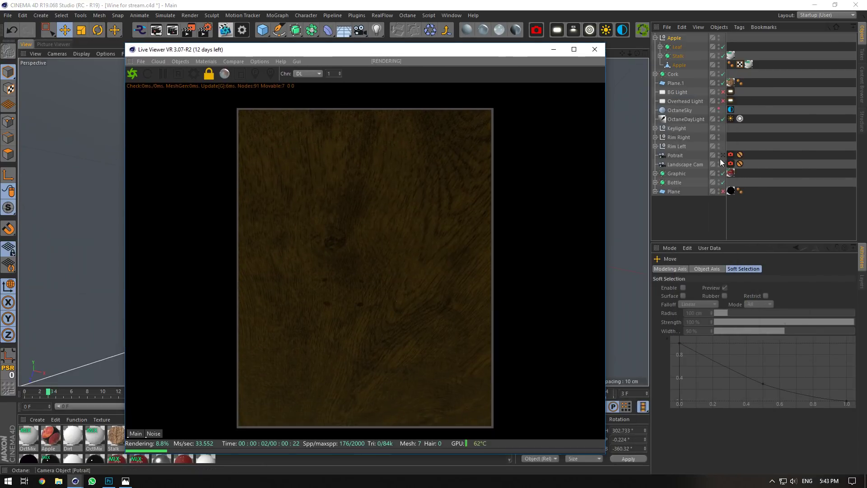
click(721, 156)
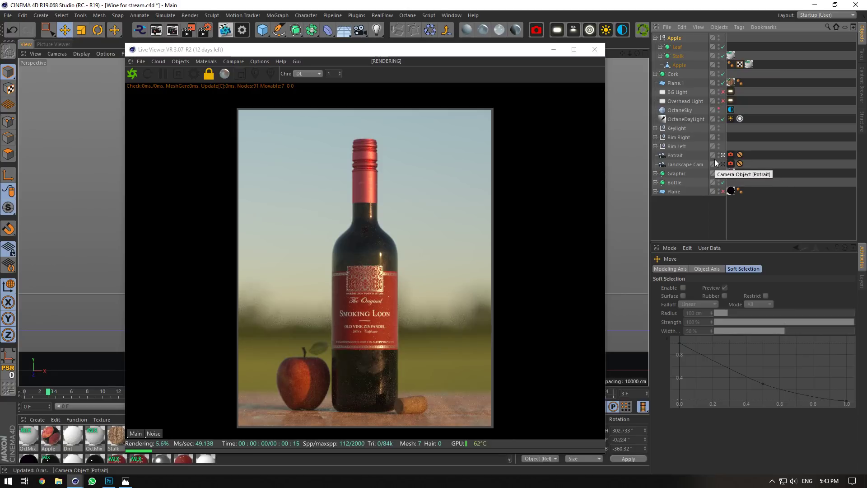
key(ctrl+s)
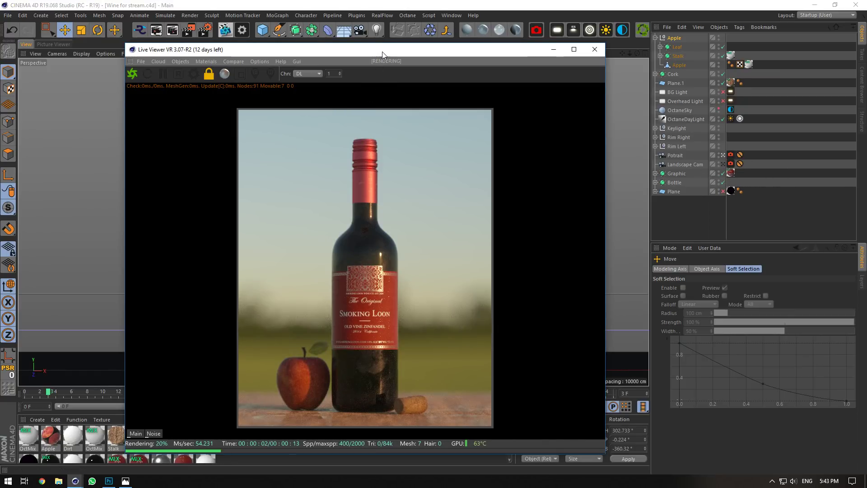
Rotate OctaneSky and OctaneDayLight together slightly around the vertical axis to redirect the sunlight and background.
click(686, 120)
ctrl+click(689, 111)
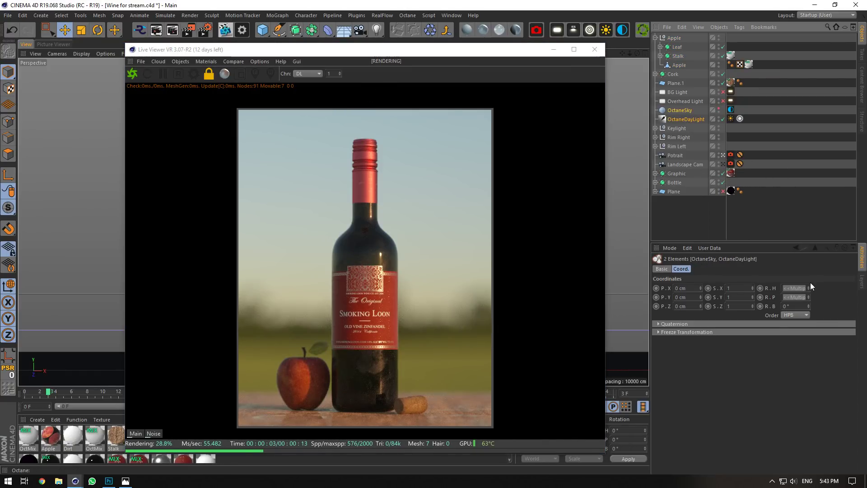
drag(573, 66, 695, 70)
click(99, 33)
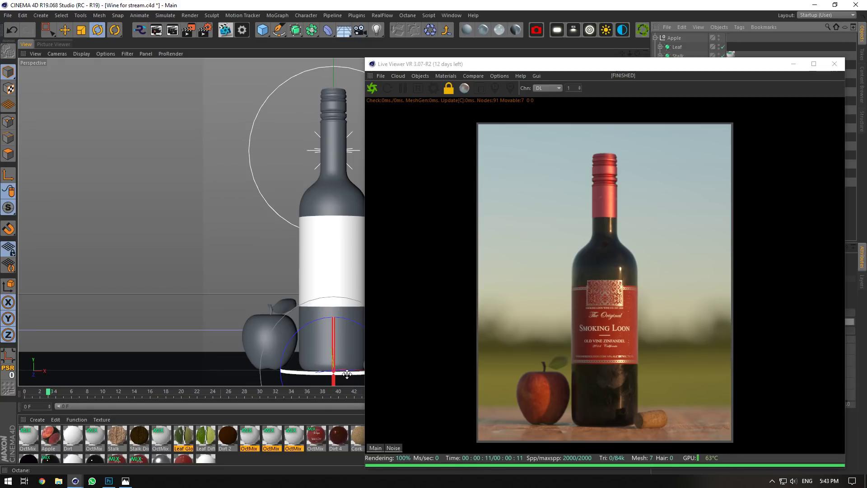
drag(346, 374, 332, 374)
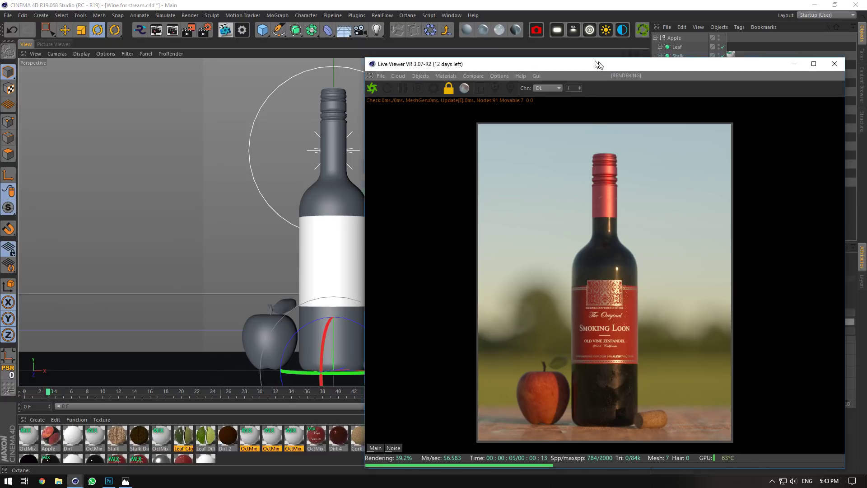
drag(596, 64, 314, 31)
List all textures used in the project and mark the missing ones.
click(671, 39)
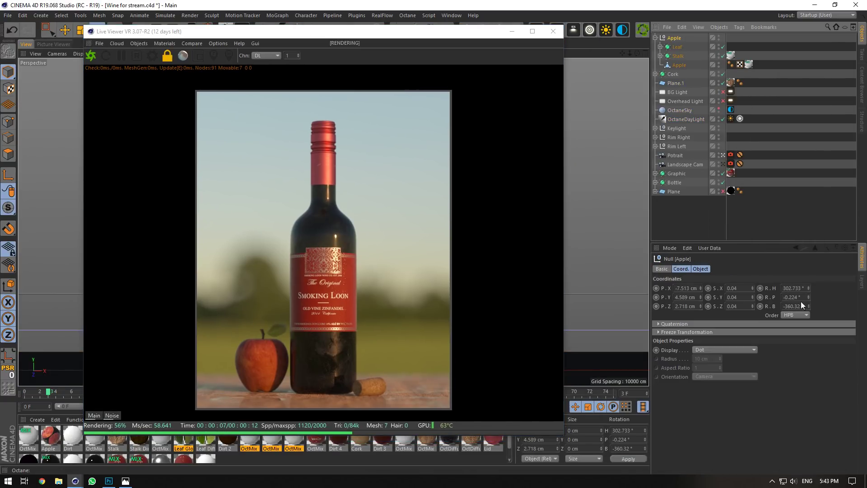
drag(809, 288, 809, 289)
click(670, 248)
click(708, 345)
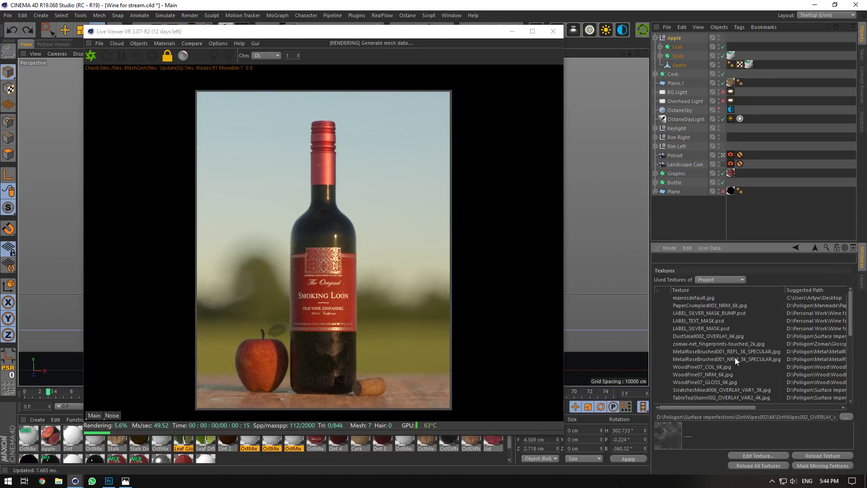
click(819, 466)
scroll(763, 366, down, 8)
Relink the missing FruitAppleRedWhole001_GLOSS_6K.jpg to its file in the Poliigon folder across the whole project, without making a project copy.
click(692, 356)
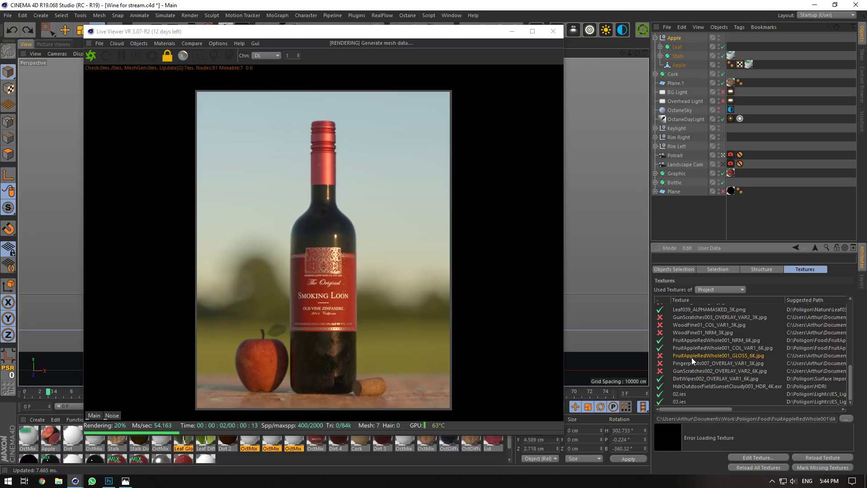
double_click(692, 357)
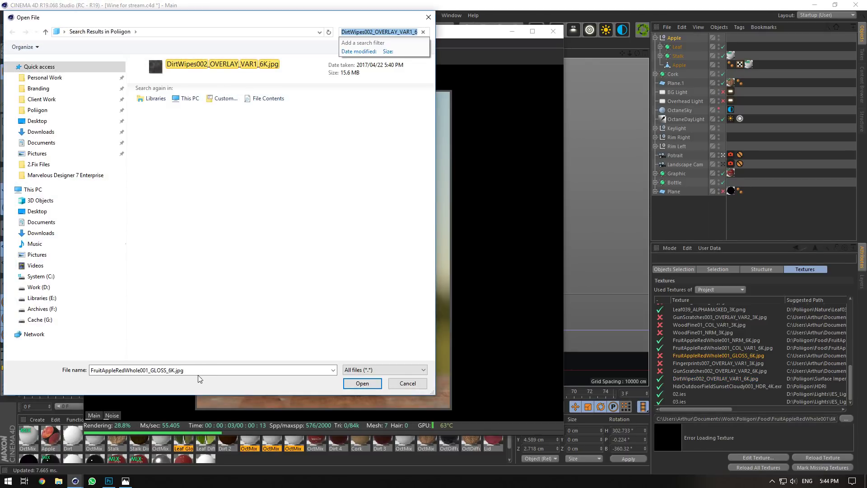
click(207, 369)
key(ctrl+c)
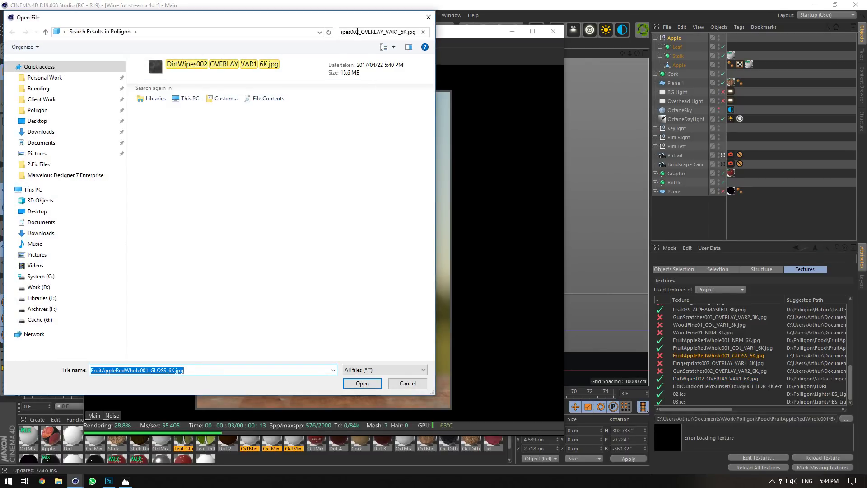
click(357, 32)
key(ctrl+v)
click(198, 74)
click(357, 382)
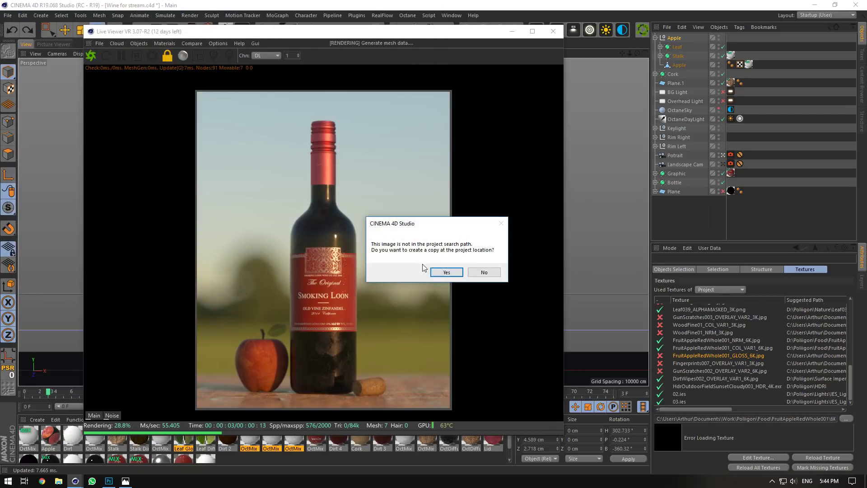
click(484, 273)
click(467, 292)
click(453, 270)
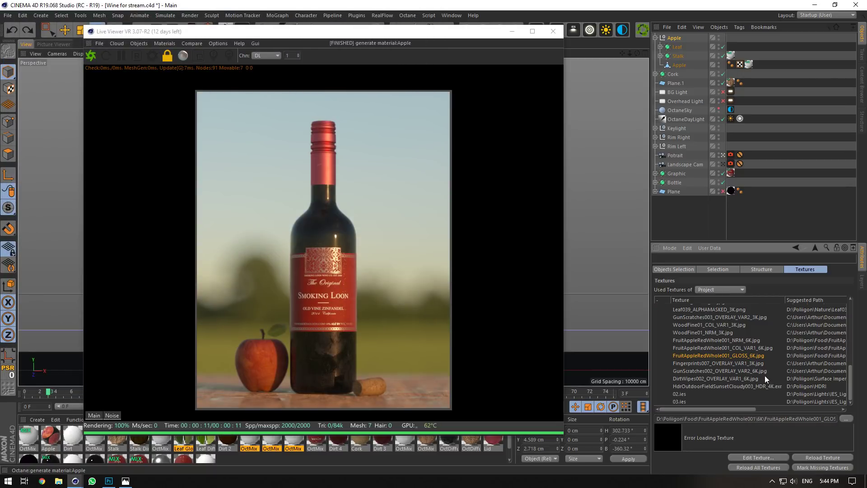
Relink Fingerprints007_OVERLAY_VAR1_3K.jpg to its file in the Poliigon folder throughout the project, without making a project copy.
click(739, 364)
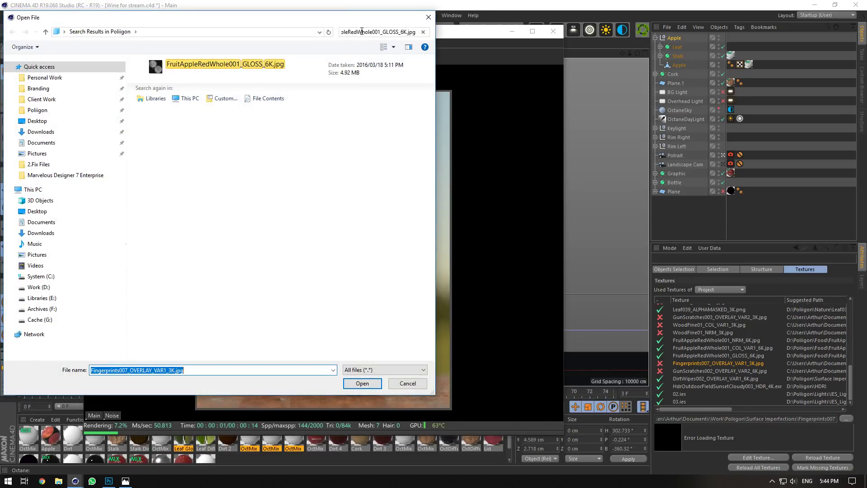
click(362, 32)
text(Fingerprints007_OVERLAY_VAR1_3K.jpg)
click(167, 65)
click(362, 383)
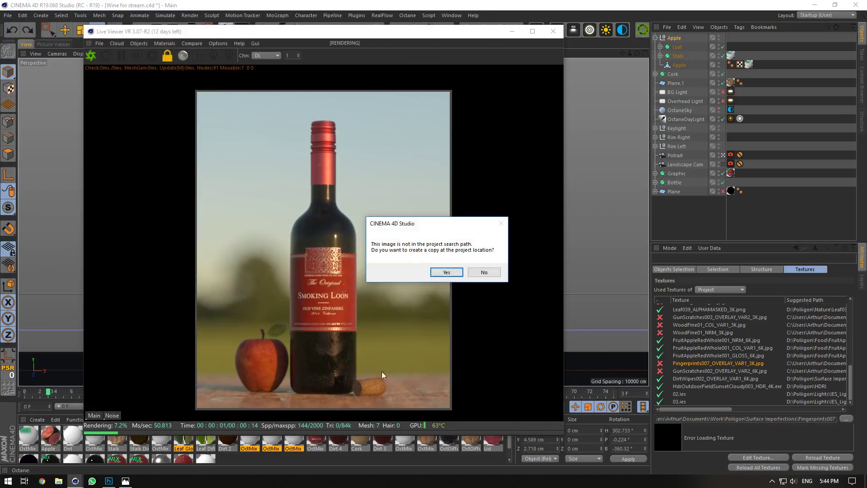
click(484, 272)
click(468, 291)
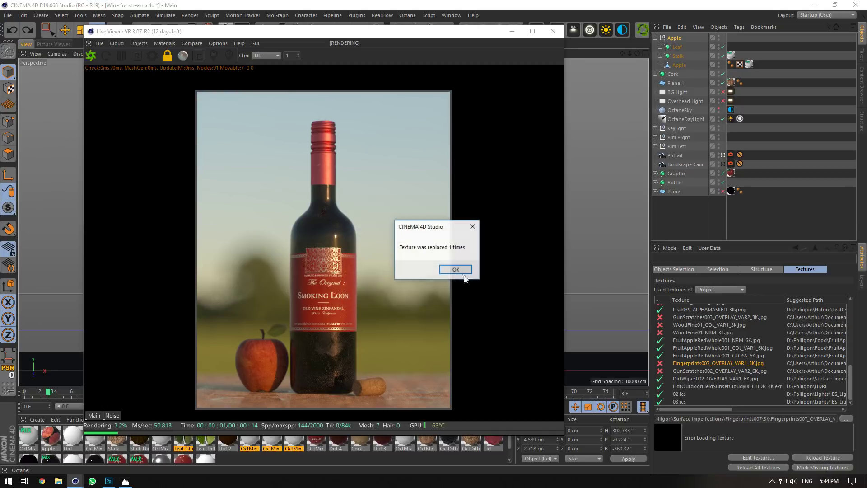
click(460, 269)
Refresh the missing-texture marks and relink GunScratches002_OVERLAY_VAR2_6K.jpg to its Poliigon file project-wide, without making a project copy.
click(753, 370)
click(721, 378)
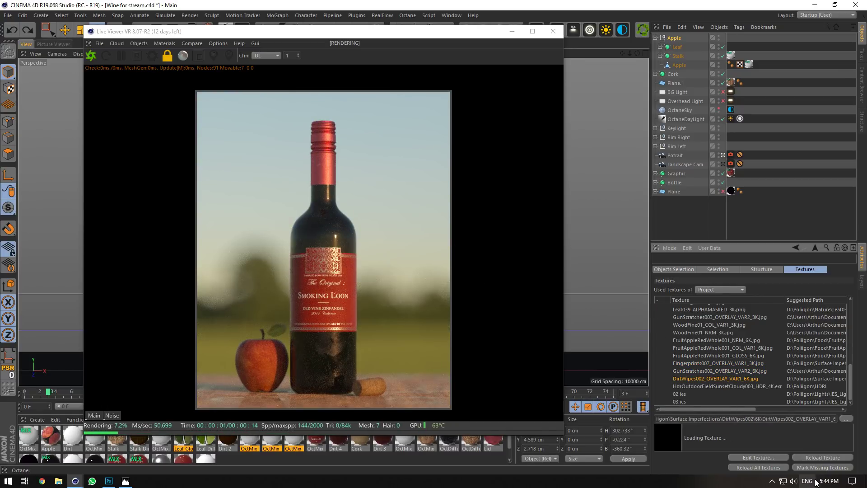
click(822, 457)
double_click(745, 371)
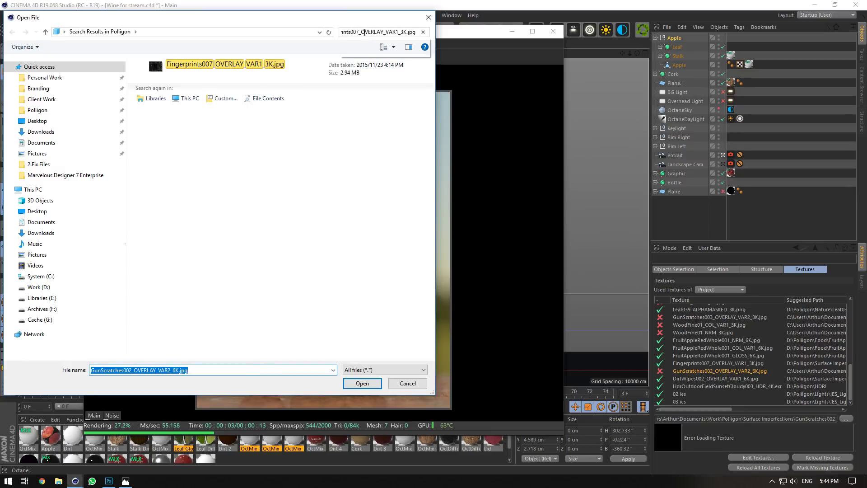
click(364, 33)
text(GunScratches002_OVERLAY_VAR2_6K.jpg)
click(347, 386)
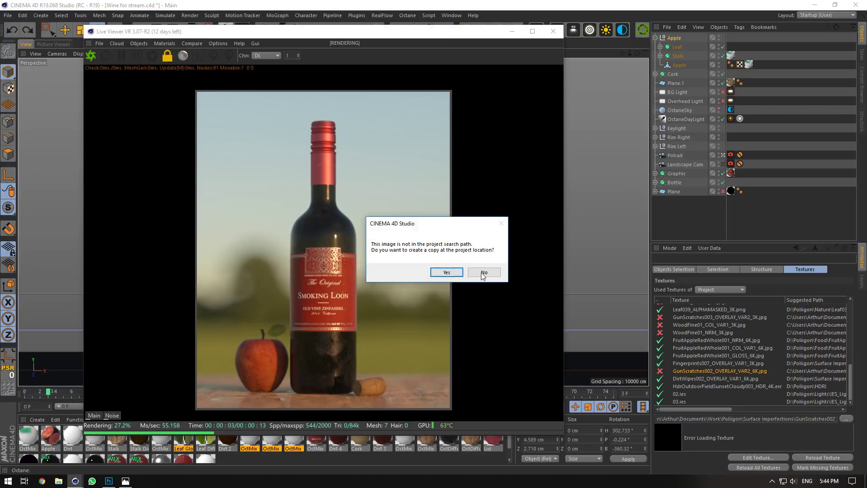
click(484, 271)
click(468, 290)
click(459, 269)
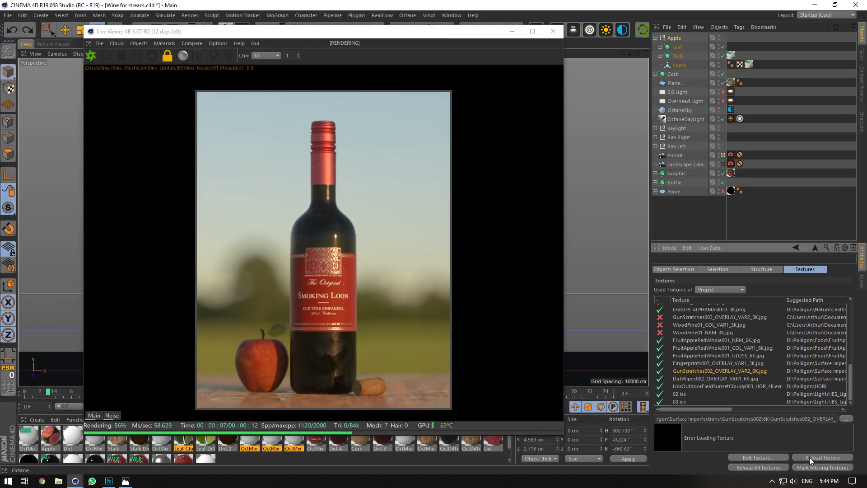
Relink the missing Leaf039_GLOSS_3K.jpg to its file in the Poliigon folder throughout the project, without making a project copy.
click(810, 459)
click(698, 317)
drag(849, 372, 849, 355)
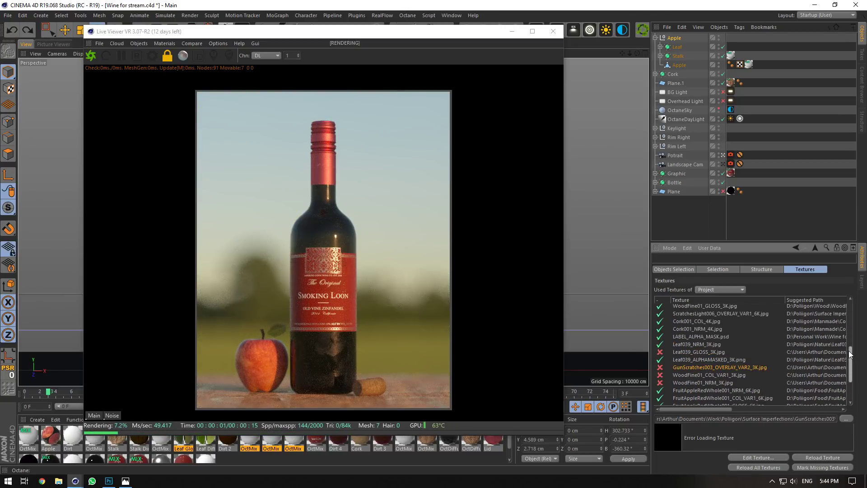
click(844, 418)
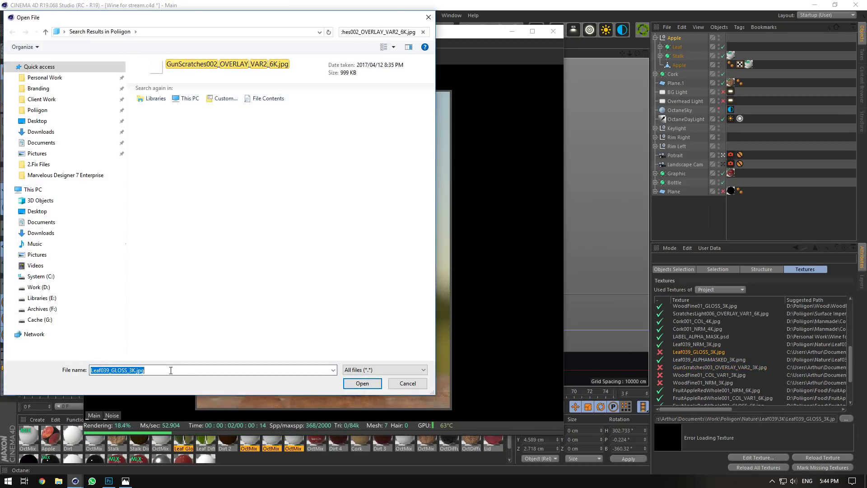
click(385, 30)
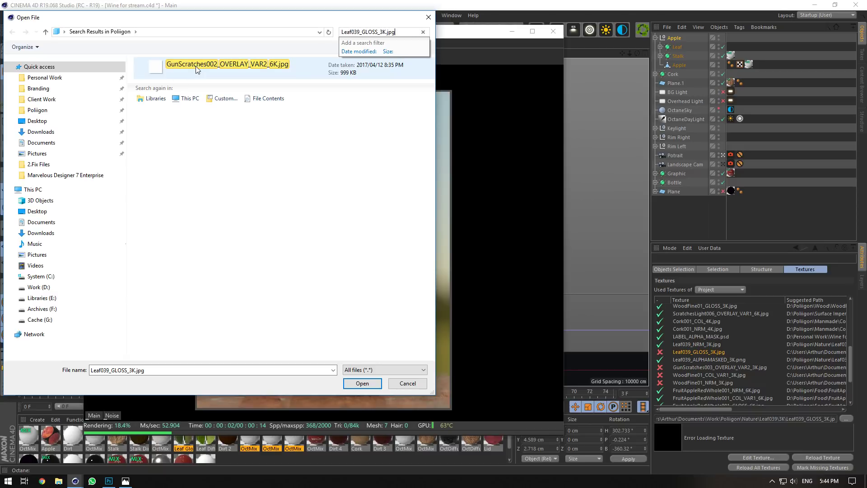
key(Return)
click(373, 385)
click(488, 270)
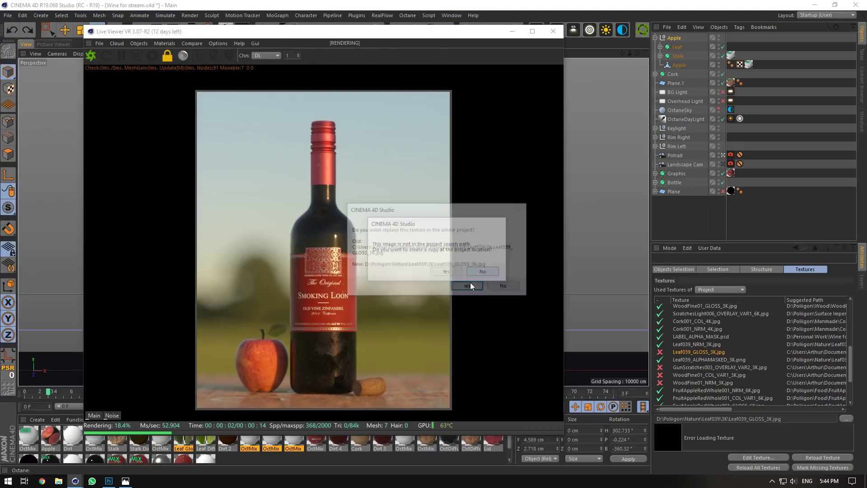
click(454, 269)
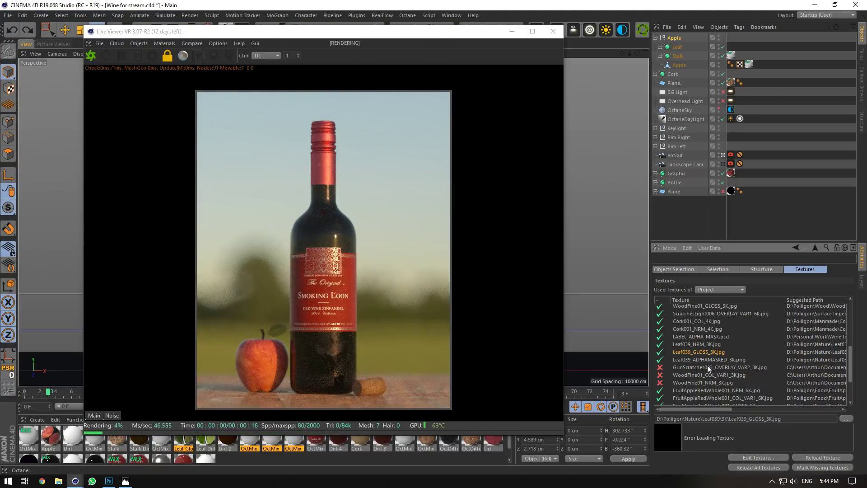
Relink GunScratches003_OVERLAY_VAR2_3K.jpg to its Poliigon file for the whole project, without making a project copy.
click(845, 418)
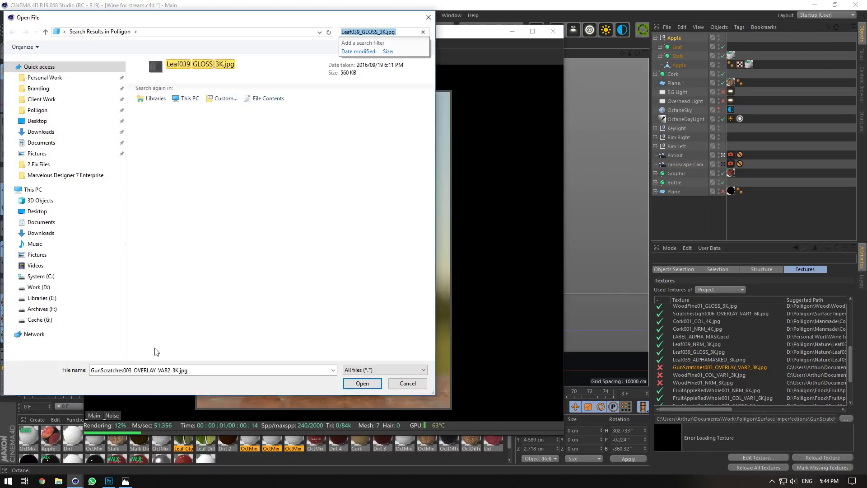
click(376, 31)
text(GunScratches003_OVERLAY_VAR2_3K.jpg)
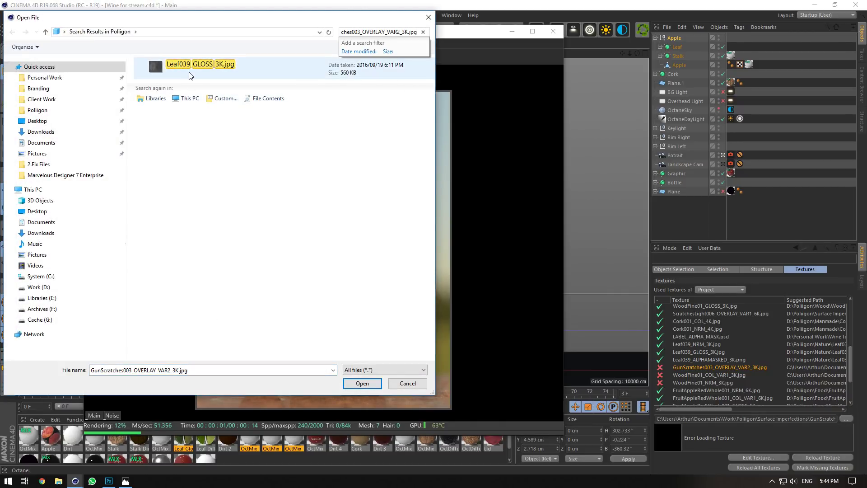
click(361, 383)
click(480, 271)
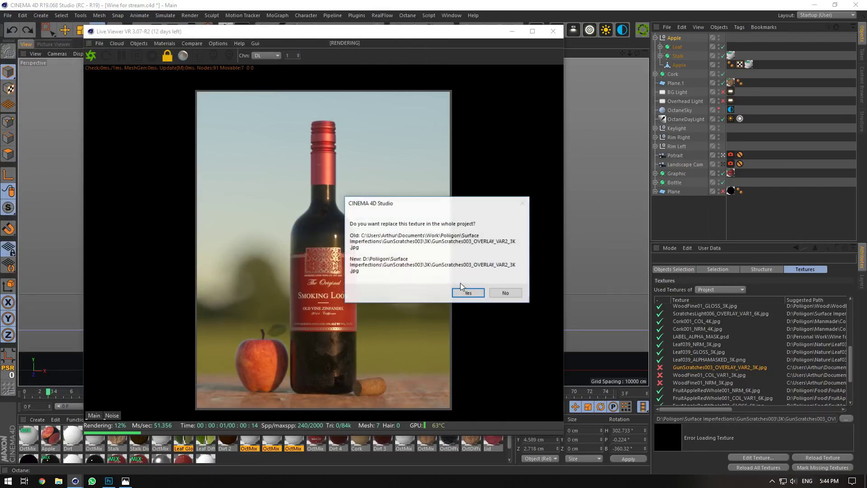
click(465, 291)
click(455, 270)
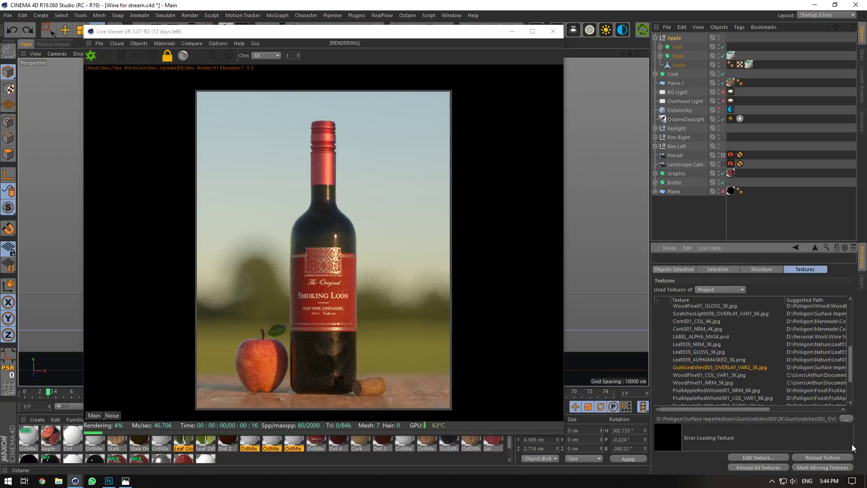
Relink WoodFine01_COL_VAR1_3K.jpg to its Poliigon file for the whole project, without making a project copy.
double_click(695, 374)
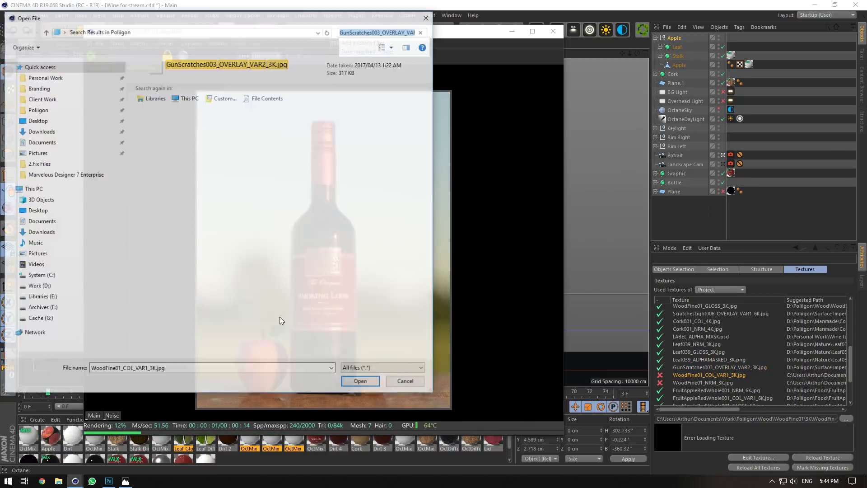
click(372, 33)
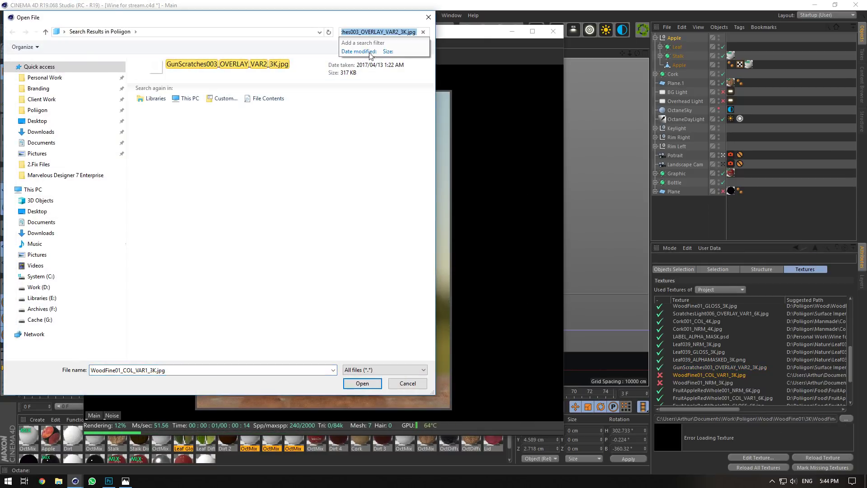
click(226, 68)
click(353, 383)
click(479, 274)
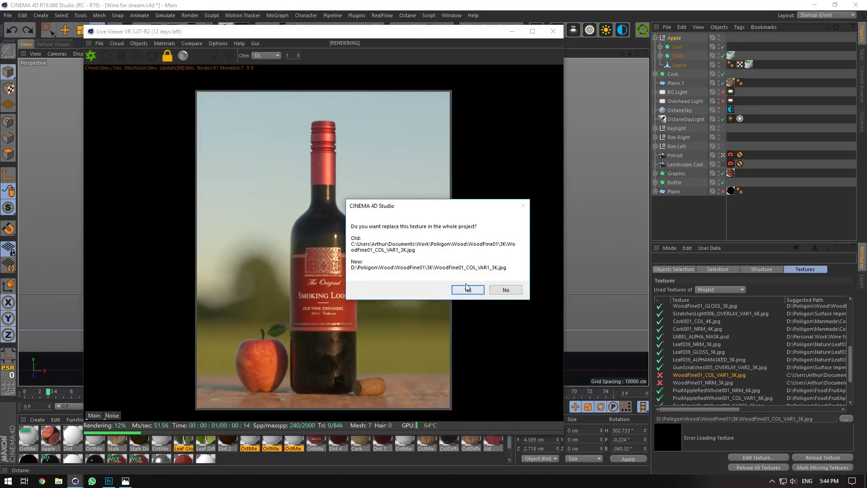
click(468, 289)
click(456, 270)
Relink the missing WoodFine01_NRM_3K.jpg to its Poliigon file for the whole project, without making a project copy.
click(713, 382)
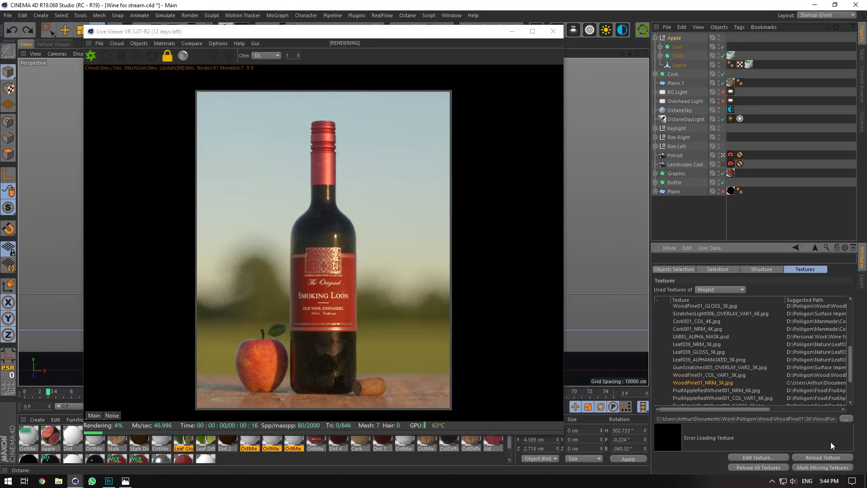
click(830, 467)
click(845, 418)
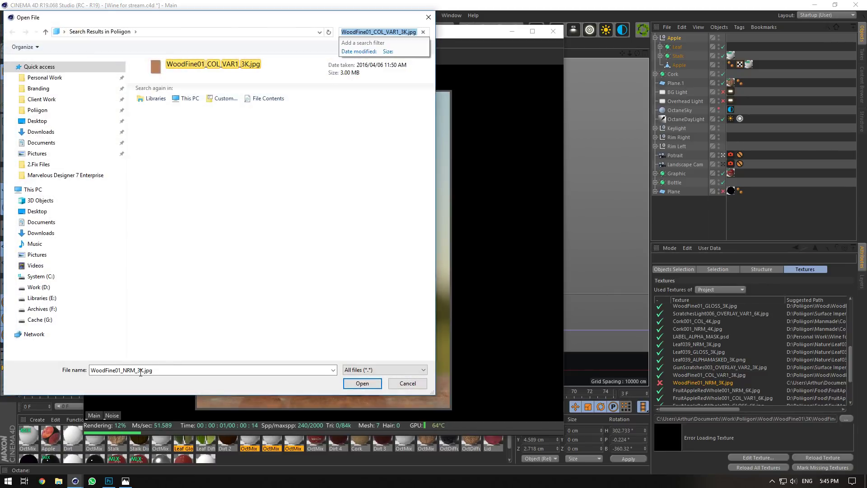
click(382, 32)
text(WoodFine01_NRM_3K.jpg)
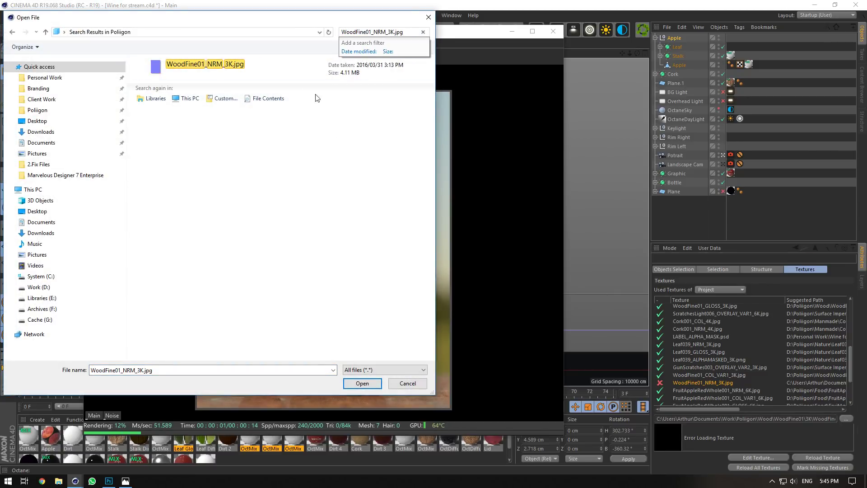
click(362, 383)
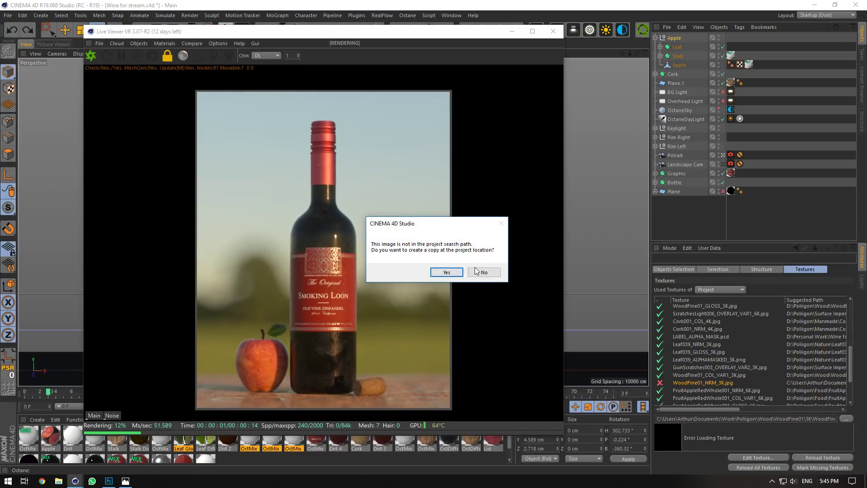
click(476, 271)
click(466, 284)
click(459, 268)
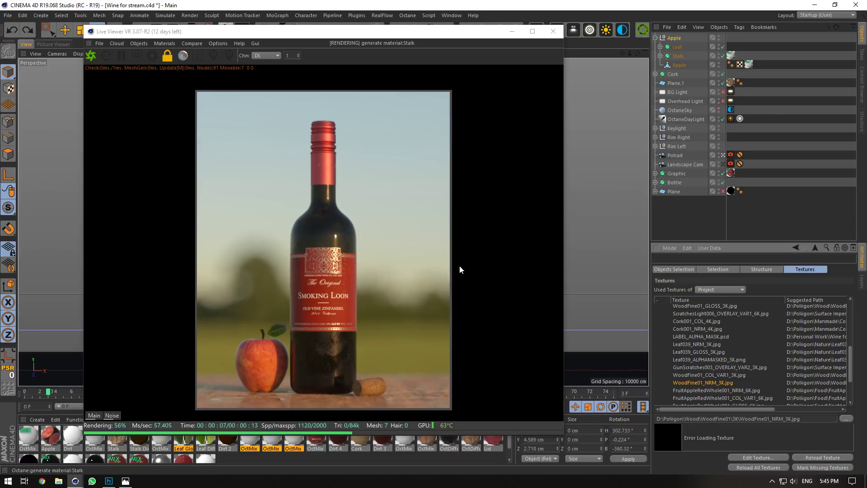
Try HdrOutdoorCitySidewalkEveningClear001_HDR_4K.exr as the OctaneSky environment texture, without making a project copy.
click(731, 110)
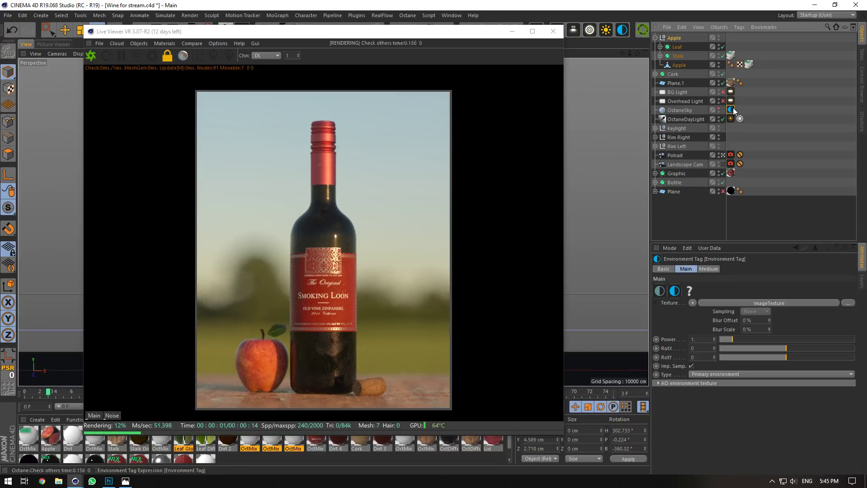
click(697, 323)
click(847, 288)
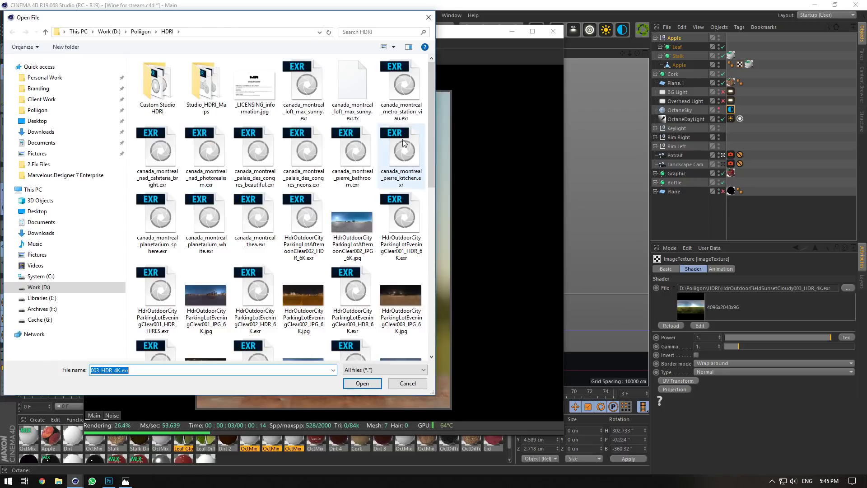
drag(430, 165, 445, 130)
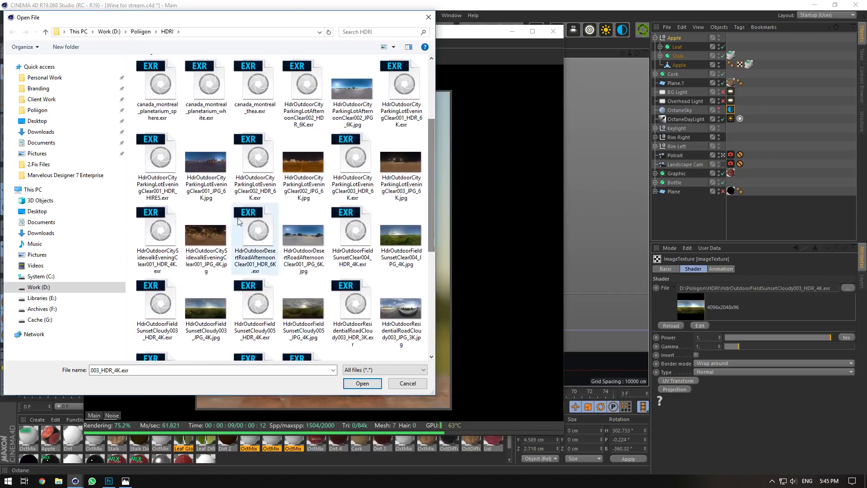
click(164, 231)
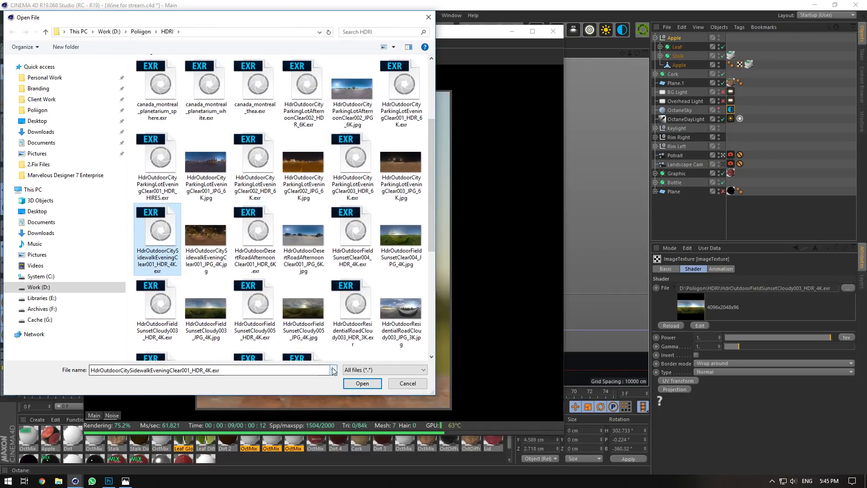
click(363, 382)
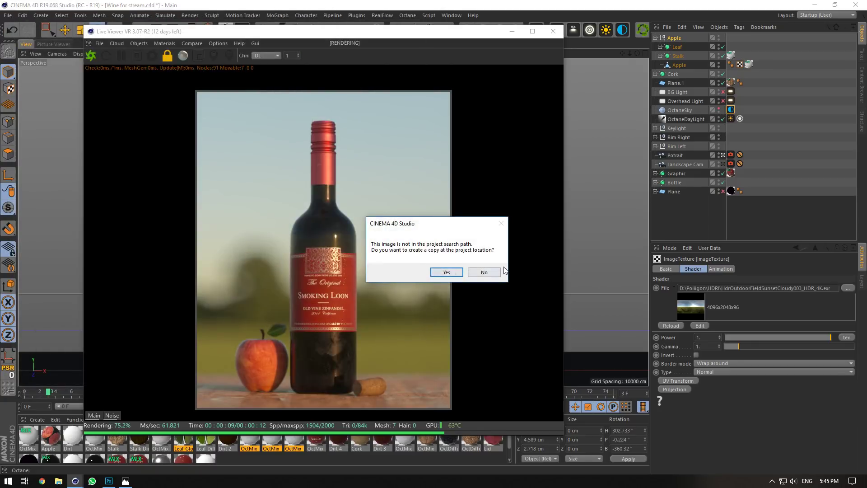
click(487, 272)
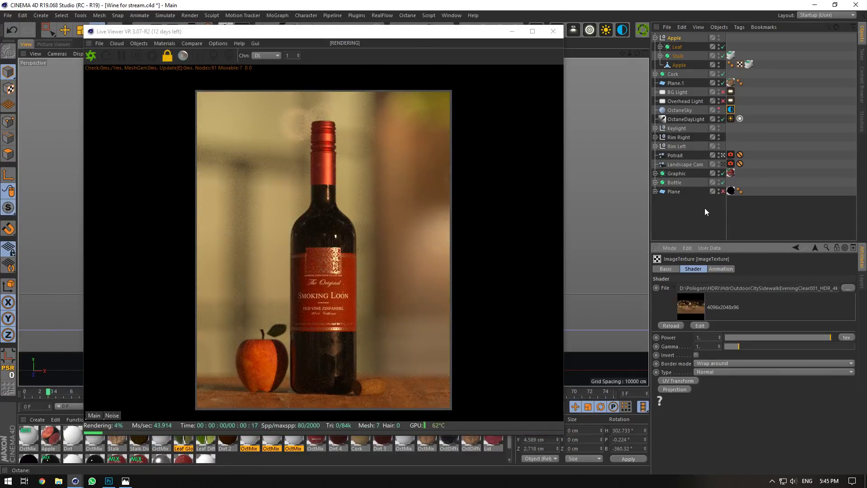
Try a different heading rotation for OctaneSky and undo it.
click(683, 111)
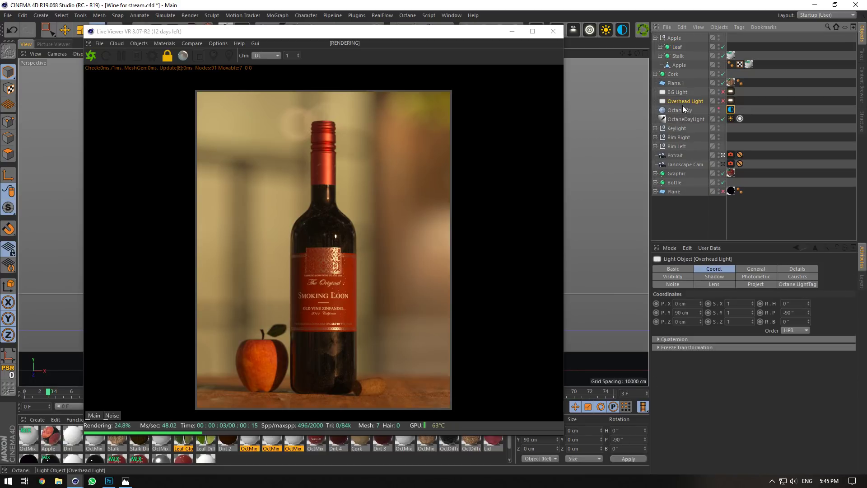
mouse_move(811, 286)
mouse_down()
mouse_move(811, 258)
mouse_move(811, 283)
mouse_up()
key(ctrl+z)
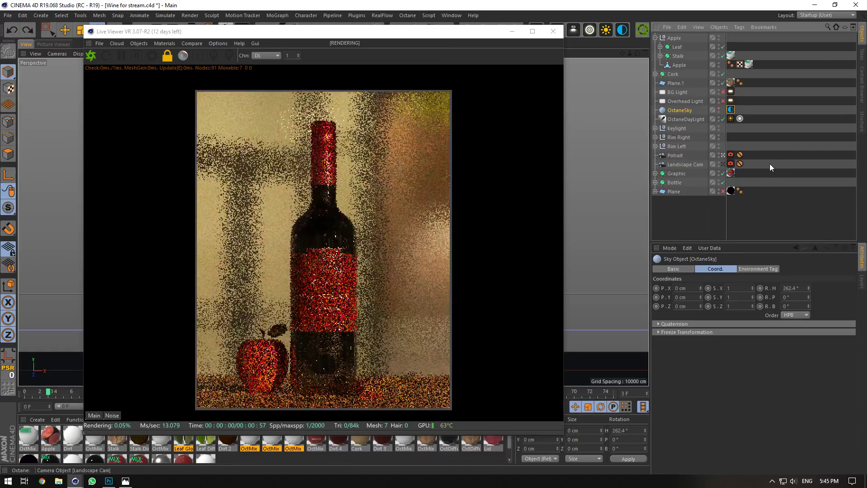
Leave the Potrait camera and examine the sidewalk HDRI surroundings from the free perspective view.
click(723, 154)
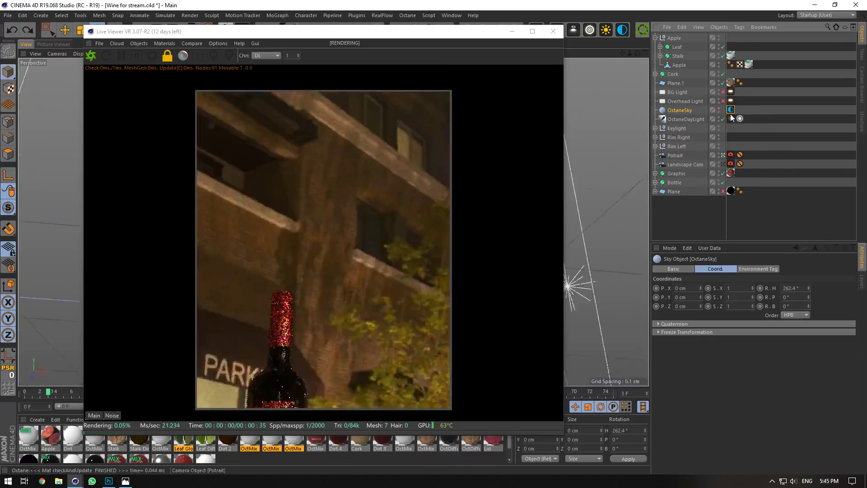
click(731, 110)
drag(630, 53, 642, 92)
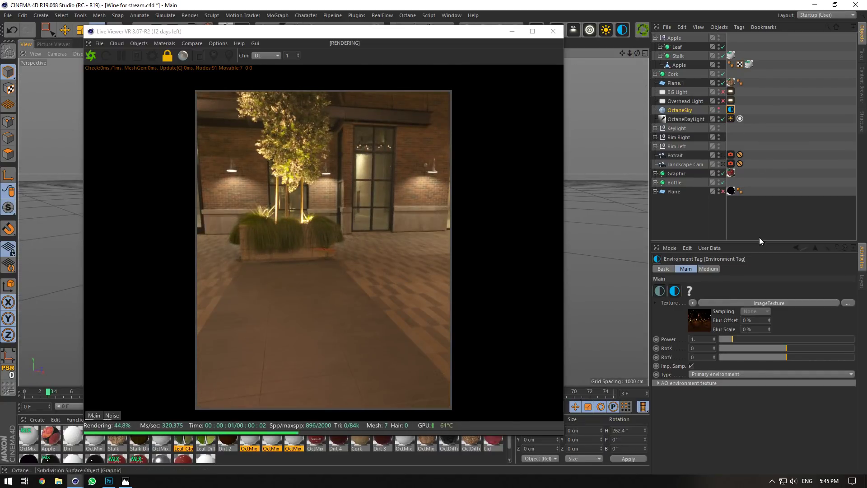
Try HdrOutdoorCityParkingLotEveningClear001_HDR_HIRES.exr as the OctaneSky environment texture, without making a project copy.
click(769, 303)
click(847, 288)
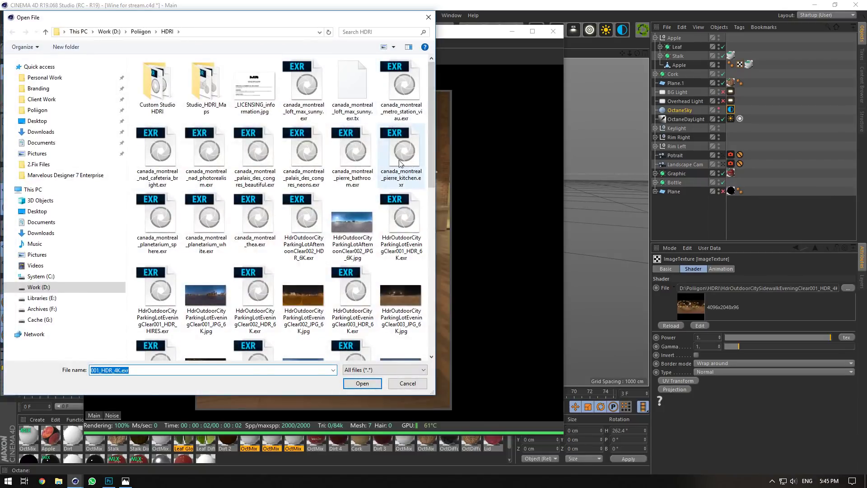
double_click(158, 300)
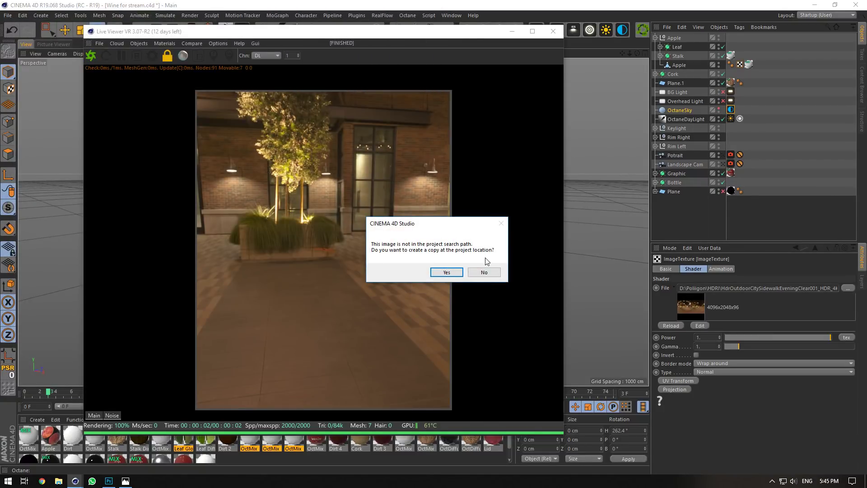
click(487, 271)
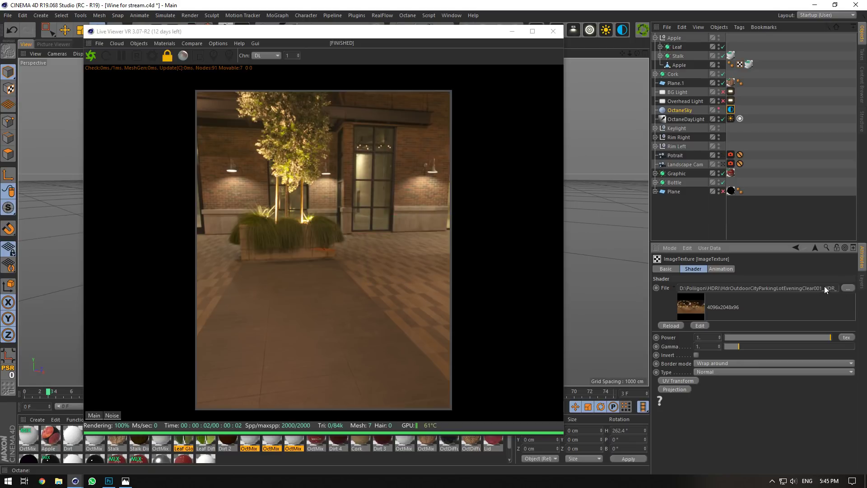
Delete the HIRES parking lot EXR and load HdrOutdoorCityParkingLotEveningClear001_HDR_6K.exr into the sky texture instead, without a project copy.
click(848, 288)
click(175, 301)
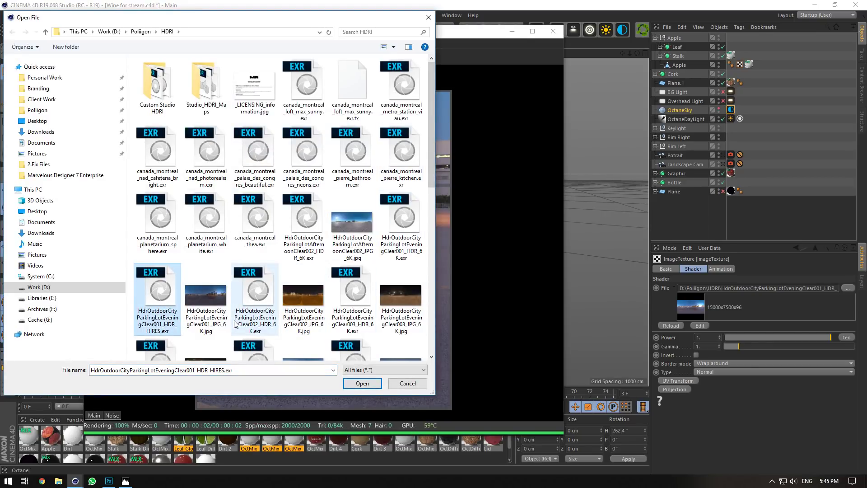
key(Delete)
click(397, 228)
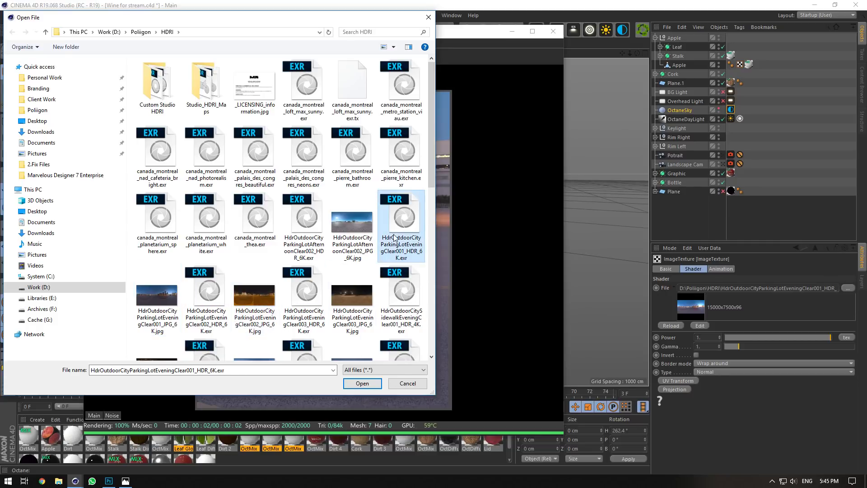
click(362, 383)
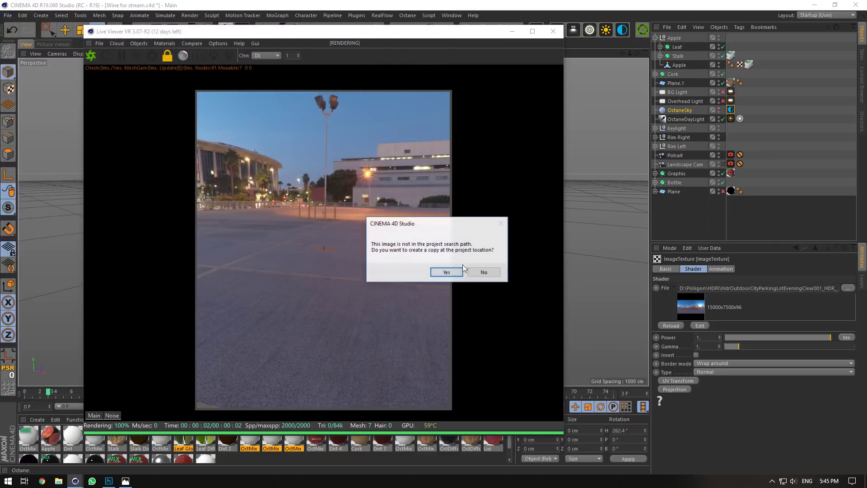
click(487, 272)
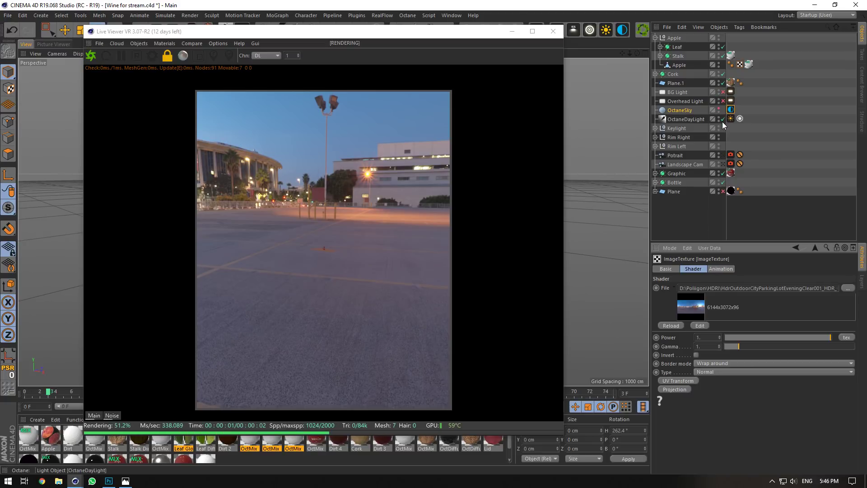
Look through the Potrait camera again and disable OctaneDayLight.
click(722, 158)
click(722, 158)
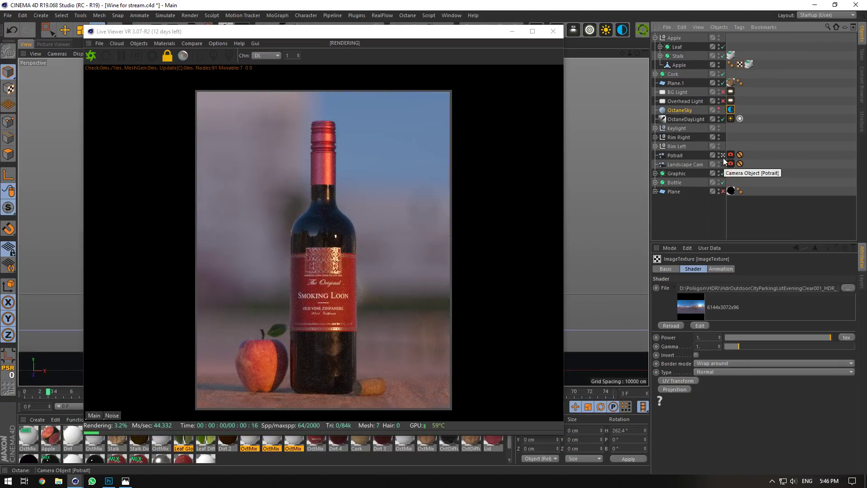
click(722, 119)
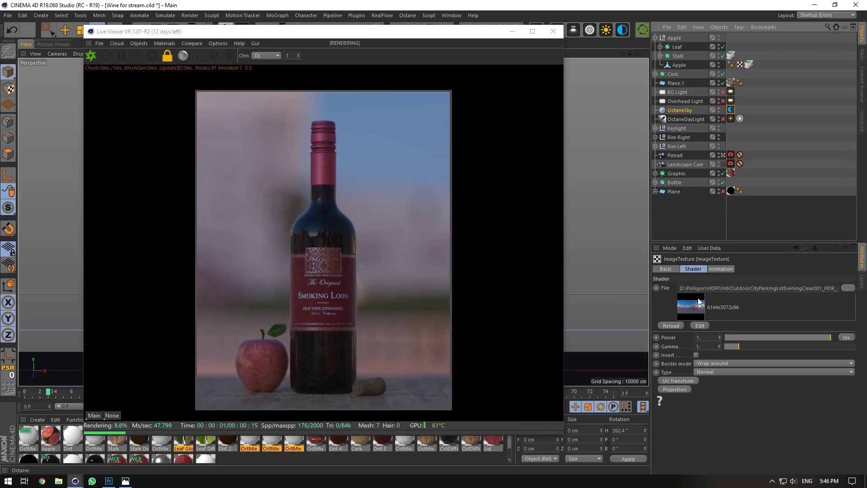
Rotate OctaneSky to a heading of 381.4° to change the background behind the bottle.
click(680, 110)
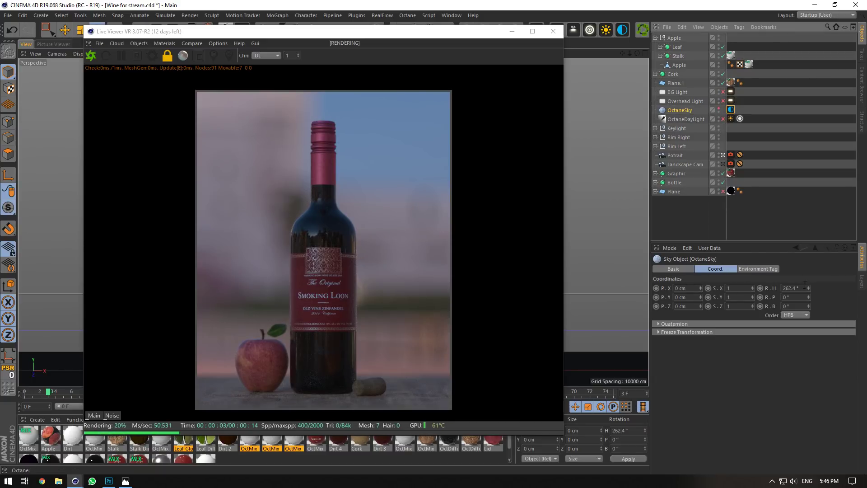
drag(807, 288, 808, 289)
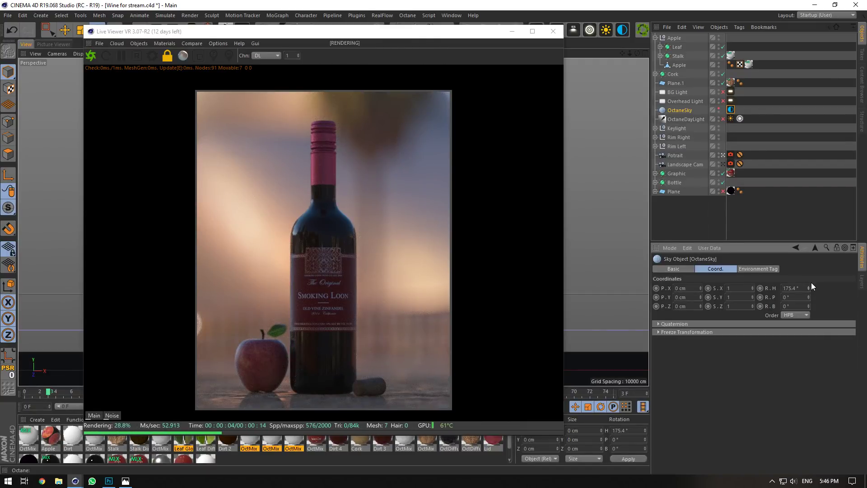
drag(809, 287, 808, 256)
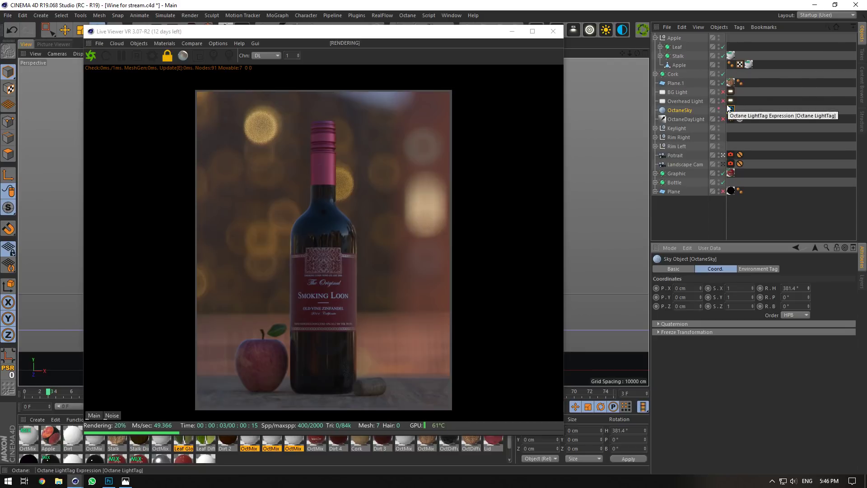
Leave the Potrait camera and examine the evening sky and buildings of the environment in the free view.
click(722, 157)
drag(479, 35, 563, 316)
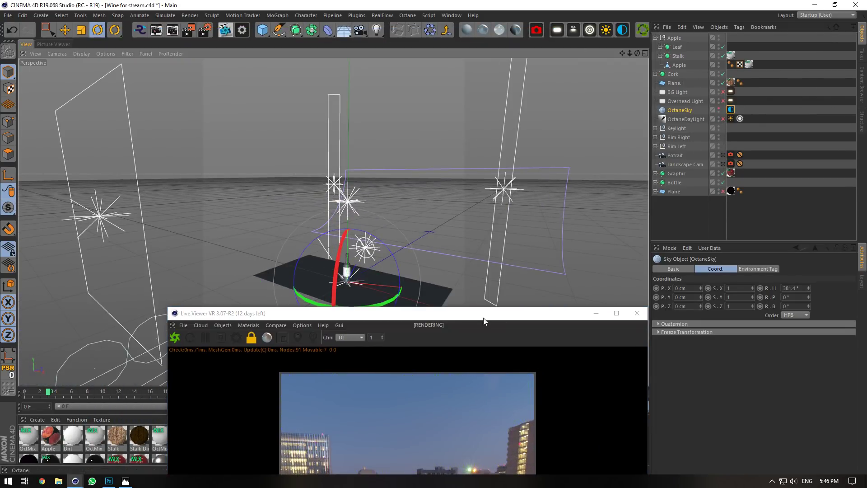
drag(483, 318, 462, 148)
drag(630, 54, 651, 84)
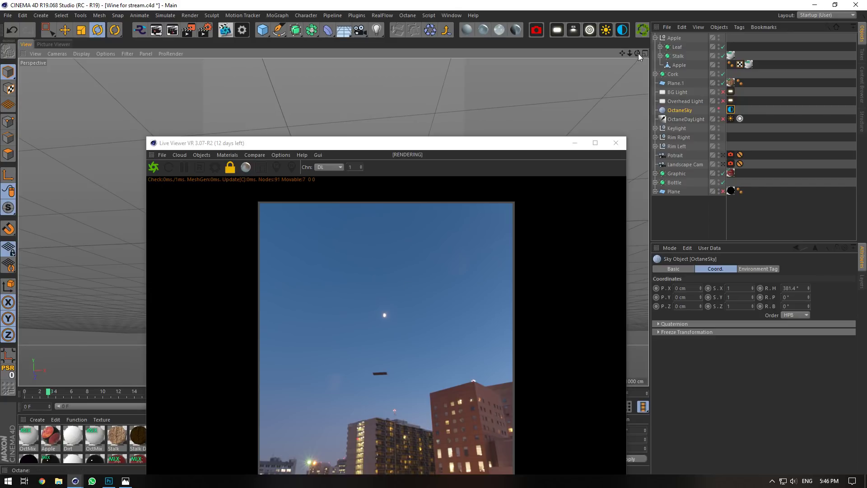
drag(638, 54, 662, 51)
Add an Octane area light to the scene and set its area shape to Sphere.
right_click(394, 192)
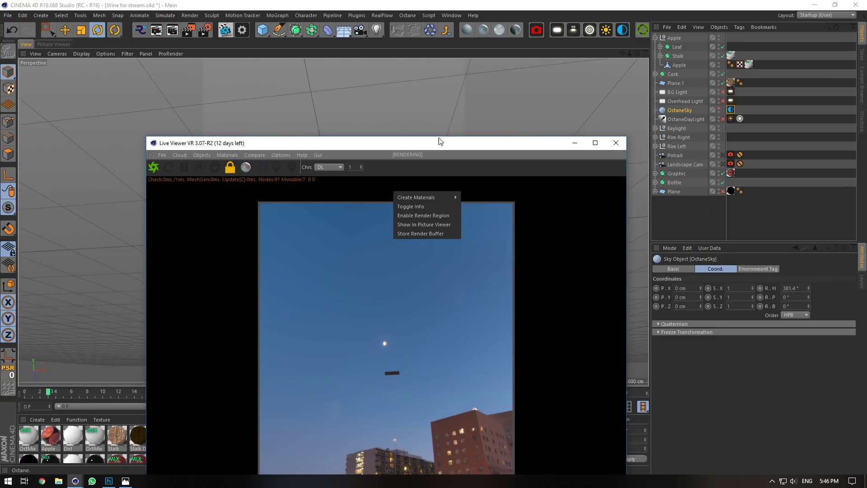
drag(438, 141, 659, 140)
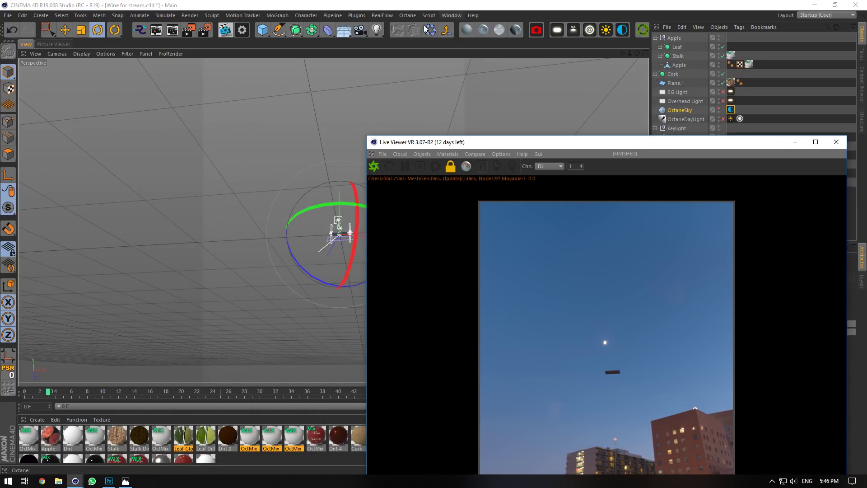
click(589, 31)
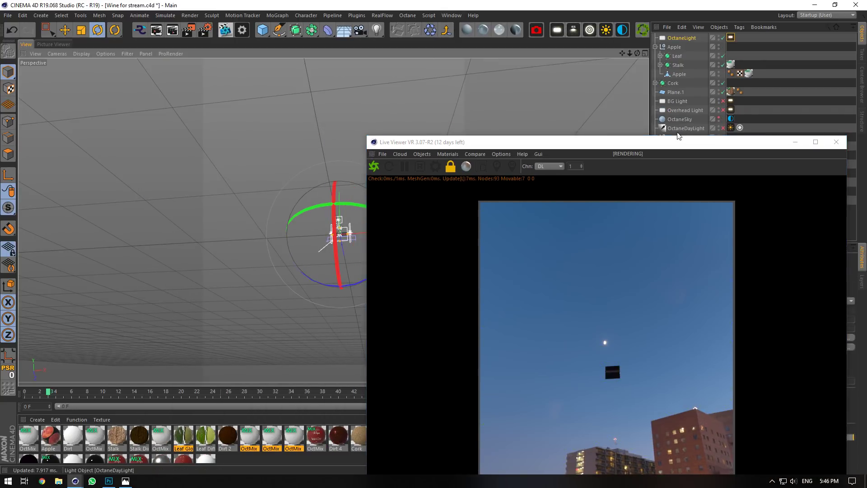
drag(676, 141, 463, 93)
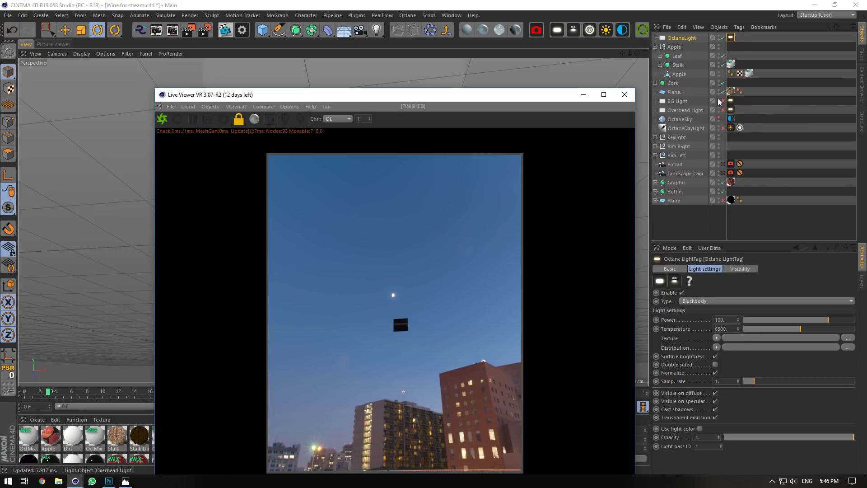
click(731, 38)
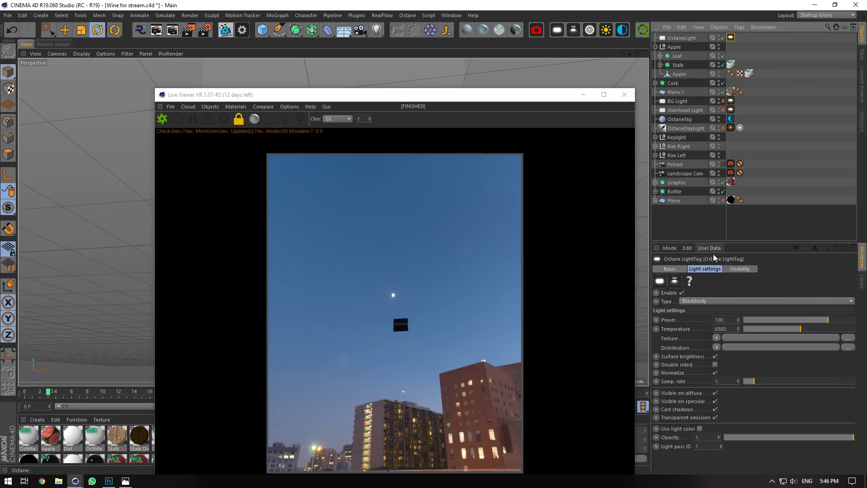
click(692, 40)
click(795, 269)
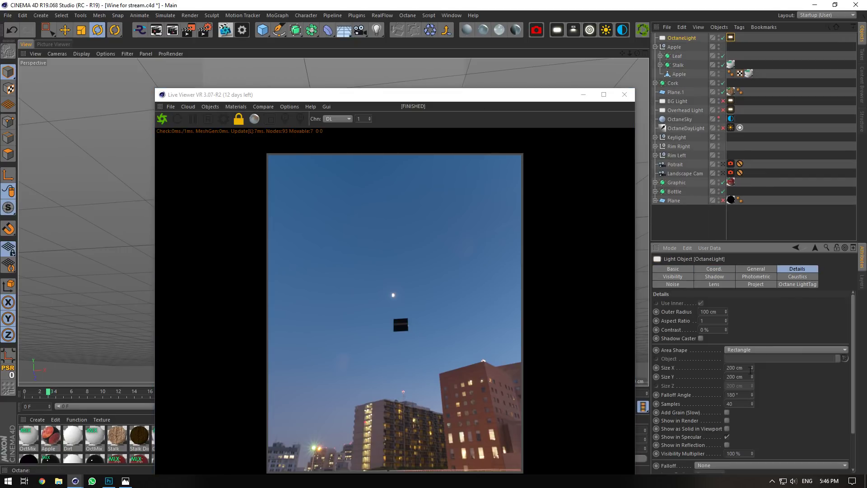
click(754, 350)
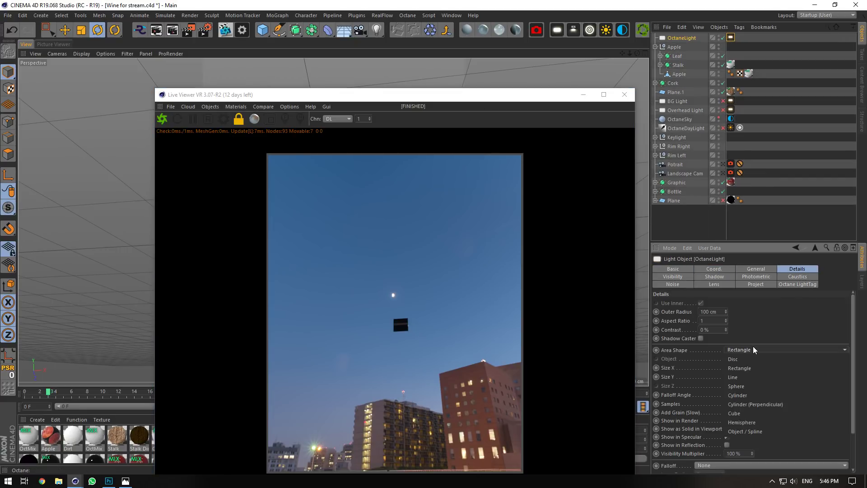
click(741, 386)
Create a null object and nest the spherical Octane light under it.
drag(488, 102, 762, 319)
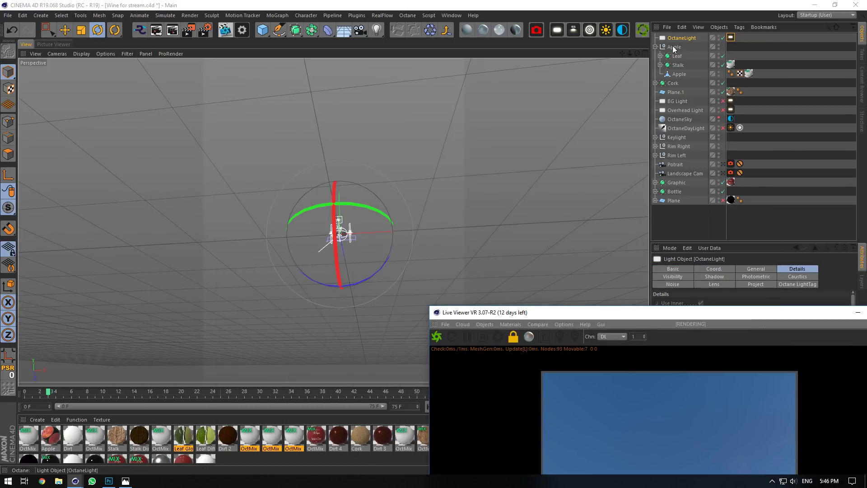
drag(639, 54, 215, 43)
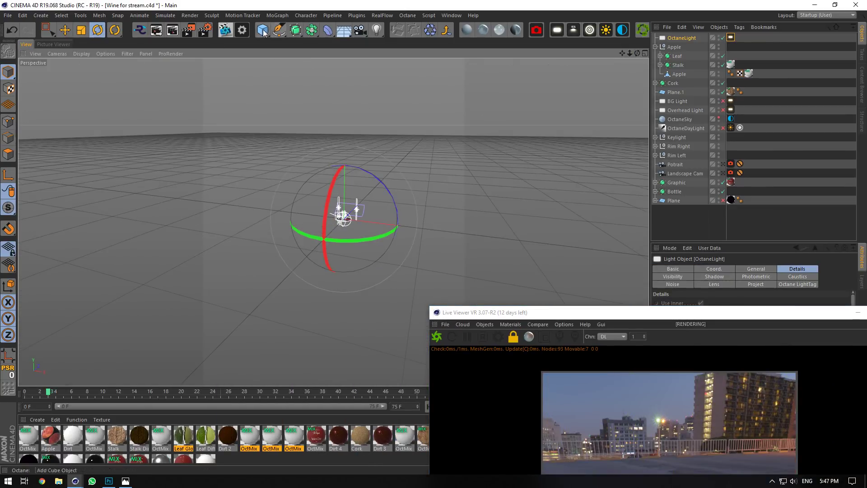
drag(263, 30, 316, 42)
drag(673, 38, 672, 39)
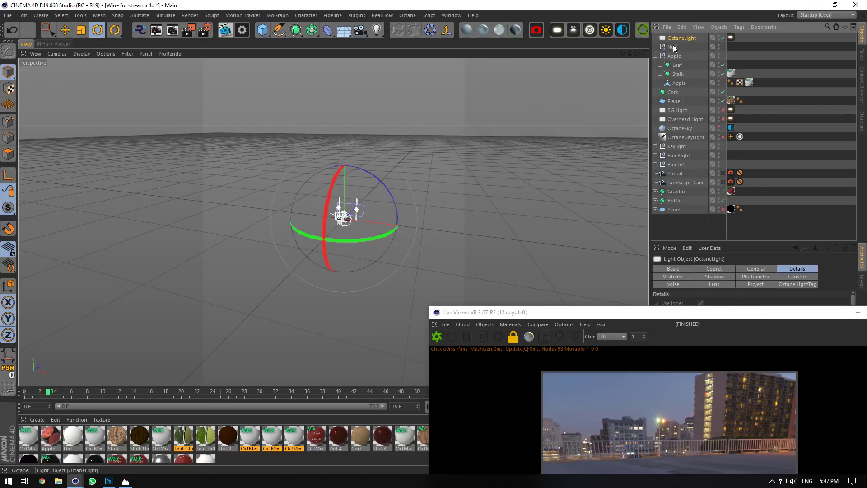
Set the Y position of the Octane light to 5000 cm, high above the null.
click(717, 269)
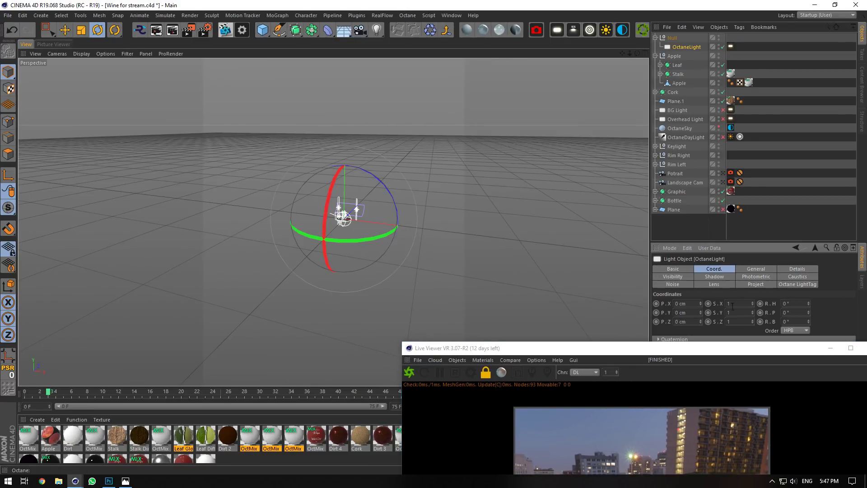
text(0)
key(Return)
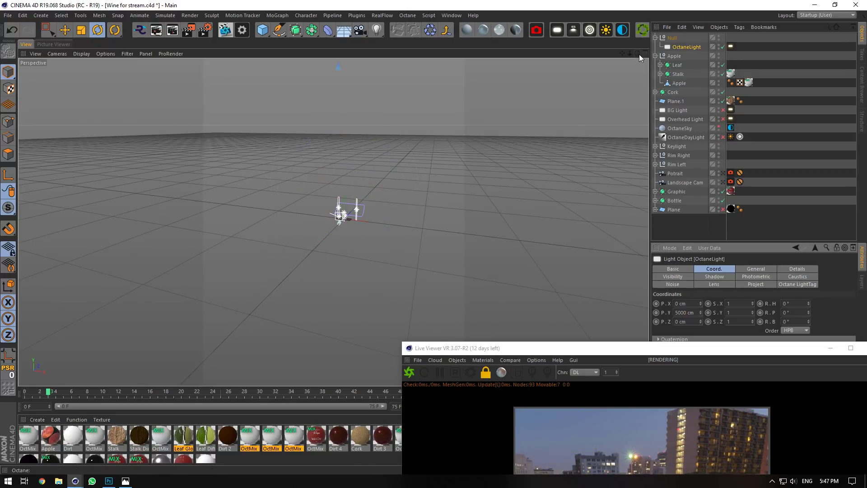
Rotate the null to swing the light across the sky onto the moon of the evening environment.
drag(638, 54, 640, 41)
click(671, 38)
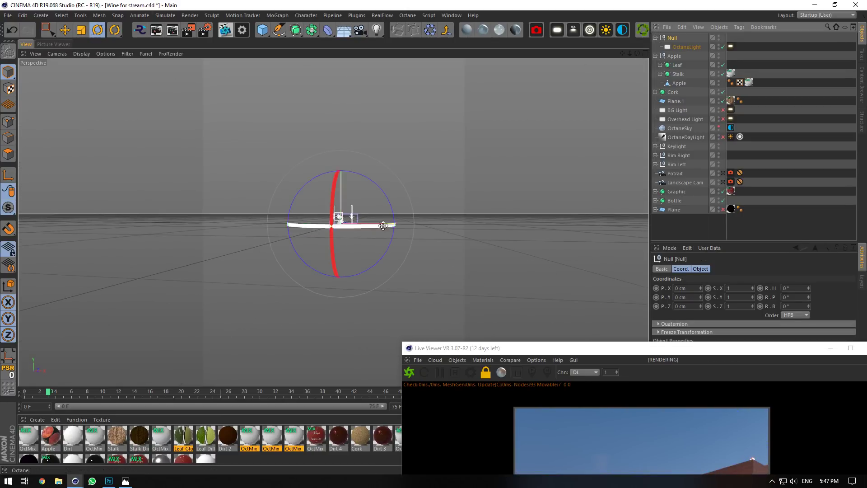
drag(614, 350, 716, 127)
drag(636, 53, 634, 31)
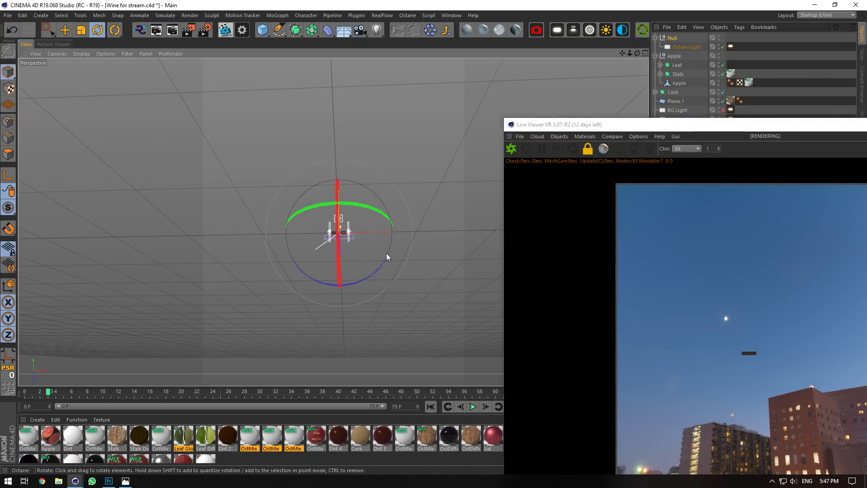
drag(386, 257, 373, 181)
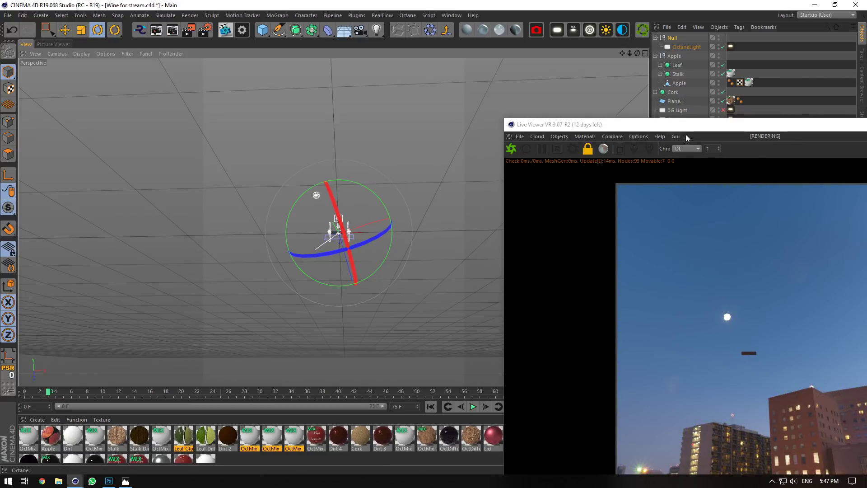
Set the spherical area light's size to 50 cm in X, Y and Z.
drag(685, 126, 372, 62)
click(687, 47)
click(798, 268)
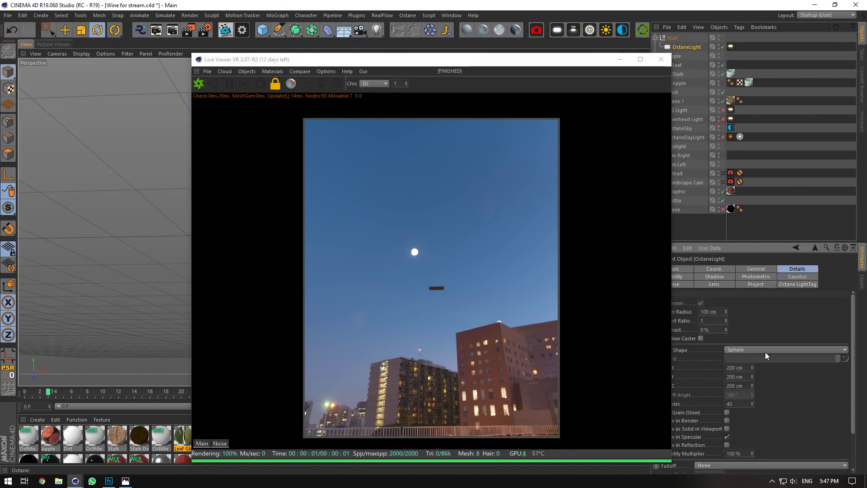
double_click(730, 368)
text(50)
key(Return)
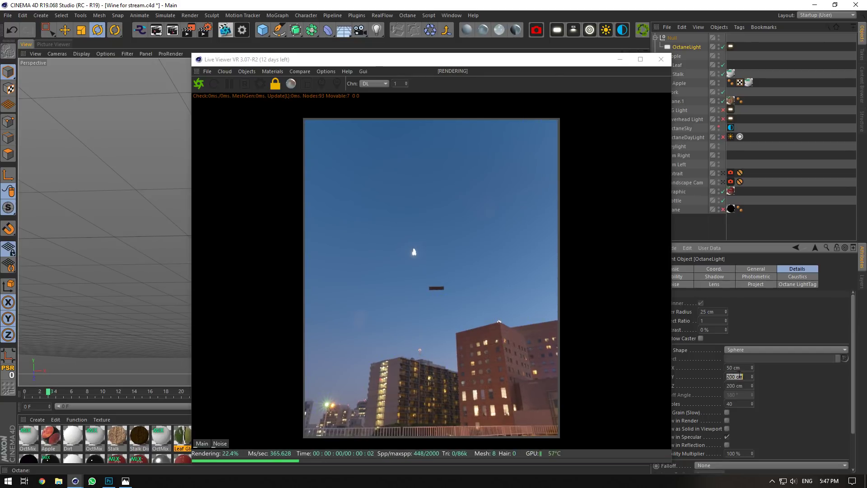
key(Tab)
text(50)
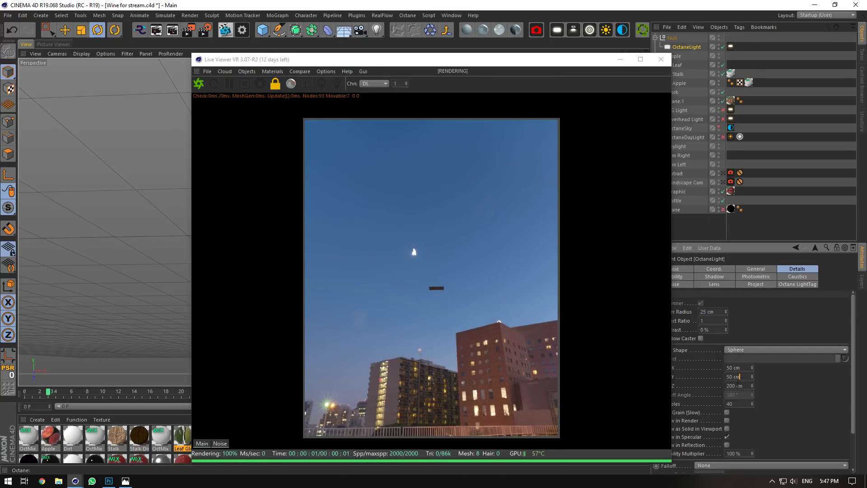
key(Tab)
text(50)
key(Return)
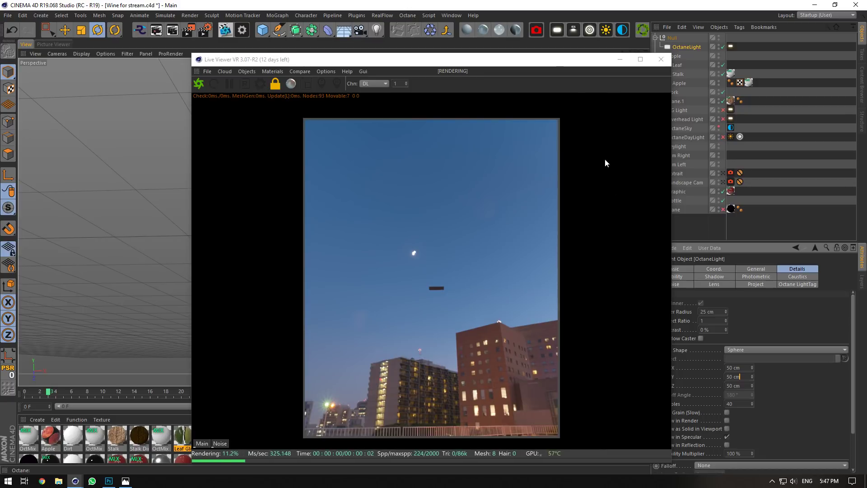
Enlarge the spherical area light's X size to 75 cm.
double_click(742, 366)
text(75)
key(Return)
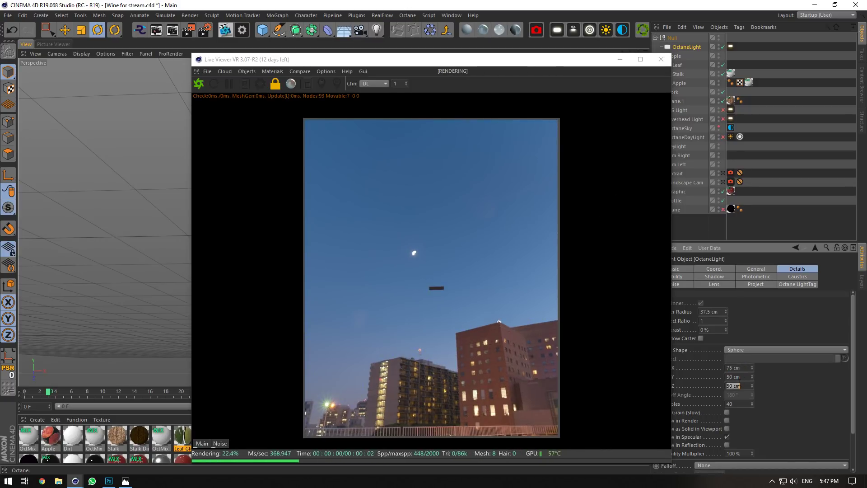
Fine-tune the null's rotation to about H -19.5°, P -44.6°, B -23.6° to align the light with the moon.
drag(541, 60, 733, 59)
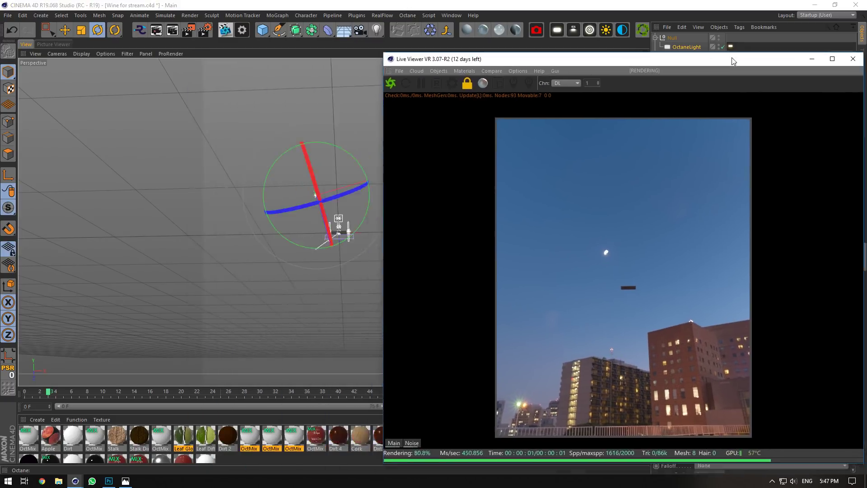
drag(359, 230, 361, 230)
drag(655, 59, 403, 39)
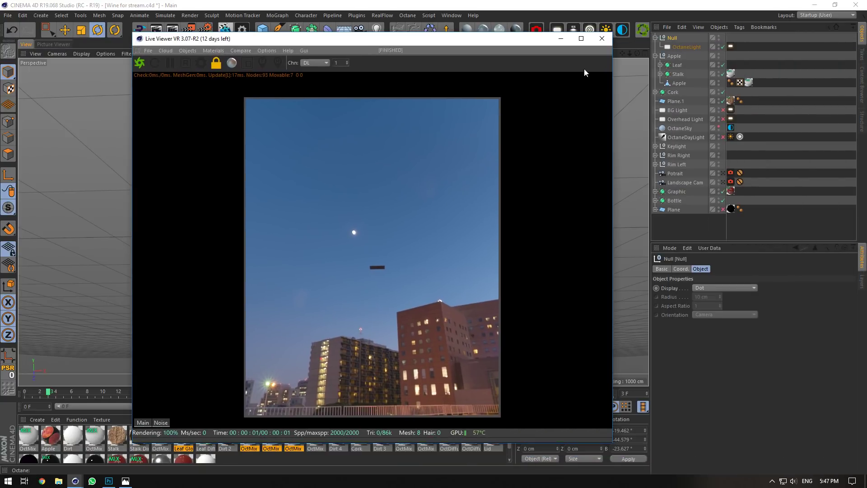
Look through the Potrait camera and raise the nested Octane light's power to 100000.
click(722, 173)
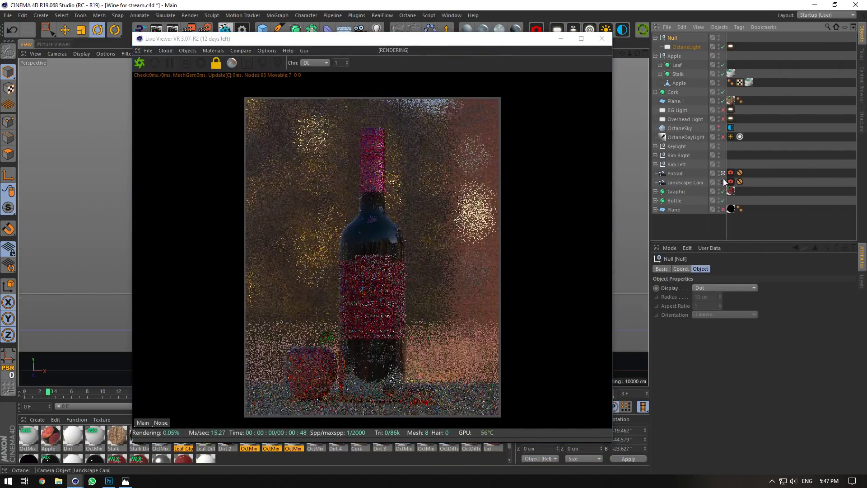
drag(488, 40, 407, 8)
click(730, 47)
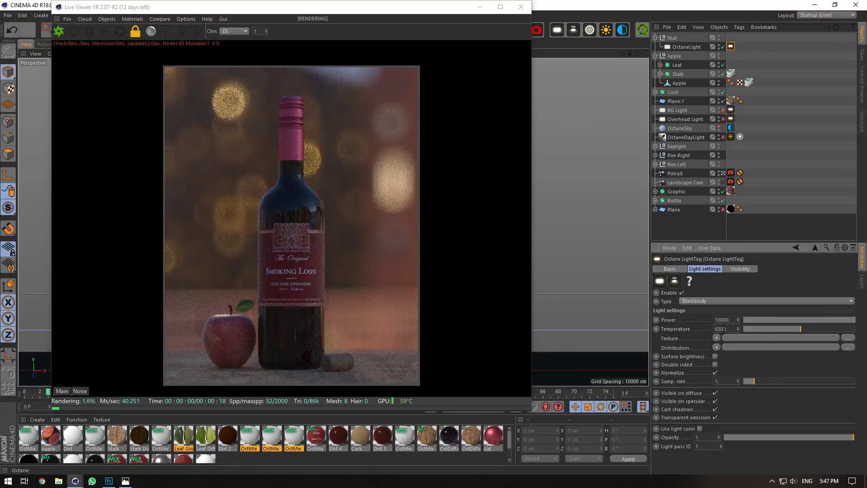
click(723, 320)
text(0)
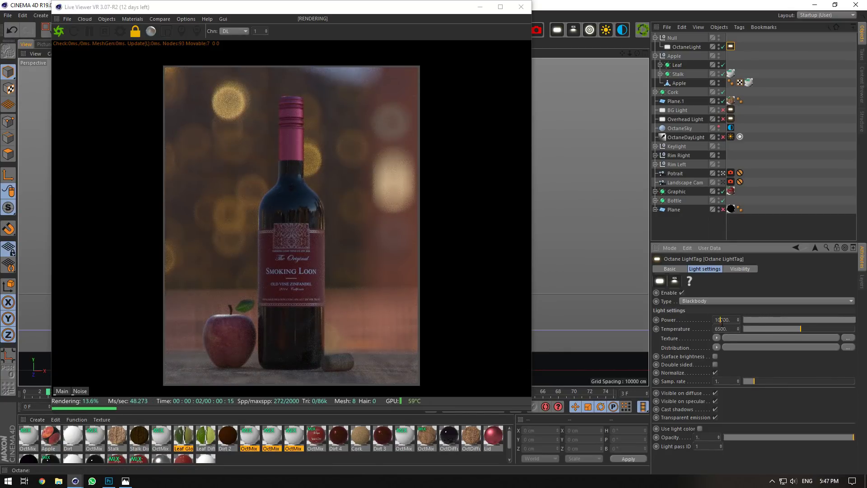
click(720, 330)
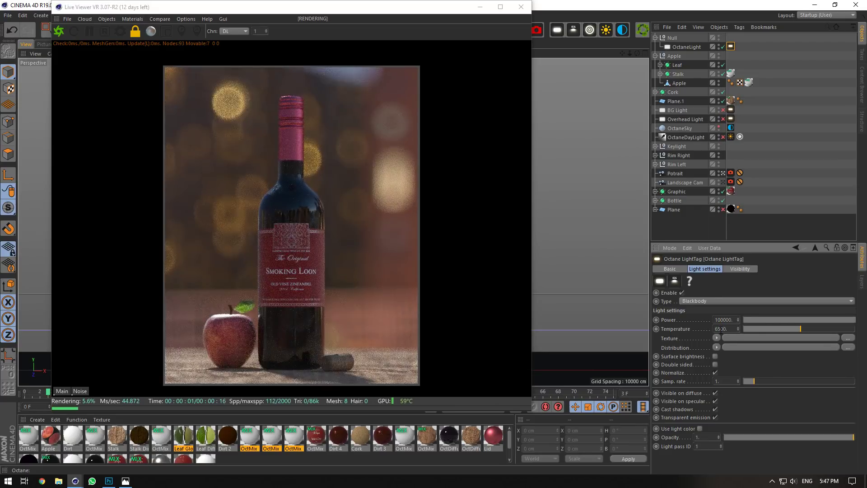
Lower the nested Octane light's power to 50000.
double_click(716, 320)
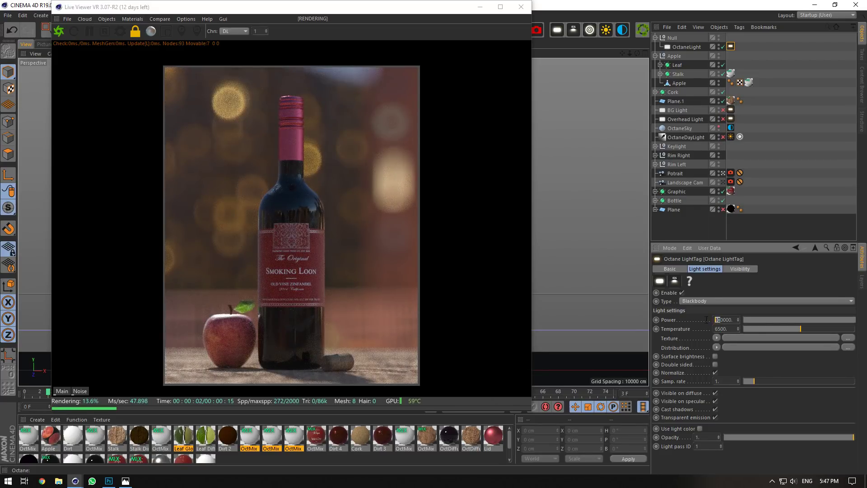
text(5)
key(Return)
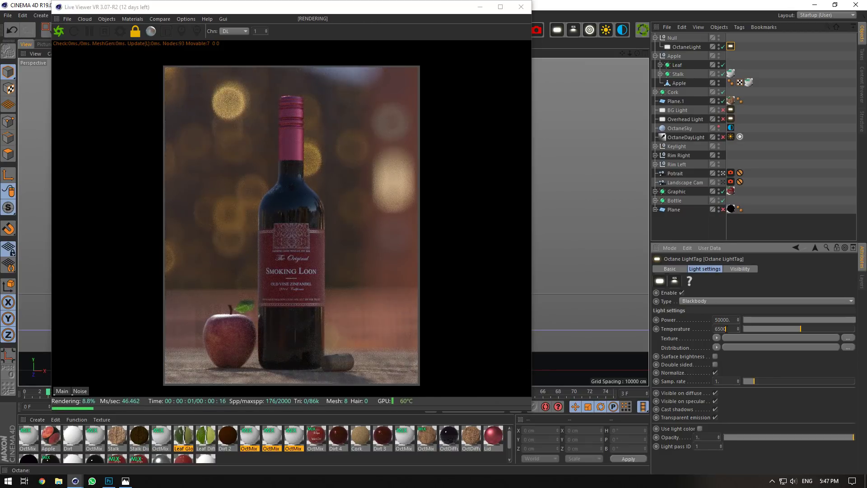
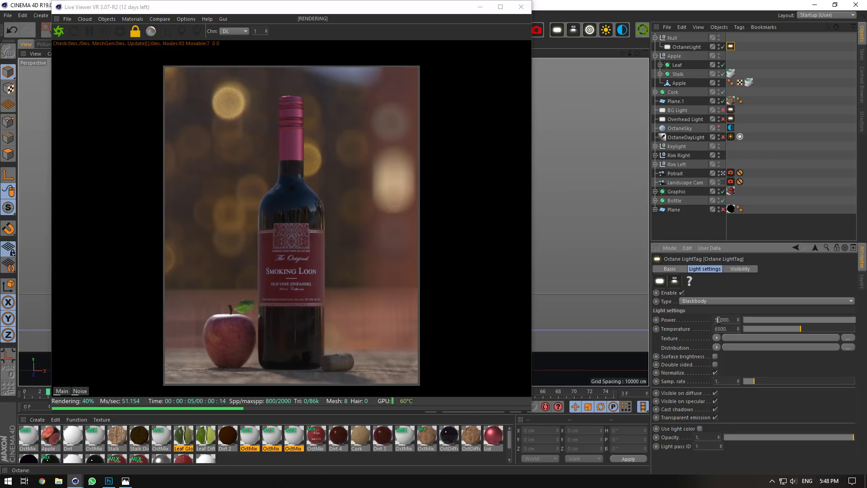
drag(714, 320, 720, 319)
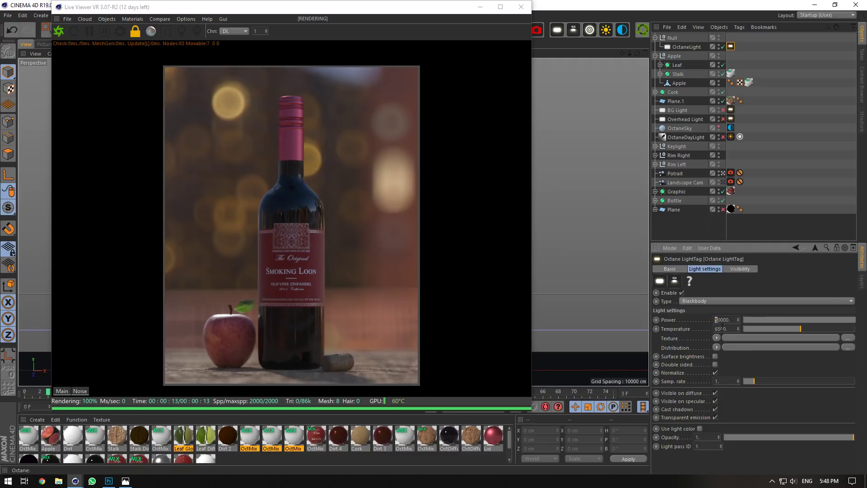
Rotate the null to a heading of 108.538° to light the bottle and apple from another direction.
click(660, 37)
click(655, 38)
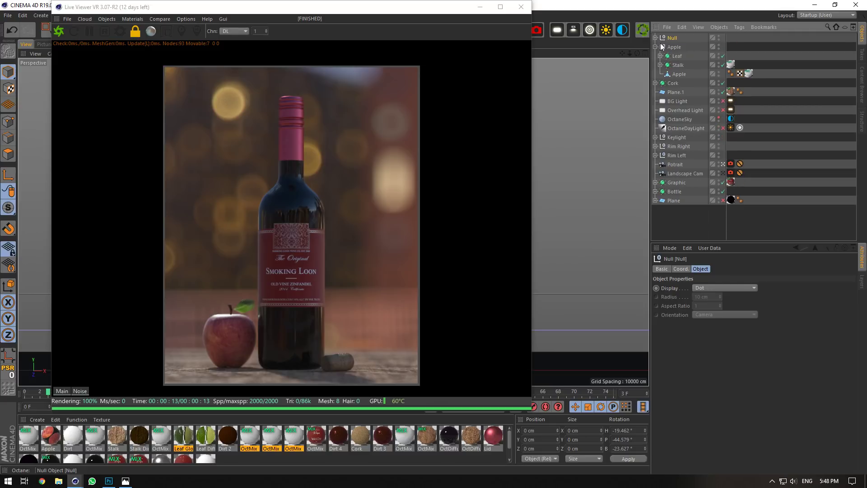
click(680, 268)
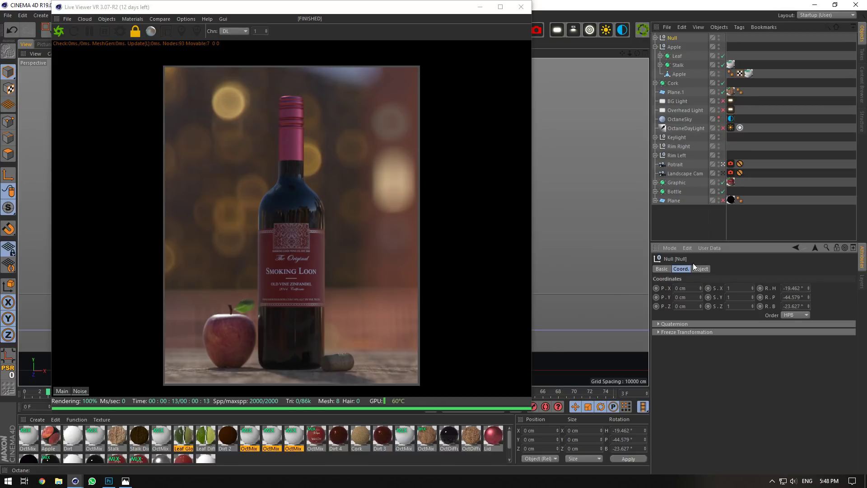
drag(809, 287, 809, 288)
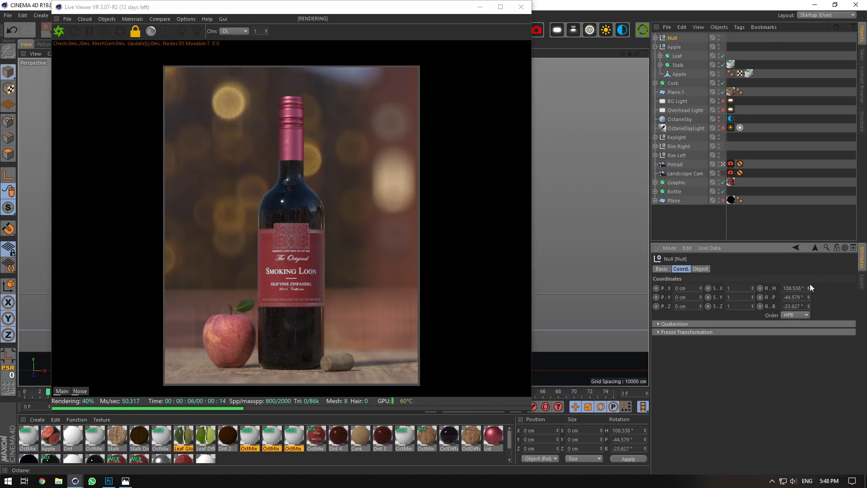
Try a power of 10000 on the nested Octane light, and settle on 20000.
click(655, 37)
click(730, 47)
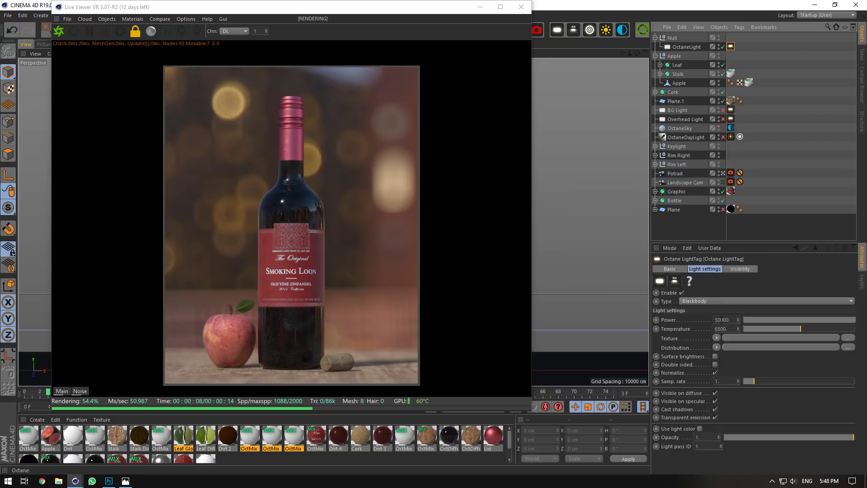
drag(721, 320, 713, 320)
text(1)
key(Return)
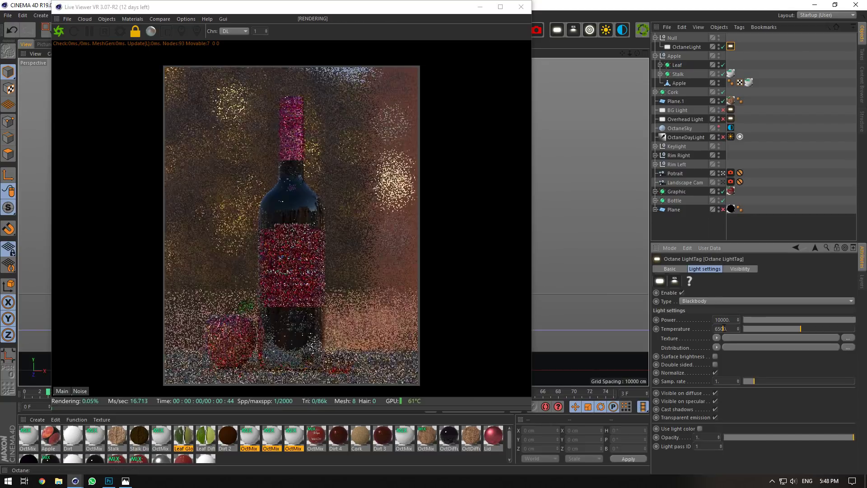
text(2)
key(Tab)
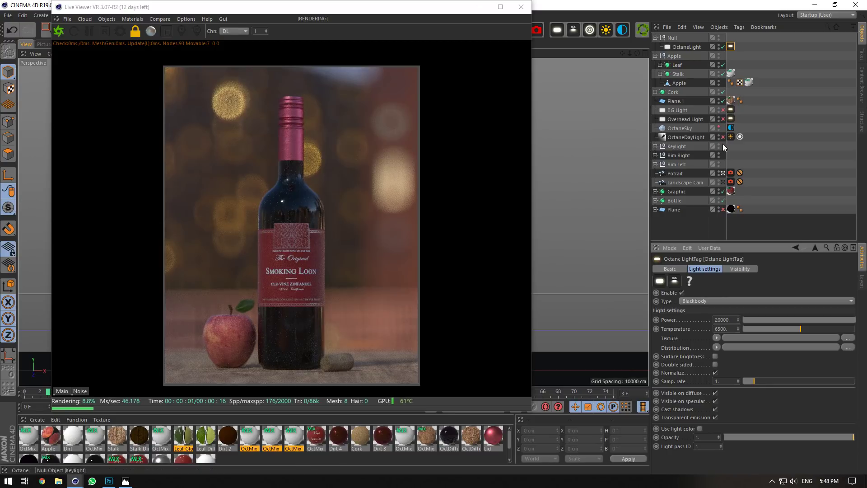
Check the evening sky in the free view and return to the Potrait camera.
click(722, 173)
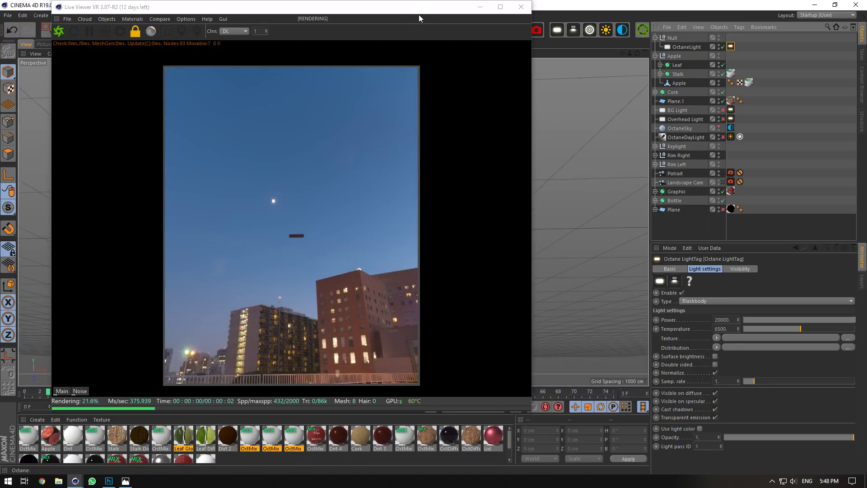
click(419, 15)
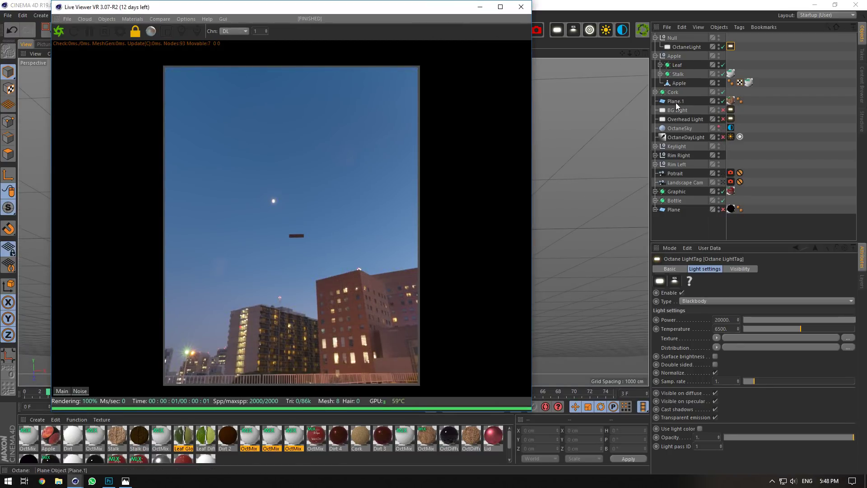
click(723, 175)
Enable the Rim Right and Rim Left lights inside their nulls and select both of their Octane light tags.
click(660, 156)
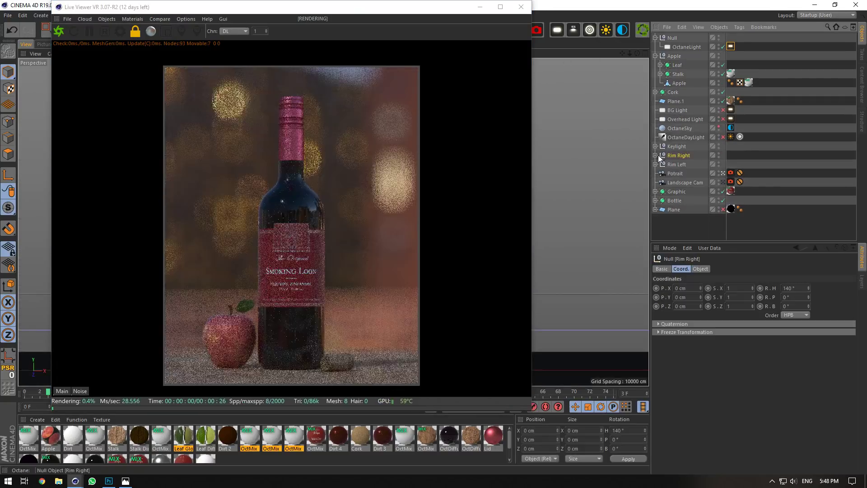
click(655, 155)
click(655, 174)
click(722, 164)
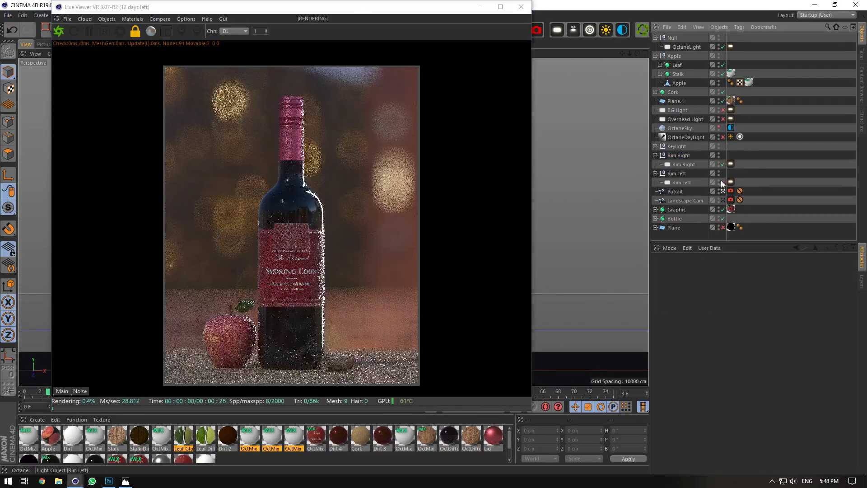
click(722, 182)
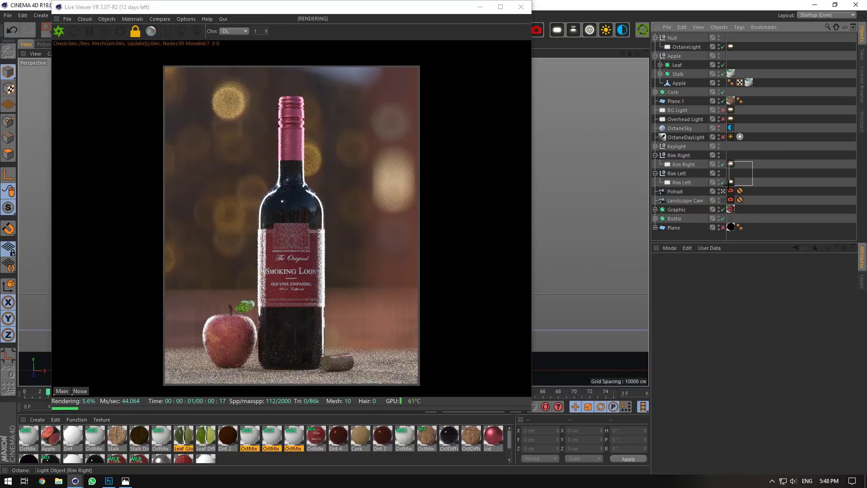
drag(728, 184, 728, 185)
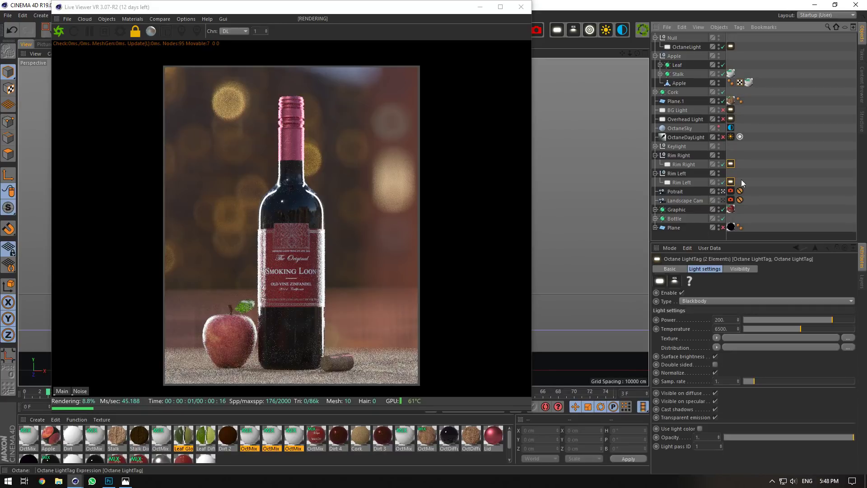
Try powers of 50 and 5 on the two selected rim light tags, and settle on 15.
click(718, 319)
text(50)
key(Return)
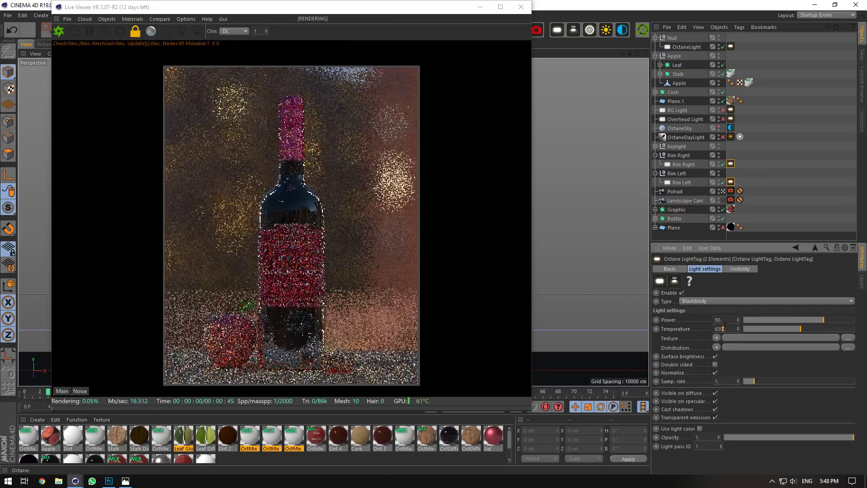
key(BackSpace)
key(Return)
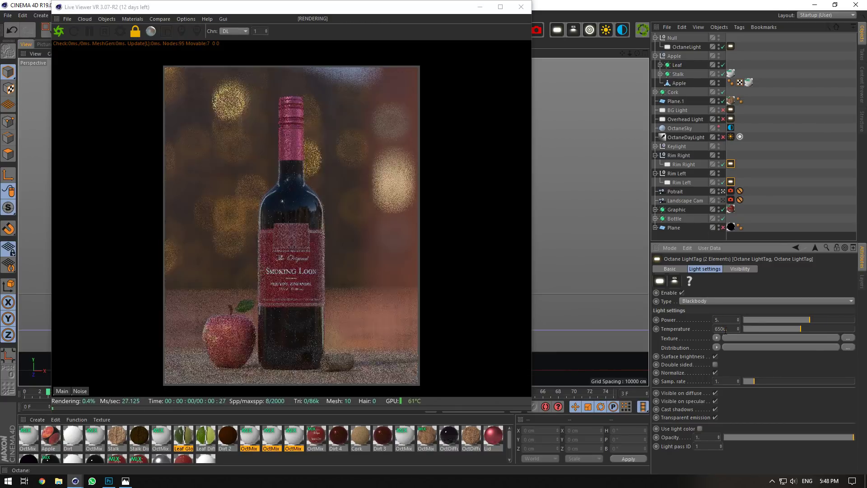
key(Return)
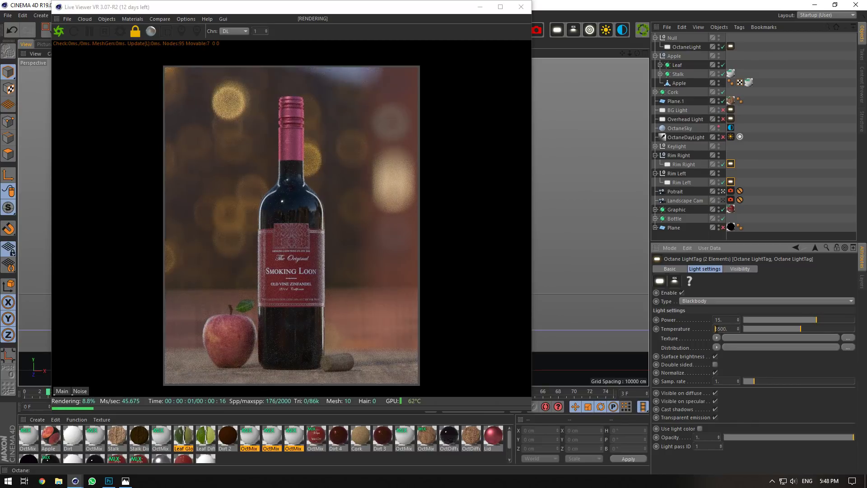
Set the temperature of both rim light tags to 4500 and clear the selection.
key(Delete)
text(4)
key(Return)
click(708, 164)
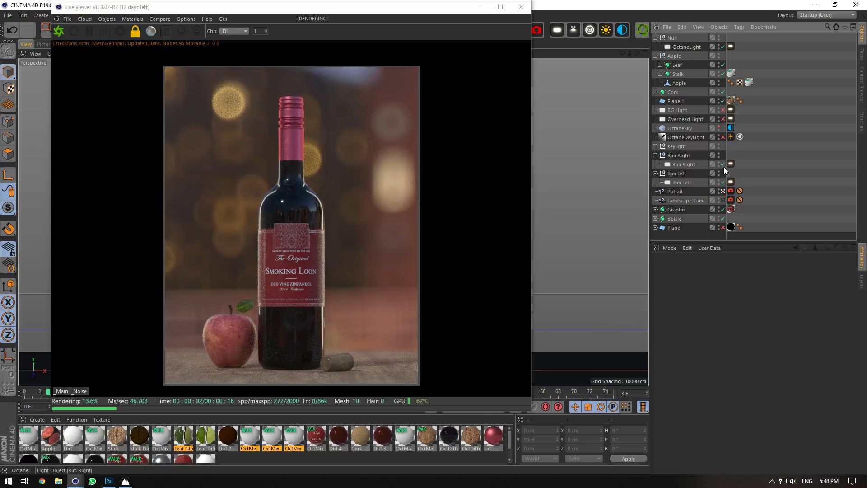
Disable the Rim Right light and rotate the Rim Left null to a heading of -85°.
click(723, 164)
click(685, 171)
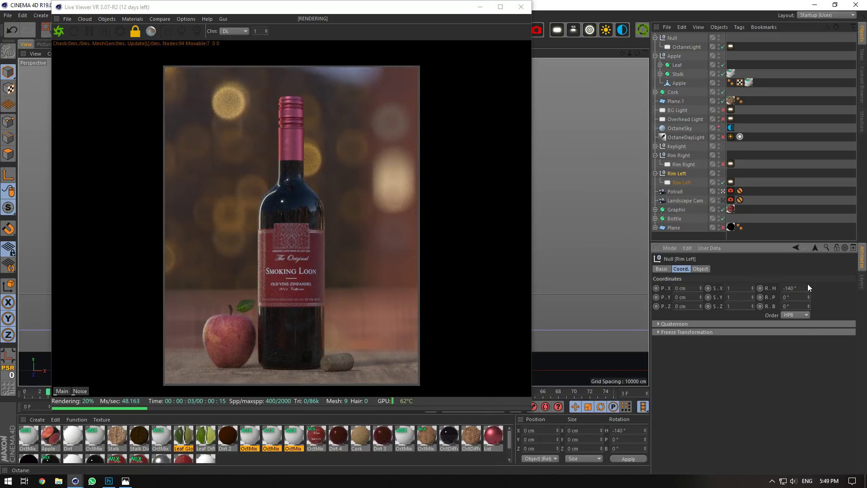
drag(808, 287, 809, 259)
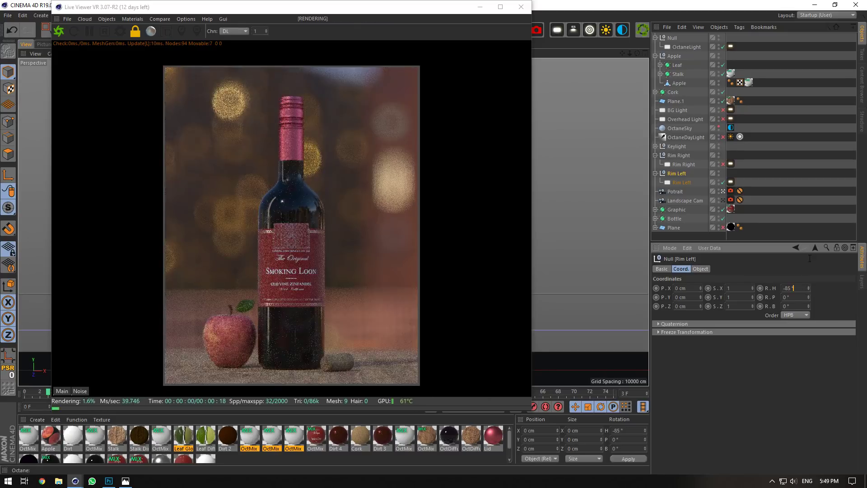
Raise the power of the Rim Left light's Octane tag to 50.
click(680, 183)
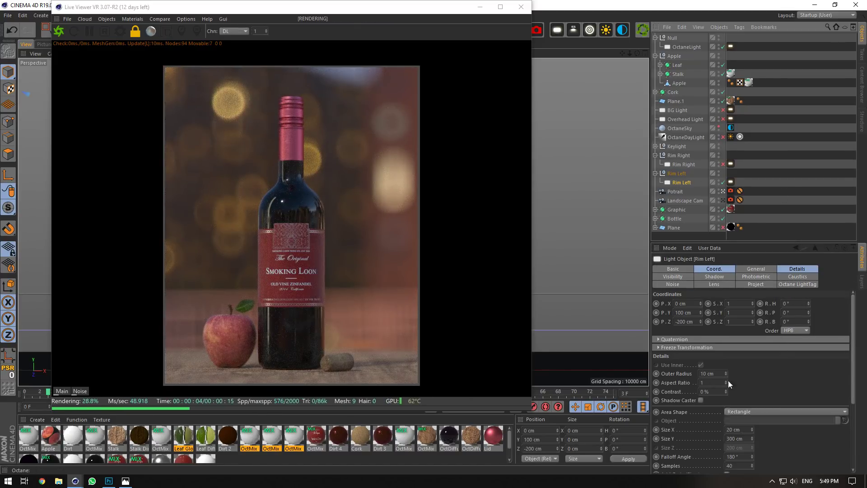
click(730, 182)
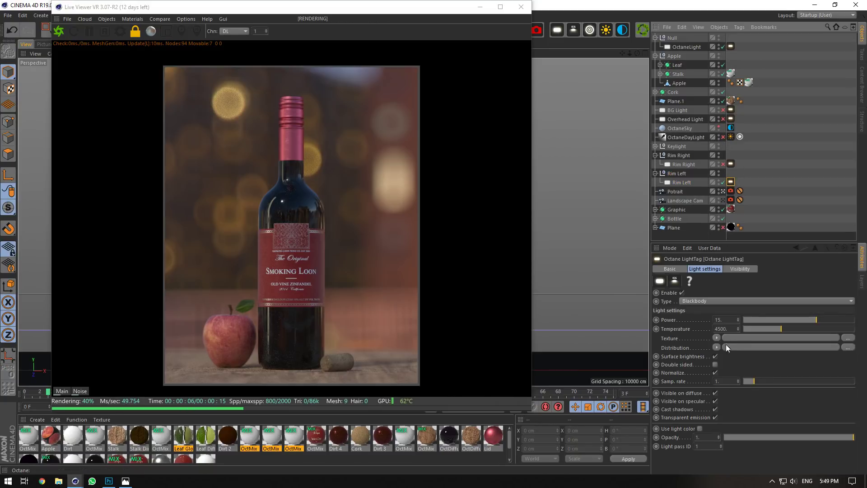
double_click(718, 319)
text(50)
key(Return)
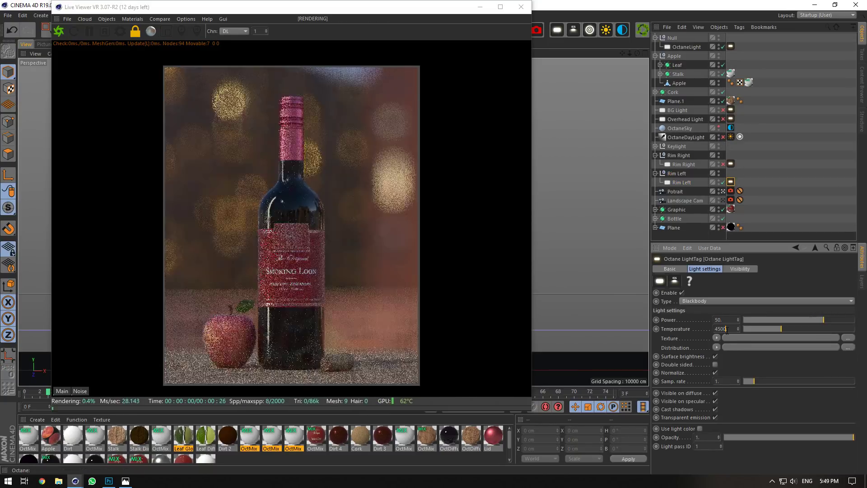
click(727, 329)
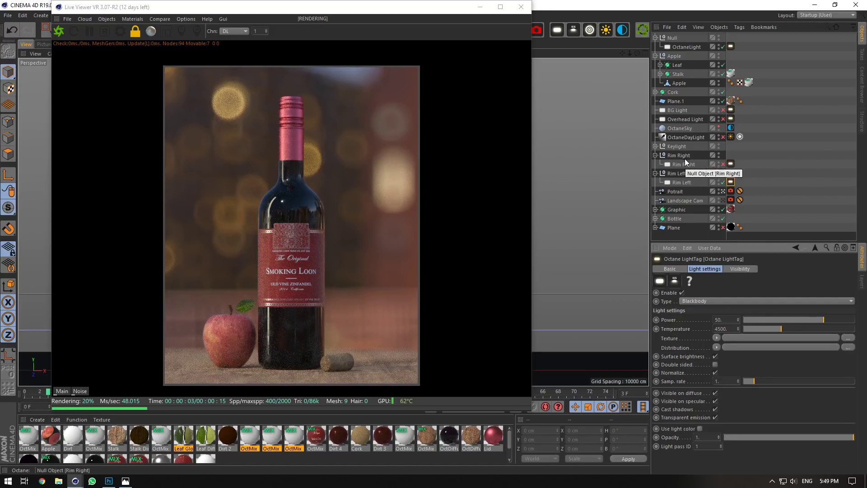
Reduce the Rim Left area light's Size Y to 20 cm and set its Octane tag's power to 500.
click(680, 181)
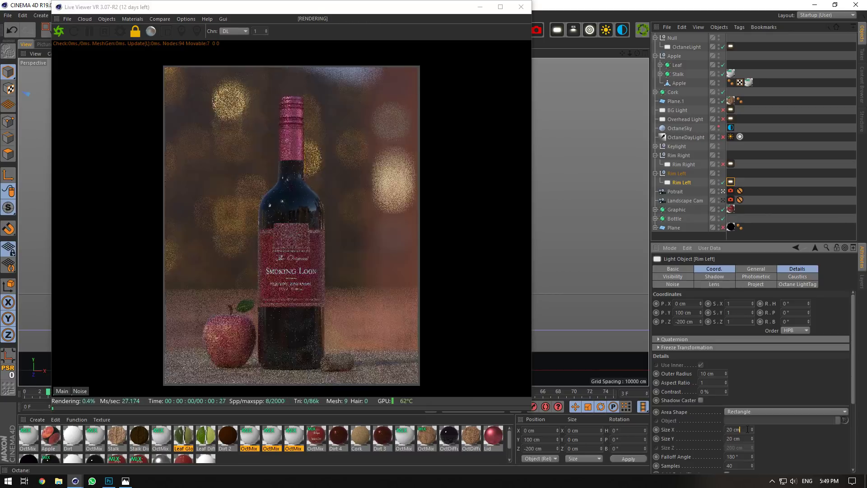
click(736, 177)
click(730, 182)
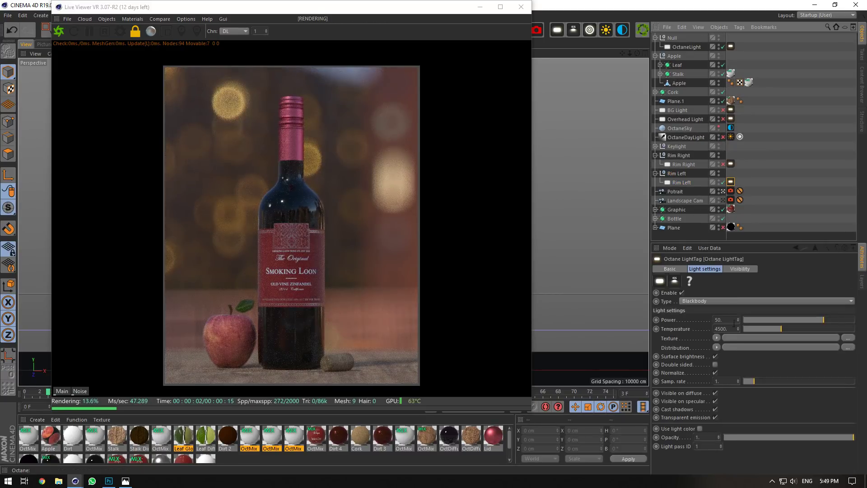
click(718, 320)
text(50)
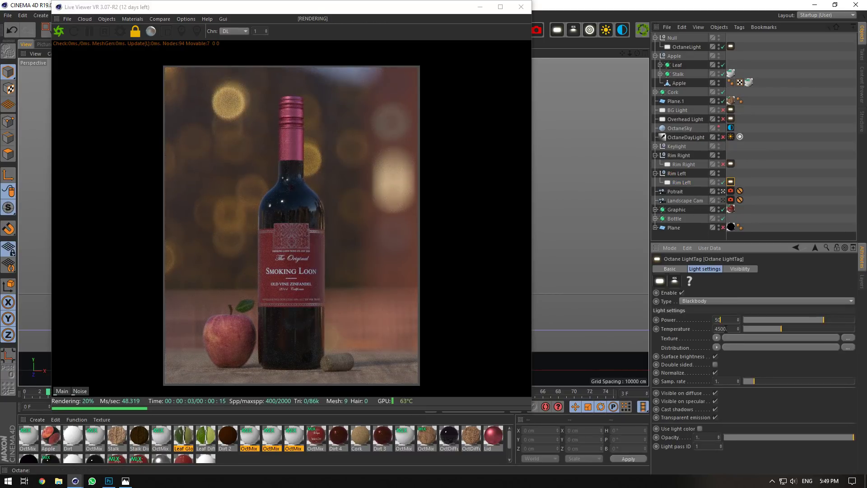
text(0)
key(Return)
Turn off surface brightness on the Rim Left light tag and lower its power to 50.
click(716, 356)
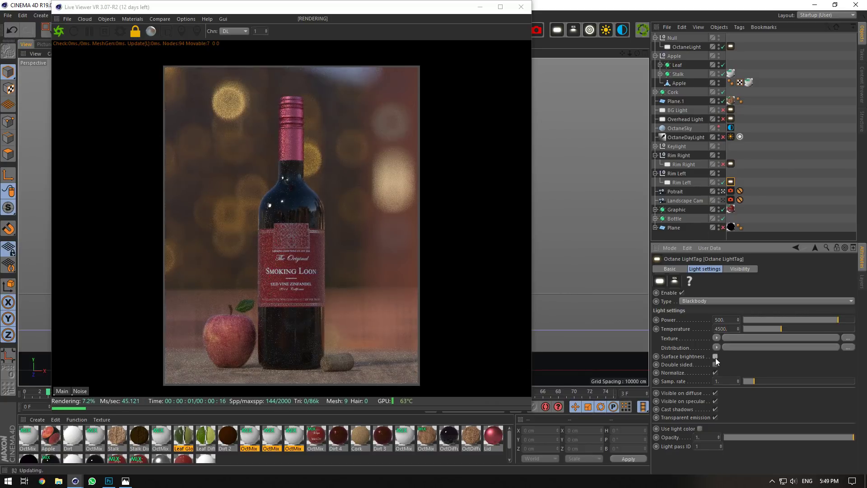
click(717, 320)
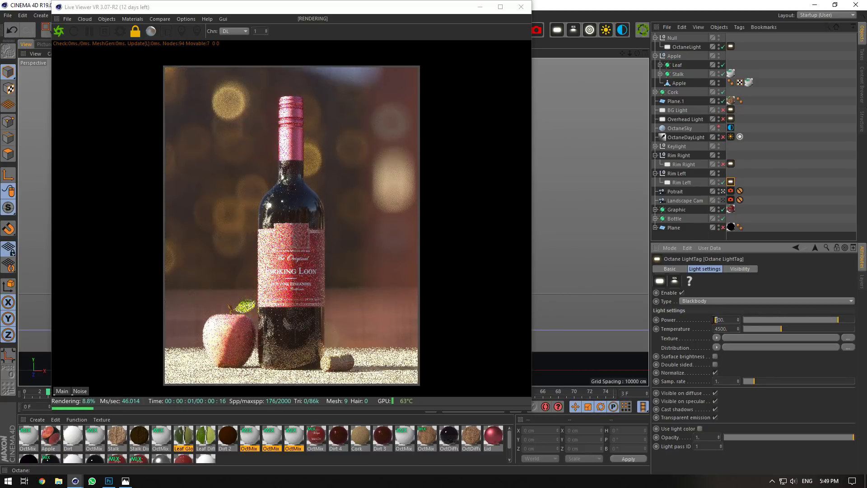
text(5)
key(Return)
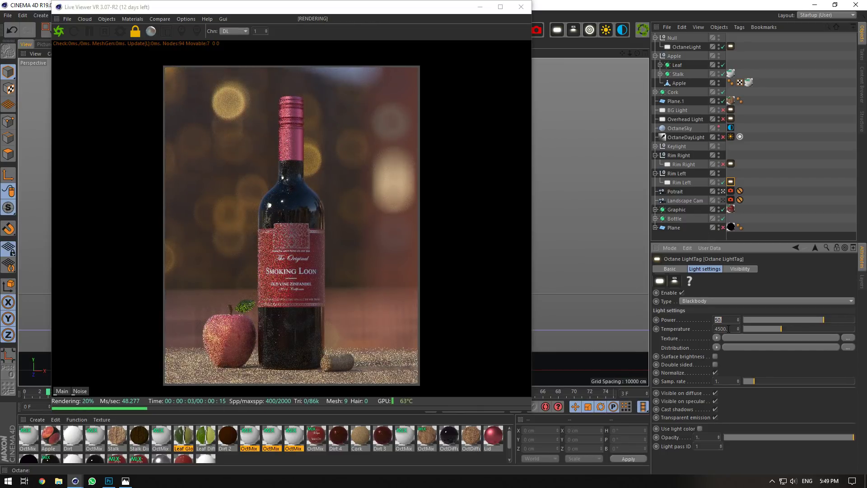
Set the Rim Left light tag's temperature to 6500.
double_click(721, 328)
text(6500)
key(Return)
Rotate the Rim Left null to a pitch of -25° and disable the Rim Left light.
click(676, 174)
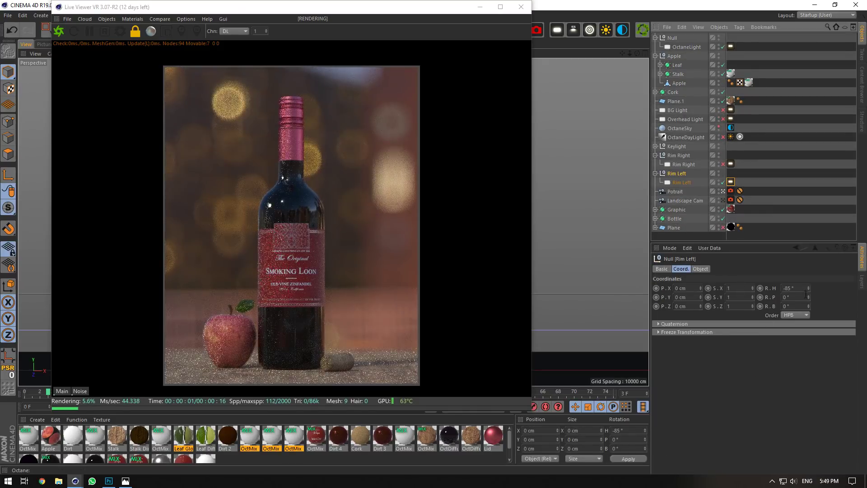
drag(808, 297, 808, 308)
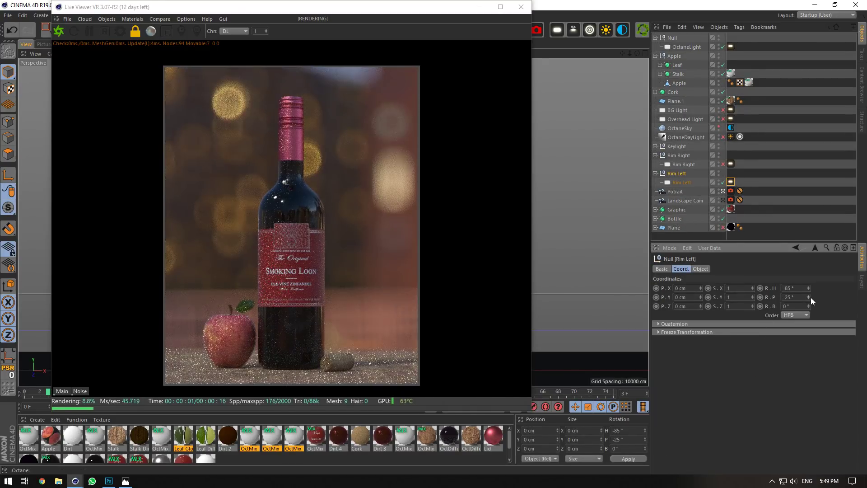
click(723, 182)
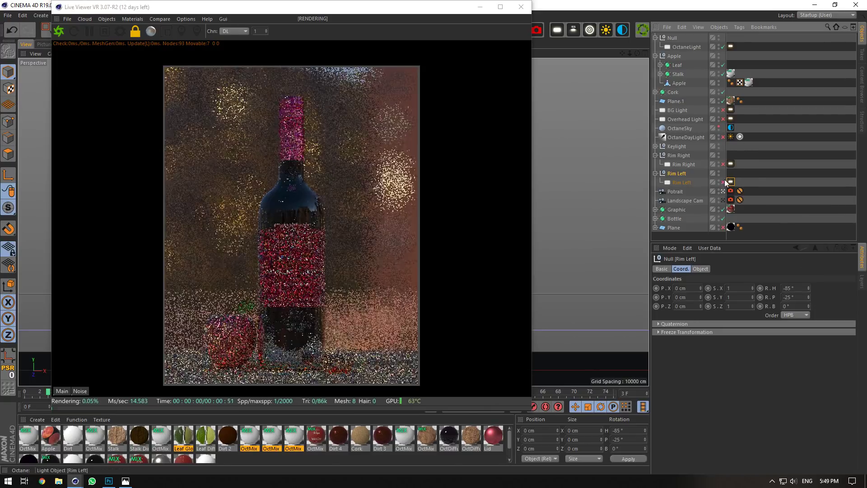
Collapse the Rim Left and Rim Right groups and set the OctaneLight's power to 50000.
click(655, 173)
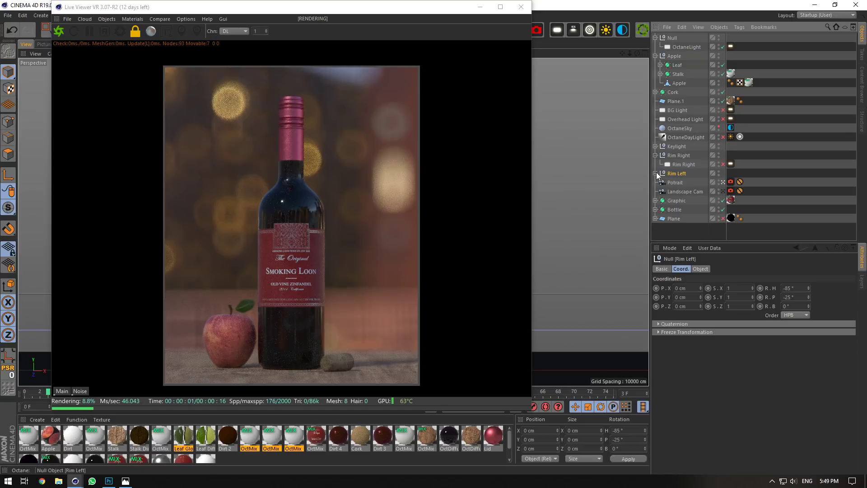
click(656, 156)
click(730, 46)
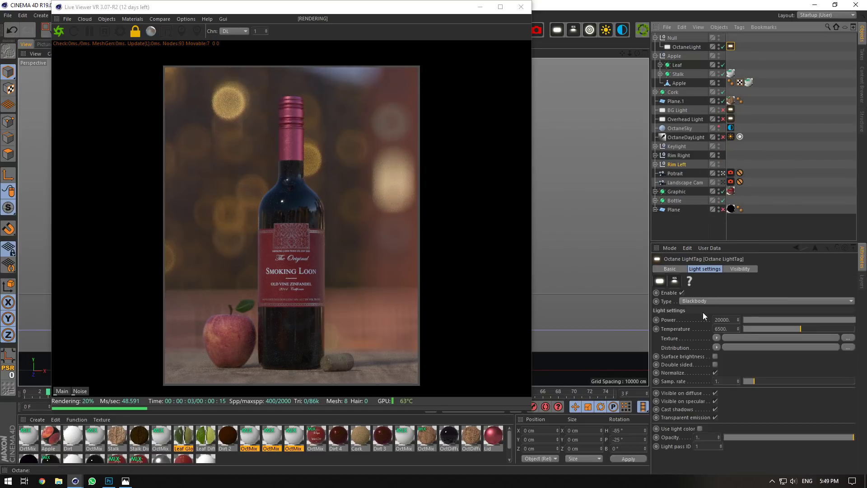
key(Return)
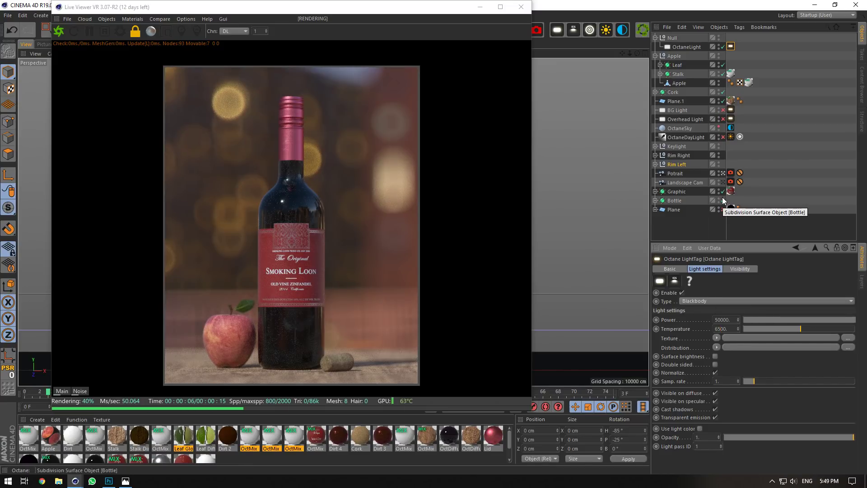
Try a power of 2 on the OctaneSky environment and return it to 1.
click(731, 128)
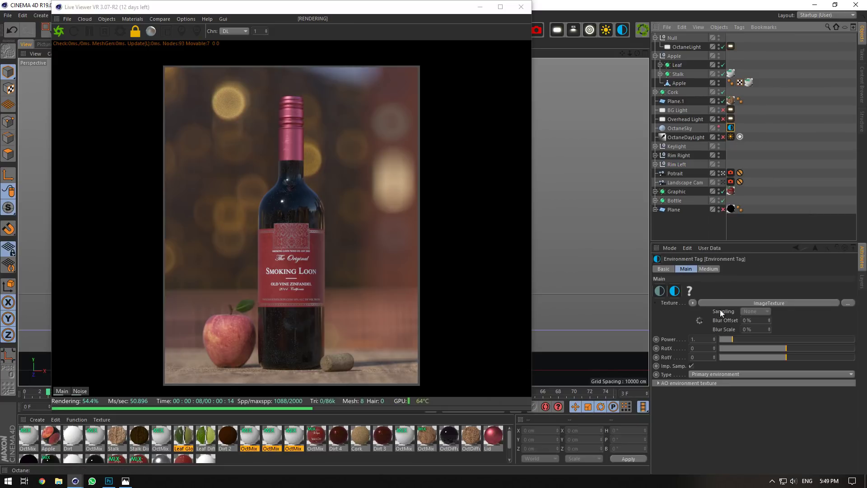
click(702, 339)
text(2)
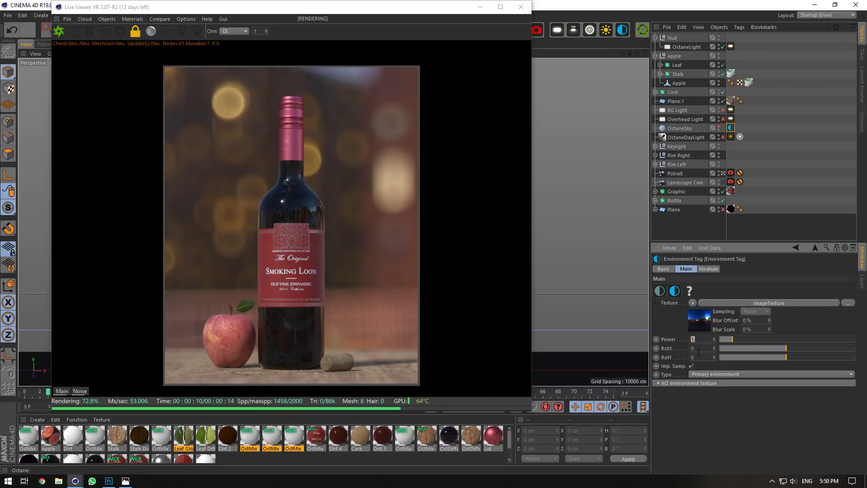
key(Return)
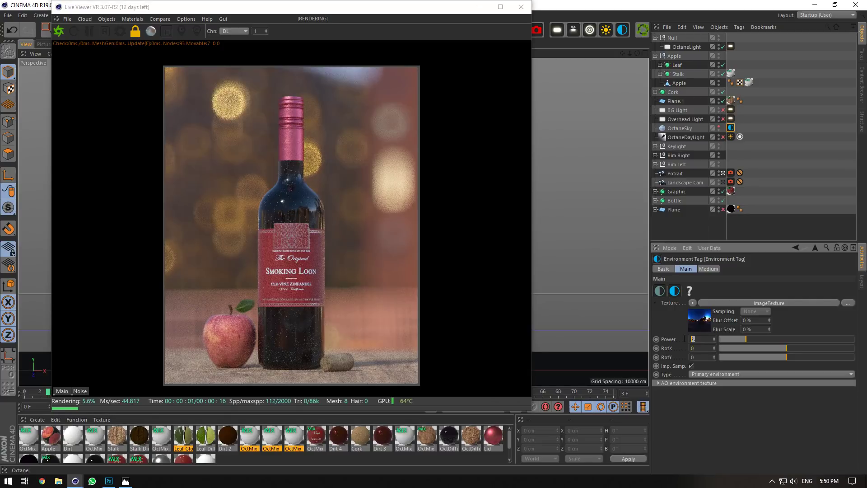
text(1)
key(Return)
Set the OctaneSky image texture's gamma to 1.3 and its power to 2.
click(701, 320)
drag(730, 345, 744, 348)
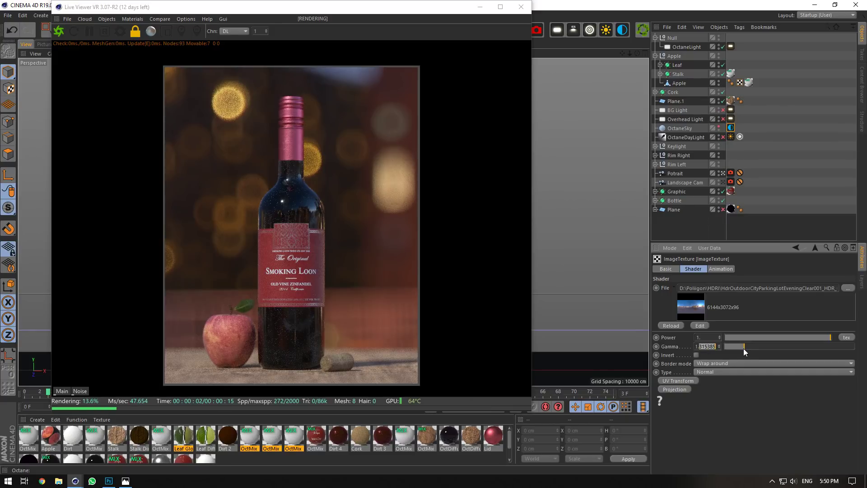
text(3)
click(703, 337)
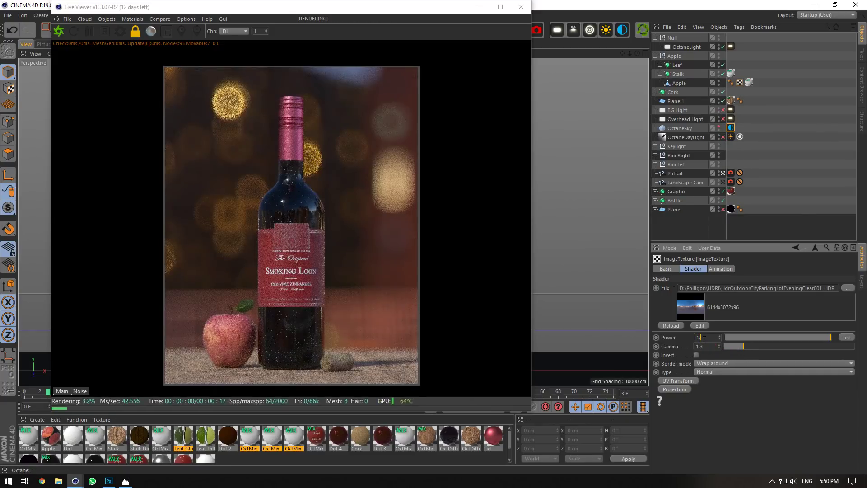
double_click(703, 339)
text(2)
key(Return)
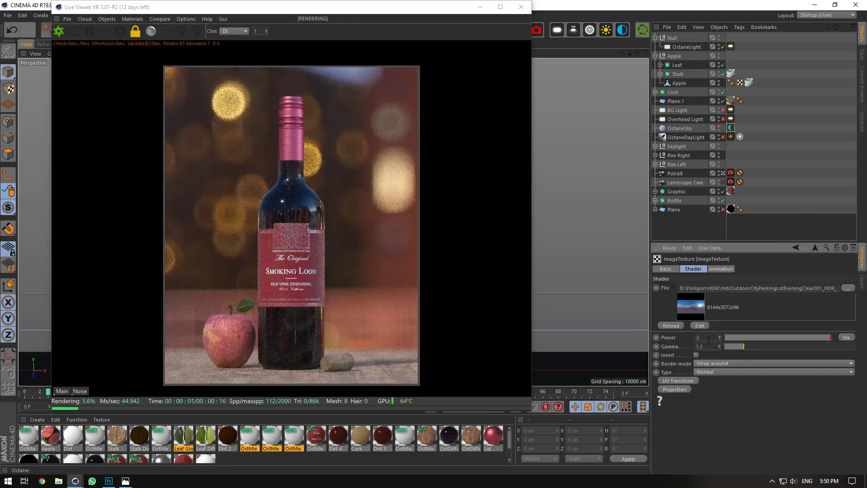
Try a power of 20000 on the OctaneLight and return it to 50000.
click(732, 46)
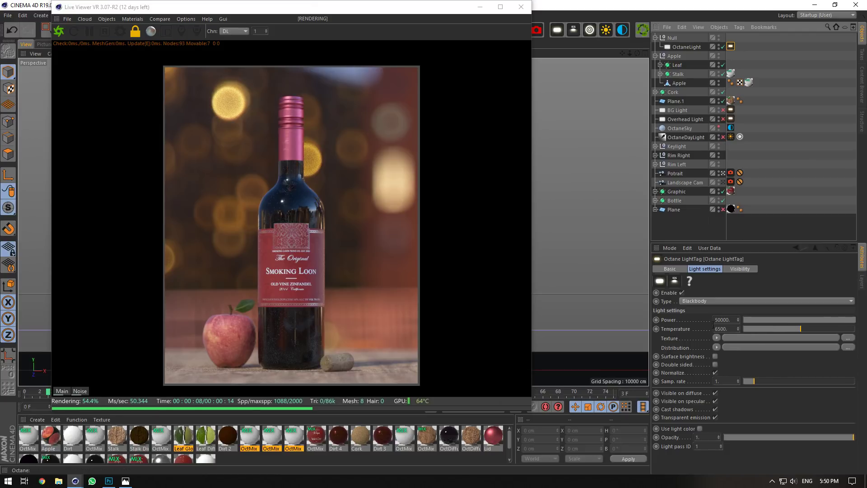
click(716, 320)
key(BackSpace)
text(2)
key(Return)
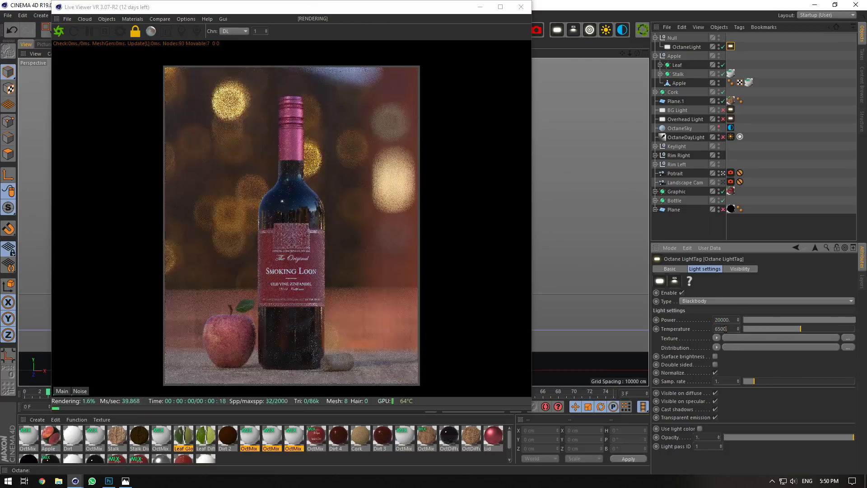
text(5)
Set the OctaneLight's temperature to 7500 and rotate its parent null to a heading of about -2.5°.
click(717, 329)
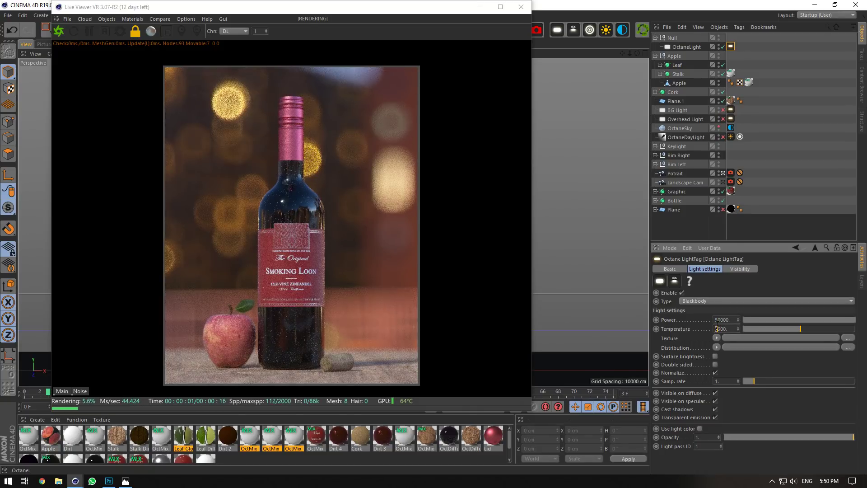
key(BackSpace)
text(7)
key(Return)
click(675, 38)
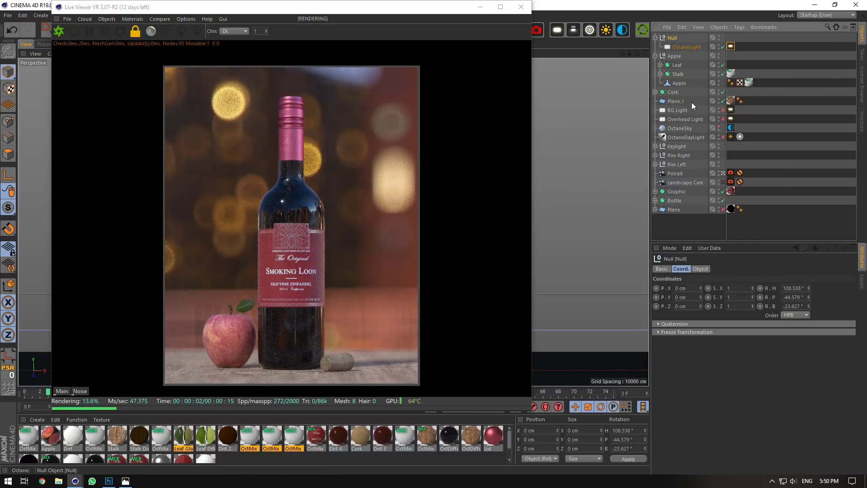
drag(808, 287, 810, 285)
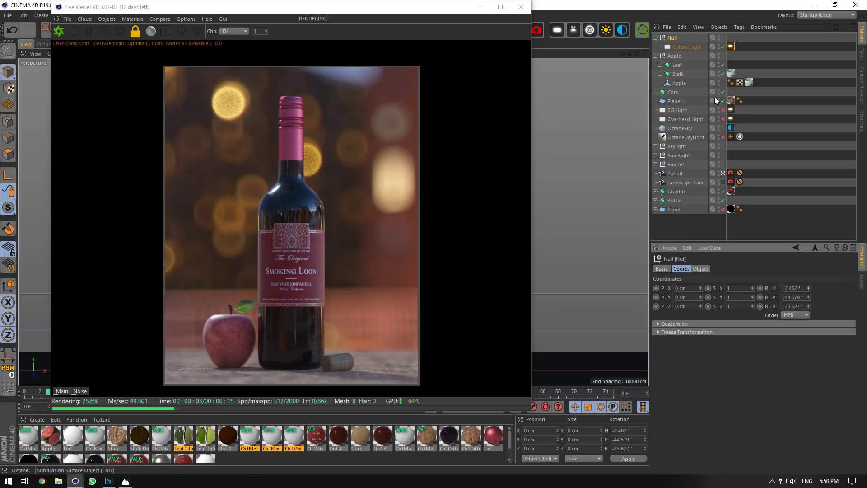
Test the BG Light on and off, leave the Overhead Light enabled and open its light settings.
click(722, 118)
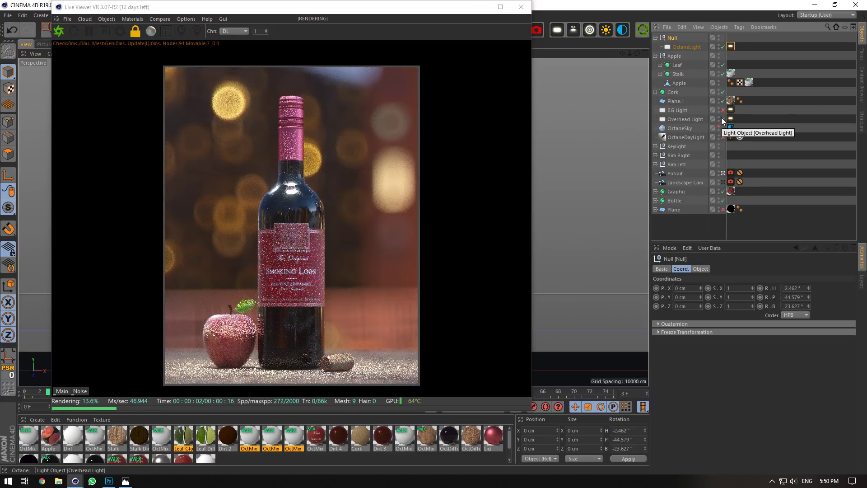
click(723, 110)
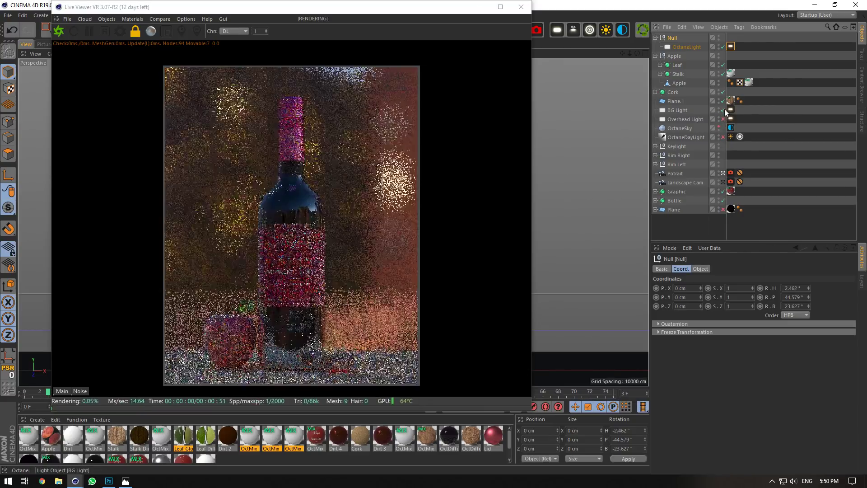
click(724, 110)
click(724, 116)
click(730, 118)
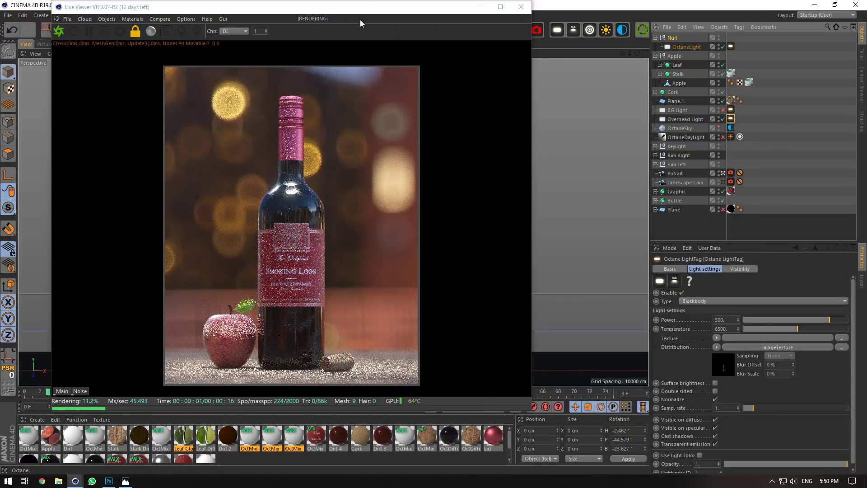
Nest the Overhead Light under a new null and set that null's pitch to 26°.
drag(360, 22, 389, 76)
click(262, 30)
click(294, 42)
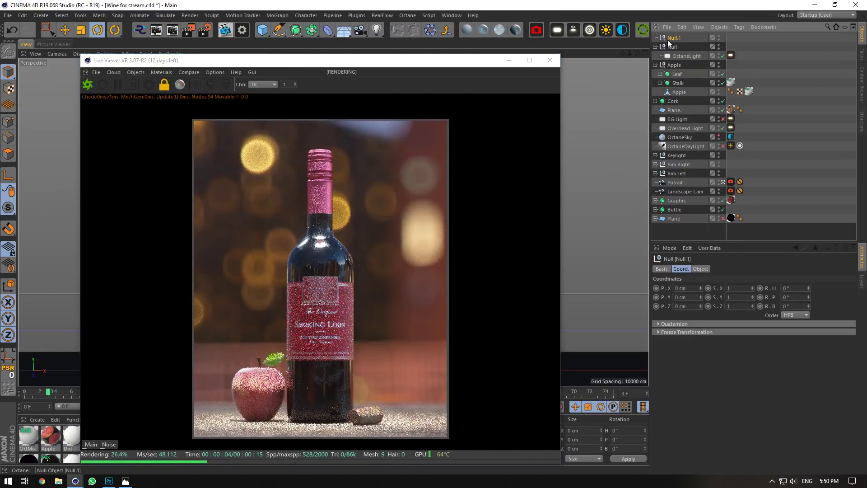
drag(667, 39, 680, 125)
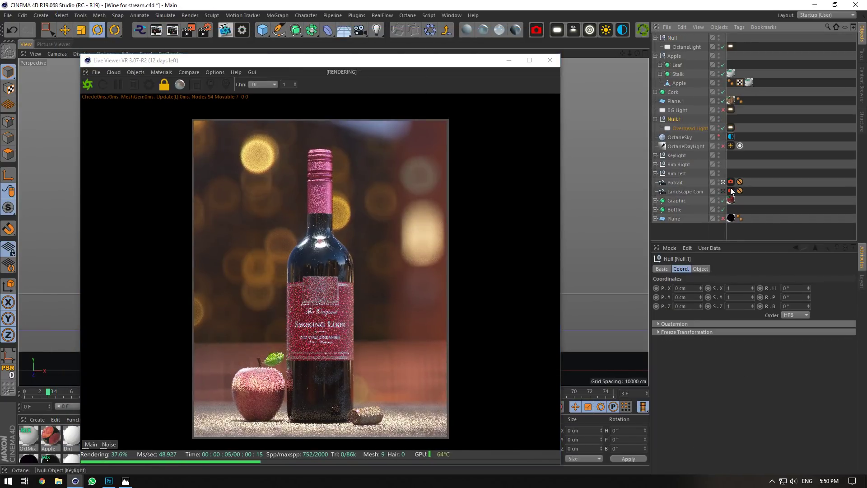
drag(808, 297, 808, 296)
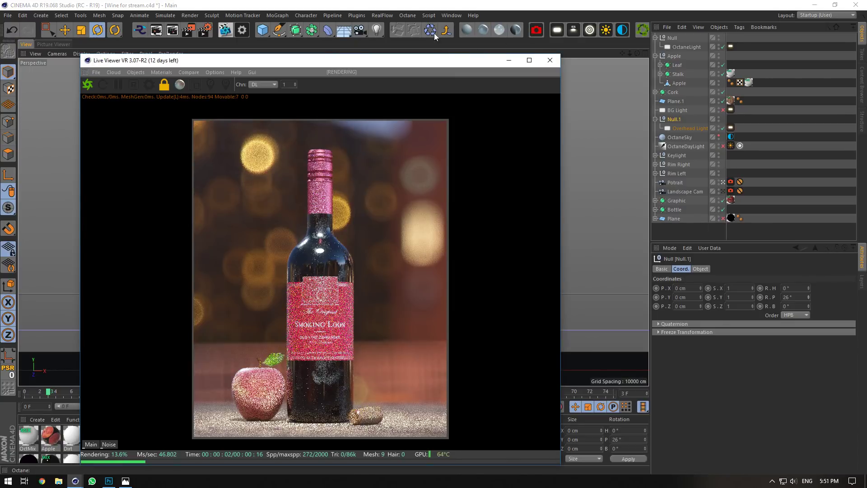
drag(449, 67, 430, 36)
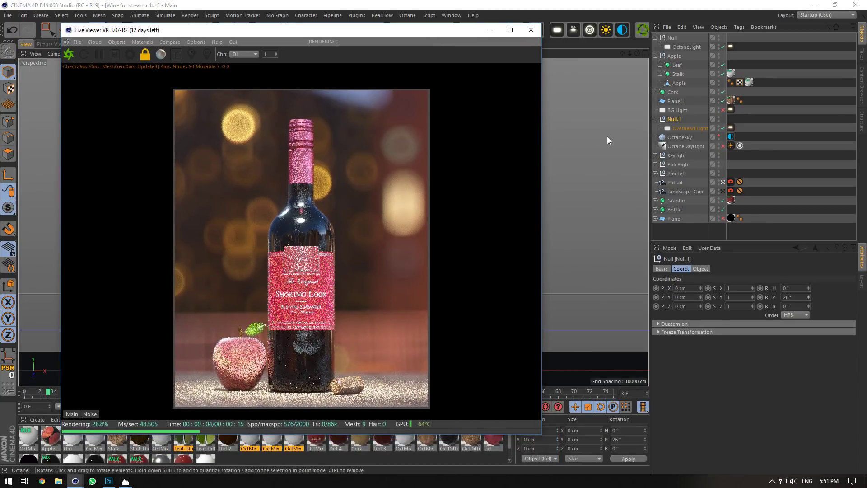
Try a power of 50 on the Overhead Light and raise it to 100.
click(731, 128)
click(715, 320)
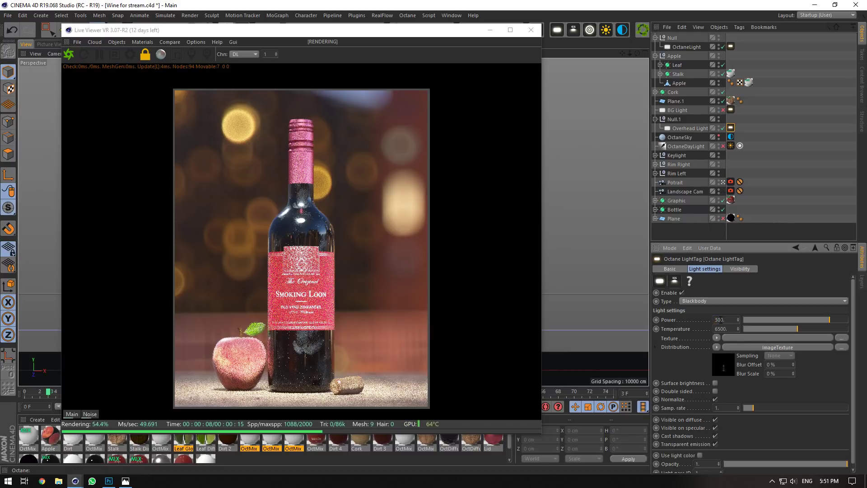
text(50)
key(Return)
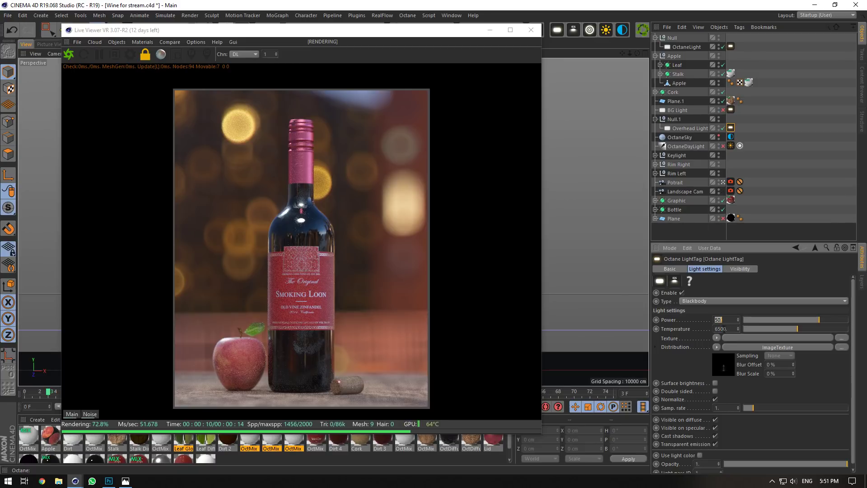
text(00)
key(Return)
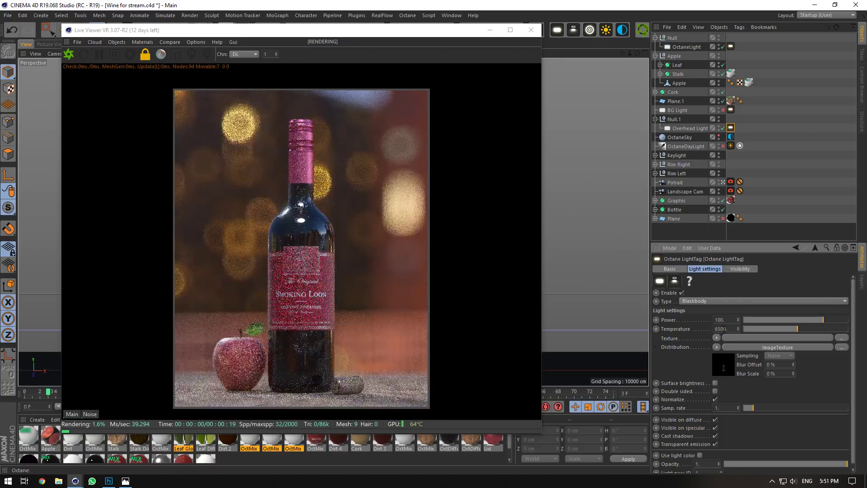
Try steeper pitch angles up to 79° on the Overhead Light's null and settle on 21°.
click(672, 119)
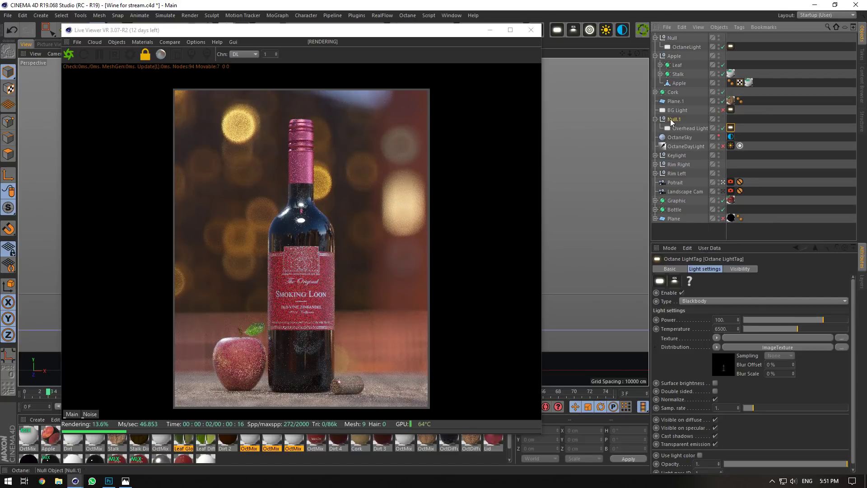
drag(808, 302, 808, 297)
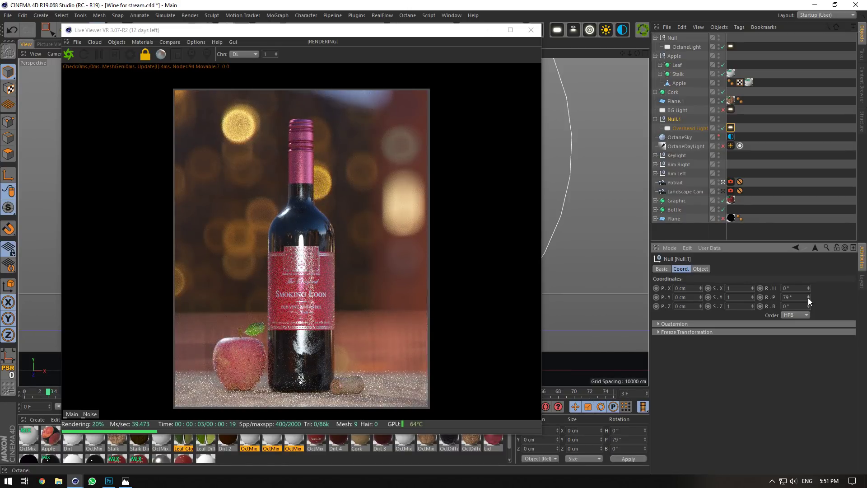
drag(808, 297, 808, 306)
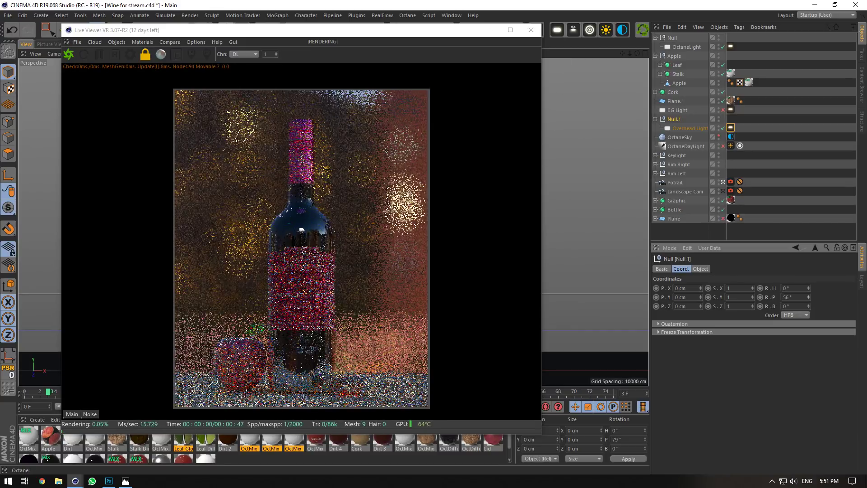
Leave the portrait camera for the free perspective view and set the pitch of the Overhead Light's null to 29°.
click(723, 191)
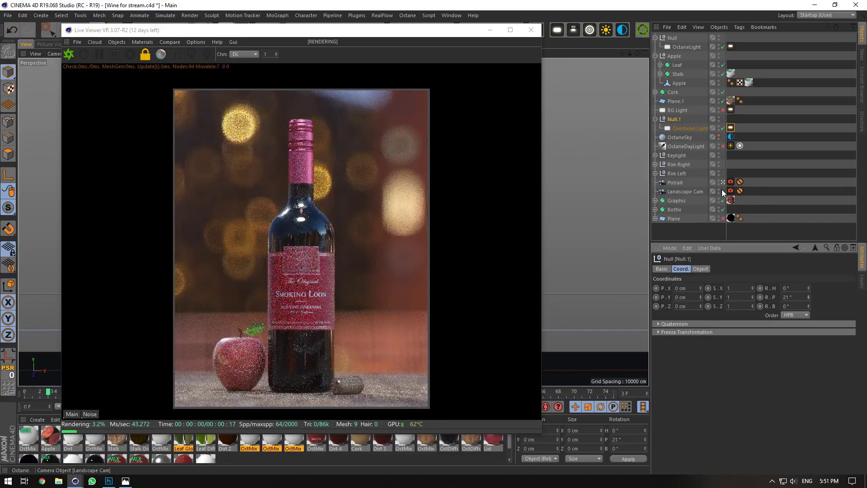
drag(388, 31, 464, 366)
scroll(374, 235, up, 5)
scroll(254, 218, up, 5)
scroll(254, 217, up, 3)
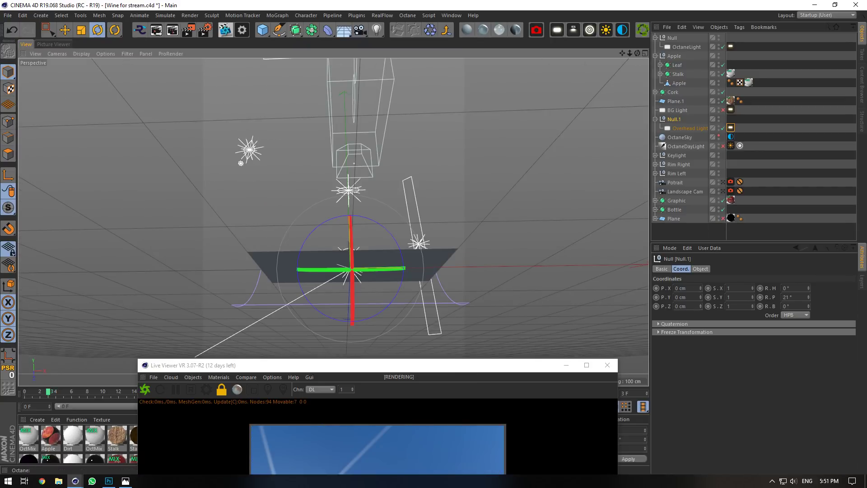
drag(637, 53, 603, 81)
scroll(360, 223, up, 6)
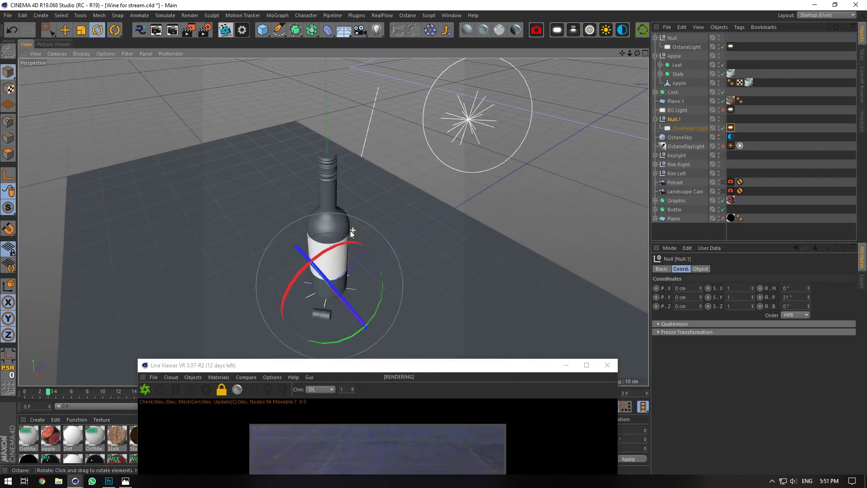
scroll(350, 230, down, 4)
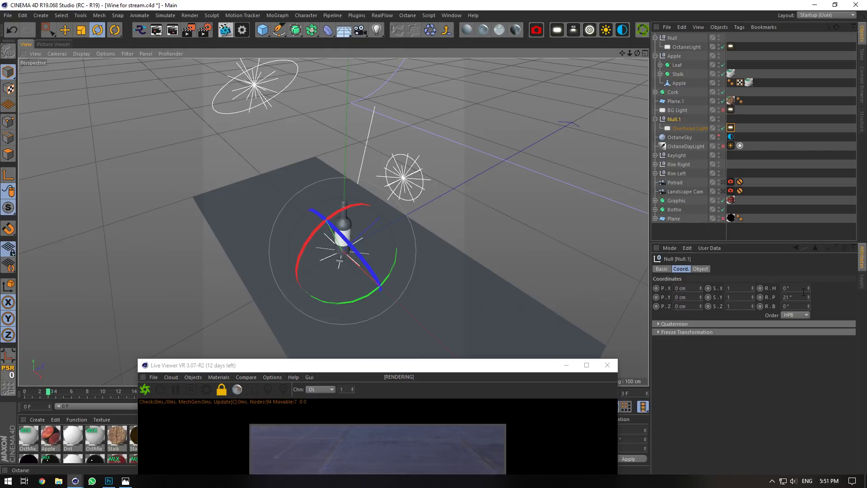
drag(807, 297, 808, 291)
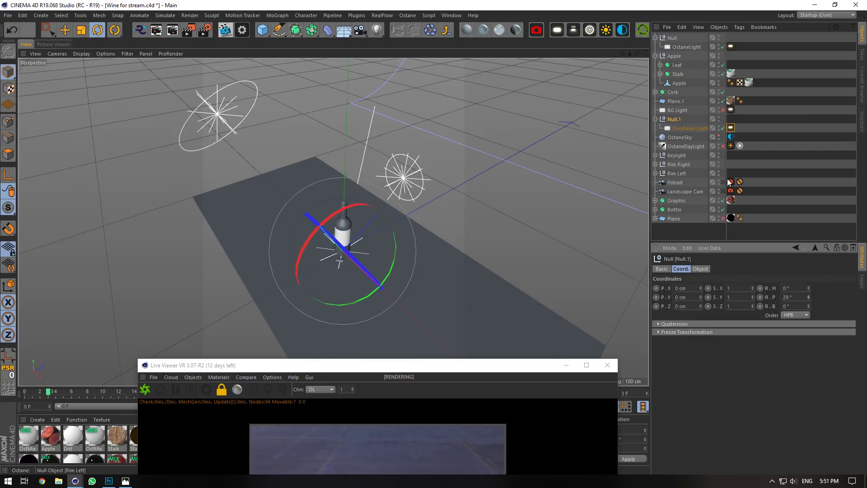
Move the Live Viewer back over the viewport and look through the Potrait camera again.
drag(480, 365, 422, 61)
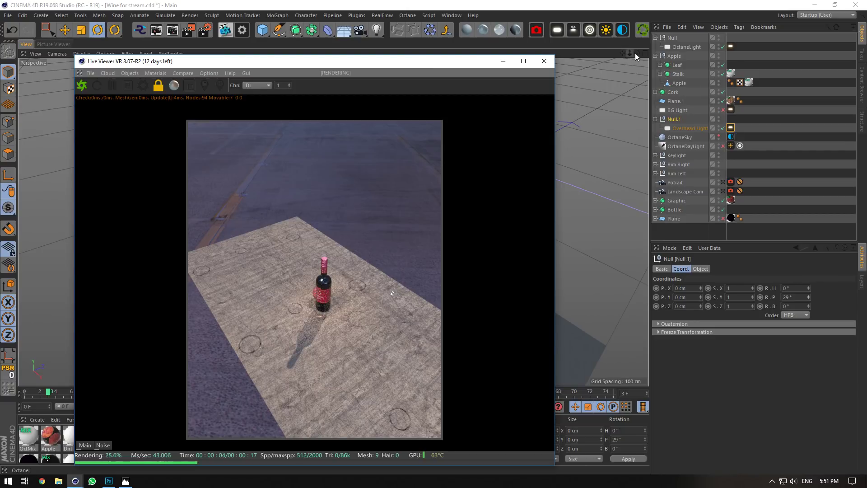
drag(637, 54, 673, 38)
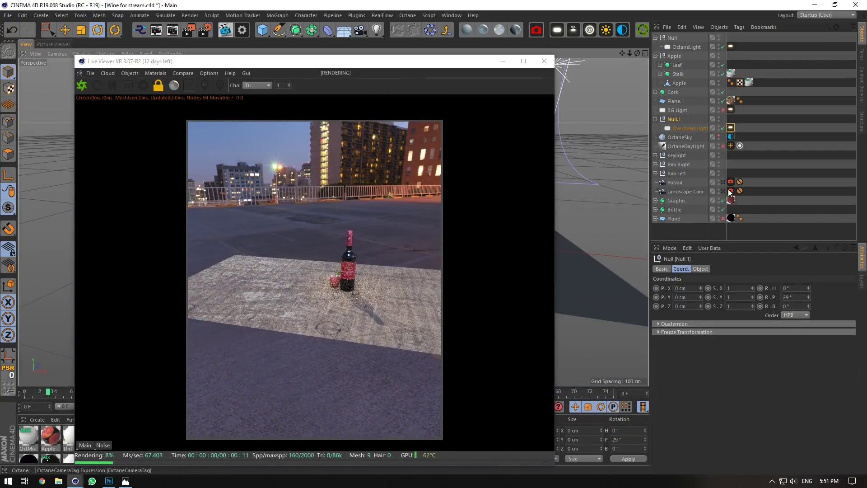
click(723, 182)
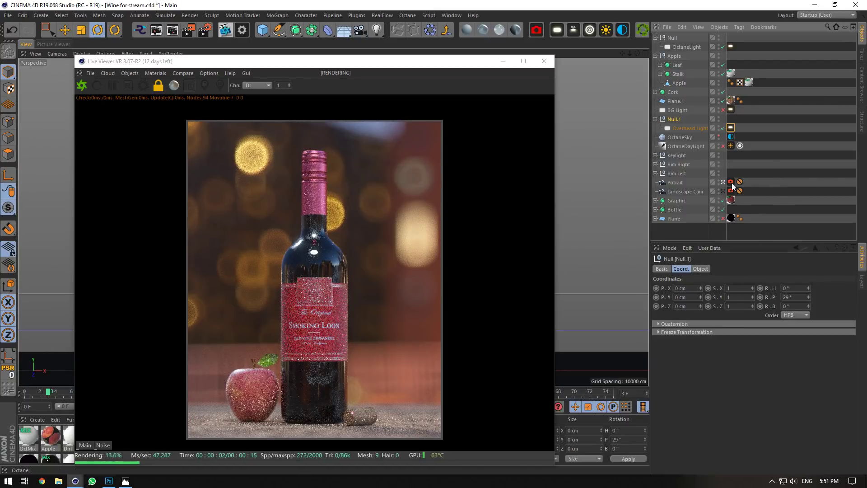
Try the 03.ies profile as the image texture in the Overhead Light's distribution.
click(730, 128)
click(740, 347)
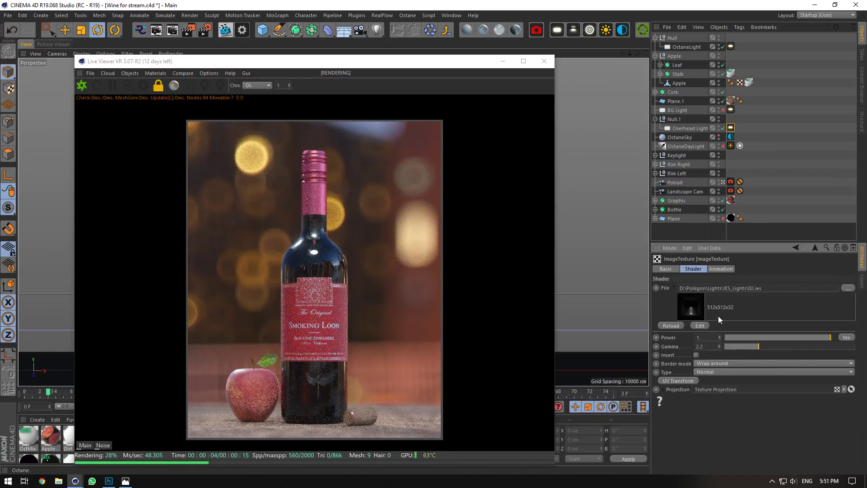
click(843, 287)
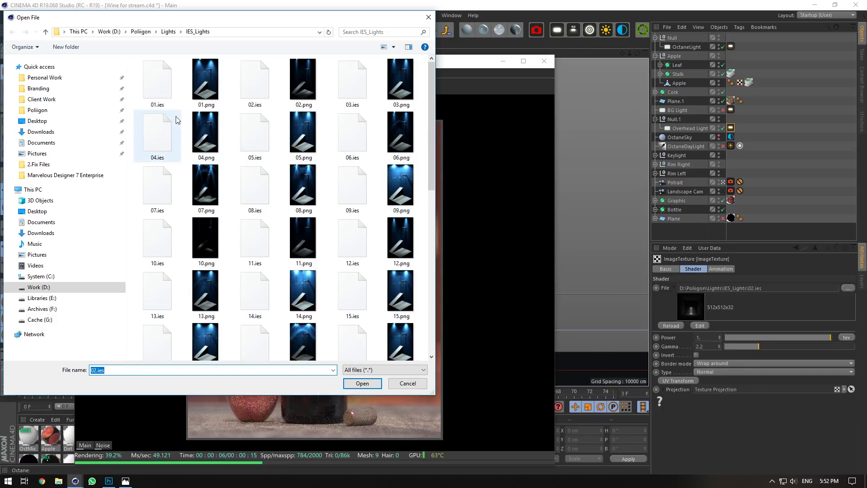
click(352, 95)
click(362, 383)
click(490, 269)
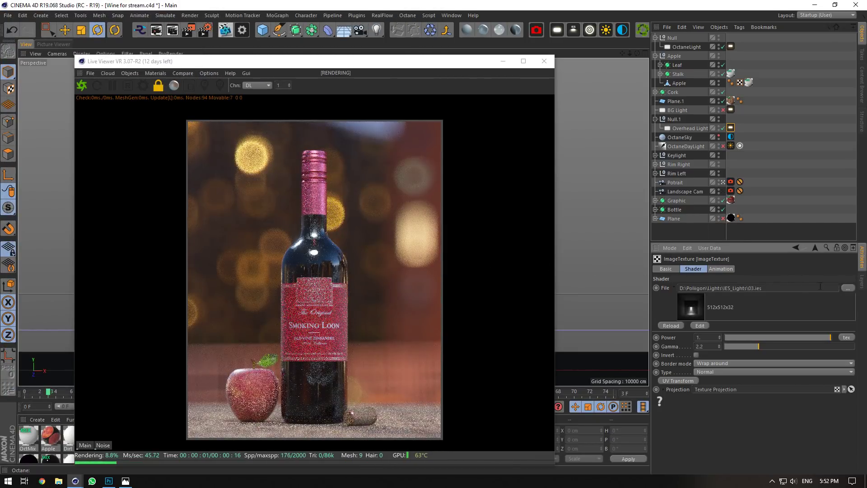
Load 11.ies from the IES_Lights folder as the profile for the Overhead Light's distribution.
click(848, 288)
click(254, 82)
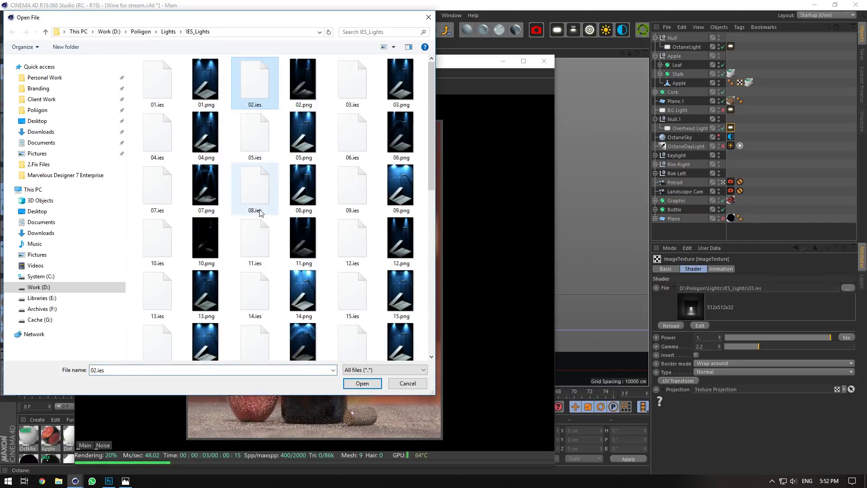
click(348, 143)
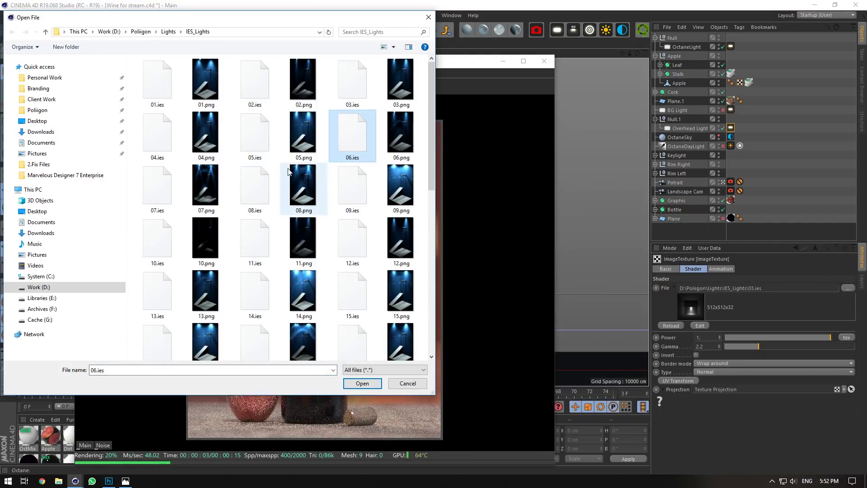
click(261, 243)
click(361, 383)
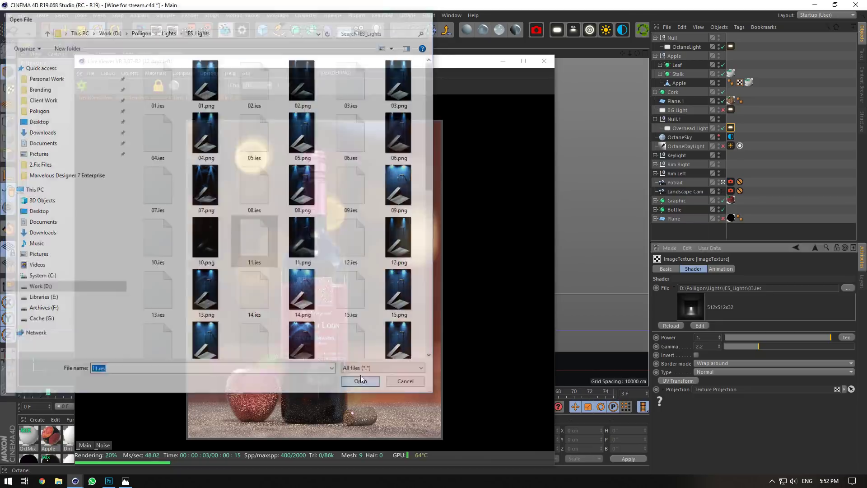
click(480, 271)
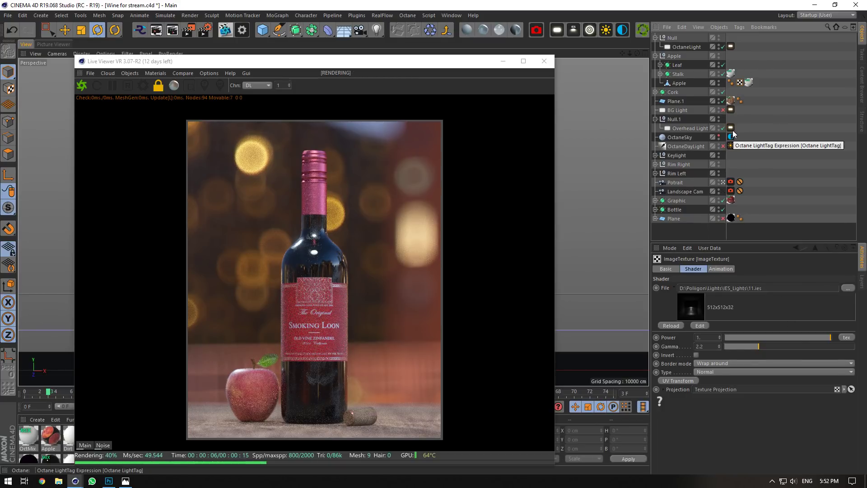
Set the Overhead Light's power to 200 and briefly test it with Visible on specular turned off.
click(731, 127)
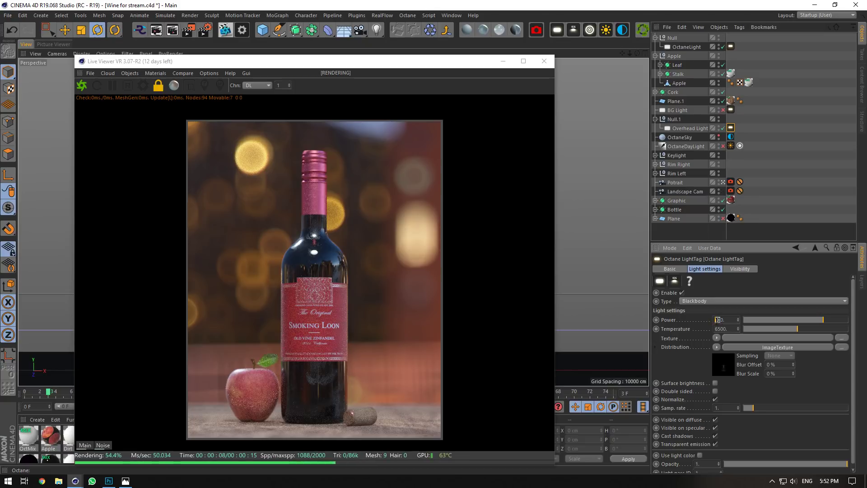
text(2)
click(721, 330)
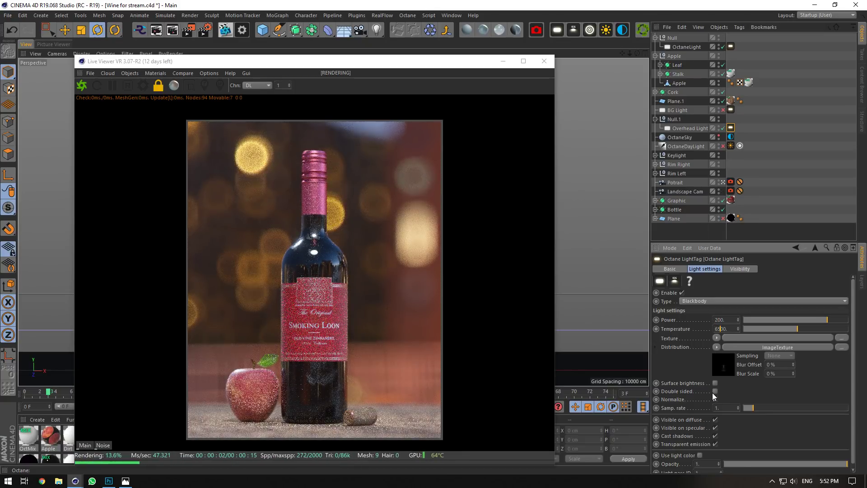
click(715, 427)
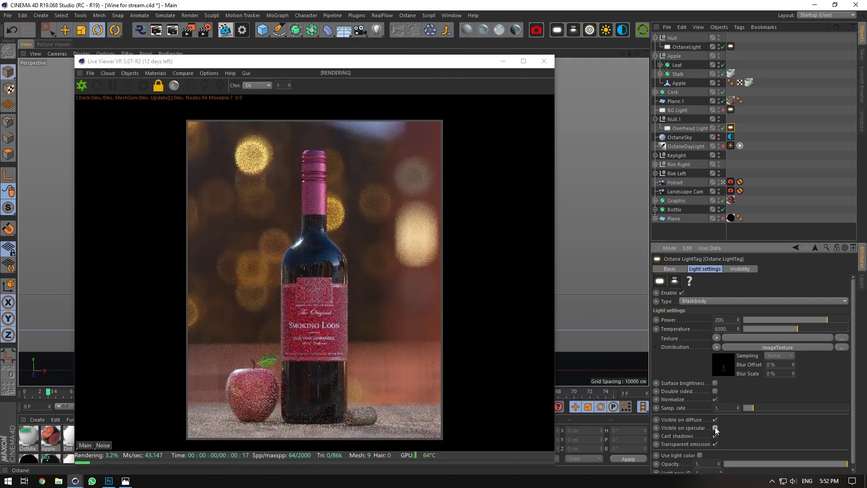
click(715, 427)
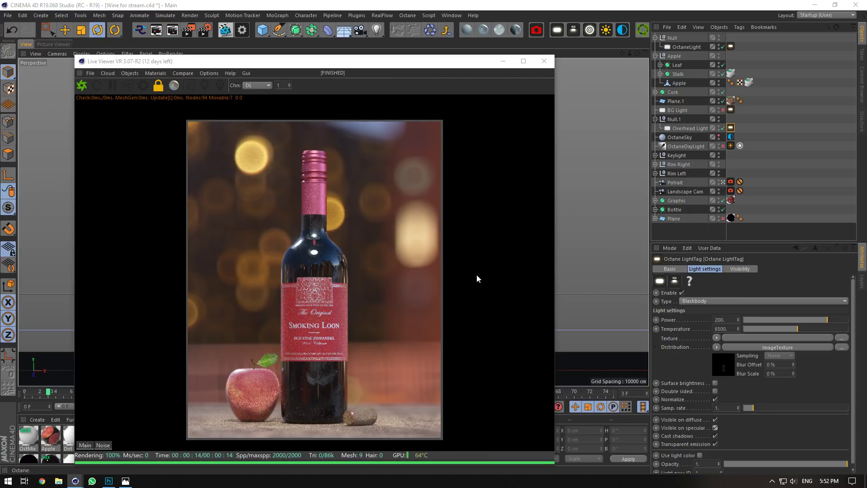
Disable and re-enable the OctaneLight to compare the render, and open its light settings.
click(761, 52)
click(722, 47)
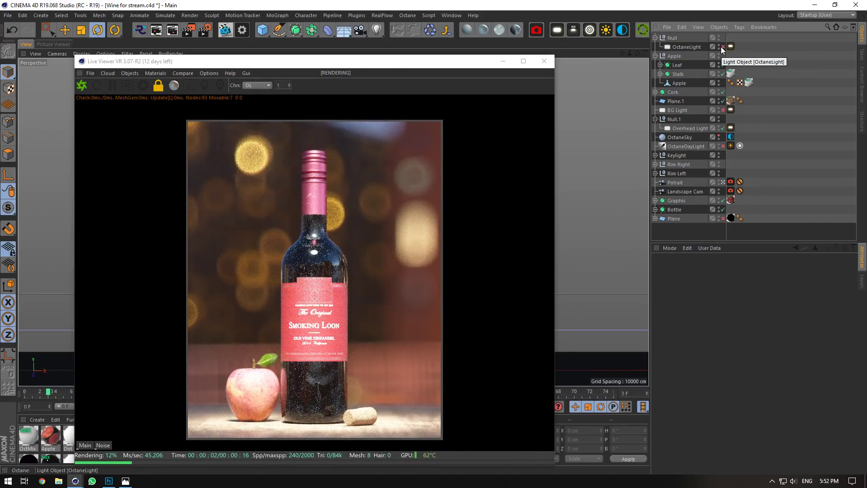
click(722, 46)
click(731, 47)
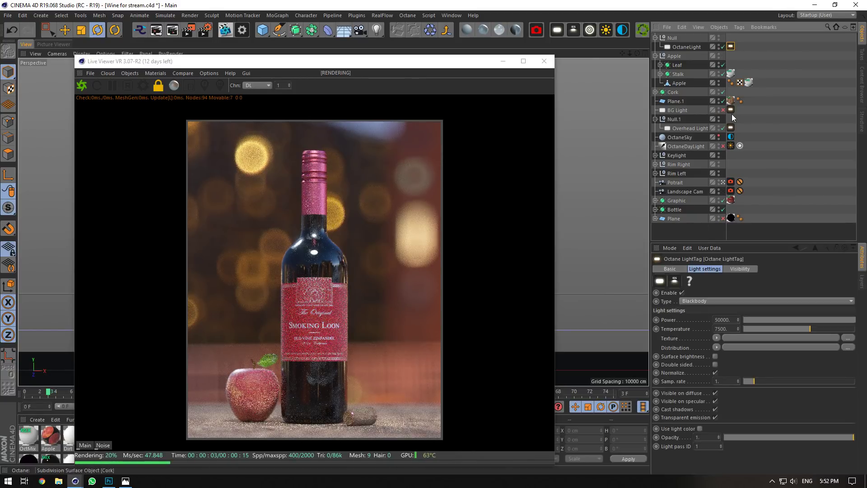
Check the OctaneLight's effect by toggling it in the free perspective view and again through the Potrait camera.
click(723, 183)
drag(628, 55, 583, 57)
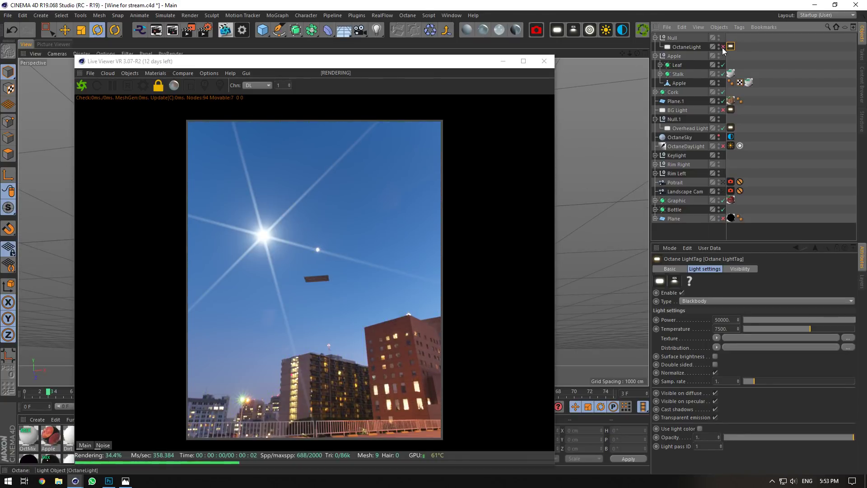
click(722, 47)
click(722, 47)
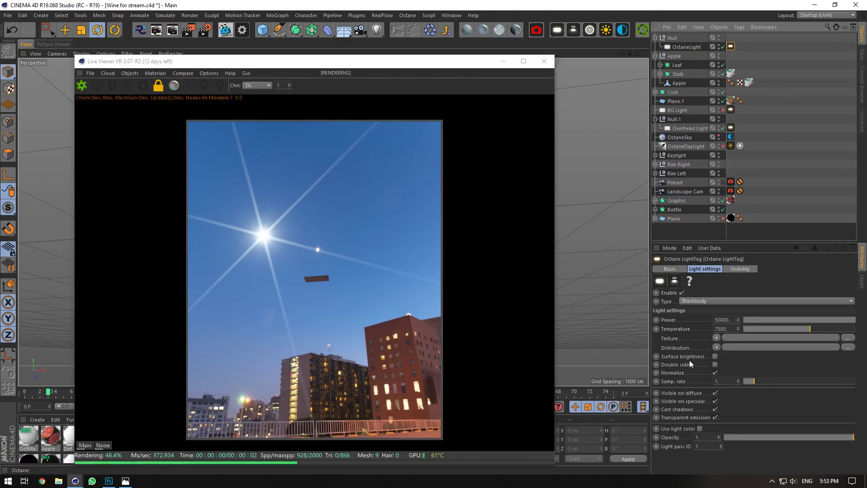
click(723, 182)
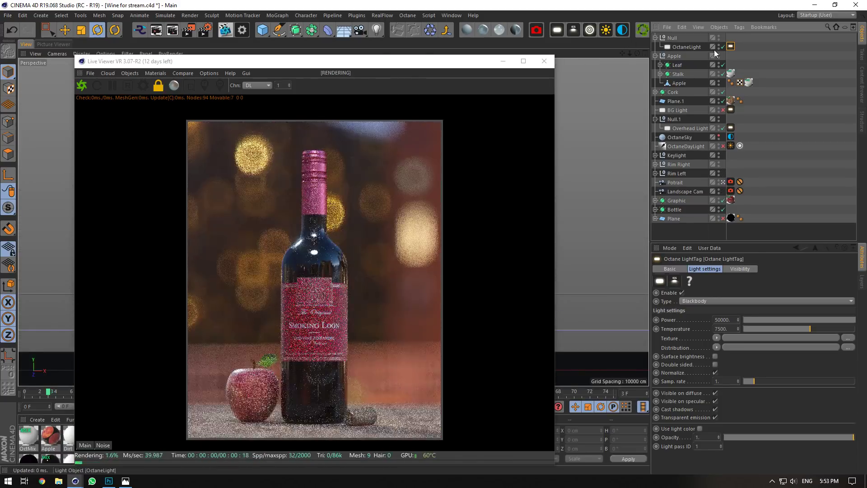
click(723, 47)
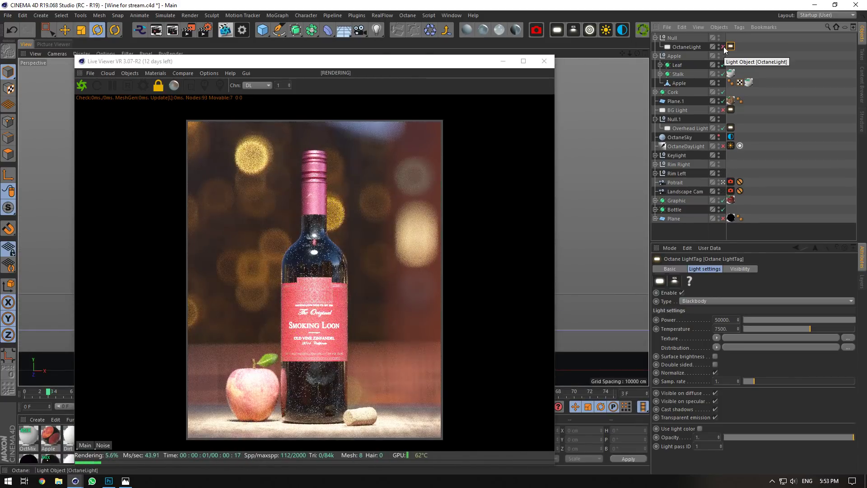
click(723, 47)
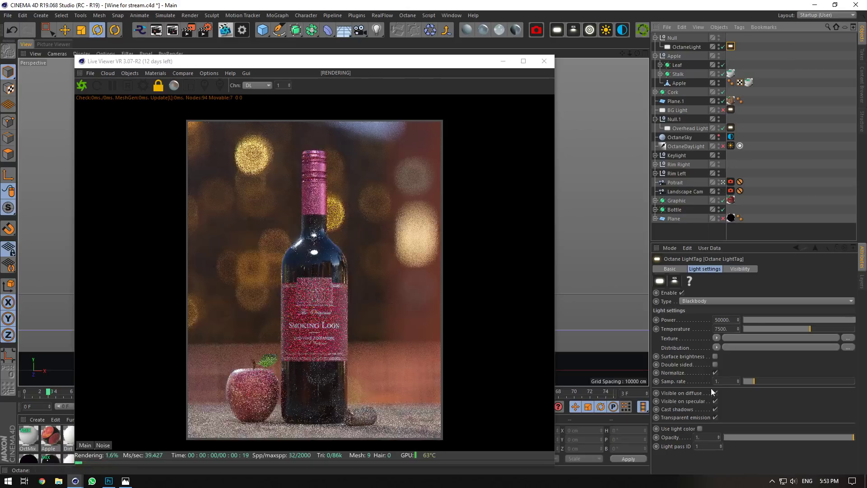
Turn off Normalize on the OctaneLight and the Overhead Light.
click(715, 372)
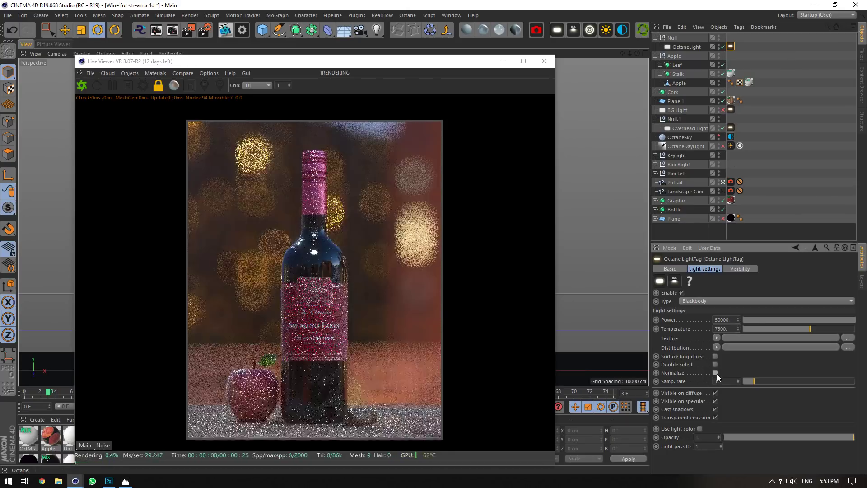
click(731, 128)
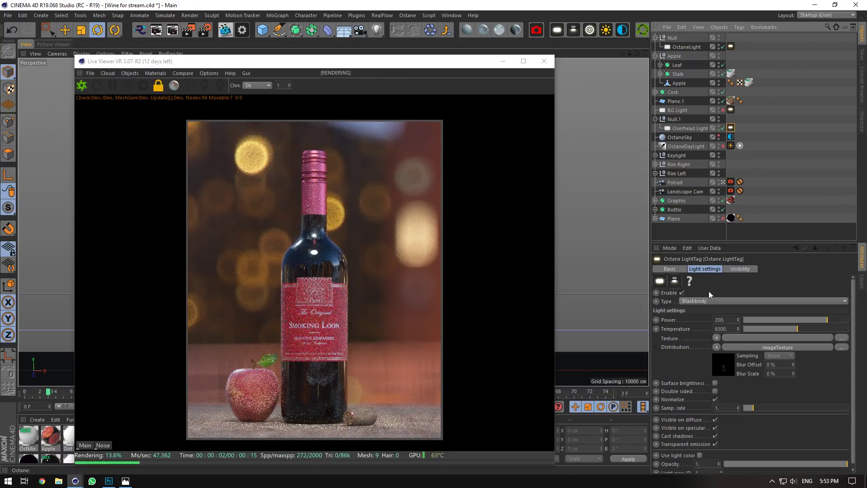
click(715, 399)
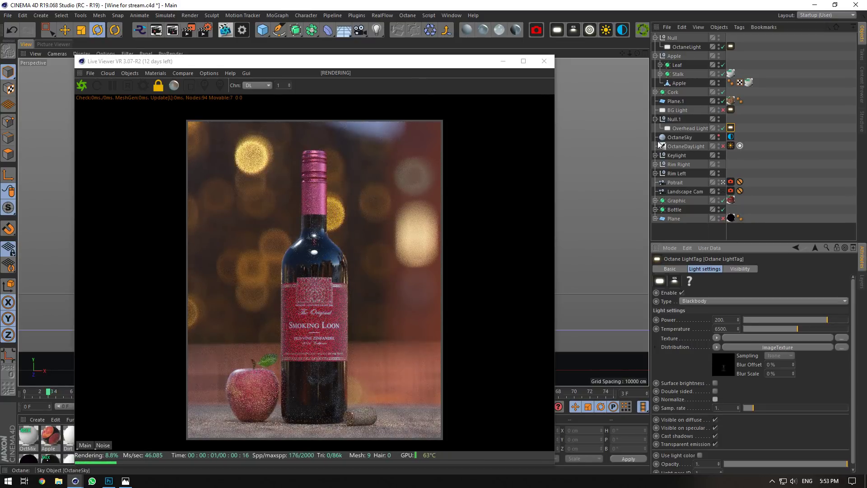
Turn off Normalize on the Keylight, Rim Right, Rim Left and BG Light as well.
click(655, 155)
click(655, 174)
click(655, 191)
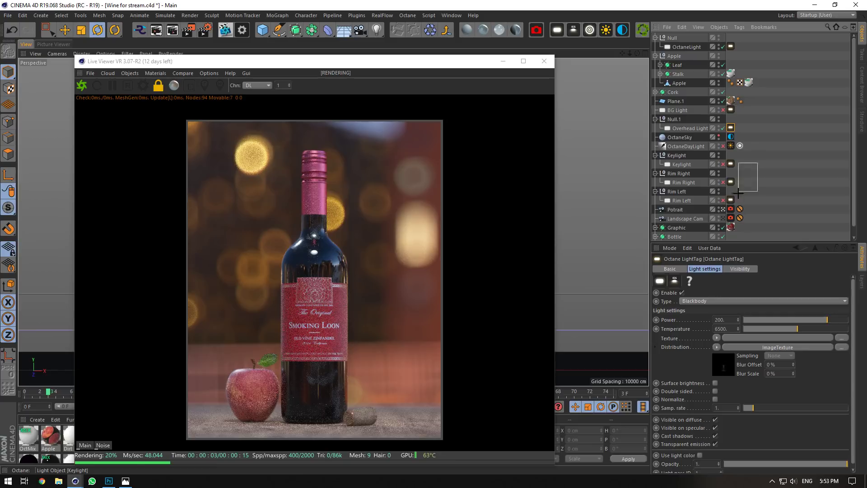
drag(737, 194, 737, 204)
click(714, 373)
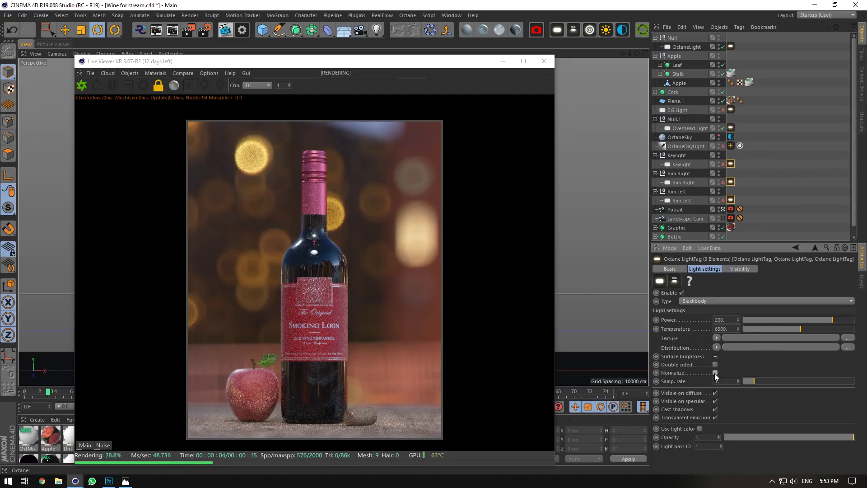
drag(741, 107, 730, 131)
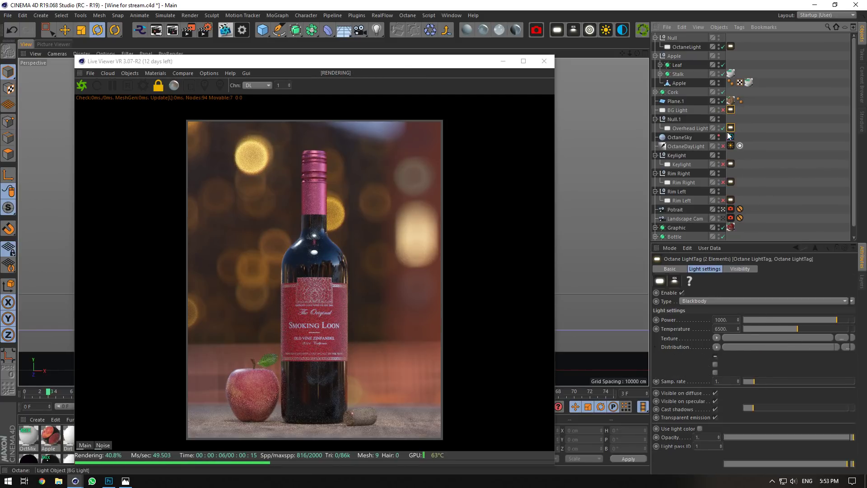
click(716, 399)
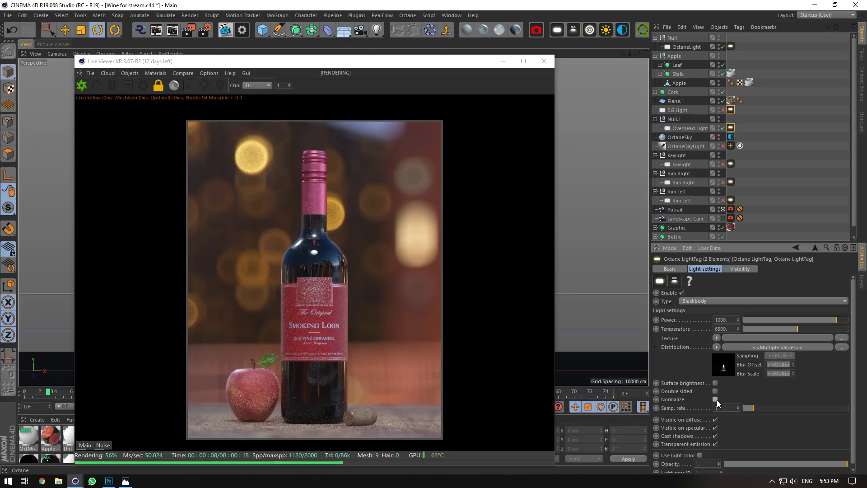
Toggle the OctaneLight repeatedly to compare its contribution without Normalize.
click(731, 46)
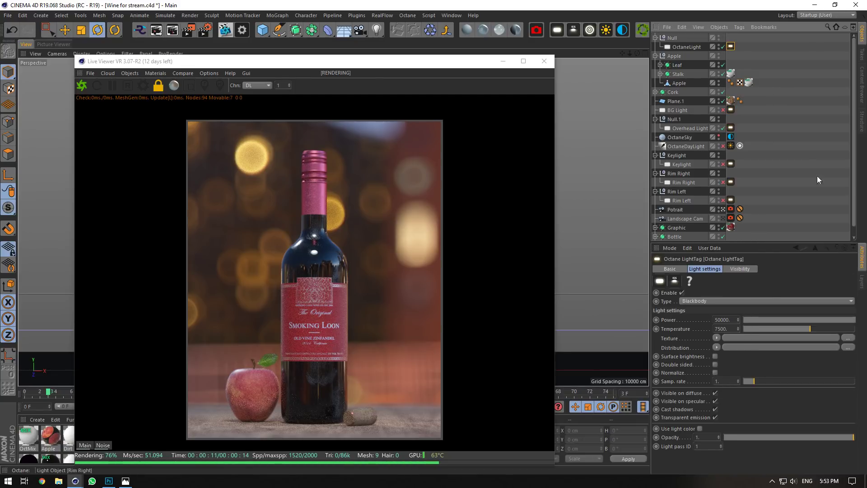
click(722, 45)
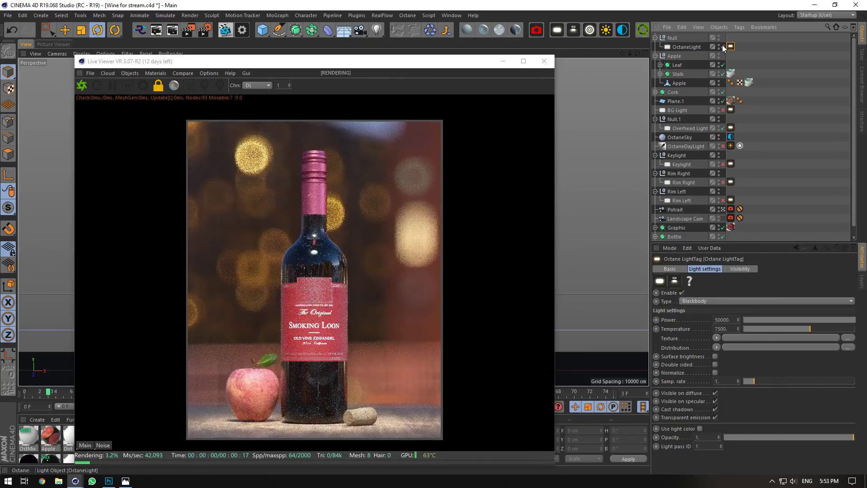
click(722, 45)
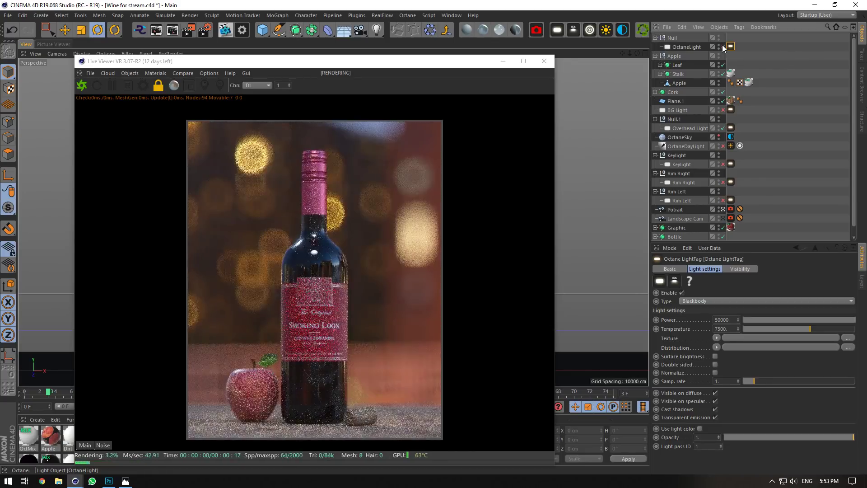
click(722, 46)
click(722, 46)
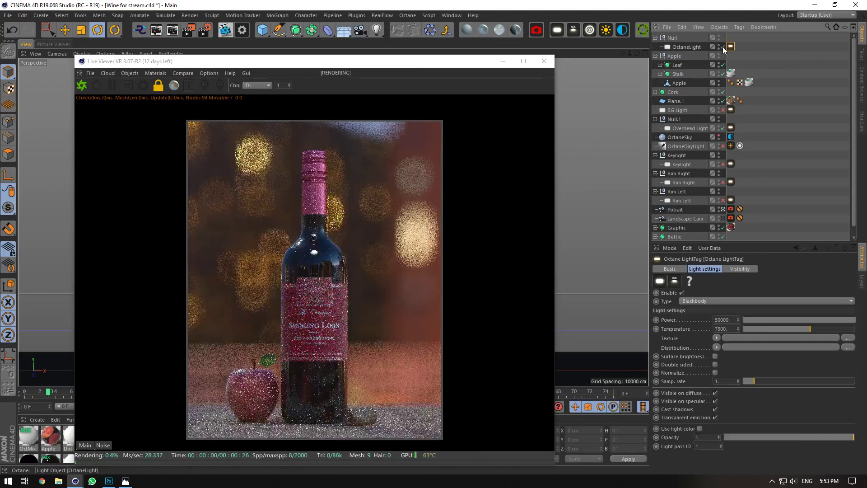
Try a higher sampling rate on the OctaneLight and restore it to 1.
drag(757, 387, 807, 381)
text(1)
key(Return)
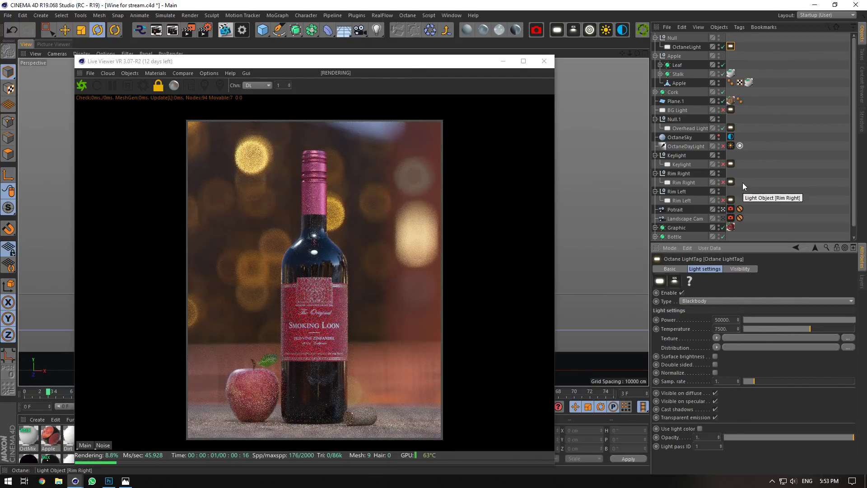
Raise the Overhead Light's sampling rate to 12.
click(731, 128)
drag(761, 407, 838, 406)
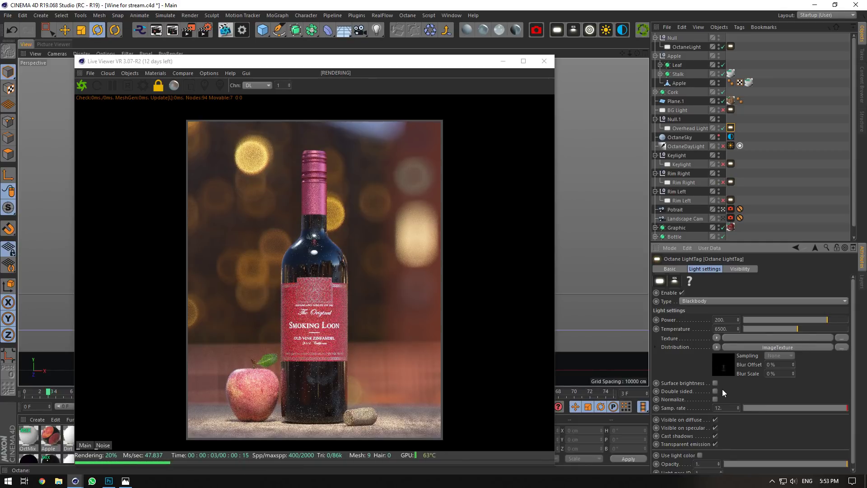
Disable the OctaneLight and compare the new render against a stored render buffer using the A/B divider.
right_click(320, 232)
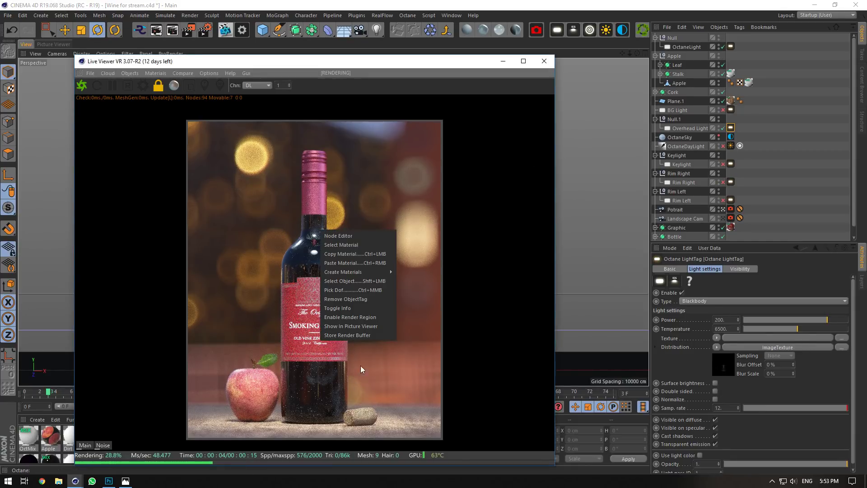
click(363, 335)
click(722, 46)
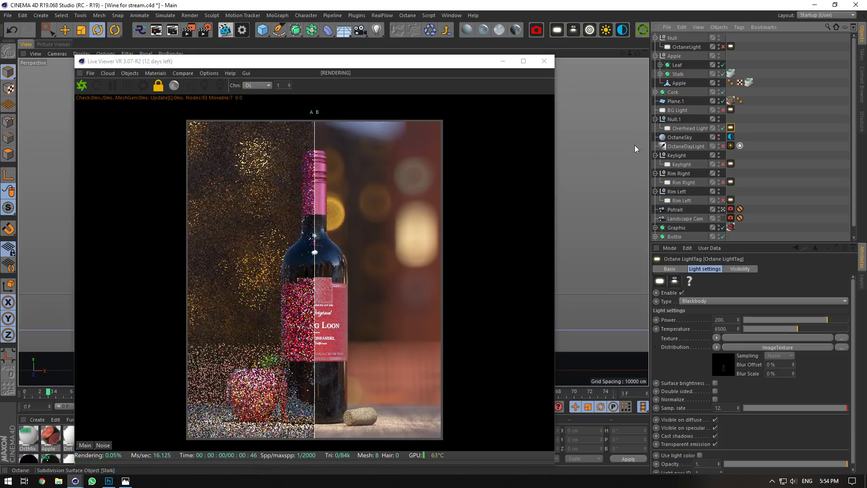
drag(315, 316, 503, 277)
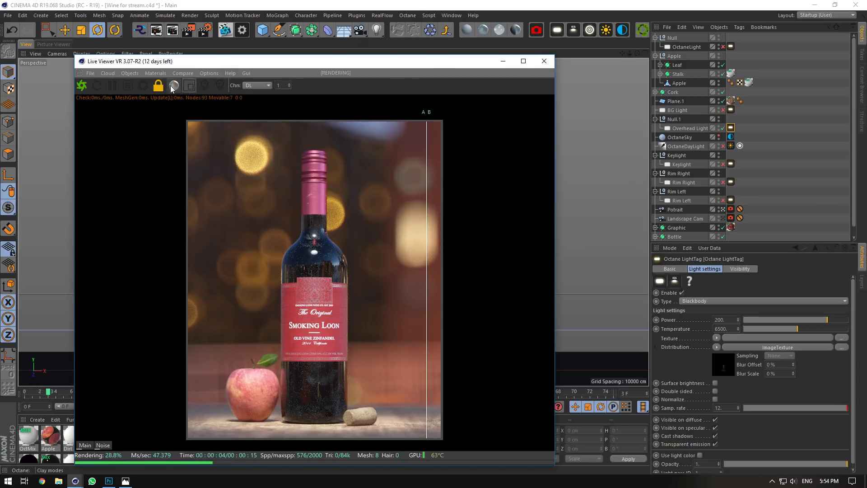
right_click(309, 155)
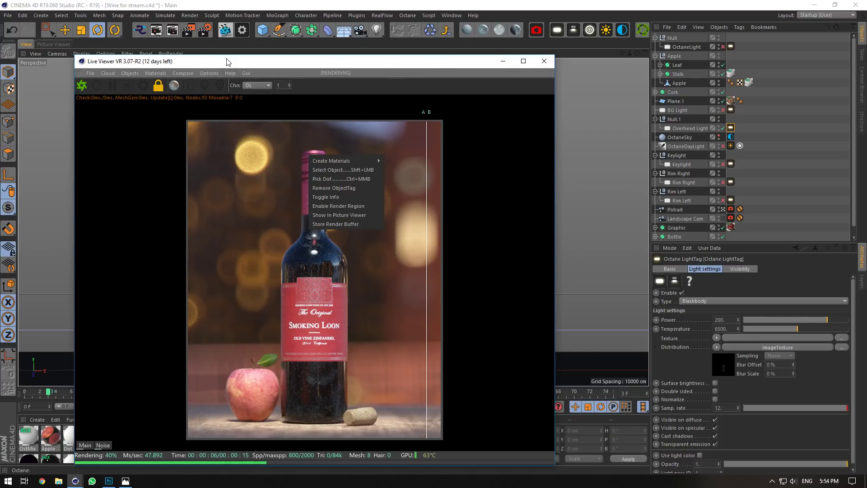
click(327, 224)
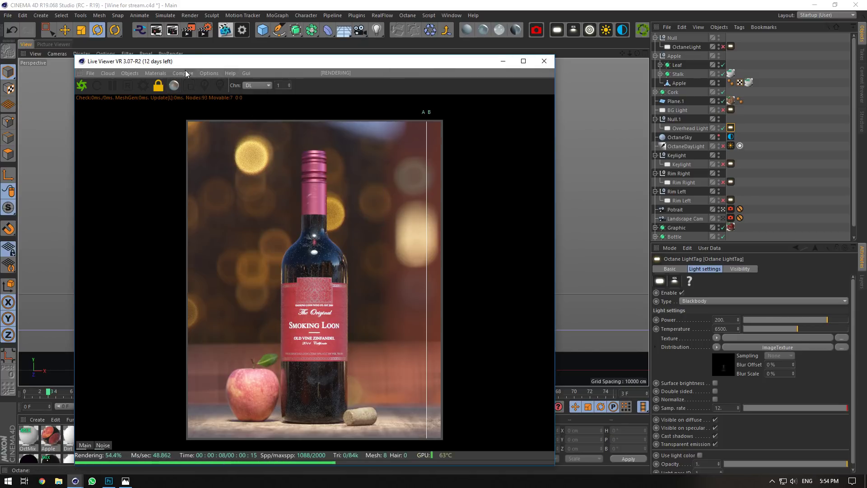
Rename both the OctaneLight and its parent Null to Moonlight.
double_click(694, 47)
text(Moonlight)
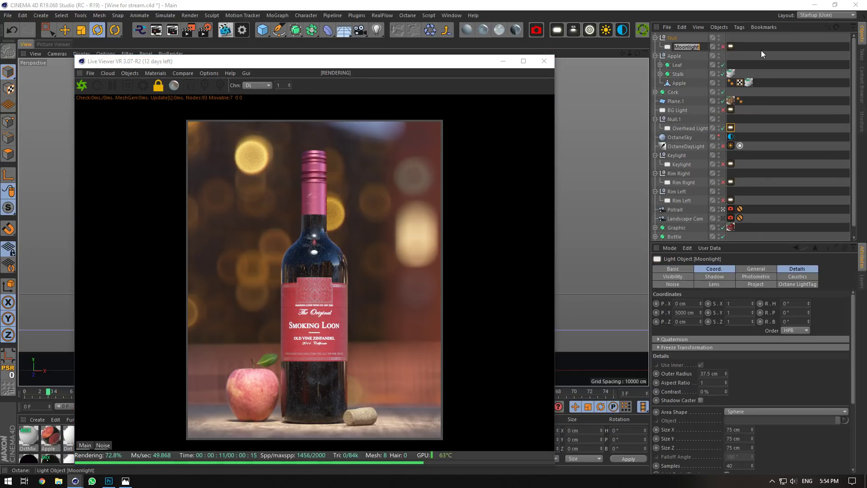
key(Return)
double_click(676, 39)
text(Moonlight)
key(Return)
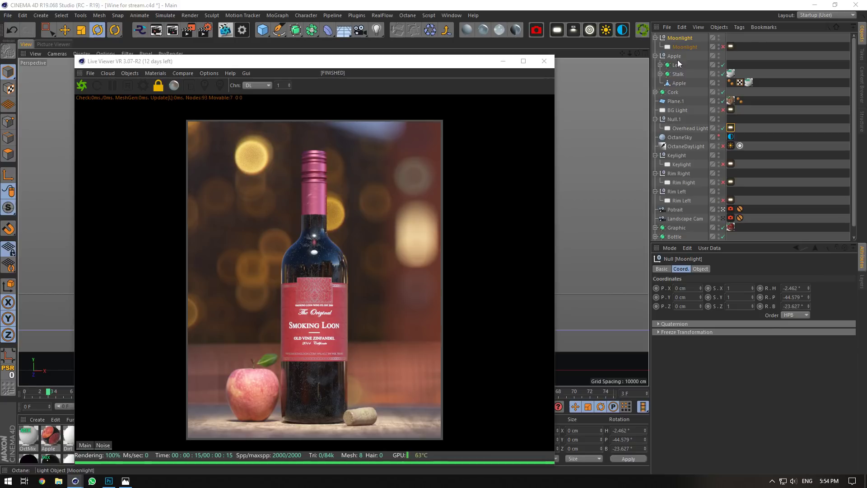
Try the Use light color option on the Overhead Light.
click(731, 128)
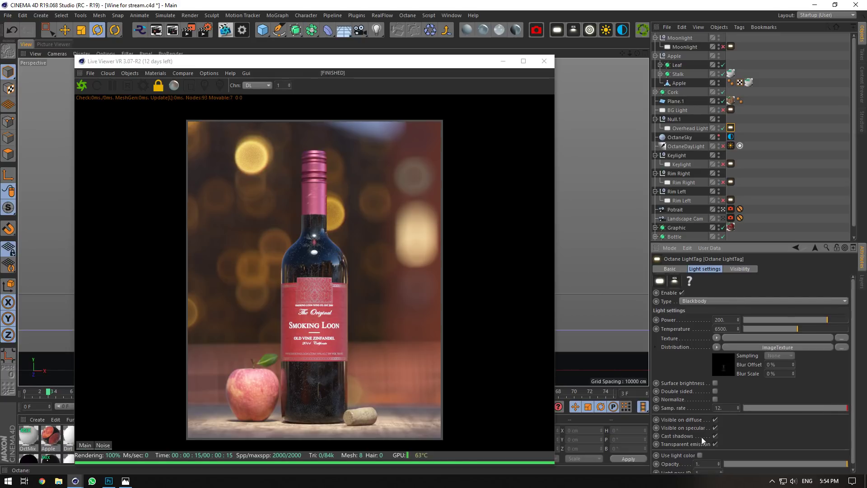
click(699, 456)
click(700, 456)
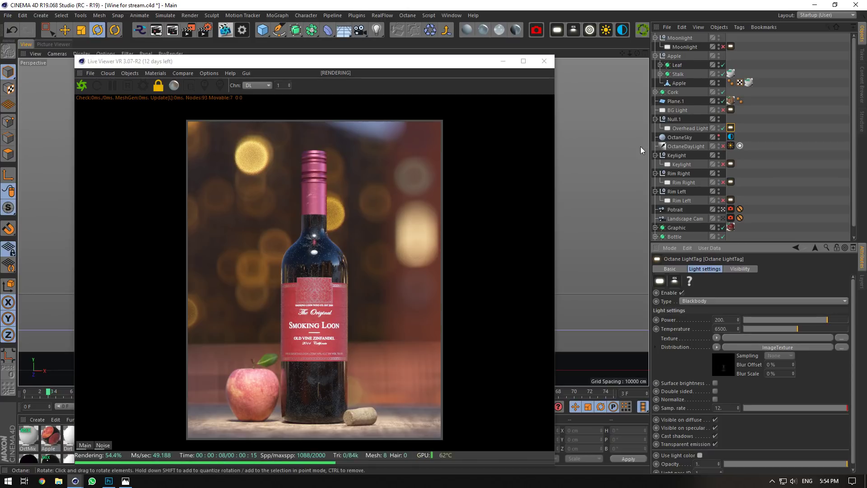
Collapse the Null.1 group and adjust the Apple group's Z position to 1.718 cm.
click(669, 119)
click(655, 119)
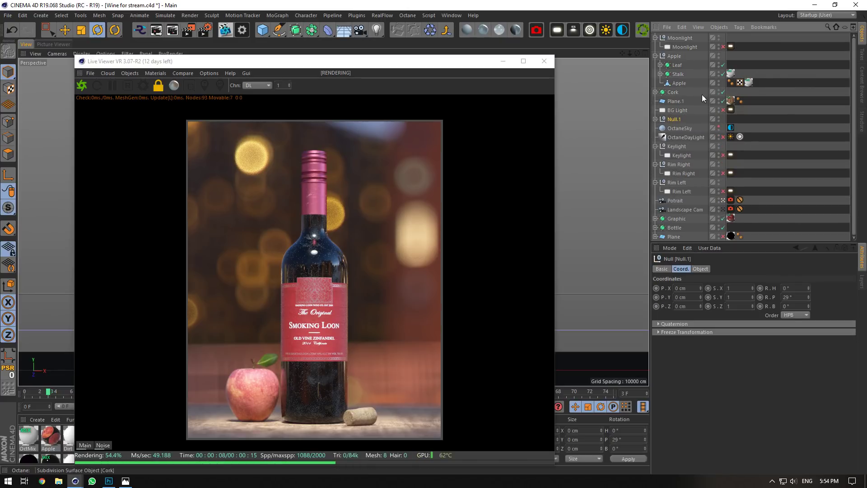
click(674, 57)
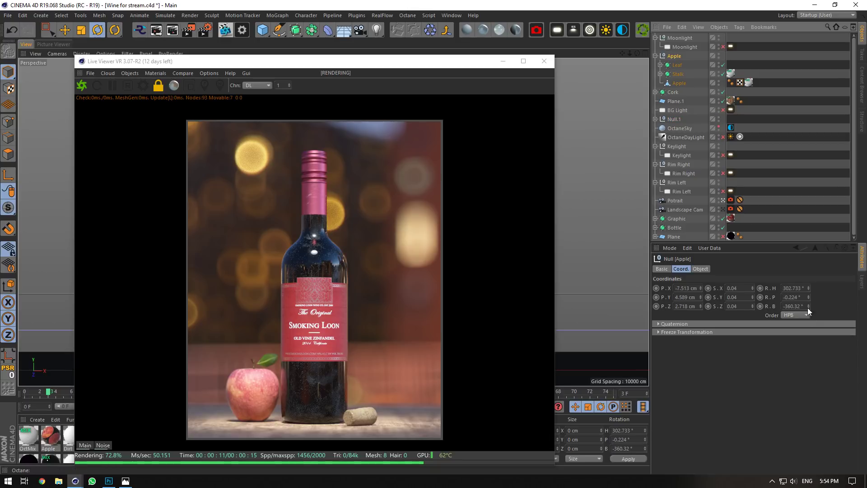
click(700, 307)
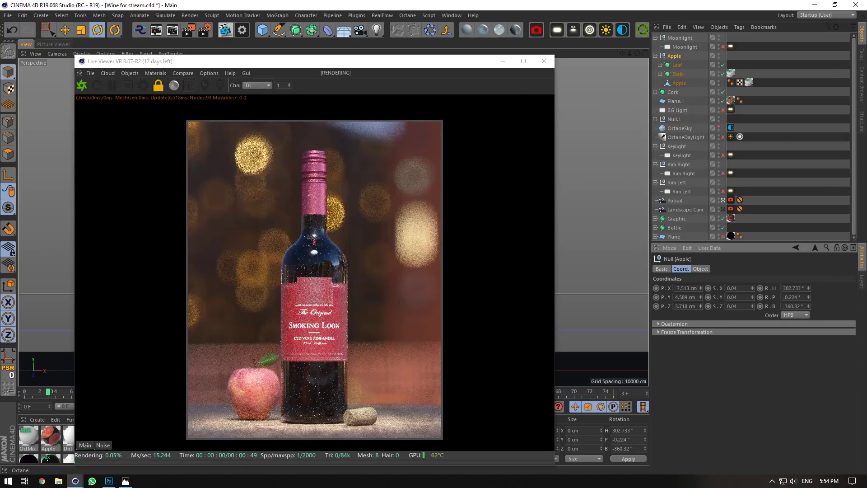
click(701, 306)
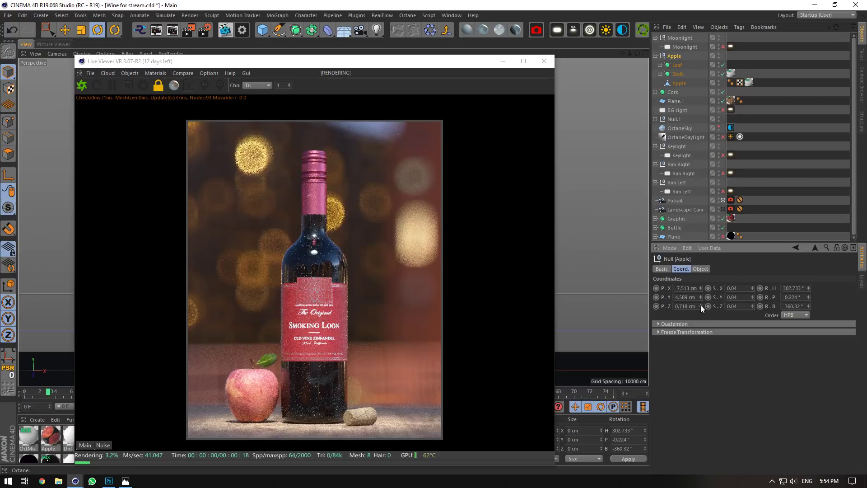
click(701, 306)
click(700, 306)
click(700, 305)
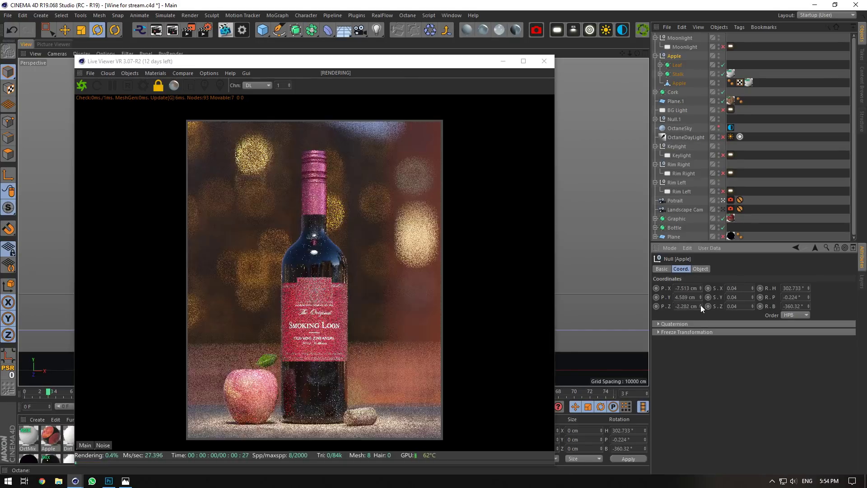
click(700, 304)
click(700, 305)
click(701, 305)
click(701, 305)
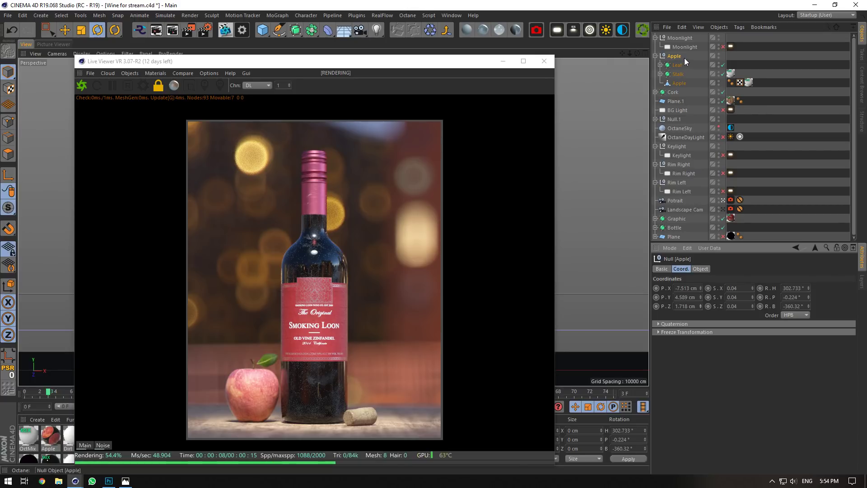
Leave the Potrait camera view and close the Live Viewer to see the whole scene with Plane.1 selected.
click(676, 98)
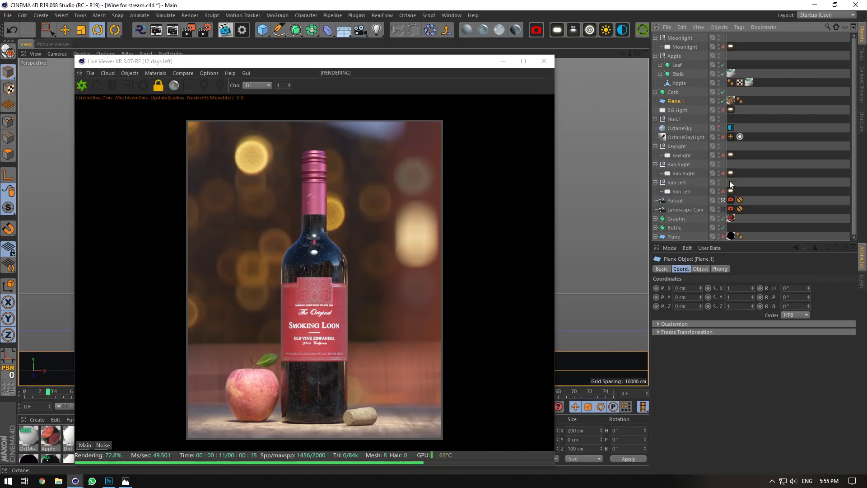
click(723, 200)
click(544, 62)
alt+drag(316, 210, 363, 242)
scroll(364, 241, up, 5)
scroll(308, 213, up, 7)
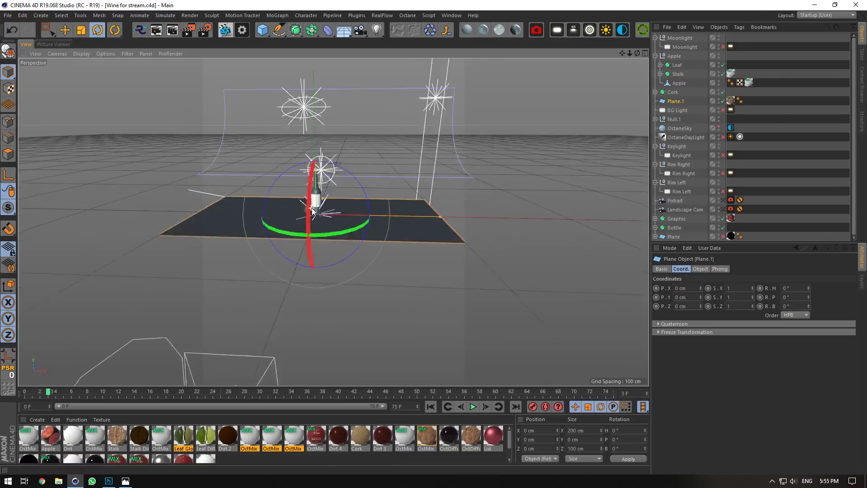
Add a cylinder with a 25 cm radius, 4 cm height and 100 rotation segments.
click(262, 30)
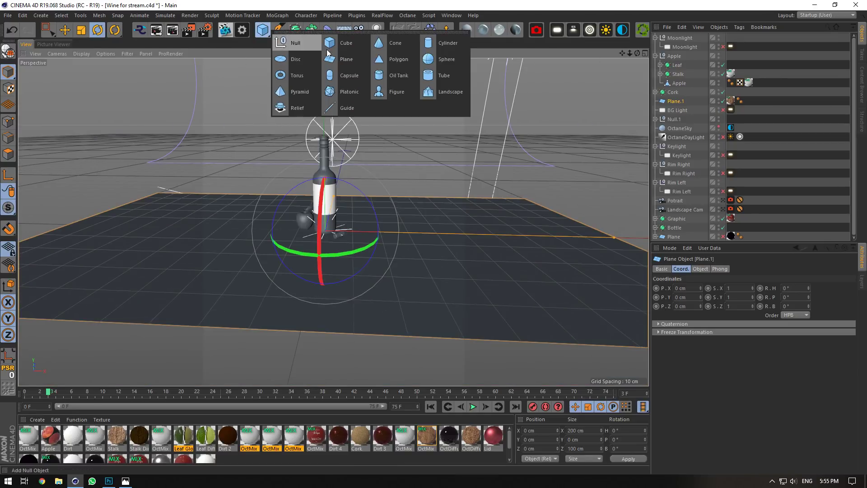
click(445, 40)
click(700, 269)
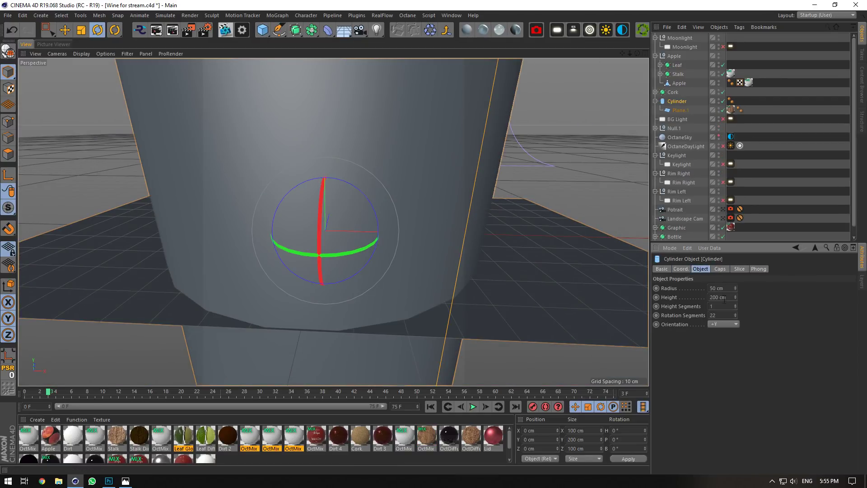
key(Tab)
text(5)
key(Return)
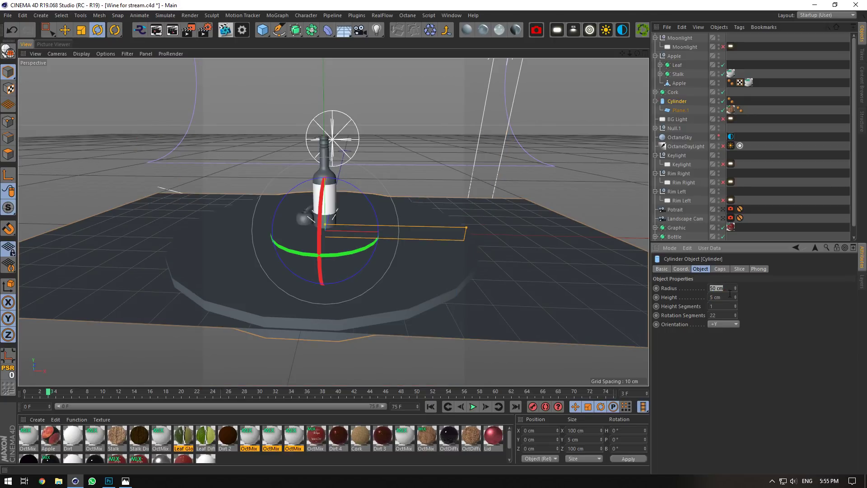
double_click(730, 287)
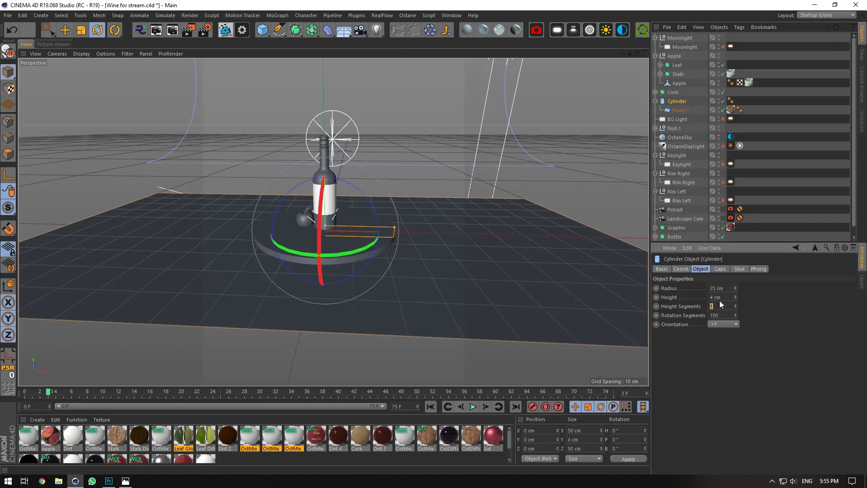
Enable a fillet on the cylinder's caps with a radius of 1 cm.
click(720, 269)
click(689, 308)
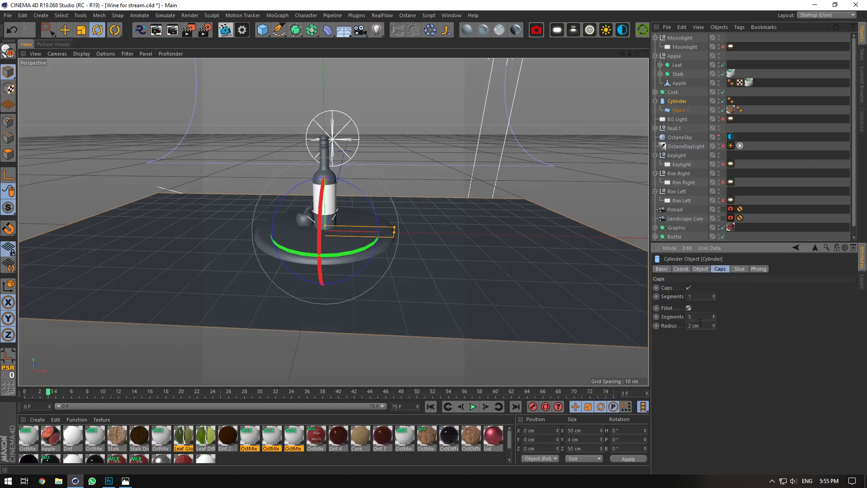
double_click(695, 325)
text(1)
key(Return)
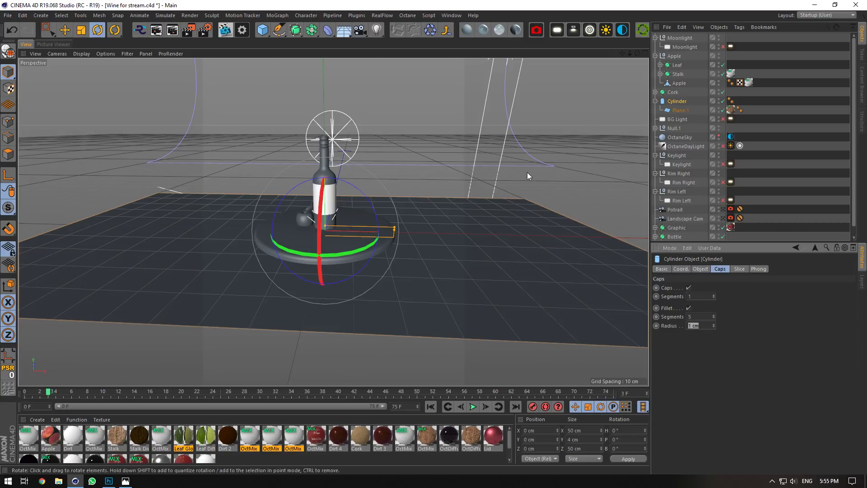
Take Plane.1 out of the cylinder's hierarchy and set the cylinder's Y position to -2 cm.
click(680, 269)
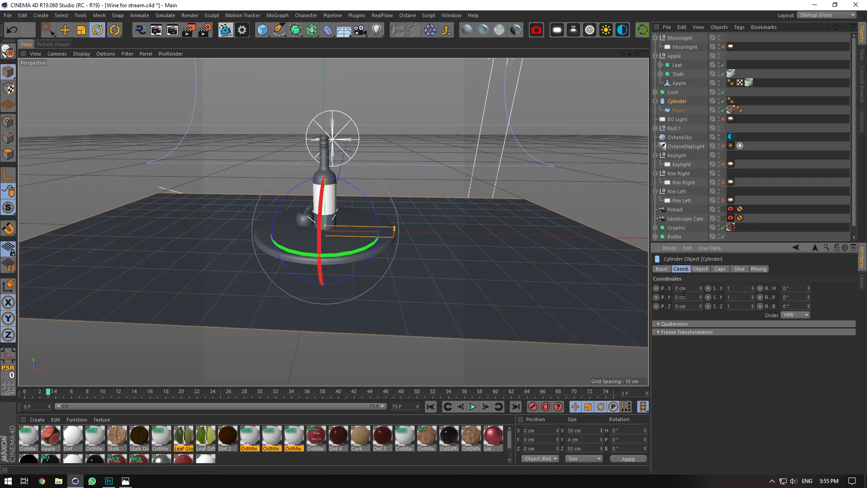
drag(678, 111, 676, 98)
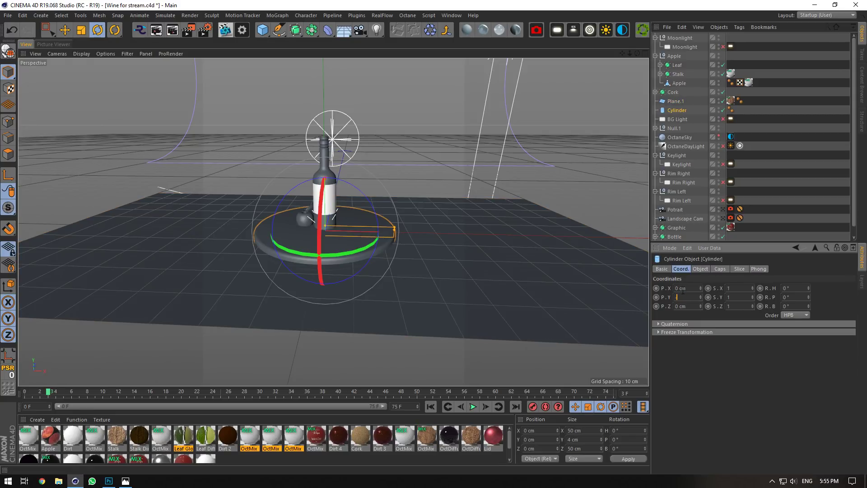
click(684, 291)
text(-2)
key(Return)
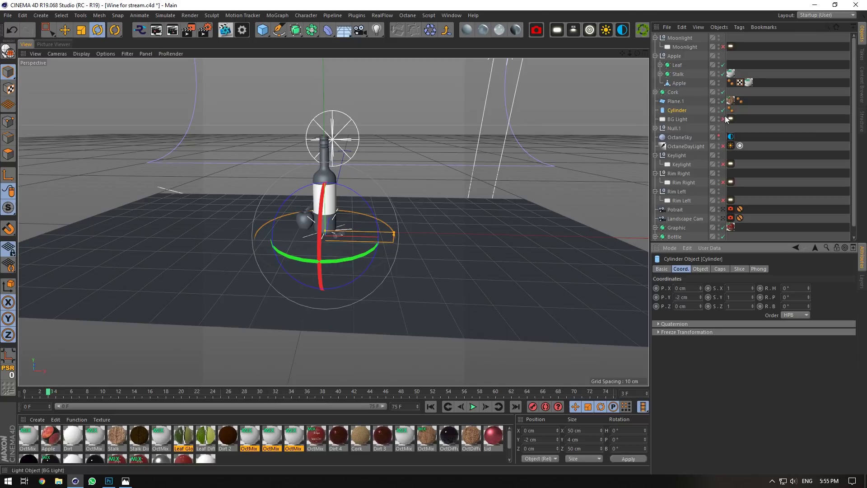
Copy the OctMix texture tag from Plane.1 to the cylinder with Plane.1 disabled, and check the result through the cameras.
ctrl+drag(730, 101, 740, 109)
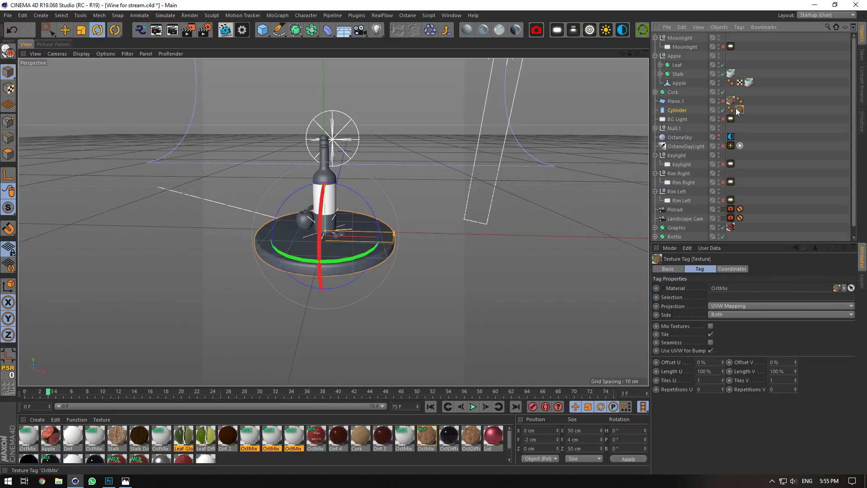
scroll(313, 248, up, 5)
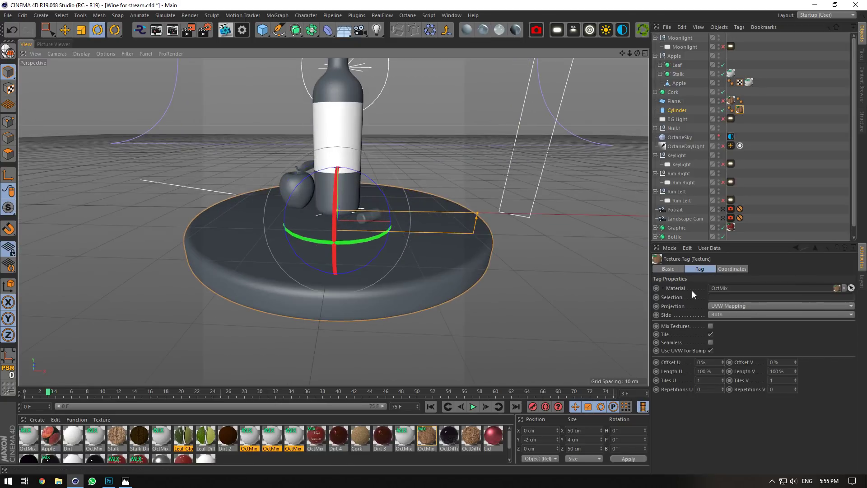
click(723, 210)
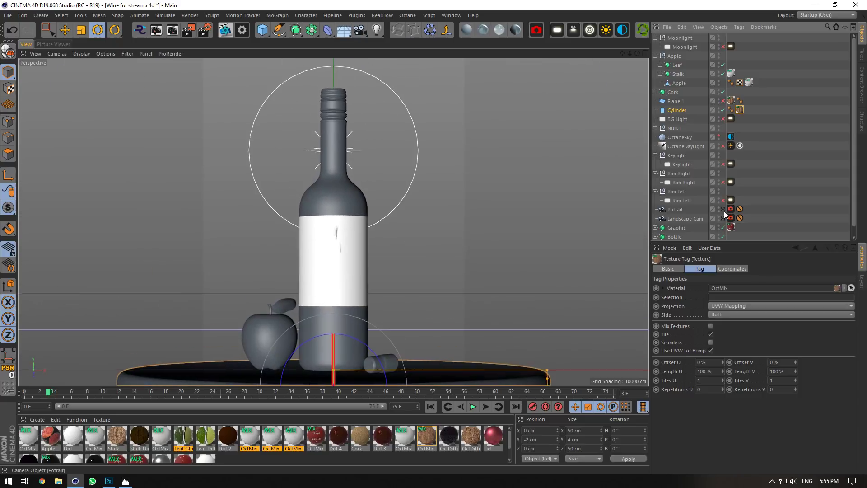
click(723, 218)
click(723, 218)
Set the cylinder's height to 2 cm and its Y position to -1 cm.
click(680, 110)
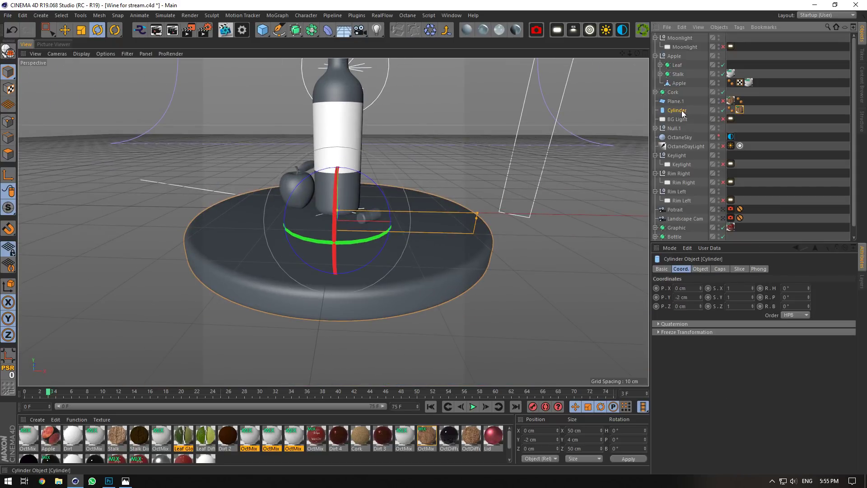
click(701, 269)
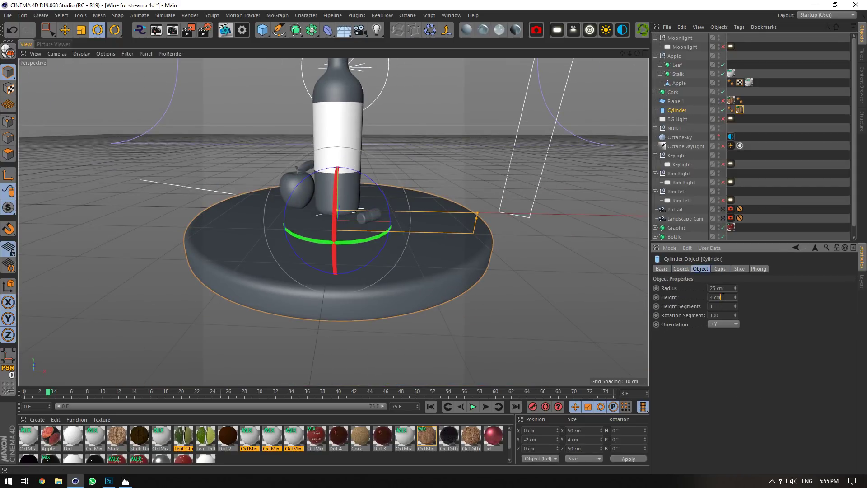
double_click(723, 297)
text(2)
click(683, 269)
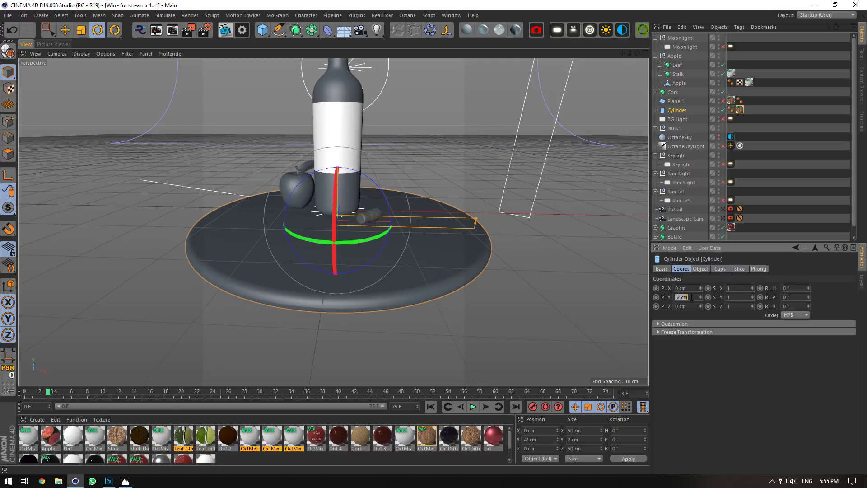
key(BackSpace)
text(-1)
click(689, 289)
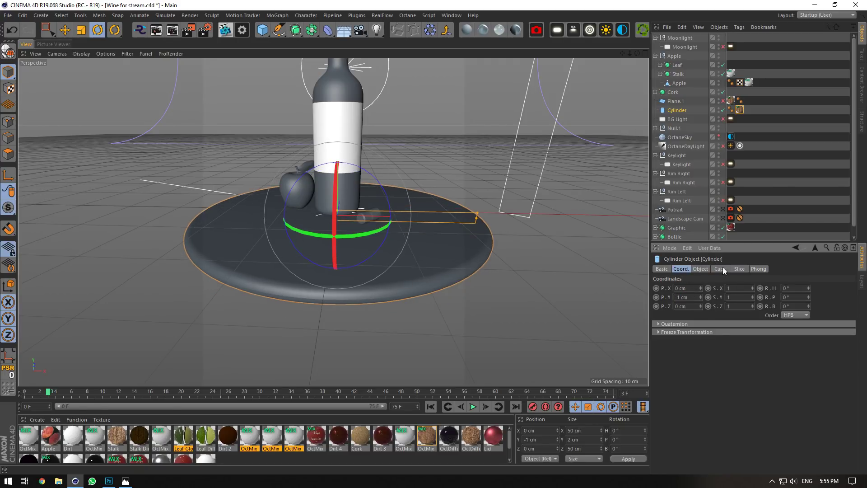
Reduce the fillet radius on the cylinder's caps, trying 0.2 cm and settling on 0.4 cm.
click(701, 268)
click(720, 269)
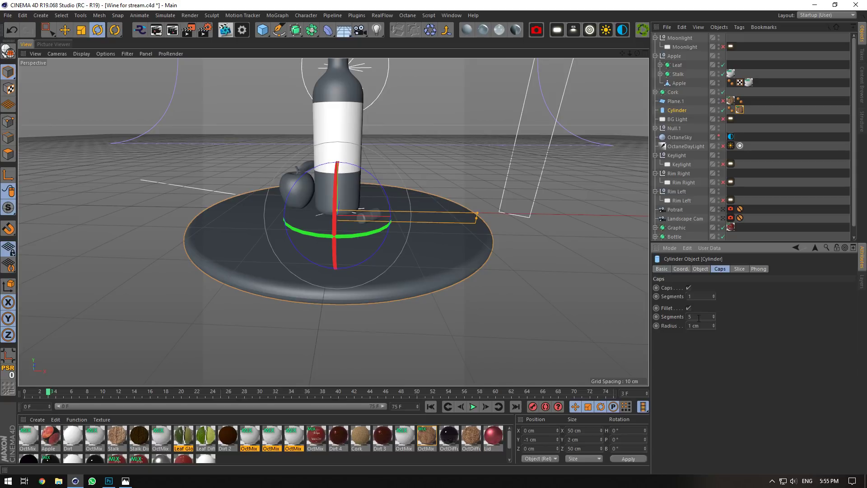
text(.2)
click(701, 316)
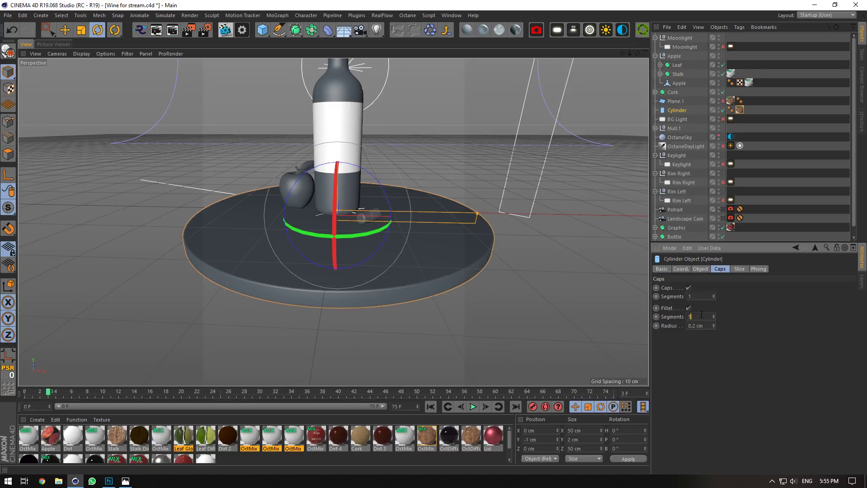
text(4)
key(Return)
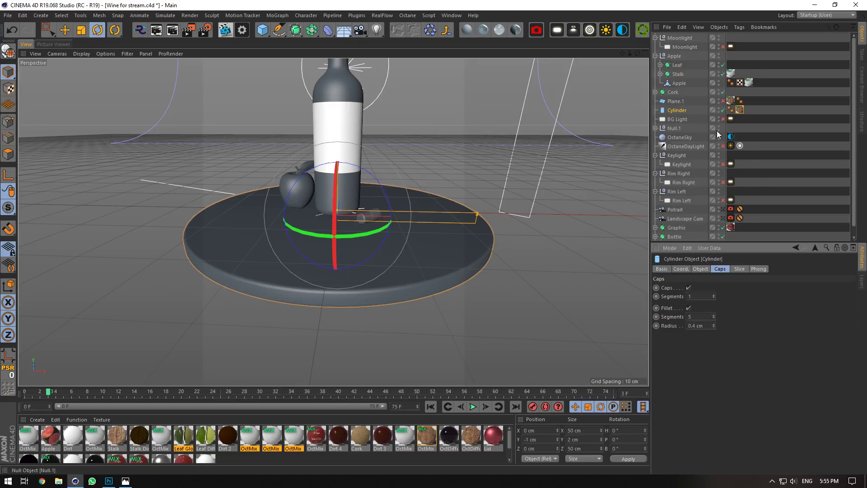
Save the scene and render it through the Potrait camera in the Octane Live Viewer.
click(722, 210)
key(ctrl+s)
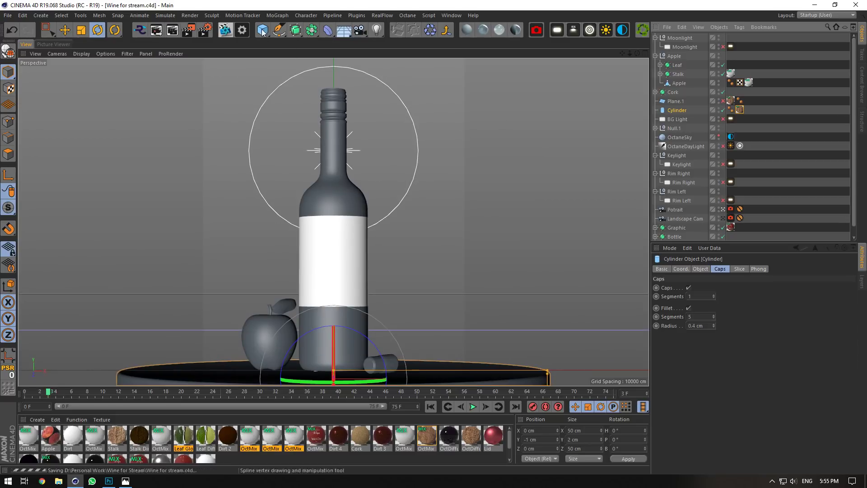
click(224, 33)
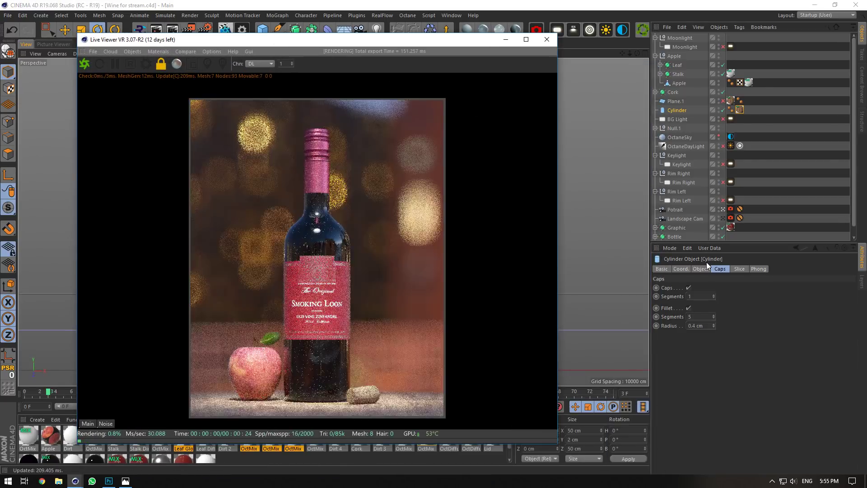
Try cylinder radii of 15 cm and 20 cm in the live render and return the radius to 25 cm.
click(705, 268)
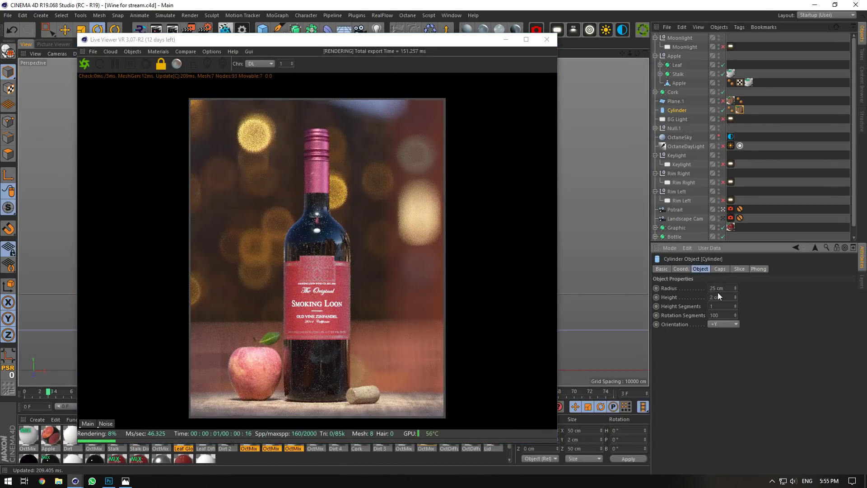
text(15)
key(Tab)
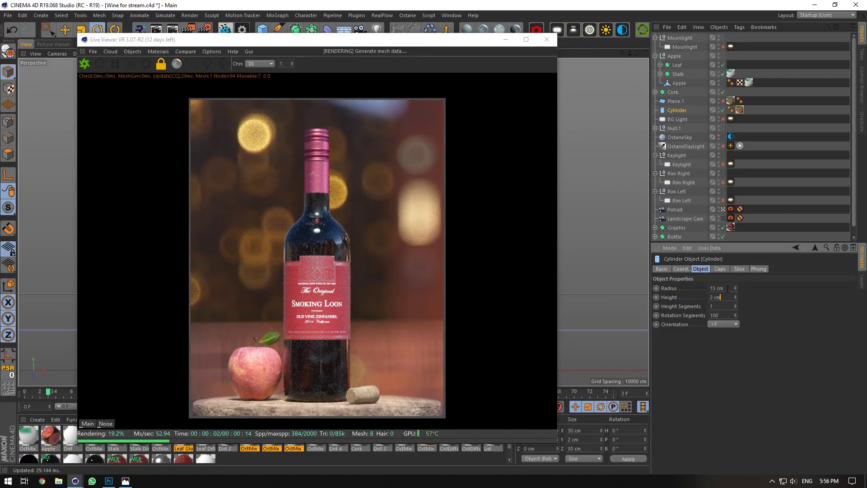
click(730, 288)
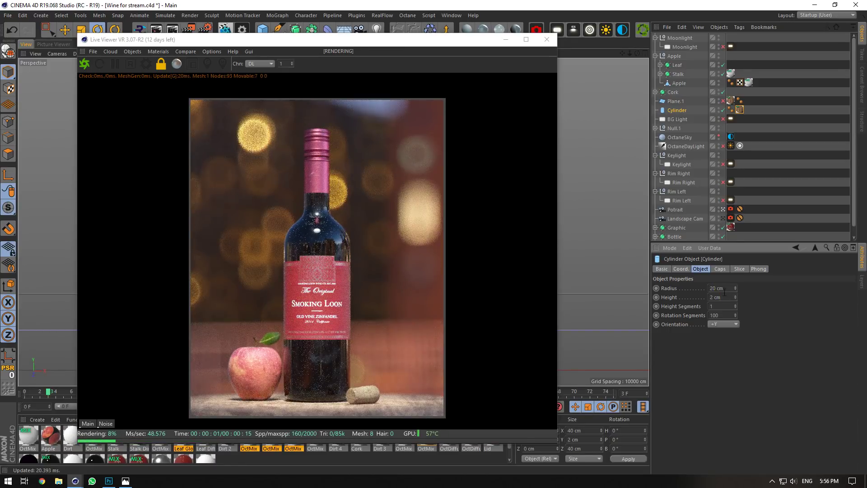
click(723, 288)
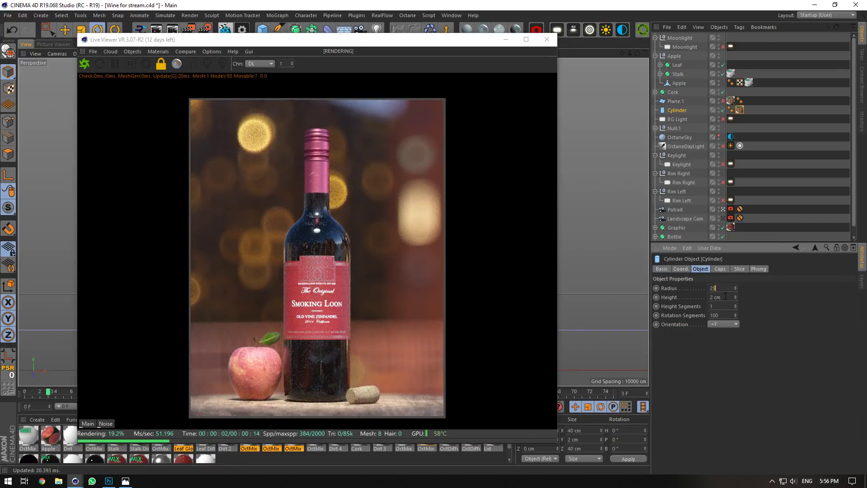
text(25)
key(Return)
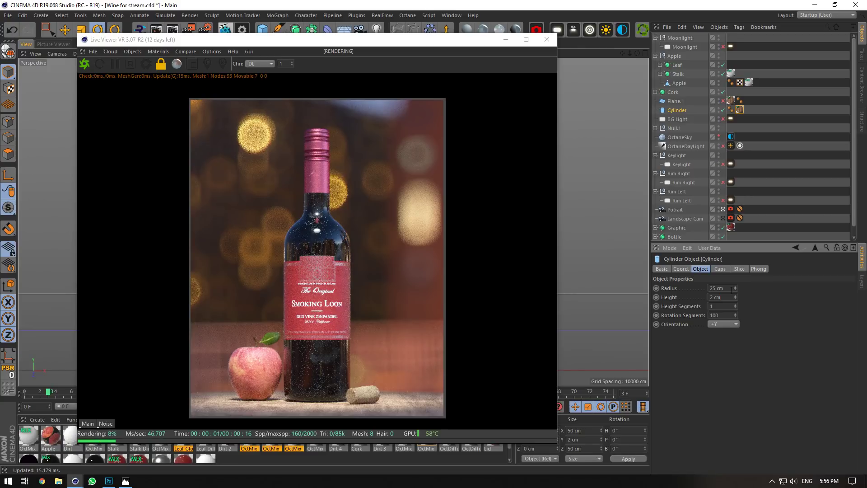
In the Potrait camera's Octane tag, set bokeh roundness to 0 and bokeh rotation to about 0.129.
click(759, 181)
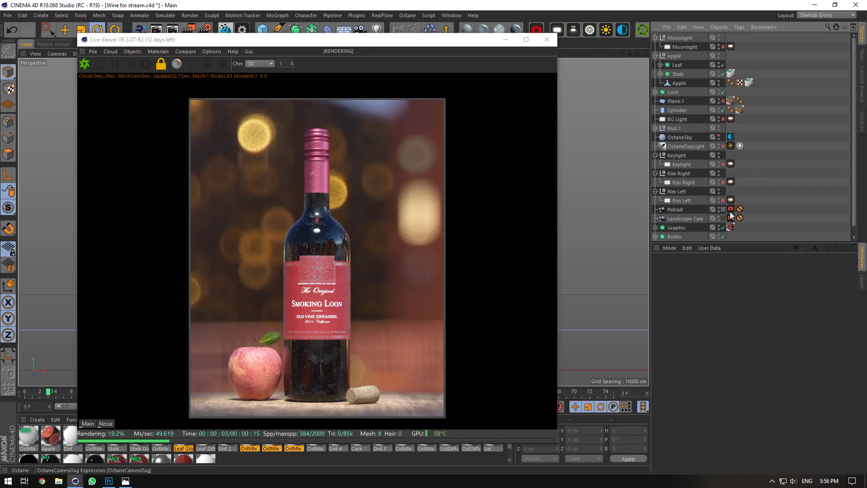
click(731, 210)
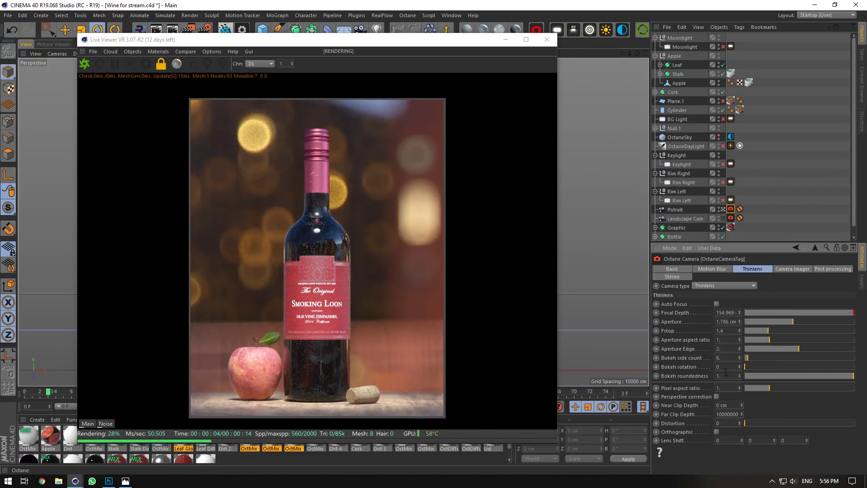
drag(777, 376, 741, 377)
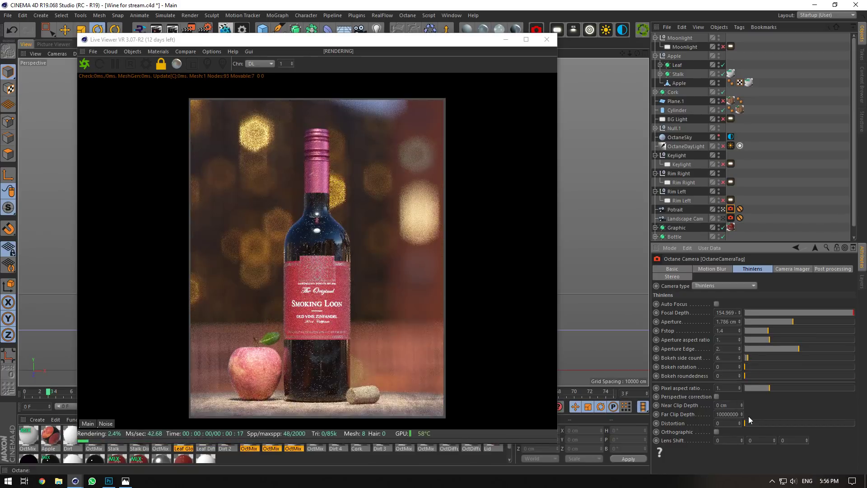
click(747, 366)
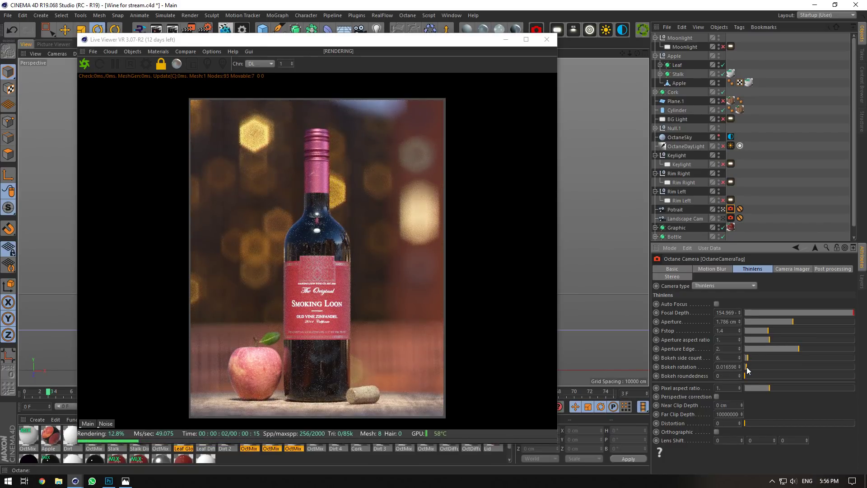
drag(747, 367, 759, 366)
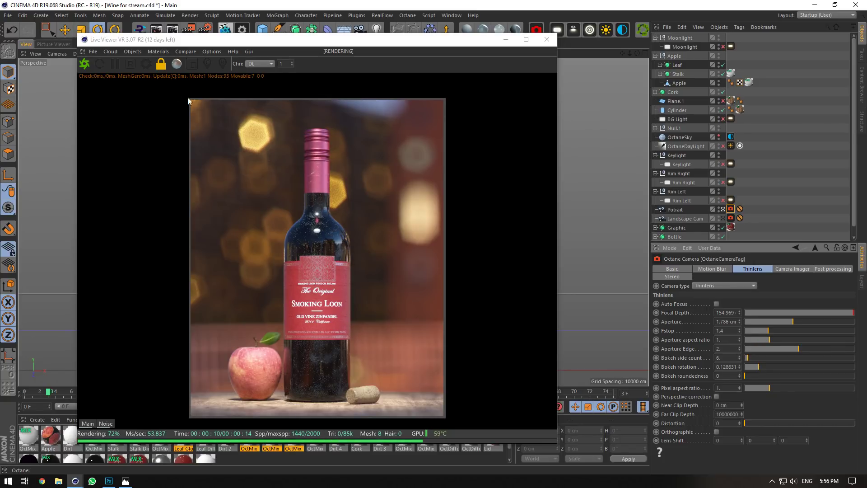
Set the Octane Pathtracing kernel's max samples to 4000 and move the settings clear of the render.
click(146, 64)
text(4)
click(59, 59)
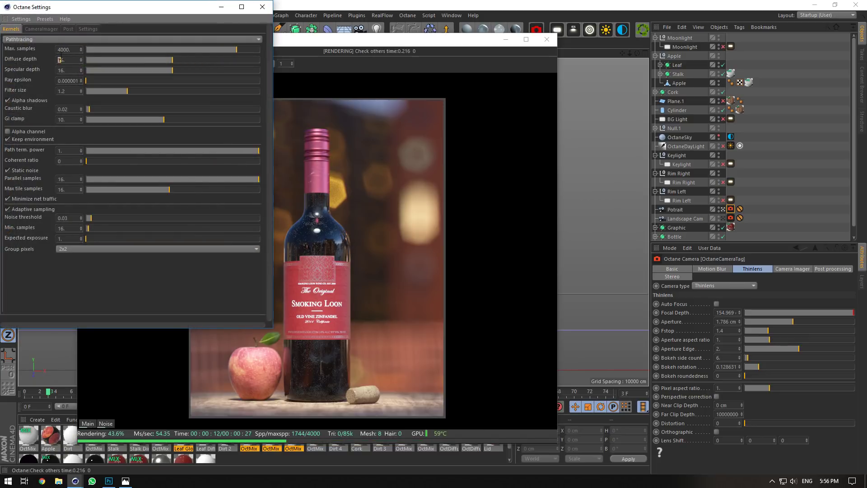
drag(108, 12, 704, 86)
Try a power of 2 for the fingerprint image texture in the Bottle material's roughness.
right_click(334, 230)
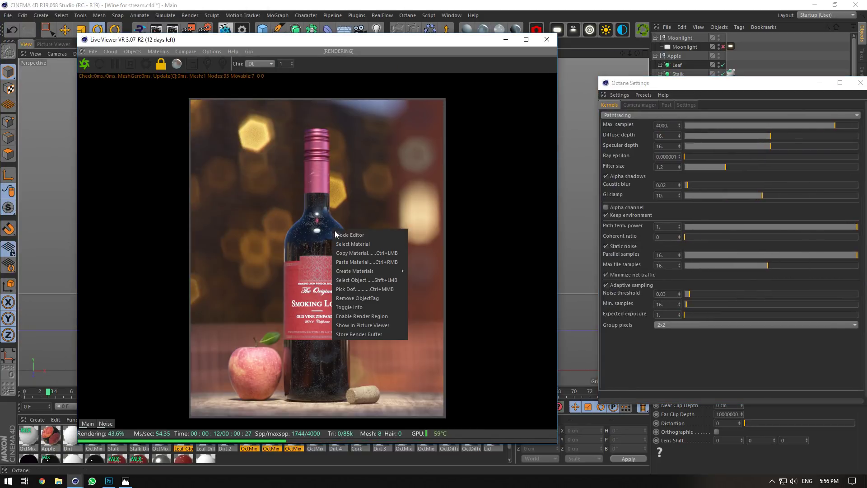
click(344, 245)
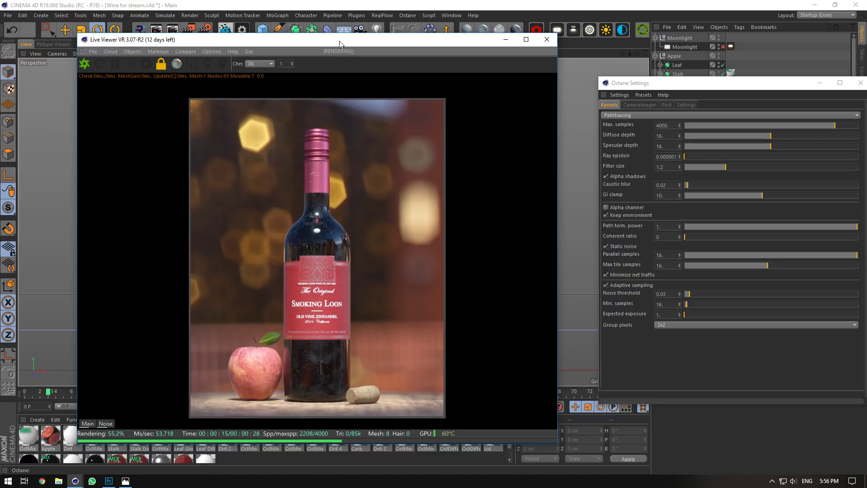
drag(346, 39, 332, 24)
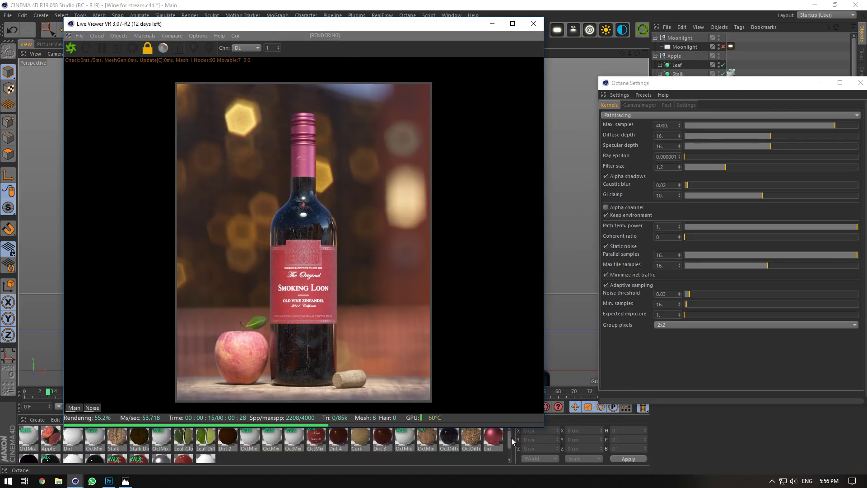
drag(511, 438, 367, 460)
double_click(95, 445)
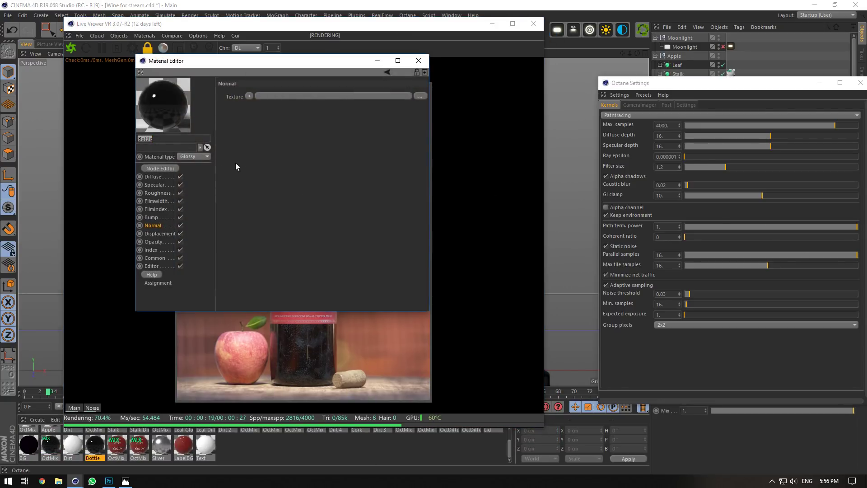
click(158, 193)
drag(311, 61, 699, 133)
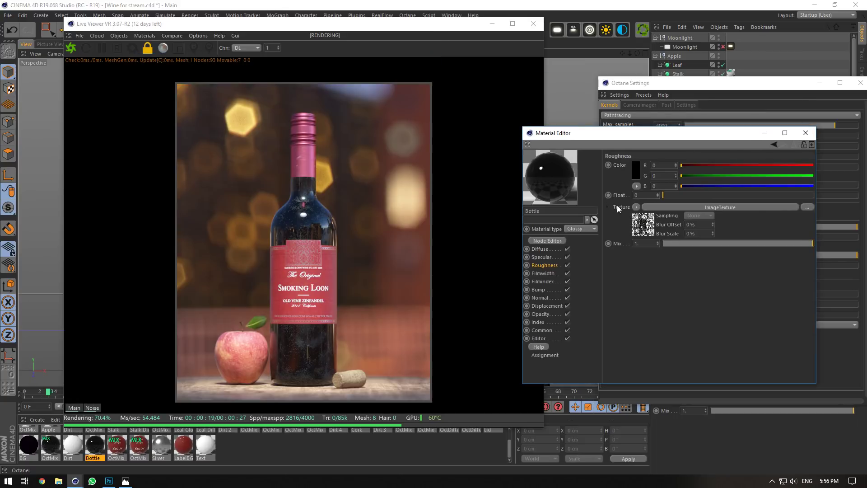
click(654, 207)
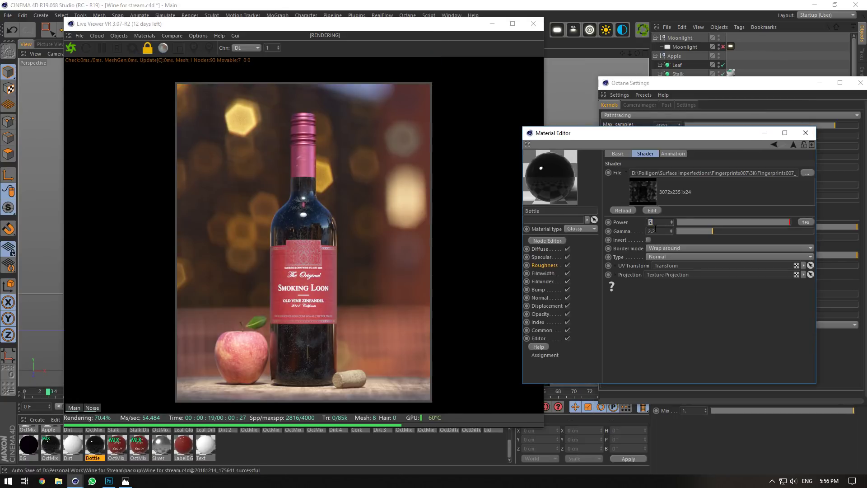
click(656, 230)
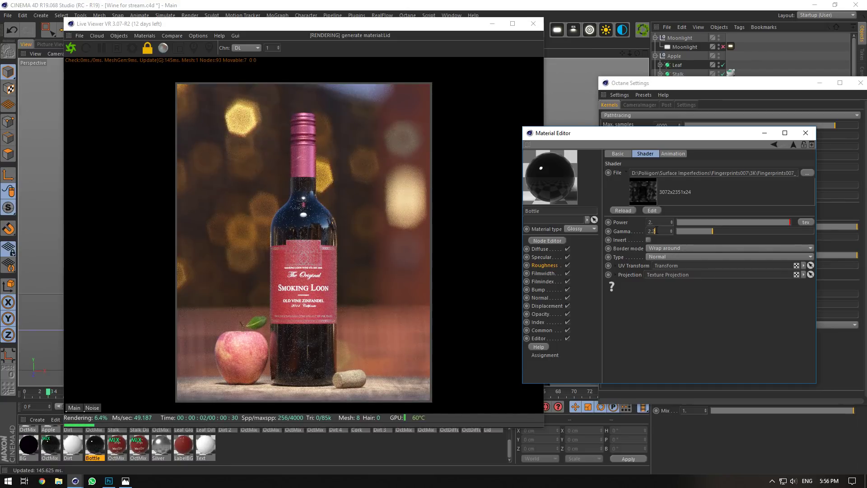
Examine the two image textures driving the blend amount of the bottle's OctMix material in the node editor.
scroll(48, 451, up, 2)
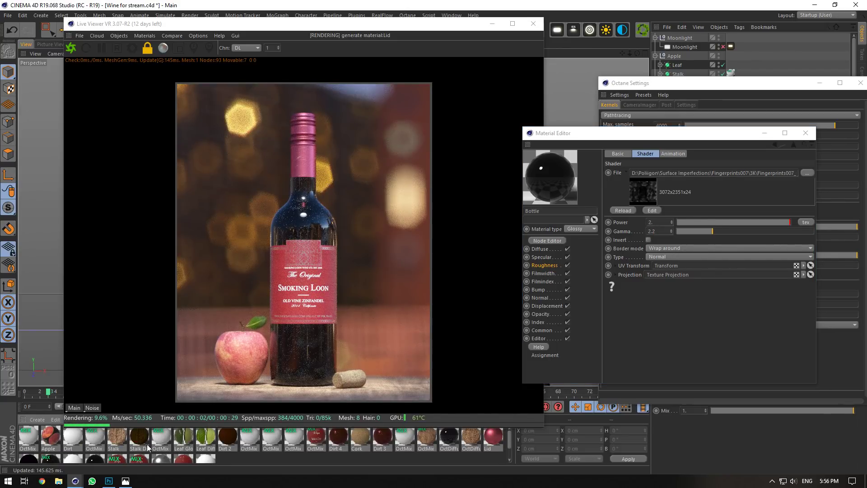
scroll(382, 446, down, 2)
click(50, 444)
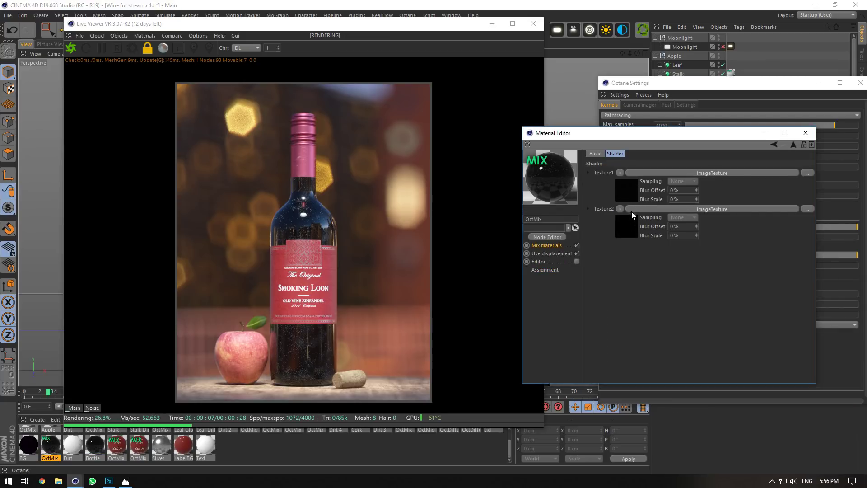
click(622, 180)
click(544, 238)
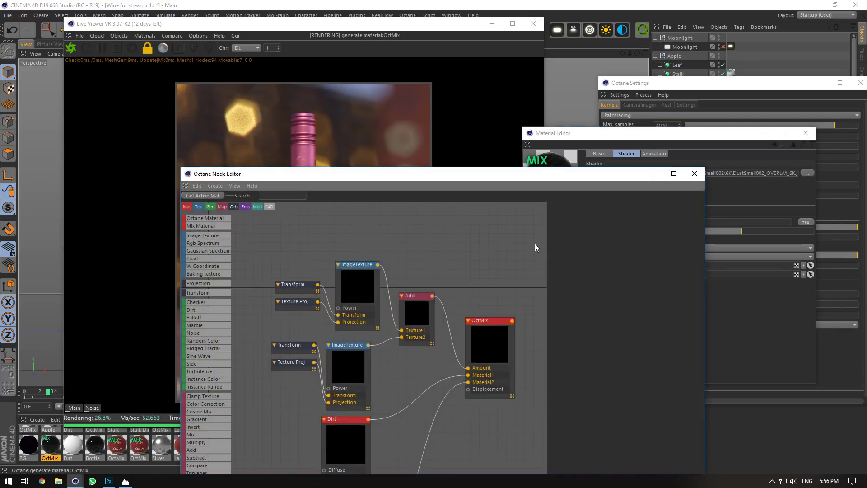
click(367, 287)
click(348, 363)
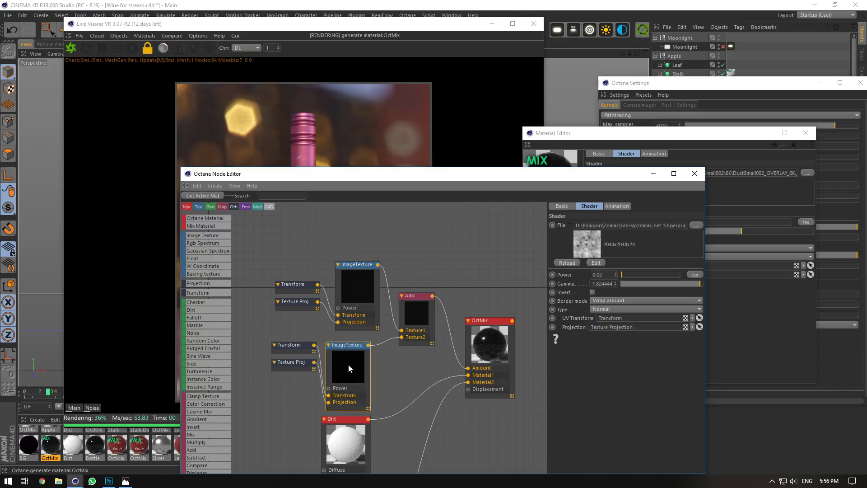
drag(468, 186, 653, 355)
drag(653, 354, 572, 105)
Return the power of the Bottle material's roughness texture to 5 and close the open editors.
double_click(95, 444)
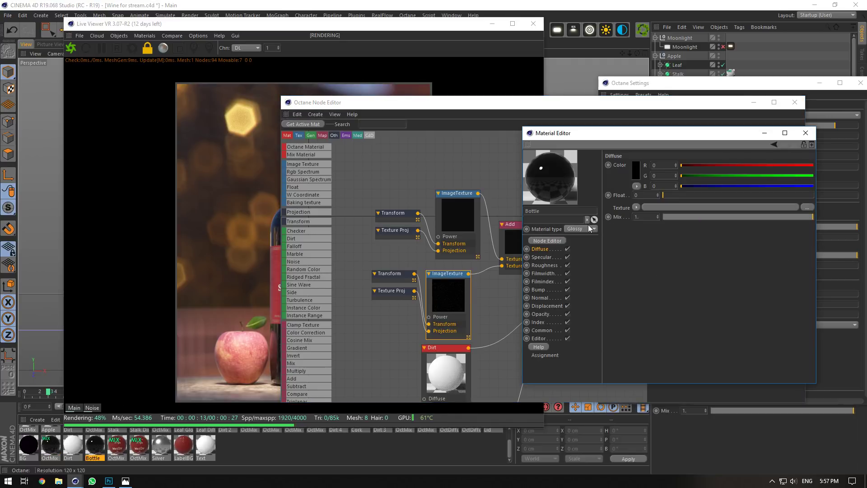
click(545, 265)
click(636, 223)
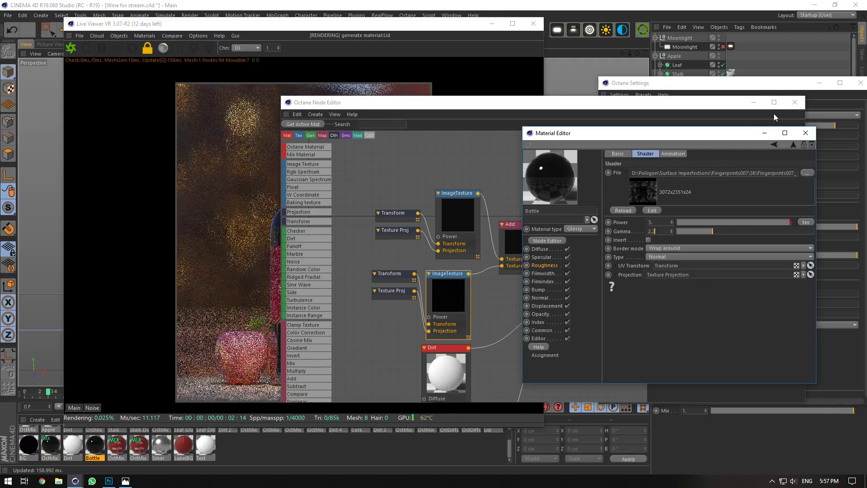
click(819, 82)
click(784, 133)
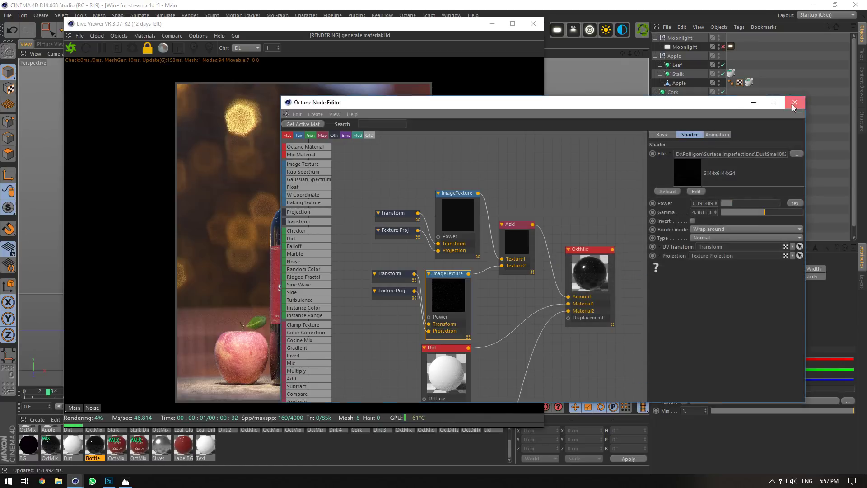
click(794, 102)
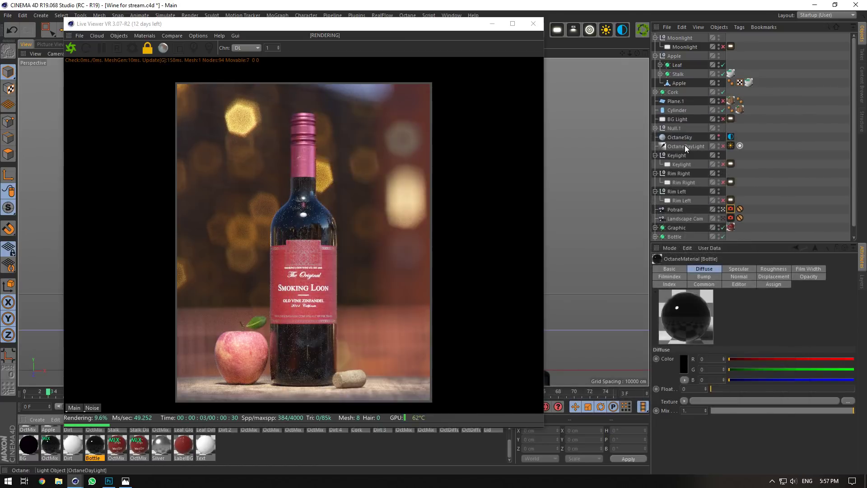
Isolate the Bottle object and leave the Potrait camera to frame the glass in a close-up render.
click(677, 236)
drag(6, 210, 31, 253)
click(723, 209)
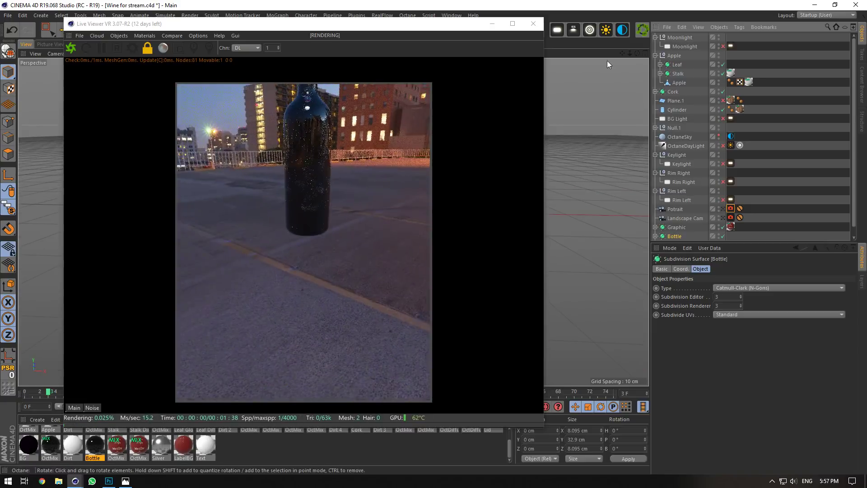
mouse_move(638, 55)
mouse_down()
mouse_move(637, 44)
mouse_move(627, 55)
mouse_up()
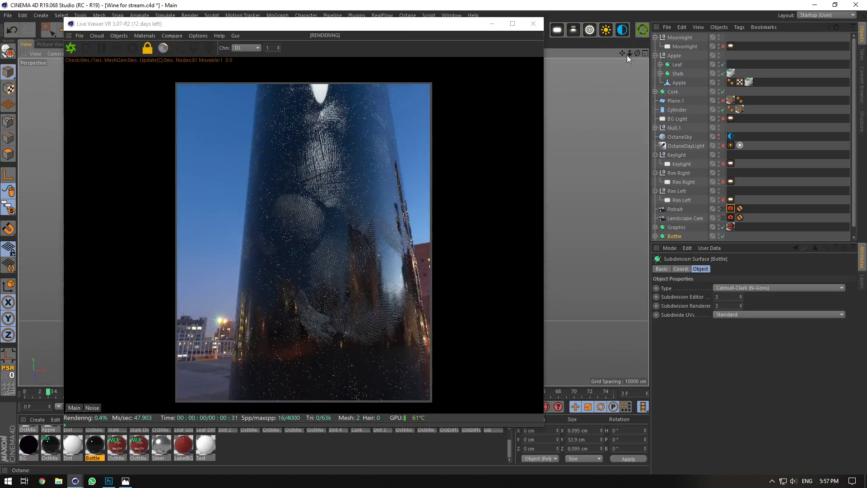
Try adjusting the Mix of the Bottle material's roughness texture and leave it at 1.
double_click(91, 443)
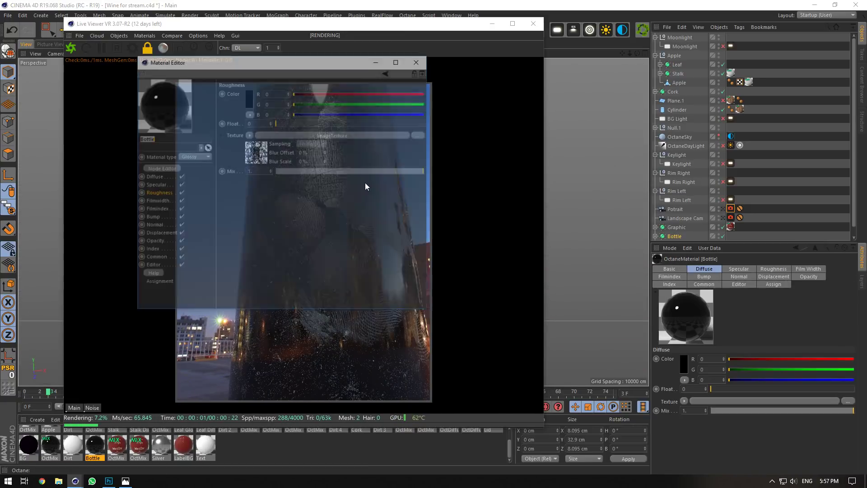
drag(293, 64, 640, 120)
drag(638, 225, 776, 226)
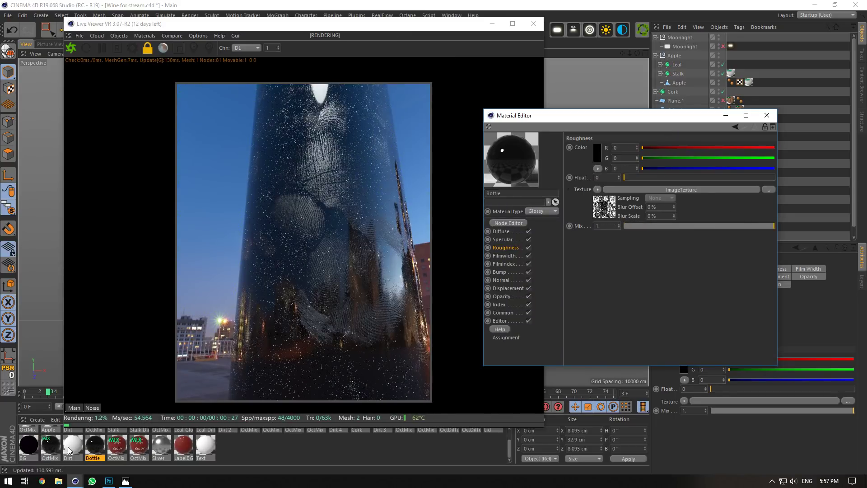
Try setting the power of the DustSmall002 overlay texture in the bottle's OctMix blend amount to 0 and undo it.
click(50, 445)
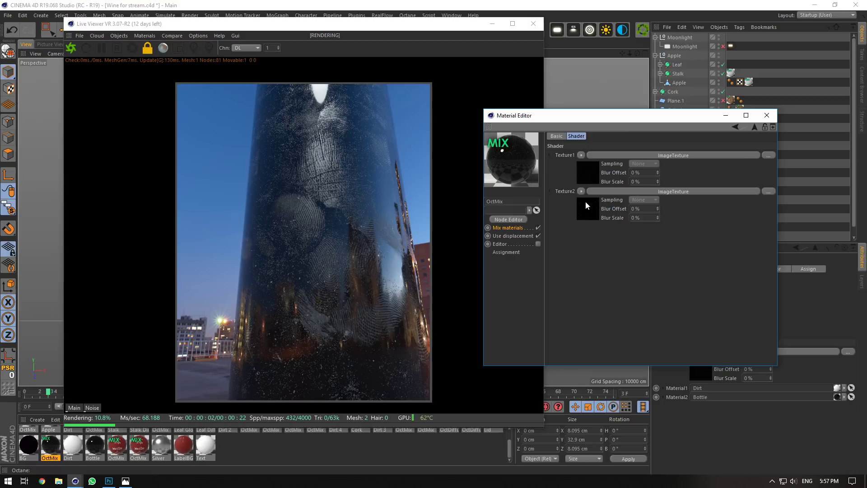
click(587, 204)
click(609, 205)
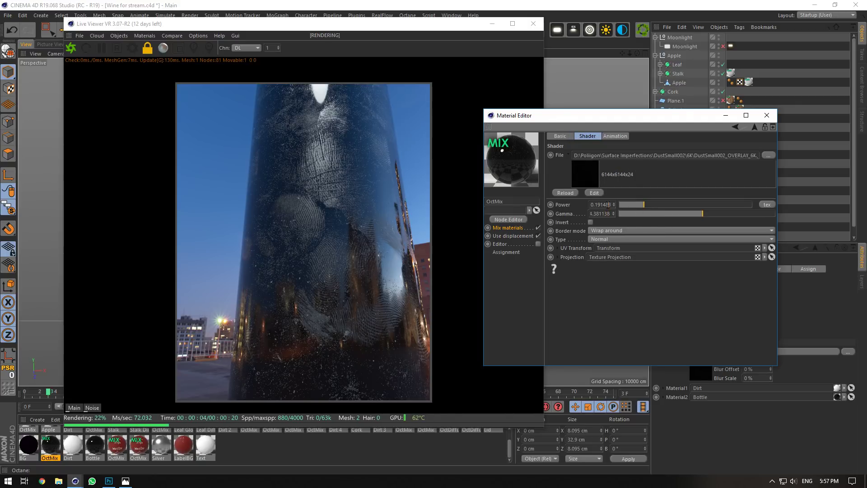
drag(647, 205, 636, 207)
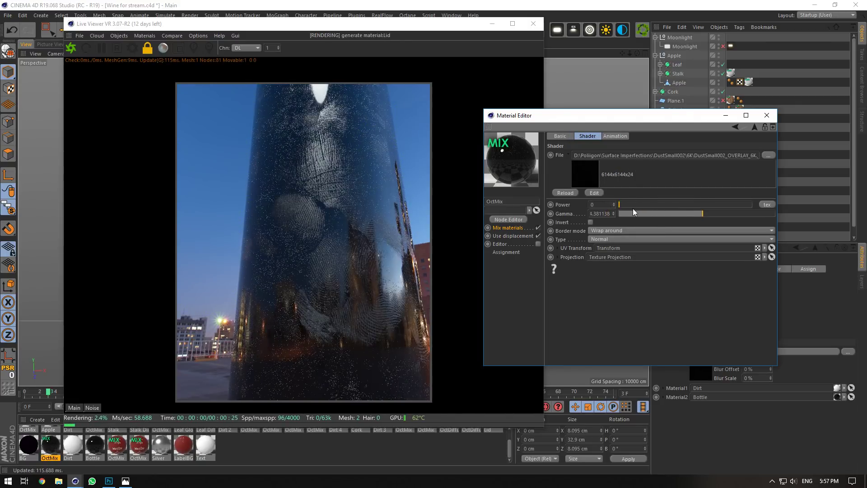
key(ctrl+z)
Set the power of the zomax fingerprints-touched texture in the bottle's OctMix blend amount to 0.01.
click(506, 228)
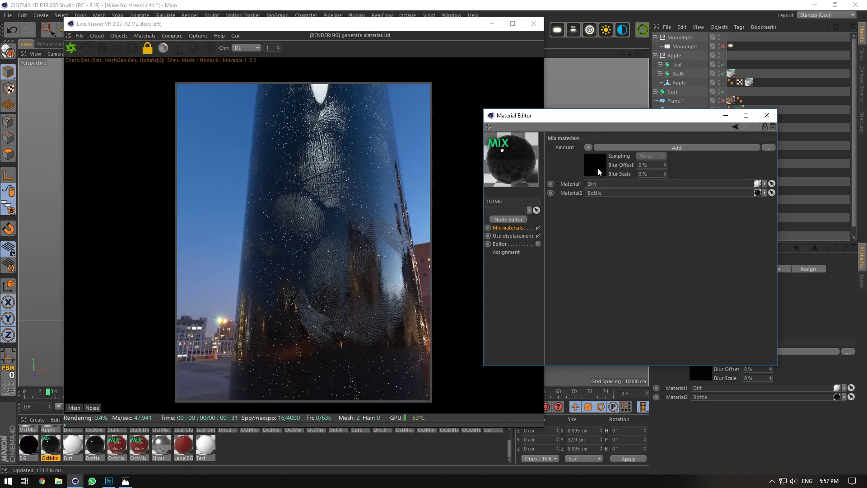
click(594, 178)
drag(646, 205, 721, 205)
double_click(604, 206)
text(0.01)
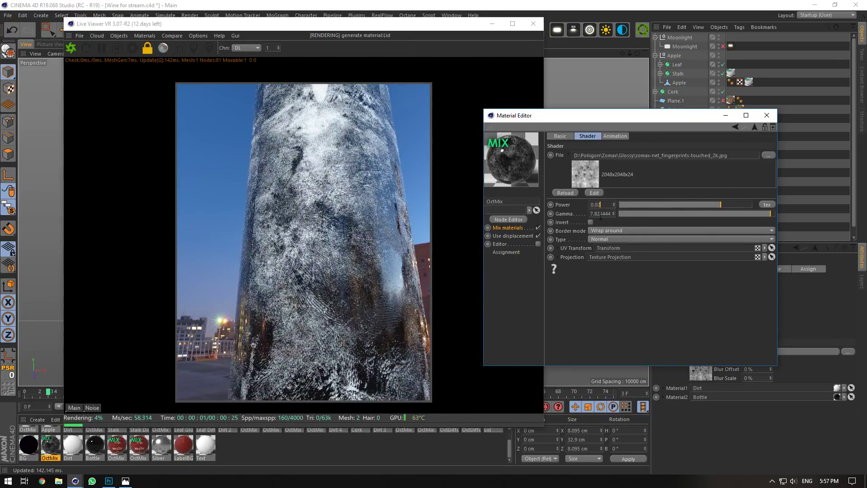
key(Return)
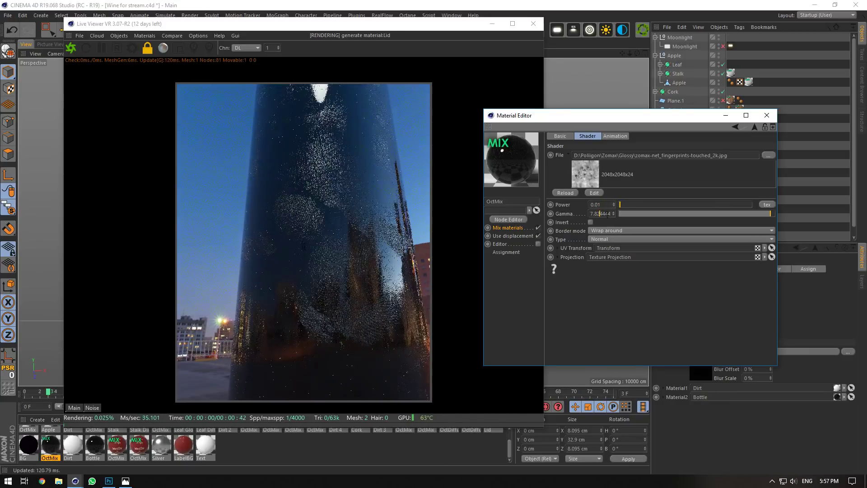
Lower the power of the DustSmall002 overlay texture in the OctMix blend to 0.05 and finally 0.02, closing the material editor.
click(515, 226)
click(600, 169)
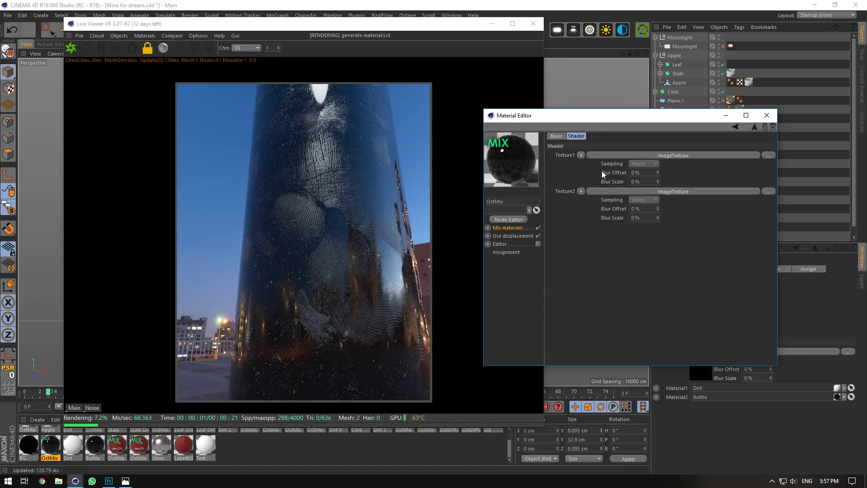
click(594, 201)
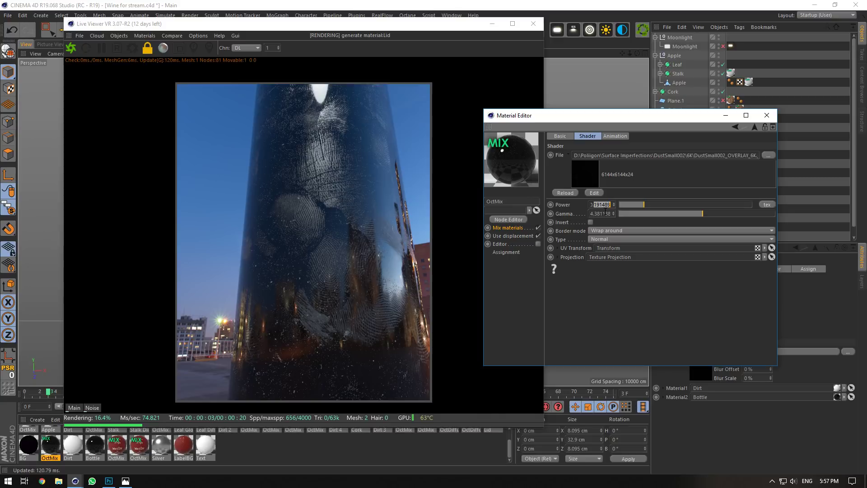
text(5)
key(Return)
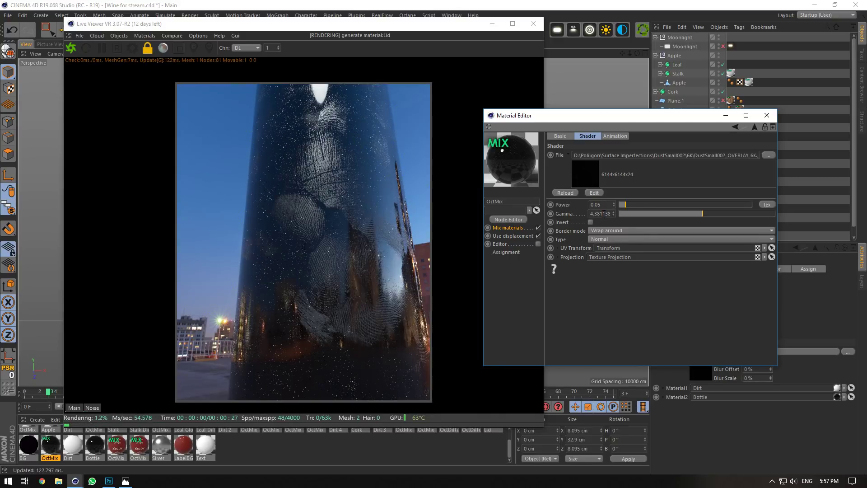
double_click(603, 206)
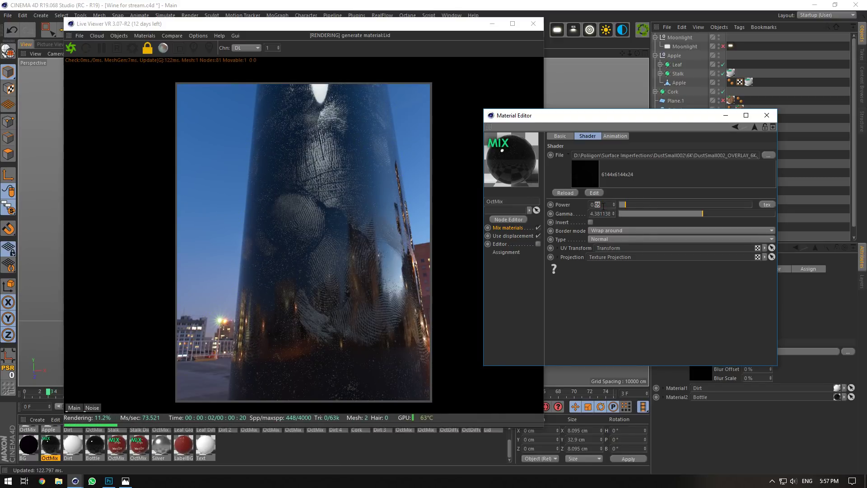
text(025)
key(Return)
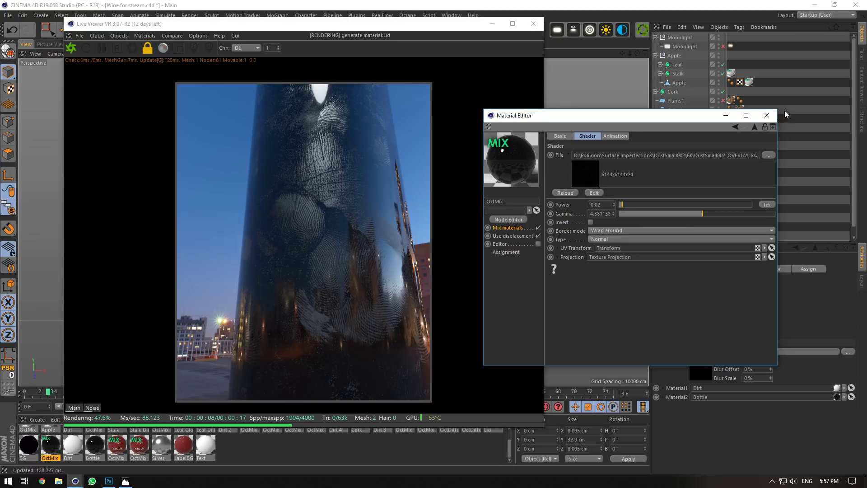
click(767, 115)
Look through the Potrait camera again and end the isolation of the bottle so the whole scene renders.
click(722, 210)
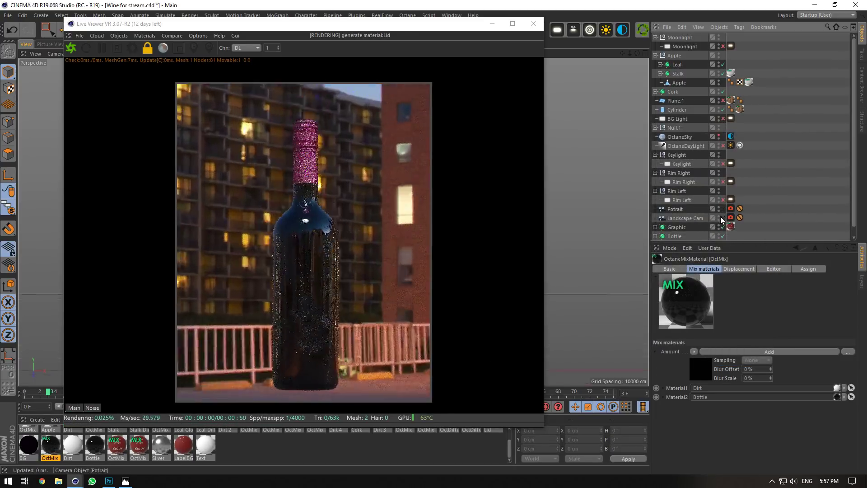
click(14, 211)
click(27, 220)
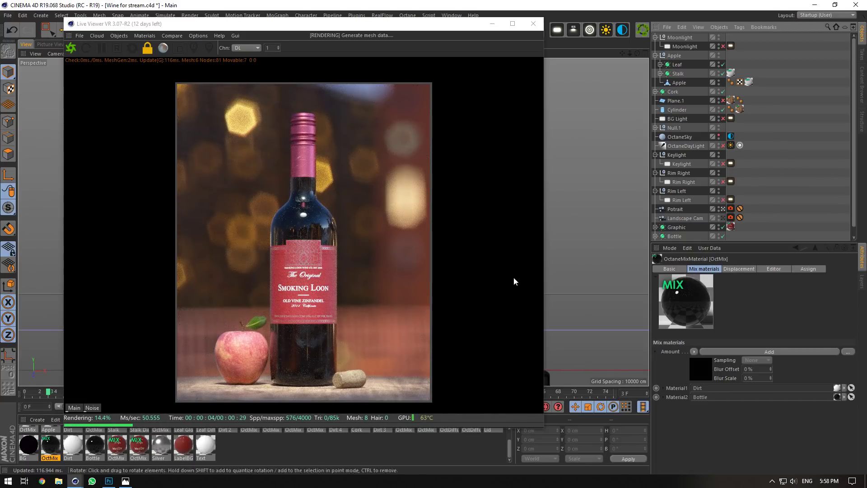
Set the power of the Fingerprints007 texture in the Bottle material's roughness to 0.652.
right_click(304, 340)
click(320, 356)
double_click(93, 443)
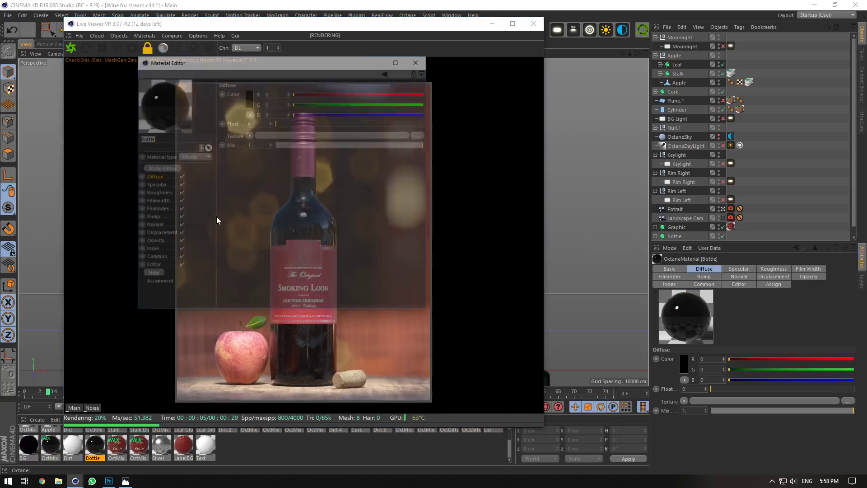
click(158, 192)
click(261, 152)
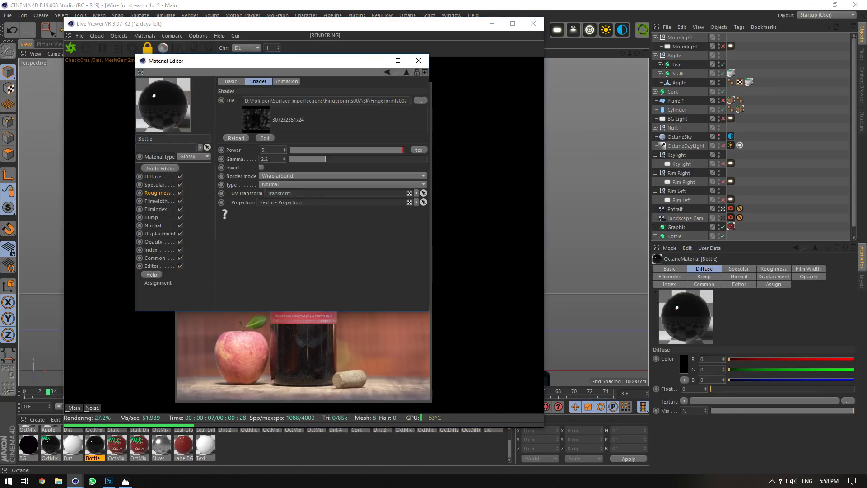
text(4)
key(Return)
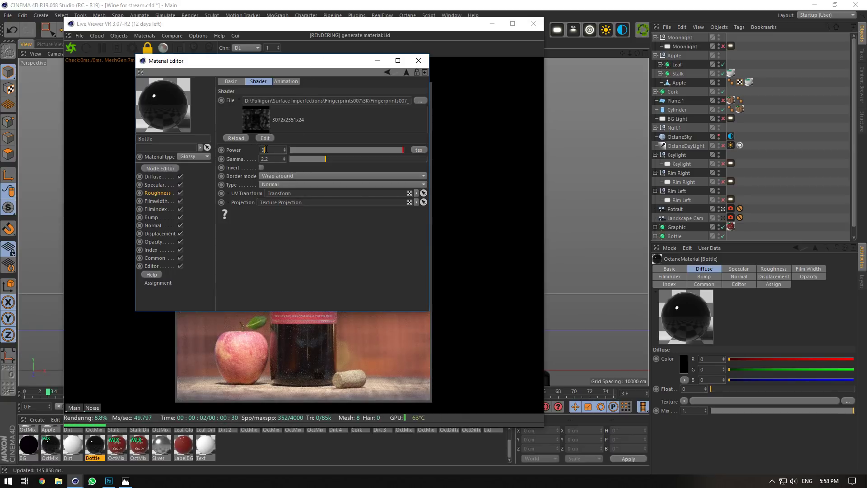
key(Return)
drag(253, 61, 621, 152)
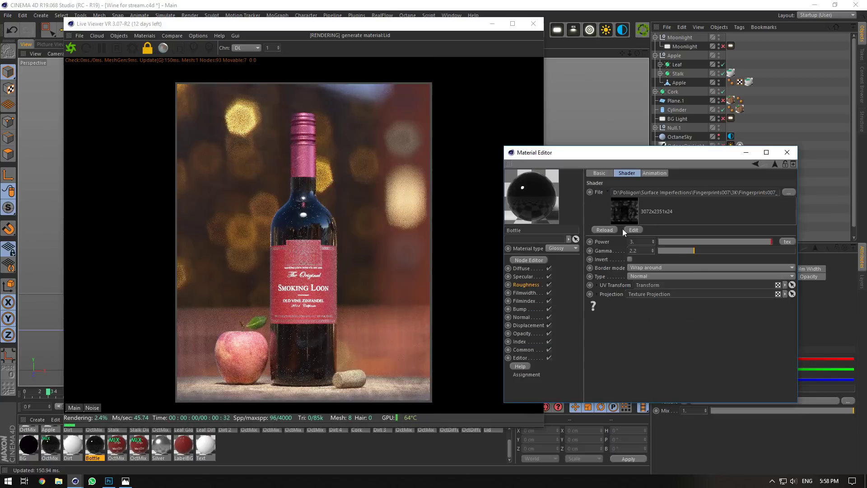
drag(711, 244, 732, 246)
Set the gamma of the Bottle material's roughness fingerprint texture to 1 and close the material editor.
click(640, 251)
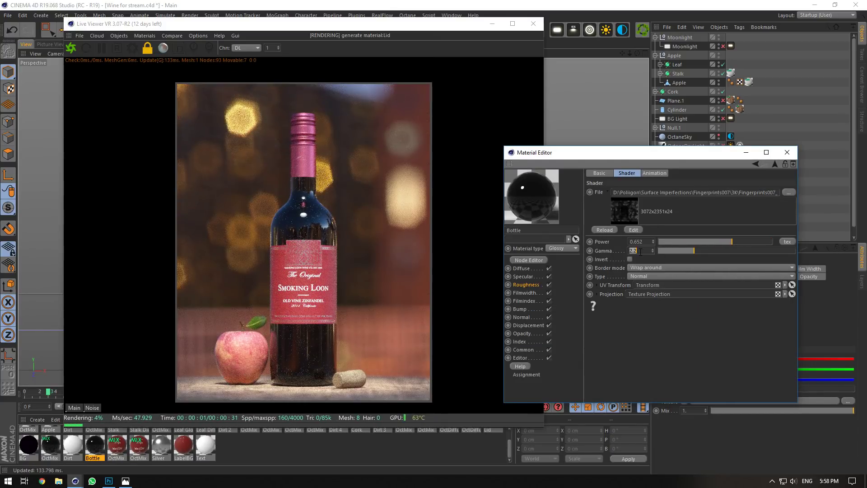
text(1)
key(Return)
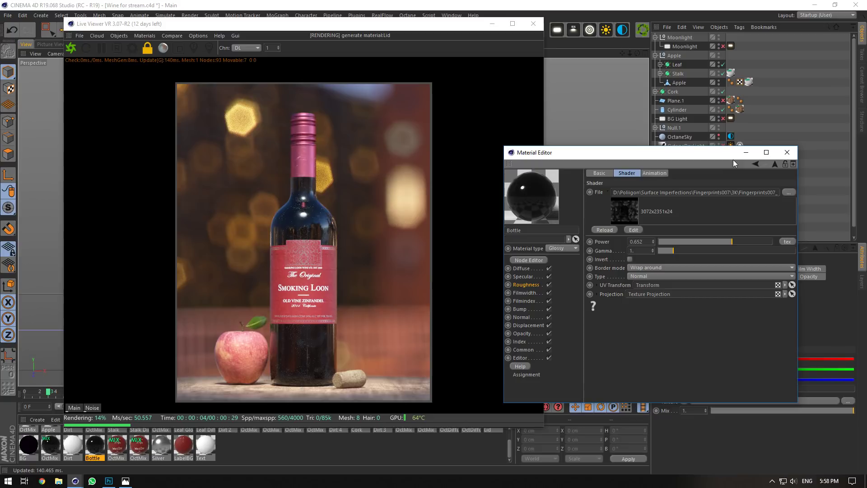
click(787, 152)
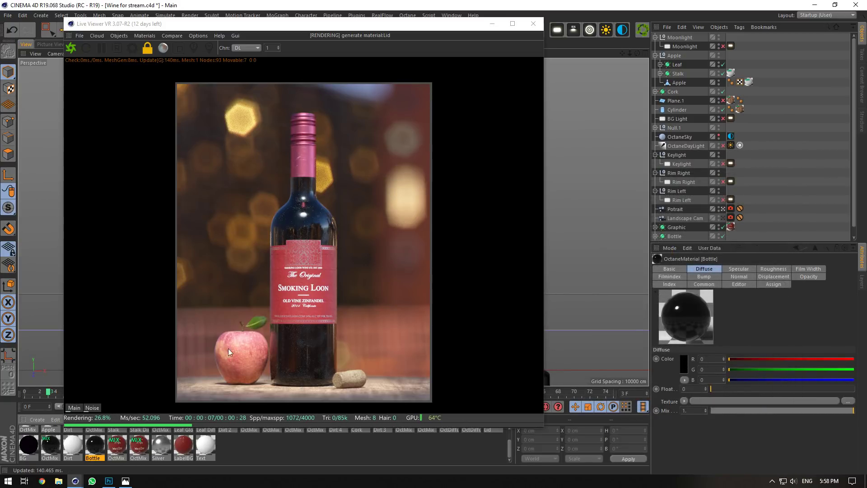
Darken the Apple material's diffuse image texture by raising its gamma to 3 and then 4.
scroll(316, 451, up, 1)
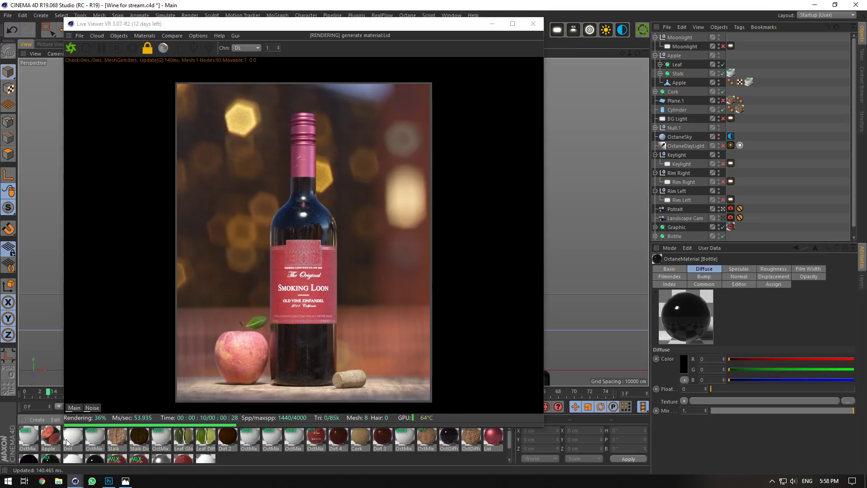
double_click(50, 436)
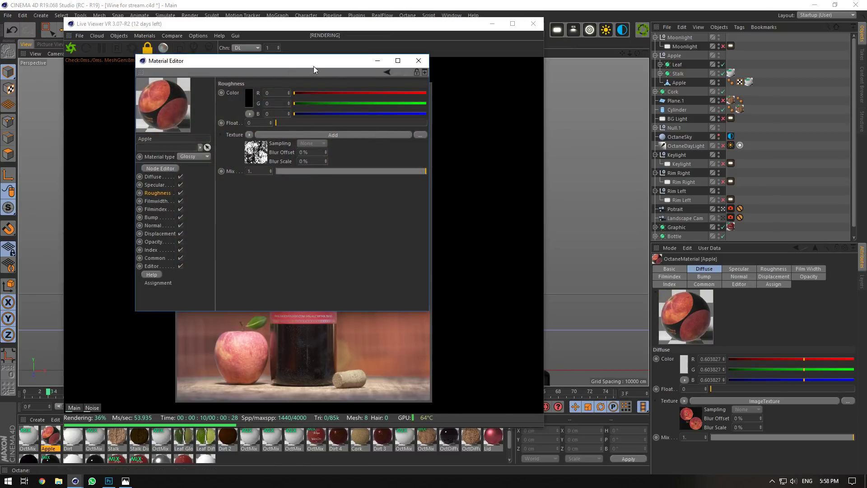
drag(313, 65, 651, 108)
click(492, 220)
click(607, 180)
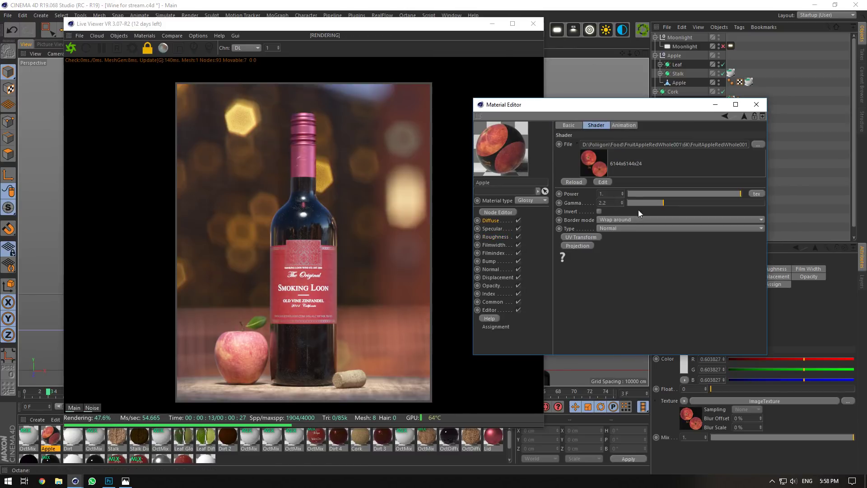
double_click(608, 202)
text(3)
key(Return)
double_click(615, 203)
text(4)
key(Return)
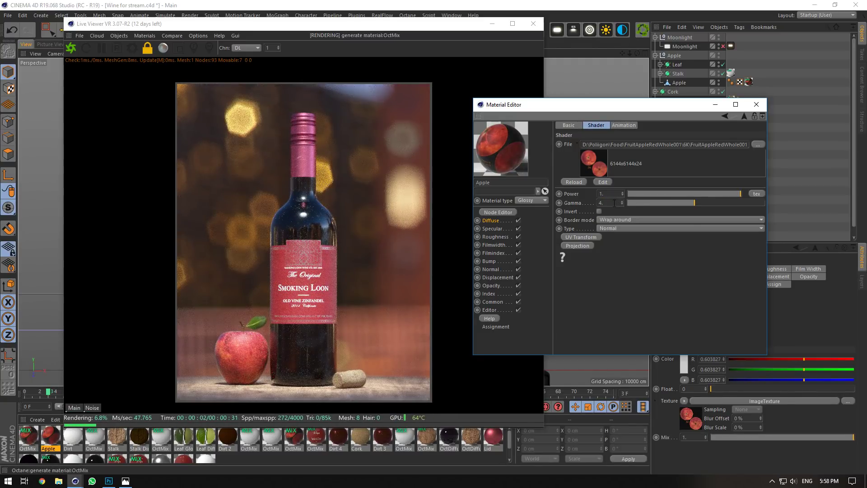
text(1)
key(Return)
Try a gamma of 5 on the apple's diffuse texture, return it to 4 and close the material editor.
double_click(609, 203)
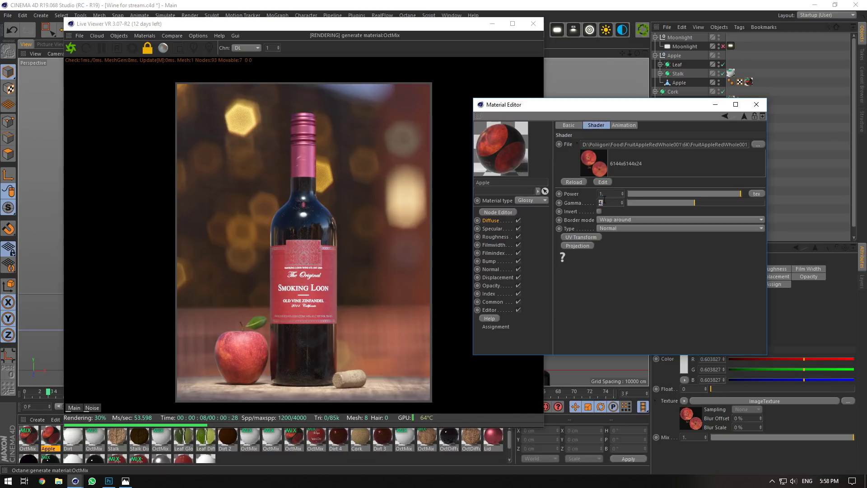
text(5.)
key(Tab)
double_click(605, 204)
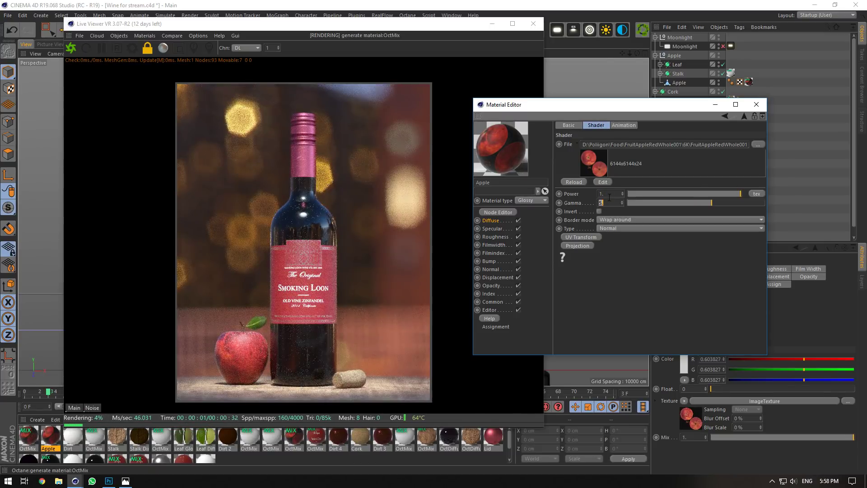
text(4)
key(Return)
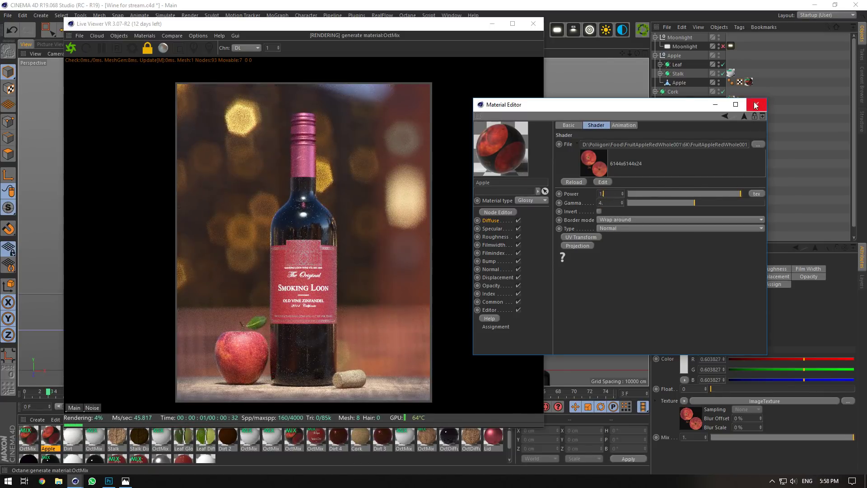
click(754, 103)
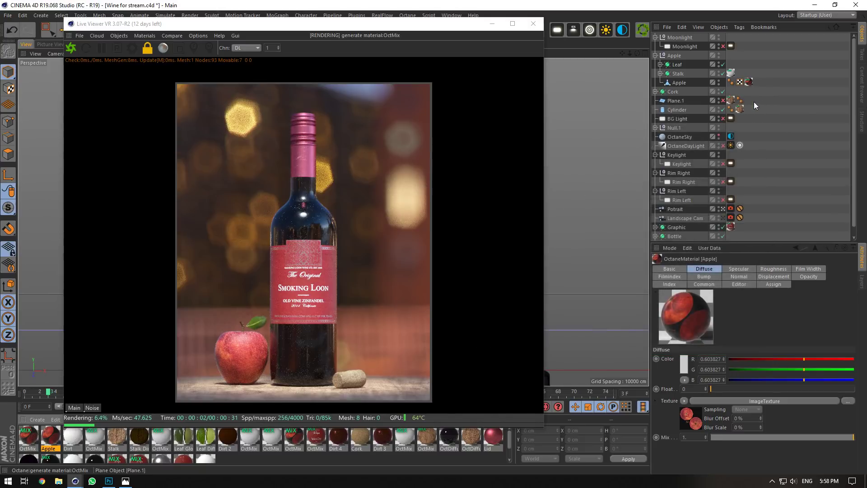
Try a gamma of 4 on the WoodFine01 image texture in the Stalk material's diffuse channel.
right_click(353, 370)
click(365, 378)
double_click(115, 438)
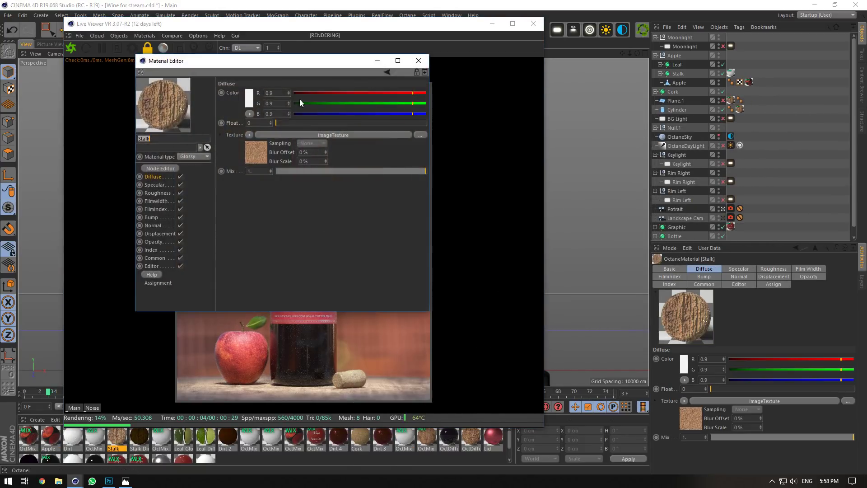
drag(318, 64, 673, 119)
click(605, 205)
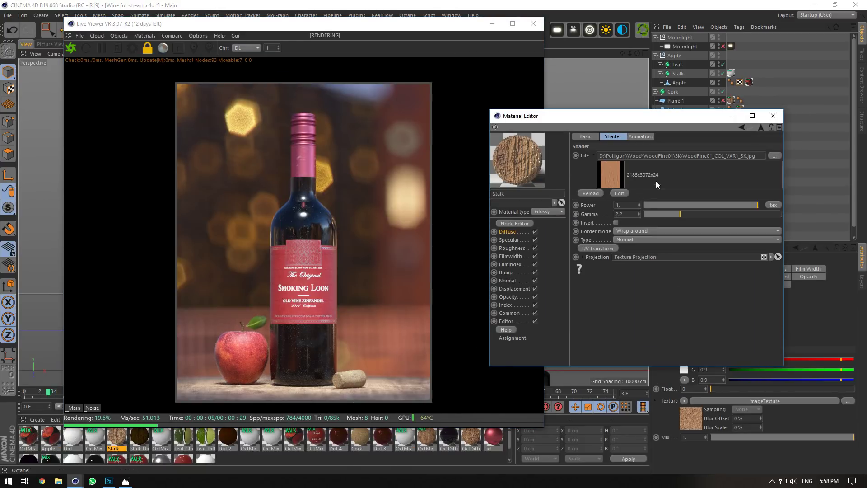
click(632, 213)
text(4)
click(635, 207)
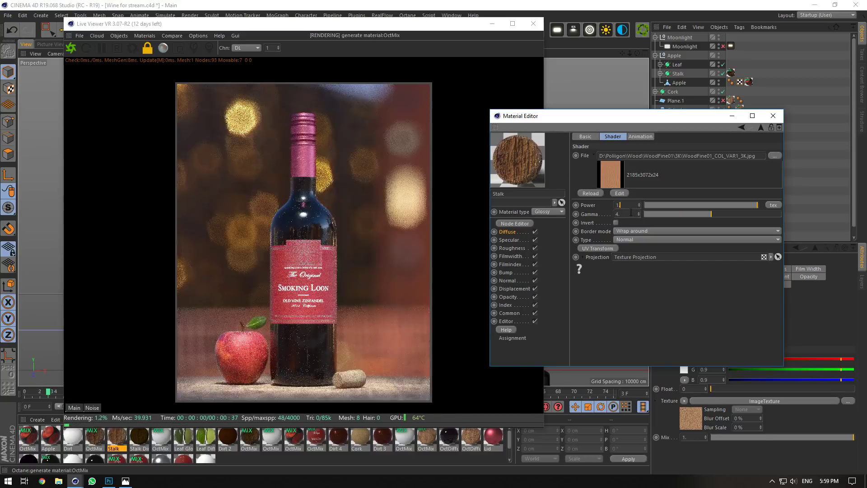
Try gamma values of 5 and 8 on the Stalk material's diffuse texture and restore it to 2.2.
double_click(632, 214)
text(5)
click(633, 206)
double_click(630, 212)
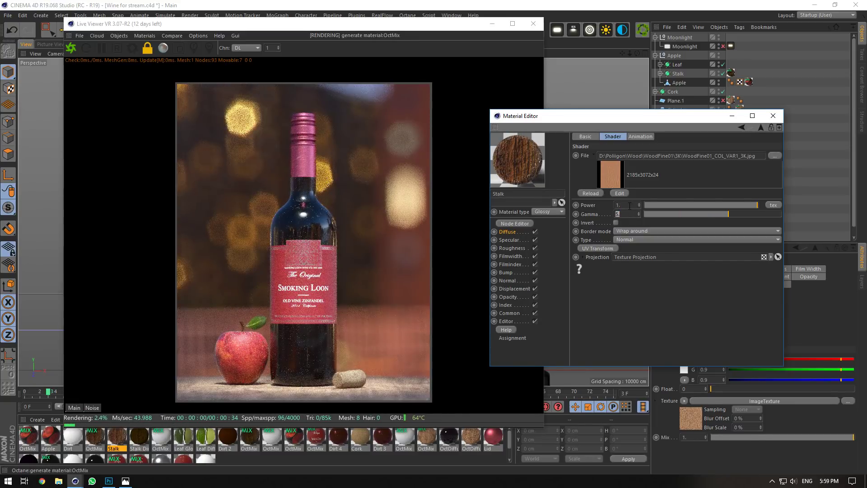
text(8)
click(629, 206)
double_click(629, 214)
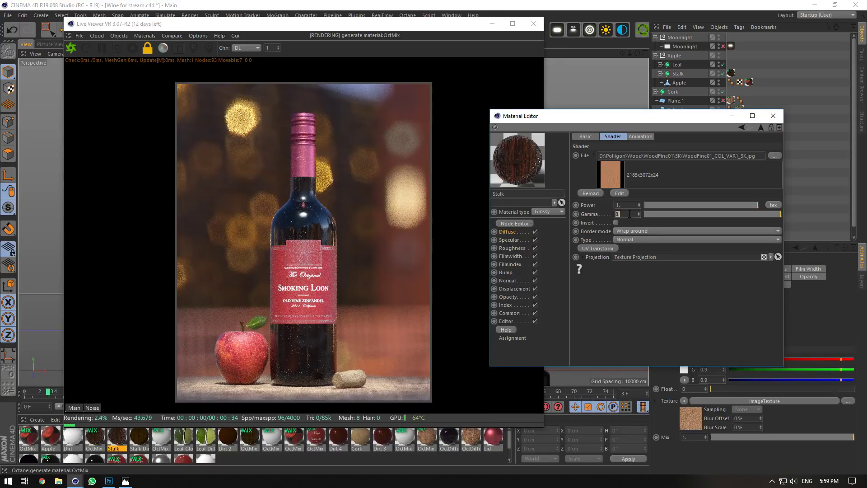
text(2.2)
click(630, 206)
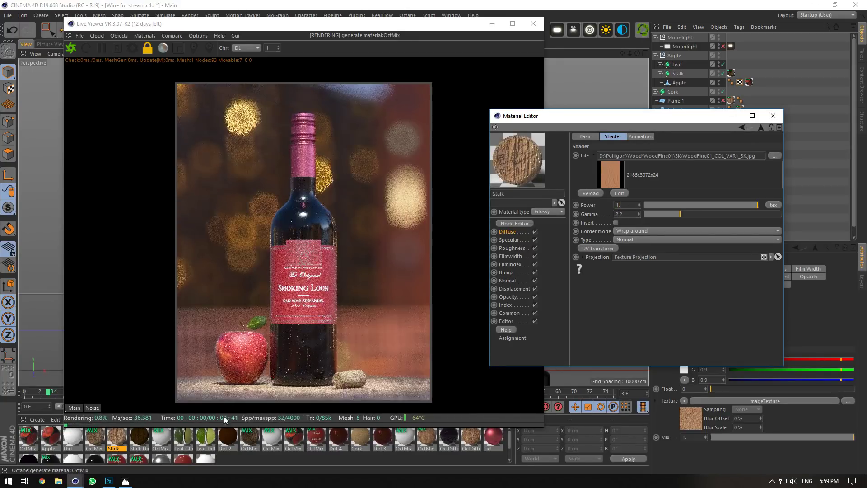
Open the Cork material's diffuse image texture and try gamma values of 5 and 3.
click(362, 437)
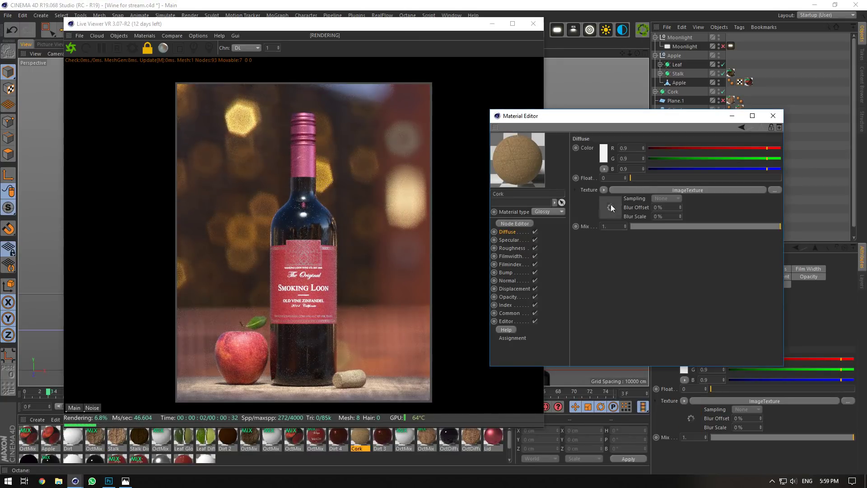
click(611, 208)
double_click(627, 214)
text(4)
click(628, 205)
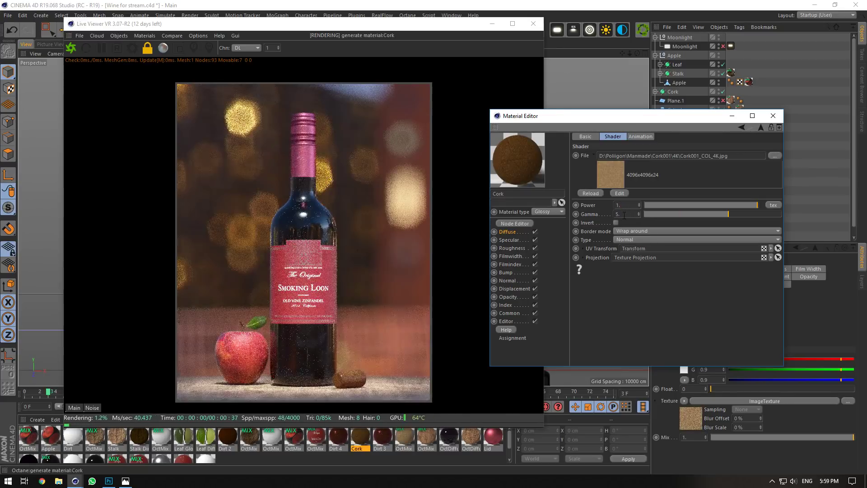
scroll(626, 214, down, 1)
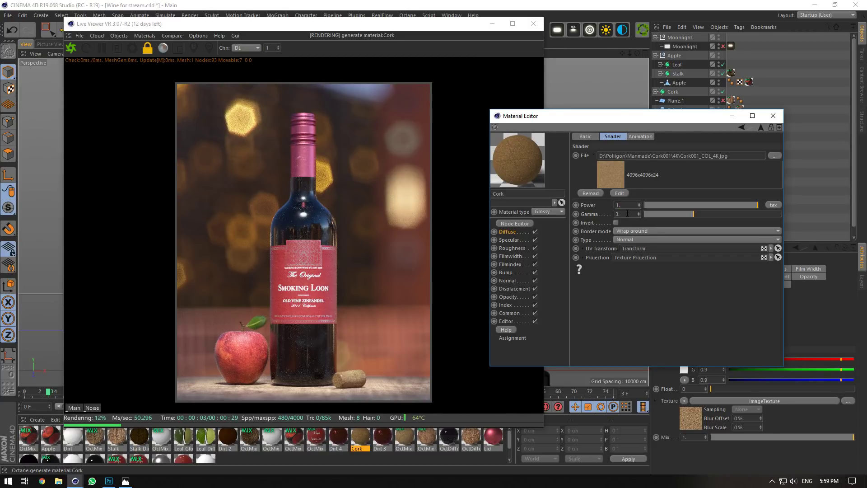
Set the cork's diffuse texture power to 2 and its gamma to 4, and close the material editor.
text(2)
scroll(629, 214, up, 1)
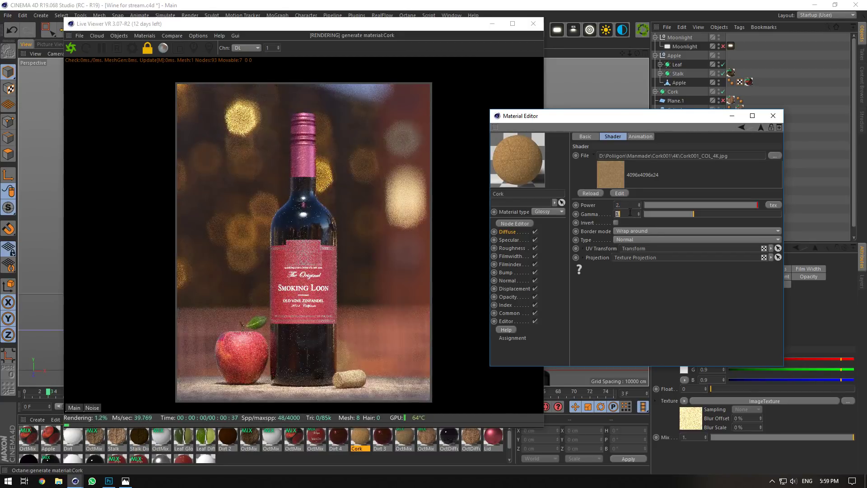
key(Return)
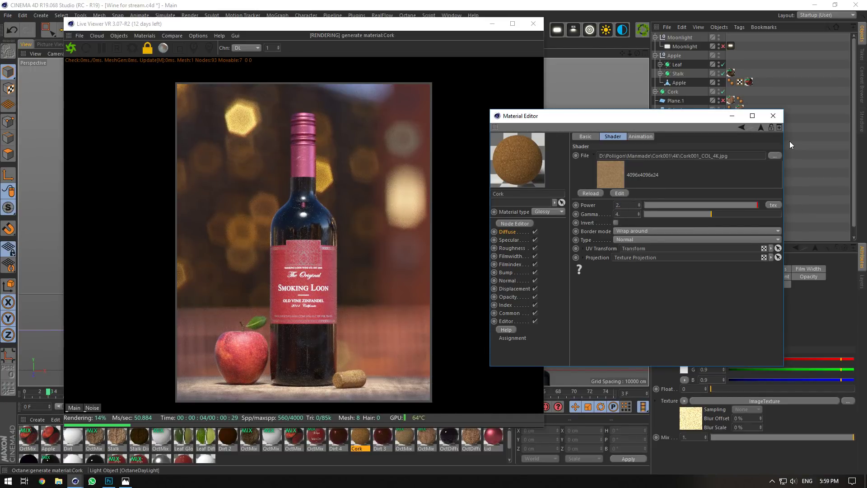
click(773, 115)
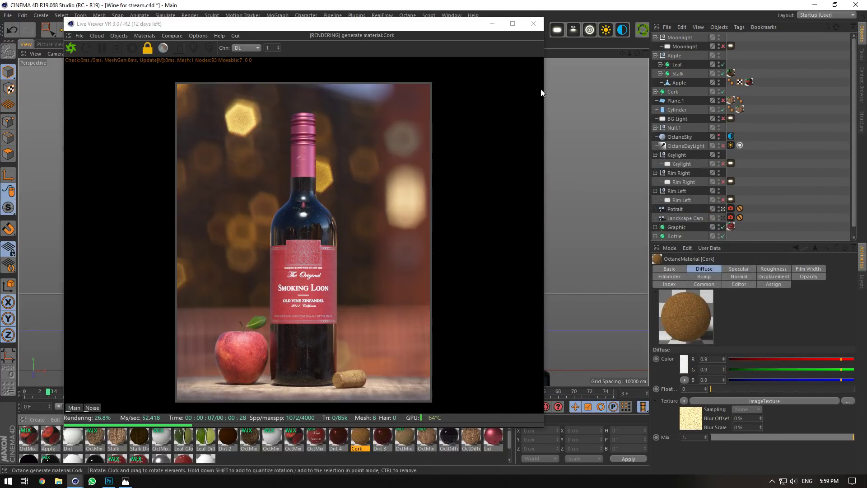
Close the Live Viewer, leave the Potrait camera view, and select the Bottle polygon object for edge editing.
click(537, 27)
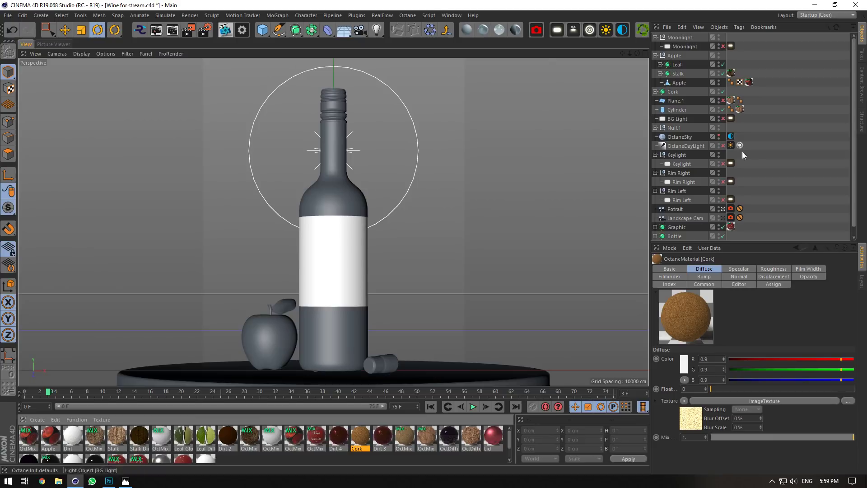
click(722, 209)
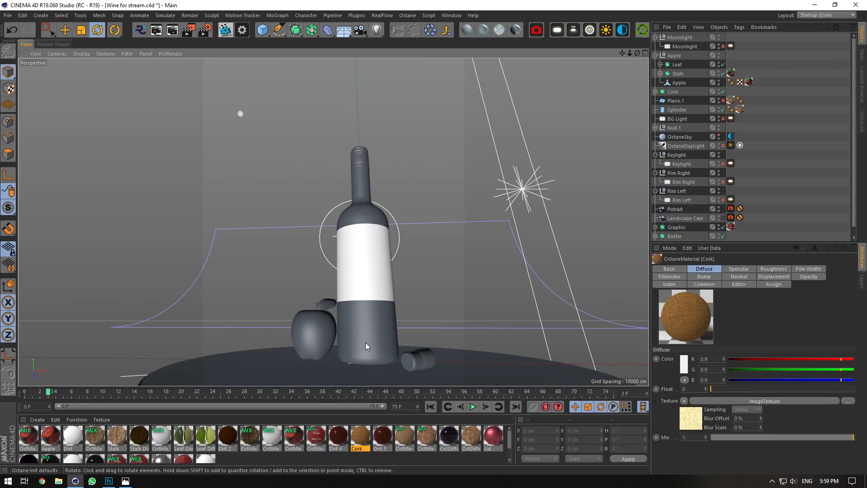
click(368, 341)
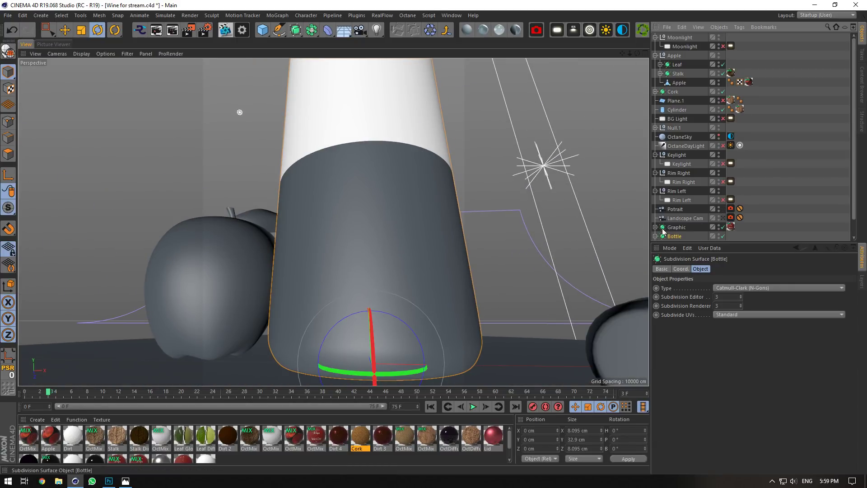
click(655, 235)
click(680, 227)
click(8, 137)
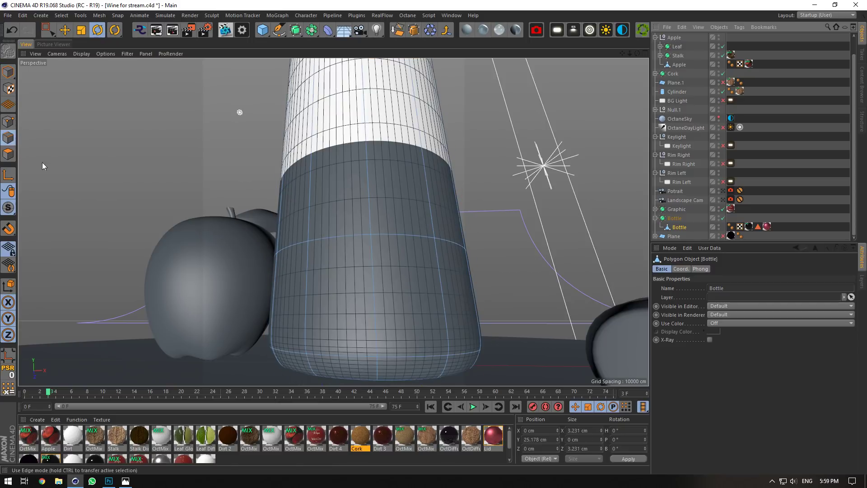
Select the edge loop just above the bottle's base corner with the subdivision temporarily off, and activate the Move tool.
double_click(338, 356)
click(723, 219)
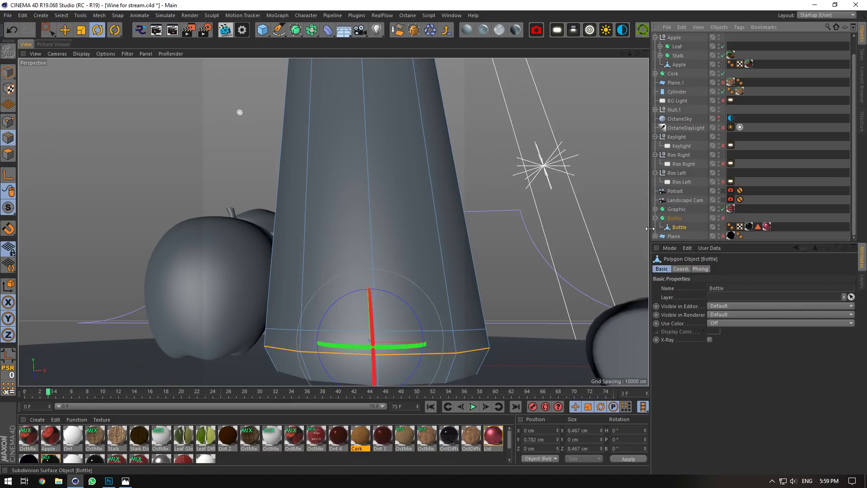
double_click(304, 331)
double_click(338, 331)
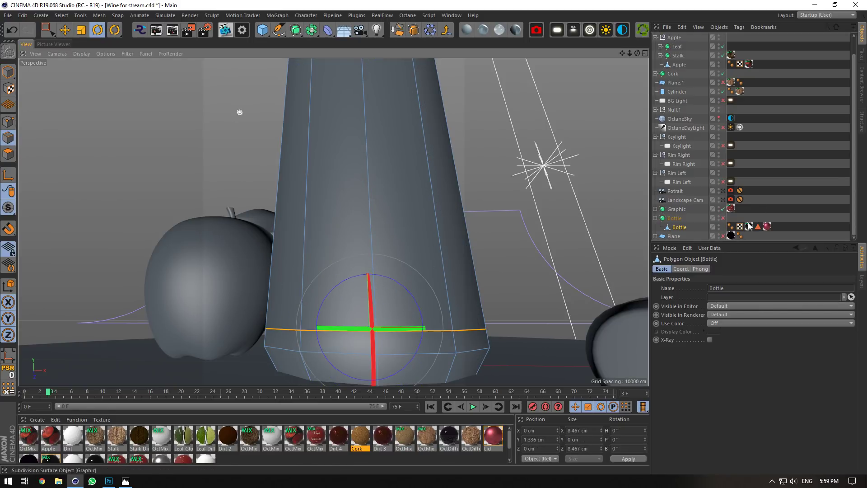
click(723, 219)
key(e)
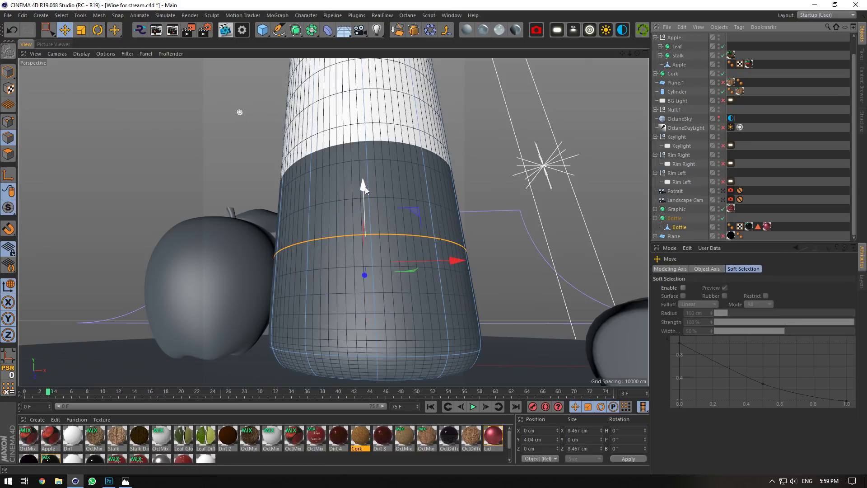
Try lowering the edge loop above the bottle's base with subdivision on and off, and undo the edge edits.
mouse_move(365, 186)
mouse_down()
mouse_move(369, 216)
mouse_move(365, 200)
mouse_up()
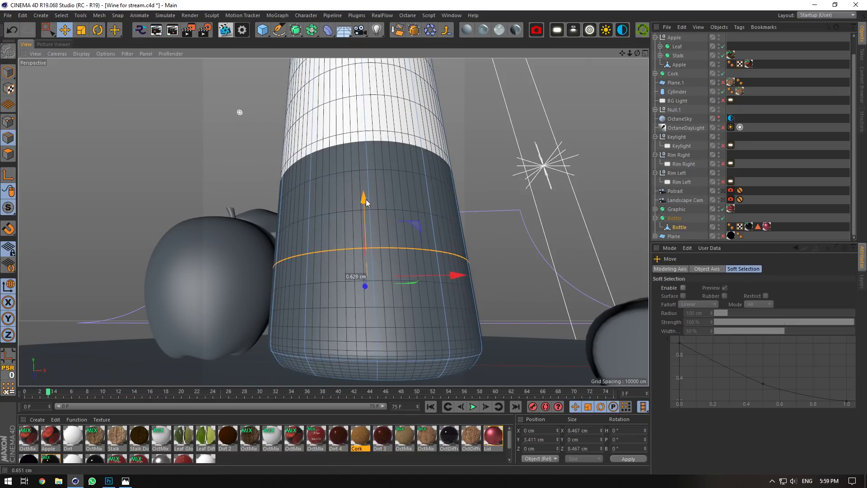
key(ctrl+z)
click(723, 219)
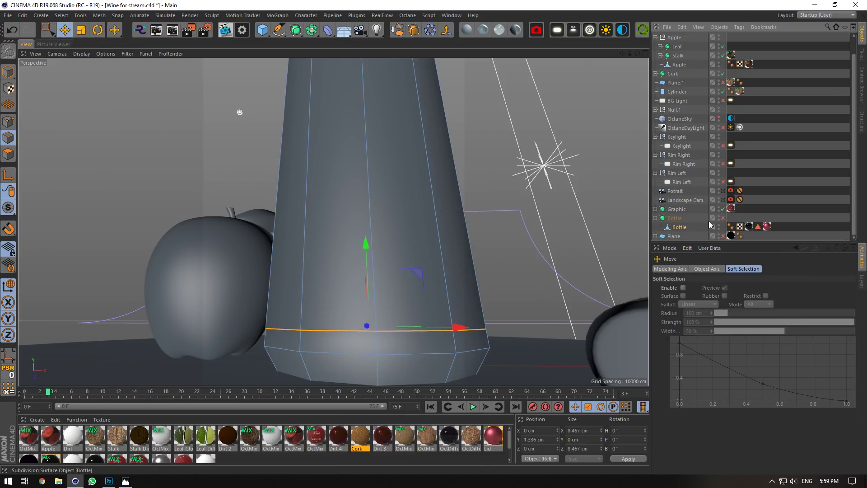
drag(366, 244, 372, 254)
shift+double_click(344, 352)
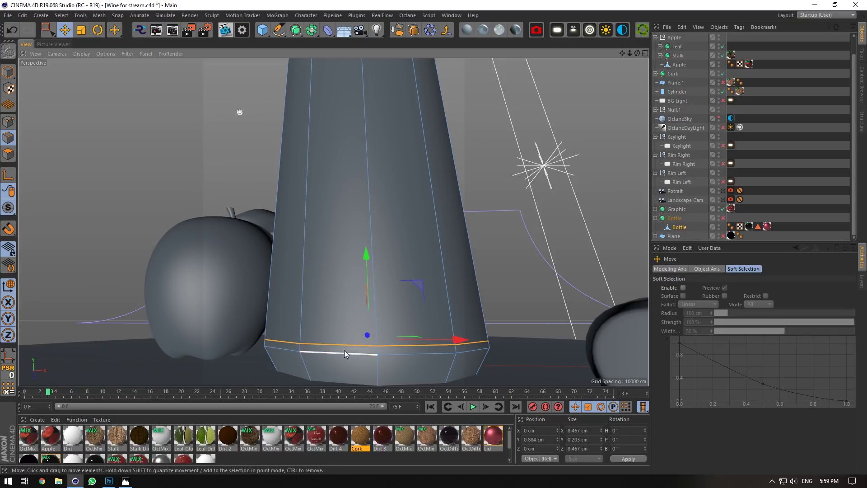
scroll(333, 222, up, 2)
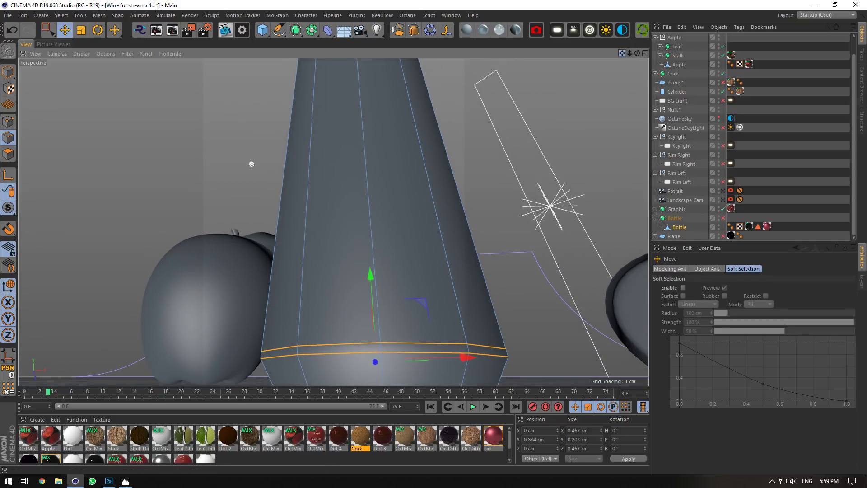
drag(625, 53, 619, 24)
key(ctrl+z)
key(ctrl+z)
key(ctrl+z)
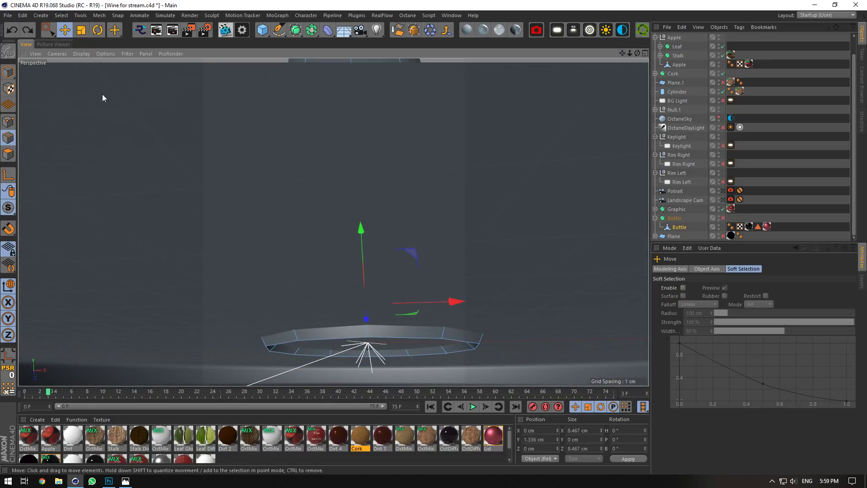
Compare the position coordinates of the table Cylinder and the Bottle in object mode.
click(8, 72)
click(432, 194)
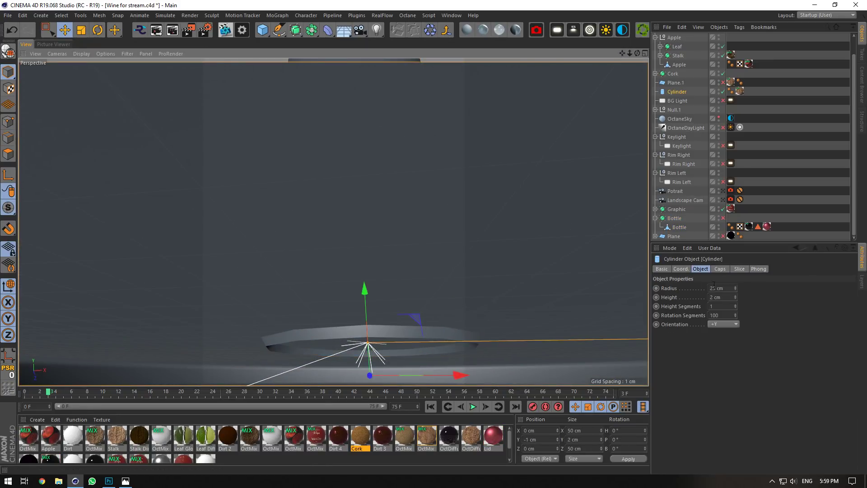
click(680, 269)
drag(625, 53, 627, 52)
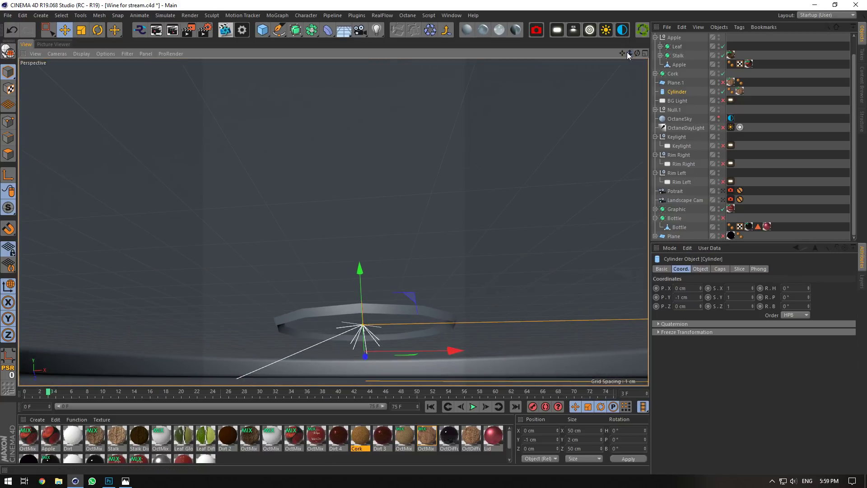
click(672, 228)
Turn the Bottle's subdivision surface back on and inspect how the bottle's base meets the tabletop.
scroll(345, 319, up, 5)
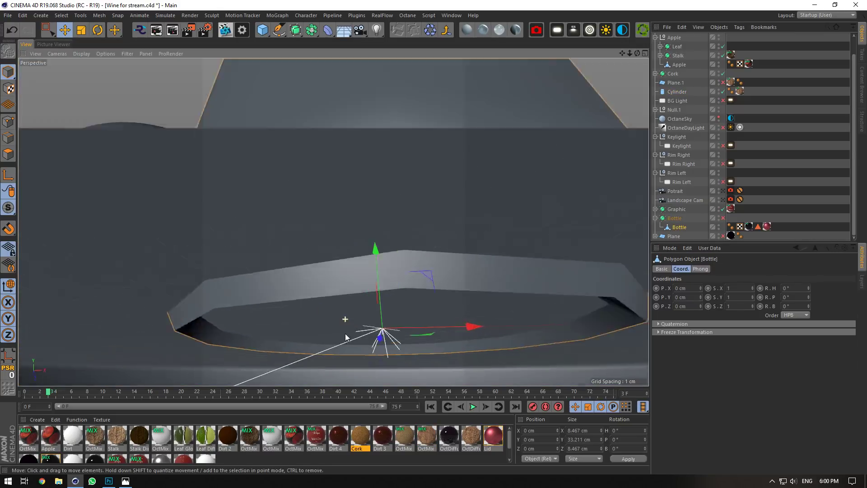
scroll(423, 328, down, 6)
scroll(423, 328, up, 2)
scroll(401, 331, up, 4)
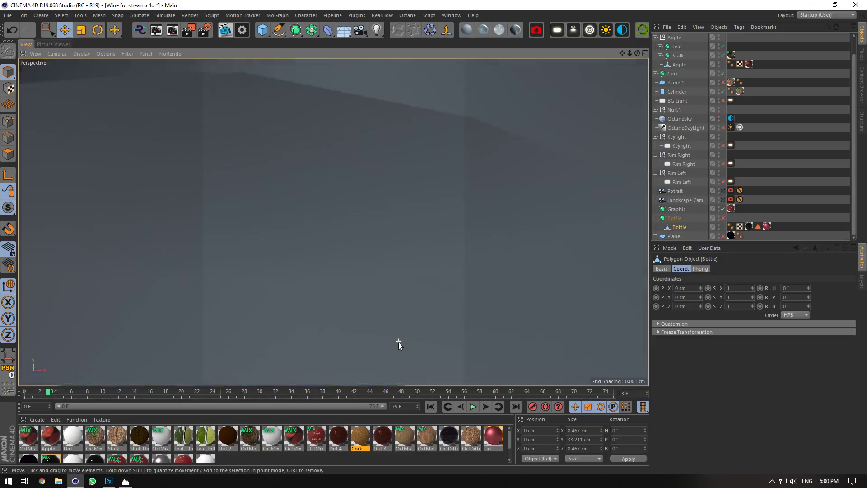
scroll(398, 343, down, 4)
scroll(397, 347, up, 3)
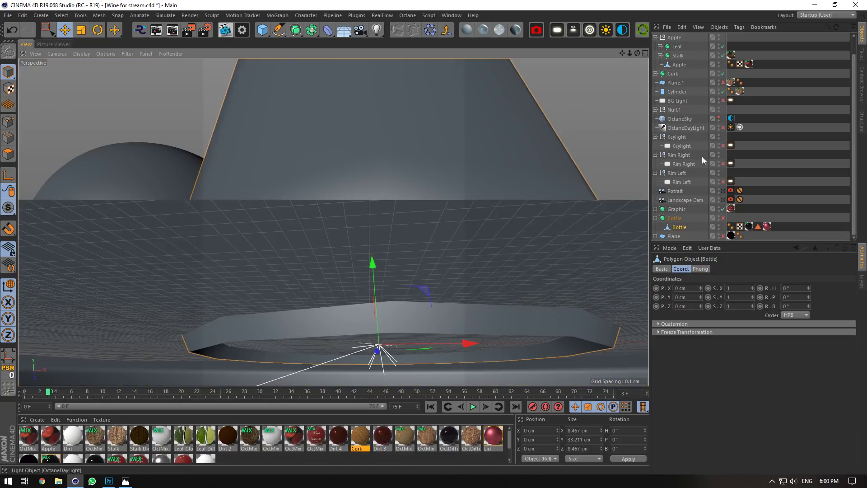
click(722, 217)
scroll(333, 222, up, 6)
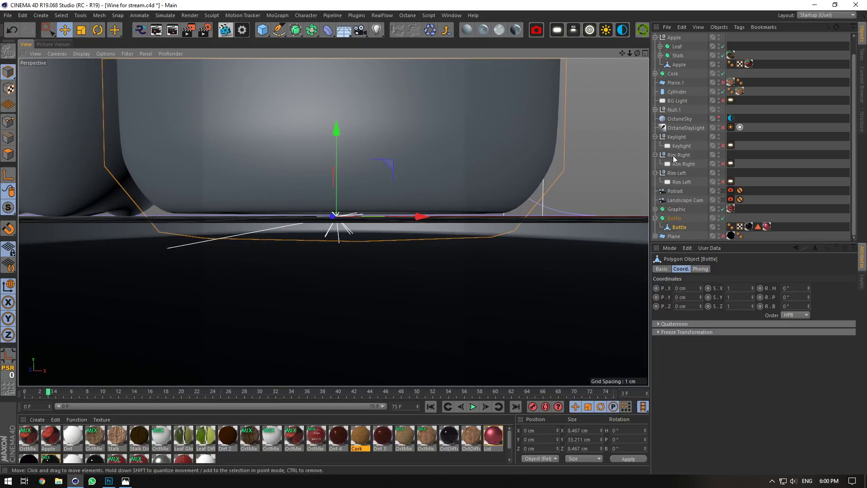
Set the Bottle subdivision surface's Y position to -0.1 cm and inspect the base's contact with the table.
click(674, 218)
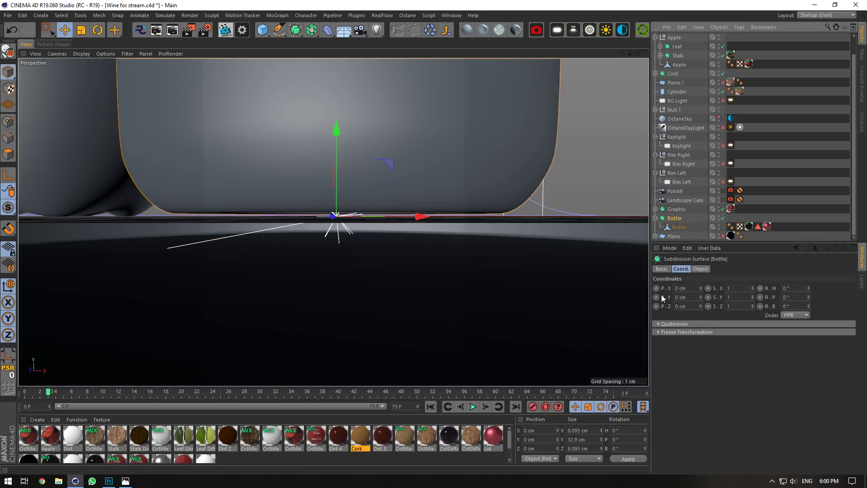
click(679, 227)
click(674, 218)
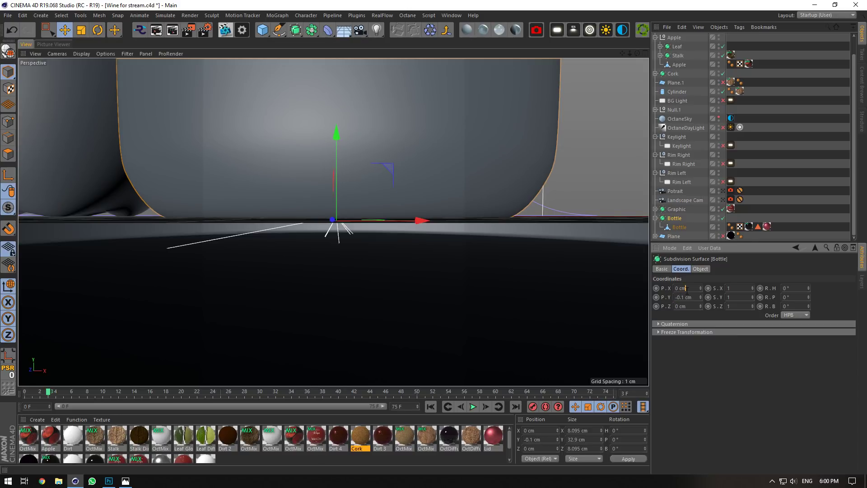
drag(630, 53, 630, 54)
alt+right_drag(333, 221, 329, 222)
alt+middle_drag(333, 222, 339, 217)
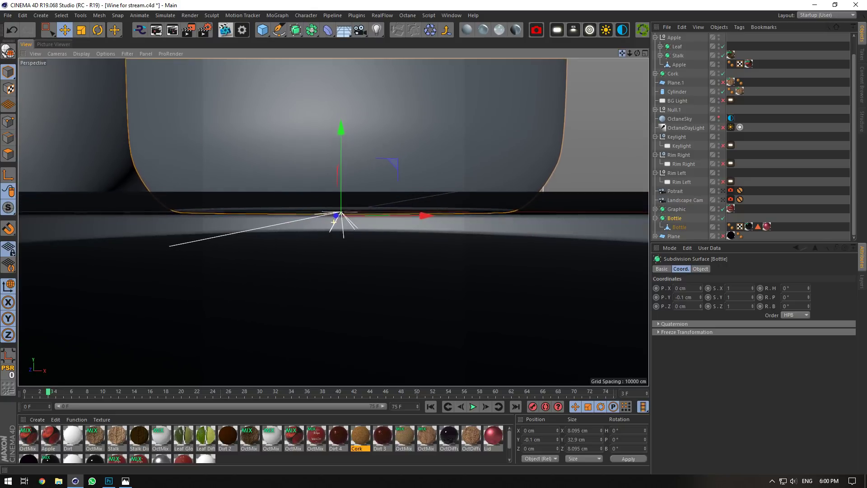
Refine the Bottle's Y position by trying -0.09 cm and -0.07 cm, and set it to -0.075.
click(684, 296)
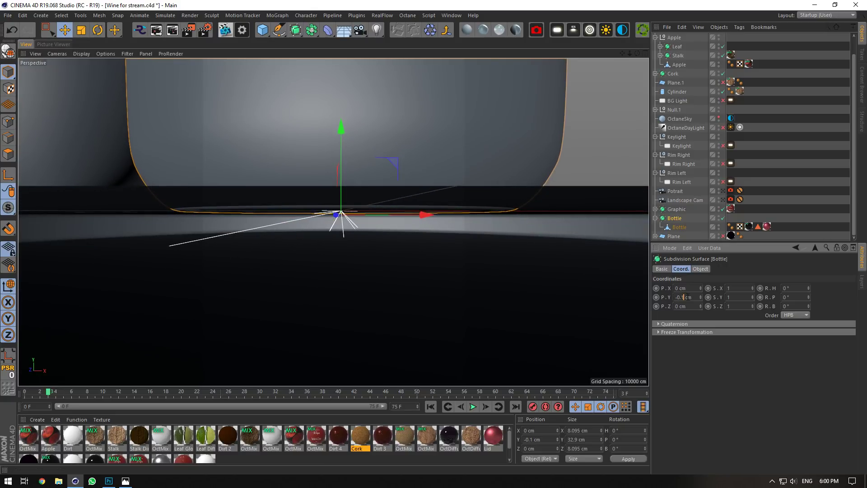
click(690, 289)
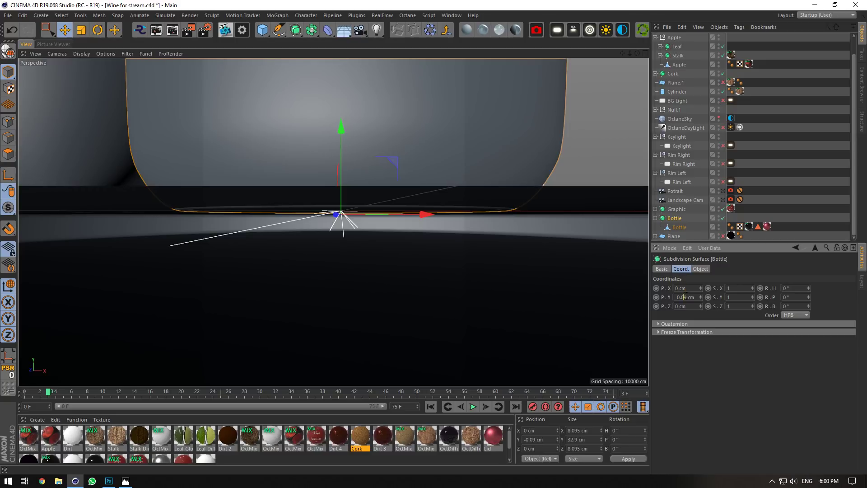
text(7)
key(Return)
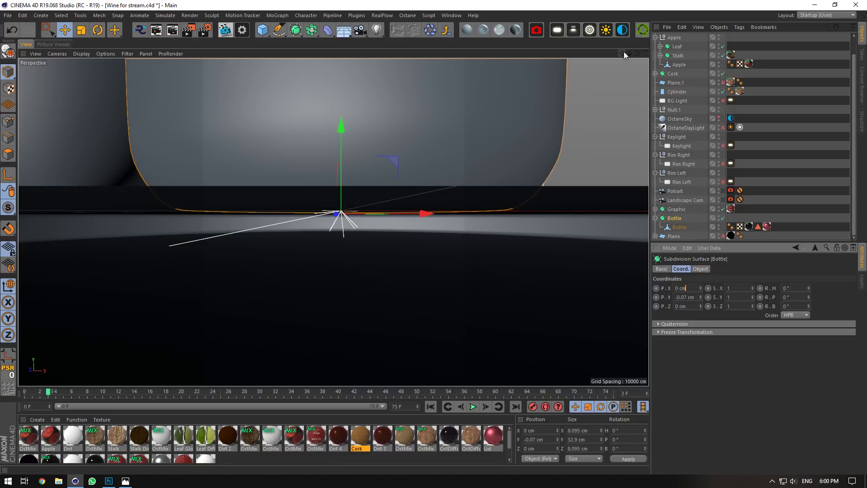
drag(622, 53, 645, 34)
drag(688, 297, 706, 297)
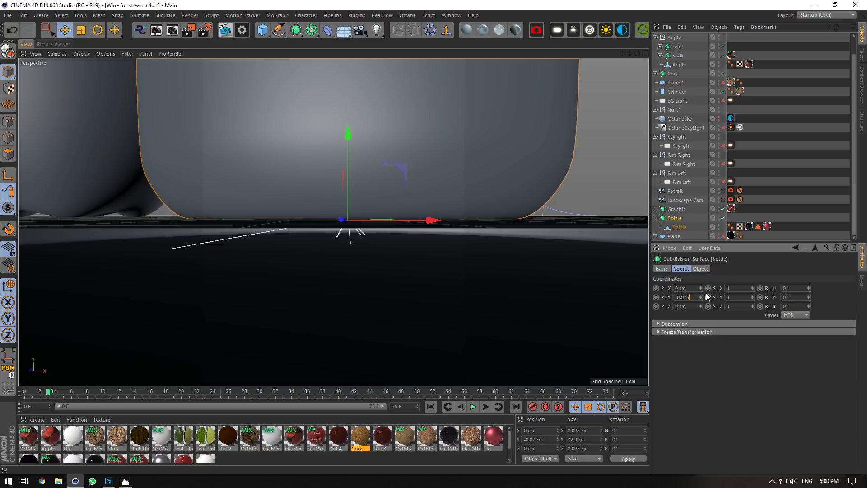
Check the lowered bottle through the Potrait camera in the Octane Live Viewer.
click(795, 177)
click(722, 191)
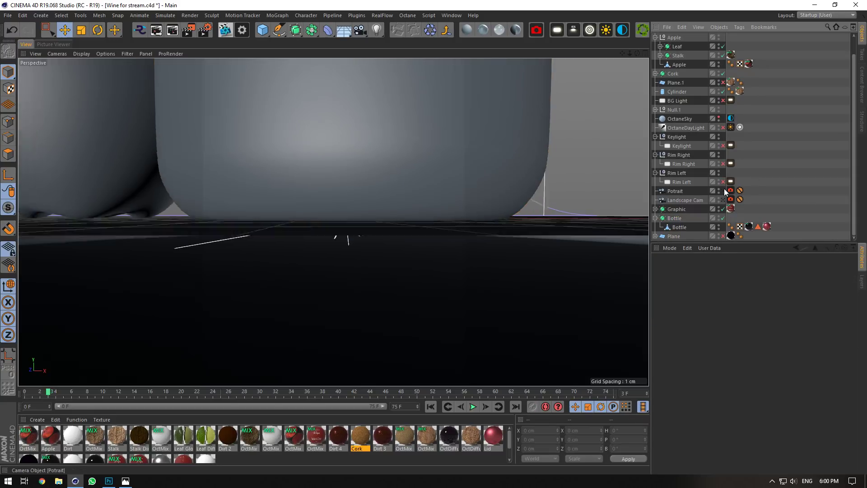
click(225, 32)
click(191, 99)
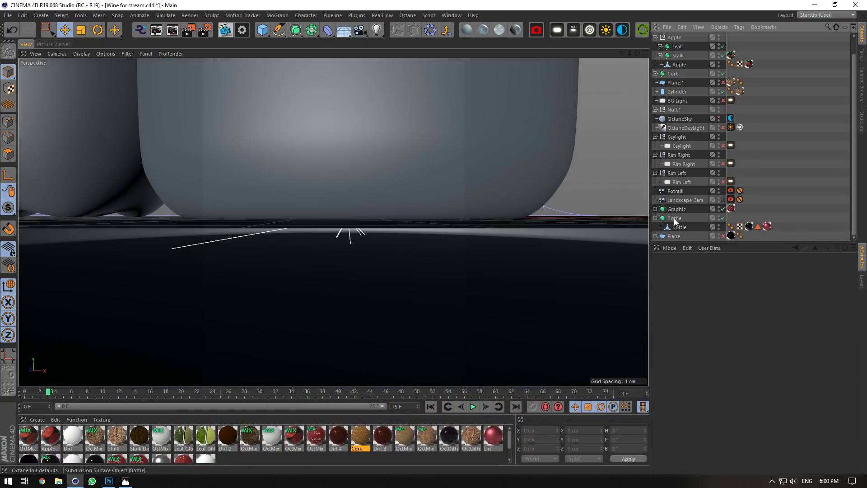
Cut a new edge loop around the Bottle mesh just above its base with its subdivision surface off, and turn the subdivision back on.
click(674, 226)
alt+right_drag(433, 193, 271, 129)
click(9, 140)
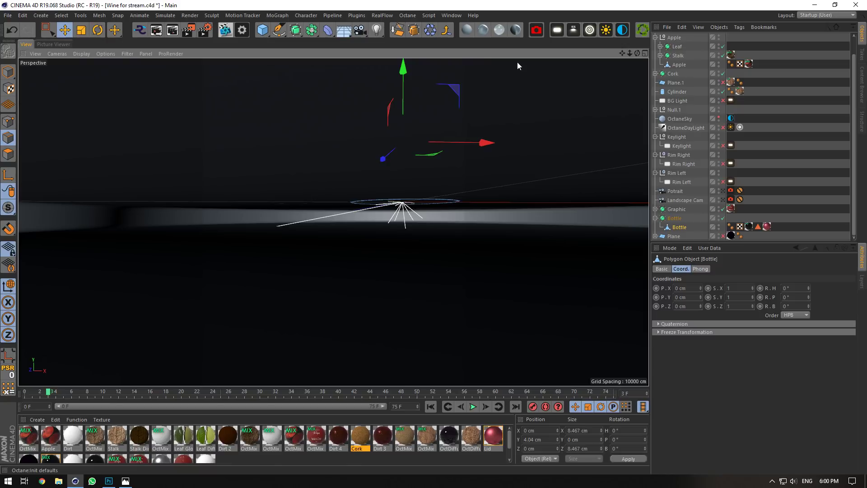
drag(638, 53, 639, 83)
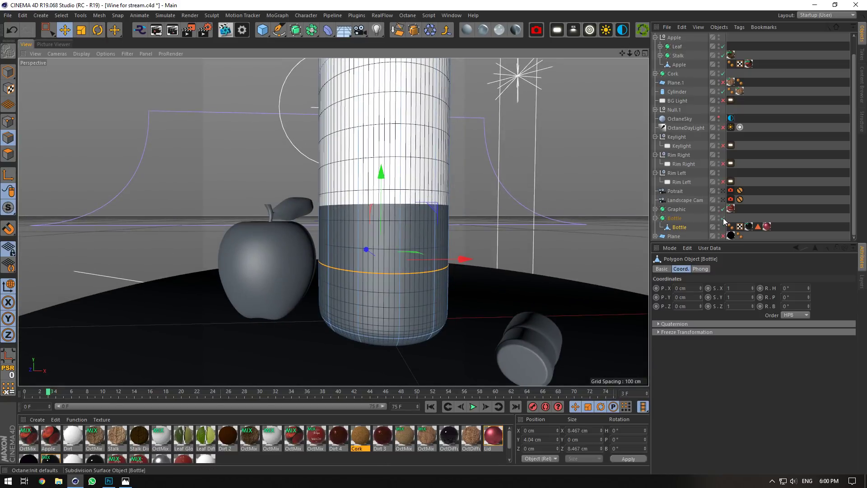
right_click(418, 247)
click(446, 343)
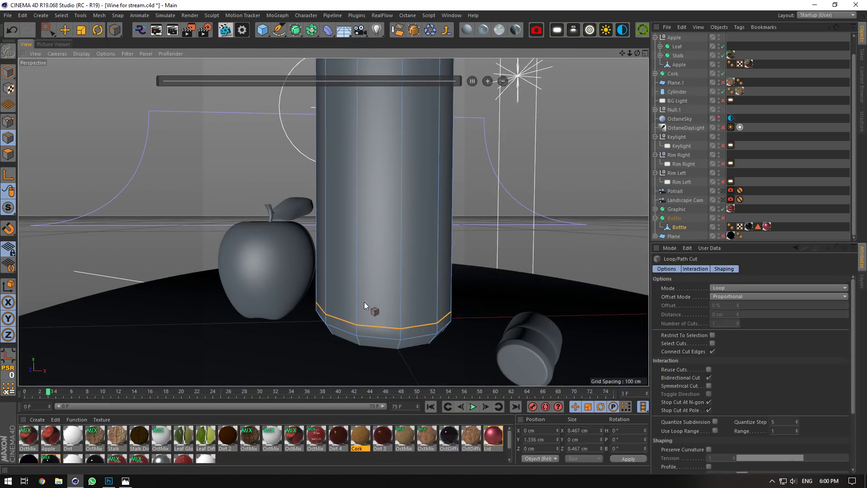
click(381, 291)
click(750, 219)
click(723, 218)
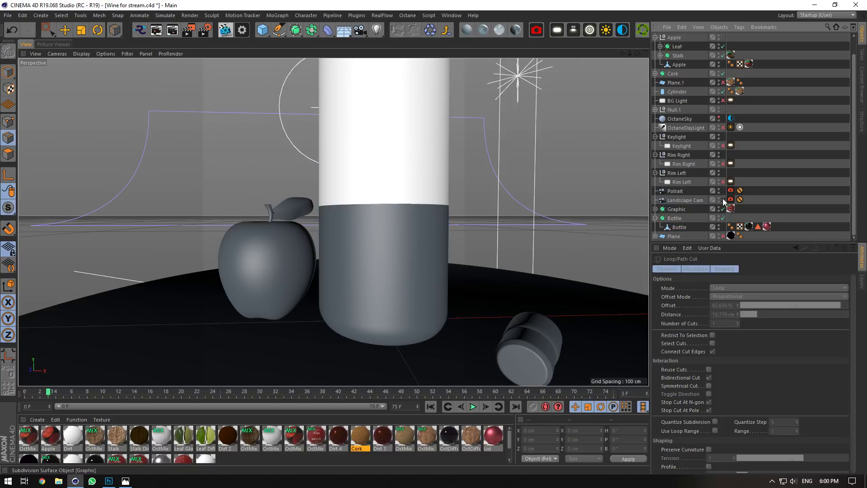
Render the bottle through the Potrait camera in the Octane Live Viewer, and return to model mode with the Move tool.
click(721, 191)
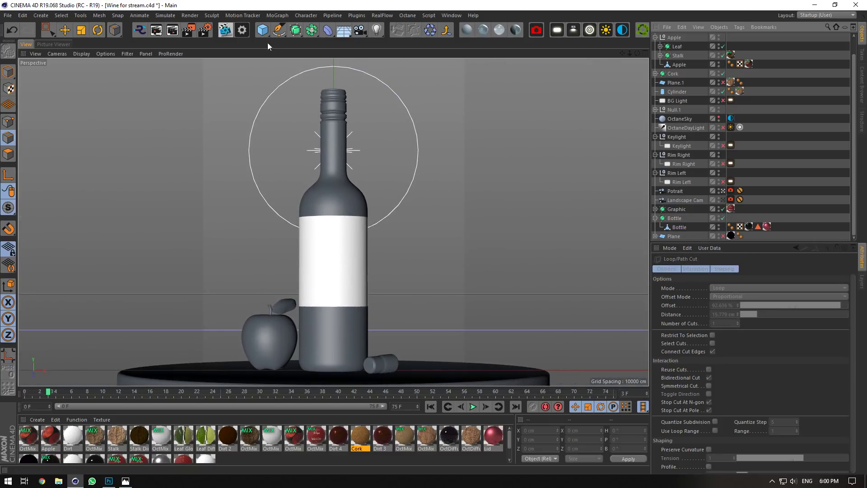
click(228, 32)
click(193, 98)
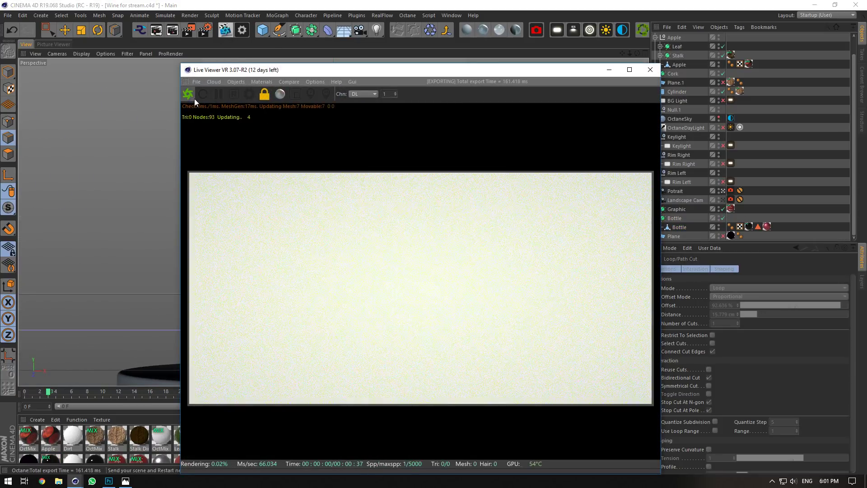
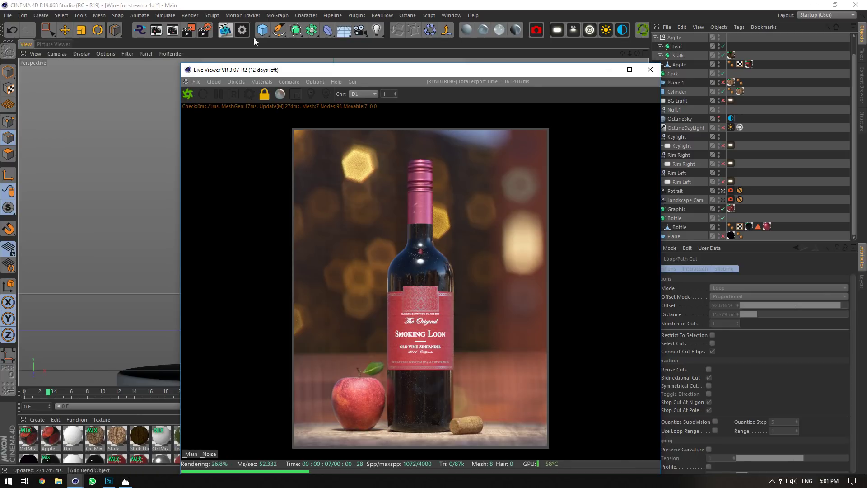
click(8, 72)
click(65, 30)
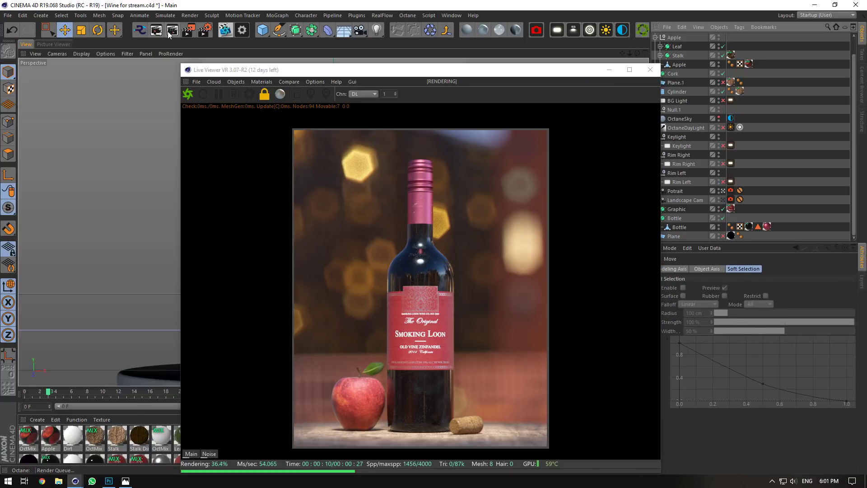
drag(477, 74, 381, 42)
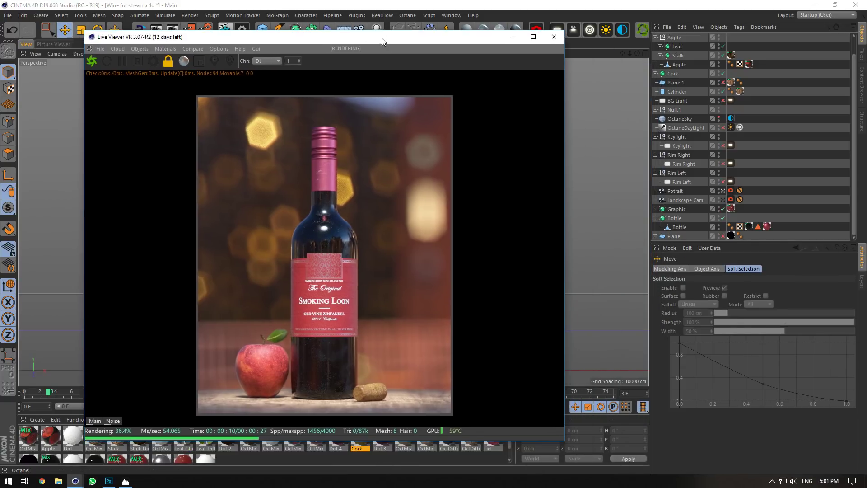
Try rotating the Apple null's heading as far as 504.733°, and set it back to 302.733°.
click(676, 109)
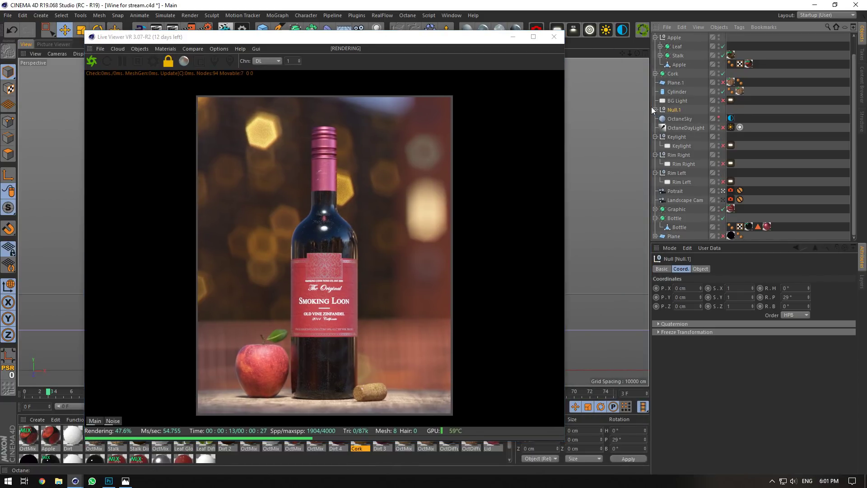
scroll(654, 107, up, 2)
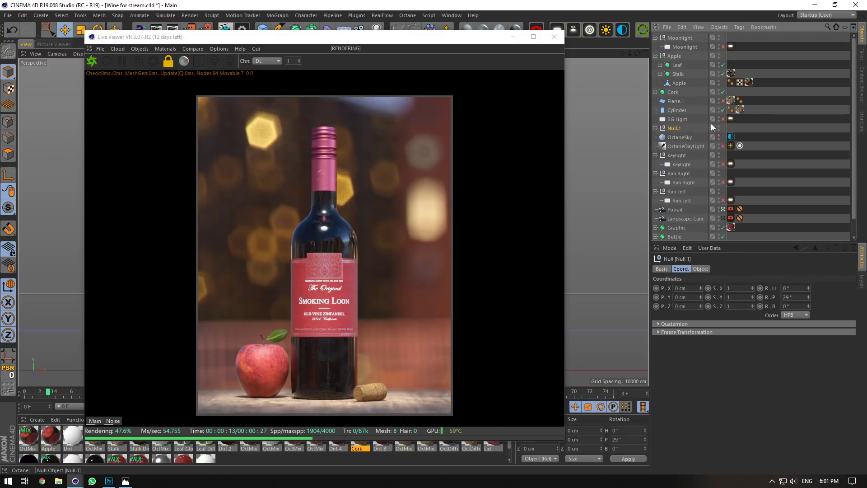
click(675, 57)
click(655, 56)
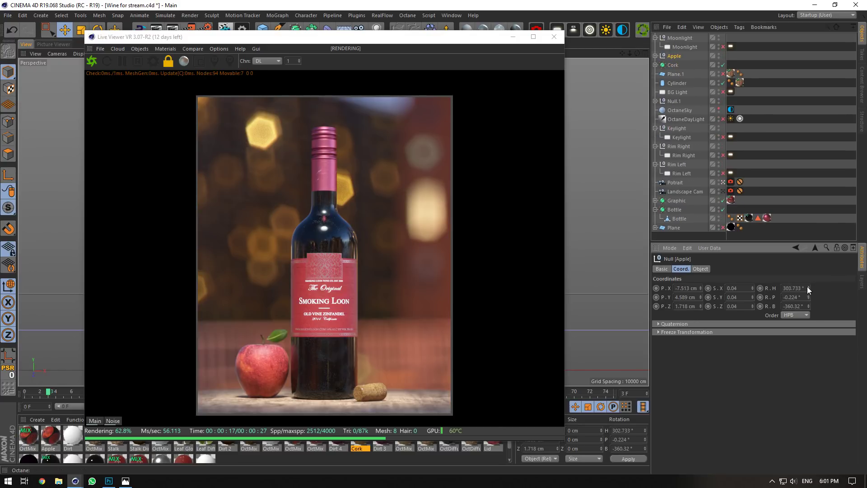
mouse_move(808, 289)
mouse_down()
mouse_move(808, 254)
mouse_move(807, 286)
mouse_up()
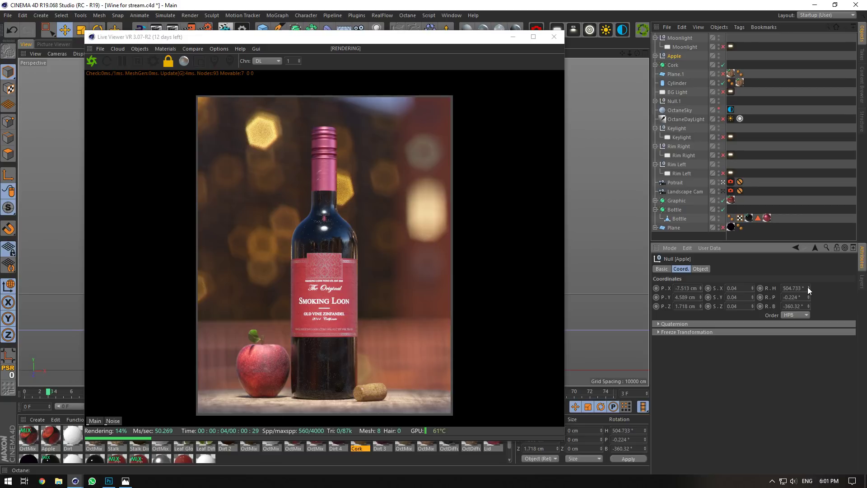
double_click(798, 288)
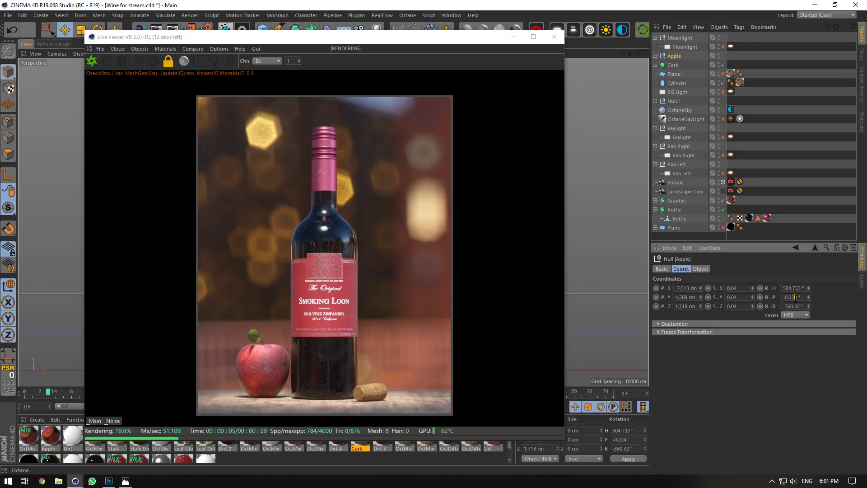
text(302.733)
key(Return)
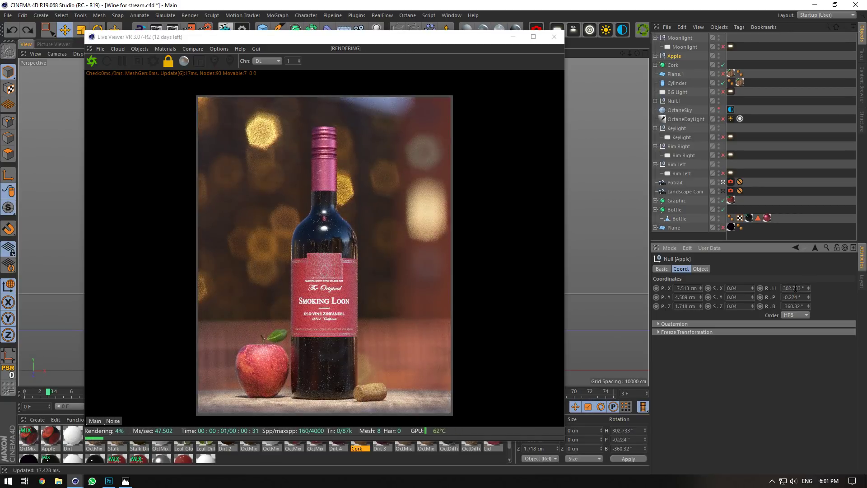
Expand the Apple group down to the Leaf Top deformers and try a Strength of 123° on Bend.1.
click(648, 58)
click(655, 56)
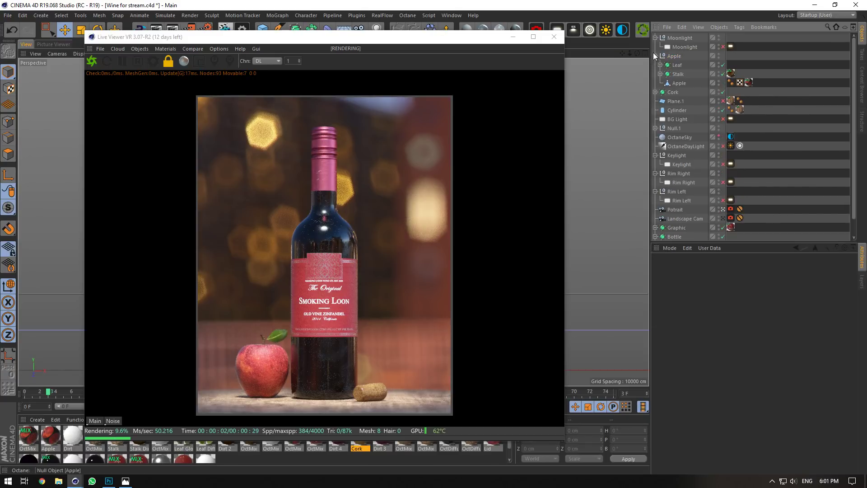
click(677, 74)
click(660, 74)
click(660, 65)
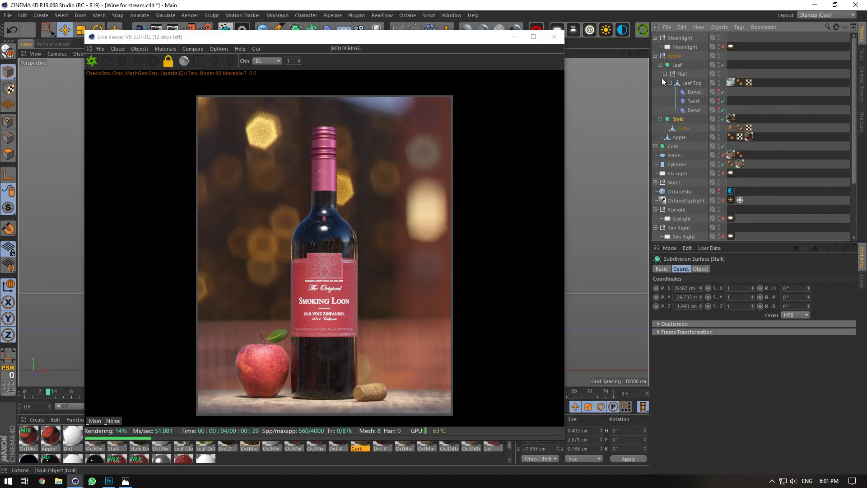
click(660, 119)
click(695, 92)
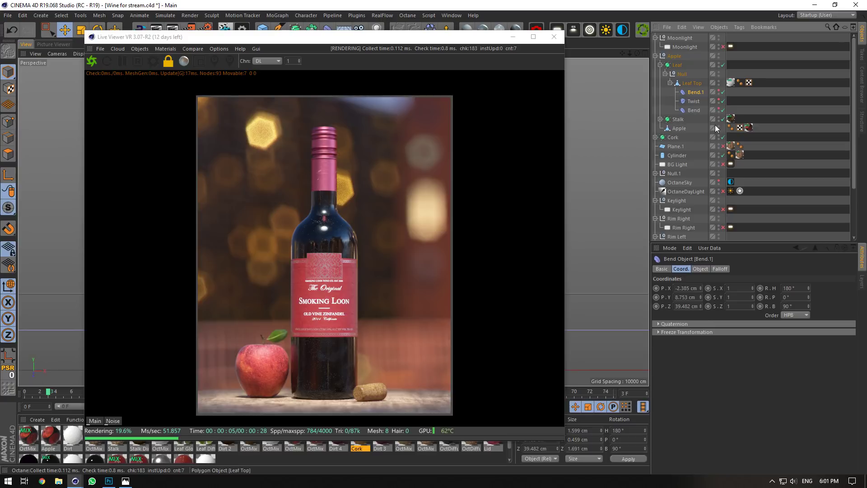
click(701, 268)
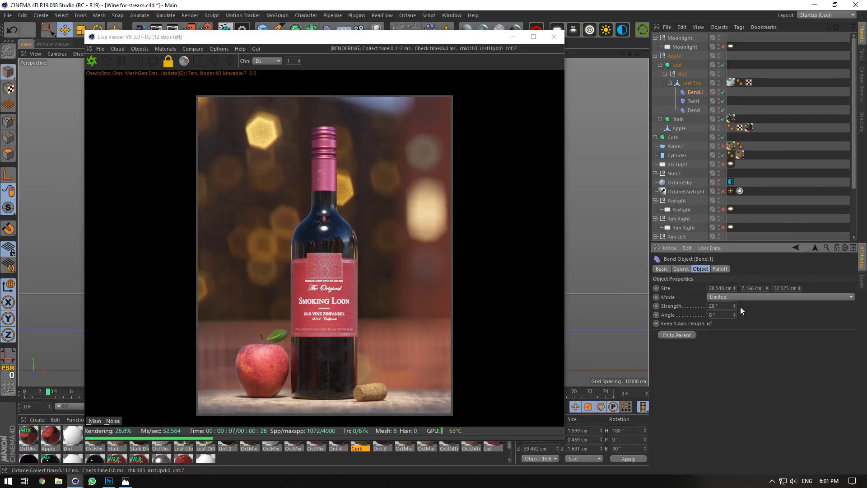
drag(734, 306, 734, 263)
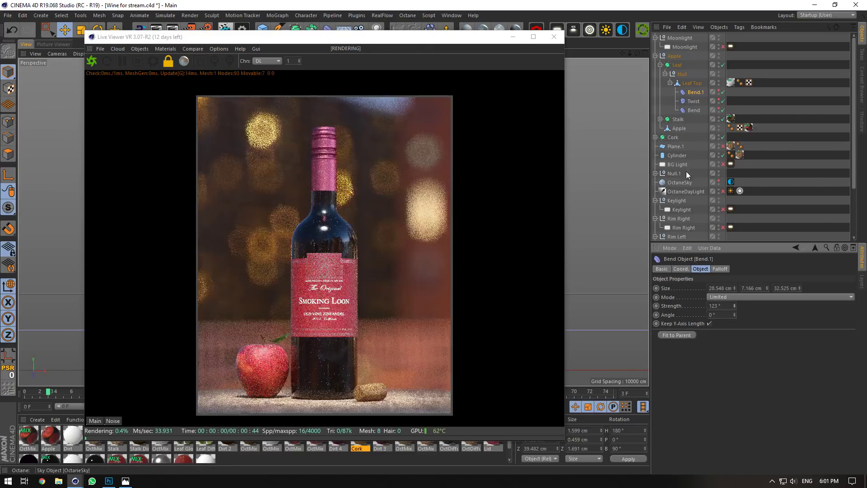
Set the leaf's Bend Strength to 87° and, after trying 41°, its Twist Angle to -31°.
click(693, 111)
drag(734, 306, 733, 304)
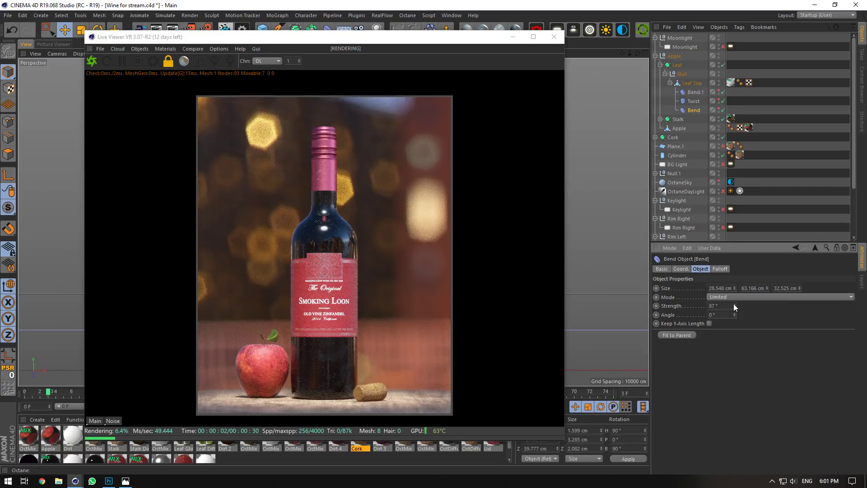
click(693, 101)
mouse_move(704, 307)
mouse_down()
mouse_move(703, 314)
mouse_move(706, 306)
mouse_up()
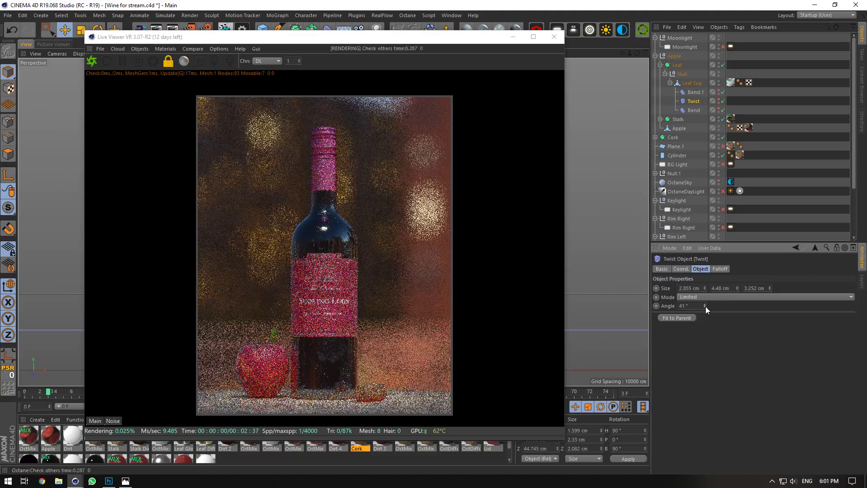
Try a Strength of 87° on the leaf's Bend.1 deformer and undo the change.
click(692, 93)
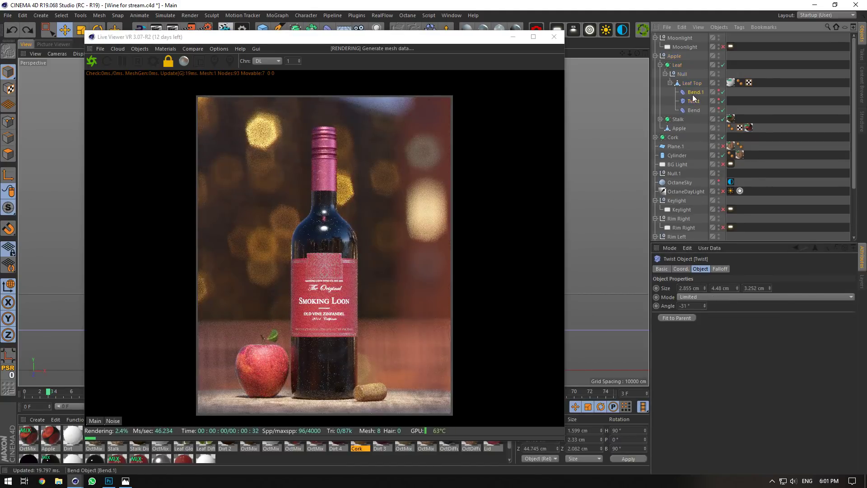
click(733, 306)
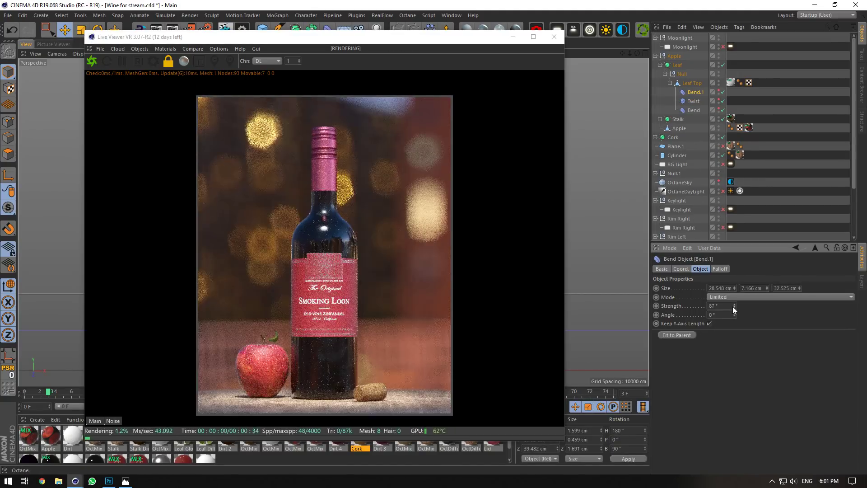
key(ctrl+z)
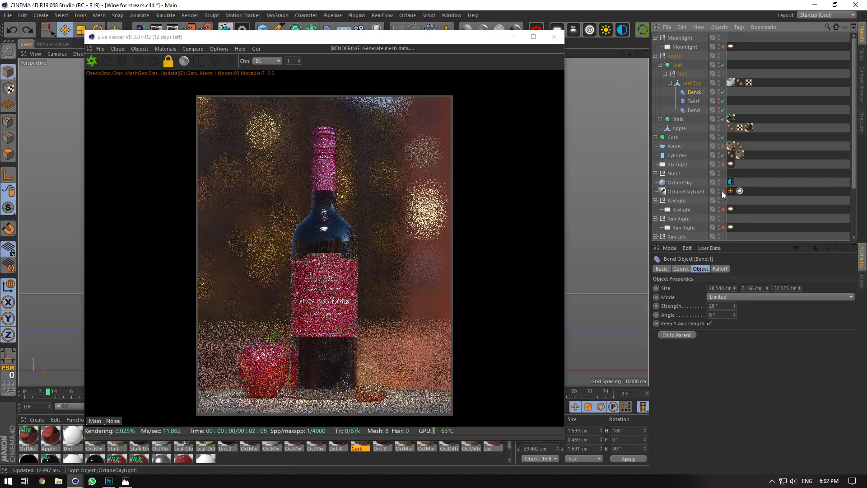
Leave the Potrait camera for a close view of the apple's leaf and try a Bend.1 Strength of -183°.
scroll(727, 203, down, 3)
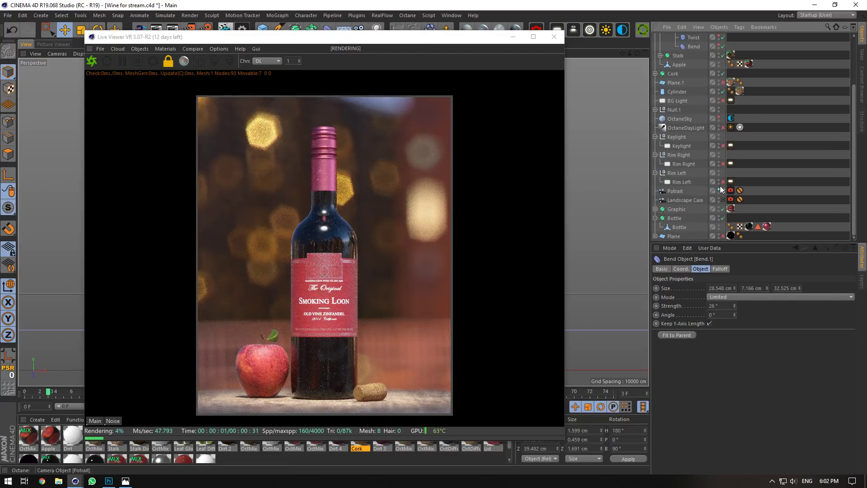
click(722, 191)
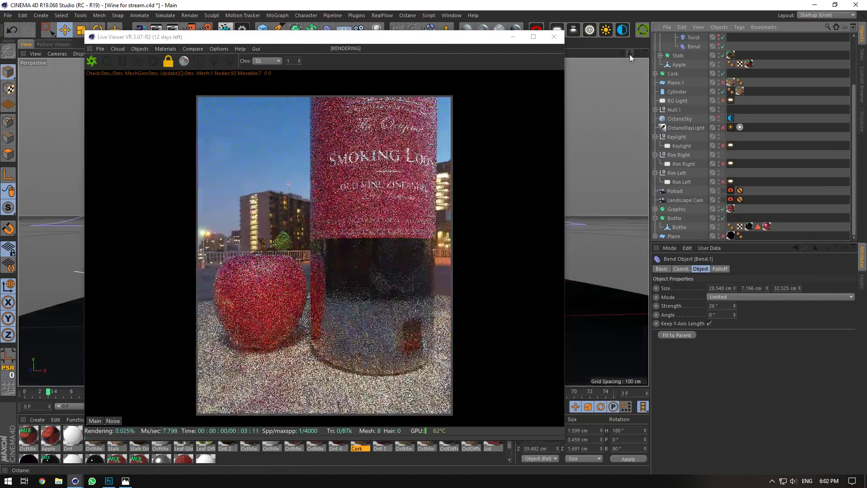
mouse_move(637, 53)
mouse_down()
mouse_move(654, 72)
mouse_move(662, 65)
mouse_move(646, 60)
mouse_move(659, 54)
mouse_move(641, 62)
mouse_up()
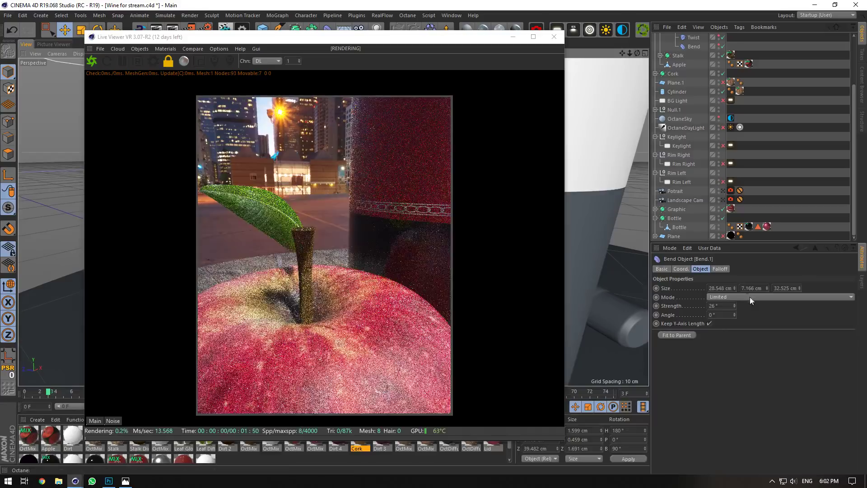
mouse_move(735, 305)
mouse_down()
mouse_move(735, 296)
mouse_move(735, 315)
mouse_move(735, 307)
mouse_up()
drag(641, 53, 624, 55)
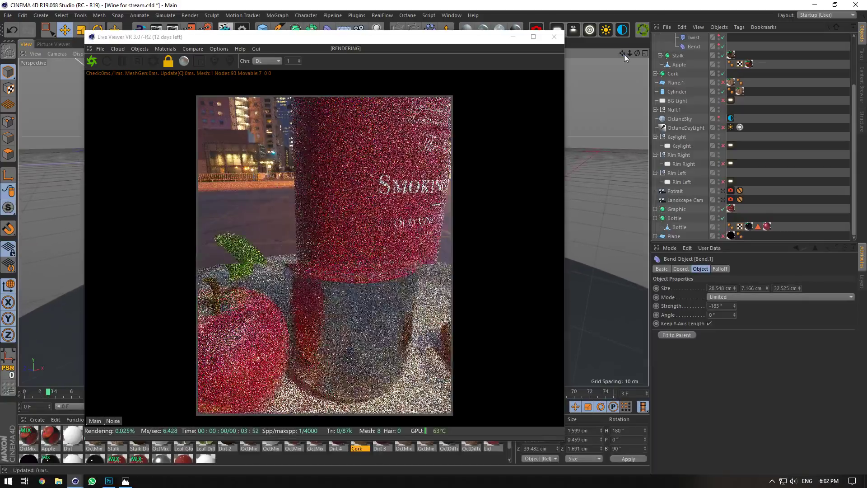
Return to the Potrait camera and try a Strength of -165° on the leaf's Bend.1 deformer.
click(723, 191)
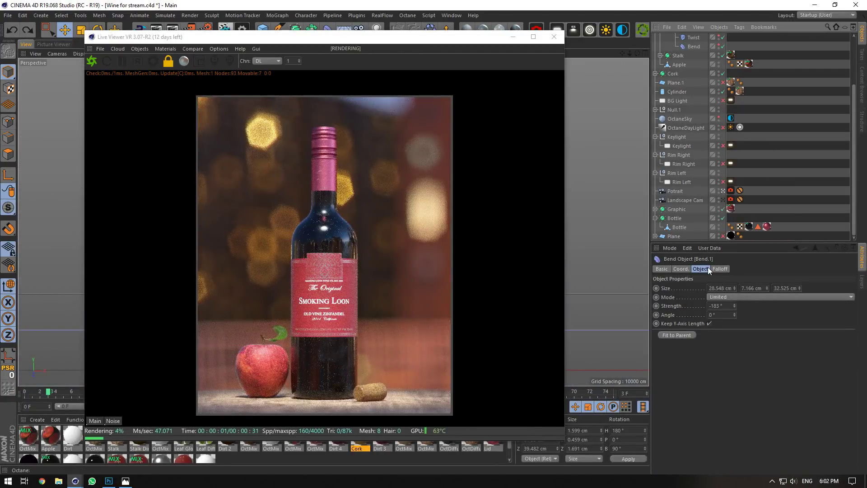
drag(734, 307, 734, 194)
drag(735, 306, 736, 307)
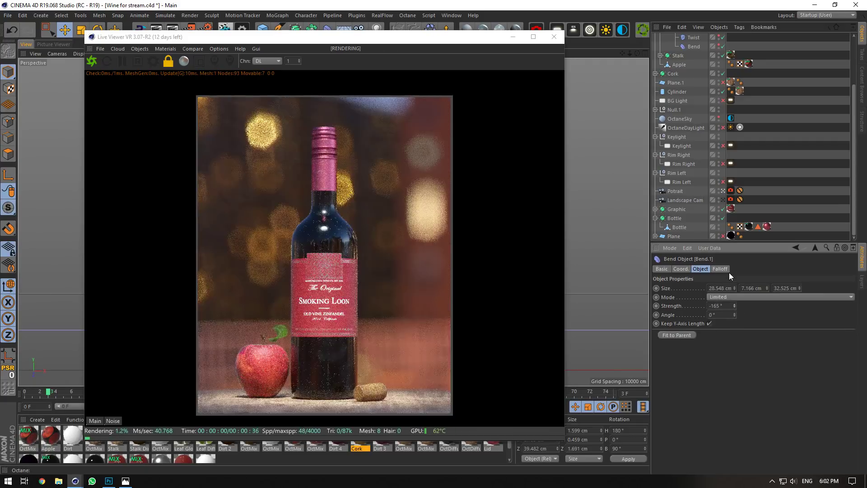
Try an Angle of 246° on the leaf's Twist deformer and undo it.
scroll(695, 103, up, 3)
click(693, 101)
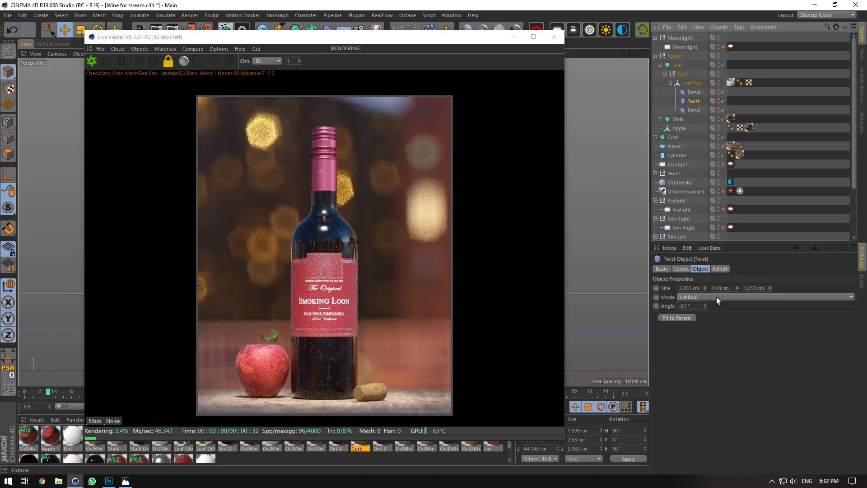
mouse_move(705, 306)
mouse_down()
mouse_move(707, 275)
mouse_move(708, 302)
mouse_up()
key(ctrl+z)
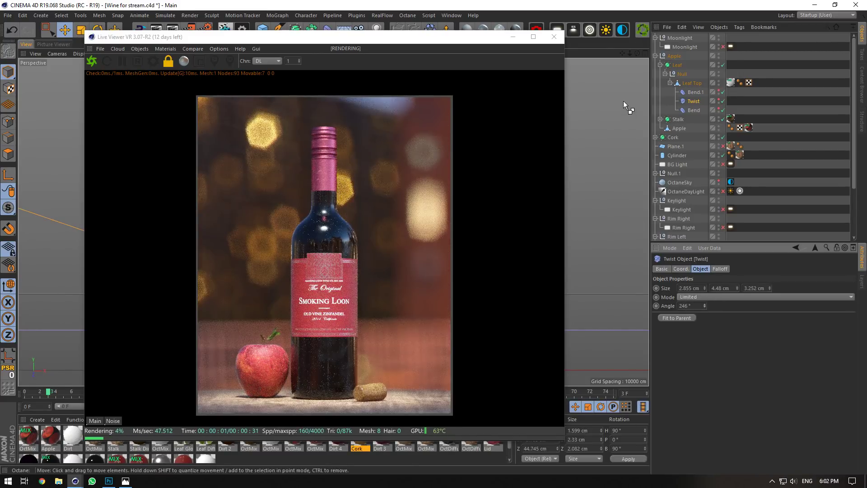
Try another Strength on the leaf's Bend deformer, undo it, and collapse the Apple group.
click(694, 111)
drag(735, 306, 736, 305)
key(ctrl+z)
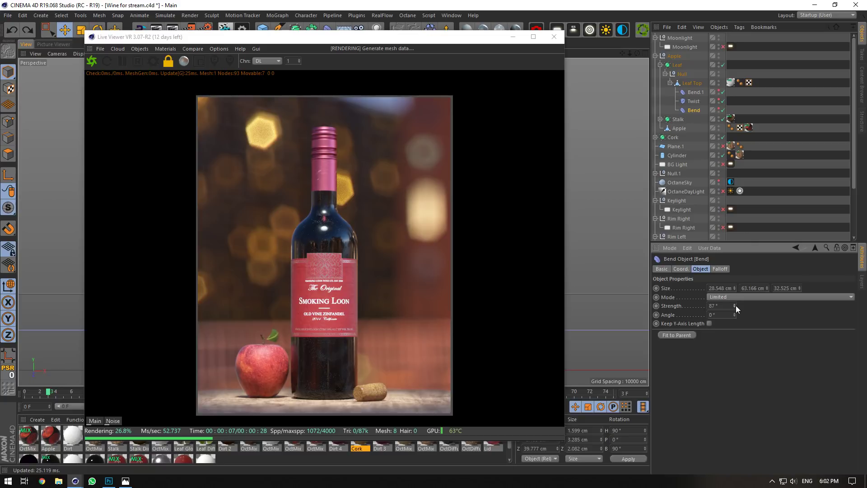
click(655, 56)
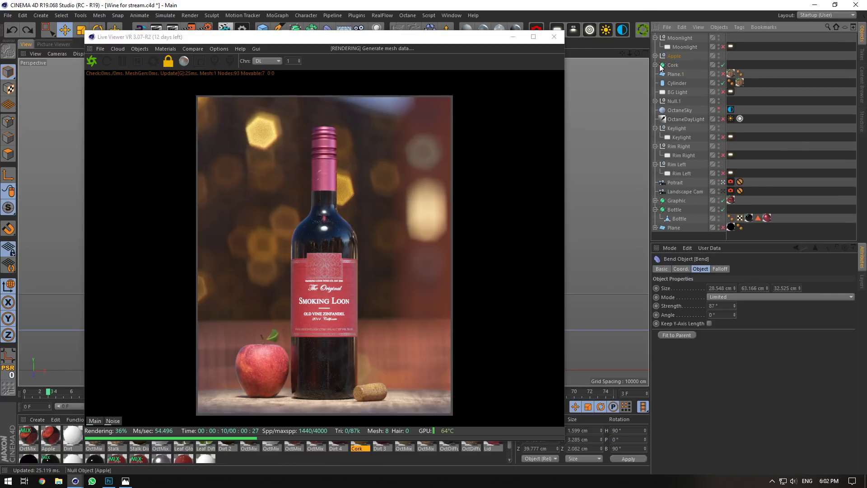
Set the Potrait camera's Octane post processing to Bloom power about 0.82, Glare power about 3.22 and Glare blur about 0.13.
click(730, 181)
click(831, 269)
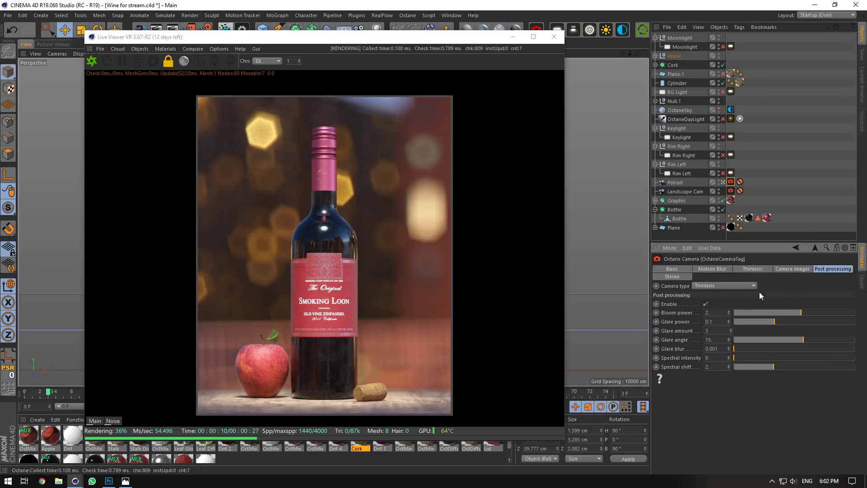
mouse_move(802, 313)
mouse_down()
mouse_move(825, 314)
mouse_move(765, 320)
mouse_move(824, 319)
mouse_move(820, 311)
mouse_move(795, 312)
mouse_move(815, 321)
mouse_up()
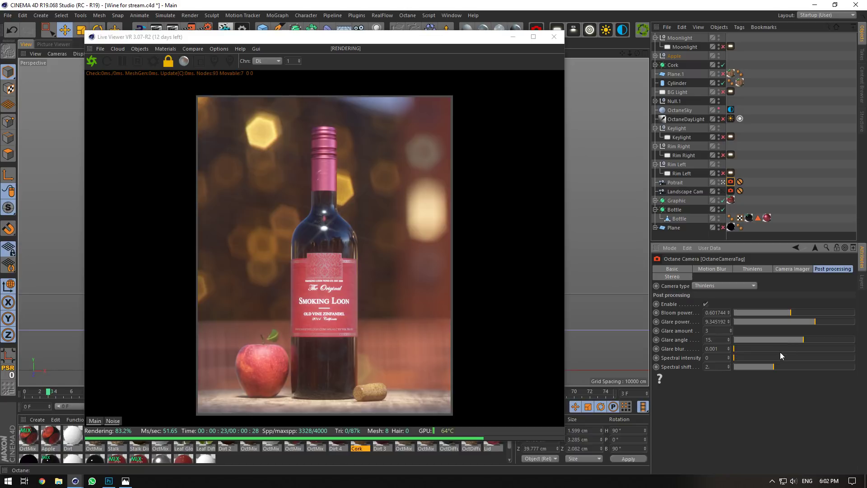
drag(781, 350, 803, 349)
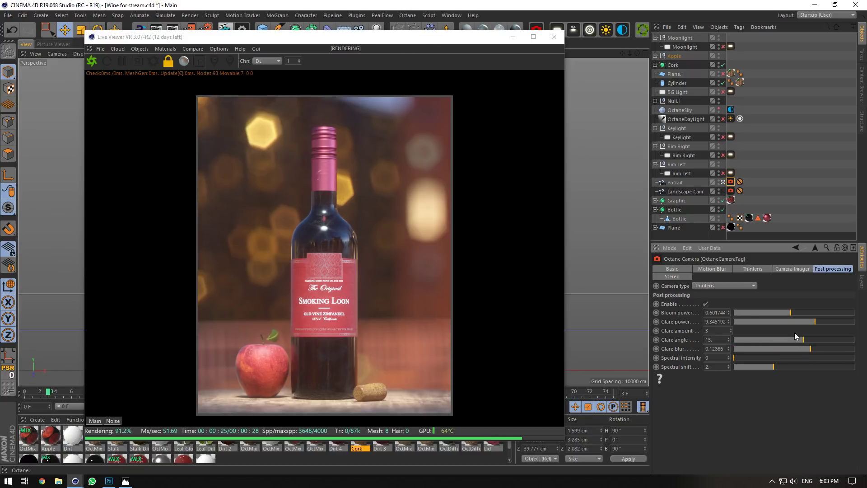
mouse_move(778, 312)
mouse_down()
mouse_move(800, 311)
mouse_move(806, 324)
mouse_up()
click(803, 321)
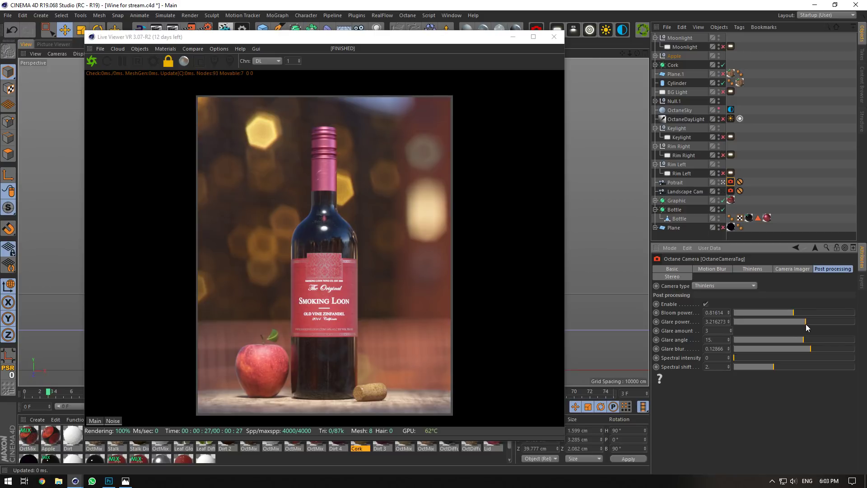
Set the camera imager in Octane Settings to Exposure about 1.32, Gamma about 1.94 and Vignetting about 0.58.
click(791, 269)
click(146, 49)
click(140, 62)
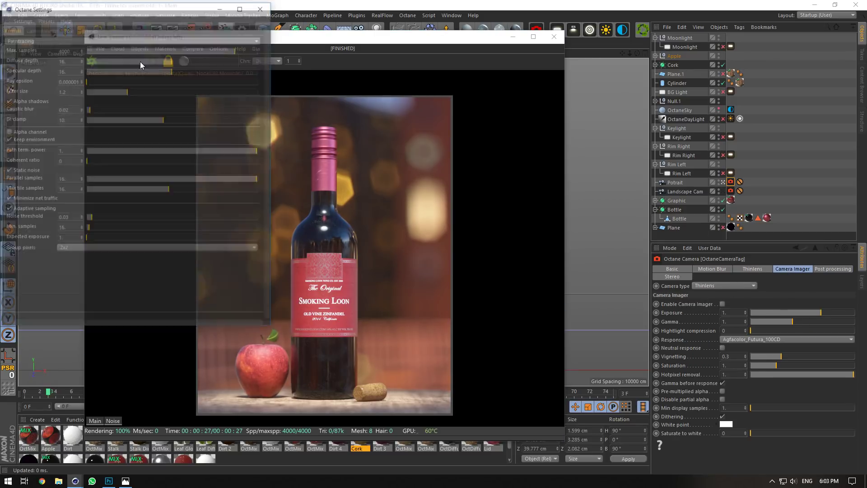
click(42, 29)
drag(135, 6, 701, 97)
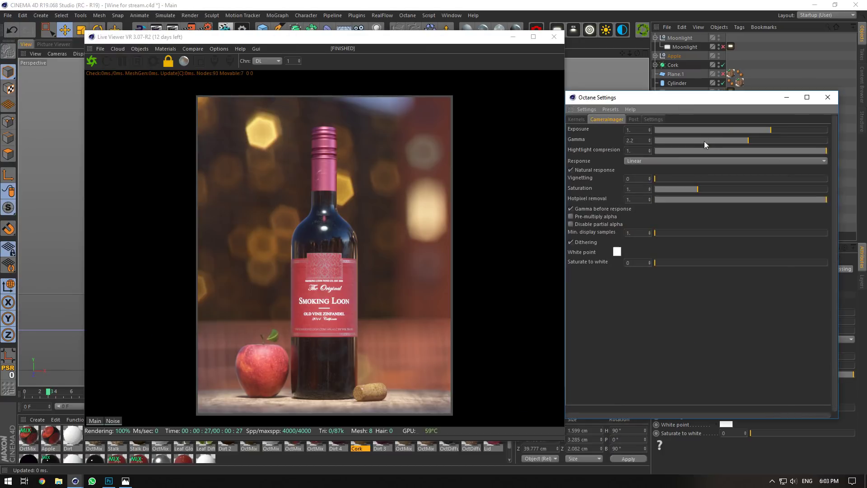
drag(748, 141, 741, 142)
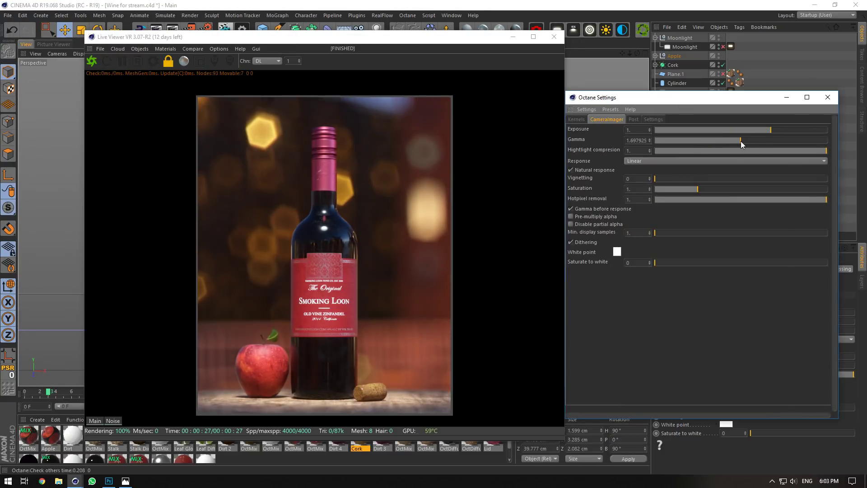
drag(740, 141, 775, 129)
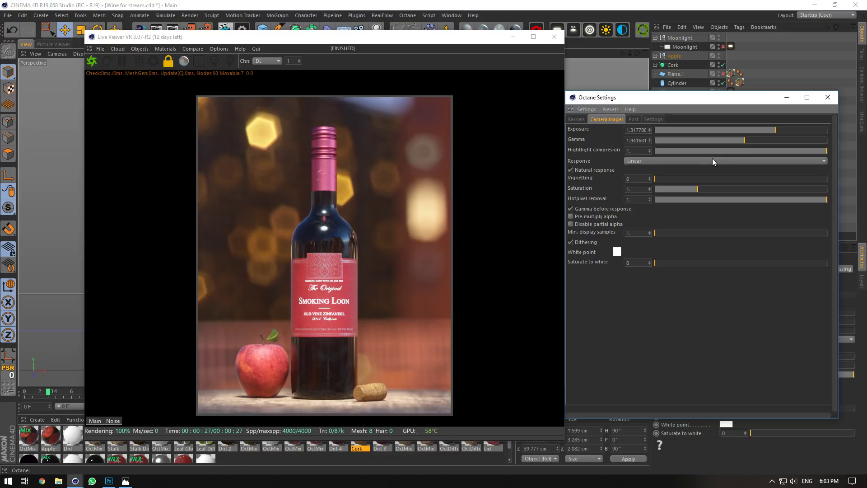
drag(660, 178, 743, 178)
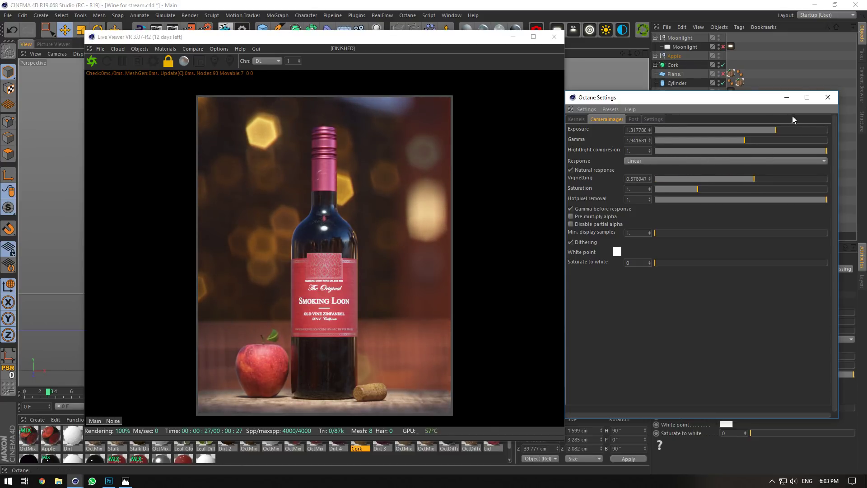
Try a Bloom power of about 0.34 in the Potrait camera's post processing, keeping Octane Settings open.
drag(741, 97, 380, 389)
click(826, 269)
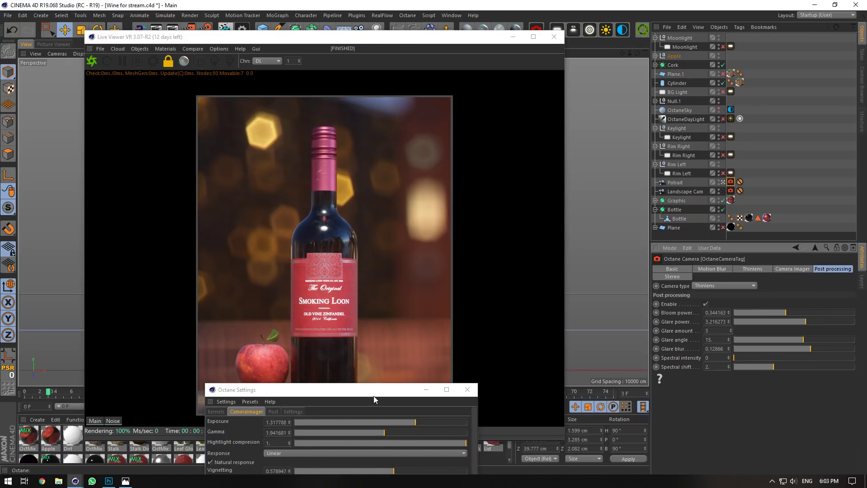
drag(385, 392, 694, 185)
click(803, 322)
click(784, 313)
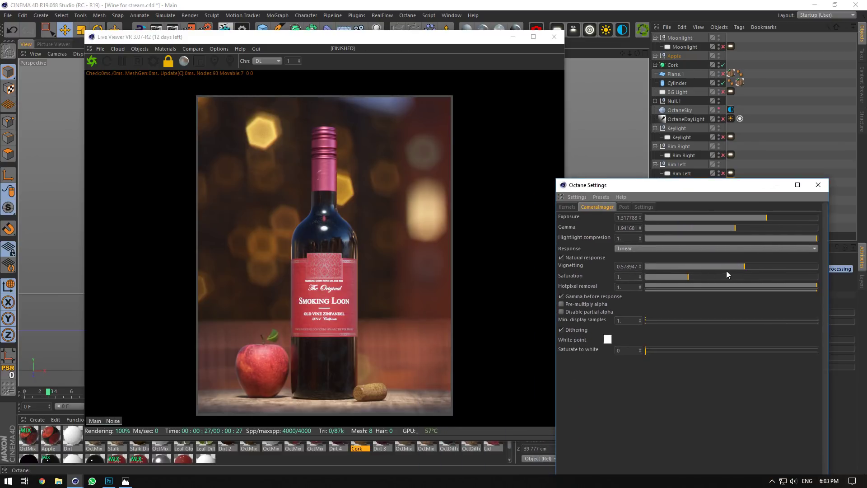
Try a greyscale look in the camera imager with Saturation 0, Gamma about 2.39 and Vignetting about 0.52.
mouse_move(731, 267)
mouse_down()
mouse_move(698, 268)
mouse_move(768, 270)
mouse_move(730, 273)
mouse_move(750, 272)
mouse_move(740, 273)
mouse_up()
drag(718, 277, 746, 280)
drag(690, 277, 651, 280)
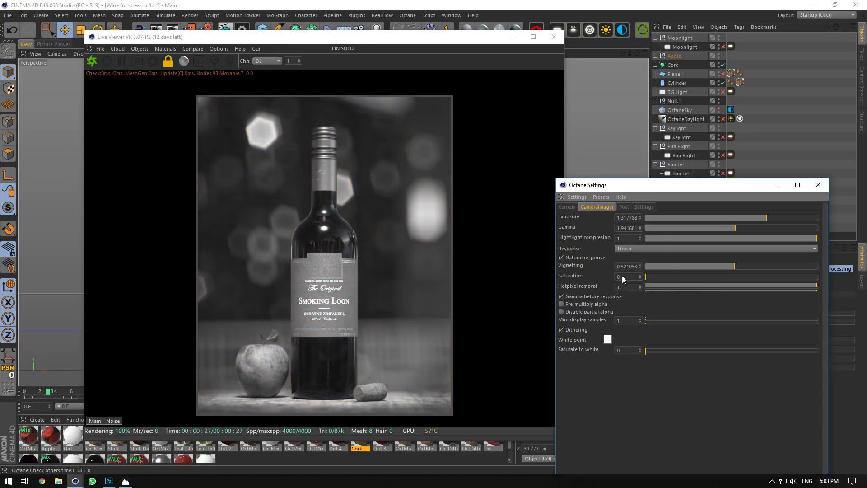
mouse_move(732, 234)
mouse_down()
mouse_move(714, 228)
mouse_move(744, 232)
mouse_up()
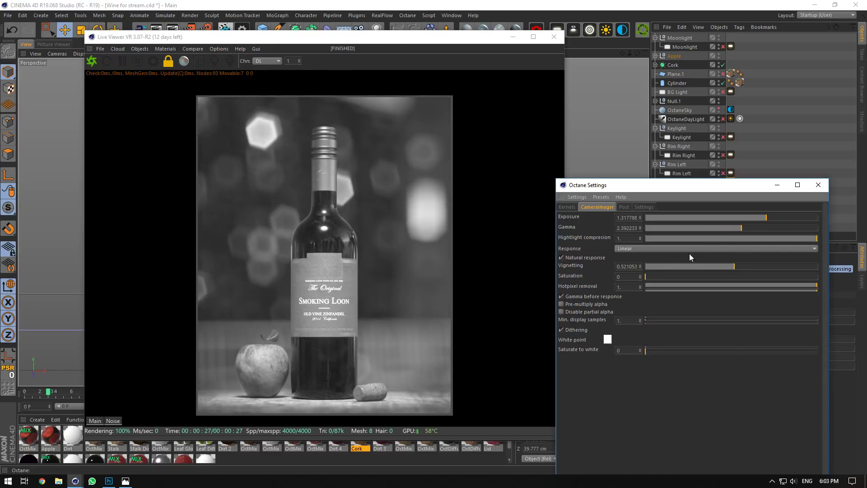
key(ctrl+z)
Set the camera imager's Saturation to 1 and Gamma to about 1.91, lower the Vignetting slightly and close Octane Settings.
drag(660, 266, 682, 265)
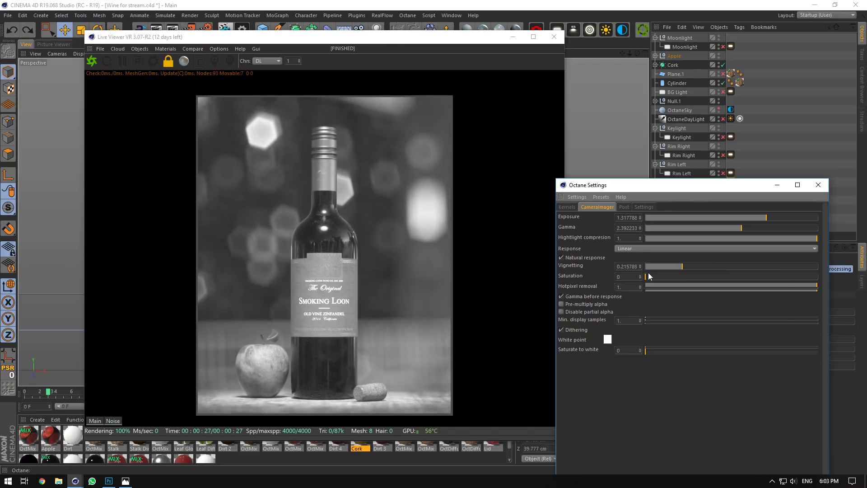
click(732, 267)
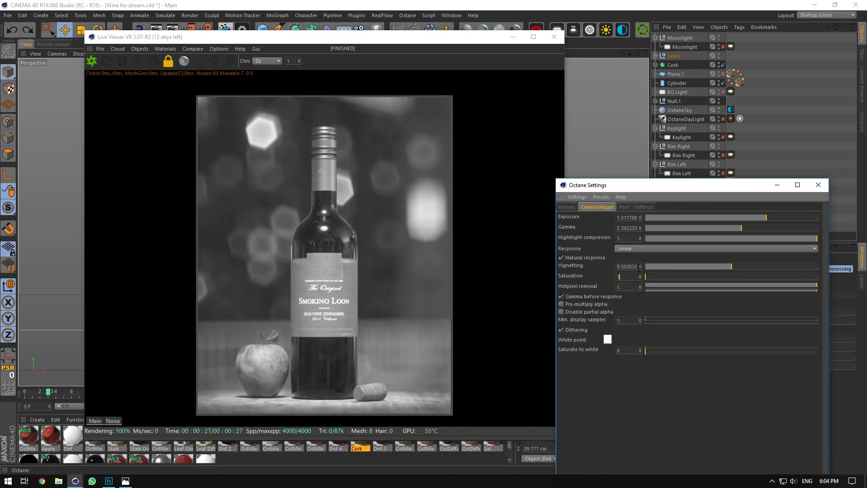
click(639, 268)
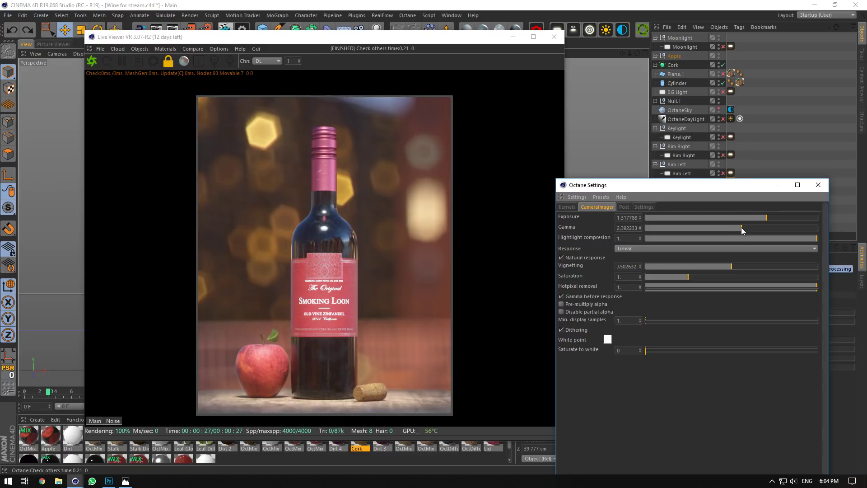
drag(741, 228, 734, 227)
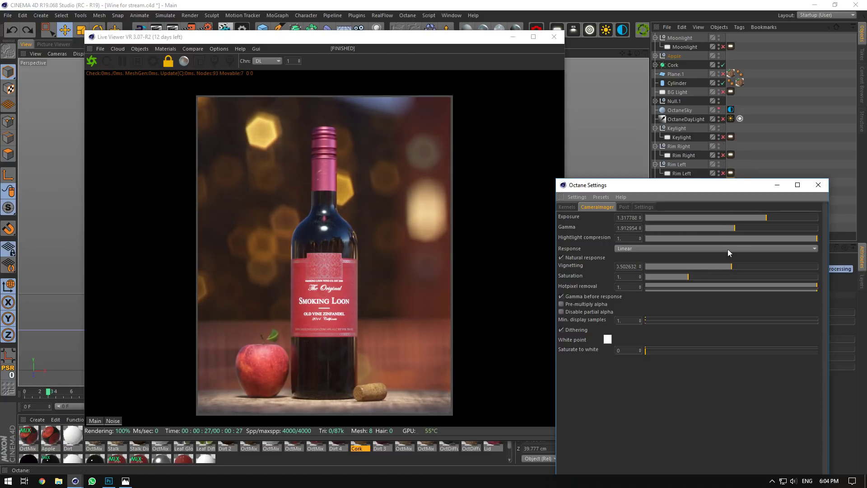
drag(729, 267, 720, 267)
click(818, 185)
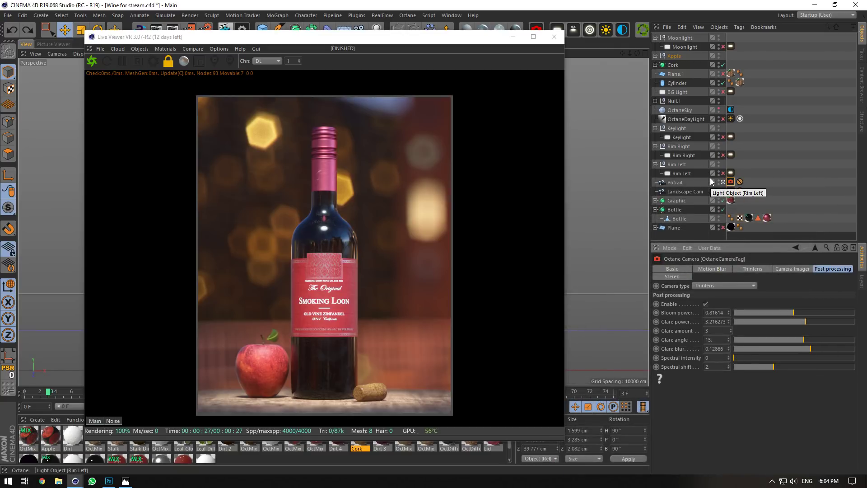
Save the scene and collapse the Keylight, Rim Right, Rim Left, Bottle and Moonlight groups in the object hierarchy.
key(ctrl+s)
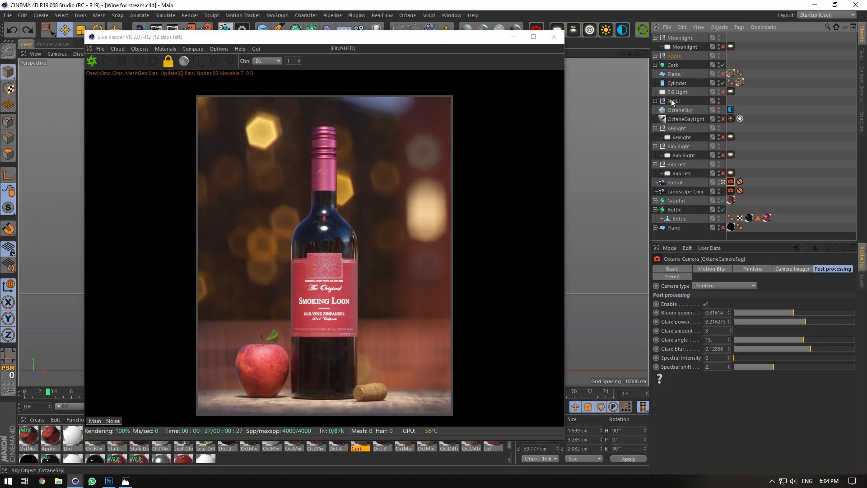
click(655, 129)
click(657, 142)
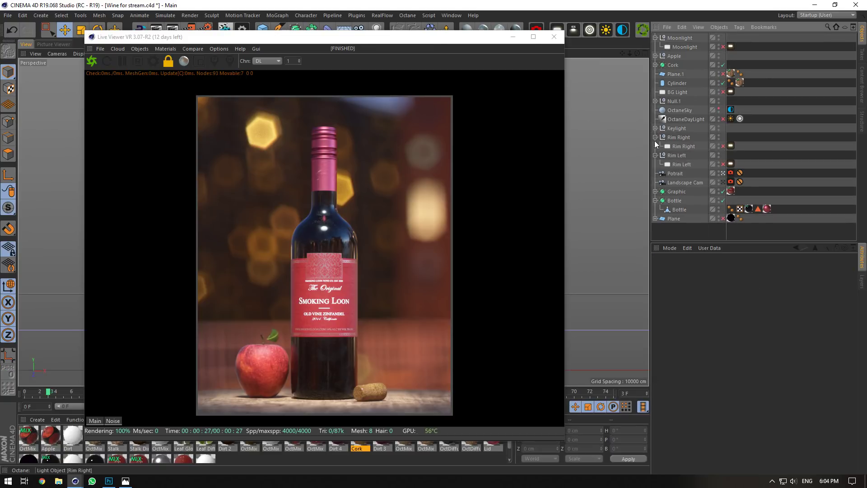
click(655, 137)
click(655, 146)
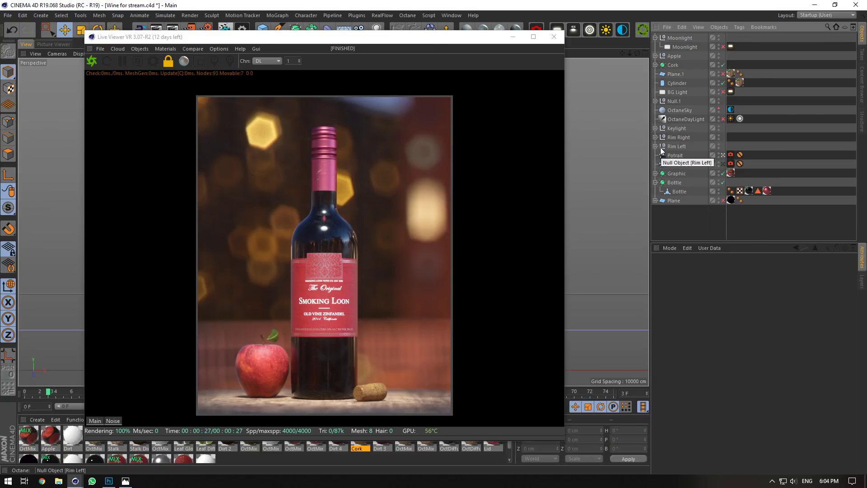
click(655, 183)
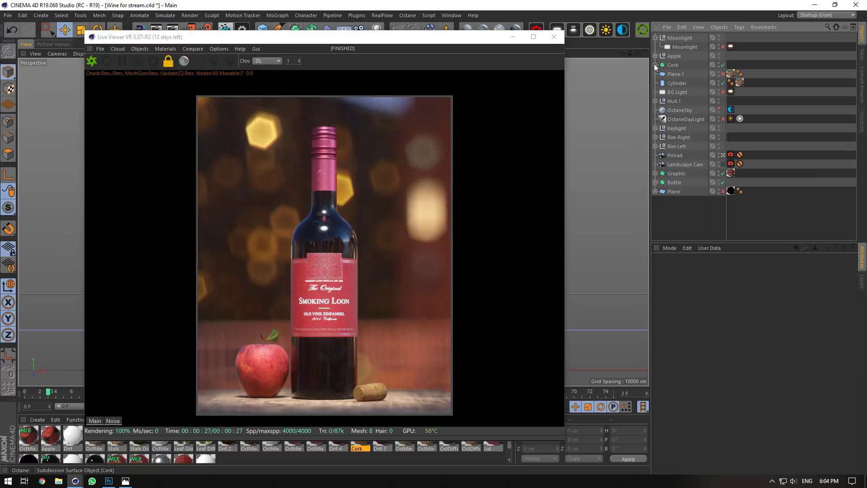
click(655, 38)
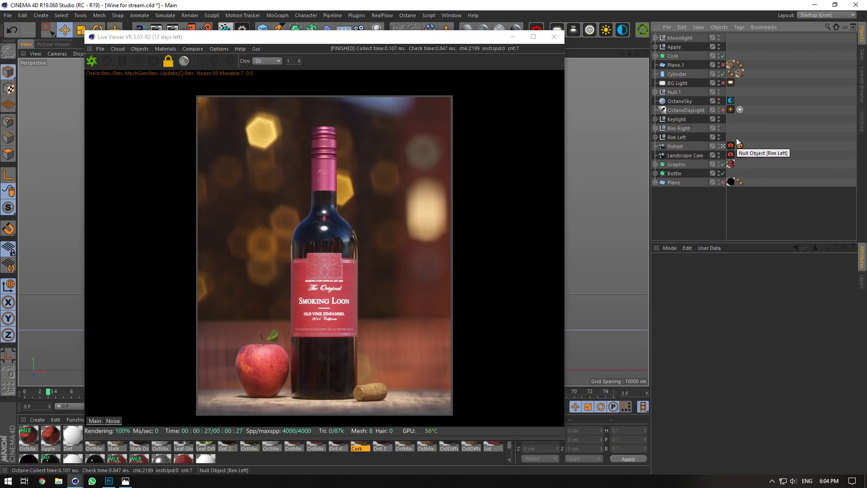
Add a FuV CanvasSize tag to the Potrait camera.
right_click(679, 147)
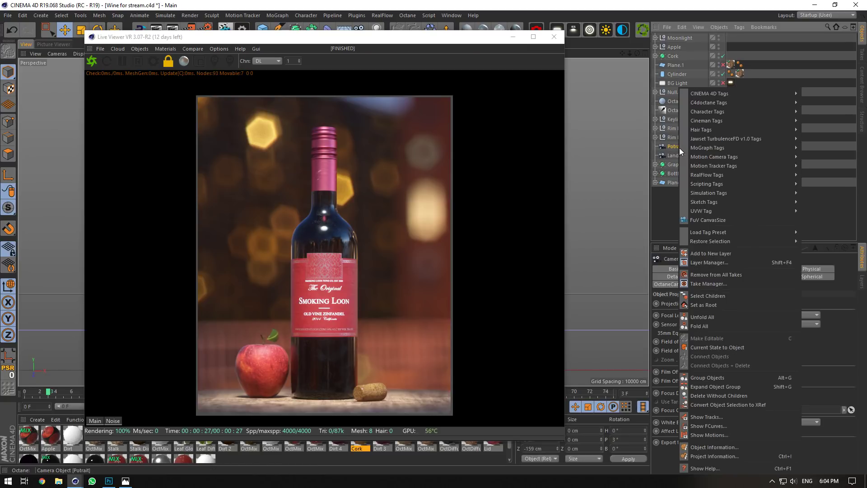
click(740, 215)
drag(731, 147, 766, 145)
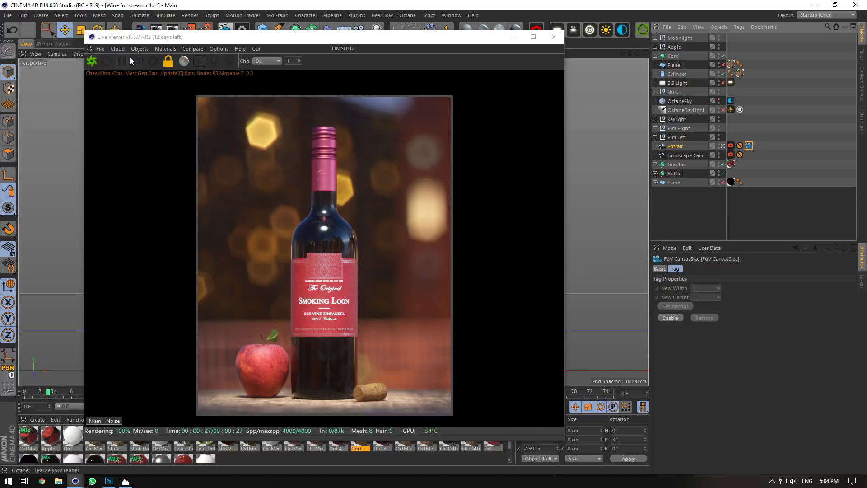
click(744, 138)
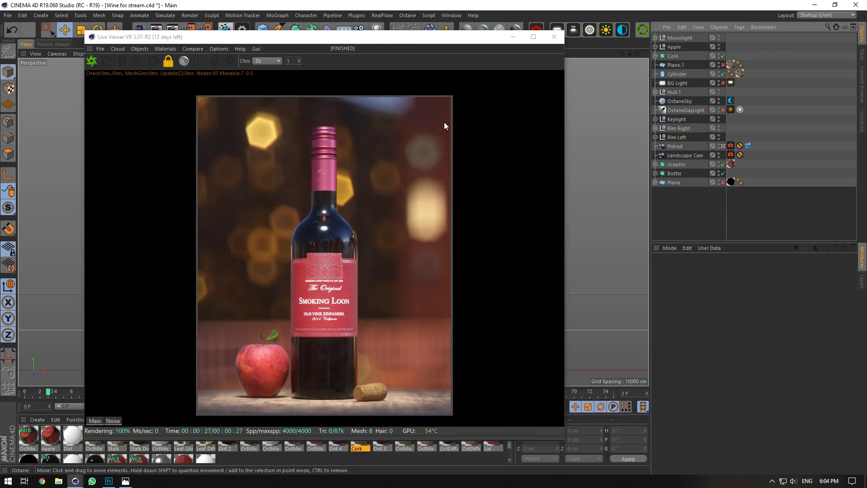
click(748, 147)
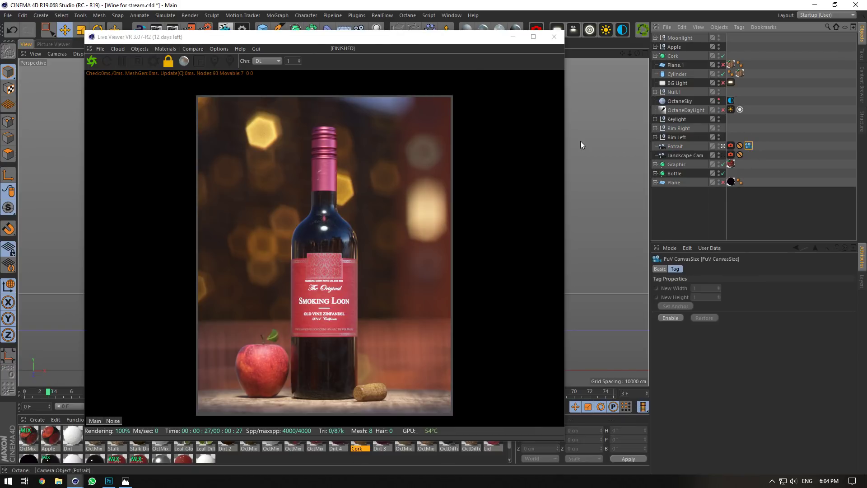
Open the render settings, duplicate the Potrait camera and rename the copy Thumbnail.
click(210, 28)
ctrl+drag(676, 147, 684, 143)
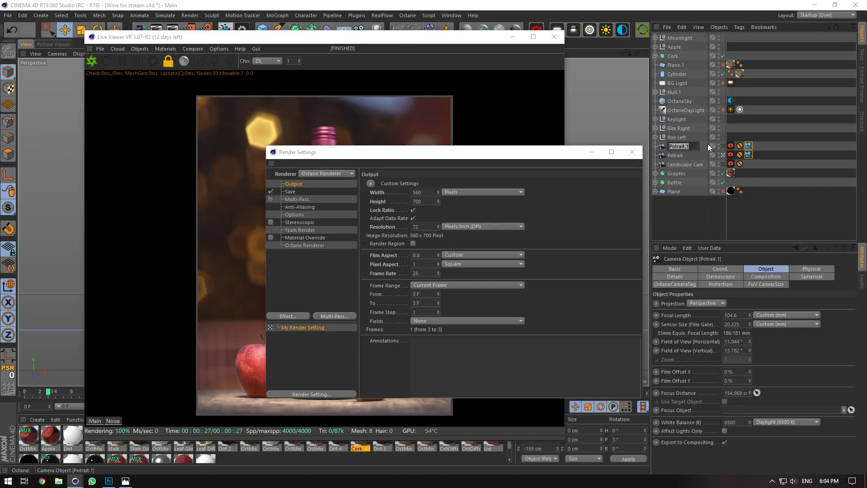
double_click(708, 144)
text(Thumbnail)
key(Return)
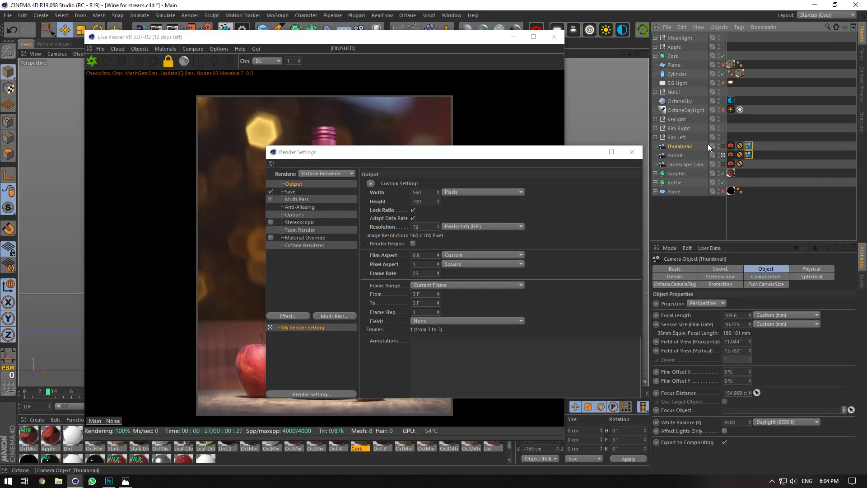
Make Thumbnail the active camera and delete the FuV CanvasSize tag from the Potrait camera.
click(750, 151)
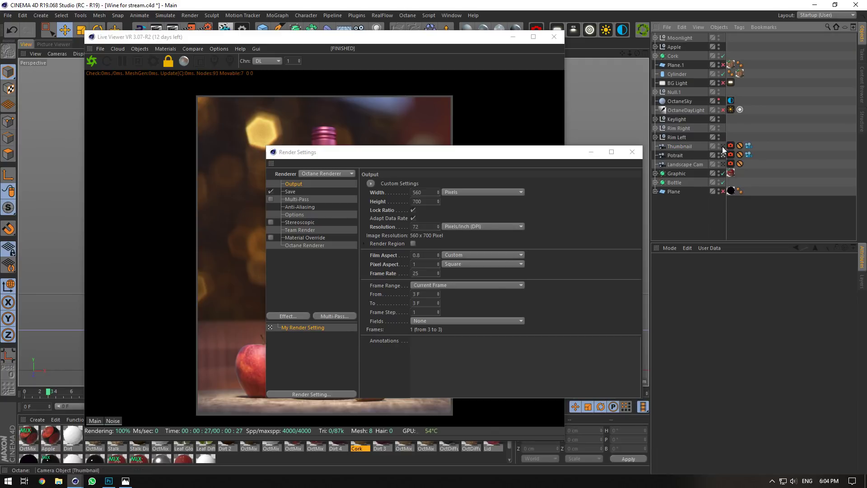
click(749, 154)
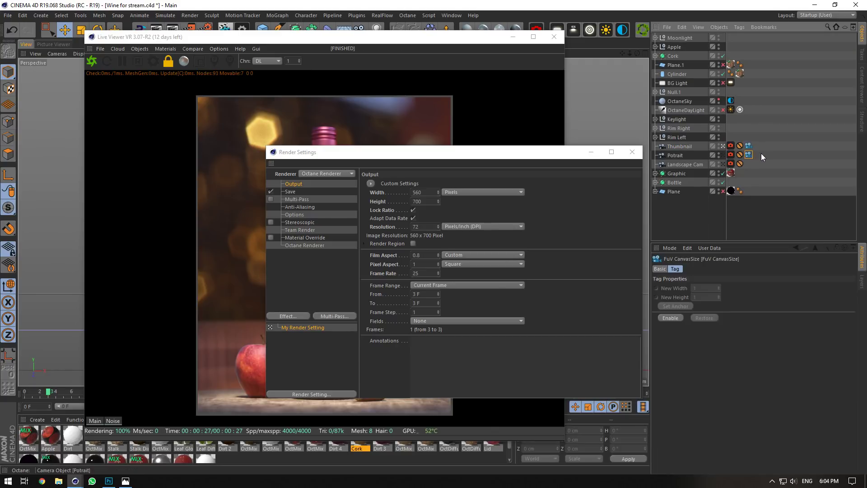
key(Delete)
Set the render output to 864 x 1080 pixels with the ratio locked, after trying a height of 1350.
click(748, 146)
click(425, 200)
text(13)
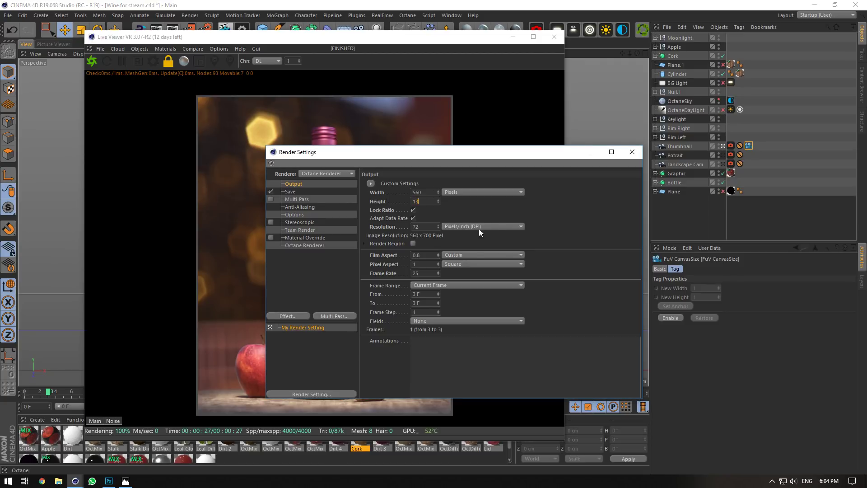
text(50)
key(Return)
text(1080)
key(Return)
drag(512, 155, 466, 218)
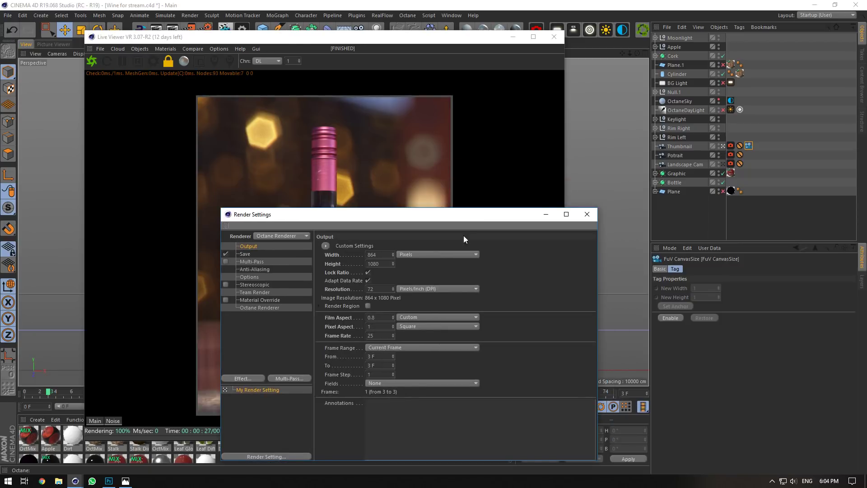
Enable the Thumbnail camera's FuV CanvasSize tag and set its New Width to 1920, keeping the height at 1080.
click(707, 287)
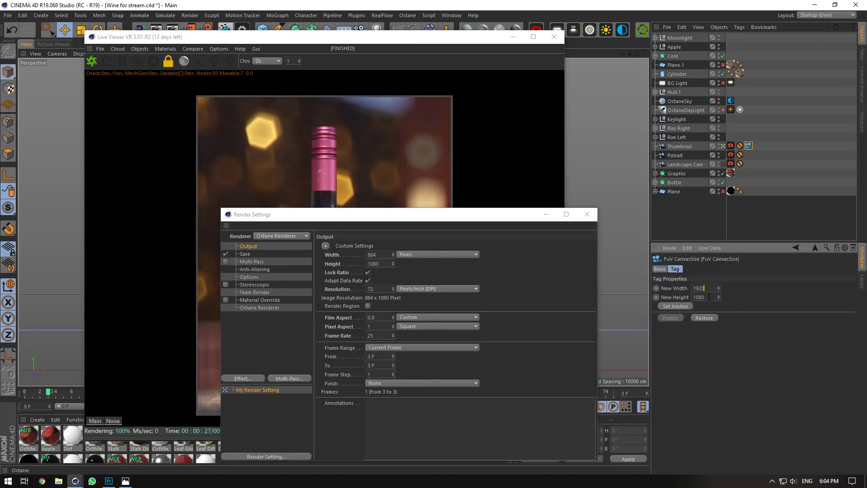
text(1920)
key(Return)
drag(513, 216, 590, 190)
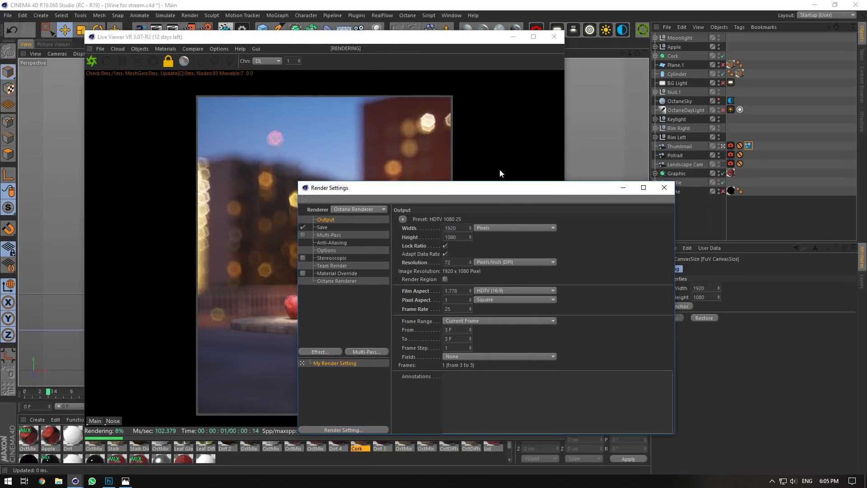
Remove the FuV CanvasSize tag from the Thumbnail camera and reapply the Live Viewer's resolution lock.
click(168, 61)
click(759, 121)
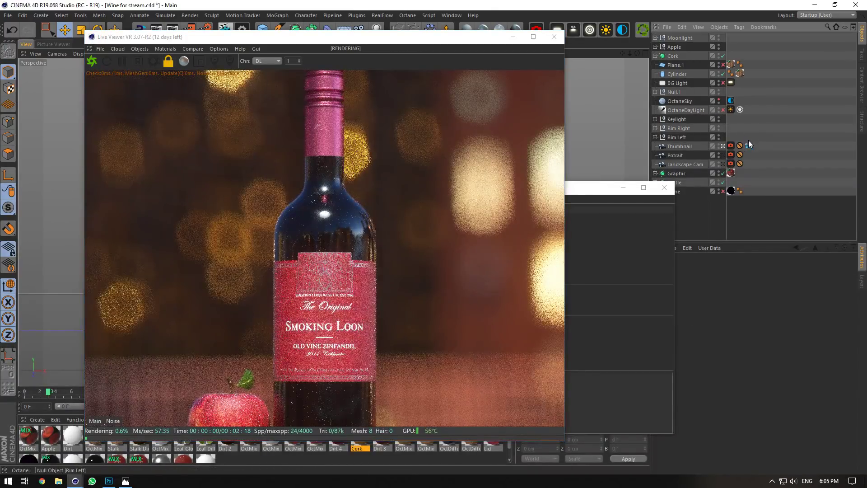
Reduce the render output to about 1013 x 570 pixels with the ratio locked, refreshing the Live Viewer's resolution lock until the whole frame fits.
click(657, 218)
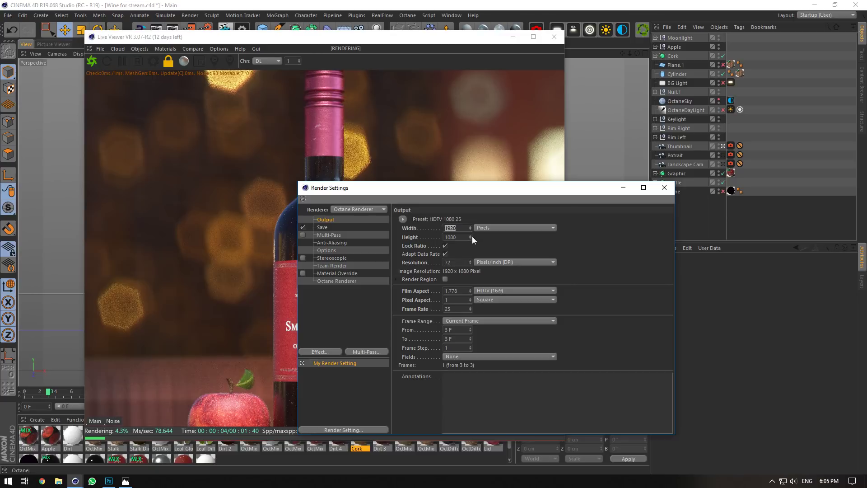
drag(471, 237, 470, 255)
click(162, 60)
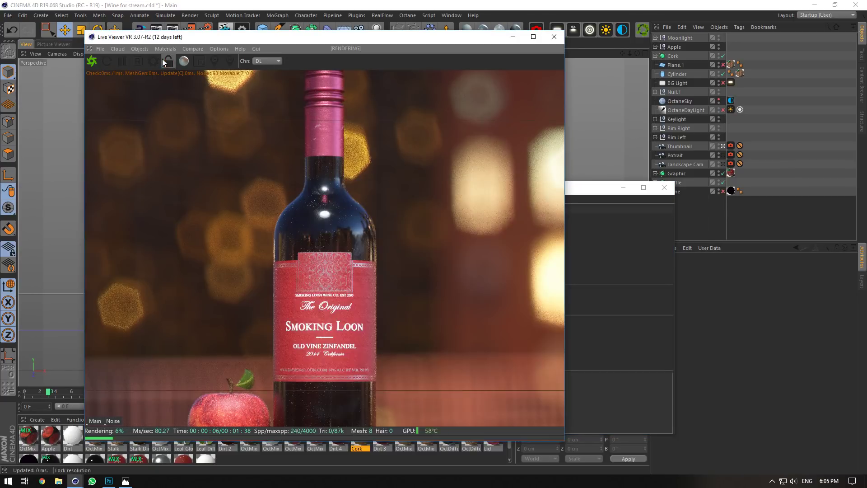
click(596, 233)
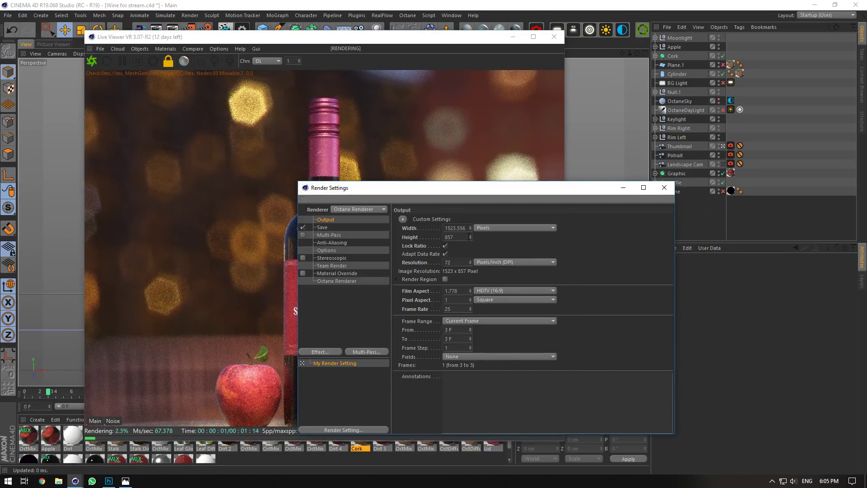
click(170, 62)
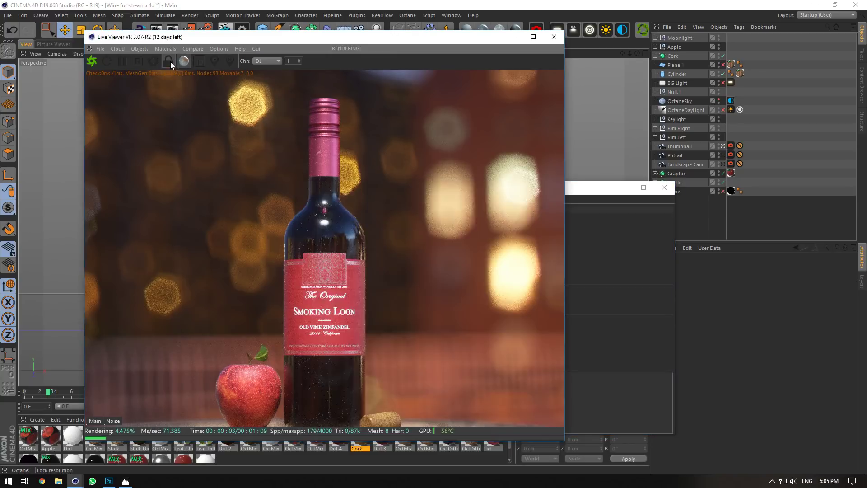
click(646, 231)
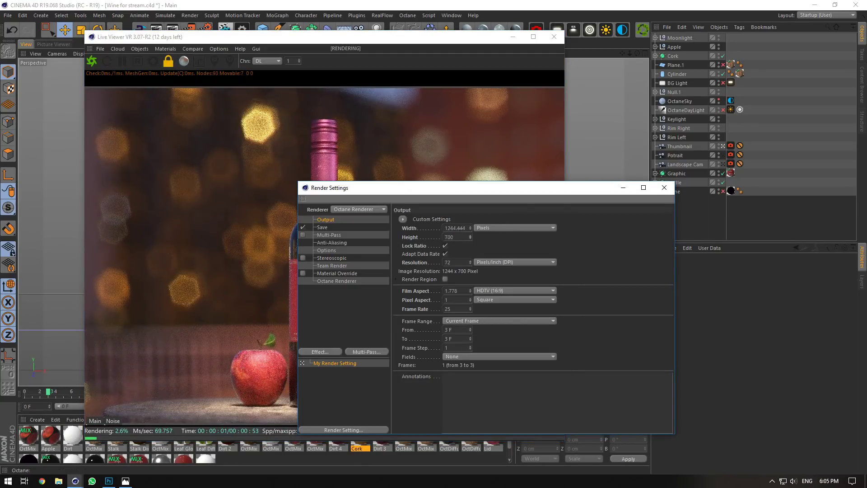
click(172, 62)
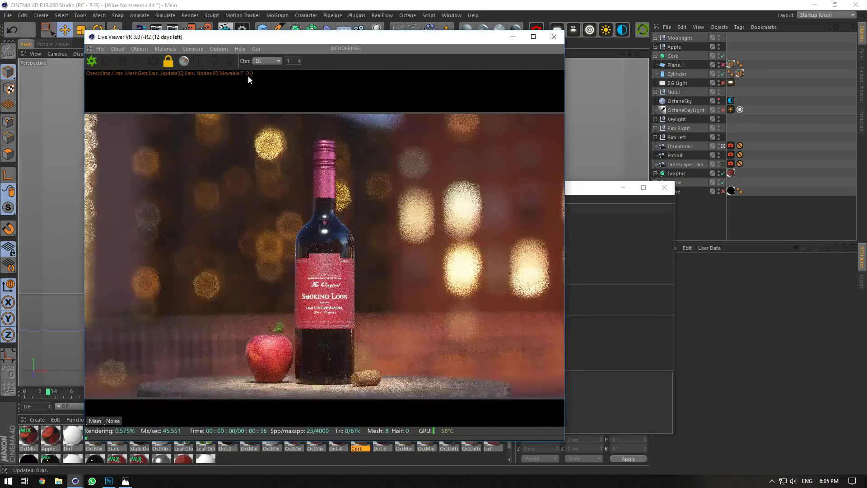
click(656, 231)
drag(496, 184, 656, 149)
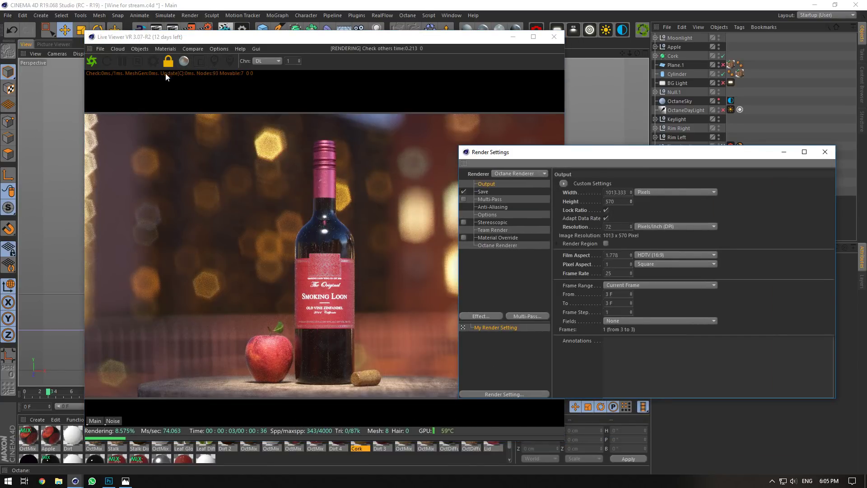
click(171, 63)
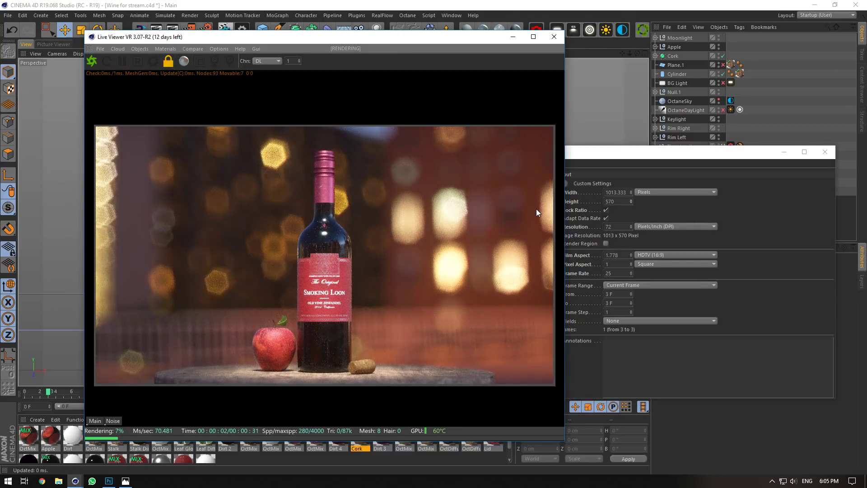
click(824, 152)
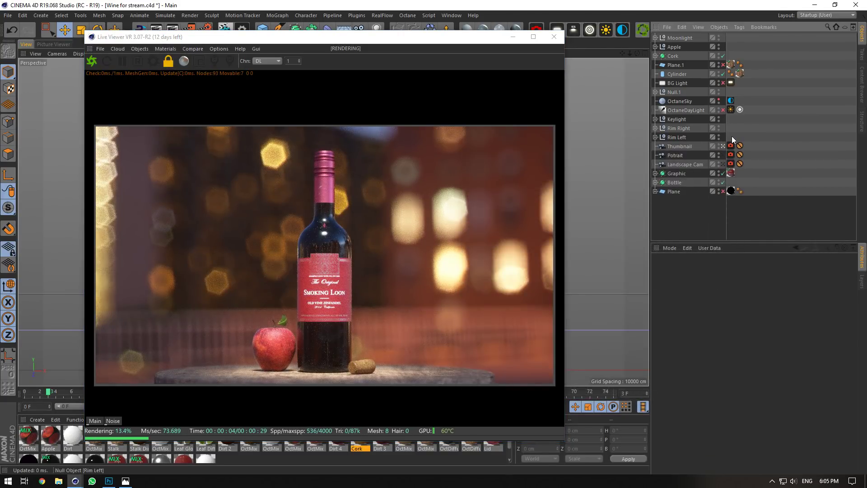
Duplicate the Thumbnail camera, delete the copy's Protection tag and look through the copy.
ctrl+drag(687, 147, 678, 141)
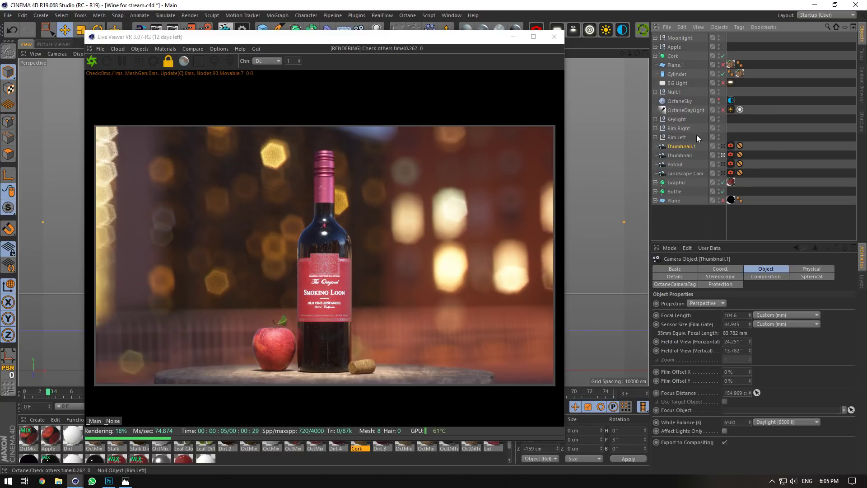
click(744, 144)
click(740, 145)
key(Delete)
click(682, 146)
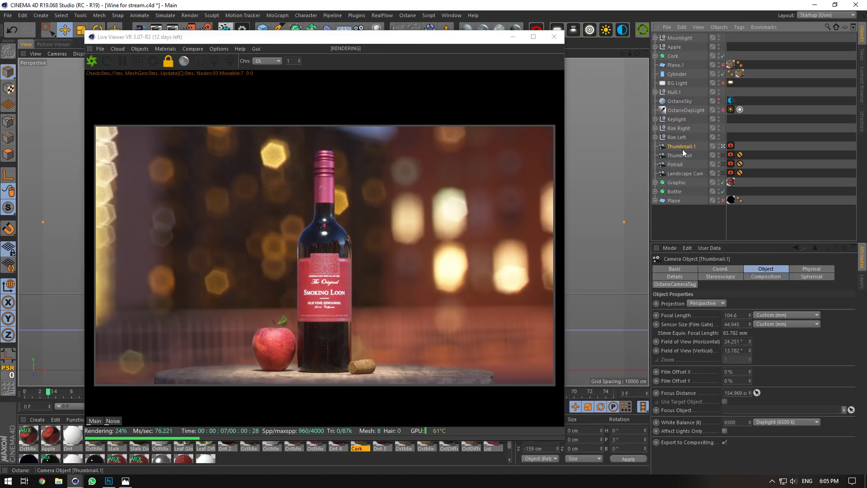
Set the camera copy's focal length to Tele (135 mm) and reframe it closer on the bottle label, apple and cork.
click(765, 314)
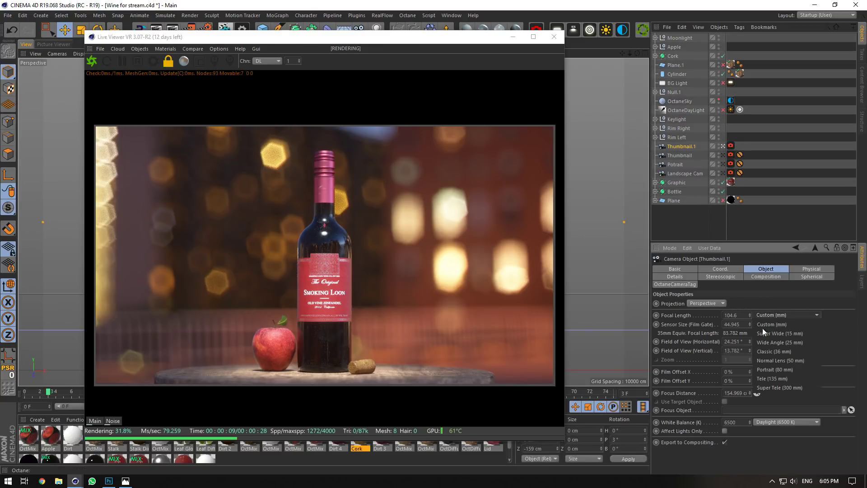
click(765, 378)
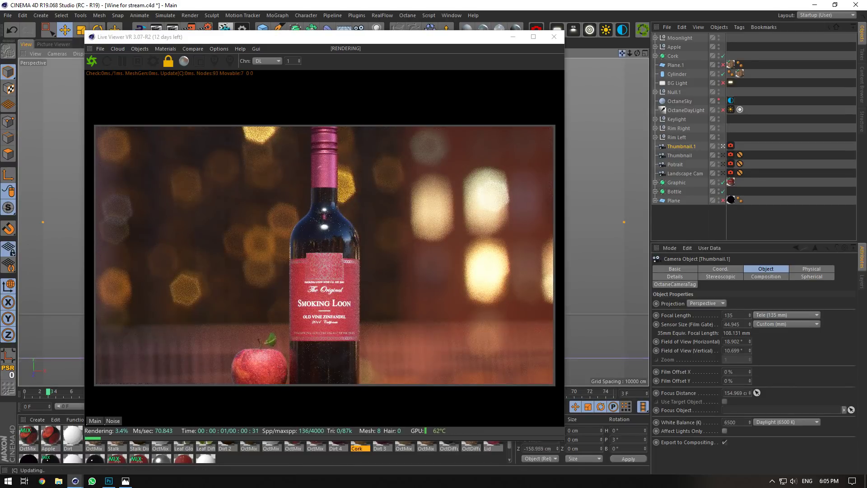
drag(623, 53, 621, 10)
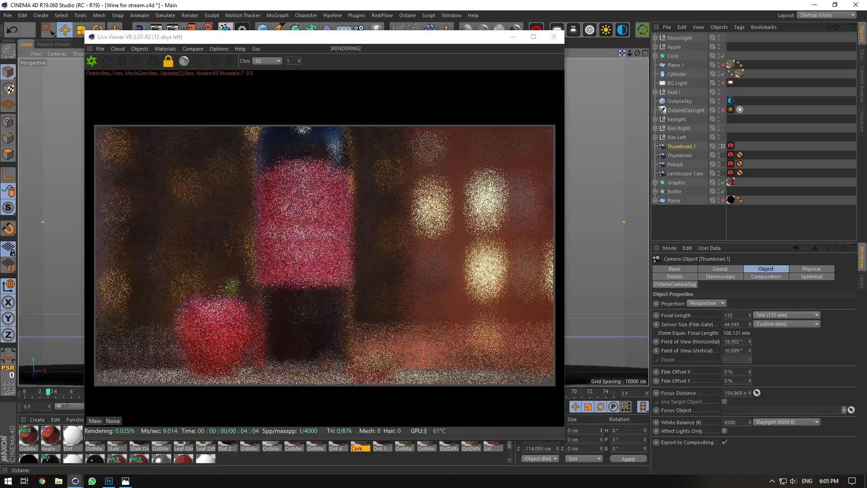
Pick the bottle label as the focus point, move the camera copy slightly closer and refocus on the label.
click(214, 61)
click(321, 230)
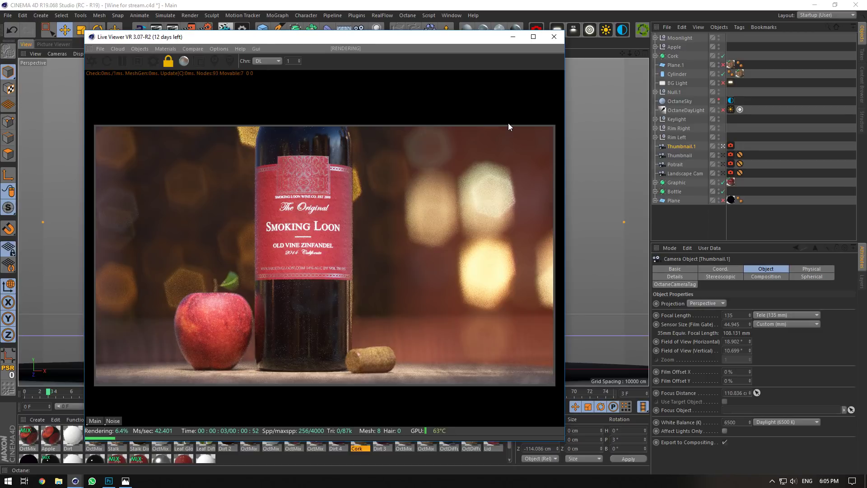
drag(622, 53, 635, 53)
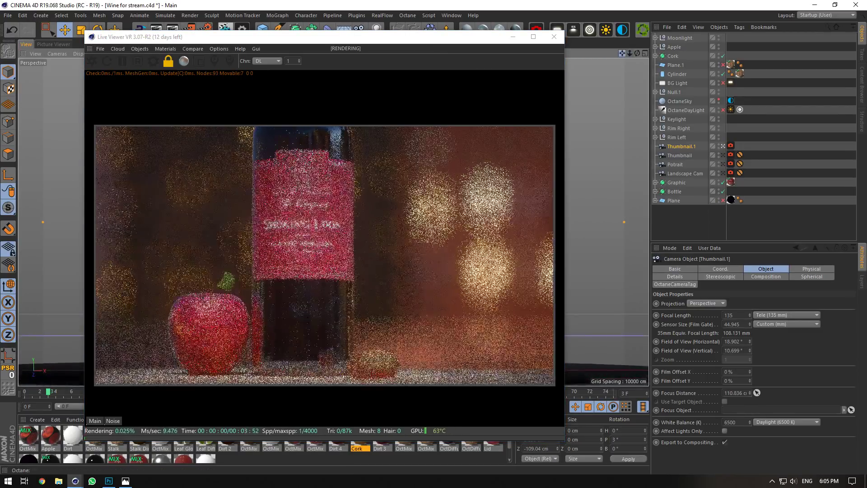
click(214, 61)
click(311, 207)
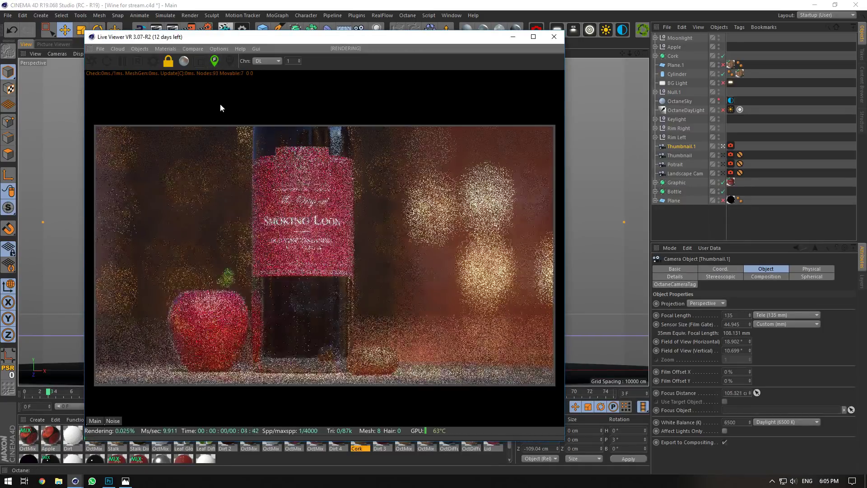
Add a null object and view the scene at an angle outside the camera copy, with the Live Viewer moved out of the way.
drag(346, 37, 572, 202)
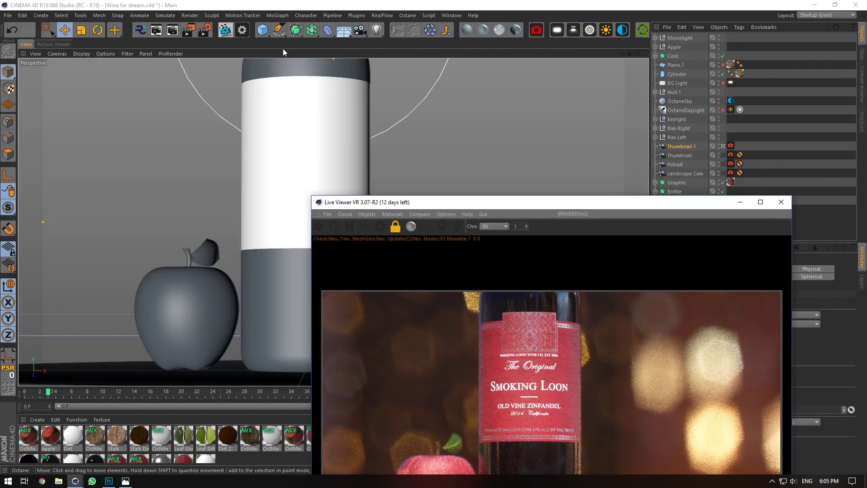
click(262, 30)
click(295, 42)
drag(398, 202, 589, 196)
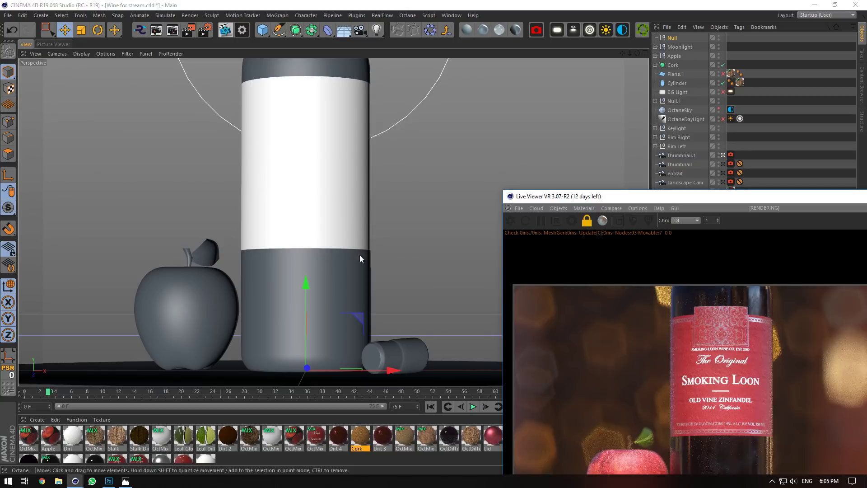
click(722, 155)
alt+drag(271, 302, 302, 307)
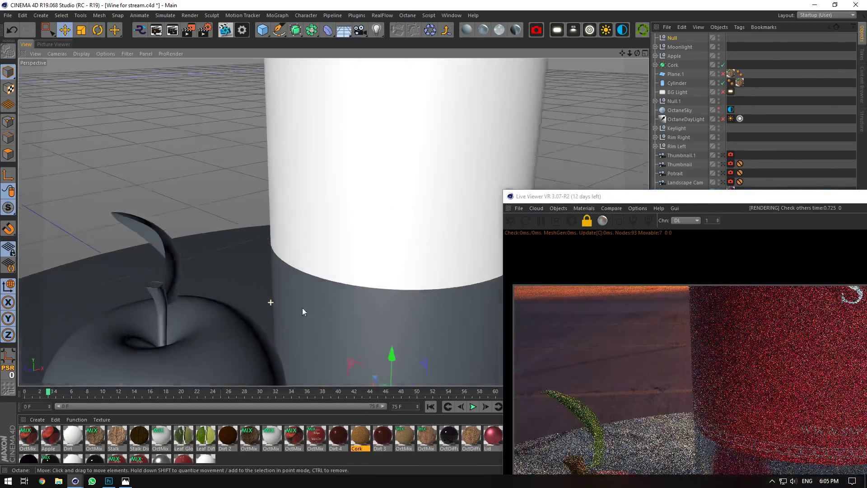
scroll(353, 339, down, 4)
scroll(353, 339, down, 3)
drag(618, 200, 632, 480)
Display the null as a Sphere with a 1 cm radius and XY orientation, after trying the Cube shape.
click(663, 269)
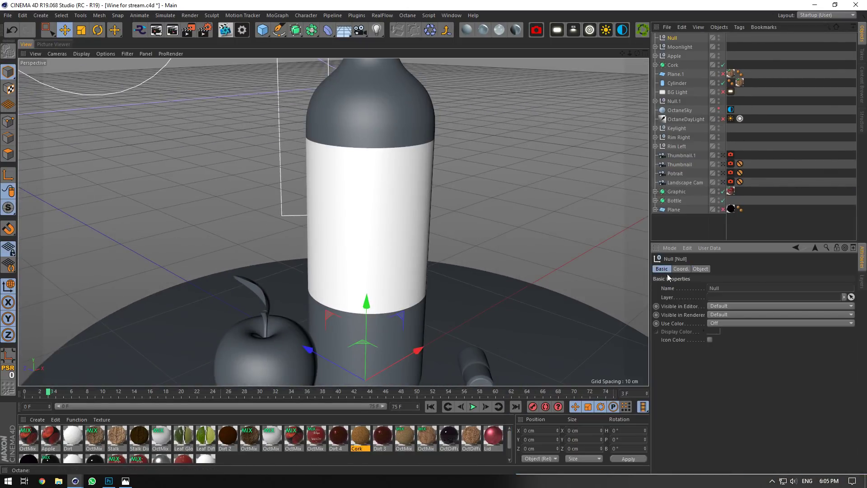
click(699, 269)
click(714, 287)
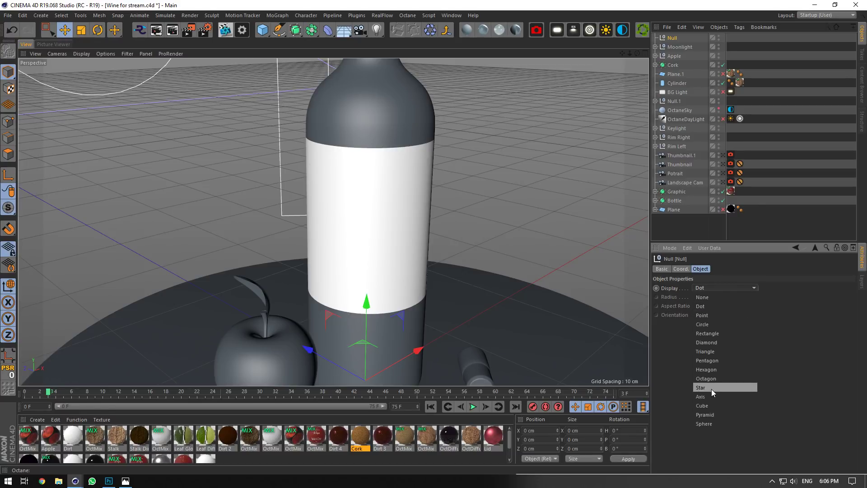
click(708, 405)
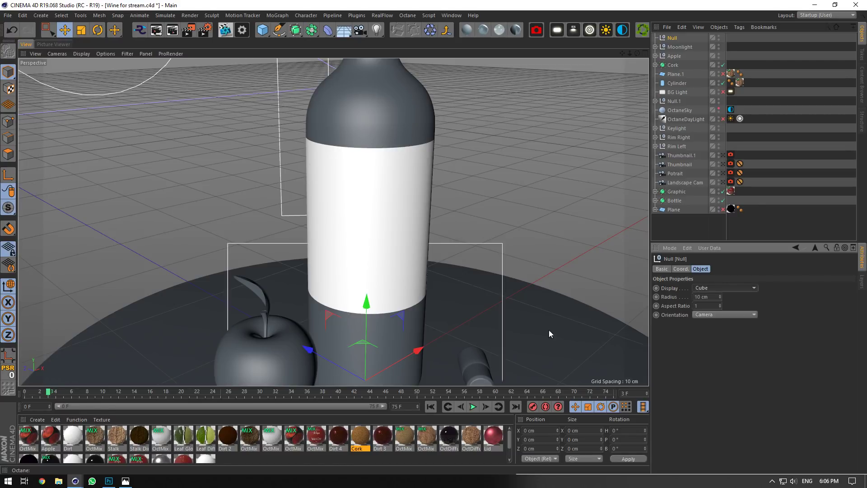
scroll(548, 329, down, 3)
scroll(573, 319, up, 2)
click(708, 288)
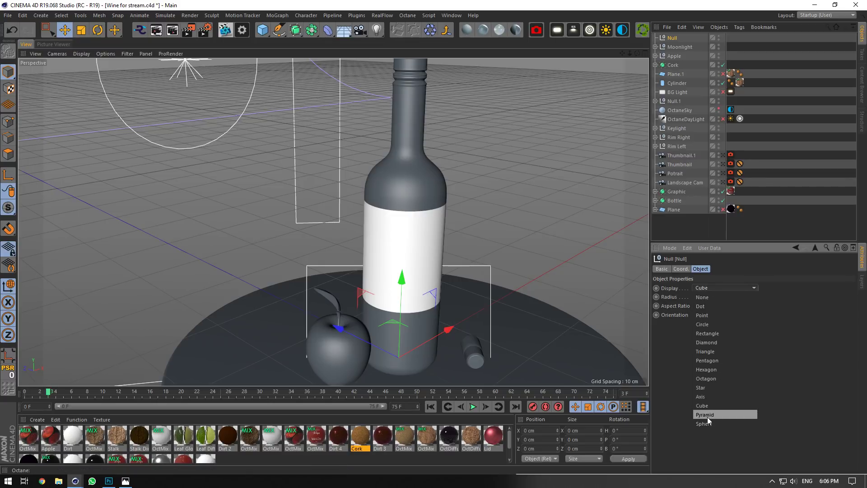
click(708, 414)
double_click(701, 296)
text(1)
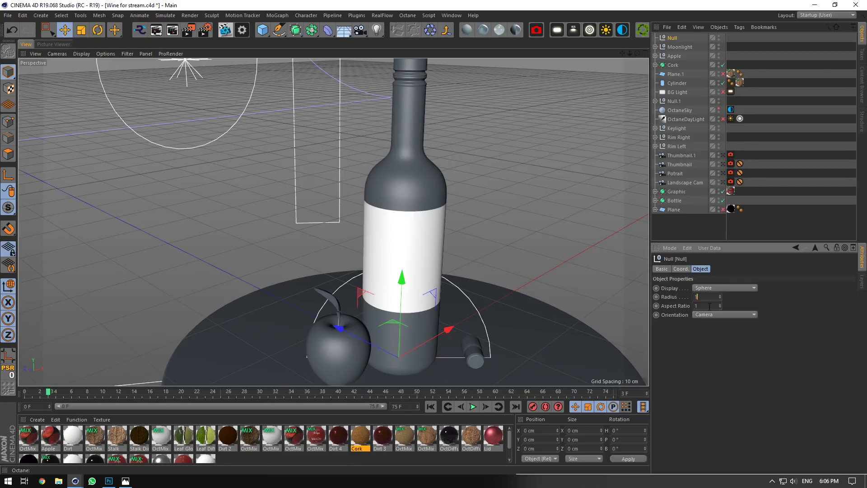
key(Return)
click(710, 315)
click(706, 331)
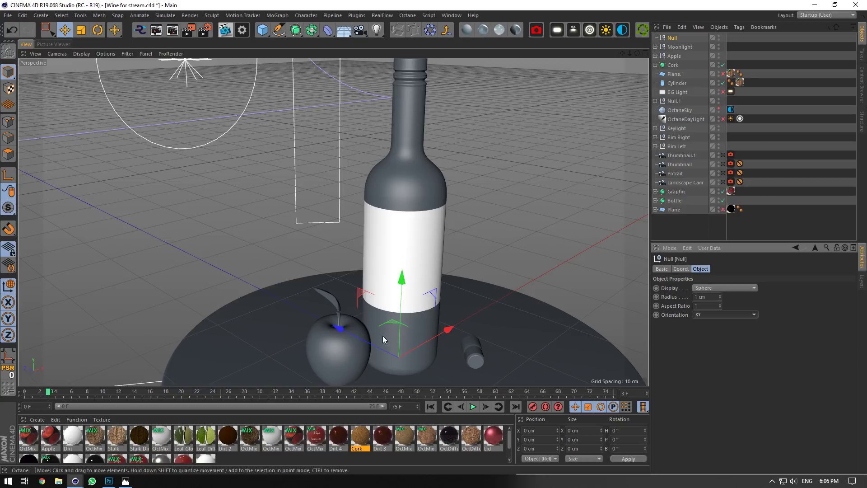
Move the null up to the bottle's label at about 11.6 cm height and give it a pure red display color.
drag(382, 343, 385, 240)
scroll(407, 250, up, 5)
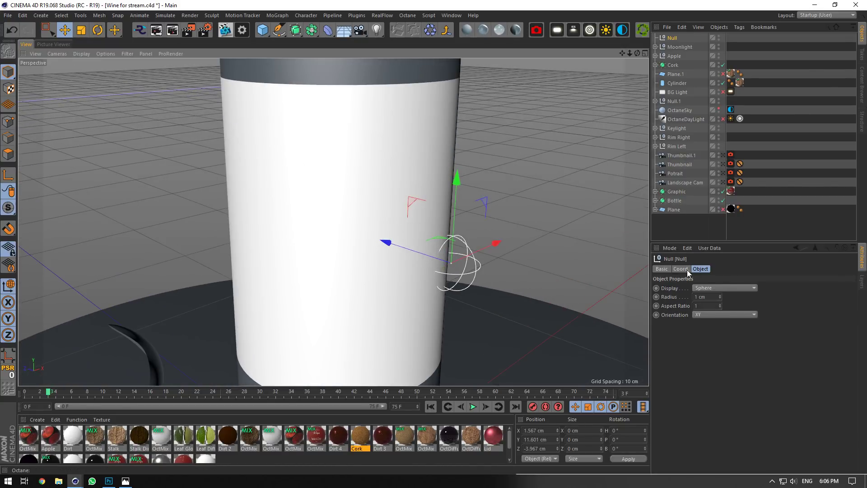
click(661, 268)
click(722, 322)
click(724, 339)
click(710, 335)
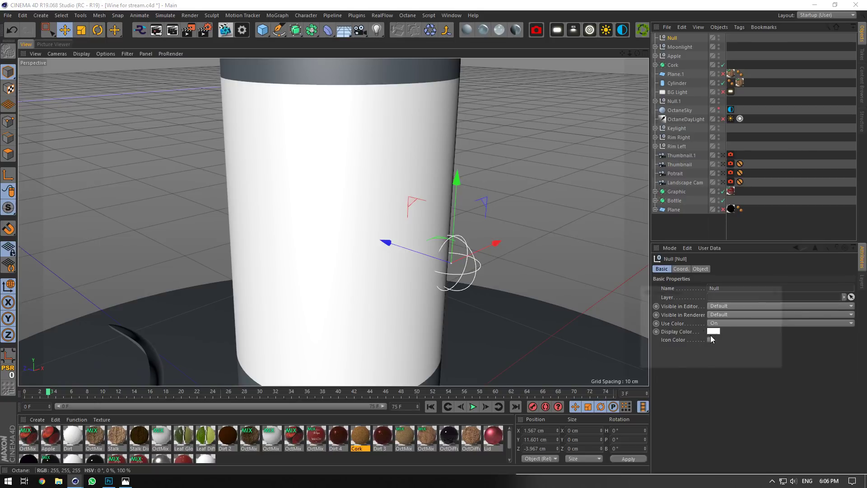
click(697, 361)
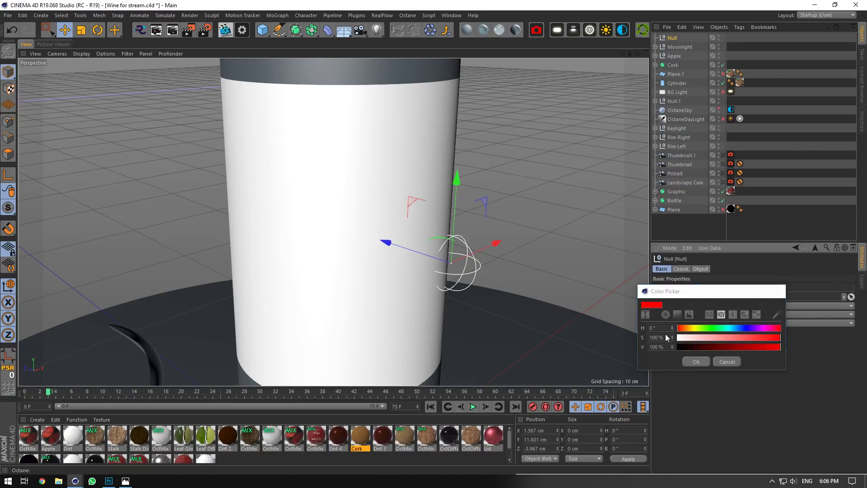
Rename the null as DOF Target.
double_click(672, 38)
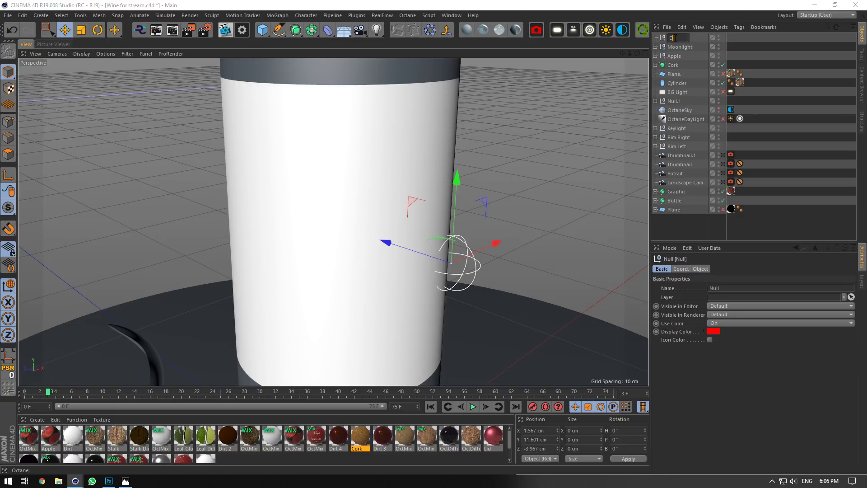
text(DOF Target)
key(Return)
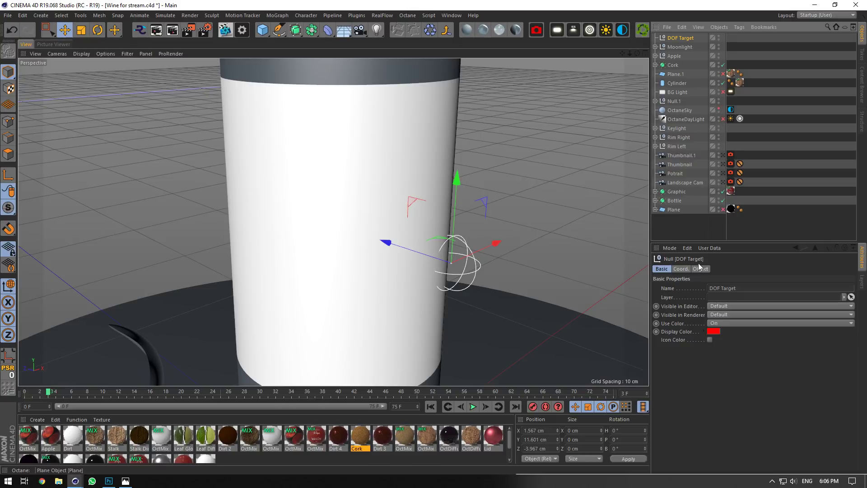
Set the DOF Target null's X position to 0 cm and shift it along Z to about -4.02 cm, at the label's front surface.
click(681, 268)
double_click(683, 287)
text(0)
key(Return)
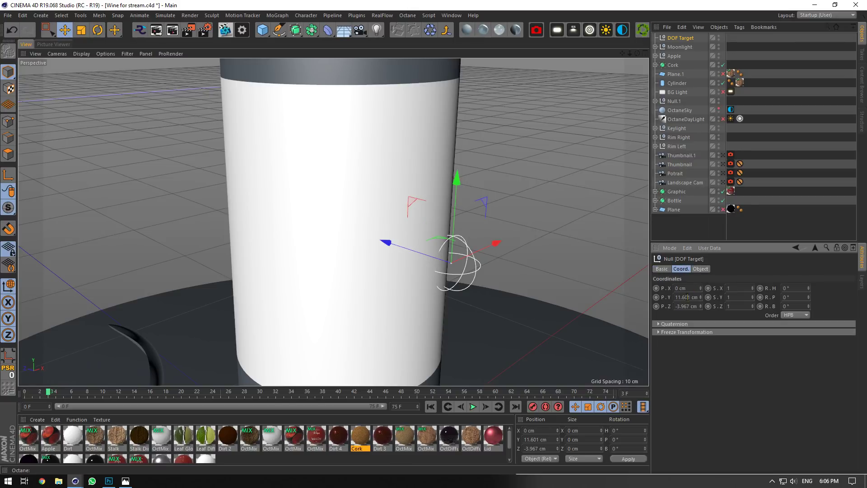
scroll(420, 269, up, 2)
scroll(418, 273, up, 1)
drag(362, 259, 365, 260)
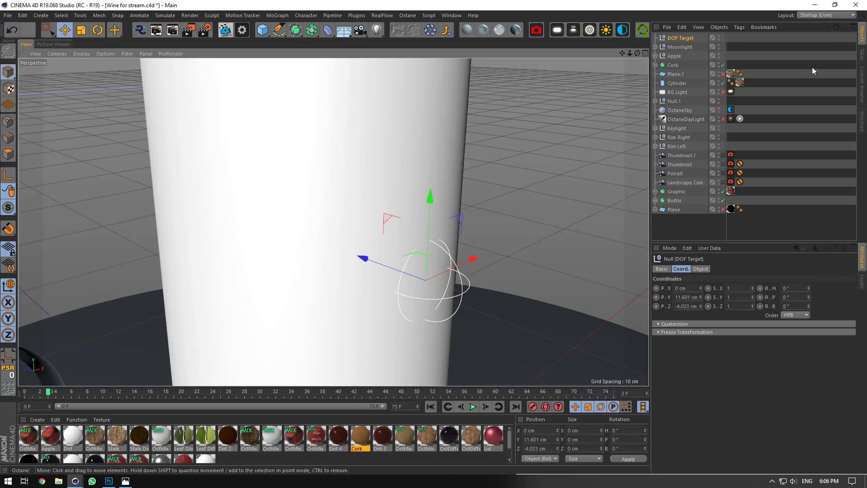
click(662, 269)
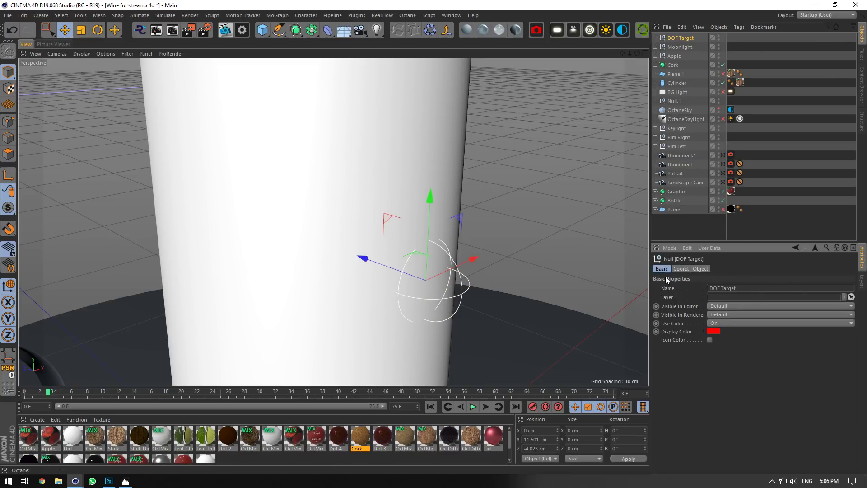
Apply the red display color to the DOF Target null's icon and reduce the radius of its display sphere.
click(710, 338)
click(700, 269)
click(702, 297)
key(BackSpace)
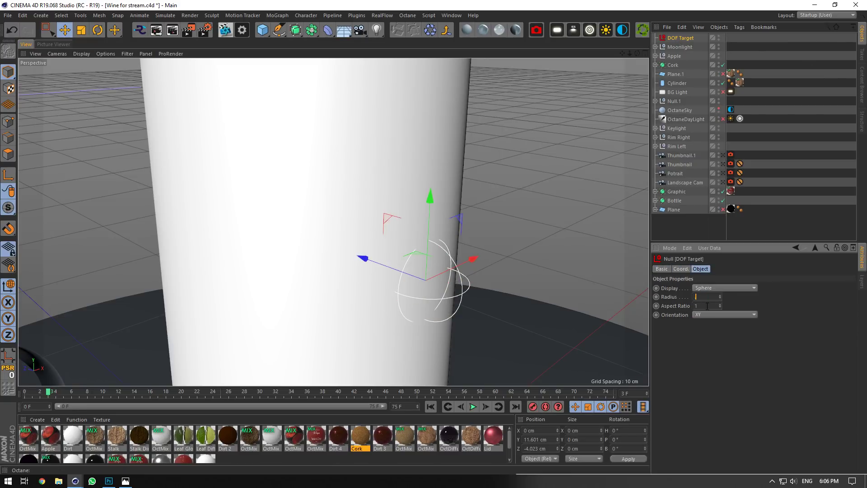
text(3)
key(Return)
click(762, 105)
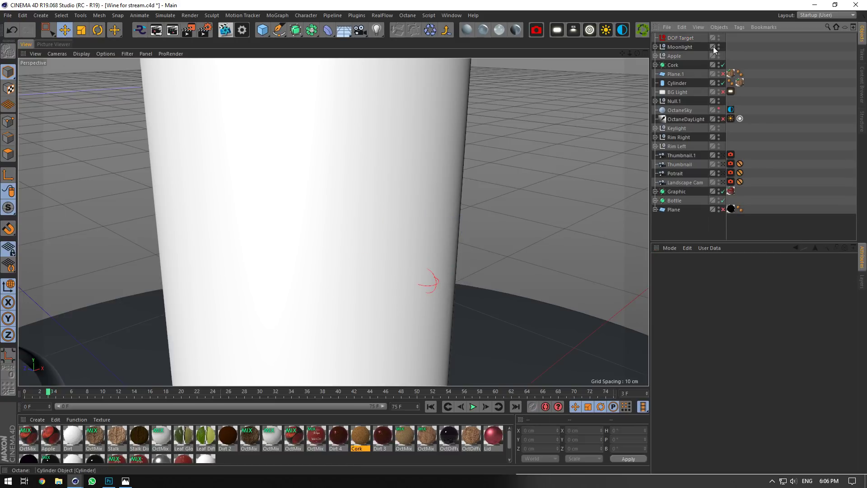
Look through the Thumbnail.1 camera and assign the DOF Target null as its Focus Object.
click(721, 155)
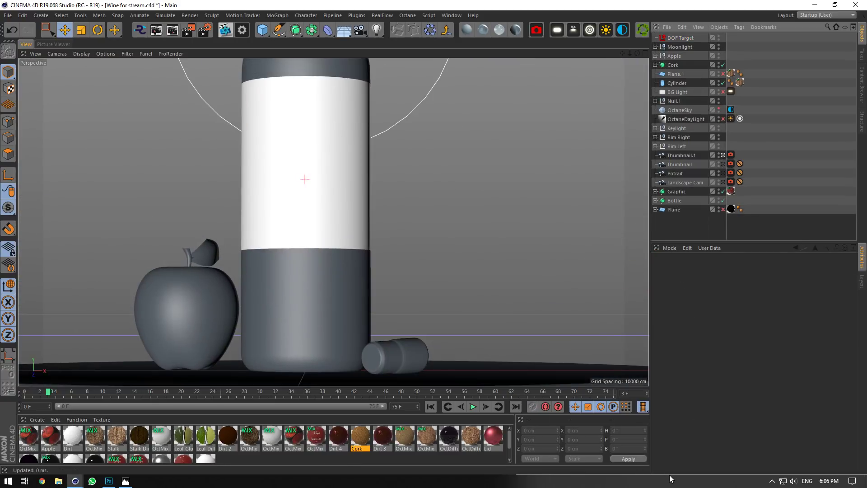
drag(672, 473, 313, 4)
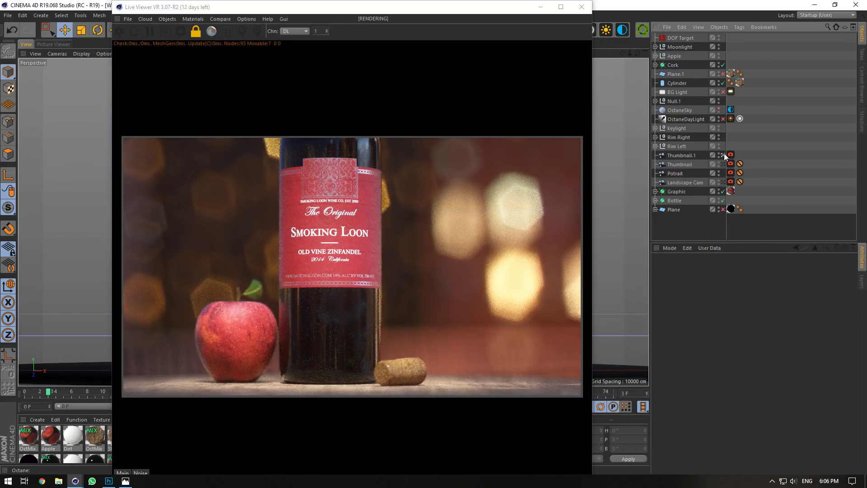
click(724, 155)
drag(675, 38, 749, 410)
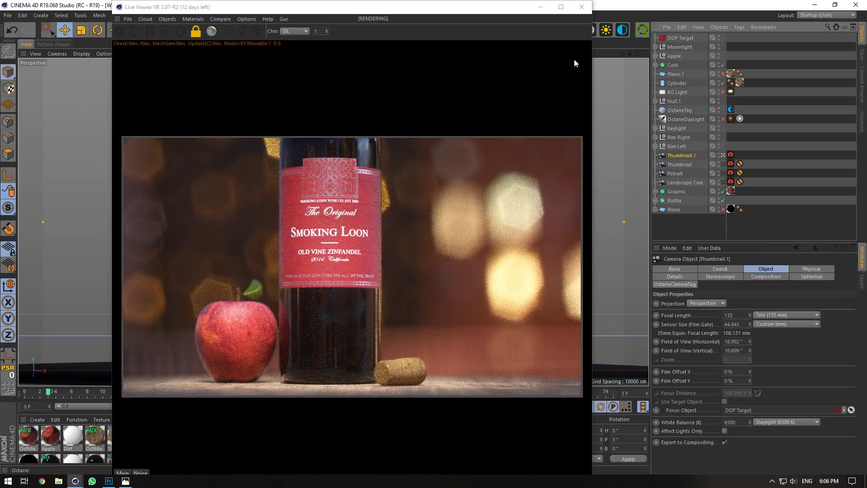
Reframe the Thumbnail.1 camera slightly closer so the bottle's label, apple and cork fill the shot.
drag(622, 54, 625, 131)
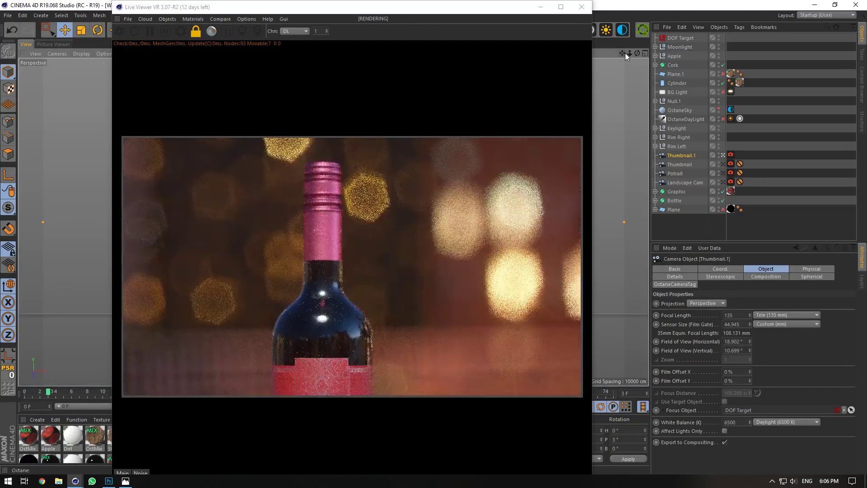
mouse_move(625, 53)
mouse_down()
mouse_move(625, 4)
mouse_move(625, 38)
mouse_move(607, 52)
mouse_move(625, 52)
mouse_move(609, 52)
mouse_up()
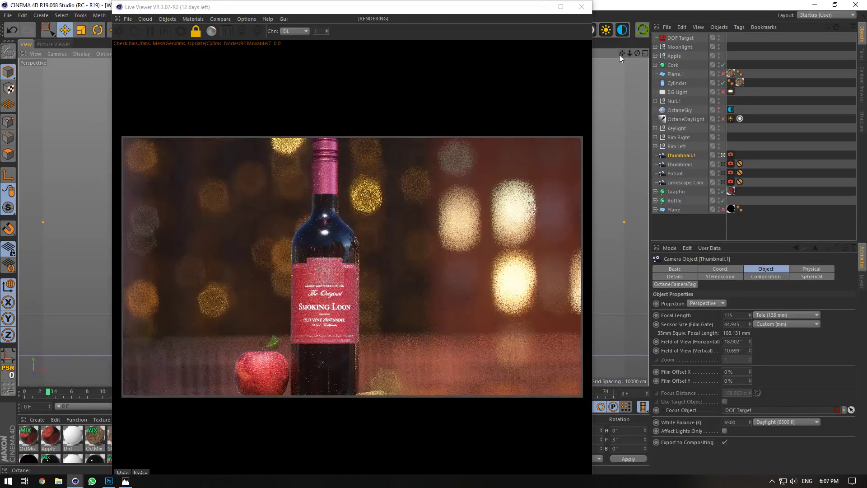
mouse_move(630, 53)
mouse_down()
mouse_move(612, 54)
mouse_move(655, 52)
mouse_move(626, 45)
mouse_move(621, 55)
mouse_move(621, 1)
mouse_move(623, 66)
mouse_move(622, 40)
mouse_up()
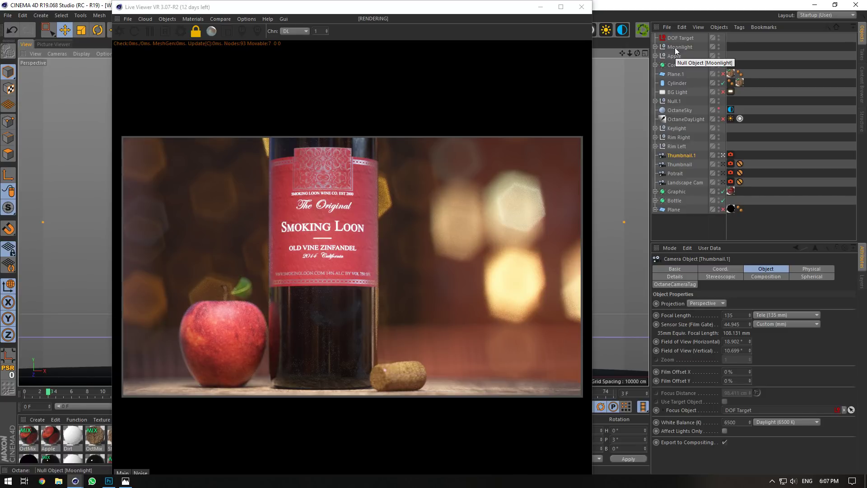
click(731, 155)
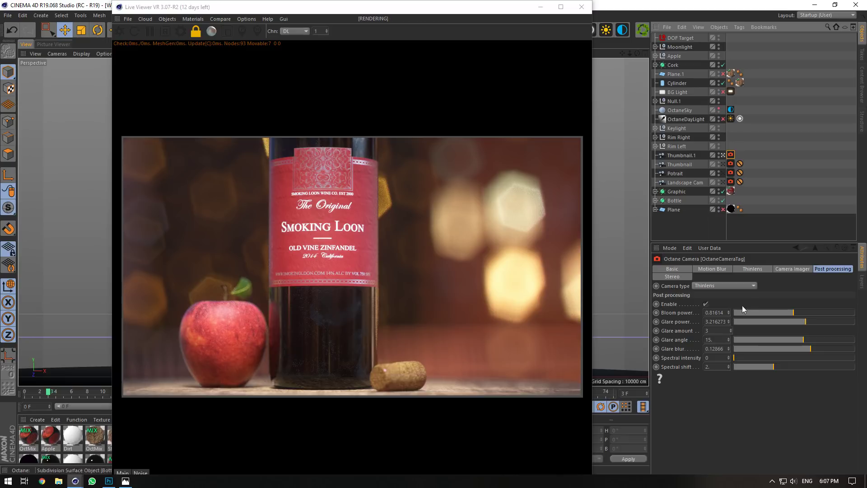
click(761, 268)
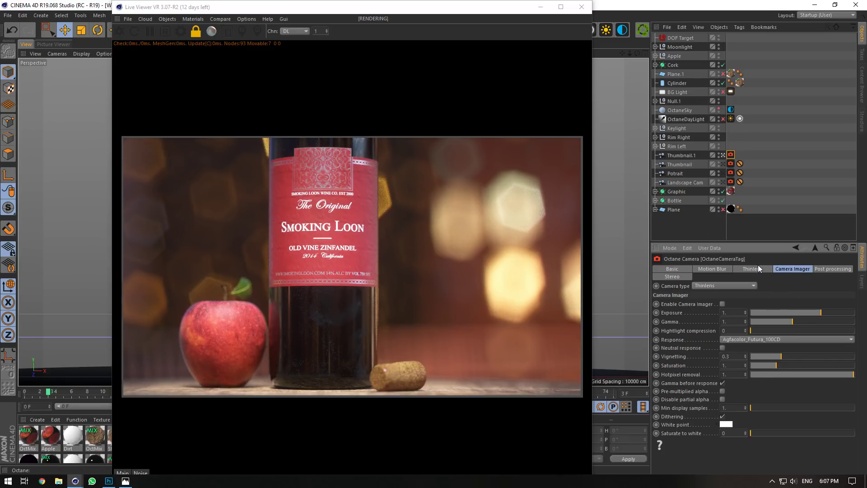
click(721, 269)
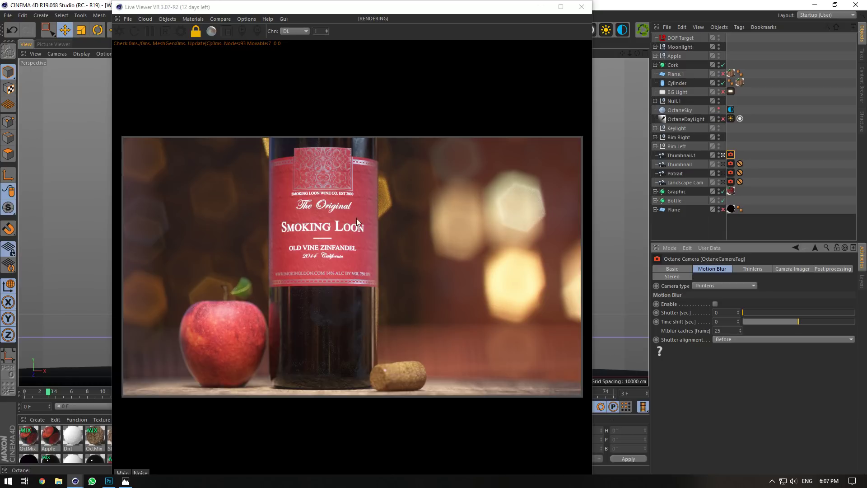
Shorten the Live Viewer window to uncover the materials, and open the UV Transform of the LabelBG material's normal map.
mouse_move(472, 9)
mouse_down()
mouse_move(473, 84)
mouse_move(466, 16)
mouse_up()
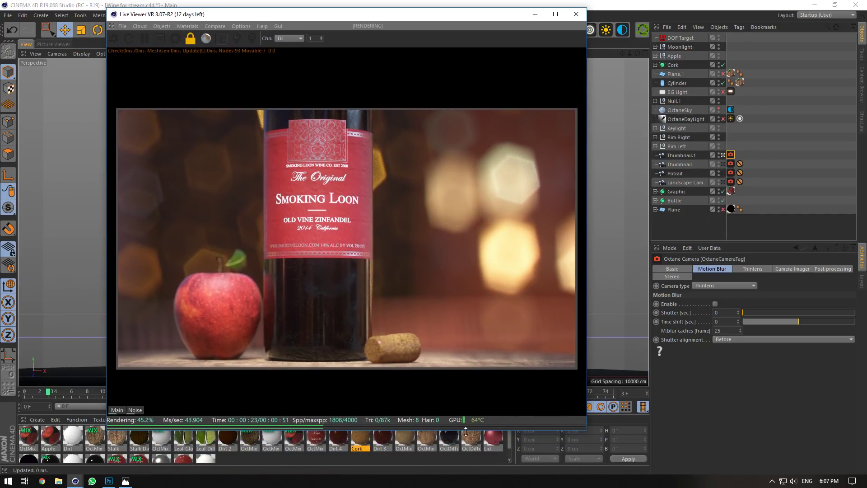
drag(466, 431, 463, 417)
drag(511, 445, 514, 459)
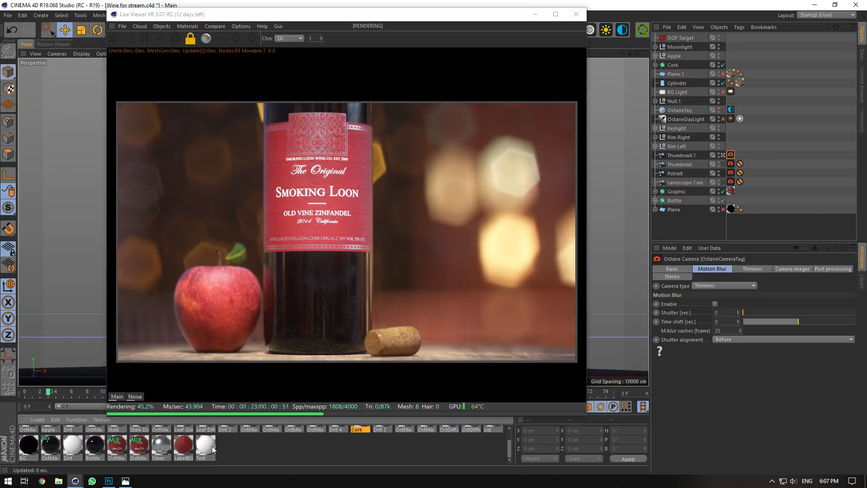
double_click(183, 445)
drag(365, 76, 760, 170)
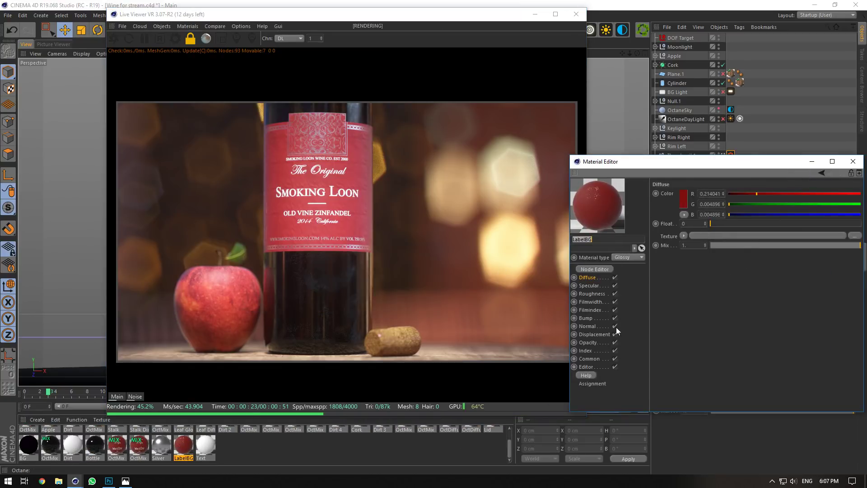
click(607, 326)
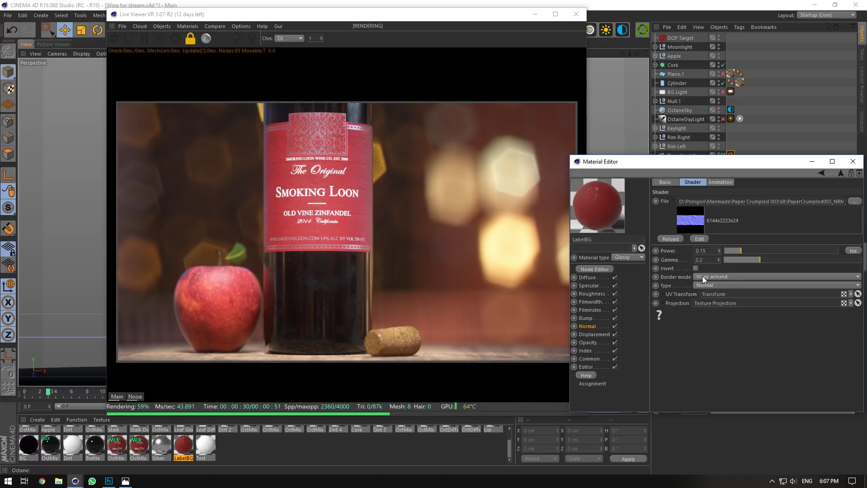
click(668, 294)
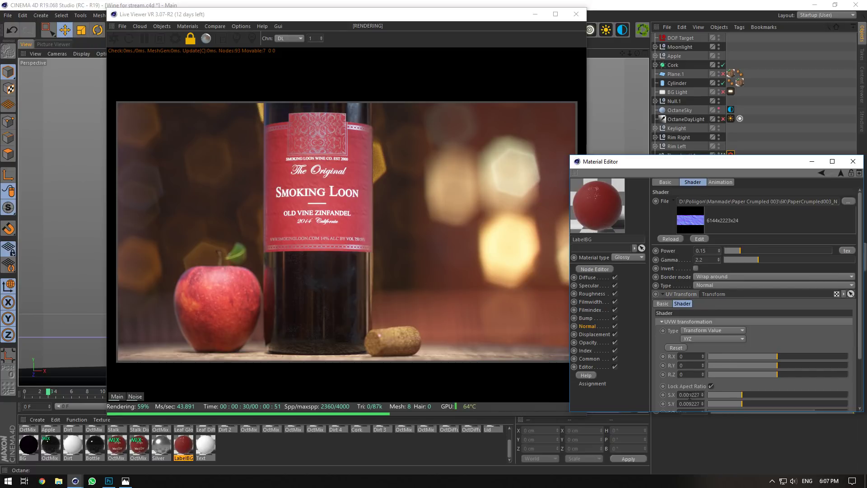
Try scales of 0.01 and 0.02 for the LabelBG normal map, comparing the render with the Normal channel off and on.
drag(690, 395, 721, 400)
key(Return)
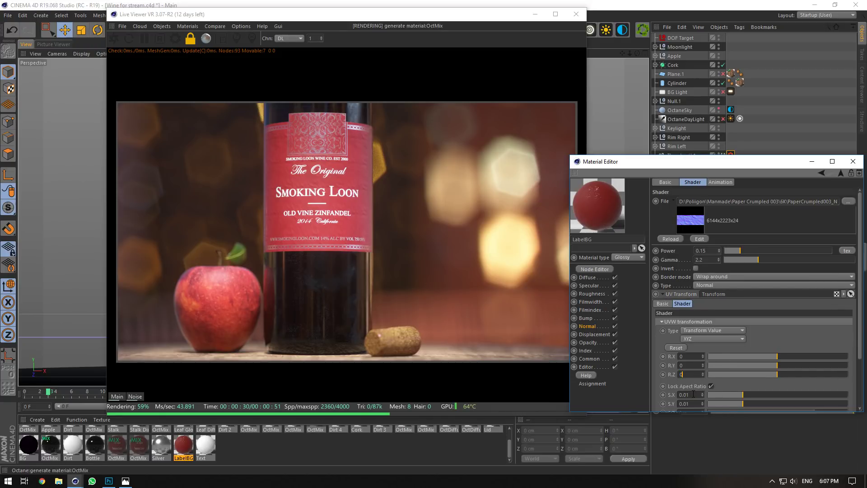
text(2)
key(Return)
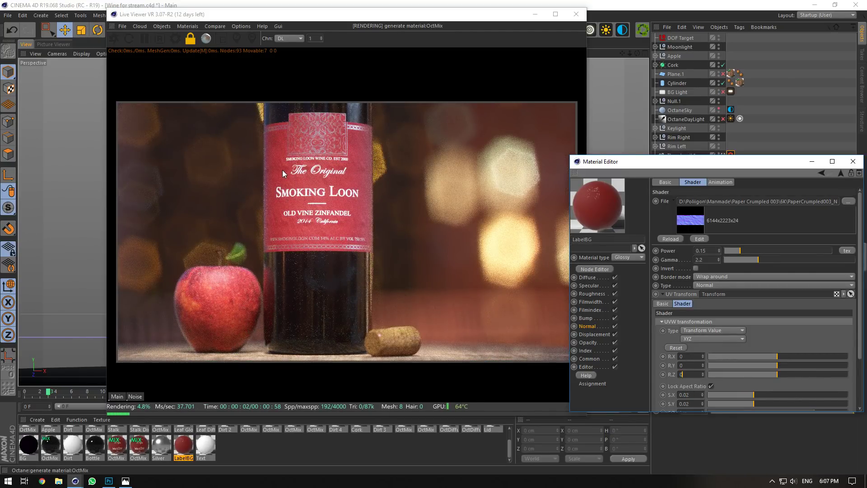
click(615, 326)
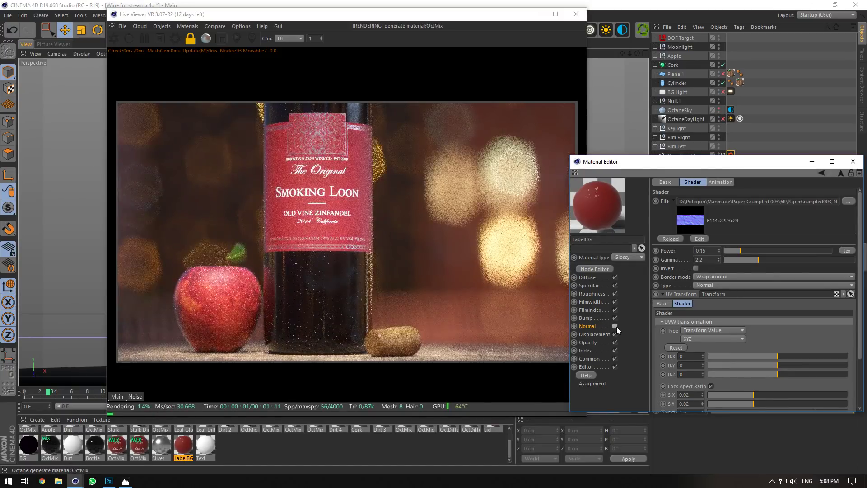
click(615, 326)
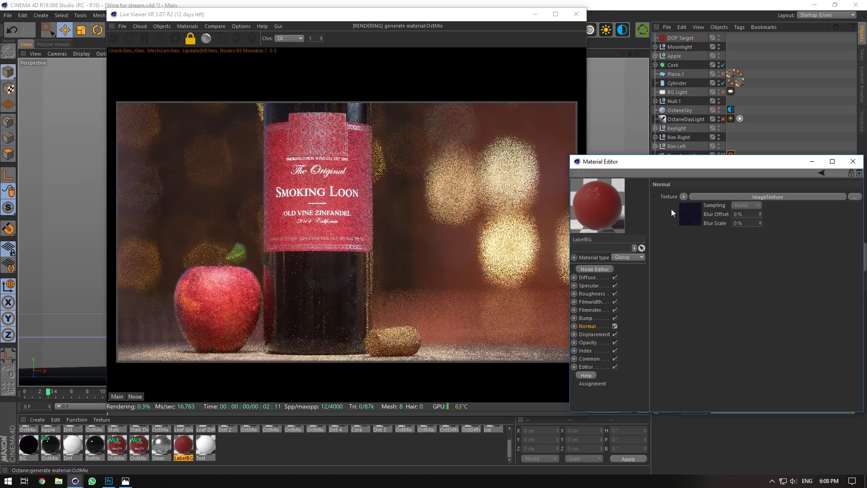
Set the UV Transform scale of the LabelBG material's normal map to 0.04.
click(684, 213)
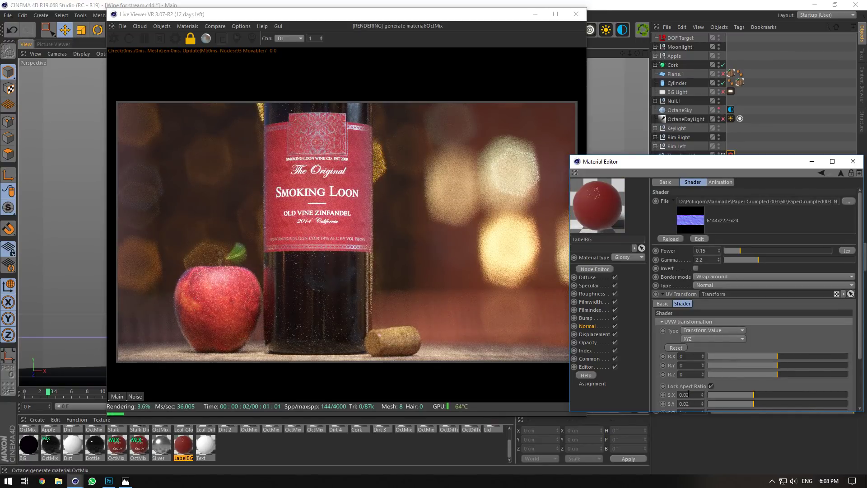
text(4)
key(Return)
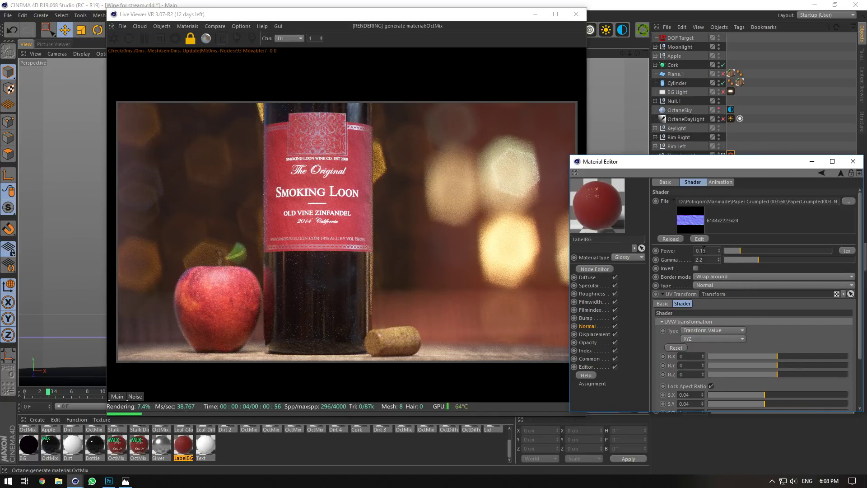
Set the LabelBG normal map's power to 0.05, close the material and save the scene.
text(0)
key(Return)
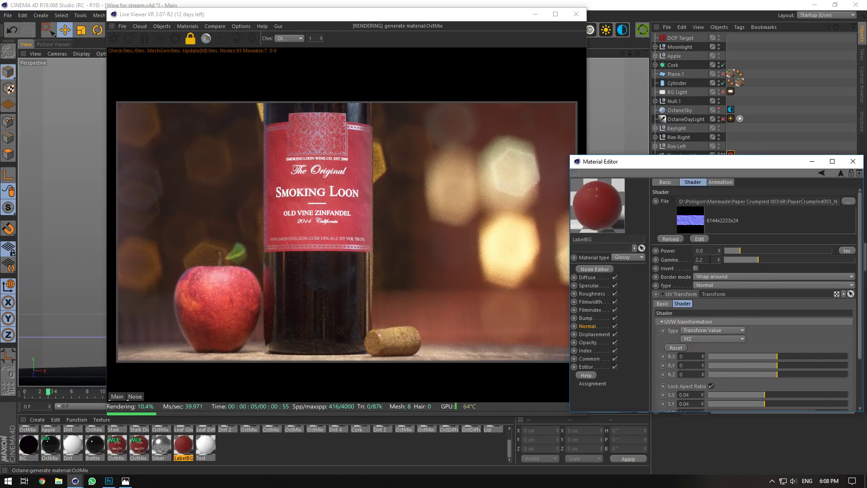
text(5)
click(708, 260)
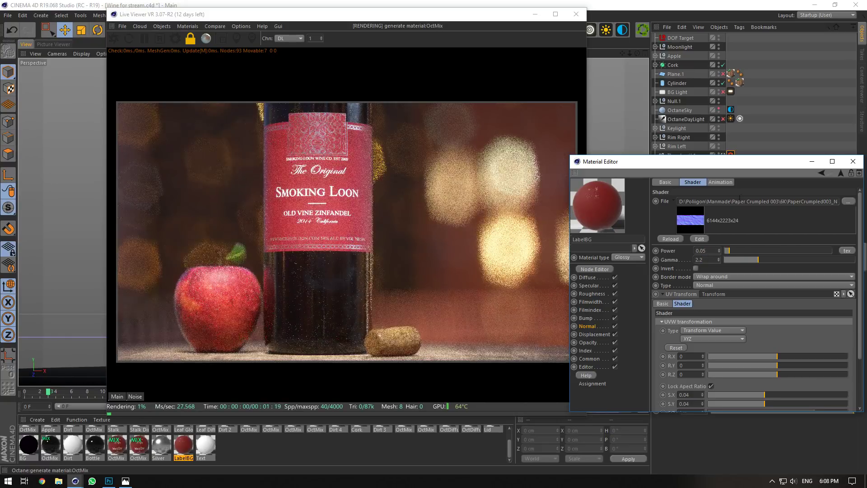
click(851, 162)
key(ctrl+s)
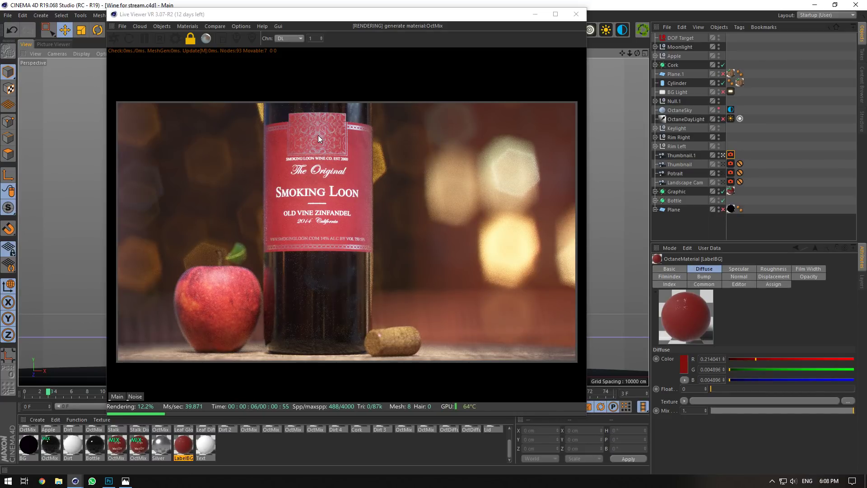
Open the Silver material and give it a pale orange specular color of H 30°, S 18%, V 100%.
double_click(161, 445)
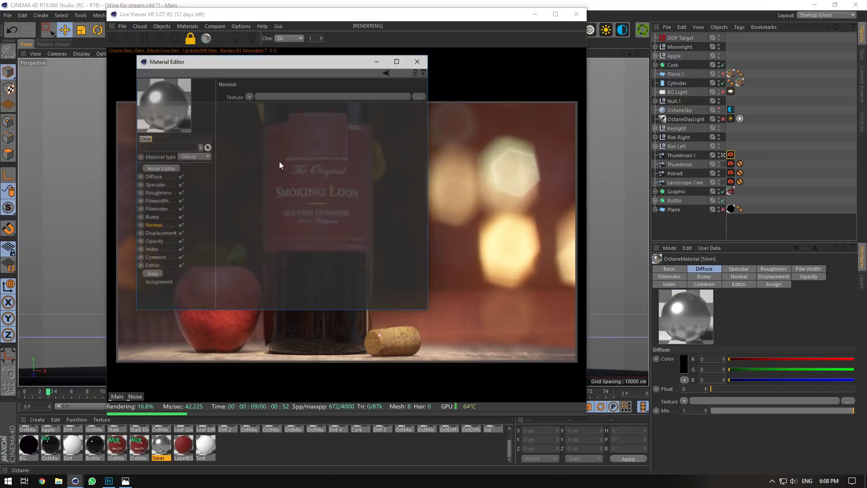
drag(322, 63, 633, 105)
click(470, 228)
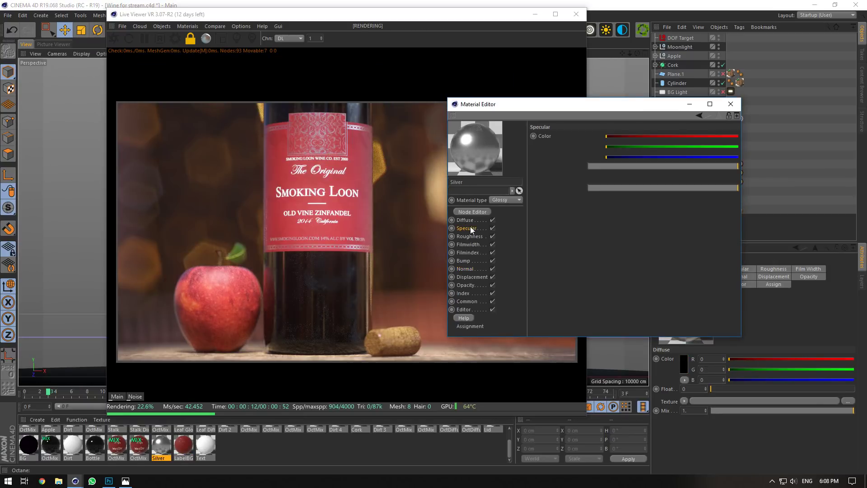
click(561, 140)
drag(529, 150, 630, 159)
click(556, 140)
click(544, 149)
click(534, 139)
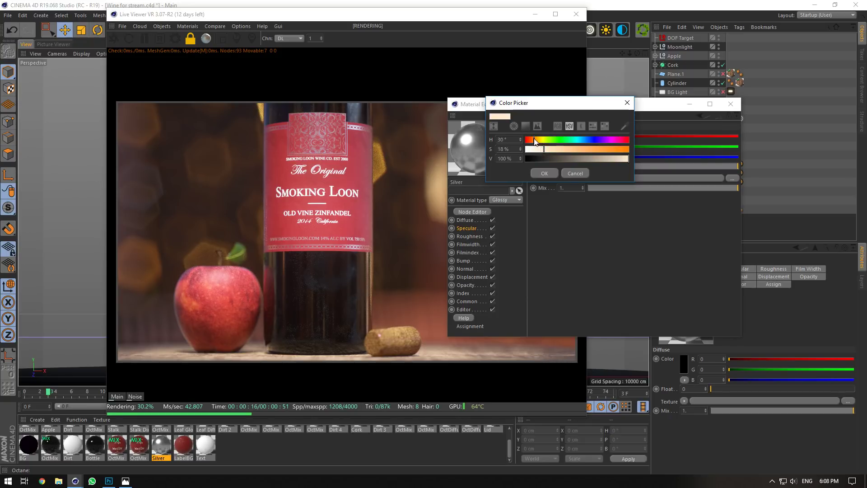
click(545, 174)
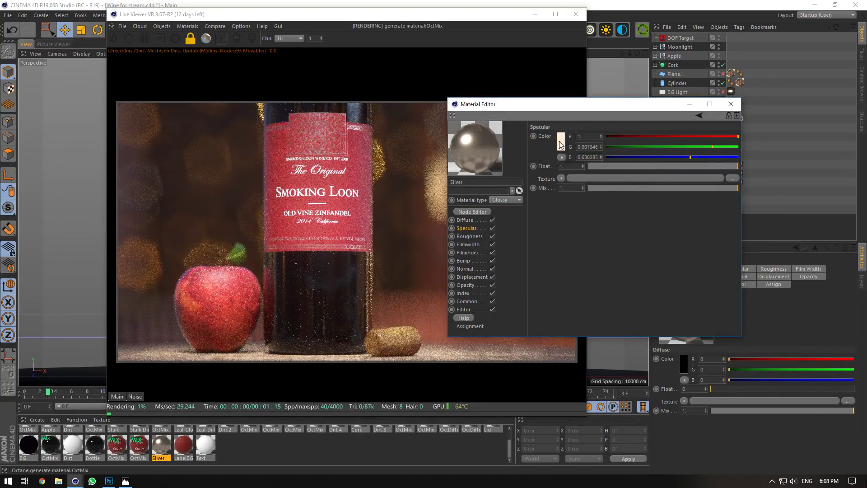
Try a fully saturated orange as the Silver material's specular color.
click(561, 141)
click(568, 152)
click(532, 173)
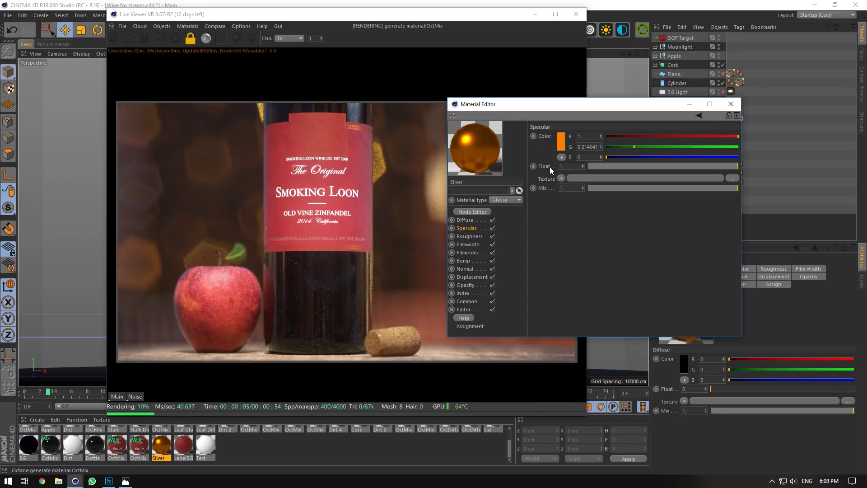
Set the Silver material's specular color to a pale peach with RGB values 1, 0.800669 and 0.67386.
click(561, 141)
drag(545, 160, 523, 146)
drag(537, 142, 523, 142)
drag(569, 161, 634, 160)
drag(543, 148, 543, 141)
click(547, 175)
click(563, 143)
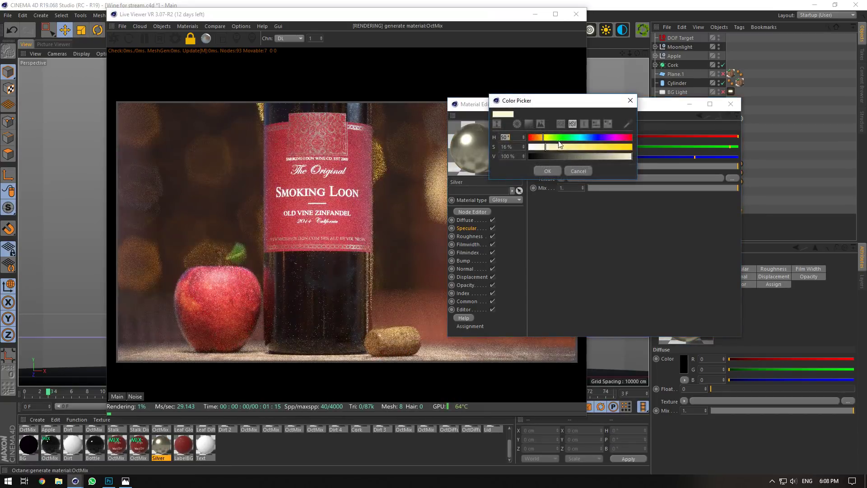
click(536, 141)
click(547, 171)
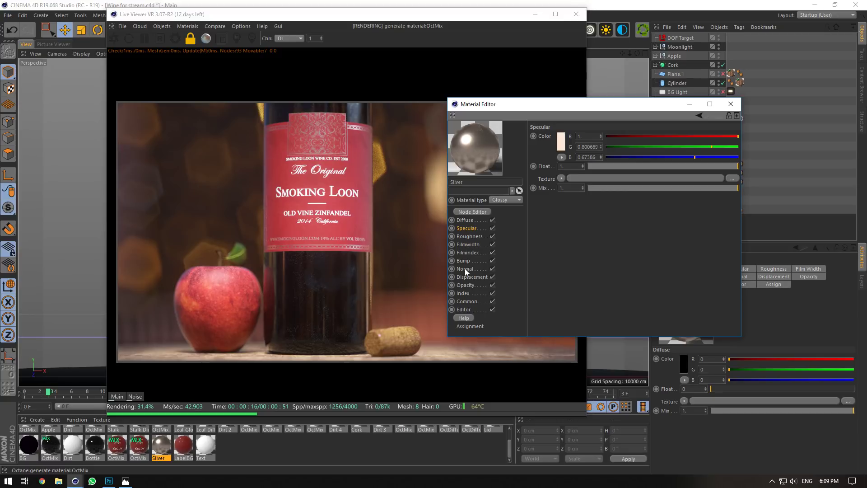
Inspect the Silver material's bump texture, switch to Photoshop and show the Smoking Loon text layer in LABEL_SILVER_MASK_BUMP.psd.
click(475, 258)
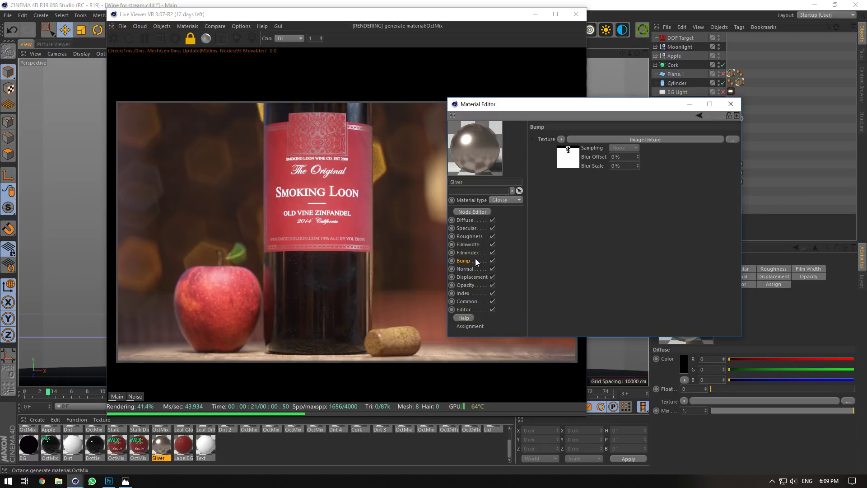
click(565, 167)
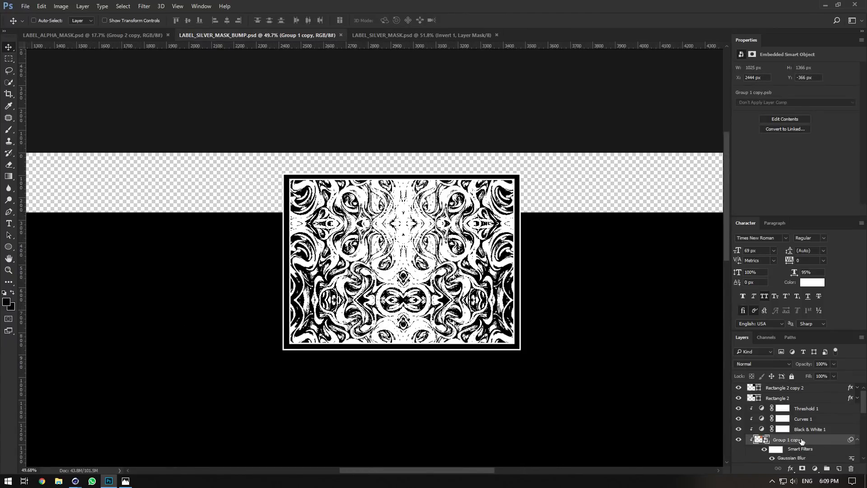
scroll(784, 439, down, 4)
click(751, 438)
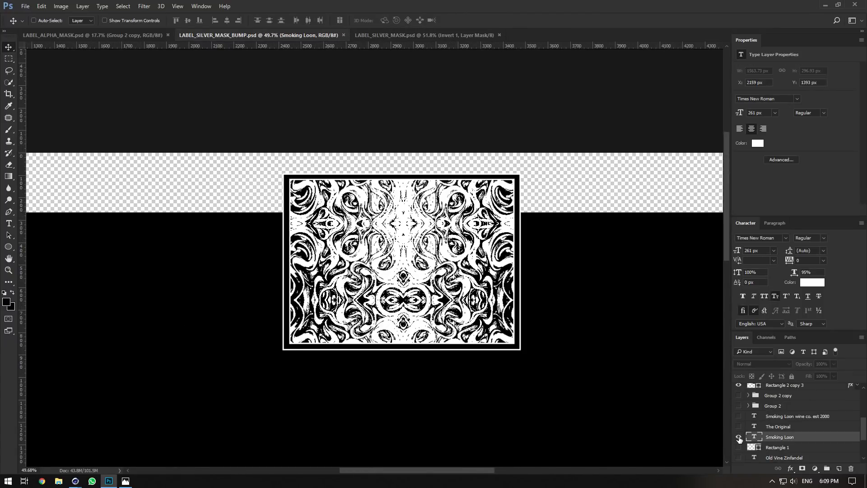
Toggle the Smoking Loon text layer in LABEL_SILVER_MASK_BUMP.psd off and on, leaving it visible with the whole label in view.
click(739, 437)
drag(727, 242, 722, 296)
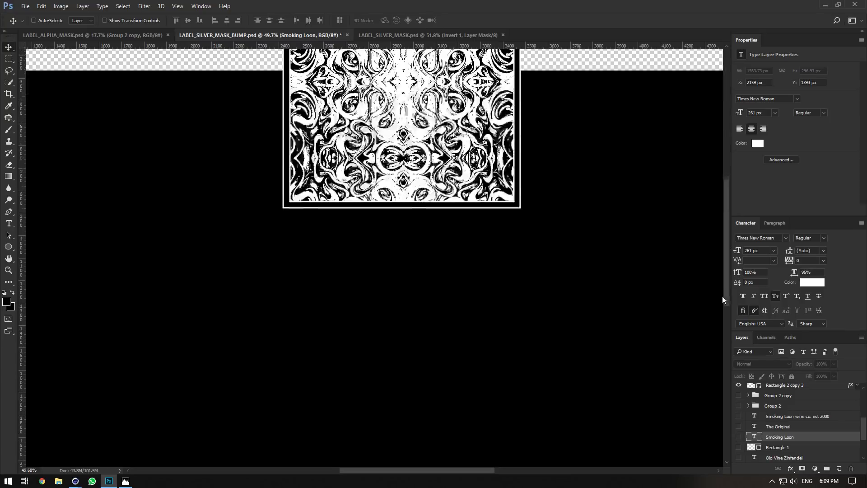
alt+scroll(517, 362, down, 5)
alt+scroll(560, 361, up, 1)
click(738, 436)
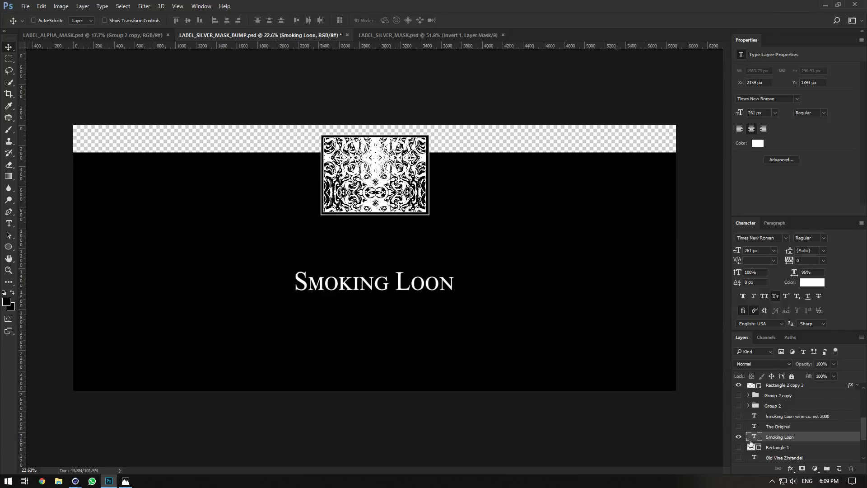
Try showing the 2014 California text layer in the bump mask.
scroll(763, 437, down, 2)
click(768, 437)
click(739, 436)
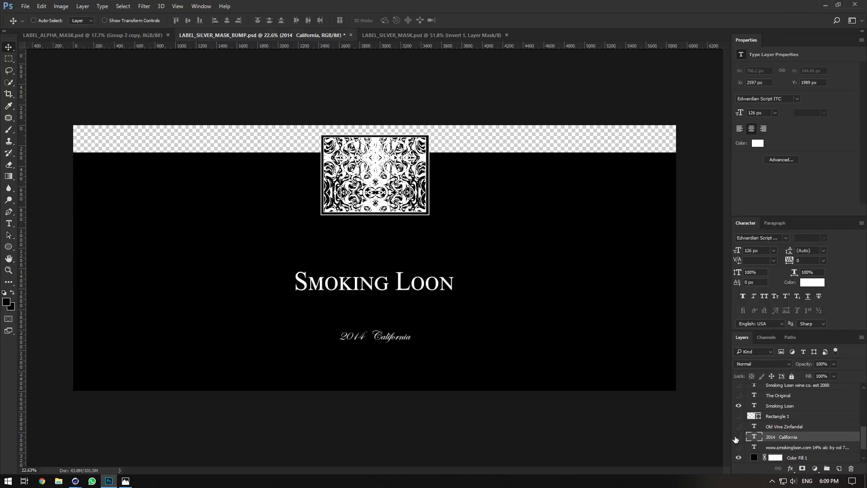
click(739, 437)
Show the Group 2 copy and Group 2 layer groups and save LABEL_SILVER_MASK_BUMP.psd.
scroll(773, 439, up, 3)
scroll(774, 439, up, 1)
click(739, 406)
click(739, 416)
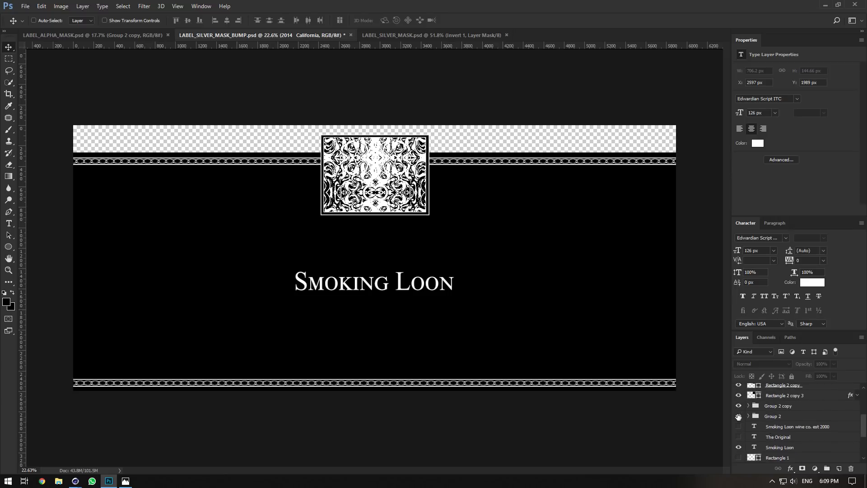
key(ctrl+s)
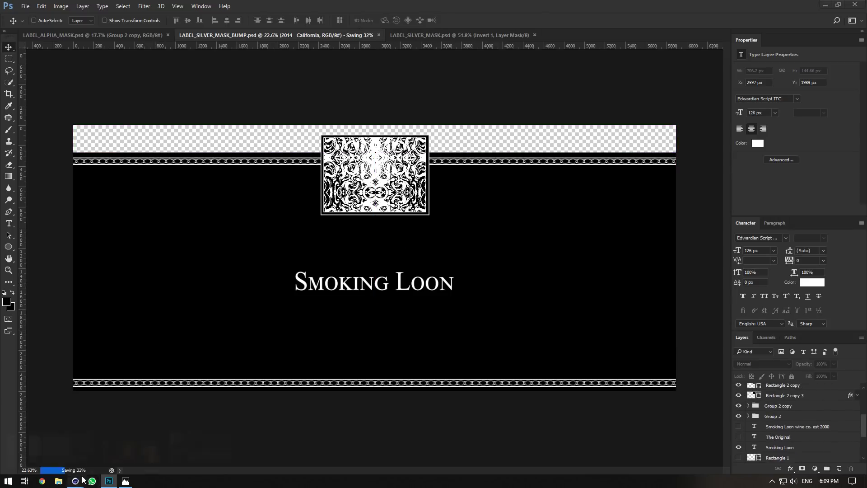
Switch to Cinema 4D and reload LABEL_SILVER_MASK_BUMP.psd in the Silver material's bump channel.
click(76, 481)
click(552, 182)
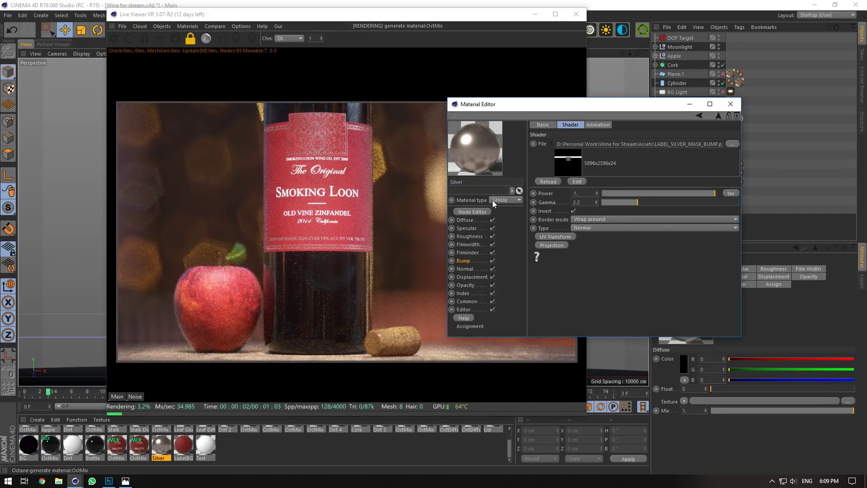
right_click(301, 194)
click(636, 204)
click(108, 481)
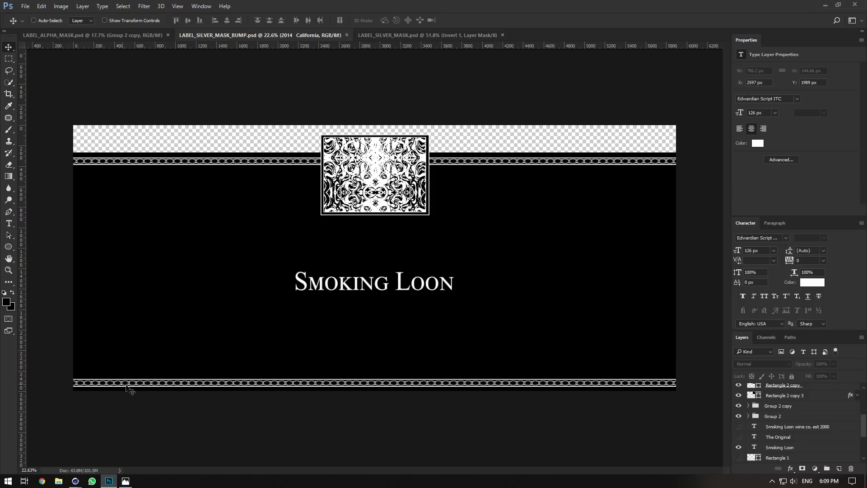
mouse_move(75, 481)
click(190, 457)
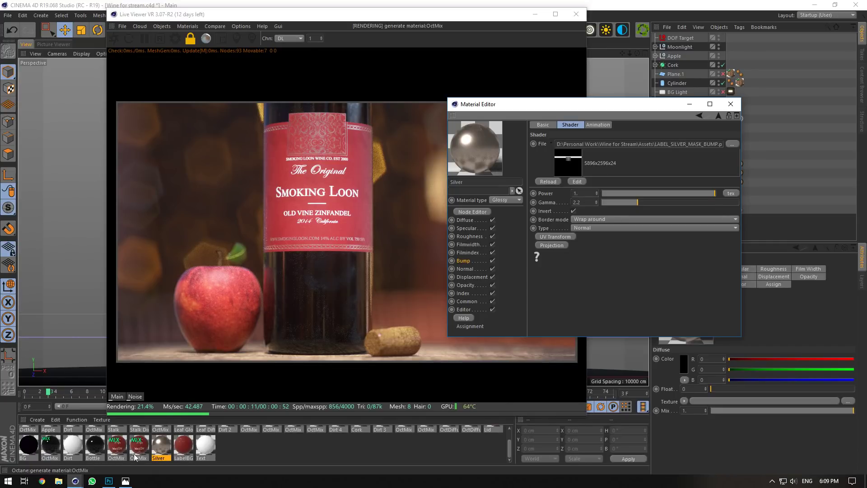
Open the amount texture of the label's OctMix material and reload LABEL_SILVER_MASK.psd.
click(116, 445)
click(550, 162)
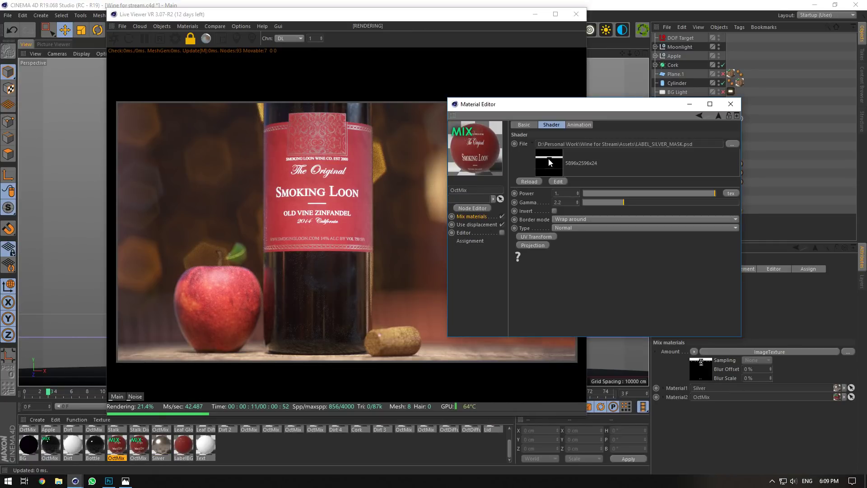
click(530, 181)
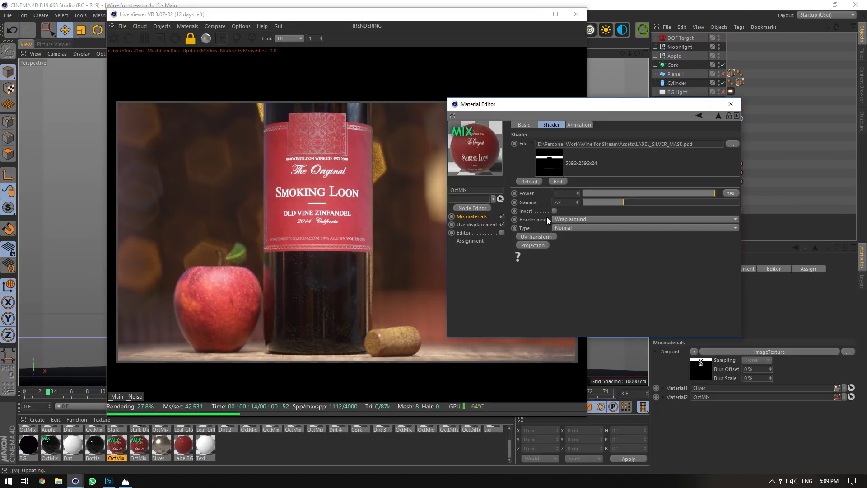
click(530, 183)
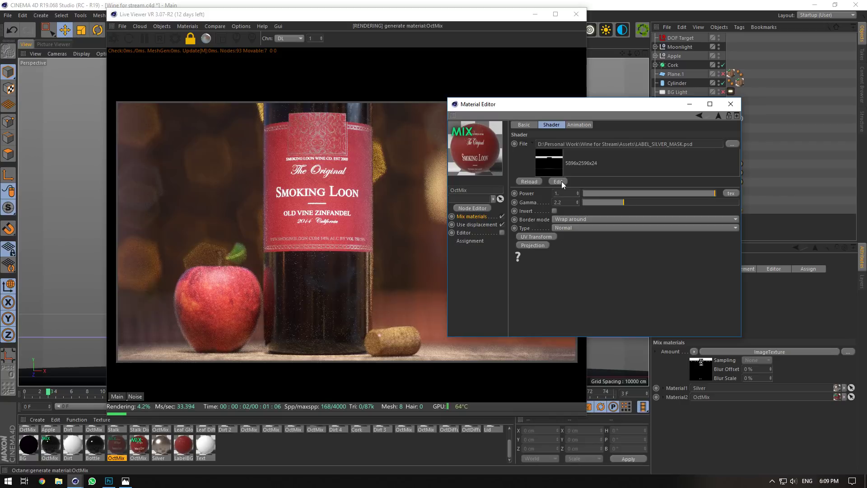
Try showing the Smoking Loon text layer in LABEL_SILVER_MASK.psd, save the file and return to Cinema 4D.
click(562, 180)
alt+scroll(417, 350, down, 5)
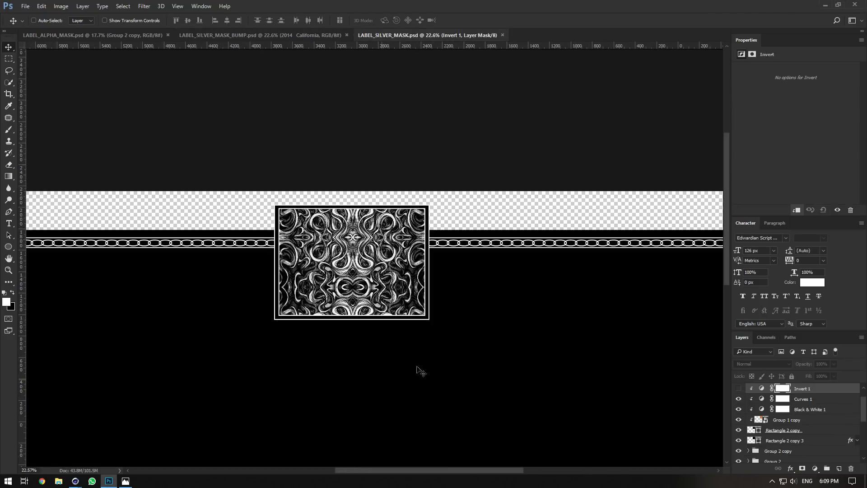
scroll(780, 437, down, 2)
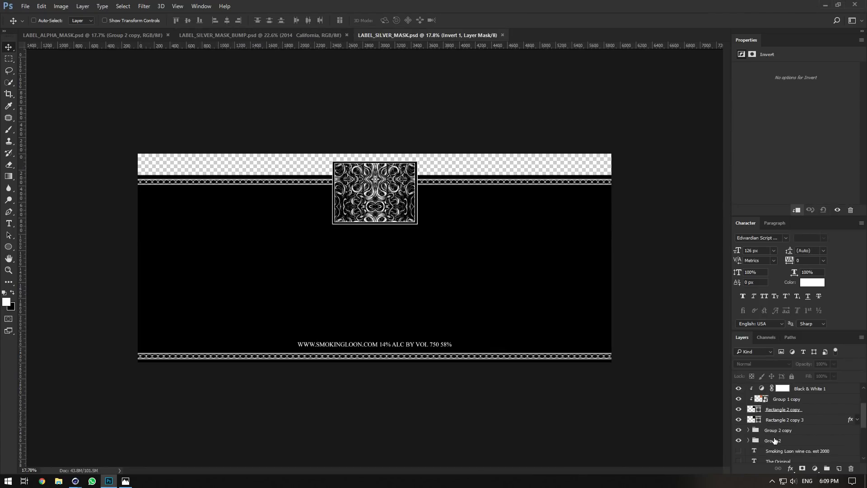
click(739, 449)
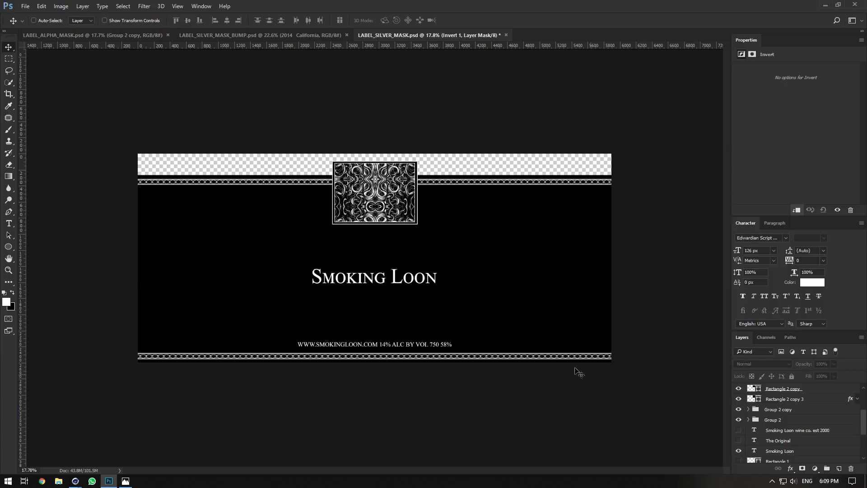
key(ctrl+s)
click(73, 479)
click(67, 467)
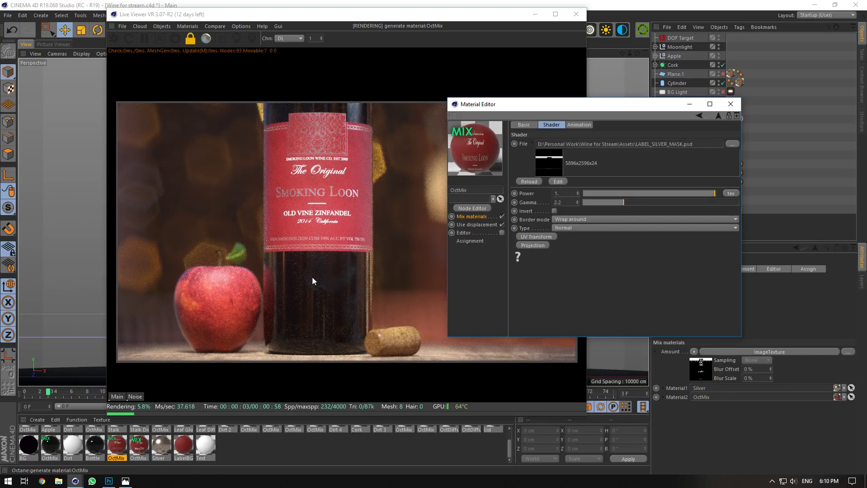
Hide the Smoking Loon text layer in LABEL_SILVER_MASK.psd again, save the file and switch back to Cinema 4D.
click(108, 481)
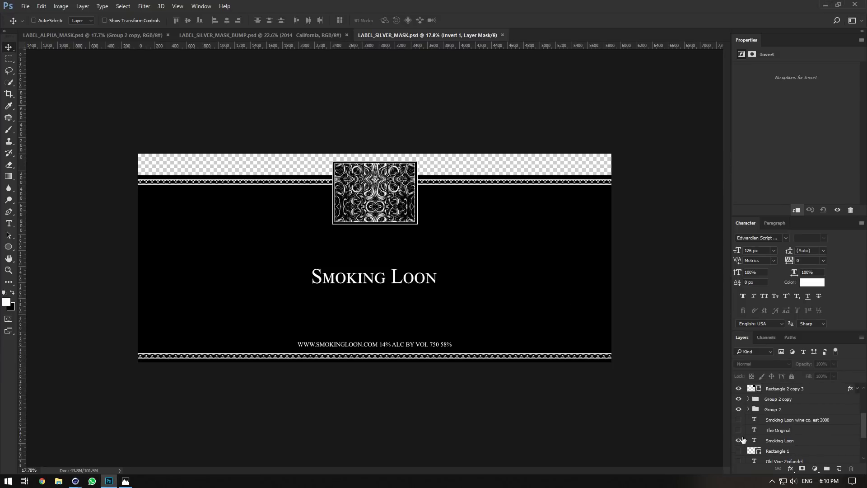
click(741, 440)
key(ctrl+s)
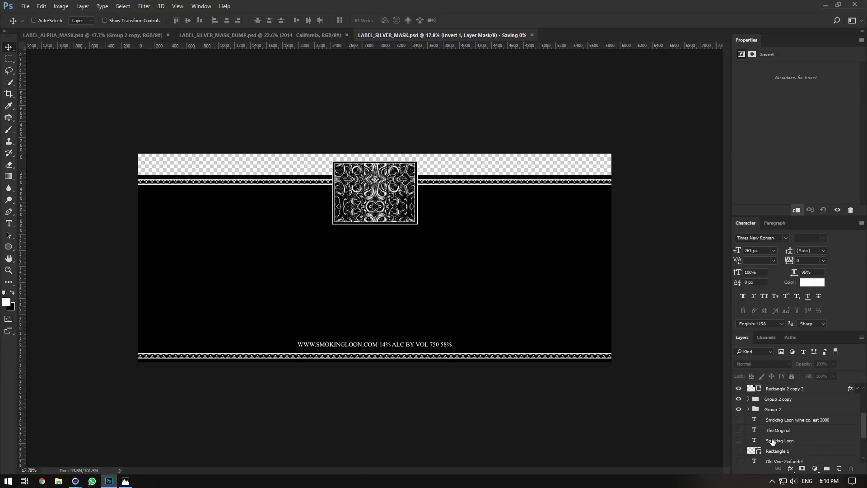
click(772, 442)
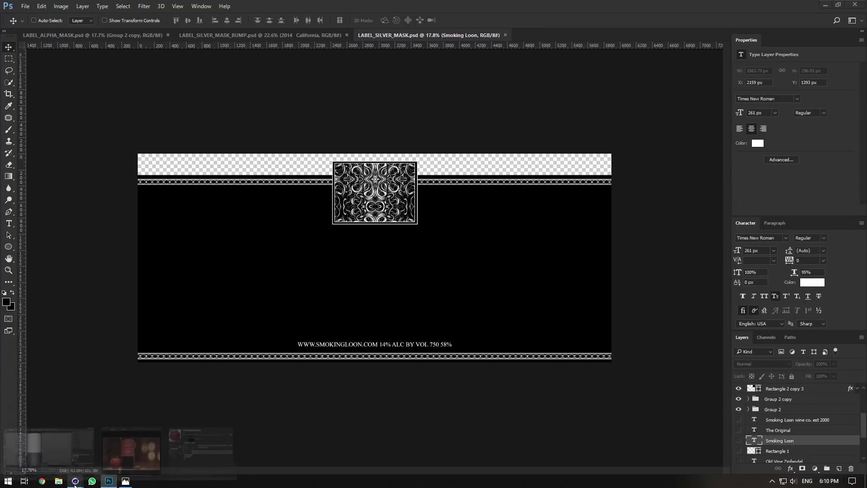
click(75, 481)
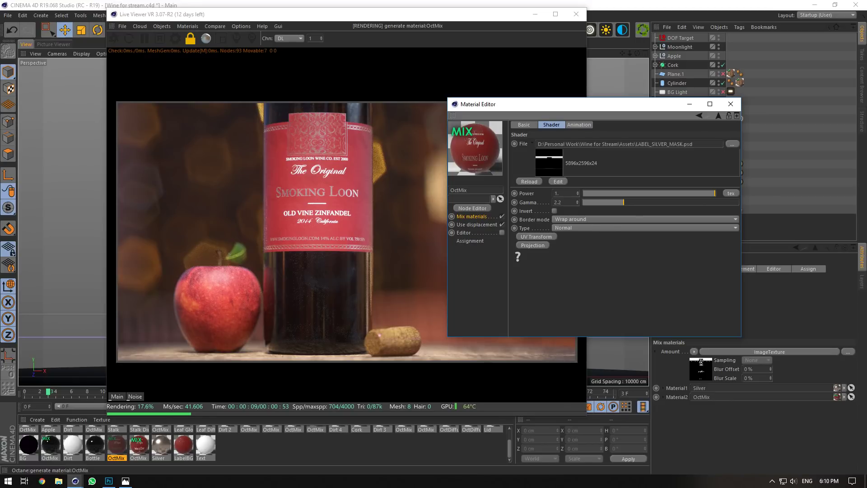
Switch to Chrome and examine the Seppelt Wine renders, wireframes and clay views on ArtStation, closing the browser when done.
key(alt+Tab)
drag(434, 47, 458, 3)
scroll(564, 271, down, 5)
scroll(564, 197, up, 3)
click(564, 197)
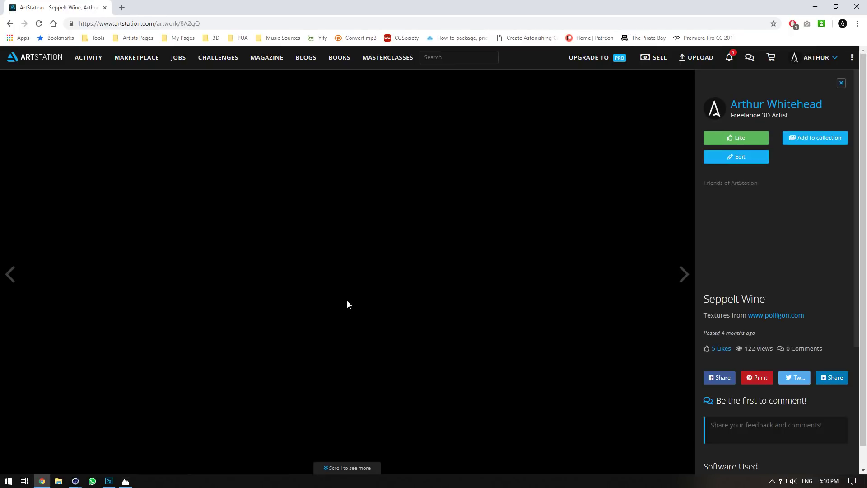
scroll(356, 301, down, 5)
scroll(444, 327, down, 20)
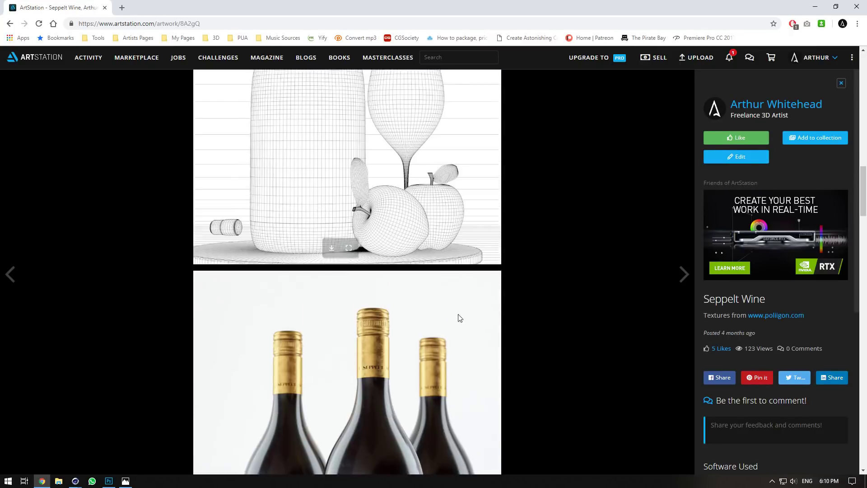
scroll(513, 319, up, 20)
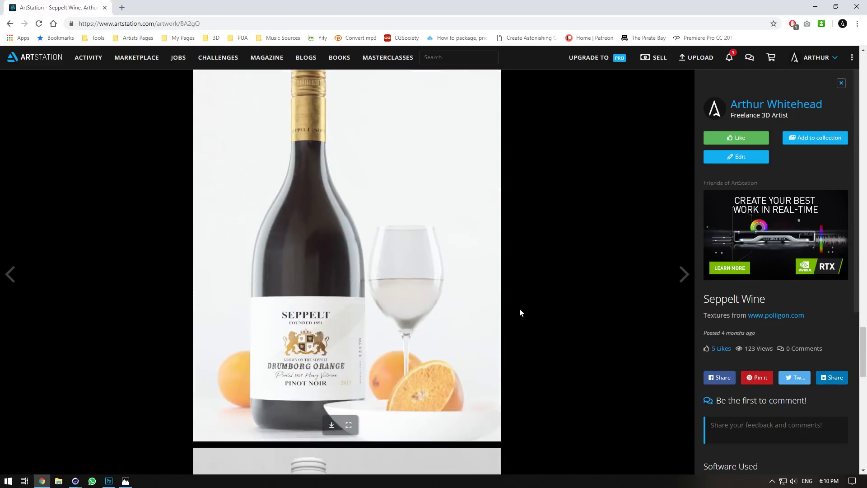
scroll(519, 312, down, 17)
scroll(571, 402, up, 20)
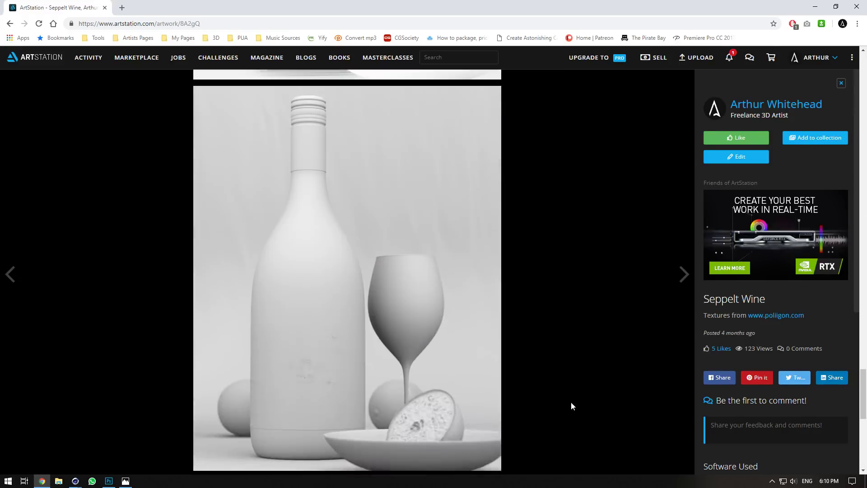
scroll(582, 405, up, 15)
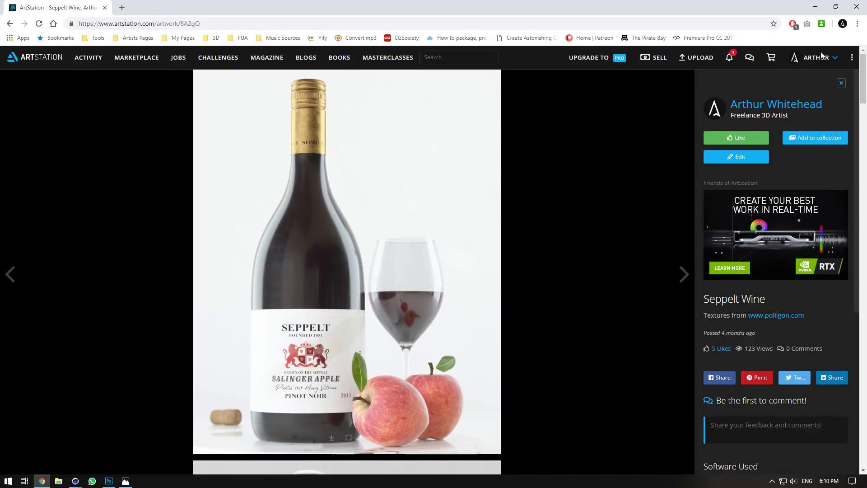
click(856, 6)
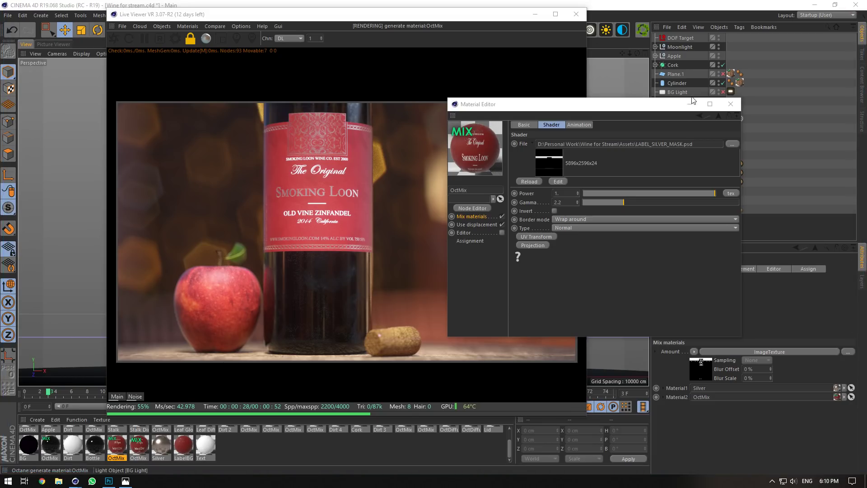
Close the material editor, open the Thumbnail.1 camera's Octane tag settings and save the scene.
click(736, 106)
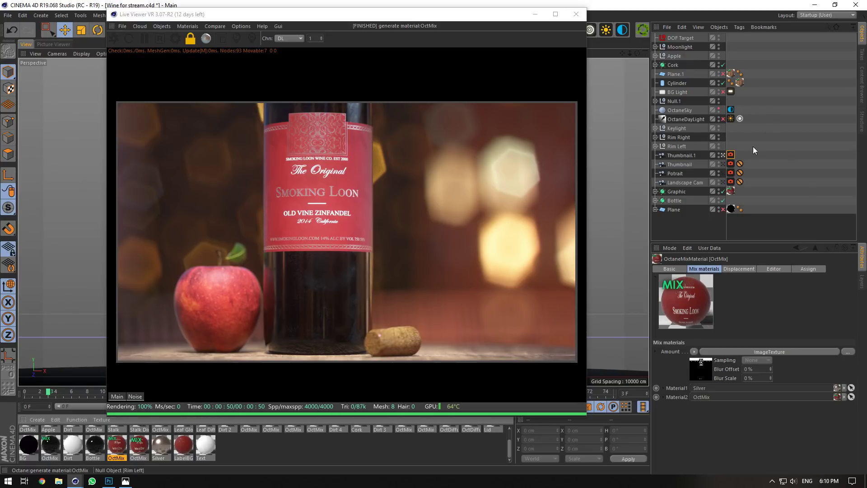
click(731, 155)
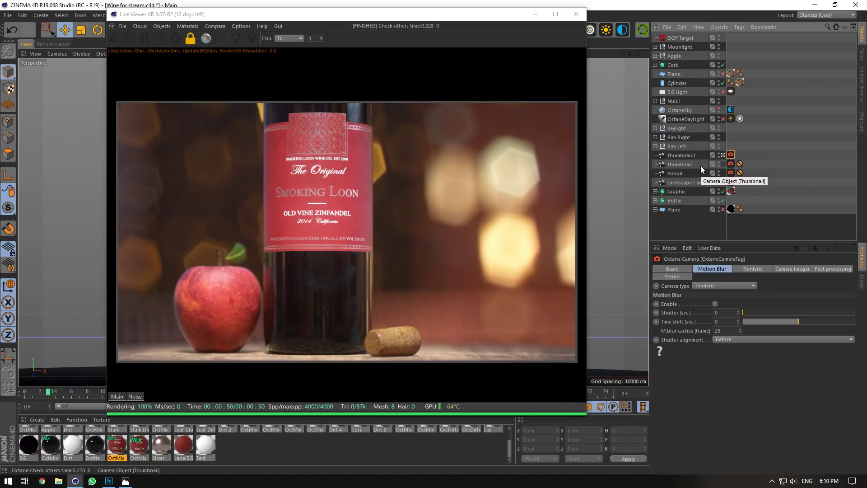
key(ctrl+s)
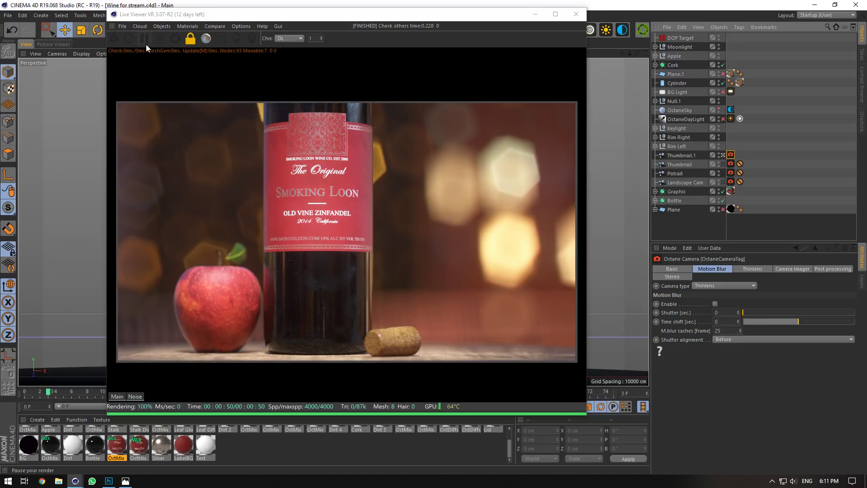
Open the Octane settings and set the Pathtracing kernel's max samples to 6000.
click(175, 39)
click(16, 30)
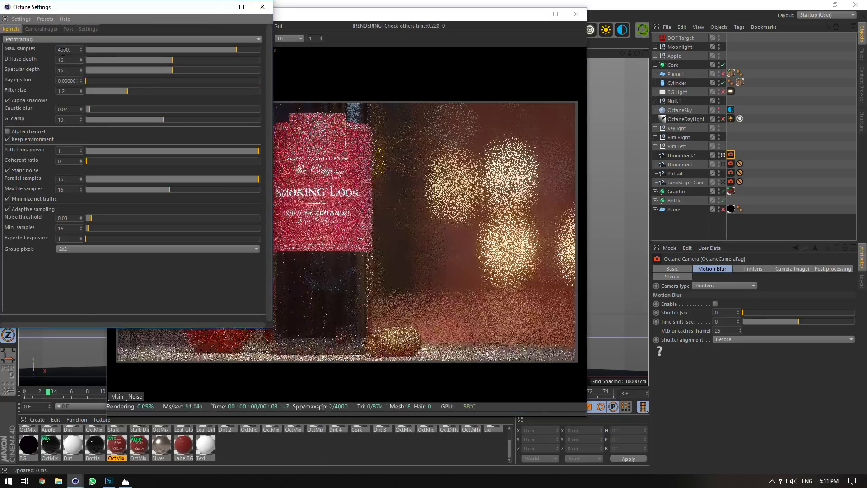
drag(112, 10, 606, 99)
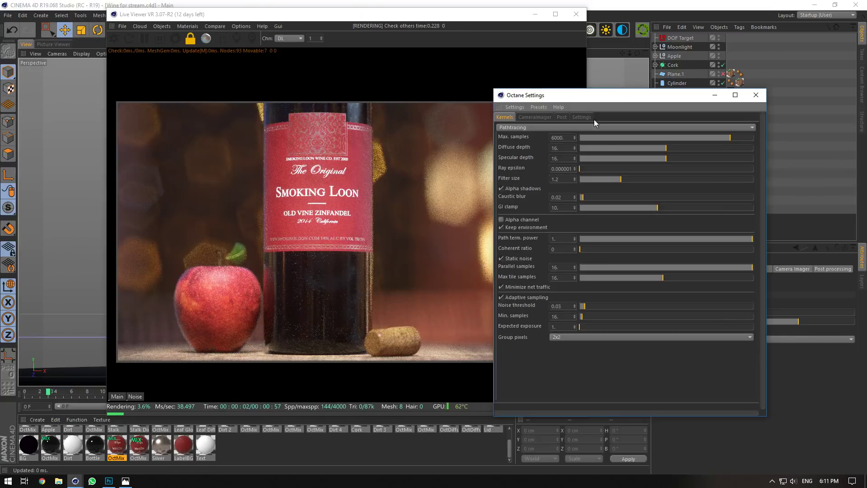
click(149, 389)
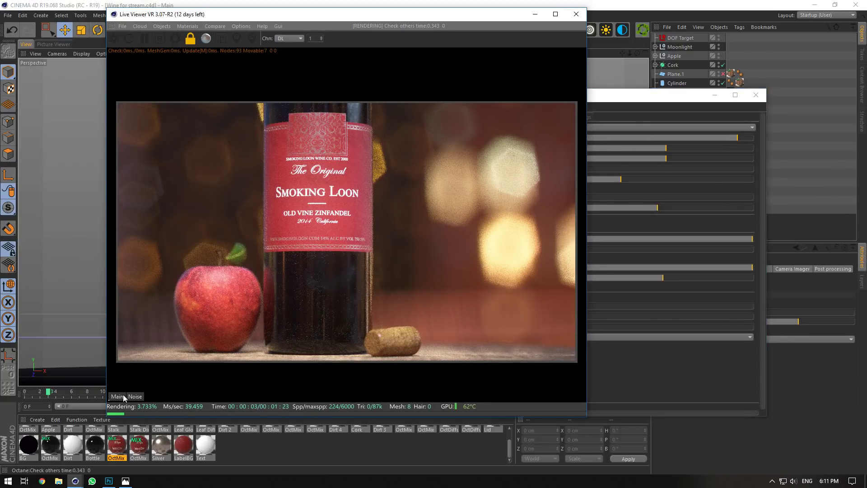
Set the adaptive sampling's min. samples to 128 and restart the render with the Noise pass displayed.
click(132, 396)
drag(628, 99, 673, 90)
click(614, 308)
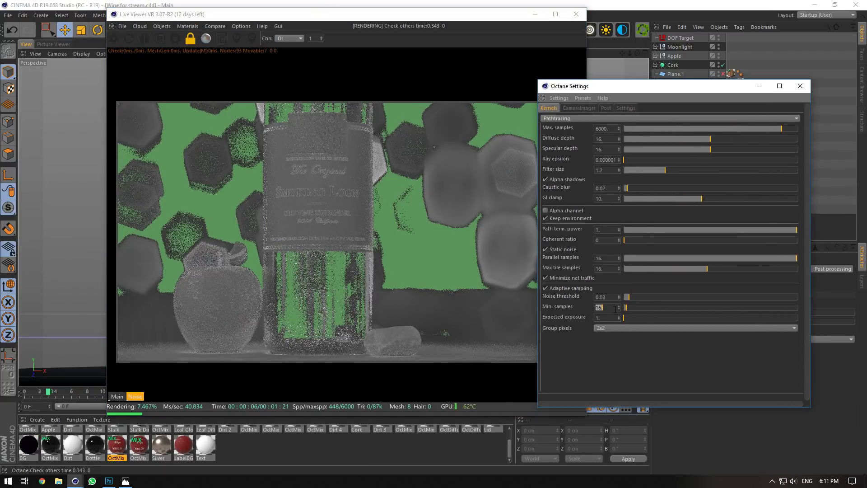
text(128)
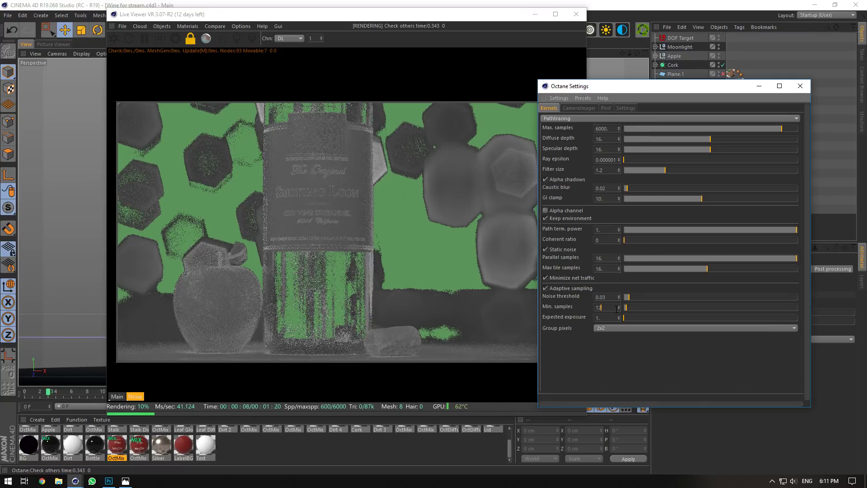
click(611, 298)
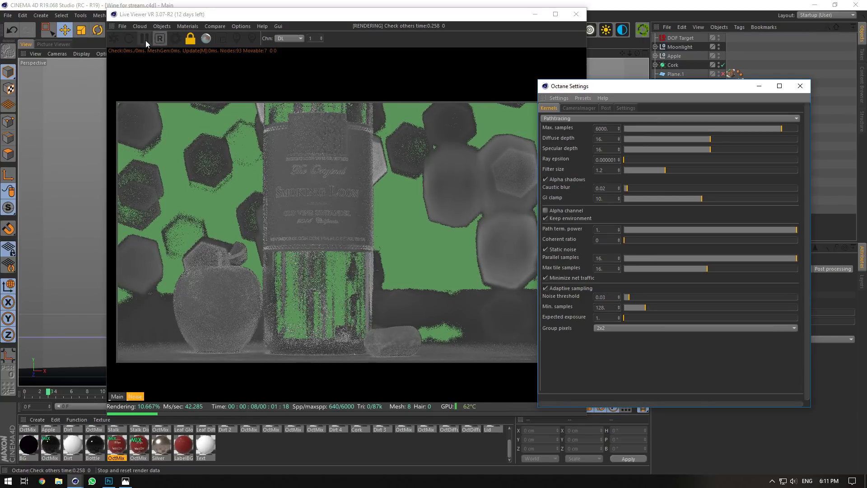
click(130, 39)
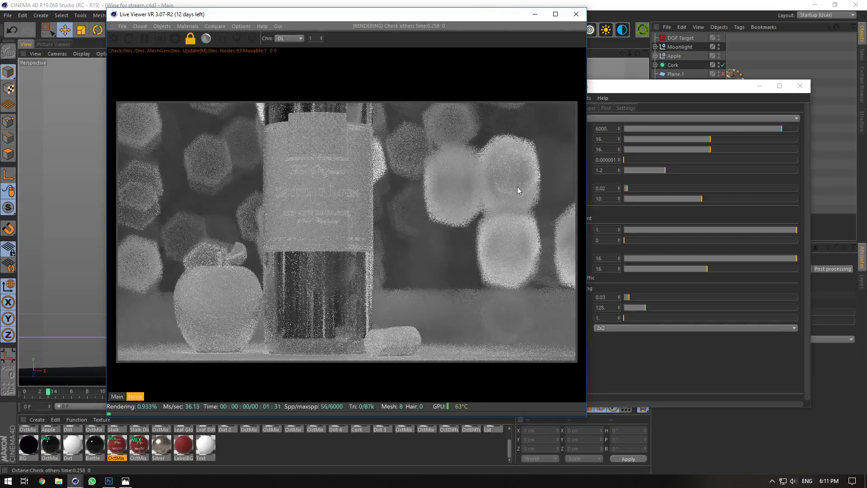
Show the Main render pass in the Live Viewer and minimize the Octane settings window.
drag(409, 23, 334, 25)
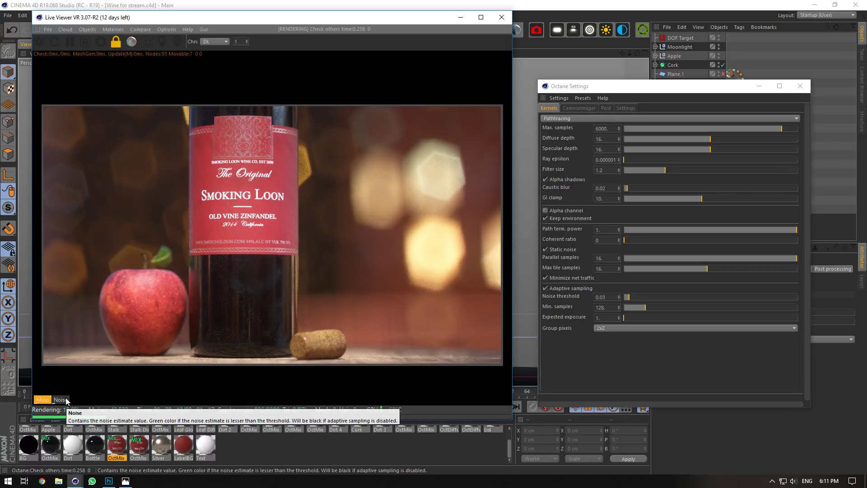
drag(340, 22, 695, 85)
click(783, 91)
click(759, 86)
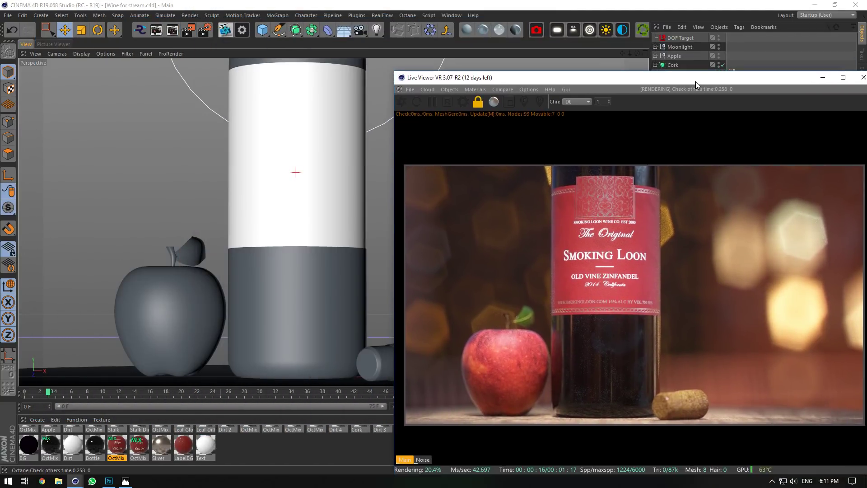
Try moving the DOF Target null from the wine label down onto the apple in the perspective view.
click(678, 38)
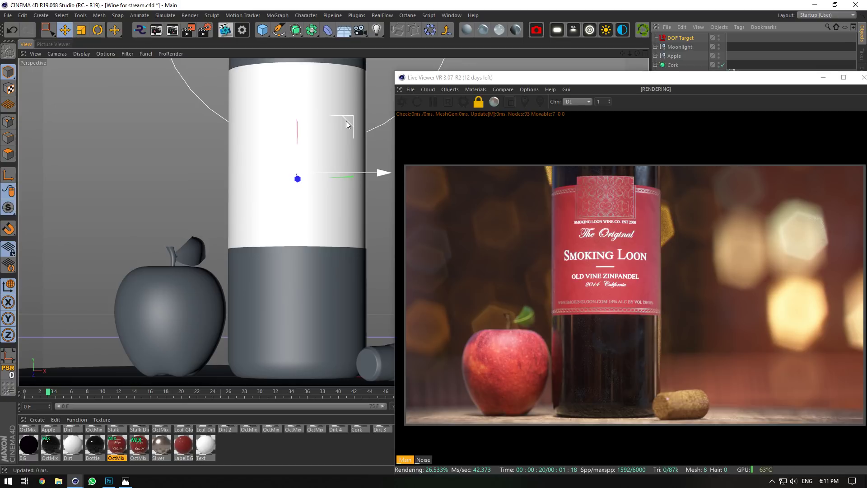
drag(323, 143, 195, 290)
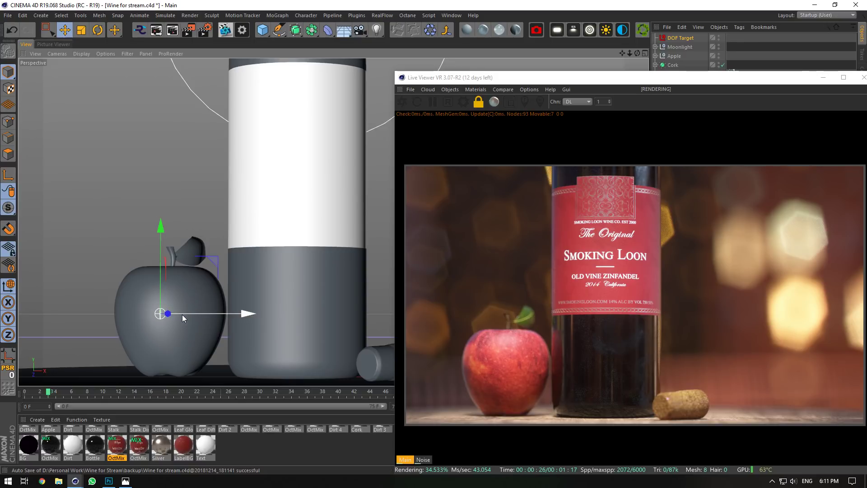
mouse_move(150, 347)
mouse_down()
mouse_move(174, 345)
mouse_move(141, 340)
mouse_up()
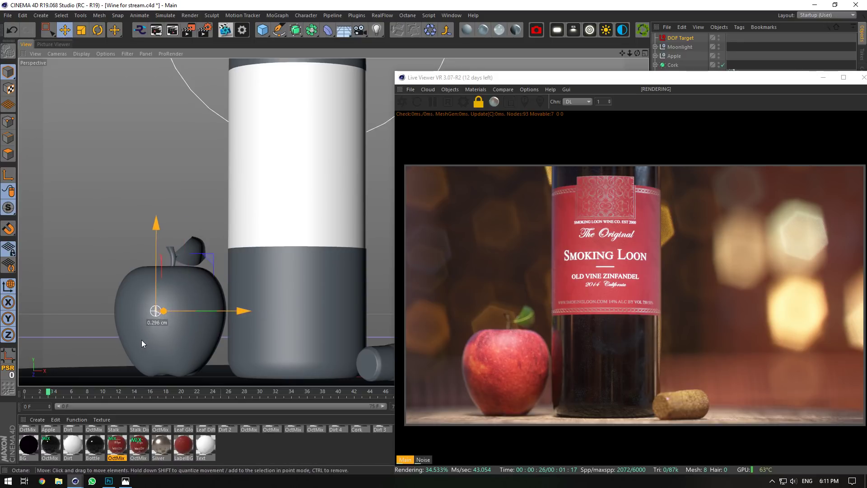
click(559, 83)
drag(560, 83, 328, 46)
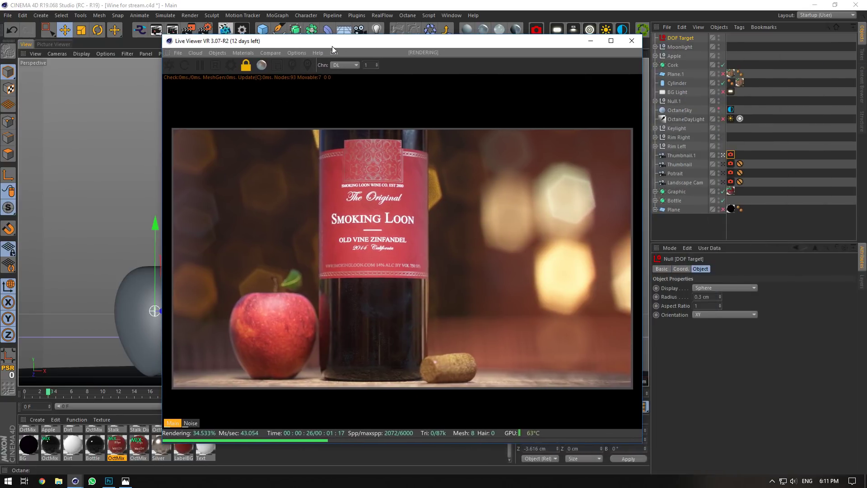
Try a Z position of 3.384 cm for the DOF Target and undo the target's position changes.
click(686, 269)
mouse_move(700, 306)
mouse_down()
mouse_move(703, 289)
mouse_move(700, 306)
mouse_up()
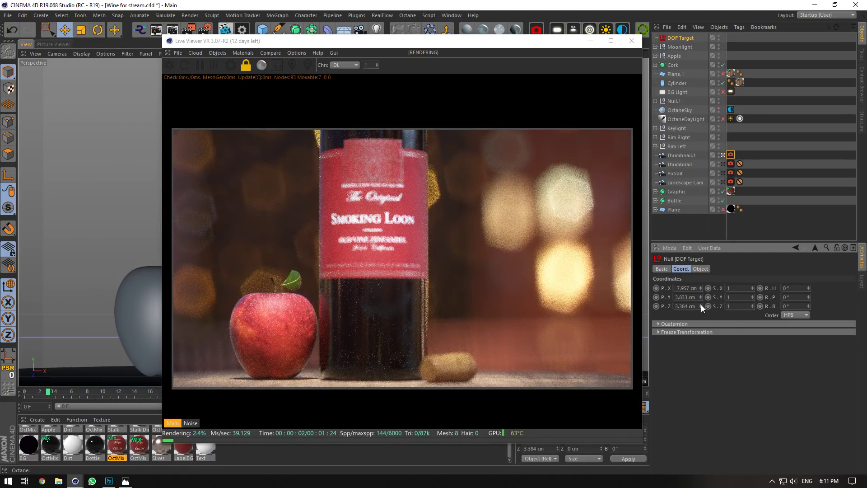
key(ctrl+z)
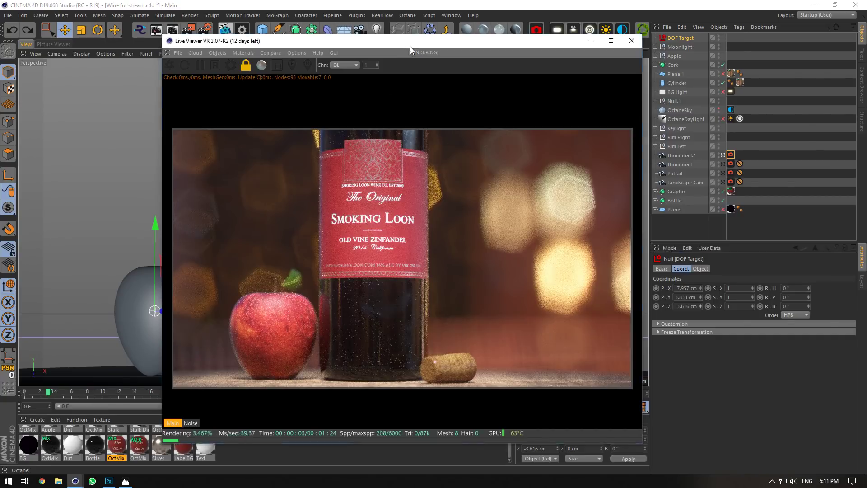
drag(410, 47, 584, 80)
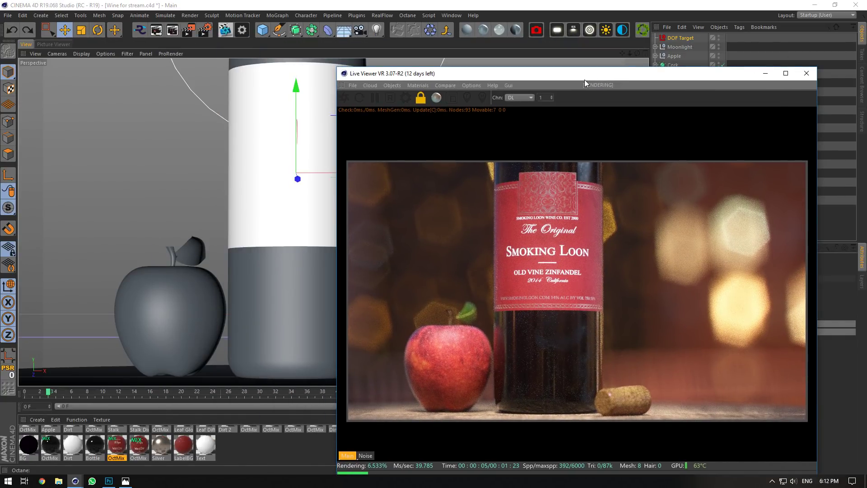
Compare the Noise pass with the Main render to examine which areas have reached the noise threshold.
click(364, 456)
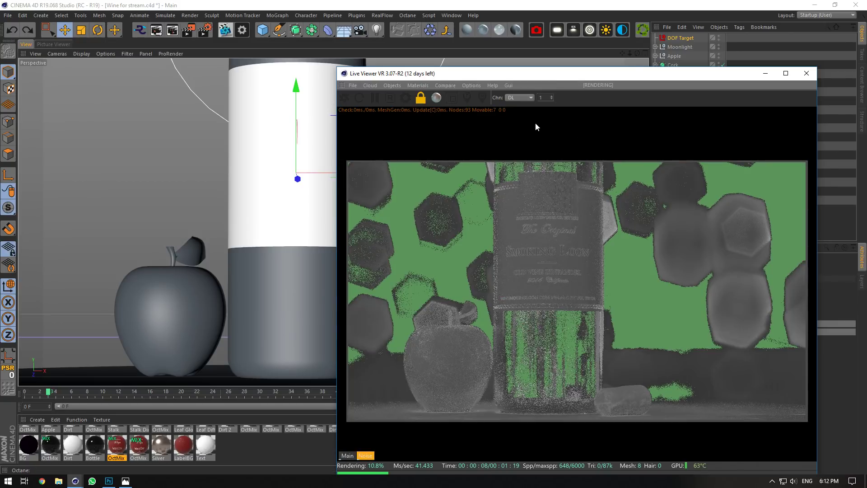
drag(513, 77, 436, 51)
click(272, 430)
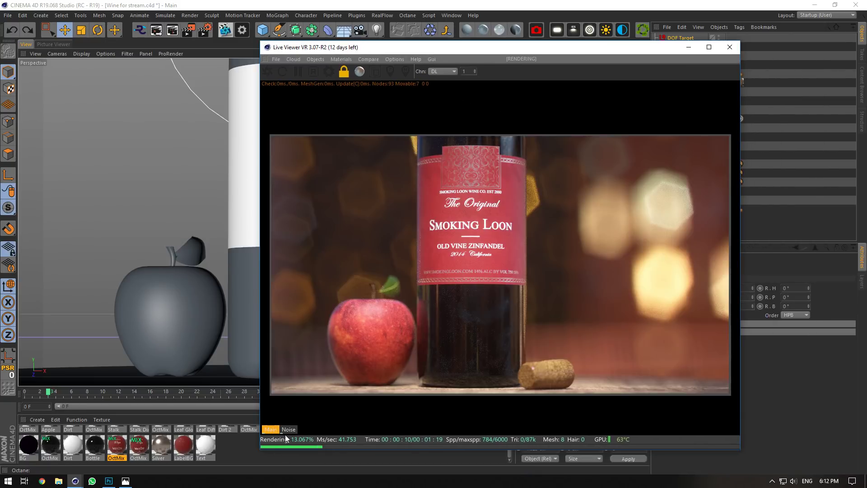
click(289, 431)
click(272, 430)
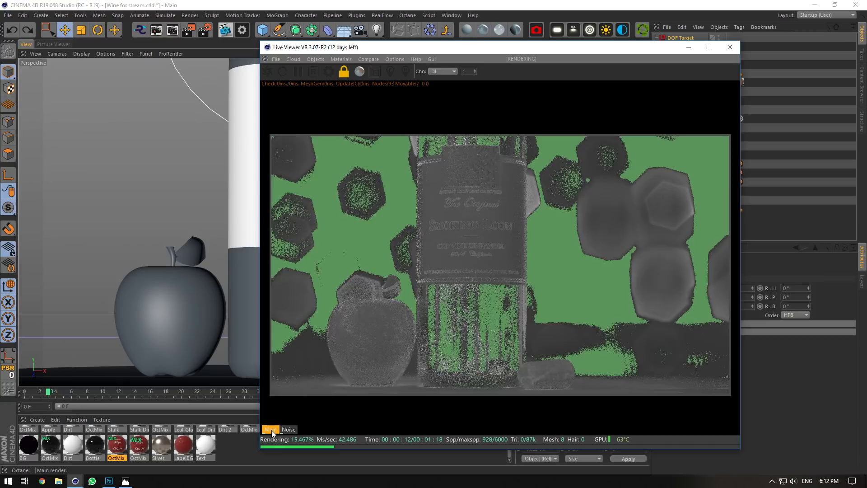
click(288, 431)
click(271, 430)
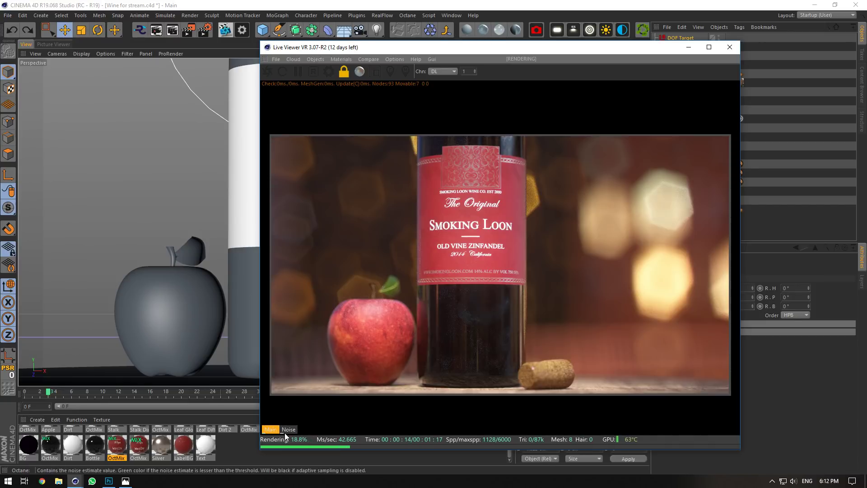
click(285, 431)
click(270, 430)
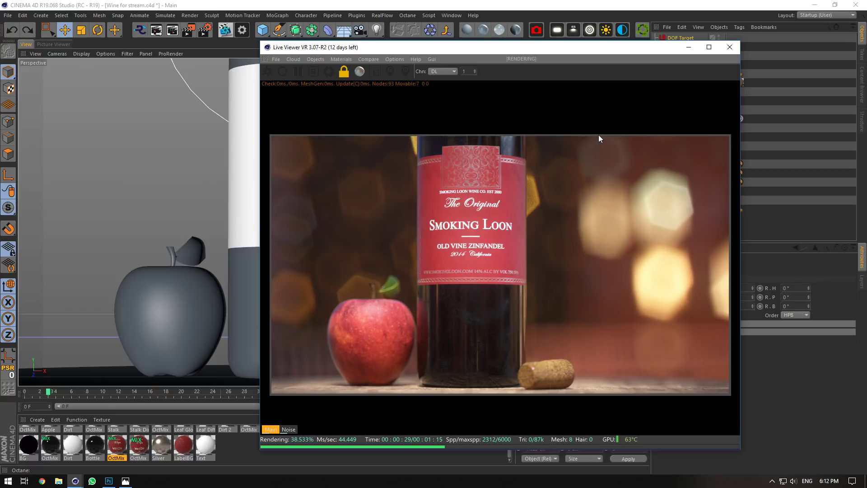
Duplicate the Thumbnail.1 camera and set the copy's X position to 0 cm.
drag(579, 47, 444, 47)
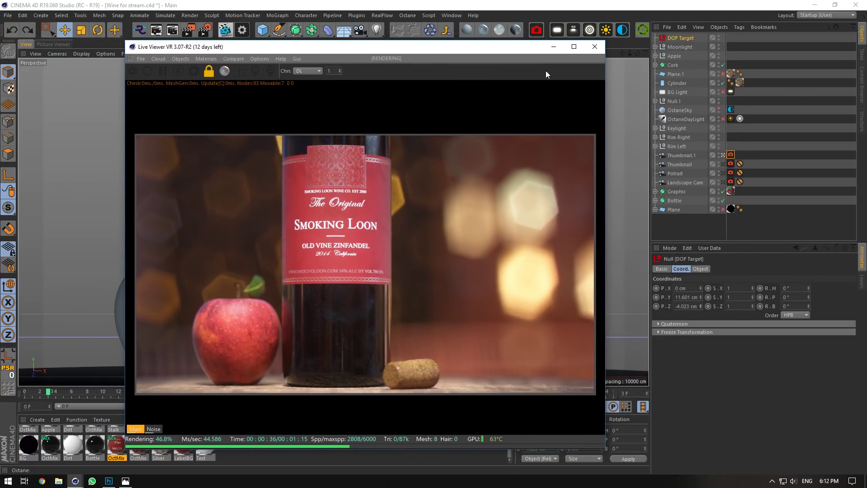
click(680, 155)
ctrl+drag(682, 154, 682, 157)
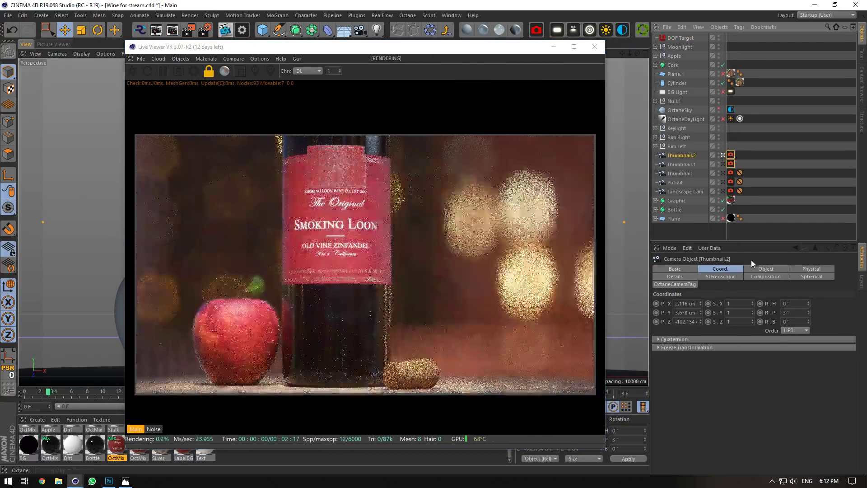
double_click(694, 305)
text(0)
key(Return)
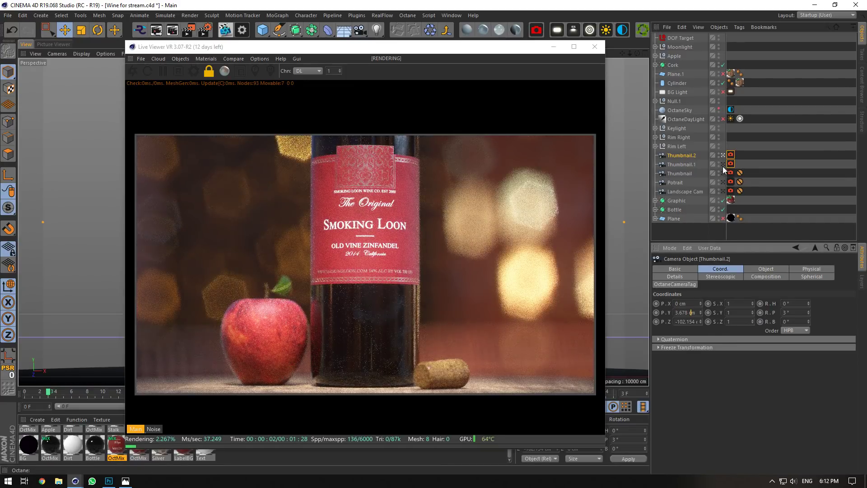
Compare the framing through the Thumbnail.1 and Thumbnail.2 cameras, leaving Thumbnail.2 as the active view.
click(755, 161)
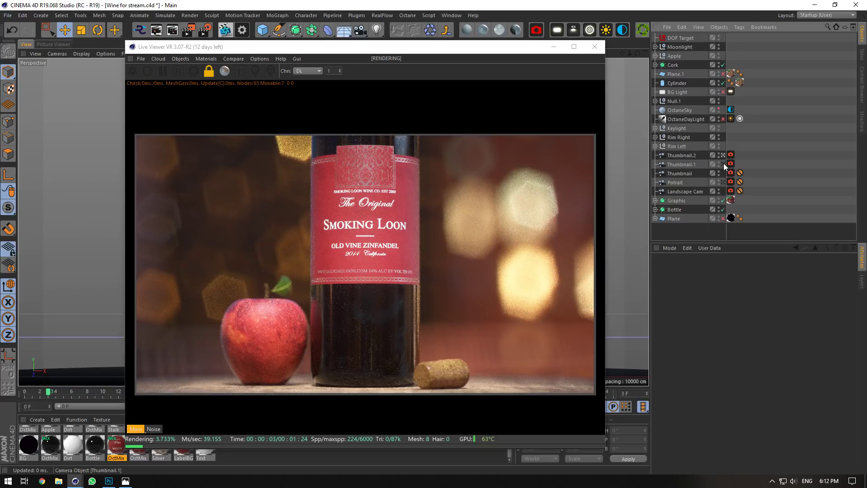
click(722, 155)
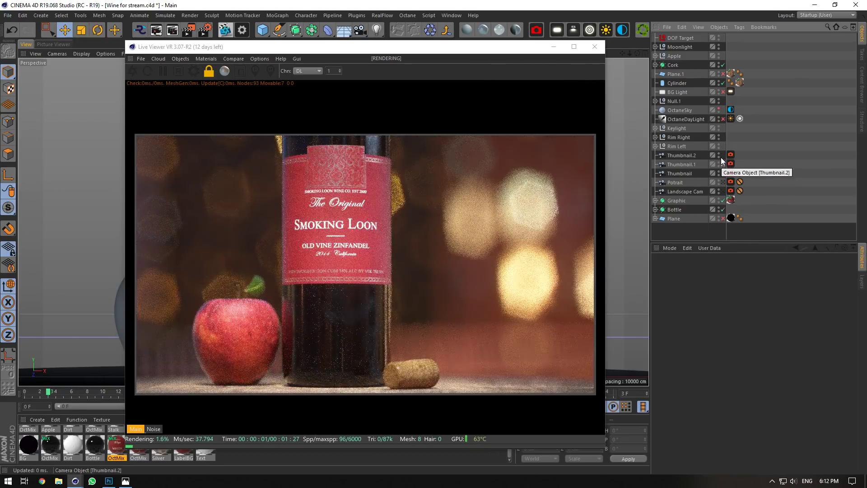
click(720, 157)
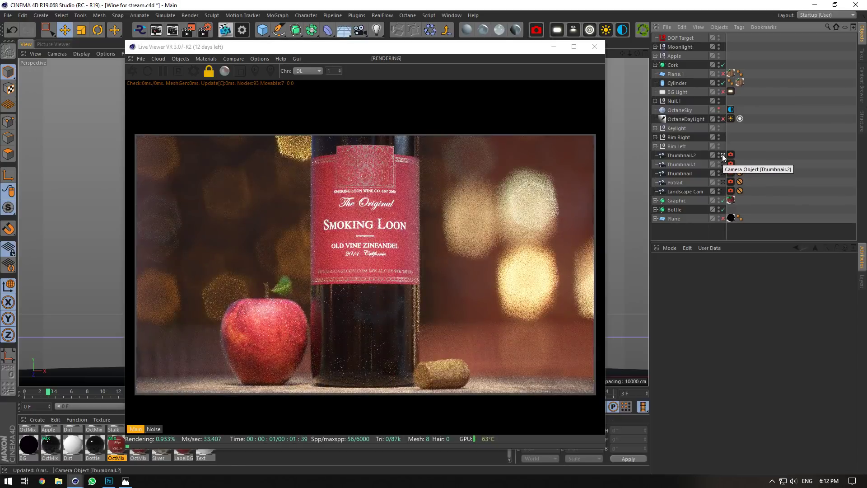